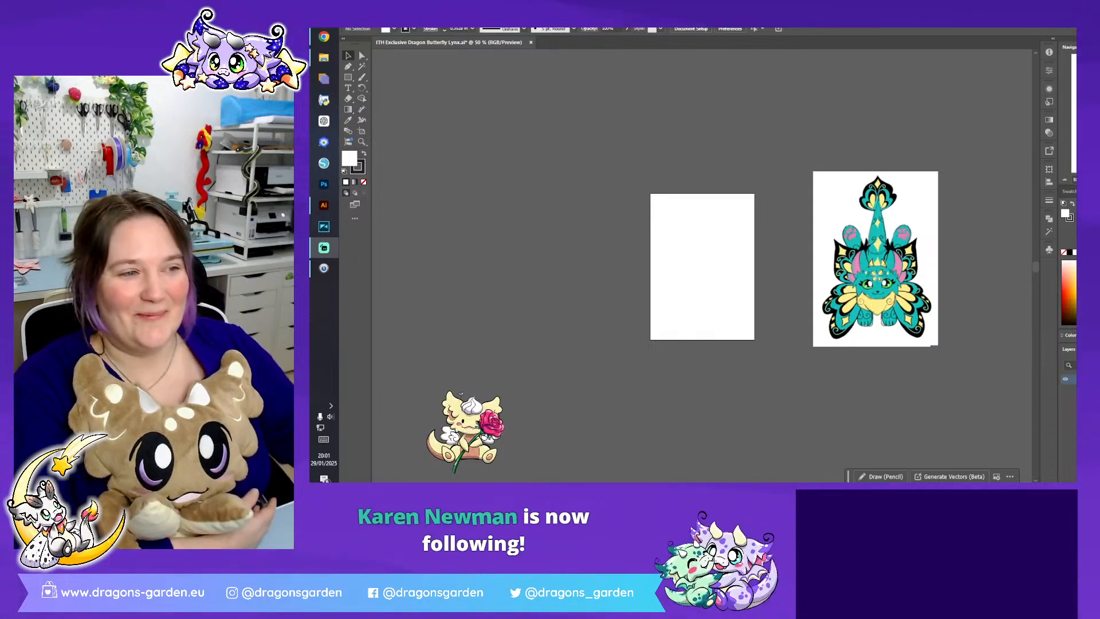
- Spread the stacked dragon sketches apart, placing the full front view over the artboard and the body-only and winged-back views beside it
key(ctrl+1)
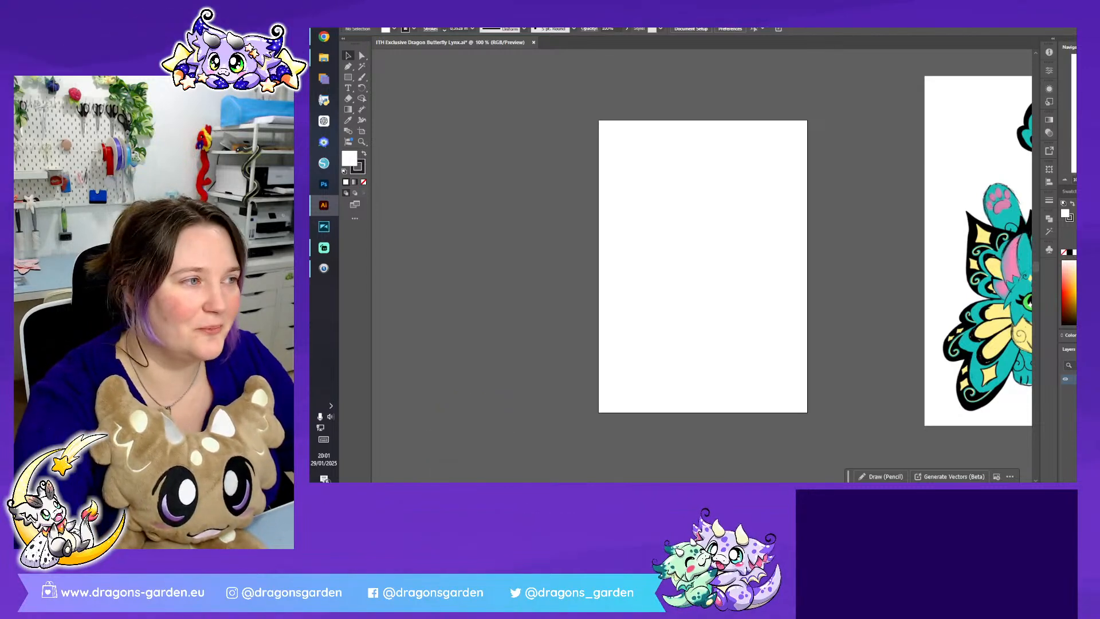
drag(916, 315, 590, 296)
drag(939, 295, 1011, 294)
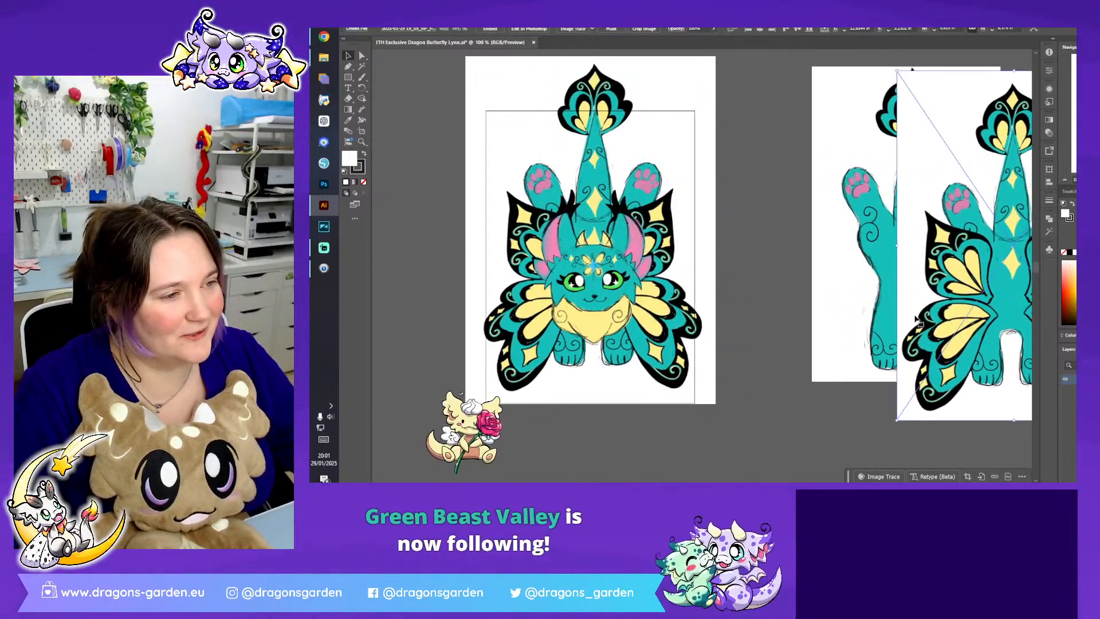
drag(917, 321, 1015, 298)
drag(924, 287, 847, 311)
key(ctrl+minus)
click(857, 400)
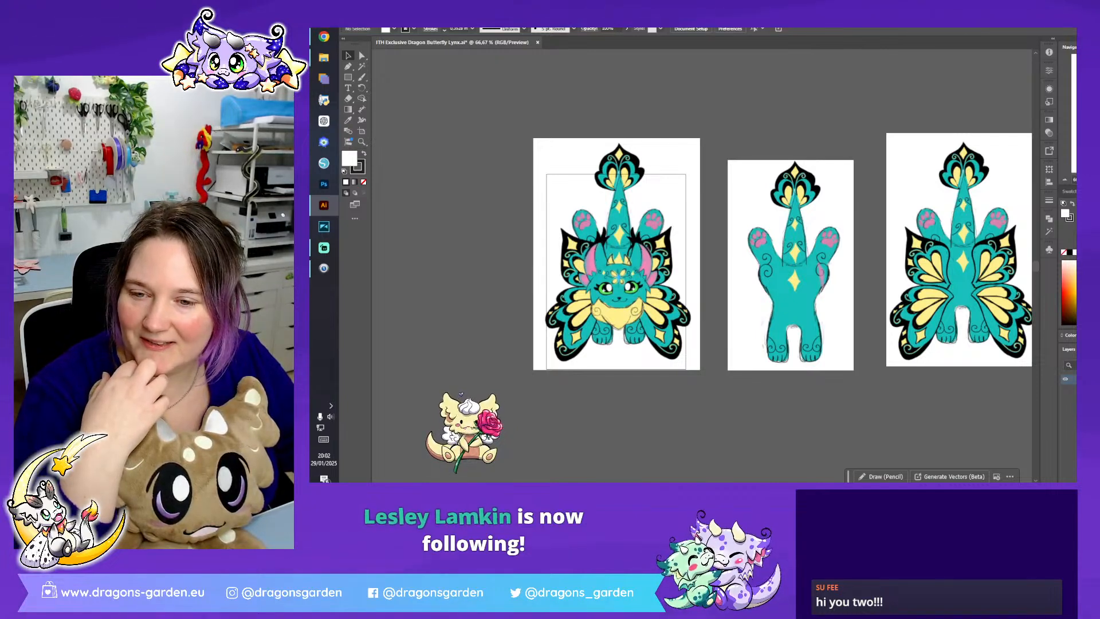
- Reorder the three sketches so the full front view covers the artboard, followed by the winged back view and the body-only view
key(alt+Tab)
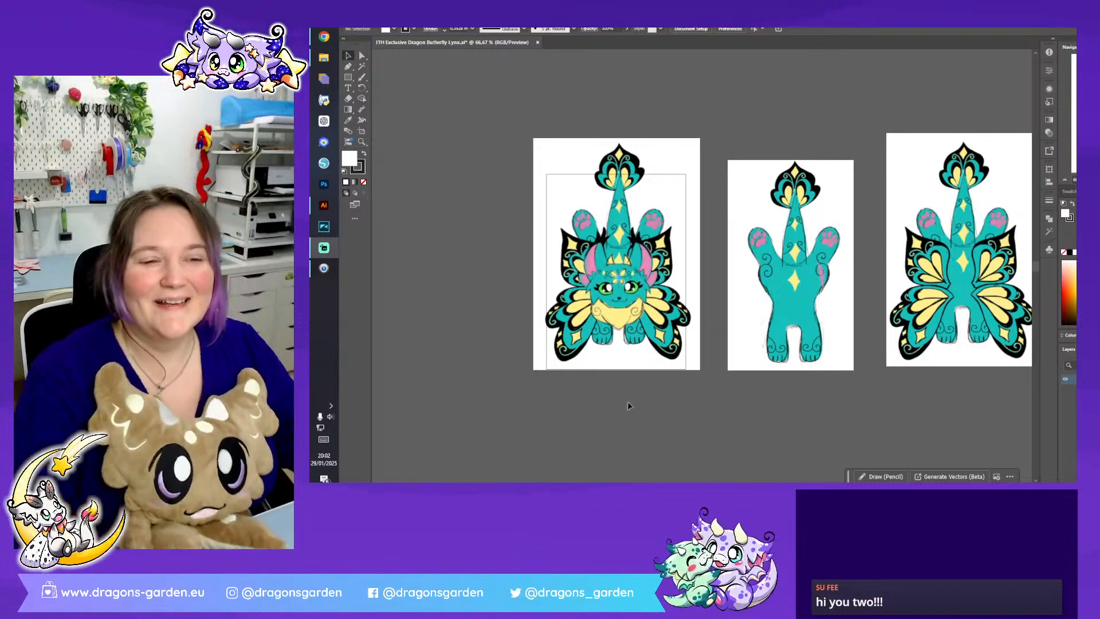
click(691, 409)
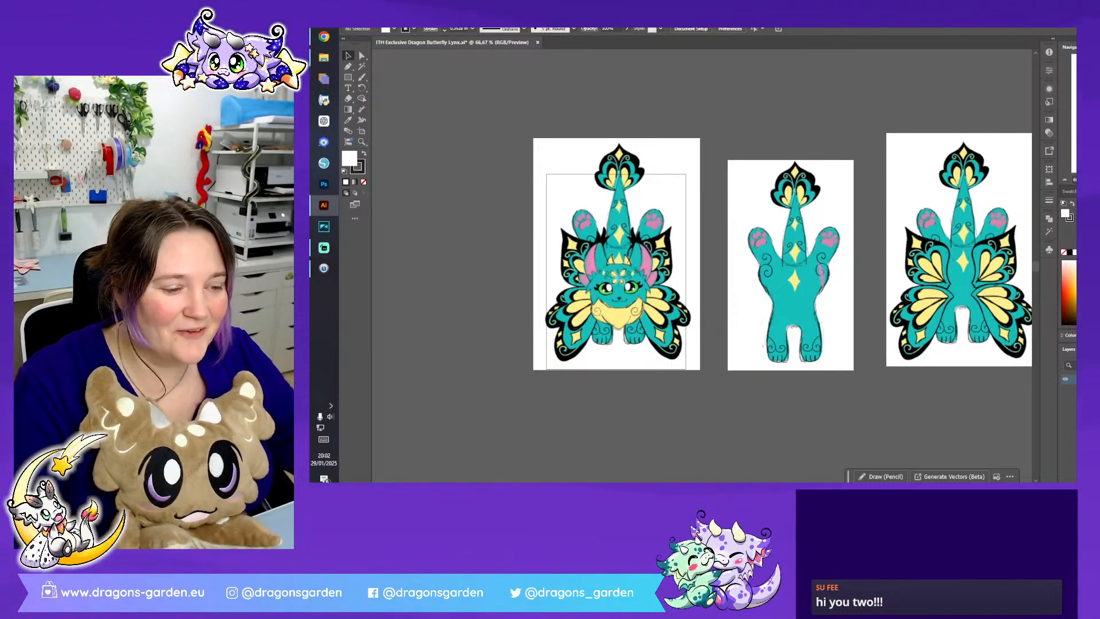
scroll(702, 264, right, 1)
scroll(789, 404, right, 1)
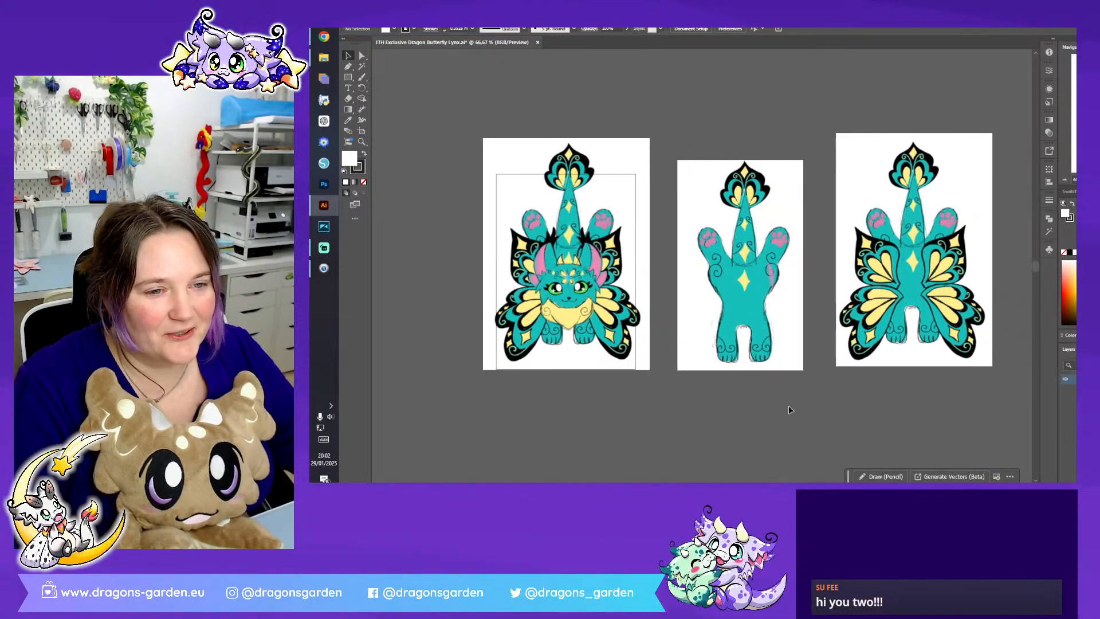
drag(707, 279, 385, 275)
drag(567, 258, 730, 255)
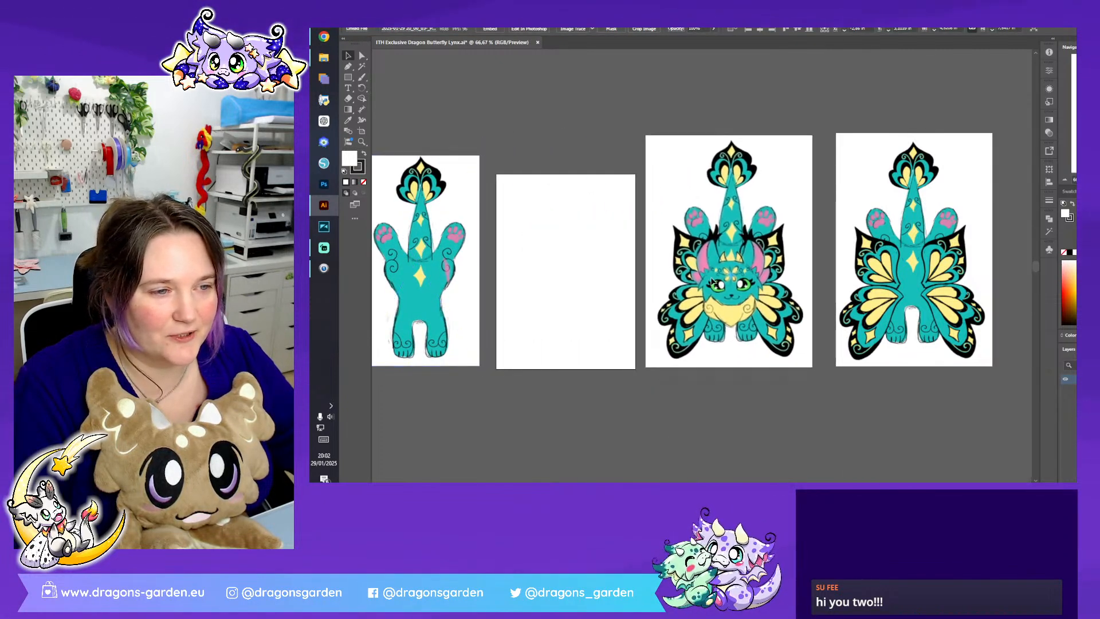
drag(461, 285, 938, 272)
drag(871, 271, 774, 272)
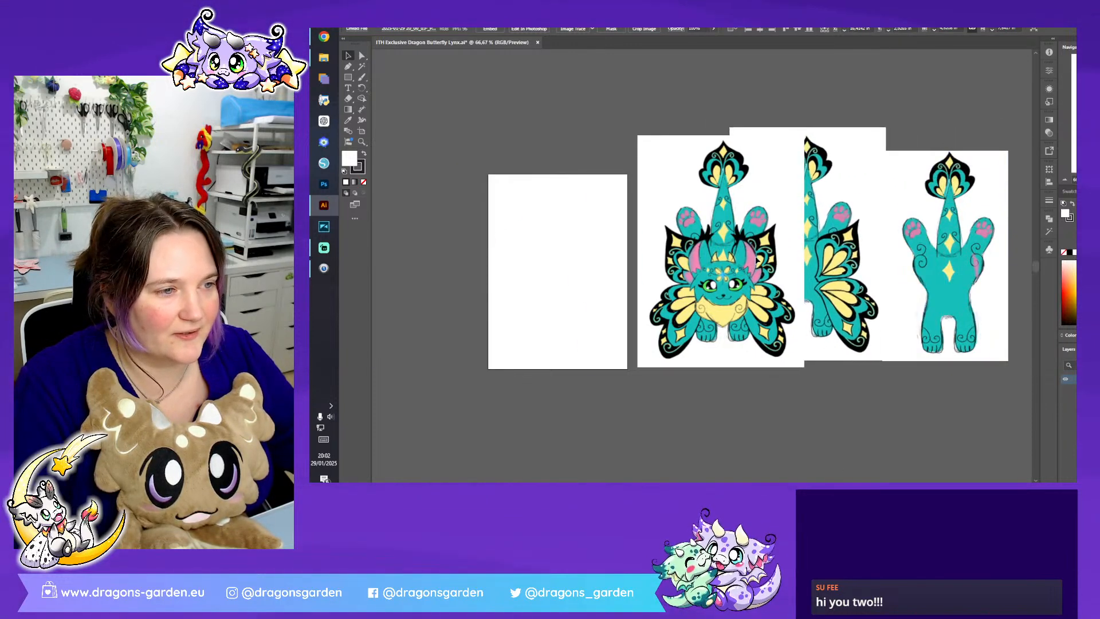
drag(674, 294, 508, 308)
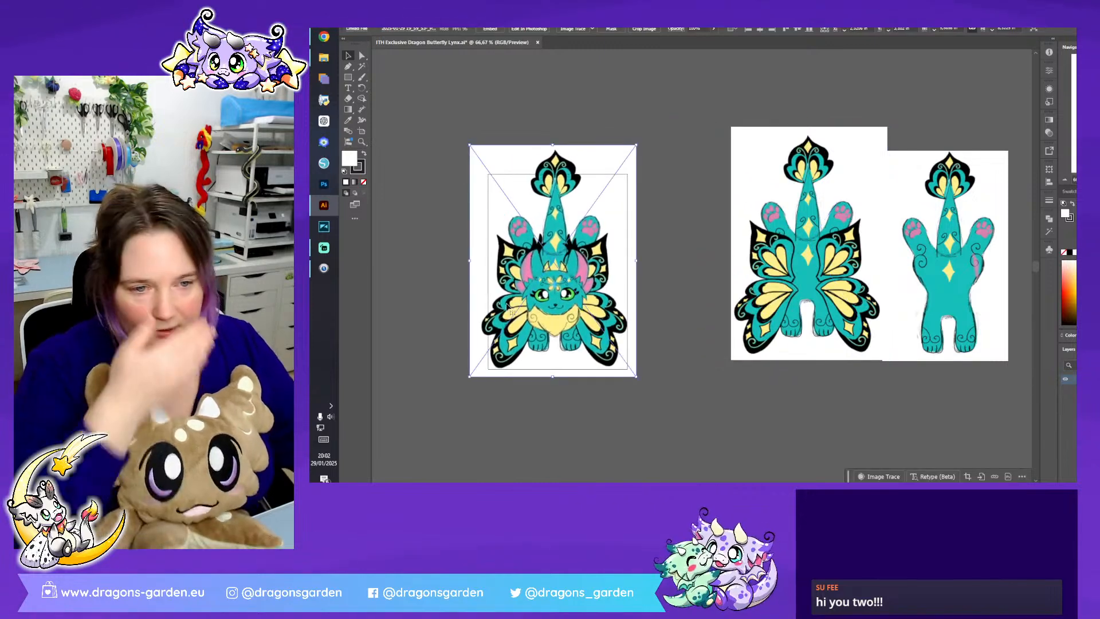
click(710, 221)
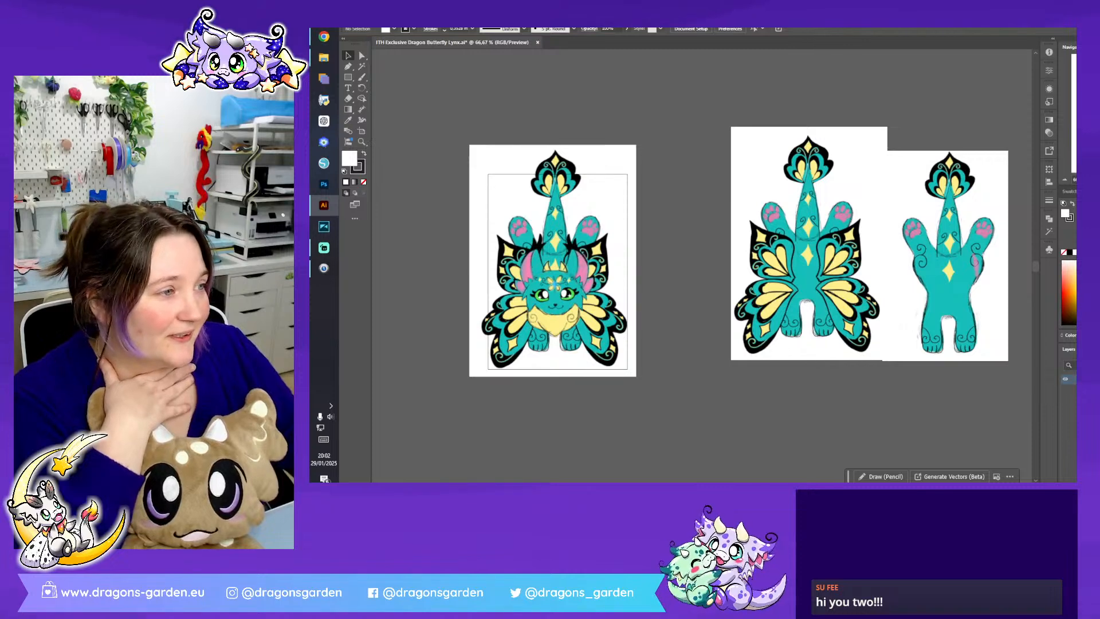
- Lower the opacity of the full front-view dragon sketch so it becomes a faint tracing reference
key(ctrl+plus)
key(ctrl+plus)
drag(458, 264, 836, 263)
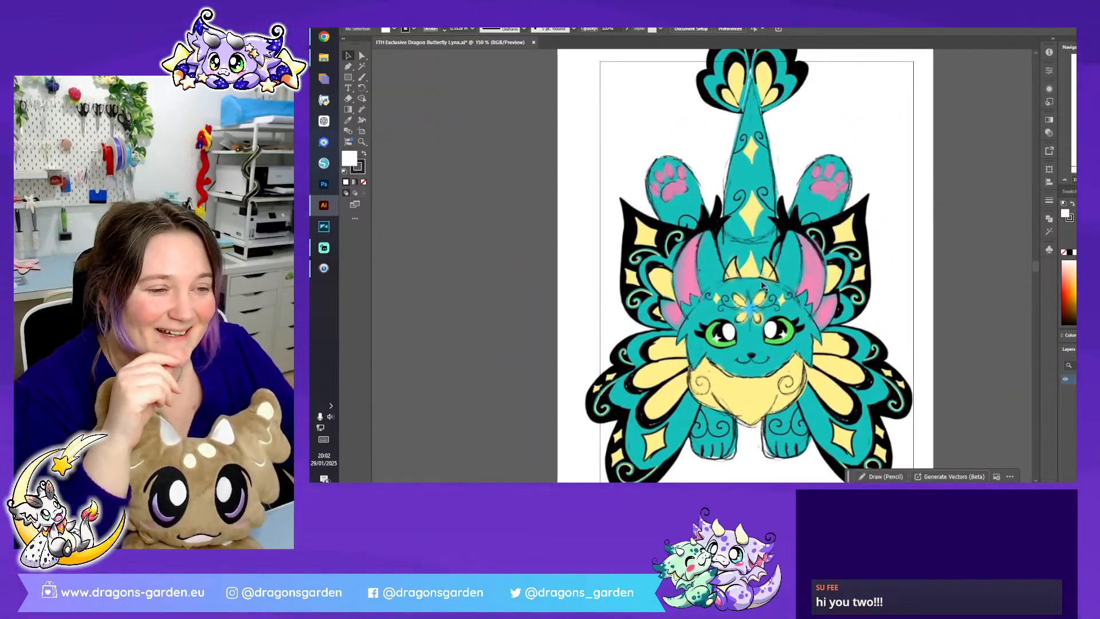
click(828, 289)
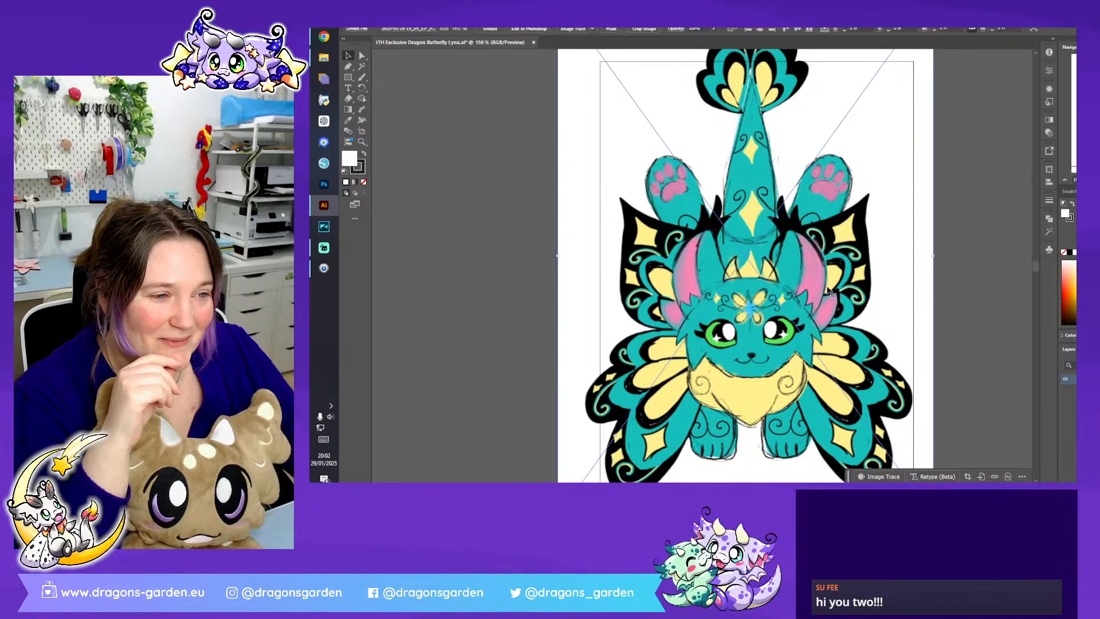
click(713, 28)
drag(696, 39, 689, 40)
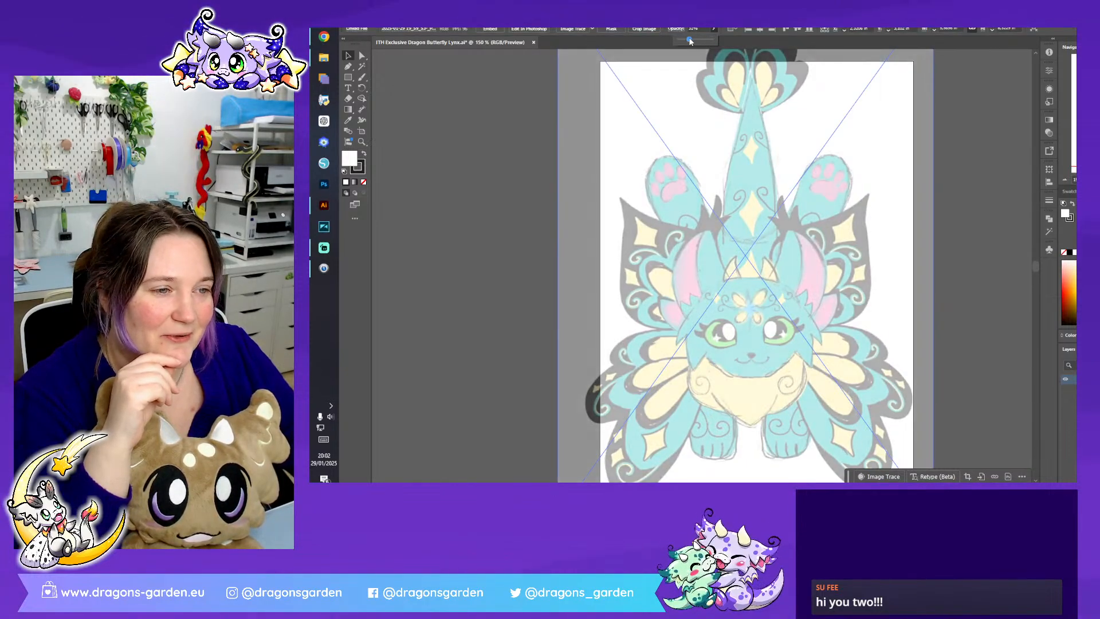
click(945, 267)
- Shift the faded dragon sketch into position over the artboard and lock its layer
drag(841, 277, 809, 280)
scroll(849, 277, down, 4)
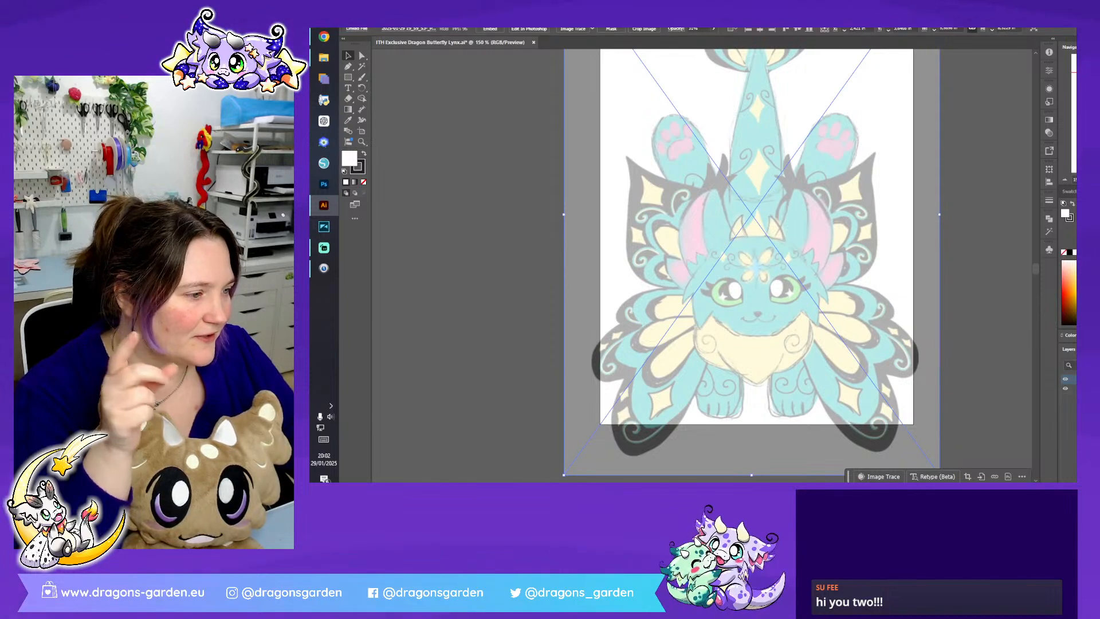
click(1074, 389)
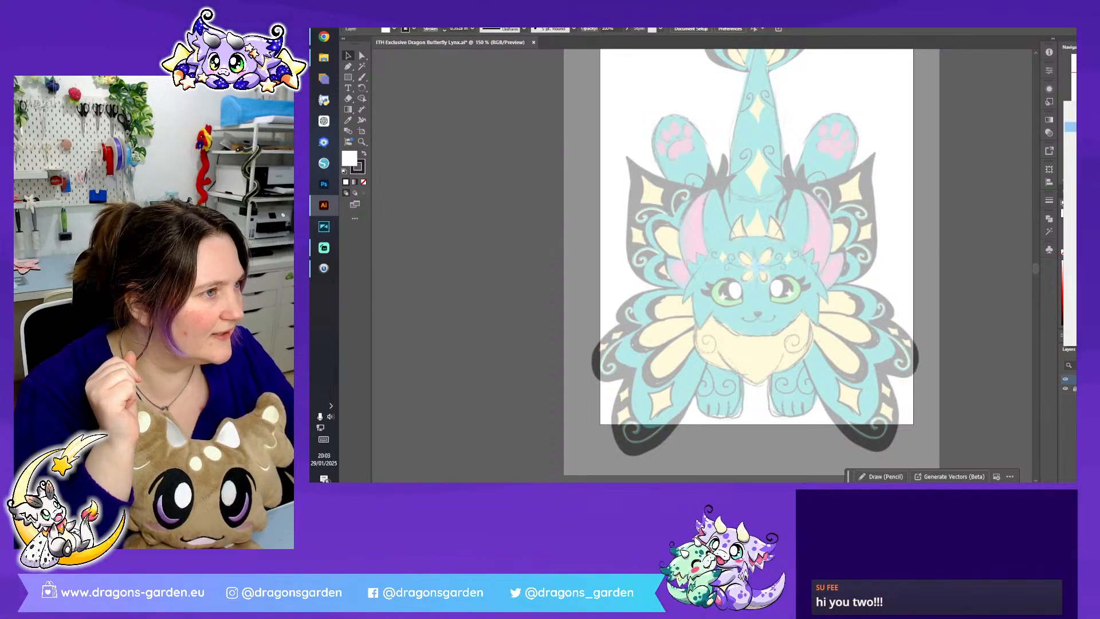
- Change the new drawing layer's colour to Medium Blue in its layer options
click(1071, 160)
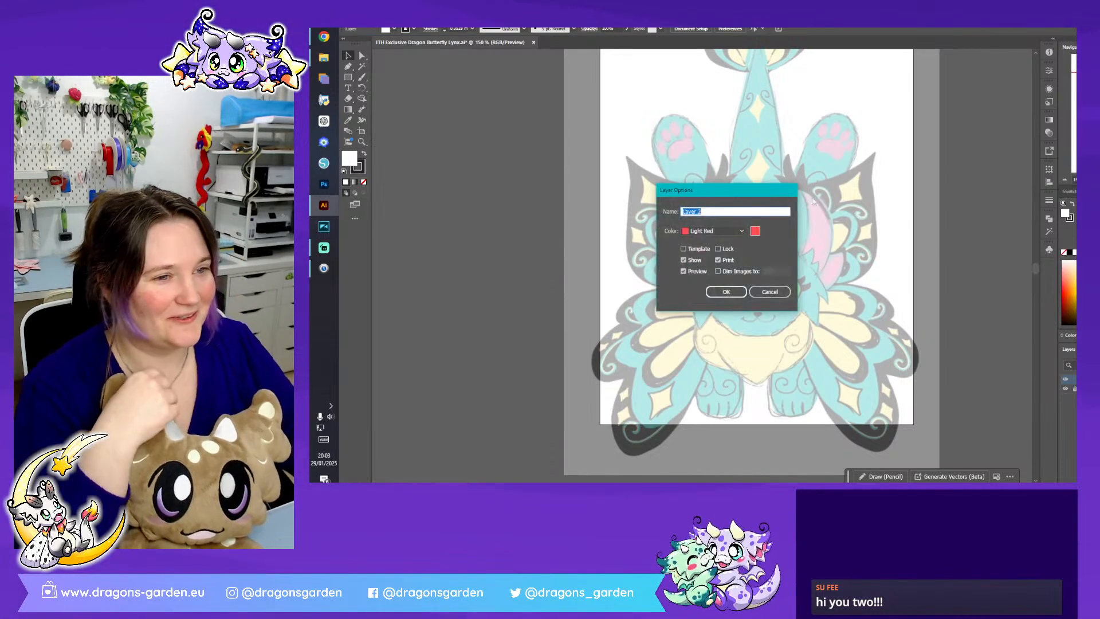
click(737, 231)
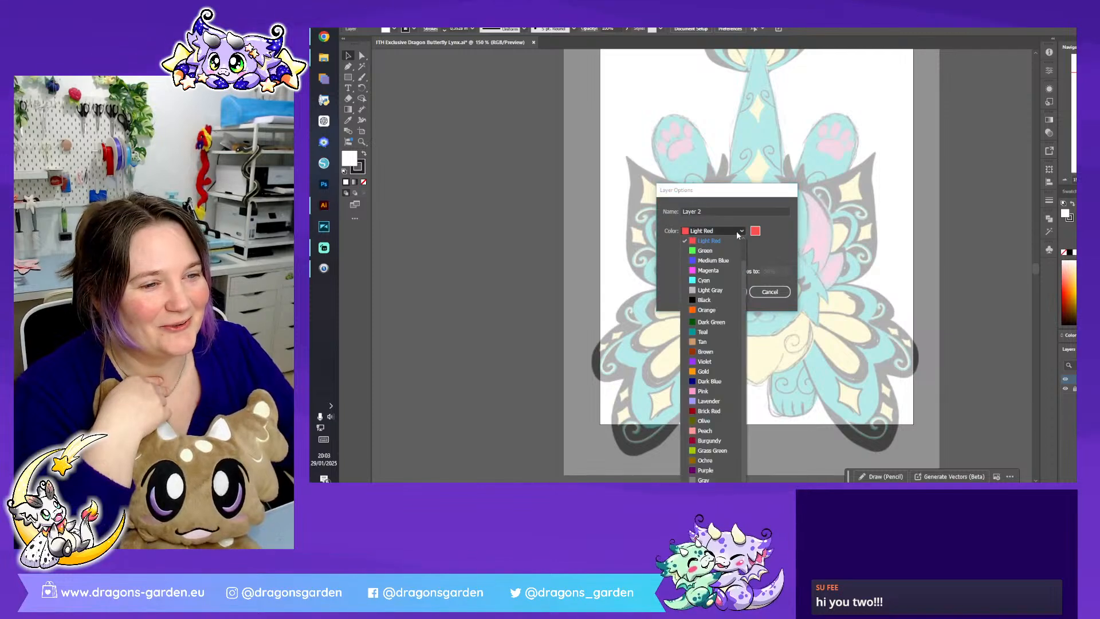
click(729, 261)
click(730, 293)
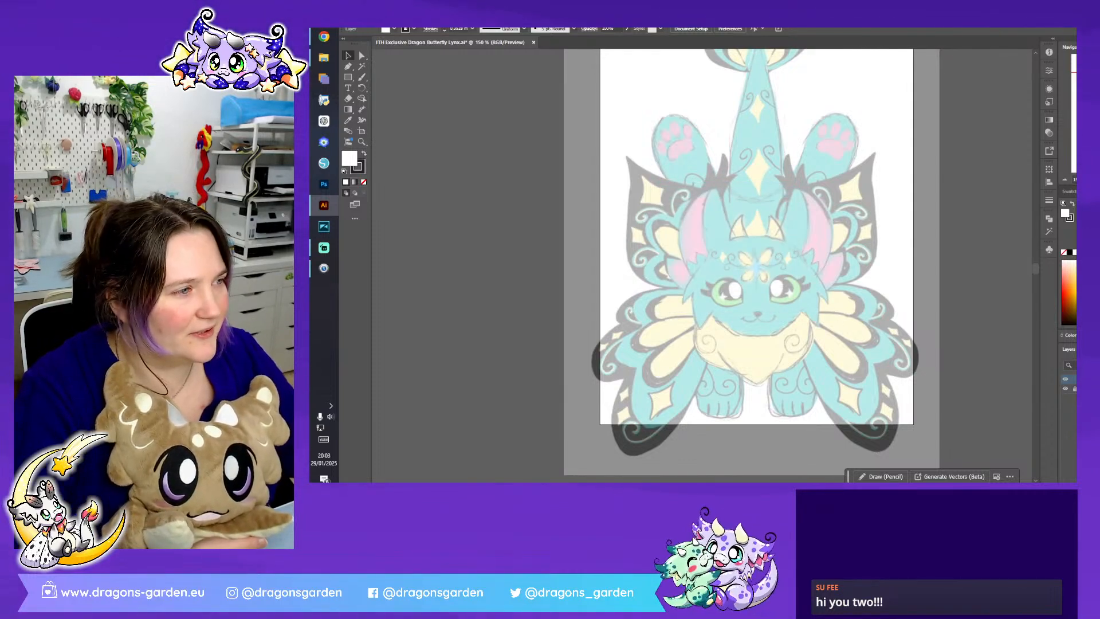
- Draw a circle with the Ellipse tool around the dragon's face as the base shape of the head
scroll(713, 275, up, 1)
scroll(713, 275, down, 3)
scroll(713, 275, right, 3)
scroll(713, 275, up, 3)
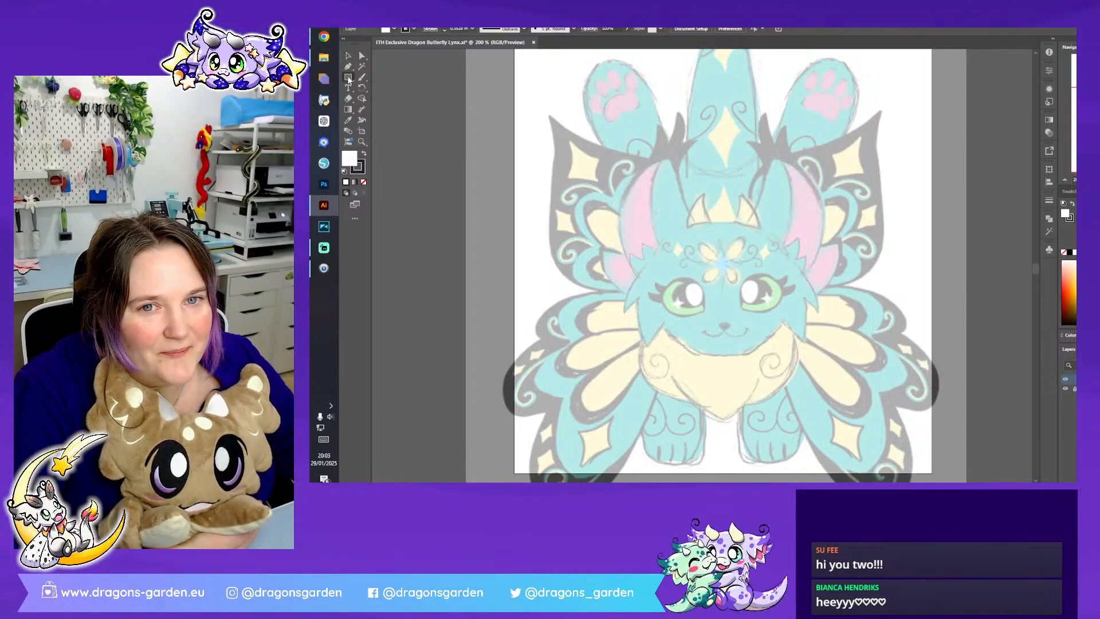
click(348, 77)
click(388, 88)
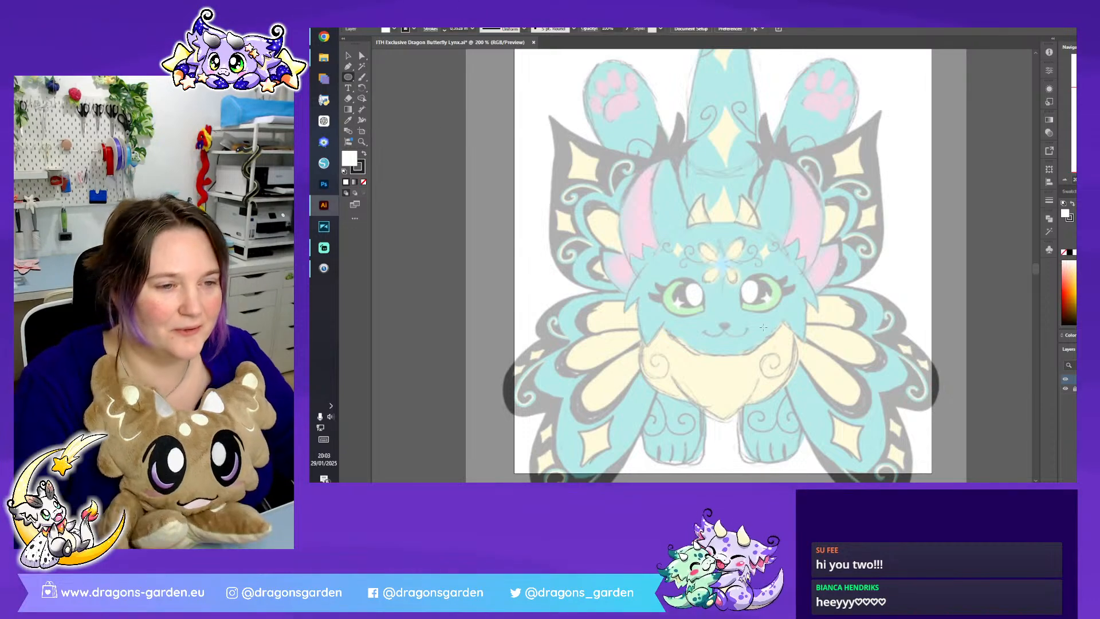
drag(657, 220, 792, 355)
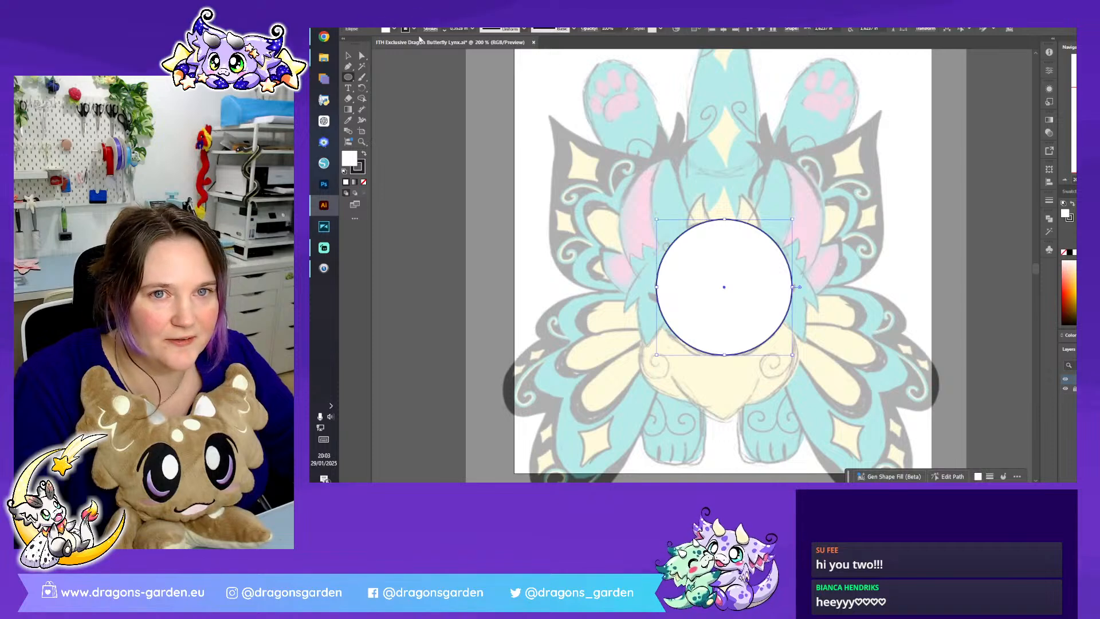
- Set the head circle's fill to None so the sketch shows through its outline
click(394, 29)
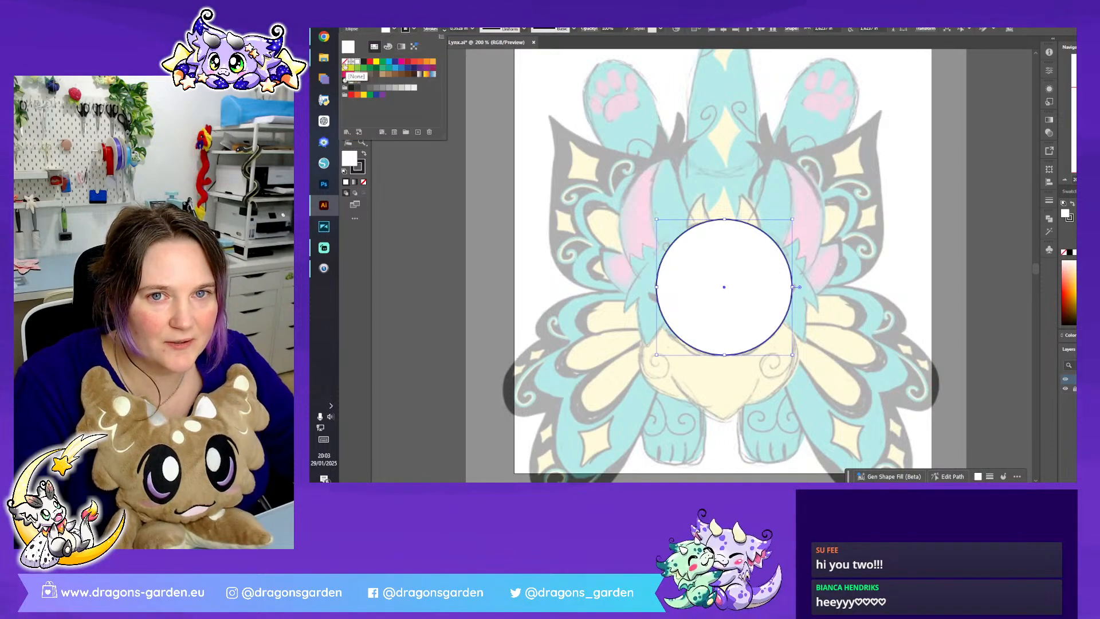
click(345, 62)
click(348, 55)
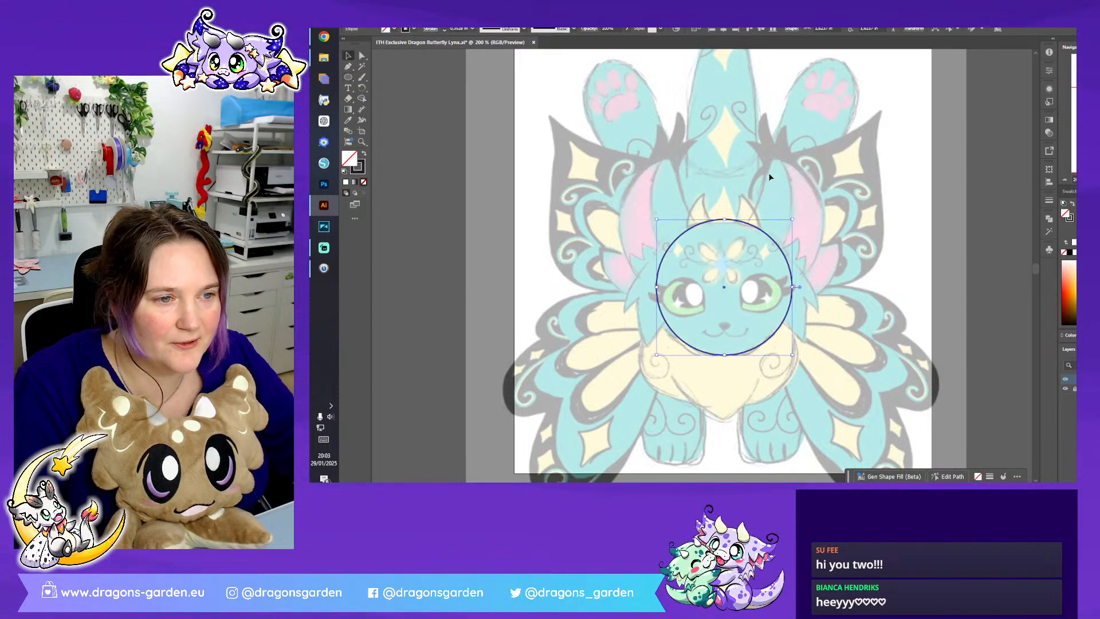
click(878, 246)
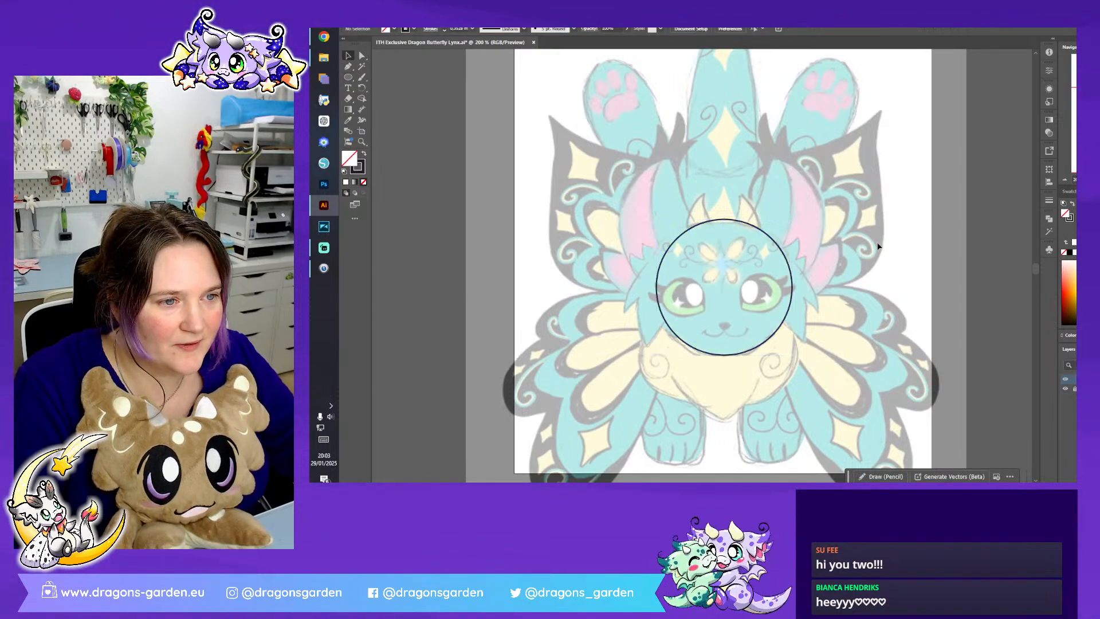
- Align the front-view sketch horizontally to the centre of the artboard
click(779, 247)
click(851, 293)
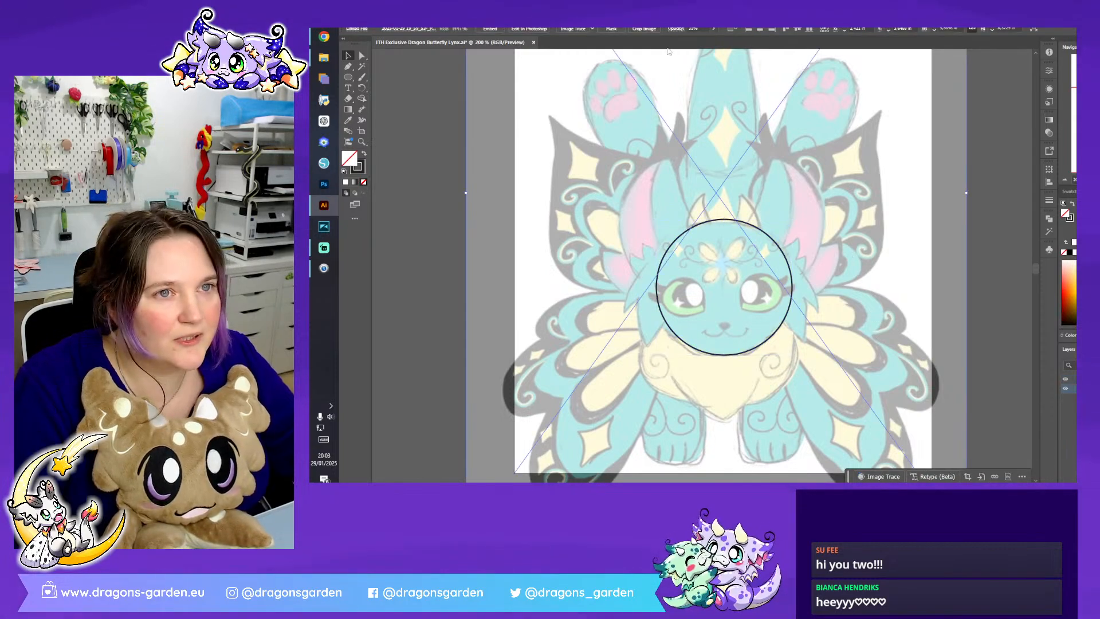
click(757, 31)
scroll(1013, 172, up, 5)
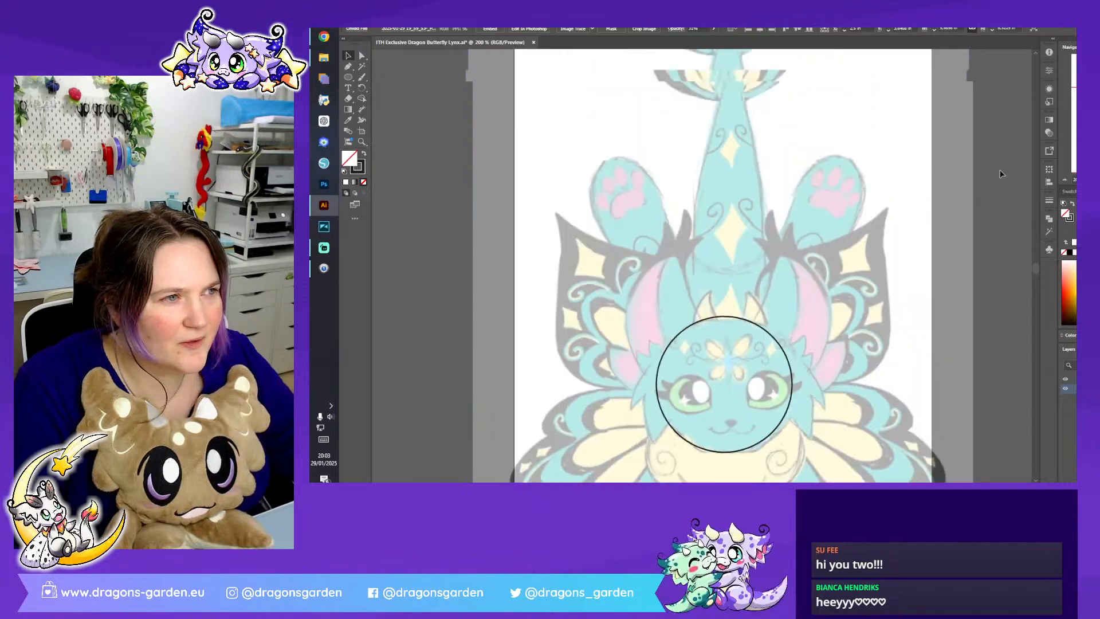
click(1013, 172)
- Show the rulers and place a vertical guide along the artboard's centre line
click(496, 14)
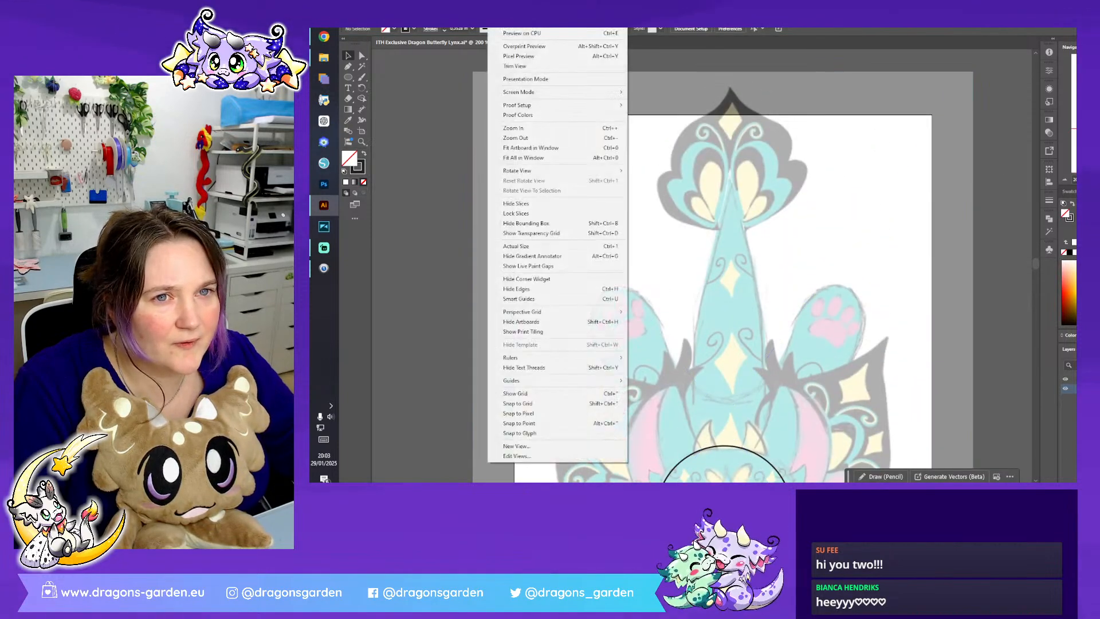
mouse_move(607, 358)
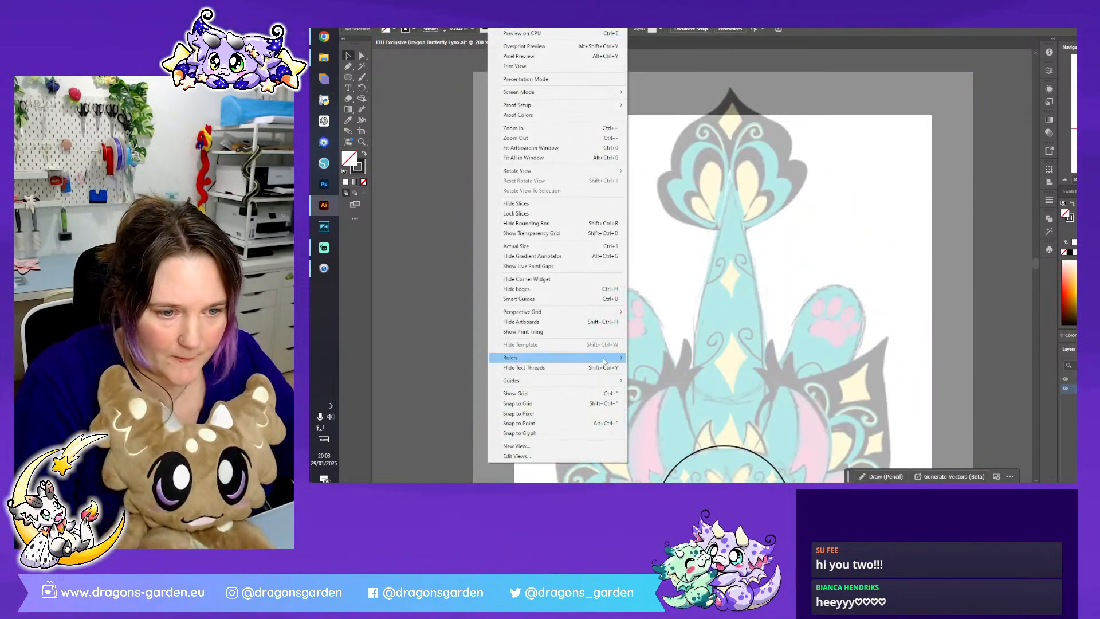
click(658, 359)
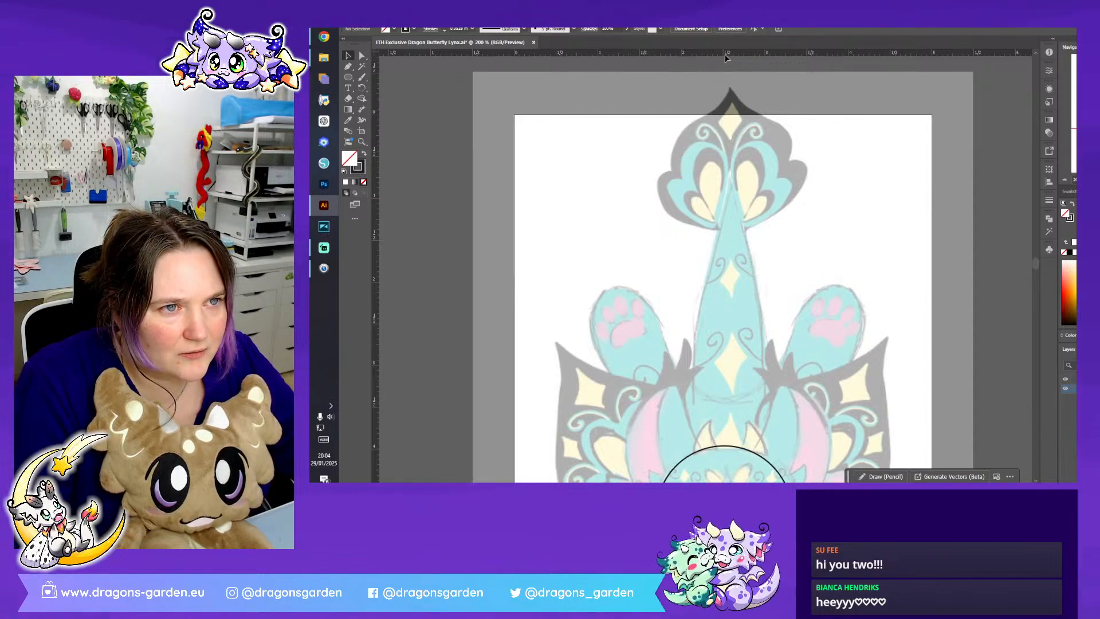
drag(722, 55, 723, 114)
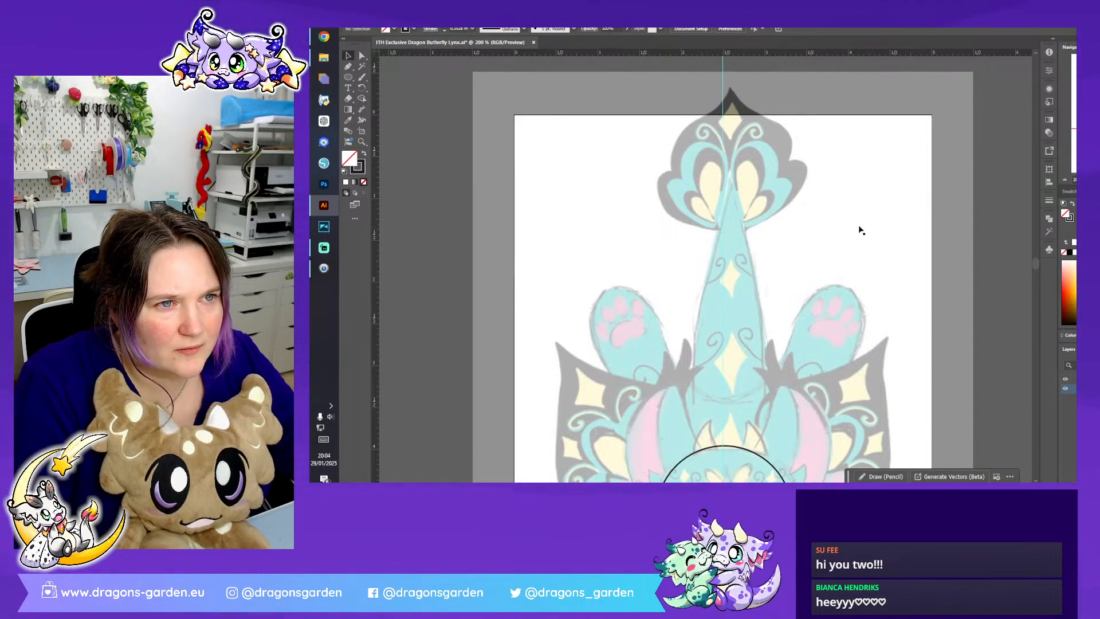
click(724, 106)
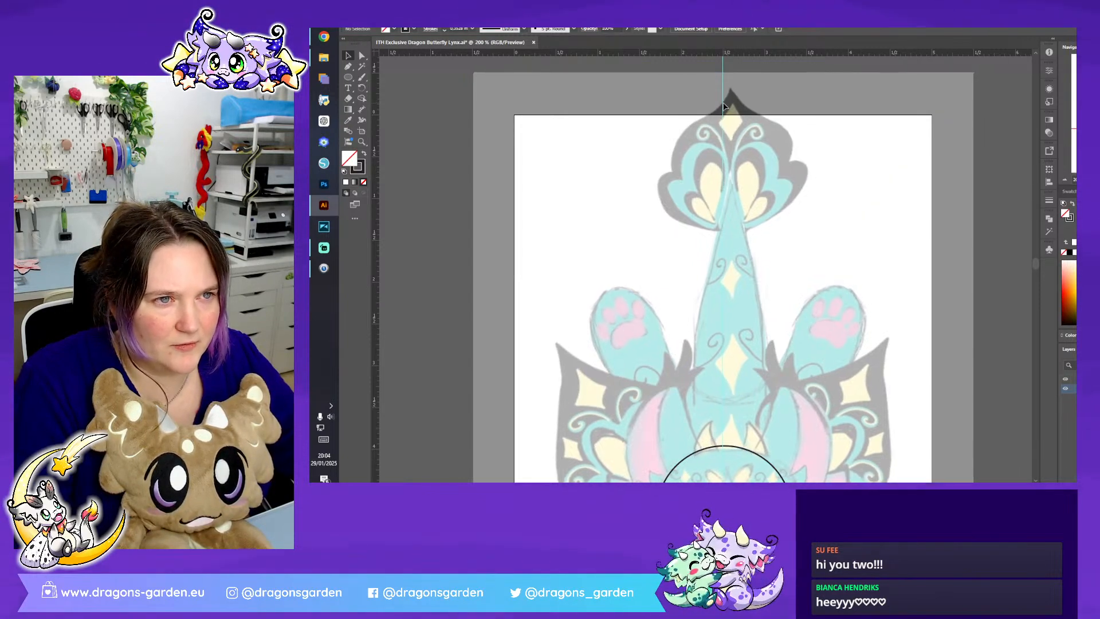
click(724, 67)
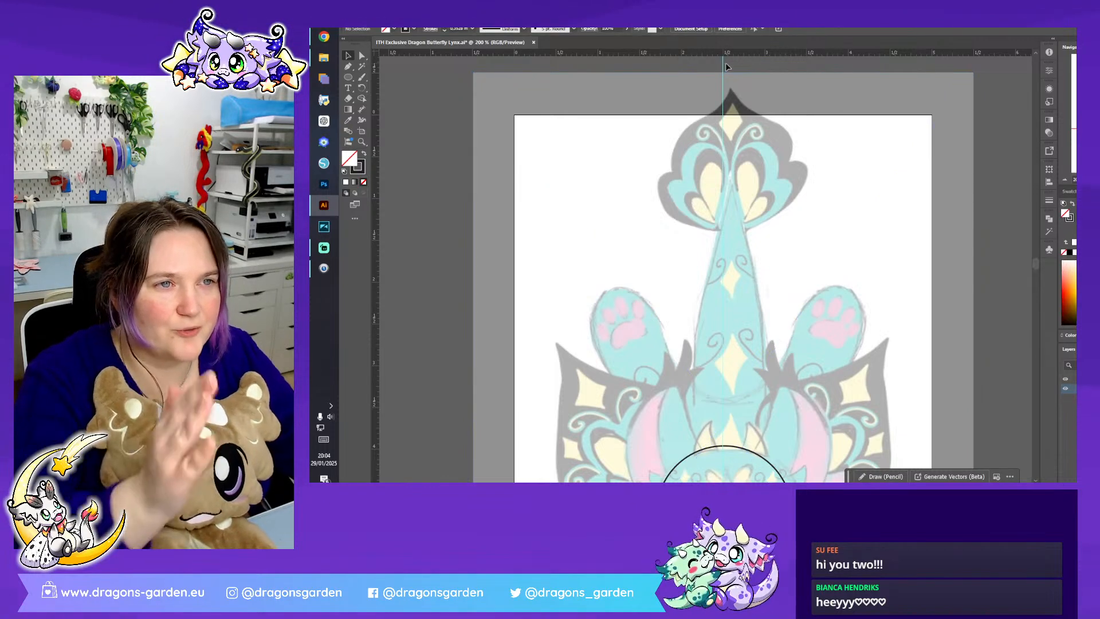
- Move the sketch so the dragon's midline sits on the vertical guide, and lock the sketch layer
scroll(769, 175, down, 5)
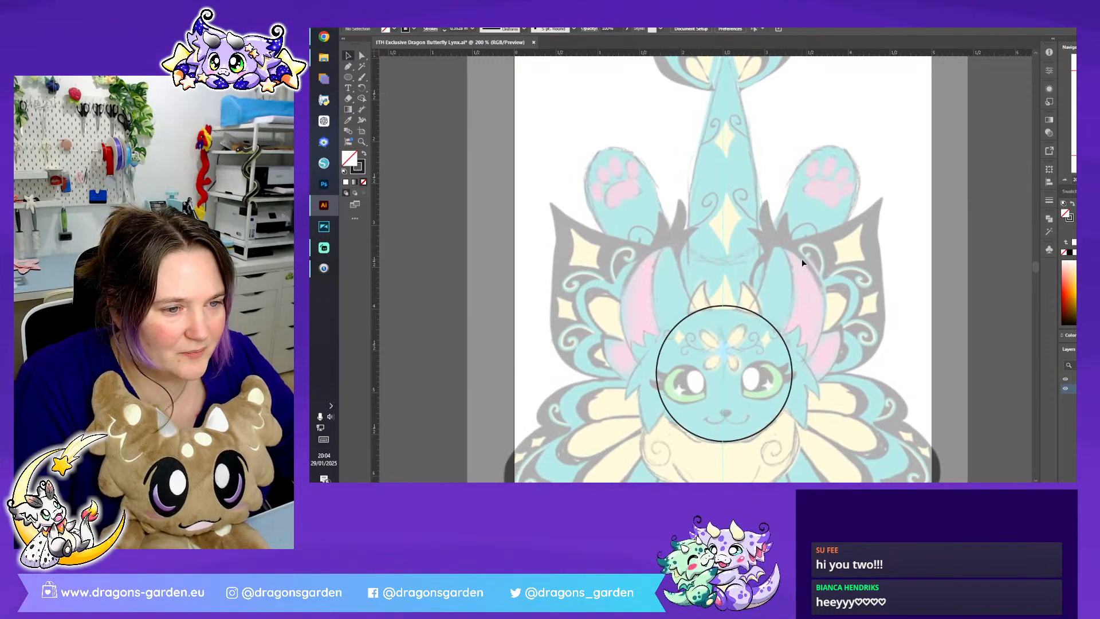
click(801, 259)
click(1001, 352)
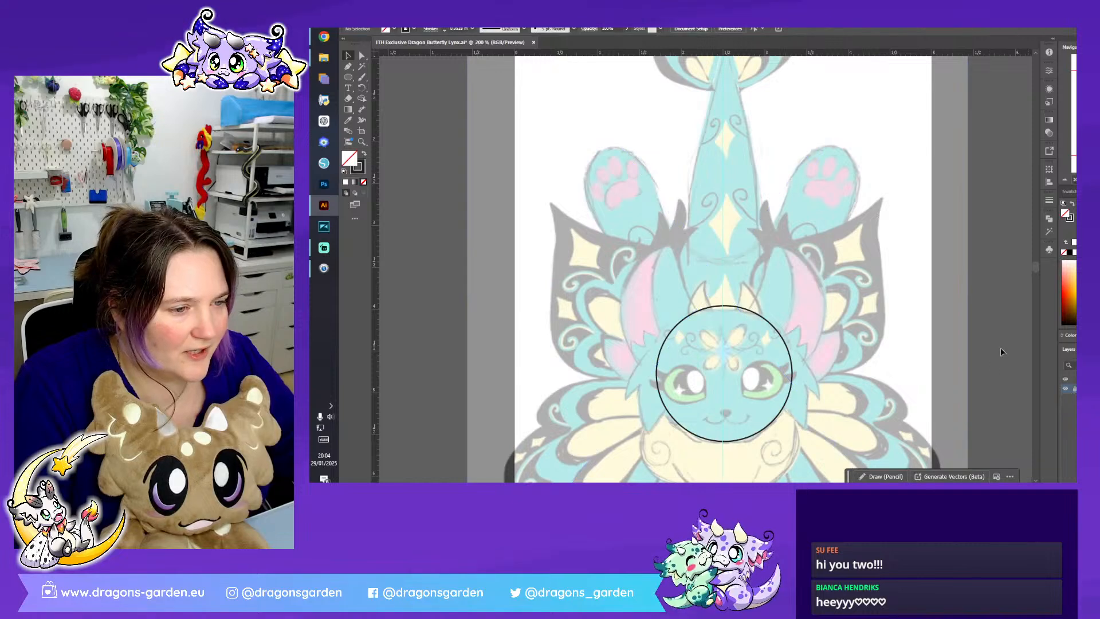
- Align the head circle horizontally to the artboard's centre, on the vertical guide
click(788, 348)
click(725, 29)
click(1037, 229)
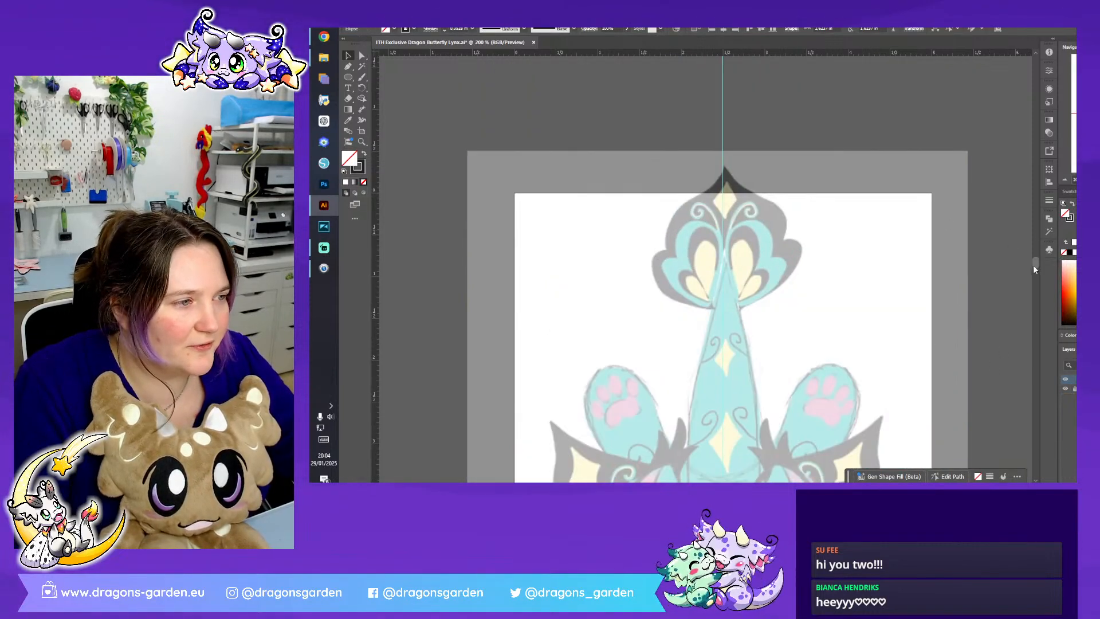
- Add anchor points to the head circle's lower-left and upper-left arcs, where the sketched cheek fur meets the head
scroll(1019, 266, down, 5)
click(1017, 267)
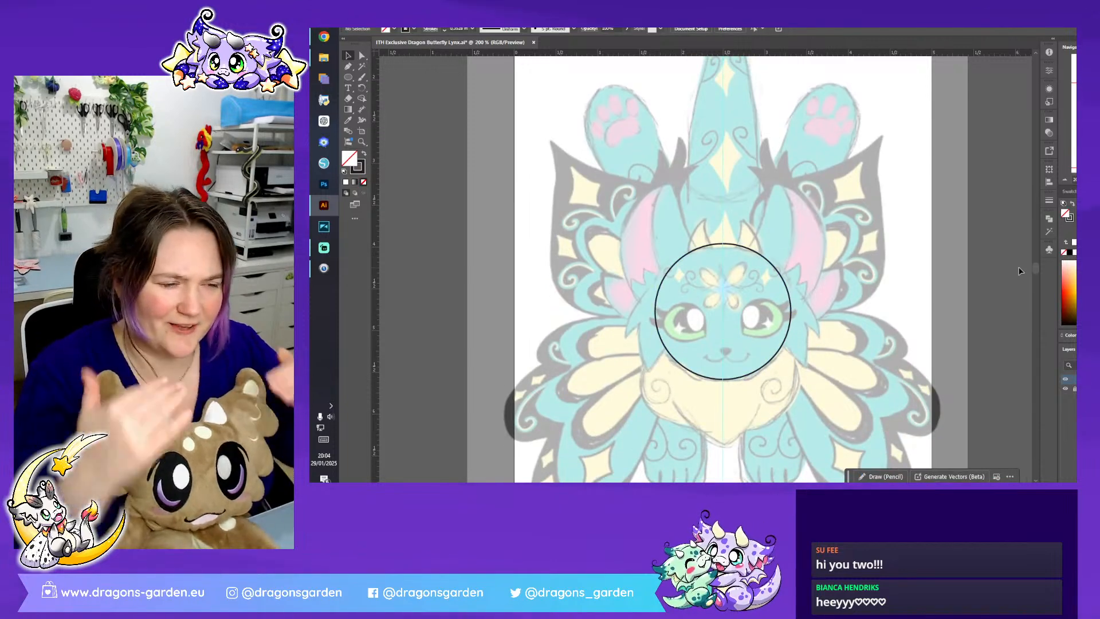
key(ctrl+plus)
scroll(867, 280, down, 2)
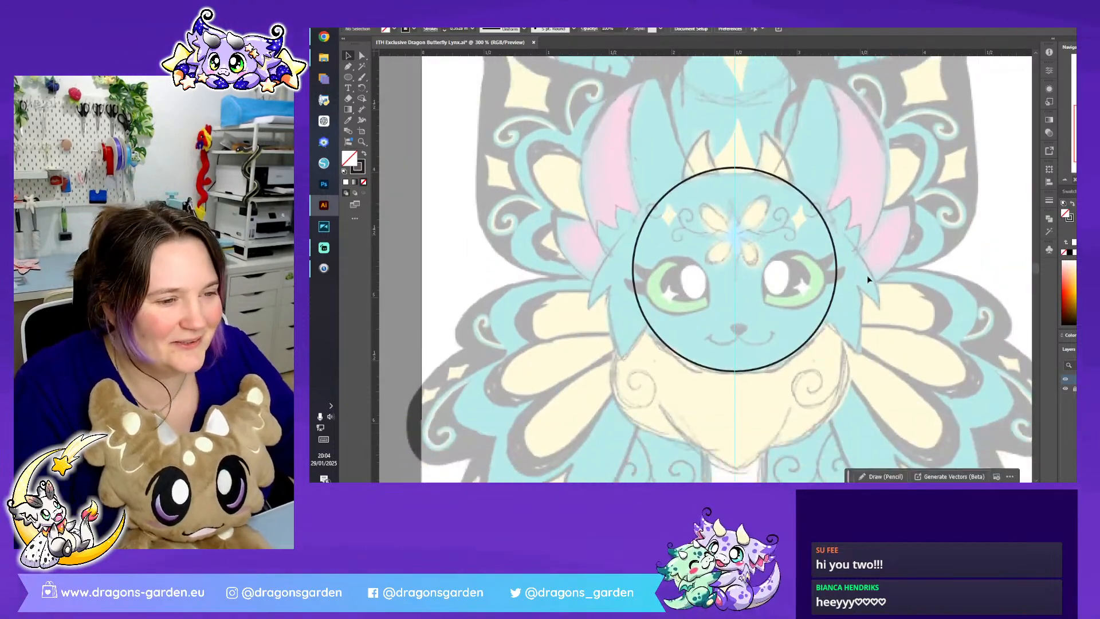
click(750, 371)
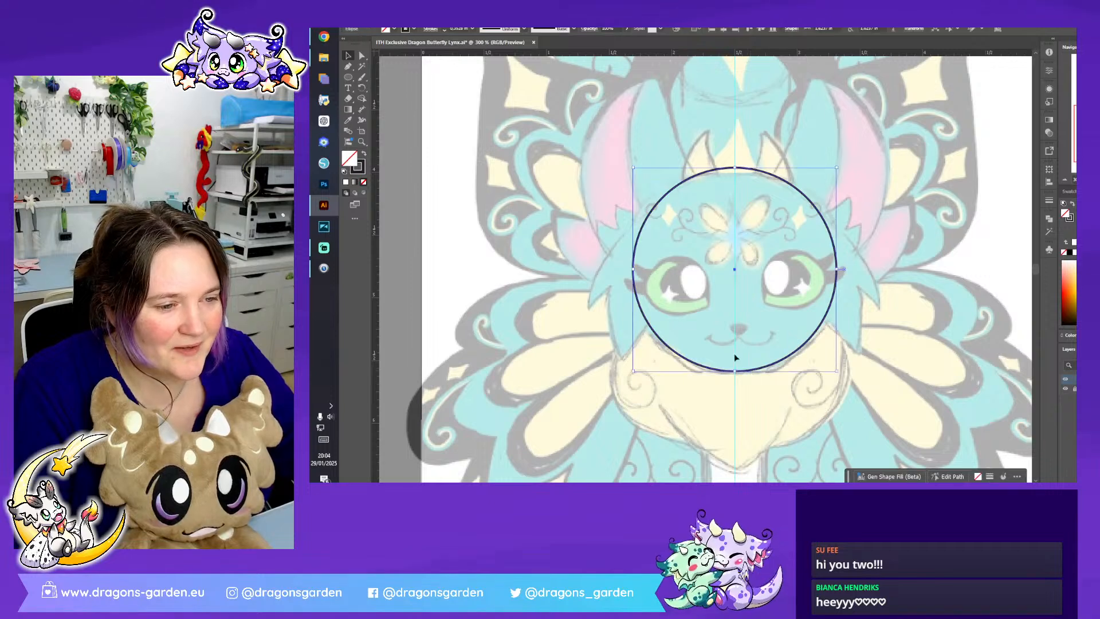
click(348, 66)
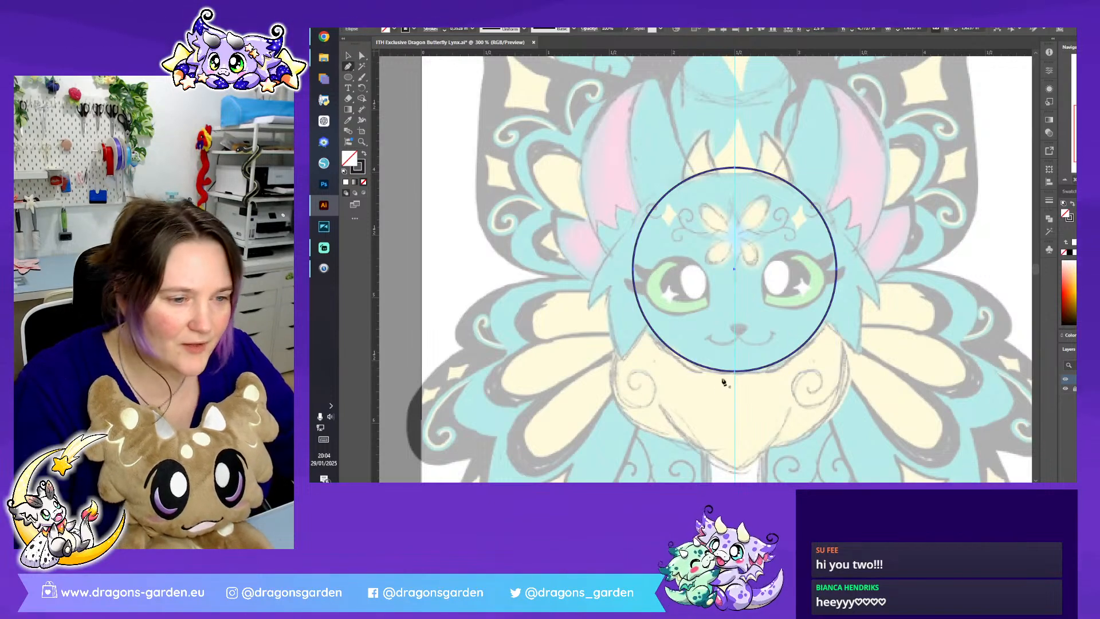
click(653, 330)
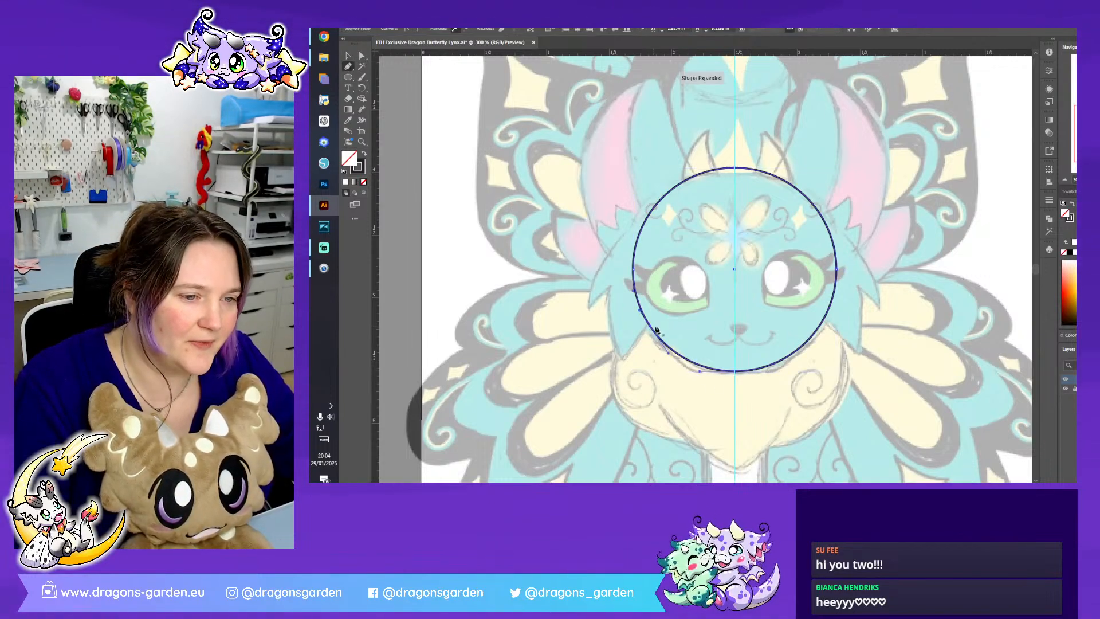
click(651, 215)
- Pull the head outline's left side out to the sketched cheek, placing anchors on the upper and lower fur tips
click(361, 57)
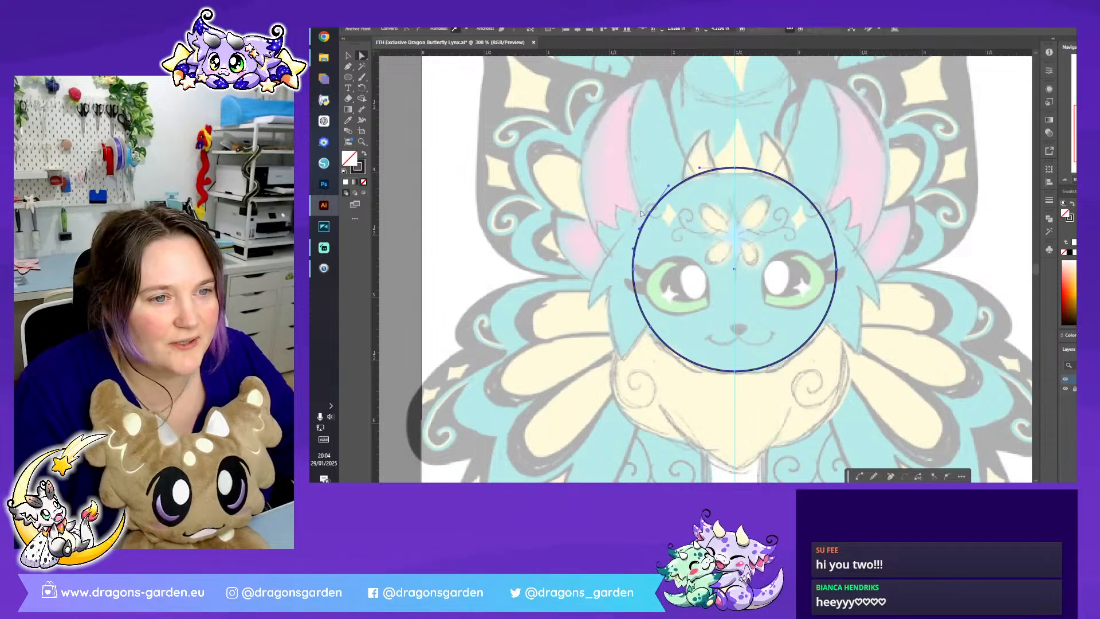
mouse_move(651, 216)
mouse_down()
mouse_move(628, 227)
mouse_move(641, 213)
mouse_up()
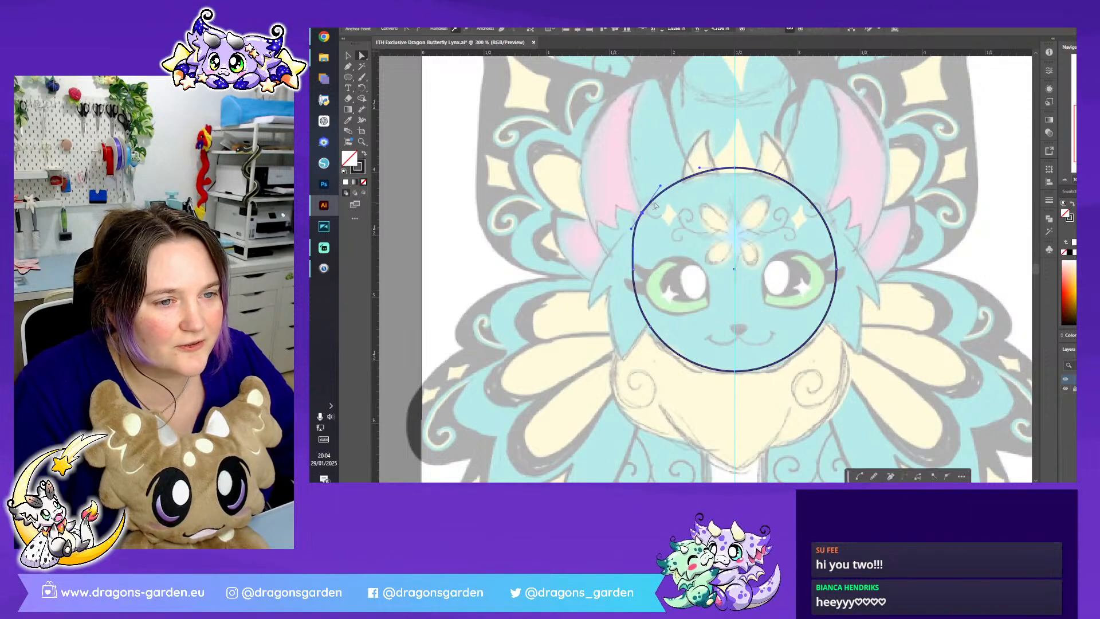
click(736, 169)
drag(634, 271, 589, 241)
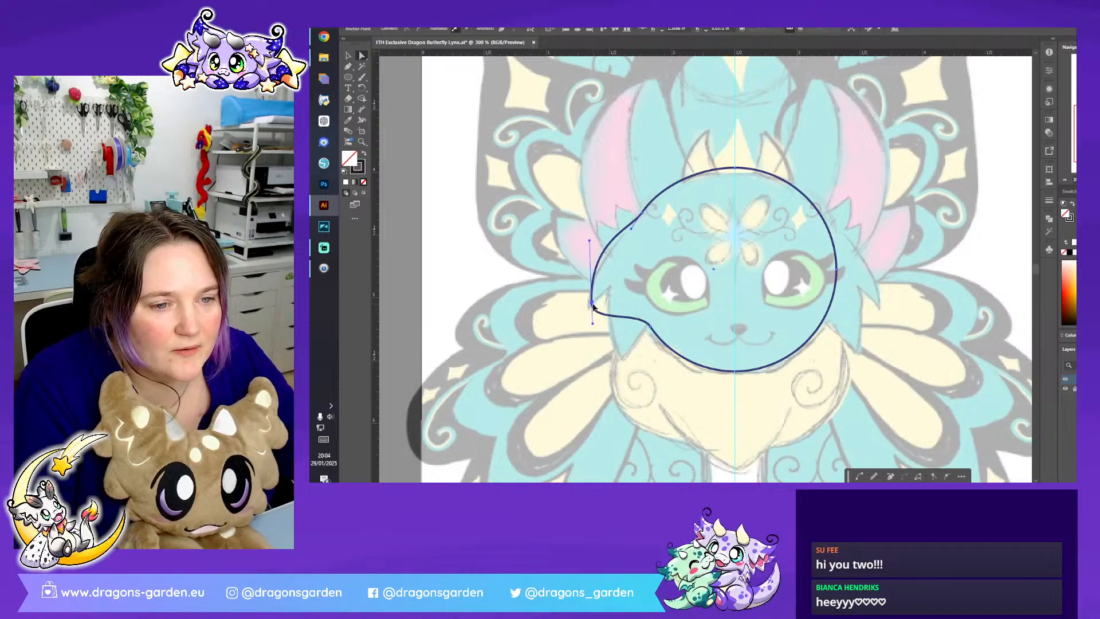
drag(593, 307, 620, 358)
- Convert the anchor where the left cheek meets the jaw to a corner and redirect the lower fur tip's handle
click(649, 326)
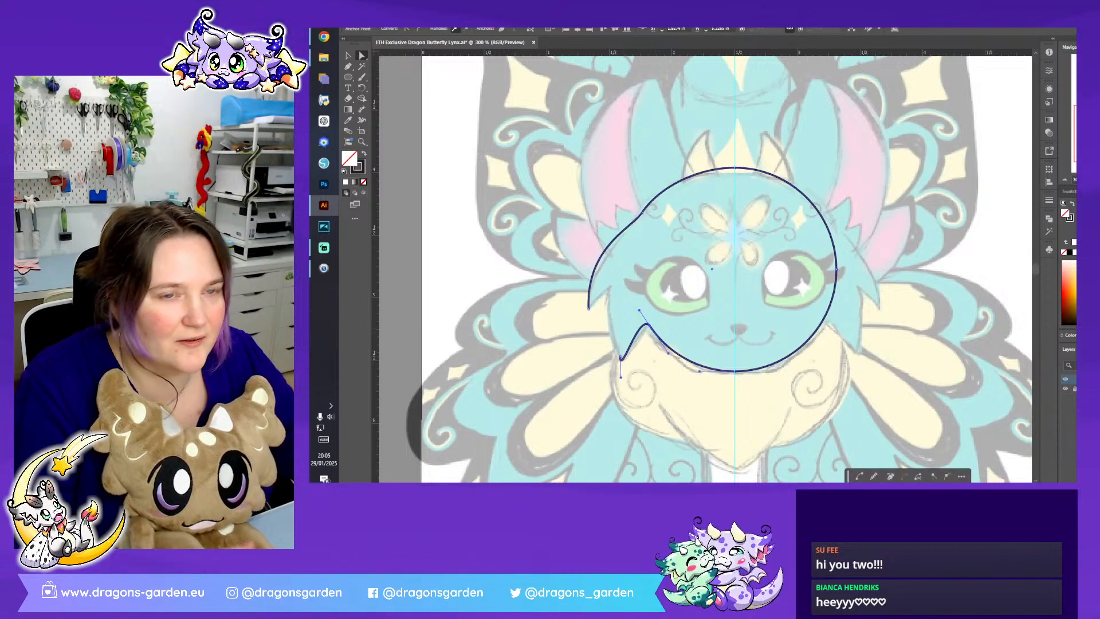
click(406, 29)
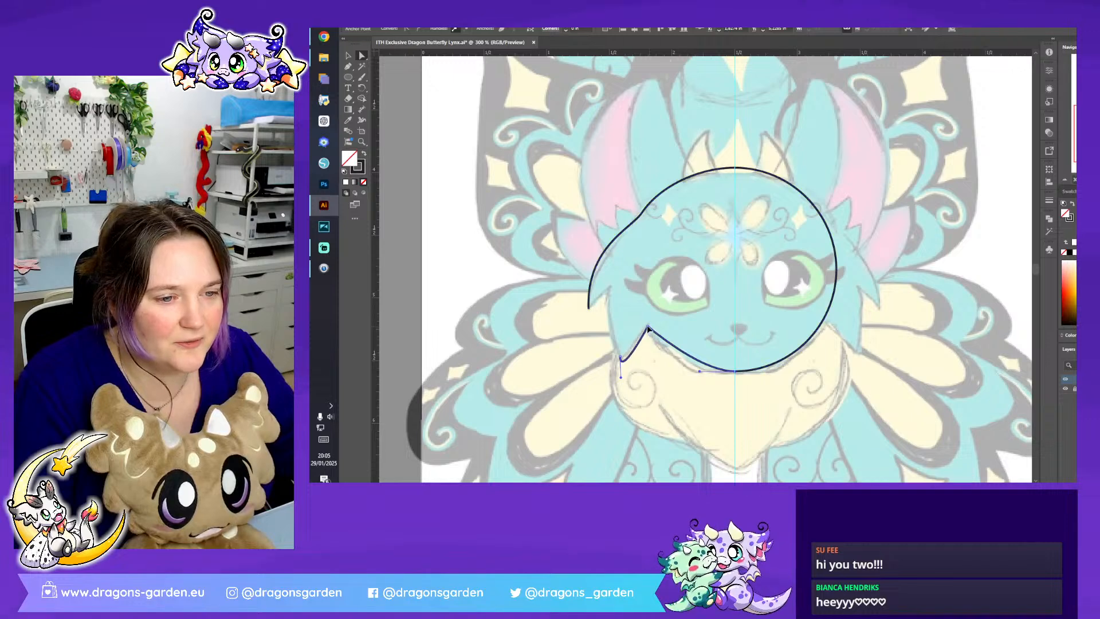
click(620, 358)
drag(620, 358, 568, 387)
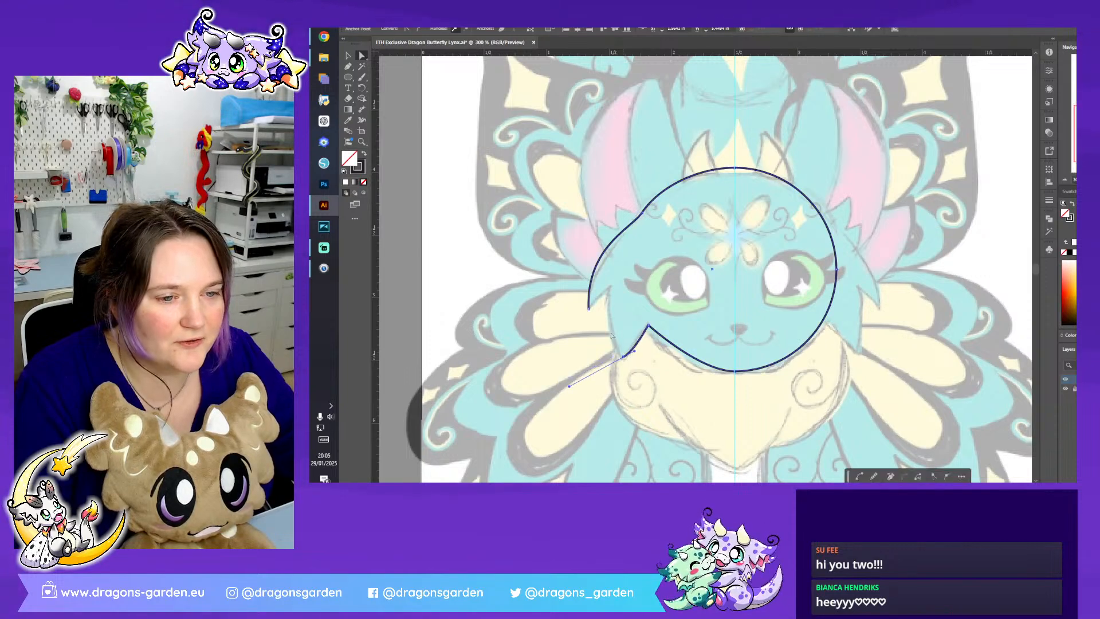
- Add an anchor between the left cheek's two fur tips and shape it into the sharp notch of the sketch
key(p)
drag(621, 361, 618, 264)
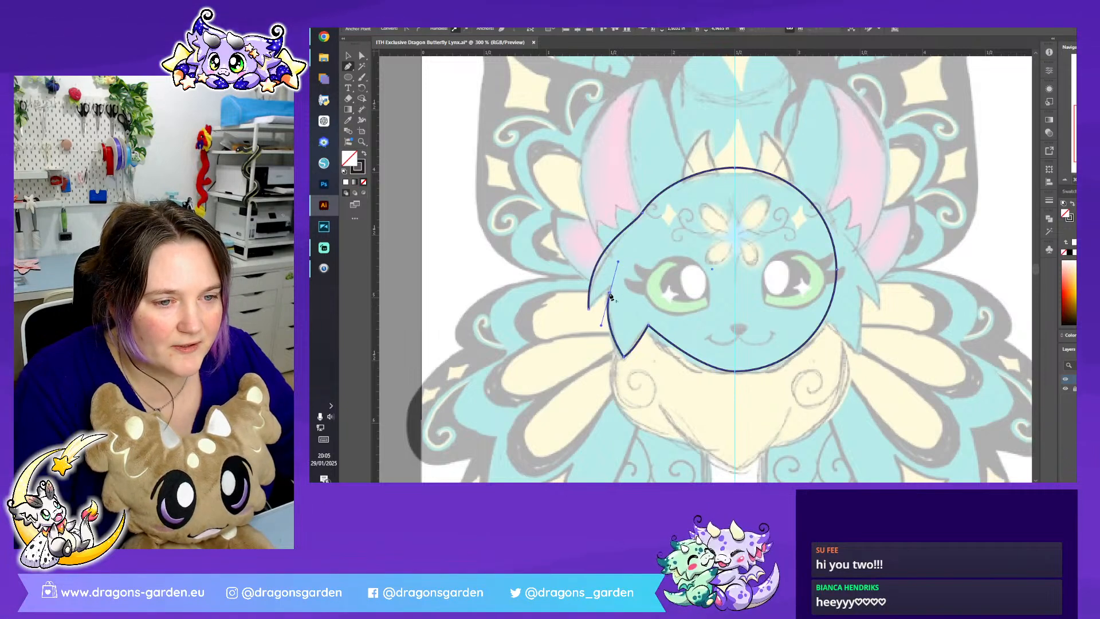
click(588, 309)
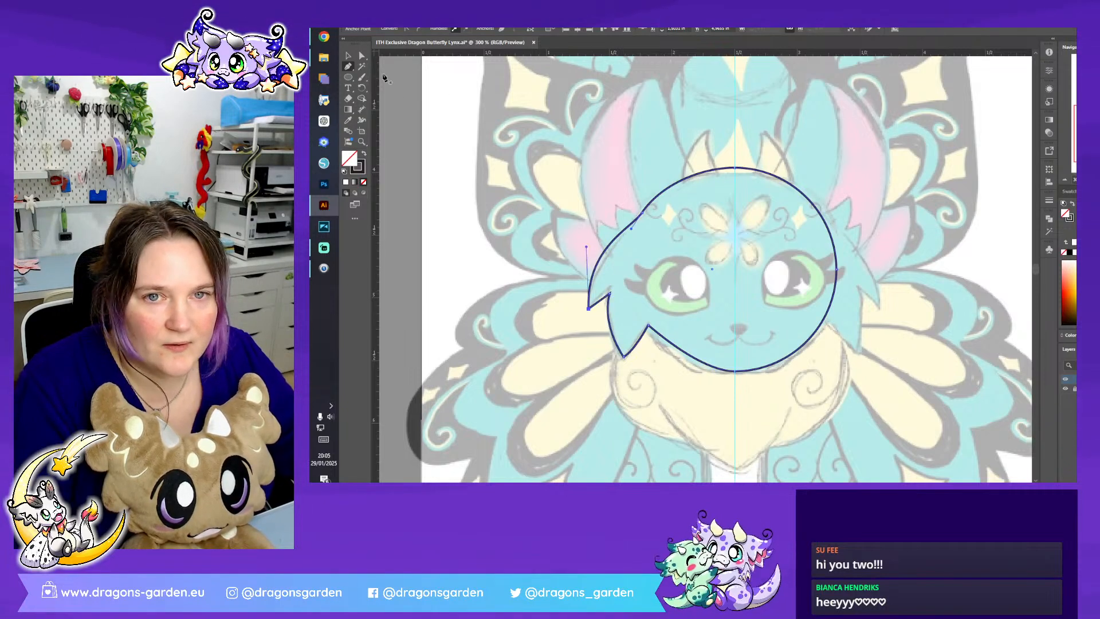
click(362, 56)
click(608, 297)
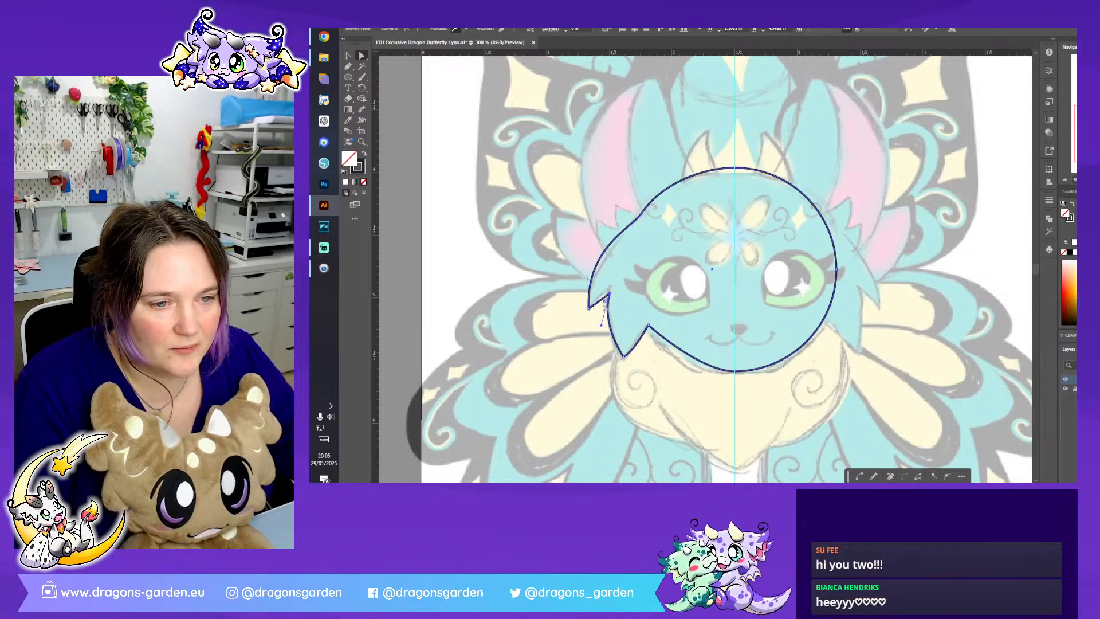
drag(606, 299, 608, 303)
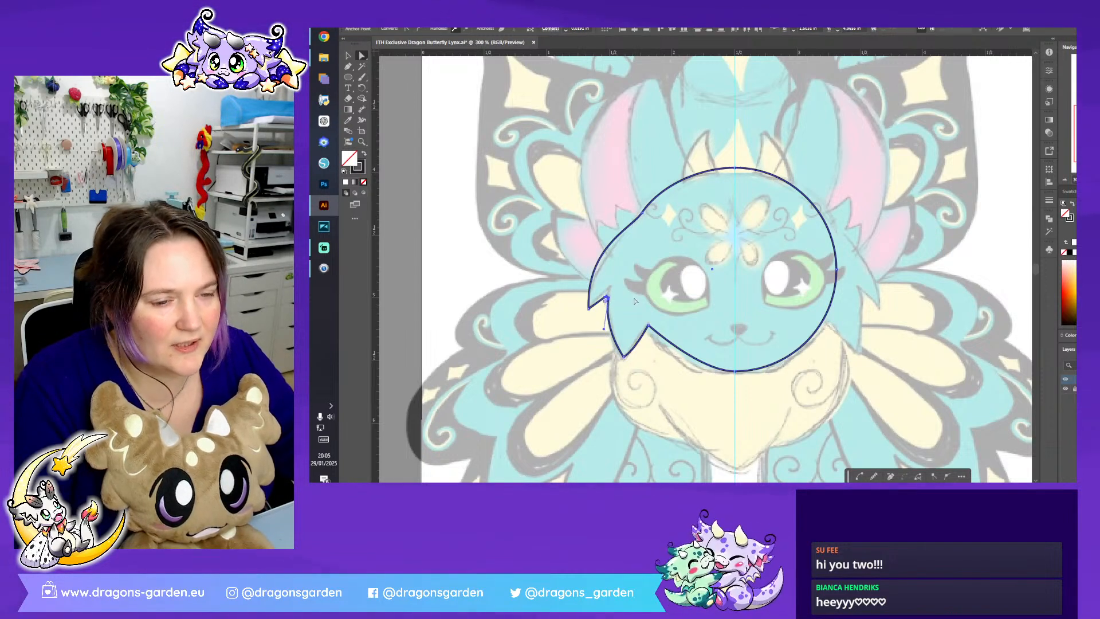
click(698, 339)
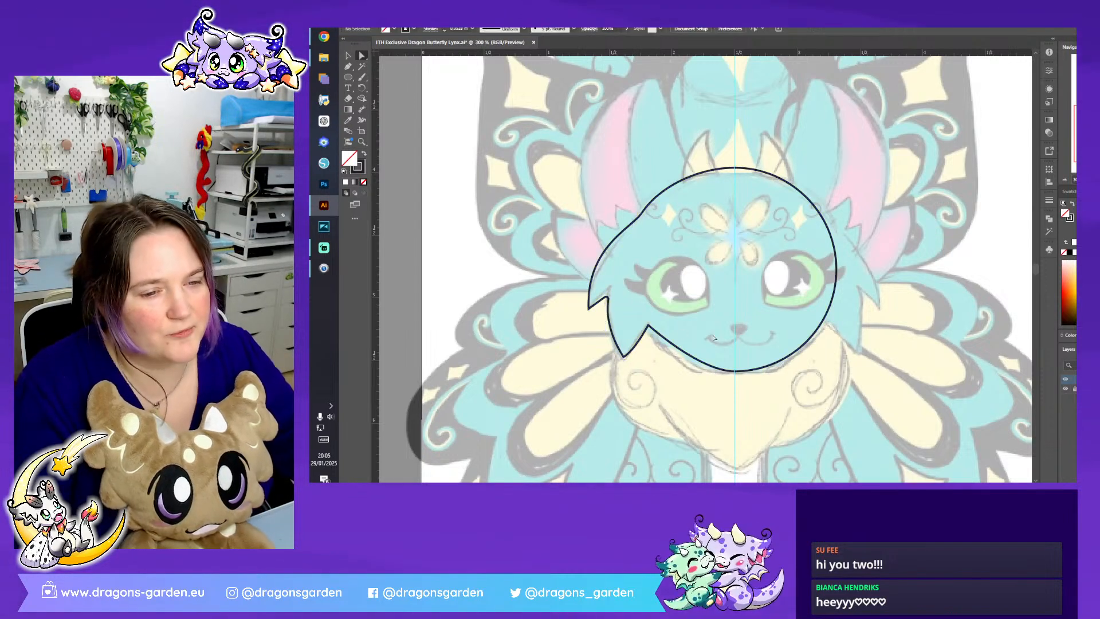
- Add an anchor on the left jaw line and reshape the curve from the cheek corner to the chin along the sketch
click(648, 327)
drag(648, 326, 648, 326)
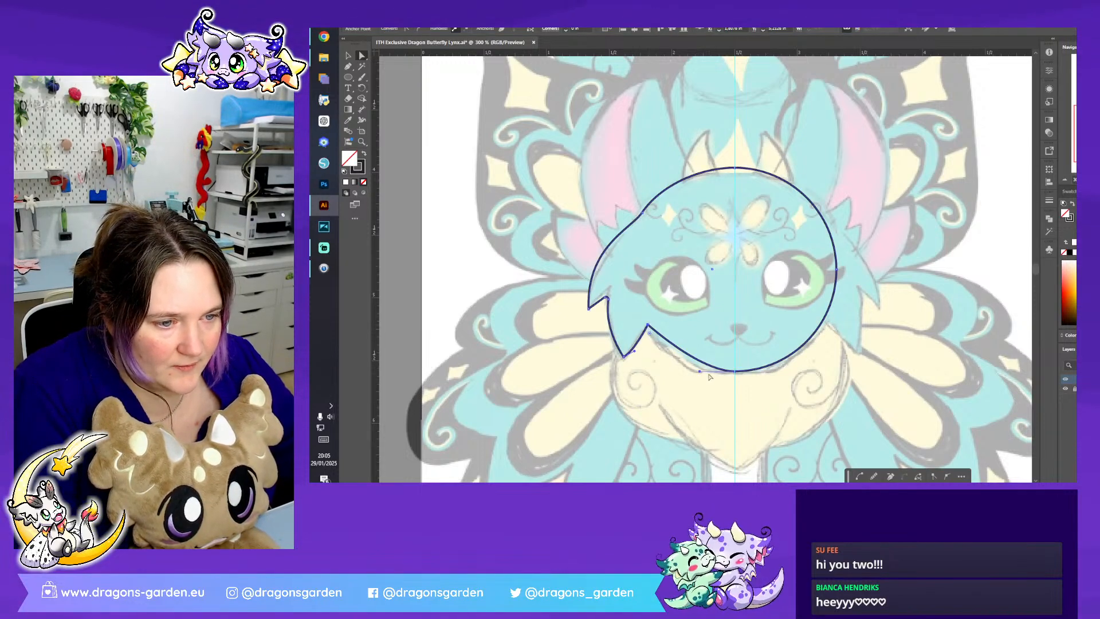
key(p)
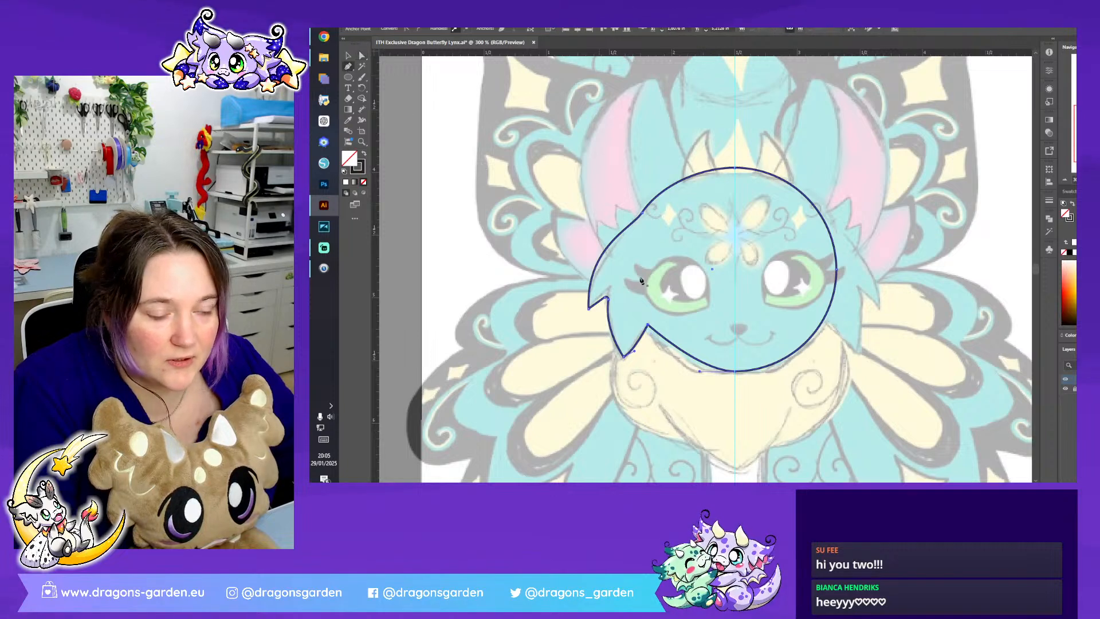
click(671, 343)
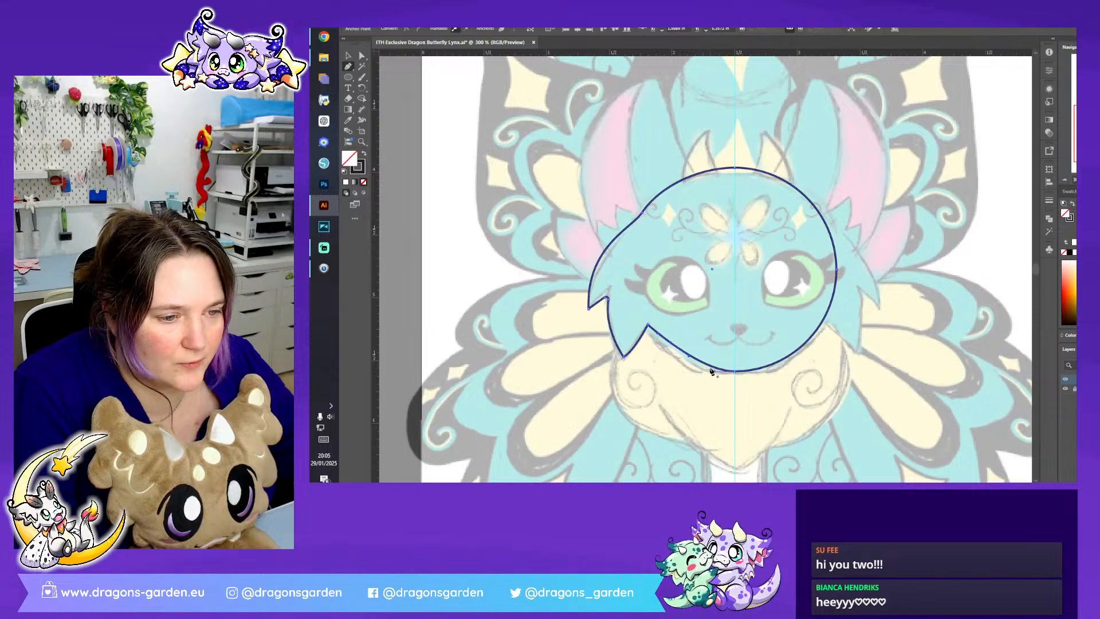
click(711, 368)
key(ctrl+z)
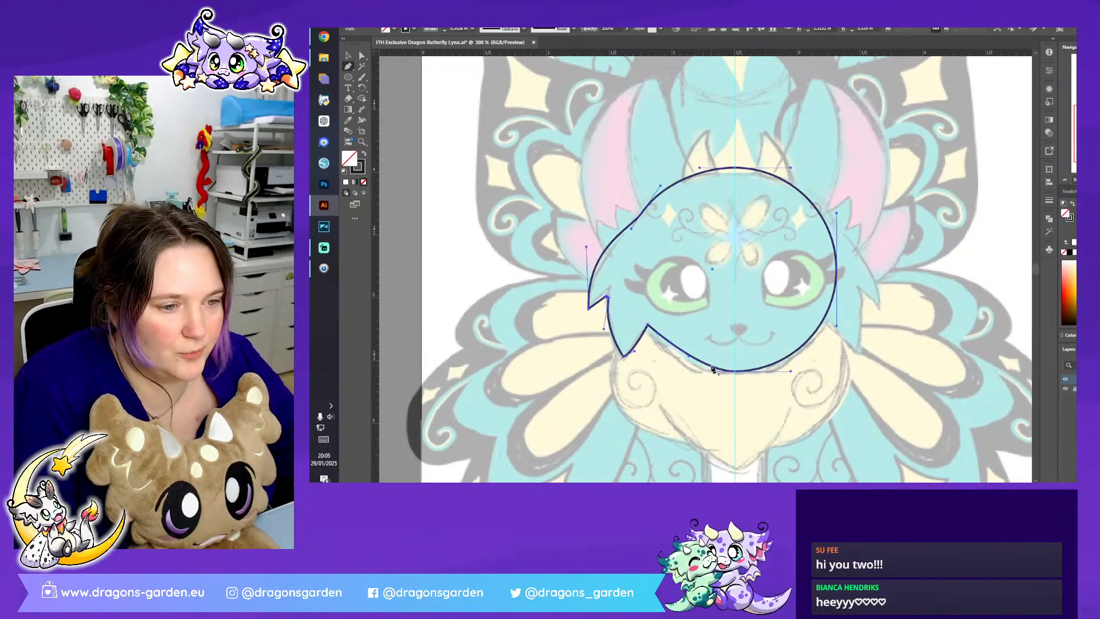
key(a)
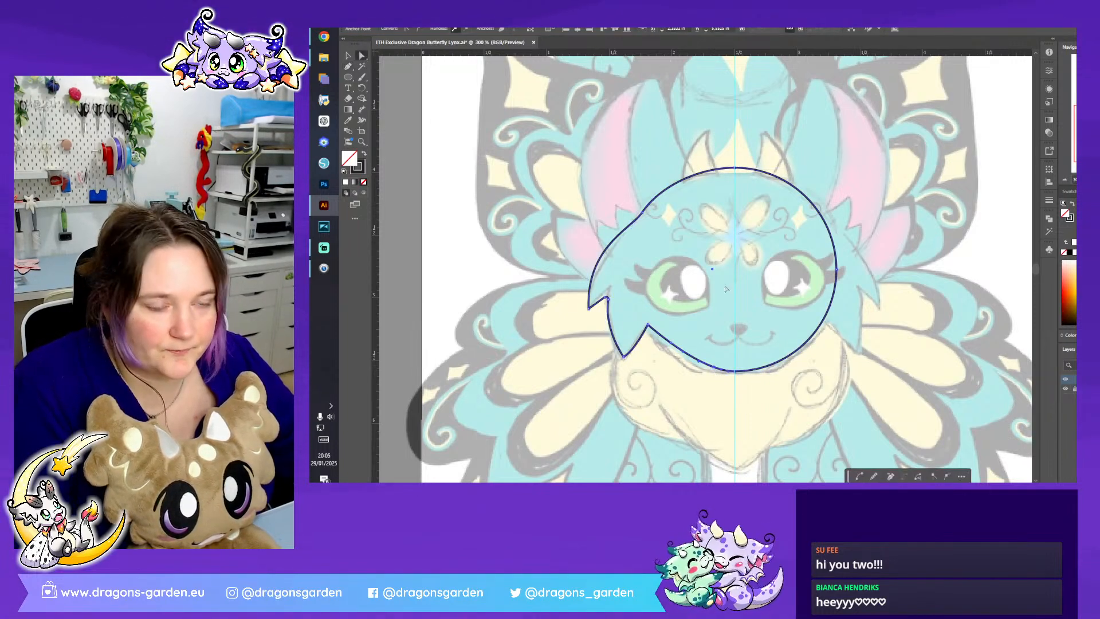
click(704, 372)
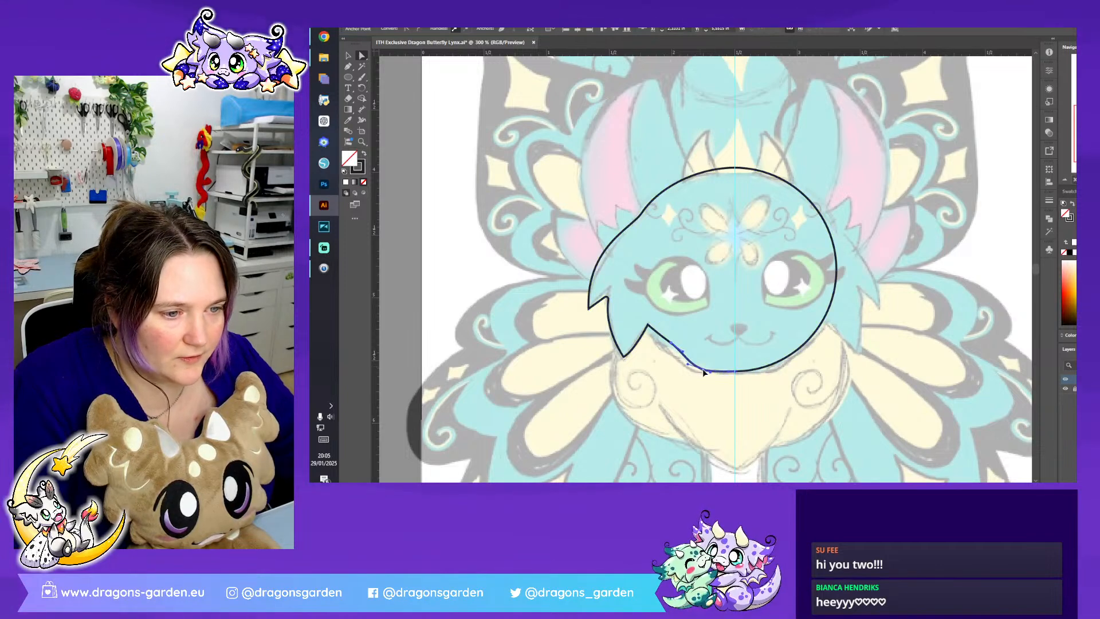
drag(670, 343, 681, 359)
click(648, 327)
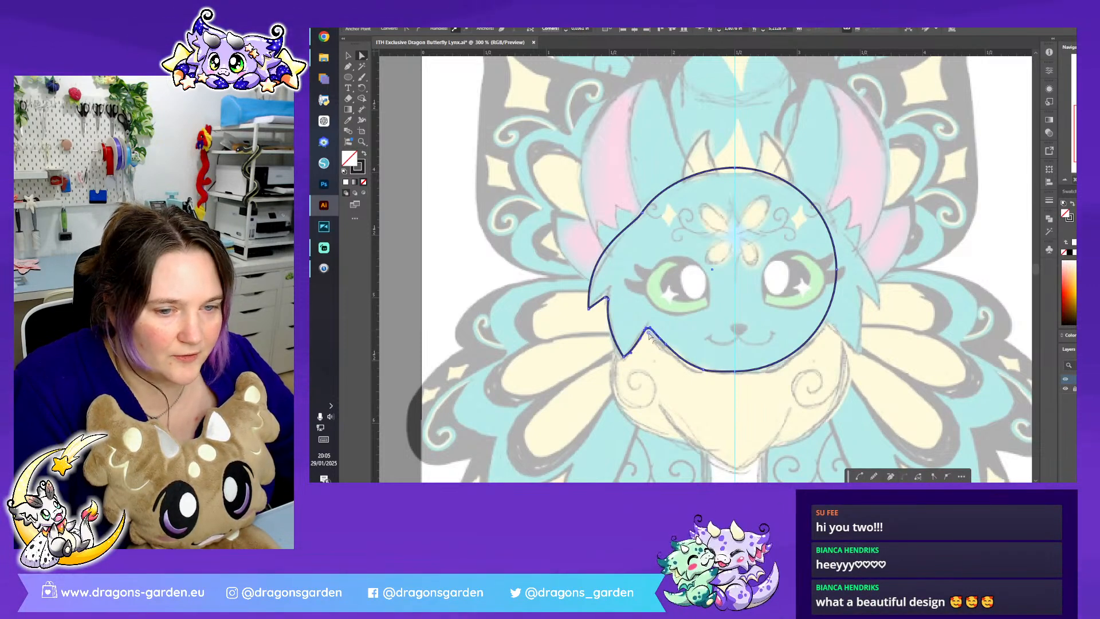
click(647, 420)
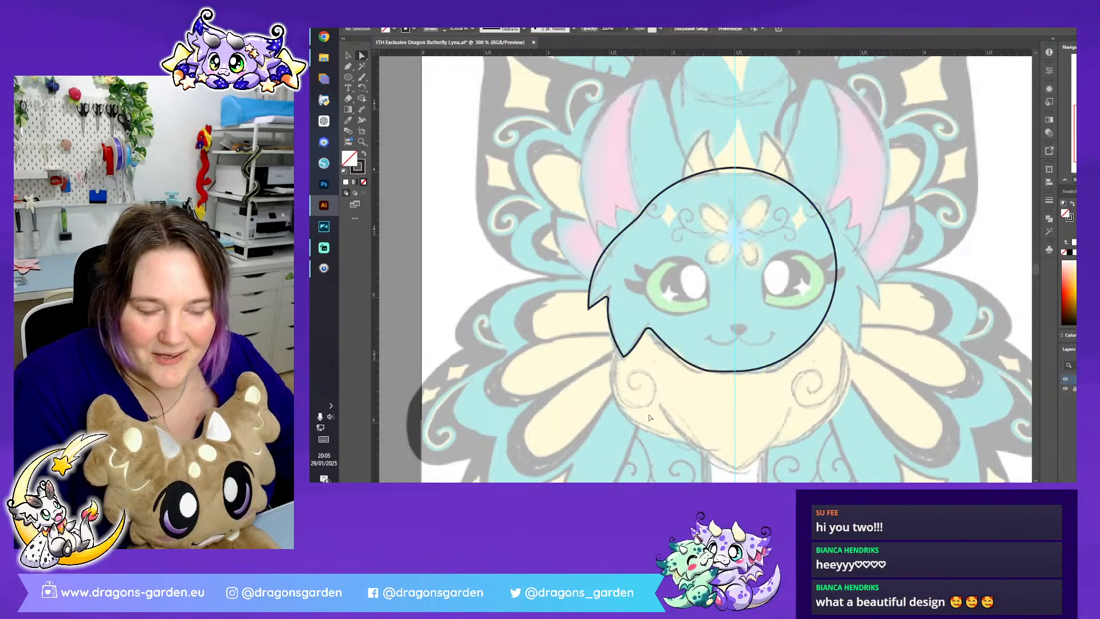
- Lower the head outline's top centre anchor slightly to match the sketched forehead
click(736, 372)
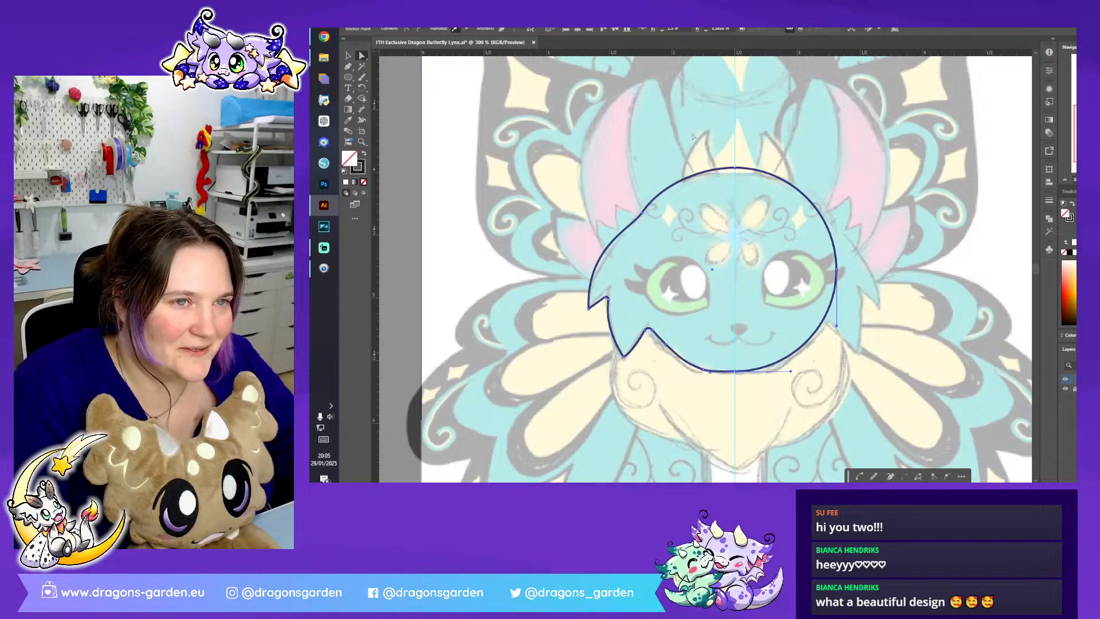
click(735, 169)
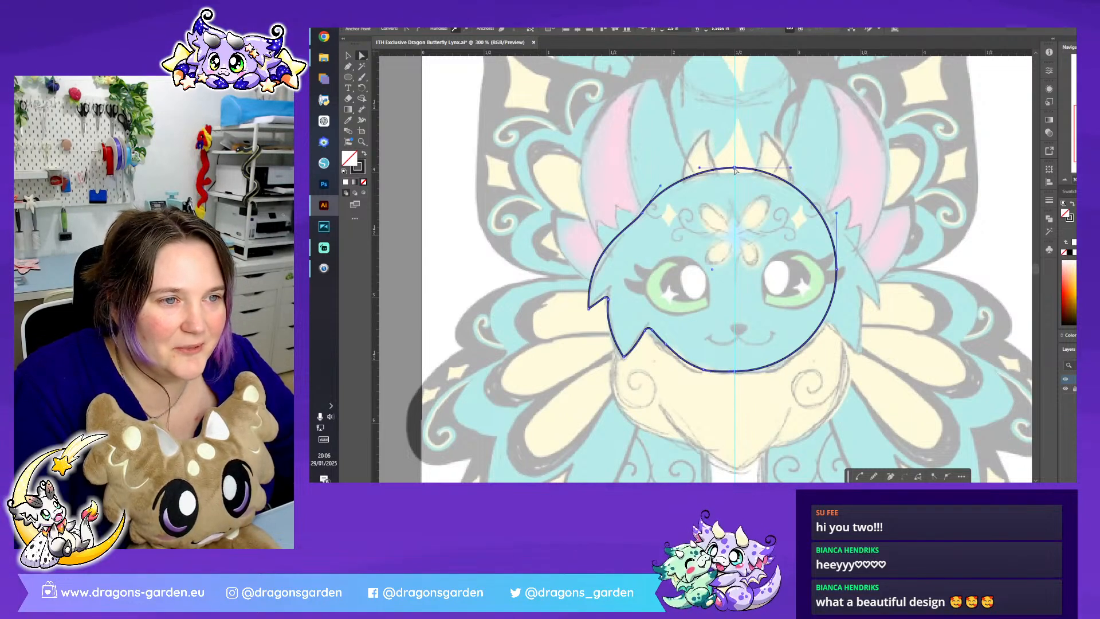
drag(734, 167, 733, 171)
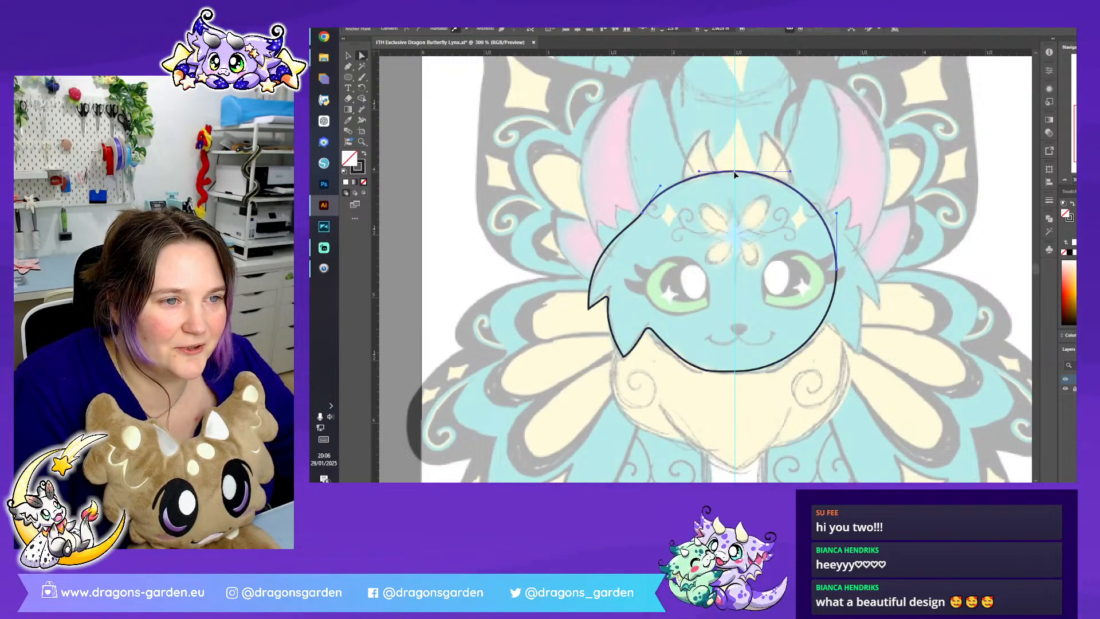
- Cut the head outline at its top and bottom anchors on the centre guide and delete the right half
click(530, 30)
click(774, 189)
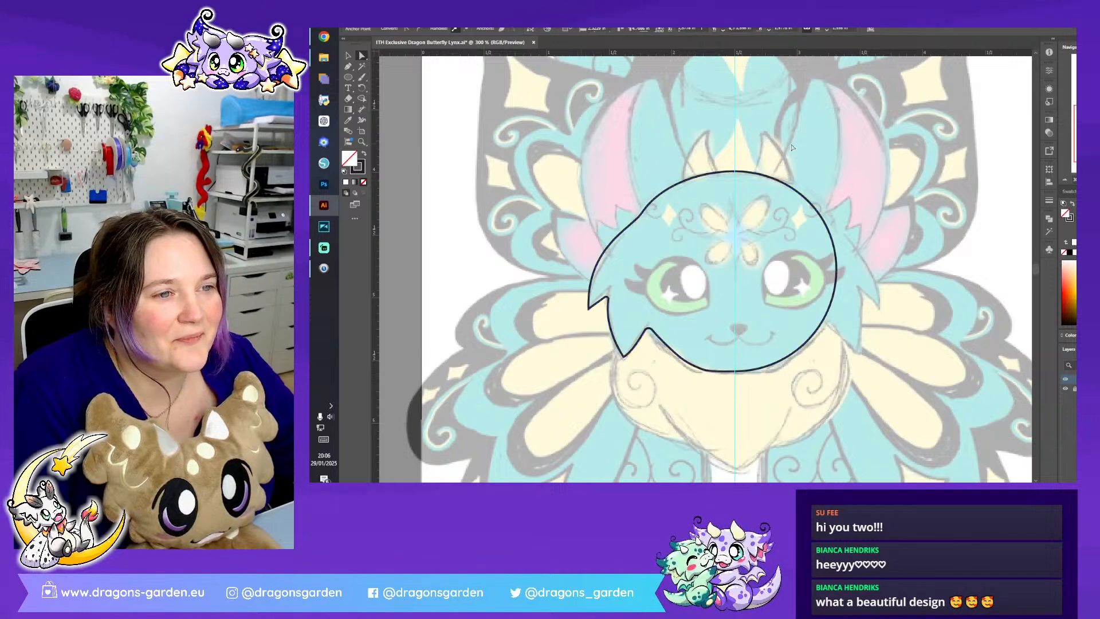
click(783, 188)
key(Delete)
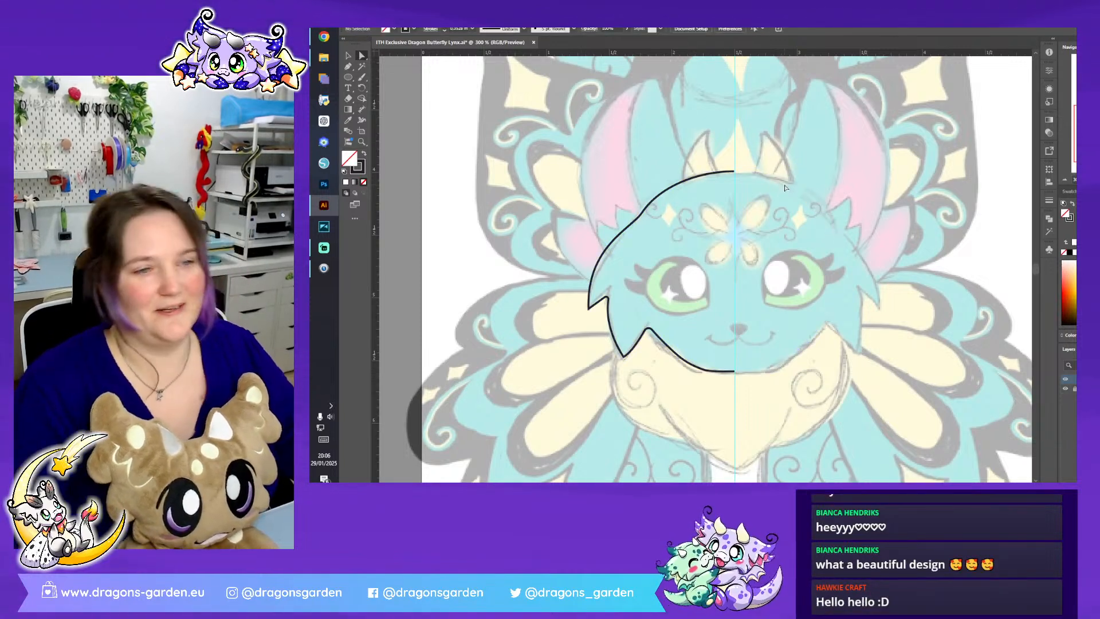
- Adjust the curve handle at the upper fur tip of the left cheek so the outline follows the sketch
key(v)
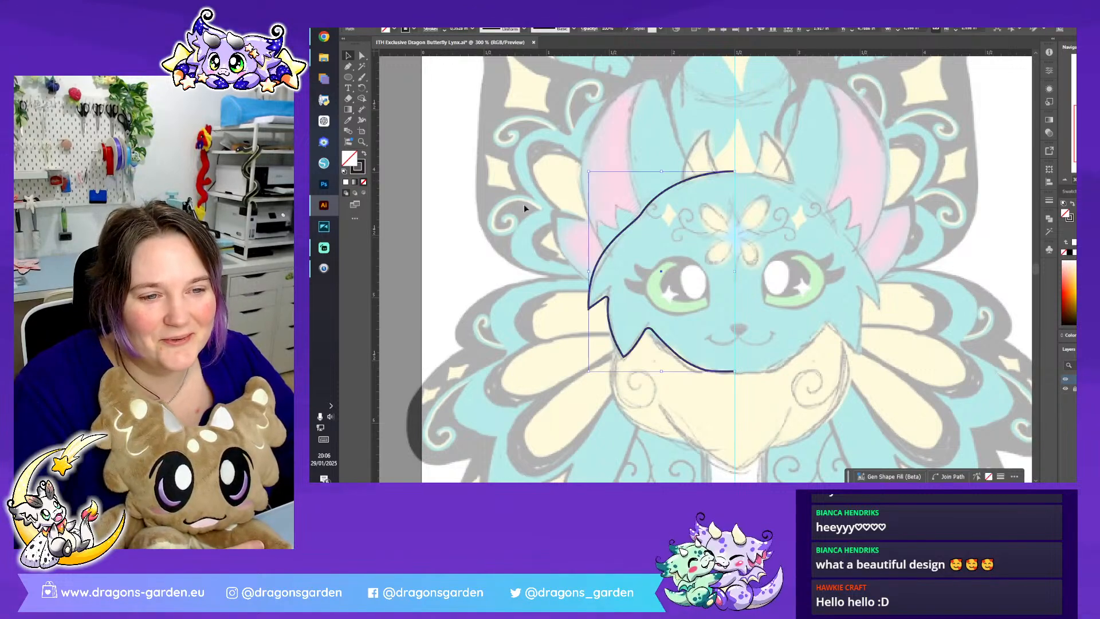
click(614, 240)
key(a)
click(589, 310)
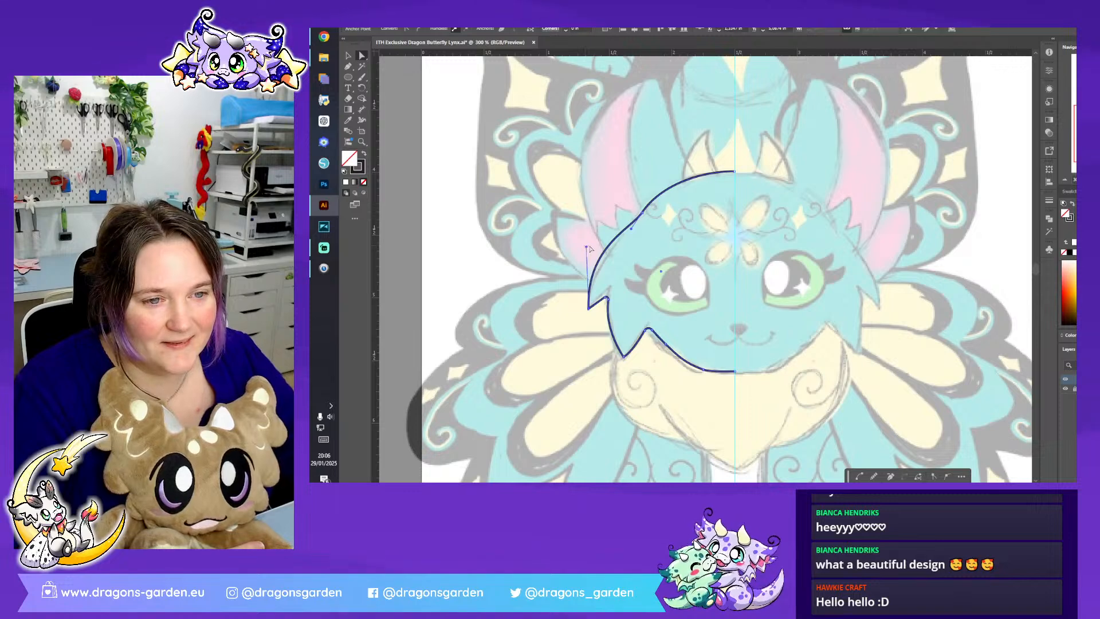
click(587, 250)
click(588, 309)
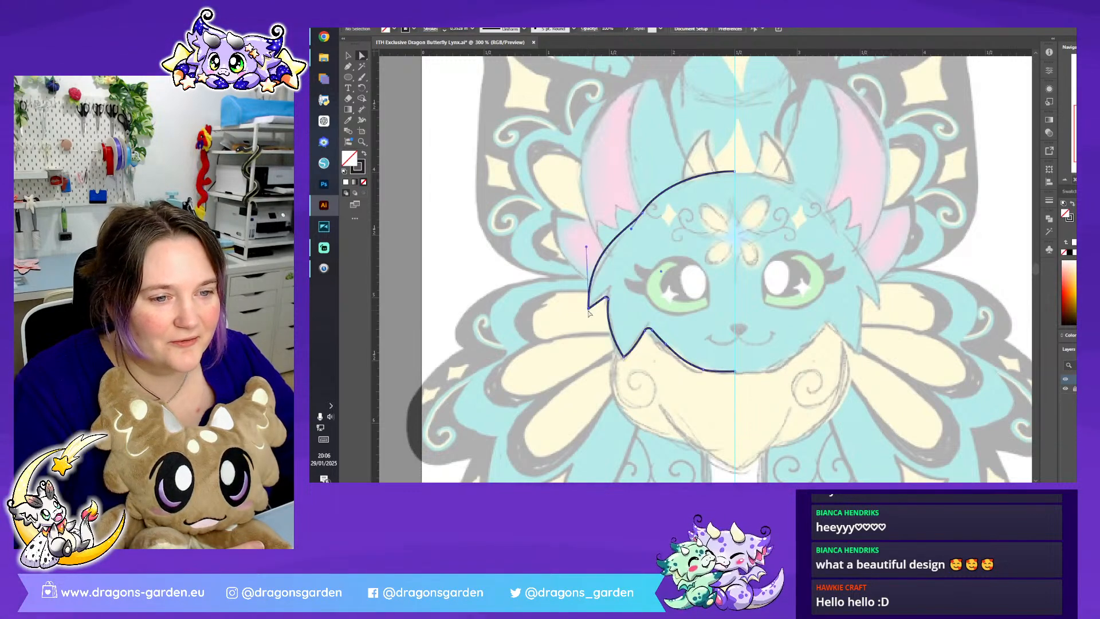
drag(586, 250, 593, 250)
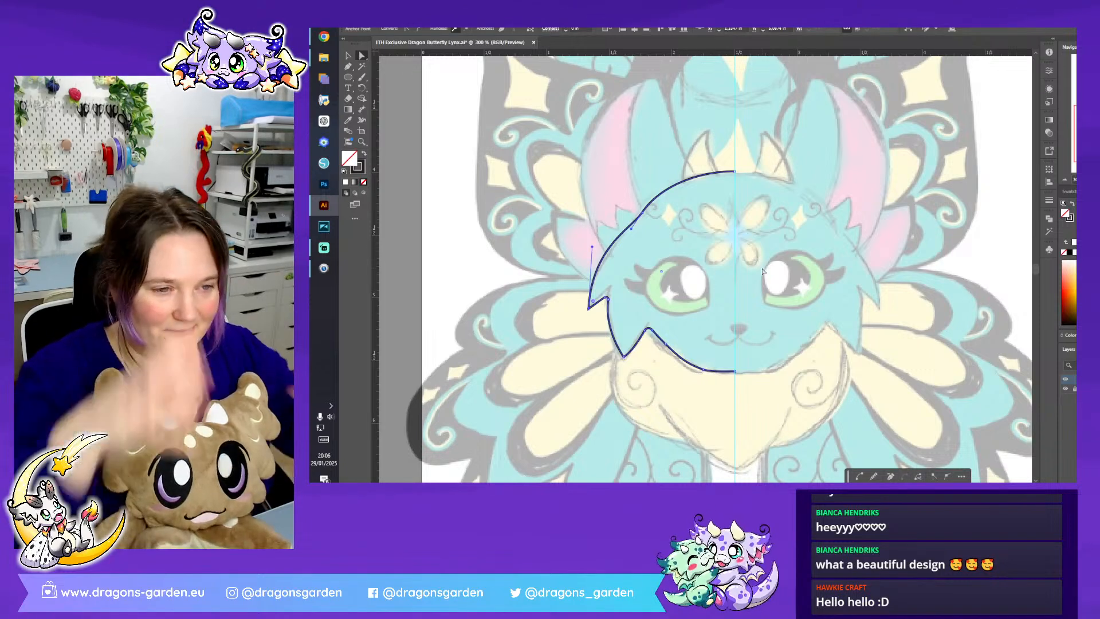
- Trace the left ear outline with the Pen tool from the forehead line up to the pointed tip and down to the cheek
scroll(823, 245, up, 2)
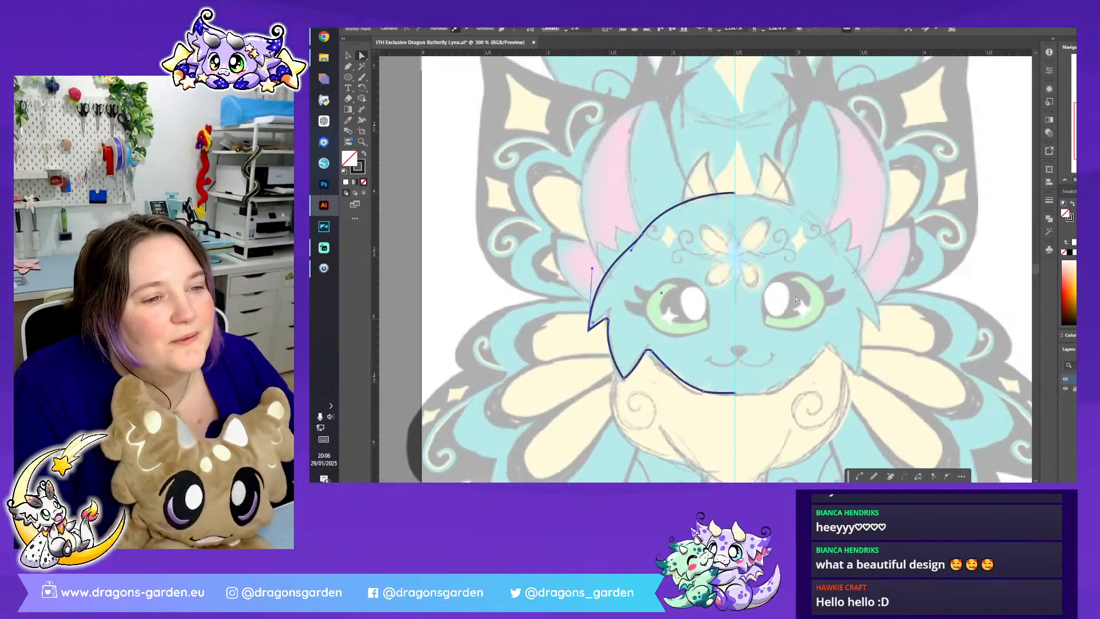
click(680, 262)
key(p)
scroll(624, 165, up, 2)
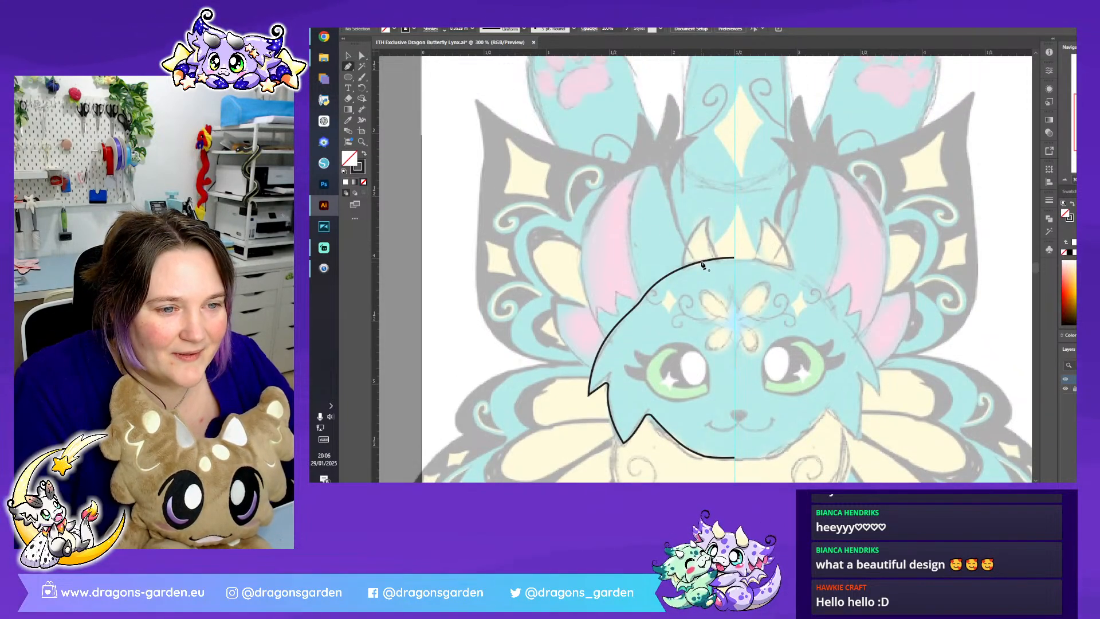
drag(701, 263, 660, 156)
drag(658, 218, 657, 97)
click(657, 158)
drag(590, 307, 636, 411)
click(590, 307)
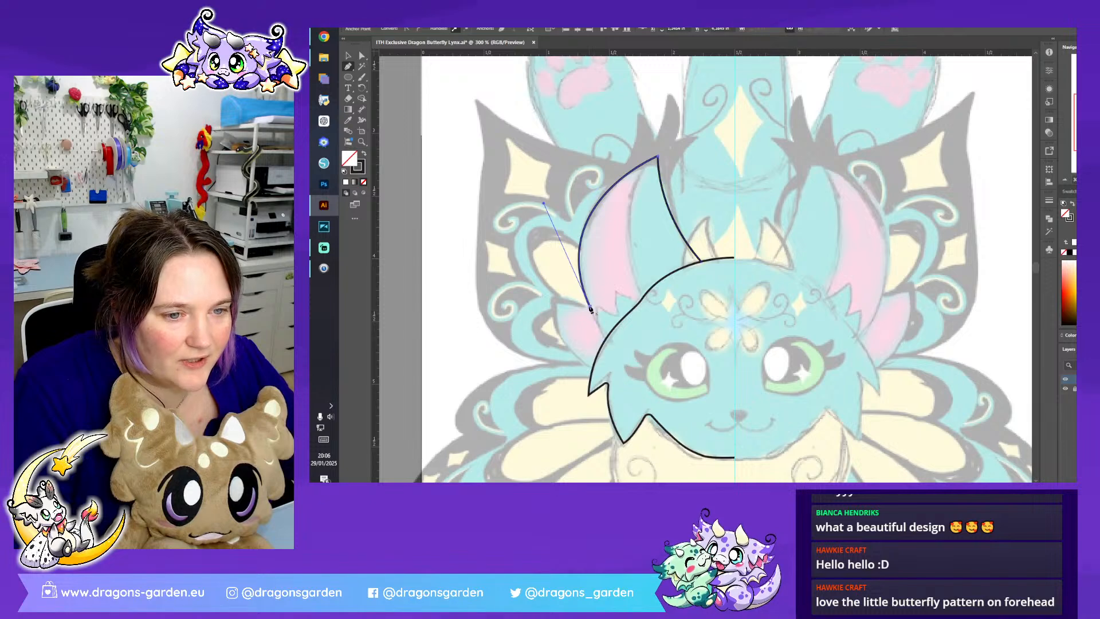
click(607, 340)
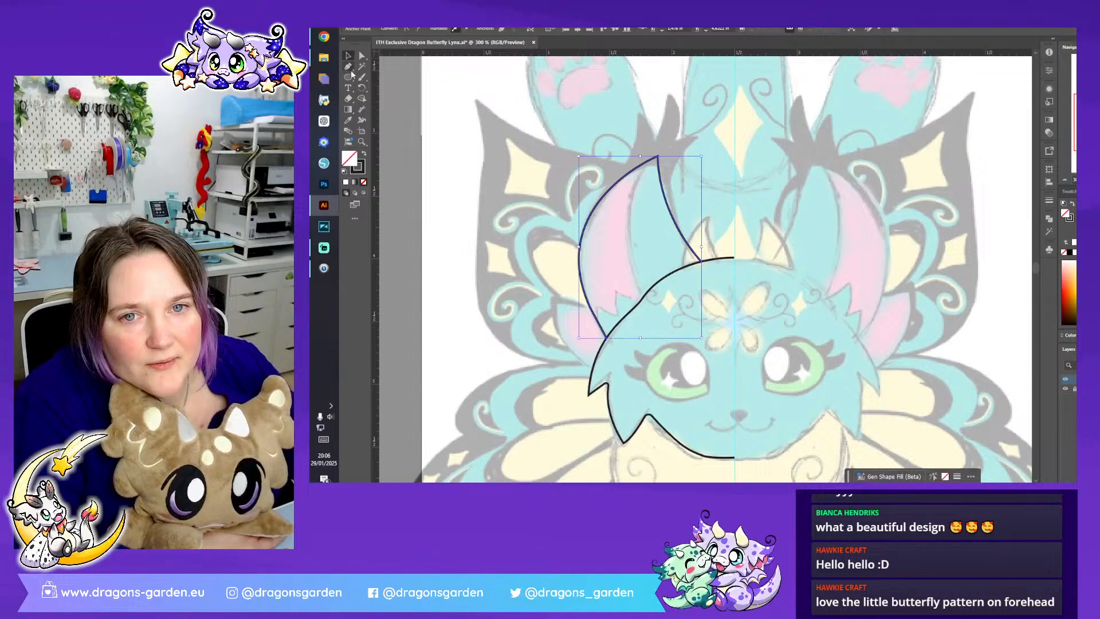
- Trace the small pointed lower ear between the left cheek and the large ear's outer edge
mouse_move(591, 369)
mouse_down()
mouse_move(546, 301)
mouse_move(551, 238)
mouse_up()
drag(551, 297, 609, 323)
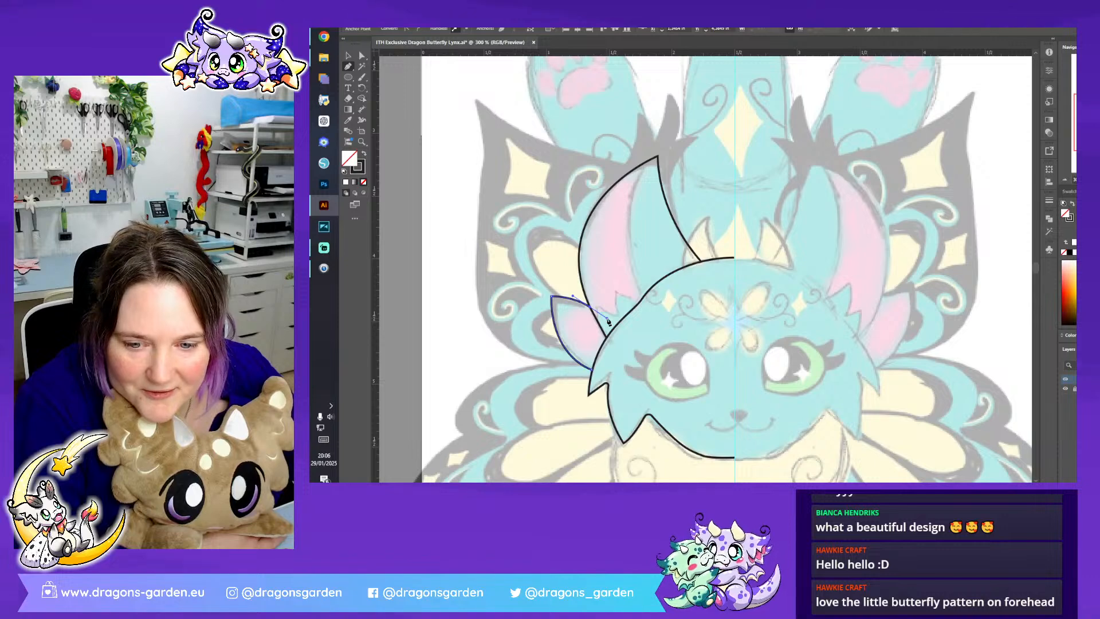
drag(608, 323, 609, 323)
key(v)
click(653, 345)
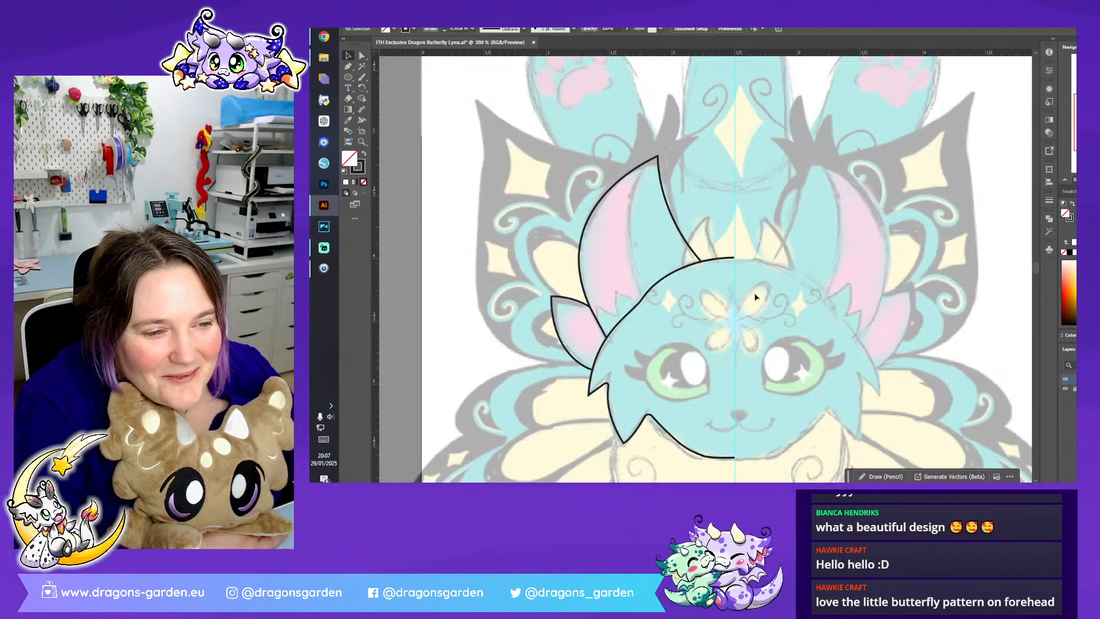
- Examine the full-colour body and wing reference beside the artboard and compare it with the faded sketch
click(1066, 180)
click(1066, 179)
click(1066, 179)
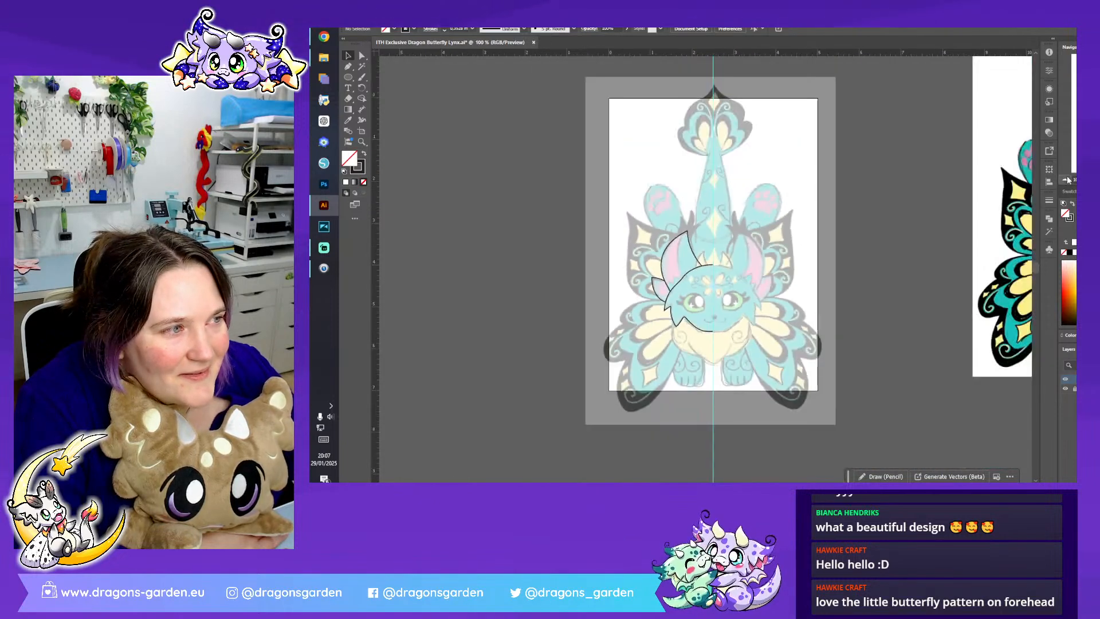
drag(1019, 193, 880, 188)
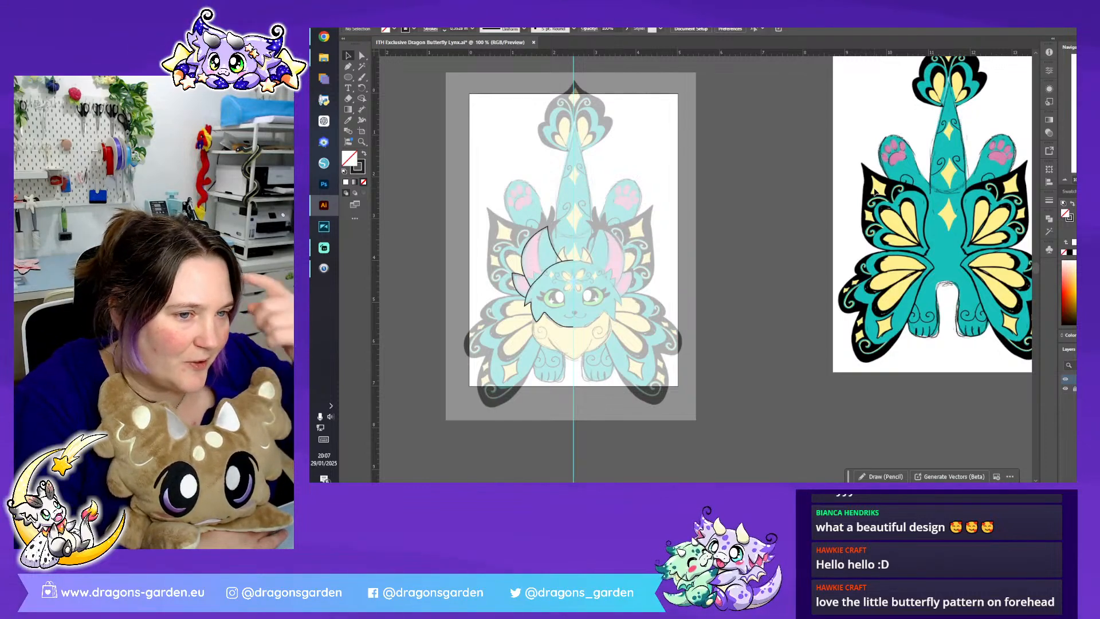
scroll(965, 85, up, 2)
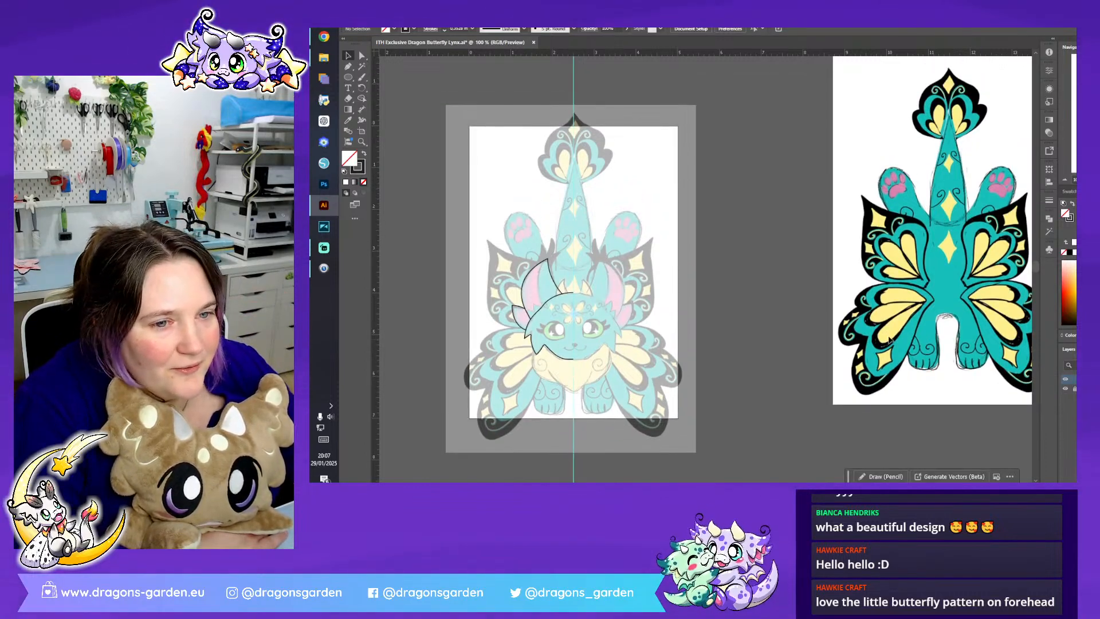
scroll(782, 384, down, 2)
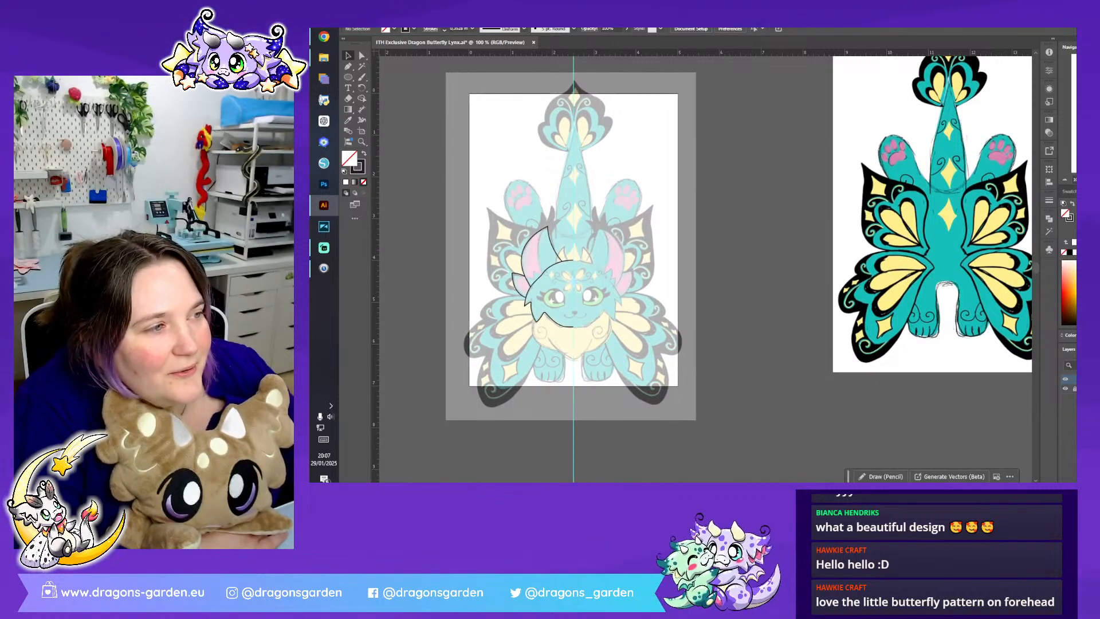
key(ctrl+plus)
key(ctrl+plus)
drag(487, 287, 771, 284)
key(ctrl+plus)
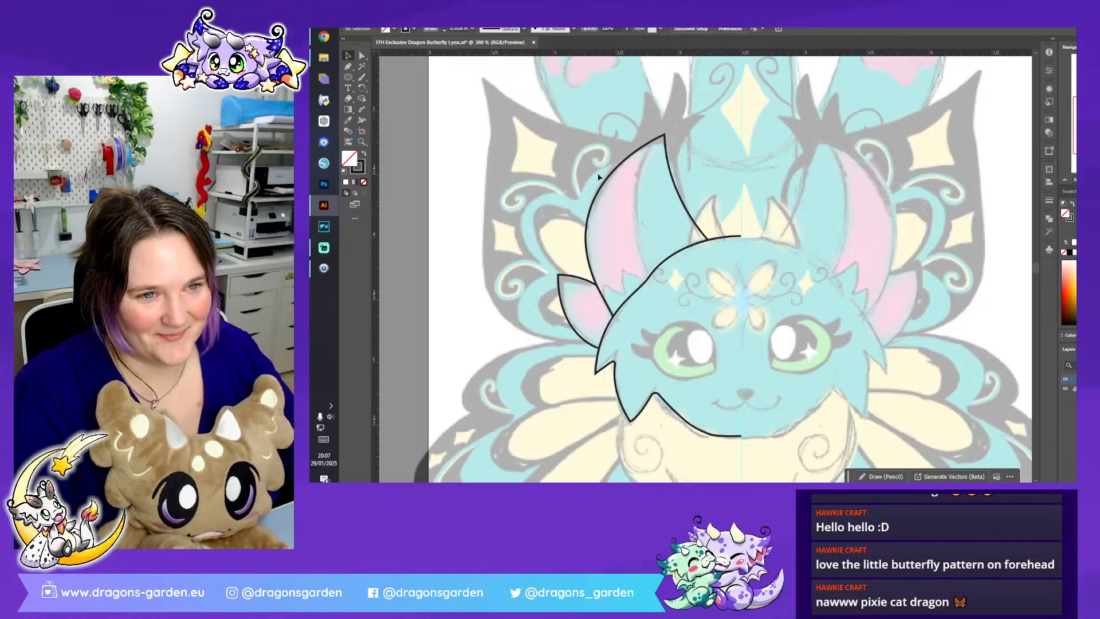
- Start the left ear tuft outline on the ear's inner edge and trace its inner and middle points with the Pen tool
click(348, 66)
scroll(679, 179, up, 2)
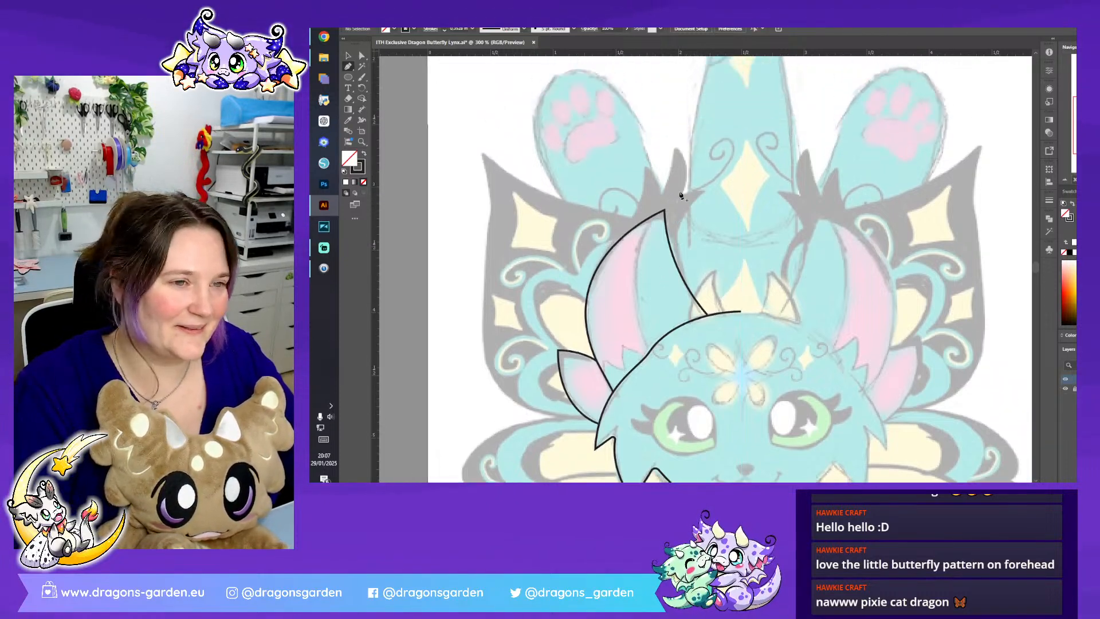
click(682, 276)
drag(688, 209, 661, 207)
click(710, 187)
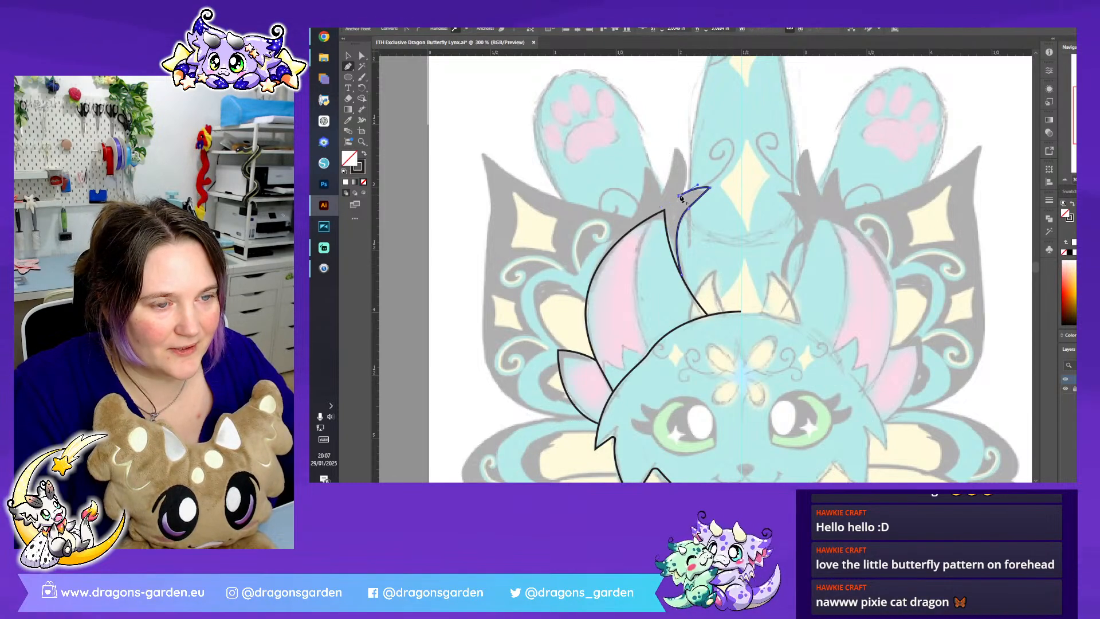
drag(674, 147, 655, 125)
click(676, 148)
- Trace the tuft's outer point down to the ear's outer edge and close the shape through the ear tip
drag(660, 195, 651, 208)
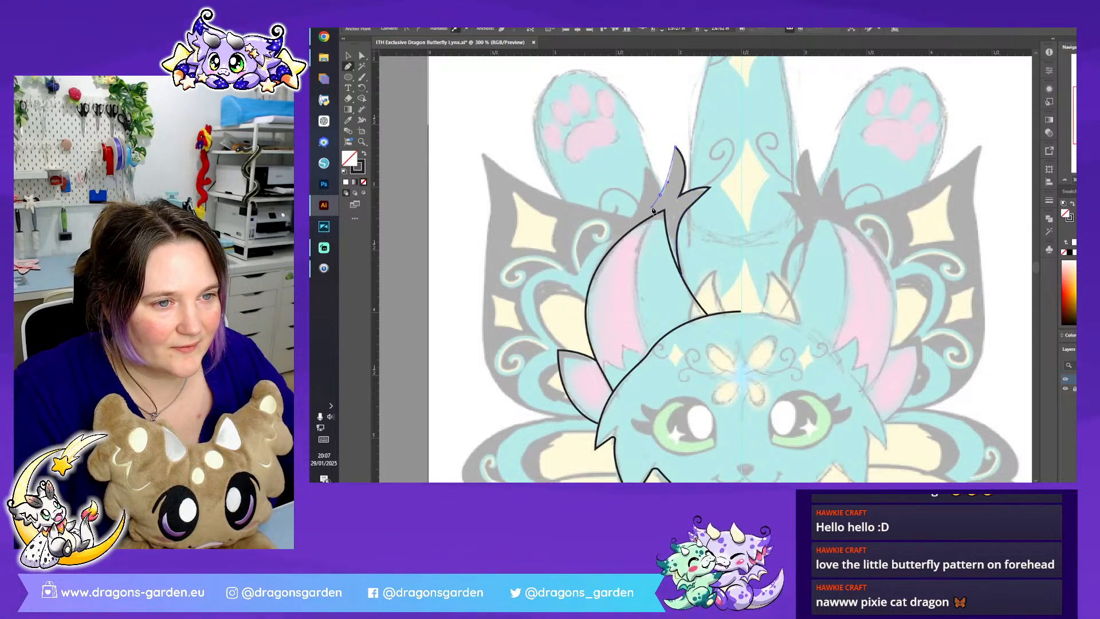
click(660, 195)
drag(643, 166, 647, 170)
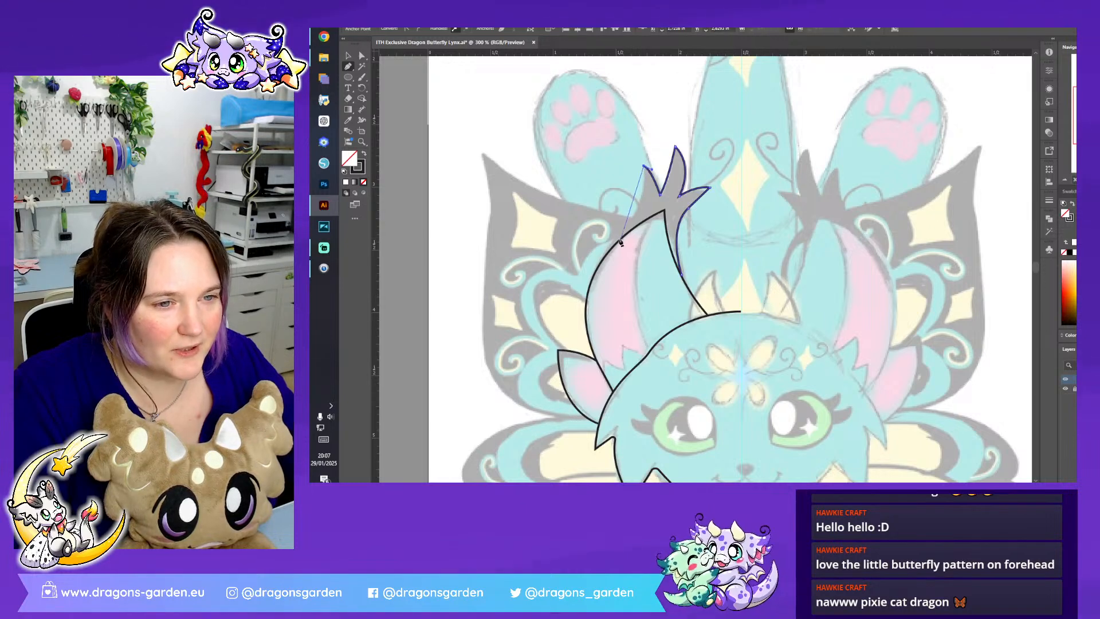
drag(617, 244, 580, 279)
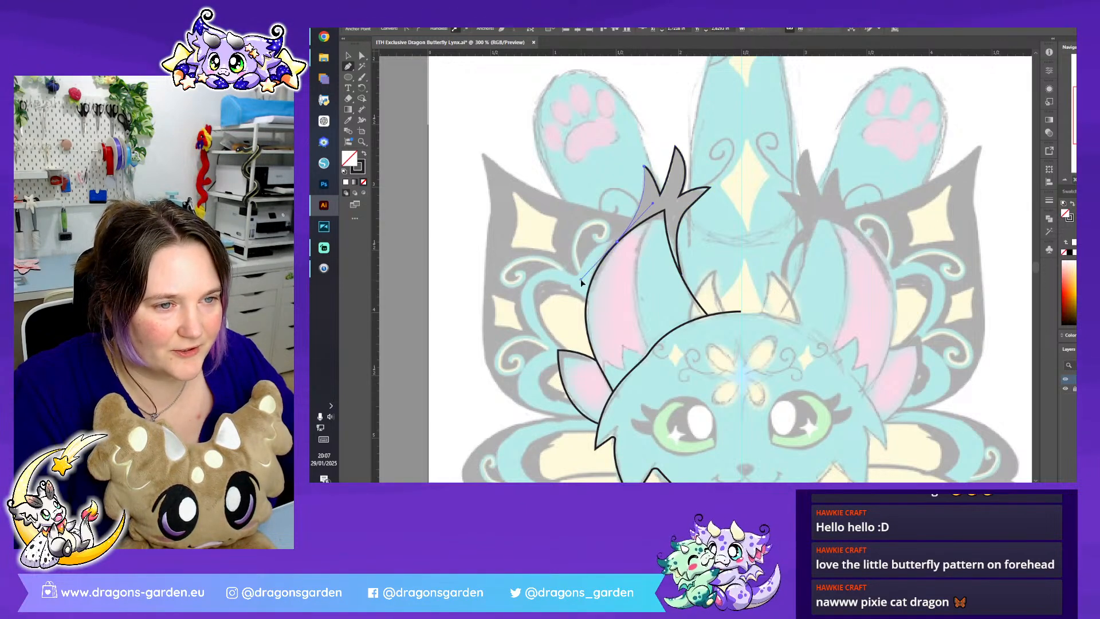
click(617, 241)
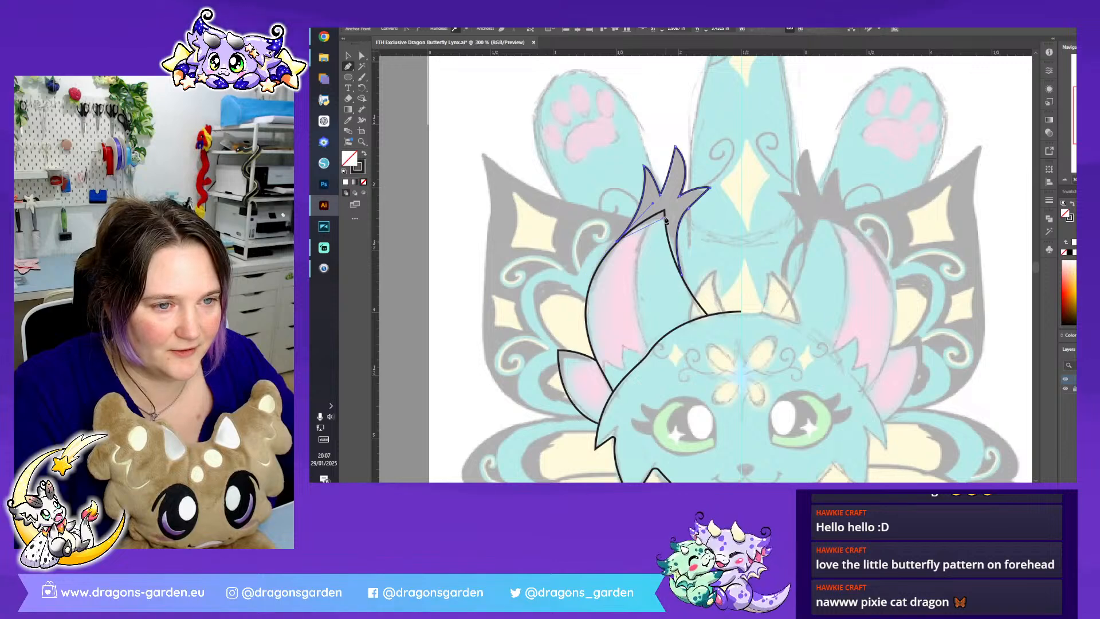
drag(664, 211, 682, 203)
click(664, 210)
click(682, 278)
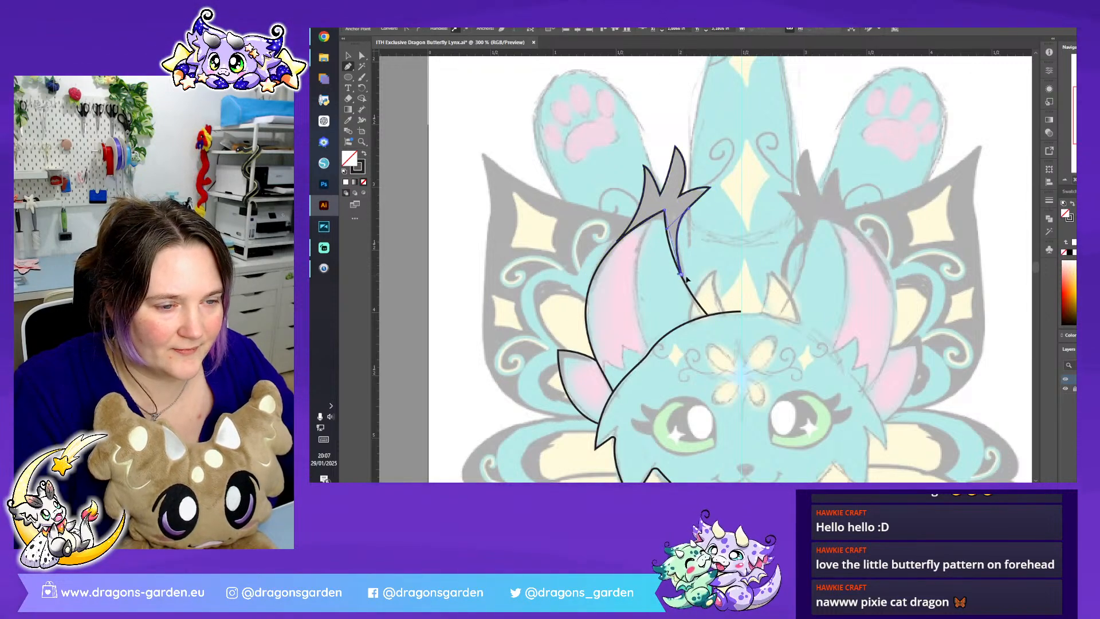
- Swap the ear tuft's fill and stroke to make it solid black without an outline
key(a)
click(364, 153)
click(600, 166)
- Move the tuft's outer point further outward and adjust the notch between it and the middle point
key(ctrl+plus)
key(ctrl+plus)
drag(705, 269, 754, 329)
click(676, 170)
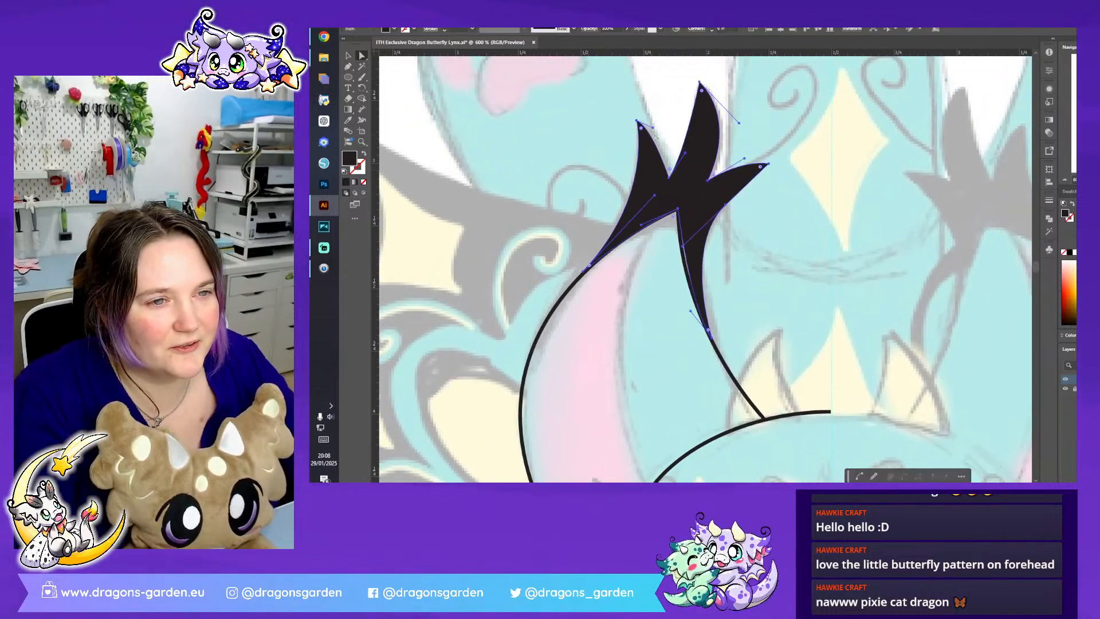
click(637, 121)
mouse_move(636, 120)
mouse_down()
mouse_move(608, 124)
mouse_move(620, 123)
mouse_up()
drag(670, 182, 667, 174)
click(768, 164)
drag(770, 169, 768, 167)
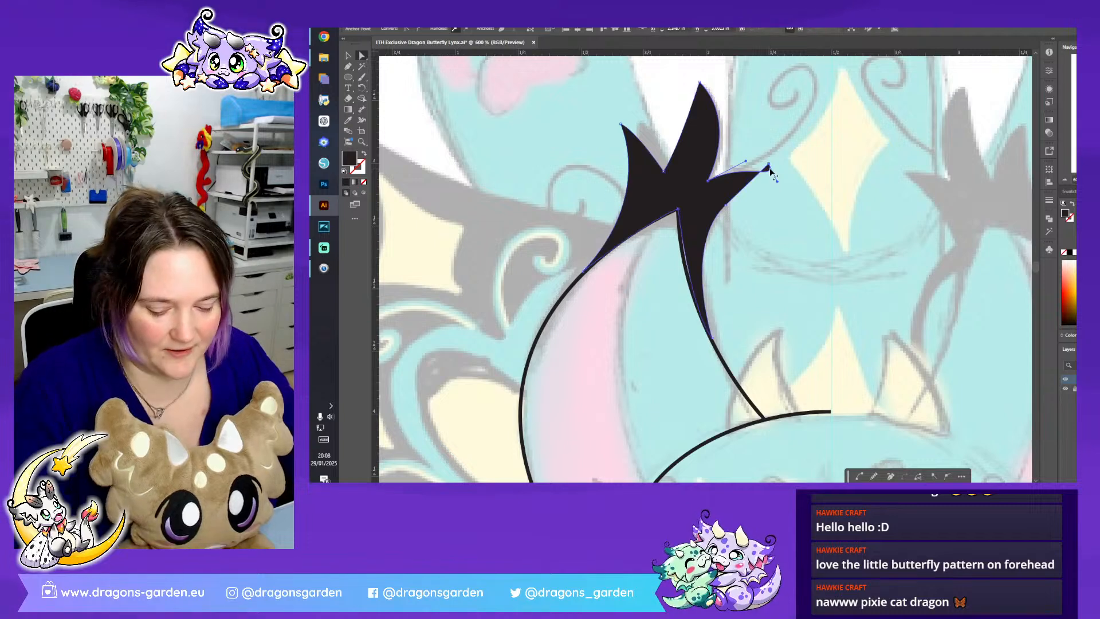
key(ctrl+z)
click(768, 167)
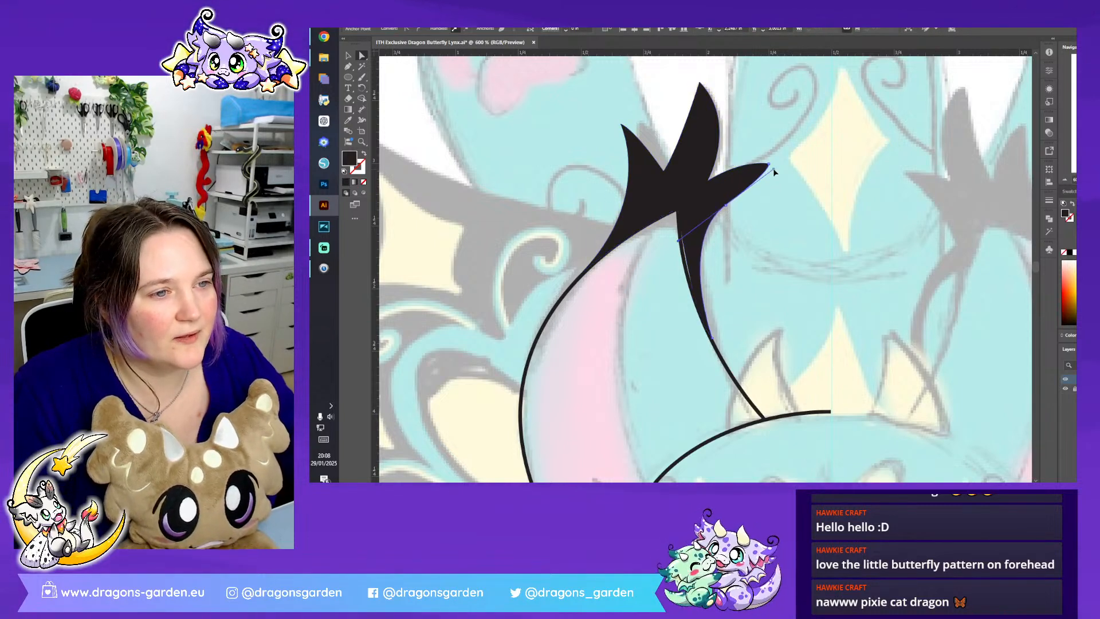
key(ctrl+z)
- Extend the tuft's inner point outward and reshape the curve beneath it down to the ear's inner edge
drag(770, 166, 780, 173)
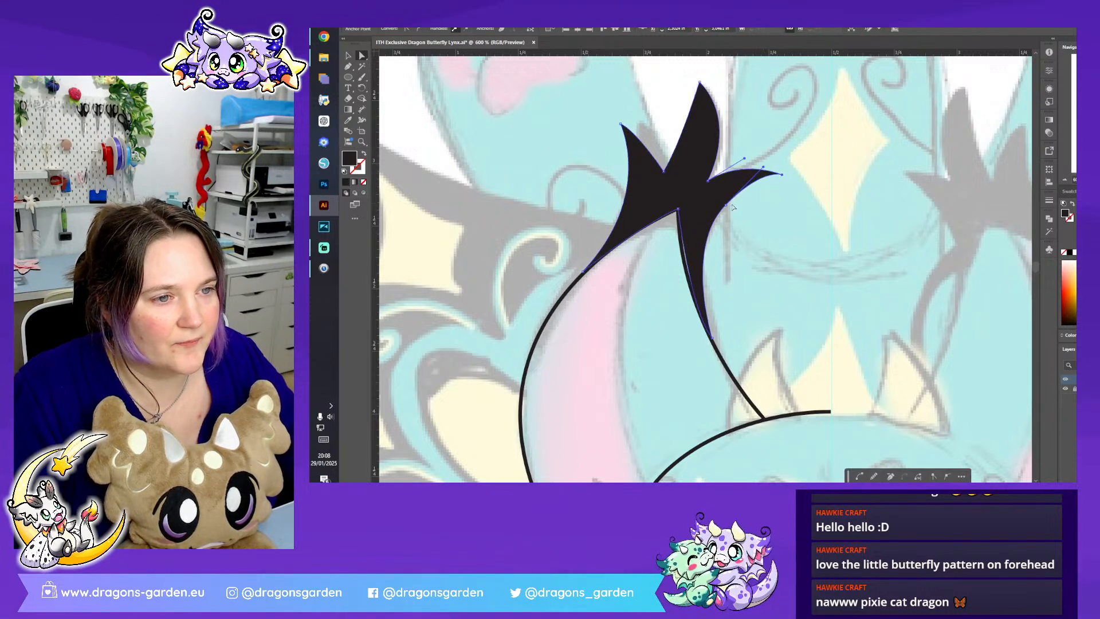
drag(724, 206, 723, 219)
drag(683, 264, 681, 267)
click(678, 211)
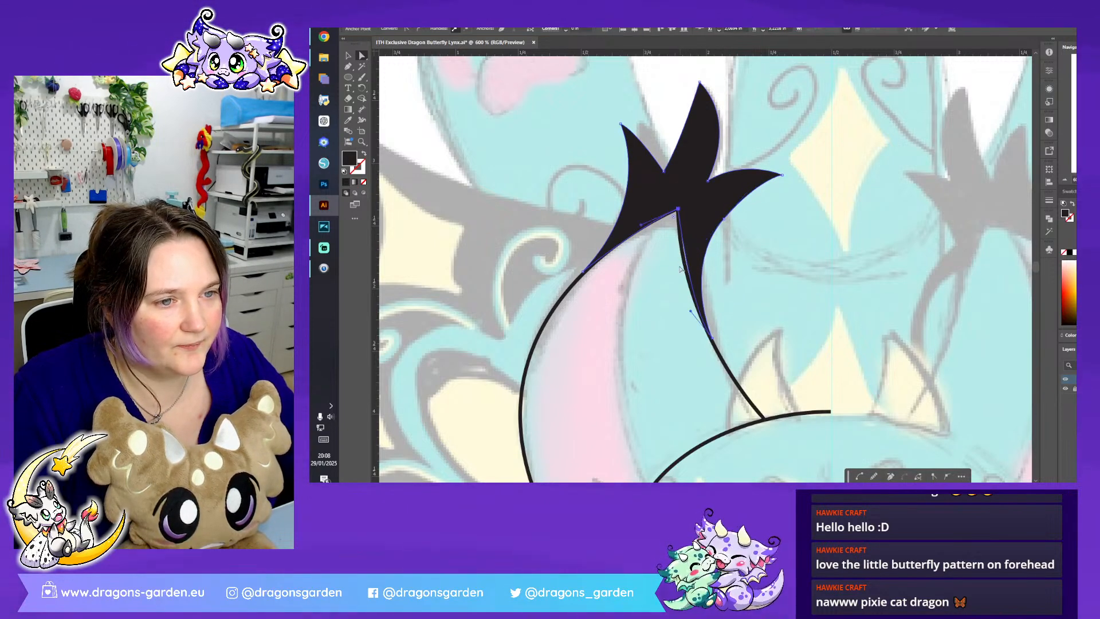
click(689, 311)
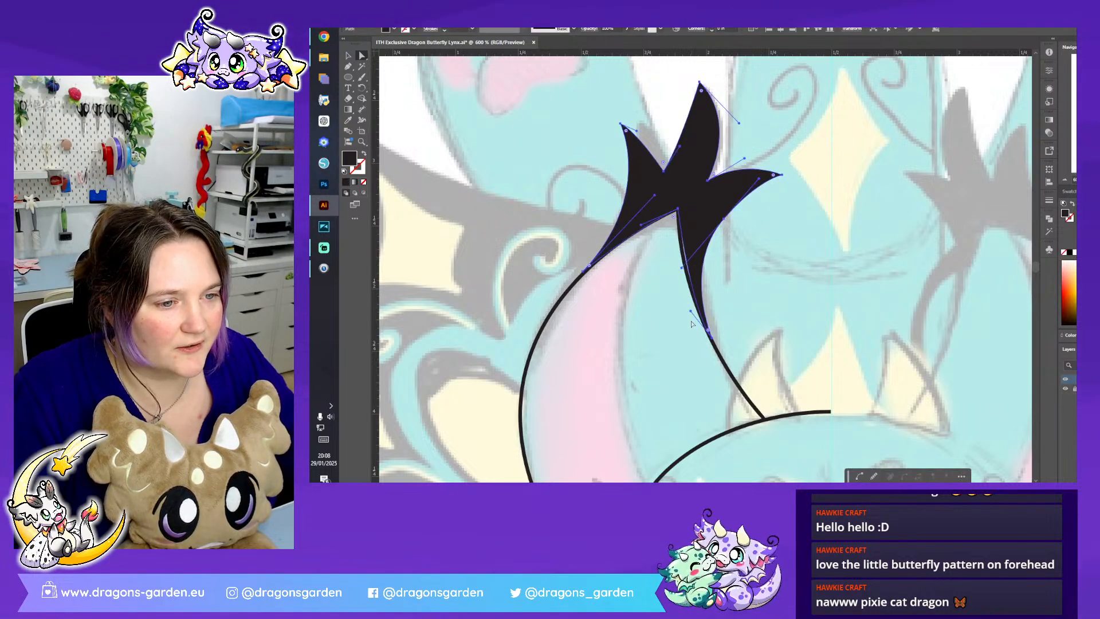
drag(691, 312, 683, 300)
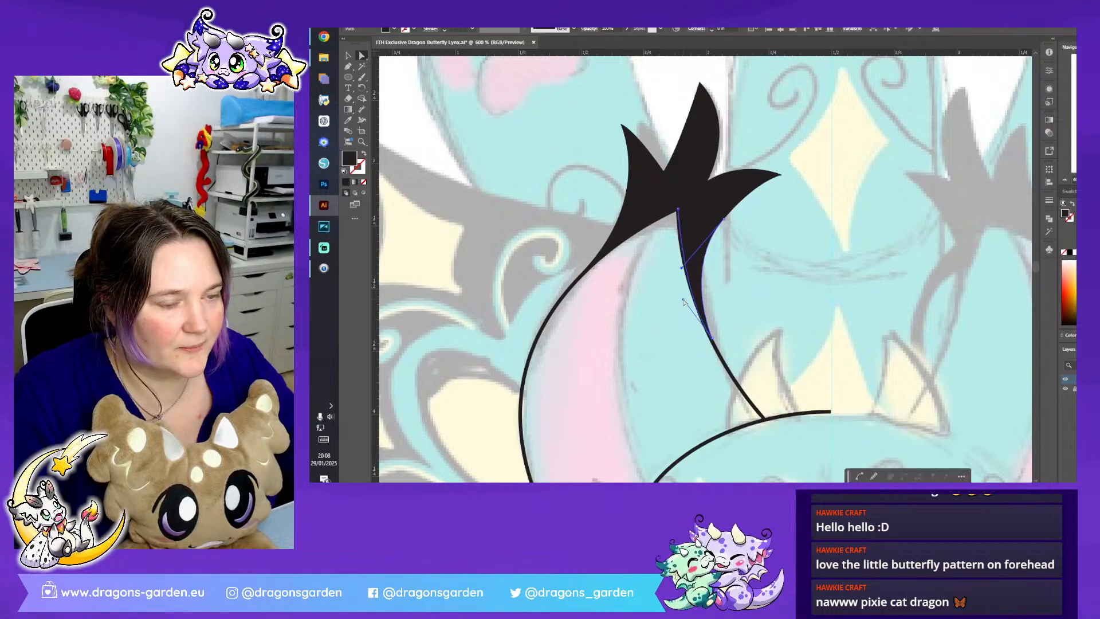
- Refine the curves of the tuft's middle and outer points, then deselect the shape
click(694, 289)
click(736, 144)
click(693, 179)
drag(709, 180, 649, 130)
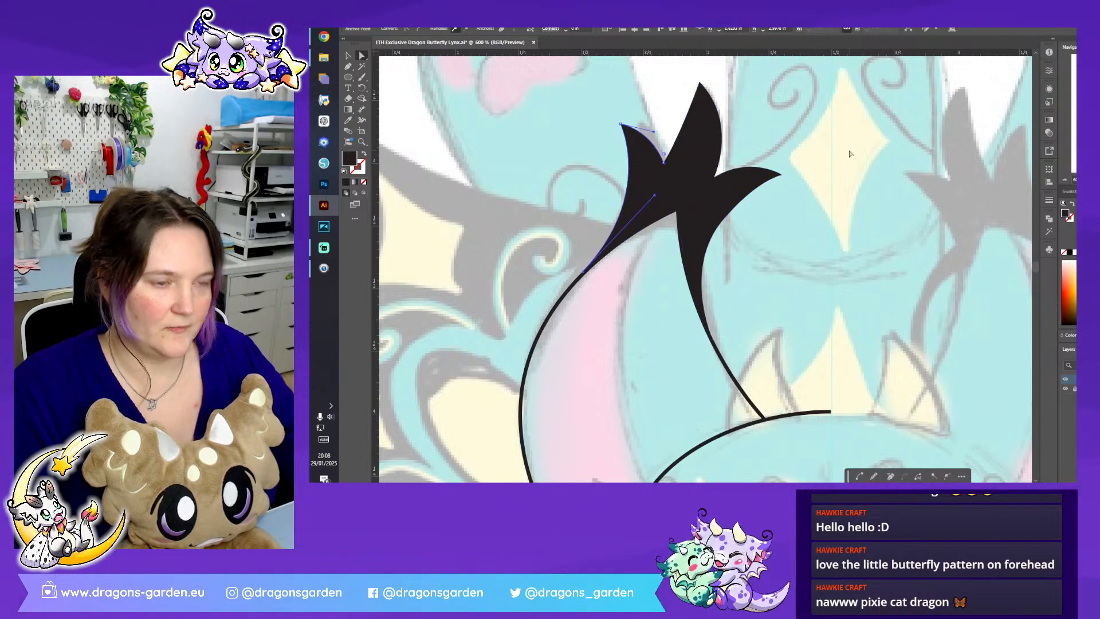
key(ctrl+shift+a)
key(ctrl+minus)
key(ctrl+minus)
scroll(821, 272, down, 3)
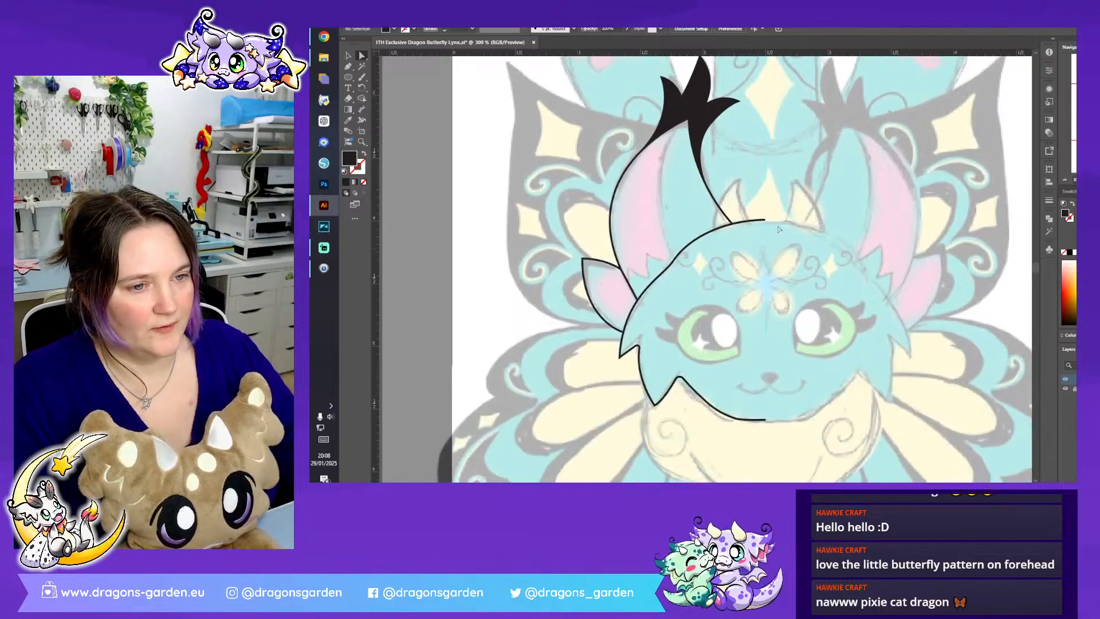
- Trace the left inner ear as a closed shape from the ear tip, with a jagged fur edge at its base
click(349, 67)
scroll(601, 158, up, 1)
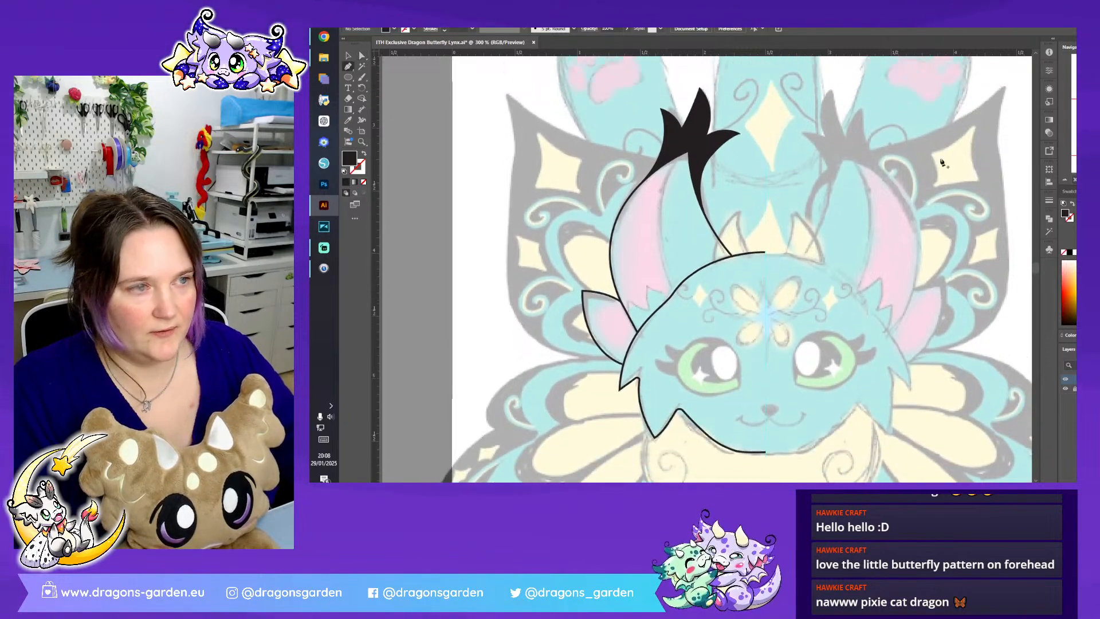
key(ctrl+plus)
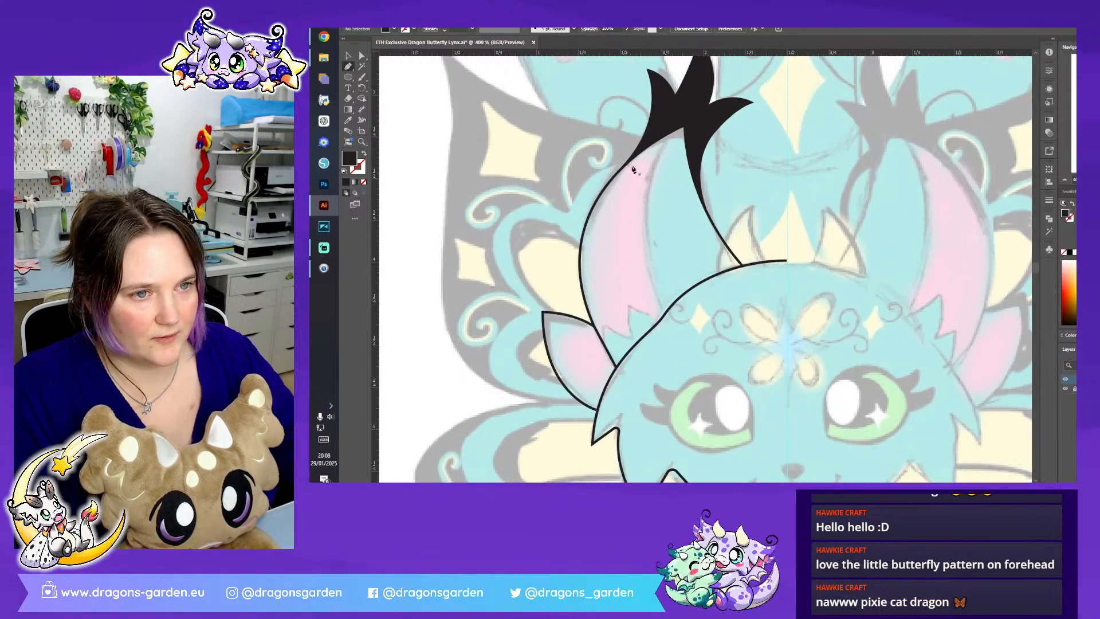
click(670, 133)
drag(661, 312, 705, 395)
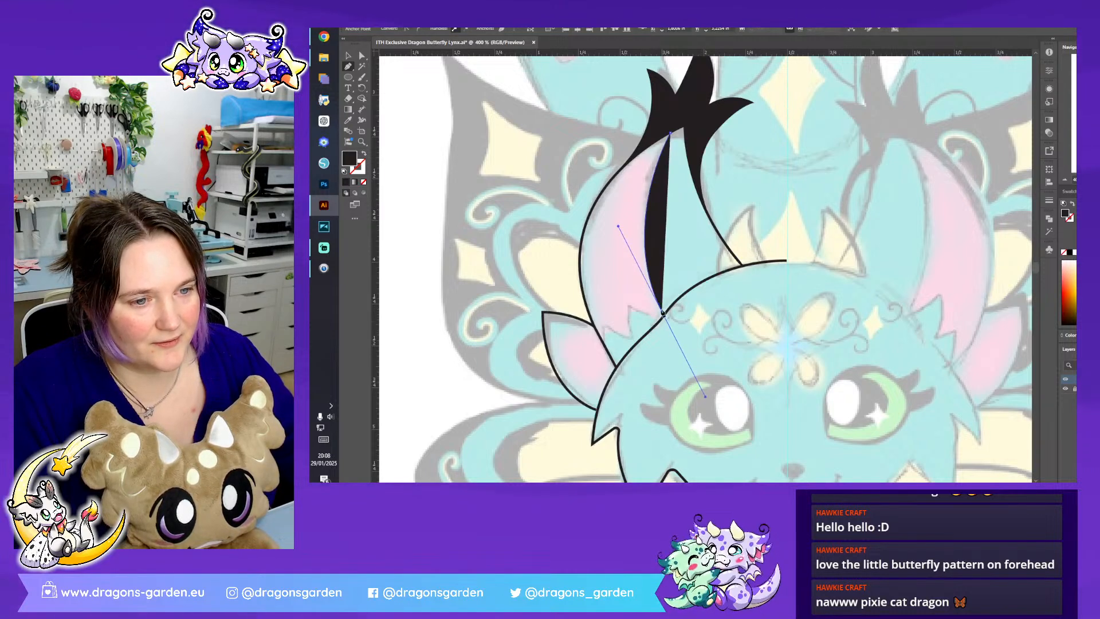
click(629, 305)
click(631, 339)
click(605, 329)
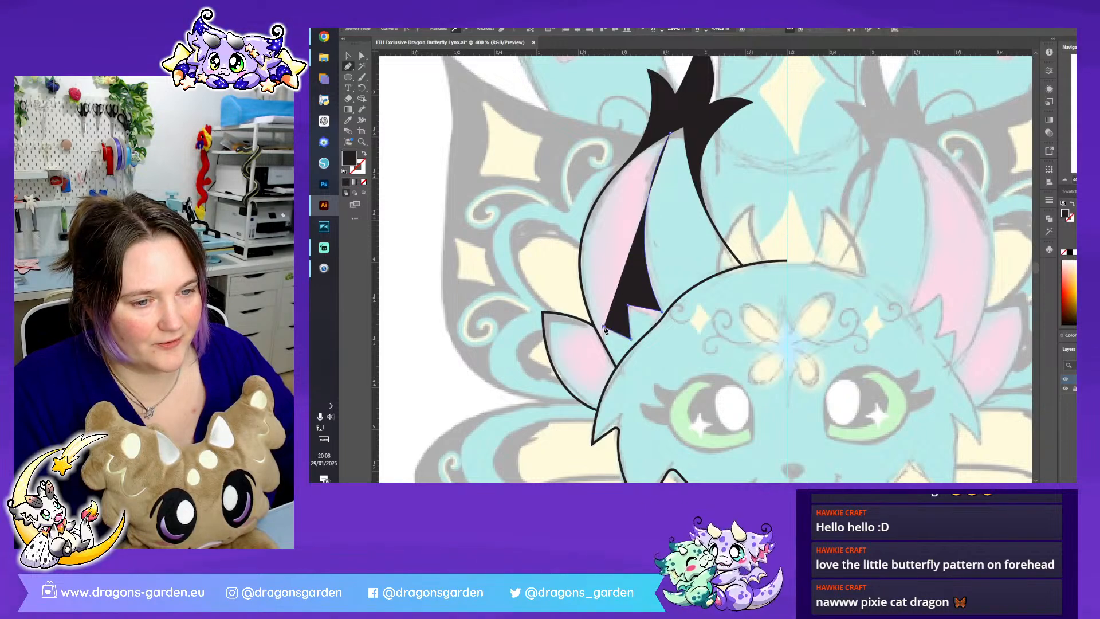
drag(592, 215, 616, 163)
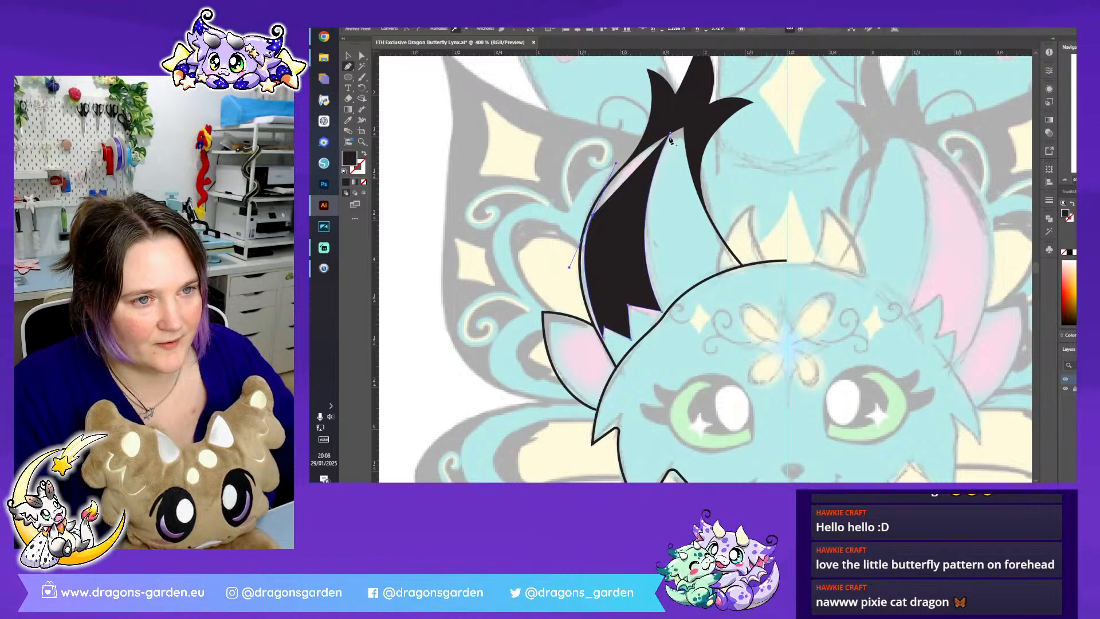
click(670, 132)
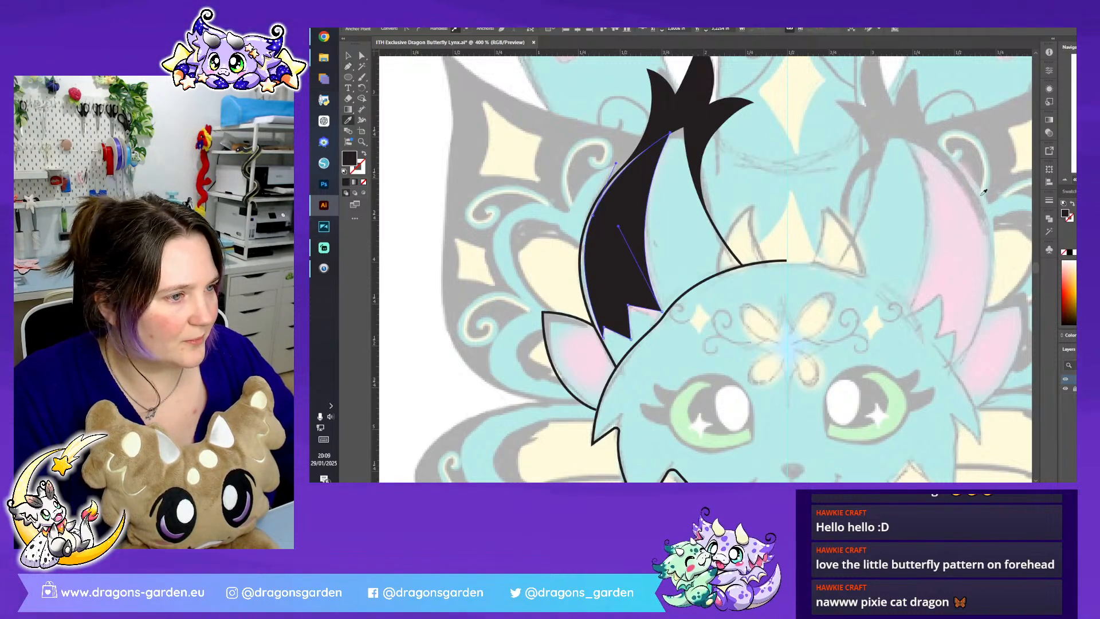
- Sample the sketch's ear pink for the inner ear fill and brighten it to FF9FCD
click(953, 252)
double_click(351, 159)
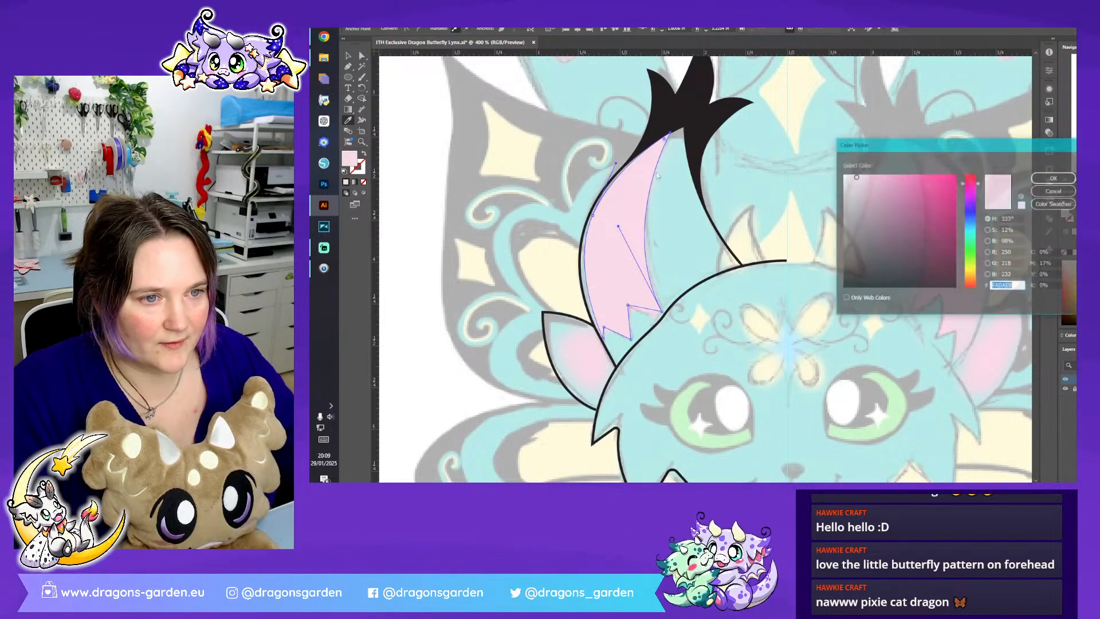
drag(905, 189, 885, 171)
click(1054, 178)
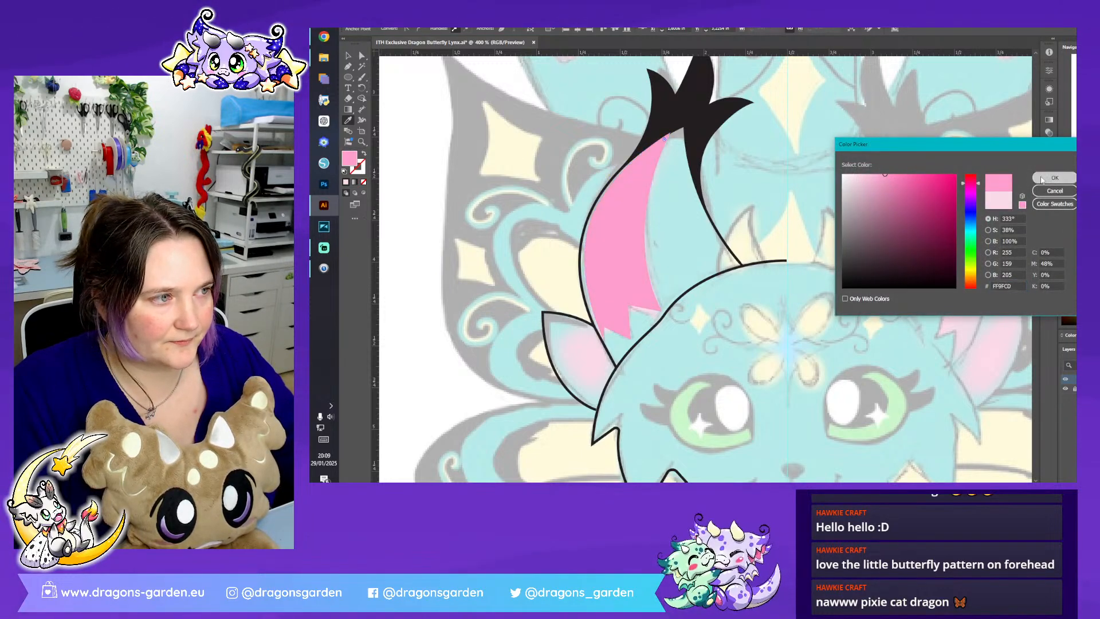
- Deselect the finished pink inner ear shape
click(348, 56)
click(491, 161)
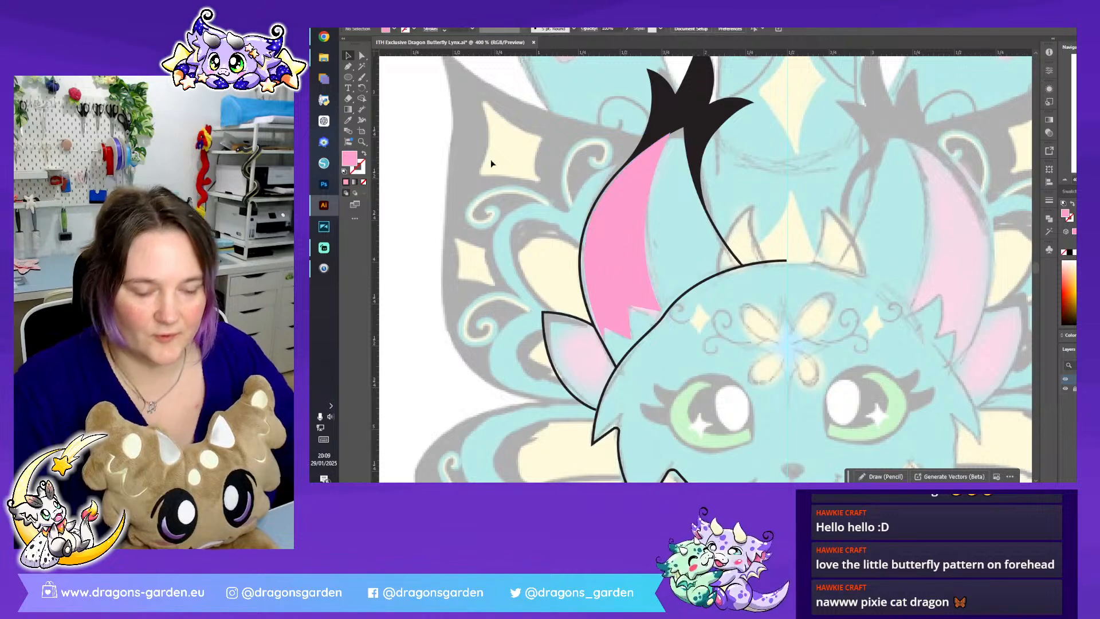
click(616, 270)
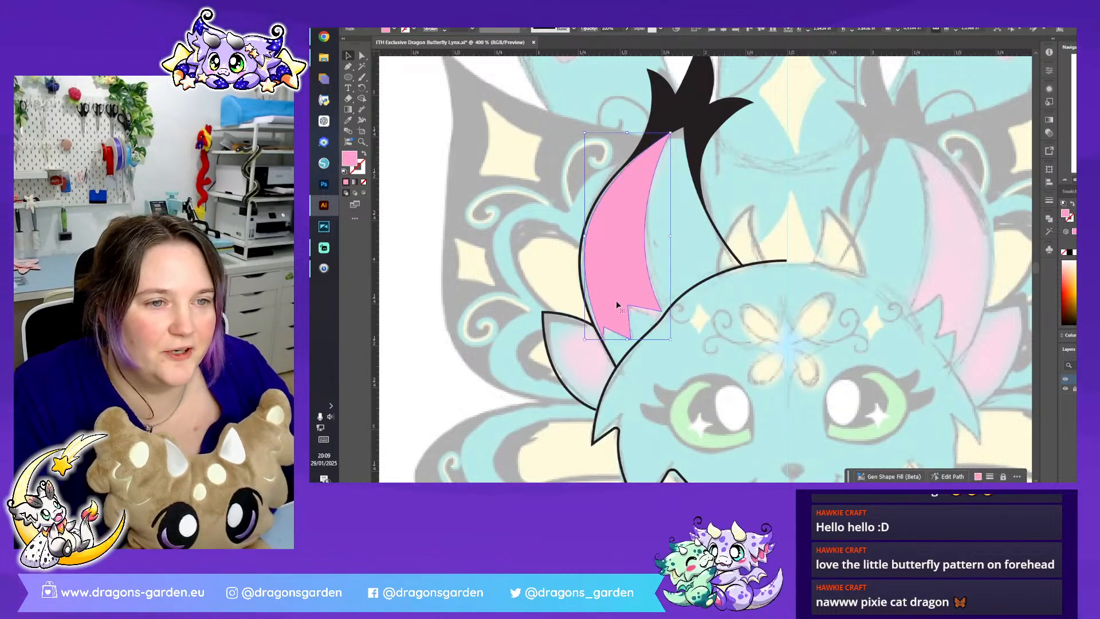
click(699, 260)
scroll(678, 241, down, 3)
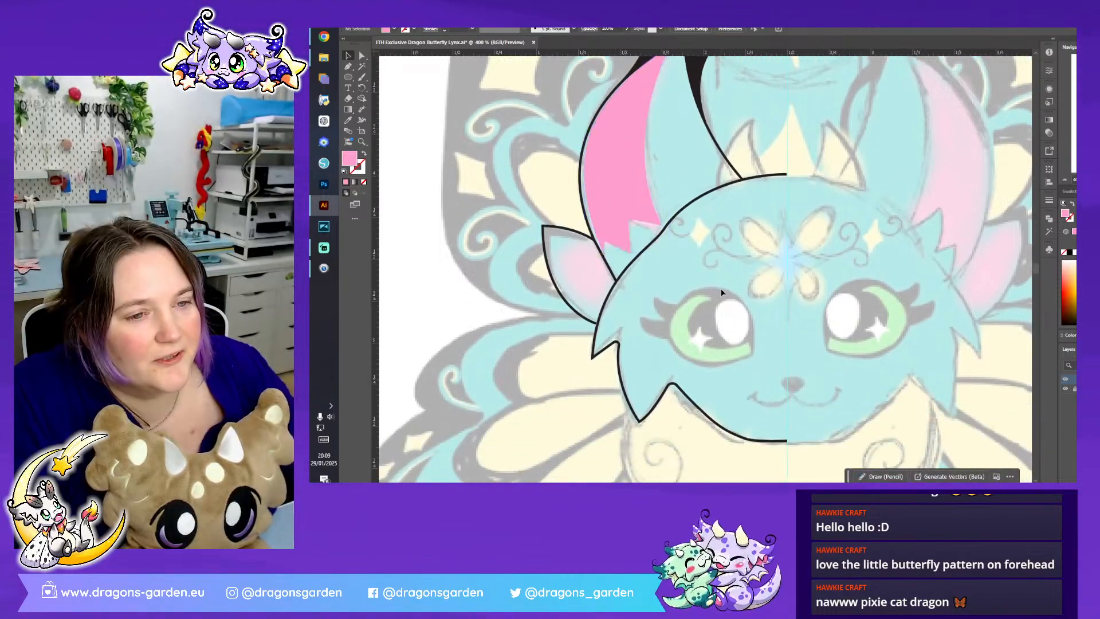
- Start the small lower left ear's pink inner shape at the head outline and curve its outer edge up near the ear tip
click(348, 67)
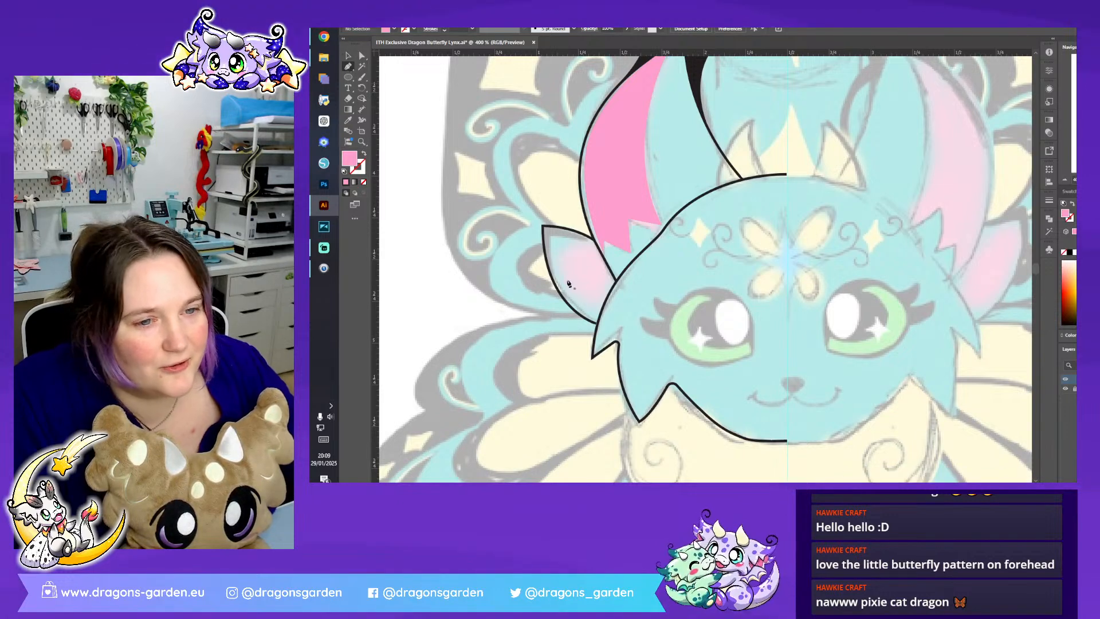
click(602, 307)
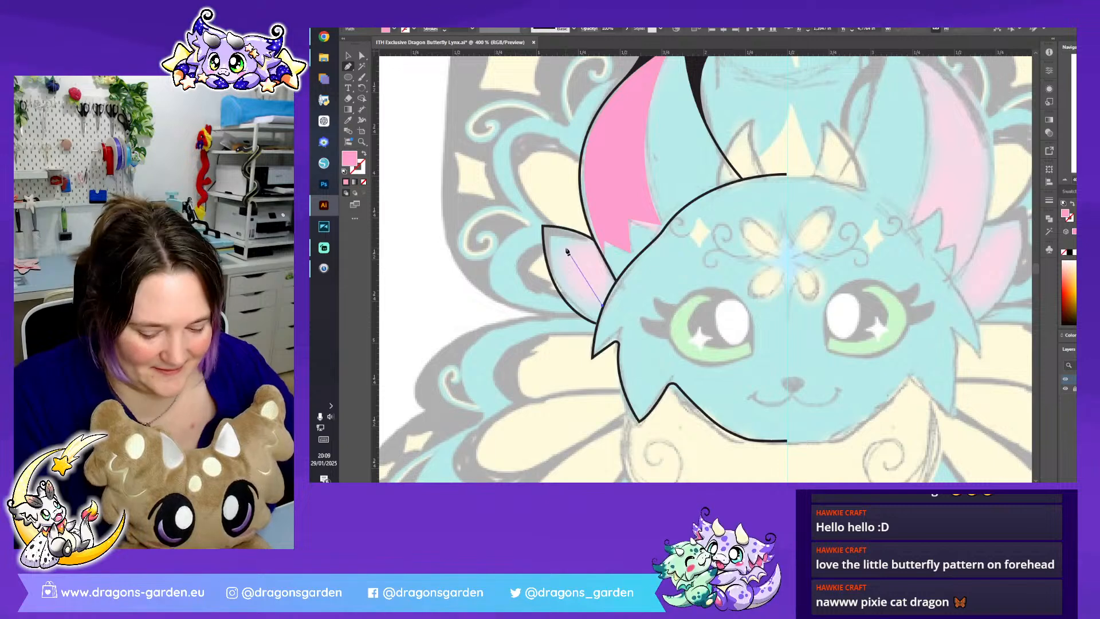
key(ctrl+z)
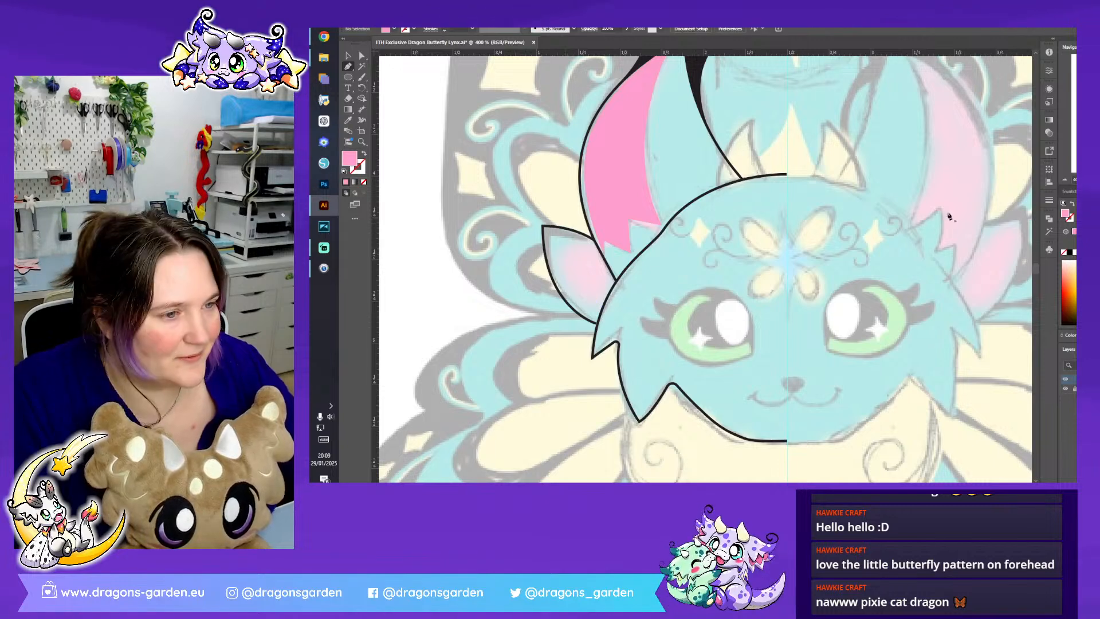
click(601, 315)
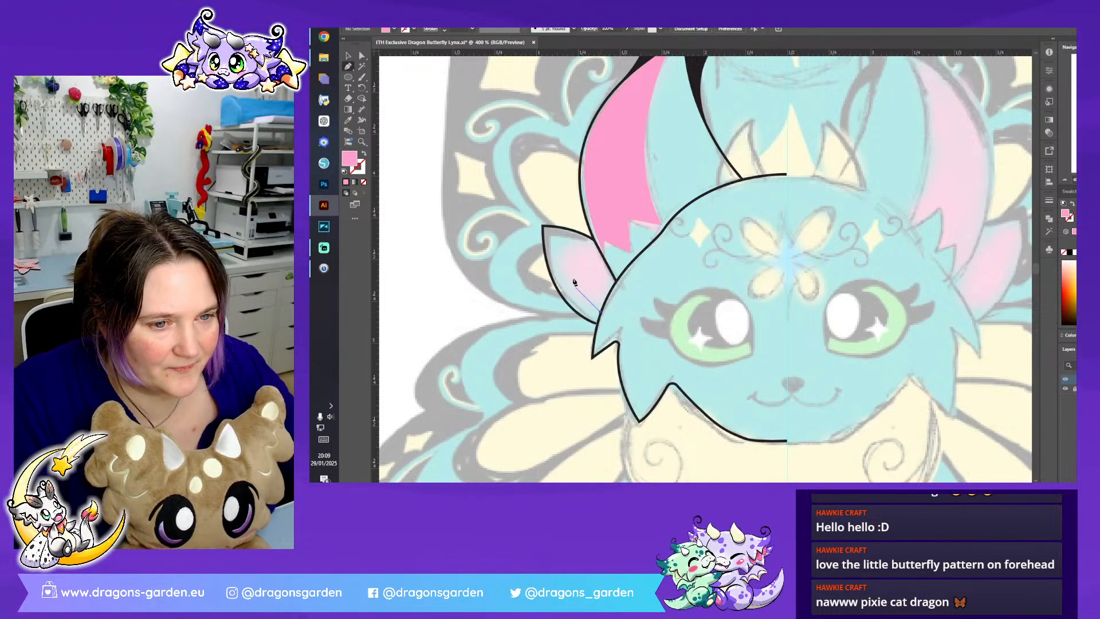
drag(560, 246, 559, 195)
click(560, 246)
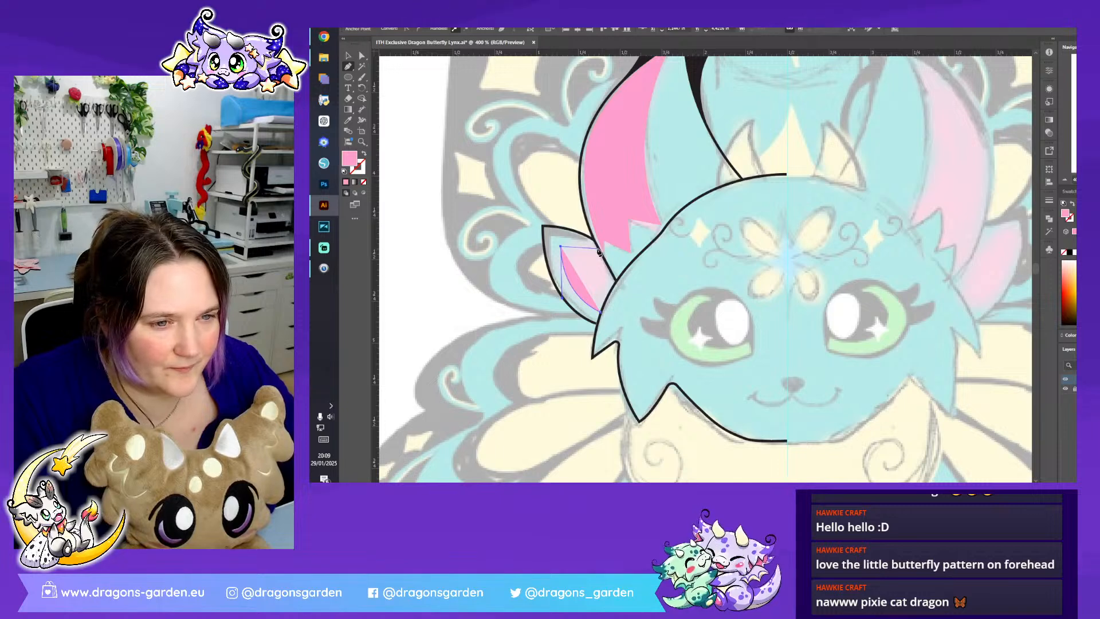
drag(599, 251, 615, 256)
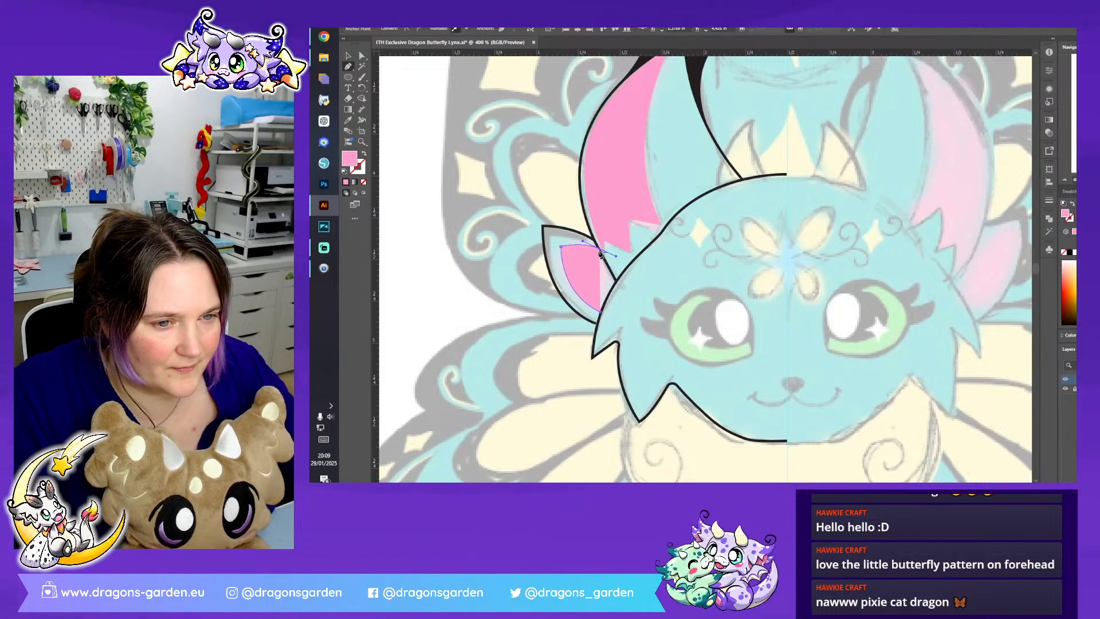
click(600, 250)
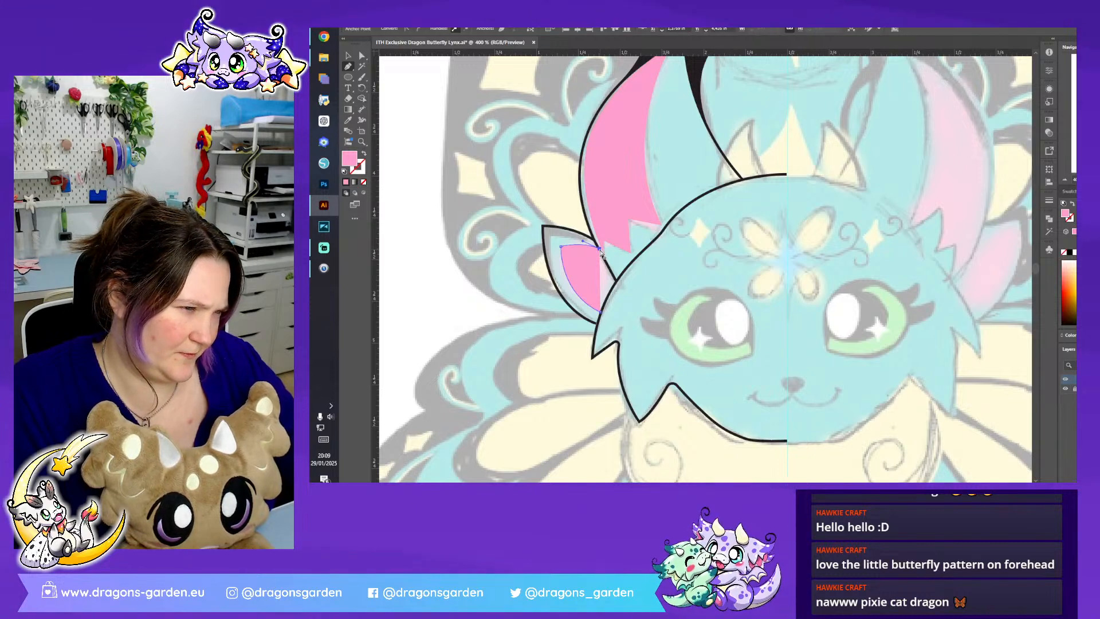
key(ctrl+z)
key(ctrl+z)
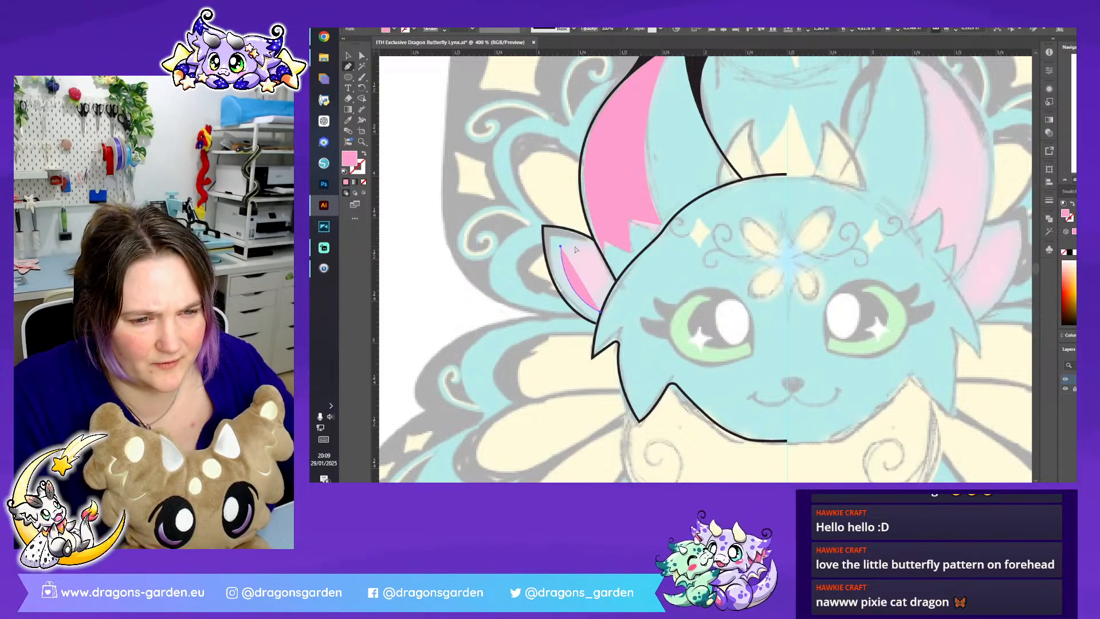
- Continue the lower ear's pink inner shape along the upper edge and head outline, then close it at its starting point
click(600, 251)
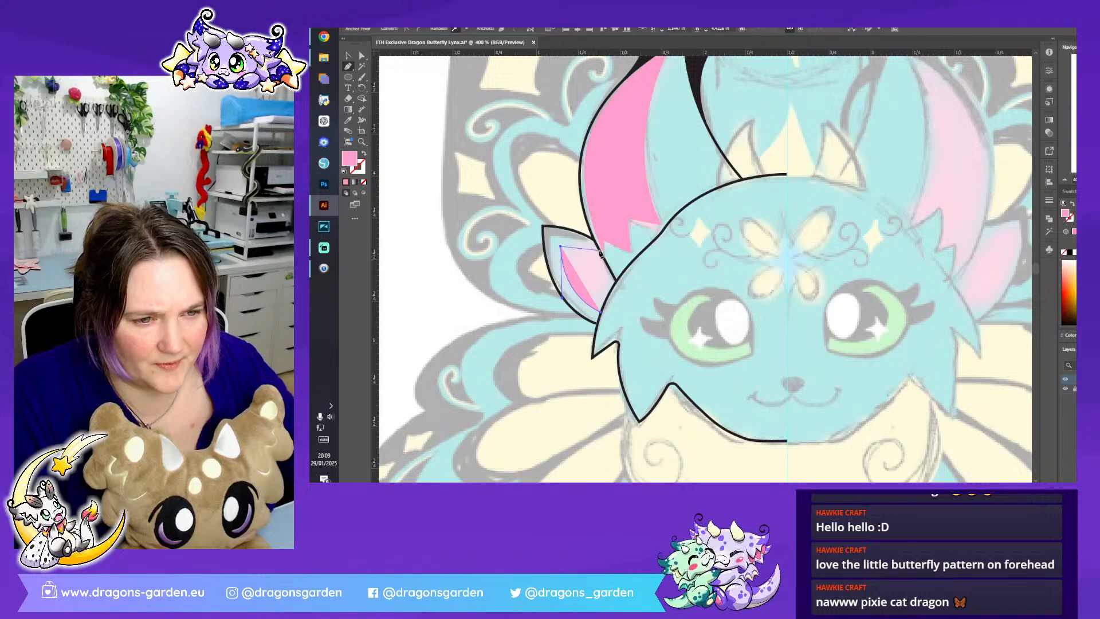
drag(600, 252, 611, 262)
click(601, 250)
click(615, 280)
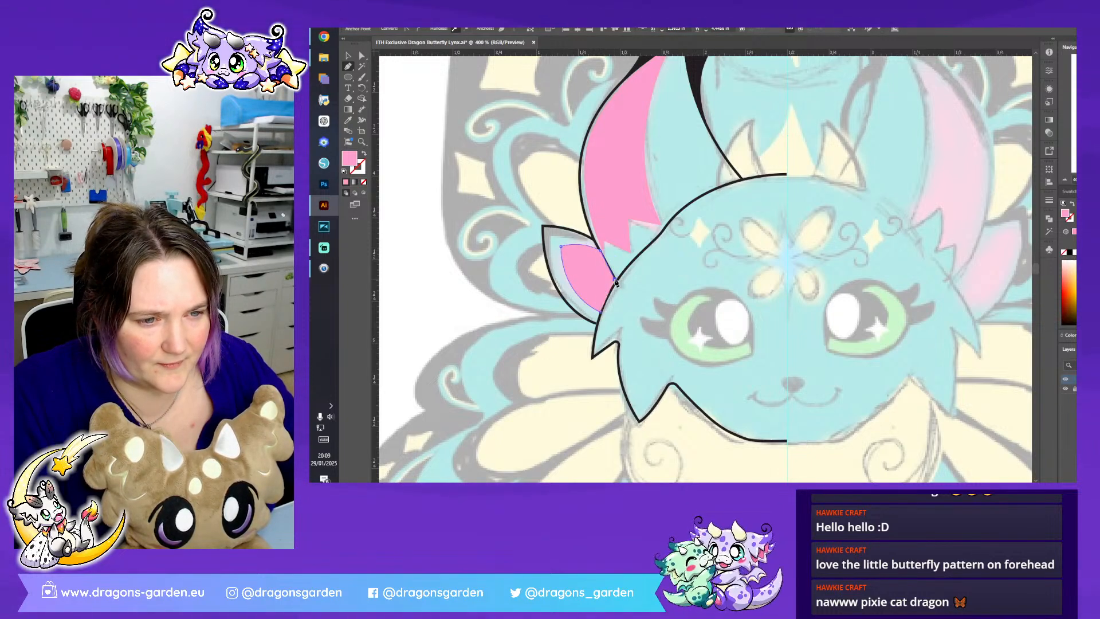
click(600, 312)
click(348, 55)
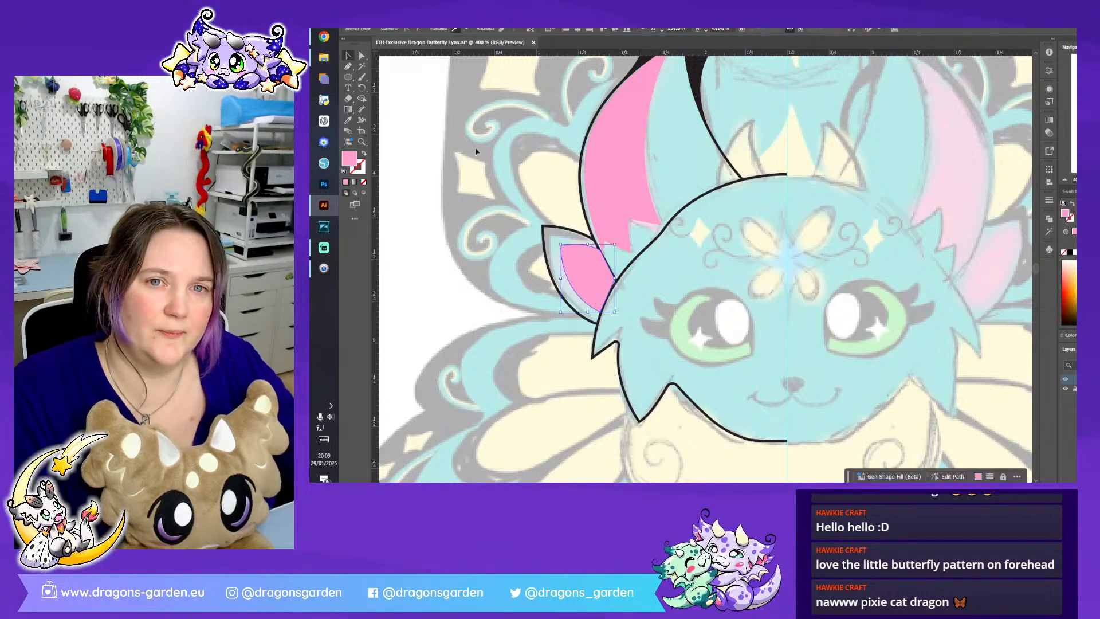
- Trace a black tip on the lower left ear as a closed shape with a curved inner edge, using the ear tuft's fill
scroll(513, 184, up, 3)
click(693, 117)
click(555, 187)
click(348, 66)
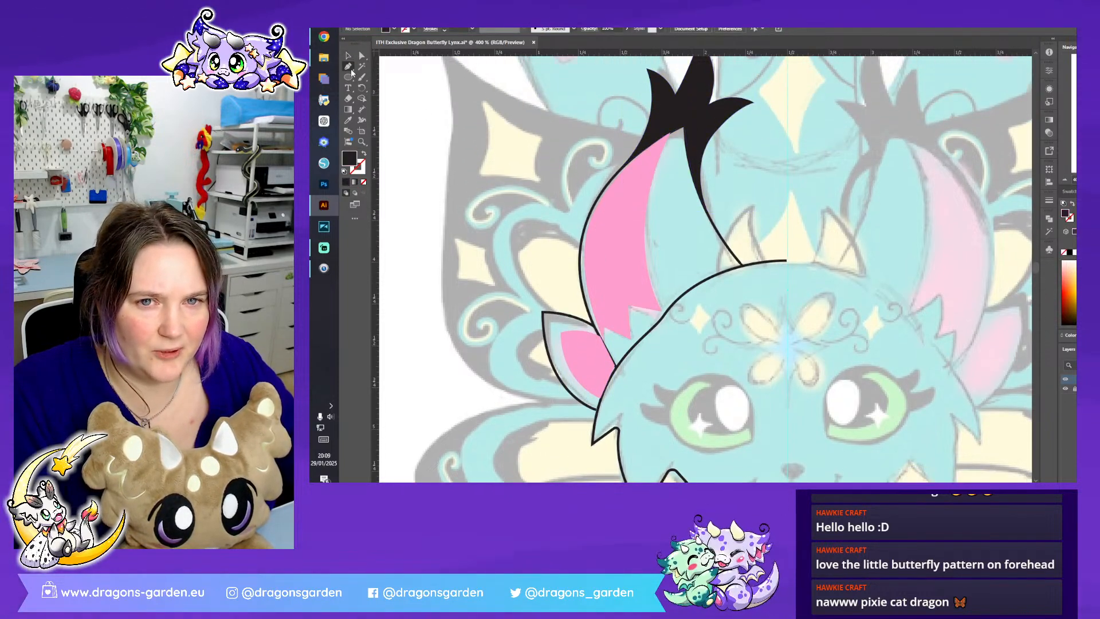
click(559, 378)
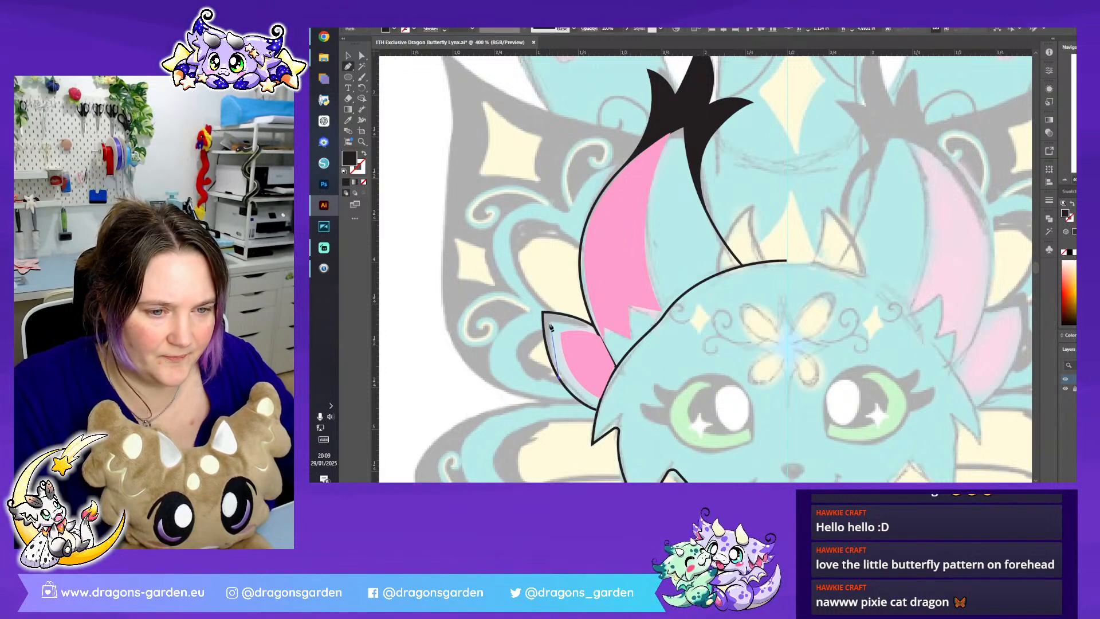
drag(554, 307, 553, 306)
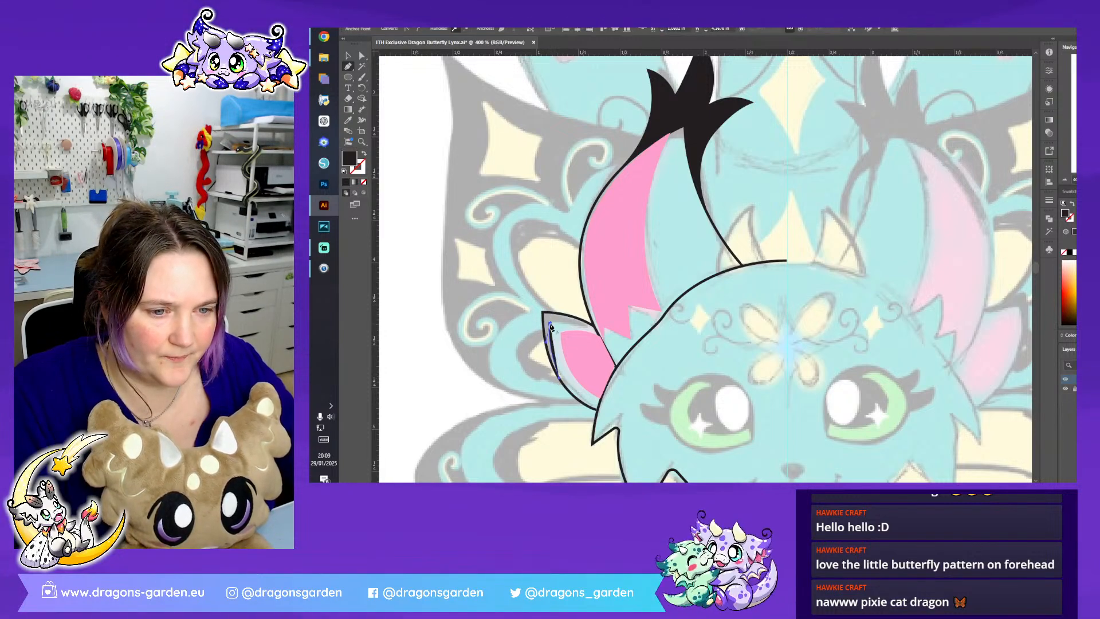
click(611, 331)
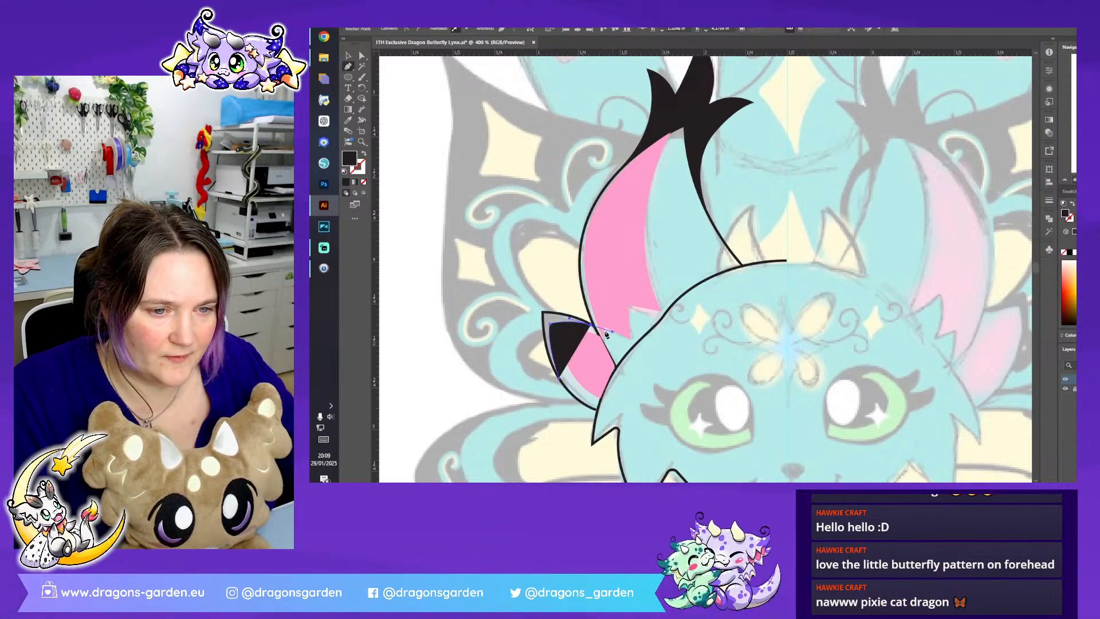
click(543, 311)
click(542, 312)
drag(559, 378, 573, 389)
click(350, 55)
click(455, 162)
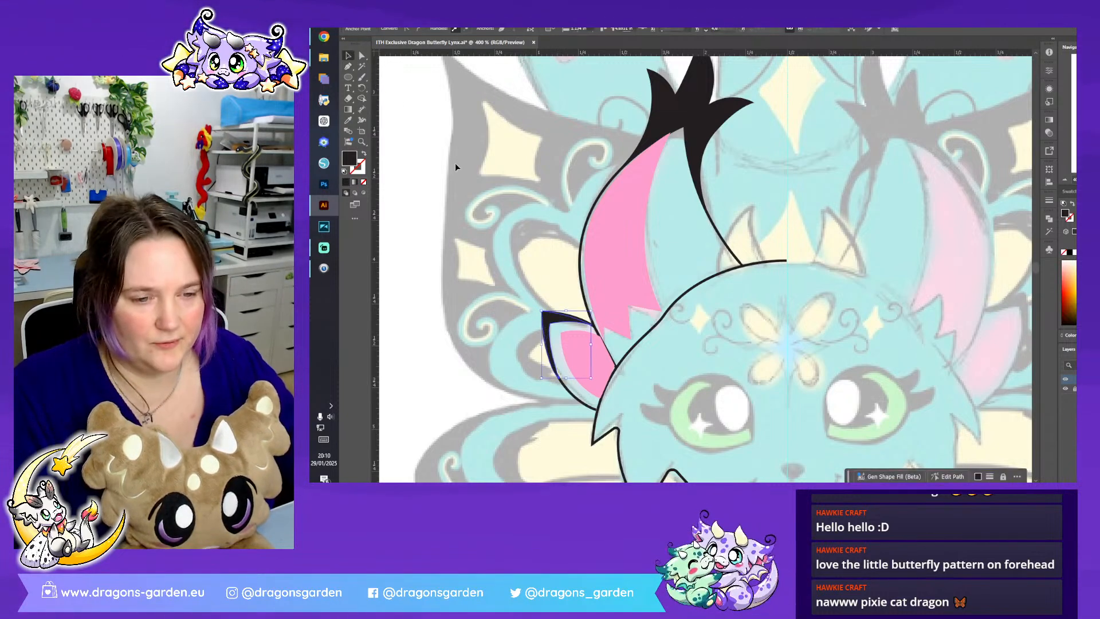
scroll(795, 162, down, 3)
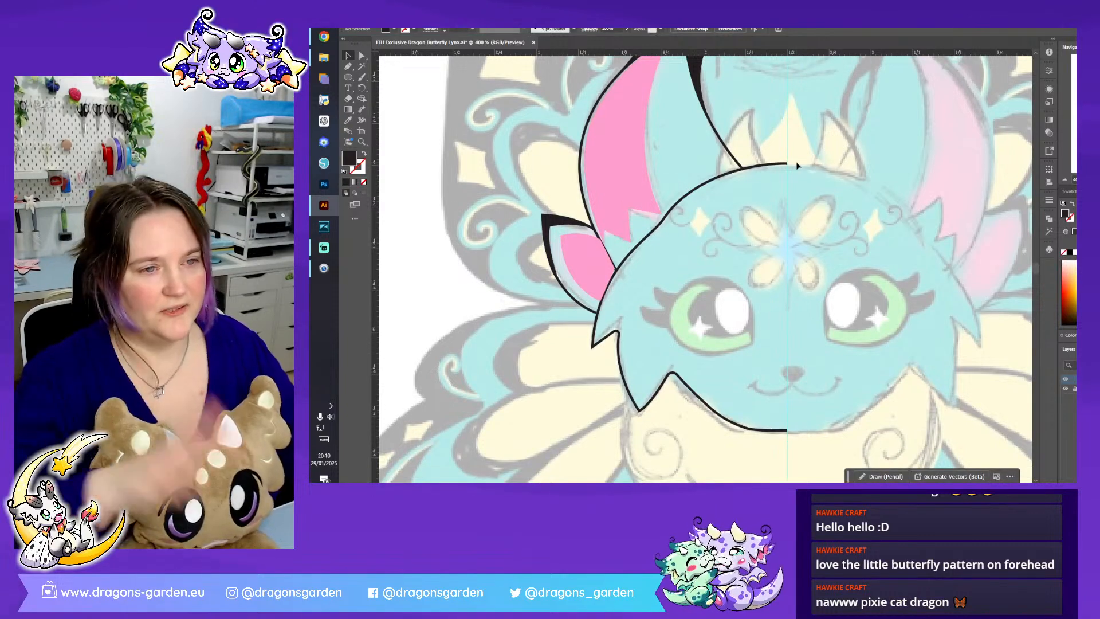
click(1065, 181)
click(1065, 184)
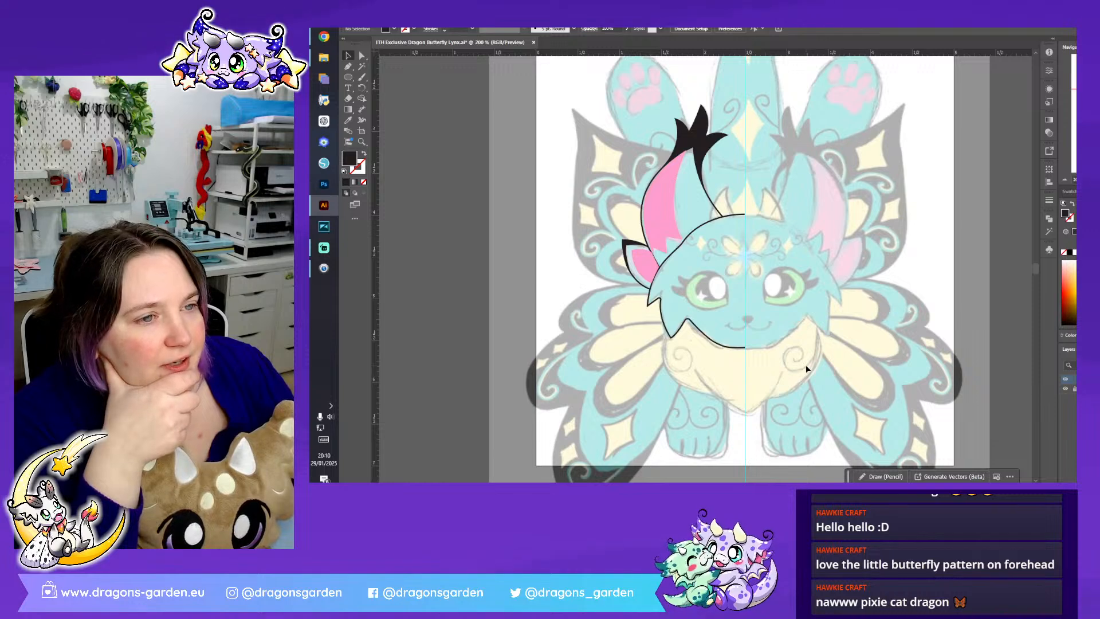
key(ctrl+plus)
key(ctrl+plus)
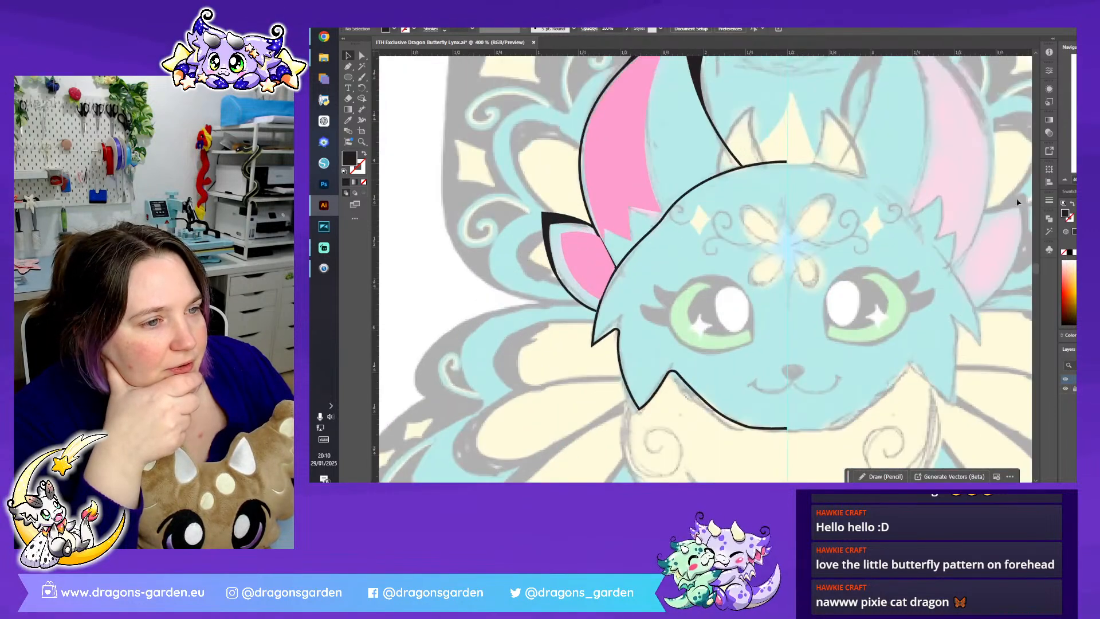
- Trace the left horn on top of the head as a closed shape with curved sides and base
scroll(728, 266, up, 3)
key(p)
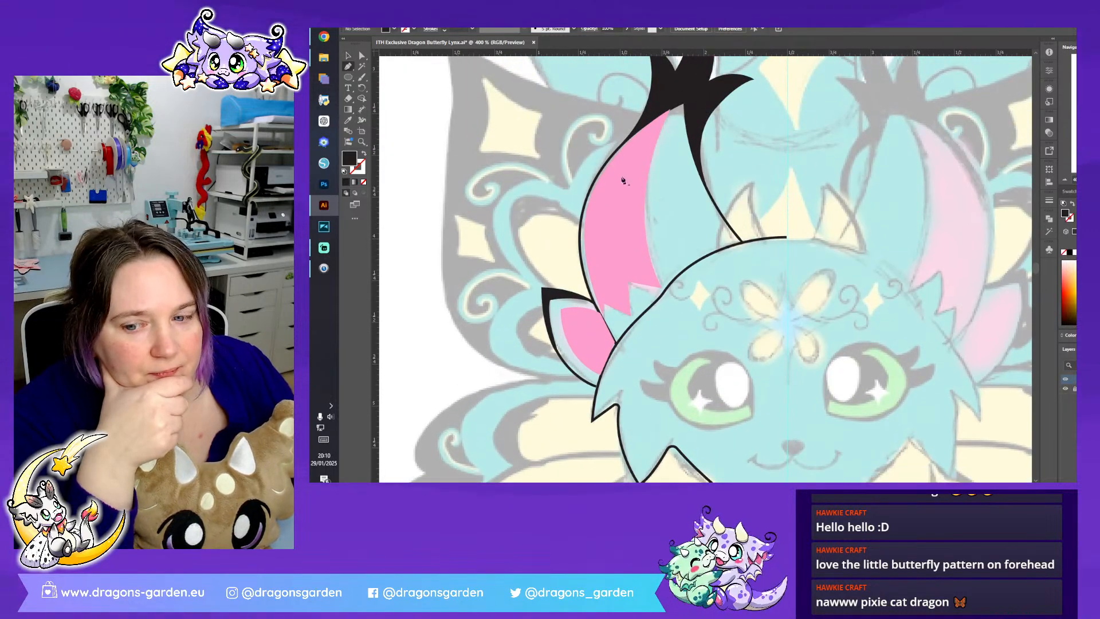
click(768, 242)
drag(754, 179, 769, 147)
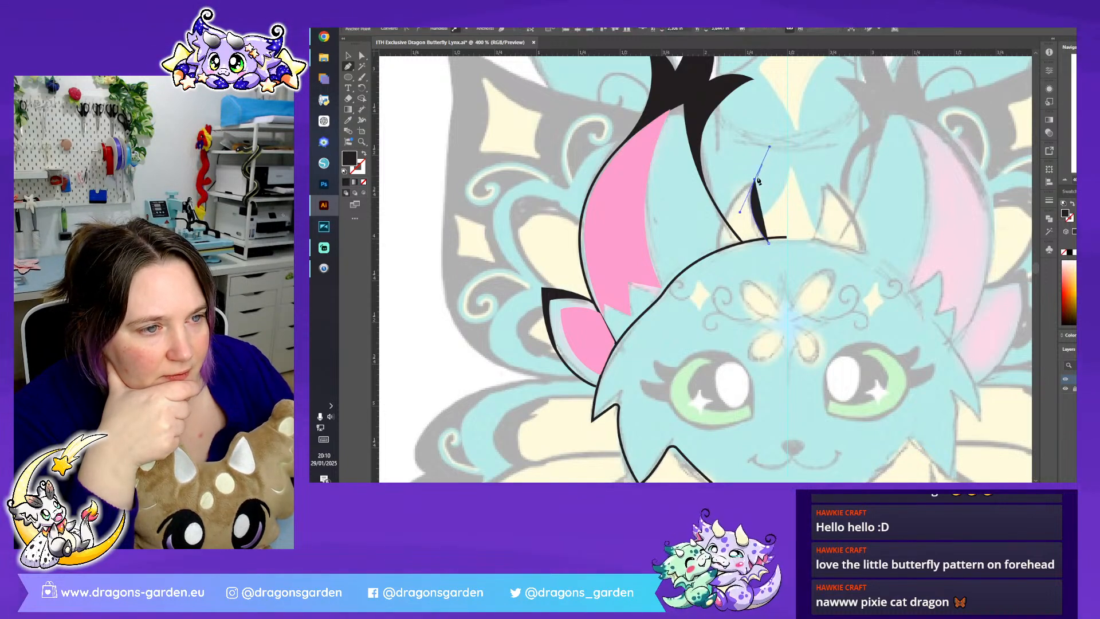
drag(716, 259, 732, 311)
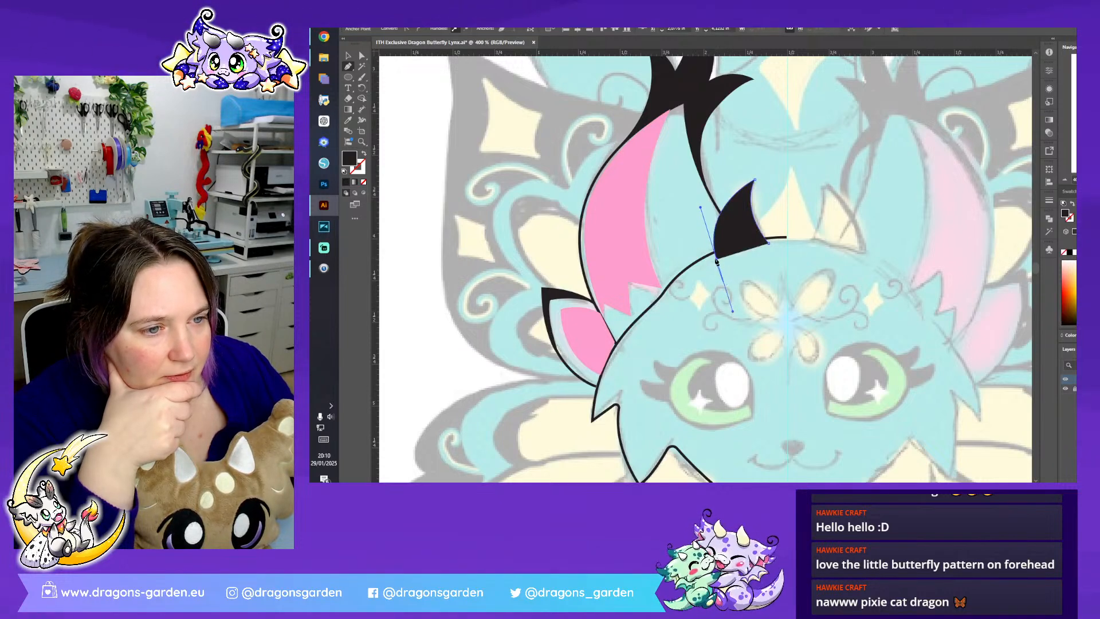
click(718, 261)
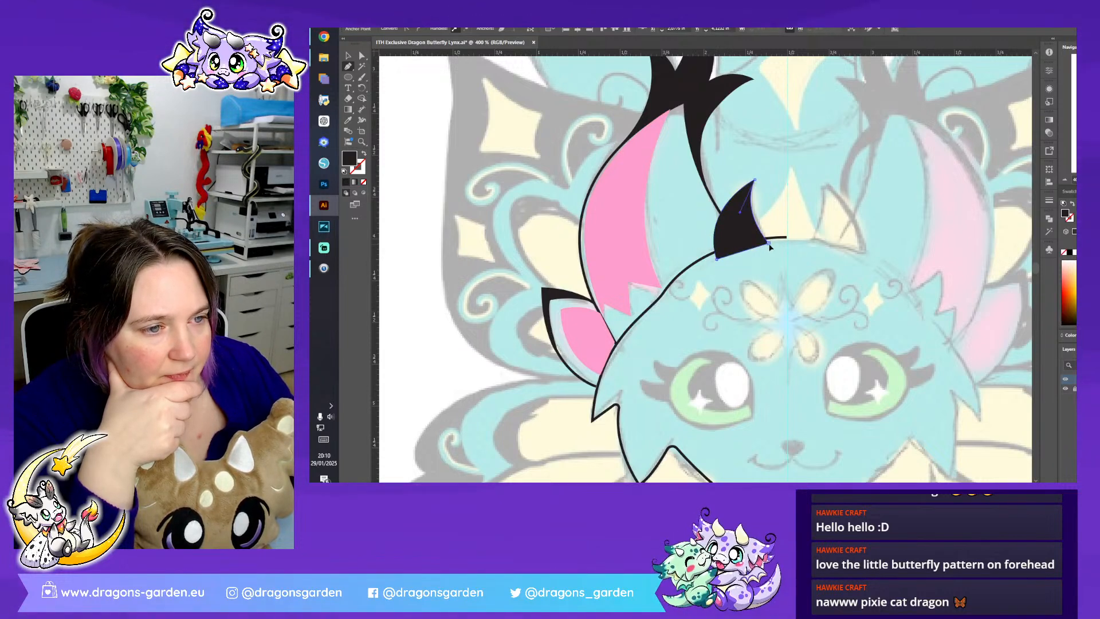
click(347, 55)
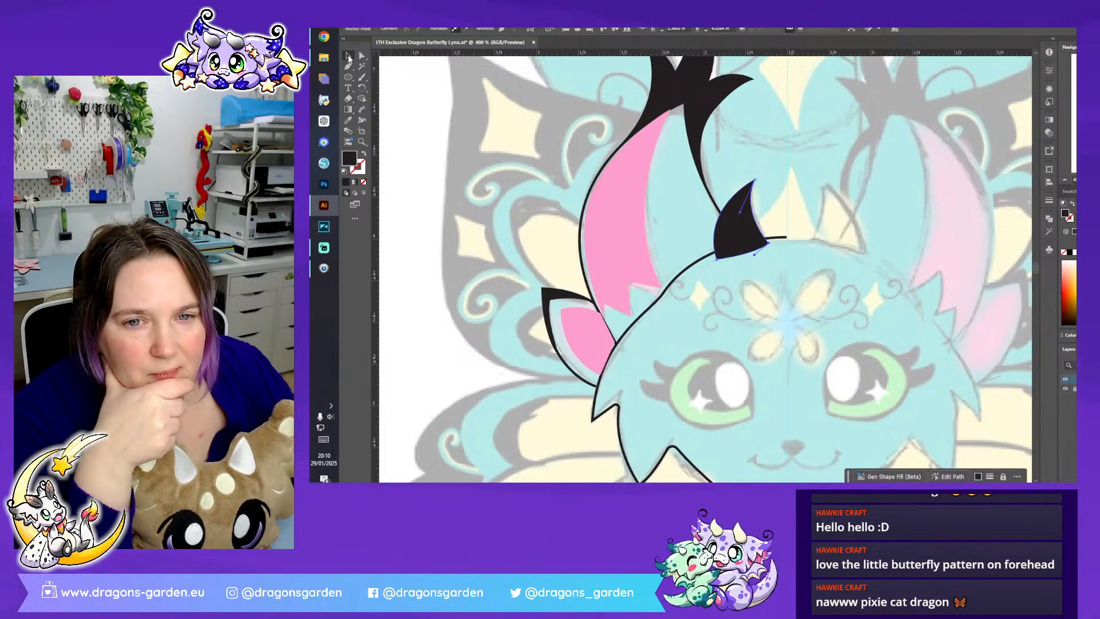
- Give the left horn a black outline and a light yellow FAFF97 fill, then deselect it
click(364, 153)
double_click(353, 161)
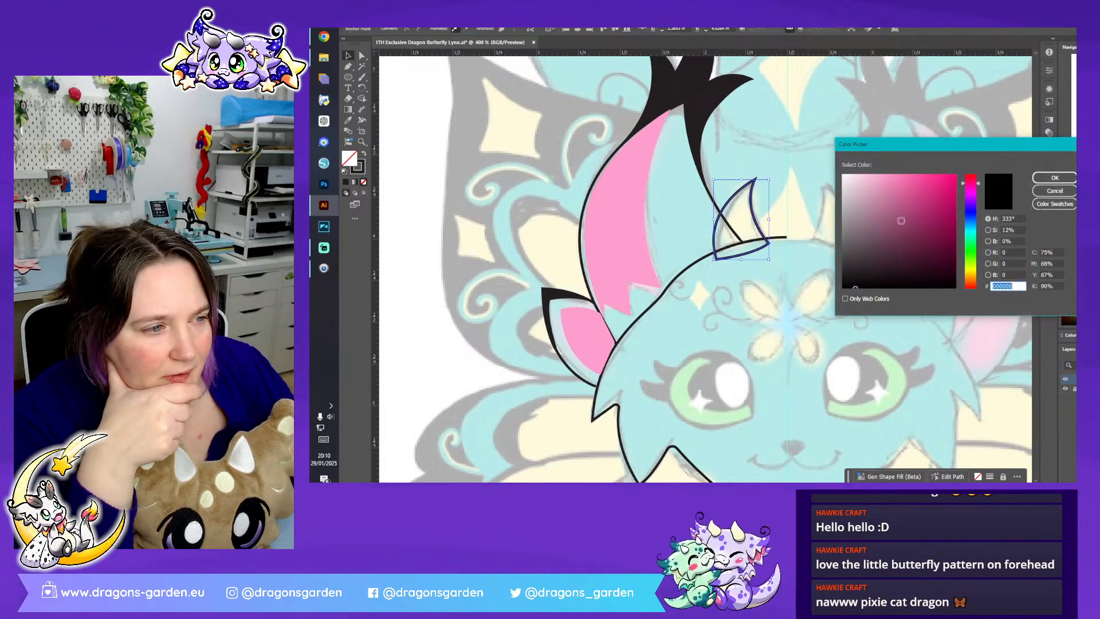
click(874, 173)
click(973, 269)
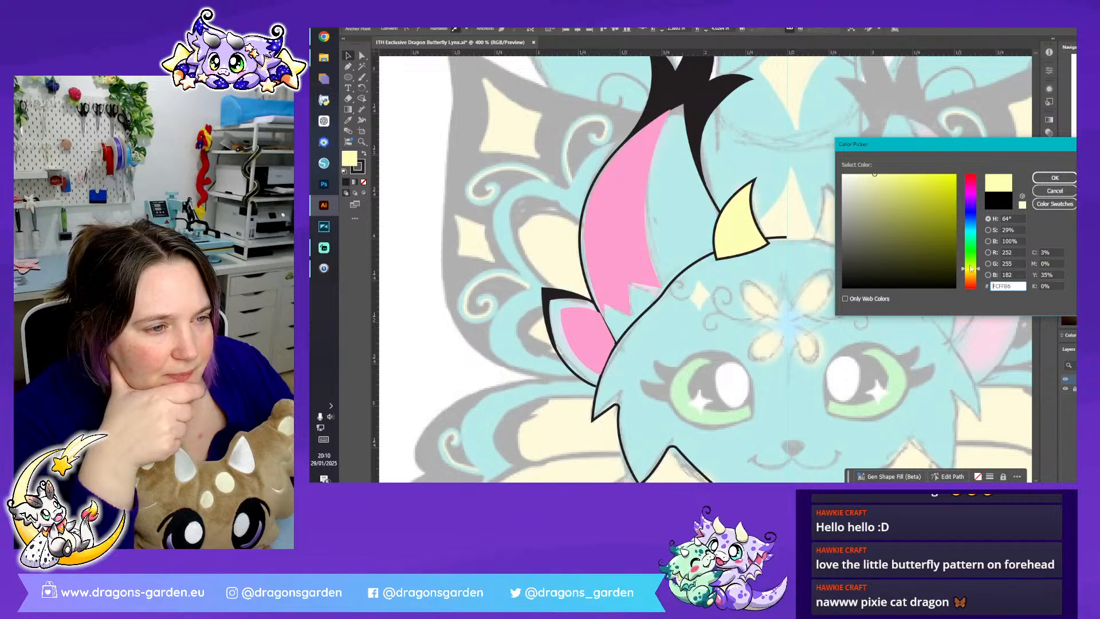
drag(889, 194, 885, 173)
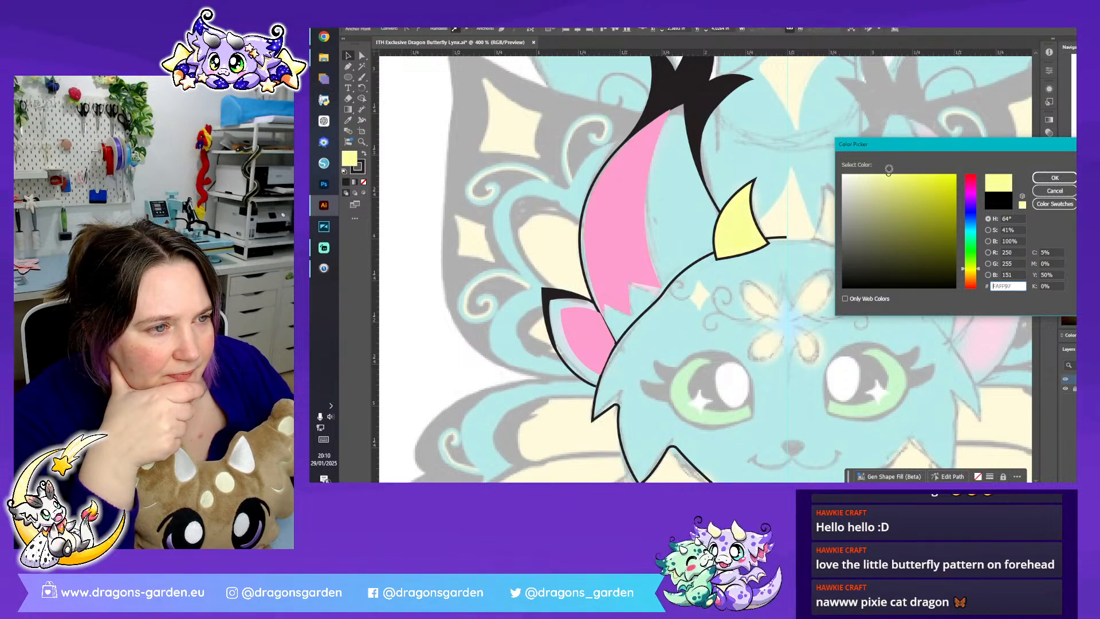
click(1055, 177)
click(808, 133)
- Draw an unfilled, black-outlined ellipse around the sketch's left eye and prepare its anchor points for direct editing
scroll(778, 197, down, 3)
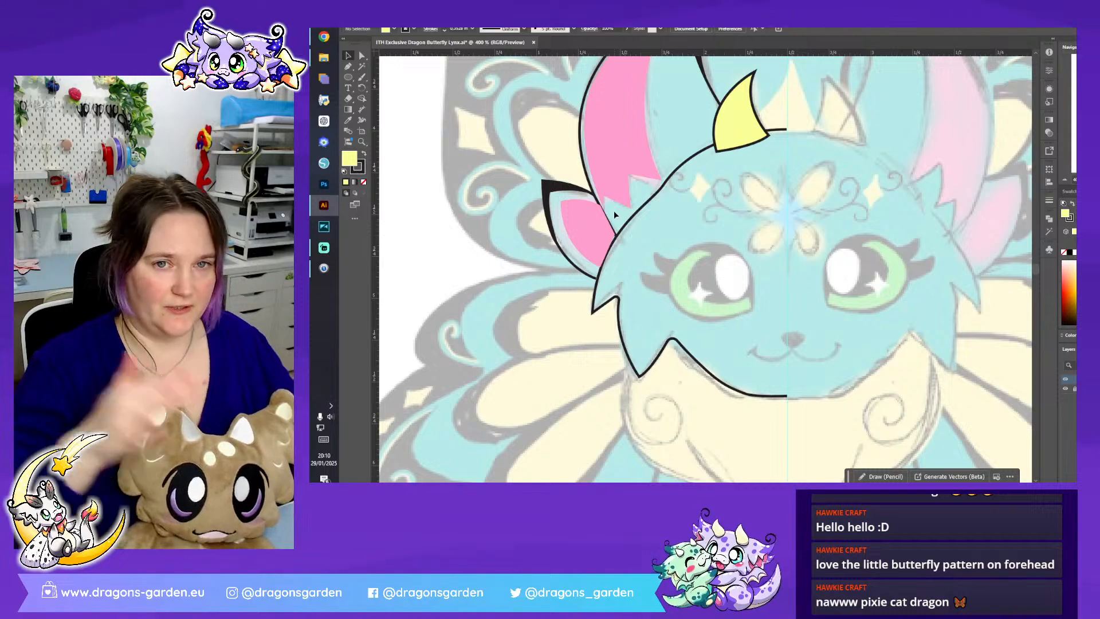
click(348, 66)
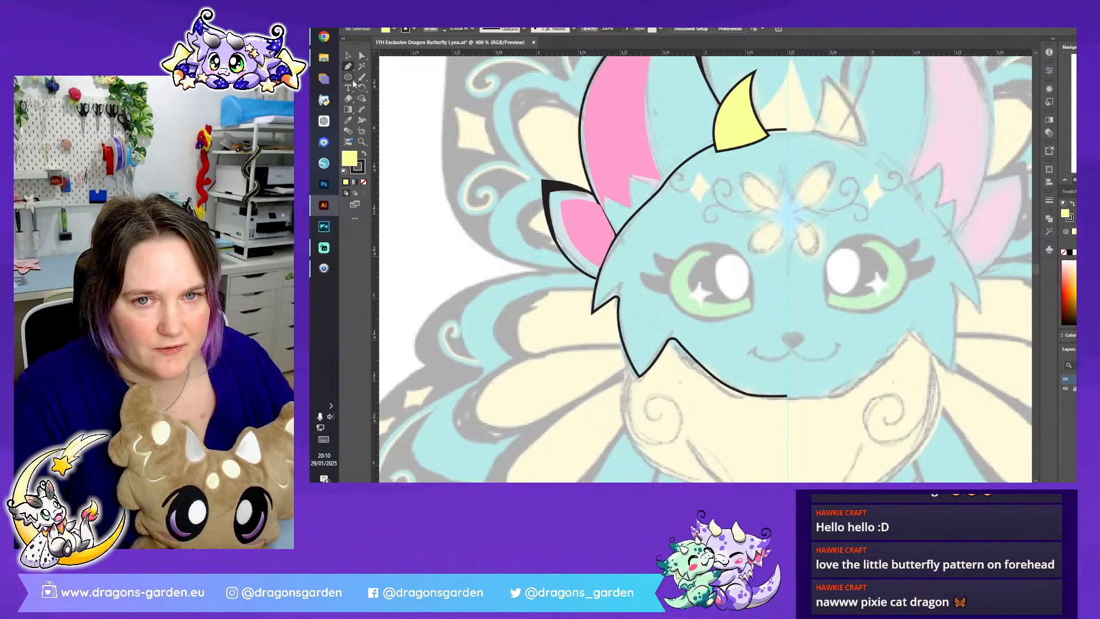
click(364, 183)
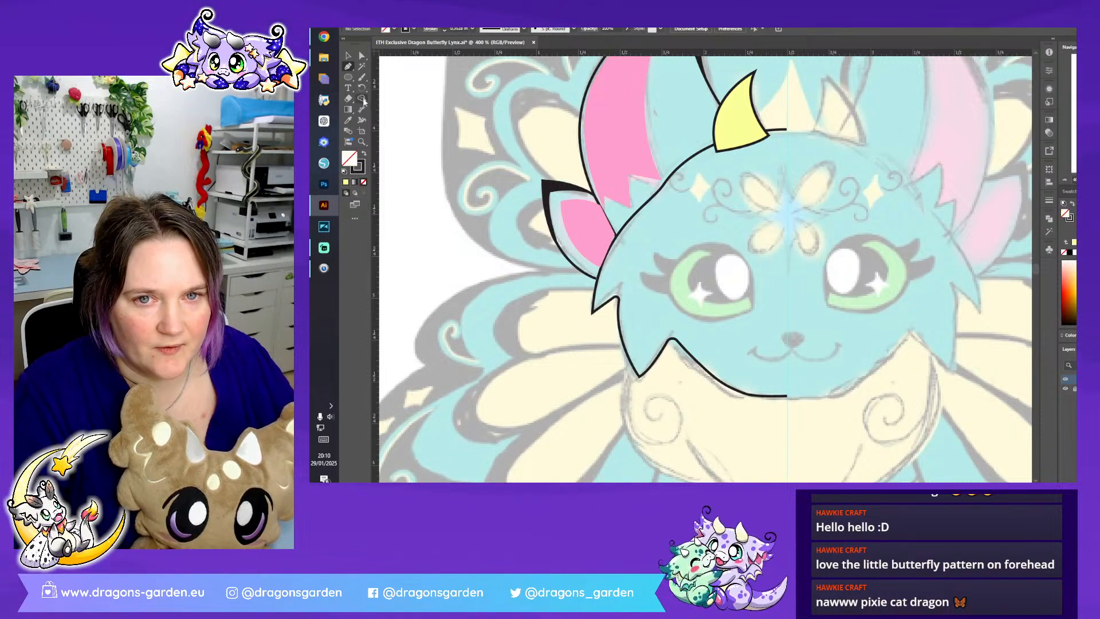
click(348, 88)
key(l)
drag(660, 247, 763, 321)
click(362, 55)
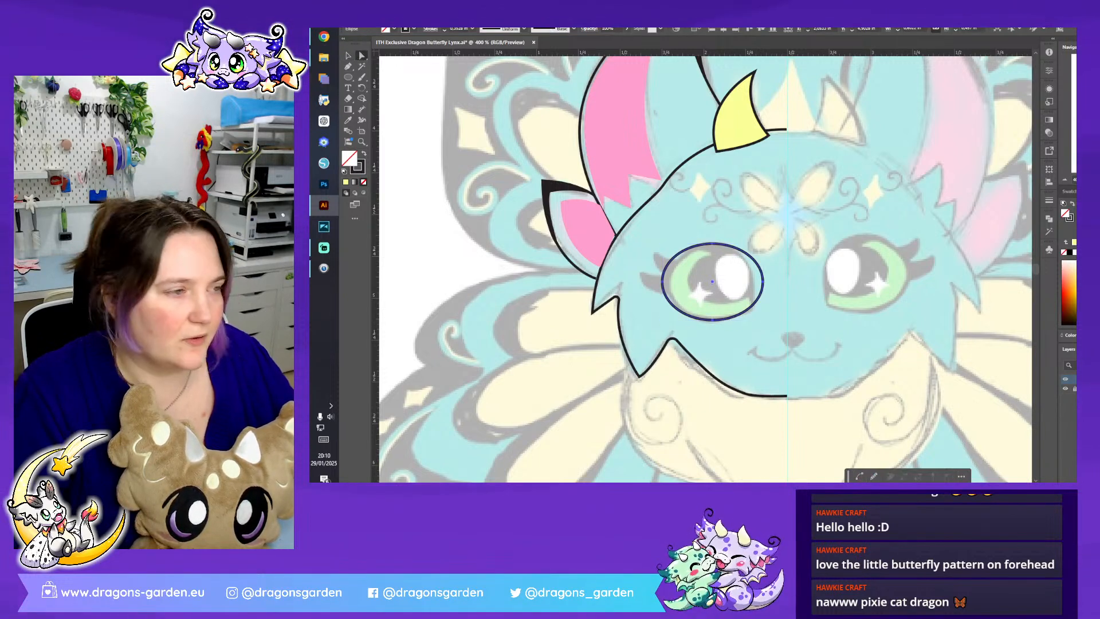
key(ctrl+plus)
key(ctrl+plus)
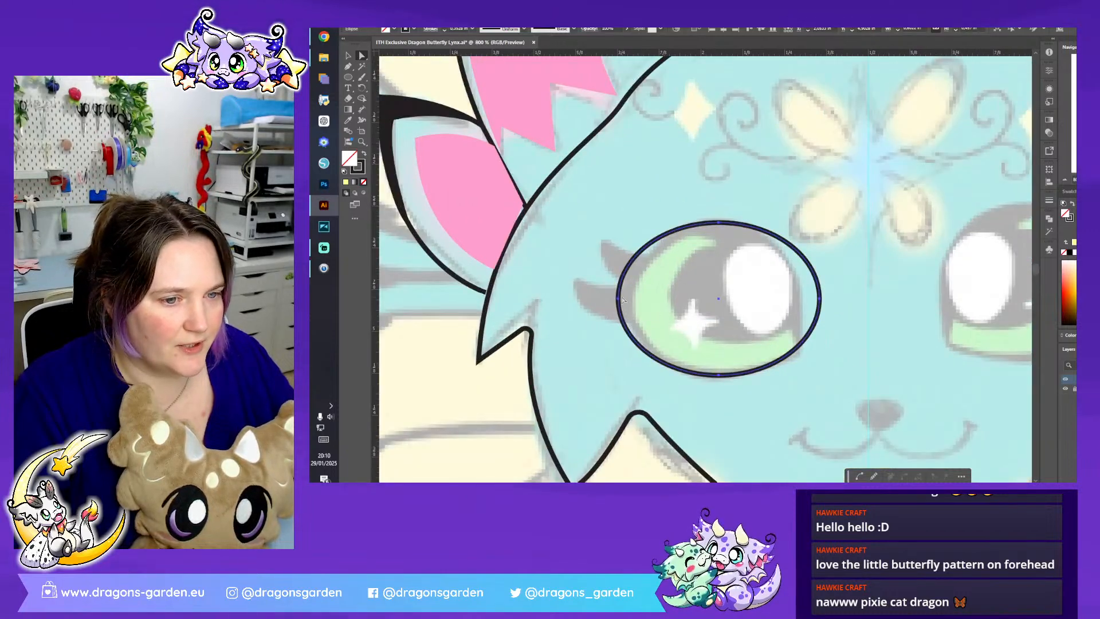
- Reshape the left eye's ellipse to the sketch by moving its side anchors and adding a sharp corner at the lower inner edge
drag(618, 303, 623, 302)
drag(820, 304, 803, 328)
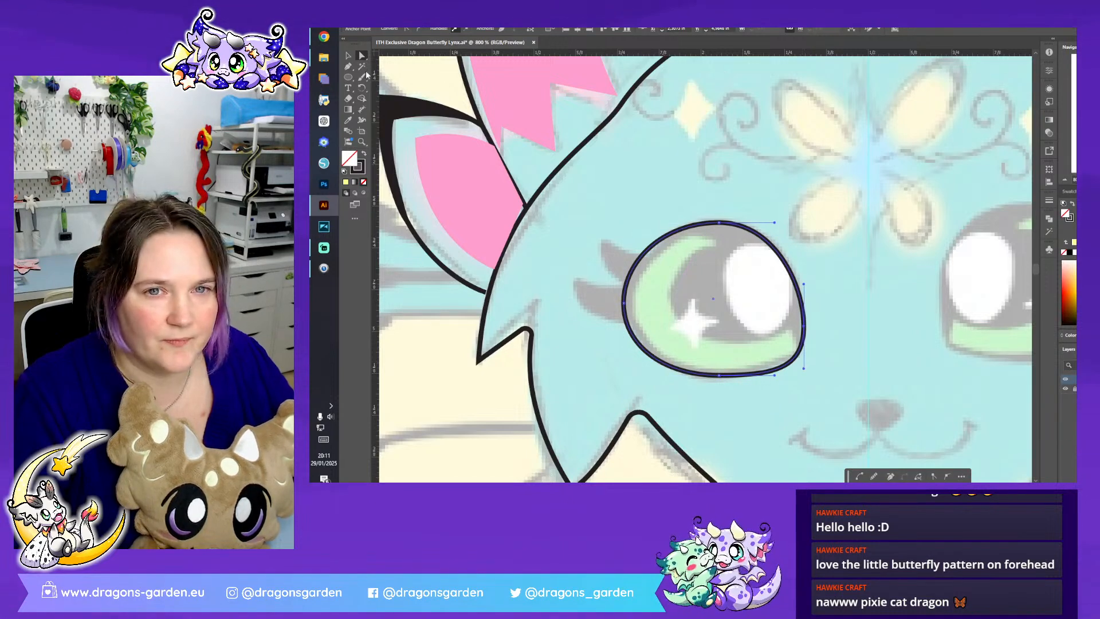
click(349, 67)
click(800, 356)
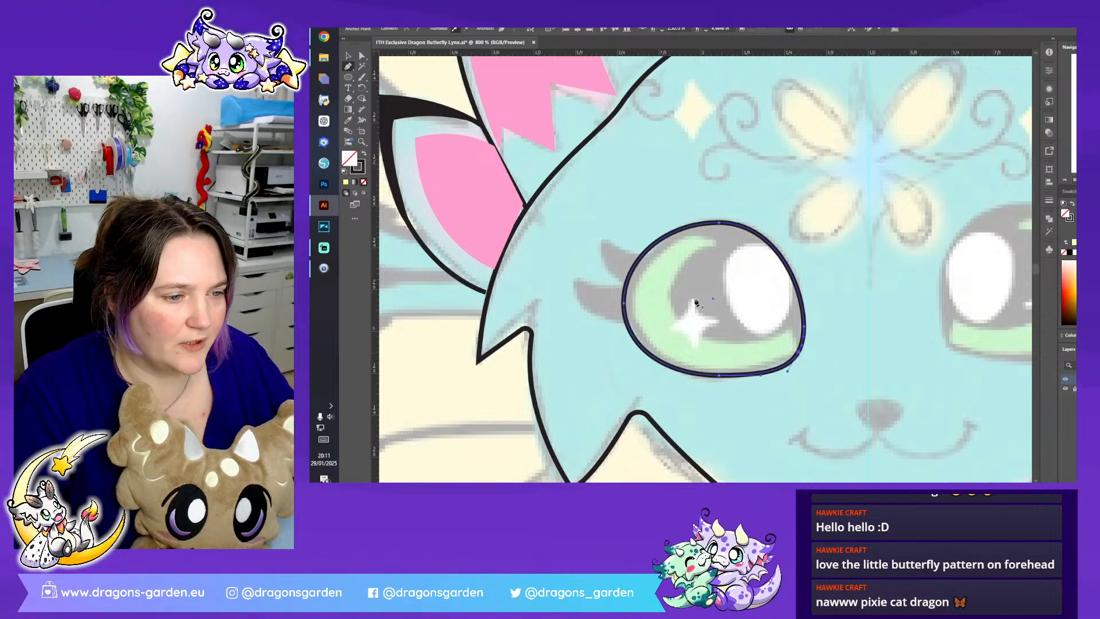
click(362, 55)
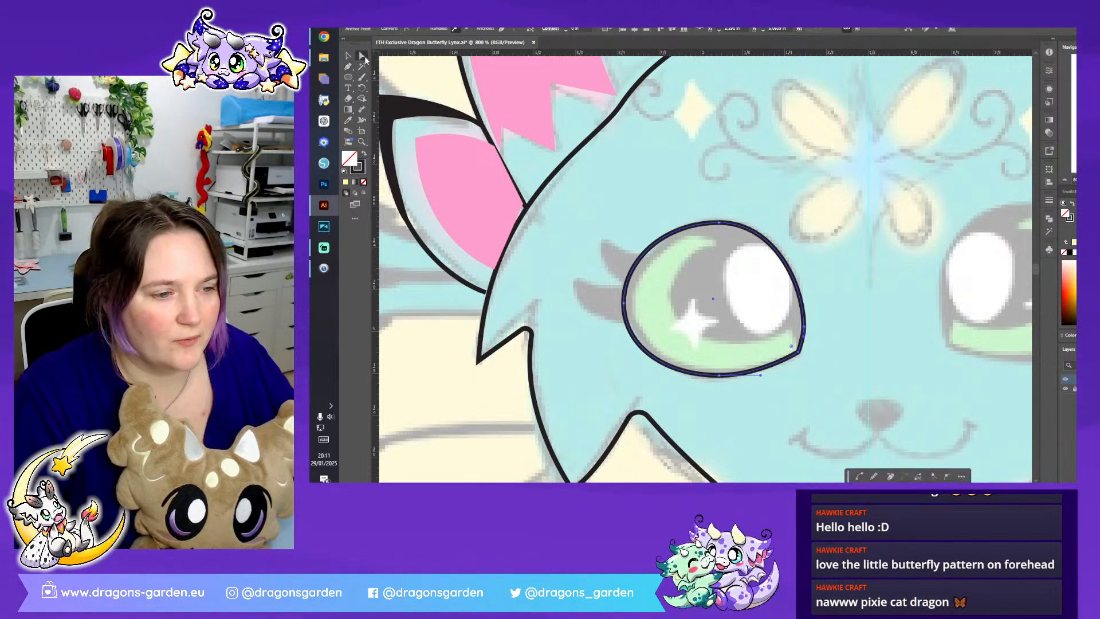
drag(798, 352, 803, 358)
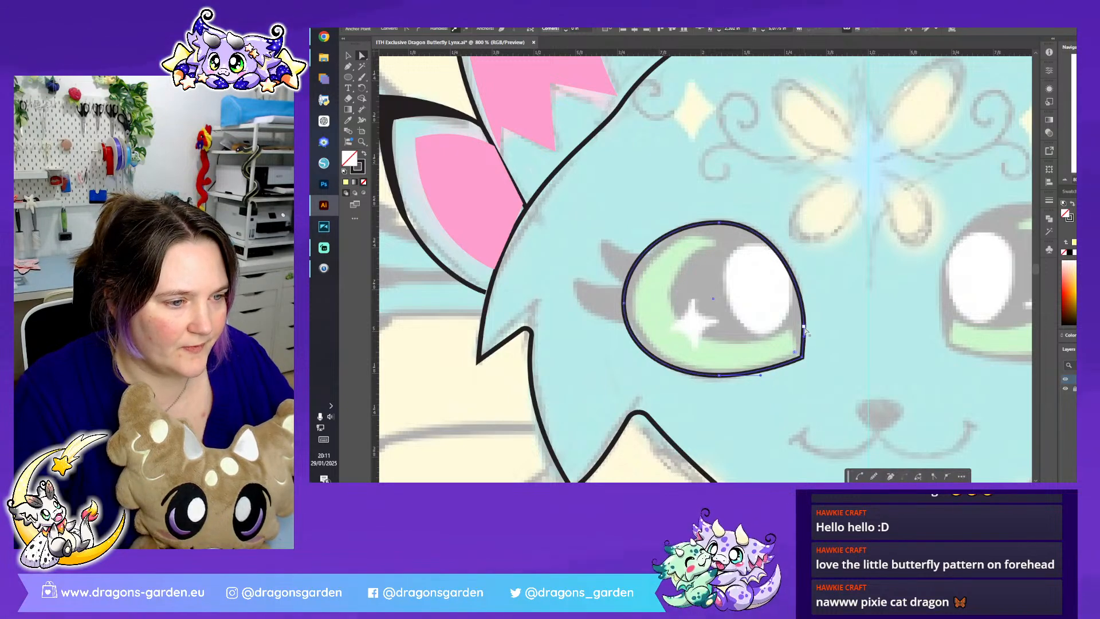
- Fine-tune the eye outline's inner, top and outer anchors and curve handles to match the sketch, and deselect it
click(803, 327)
drag(802, 326, 801, 318)
click(624, 304)
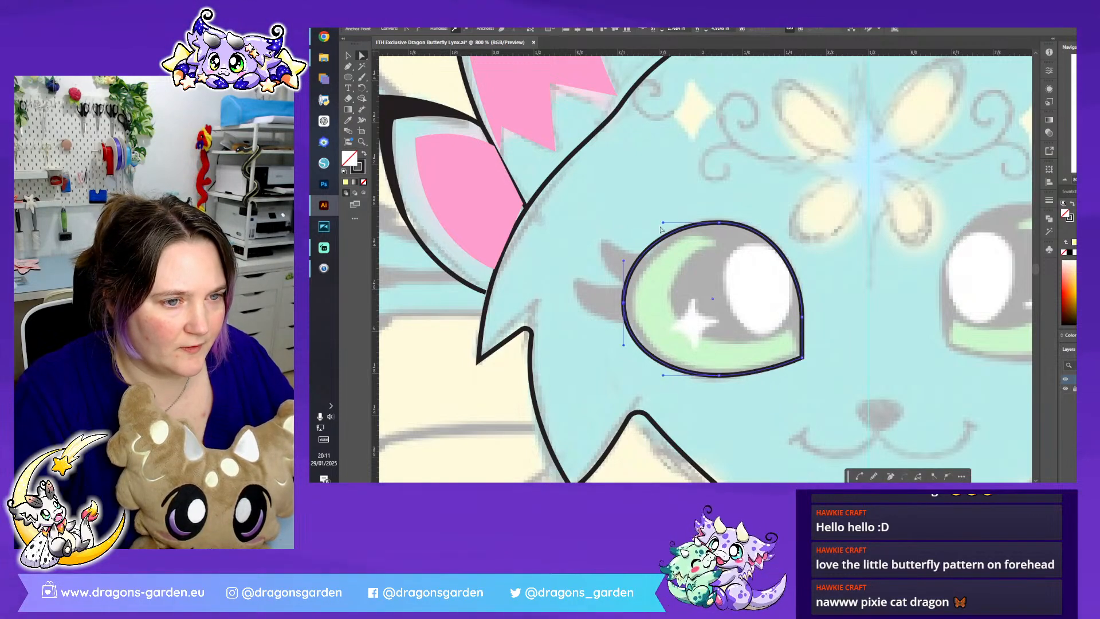
drag(662, 223, 714, 222)
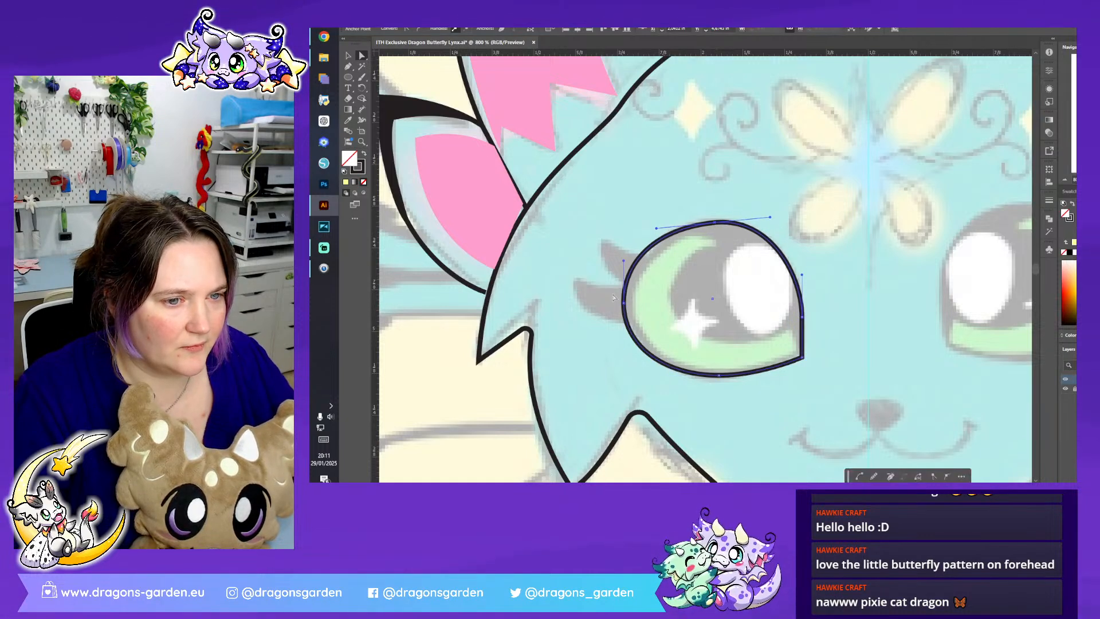
drag(624, 304, 627, 308)
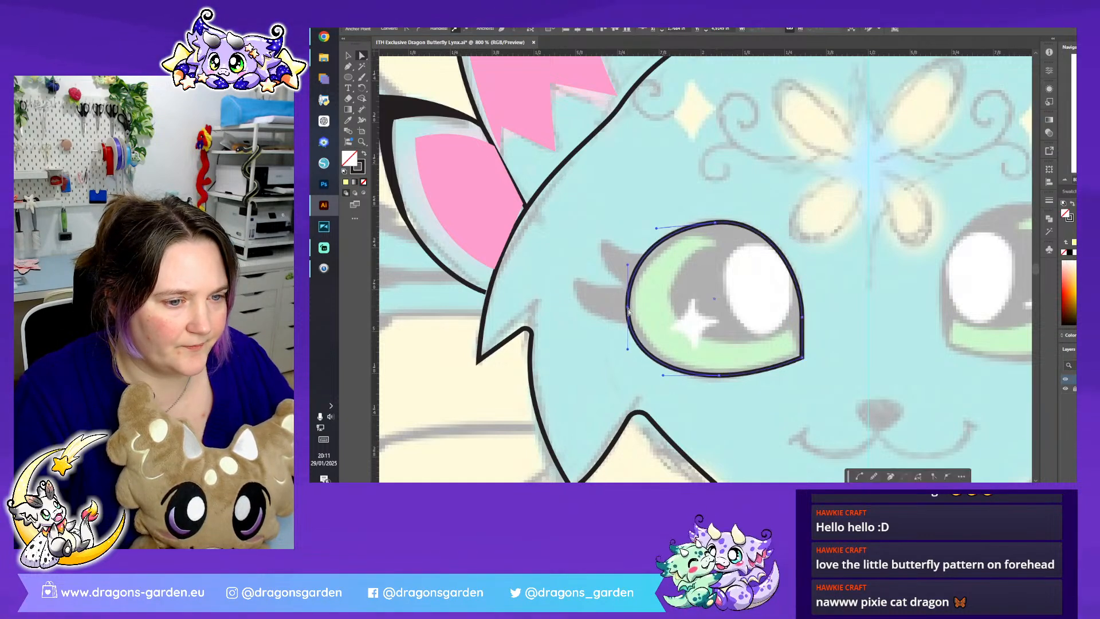
drag(628, 349, 628, 337)
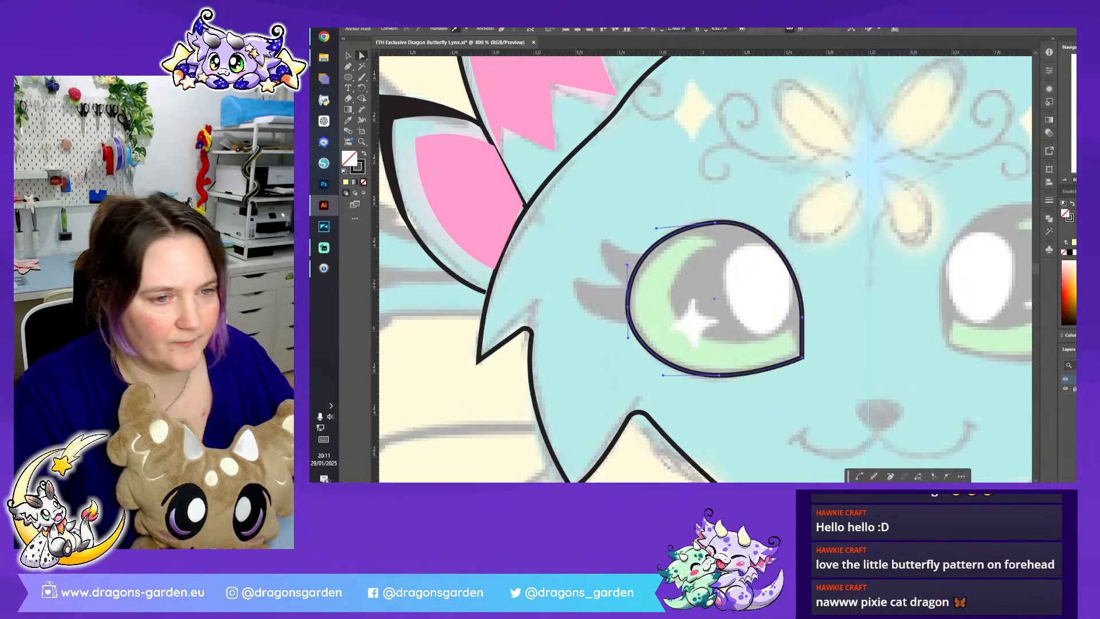
click(852, 267)
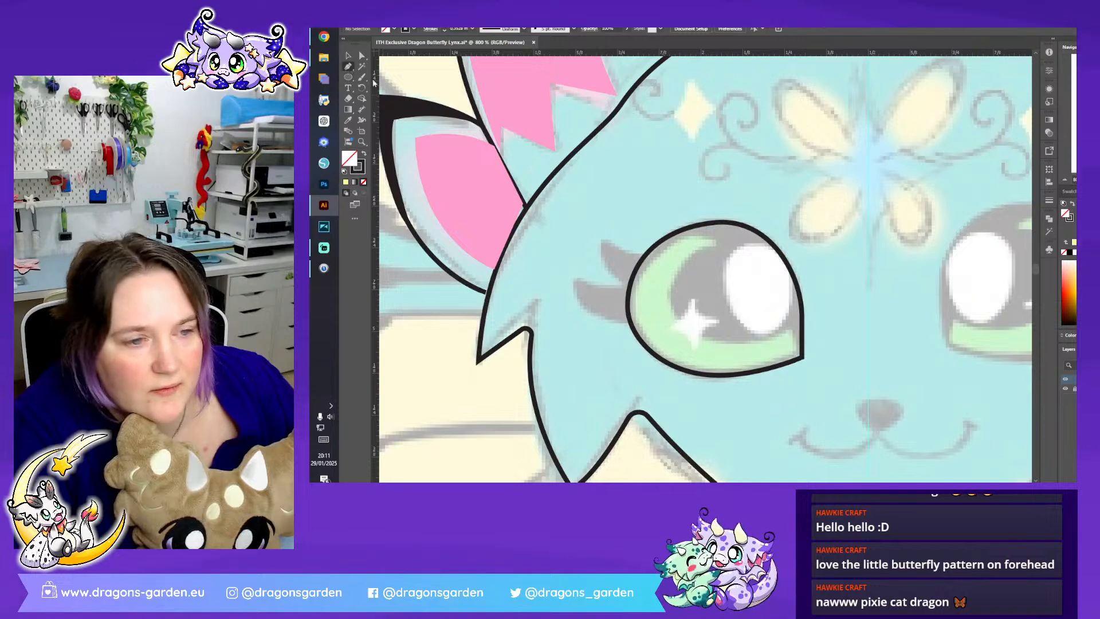
- Trace the two eyelashes at the left eye's outer edge as one closed, unfilled shape with curved, pointed tips
click(347, 67)
click(651, 255)
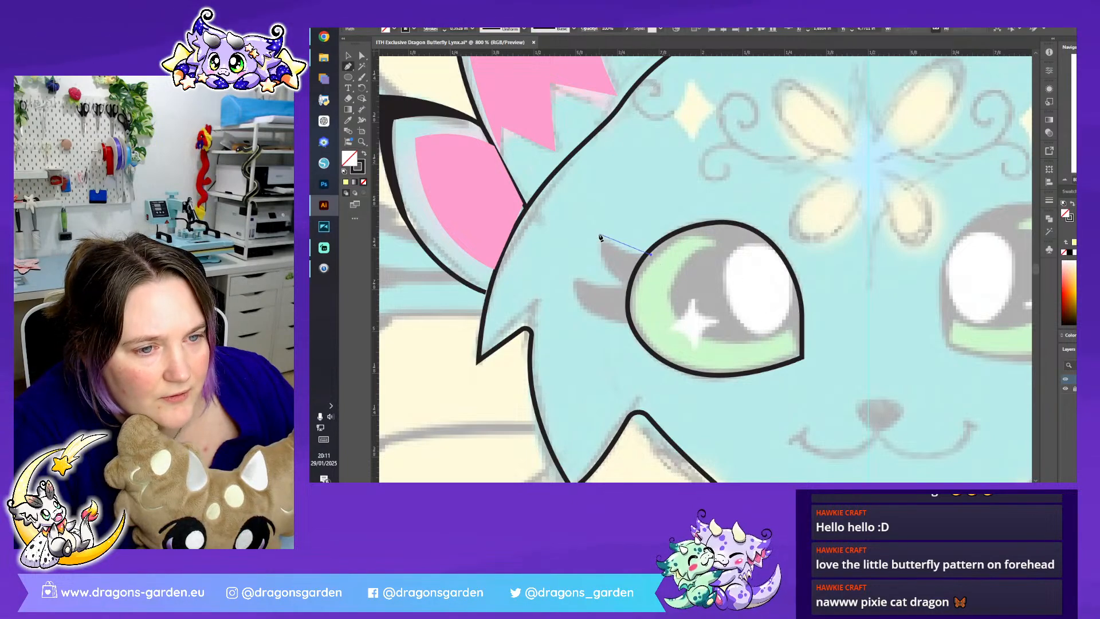
drag(588, 223, 586, 216)
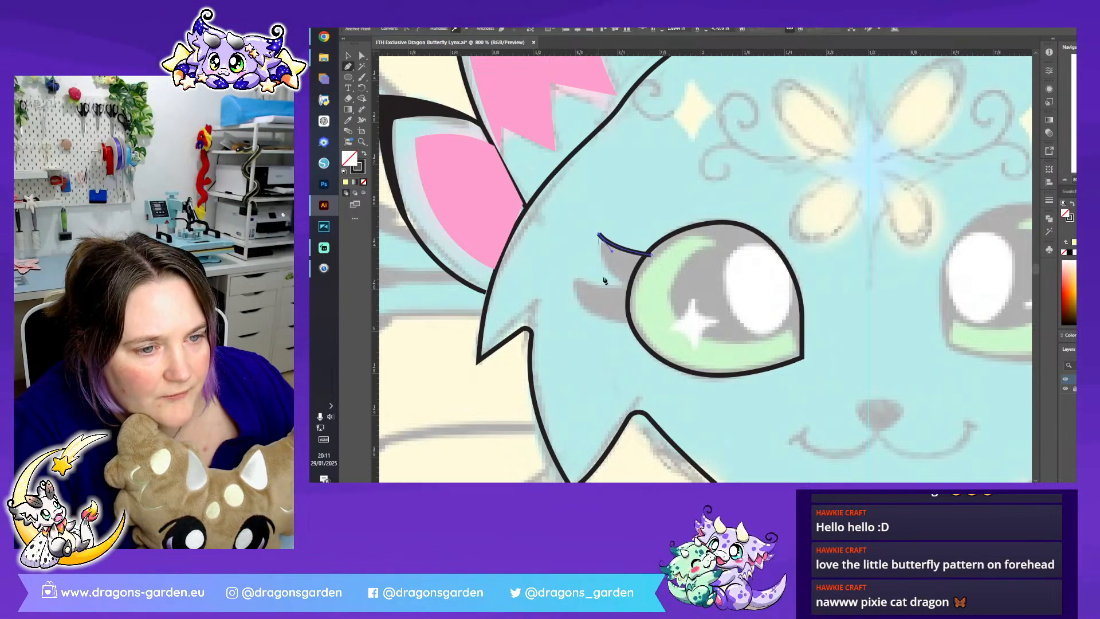
drag(633, 291, 664, 303)
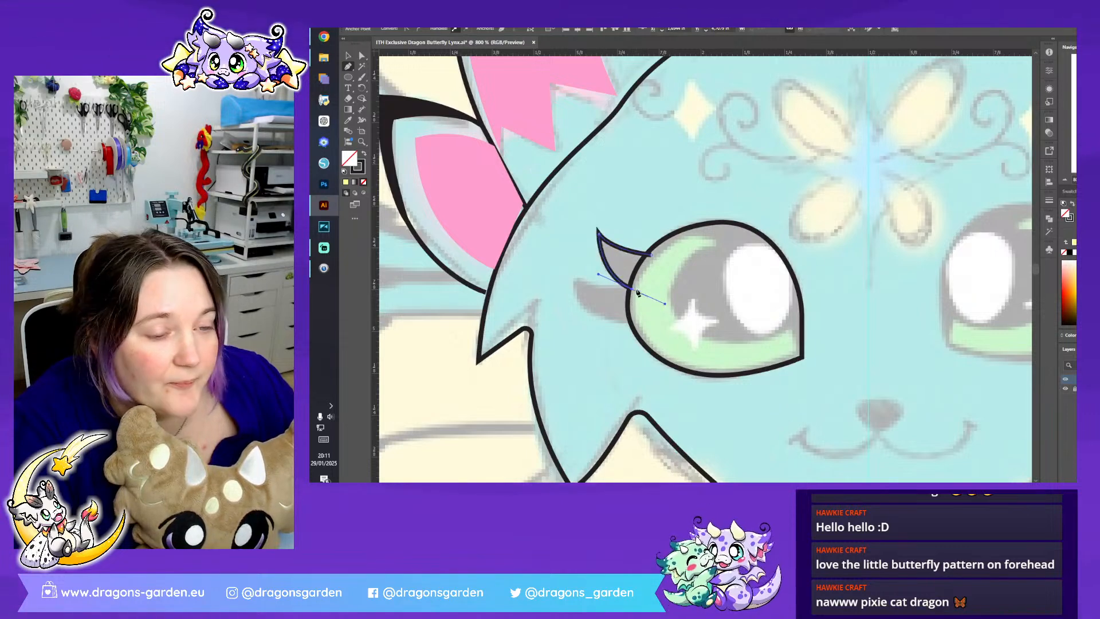
click(573, 284)
drag(571, 286, 689, 323)
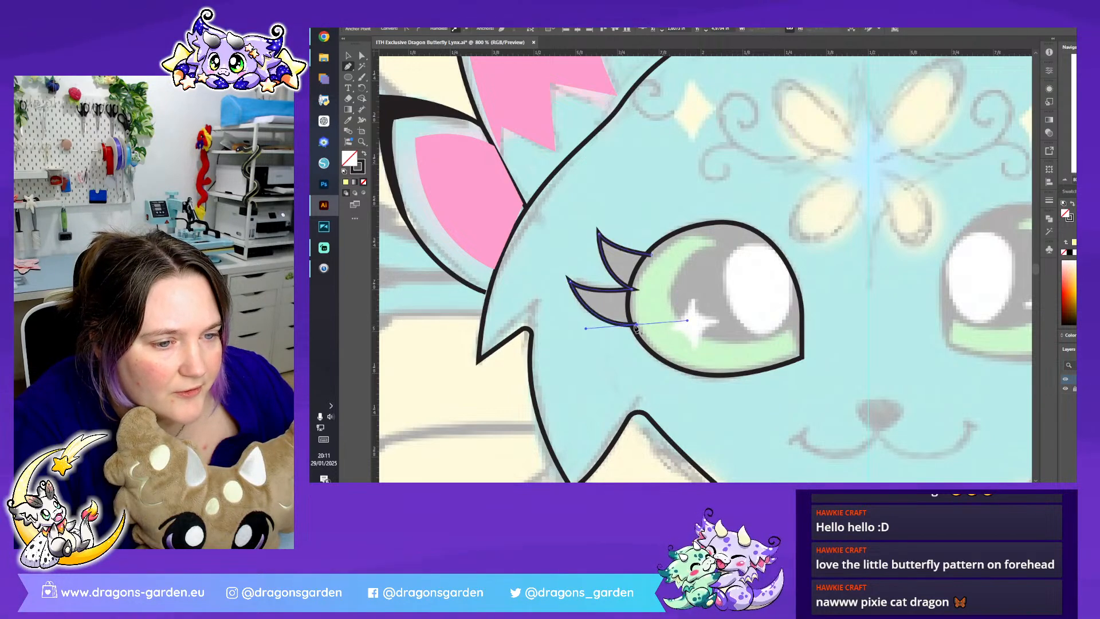
click(651, 254)
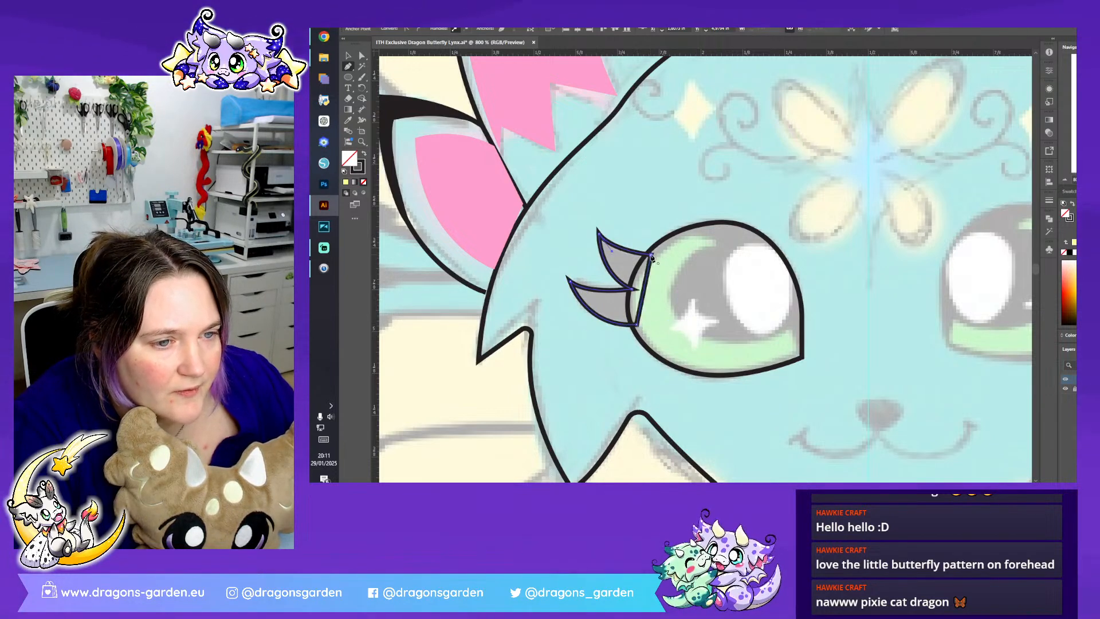
click(353, 55)
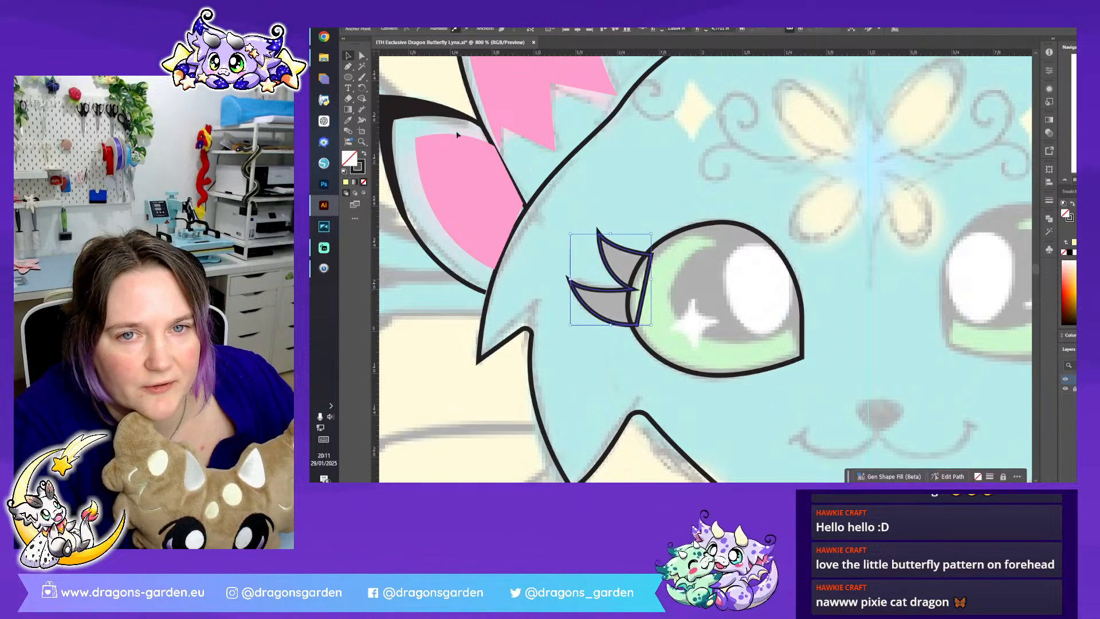
click(751, 213)
- Trace the four-pointed star sparkle inside the left eye as a closed shape with inward-curving sides
key(ctrl+plus)
scroll(590, 186, down, 2)
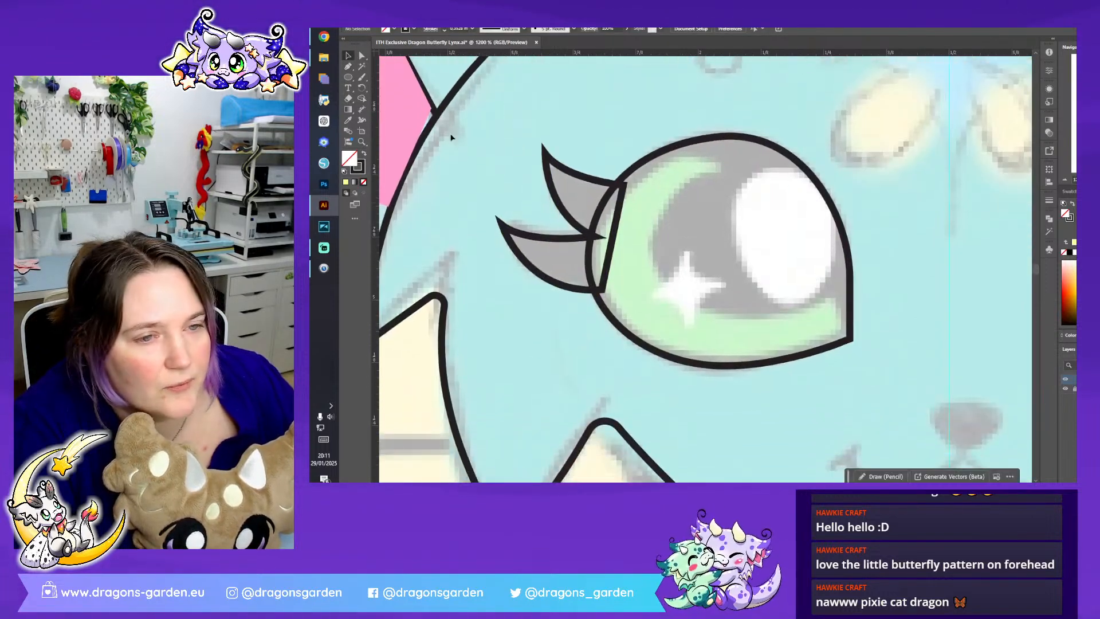
click(347, 66)
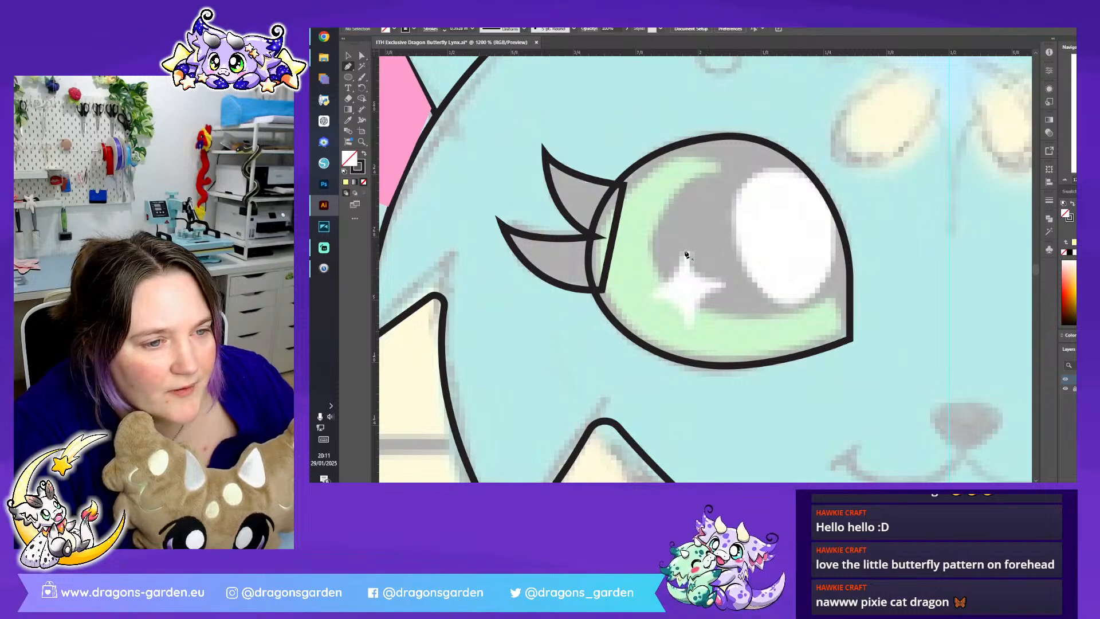
click(684, 248)
mouse_move(644, 295)
mouse_down()
mouse_move(614, 307)
mouse_move(614, 290)
mouse_move(604, 296)
mouse_up()
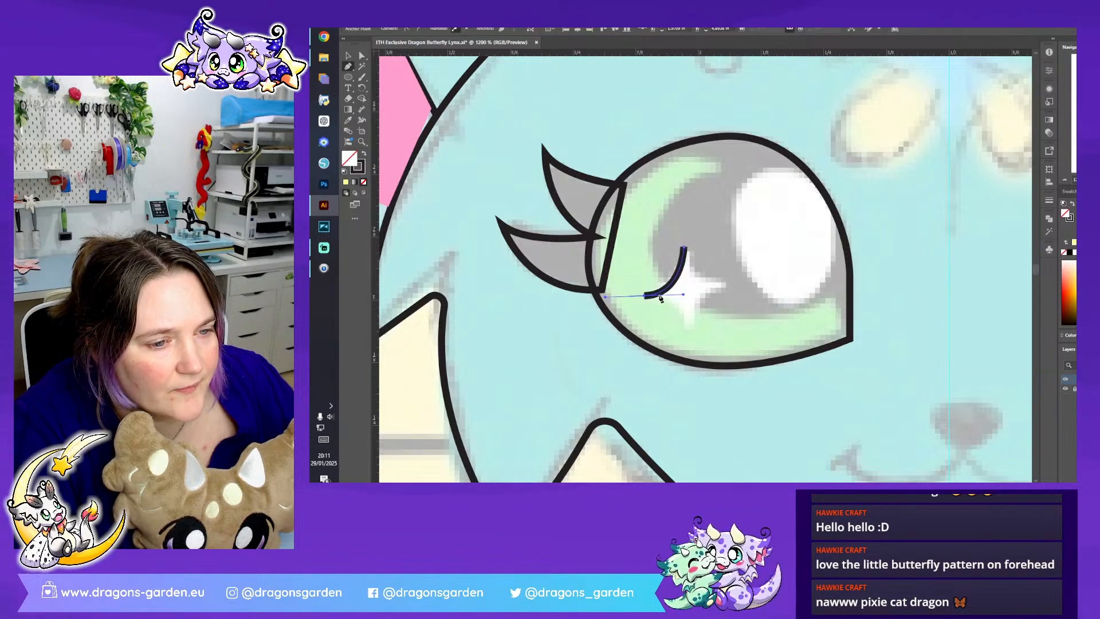
mouse_move(690, 334)
mouse_down()
mouse_move(698, 374)
mouse_move(689, 375)
mouse_up()
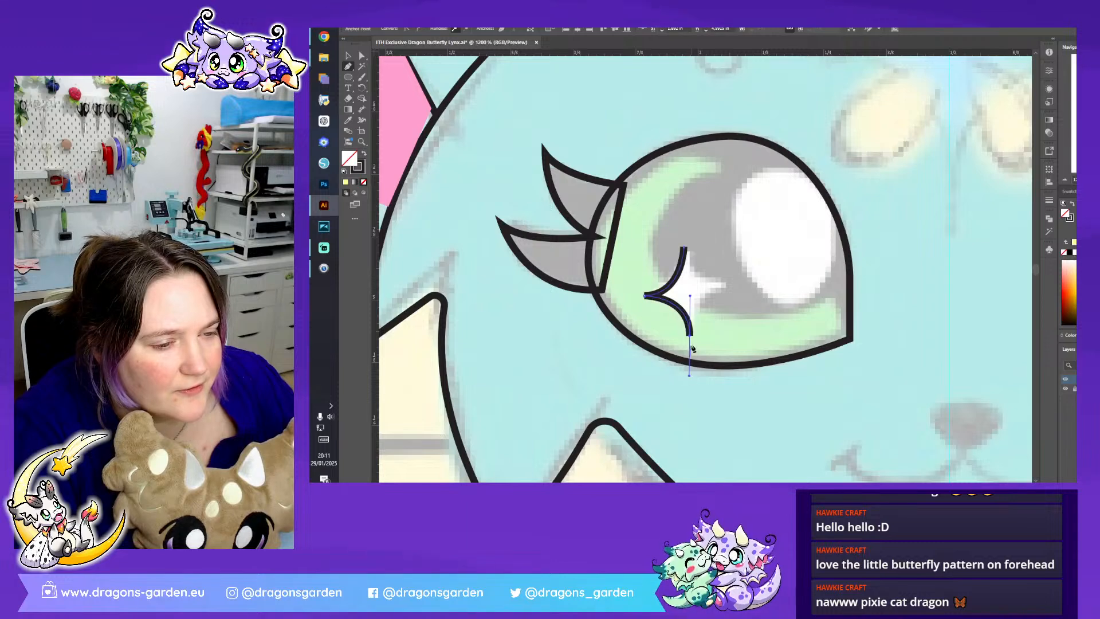
drag(724, 292, 761, 287)
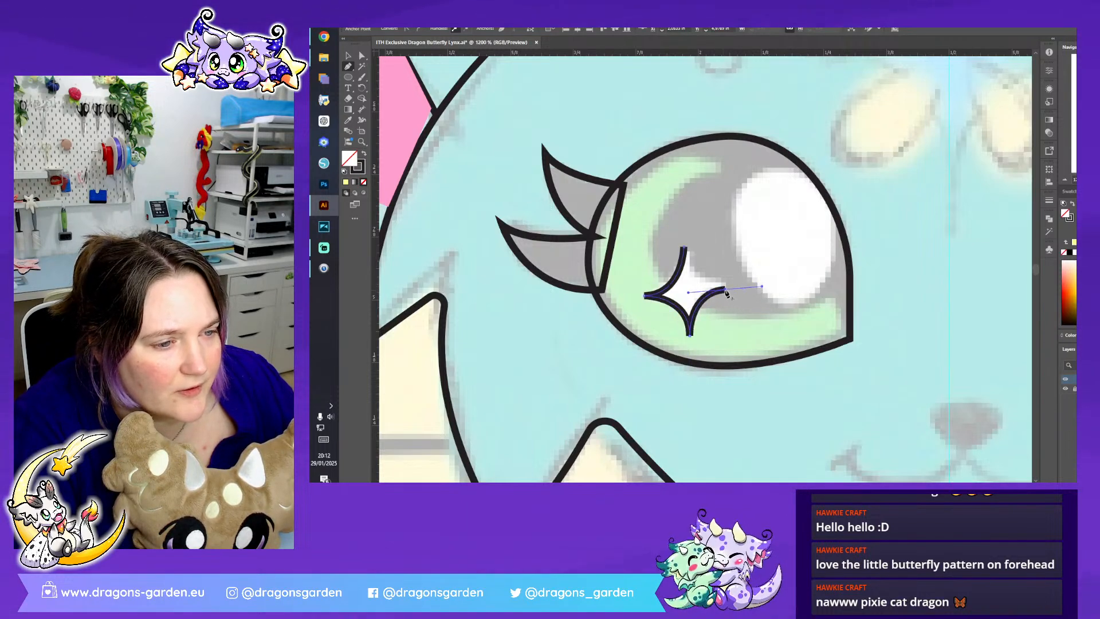
click(685, 248)
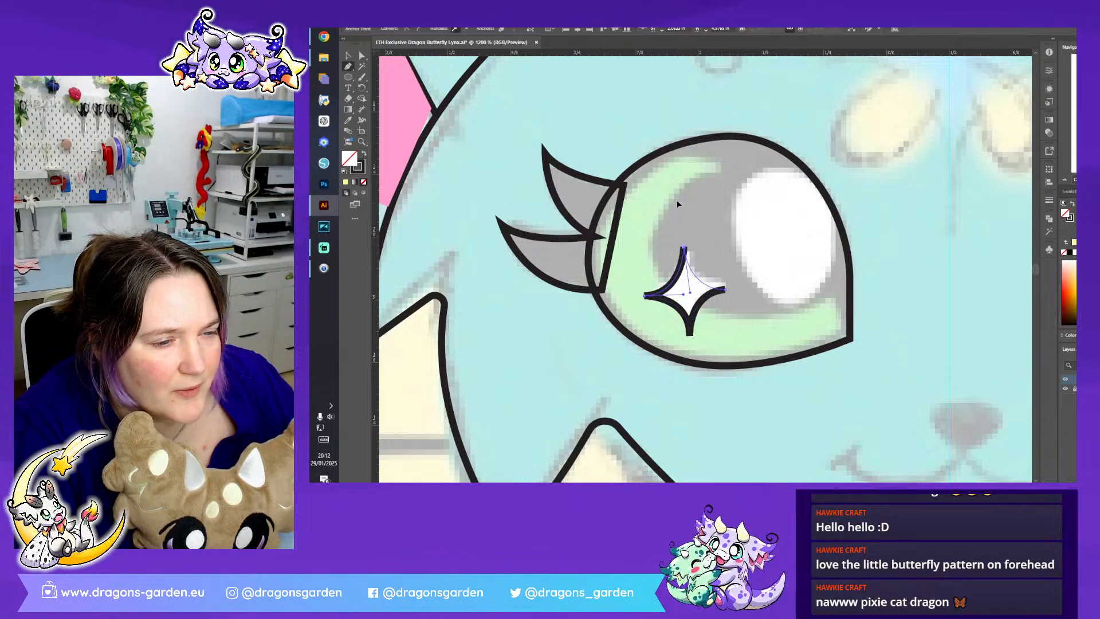
drag(677, 198, 678, 197)
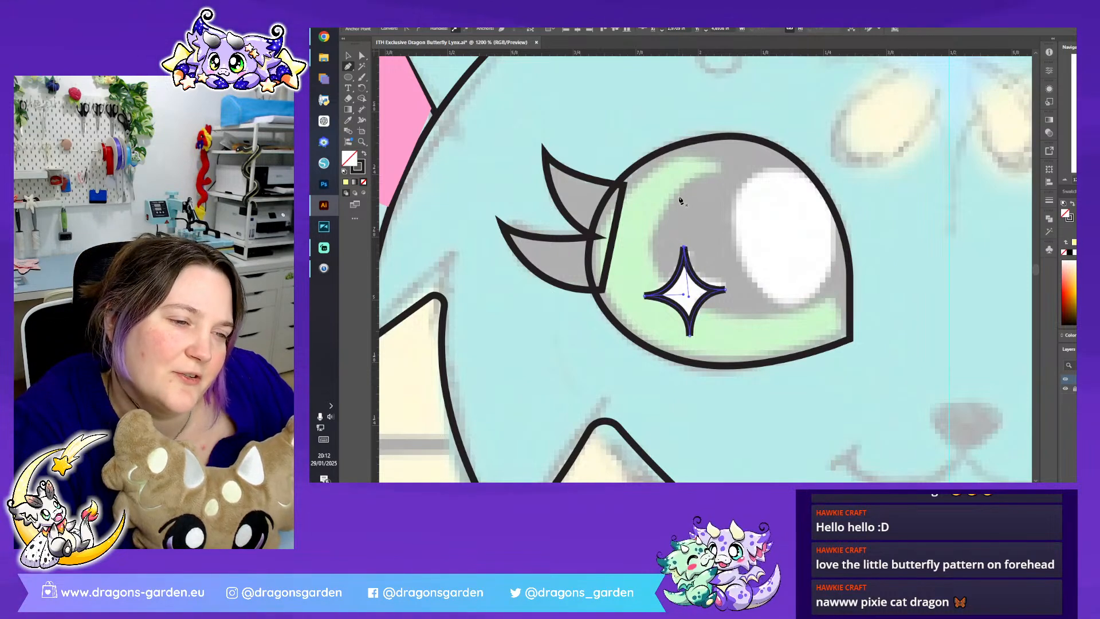
- Nudge the star sparkle's inner and upper tips to even out its shape, and select its lower tip
click(362, 55)
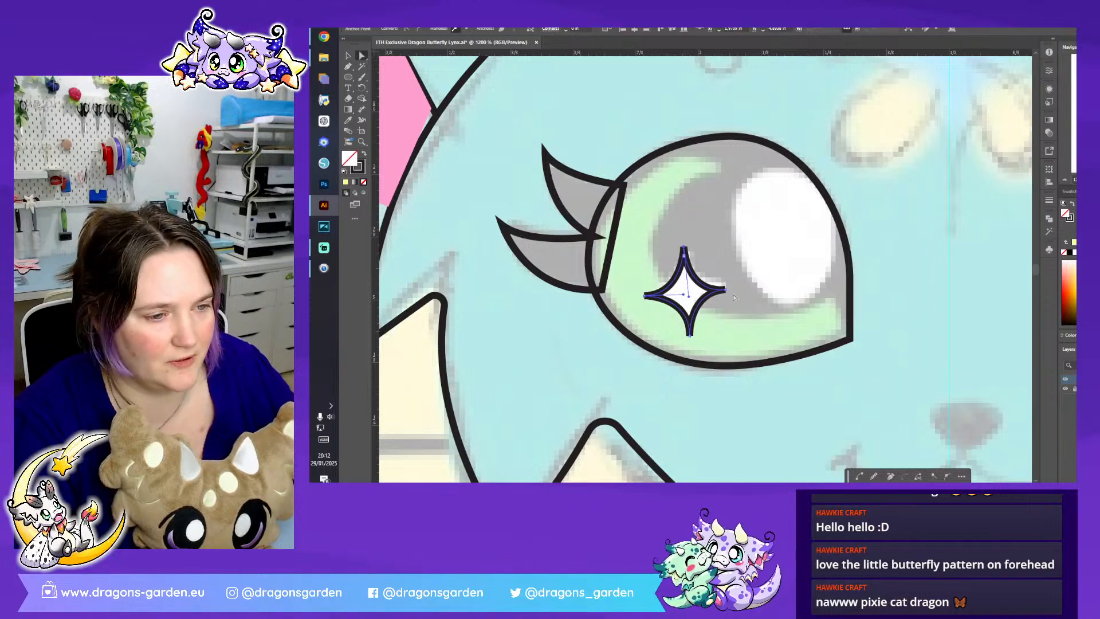
click(725, 290)
drag(725, 290, 728, 291)
click(684, 249)
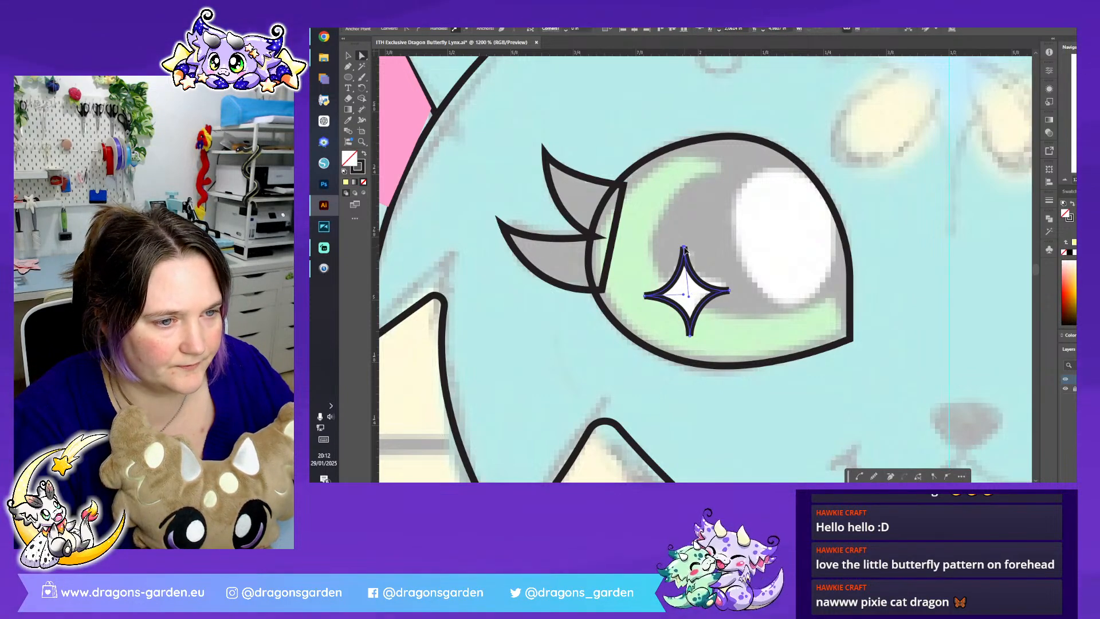
drag(683, 250, 688, 248)
click(691, 337)
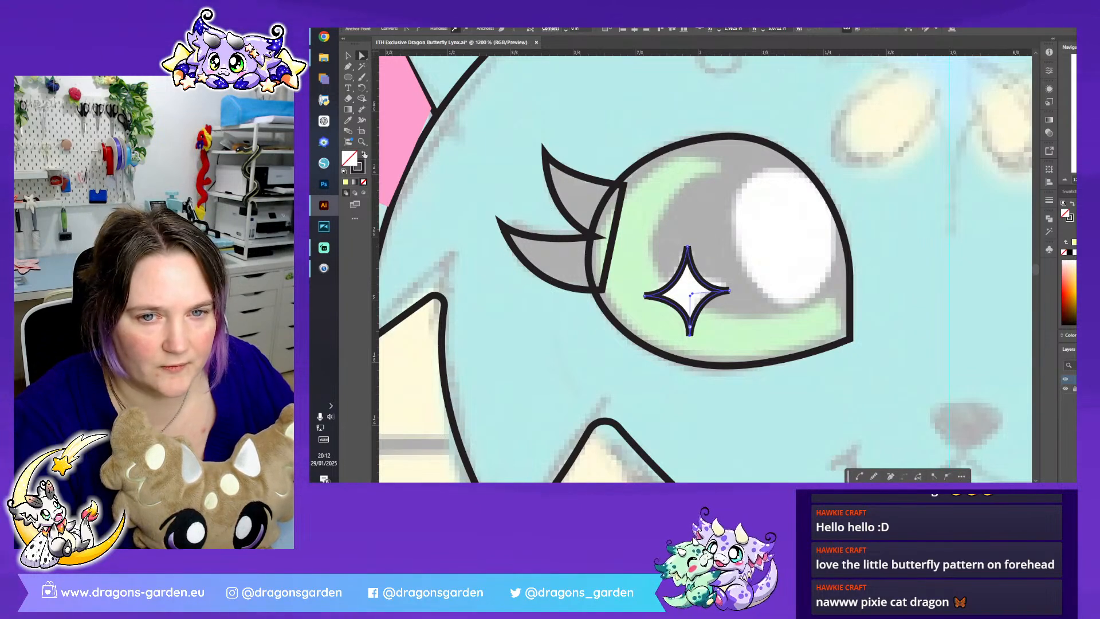
- Give the star sparkle a white fill and no outline
click(364, 155)
double_click(350, 160)
click(843, 175)
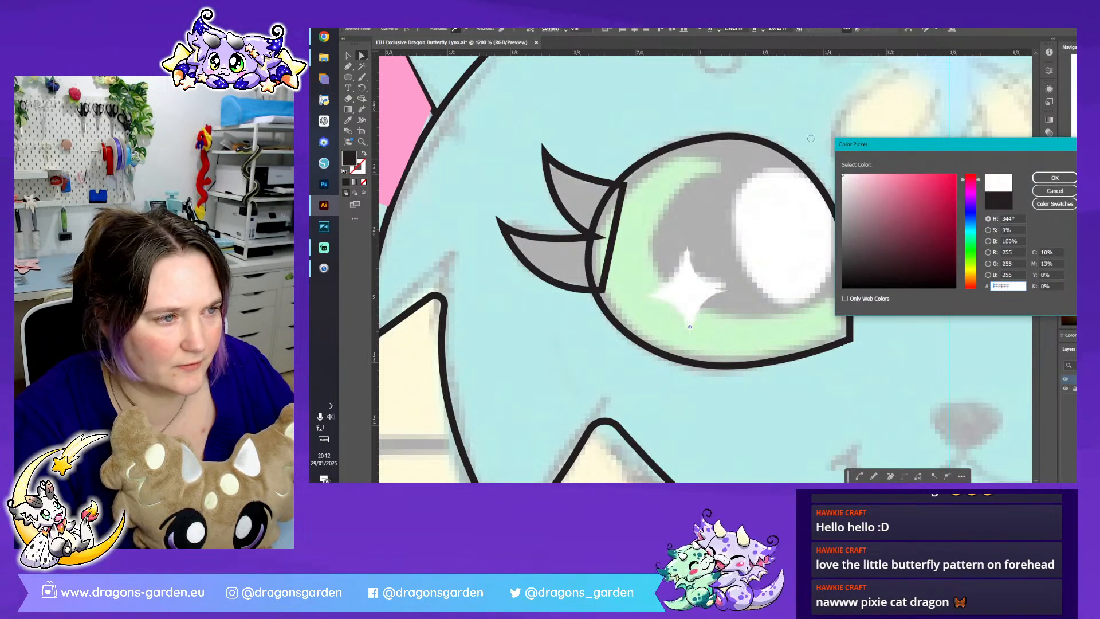
click(1042, 179)
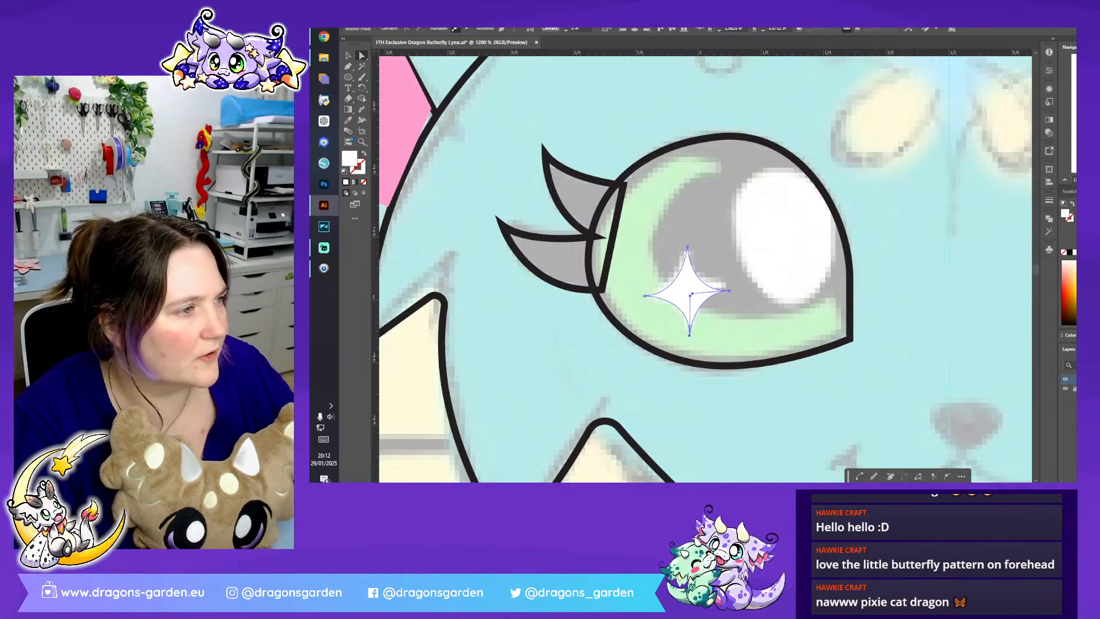
- Adjust the curve handles at the star sparkle's lower and upper tips to balance its curved sides, and deselect it
scroll(709, 279, up, 3)
scroll(631, 246, down, 4)
click(665, 197)
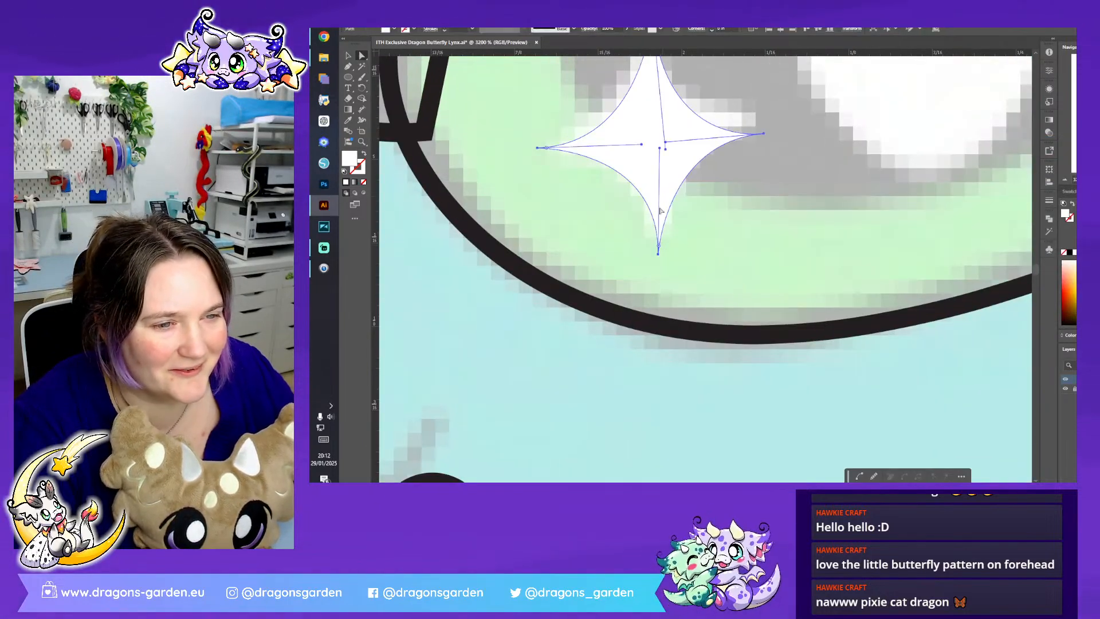
click(658, 254)
mouse_move(660, 148)
mouse_down()
mouse_move(638, 147)
mouse_move(676, 139)
mouse_up()
scroll(675, 172, up, 4)
click(651, 223)
click(653, 222)
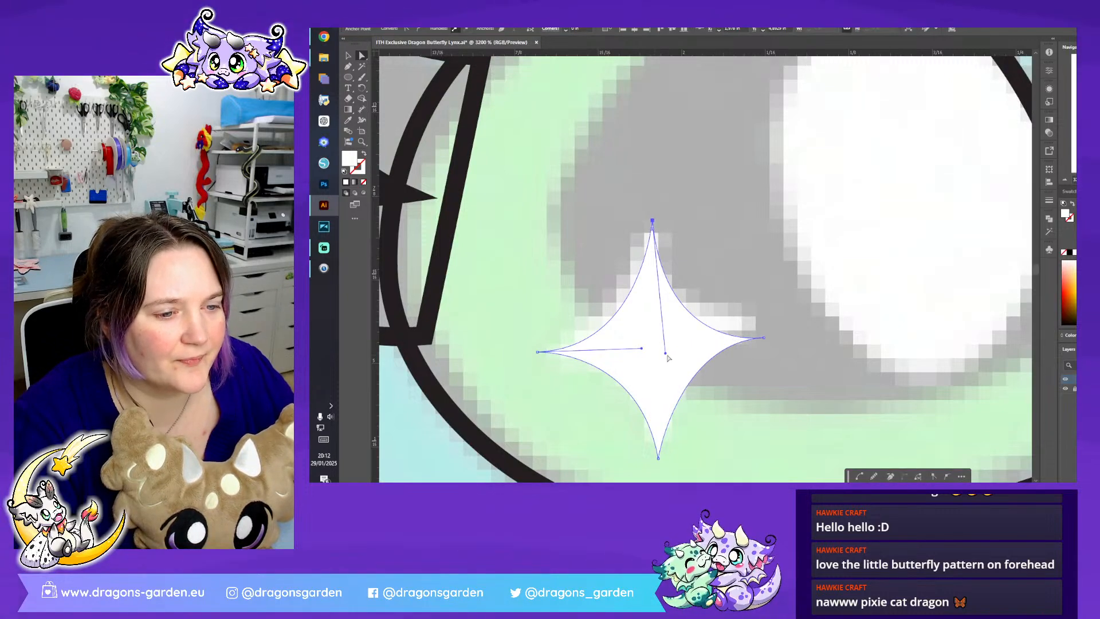
drag(666, 355, 628, 348)
click(785, 273)
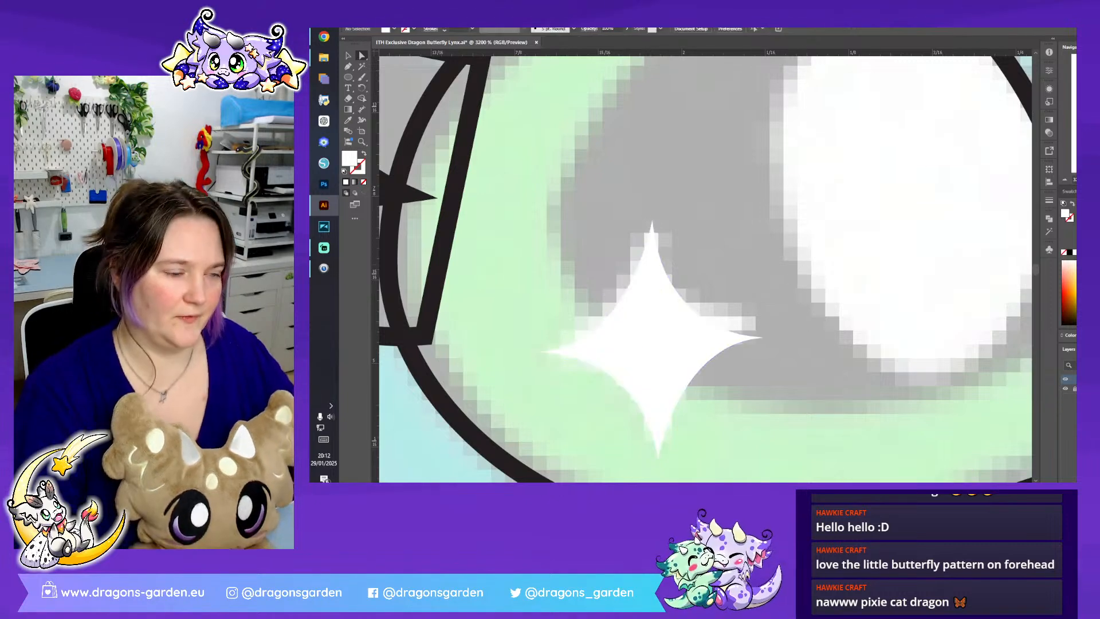
- Trace the outer edge of the green iris crescent from the eye's inner corner along the bottom and around to its upper tip
key(ctrl+minus)
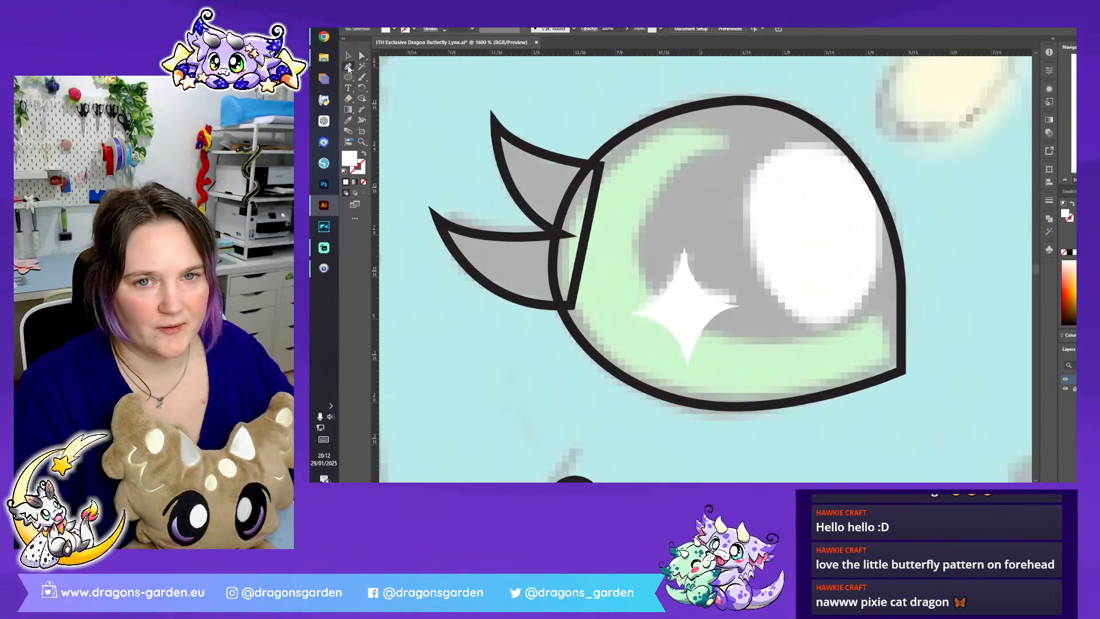
click(878, 313)
click(890, 363)
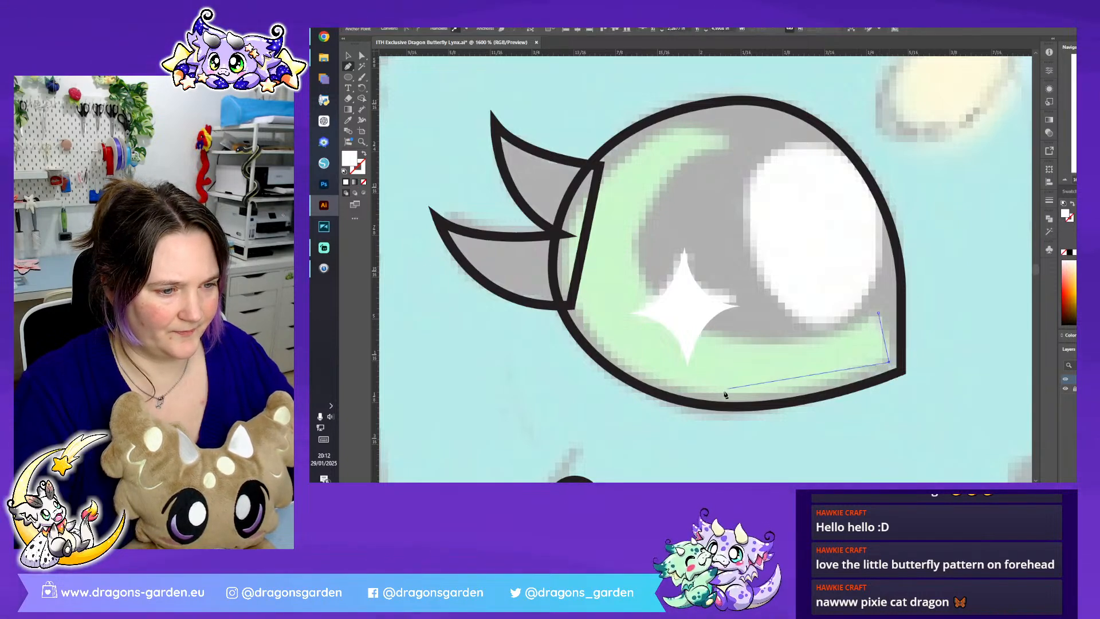
drag(698, 390, 633, 375)
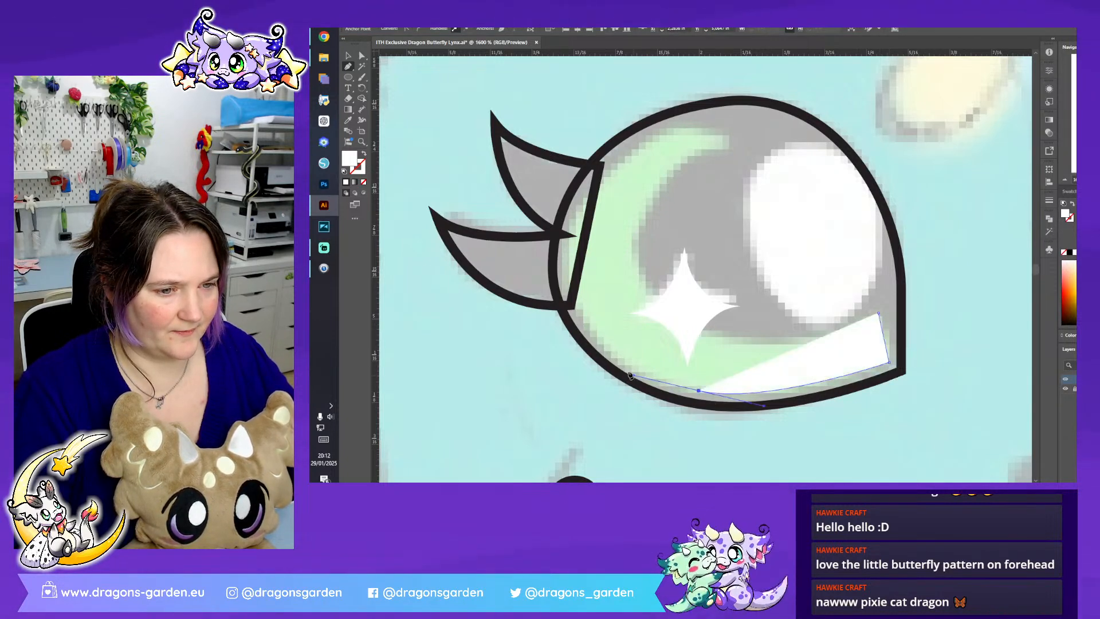
click(572, 300)
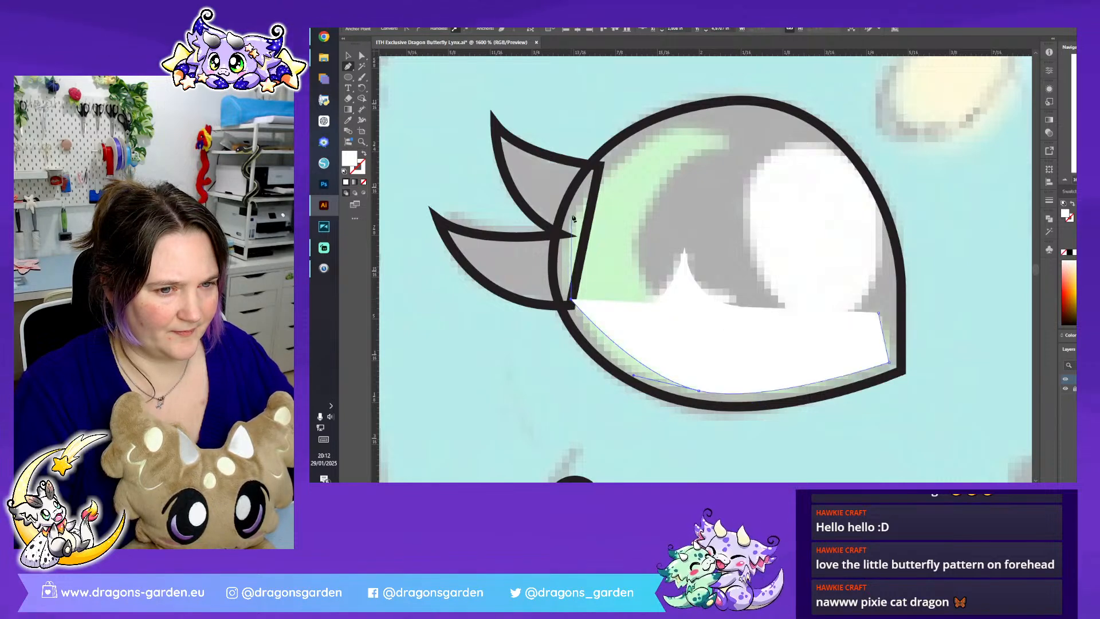
drag(628, 158, 703, 118)
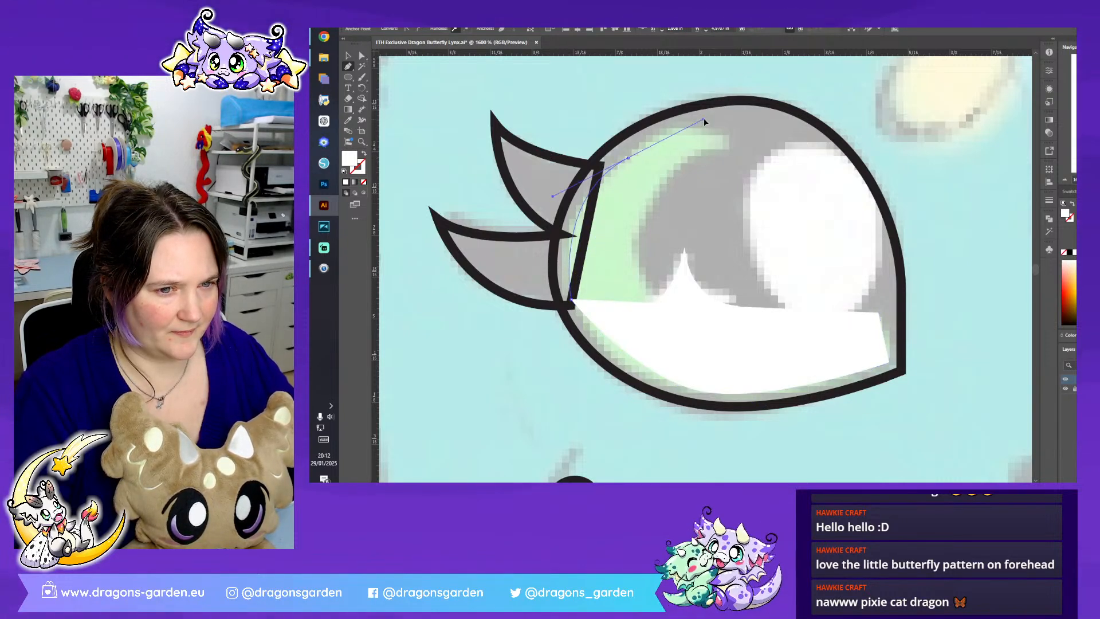
click(738, 140)
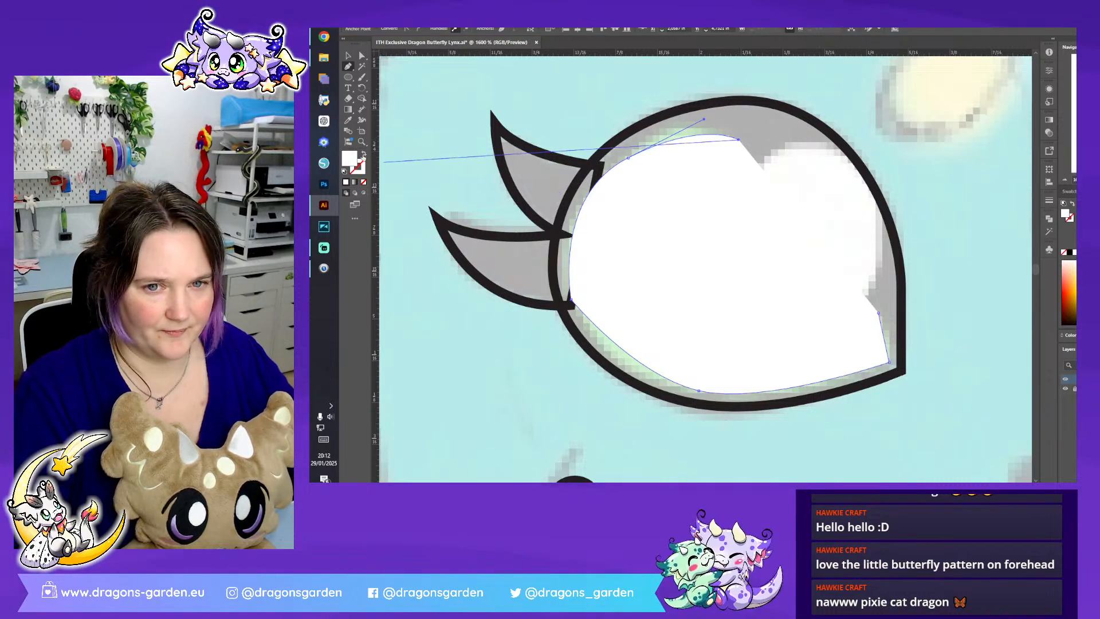
- Give the crescent path a green #8BEA78 outline and no fill
click(364, 154)
click(357, 169)
double_click(360, 167)
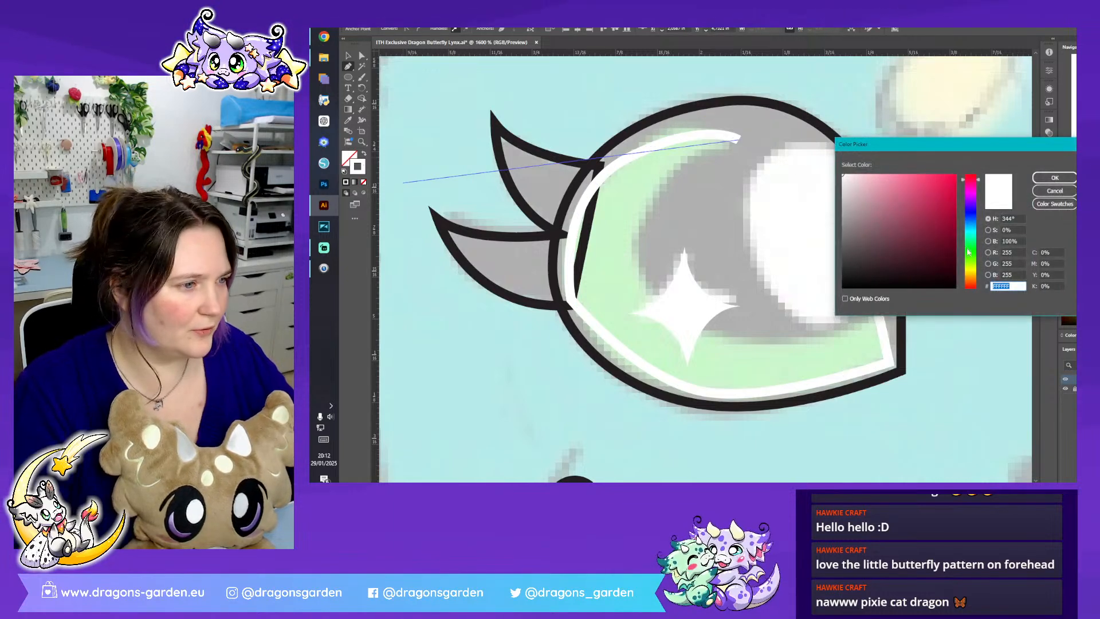
click(966, 250)
click(897, 182)
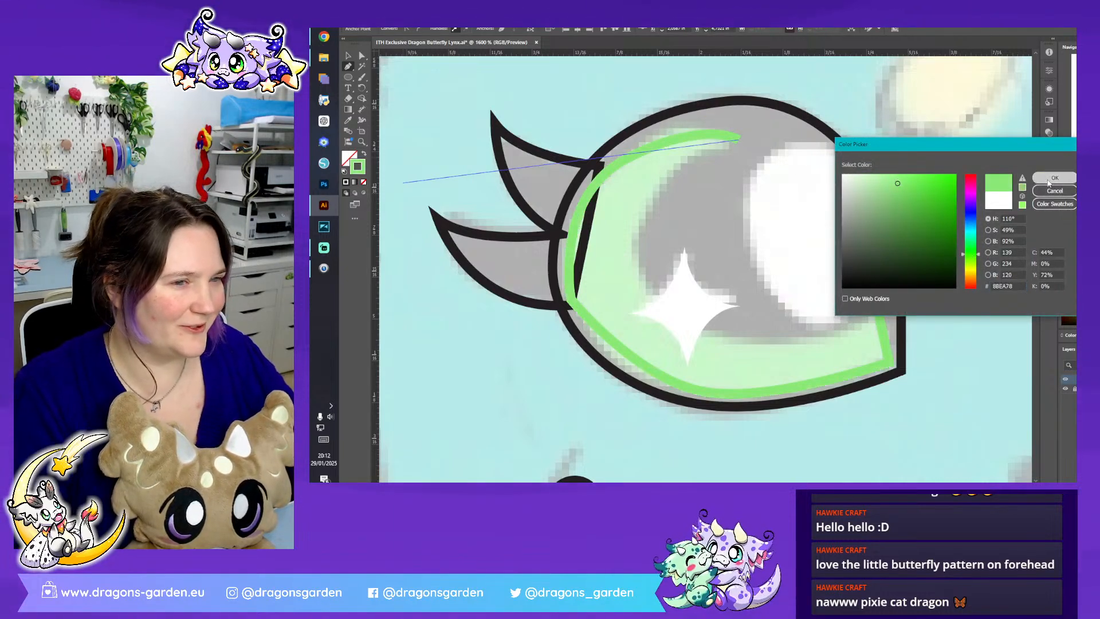
click(1054, 178)
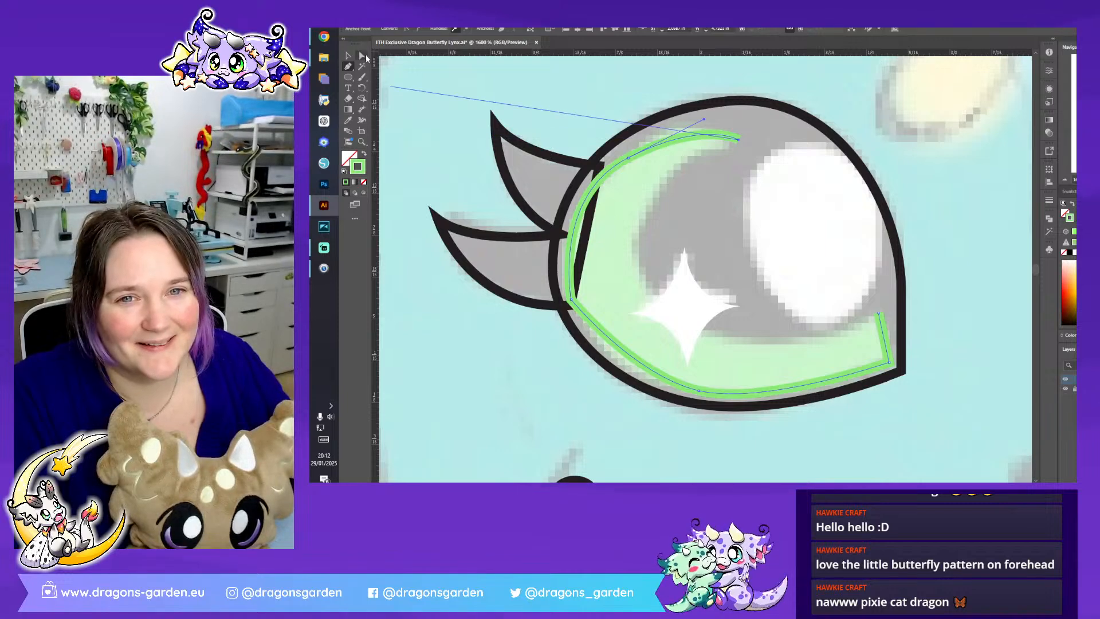
- Adjust the crescent's upper tip and the points and handles along its outer side to follow the eye's curve evenly
key(a)
drag(738, 139, 682, 123)
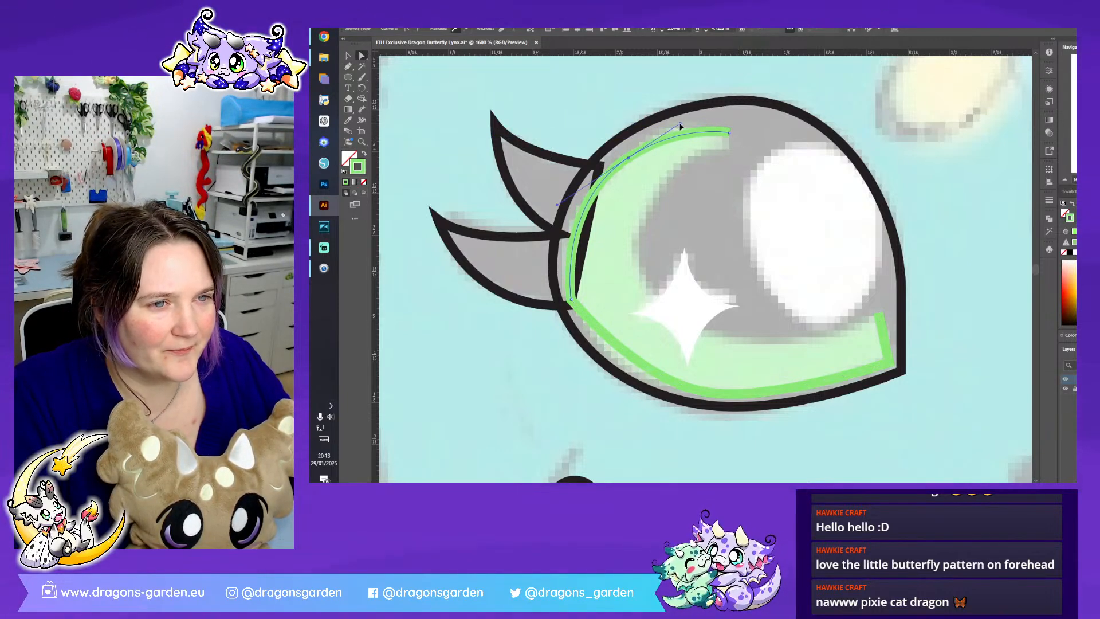
click(571, 300)
drag(587, 295, 679, 263)
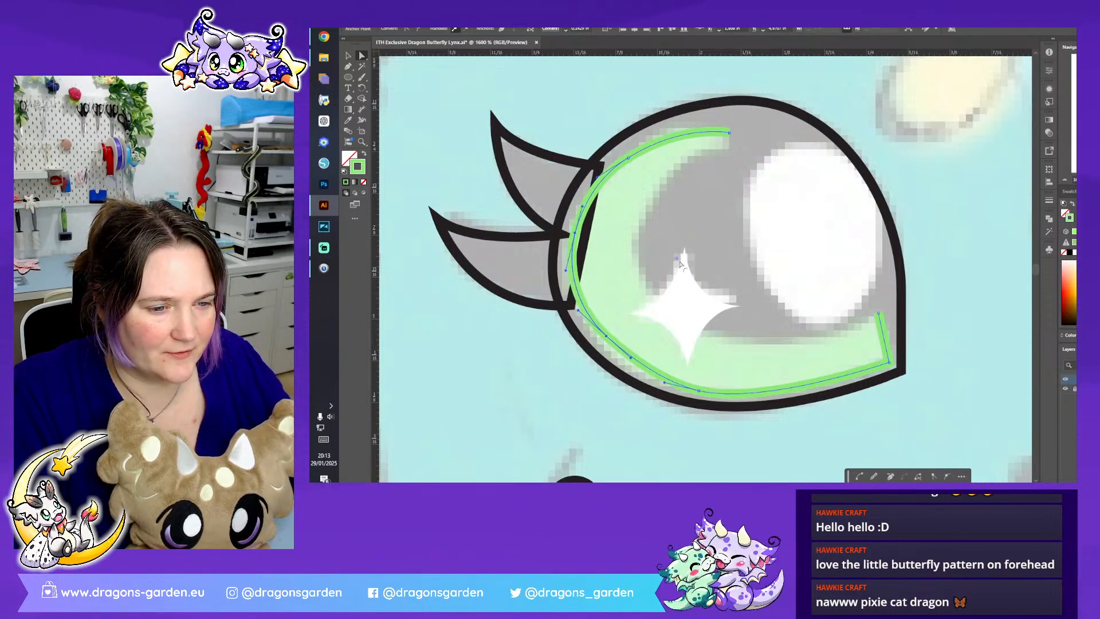
click(607, 342)
click(607, 342)
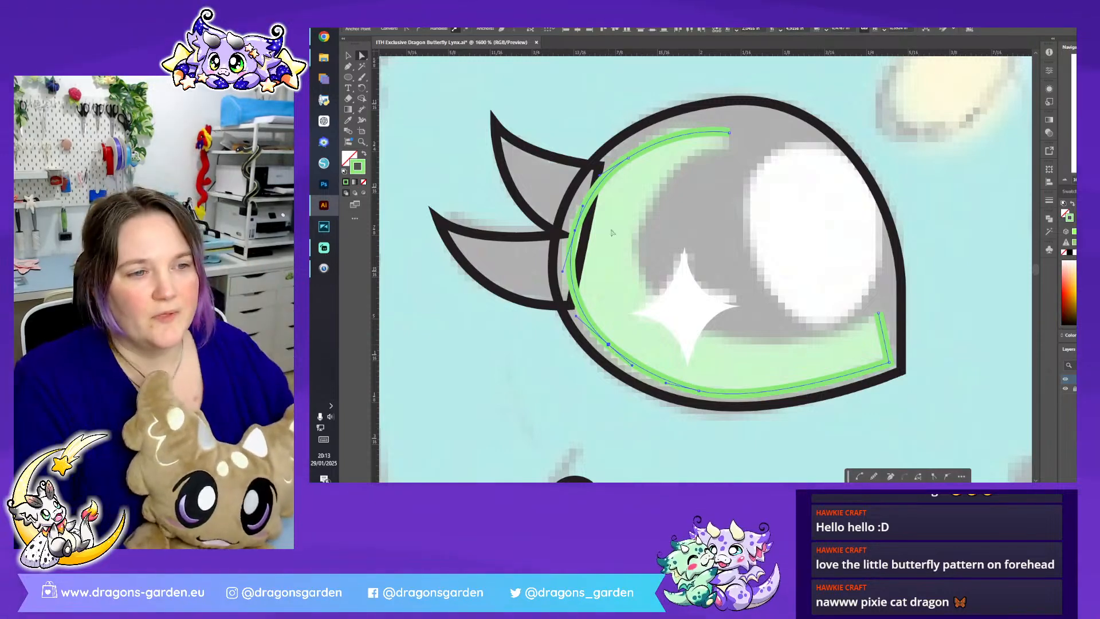
- Continue the crescent path from its upper tip along the inner edge and close it at the eye's inner corner
key(p)
click(730, 134)
drag(634, 229, 627, 295)
drag(793, 343, 879, 315)
click(881, 317)
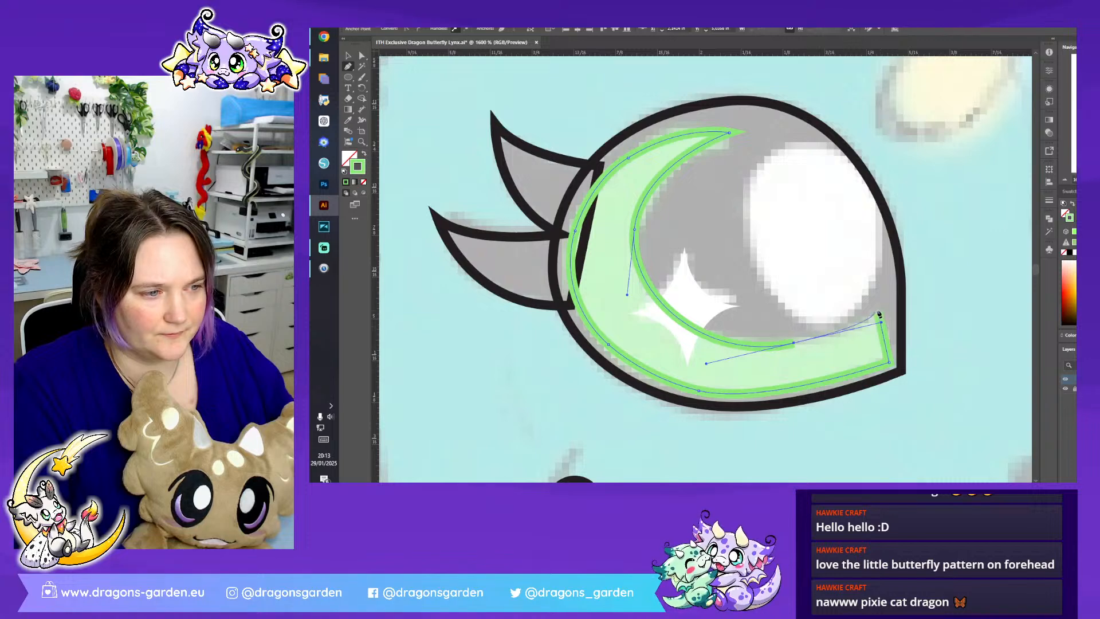
click(878, 314)
- Swap the crescent's green outline for a green fill and fine-tune the points on its inner edge and corner
click(362, 57)
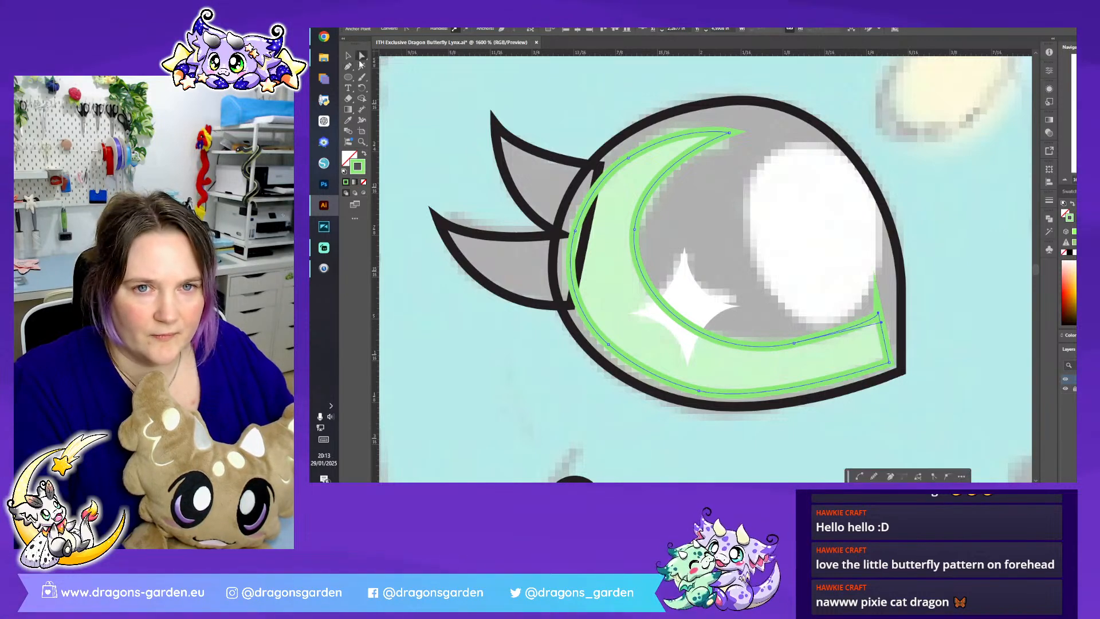
key(shift+x)
click(794, 343)
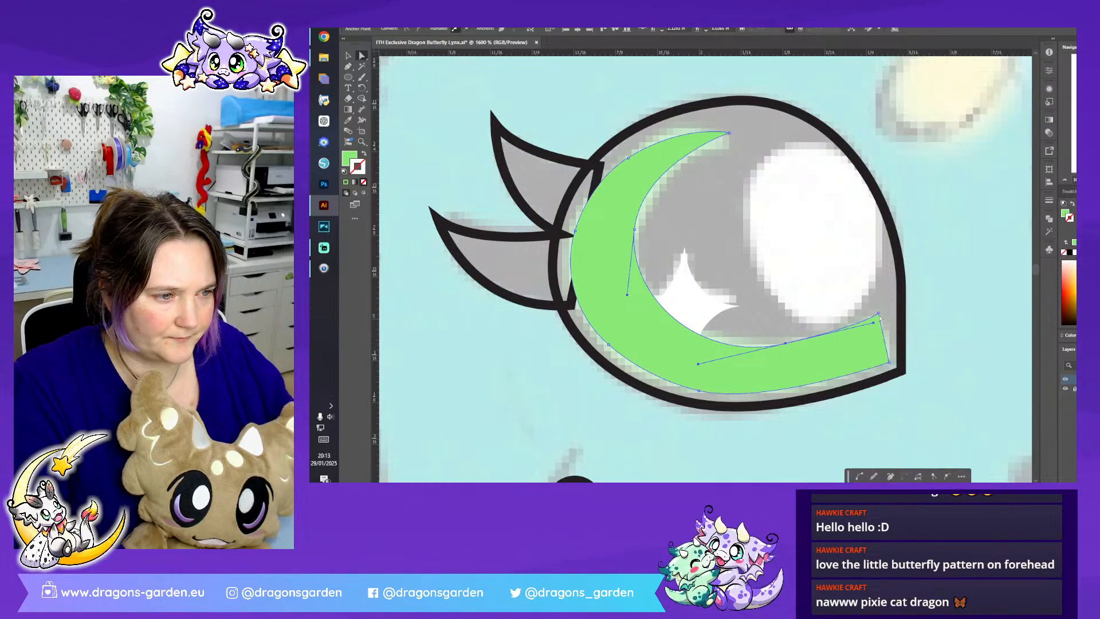
drag(880, 316, 885, 315)
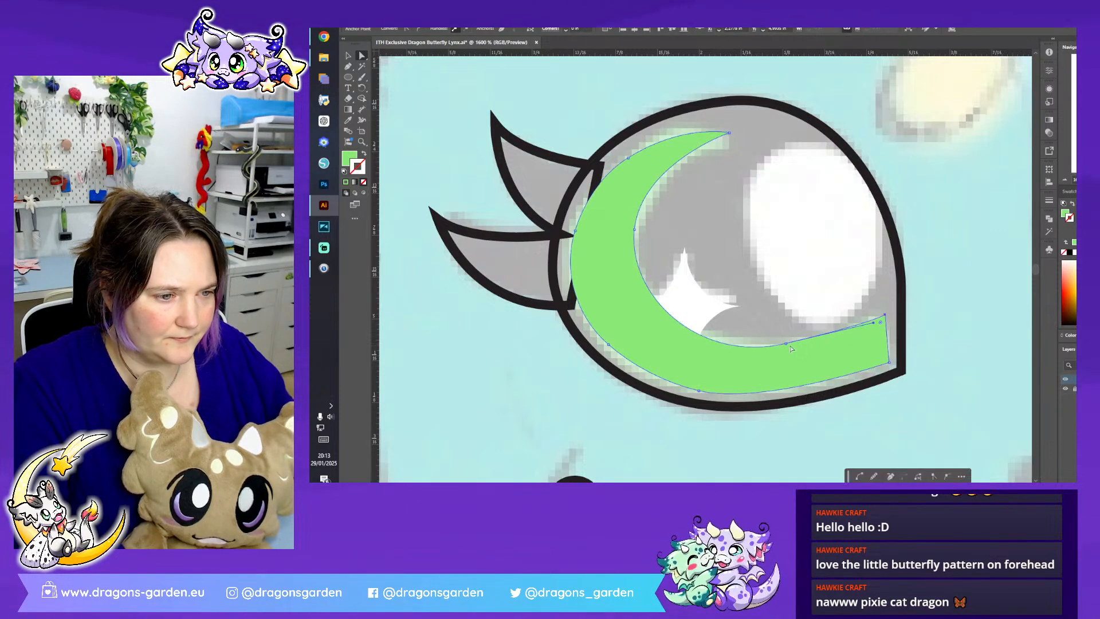
drag(785, 344, 787, 341)
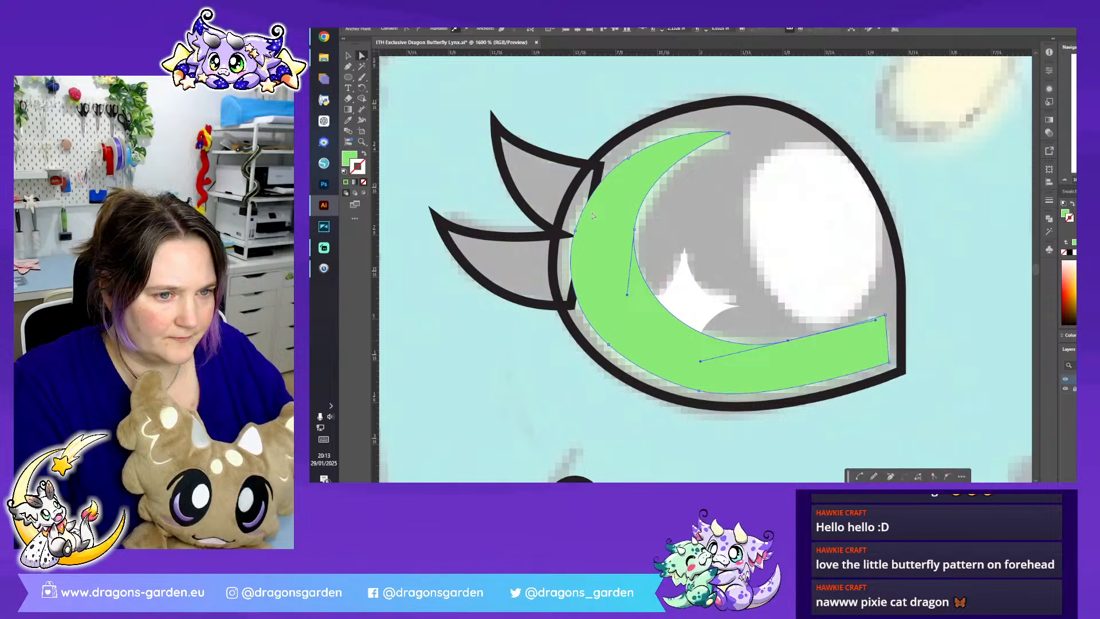
drag(634, 229, 634, 233)
click(608, 346)
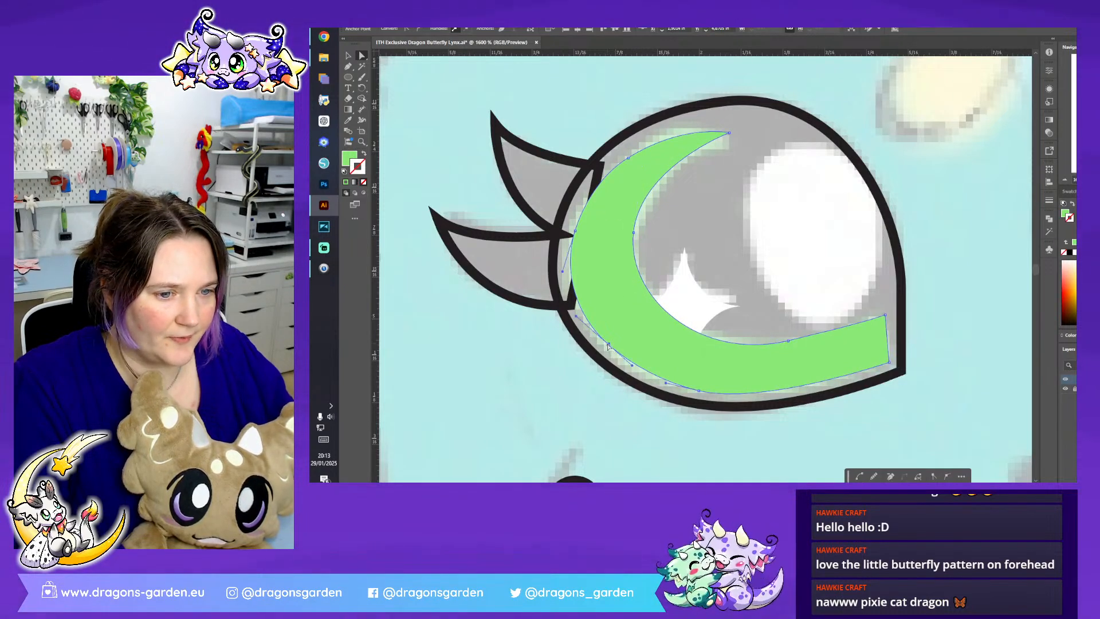
- Bring the white star sparkle to the front of the green crescent and deselect it
click(696, 328)
right_click(696, 328)
mouse_move(761, 276)
click(813, 278)
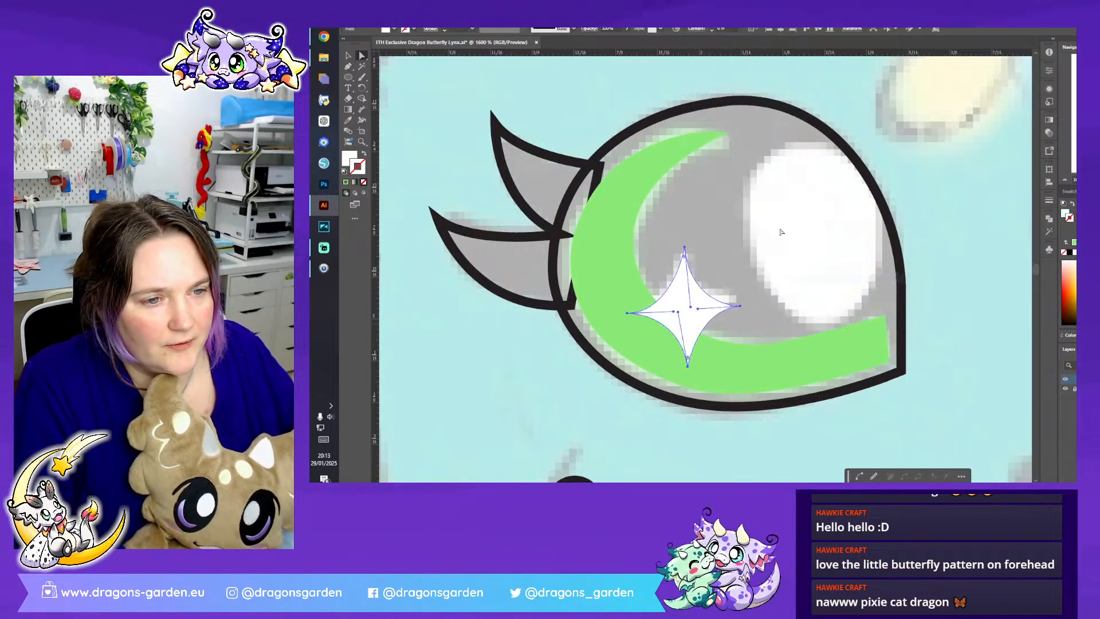
key(ctrl+shift+a)
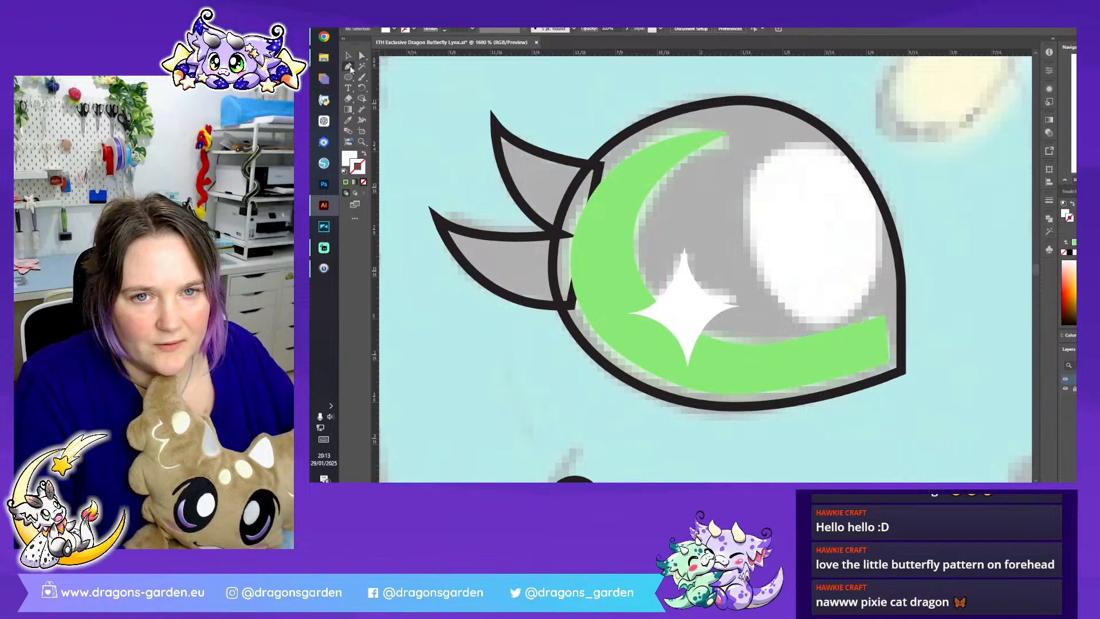
- Draw a white ellipse over the eye's large highlight and adjust its upper point and side curve to match the sketch
drag(349, 74, 376, 87)
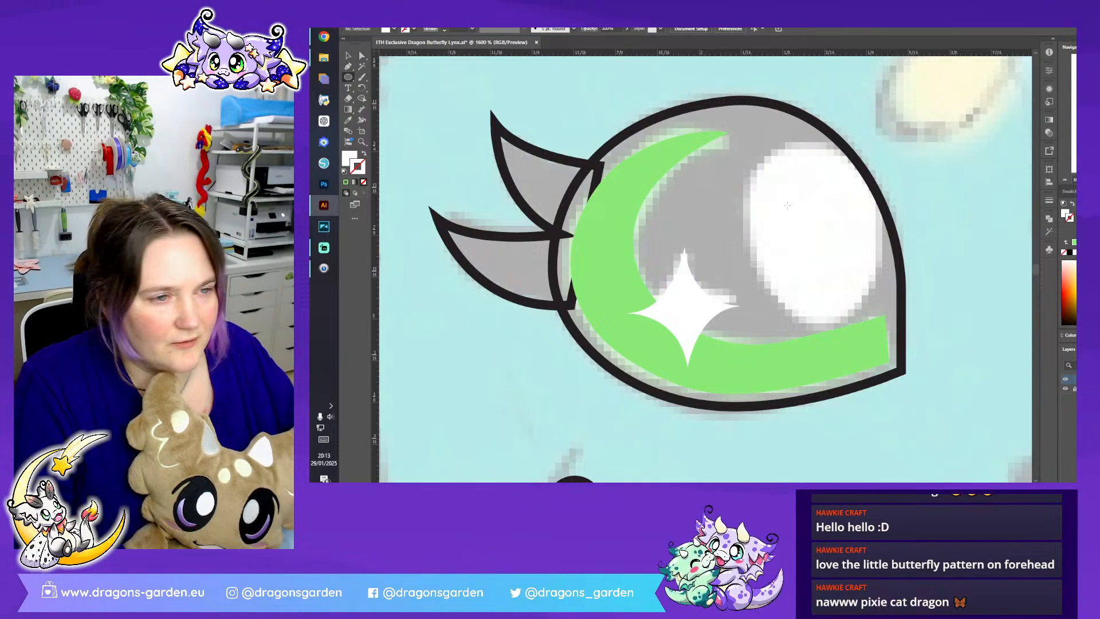
mouse_move(756, 138)
mouse_down()
mouse_move(816, 258)
mouse_move(882, 328)
mouse_up()
key(a)
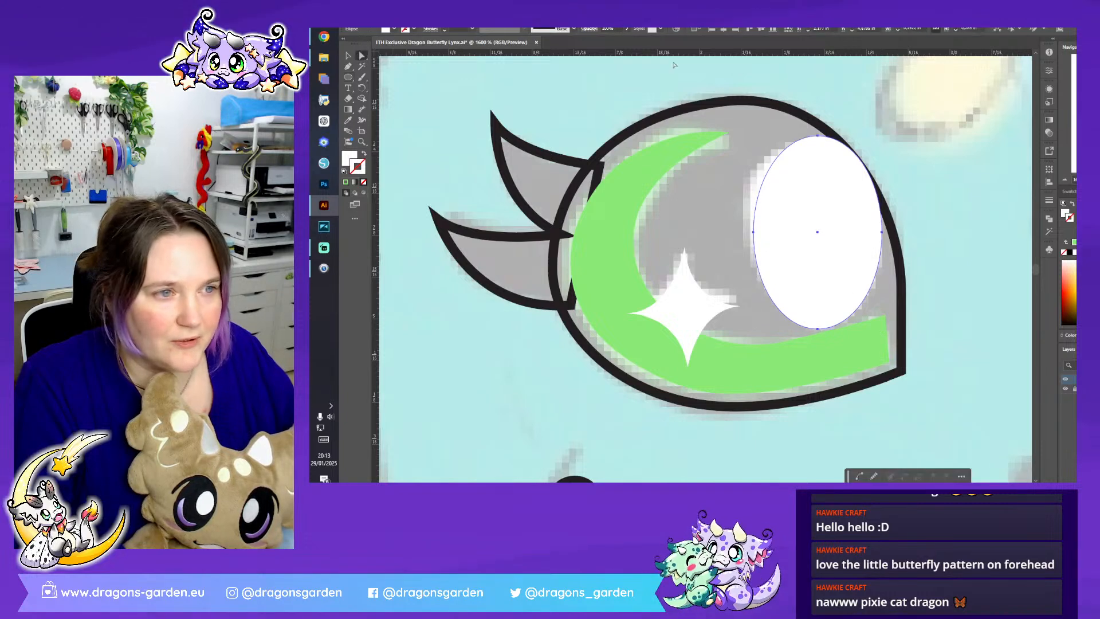
drag(817, 138, 817, 142)
drag(883, 182, 883, 197)
click(924, 197)
- Swap the black outlines of the eyelashes and the eye shape for solid black fills
click(516, 146)
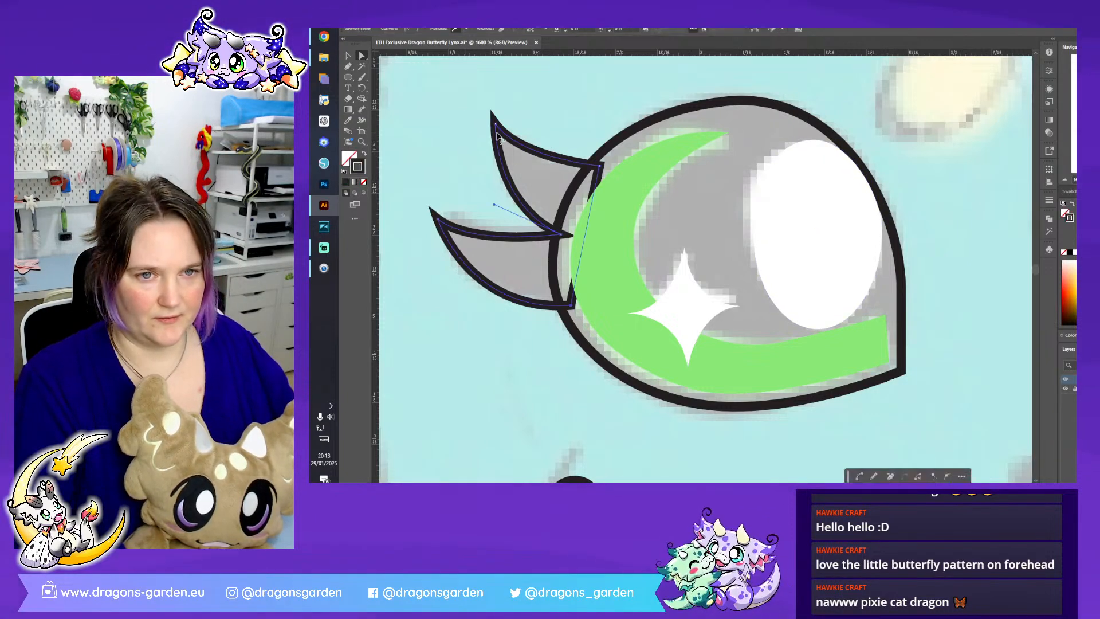
click(363, 154)
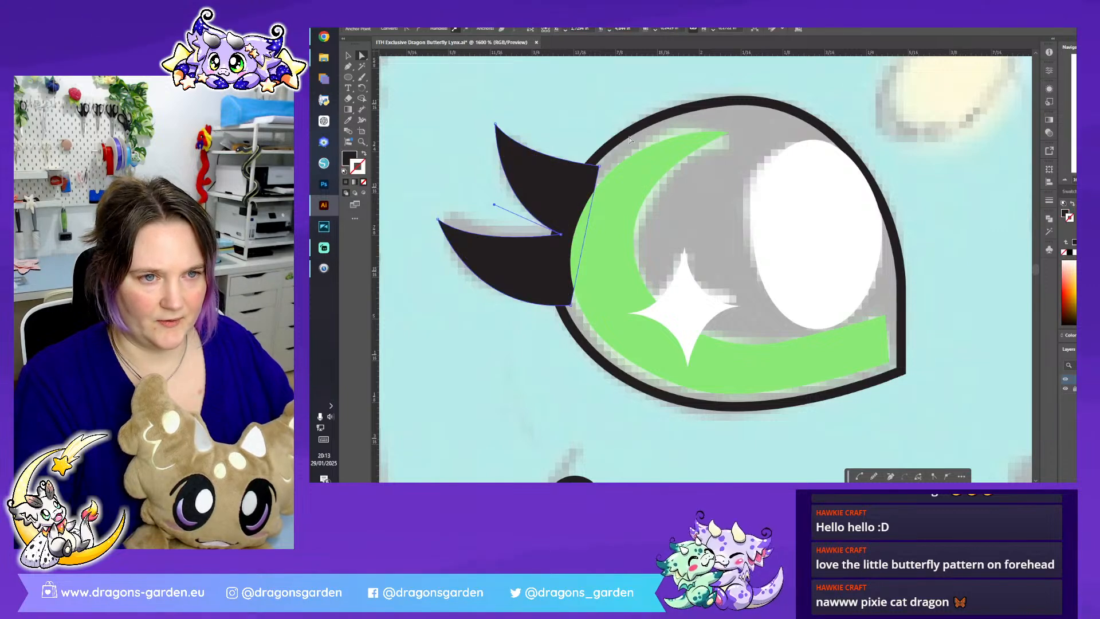
click(625, 136)
click(623, 140)
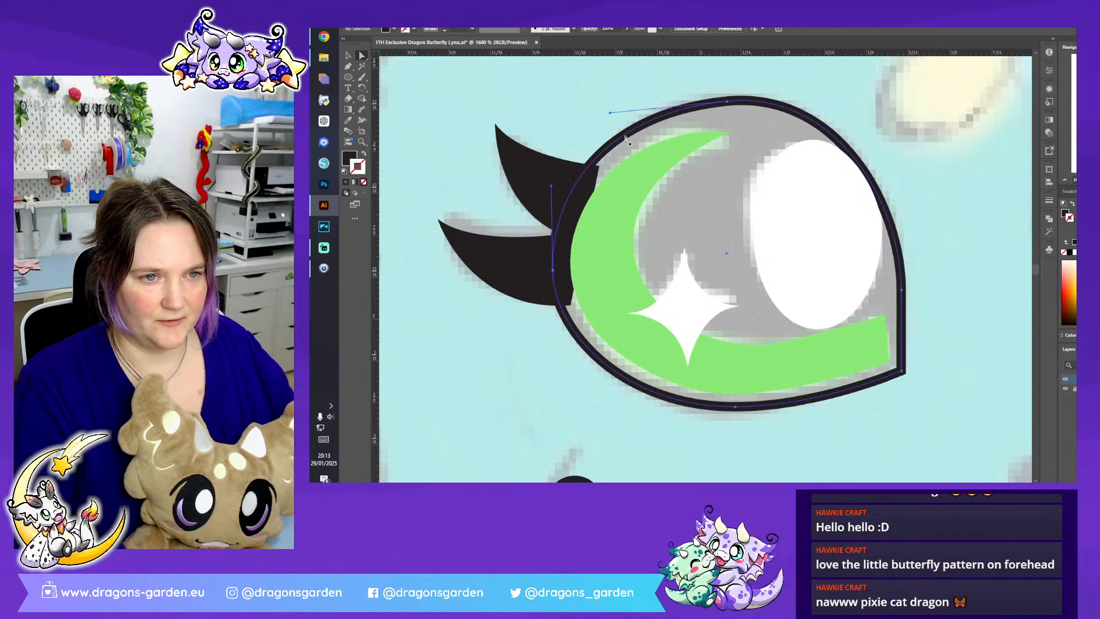
click(363, 154)
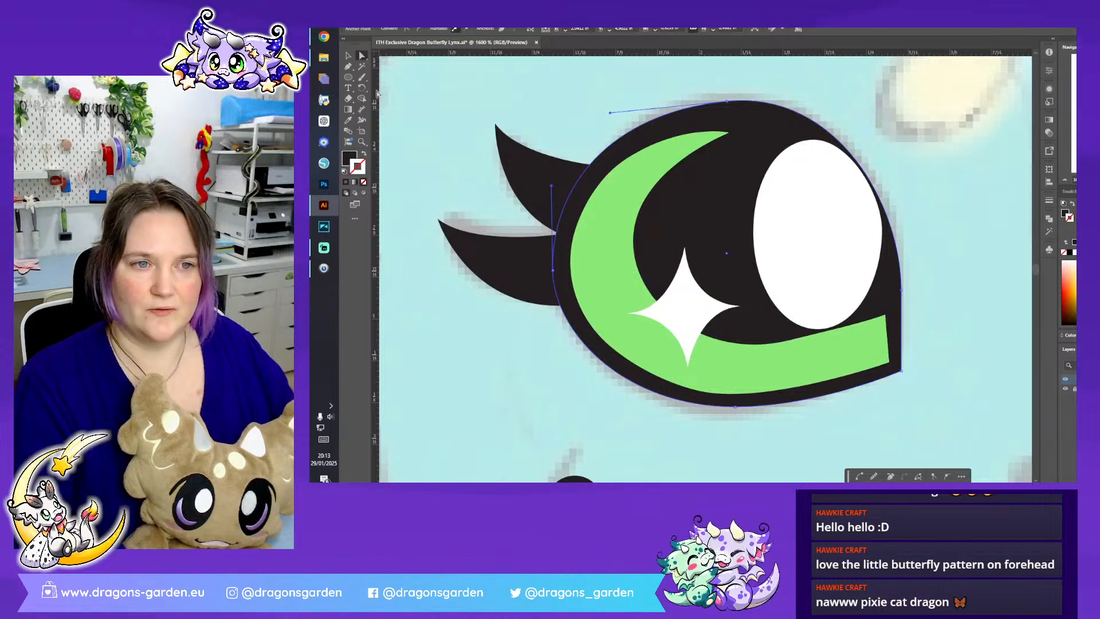
- Send the black eyelash shape to the back of the stacking order
click(348, 55)
click(465, 181)
click(517, 173)
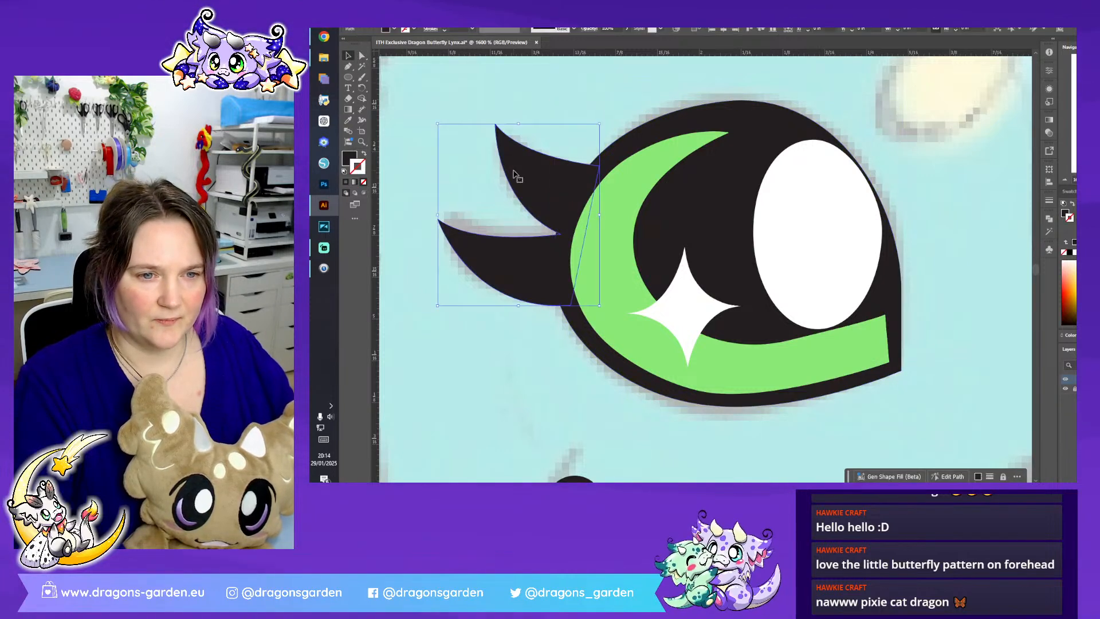
right_click(522, 175)
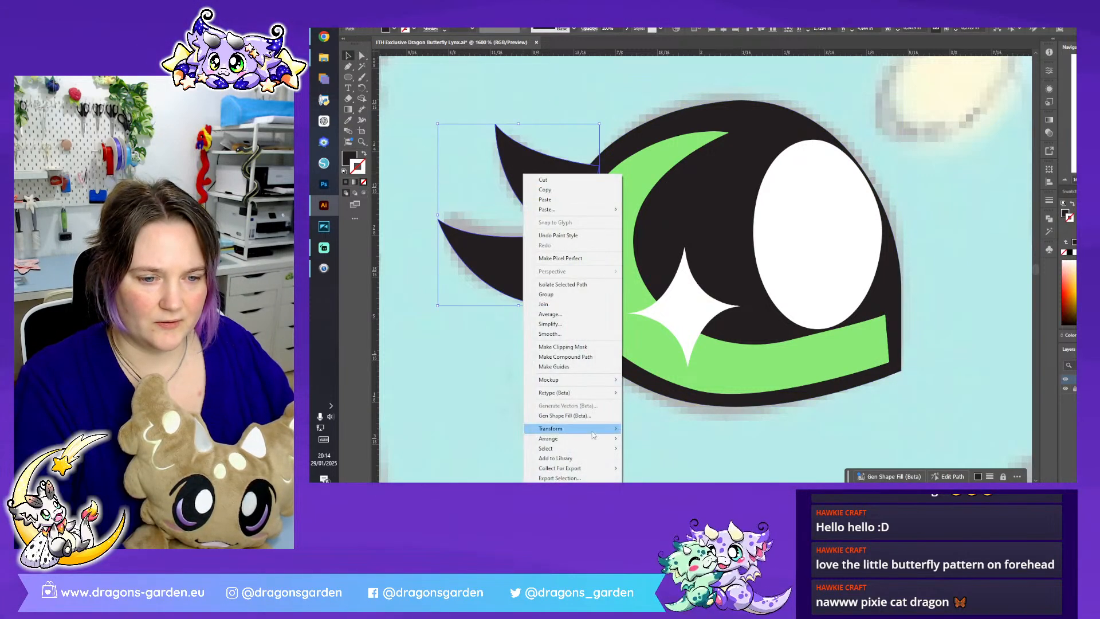
mouse_move(599, 439)
click(656, 469)
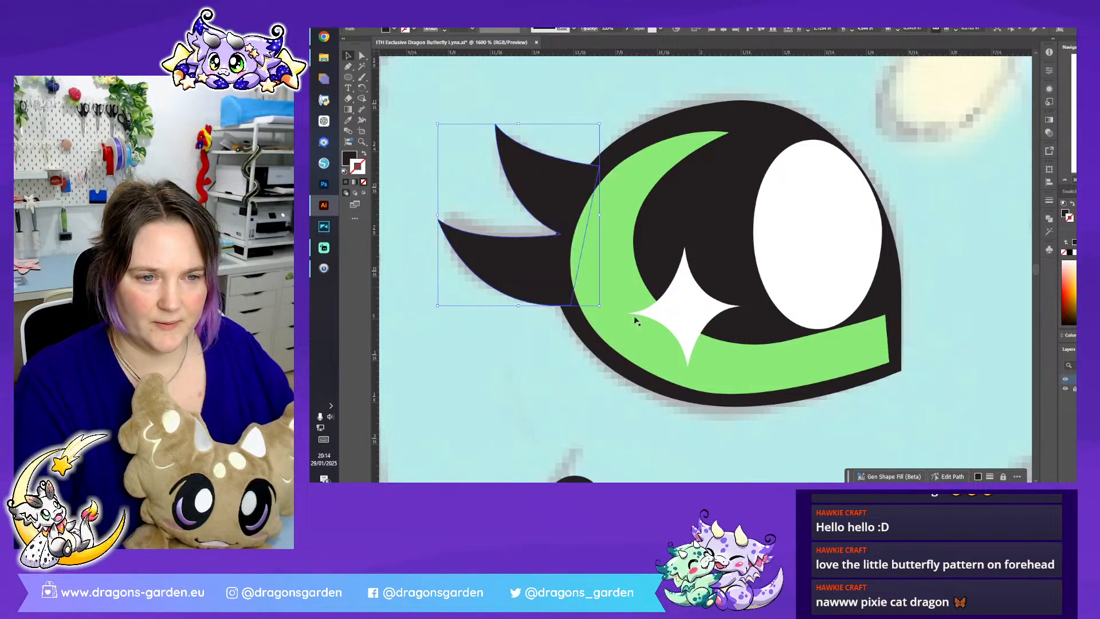
right_click(545, 272)
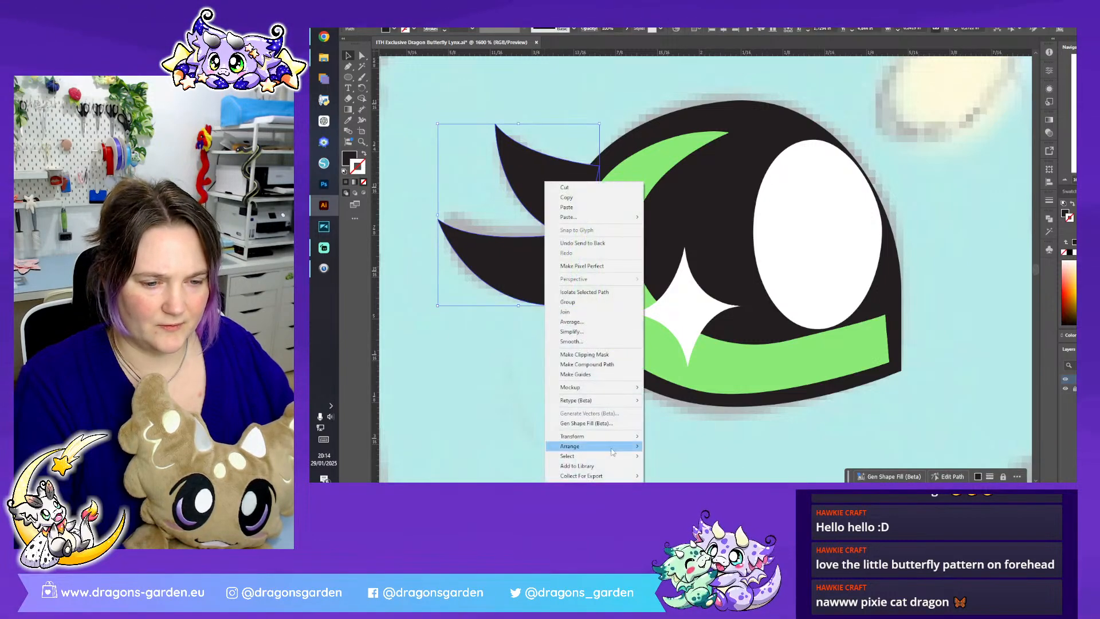
mouse_move(612, 450)
click(696, 433)
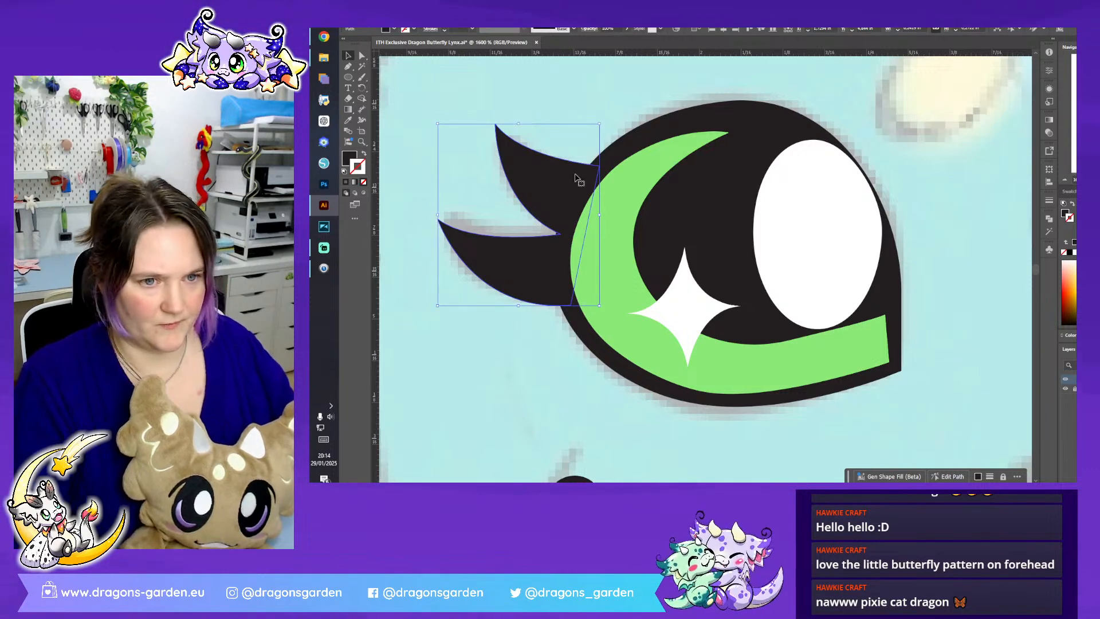
- Isolate the black eye shape, paste the eyelash shape in place there and send it to the back
double_click(609, 174)
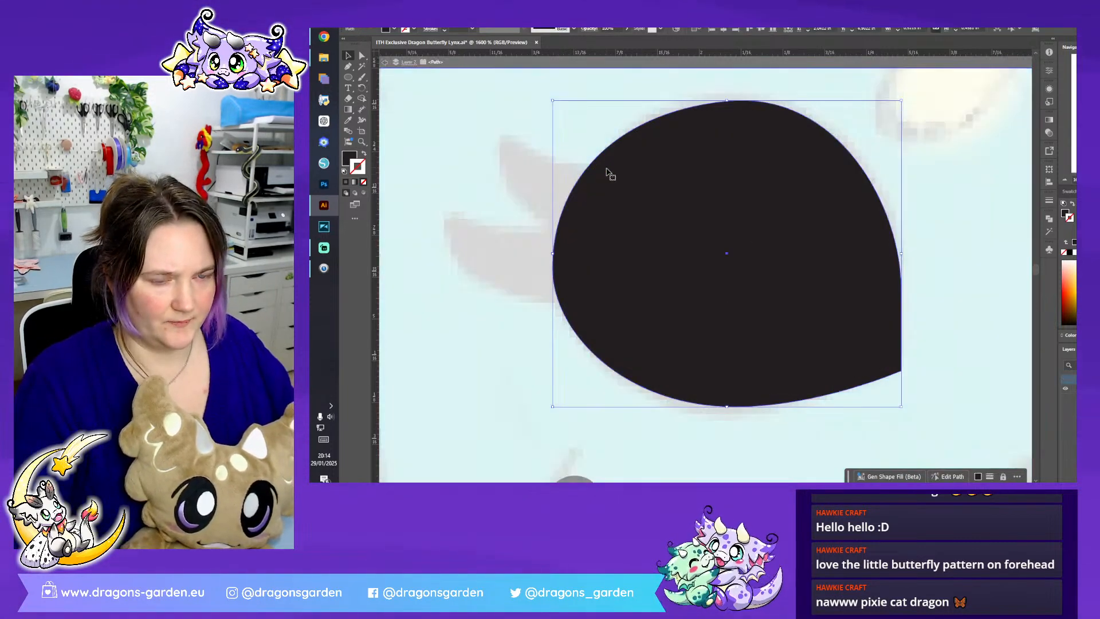
key(ctrl+shift+v)
right_click(597, 178)
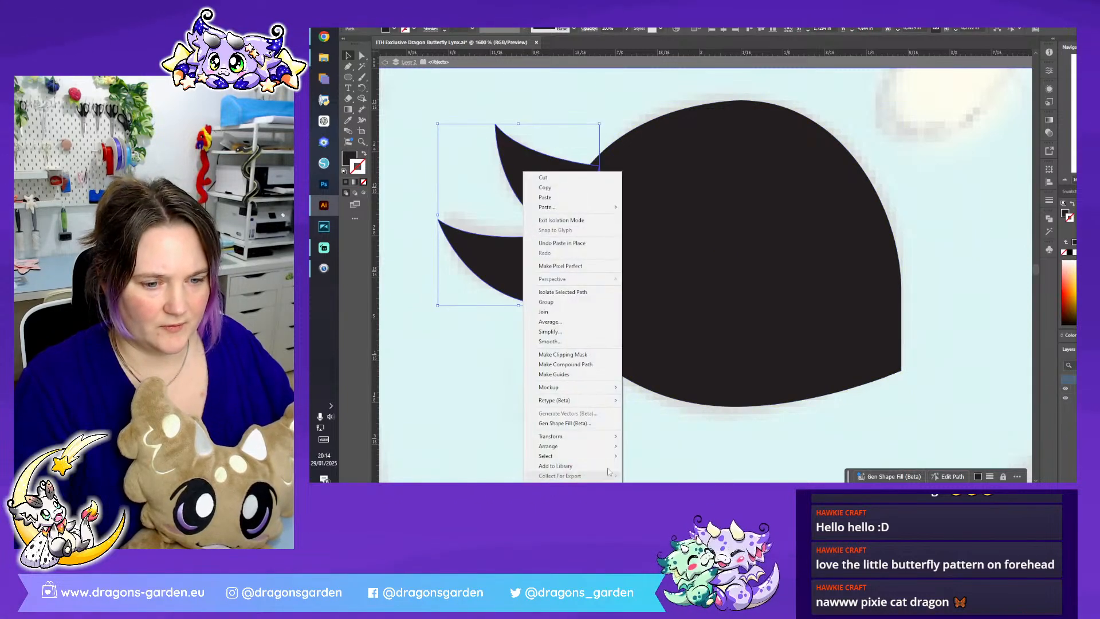
mouse_move(602, 445)
click(659, 431)
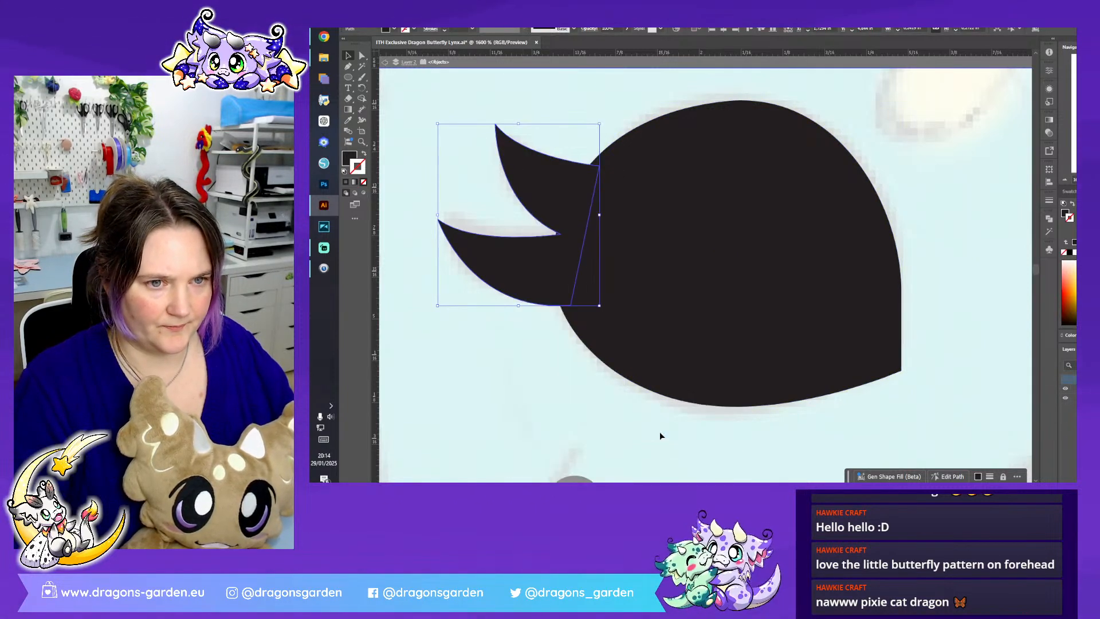
click(643, 275)
right_click(643, 275)
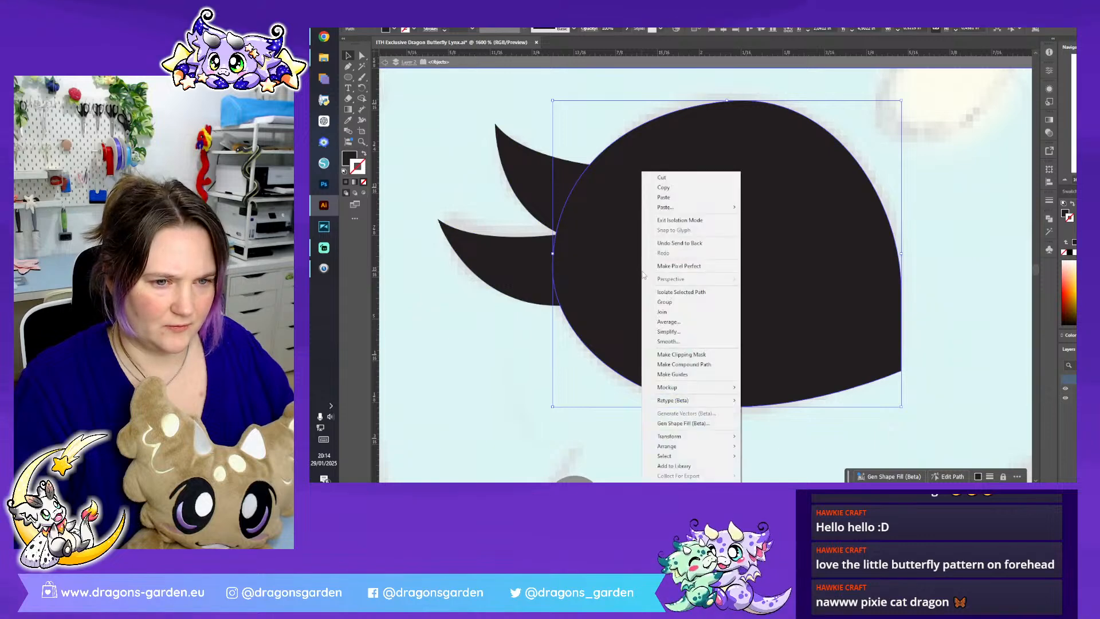
click(538, 366)
- Recolour the eyelash shape with a saturated dark blue fill and leave isolation mode
click(528, 267)
click(629, 261)
click(527, 262)
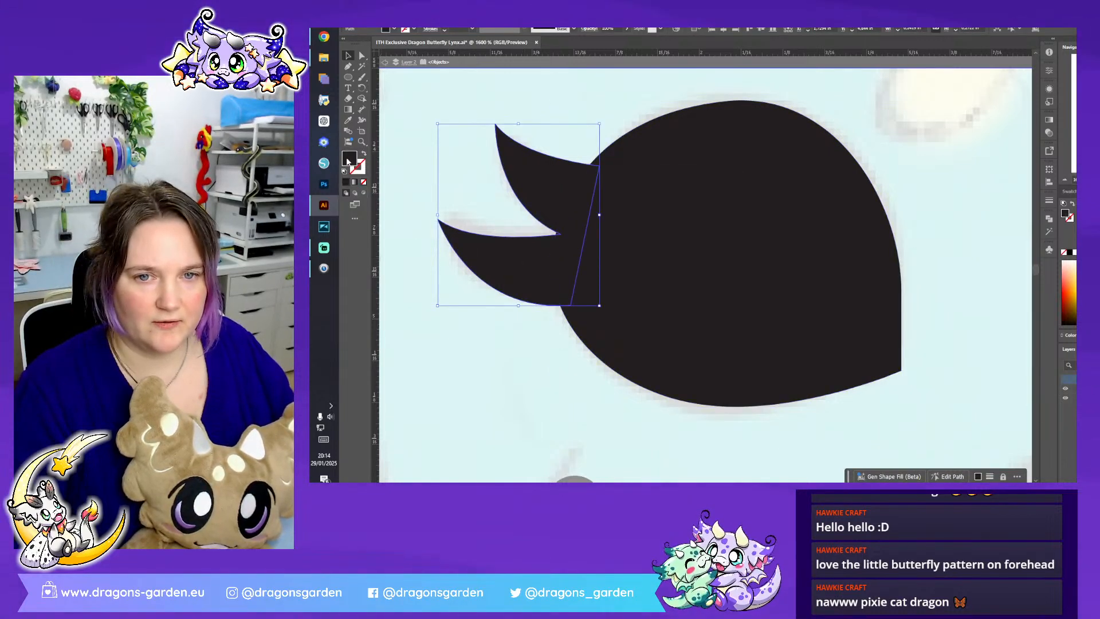
double_click(348, 159)
click(970, 212)
mouse_move(933, 203)
mouse_down()
mouse_move(923, 187)
mouse_move(940, 221)
mouse_up()
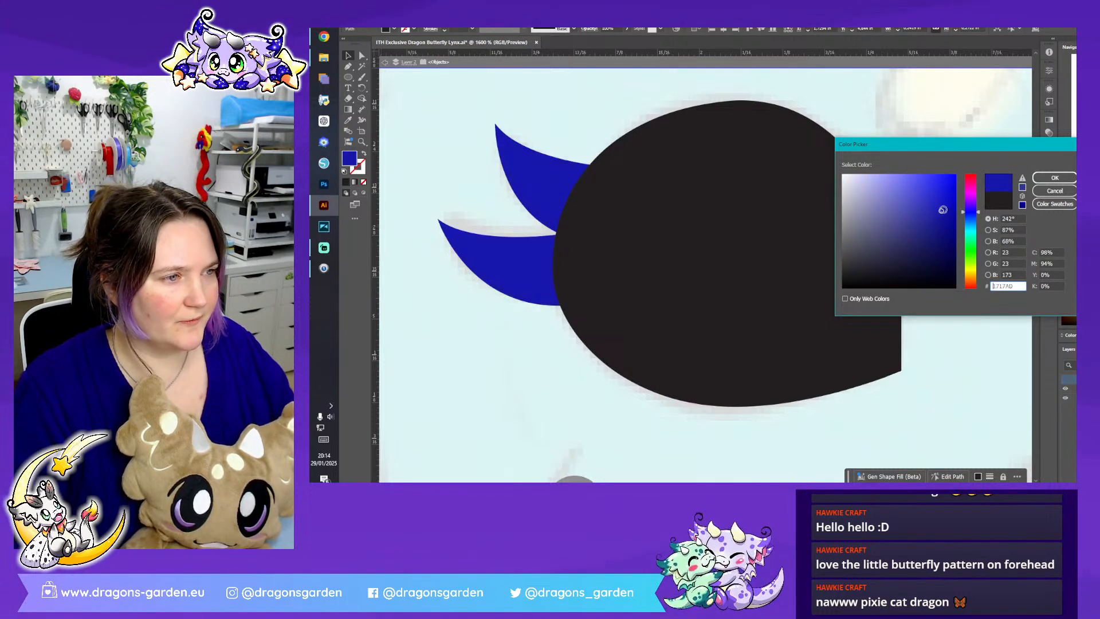
click(1050, 182)
double_click(944, 173)
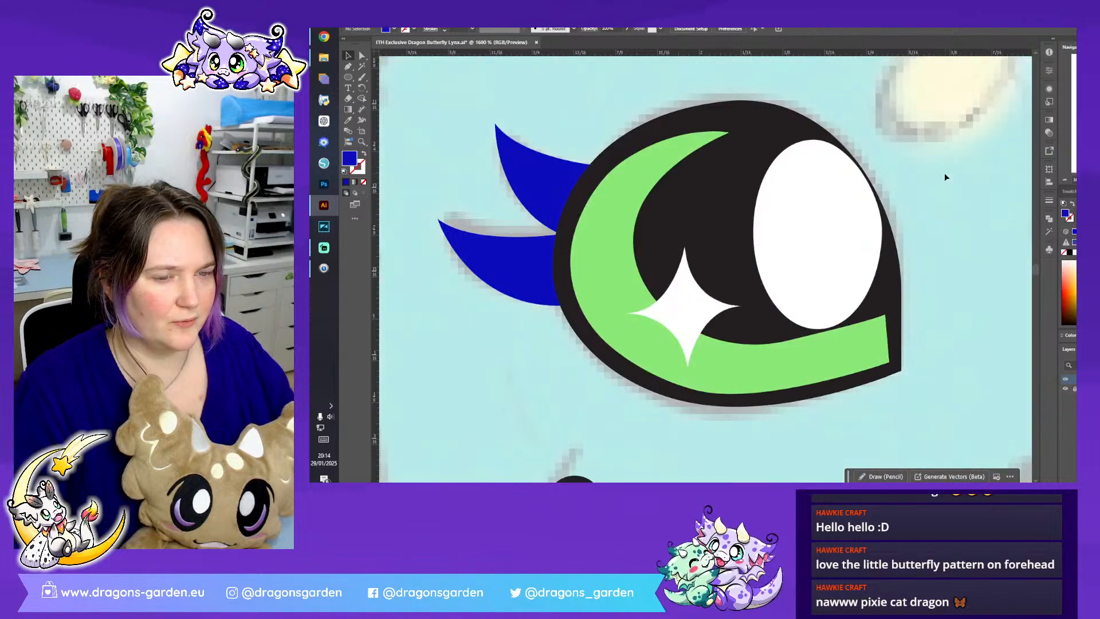
- Add a black stroke around the black eye shape and deselect it
click(719, 205)
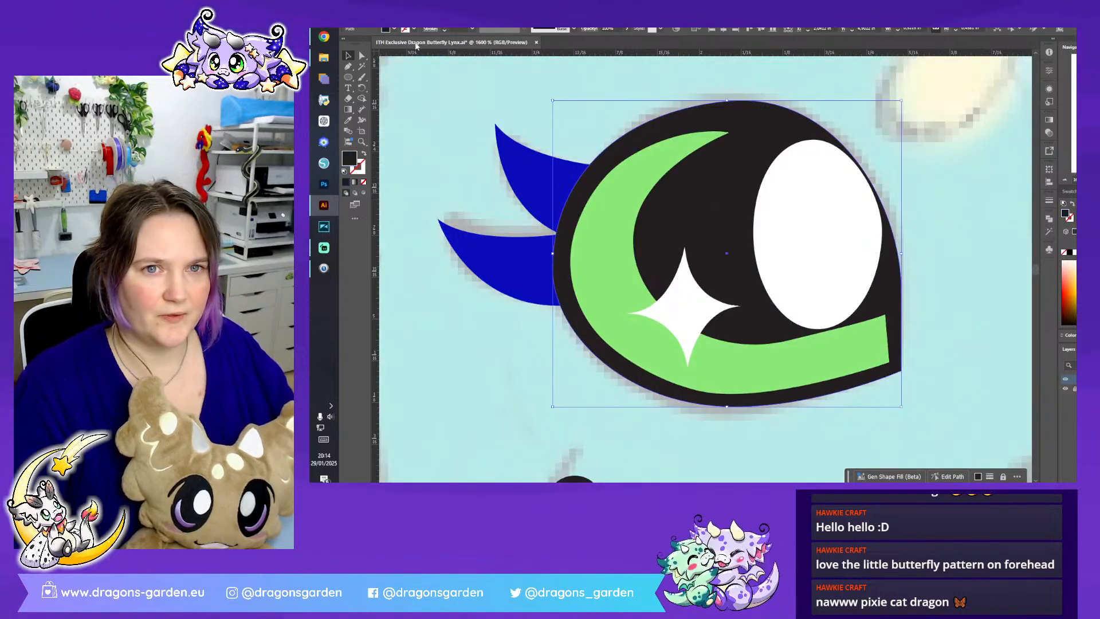
click(409, 33)
click(367, 64)
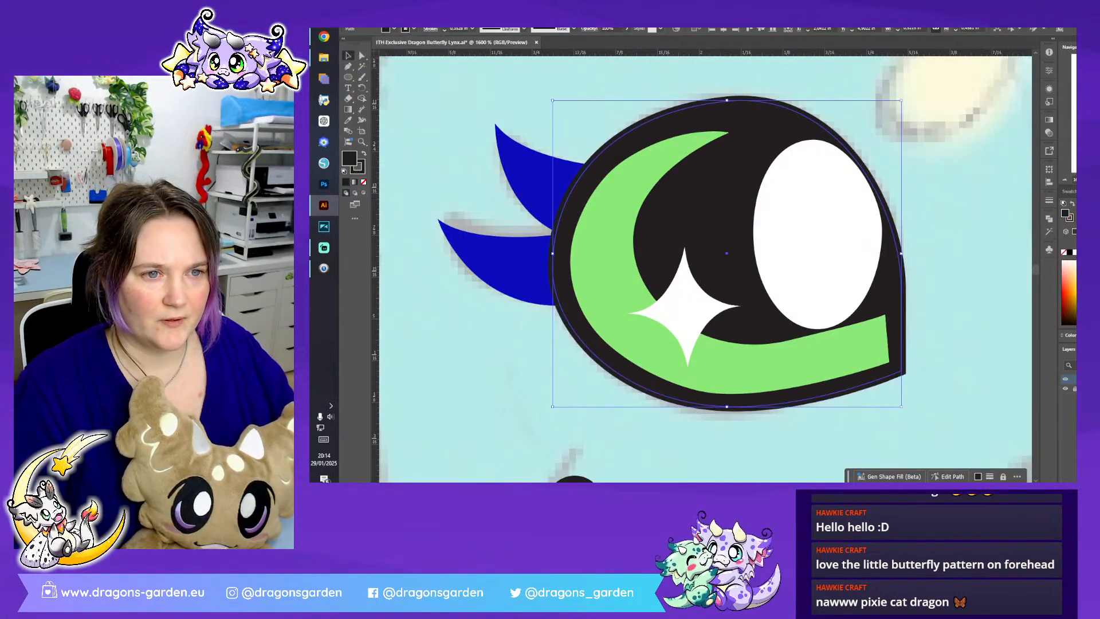
click(942, 254)
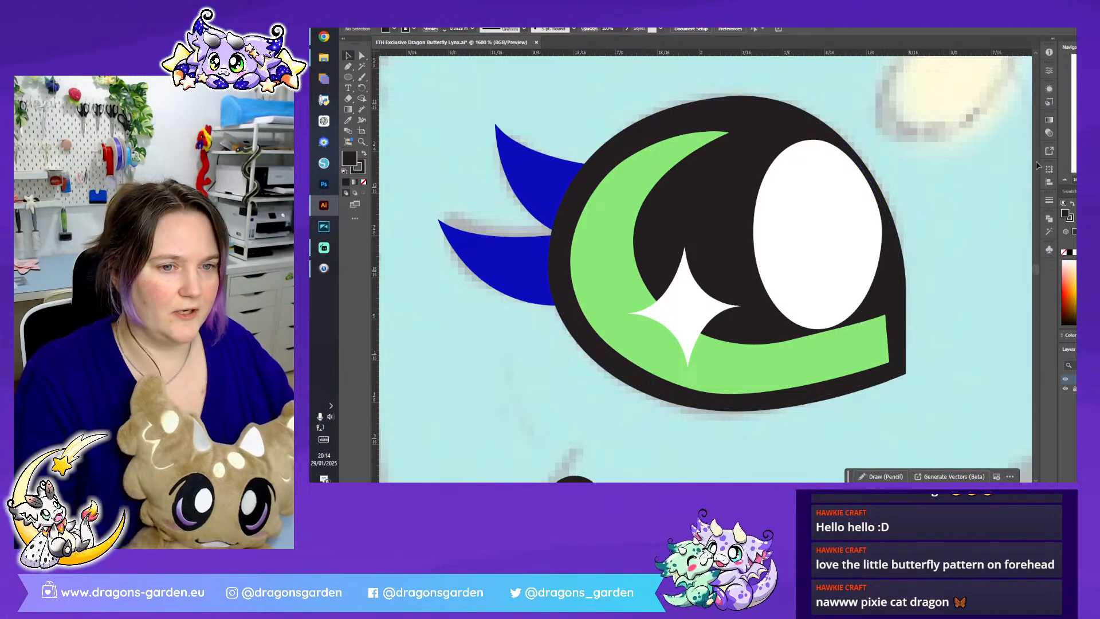
- Examine the traced eye in relation to the whole face and the nose and mouth sketch
click(1064, 181)
click(1065, 181)
click(1065, 181)
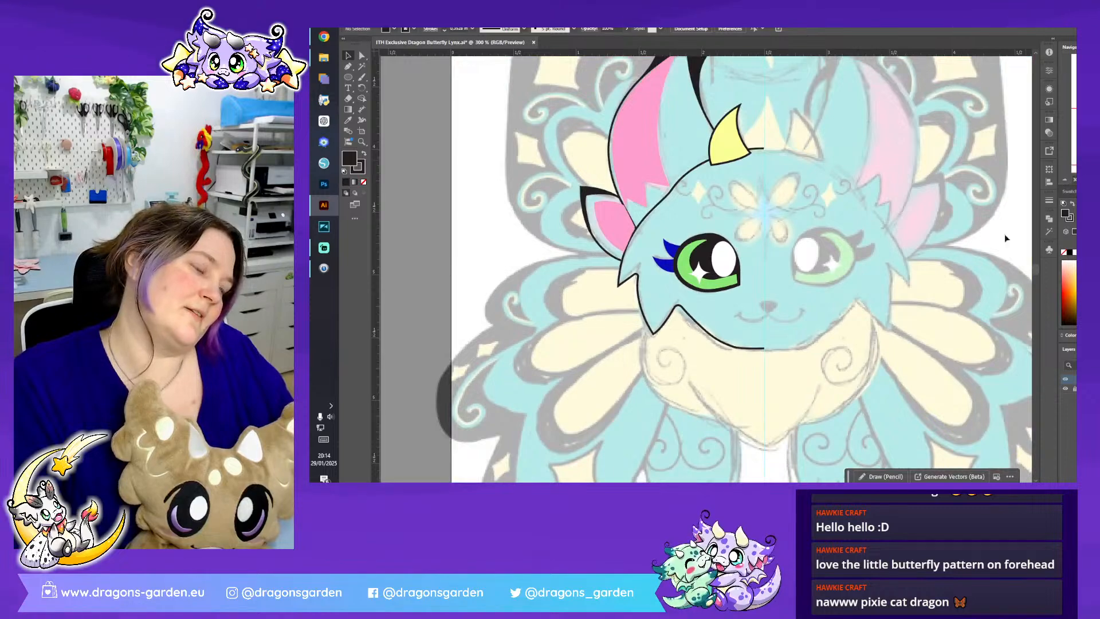
scroll(907, 329, up, 1)
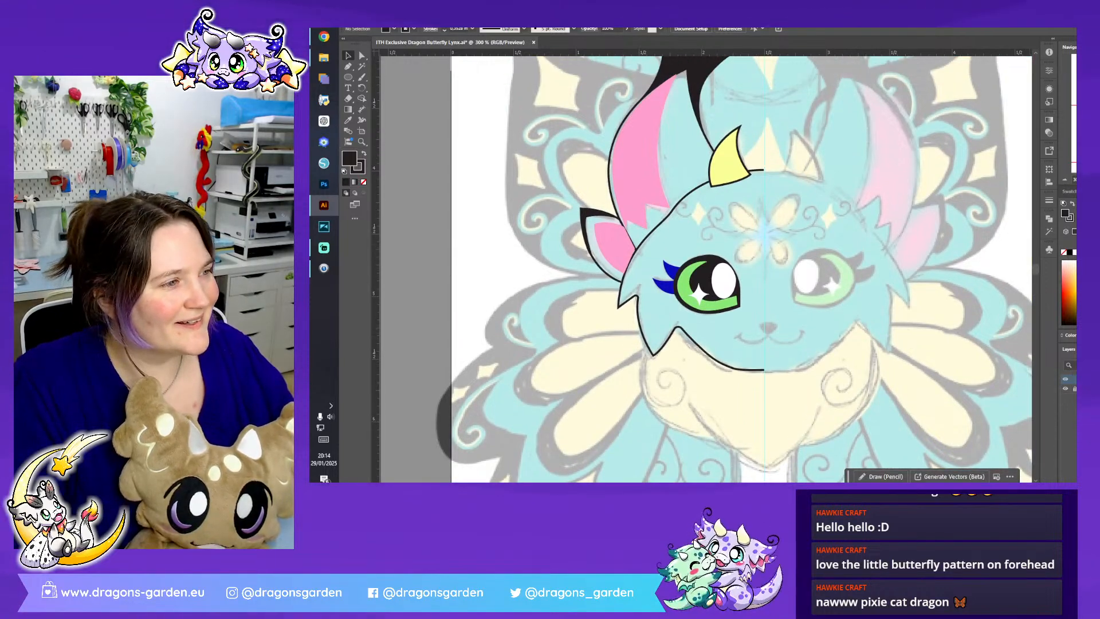
key(ctrl+plus)
key(ctrl+plus)
key(ctrl+plus)
scroll(705, 269, down, 5)
scroll(705, 269, right, 8)
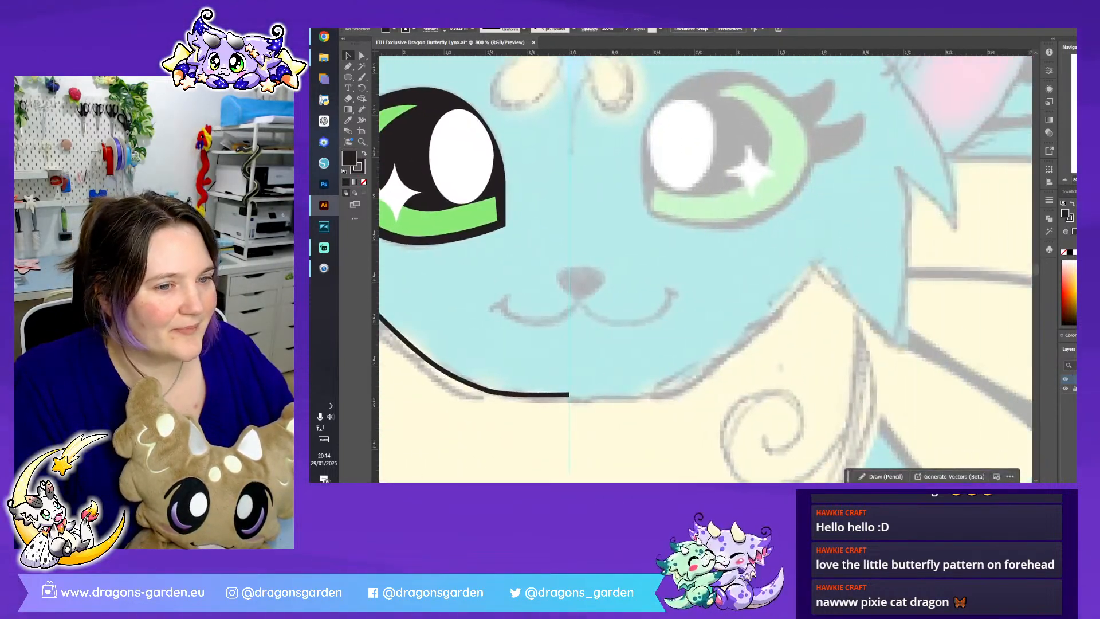
scroll(705, 270, up, 4)
scroll(705, 270, left, 6)
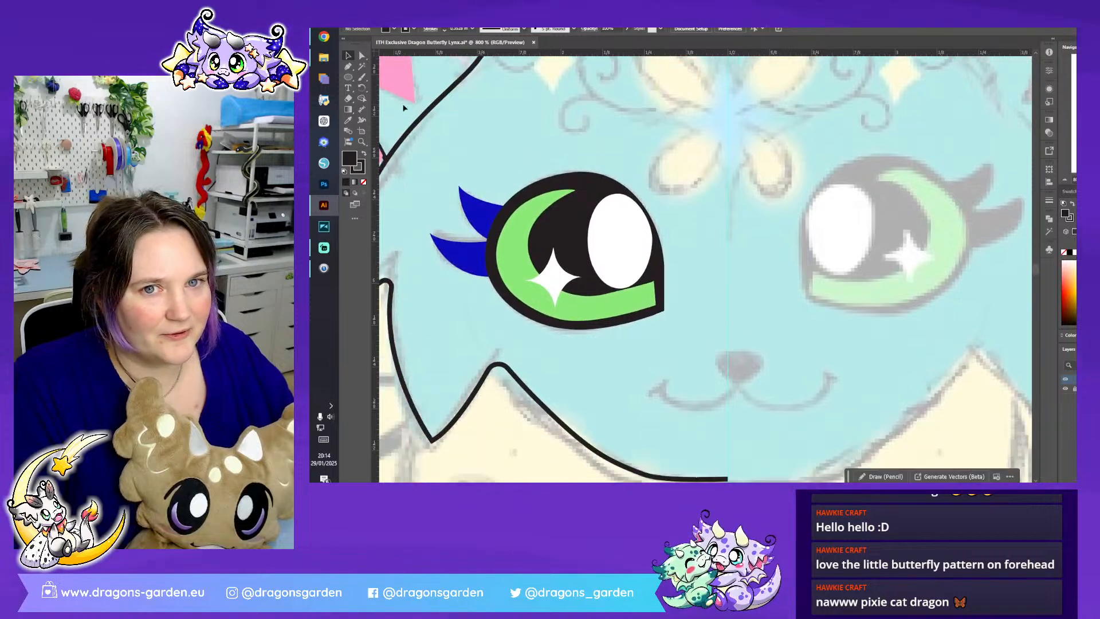
- Draw an ellipse with black fill and no stroke over the sketched nose
click(348, 78)
click(407, 30)
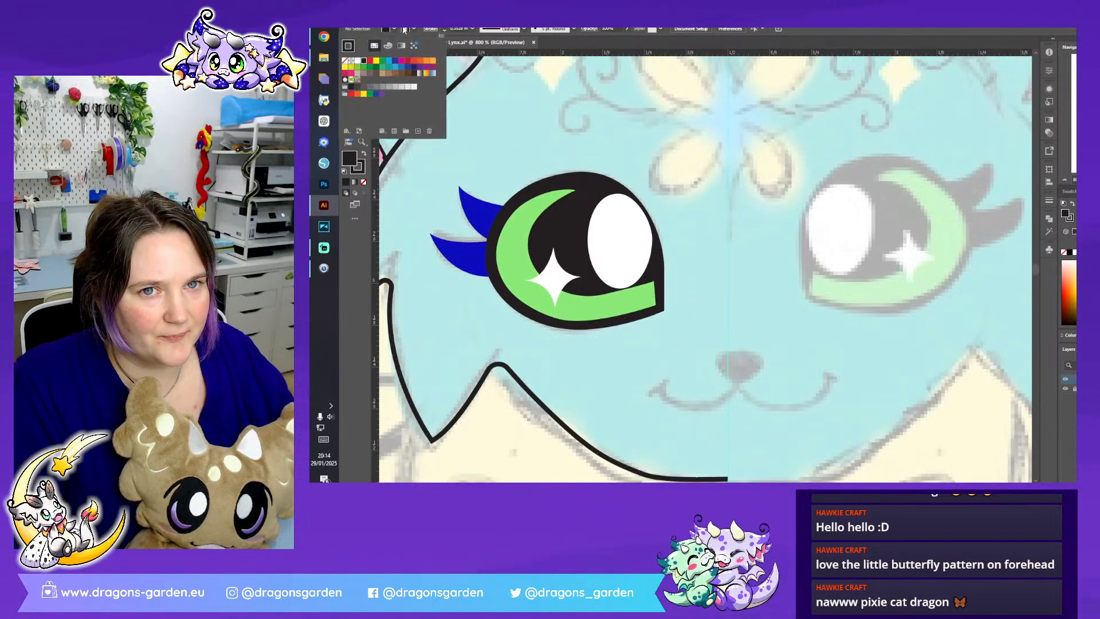
click(344, 60)
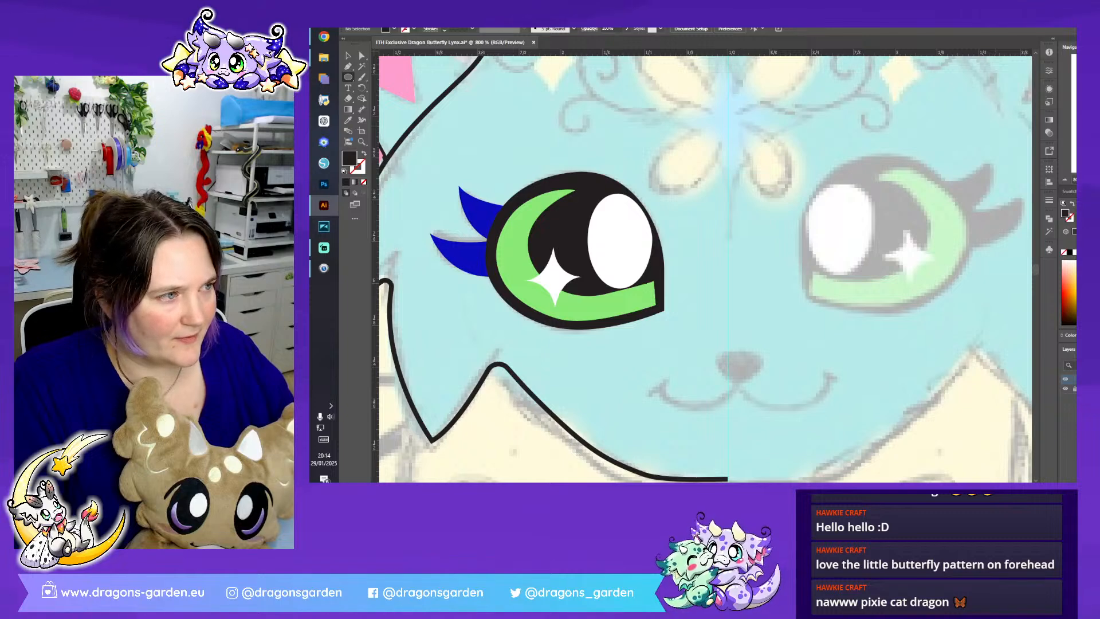
key(ctrl+plus)
scroll(720, 267, down, 2)
drag(717, 260, 791, 316)
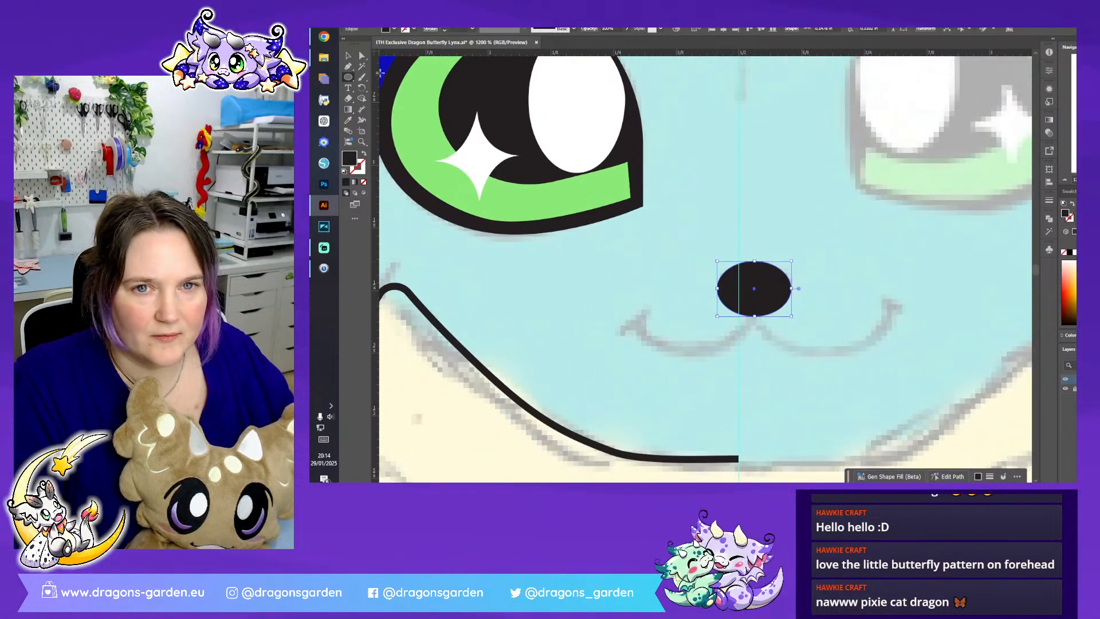
- Raise the nose ellipse's side and lower anchor points to form a rounded triangular nose
key(a)
click(792, 288)
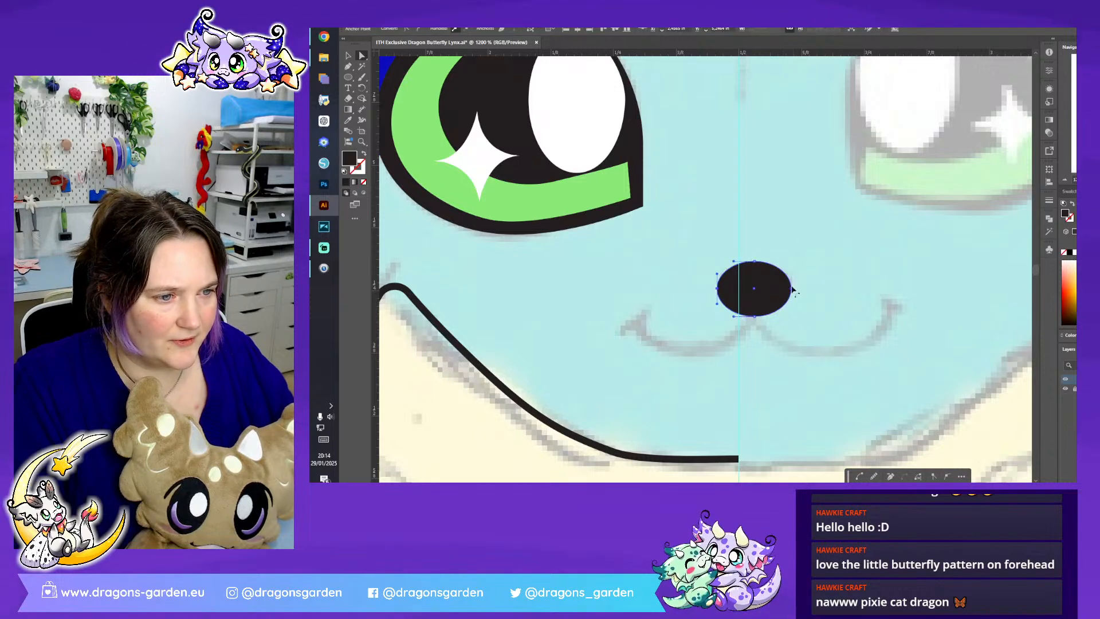
shift+click(791, 288)
drag(791, 289, 790, 279)
click(754, 317)
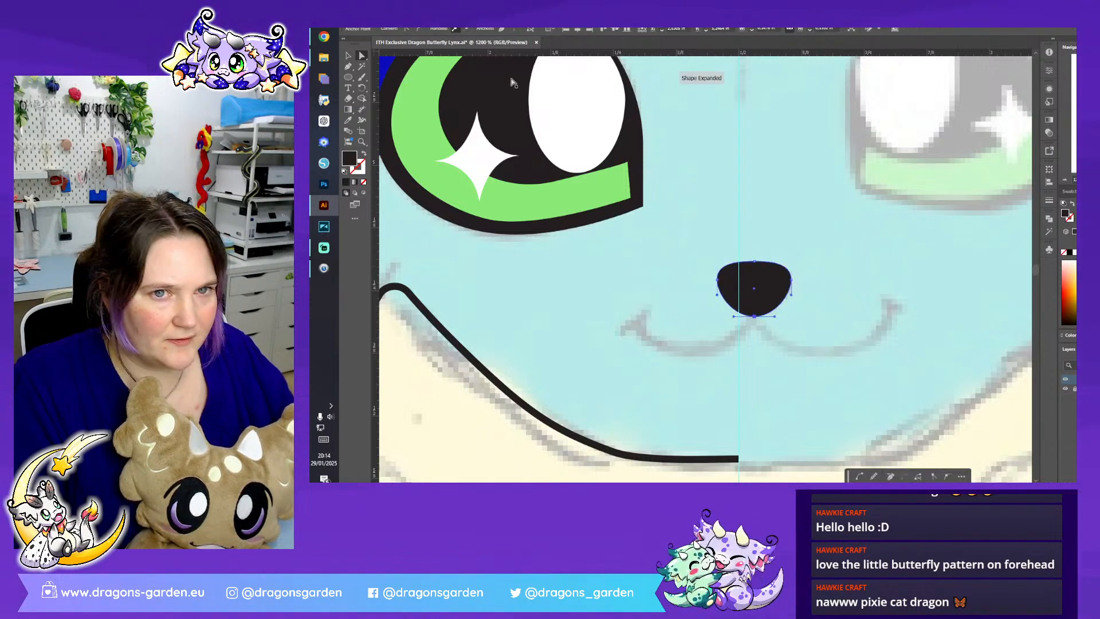
click(407, 29)
drag(755, 312, 756, 284)
- Centre the nose shape on the vertical guide and scale it down slightly, keeping a solid black fill
click(348, 55)
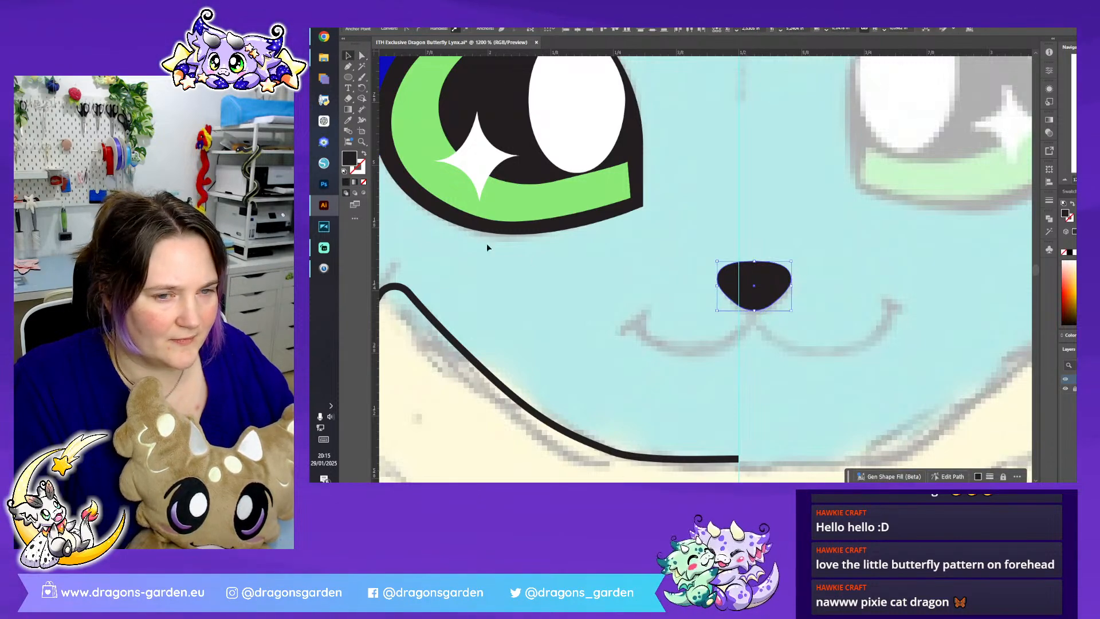
click(364, 150)
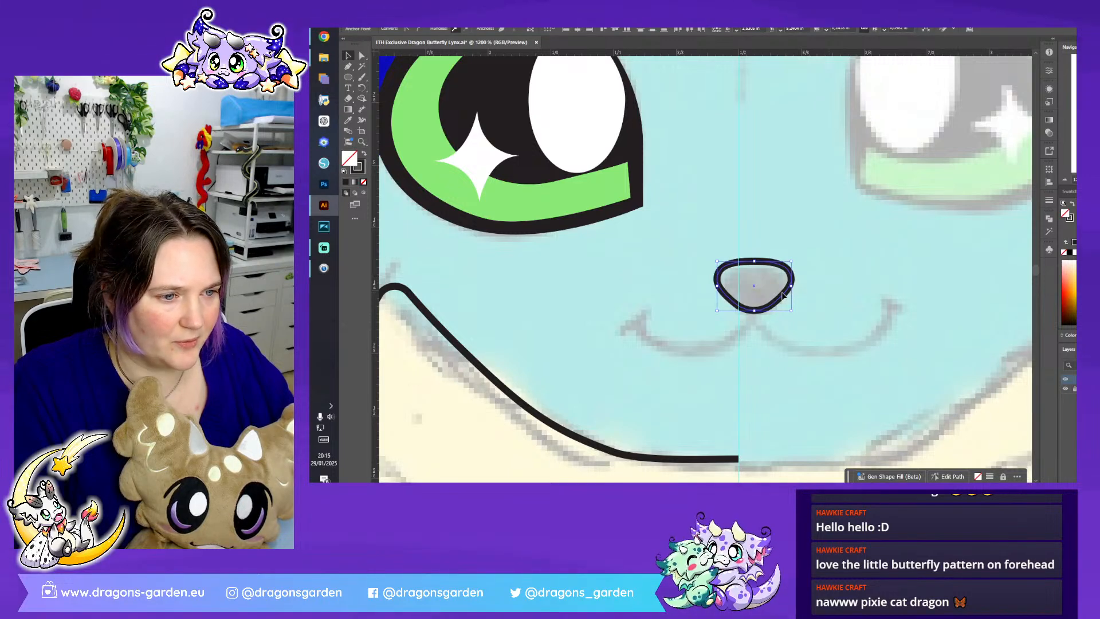
drag(769, 304, 767, 303)
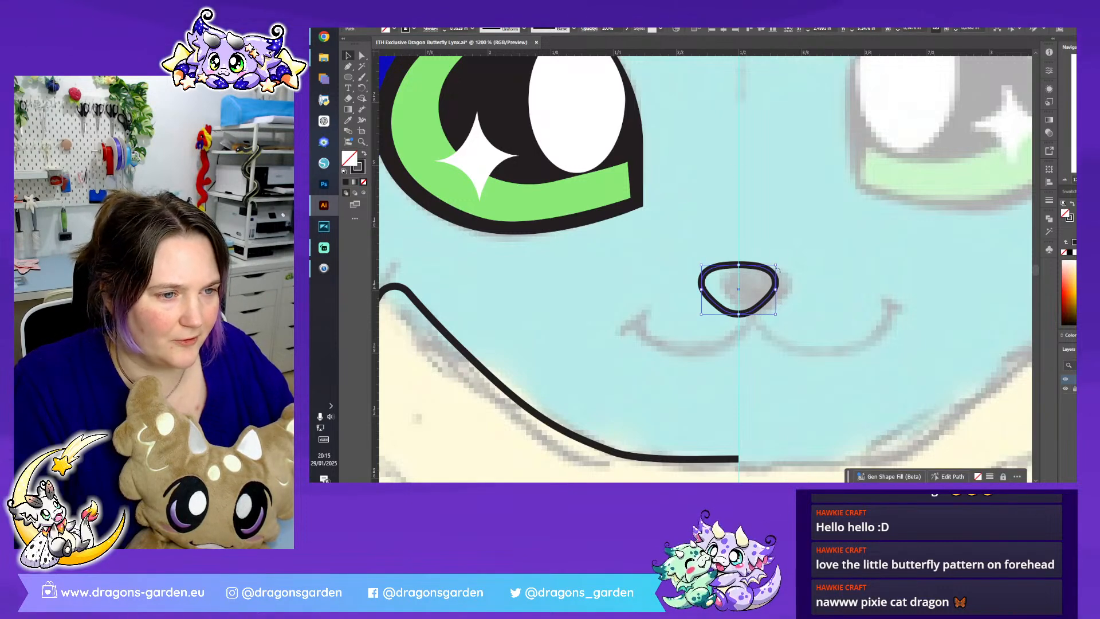
drag(776, 264, 772, 266)
click(875, 230)
click(772, 283)
click(363, 154)
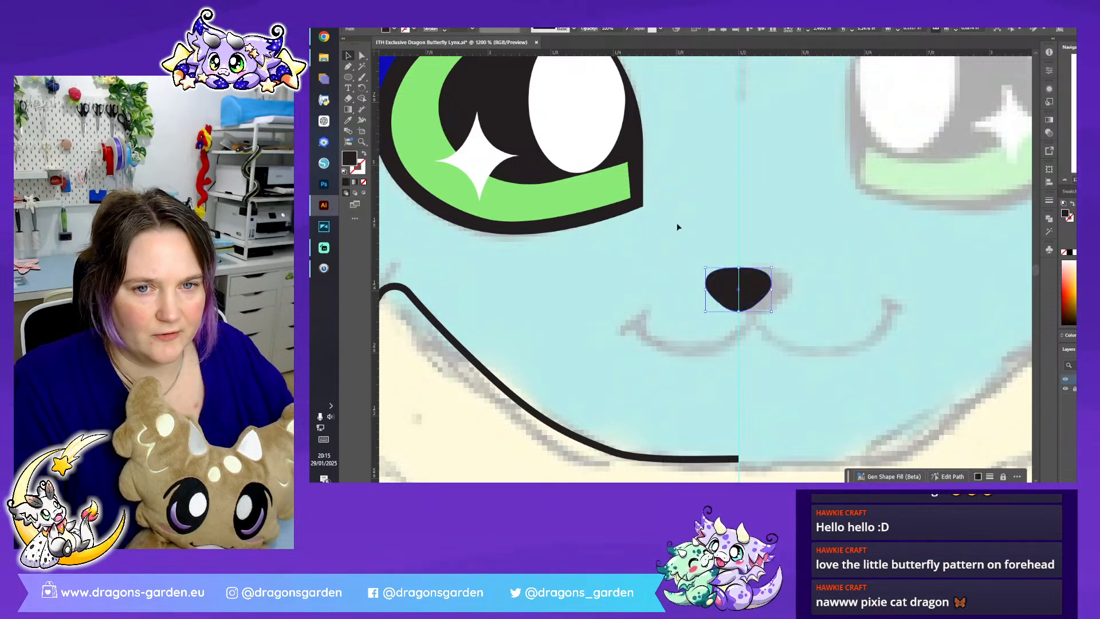
click(678, 222)
- Trace the left half of the smile from the nose's lower point as a curved path with black stroke and no fill
scroll(731, 269, down, 2)
scroll(731, 270, up, 1)
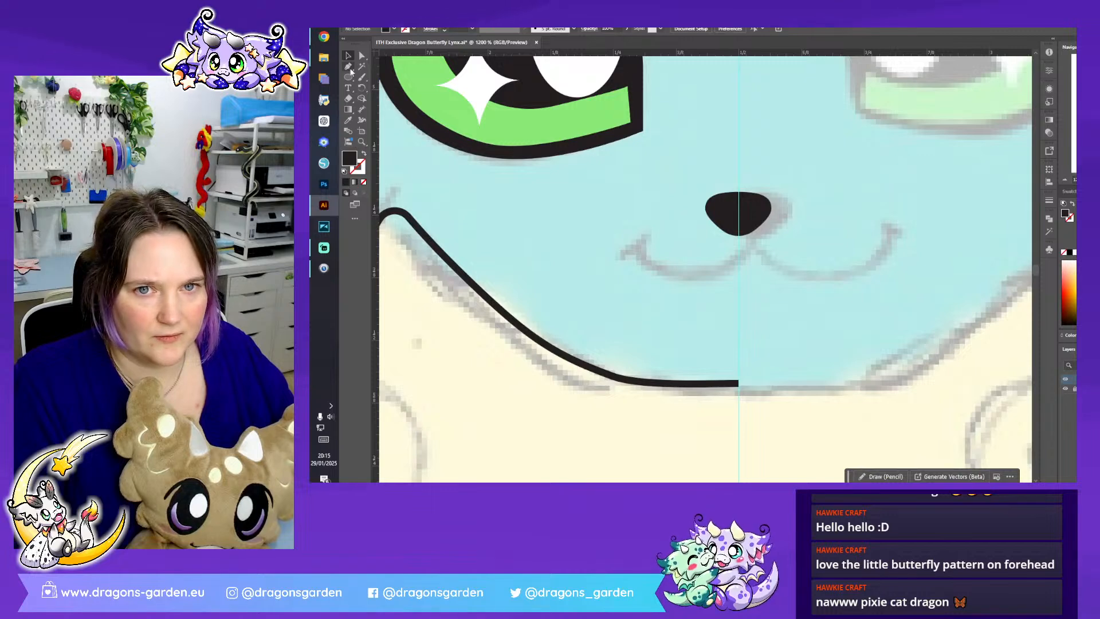
click(347, 67)
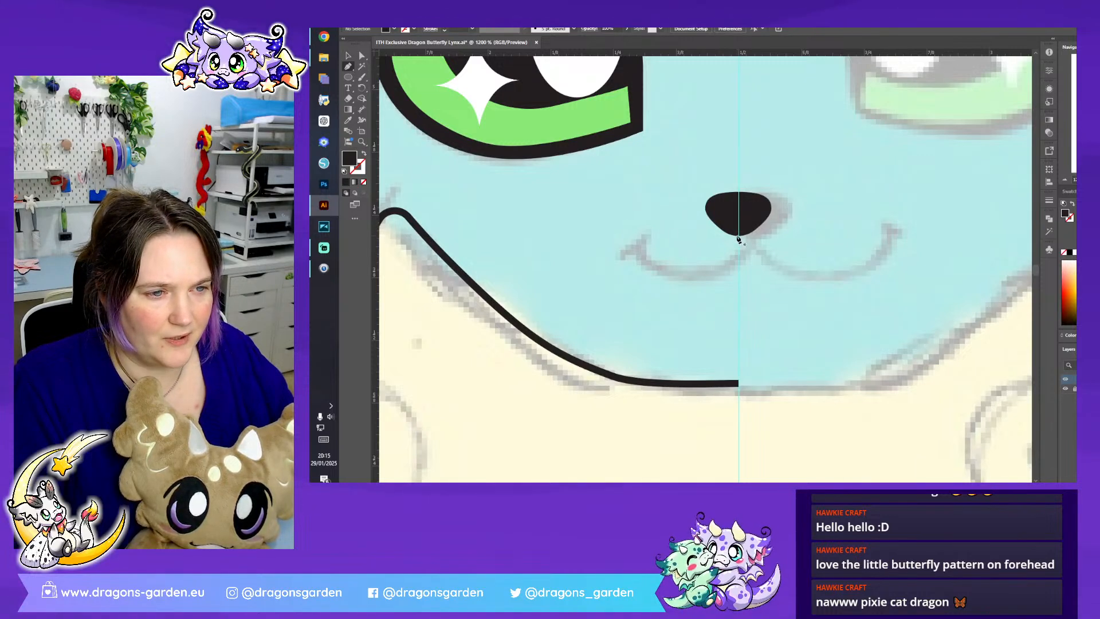
click(738, 236)
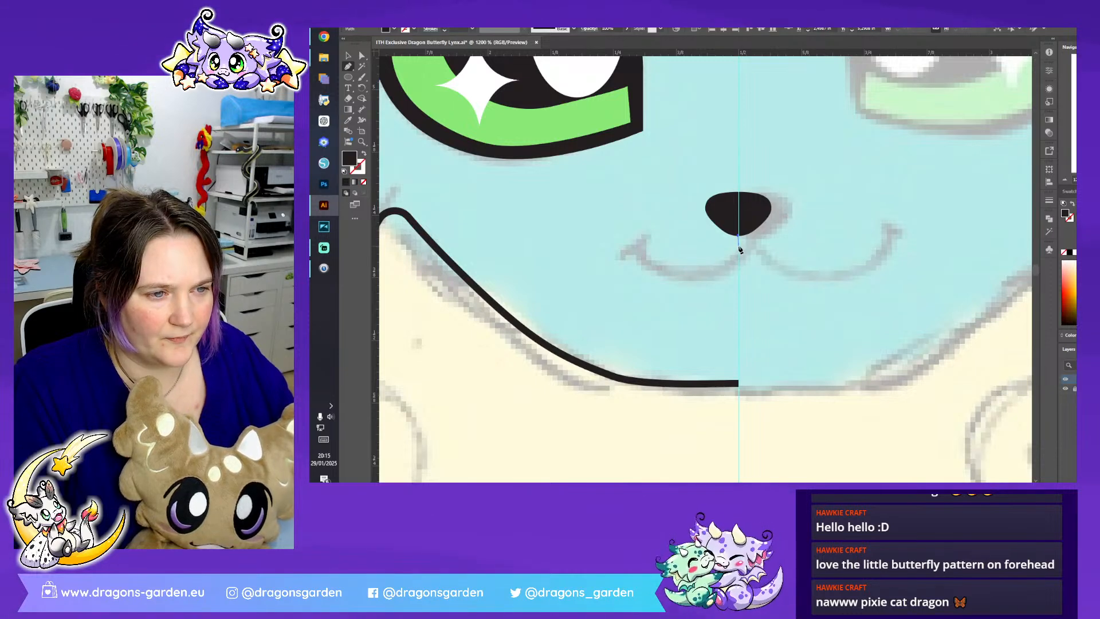
drag(670, 274, 608, 261)
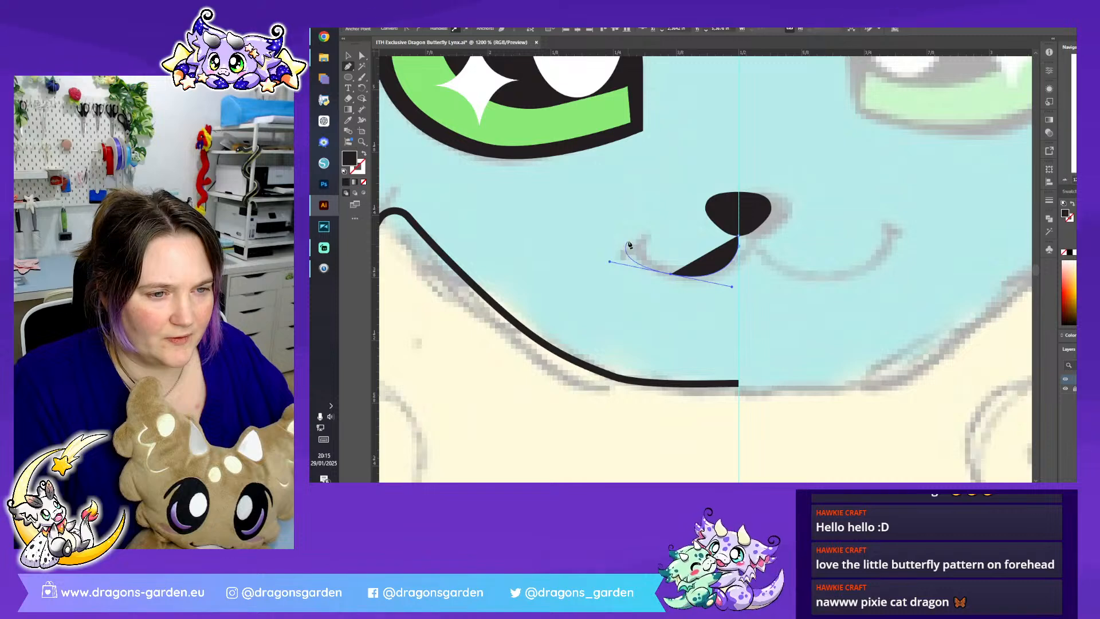
drag(634, 246, 618, 221)
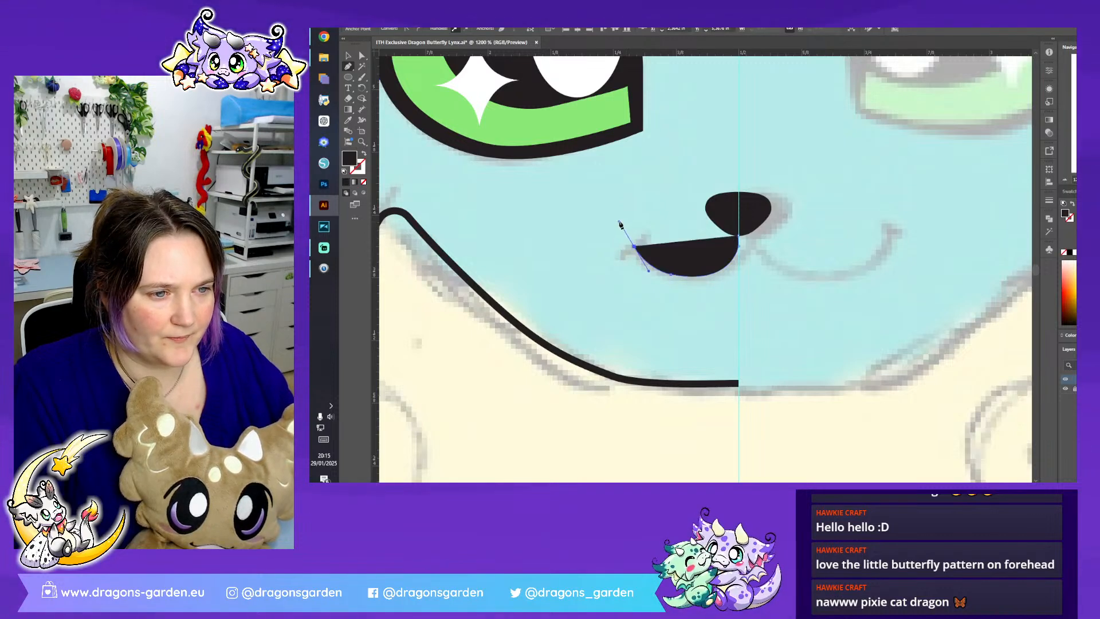
click(365, 156)
click(348, 56)
- Draw a short curved crease at the mouth's left corner and reshape the end of the smile curve to meet it
click(348, 67)
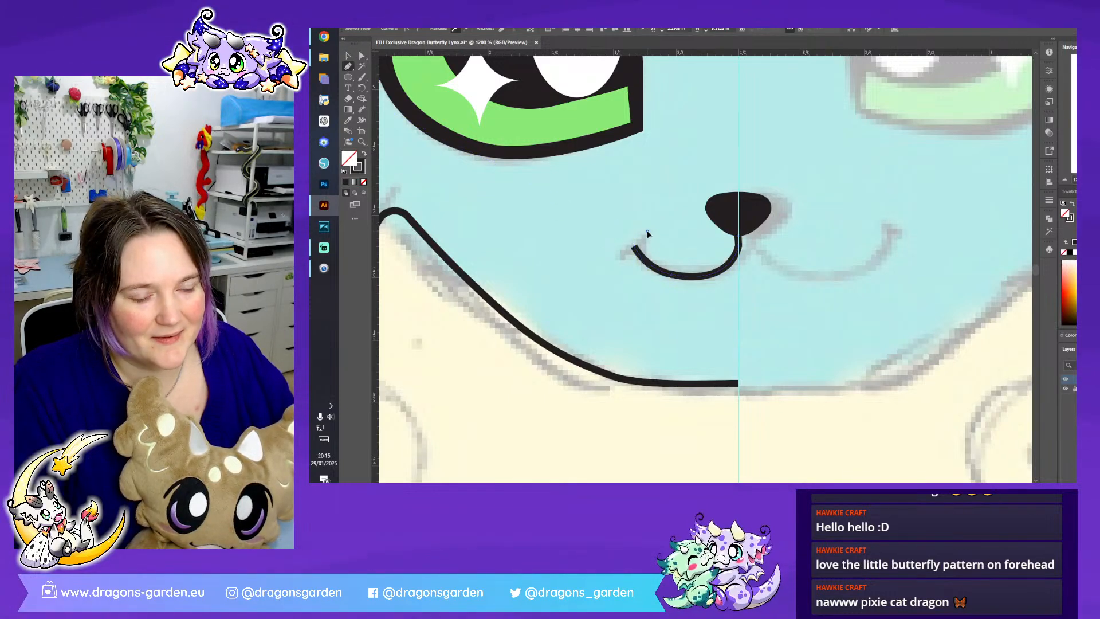
drag(633, 244, 599, 261)
click(361, 56)
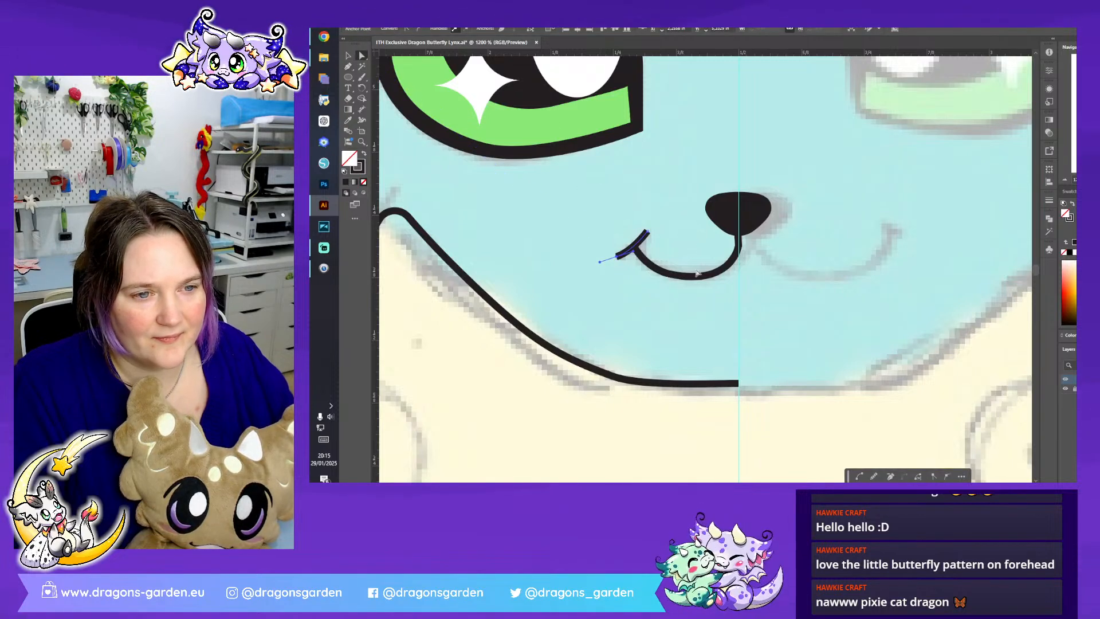
click(640, 244)
click(656, 273)
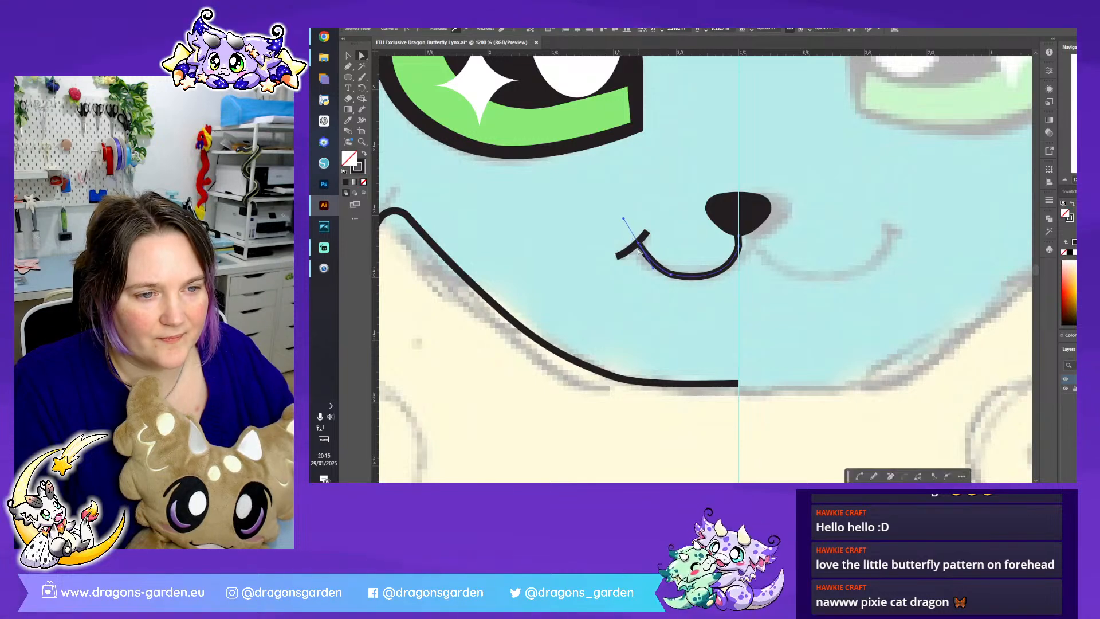
drag(654, 271, 639, 274)
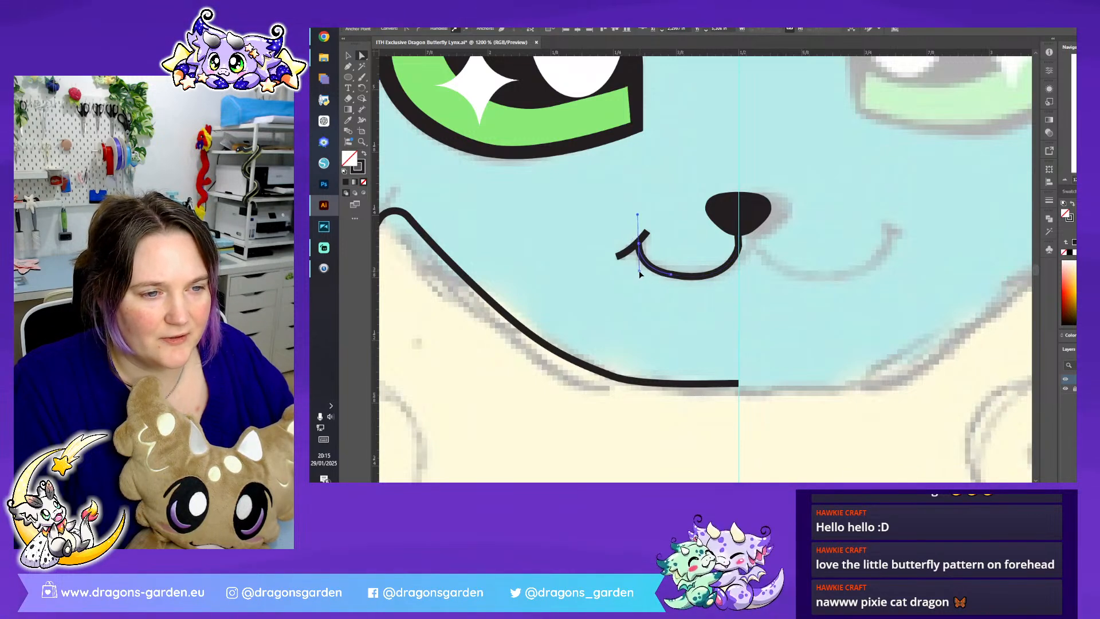
click(613, 291)
- Send the short crease at the mouth's left corner to the back of the stacking order
click(349, 55)
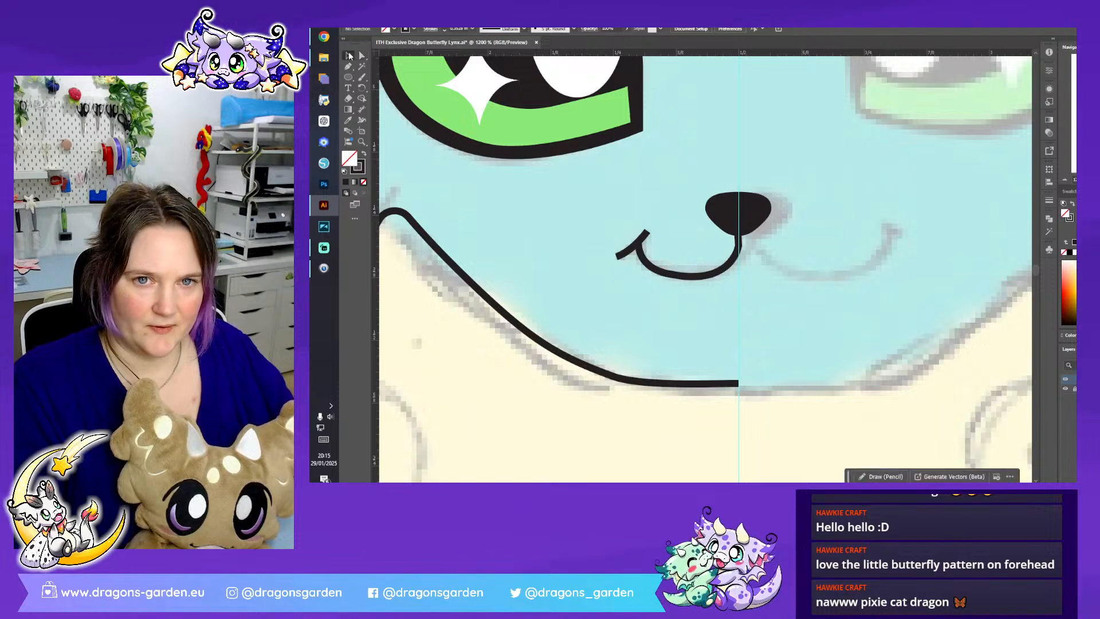
click(643, 238)
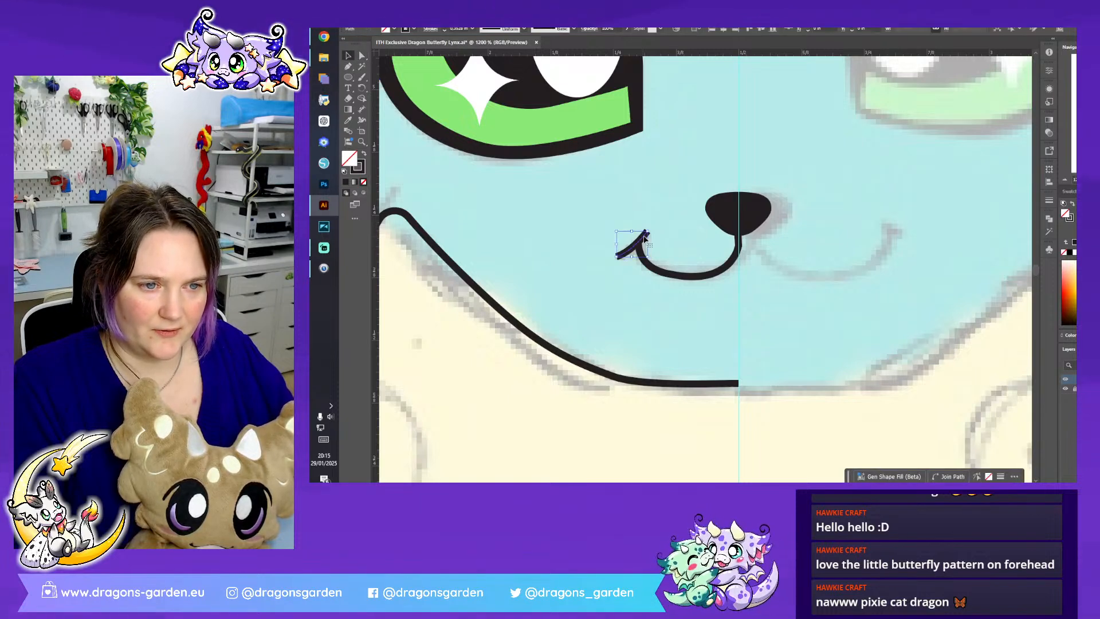
right_click(640, 240)
mouse_move(731, 446)
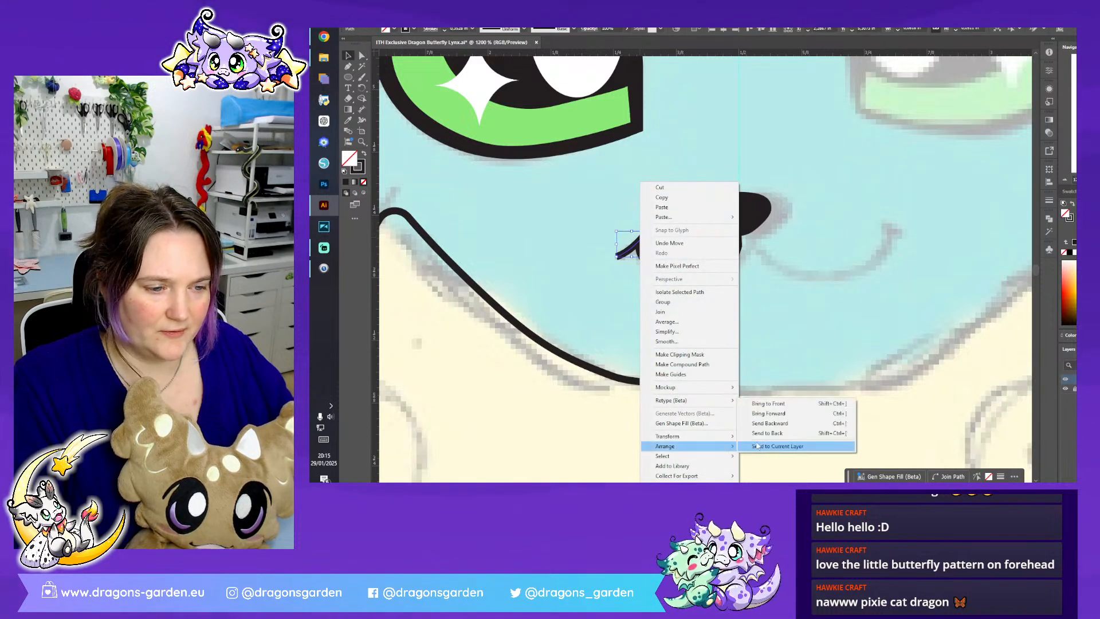
click(753, 429)
- Set the mouth-corner crease's stroke colour to blue 5252FF
click(363, 166)
double_click(363, 167)
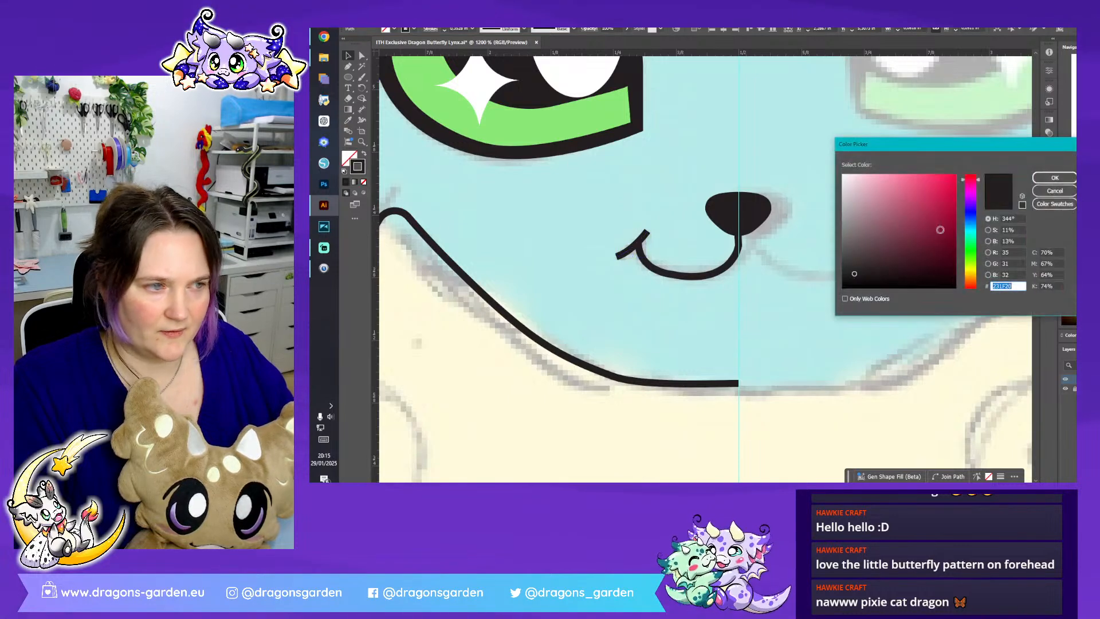
drag(939, 190, 919, 158)
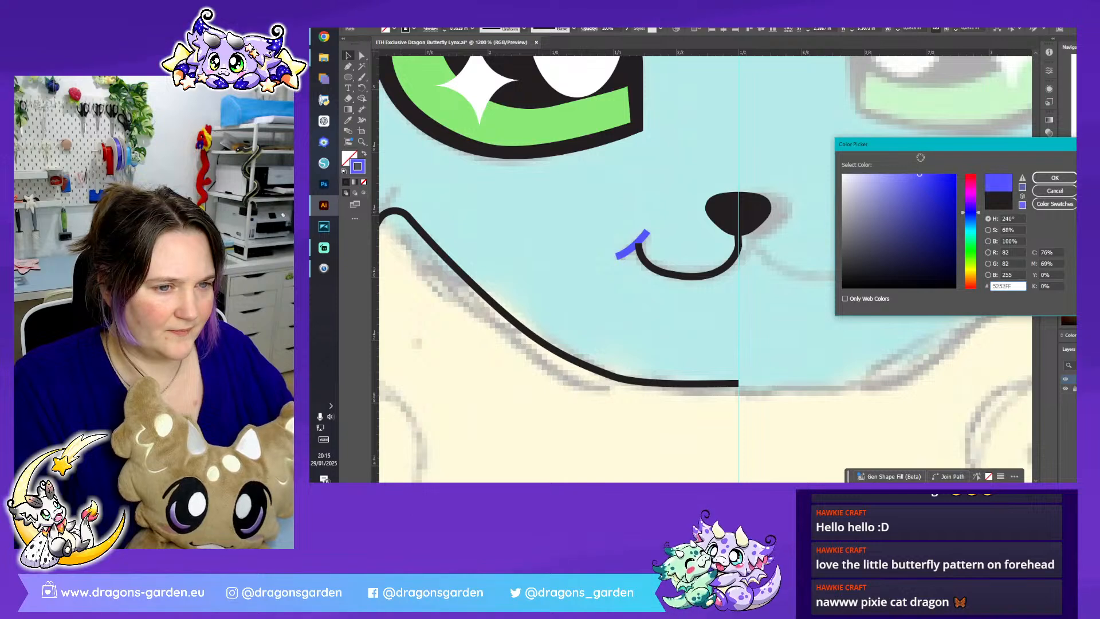
click(1054, 178)
click(826, 246)
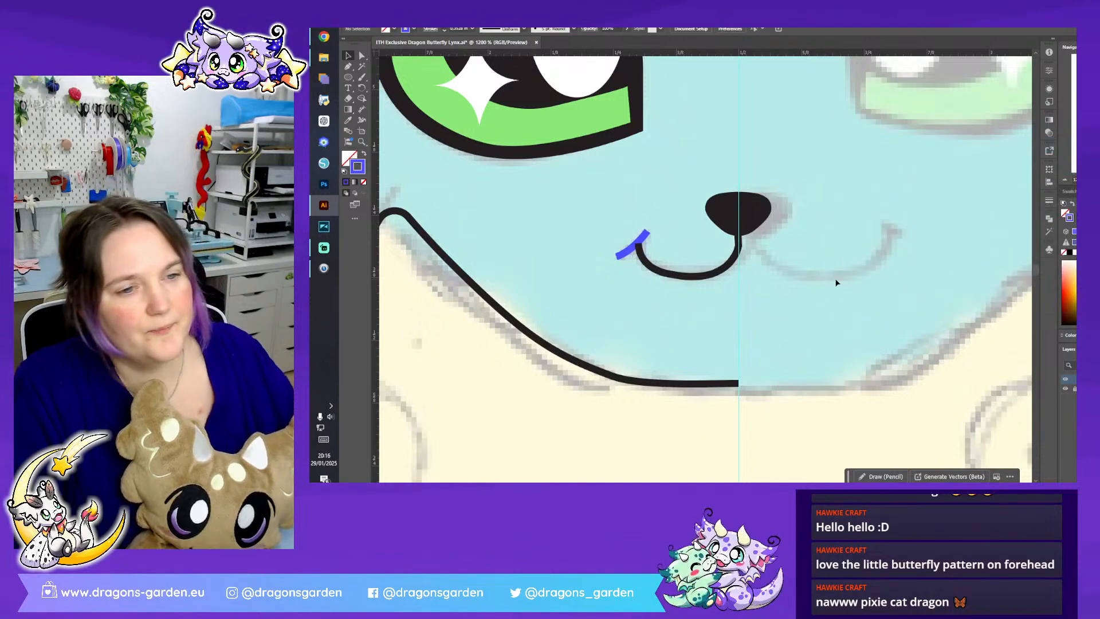
- Bring the blue mouth-corner crease to the front, over the end of the smile curve
click(642, 242)
right_click(642, 241)
mouse_move(687, 445)
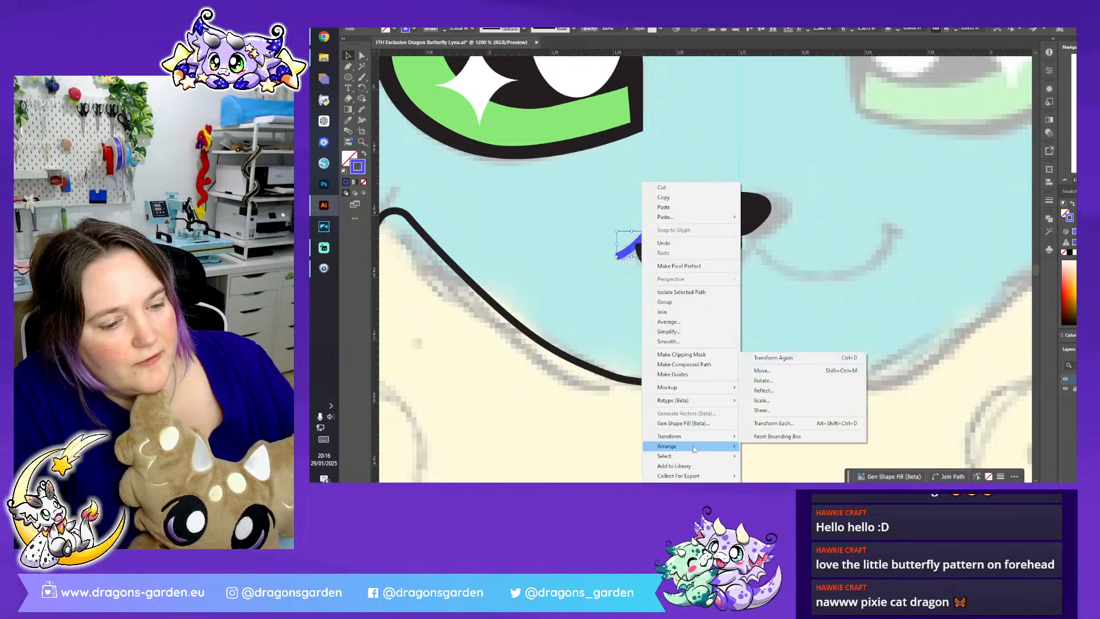
click(785, 404)
click(795, 317)
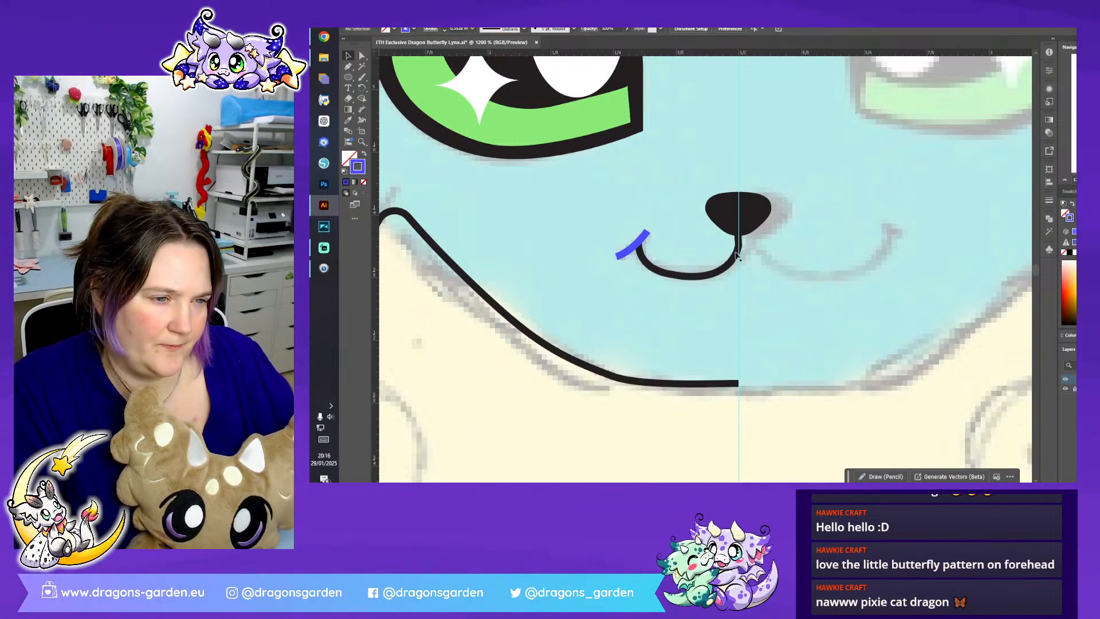
- Increase the stroke weight of the smile curve and the blue crease to a much thicker line
drag(640, 279, 639, 269)
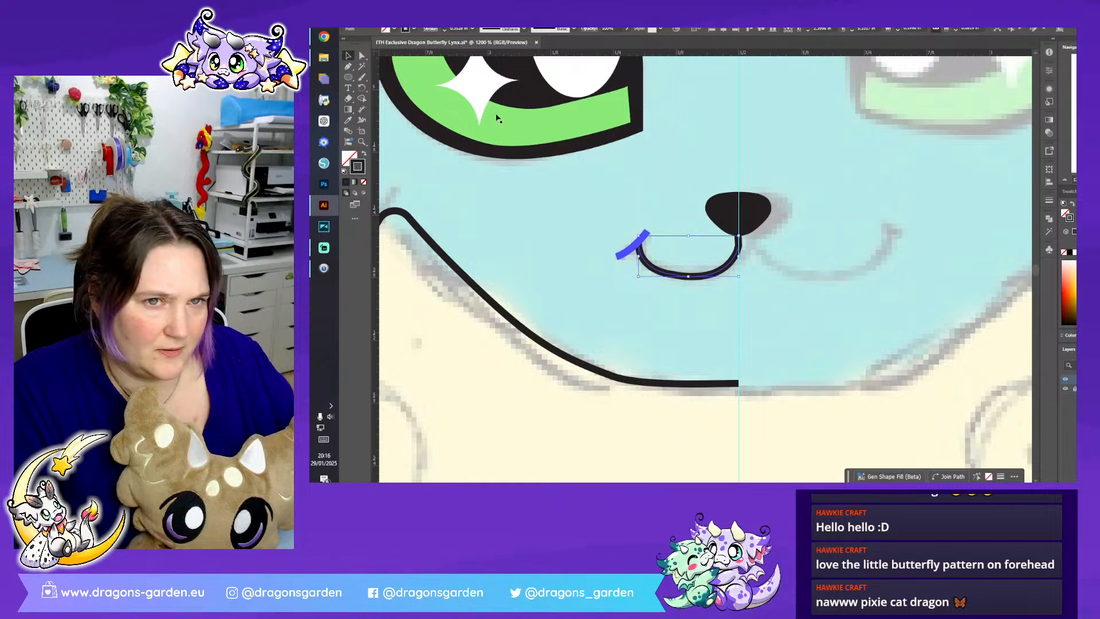
click(444, 28)
click(632, 246)
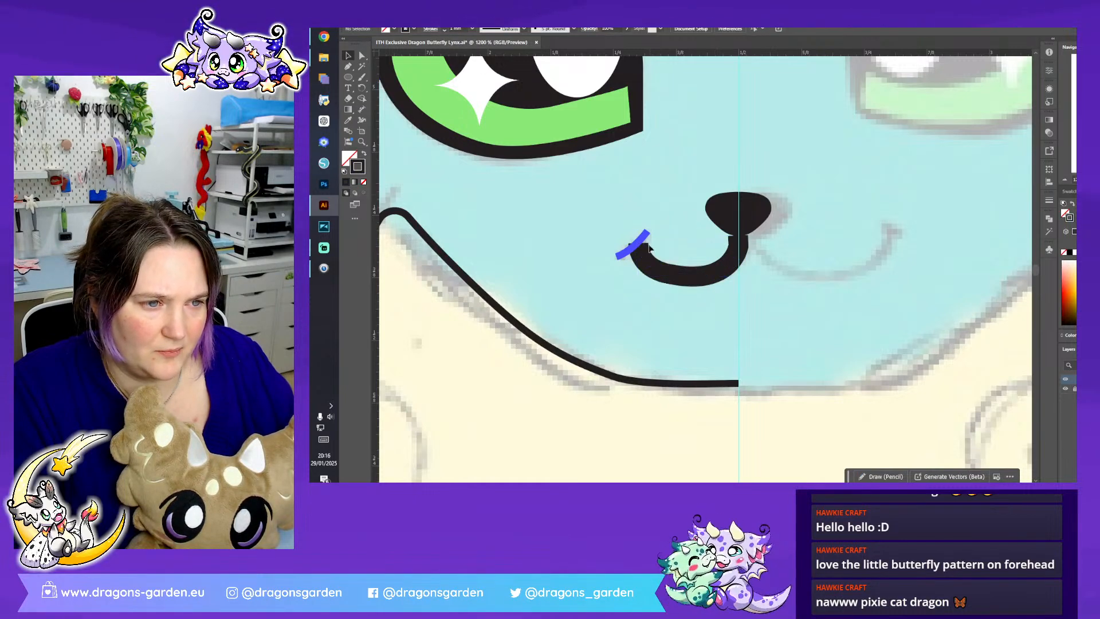
click(445, 29)
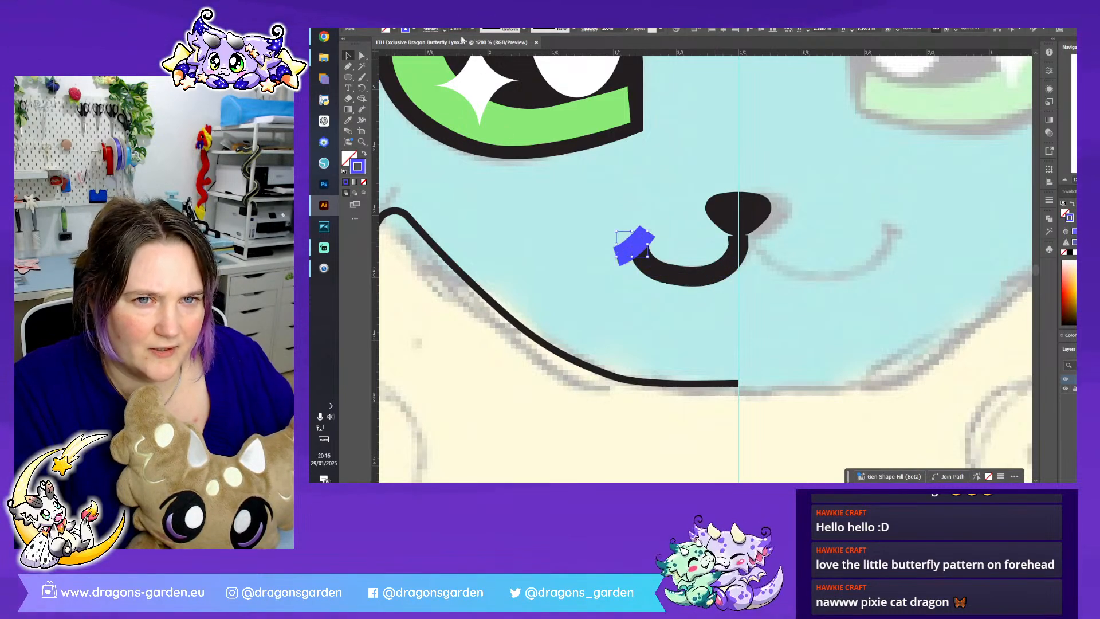
click(699, 210)
- Select all the artwork together with the sketch image and scale it up proportionally beyond the artboard
click(1065, 179)
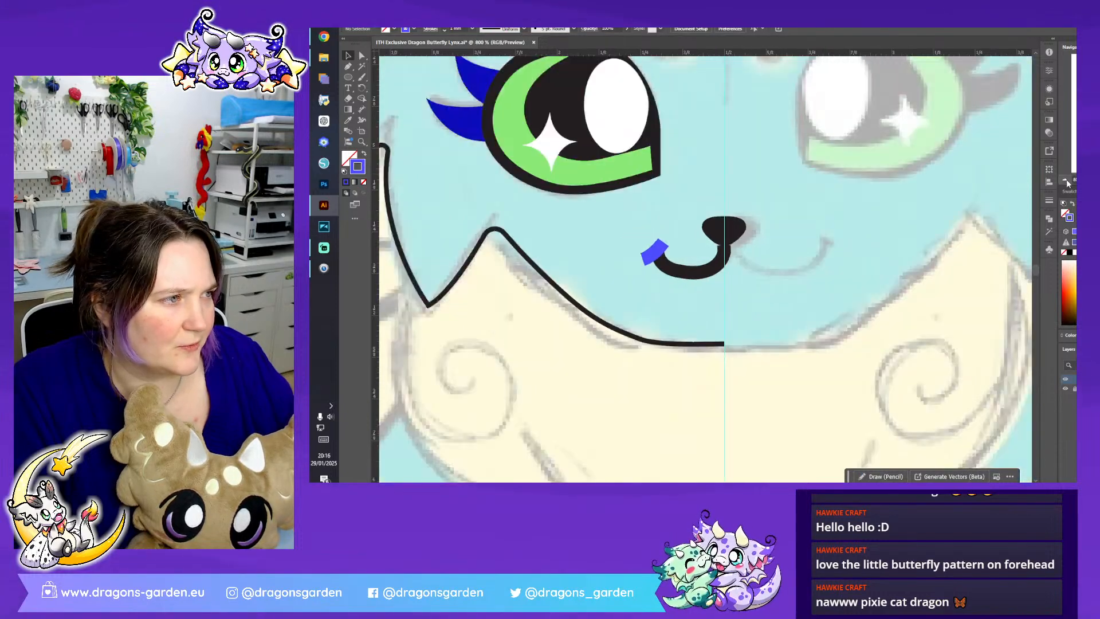
click(1066, 179)
click(1066, 179)
click(1066, 179)
click(1065, 179)
click(1066, 180)
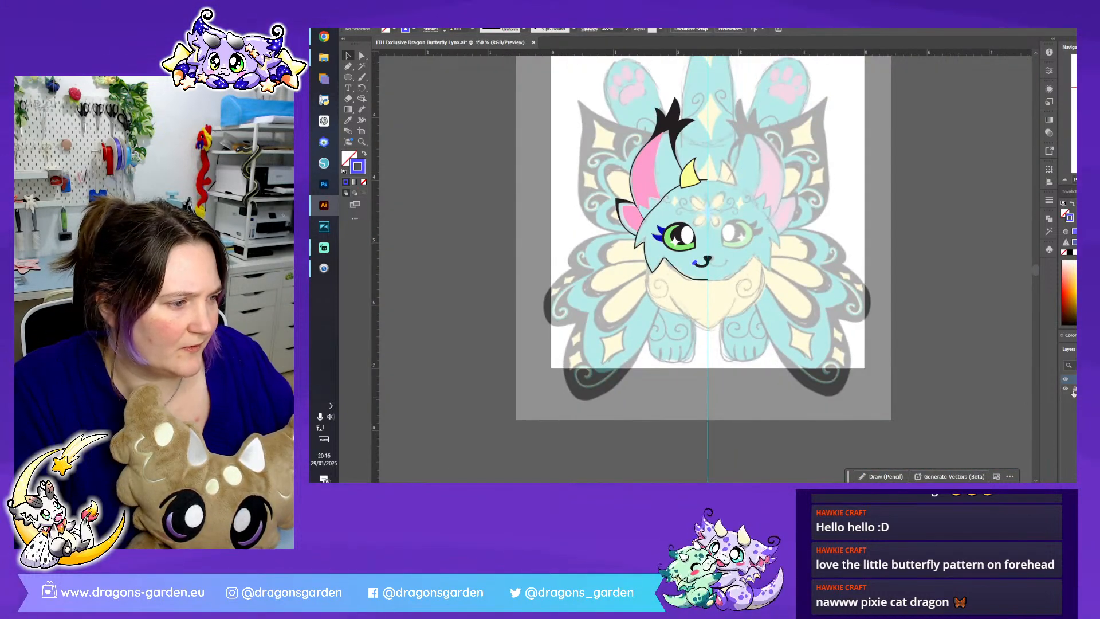
scroll(1026, 418, up, 3)
key(ctrl+a)
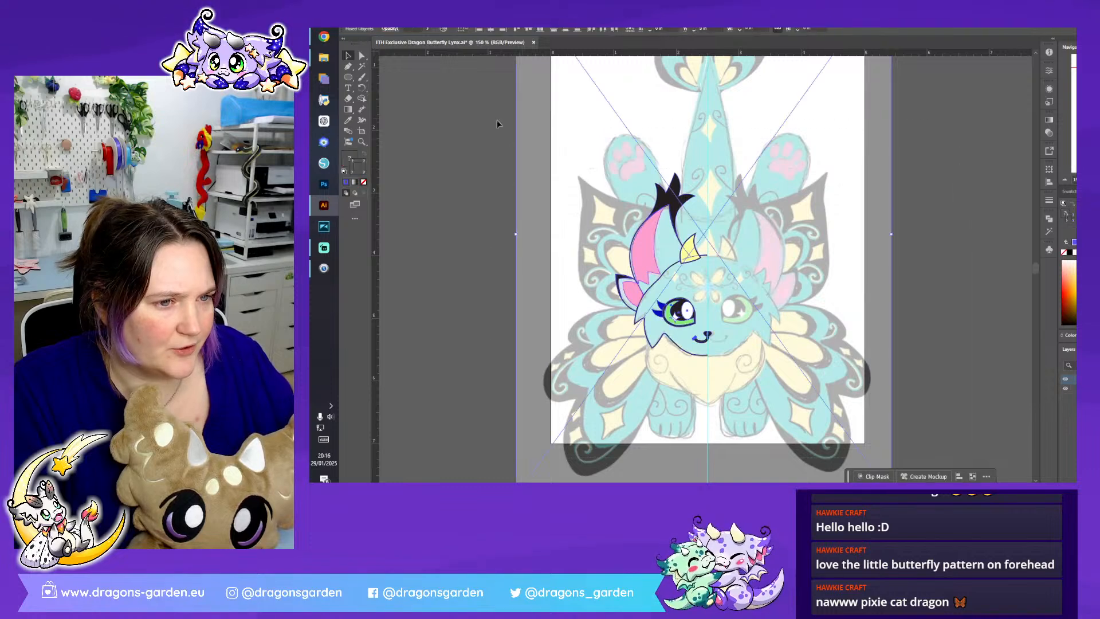
key(ctrl+minus)
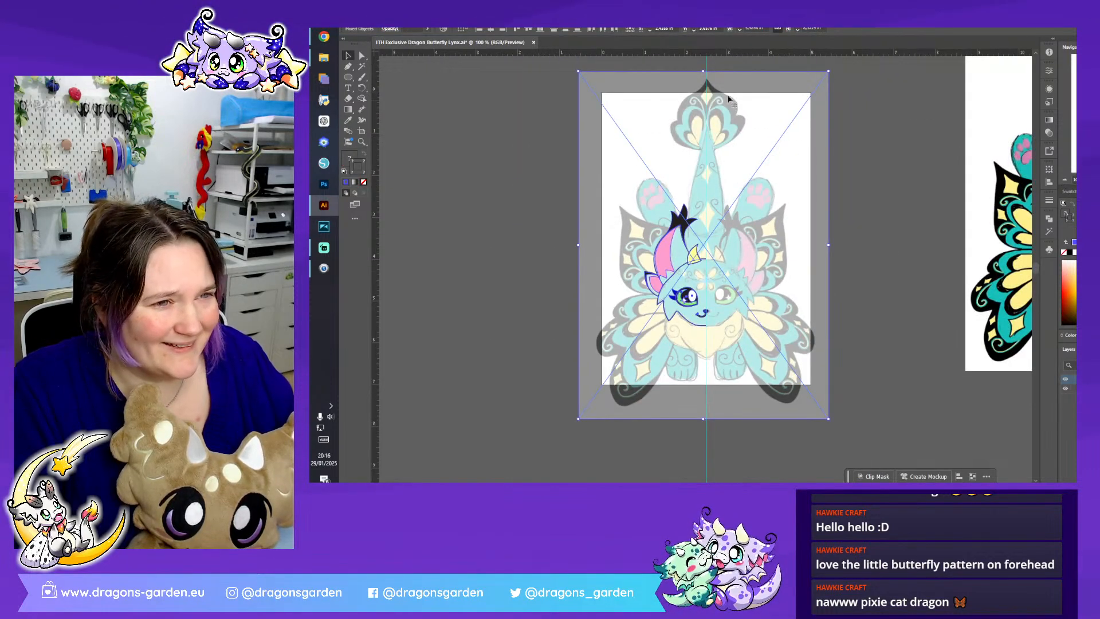
mouse_move(704, 71)
mouse_down()
mouse_move(706, 61)
mouse_move(708, 74)
mouse_up()
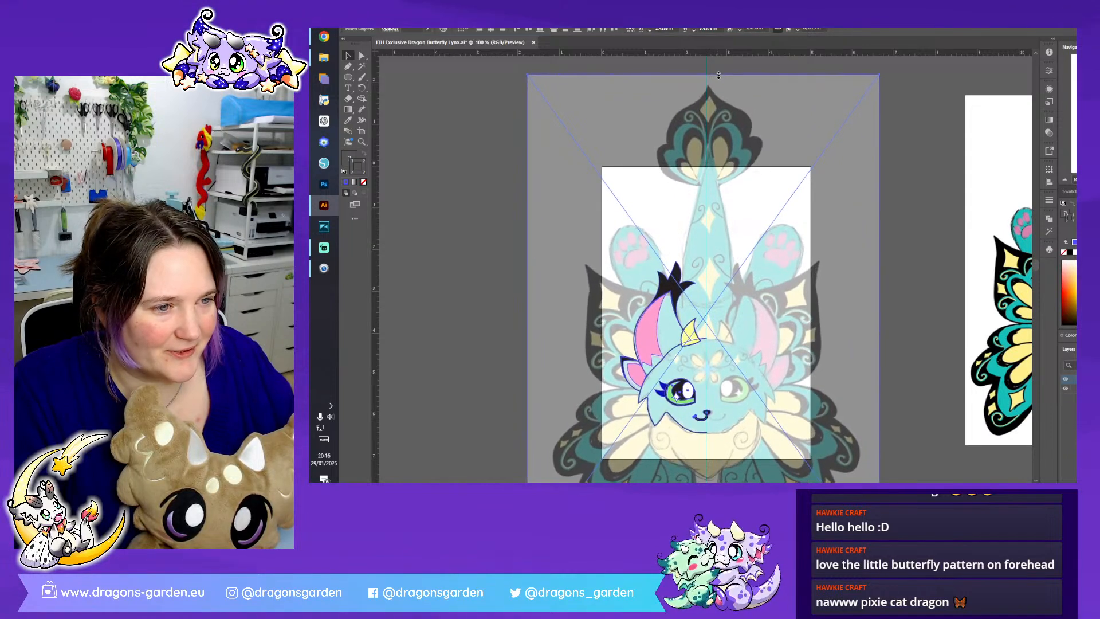
- Move the enlarged artwork and sketch up so the character's paws and feet fit inside the artboard, fine-tuning the height
drag(735, 382, 733, 327)
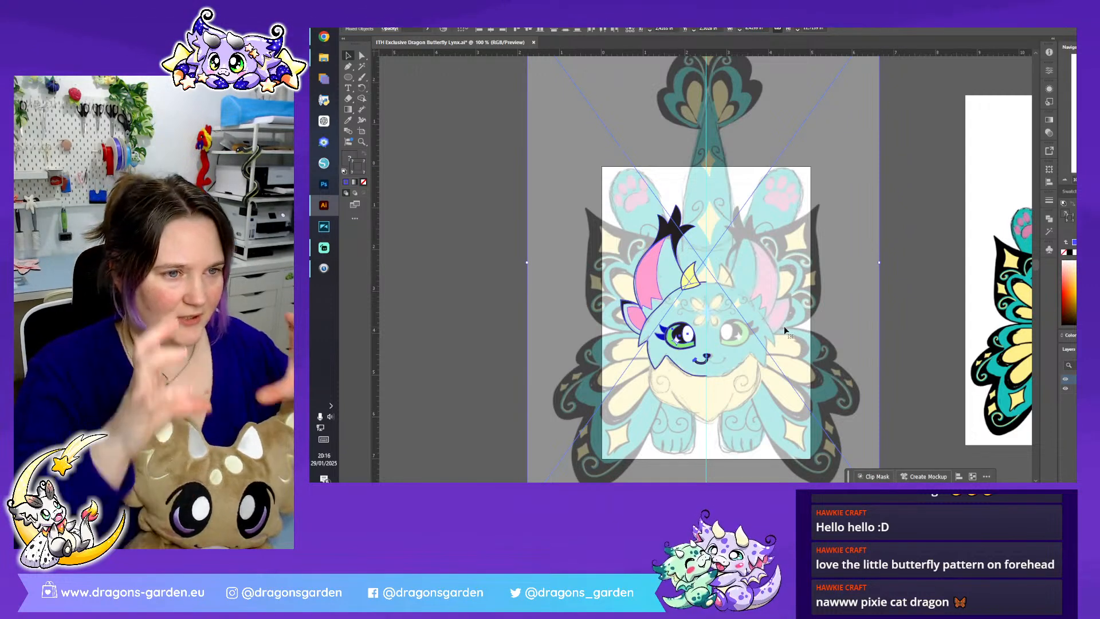
key(Down)
key(Down)
key(Down)
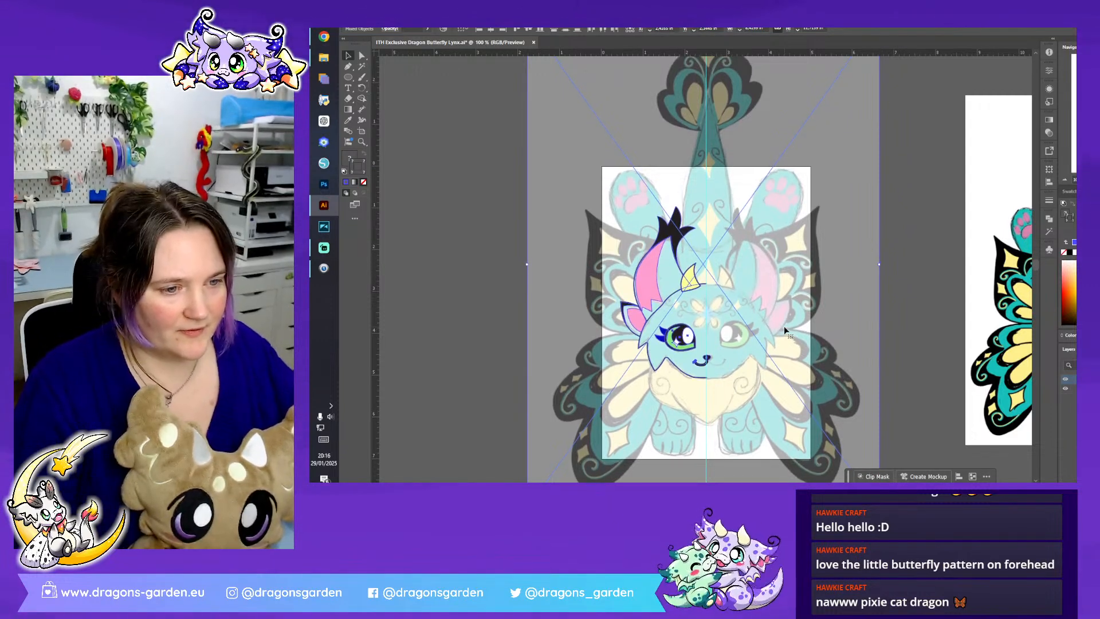
click(936, 348)
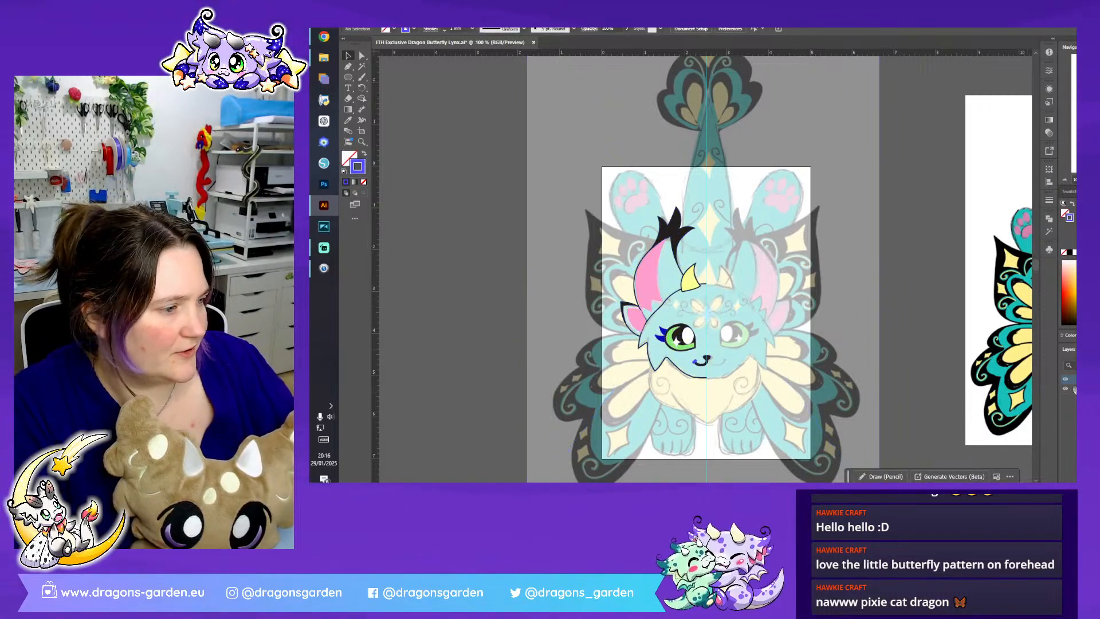
- Reduce the stroke weight of the smile curve and the blue mouth-corner crease
scroll(881, 301, down, 2)
key(ctrl+plus)
key(ctrl+plus)
key(ctrl+plus)
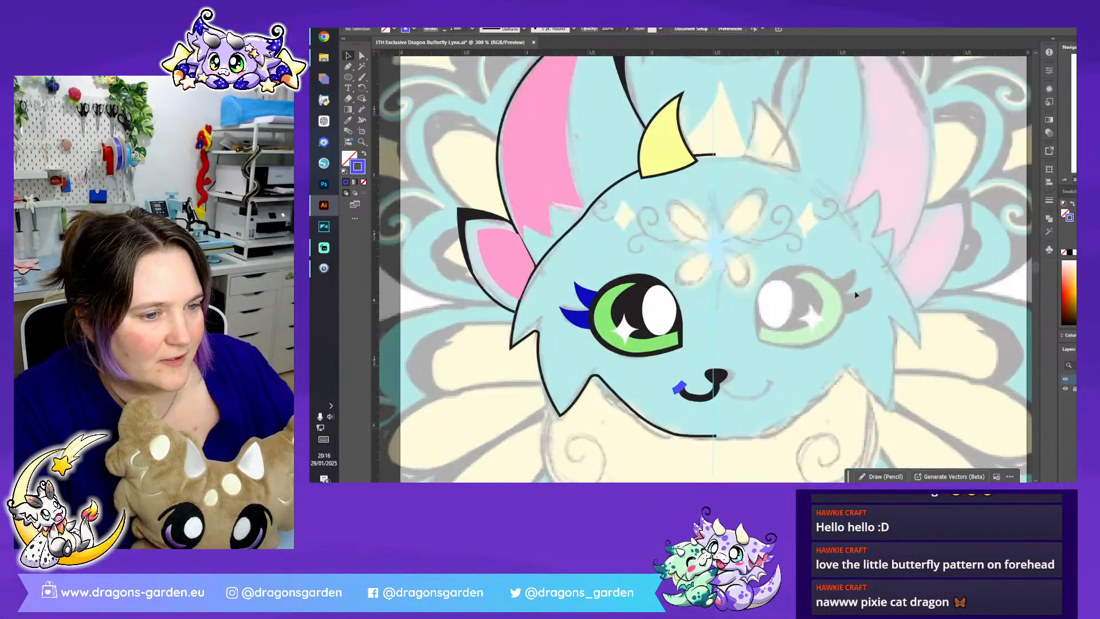
click(708, 397)
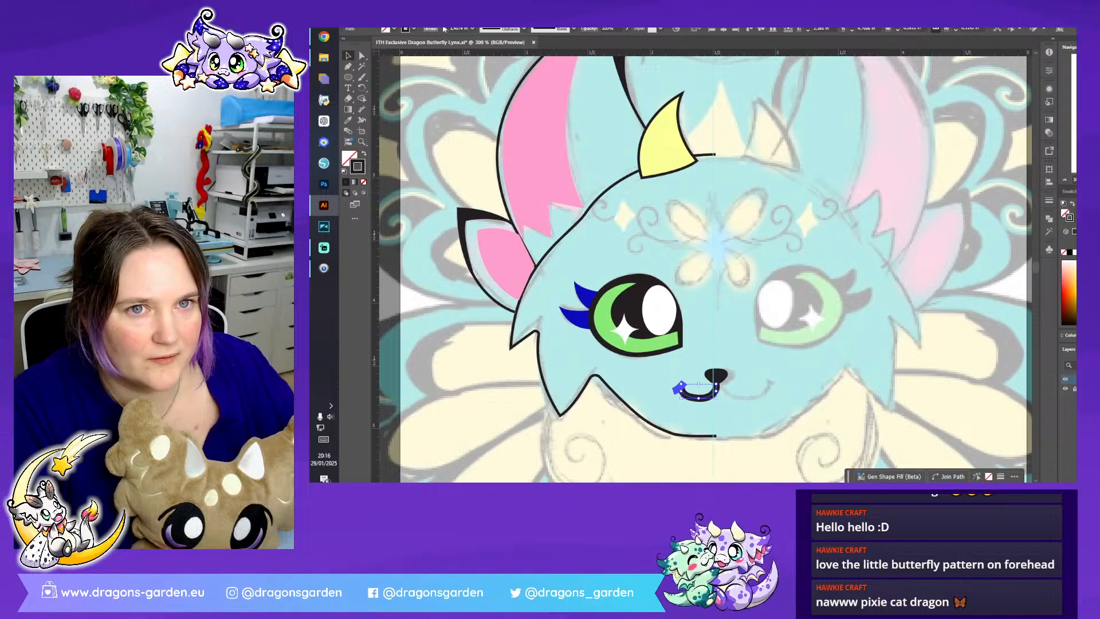
click(444, 30)
click(747, 265)
click(681, 386)
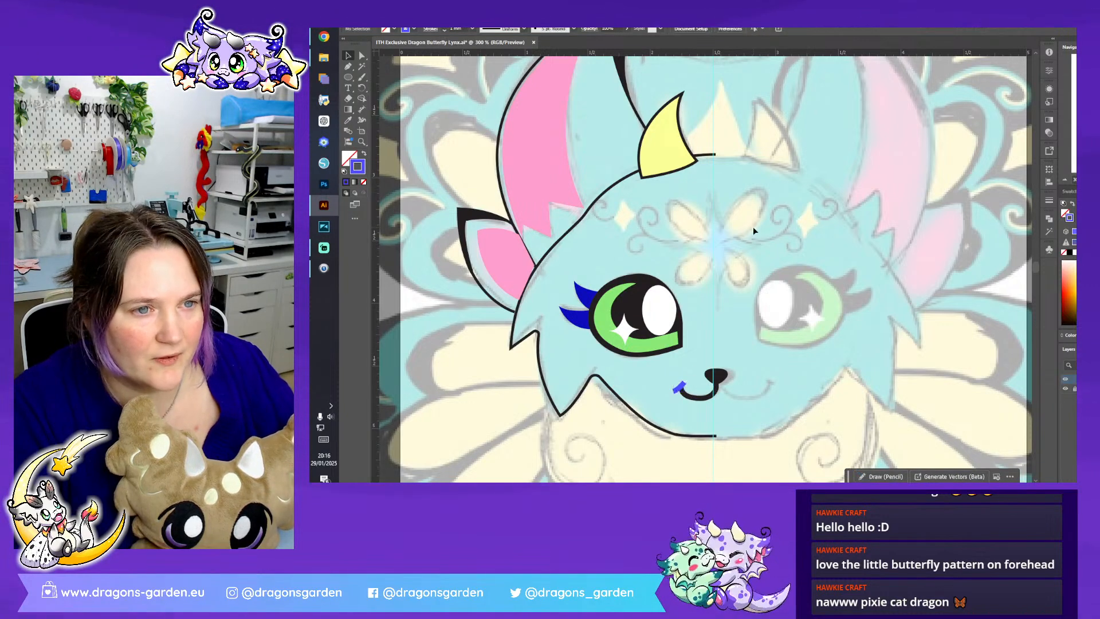
- Thicken the black stroke of the head outline, the horn and the large ear's outline together
click(689, 147)
click(699, 277)
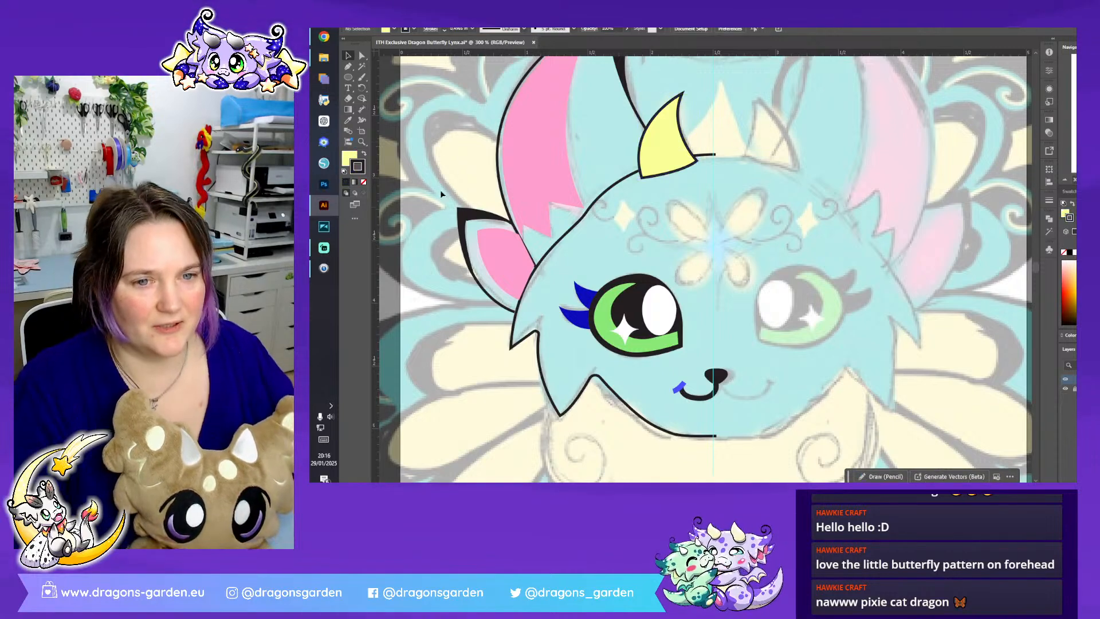
click(550, 256)
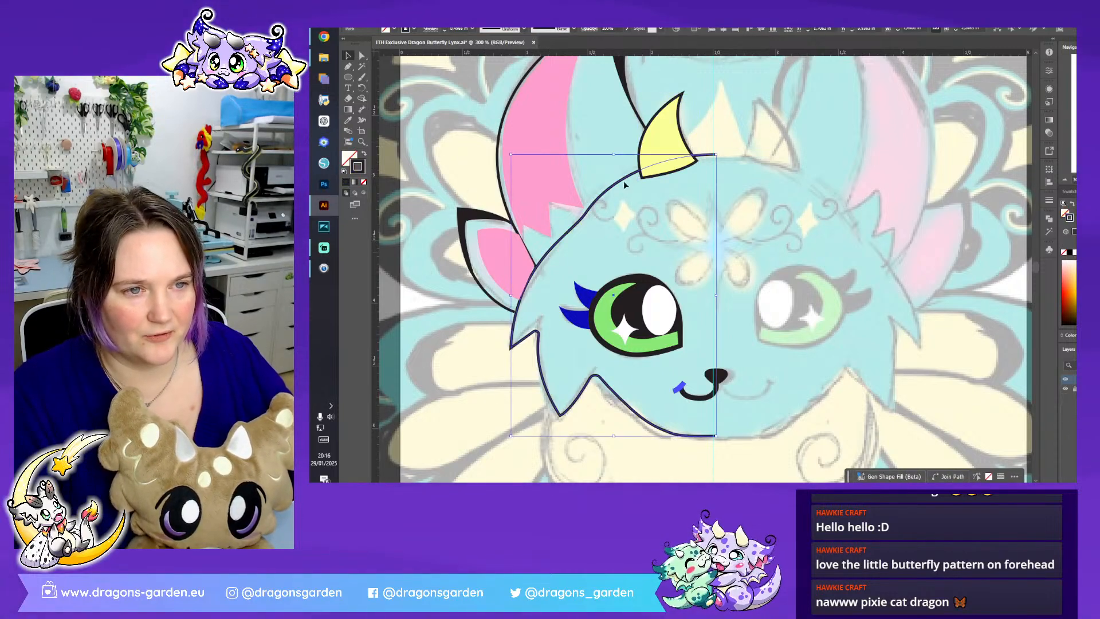
shift+click(651, 150)
shift+click(541, 235)
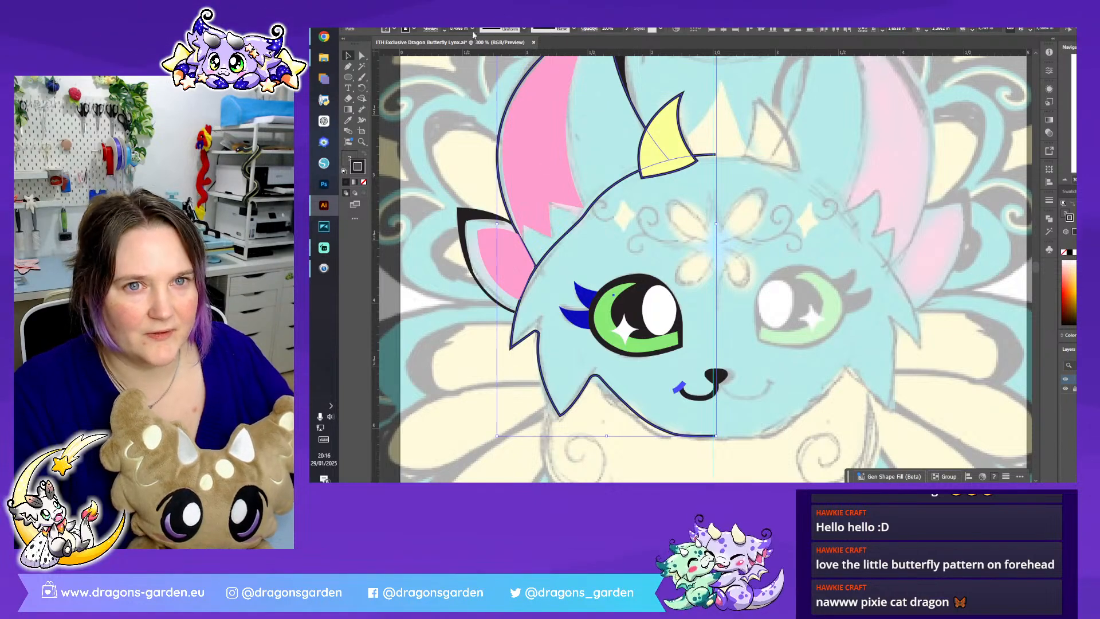
click(446, 30)
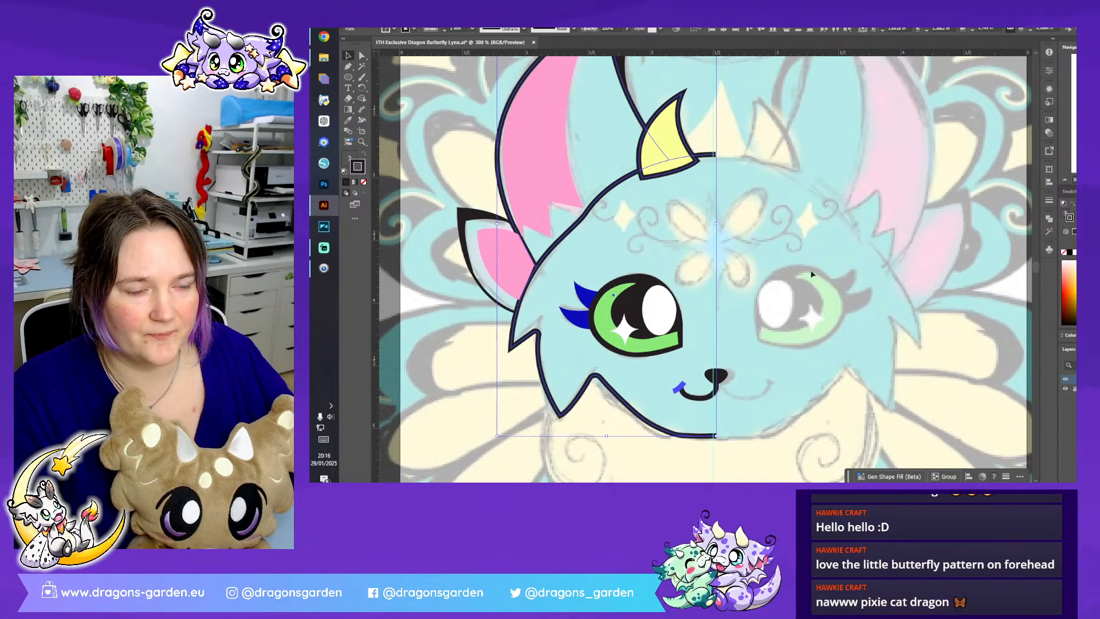
click(757, 246)
- Shift the nose, smile curve and crease together slightly left to centre the nose on the vertical guide
scroll(1004, 187, down, 2)
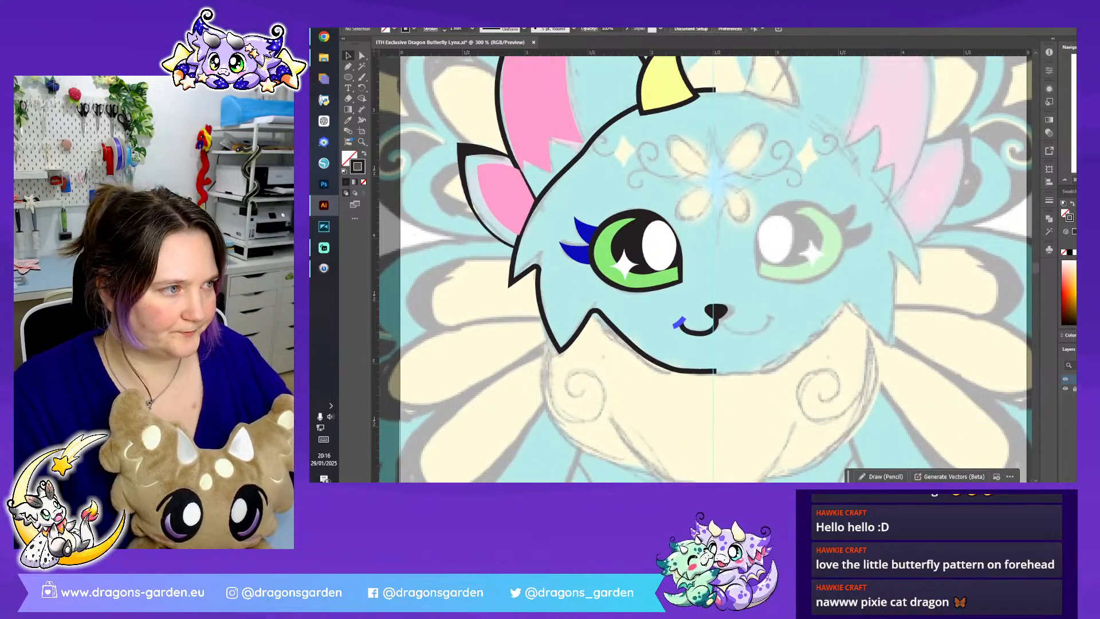
scroll(789, 273, up, 3)
drag(751, 285, 635, 380)
drag(737, 326, 732, 330)
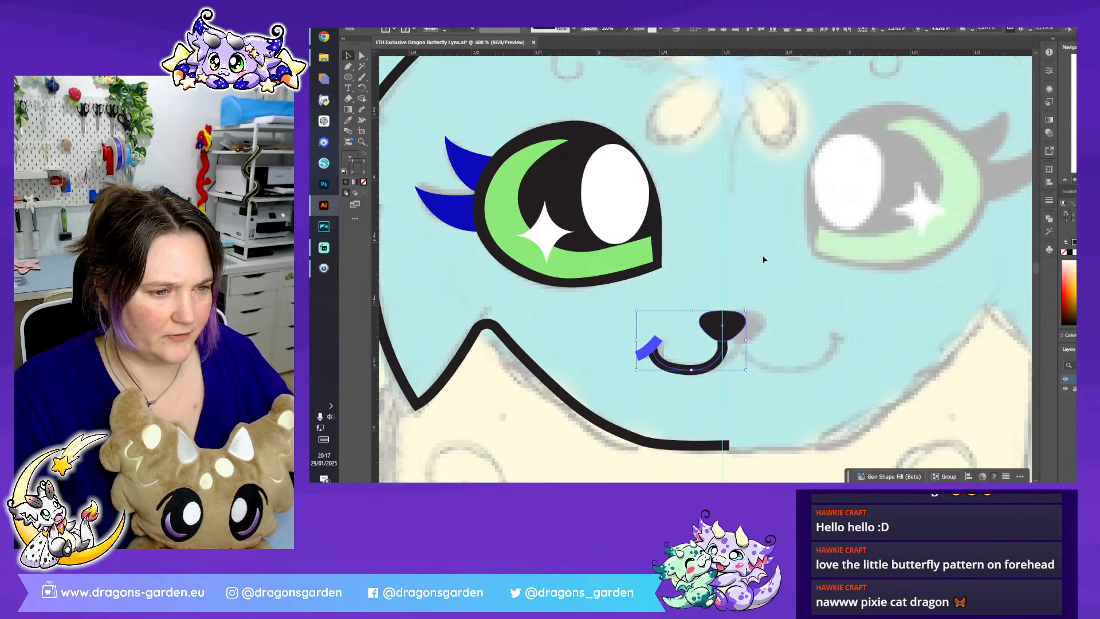
click(789, 261)
- Select the sketch reference image and open its opacity setting
scroll(779, 342, up, 5)
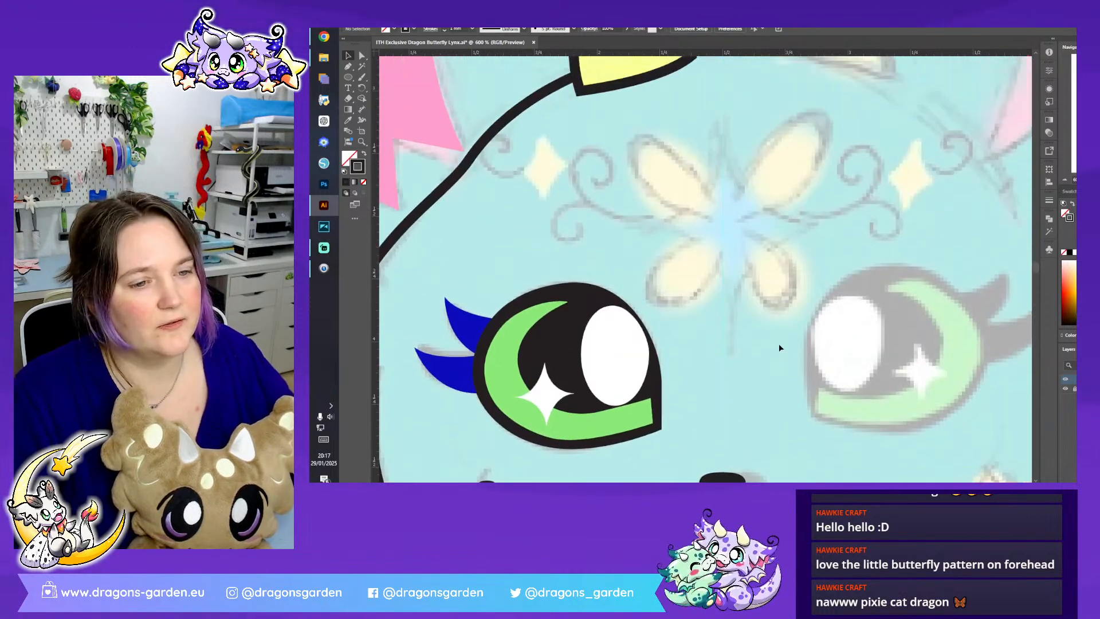
scroll(734, 360, up, 2)
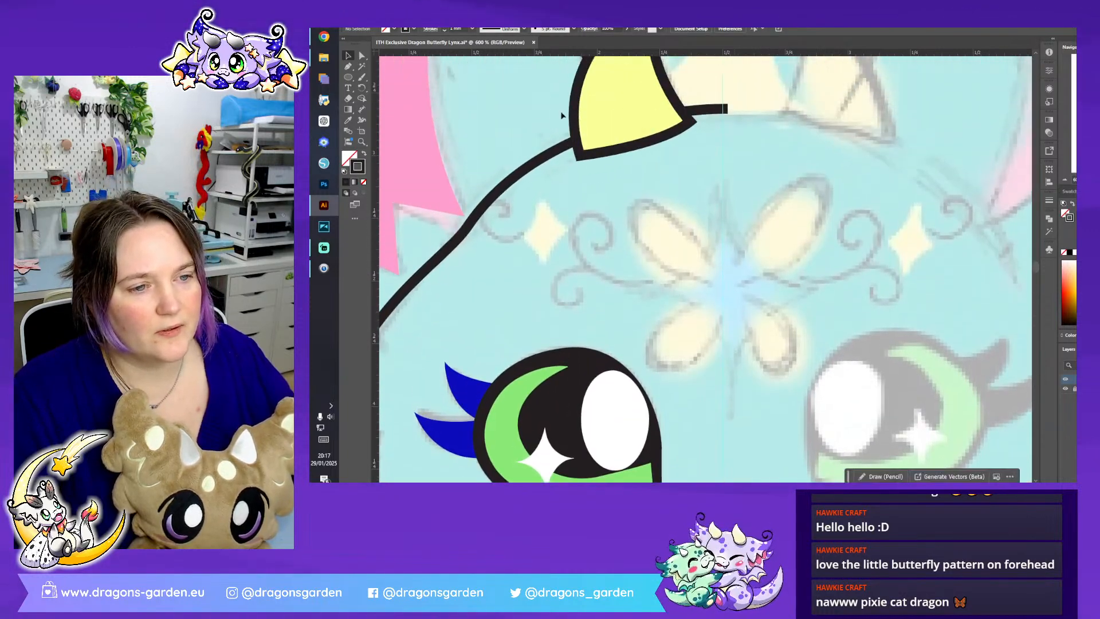
click(348, 69)
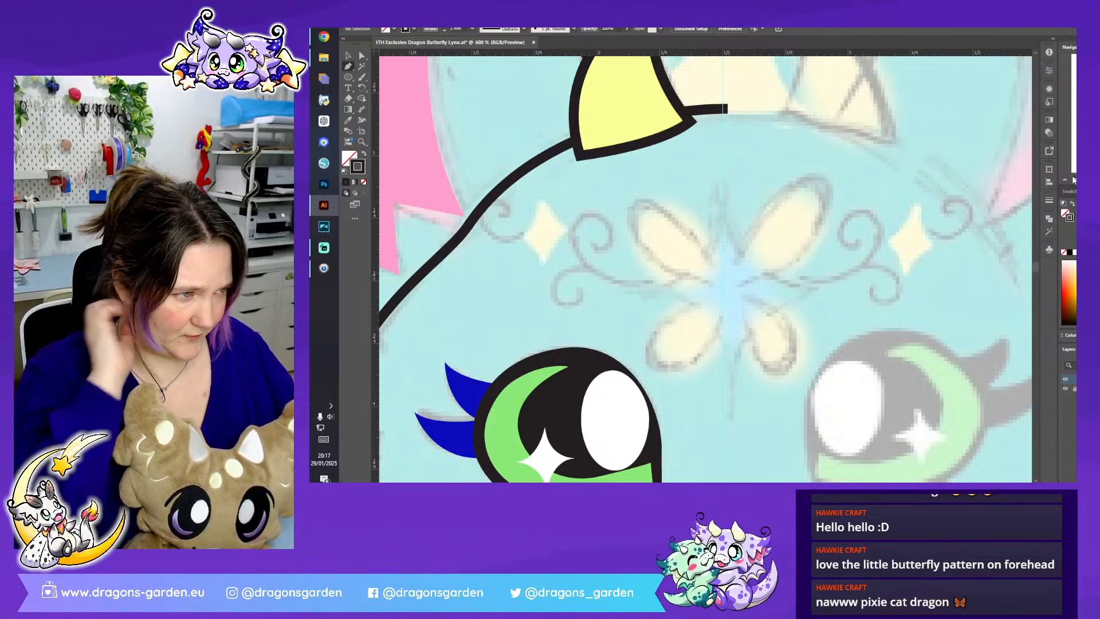
key(ctrl+minus)
key(ctrl+minus)
key(ctrl+minus)
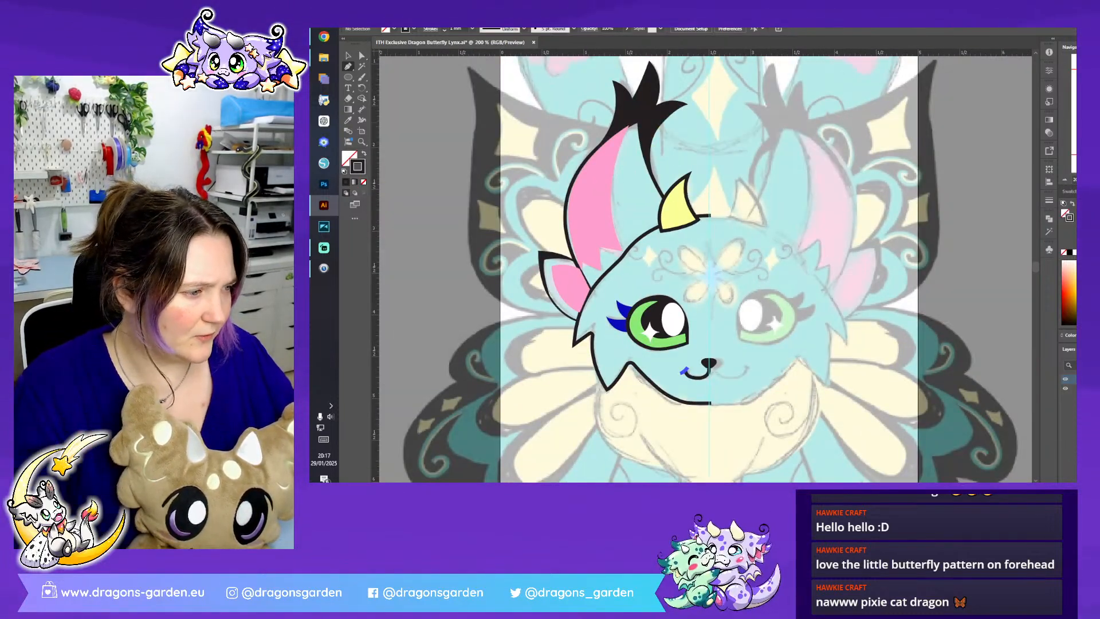
key(ctrl+a)
click(658, 28)
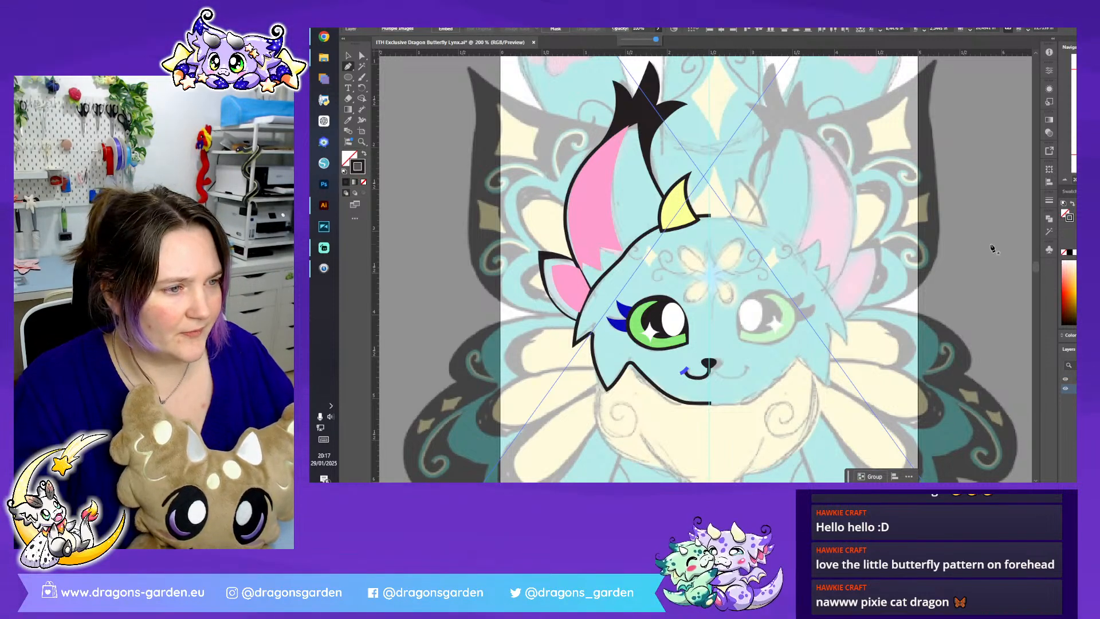
- Try shifting the sketch image slightly to the right and undo the move
click(352, 56)
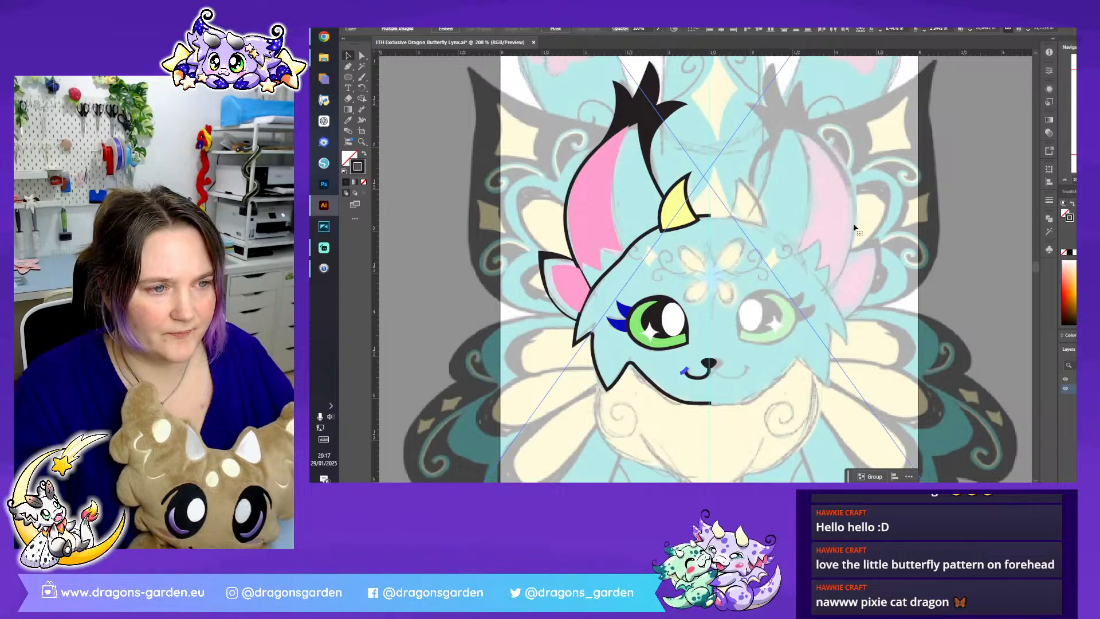
drag(853, 224, 877, 227)
key(ctrl+z)
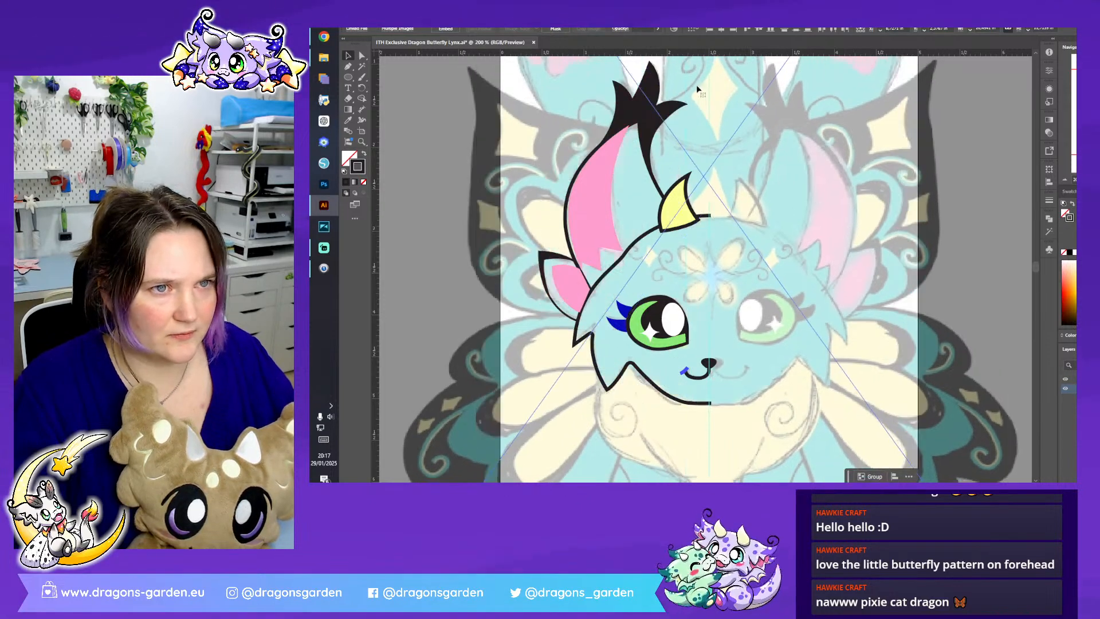
- View the sketch reference image at 100% opacity, fade it again for tracing and deselect it
click(657, 28)
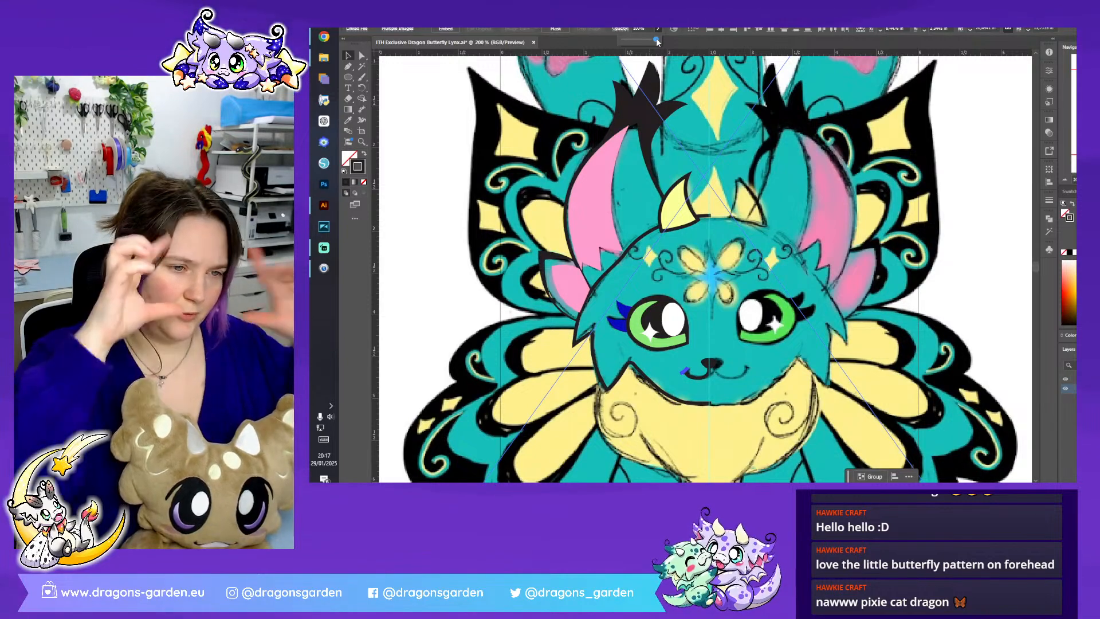
drag(657, 40, 637, 42)
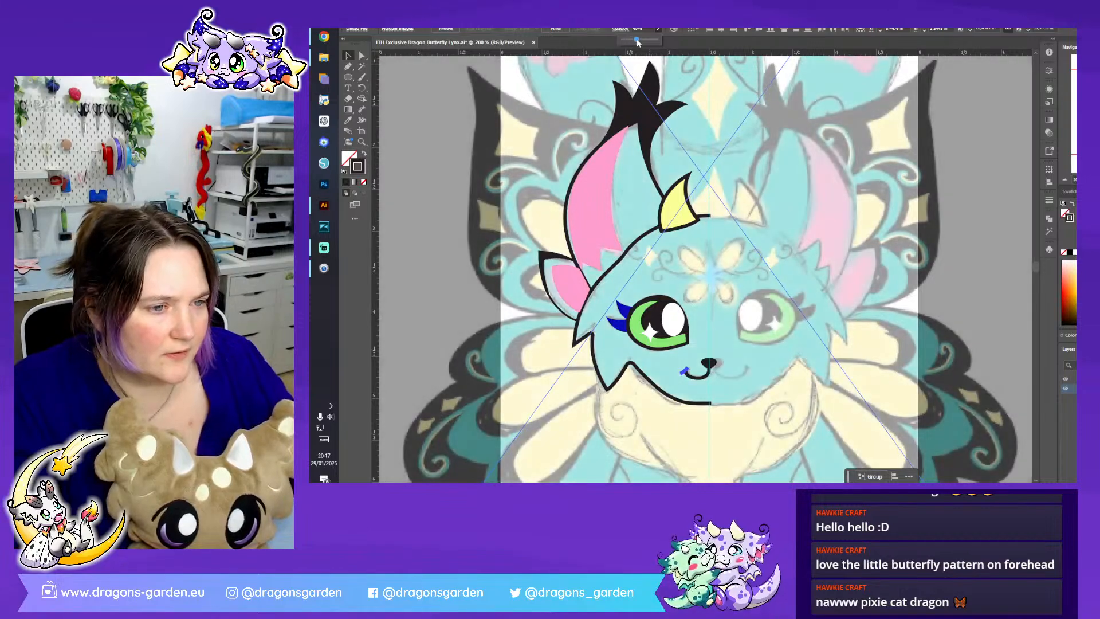
click(987, 294)
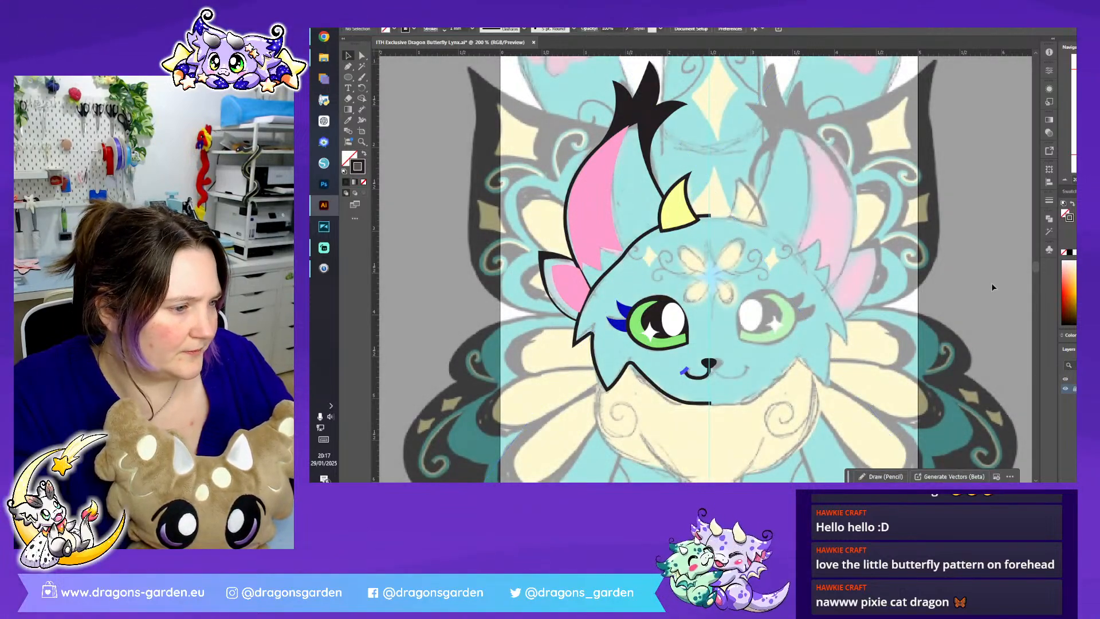
- Draw a straight vertical construction line with the Pen tool on the centre guide, spanning the height of the forehead butterfly
scroll(699, 270, up, 3)
drag(700, 270, 693, 53)
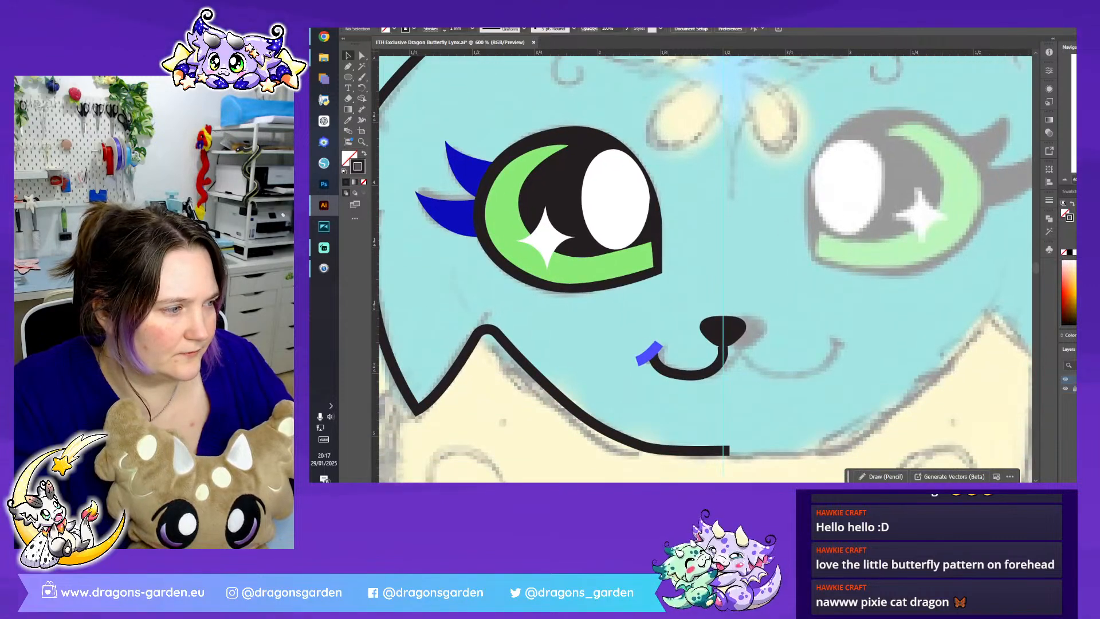
key(ctrl+a)
scroll(803, 293, down, 1)
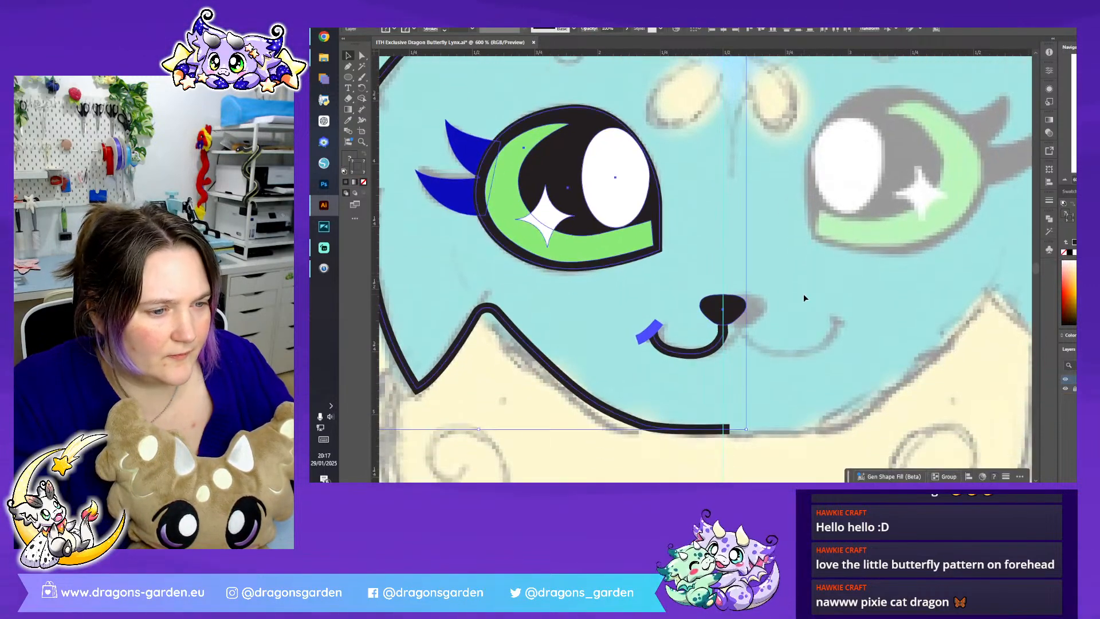
scroll(802, 294, up, 5)
key(ctrl+shift+a)
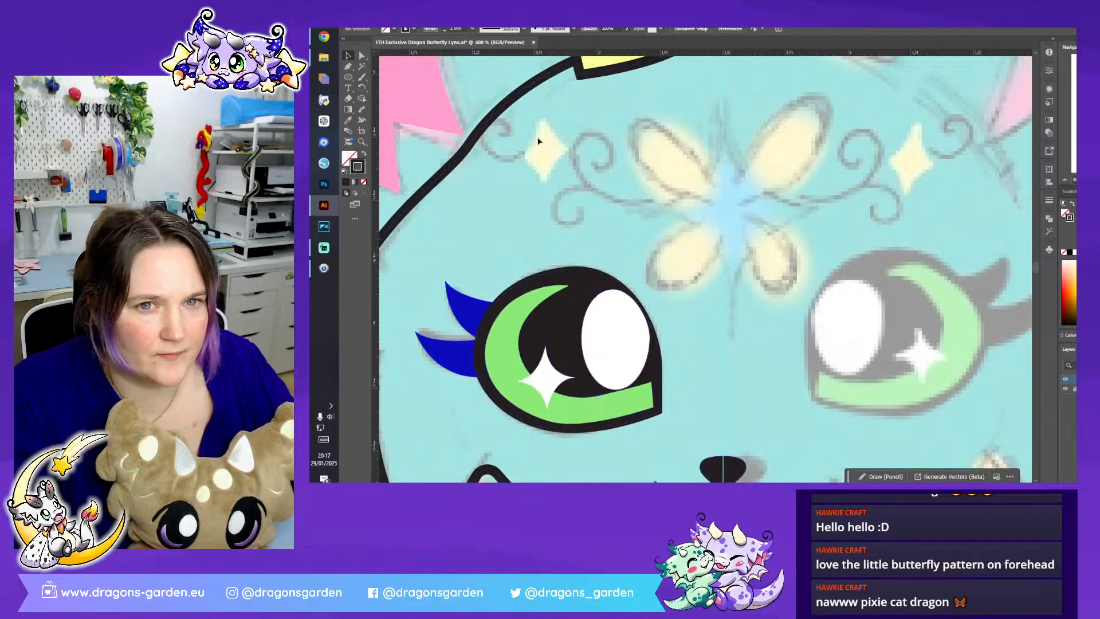
click(349, 67)
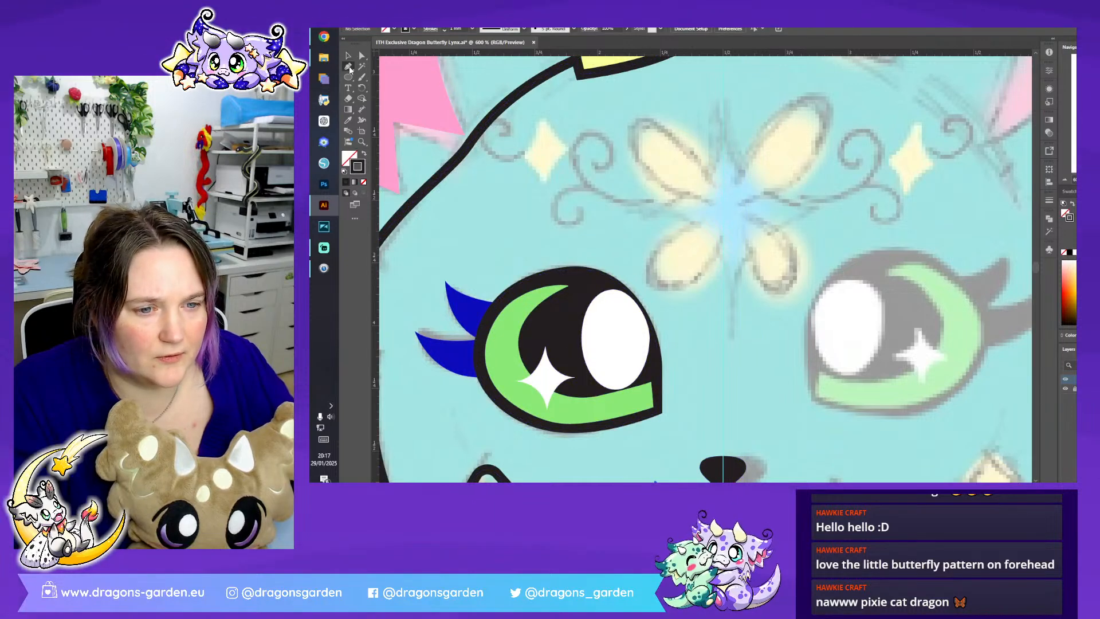
click(723, 102)
click(723, 343)
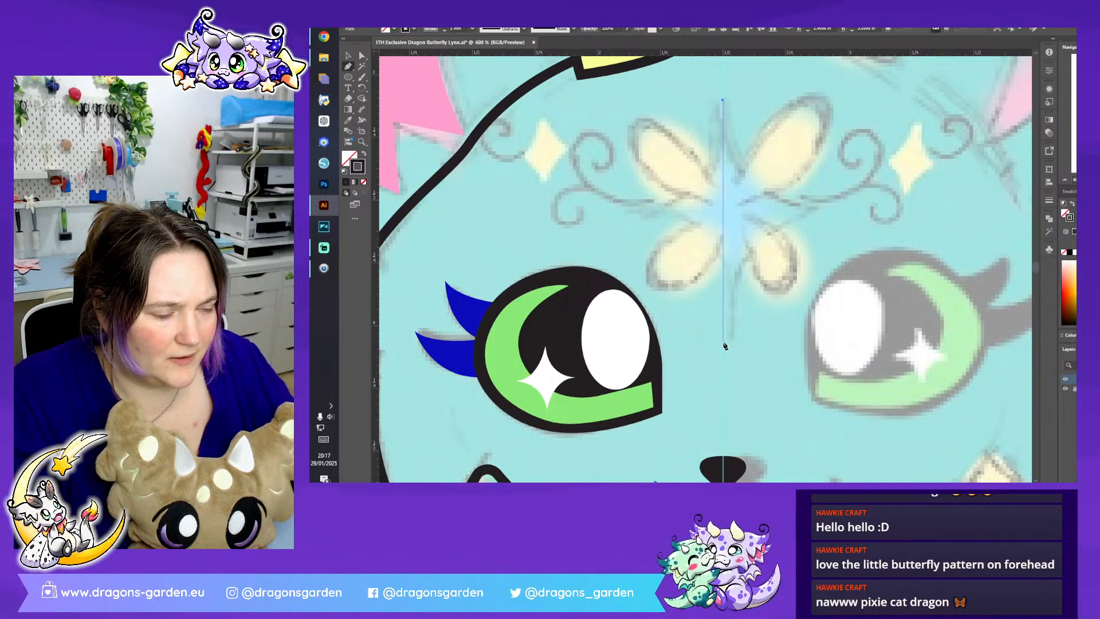
- Add a horizontal copy of the construction line, rotated 90 degrees about its centre, to form a cross on the forehead
key(v)
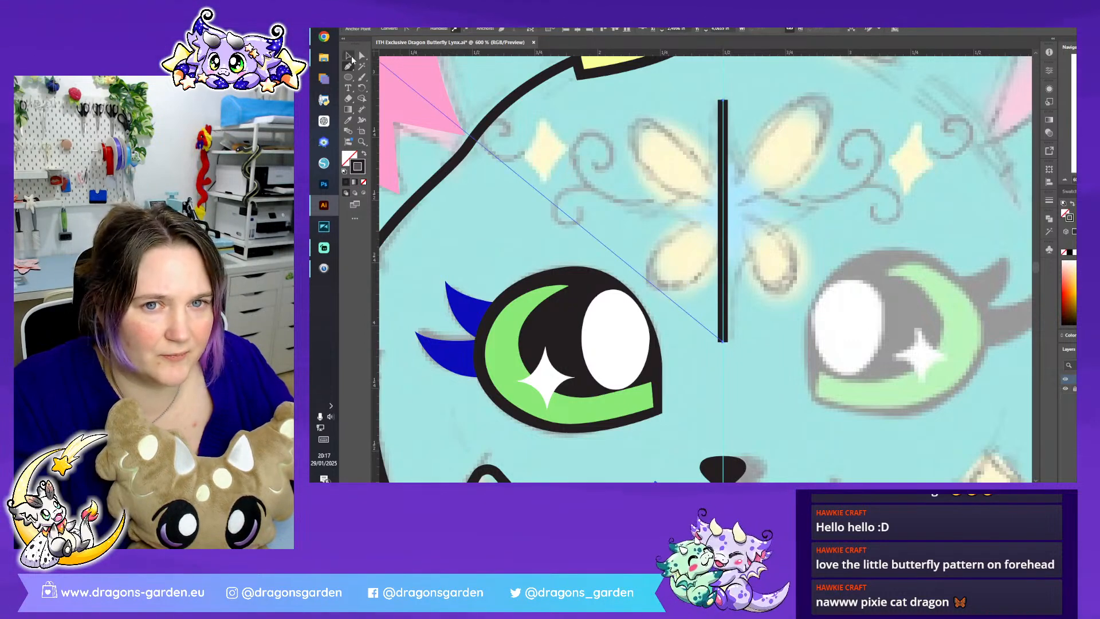
click(723, 179)
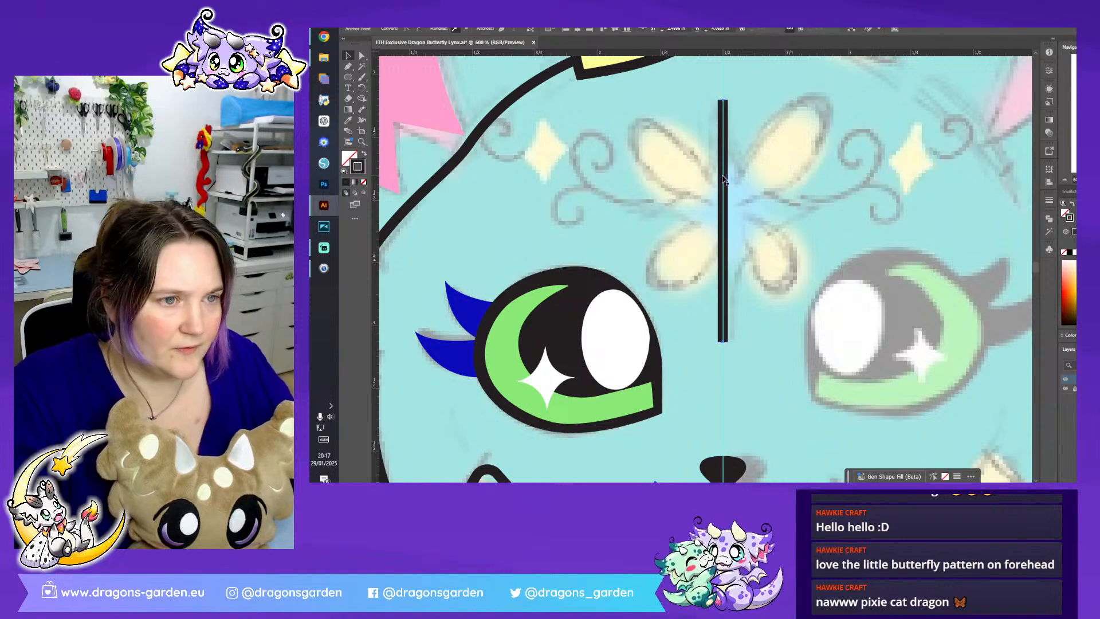
drag(729, 99, 871, 163)
click(874, 163)
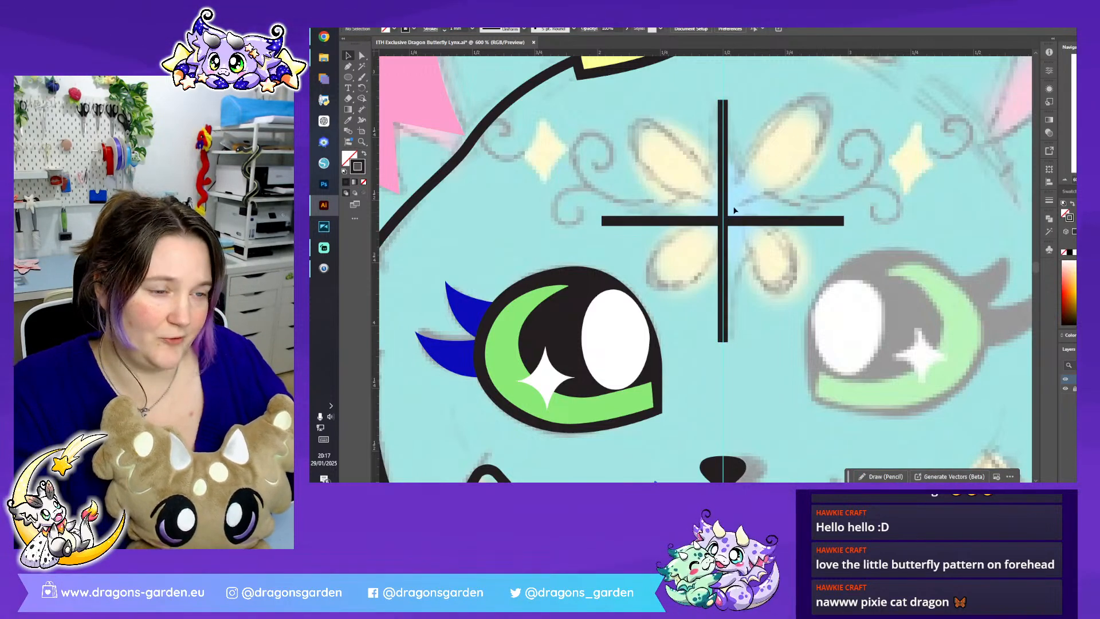
- Draw the left half of a four-pointed star as two inward-curving segments joining the top, left and lower ends of the cross
key(p)
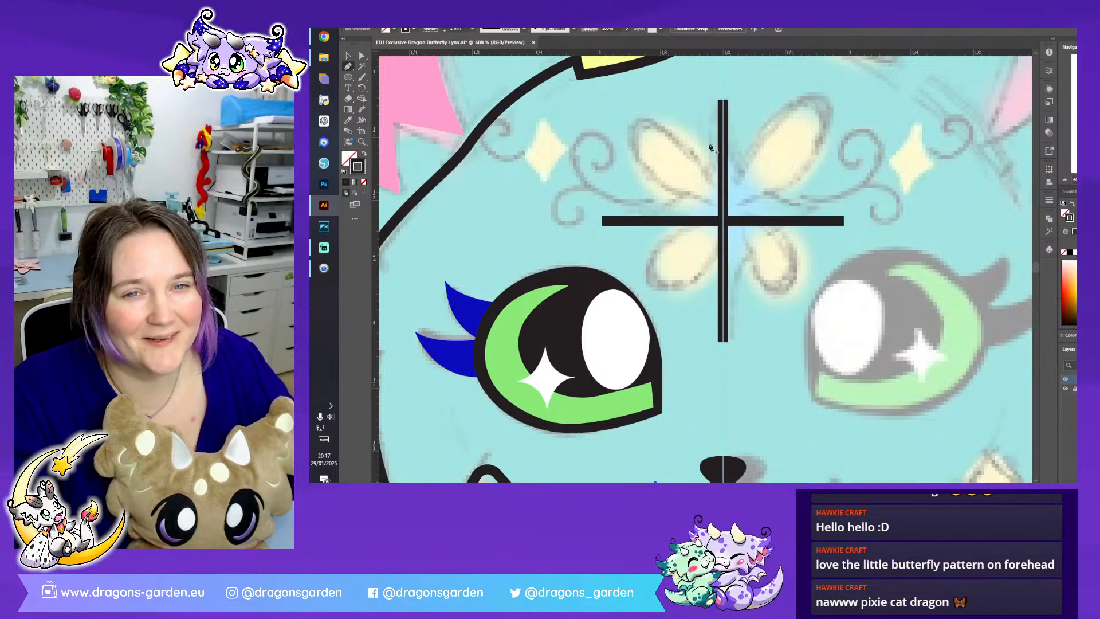
click(723, 110)
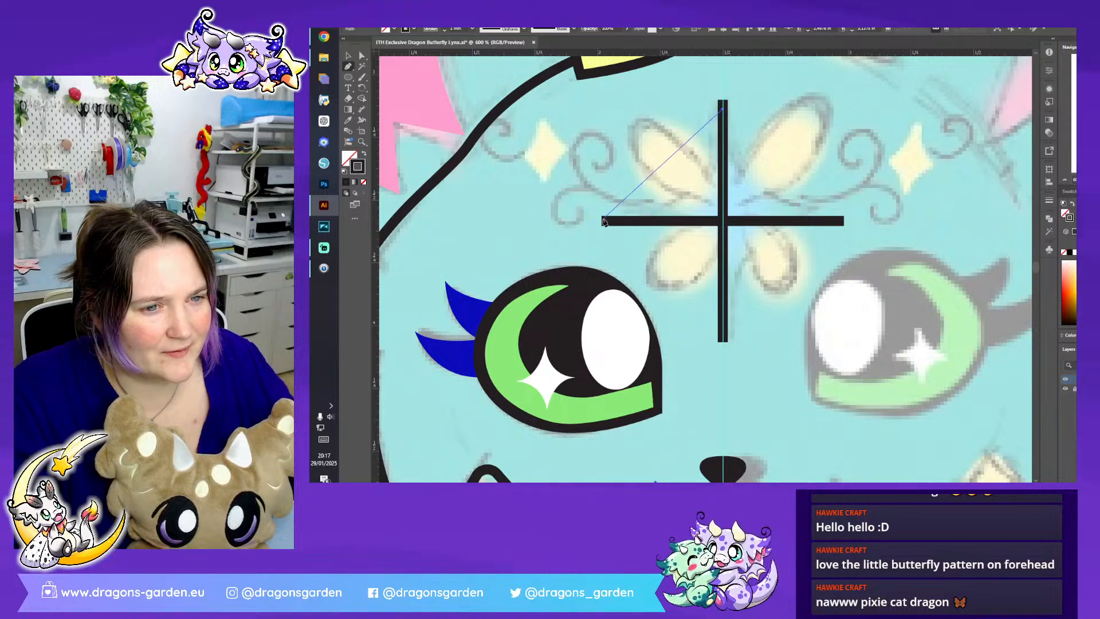
mouse_move(605, 223)
mouse_down()
mouse_move(547, 236)
mouse_move(505, 235)
mouse_move(503, 223)
mouse_up()
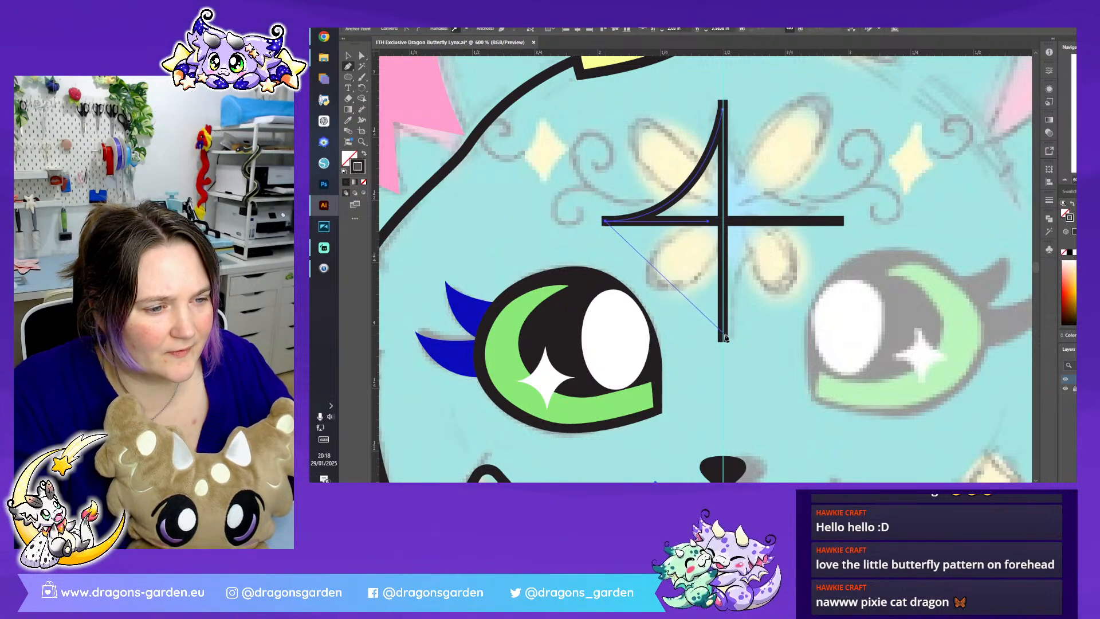
drag(723, 338, 723, 405)
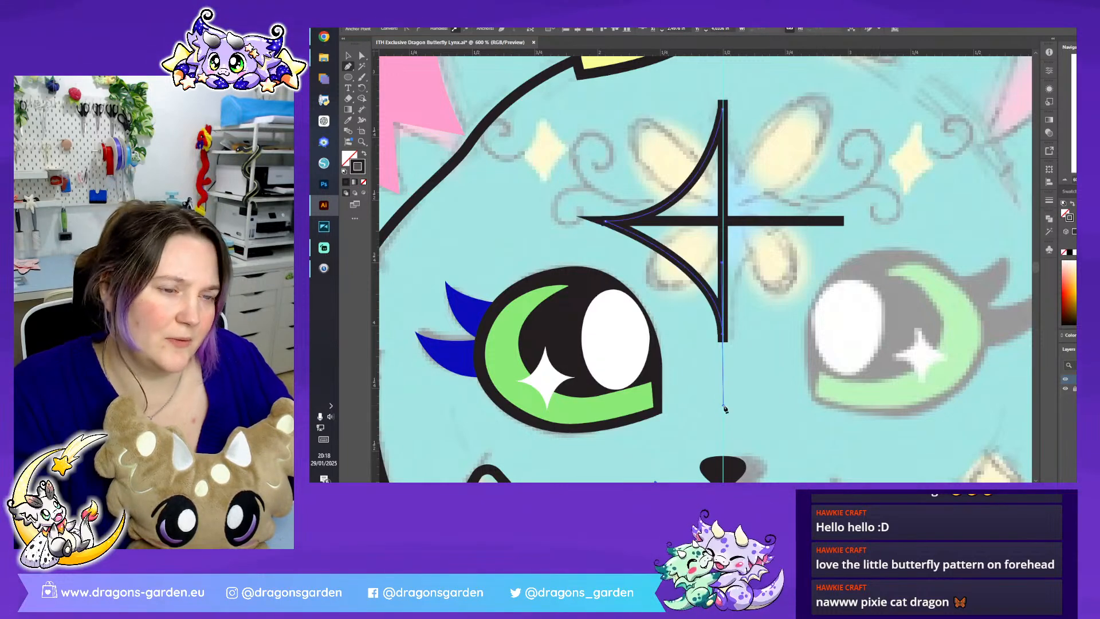
- Adjust the half star's left anchor point and curve handles to even out the two curves, and deselect the path
click(348, 55)
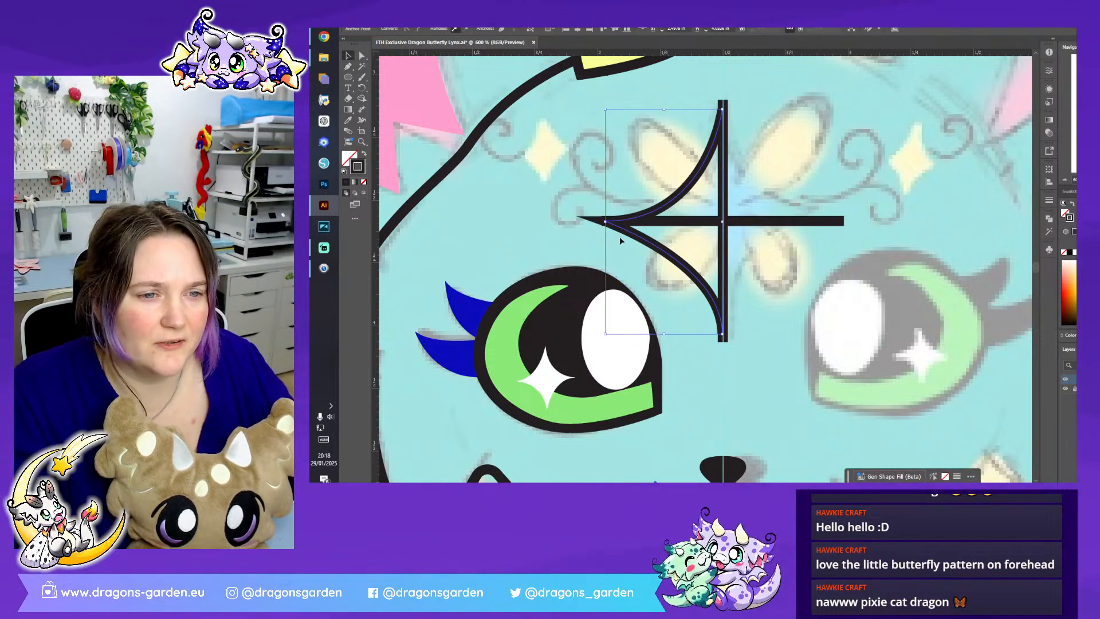
click(361, 55)
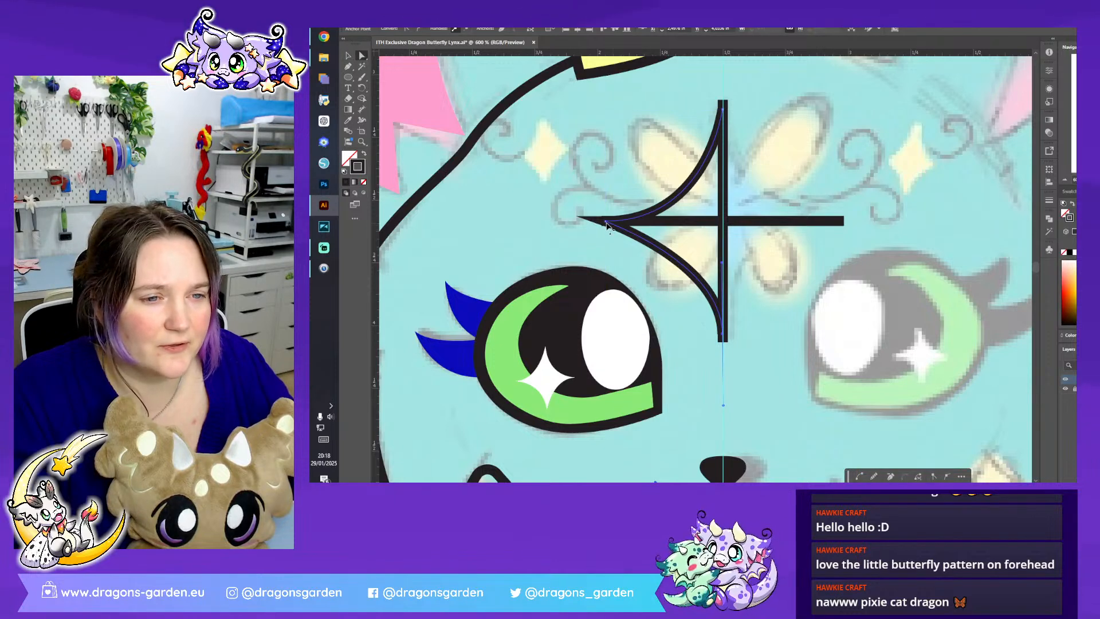
click(607, 224)
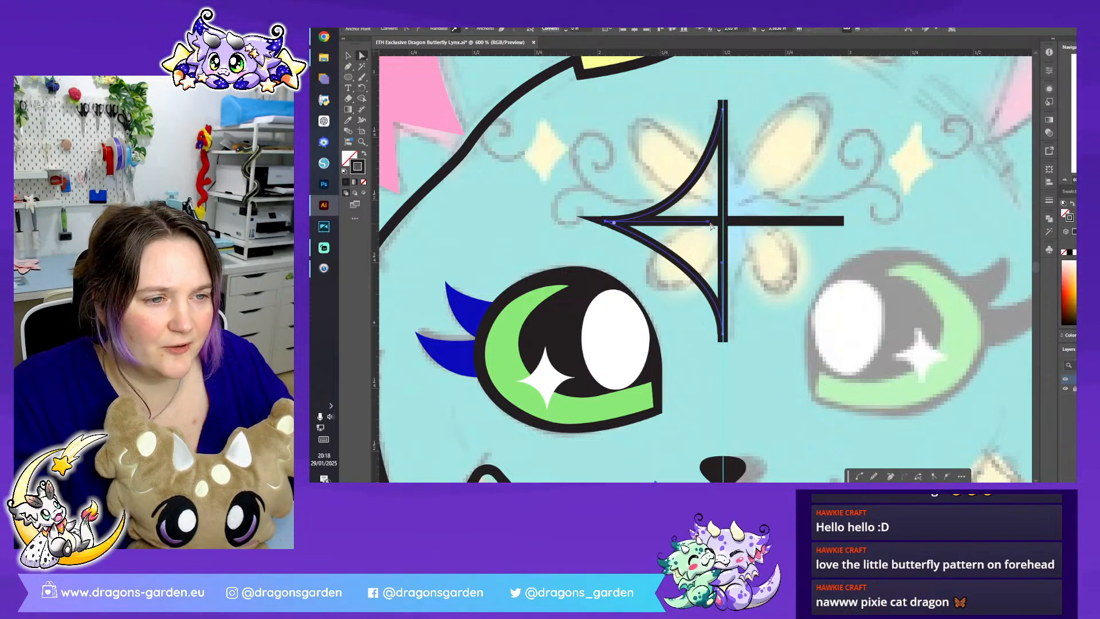
drag(708, 222, 709, 218)
drag(721, 265, 724, 231)
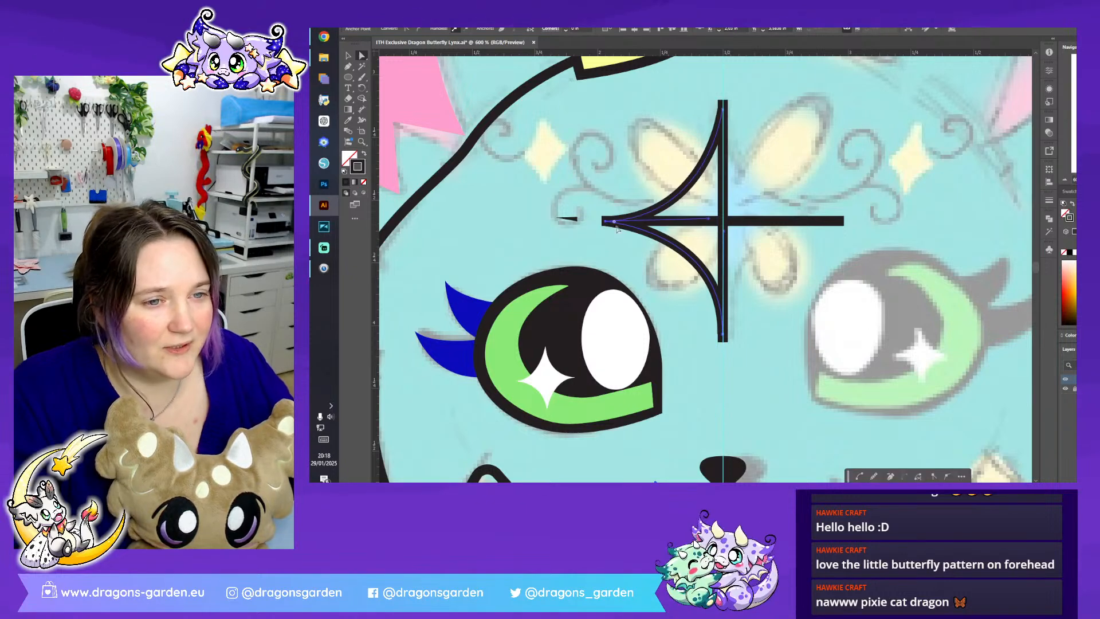
drag(606, 224, 612, 225)
click(548, 192)
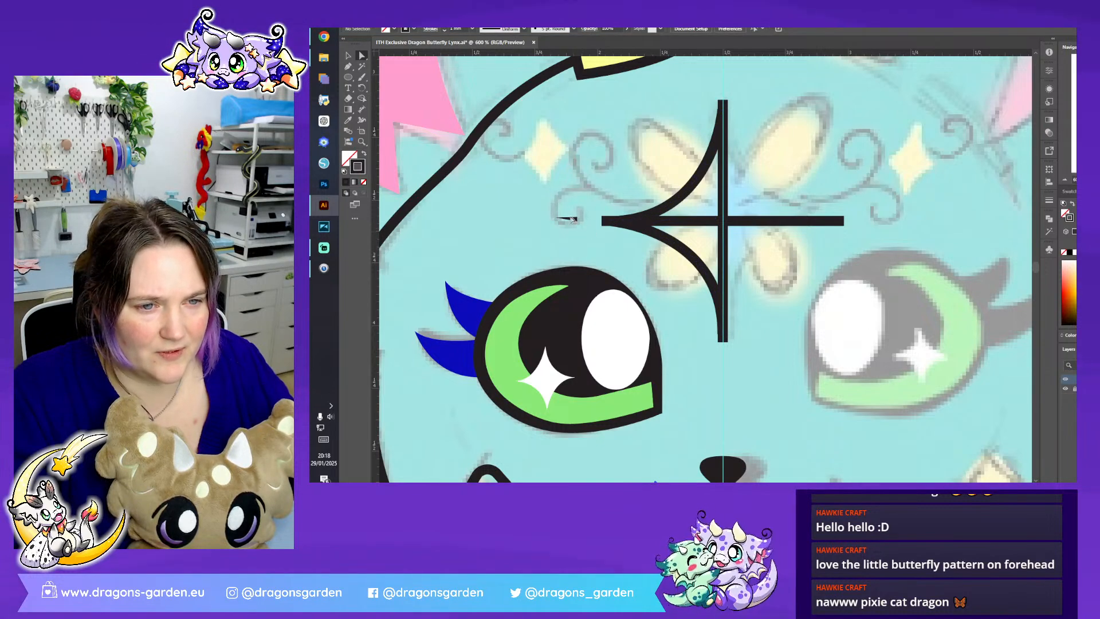
- Delete the vertical and horizontal construction lines, leaving only the curved half star on the forehead
scroll(573, 222, down, 1)
key(ctrl+plus)
drag(561, 197, 521, 251)
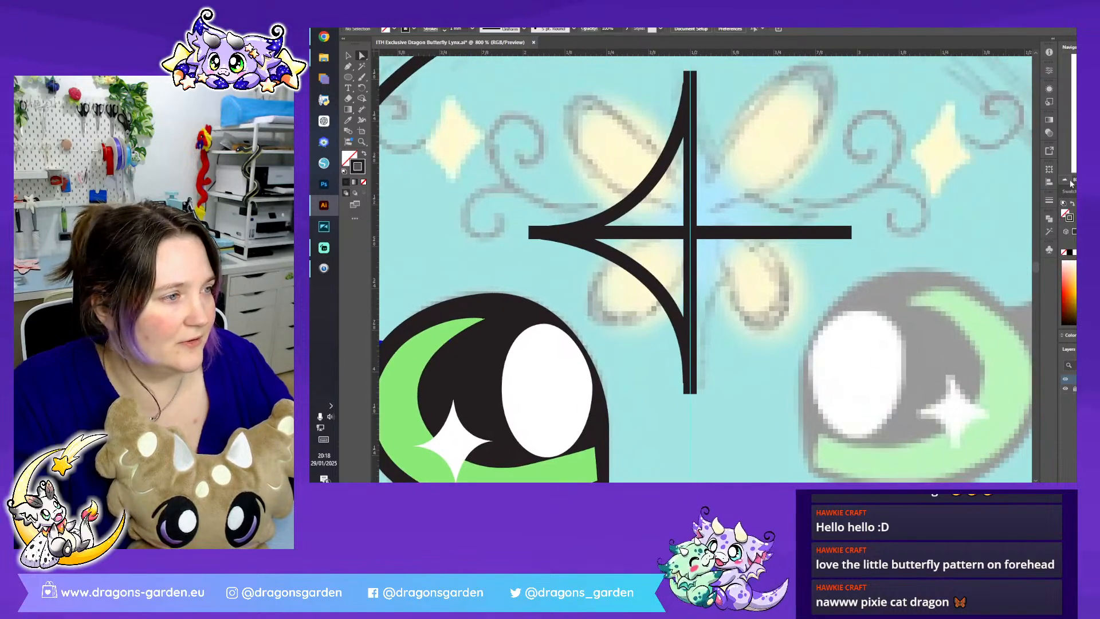
key(ctrl+minus)
scroll(692, 218, up, 2)
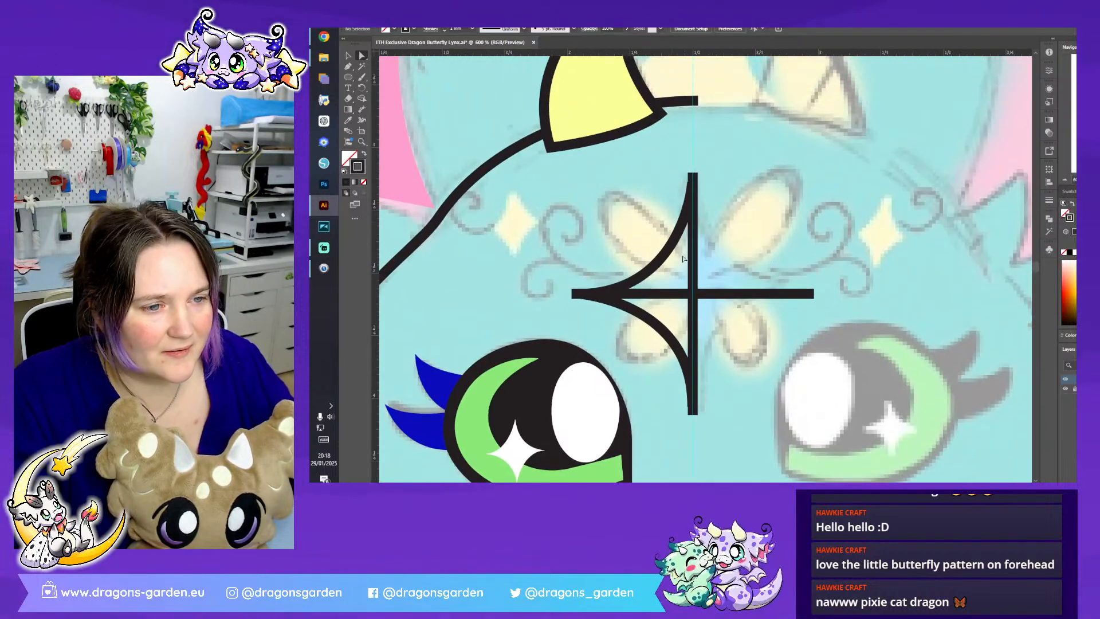
click(689, 308)
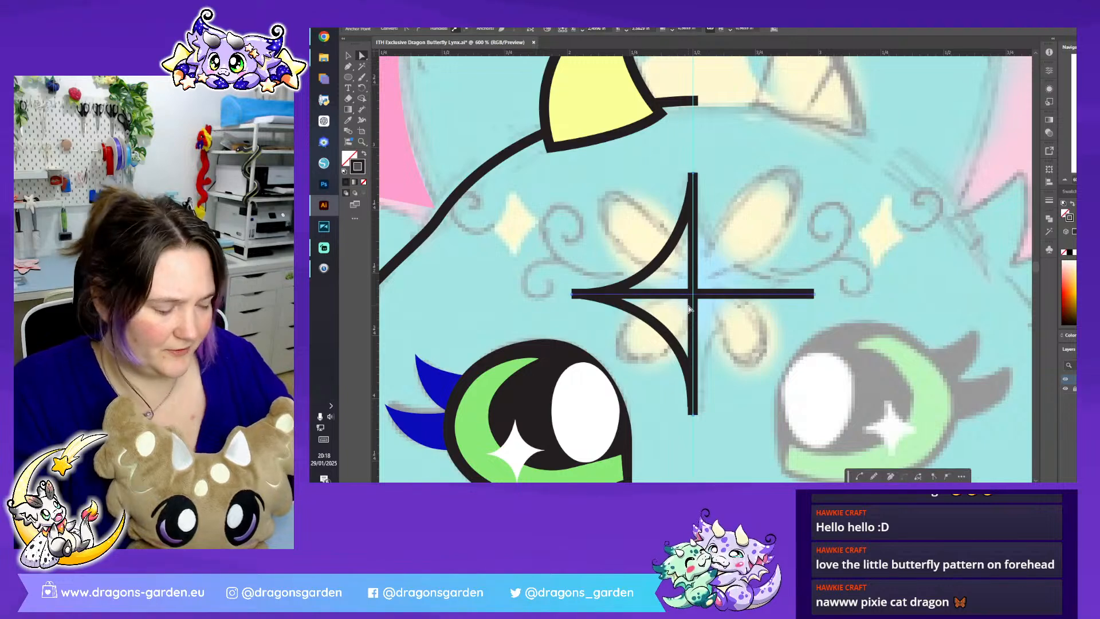
key(Delete)
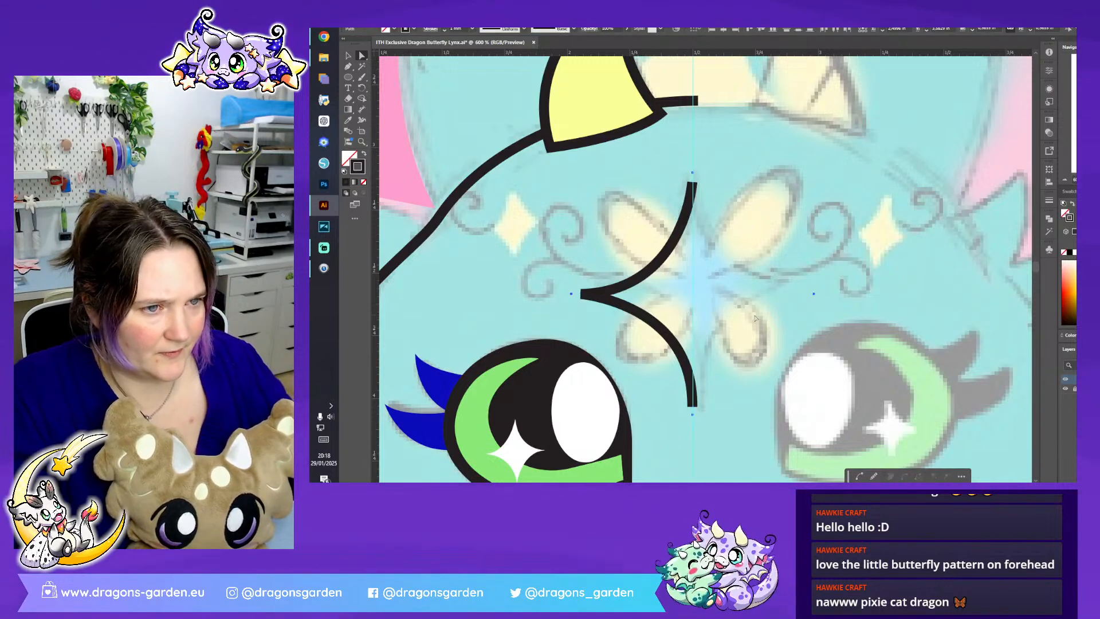
click(755, 318)
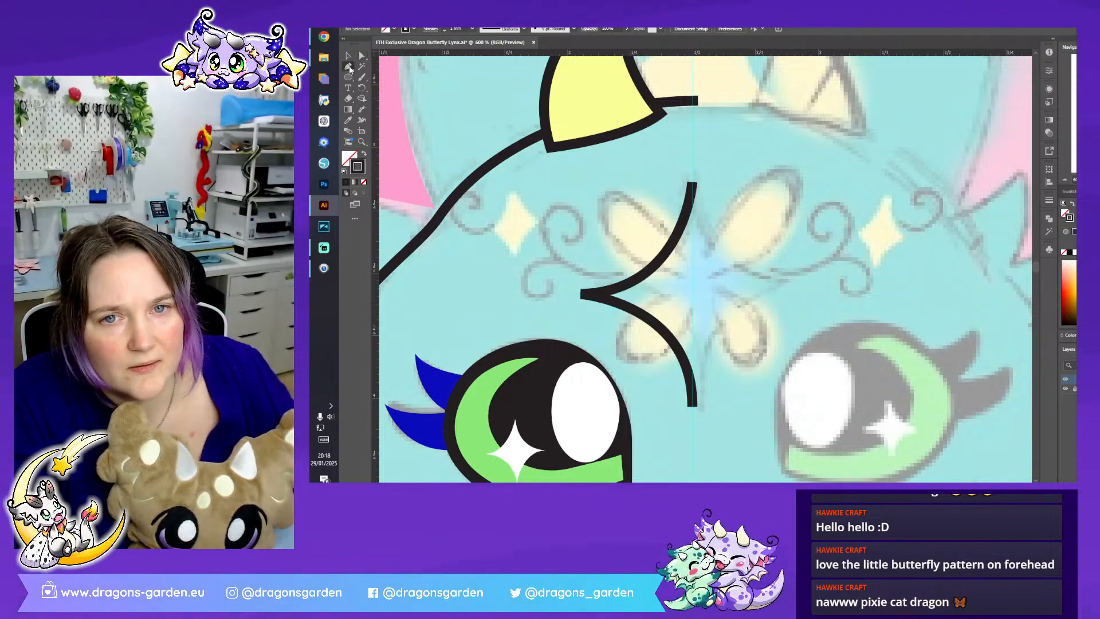
- Trace the forehead butterfly's upper-left wing as a closed curved outline with the Pen tool
click(349, 65)
click(688, 264)
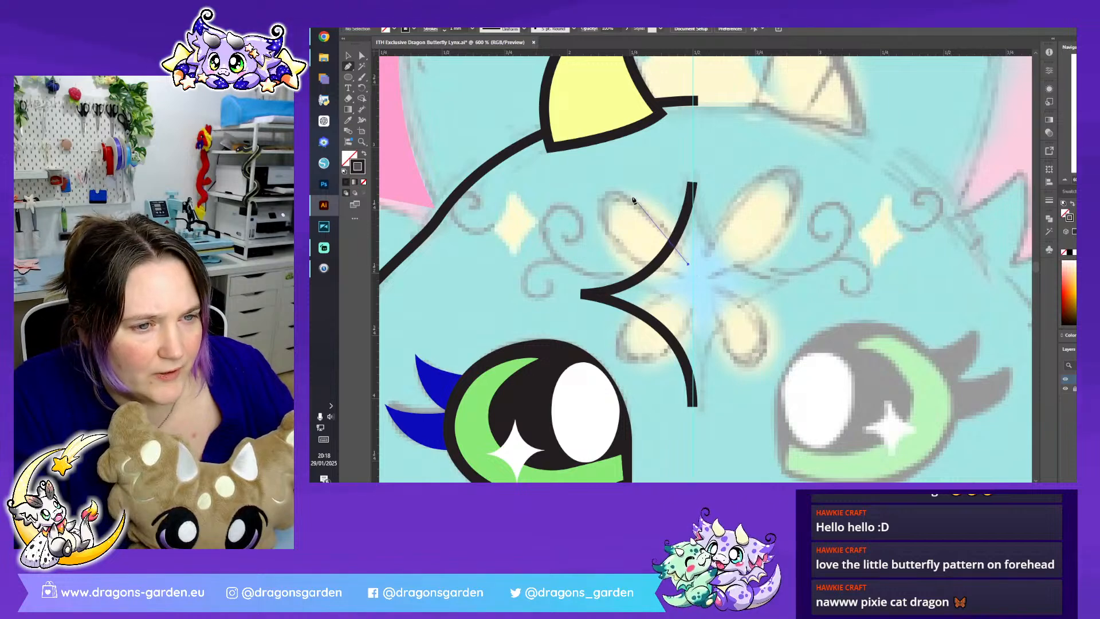
drag(617, 186, 582, 183)
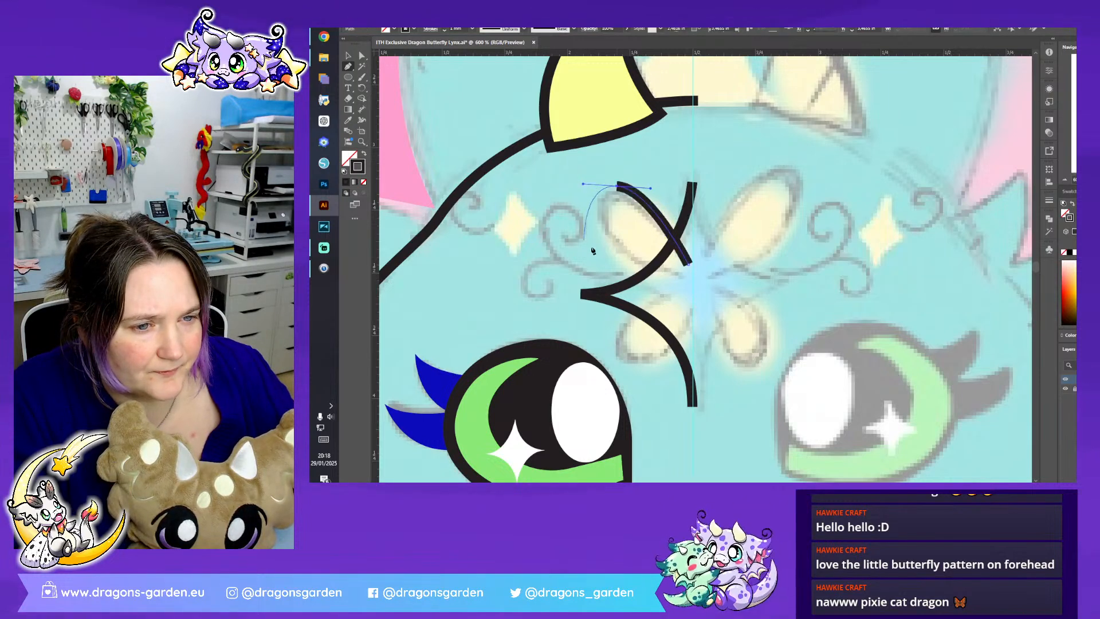
drag(671, 277, 747, 283)
click(671, 278)
click(691, 280)
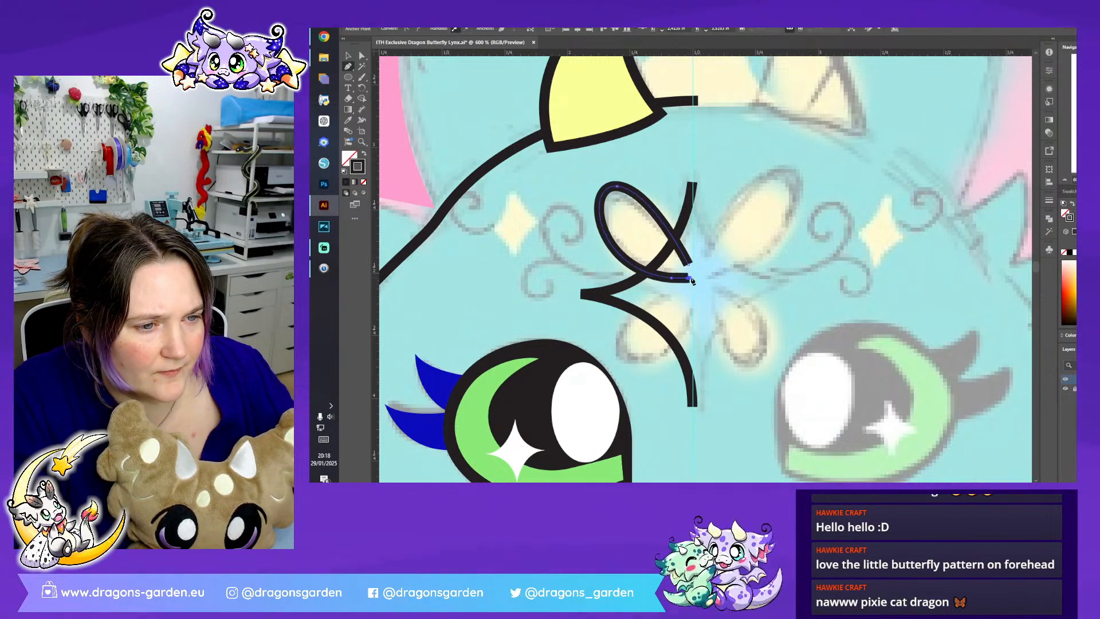
click(689, 267)
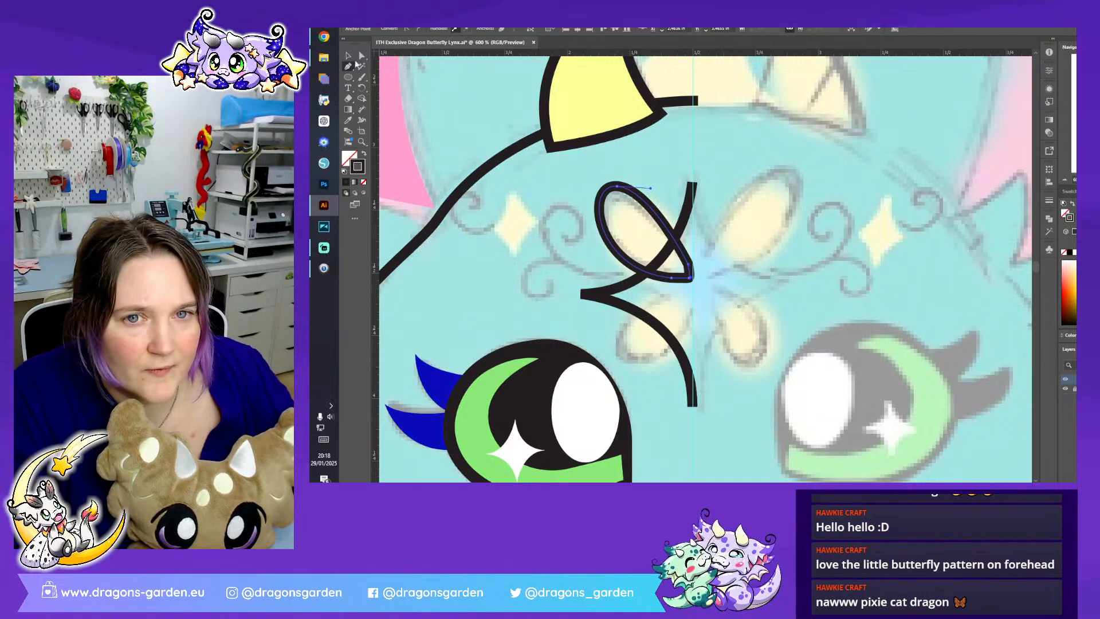
- Reshape the lower edge of the upper-left butterfly wing outline near its inner tip
click(361, 56)
drag(679, 268, 652, 276)
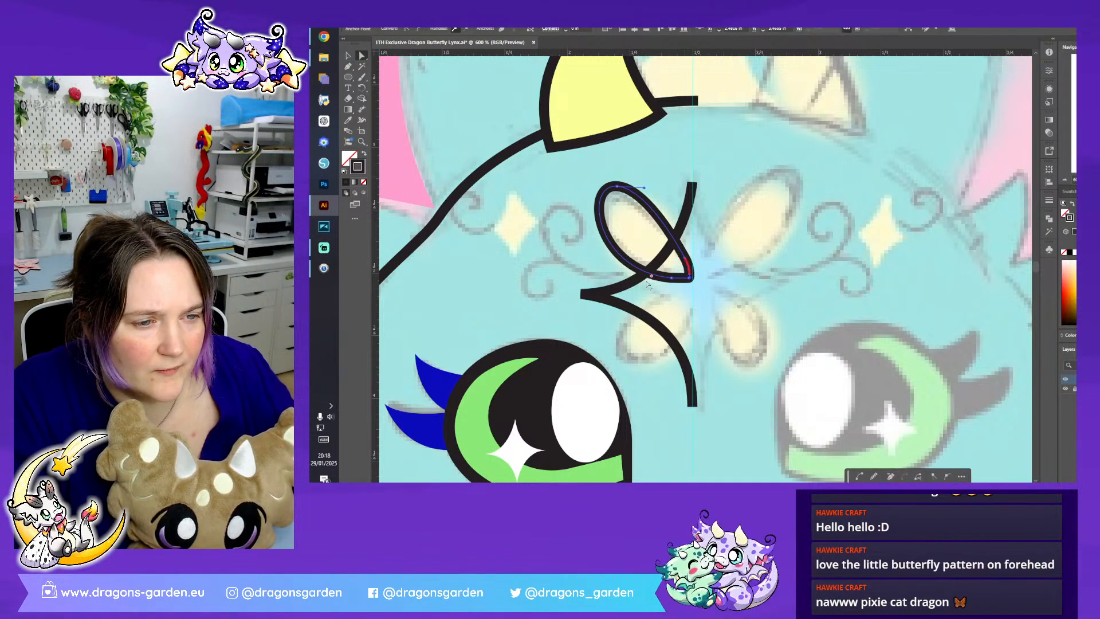
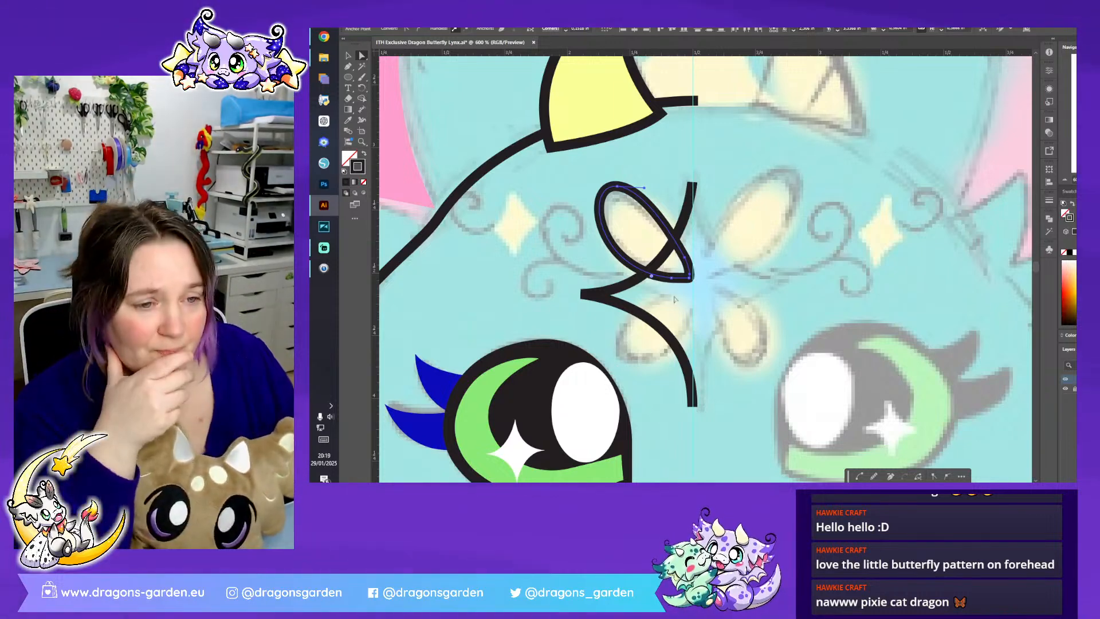
- Fill the upper-left butterfly wing with the horn's yellow, remove its outline stroke, and deselect it
click(348, 120)
click(595, 102)
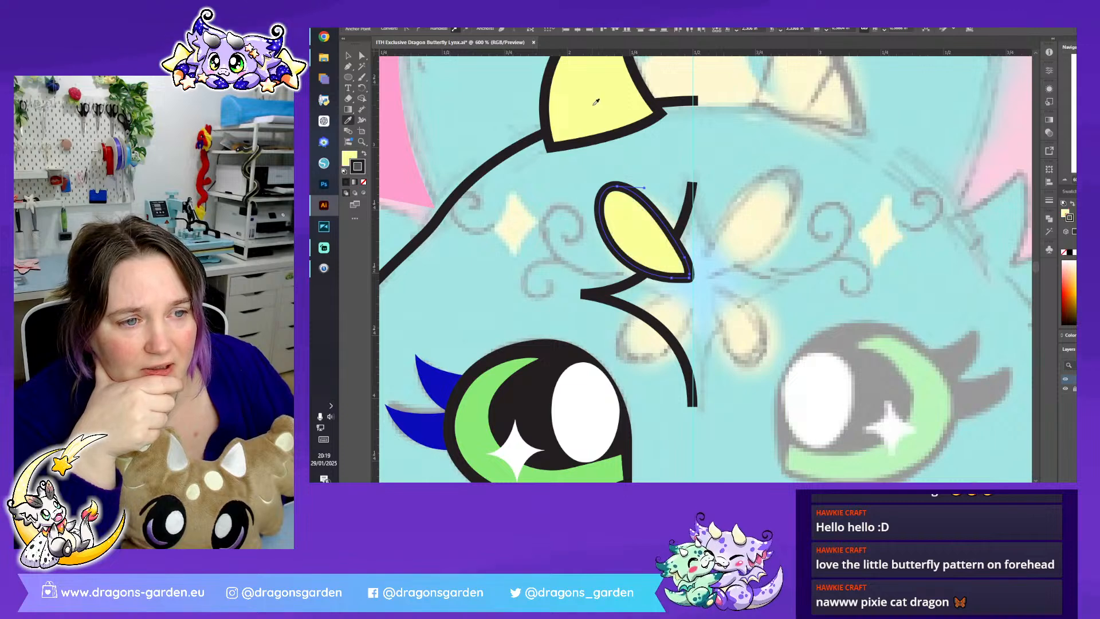
click(364, 182)
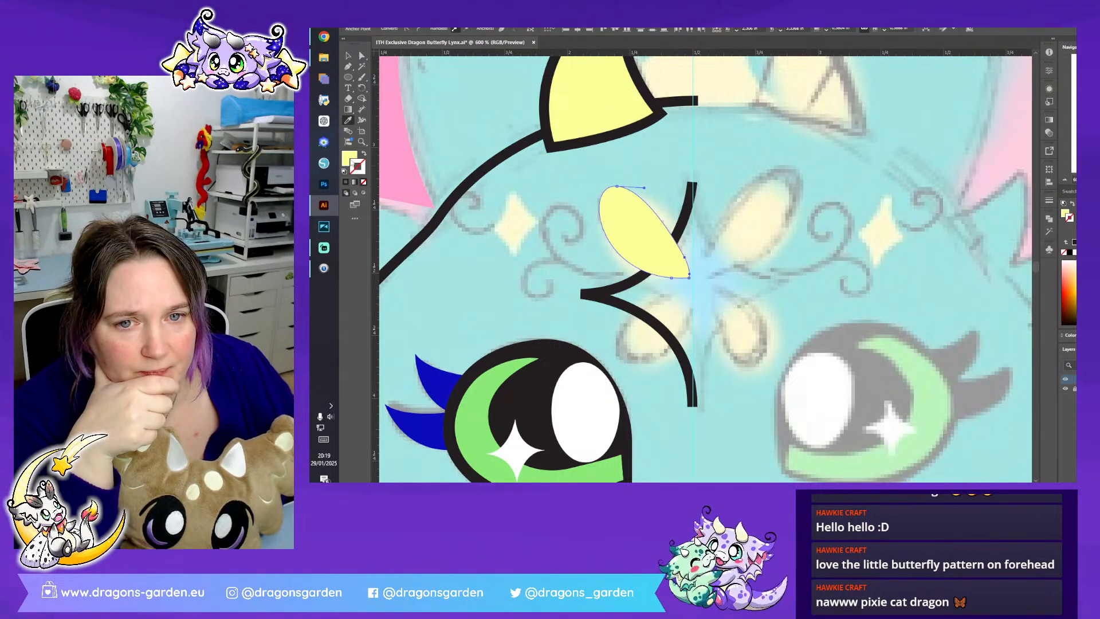
click(348, 57)
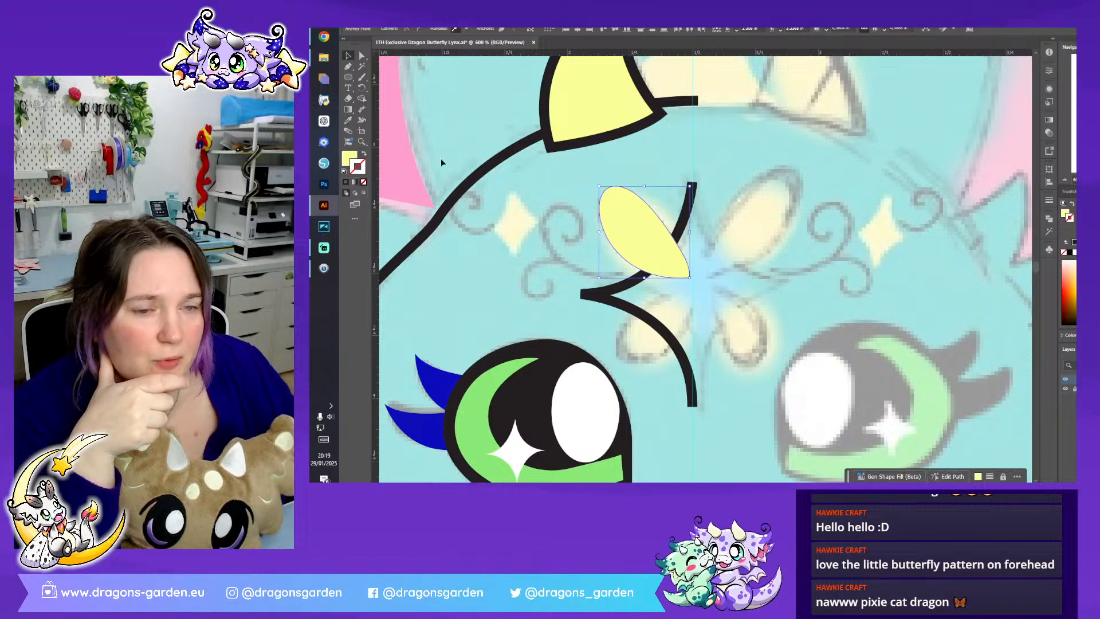
click(688, 266)
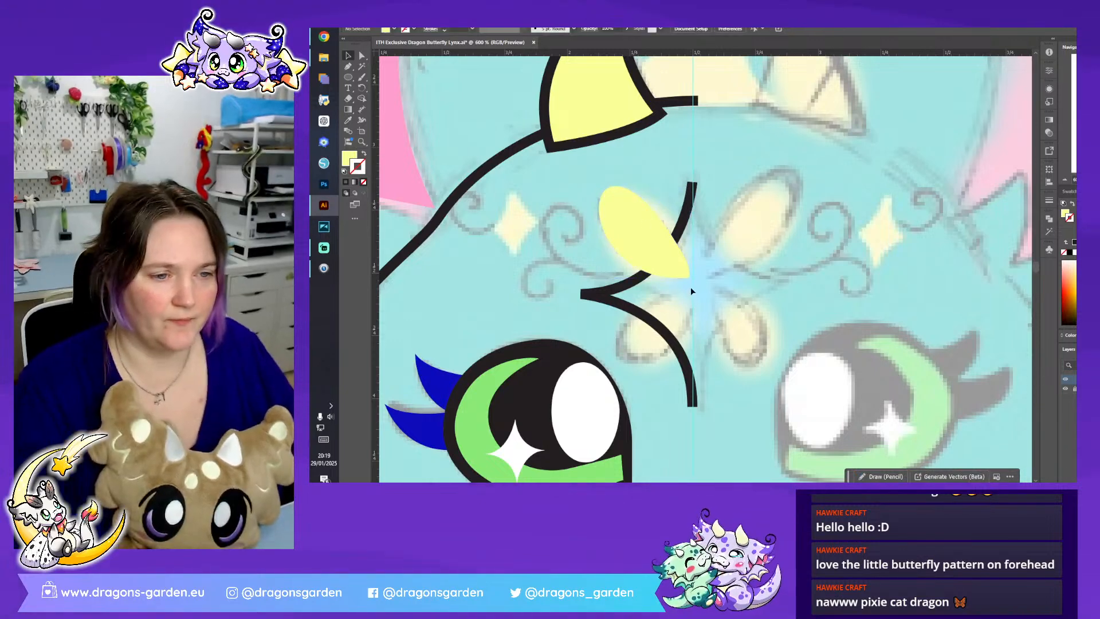
- Duplicate the yellow wing, flip it vertically, and scale and place the copy over the sketch's lower-left wing
click(651, 246)
drag(635, 235, 635, 266)
drag(695, 213, 584, 174)
drag(626, 269, 644, 322)
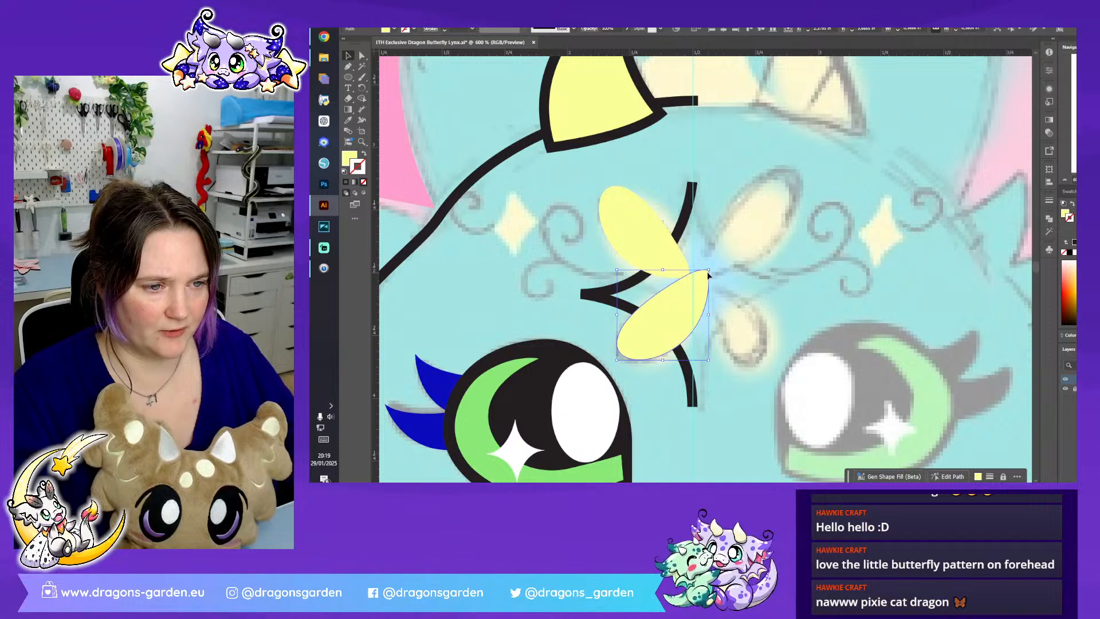
drag(710, 270, 693, 285)
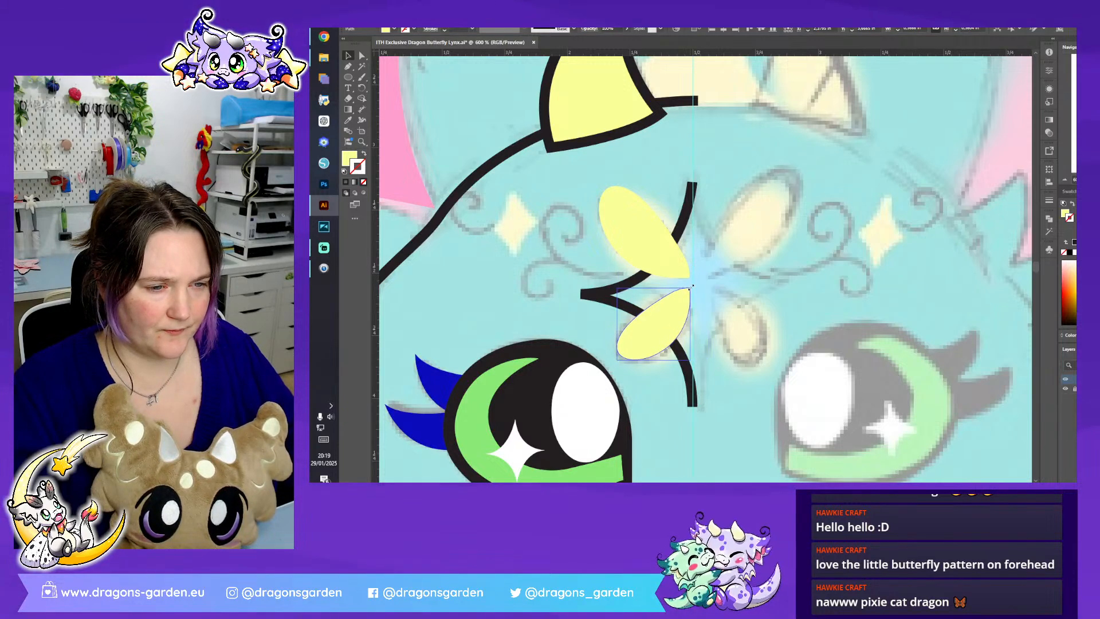
click(754, 245)
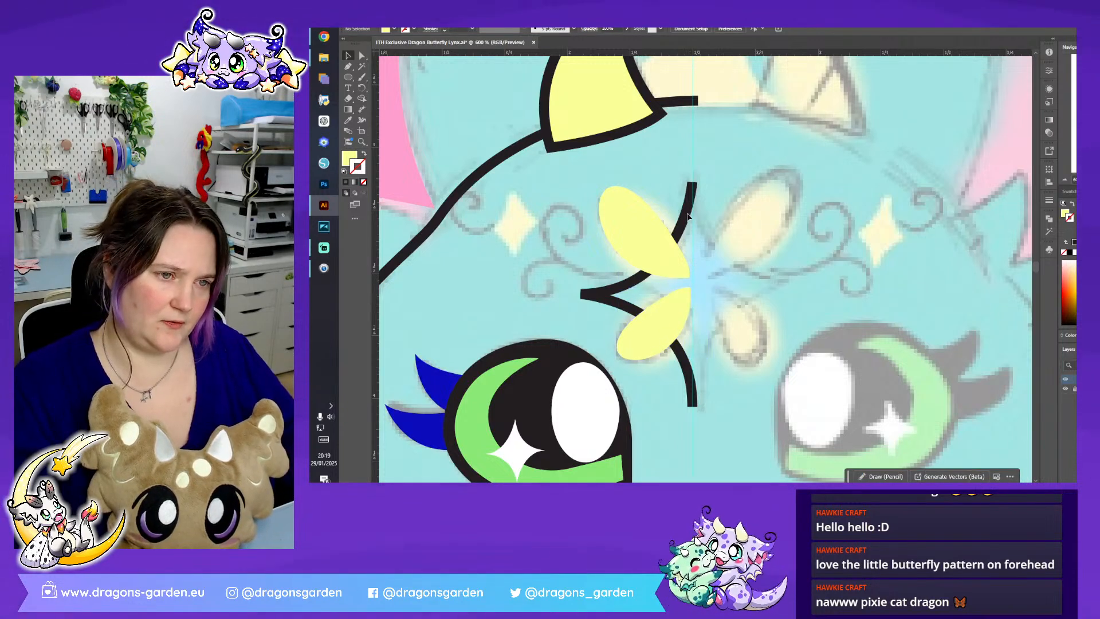
- Trace the large swirl beside the butterfly's left wings with the Pen tool, using a yellow stroke and no fill
click(349, 66)
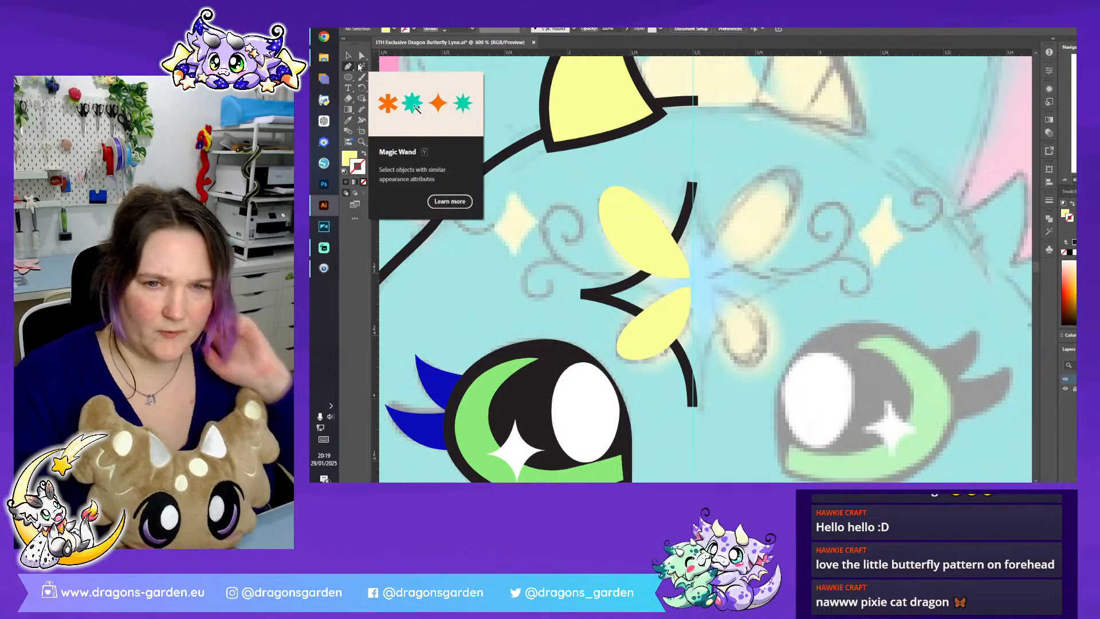
click(627, 270)
mouse_move(551, 251)
mouse_down()
mouse_move(534, 218)
mouse_move(579, 216)
mouse_move(557, 235)
mouse_up()
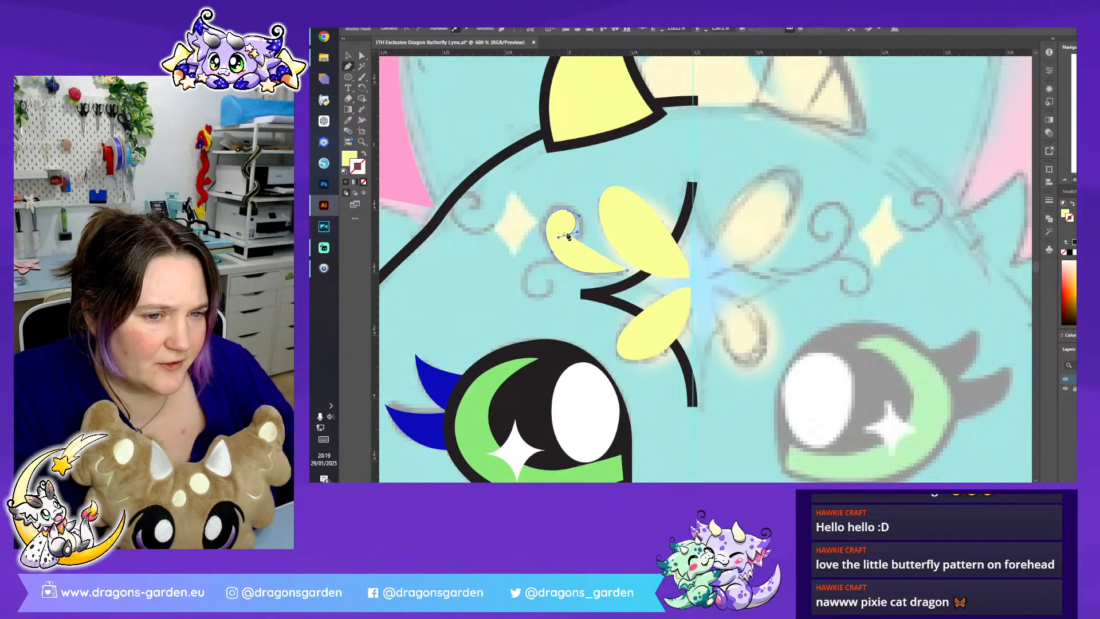
click(568, 234)
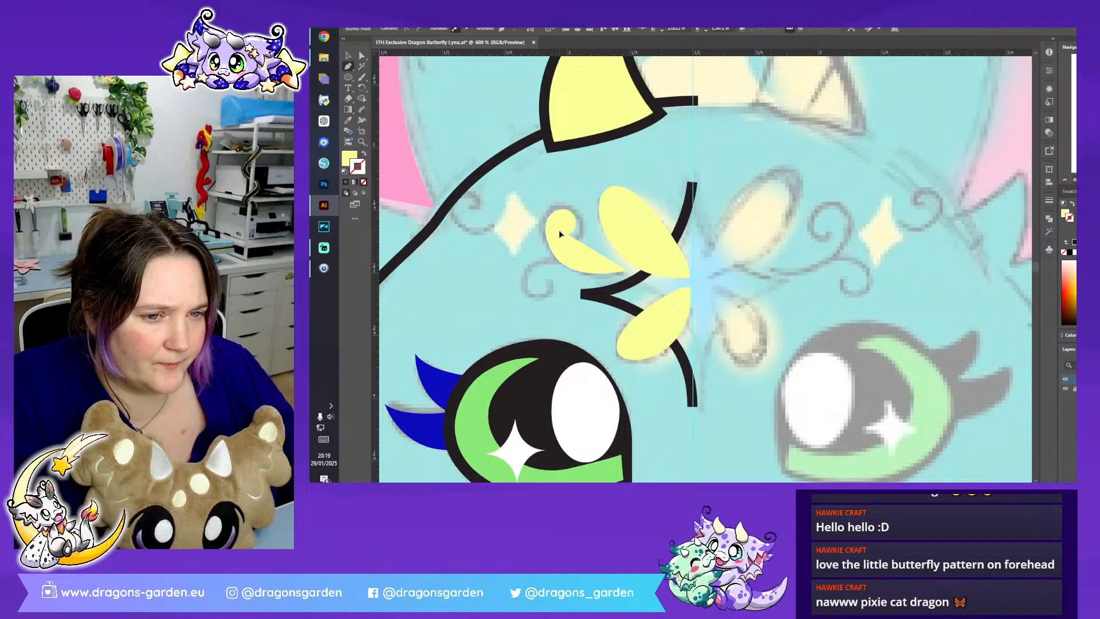
click(557, 229)
click(364, 154)
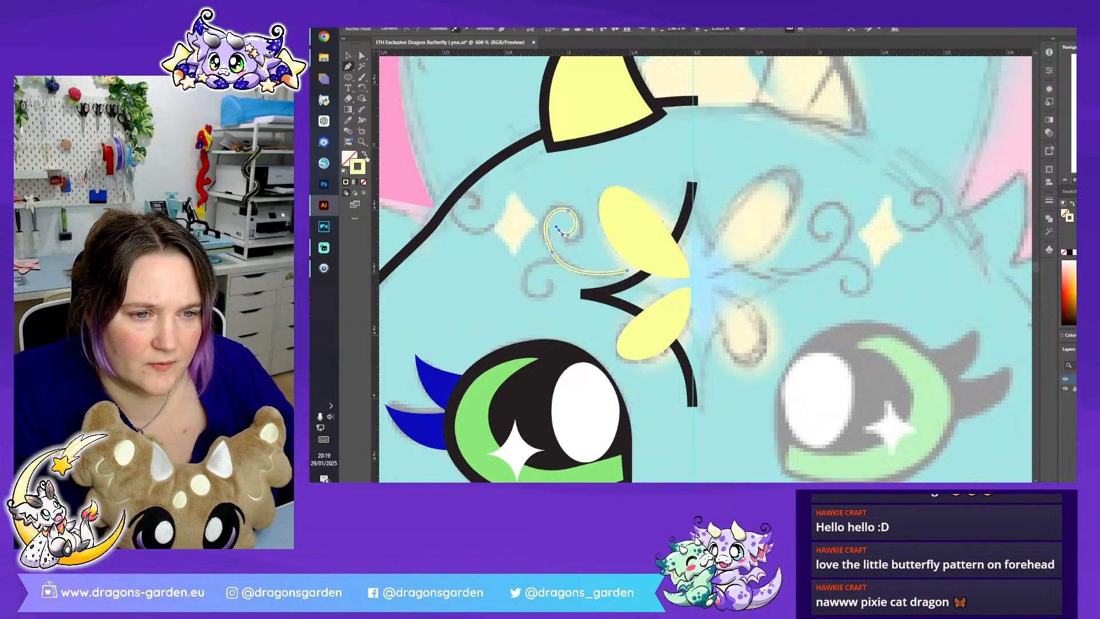
- Reshape the large swirl's inner curl by adjusting its anchor points and curve handles into a smooth spiral
key(a)
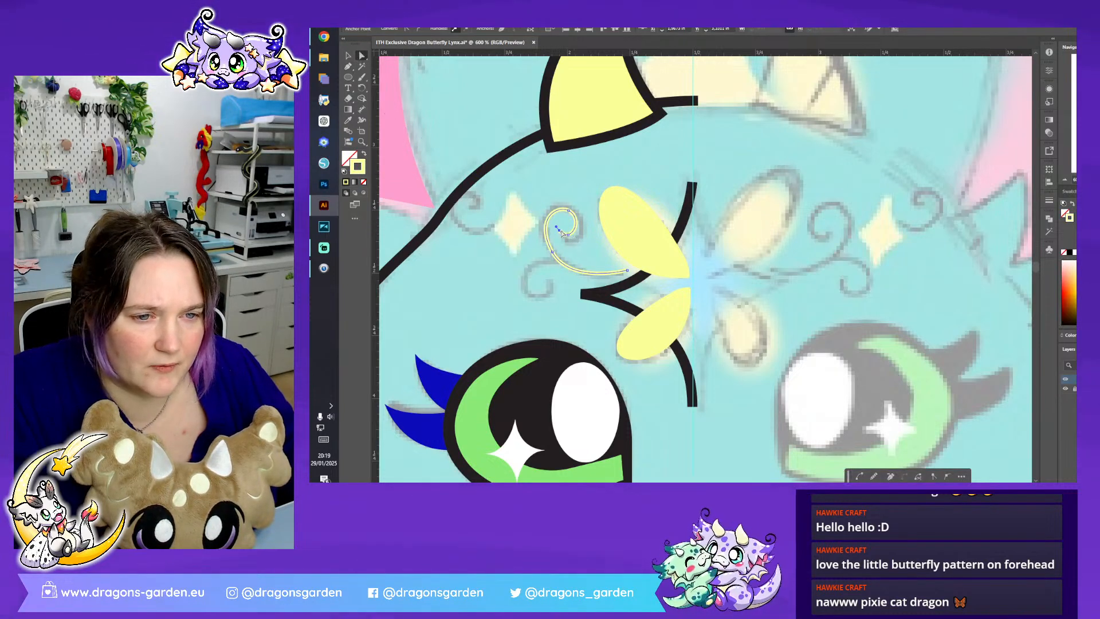
drag(559, 230, 583, 216)
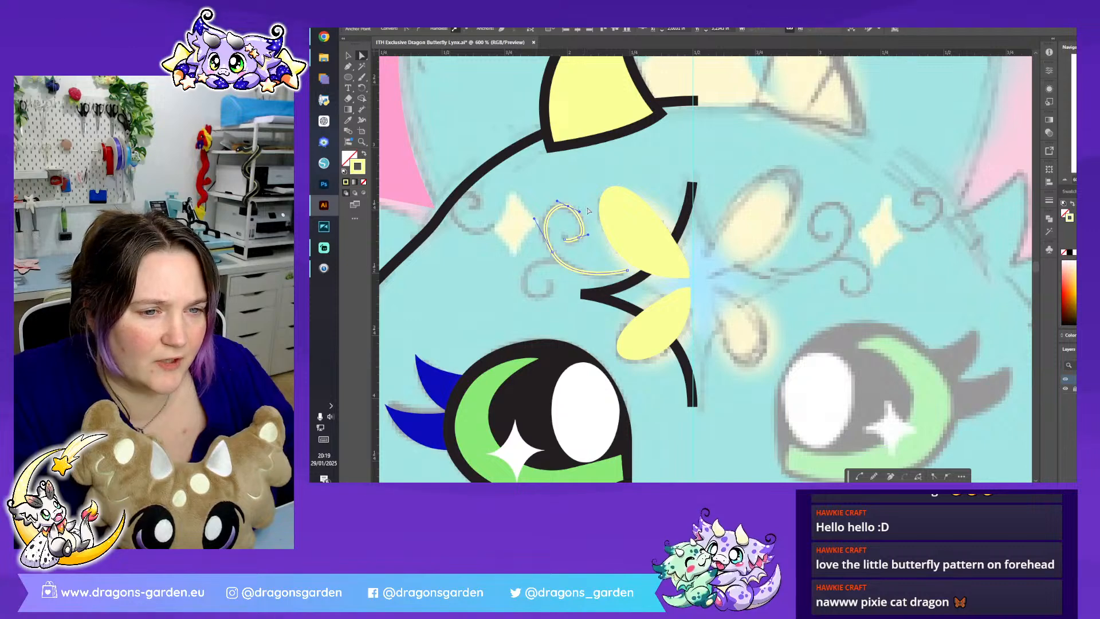
click(584, 210)
click(567, 206)
click(568, 206)
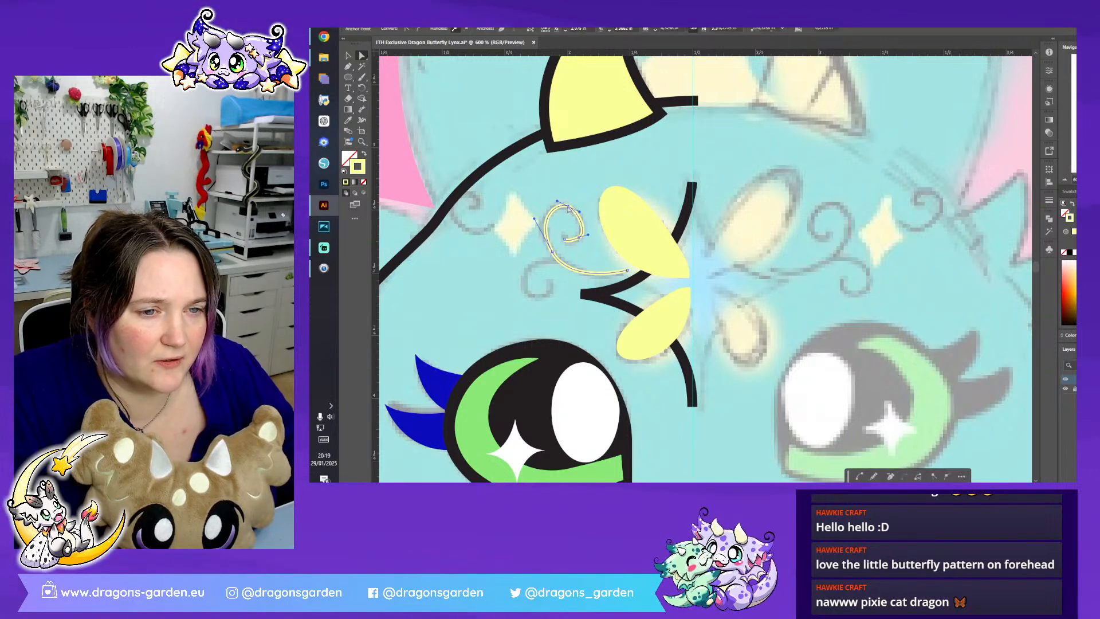
drag(580, 214, 570, 242)
click(569, 207)
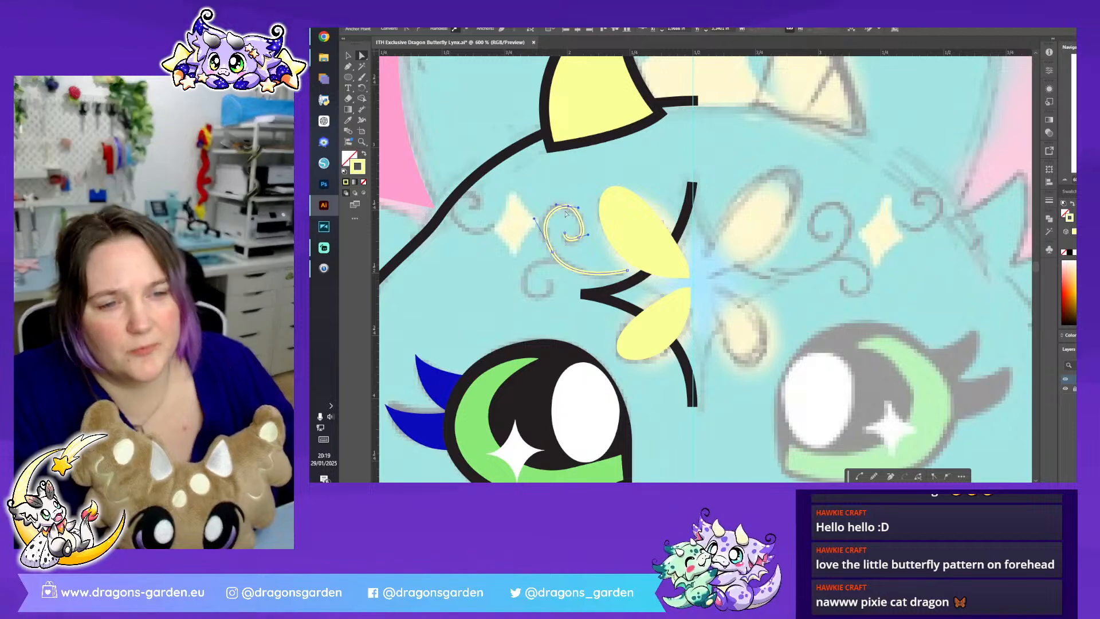
drag(558, 205, 554, 205)
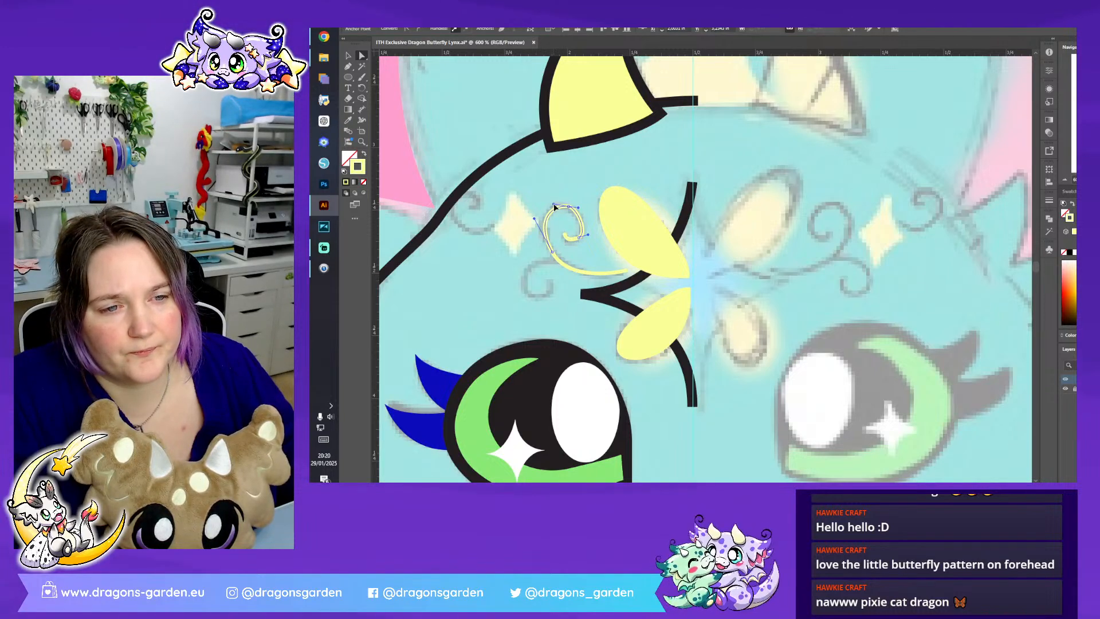
click(571, 263)
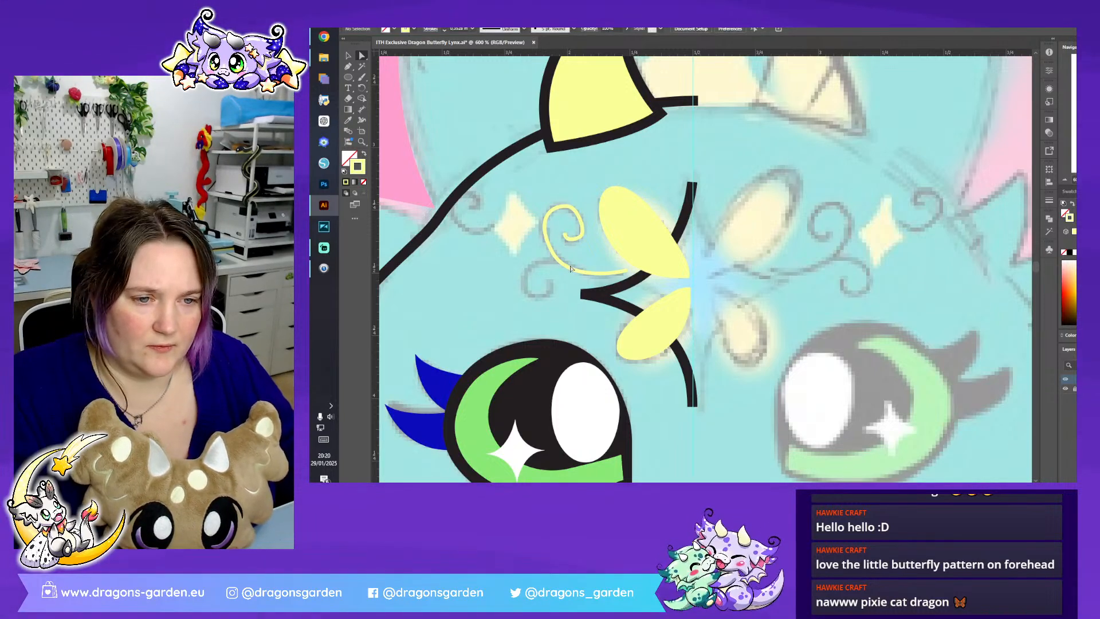
click(585, 239)
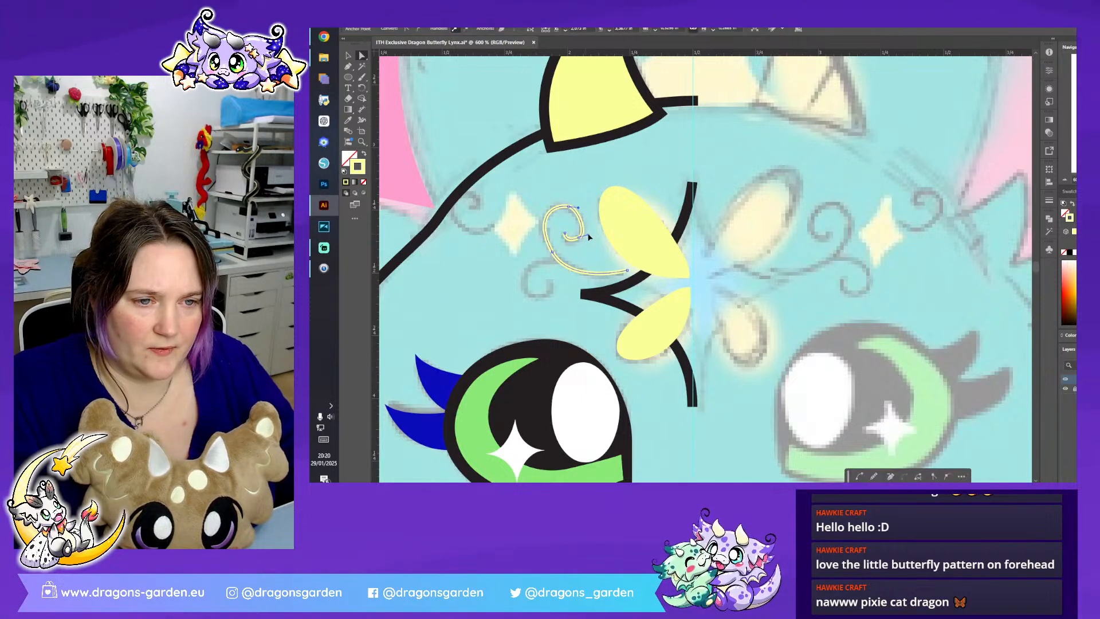
click(587, 235)
drag(589, 227, 589, 227)
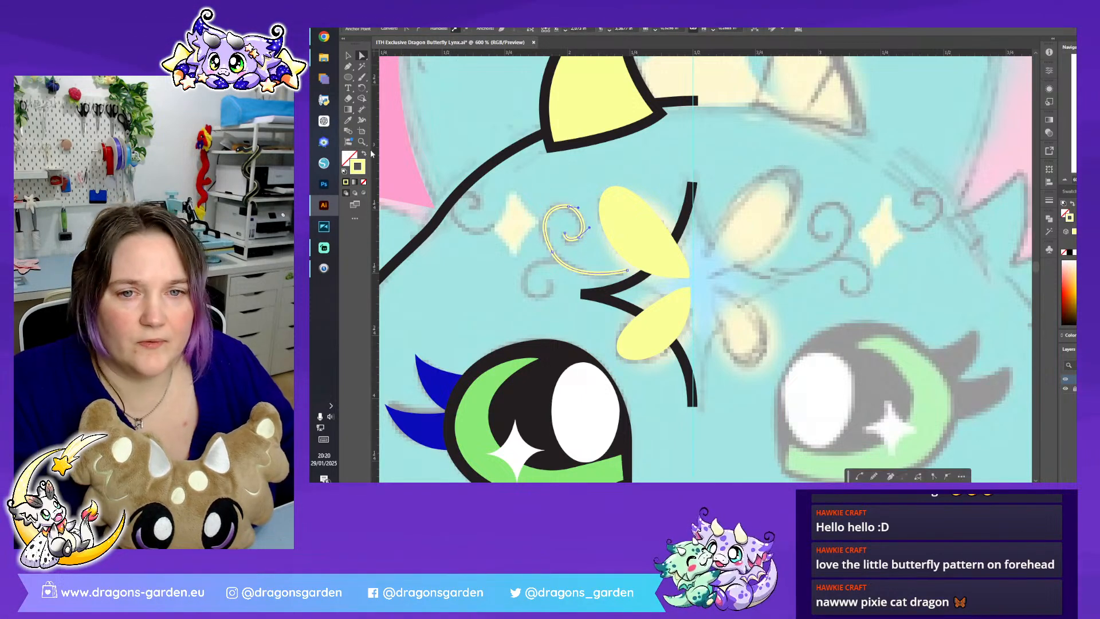
- Set the large swirl's stroke colour to dark green 00820F
double_click(357, 166)
click(972, 248)
mouse_move(939, 230)
mouse_down()
mouse_move(948, 218)
mouse_move(957, 230)
mouse_up()
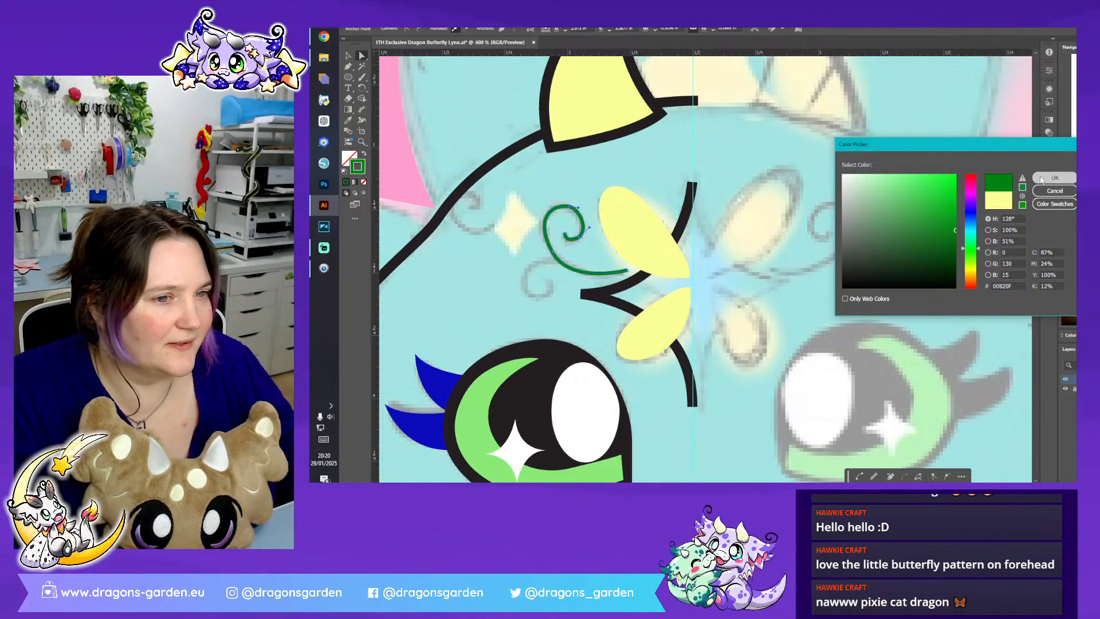
click(1053, 178)
- Trace the smaller curl branching off below the green swirl as an open path with the Pen tool
click(348, 66)
click(562, 265)
drag(517, 277, 548, 299)
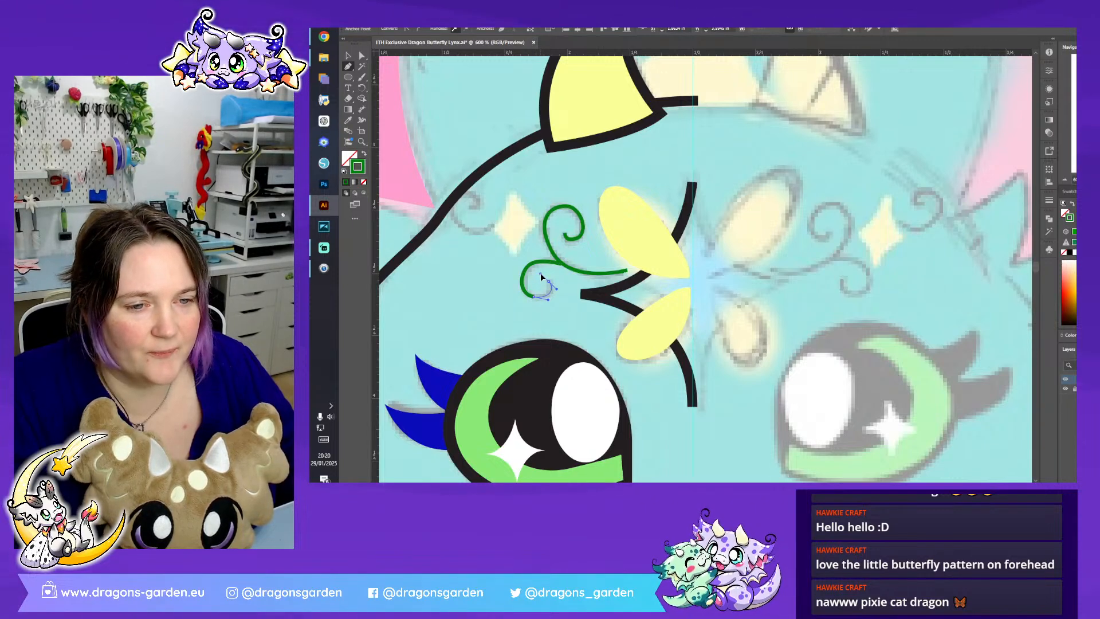
click(541, 277)
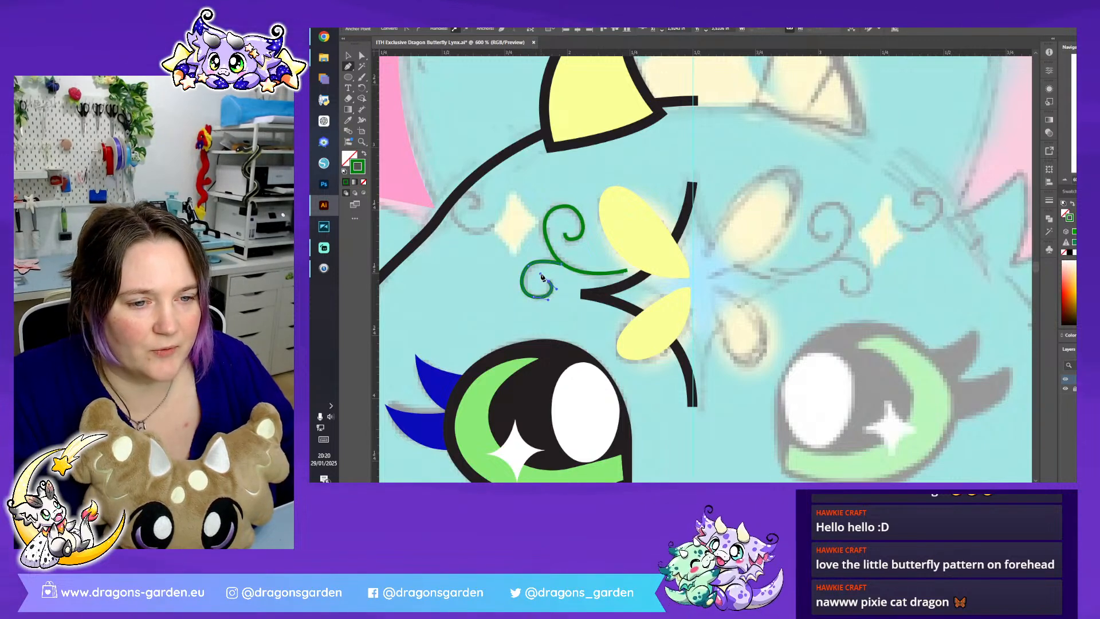
- Set the small curl's stroke colour to dark red, RGB 127, 24, 0, and deselect it
double_click(363, 168)
click(972, 286)
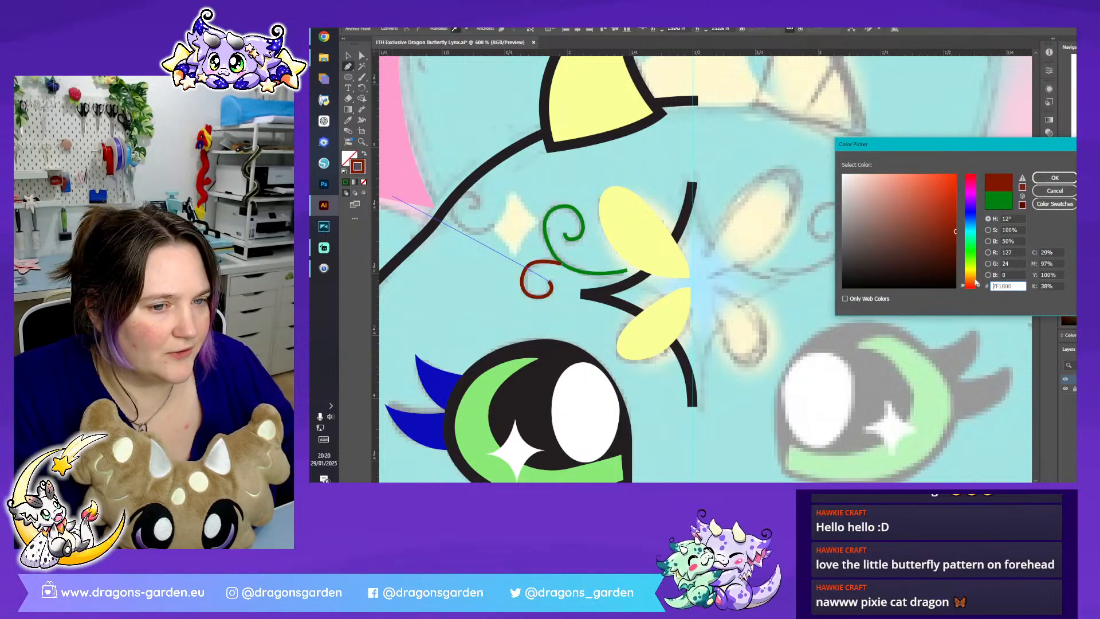
click(1054, 177)
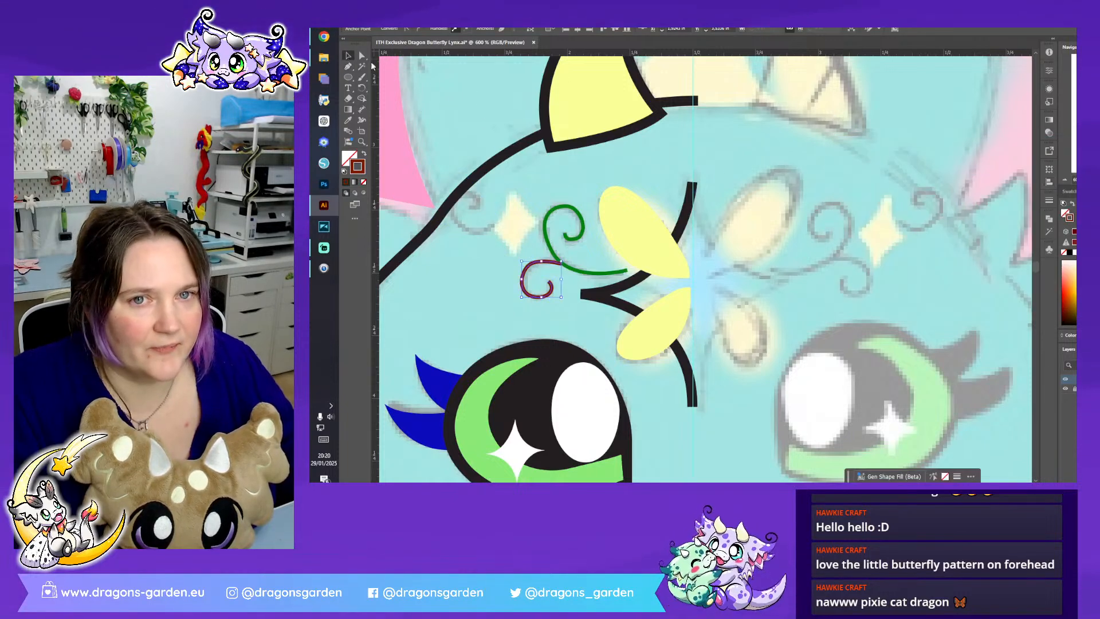
click(472, 227)
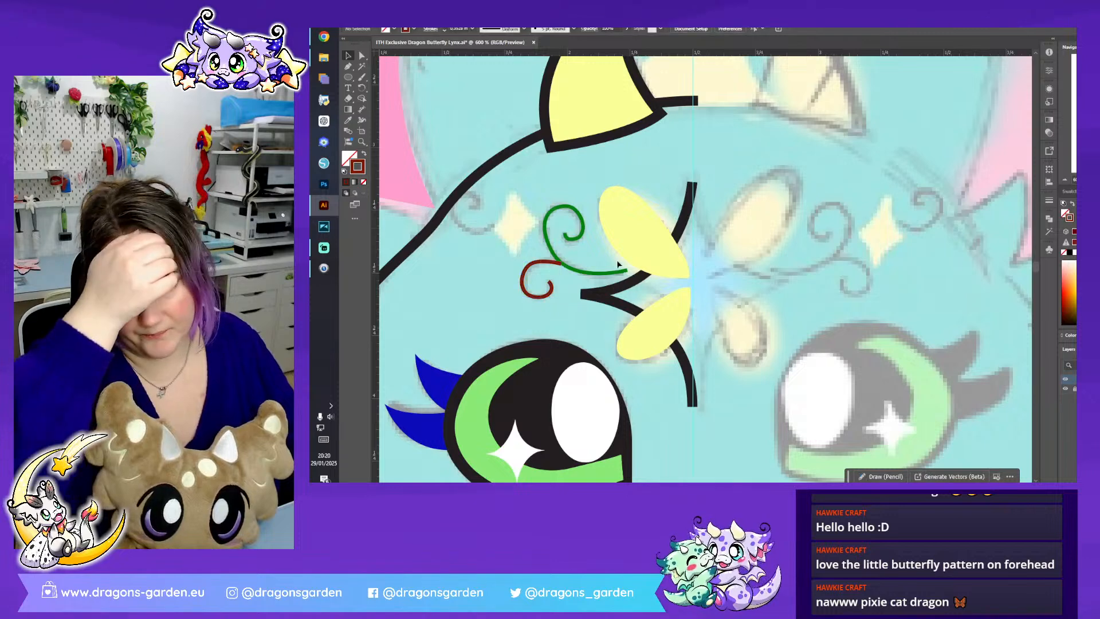
- Try to fit a white sparkle to the forehead's left star sketch by moving its anchor points, and delete it
click(515, 228)
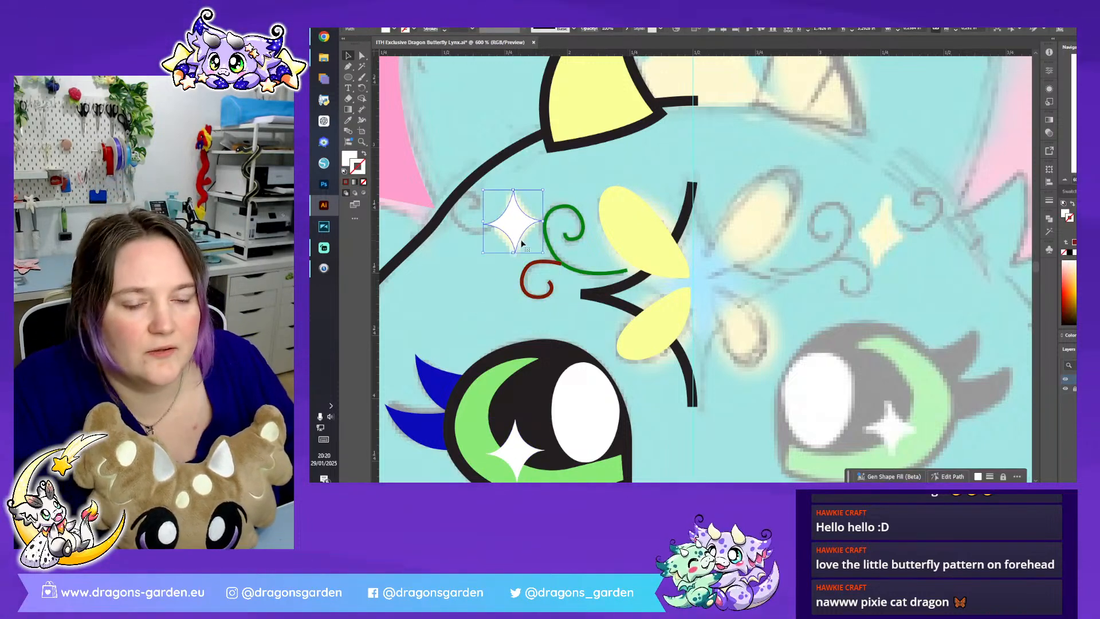
click(362, 55)
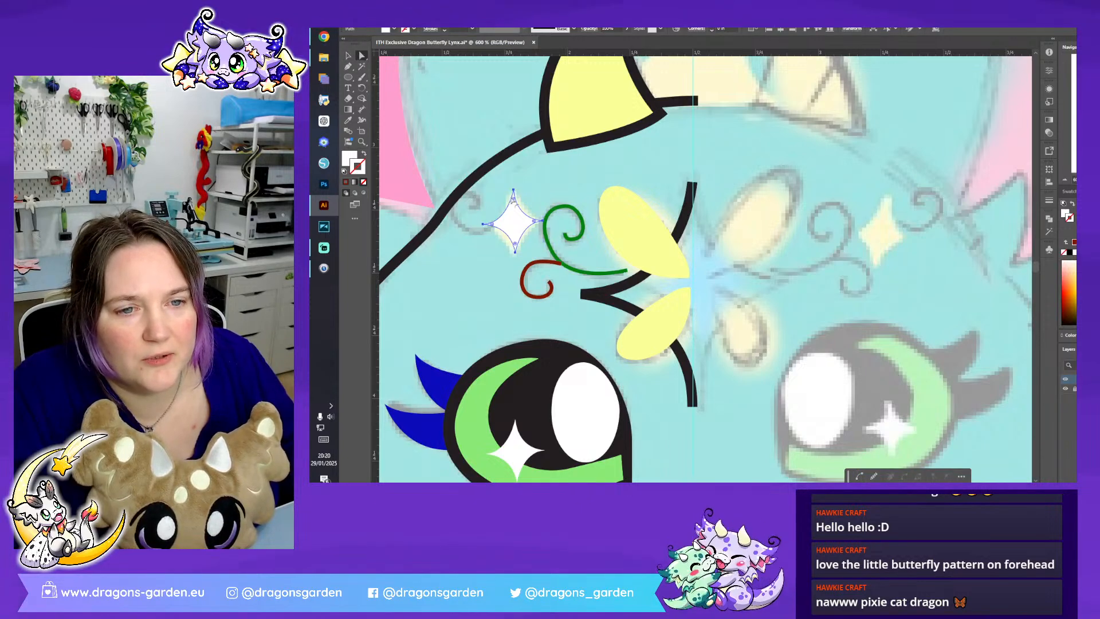
drag(513, 190, 513, 186)
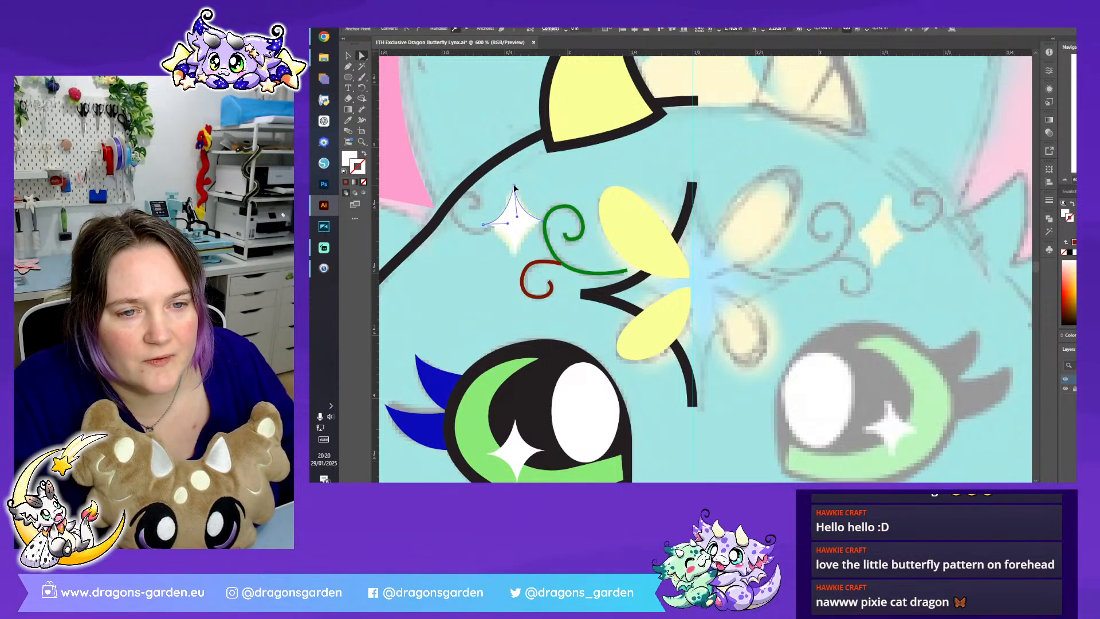
drag(509, 226, 503, 228)
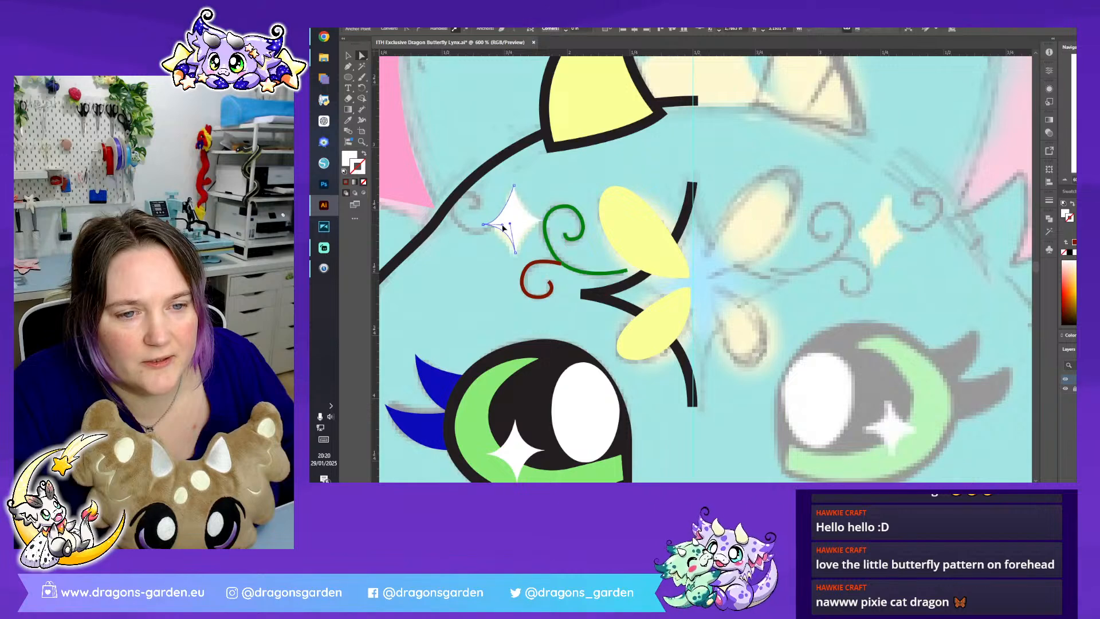
key(Delete)
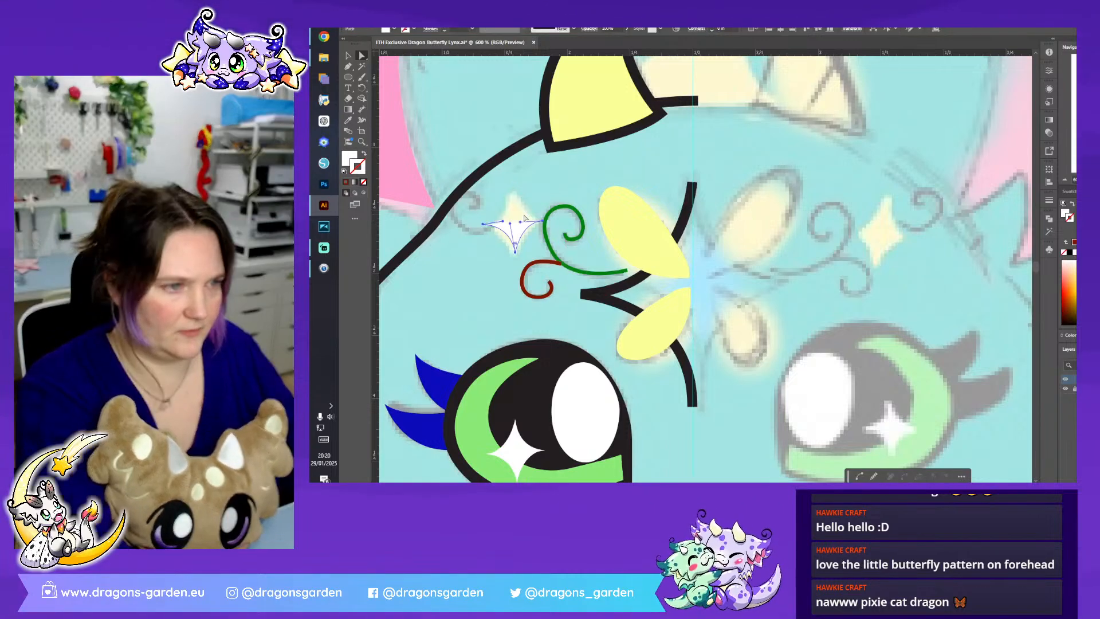
- Draw a white four-pointed star with the Star tool beside the left star sketch and adjust its inner corners into wider curves
click(351, 81)
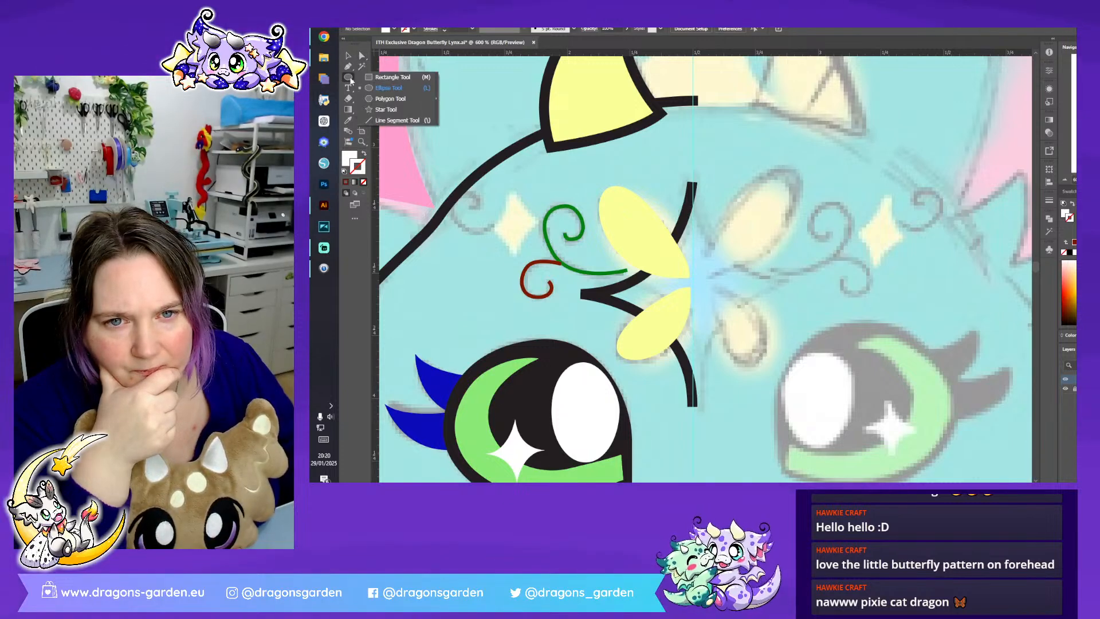
click(386, 110)
drag(485, 220, 486, 264)
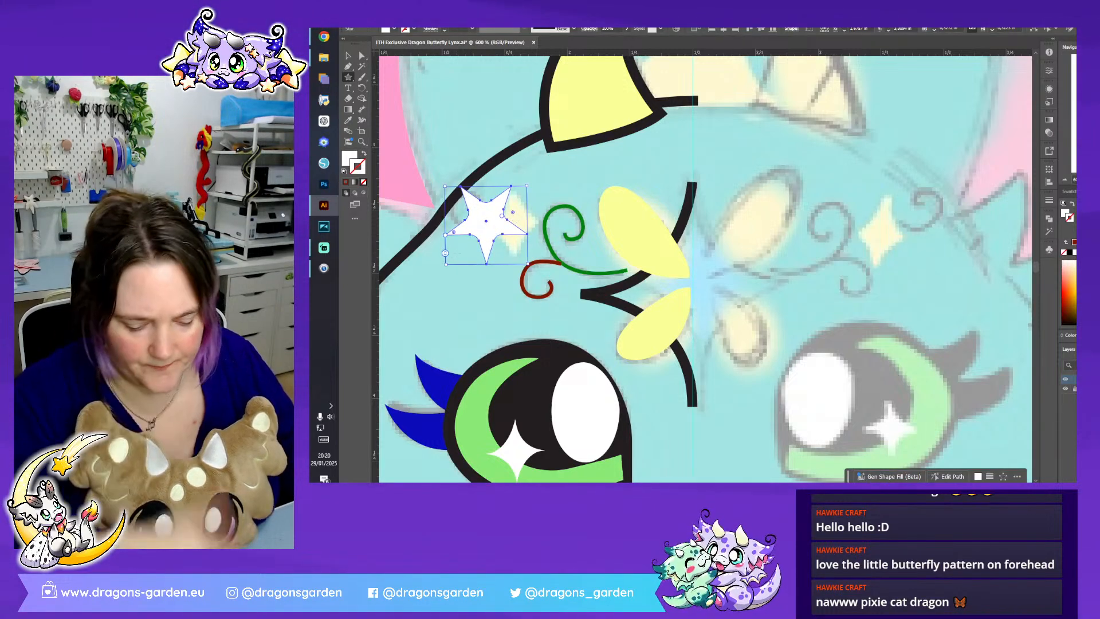
drag(450, 259, 450, 261)
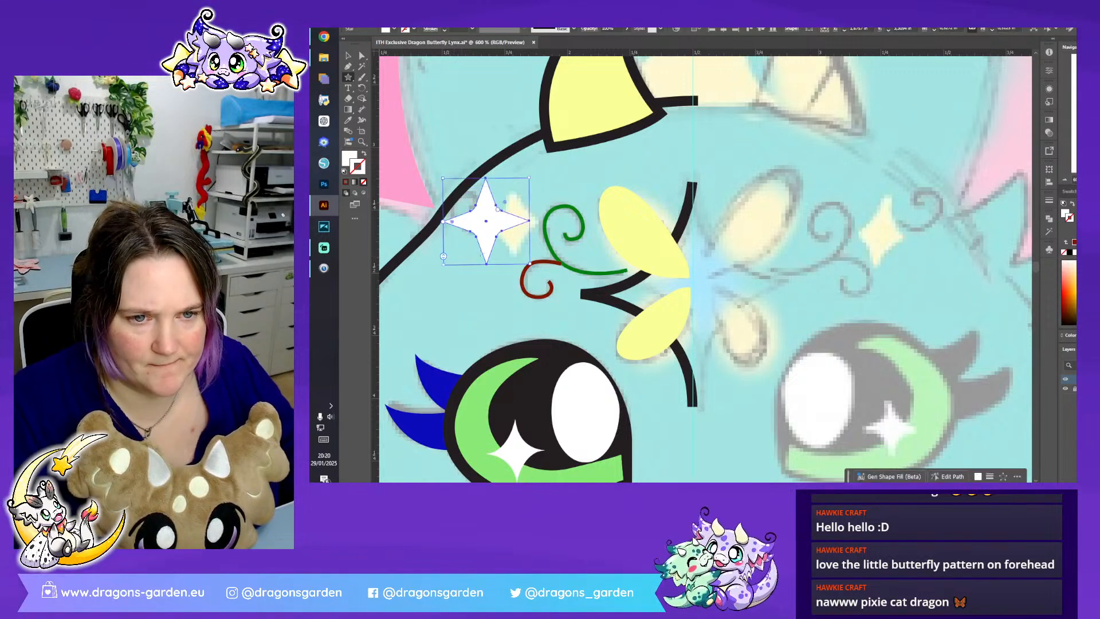
drag(506, 206, 573, 160)
- Narrow and shorten the white four-pointed star and position it over the left star sketch
key(v)
drag(530, 220, 509, 222)
drag(492, 222, 530, 224)
drag(513, 265, 514, 254)
drag(519, 213, 519, 219)
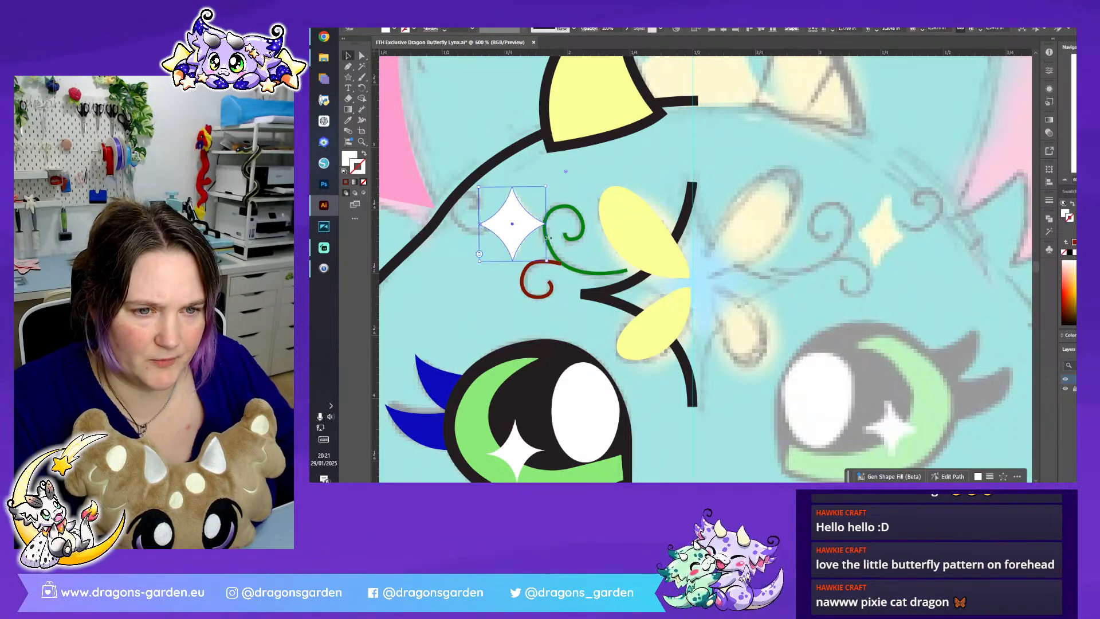
scroll(546, 239, down, 2)
drag(540, 160, 539, 160)
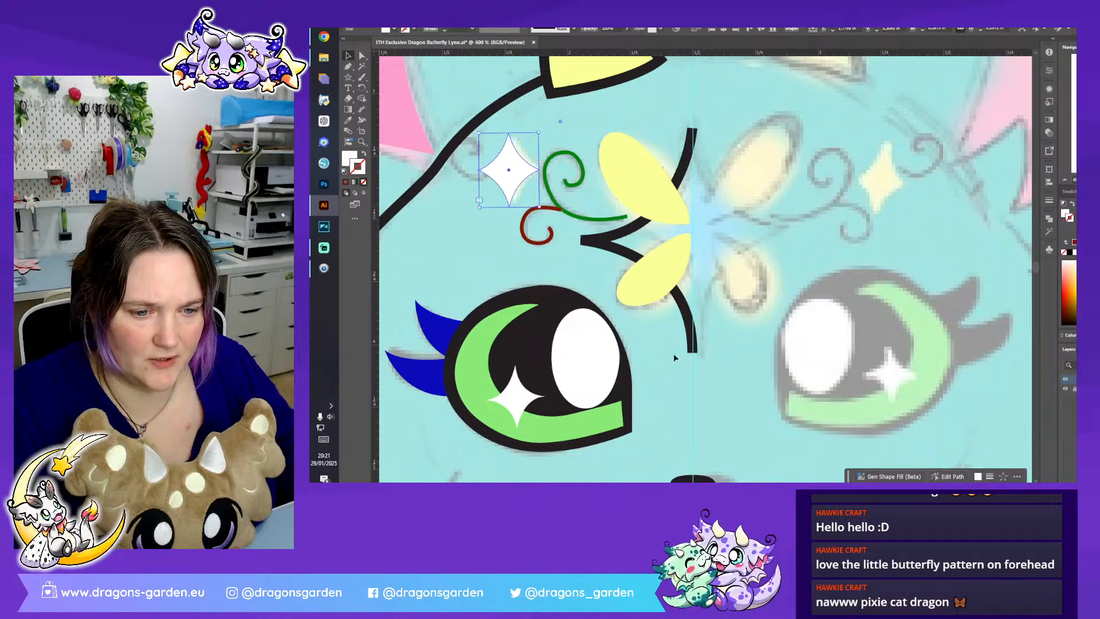
- Replace the left eye's white sparkle with a scaled-down copy of the white four-pointed forehead star
click(640, 345)
click(512, 404)
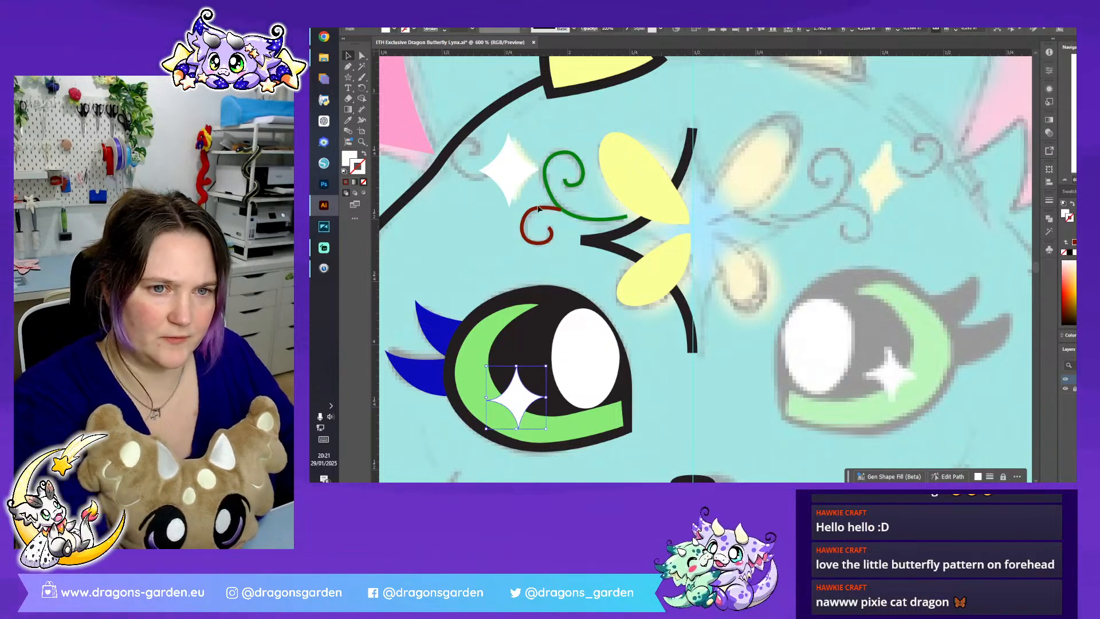
key(Delete)
drag(509, 175, 512, 395)
drag(540, 357, 523, 395)
key(ctrl+shift+a)
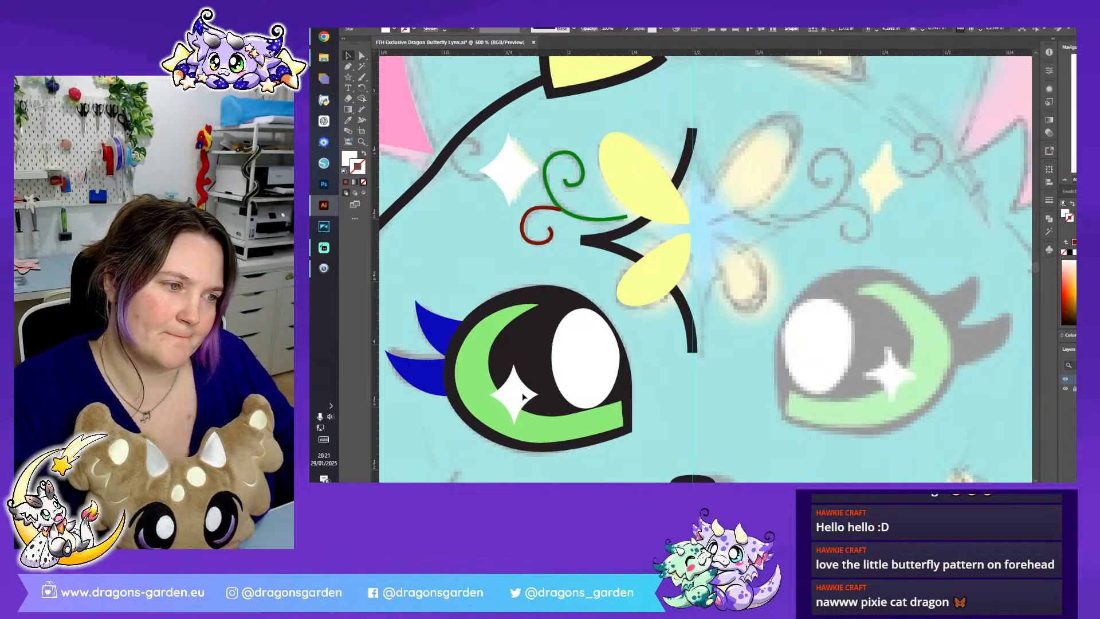
- Fill the forehead's white four-pointed star with the pale yellow sampled from the butterfly's upper wing
click(513, 170)
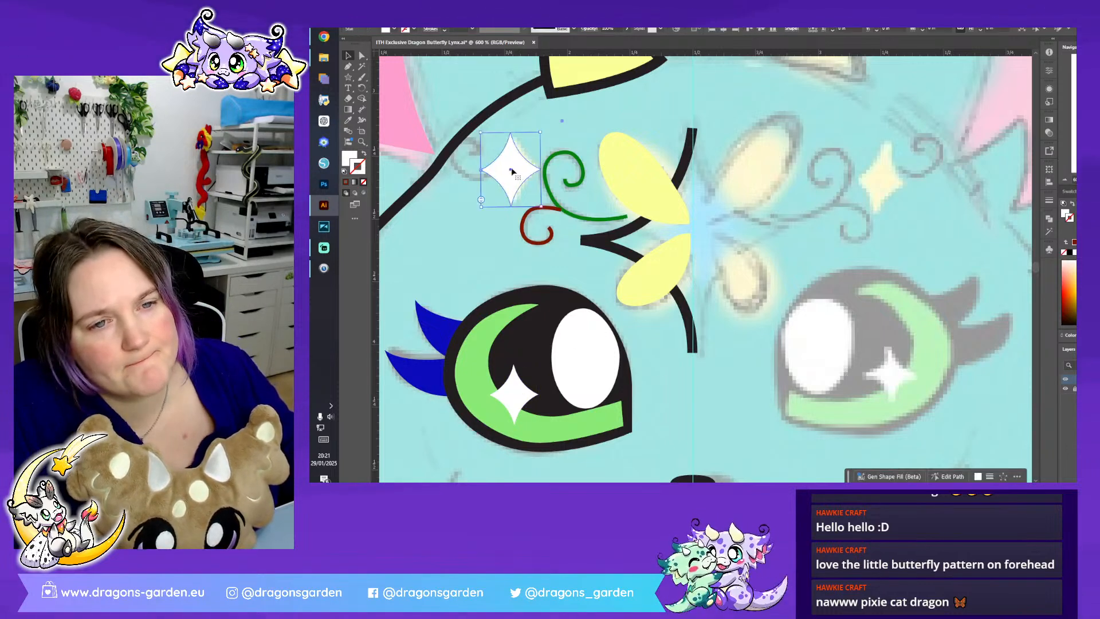
click(349, 120)
click(637, 171)
key(v)
click(575, 125)
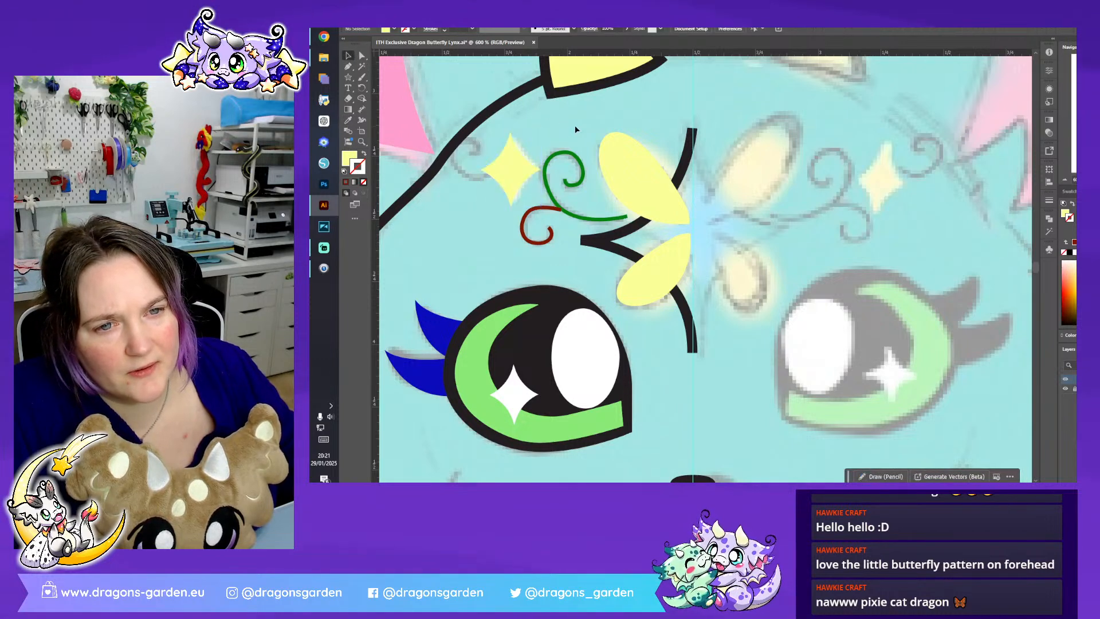
- Place a copy of the small dark red curl on the star's outer side, reflected top to bottom and rotated to the sketch
click(540, 213)
drag(540, 214, 458, 152)
right_click(459, 152)
mouse_move(518, 411)
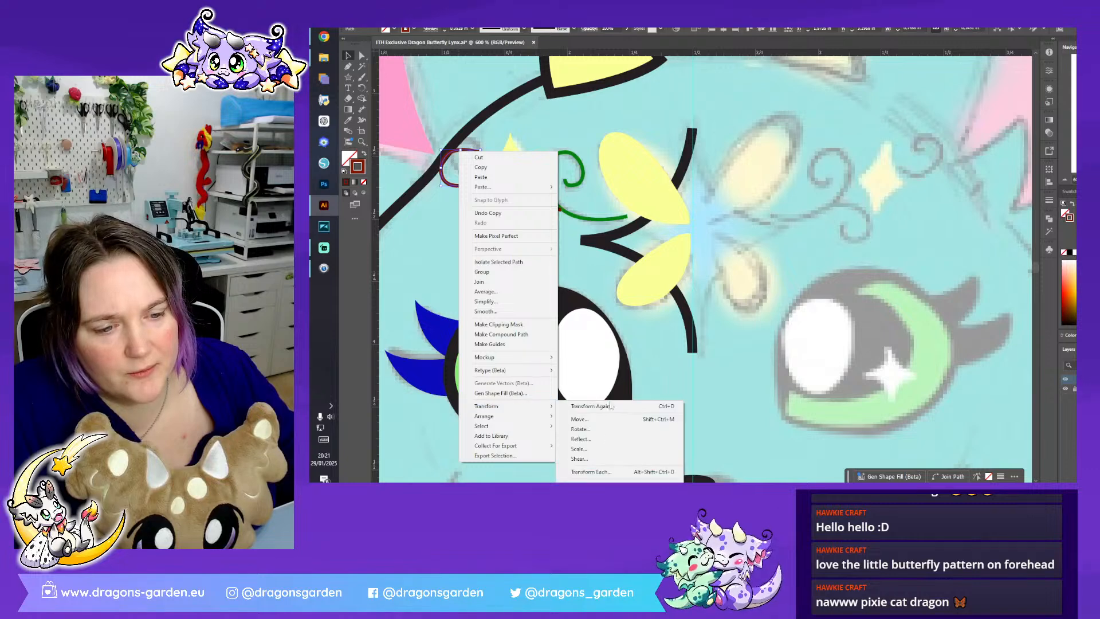
click(604, 436)
click(740, 313)
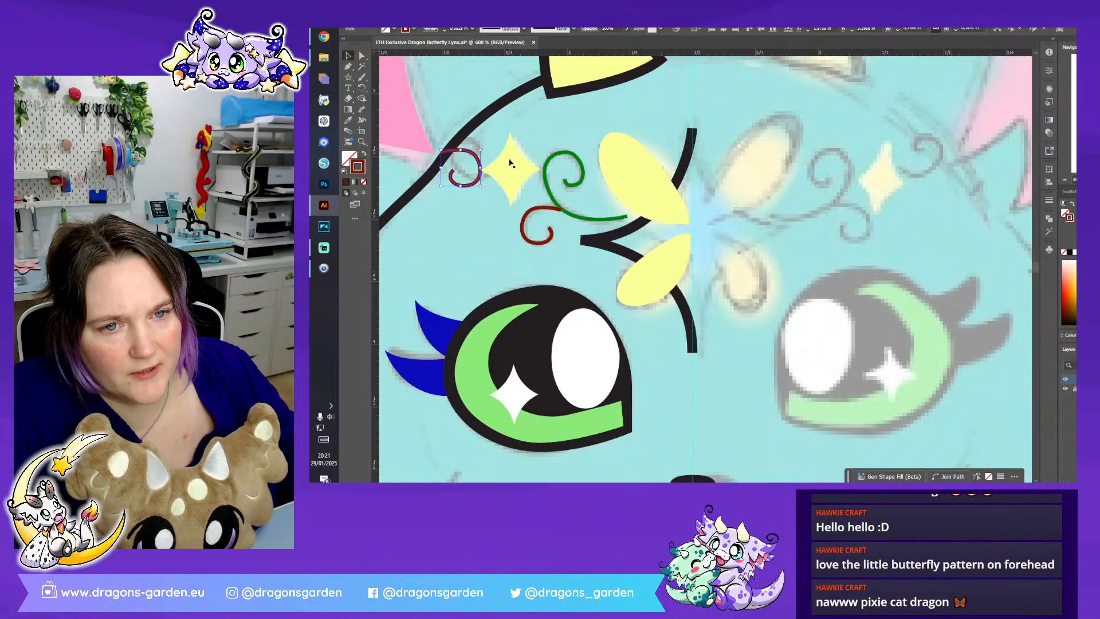
mouse_move(481, 146)
mouse_down()
mouse_move(489, 178)
mouse_move(446, 195)
mouse_move(493, 142)
mouse_move(501, 151)
mouse_up()
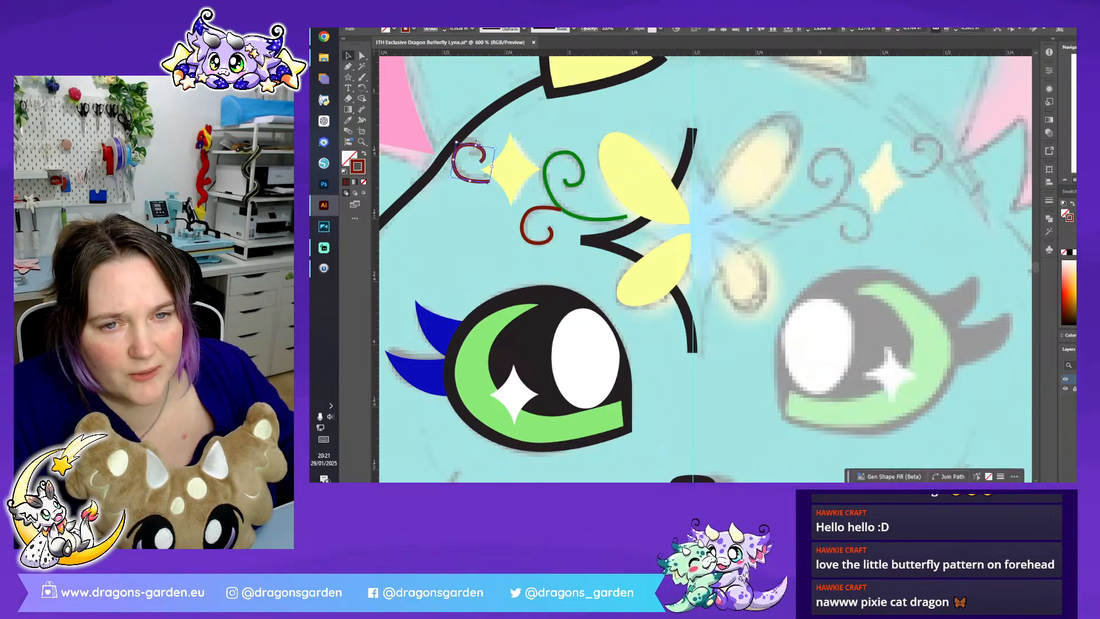
- Reshape the copied red curl's inner end by moving its anchor point and shift the curl against the yellow star
click(363, 56)
click(480, 162)
mouse_move(480, 162)
mouse_down()
mouse_move(467, 142)
mouse_move(475, 159)
mouse_up()
click(476, 162)
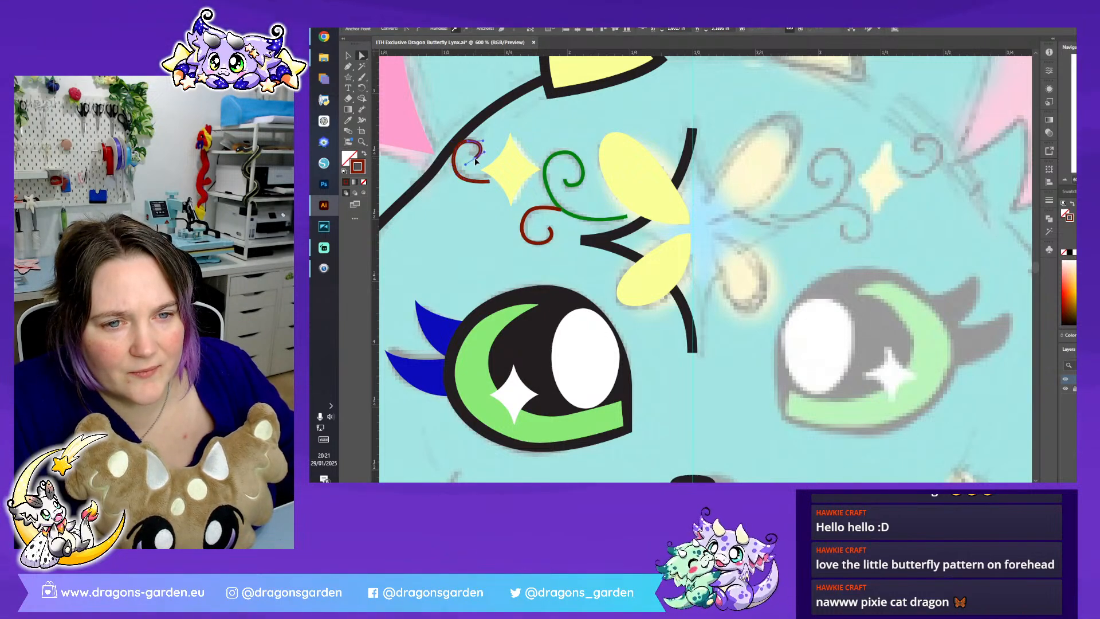
key(v)
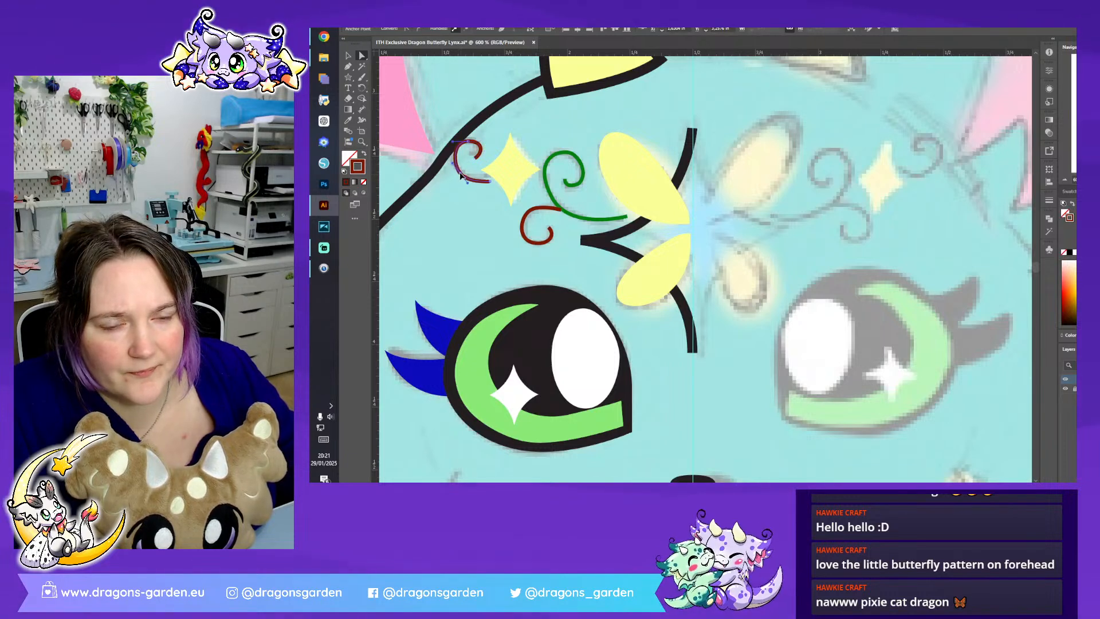
click(496, 143)
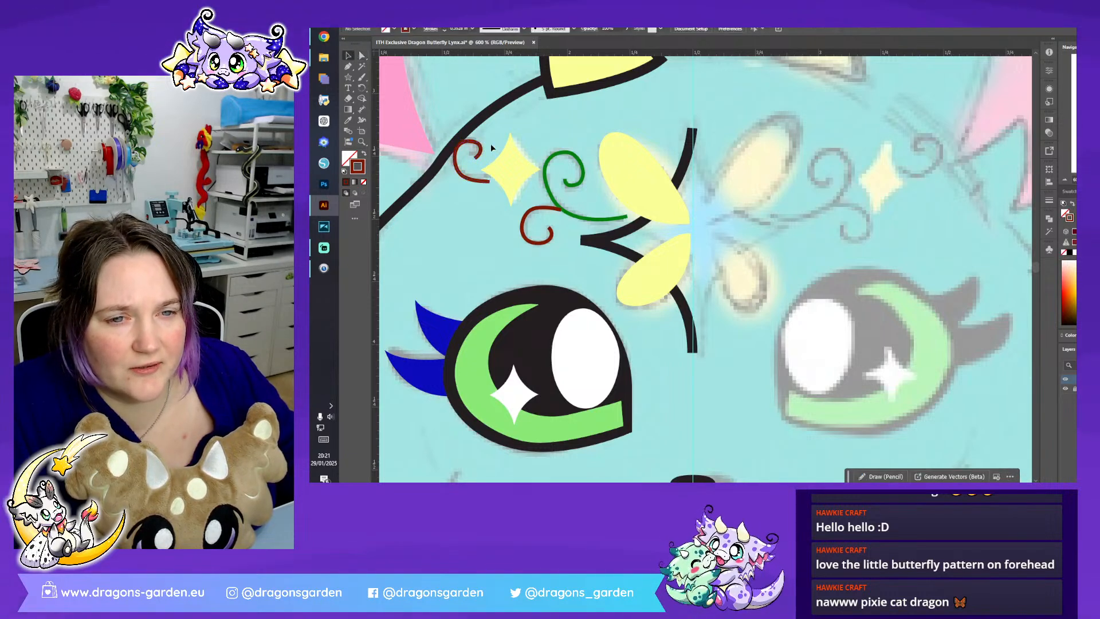
click(480, 146)
drag(480, 146, 486, 149)
click(493, 174)
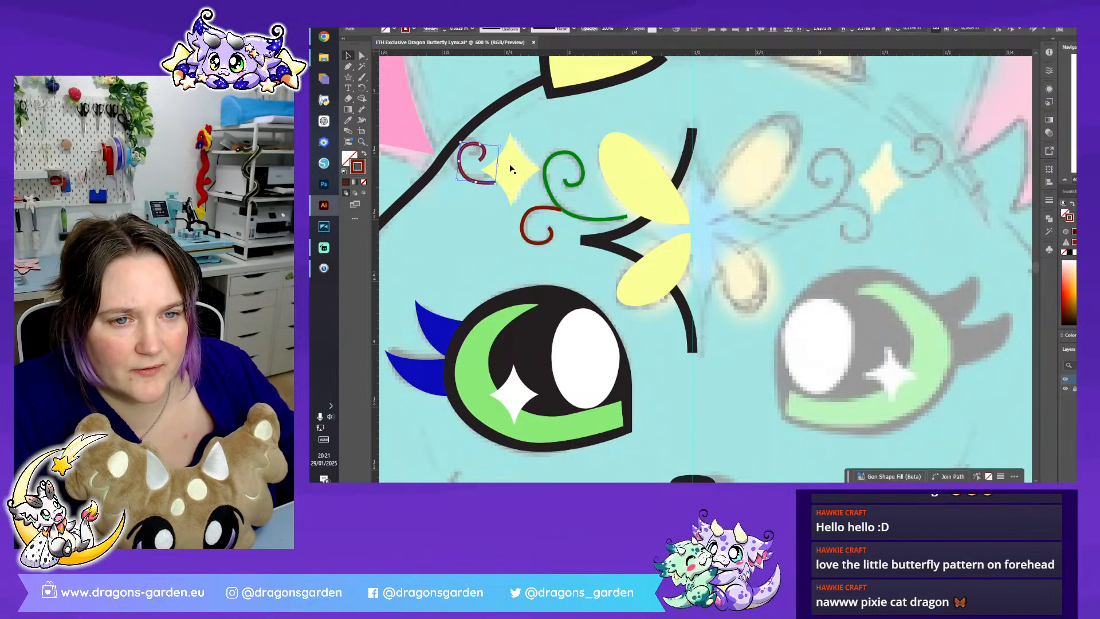
- Shrink the yellow star slightly and position it between the outer red curl and the green swirl
drag(481, 133, 489, 141)
drag(510, 179, 511, 176)
click(585, 116)
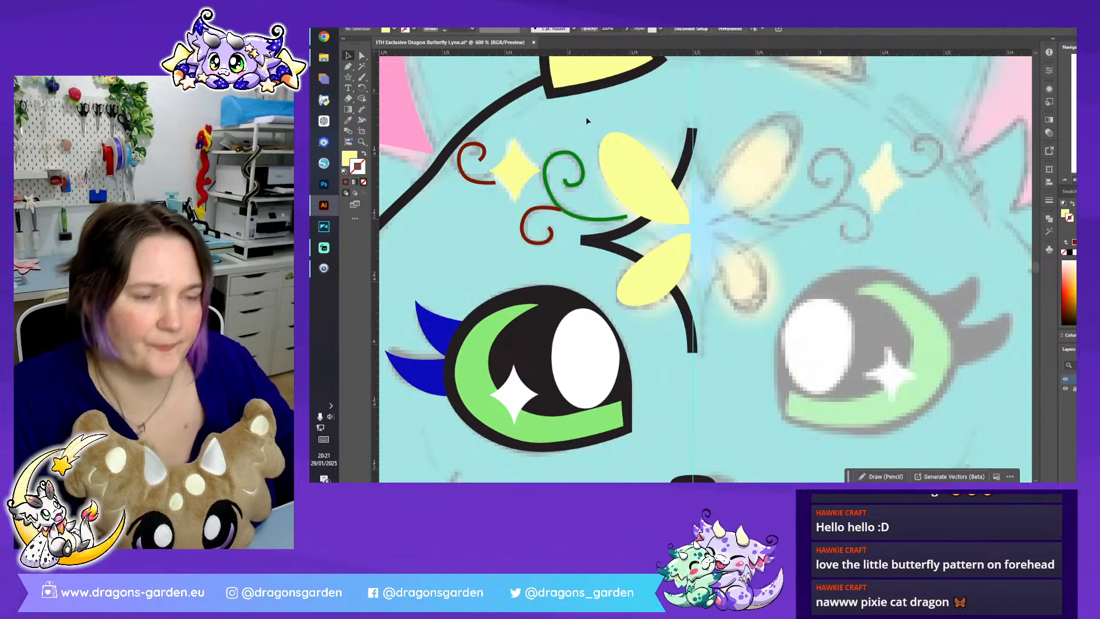
- Thicken the strokes of the green swirl and both red curls and apply a tapered width profile
drag(574, 172, 555, 222)
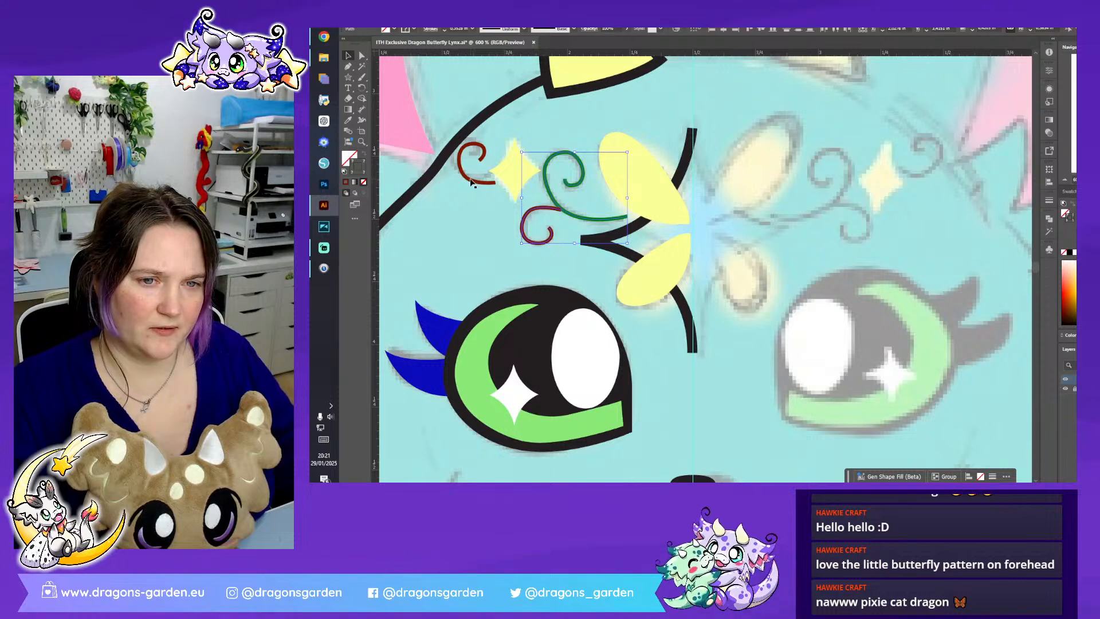
shift+click(470, 181)
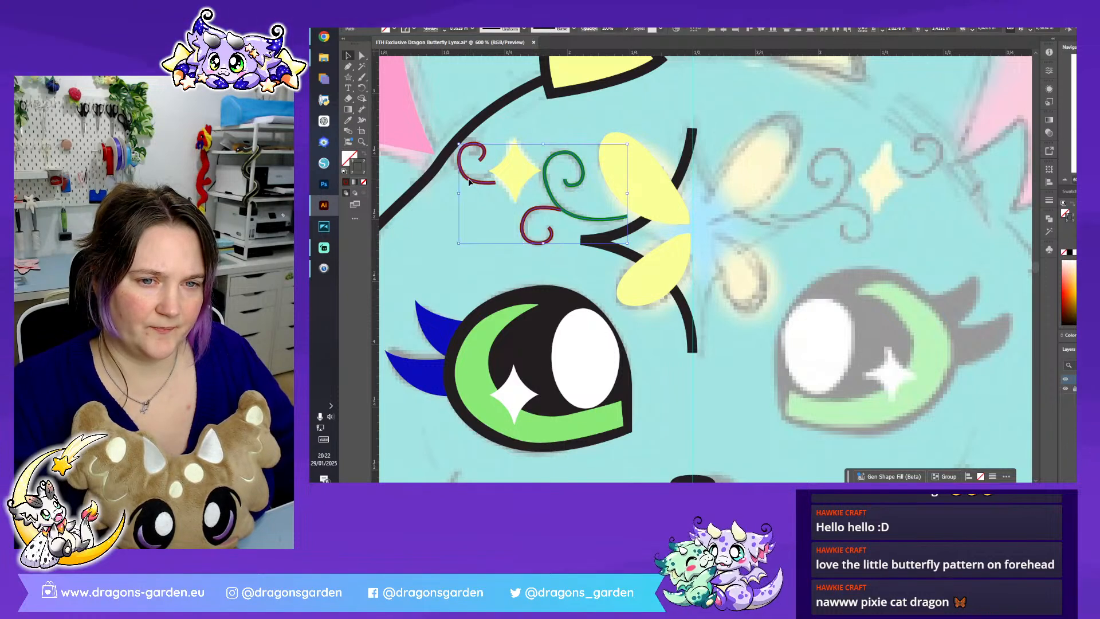
click(445, 28)
click(514, 31)
click(509, 60)
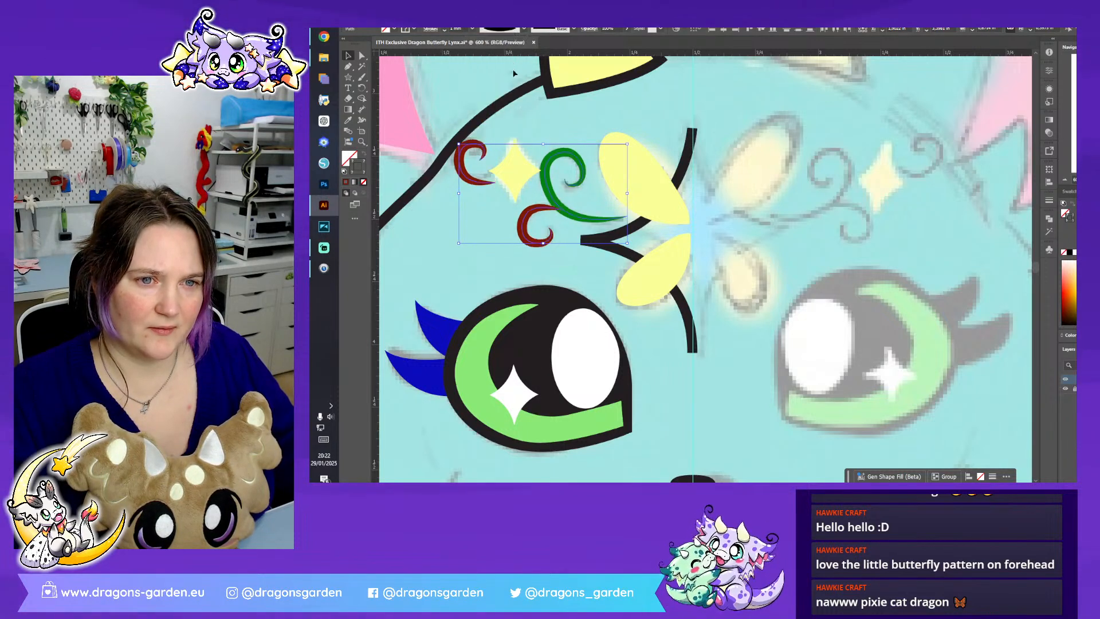
- Send the green swirl to the back and nudge the yellow star slightly towards the outer red curl
click(569, 213)
right_click(570, 215)
mouse_move(630, 446)
click(701, 433)
click(552, 239)
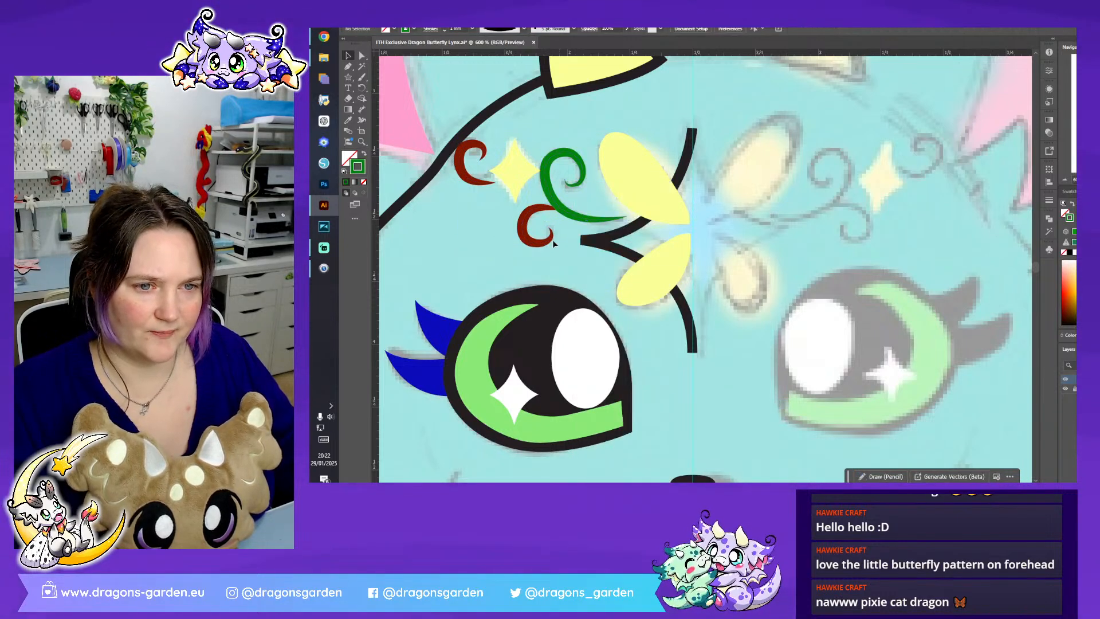
click(516, 171)
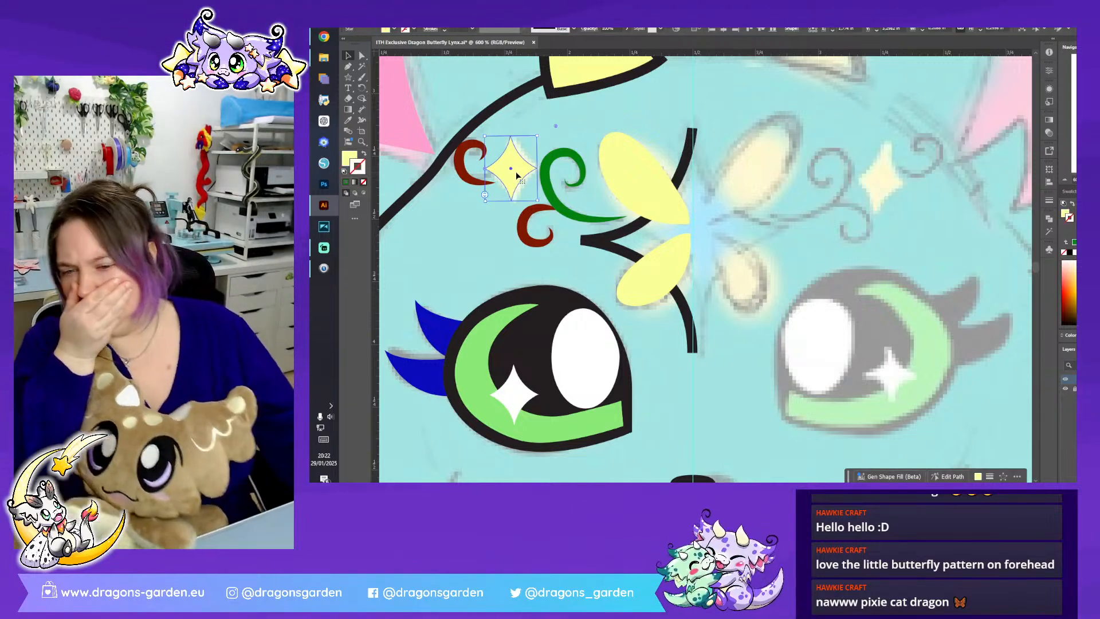
click(571, 247)
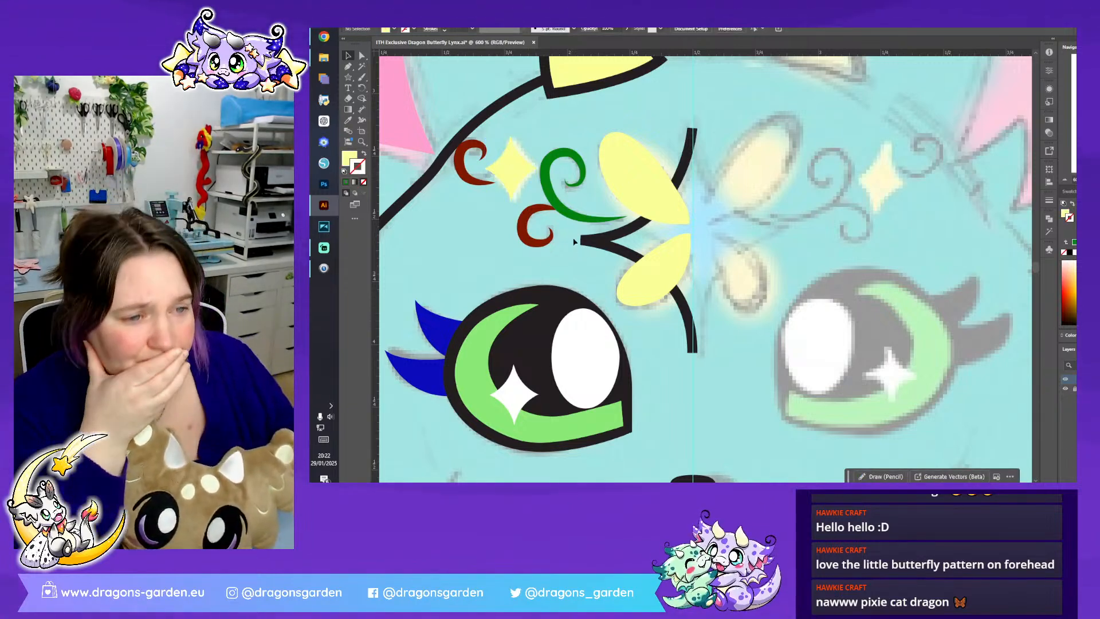
- Copy the black curved half-outline in place, reflect the copy about the vertical axis and position it on the centre guide's other side
click(596, 243)
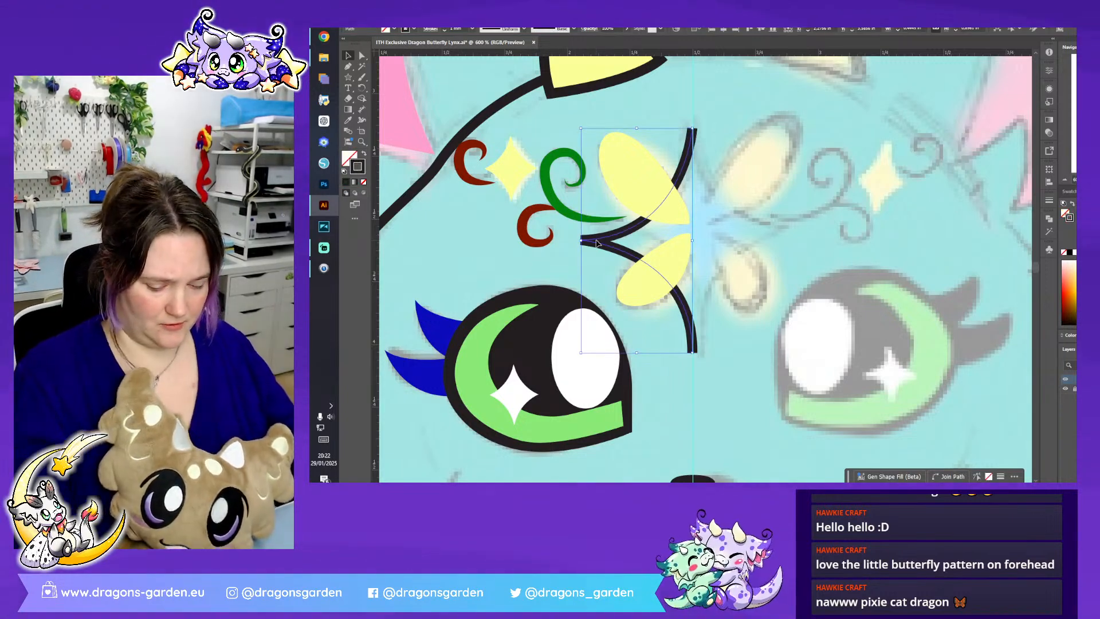
key(ctrl+shift+bracketright)
right_click(596, 243)
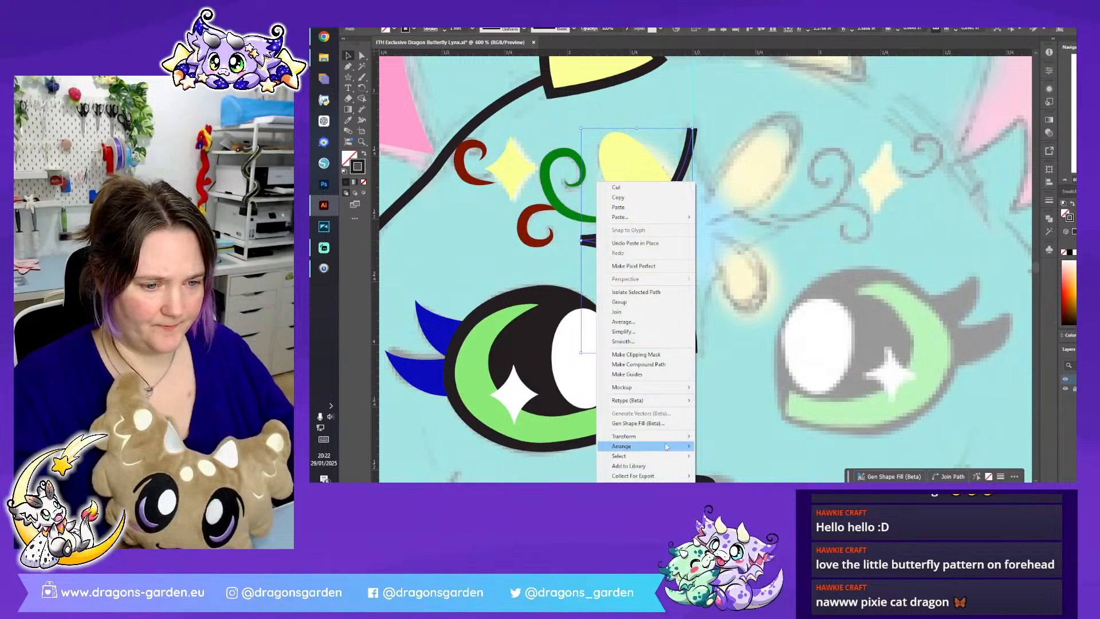
mouse_move(690, 437)
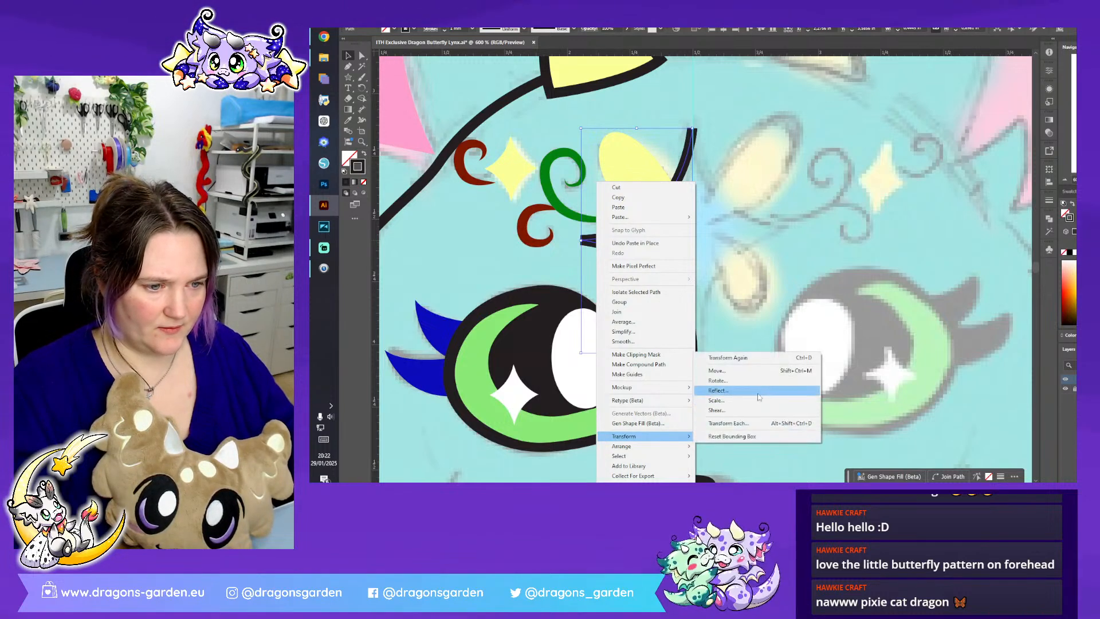
click(757, 394)
click(750, 316)
drag(675, 246, 789, 248)
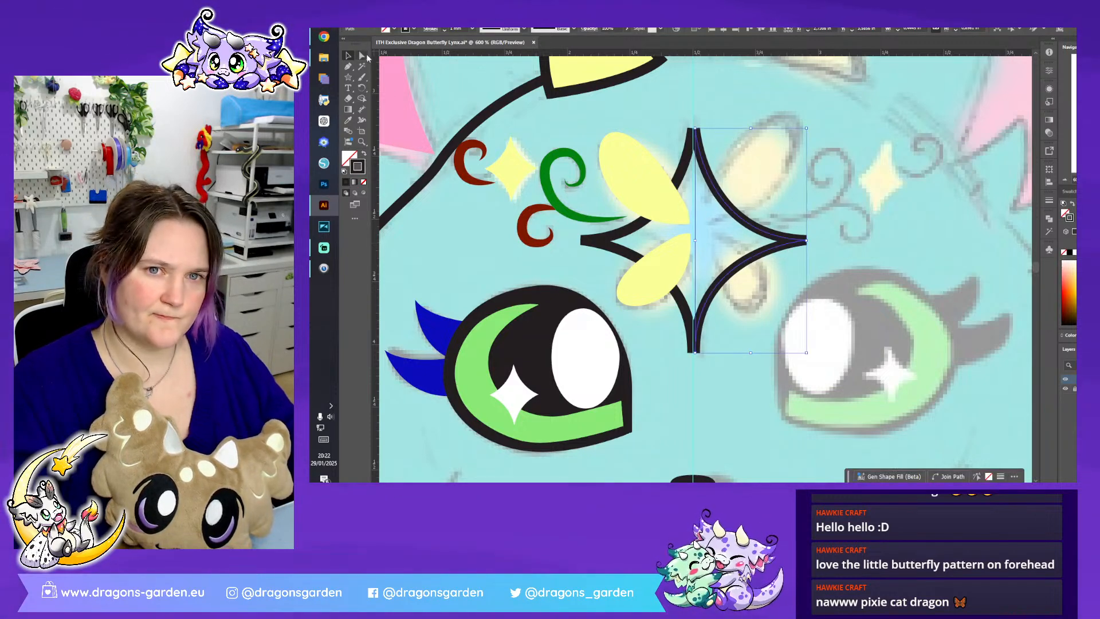
- Draw a large black-outlined star with the Star tool, reduce it to four points and round its inner corners into smooth curves
drag(349, 78, 379, 108)
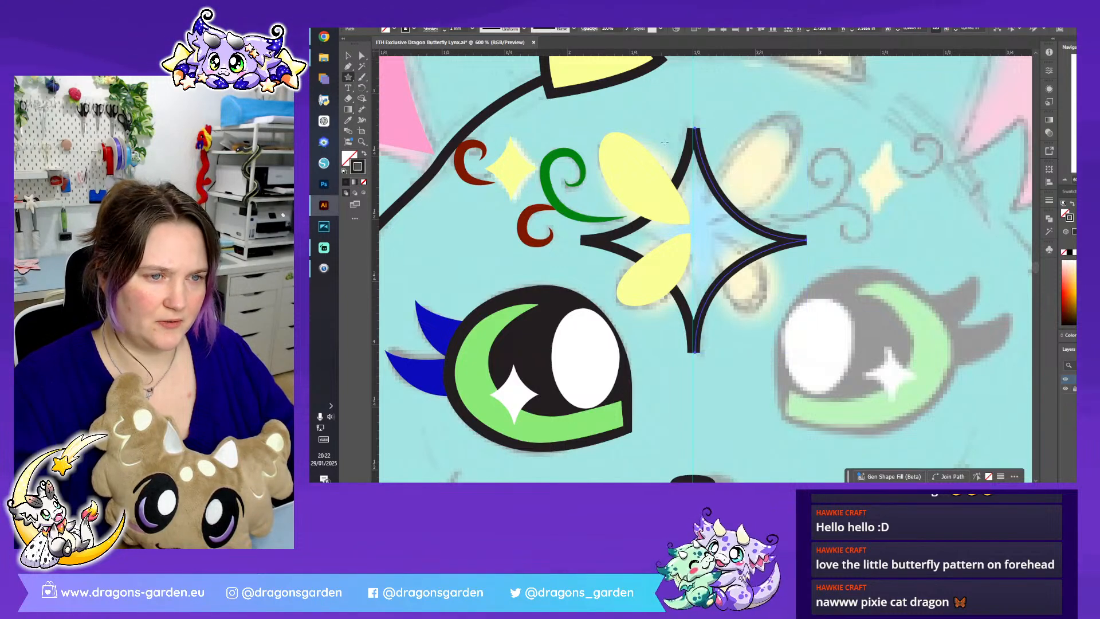
drag(665, 123, 613, 247)
click(349, 57)
scroll(653, 209, up, 3)
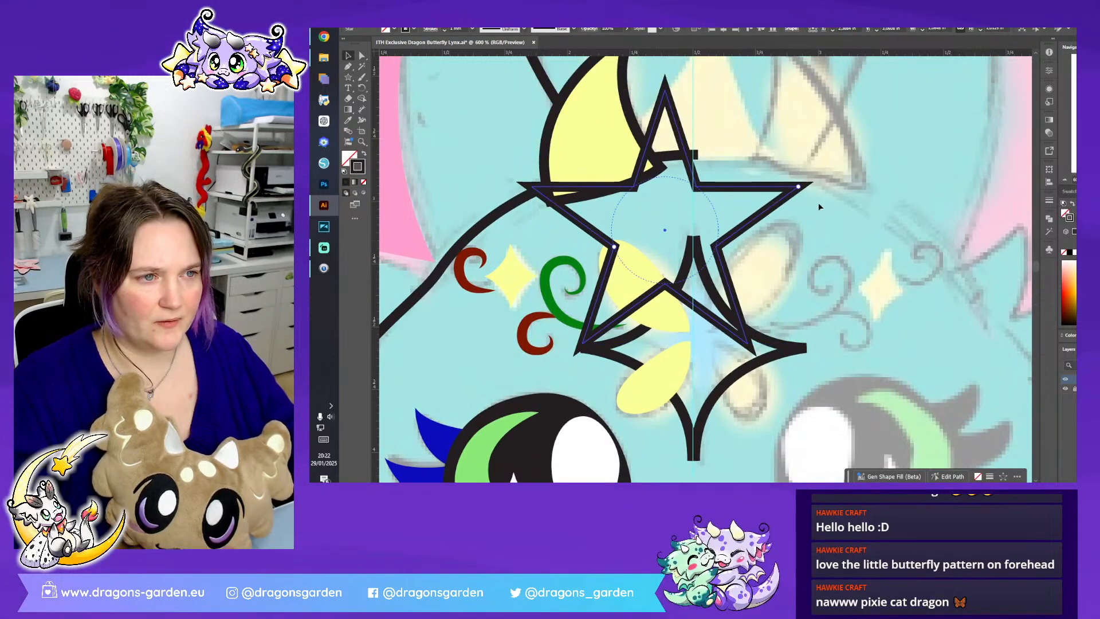
mouse_move(798, 127)
mouse_down()
mouse_move(802, 150)
mouse_move(800, 119)
mouse_up()
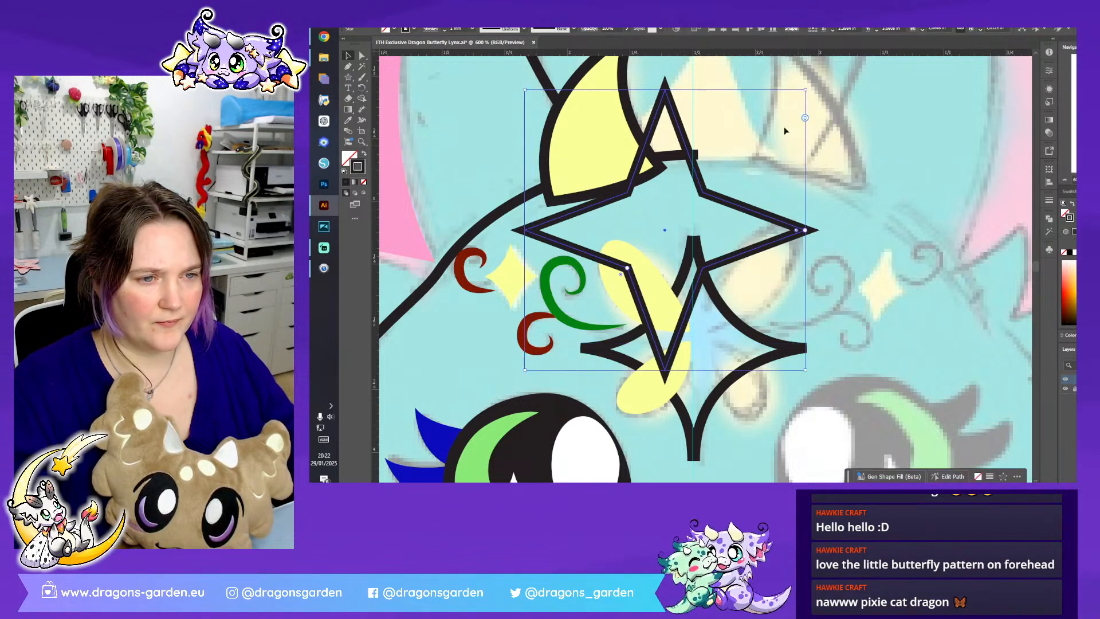
drag(621, 275, 501, 380)
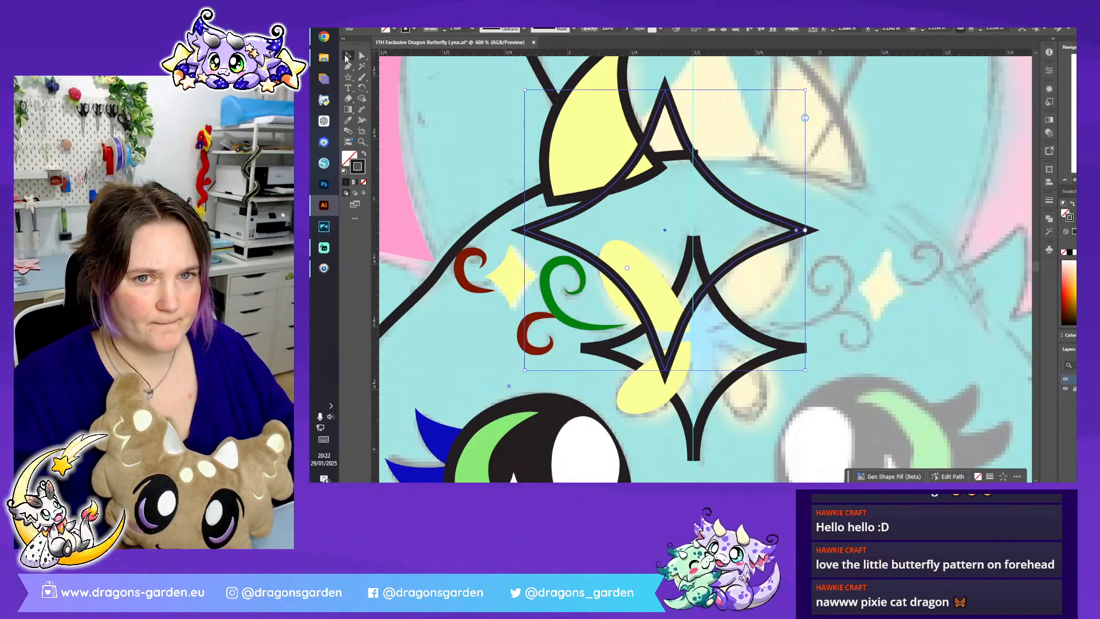
- Apply the eyelashes' dark blue to the large star, centre it on the vertical guide and turn its fill into a stroke
click(349, 122)
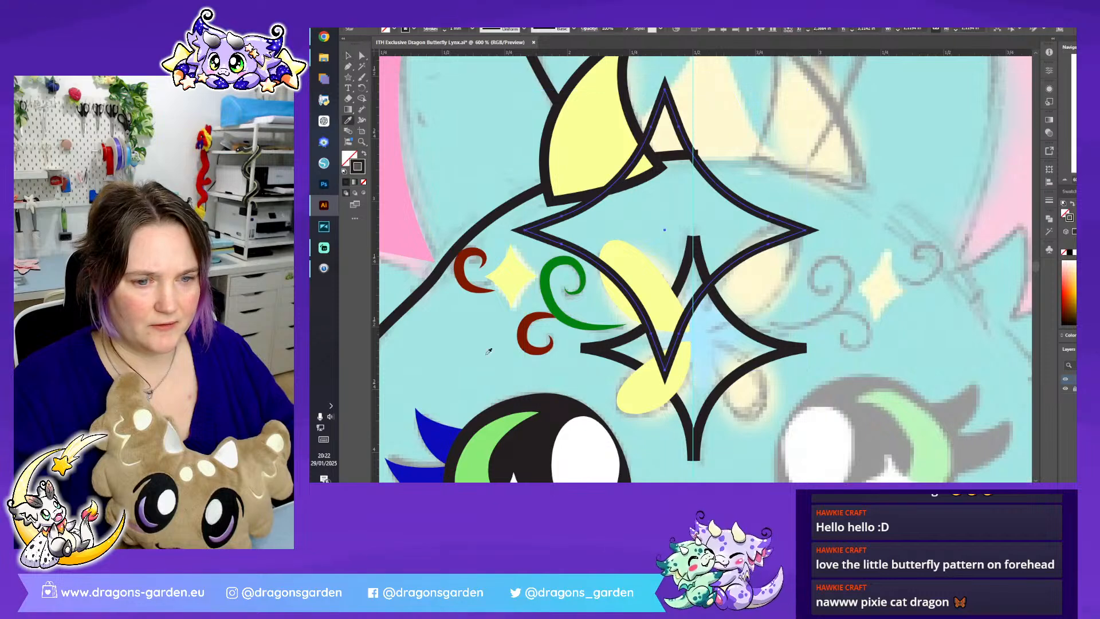
click(446, 437)
click(349, 56)
drag(696, 226, 727, 336)
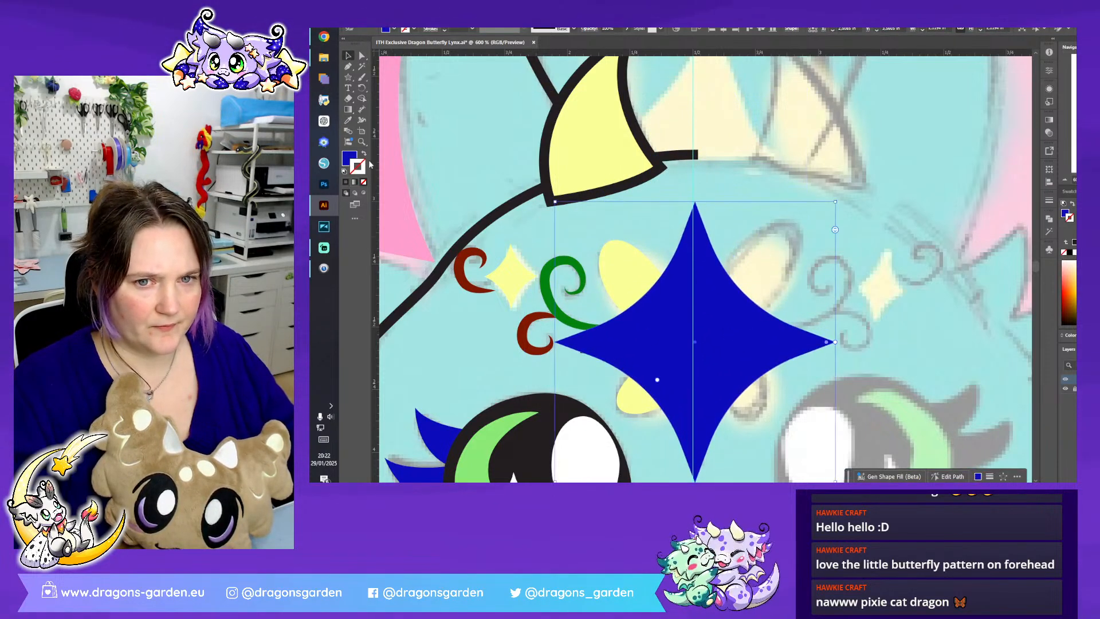
key(shift+x)
- Scale the blue star outline down to the size of the black curved outline and align it over that shape
scroll(761, 223, down, 1)
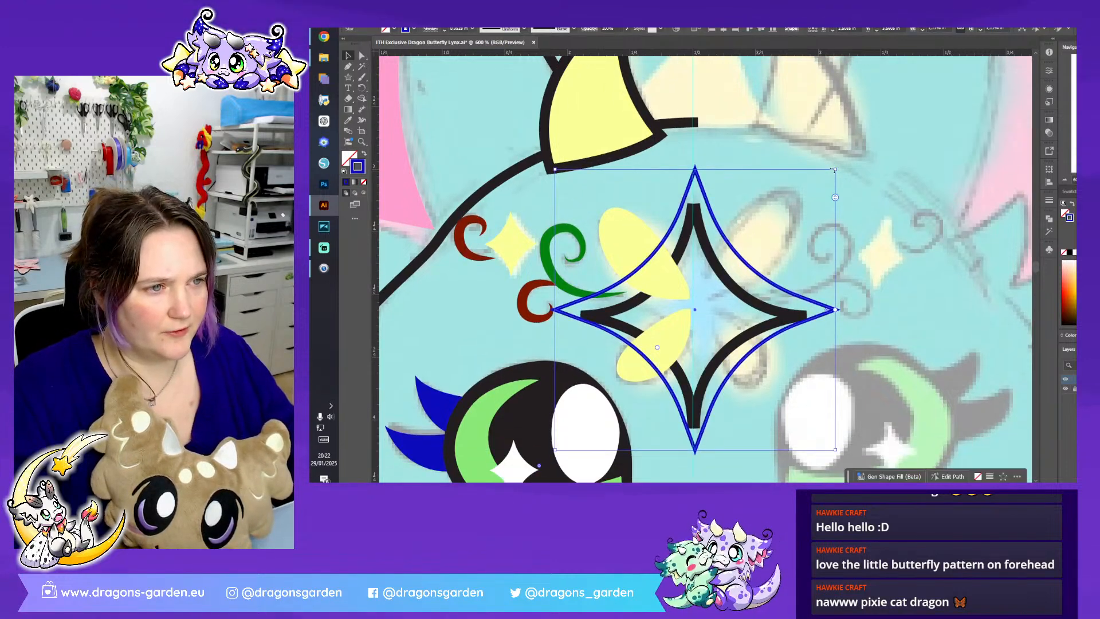
drag(835, 170, 803, 192)
drag(695, 420, 695, 429)
drag(743, 290, 741, 291)
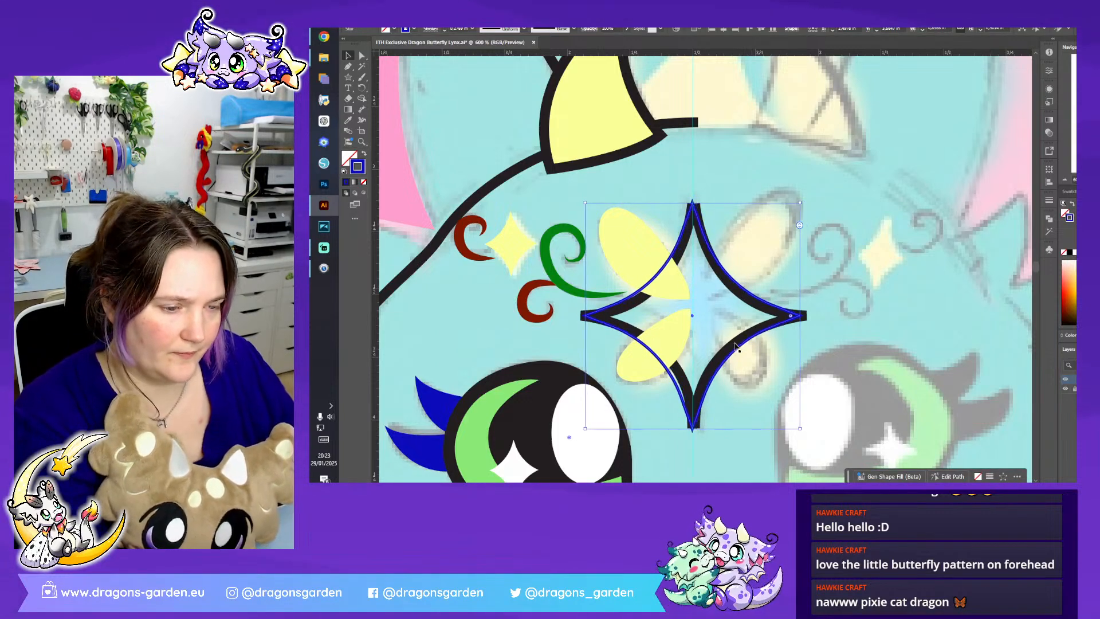
- Delete both halves of the black curved outline beneath the blue star
click(733, 347)
key(Delete)
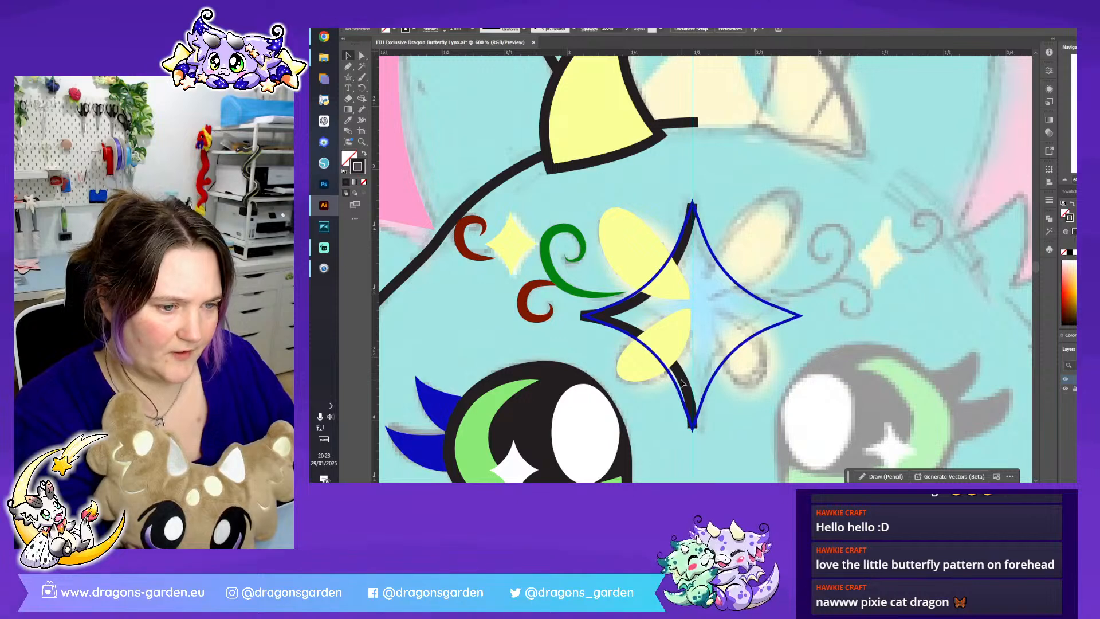
click(681, 383)
key(Delete)
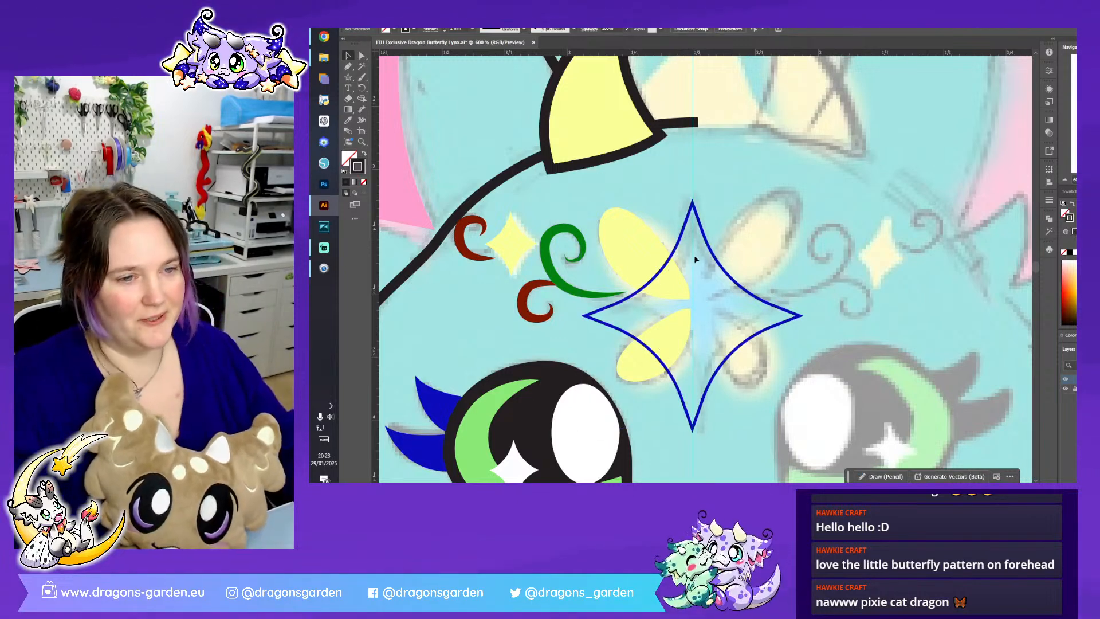
- Send the blue star outline to the back, behind the yellow butterfly wings
right_click(677, 248)
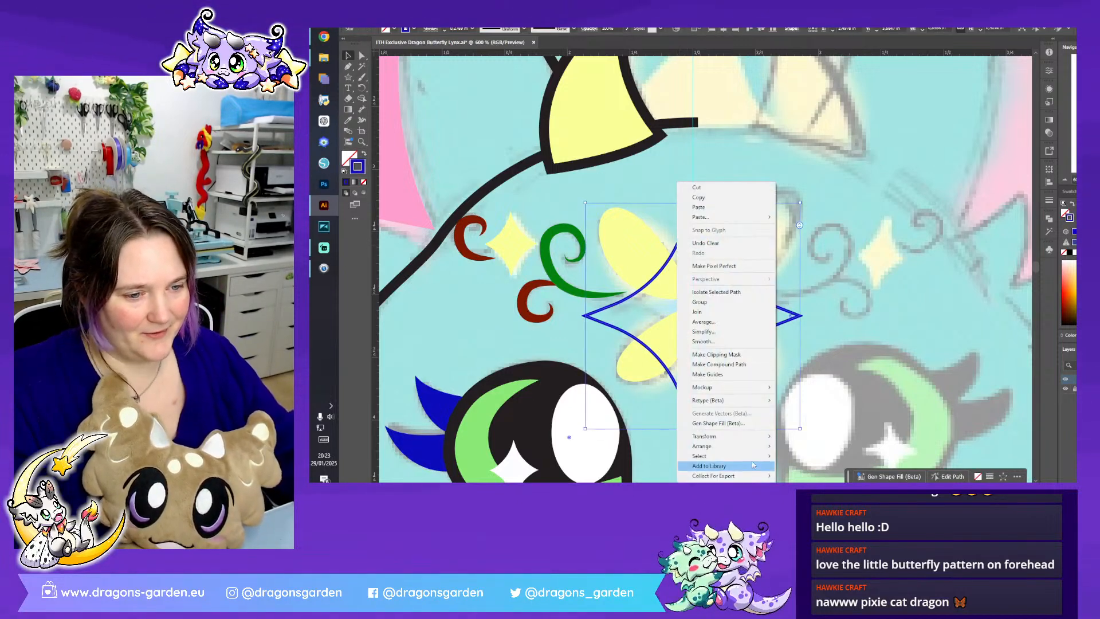
mouse_move(744, 446)
click(810, 440)
click(772, 332)
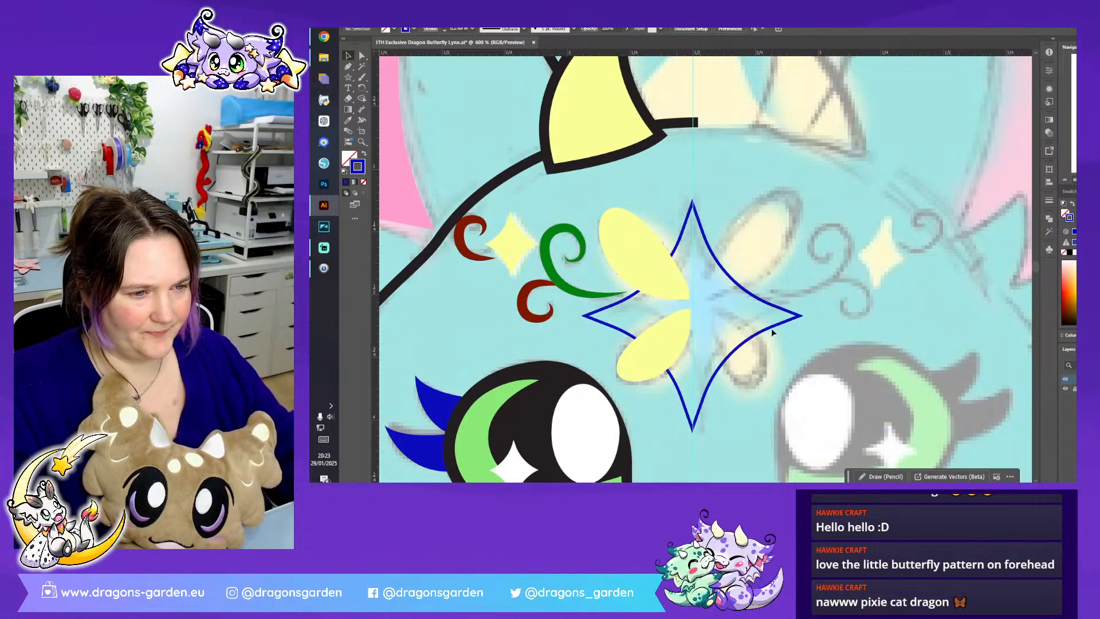
click(1065, 180)
click(1064, 180)
click(1065, 180)
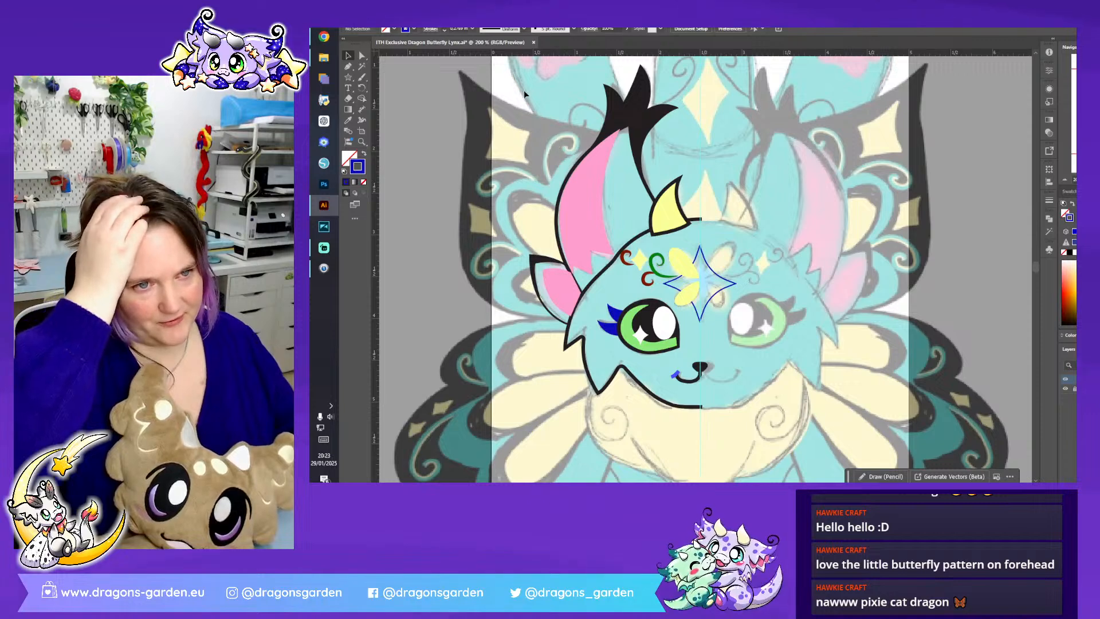
- Create a reflected copy of all the traced half-head shapes and place it on the other side of the vertical guide
drag(527, 97, 724, 434)
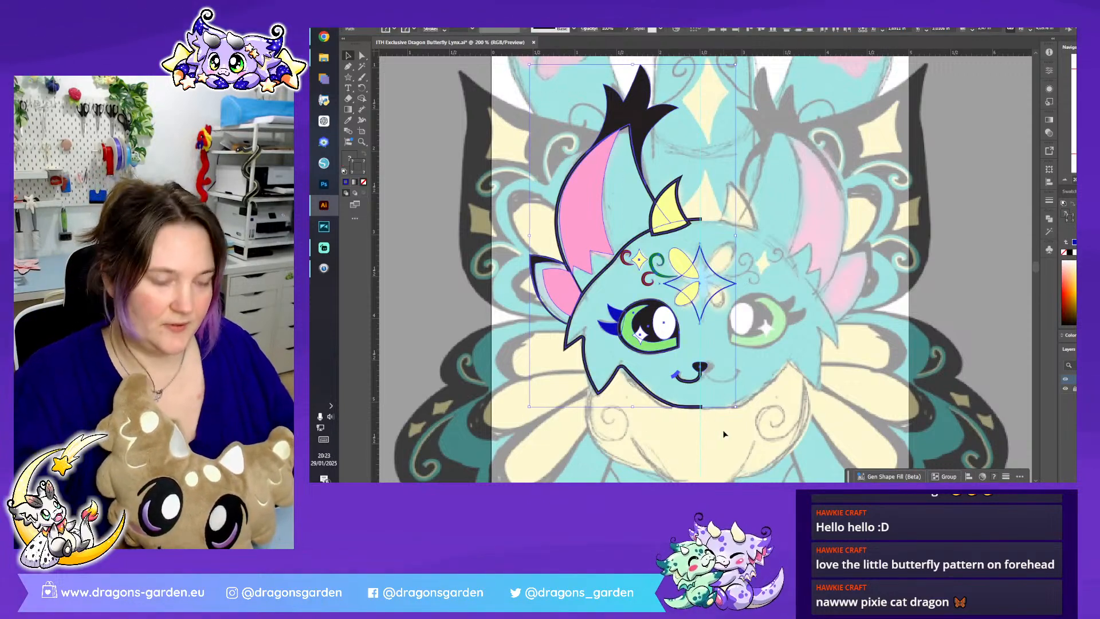
right_click(664, 334)
mouse_move(748, 278)
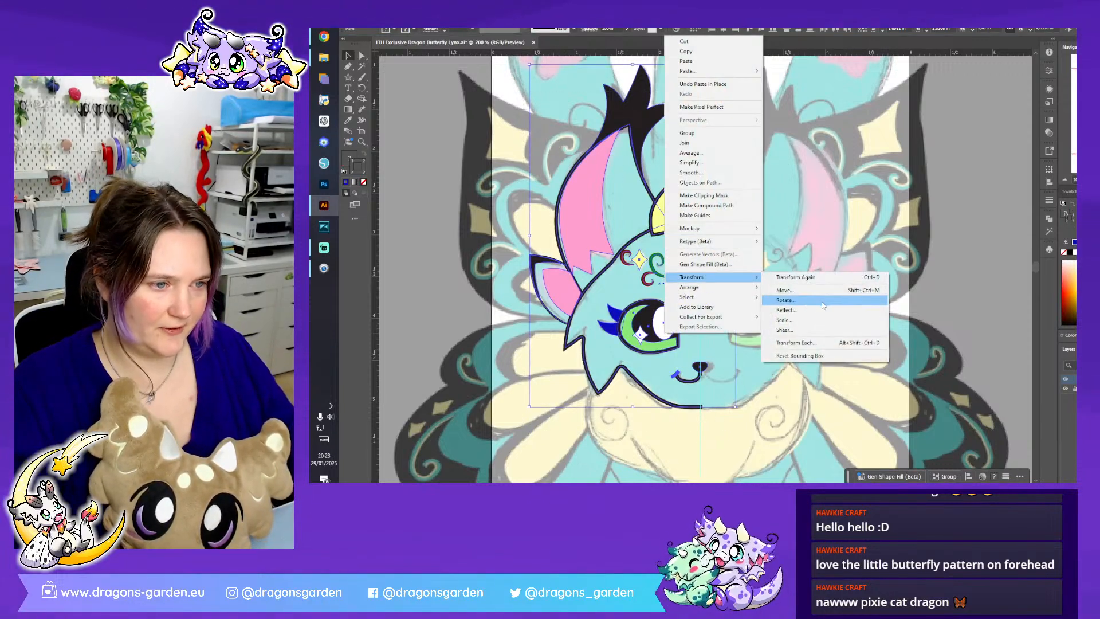
click(822, 301)
click(764, 311)
drag(621, 337, 754, 364)
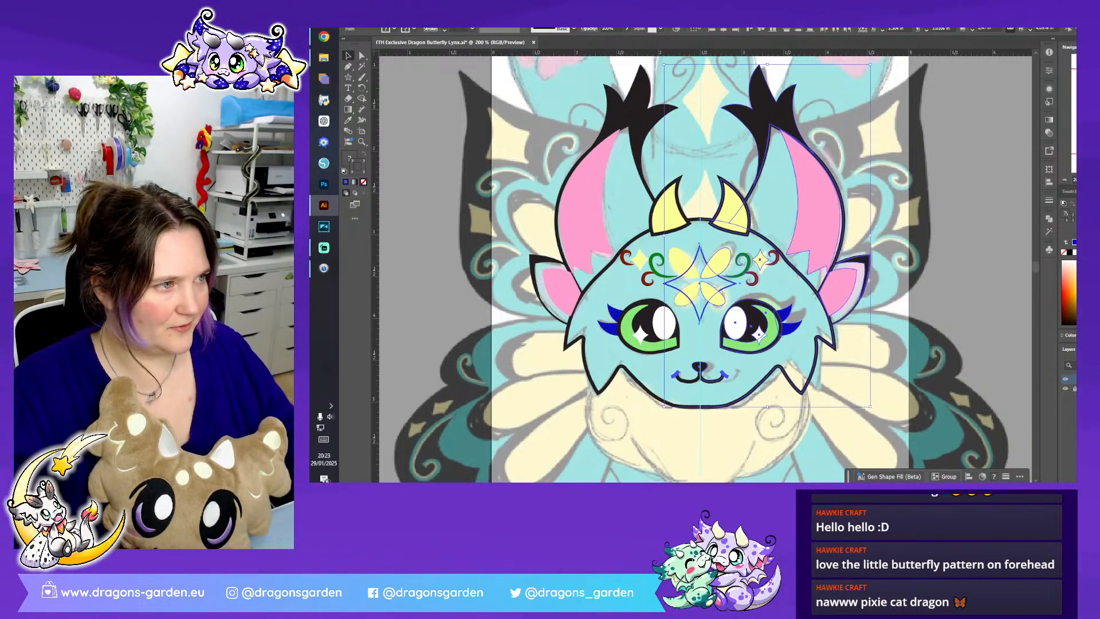
- Nudge the mirrored half-head sideways until it meets the original half at the vertical guide
key(ctrl+plus)
scroll(870, 242, down, 3)
key(Right)
key(Right)
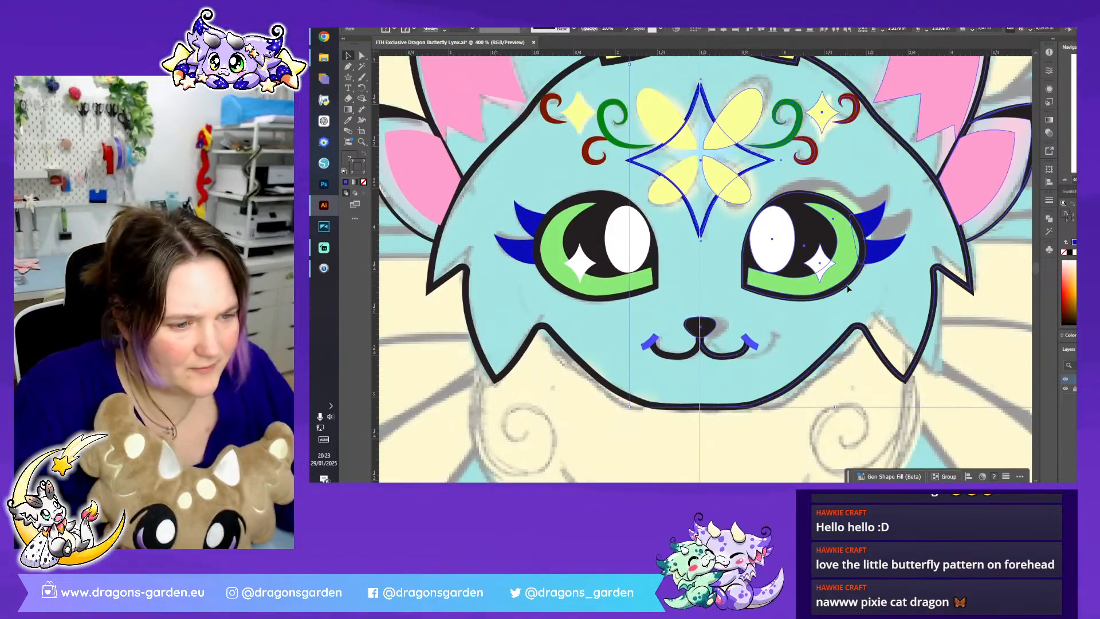
key(Left)
key(Left)
key(Left)
key(Left)
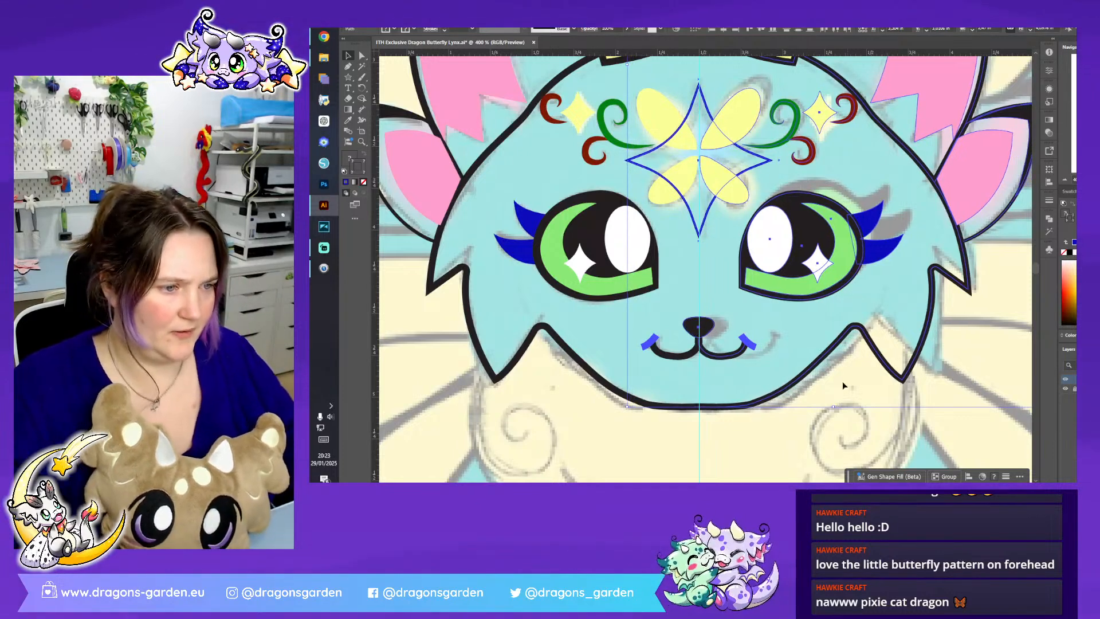
key(ctrl+shift+a)
- Change the stroke colour of the mirrored mouth curve from black to purple
click(715, 355)
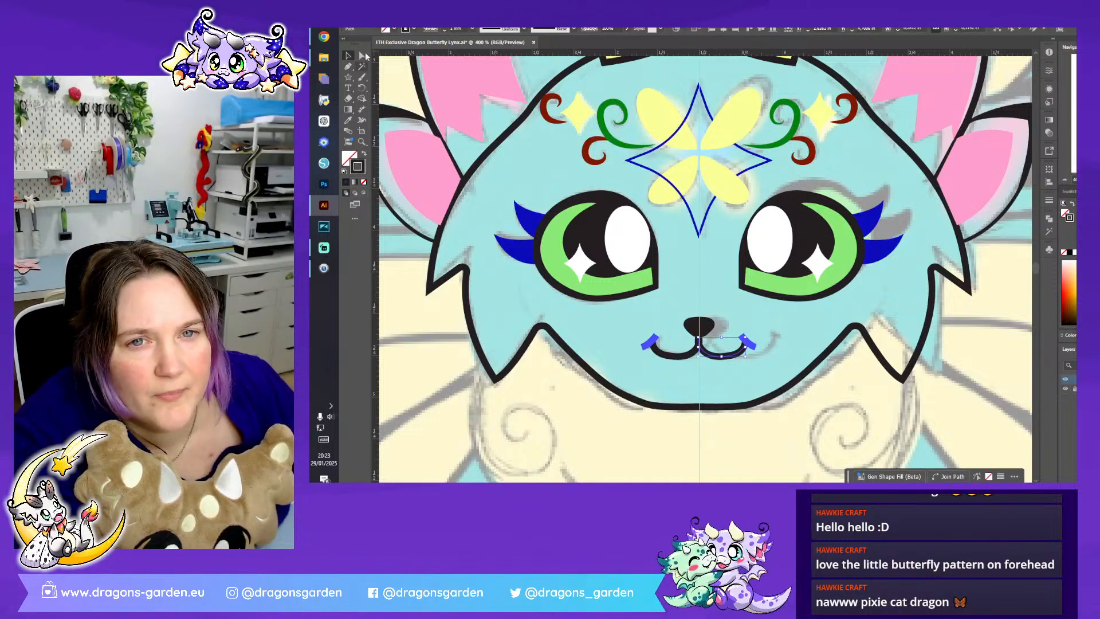
click(414, 29)
click(425, 69)
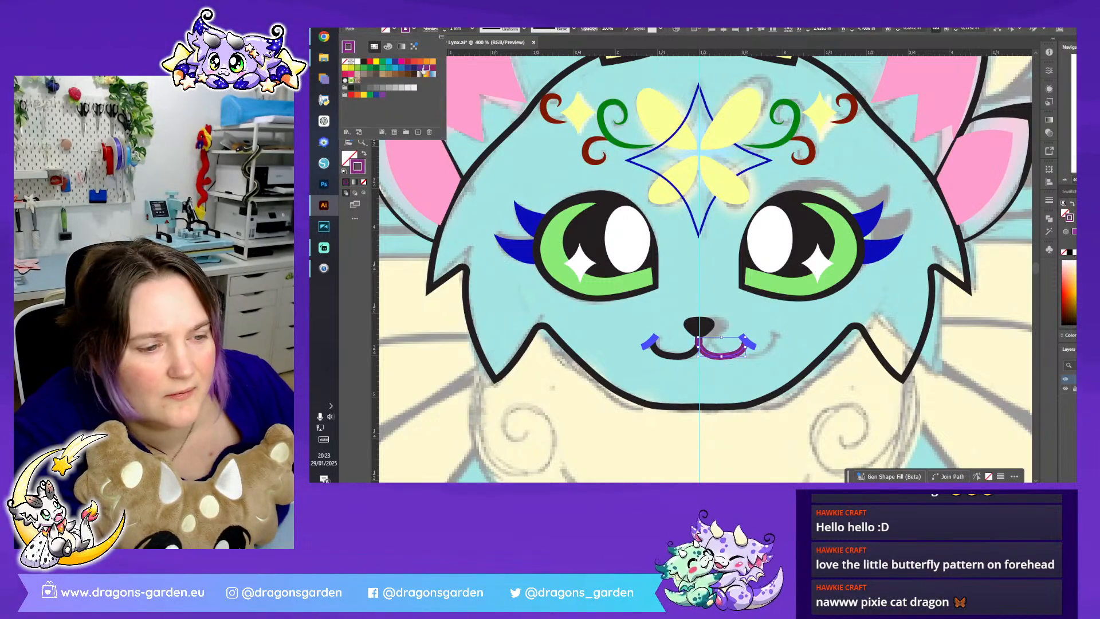
click(673, 322)
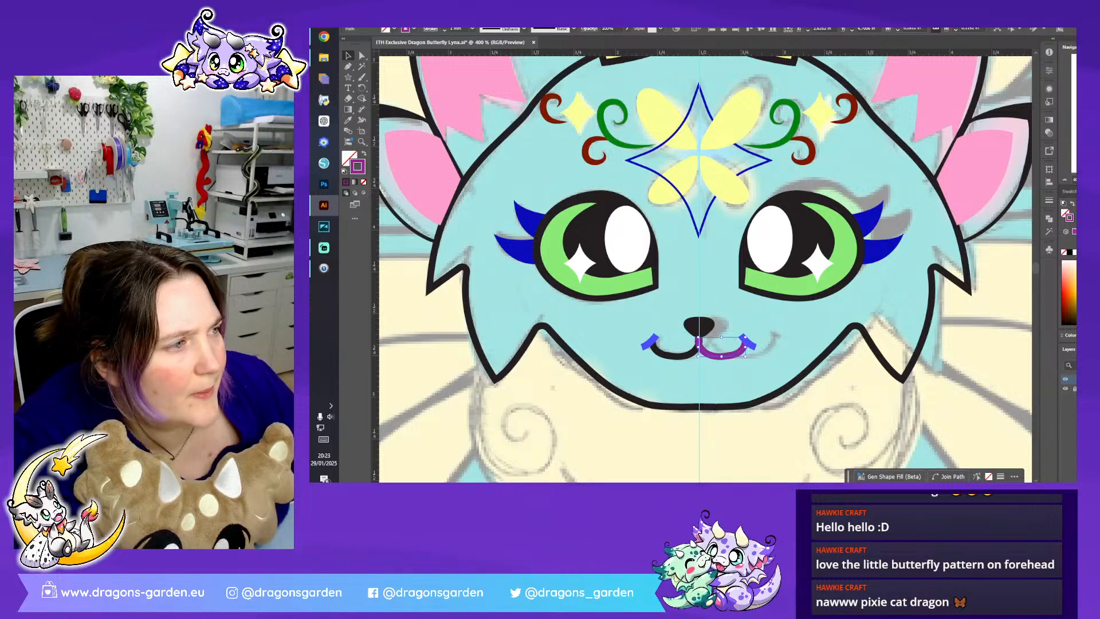
- Reposition both mouth halves with their blue corner strokes so they meet at the vertical guide beneath the nose
key(ctrl+plus)
key(ctrl+plus)
key(ctrl+plus)
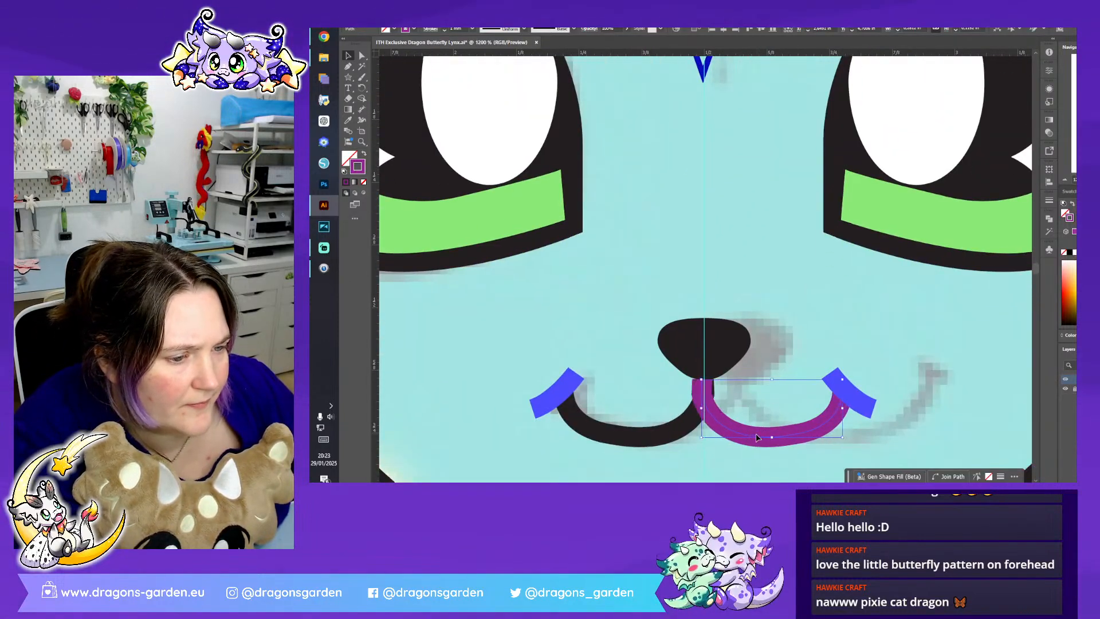
click(808, 355)
scroll(837, 343, down, 1)
drag(781, 409, 782, 409)
key(Right)
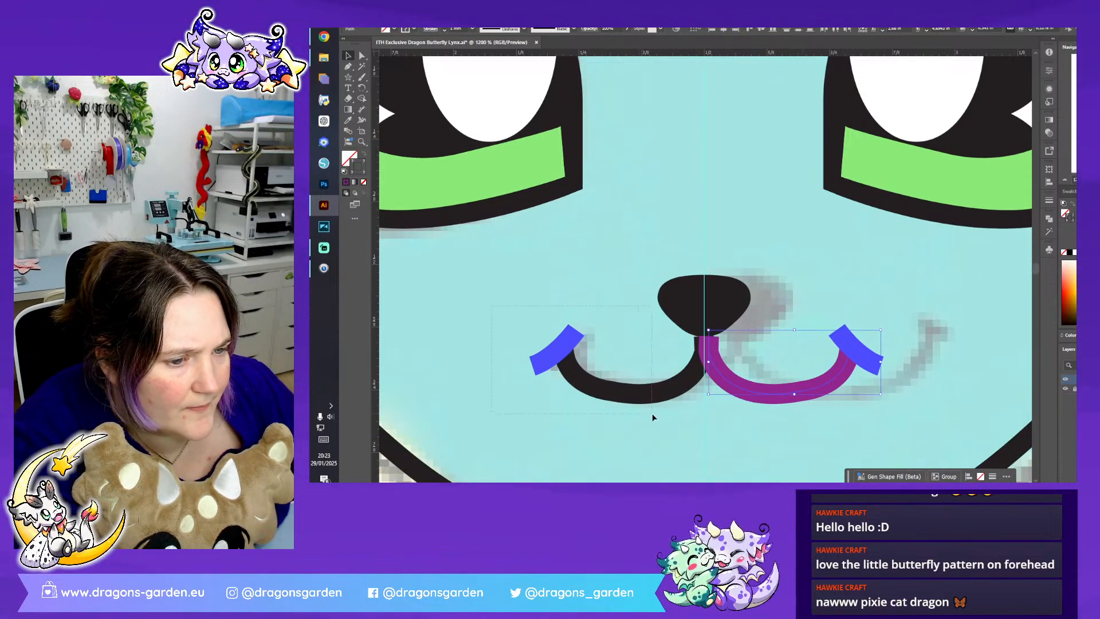
drag(653, 417, 653, 417)
key(Left)
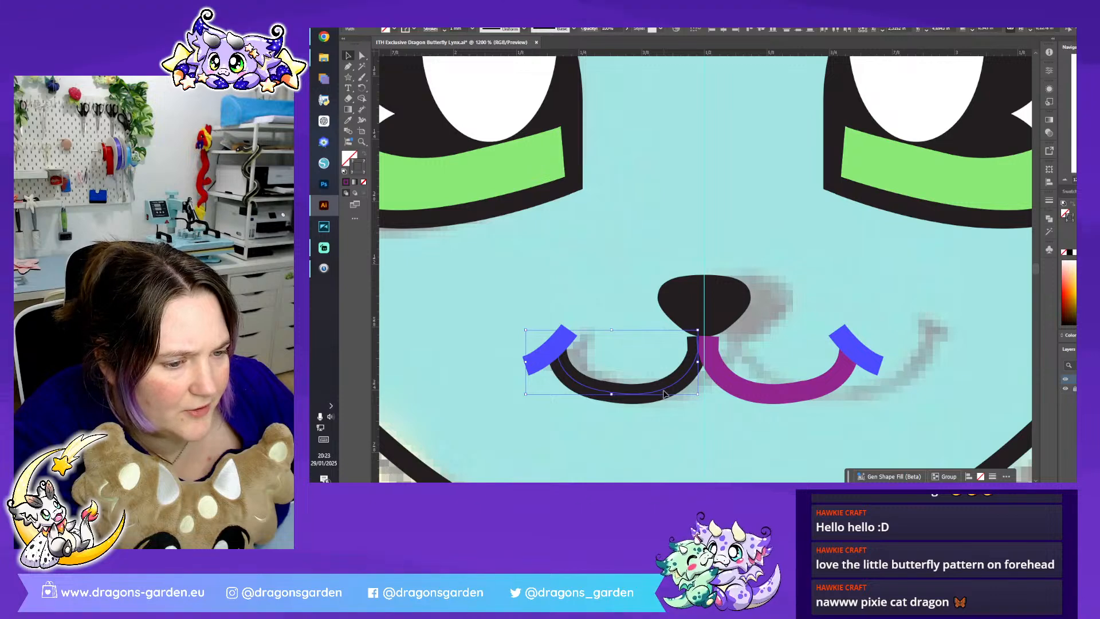
drag(662, 389, 672, 393)
click(848, 376)
drag(838, 379, 832, 379)
click(813, 280)
click(735, 296)
click(892, 262)
- Join the two halves of the black head outline at the chin and at the top of the head
key(ctrl+minus)
key(ctrl+minus)
key(ctrl+minus)
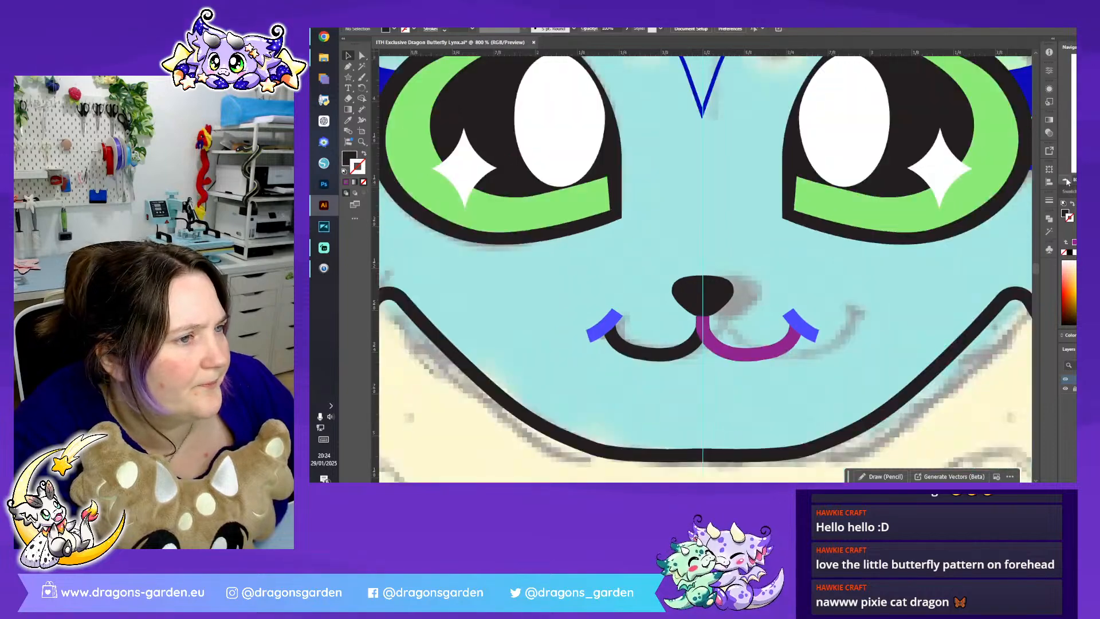
key(a)
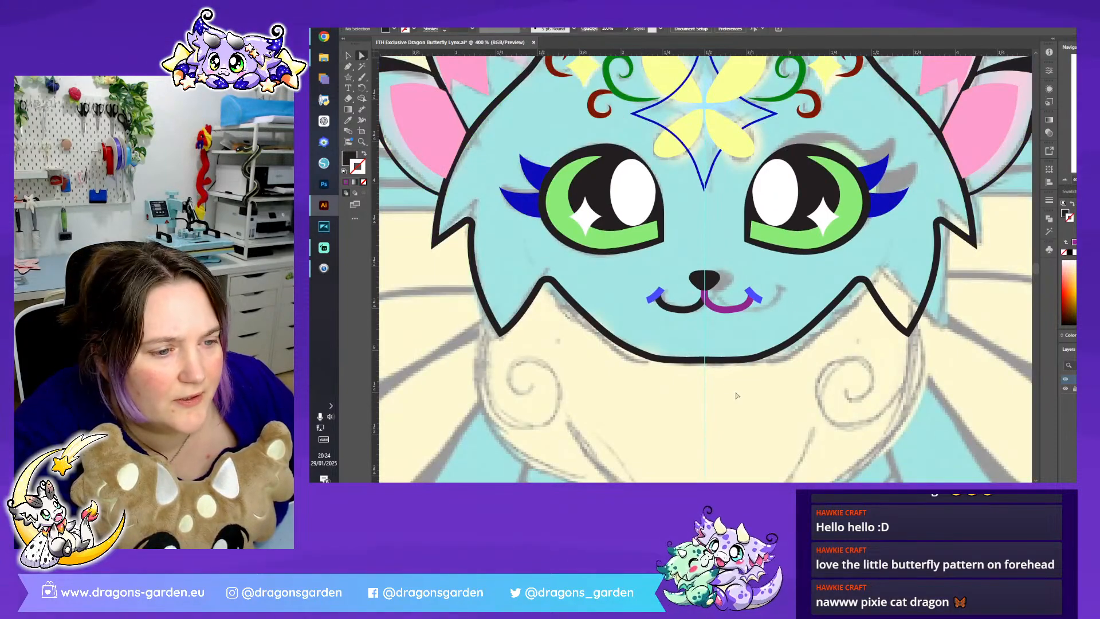
click(704, 359)
click(513, 32)
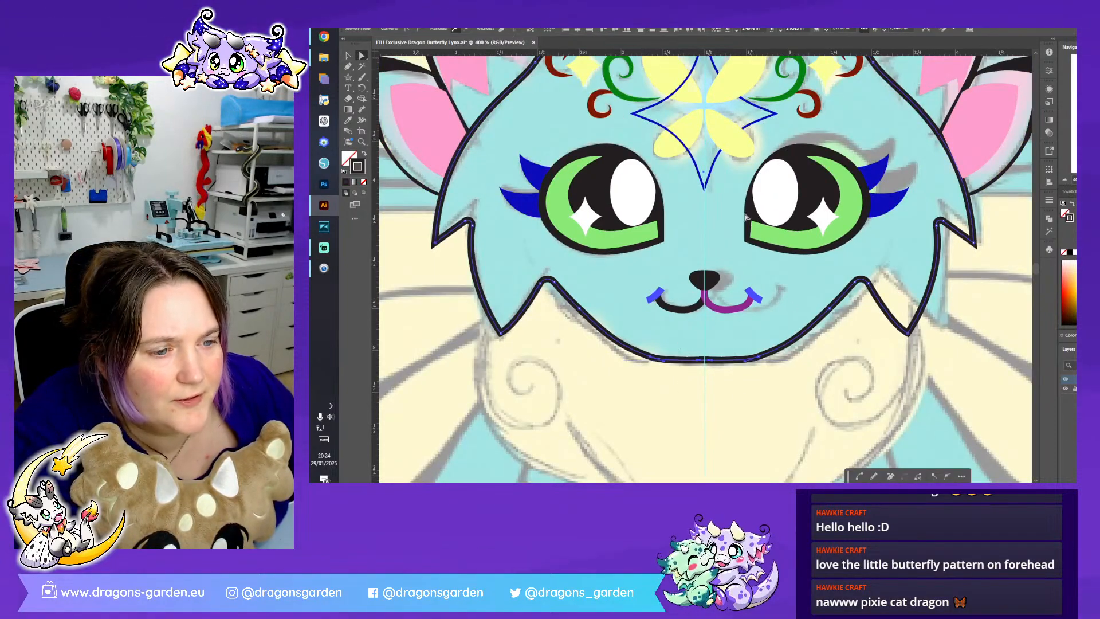
scroll(744, 217, up, 6)
drag(718, 338, 719, 339)
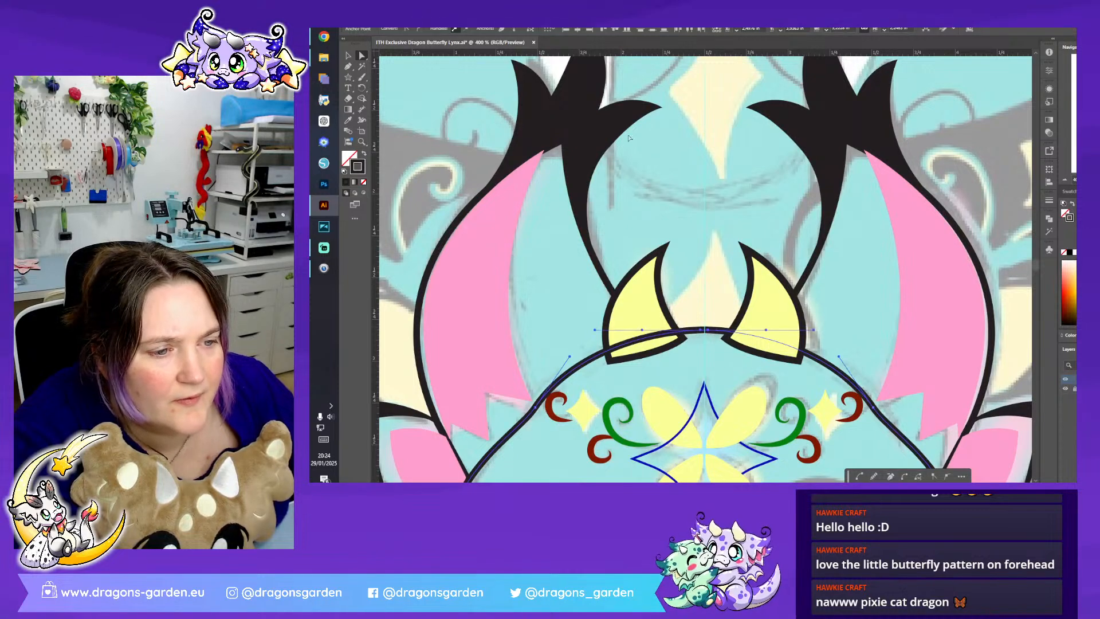
scroll(680, 182, down, 3)
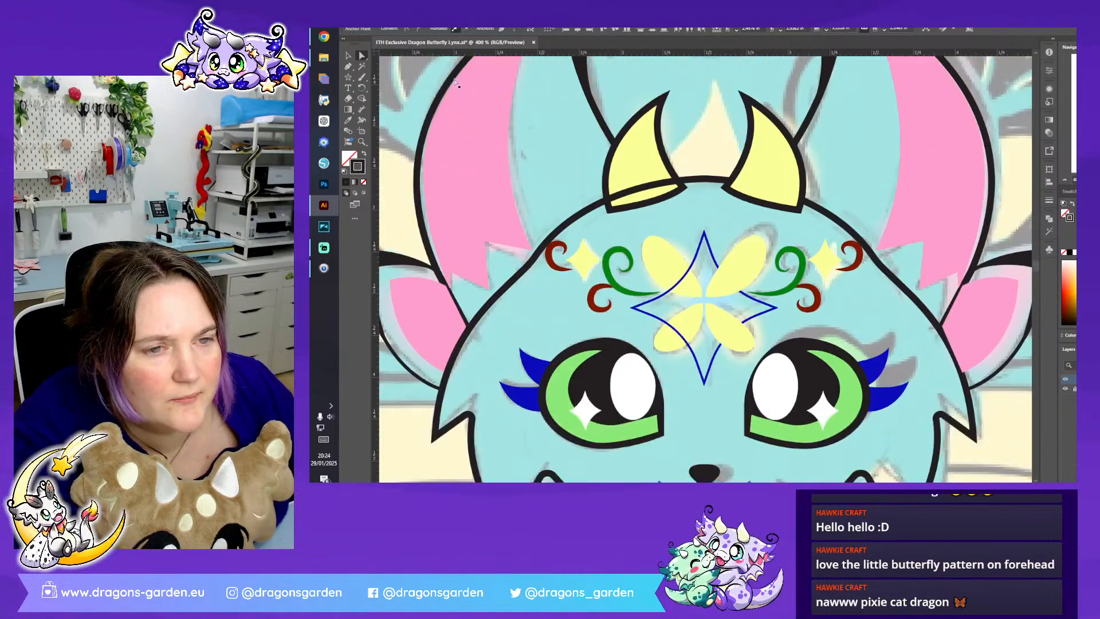
- Bring both yellow horns in front of the head outline
click(350, 56)
click(638, 151)
shift+click(772, 170)
right_click(772, 170)
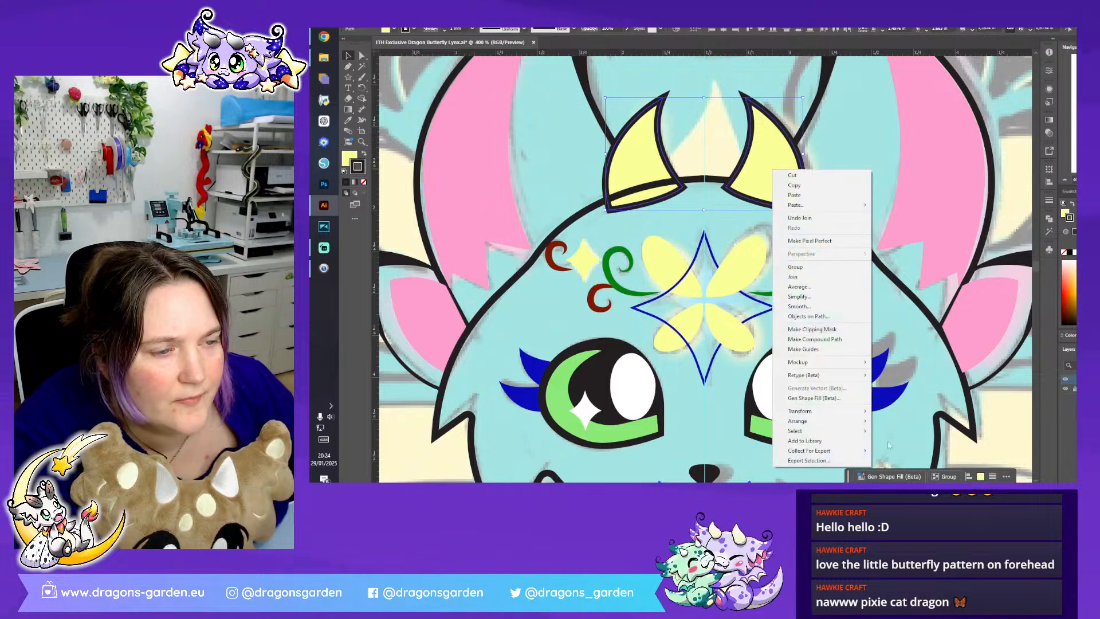
mouse_move(831, 424)
click(890, 421)
click(836, 201)
click(1068, 179)
click(1068, 179)
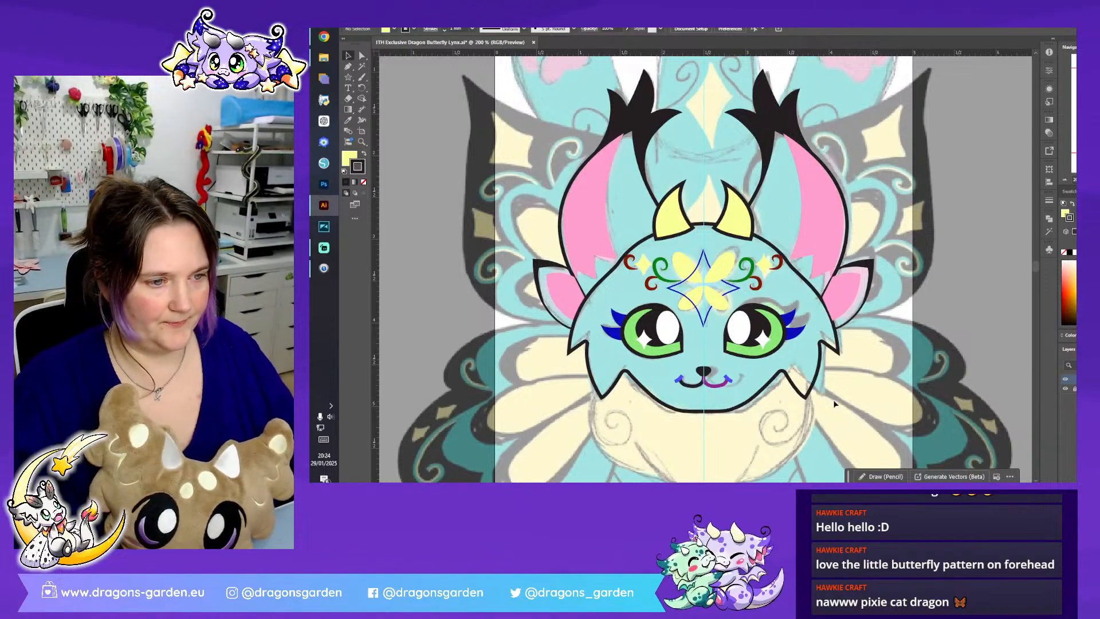
- Fill the closed head outline with a light turquoise sampled from the sketch and arrange it behind the facial features
click(804, 394)
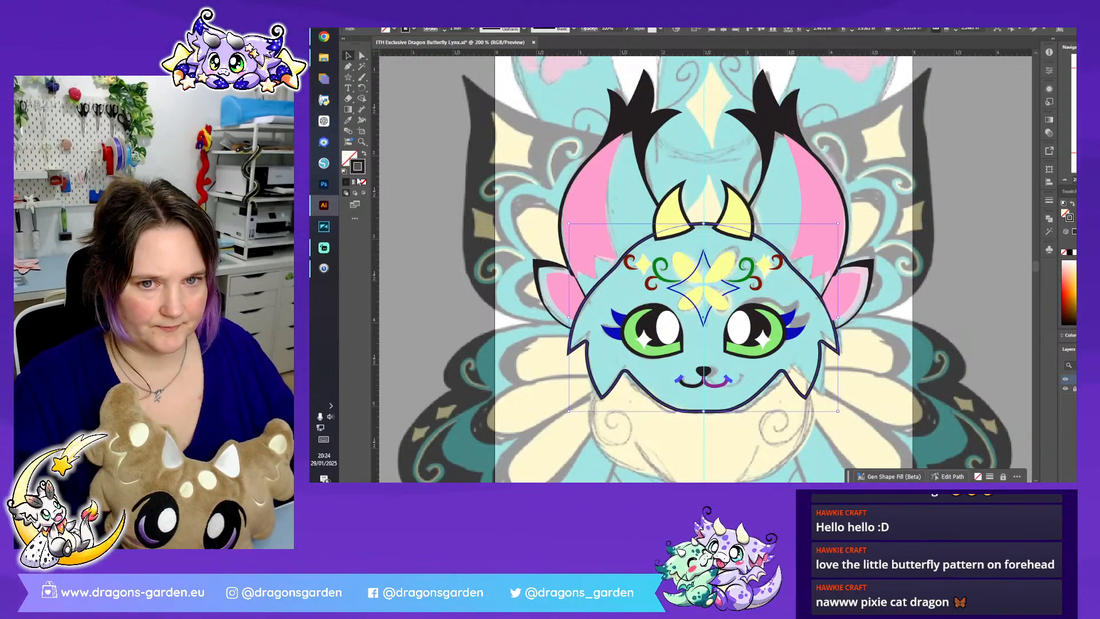
click(349, 121)
click(643, 218)
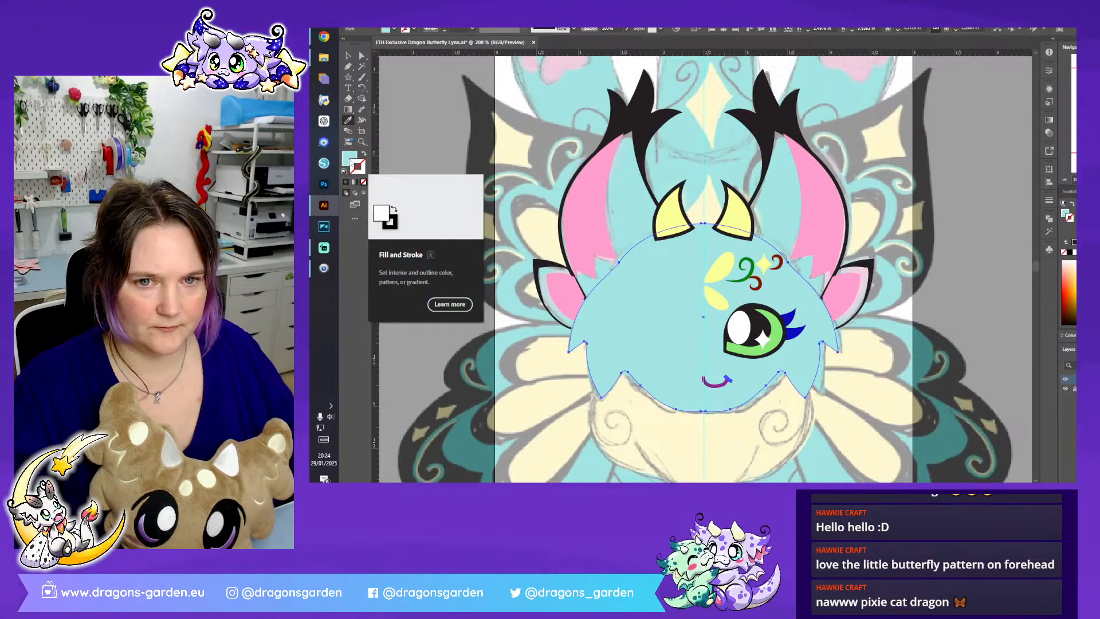
click(348, 57)
right_click(675, 289)
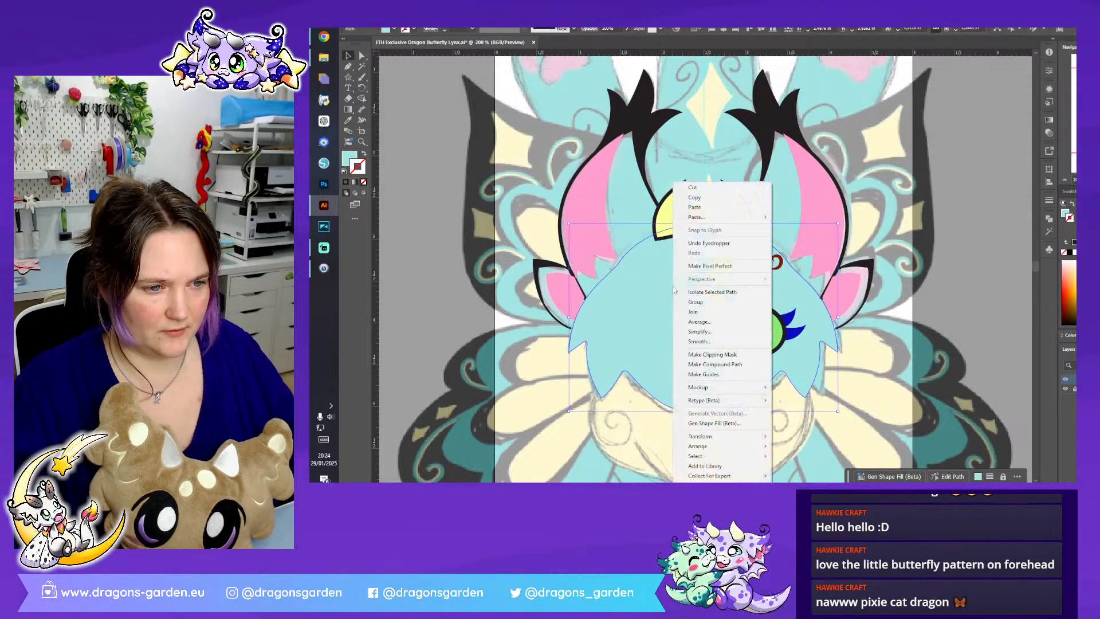
mouse_move(758, 446)
click(814, 435)
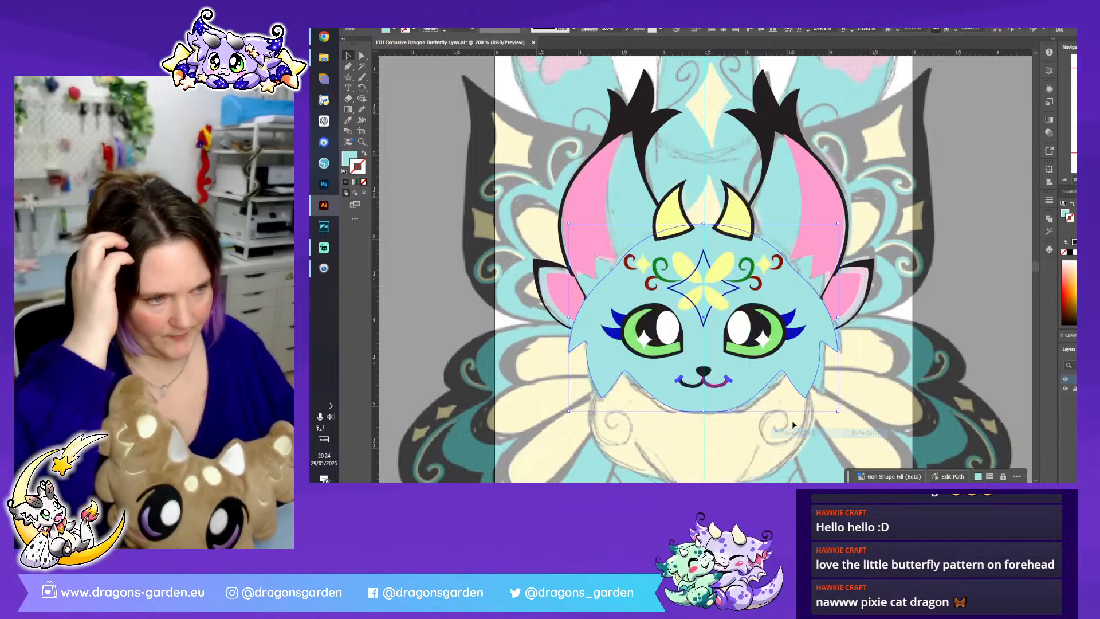
- Try a dark blue and a red fill on the head shape, undoing each one
click(393, 29)
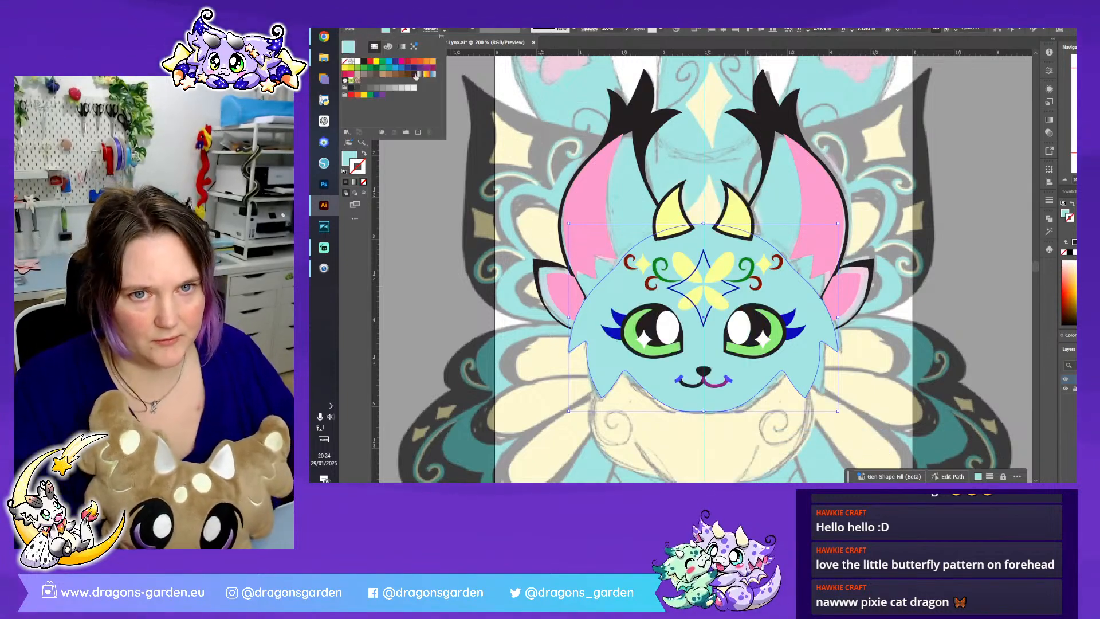
click(395, 62)
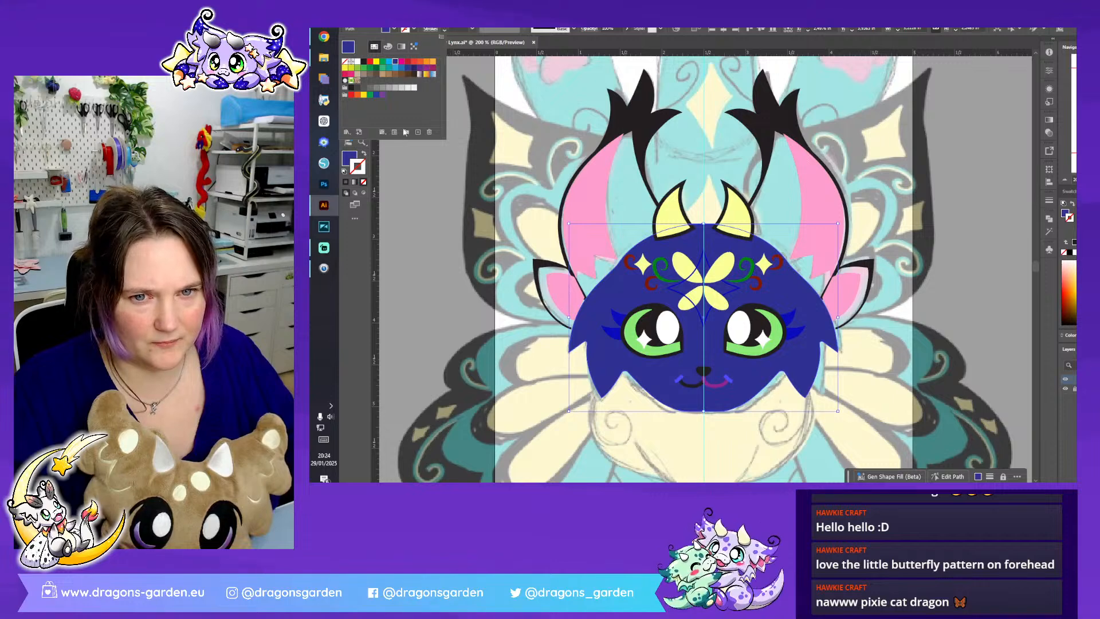
key(ctrl+z)
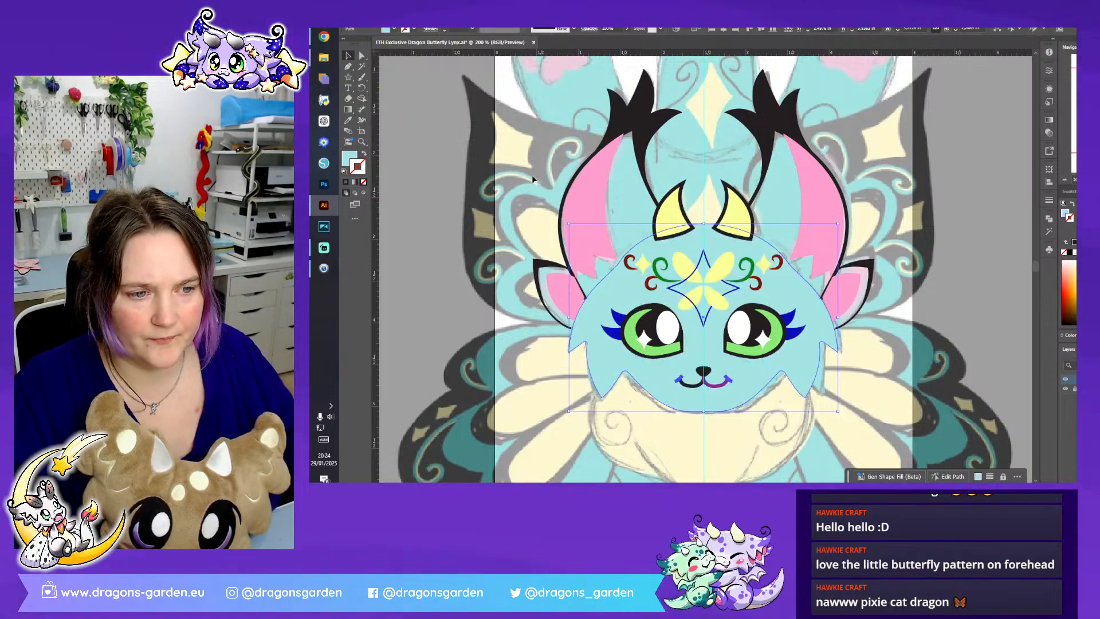
click(393, 28)
click(414, 68)
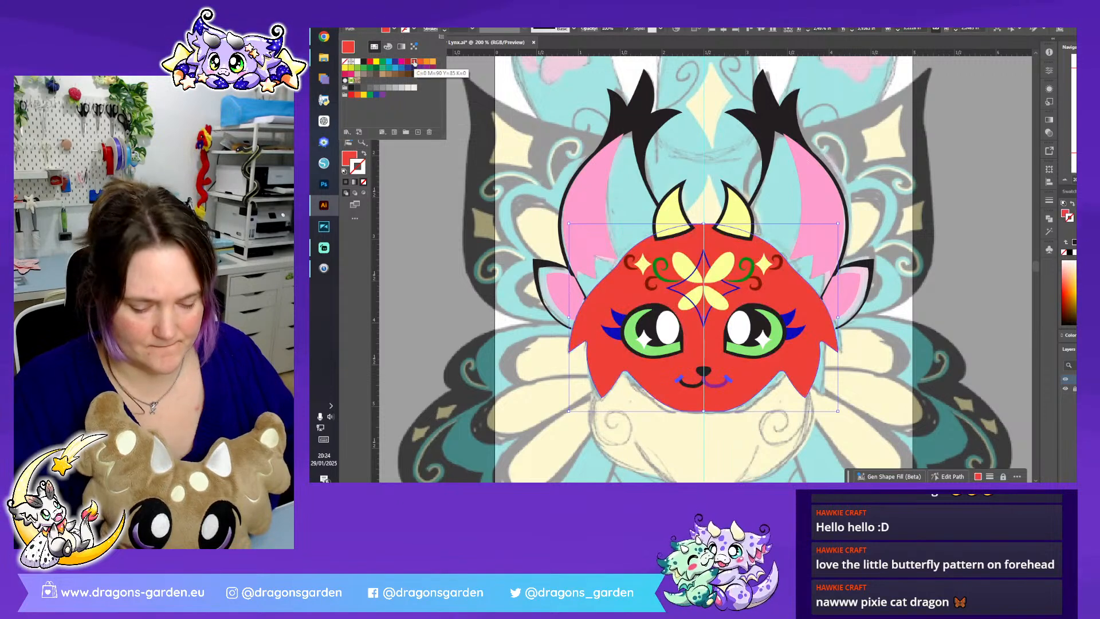
key(Escape)
key(ctrl+z)
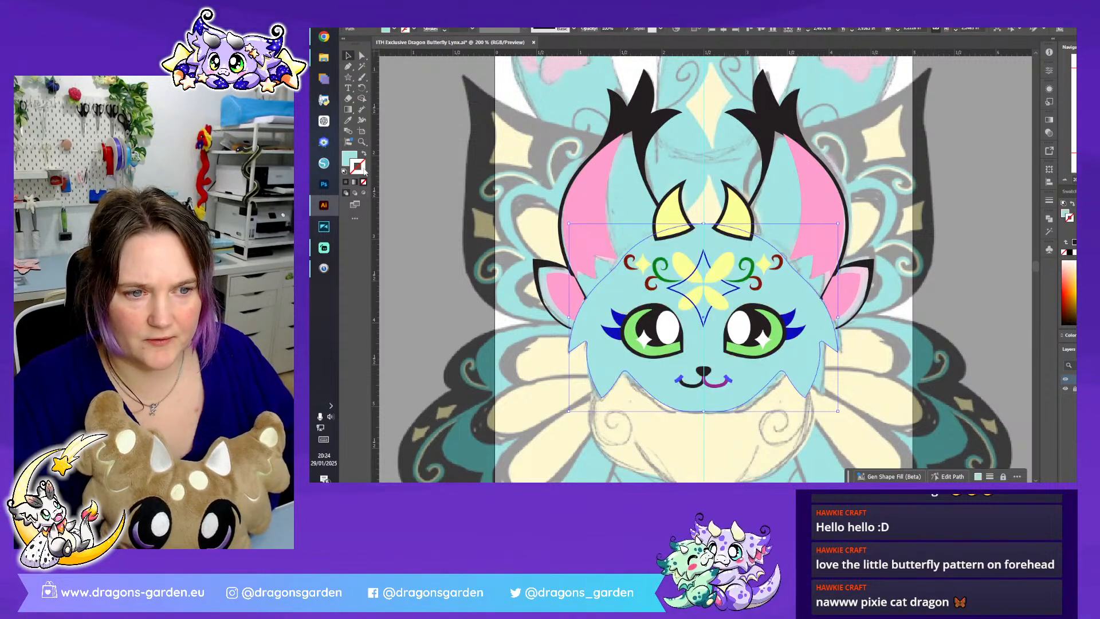
- Give the head shape a green stroke in colour 00990B and increase its weight
double_click(362, 169)
mouse_move(933, 222)
mouse_down()
mouse_move(968, 203)
mouse_move(973, 219)
mouse_up()
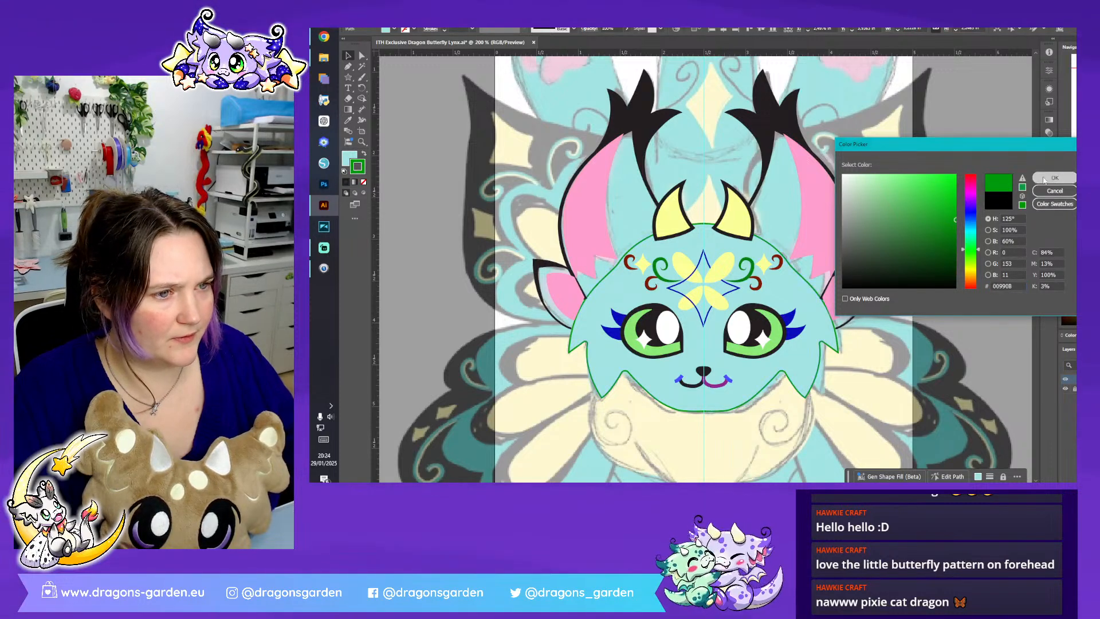
click(1054, 178)
click(446, 28)
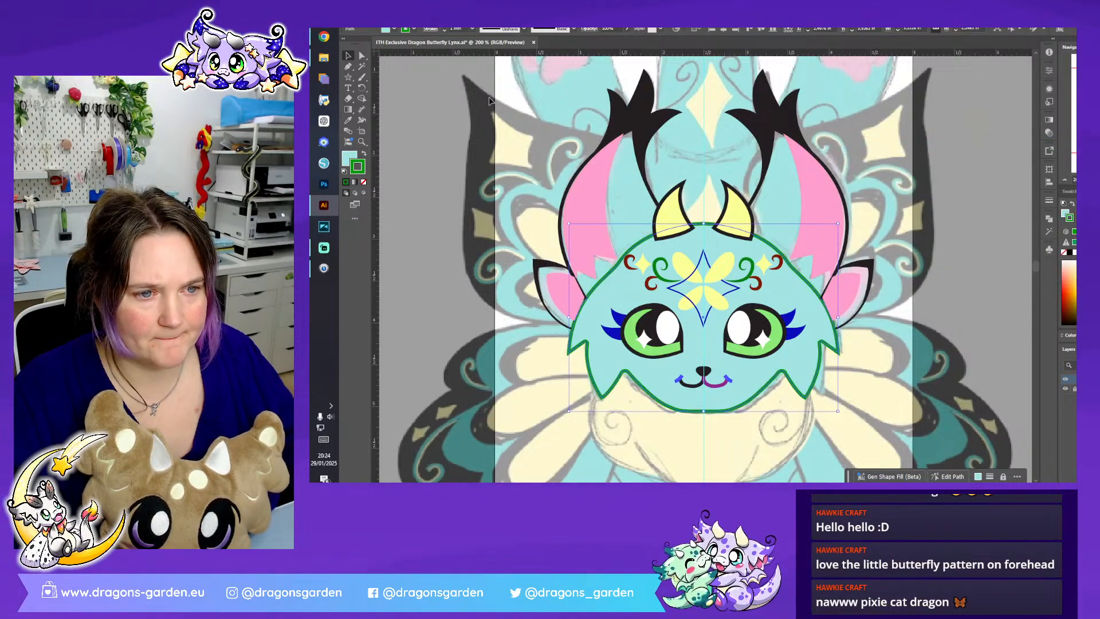
- Align the head's green stroke to the outside and give it round joins and round caps
click(430, 29)
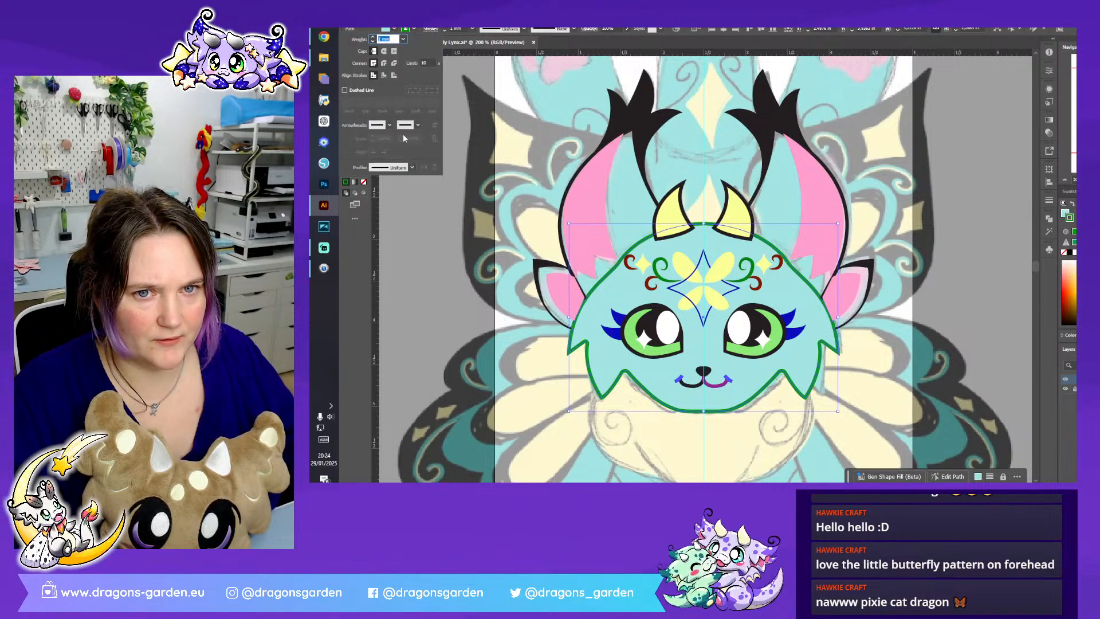
click(394, 75)
click(384, 63)
click(384, 51)
click(483, 175)
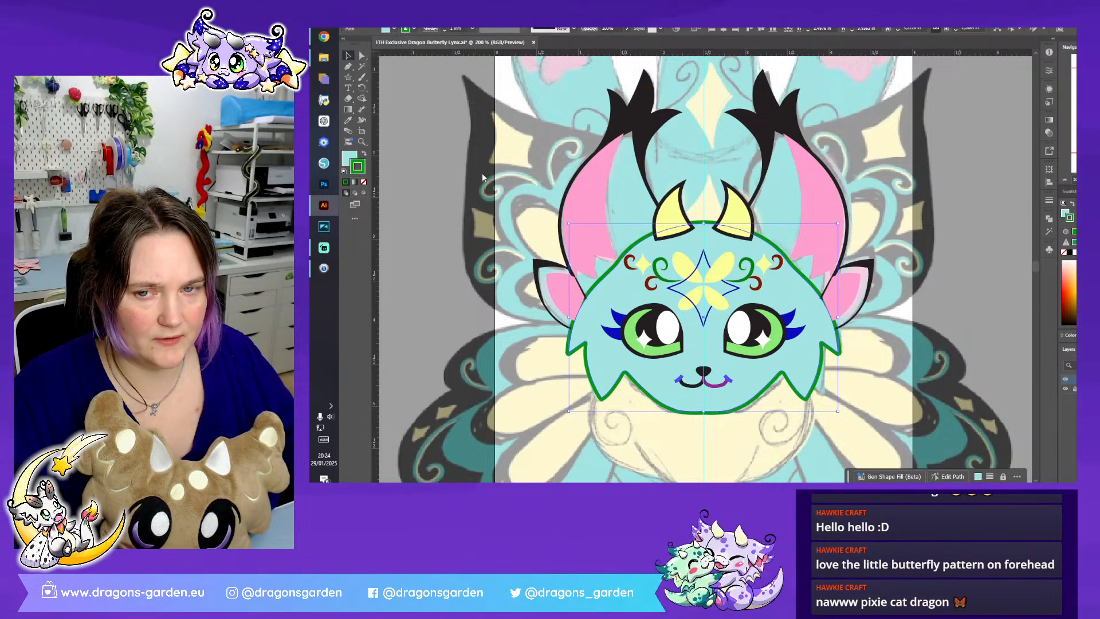
click(519, 265)
- Select the left ear's pink and black shapes with its tuft and nudge them slightly upward
scroll(745, 269, down, 3)
scroll(956, 263, up, 2)
key(ctrl+plus)
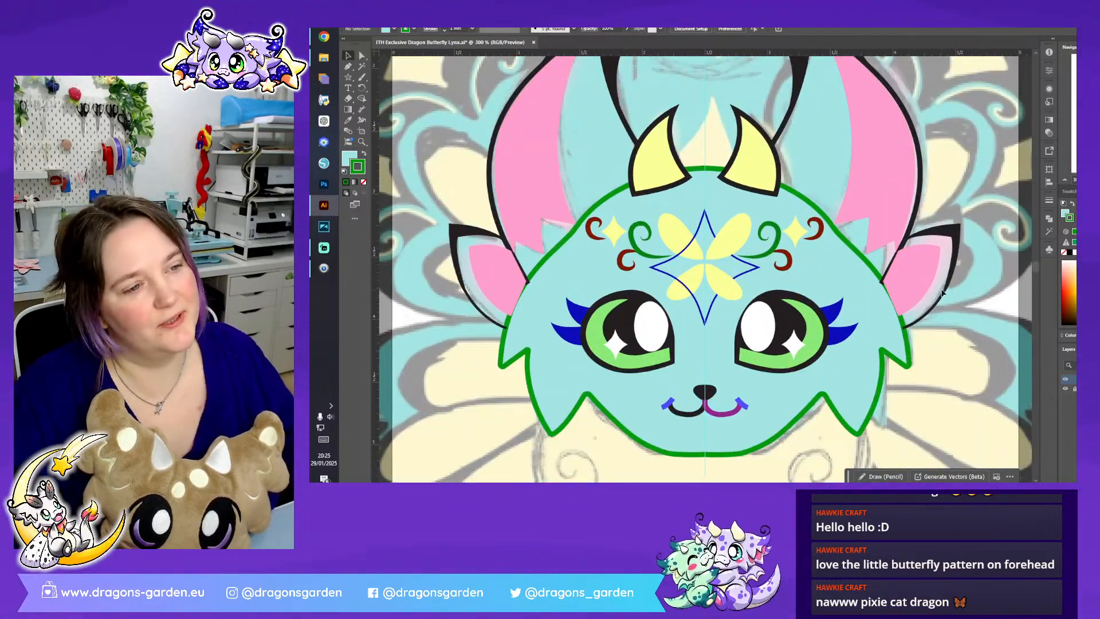
scroll(943, 293, up, 3)
scroll(801, 143, up, 2)
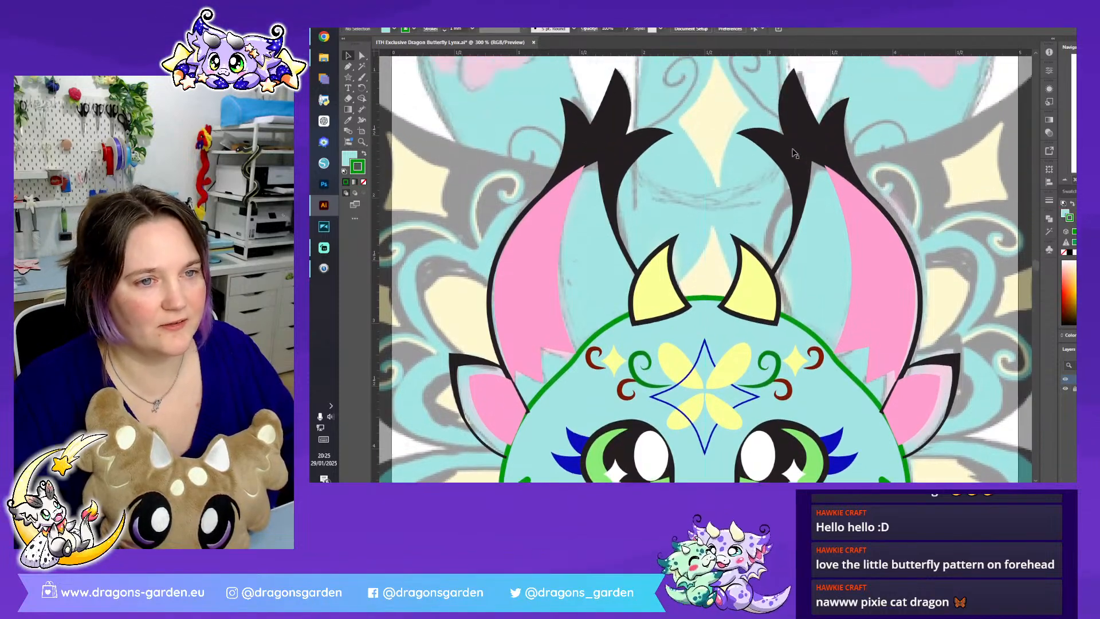
click(630, 219)
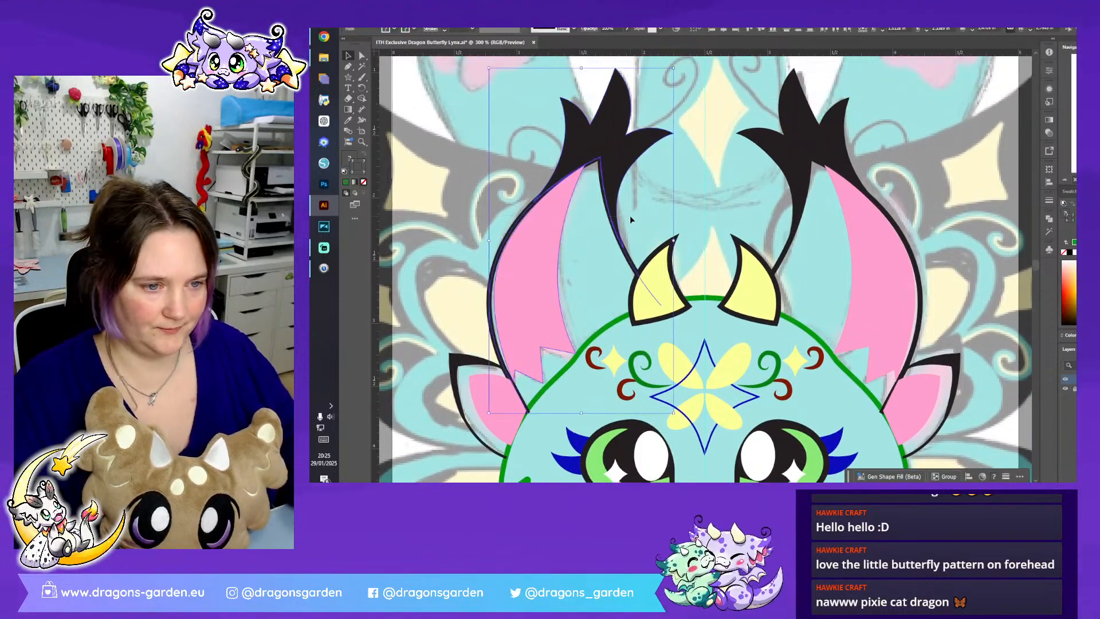
key(Up)
key(Up)
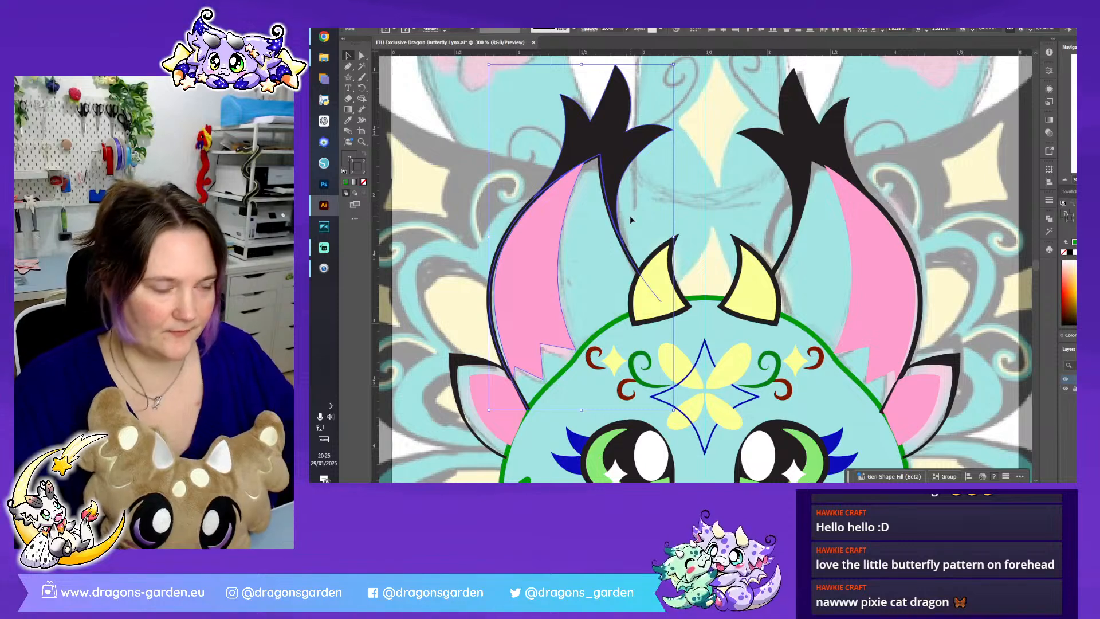
click(807, 111)
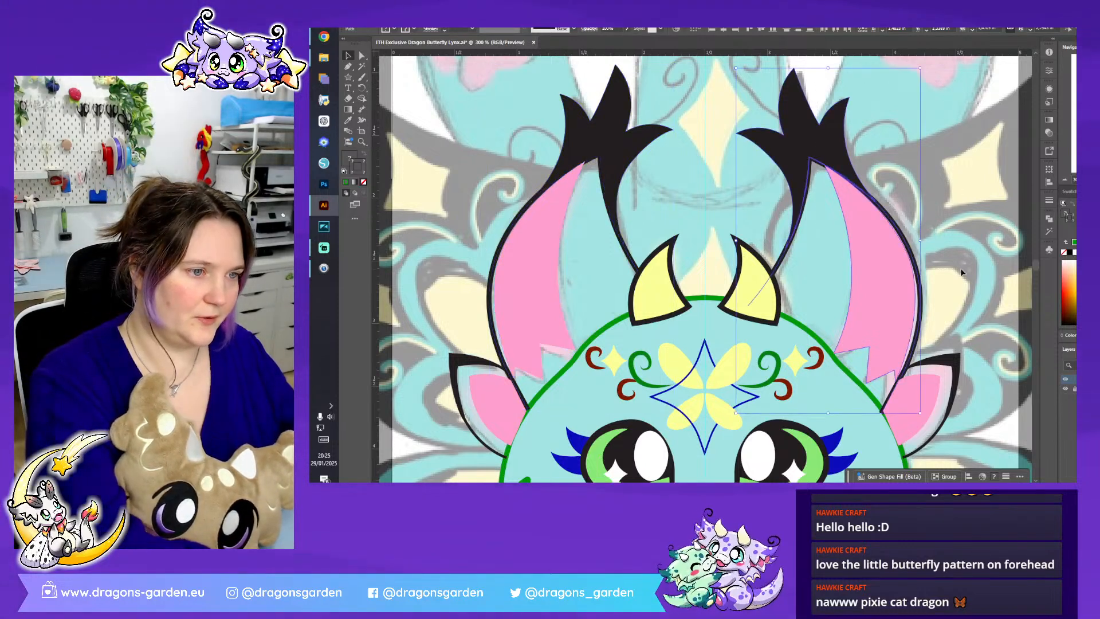
click(1008, 249)
scroll(710, 239, down, 3)
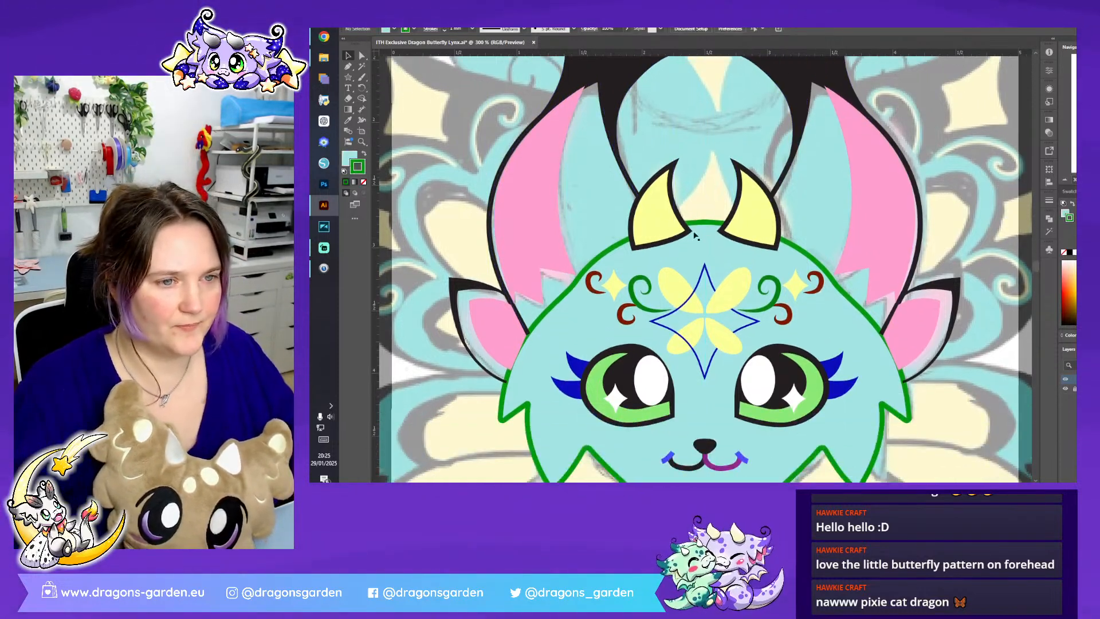
click(663, 224)
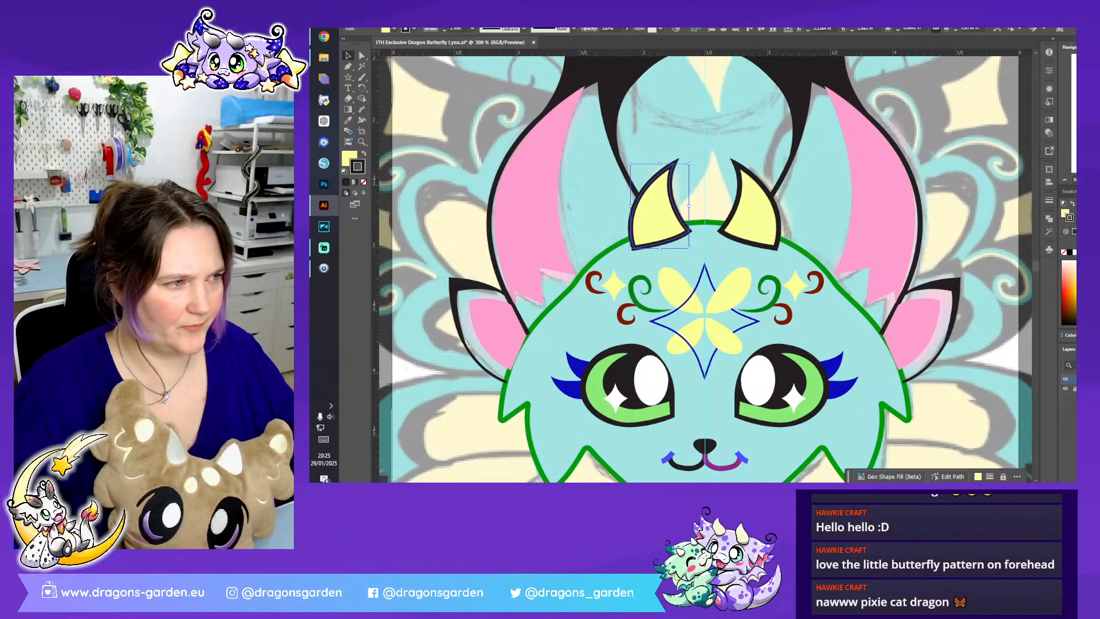
click(1063, 182)
click(1063, 182)
click(901, 245)
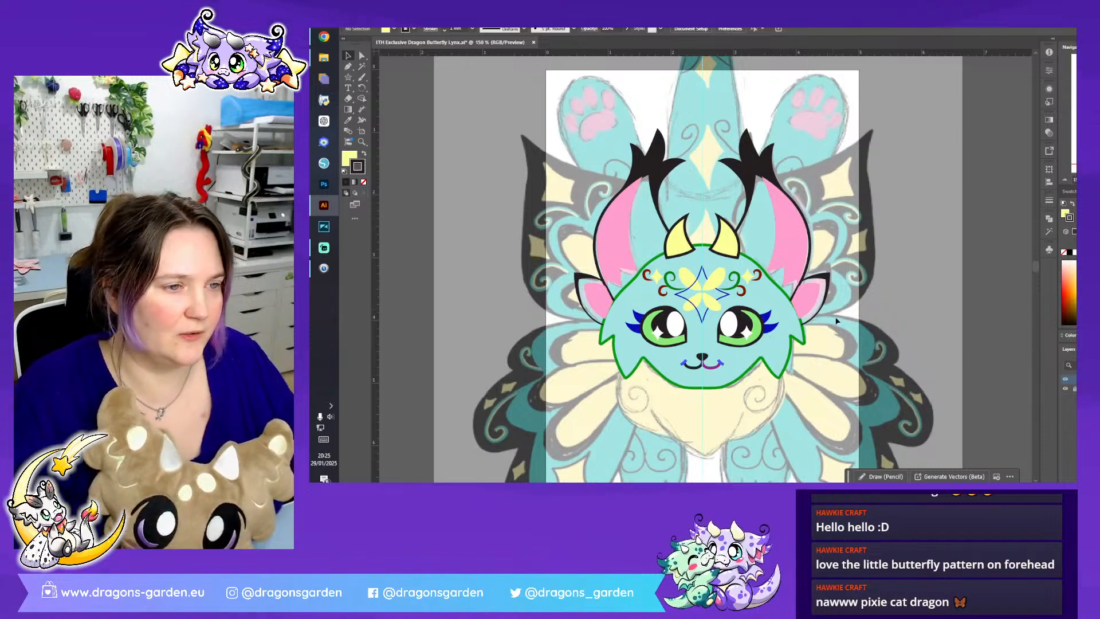
- Select the shapes of both large and both small ears, tufts included, and send them to the back
click(739, 229)
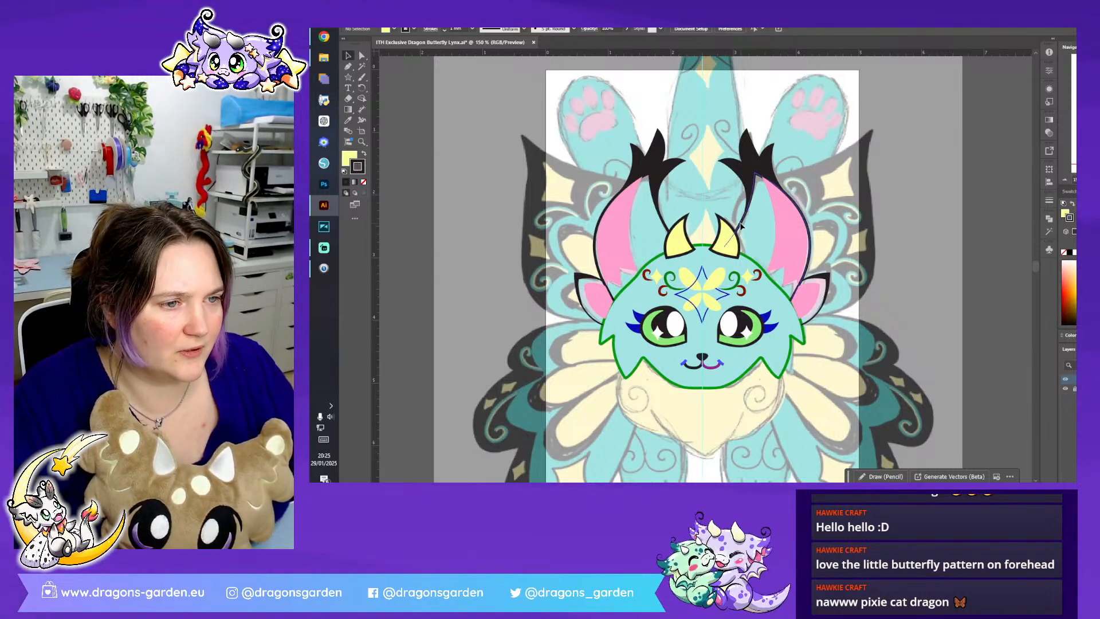
shift+click(647, 178)
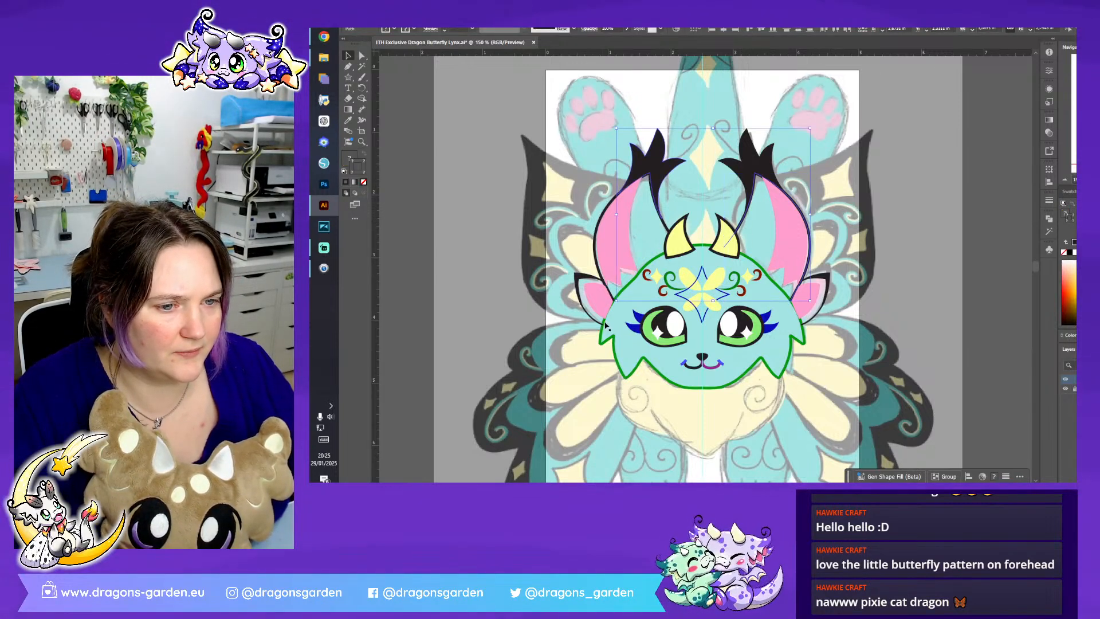
shift+click(593, 323)
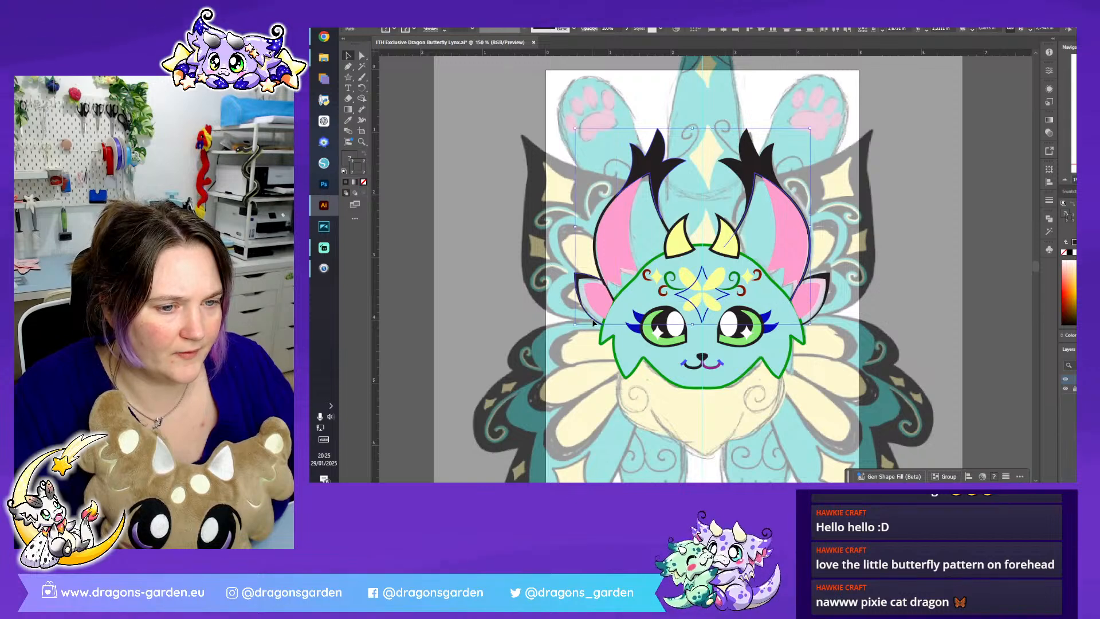
shift+click(818, 316)
right_click(819, 316)
mouse_move(879, 268)
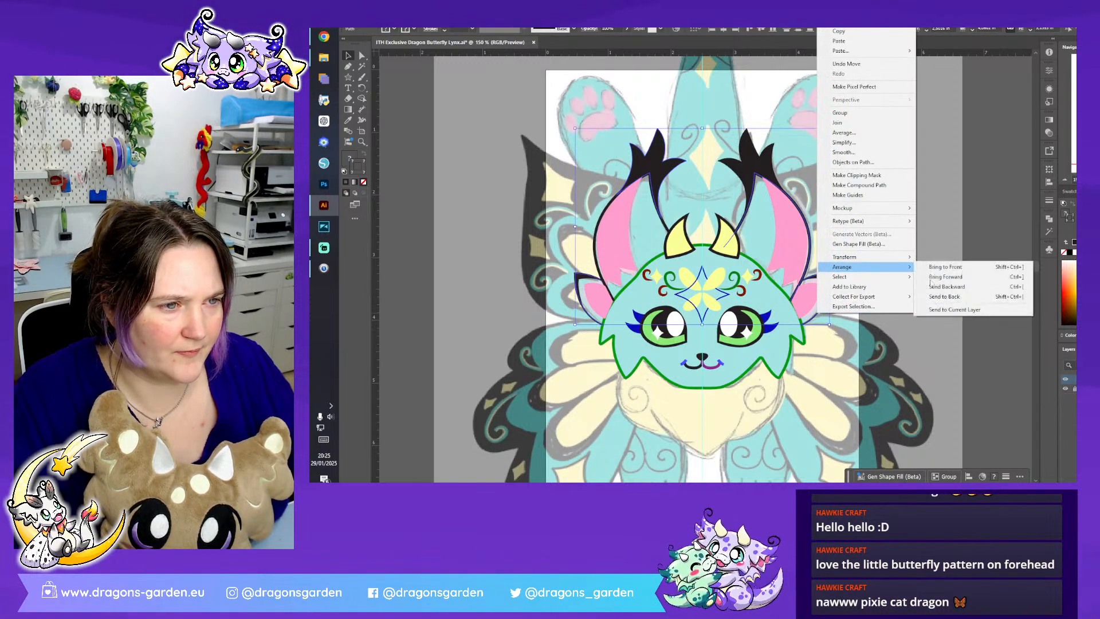
click(973, 297)
- Try copying the head's light blue fill and green stroke onto the whole ear selection, and undo it
click(347, 120)
click(639, 293)
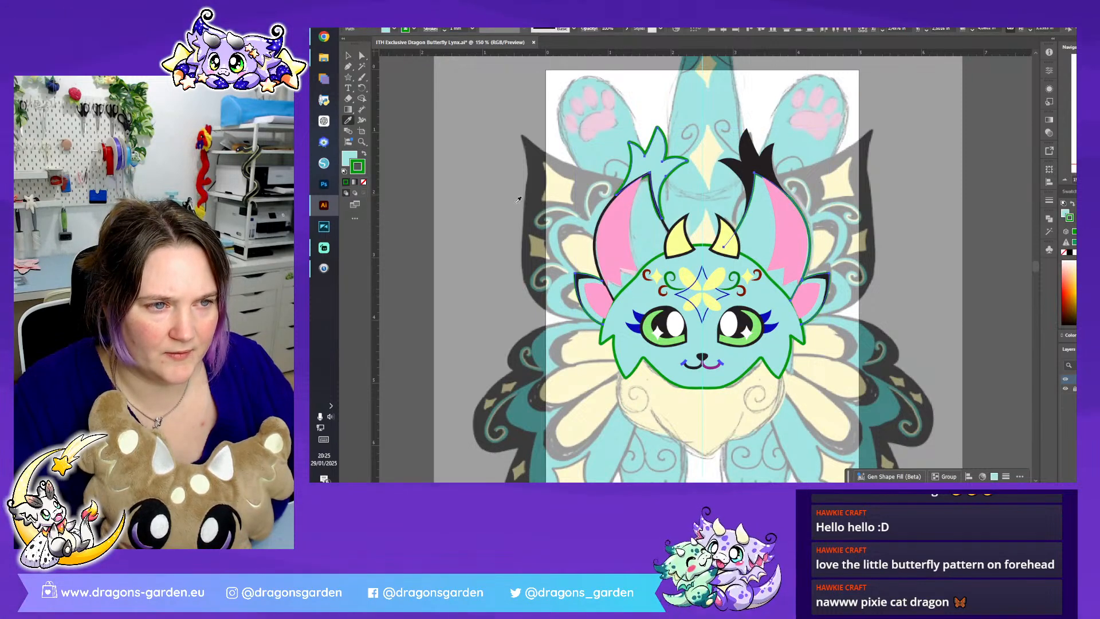
key(ctrl+z)
- Remove the black tufts from the selection and copy the head's light blue fill and green stroke onto the ear outlines
click(348, 55)
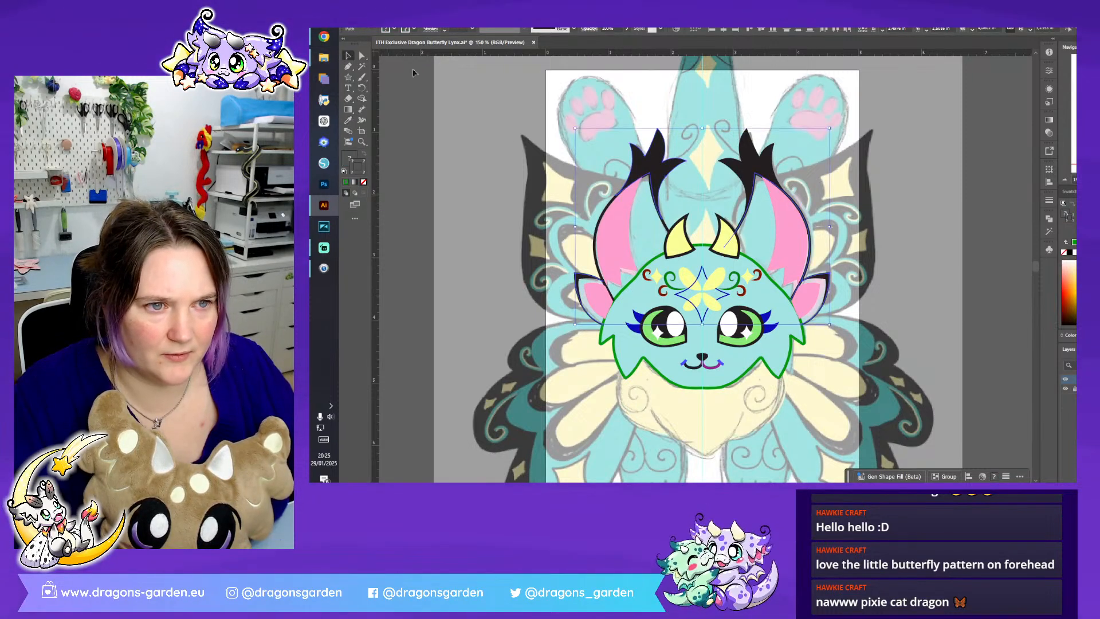
shift+click(654, 165)
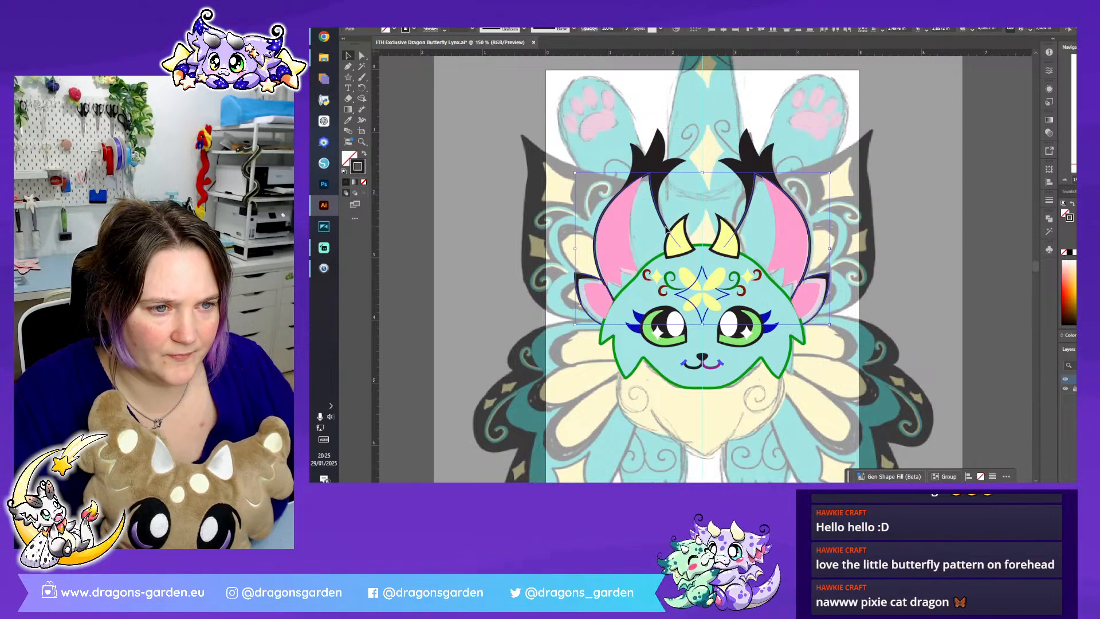
click(348, 121)
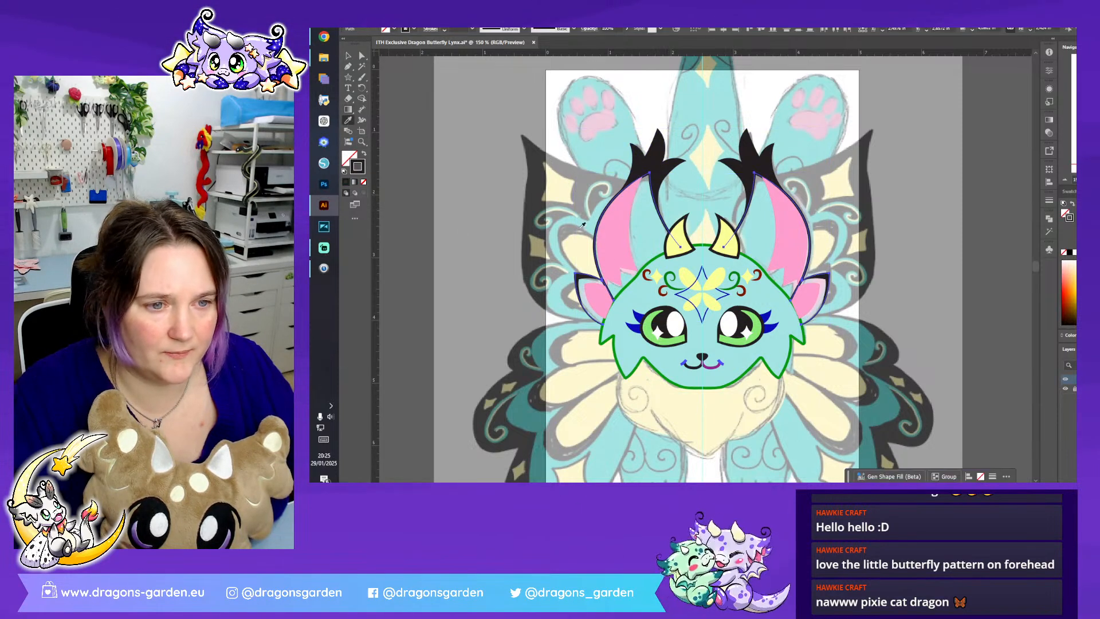
click(642, 296)
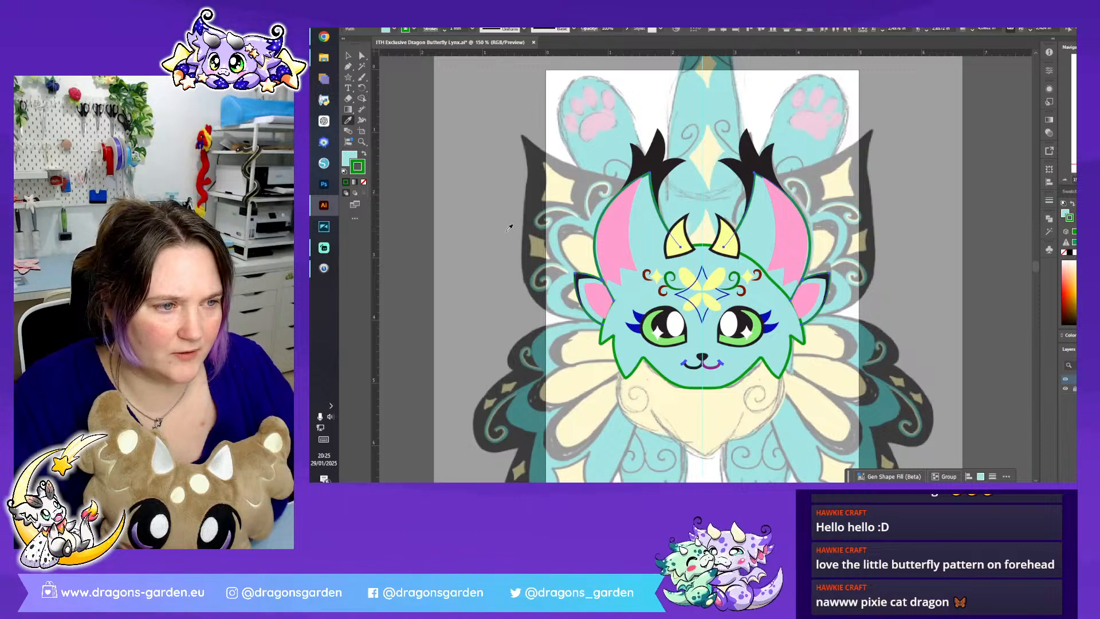
- Send the light blue ear shapes to the back, behind the pink inner ears, and clear the selection
click(348, 56)
right_click(594, 277)
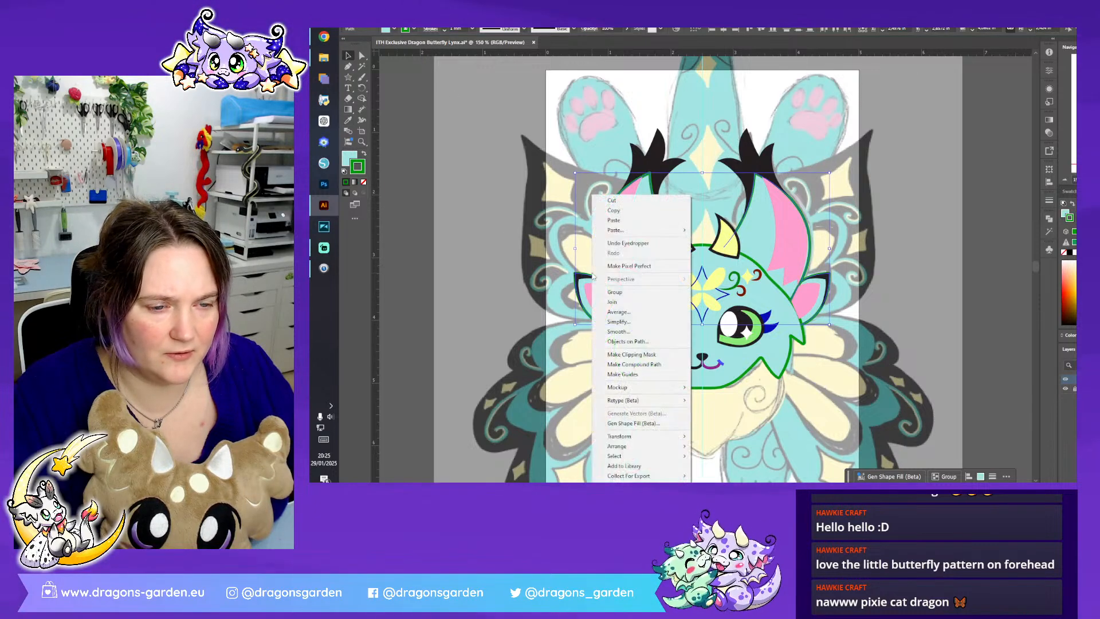
mouse_move(651, 449)
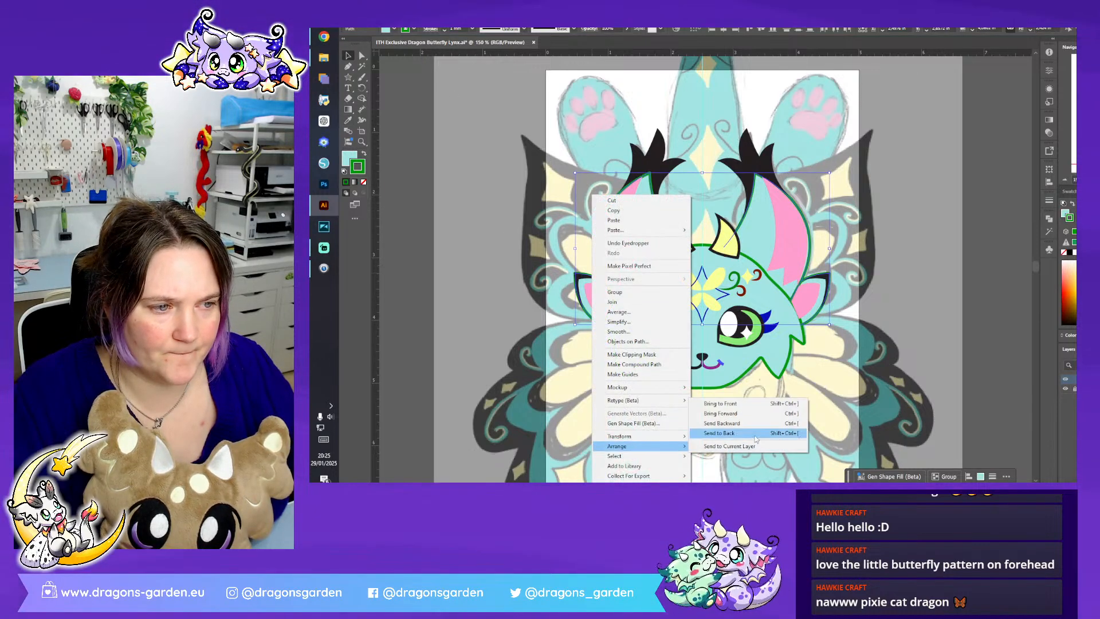
click(755, 437)
click(940, 267)
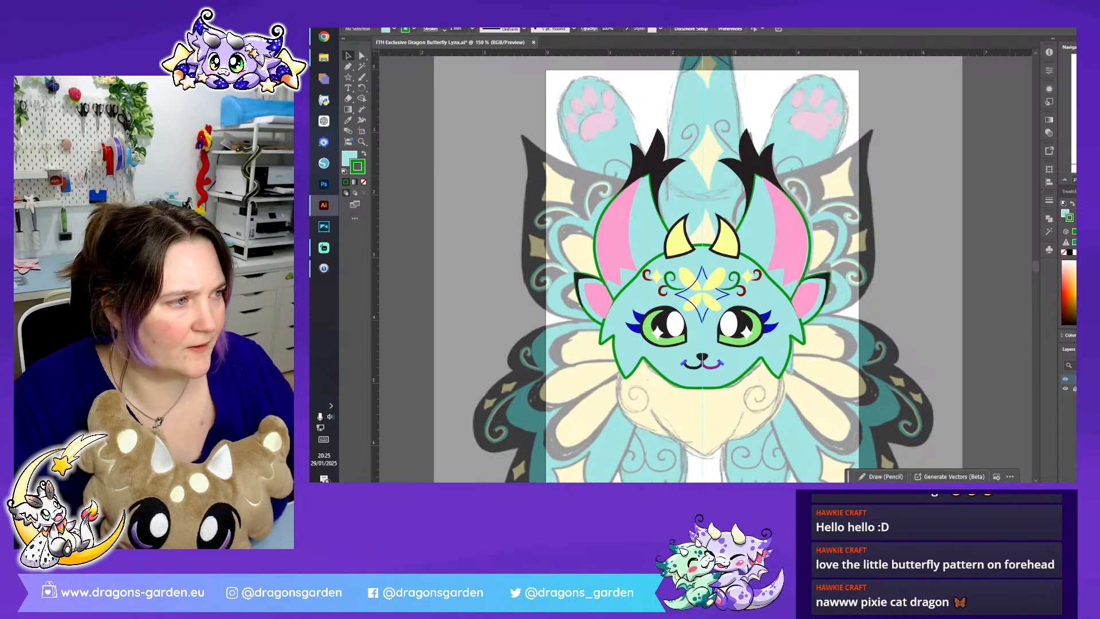
- Place a copy of the complete head artwork on the empty canvas to the left of the artboard
key(ctrl+plus)
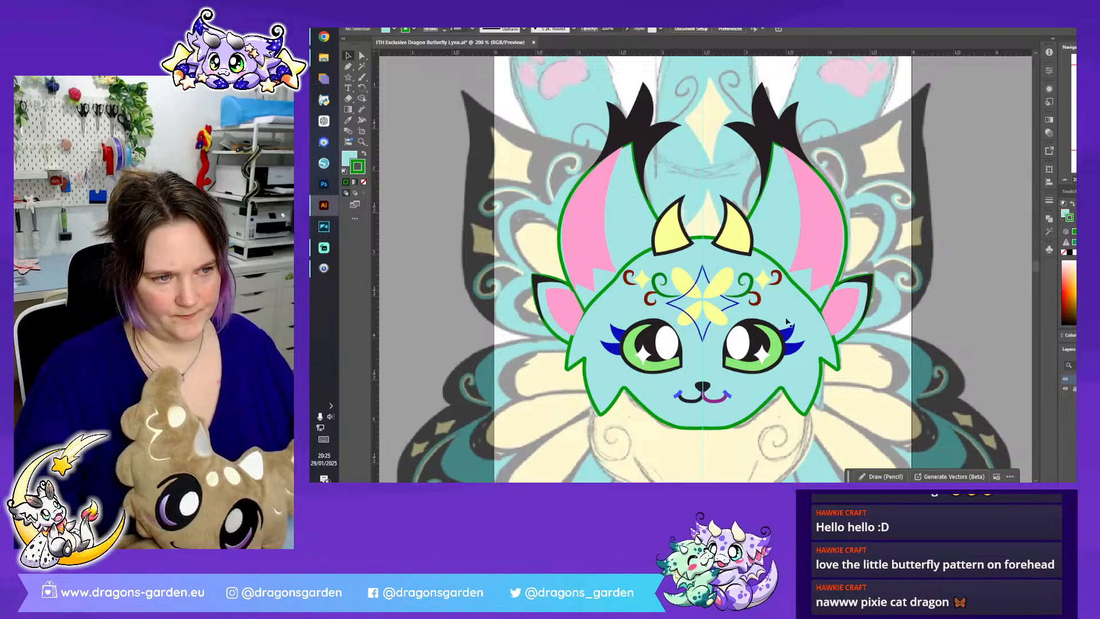
click(825, 304)
key(ctrl+minus)
key(ctrl+minus)
key(ctrl+minus)
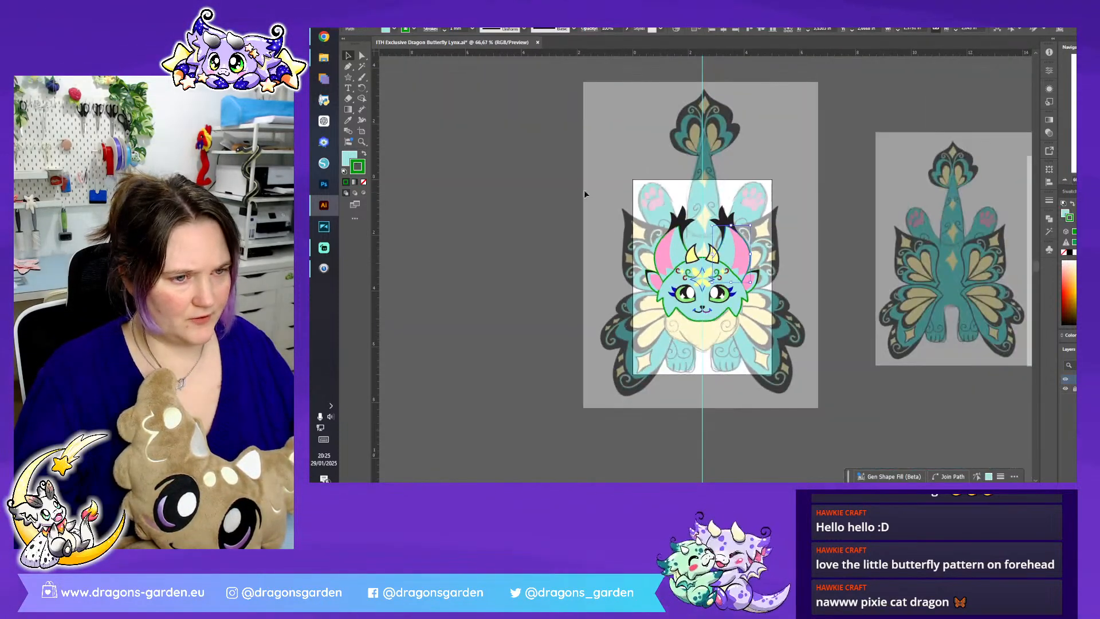
click(730, 314)
drag(736, 279, 483, 160)
click(840, 184)
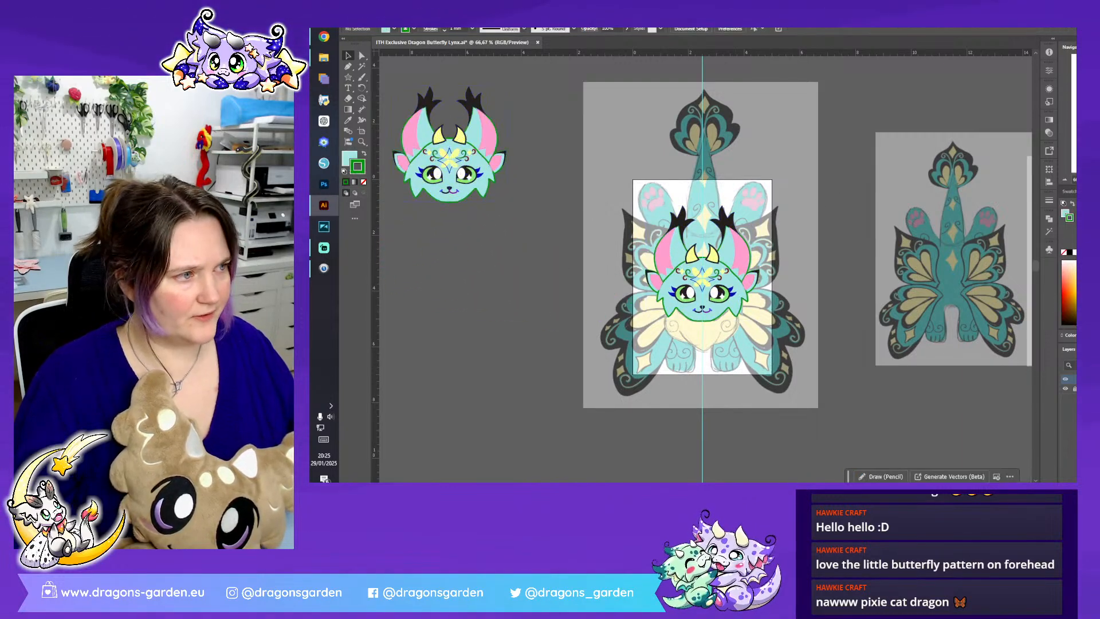
- Swap the fill and stroke of the forehead's four-pointed star to make it solid dark blue
key(ctrl+plus)
key(ctrl+plus)
key(ctrl+plus)
key(ctrl+plus)
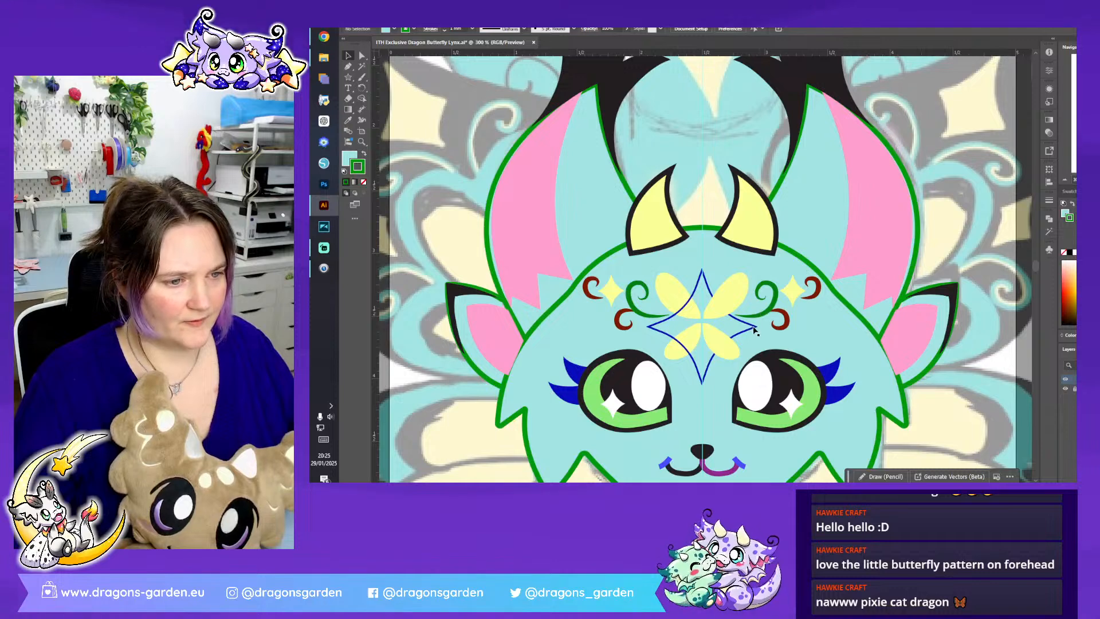
click(753, 330)
click(362, 155)
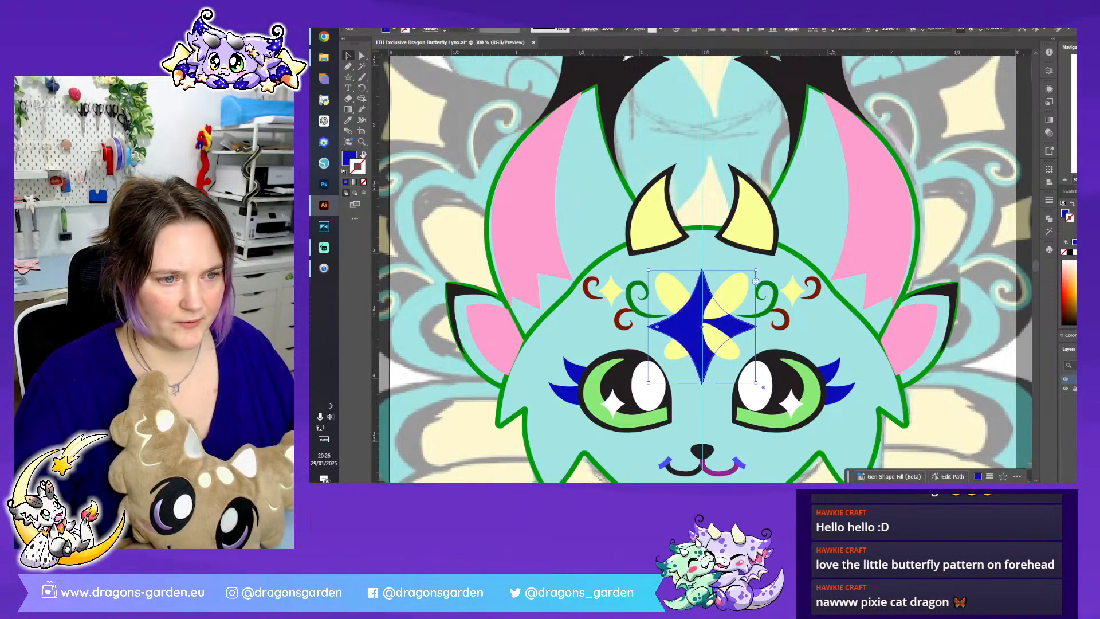
- Send the blue forehead star together with the head shape to the back, behind the yellow petals
right_click(696, 331)
shift+click(796, 343)
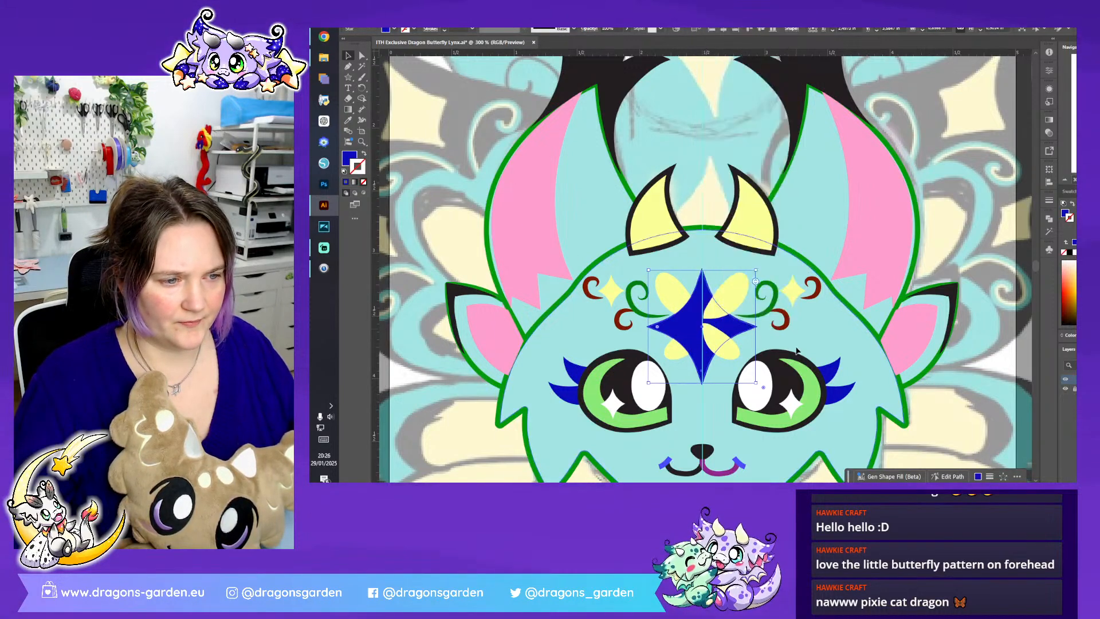
right_click(795, 335)
mouse_move(880, 293)
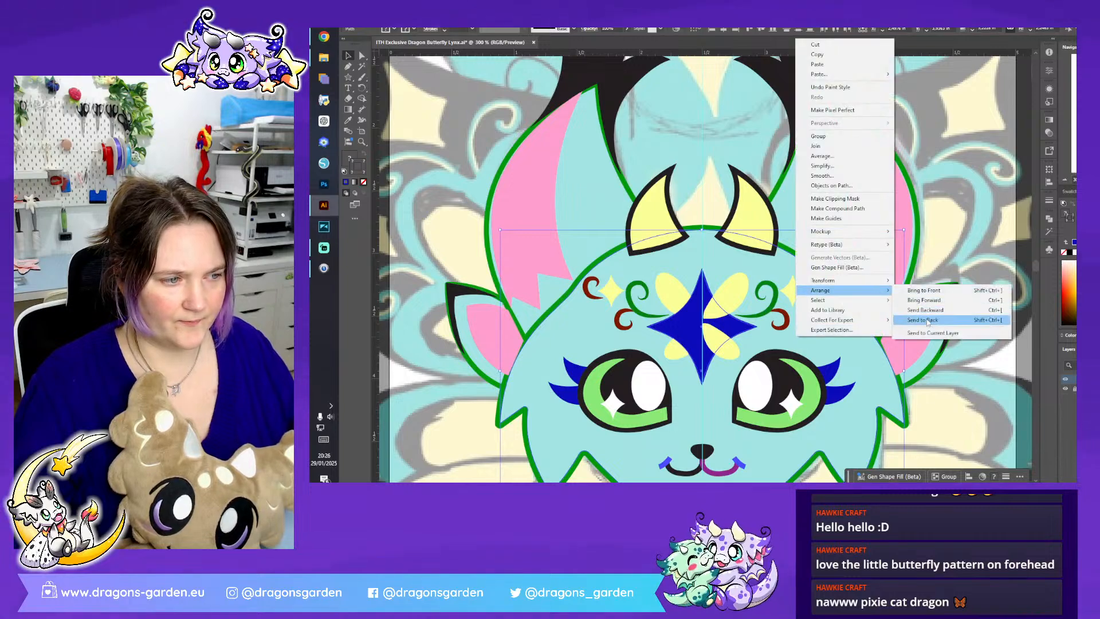
click(919, 320)
click(920, 172)
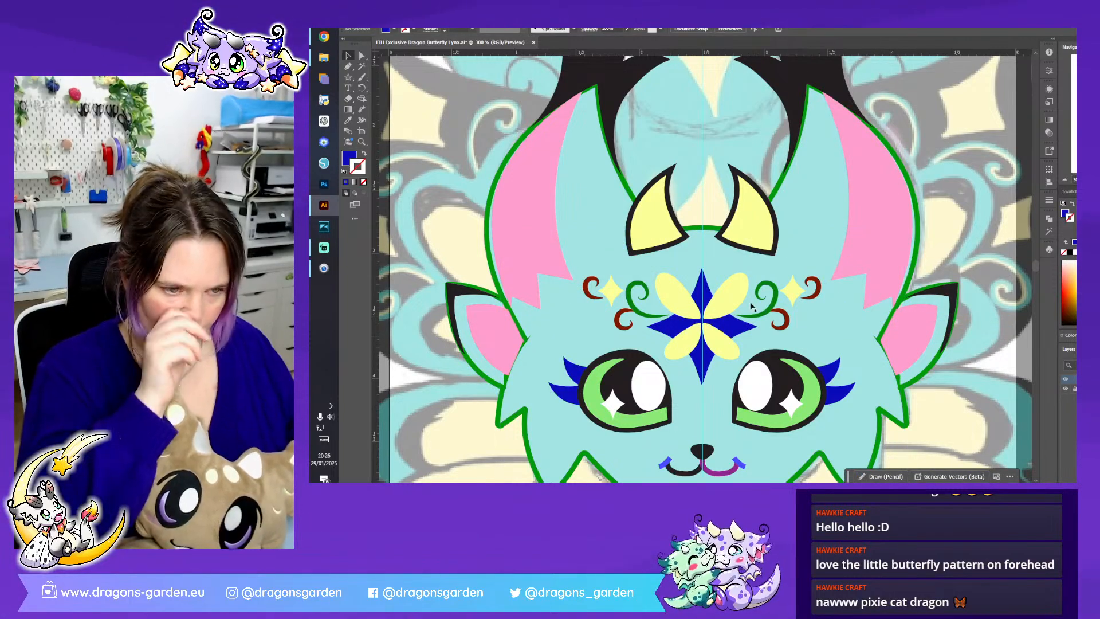
- Nudge the two right yellow petals of the forehead flower to the right, away from the centre line
scroll(705, 383, up, 2)
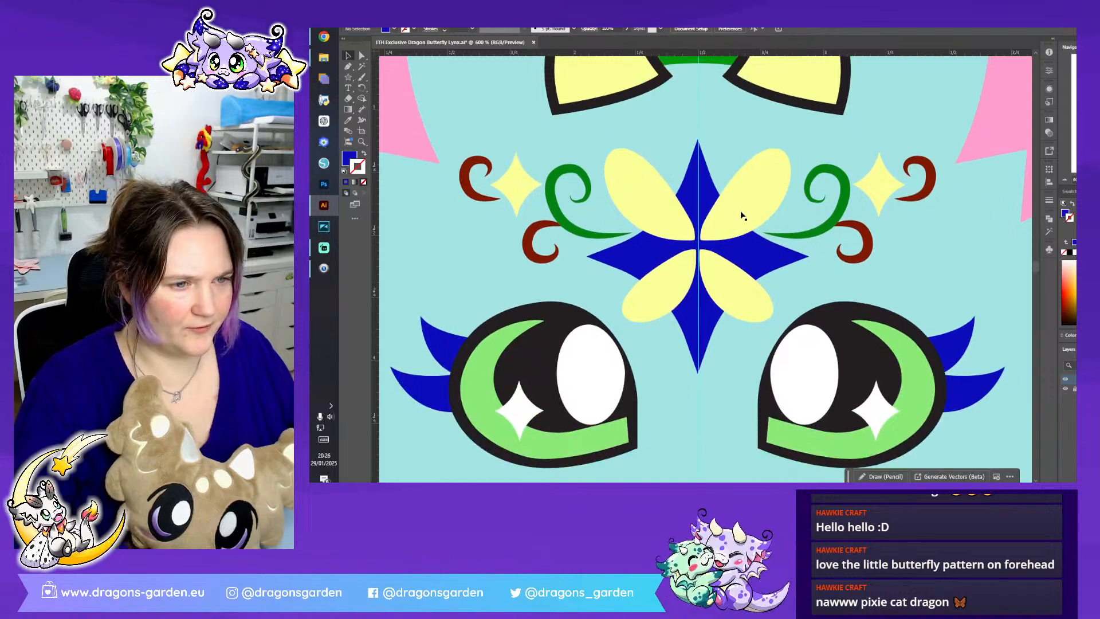
click(744, 216)
shift+click(721, 297)
key(Right)
key(Right)
key(Right)
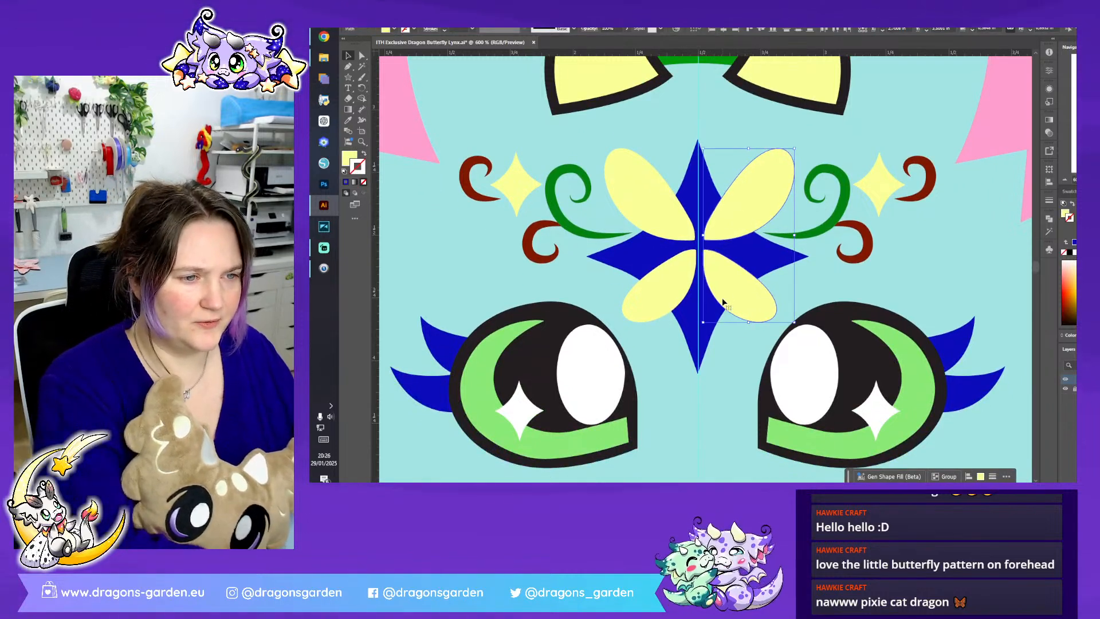
- Nudge the two left yellow petals of the forehead flower to the left, away from the centre line
click(670, 218)
shift+click(667, 293)
key(Left)
key(Left)
key(Left)
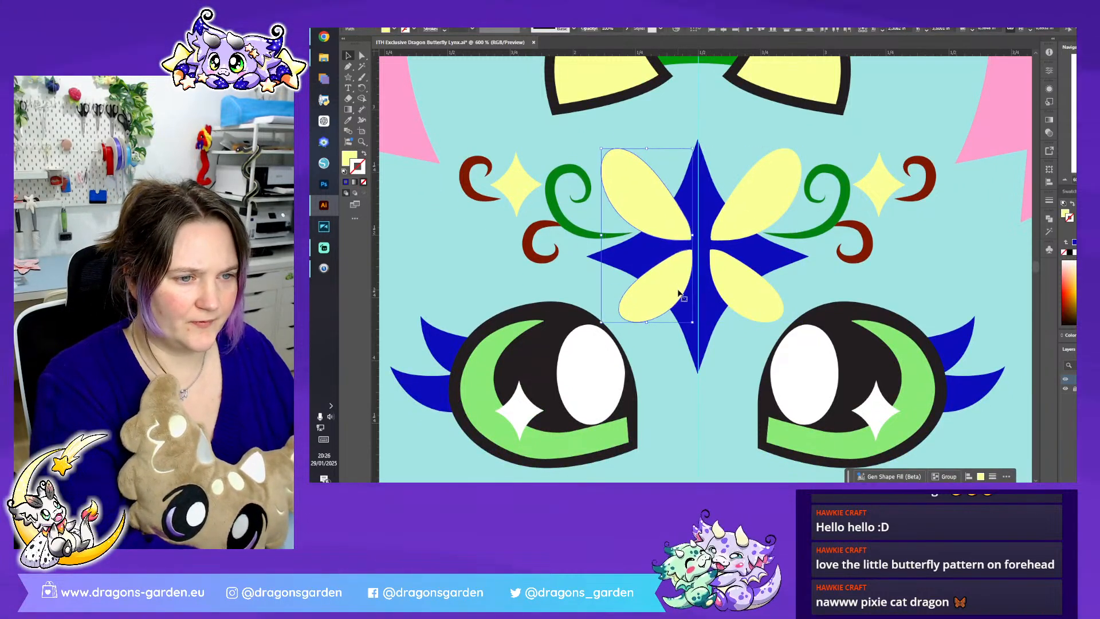
- Nudge the forehead flower's two upper petals up and its two lower petals down
click(756, 208)
shift+click(660, 205)
key(Up)
key(Up)
click(674, 305)
shift+click(774, 300)
key(Down)
key(Down)
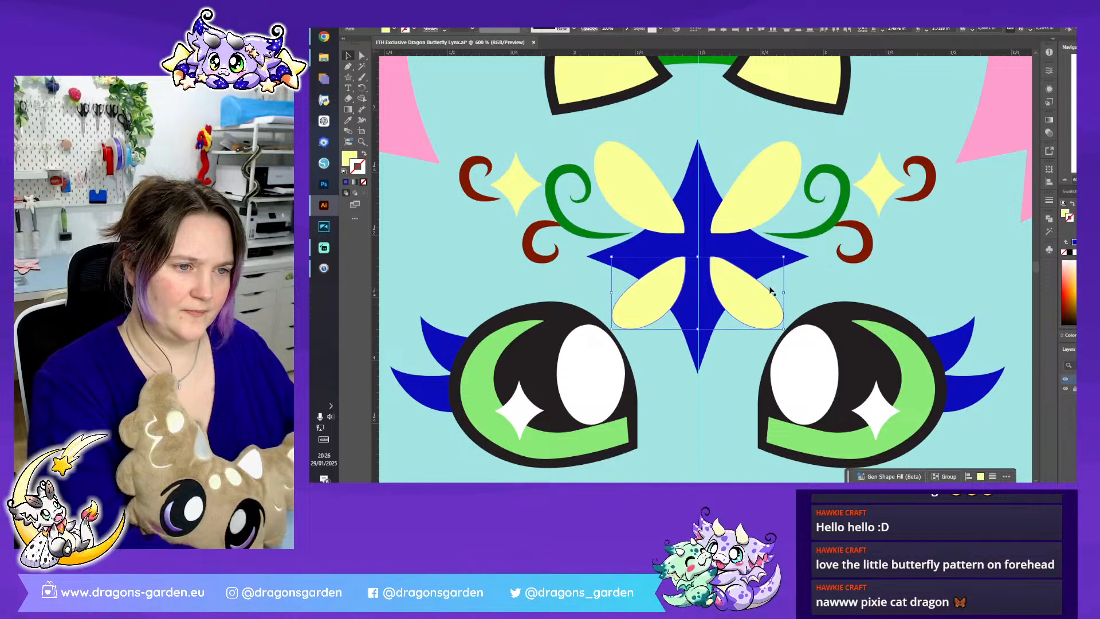
- Select all four yellow petals of the forehead flower and nudge them slightly down
click(719, 165)
click(673, 220)
shift+click(763, 216)
shift+click(746, 294)
shift+click(644, 293)
key(Down)
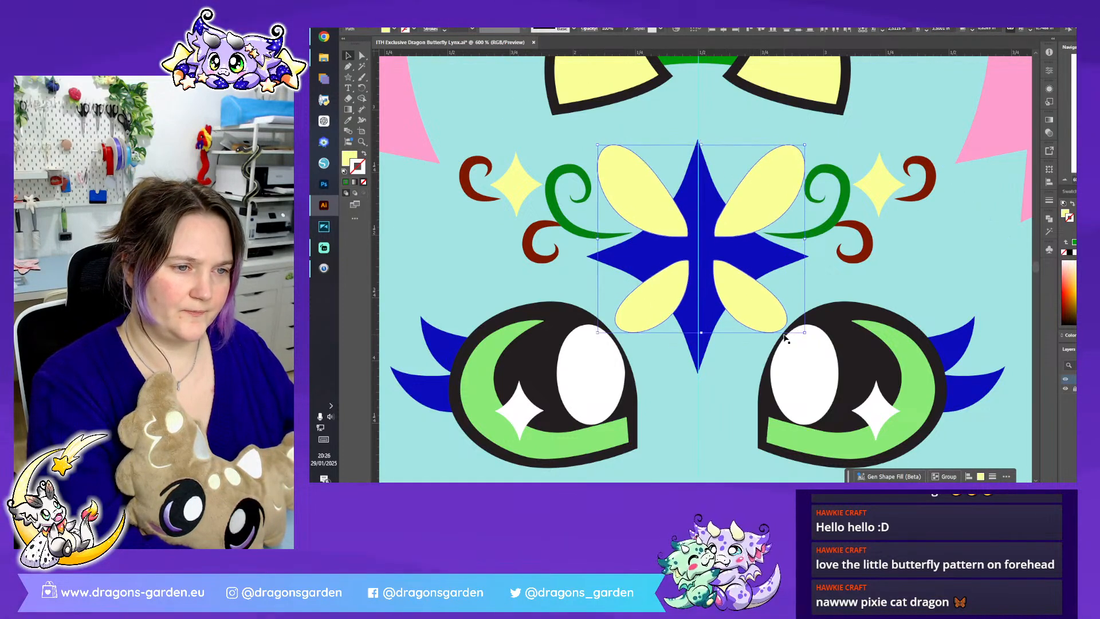
click(891, 292)
key(ctrl+minus)
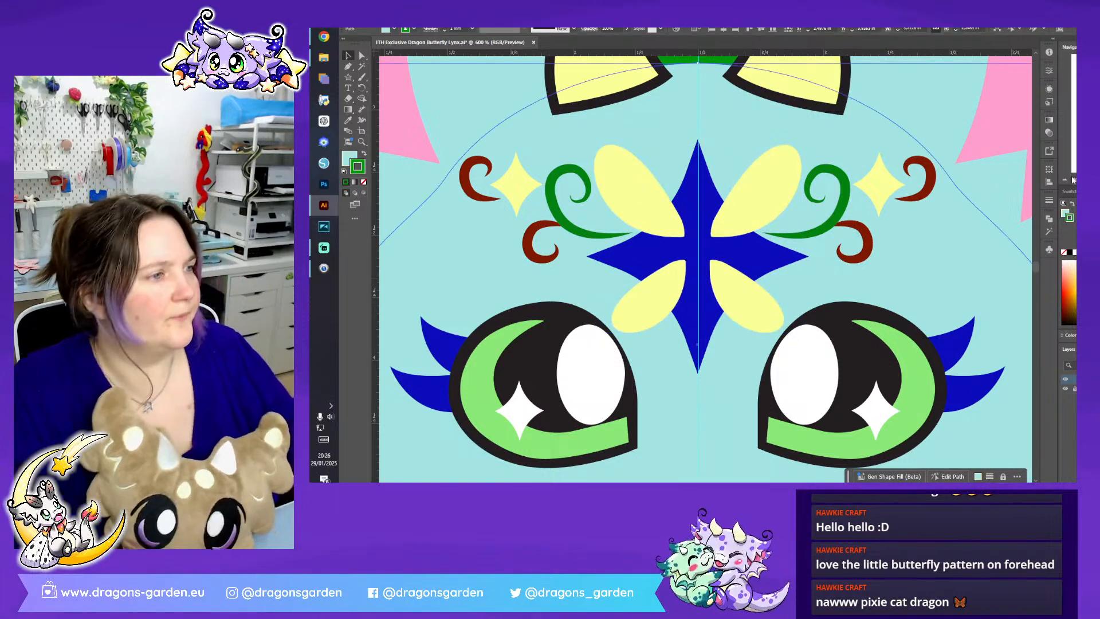
key(ctrl+minus)
key(ctrl+minus)
key(ctrl+minus)
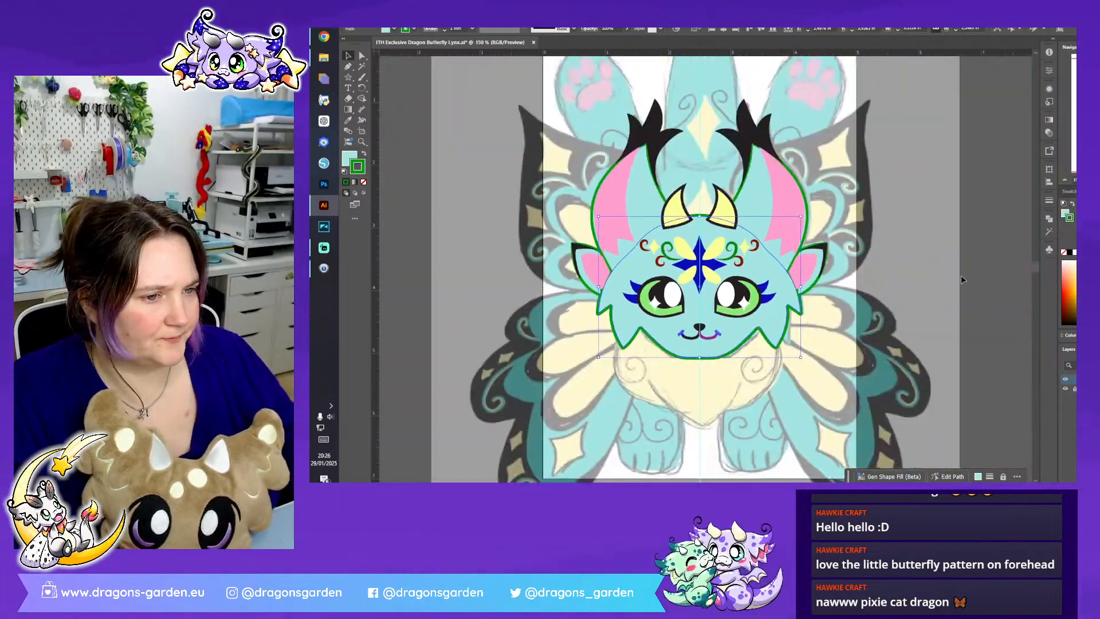
click(959, 275)
scroll(955, 285, up, 3)
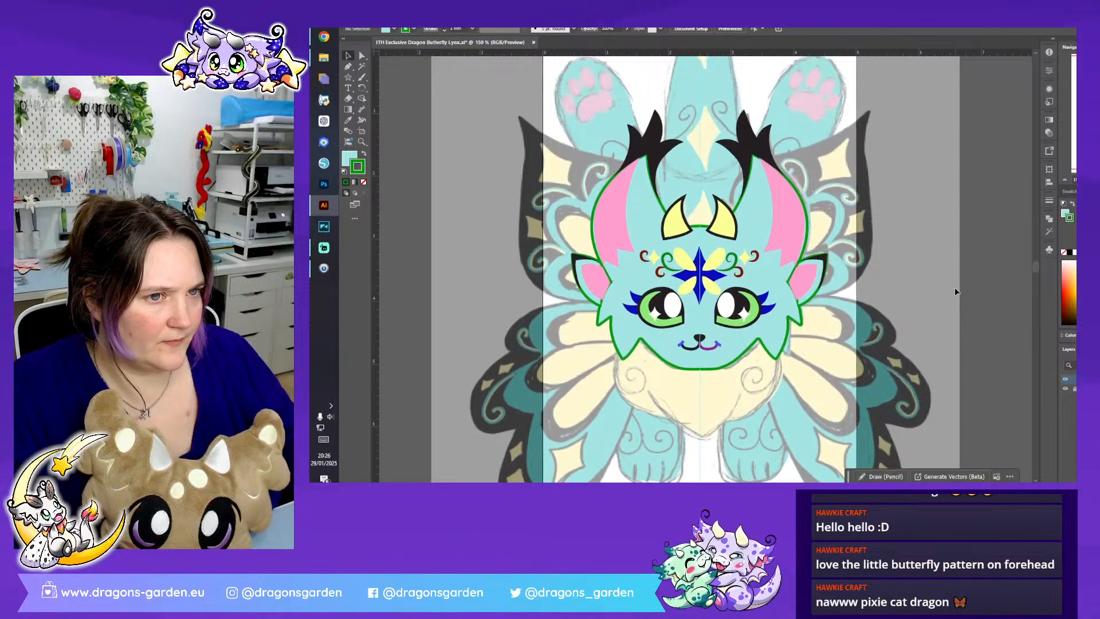
click(783, 269)
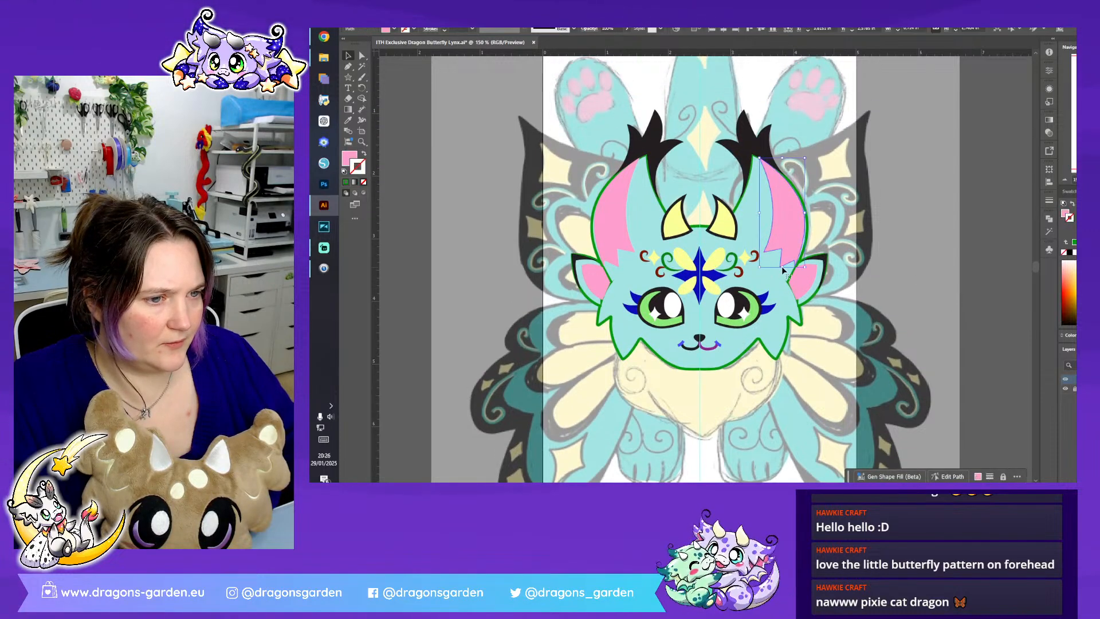
click(925, 287)
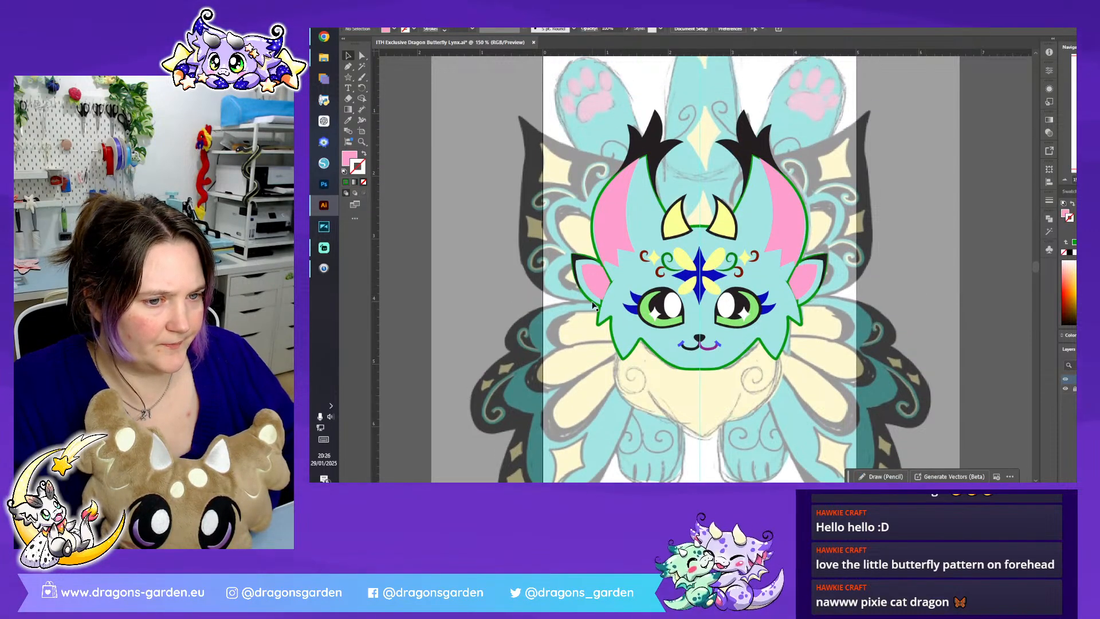
- Try to unite the head with both large ears and both small side ears into one shape
click(594, 305)
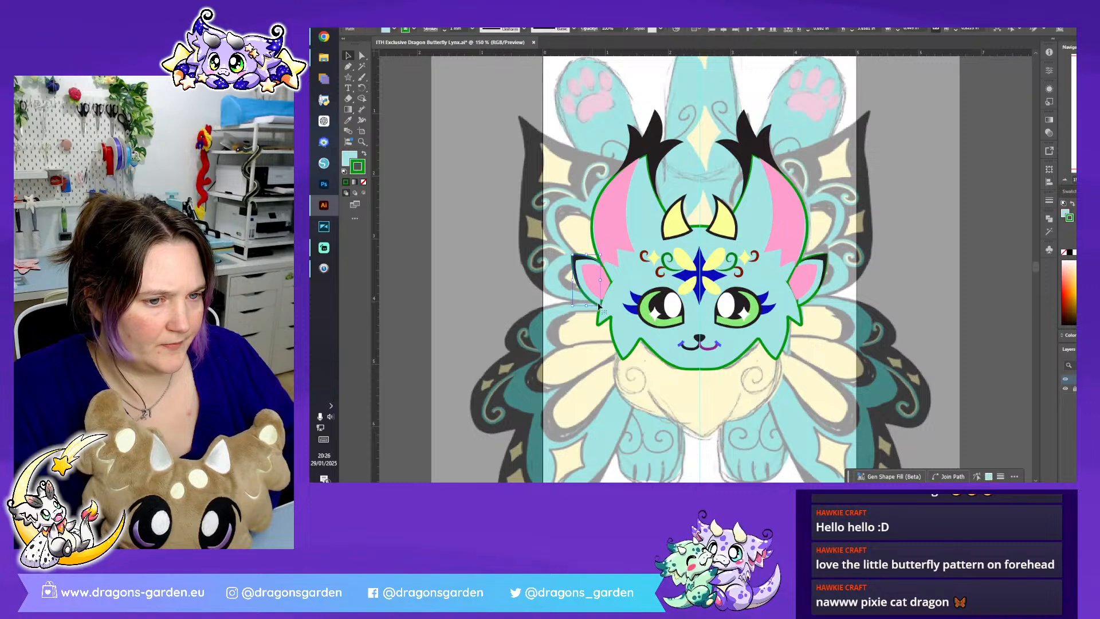
shift+click(626, 267)
shift+click(783, 269)
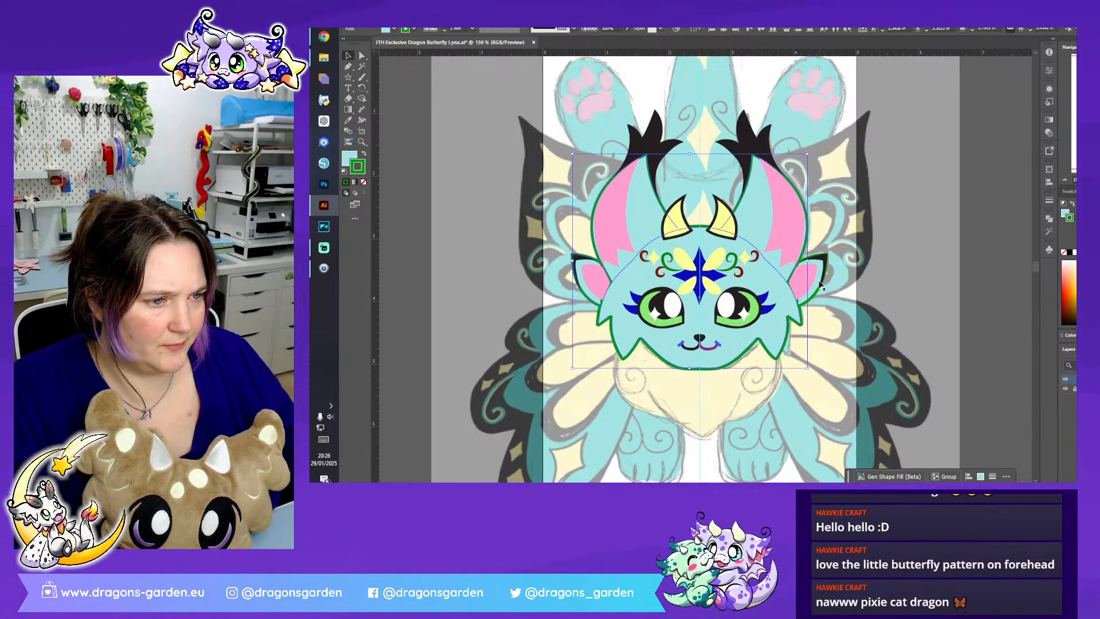
shift+click(815, 289)
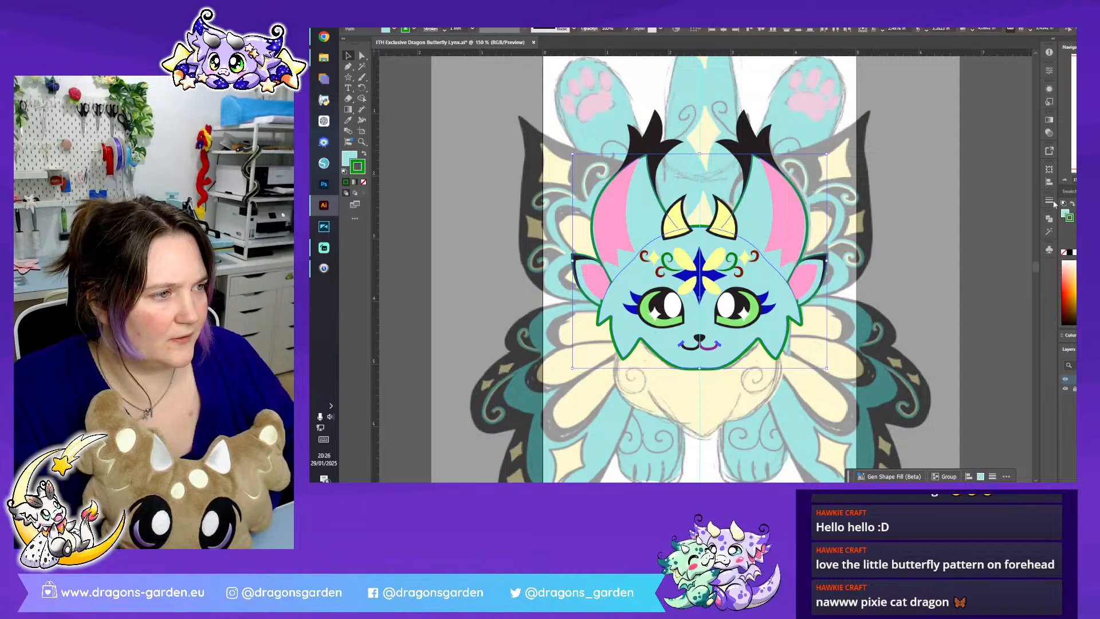
click(1048, 218)
click(944, 238)
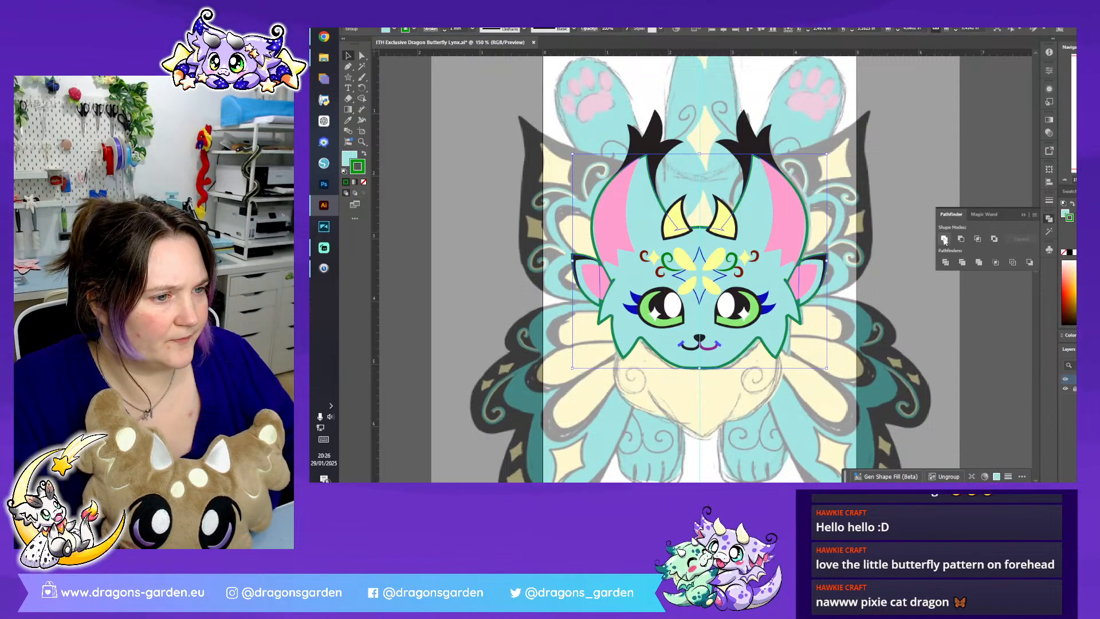
click(1024, 215)
key(ctrl+plus)
key(ctrl+plus)
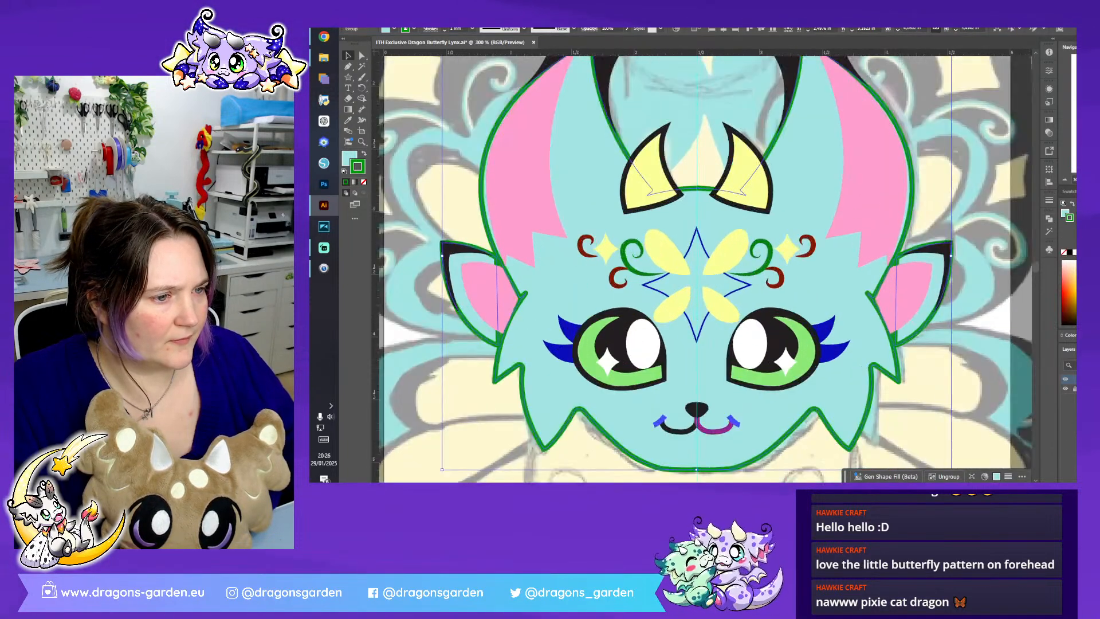
click(938, 368)
click(911, 331)
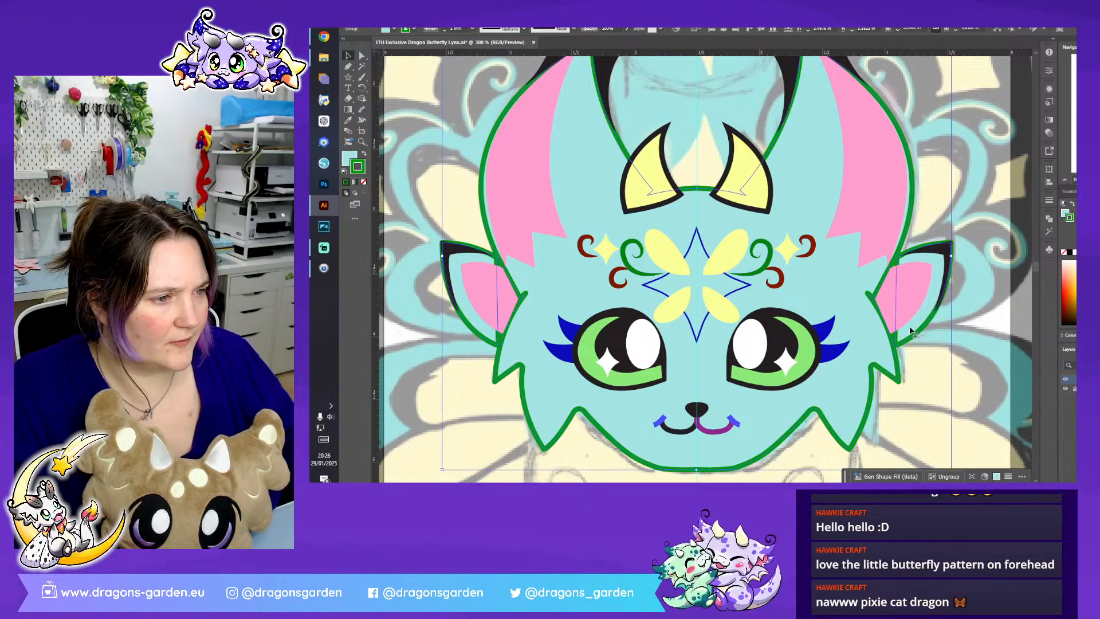
key(ctrl+z)
- Extend the right small ear's open outline with the Pen tool across the forehead to the left small ear and back, closing it behind the face
click(911, 333)
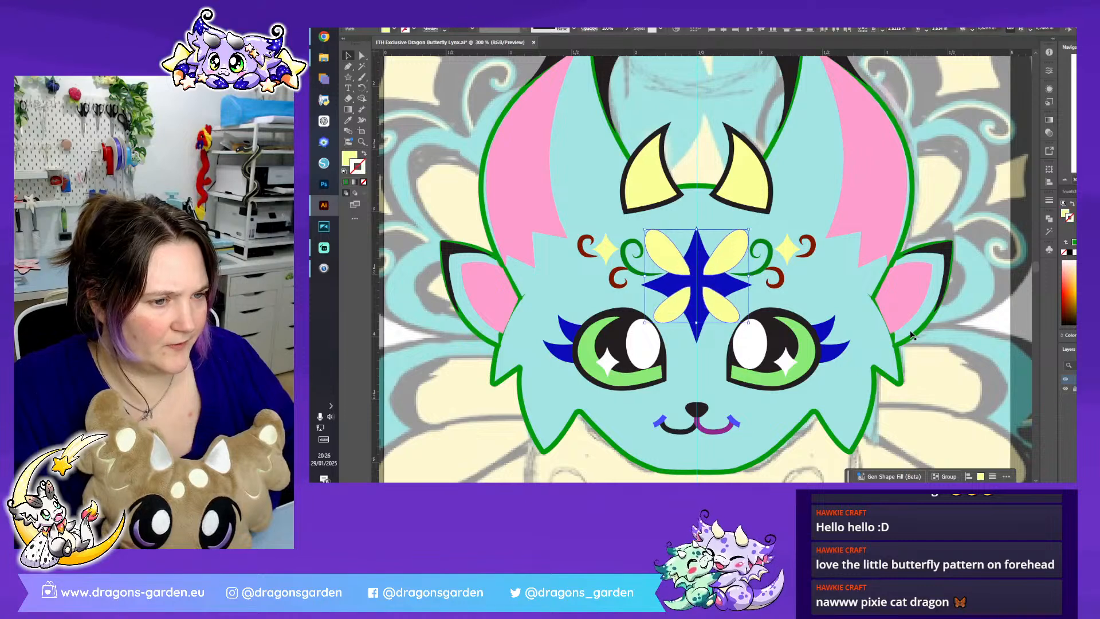
click(917, 328)
click(917, 328)
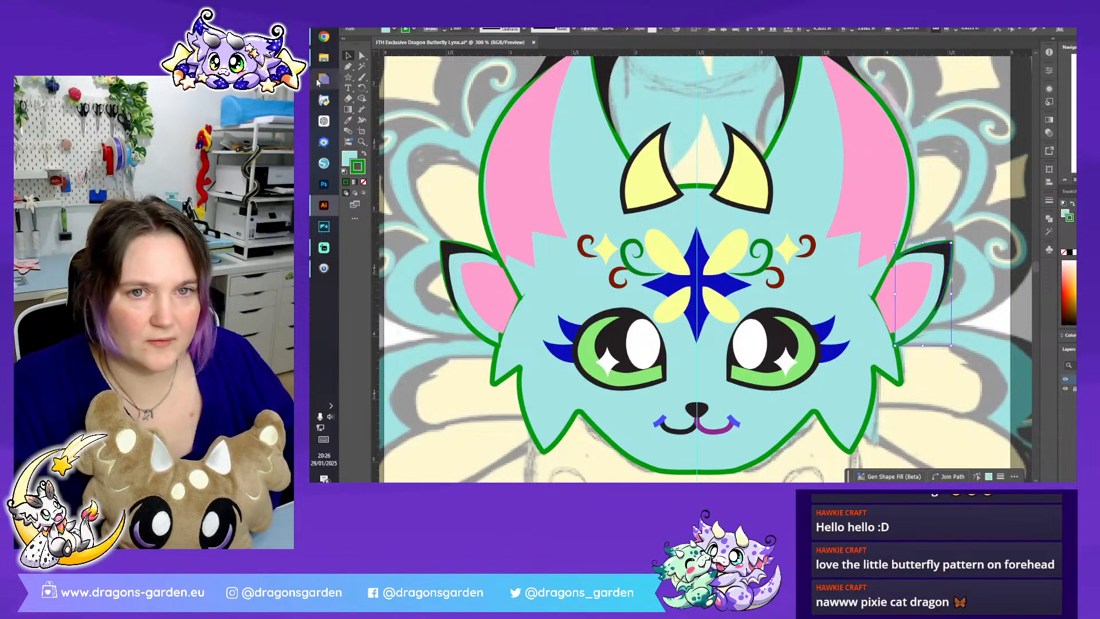
click(363, 56)
click(897, 260)
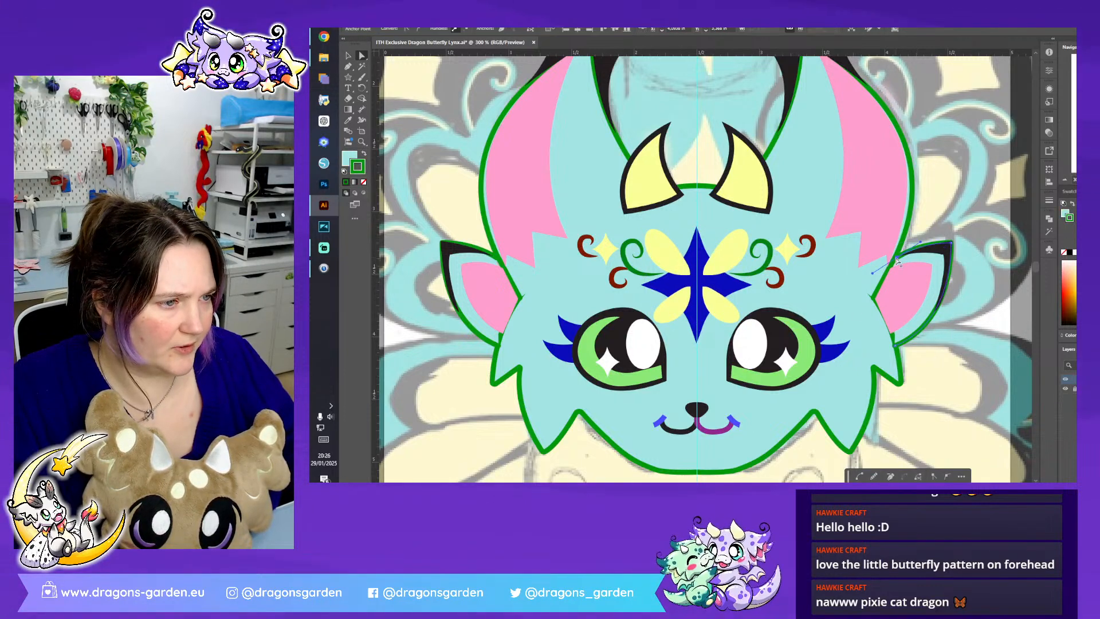
click(348, 67)
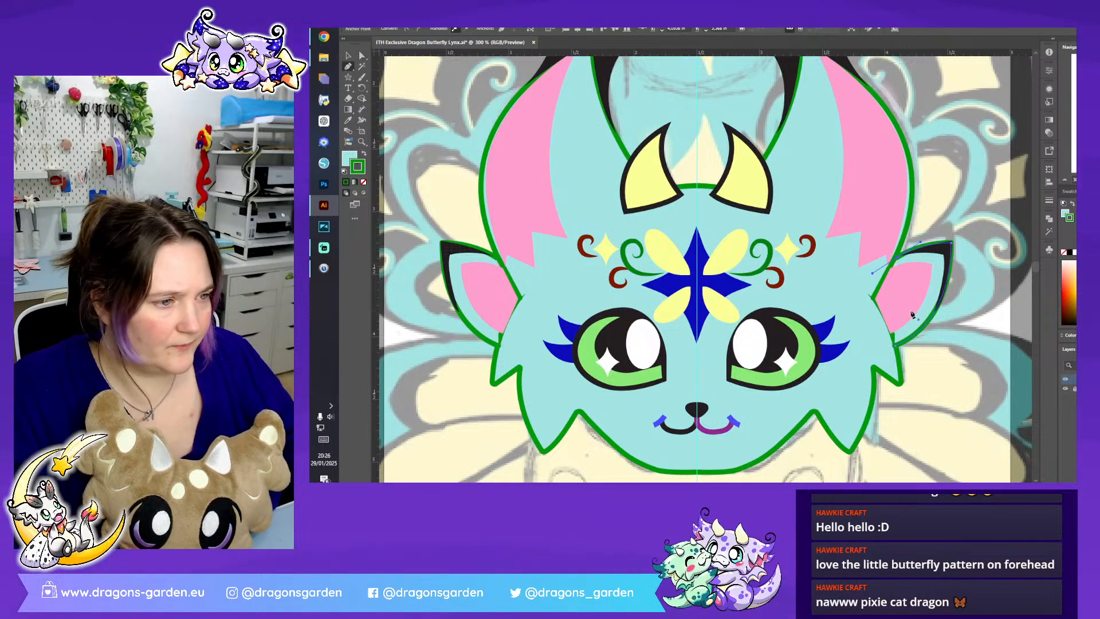
click(842, 268)
click(529, 266)
click(493, 259)
click(497, 344)
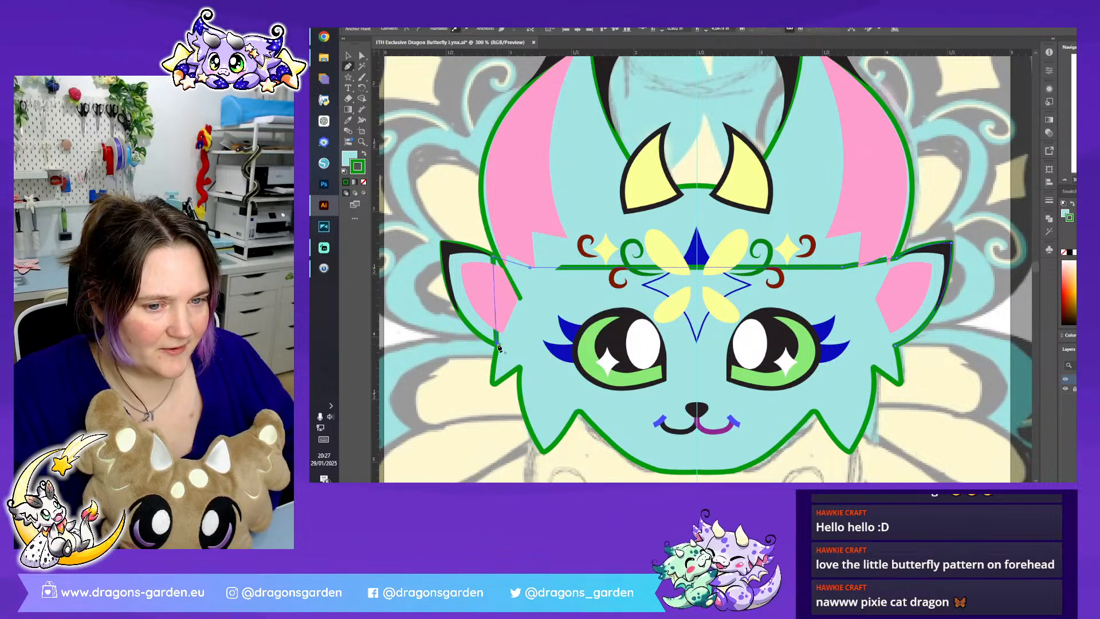
click(772, 365)
click(891, 337)
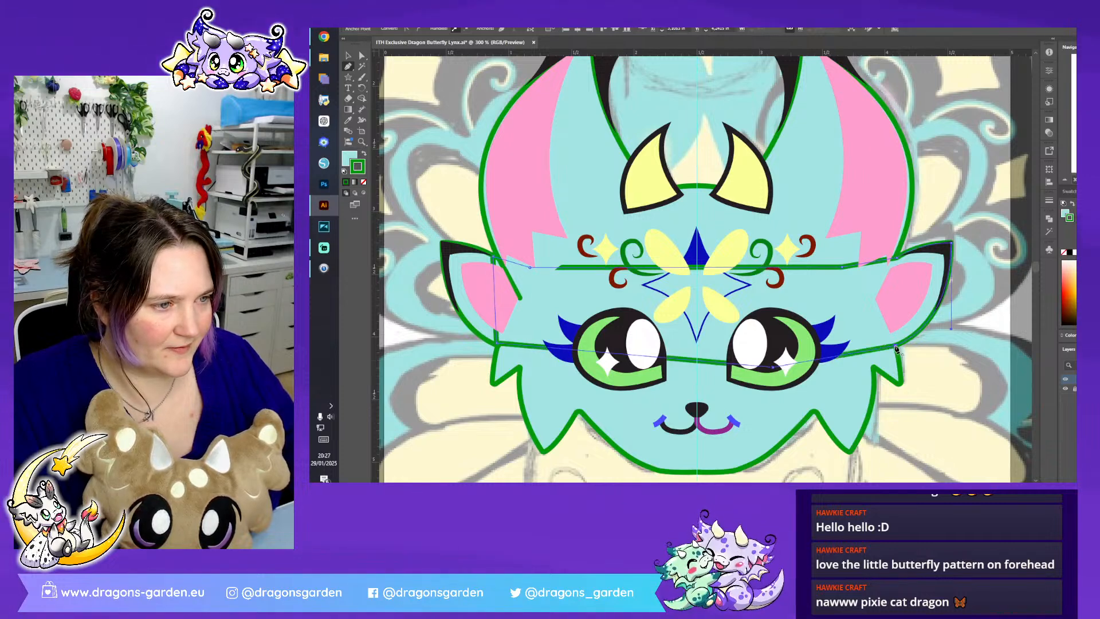
- Unite the bridging ear shape, left small ear, both large ears and head into a single outline
click(348, 56)
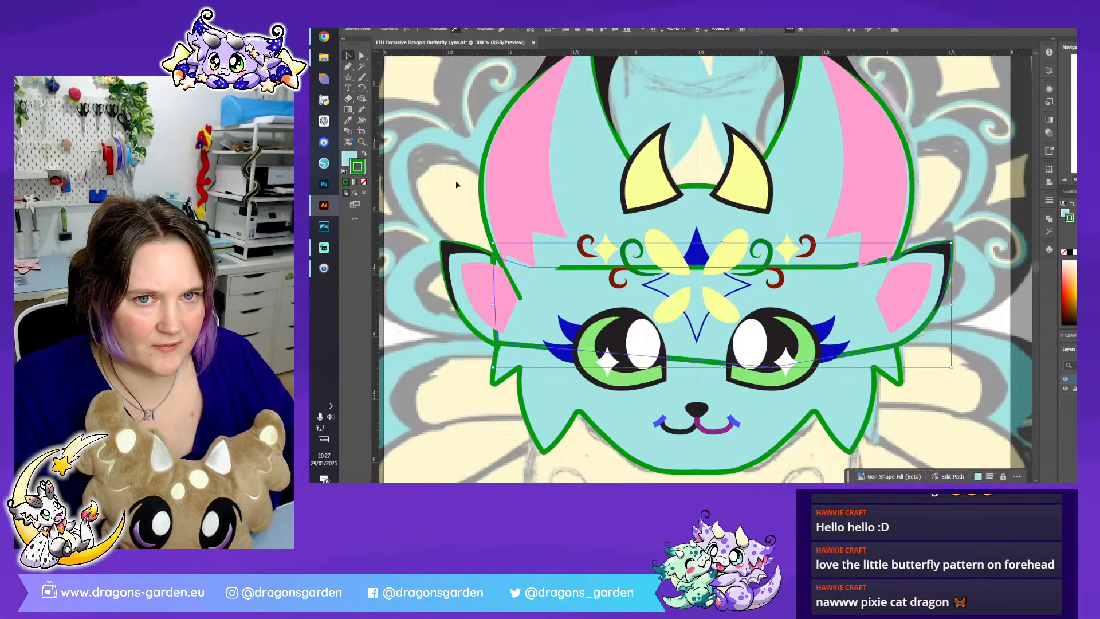
shift+click(474, 319)
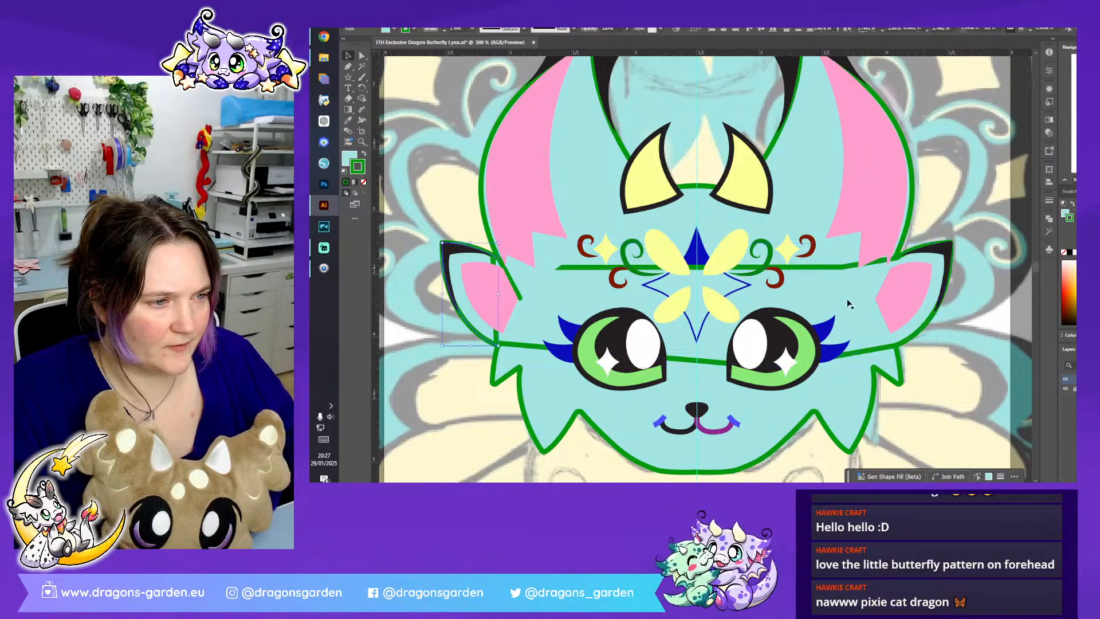
shift+click(834, 248)
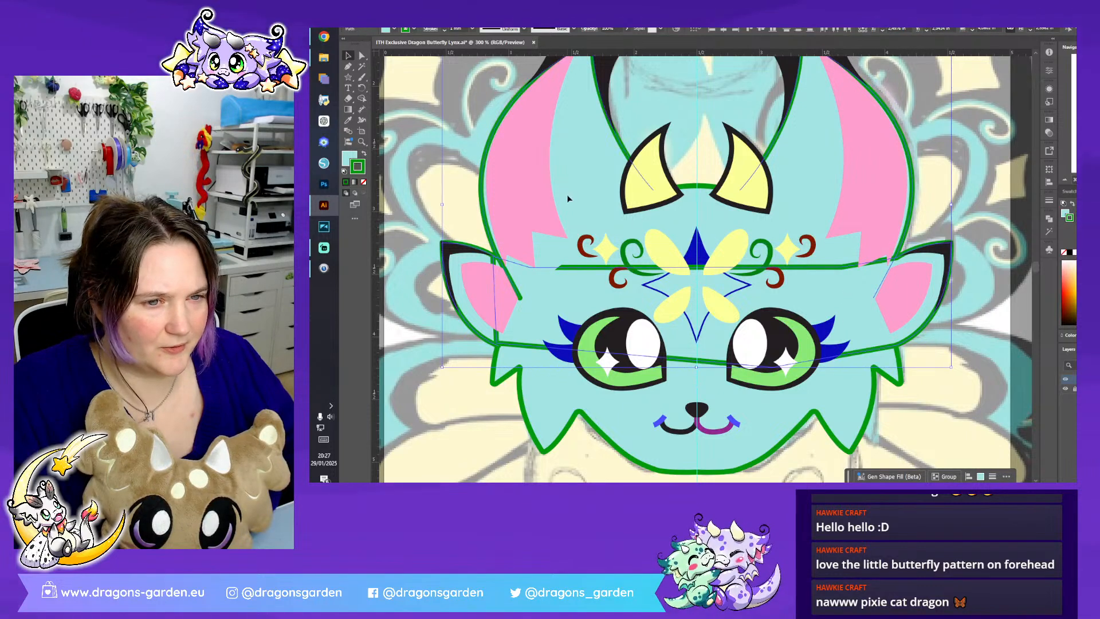
shift+click(687, 210)
click(1048, 219)
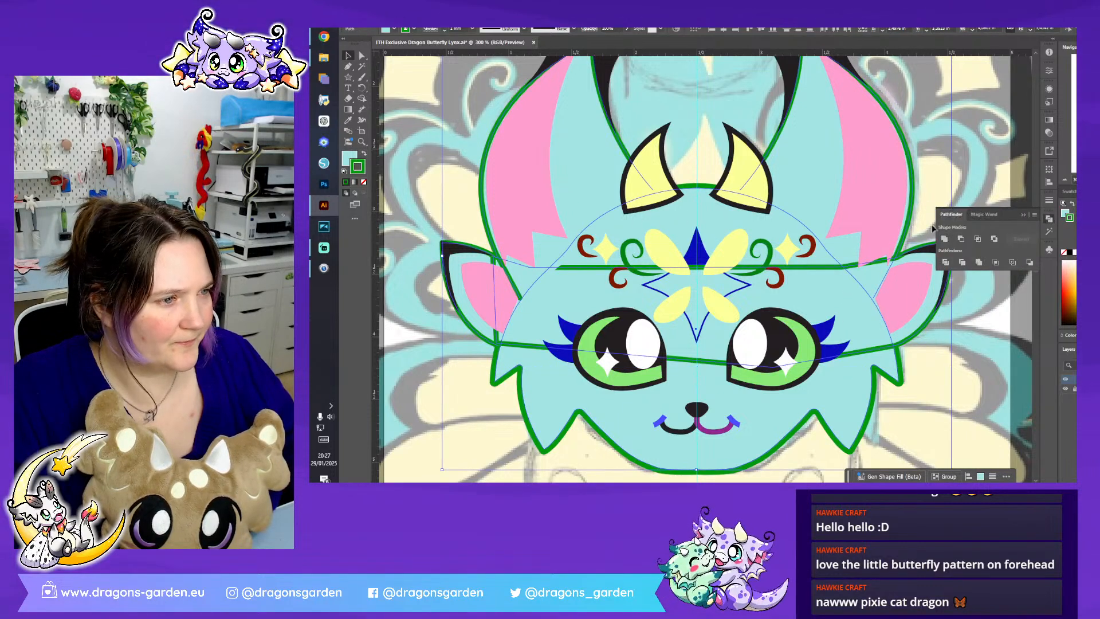
click(943, 239)
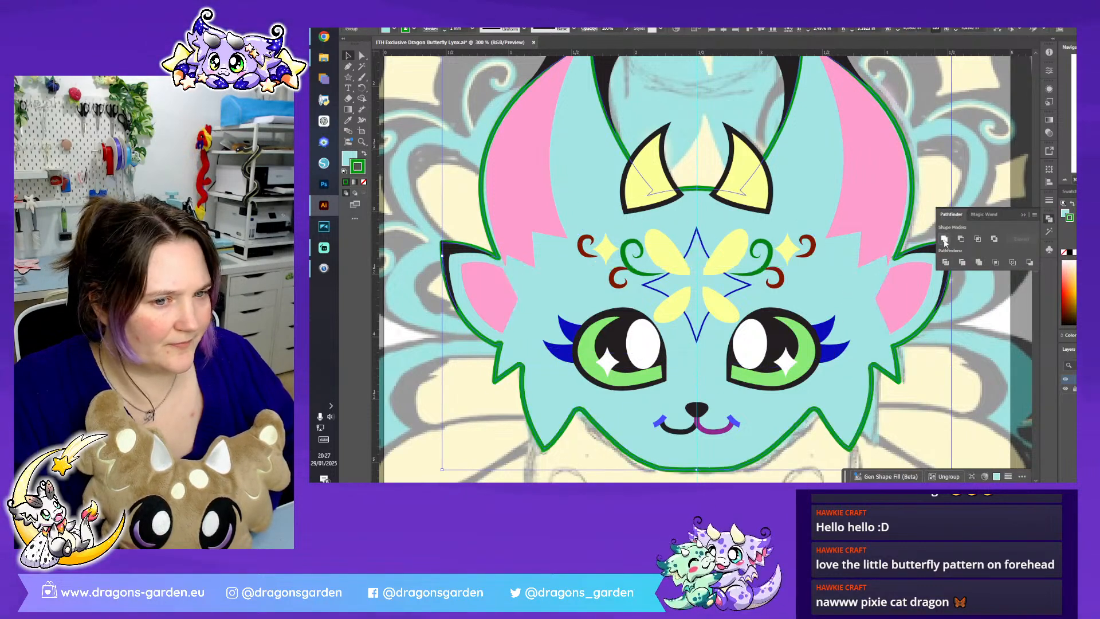
click(1023, 214)
- Align the merged head outline's green stroke to the outside of its path, then deselect it
key(a)
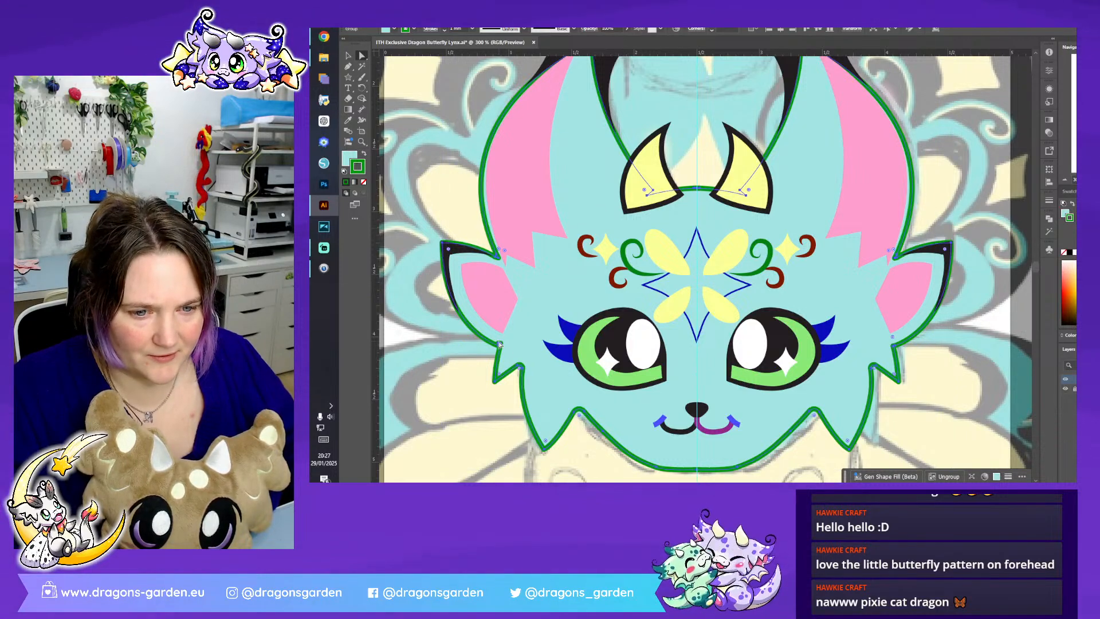
click(500, 346)
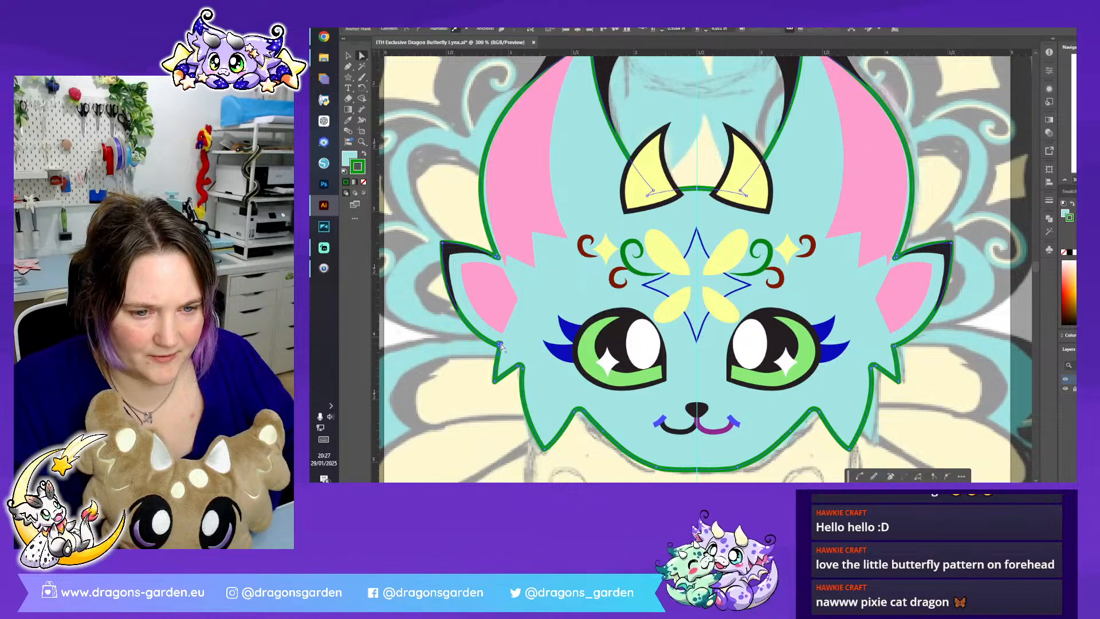
key(ctrl+a)
click(954, 245)
click(975, 369)
click(901, 377)
click(431, 29)
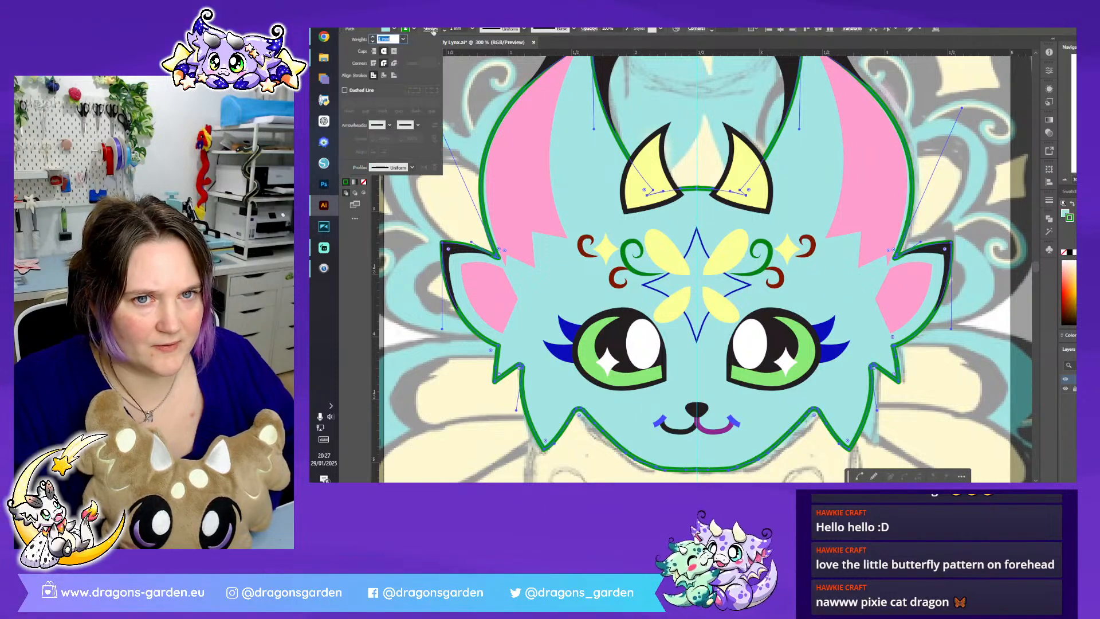
click(394, 75)
click(437, 224)
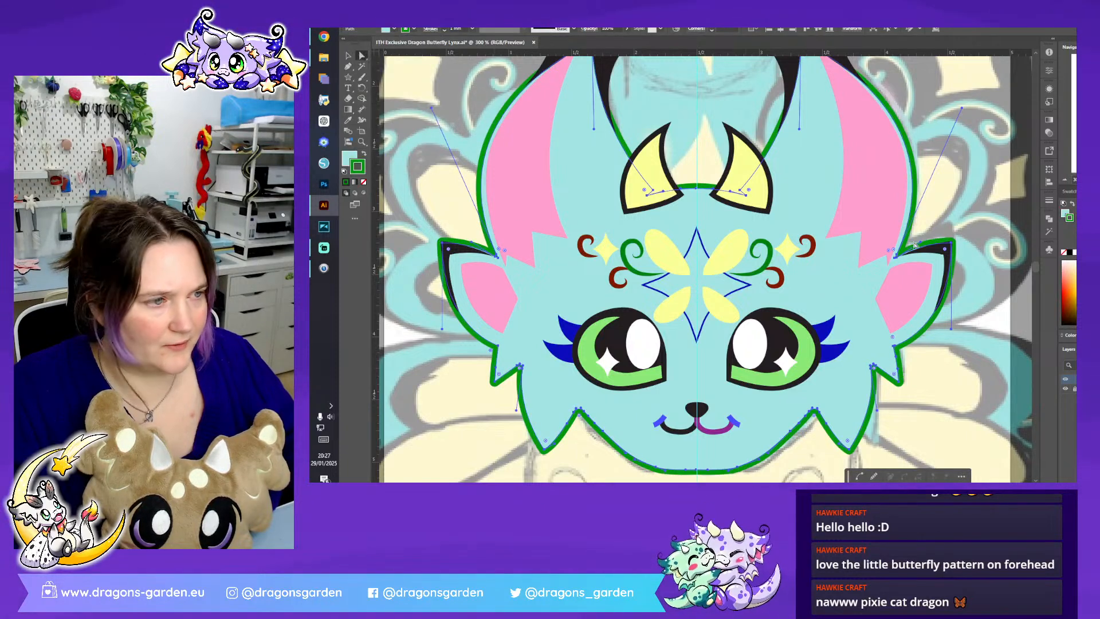
key(ctrl+minus)
key(ctrl+minus)
click(951, 251)
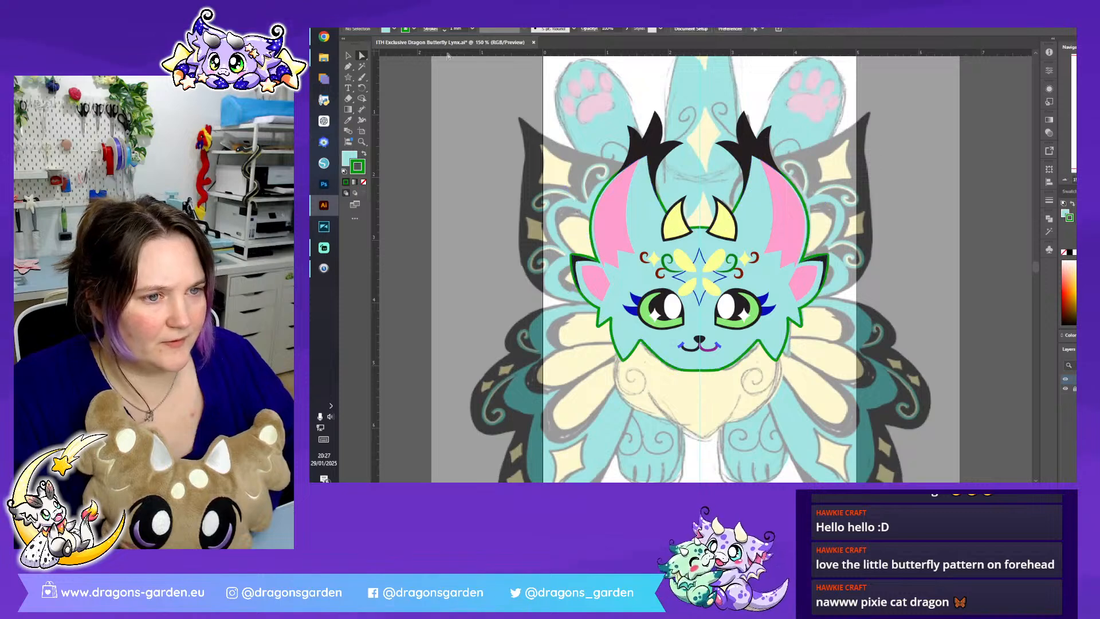
- Copy the complete head artwork, paste it in place and group the pasted copy
click(348, 55)
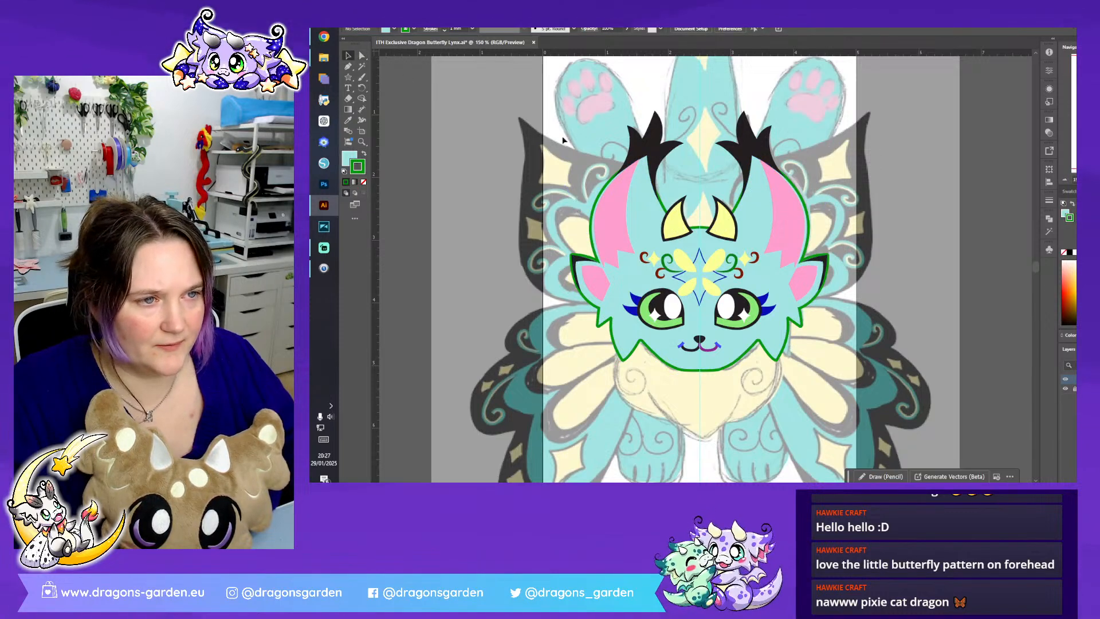
drag(926, 413, 928, 418)
key(ctrl+c)
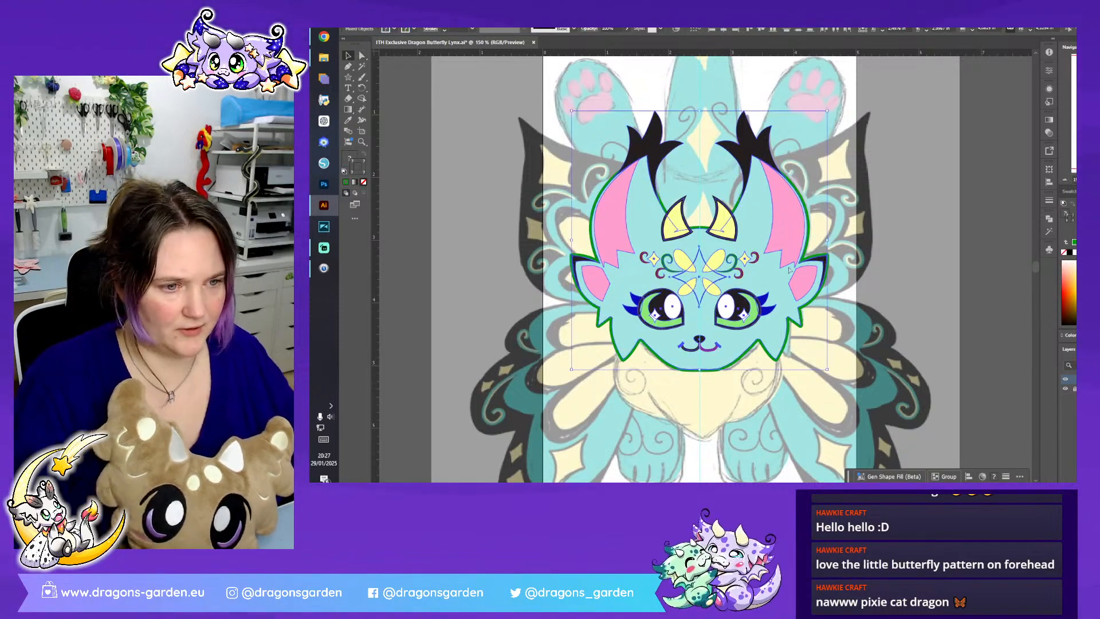
click(416, 18)
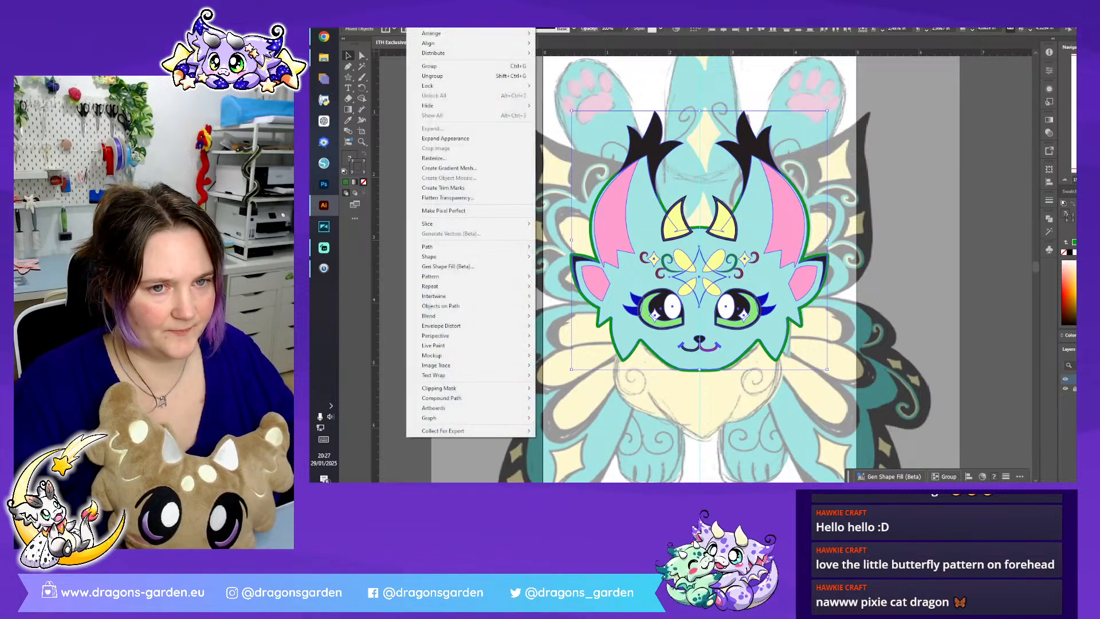
click(476, 17)
right_click(790, 304)
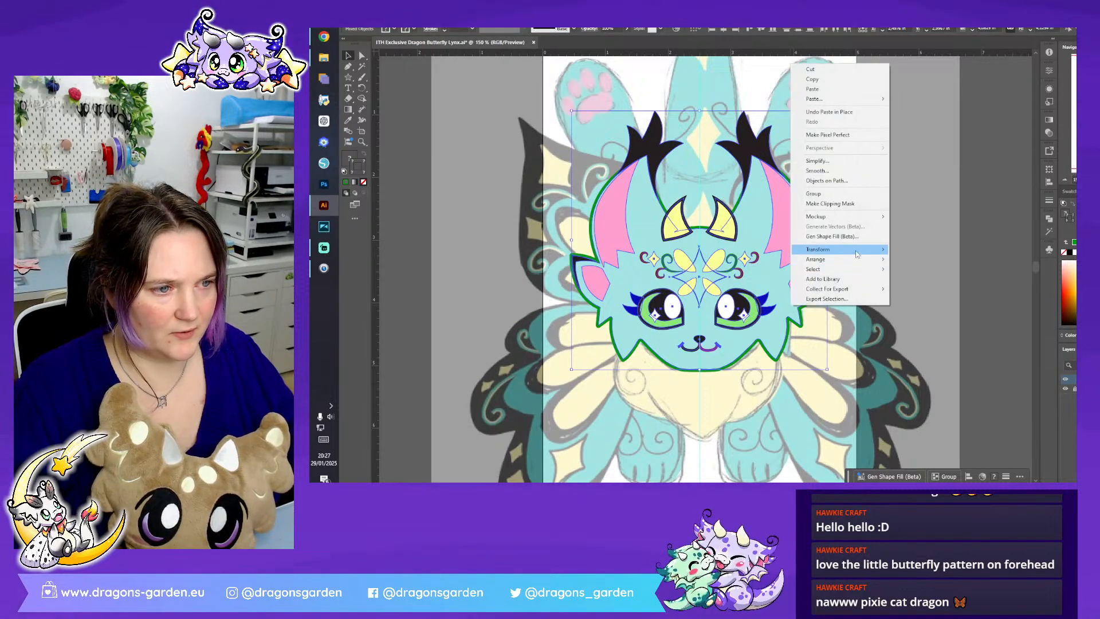
mouse_move(857, 253)
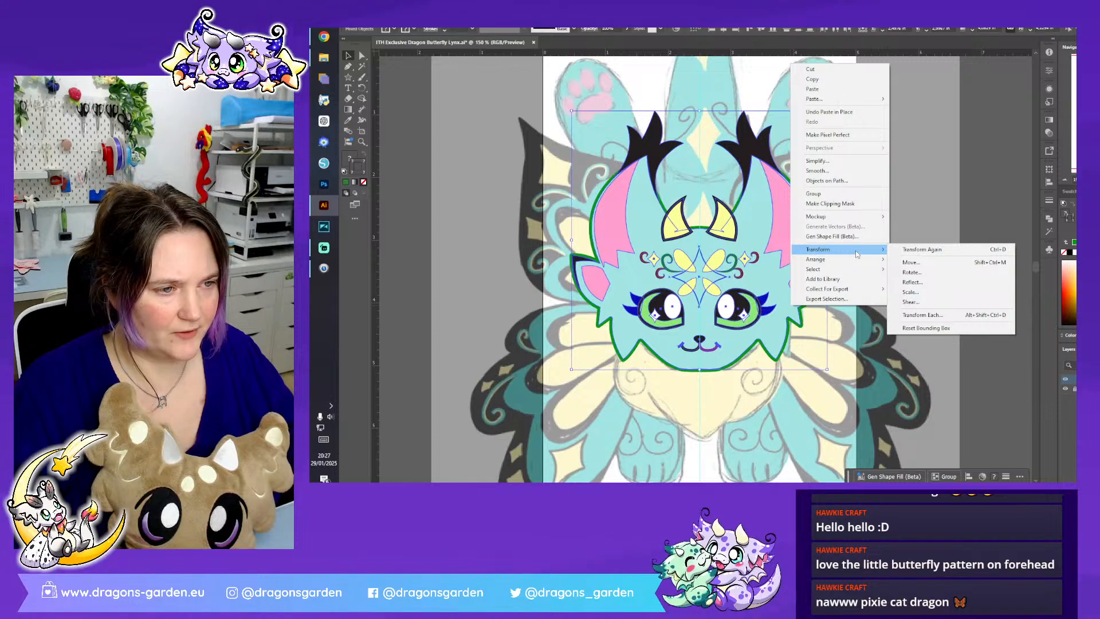
click(842, 193)
- Try to unite the grouped head copy into a single shape
click(1048, 219)
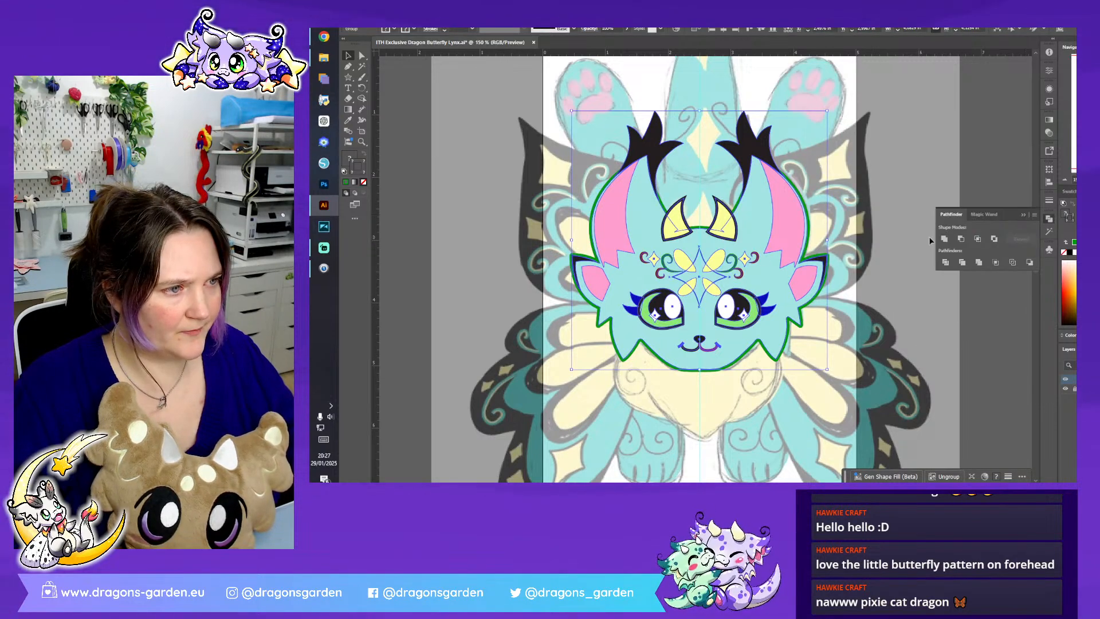
click(944, 239)
key(ctrl+z)
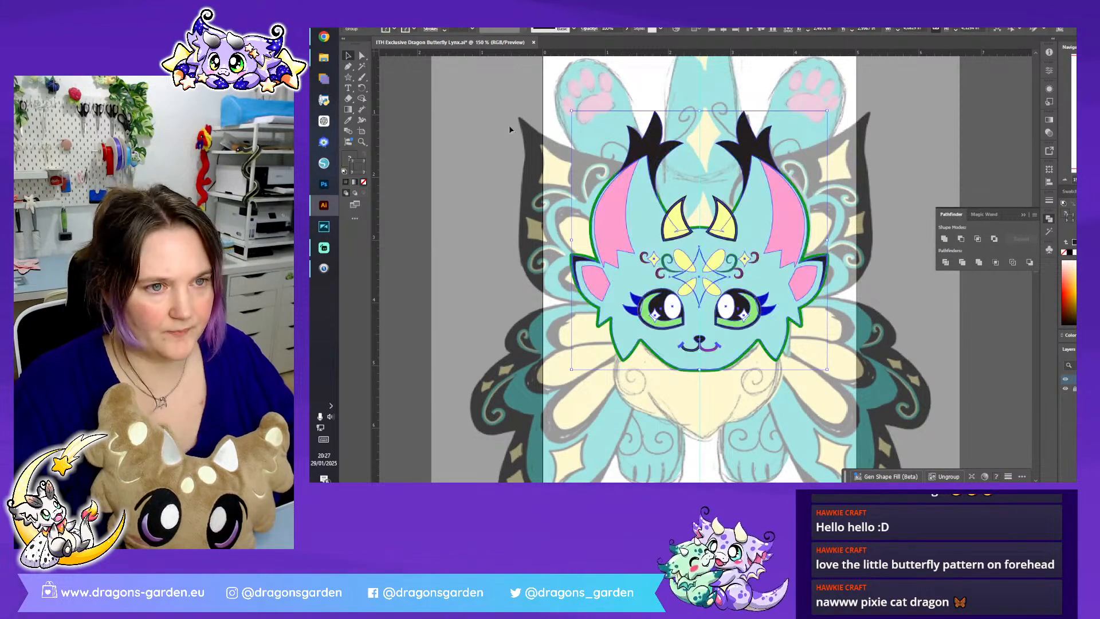
- Expand the appearance of the grouped head copy and unite it into a single silhouette
click(417, 16)
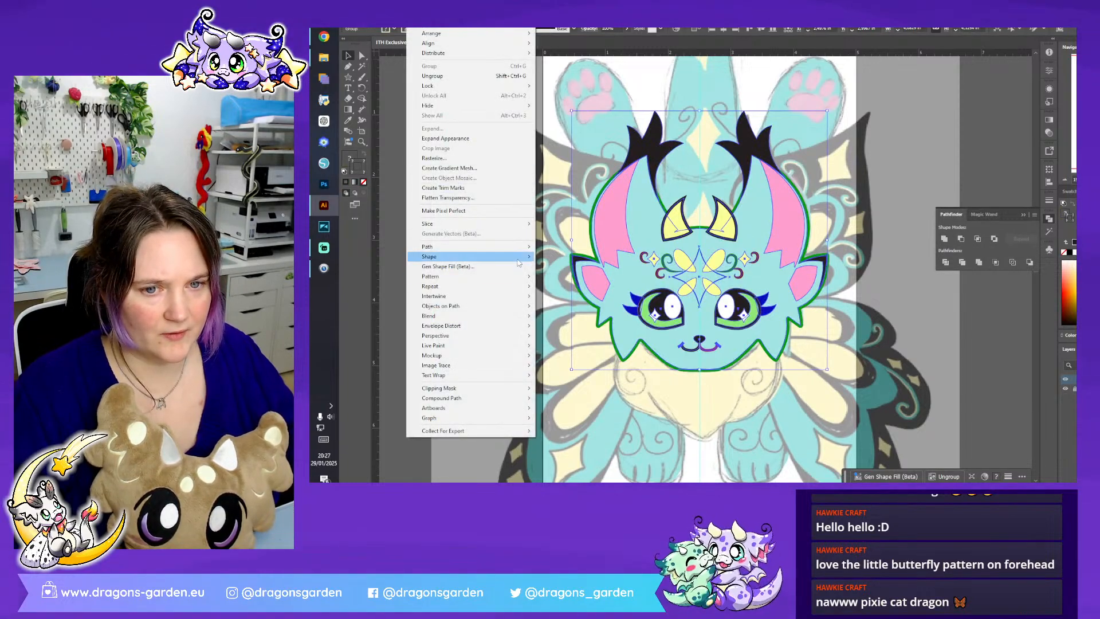
click(502, 139)
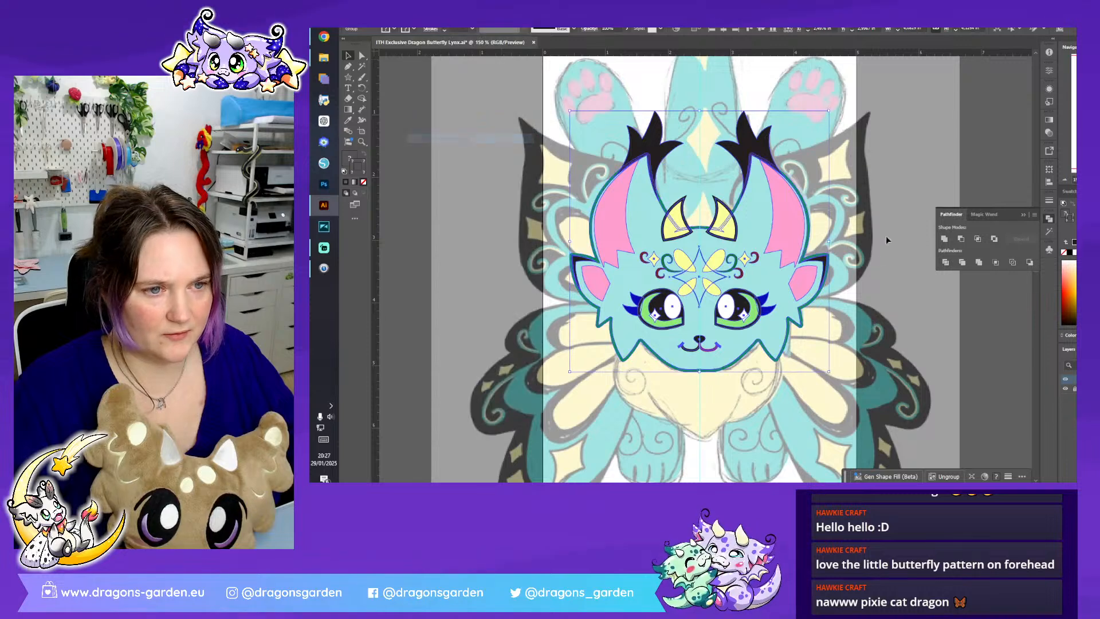
click(943, 238)
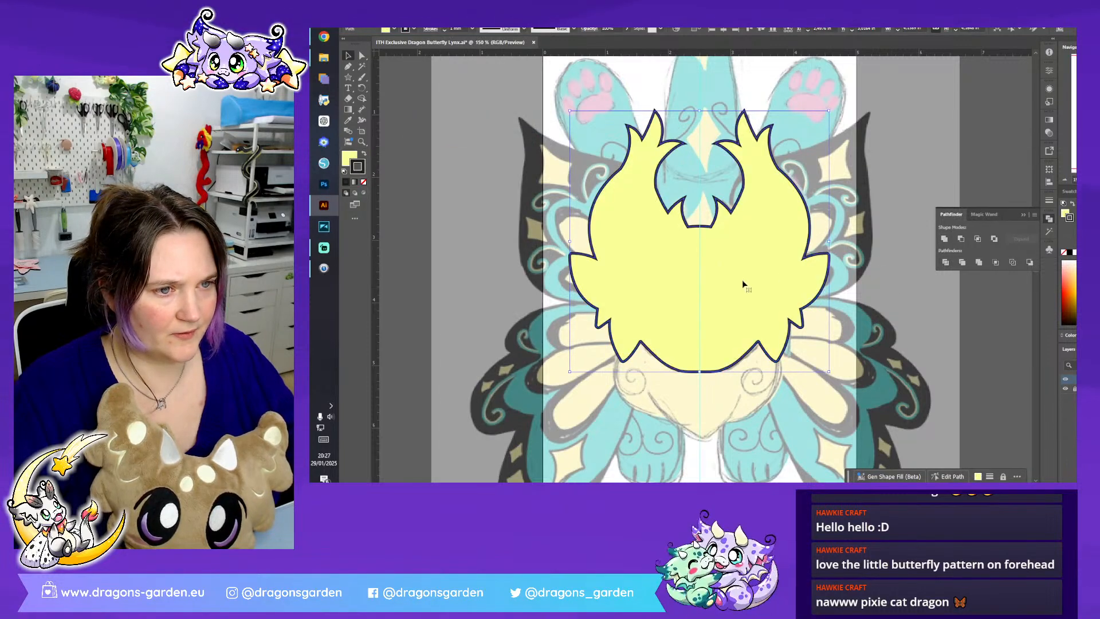
- Send the united head silhouette behind the detailed head artwork
right_click(744, 280)
mouse_move(825, 437)
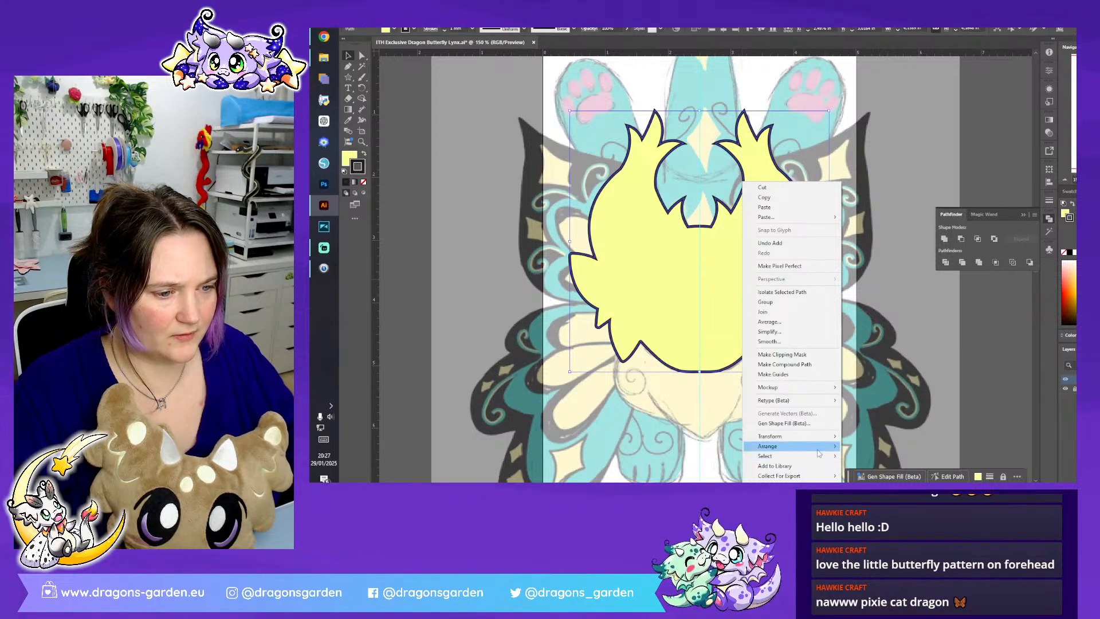
click(882, 435)
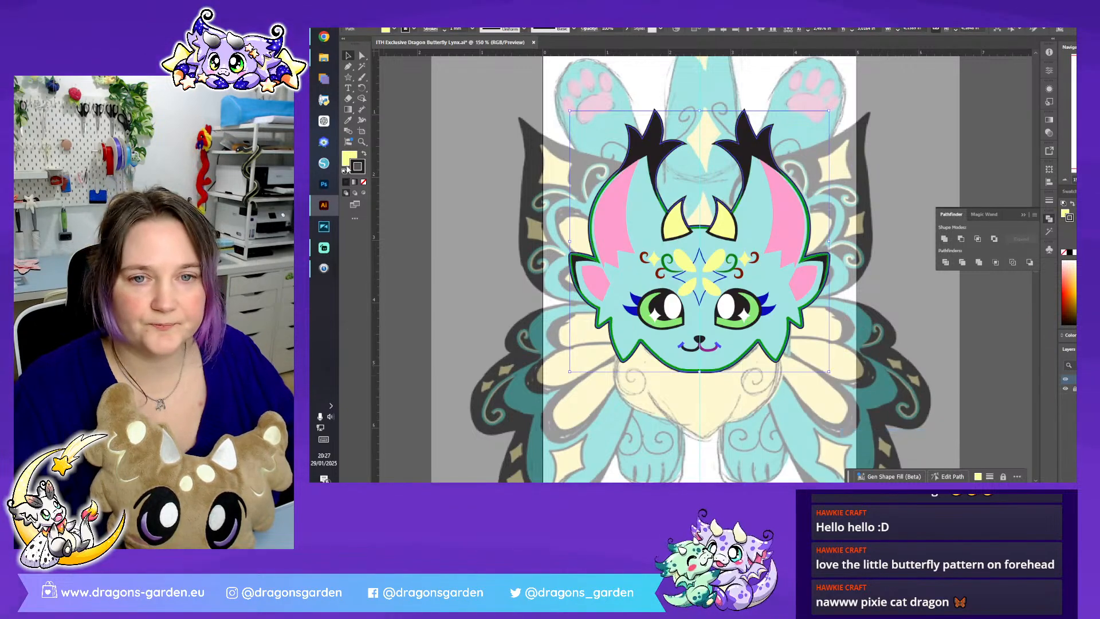
- Give the head silhouette a purple stroke aligned to the outside, with round corners and round caps
click(406, 30)
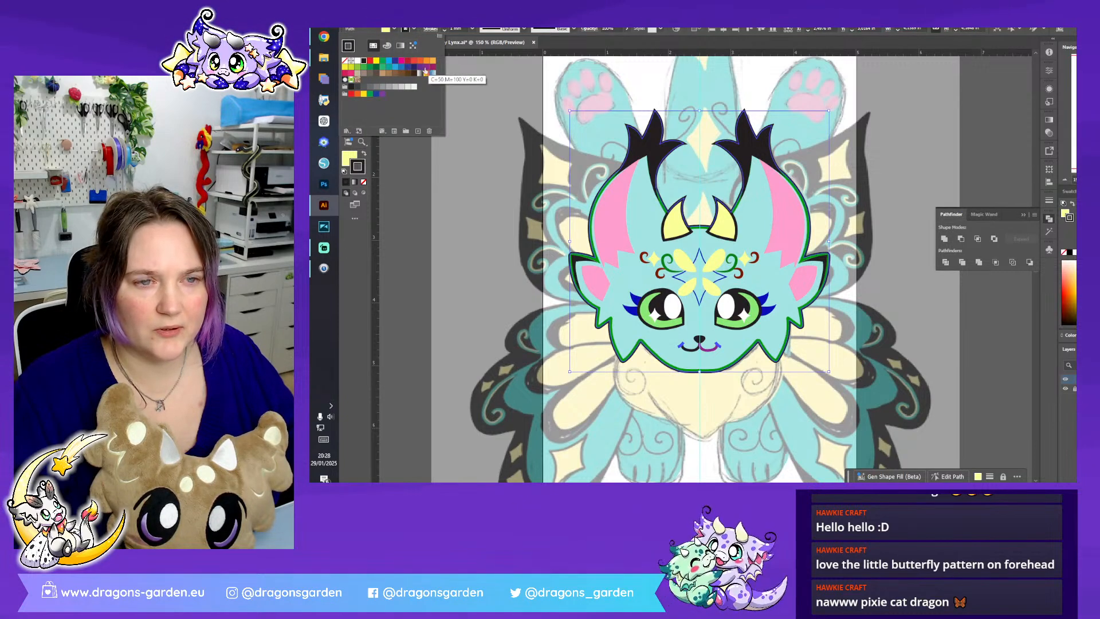
click(421, 69)
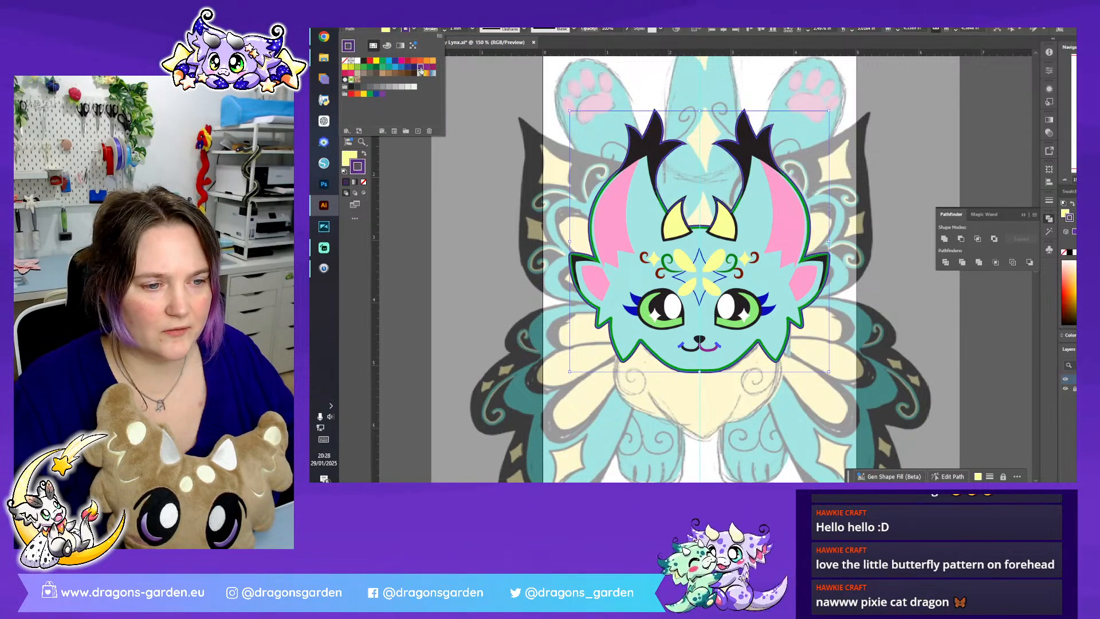
click(433, 32)
click(393, 77)
click(383, 64)
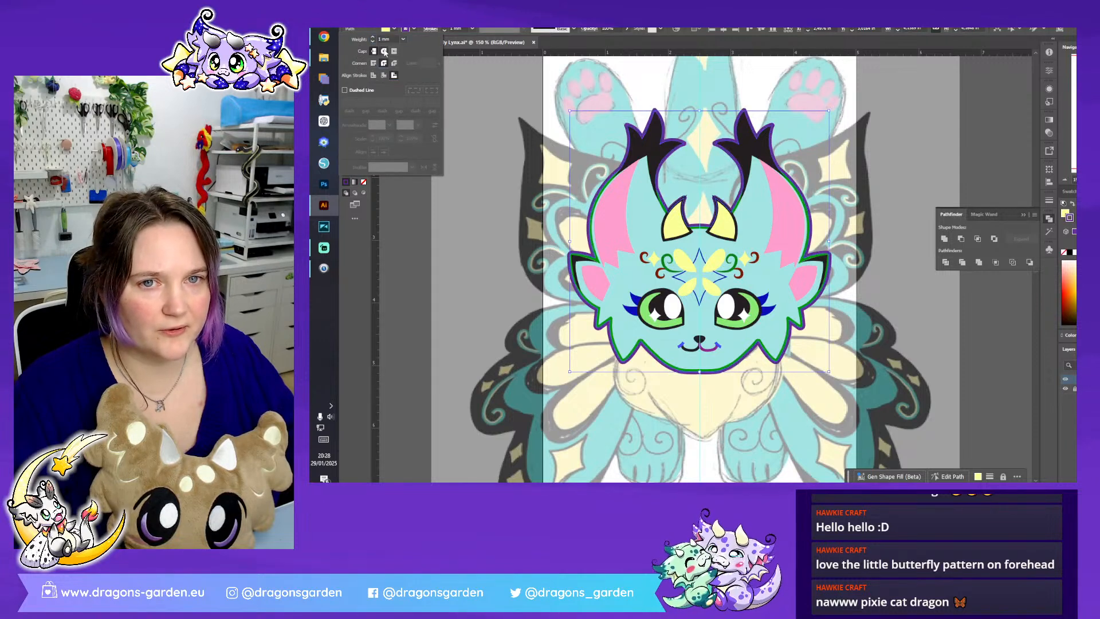
click(383, 53)
- Remove the head silhouette's fill, leaving only the purple outline, and deselect it
click(394, 30)
click(344, 62)
key(Escape)
click(1023, 213)
click(992, 178)
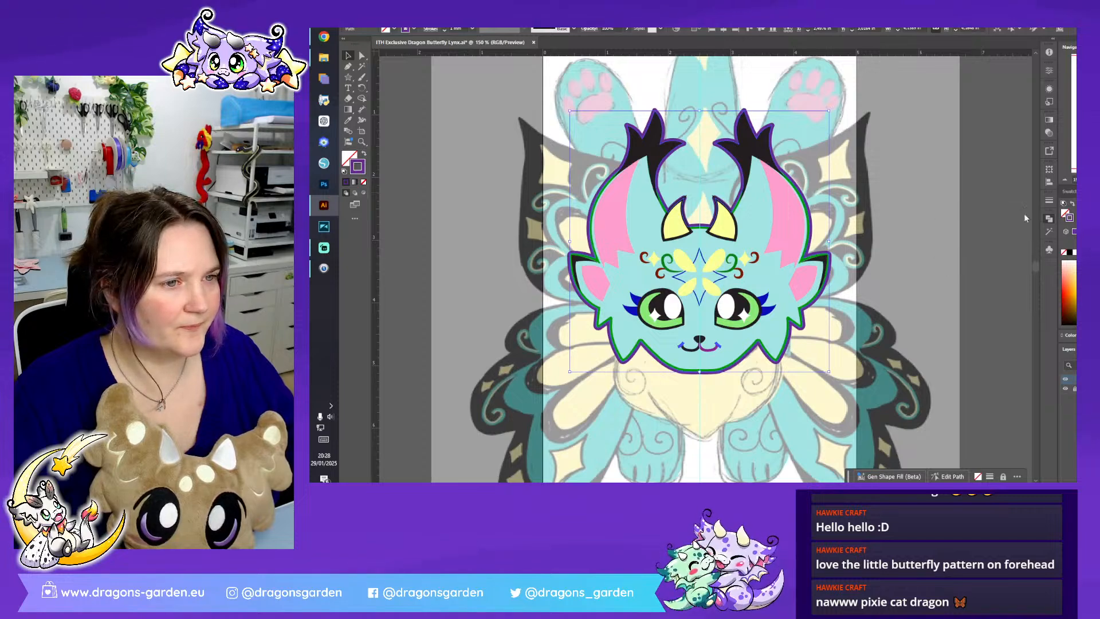
- Move the complete outlined head off the artboard into the empty area beside it, below the earlier head, and deselect it
key(ctrl+equal)
key(ctrl+equal)
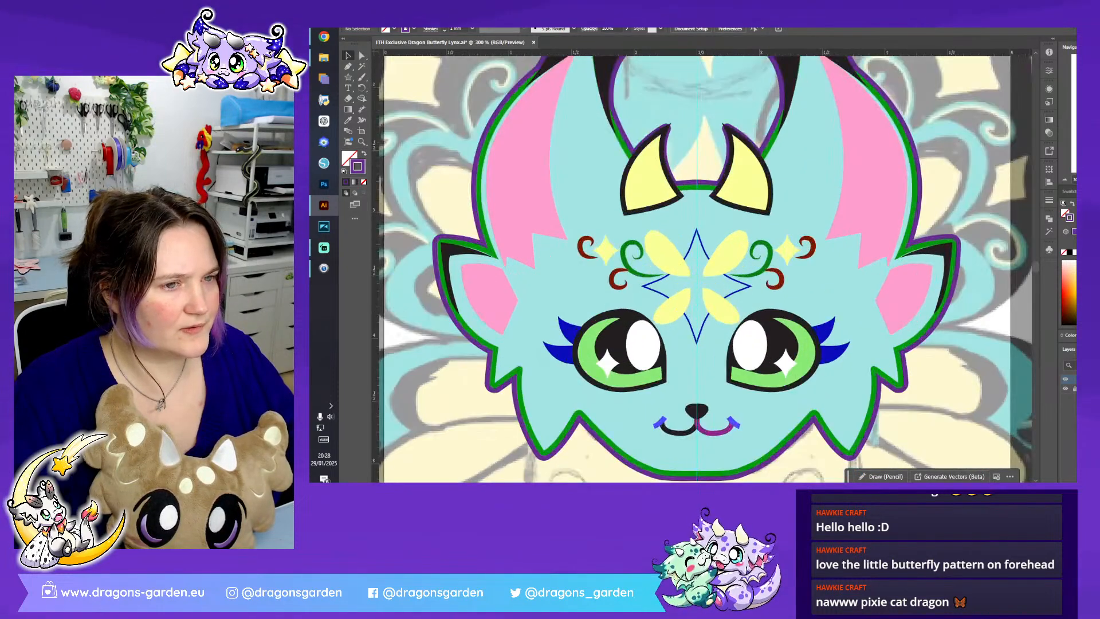
key(ctrl+minus)
key(ctrl+minus)
key(ctrl+minus)
key(ctrl+minus)
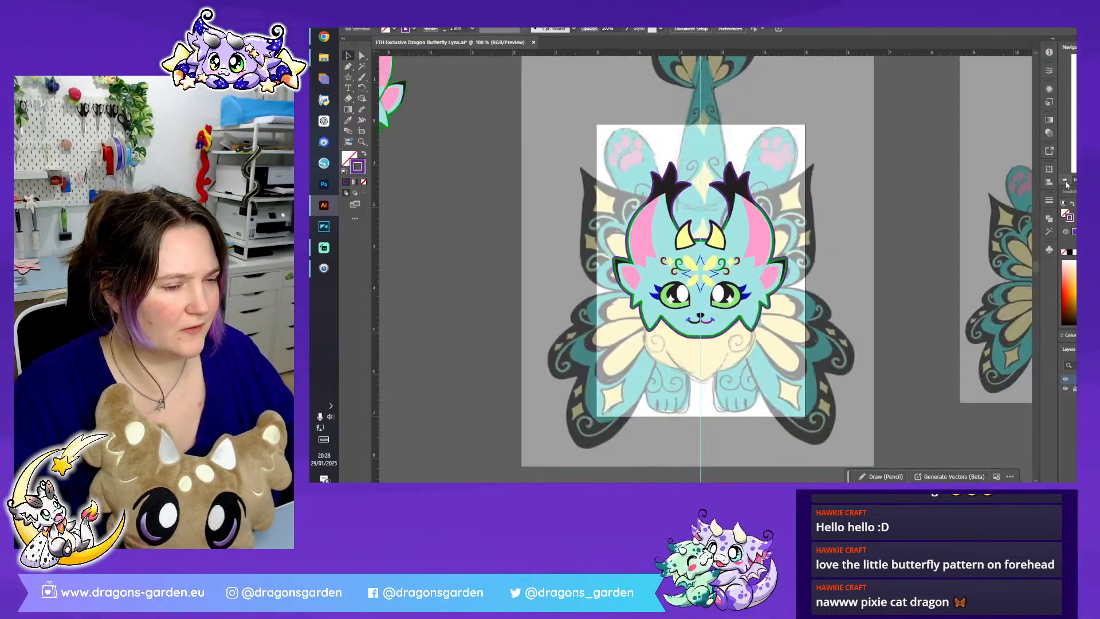
click(755, 314)
mouse_move(739, 285)
mouse_down()
mouse_move(628, 341)
mouse_move(524, 367)
mouse_up()
key(ctrl+shift+a)
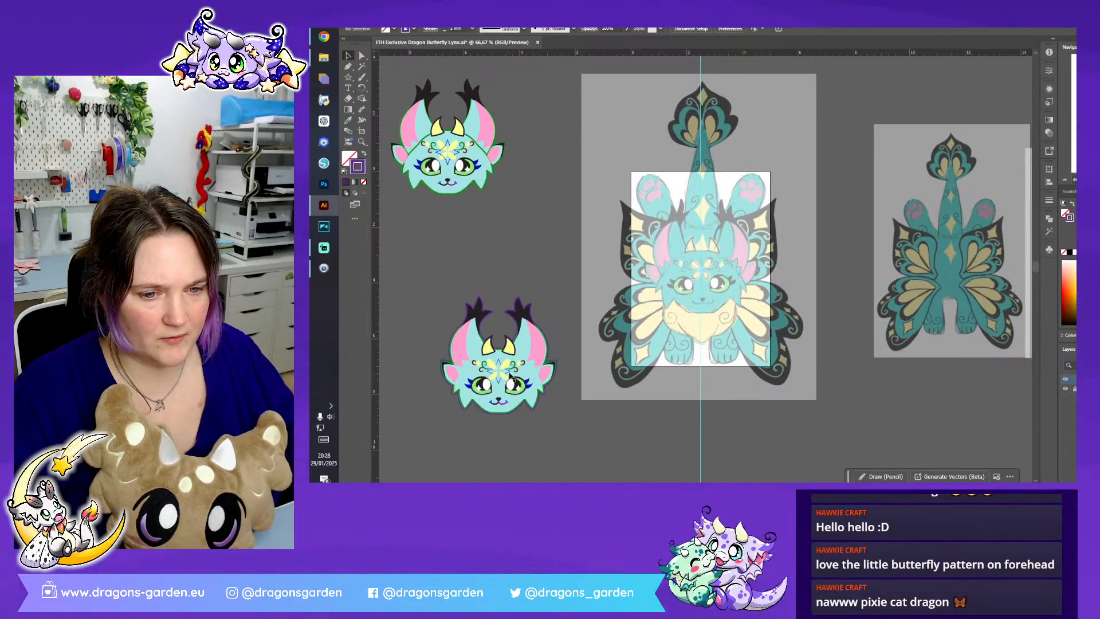
- Swap the fill and stroke of the moved head's forehead star so it is solid blue, and save the document
click(510, 375)
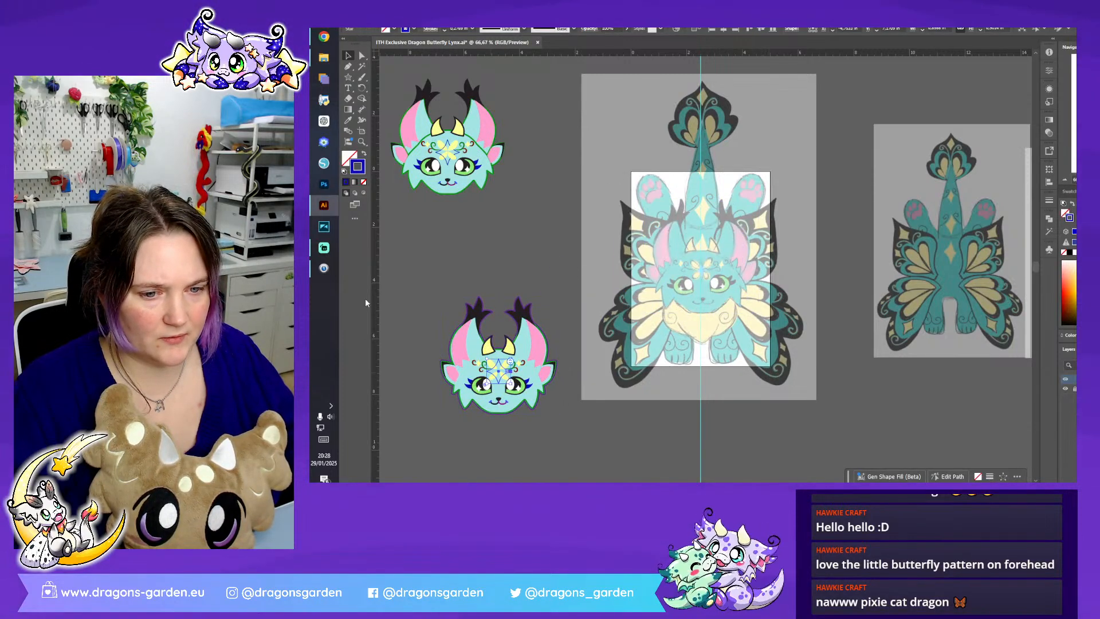
click(363, 153)
click(564, 255)
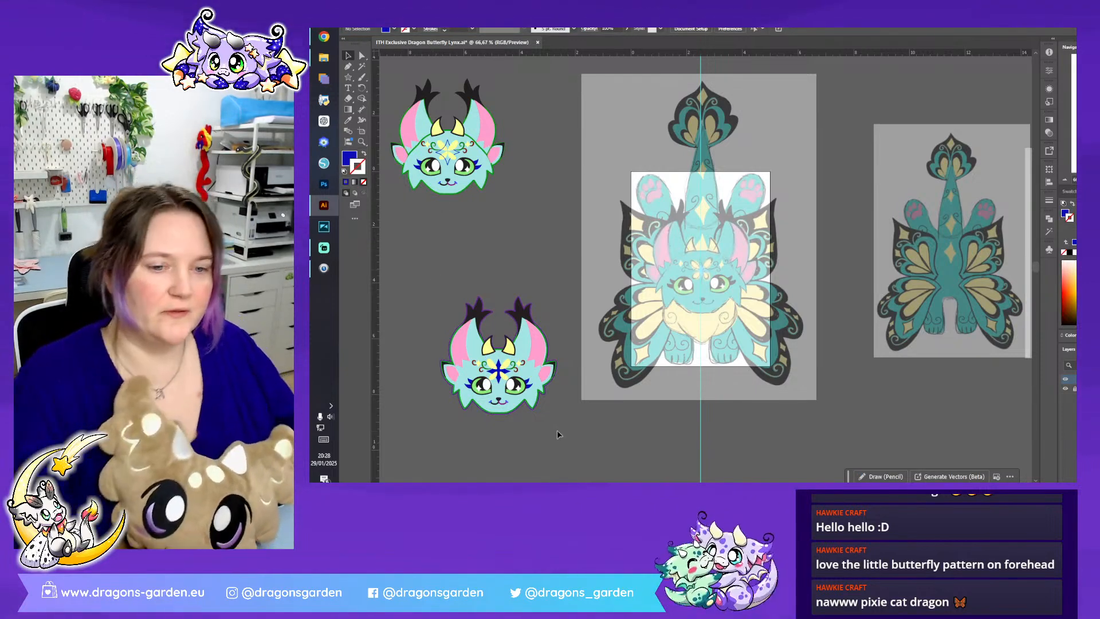
click(384, 13)
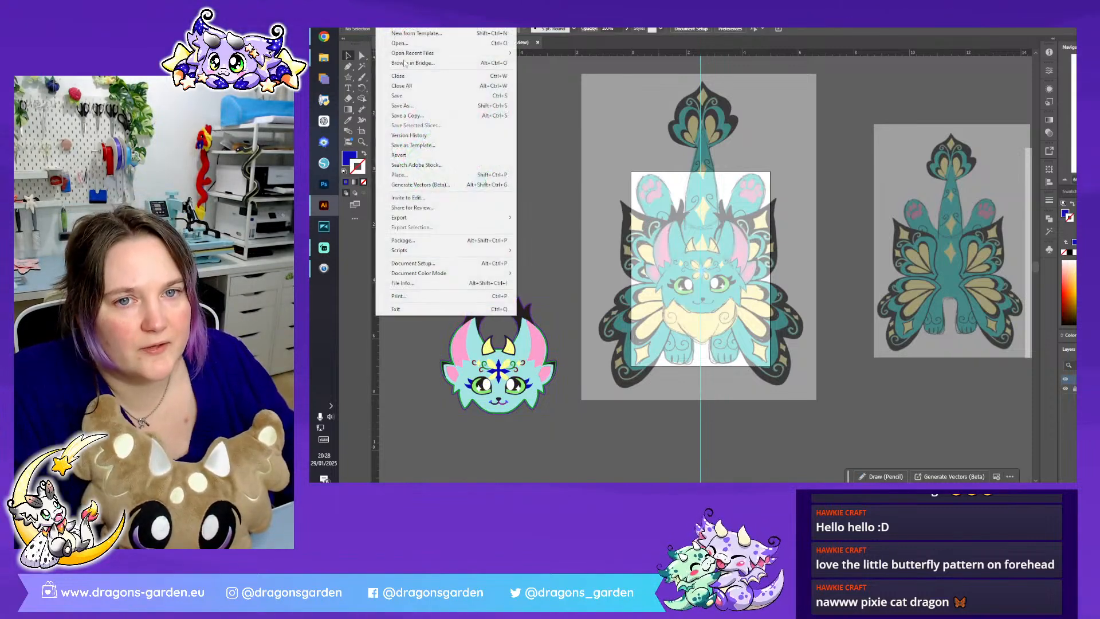
click(433, 96)
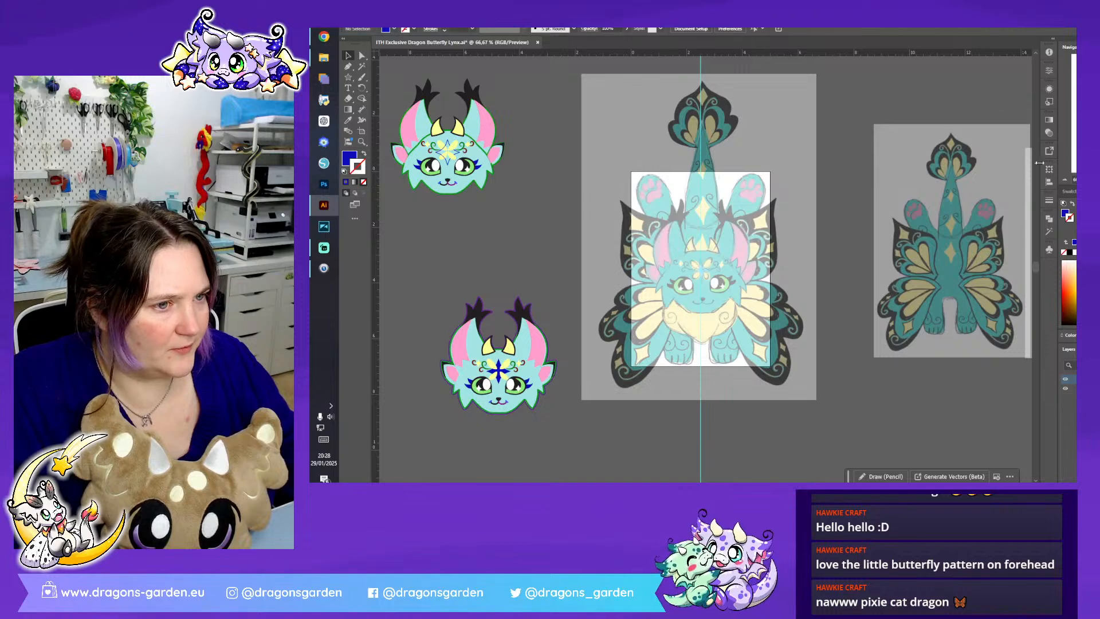
- Enlarge the winged back sketch and the wingless body sketch to the same width as the front sketch on the artboard
click(967, 286)
click(1065, 181)
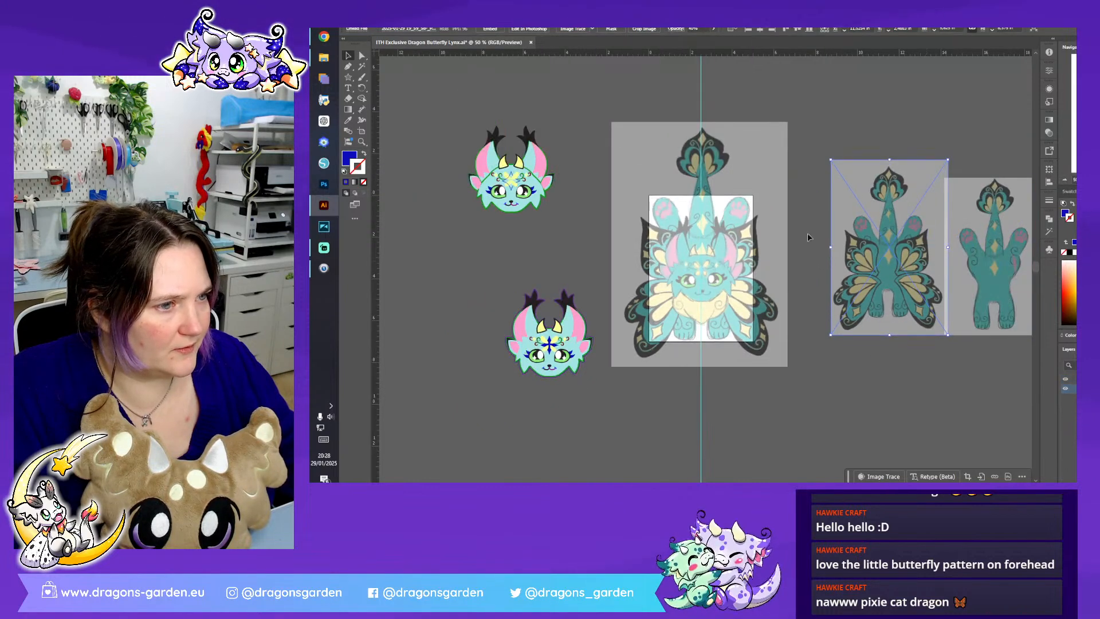
click(664, 262)
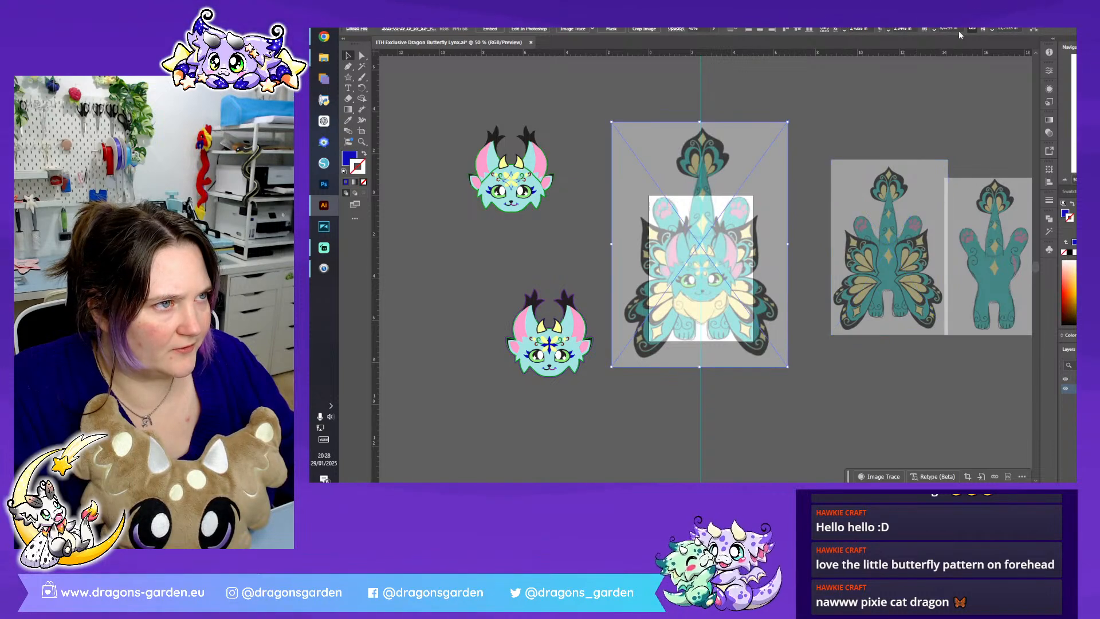
click(926, 187)
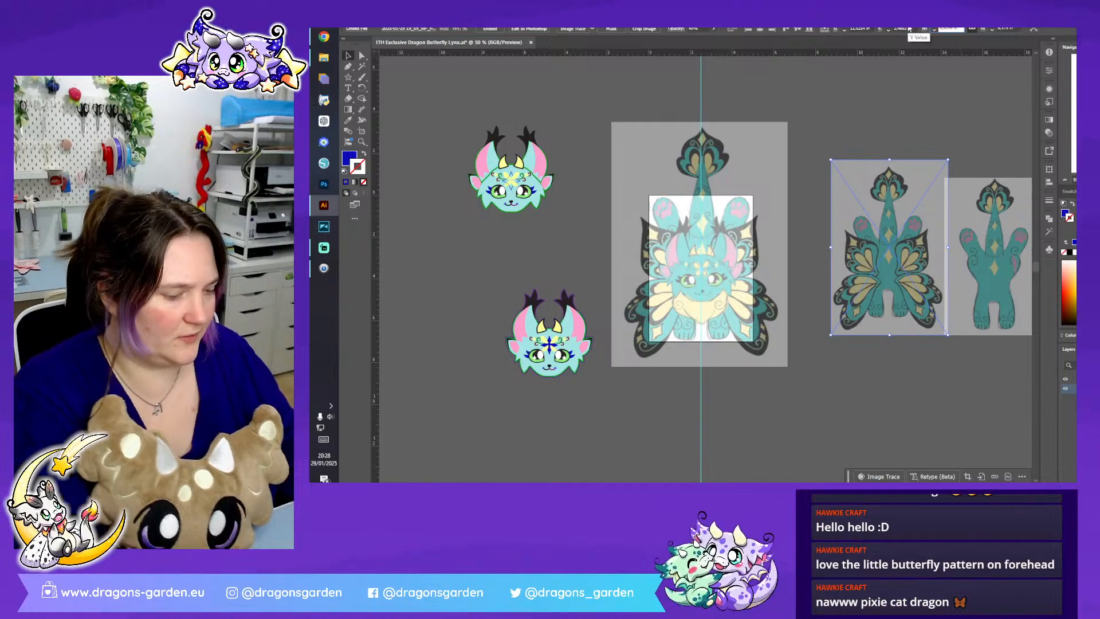
key(Return)
click(1009, 226)
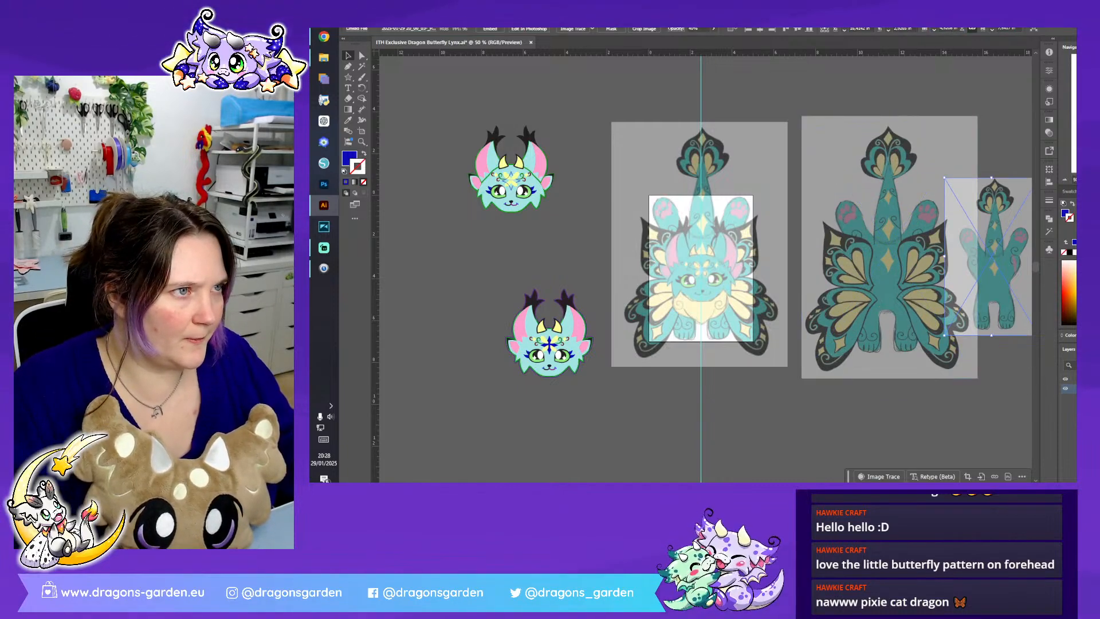
key(Return)
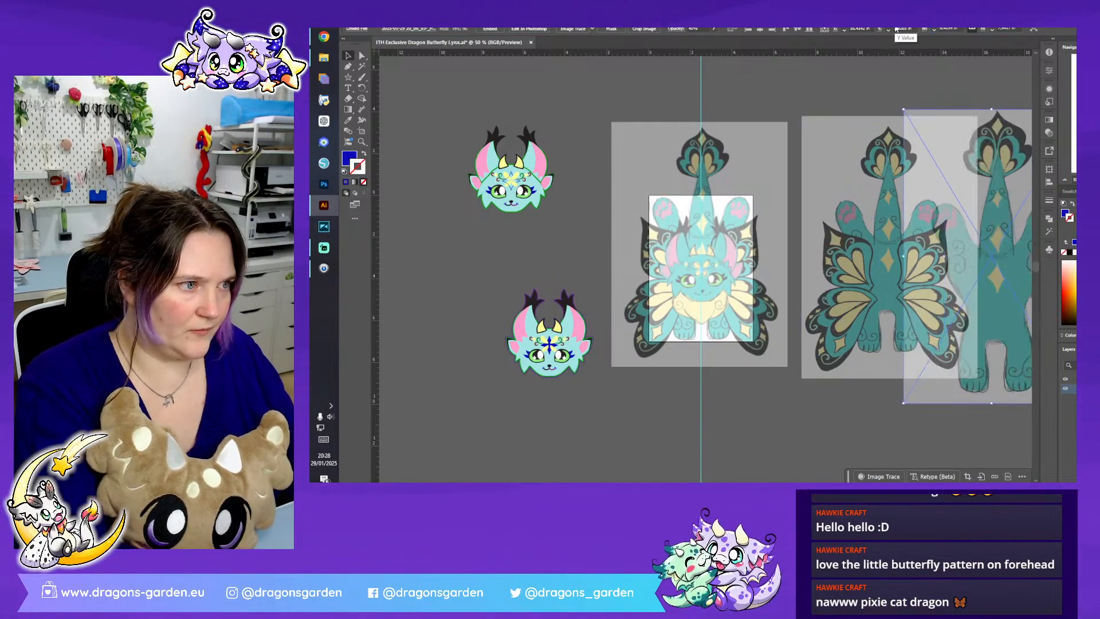
- Place the wingless body sketch over the artboard scaled to match the front sketch's body, and move the front sketch off to the far side
click(913, 98)
drag(980, 233, 699, 227)
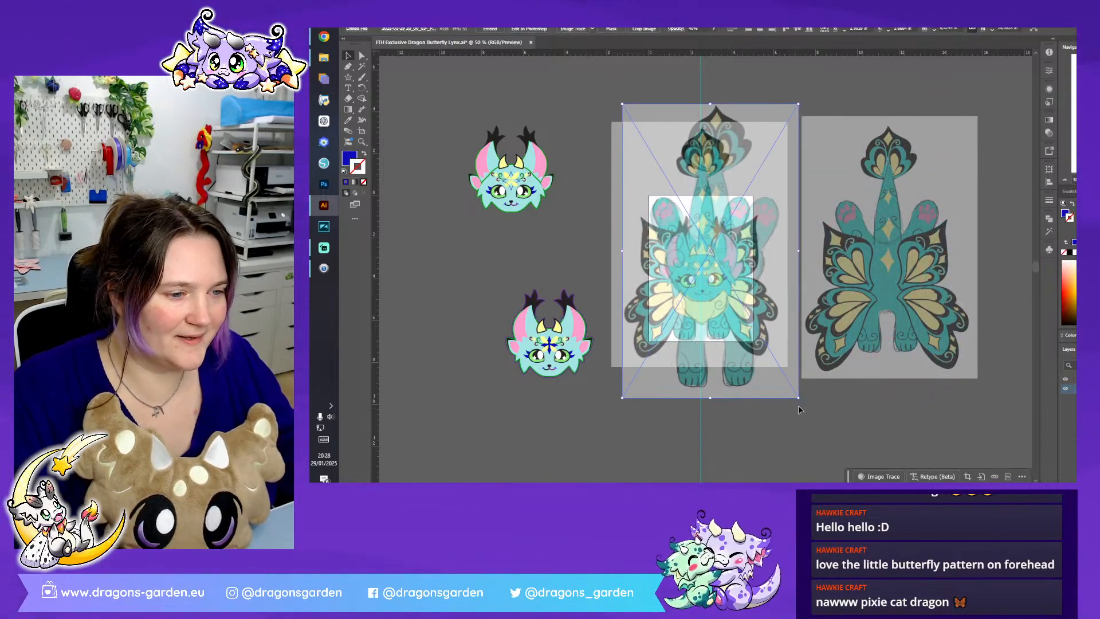
drag(799, 399, 769, 350)
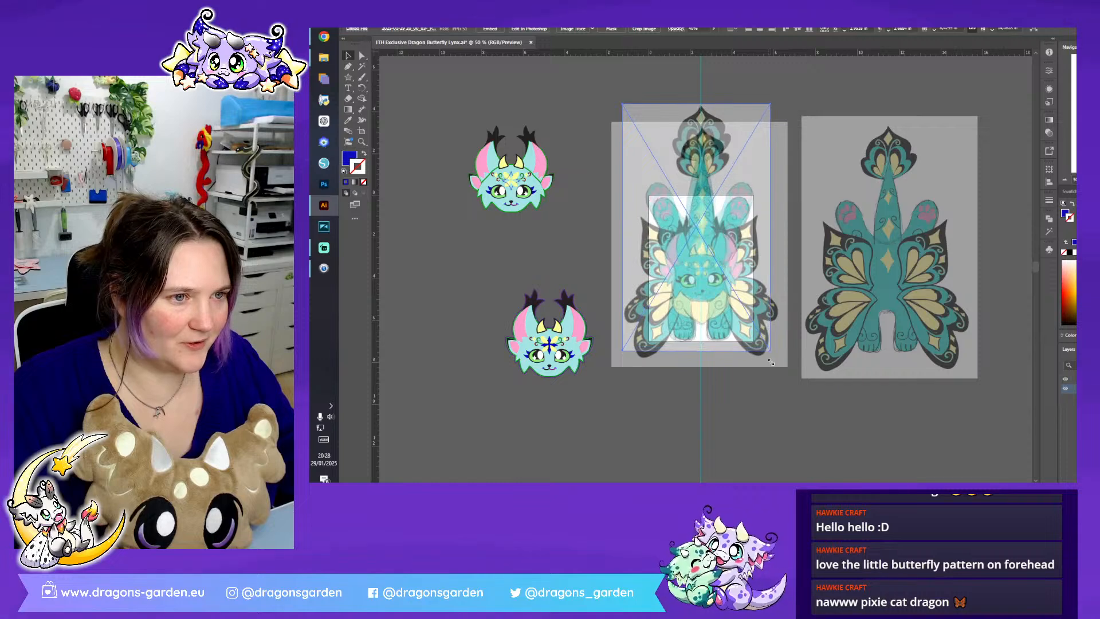
drag(697, 104, 690, 128)
drag(736, 213, 1012, 345)
- Rotate the wingless body sketch 180° and reposition it so the body fits the artboard along the centre guide
click(685, 268)
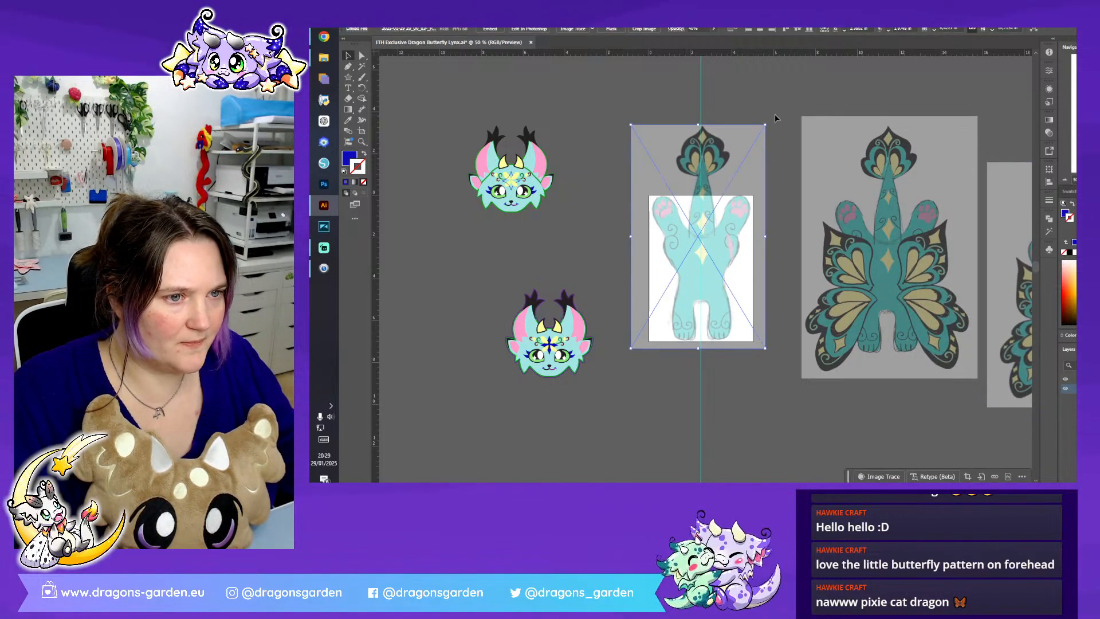
drag(769, 122, 630, 351)
drag(682, 249, 689, 297)
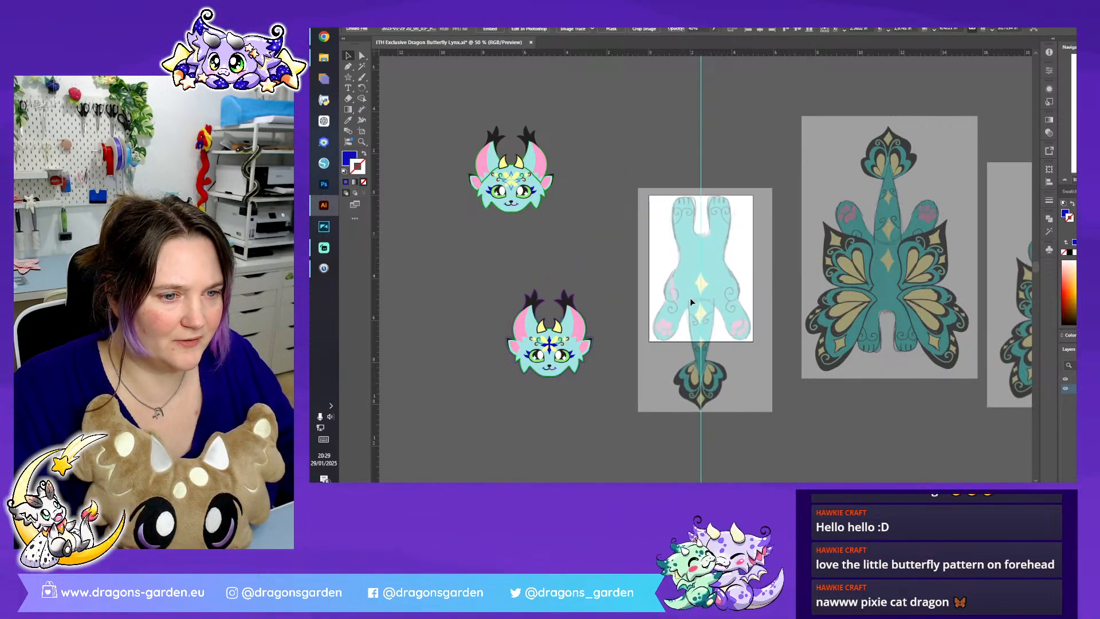
click(681, 145)
key(ctrl+1)
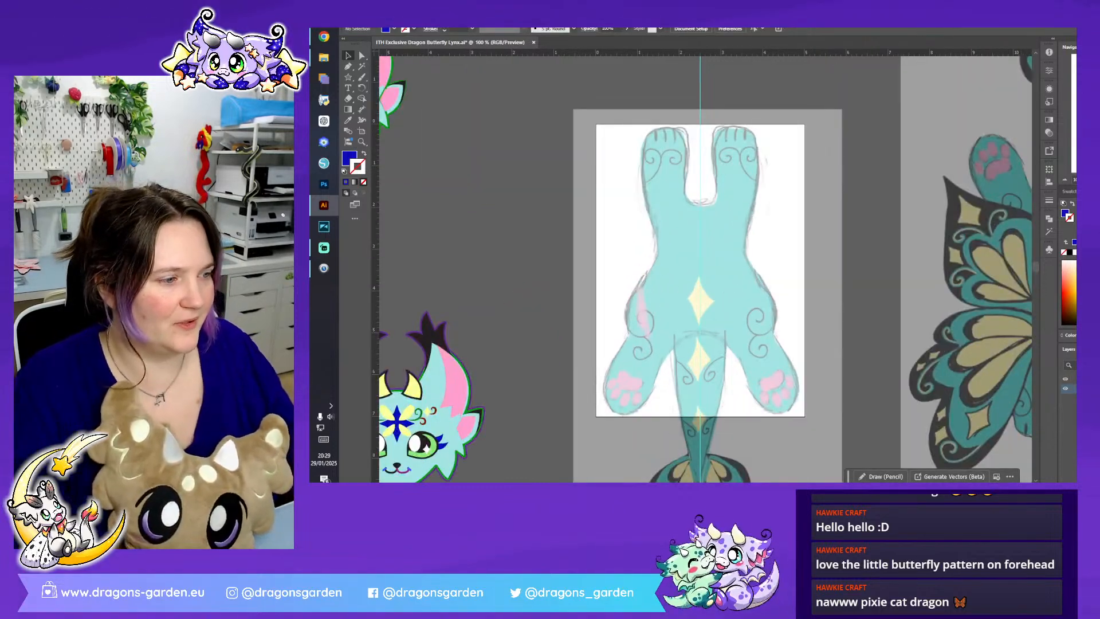
click(426, 447)
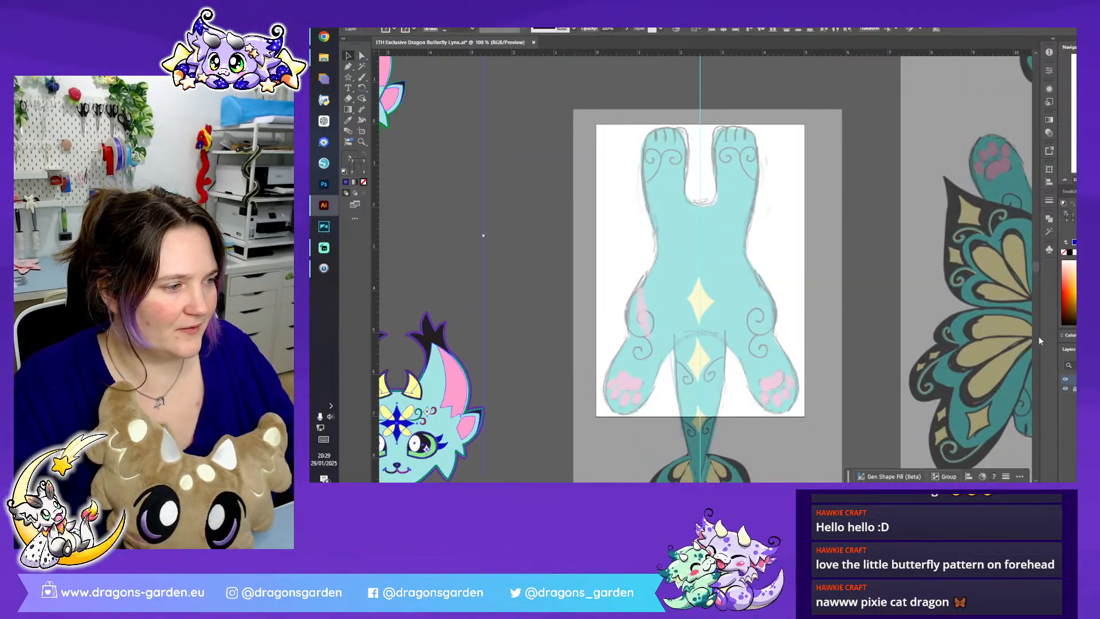
click(663, 93)
key(ctrl+plus)
key(ctrl+plus)
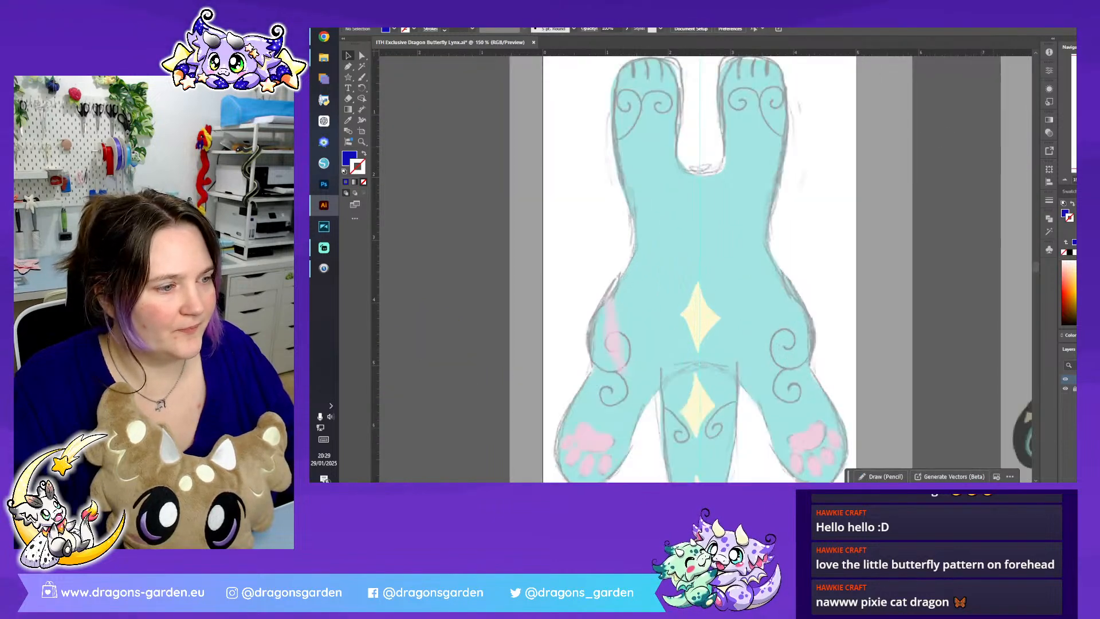
scroll(778, 236, up, 4)
scroll(768, 235, down, 1)
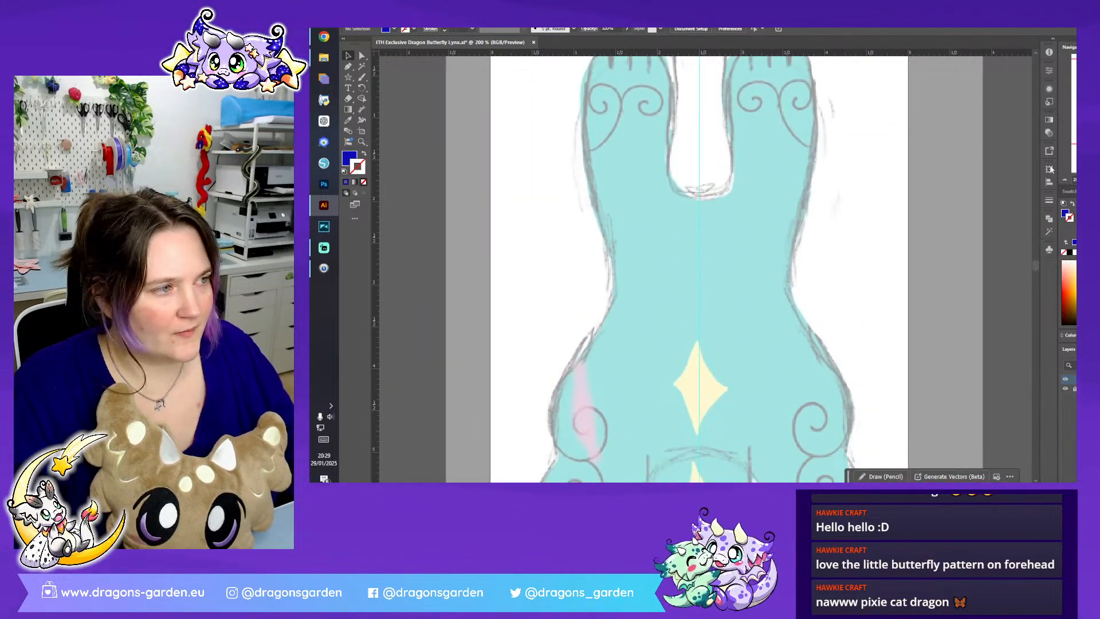
key(ctrl+minus)
key(ctrl+minus)
key(ctrl+minus)
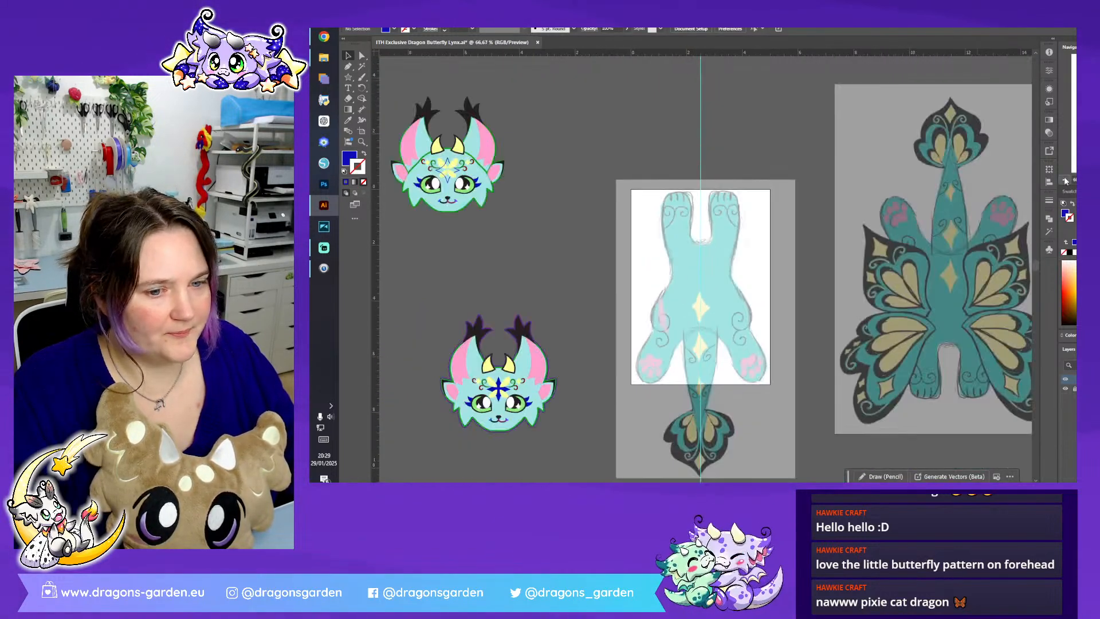
- Pick up the head shape's light-blue fill and green stroke as the current drawing colours, leaving nothing selected
double_click(523, 371)
click(523, 372)
double_click(784, 98)
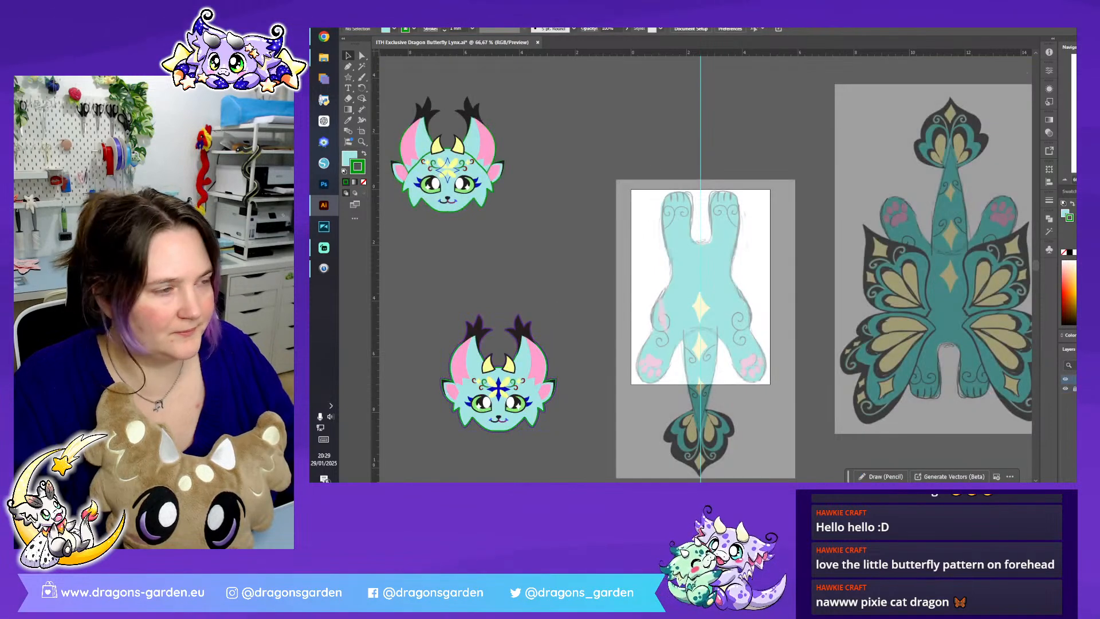
key(ctrl+plus)
key(ctrl+plus)
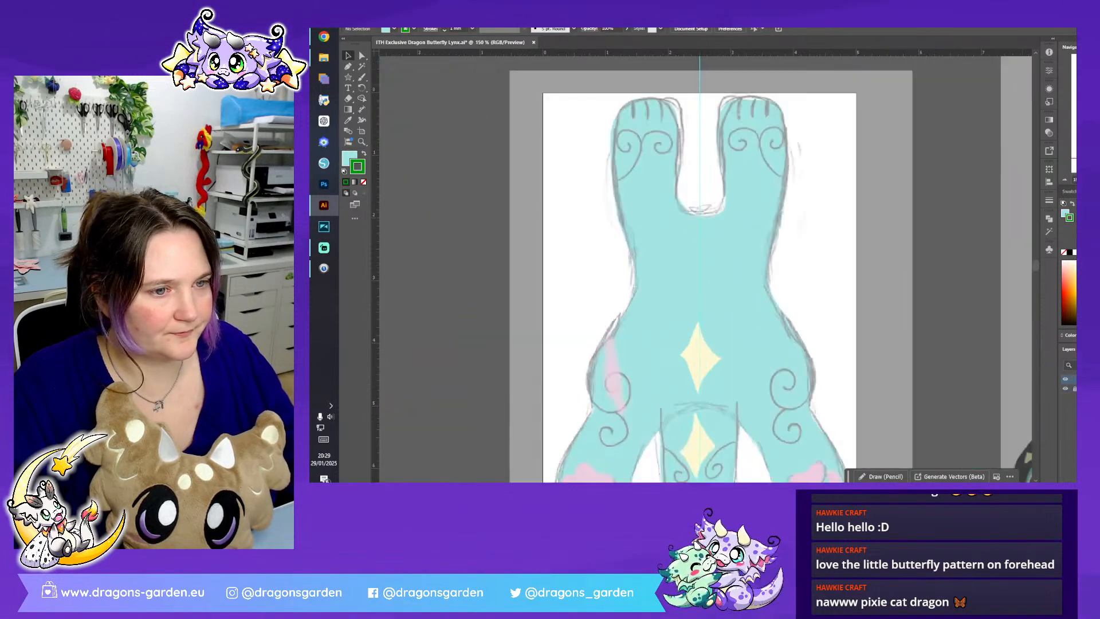
- Start a Pen tool outline at the front paw's tip, tracing the leg's inner edge down to the centre guide between the front legs
click(346, 68)
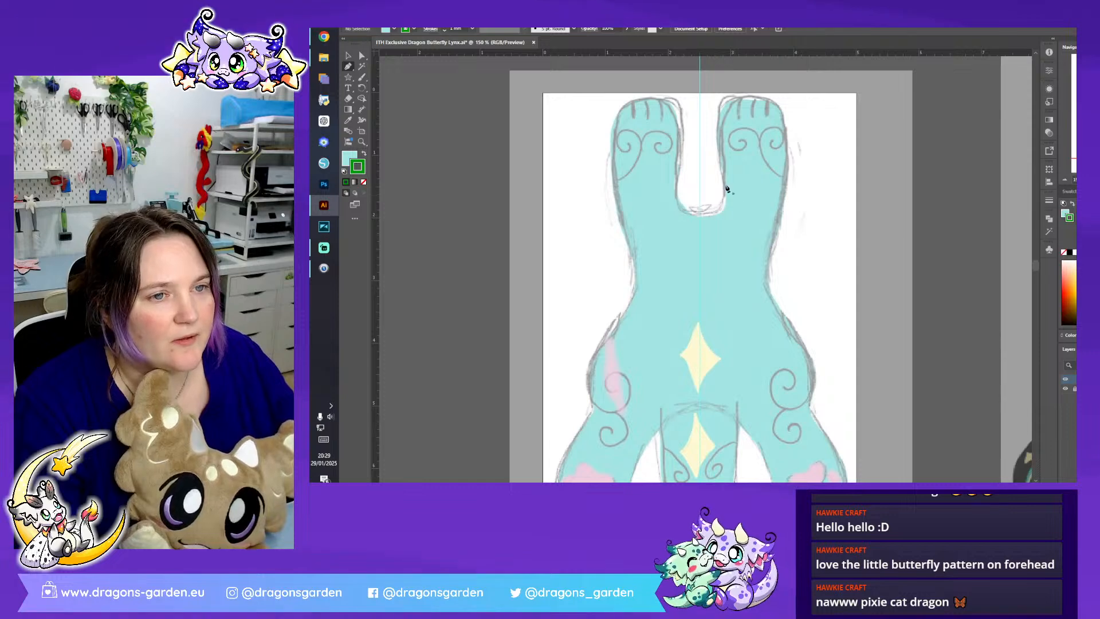
click(628, 102)
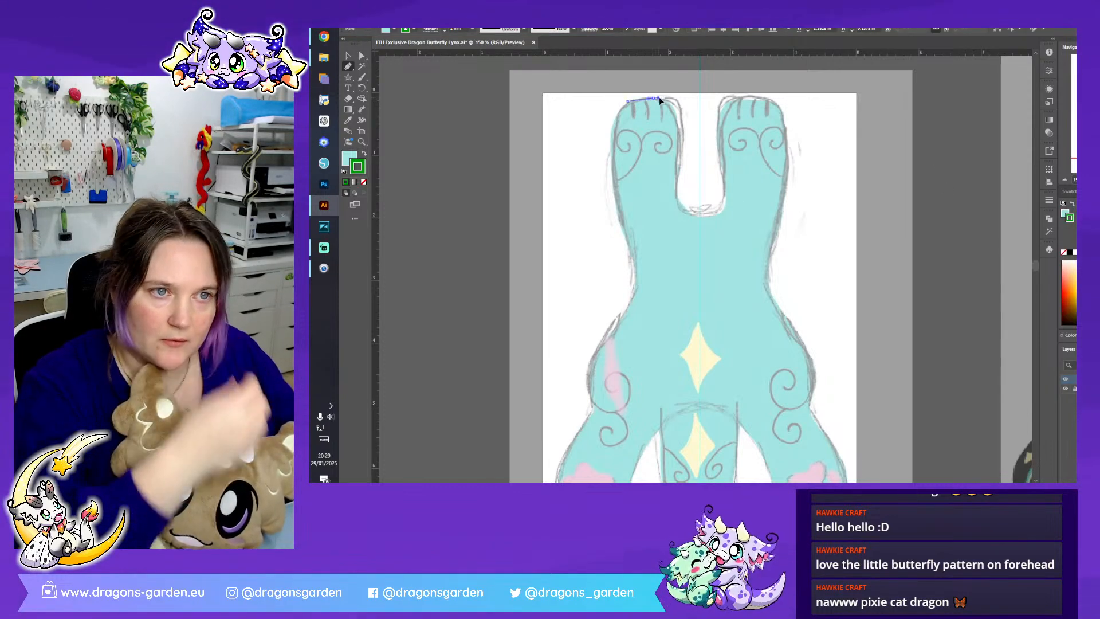
drag(671, 100, 670, 100)
drag(677, 139, 677, 155)
drag(679, 204, 686, 213)
click(700, 214)
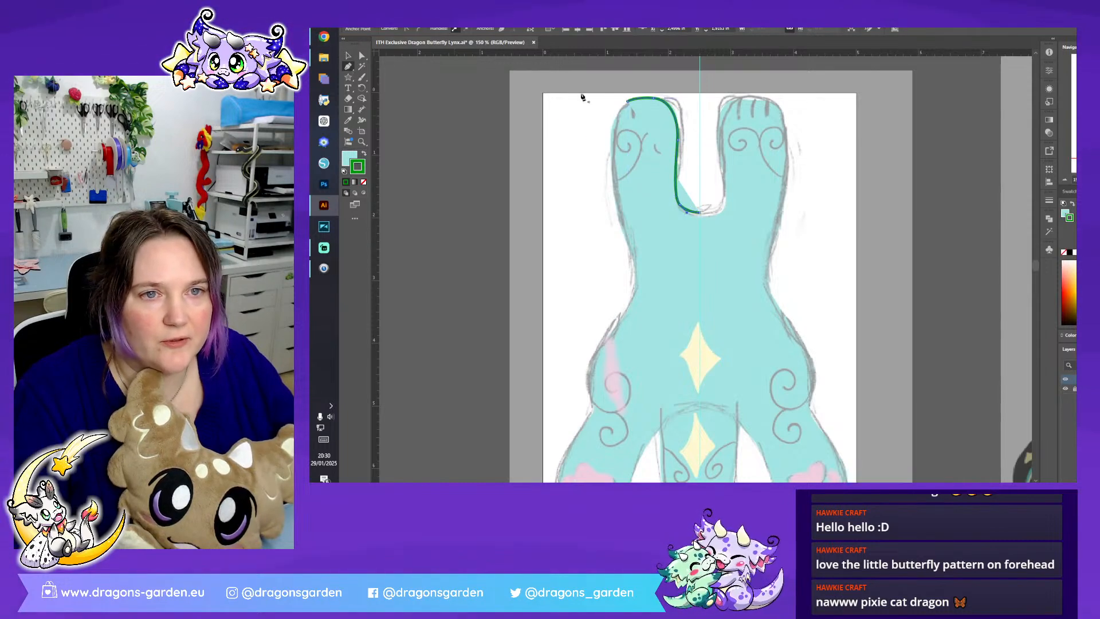
- Extend the outline from the paw's tip along the front leg's outer edge, past the waist and around the hip
drag(614, 179, 623, 253)
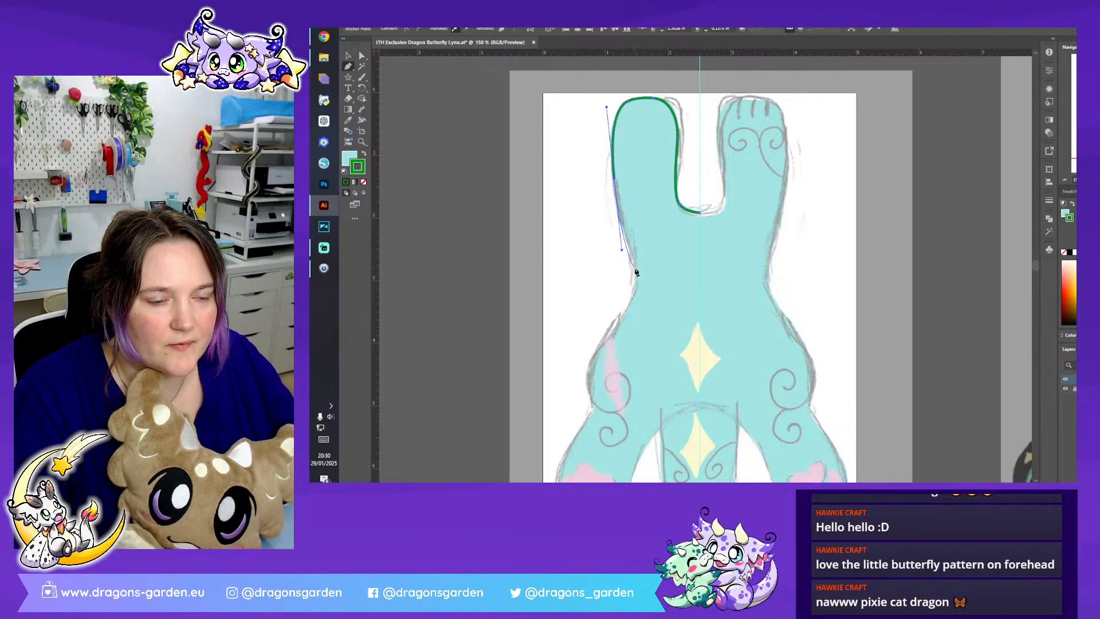
click(615, 179)
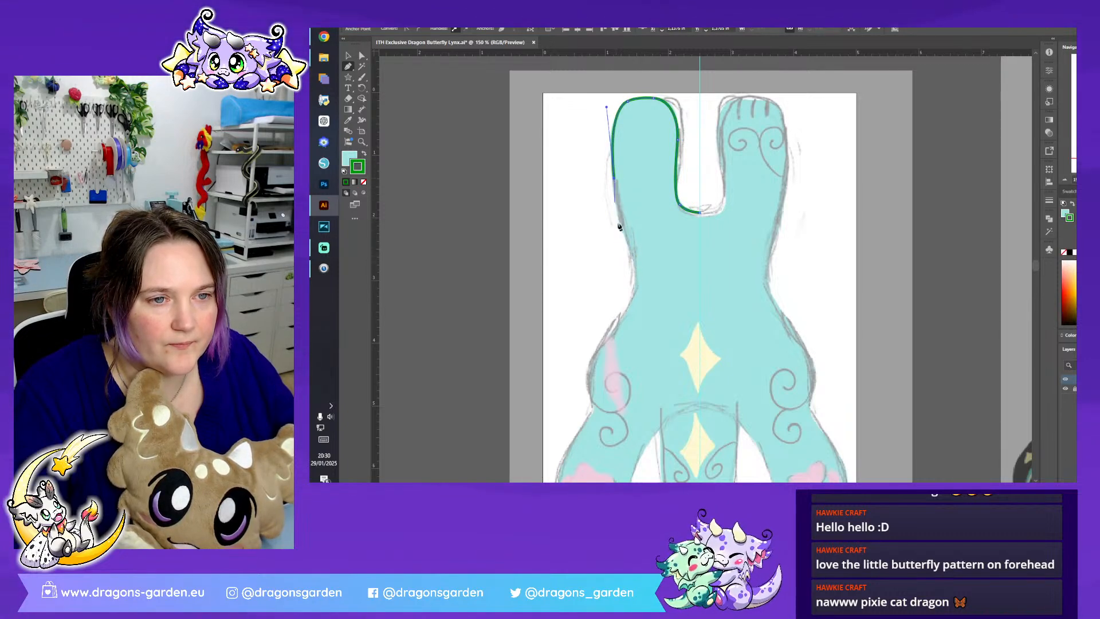
drag(634, 255, 643, 276)
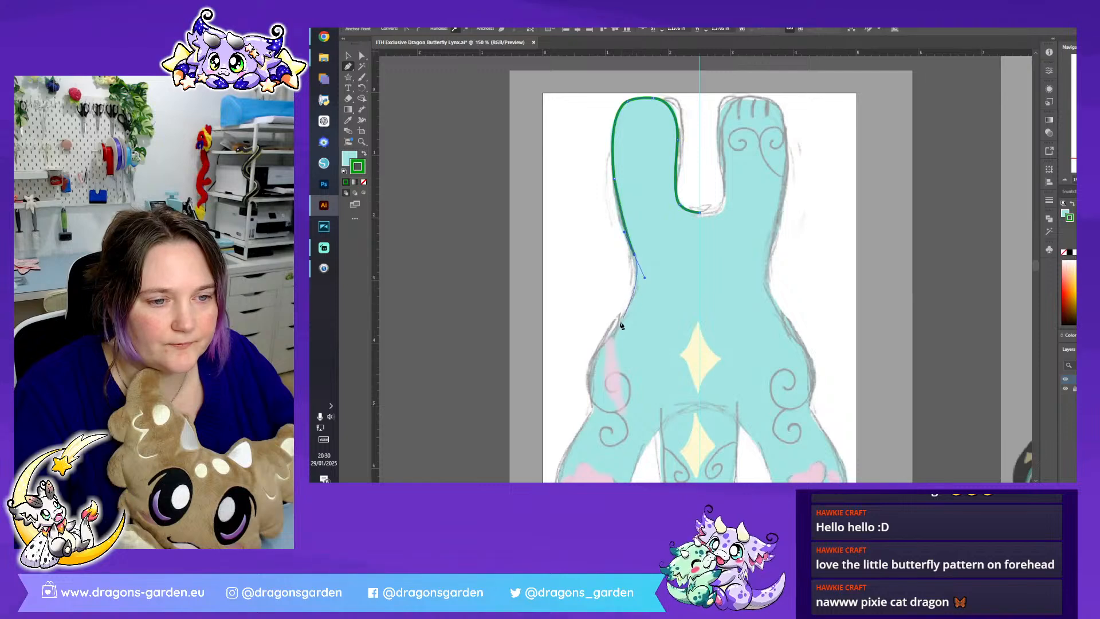
scroll(587, 350, down, 3)
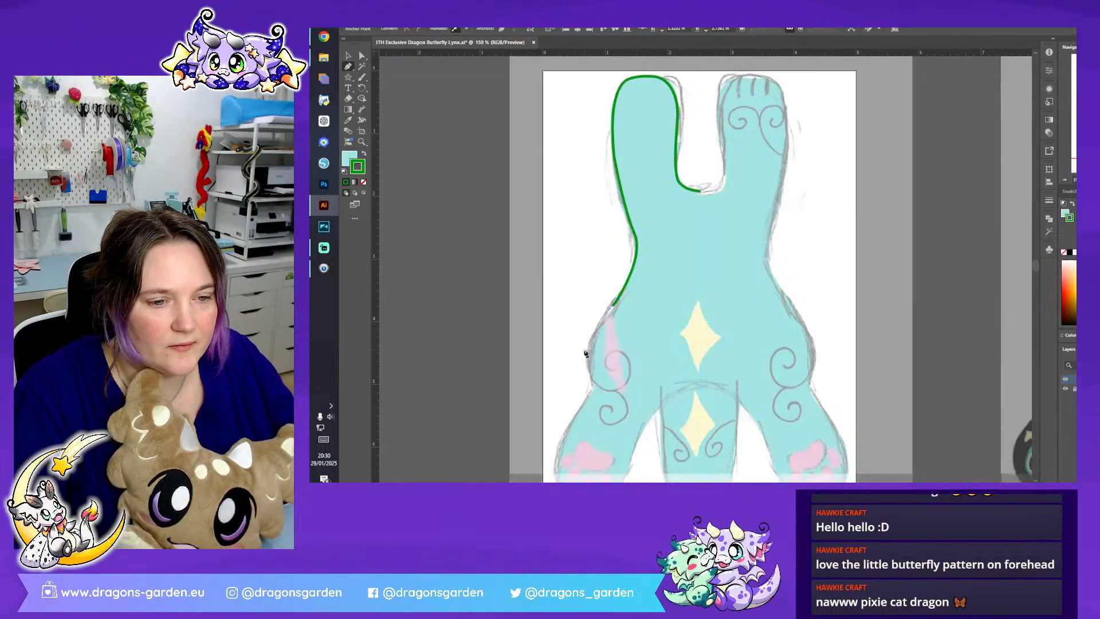
drag(593, 344, 610, 392)
click(593, 345)
- Continue the outline around the hind paw and up its inner edge to the centre guide at the tail's base
scroll(592, 350, down, 3)
drag(557, 378, 573, 414)
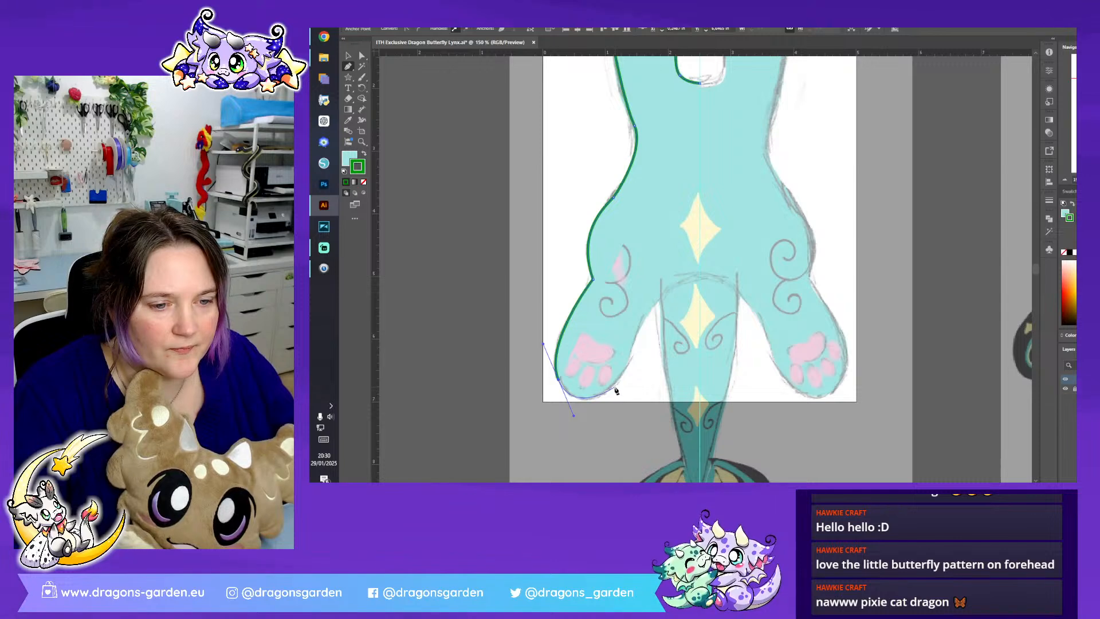
click(615, 388)
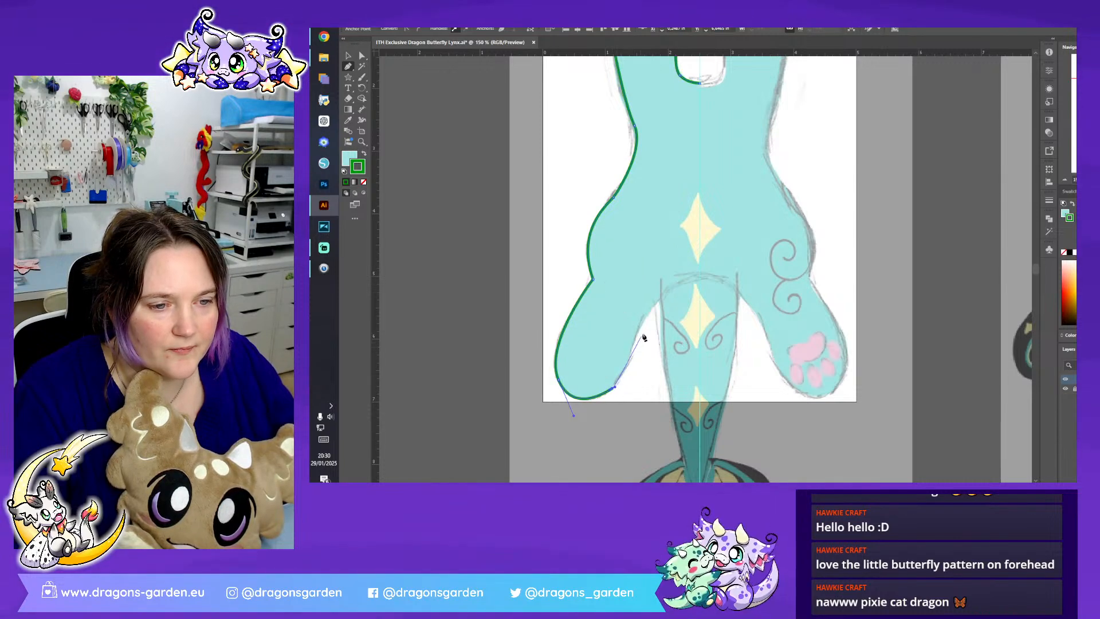
drag(646, 319, 655, 267)
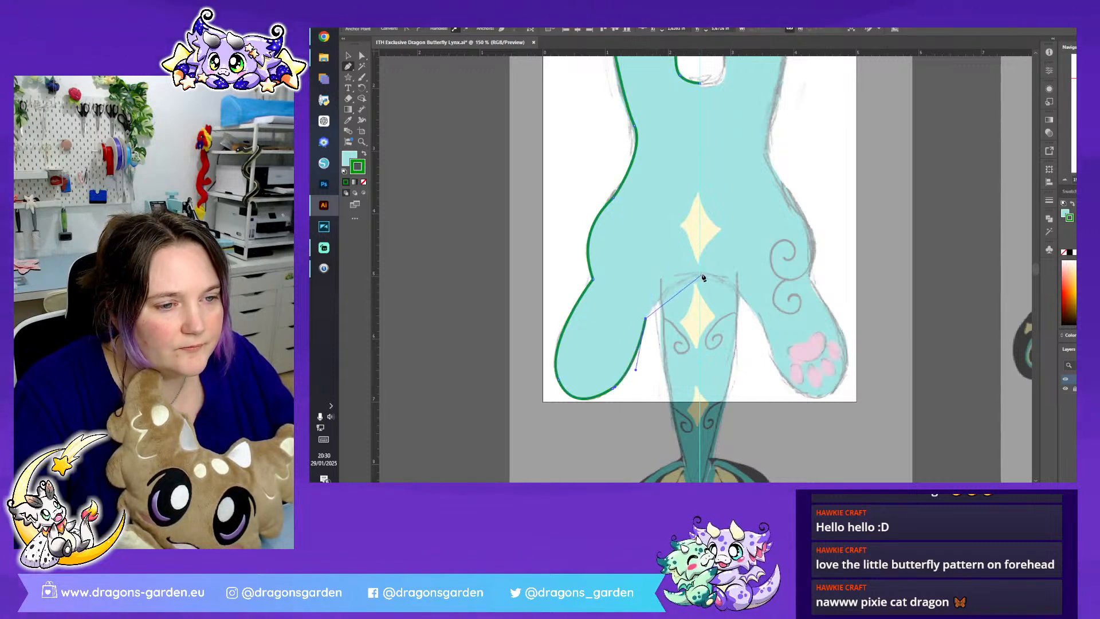
drag(701, 274, 744, 270)
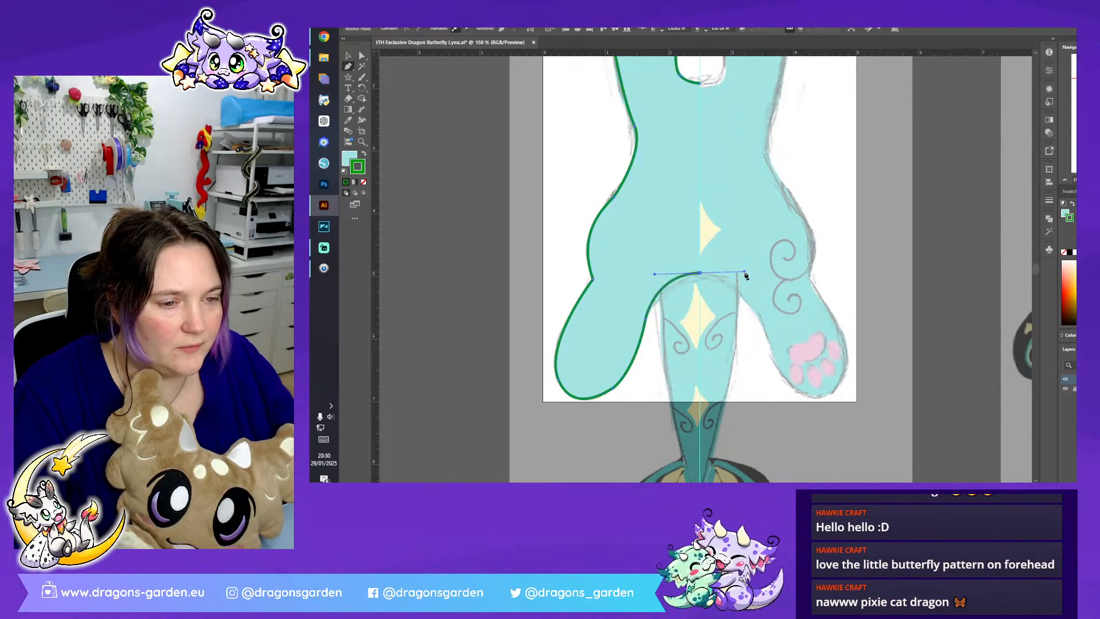
- Close the half-body shape with straight segments running slightly beyond the centre guide
click(715, 267)
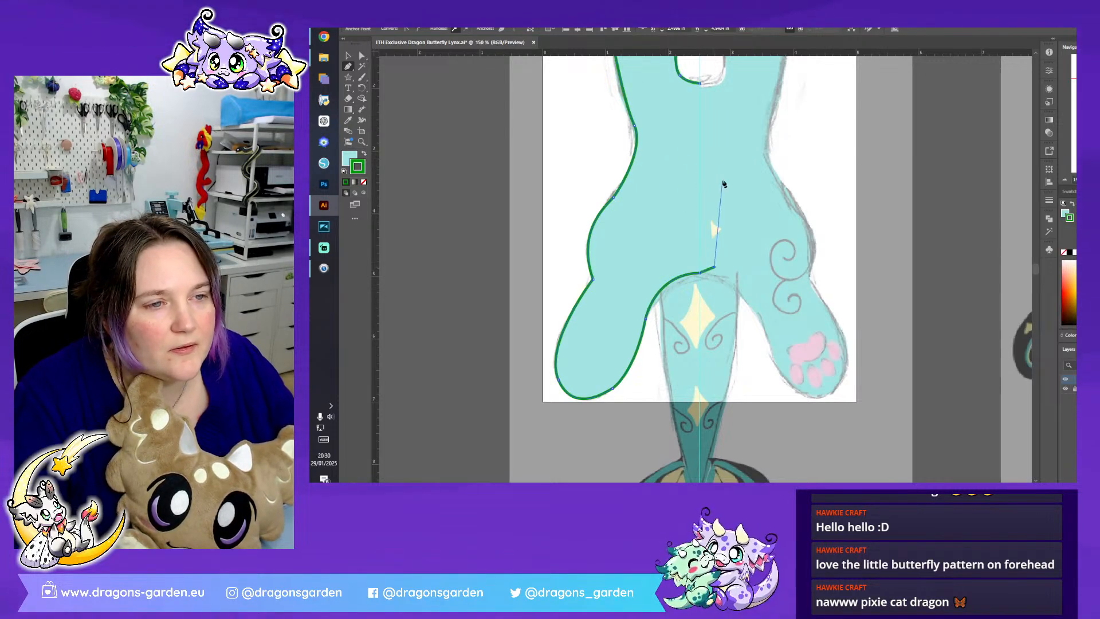
click(722, 181)
click(713, 97)
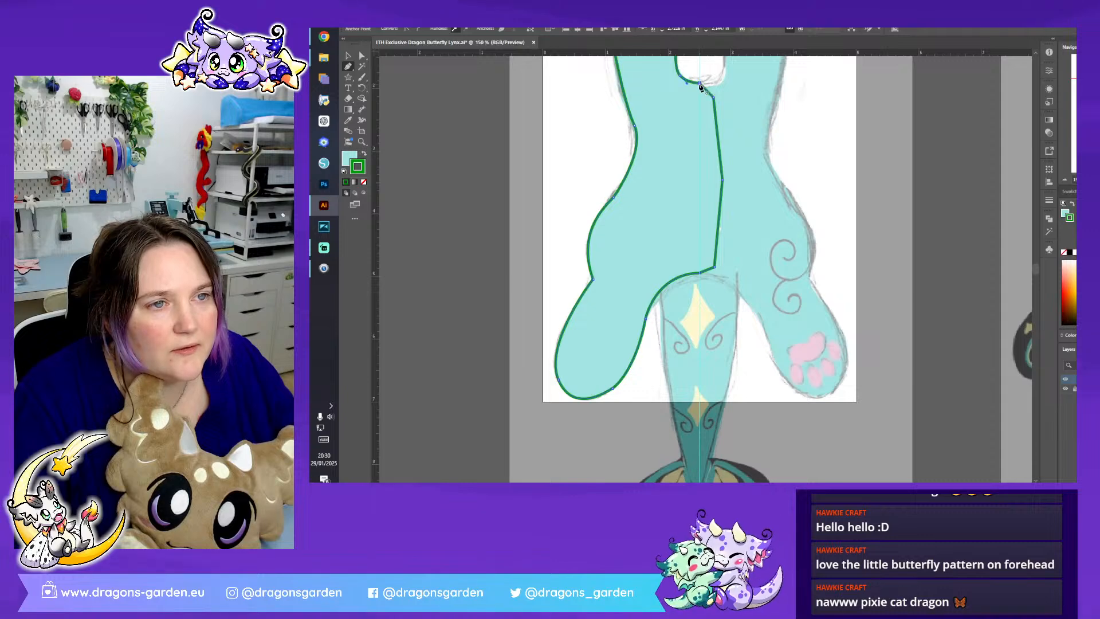
click(699, 86)
click(348, 56)
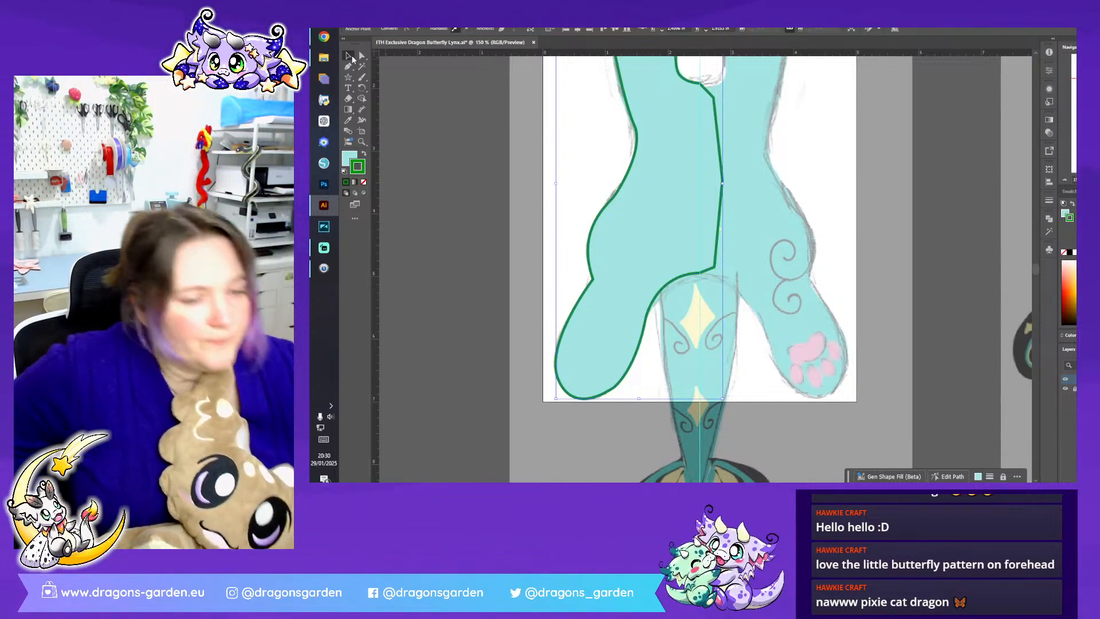
click(348, 55)
scroll(653, 275, up, 2)
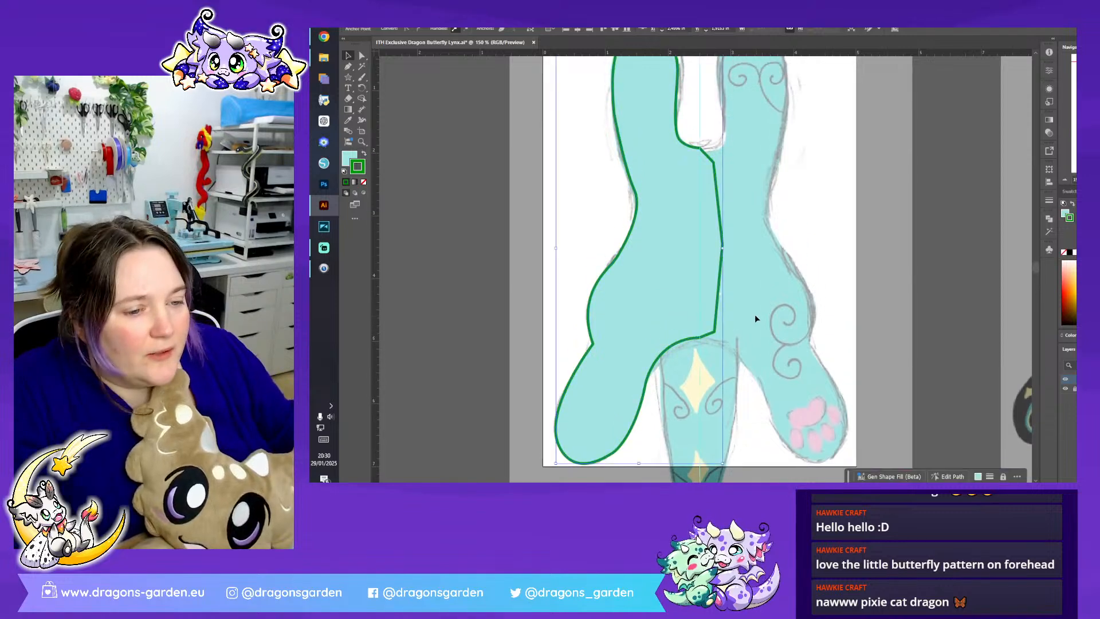
- Swap the half-body shape's fill and stroke colours, remove its fill to leave a light-blue outline, and deselect it
click(363, 153)
click(393, 172)
click(675, 231)
click(361, 182)
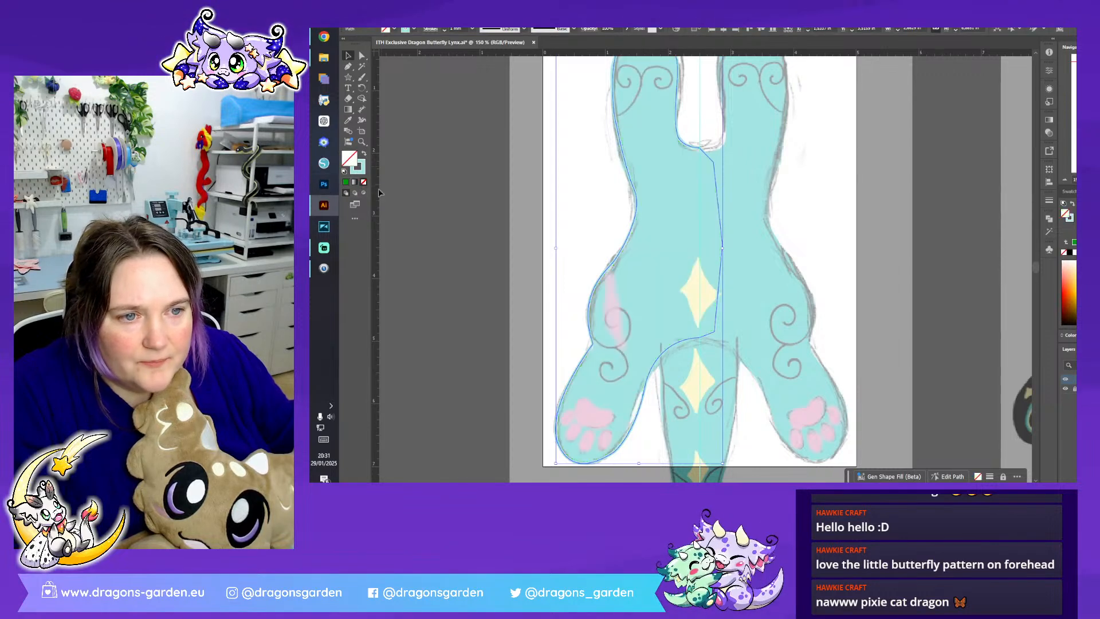
click(624, 166)
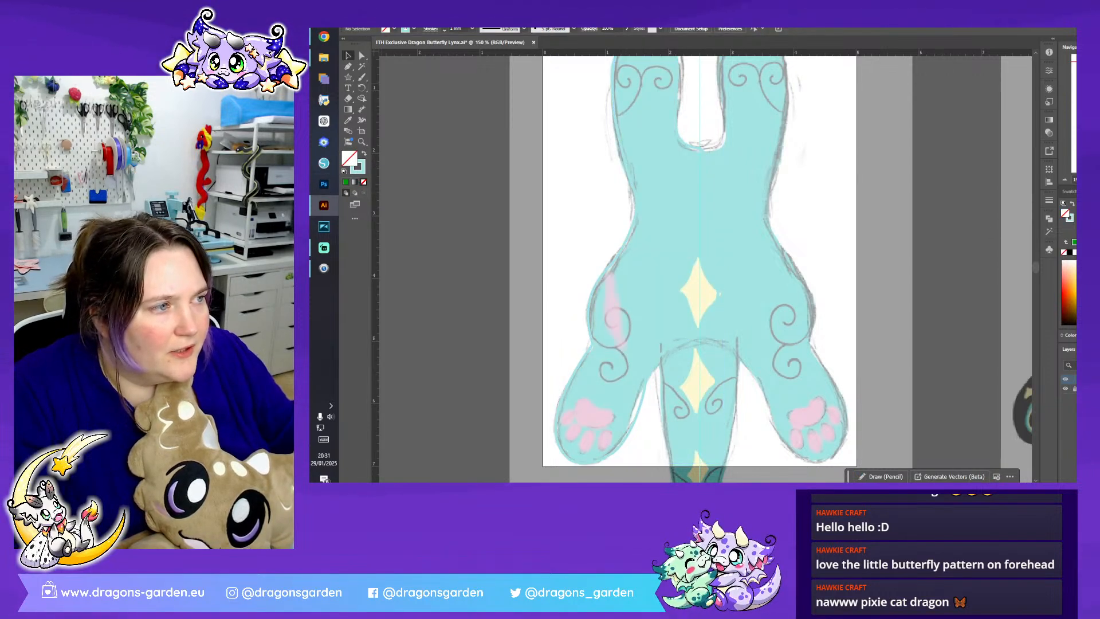
- Copy the green and dark-red swirls from one side of the head's forehead and paste them beside the body sketch
key(ctrl+plus)
key(ctrl+plus)
drag(613, 381, 794, 157)
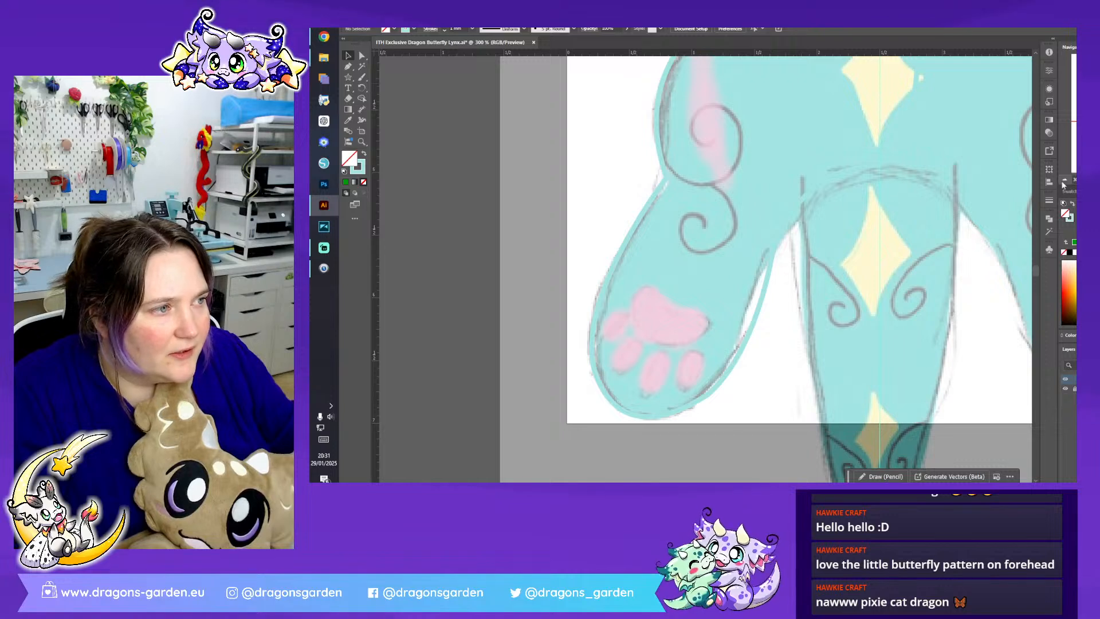
click(1063, 180)
click(1063, 180)
click(1063, 180)
click(1063, 180)
drag(620, 304, 661, 318)
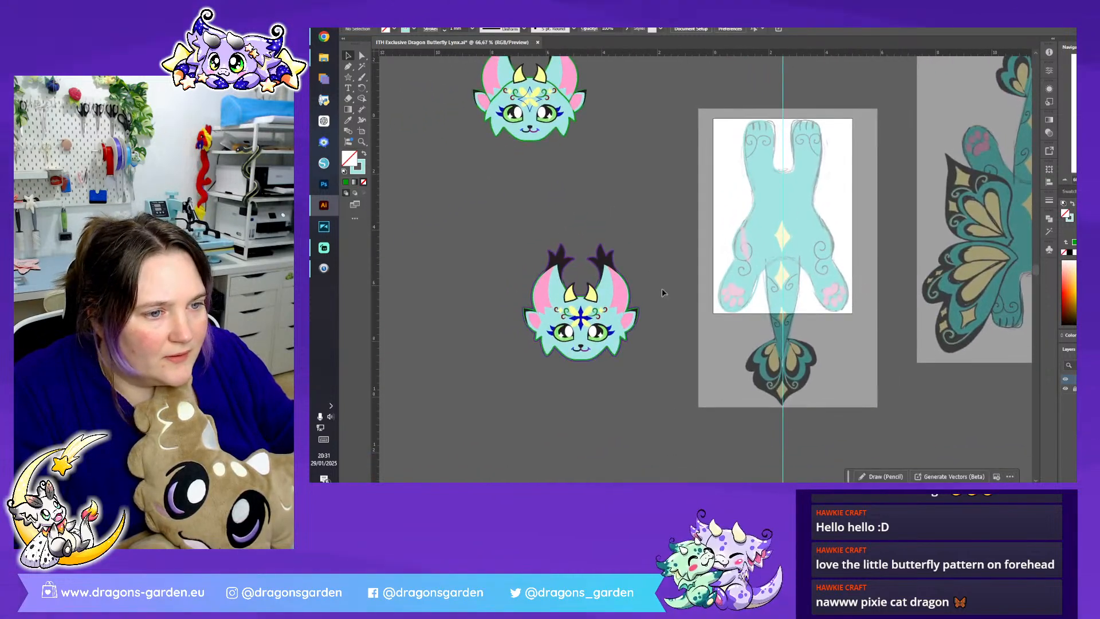
click(569, 320)
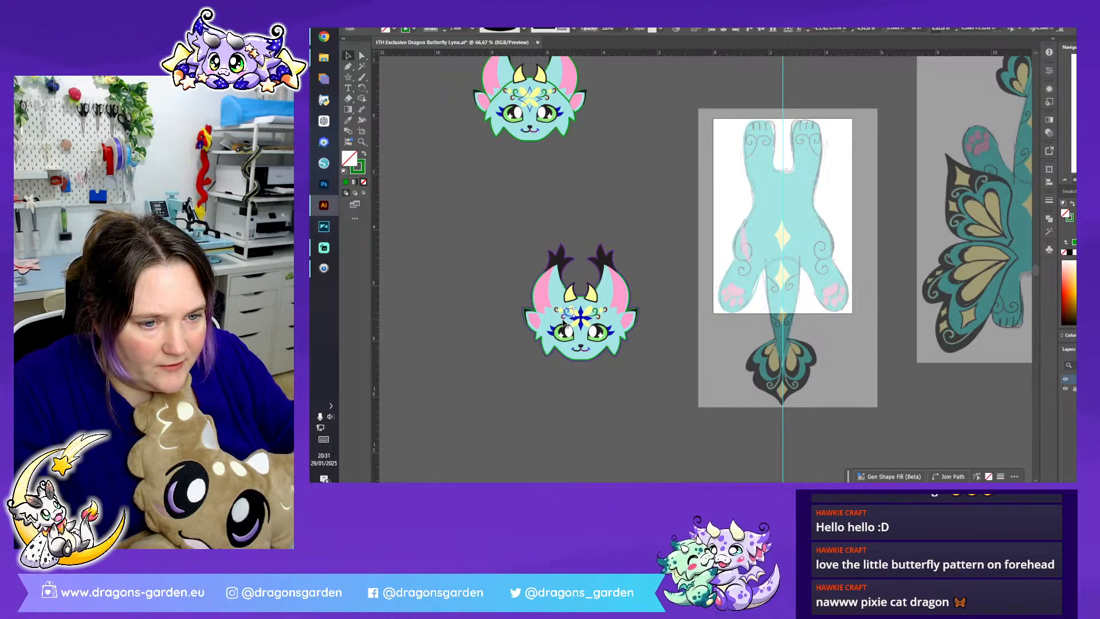
shift+click(563, 318)
key(ctrl+c)
key(ctrl+v)
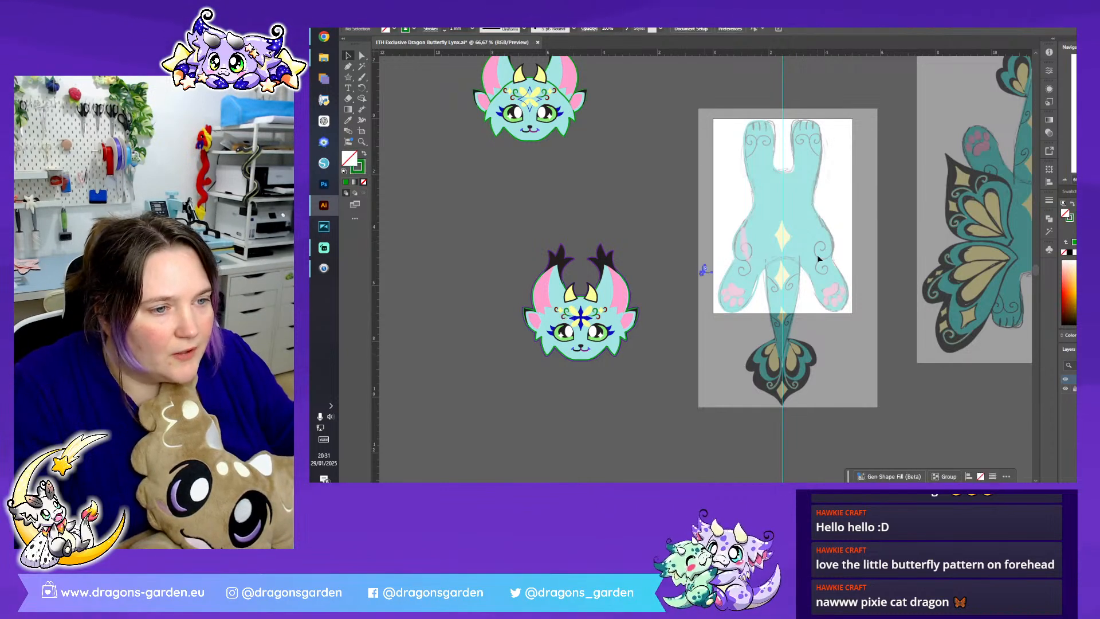
- Reflect the pasted pair of swirls left to right
scroll(706, 271, up, 3)
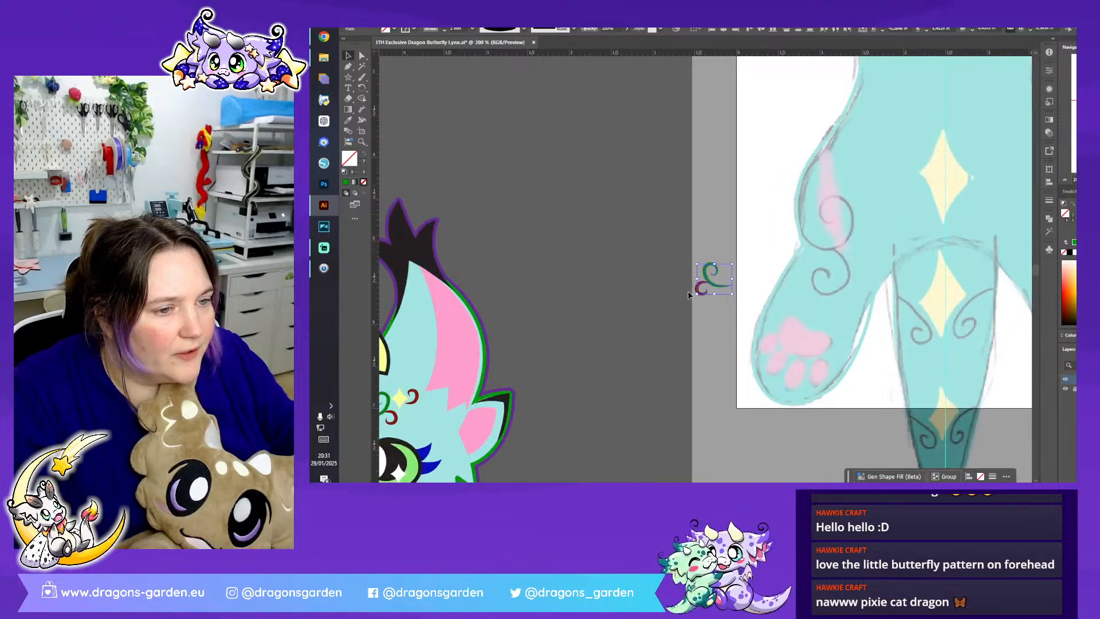
right_click(708, 282)
mouse_move(794, 436)
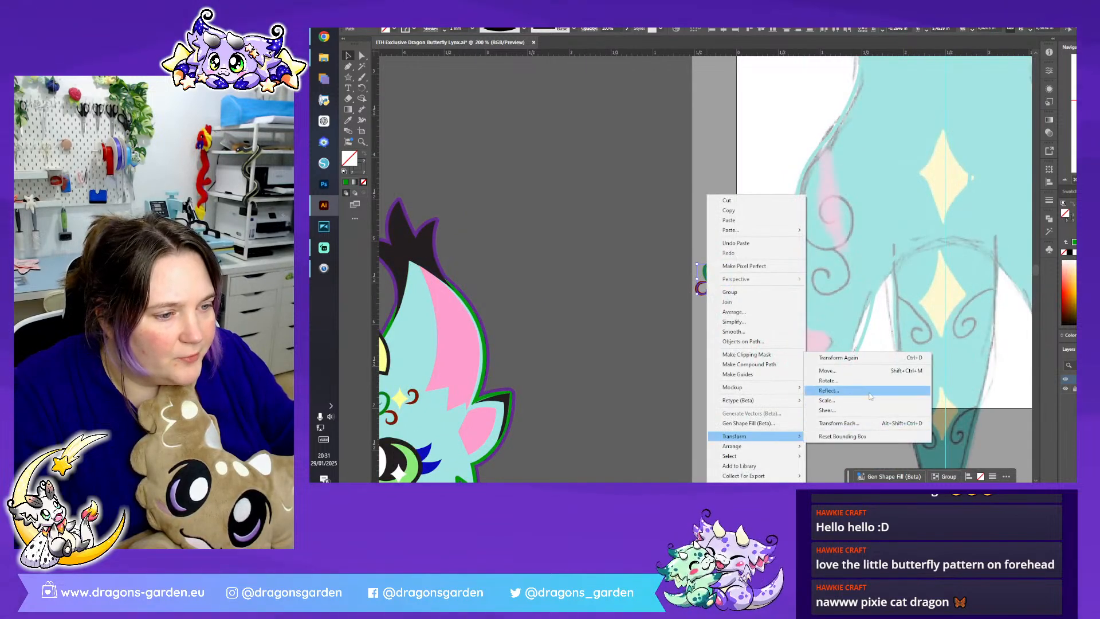
click(871, 392)
click(757, 310)
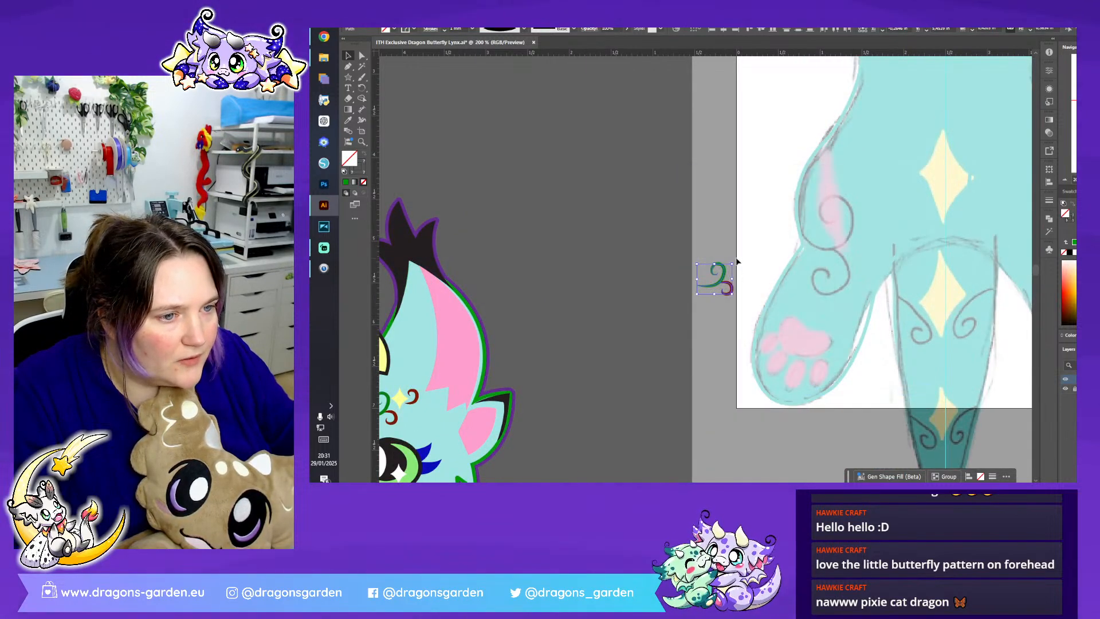
- Place the swirls enlarged over the sketched thigh curls and adjust the green swirl's anchor points to follow the sketch
drag(726, 279, 849, 271)
click(869, 223)
click(850, 226)
drag(857, 199, 851, 212)
key(a)
drag(785, 245, 837, 254)
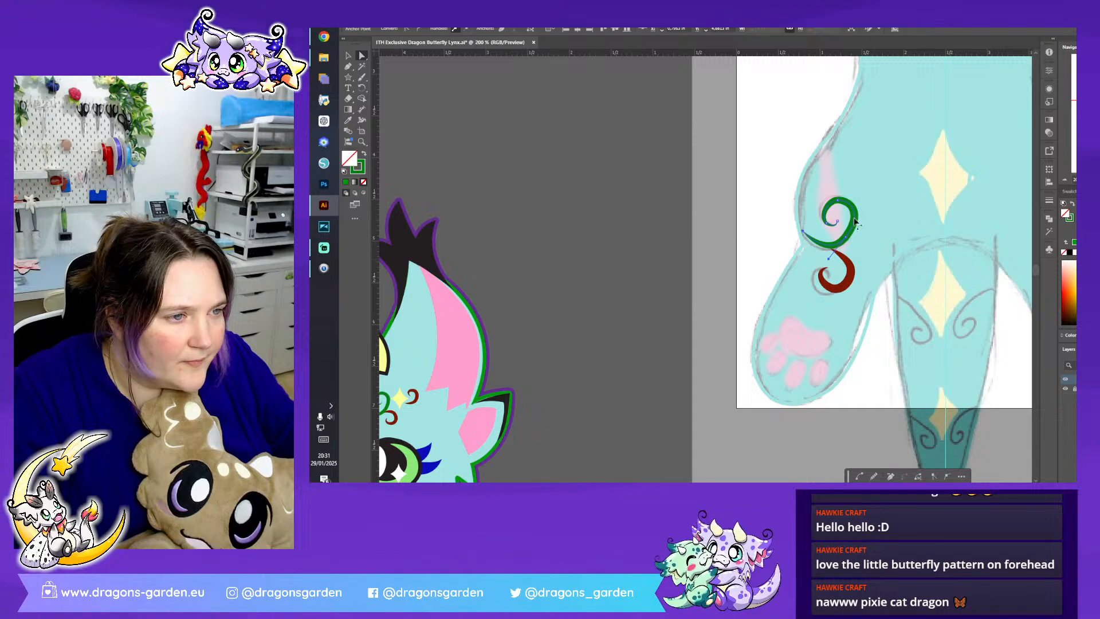
drag(863, 214, 863, 221)
- Reposition the dark-red swirl so its upper end meets the underside of the green swirl, and clear the selection
click(850, 270)
click(348, 56)
drag(836, 294, 843, 266)
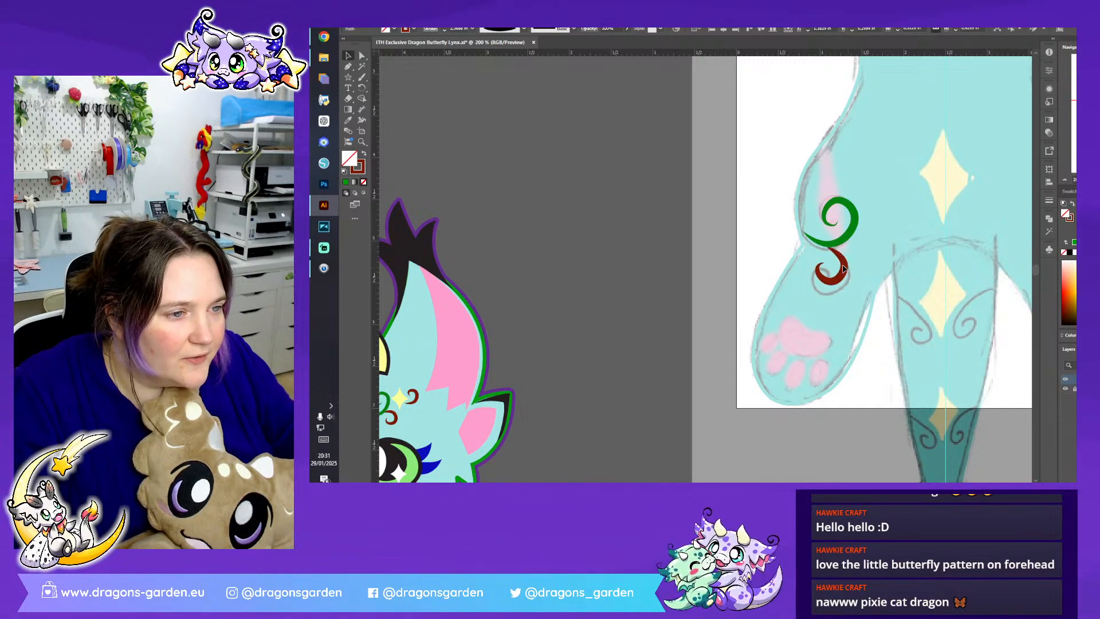
click(653, 198)
scroll(652, 199, up, 1)
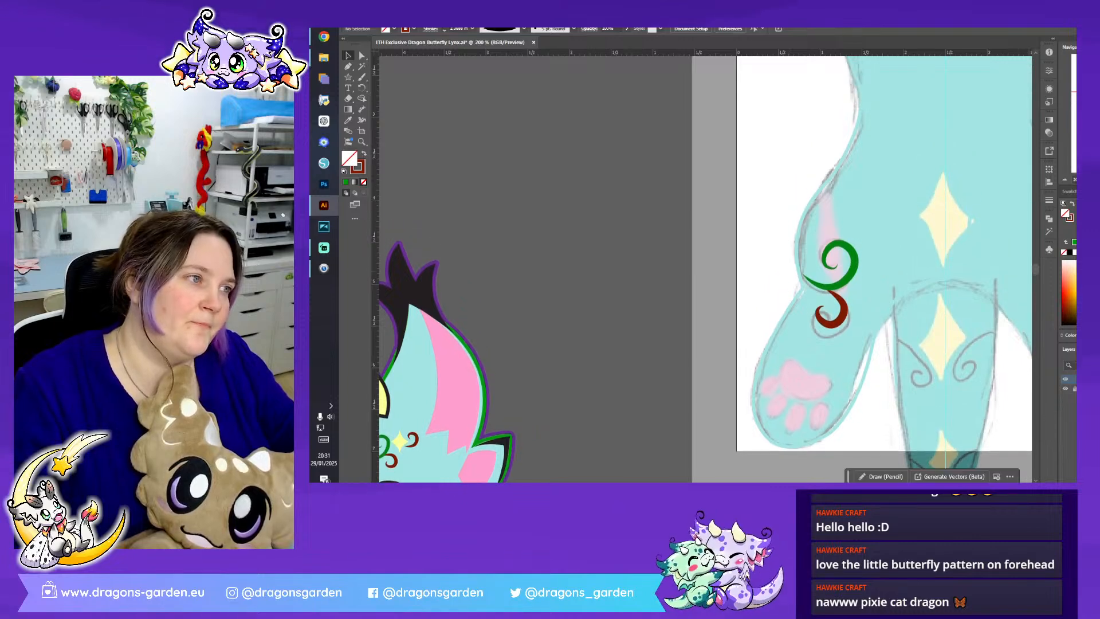
- Copy the small yellow four-point star from the head's forehead and paste it onto the body's upper diamond marking
key(ctrl+plus)
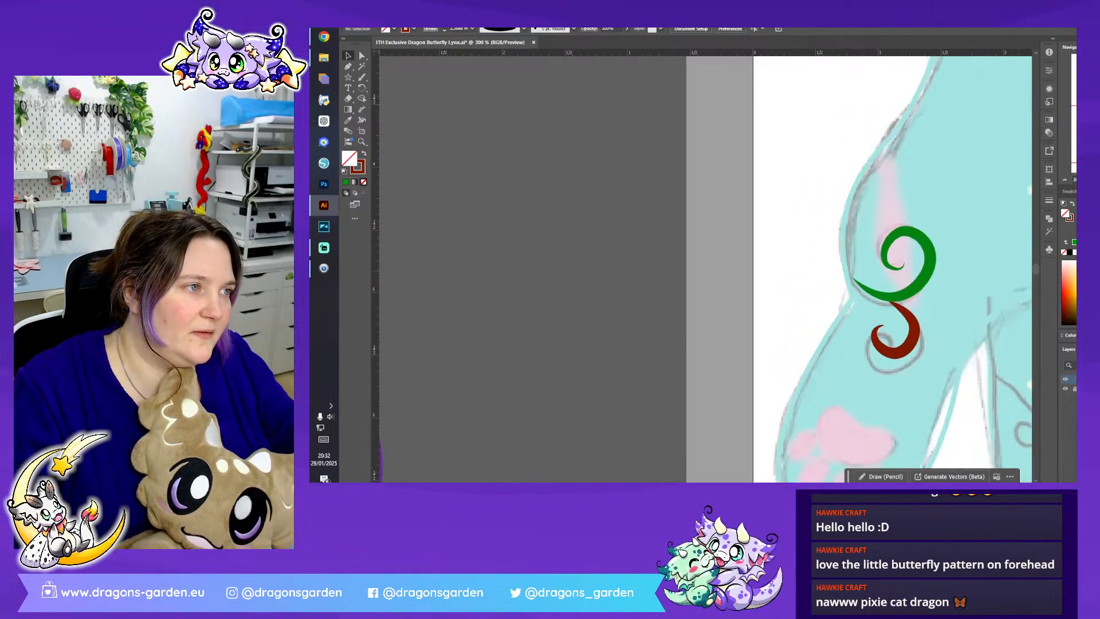
drag(859, 263, 633, 246)
drag(652, 286, 619, 413)
drag(1093, 127, 1005, 170)
click(598, 271)
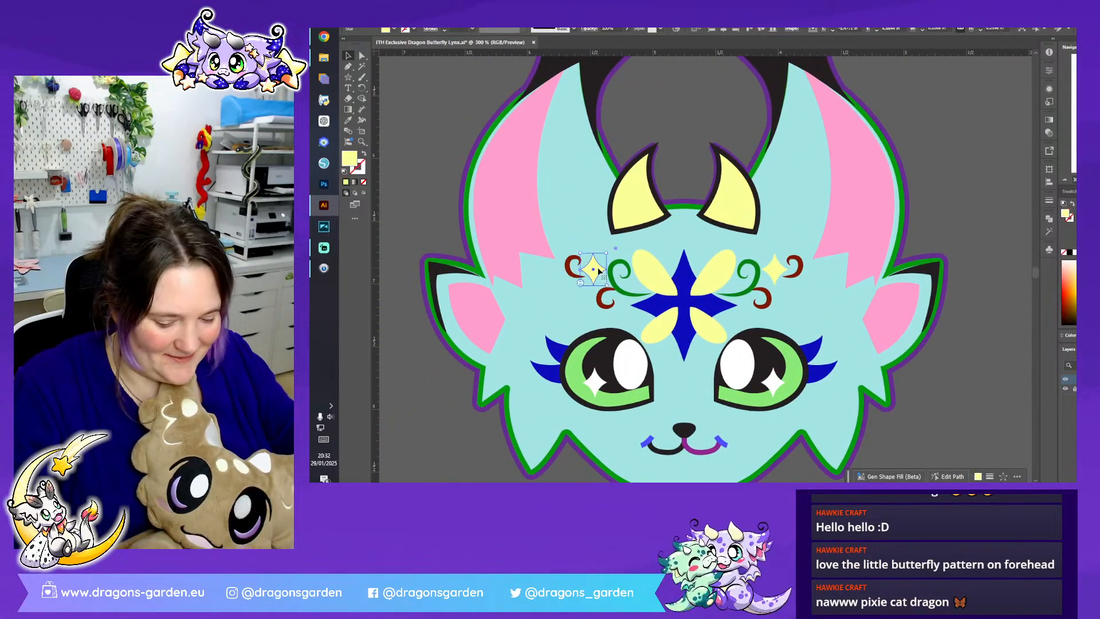
click(959, 168)
drag(1088, 132, 1095, 133)
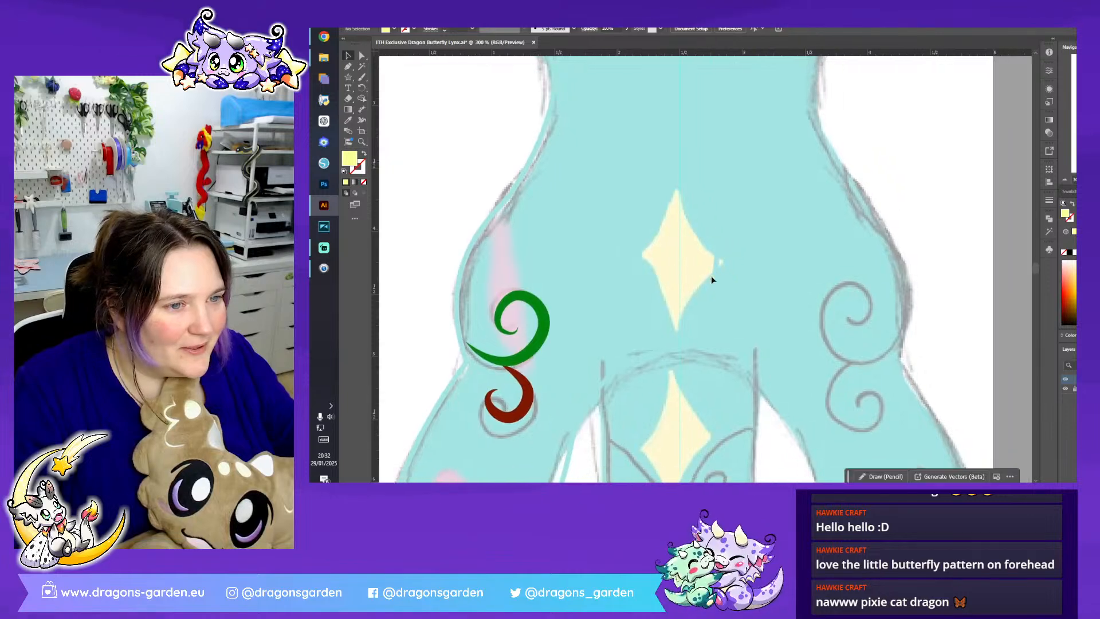
click(680, 279)
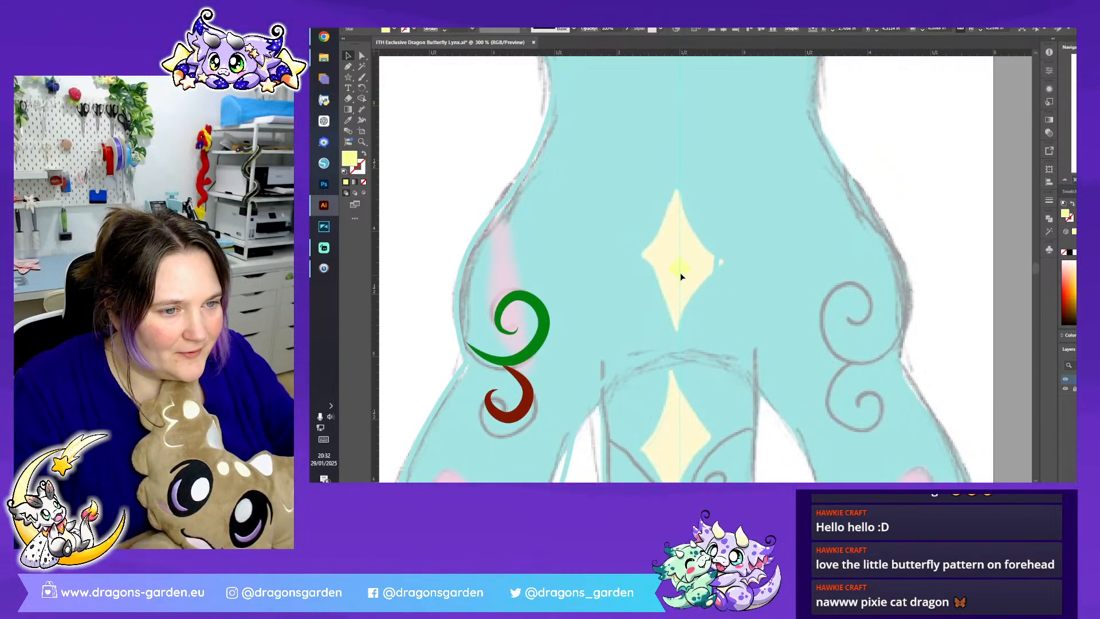
click(680, 271)
- Enlarge the pasted star and line it up over the body's upper diamond marking
mouse_move(699, 249)
mouse_down()
mouse_move(730, 204)
mouse_move(687, 256)
mouse_up()
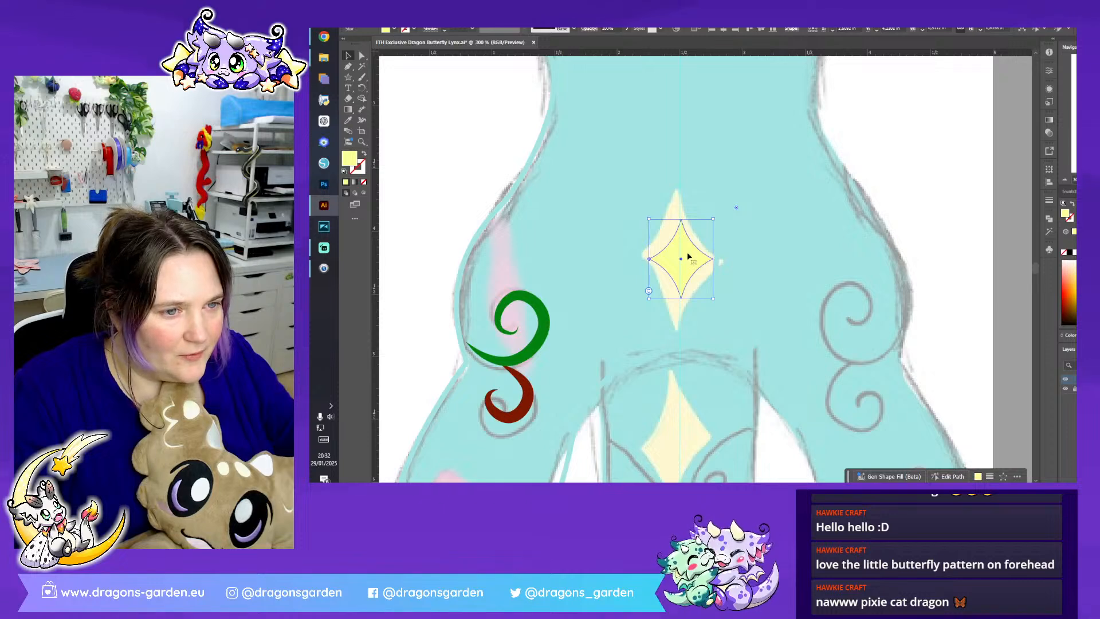
drag(649, 291, 629, 322)
mouse_move(691, 269)
mouse_down()
mouse_move(700, 262)
mouse_move(700, 274)
mouse_up()
- Recolour the star's fill to olive green, stretch it upward to match the sketched diamond, and deselect it
click(1073, 290)
click(1073, 304)
drag(685, 223, 685, 203)
click(924, 180)
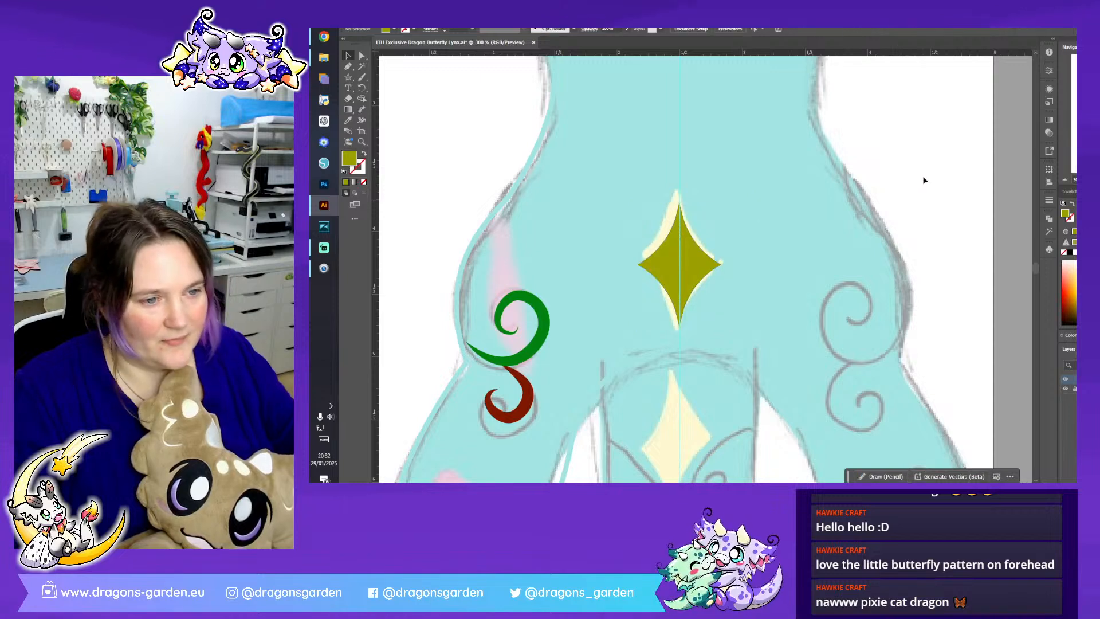
click(670, 265)
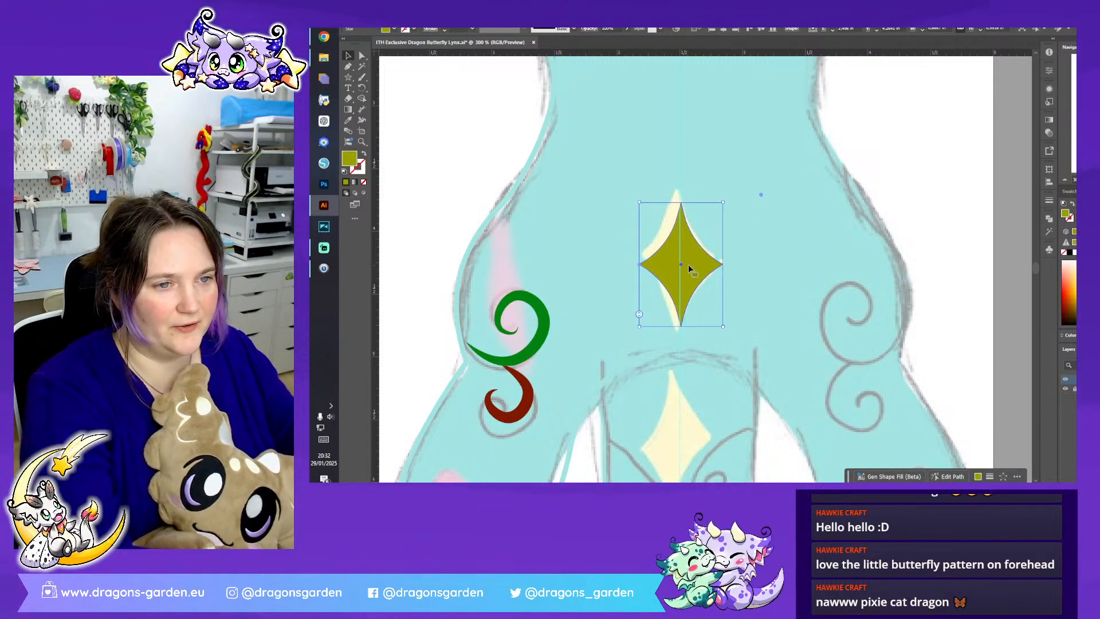
key(ctrl+shift+a)
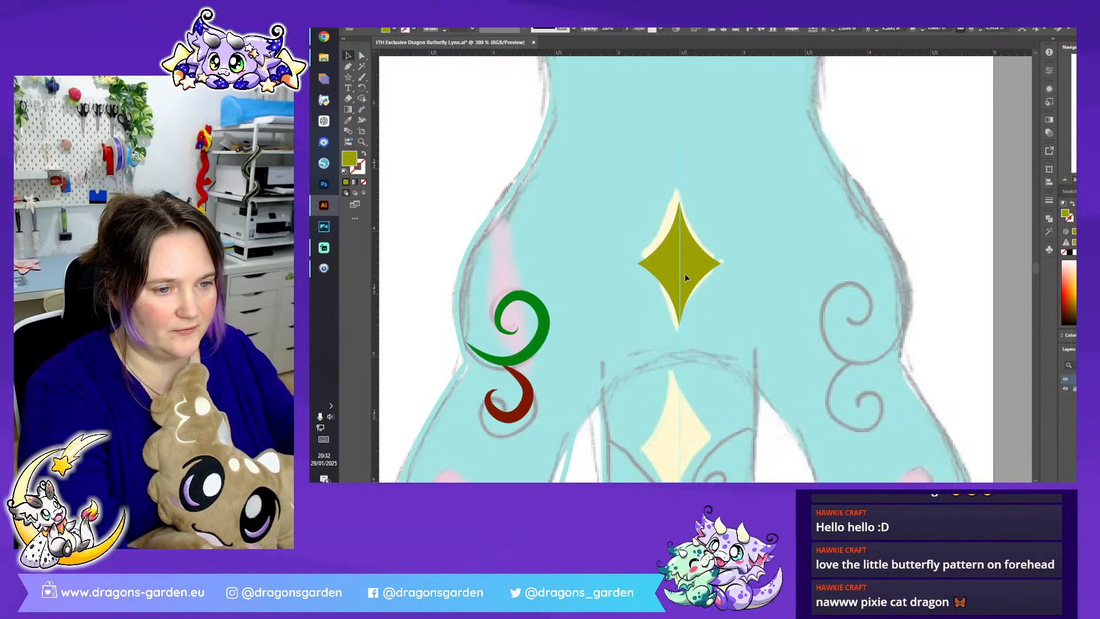
- Adopt the green hip swirl's stroke and no-fill style for drawing on the upper paws, leaving nothing selected
click(684, 273)
click(967, 174)
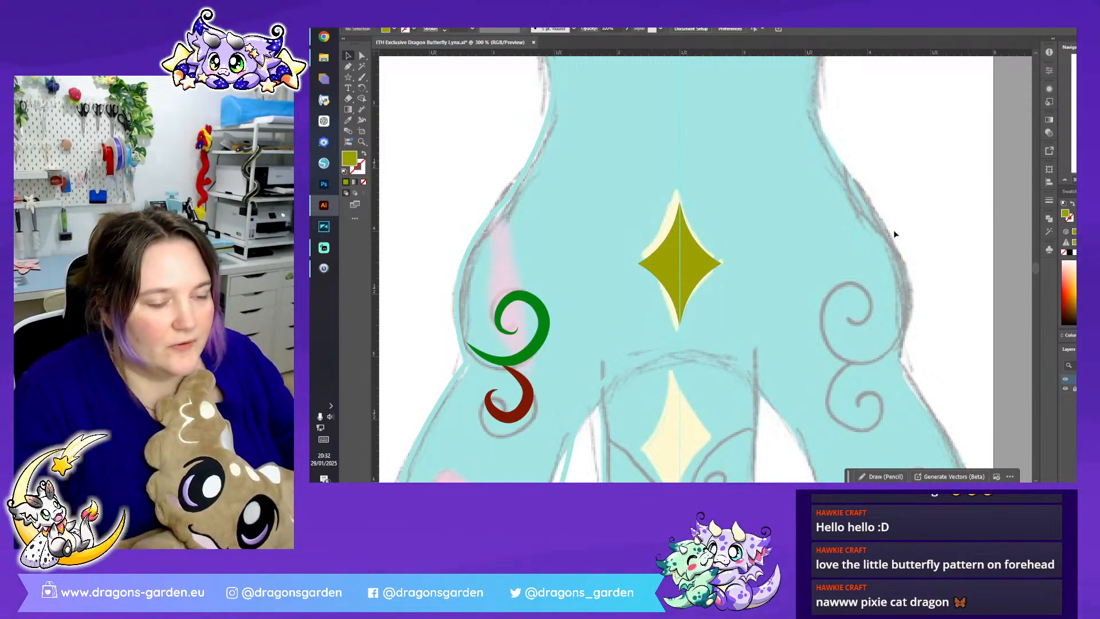
click(1065, 180)
click(1065, 180)
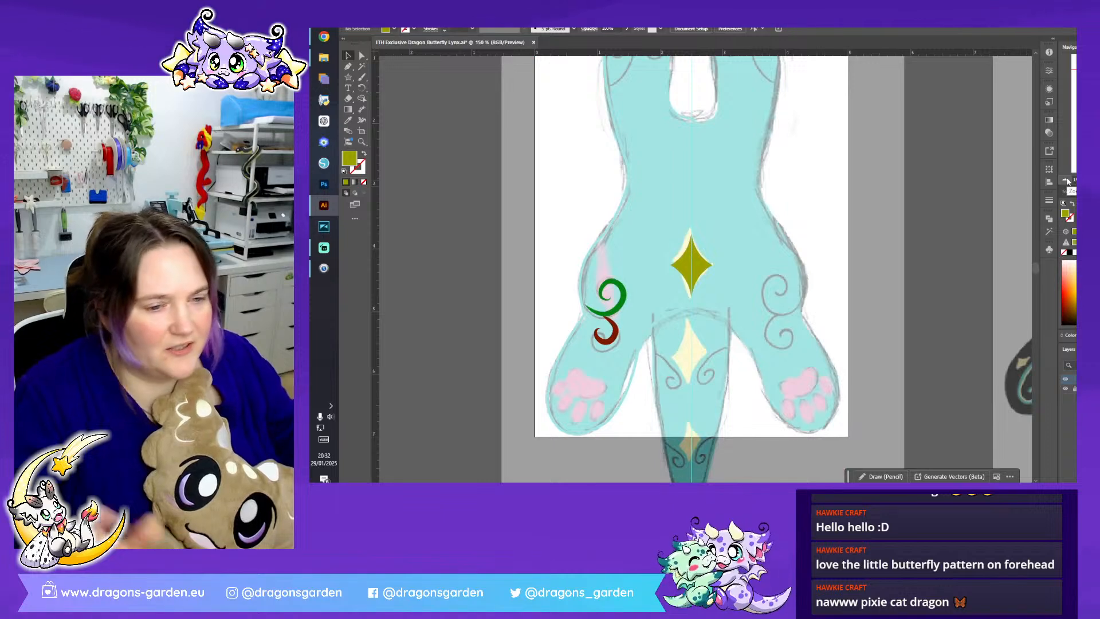
scroll(788, 223, up, 3)
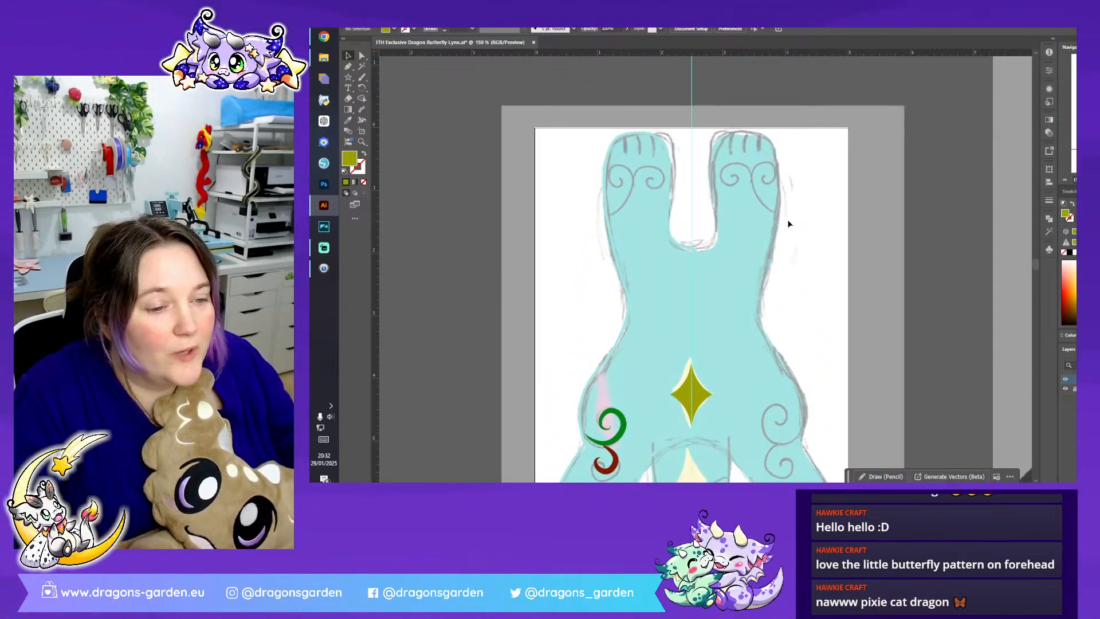
click(623, 422)
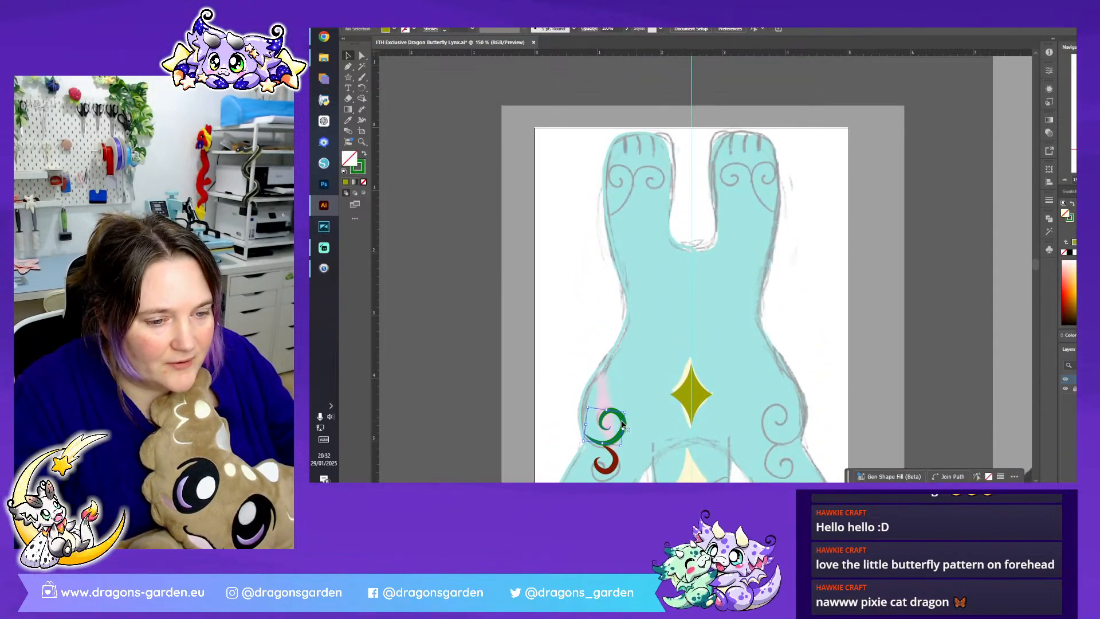
click(861, 239)
click(1075, 180)
click(1075, 180)
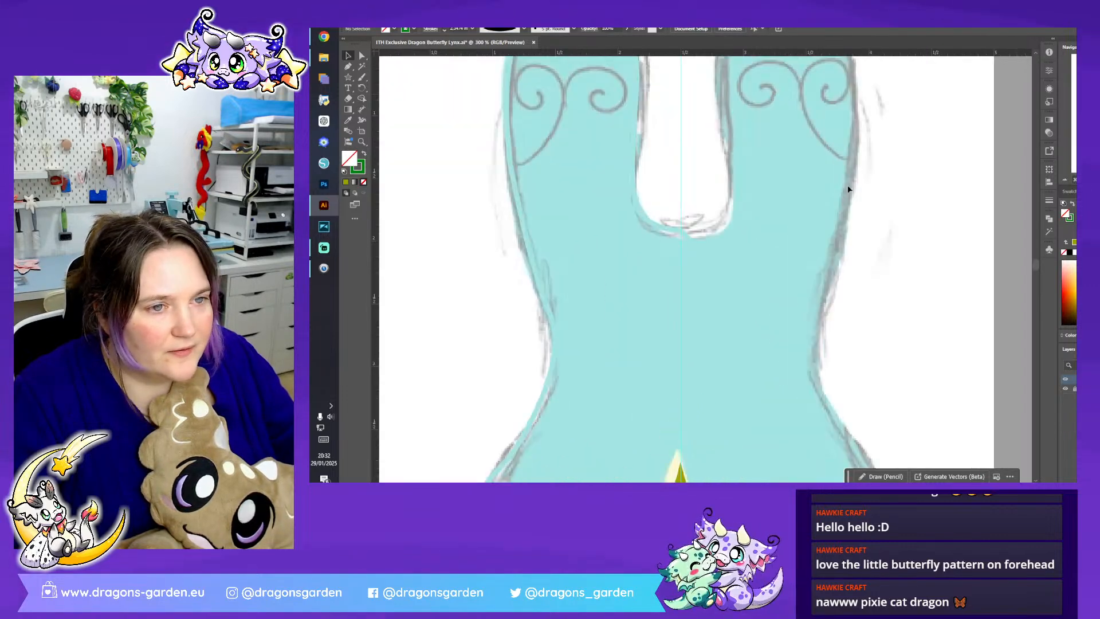
scroll(985, 171, up, 3)
- With the Pen tool, draw a green double curve across the first upper paw, peaking midway below the two sketched spirals
click(347, 68)
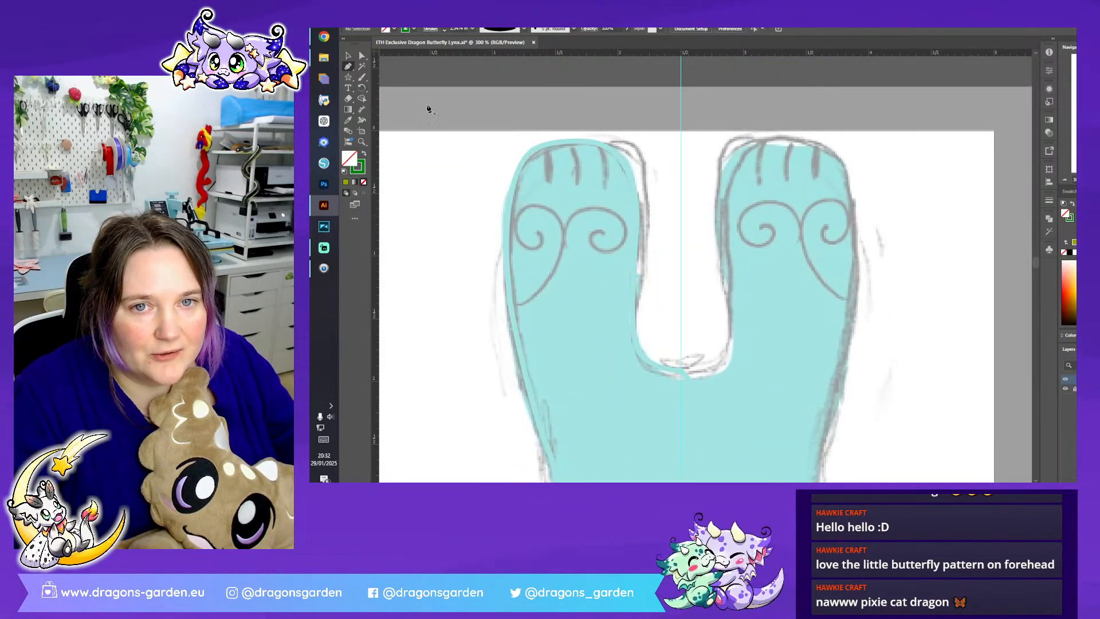
click(513, 301)
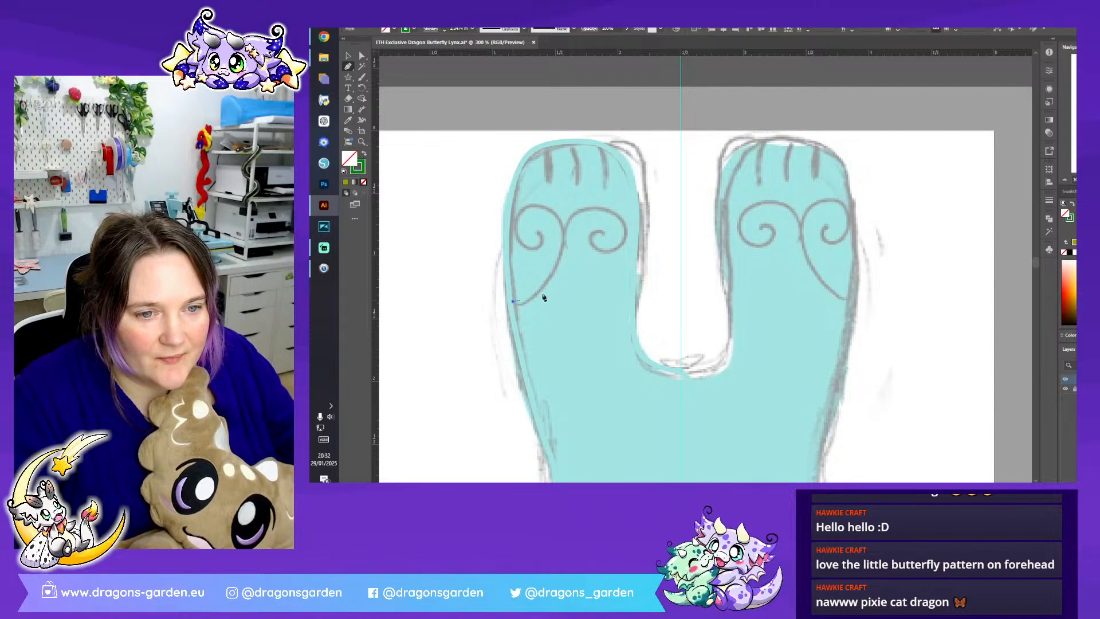
key(ctrl+z)
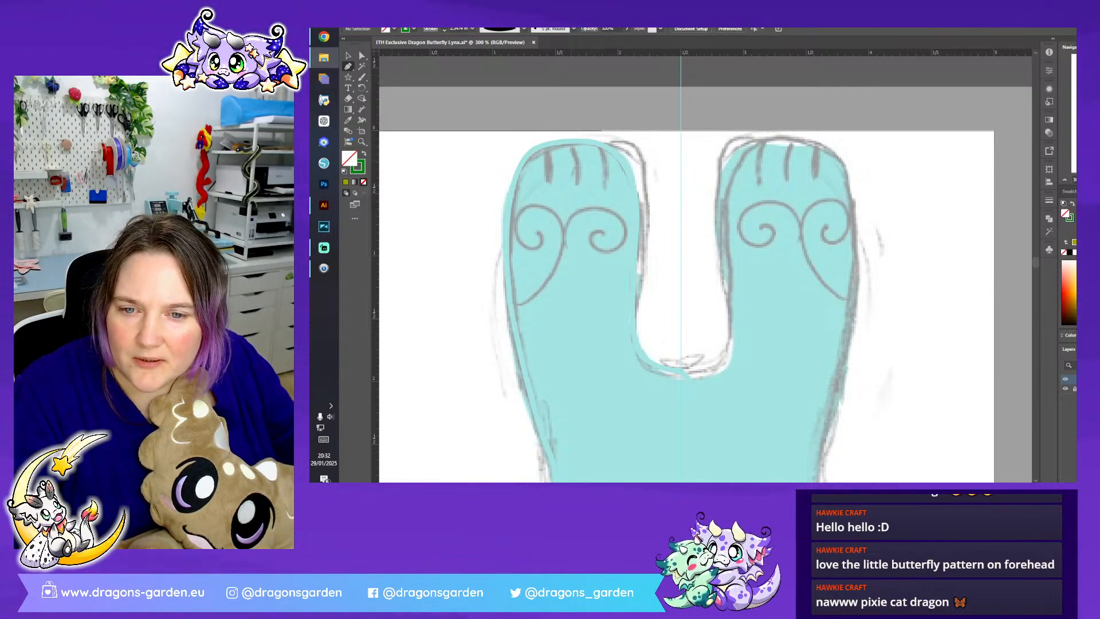
click(678, 290)
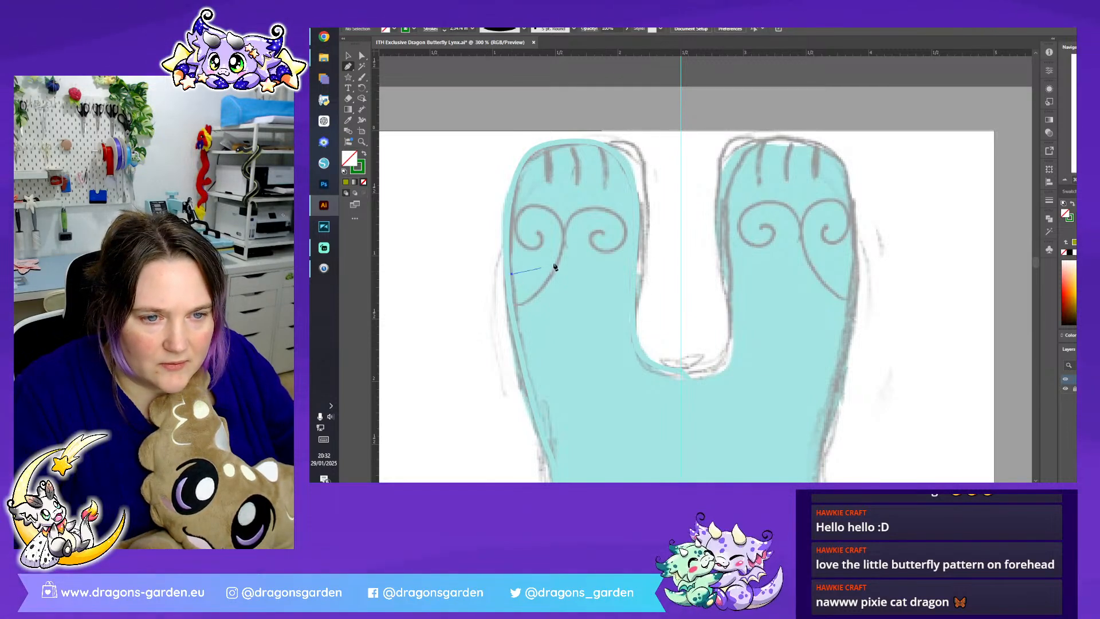
drag(574, 237, 583, 197)
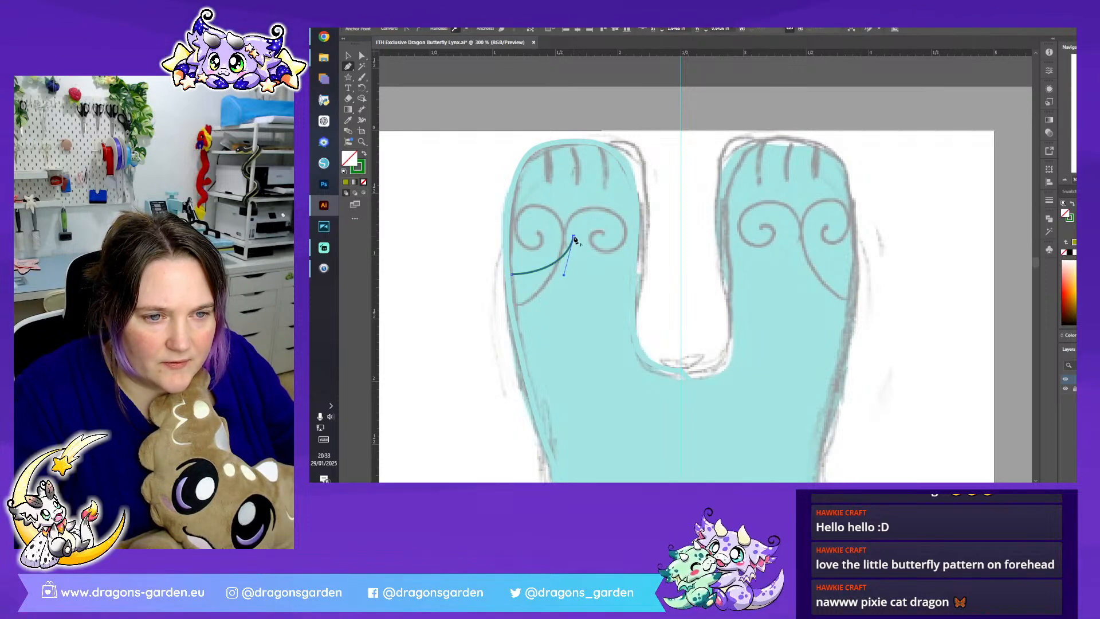
drag(630, 275, 681, 270)
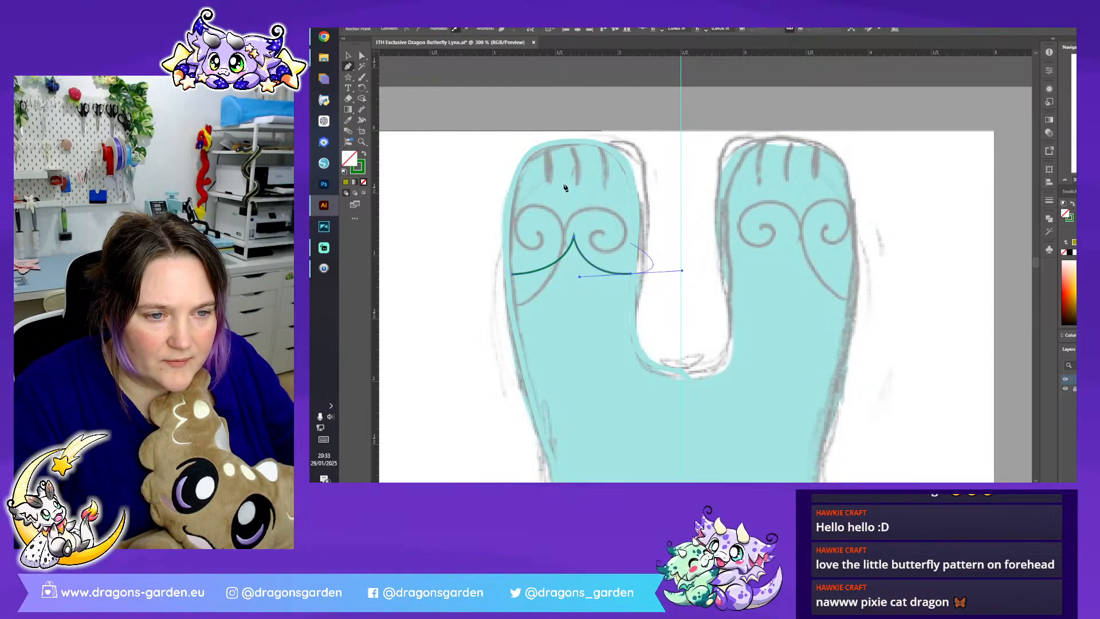
- Give the paw's green curve a profile that tapers to points at both ends, and thicken its stroke
click(349, 56)
click(397, 105)
click(578, 246)
click(446, 28)
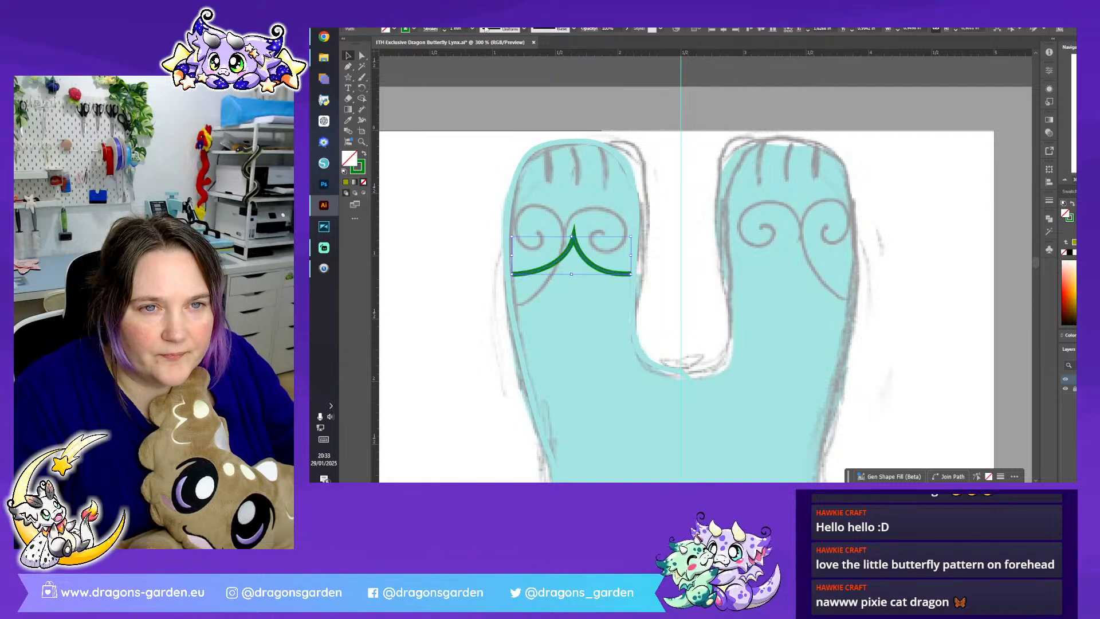
click(445, 29)
click(446, 26)
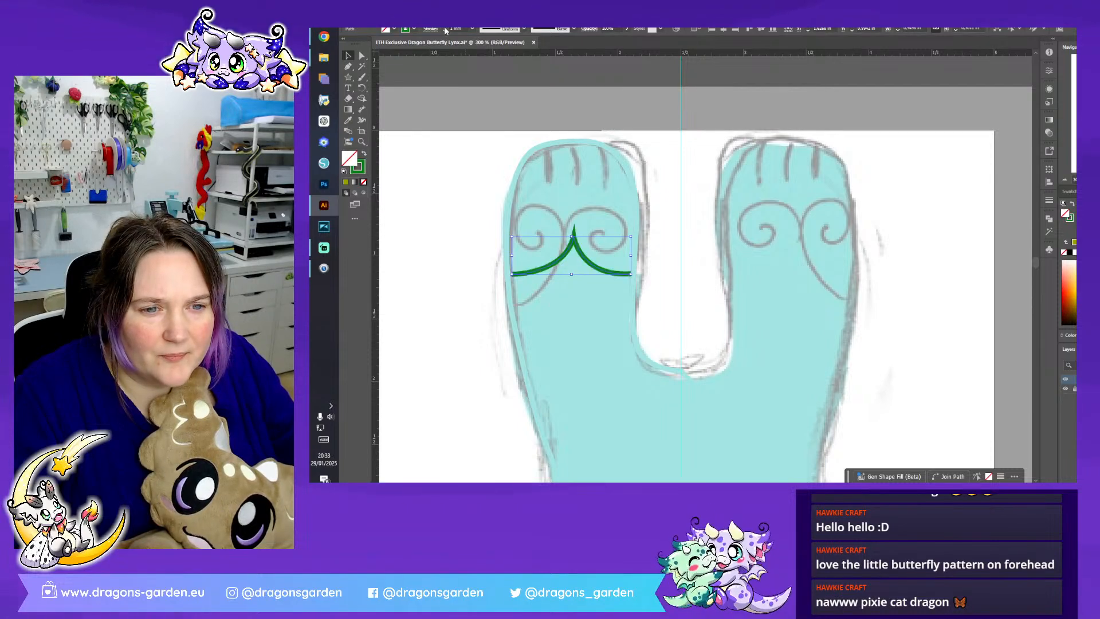
click(501, 29)
click(475, 55)
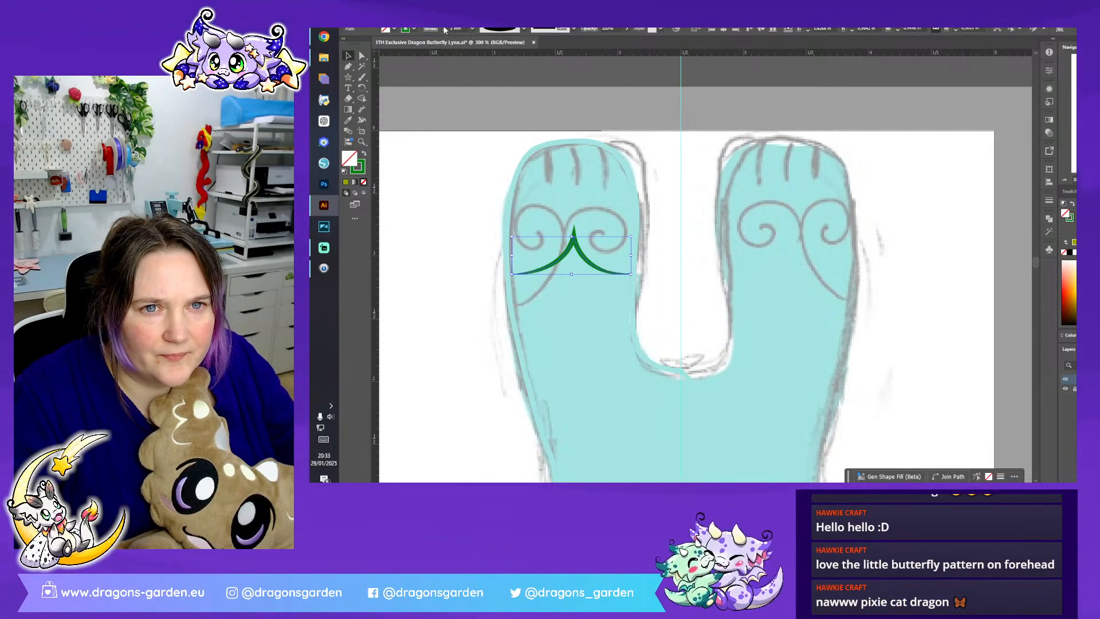
click(445, 28)
- Round the sharp corner at the peak of the green paw curve and deselect it
click(361, 55)
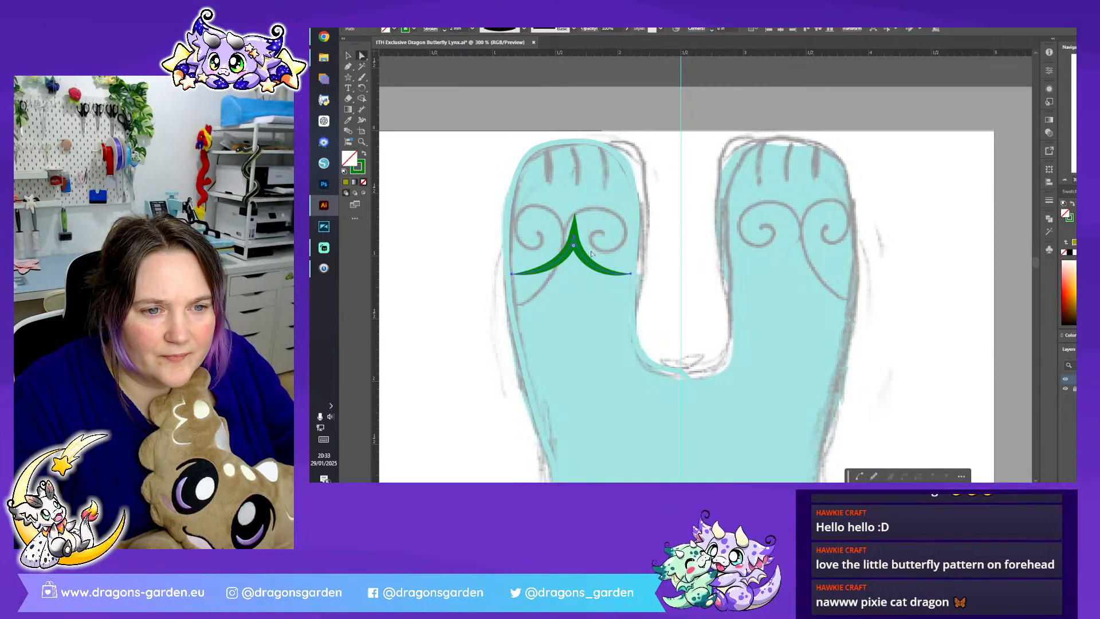
drag(574, 245, 576, 247)
click(666, 240)
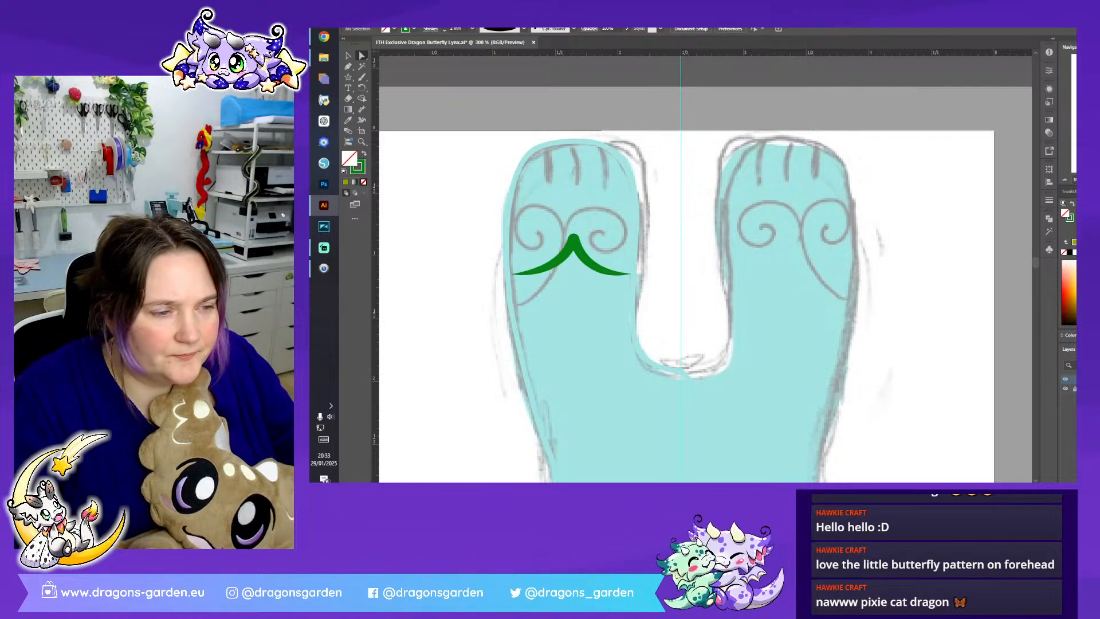
- Adjust the direction handles of the green paw curve so its two arms bend more evenly, and clear the selection
key(ctrl+minus)
key(ctrl+minus)
key(ctrl+minus)
scroll(896, 207, down, 1)
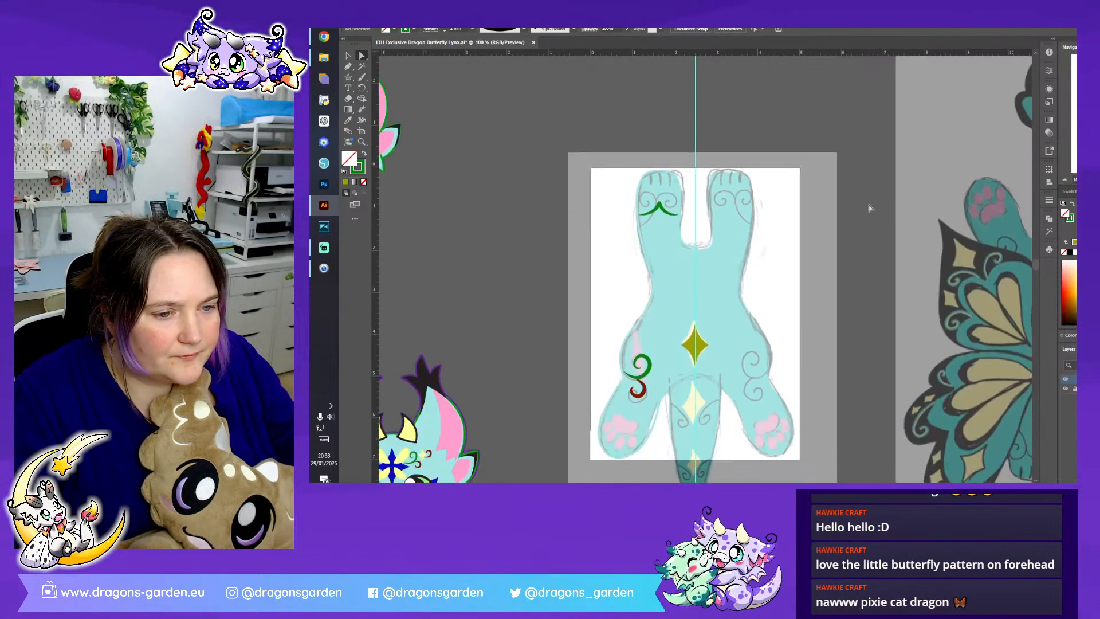
key(ctrl+plus)
key(ctrl+plus)
key(ctrl+plus)
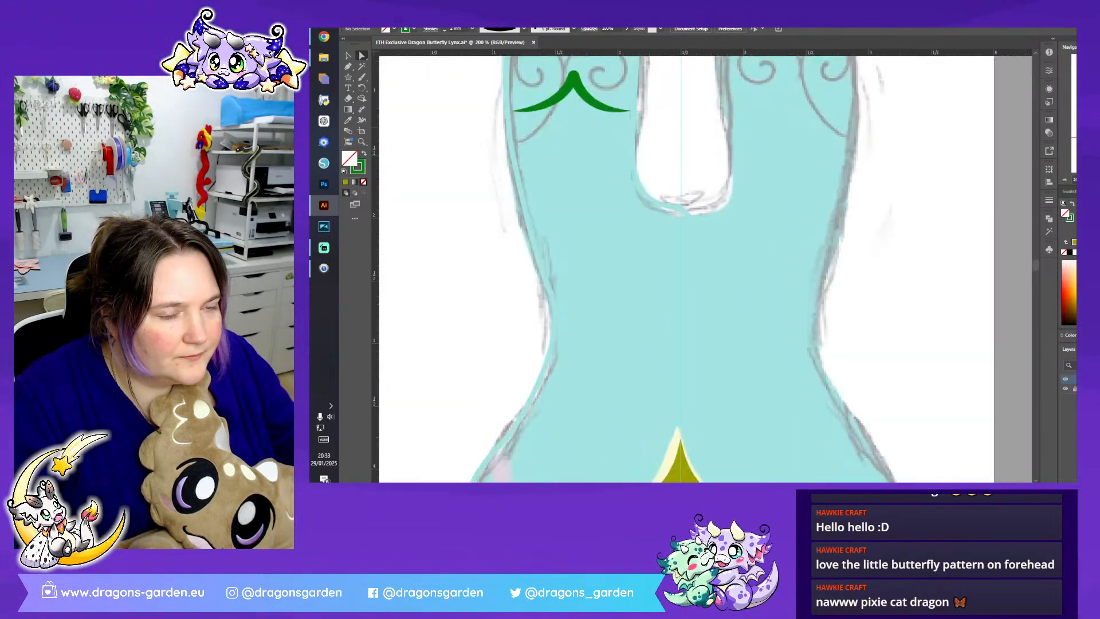
click(512, 111)
scroll(512, 113, up, 5)
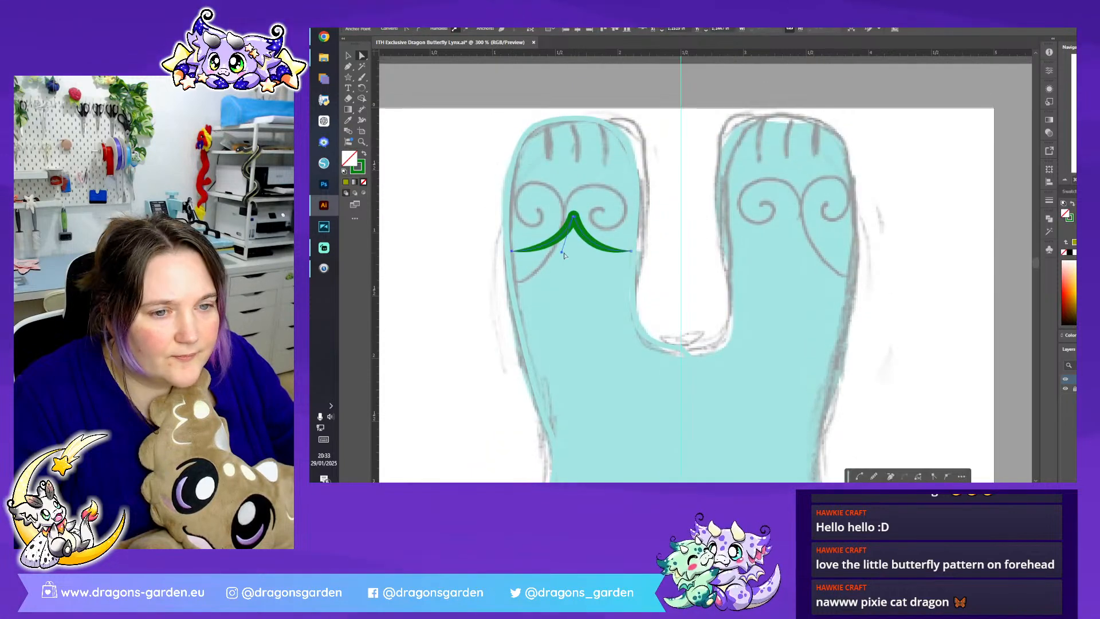
drag(562, 250, 554, 252)
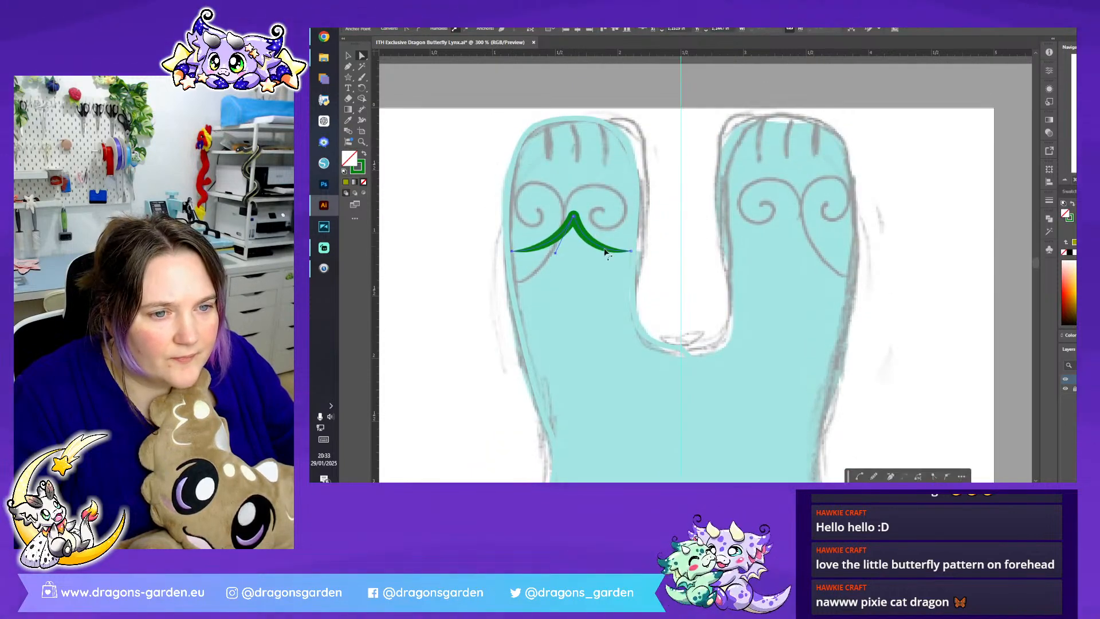
click(575, 217)
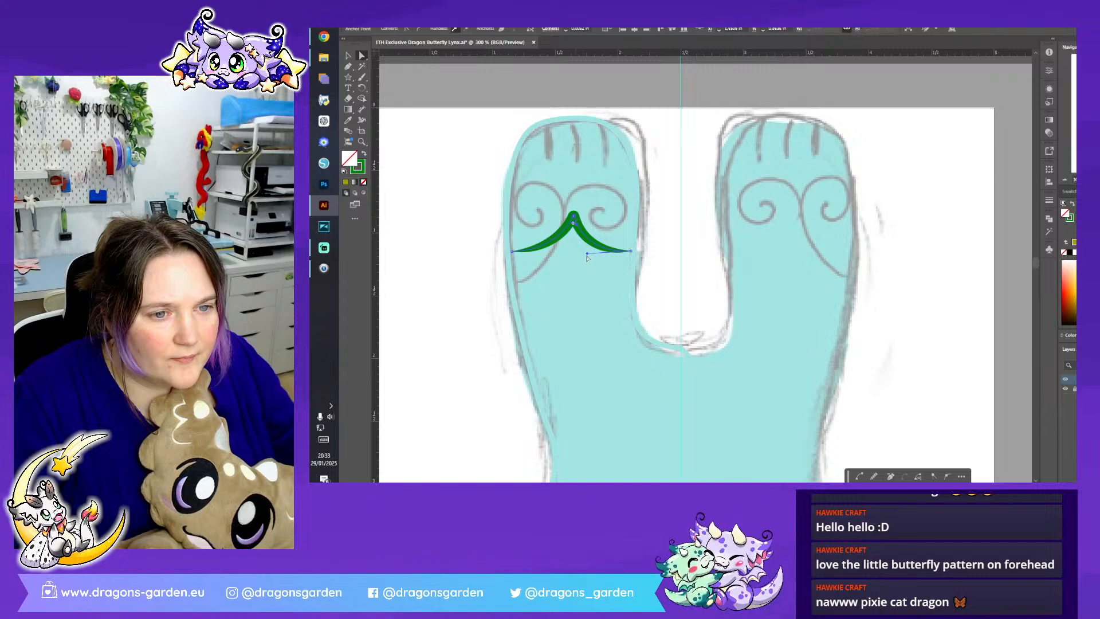
drag(587, 253, 593, 252)
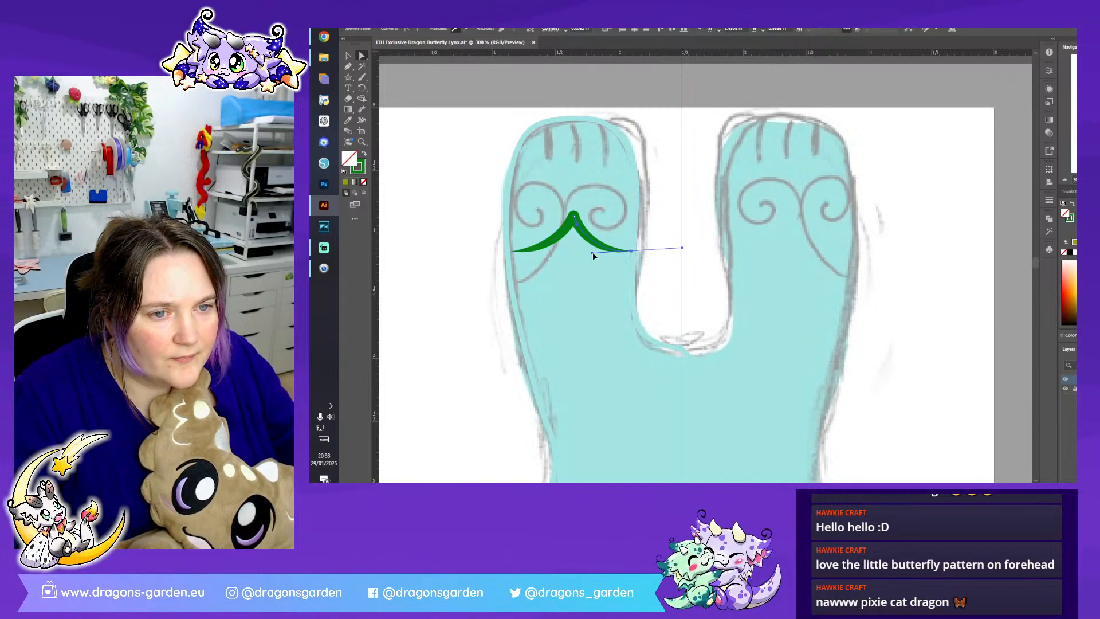
click(574, 215)
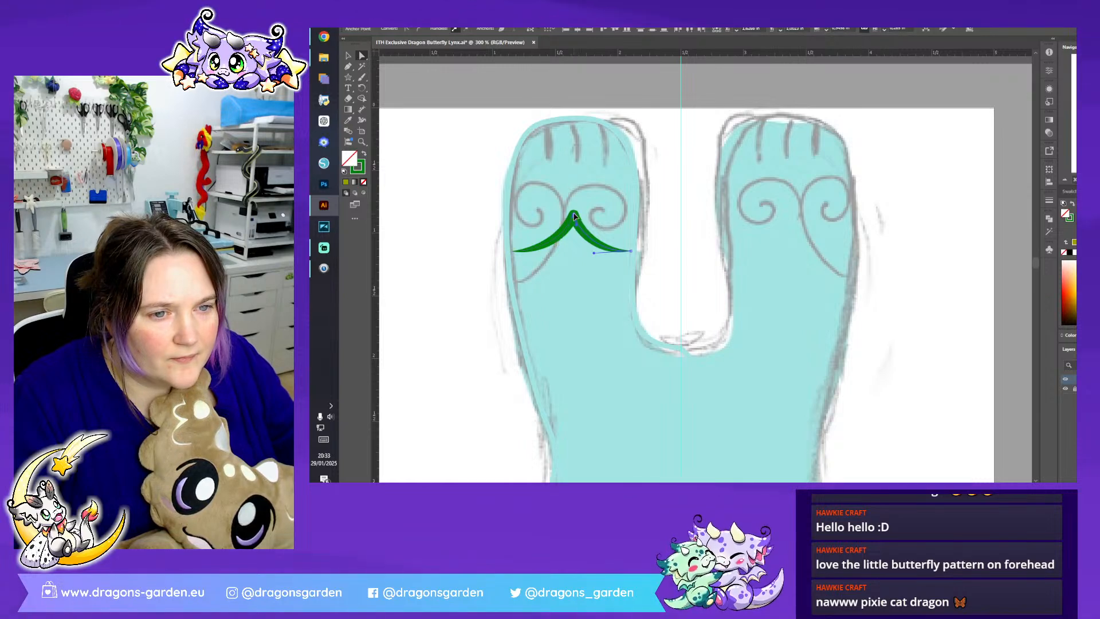
click(585, 287)
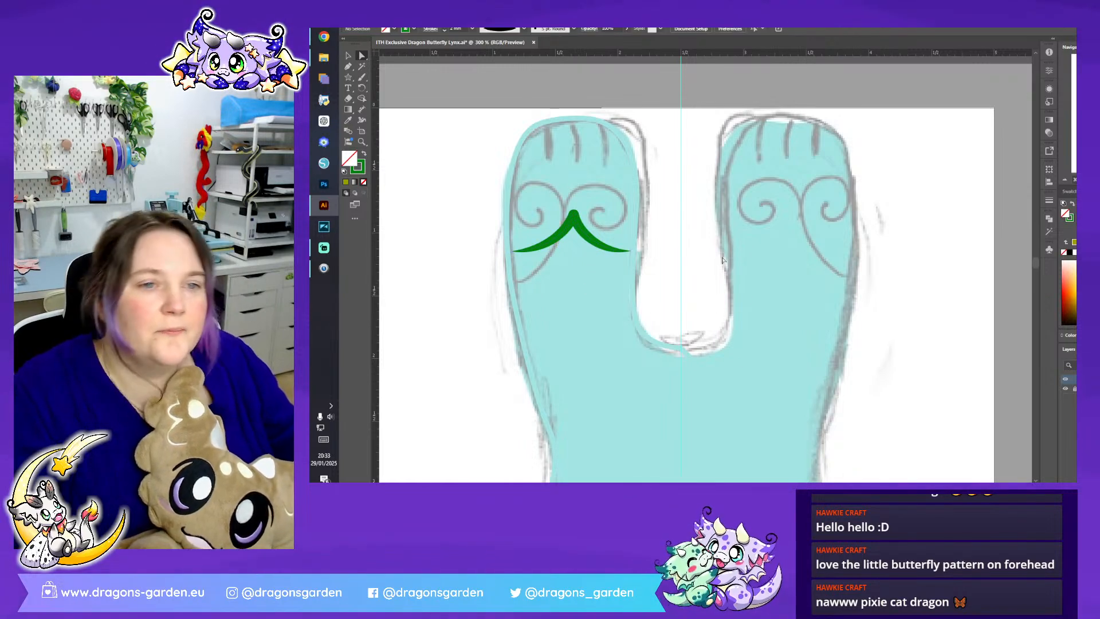
- Set up the Pen tool with a black stroke and a uniform width profile for the toe lines
key(p)
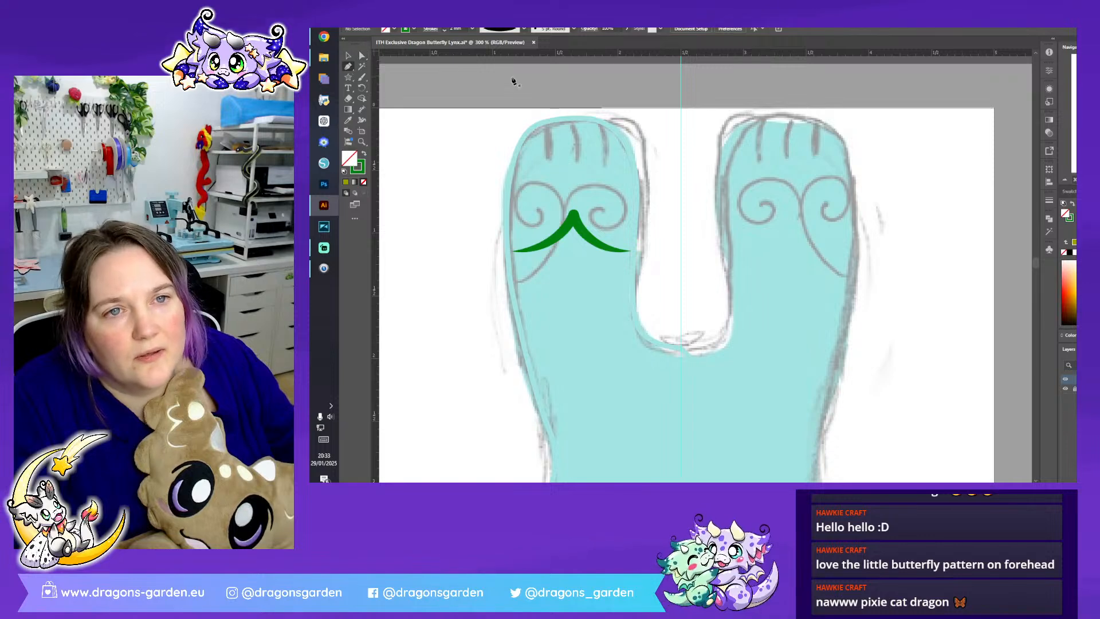
scroll(601, 225, down, 3)
scroll(598, 221, up, 5)
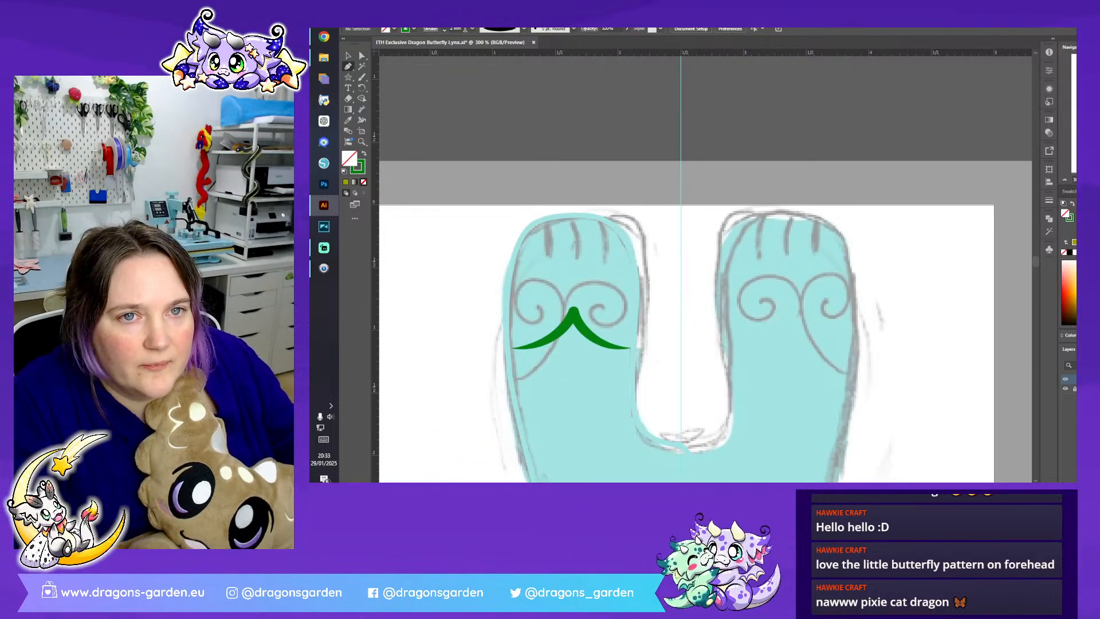
click(523, 29)
click(504, 94)
click(413, 29)
click(369, 64)
click(591, 235)
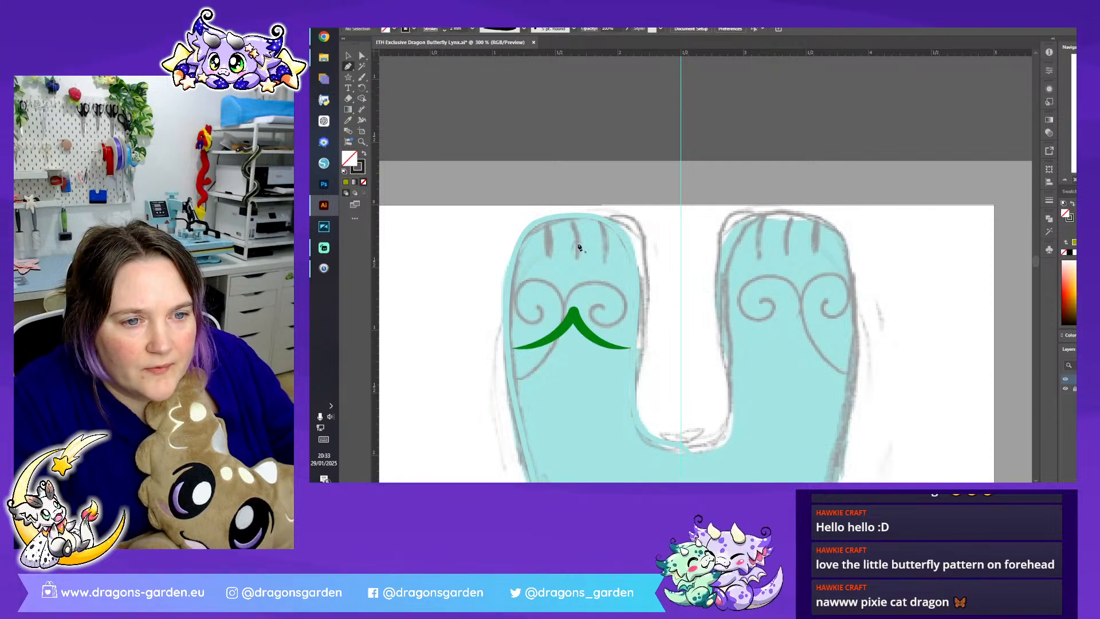
- Draw a slightly curved black line over the outermost sketched toe line on the first upper paw and deselect it
click(545, 223)
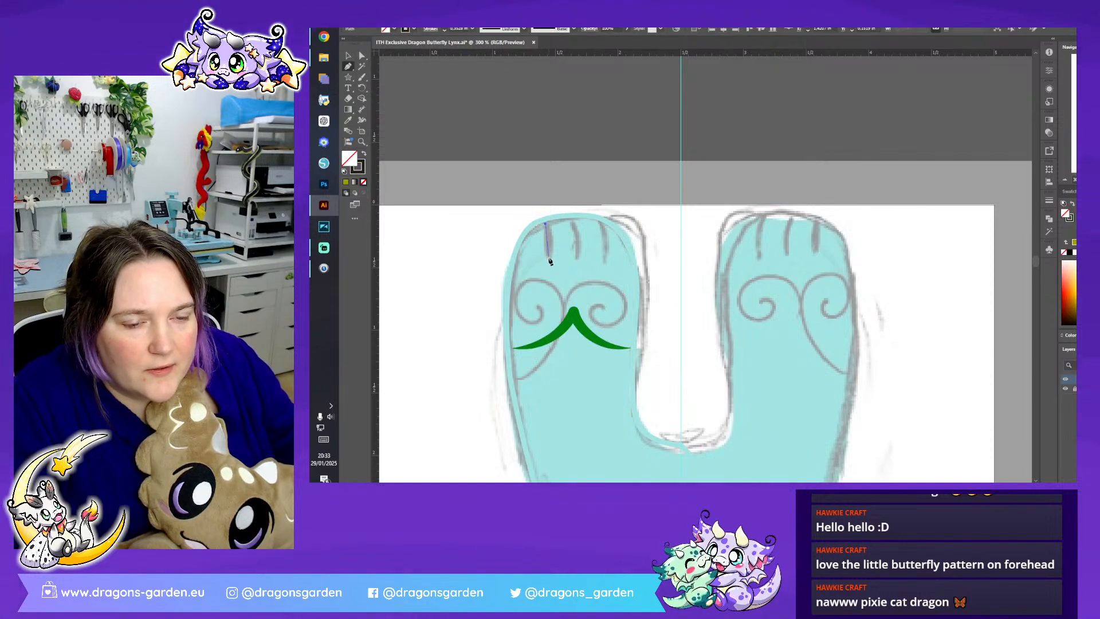
drag(548, 265, 544, 280)
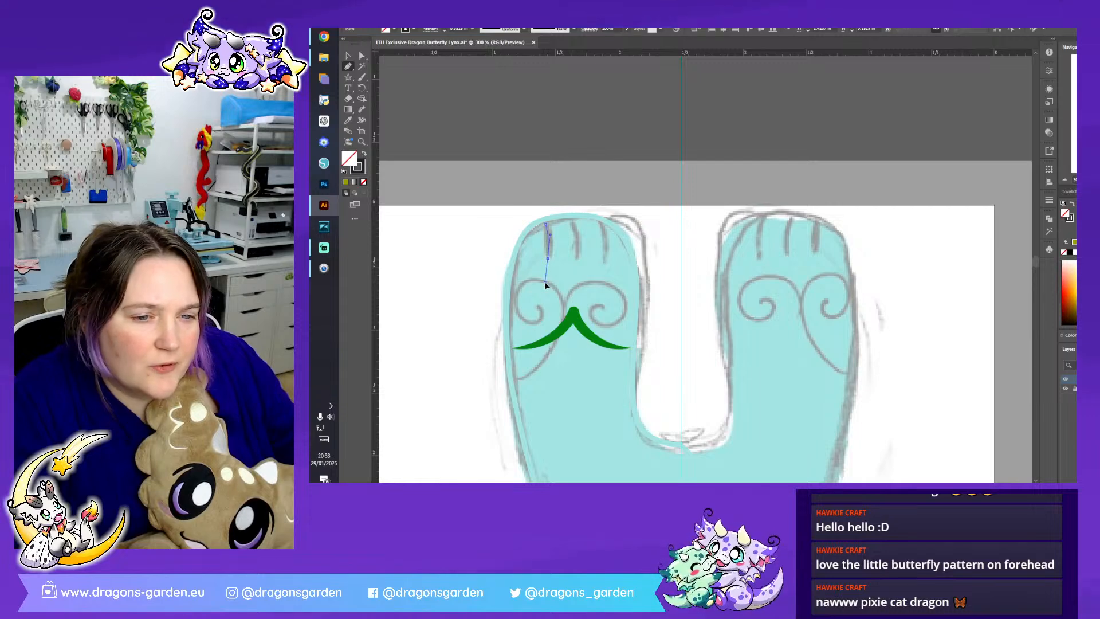
click(349, 54)
click(578, 245)
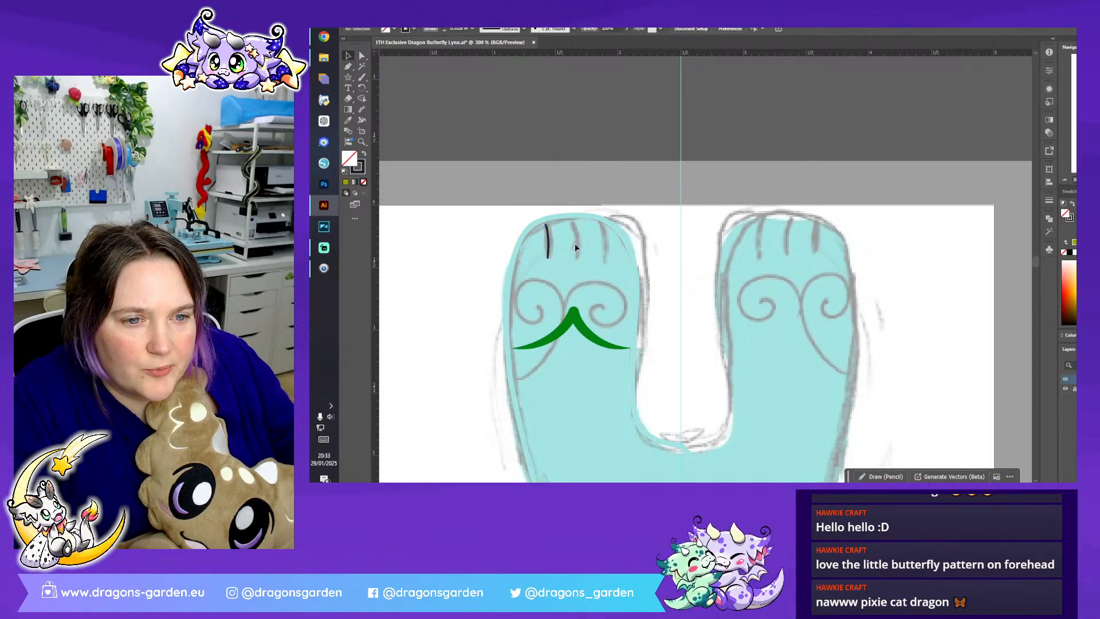
- Thicken the black toe line, place copies over the paw's other two sketched toe lines, and clear the selection
click(548, 248)
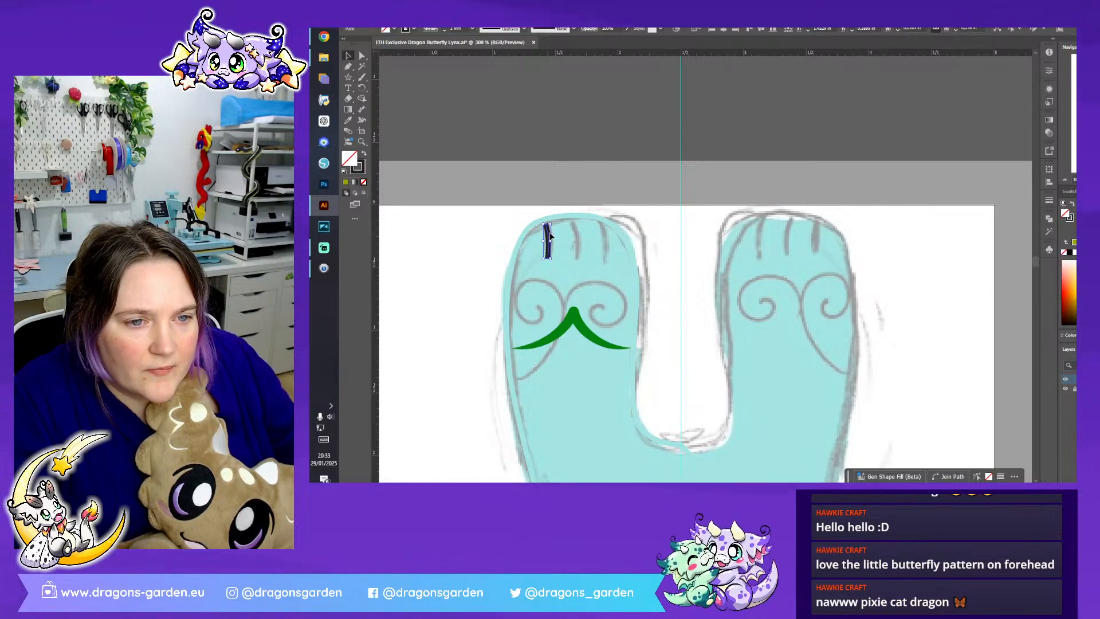
mouse_move(549, 234)
mouse_down()
mouse_move(606, 242)
mouse_move(577, 238)
mouse_up()
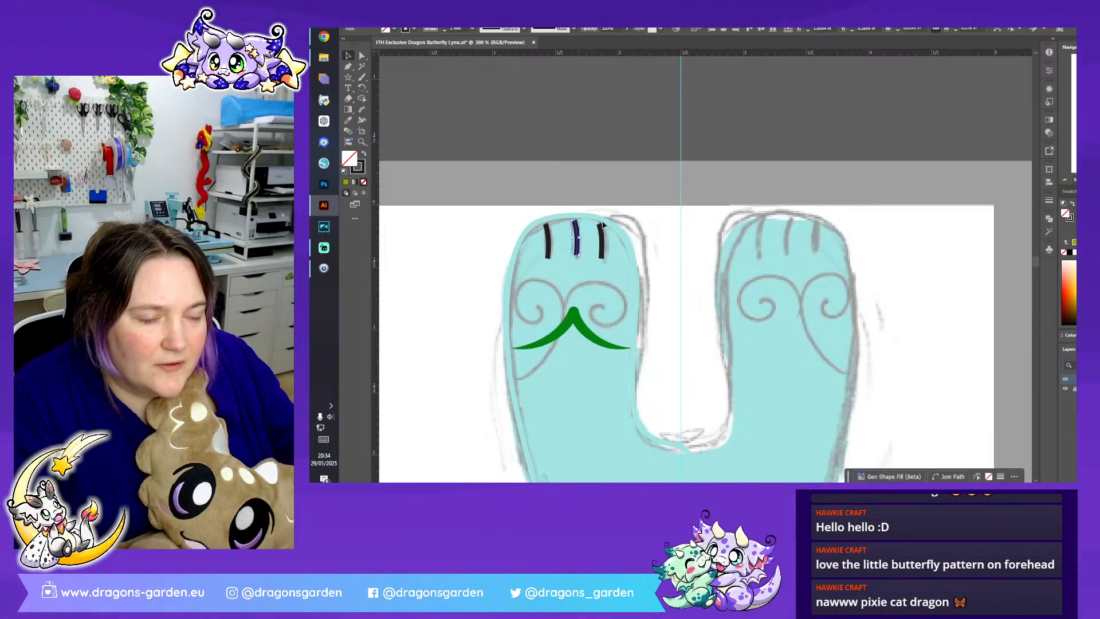
click(649, 144)
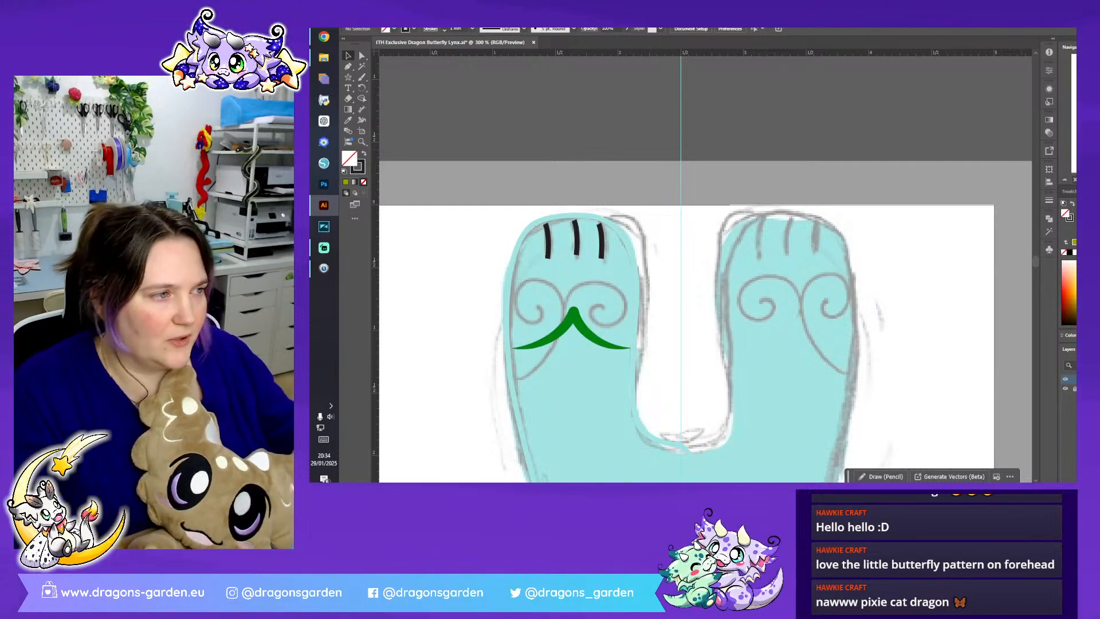
scroll(702, 272, down, 3)
scroll(775, 297, down, 5)
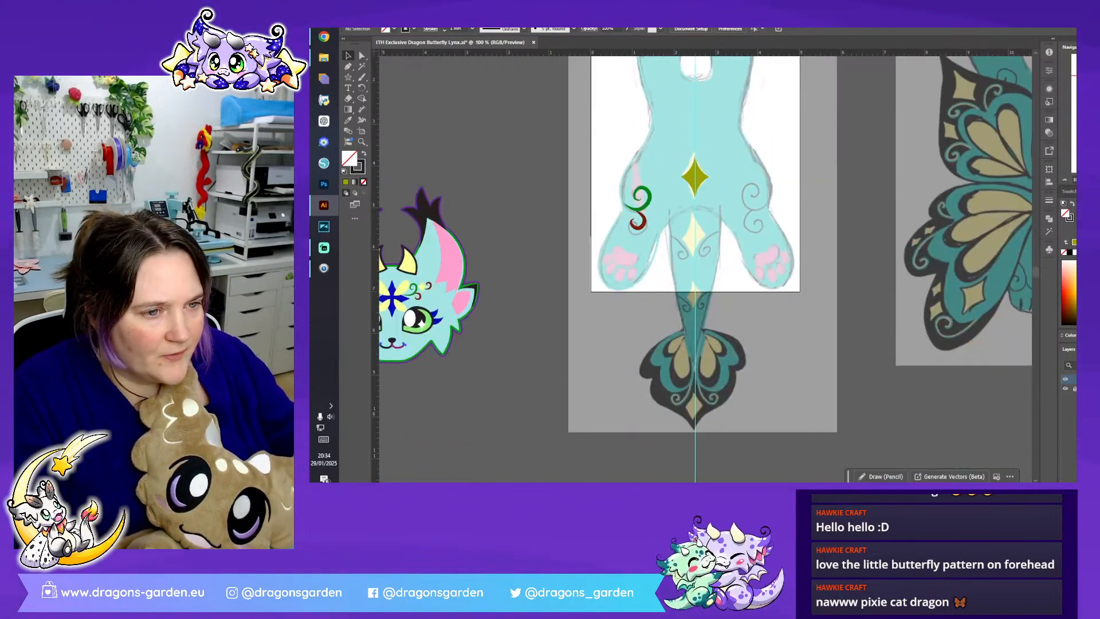
key(ctrl+plus)
key(ctrl+plus)
key(ctrl+plus)
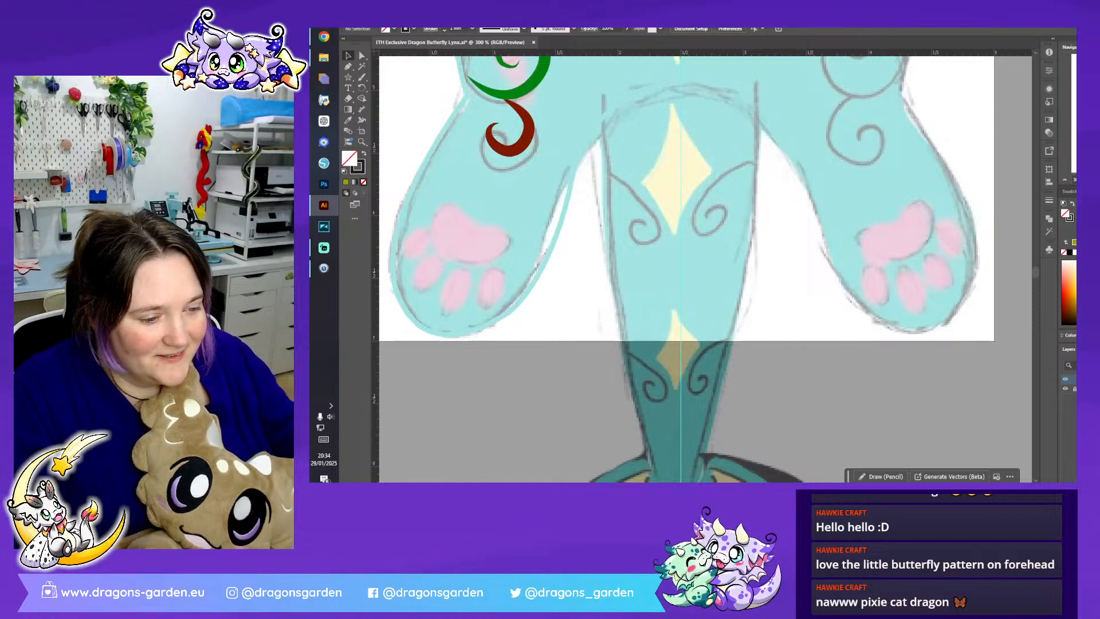
- Draw an upright black oval toe pad beside the lower paw, add a smaller, slightly tilted copy next to it, and clear the selection
scroll(704, 269, left, 3)
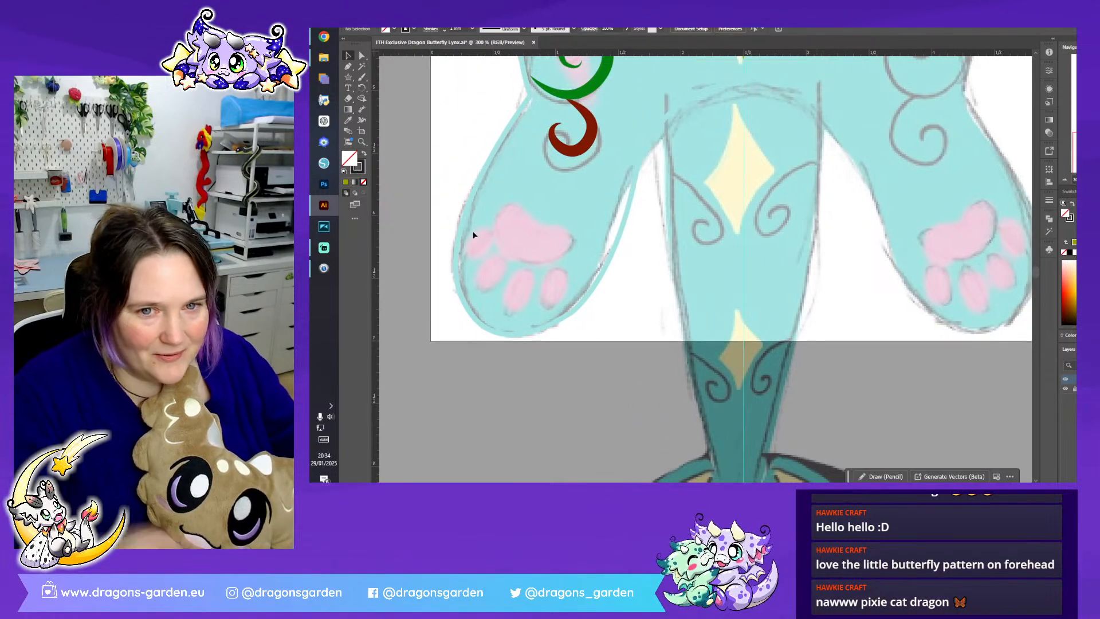
drag(348, 76, 370, 88)
drag(630, 255, 668, 327)
click(350, 55)
click(704, 289)
drag(668, 283, 615, 230)
mouse_move(612, 269)
mouse_down()
mouse_move(612, 286)
mouse_move(595, 282)
mouse_up()
click(589, 211)
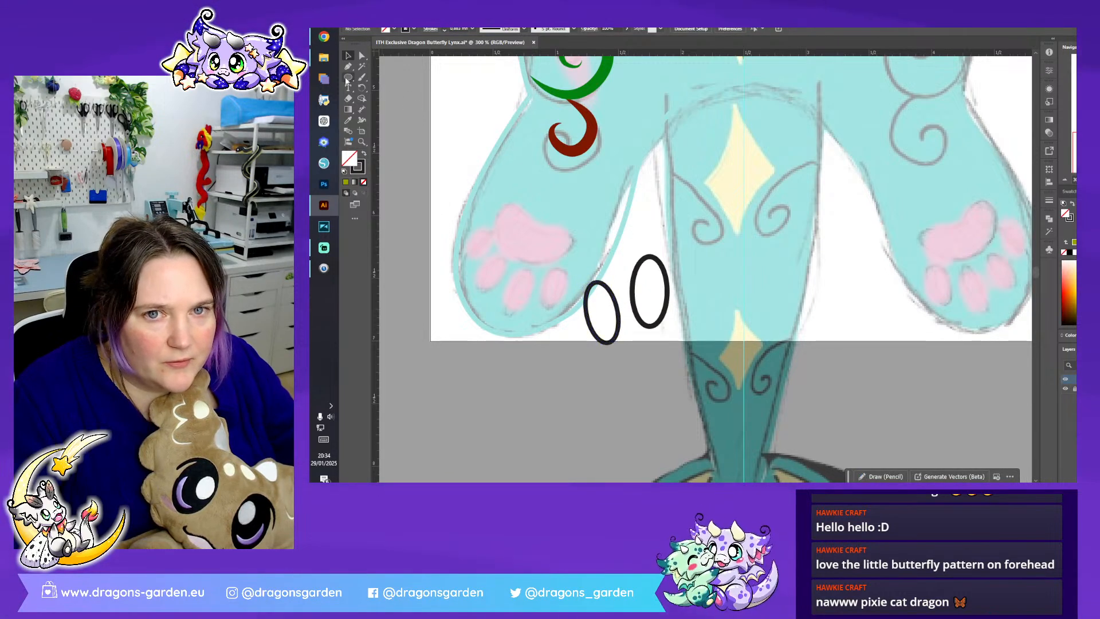
- Draw a wide oval below the toe ovals and reshape its anchor points into a dome-shaped main paw pad
key(l)
drag(716, 385, 731, 393)
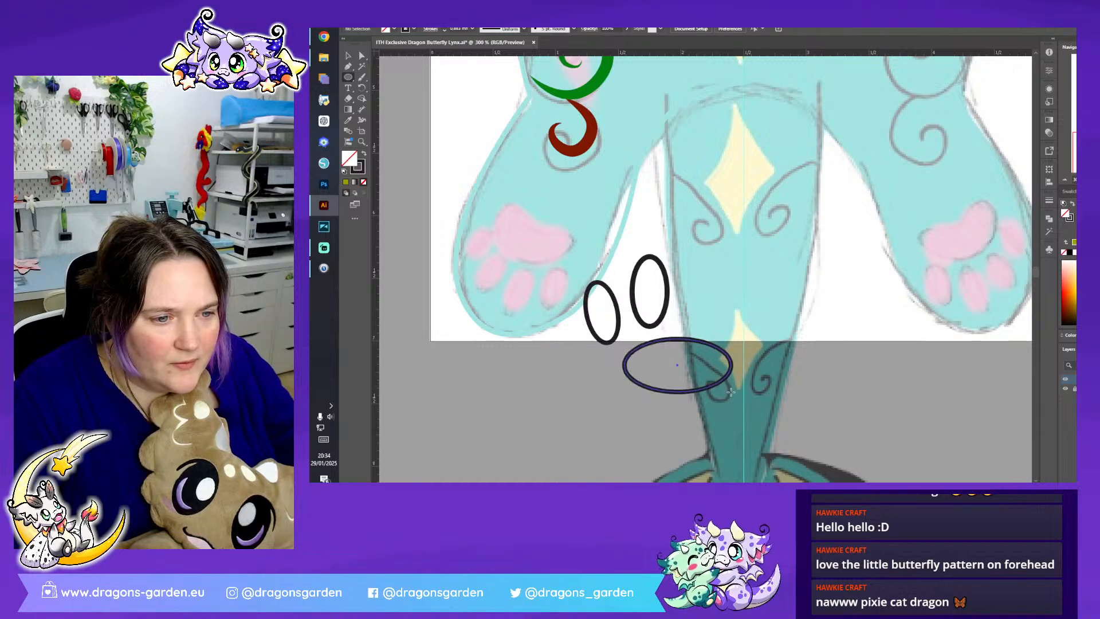
key(a)
click(677, 392)
shift+click(677, 338)
mouse_move(677, 338)
mouse_down()
mouse_move(678, 317)
mouse_move(703, 329)
mouse_move(682, 350)
mouse_up()
key(v)
- Move the two toe ovals around one side of the main pad, then tilt and shrink them to follow its curve
drag(597, 326, 632, 303)
click(651, 322)
shift+click(619, 321)
drag(619, 320, 609, 331)
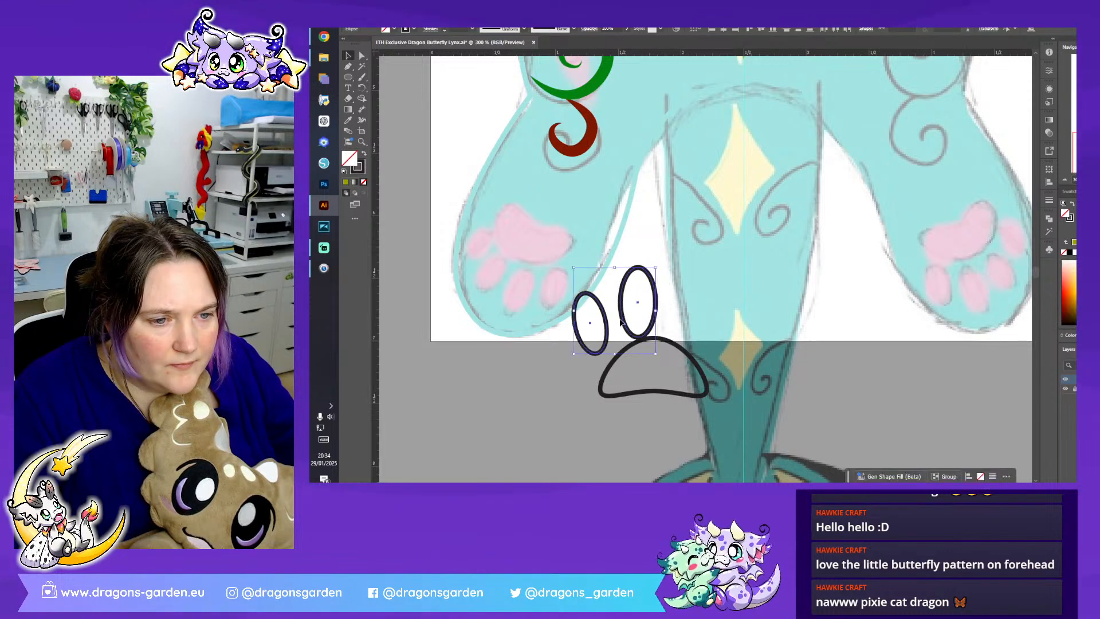
drag(662, 265, 641, 279)
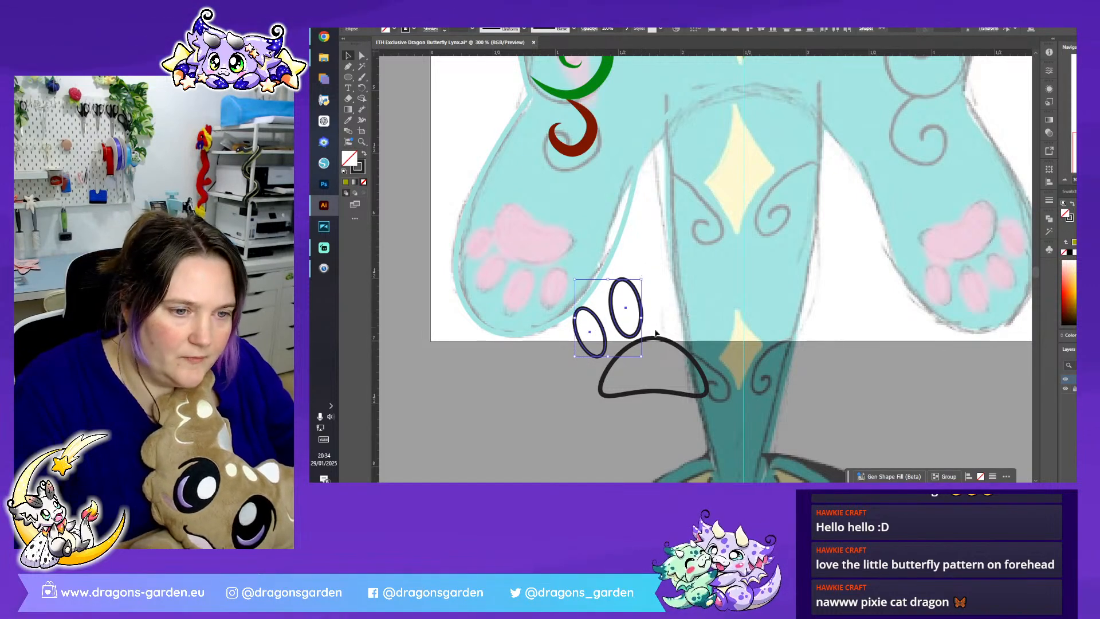
- Reflect a copy of the two toe ovals vertically and place it on the other side of the main pad to complete the paw print
right_click(642, 312)
mouse_move(705, 270)
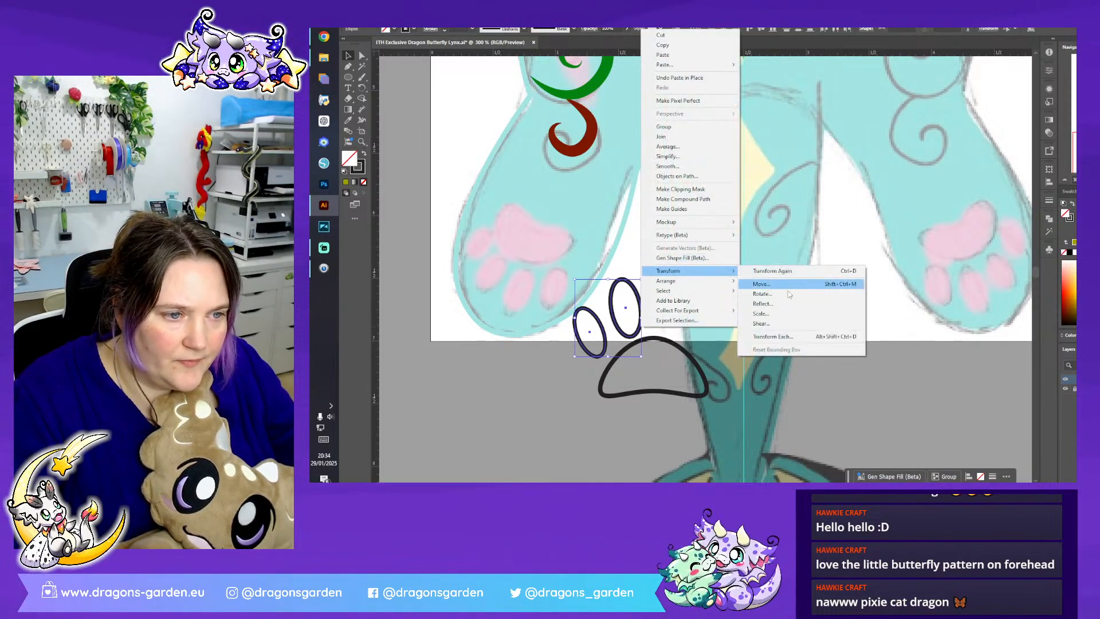
click(791, 305)
click(710, 311)
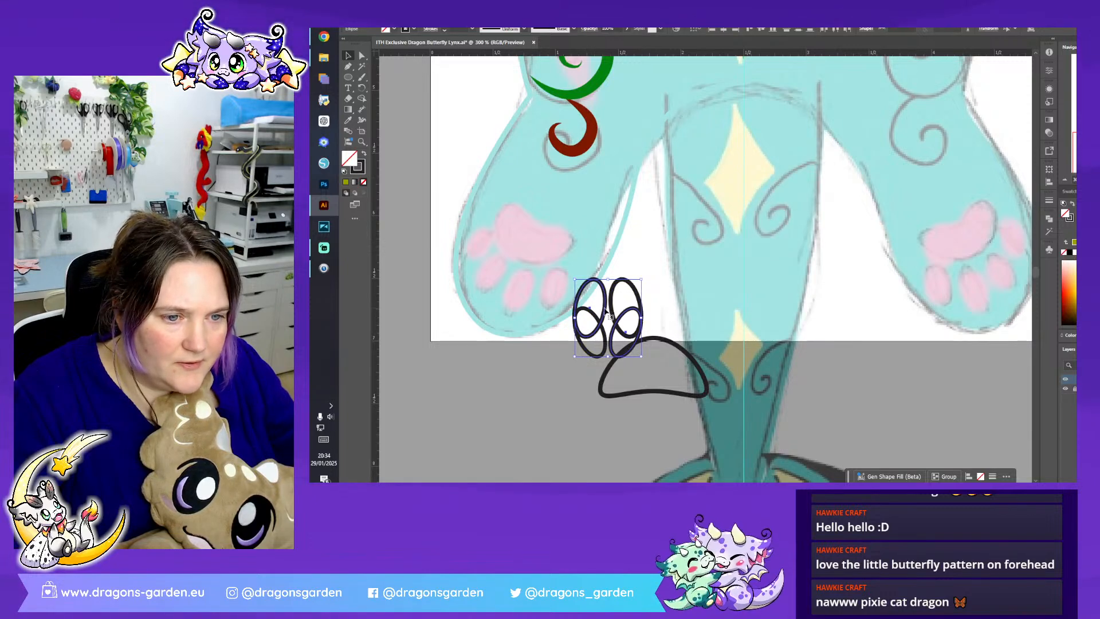
drag(606, 320, 679, 356)
click(798, 337)
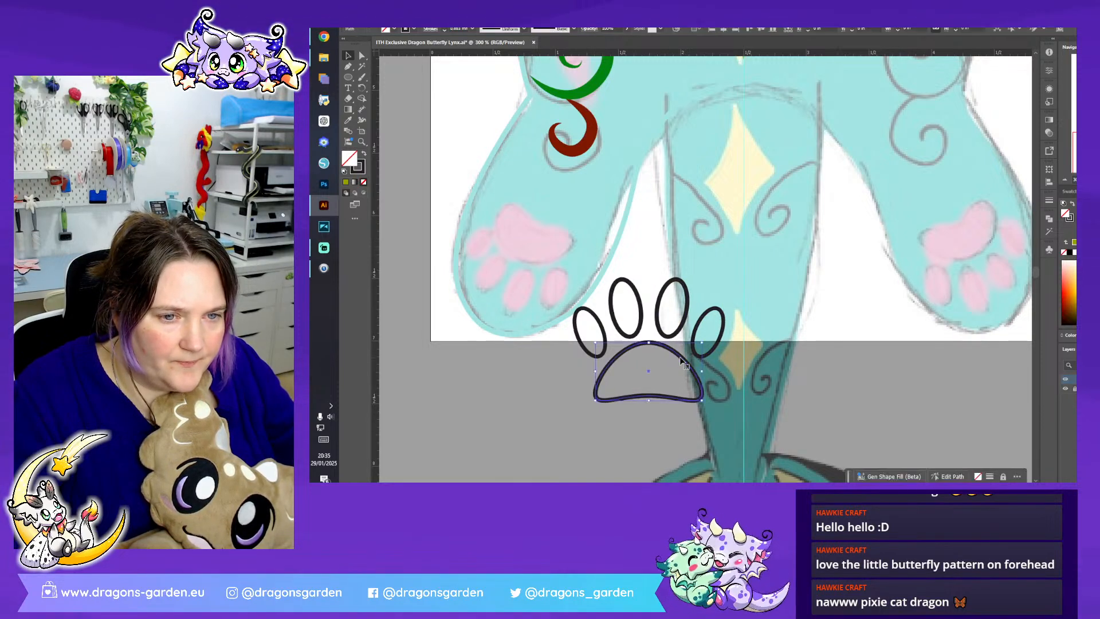
- Fill all five paw print shapes with the pink sampled from the head's inner ear and group them
click(361, 55)
click(630, 305)
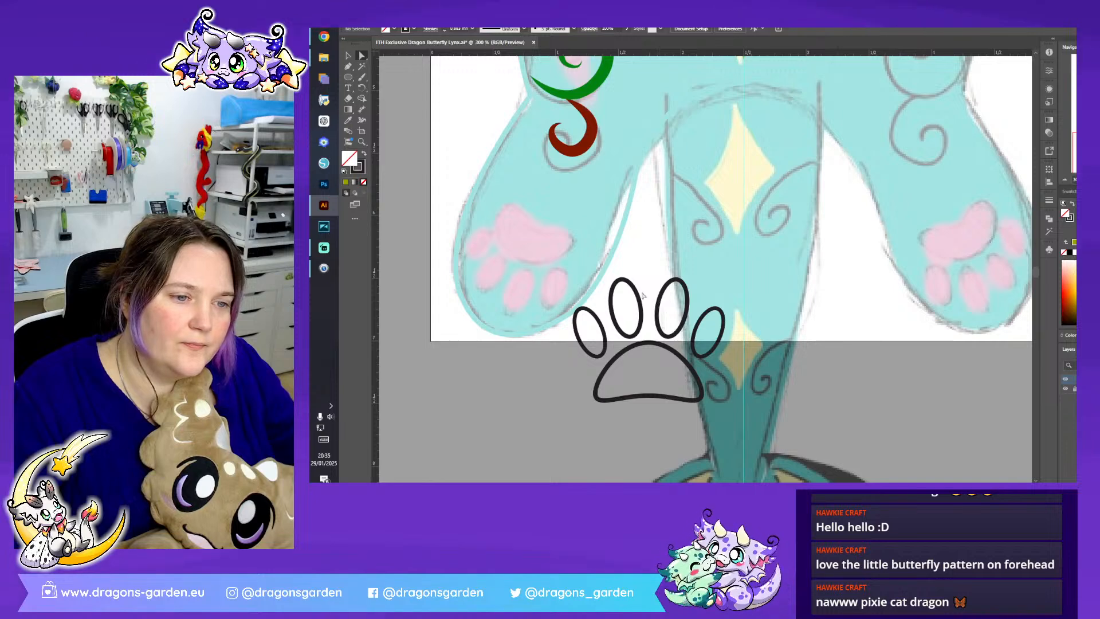
click(349, 57)
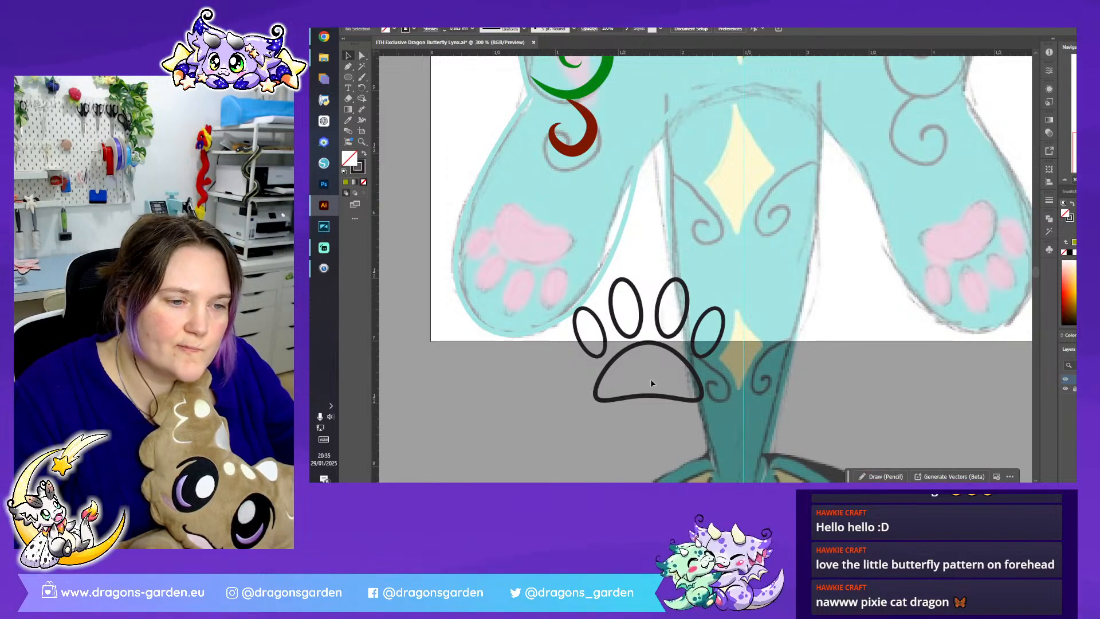
drag(702, 411, 610, 278)
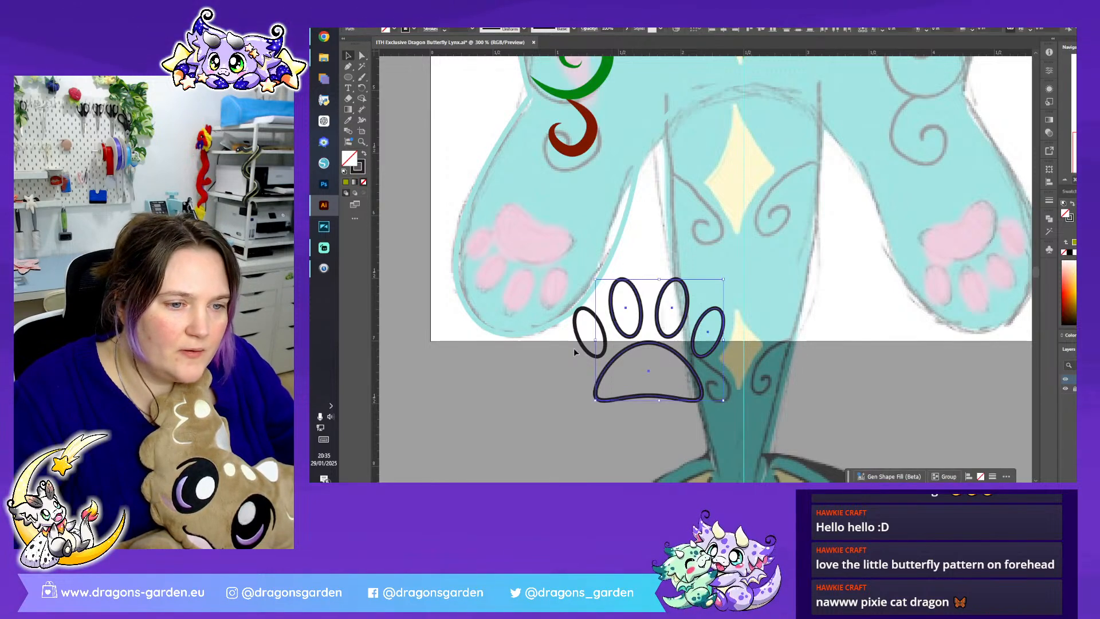
shift+click(606, 338)
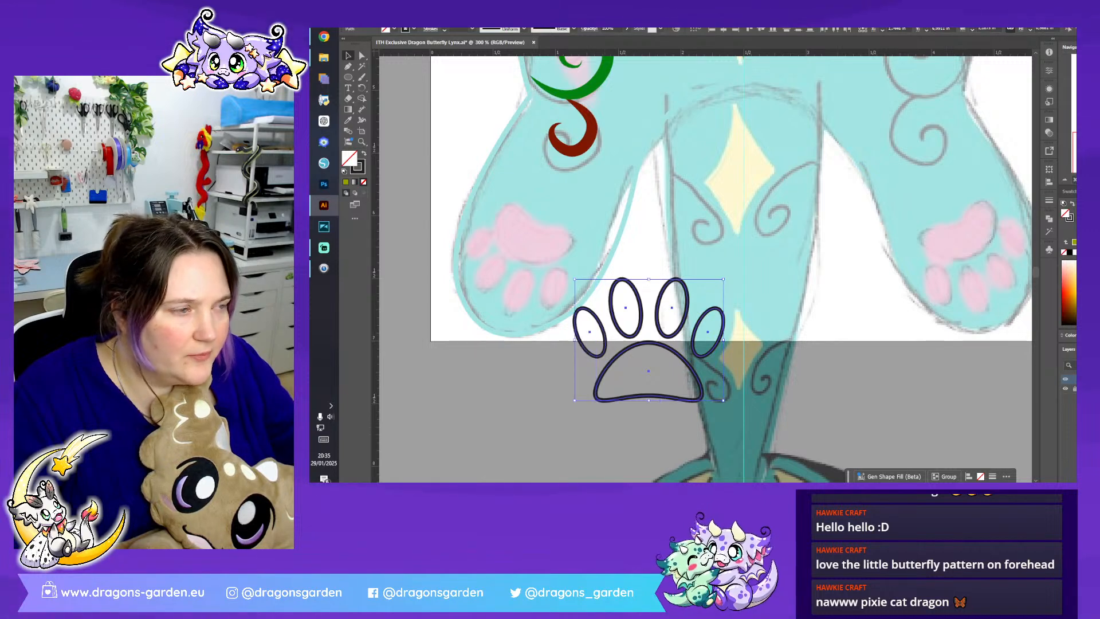
key(ctrl+minus)
key(ctrl+minus)
key(ctrl+minus)
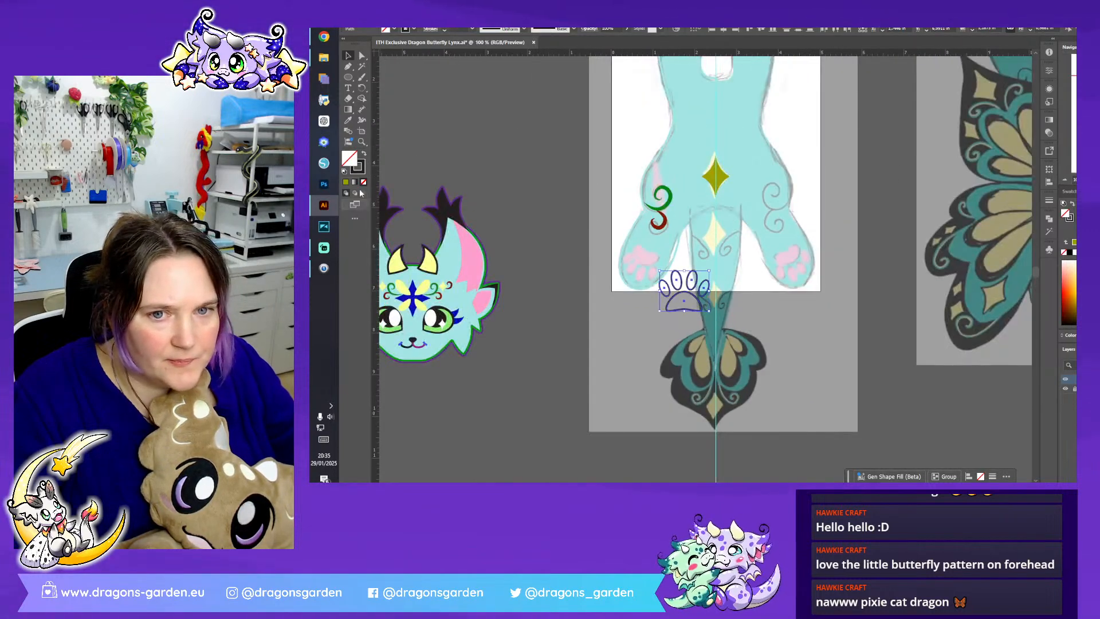
click(348, 120)
click(474, 261)
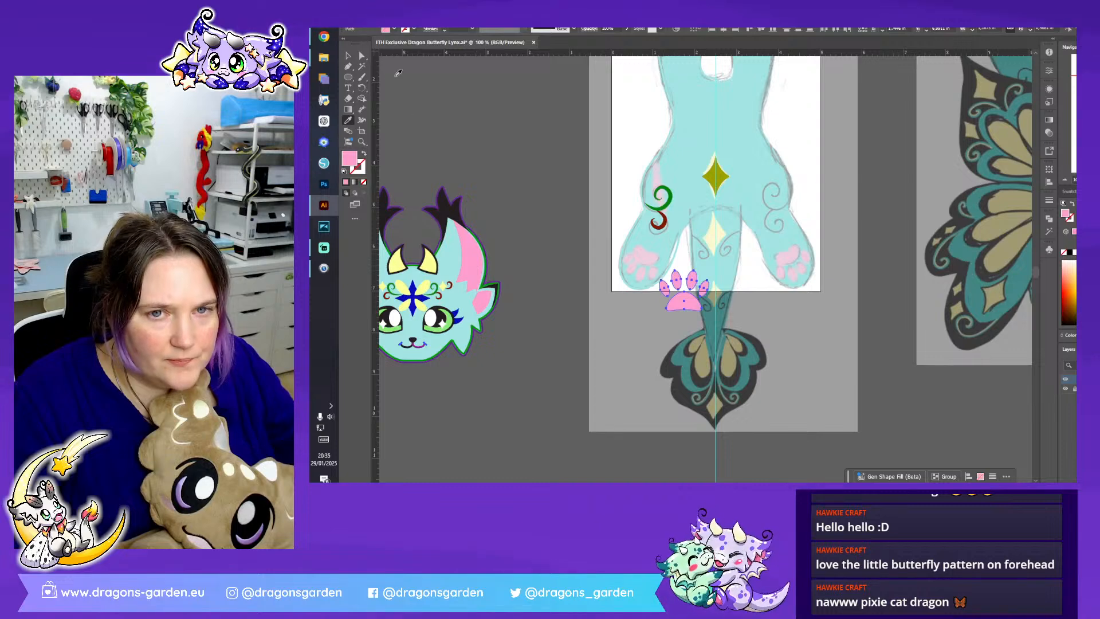
click(351, 58)
right_click(692, 287)
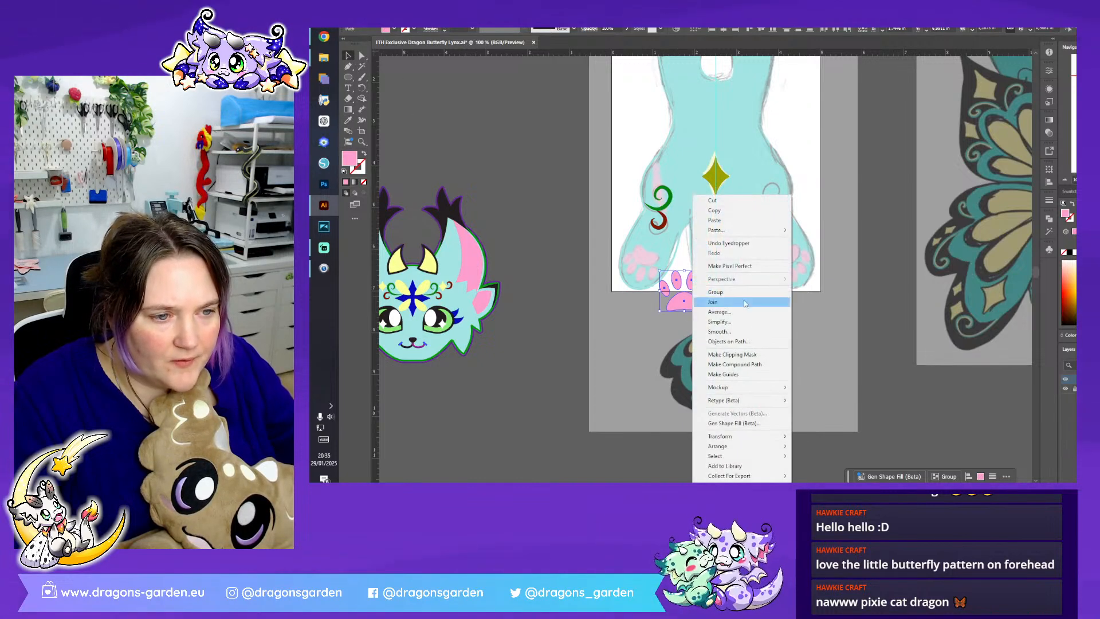
click(743, 293)
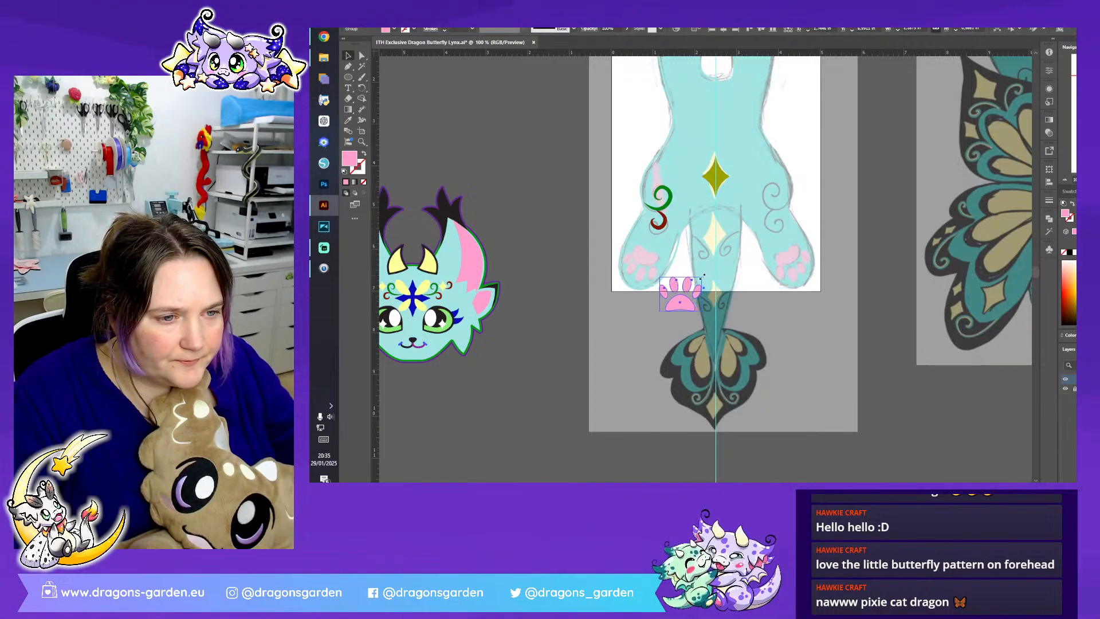
- Rotate, scale and fit the pink paw print over the sketched pads of the paw below the red swirl, and deselect it
drag(706, 277, 661, 282)
scroll(683, 231, up, 3)
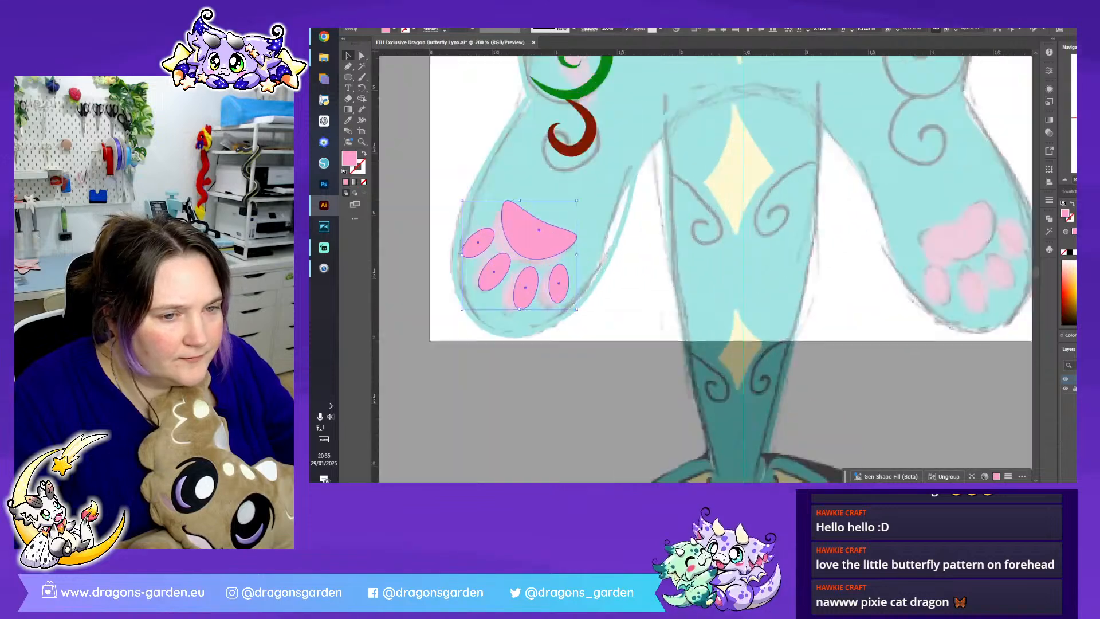
drag(558, 239, 557, 243)
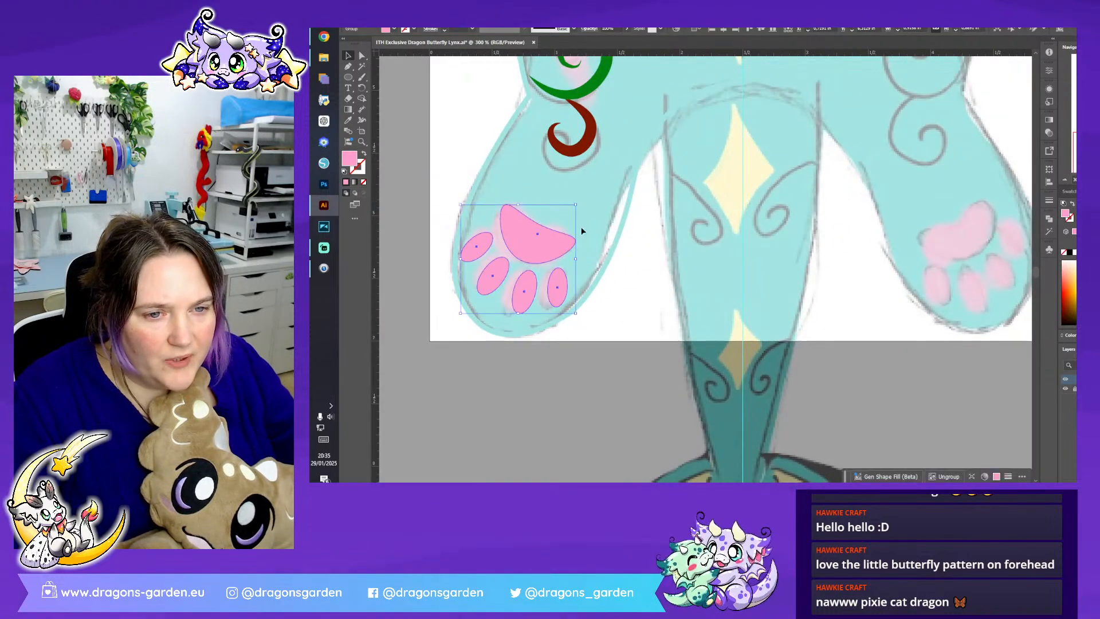
drag(578, 206, 572, 212)
drag(541, 246, 543, 246)
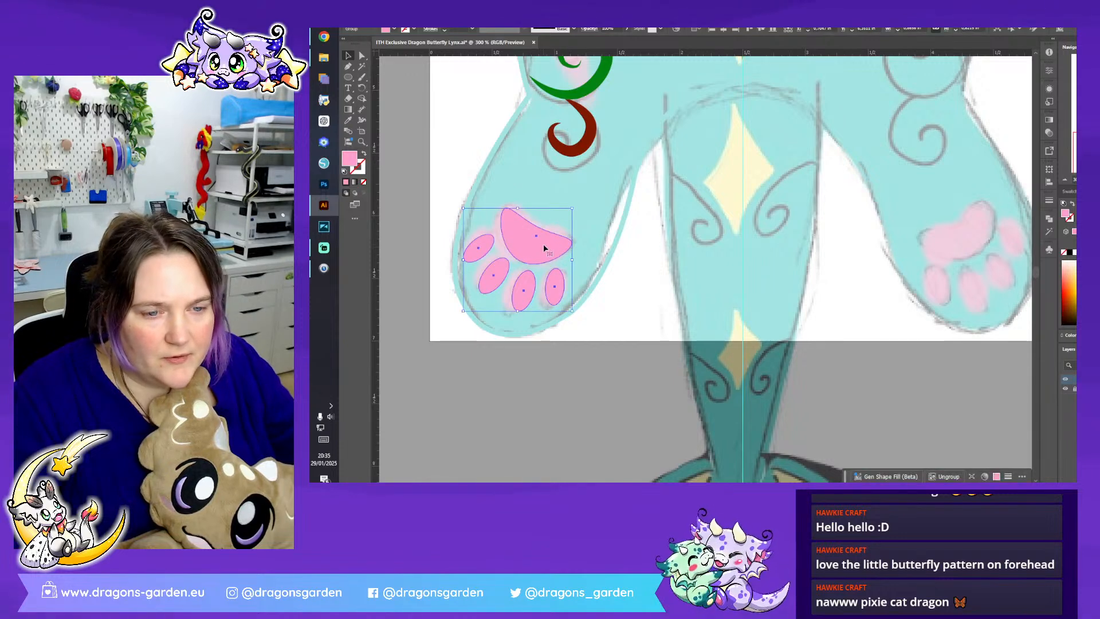
click(608, 300)
- Turn the body outline's light turquoise stroke into its fill and give the outline a dark blue stroke
scroll(707, 279, down, 2)
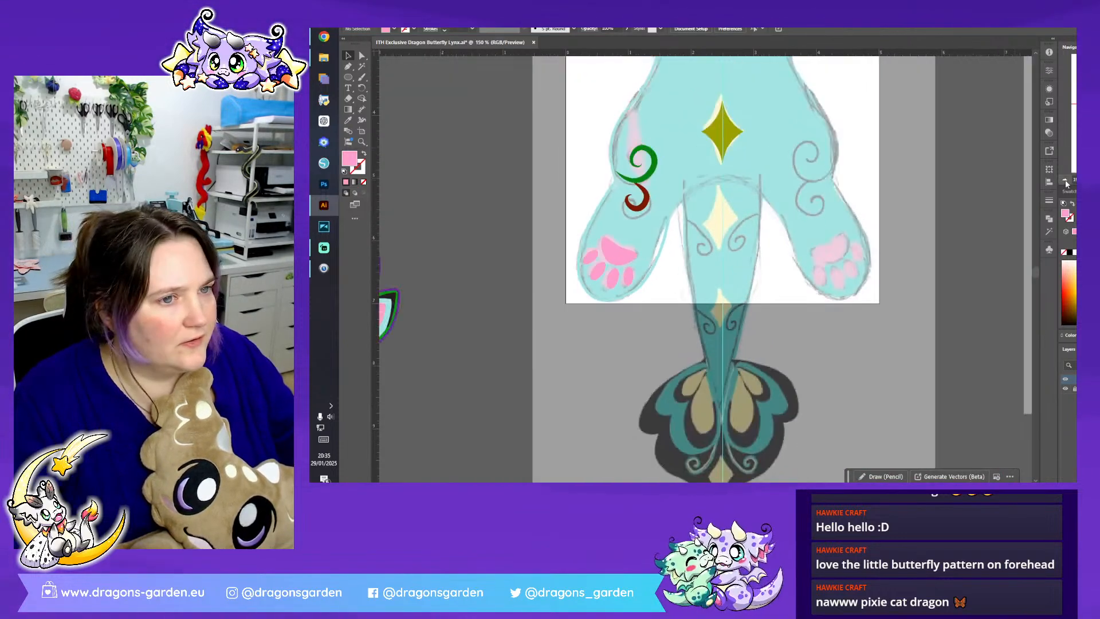
scroll(708, 283, up, 2)
scroll(708, 283, up, 1)
click(684, 301)
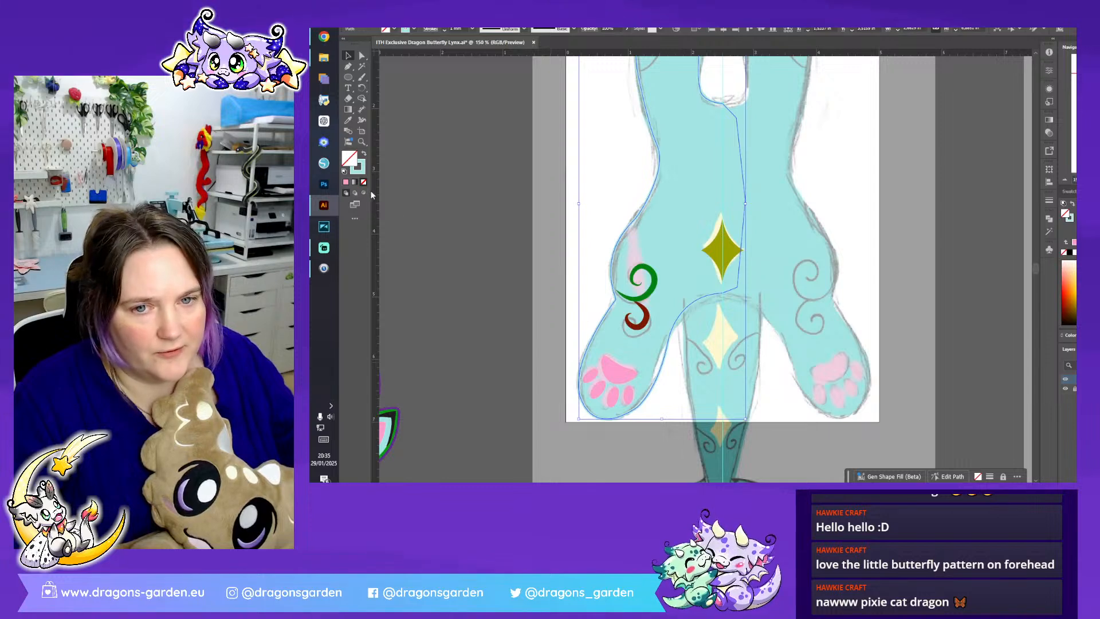
click(363, 153)
click(414, 29)
click(392, 62)
click(395, 61)
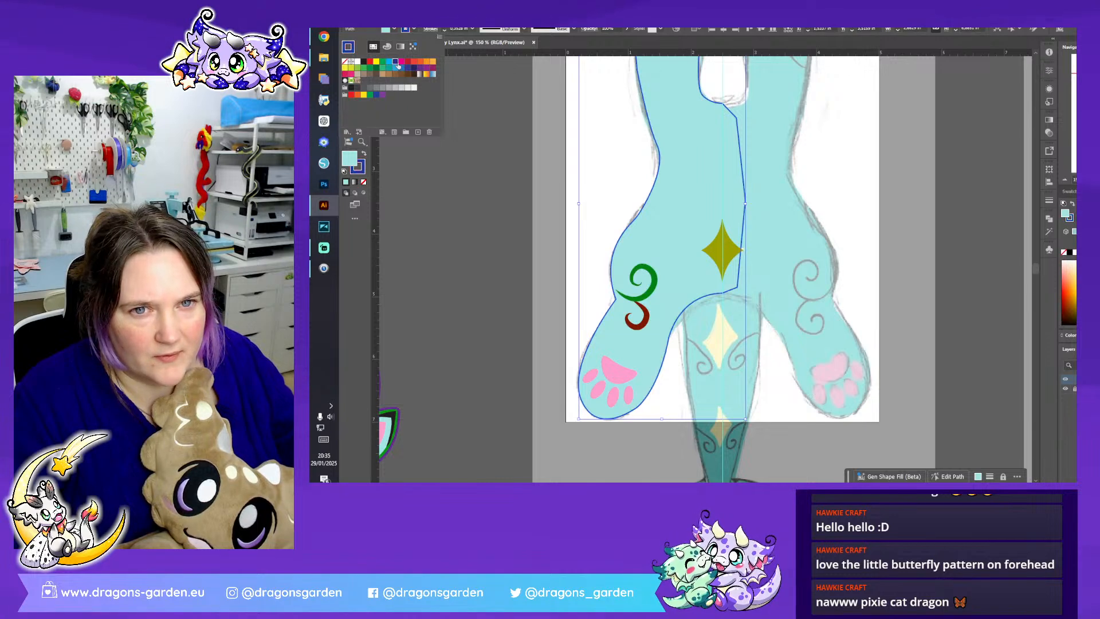
- Set the body outline's stroke weight to 1 mm, aligned to the outside with round corners
click(445, 28)
click(445, 27)
click(430, 29)
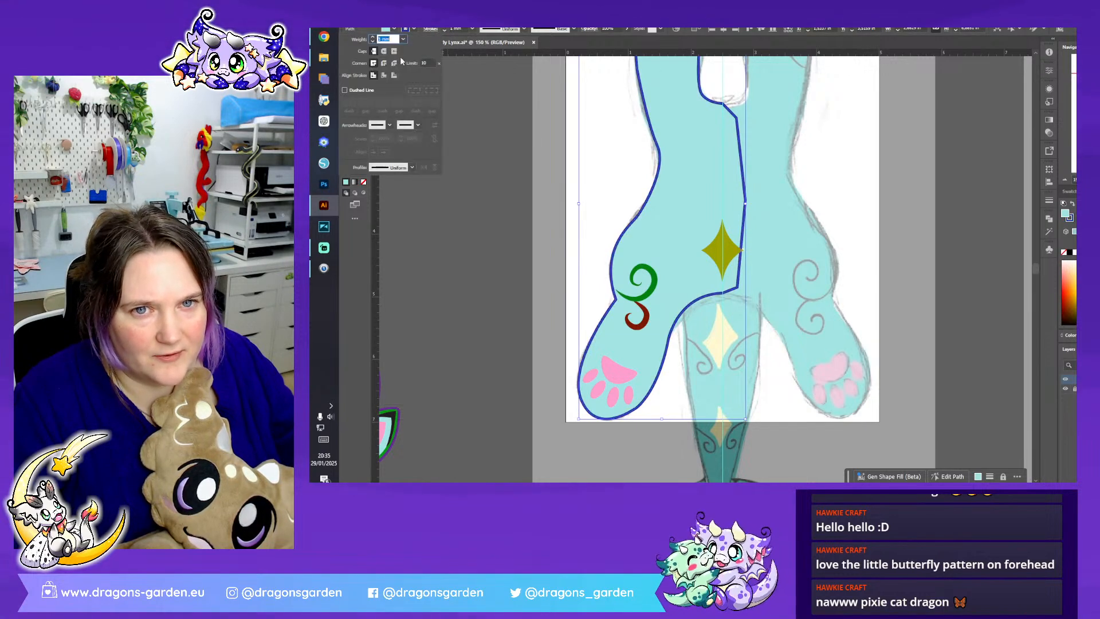
click(394, 75)
click(383, 63)
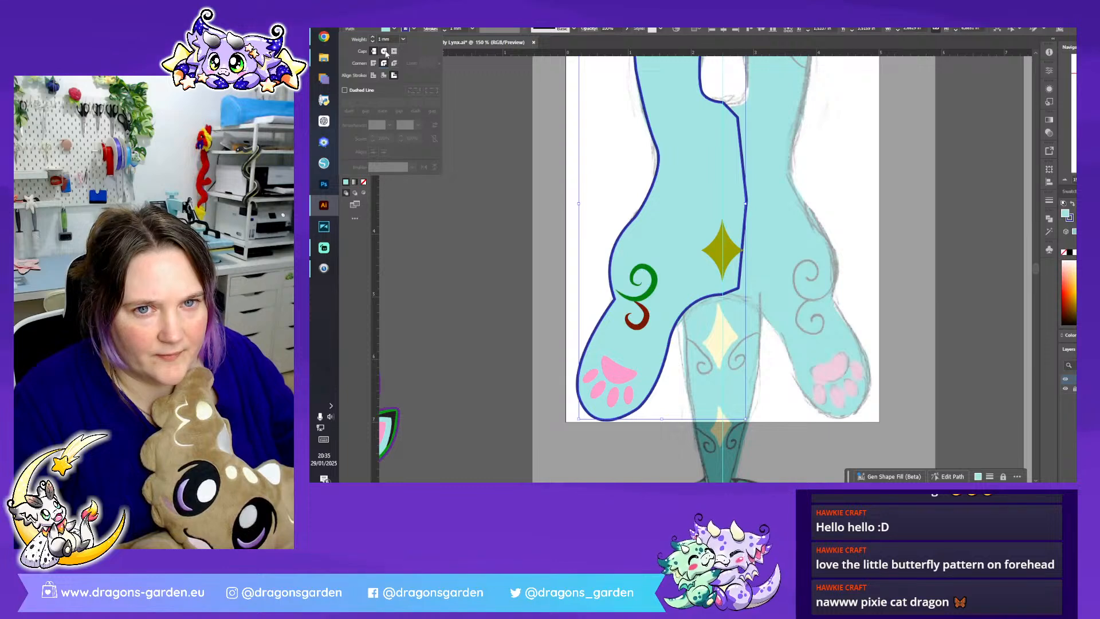
- Reflect a copy of the body half with its toe lines, swirls and paw print, and place it on the other side of the centre guide
click(1066, 181)
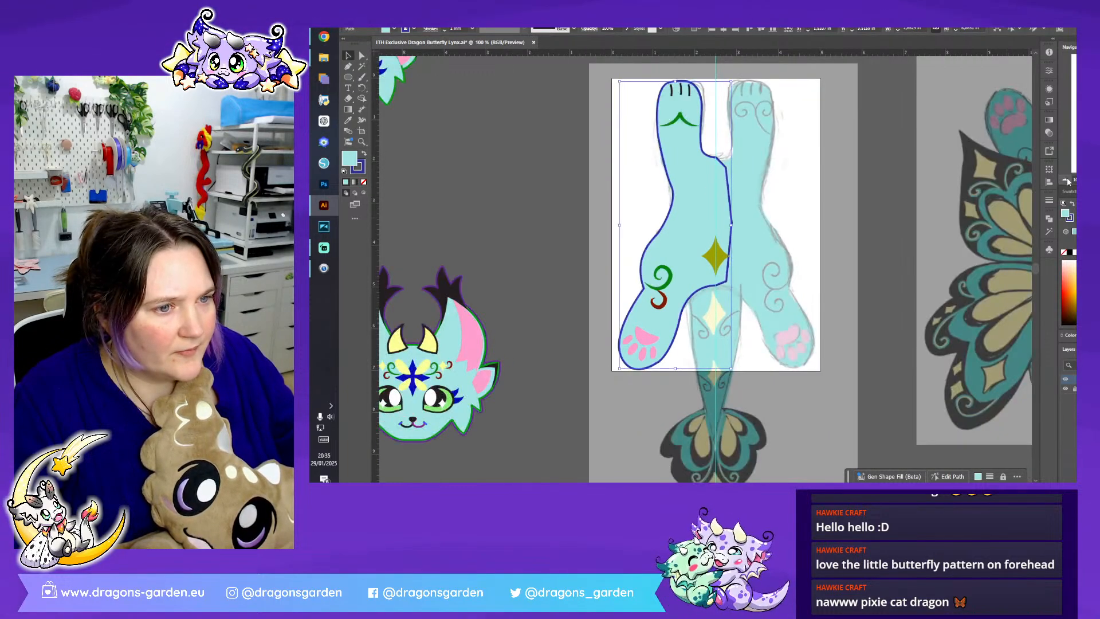
drag(752, 337, 762, 374)
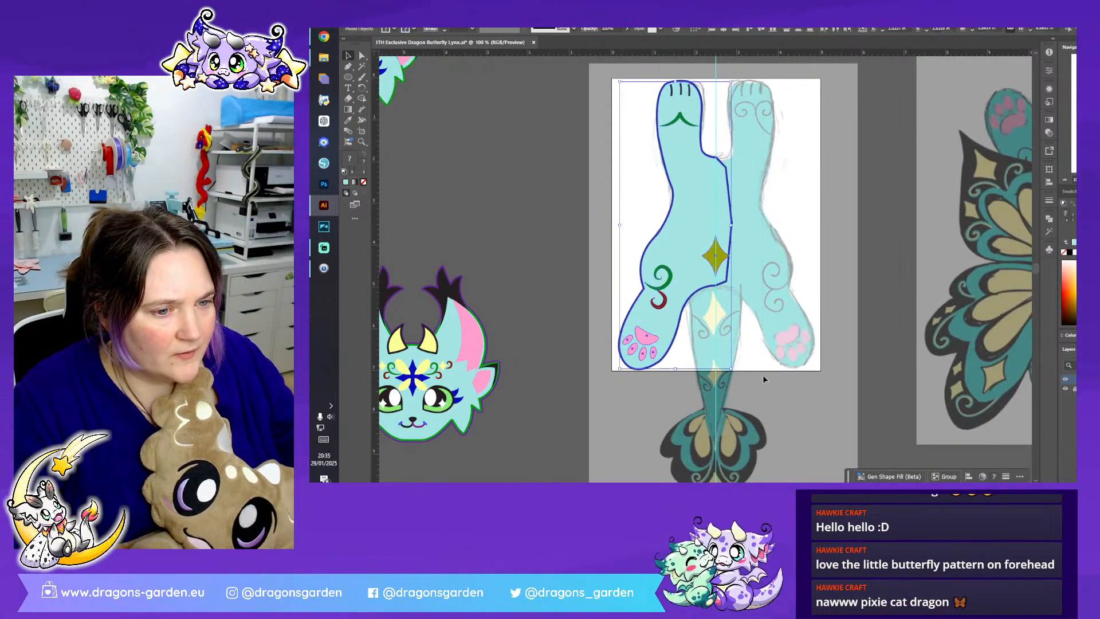
key(ctrl+c)
right_click(715, 263)
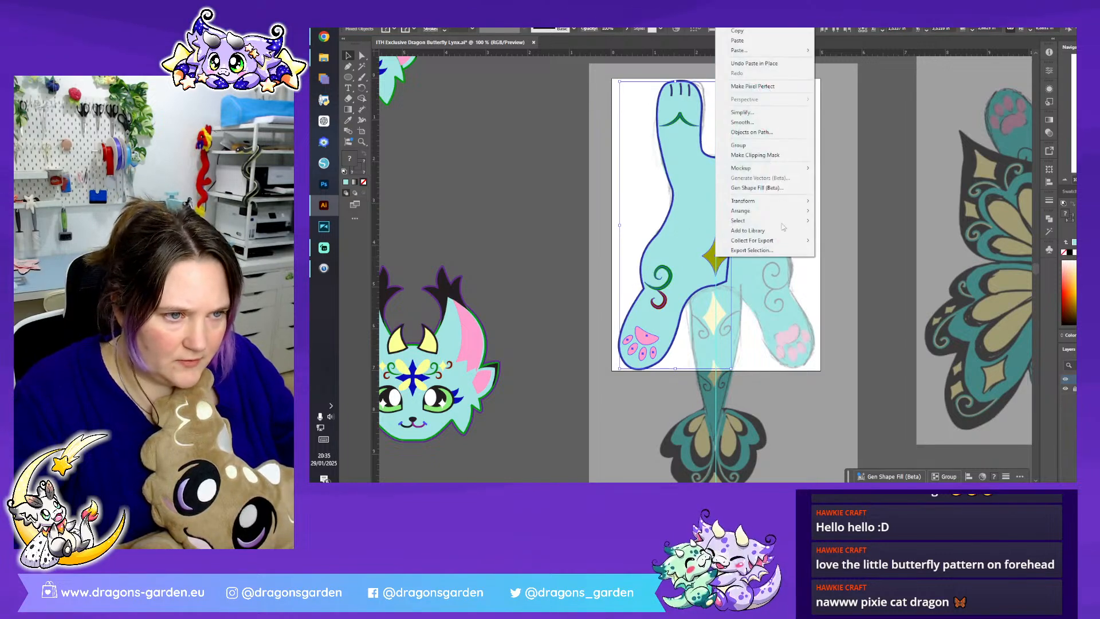
mouse_move(790, 204)
click(863, 234)
click(709, 310)
drag(639, 269, 719, 269)
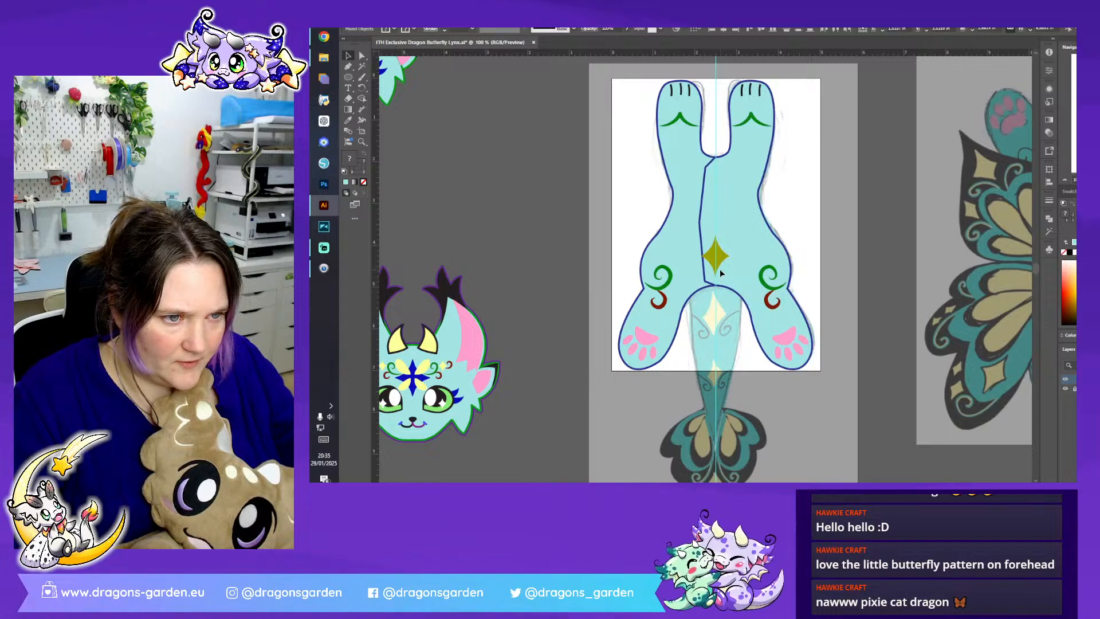
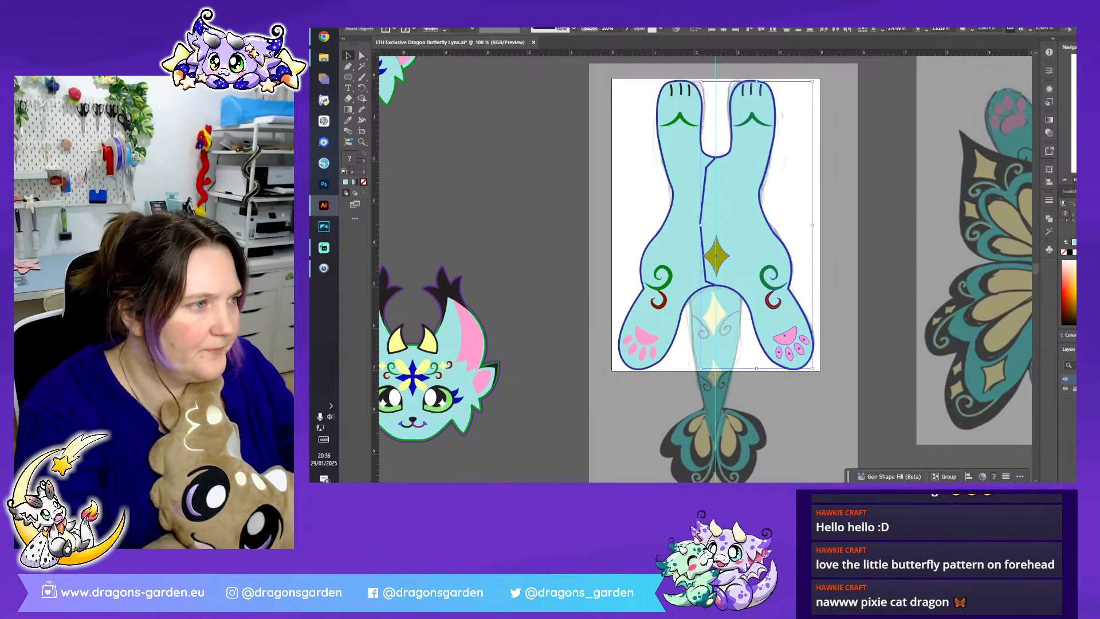
- Unite the two overlapping body halves into one turquoise body shape with the Pathfinder
key(ctrl+plus)
key(ctrl+plus)
key(ctrl+plus)
key(Left)
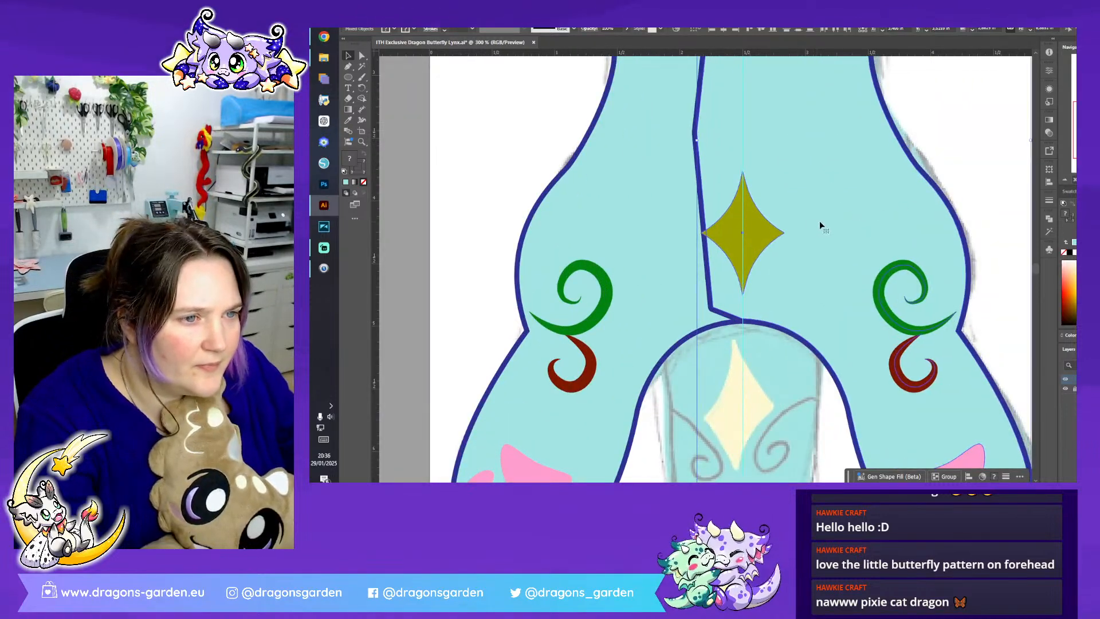
click(989, 232)
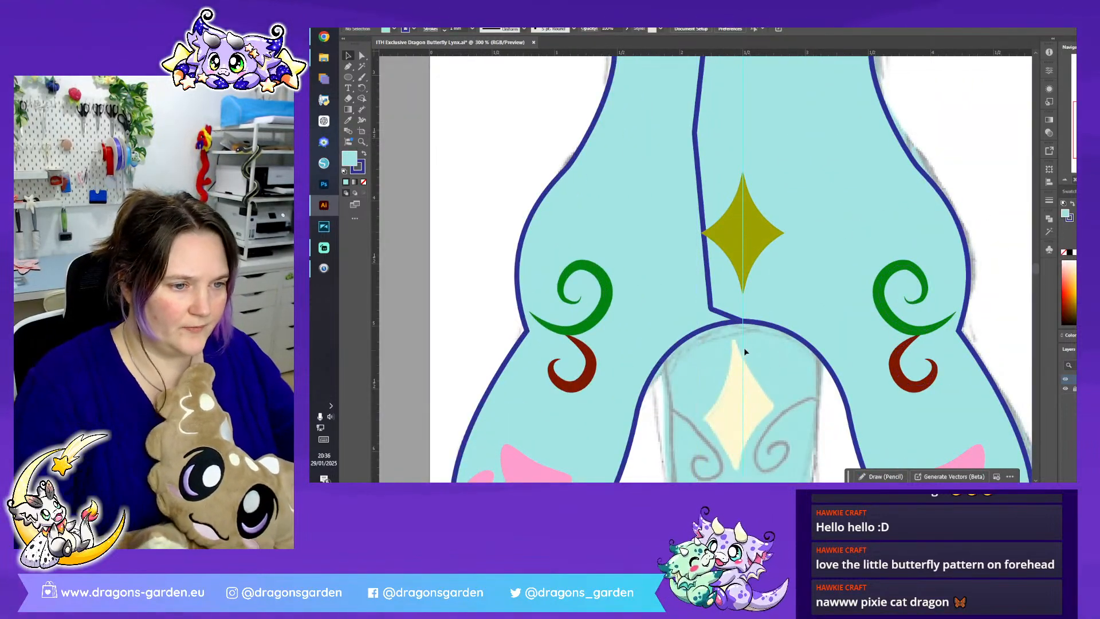
click(748, 313)
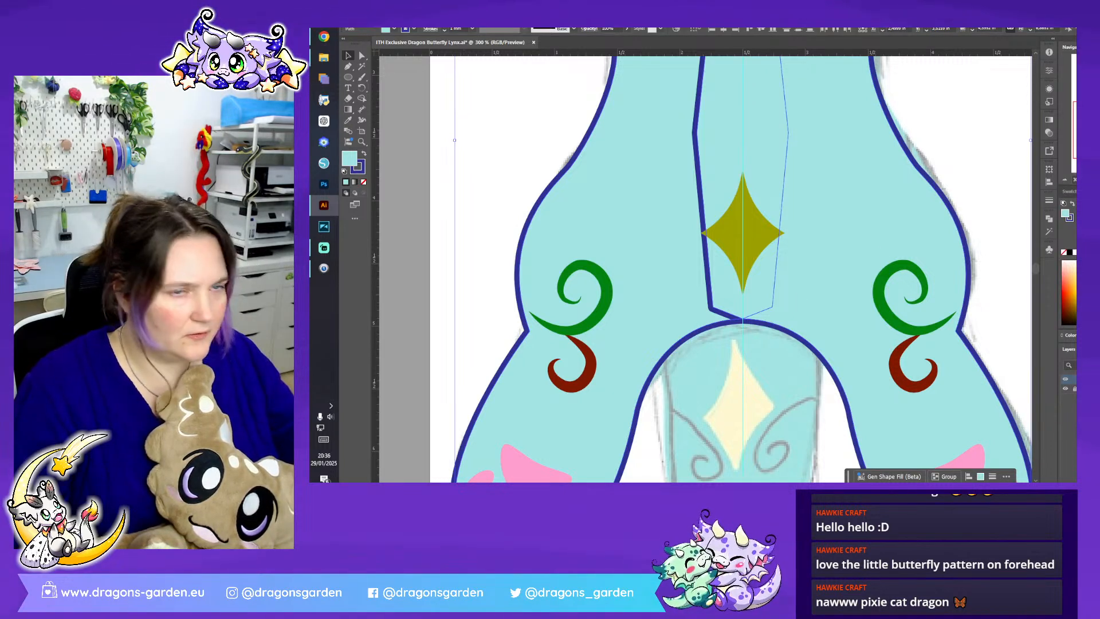
click(1049, 217)
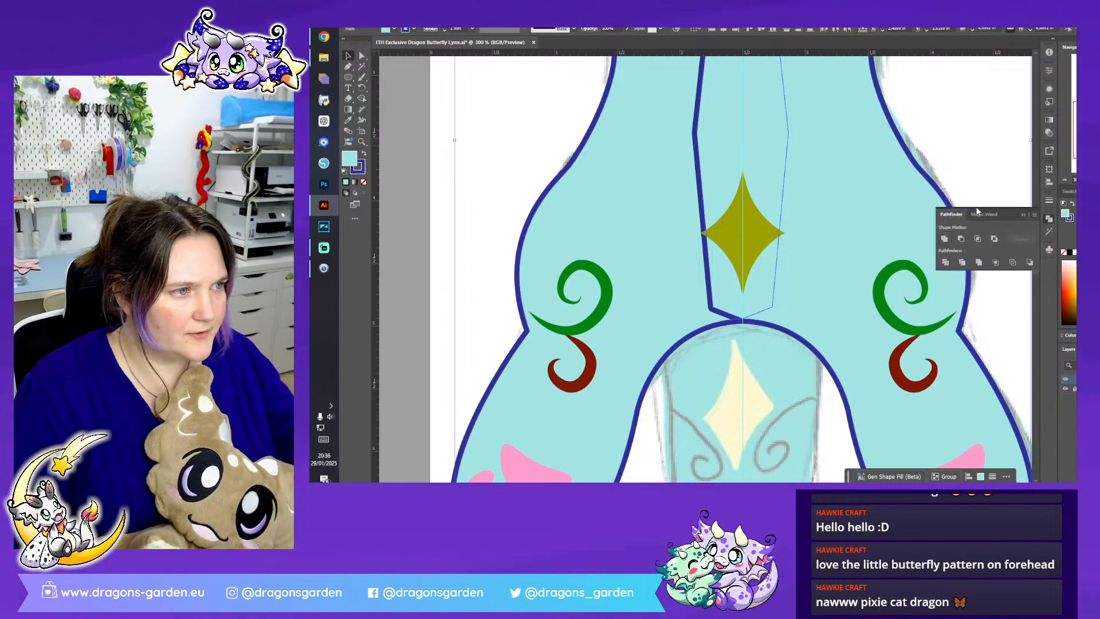
click(943, 239)
- Send the united body shape behind its markings and check that the olive diamond sits on the centre guide
right_click(816, 188)
mouse_move(882, 448)
click(945, 433)
click(804, 369)
click(742, 276)
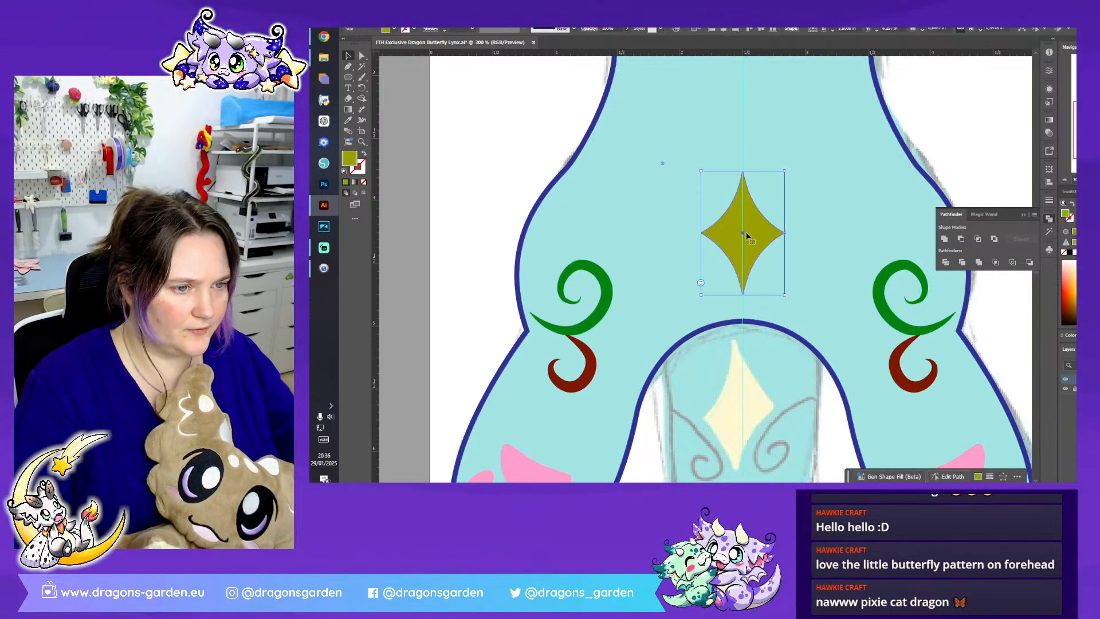
key(ctrl+shift+a)
click(1023, 216)
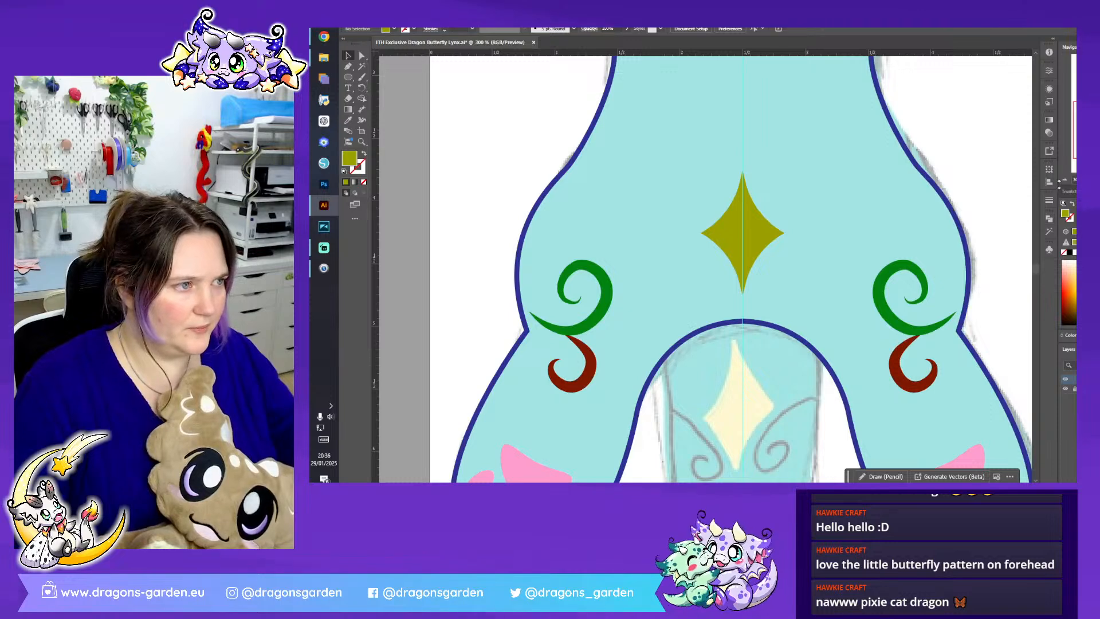
- Group the body shape with its toe lines, swirls, paw prints and diamond
key(ctrl+minus)
key(ctrl+minus)
key(ctrl+minus)
key(ctrl+minus)
scroll(648, 180, up, 1)
drag(648, 180, 796, 407)
right_click(768, 345)
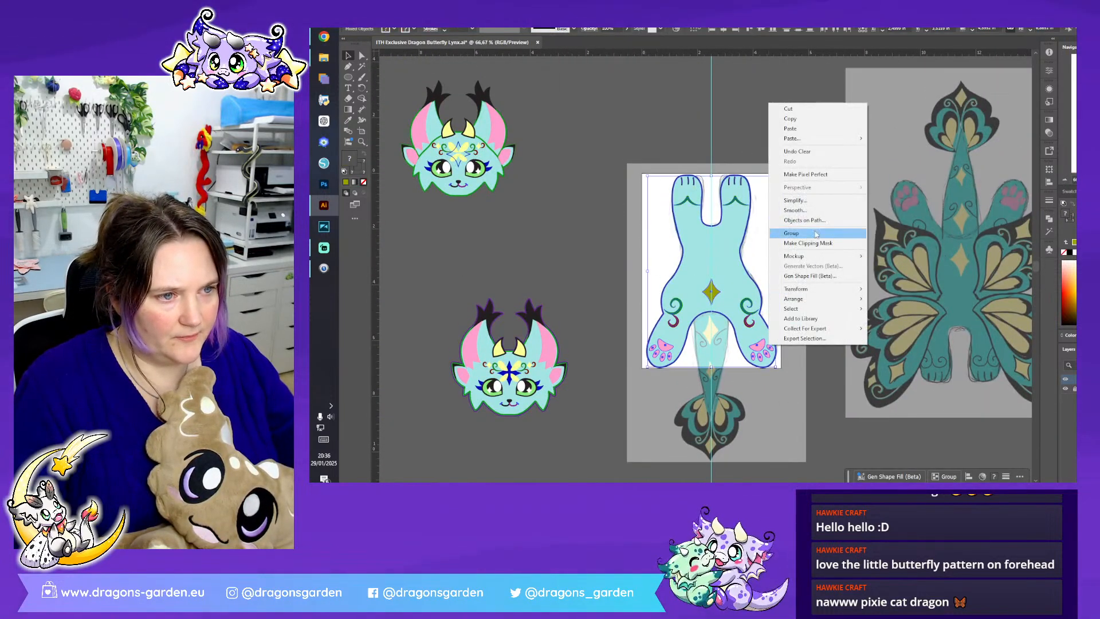
click(797, 233)
- Rotate the body group upside down, move it onto the lower finished head and arrange it behind the head, centred
drag(781, 173, 624, 424)
scroll(630, 401, down, 2)
drag(707, 221, 507, 305)
right_click(507, 306)
mouse_move(582, 262)
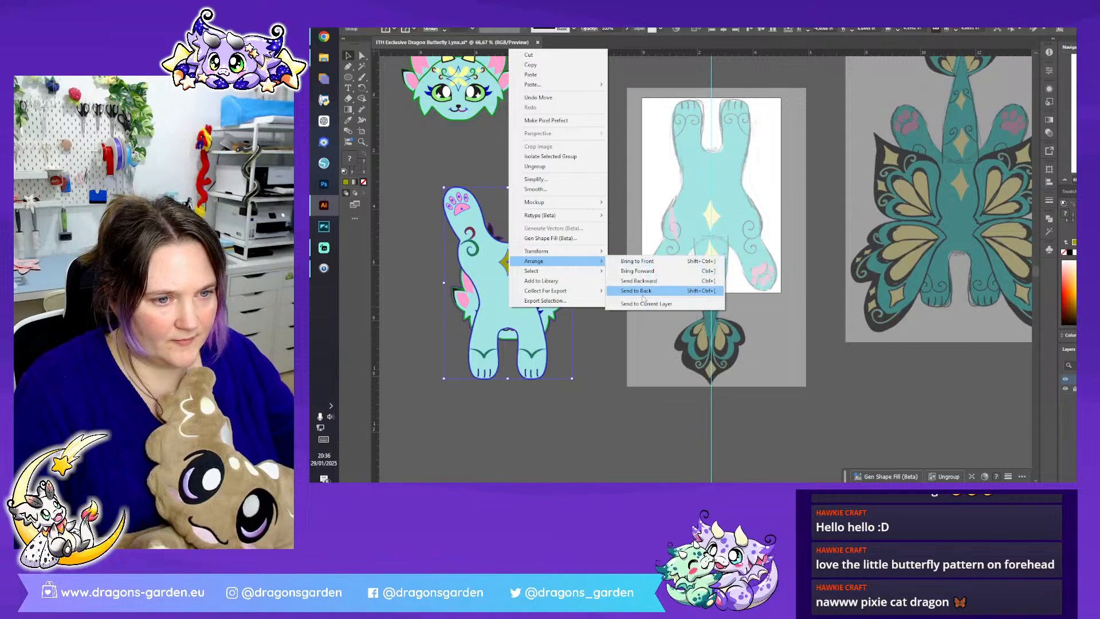
click(659, 290)
drag(526, 358, 529, 356)
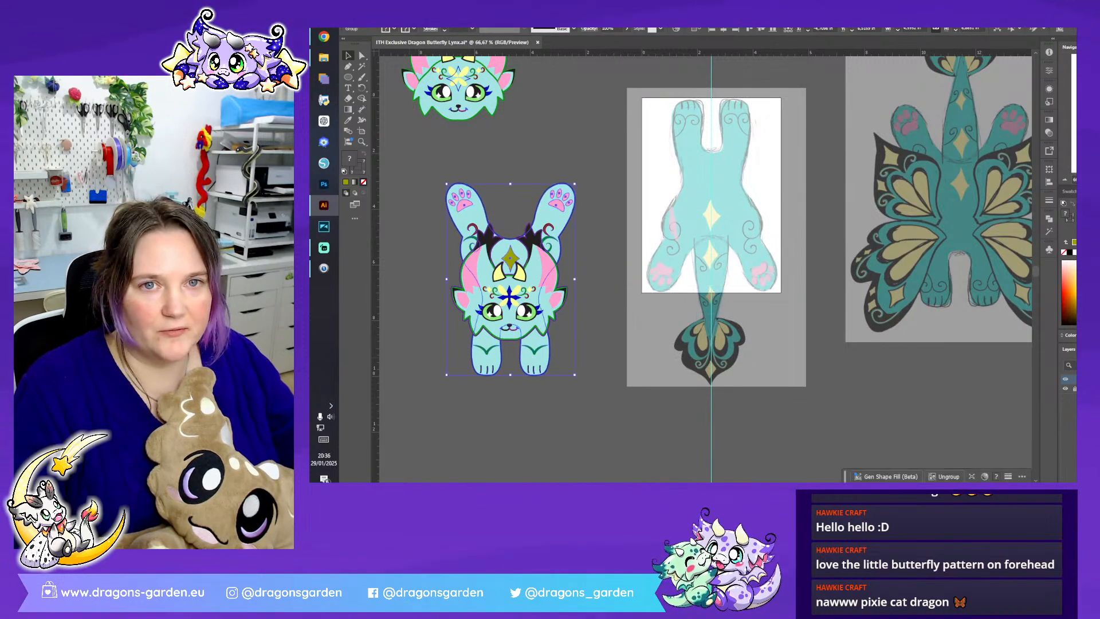
- Save the document and deselect the body group
click(381, 18)
click(414, 95)
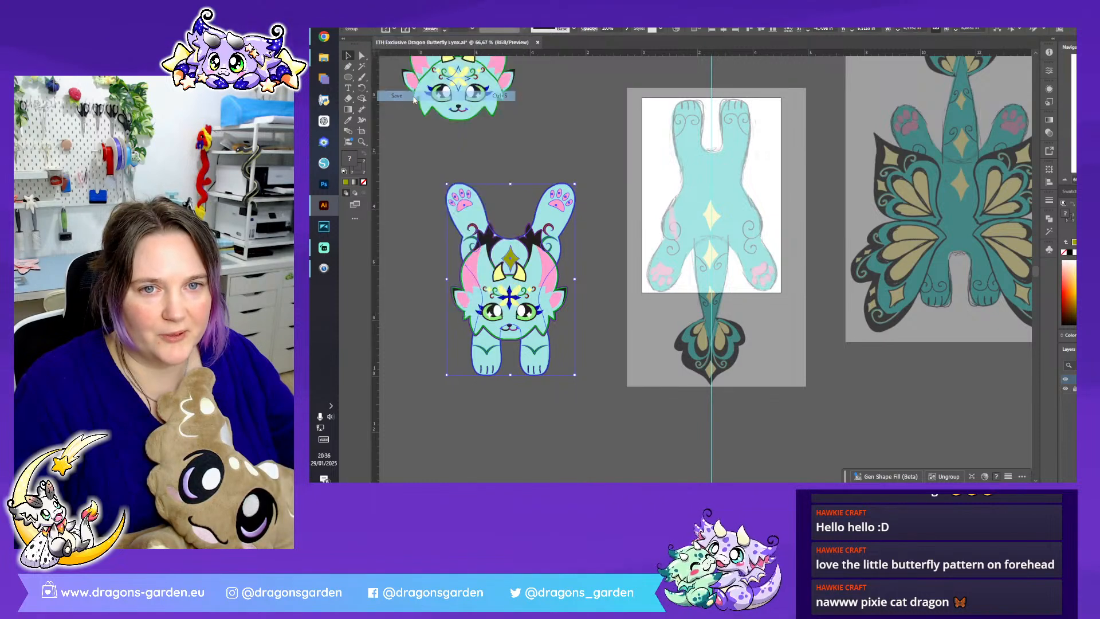
click(565, 133)
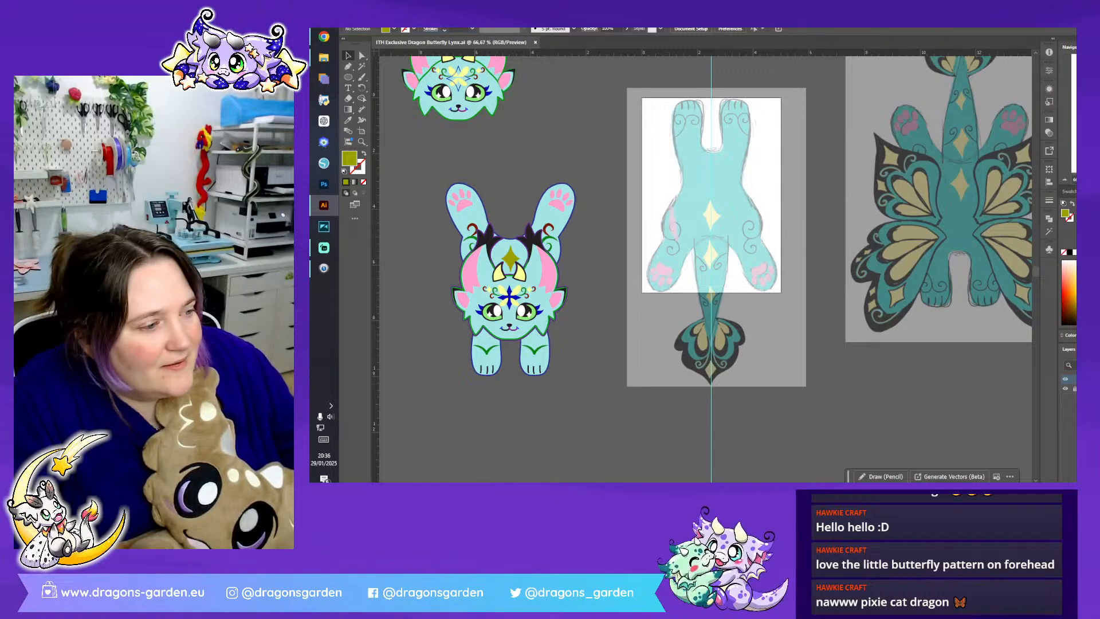
- Move the body sketch image up so its tail lies on the white artboard
drag(768, 343, 765, 232)
click(791, 343)
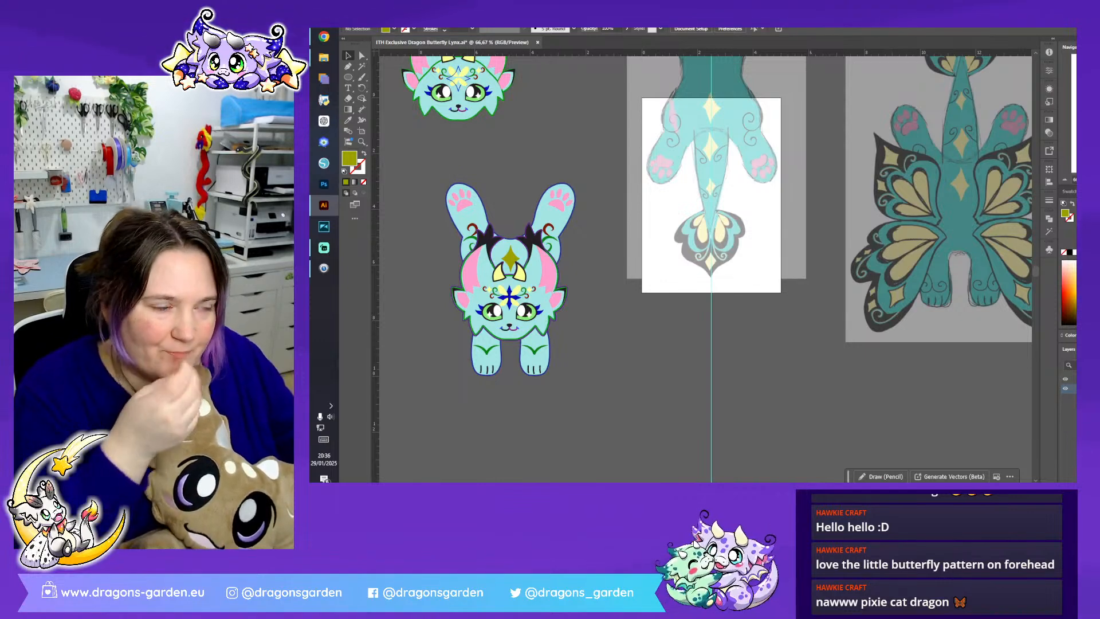
scroll(701, 181, up, 2)
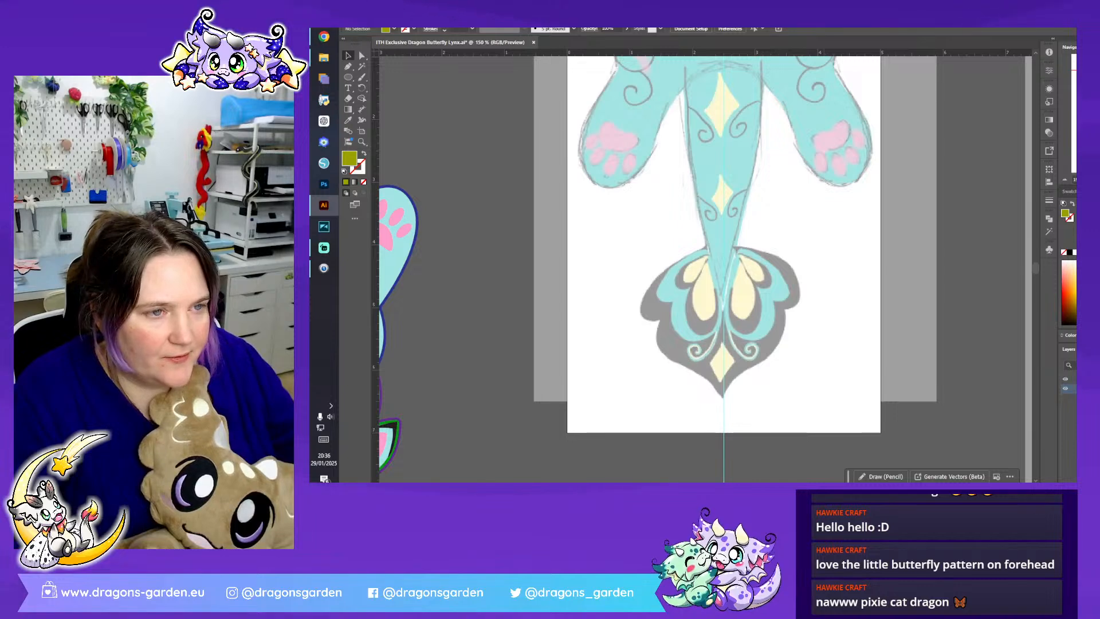
- Copy the olive diamond and one side's red and green swirls from inside the body group
scroll(737, 330, left, 5)
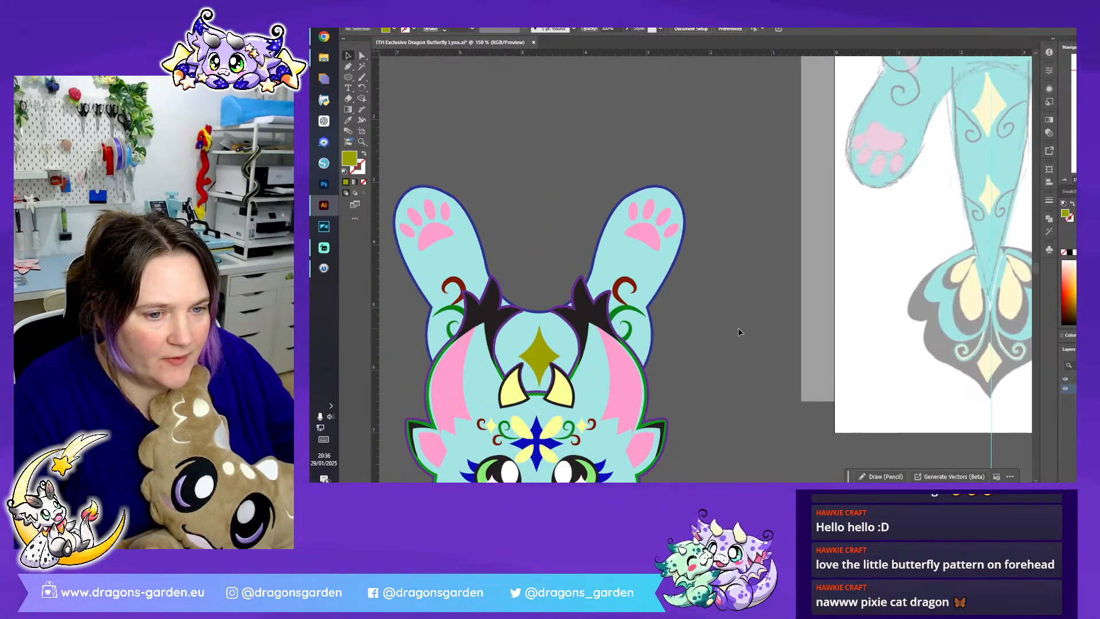
double_click(544, 352)
click(546, 354)
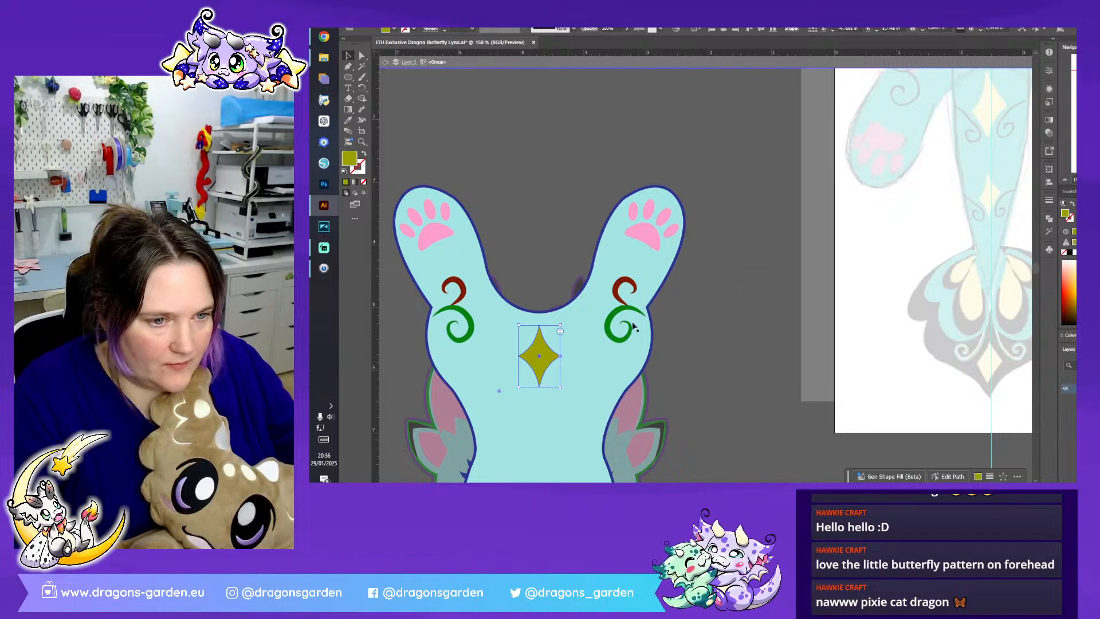
click(619, 299)
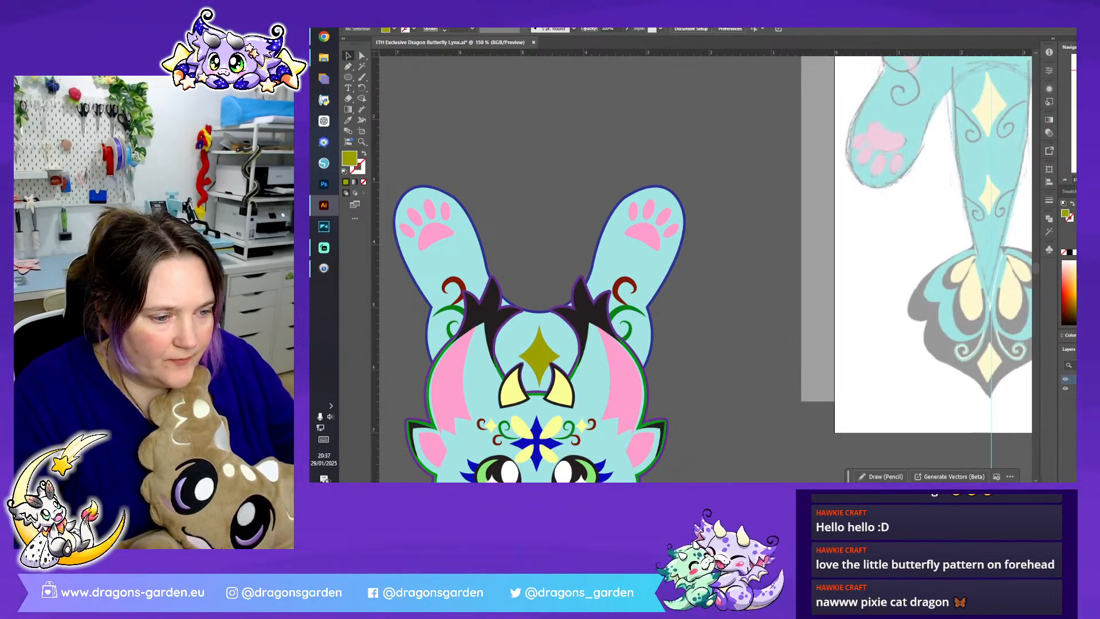
scroll(773, 252, right, 5)
key(ctrl+v)
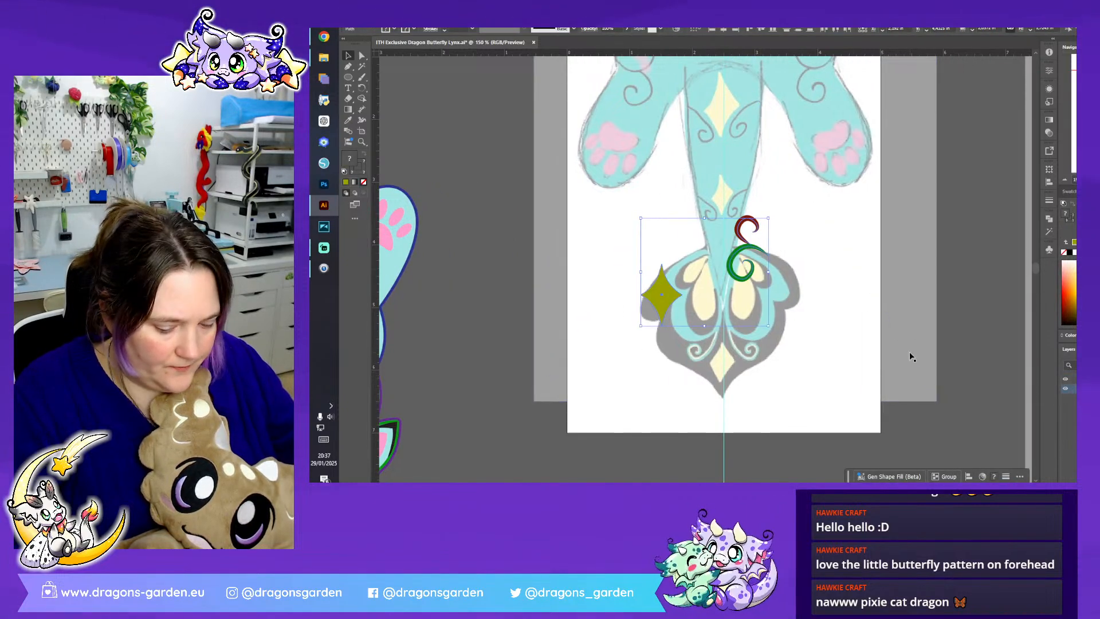
key(Delete)
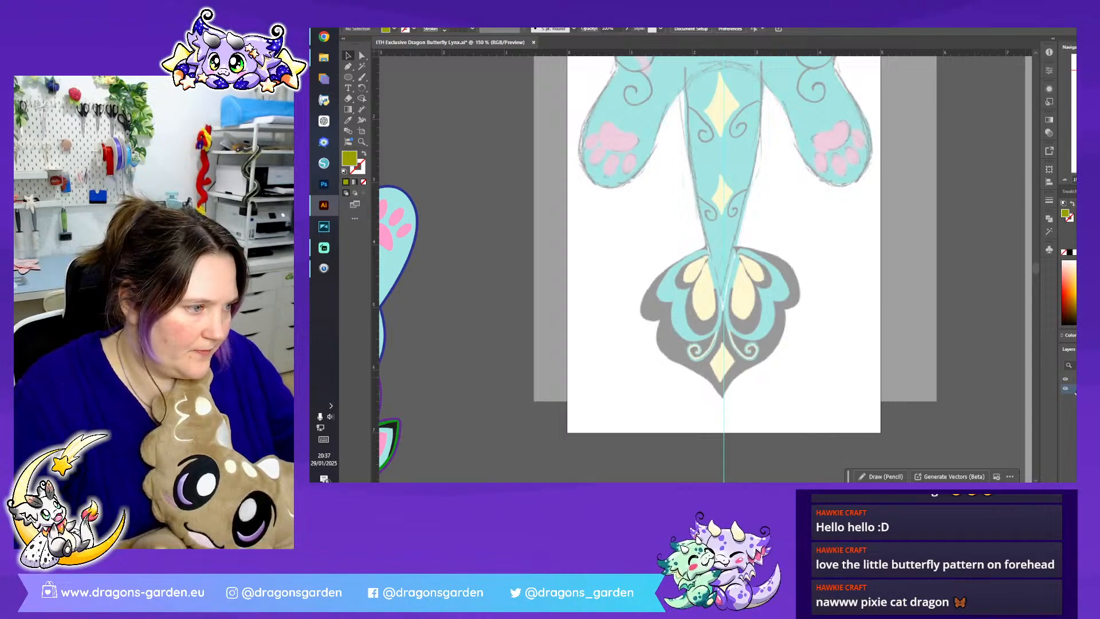
- Paste the diamond and swirls on the drawing layer, placing the diamond over the tail sketch's upper diamond on the centre guide
key(ctrl+a)
key(ctrl+v)
drag(736, 246, 796, 82)
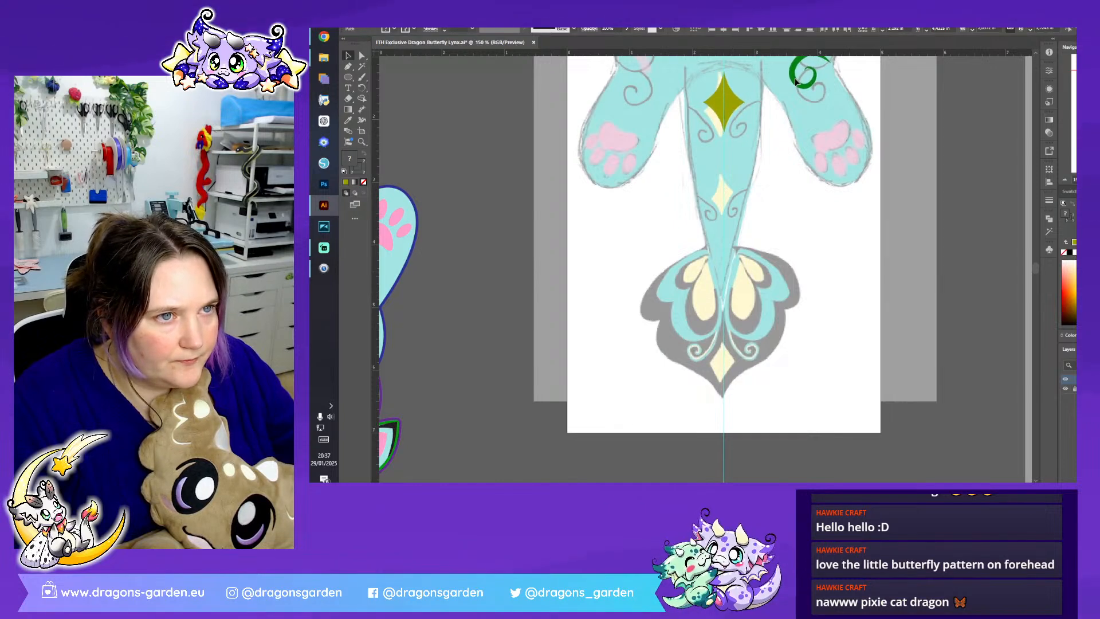
click(871, 260)
- Move and fit the red swirl over the sketched swirl beside the tail's upper diamond
scroll(871, 259, up, 5)
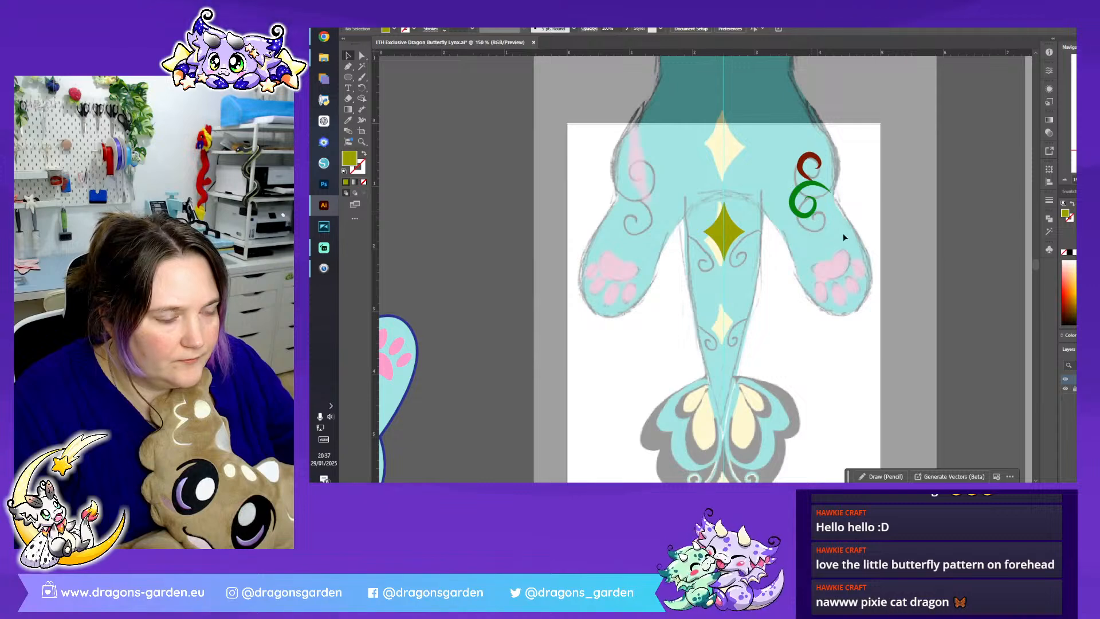
key(ctrl+plus)
mouse_move(830, 134)
mouse_down()
mouse_move(702, 244)
mouse_move(758, 262)
mouse_move(755, 276)
mouse_move(717, 266)
mouse_move(727, 244)
mouse_move(691, 264)
mouse_up()
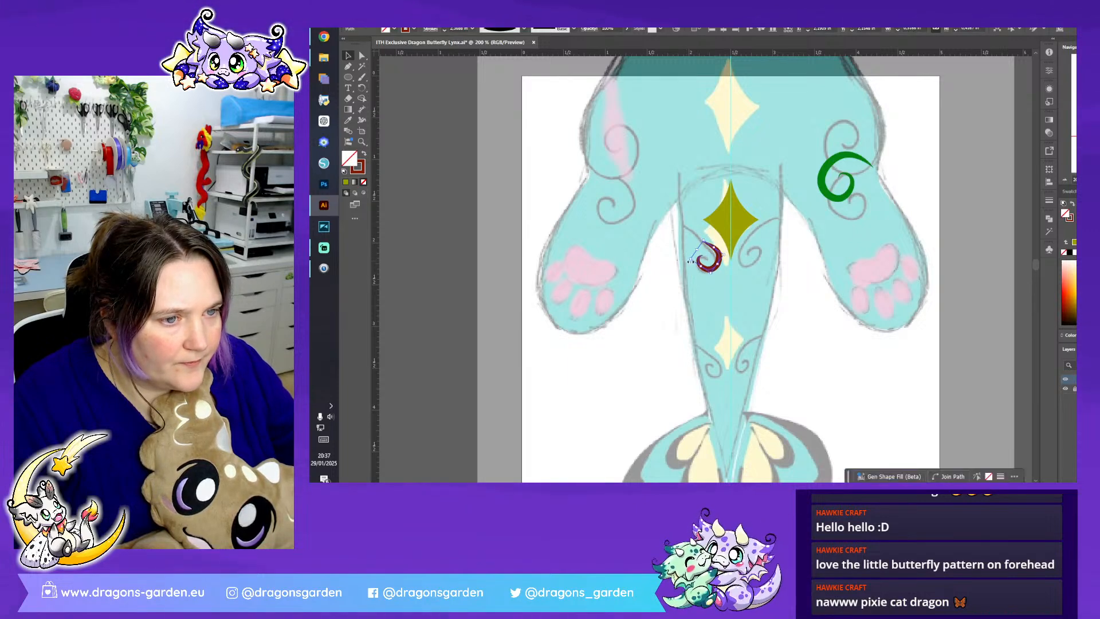
- Extend the red swirl's outer end with the Pen tool to reach the sketched tail's edge
click(349, 66)
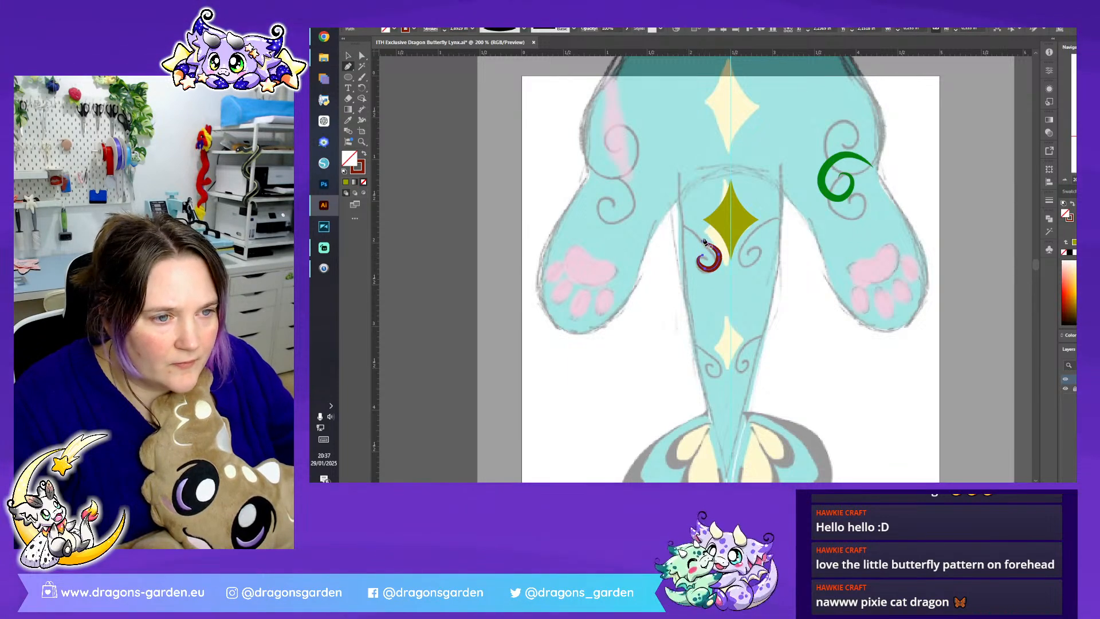
click(703, 243)
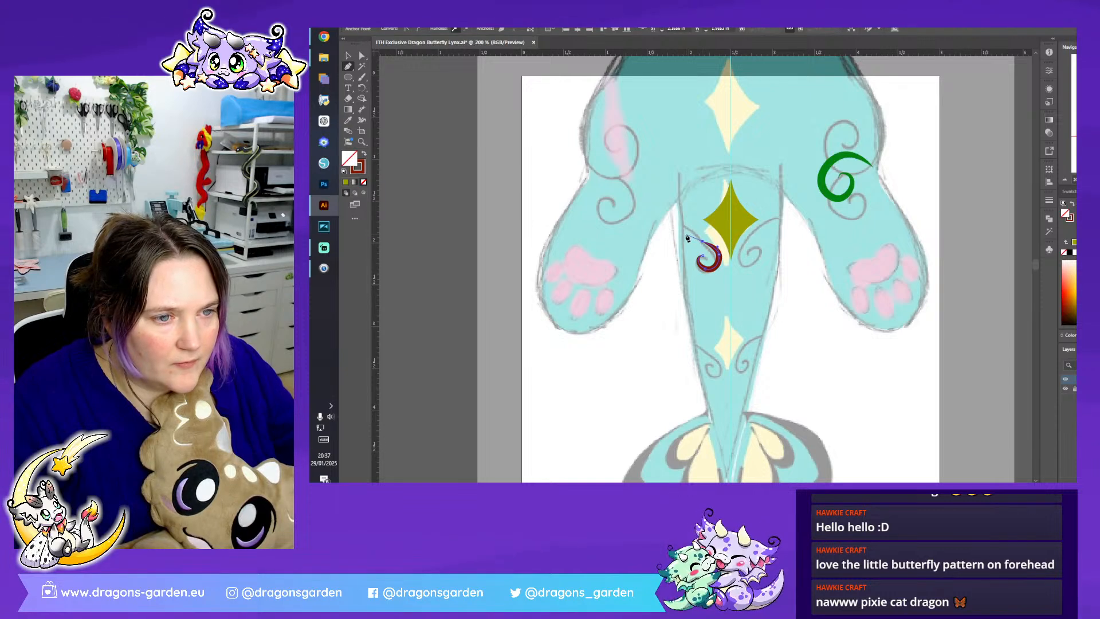
drag(687, 237, 458, 103)
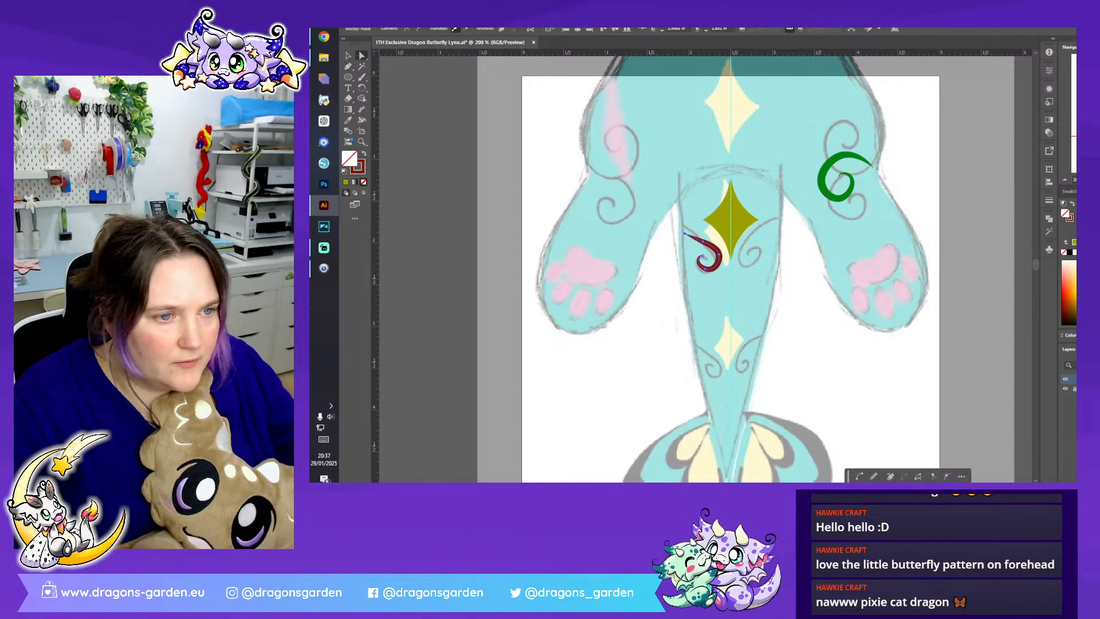
key(ctrl+plus)
key(ctrl+plus)
drag(701, 217, 577, 341)
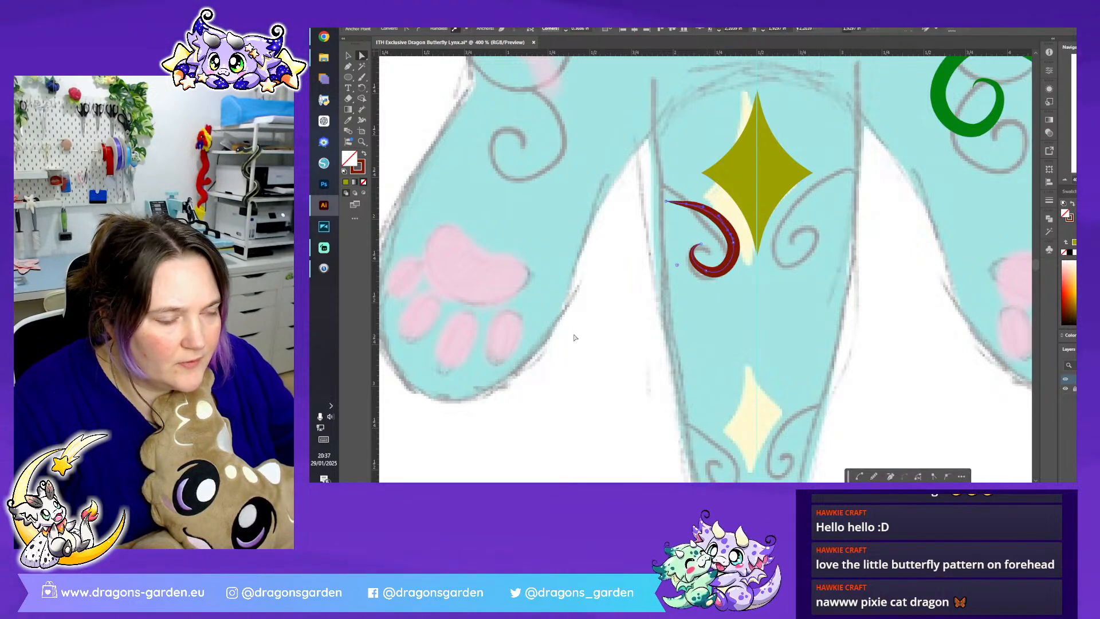
- Rotate the extended red swirl slightly and adjust its anchor points and curves to follow the sketched swirl
click(350, 59)
drag(711, 208, 724, 240)
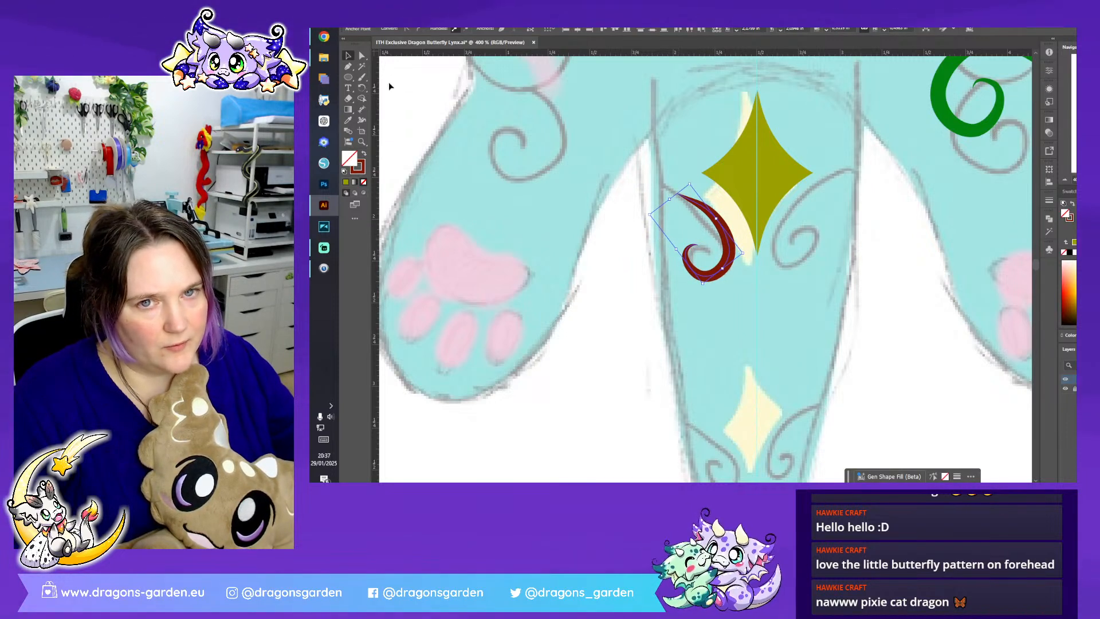
click(364, 56)
drag(679, 197, 668, 189)
click(727, 246)
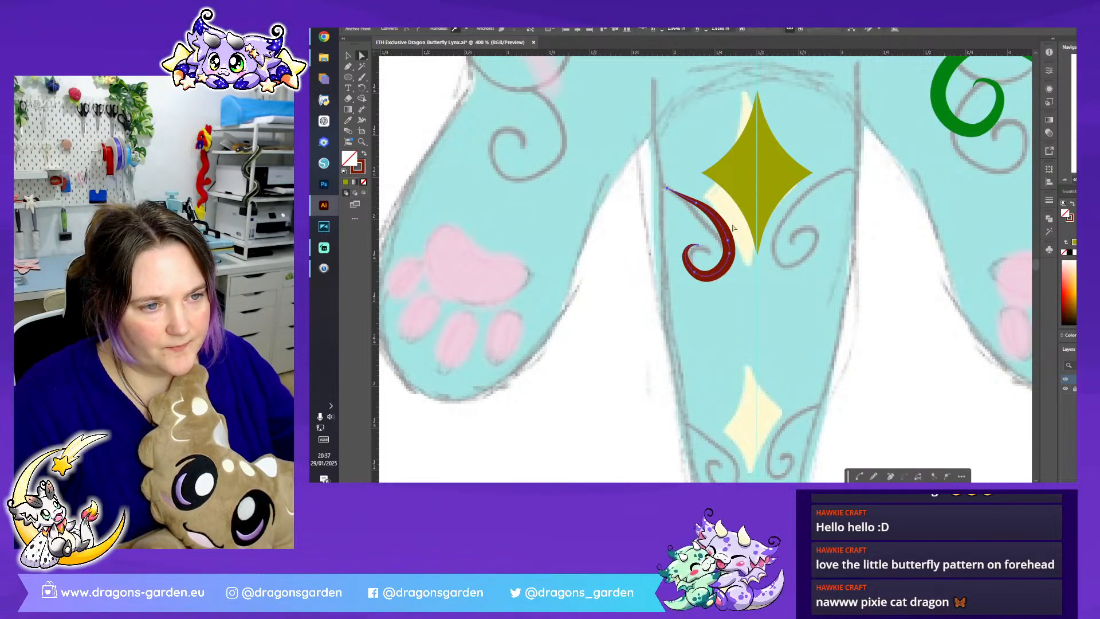
drag(727, 240, 734, 265)
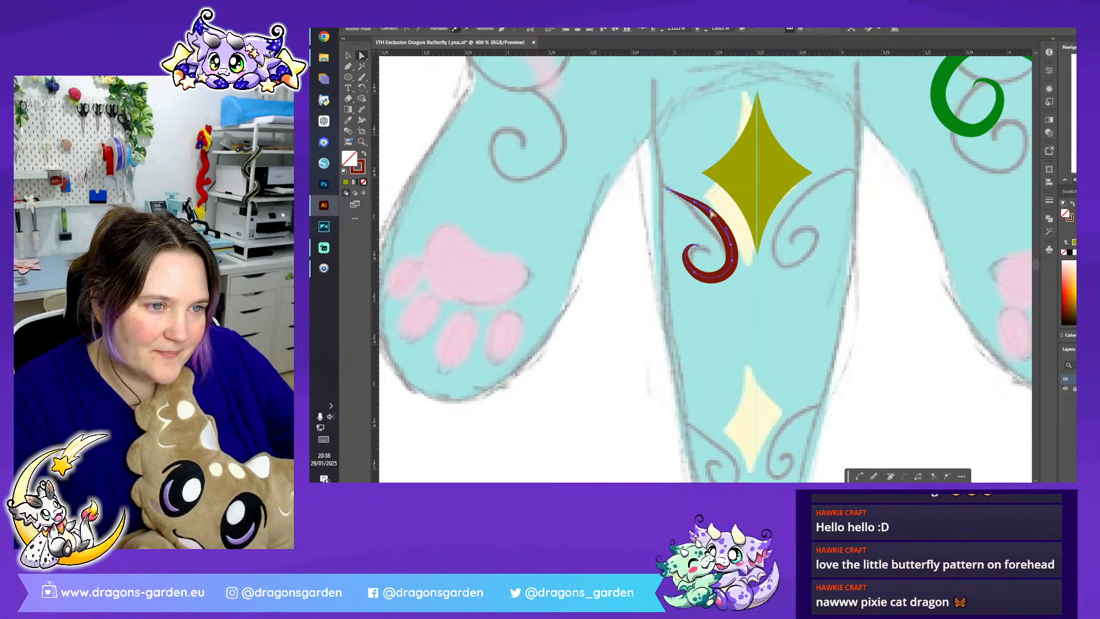
drag(710, 210, 713, 216)
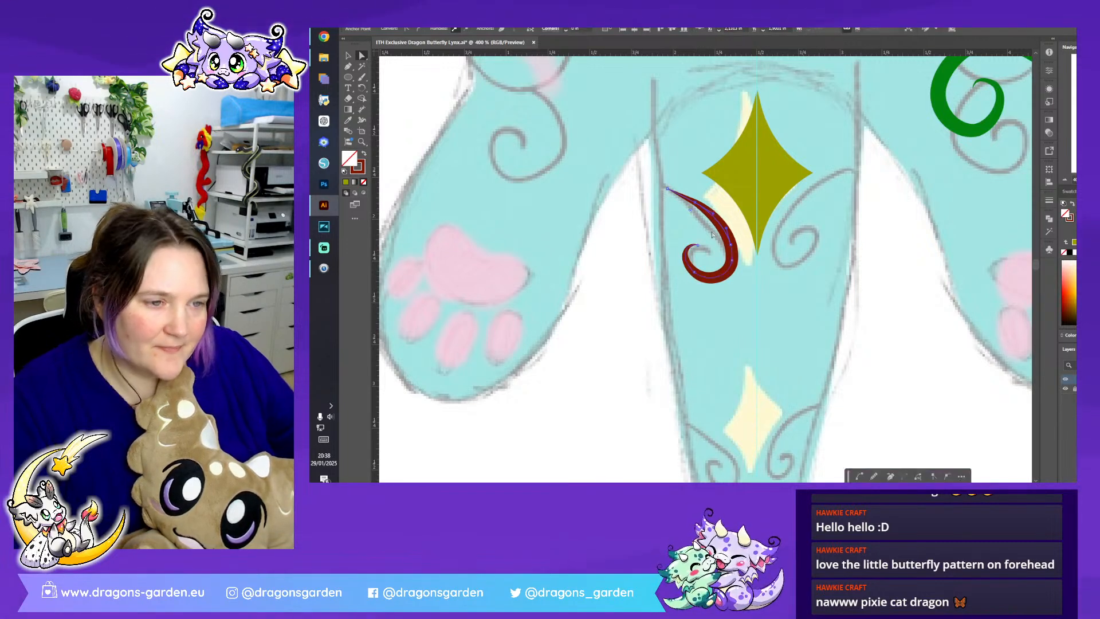
click(700, 246)
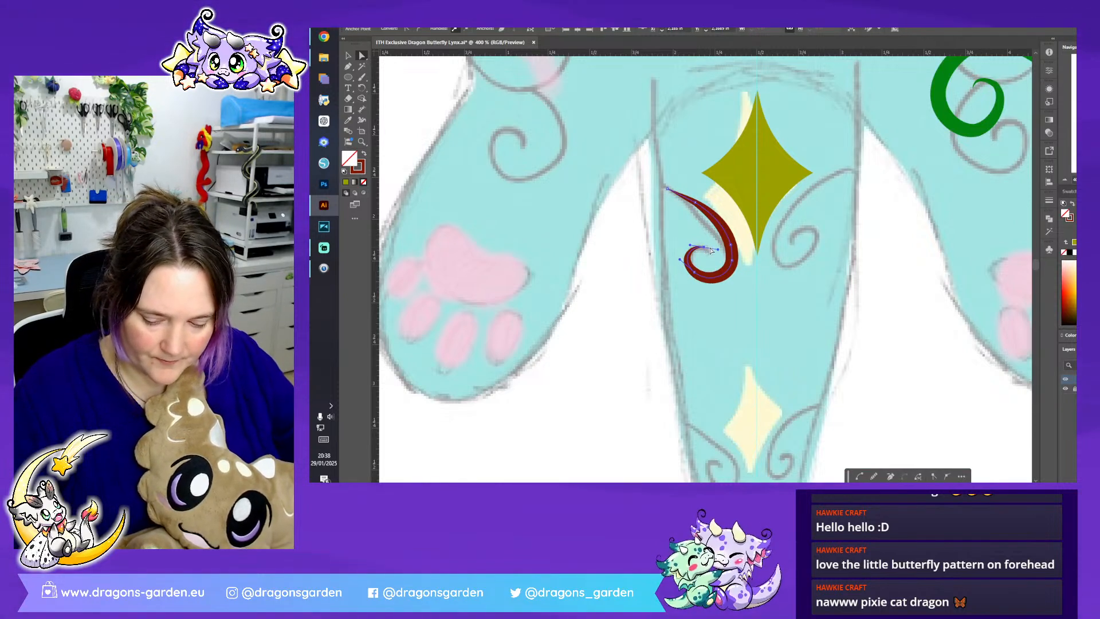
click(743, 300)
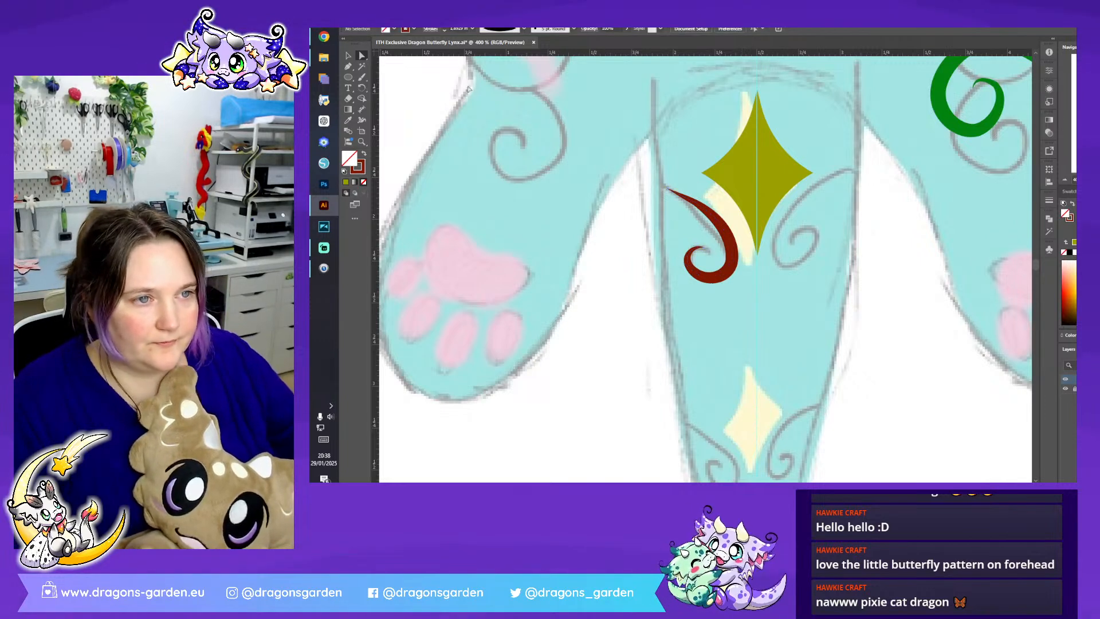
- Duplicate the diamond and red swirl onto the tail sketch's lower diamond, scale them down to fit and centre them on the guide
click(348, 55)
click(748, 250)
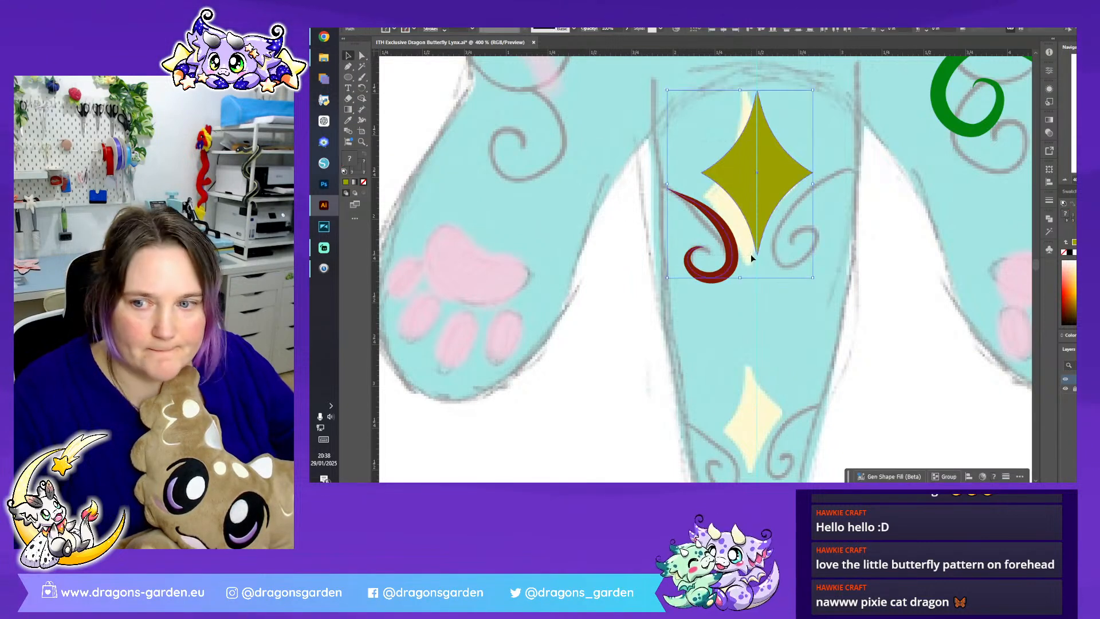
scroll(750, 253, down, 1)
drag(748, 144, 752, 376)
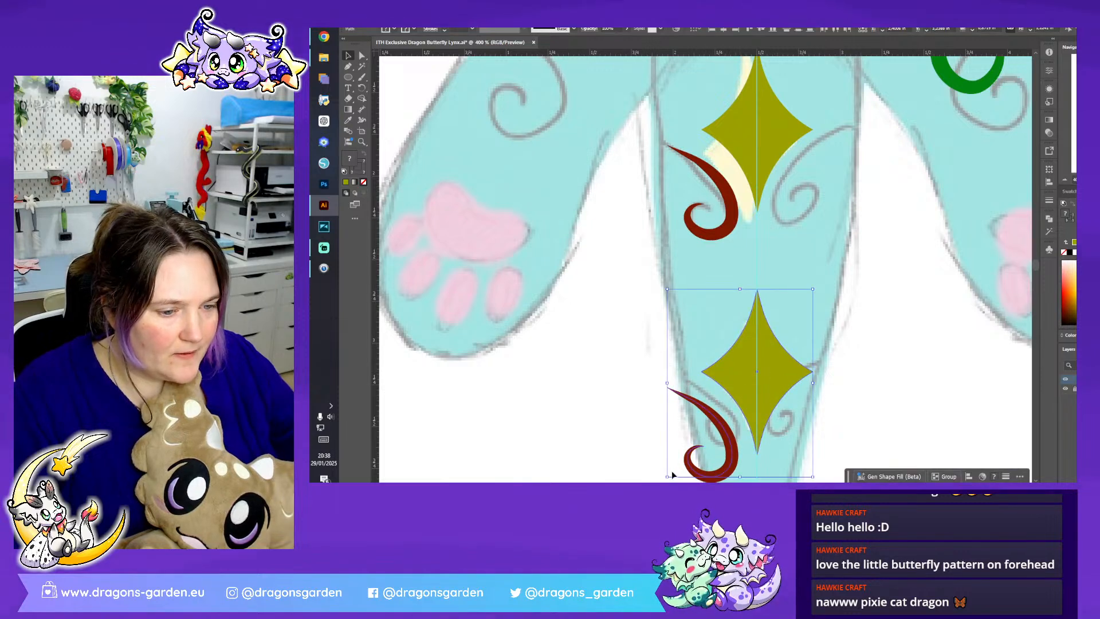
drag(669, 475, 690, 461)
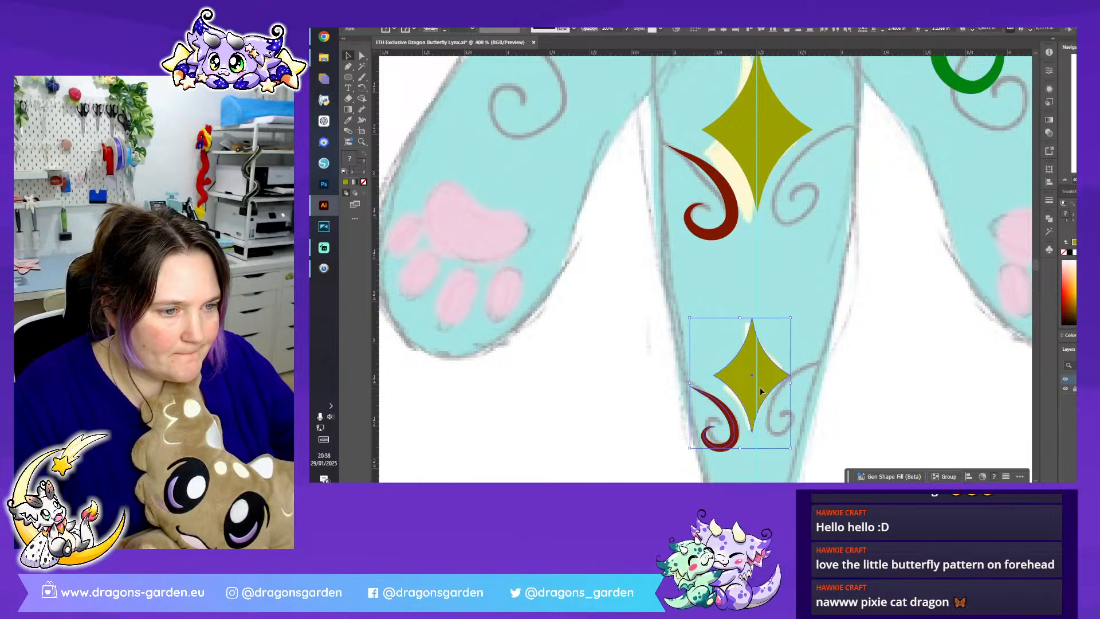
drag(762, 390, 764, 390)
click(886, 330)
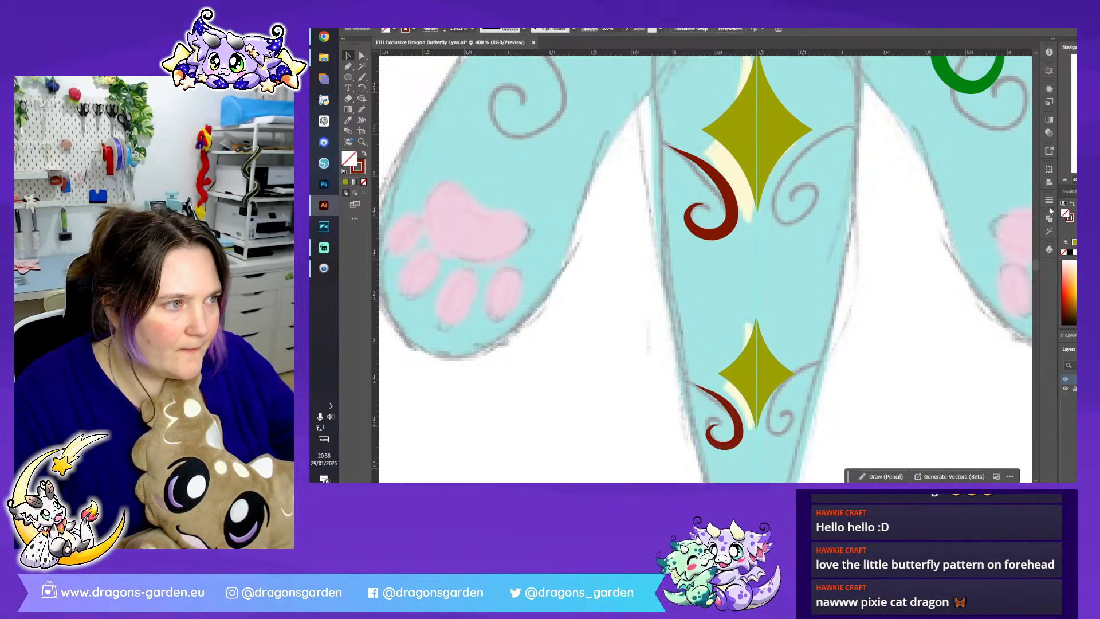
- Pick up the assembled body's light blue fill and dark blue outline as the style for the tail shape
key(ctrl+minus)
key(ctrl+minus)
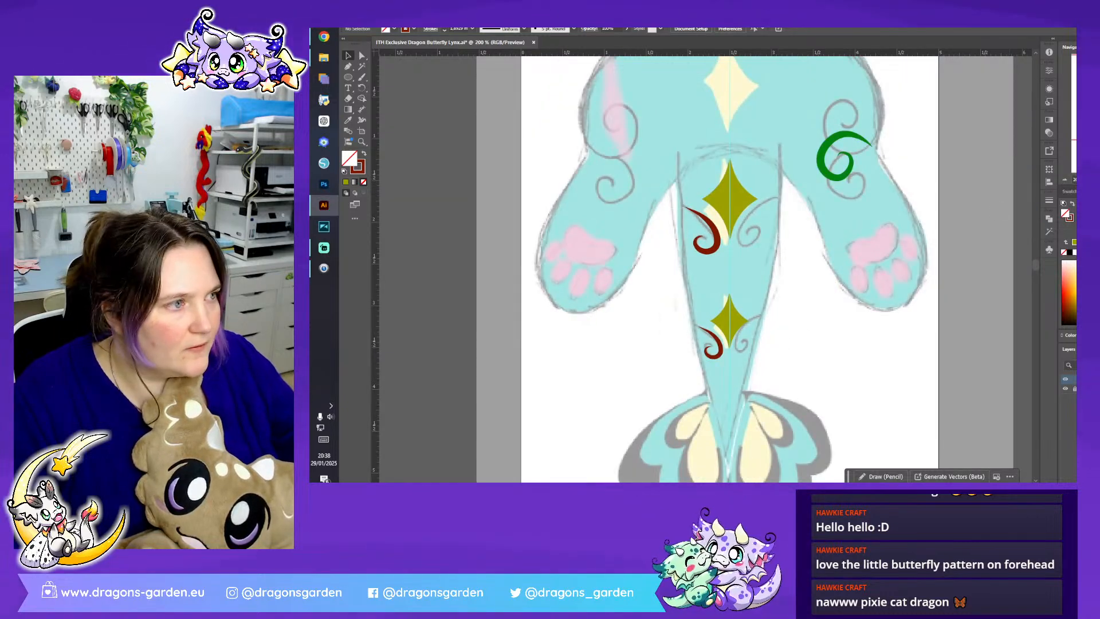
key(ctrl+plus)
key(ctrl+minus)
key(ctrl+minus)
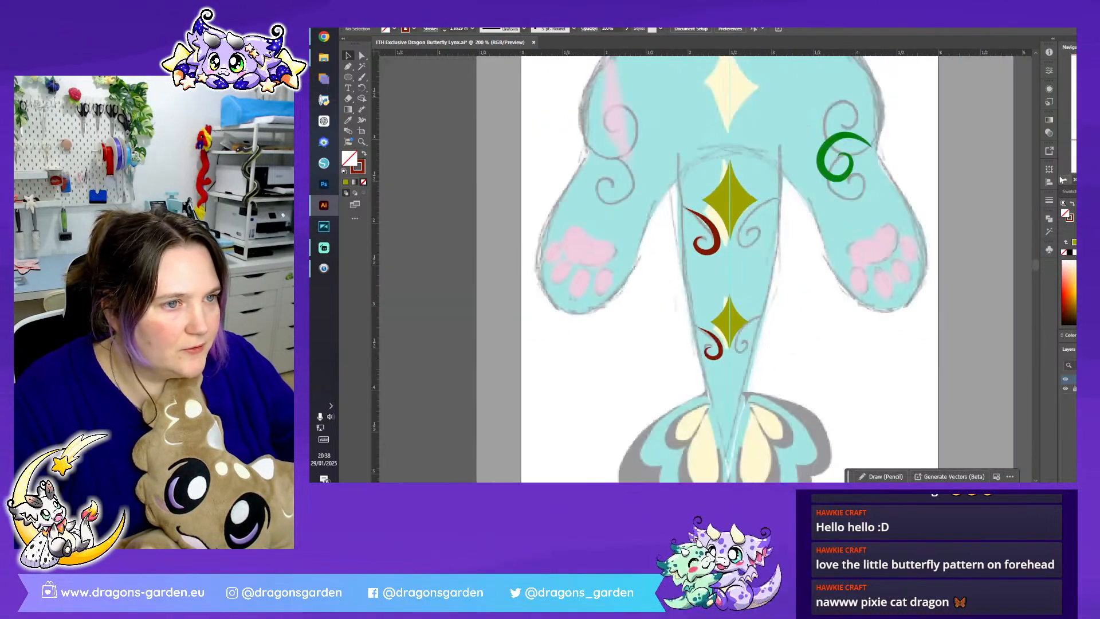
click(347, 67)
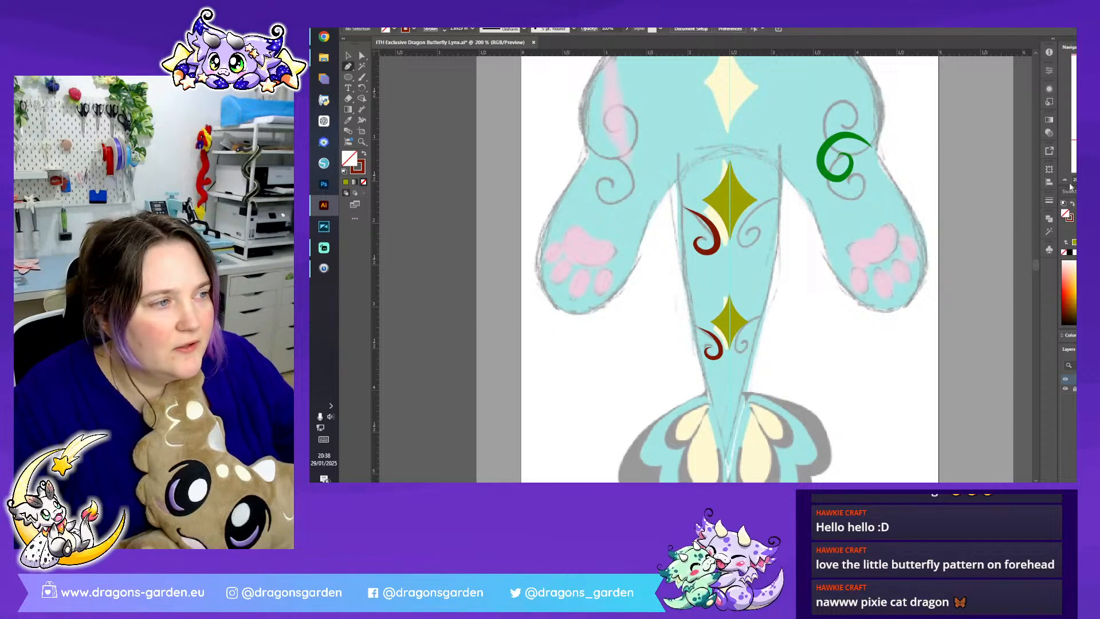
key(ctrl+minus)
key(ctrl+minus)
key(ctrl+minus)
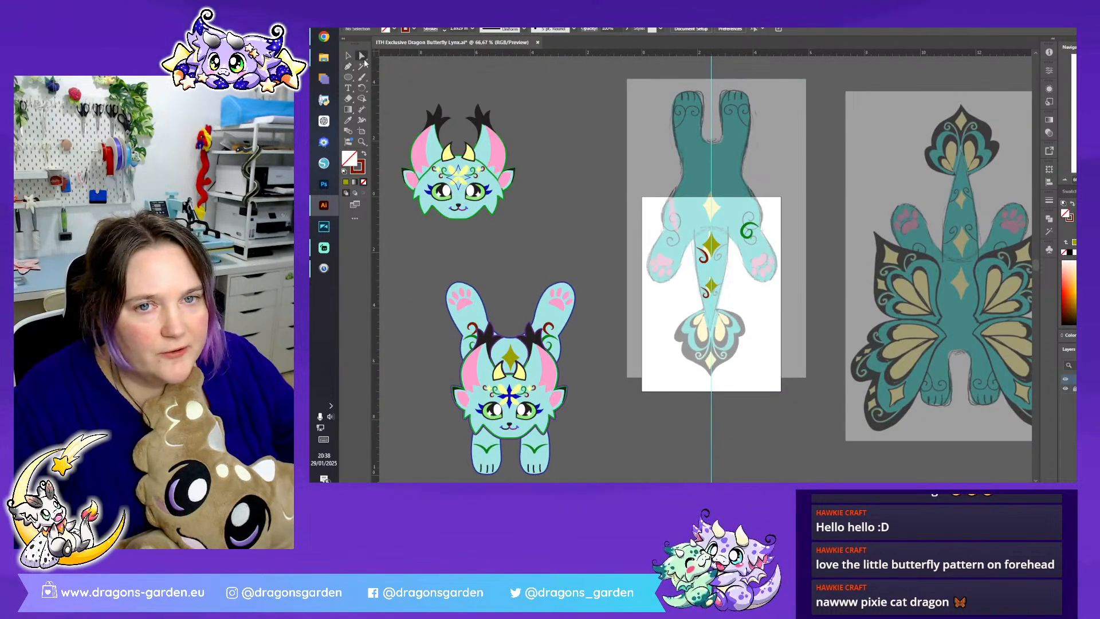
click(568, 330)
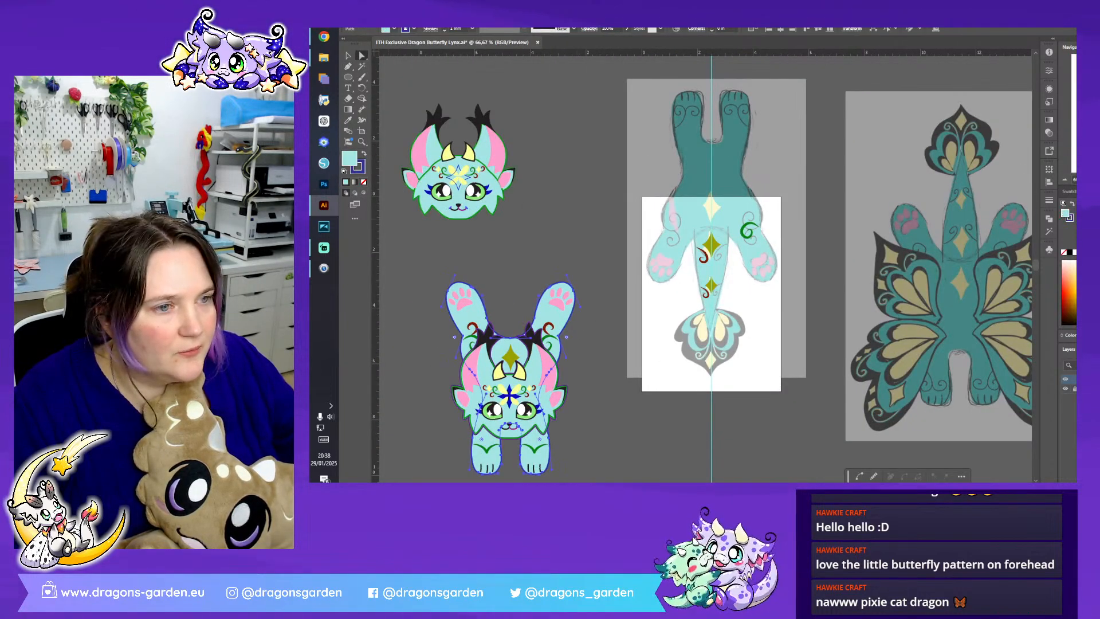
- Draw half of the tail outline with the Pen tool, following the sketched edge to the fin and closing along the centre guide
key(ctrl+plus)
key(ctrl+plus)
key(ctrl+plus)
scroll(931, 214, down, 5)
click(772, 203)
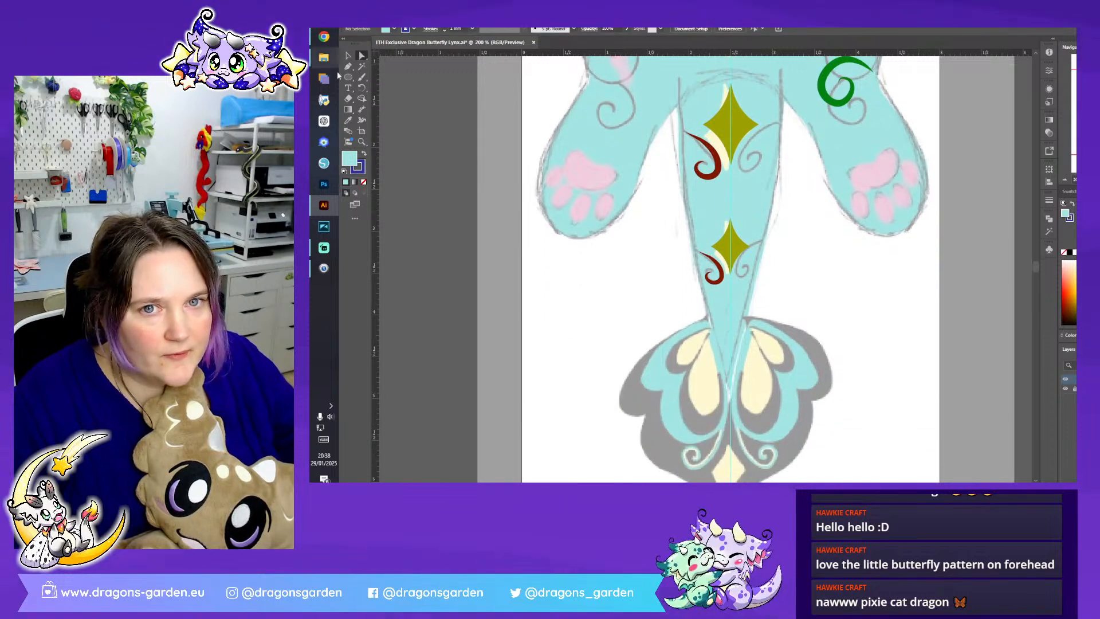
click(677, 77)
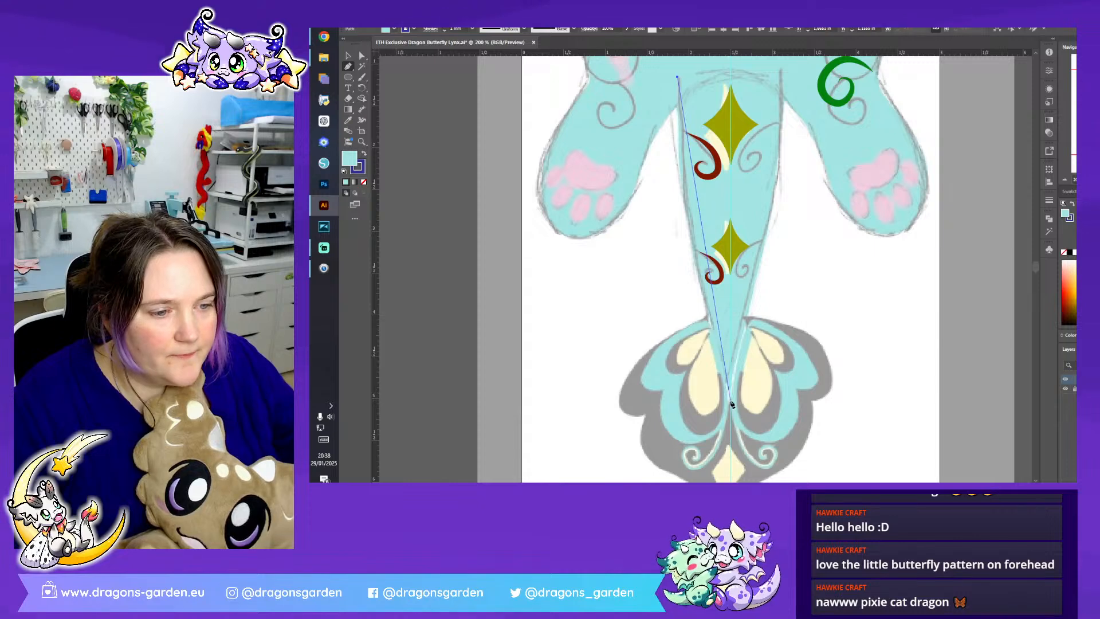
scroll(730, 270, down, 3)
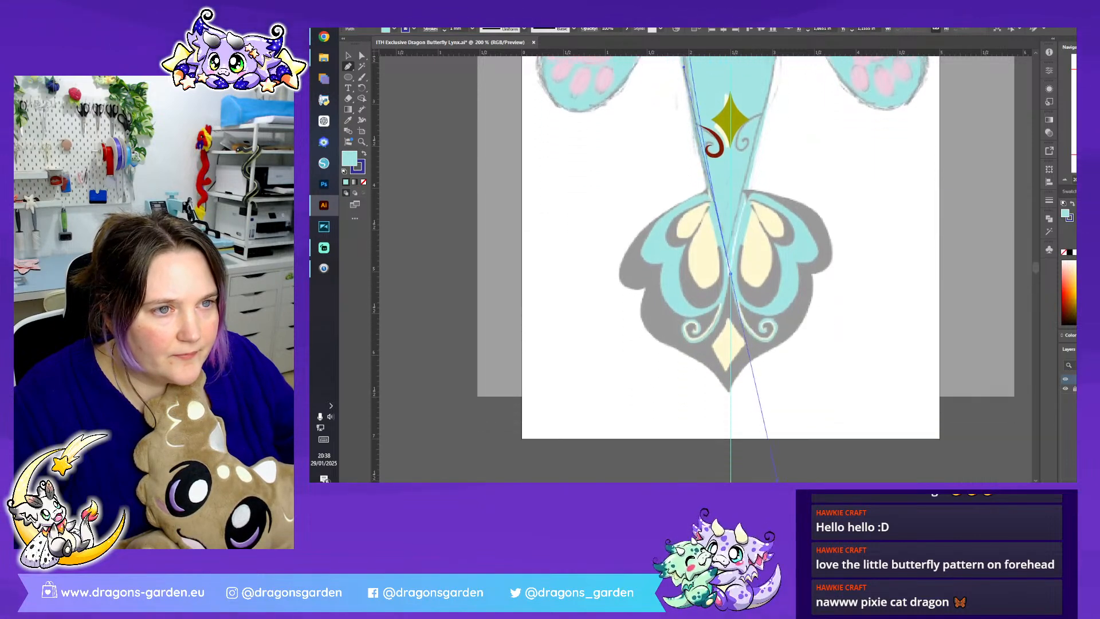
scroll(800, 478, down, 1)
click(731, 220)
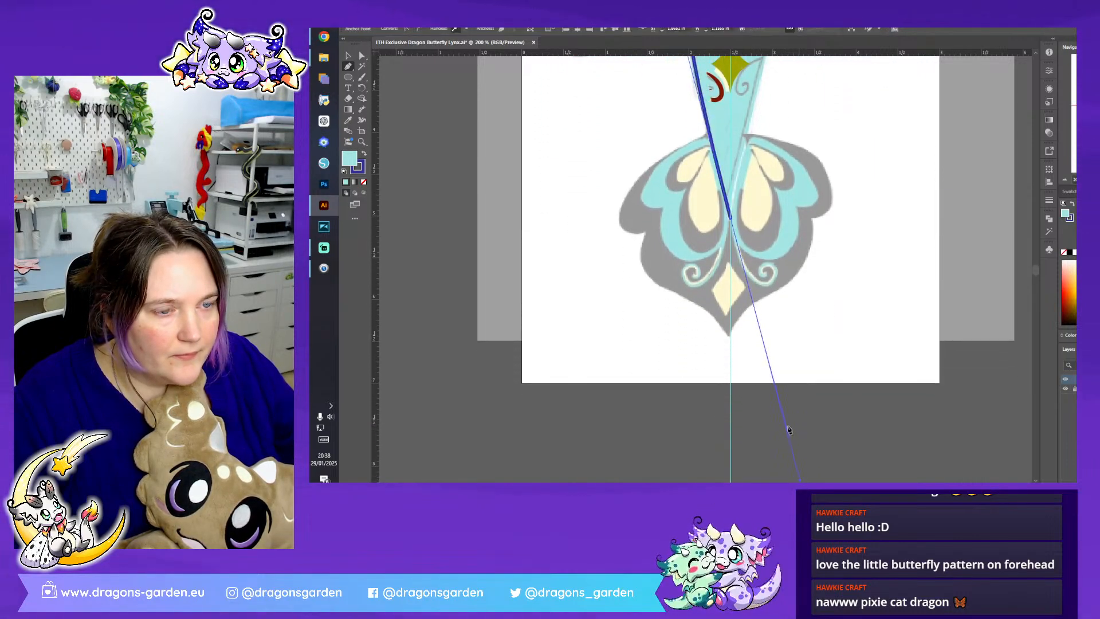
scroll(790, 421, up, 4)
scroll(790, 420, down, 1)
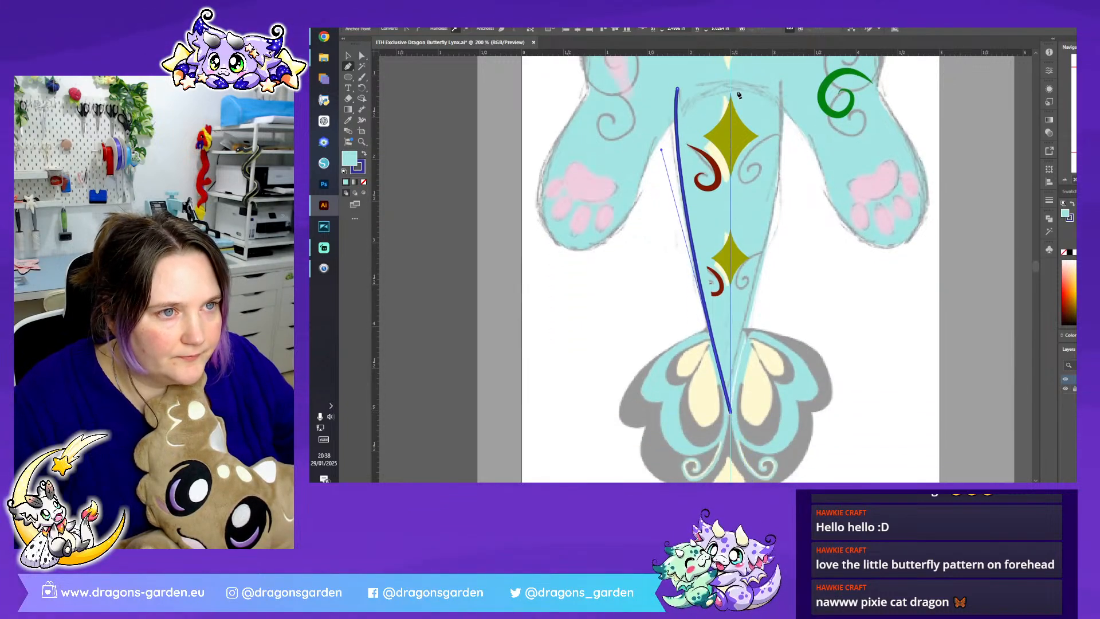
click(730, 79)
click(680, 90)
- Reshape the curved outer edge of the tail half where it narrows towards the sketched fin
click(363, 55)
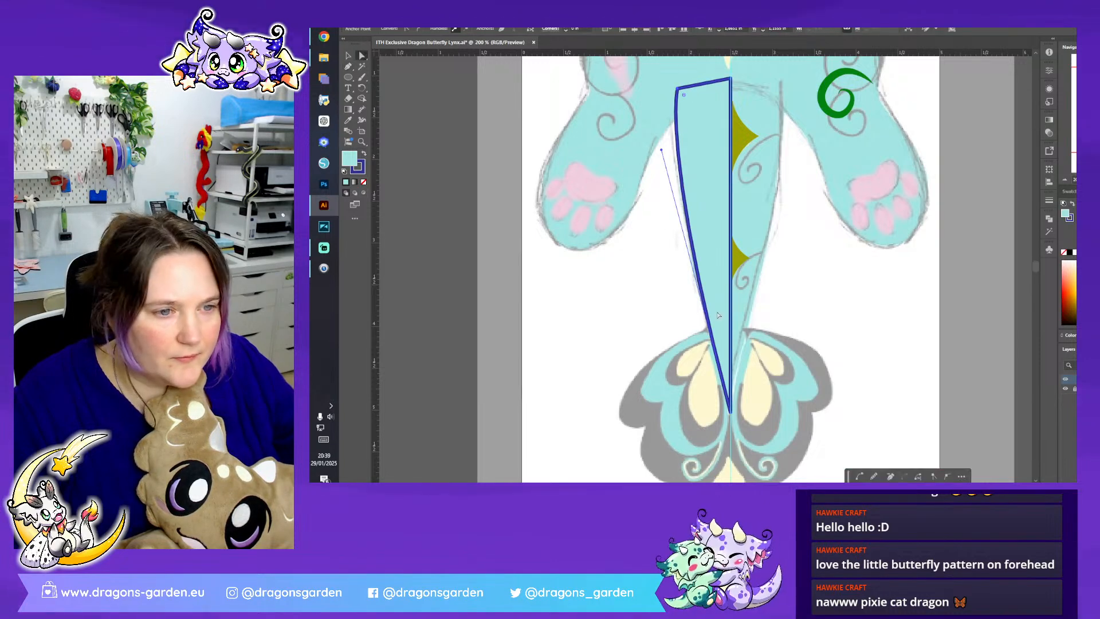
click(349, 65)
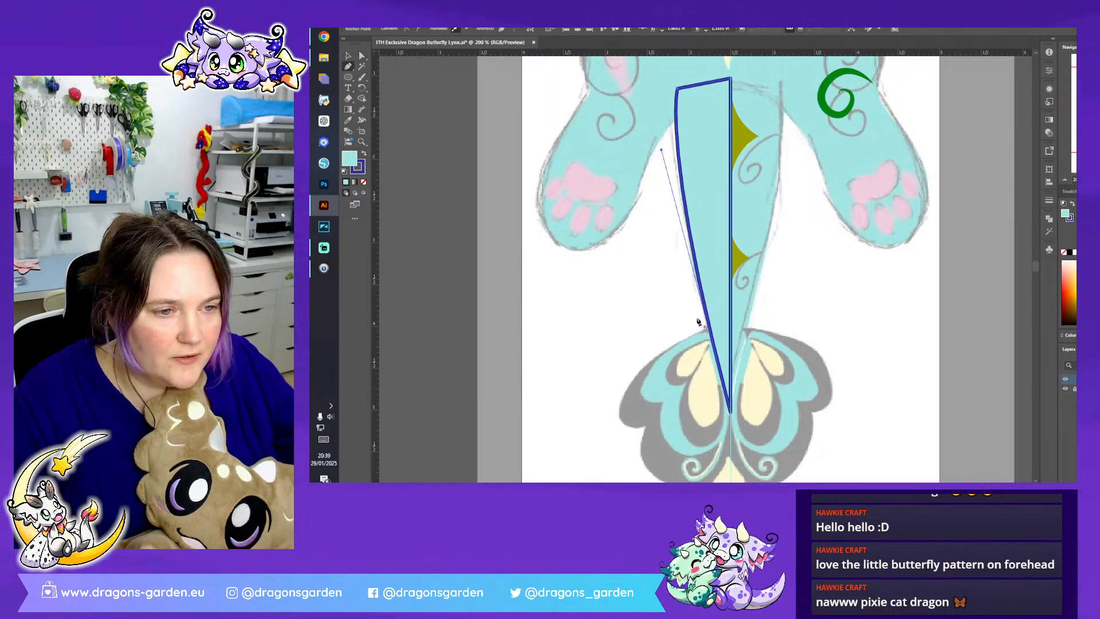
click(703, 299)
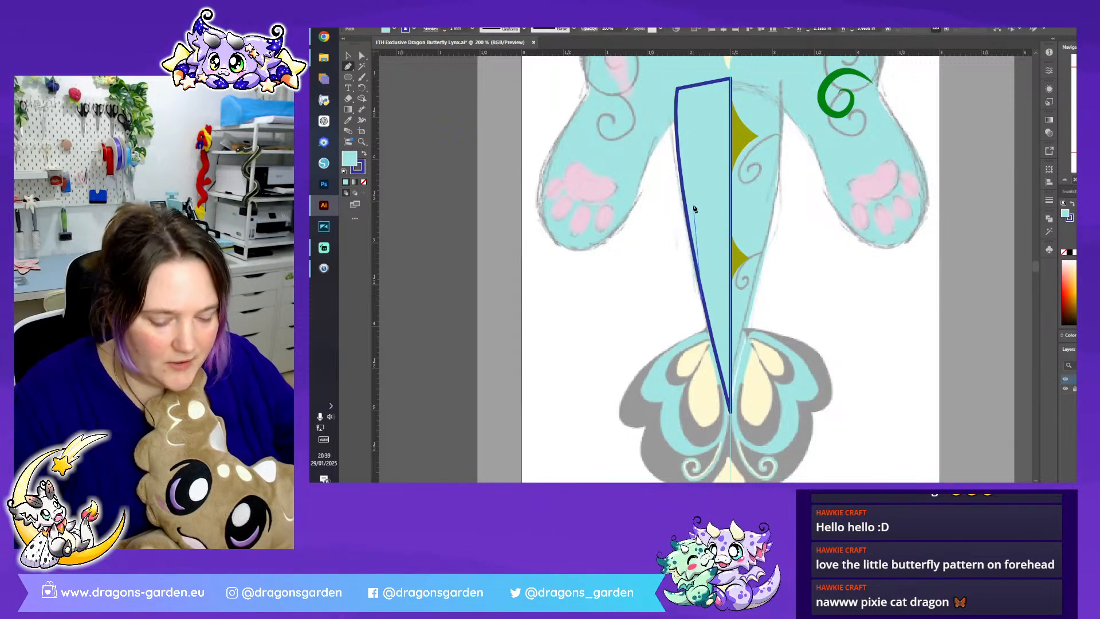
key(ctrl+z)
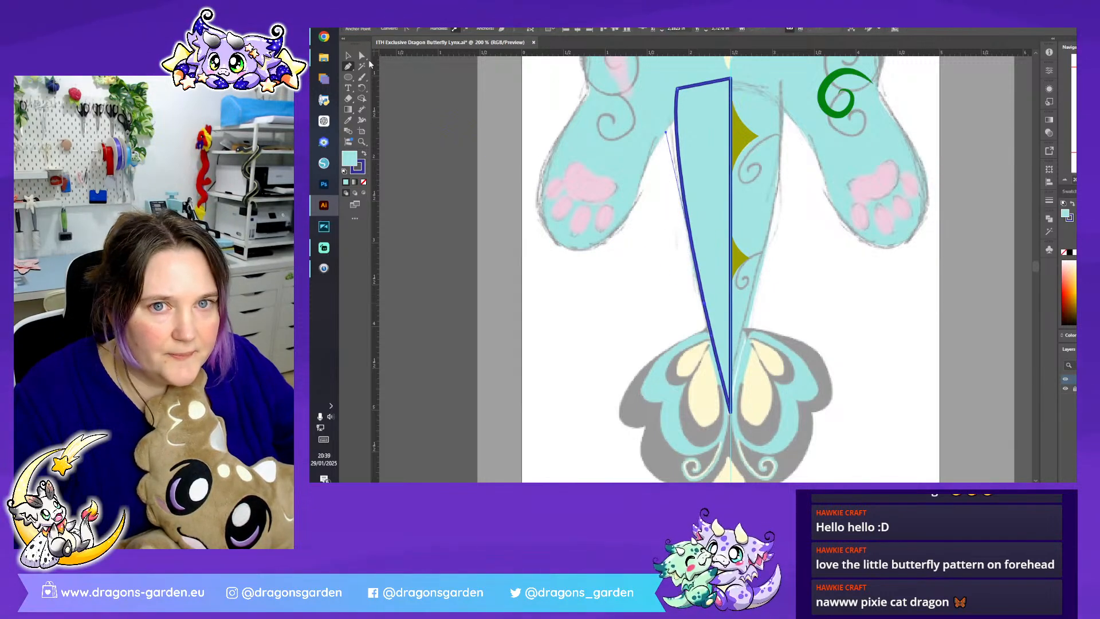
click(362, 55)
drag(703, 307, 702, 310)
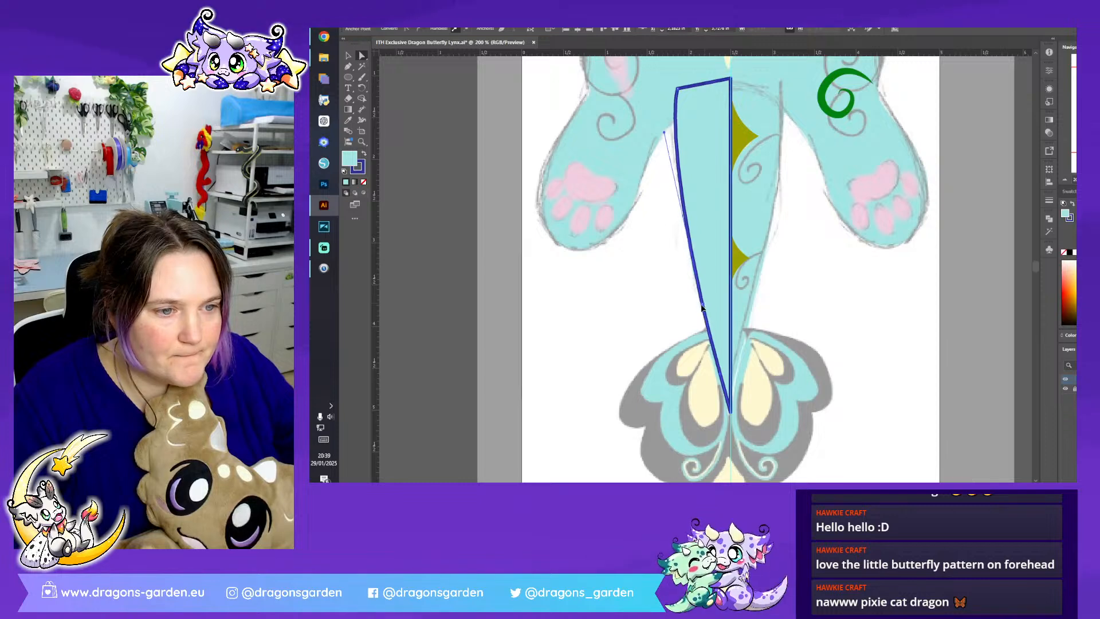
- Send the tail half behind the diamonds and red swirls
click(349, 56)
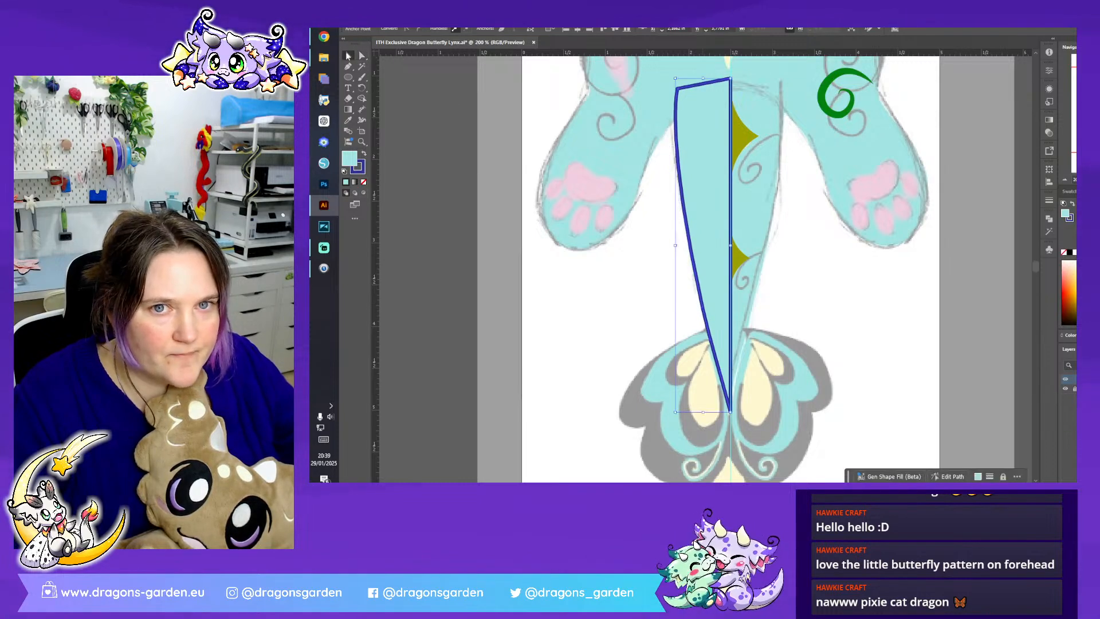
right_click(672, 167)
mouse_move(758, 433)
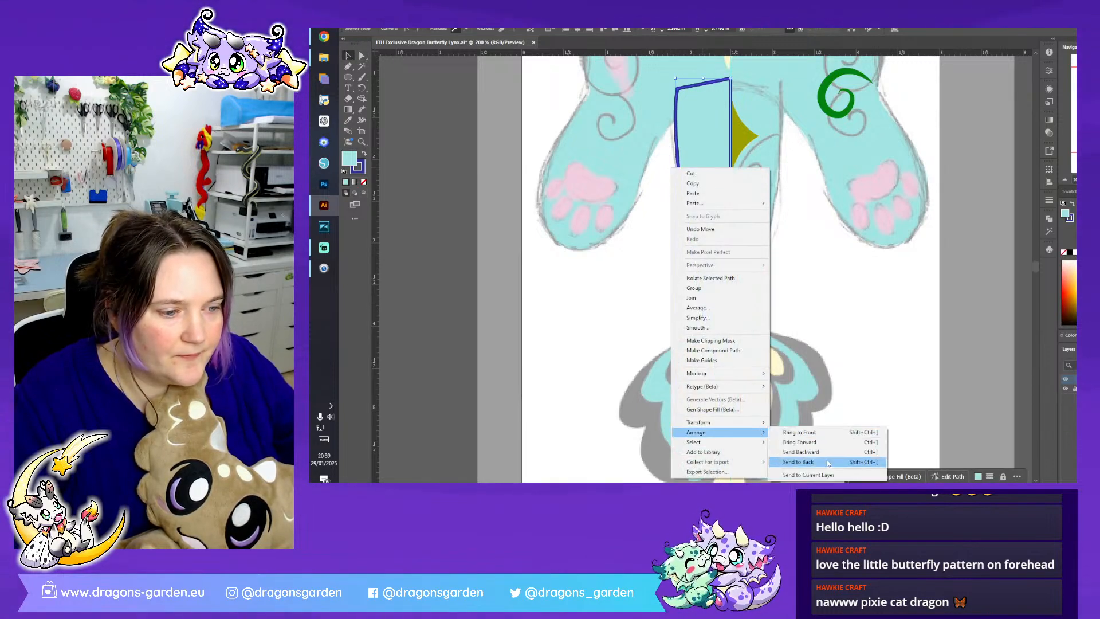
click(824, 461)
- Reflect a copy of the tail half and its two red swirls onto the other side of the centre guide
click(726, 304)
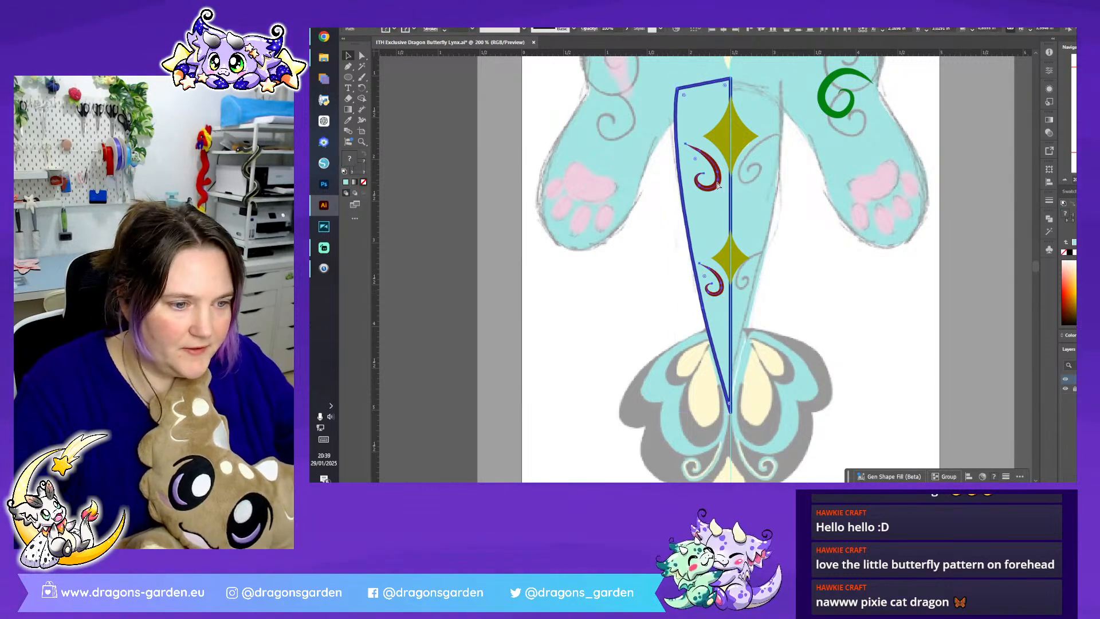
right_click(718, 184)
click(842, 380)
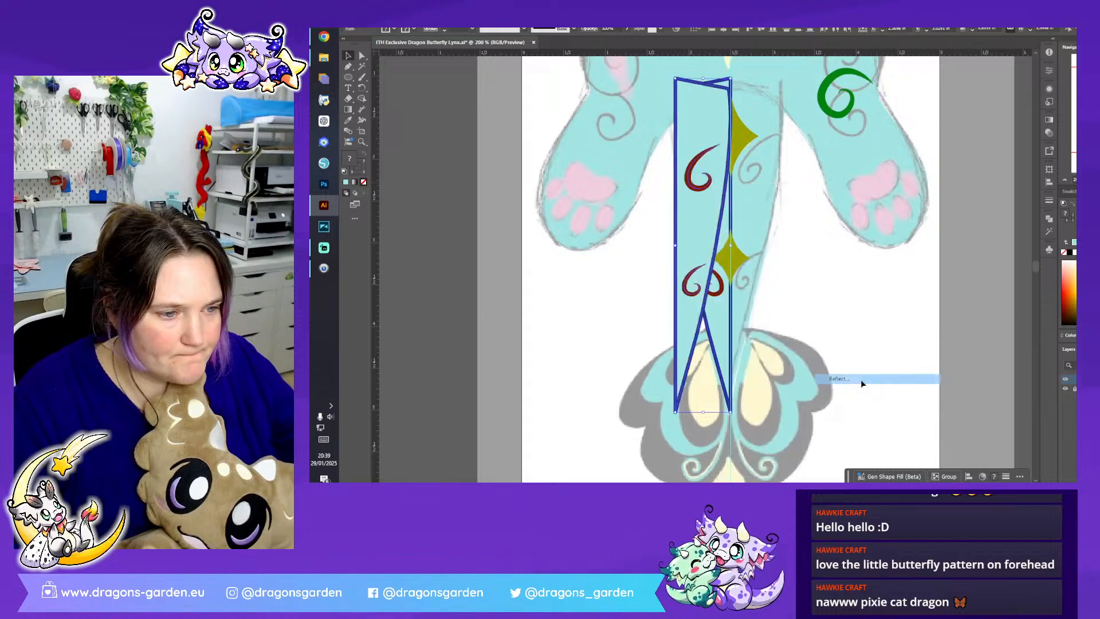
click(706, 312)
drag(714, 331, 741, 344)
key(ctrl+shift+a)
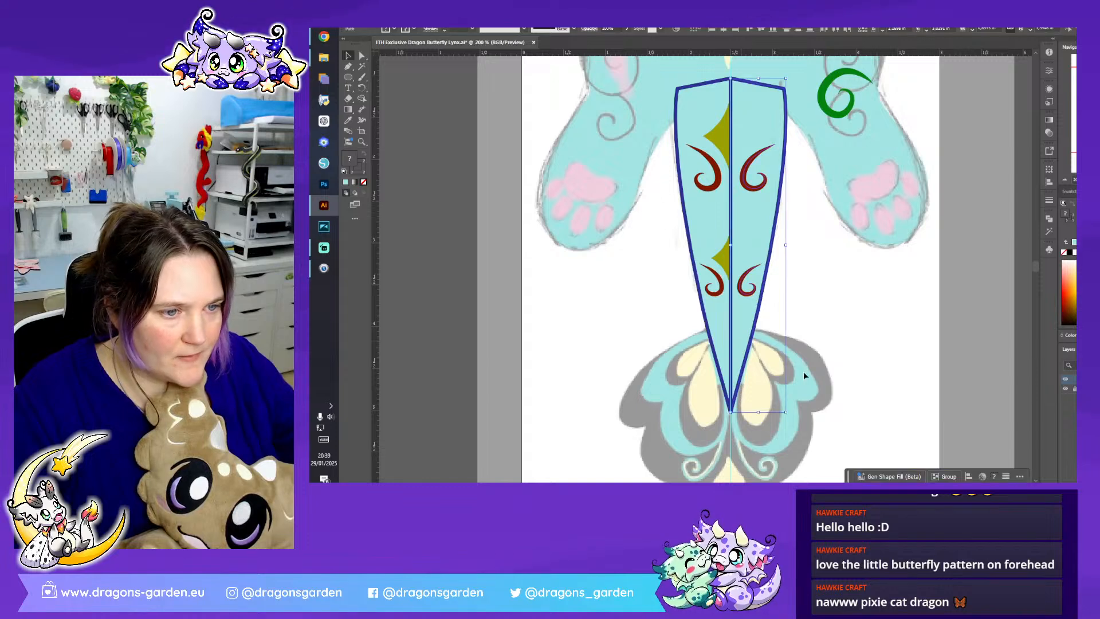
- Try to unite the two tail halves into one shape
shift+click(713, 337)
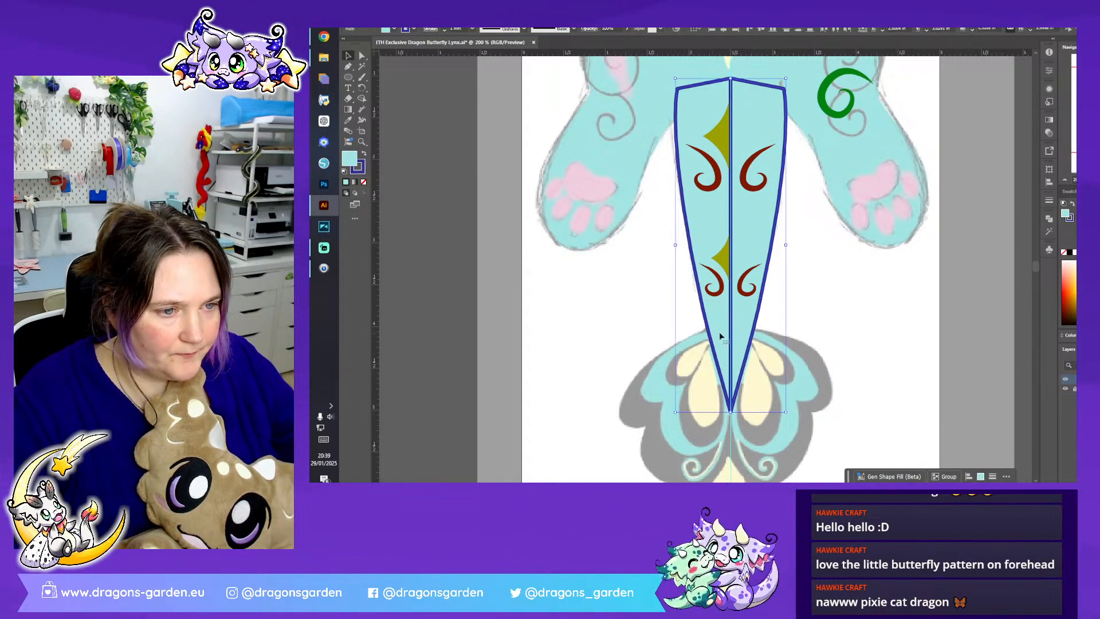
click(1050, 219)
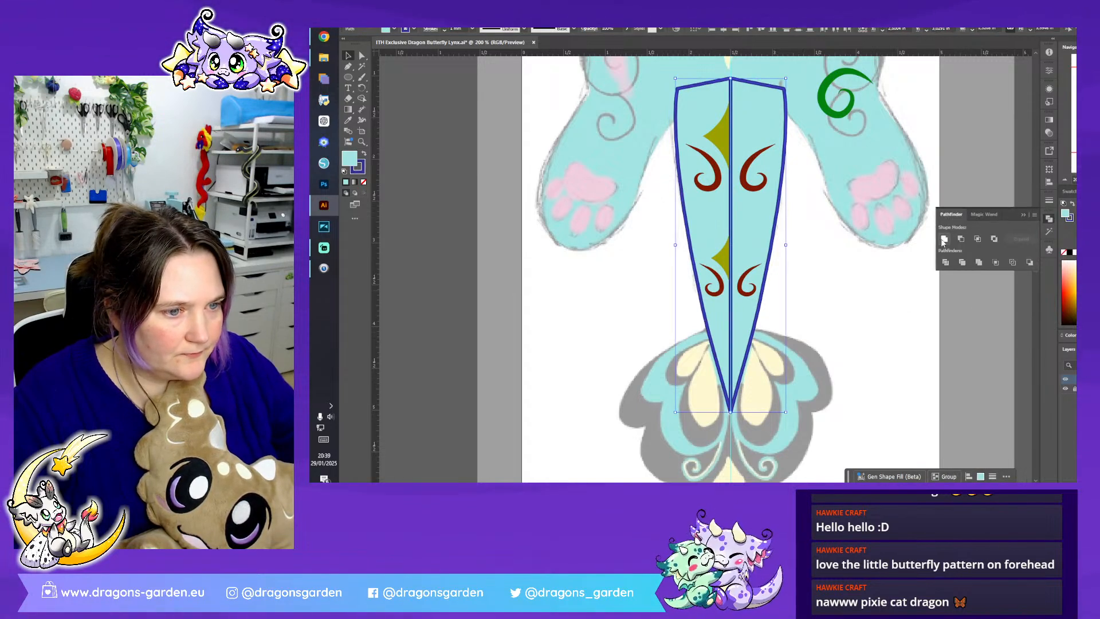
click(943, 240)
key(ctrl+z)
- Select the mirrored tail half with its swirls and nudge it towards the centre to close the seam
click(840, 318)
click(751, 321)
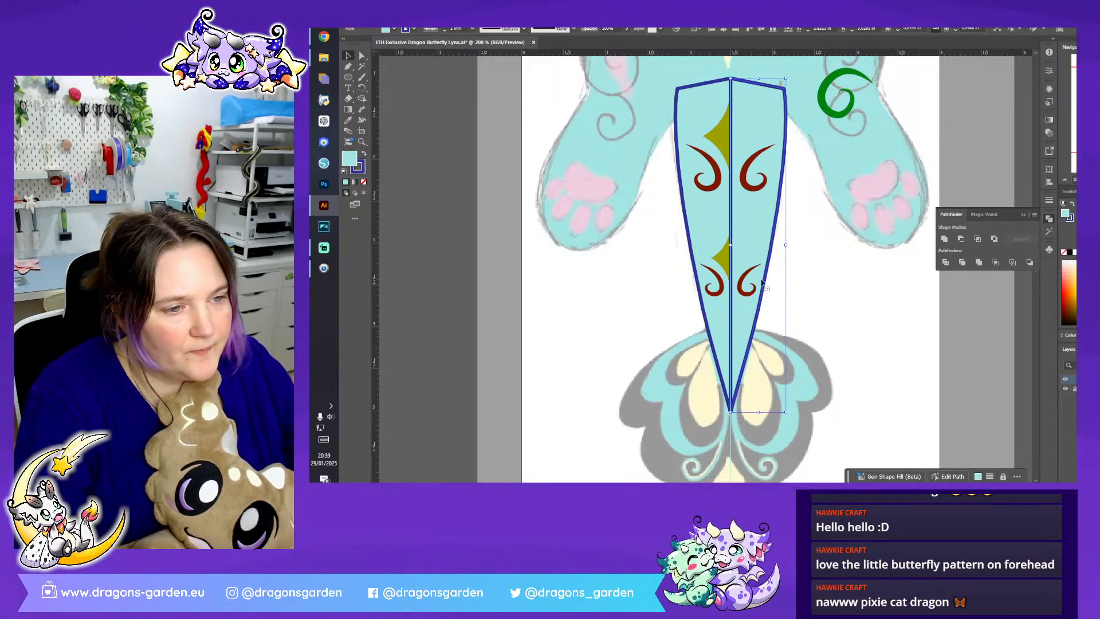
shift+click(759, 175)
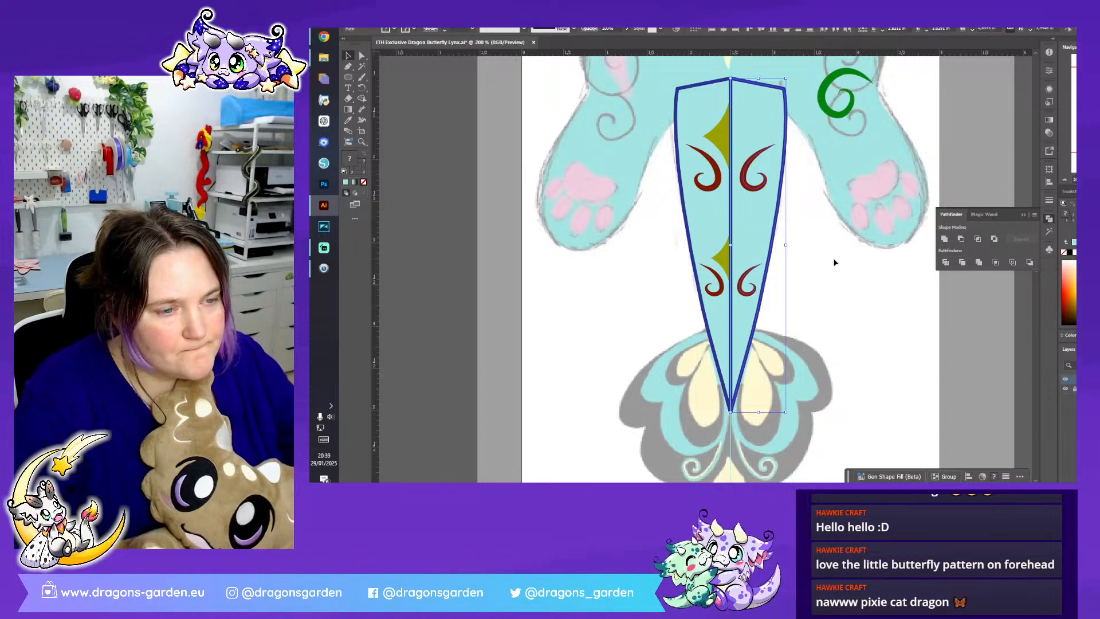
key(Left)
- Unite the two adjoining tail halves into a single shape
click(788, 350)
click(747, 326)
shift+click(715, 315)
click(944, 238)
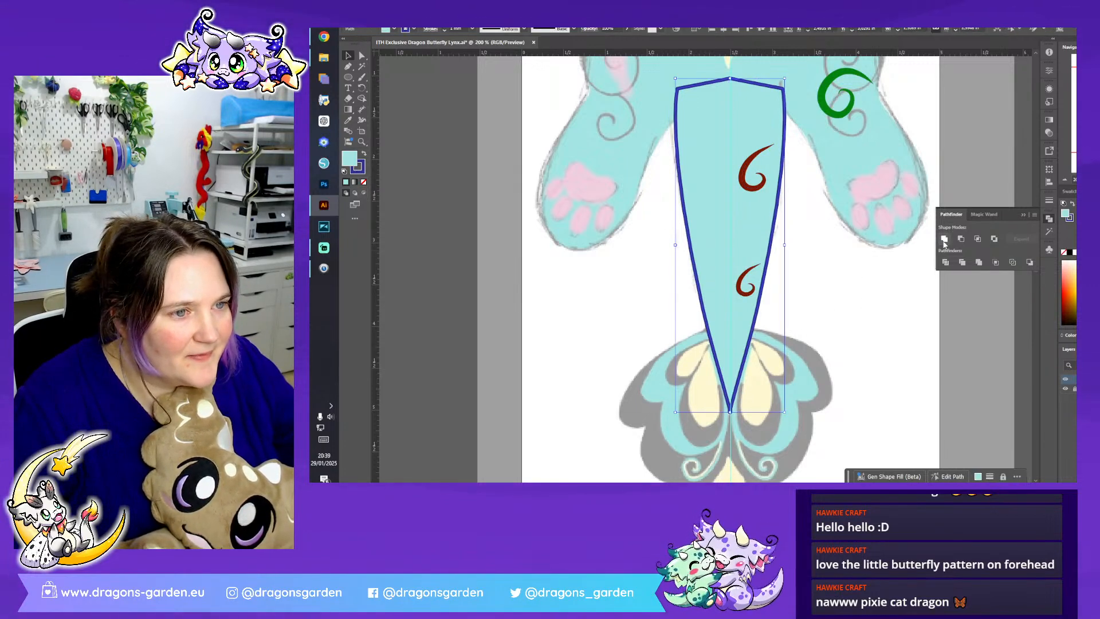
- Send the united tail shape behind all diamonds and swirls
right_click(762, 205)
mouse_move(841, 448)
click(890, 433)
click(841, 381)
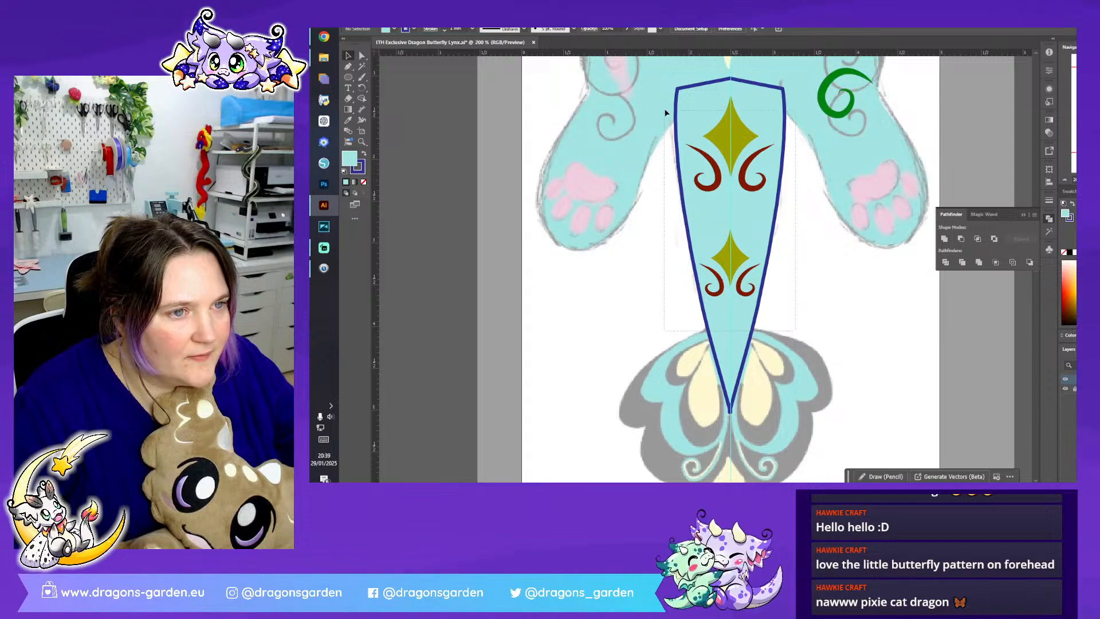
- Group the upper pair of red swirls, and group the lower pair of red swirls
drag(665, 112, 664, 108)
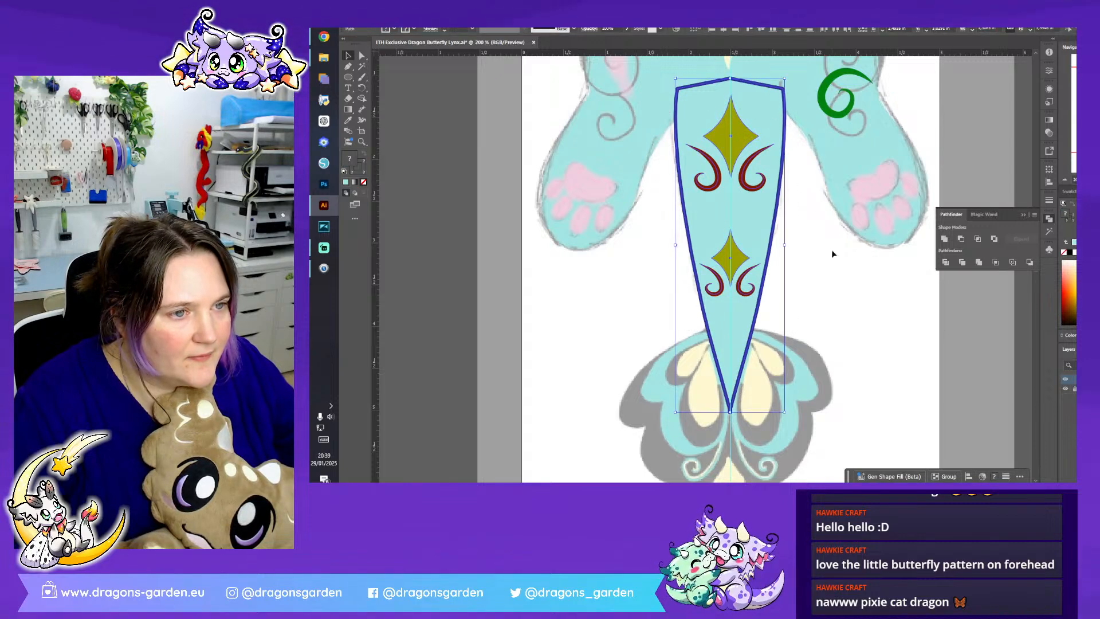
click(799, 222)
click(752, 185)
right_click(752, 185)
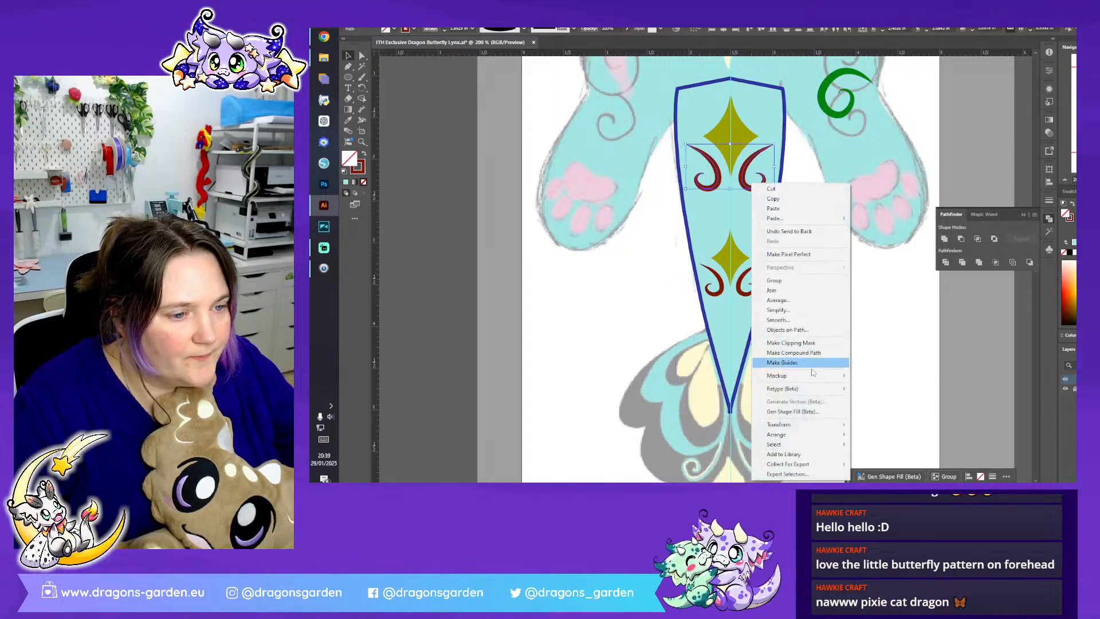
click(798, 281)
click(745, 294)
shift+click(720, 294)
right_click(721, 294)
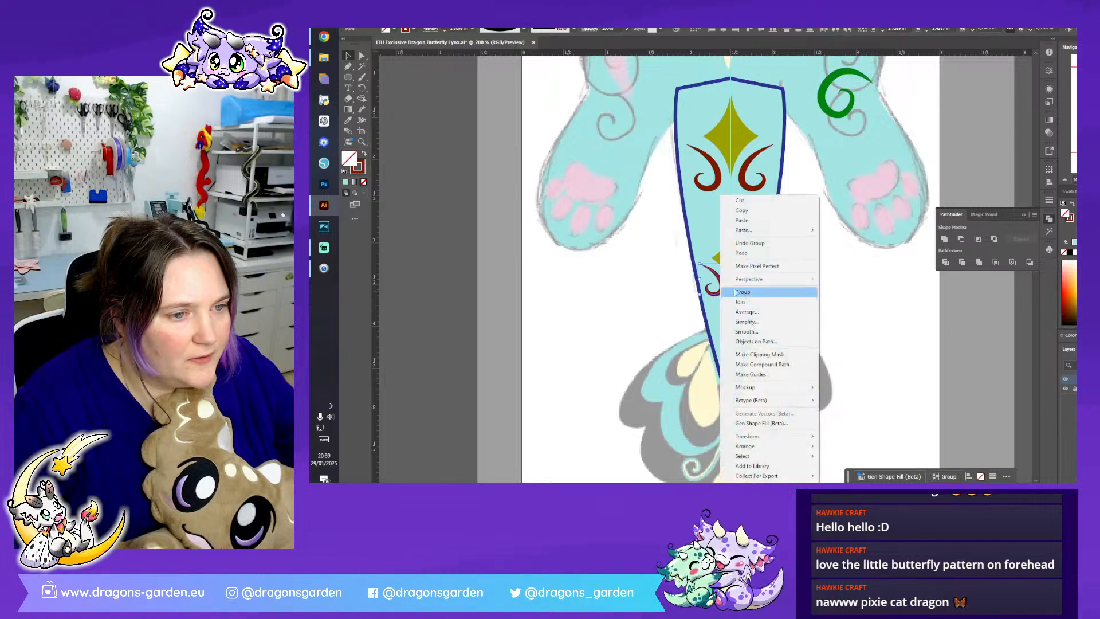
click(780, 290)
- Turn the complete tail with its markings upside down and place it pointing upwards on the assembled dragon
drag(646, 137, 822, 332)
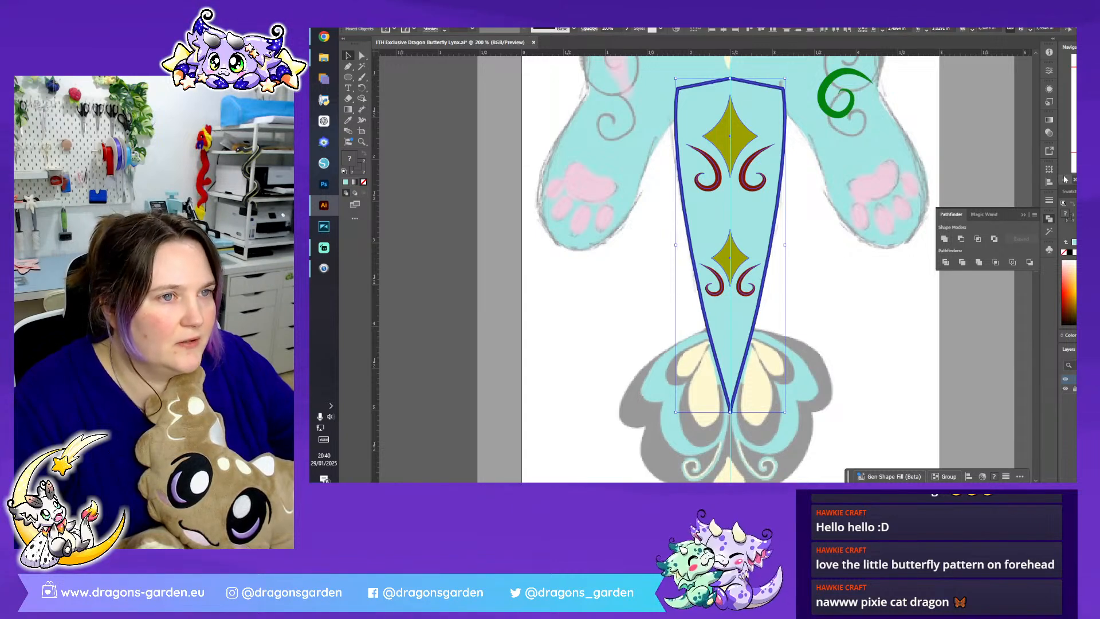
scroll(699, 235, down, 3)
scroll(676, 206, down, 1)
drag(727, 152, 514, 250)
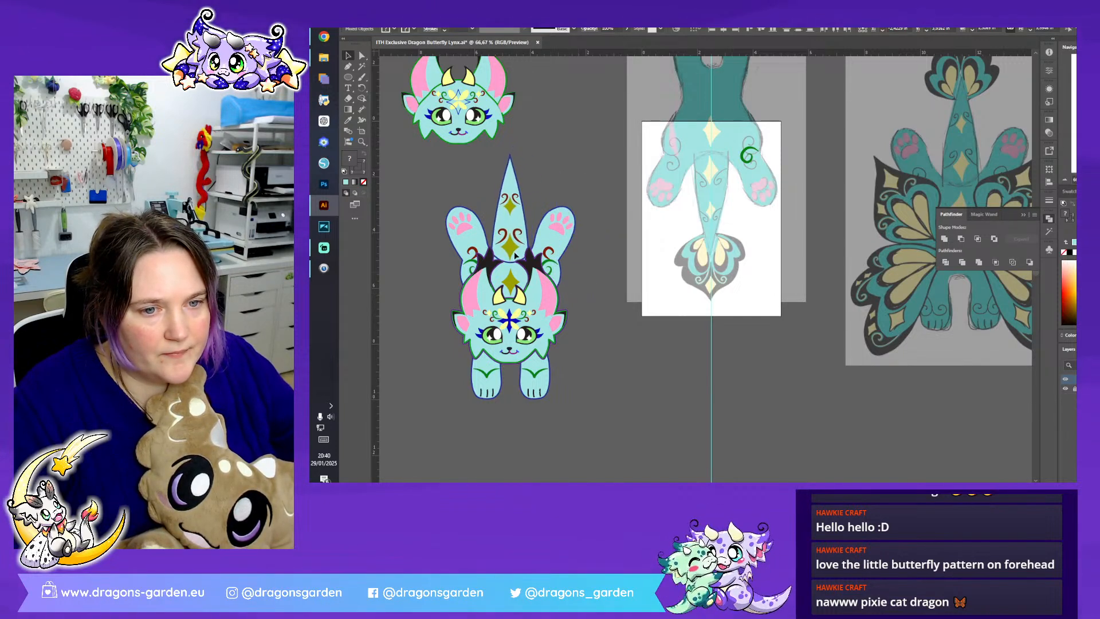
- Try to change the tail's stacking order on the assembled dragon
right_click(514, 251)
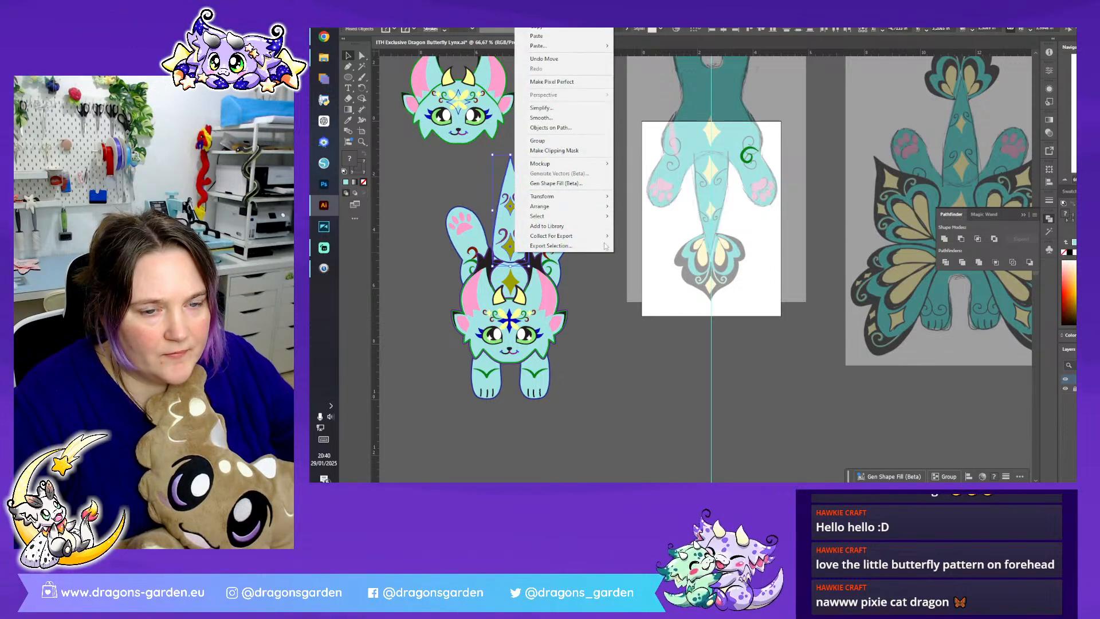
click(585, 273)
click(502, 221)
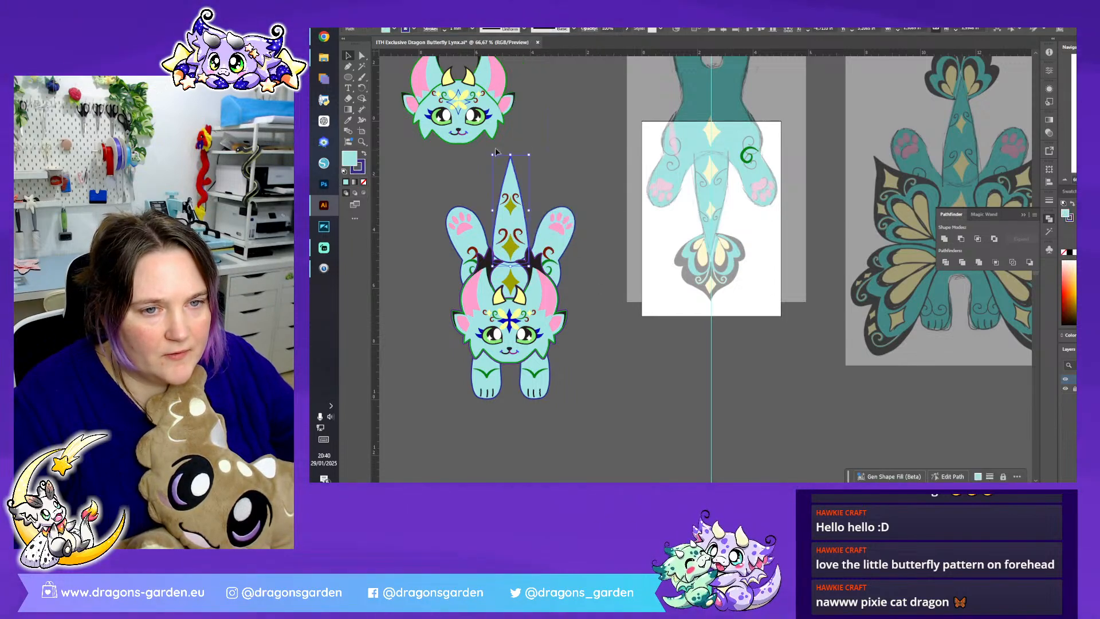
drag(513, 236, 577, 255)
- Group the rotated tail with its diamonds and swirls and place it on the assembled dragon's centre line between the hind paws
right_click(613, 242)
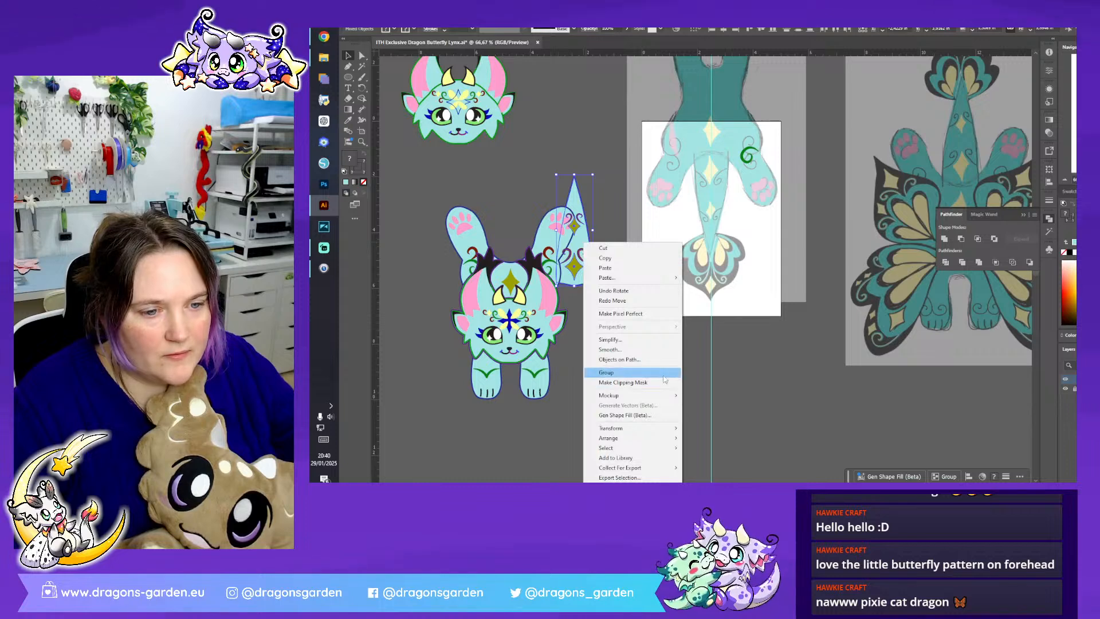
click(613, 290)
drag(518, 256, 516, 258)
right_click(537, 331)
click(601, 371)
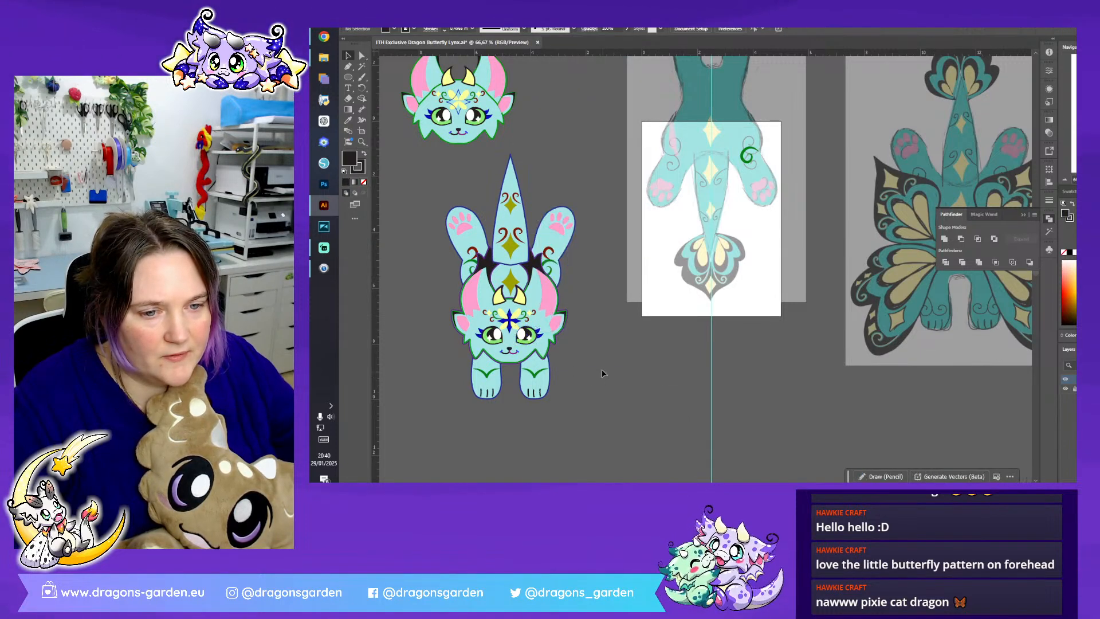
- Group the head with its black ear tufts on the assembled dragon
click(558, 252)
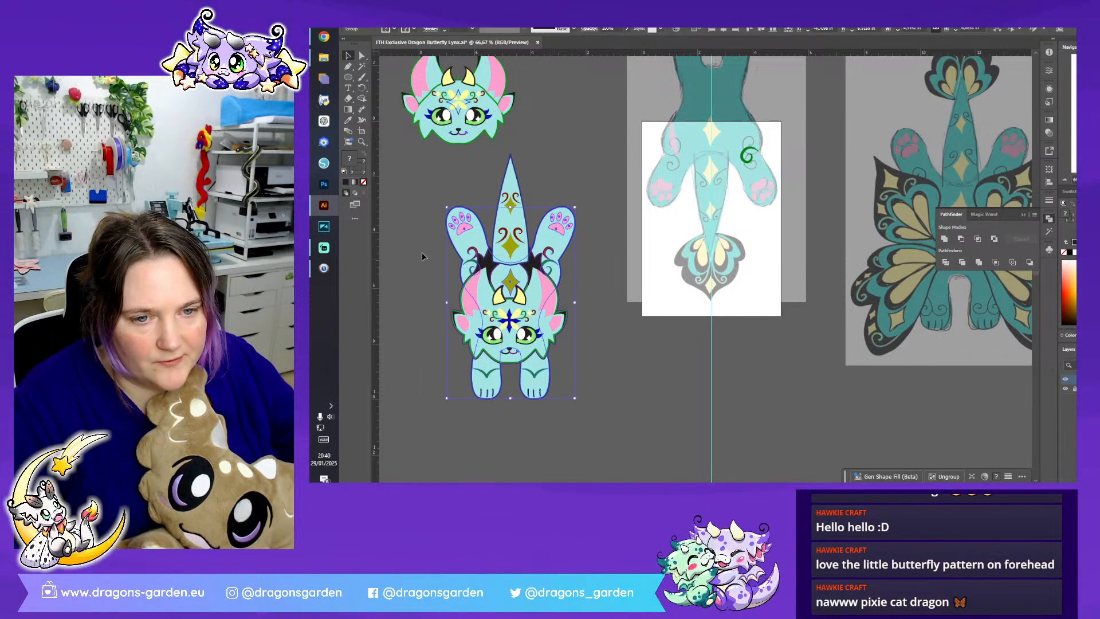
drag(420, 259, 425, 250)
click(553, 264)
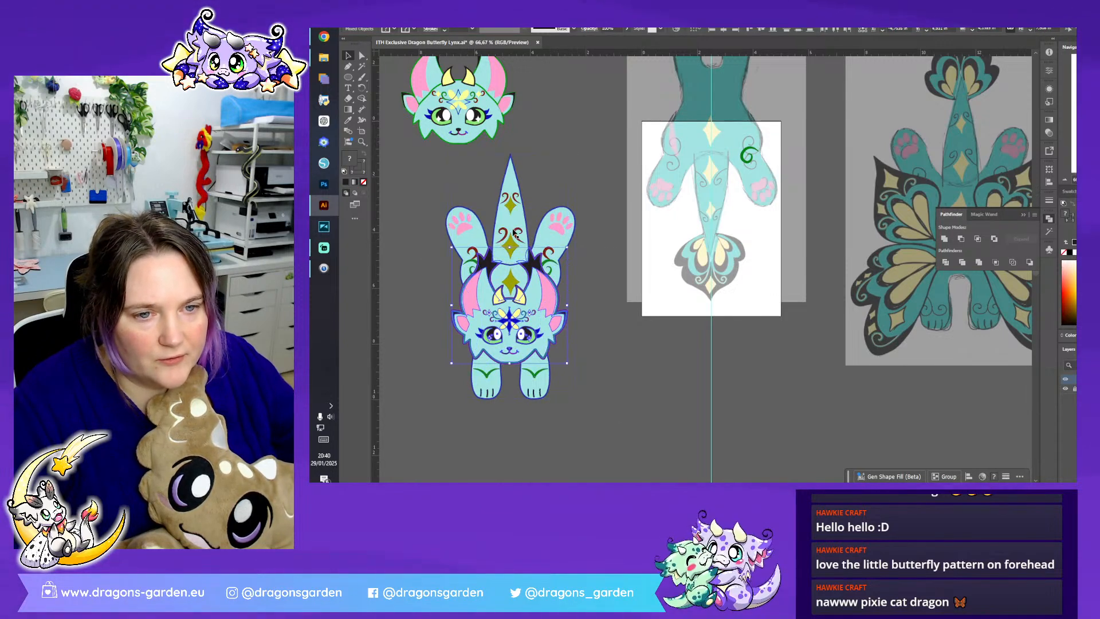
right_click(532, 299)
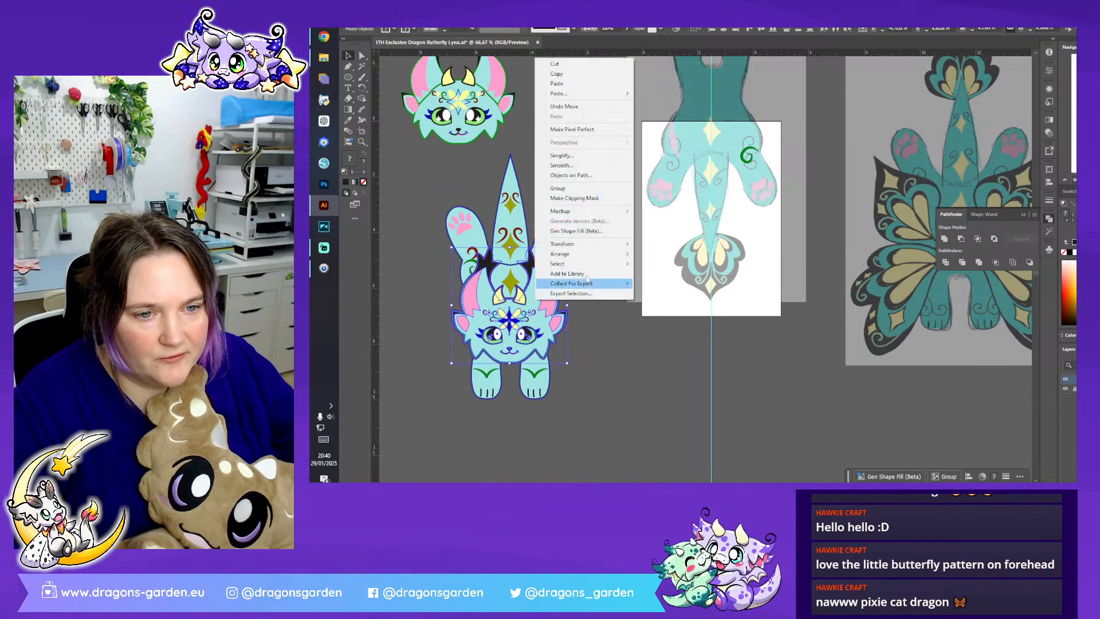
click(573, 189)
click(626, 367)
- Bring the head and body to the front of the assembled dragon and save the document
mouse_move(516, 303)
mouse_down()
mouse_move(505, 288)
mouse_move(515, 307)
mouse_up()
right_click(555, 240)
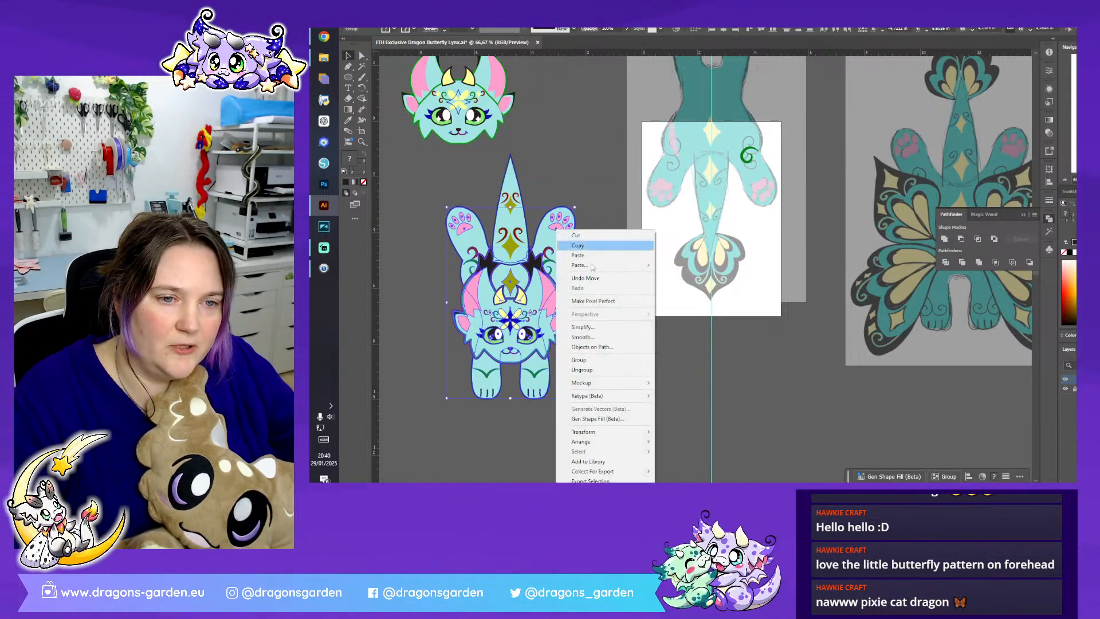
mouse_move(617, 443)
click(692, 441)
click(561, 289)
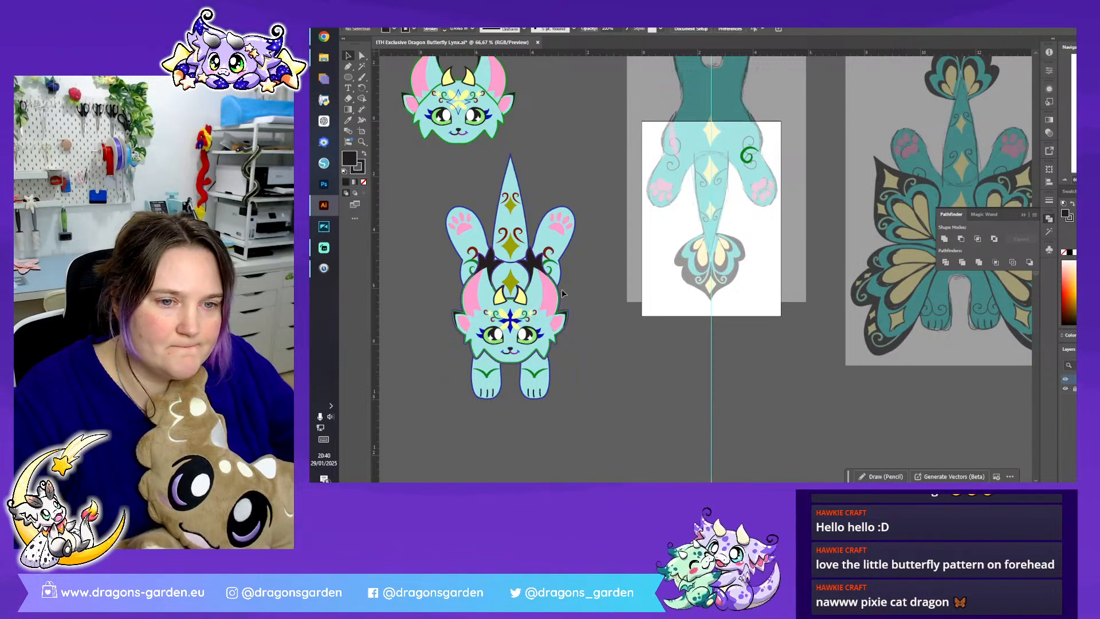
click(383, 13)
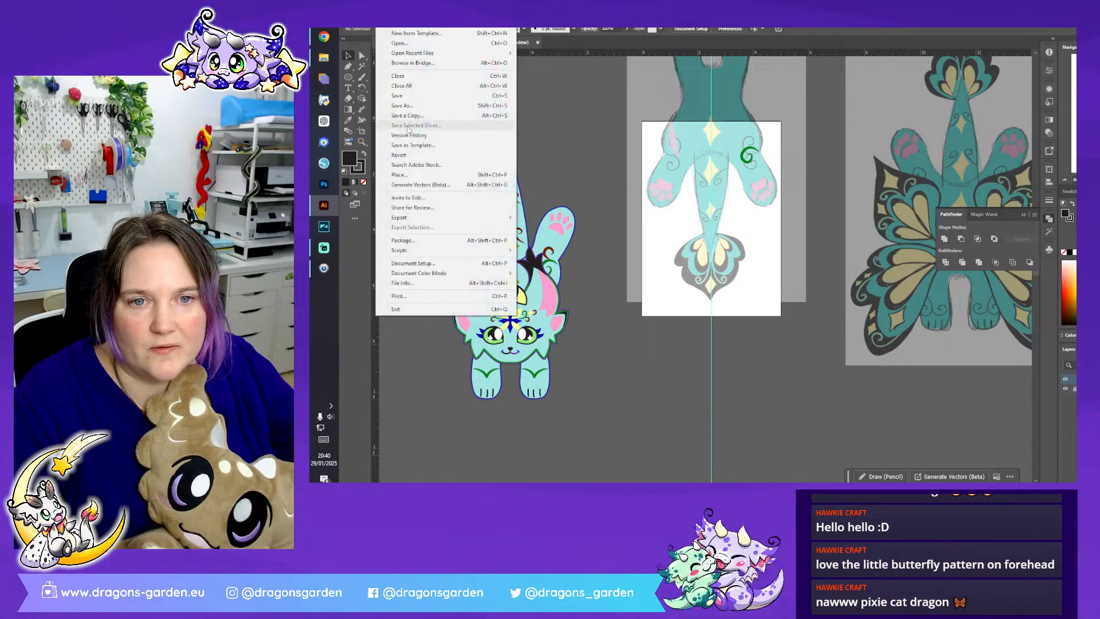
click(403, 96)
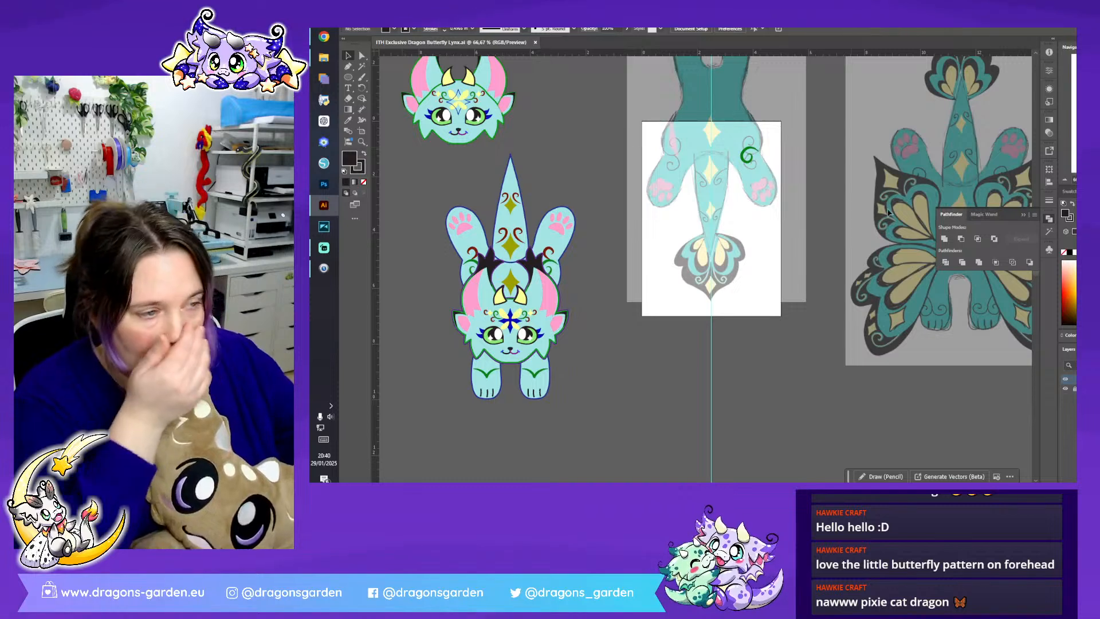
- Delete the leftover green swirl from the hind leg on the tail sketch
click(1023, 215)
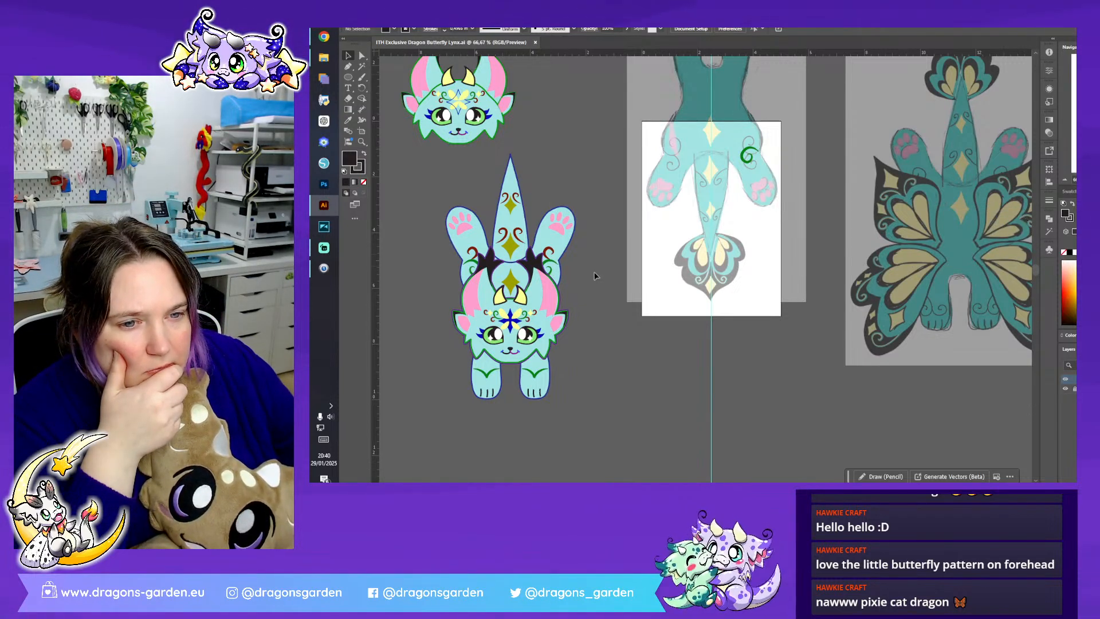
drag(745, 124, 768, 219)
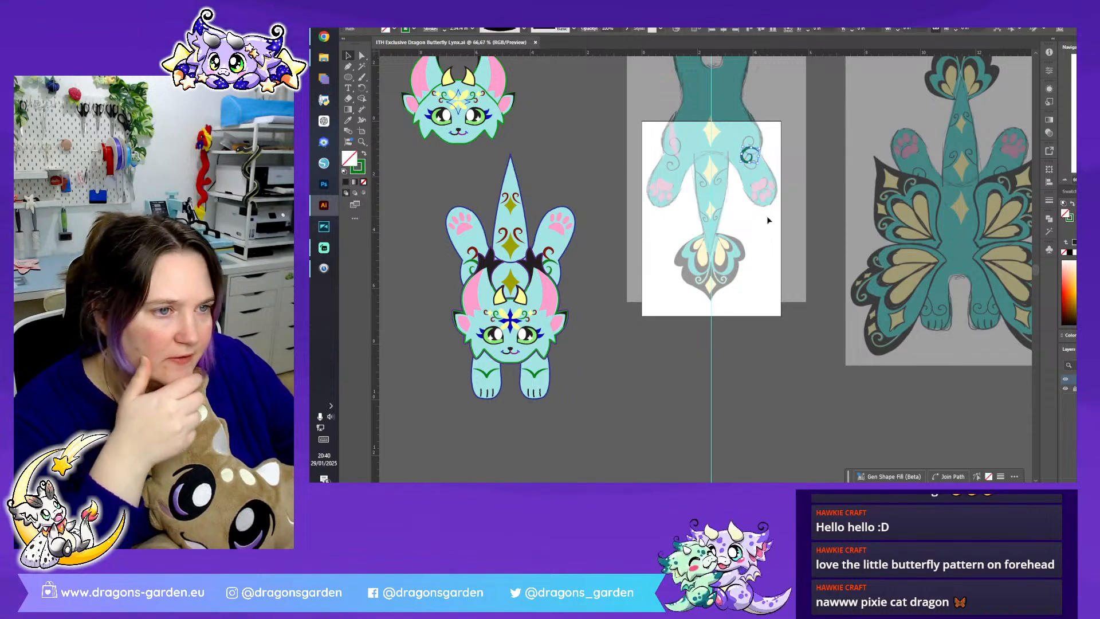
key(Delete)
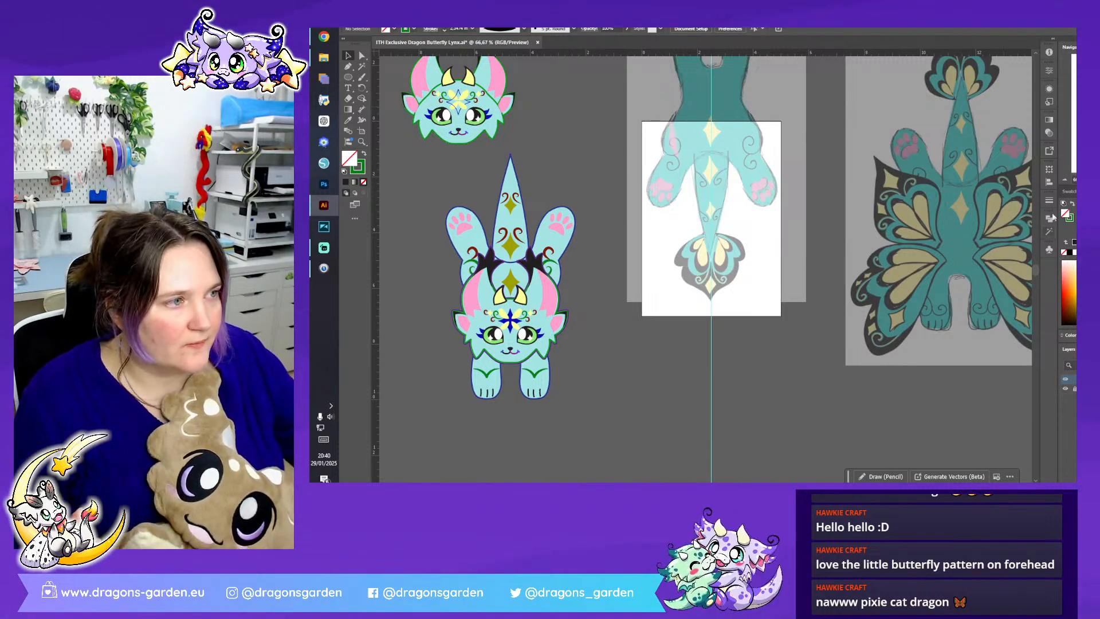
- Examine the front-view reference sketch, including the yellow chest ruff below the dragon's face
key(ctrl+minus)
key(ctrl+minus)
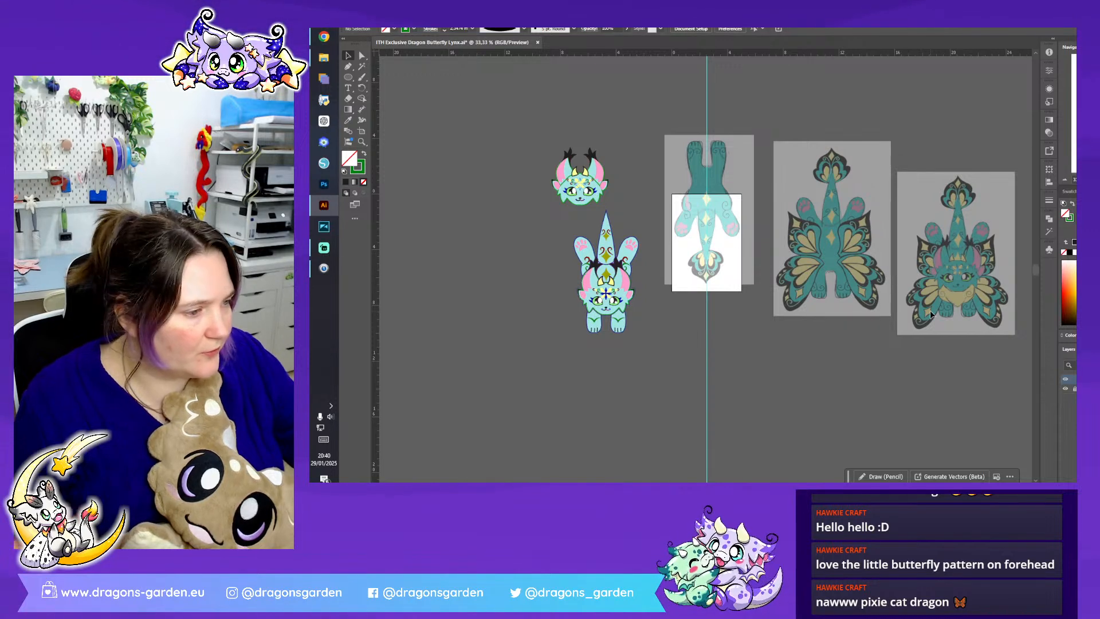
scroll(706, 263, right, 5)
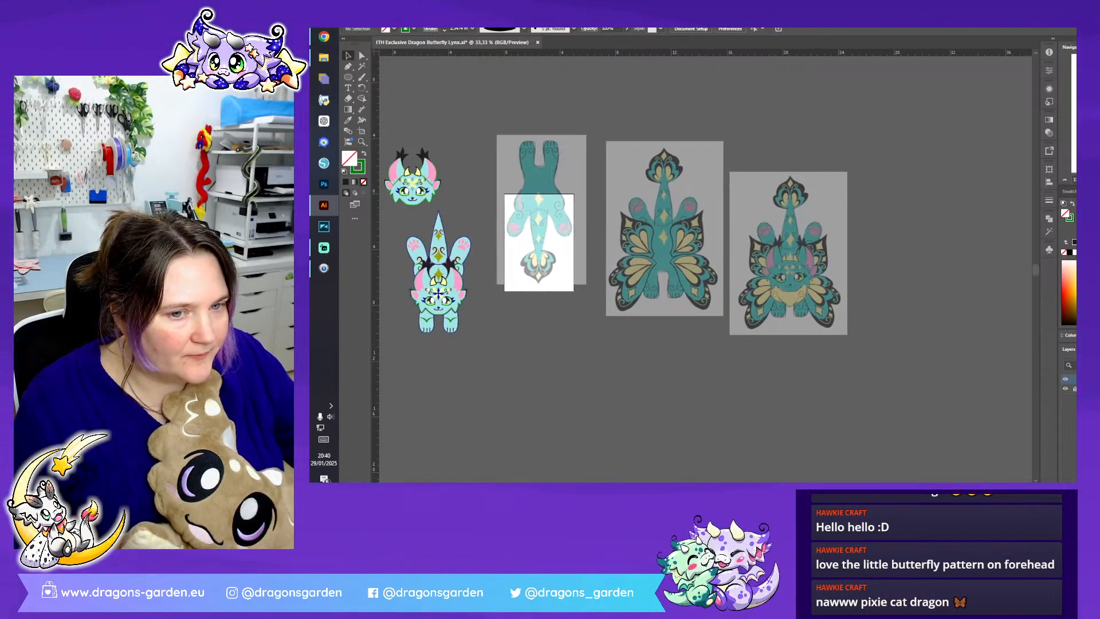
scroll(876, 455, right, 1)
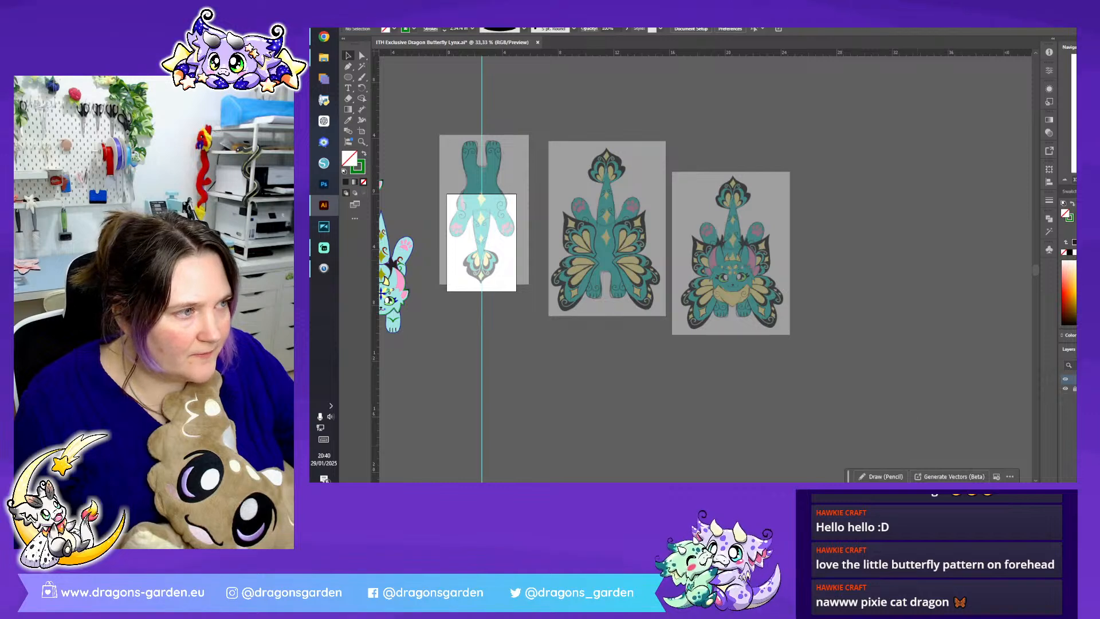
key(ctrl+plus)
key(ctrl+plus)
key(ctrl+plus)
scroll(936, 246, down, 3)
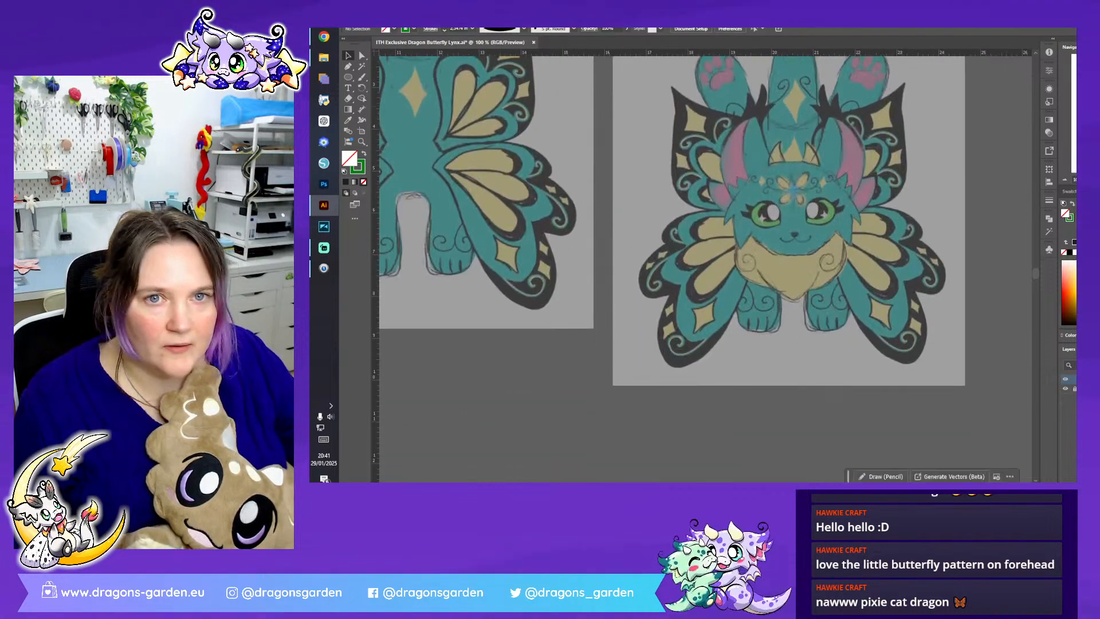
- Save the document and open ITH Moth Griffin.ai, ignoring all missing linked files
click(382, 16)
click(401, 96)
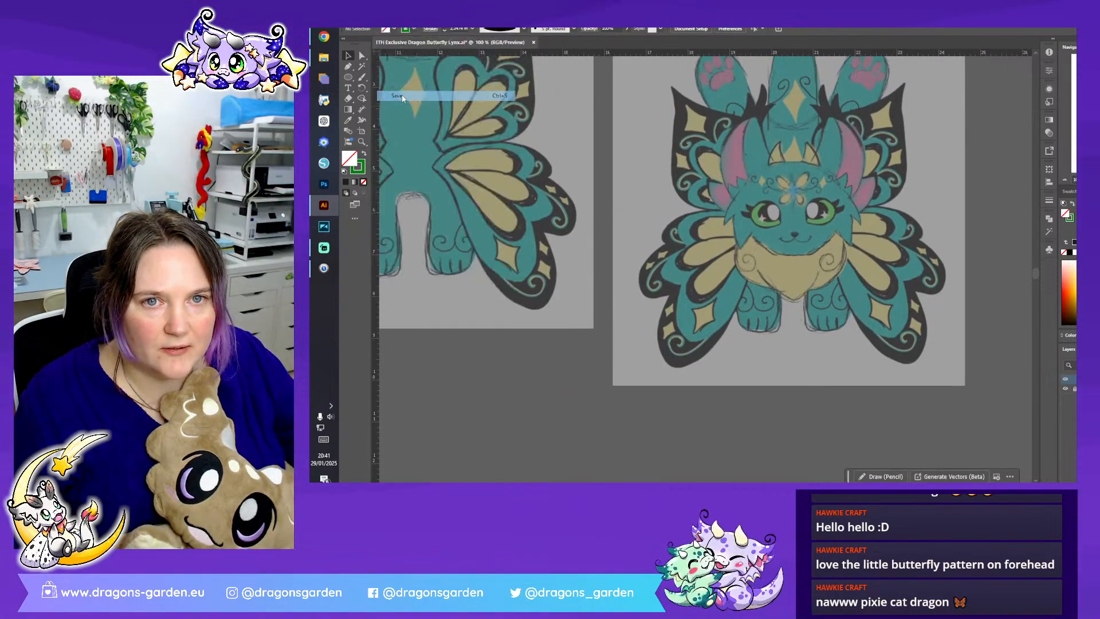
click(382, 16)
click(399, 43)
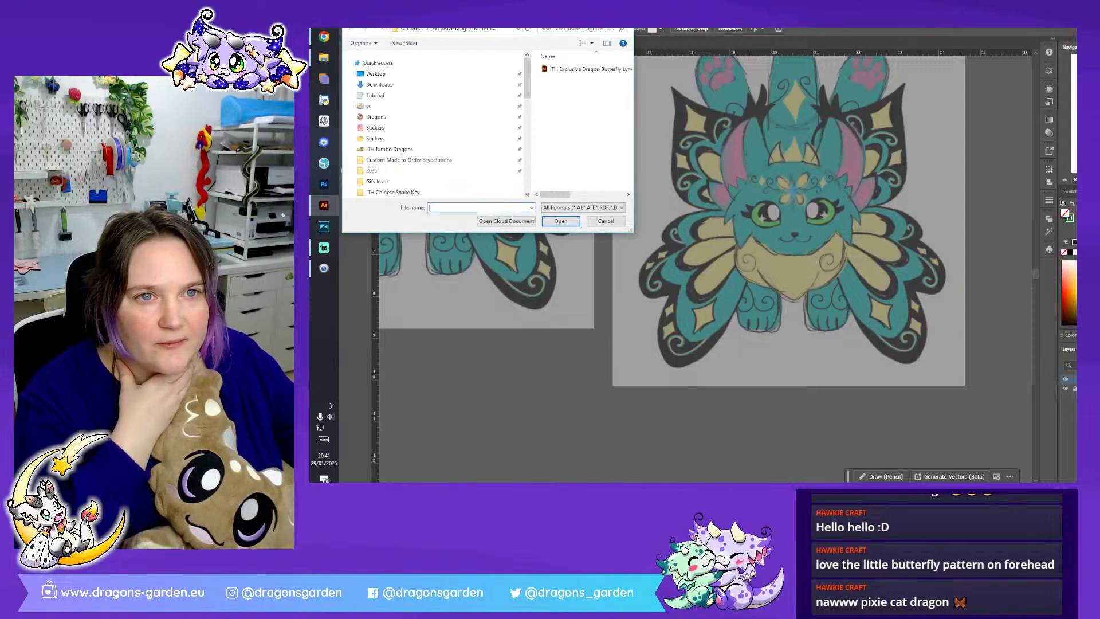
key(Escape)
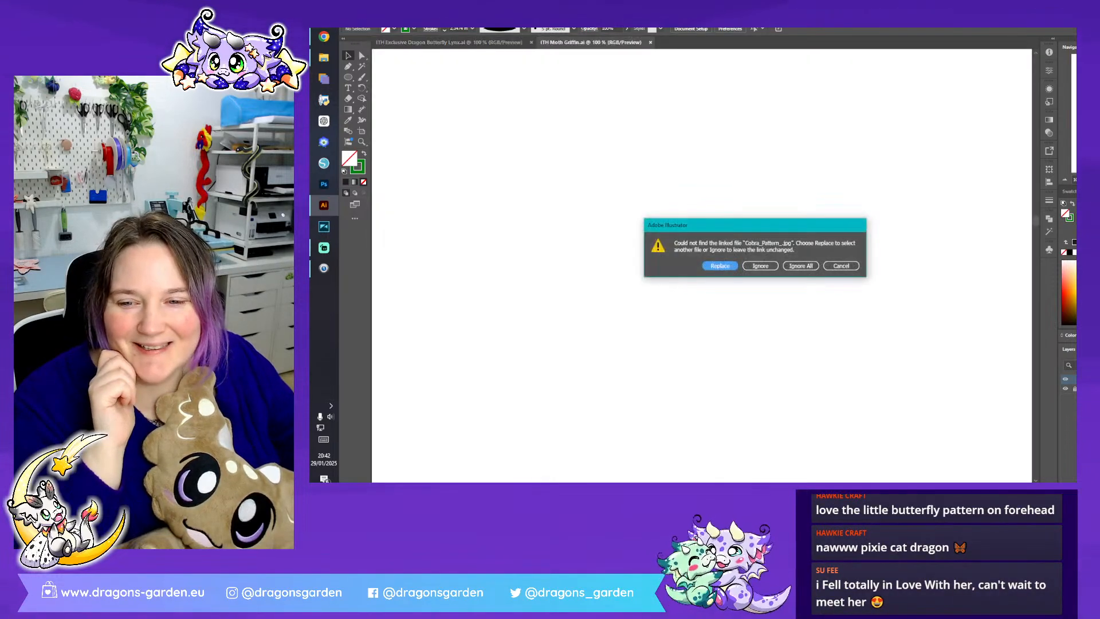
click(807, 270)
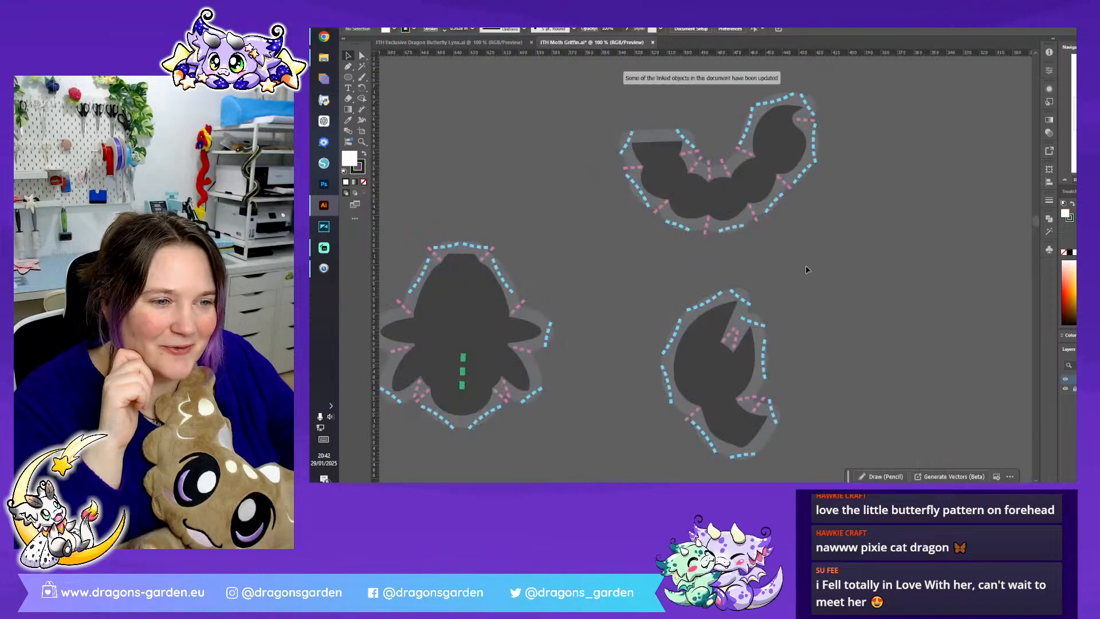
- Copy the cream chest ruff from the moth griffin's separate pieces and paste it into the ITH Exclusive Dragon Butterfly Lynx.ai document
key(ctrl+minus)
key(ctrl+minus)
key(ctrl+minus)
key(ctrl+minus)
key(ctrl+minus)
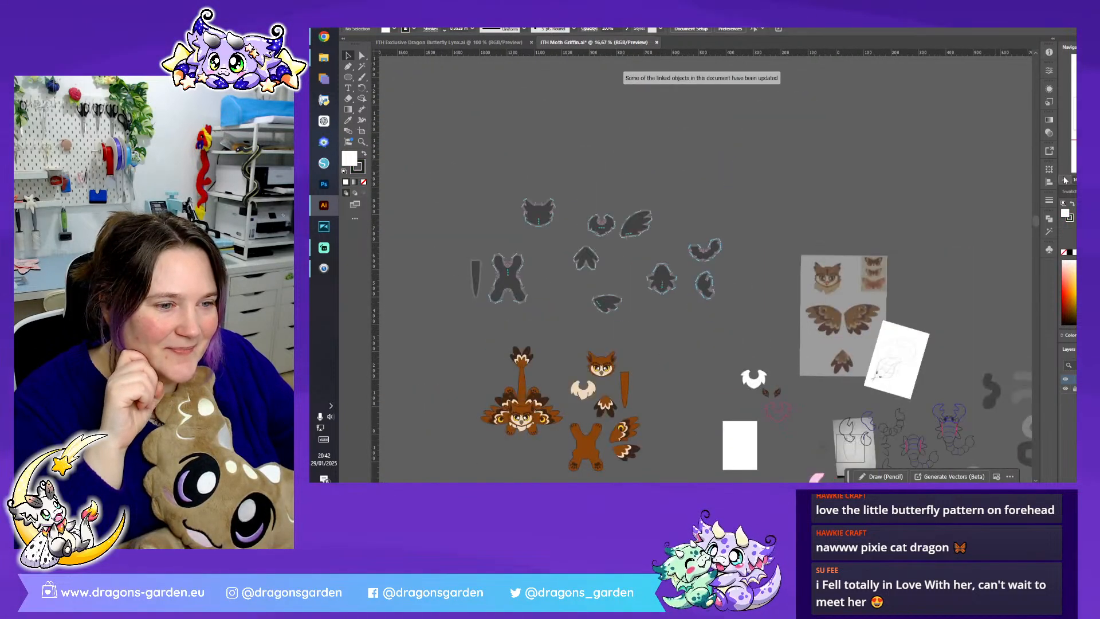
scroll(695, 279, down, 5)
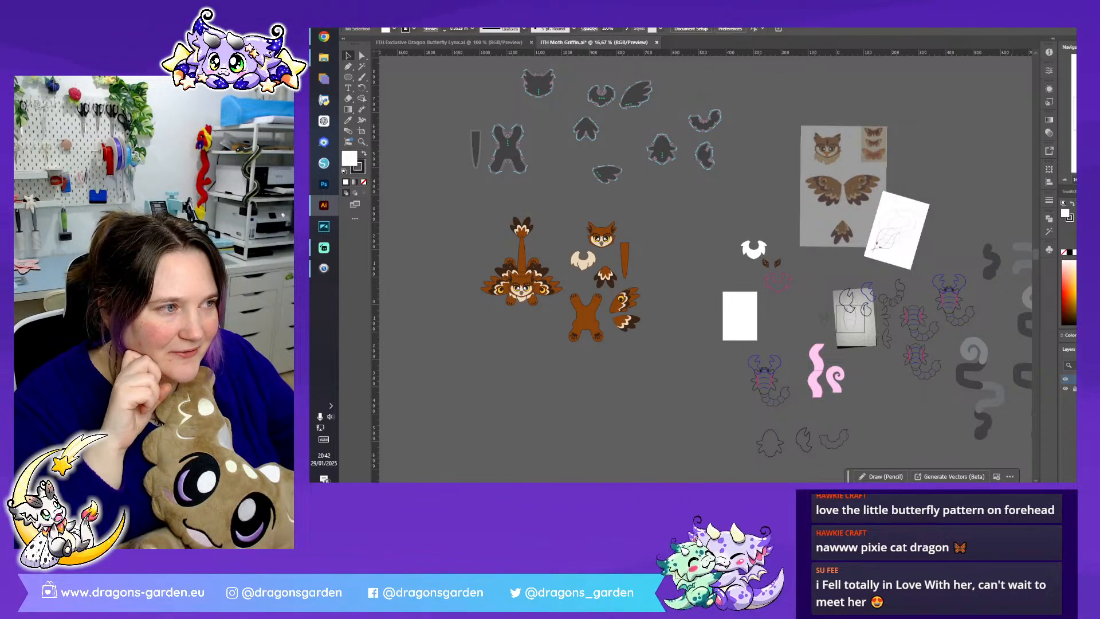
key(ctrl+plus)
key(ctrl+plus)
drag(859, 372, 528, 235)
drag(657, 327, 779, 355)
drag(791, 48, 1045, 101)
drag(667, 141, 760, 174)
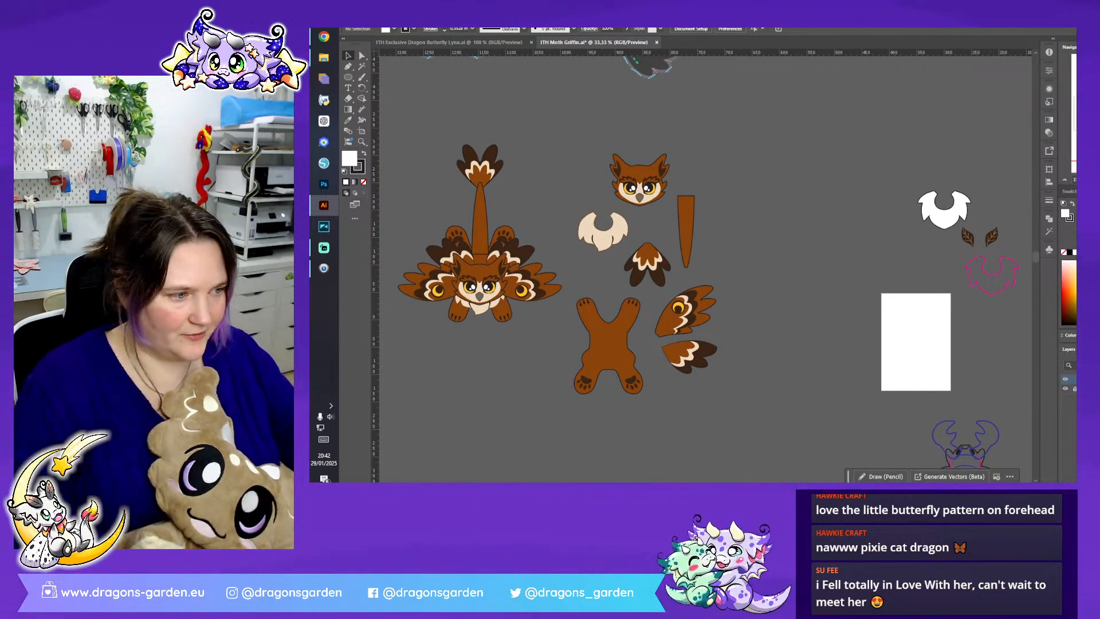
click(618, 243)
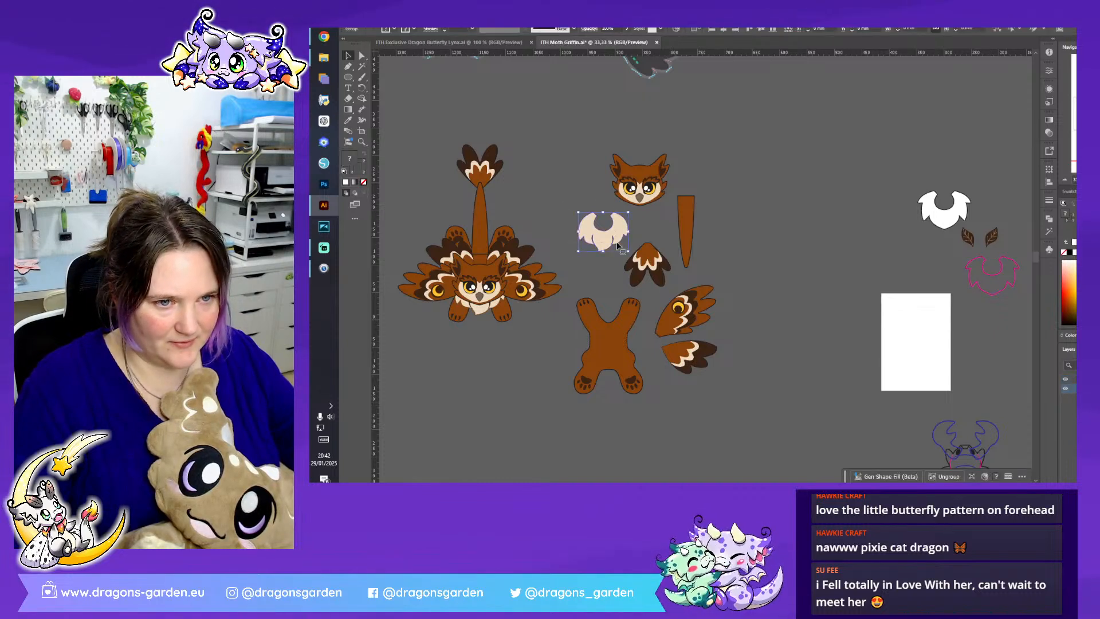
key(ctrl+Tab)
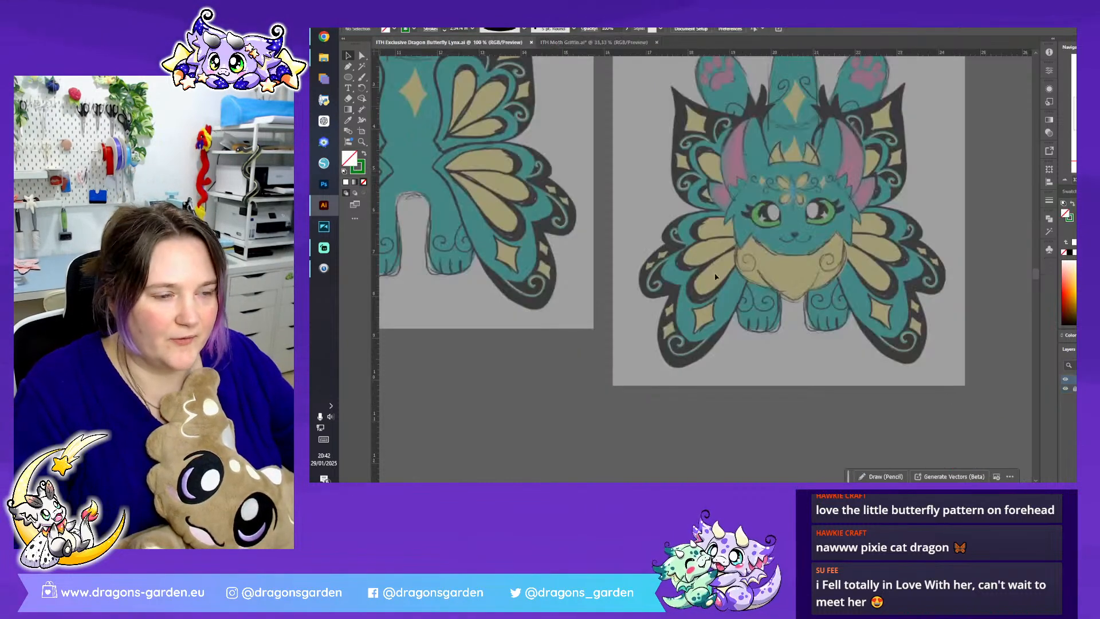
key(ctrl+v)
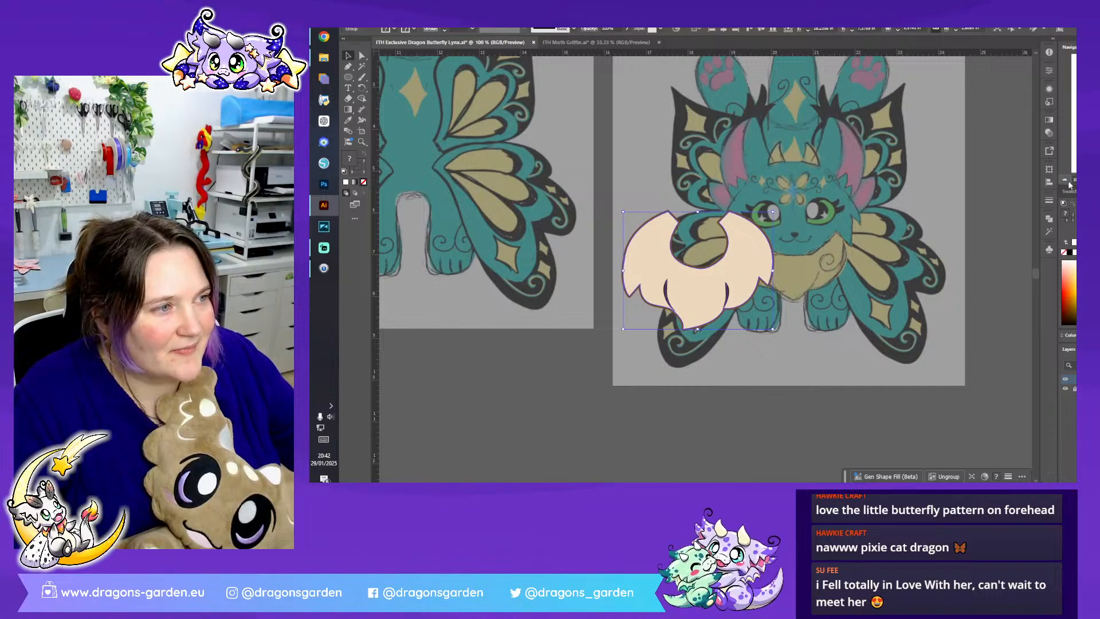
- Move the pasted cream ruff onto the empty canvas below the front-view reference sketch
click(1065, 182)
click(1065, 182)
drag(807, 486, 785, 486)
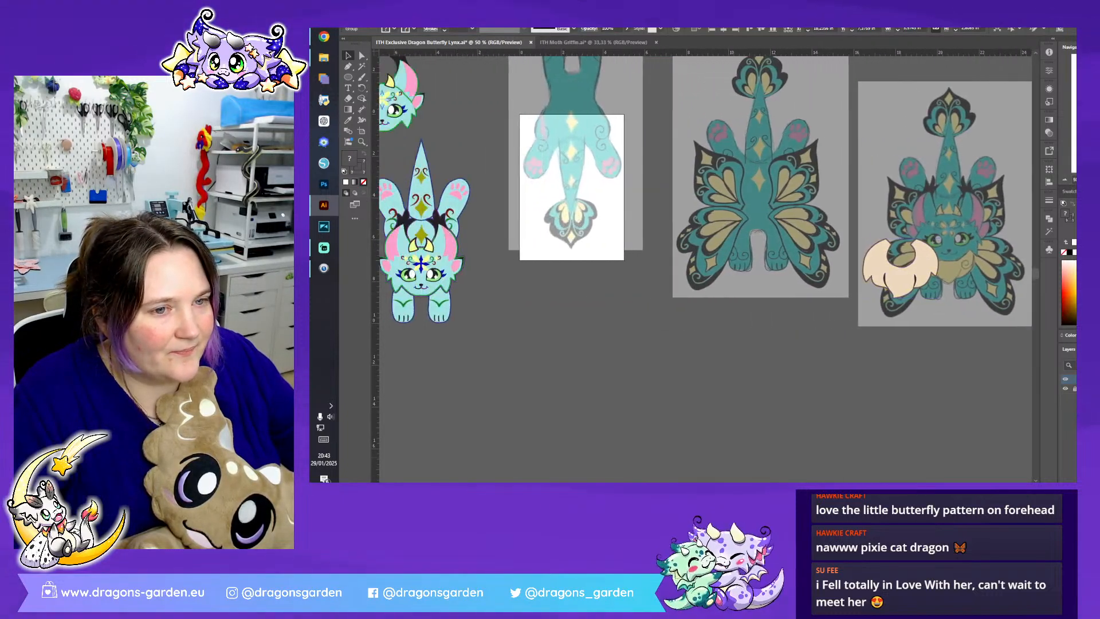
drag(890, 307, 870, 374)
scroll(871, 374, right, 5)
drag(568, 361, 701, 382)
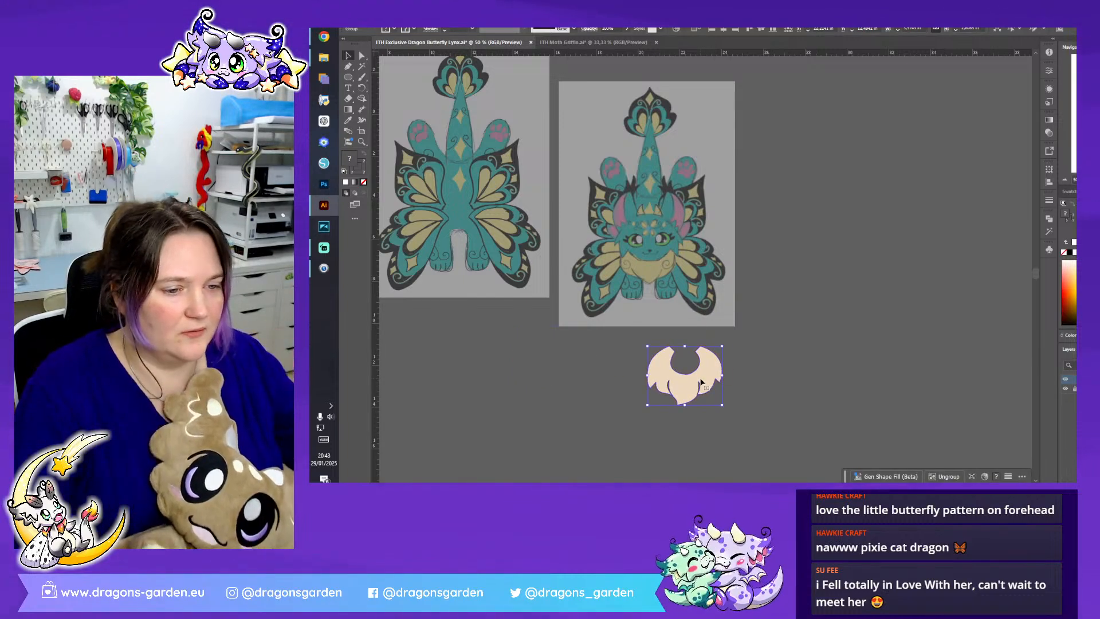
- Ungroup the cream ruff and delete its two inner feather lines
right_click(701, 382)
click(744, 237)
click(702, 391)
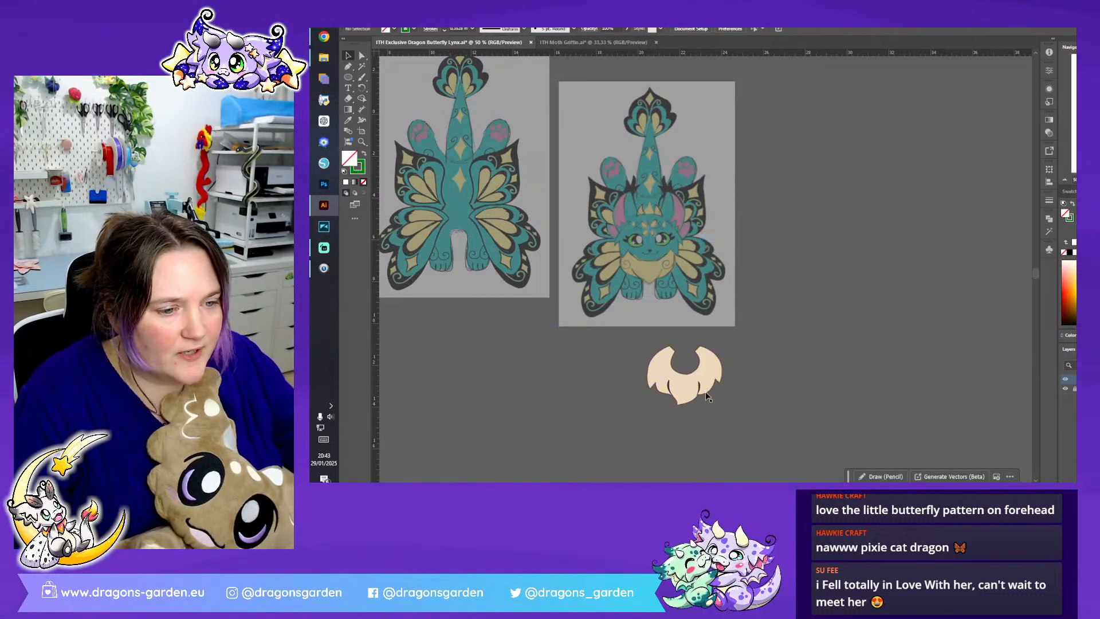
key(Delete)
click(669, 388)
key(Delete)
- Move the plain cream ruff up so it overlaps the lower edge of the front-view reference sketch
key(ctrl+plus)
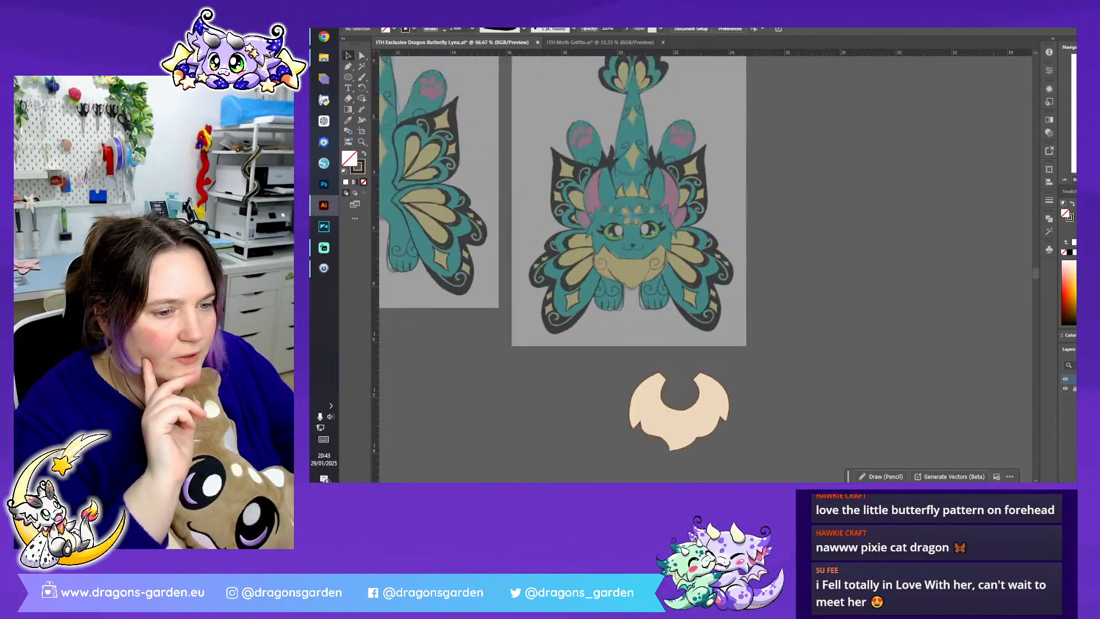
drag(678, 421, 685, 349)
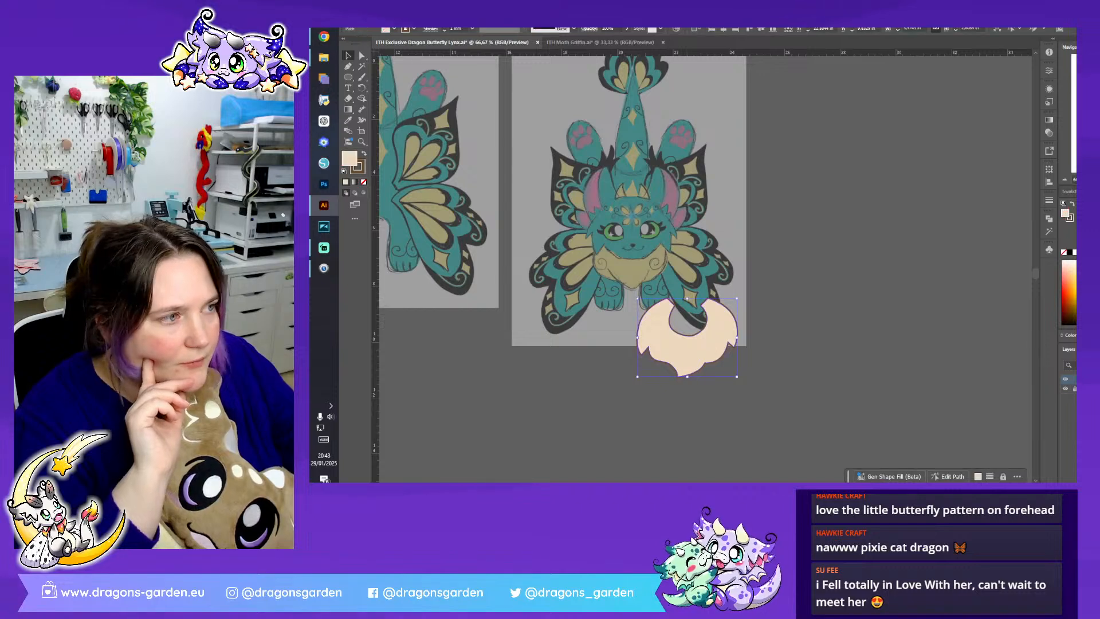
key(ctrl+plus)
key(ctrl+plus)
scroll(781, 303, down, 2)
click(886, 243)
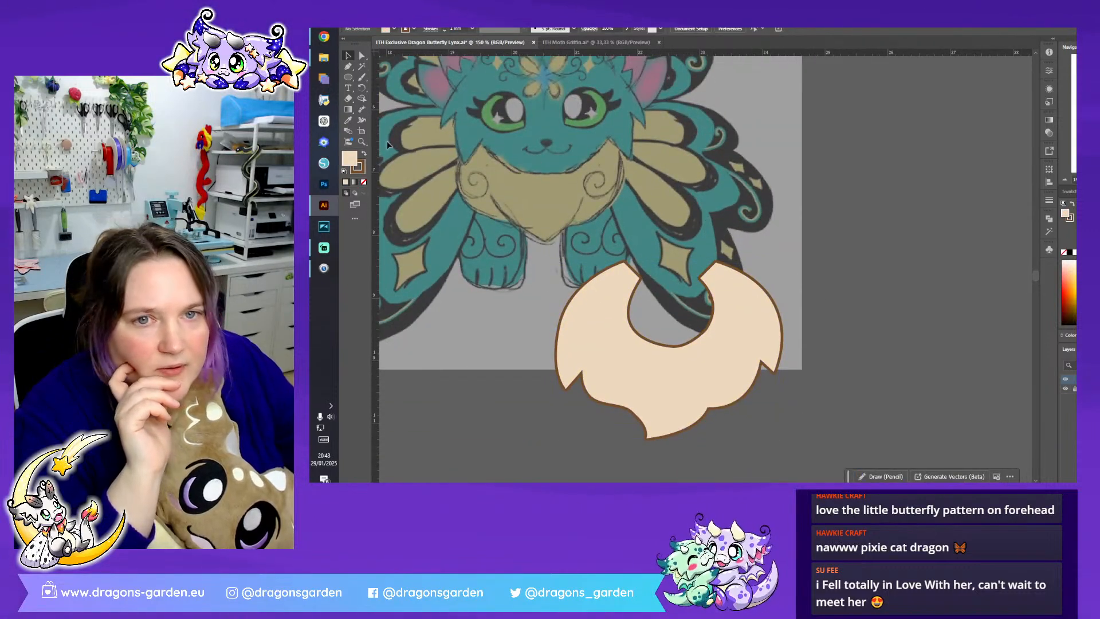
- Trace the left half of the ruff's neck curve with the Pen tool and continue straight down its centre to the lower edge
click(348, 67)
click(626, 262)
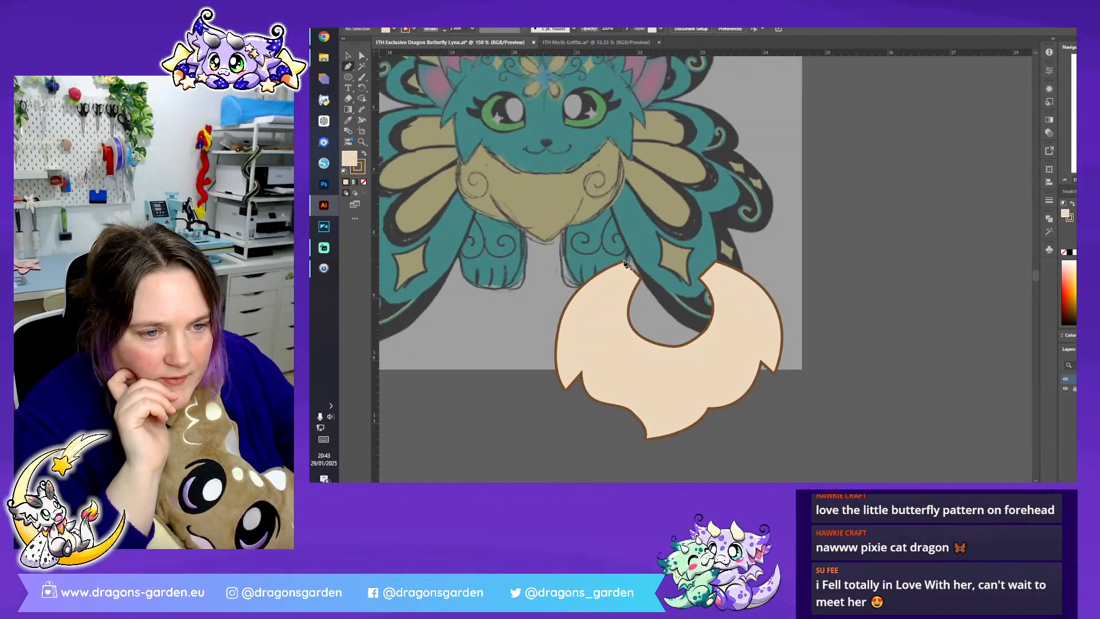
click(640, 279)
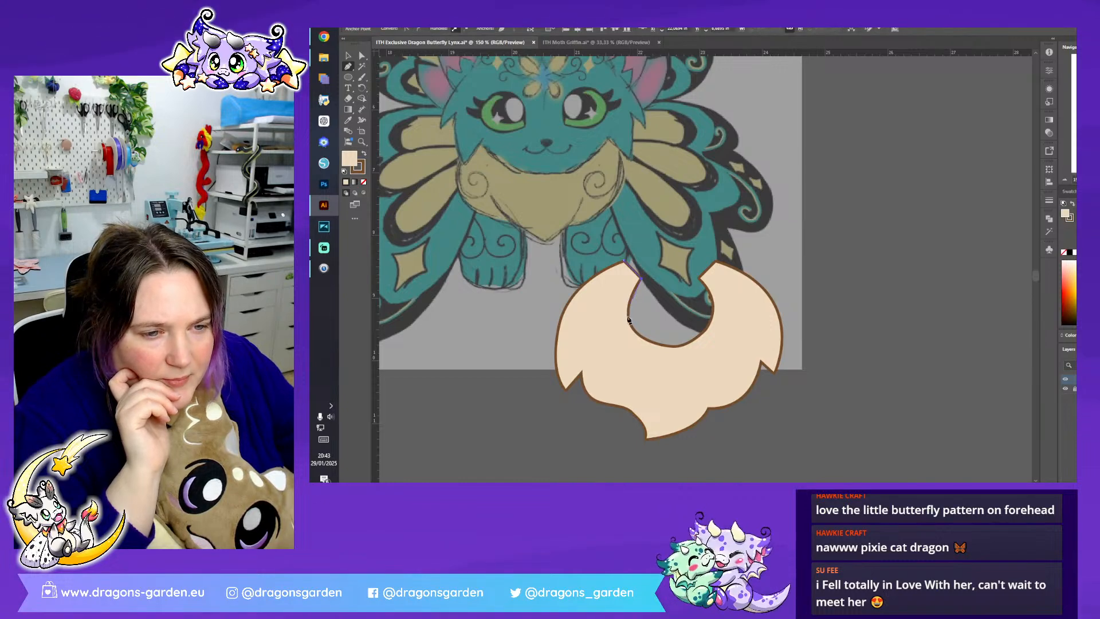
drag(658, 343, 707, 368)
click(661, 345)
click(675, 345)
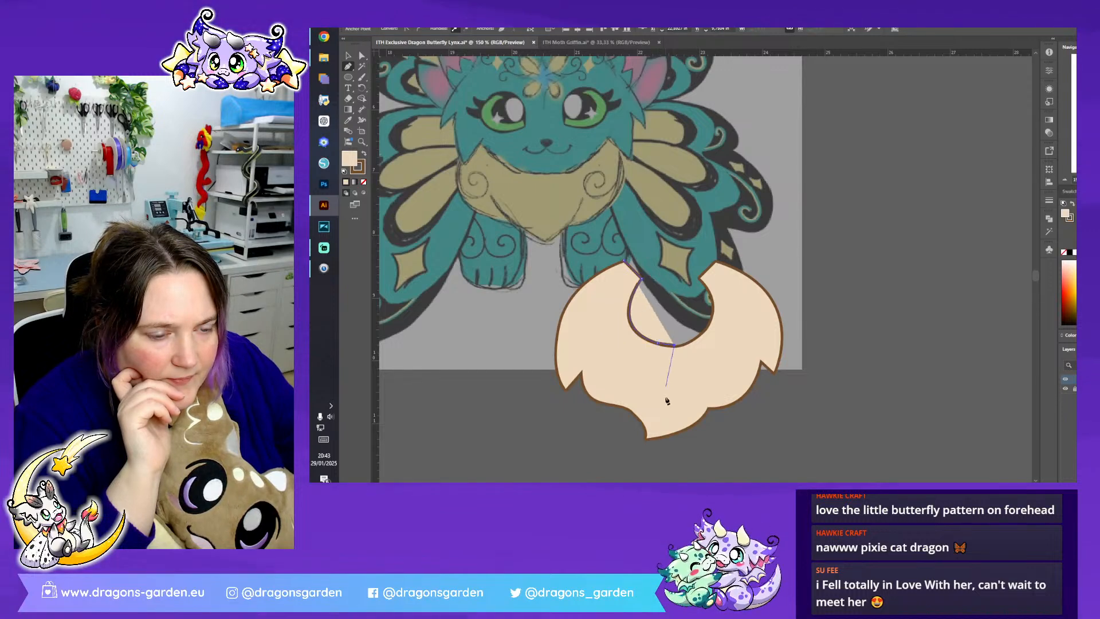
click(675, 437)
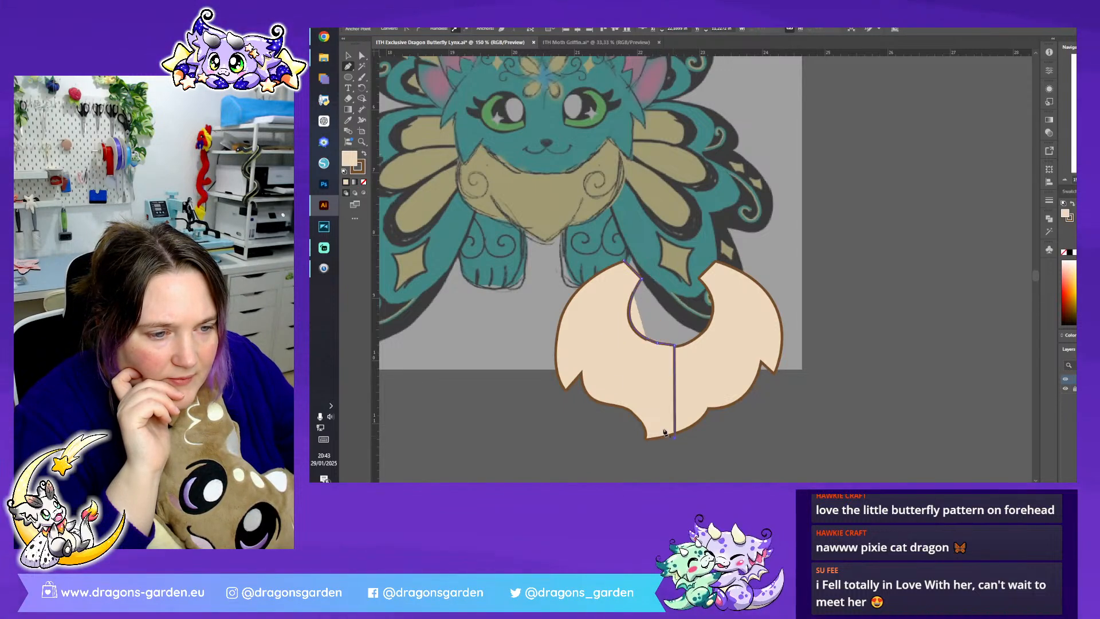
- Move the traced half outline onto the centre line below the sketched dragon's face and delete the cream moth griffin ruff
click(348, 56)
click(572, 132)
drag(674, 353, 544, 198)
click(652, 312)
key(Delete)
click(544, 197)
scroll(544, 198, up, 3)
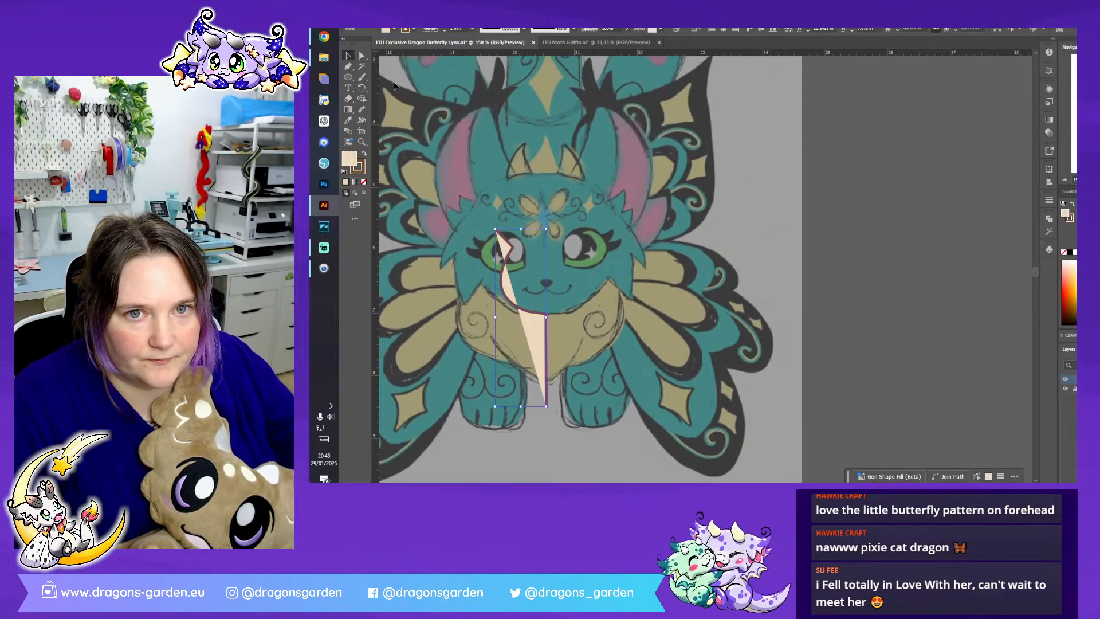
- Move the lower end of the half ruff's centre line up to the tip of the sketched ruff
click(362, 55)
click(545, 406)
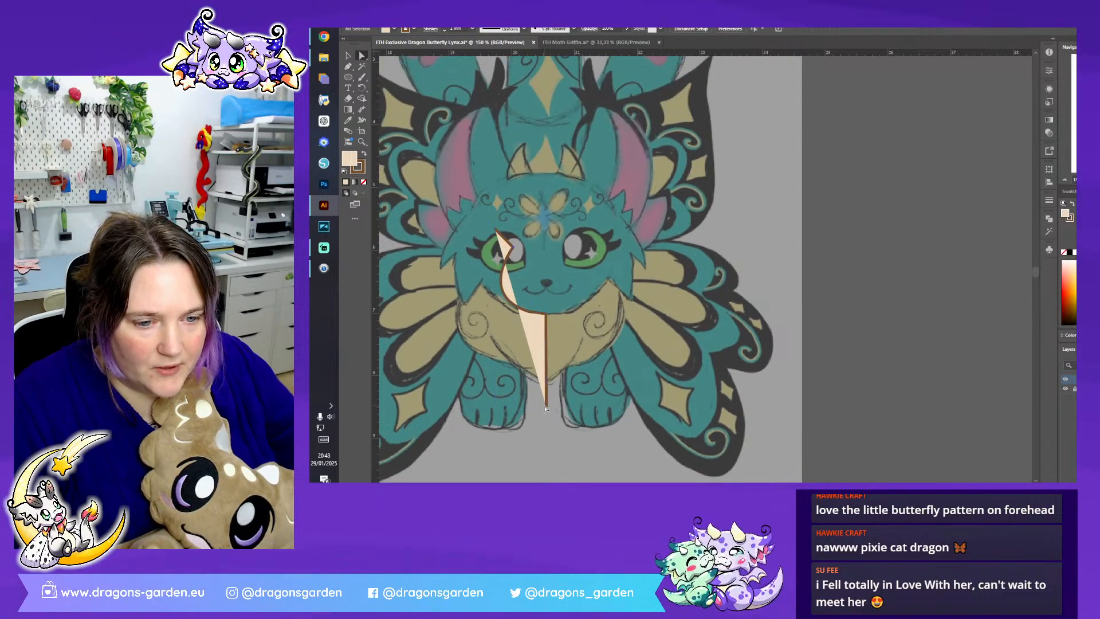
drag(546, 408, 545, 385)
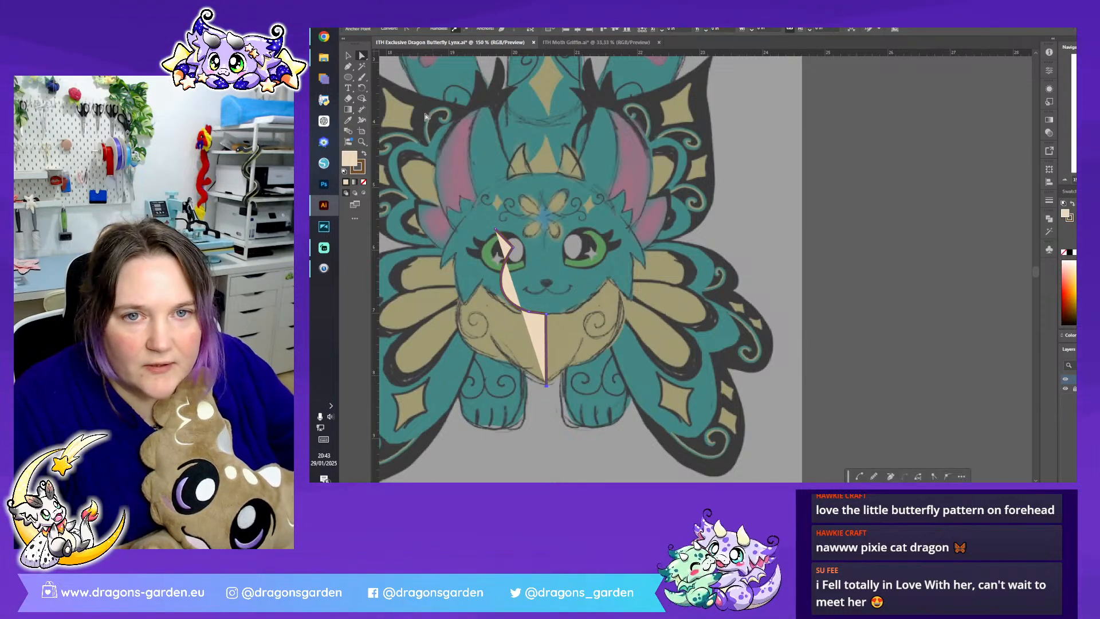
- Trace the ruff's outer left edge down to the centre tip with the Pen tool, closing the half shape, and remove its fill
click(347, 67)
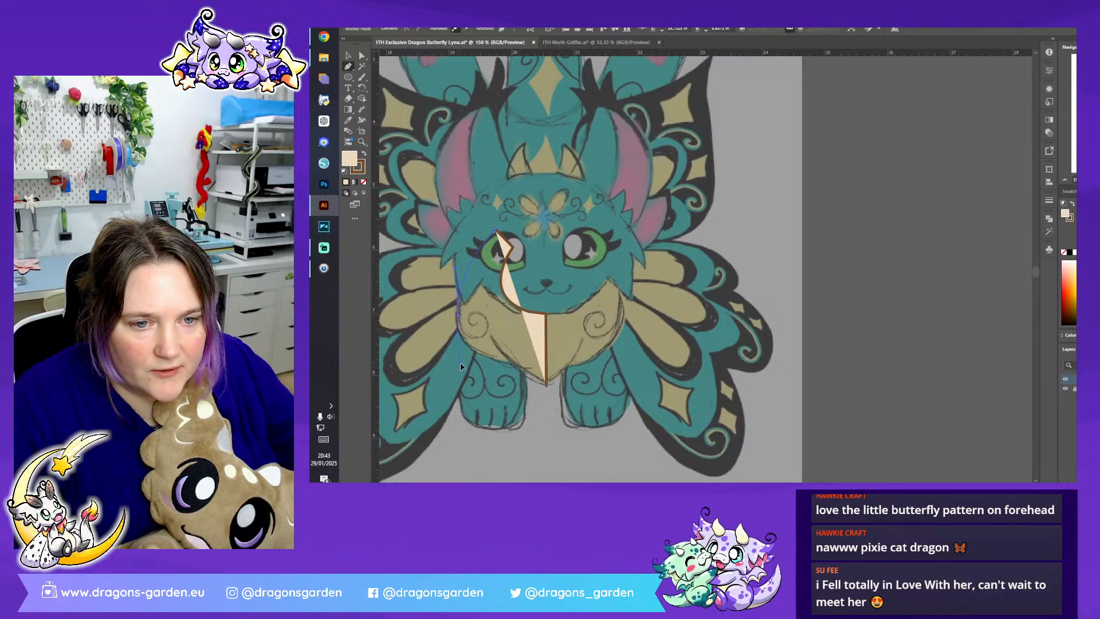
drag(461, 364, 465, 386)
click(457, 315)
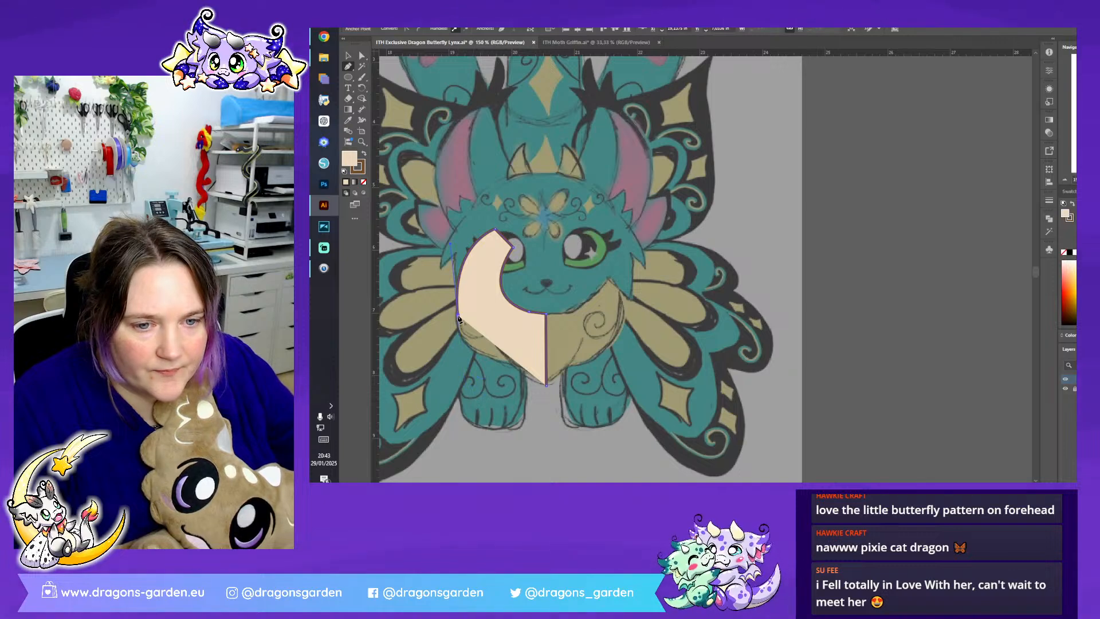
mouse_move(554, 376)
mouse_down()
mouse_move(572, 376)
mouse_move(572, 393)
mouse_up()
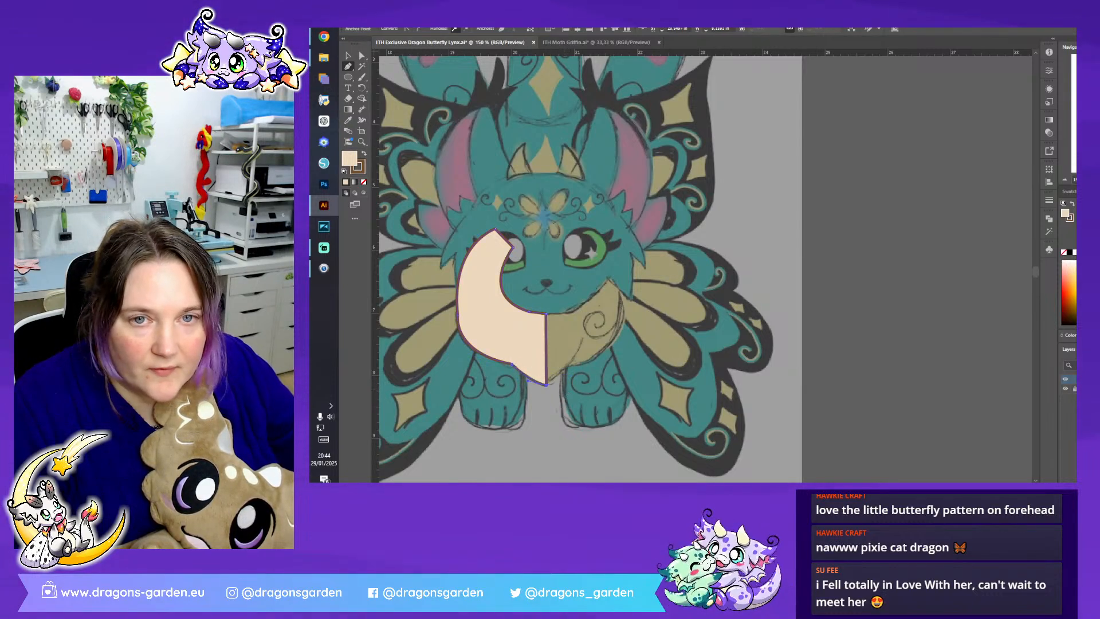
click(361, 55)
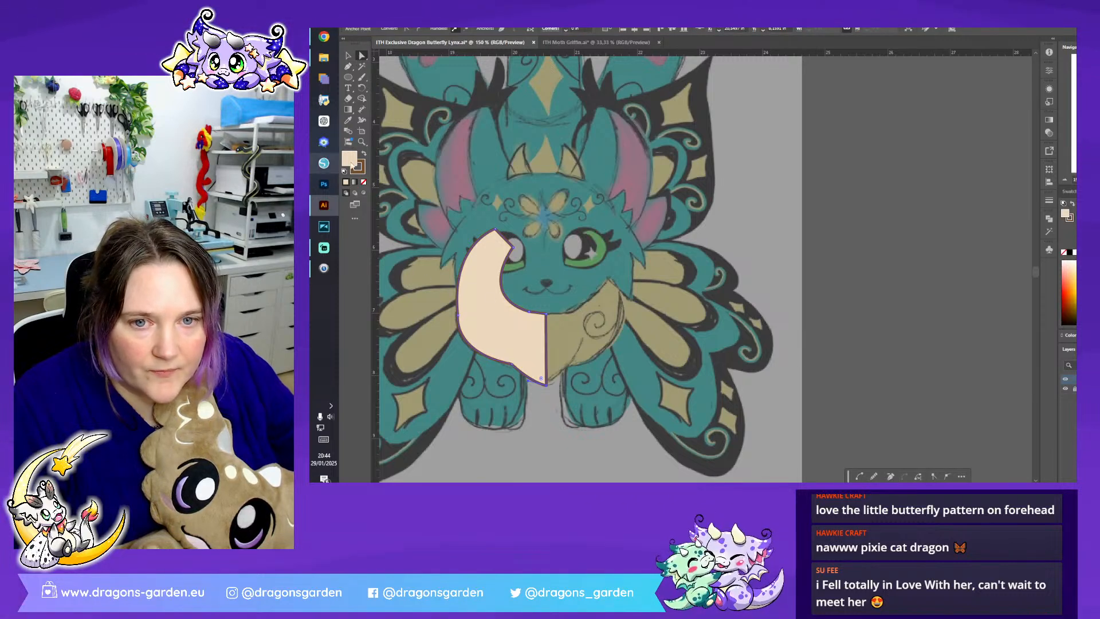
click(363, 182)
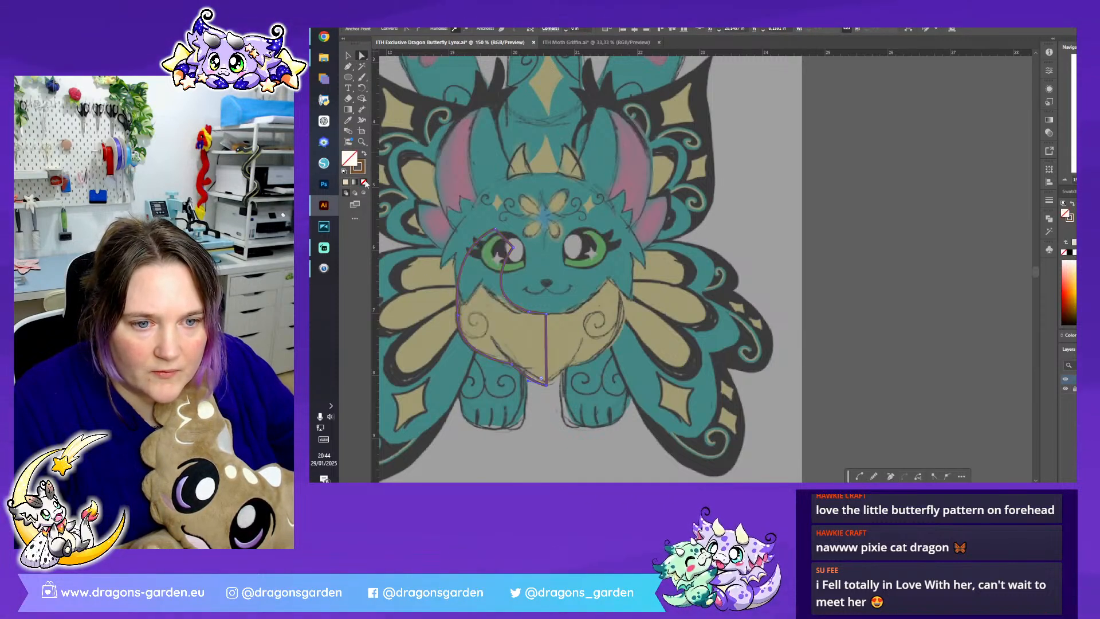
key(ctrl+shift+a)
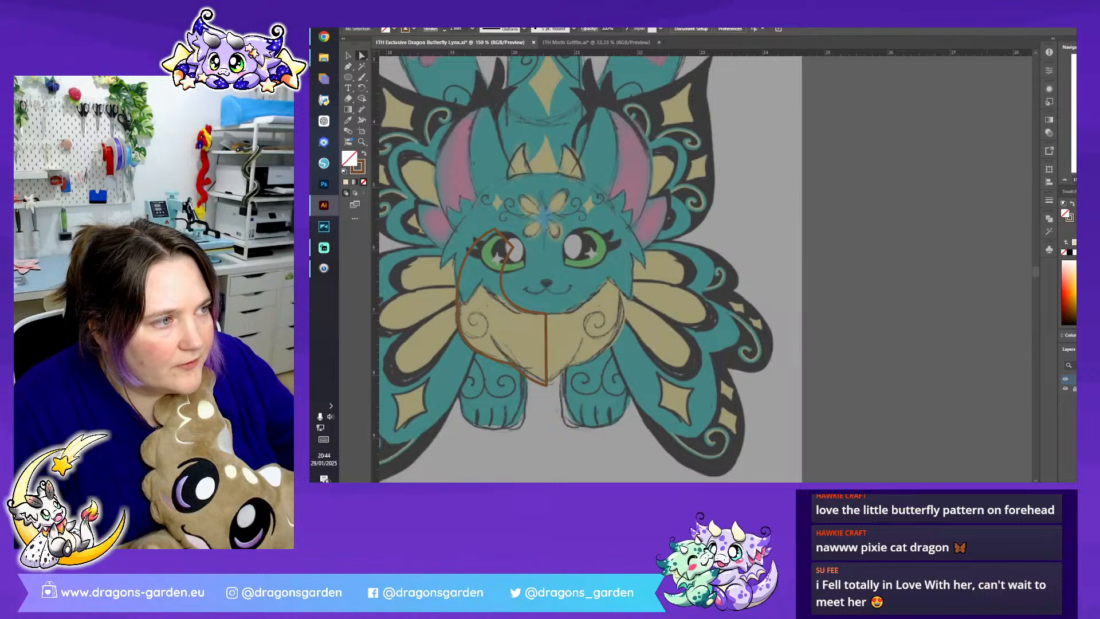
- Adjust the anchors and curve handles along the half ruff's neck curve and outer left side to refine both curves against the sketch
key(ctrl+plus)
key(ctrl+plus)
scroll(705, 269, left, 4)
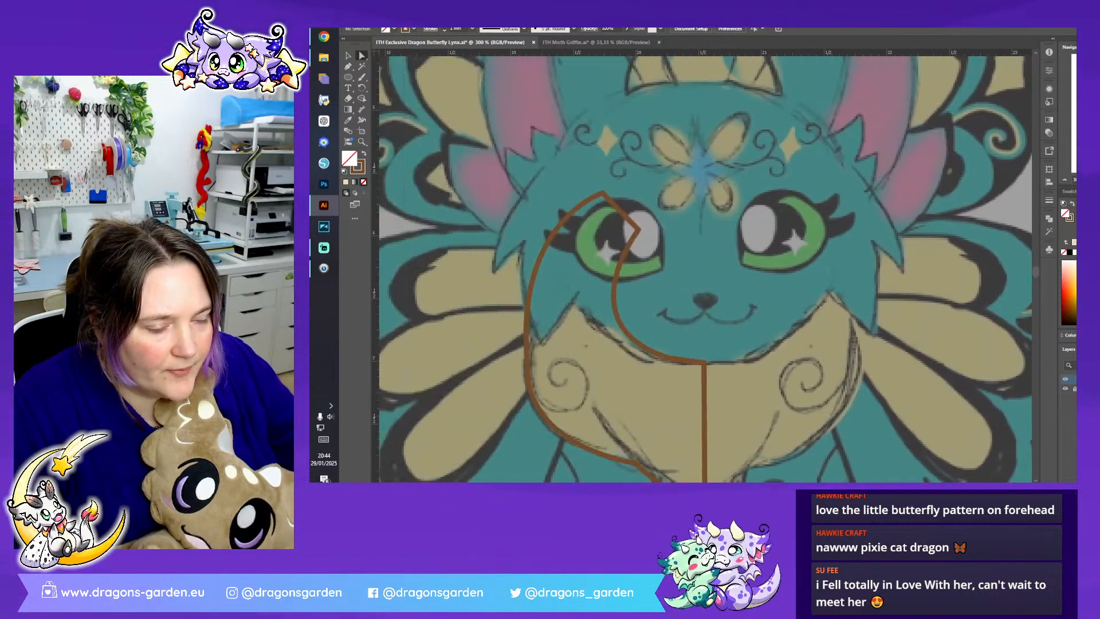
scroll(704, 269, down, 1)
click(617, 243)
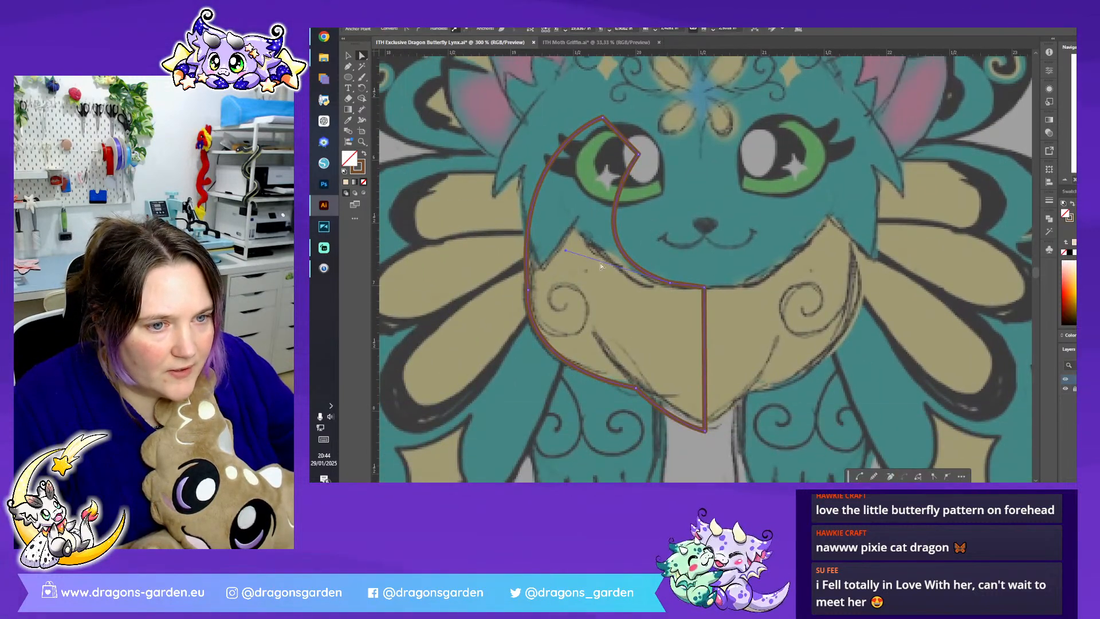
drag(566, 251, 556, 247)
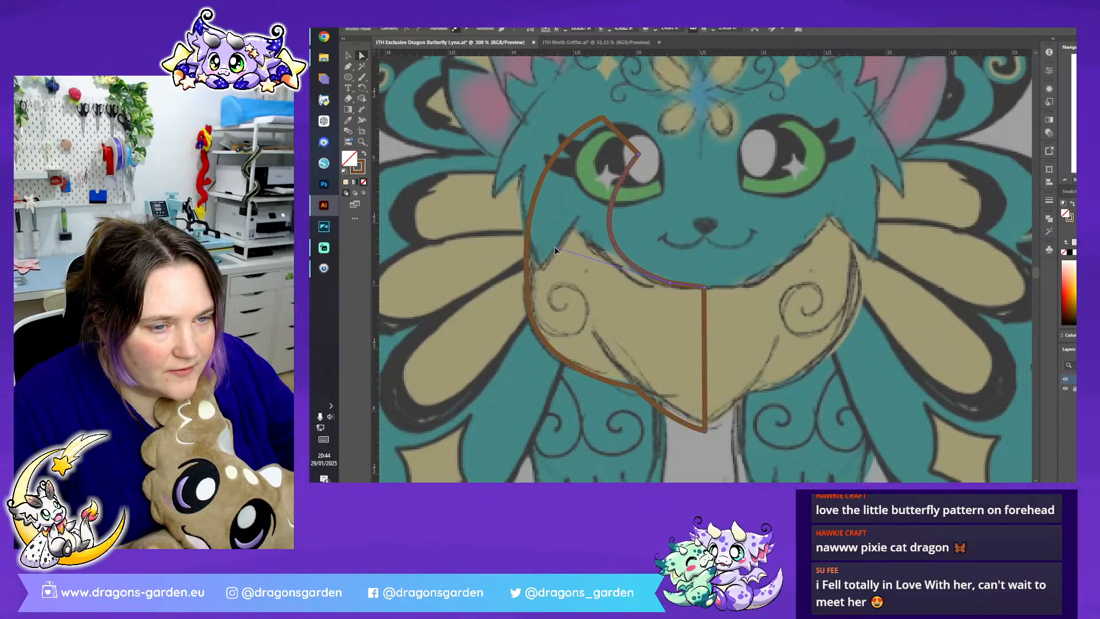
click(525, 283)
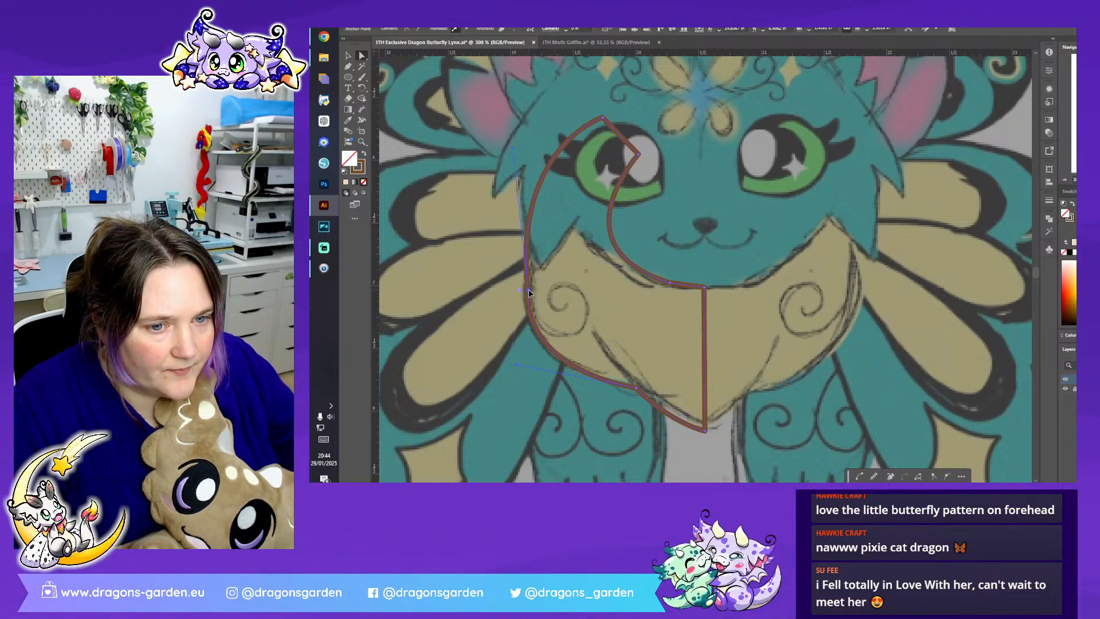
drag(508, 139, 516, 170)
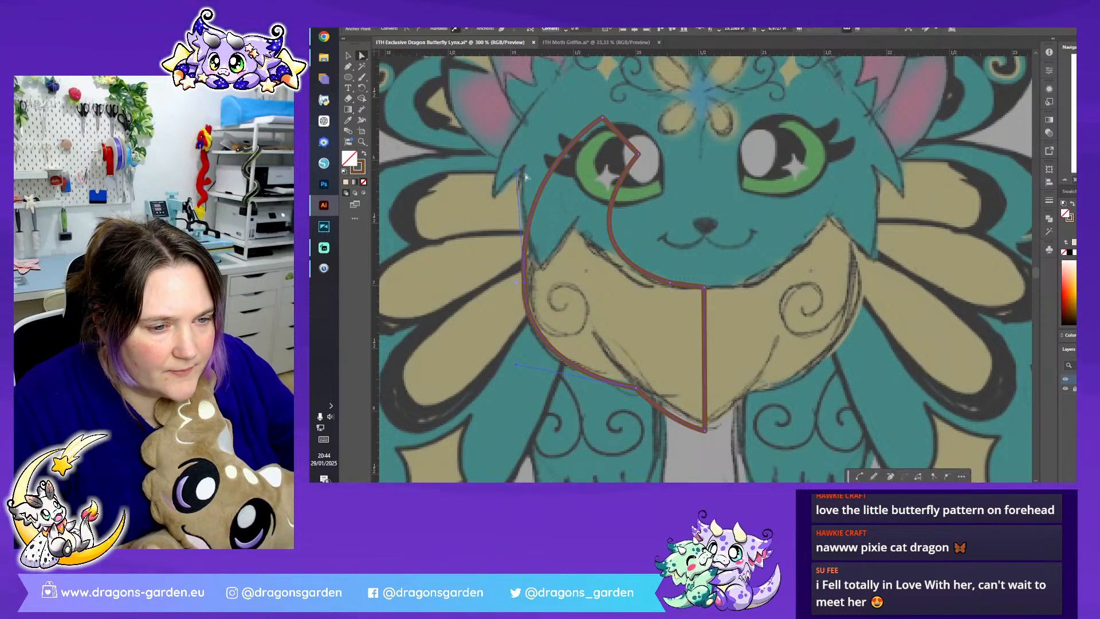
click(665, 281)
drag(665, 281, 659, 281)
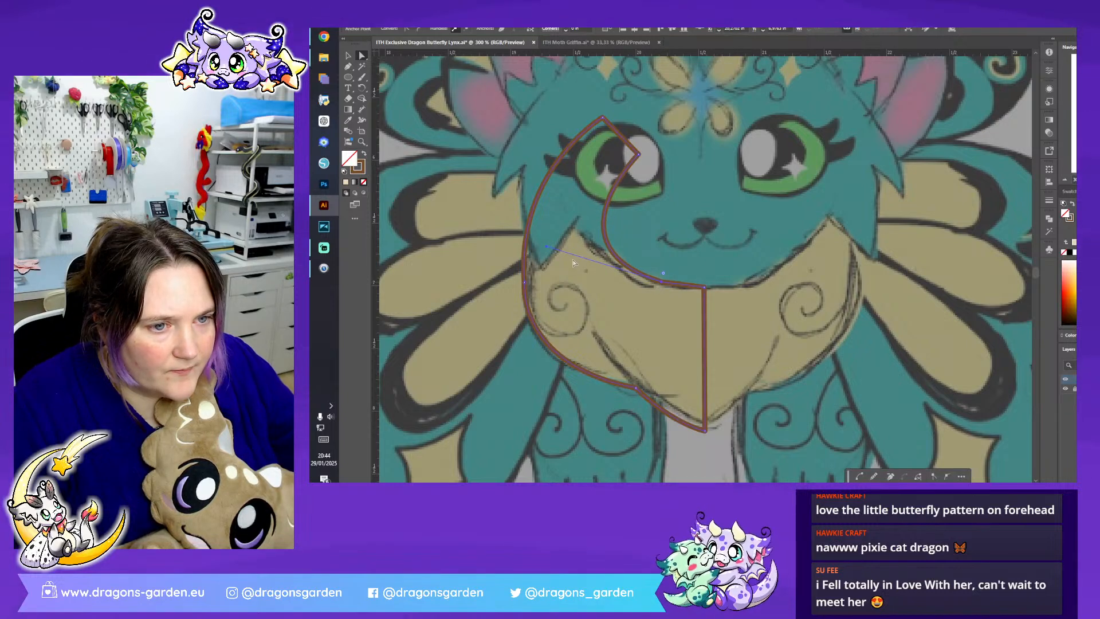
- Nudge the anchor on the half ruff's lower left edge onto the sketch line and shorten its curve handle
click(627, 380)
drag(627, 380, 626, 377)
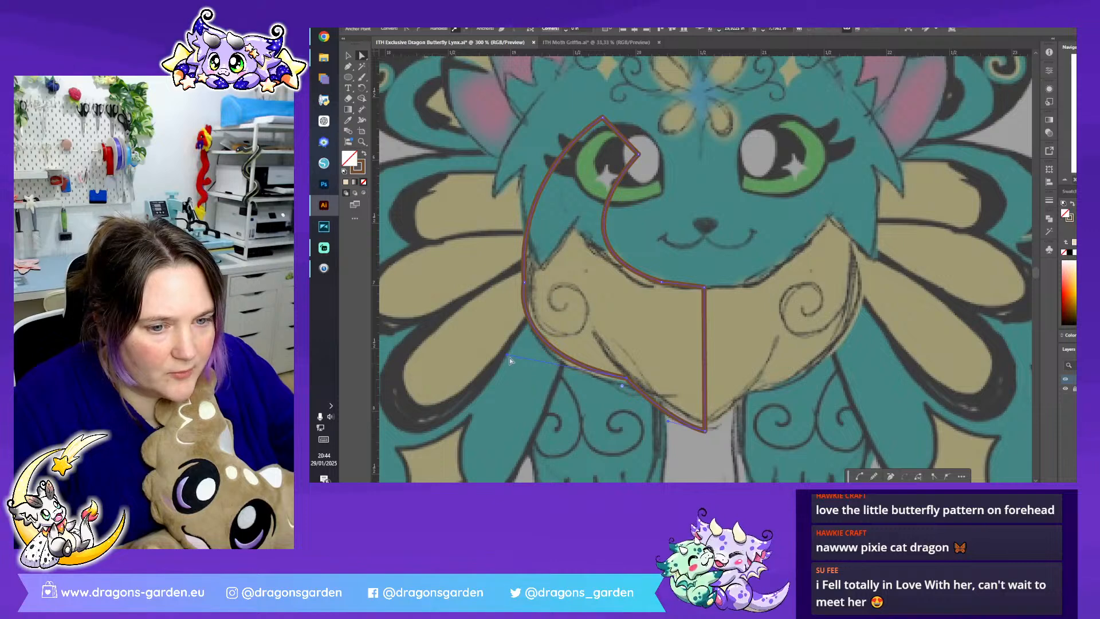
drag(508, 355, 519, 366)
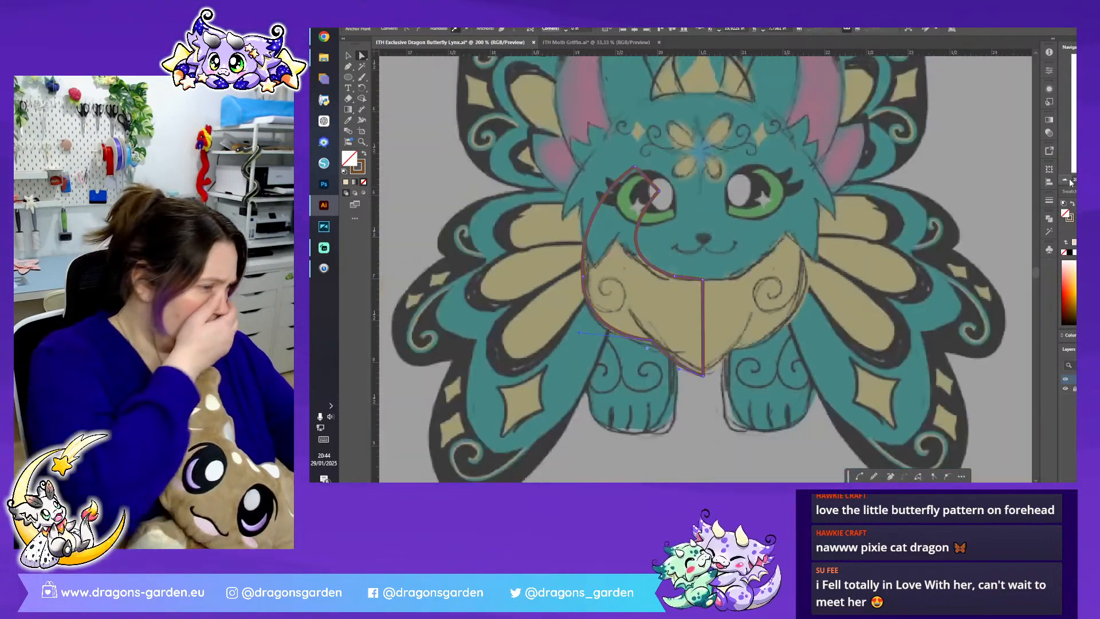
- Copy a red curl from the head group of the coloured front-view lynx
key(ctrl+minus)
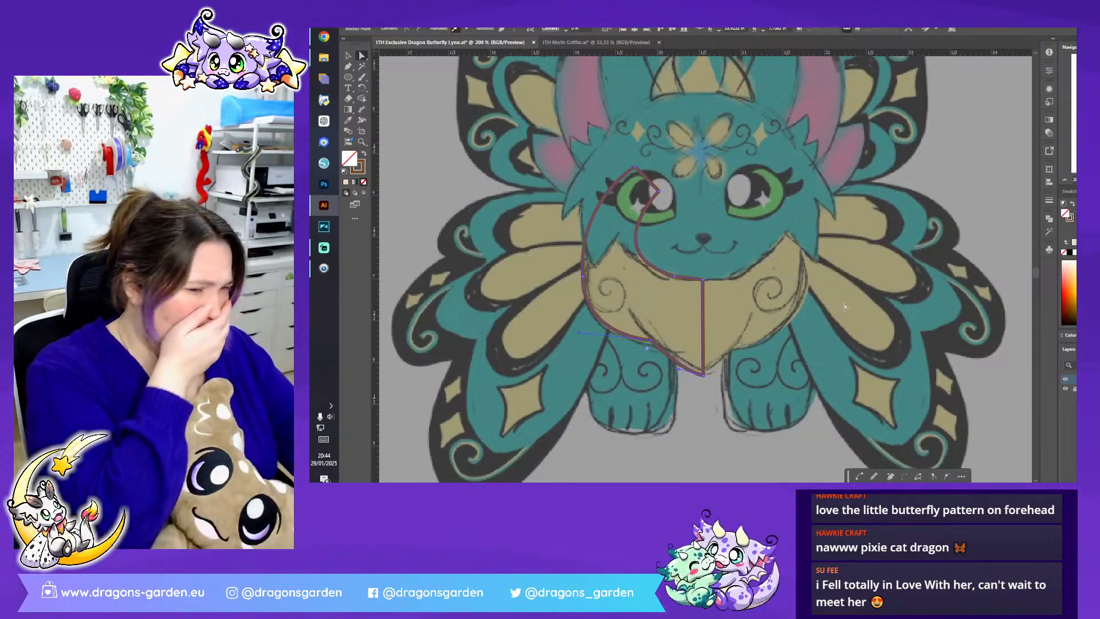
key(ctrl+minus)
key(ctrl+minus)
key(ctrl+minus)
key(ctrl+minus)
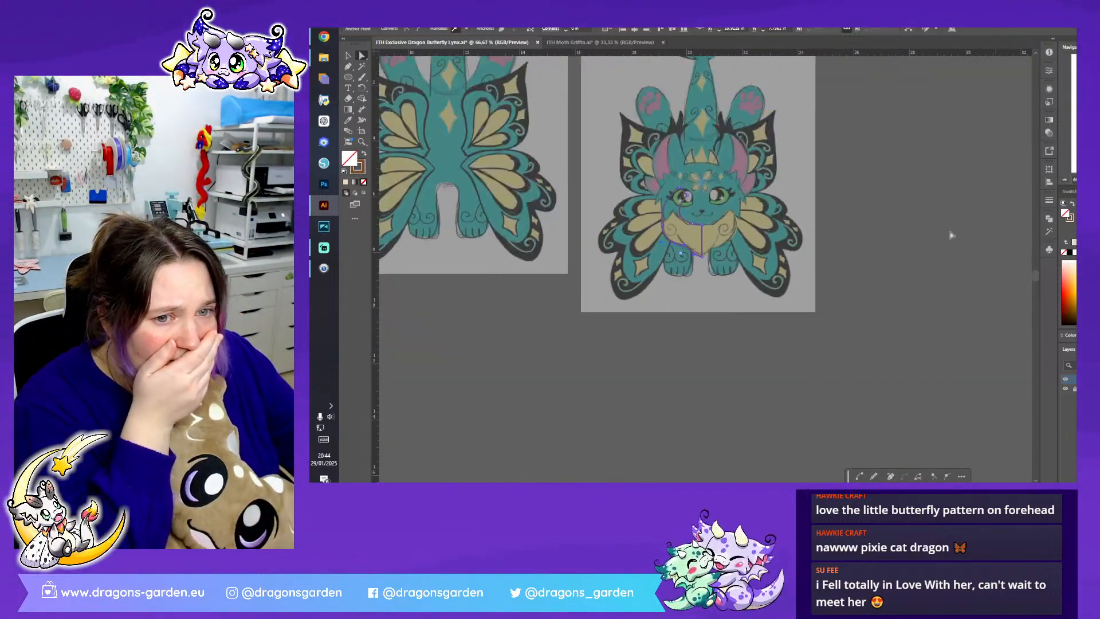
scroll(676, 364, left, 11)
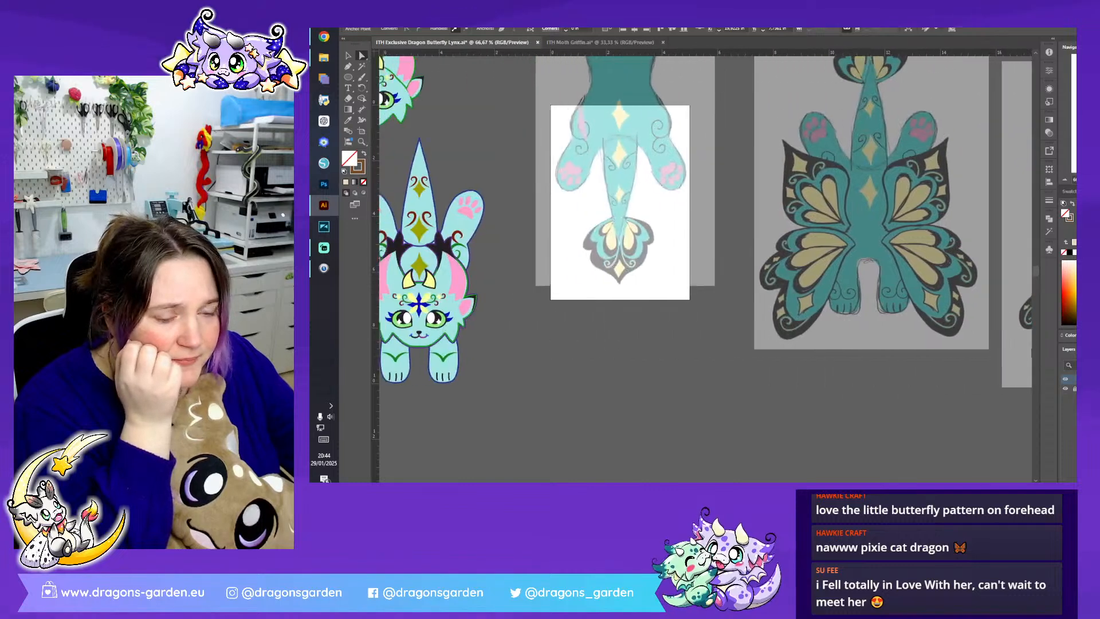
click(349, 57)
click(561, 171)
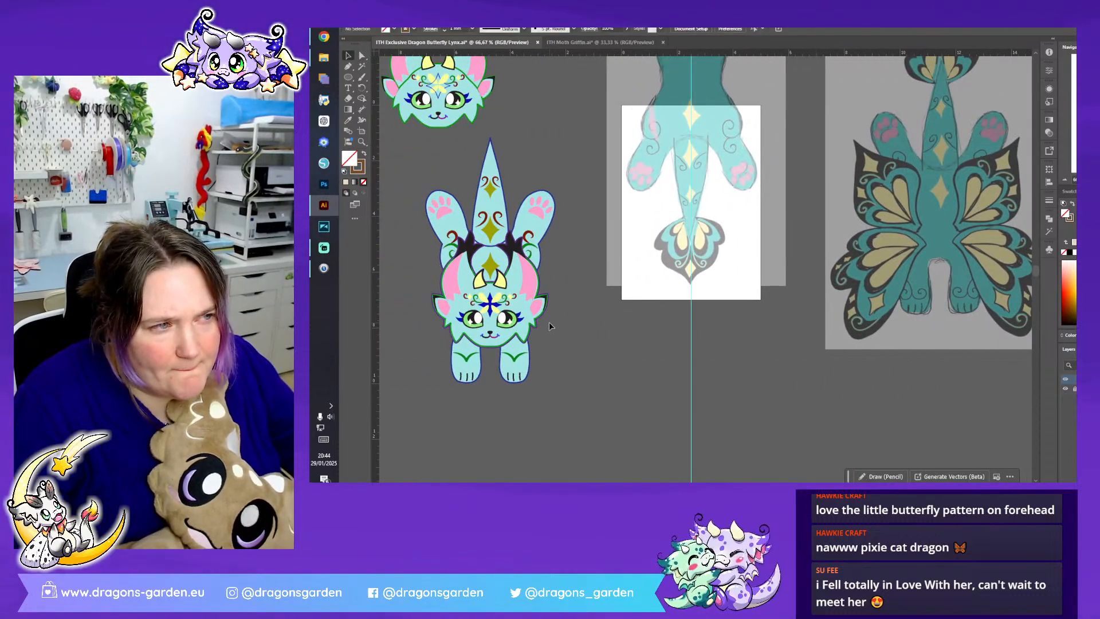
click(509, 307)
double_click(508, 306)
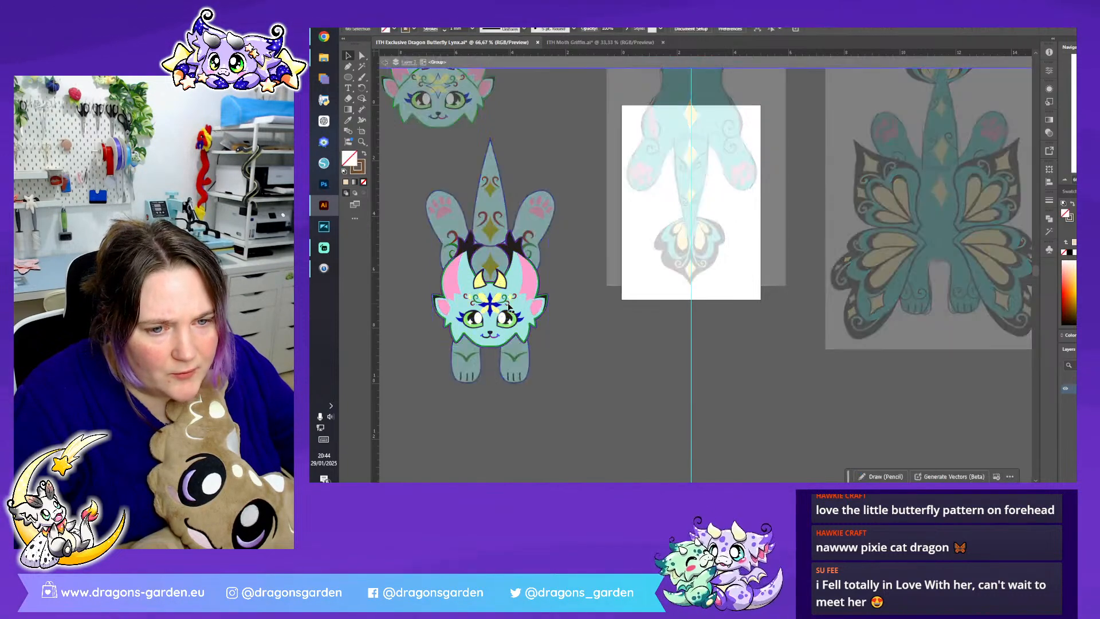
double_click(852, 367)
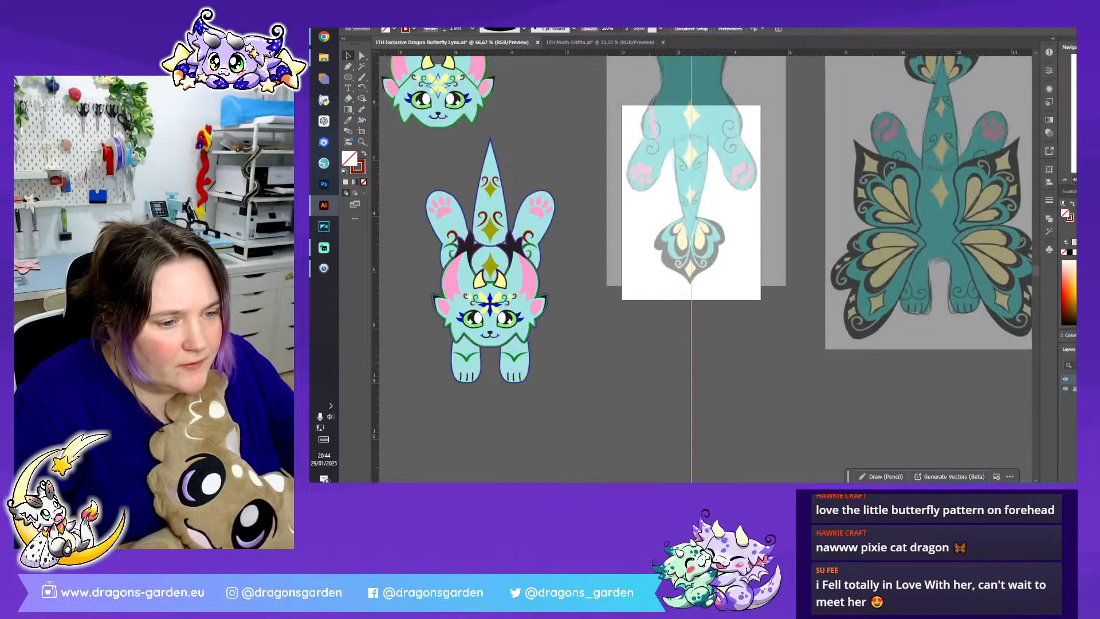
- Paste the red curl over the right side of the front-view sketch's ruff and scale it up
scroll(852, 367, right, 6)
scroll(705, 268, right, 3)
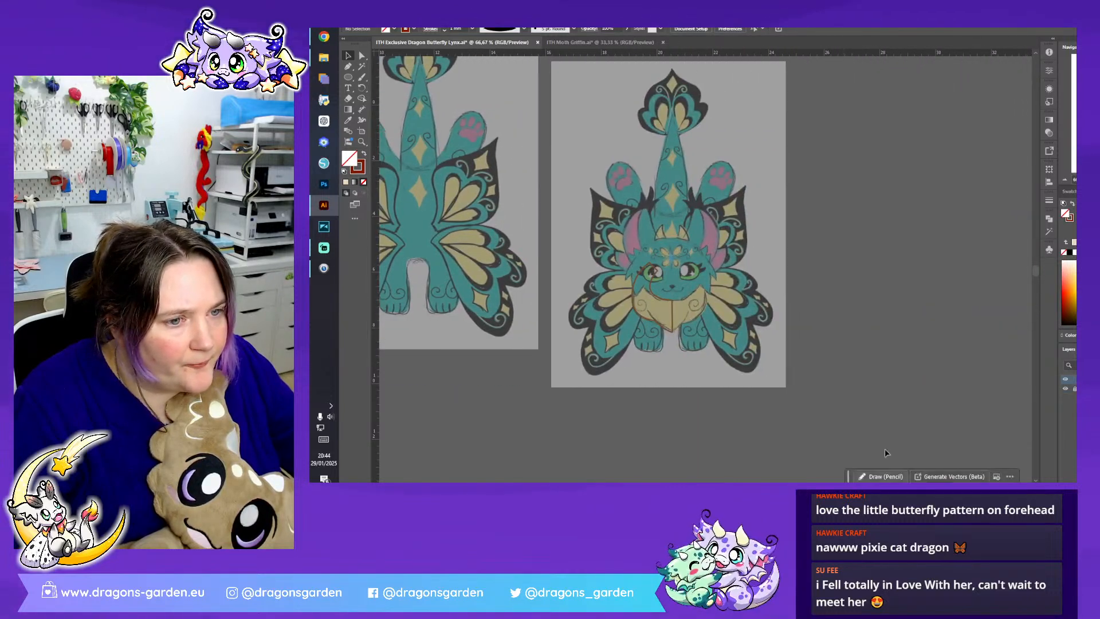
key(ctrl+plus)
key(ctrl+plus)
key(ctrl+plus)
key(ctrl+plus)
scroll(528, 290, down, 5)
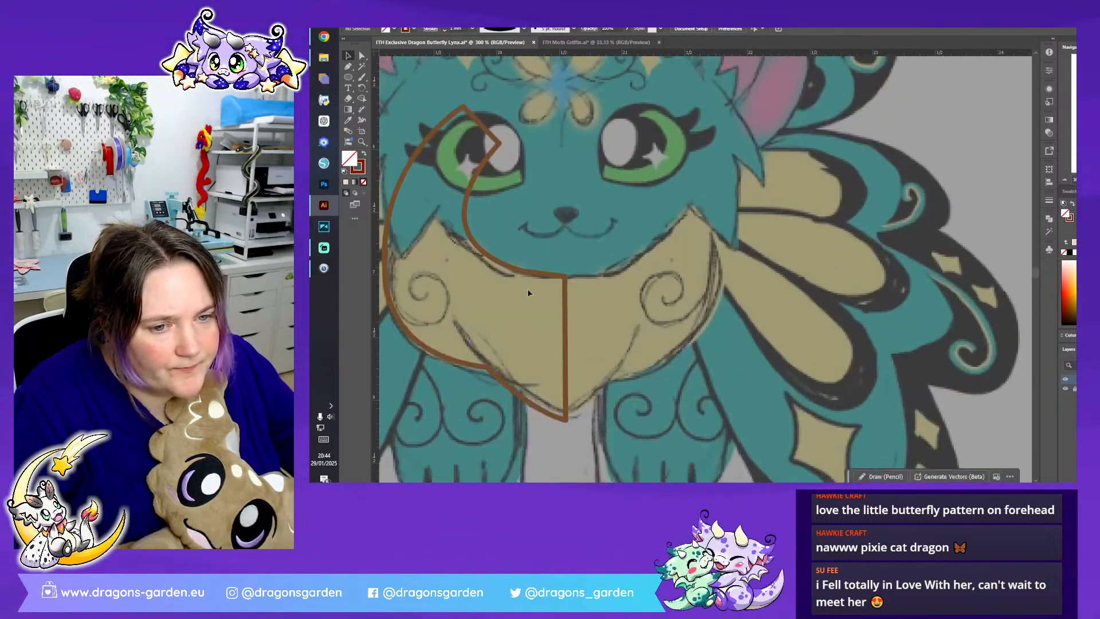
click(704, 270)
drag(716, 260, 734, 241)
- Reflect the red curl, then move and rotate it onto the sketched spiral in the ruff's left half
right_click(734, 241)
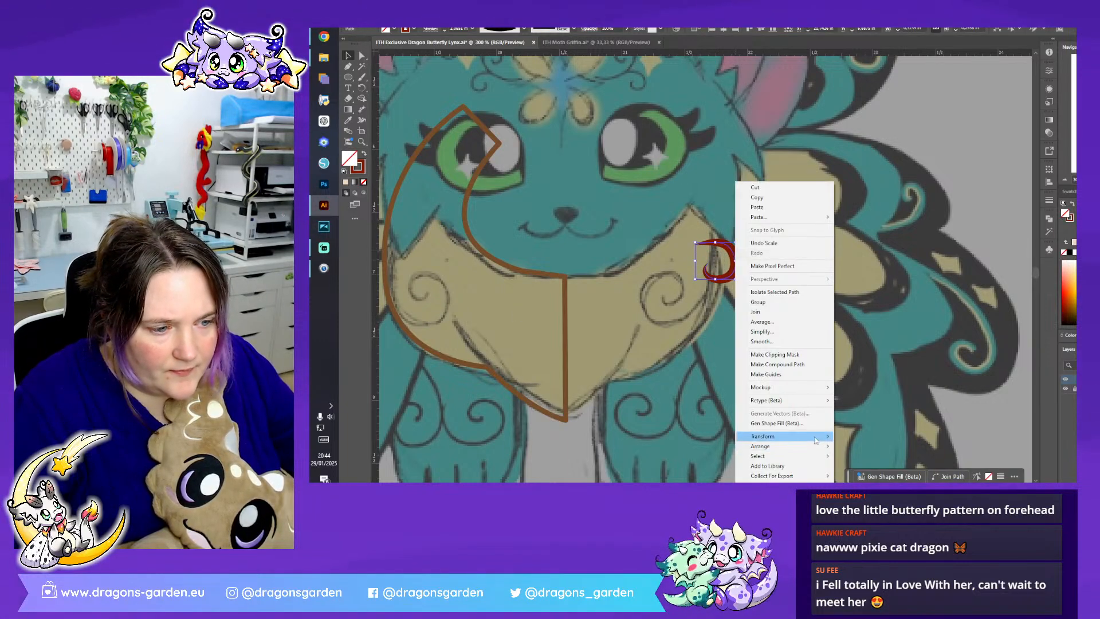
mouse_move(816, 440)
click(862, 400)
click(768, 307)
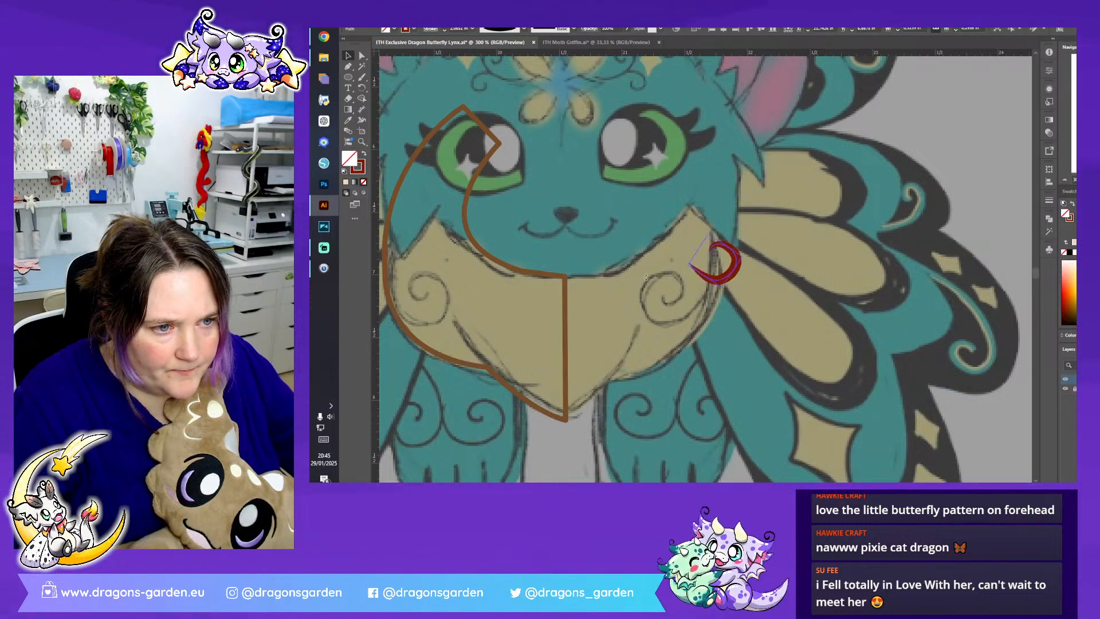
drag(720, 277, 444, 294)
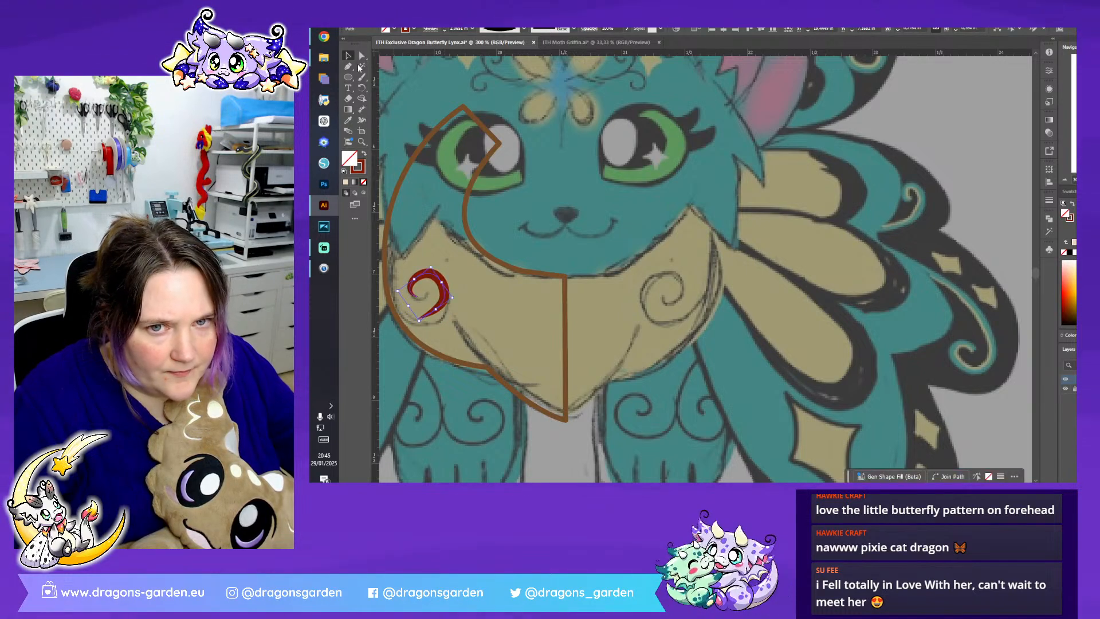
- Extend both the inner and outer ends of the red curl with the Pen tool, following the sketched spiral
click(348, 67)
click(427, 297)
drag(428, 283, 370, 106)
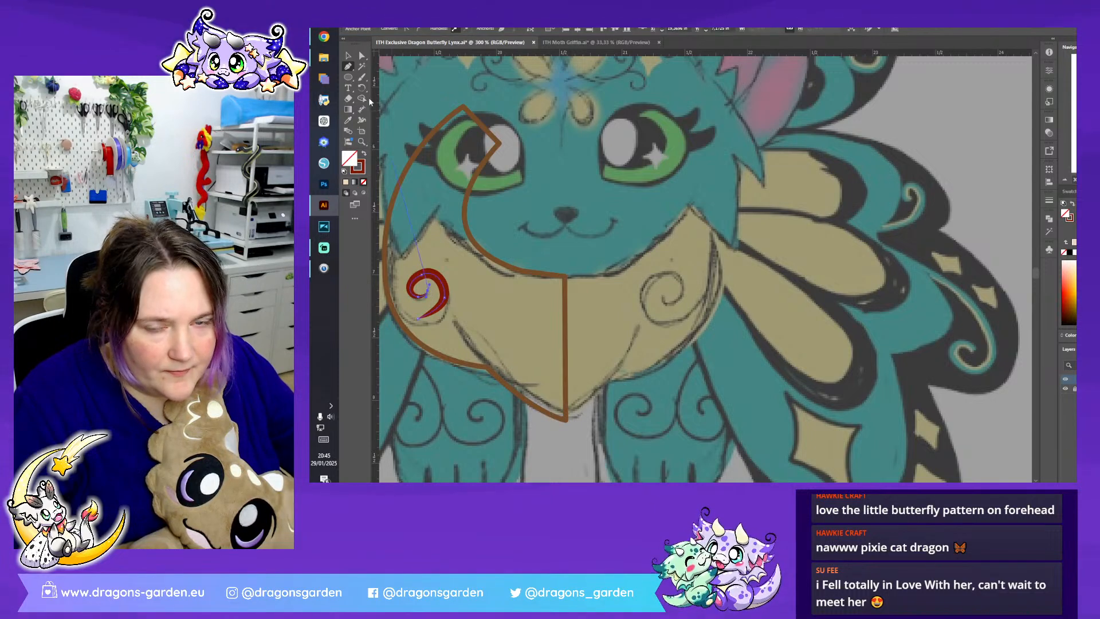
click(348, 56)
click(350, 67)
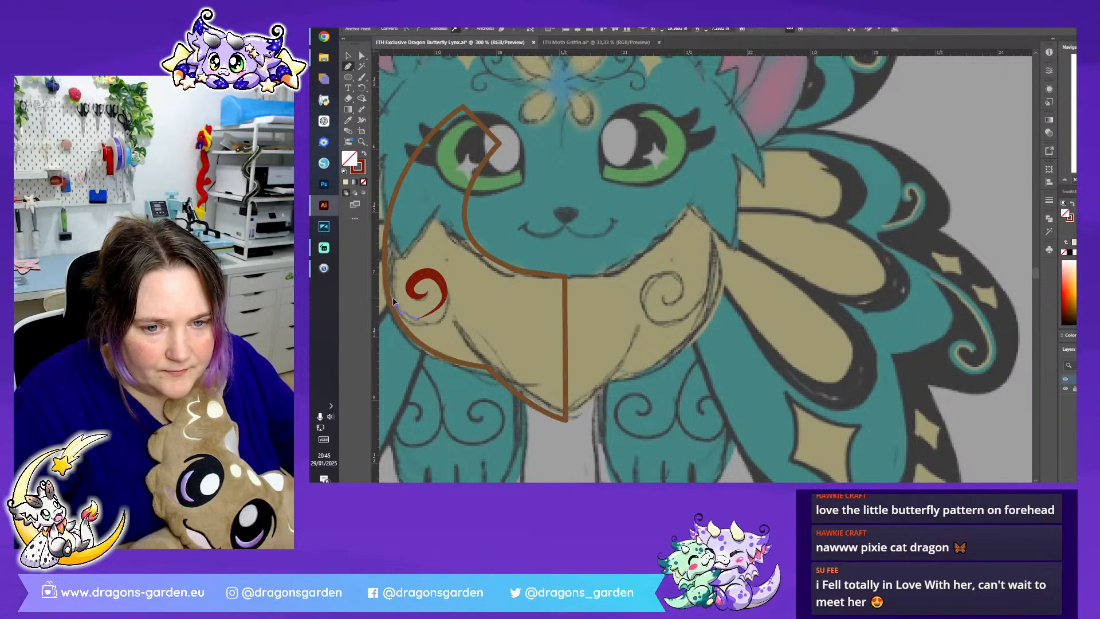
drag(392, 299, 394, 296)
- Adjust the anchors and handles of the extended red curl to smooth its spiral
click(361, 55)
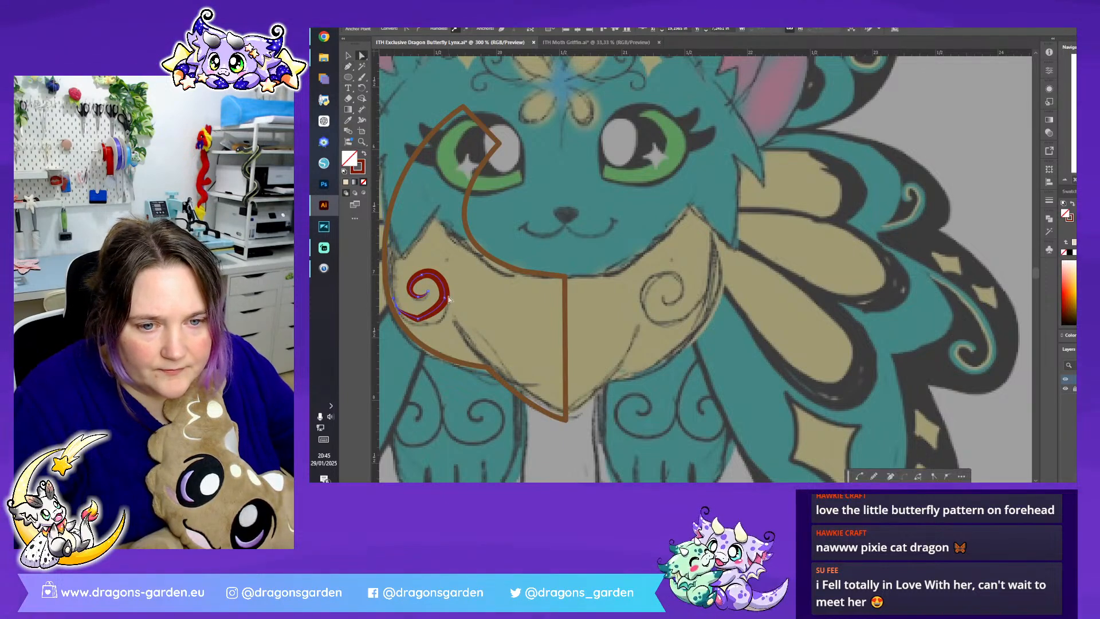
click(445, 298)
drag(441, 311, 442, 315)
click(418, 316)
click(416, 279)
- Shift the red curl slightly into place on the left half of the ruff and reduce its stroke weight
click(349, 56)
click(451, 288)
click(443, 295)
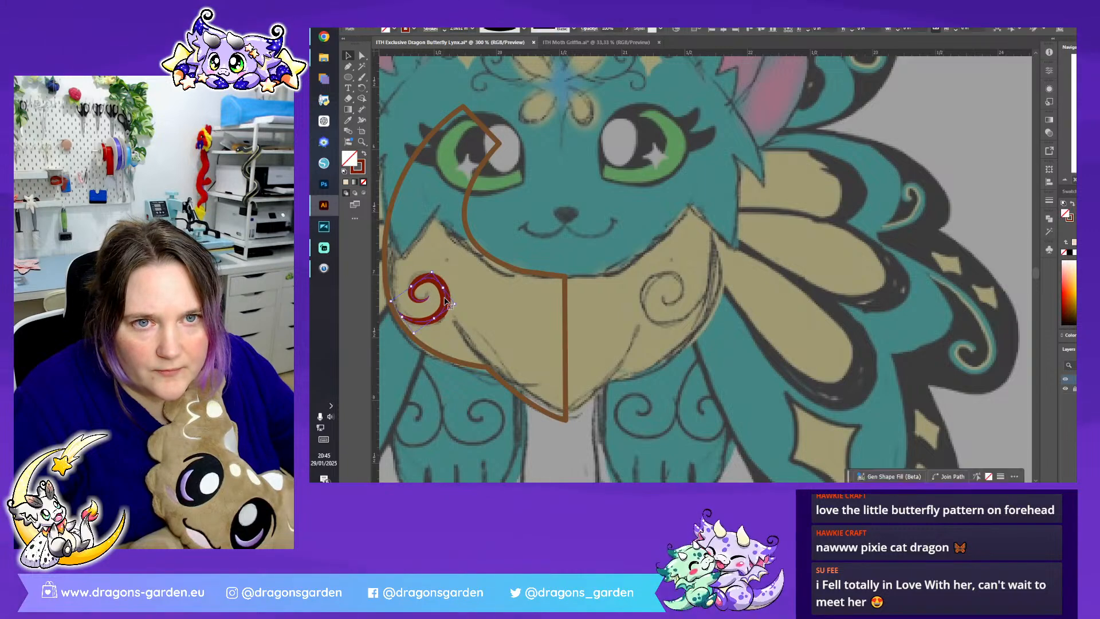
click(445, 30)
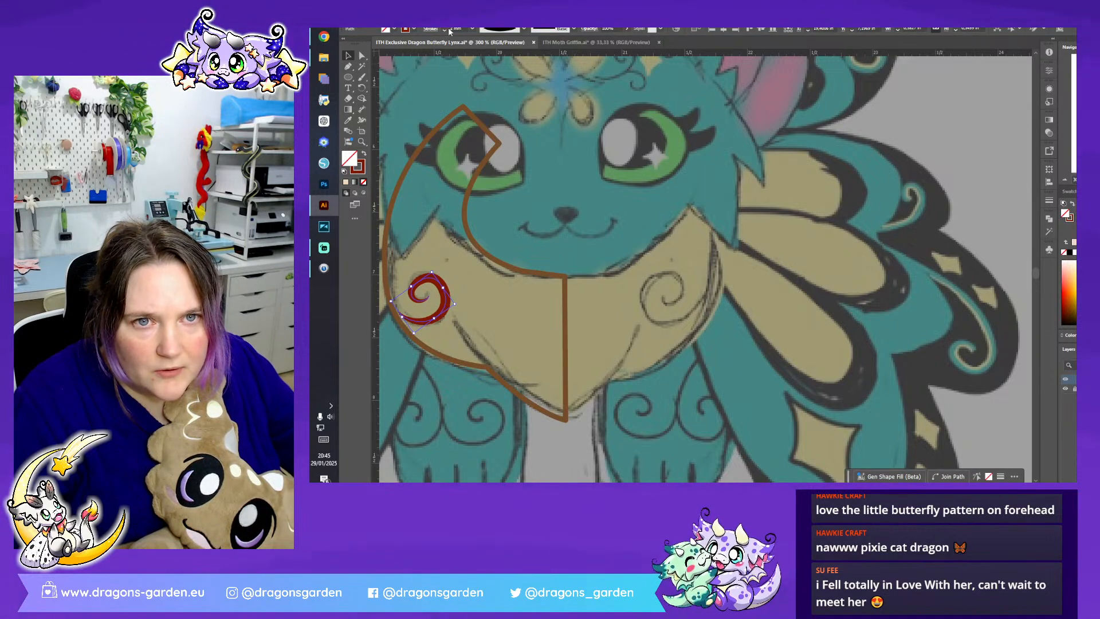
click(491, 312)
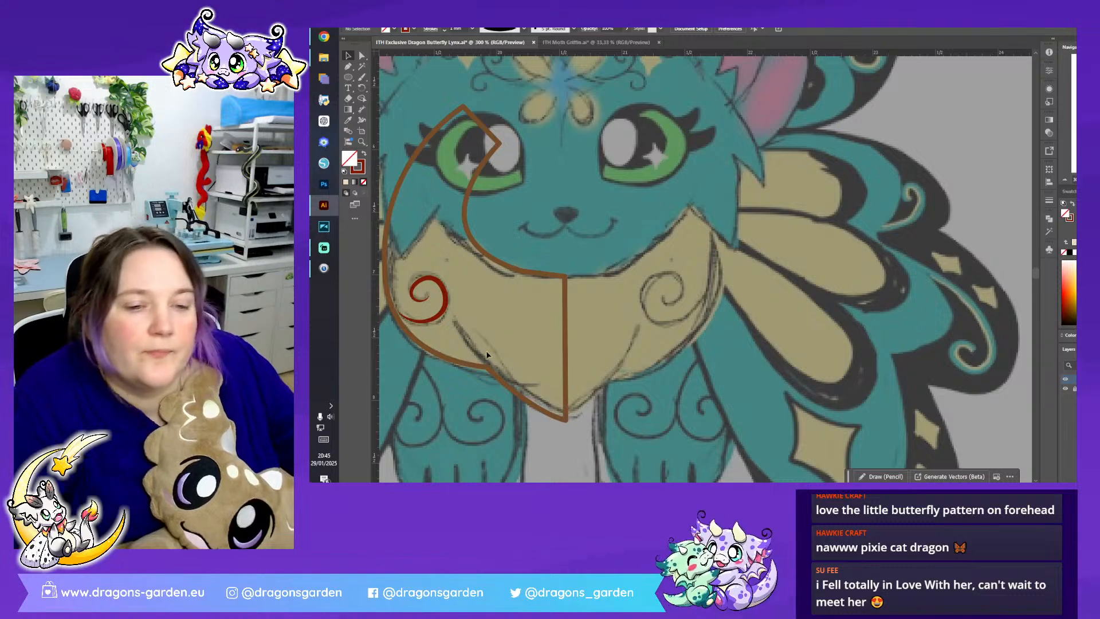
- Draw a short curved red fold line with the Pen tool, ending at the notch in the left ruff half's lower edge
click(348, 66)
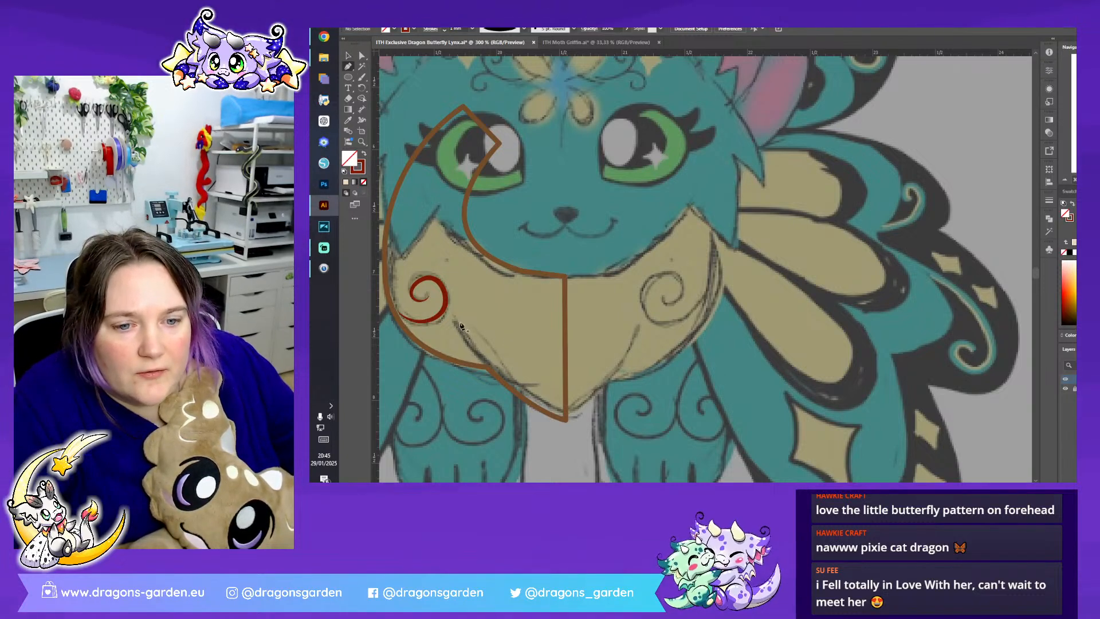
click(487, 368)
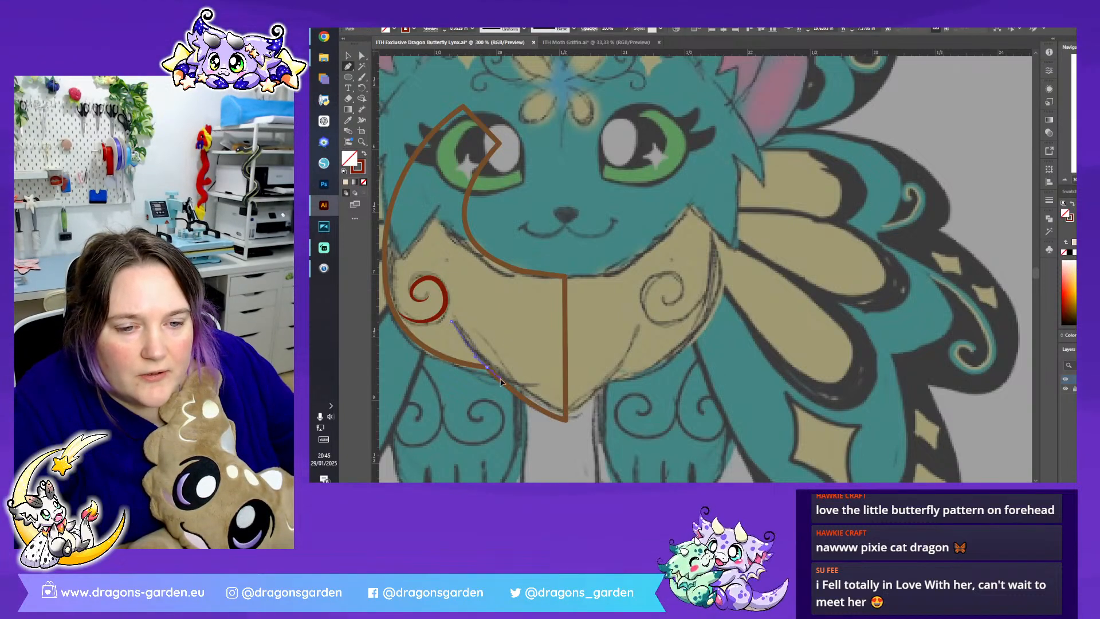
drag(487, 367, 388, 117)
key(Escape)
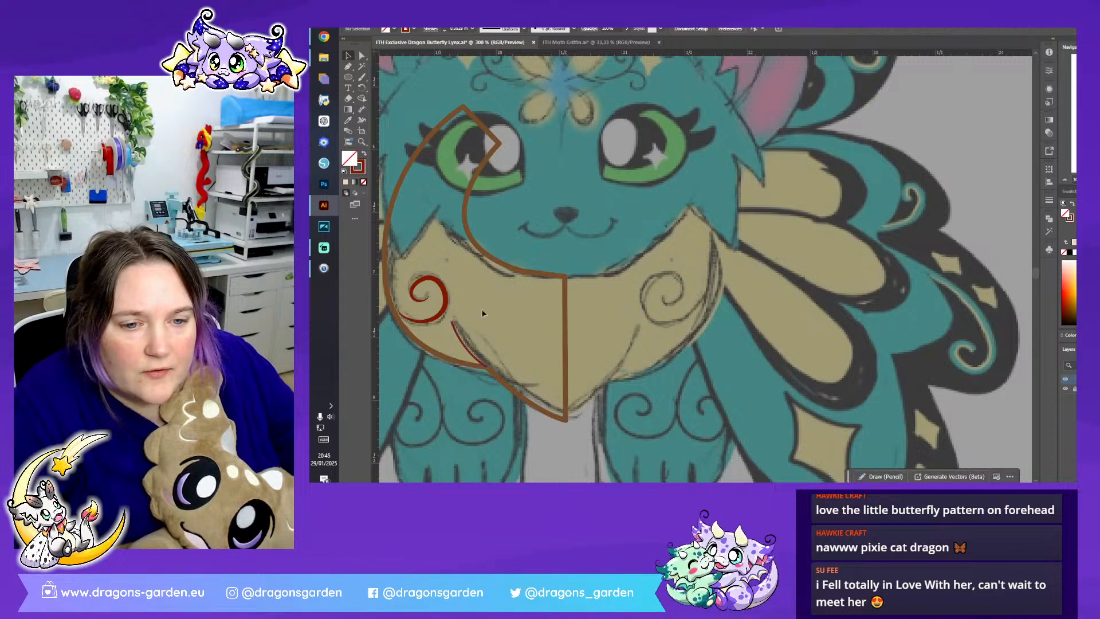
- Apply a tapered variable width profile to the red fold line's stroke
click(473, 355)
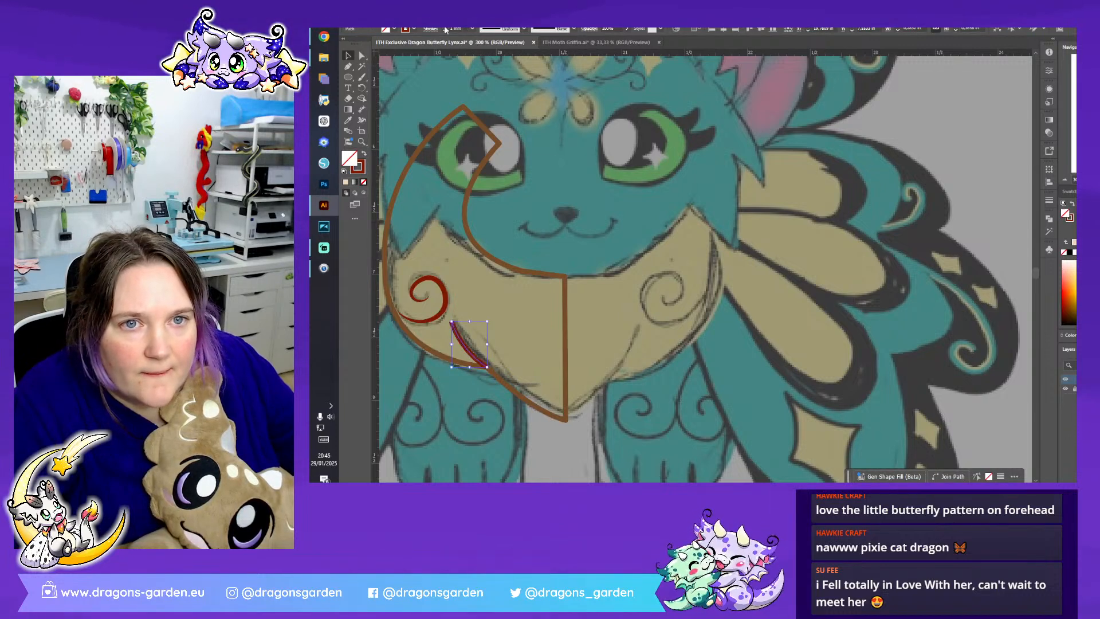
click(520, 29)
click(504, 52)
click(525, 314)
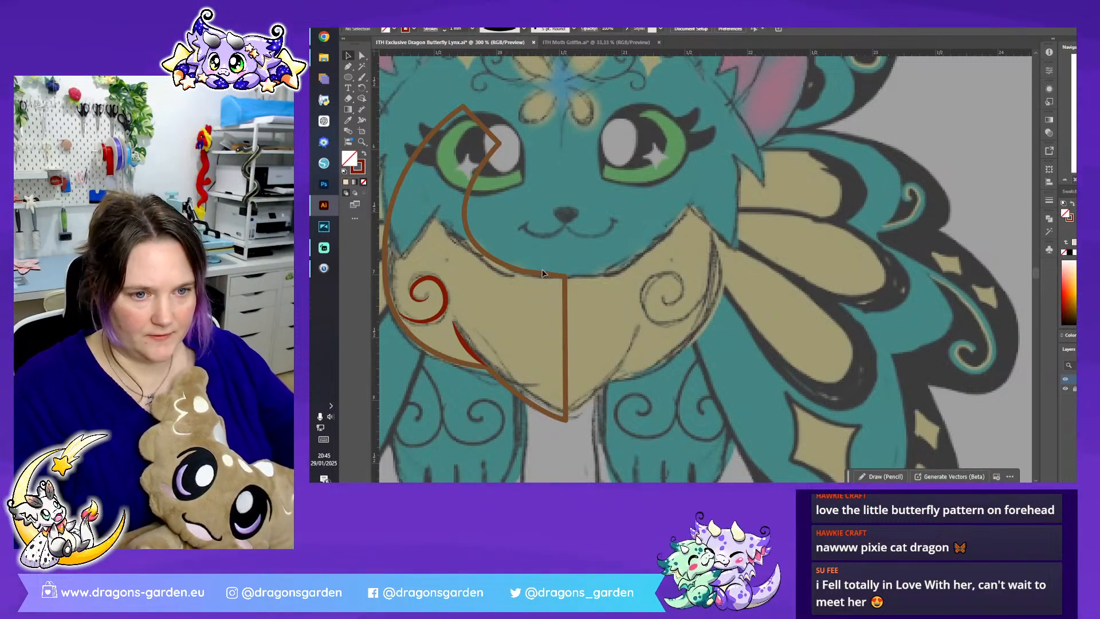
- Fill the ruff's left half with pale yellow, RGB 238, 247, 186, leaving its brown stroke colour as it is
click(565, 299)
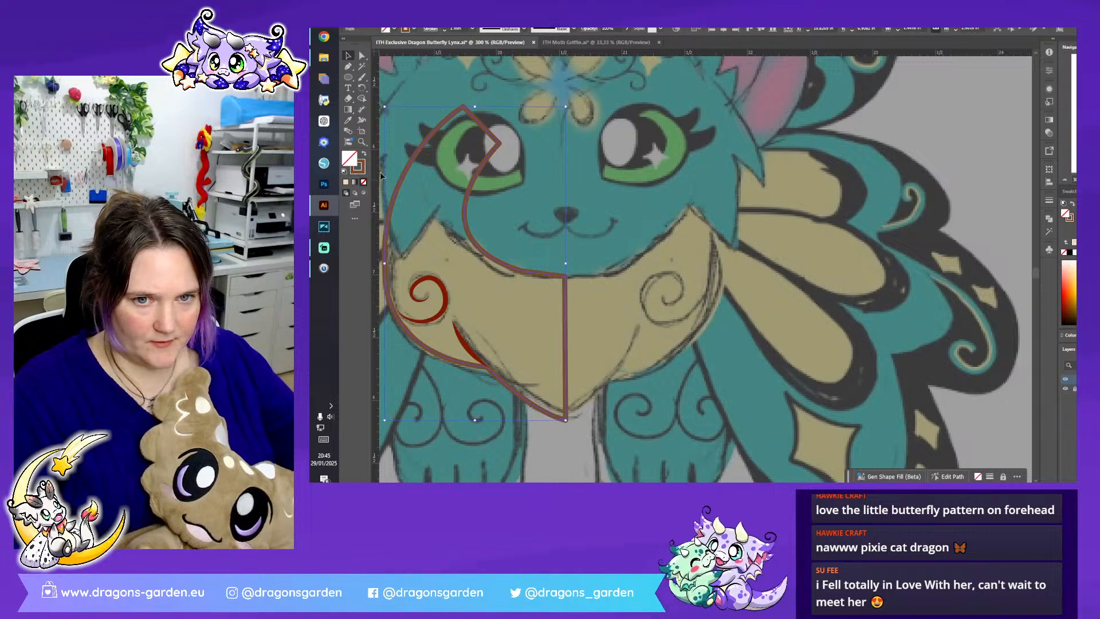
double_click(359, 166)
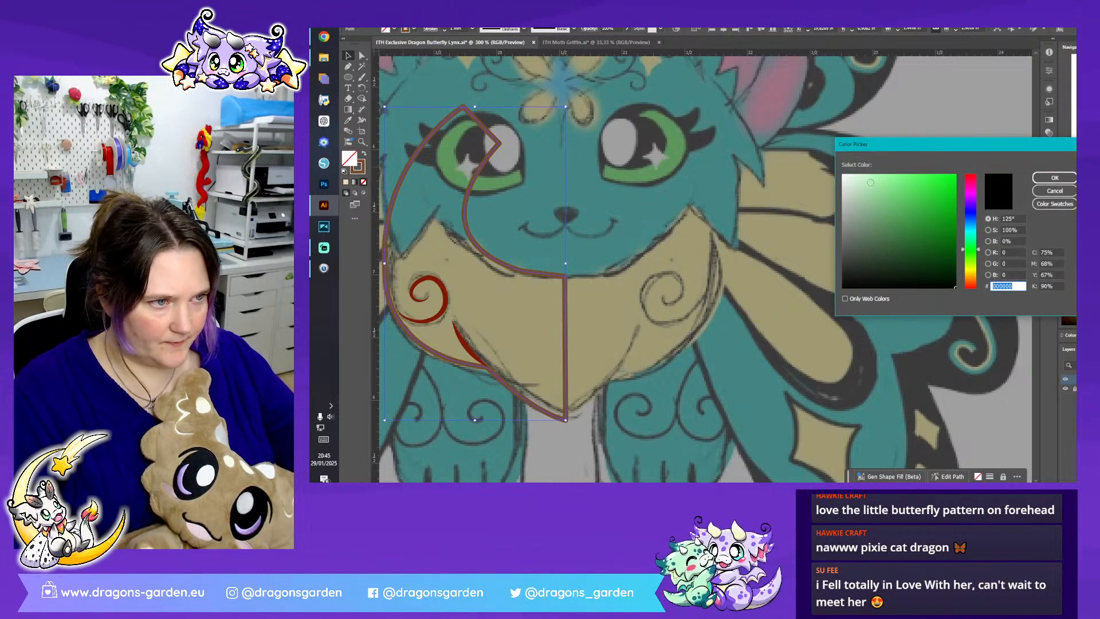
click(865, 178)
drag(960, 256, 971, 269)
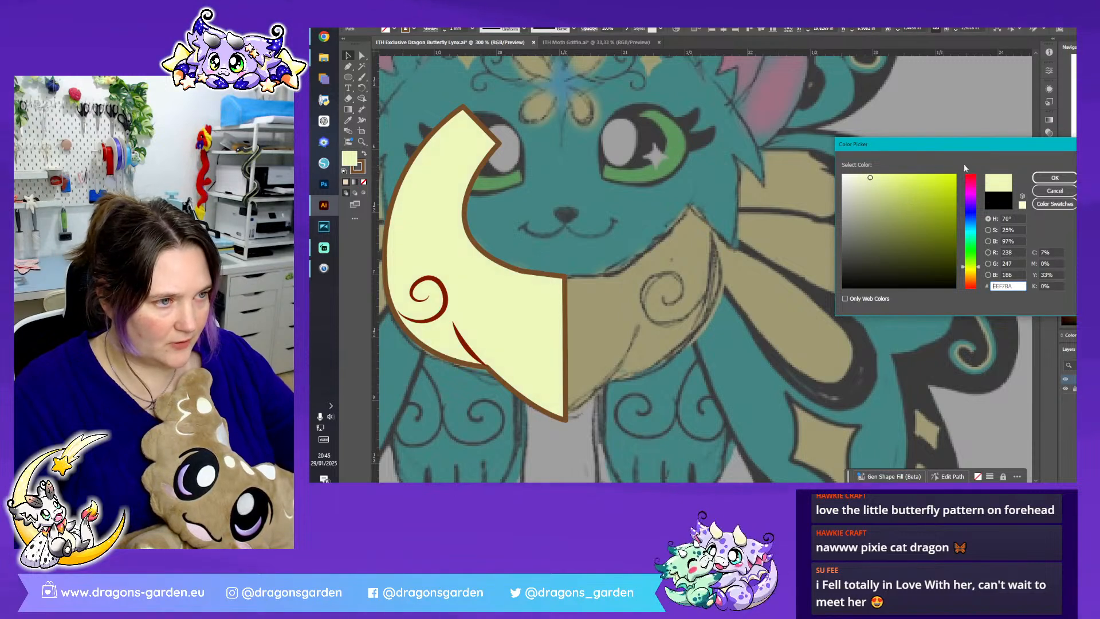
click(1058, 178)
double_click(360, 167)
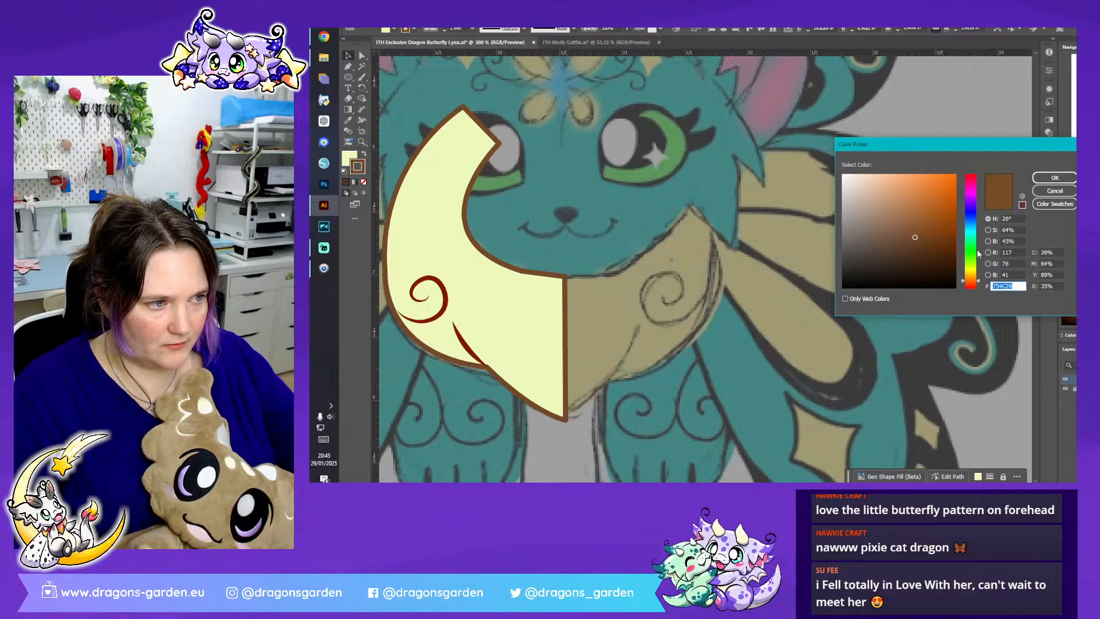
click(1055, 191)
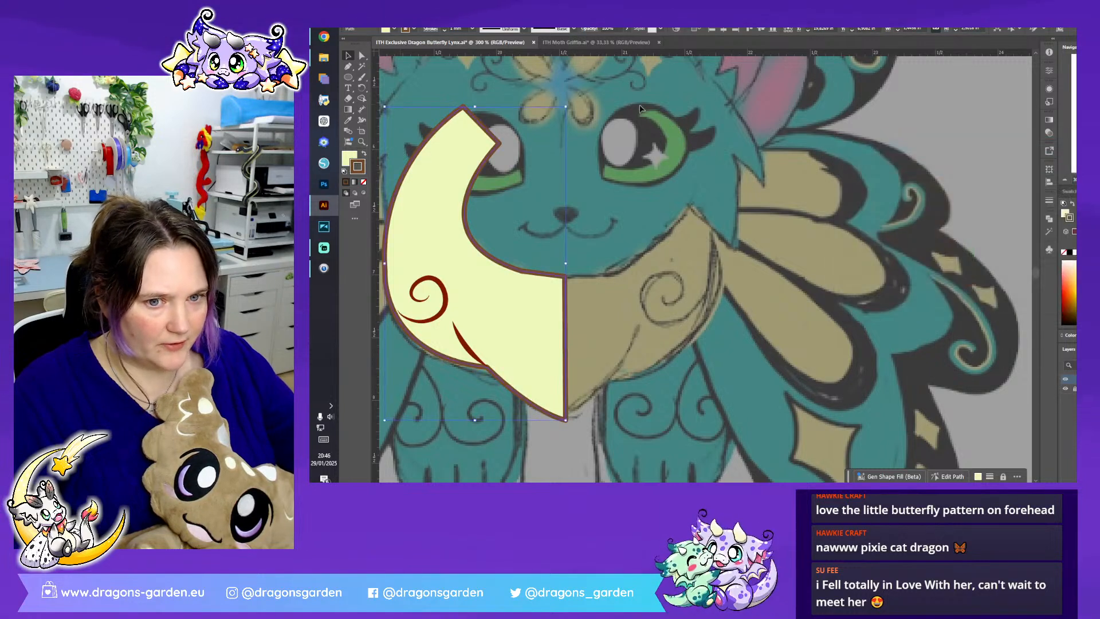
click(546, 170)
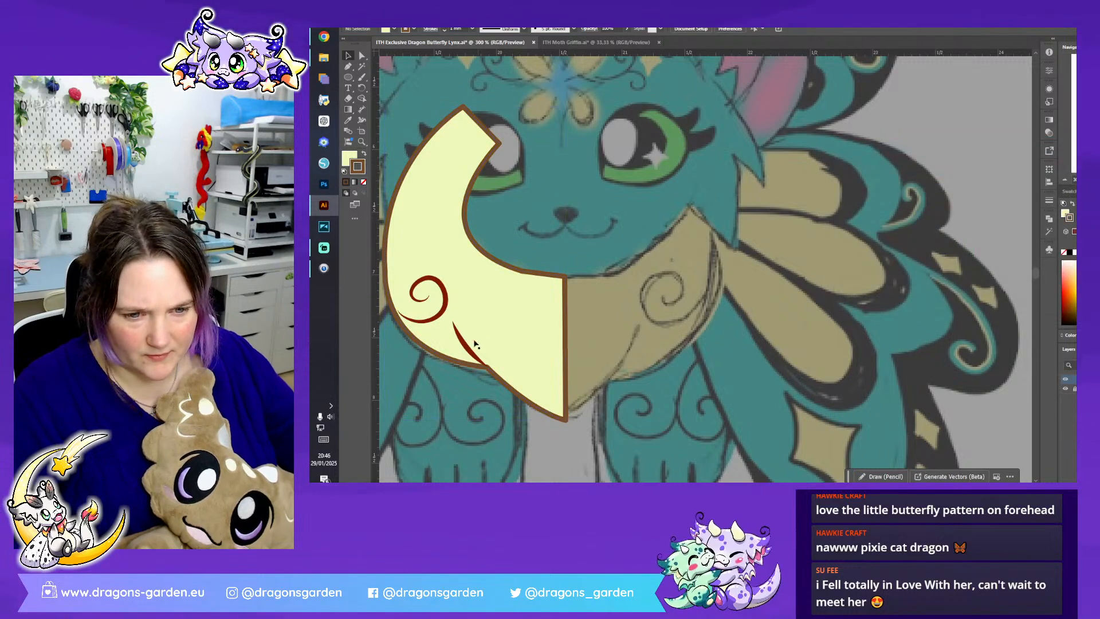
- Nudge the fold line upward, then reflect a copy of the ruff half with its curl and fold line and place it as the right half
drag(471, 347, 470, 347)
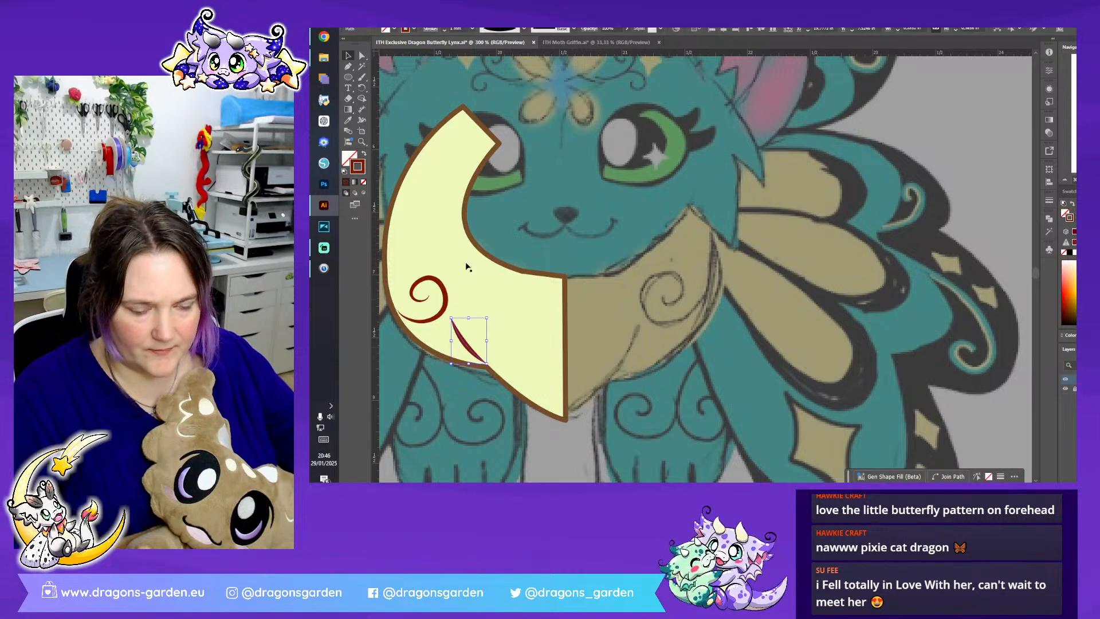
shift+click(418, 337)
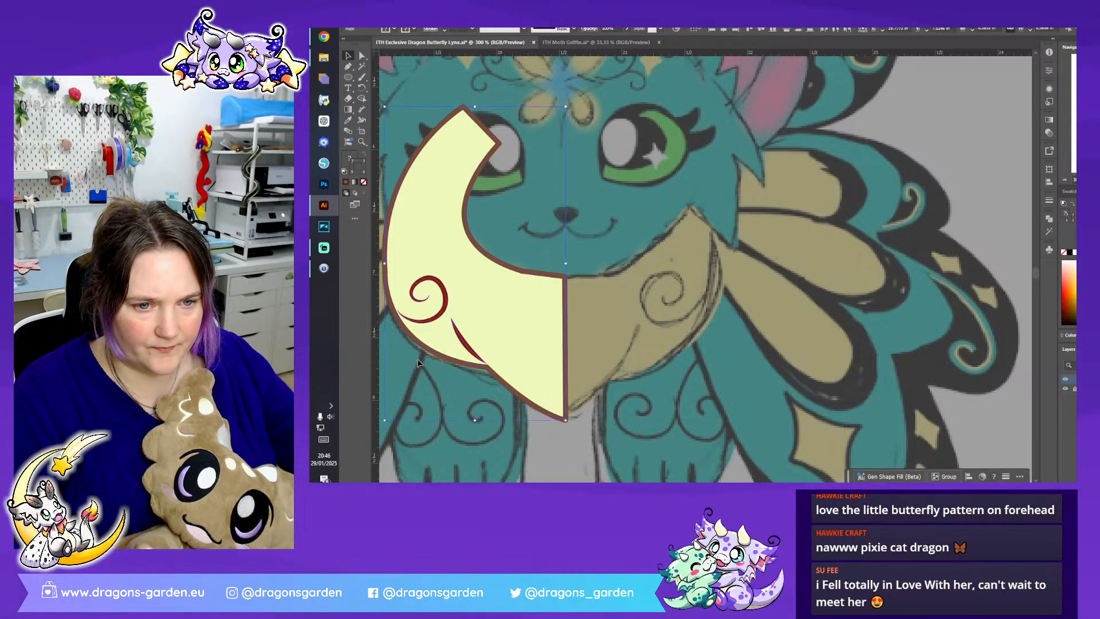
right_click(486, 325)
mouse_move(516, 268)
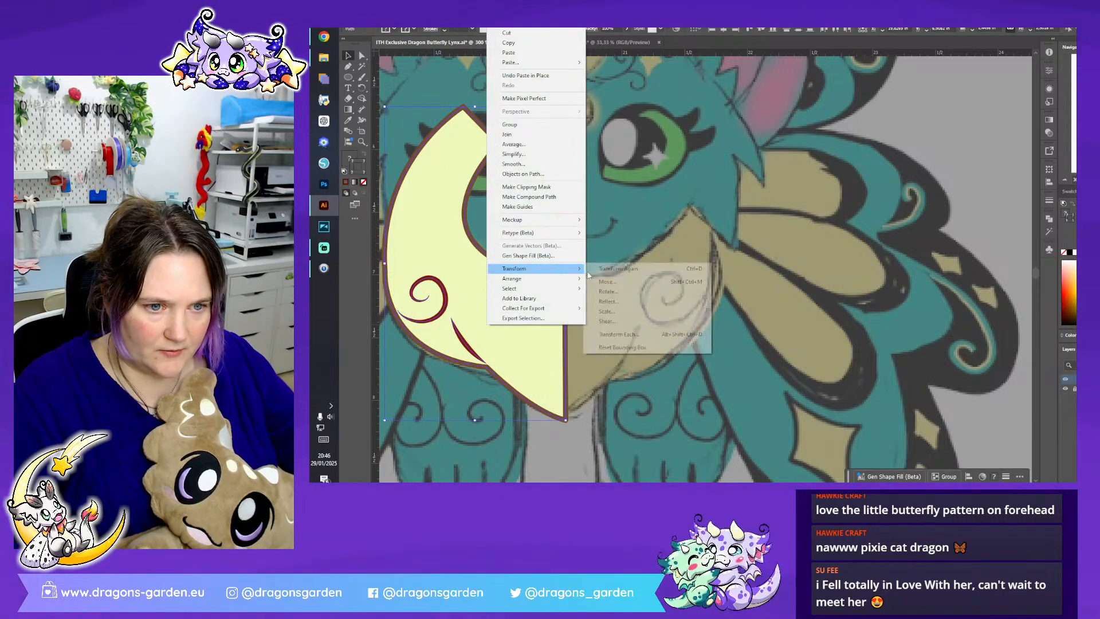
click(636, 299)
click(709, 310)
drag(481, 304, 662, 305)
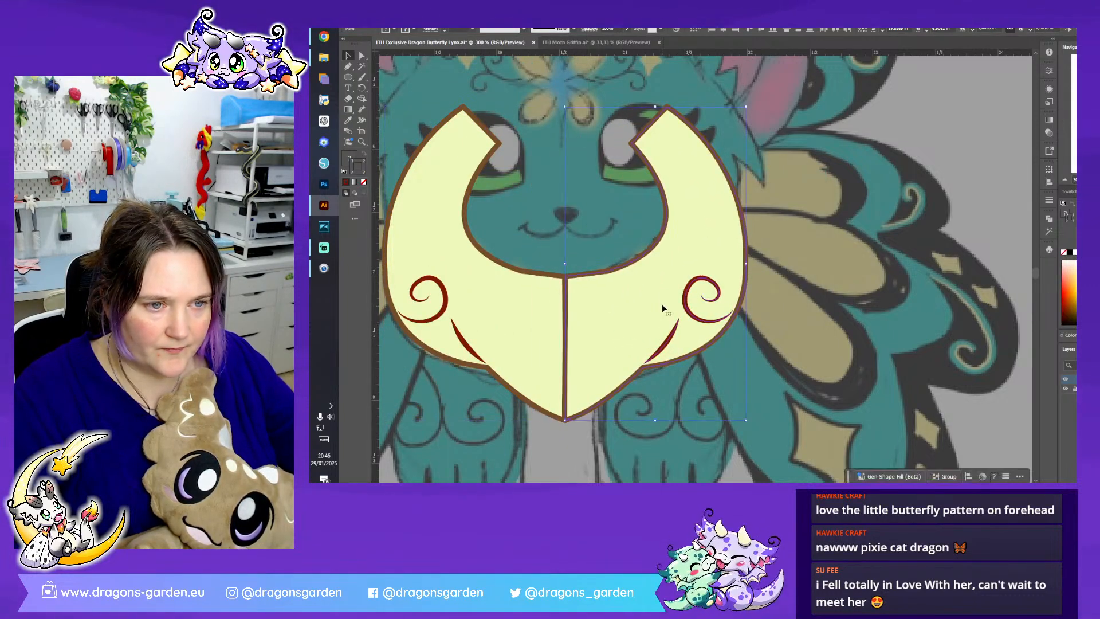
- Unite the two yellow ruff halves into one shape and send it behind the red curls and fold lines
click(721, 371)
key(ctrl+a)
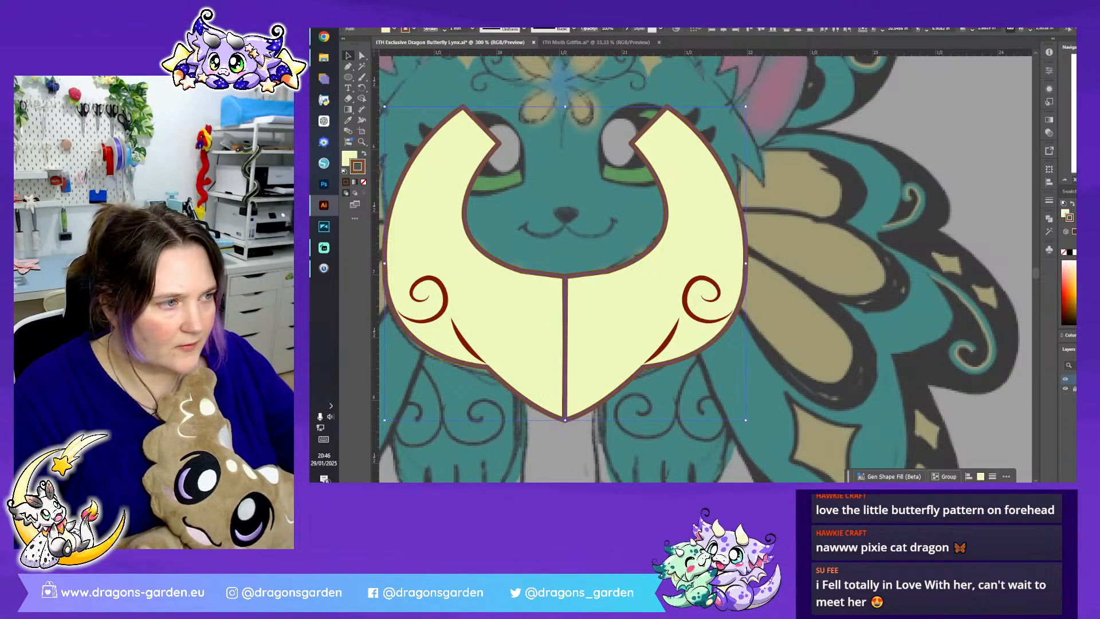
click(1048, 219)
click(944, 238)
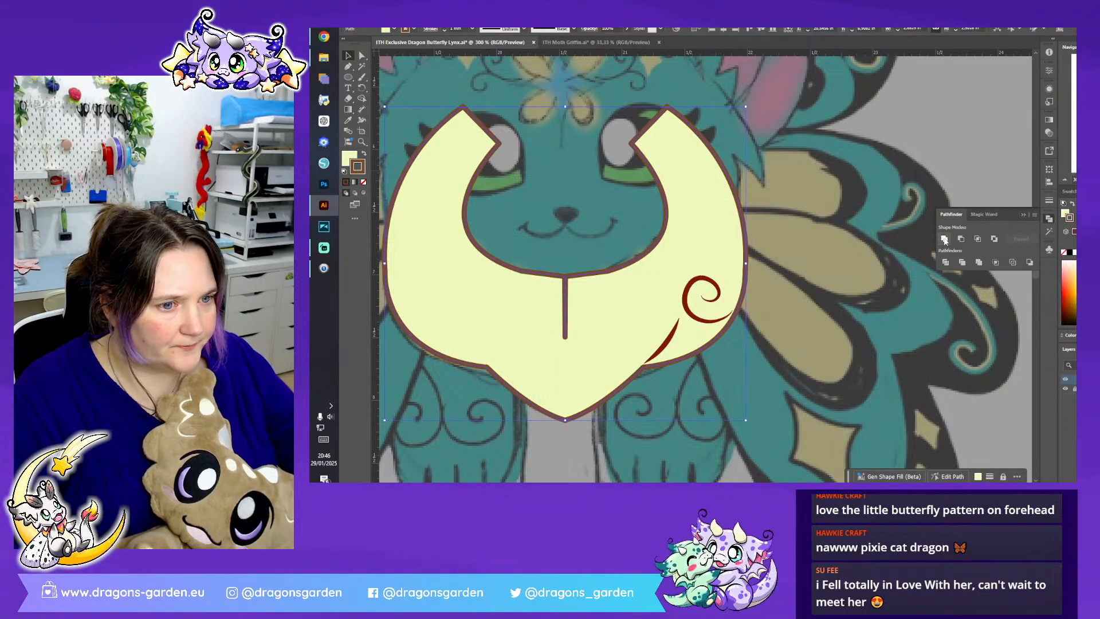
right_click(600, 313)
mouse_move(665, 446)
click(746, 434)
- Remove the leftover centre seam anchors from the united ruff's inner neckline
click(362, 56)
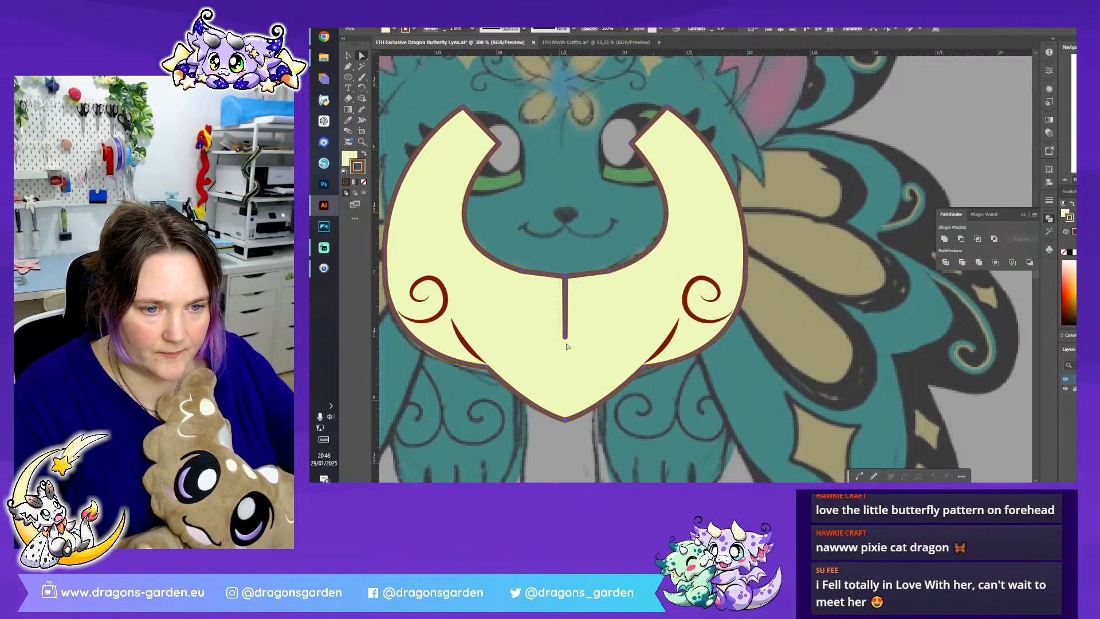
click(565, 277)
click(502, 33)
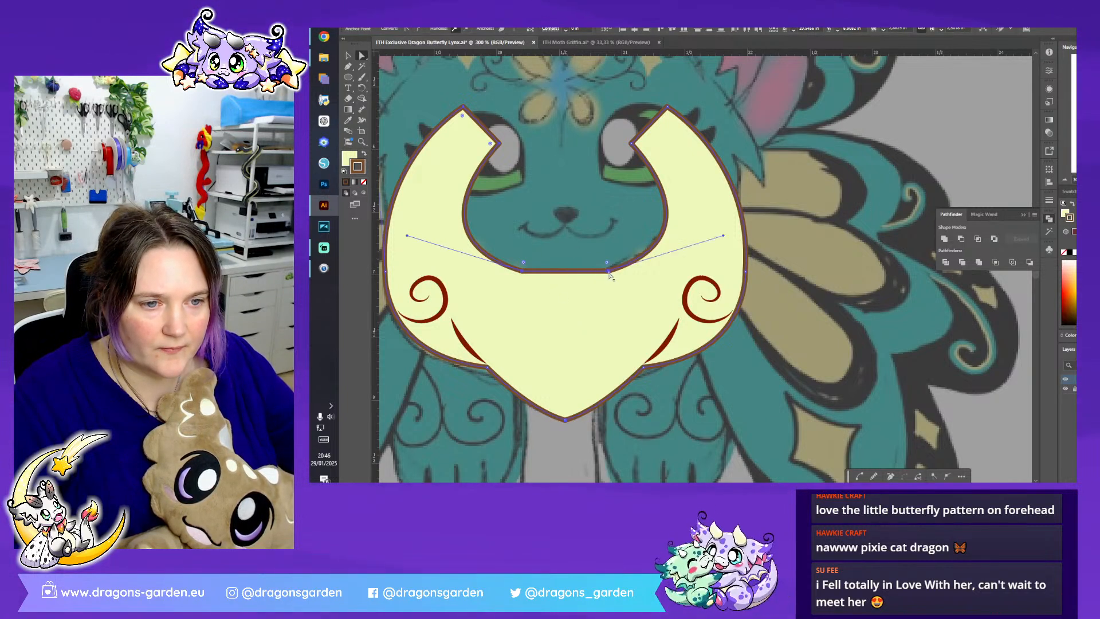
drag(607, 262, 586, 173)
key(ctrl+z)
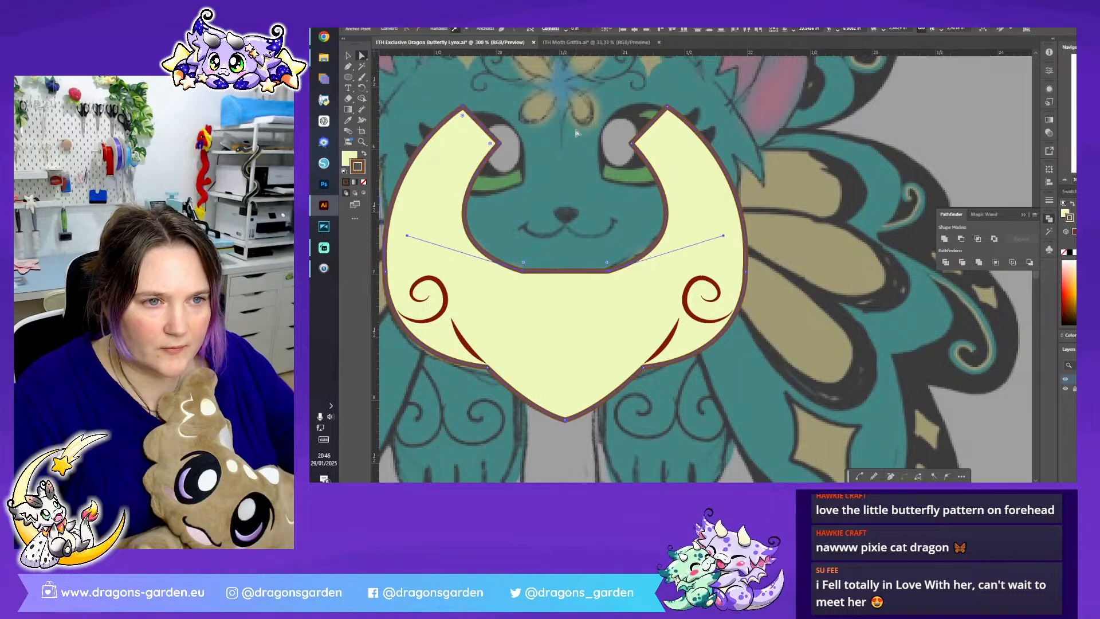
click(598, 267)
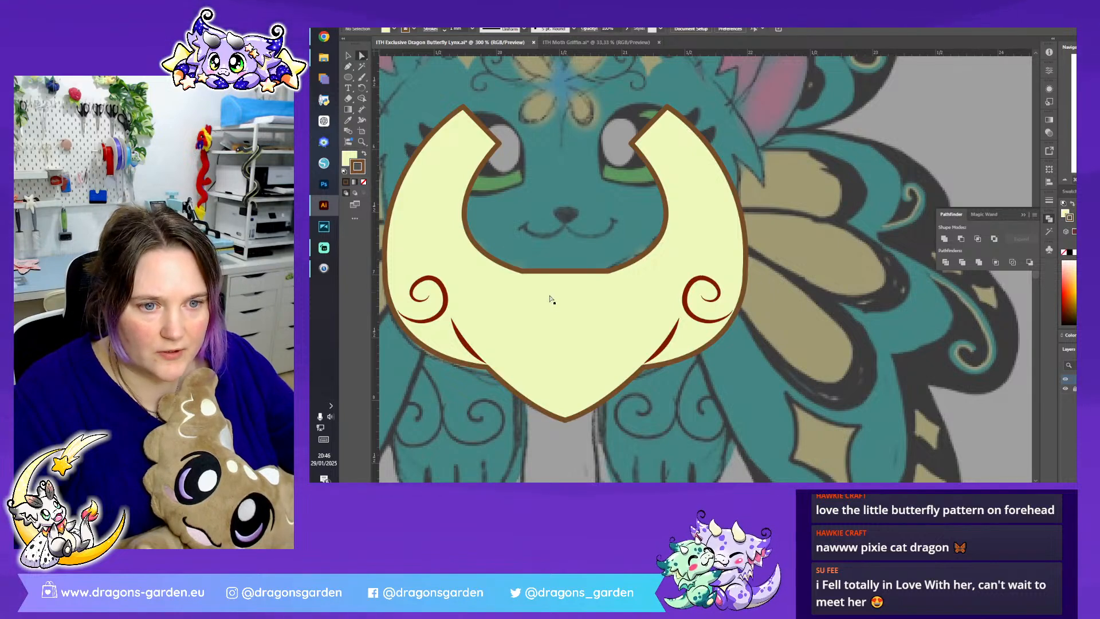
- Add an anchor at the middle of the ruff's inner neckline, pull it down and round the corners into a smooth curve
click(547, 296)
click(347, 67)
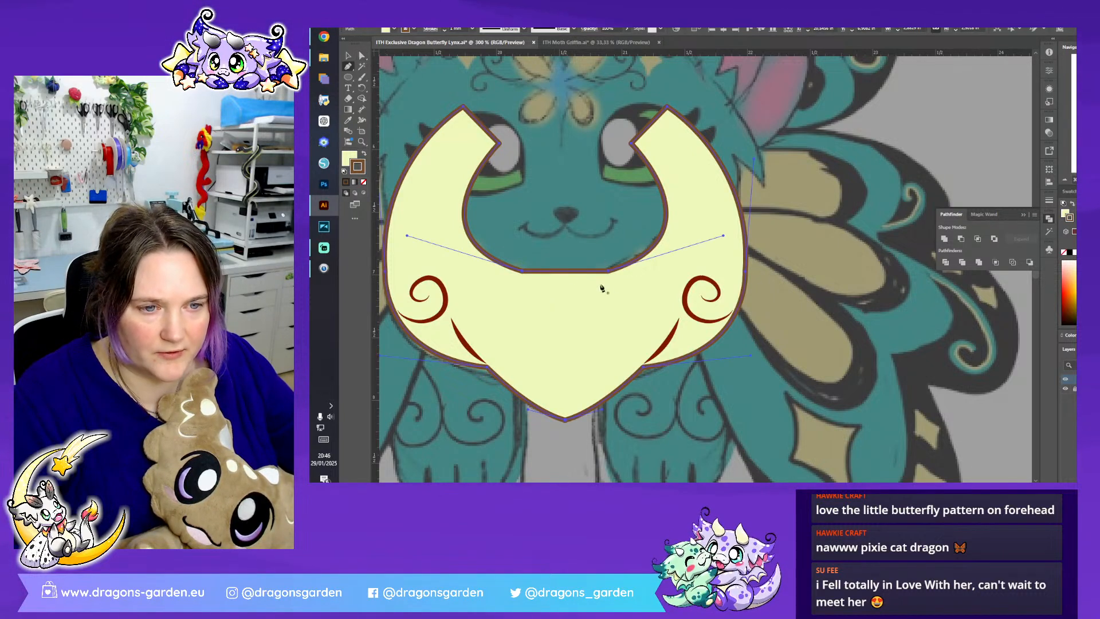
click(571, 274)
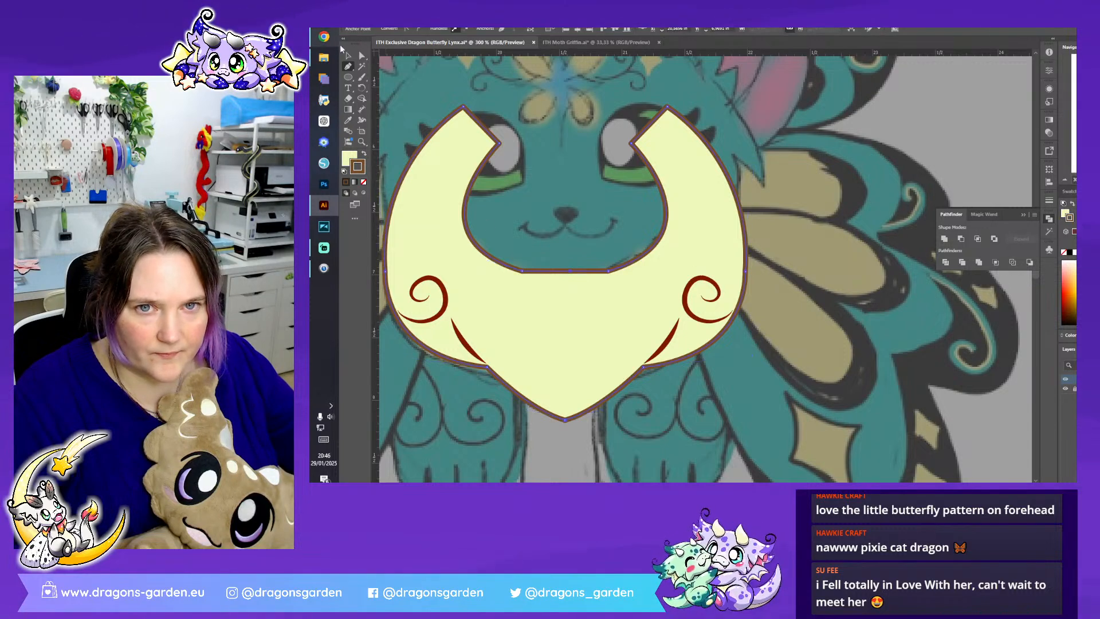
click(361, 56)
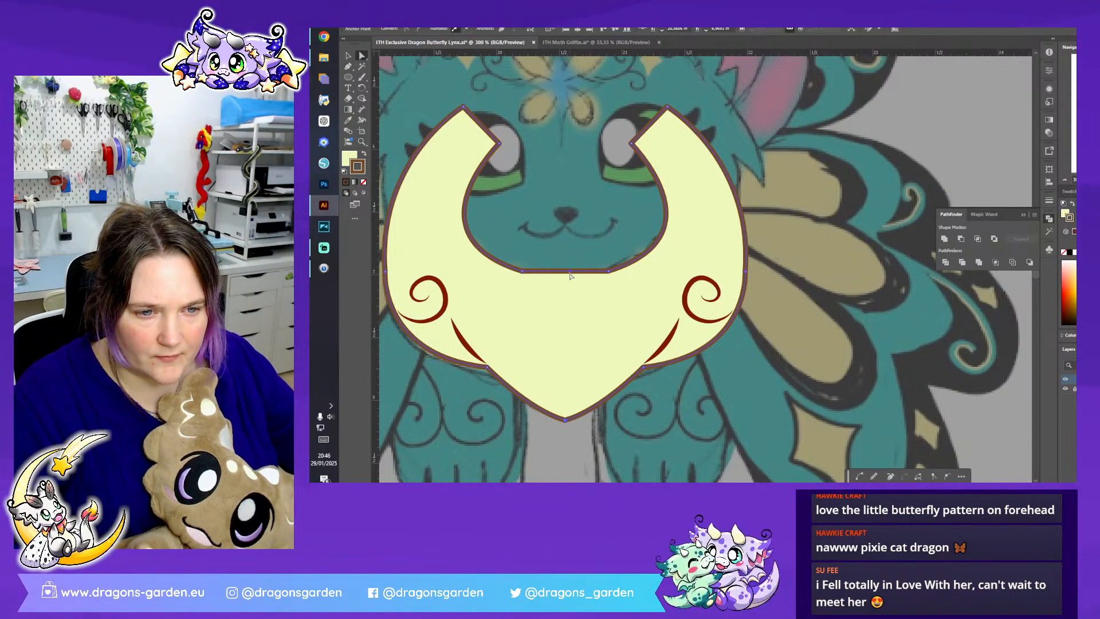
mouse_move(570, 272)
mouse_down()
mouse_move(562, 422)
mouse_move(572, 292)
mouse_up()
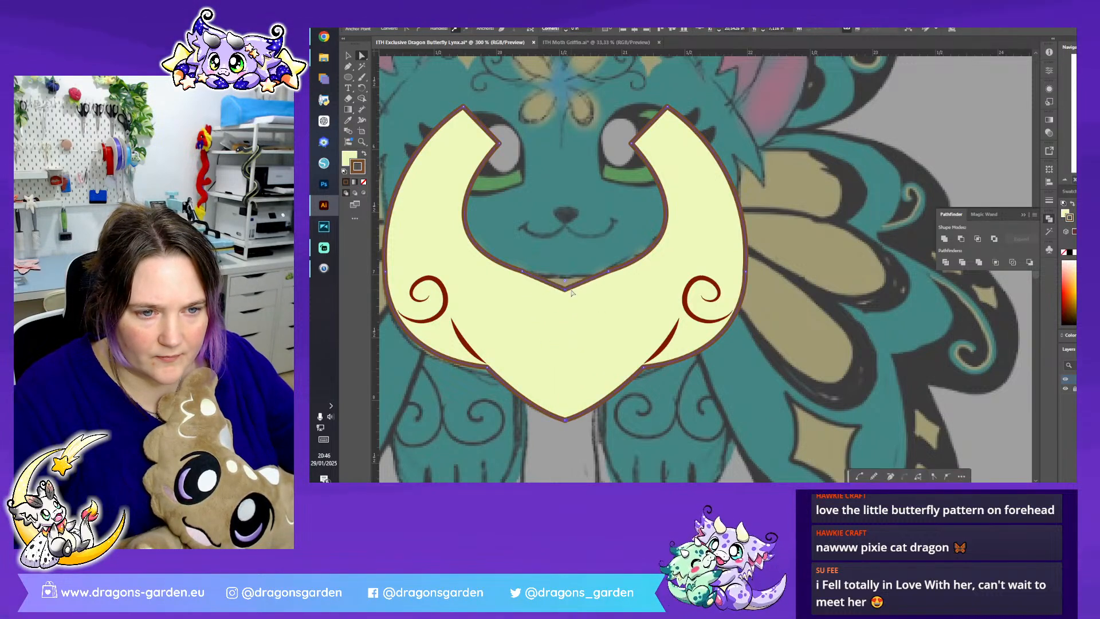
key(ctrl+shift+a)
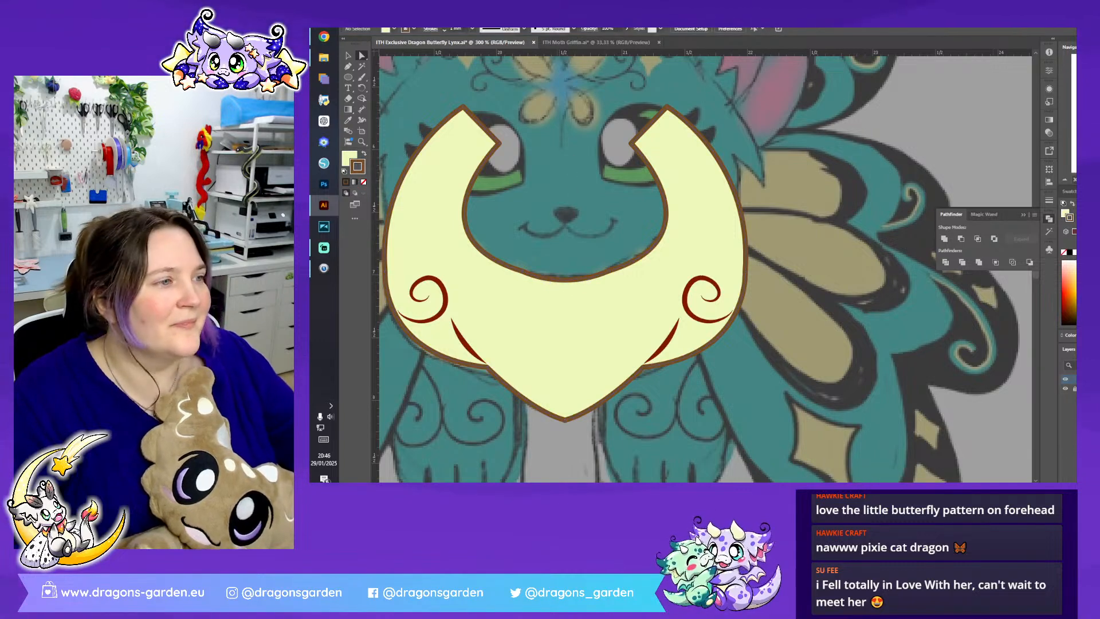
- Group the complete ruff shape with its curls and fold lines
click(1063, 181)
triple_click(1063, 181)
click(348, 55)
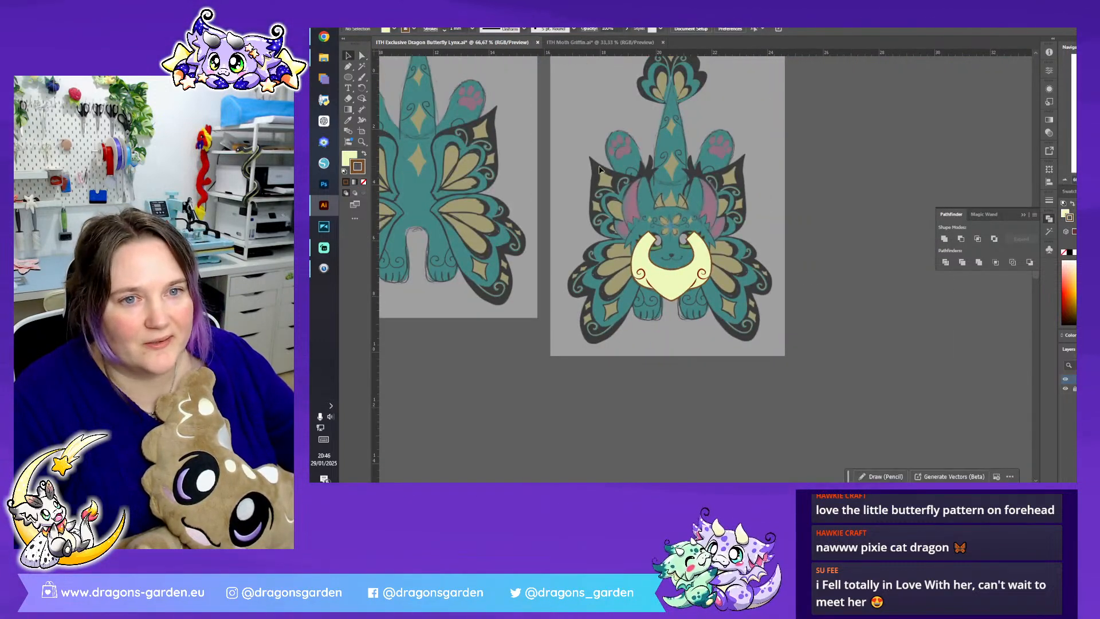
drag(759, 339, 761, 341)
right_click(665, 274)
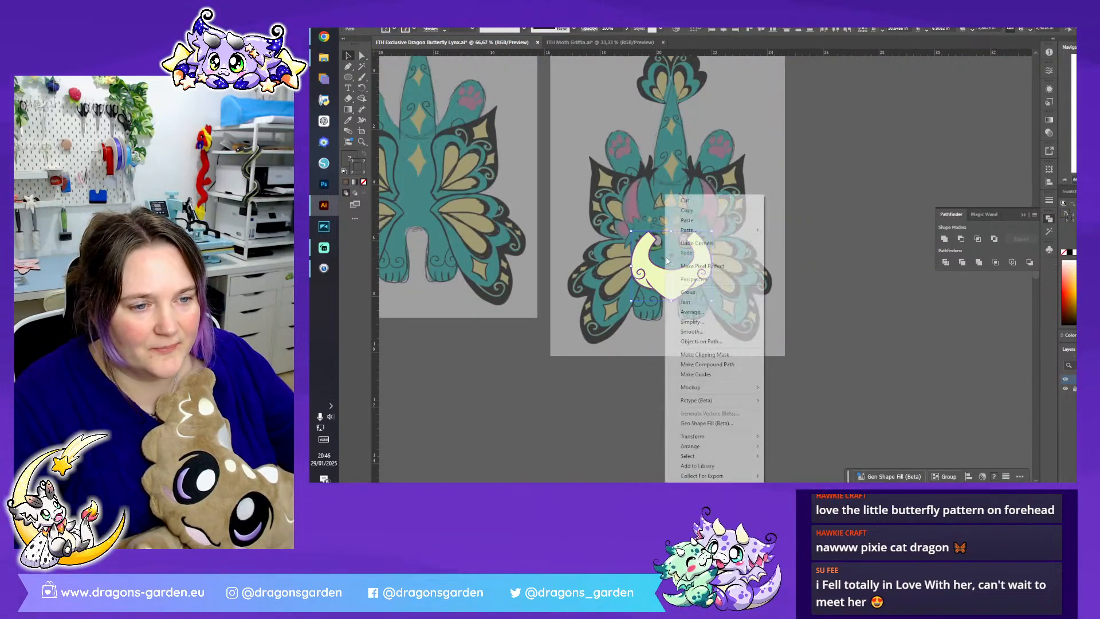
click(733, 292)
- Move the ruff group from the sketch onto the chest of the assembled vector lynx
scroll(733, 292, left, 3)
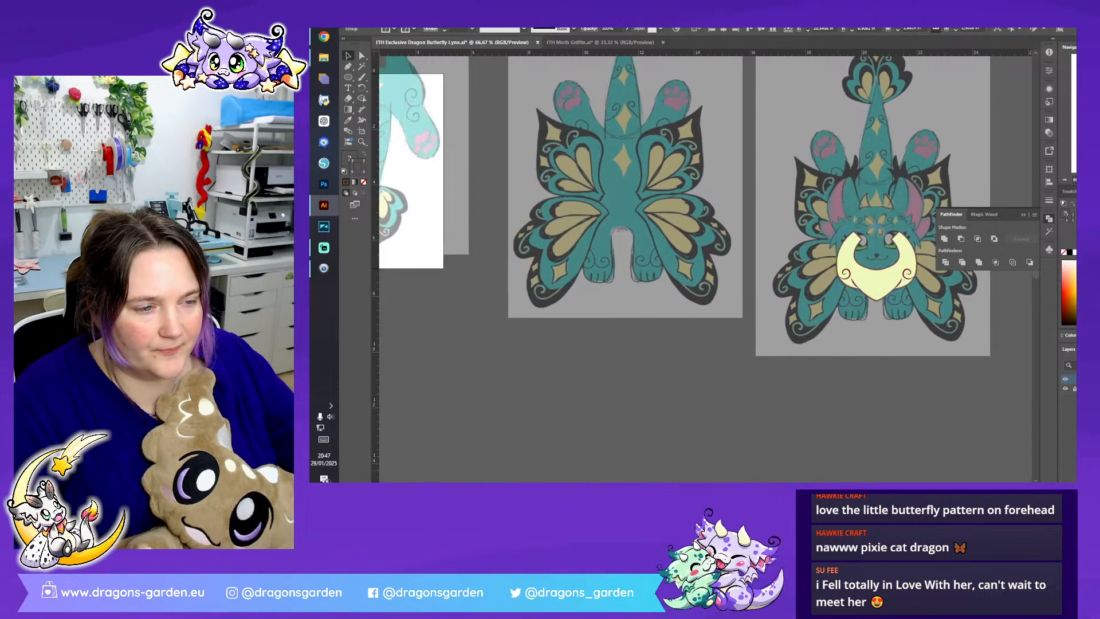
drag(892, 283, 530, 342)
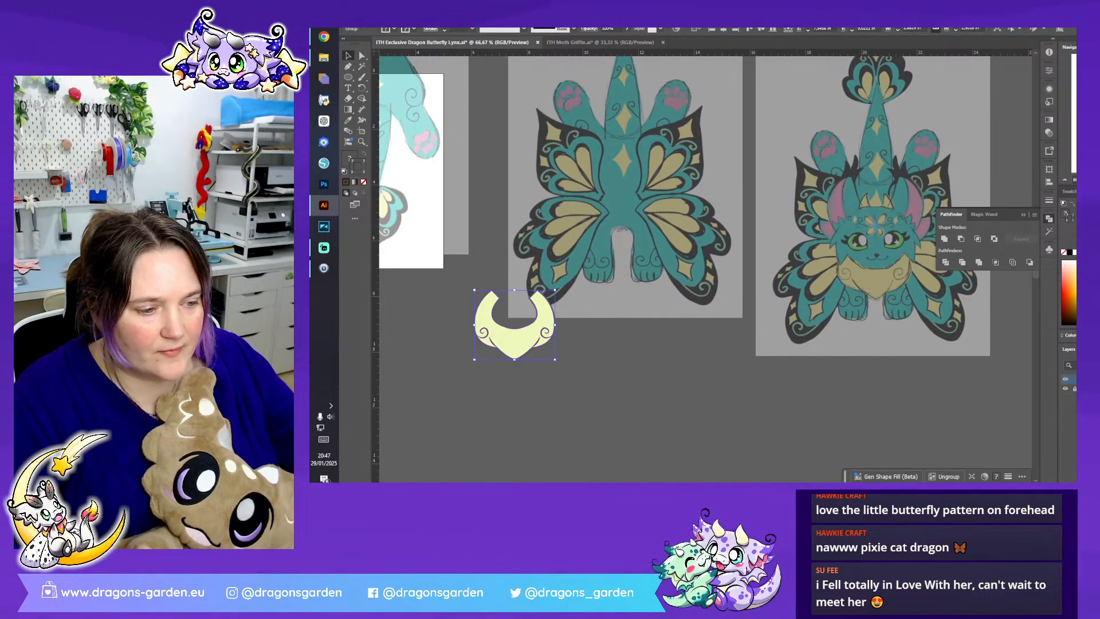
scroll(704, 204, left, 8)
drag(912, 336, 577, 329)
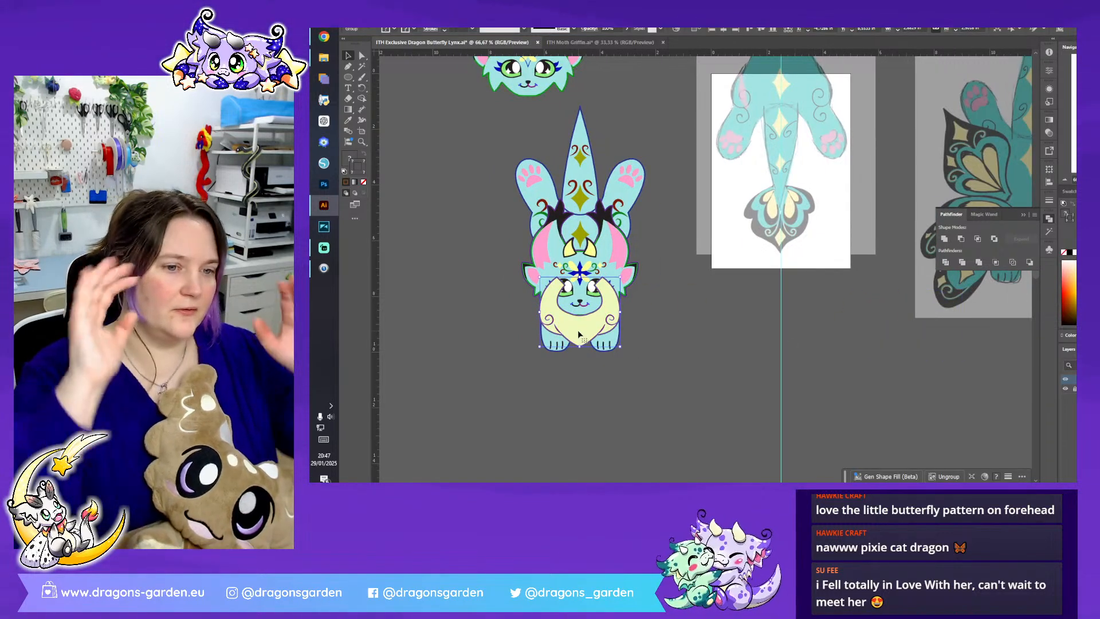
- Bring the head group in front of the ruff, then nudge the ruff up under the chin
right_click(596, 250)
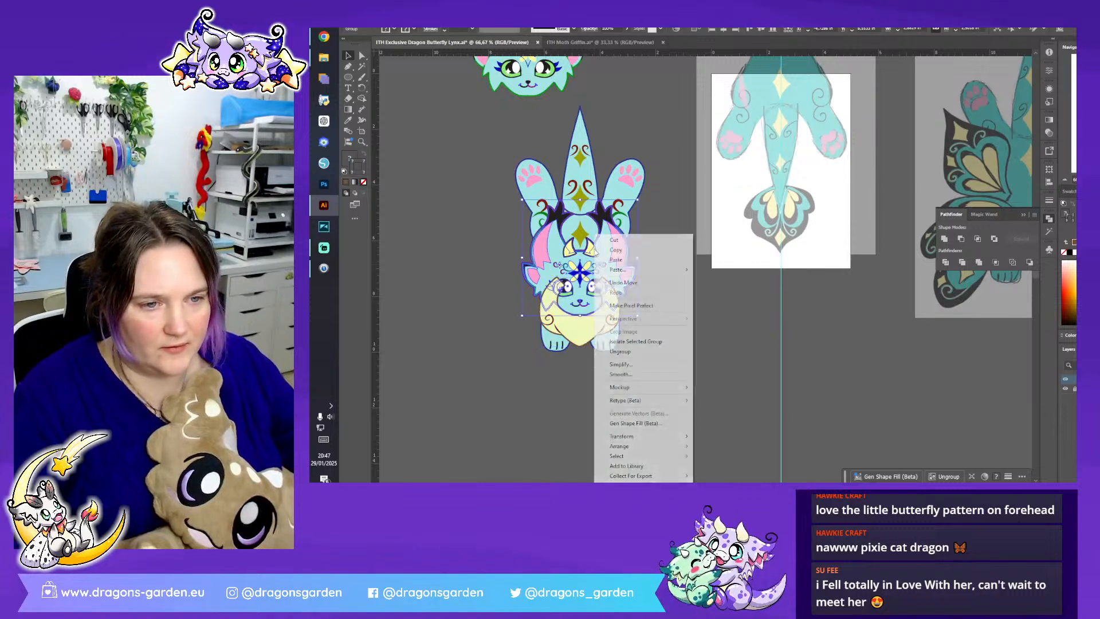
mouse_move(630, 446)
click(727, 403)
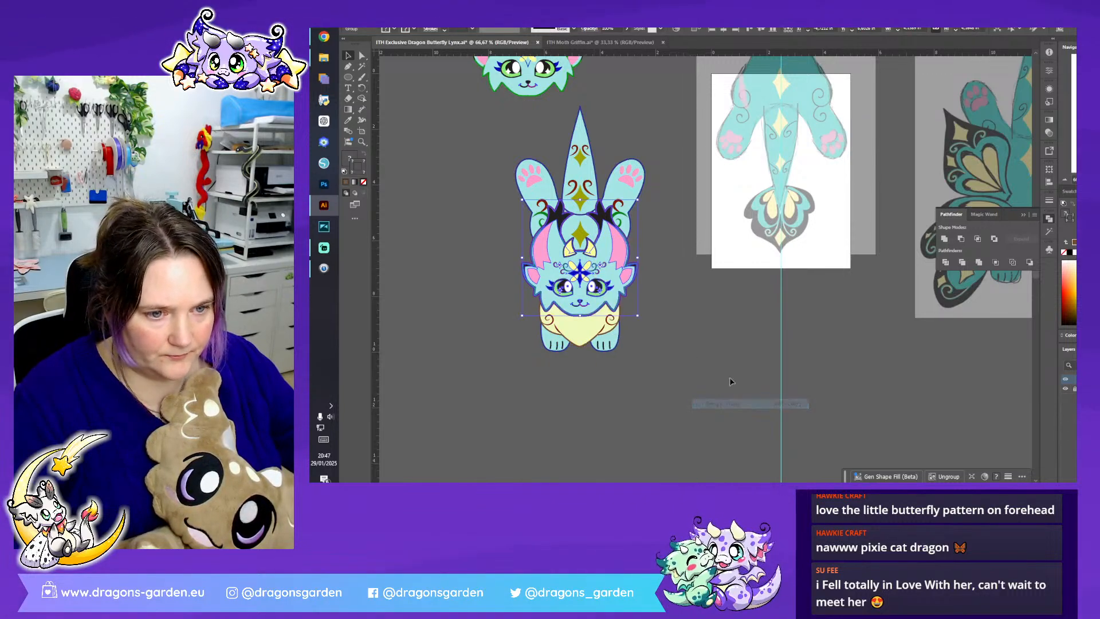
click(696, 376)
mouse_move(580, 321)
mouse_down()
mouse_move(576, 367)
mouse_move(577, 311)
mouse_move(577, 331)
mouse_up()
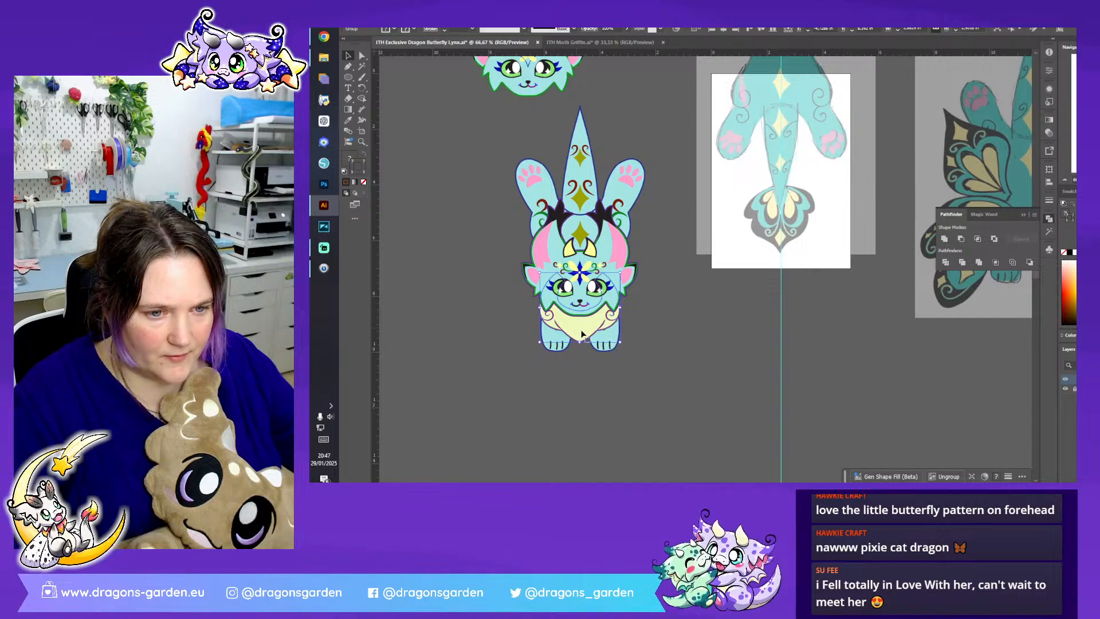
click(686, 351)
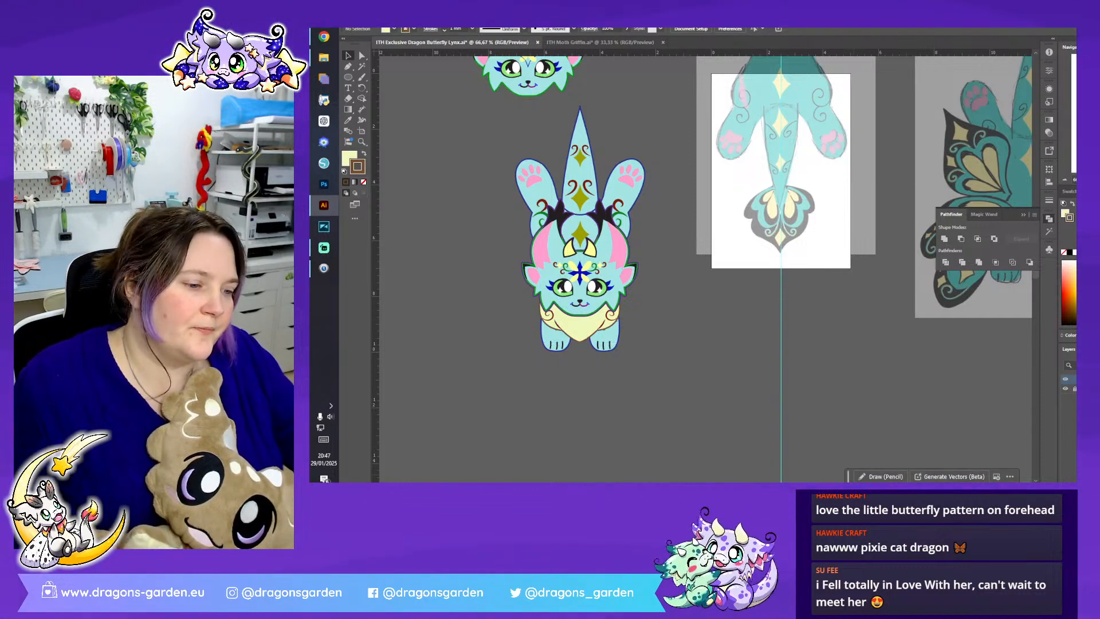
- Examine the butterfly tail fin in the sketch and compare it with the assembled lynx
scroll(705, 269, right, 5)
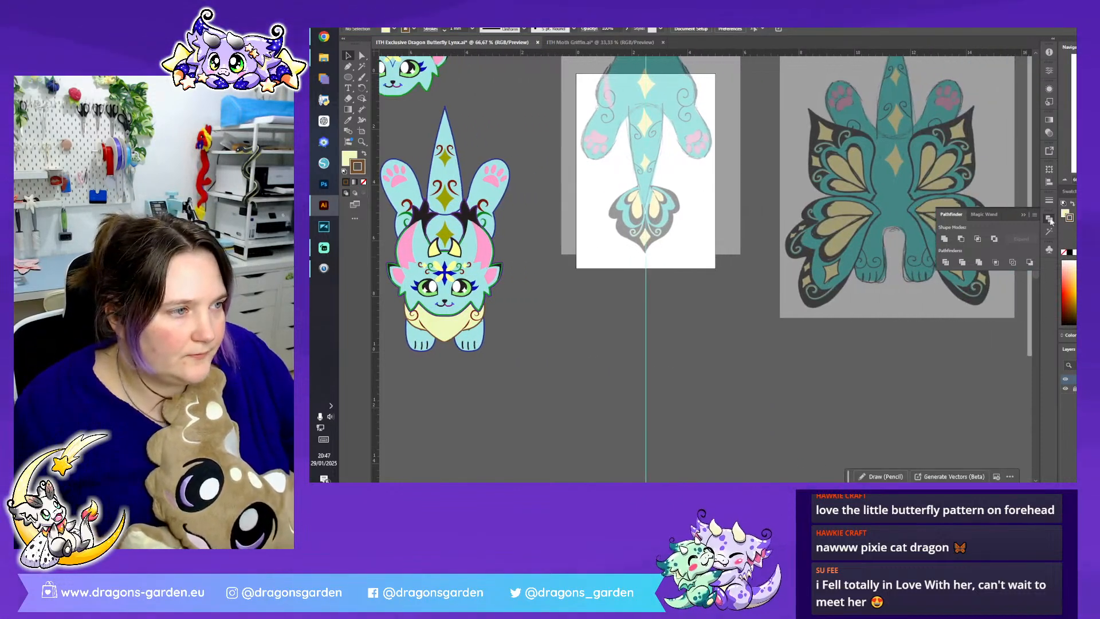
click(1023, 215)
key(ctrl+plus)
key(ctrl+plus)
key(ctrl+plus)
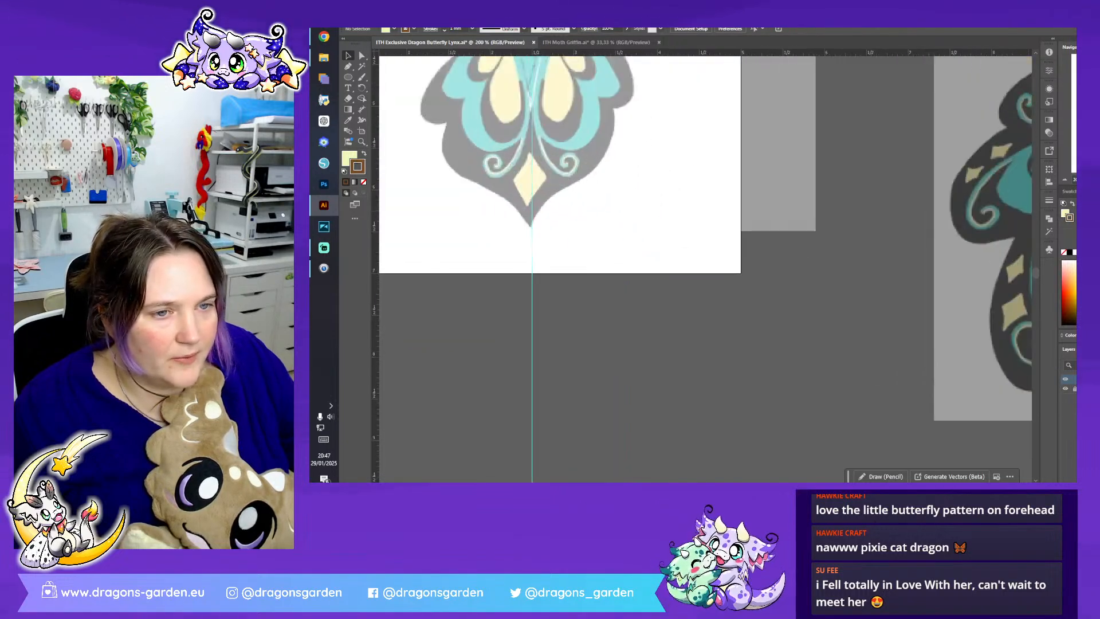
scroll(557, 242, up, 5)
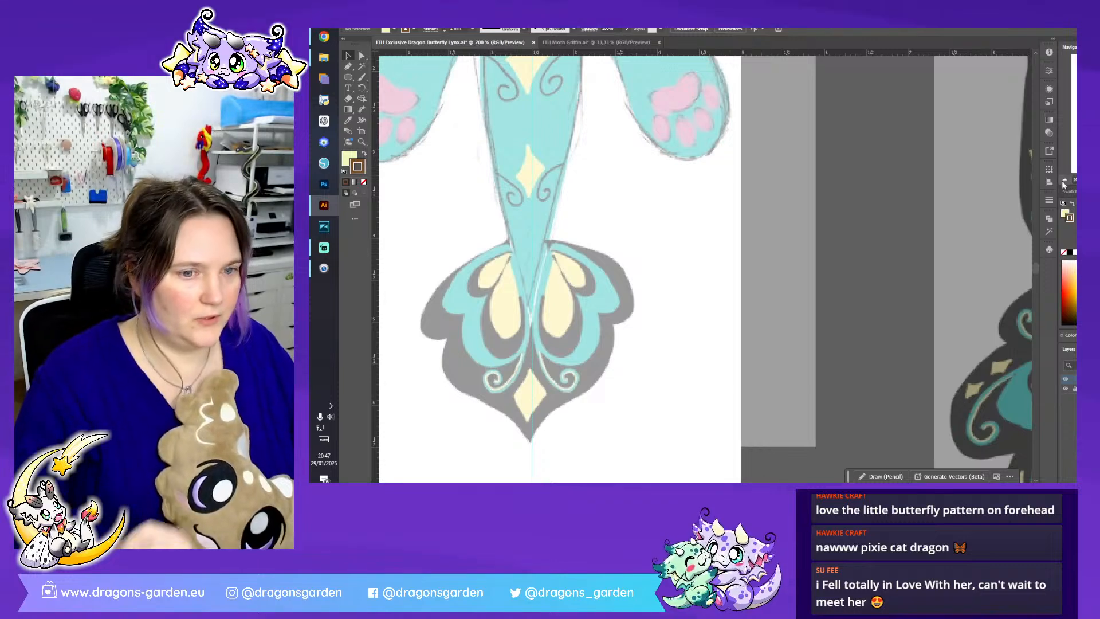
key(ctrl+minus)
key(ctrl+minus)
key(ctrl+minus)
scroll(650, 358, left, 2)
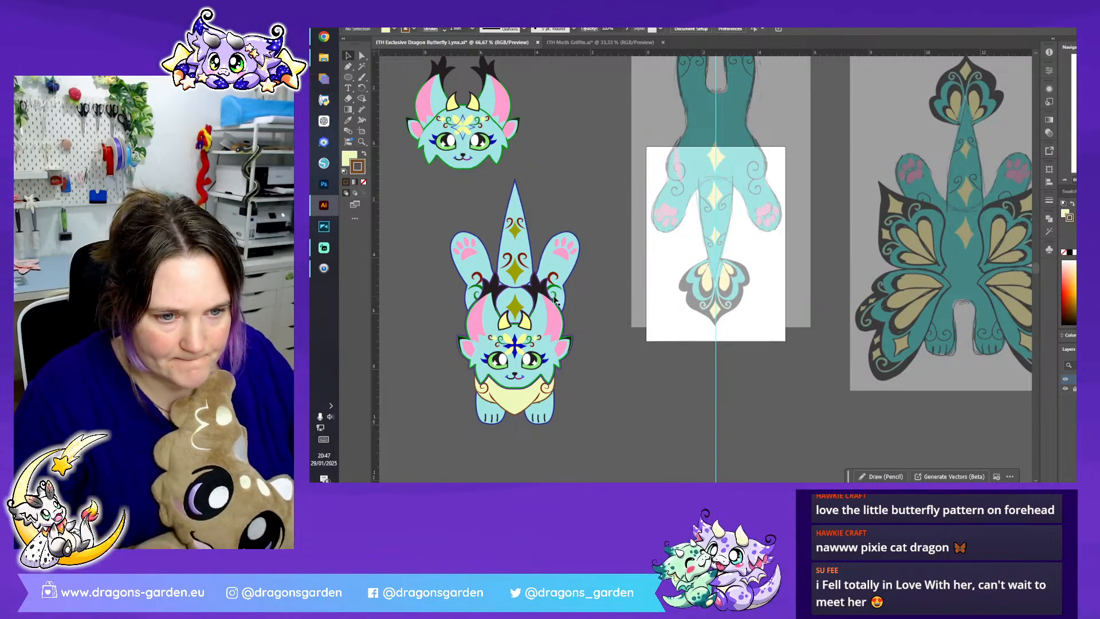
- Copy the body's green curl and the tail's olive diamond and place the copies beside the tail fin sketch
click(555, 299)
double_click(555, 299)
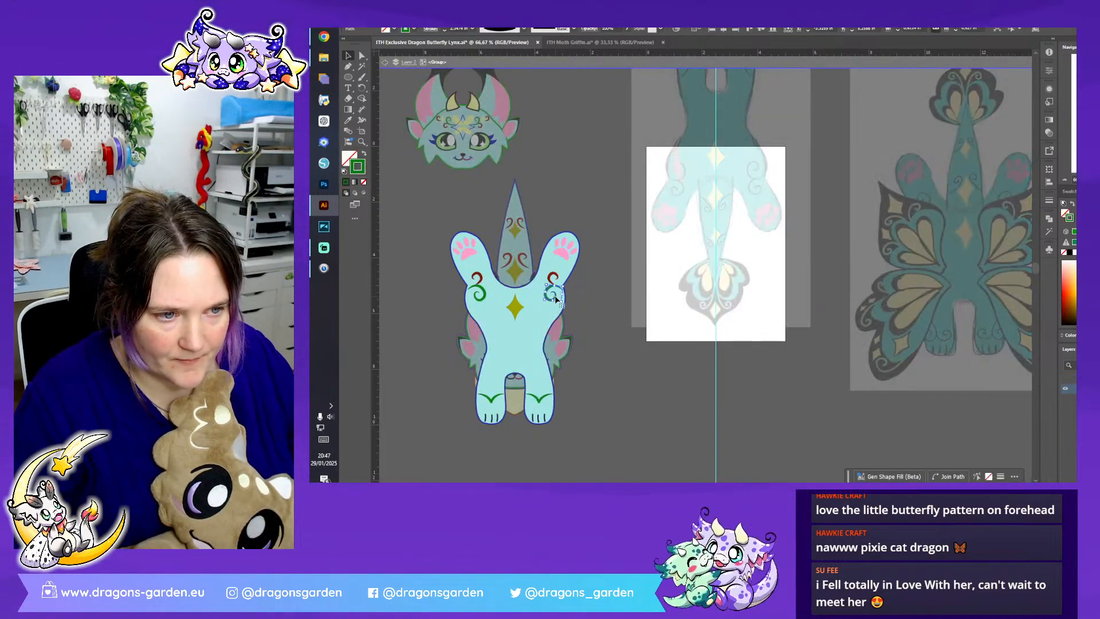
double_click(679, 328)
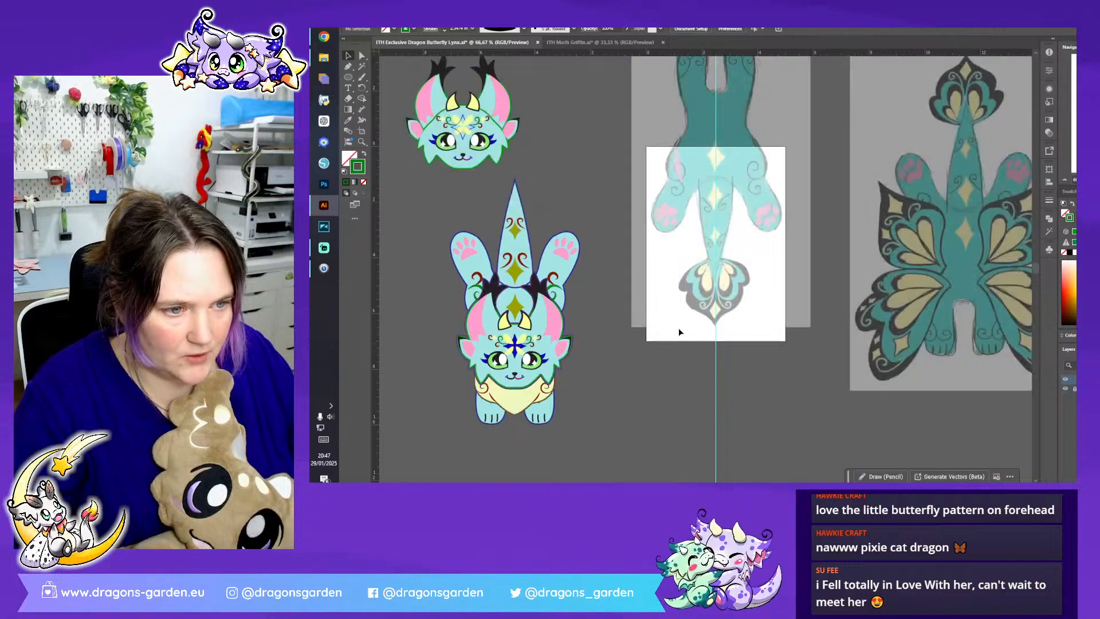
key(ctrl+v)
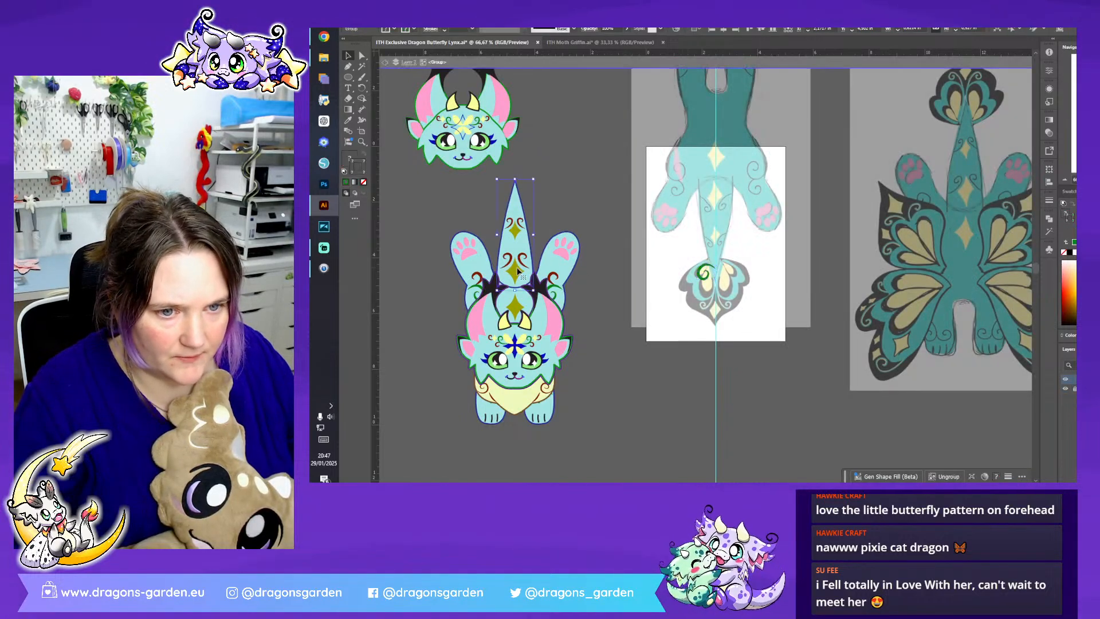
double_click(519, 271)
double_click(624, 310)
key(ctrl+v)
drag(698, 275, 672, 307)
click(660, 306)
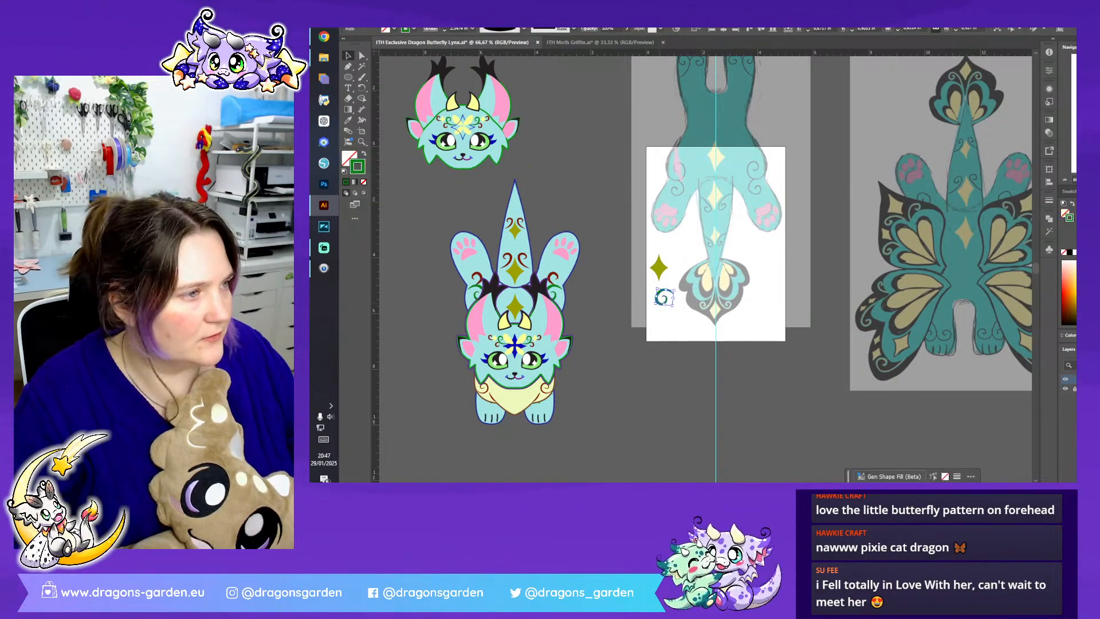
- Trace the outer contour of the tail fin's left half with the Pen tool, ending at its lower tip on the centre guide
scroll(687, 258, down, 2)
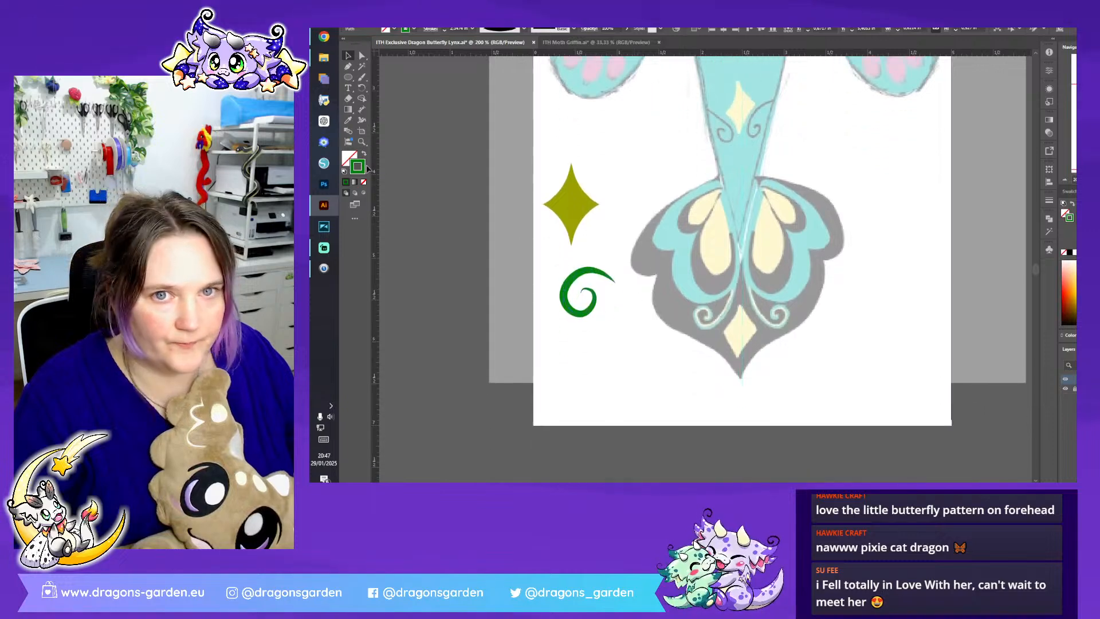
click(348, 66)
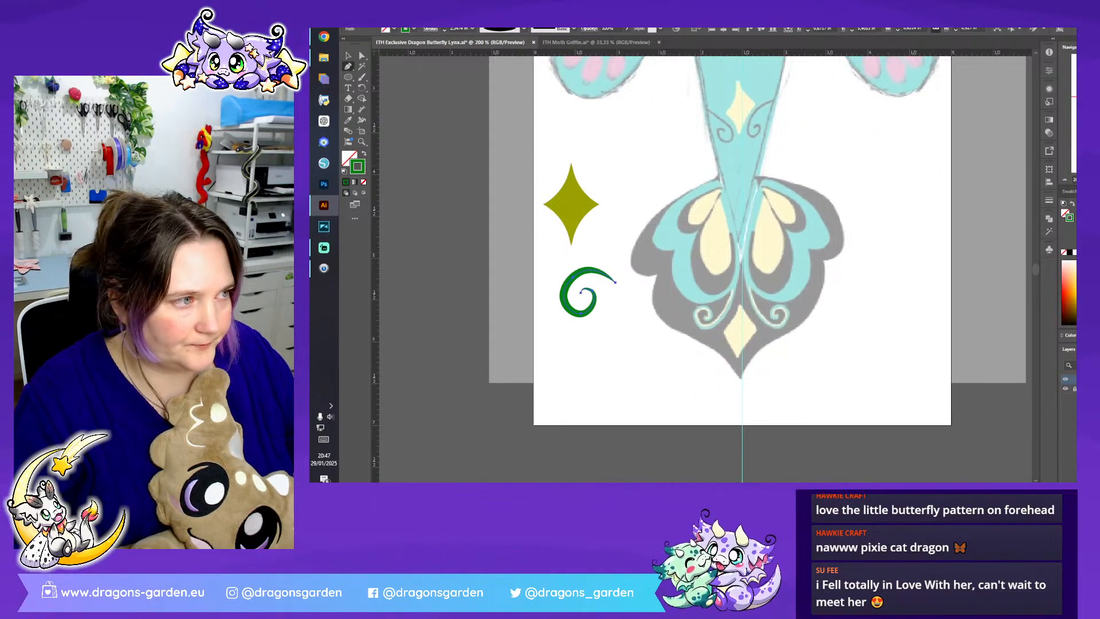
key(ctrl+plus)
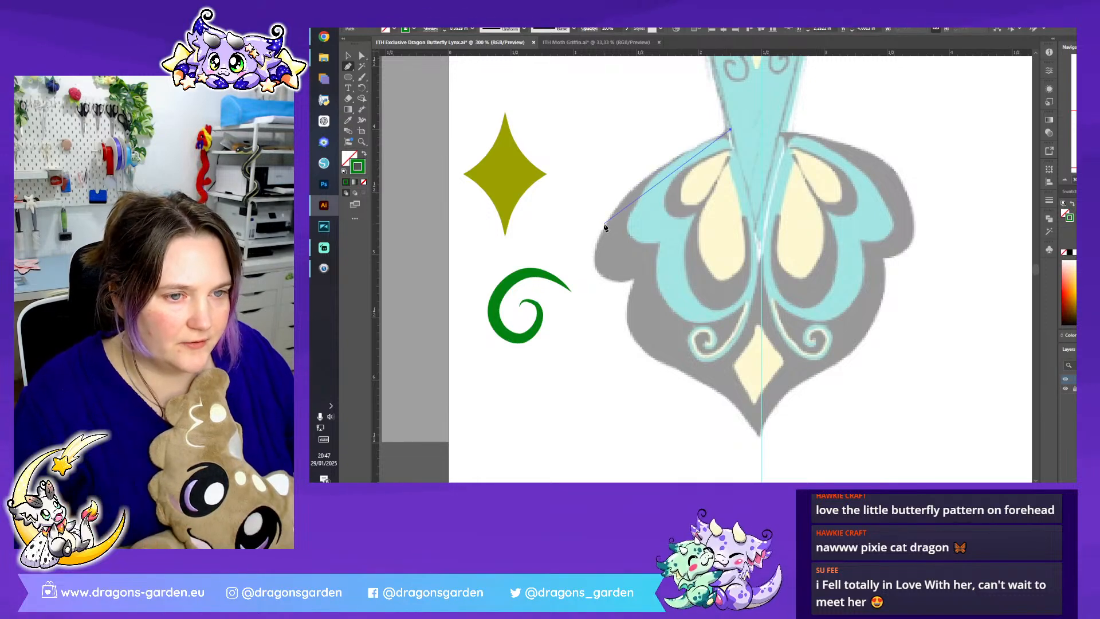
drag(606, 225, 576, 290)
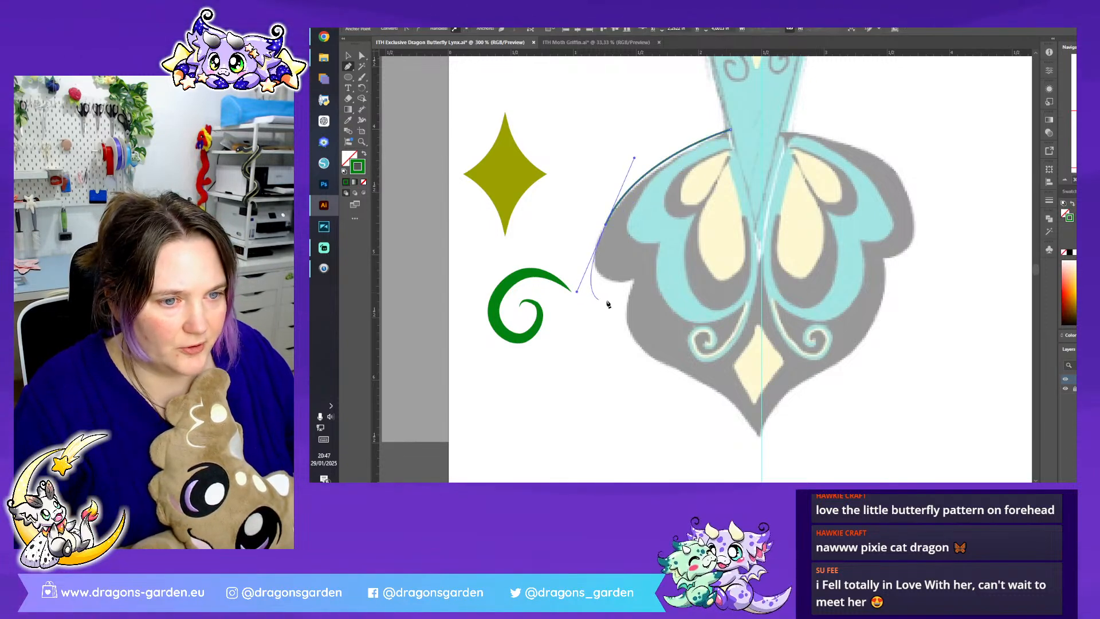
click(631, 280)
drag(628, 352, 650, 386)
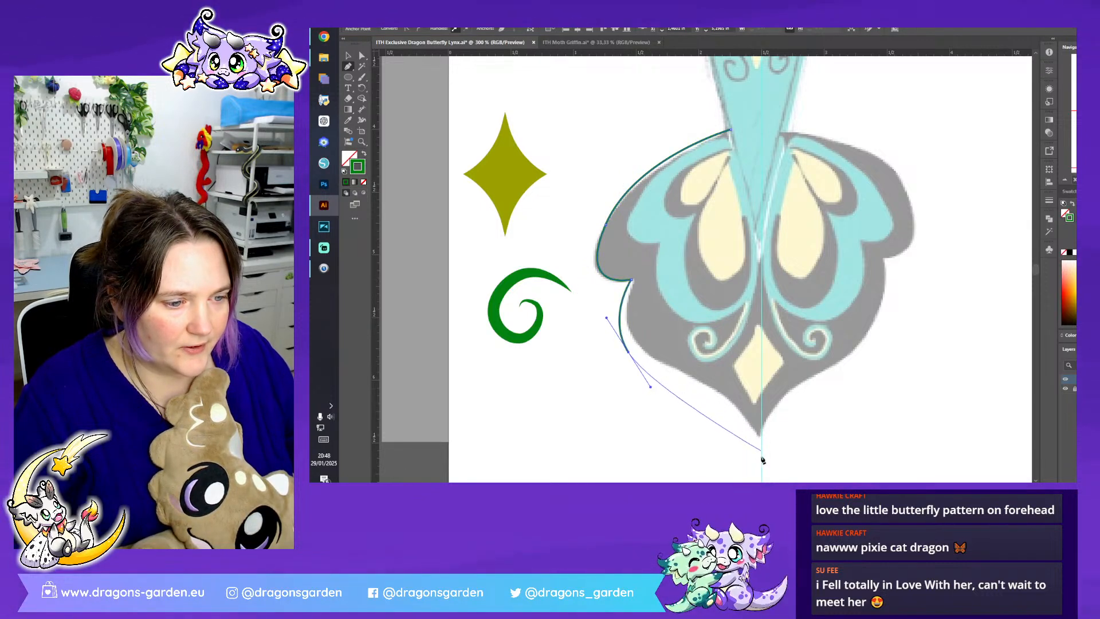
mouse_move(761, 464)
mouse_down()
mouse_move(761, 360)
mouse_move(761, 383)
mouse_up()
- Refine the anchors and handles at the fin outline's side notch and lower curve so they follow the sketch
click(363, 55)
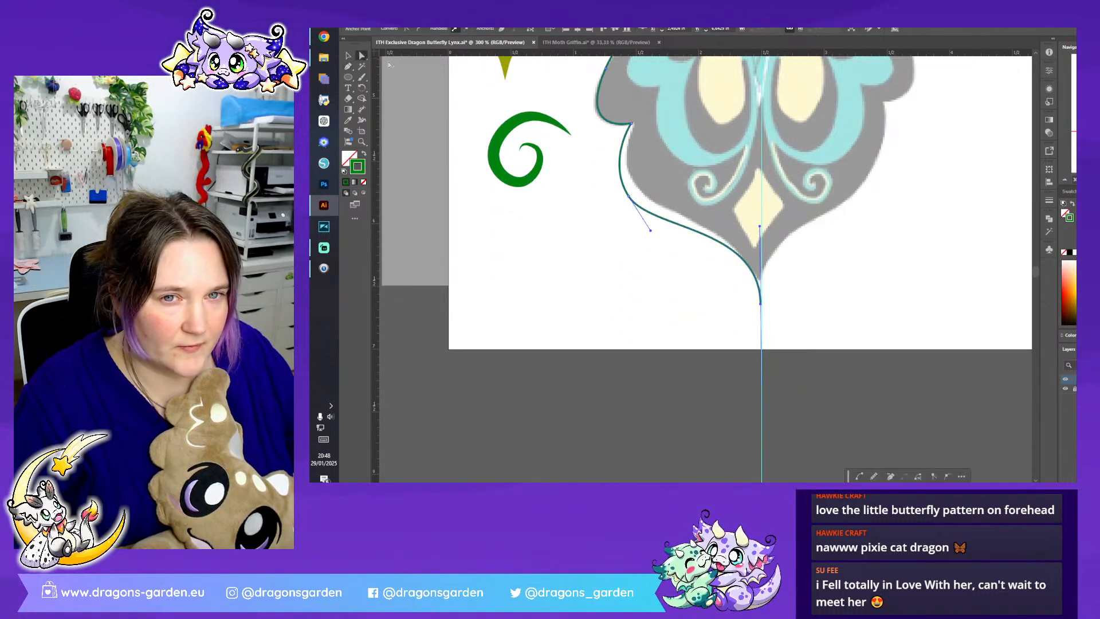
drag(628, 198, 634, 191)
scroll(642, 212, up, 3)
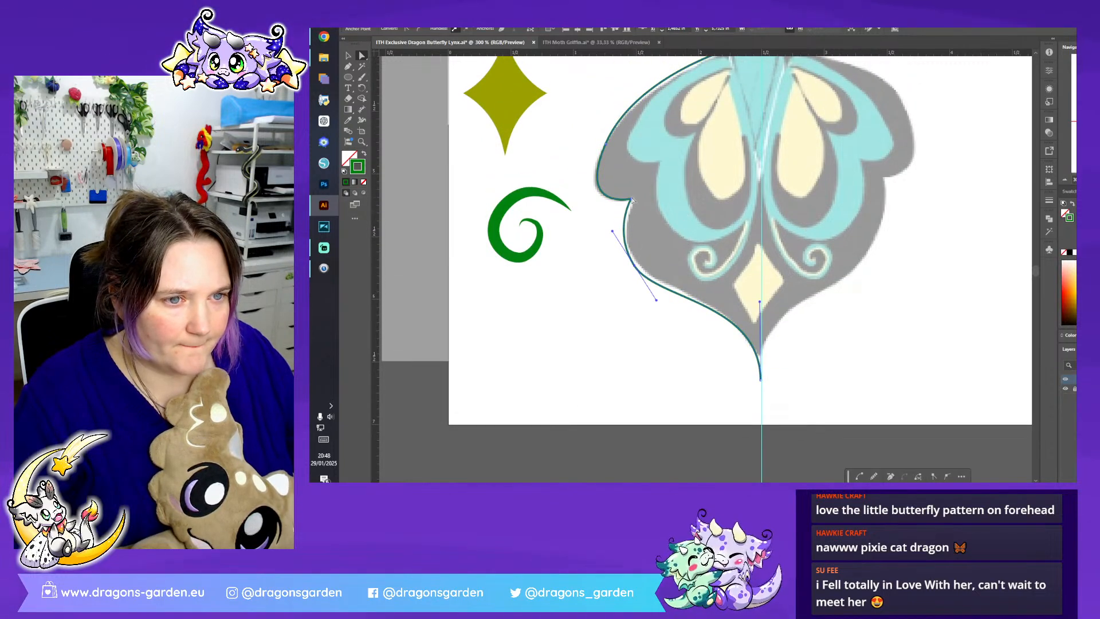
click(631, 200)
drag(631, 199, 617, 235)
click(634, 267)
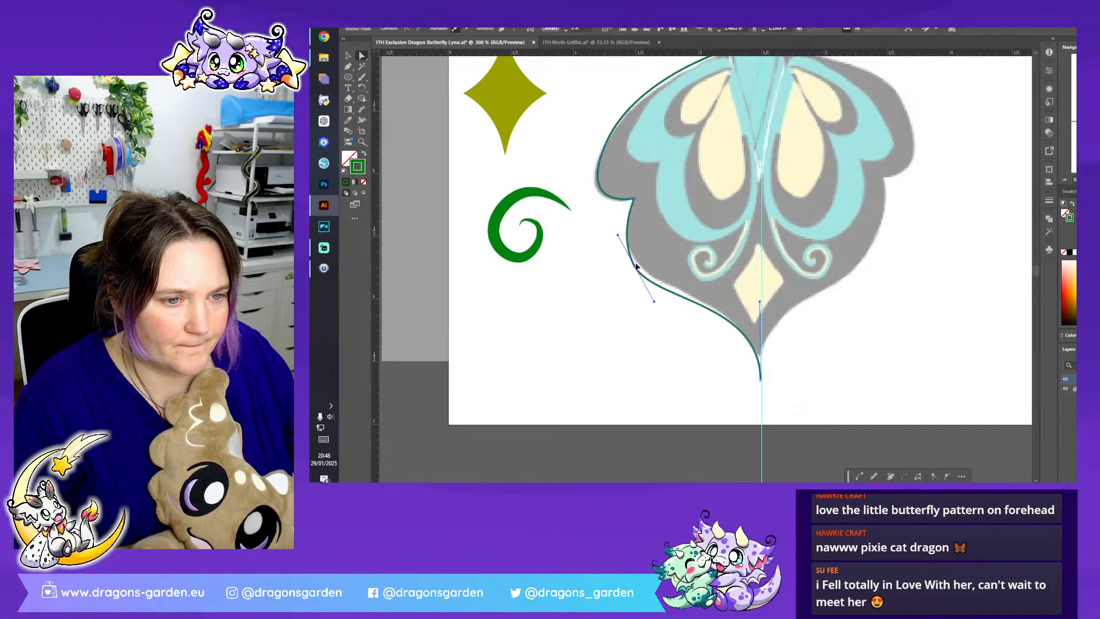
click(633, 200)
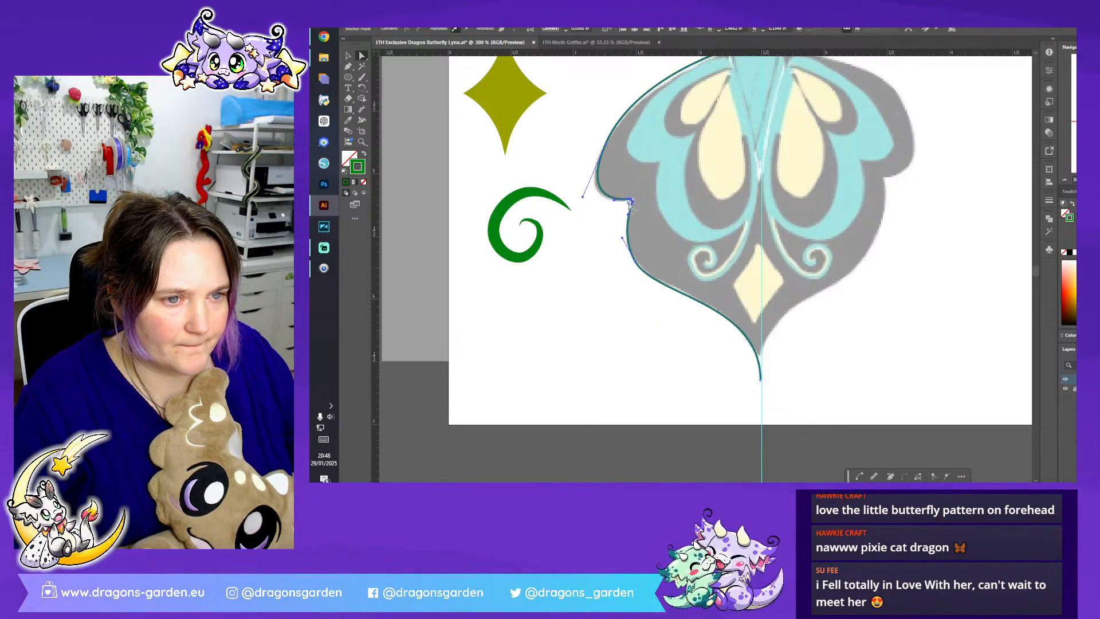
drag(629, 203, 630, 204)
click(656, 296)
scroll(656, 295, up, 2)
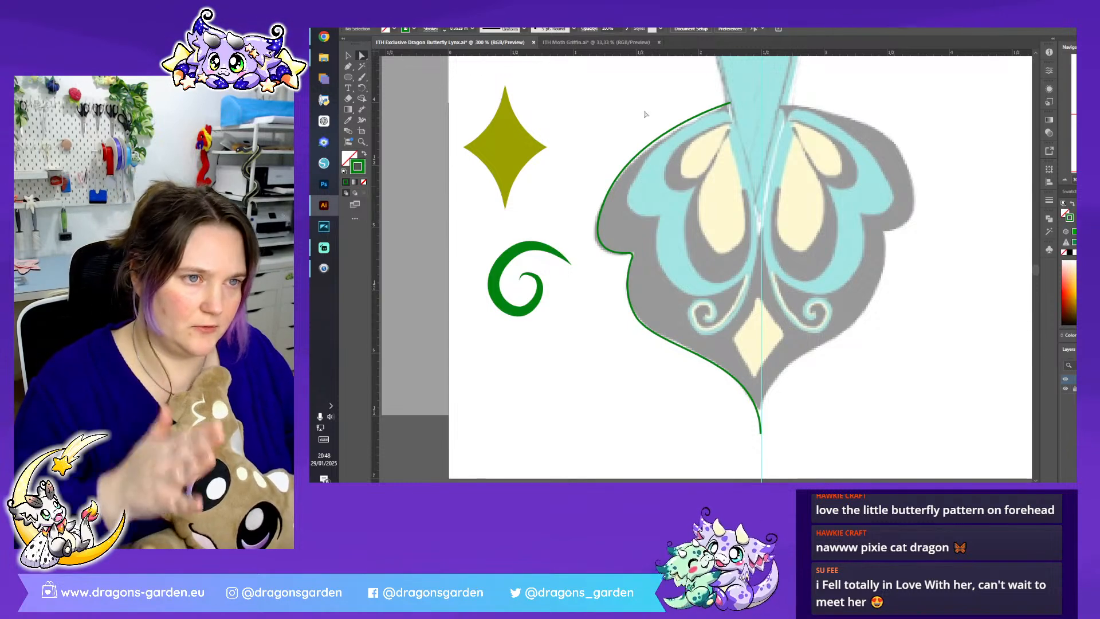
- Extend the fin outline's upper end to the centre guide and close the half shape straight down to the lower tip
click(349, 67)
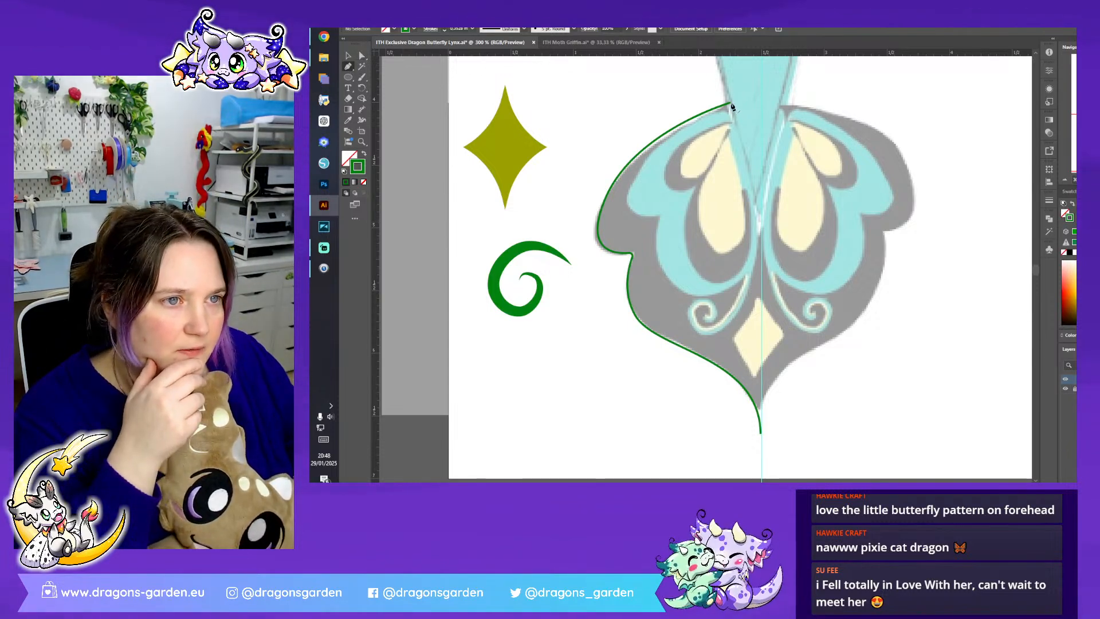
drag(730, 103, 747, 104)
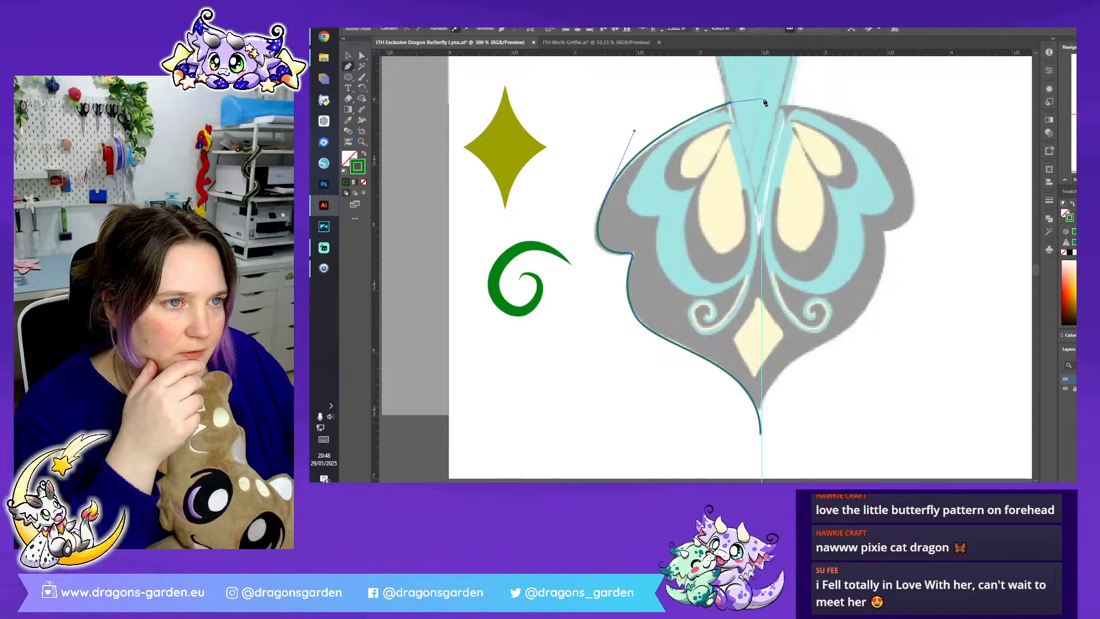
click(761, 434)
key(ctrl+z)
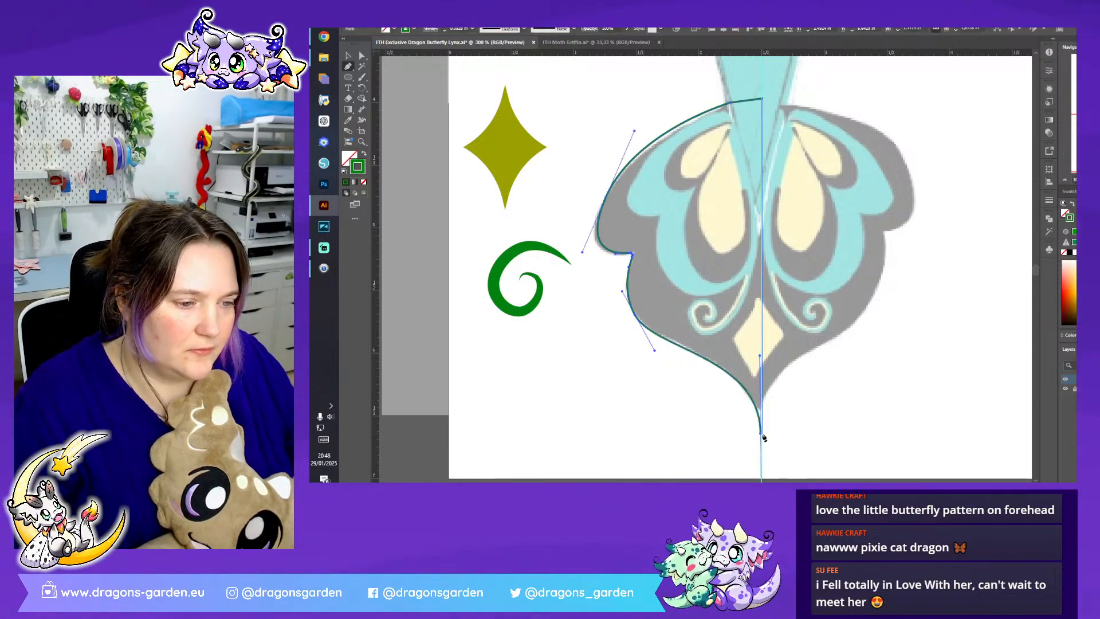
click(762, 435)
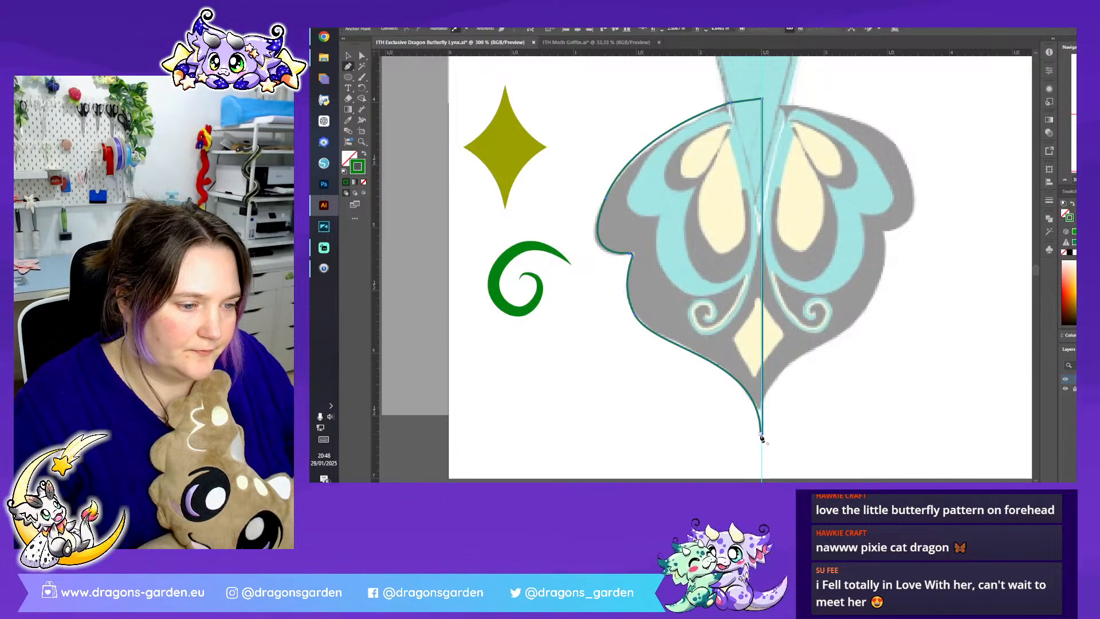
double_click(361, 55)
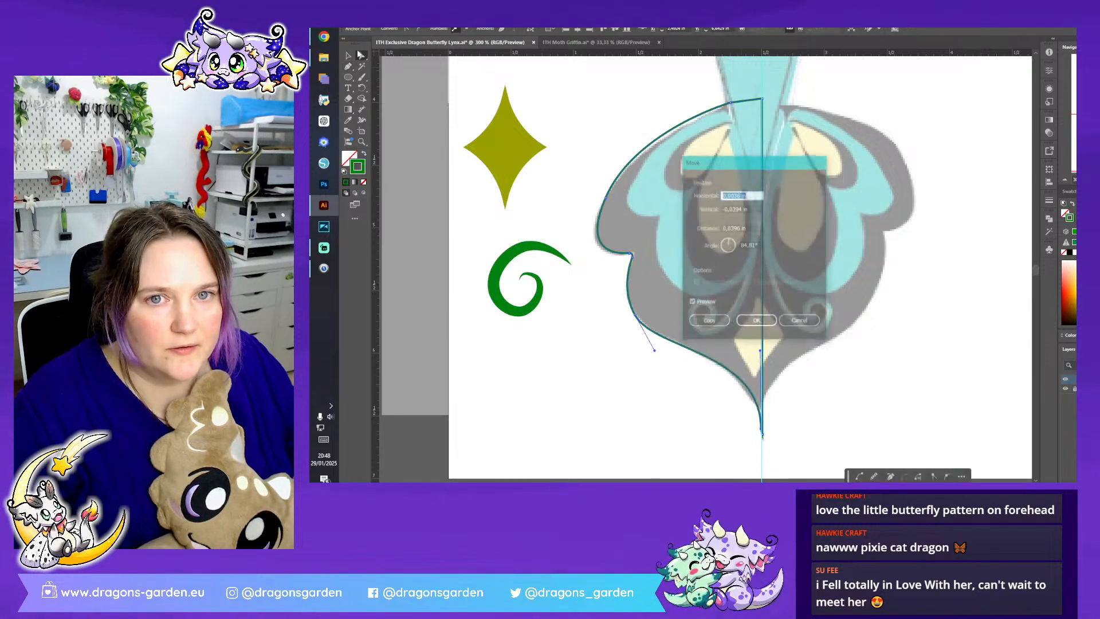
click(814, 323)
click(651, 189)
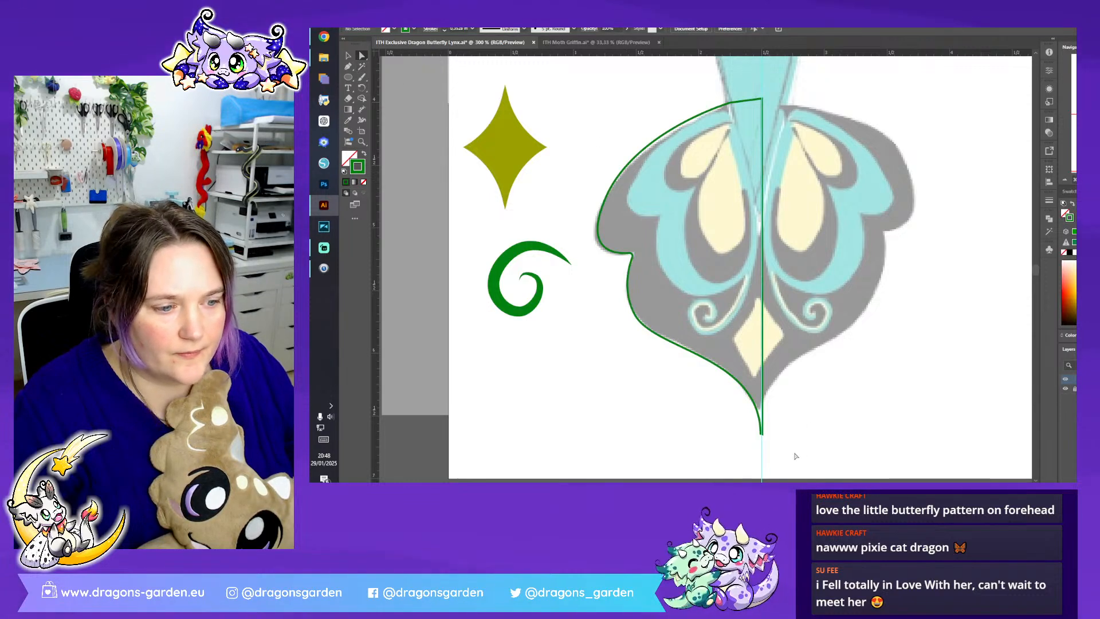
drag(791, 452, 751, 427)
click(612, 166)
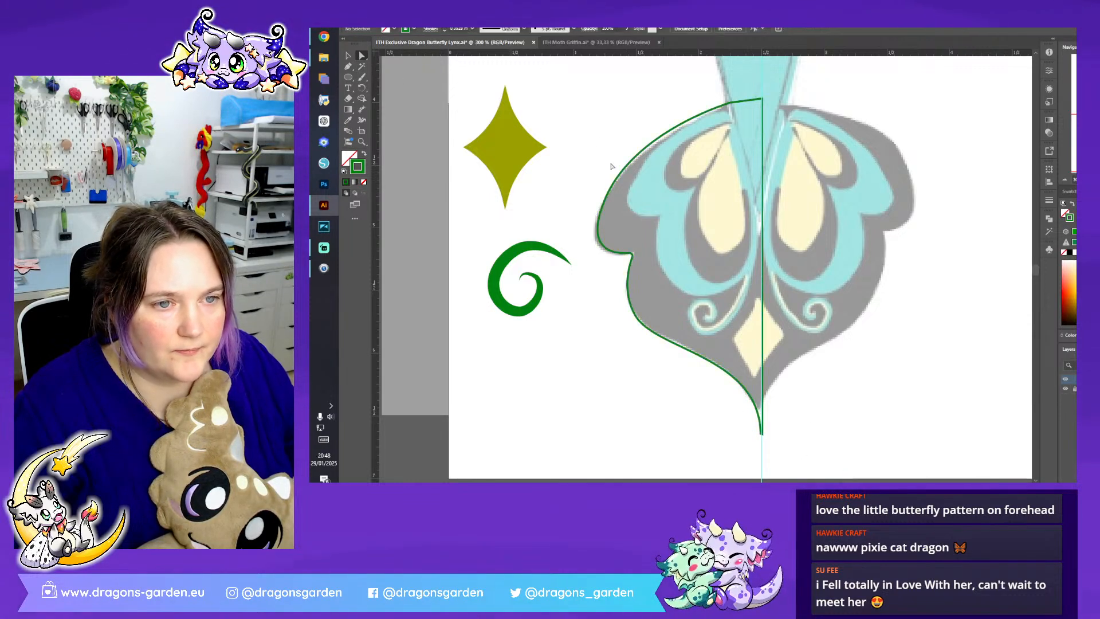
click(349, 67)
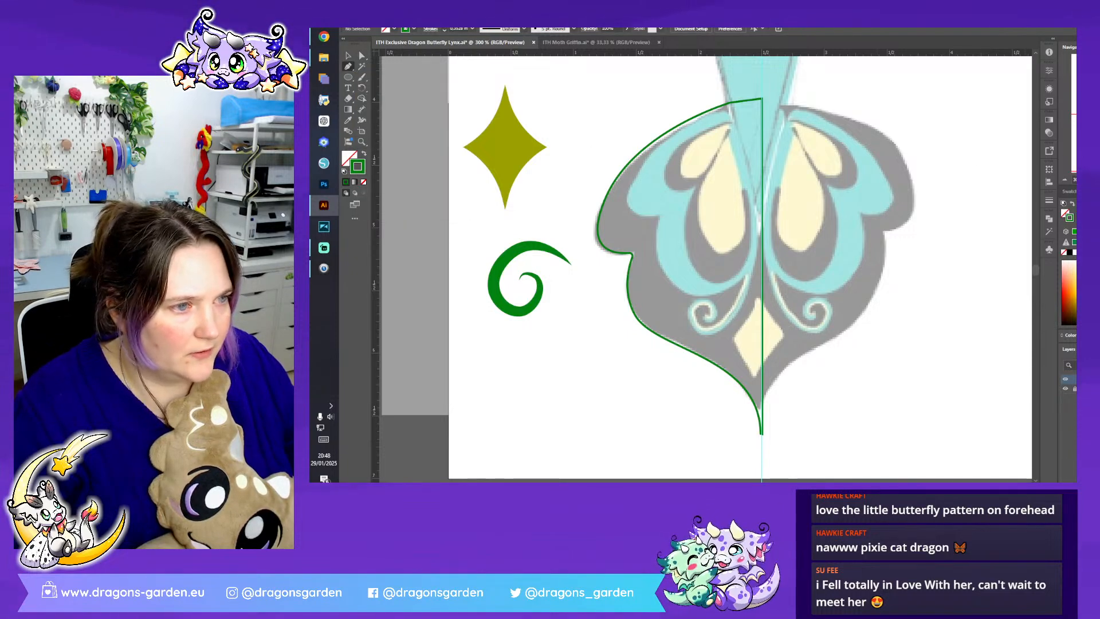
scroll(707, 243, up, 1)
scroll(708, 180, up, 2)
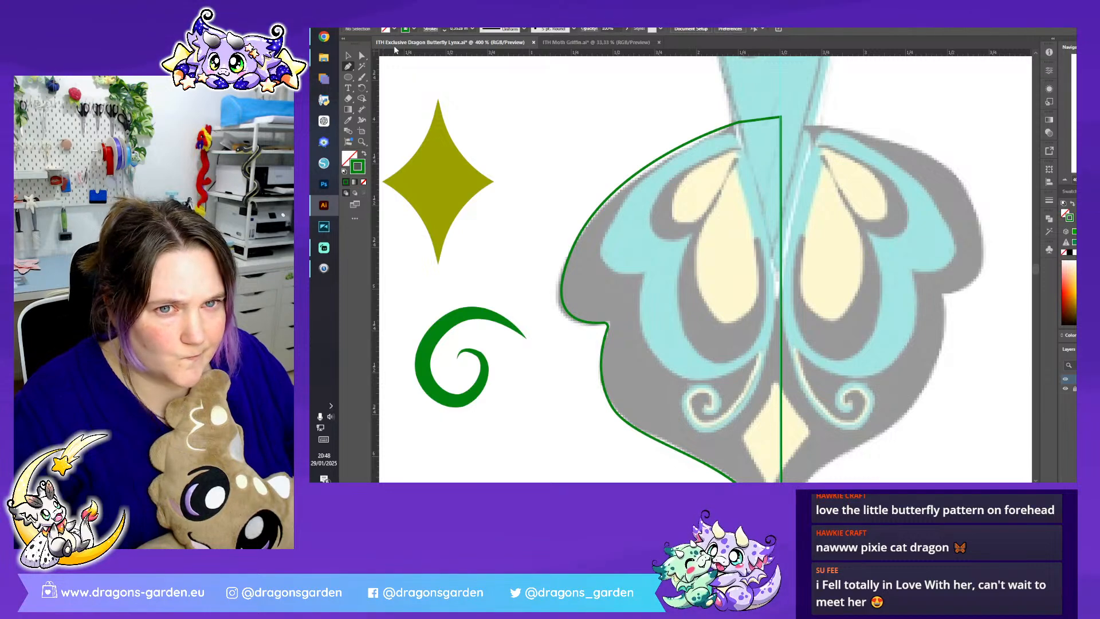
click(410, 30)
click(361, 67)
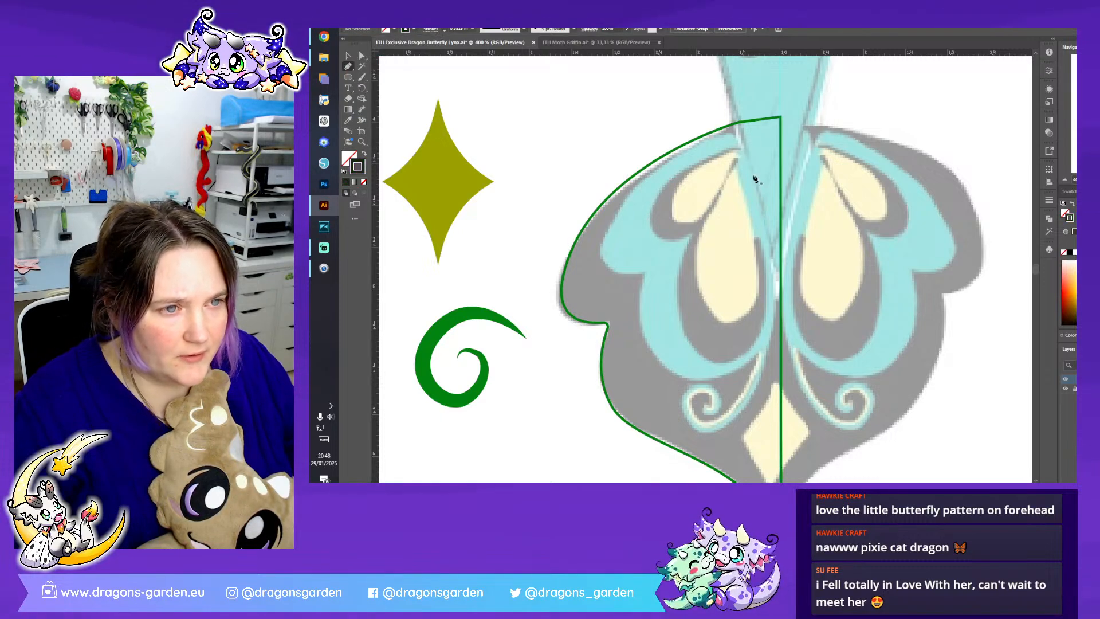
click(742, 148)
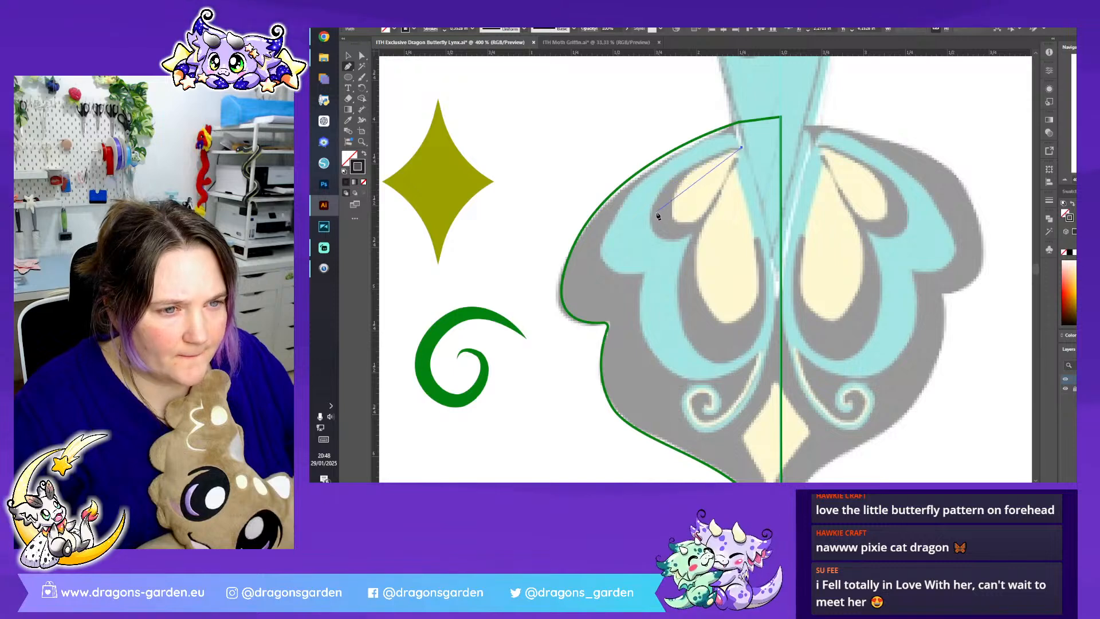
key(ctrl+z)
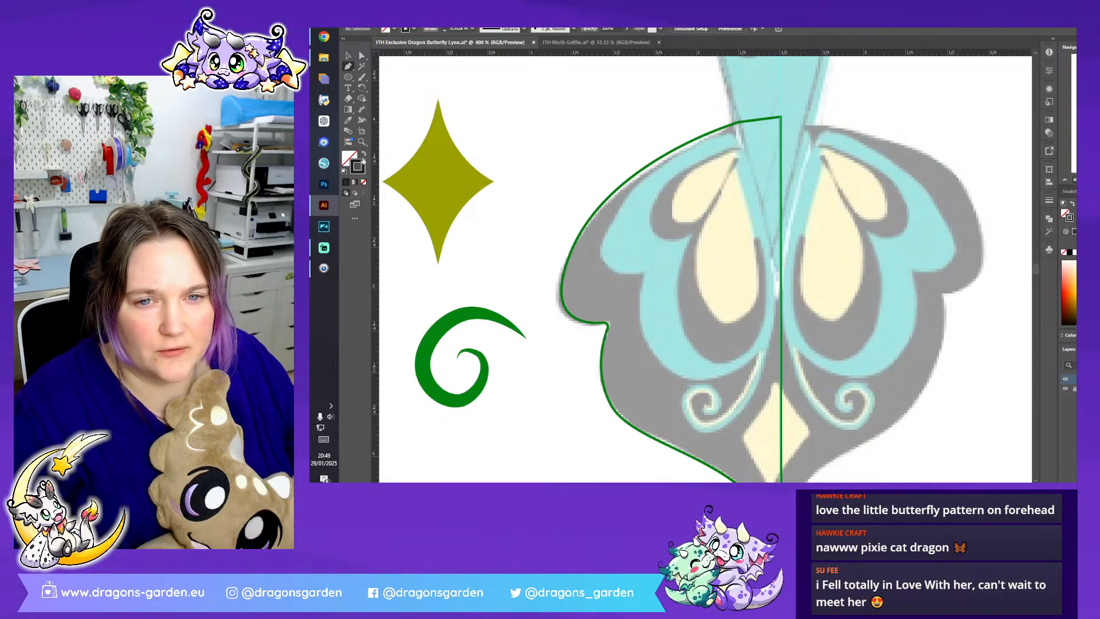
- Set the stroke to yellow and trace the small upper teardrop marking on the fin's left half as a closed path
click(411, 29)
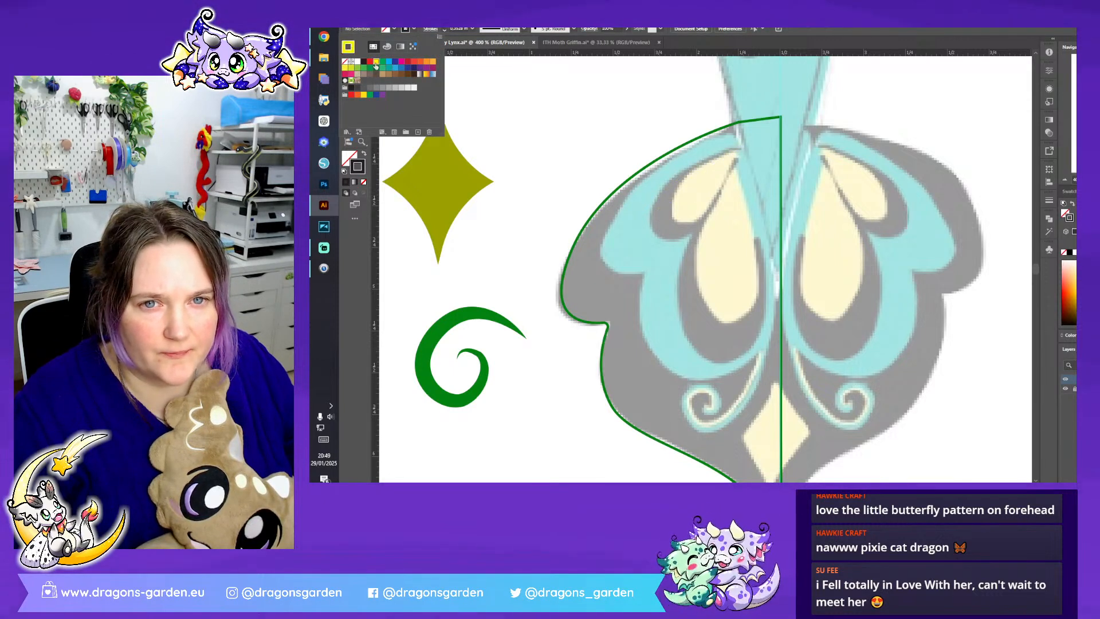
click(376, 63)
click(741, 148)
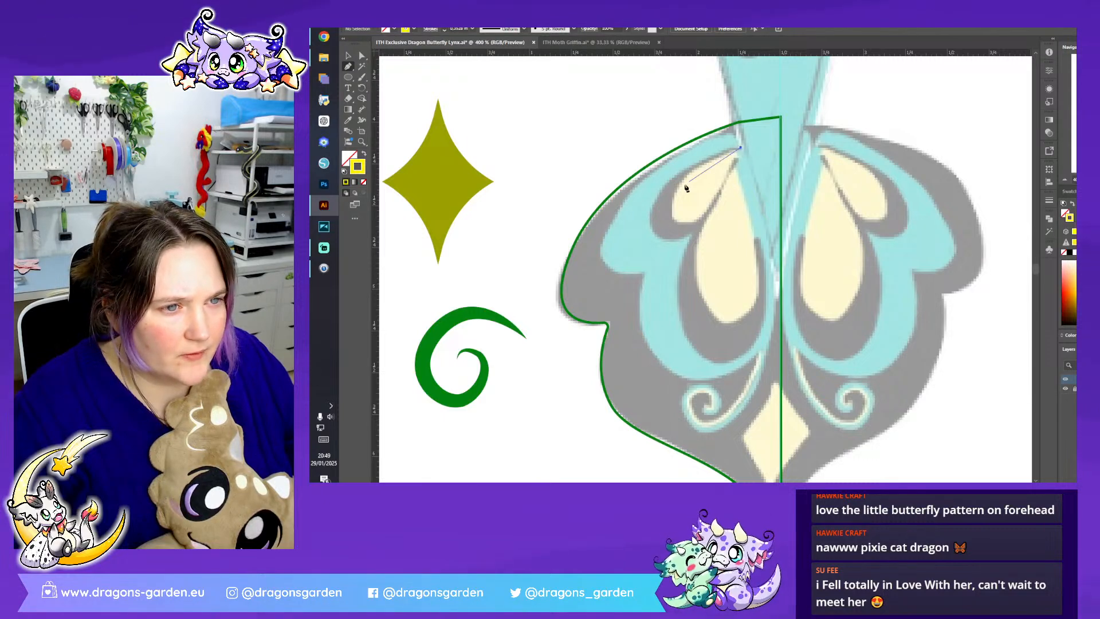
drag(658, 211, 651, 261)
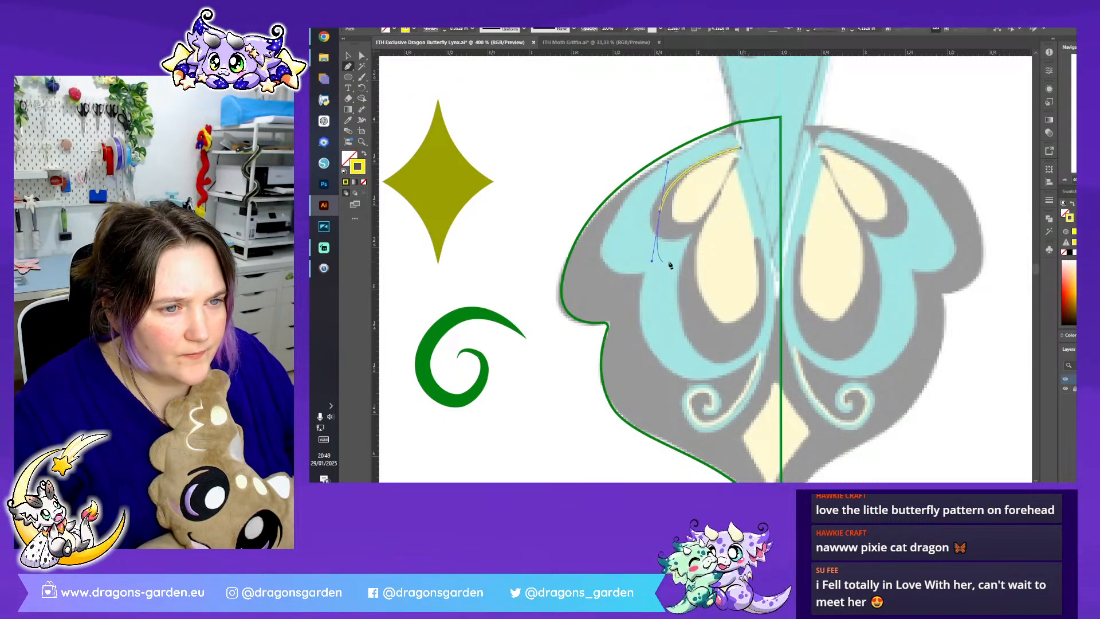
click(741, 148)
drag(742, 150, 753, 89)
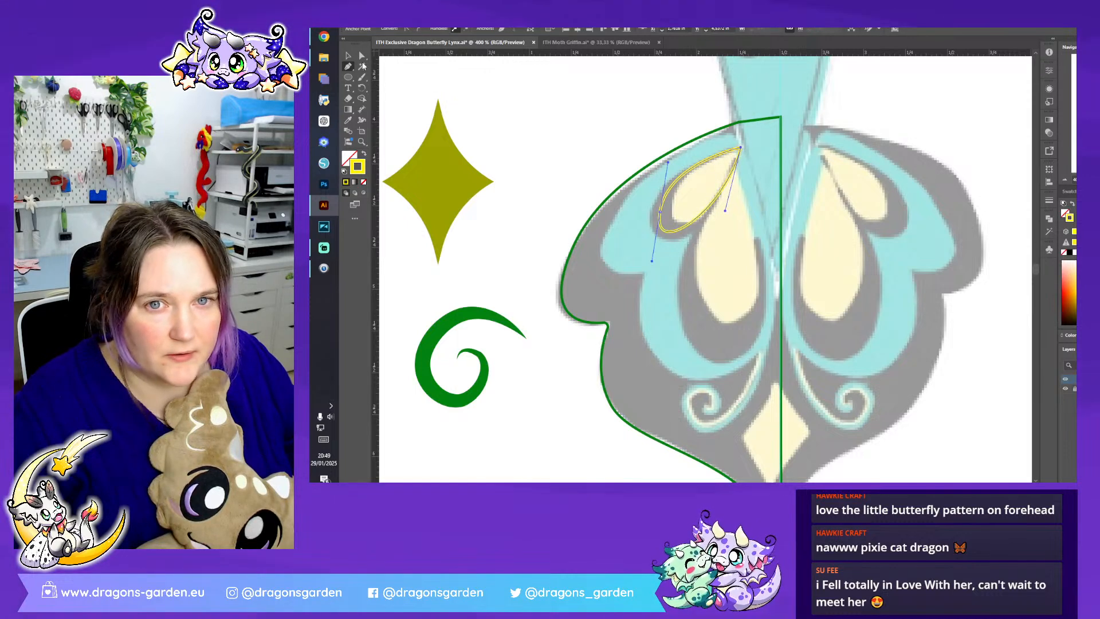
- Duplicate the yellow teardrop onto the larger cream marking below it, then rotate and resize the copy to fit
key(v)
drag(712, 201, 739, 285)
drag(772, 231, 725, 200)
drag(749, 155, 750, 139)
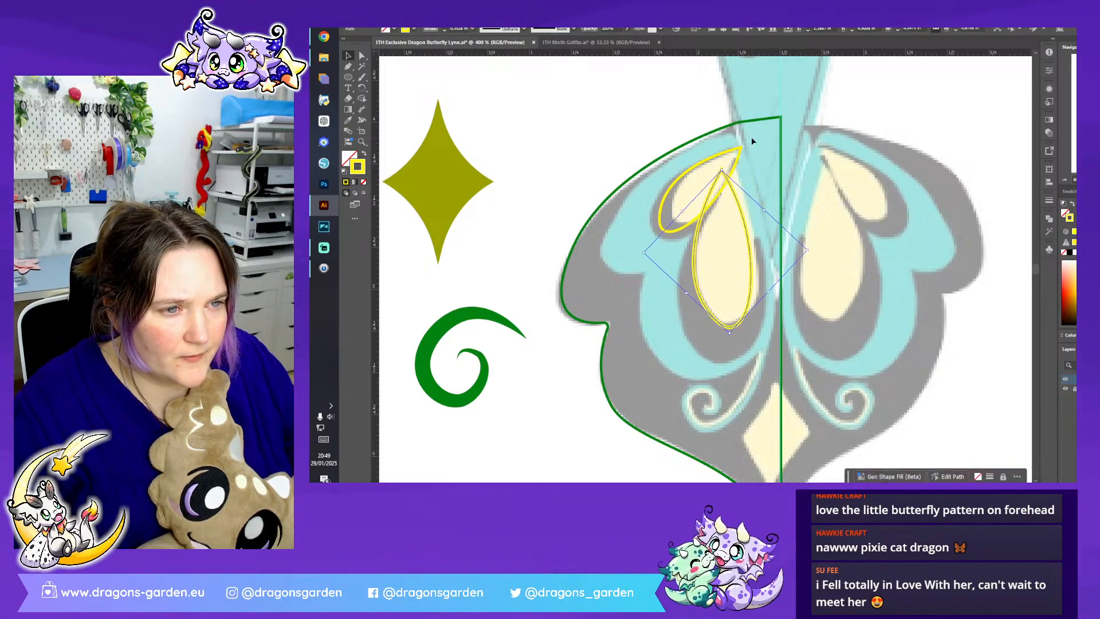
- Reposition the larger yellow teardrop, reset its bounding box with a Pathfinder Unite, then stretch and rotate it to fit the cream marking
mouse_move(736, 193)
mouse_down()
mouse_move(748, 179)
mouse_move(740, 188)
mouse_up()
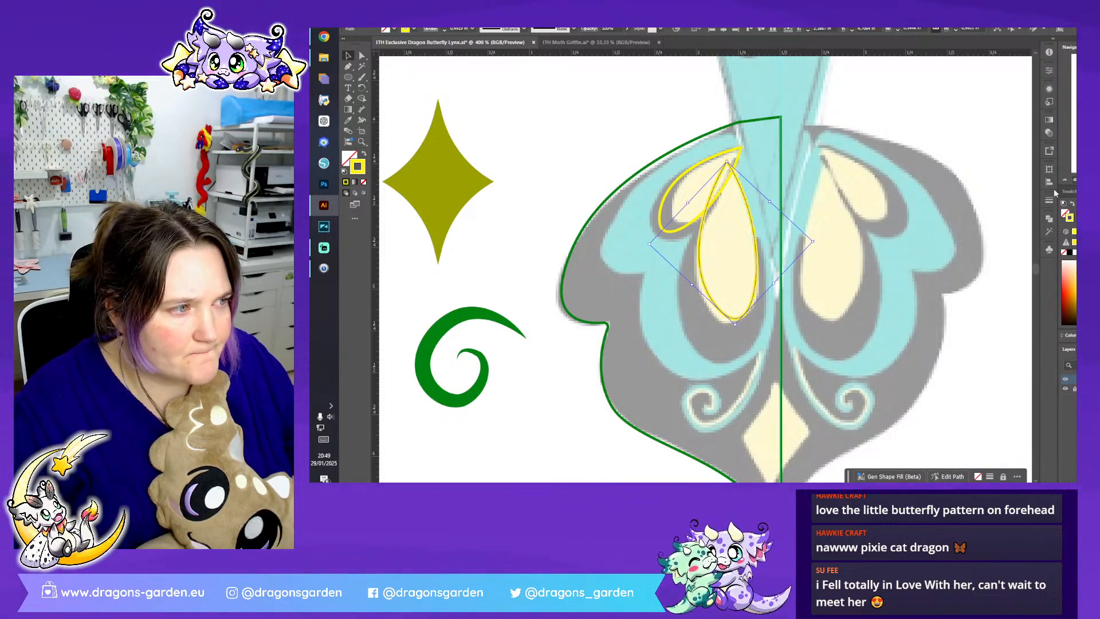
click(1049, 219)
click(944, 238)
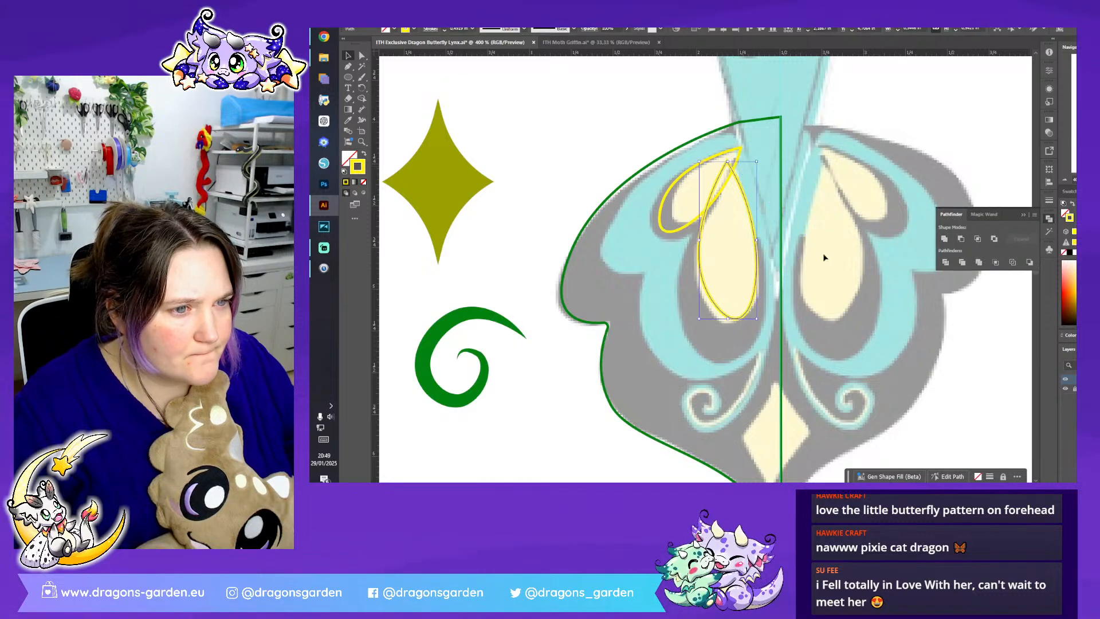
drag(729, 319, 728, 324)
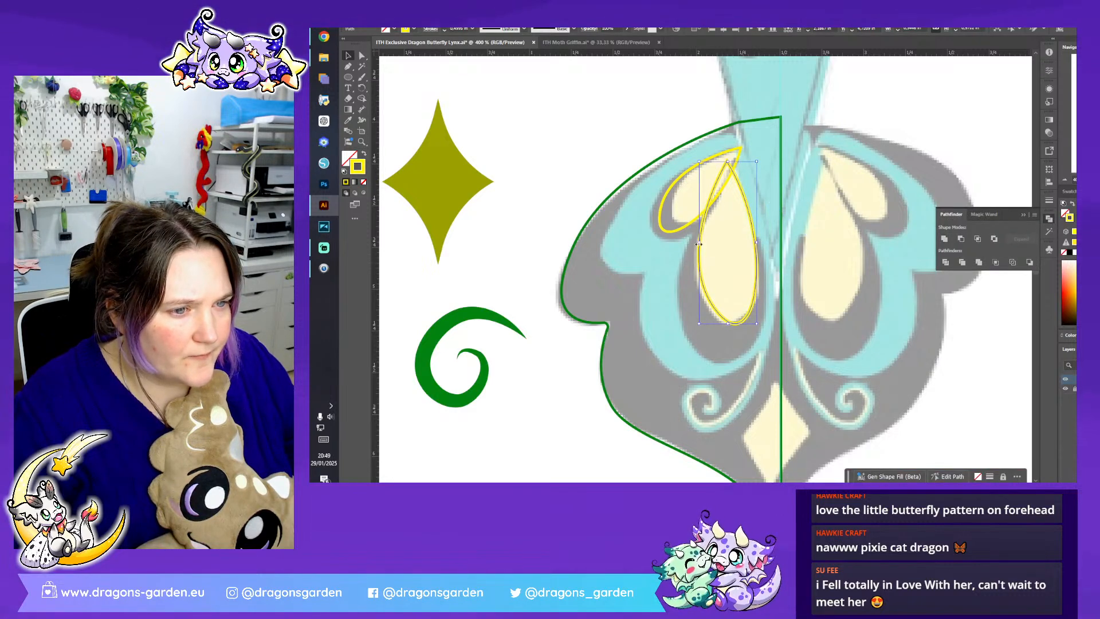
drag(699, 243, 692, 243)
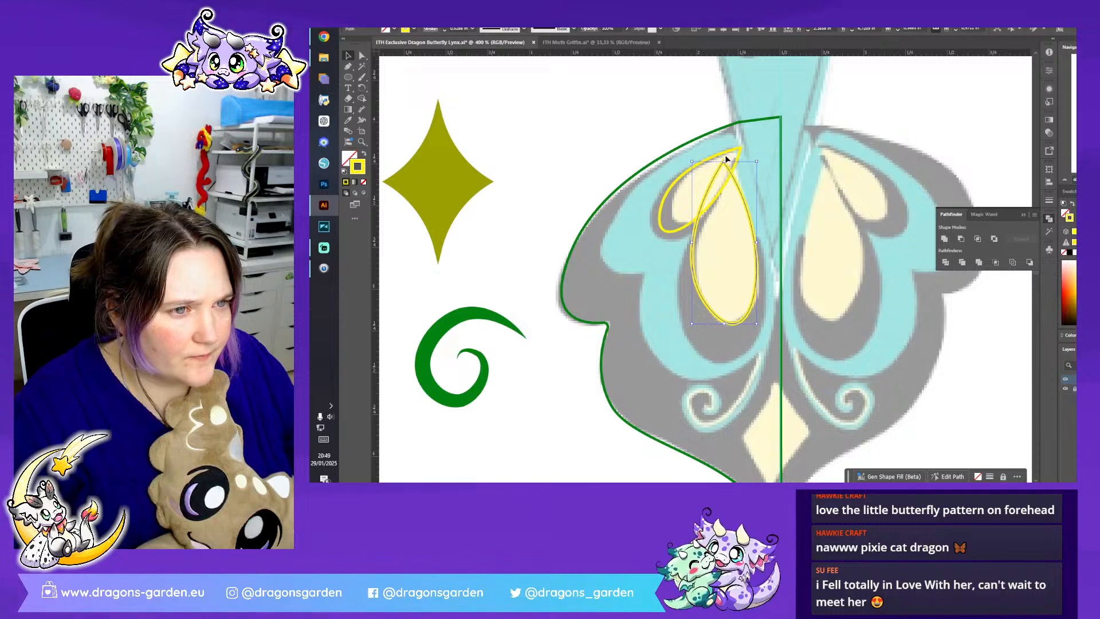
drag(728, 158, 732, 159)
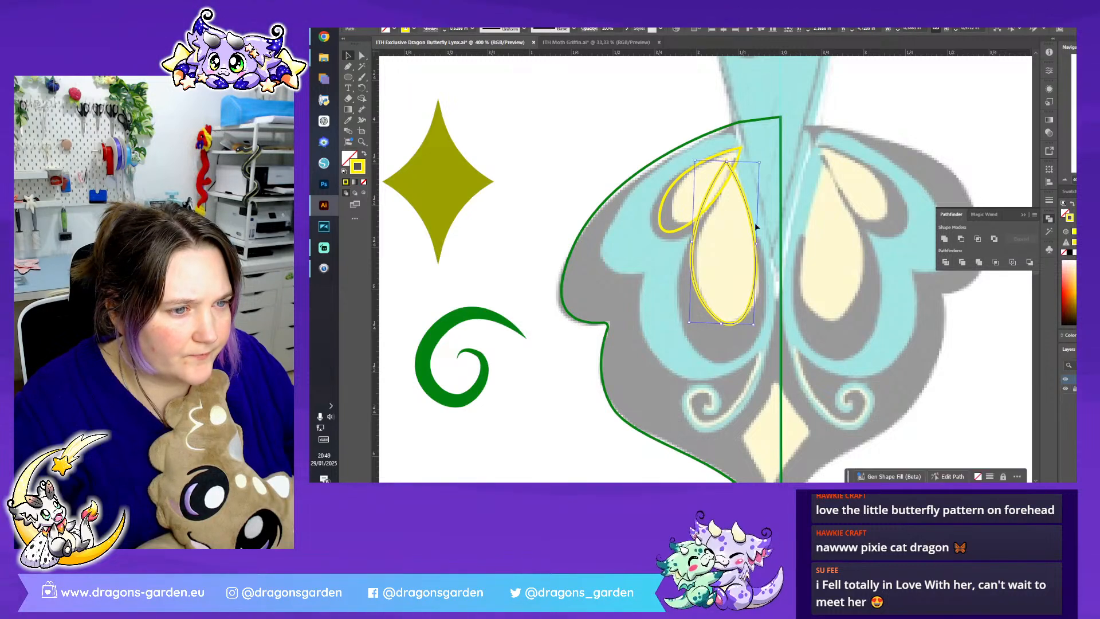
- Give both teardrops a fill instead of a stroke and sample the pale yellow from the assembled character's forehead butterfly marking
drag(752, 228, 684, 162)
click(1025, 216)
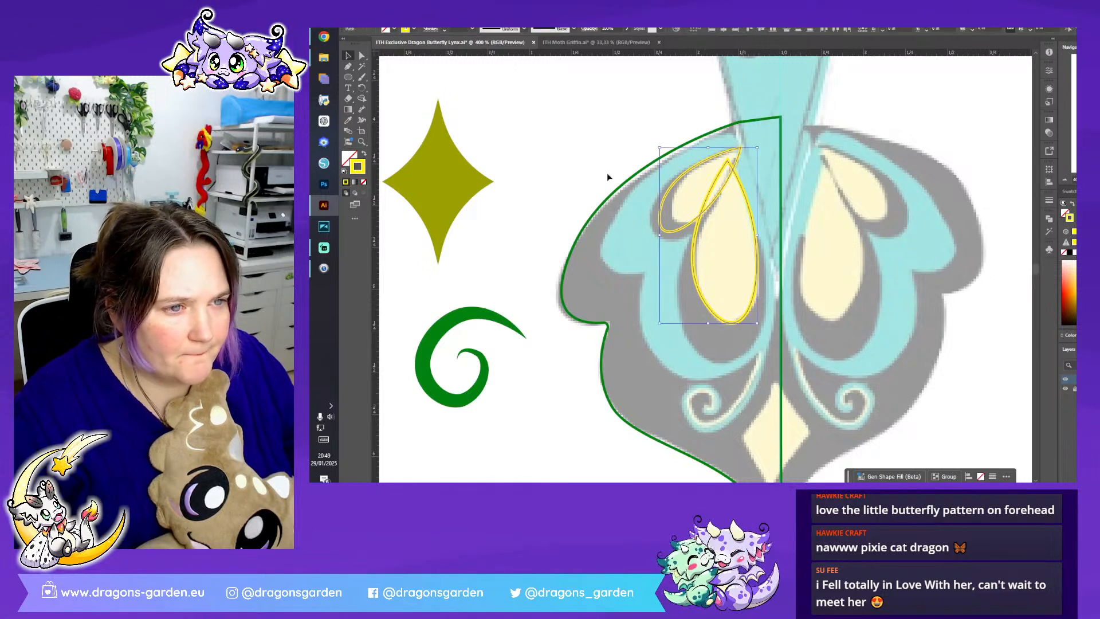
click(363, 153)
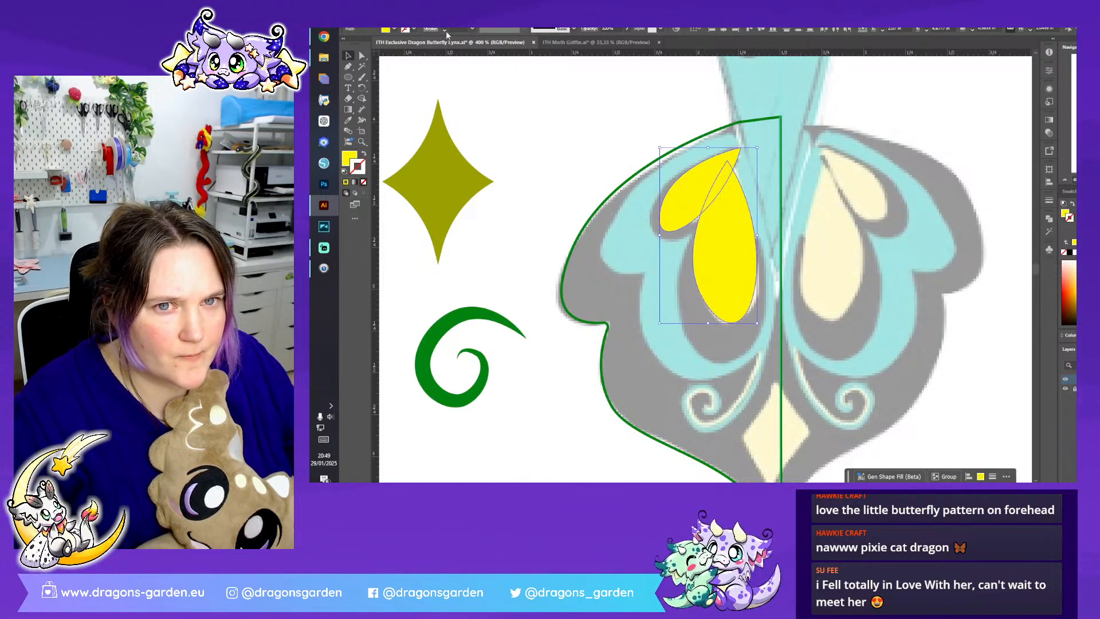
click(1064, 180)
click(1065, 179)
click(1065, 179)
click(1065, 180)
drag(917, 188, 990, 178)
click(349, 121)
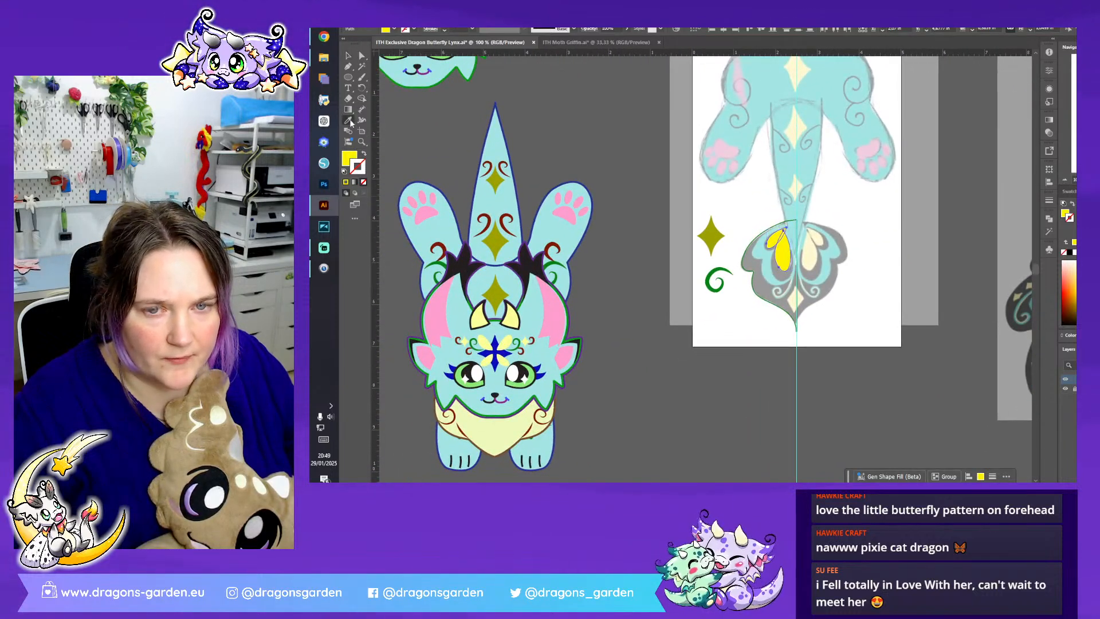
click(507, 342)
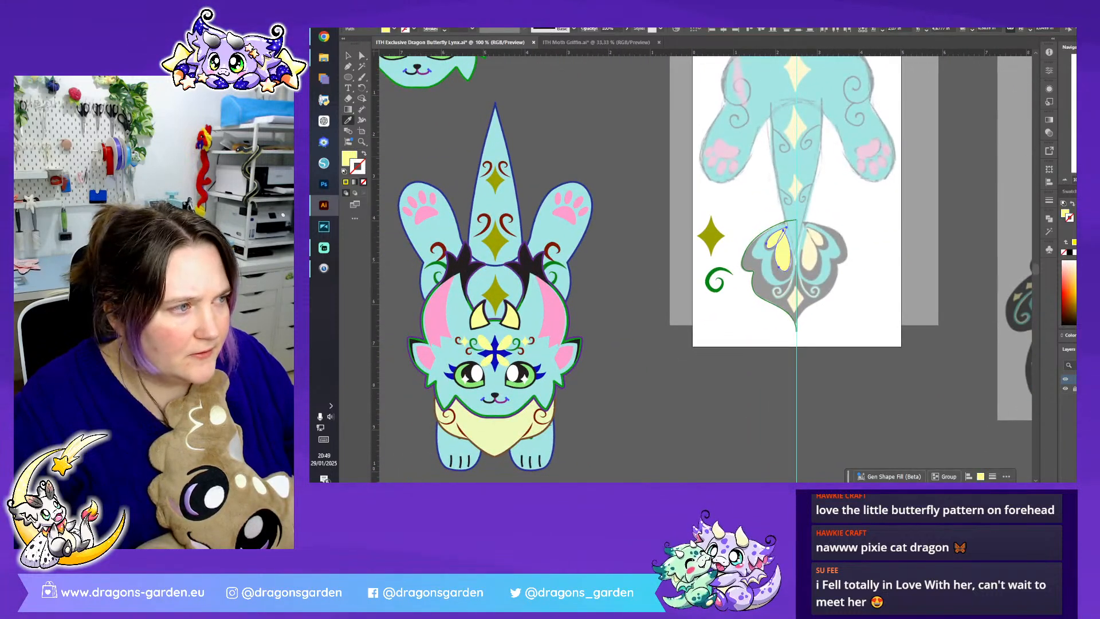
- Rotate and nudge the larger teardrop so its tip meets the smaller teardrop's tip, then deselect it
key(ctrl+plus)
key(ctrl+plus)
key(ctrl+plus)
drag(984, 56, 655, 44)
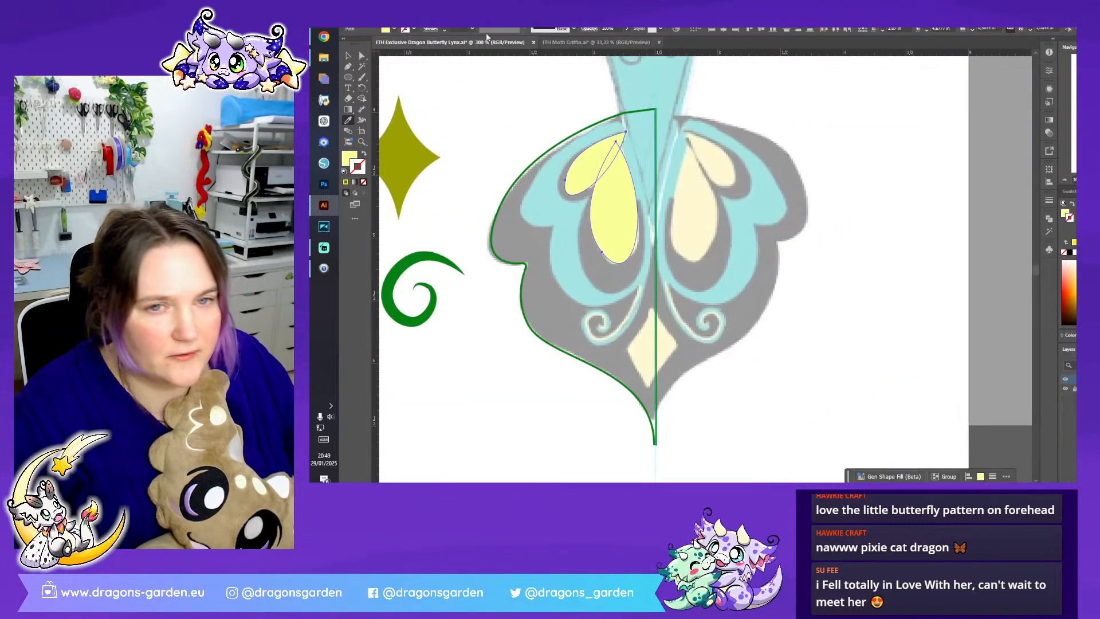
click(348, 55)
key(ctrl+shift+a)
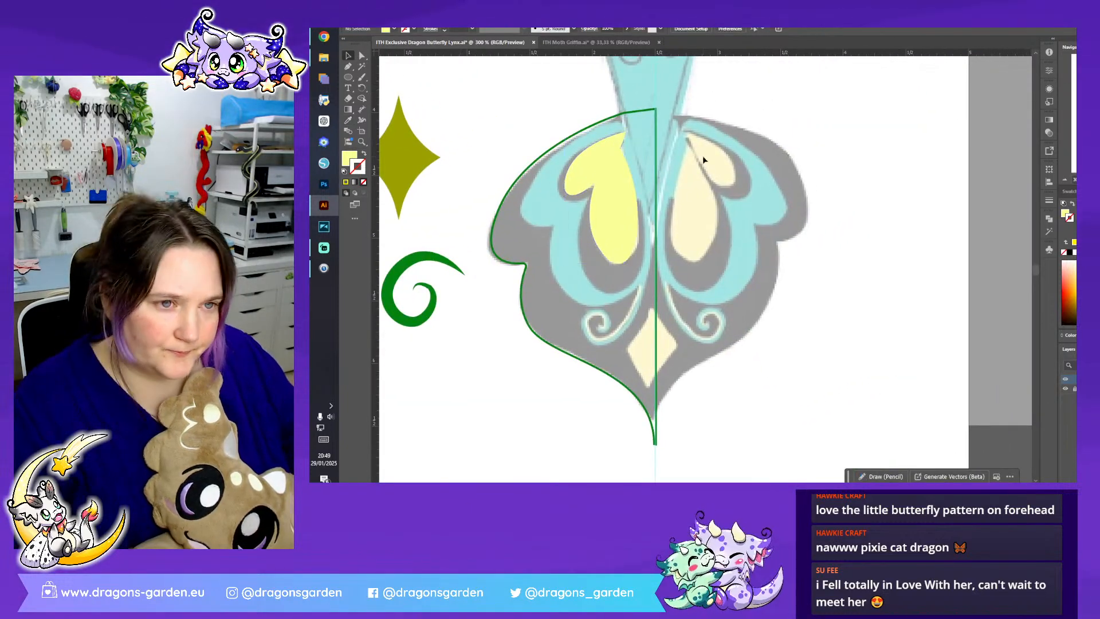
key(ctrl+plus)
click(605, 133)
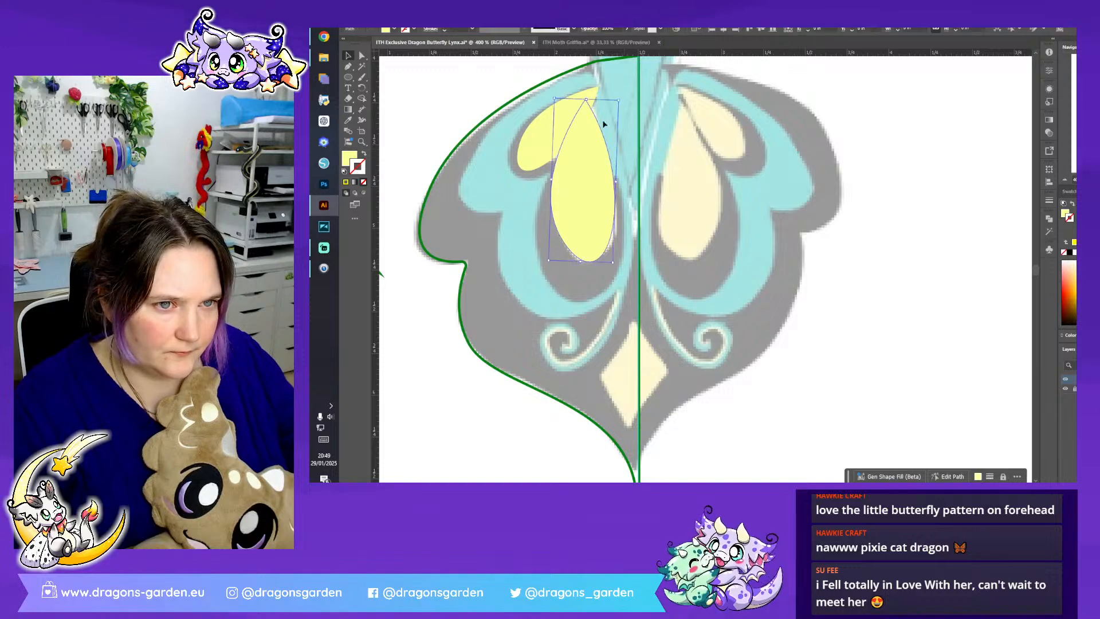
drag(589, 98, 596, 99)
drag(589, 146, 559, 135)
click(675, 202)
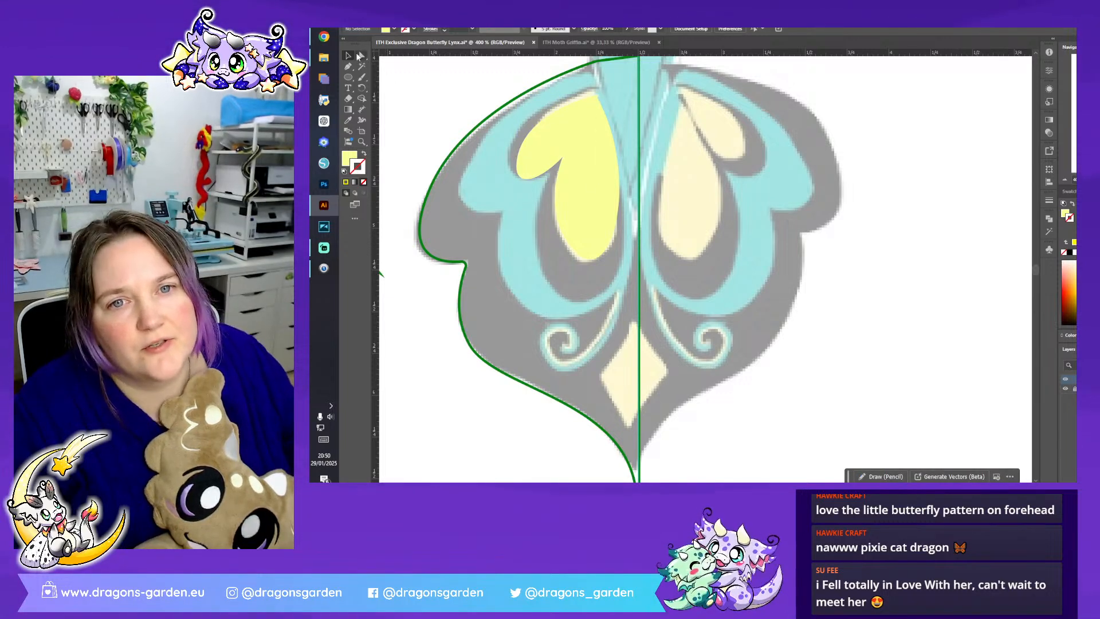
- Set a black stroke with no fill and trace around the smaller teardrop from its tip to the inner gap with the Pen tool
click(348, 67)
click(387, 29)
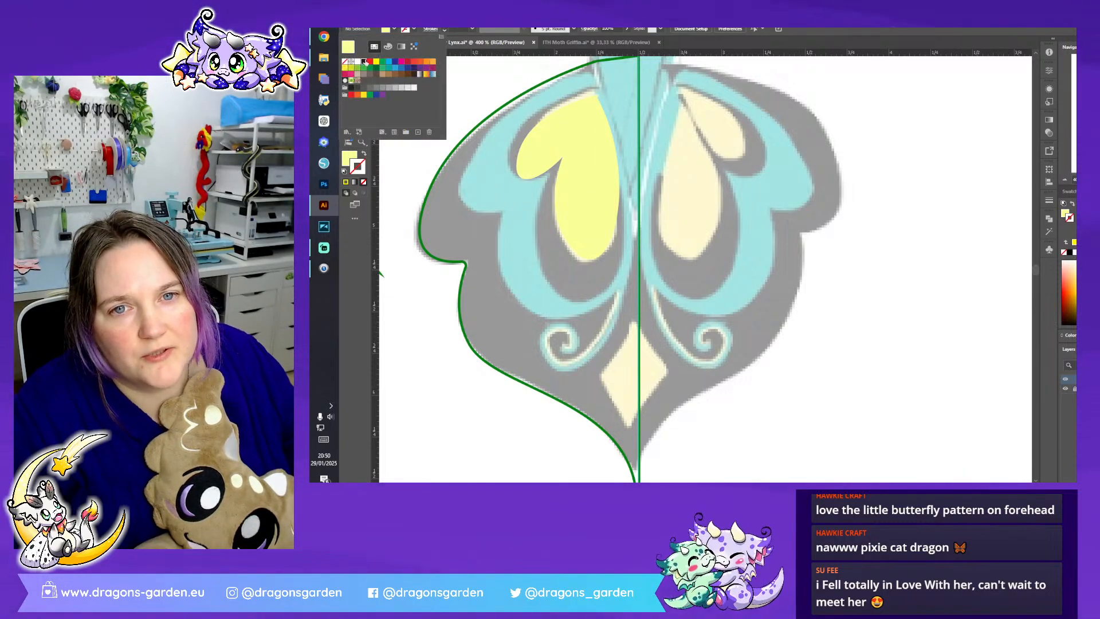
click(365, 61)
click(406, 30)
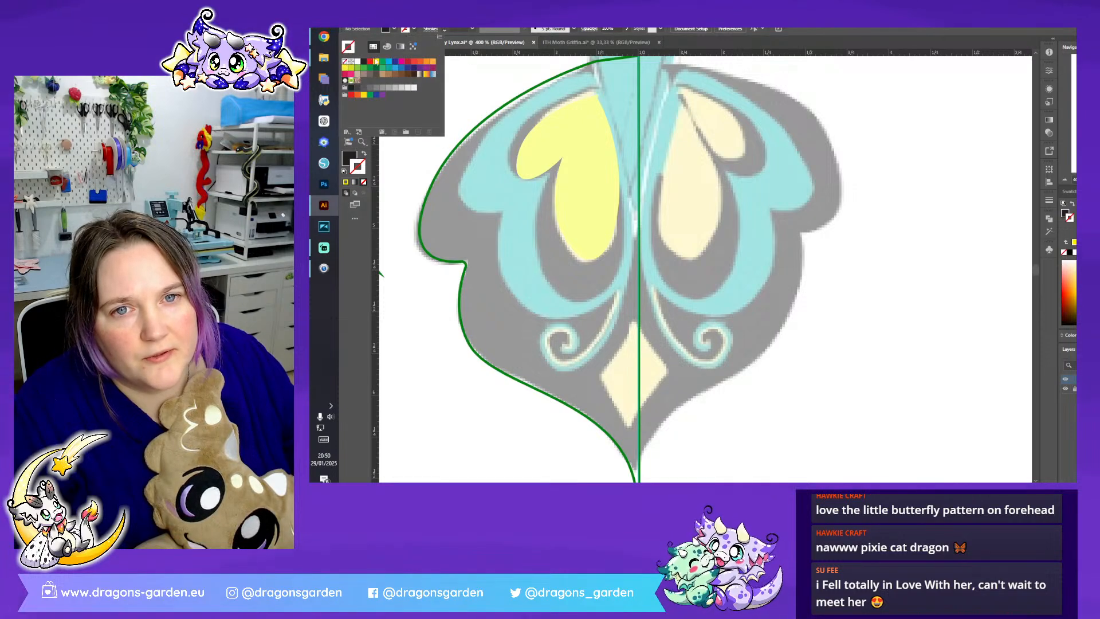
key(Escape)
key(shift+x)
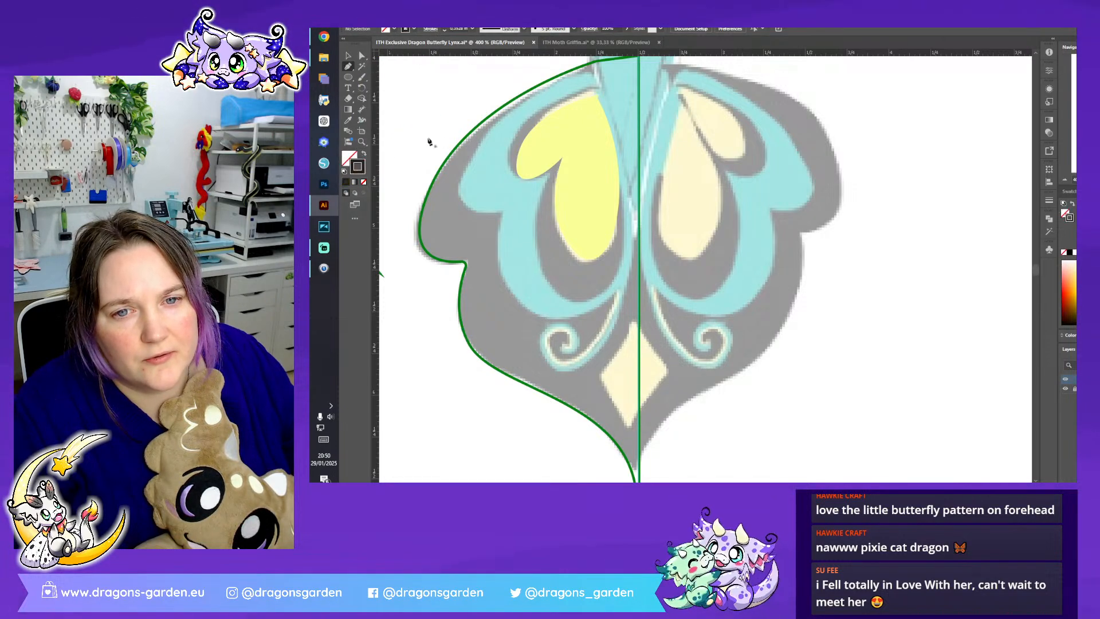
click(595, 95)
drag(517, 171, 513, 227)
click(517, 170)
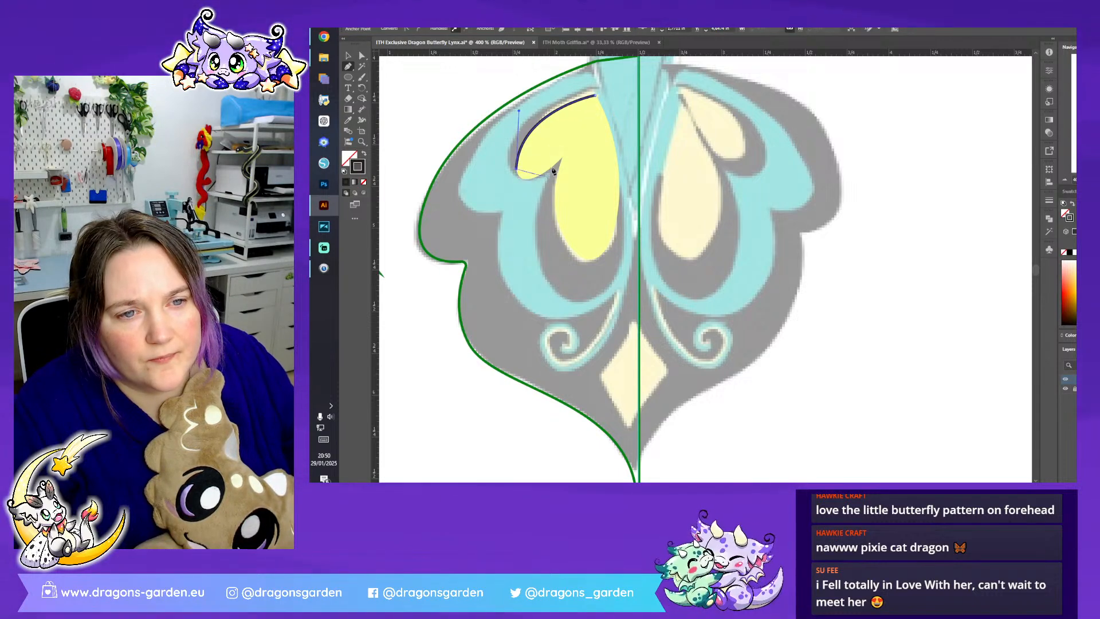
drag(563, 155, 609, 115)
click(565, 157)
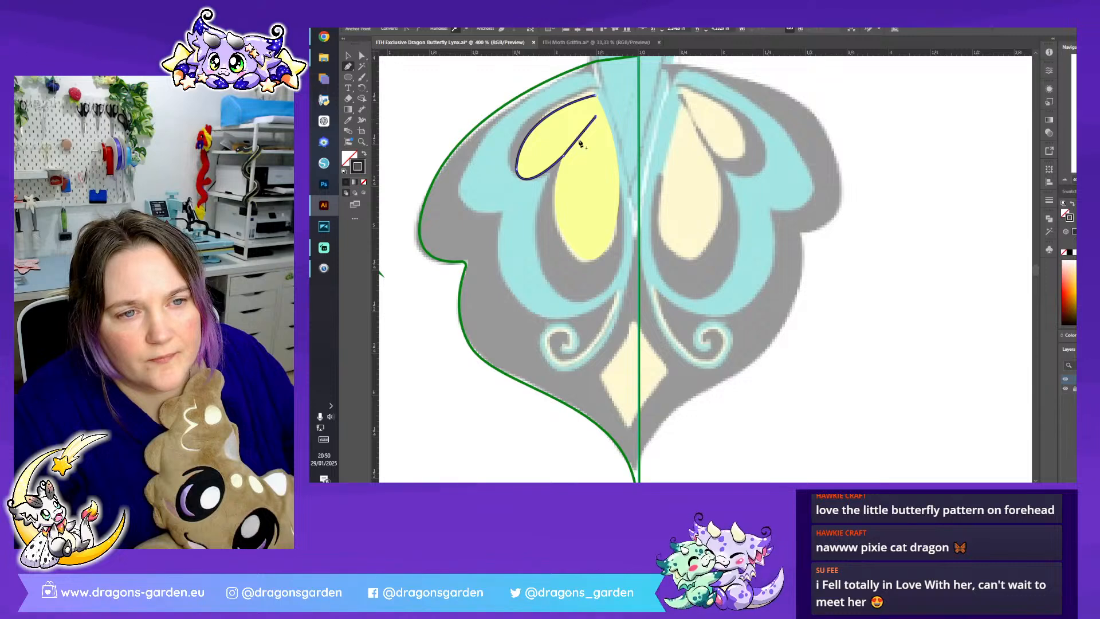
- Continue the black outline from the inner gap around the larger teardrop and up its inner side, then deselect
drag(555, 186, 556, 220)
drag(588, 261, 611, 259)
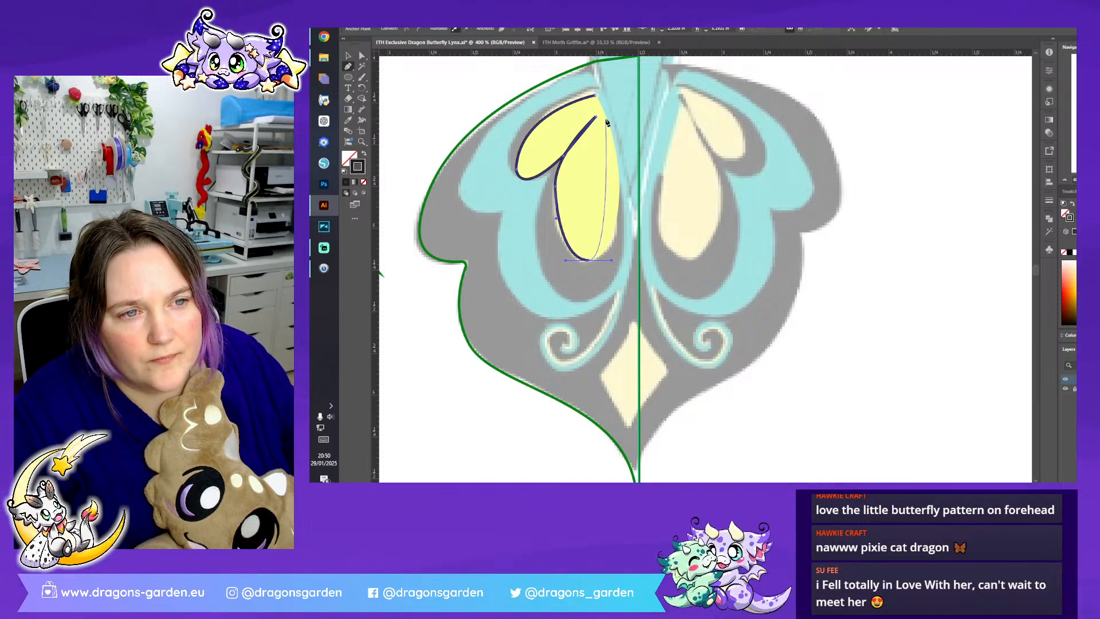
mouse_move(608, 120)
mouse_down()
mouse_move(578, 63)
mouse_move(581, 74)
mouse_up()
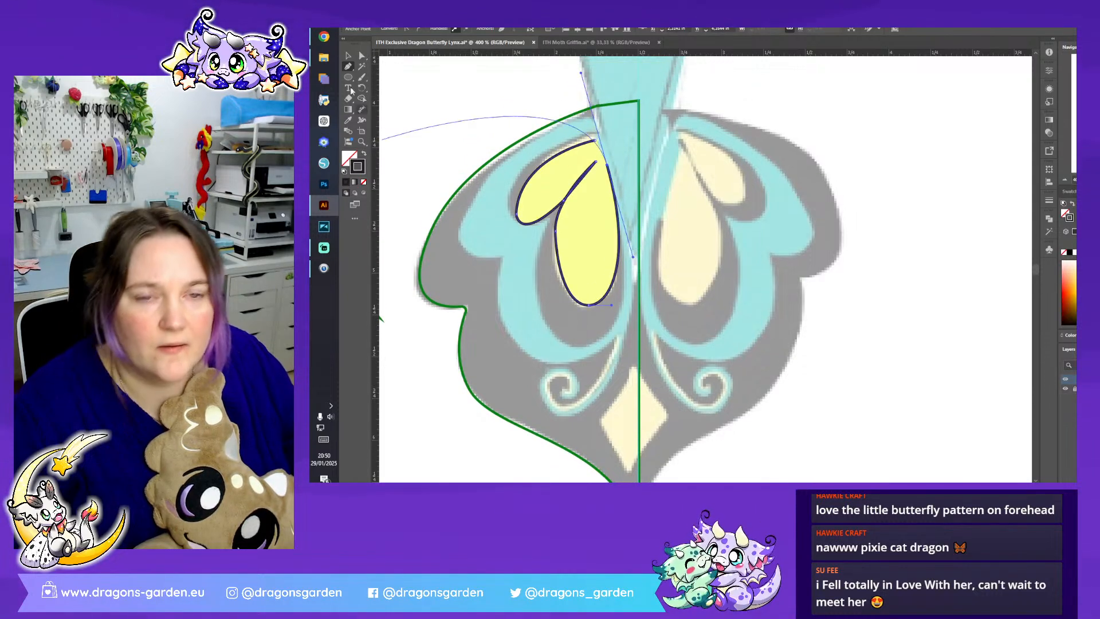
click(348, 56)
click(452, 117)
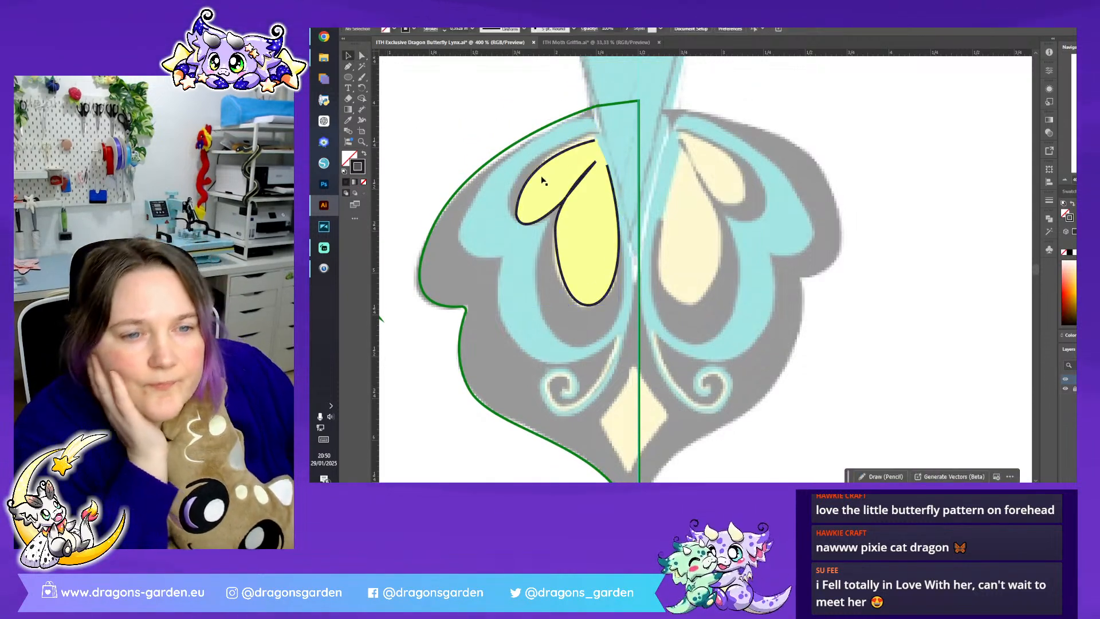
- Select the black teardrop outline, apply a width profile with tapered ends and increase its stroke weight
click(534, 222)
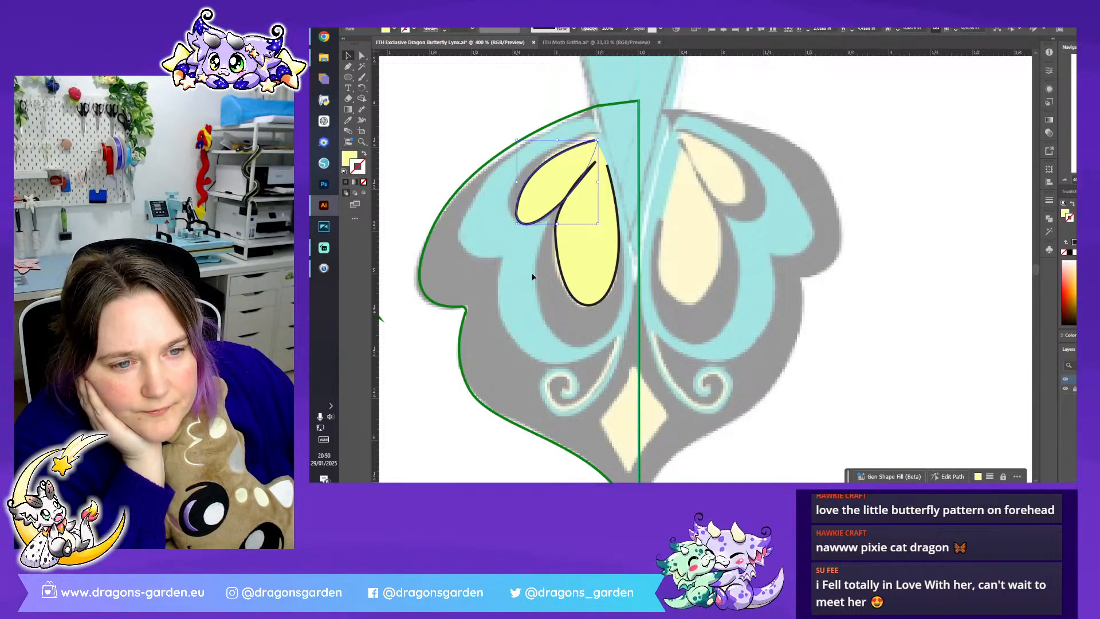
click(532, 277)
click(556, 237)
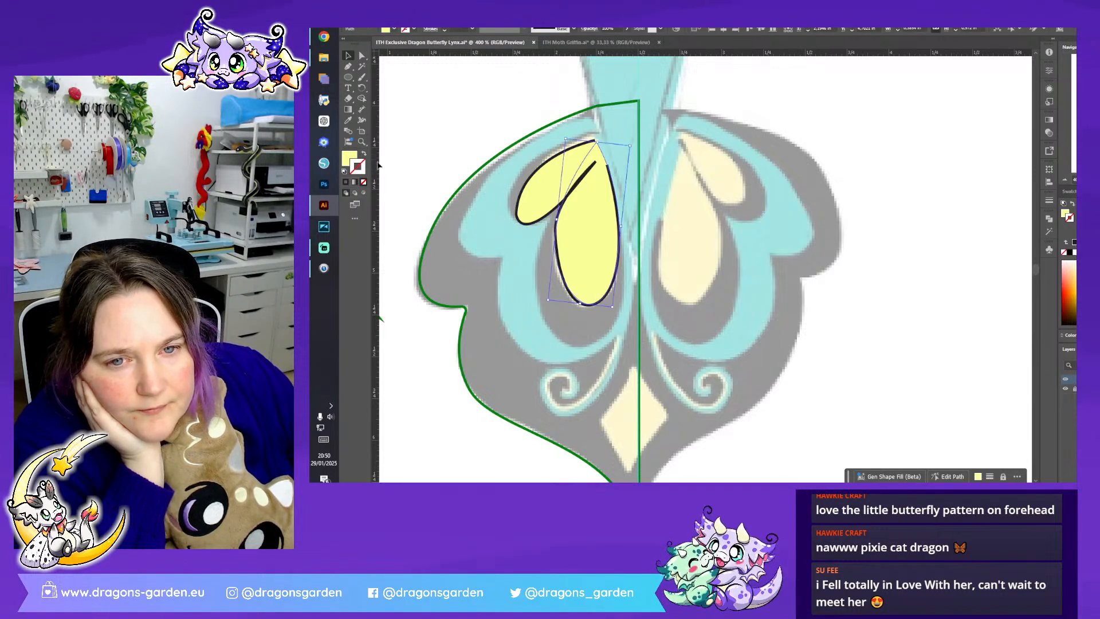
drag(491, 214, 579, 264)
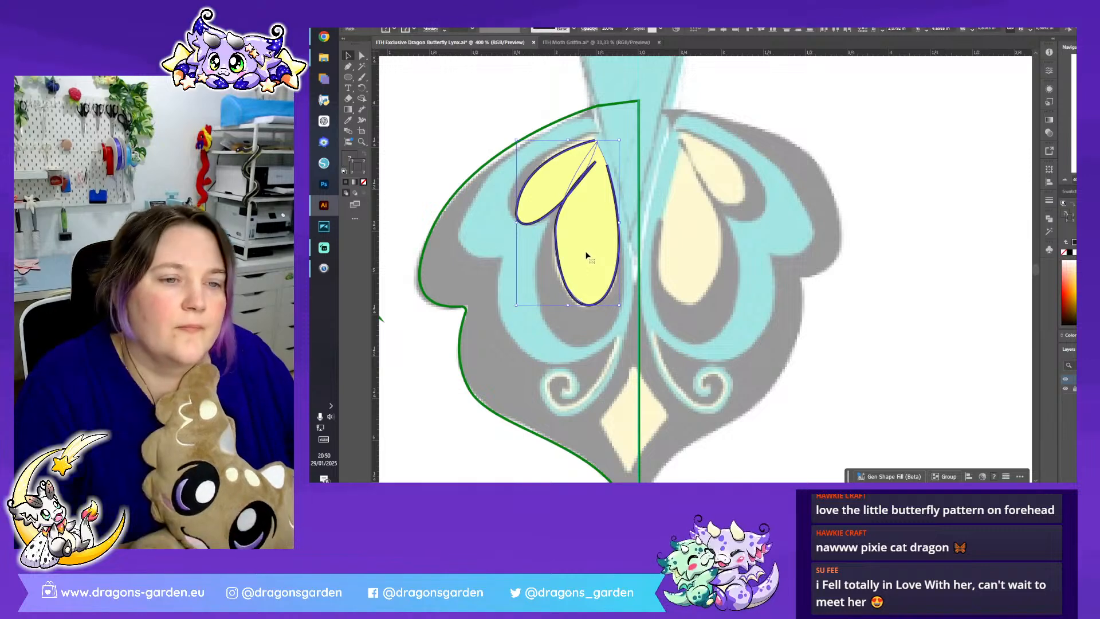
shift+click(570, 175)
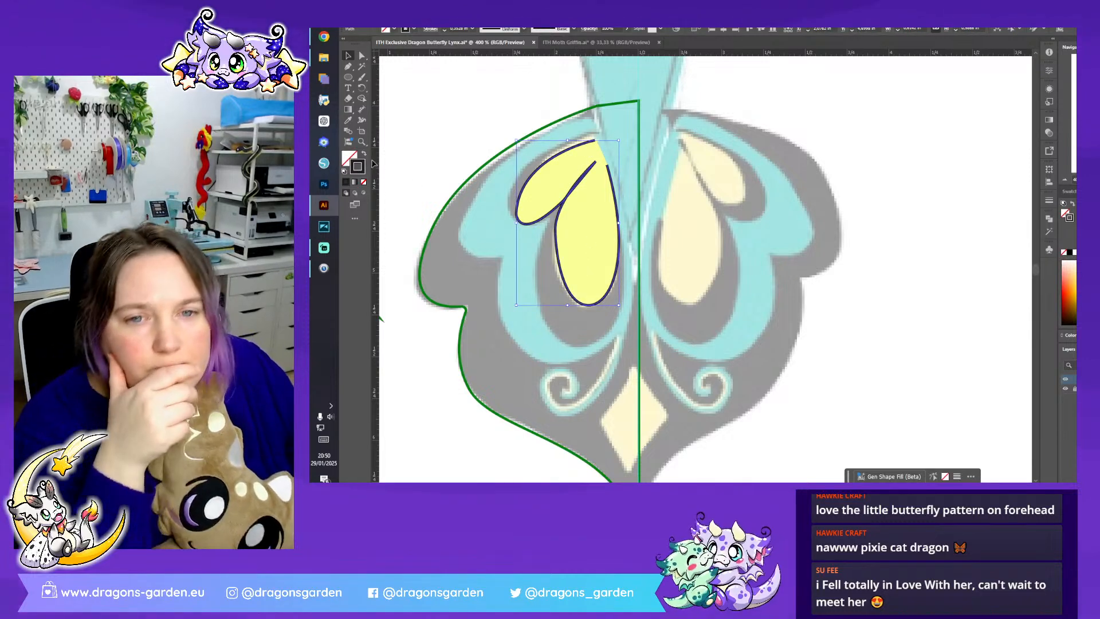
click(523, 30)
click(502, 56)
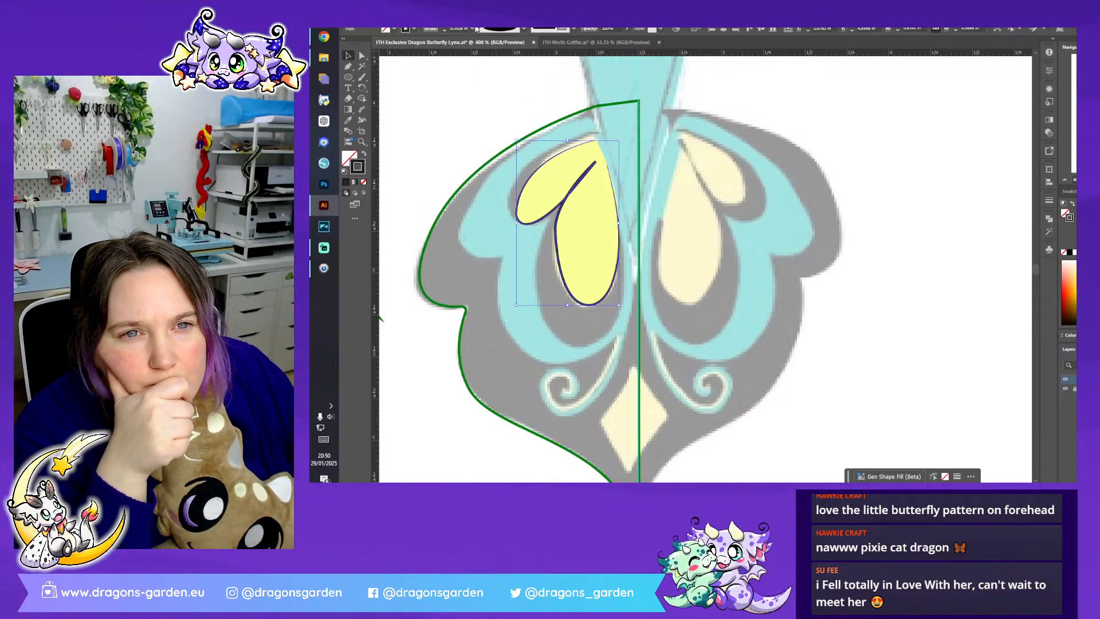
click(444, 27)
click(444, 27)
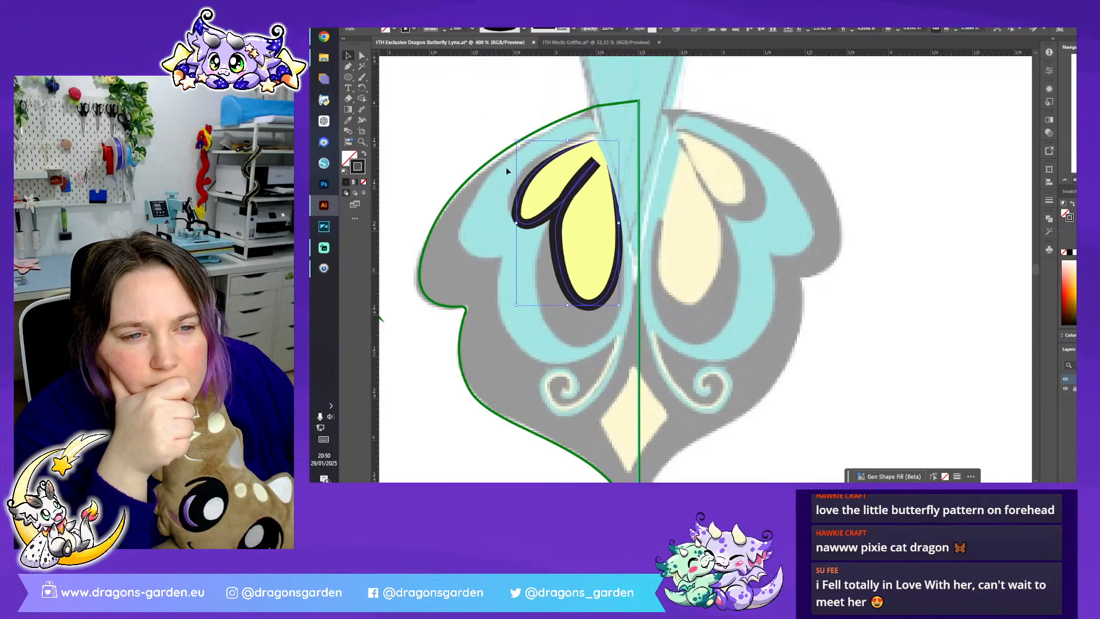
- Split the black outline at the inner point between the teardrops and delete the section around the larger teardrop
click(363, 56)
click(595, 164)
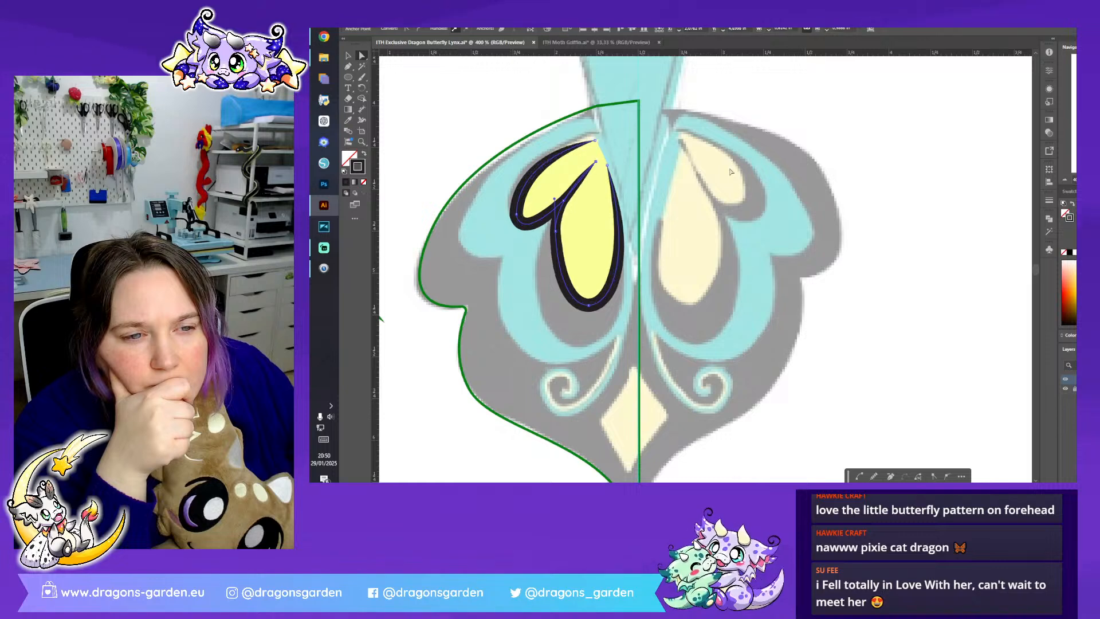
click(614, 290)
click(520, 220)
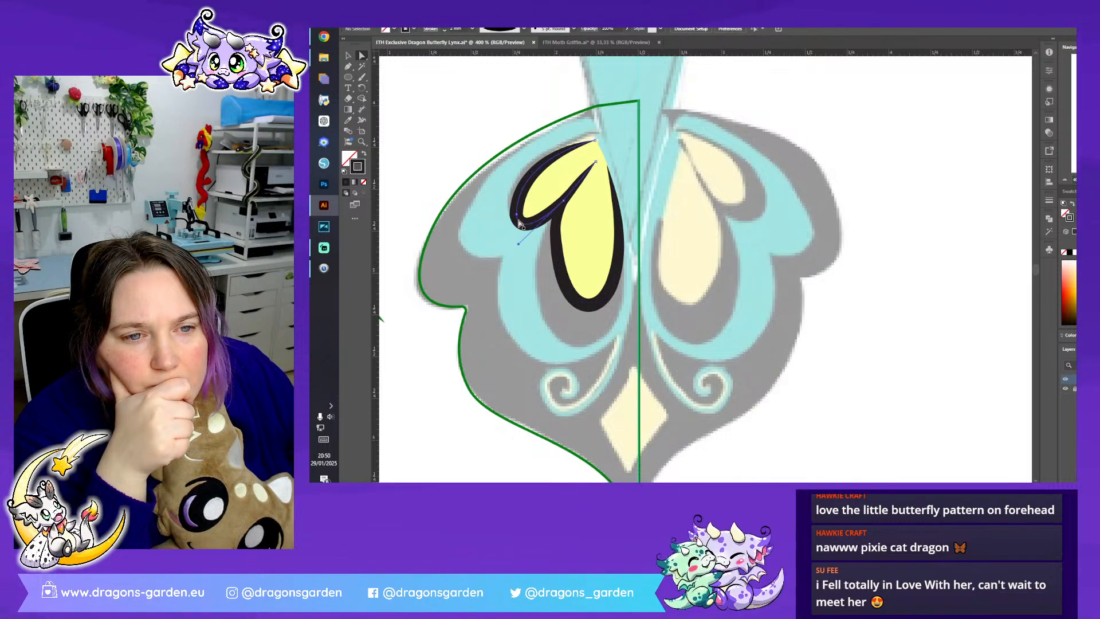
click(573, 298)
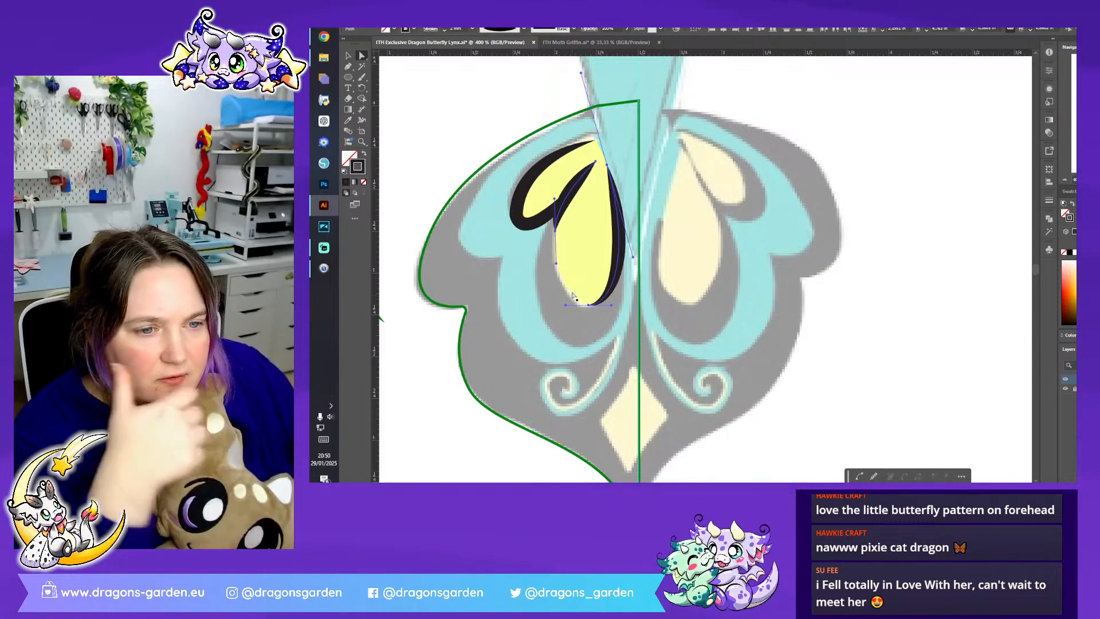
click(575, 280)
click(566, 202)
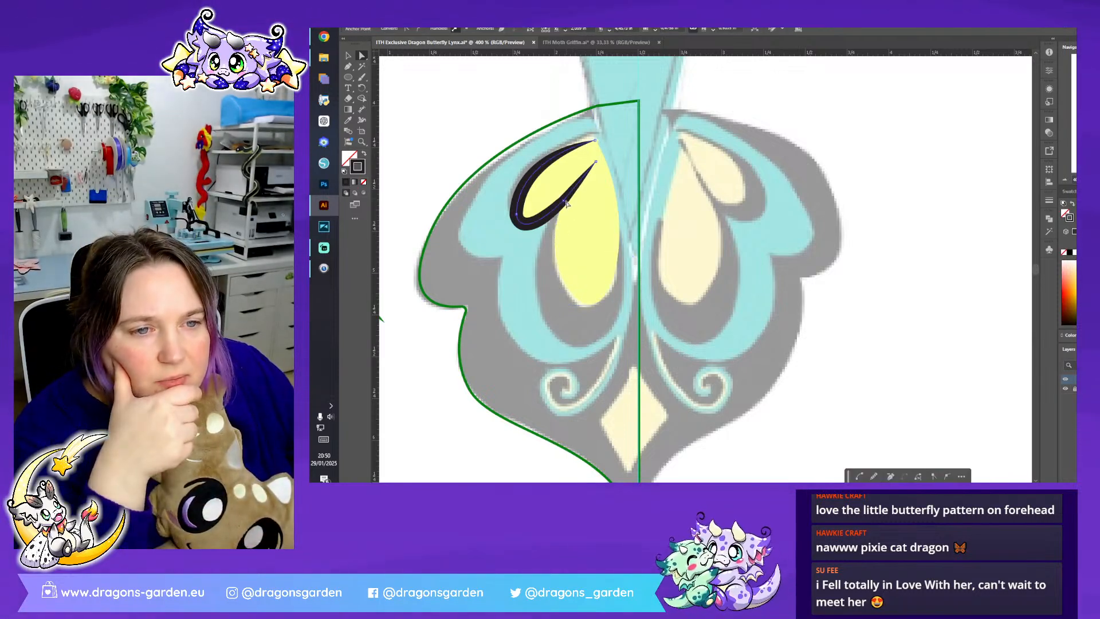
- Round the corner on the lower edge of the smaller teardrop's outline to its maximum radius with the live corner
click(564, 200)
drag(558, 196, 391, 99)
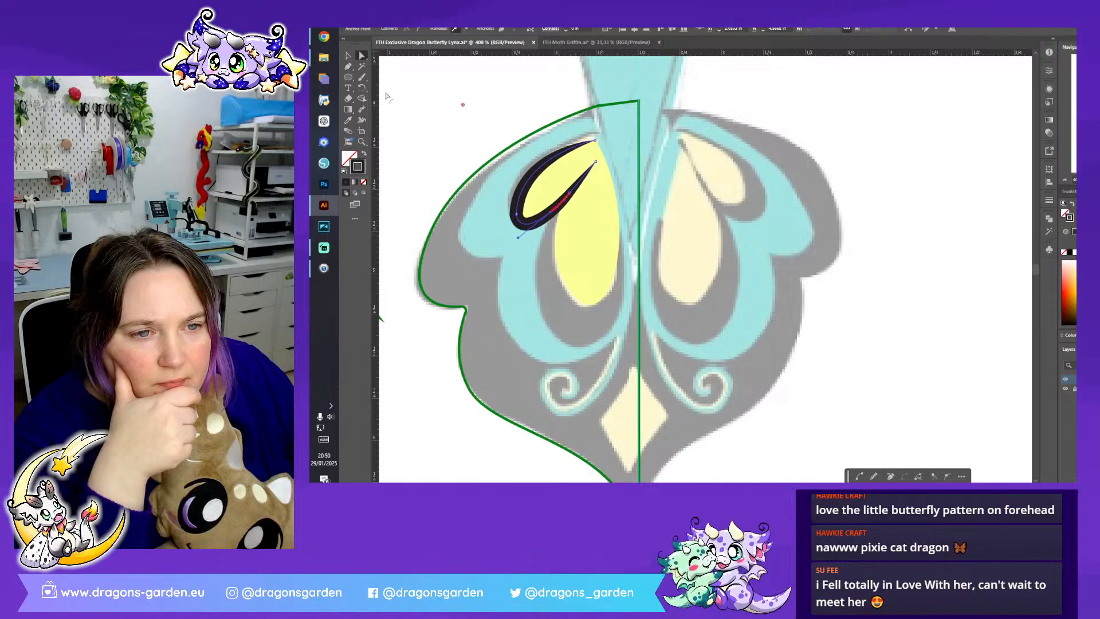
click(488, 175)
click(518, 217)
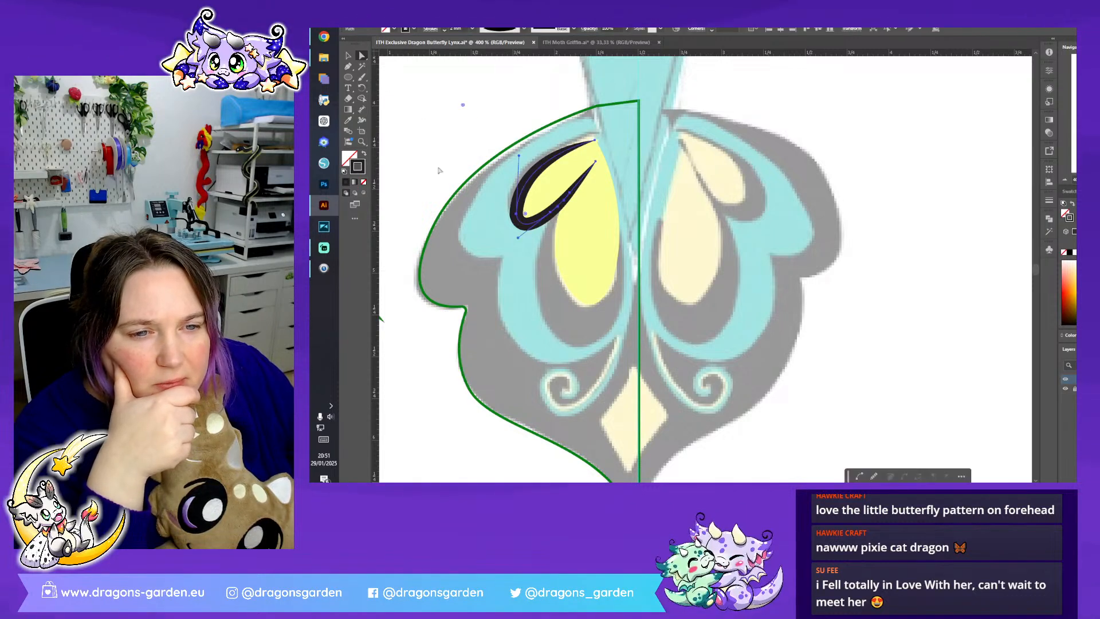
click(349, 65)
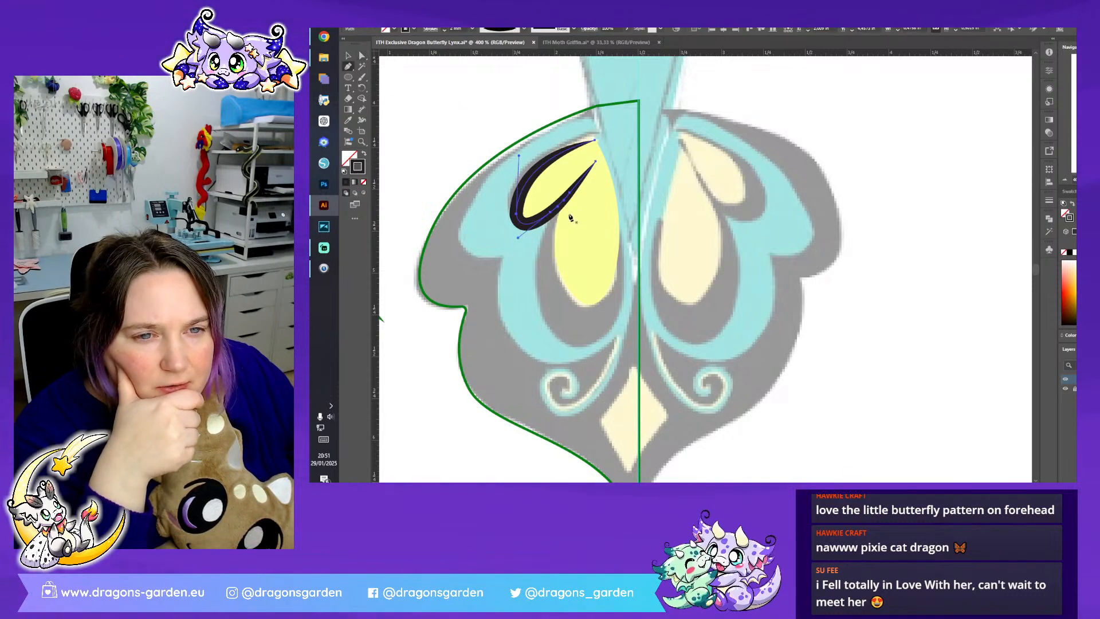
click(348, 56)
click(454, 118)
click(366, 153)
click(348, 66)
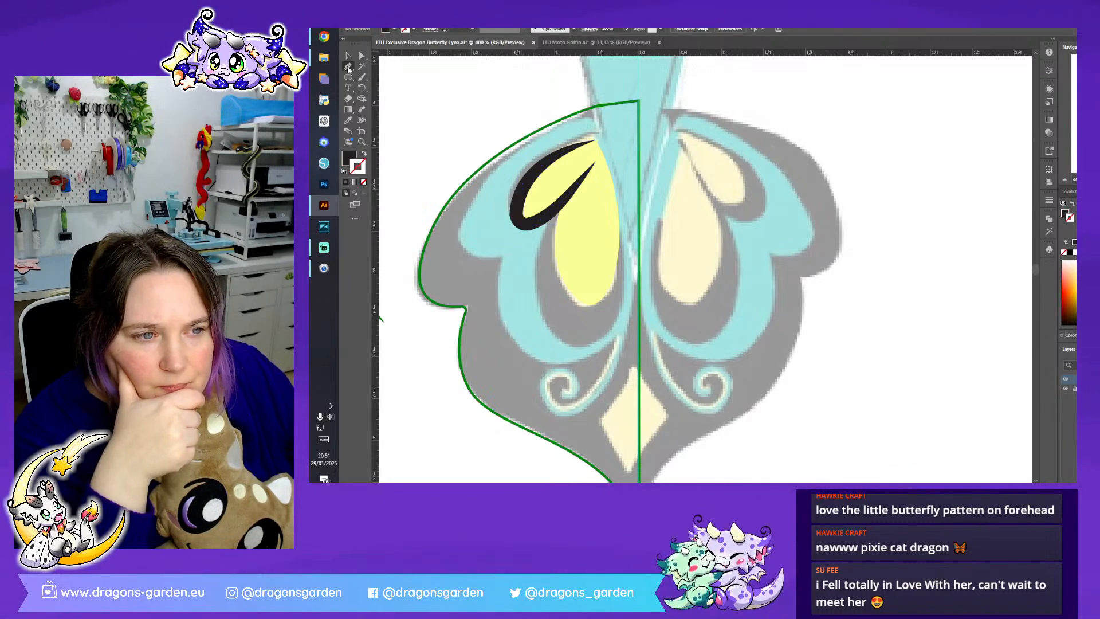
click(348, 57)
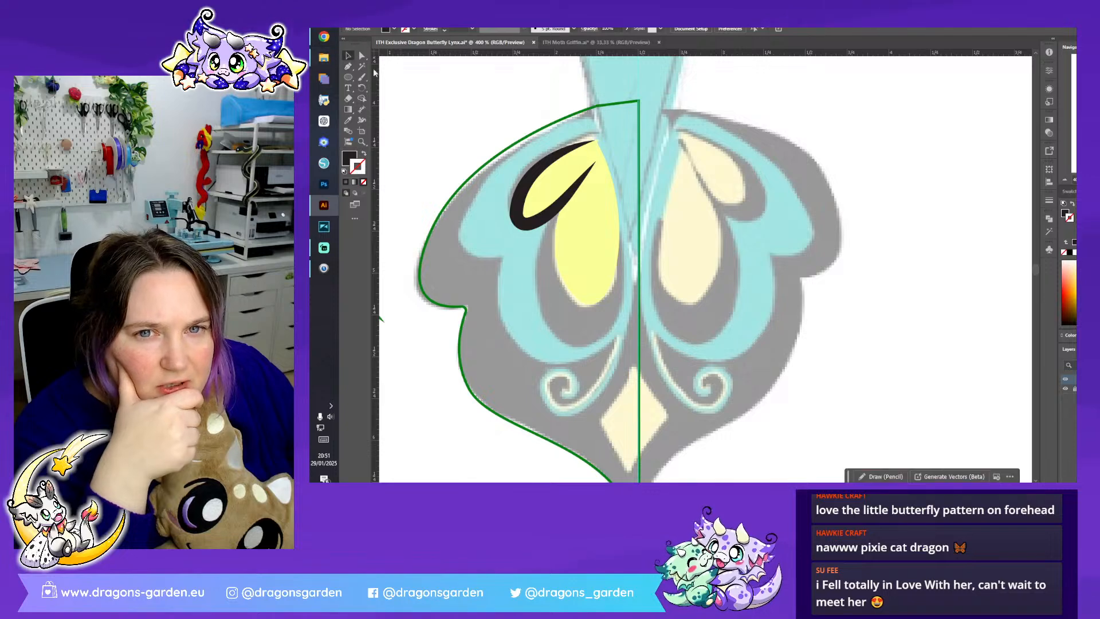
click(527, 223)
key(Delete)
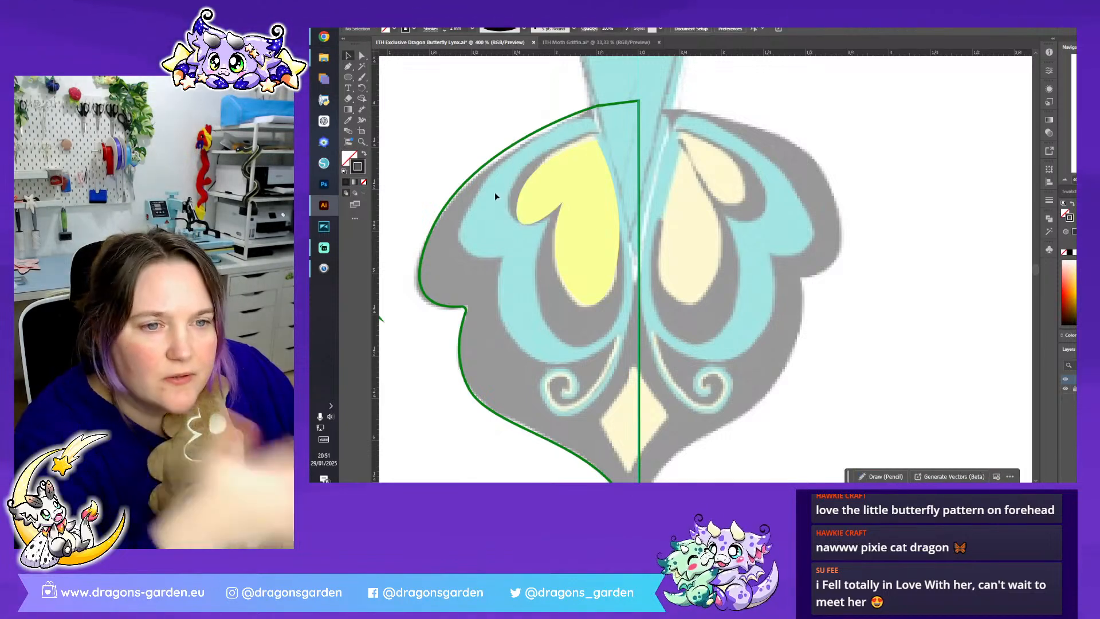
key(ctrl+z)
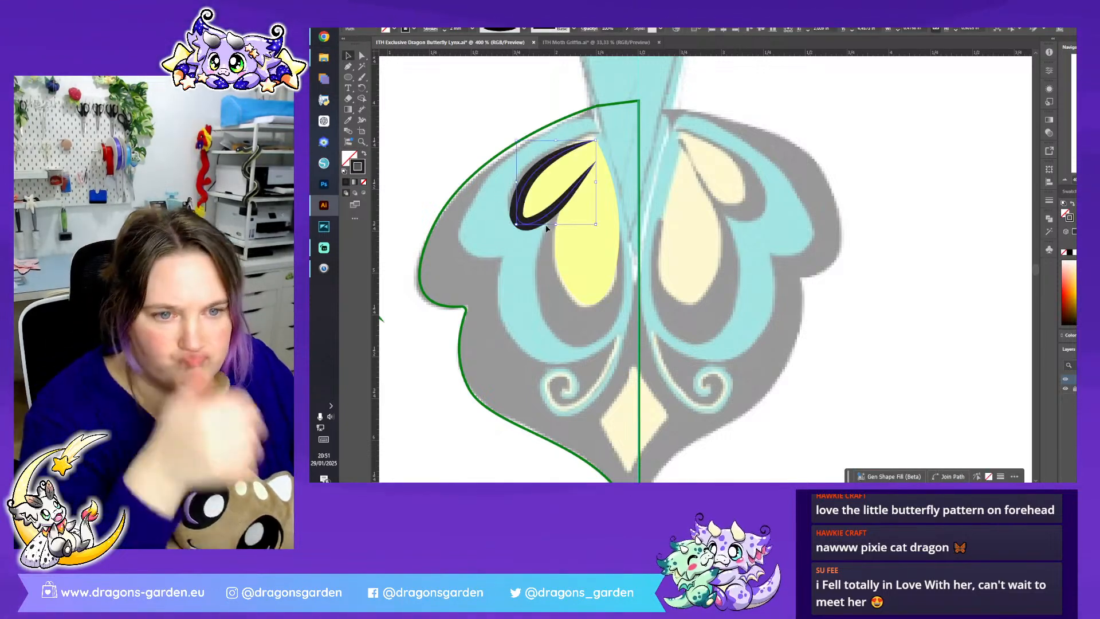
- Give the small teardrop's outline a black fill without stroke and extend it with the Pen tool around both teardrops into one closed shape
click(364, 153)
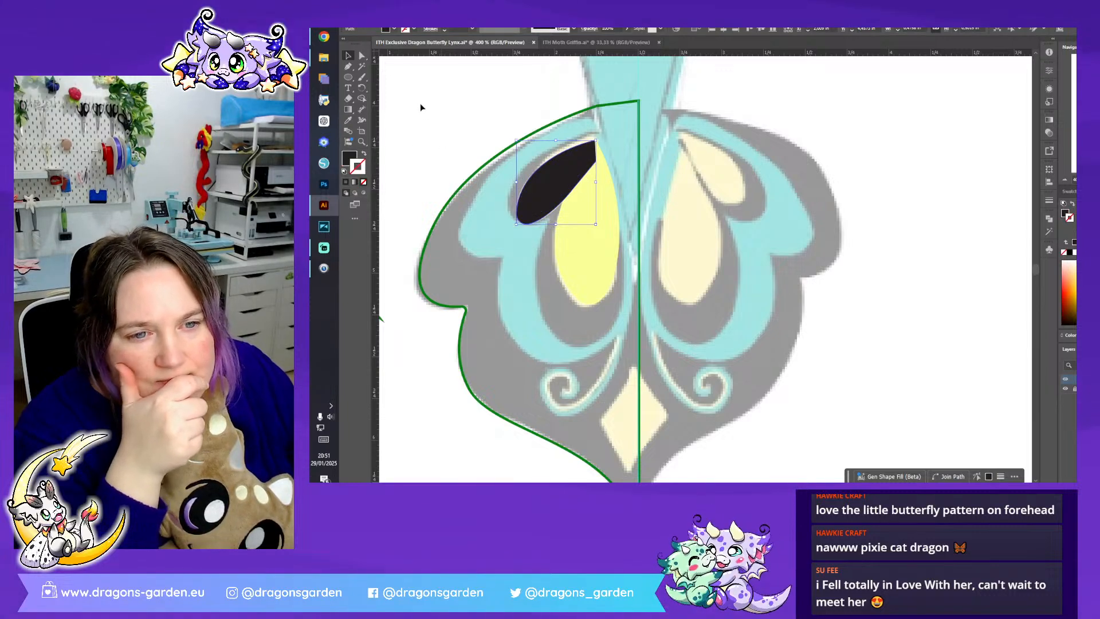
key(p)
drag(595, 143, 494, 198)
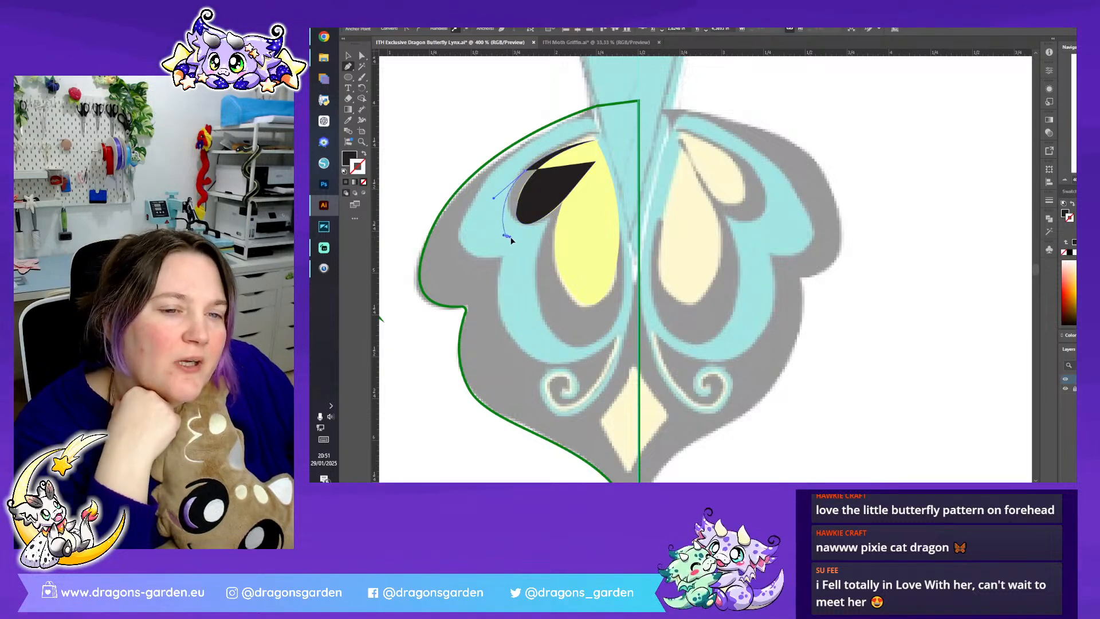
drag(509, 236, 522, 243)
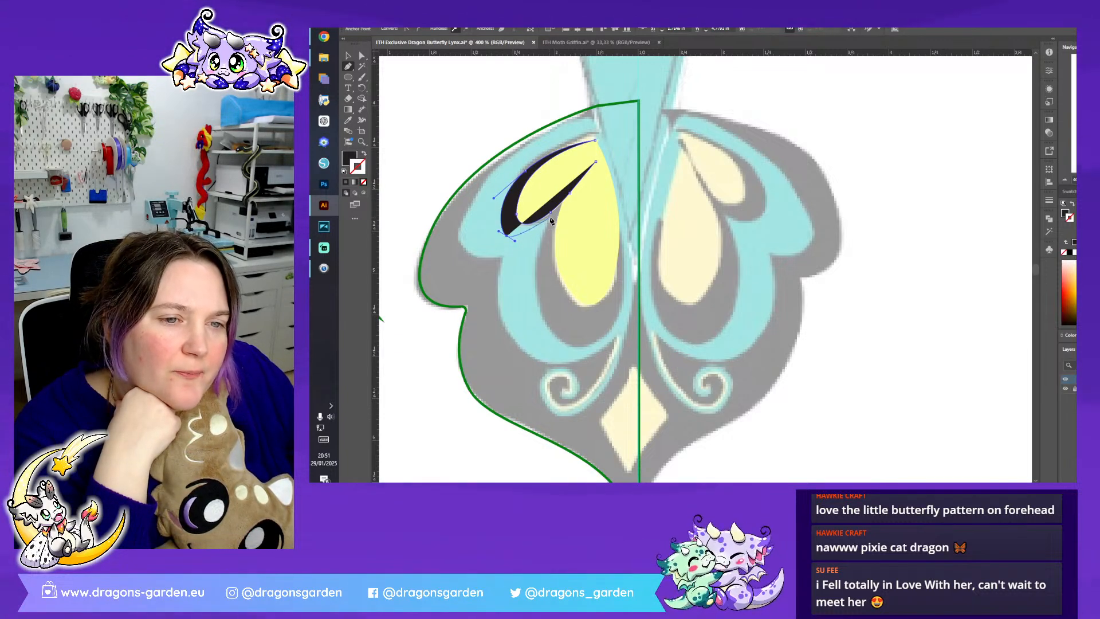
drag(558, 213, 548, 224)
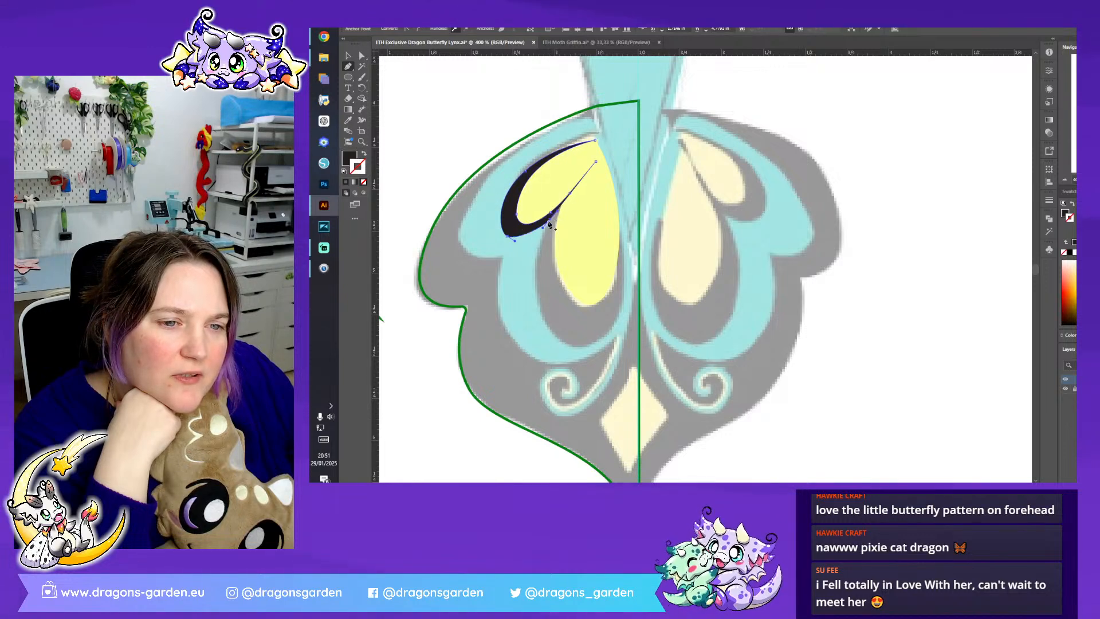
drag(553, 334, 595, 383)
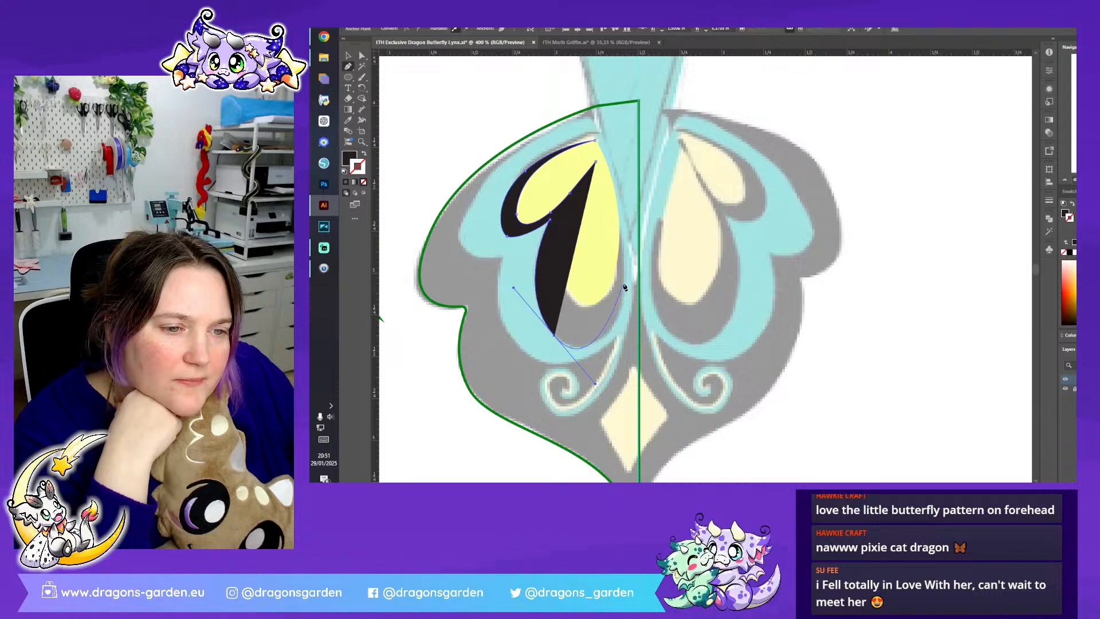
drag(624, 281, 622, 248)
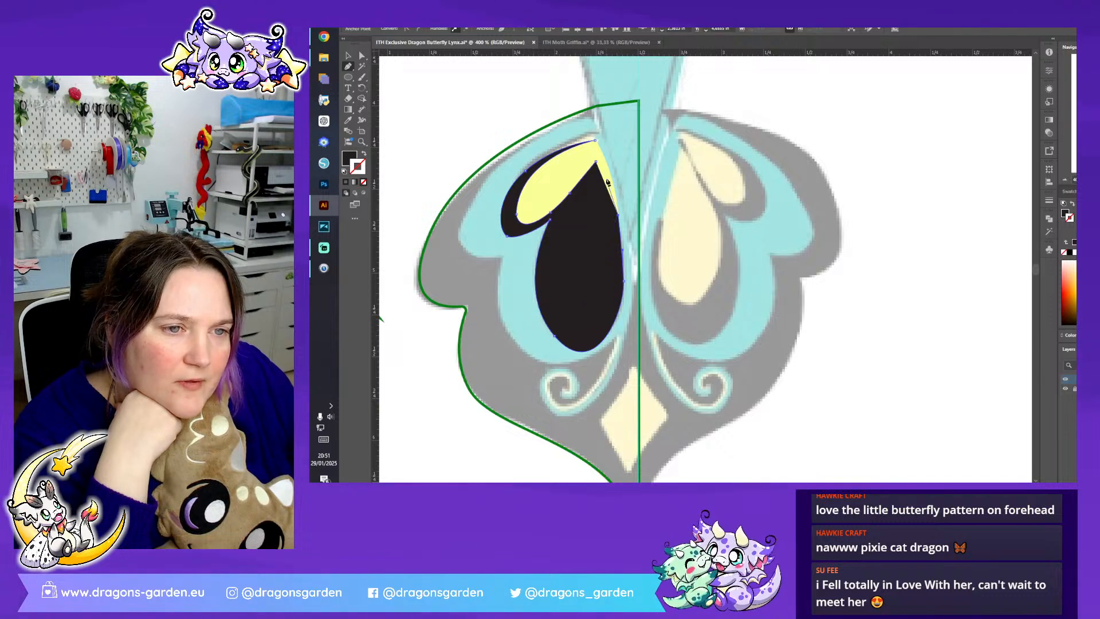
drag(618, 215, 549, 310)
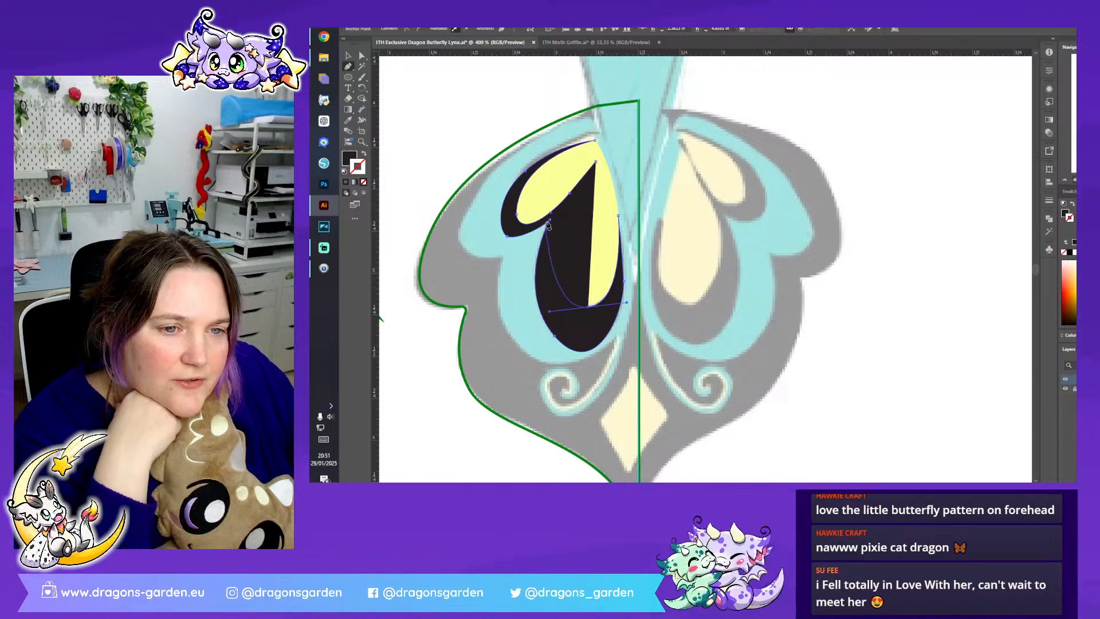
drag(597, 164, 654, 103)
- Adjust the anchor point and handles at the bottom of the larger teardrop so the black shape's inner edge follows its curve, then deselect
key(a)
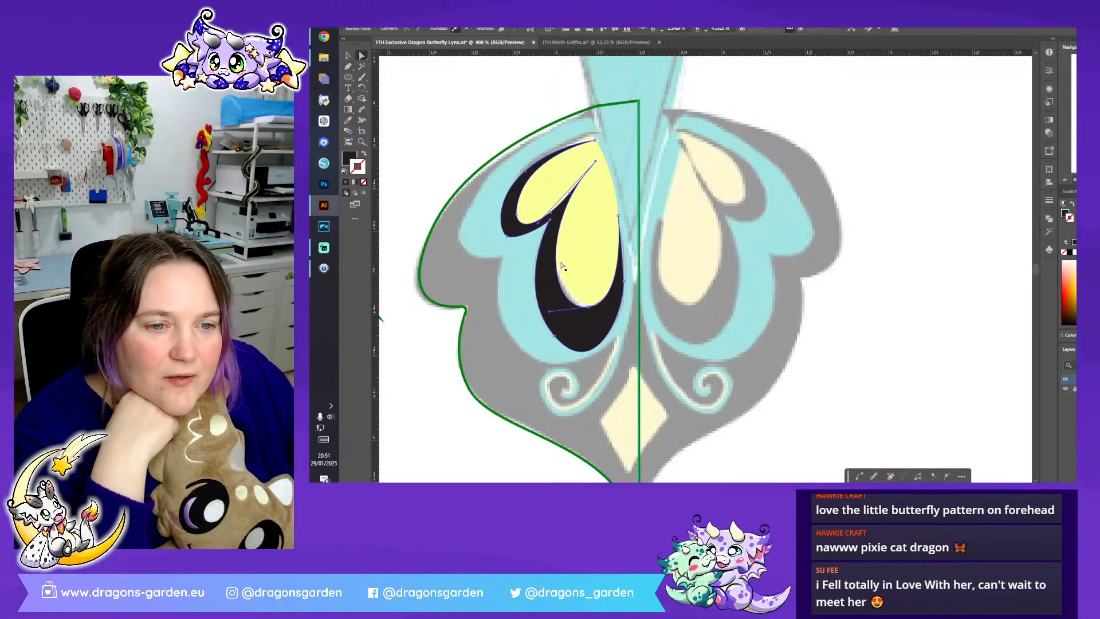
drag(587, 309, 594, 309)
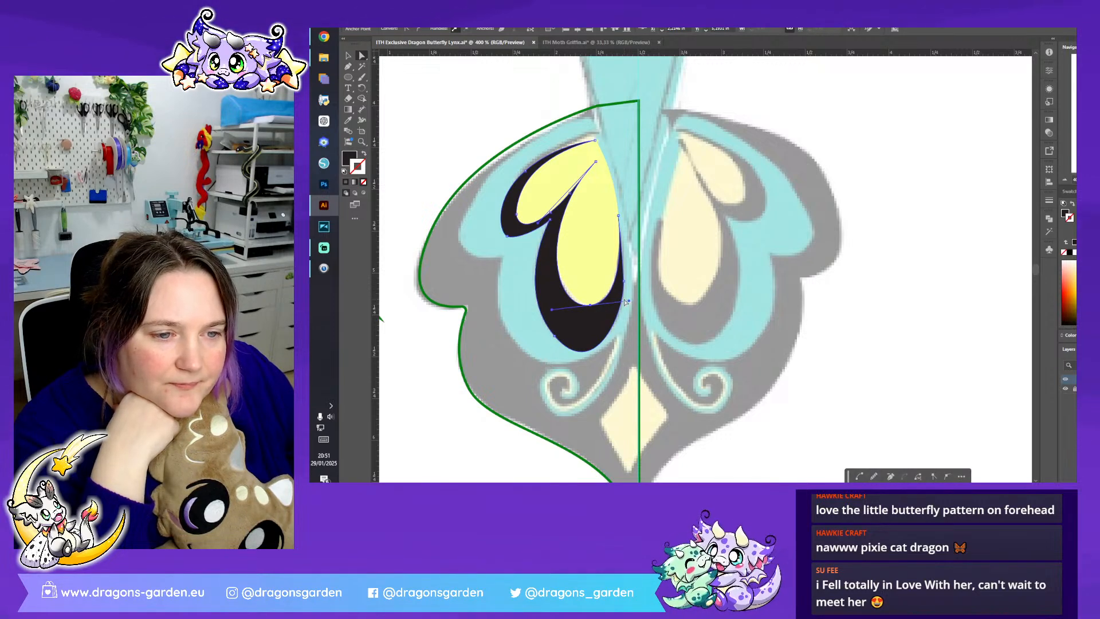
click(629, 303)
click(590, 307)
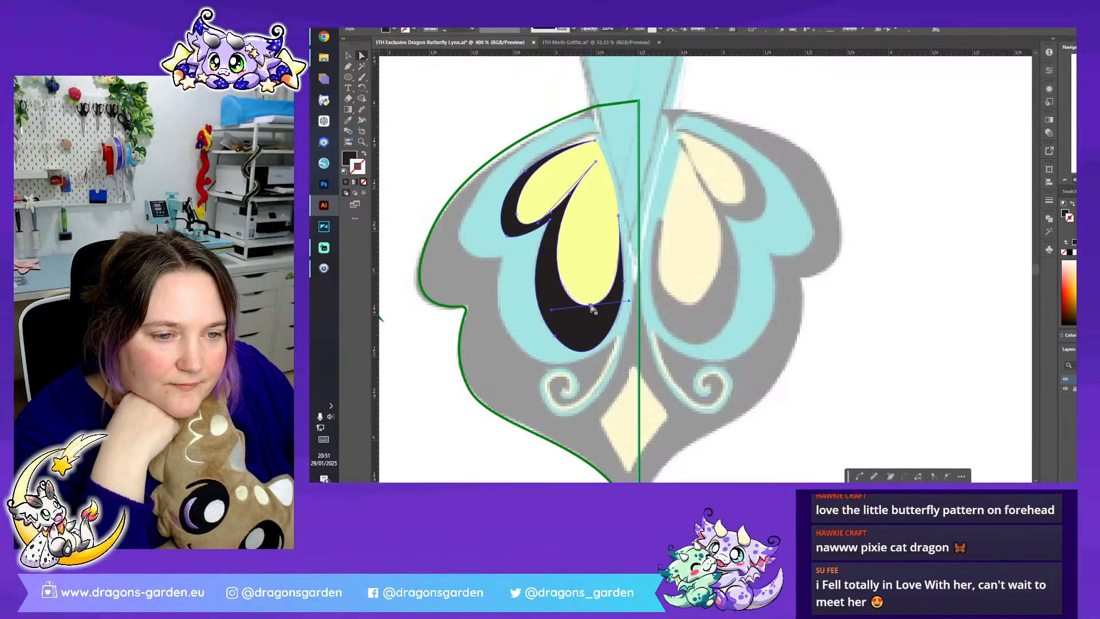
drag(625, 300, 623, 301)
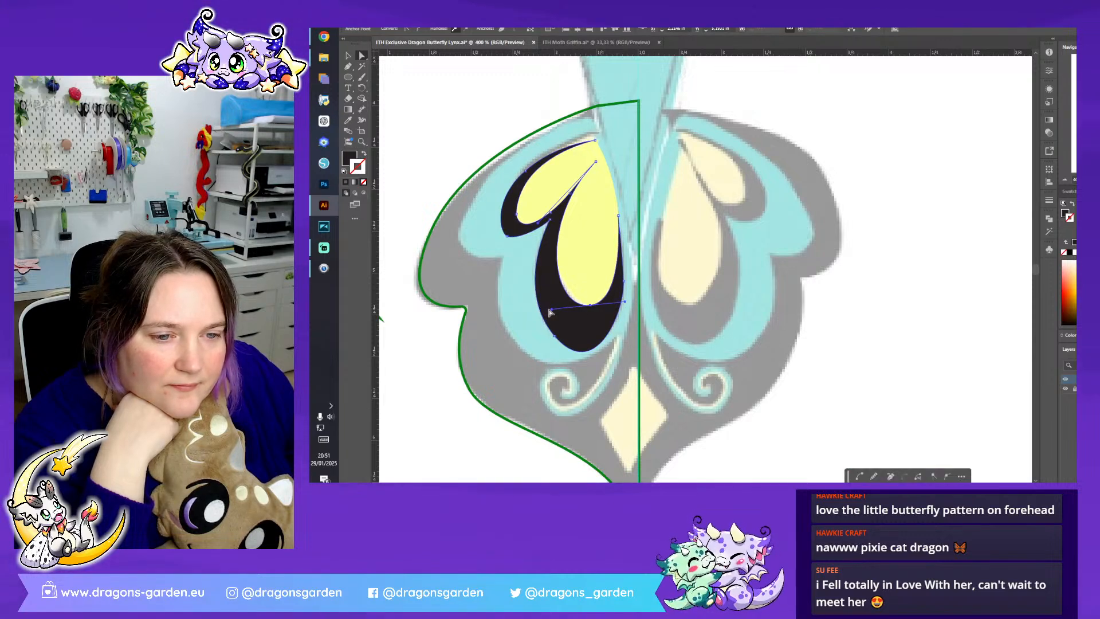
drag(552, 312, 556, 307)
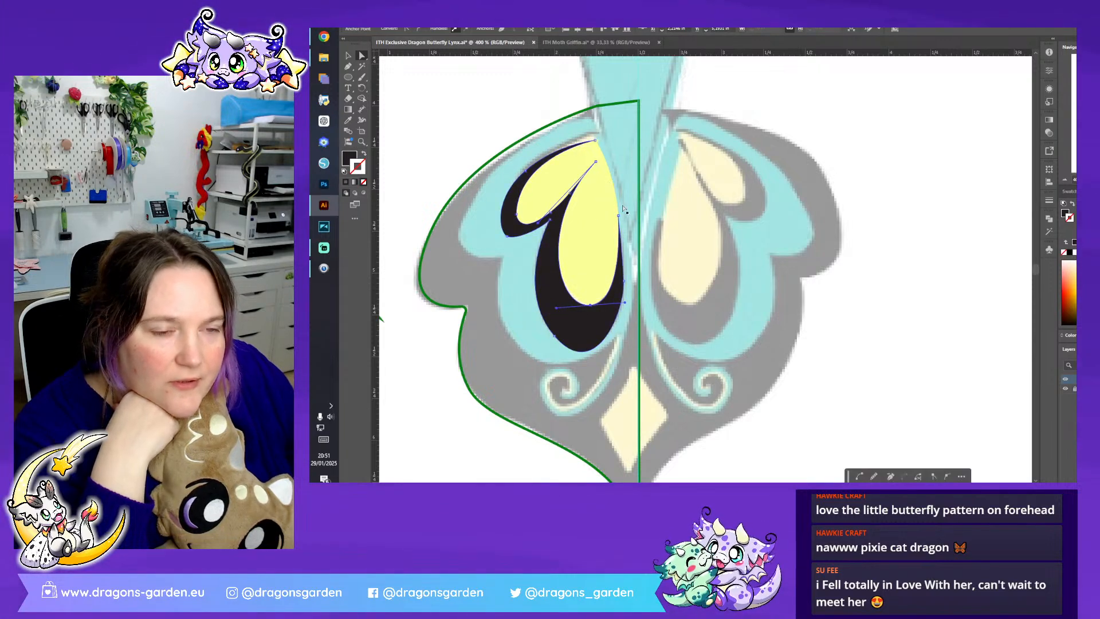
click(700, 226)
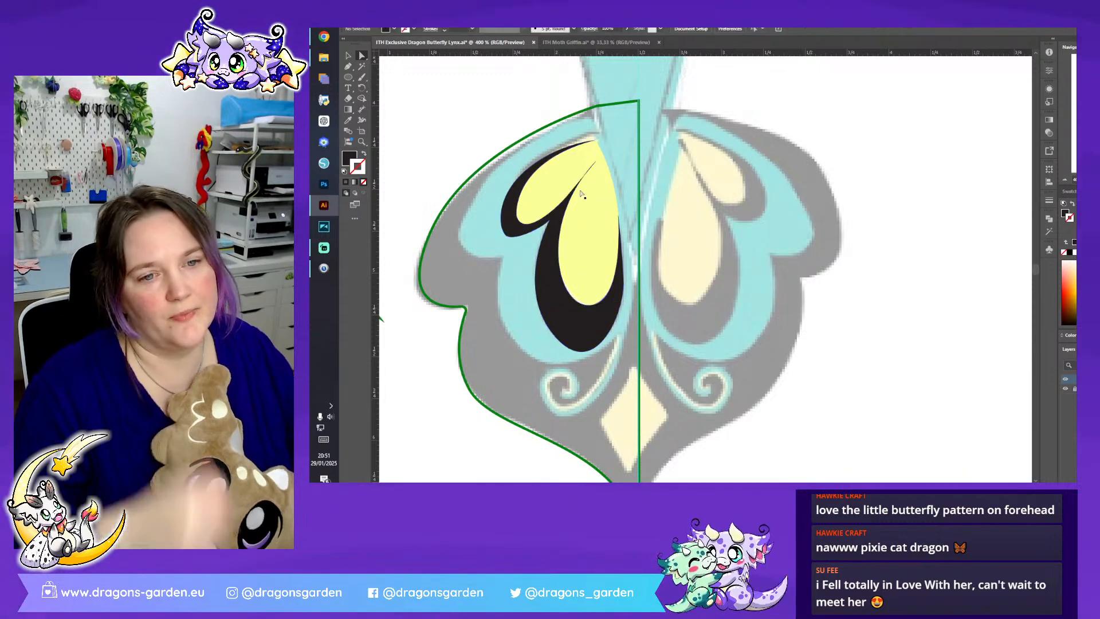
click(348, 55)
click(572, 313)
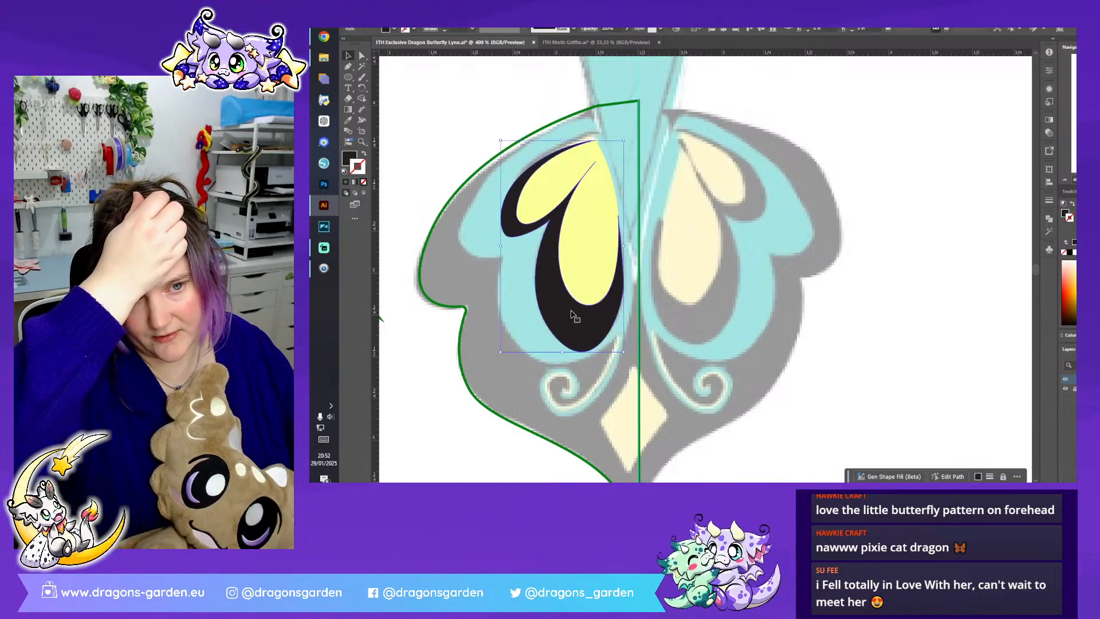
click(720, 307)
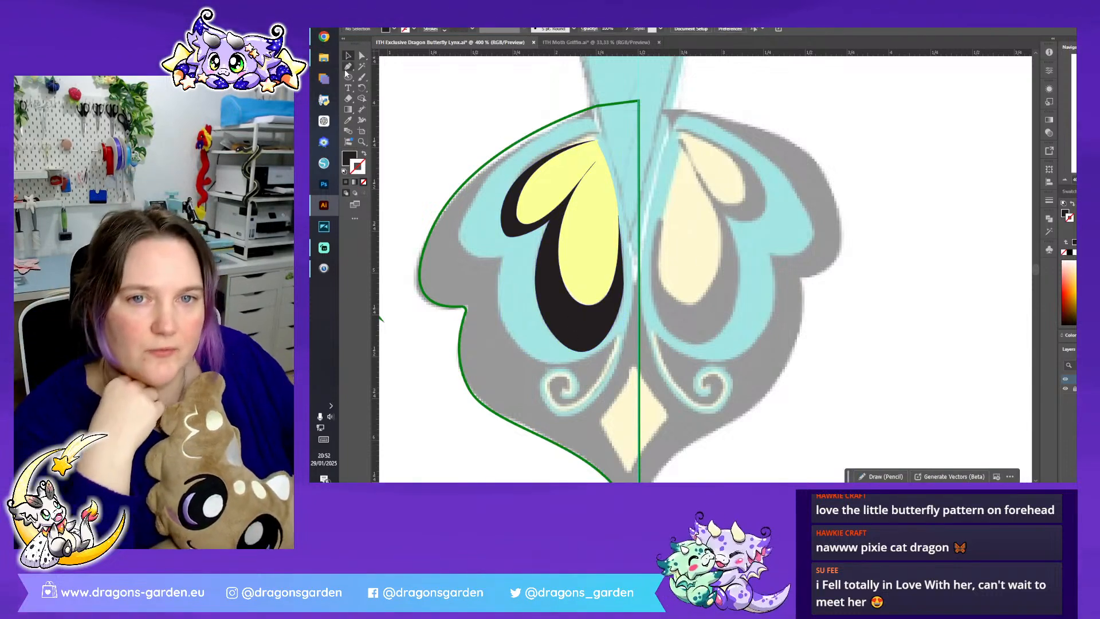
- Trace the scalloped lower edge of the fin's turquoise area with the Pen tool, from the upper green outline to the centre line
key(p)
click(526, 138)
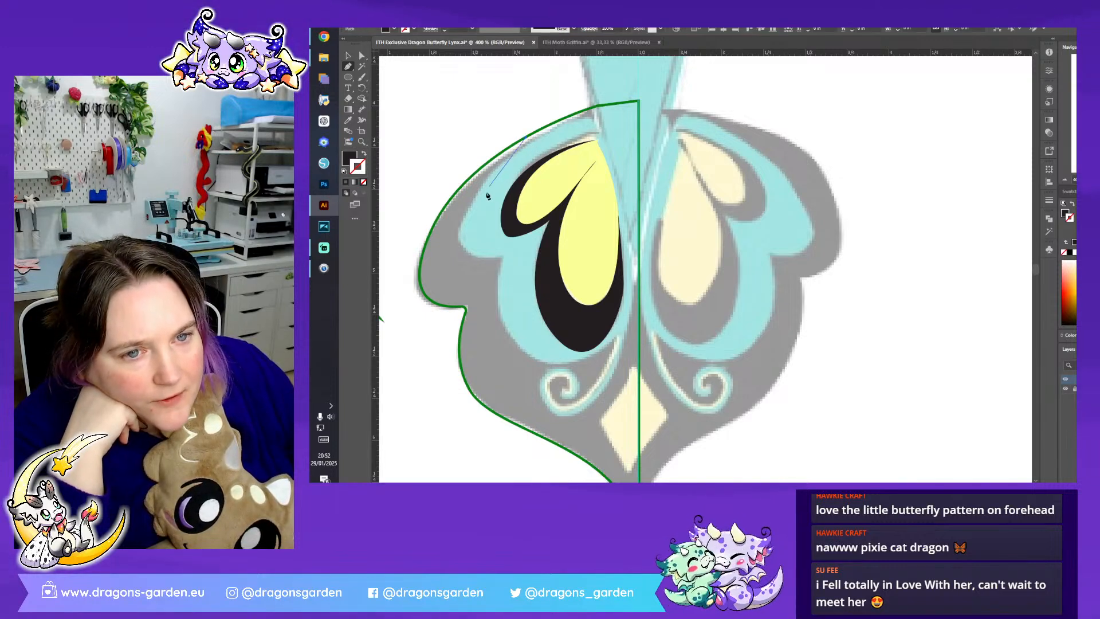
drag(458, 235, 571, 379)
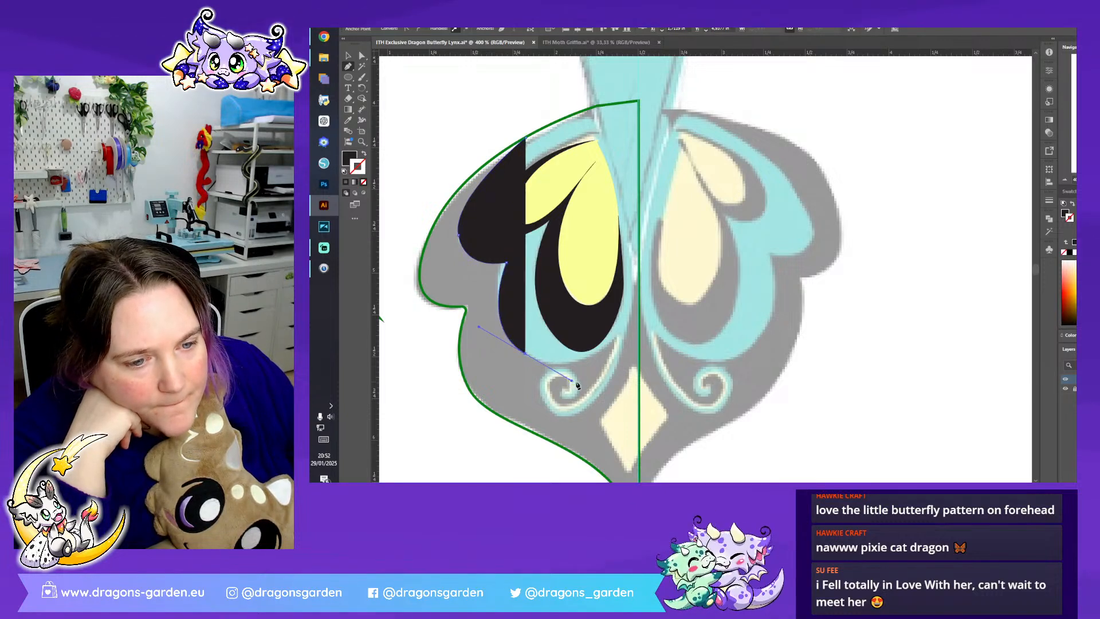
drag(639, 318, 655, 277)
click(639, 316)
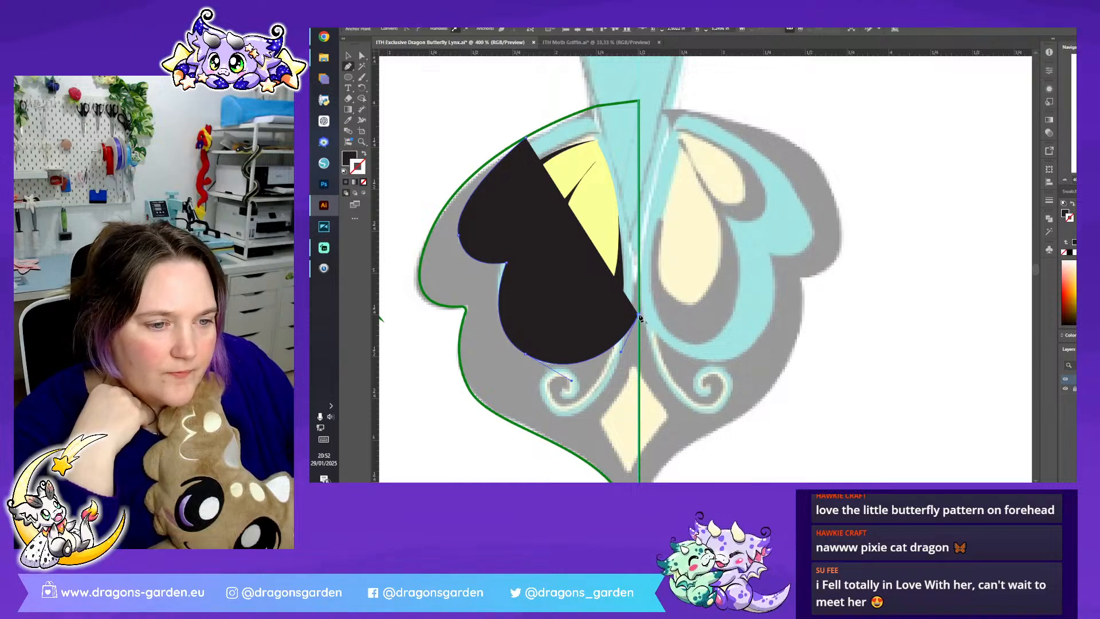
- Continue the path down the centre line to the fin's tip and back up along the green outline, closing the black border shape
scroll(639, 316, down, 3)
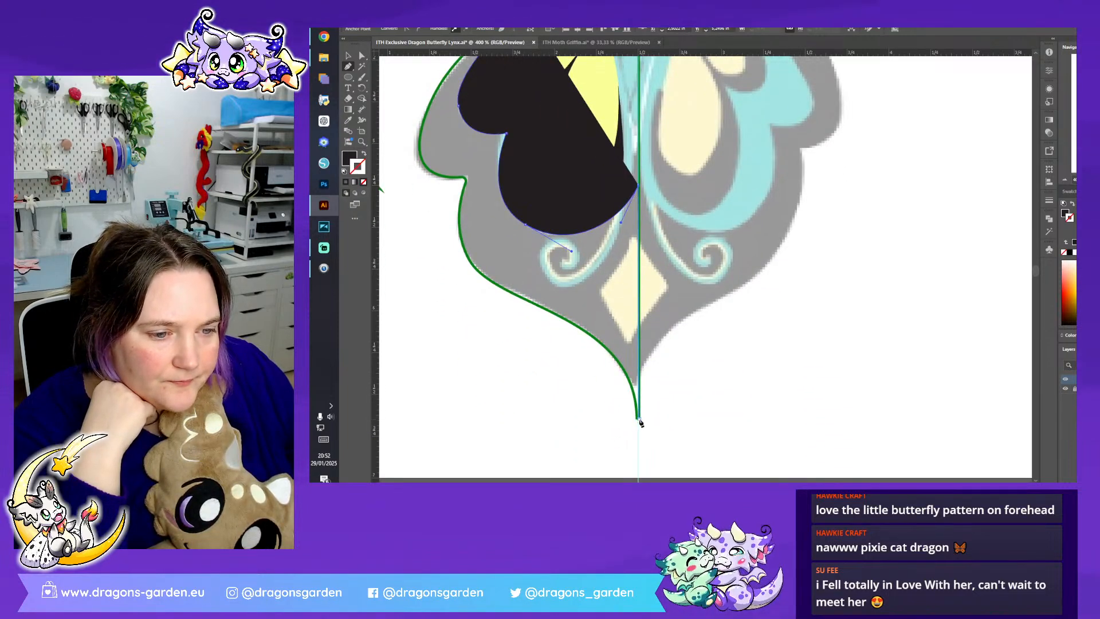
click(639, 419)
drag(561, 316, 459, 288)
scroll(465, 306, up, 1)
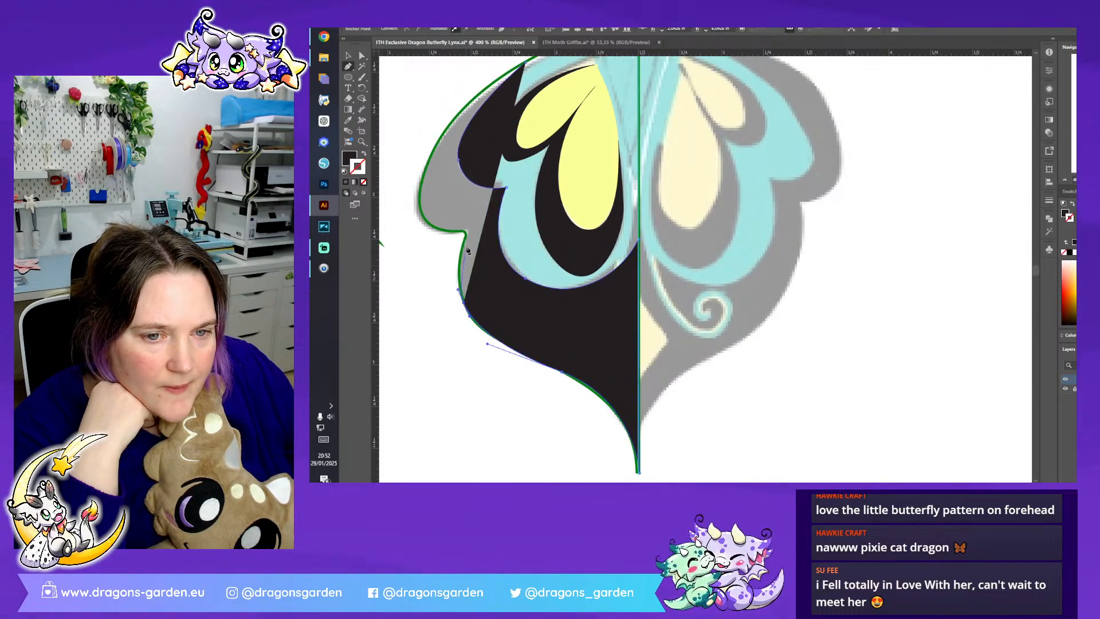
click(465, 236)
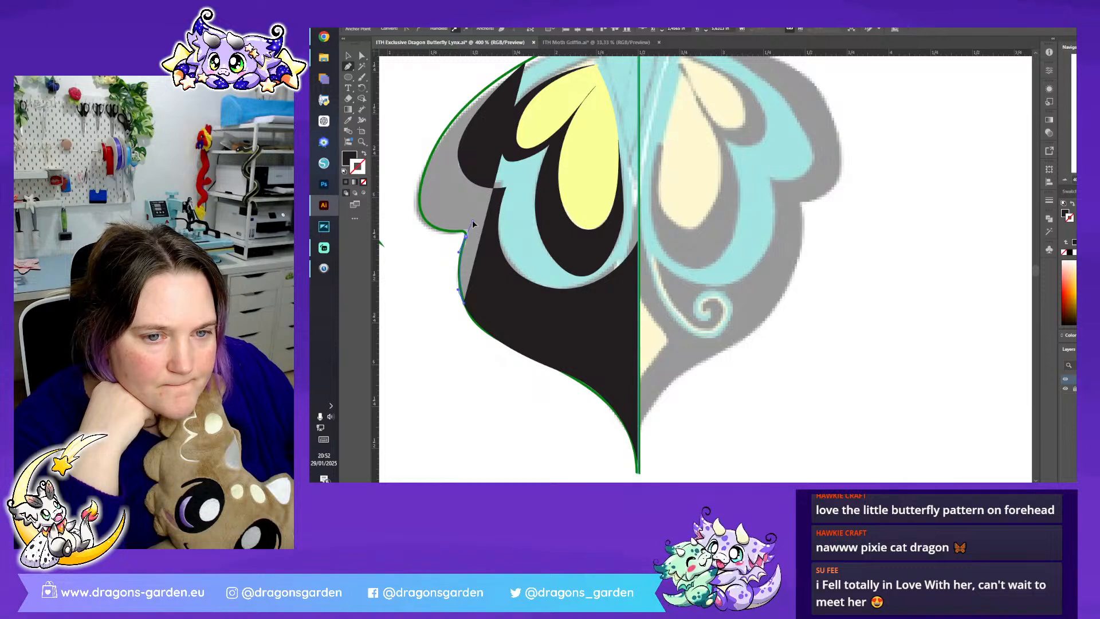
drag(473, 221, 472, 222)
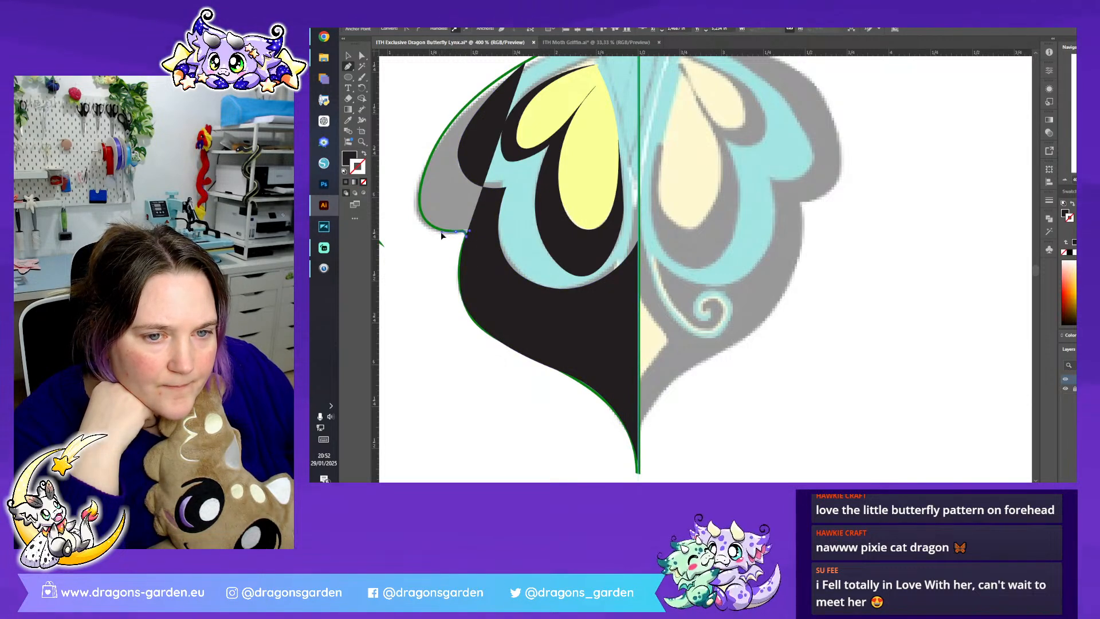
scroll(418, 274, up, 3)
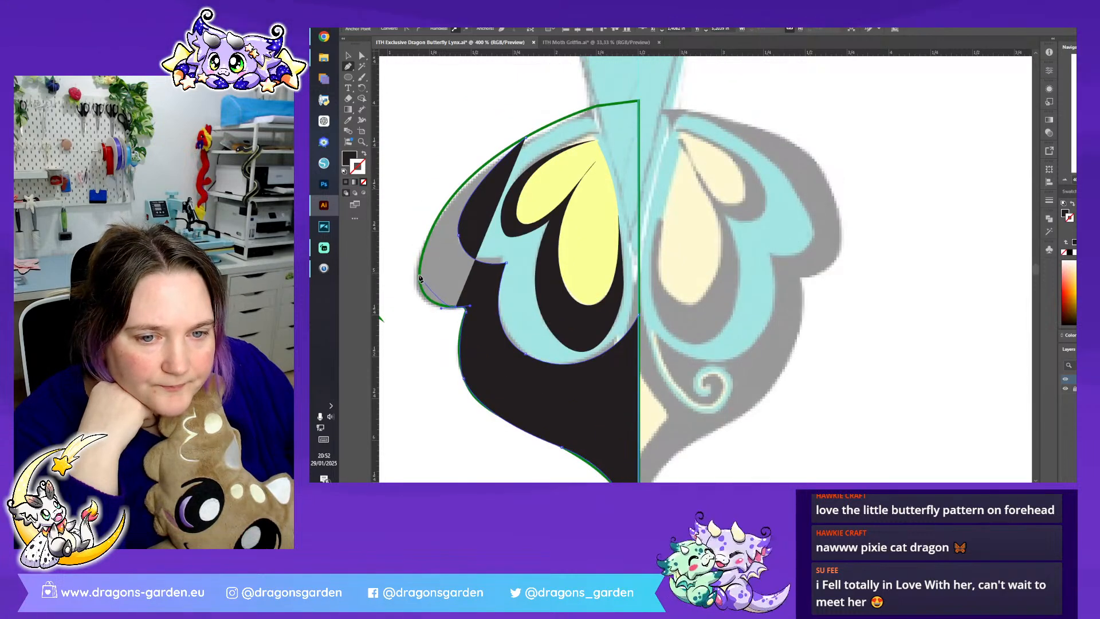
drag(417, 248, 417, 249)
drag(523, 139, 603, 99)
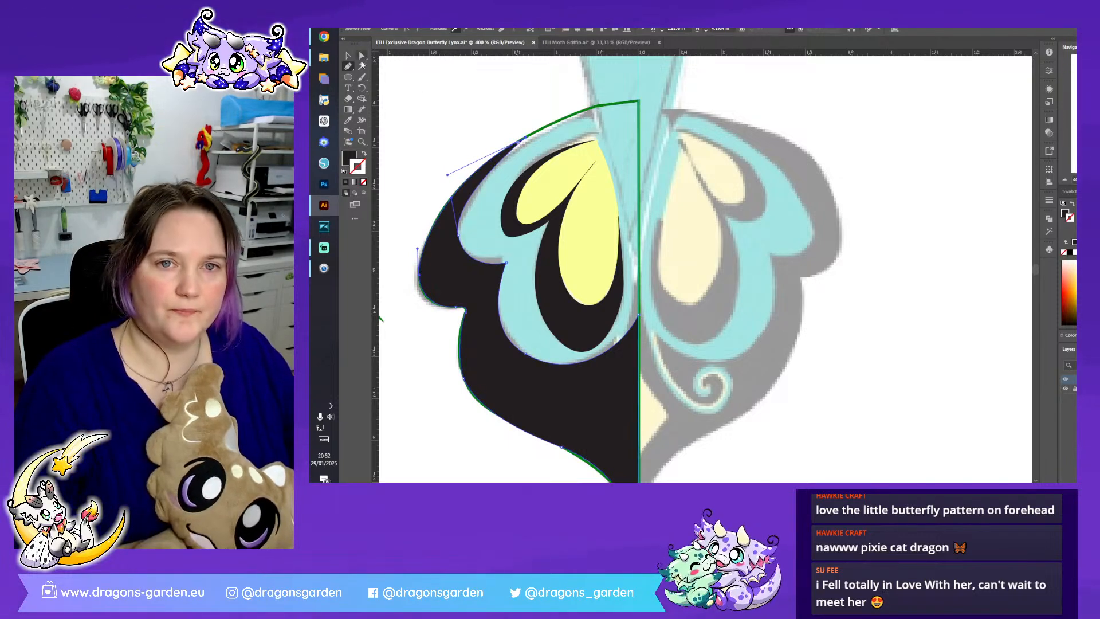
click(348, 55)
click(517, 261)
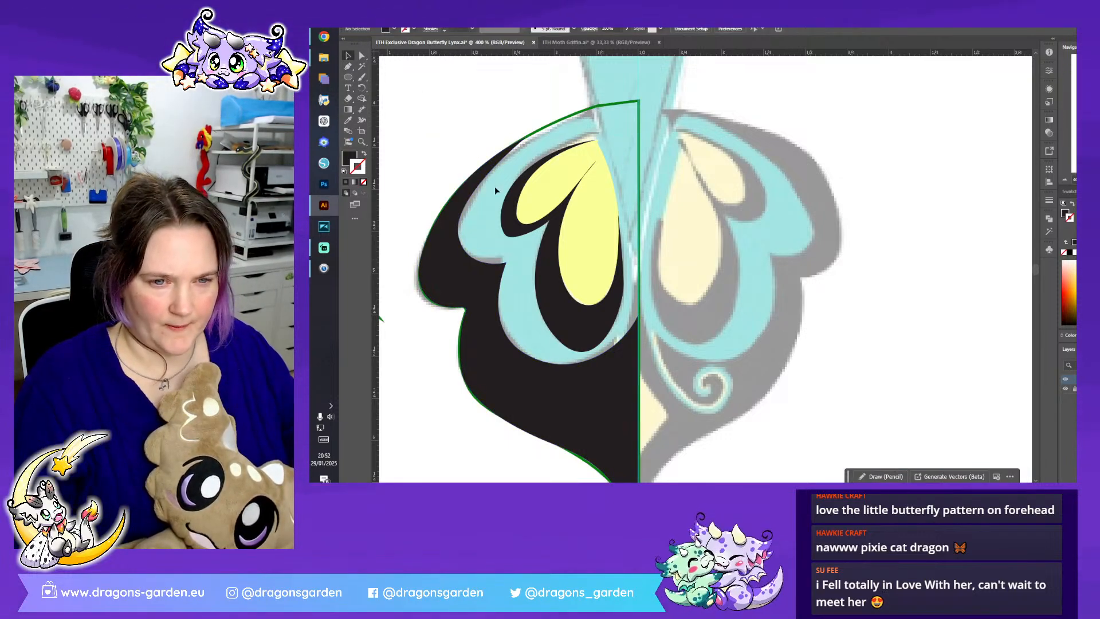
- Swap the fill and stroke of the outer border shape so it has a black stroke and no fill, then deselect it
click(559, 124)
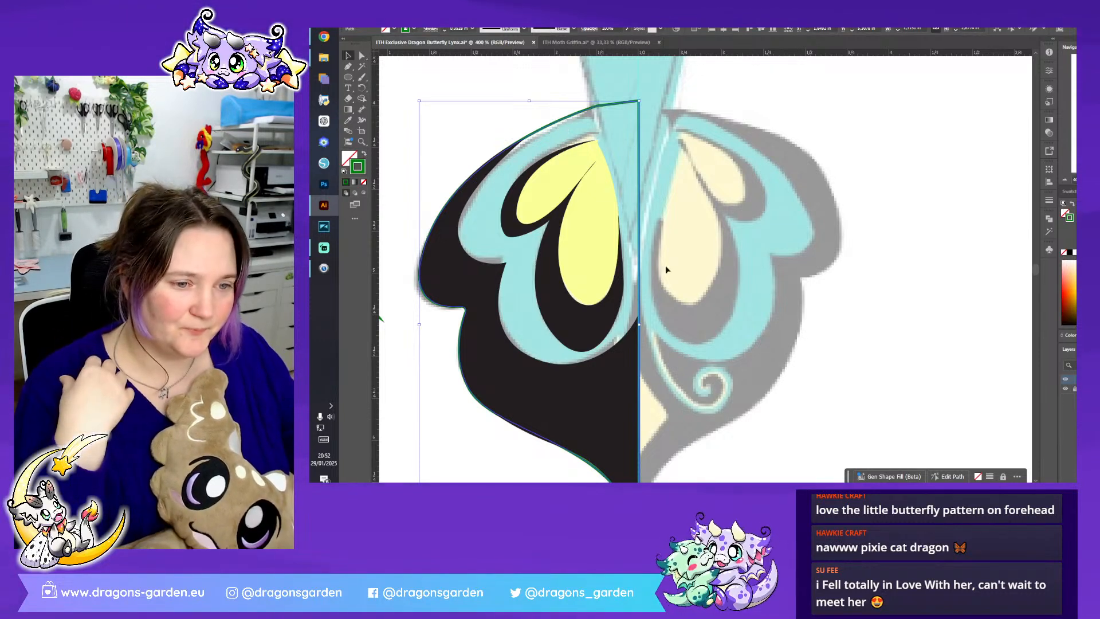
click(712, 295)
click(621, 376)
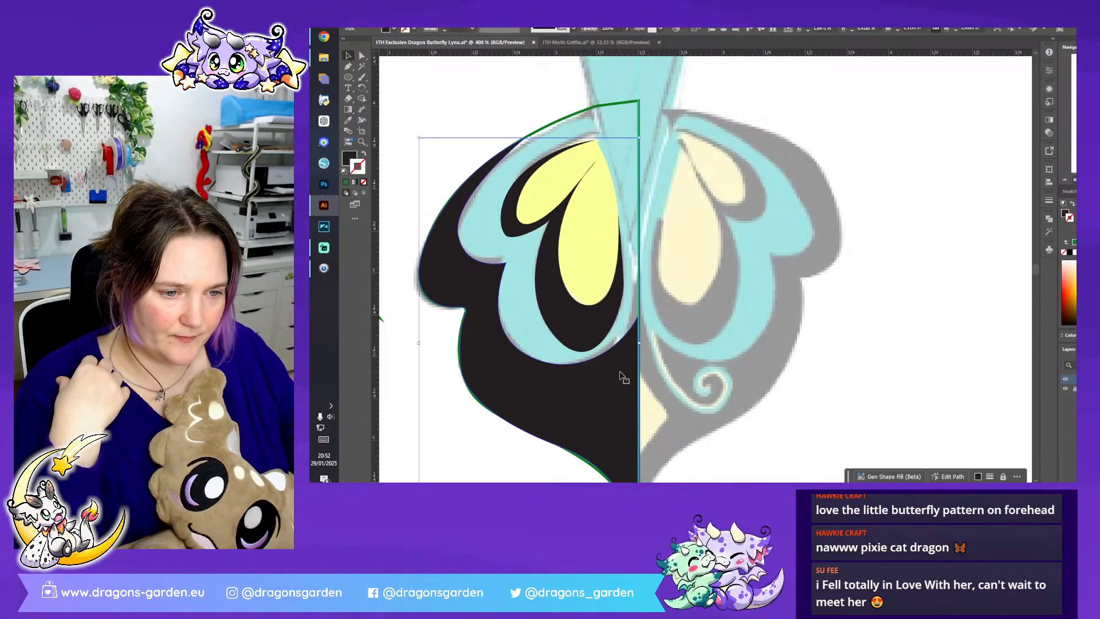
click(365, 154)
click(469, 141)
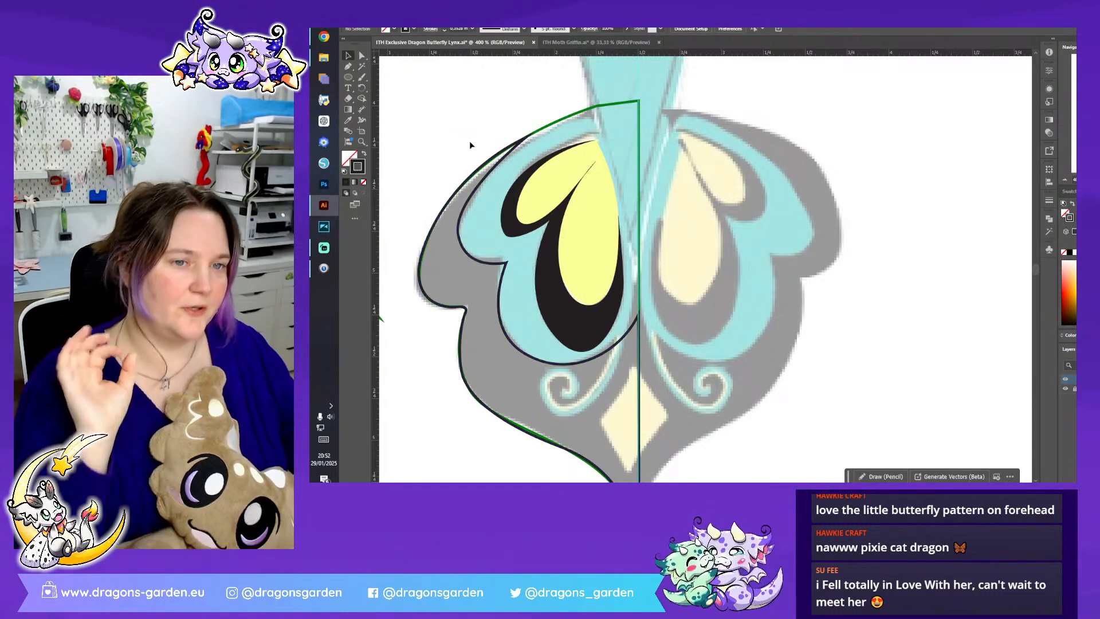
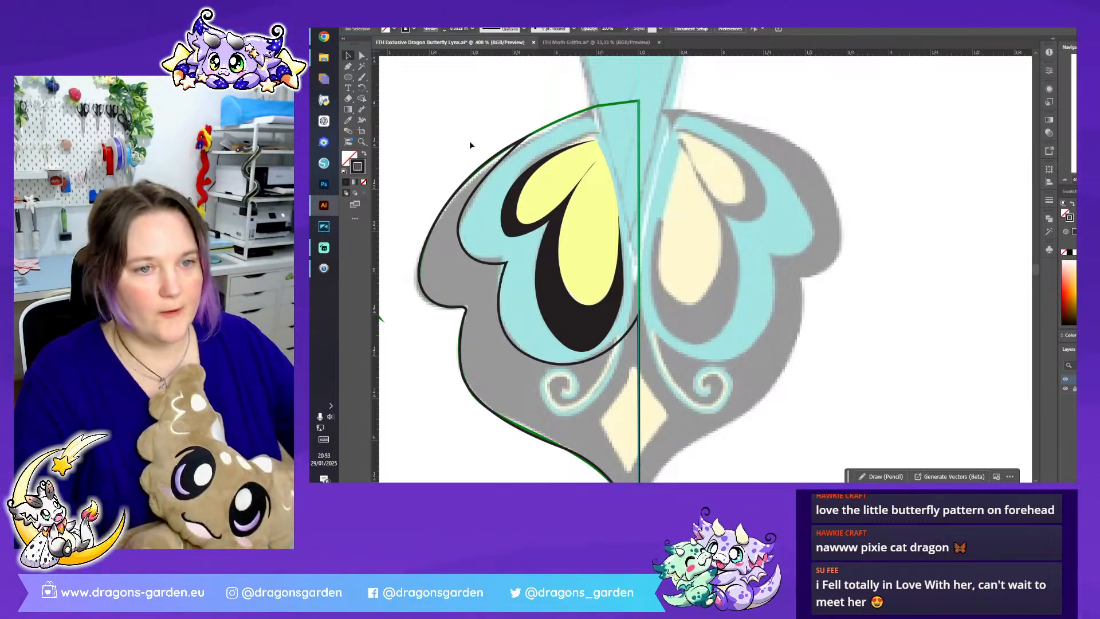
- Move the olive four-pointed diamond onto the sketched cream diamond and align it with the vertical centre line
key(ctrl+minus)
key(ctrl+minus)
drag(509, 229, 680, 365)
key(ctrl+plus)
key(ctrl+plus)
key(ctrl+plus)
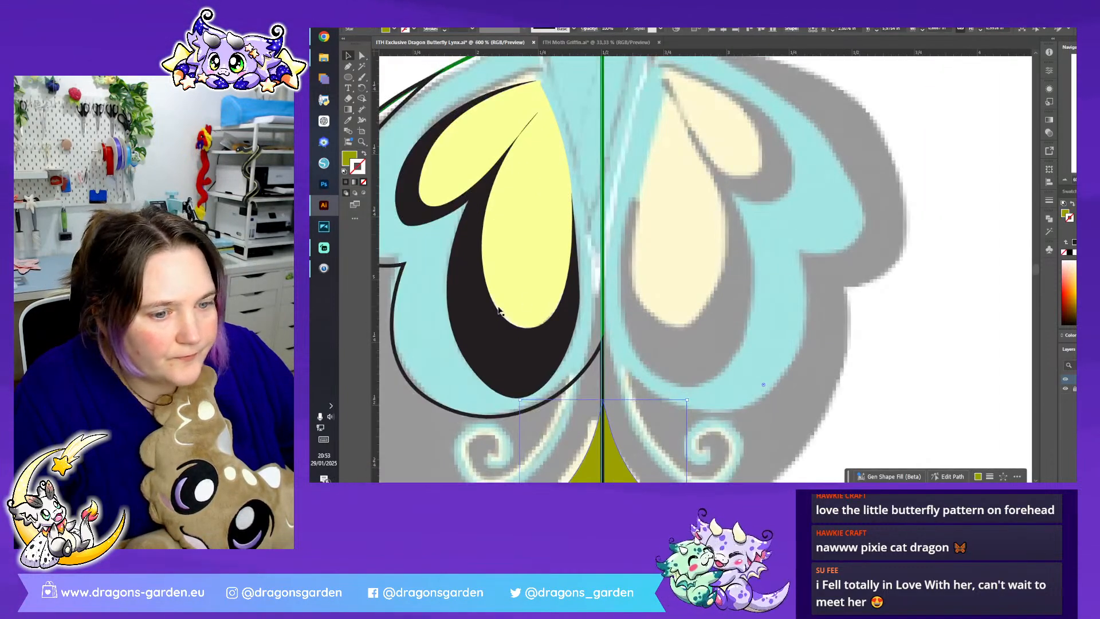
drag(602, 400, 591, 348)
drag(605, 154, 600, 170)
click(707, 341)
scroll(705, 269, left, 7)
scroll(705, 268, right, 5)
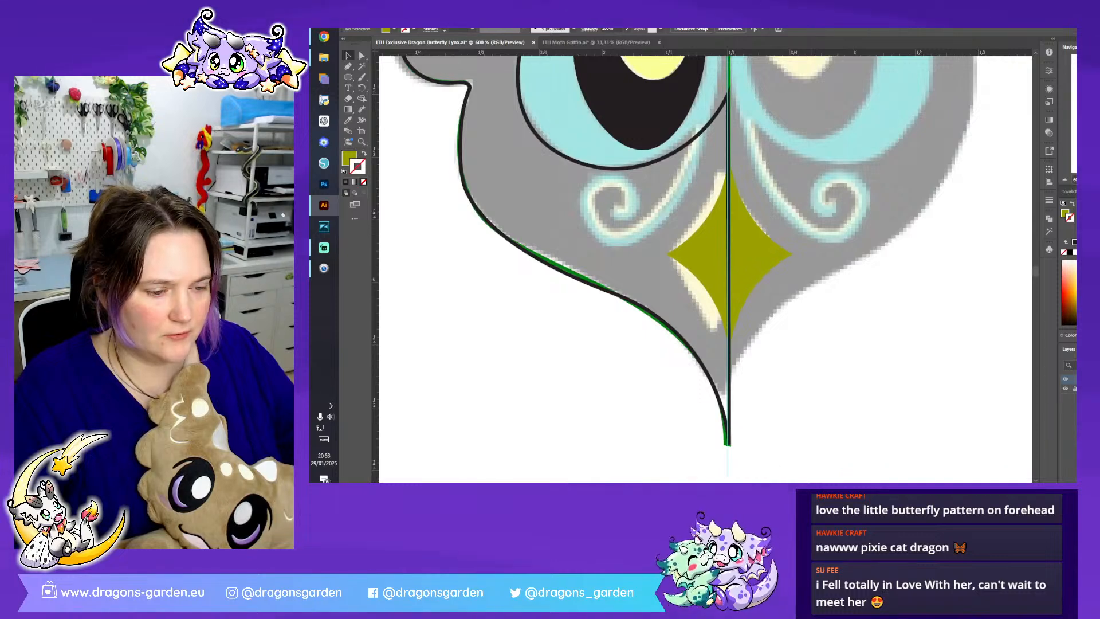
- Move the green swirl next to the olive diamond and reflect it across the vertical axis
scroll(410, 120, left, 1)
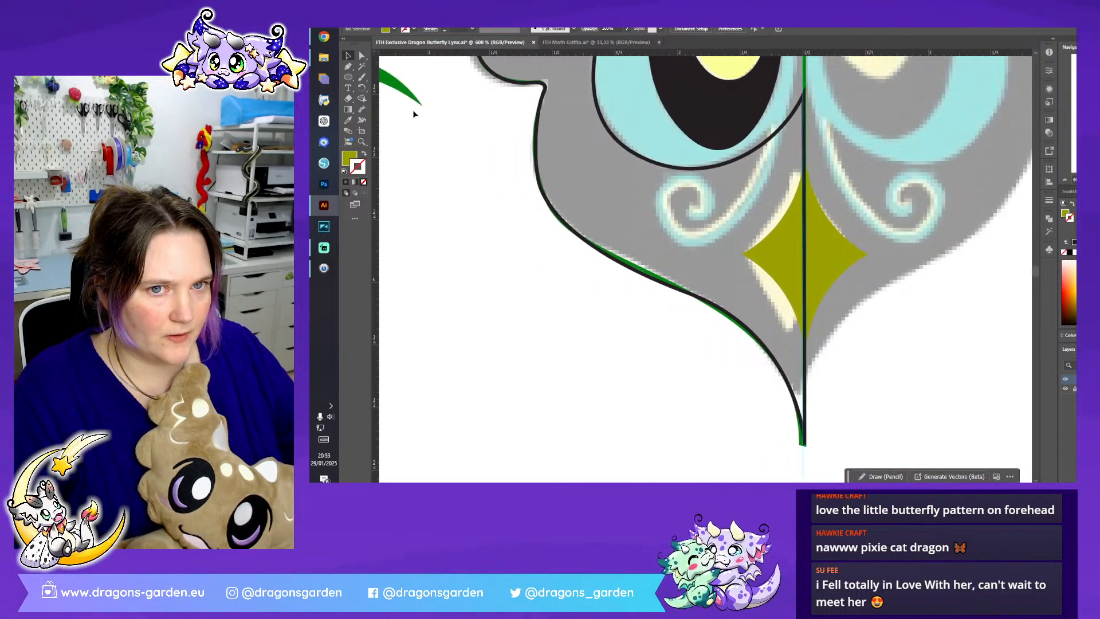
drag(408, 97, 783, 197)
scroll(746, 281, up, 2)
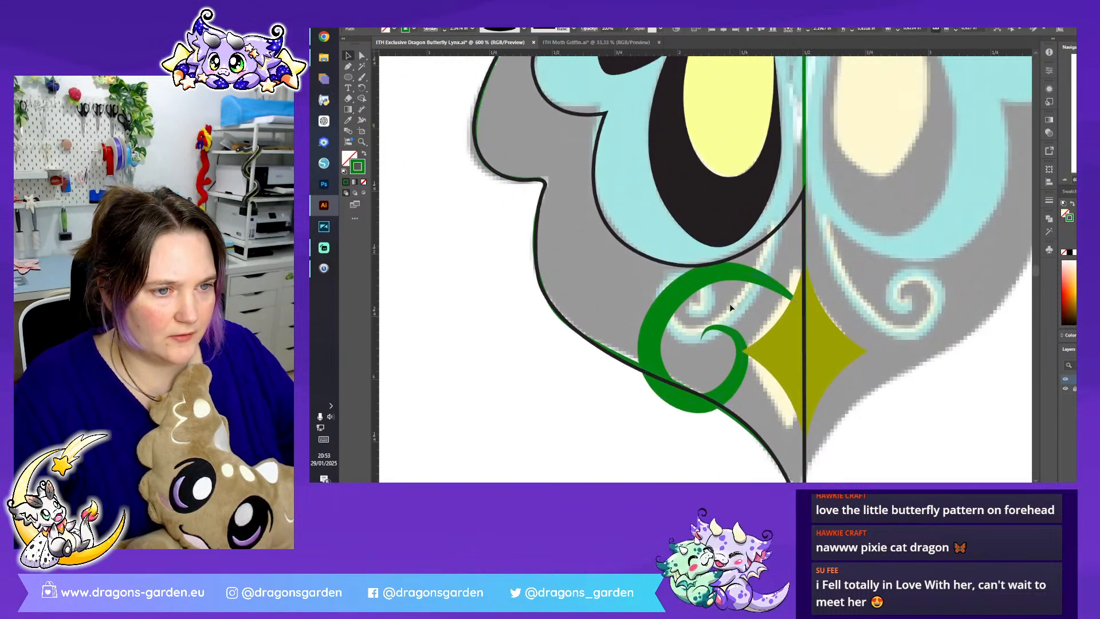
right_click(746, 281)
mouse_move(824, 437)
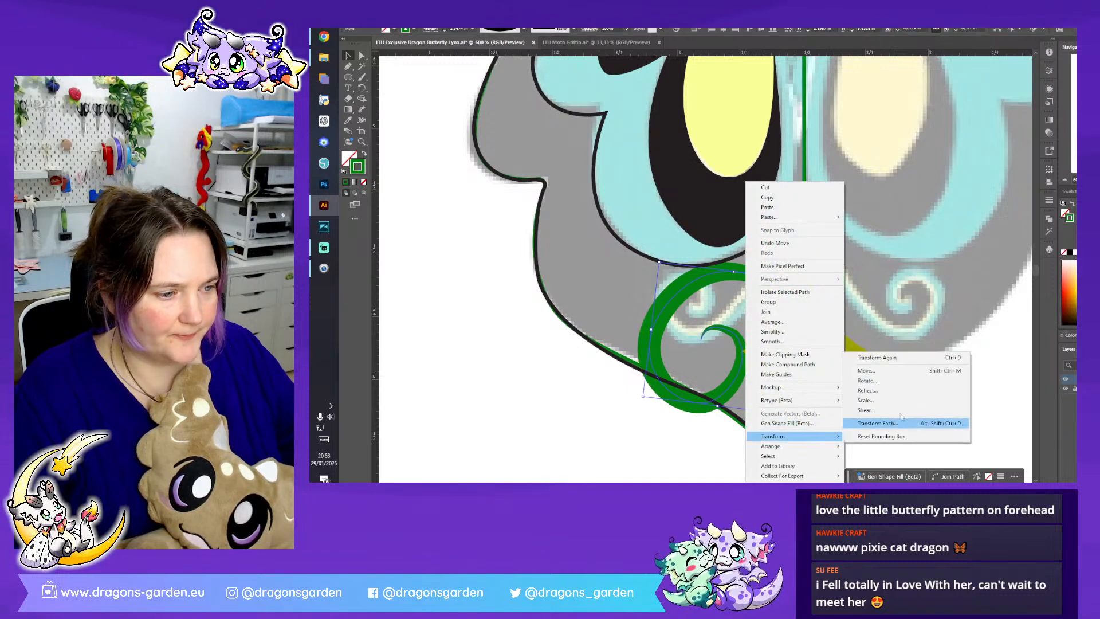
click(866, 381)
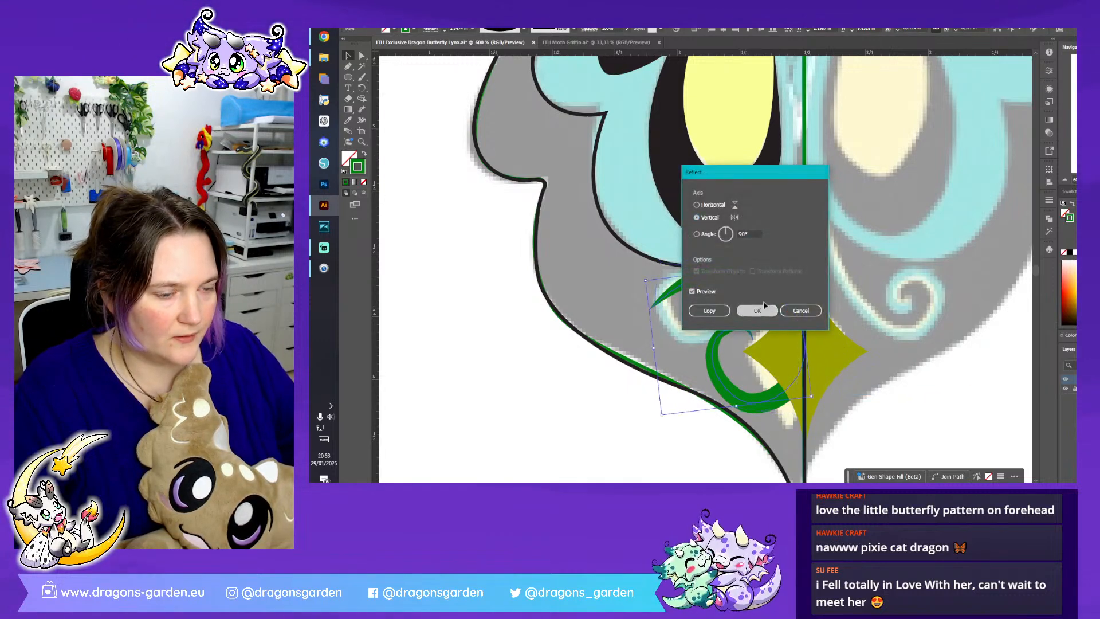
click(757, 311)
- Scale the green swirl down onto the left sketched curl and extend its tail up into the wing by reshaping its anchor points
drag(789, 266, 742, 441)
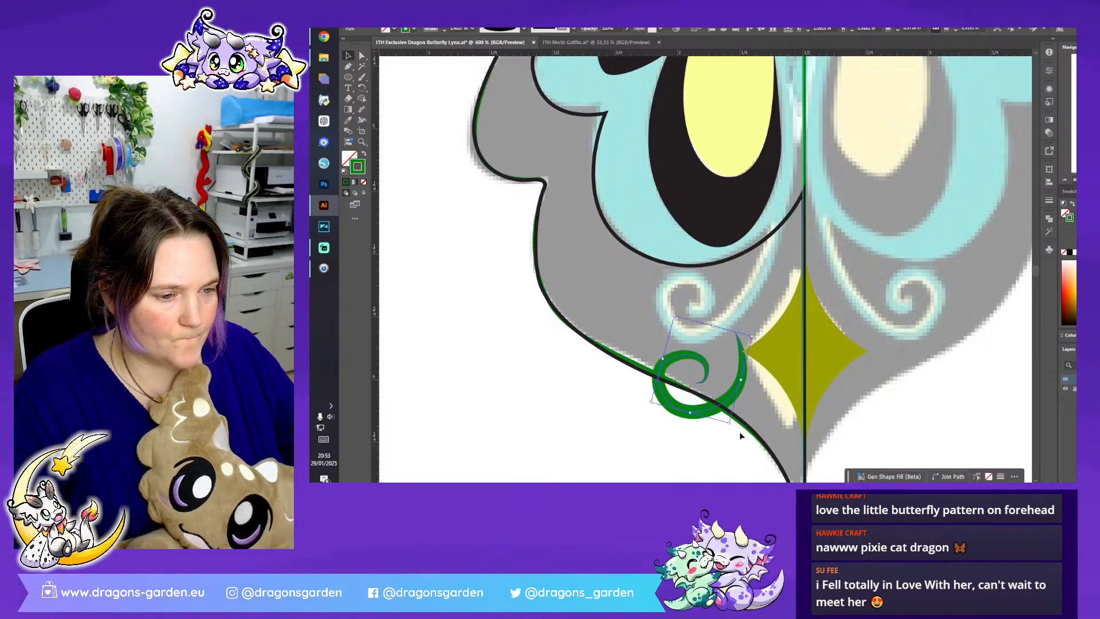
drag(726, 402, 728, 324)
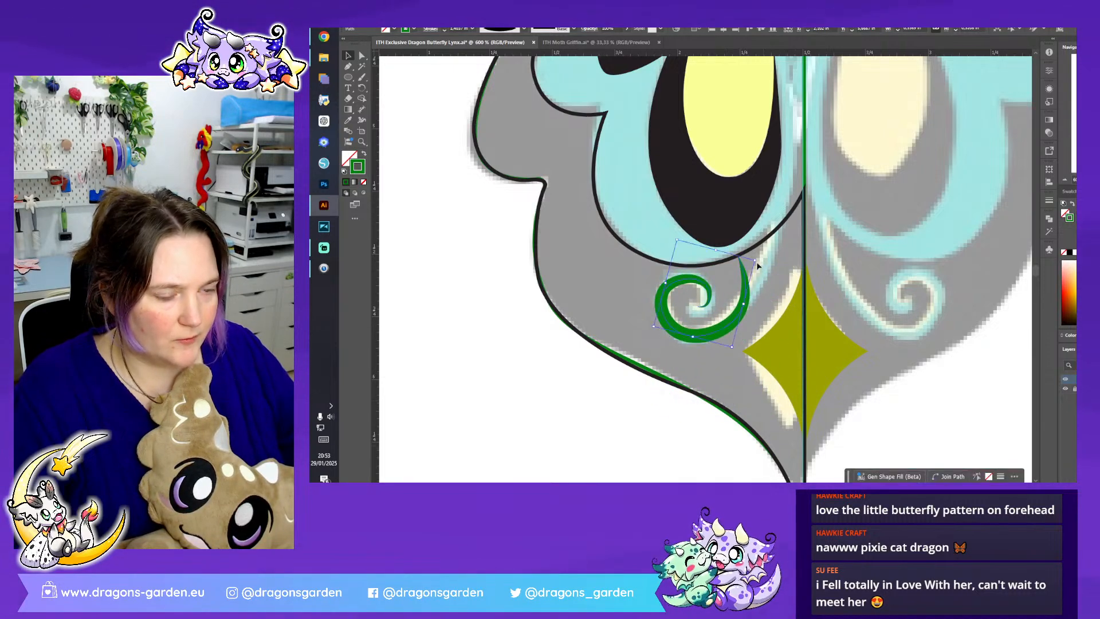
key(a)
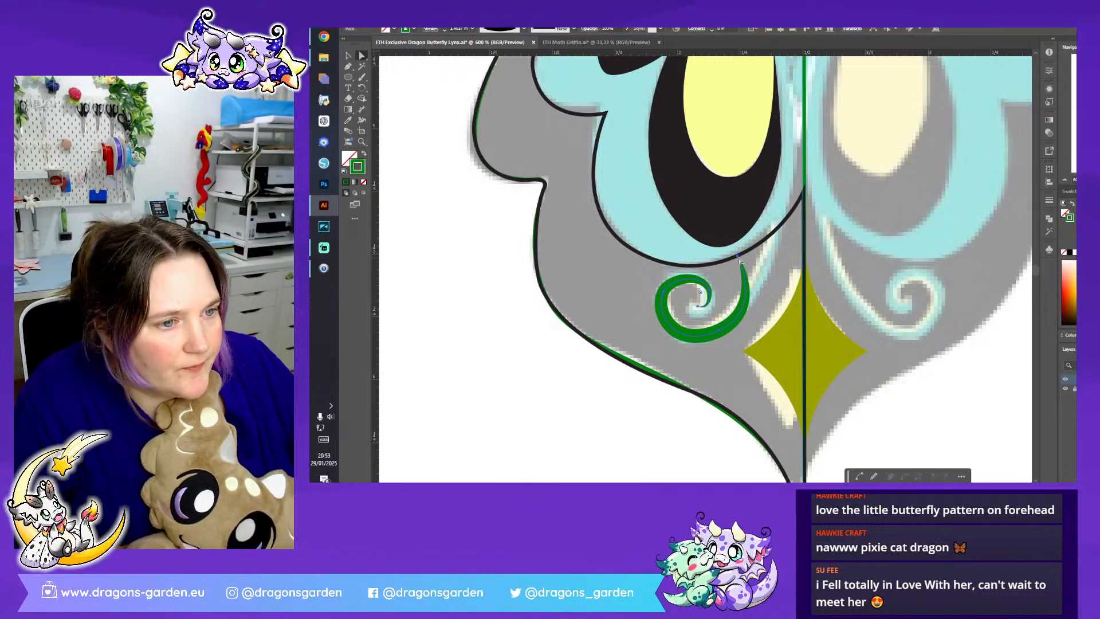
drag(737, 257, 783, 202)
drag(765, 313, 776, 302)
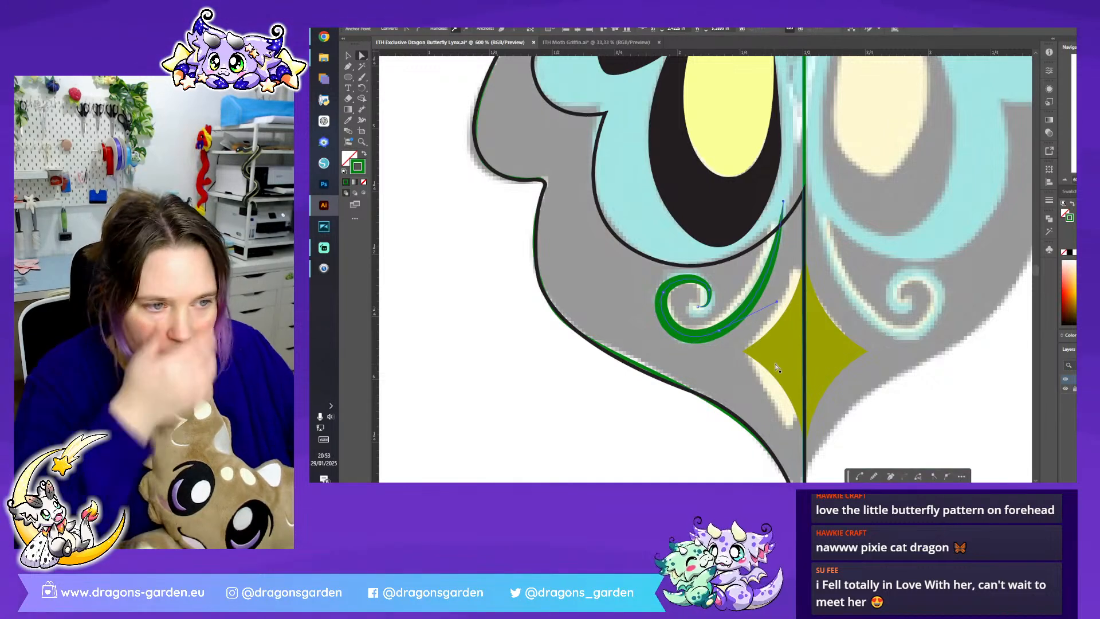
- Adjust the green swirl's variable-width stroke profile, trying the tapered profile flipped along the path
click(348, 55)
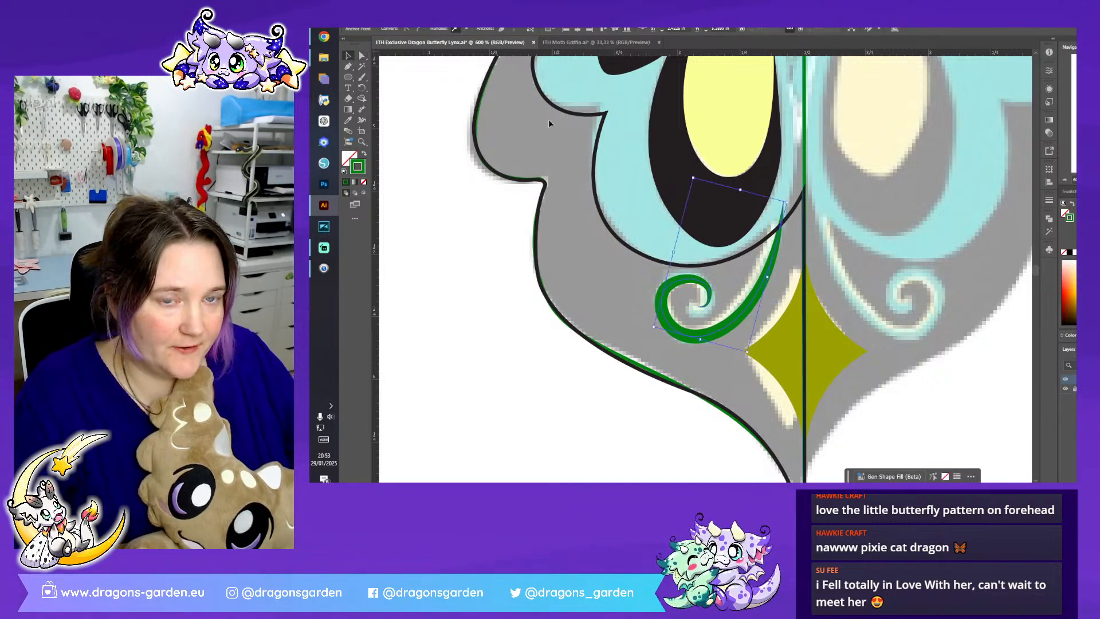
click(396, 154)
click(716, 328)
click(523, 29)
click(516, 112)
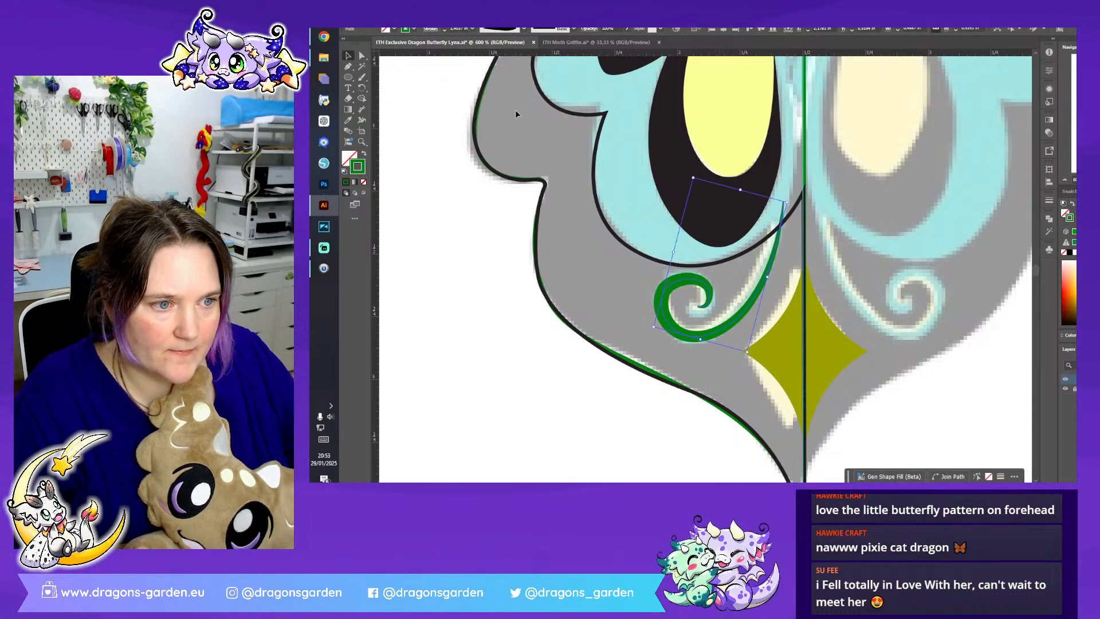
click(430, 29)
click(425, 166)
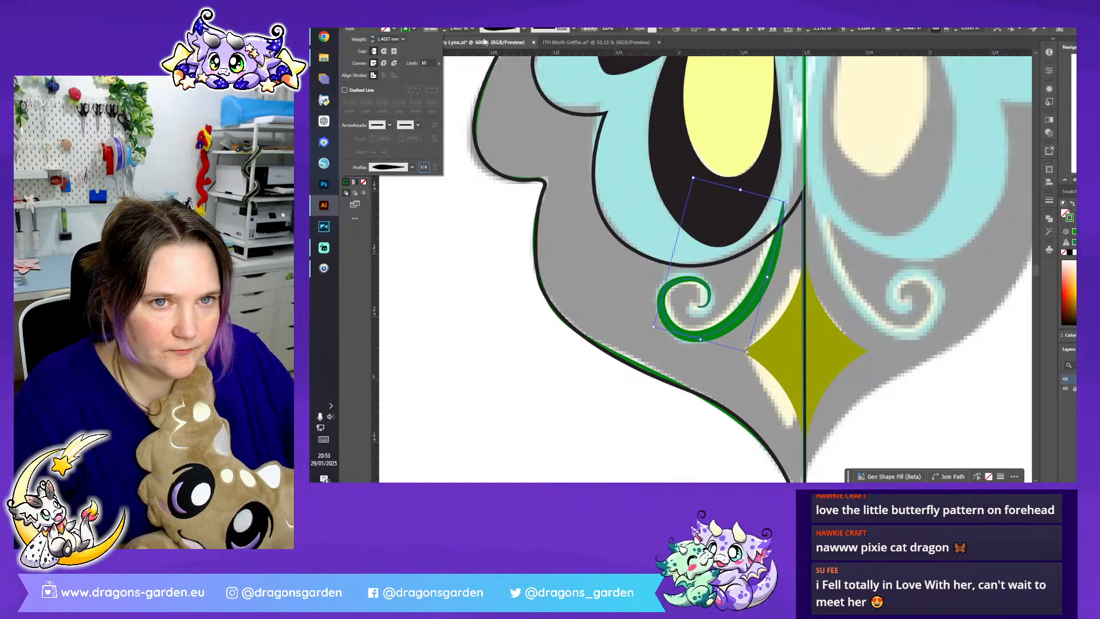
click(523, 29)
click(524, 29)
click(507, 59)
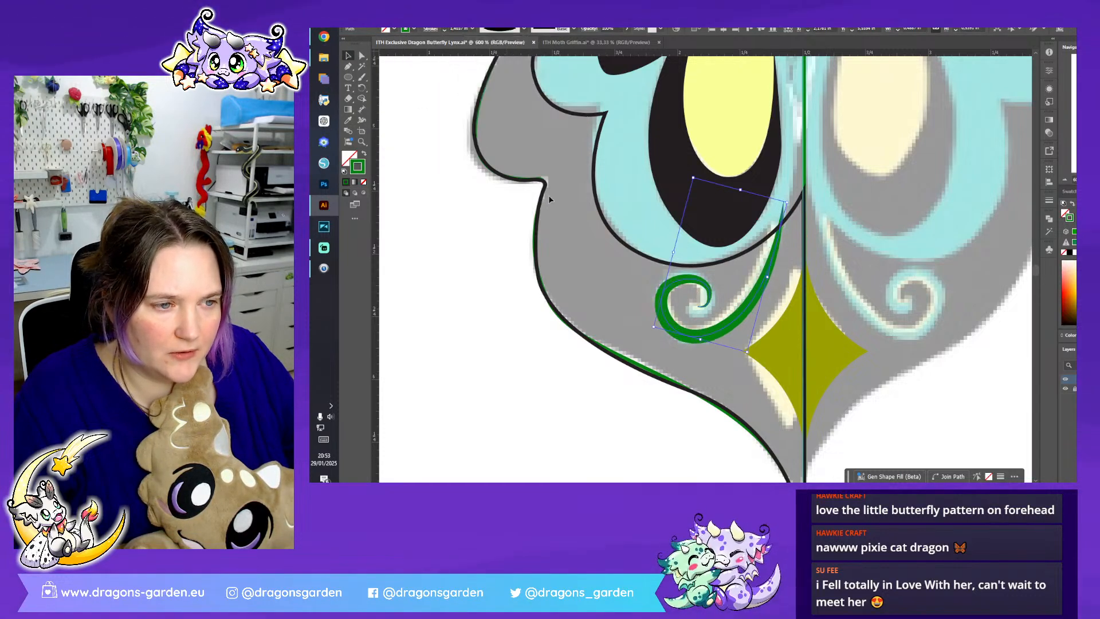
- Duplicate the green swirl in place, shrink the copy slightly and set its stroke to yellow
click(593, 356)
click(706, 338)
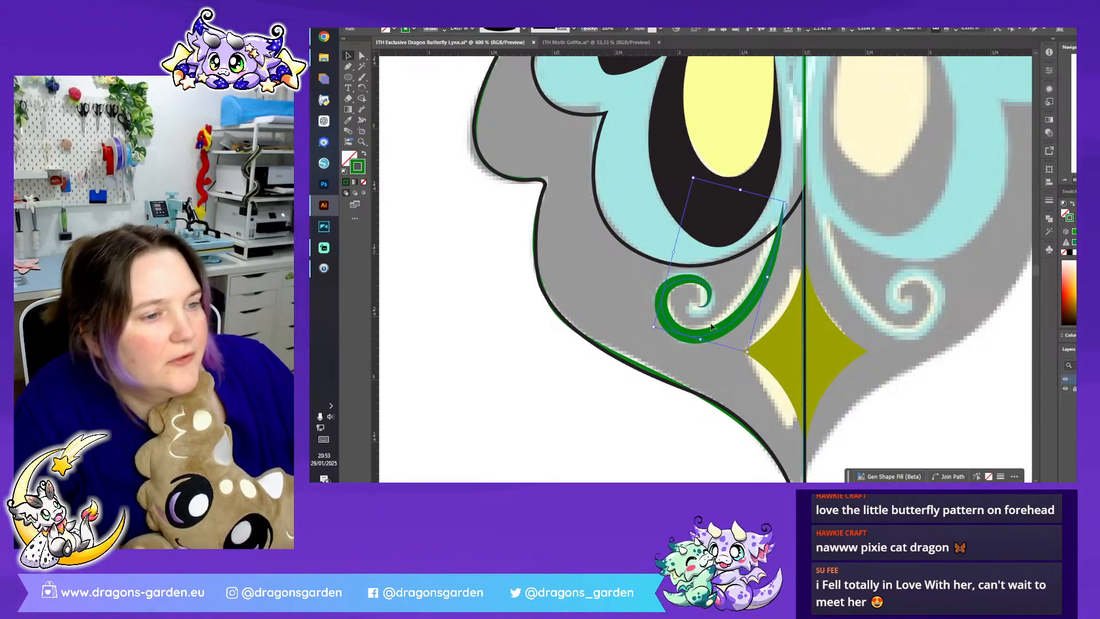
drag(747, 352, 744, 351)
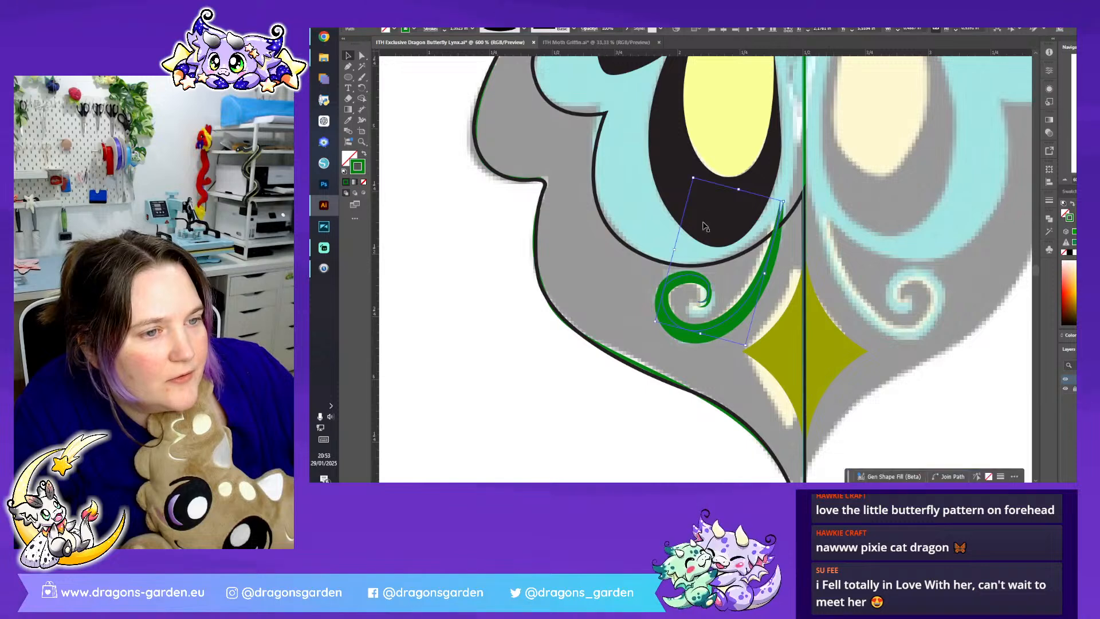
drag(693, 179, 697, 188)
click(407, 29)
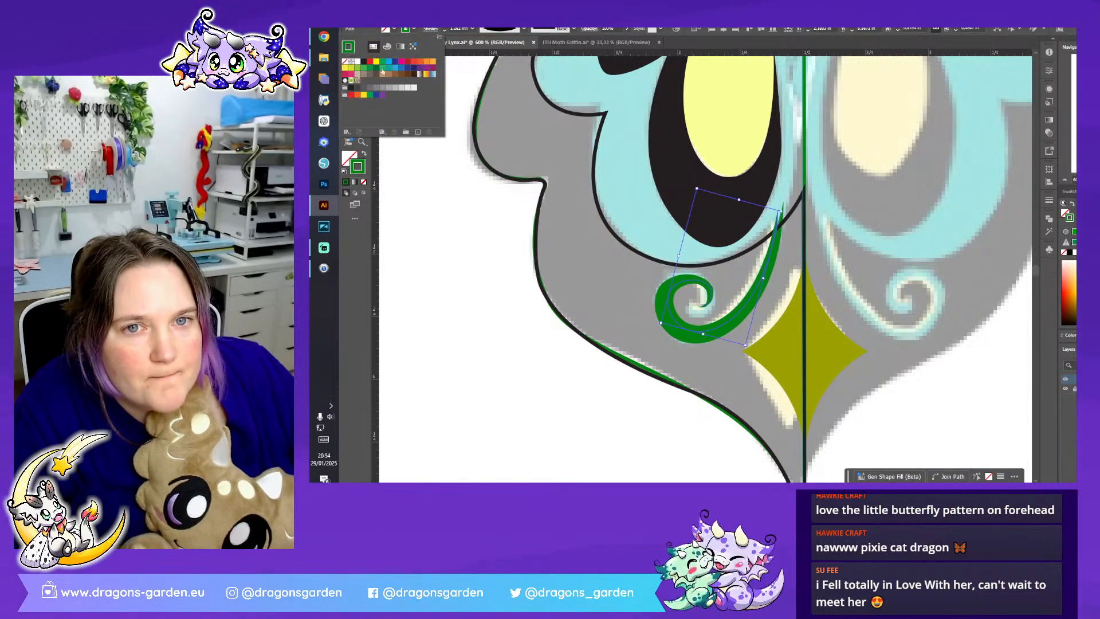
click(376, 63)
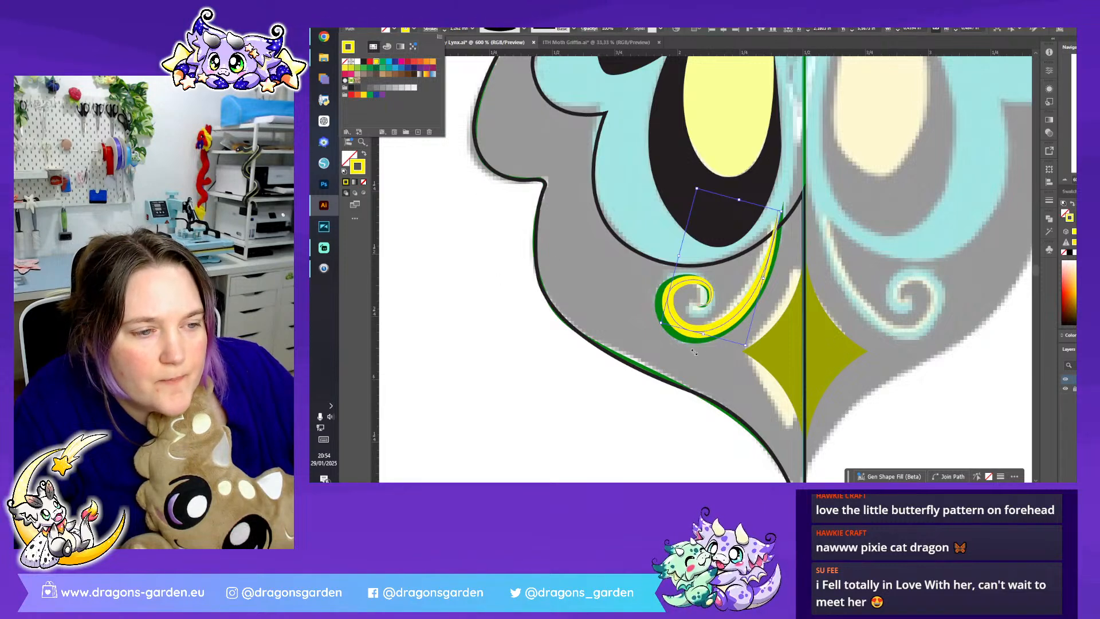
- Bring the green swirl in front of its yellow copy
click(710, 369)
click(713, 373)
click(697, 343)
right_click(697, 343)
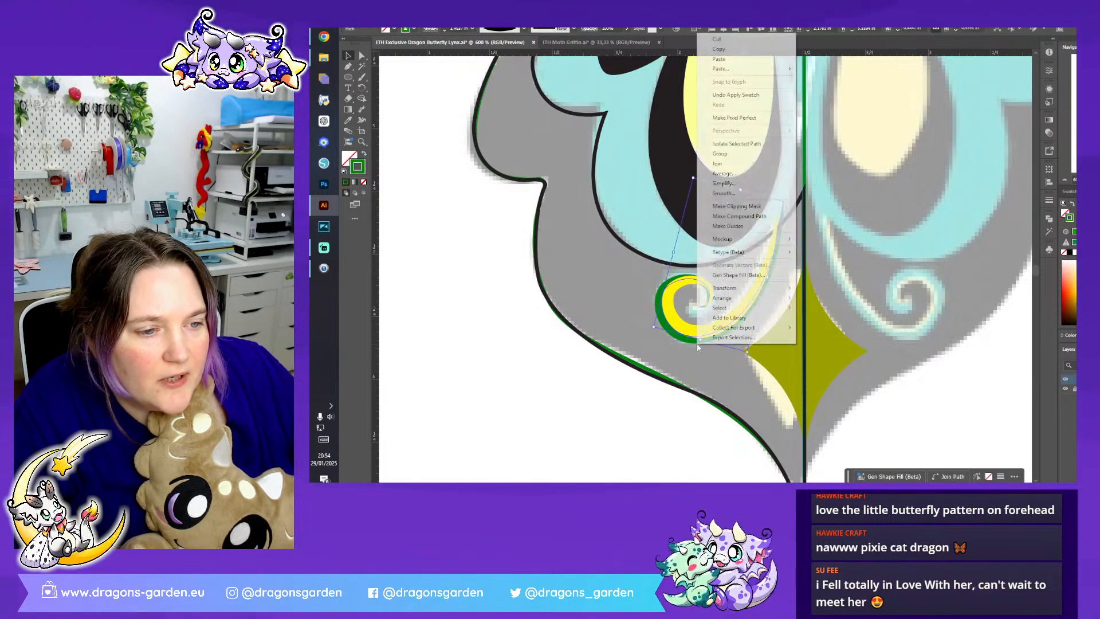
mouse_move(725, 298)
click(819, 298)
click(796, 282)
- Reshape the yellow swirl's anchor points so it follows the green swirl's inner edge and meets its tail tip
key(ctrl+plus)
key(ctrl+plus)
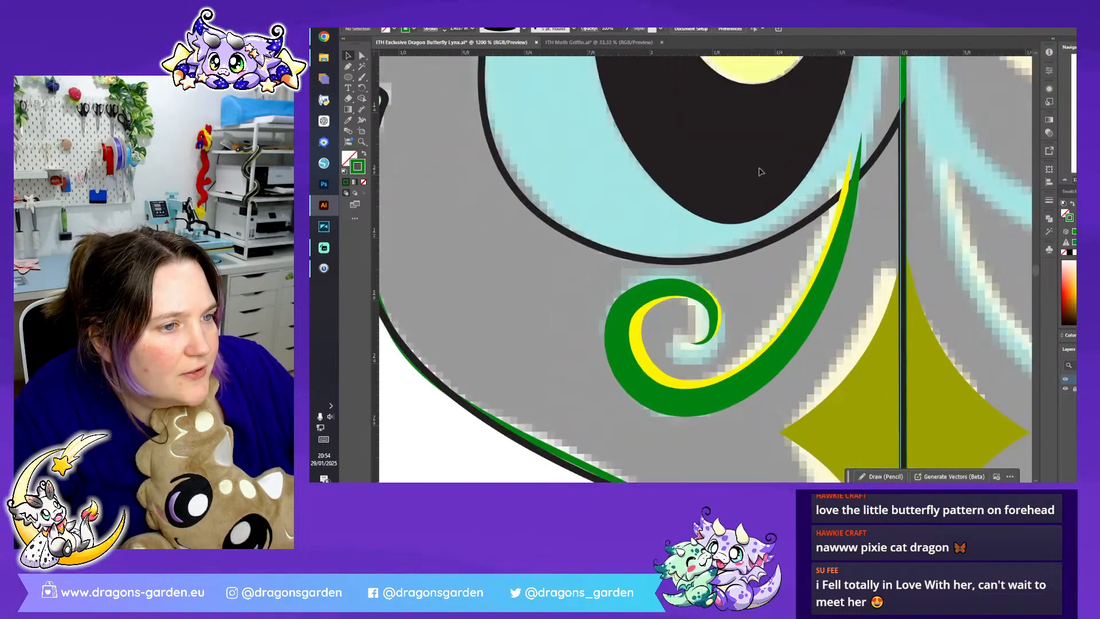
click(362, 56)
click(642, 359)
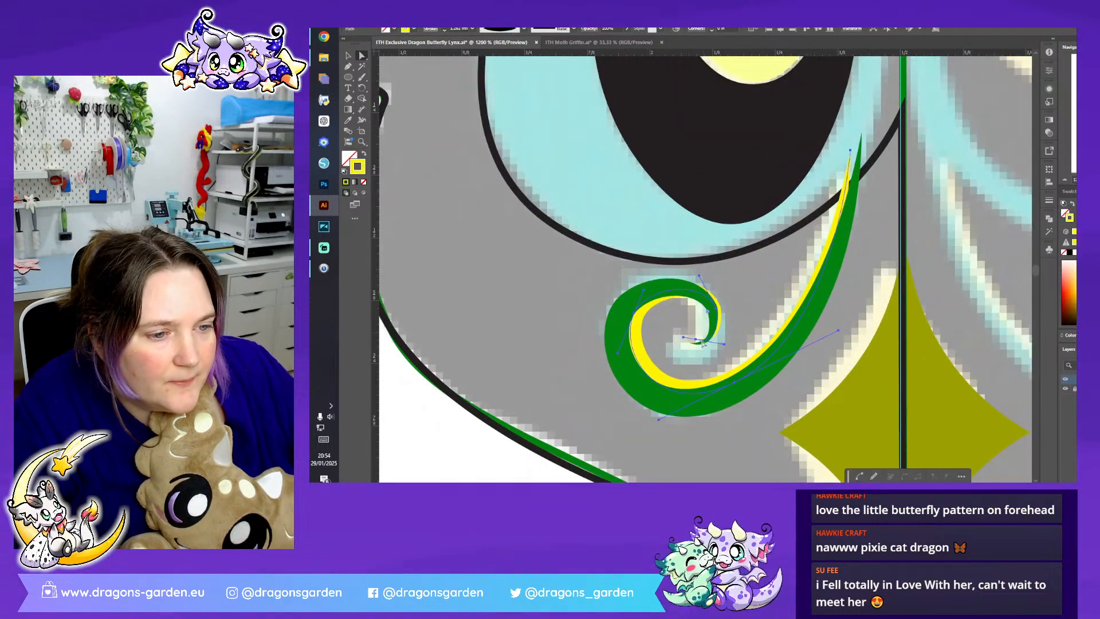
drag(696, 339, 691, 343)
drag(843, 155, 859, 137)
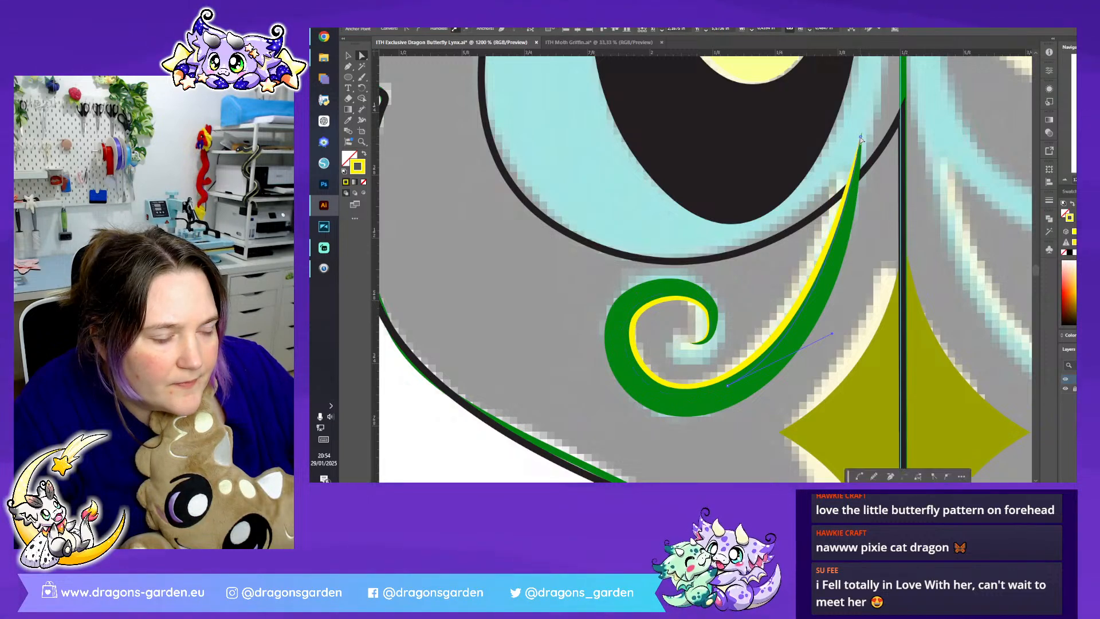
drag(727, 388, 730, 377)
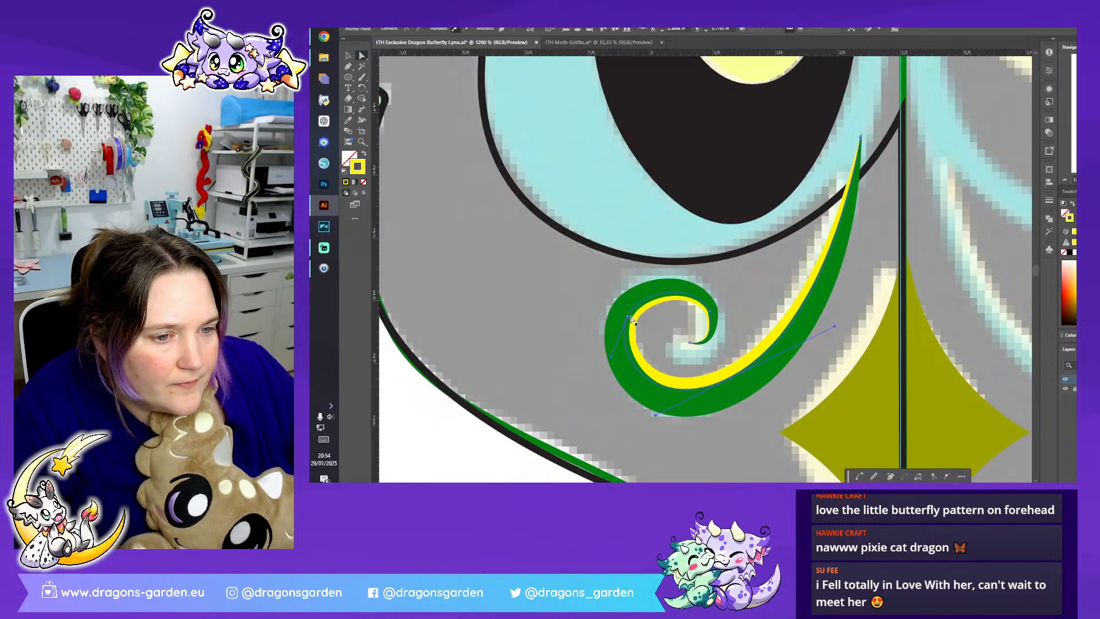
drag(627, 318, 634, 313)
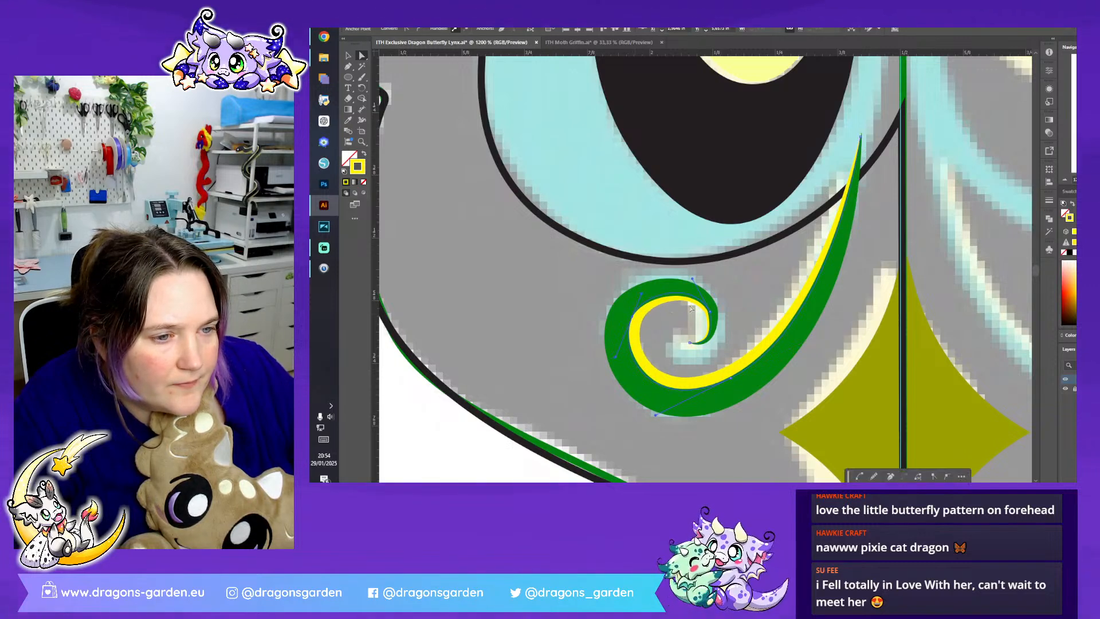
click(709, 315)
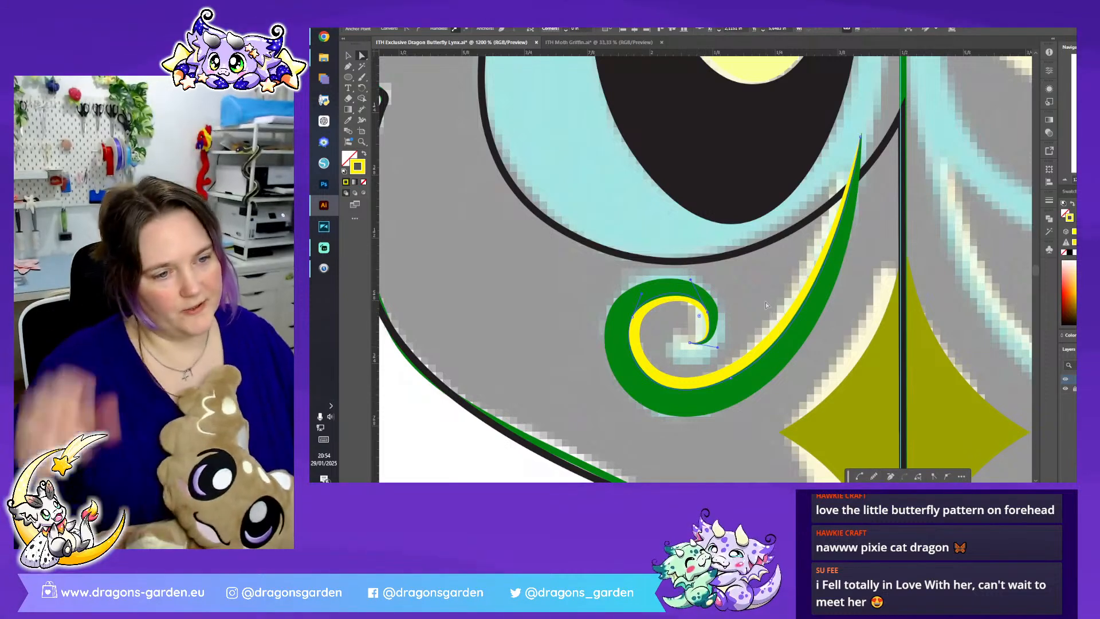
click(765, 301)
- Swap the fill and stroke of the outer black wing outline so the shape is filled black without a stroke
key(ctrl+minus)
key(ctrl+minus)
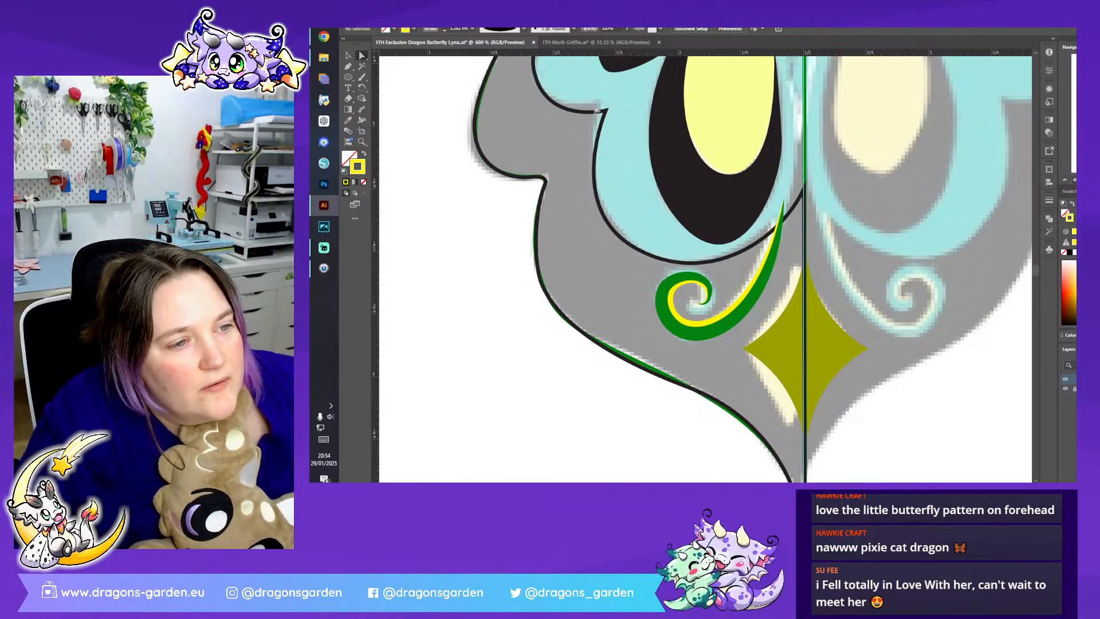
click(349, 56)
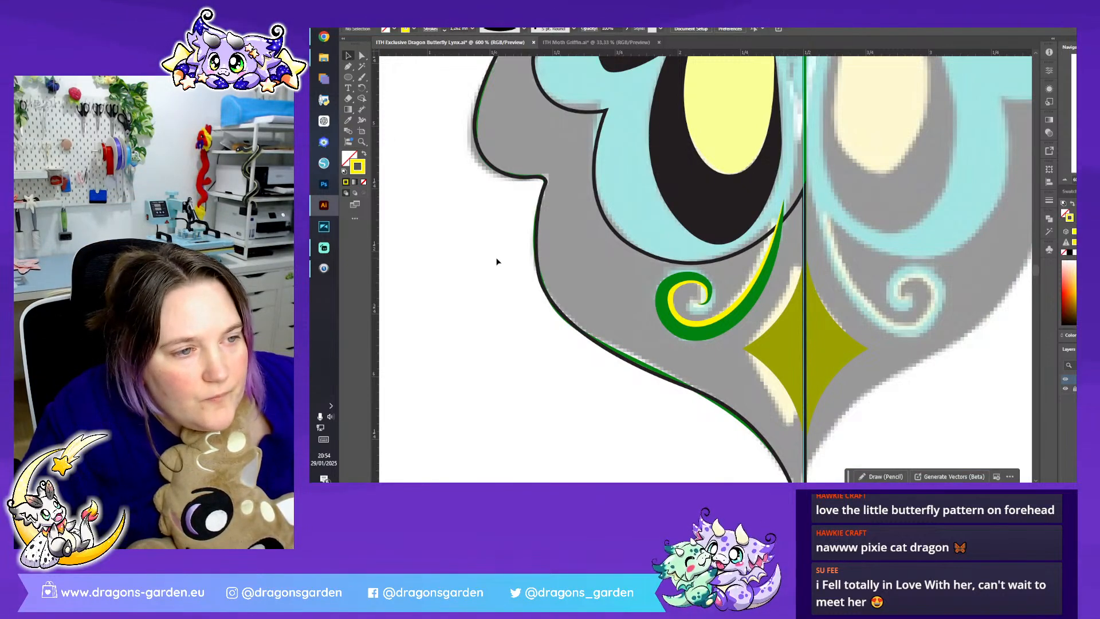
click(1070, 183)
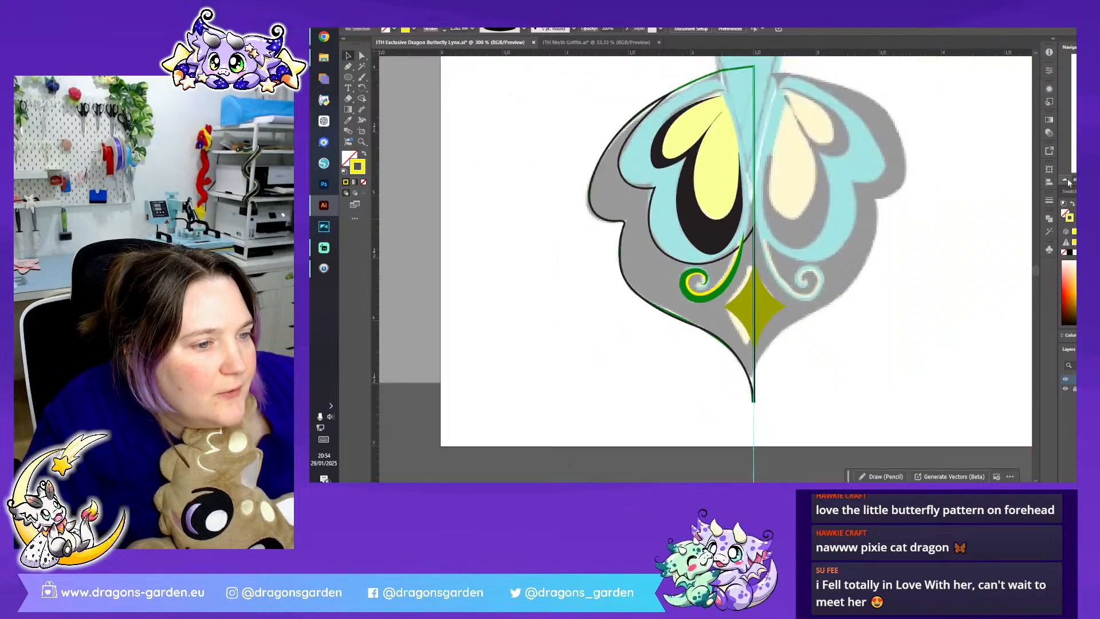
scroll(756, 328, up, 2)
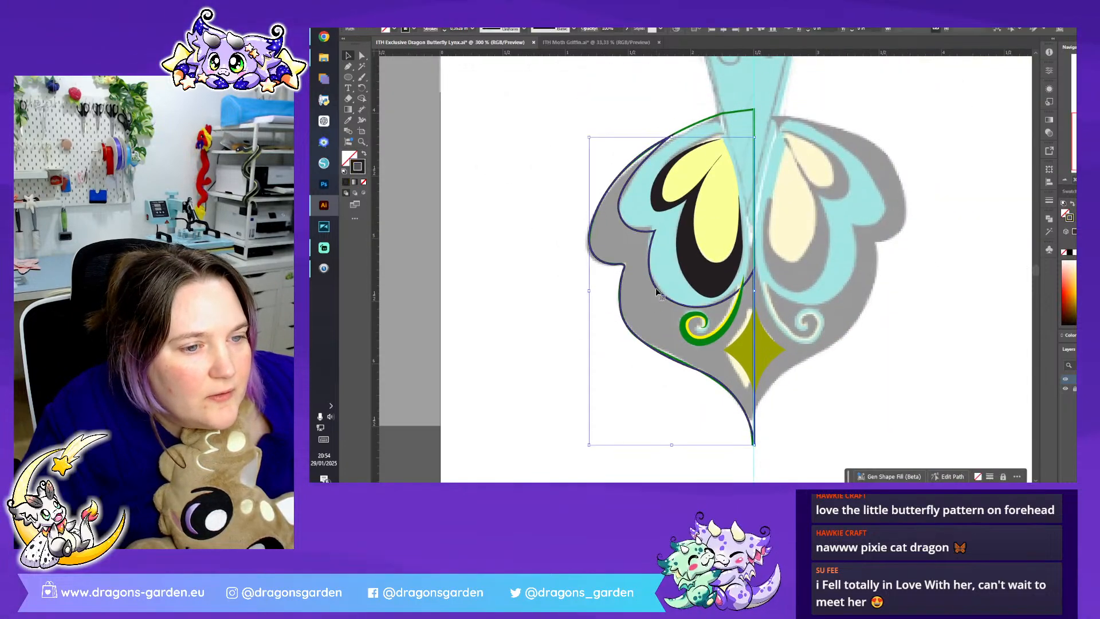
click(754, 327)
click(363, 155)
click(521, 314)
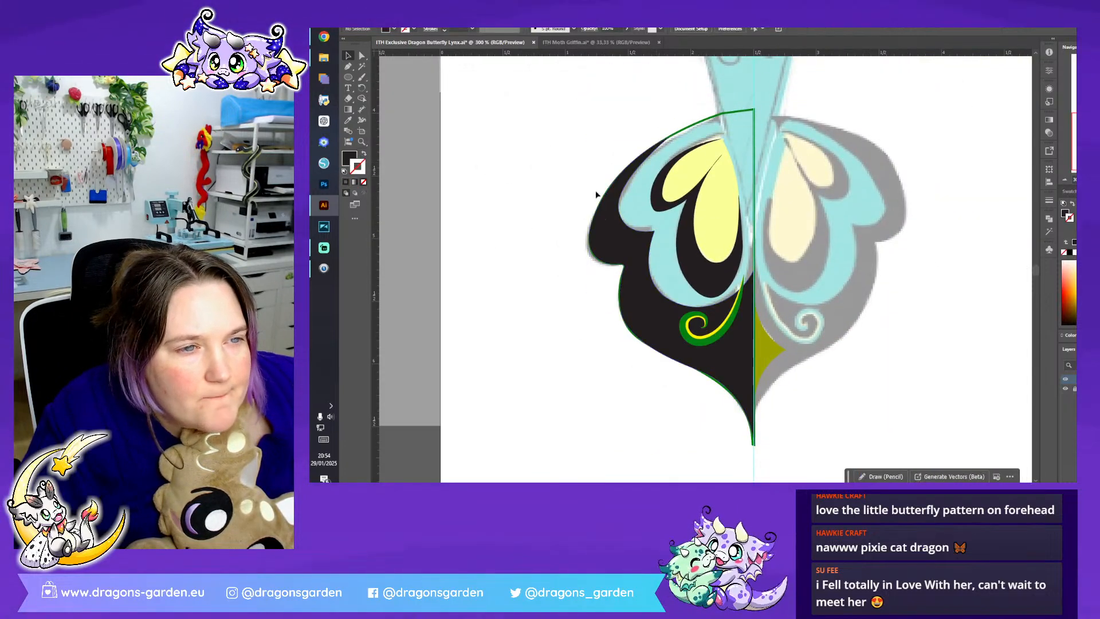
- Send the black wing base and its green outline to the back, behind the diamond and wing details
click(650, 349)
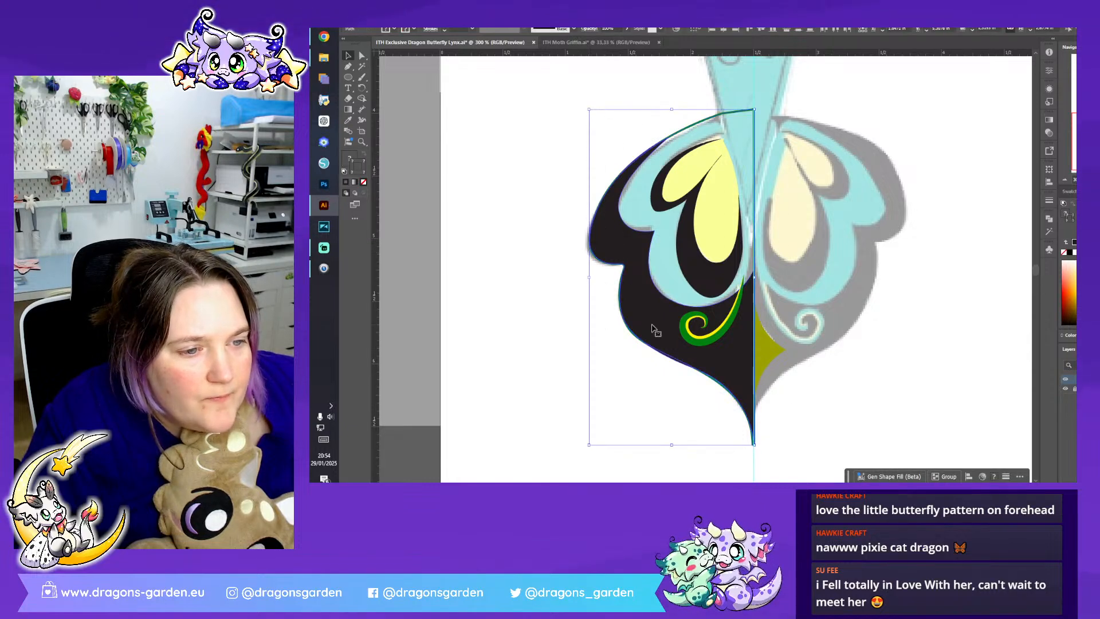
right_click(654, 327)
mouse_move(687, 277)
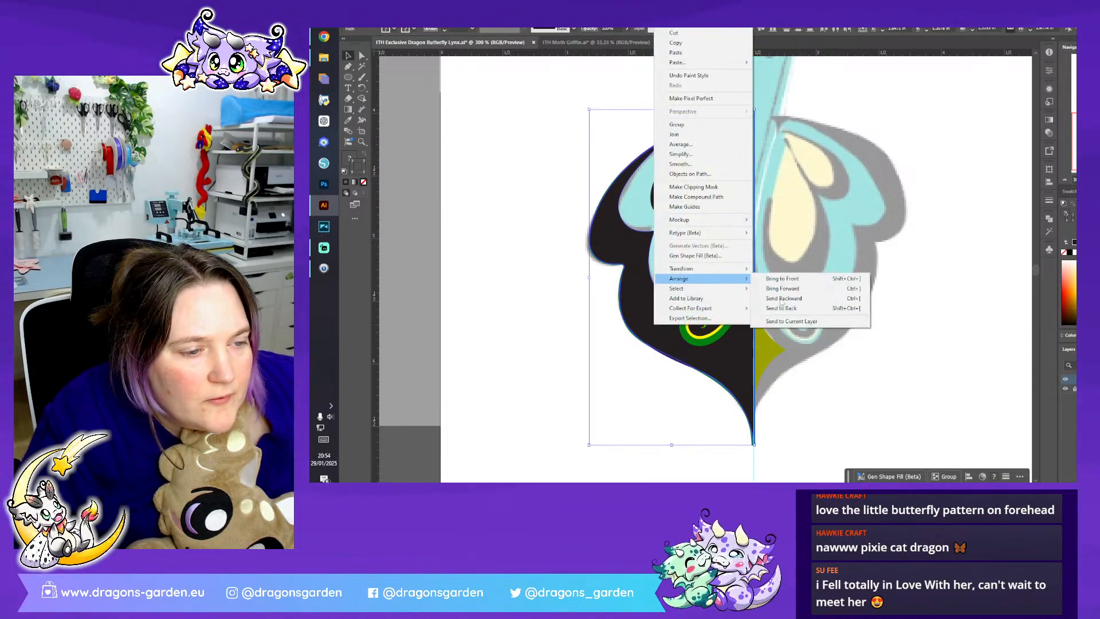
click(822, 309)
click(912, 396)
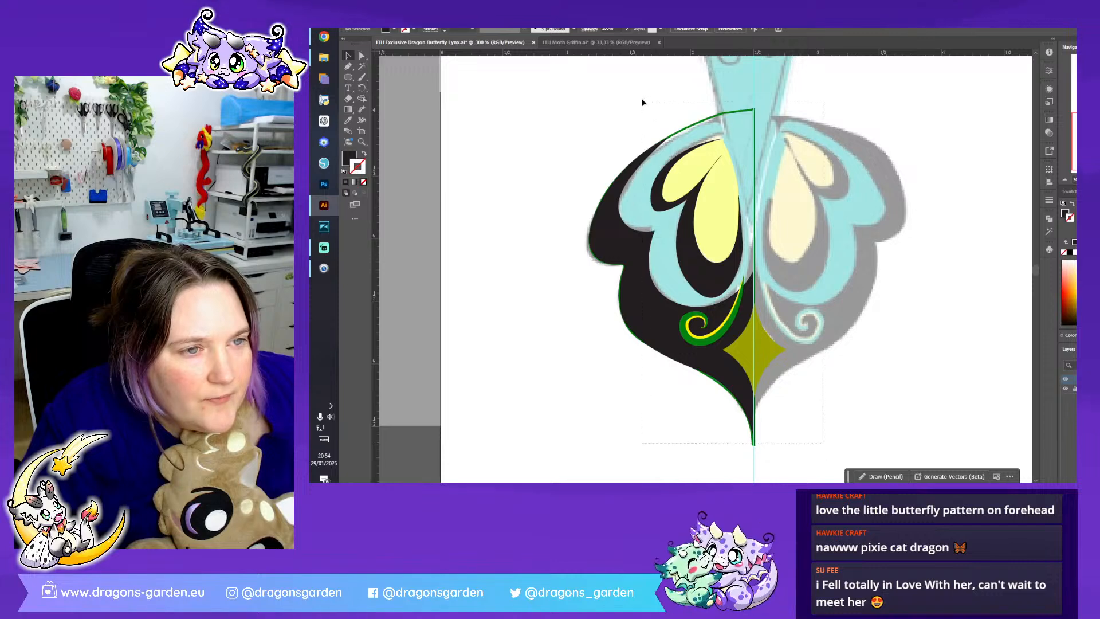
- Reflect the copied left half of the wing, including its swirls and black base
drag(645, 108, 641, 100)
right_click(718, 343)
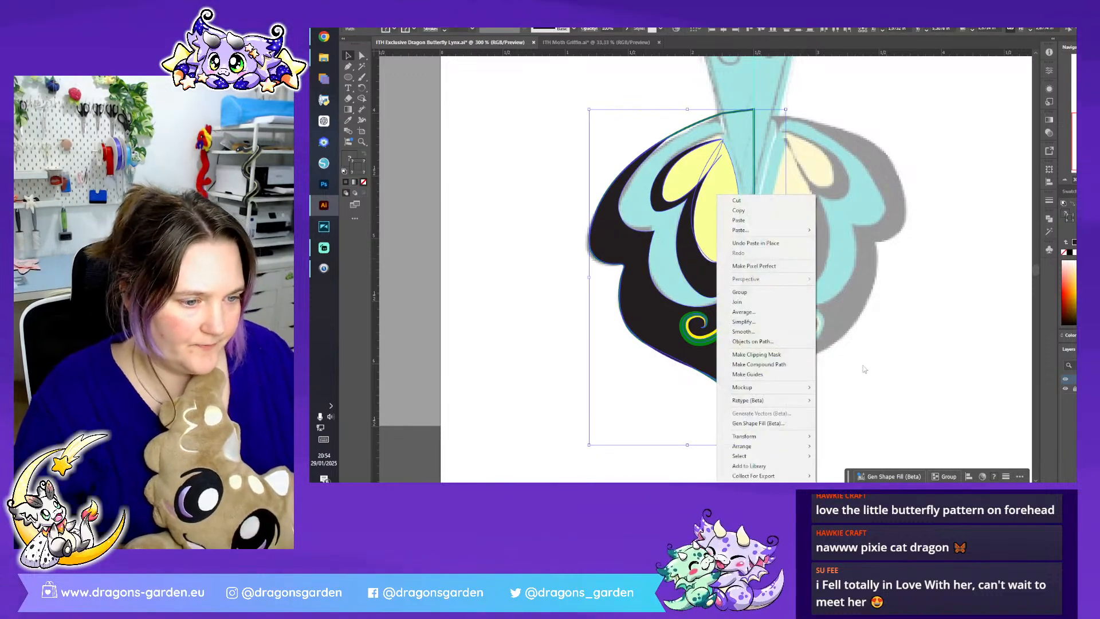
mouse_move(790, 436)
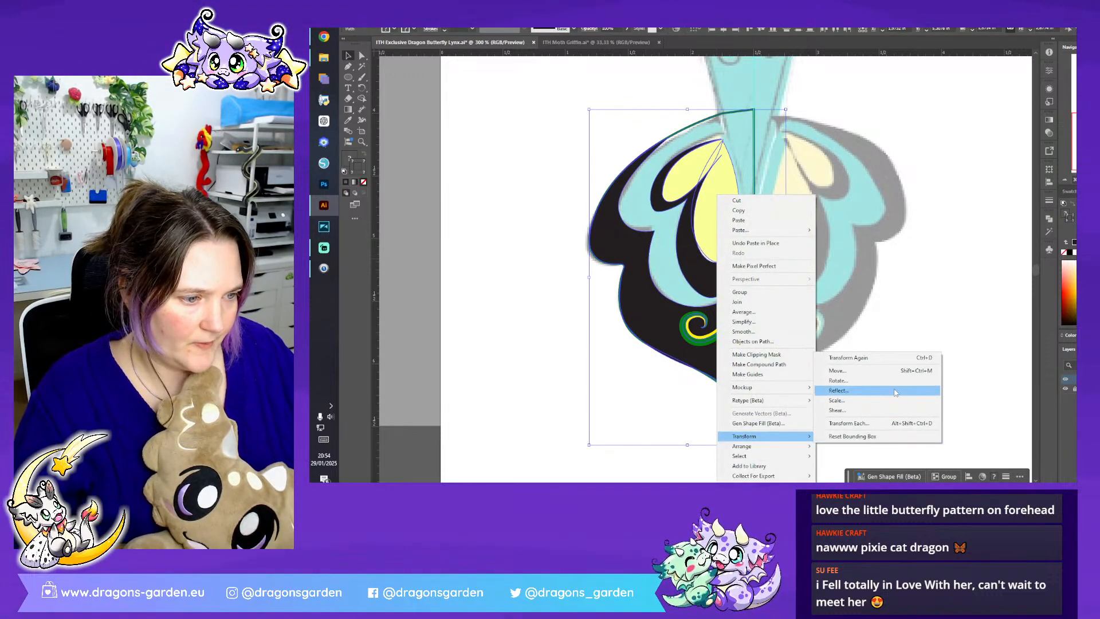
click(896, 392)
click(757, 310)
- Move the mirrored wing half to the other side of the centre guide so both halves meet exactly along it
drag(680, 339, 814, 334)
key(Left)
key(Left)
key(Right)
key(Right)
key(Left)
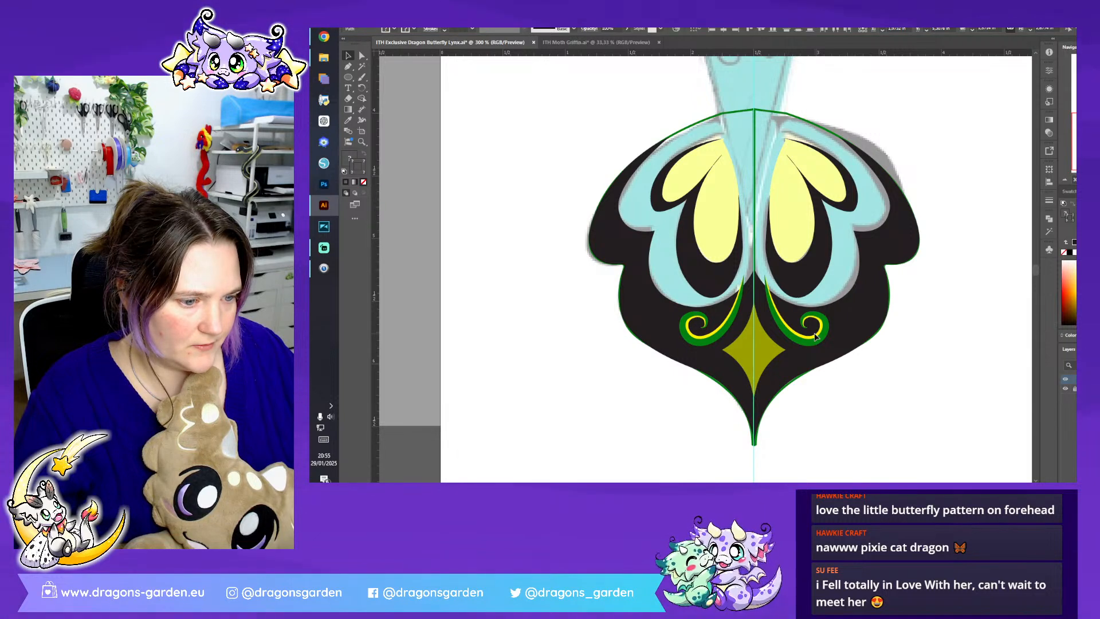
key(Left)
key(Left)
key(Right)
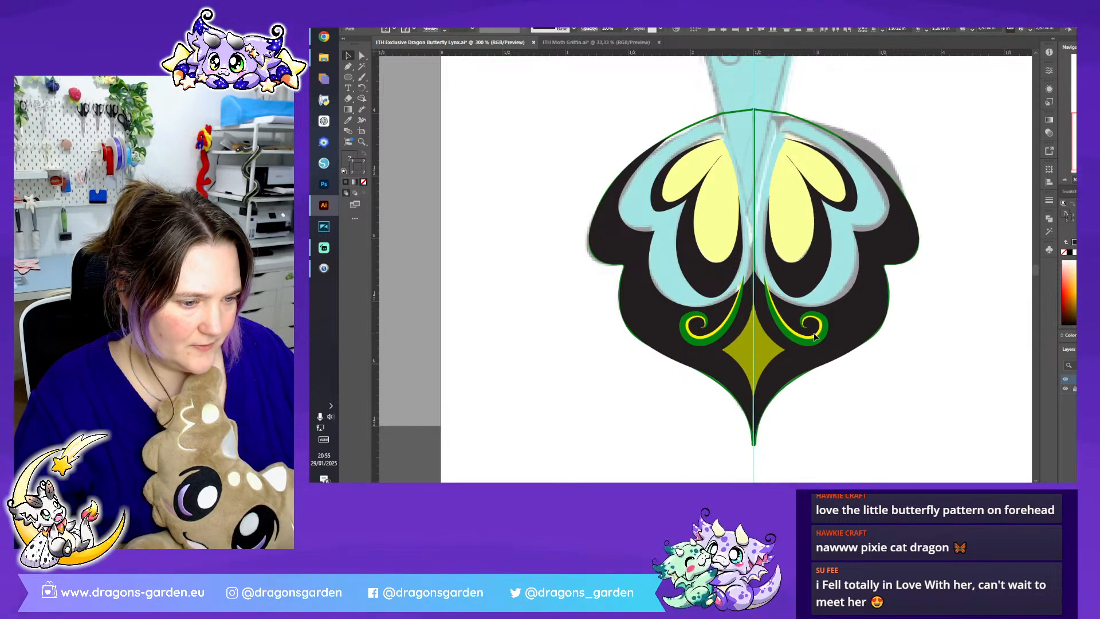
click(939, 342)
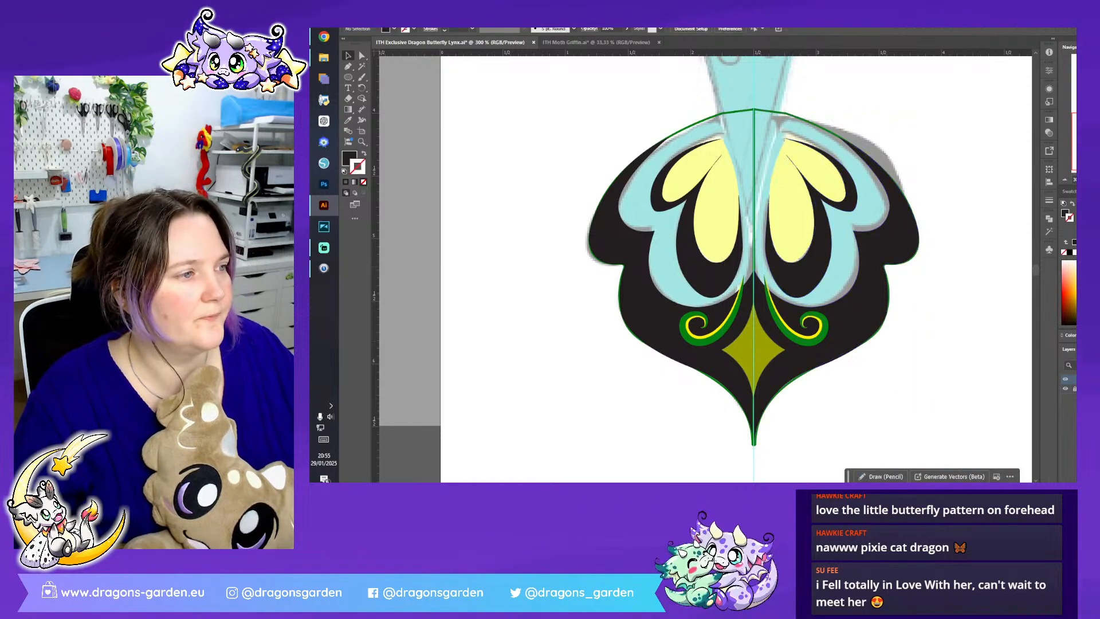
- Place a duplicate of the complete wing design outside the artboard, beside the other wing sketch
key(ctrl+1)
drag(675, 207, 891, 350)
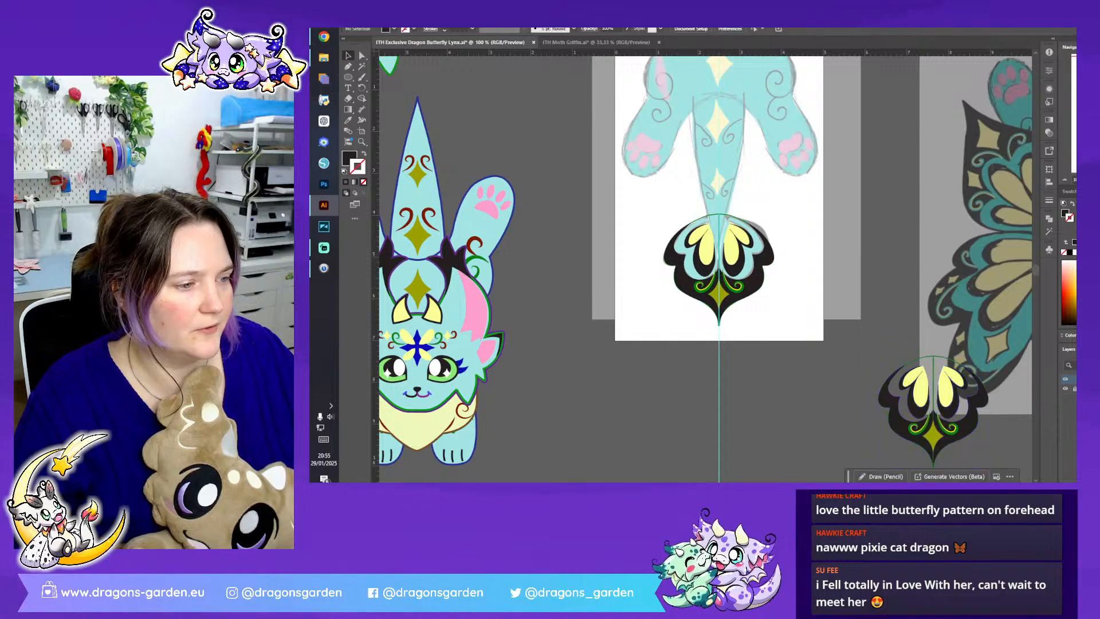
- Unite the two green outer wing outlines into one shape
key(ctrl+plus)
key(ctrl+plus)
key(ctrl+plus)
key(ctrl+plus)
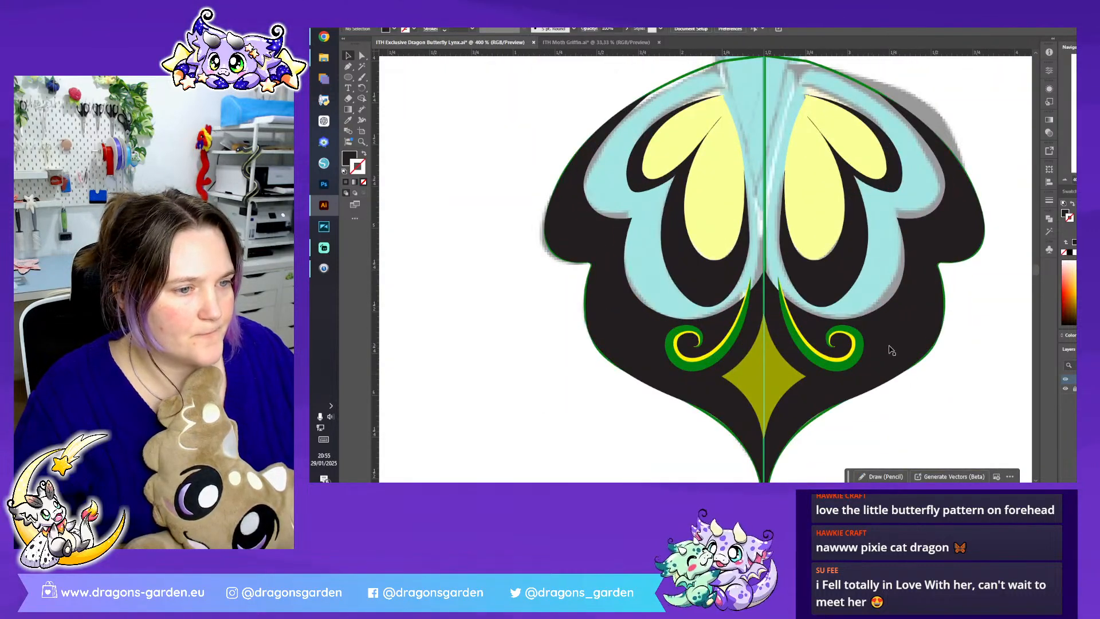
scroll(834, 136, up, 2)
click(820, 134)
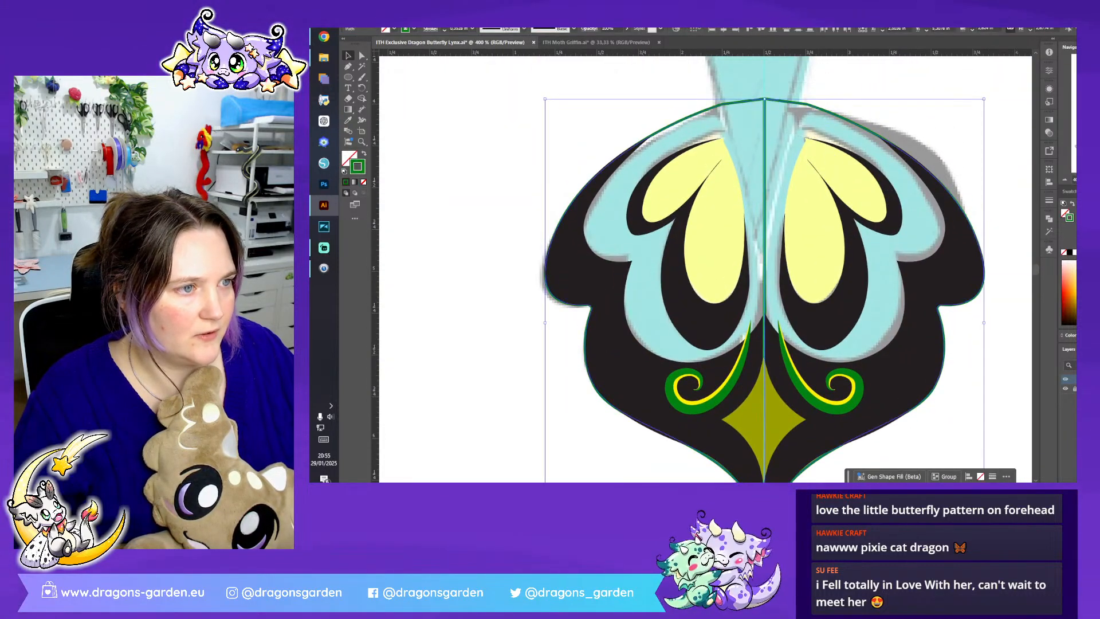
click(1049, 218)
click(944, 238)
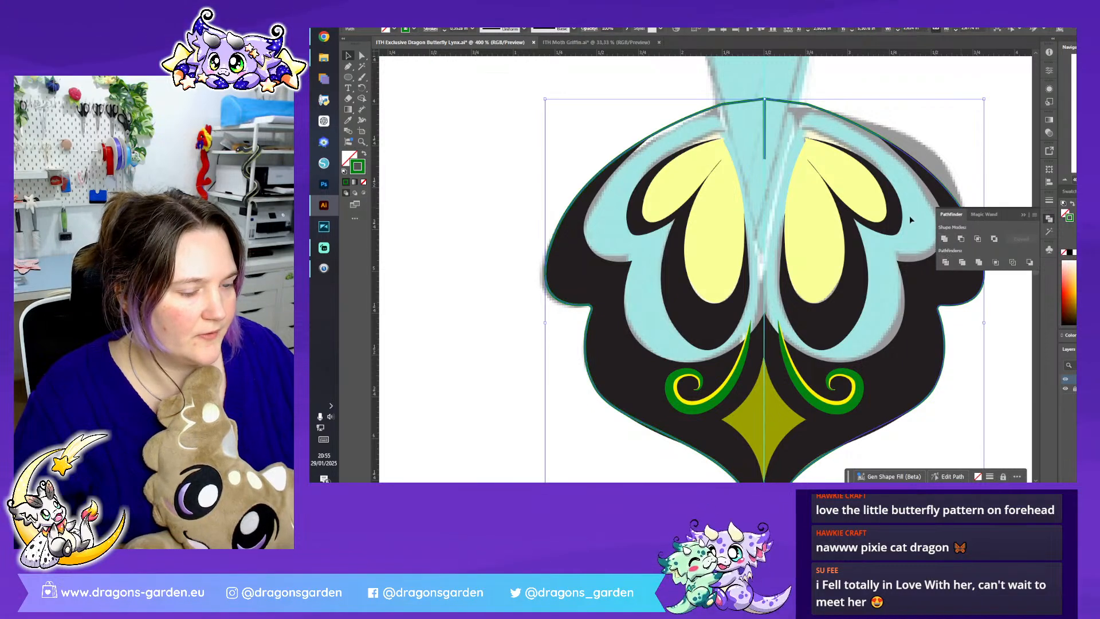
- Align the united green outline's stroke to the outside and set its weight to 1 mm
click(430, 29)
click(394, 76)
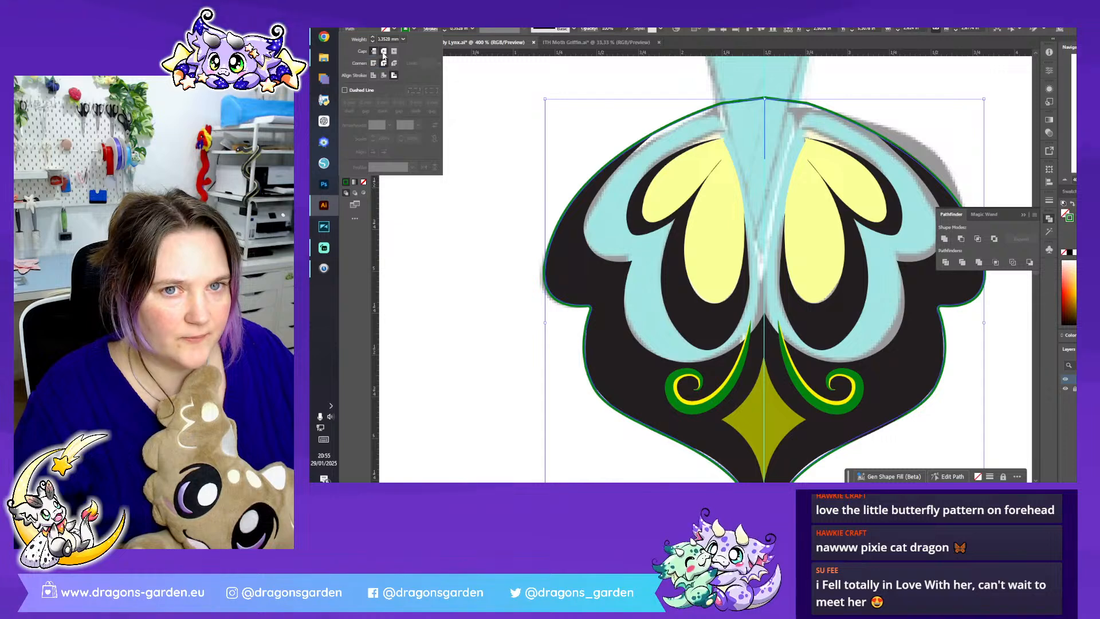
click(445, 27)
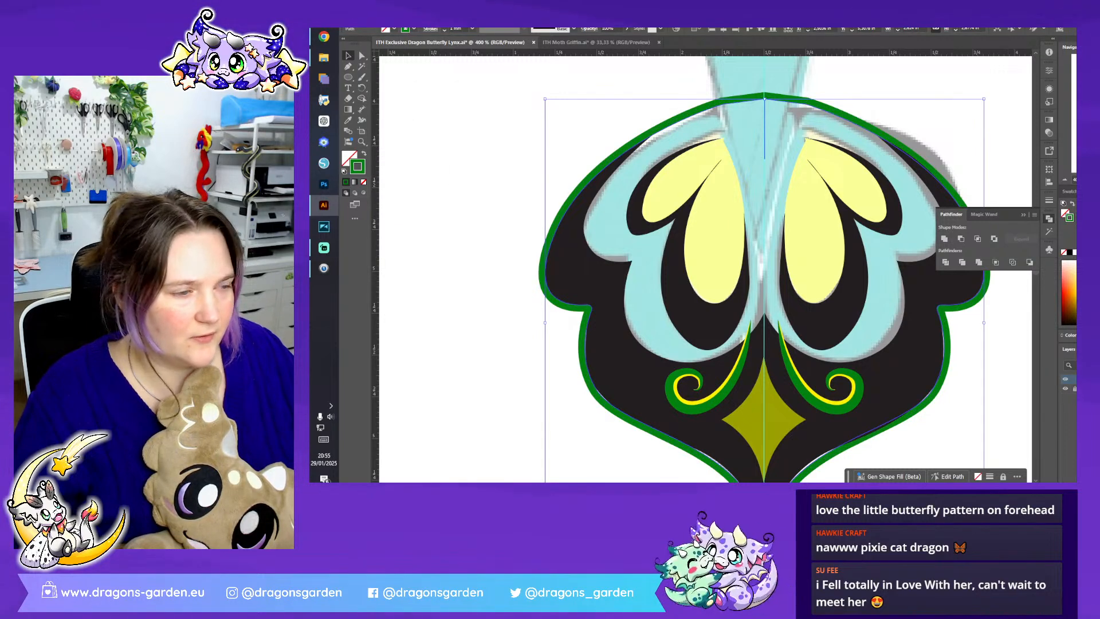
- Delete the leftover line segment running down the centre from the top of the green outline
click(1023, 214)
click(362, 56)
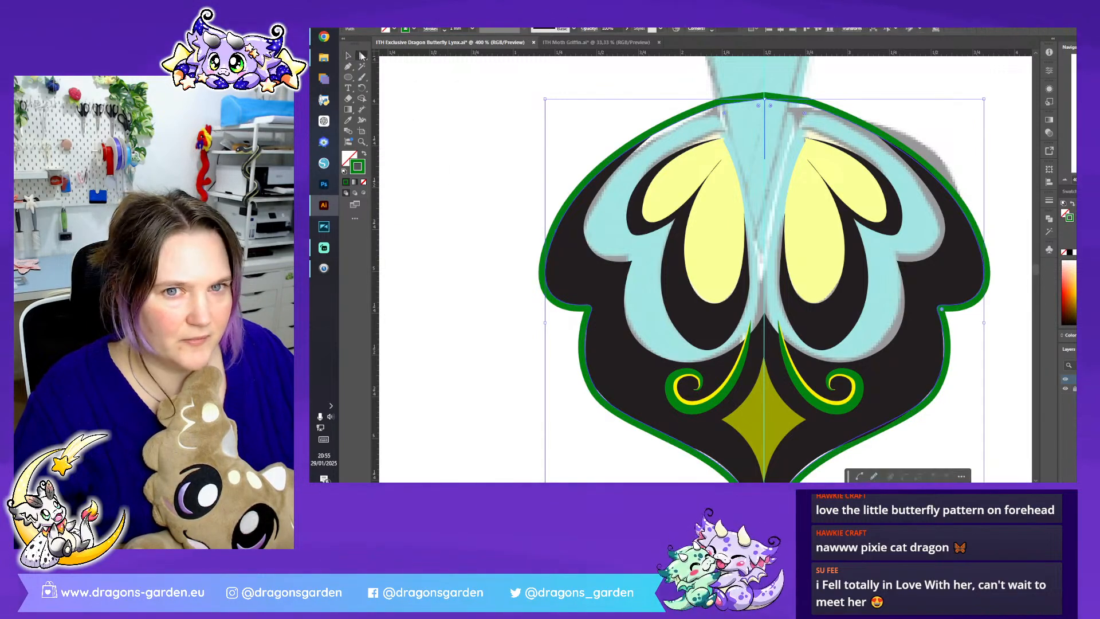
click(759, 147)
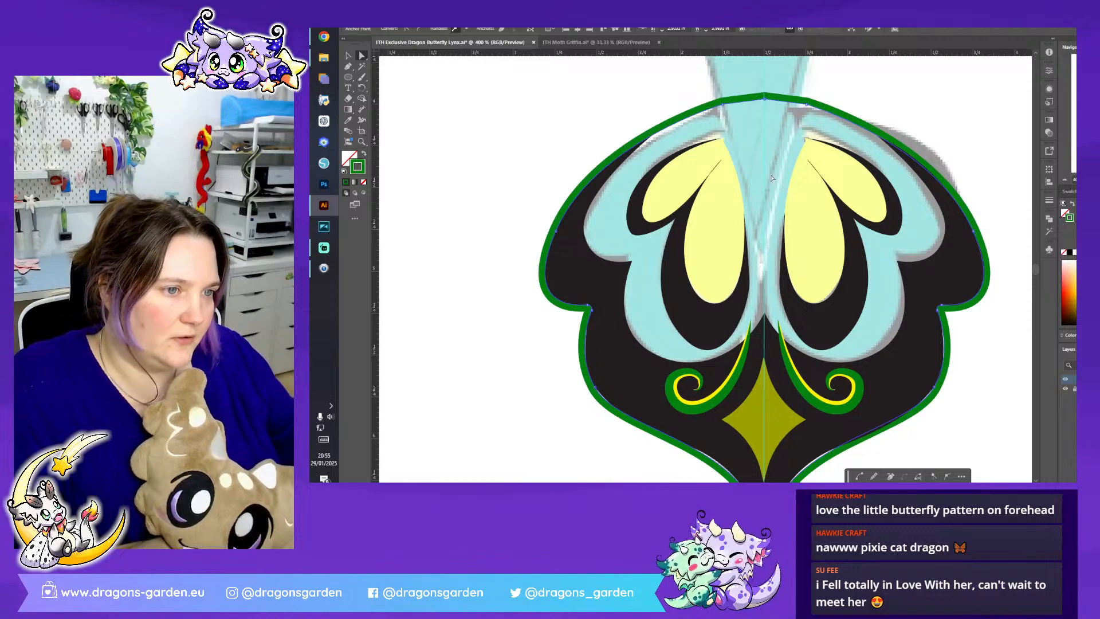
- Unite the two halves of the black wing base and send the united shape to the back, behind the swirls and diamond
scroll(674, 300, down, 1)
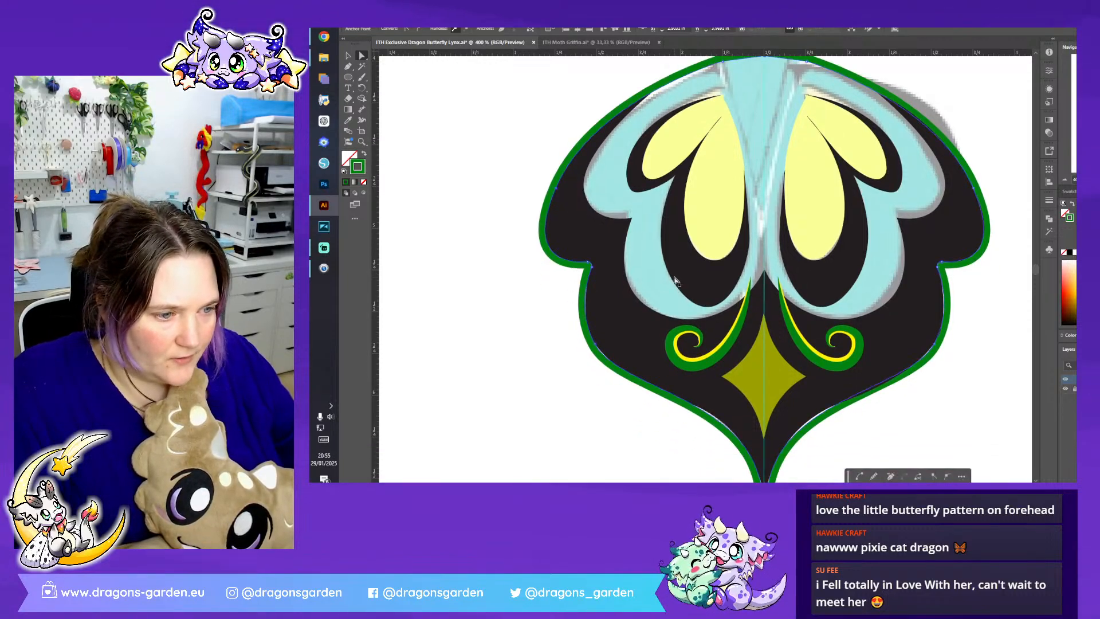
scroll(674, 280, down, 1)
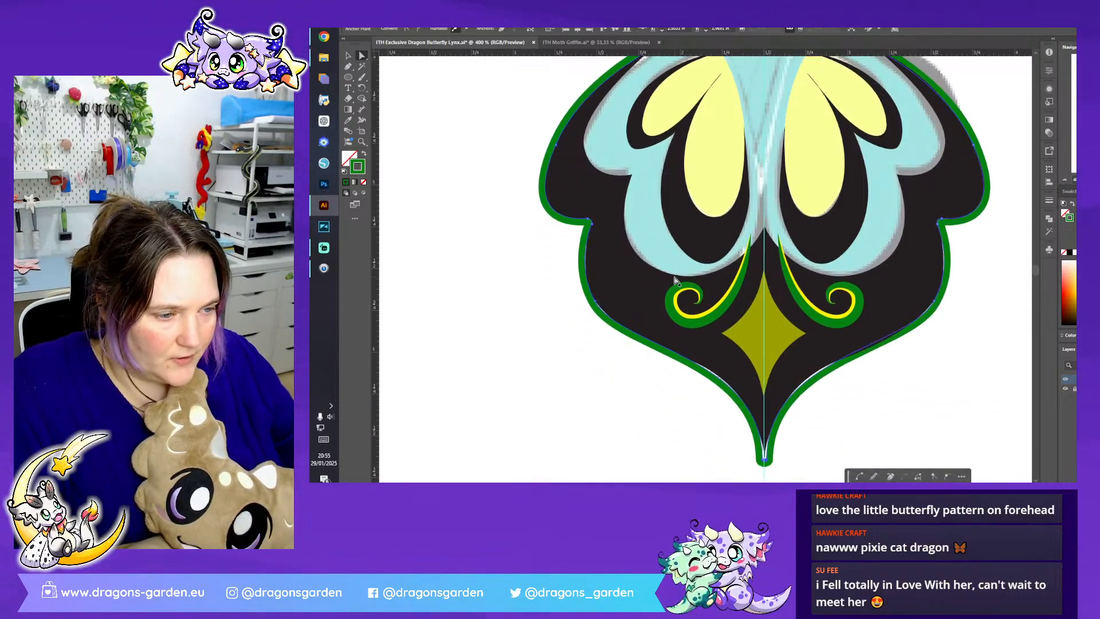
click(742, 377)
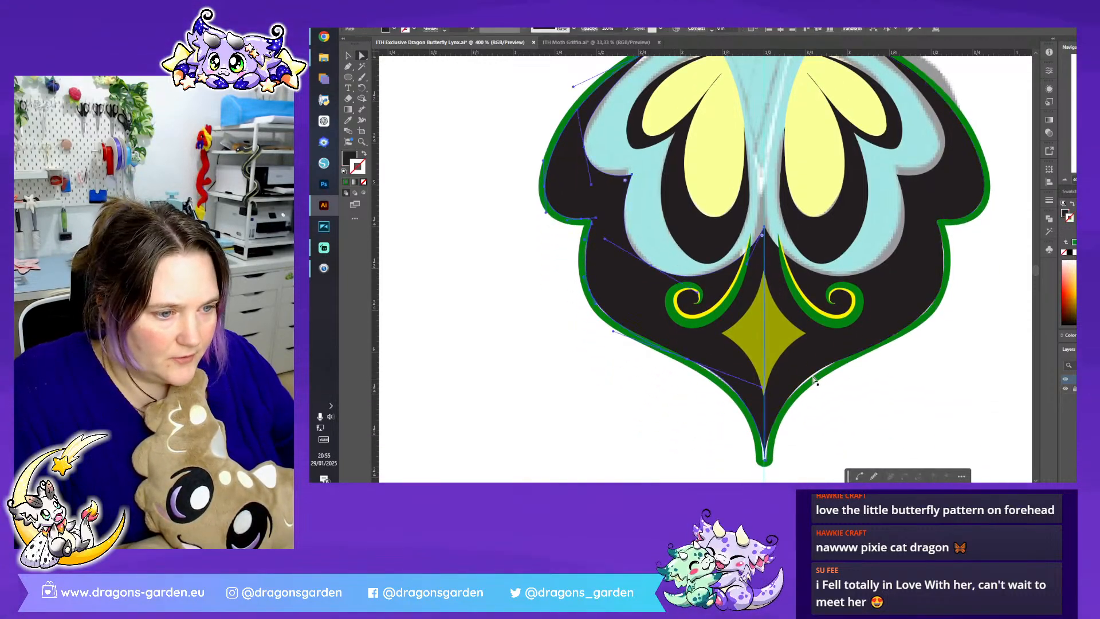
click(1051, 222)
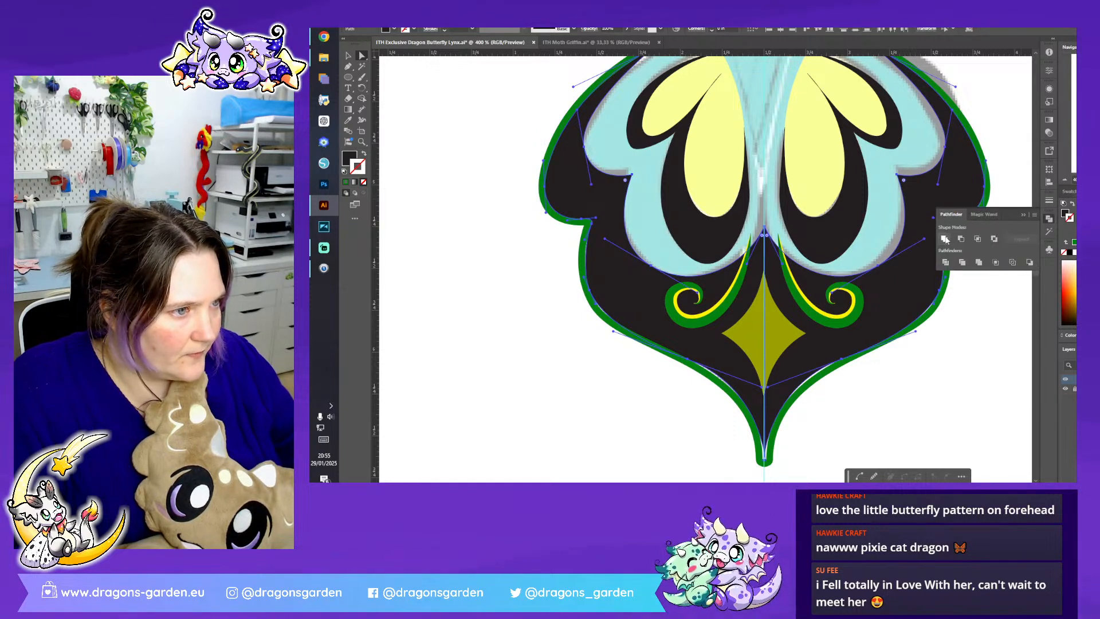
click(1024, 216)
right_click(848, 343)
mouse_move(893, 294)
click(986, 329)
click(974, 410)
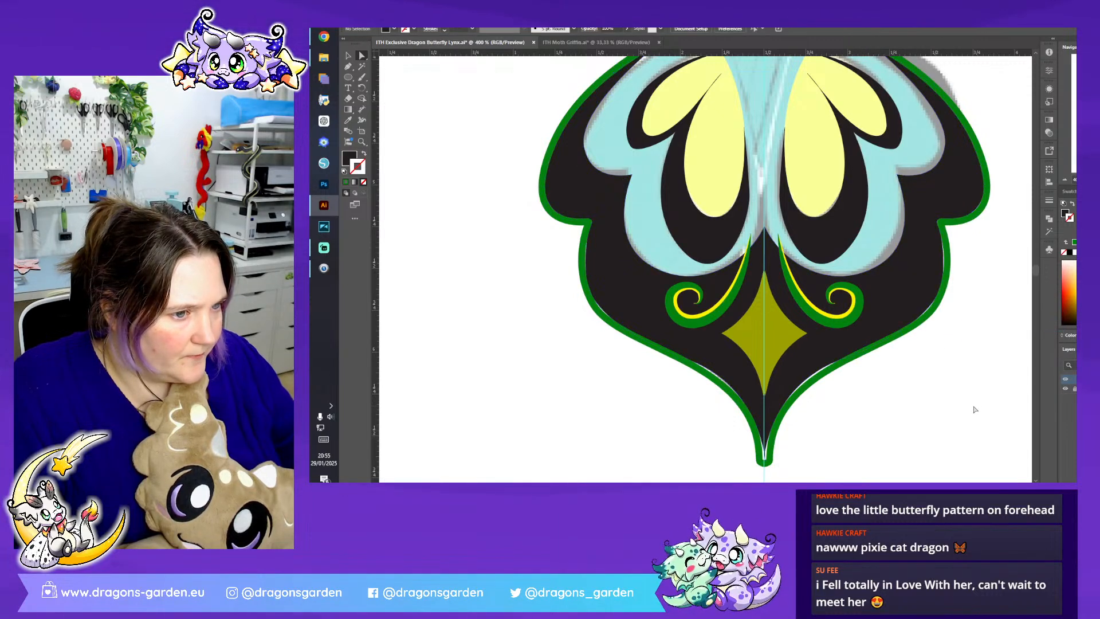
- Delete the duplicate of the olive diamond and keep the remaining diamond centred on the guide
click(798, 339)
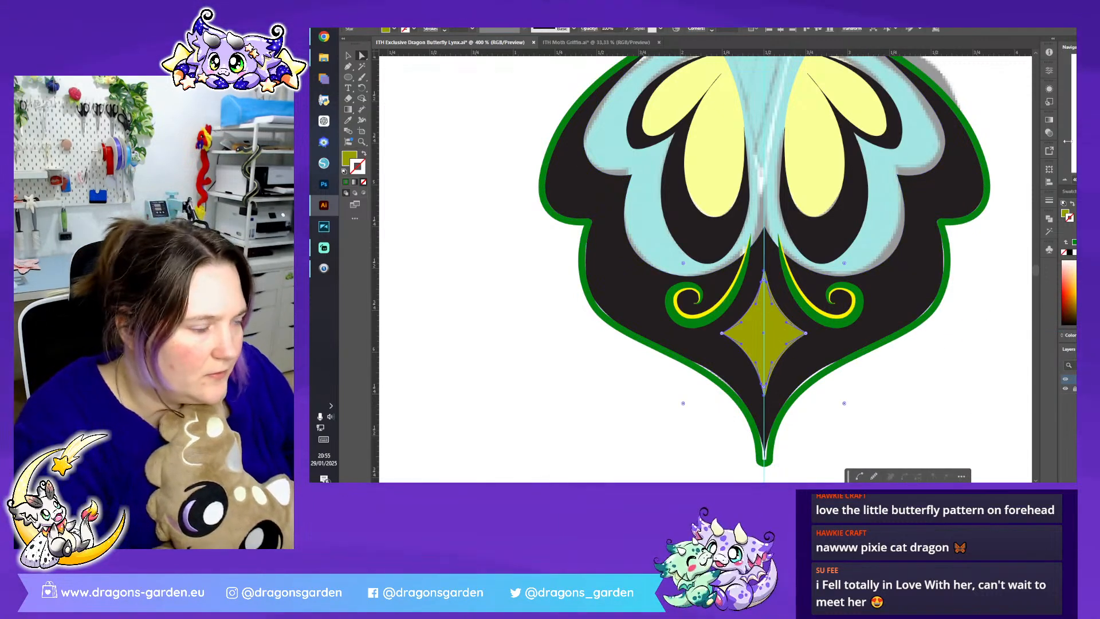
key(ctrl+equal)
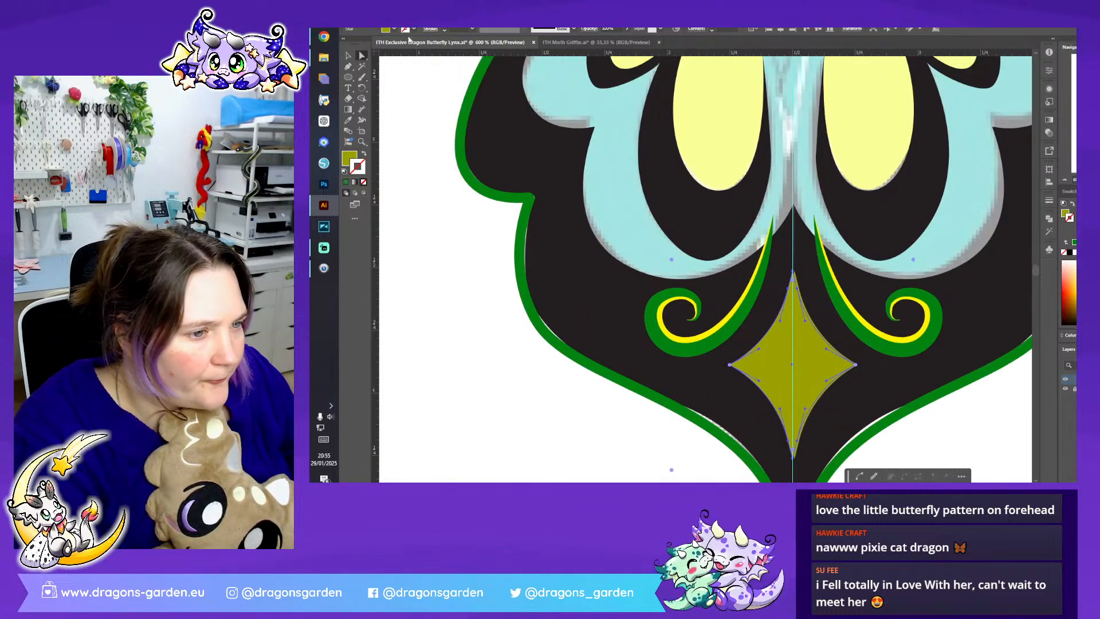
click(347, 56)
key(Delete)
click(807, 381)
drag(809, 382, 811, 383)
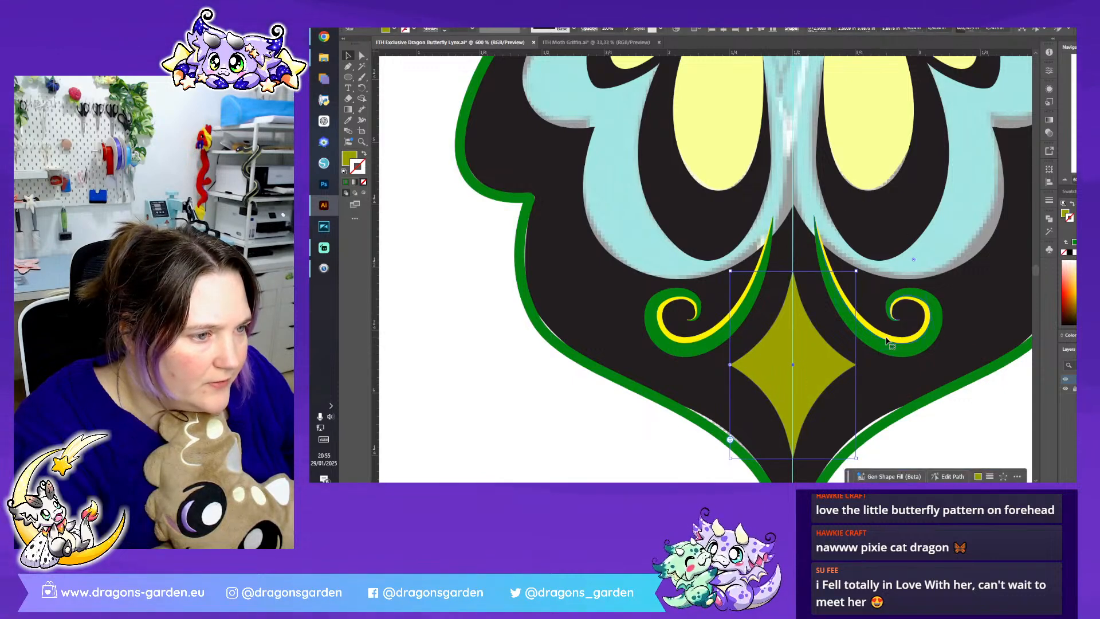
- Group the swirls from both sides and centre the group horizontally on the guide
click(886, 340)
shift+click(747, 311)
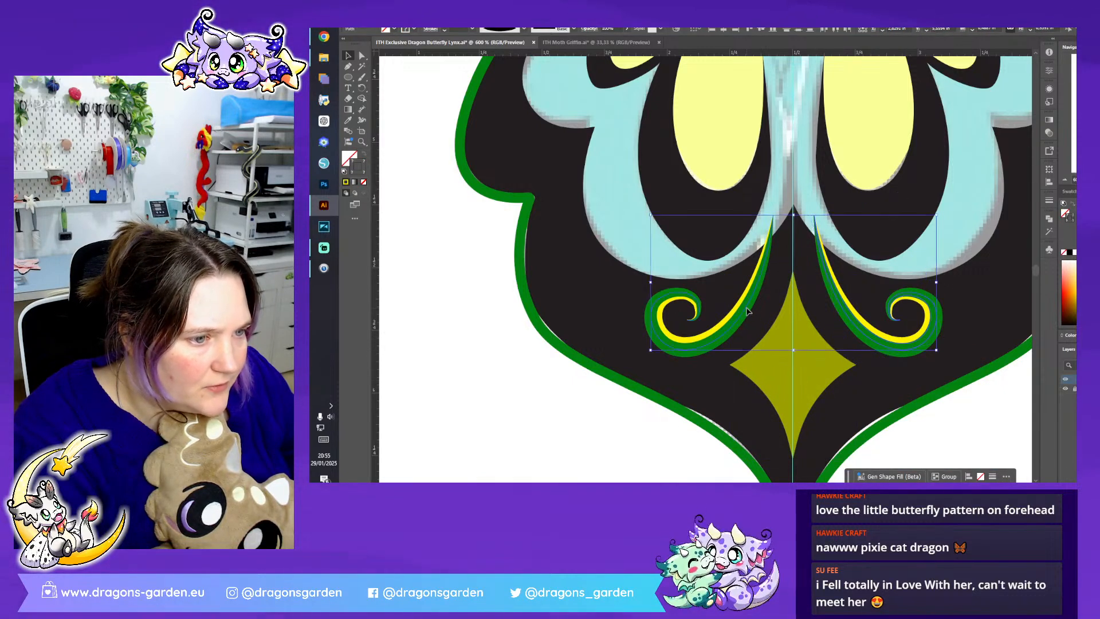
right_click(730, 319)
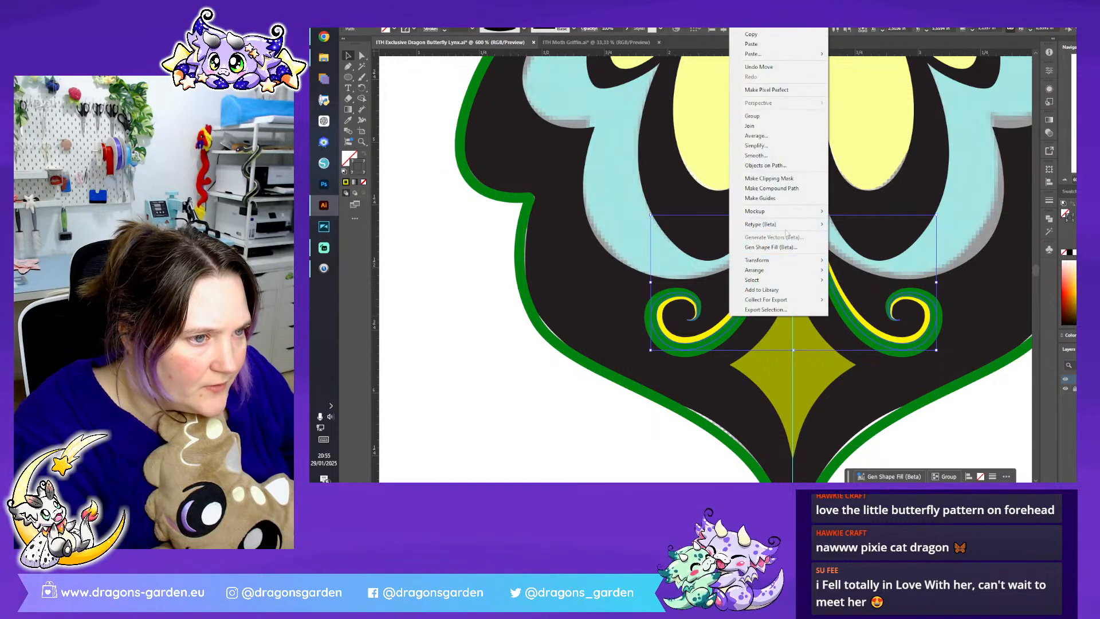
click(780, 118)
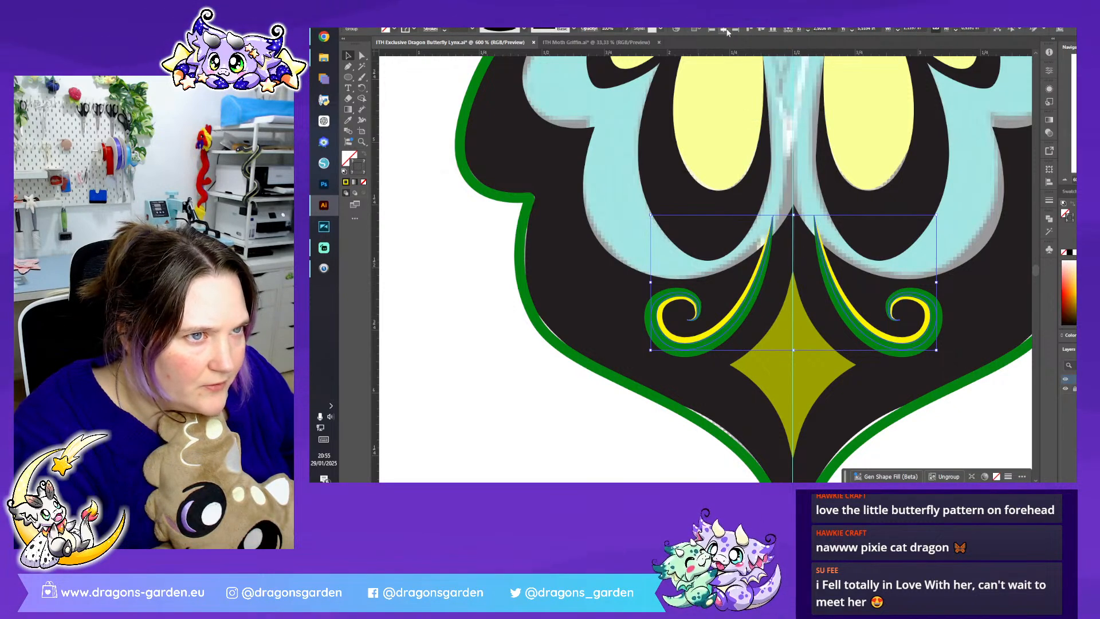
scroll(927, 256, up, 3)
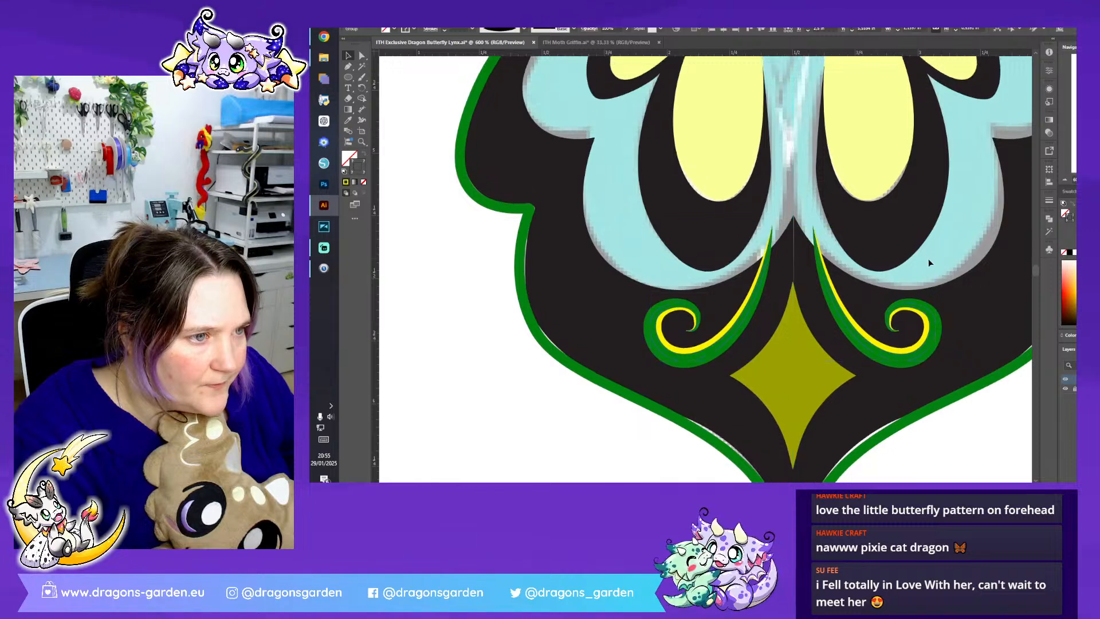
drag(793, 300, 793, 321)
click(831, 290)
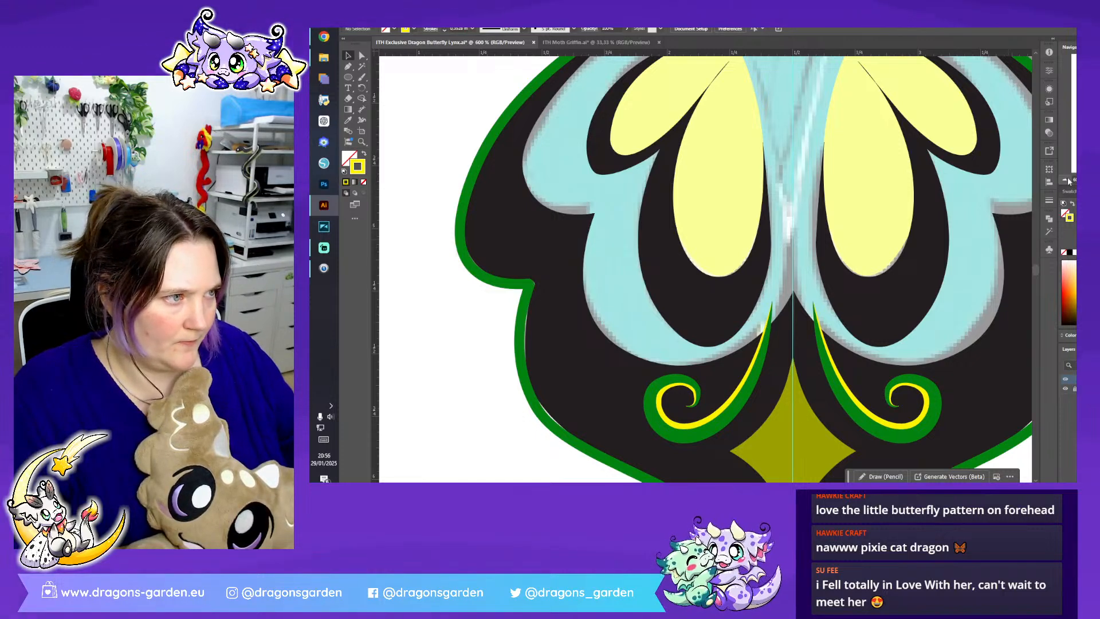
- Group all parts of the wing-shaped tail end into one object
key(ctrl+minus)
key(ctrl+minus)
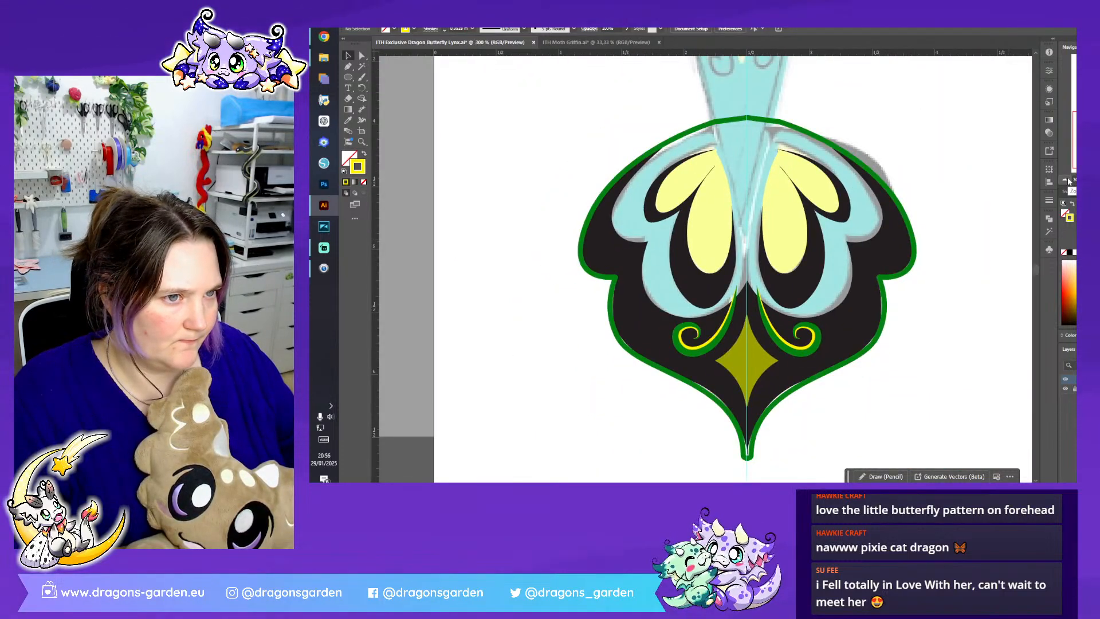
key(ctrl+minus)
key(ctrl+minus)
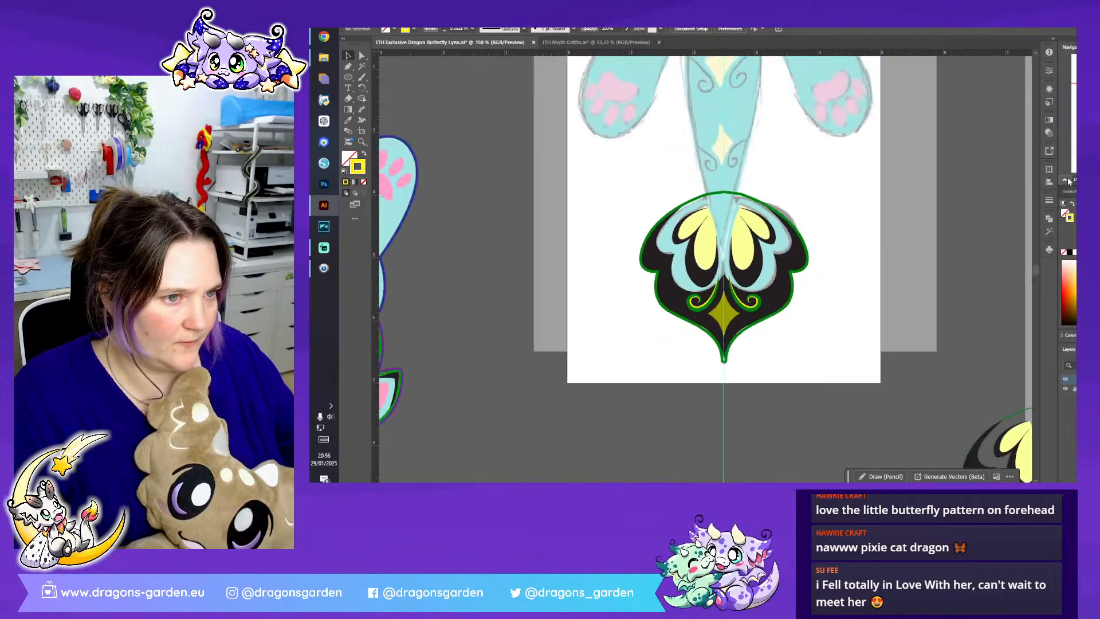
drag(834, 403, 835, 404)
right_click(770, 306)
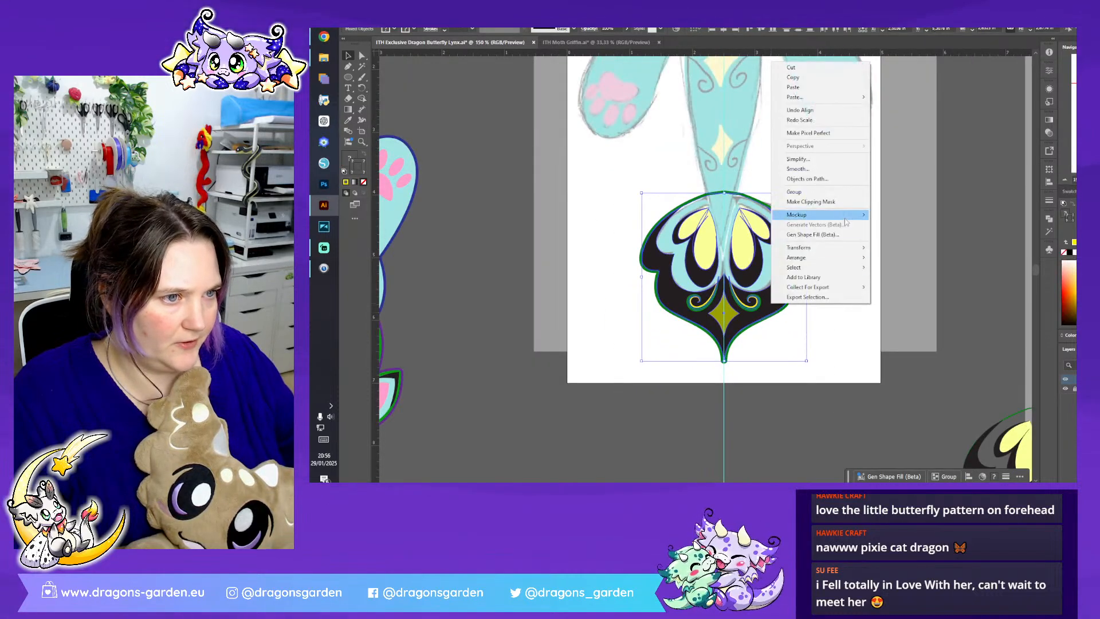
click(825, 192)
- Inside the tail-end group, give the outer outline the light blue fill and dark blue stroke sampled from the character's body
scroll(981, 223, left, 5)
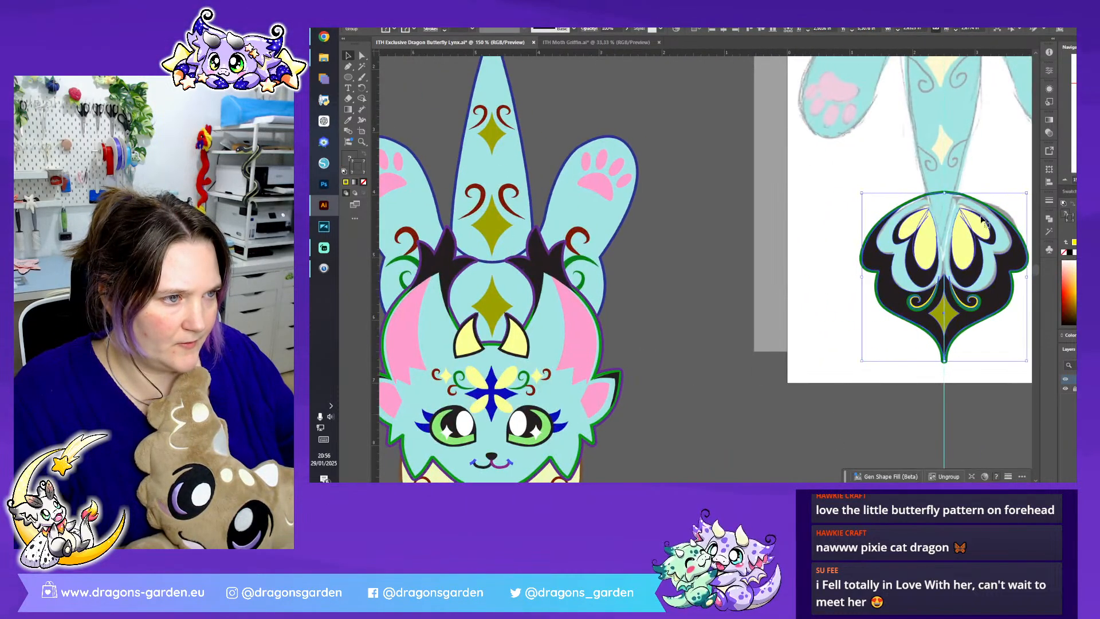
double_click(960, 198)
click(350, 121)
click(440, 141)
click(349, 56)
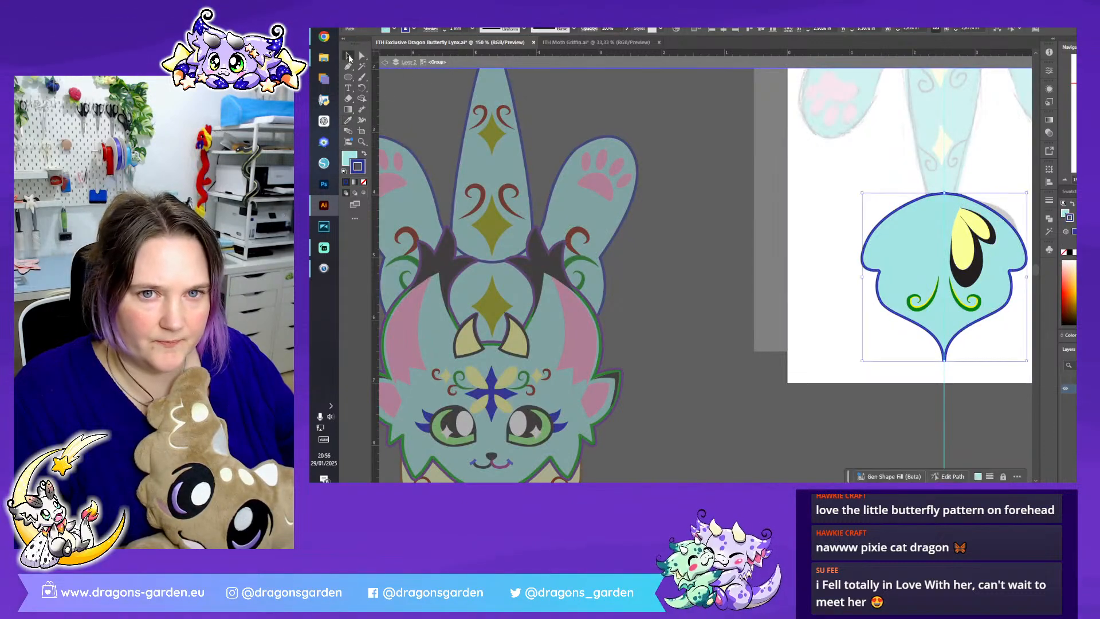
- Send the light blue outline shape to the back of its group and exit isolation mode
right_click(922, 250)
mouse_move(974, 401)
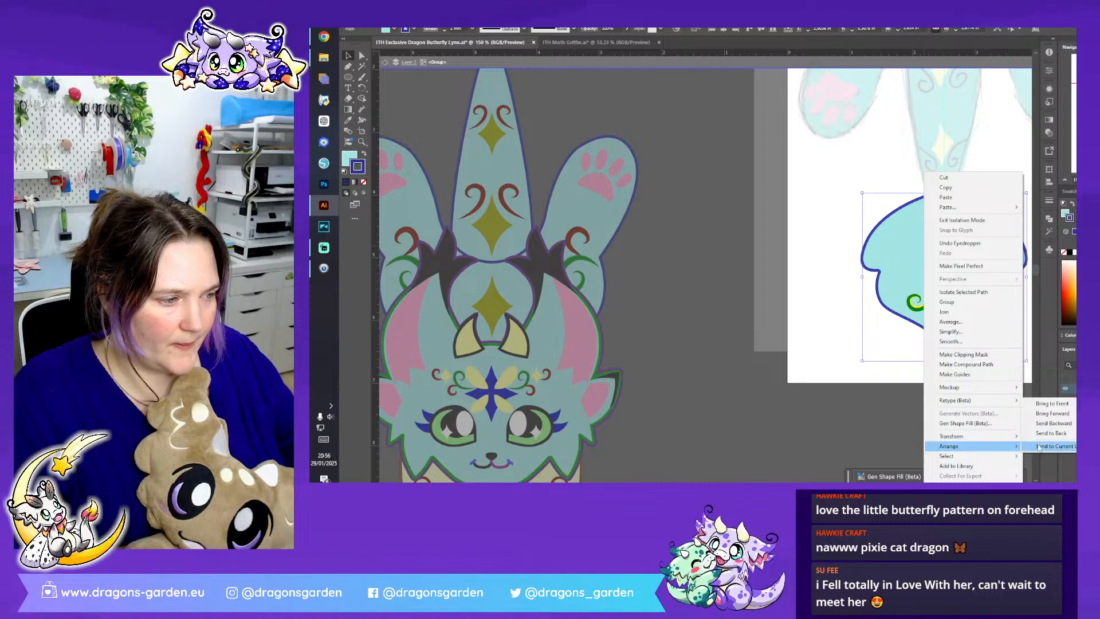
click(1039, 433)
double_click(929, 407)
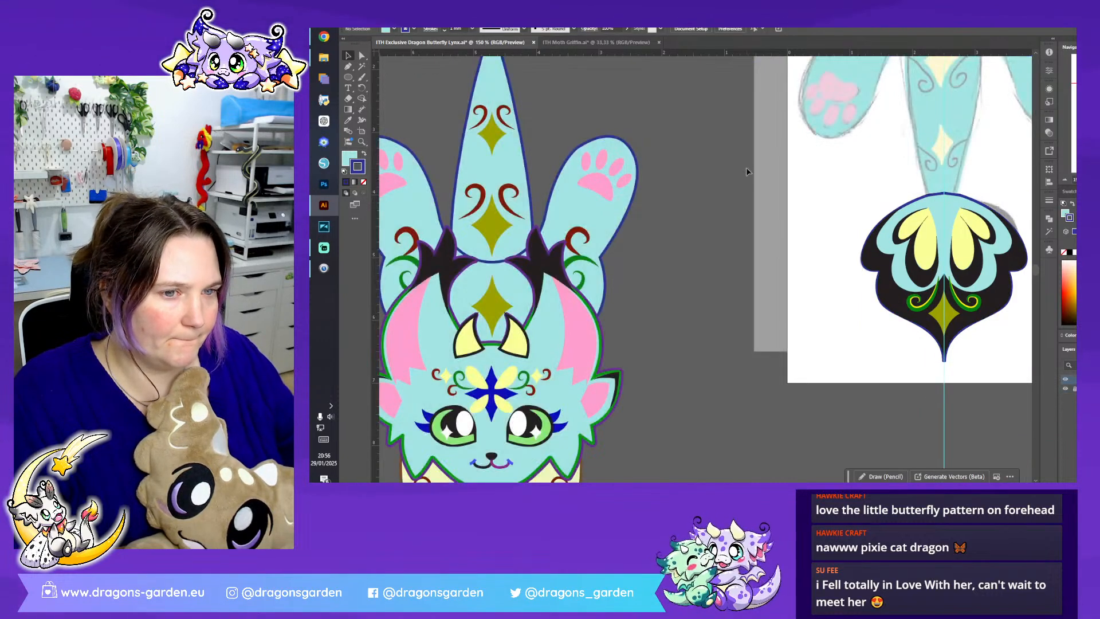
- Move the tail-end group onto the tip of the character's tail and rotate it upside down so its point faces up
scroll(778, 234, up, 3)
mouse_move(979, 387)
mouse_down()
mouse_move(961, 354)
mouse_move(533, 57)
mouse_move(500, 109)
mouse_up()
drag(620, 181, 508, 139)
scroll(519, 183, up, 3)
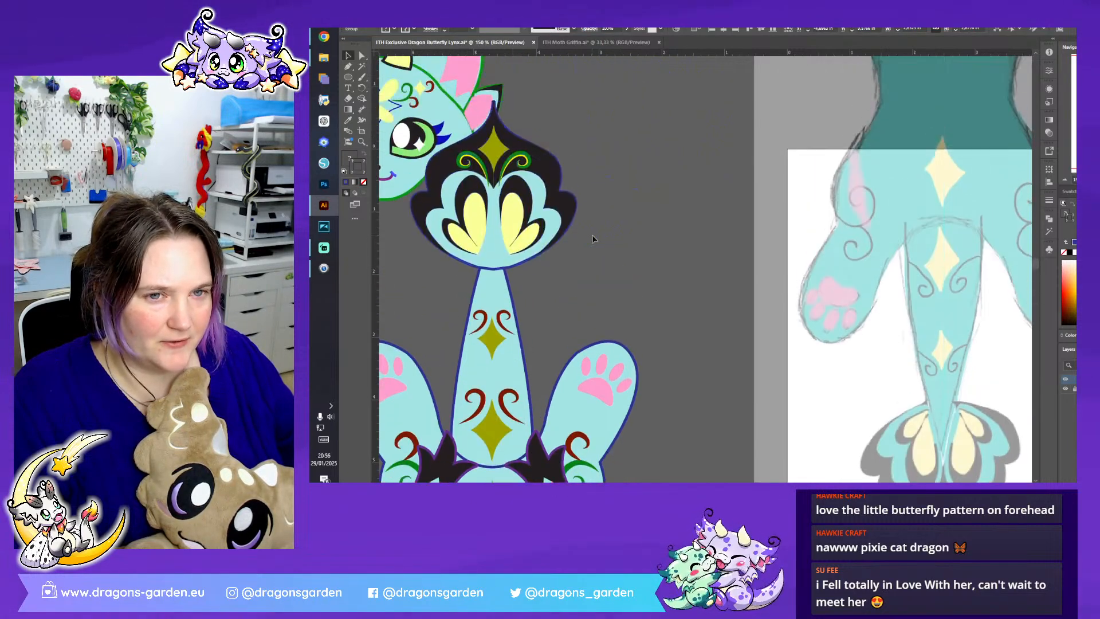
- Send the tail-end group behind the tail and lower it so the tail tip overlaps its centre
right_click(528, 220)
mouse_move(554, 430)
click(685, 460)
click(590, 244)
drag(517, 237, 513, 255)
click(593, 252)
key(ctrl+minus)
key(ctrl+minus)
key(ctrl+minus)
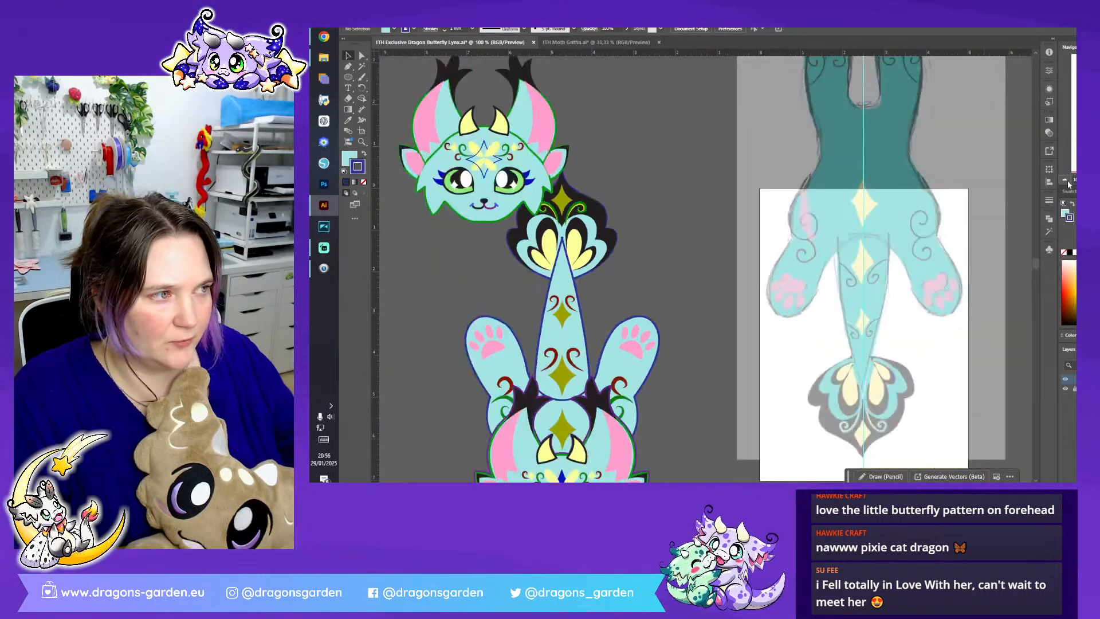
- Move the spare head clear of the tail, placing it above the full winged sketch
click(585, 227)
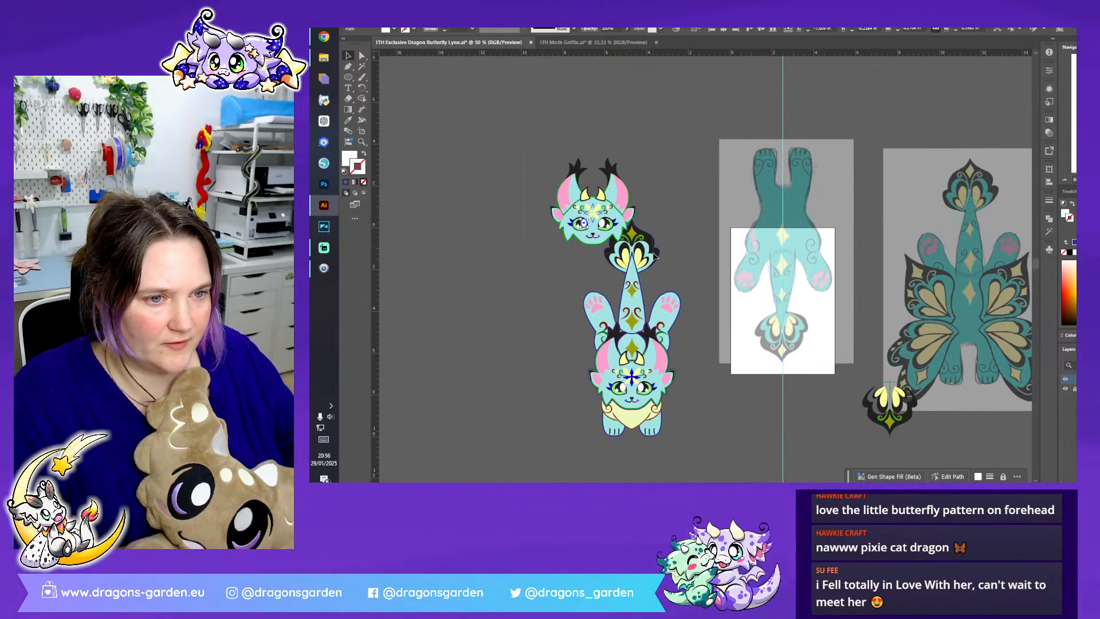
drag(653, 254, 653, 254)
shift+click(631, 237)
drag(596, 210, 468, 102)
key(ctrl+z)
shift+click(630, 282)
drag(594, 232, 1017, 115)
click(966, 145)
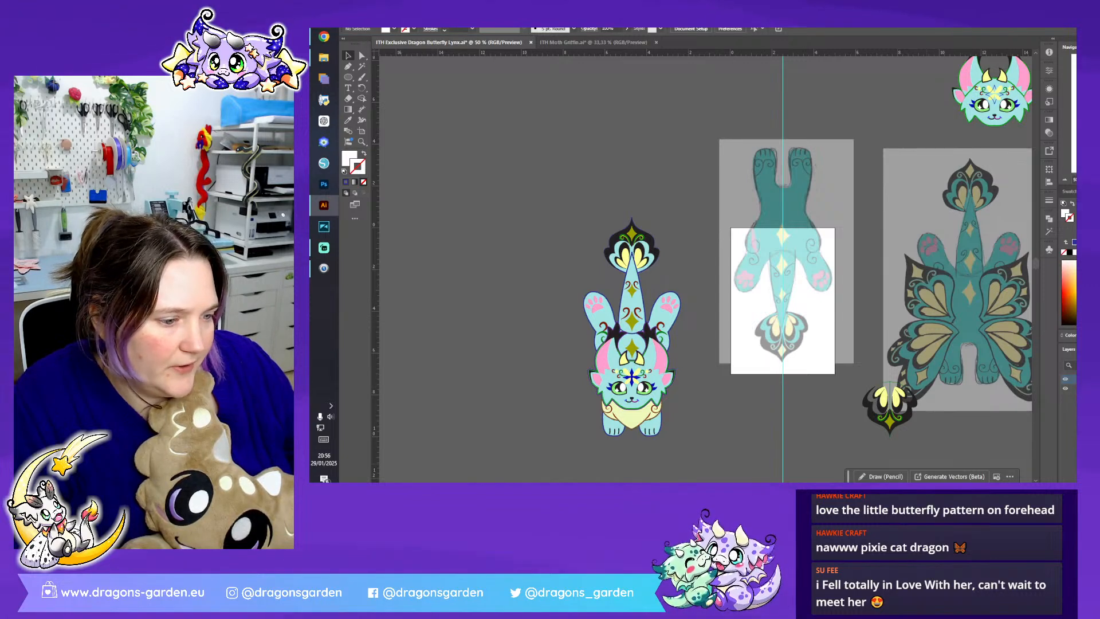
- Move the wingless body-and-tail sketch off the artboard, beyond the full winged sketch
scroll(704, 269, right, 12)
scroll(647, 295, left, 1)
drag(648, 297, 990, 191)
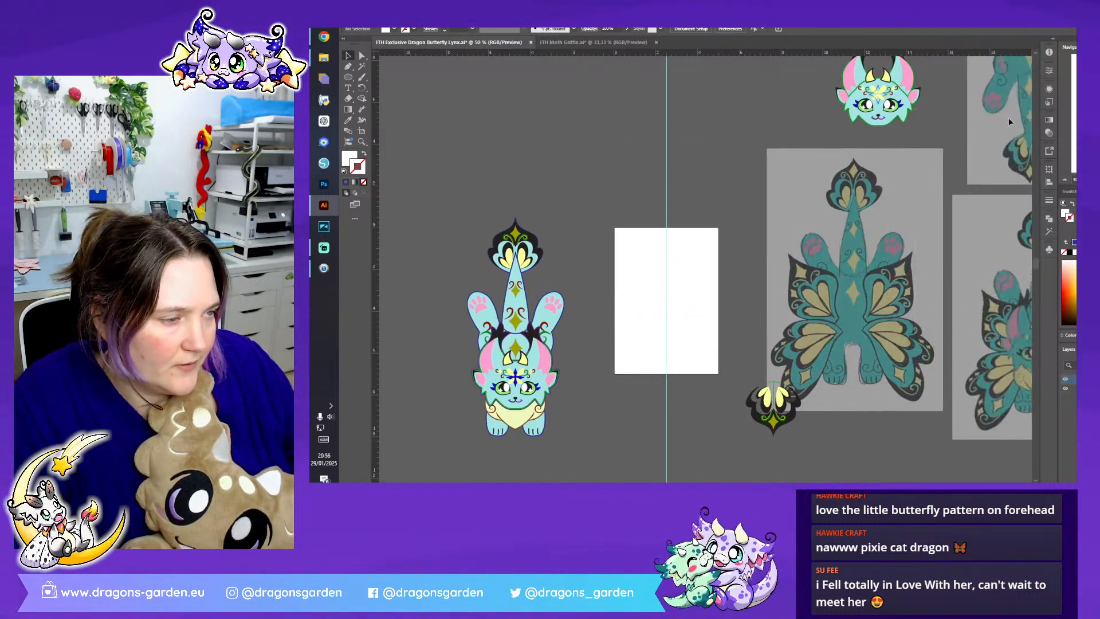
- Place the winged sketch over the artboard, rotate it 180 degrees and position its upper wing inside the artboard
drag(873, 293, 674, 277)
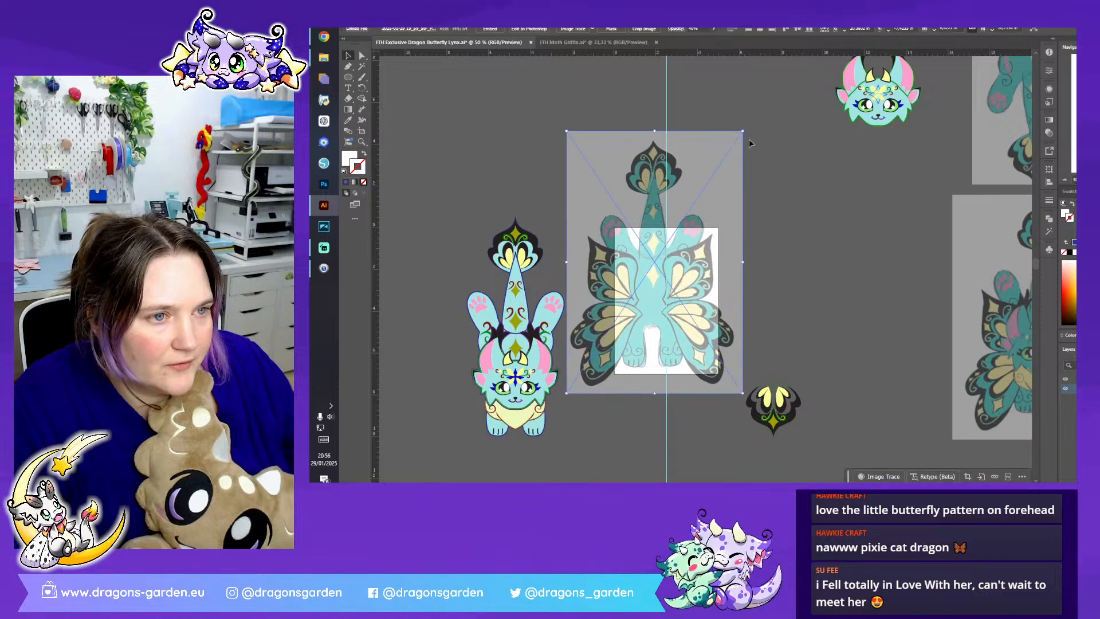
mouse_move(745, 131)
mouse_down()
mouse_move(811, 233)
mouse_move(564, 393)
mouse_up()
mouse_move(686, 235)
mouse_down()
mouse_move(659, 338)
mouse_move(635, 325)
mouse_move(660, 325)
mouse_up()
click(846, 269)
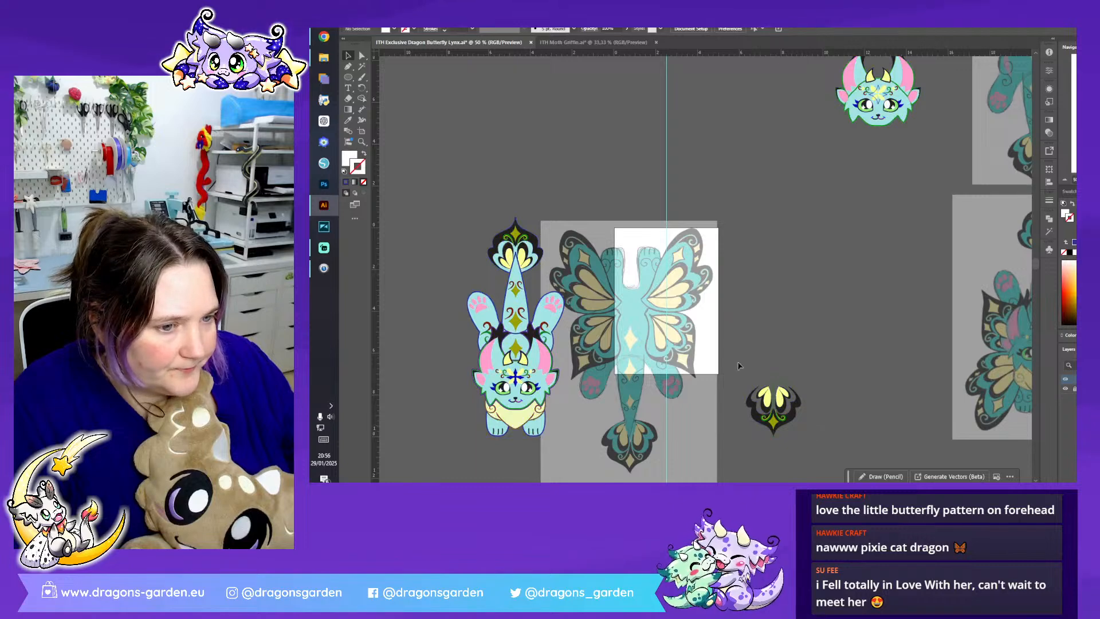
- Move the spare tail-end pattern up beside the winged sketch's upper wing
click(777, 430)
drag(780, 427, 758, 294)
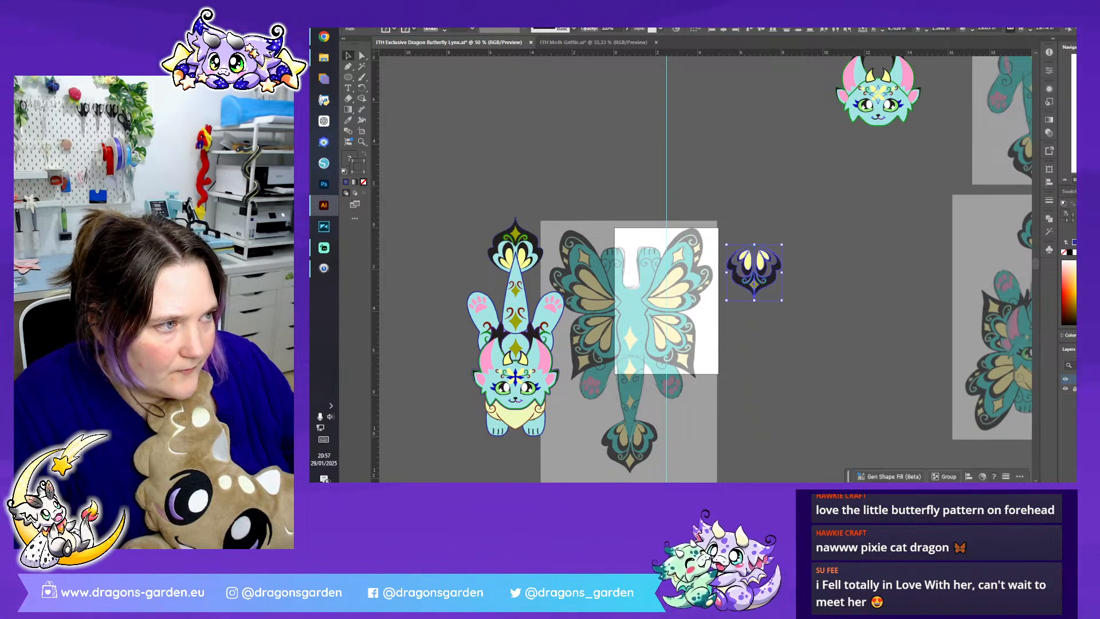
key(ctrl+plus)
key(ctrl+plus)
key(ctrl+plus)
key(alt+f)
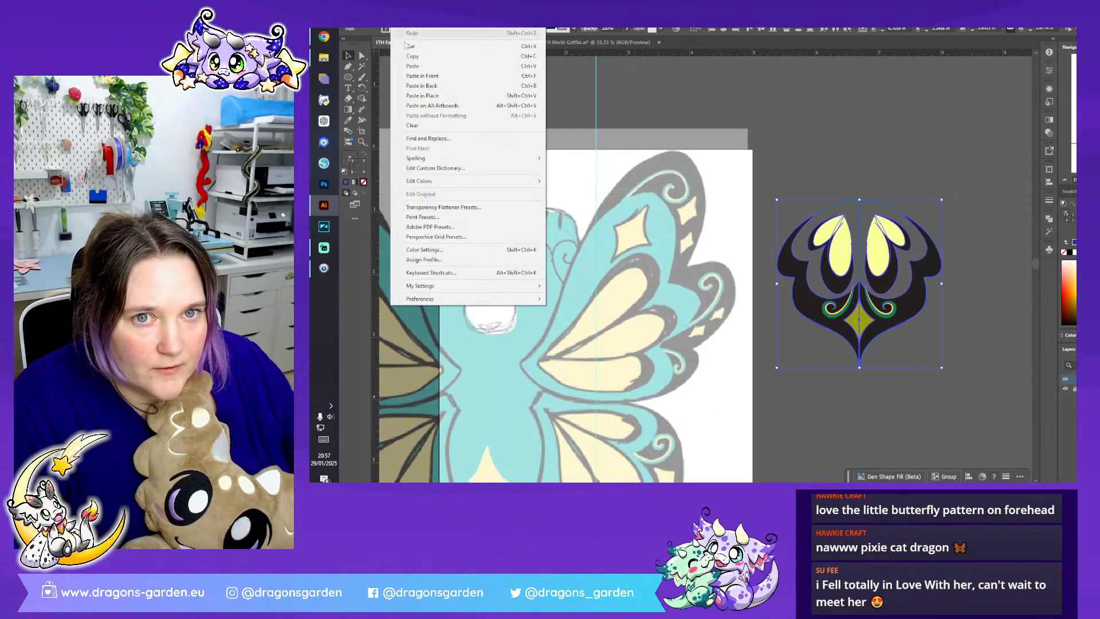
click(410, 96)
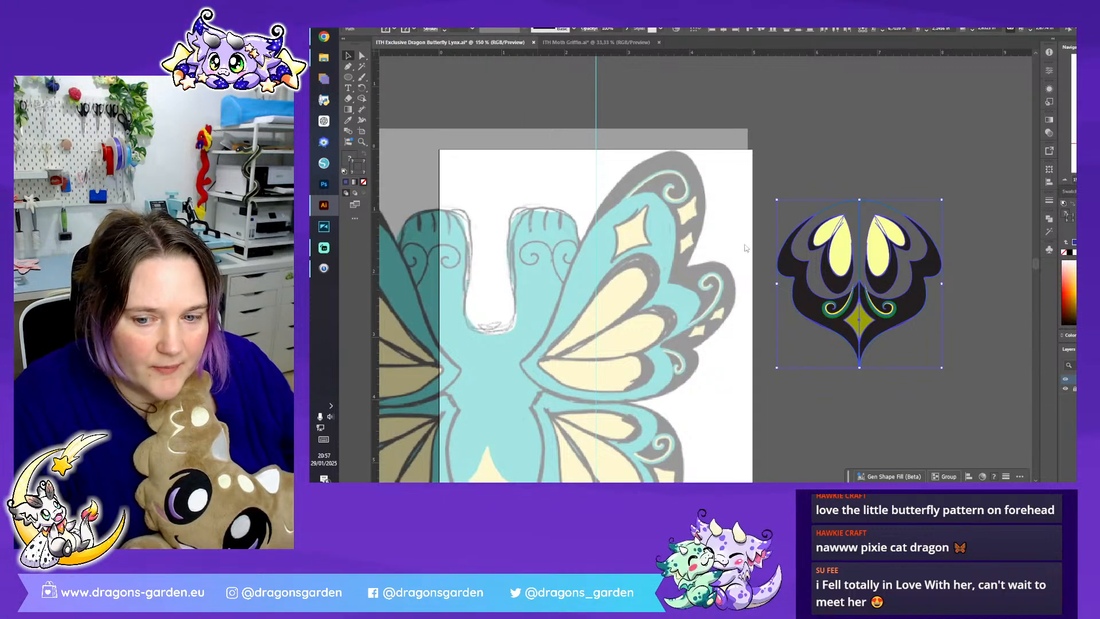
click(842, 176)
scroll(913, 247, down, 2)
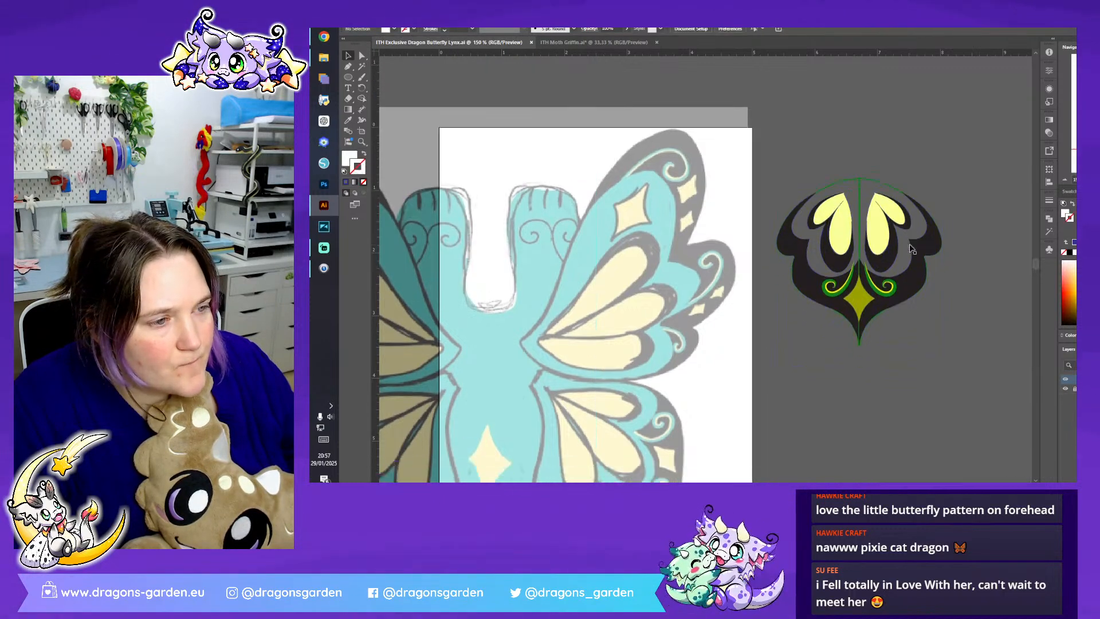
- Delete the black outer shapes and outer outlines of the spare tail-end pattern, keeping its yellow-and-black drops, swirls and star
click(919, 250)
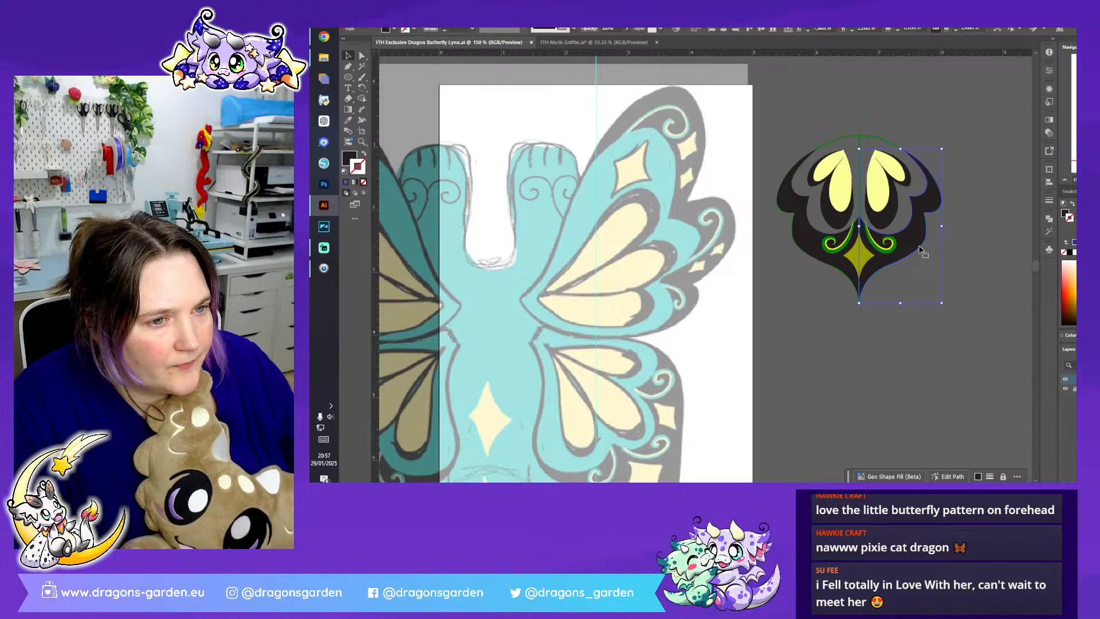
key(Delete)
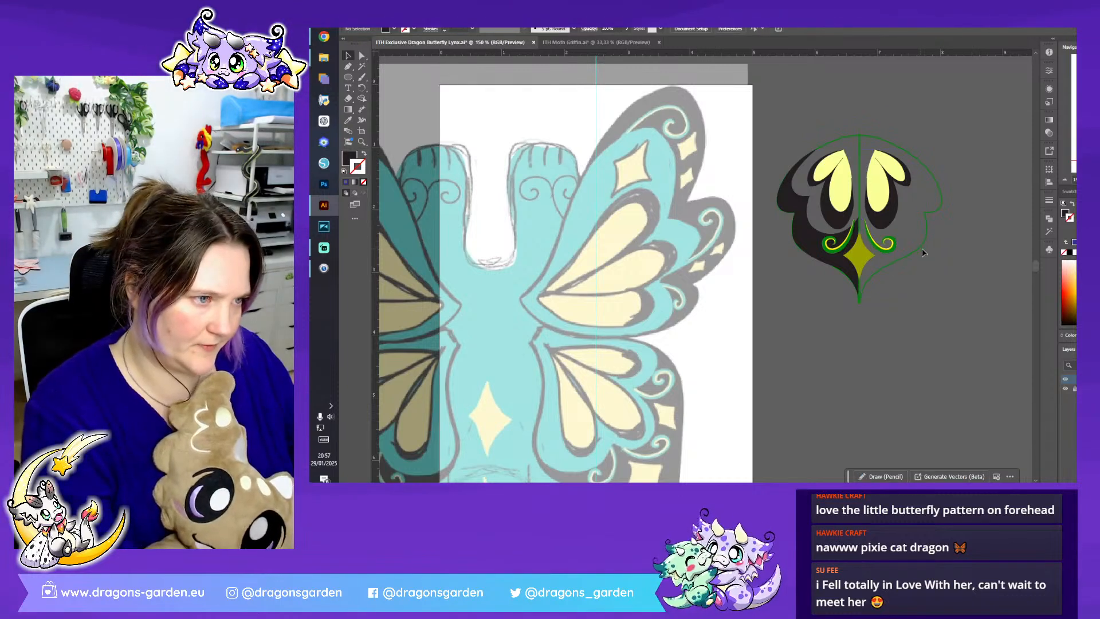
click(915, 238)
click(909, 266)
click(853, 285)
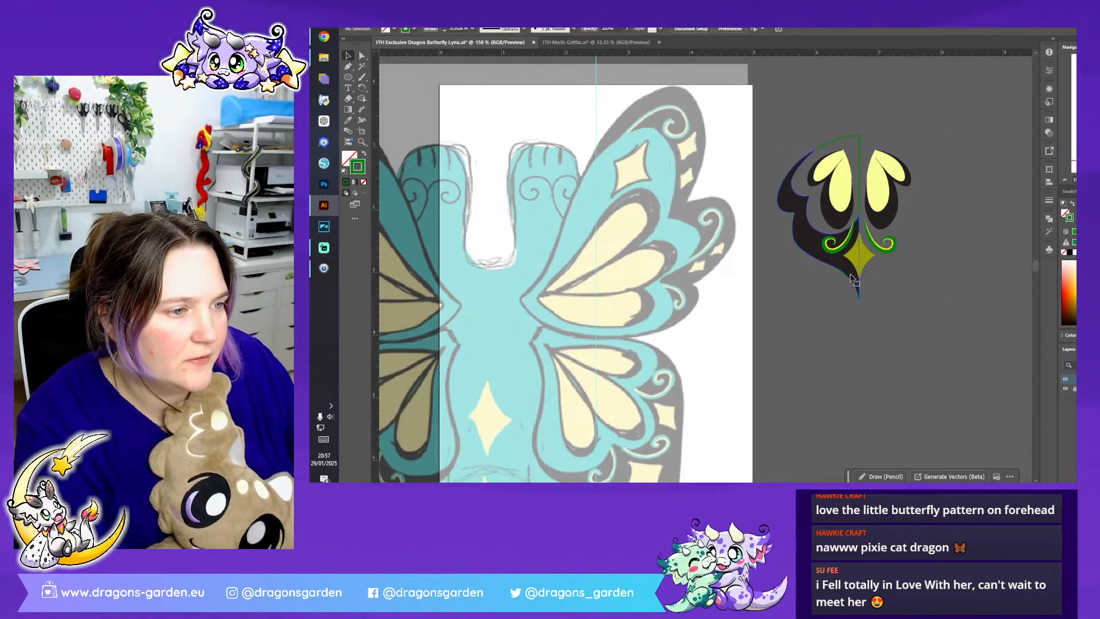
key(Delete)
click(838, 274)
key(Delete)
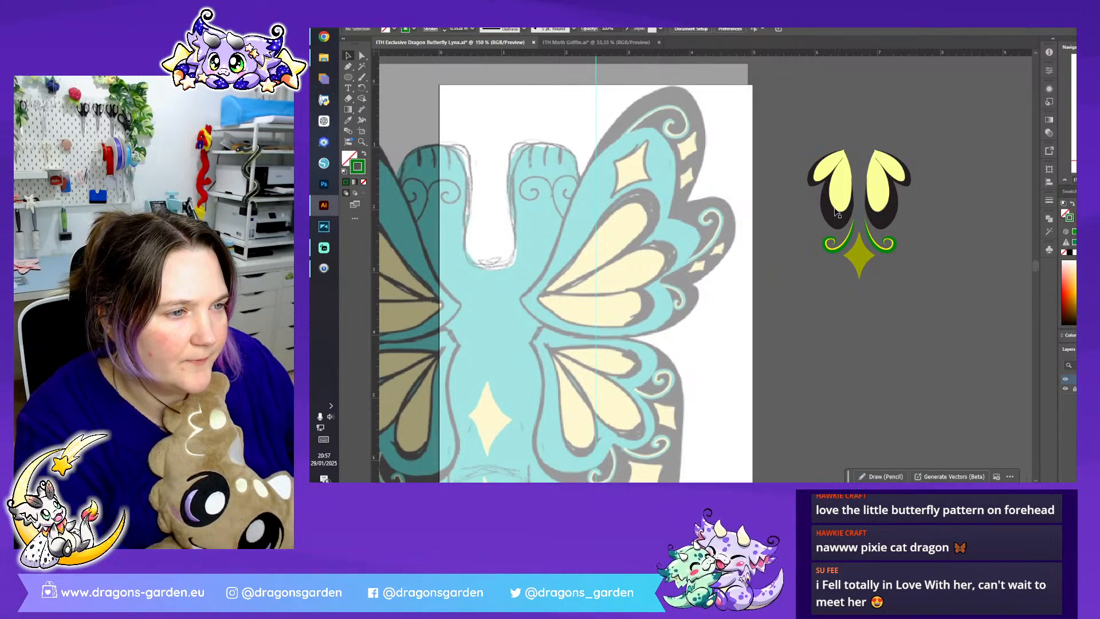
- Set one yellow-and-black drop pair sideways below the star and delete the duplicate pair
drag(855, 195, 508, 370)
drag(578, 366, 812, 312)
click(953, 288)
drag(864, 126, 918, 181)
key(Delete)
- Separate one green swirl from the star, placing it turned sideways above the other swirl
click(886, 257)
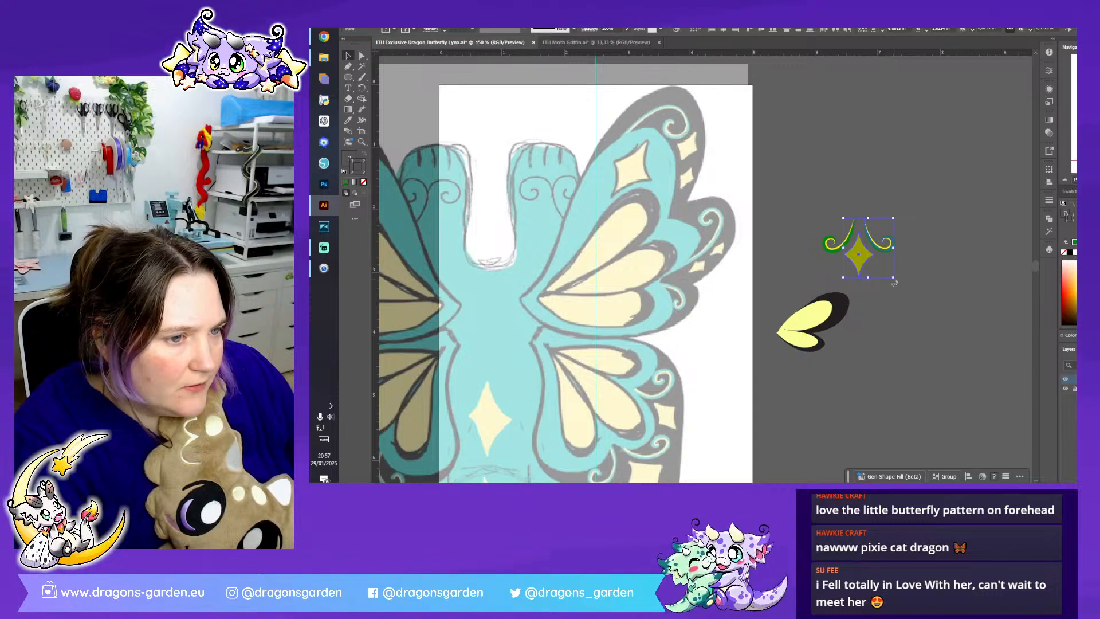
click(910, 308)
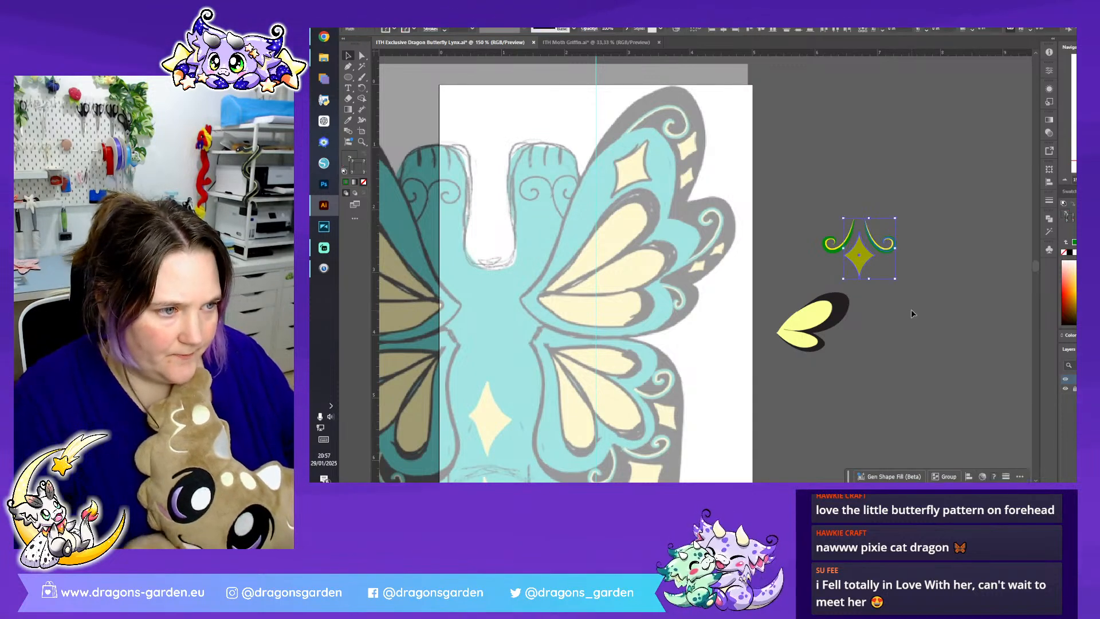
drag(892, 247, 860, 191)
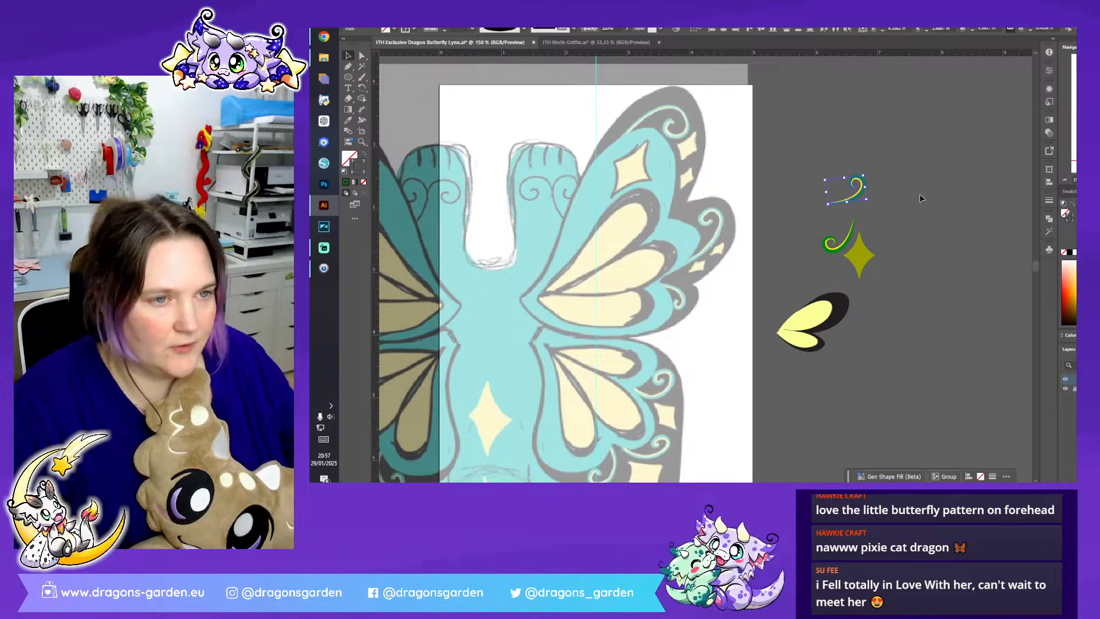
click(910, 199)
- Trace the sketch's upper wing on the artboard with the Pen tool as a closed path following its scalloped edge
click(350, 67)
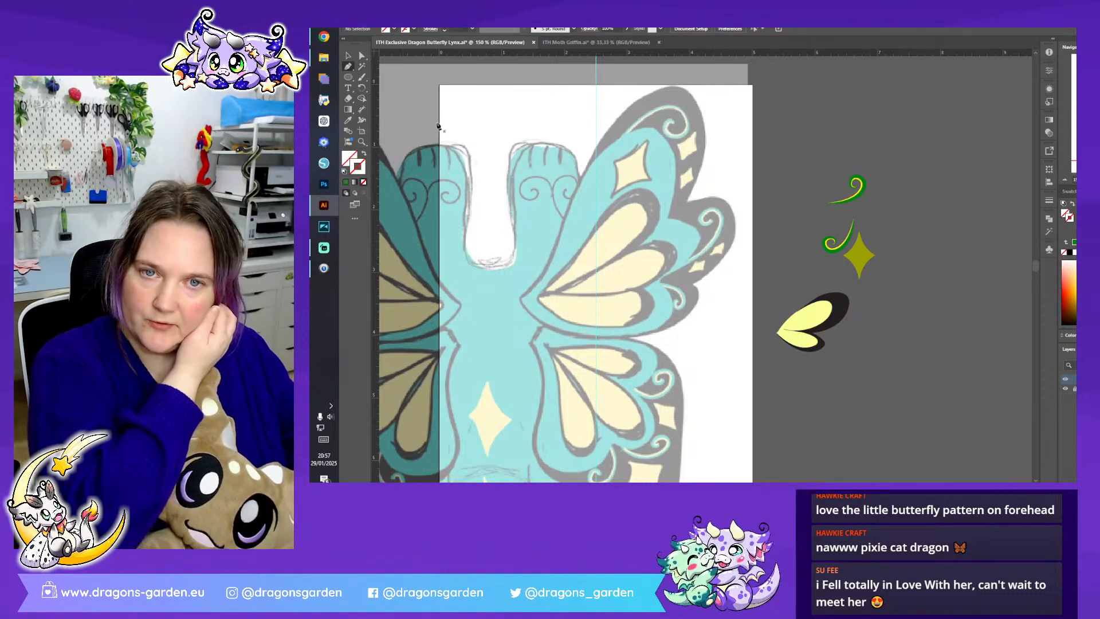
click(520, 295)
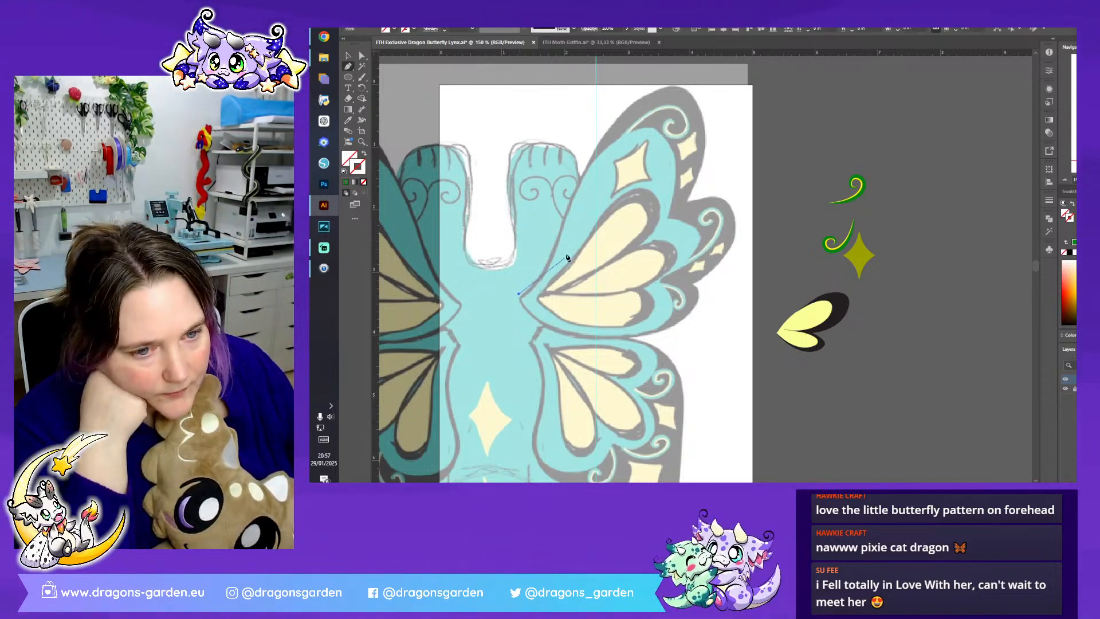
drag(572, 187, 577, 157)
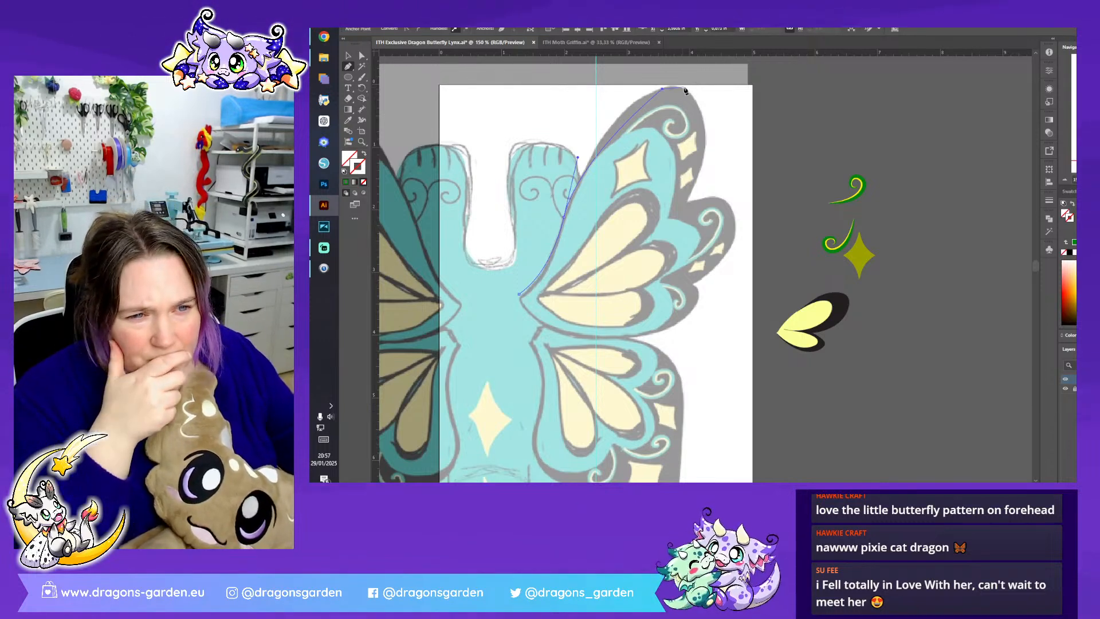
key(ctrl+z)
drag(666, 88, 697, 87)
drag(686, 200, 649, 269)
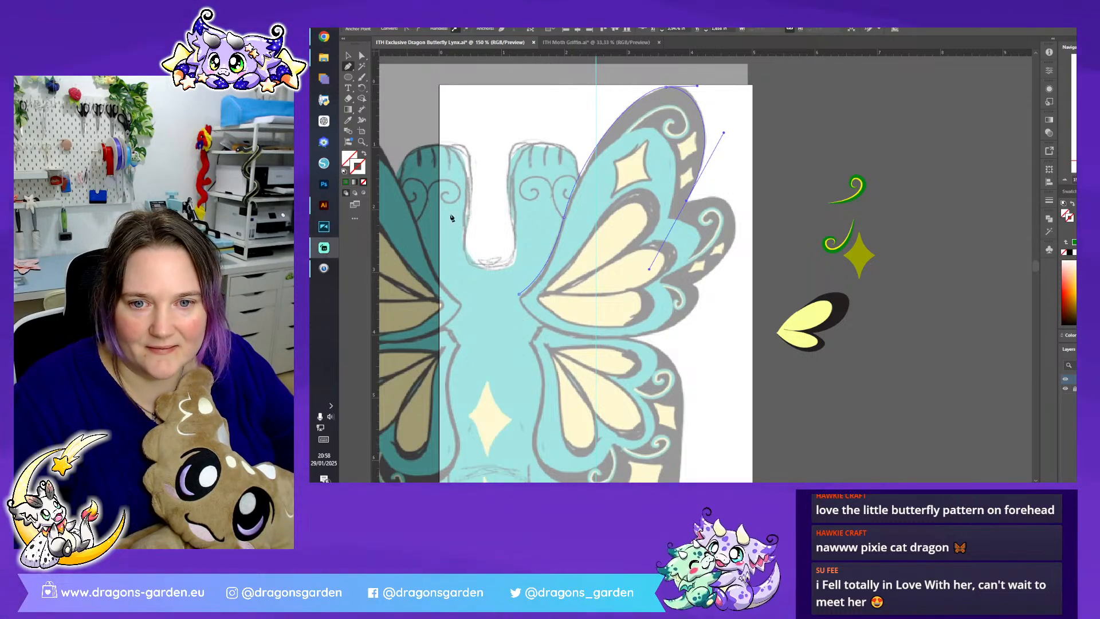
click(687, 202)
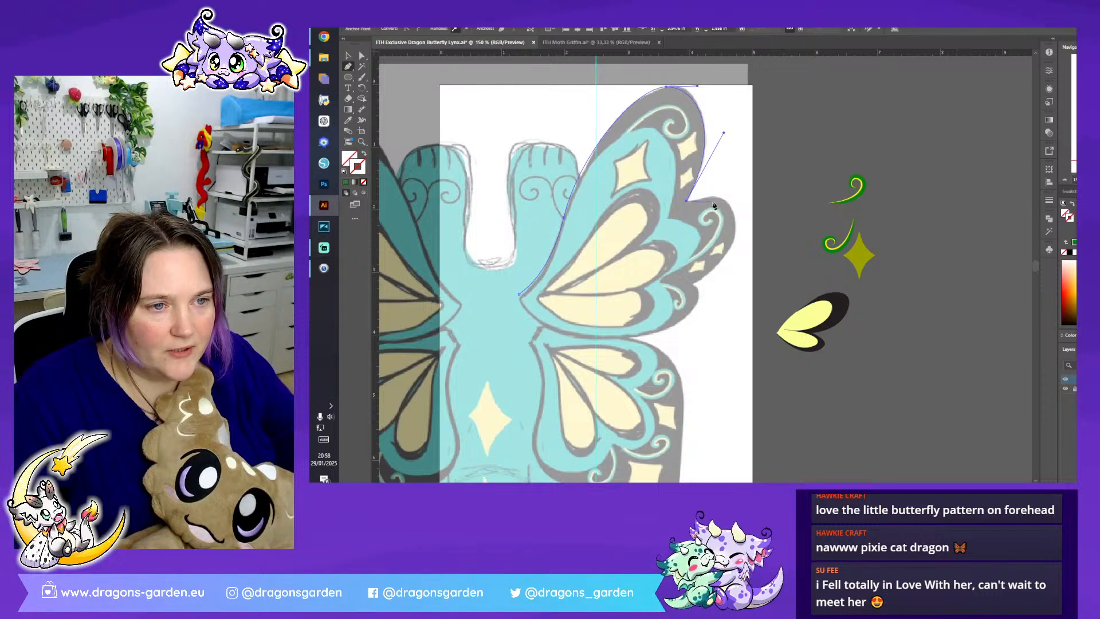
mouse_move(734, 213)
mouse_down()
mouse_move(748, 230)
mouse_move(738, 229)
mouse_up()
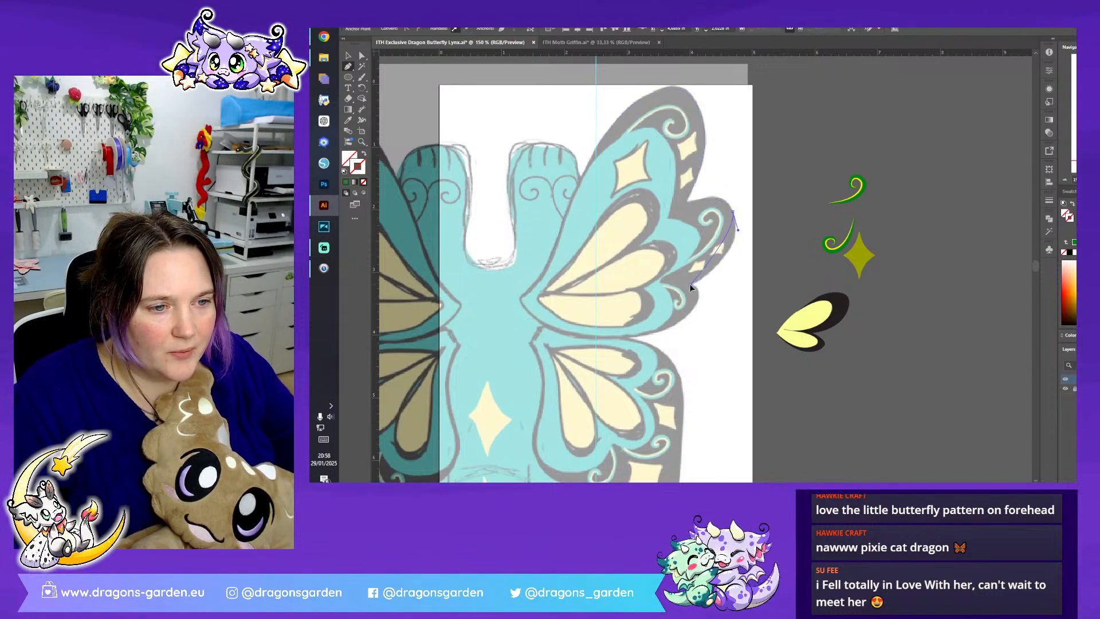
drag(659, 299, 646, 308)
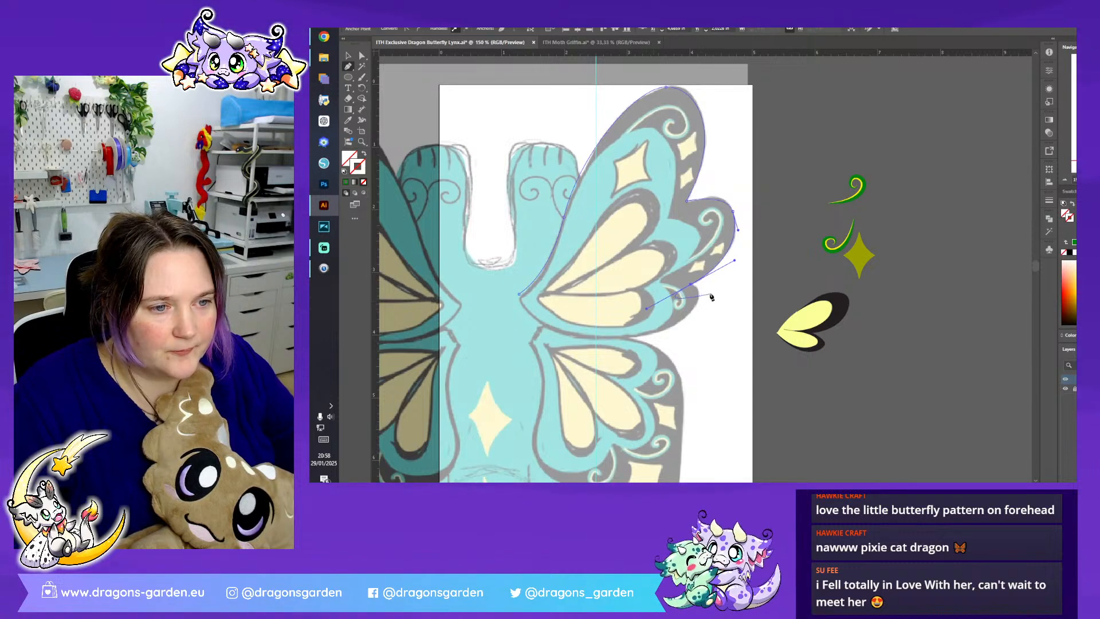
click(690, 285)
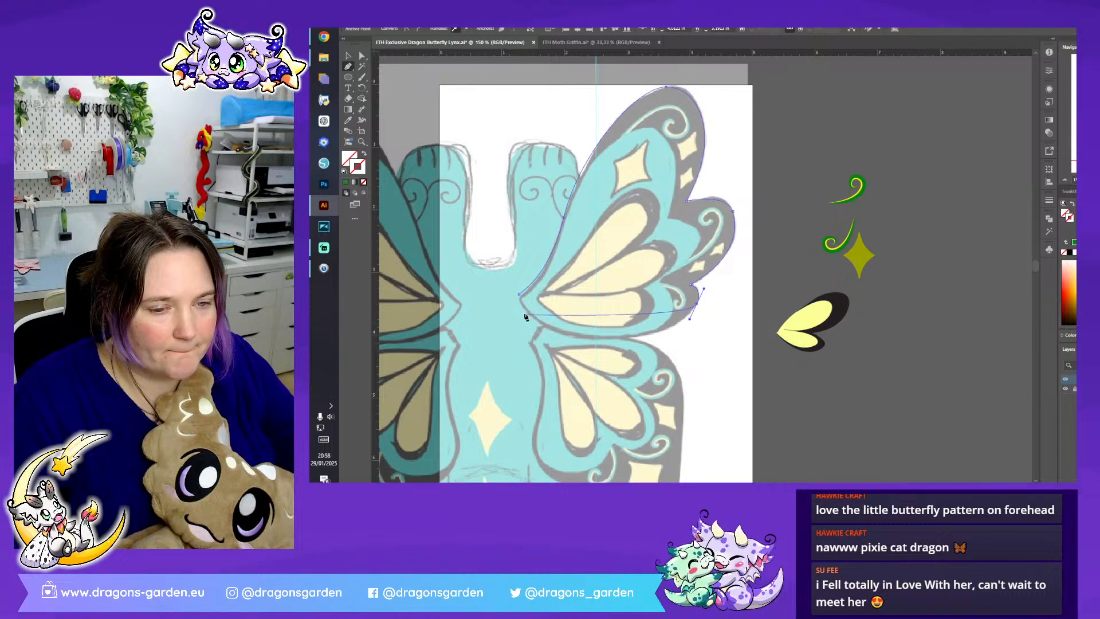
drag(519, 296, 449, 207)
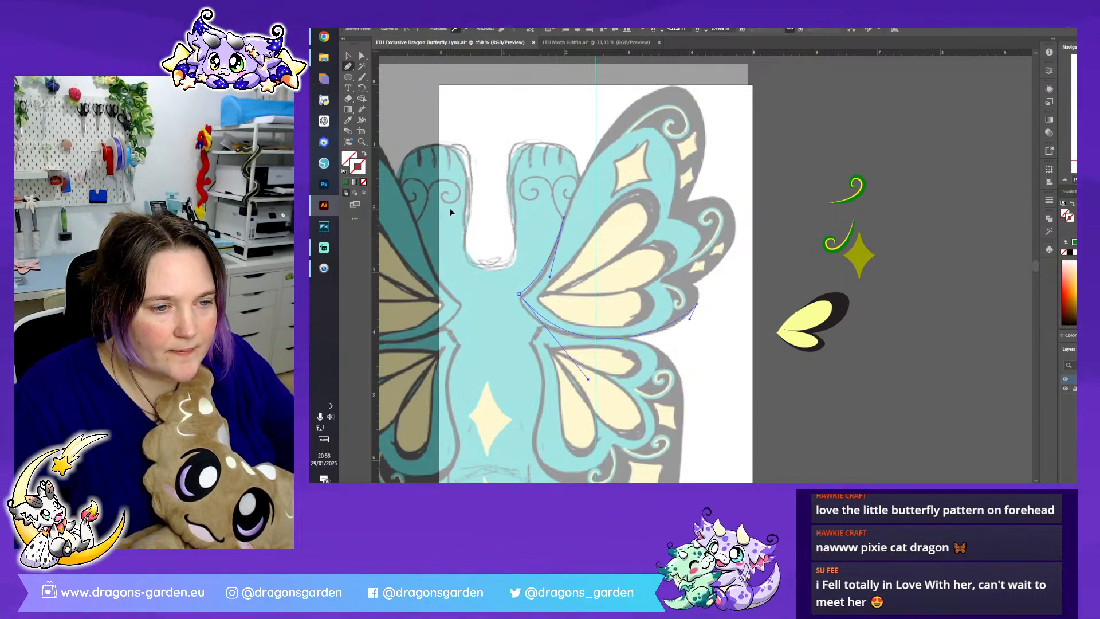
- Refine the anchors in the wing outline's two outer notches, rounding the upper notch's sharp corner
key(a)
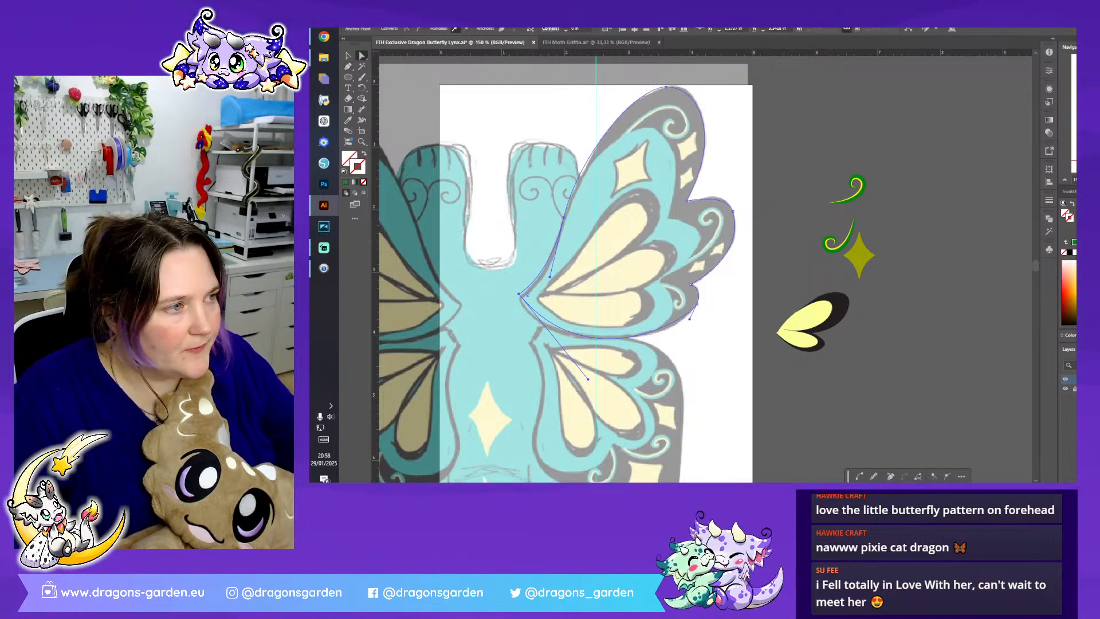
key(ctrl+plus)
key(ctrl+plus)
key(ctrl+plus)
drag(684, 367, 683, 376)
click(669, 315)
scroll(672, 198, up, 3)
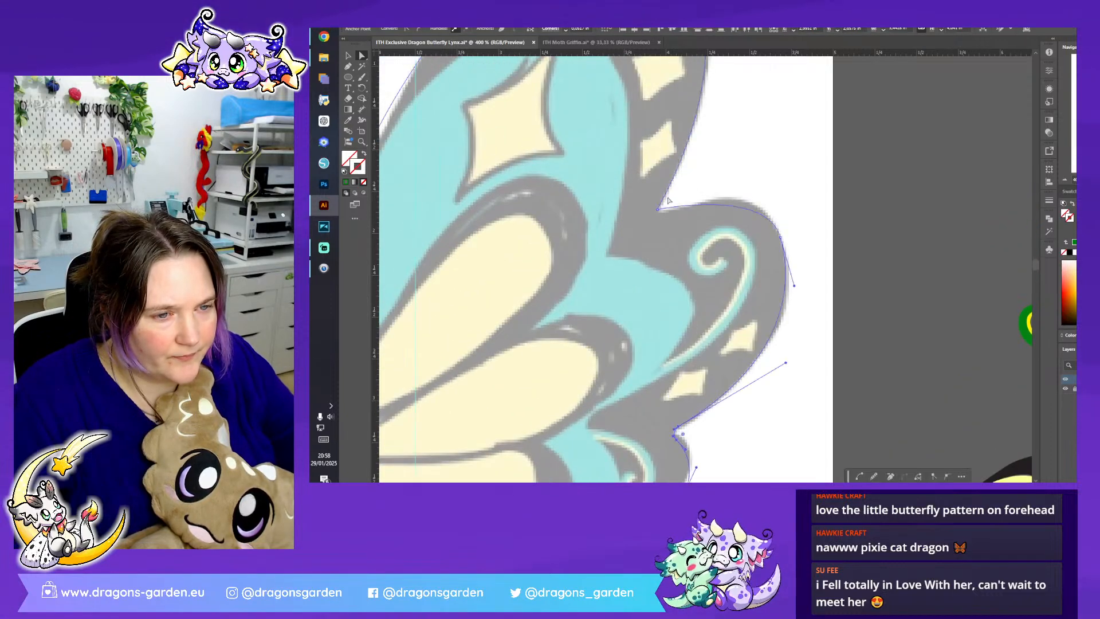
click(659, 210)
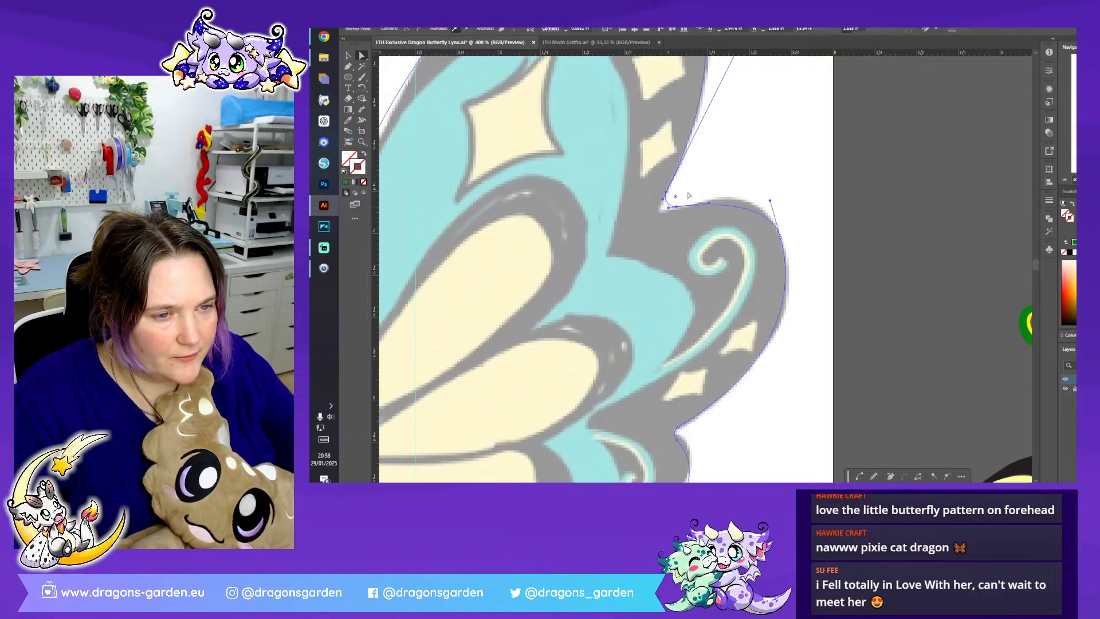
scroll(677, 198, up, 6)
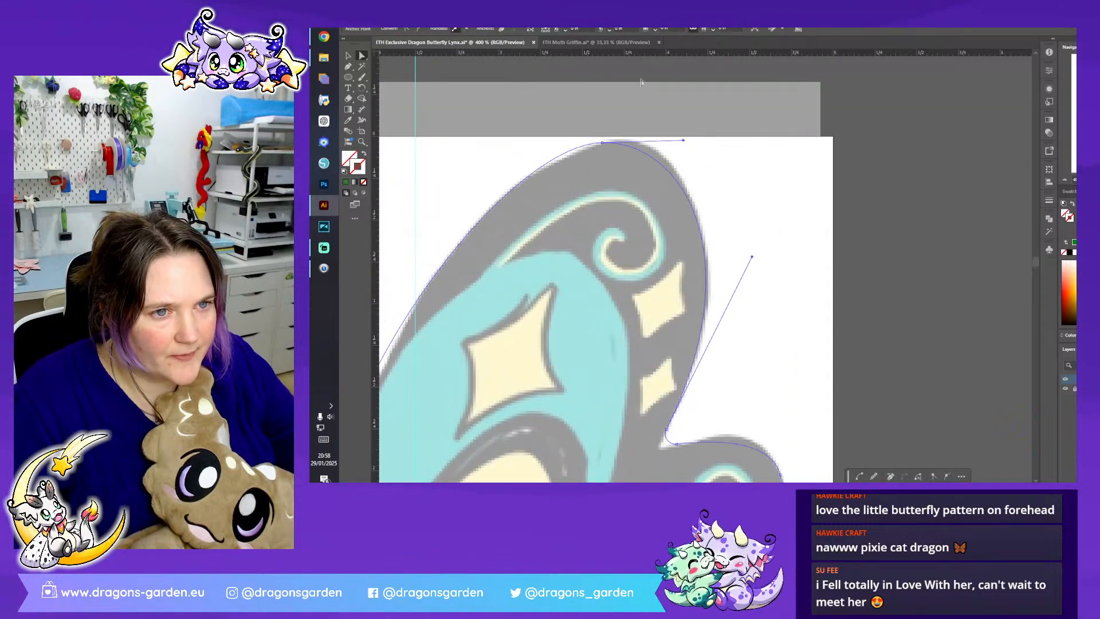
- Sample the body's colours onto the wing outline, keep the dark blue stroke and remove the fill
click(348, 120)
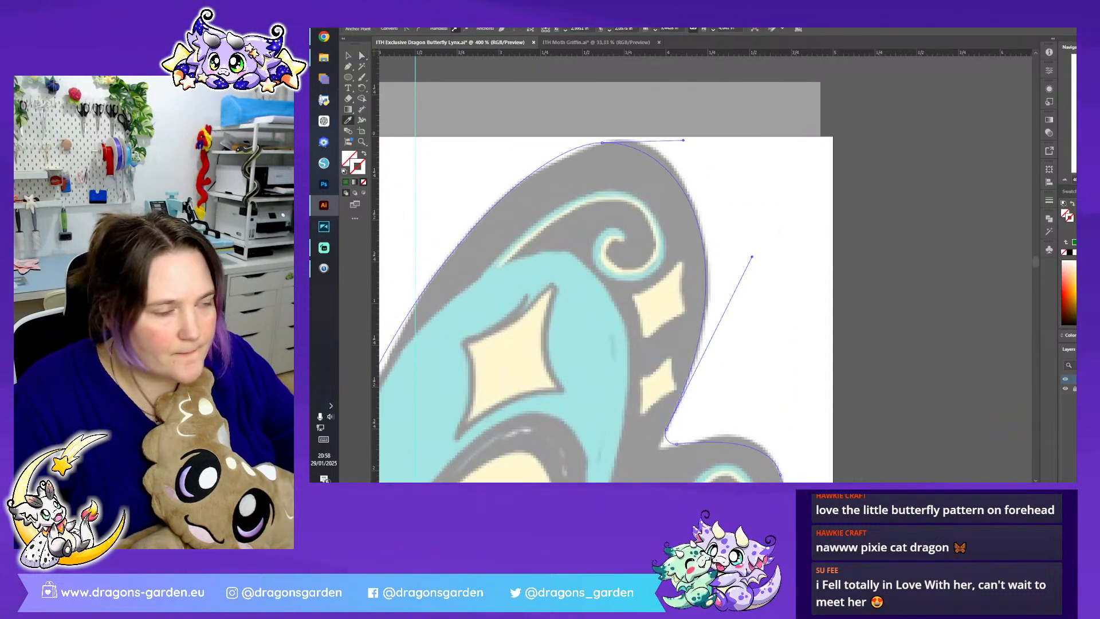
click(1065, 181)
click(1065, 181)
click(1065, 181)
click(1065, 181)
scroll(482, 332, down, 2)
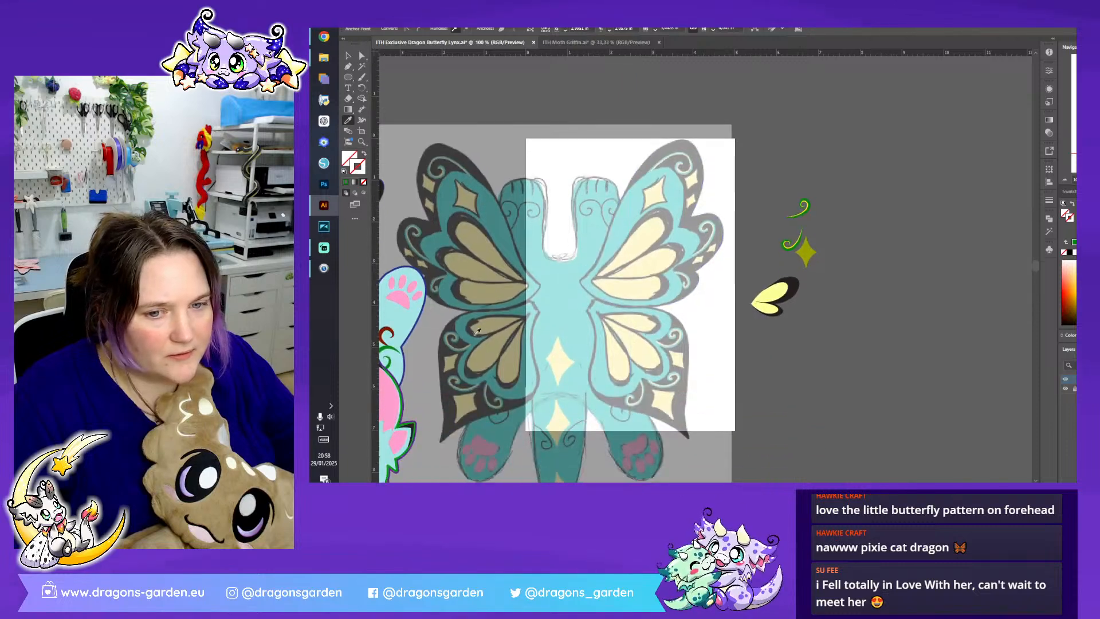
click(397, 313)
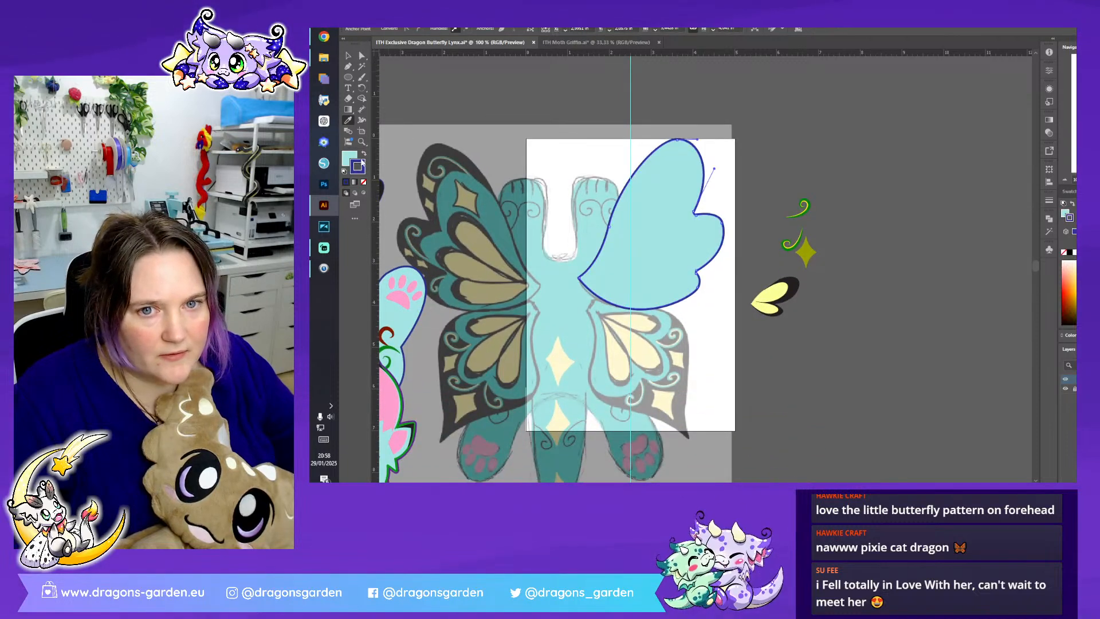
click(364, 181)
click(349, 56)
click(476, 90)
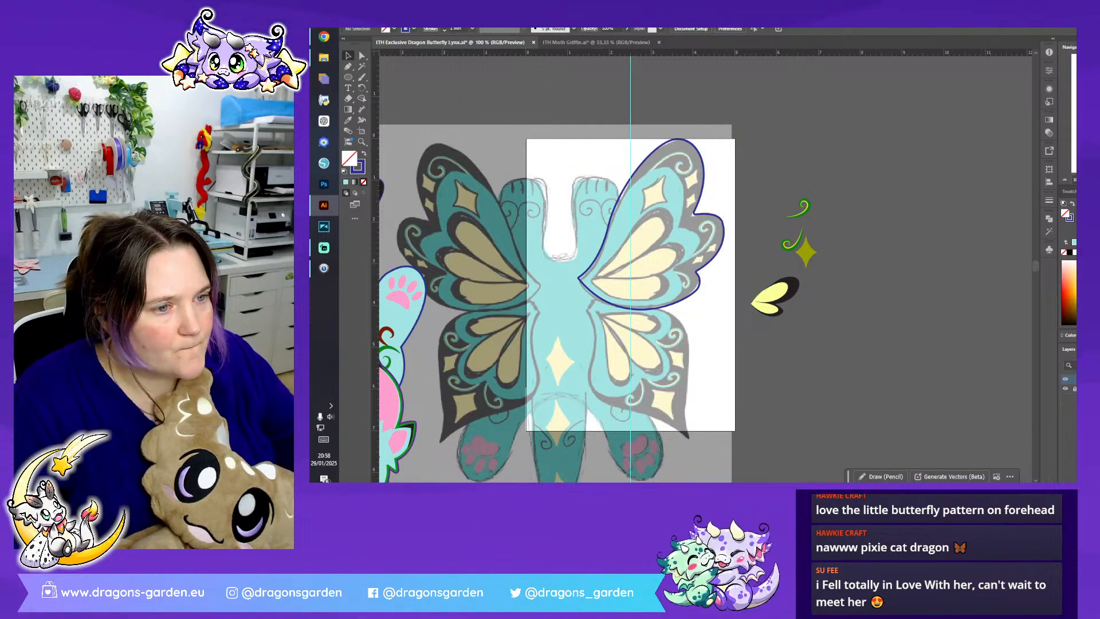
- Place a copy of the olive star on the upper wing's large diamond, scaled and rotated to match the sketch
key(ctrl+plus)
key(ctrl+plus)
scroll(960, 321, up, 2)
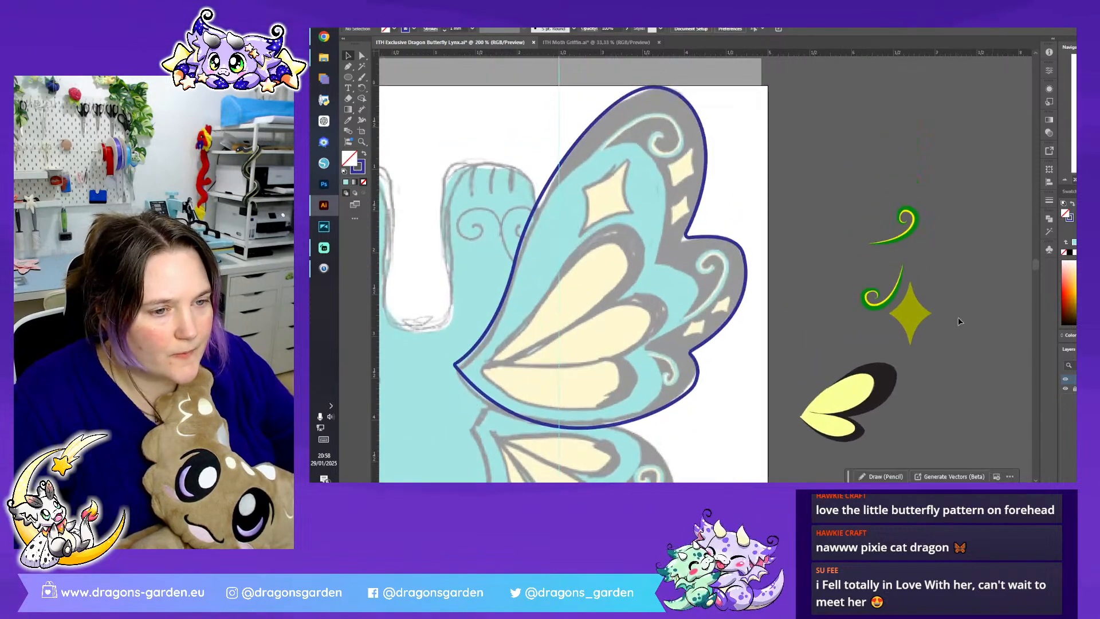
click(916, 313)
alt+drag(915, 312, 656, 182)
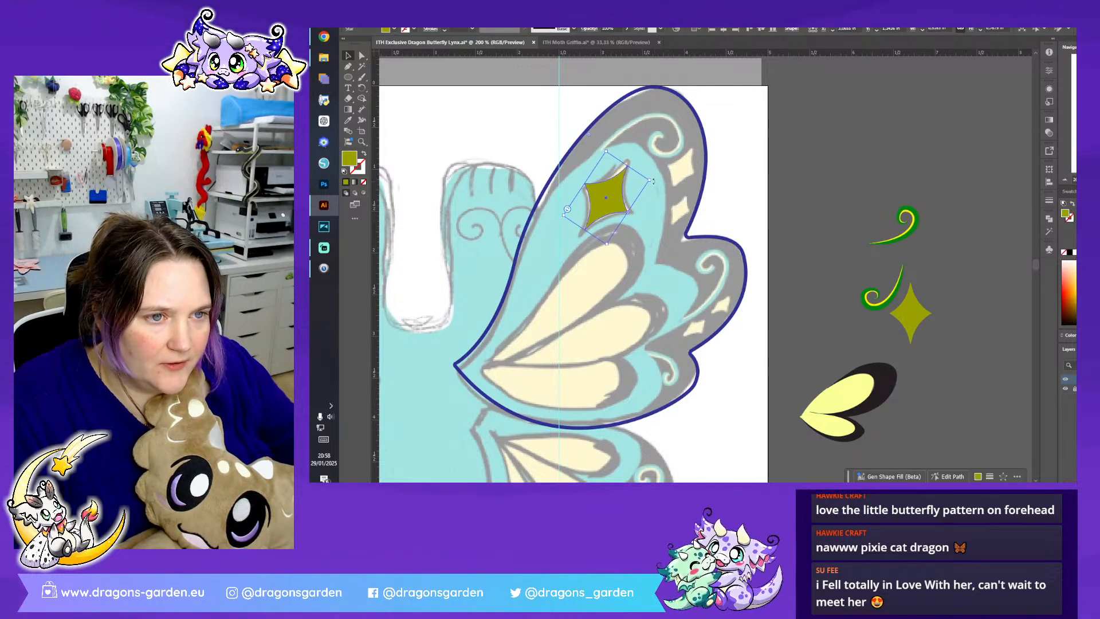
- Copy the olive star onto the two small diamonds in the upper wing's middle lobe, scaling and rotating each to fit
click(825, 232)
mouse_move(912, 316)
mouse_down()
mouse_move(804, 307)
mouse_move(736, 278)
mouse_move(750, 255)
mouse_move(734, 276)
mouse_move(743, 288)
mouse_move(700, 331)
mouse_move(716, 321)
mouse_move(726, 330)
mouse_up()
click(849, 275)
scroll(710, 286, up, 5)
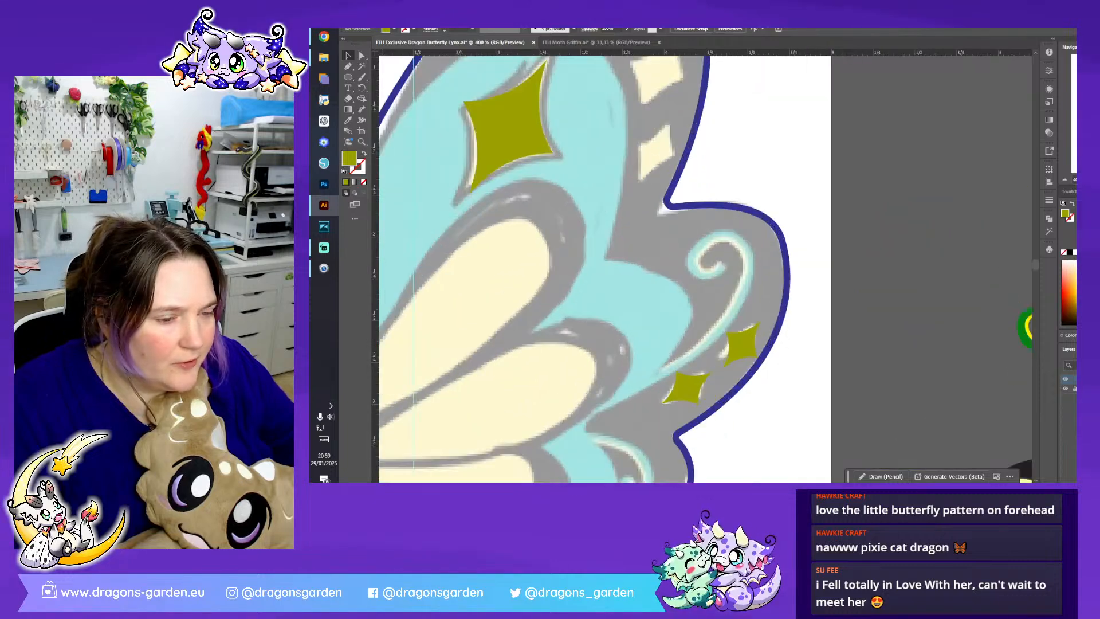
scroll(807, 287, down, 1)
click(785, 293)
drag(790, 291, 766, 316)
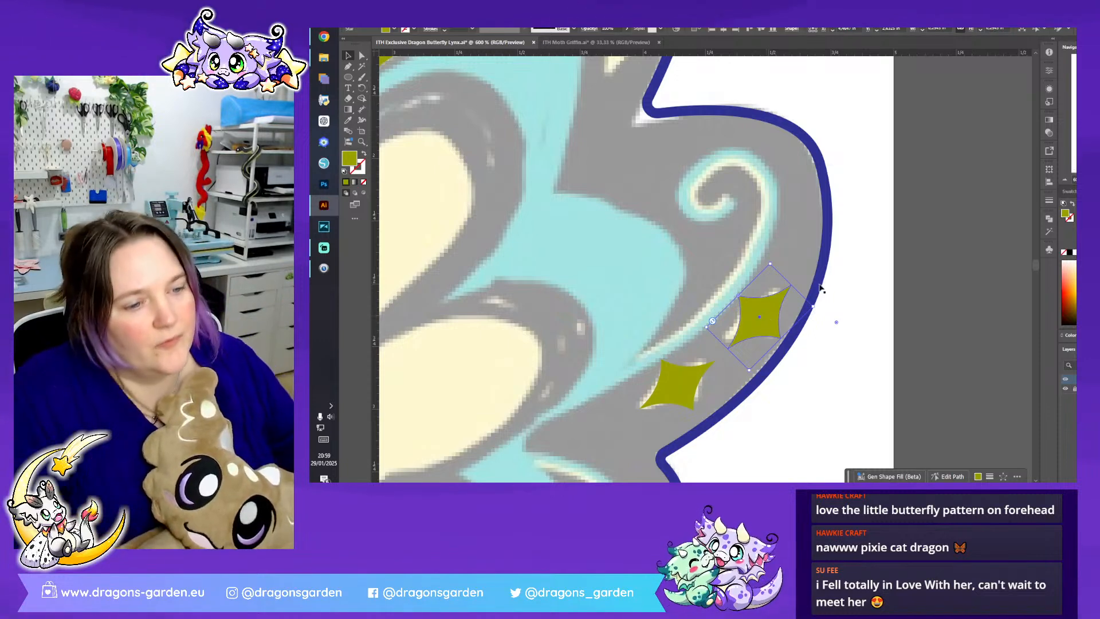
shift+click(664, 393)
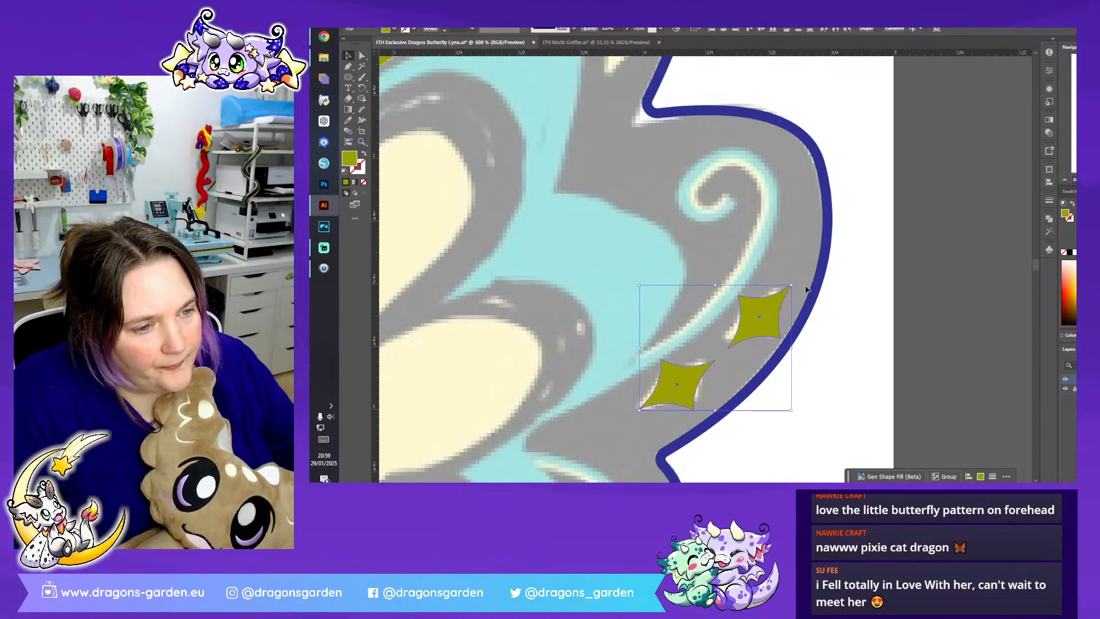
click(798, 277)
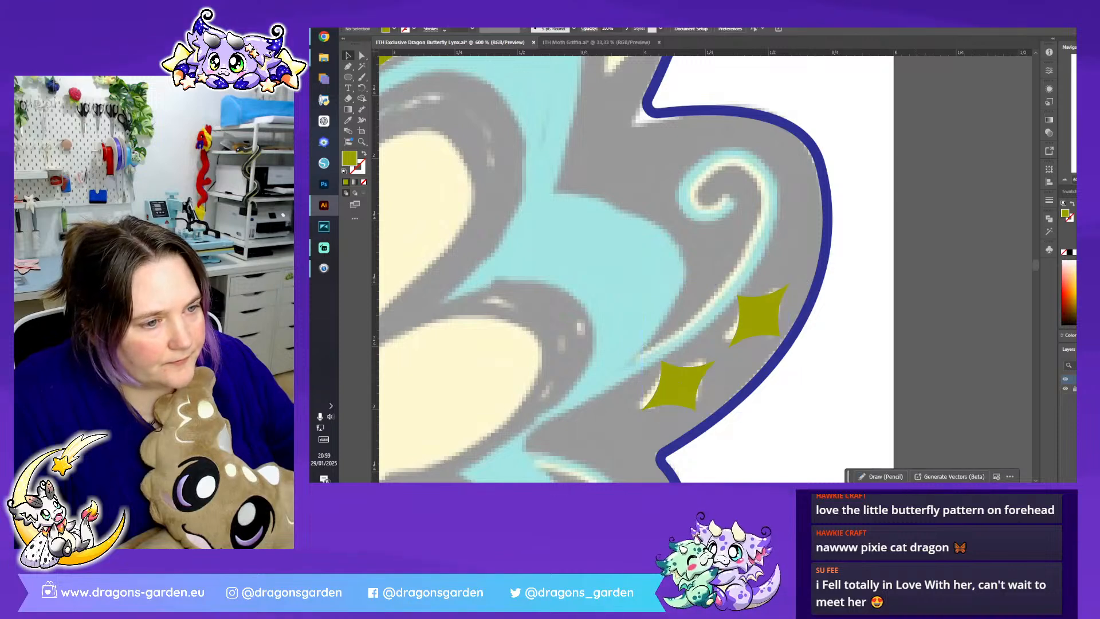
- Copy the small olive stars onto the two small diamonds in the upper wing's top lobe and rotate them to match the sketch
scroll(739, 270, down, 2)
drag(753, 286, 655, 267)
drag(682, 232, 709, 166)
drag(680, 189, 702, 210)
click(670, 263)
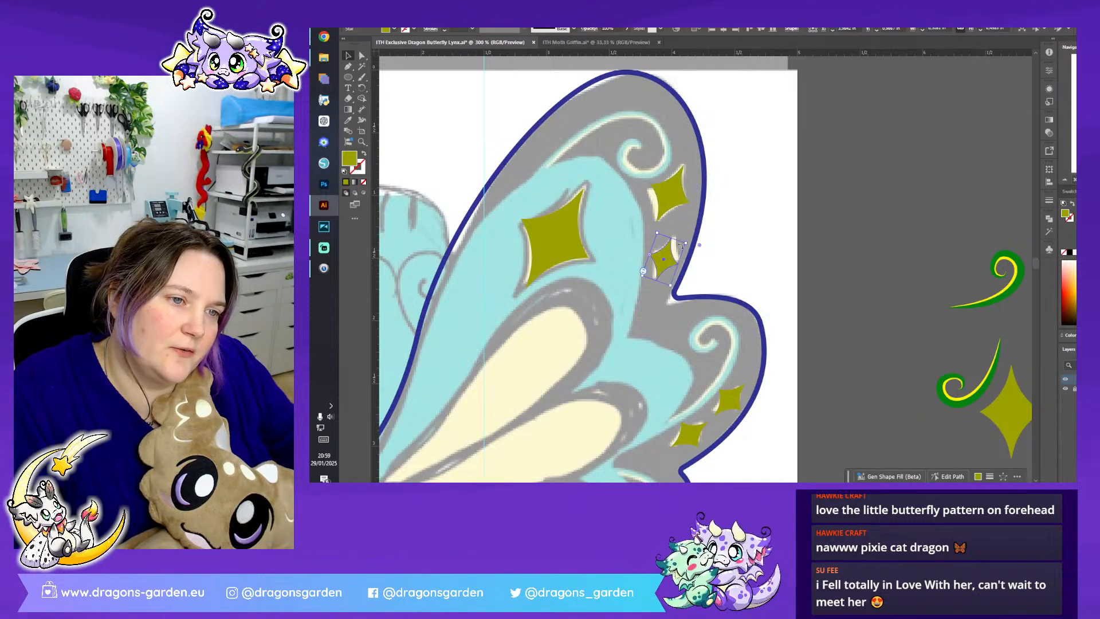
click(759, 211)
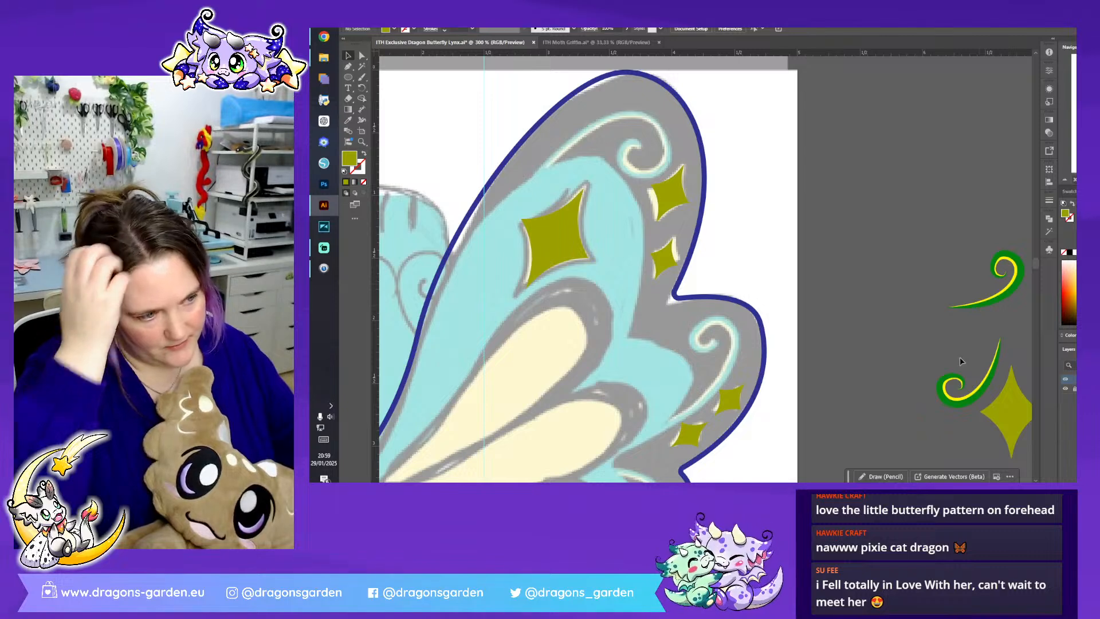
- Move the green and yellow swirl onto the curl in the upper wing's top lobe, rotate it and adjust its thin tip
drag(964, 388, 634, 177)
drag(660, 116, 585, 237)
drag(668, 162, 668, 146)
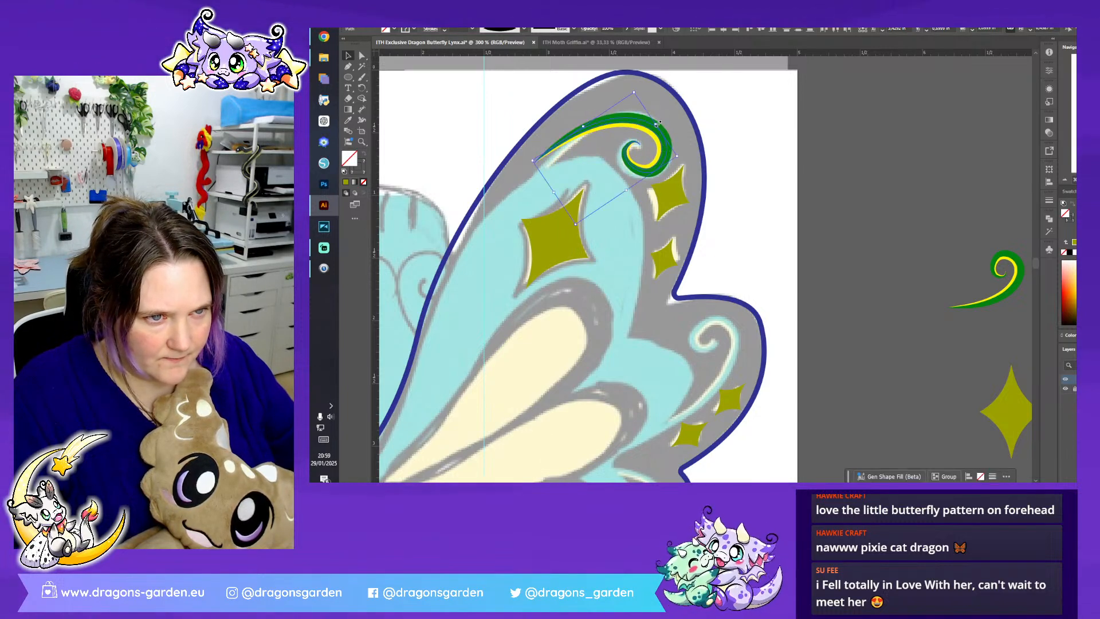
click(362, 57)
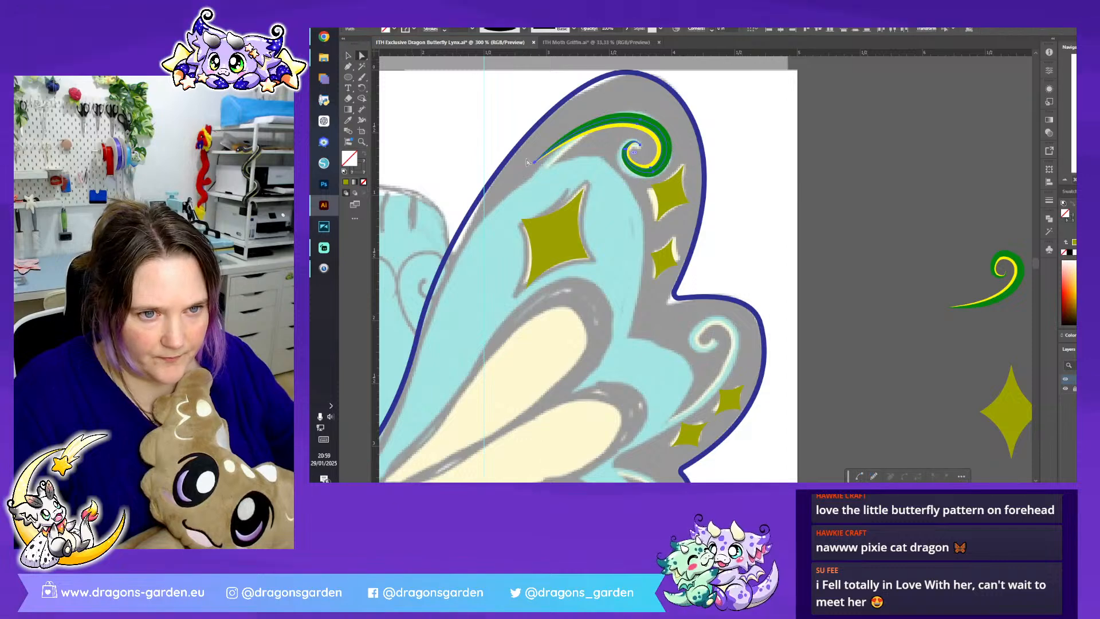
click(532, 163)
drag(536, 165, 540, 173)
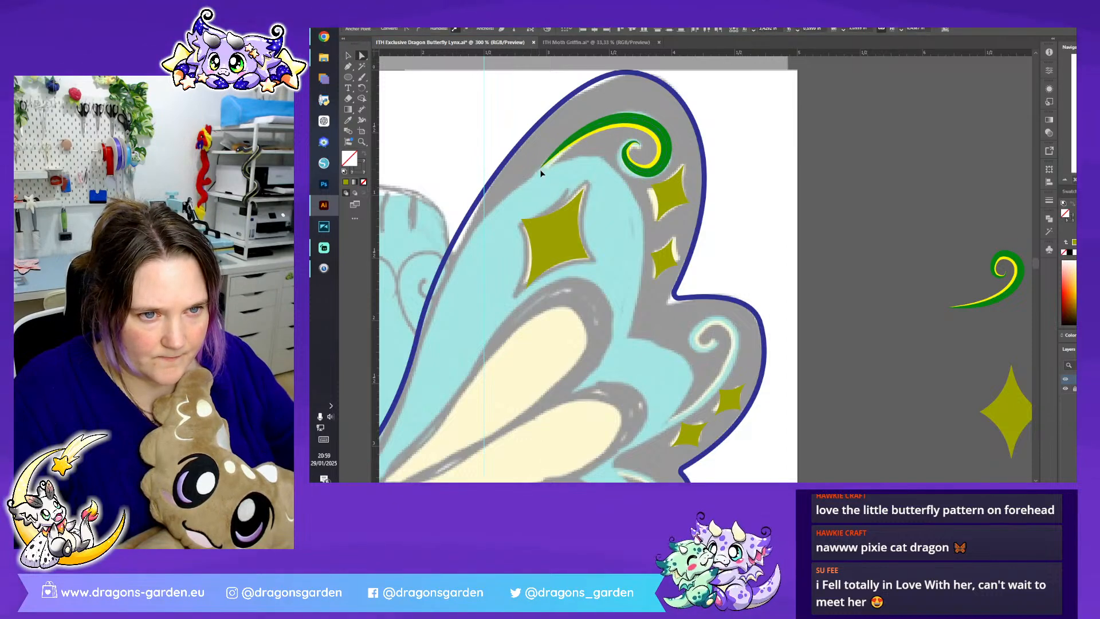
click(548, 94)
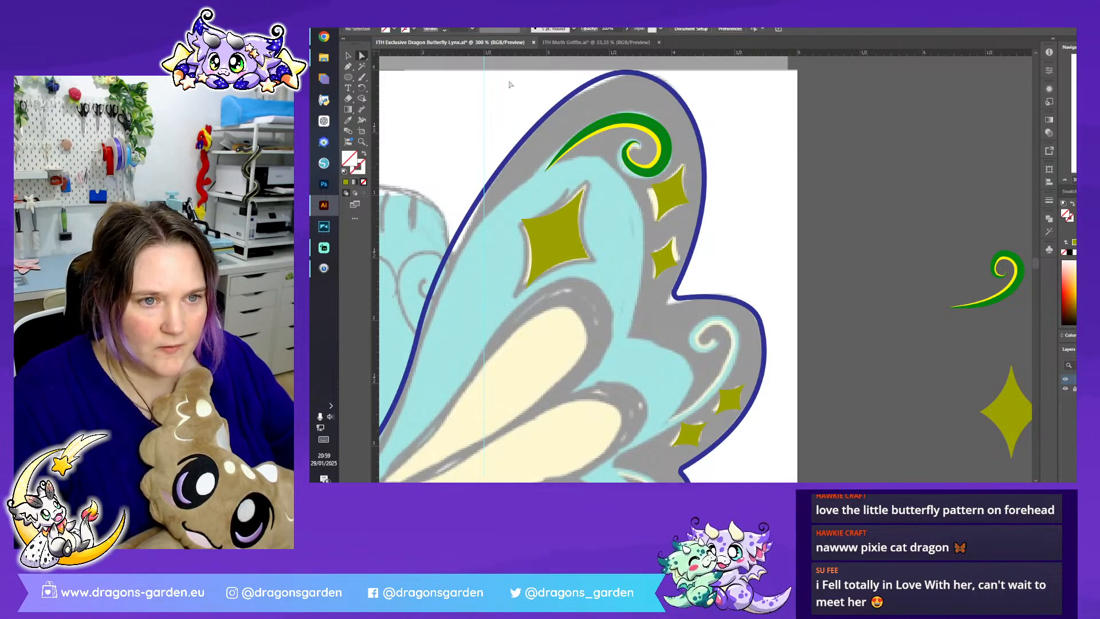
- Copy the top lobe's swirl to the upper wing's middle lobe, reflect it, and scale and rotate it over the sketched curl
click(349, 57)
click(632, 127)
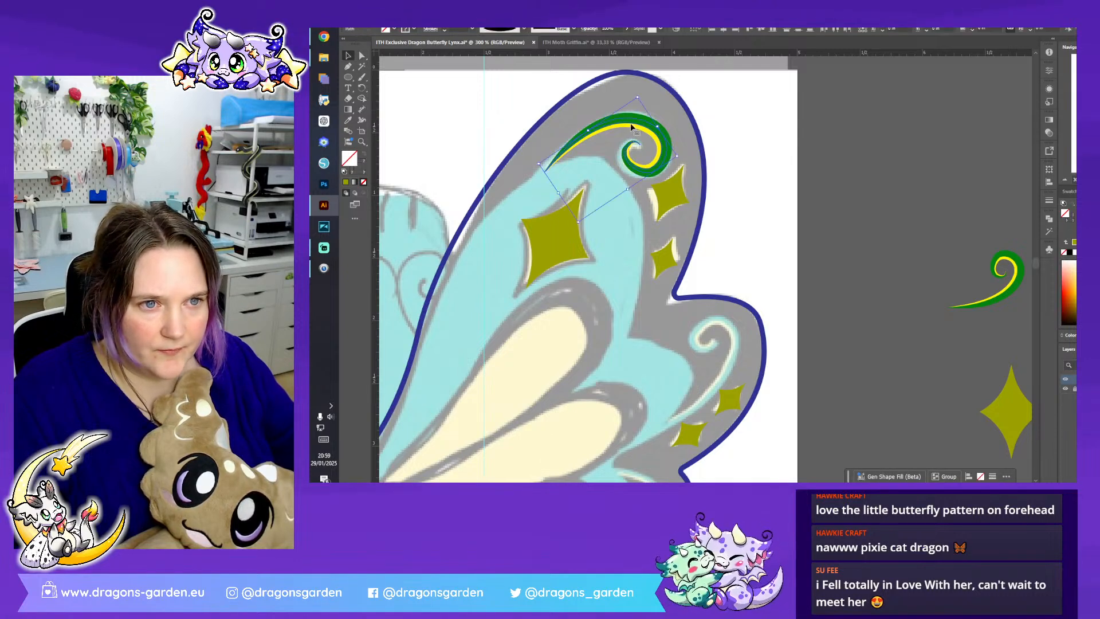
alt+drag(630, 121, 688, 336)
right_click(688, 336)
mouse_move(744, 277)
click(836, 311)
click(753, 309)
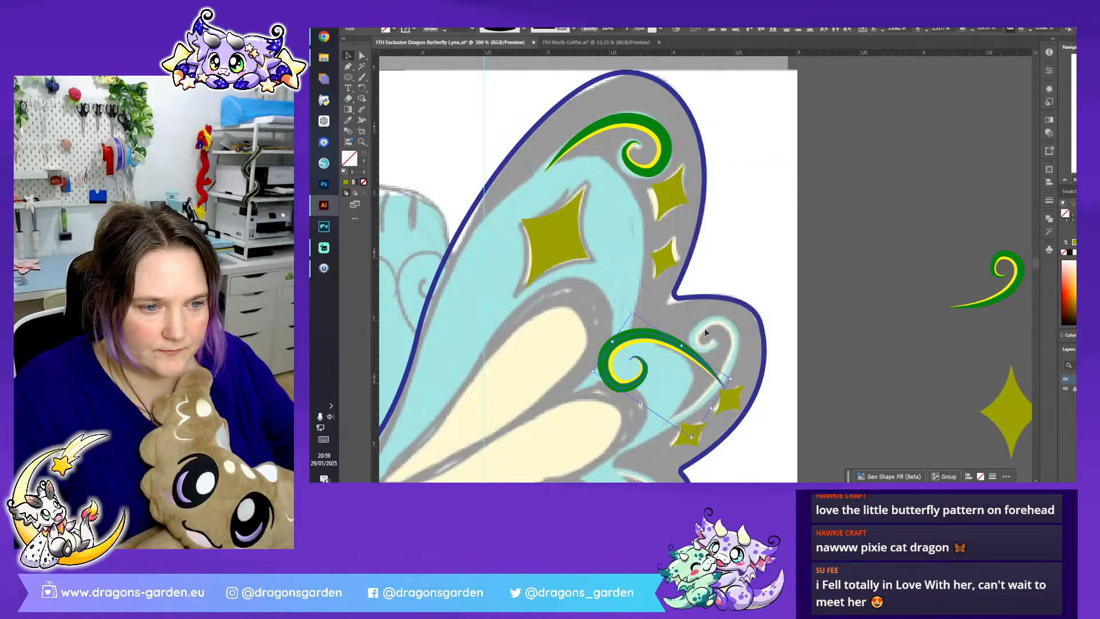
drag(633, 313, 734, 350)
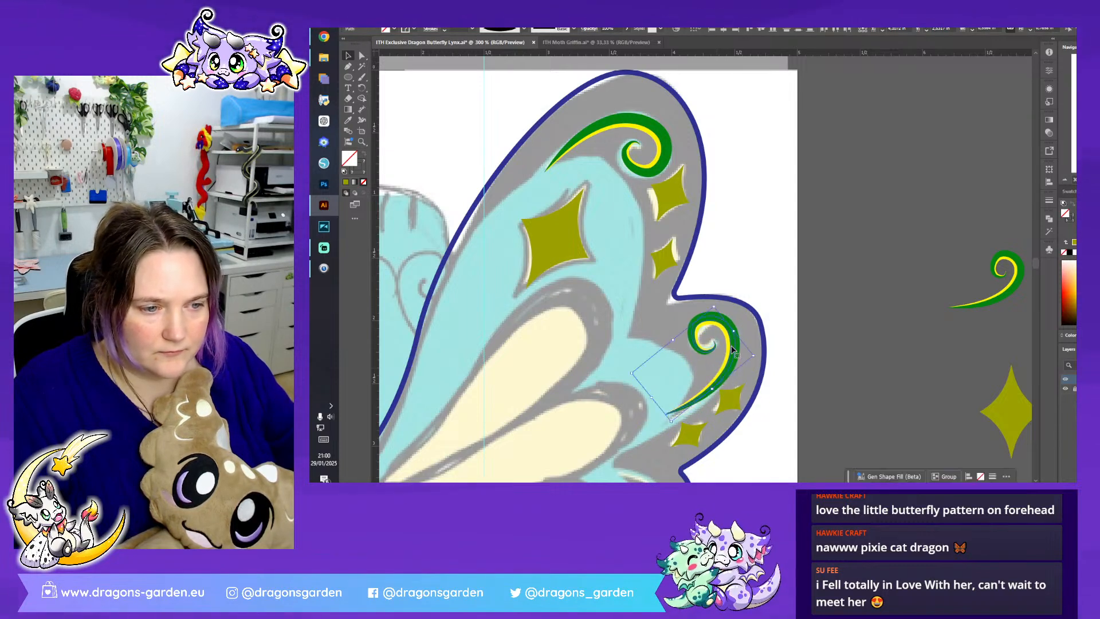
- Reposition the tip anchors of the middle lobe's swirl and slightly resize the swirl to follow the sketched curl
click(361, 55)
scroll(646, 252, down, 3)
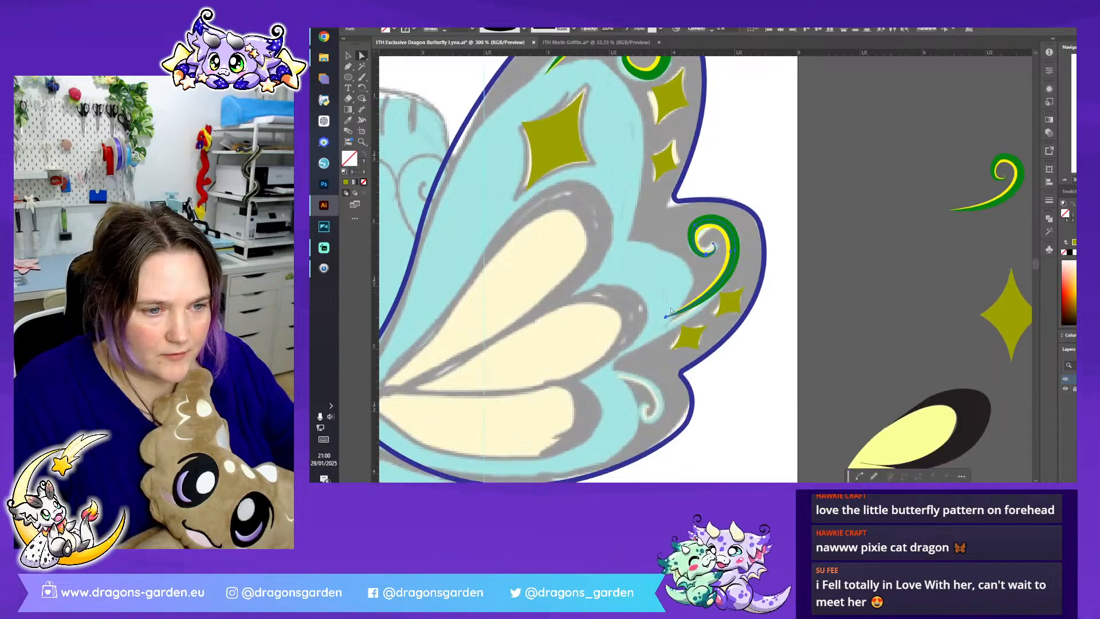
click(668, 320)
click(716, 228)
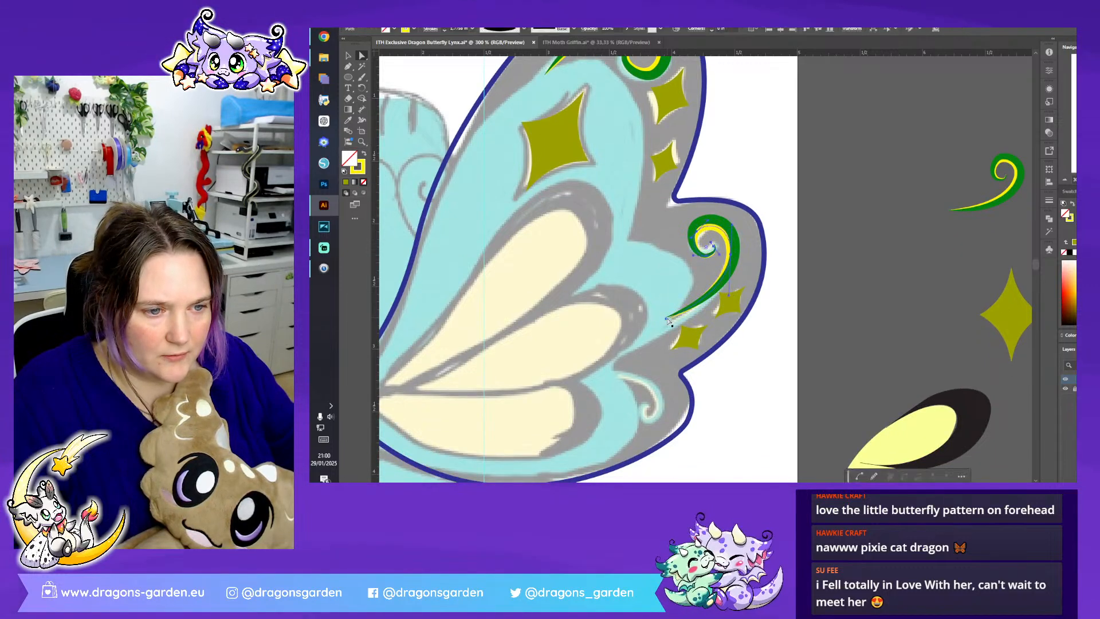
drag(652, 304, 662, 328)
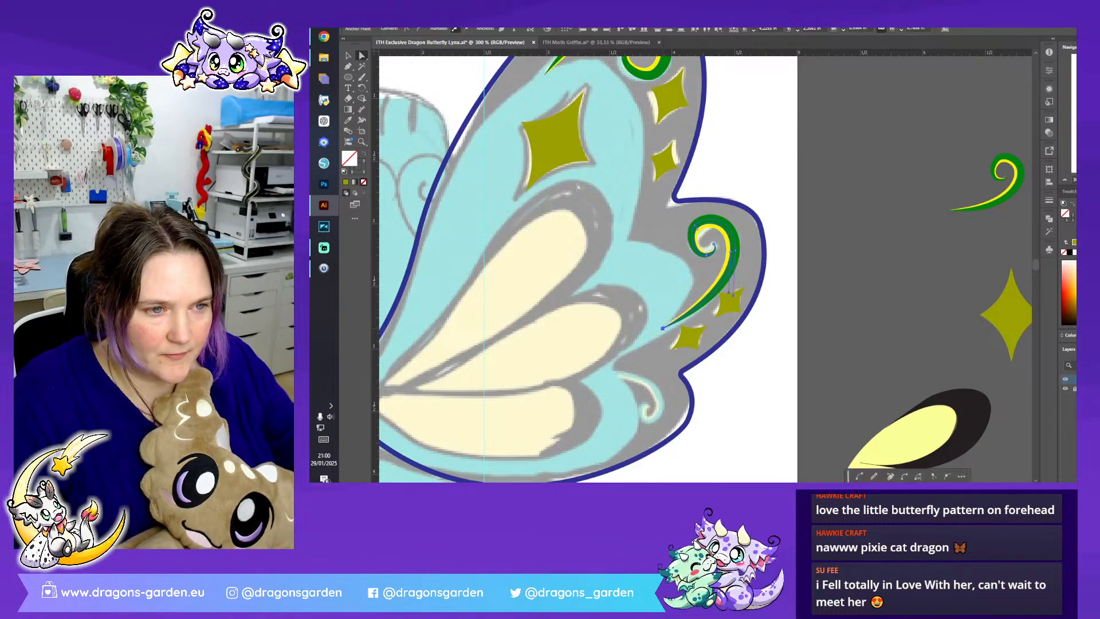
click(348, 55)
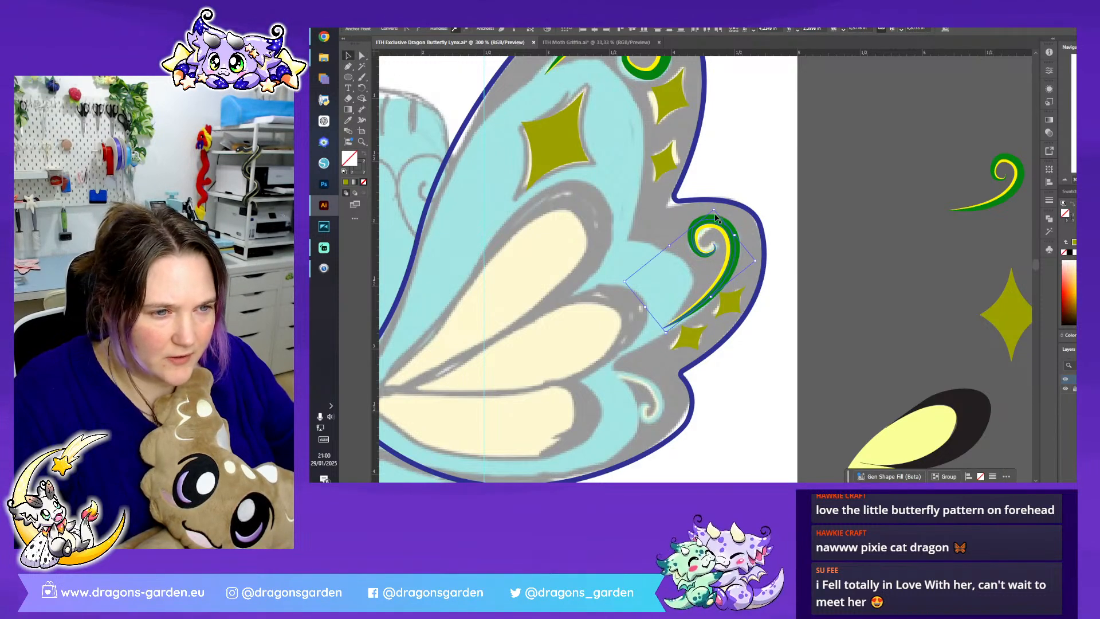
drag(756, 261, 727, 261)
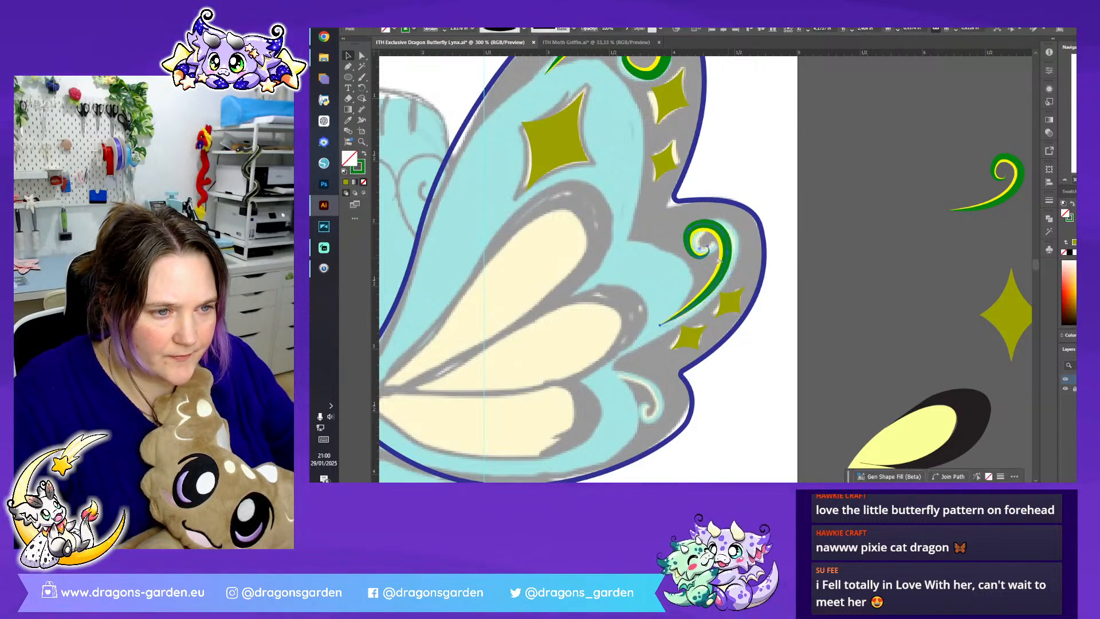
drag(710, 212, 712, 214)
click(773, 250)
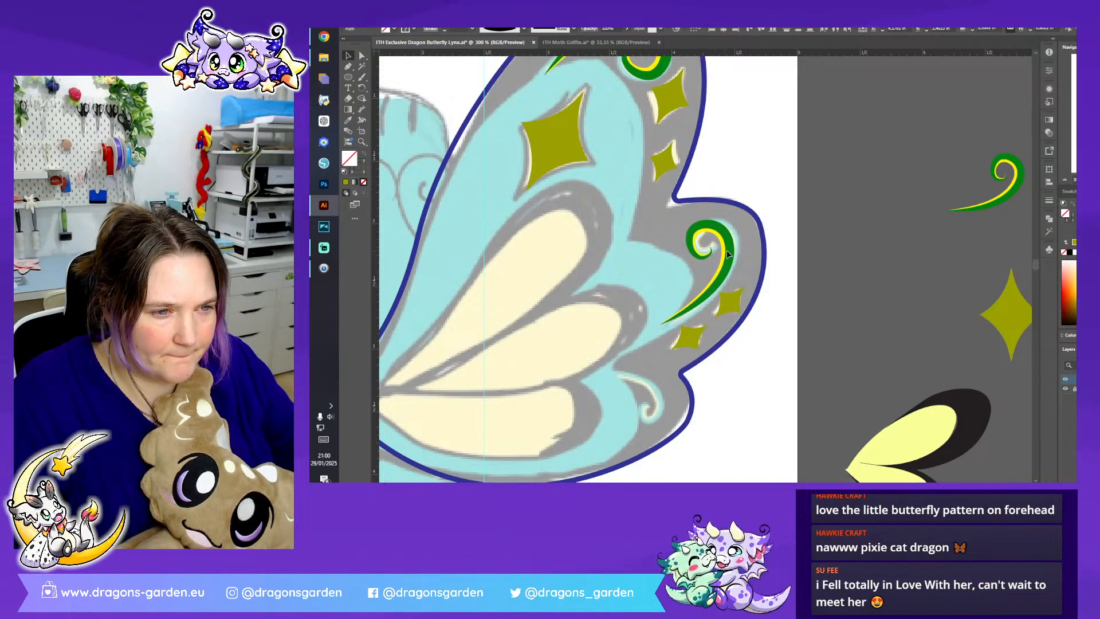
- Copy the swirl to the upper wing's bottom lobe, reflect it on the vertical axis, and shrink and rotate it to fit
scroll(803, 251, down, 5)
click(729, 115)
drag(728, 116, 662, 256)
right_click(662, 256)
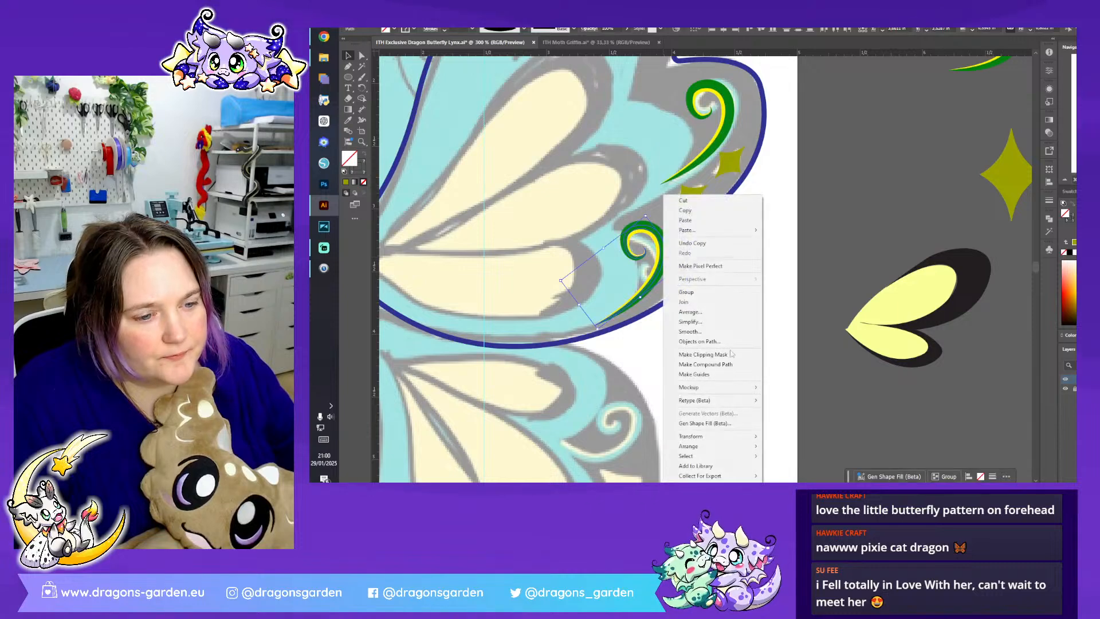
mouse_move(727, 436)
click(785, 390)
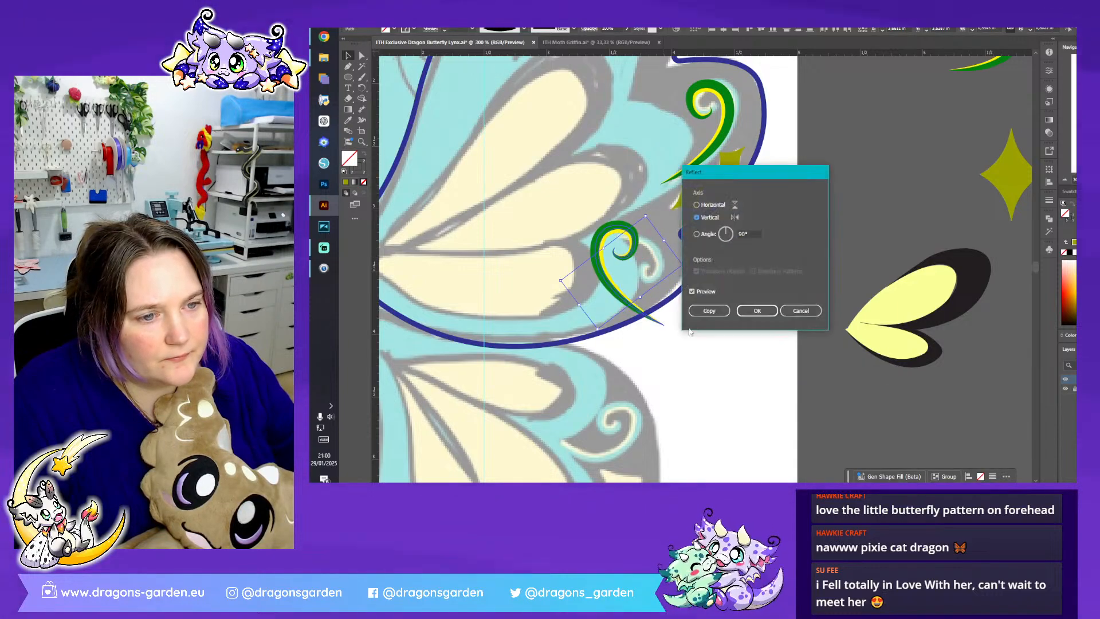
click(756, 311)
mouse_move(664, 248)
mouse_down()
mouse_move(679, 287)
mouse_move(648, 332)
mouse_move(657, 309)
mouse_move(645, 283)
mouse_move(661, 254)
mouse_up()
- Place a copy of the swirl on the lower wing's lowest curl, scaled and rotated, and adjust its tip to the sketch
scroll(724, 212, down, 3)
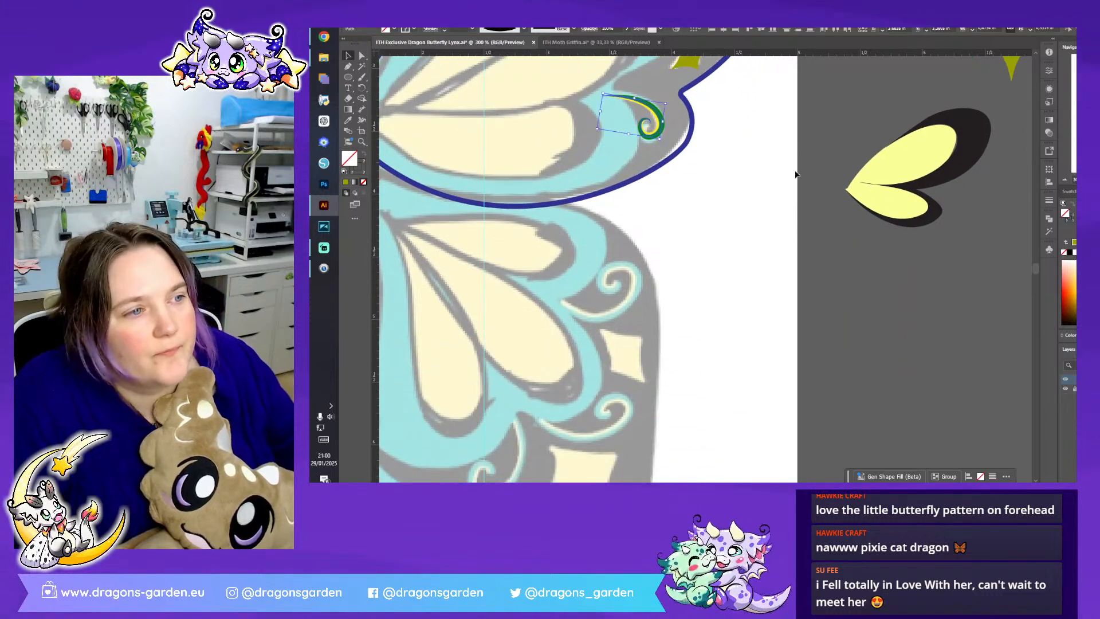
drag(662, 133, 571, 431)
scroll(548, 342, down, 3)
drag(569, 282, 507, 355)
mouse_move(532, 293)
mouse_down()
mouse_move(551, 280)
mouse_move(532, 304)
mouse_up()
click(362, 57)
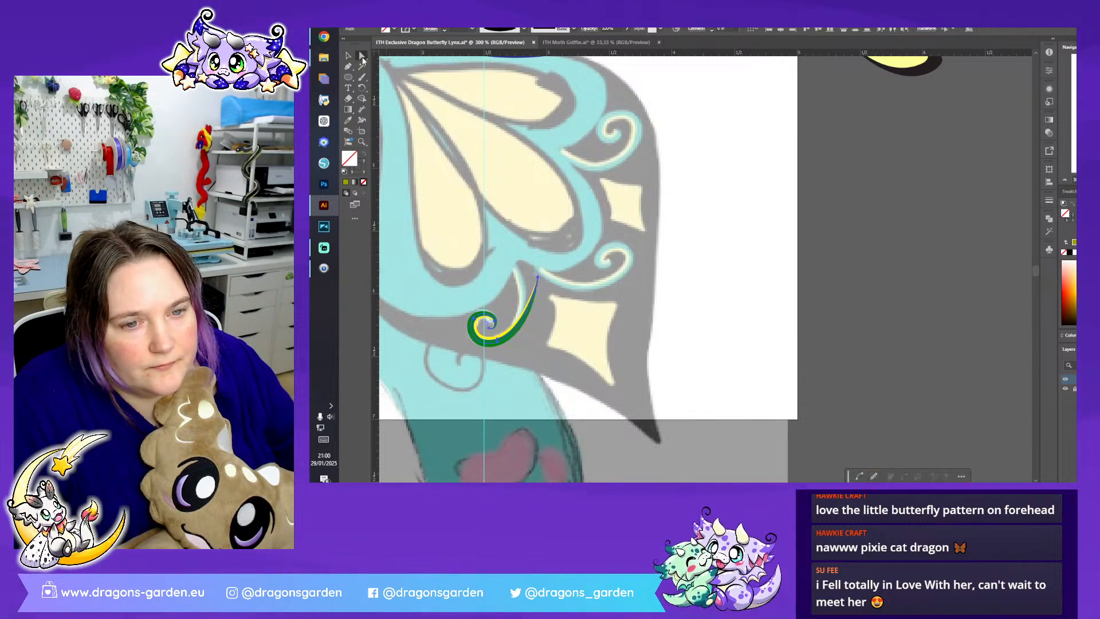
drag(530, 264, 605, 277)
- Reflect a copy of the lowest swirl on the vertical axis and rotate it onto the lower wing's middle curl
click(348, 56)
right_click(604, 276)
mouse_move(676, 436)
click(744, 390)
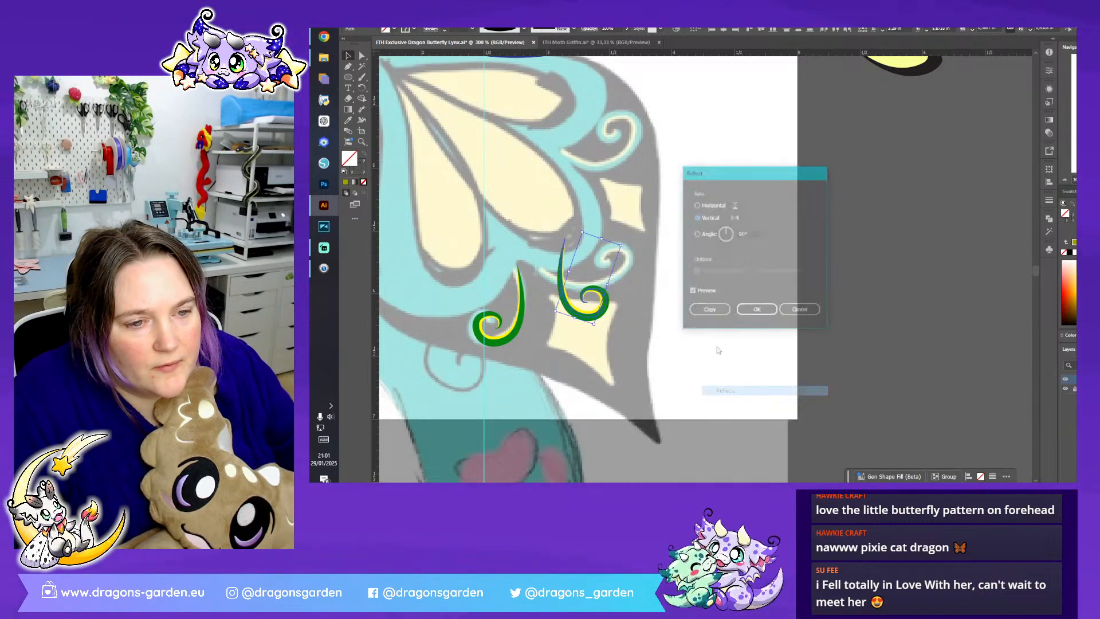
click(754, 312)
drag(612, 310, 616, 280)
- Adjust the spiral anchors of the lower wing's middle swirl to follow the sketched curl
key(a)
click(608, 251)
drag(605, 250, 608, 248)
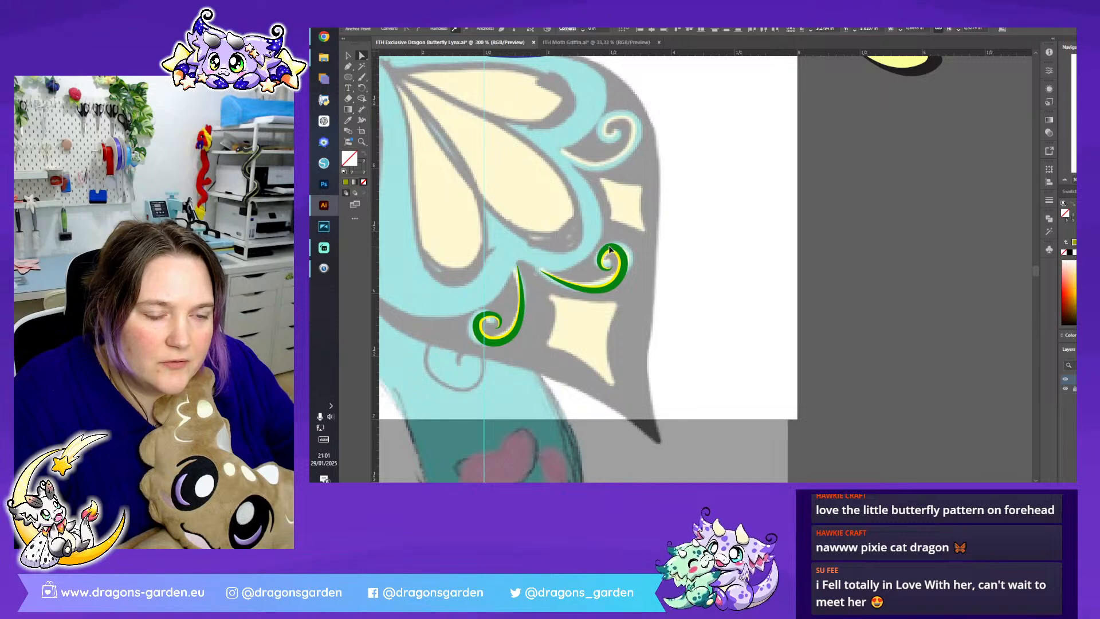
click(617, 283)
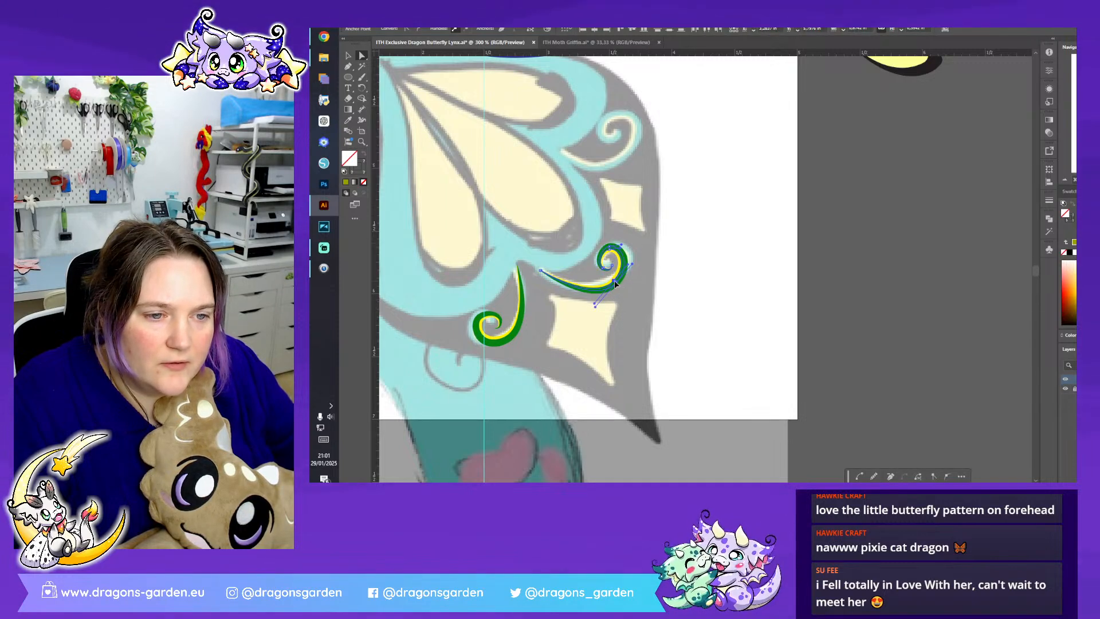
click(680, 229)
- Copy the middle swirl onto the lower wing's topmost curl, rotate it and move its tip anchors to match the sketch
scroll(678, 153, up, 2)
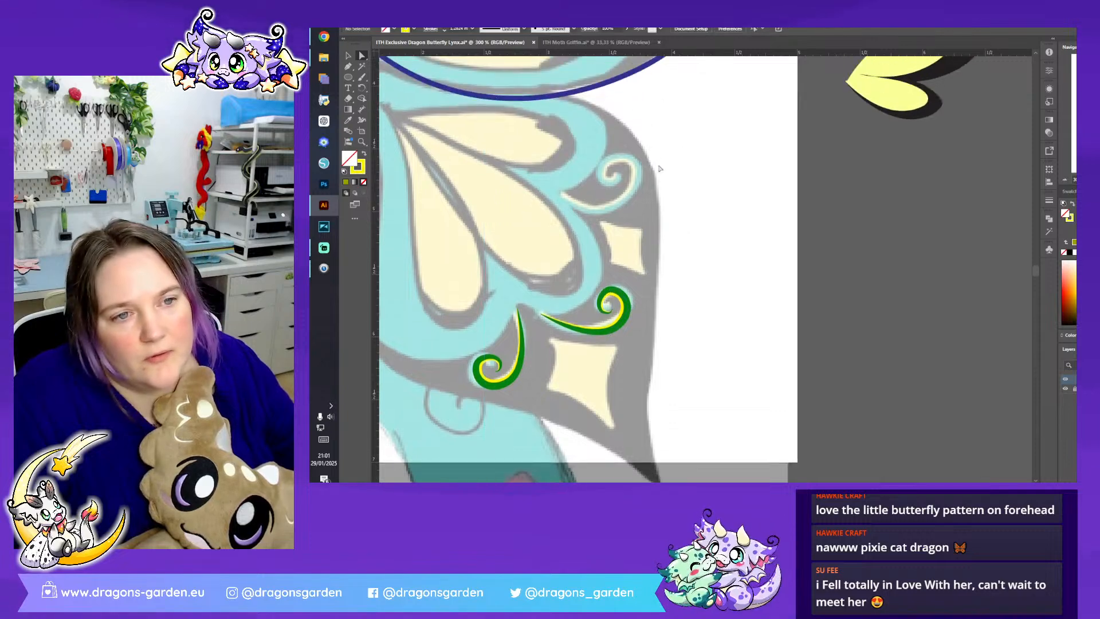
click(624, 315)
drag(624, 314, 632, 166)
click(362, 56)
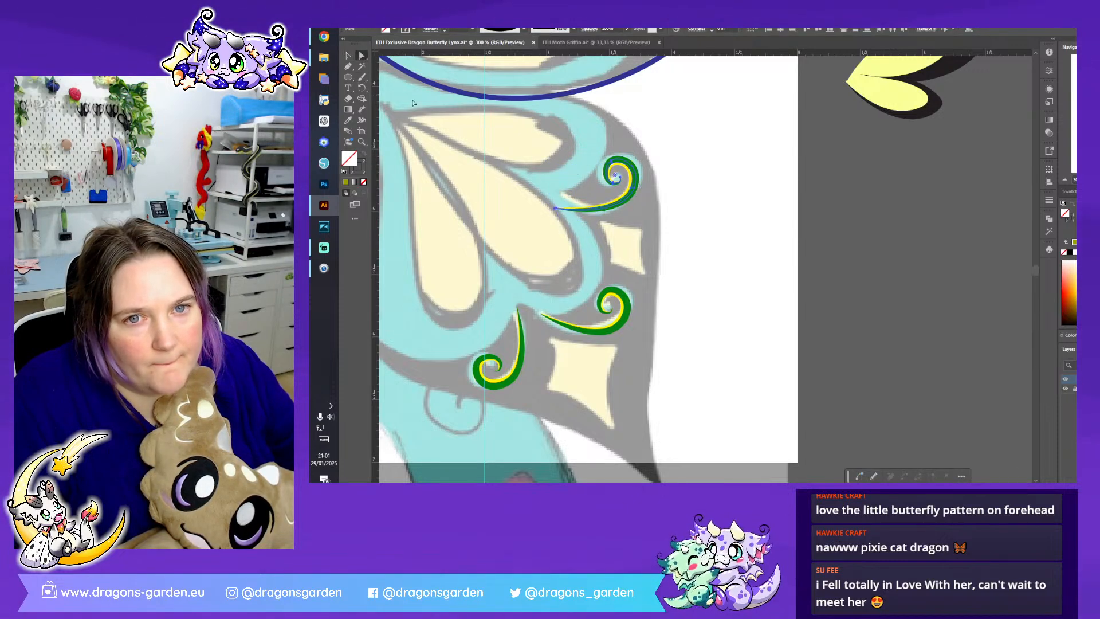
drag(533, 185, 632, 192)
click(713, 155)
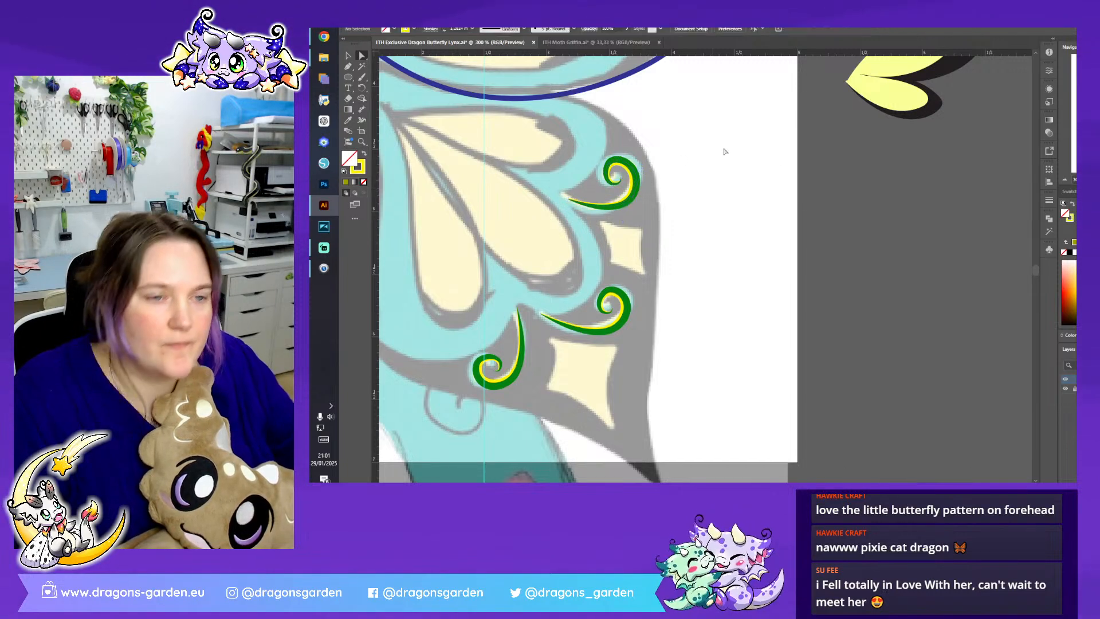
- Copy a small and the large olive star from the upper wing to the lower wing's two diamonds
click(1066, 180)
click(1066, 180)
click(1066, 180)
scroll(968, 273, up, 3)
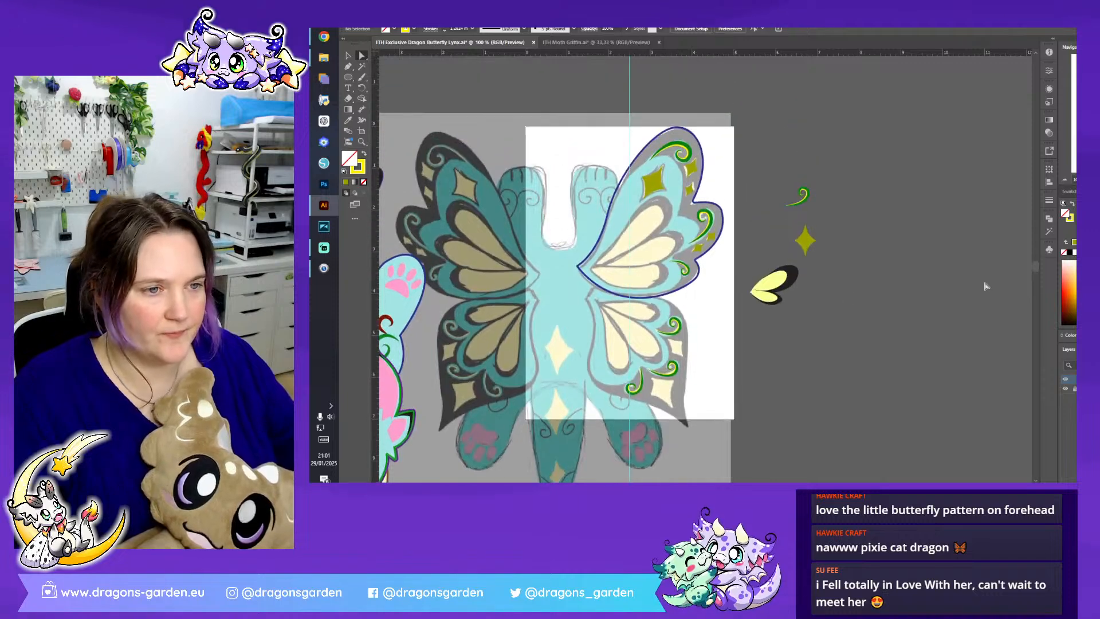
scroll(985, 286, down, 3)
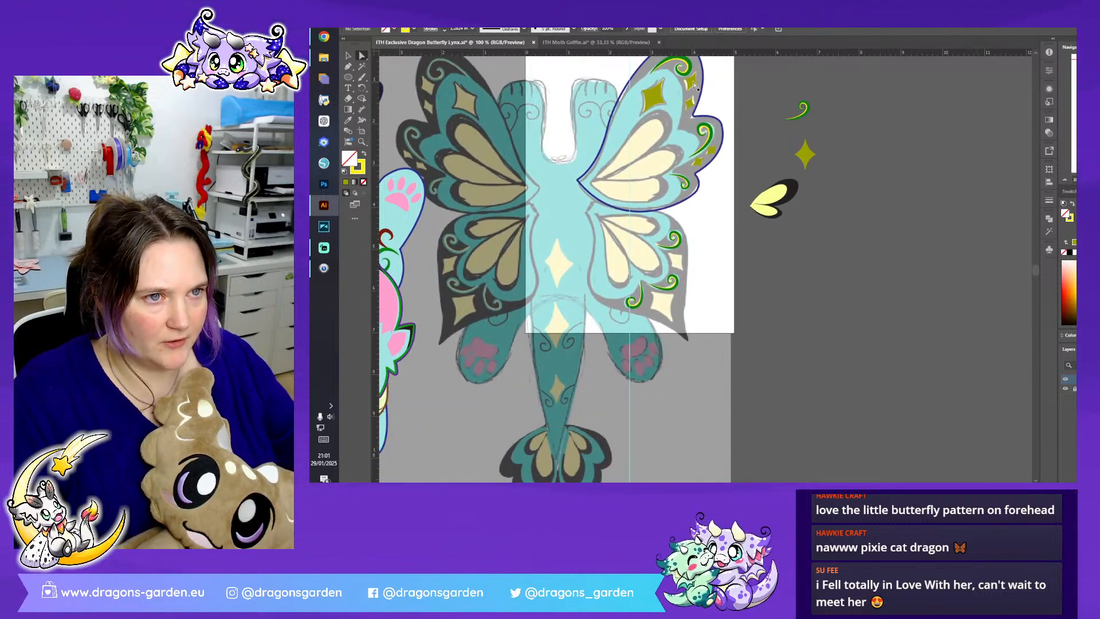
click(679, 261)
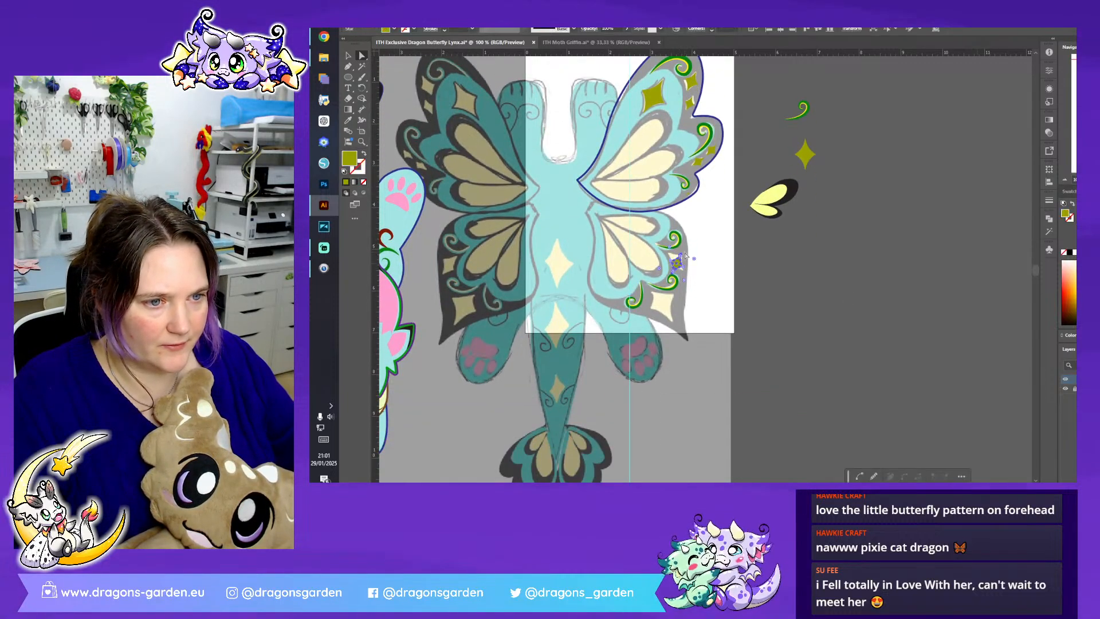
drag(651, 102, 651, 312)
key(v)
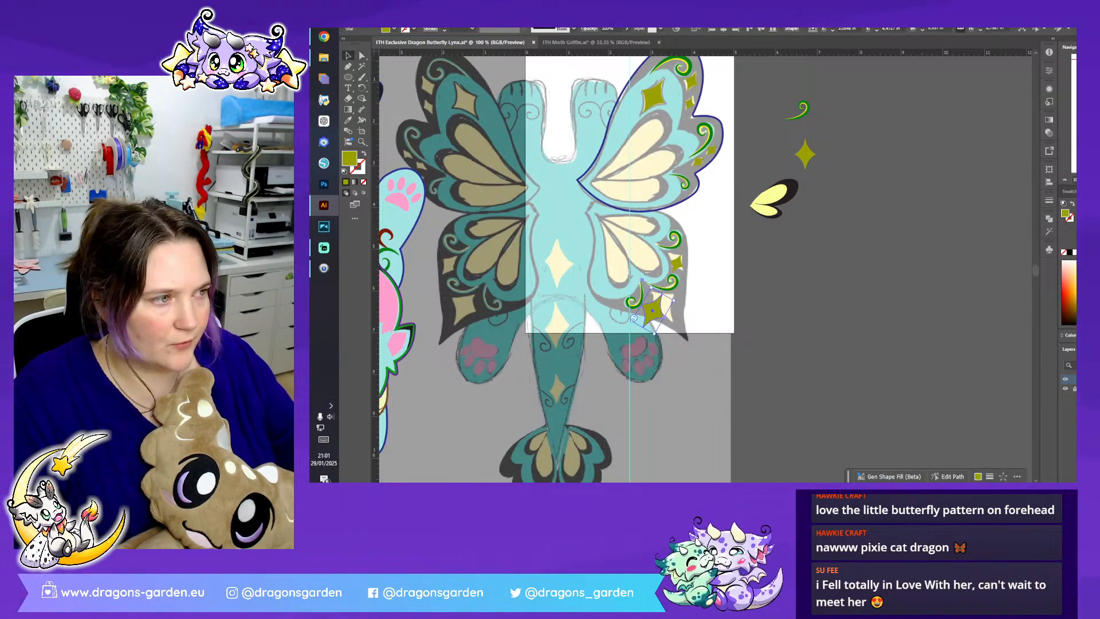
- Rotate and reposition the small star over the lower wing's smaller diamond to match its slant
scroll(703, 267, up, 3)
click(626, 260)
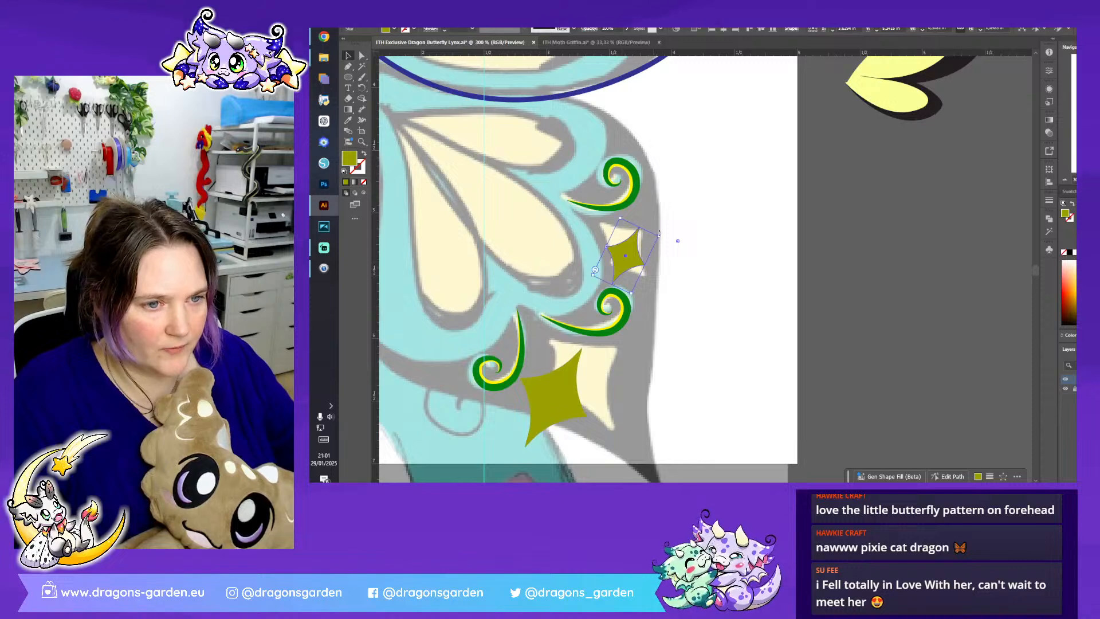
drag(660, 234, 634, 332)
drag(620, 264, 646, 232)
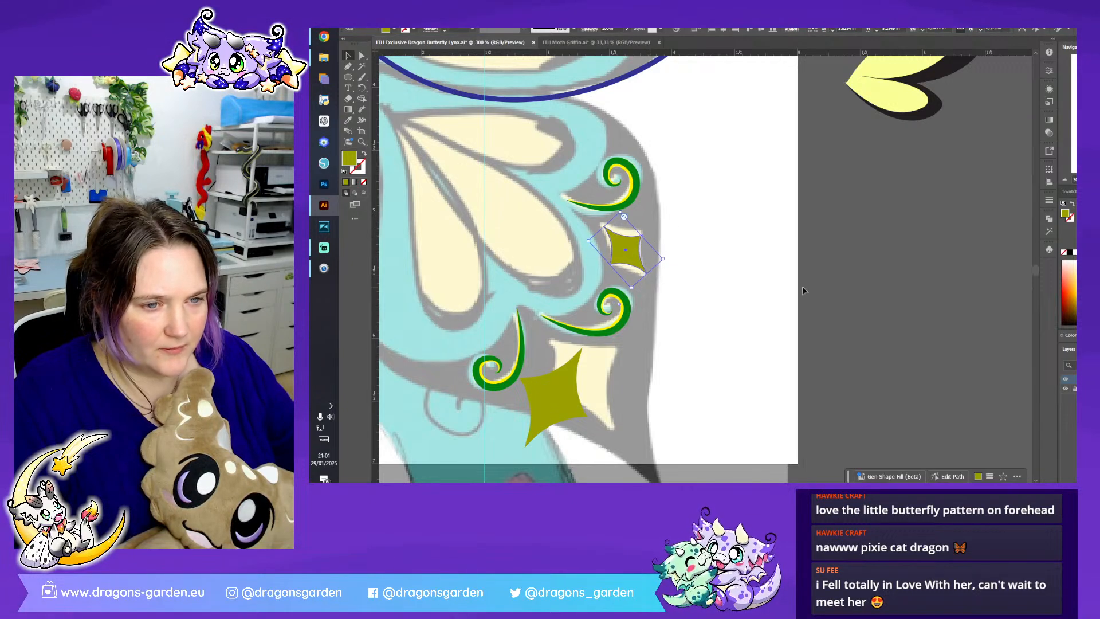
- Rotate and move the large olive star onto the lower wing's larger diamond to match its slant
scroll(614, 349, down, 1)
click(587, 351)
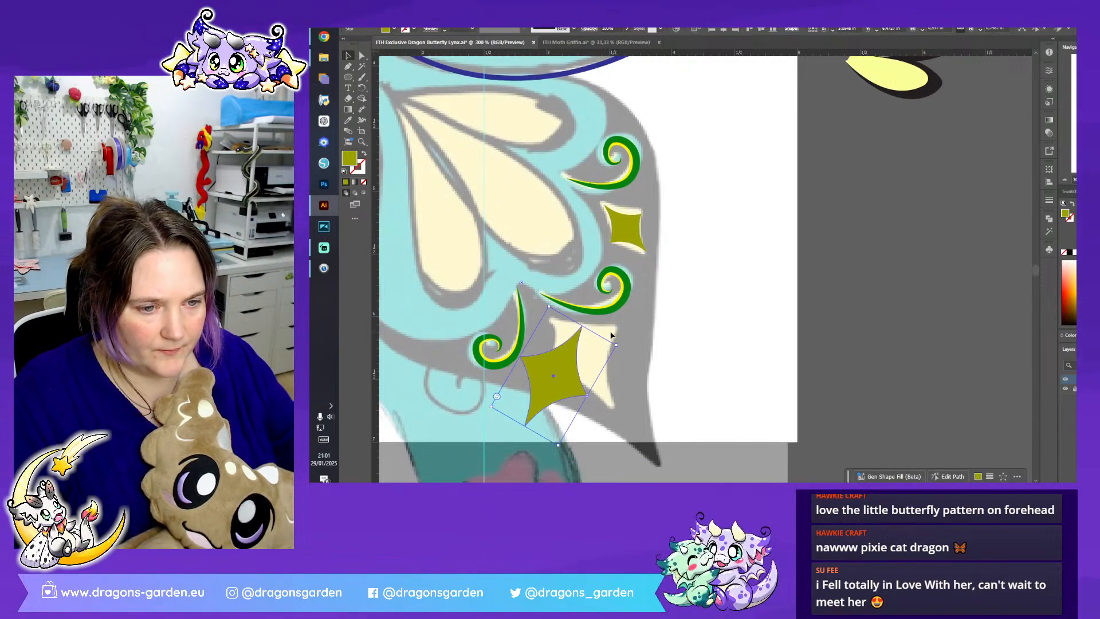
drag(619, 343, 579, 352)
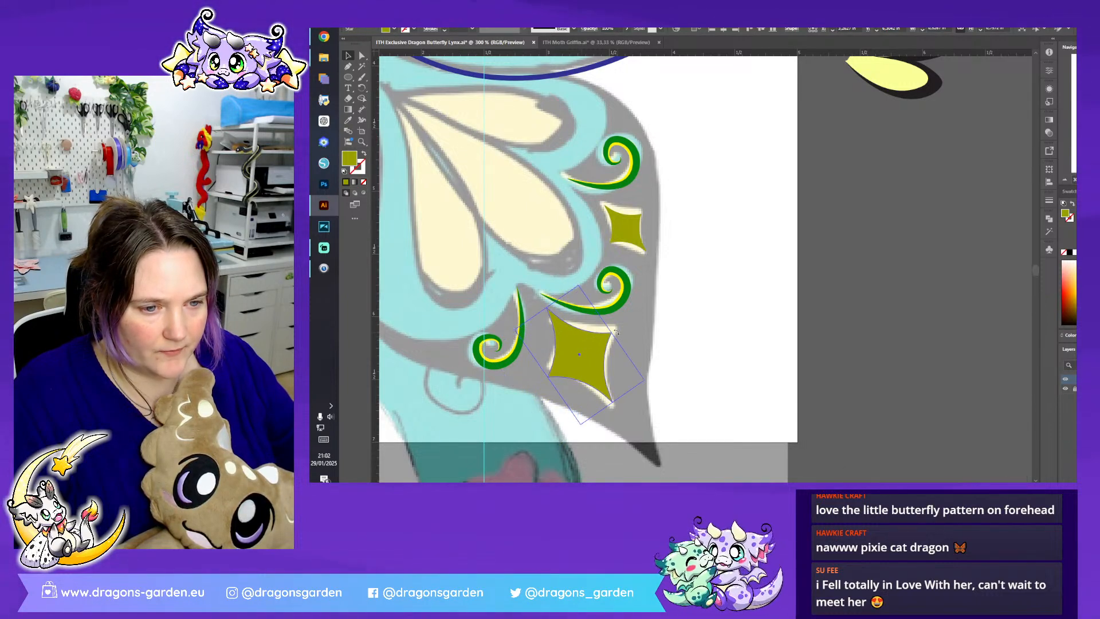
click(767, 284)
scroll(768, 289, up, 10)
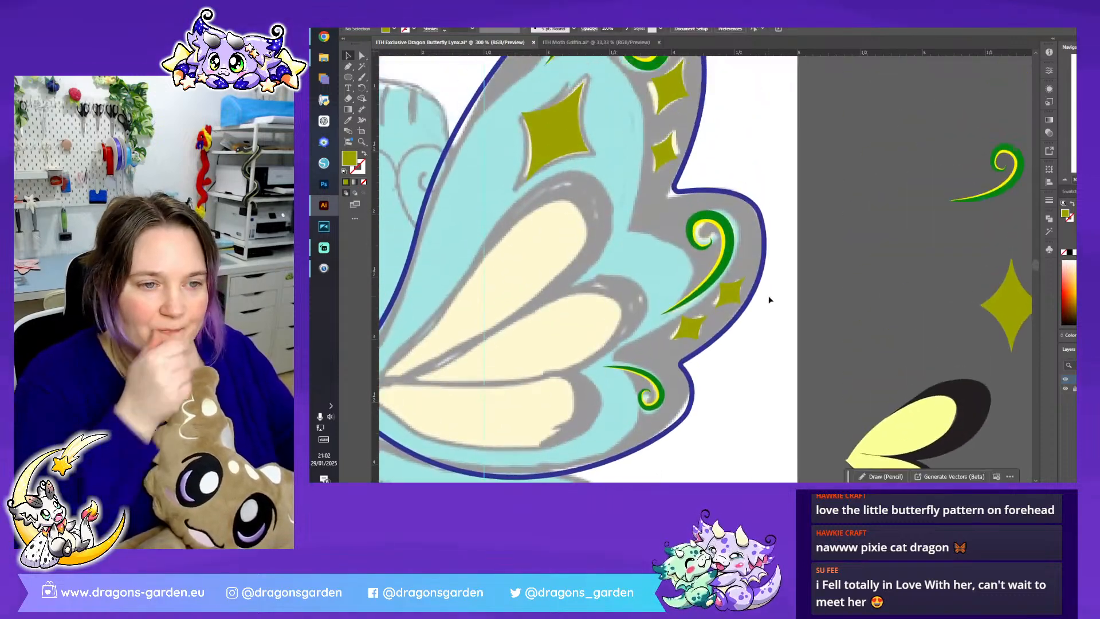
scroll(768, 300, down, 1)
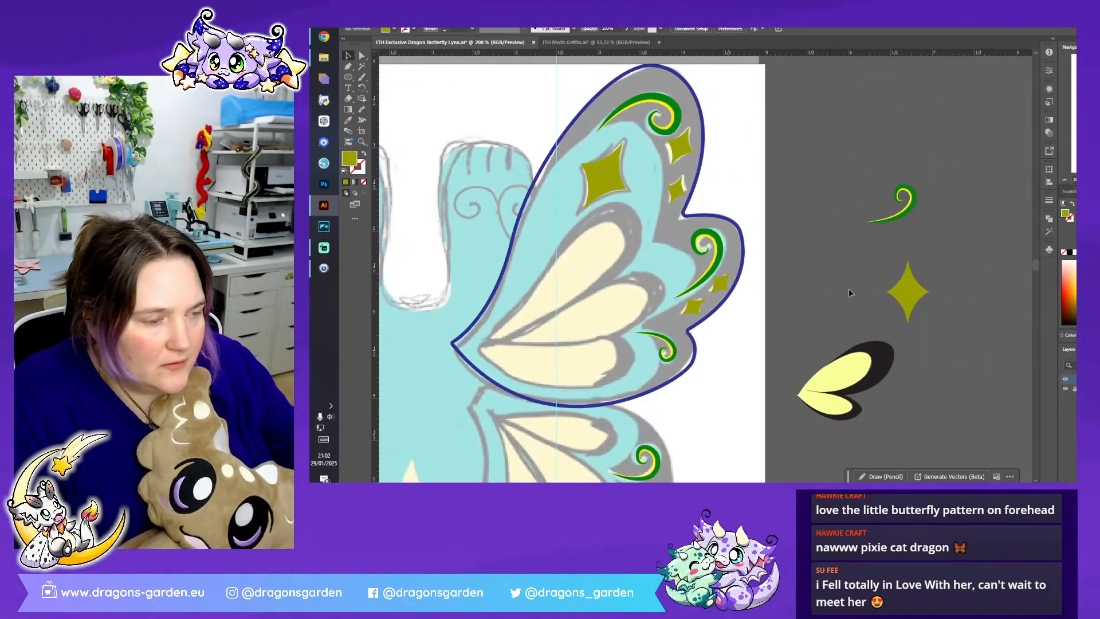
- Reuse the sample petal's pale yellow fill and draw a Pen shape around the upper wing's lowest petal
click(348, 68)
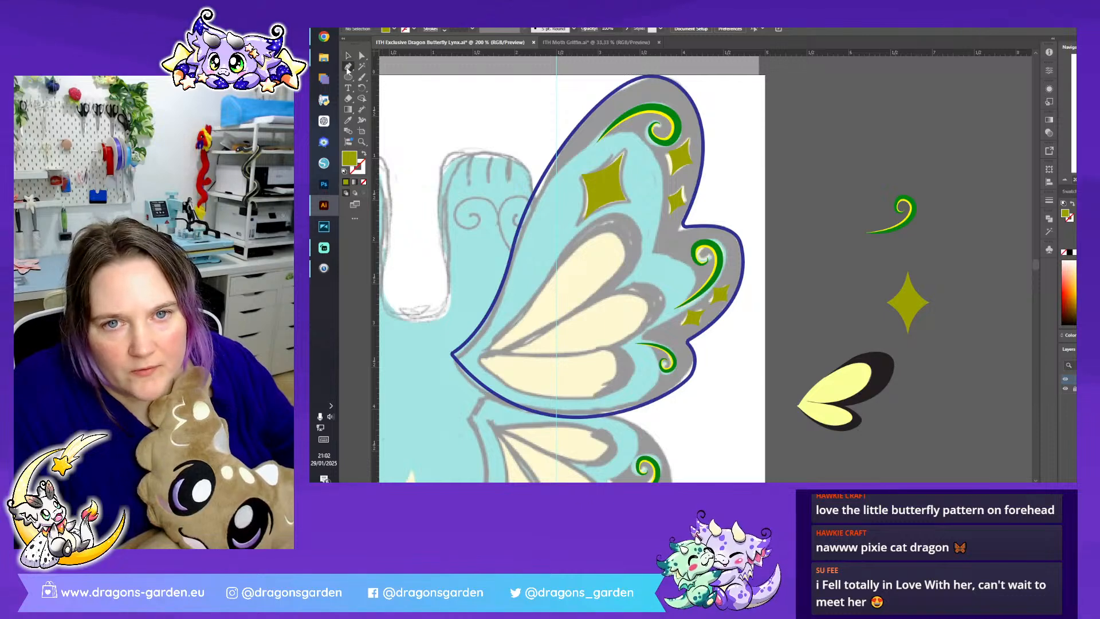
click(848, 393)
key(p)
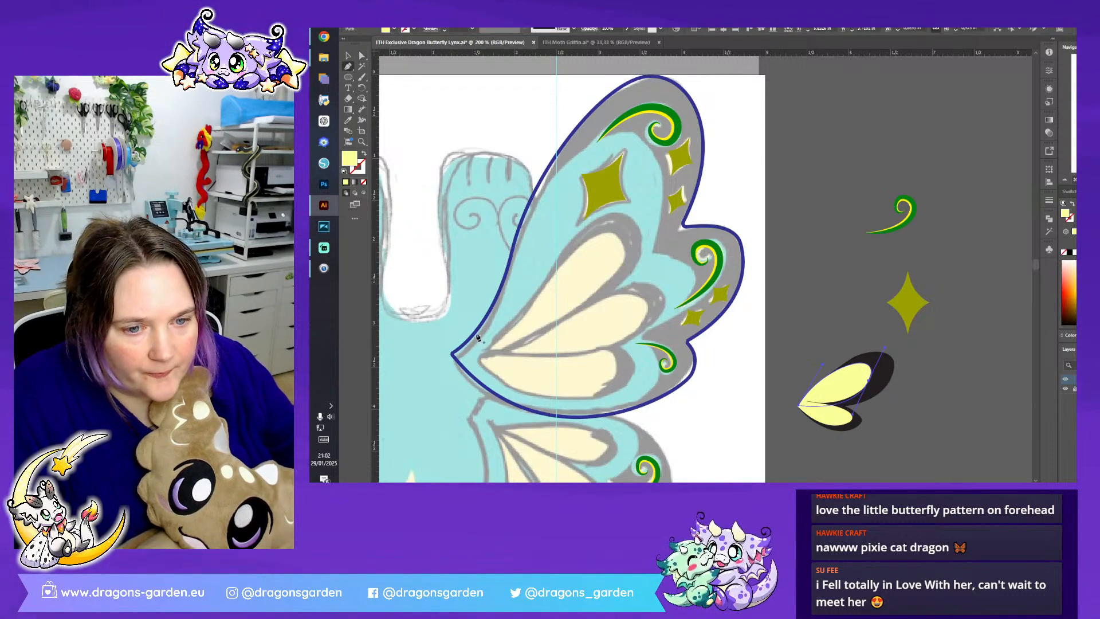
click(478, 359)
drag(604, 397, 691, 382)
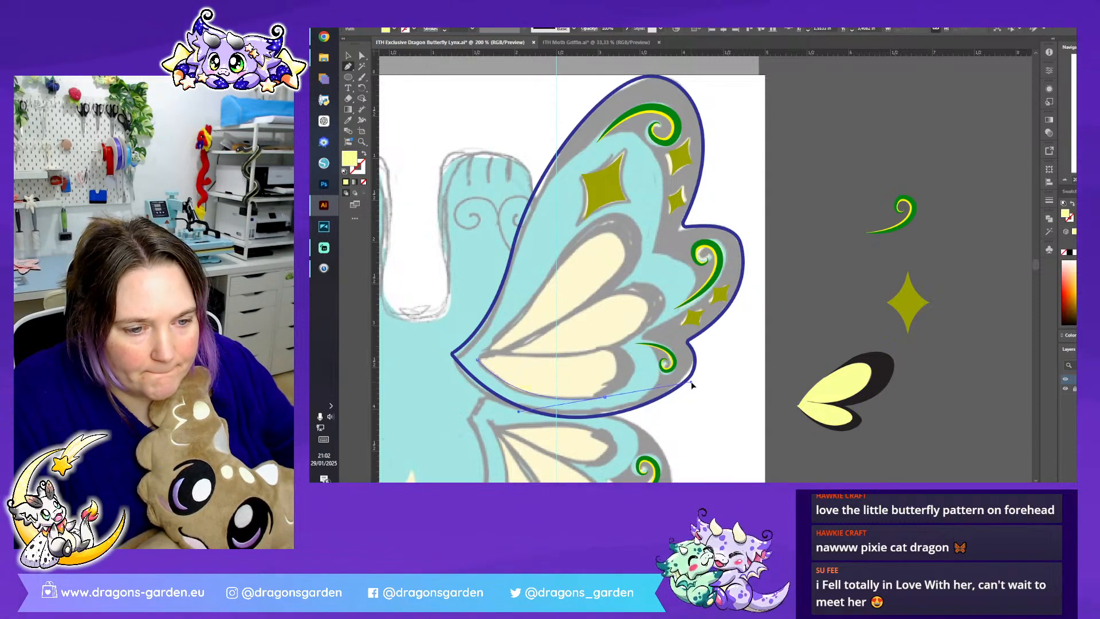
click(606, 398)
drag(617, 352, 579, 323)
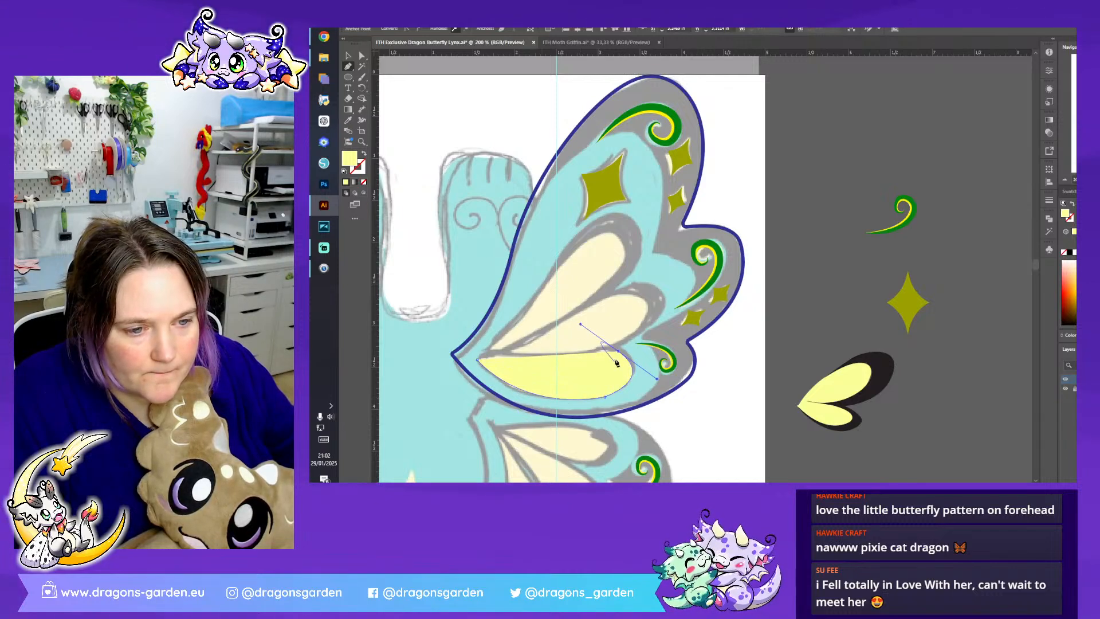
drag(575, 355, 542, 359)
- Continue the yellow shape around the upper wing's middle and top petals and close it at the wing's root
drag(626, 344, 688, 257)
click(657, 307)
drag(585, 305, 515, 345)
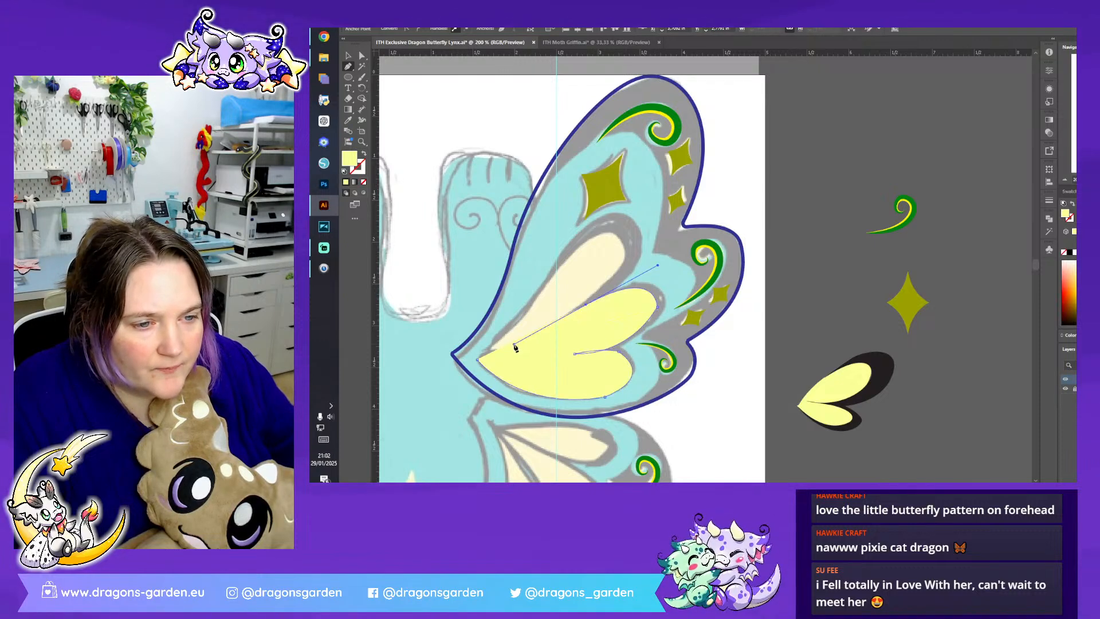
click(585, 305)
click(629, 237)
drag(572, 247, 522, 287)
click(478, 361)
drag(478, 361, 452, 370)
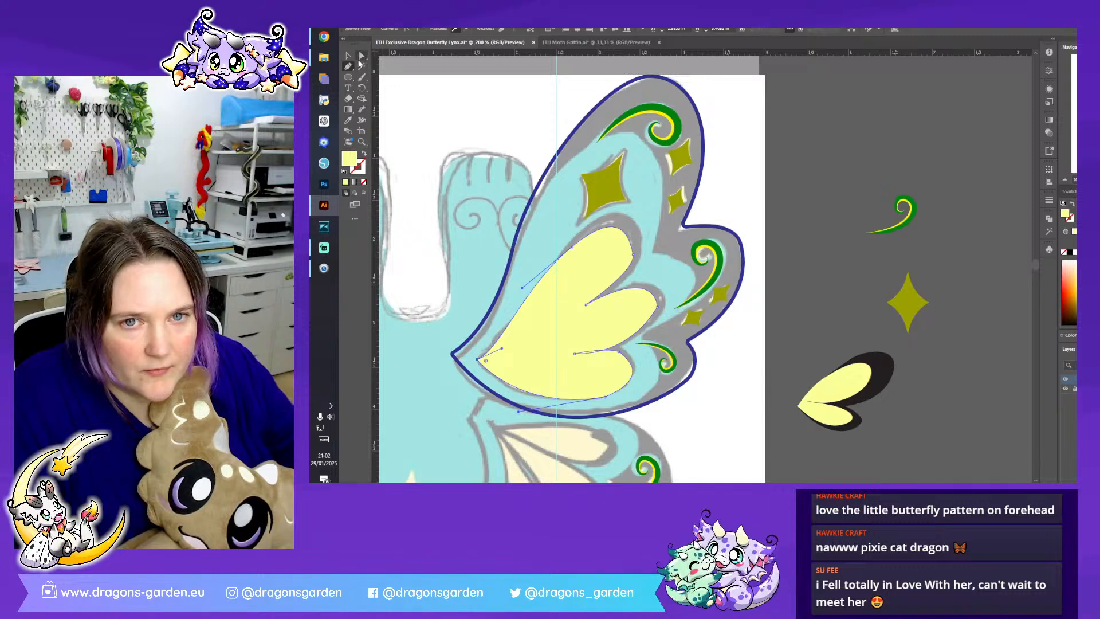
- Swap the petal shape's fill and stroke, leaving it as a yellow outline without fill
key(shift+x)
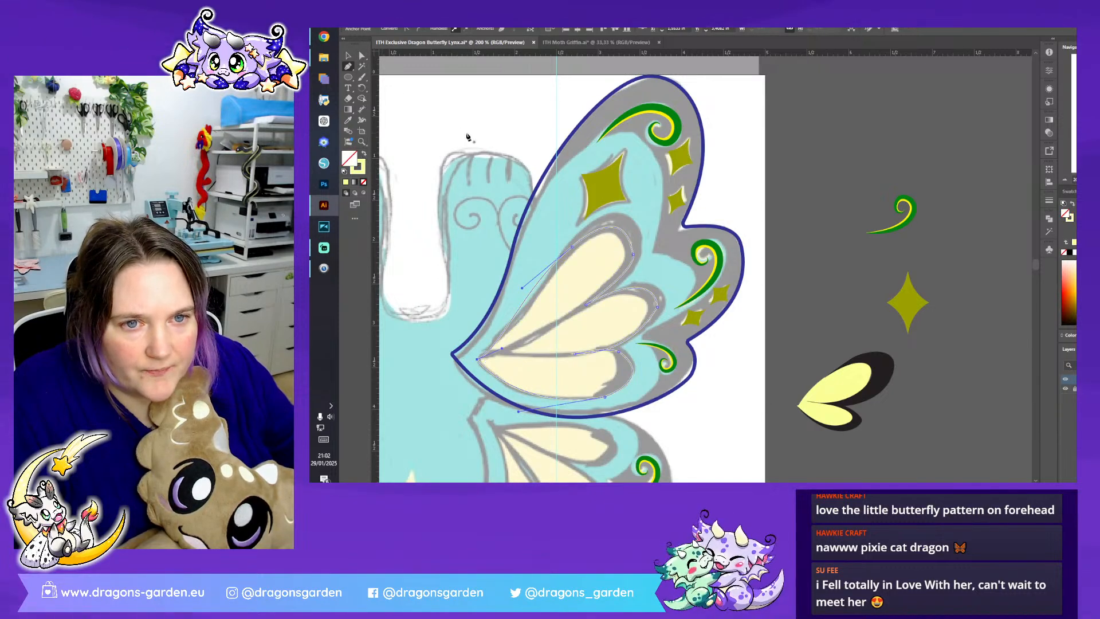
double_click(362, 170)
drag(923, 230, 792, 330)
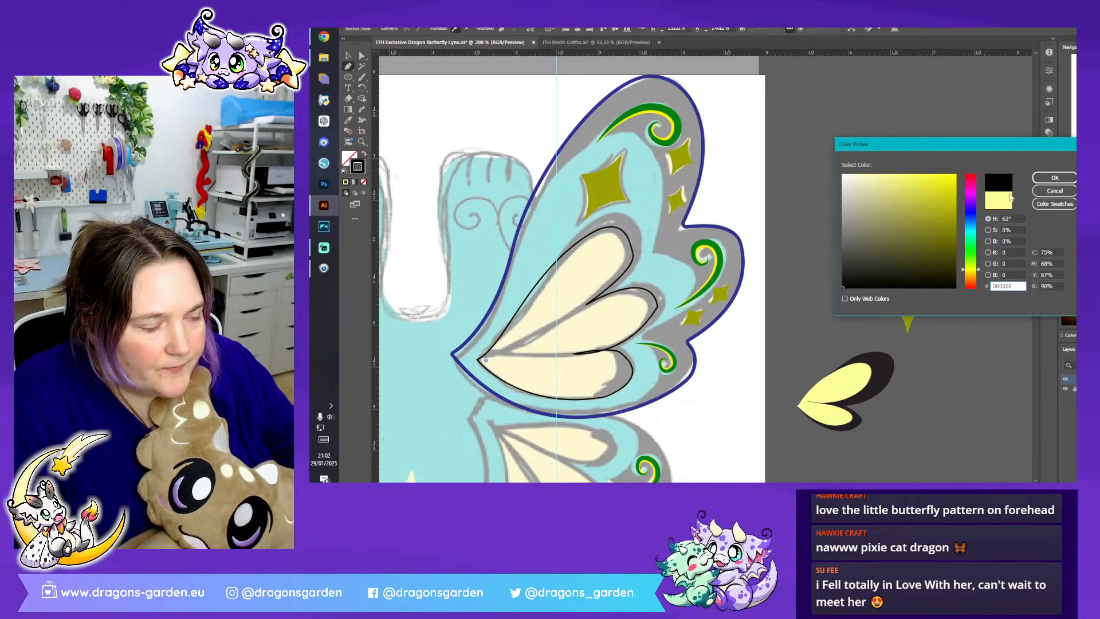
click(1055, 190)
key(shift+x)
click(346, 58)
key(shift+x)
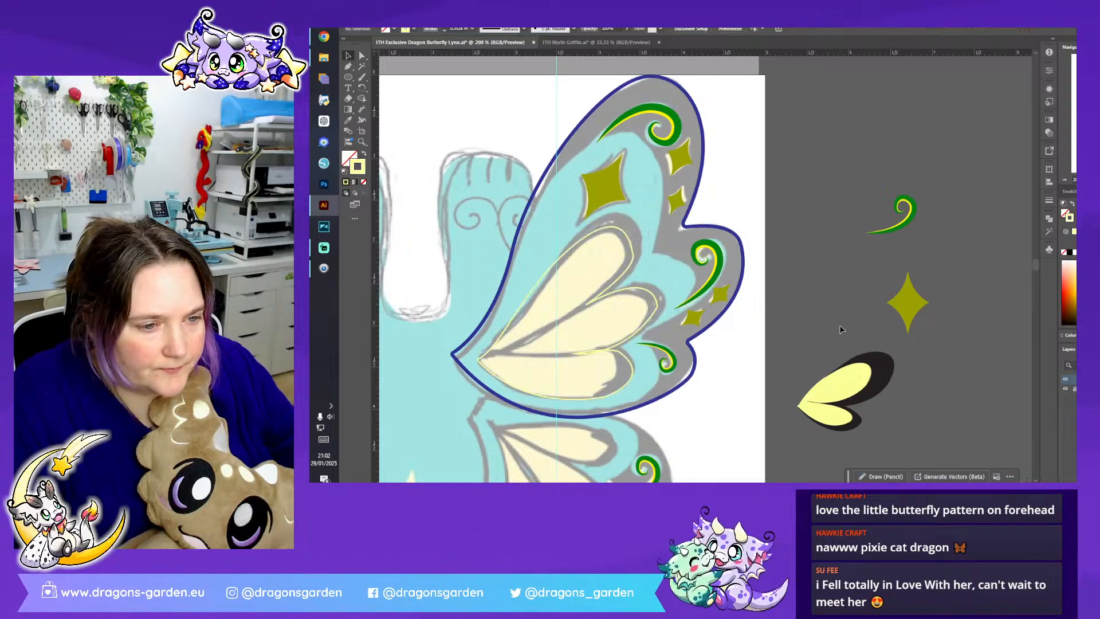
- Pick up the black fill of the sample wing beside the artboard for the Pen tool
click(874, 375)
click(768, 253)
click(349, 67)
key(ctrl+equal)
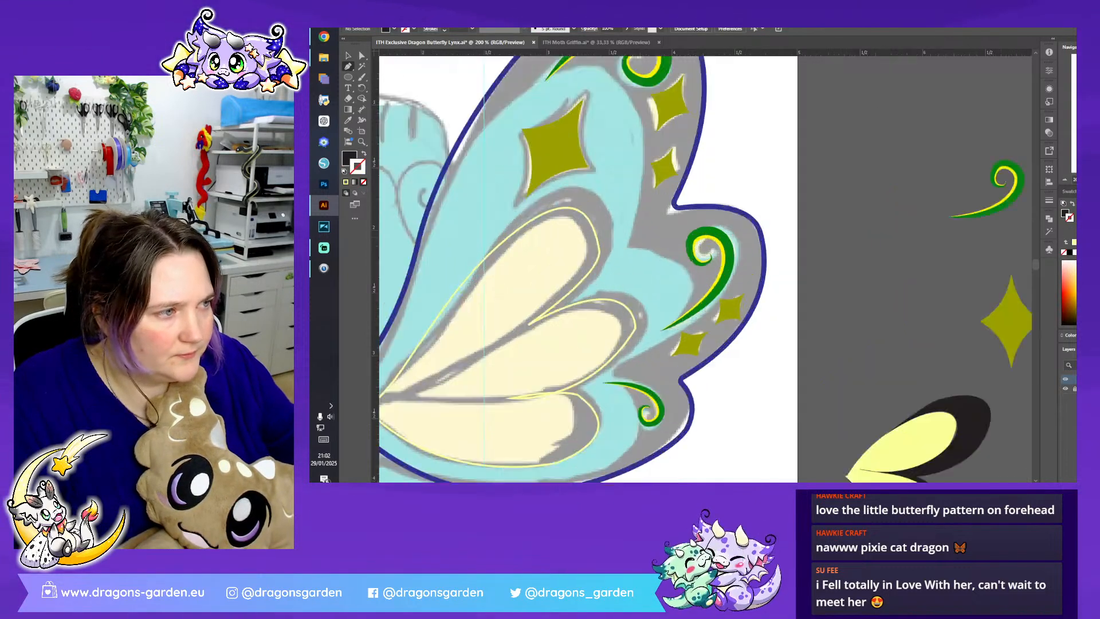
- Adjust the anchors and handles of the yellow outline along the upper wing's top petal to follow the sketch
scroll(811, 338, down, 2)
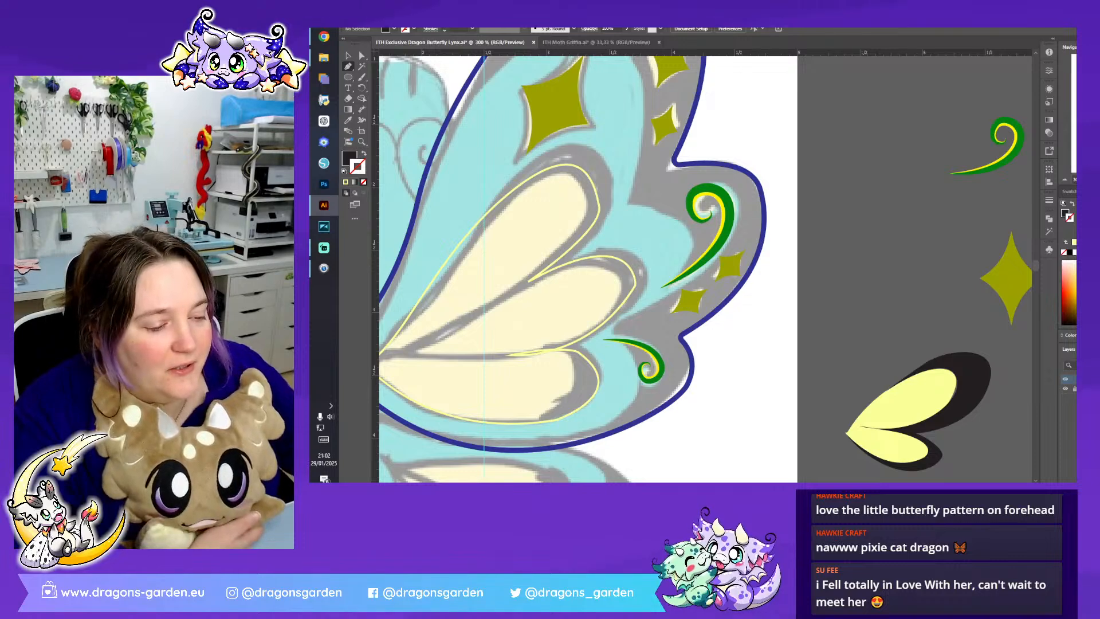
scroll(855, 438, left, 5)
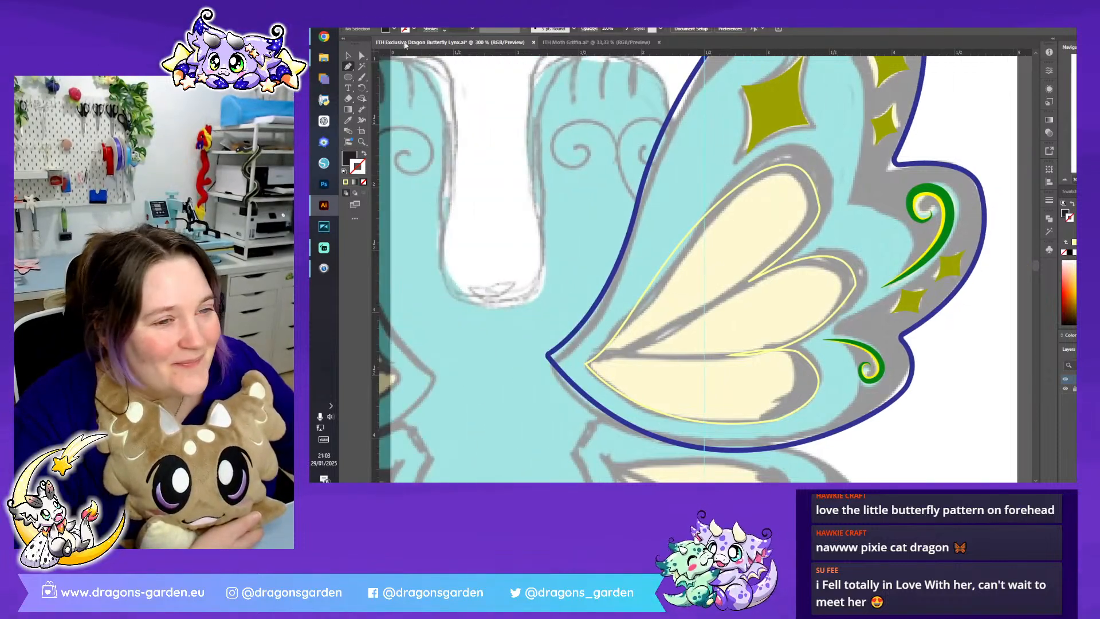
click(646, 296)
drag(653, 256, 662, 274)
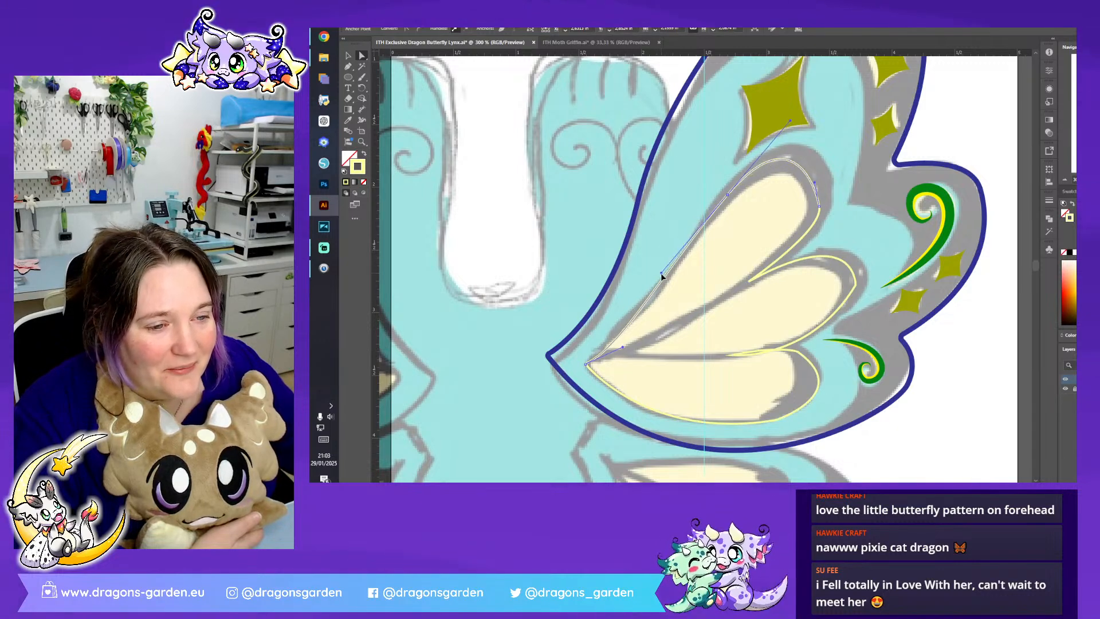
click(726, 196)
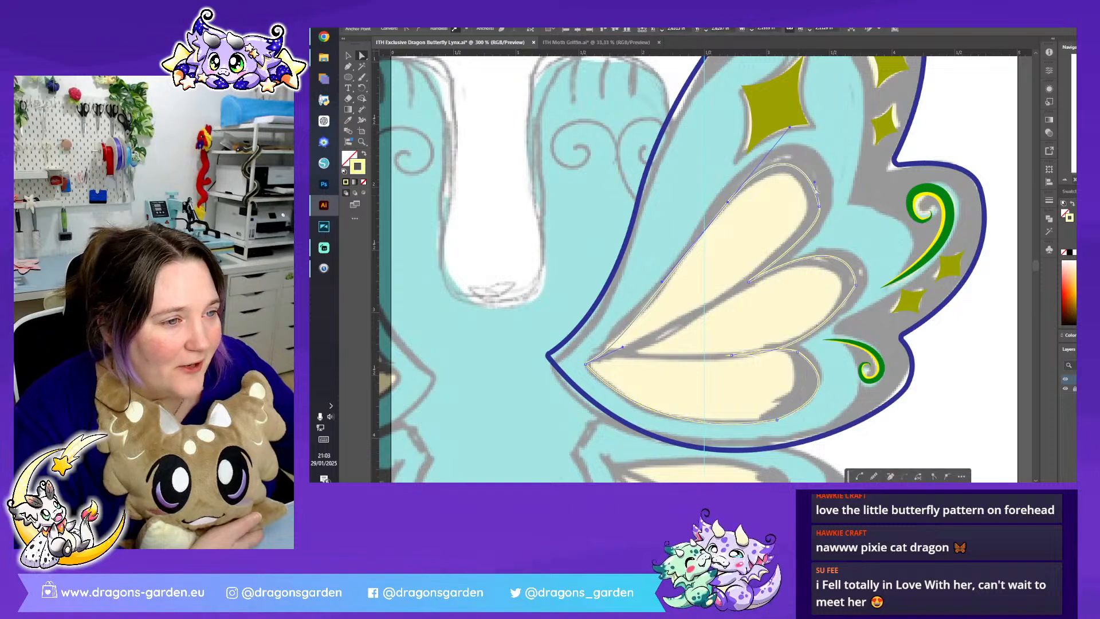
drag(814, 182, 824, 172)
- Refine the yellow outline's curve around the middle petal's tip and its junction with the lowest petal
click(854, 292)
drag(855, 293, 833, 286)
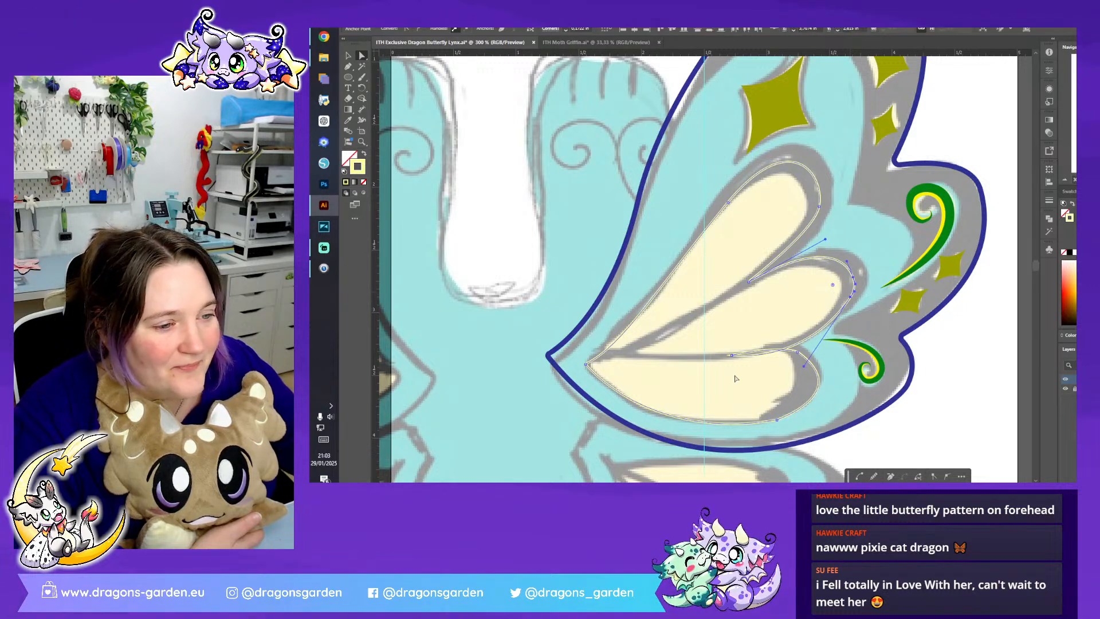
click(731, 355)
drag(780, 345, 810, 354)
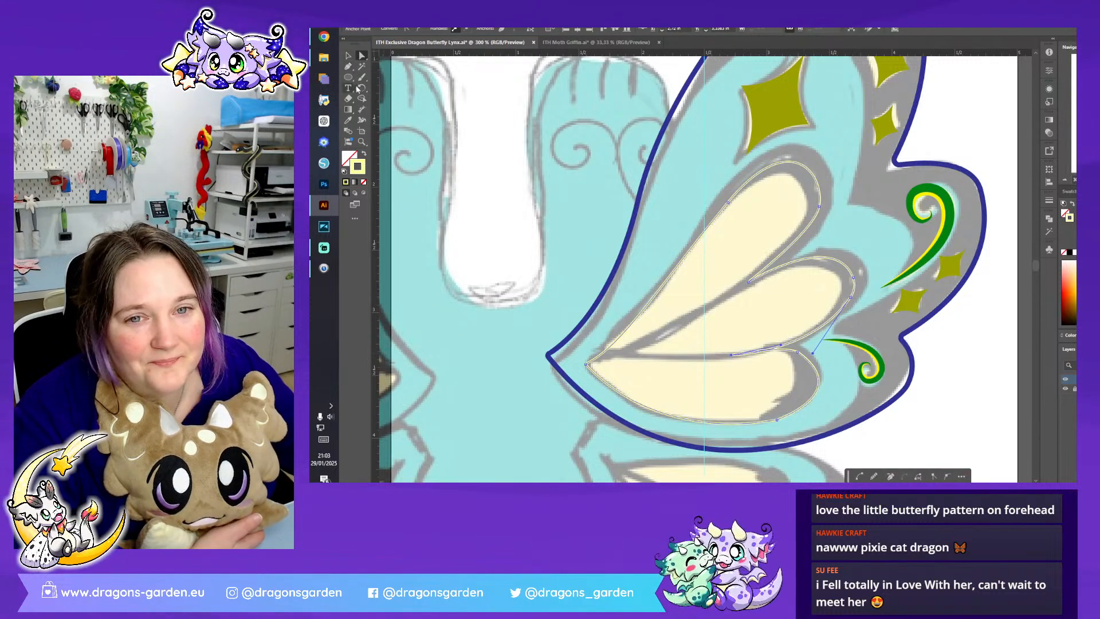
- Deselect the yellow outline and set the stroke colour to black for the next path
click(468, 122)
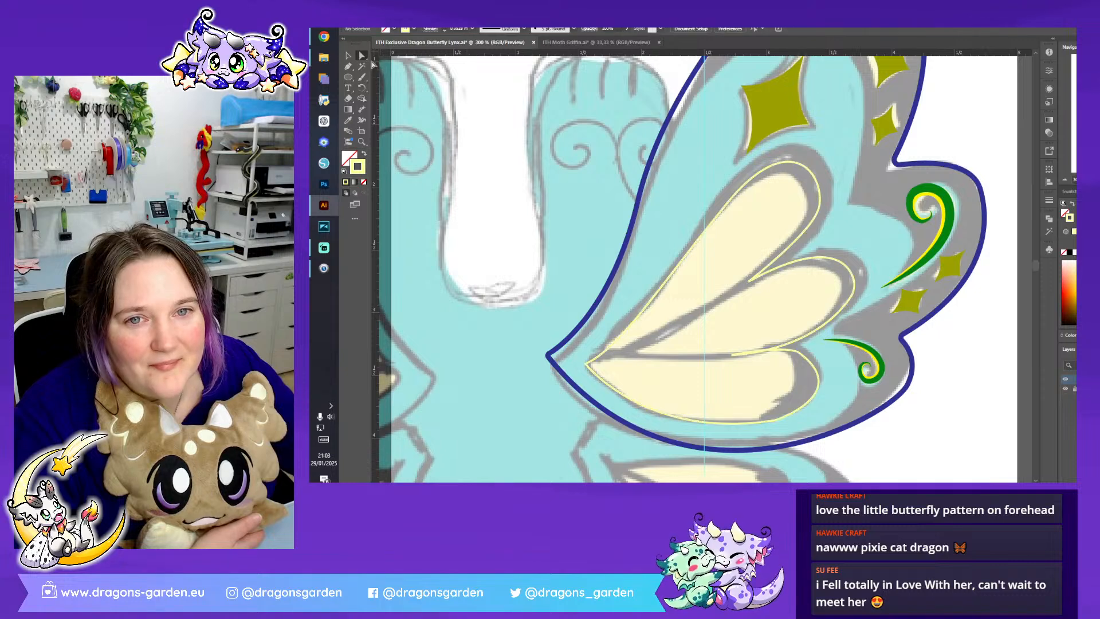
double_click(363, 166)
click(843, 287)
click(1056, 181)
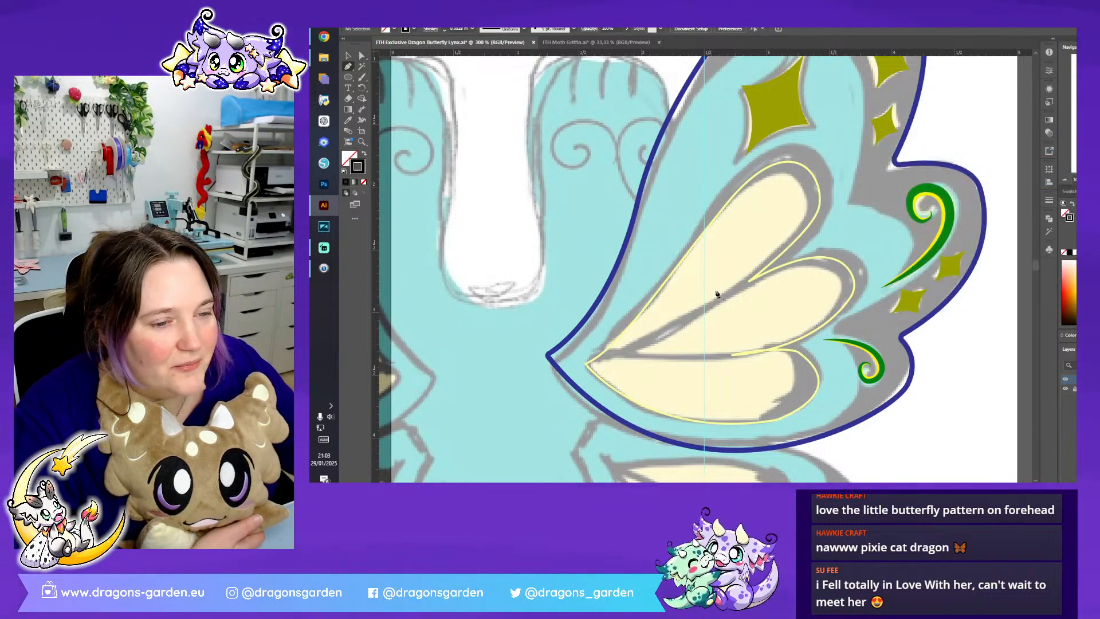
- Draw a black Pen path from the wing's root around the outer edges of the top and middle petals
click(607, 348)
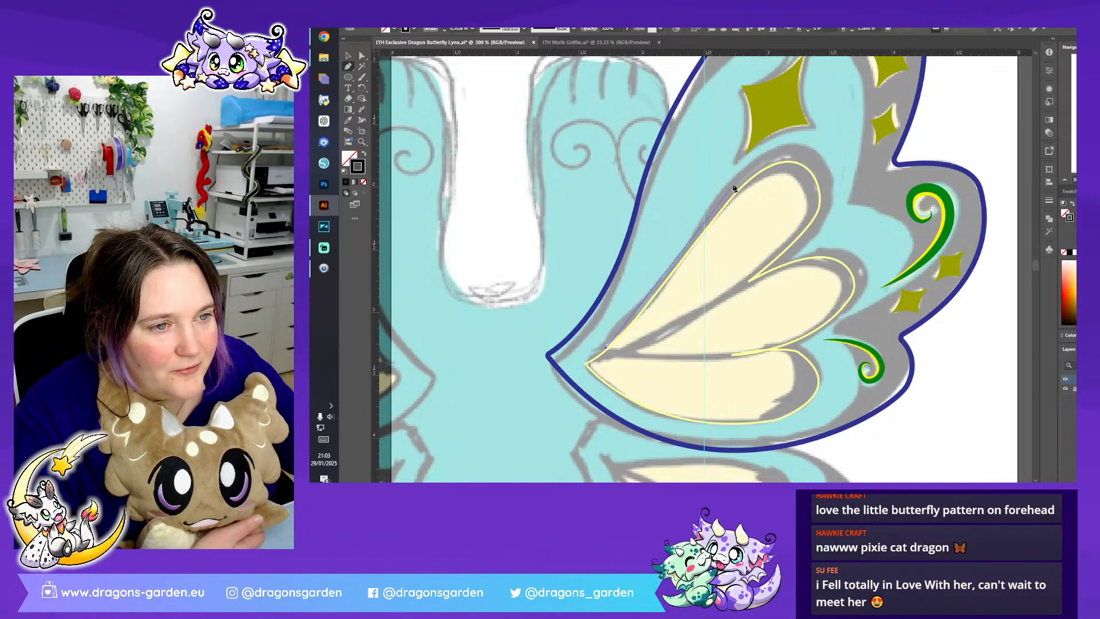
drag(754, 126, 785, 114)
drag(833, 171, 839, 215)
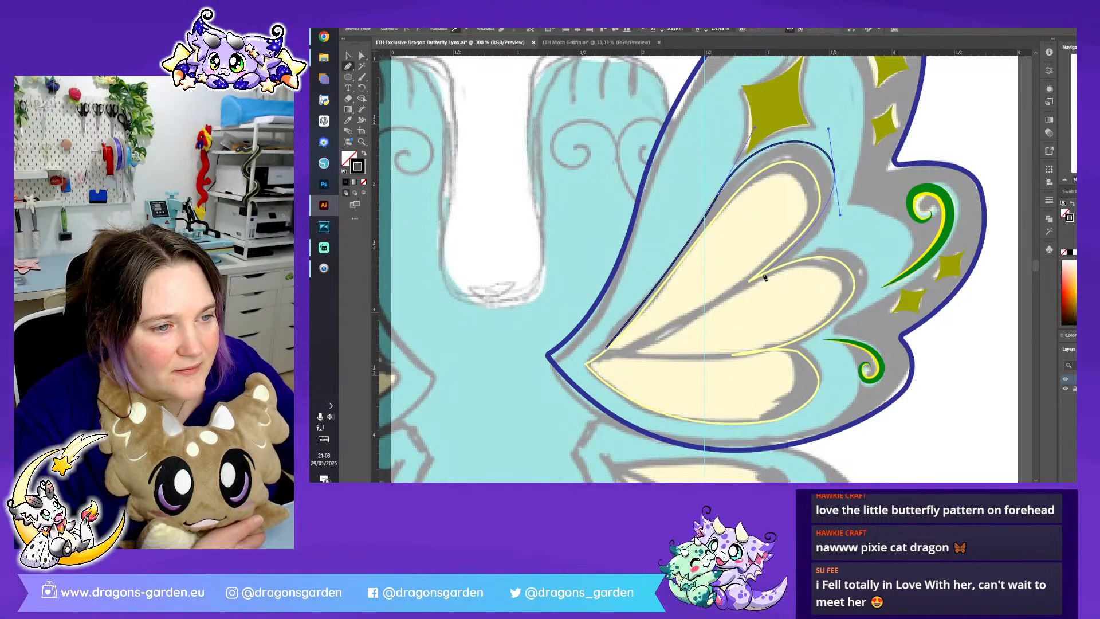
drag(747, 284, 703, 307)
click(728, 295)
drag(857, 254, 915, 281)
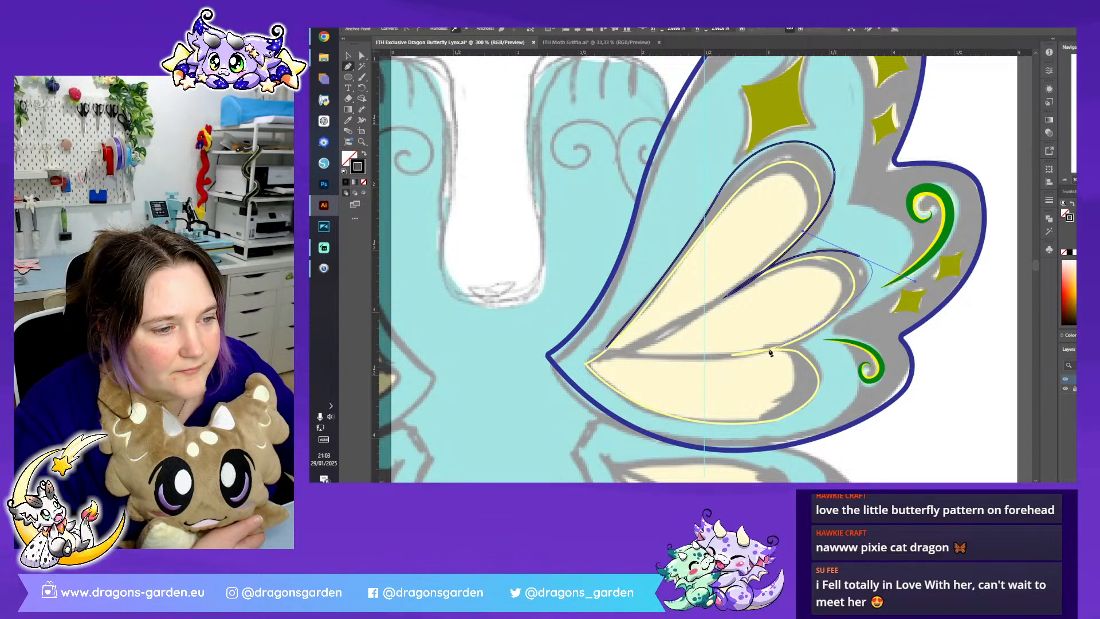
drag(765, 352, 699, 362)
click(603, 362)
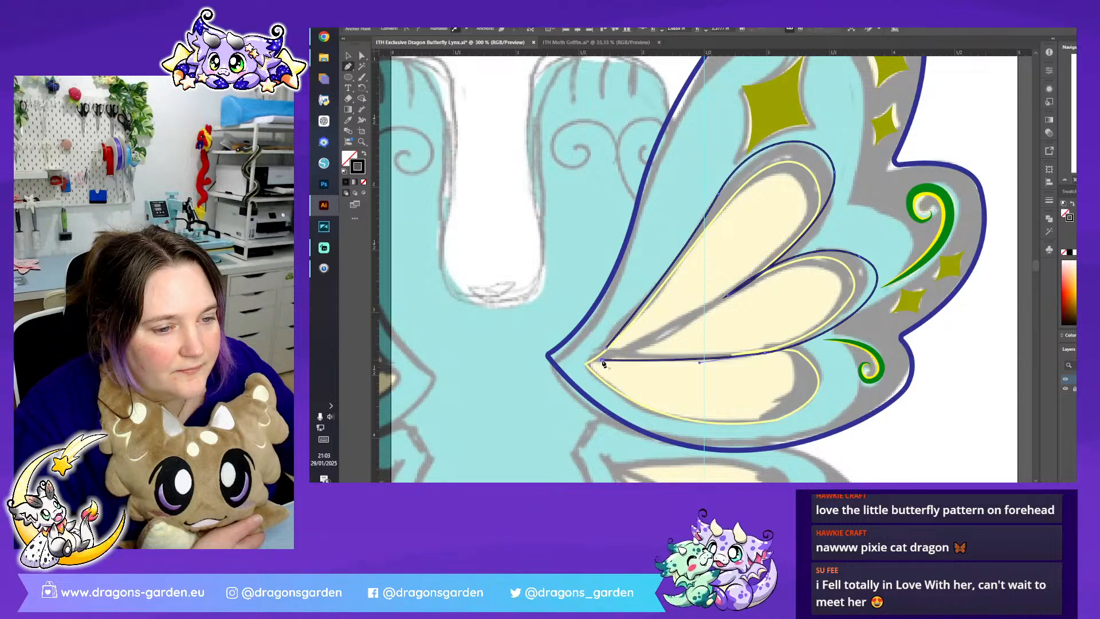
- Extend the black path around the outer edge of the lowest petal back to the wing's root
click(803, 347)
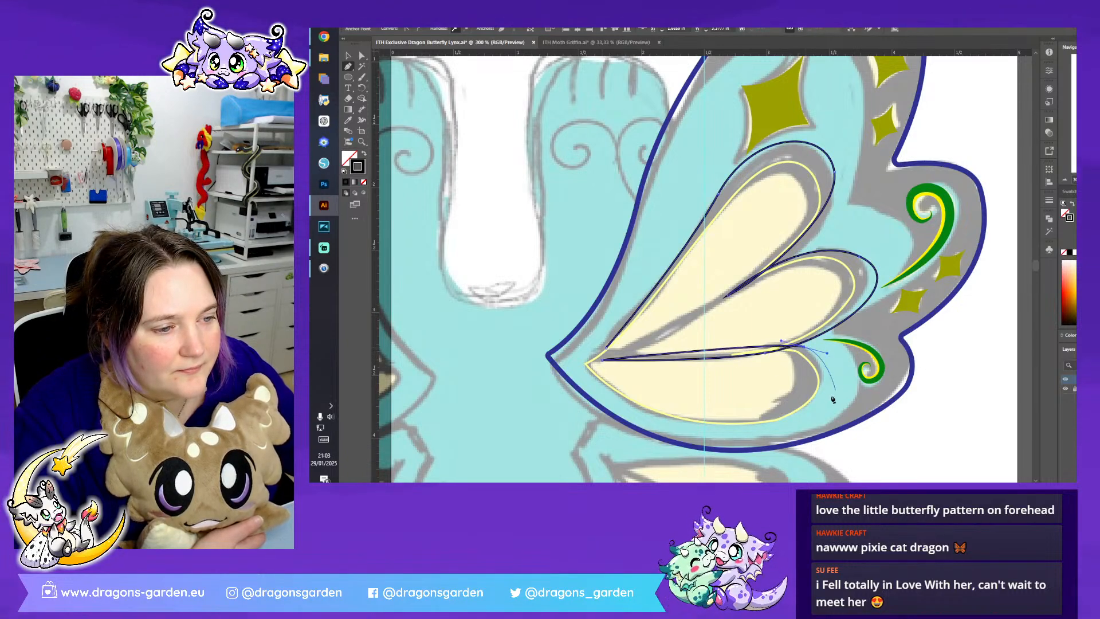
drag(804, 408, 771, 424)
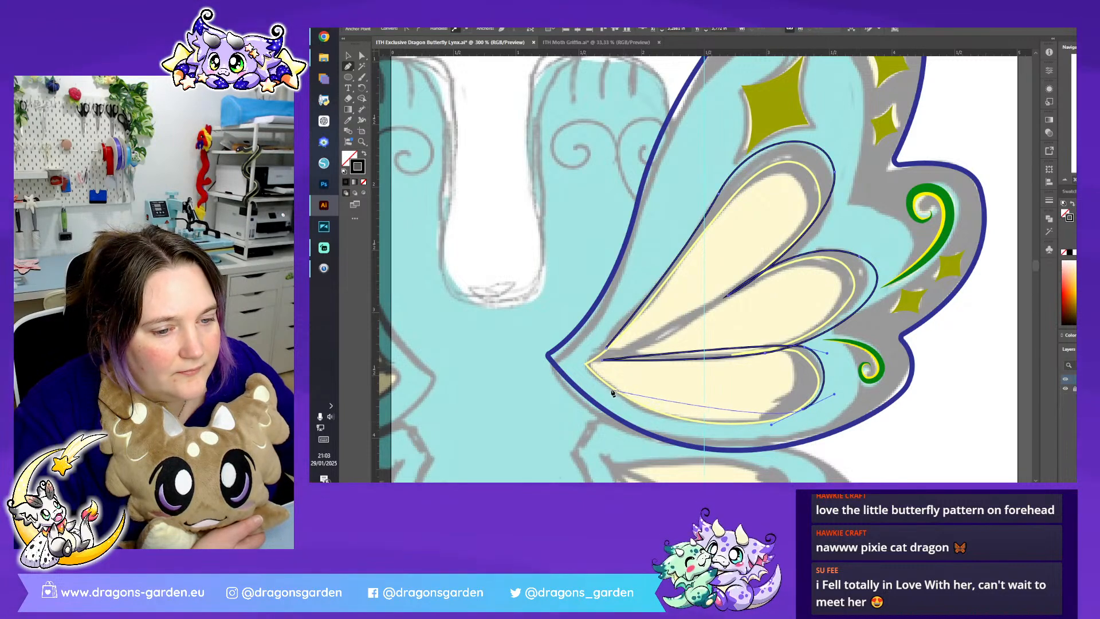
mouse_move(585, 364)
mouse_down()
mouse_move(560, 313)
mouse_move(520, 281)
mouse_up()
click(586, 364)
- Trace the black path along the inner edge of the lowest petal's cream area and back along its upper side
drag(764, 415, 884, 395)
click(765, 416)
drag(792, 364, 776, 331)
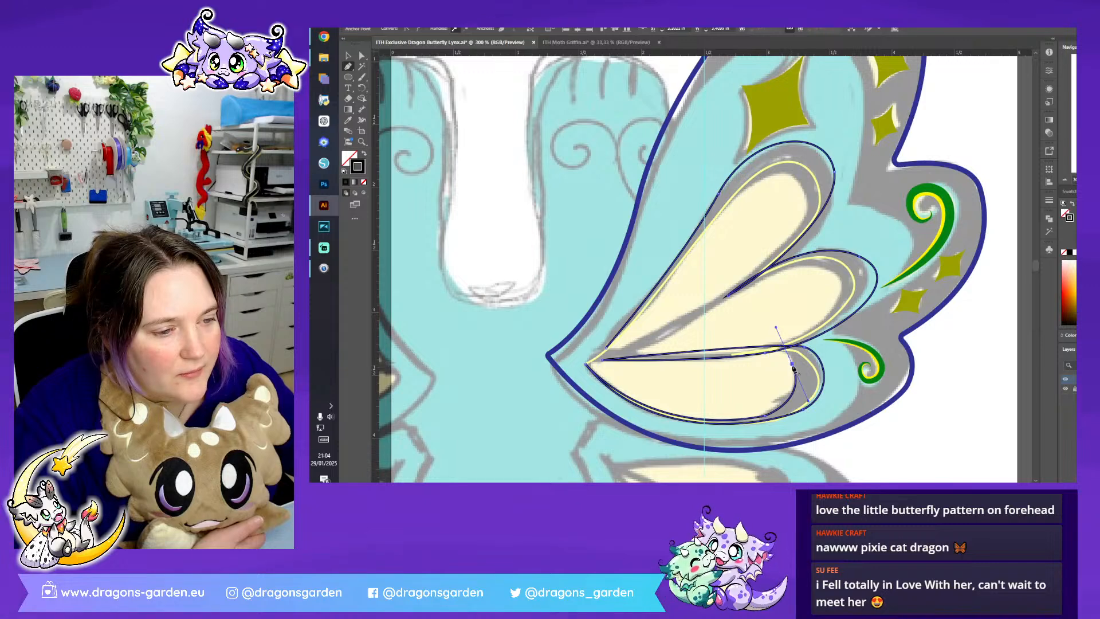
drag(716, 355, 671, 361)
click(719, 357)
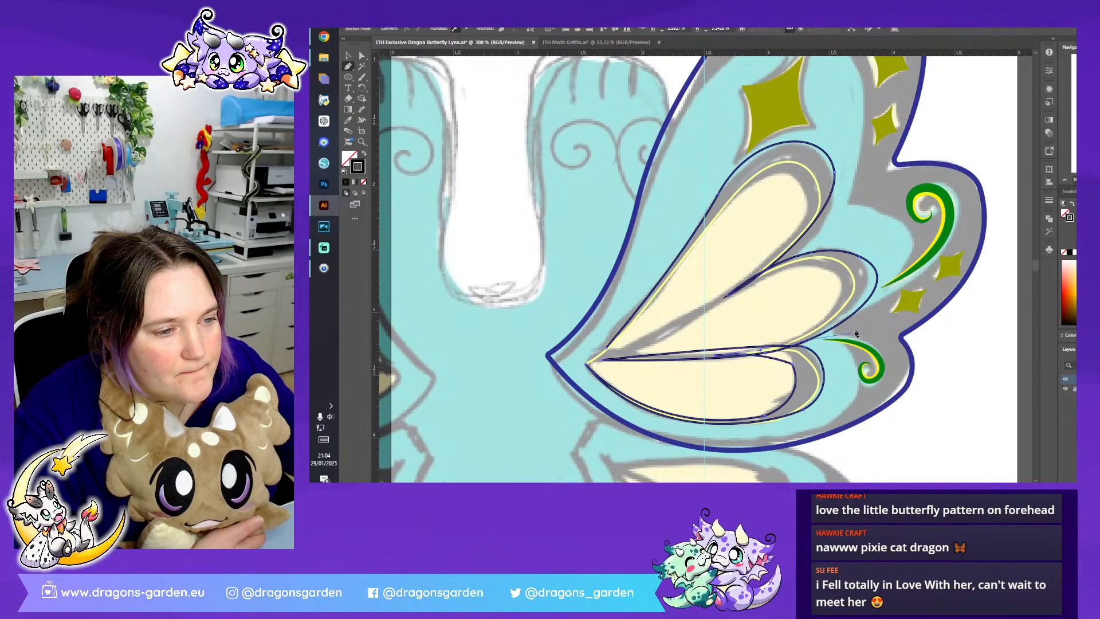
- Trace the black path along the inner edge of the middle petal's cream area back to the wing's root
click(872, 281)
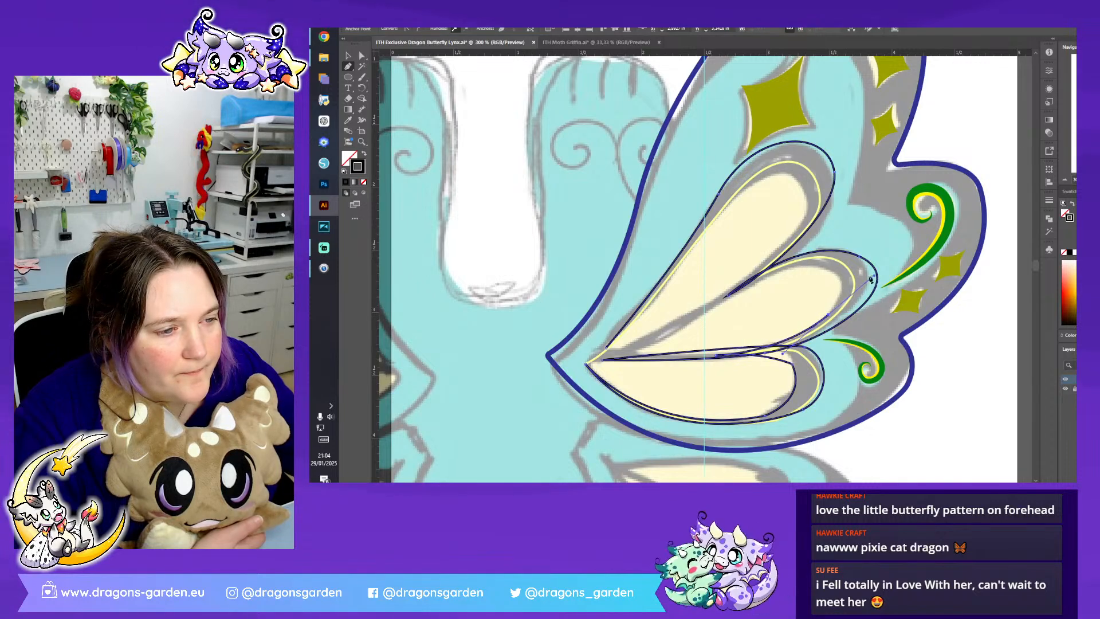
drag(747, 285, 615, 356)
click(604, 359)
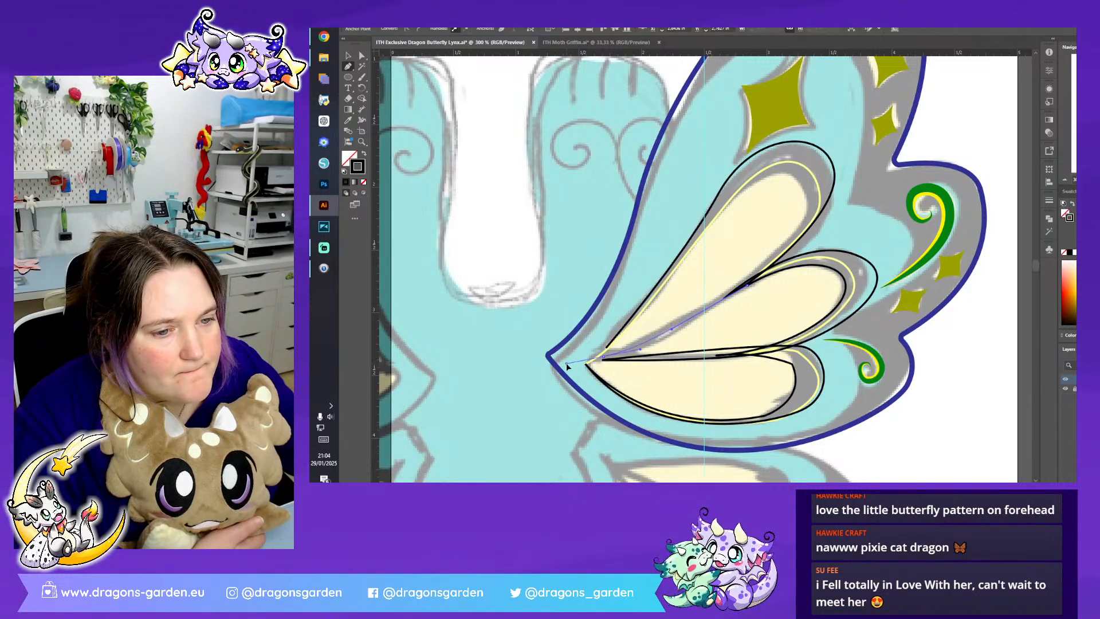
click(604, 358)
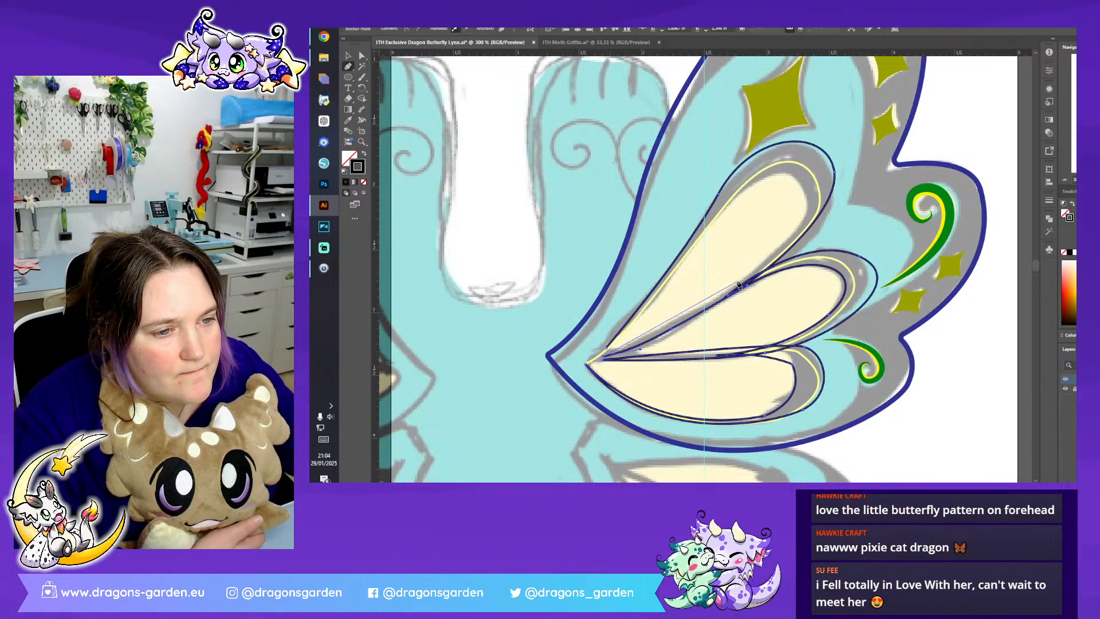
- Trace the black path along the inner edge of the top petal's cream area and close it near the wing's root
drag(746, 274, 780, 235)
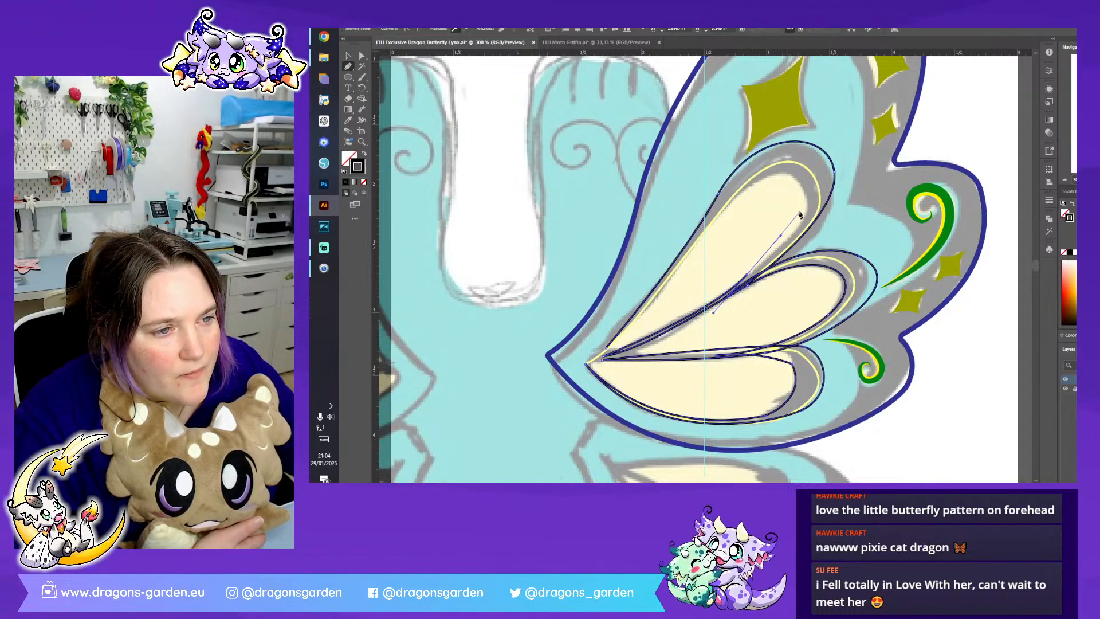
drag(797, 182, 768, 145)
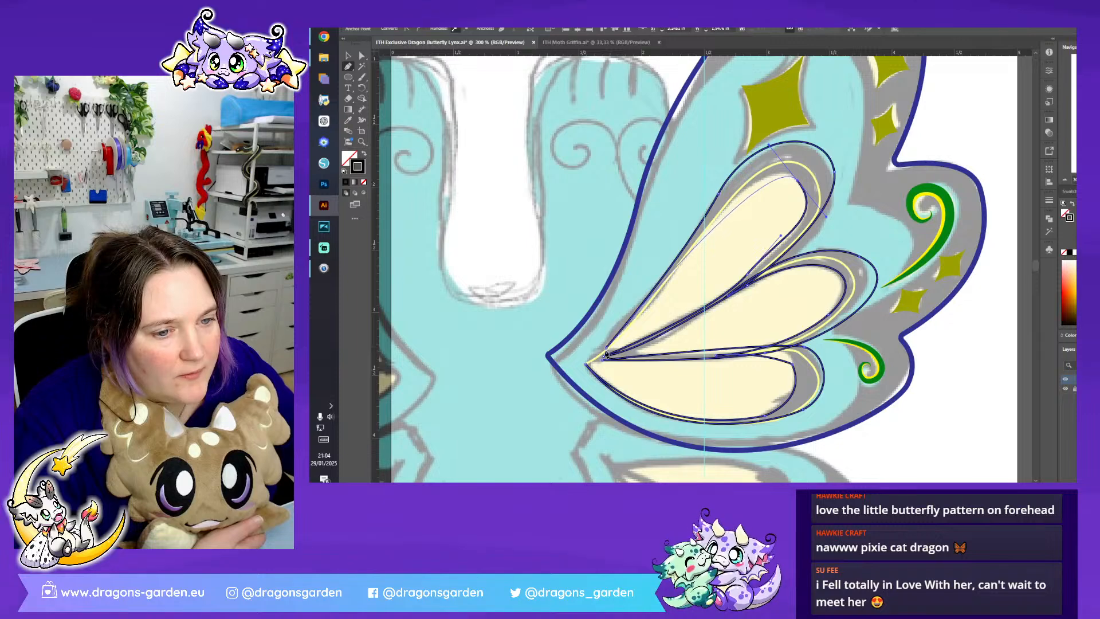
click(608, 351)
- Reshape the black path's curve around the rounded tip of the top petal's cream area to follow the sketch
click(362, 56)
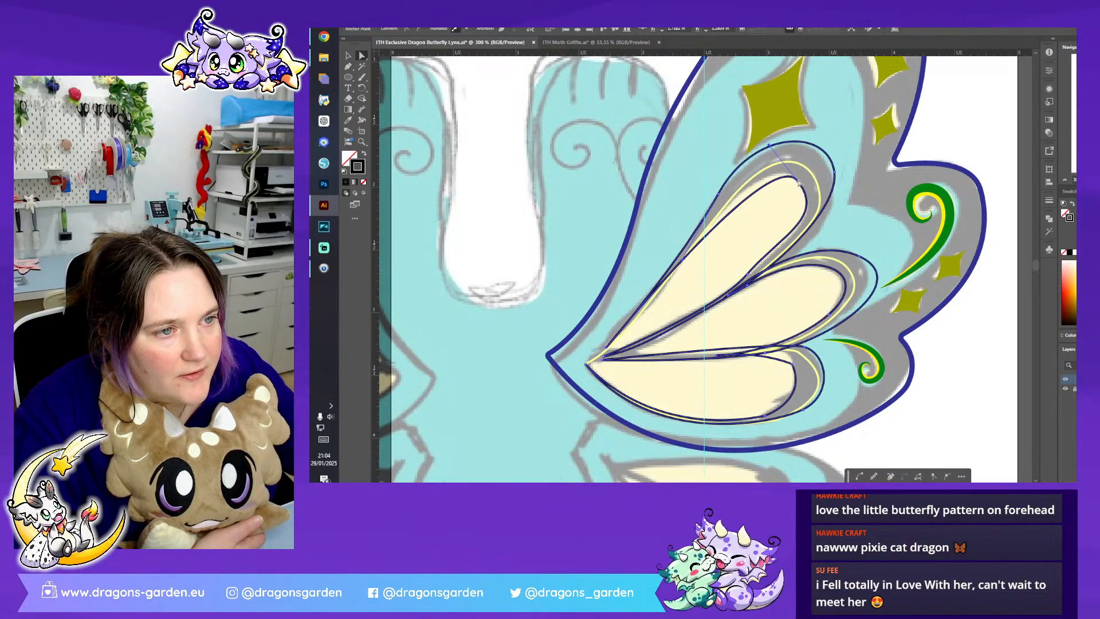
drag(799, 183, 834, 183)
click(347, 66)
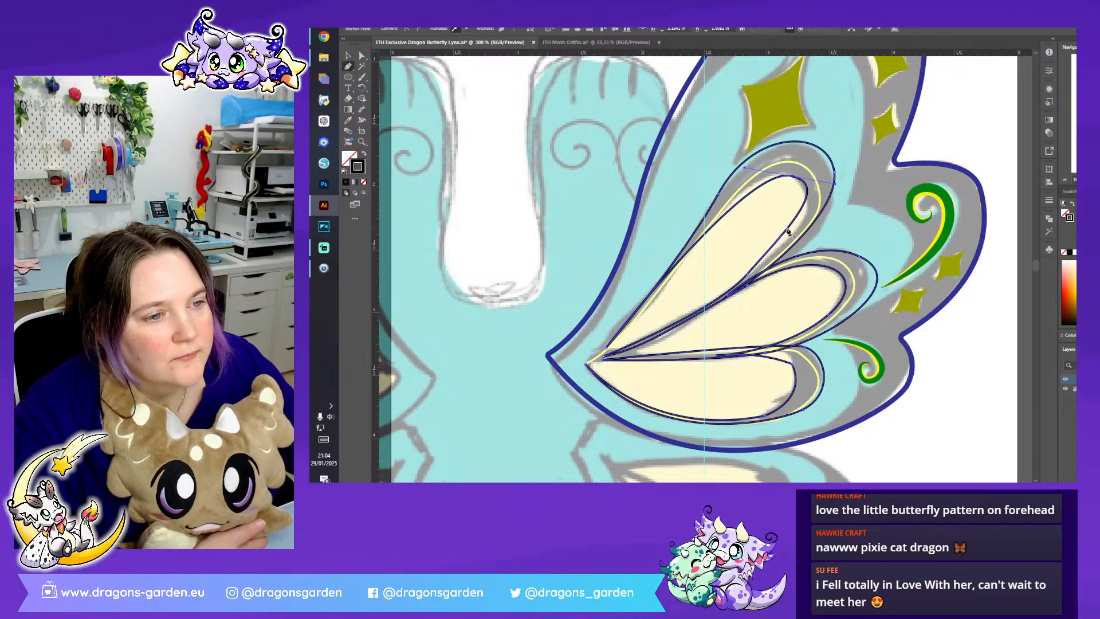
key(a)
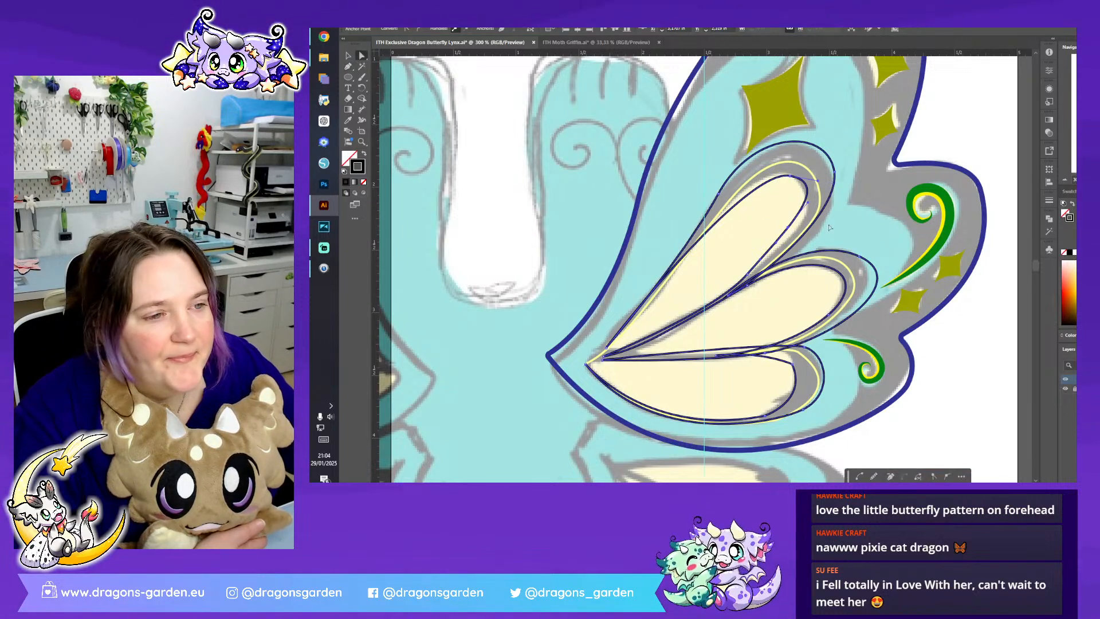
drag(789, 230, 752, 275)
drag(789, 178, 785, 181)
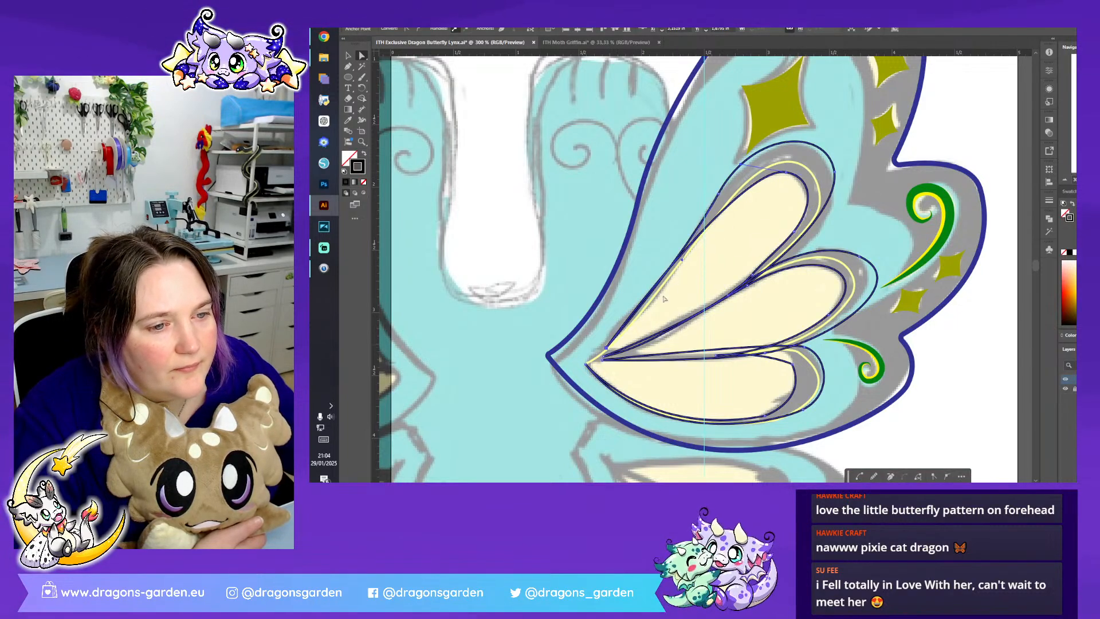
- Refine the anchors and handles along the upper side of the top petal's inner outline, from its tip towards the root
click(734, 174)
click(704, 217)
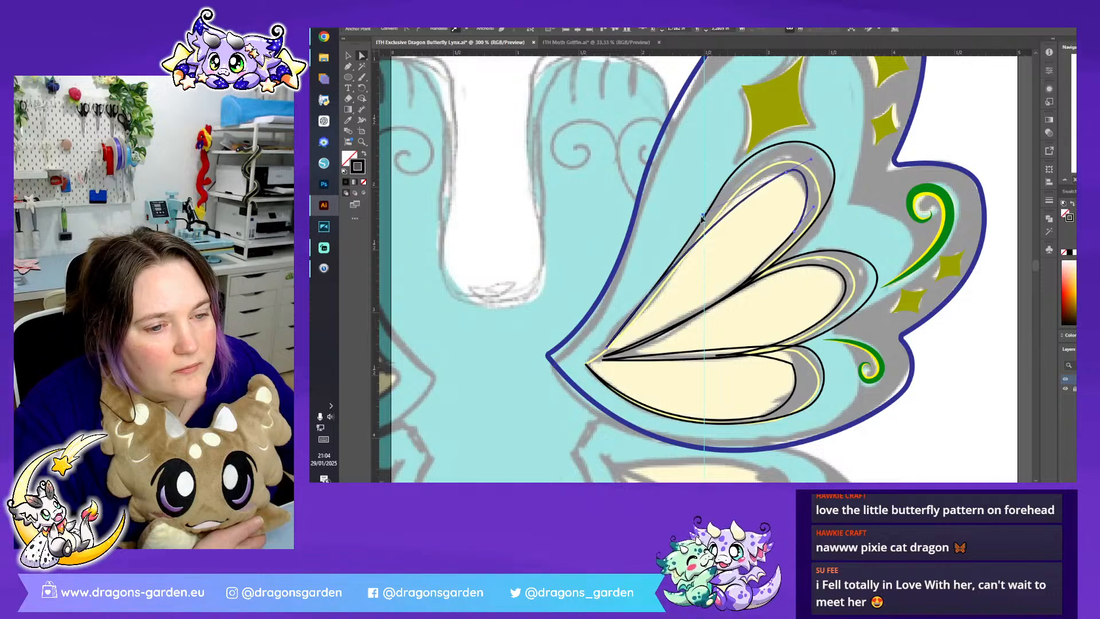
drag(704, 215, 702, 217)
click(347, 68)
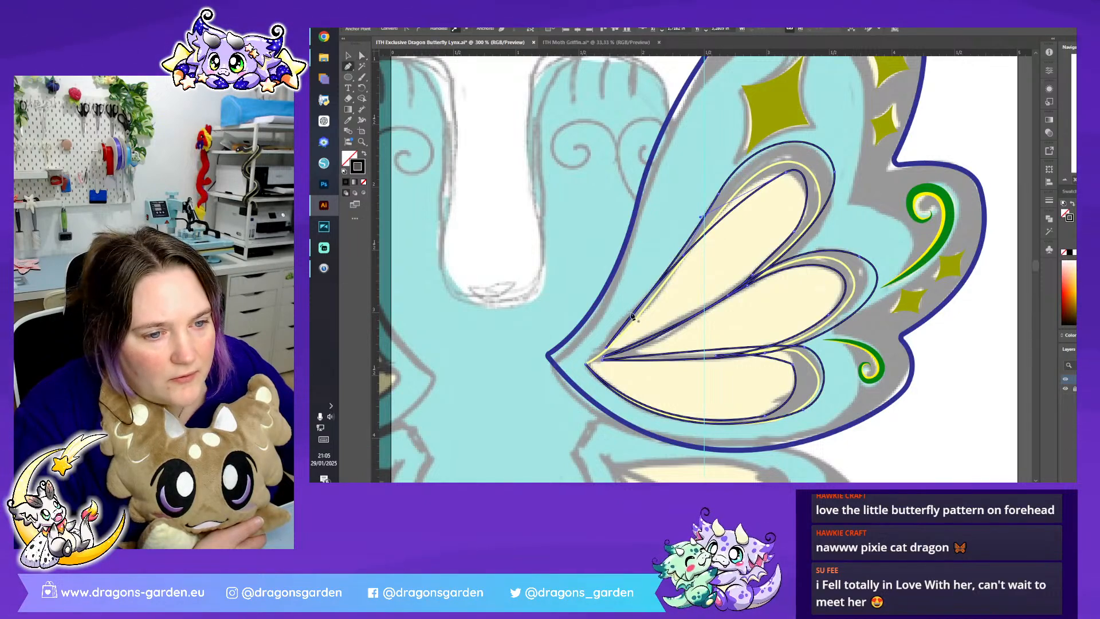
key(a)
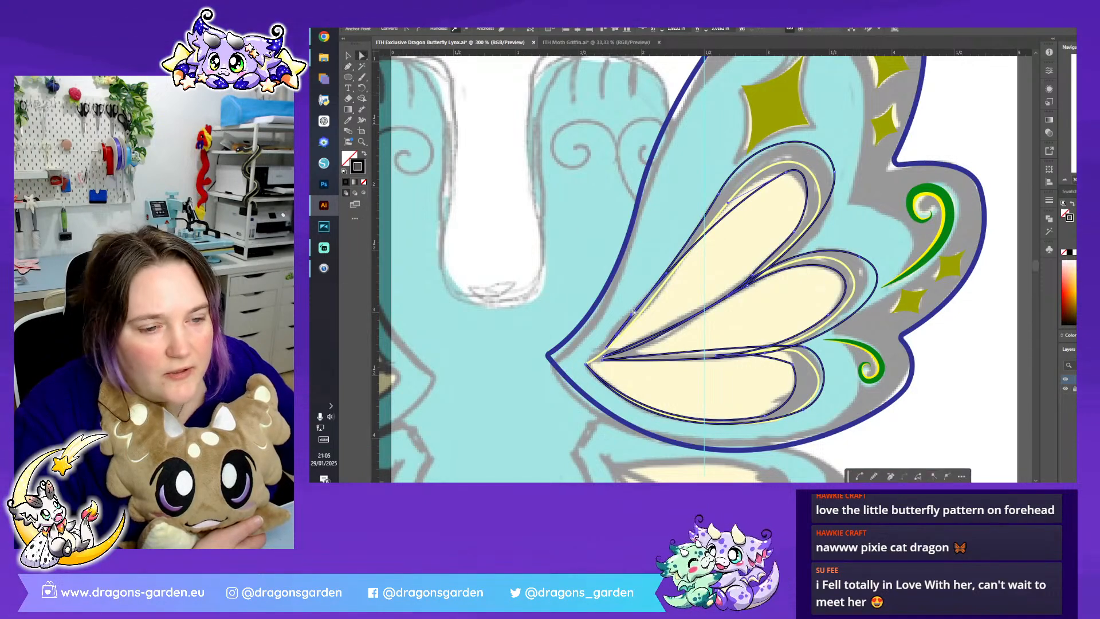
click(633, 316)
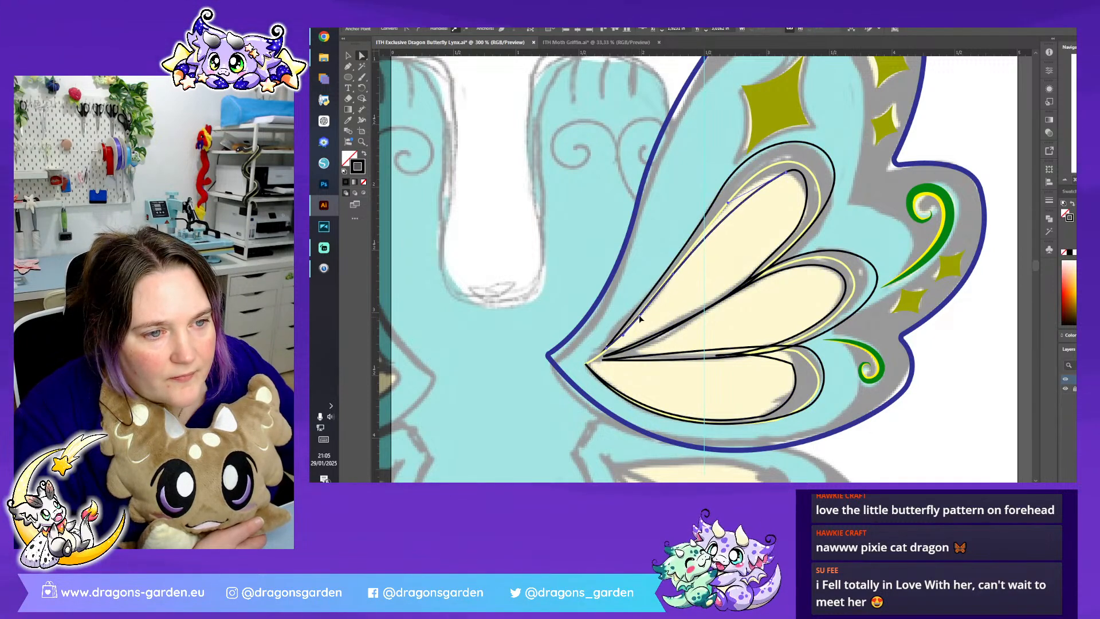
click(761, 239)
click(786, 173)
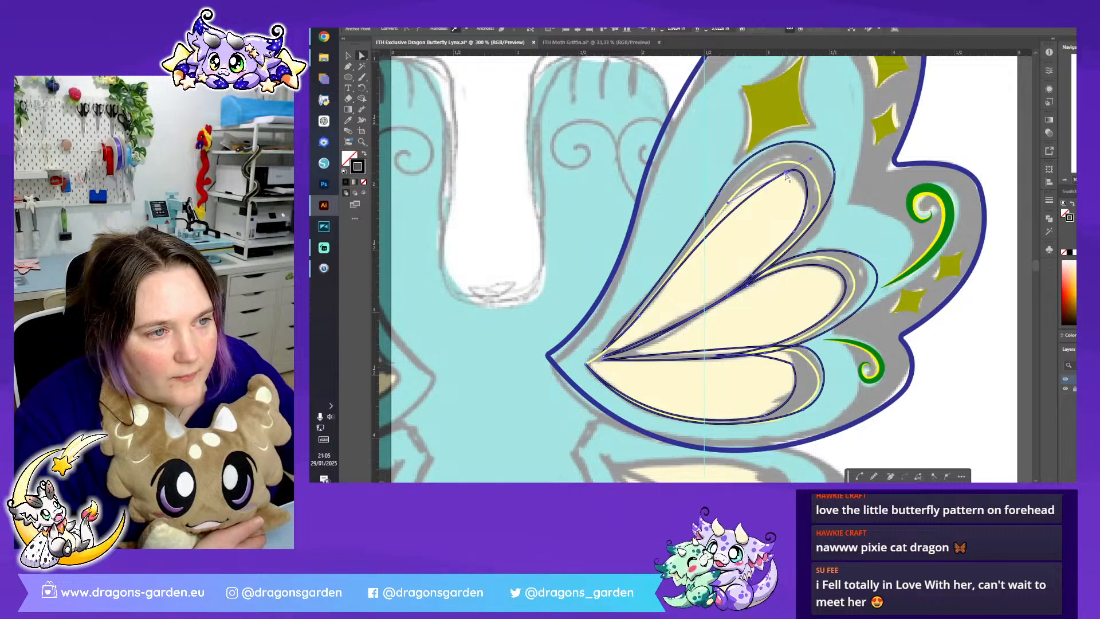
drag(731, 205, 740, 177)
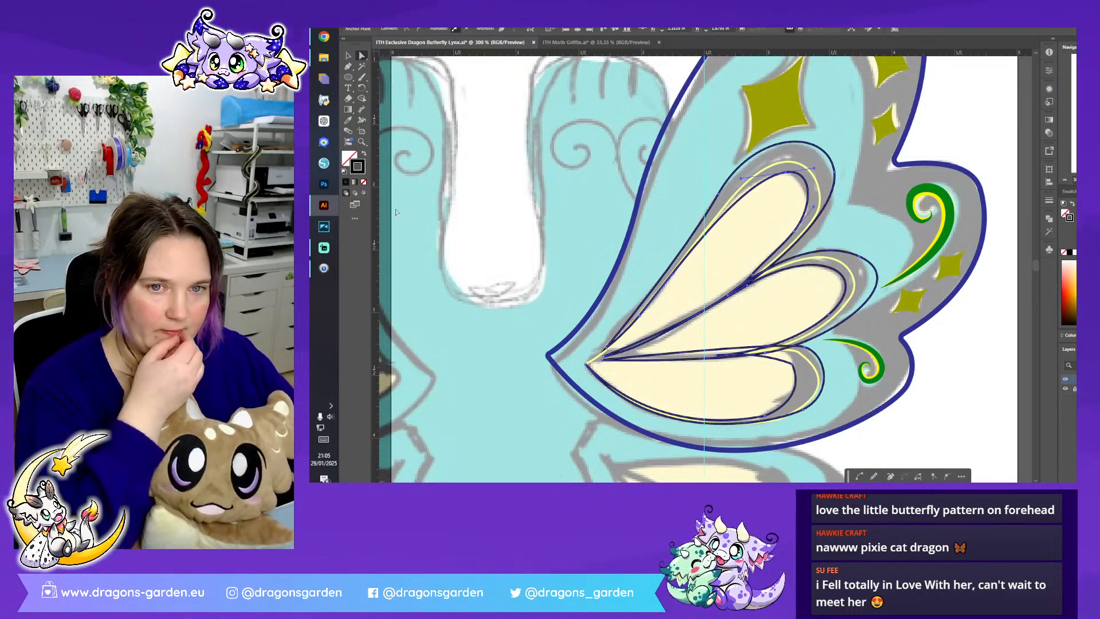
- Swap fill and stroke on both petal paths, filling the outline shape black and the inner petal shape yellow
click(366, 154)
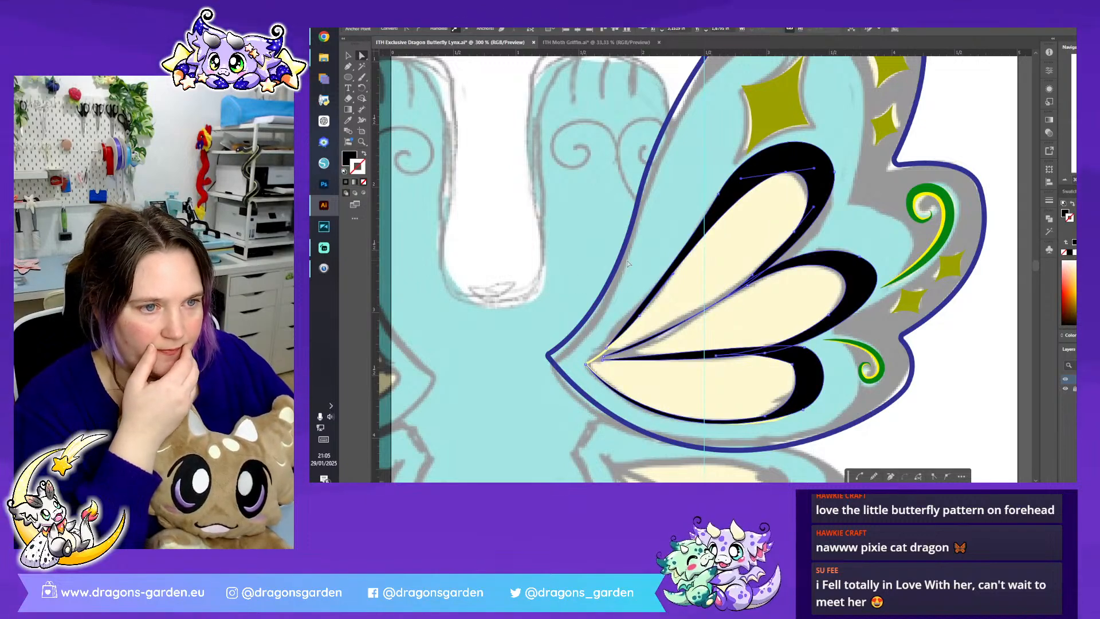
key(ctrl+shift+a)
click(594, 362)
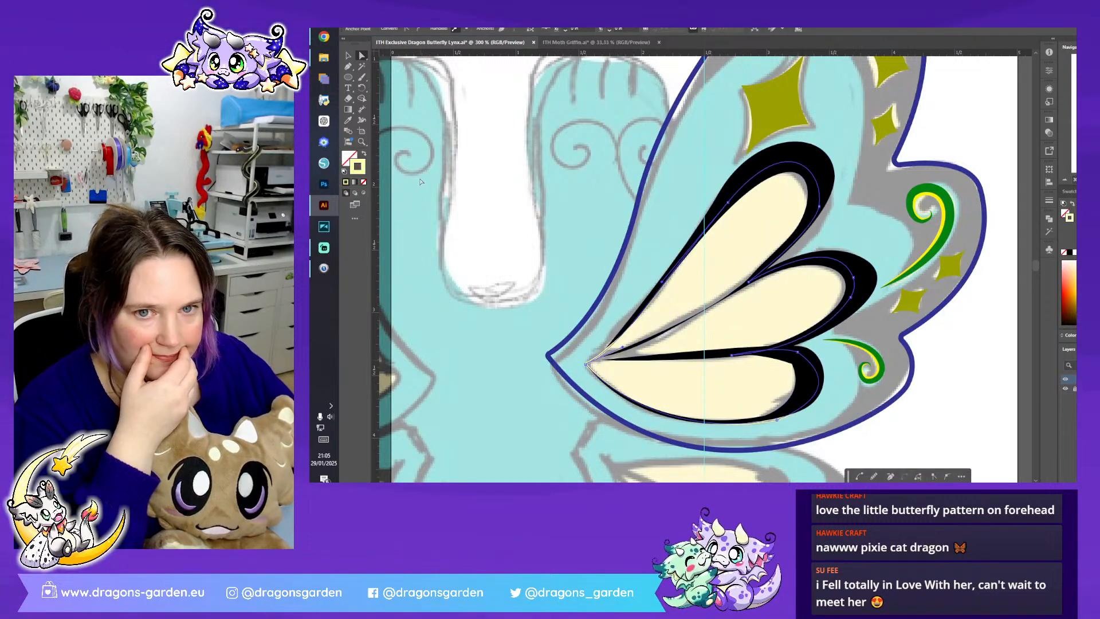
click(365, 154)
click(514, 153)
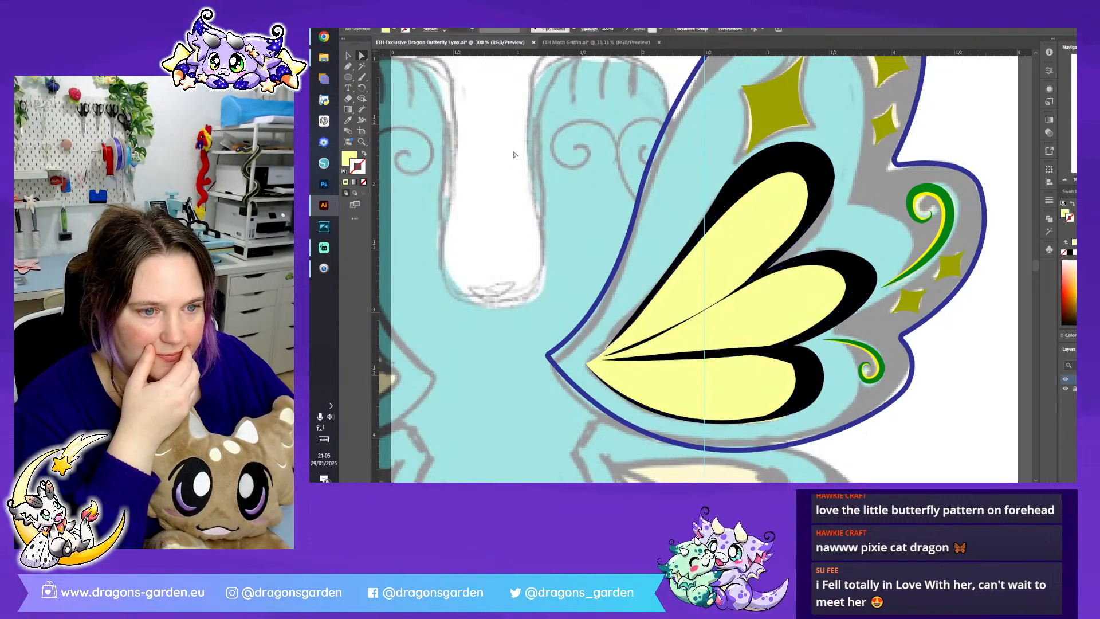
- Thicken the black line between the top and middle petals, and clean up the black shape with a Pathfinder operation
click(705, 275)
click(769, 265)
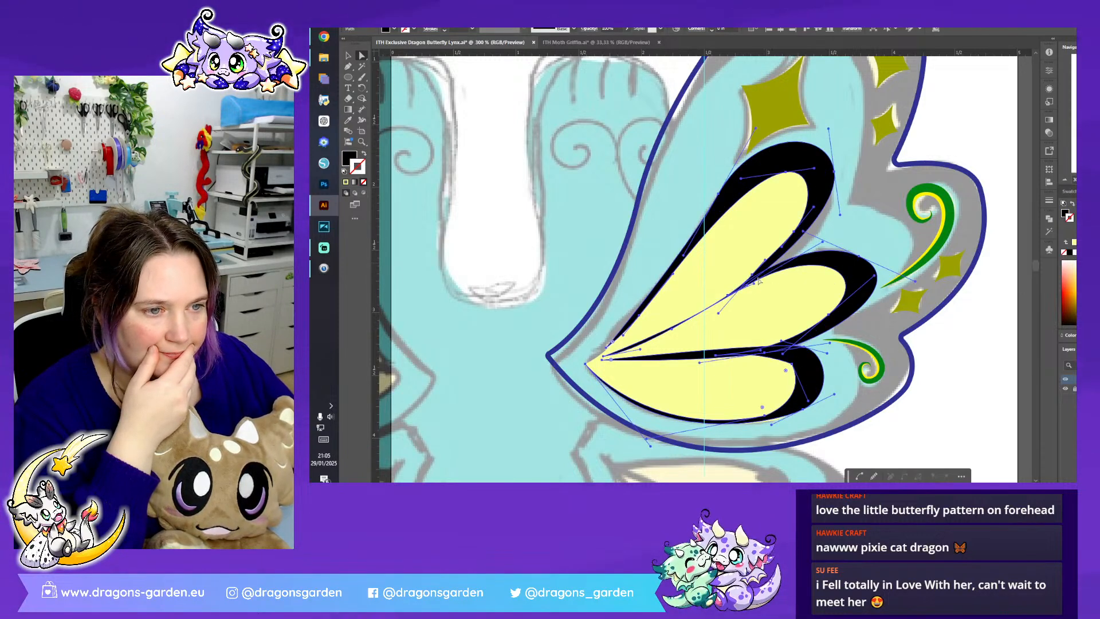
drag(672, 329, 679, 330)
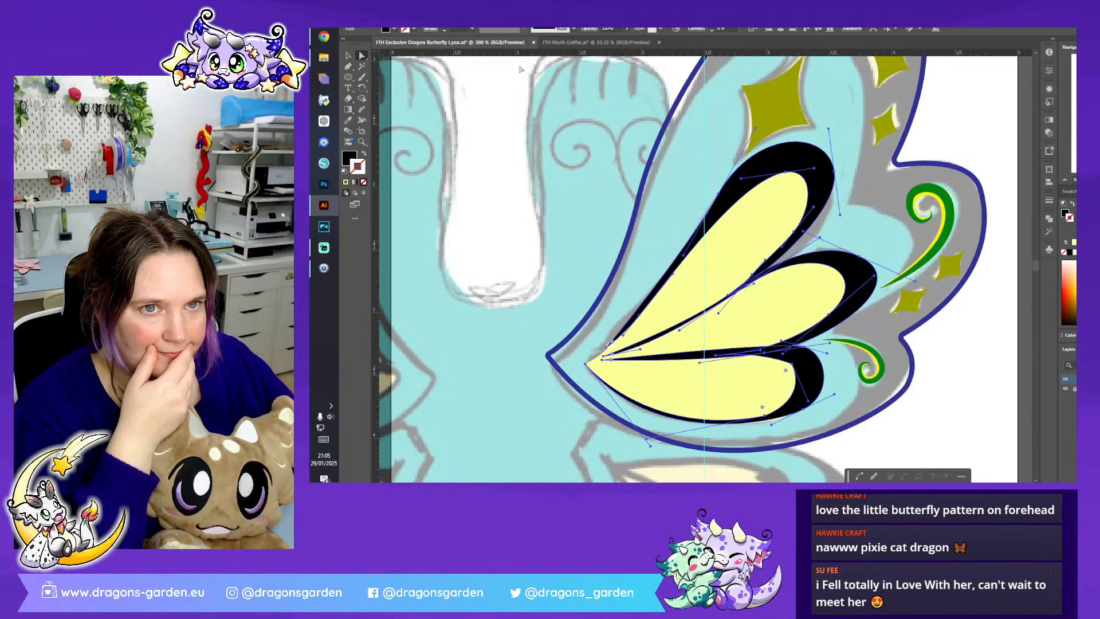
click(1048, 219)
click(961, 239)
click(1022, 214)
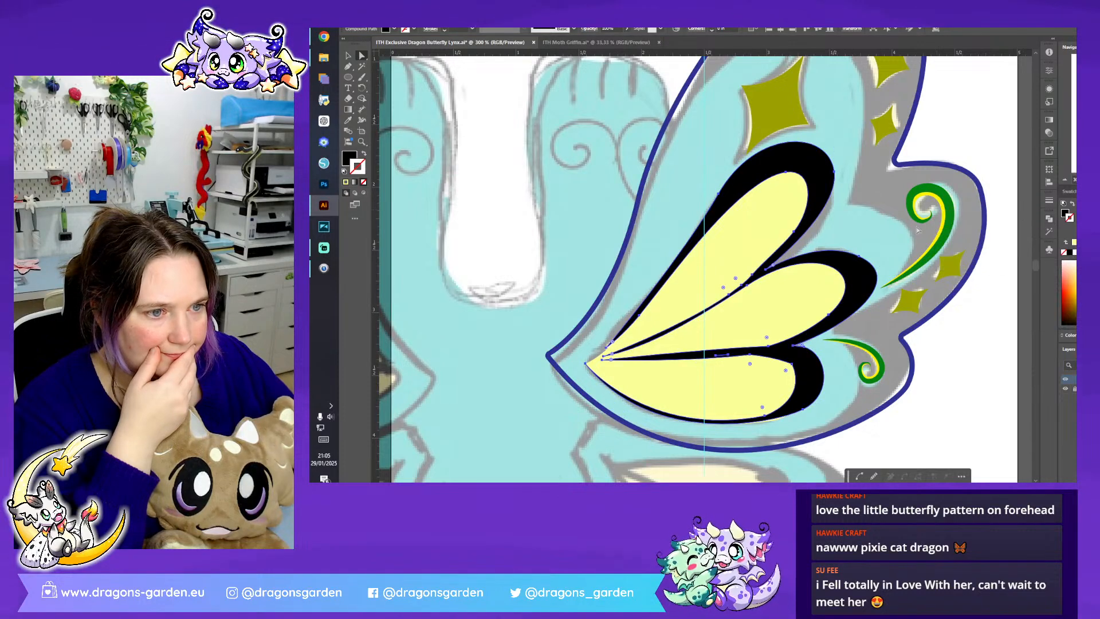
- Adjust the anchors on the black divider where the top and middle petals meet to smooth its curve
click(729, 295)
drag(728, 295, 739, 281)
click(754, 277)
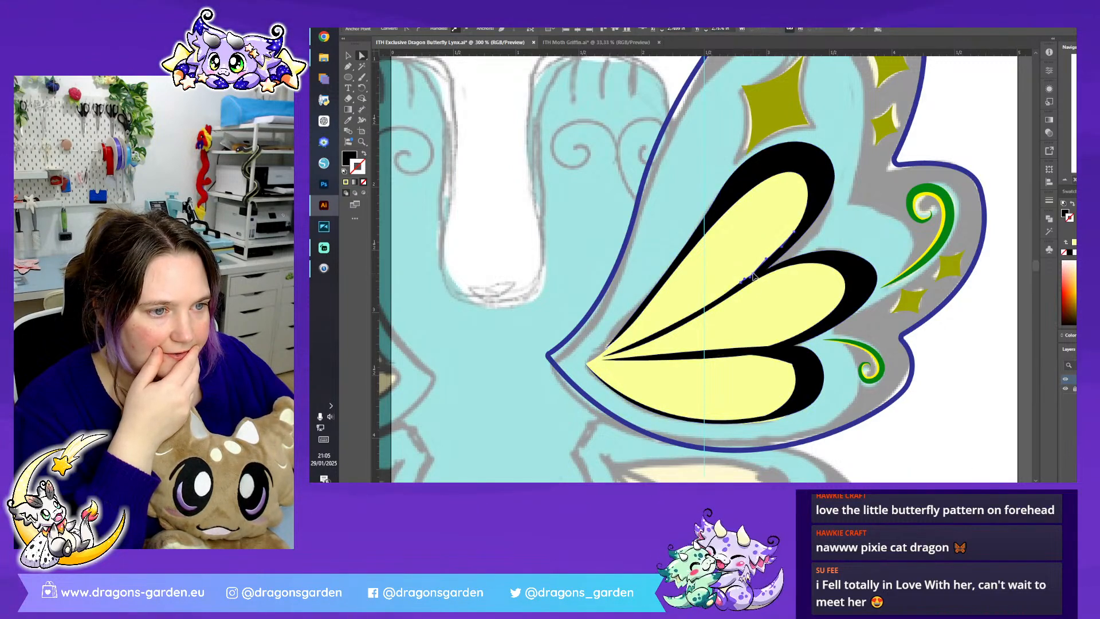
click(866, 225)
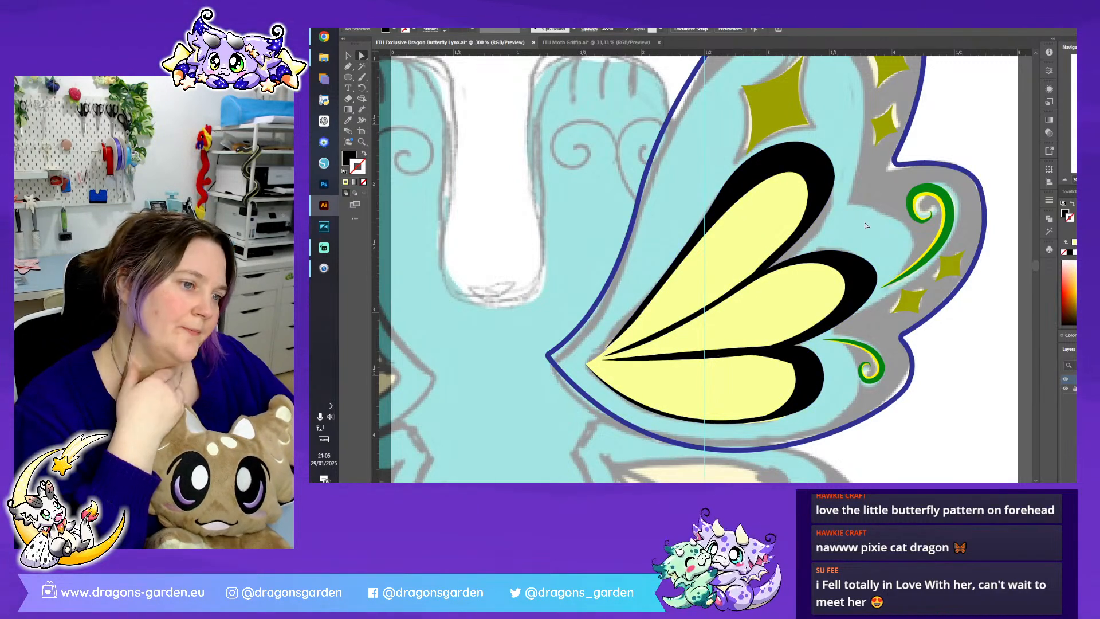
- Round the lowest petal's inner tip by removing its corner and reshaping the curve of the black outline
click(793, 366)
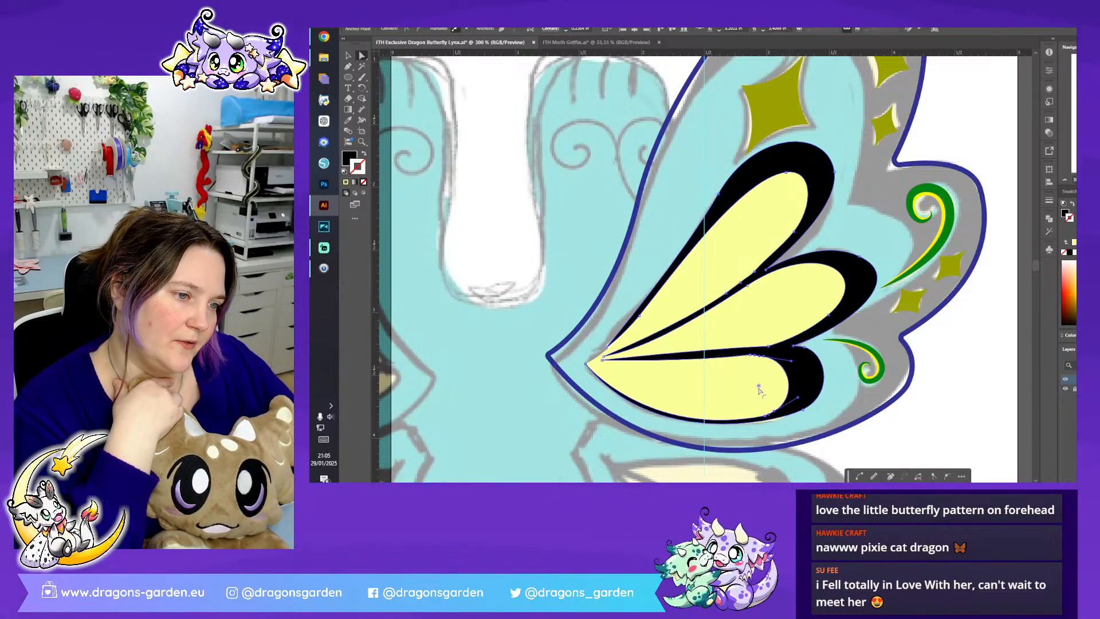
drag(763, 386, 767, 384)
click(769, 350)
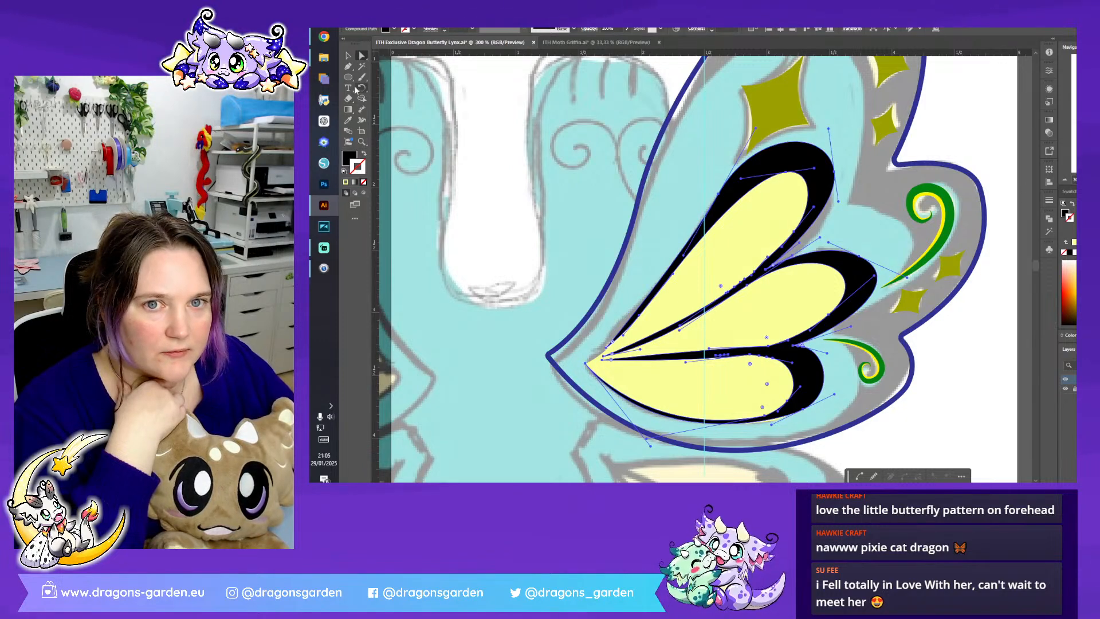
- Add an anchor to the black divider between the middle and lowest petals and shift it to even out the line
click(349, 67)
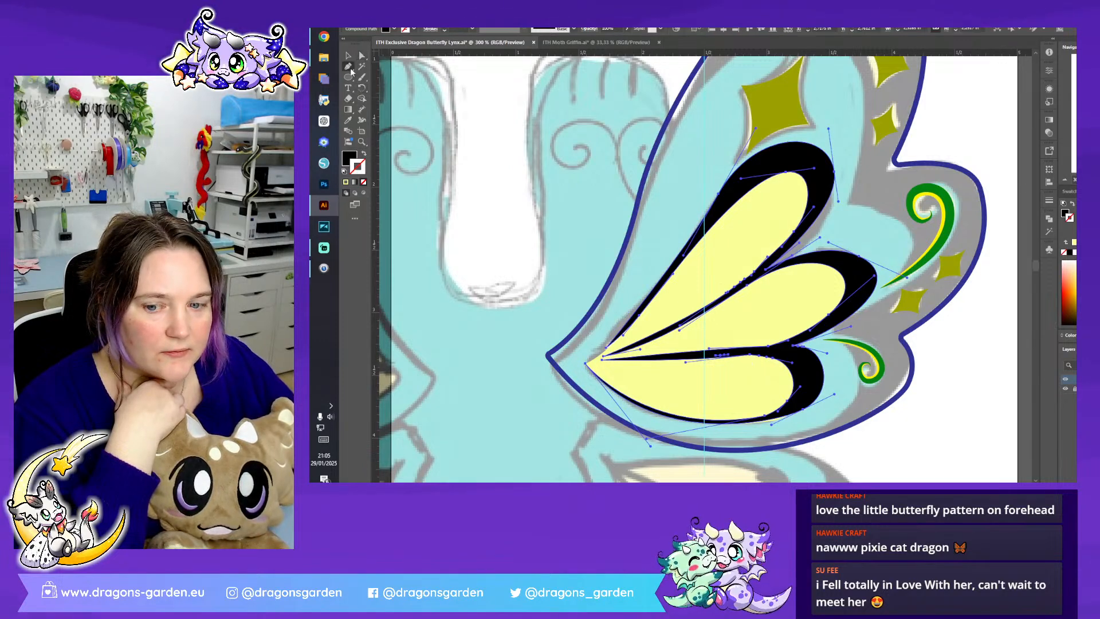
click(692, 349)
key(ctrl+z)
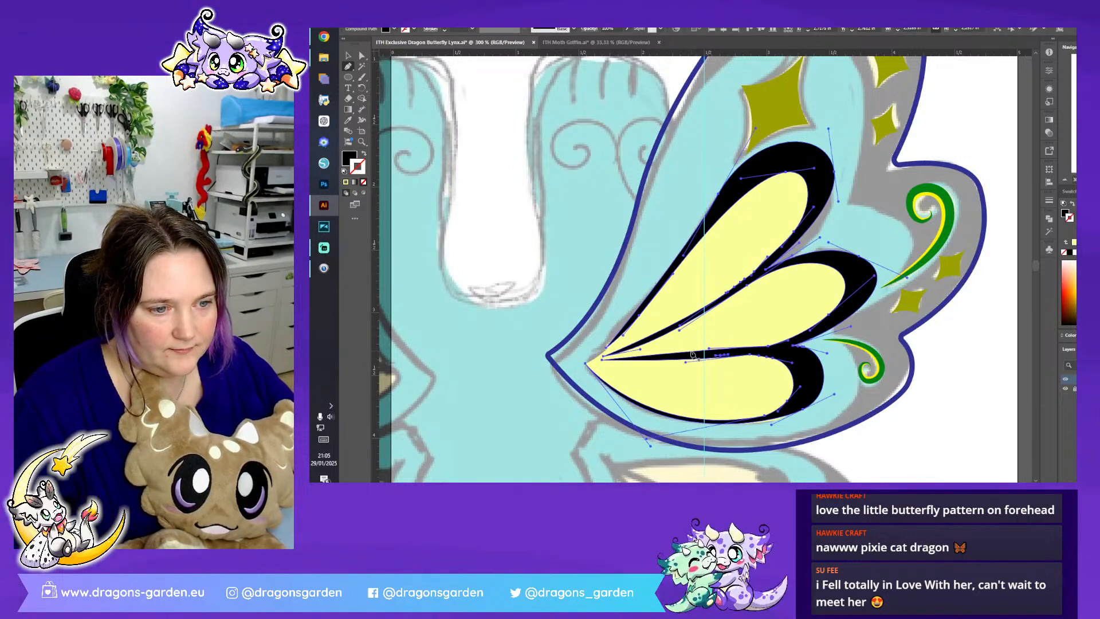
key(a)
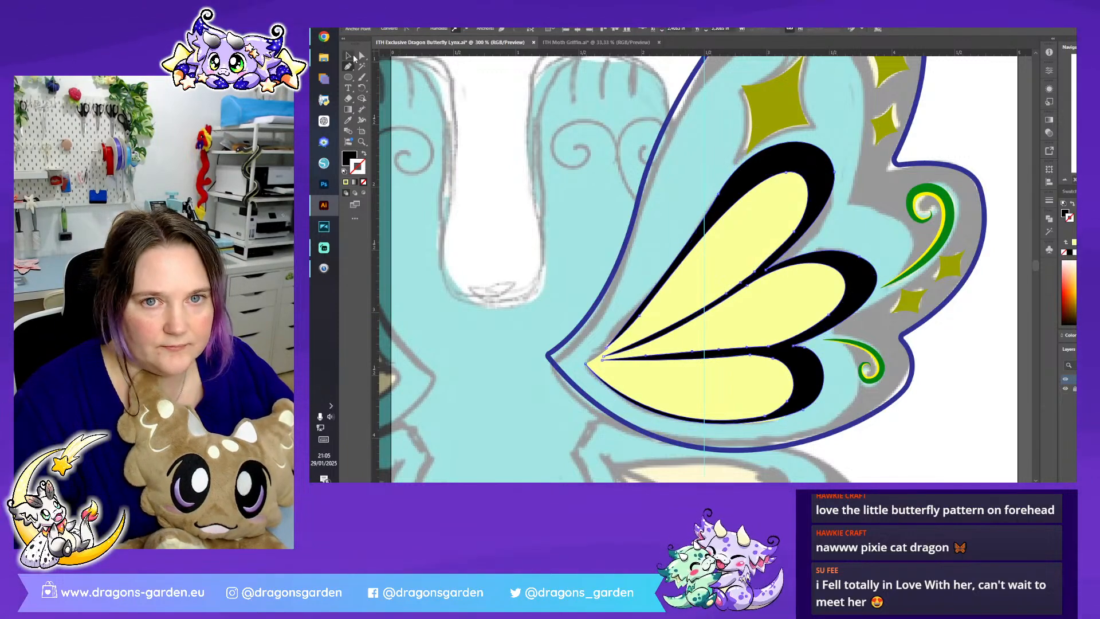
drag(692, 351, 694, 355)
- Reshape the outer curve of the middle petal's black edge slightly outward and deselect the shape
click(844, 257)
drag(859, 257, 860, 255)
click(979, 354)
- Draw an unfilled black Pen path from the wing's lower edge around the blue area's lower and middle lobes
click(347, 66)
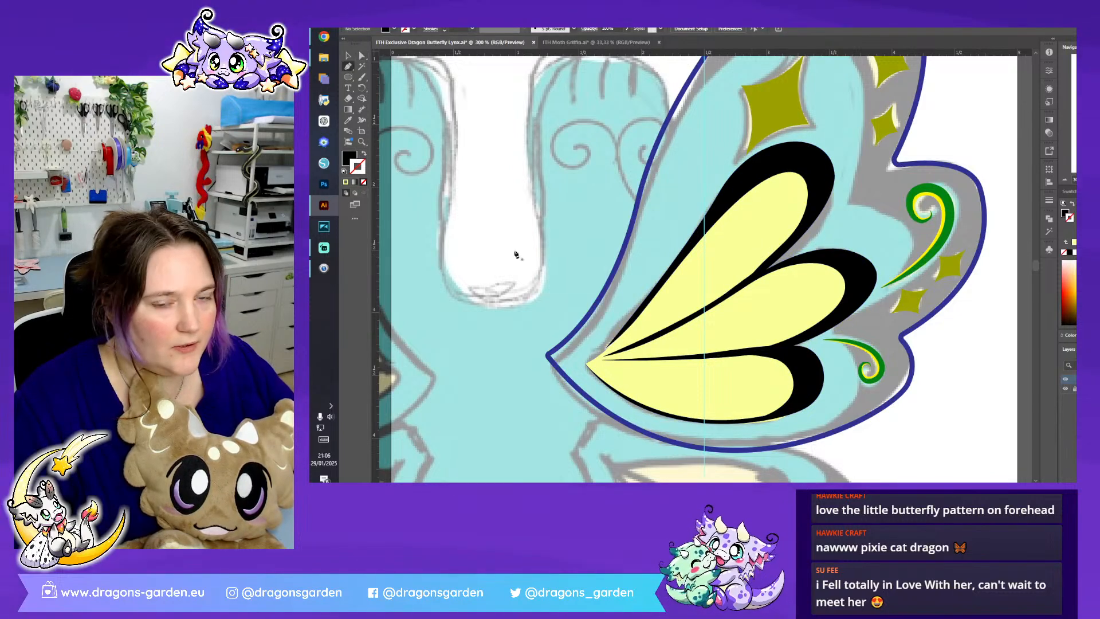
key(shift+x)
key(ctrl+minus)
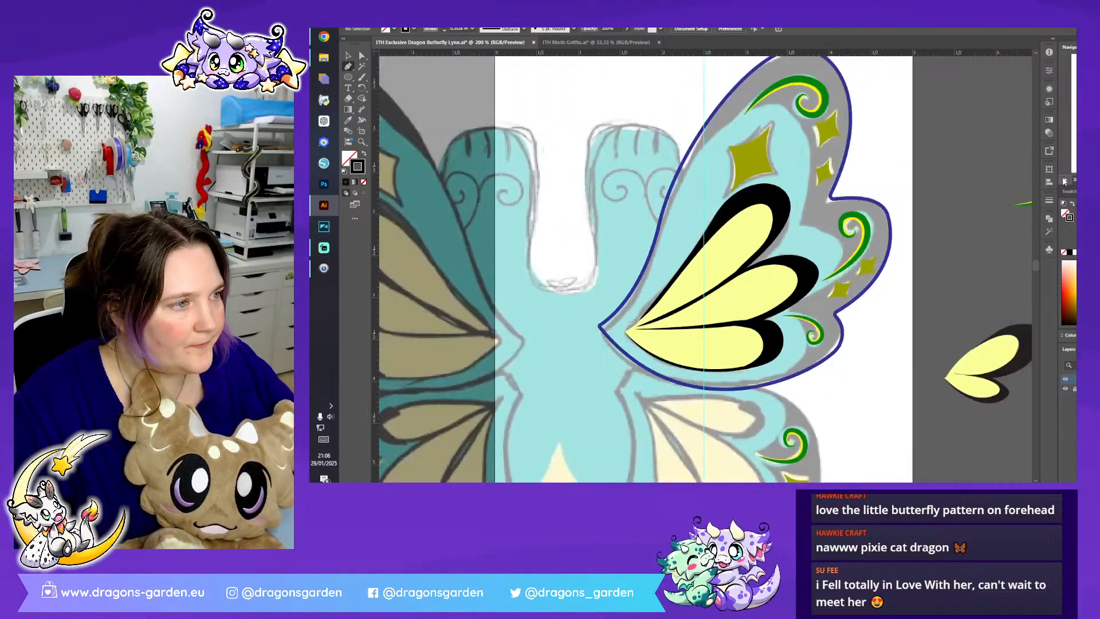
click(673, 380)
drag(800, 356, 798, 303)
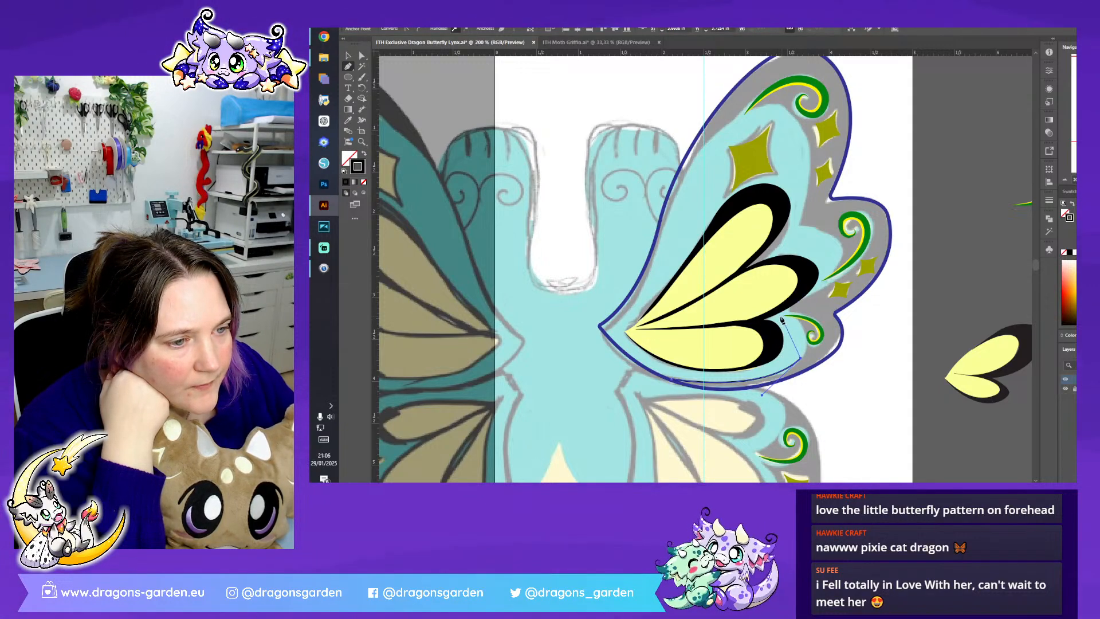
drag(787, 315, 750, 293)
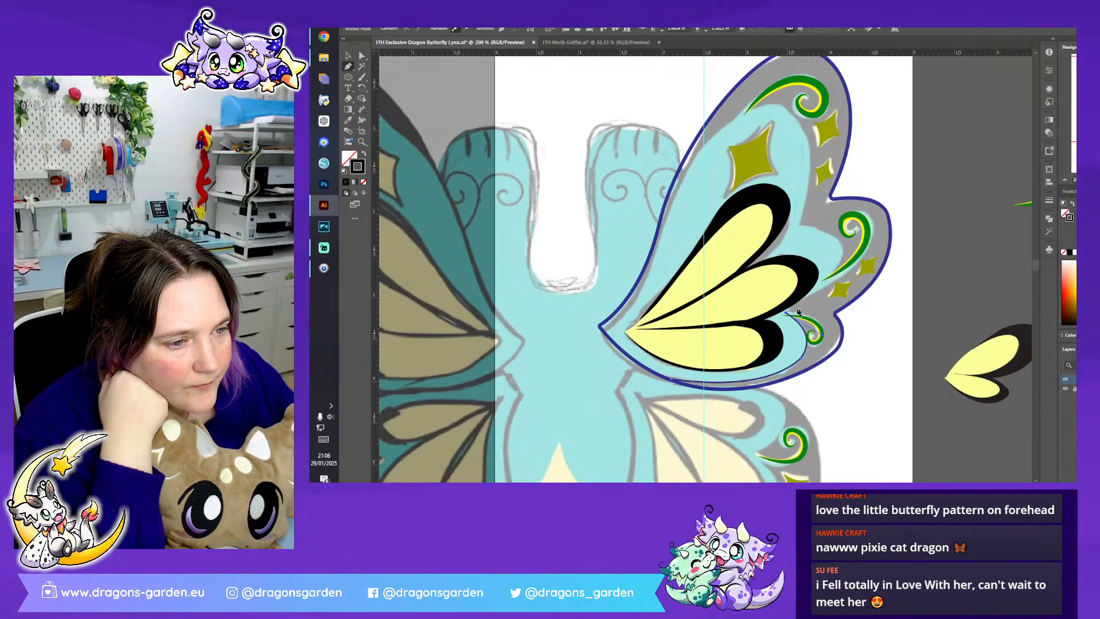
drag(840, 261, 784, 229)
click(799, 225)
- Extend the black path around the blue area's top lobe and down to a corner near the wing's root
drag(801, 128, 780, 99)
drag(708, 143, 672, 182)
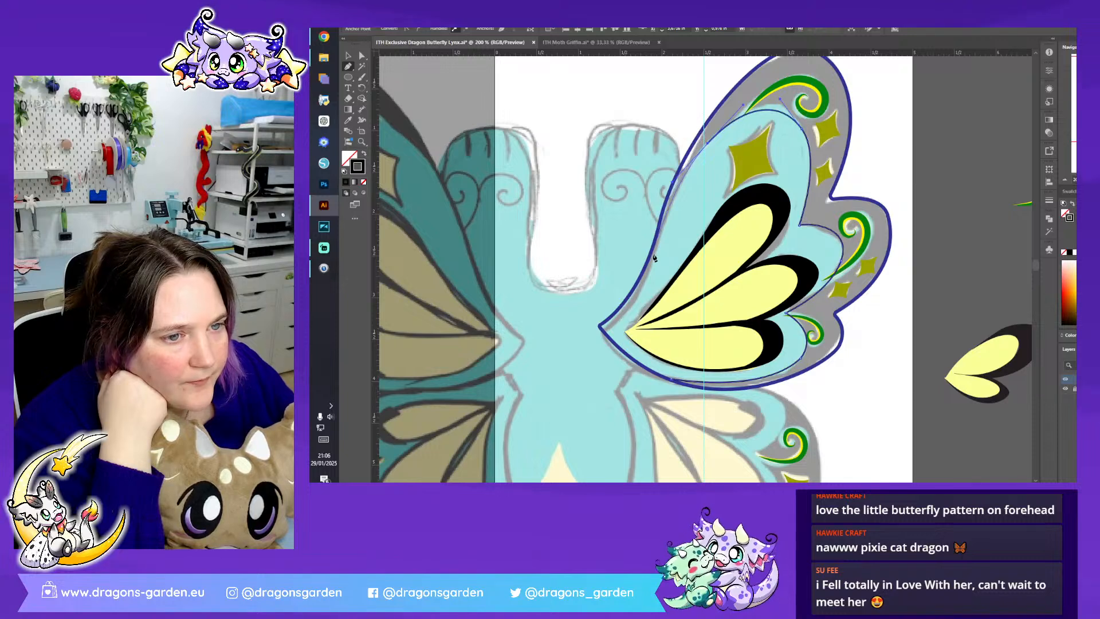
drag(626, 302, 592, 324)
click(626, 302)
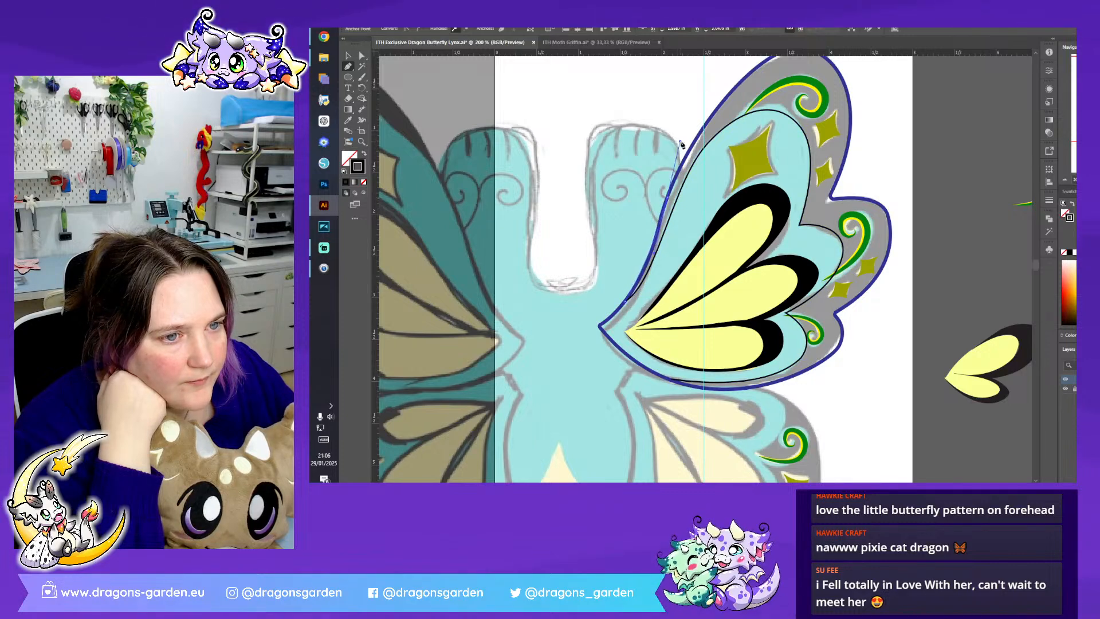
- Continue the unfilled black Pen path along the upper wing's outer edge, around the top and middle lobes to the lower notch
scroll(738, 114, up, 1)
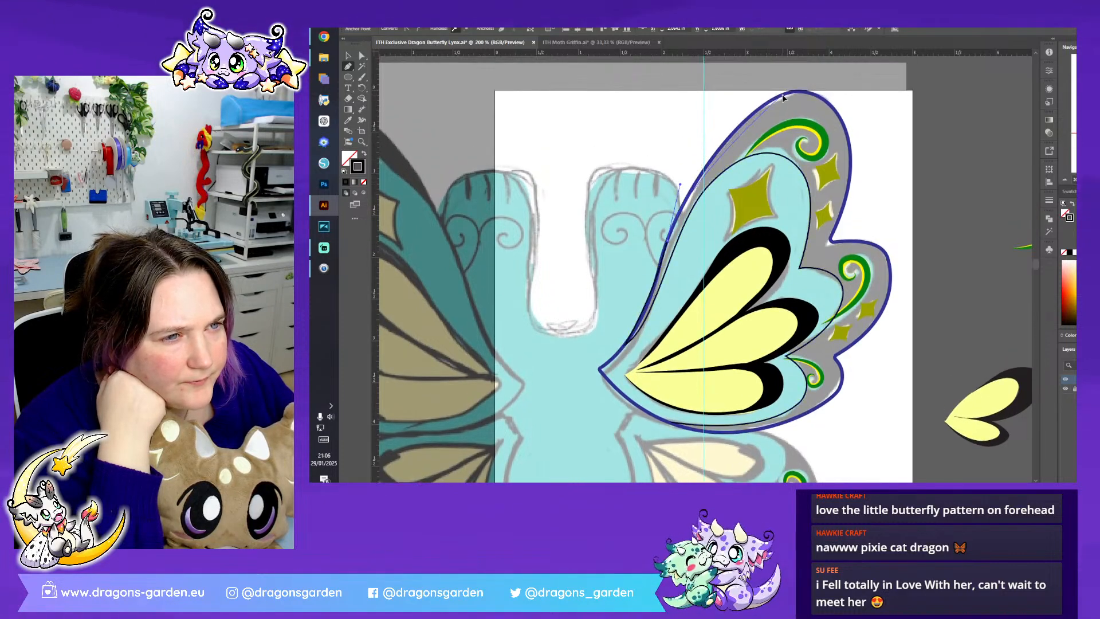
drag(782, 96, 821, 85)
drag(850, 155, 851, 204)
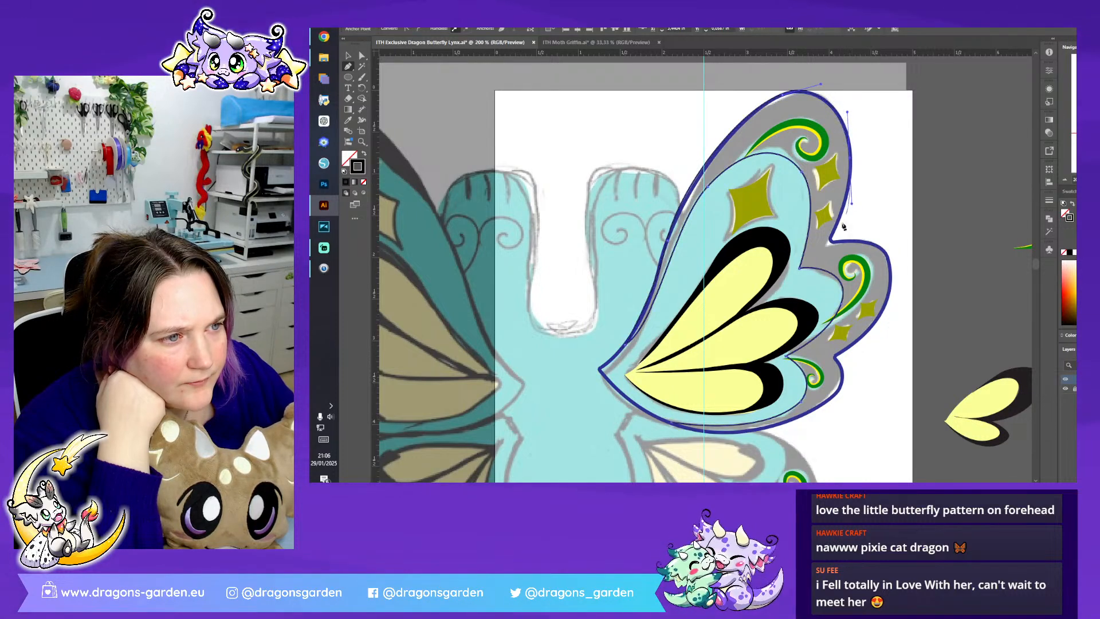
click(830, 239)
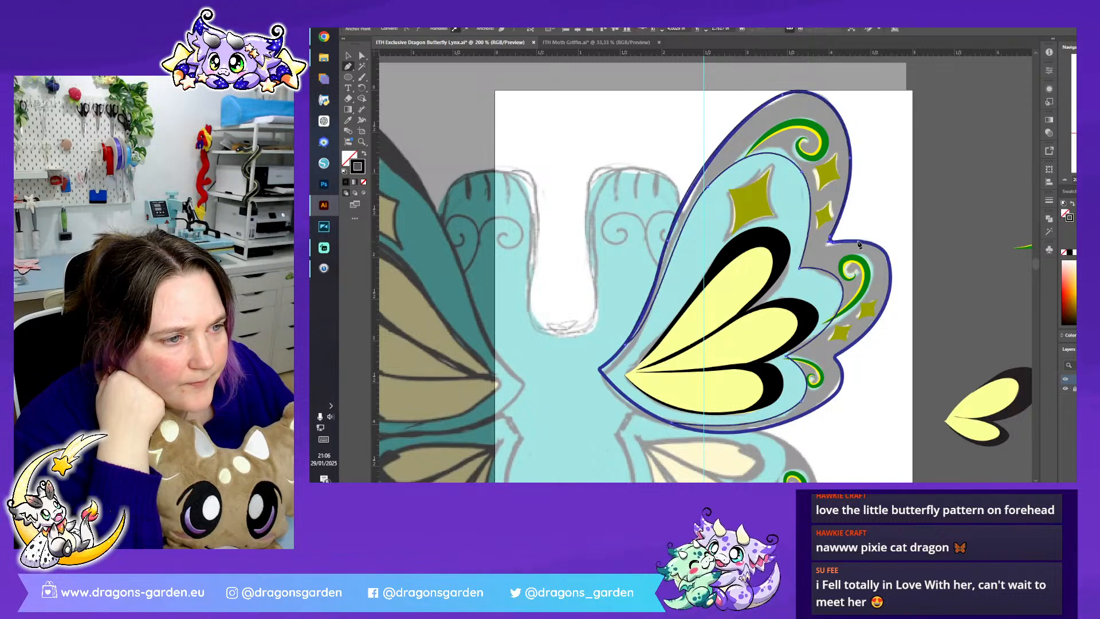
drag(891, 278, 890, 302)
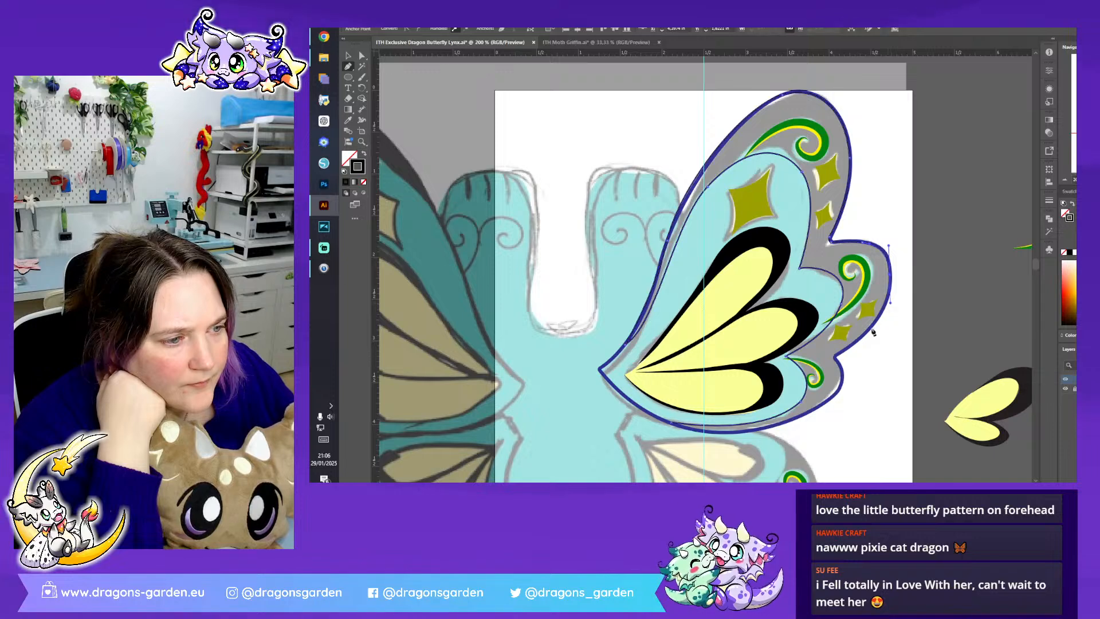
drag(844, 353, 812, 369)
click(842, 352)
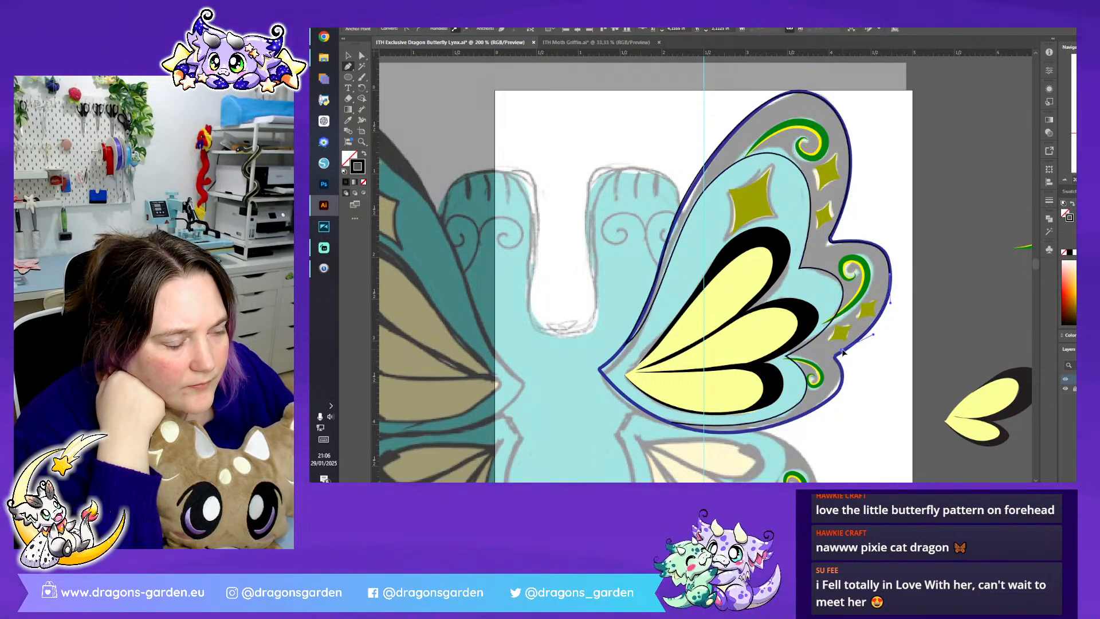
click(835, 357)
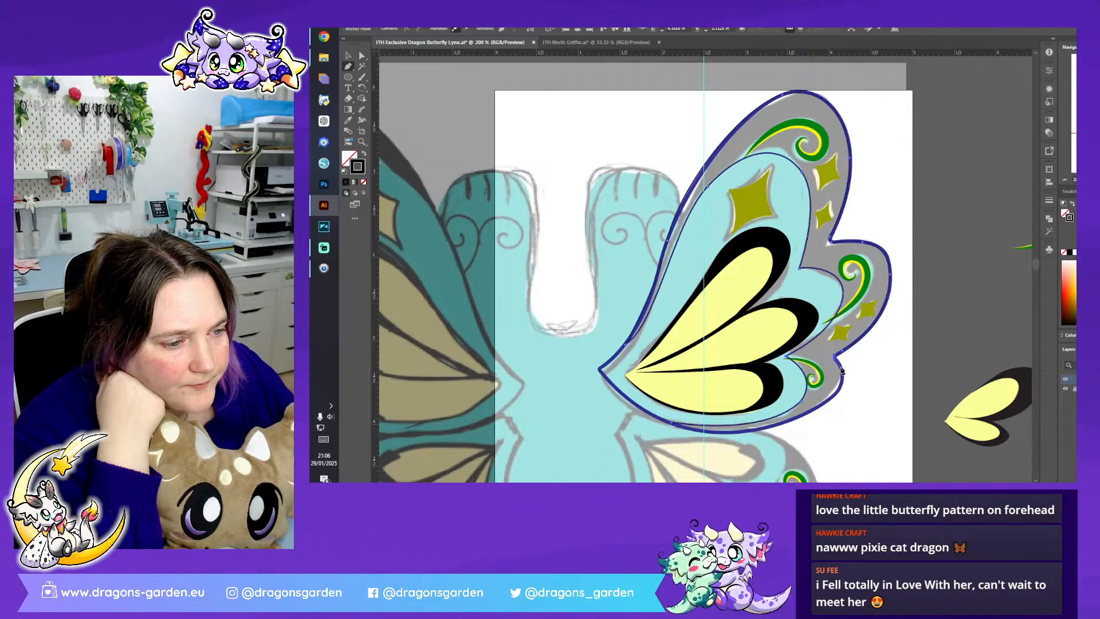
- Trace the path around the upper wing's lowest lobe and close it along the lower edge
click(837, 397)
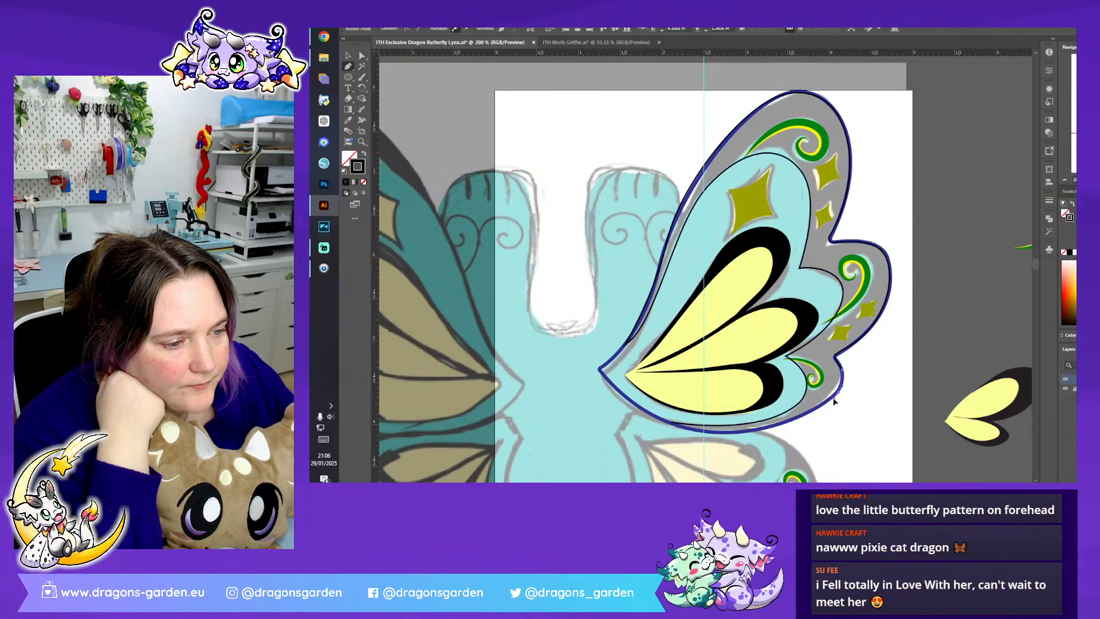
click(671, 424)
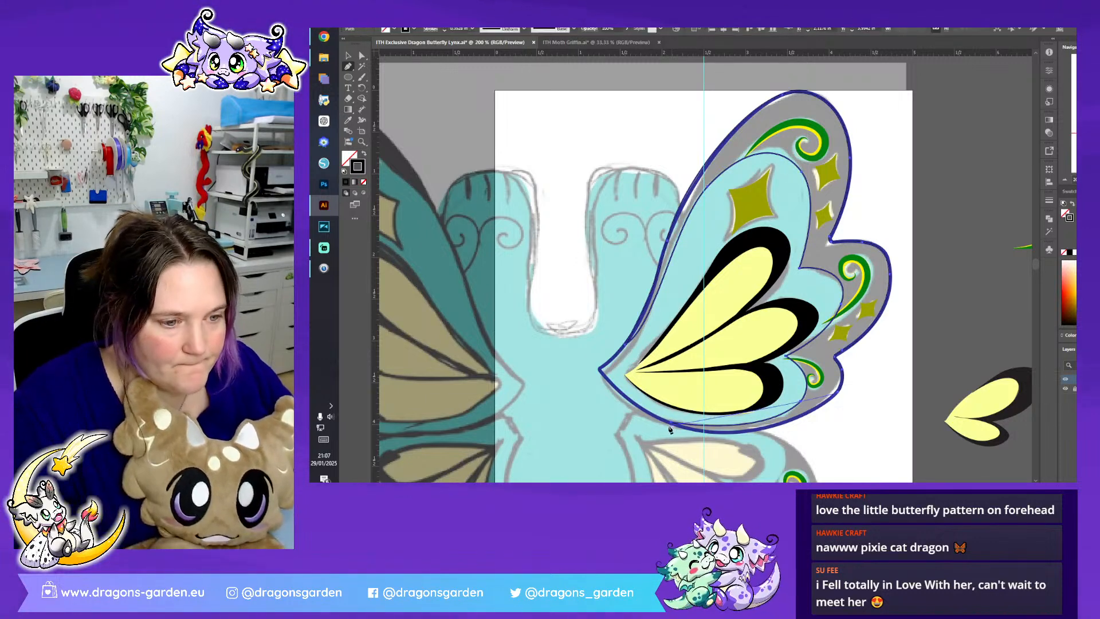
drag(671, 423, 585, 390)
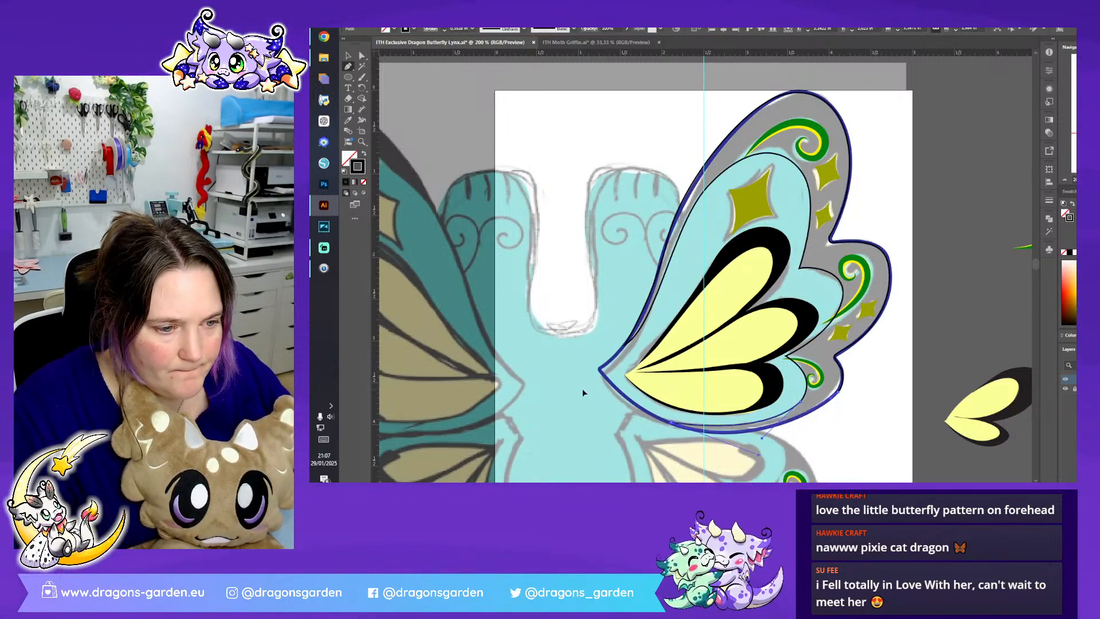
- Swap the border shape's stroke to a solid black fill, send it to the back and deselect it
click(363, 154)
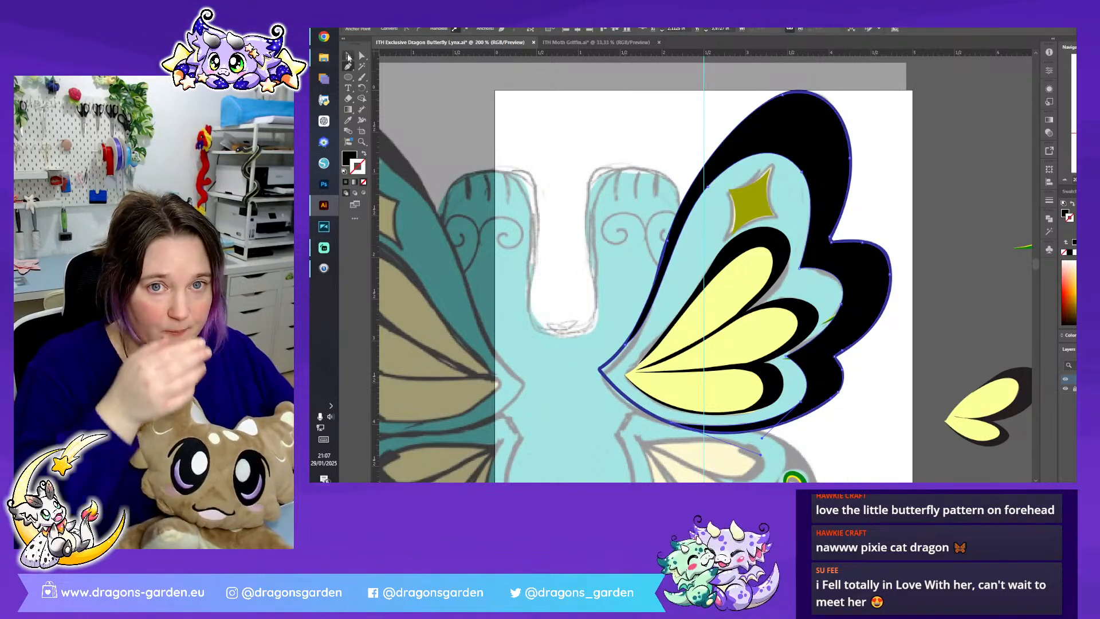
click(348, 56)
right_click(829, 174)
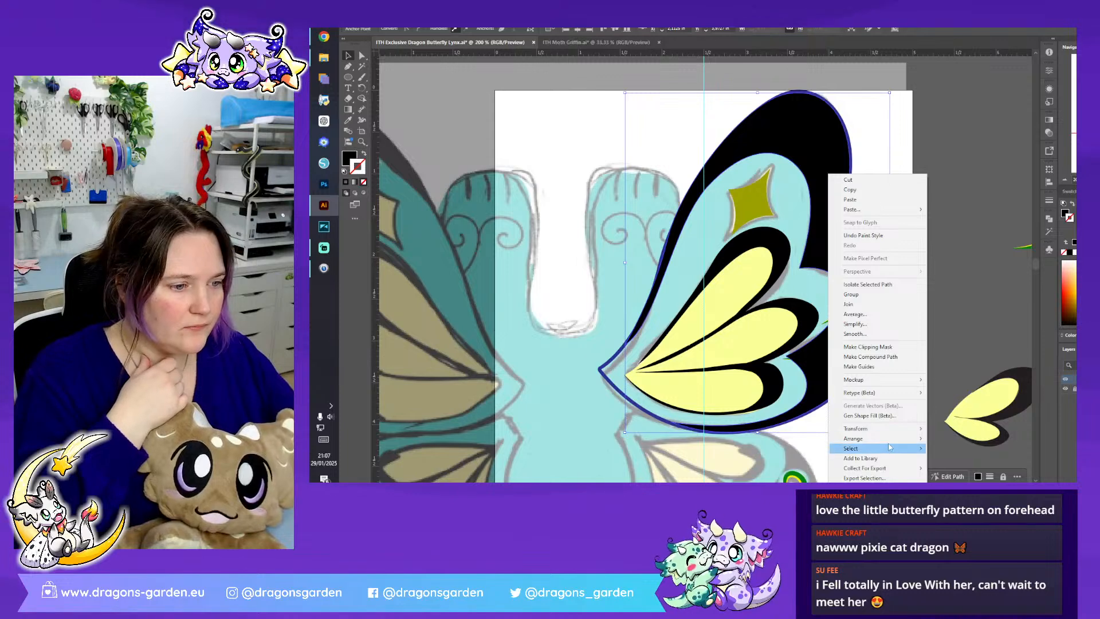
mouse_move(890, 439)
click(958, 467)
click(950, 287)
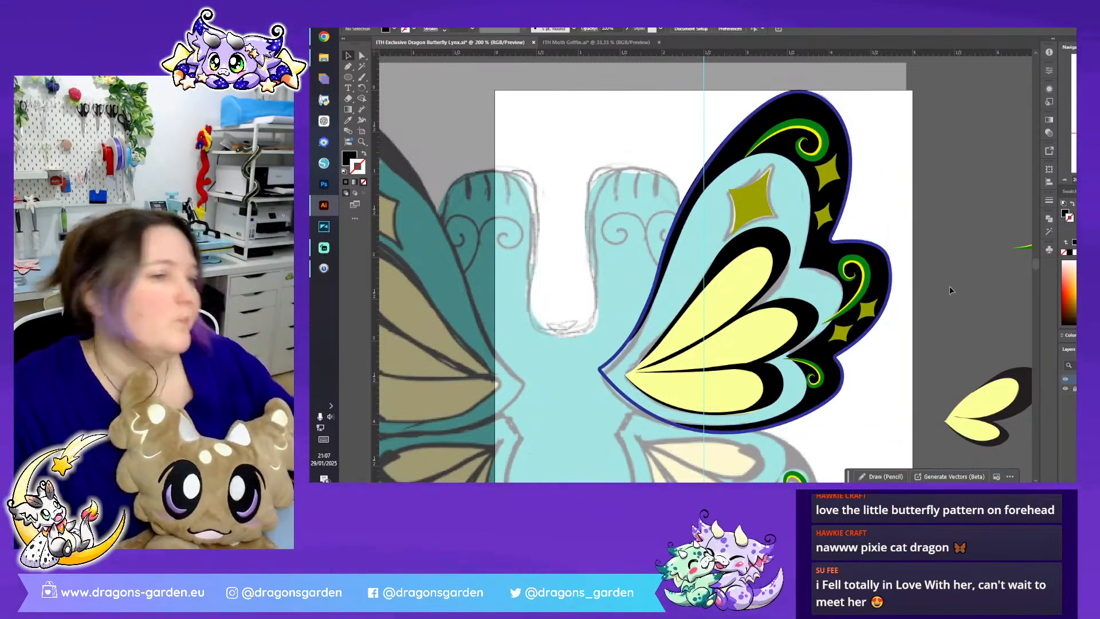
key(ctrl+minus)
key(ctrl+minus)
key(ctrl+minus)
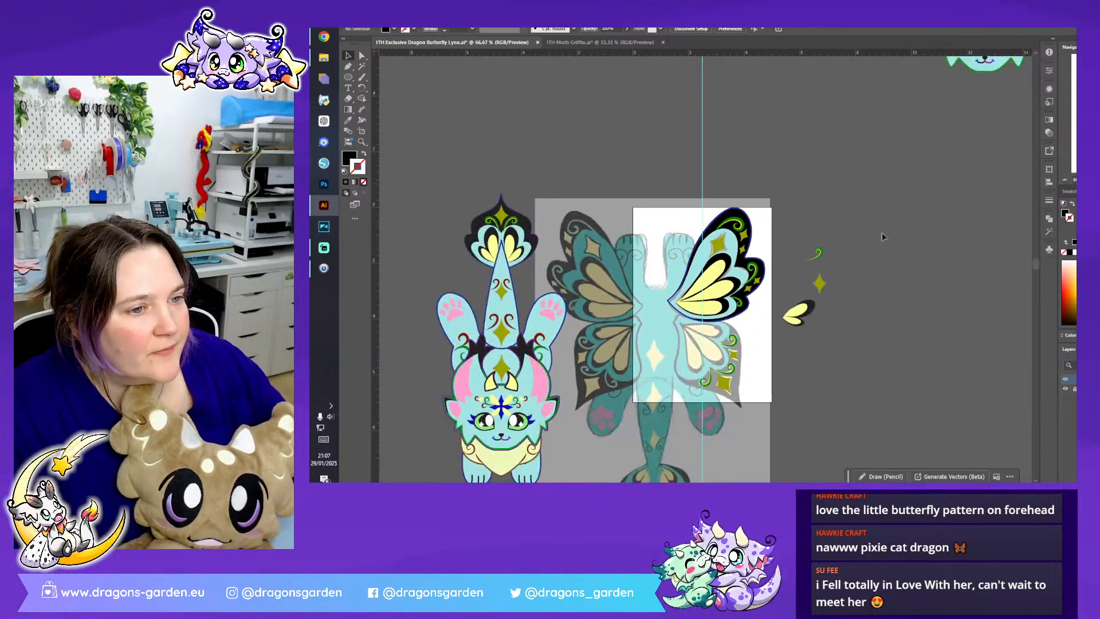
click(669, 302)
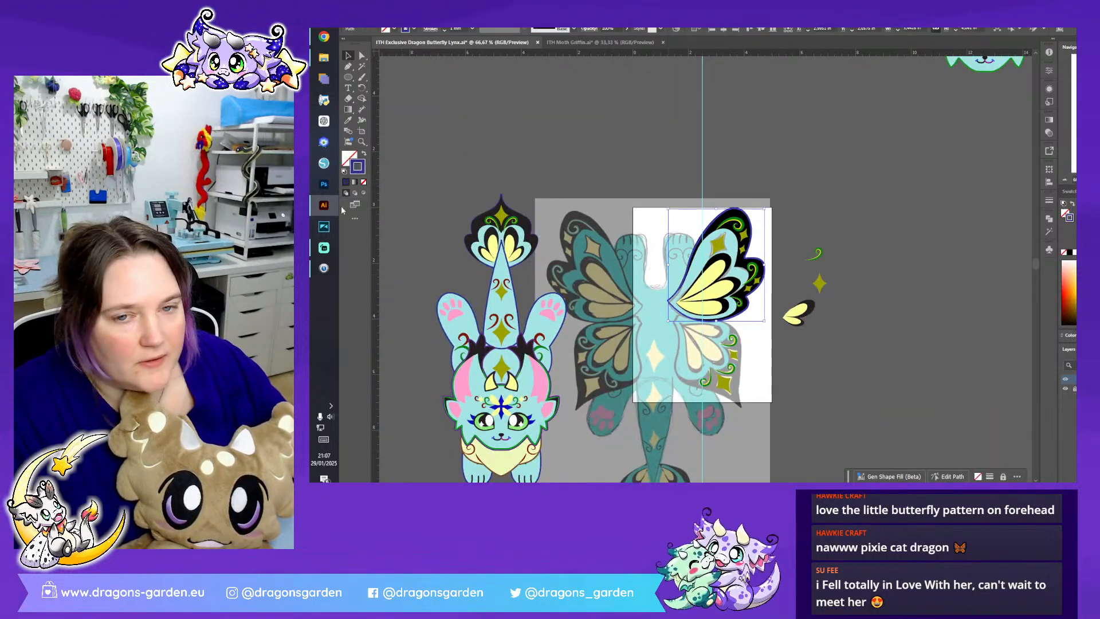
click(348, 120)
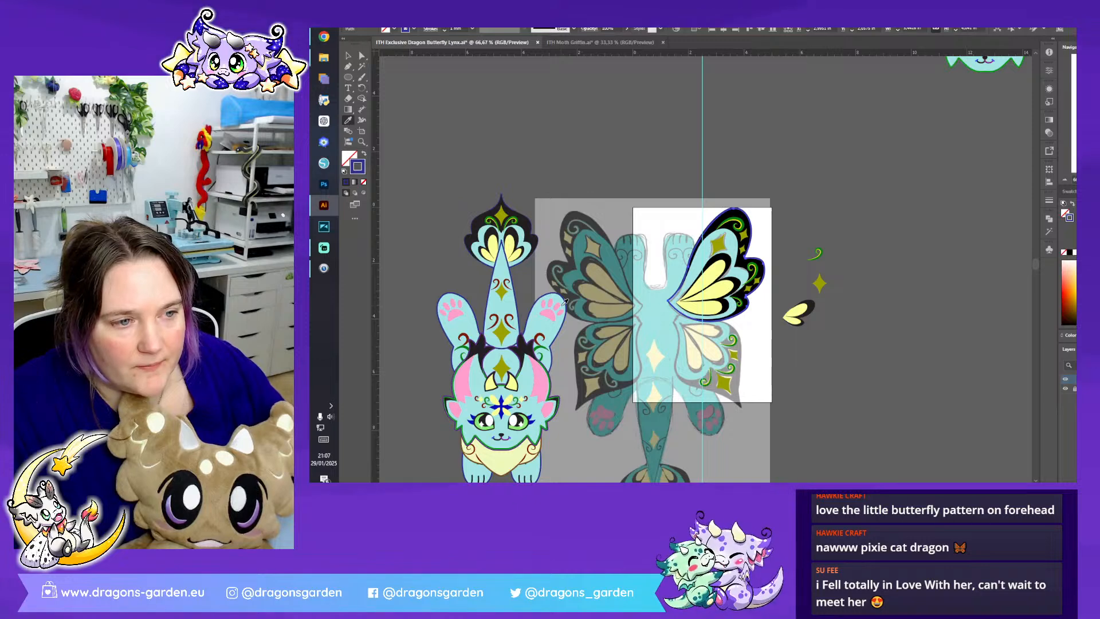
click(347, 55)
click(689, 178)
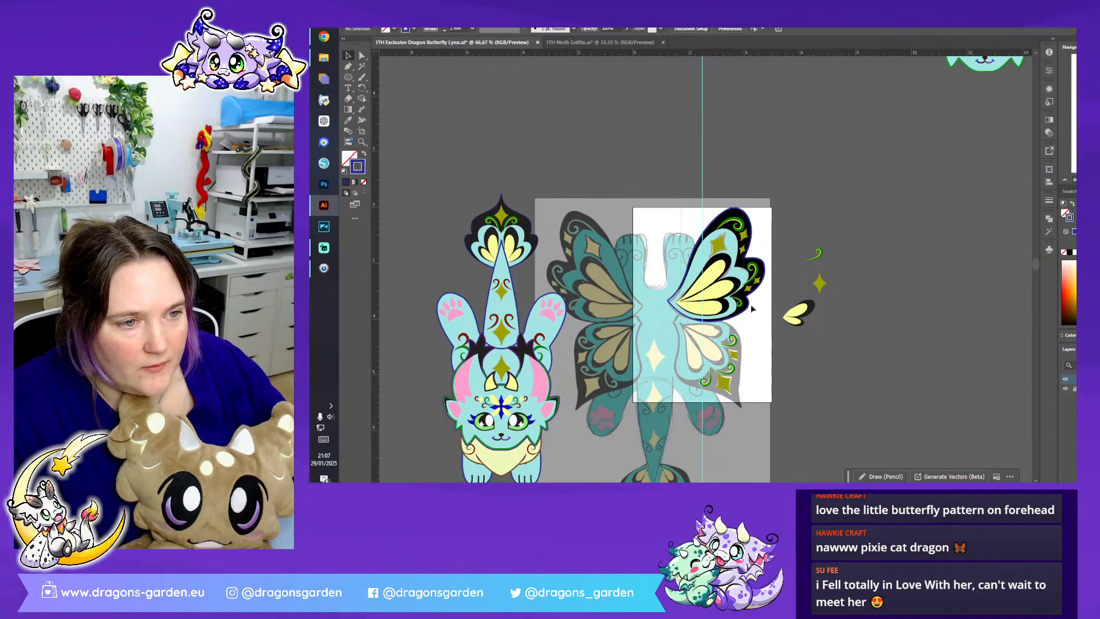
- Try to group the upper wing's shapes and move the group above the sketch
click(762, 339)
right_click(766, 276)
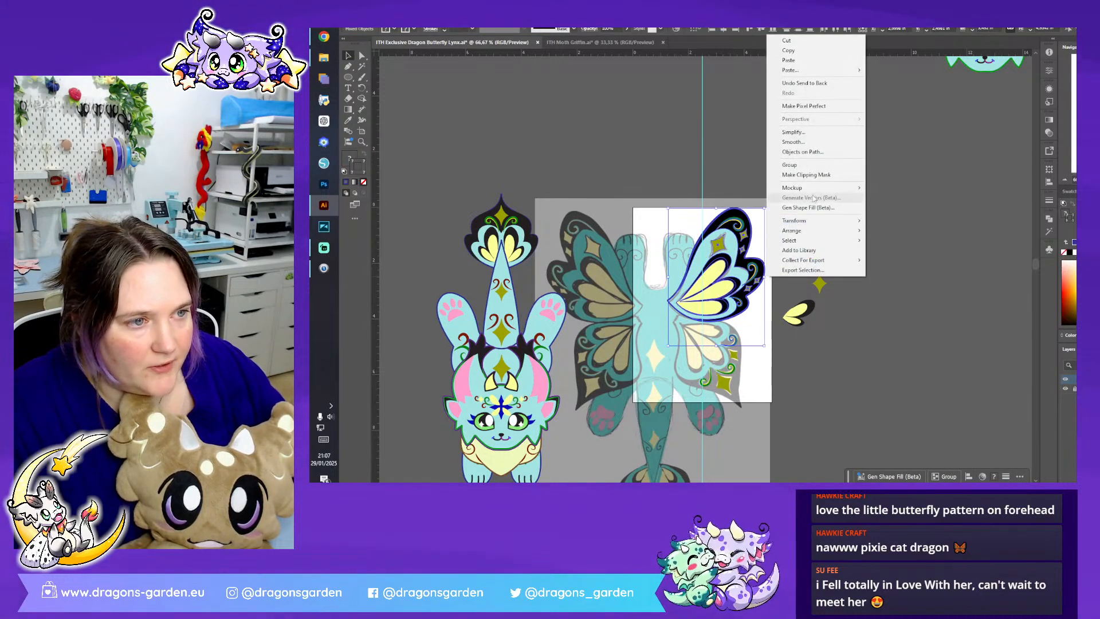
click(720, 188)
drag(716, 255, 591, 97)
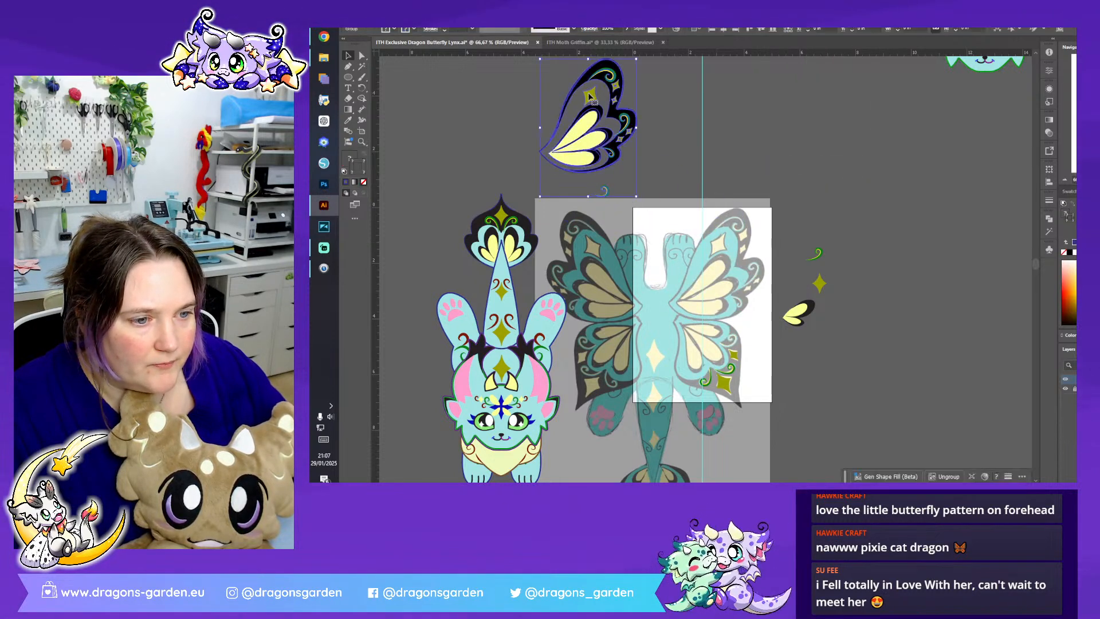
- Undo the group's move, ungroup the shapes and deselect them
click(396, 14)
click(412, 22)
right_click(743, 285)
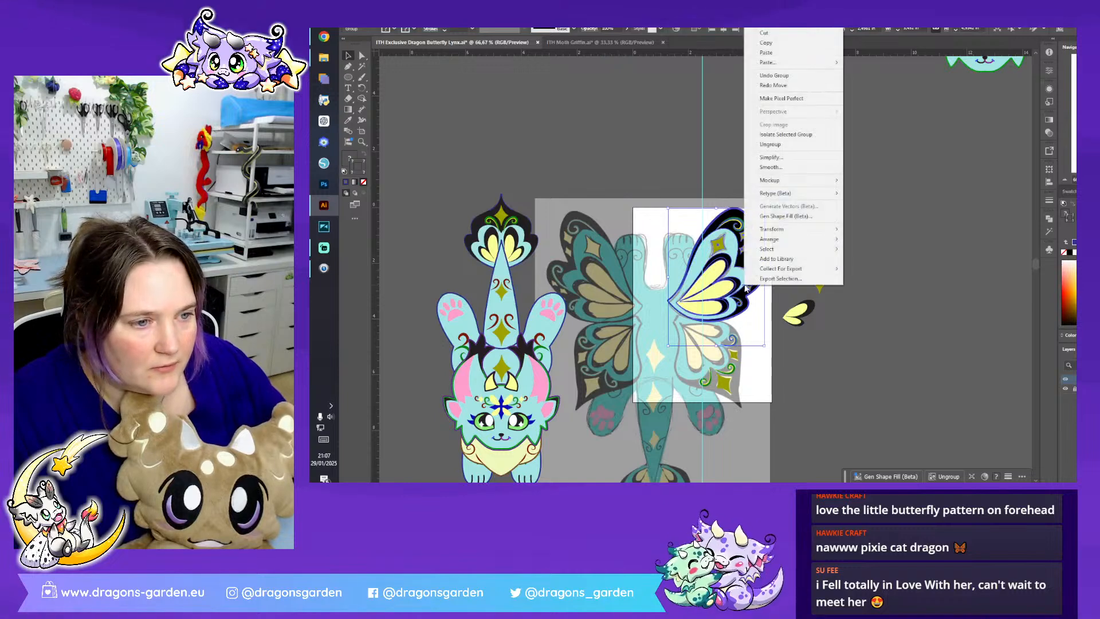
click(770, 144)
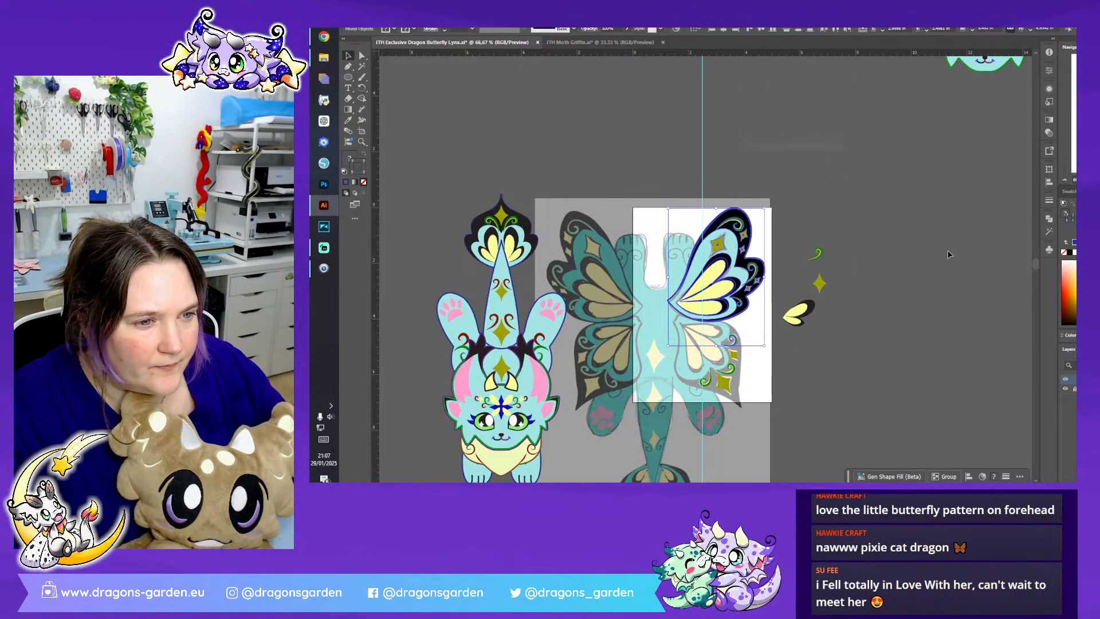
click(948, 253)
- Group only the upper wing's shapes and move the group off the sketch, beside the finished character's tail
drag(773, 323, 758, 292)
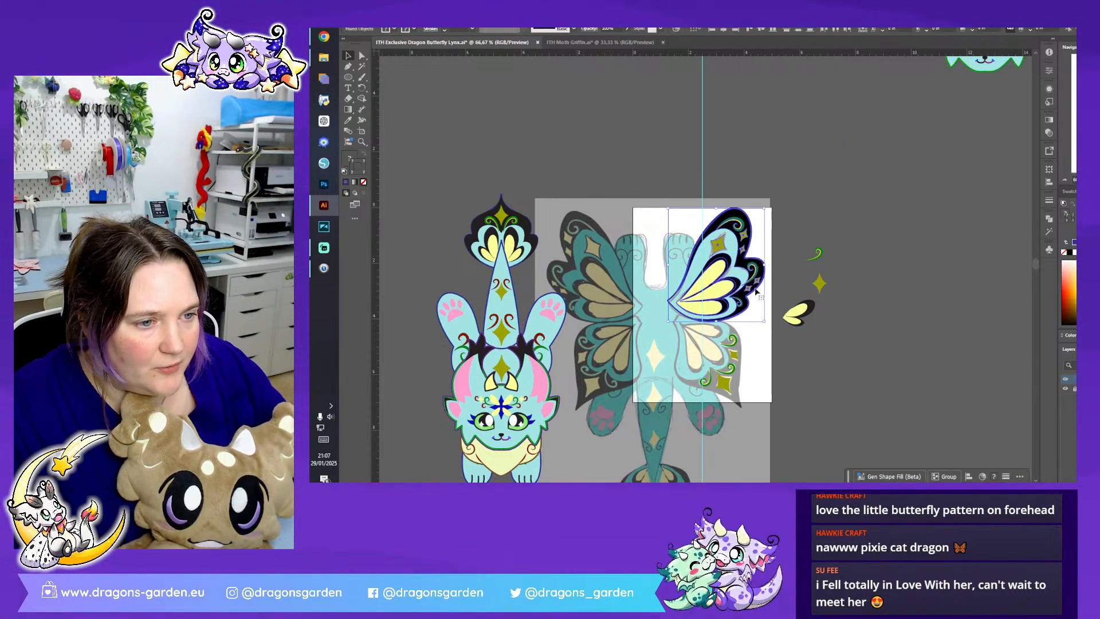
right_click(755, 286)
click(795, 184)
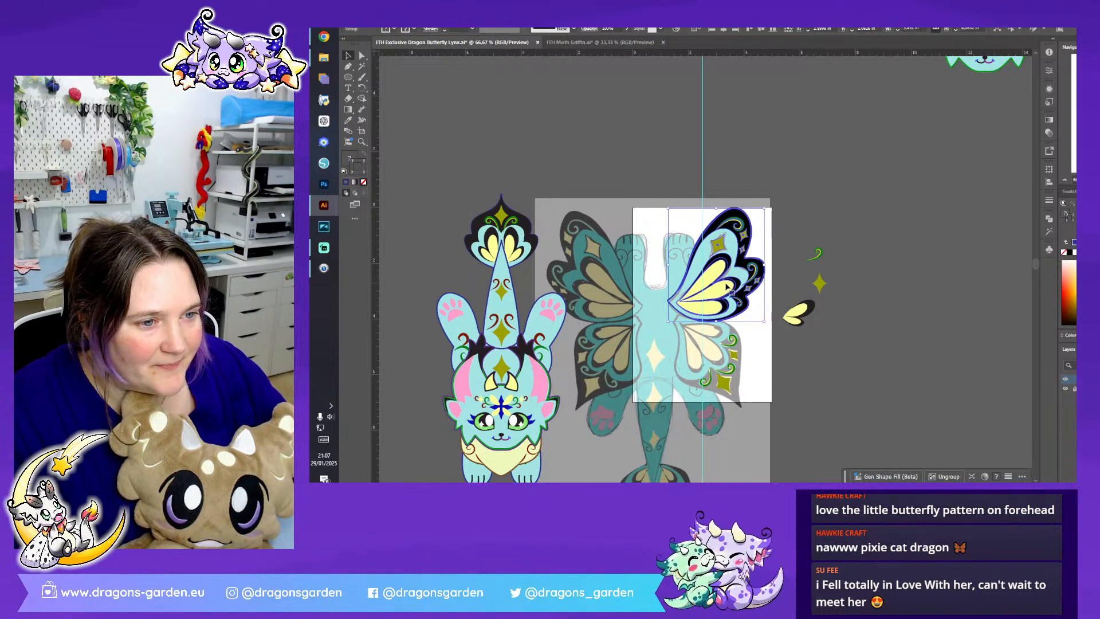
drag(730, 282, 409, 182)
click(550, 155)
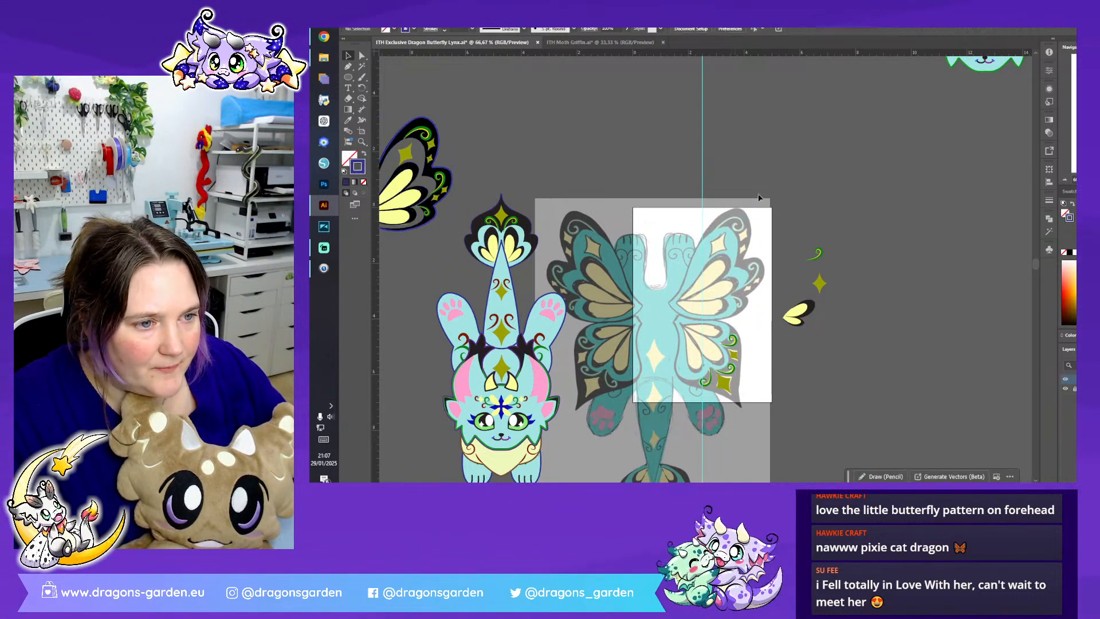
- Save the document
key(ctrl+plus)
key(ctrl+plus)
scroll(783, 148, down, 2)
click(382, 15)
click(420, 99)
scroll(805, 311, down, 3)
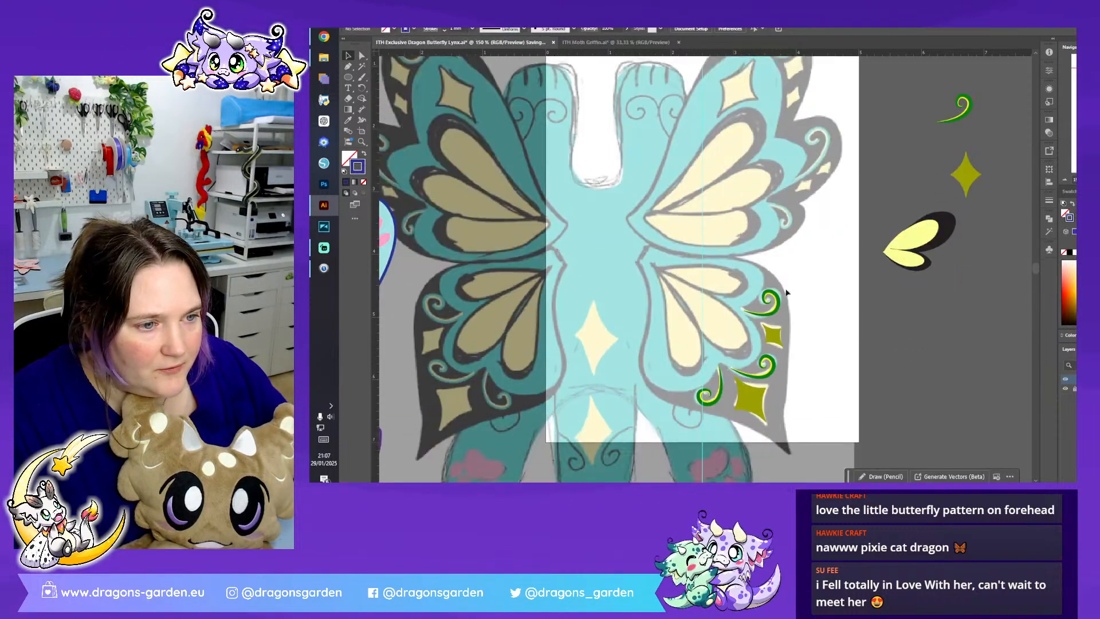
- Draw an unfilled dark blue Pen path from the lower wing's root along its upper and outer edges to a corner at the pointed tip
click(352, 76)
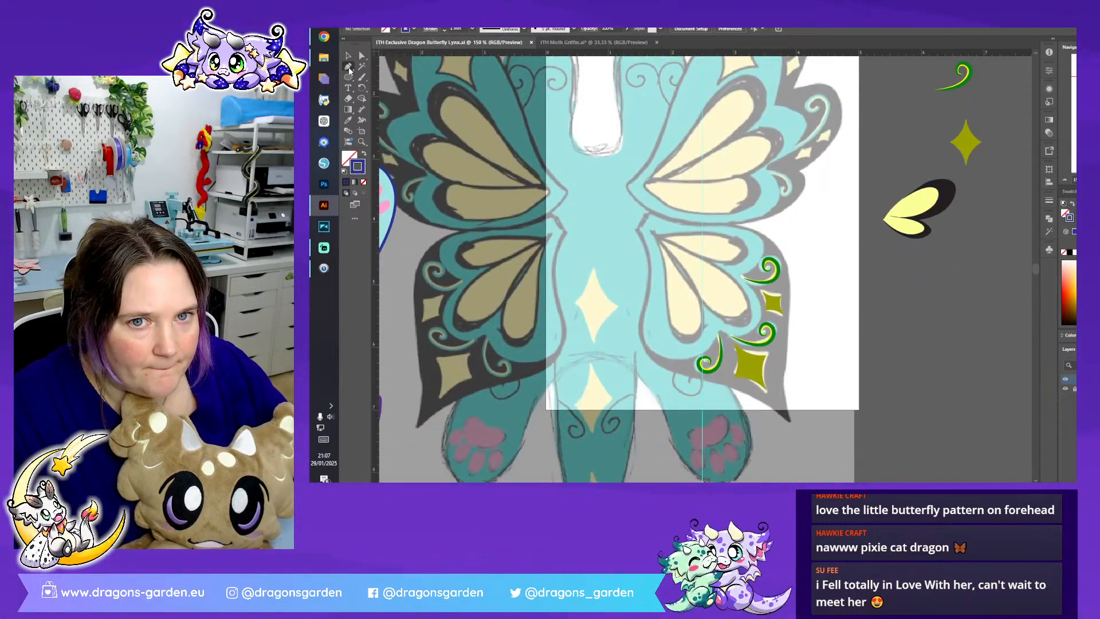
scroll(658, 182, down, 2)
click(647, 156)
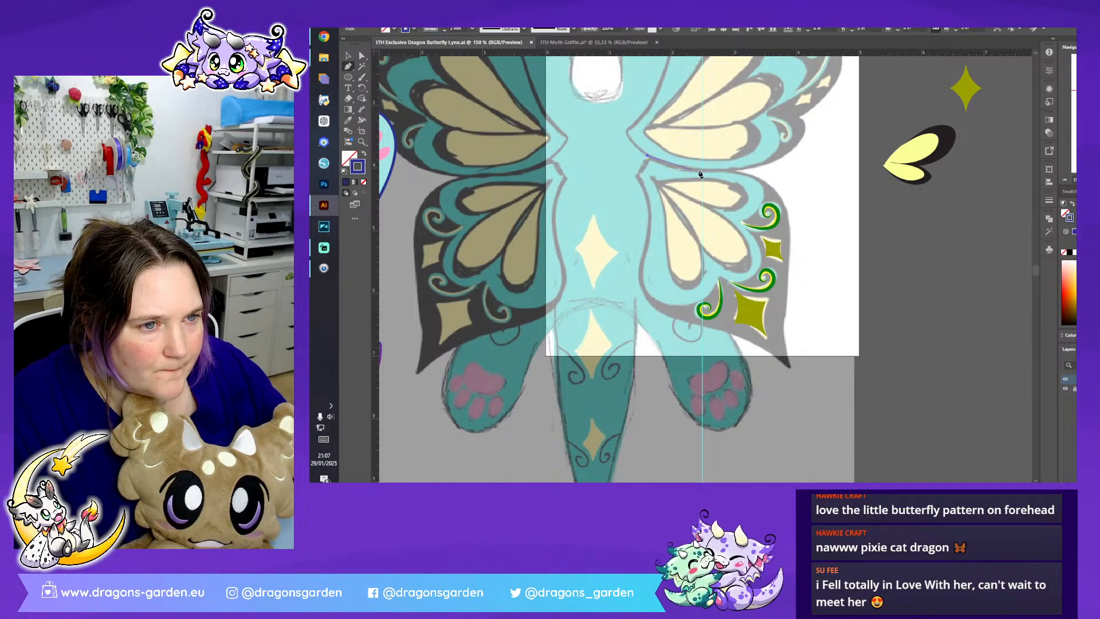
drag(737, 167, 749, 168)
drag(791, 218, 804, 261)
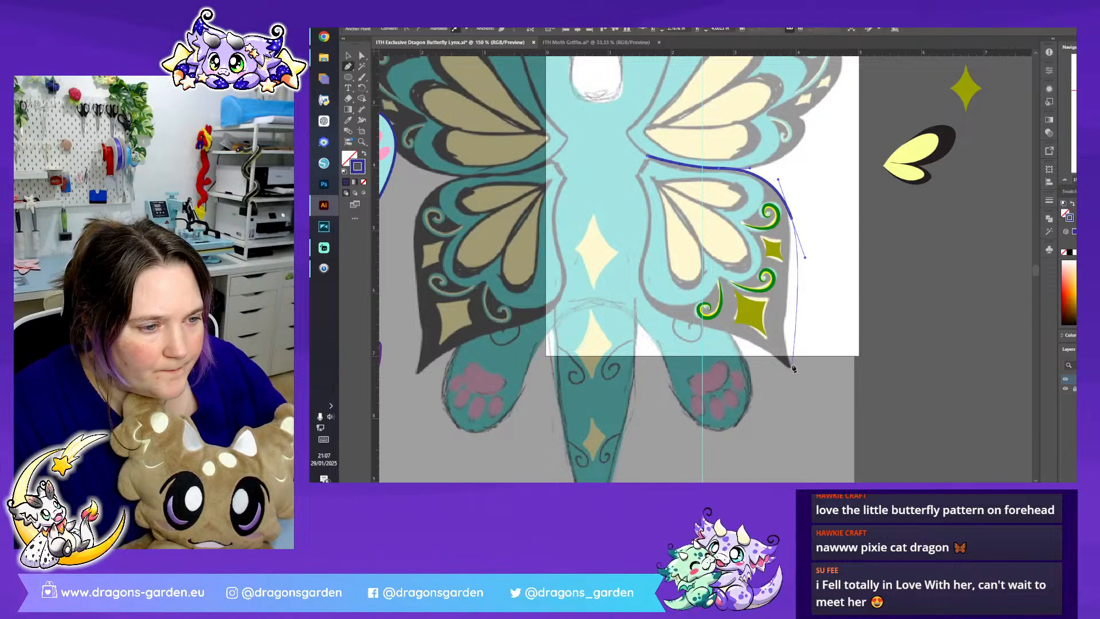
drag(791, 370, 819, 427)
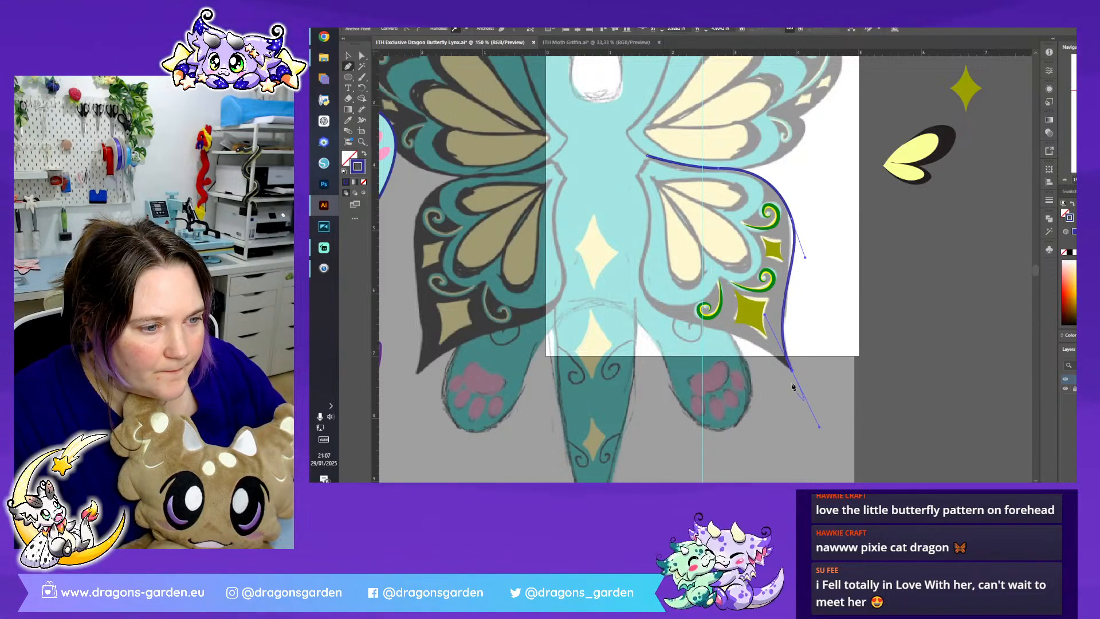
click(792, 372)
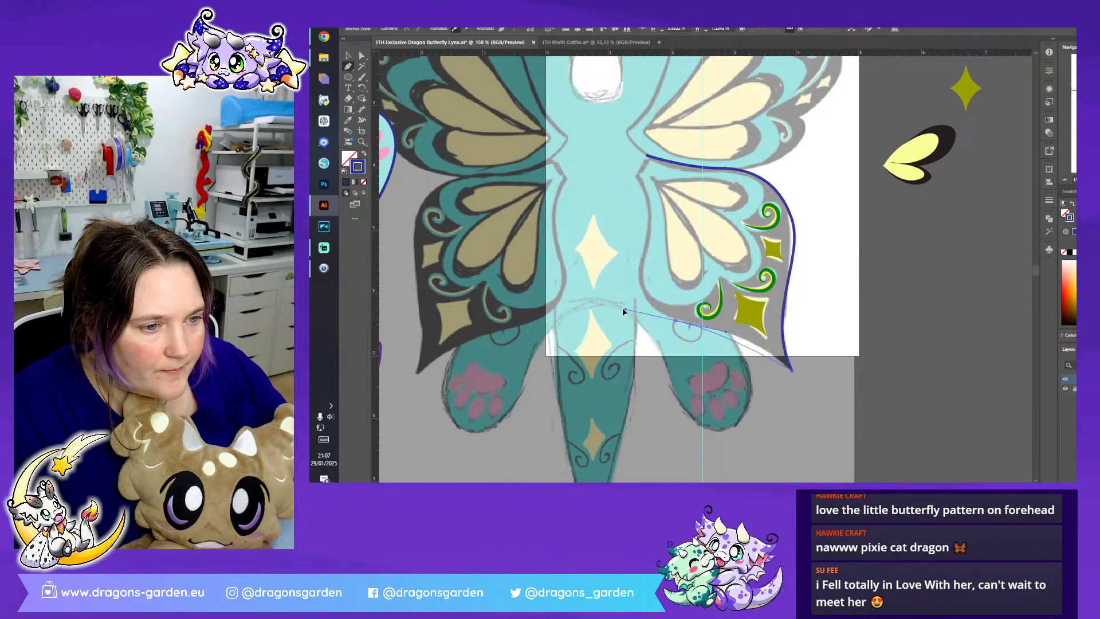
- Continue the outline along the lower wing's bottom and inner edges, close it at the root and deselect it
drag(598, 316, 639, 227)
click(677, 322)
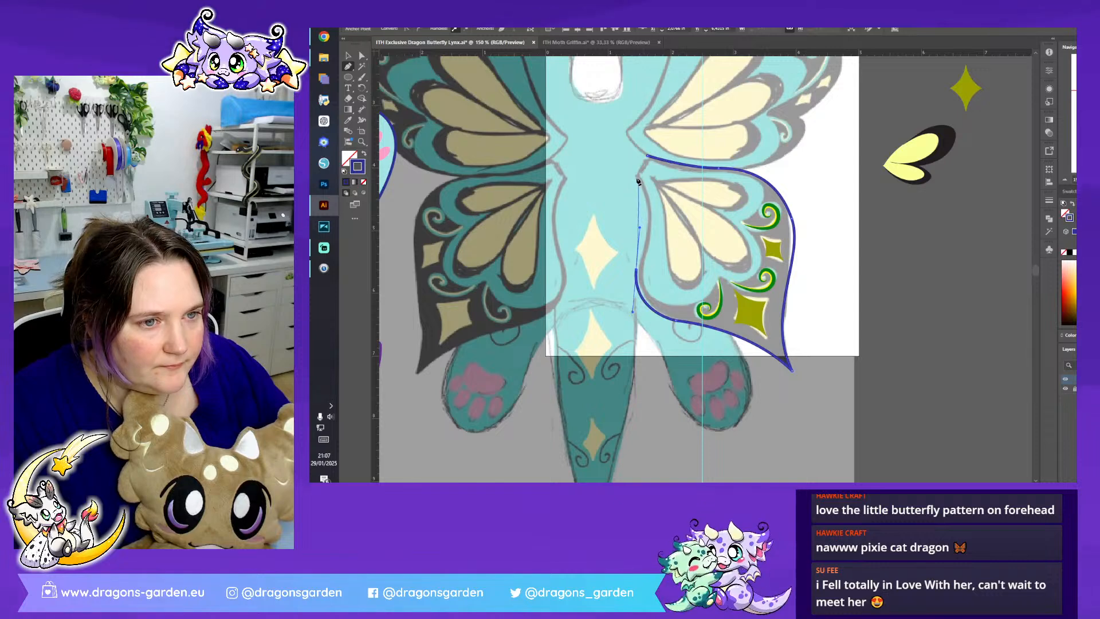
drag(634, 178, 611, 159)
click(647, 159)
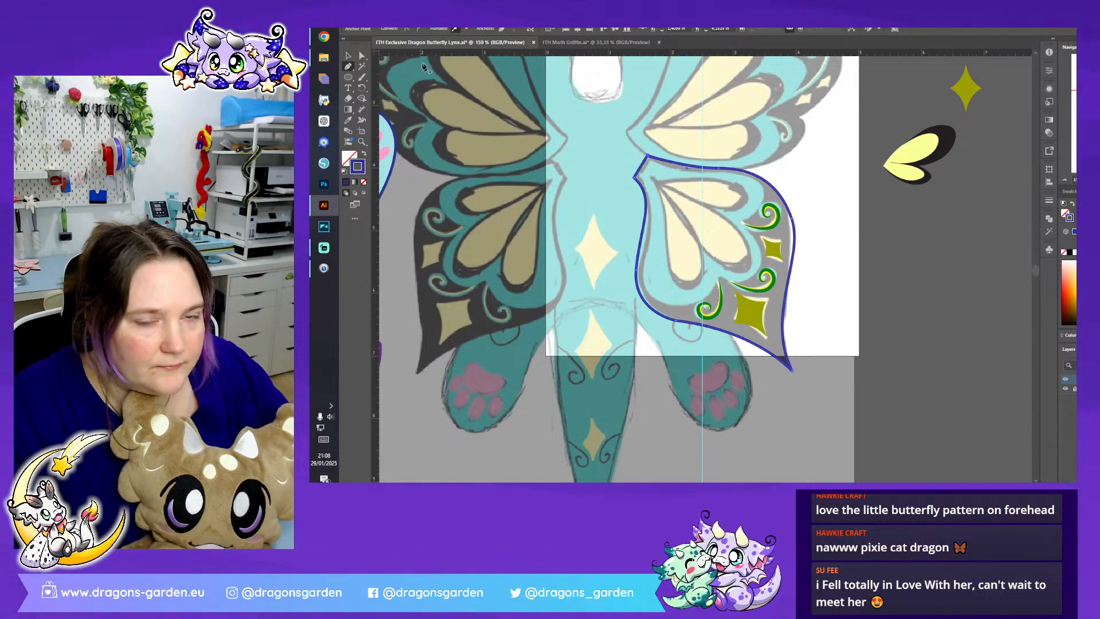
key(ctrl+shift+a)
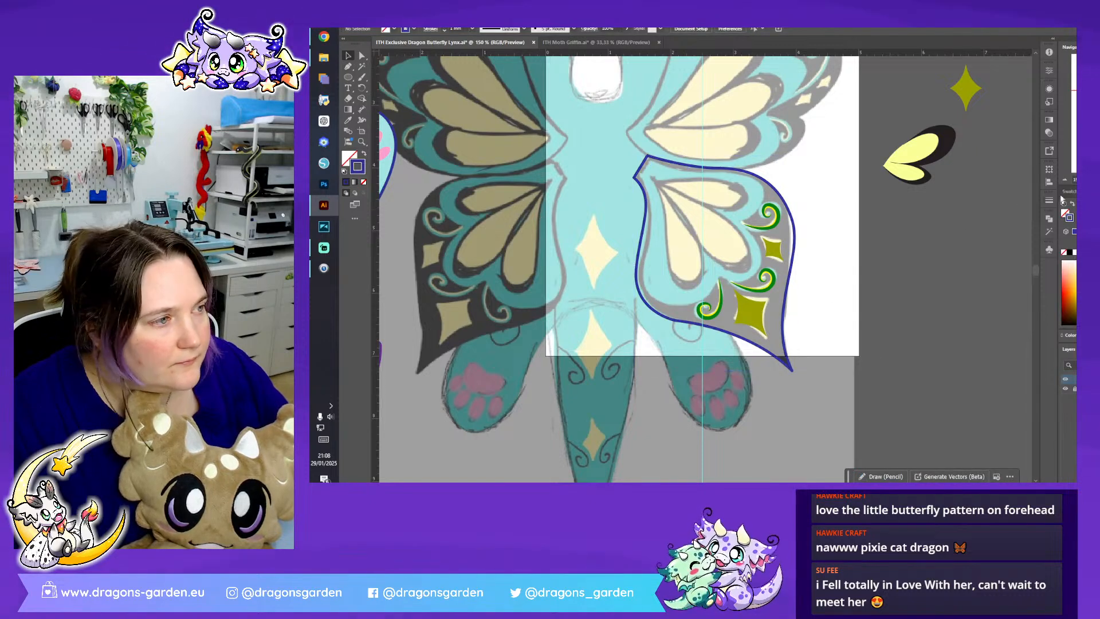
- With the upper wing petals' yellow fill and no stroke, draw a Pen path around the lower wing's lowest petal to the notch beside it
key(ctrl+plus)
scroll(1012, 216, up, 1)
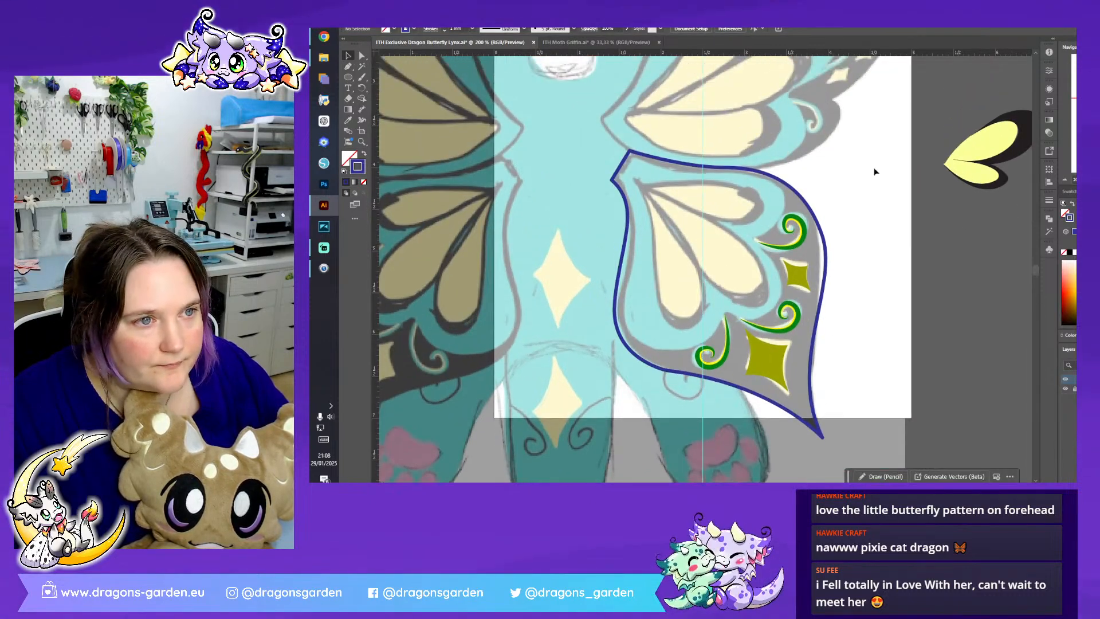
click(972, 173)
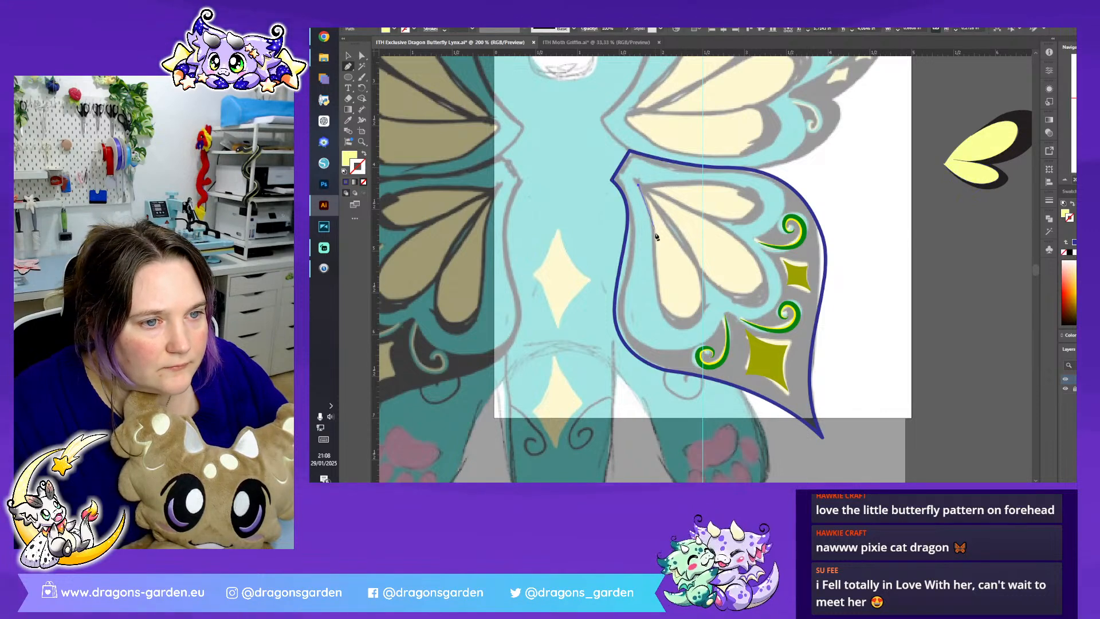
click(653, 275)
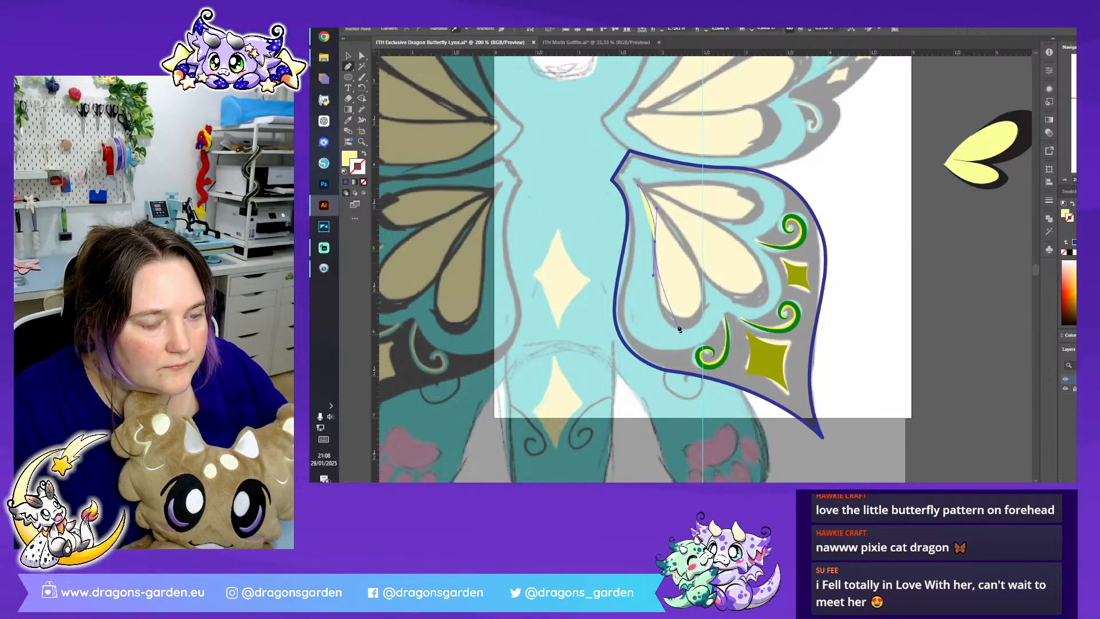
drag(677, 324, 699, 324)
ctrl+click(702, 277)
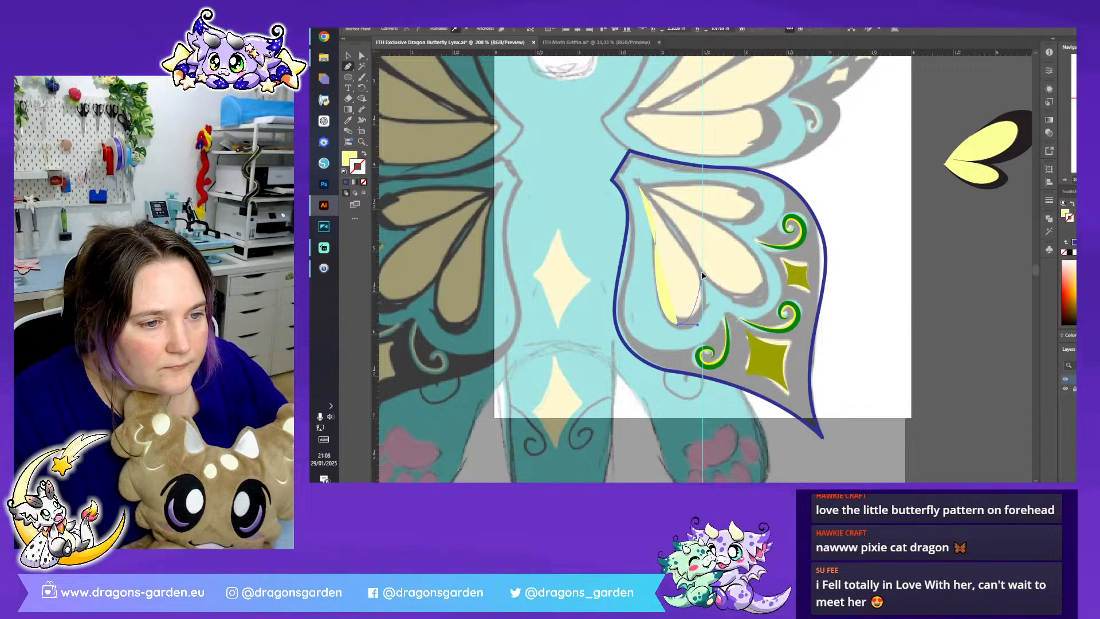
drag(694, 242, 693, 242)
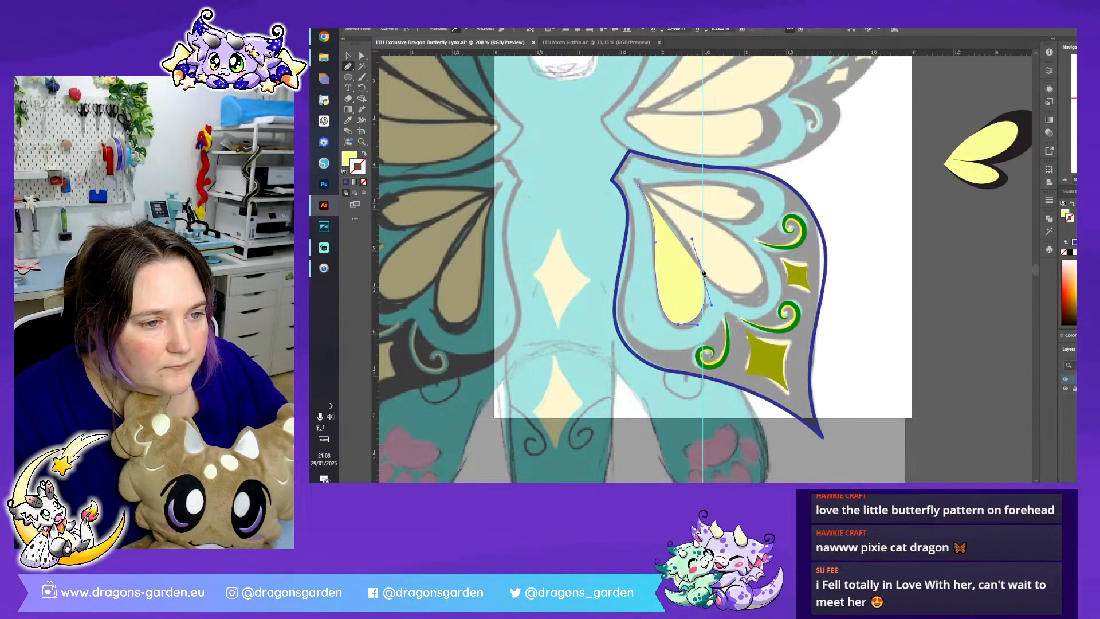
- Continue the yellow path around the lower wing's middle and upper petals and close it at the petals' root
drag(749, 298, 769, 294)
drag(733, 236, 693, 212)
click(662, 195)
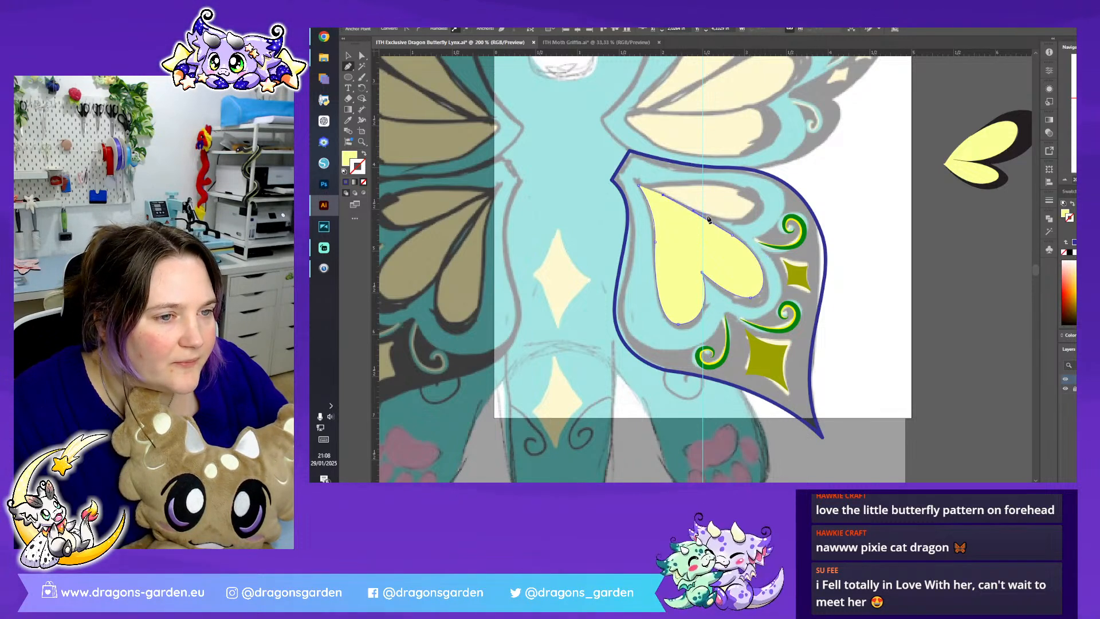
drag(739, 220, 781, 217)
click(735, 187)
click(719, 183)
click(639, 185)
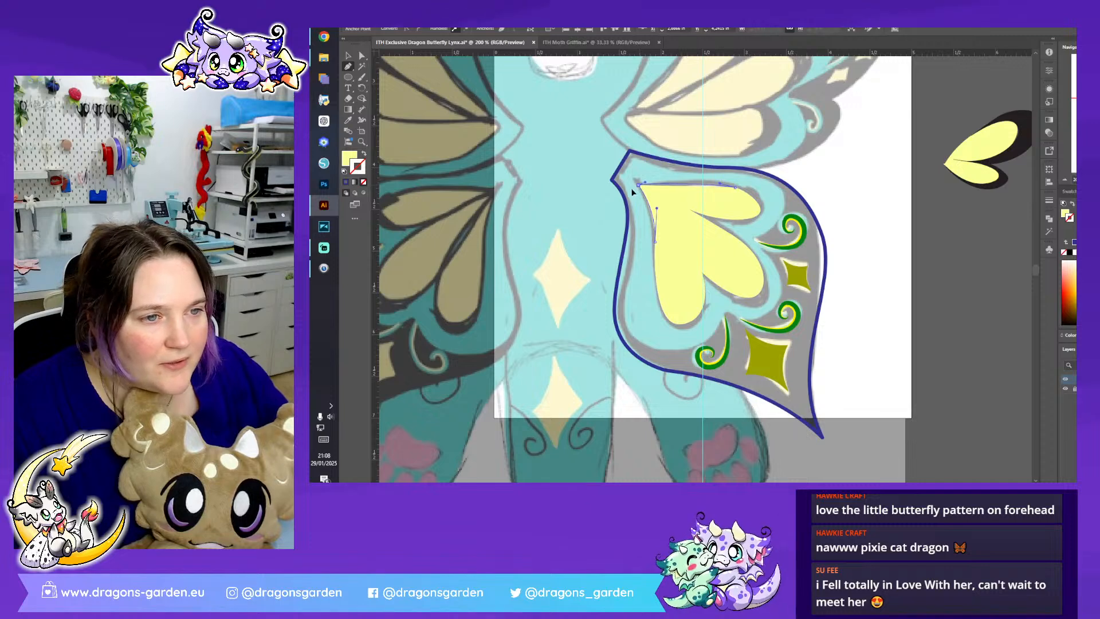
key(v)
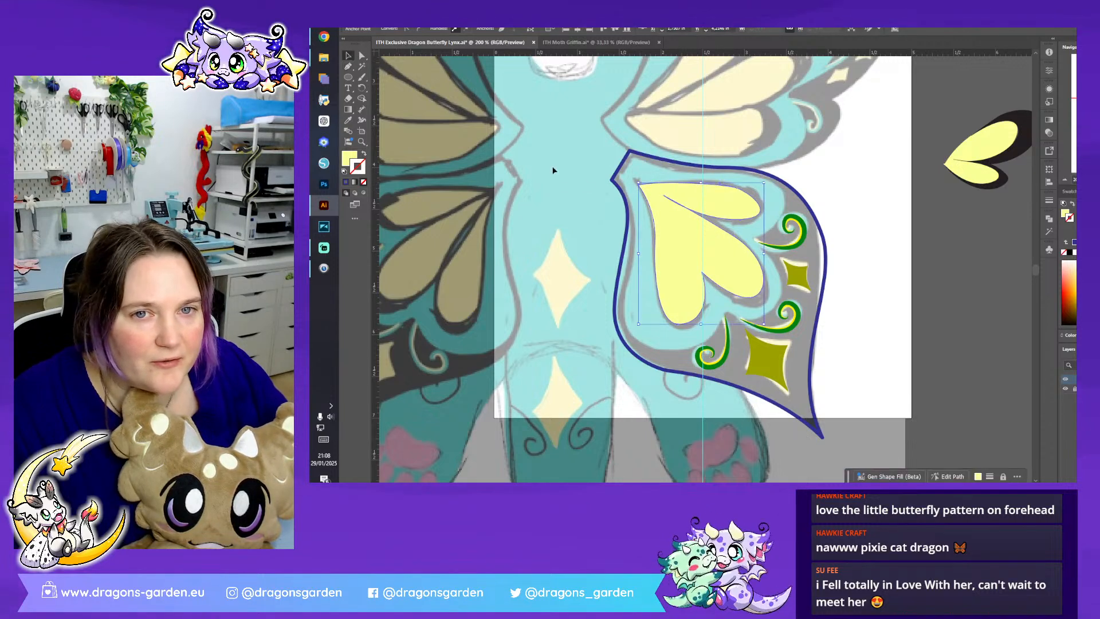
- Swap the yellow petal shape's fill and stroke so it becomes an unfilled yellow outline, and deselect it
click(675, 261)
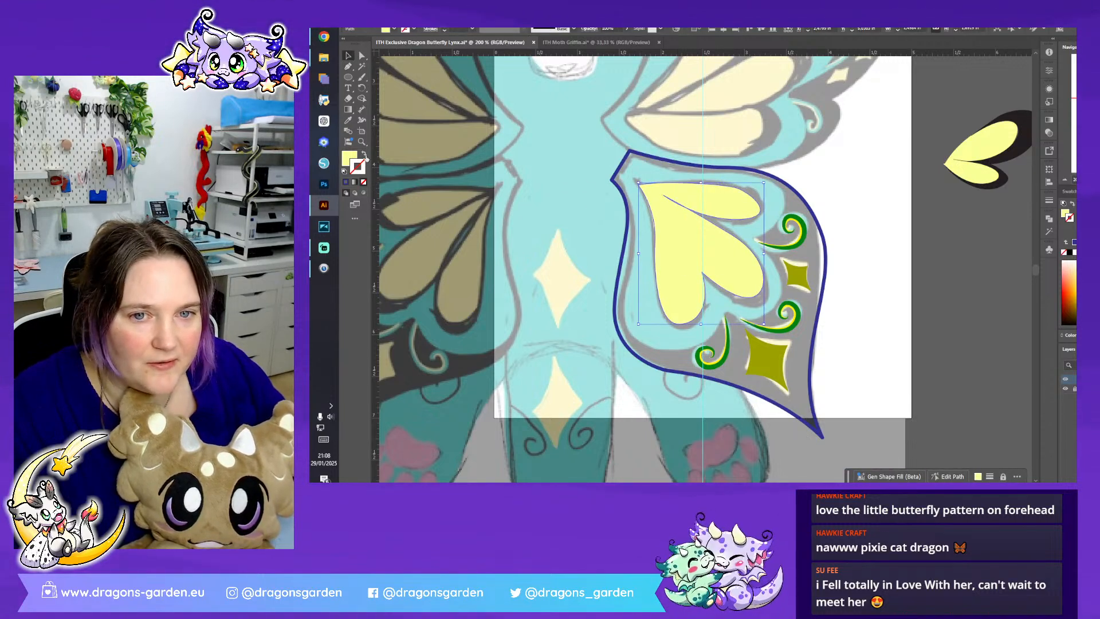
click(365, 155)
click(582, 252)
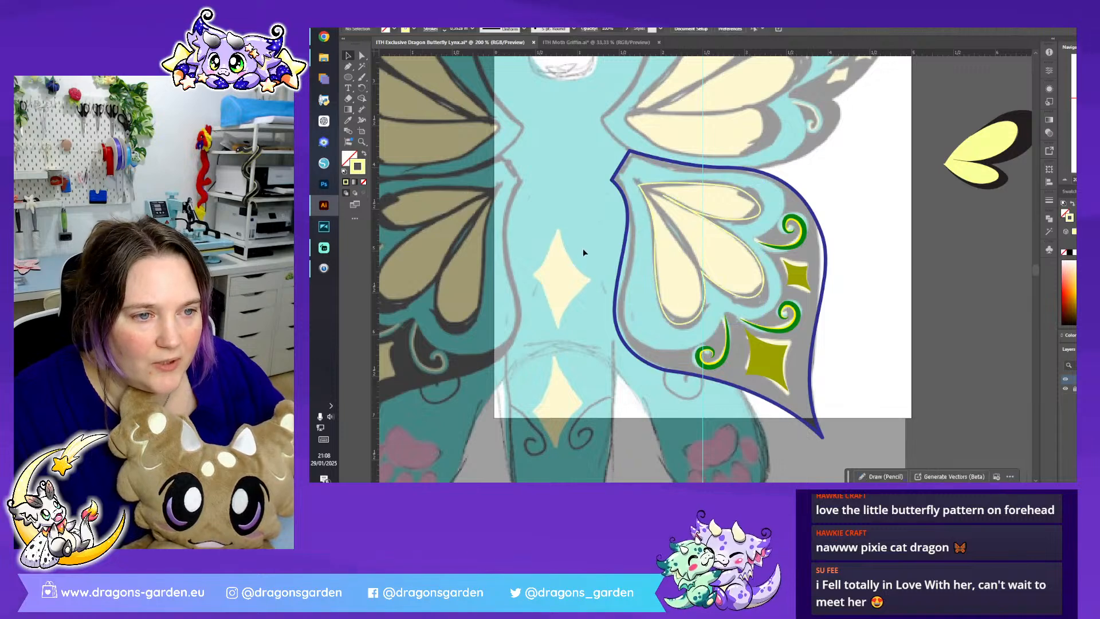
- Using the upper wing border's black as an unfilled stroke, draw a Pen path from the petals' root around the lowest petal's outer edge
click(1003, 162)
click(506, 175)
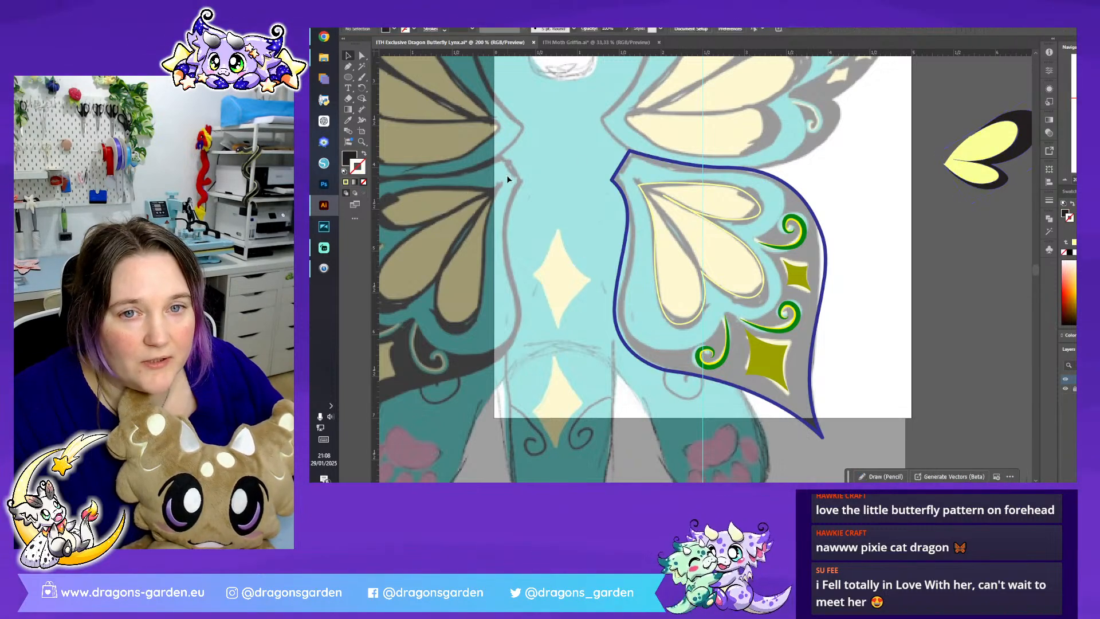
click(365, 153)
click(348, 66)
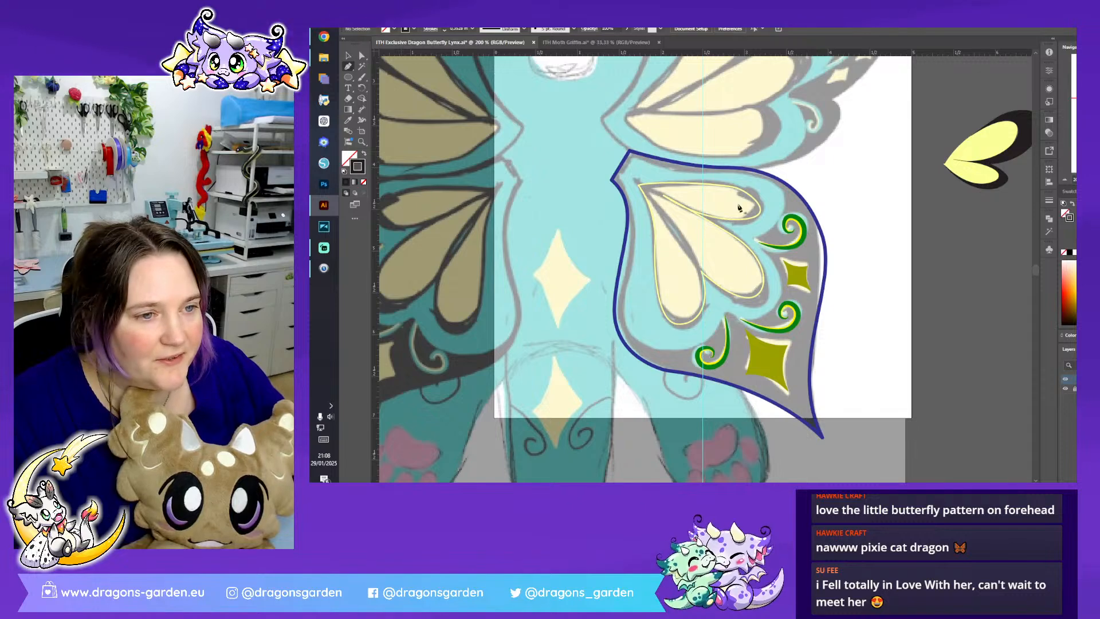
key(ctrl+plus)
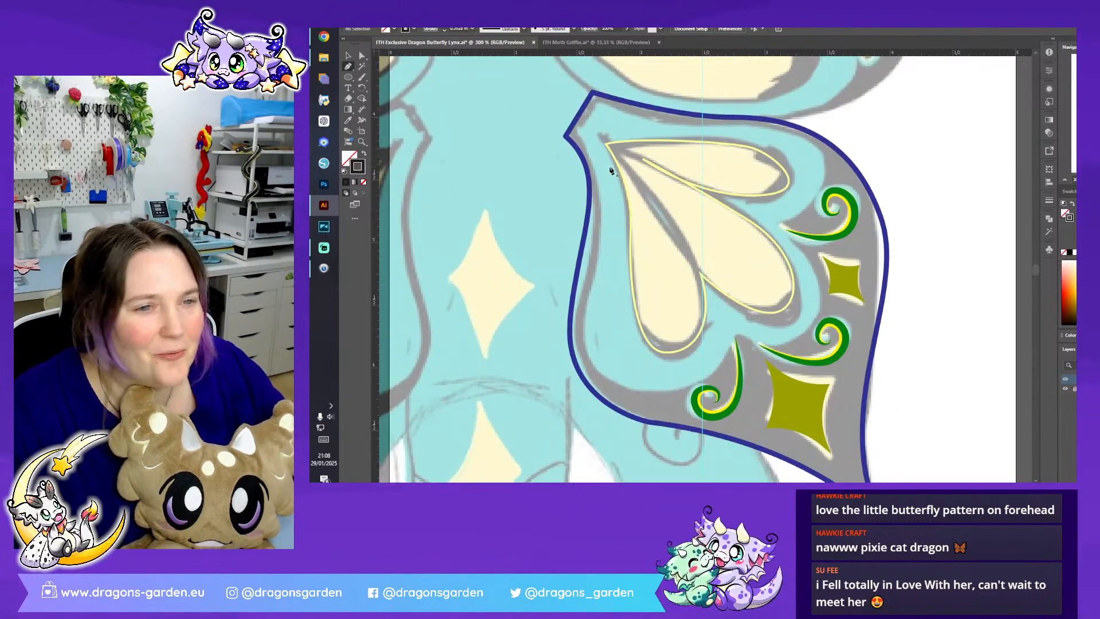
click(607, 148)
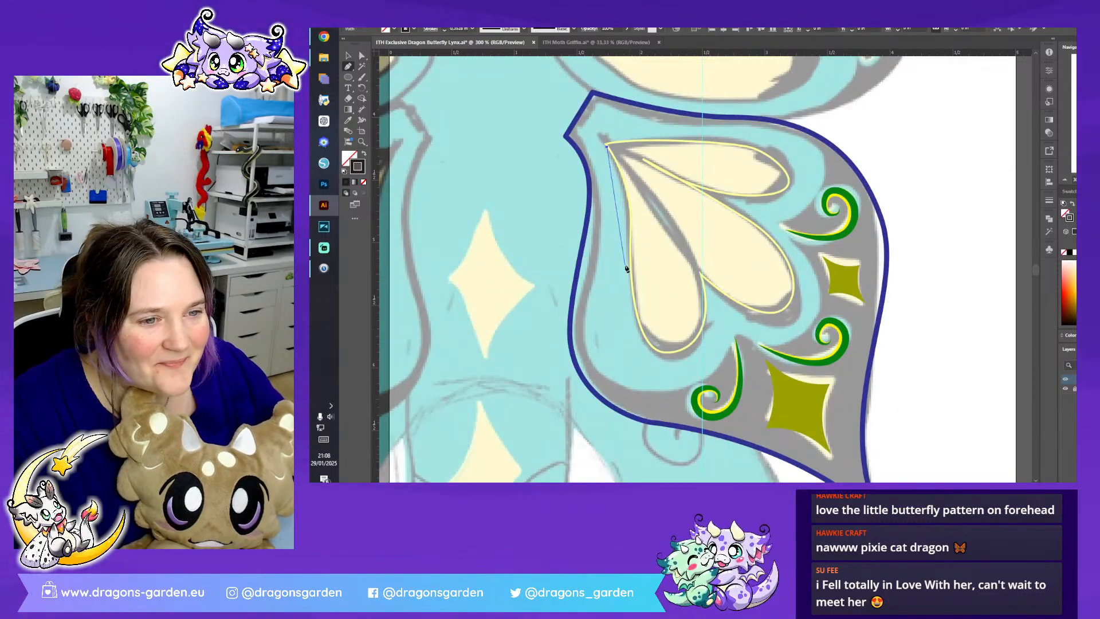
drag(631, 269, 702, 354)
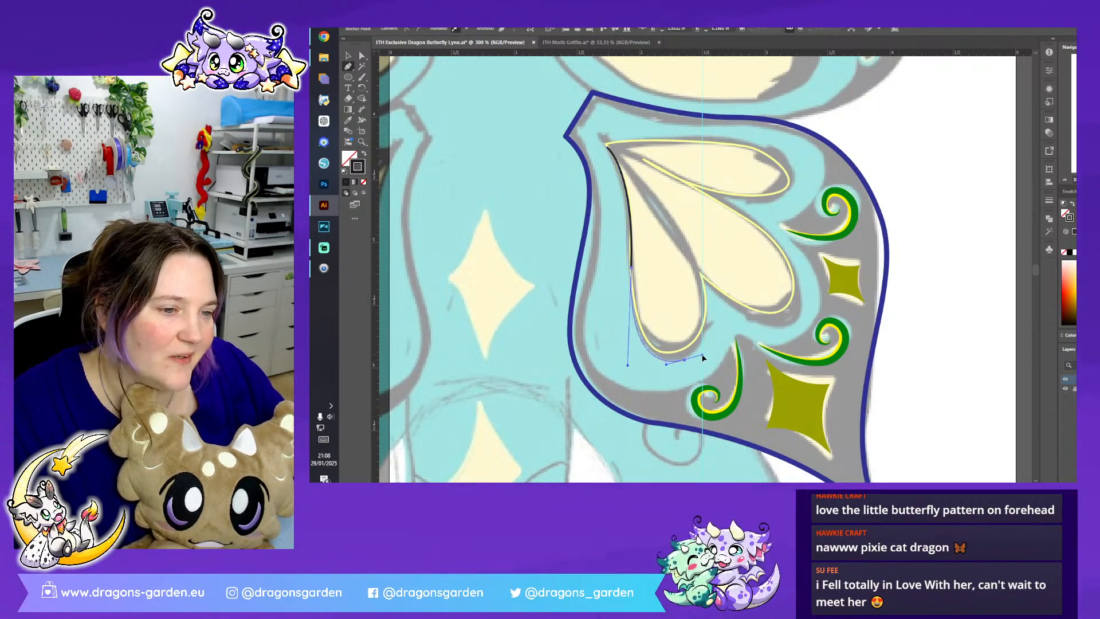
drag(699, 274, 684, 233)
alt+click(701, 275)
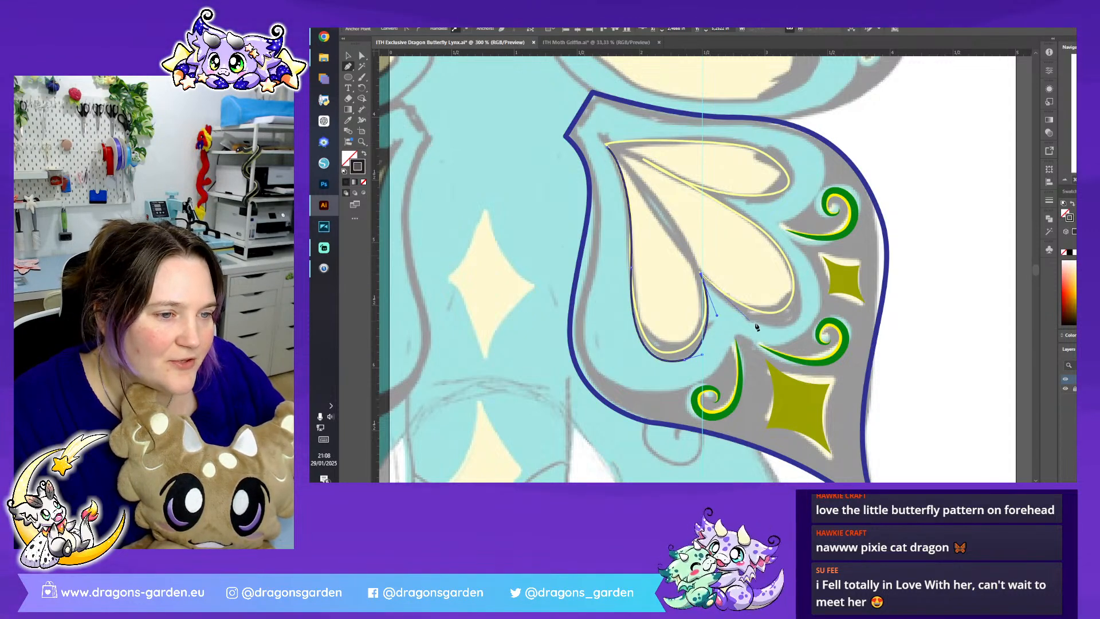
- Continue the black path around the outer edges of the middle and upper petals and back to the petals' root
drag(766, 324, 791, 326)
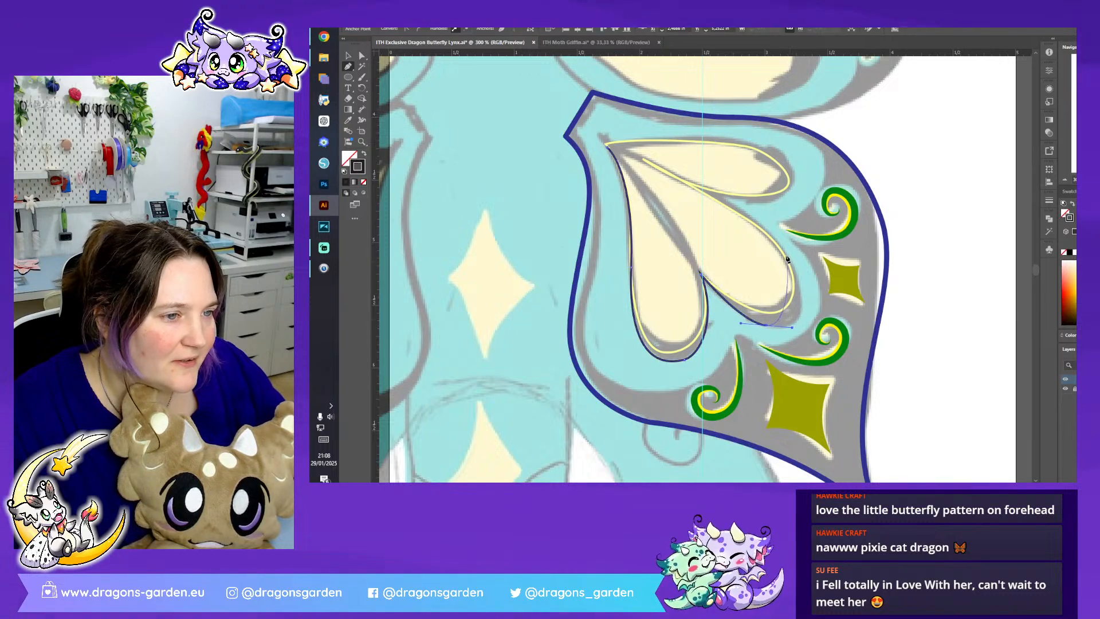
drag(783, 249, 744, 200)
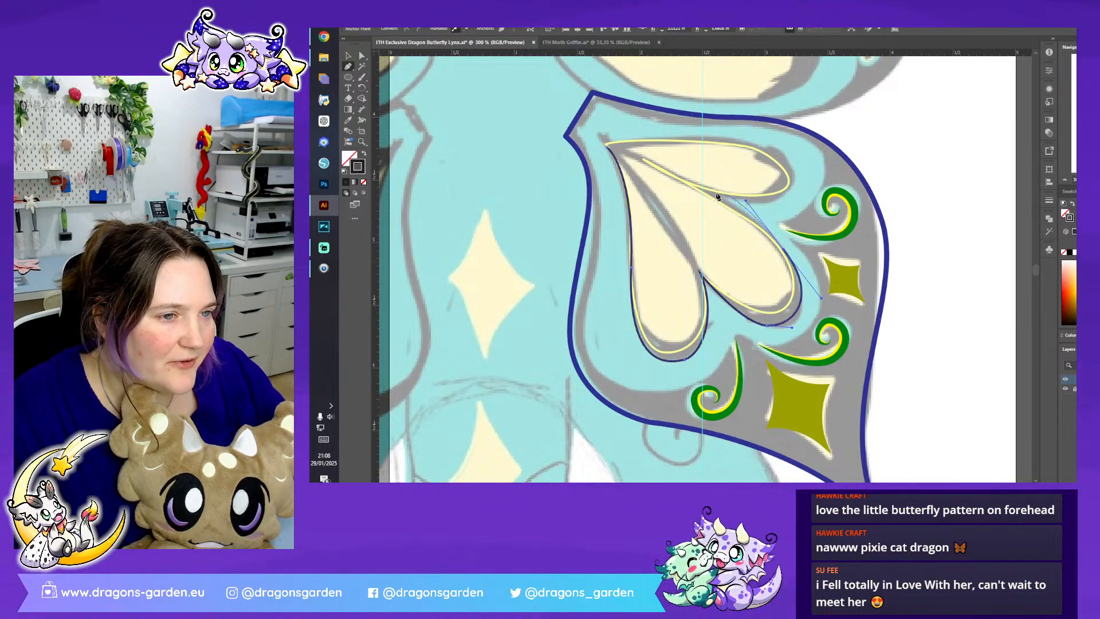
click(687, 184)
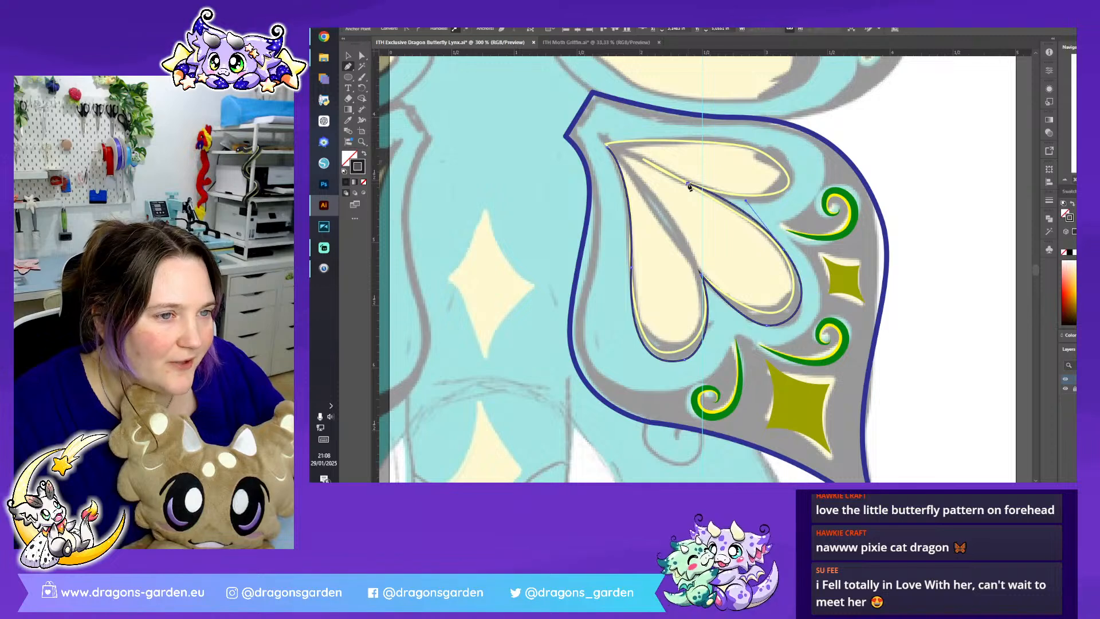
drag(774, 204, 814, 201)
drag(781, 151, 771, 147)
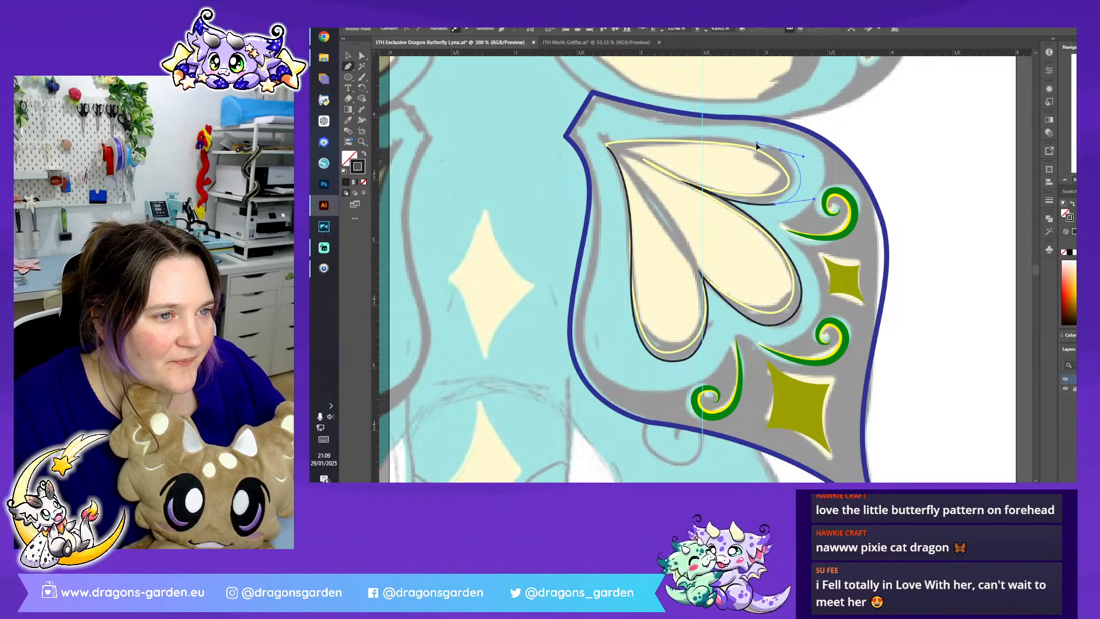
drag(621, 141, 527, 155)
click(621, 141)
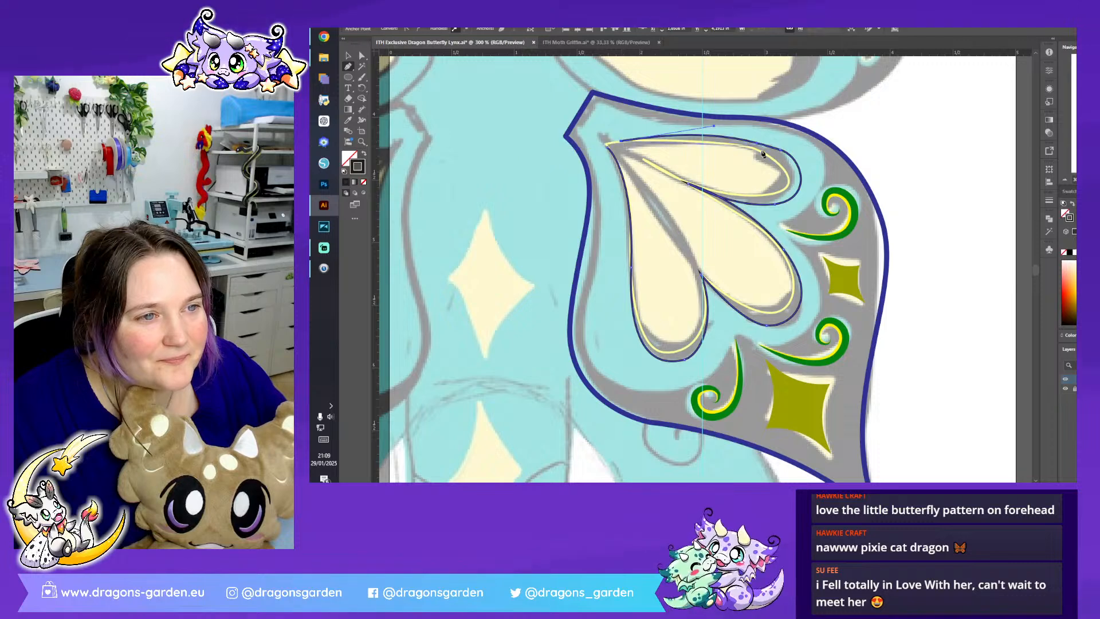
- Extend the black path along the inner edges of the upper and middle petals, with corners where the petals meet near the root
drag(758, 156, 712, 189)
click(654, 166)
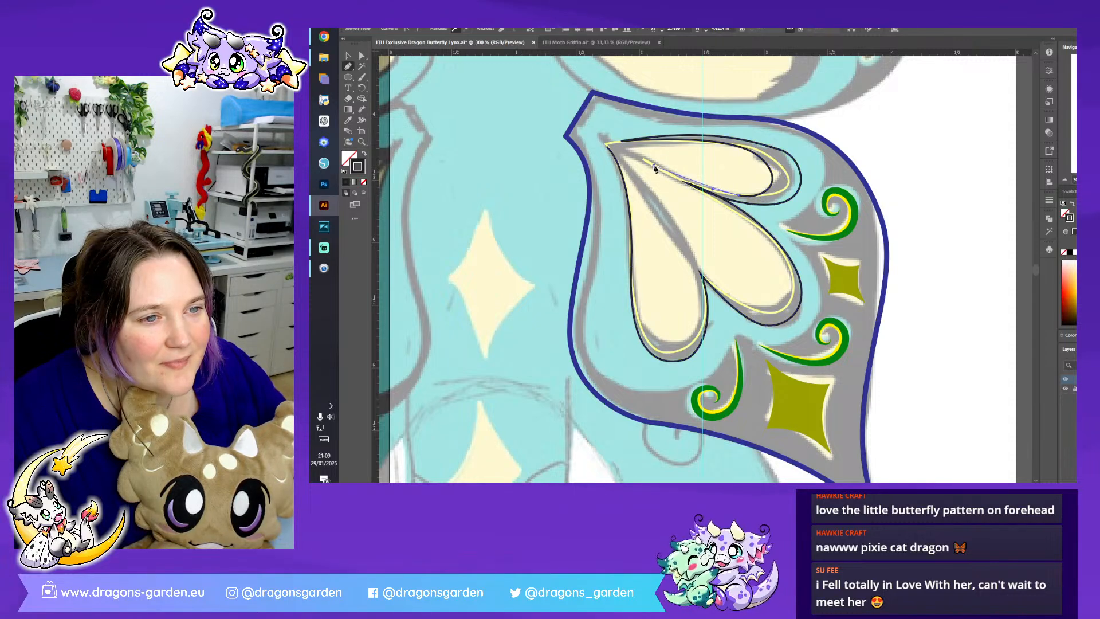
drag(729, 210, 749, 229)
drag(790, 288, 789, 311)
drag(699, 267, 662, 220)
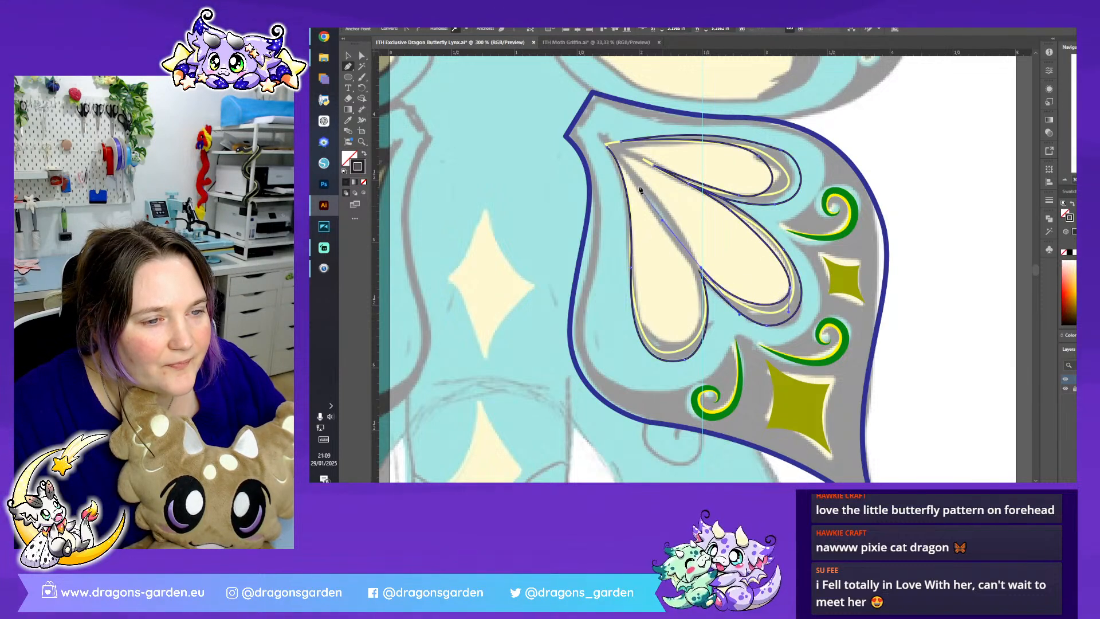
click(623, 161)
- Trace the lowest petal's inner edge with the black path and close the path at the root
drag(694, 277, 698, 305)
drag(677, 344, 650, 345)
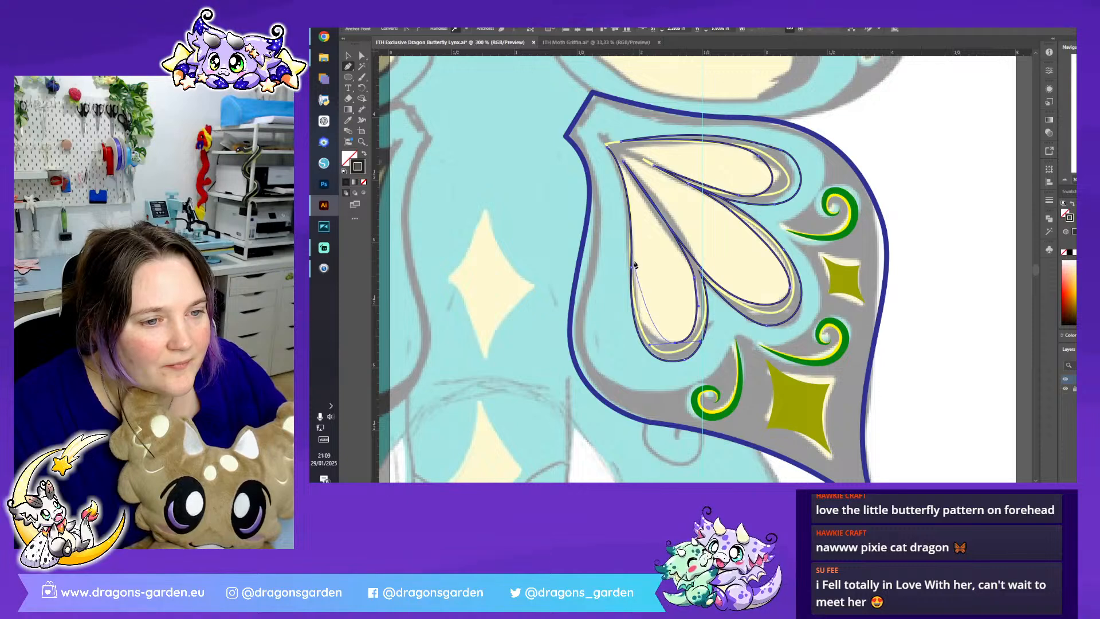
drag(635, 230, 636, 229)
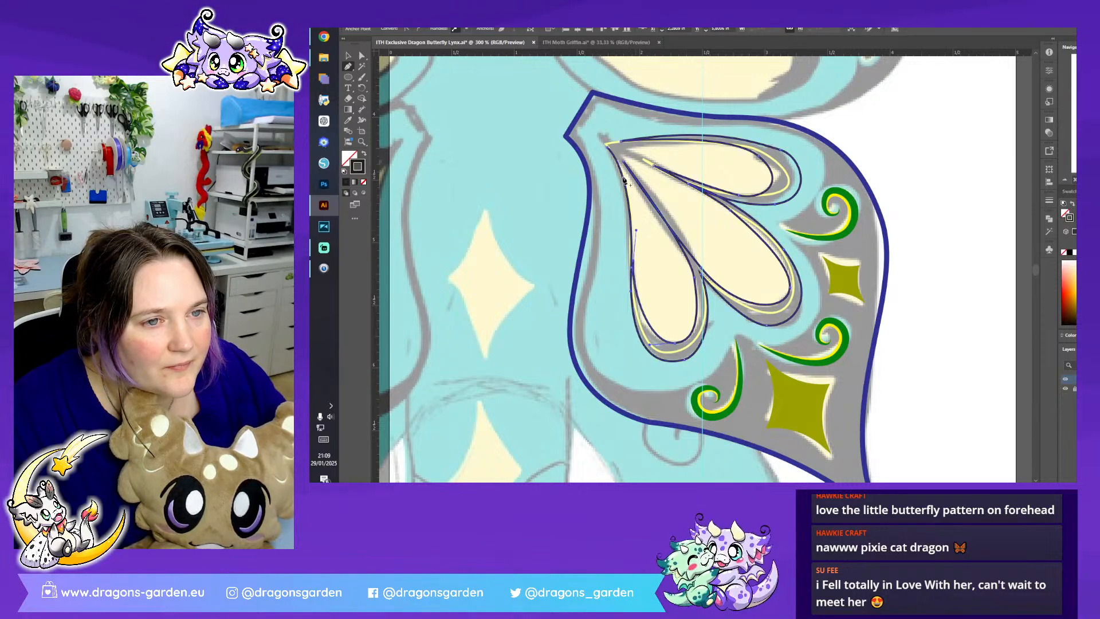
drag(608, 146, 603, 145)
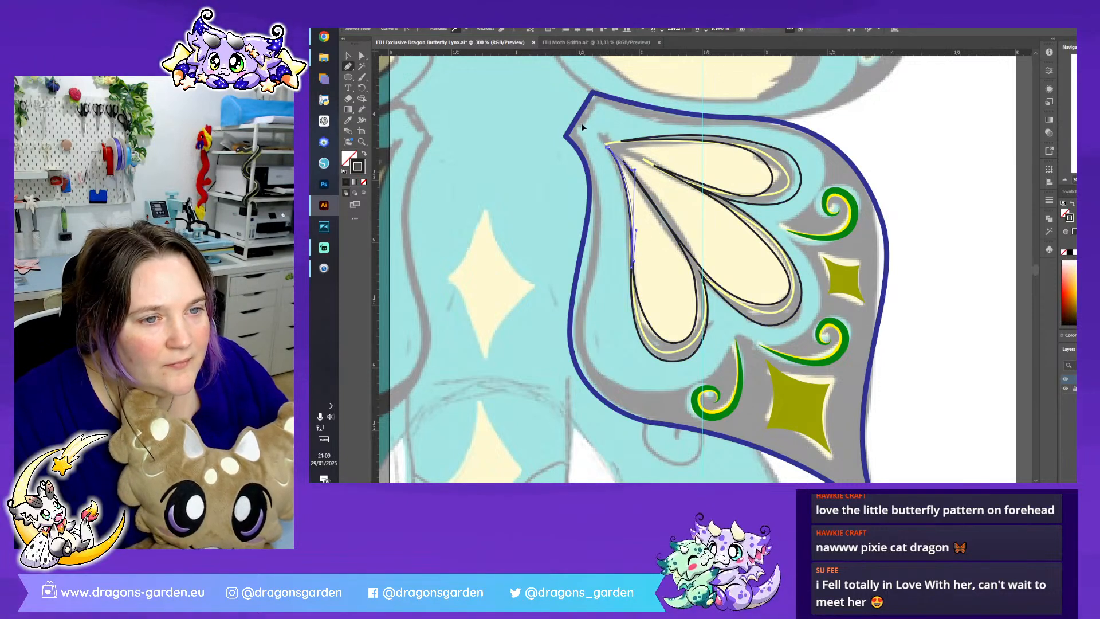
- Give the petal border a black fill without stroke and merge its overlapping areas with Pathfinder Unite
click(365, 153)
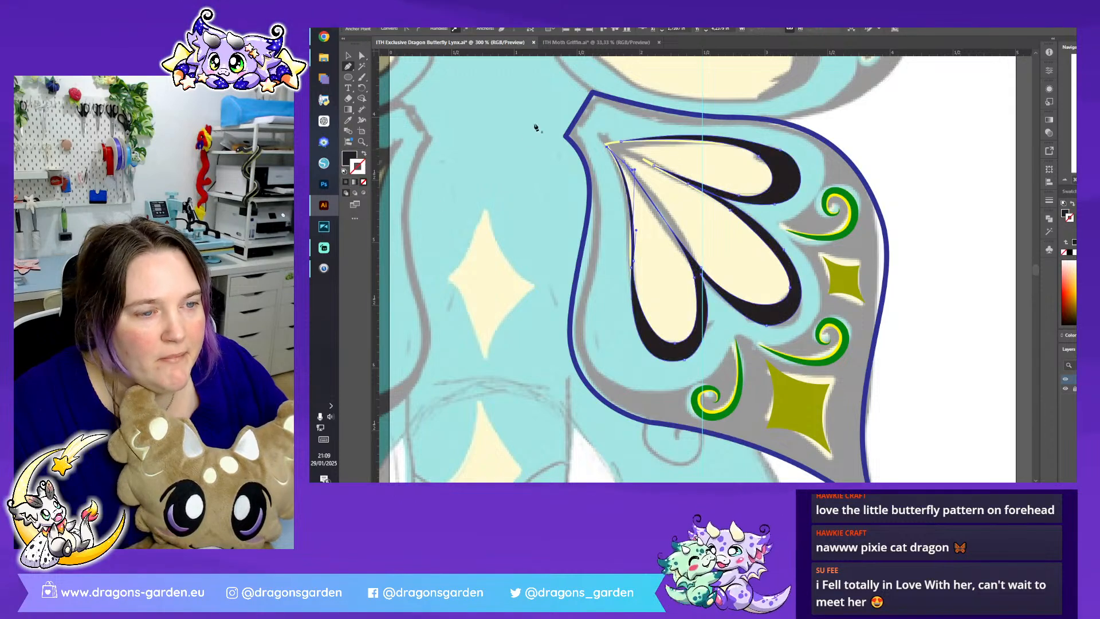
key(v)
click(650, 256)
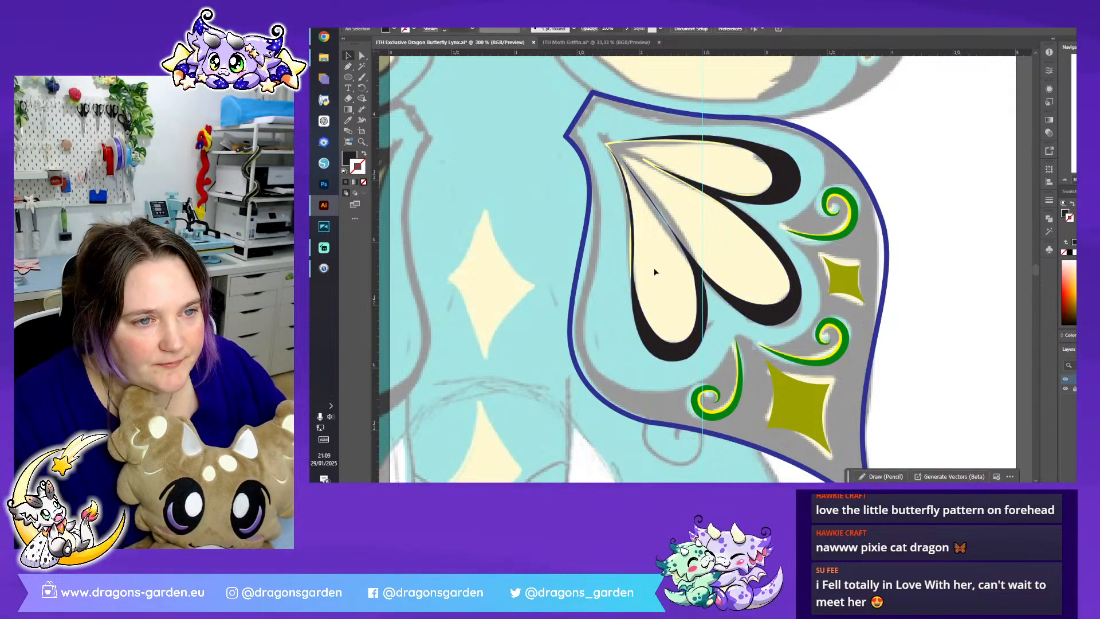
click(691, 261)
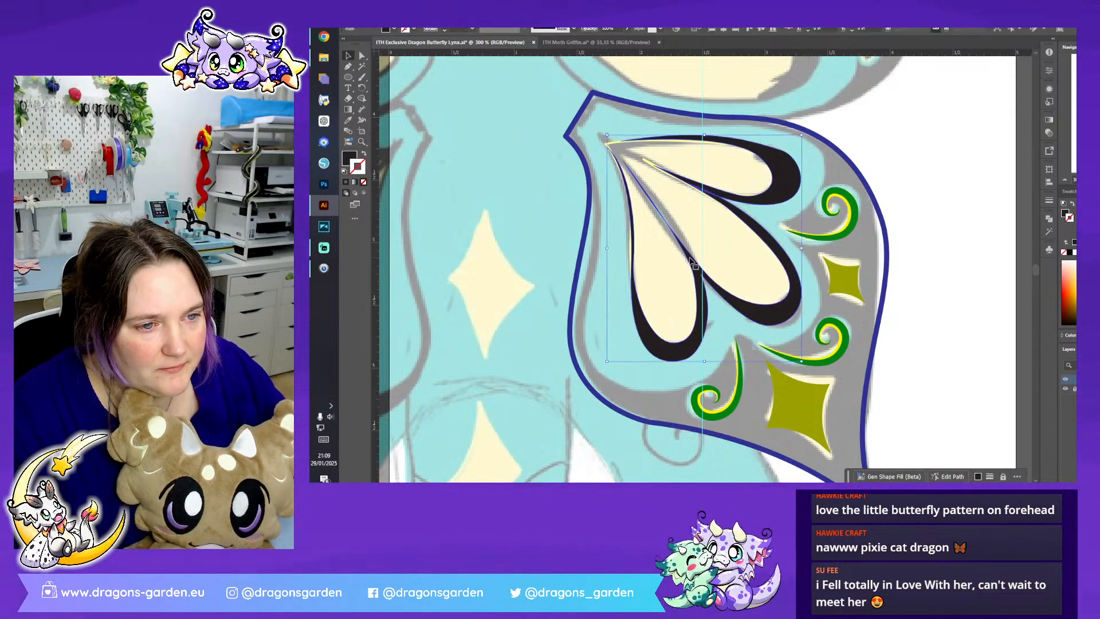
click(1048, 218)
click(944, 238)
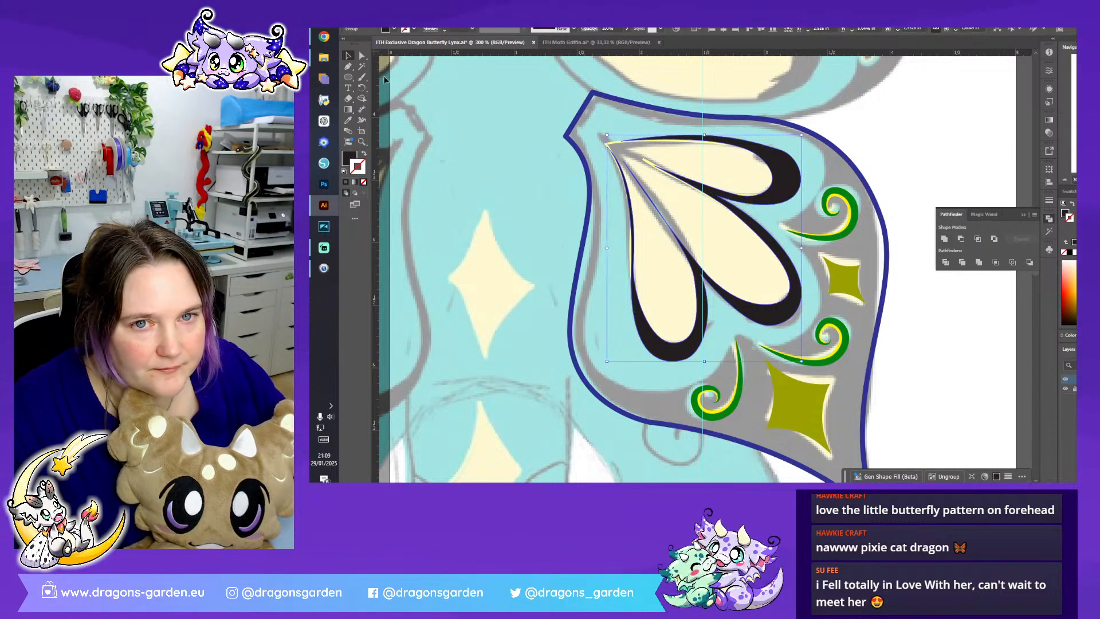
- Reshape the black border between the lowest and middle petals by adjusting its anchor points and handles with Direct Selection
click(362, 55)
drag(666, 224, 680, 227)
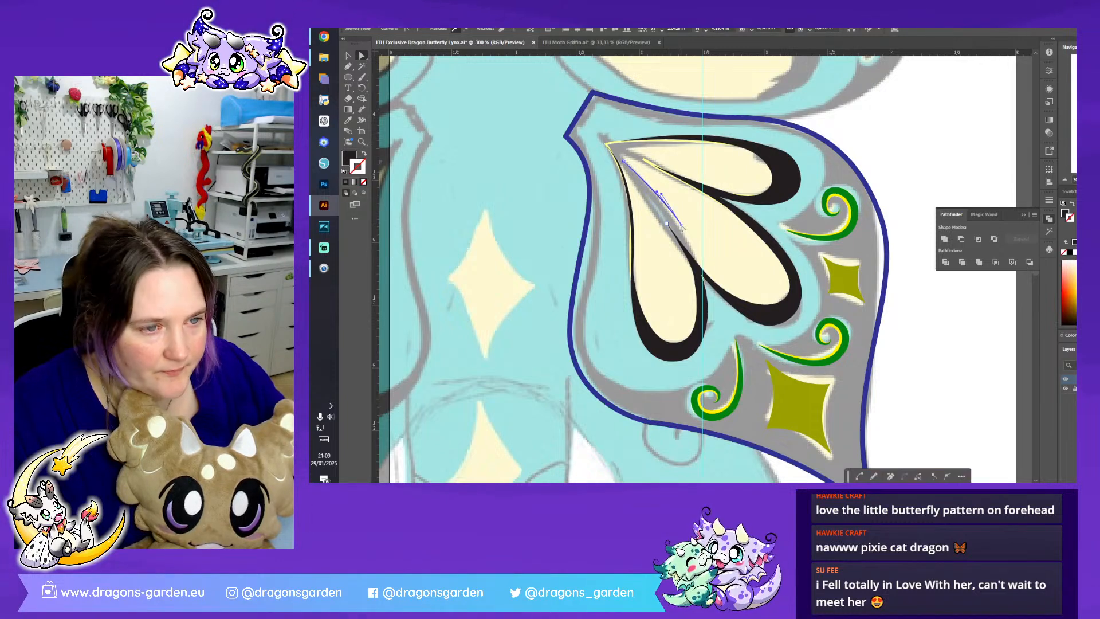
click(693, 260)
click(667, 224)
drag(665, 221, 636, 181)
mouse_move(689, 256)
mouse_down()
mouse_move(702, 265)
mouse_move(694, 280)
mouse_move(688, 256)
mouse_up()
click(400, 16)
click(415, 23)
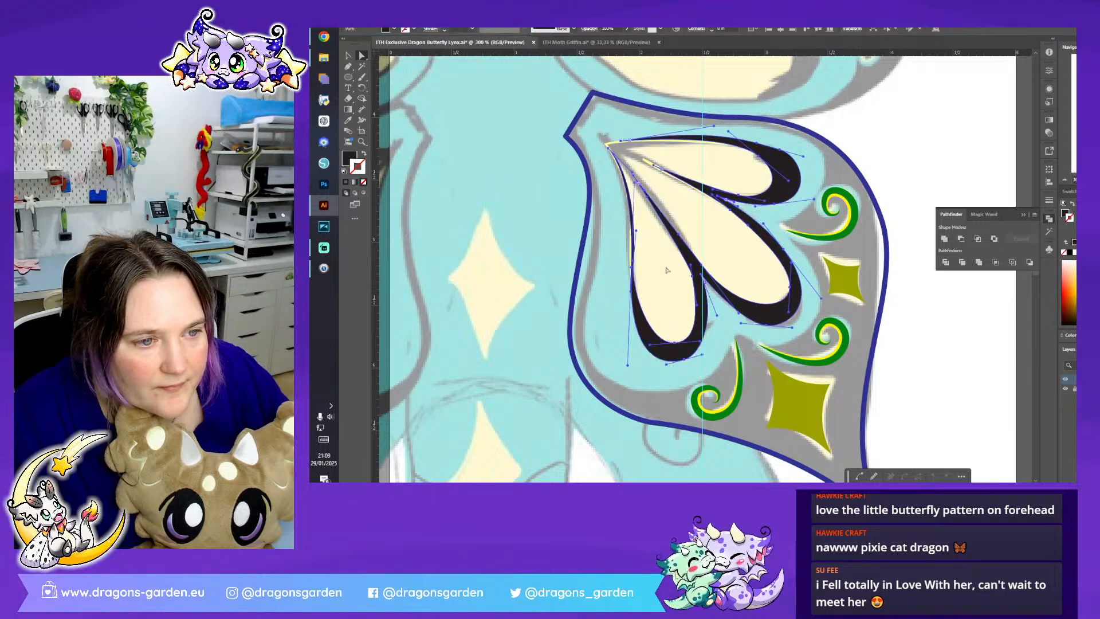
click(693, 278)
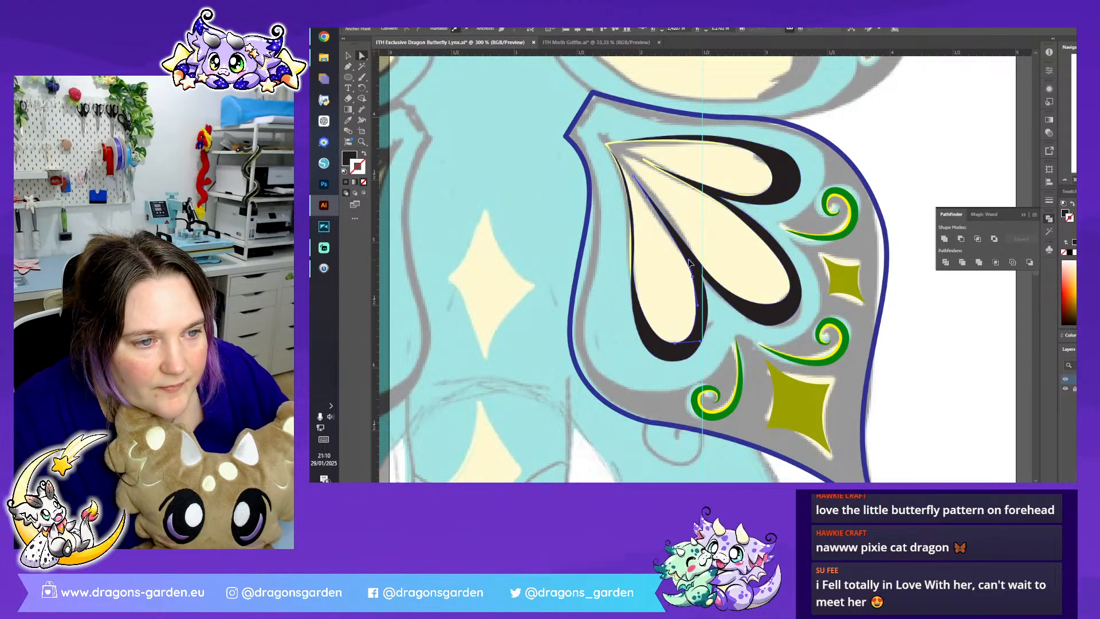
- Select the lower wing's yellow petal outline and swap its stroke back to a solid yellow fill
click(741, 254)
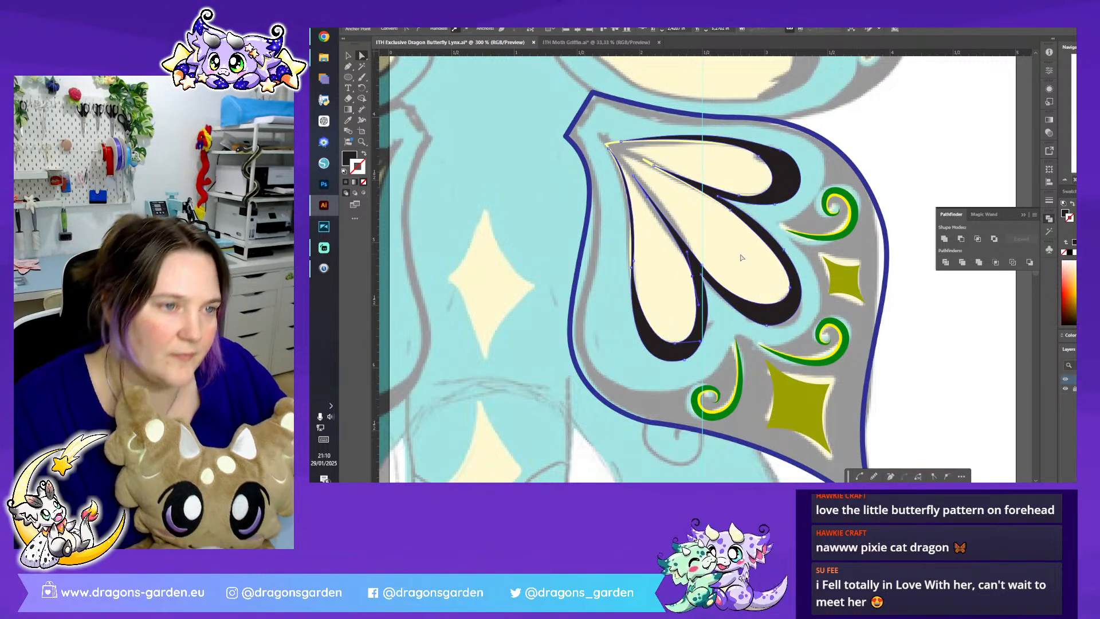
click(609, 144)
click(363, 155)
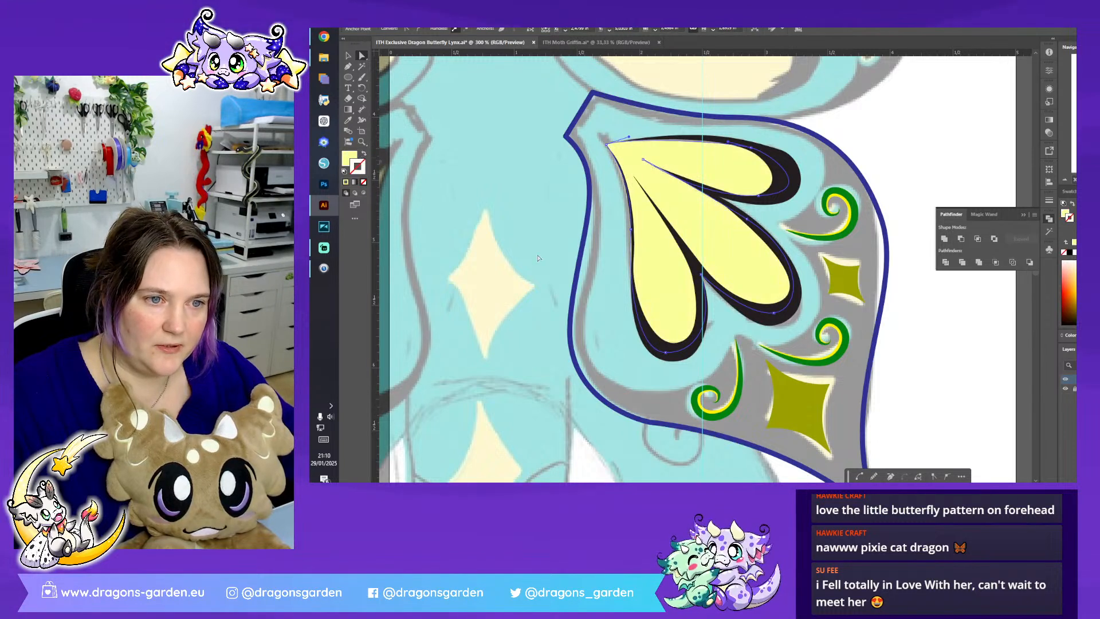
- Refine the outer edge of the lowest yellow petal with Direct Selection and close the Pathfinder panel
click(565, 264)
click(661, 302)
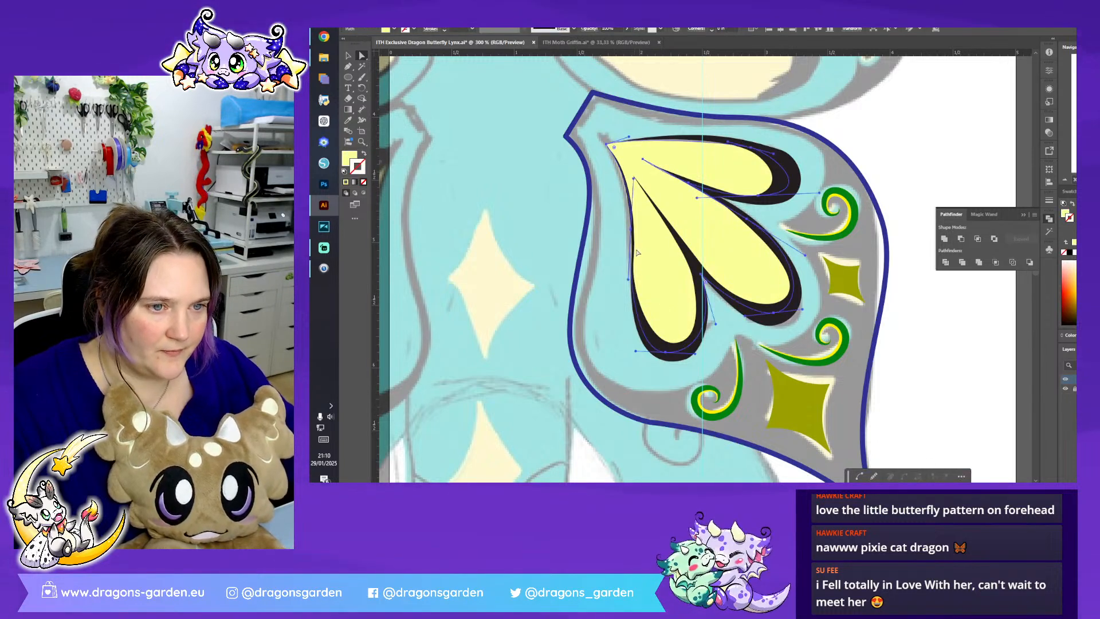
drag(631, 230, 633, 234)
click(610, 299)
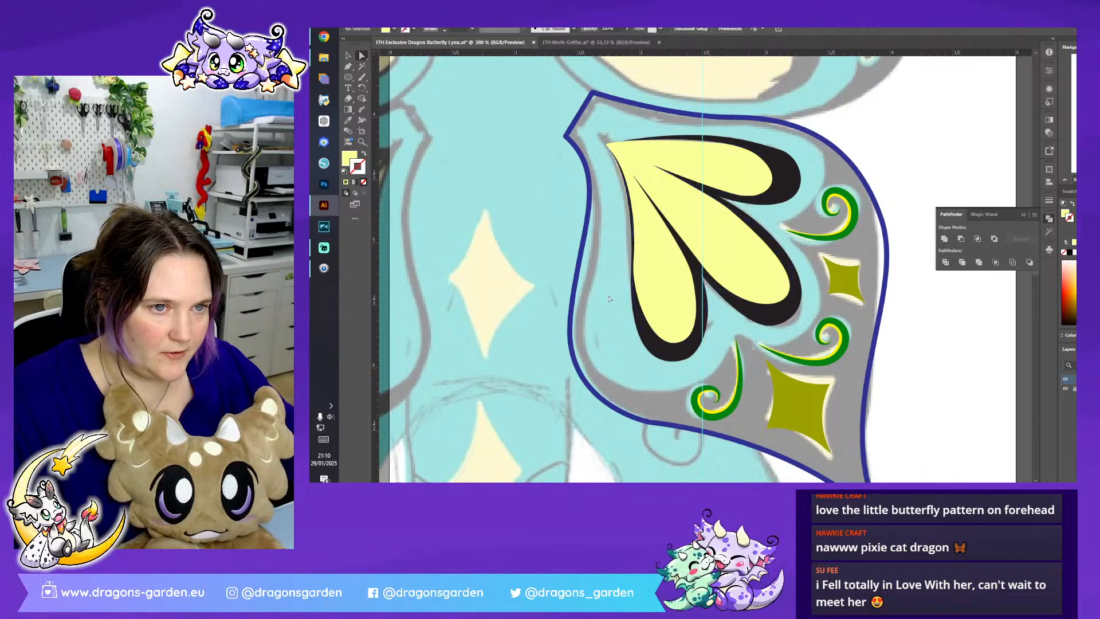
click(1028, 213)
click(779, 310)
click(962, 351)
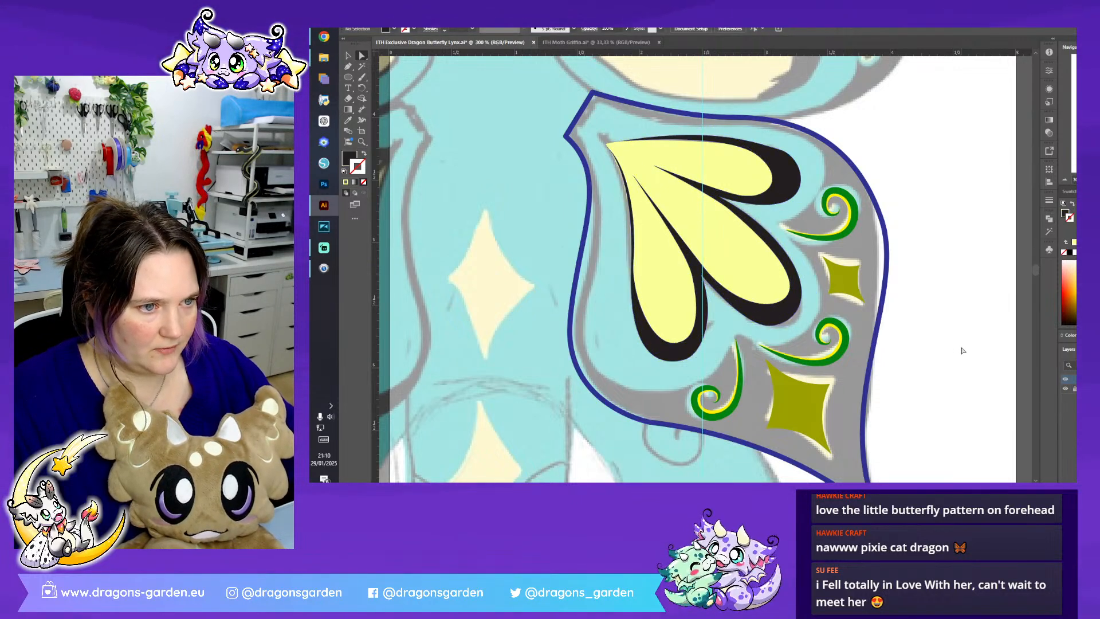
- Adjust the anchor points of the black border around the middle petal's rounded tip to follow the sketch
scroll(962, 351, down, 2)
click(787, 233)
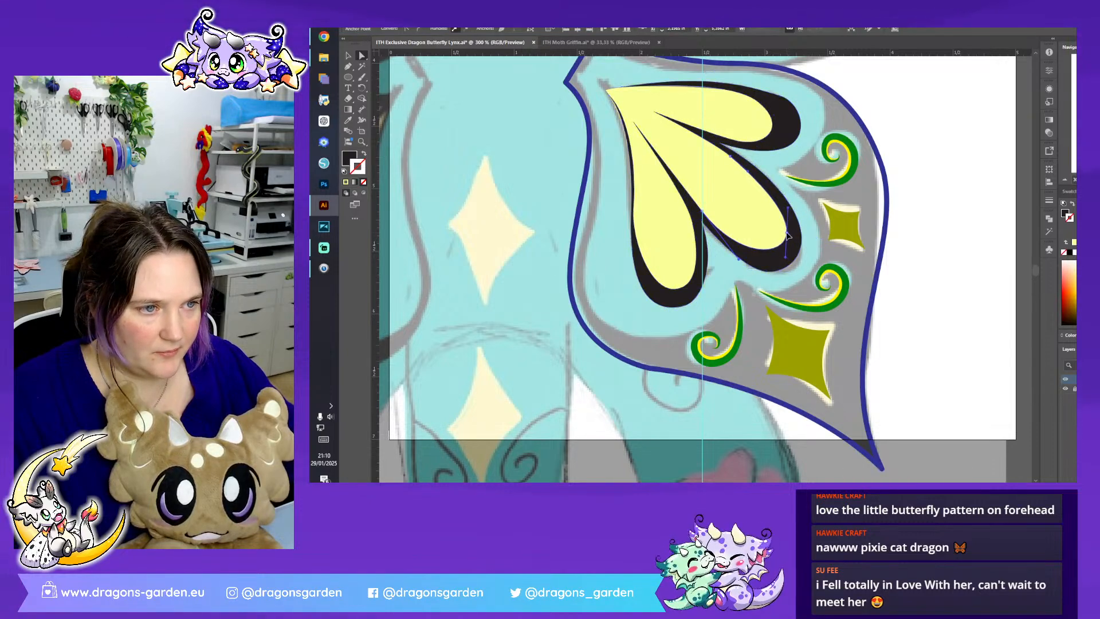
drag(786, 234, 784, 232)
click(794, 259)
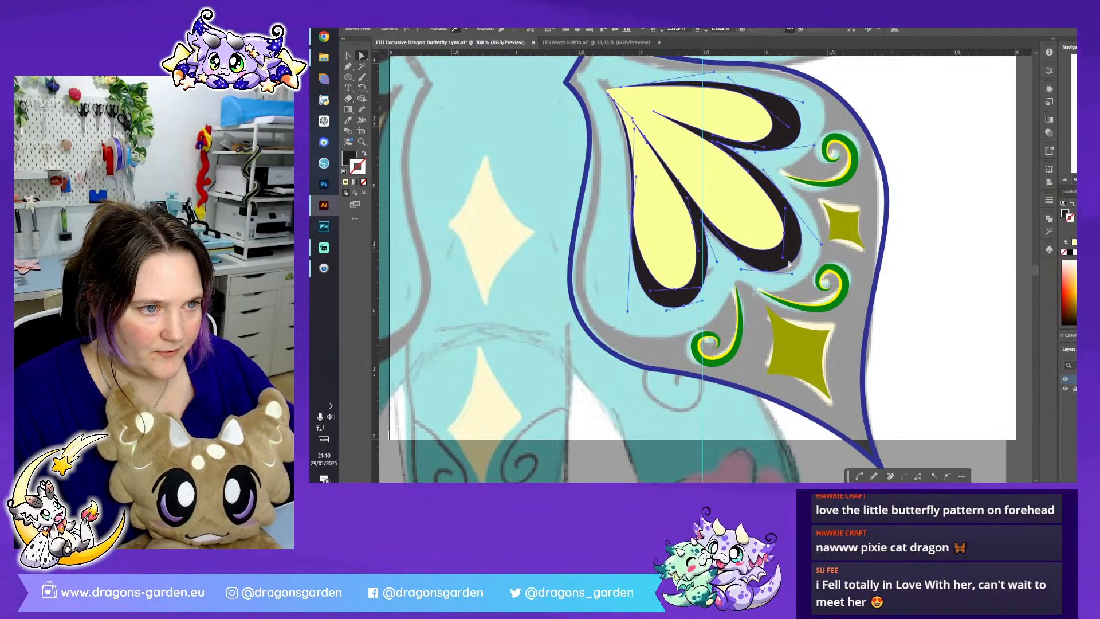
click(768, 272)
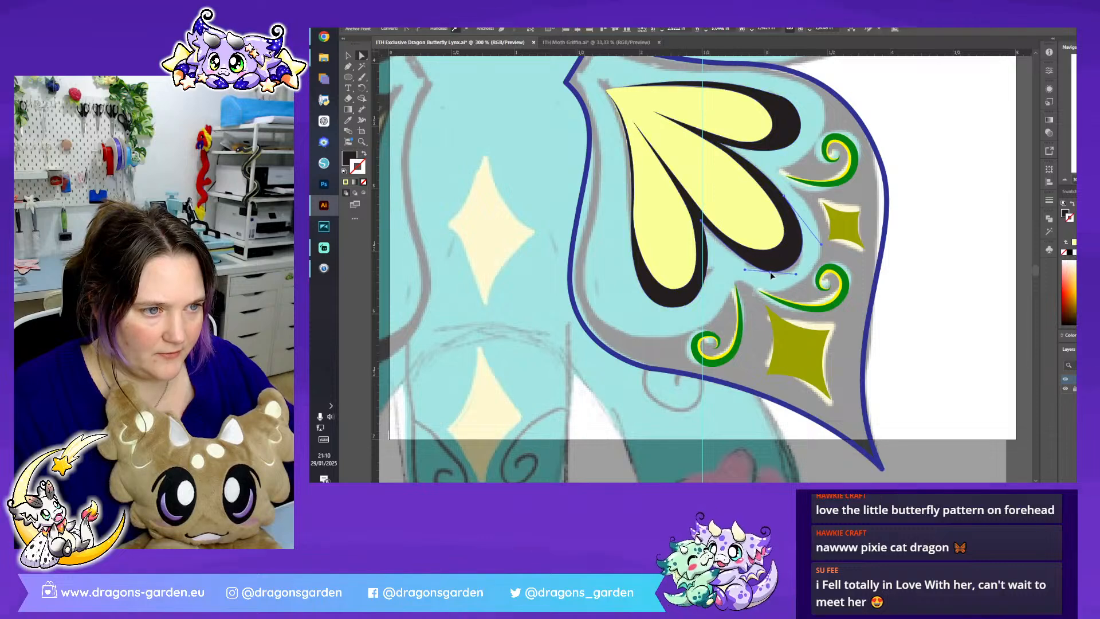
click(886, 288)
- Trace the scalloped inner edge of the lower wing's dark area with the Pen tool, from the inner side up to the upper outline
click(350, 67)
click(590, 161)
drag(584, 246, 576, 279)
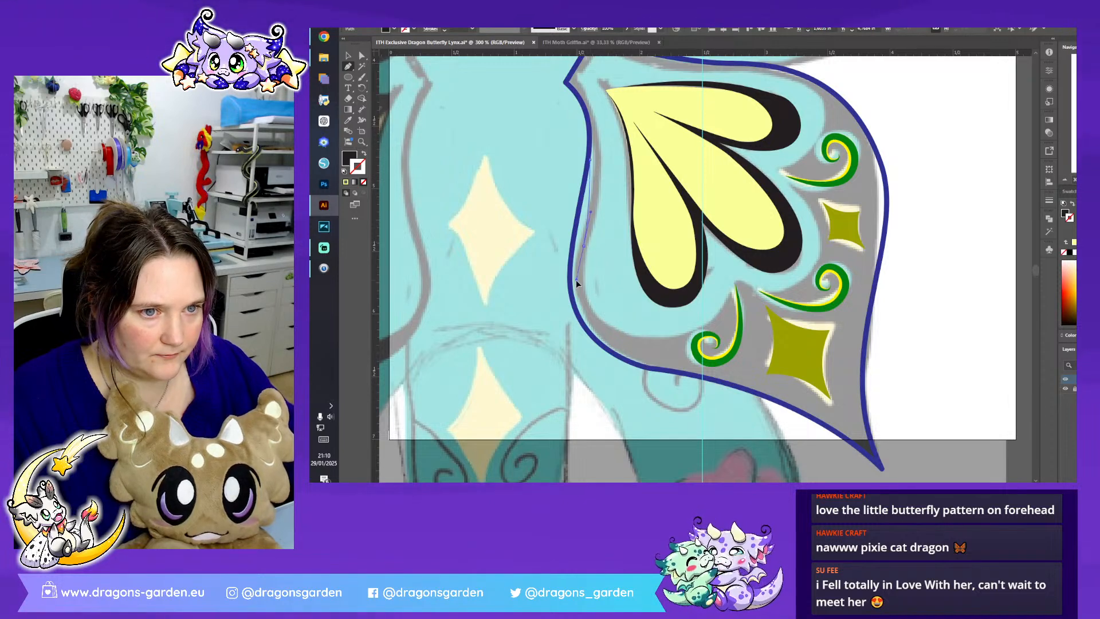
drag(636, 334, 689, 337)
drag(734, 280, 742, 235)
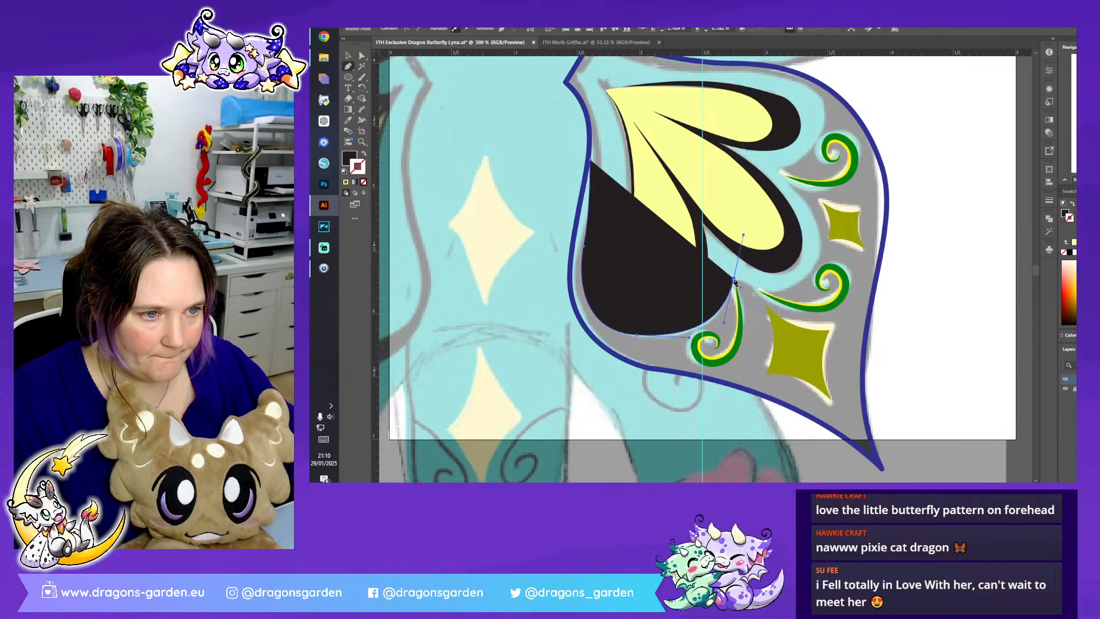
drag(792, 286, 824, 277)
drag(780, 176, 727, 138)
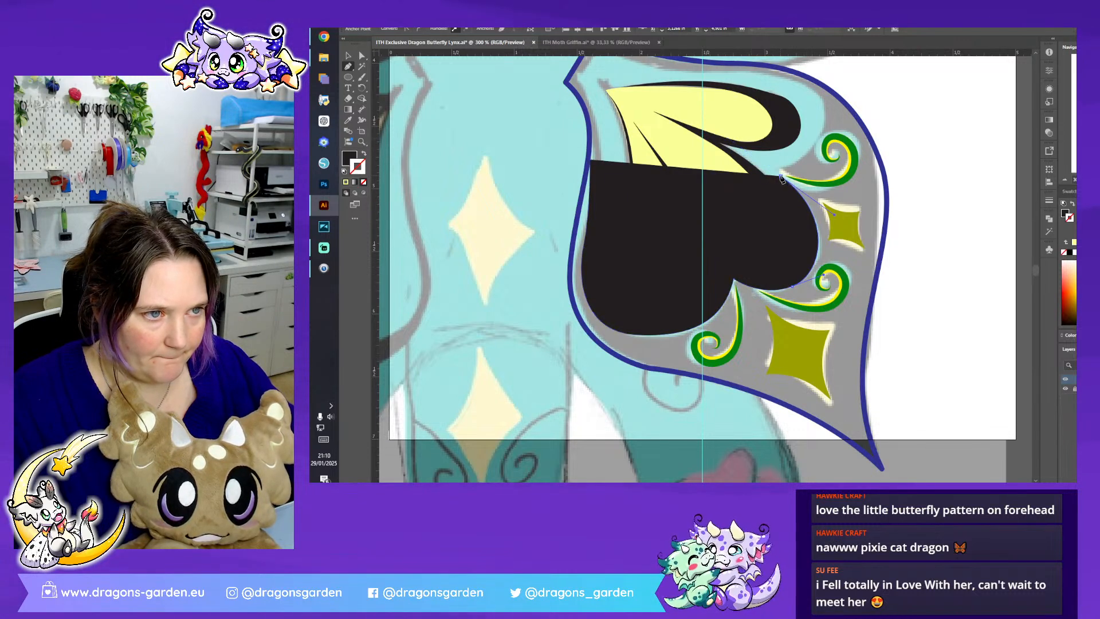
click(774, 172)
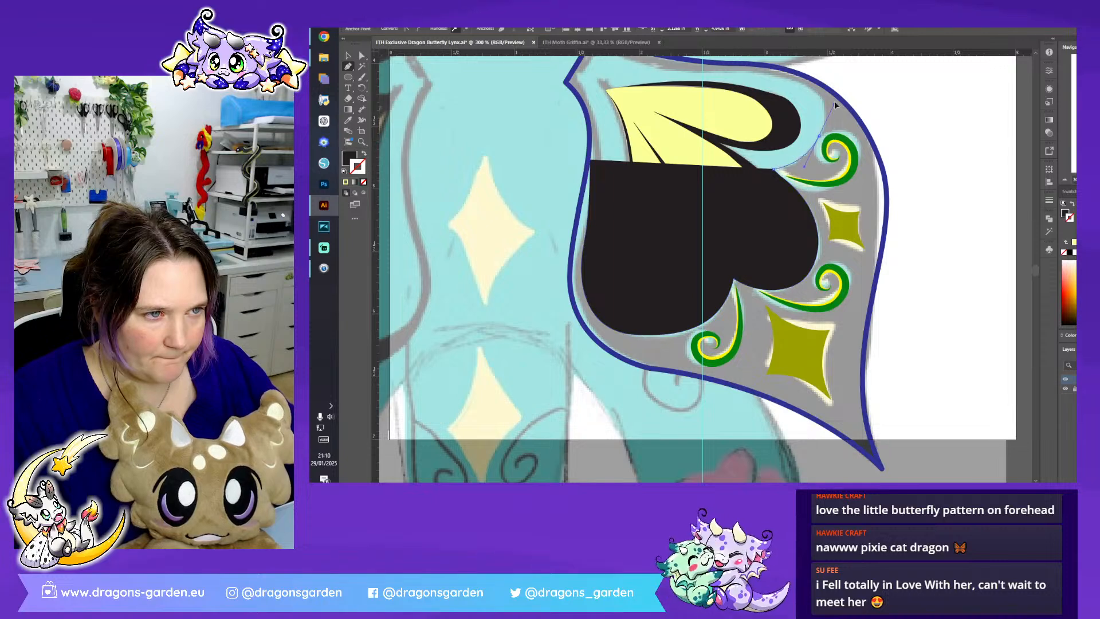
drag(833, 105, 837, 98)
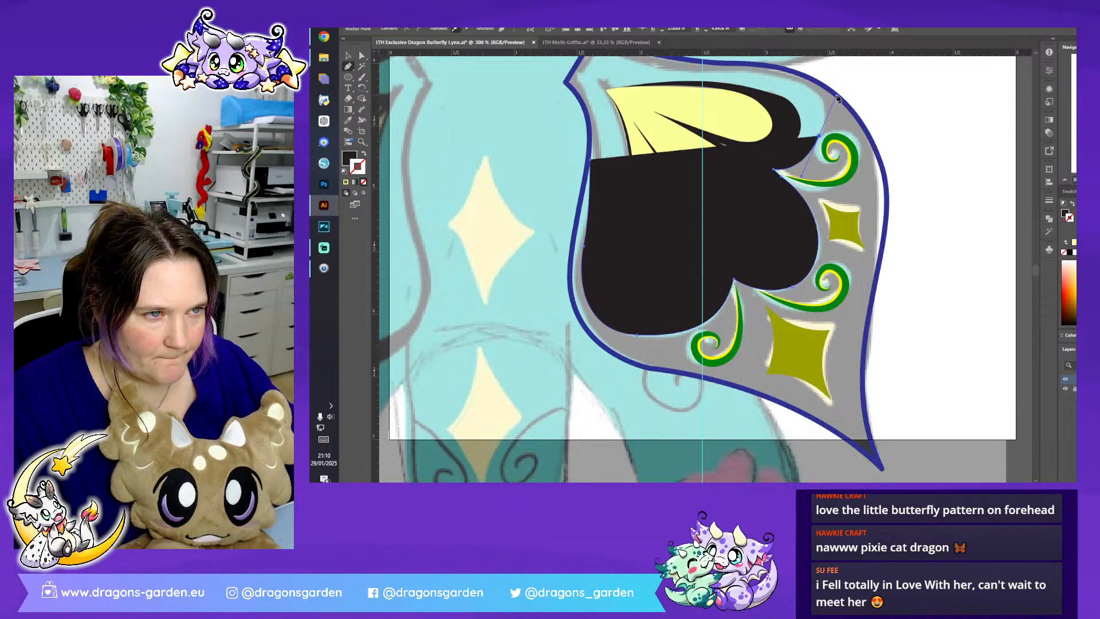
click(760, 69)
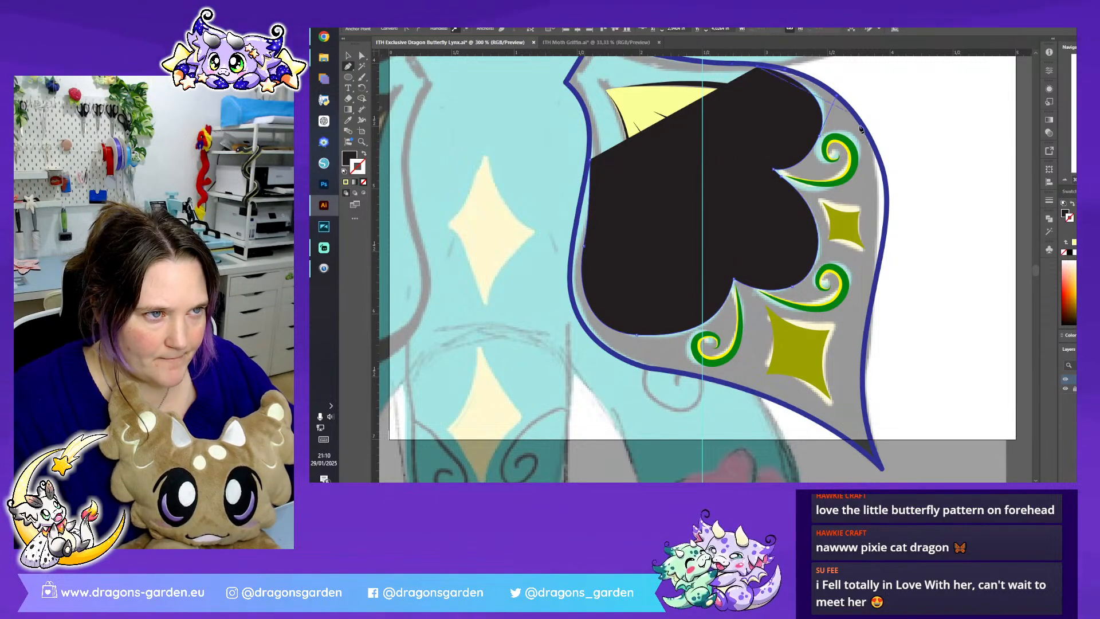
- Continue the black path along the wing's outer outline around the pointed tip and close it at its starting point
drag(878, 159, 918, 260)
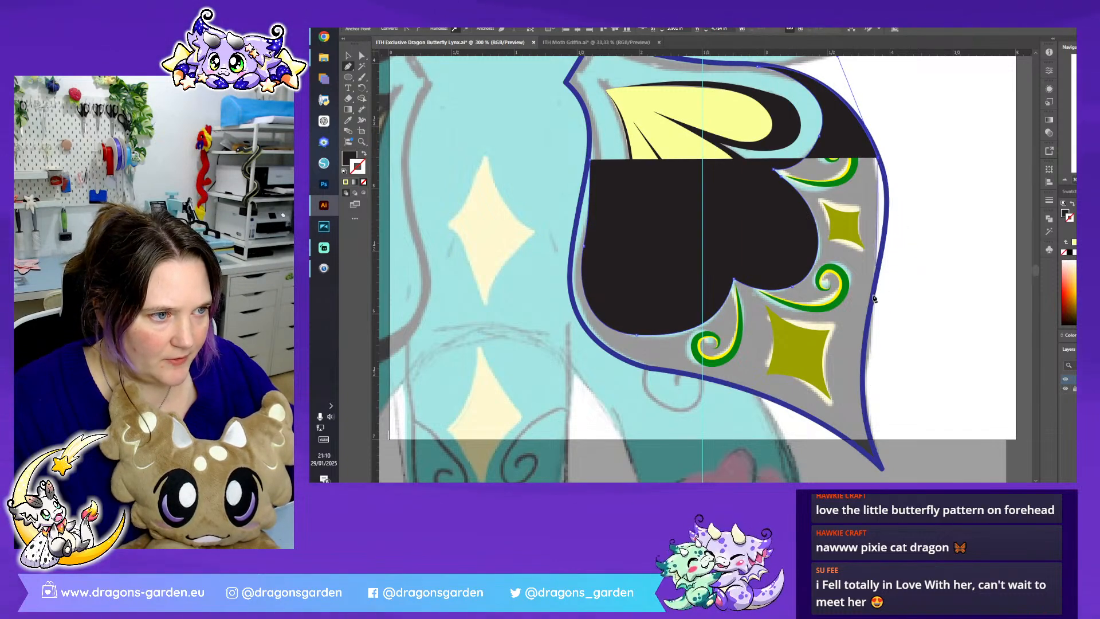
drag(869, 307, 838, 420)
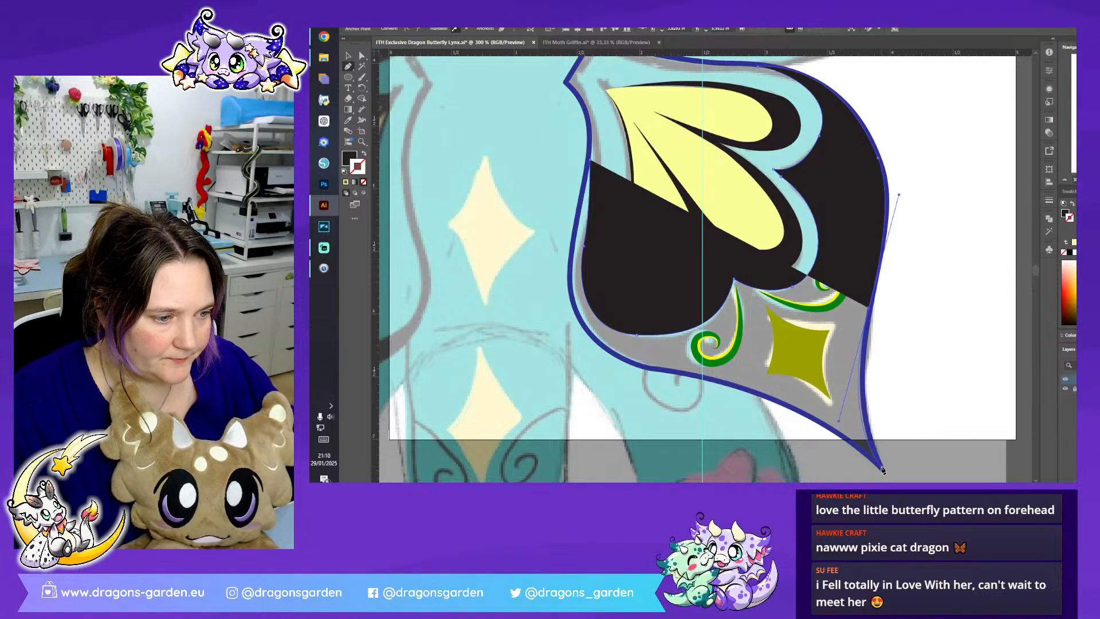
drag(883, 470, 552, 304)
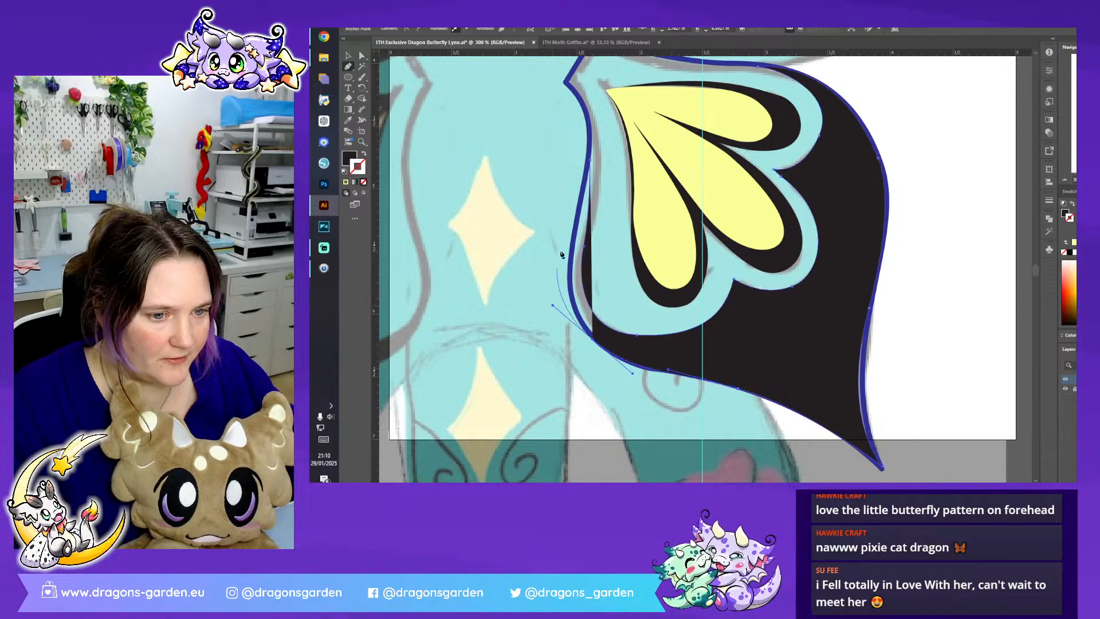
click(580, 201)
click(591, 162)
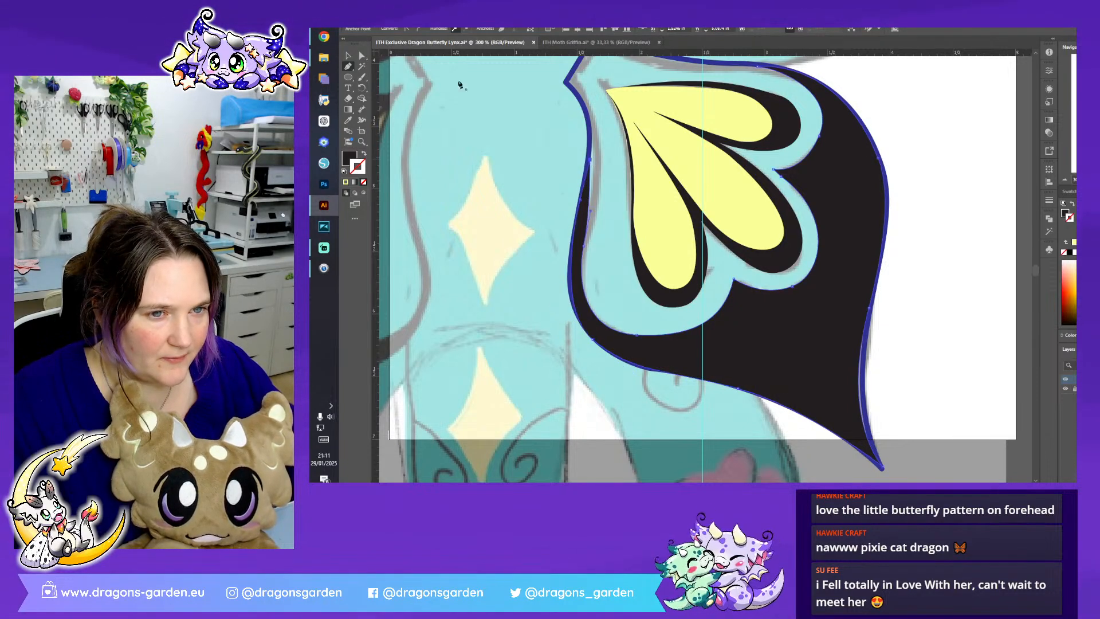
- Send the black wing shape to the back, behind the swirls and diamonds
key(v)
right_click(811, 381)
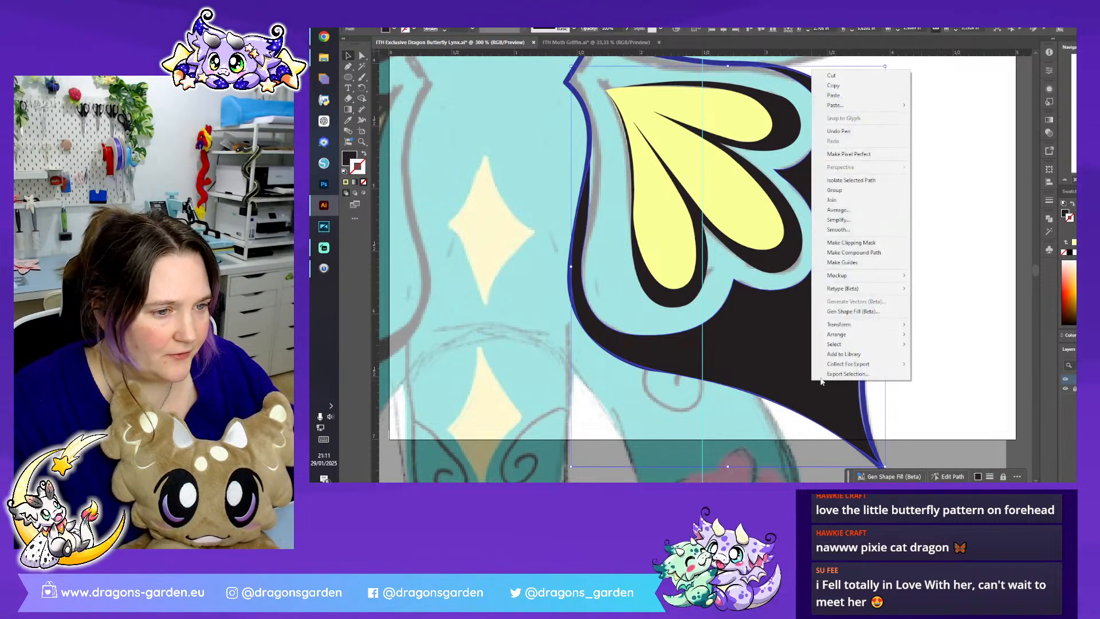
mouse_move(854, 335)
click(933, 364)
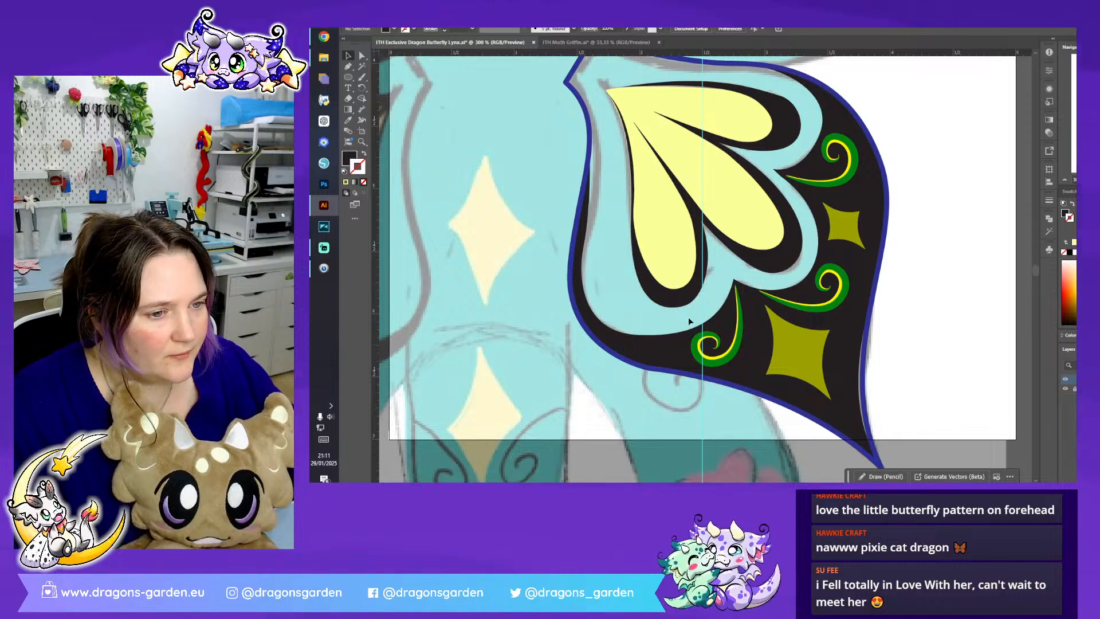
- Reposition the three green and yellow swirls slightly so they sit inside the wing's black area
click(695, 352)
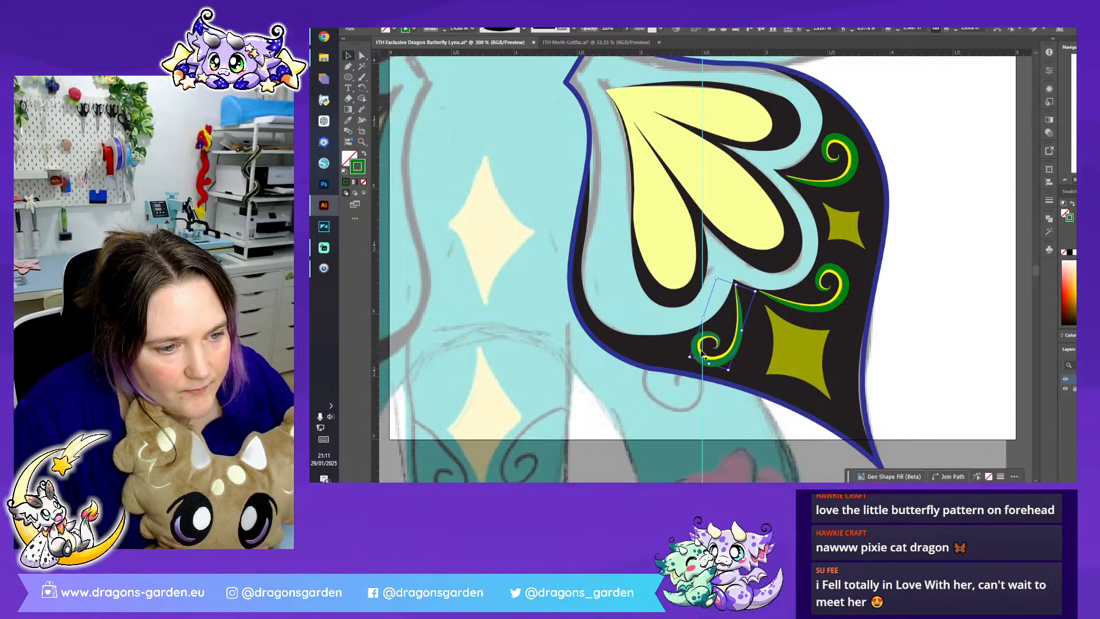
shift+click(701, 349)
drag(720, 356, 719, 354)
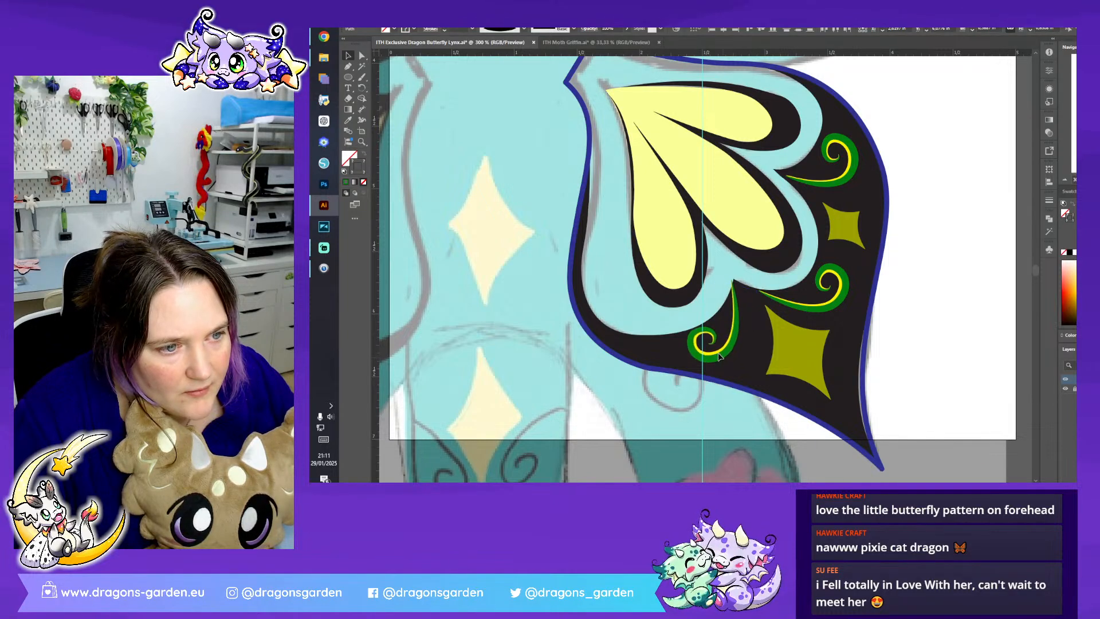
click(838, 301)
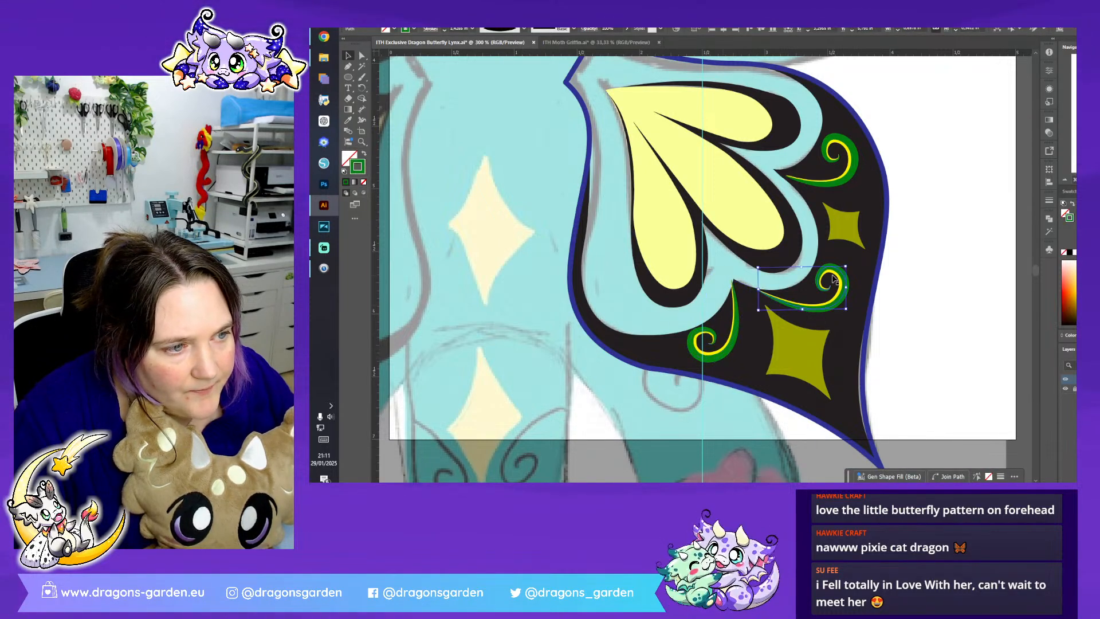
drag(833, 276, 831, 270)
click(849, 166)
drag(850, 166, 846, 171)
- Reselect the uppermost swirl's yellow and green strokes and nudge them slightly up and inward
click(873, 207)
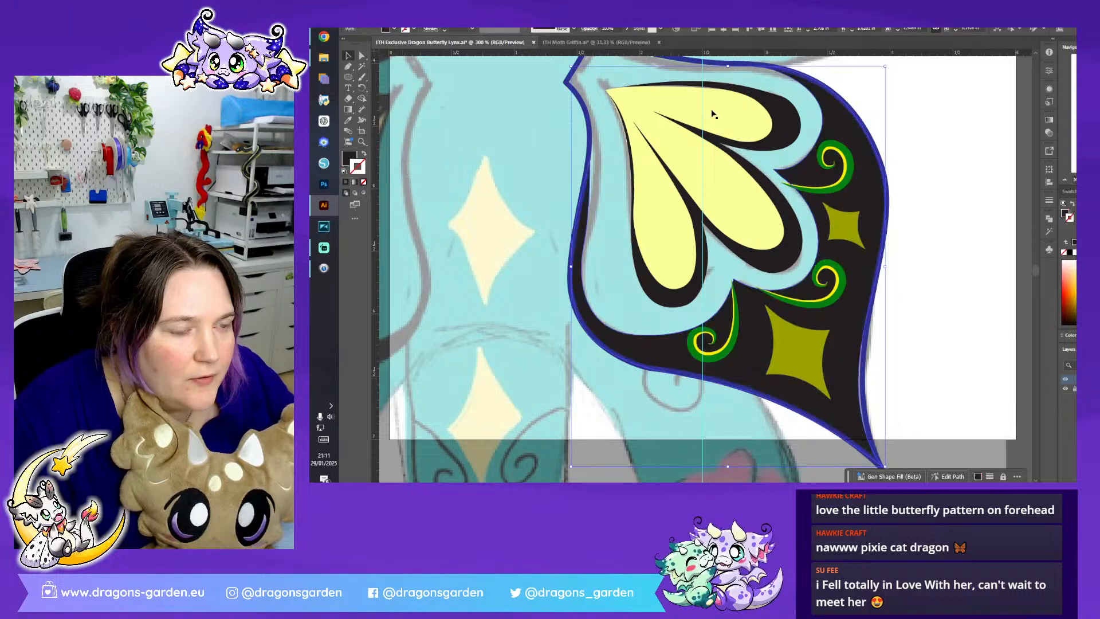
click(846, 171)
key(ctrl+shift+a)
click(848, 171)
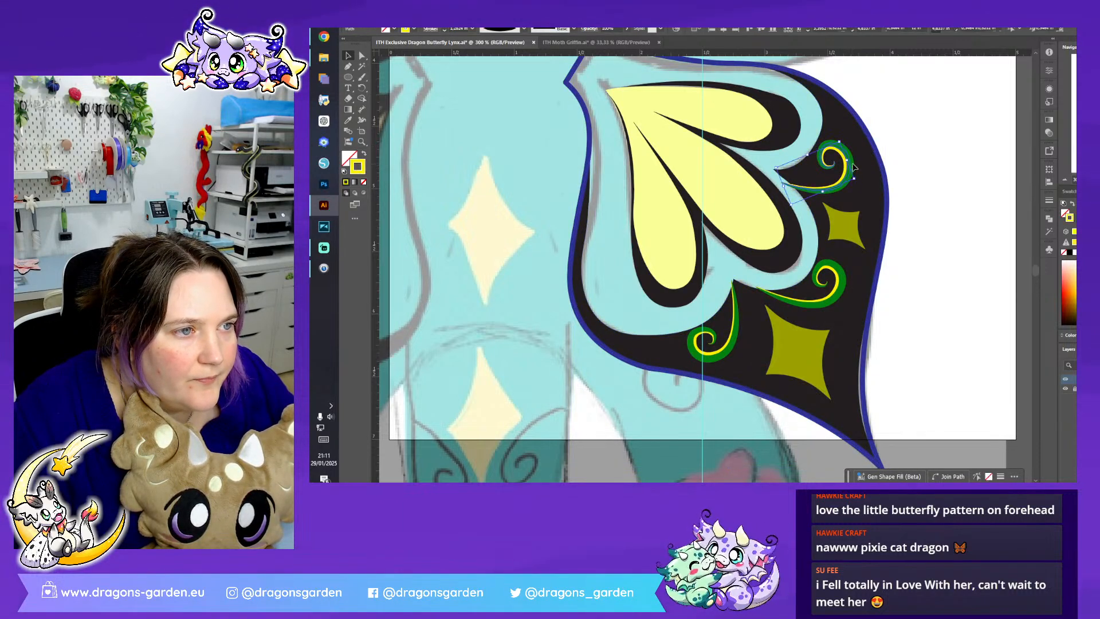
click(848, 187)
key(Up)
key(Up)
key(Up)
key(Left)
key(Left)
click(943, 189)
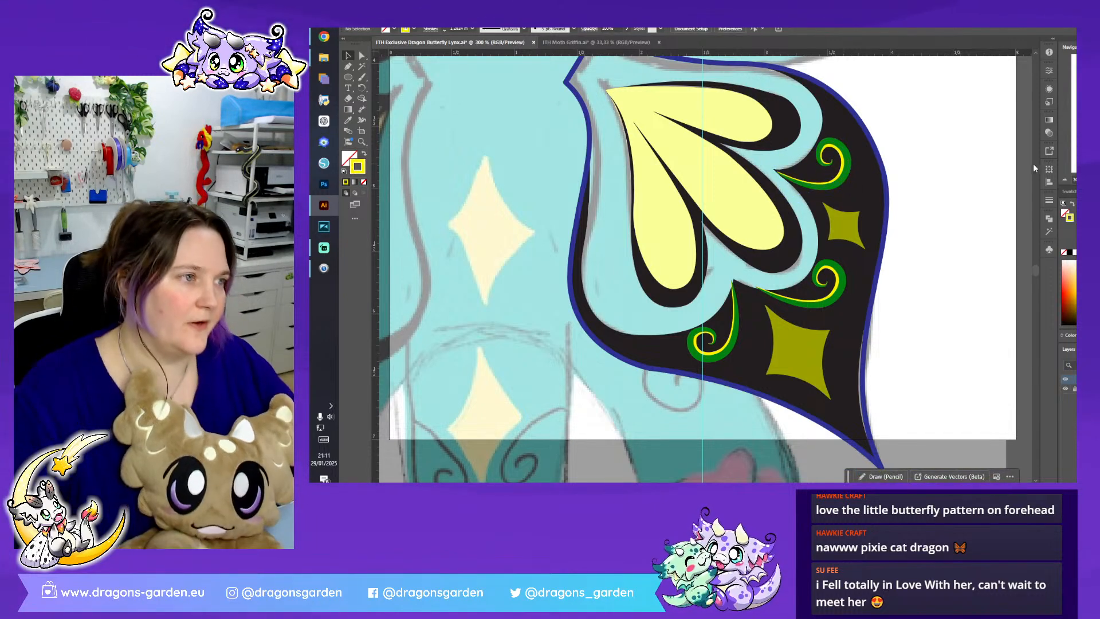
- Group all parts of the lower wing and move the group directly beneath the finished upper wing beside the character
key(ctrl+1)
click(724, 309)
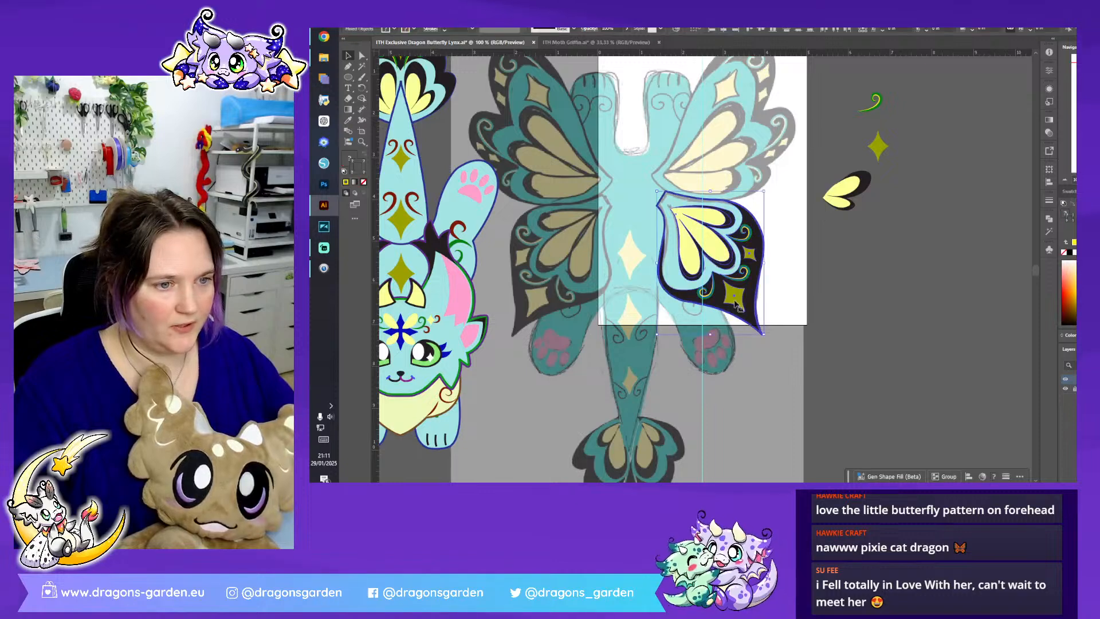
right_click(746, 297)
click(807, 181)
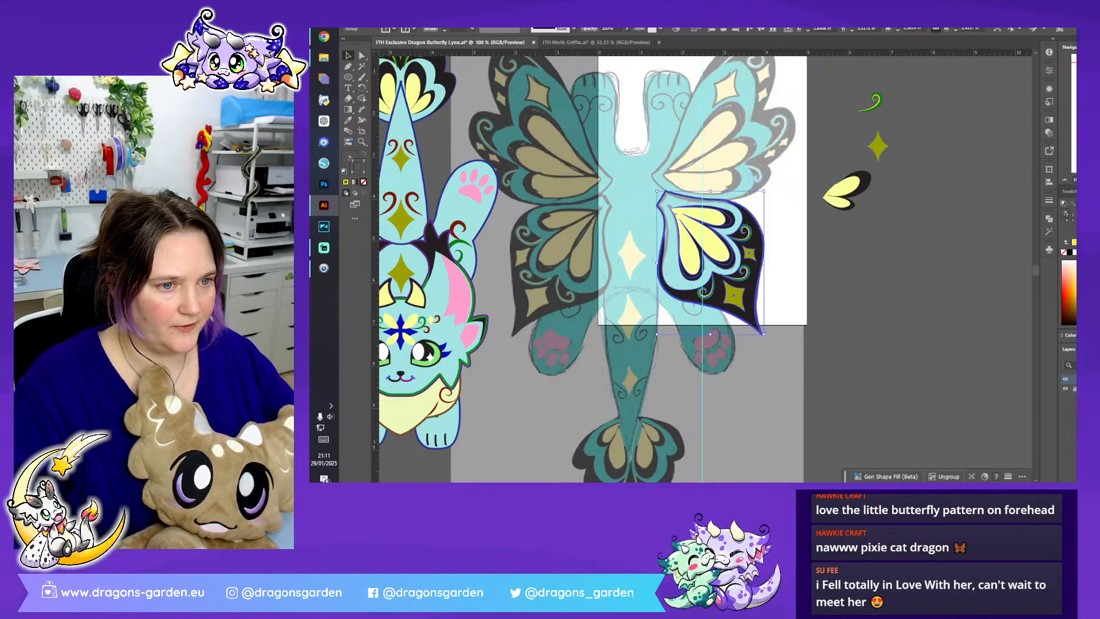
key(ctrl+minus)
key(ctrl+minus)
drag(703, 262, 468, 206)
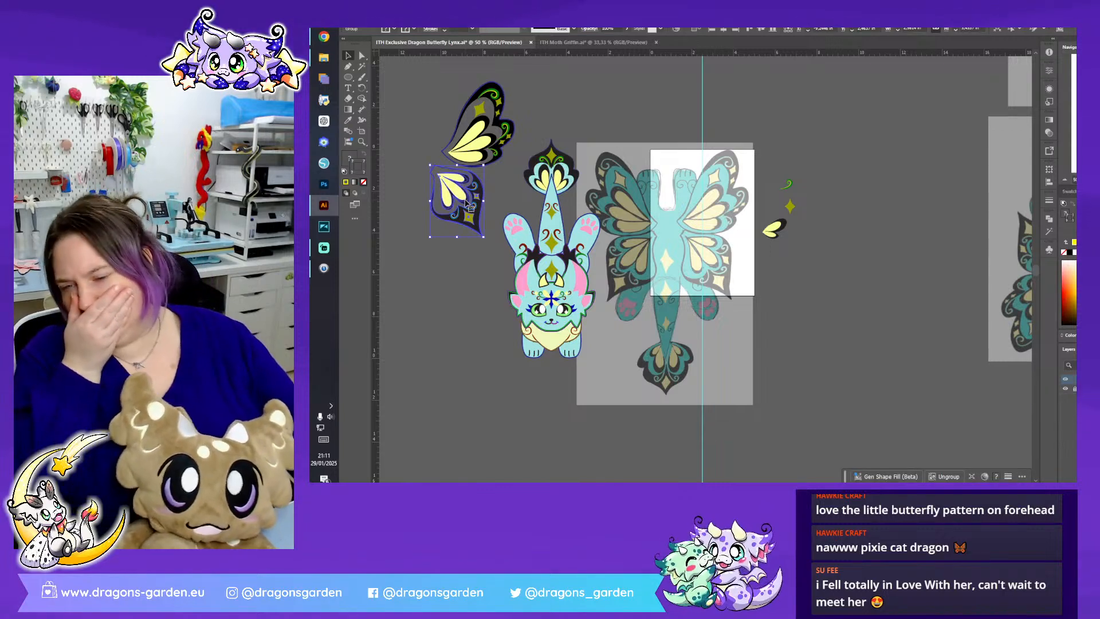
click(497, 367)
- Save the ITH Exclusive Dragon Butterfly Lynx document and close ITH Moth Griffin.ai without saving its changes
click(383, 15)
click(413, 96)
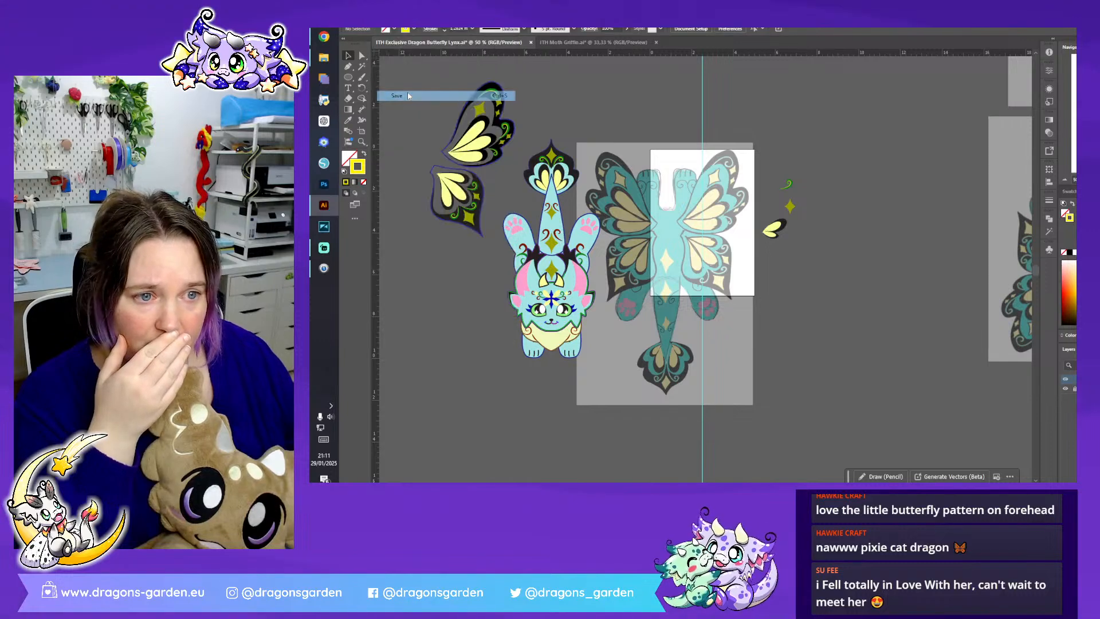
click(653, 42)
click(801, 265)
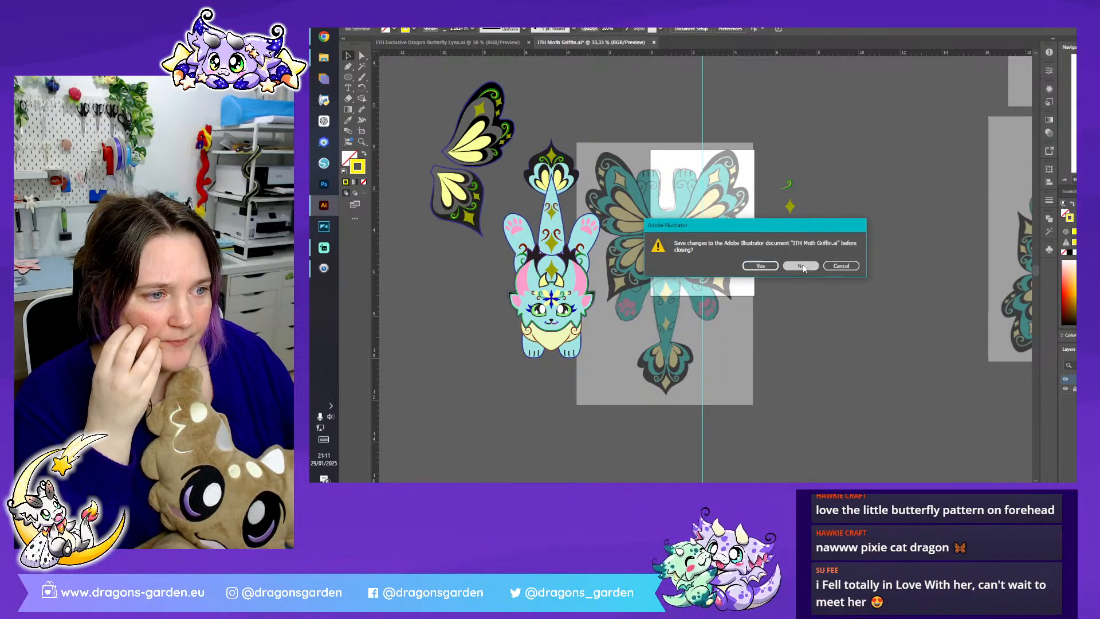
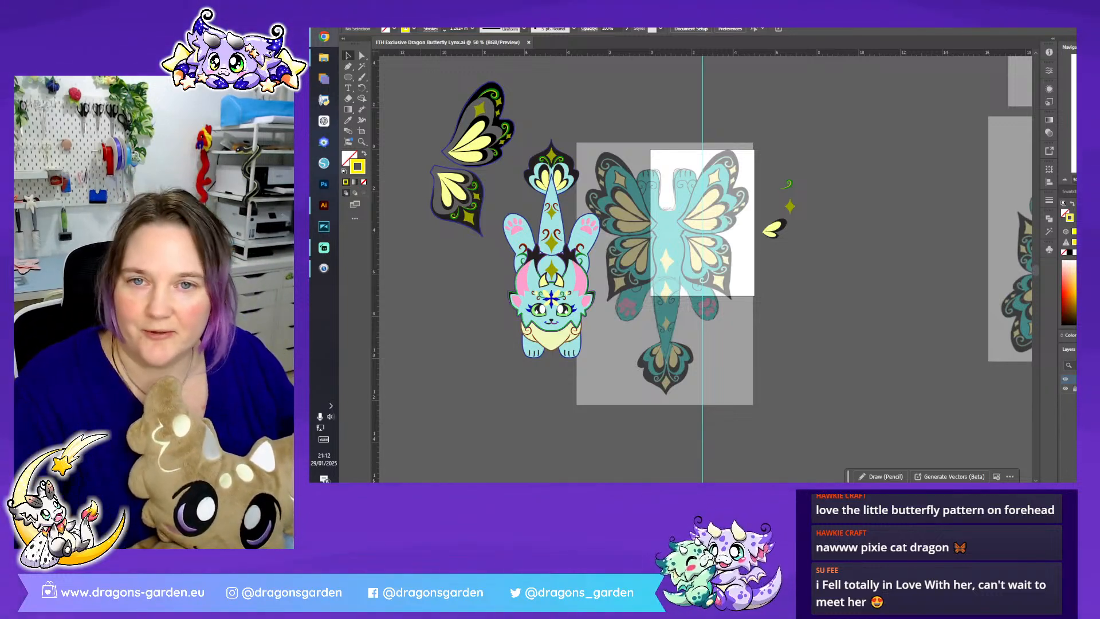
- Clear the selection and create a new blank portrait document
click(473, 322)
click(379, 15)
click(395, 23)
double_click(755, 185)
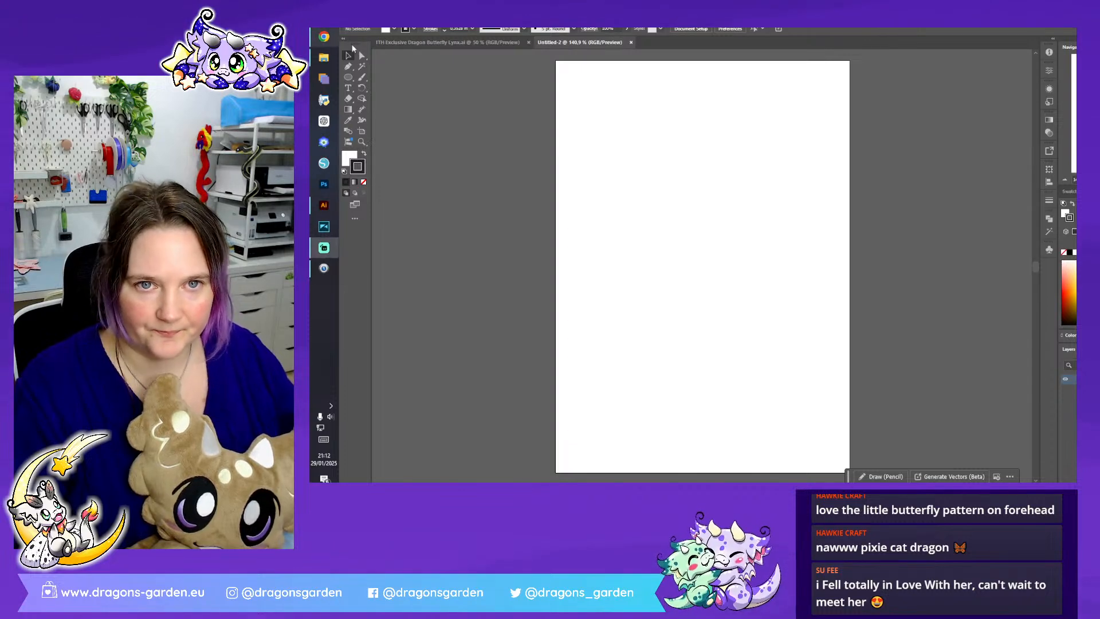
- Copy the complete character and both wings from the ITH Exclusive Dragon Butterfly Lynx document into the new blank document
click(400, 43)
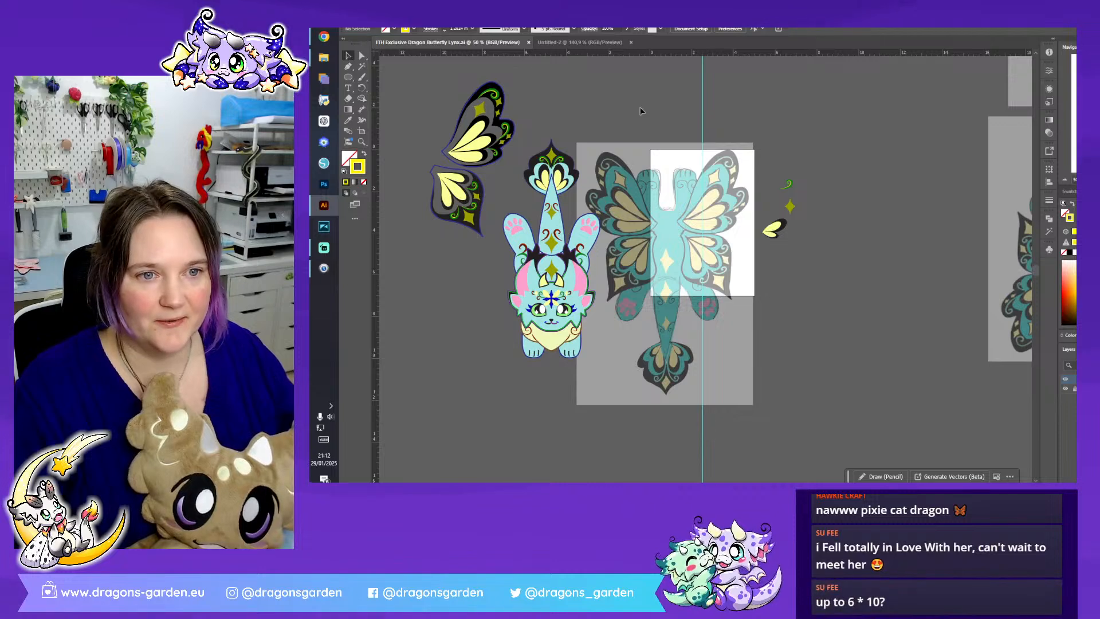
click(560, 316)
click(560, 317)
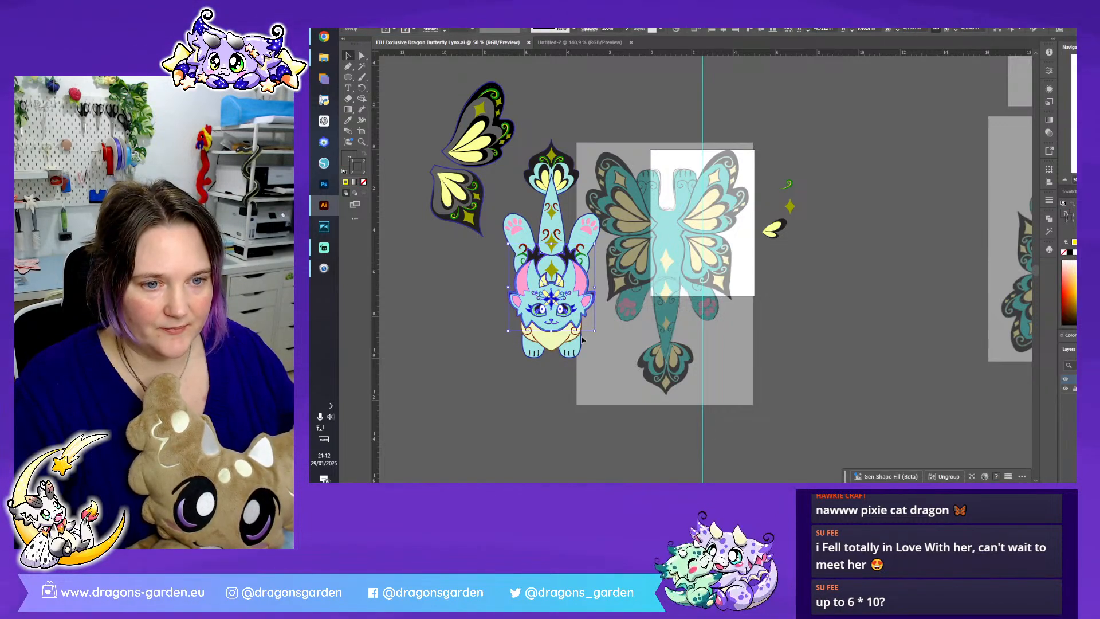
drag(414, 74, 611, 386)
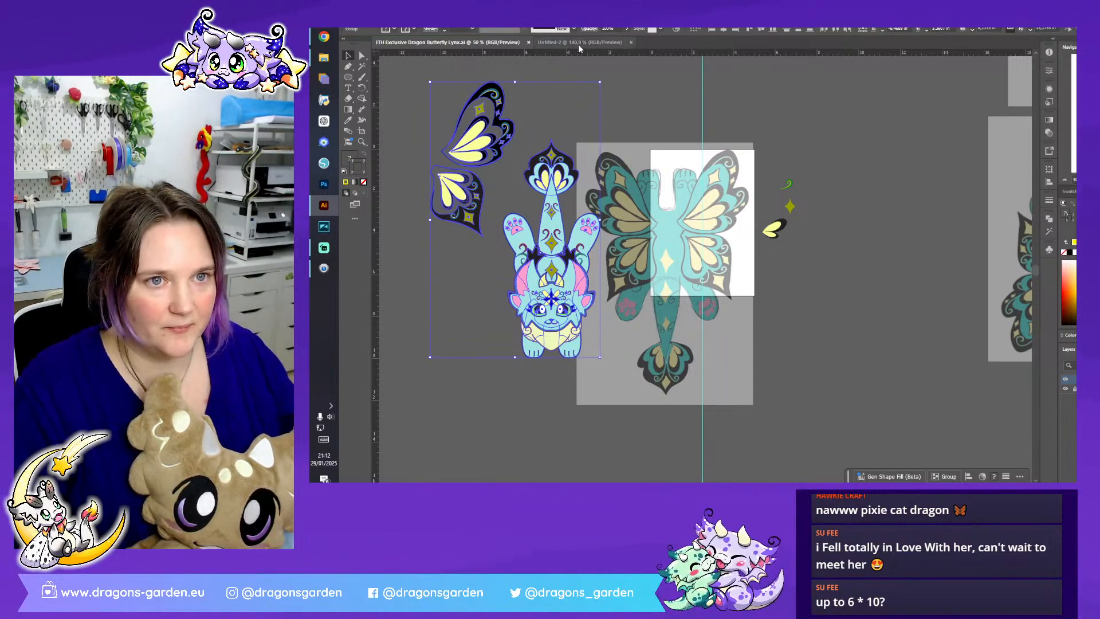
click(579, 44)
key(ctrl+v)
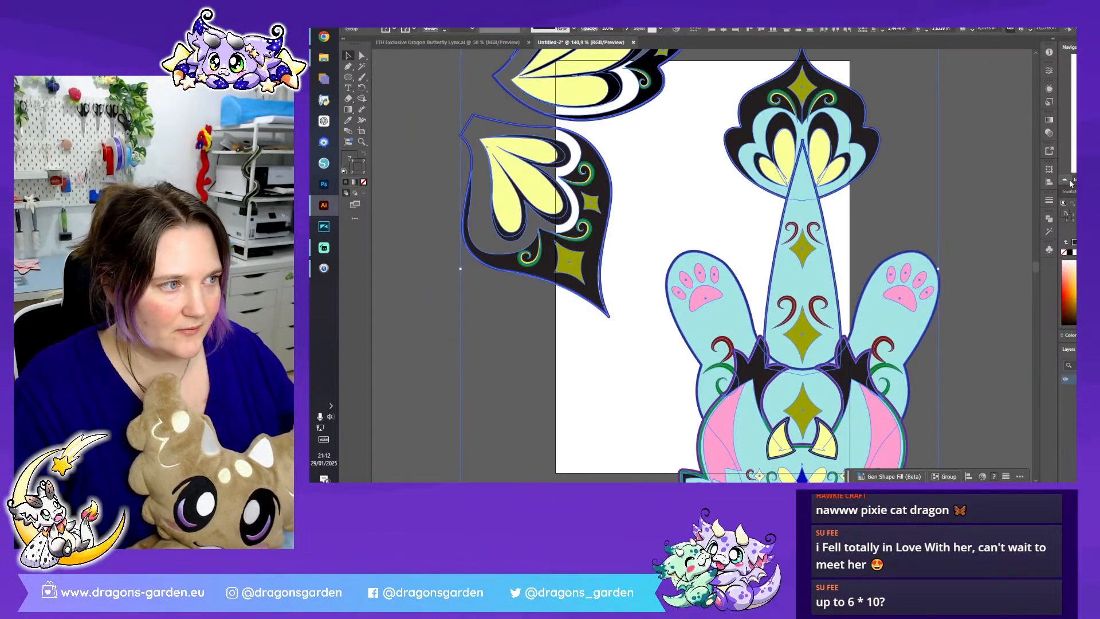
- Spread the pasted tail tip, tail, body, head and chest ruff apart so that no parts overlap
triple_click(1067, 181)
click(961, 229)
drag(751, 228, 757, 160)
drag(742, 271, 819, 195)
drag(771, 298, 875, 283)
drag(739, 358, 726, 272)
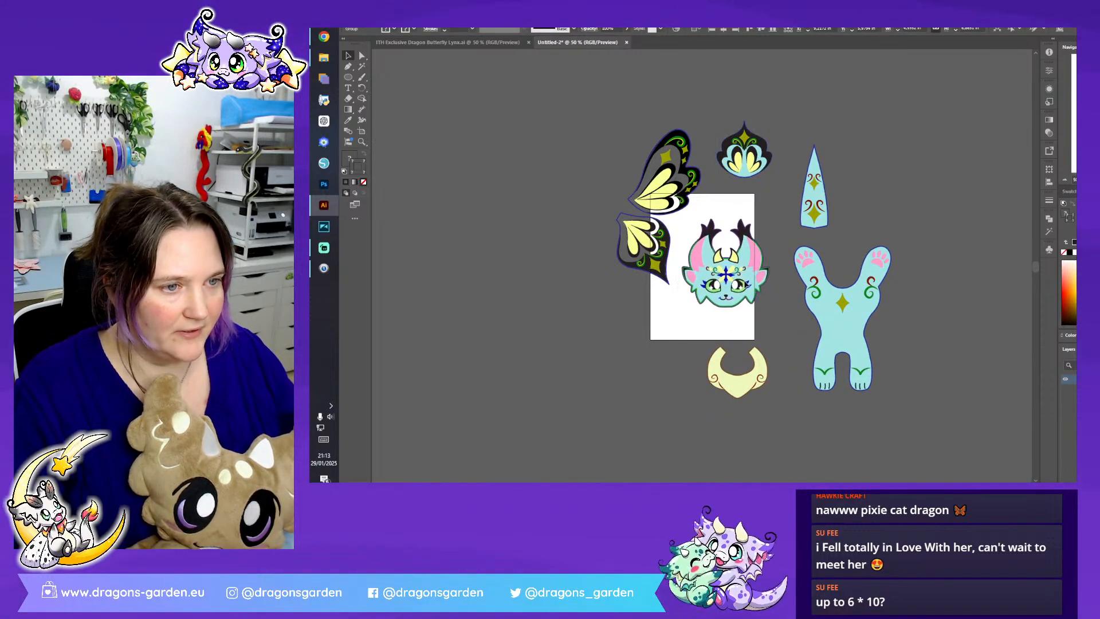
drag(743, 391, 659, 348)
click(706, 324)
- Export the separated artwork with Export As as the WMF file pixie cat dragon
click(360, 29)
mouse_move(517, 222)
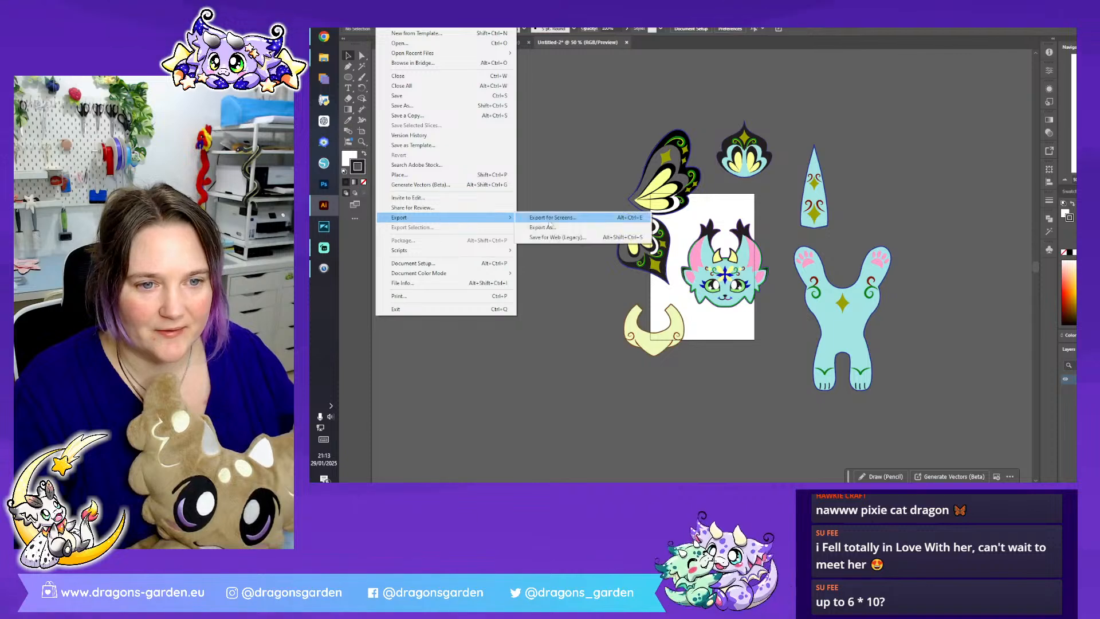
click(550, 227)
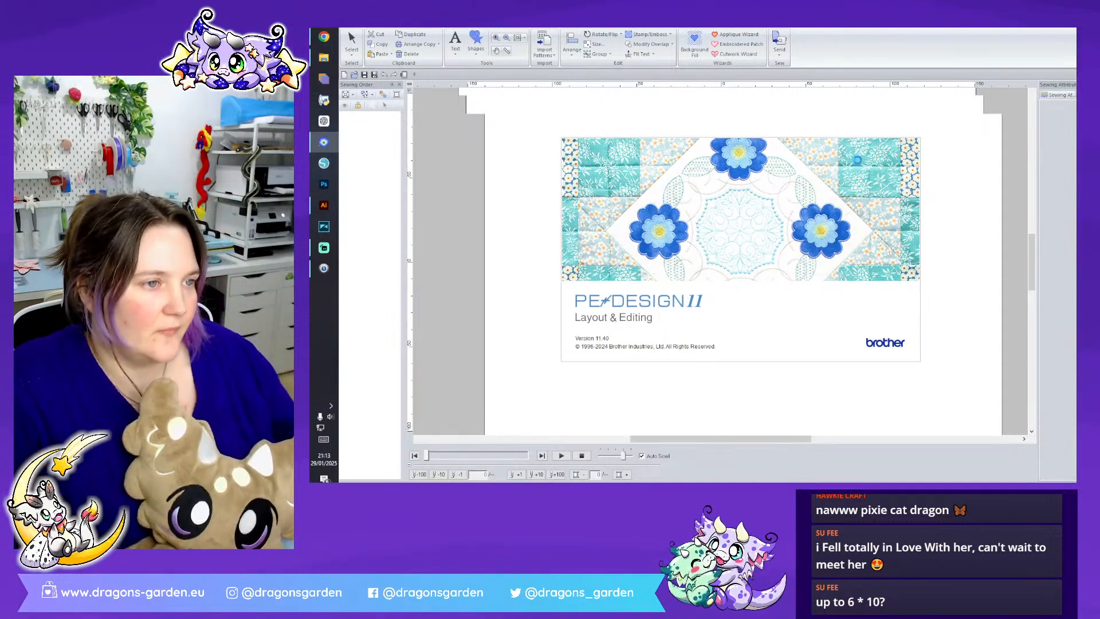
- Switch to PE-Design 11 Layout & Editing and set up a new design page with a 130 x 180 mm hoop
click(701, 288)
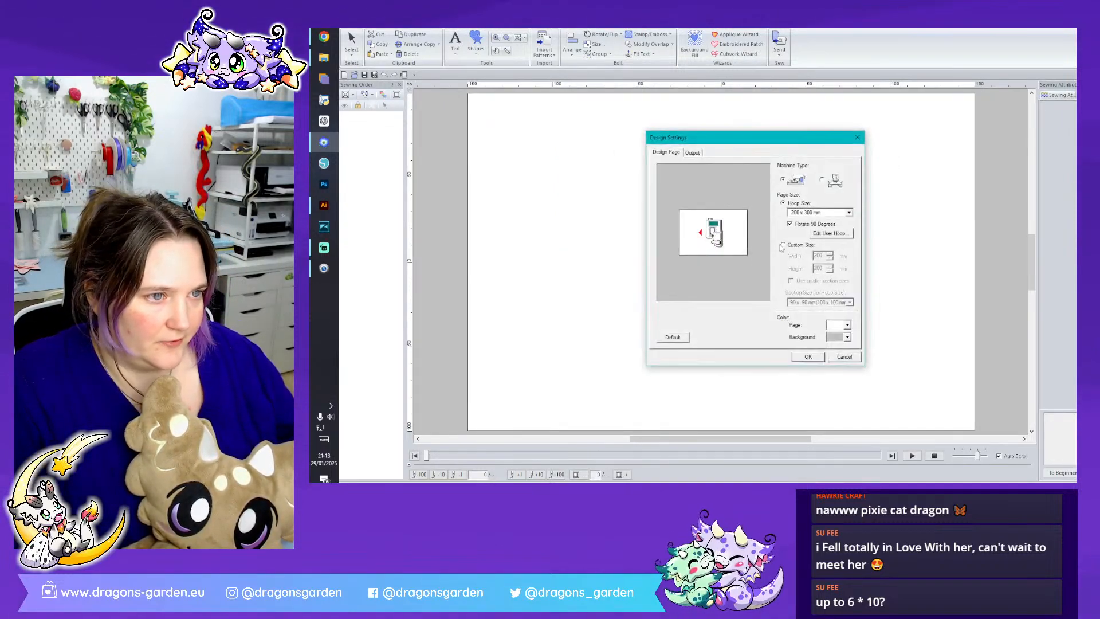
click(809, 212)
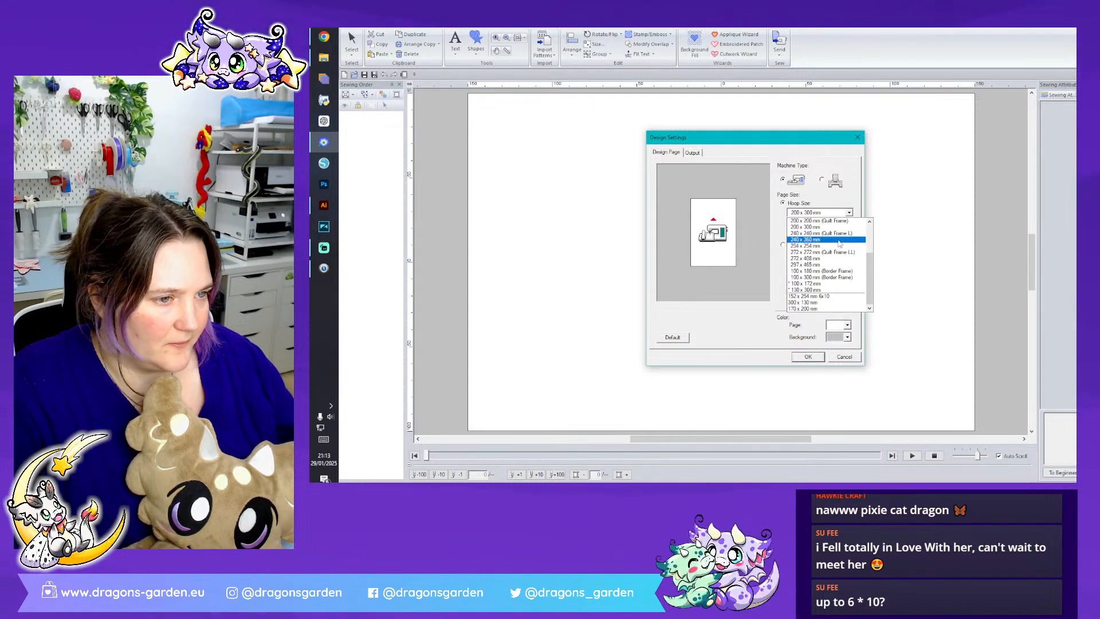
scroll(836, 261, up, 3)
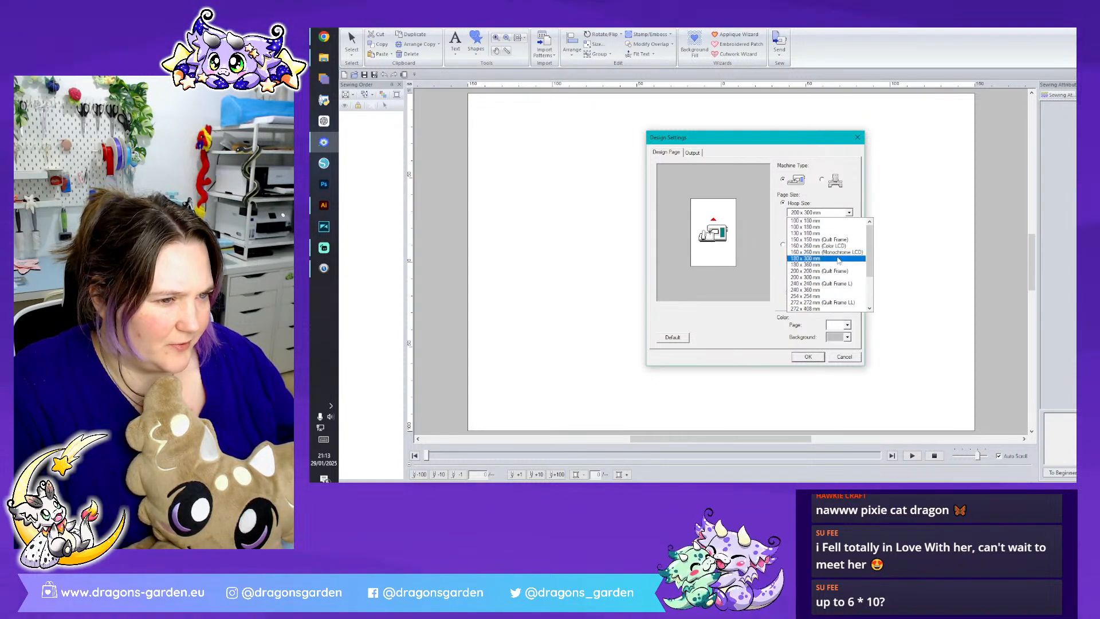
click(836, 233)
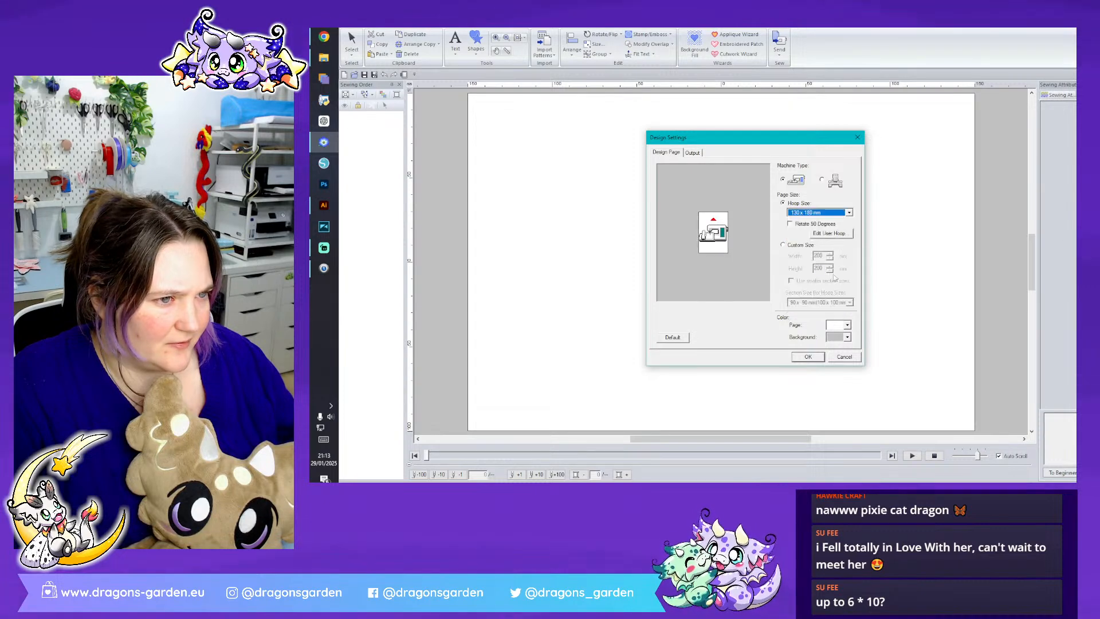
click(813, 359)
click(728, 337)
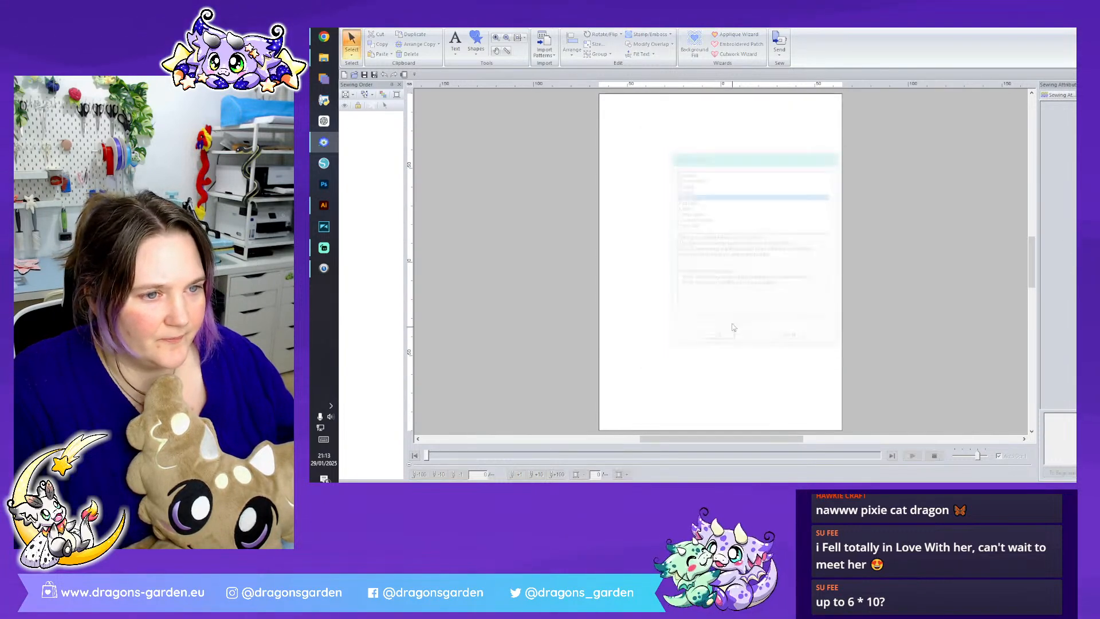
- Start Auto Punch and load pixie cat dragon.wmf from the recent files as its source image
click(392, 25)
click(468, 45)
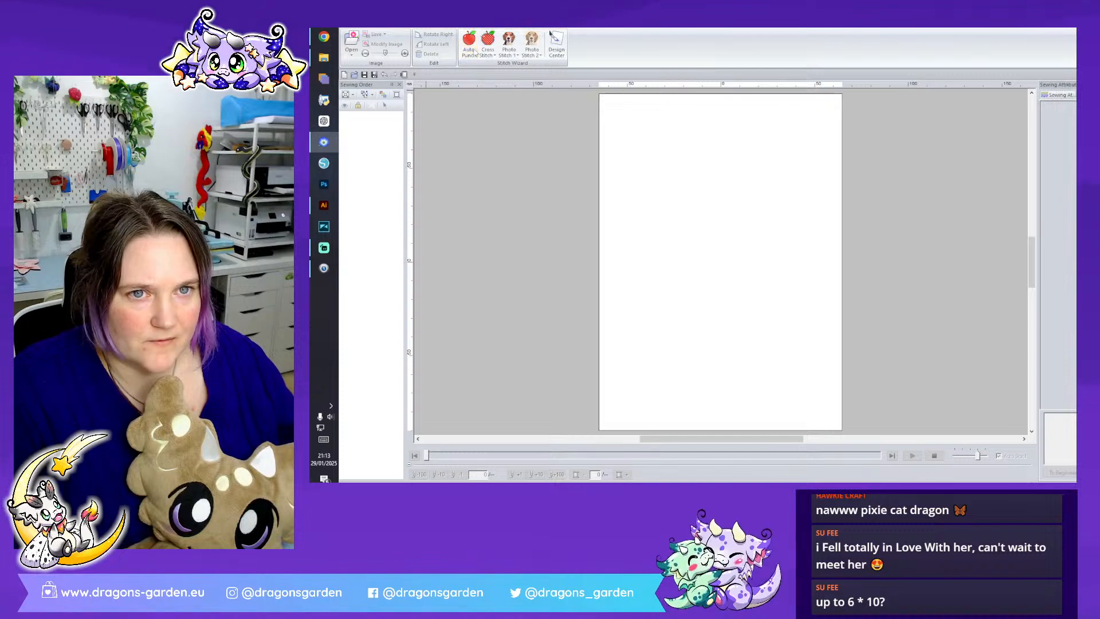
click(623, 197)
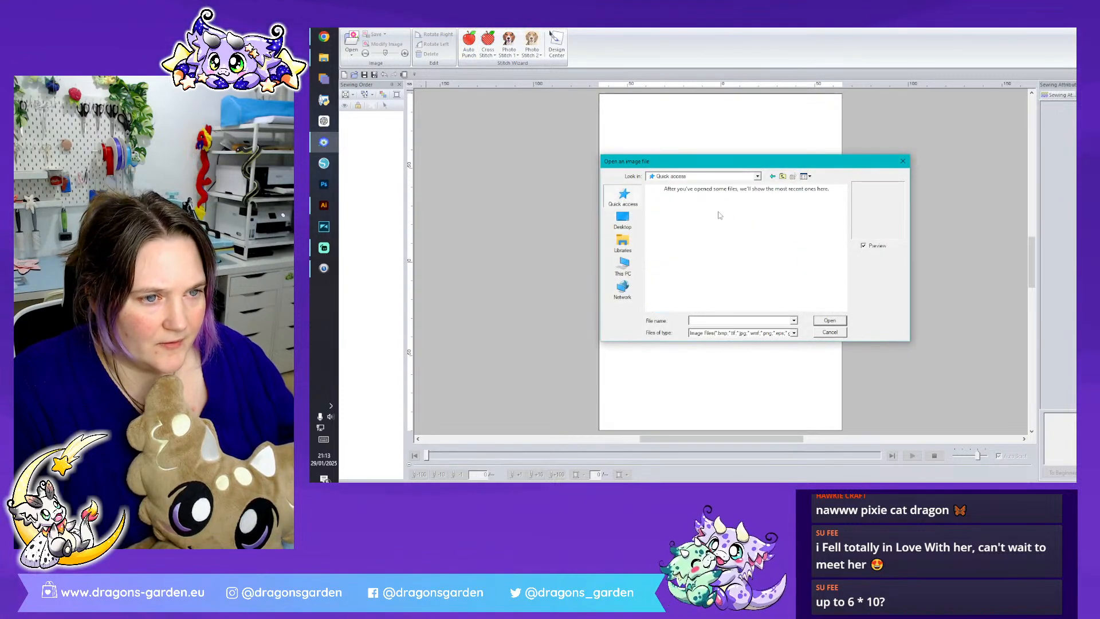
scroll(727, 221, down, 8)
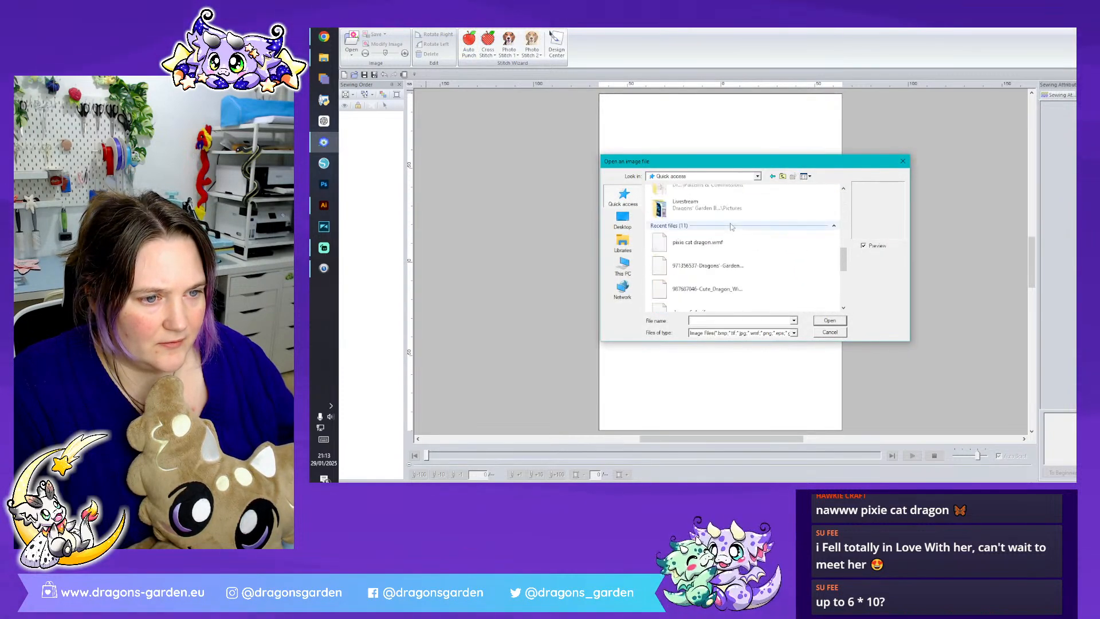
scroll(732, 232, up, 3)
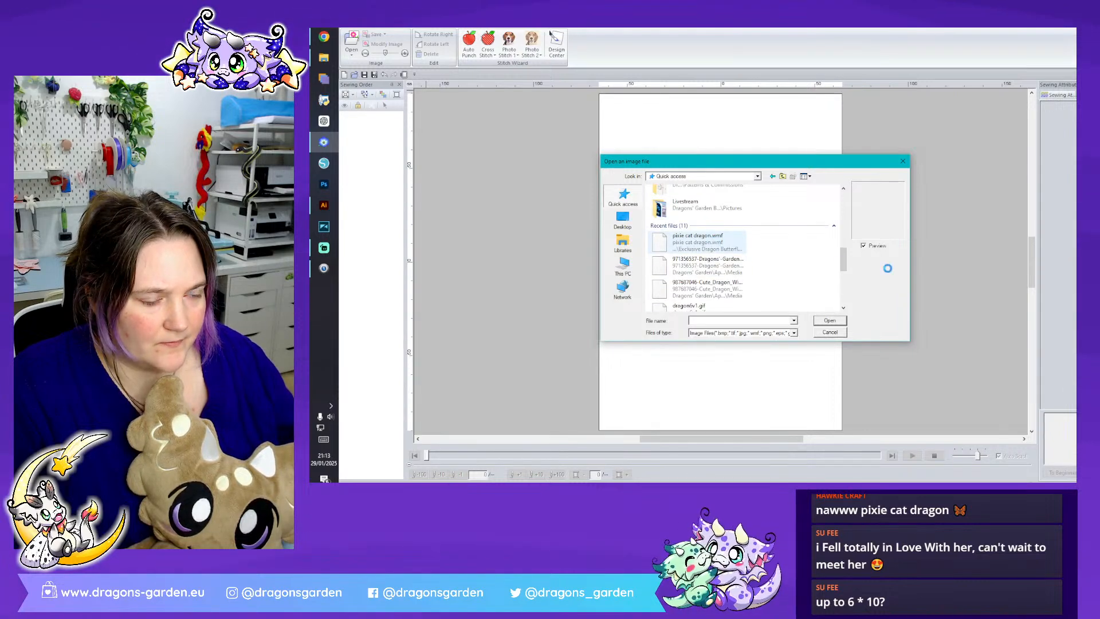
double_click(720, 243)
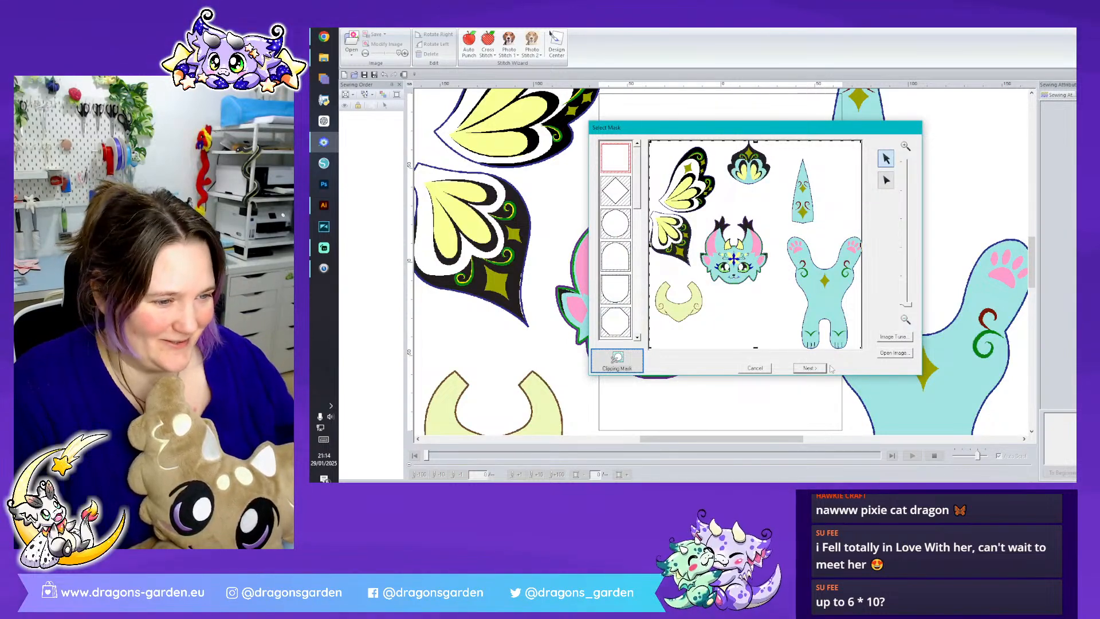
- Complete Auto Punch with the full image mask and unchanged parameters, then ungroup the generated embroidery
click(810, 368)
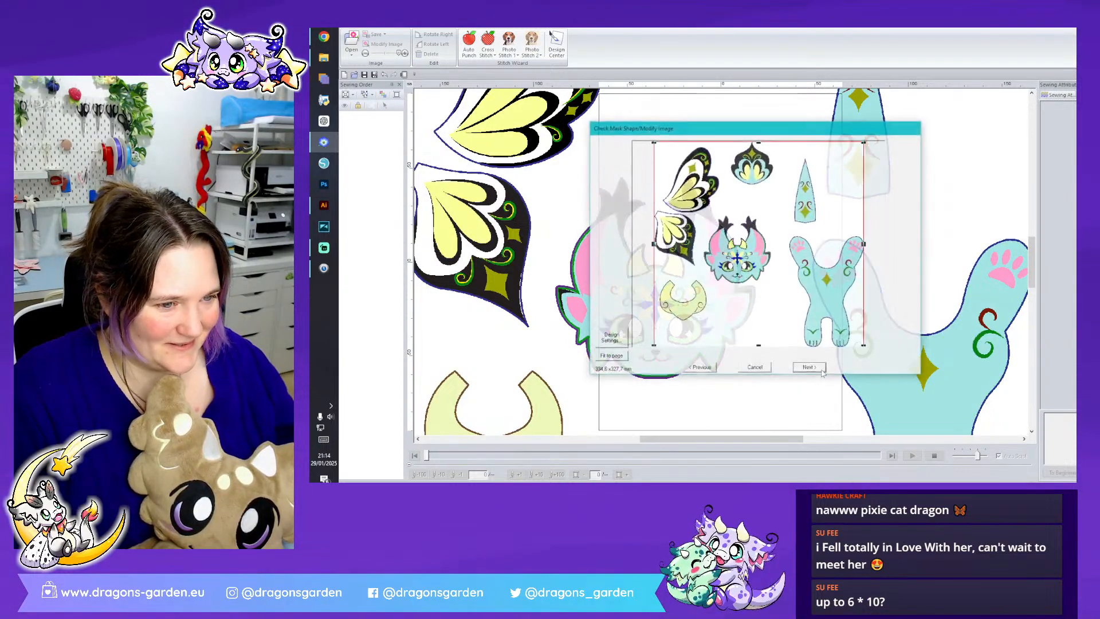
click(820, 368)
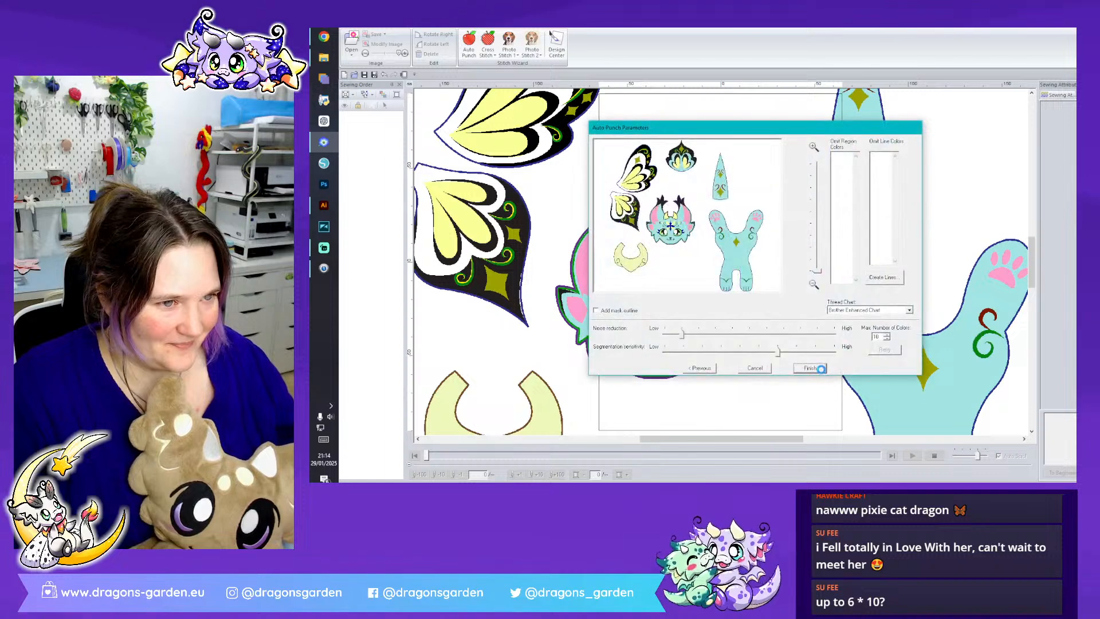
click(821, 368)
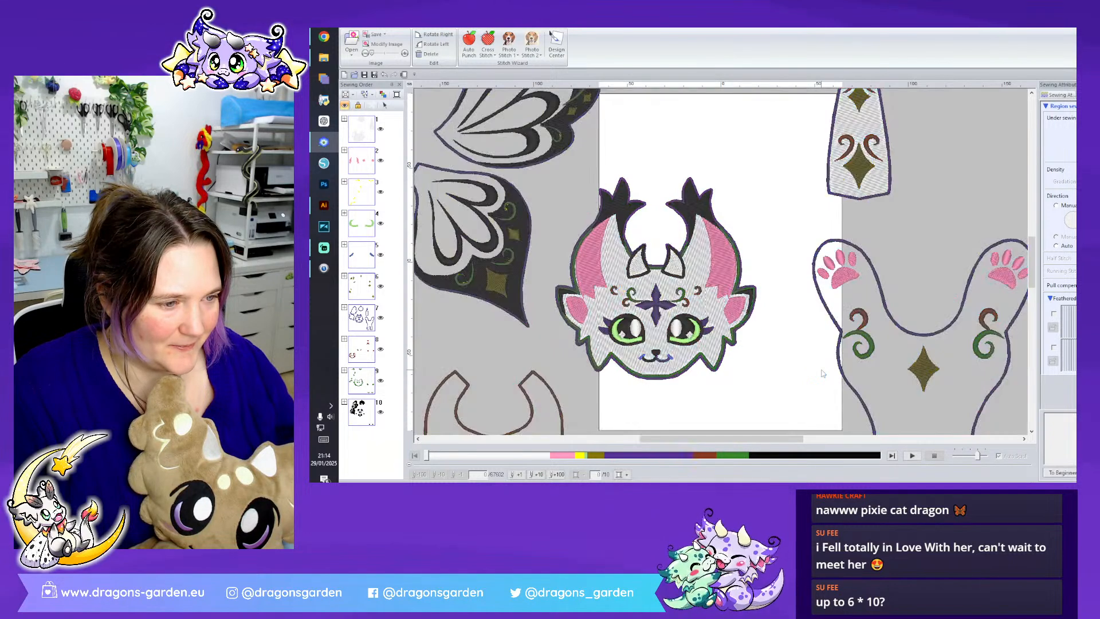
right_click(723, 314)
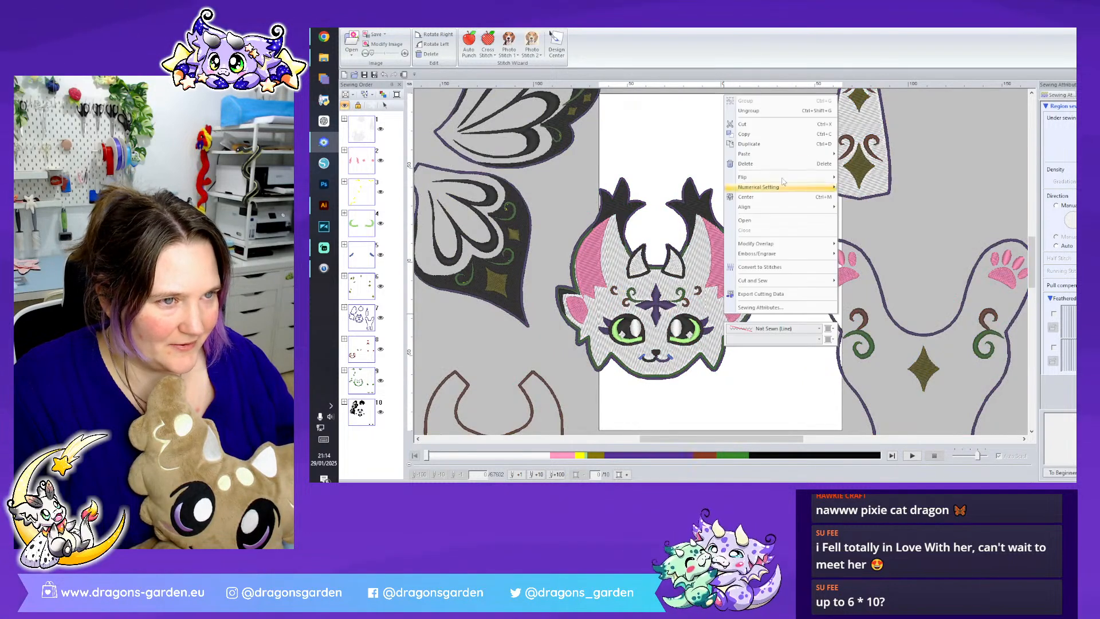
click(756, 113)
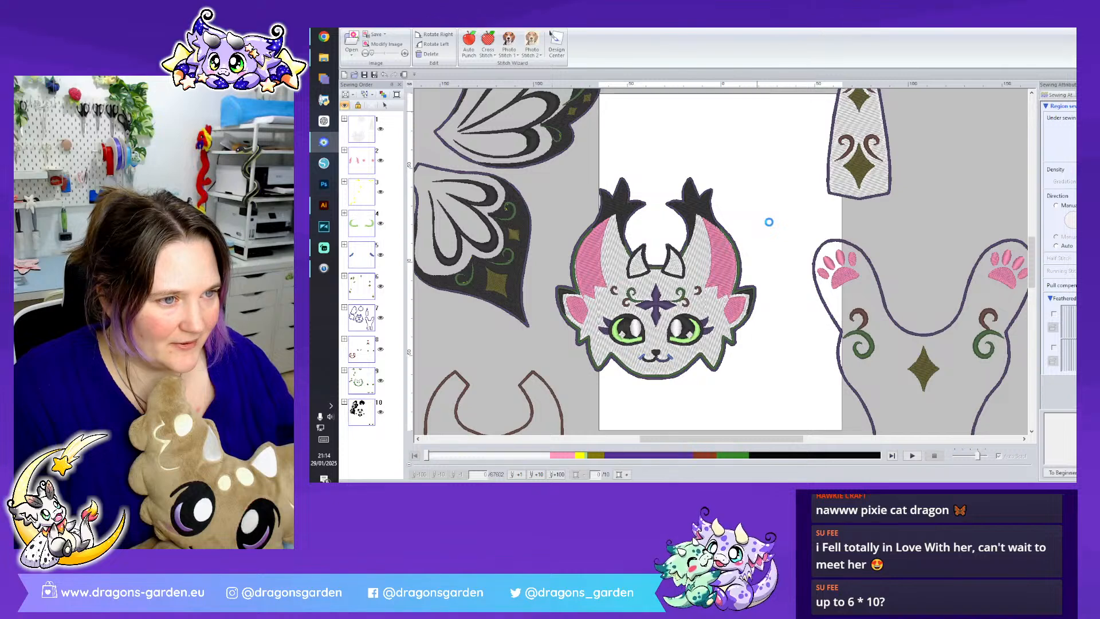
- Delete the first color's background fill regions 1-1, 1-2, 1-6 and 1-10, including the head and tail fills
click(344, 118)
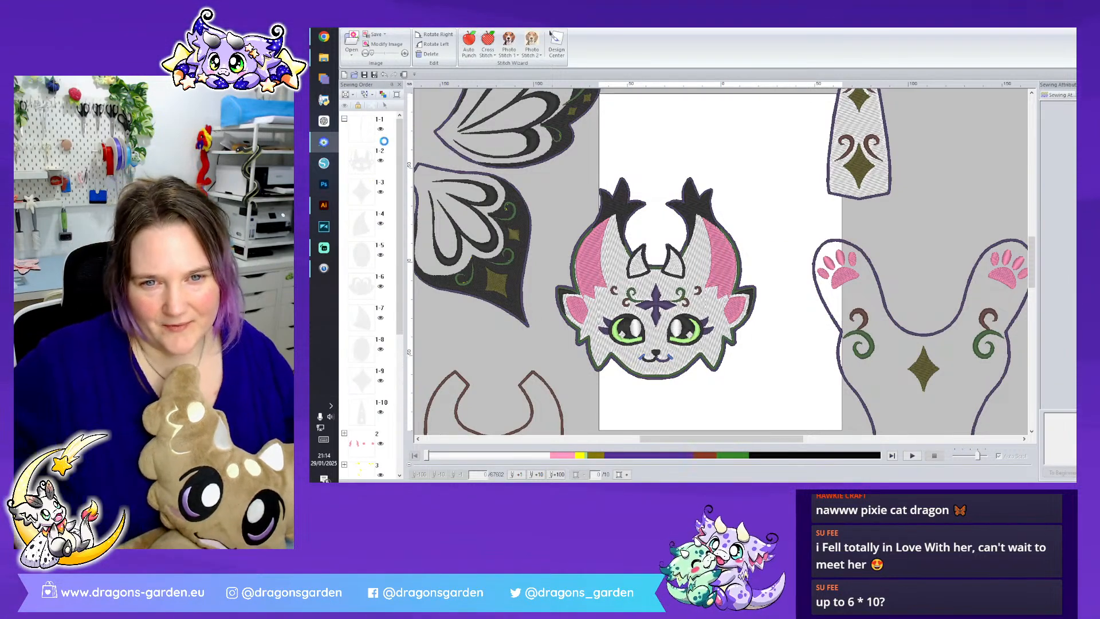
drag(393, 126, 359, 168)
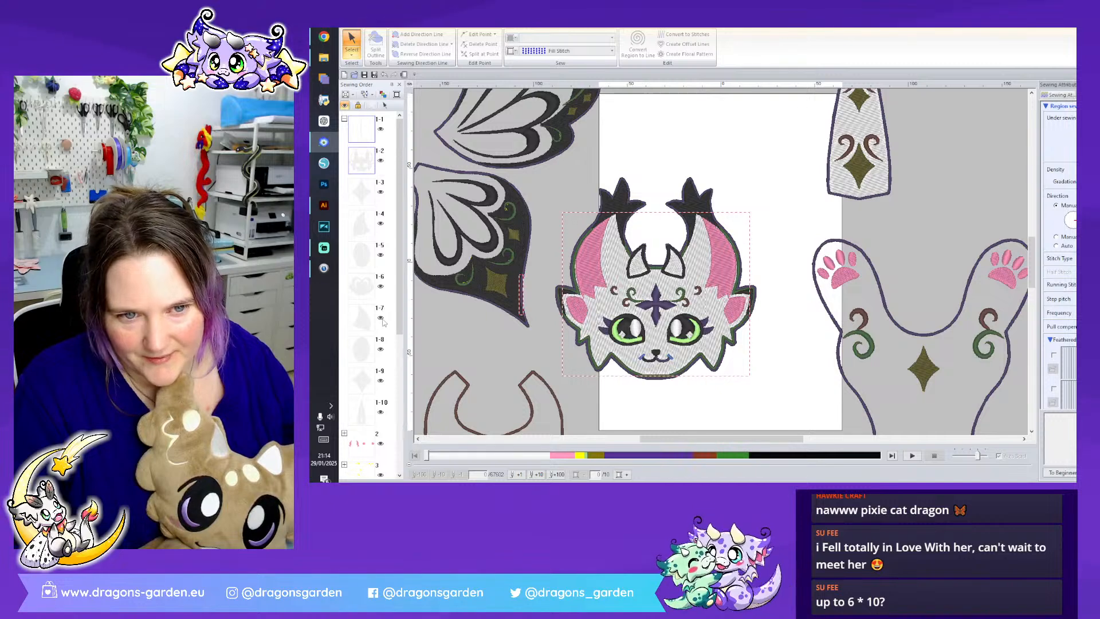
click(376, 405)
click(360, 284)
right_click(360, 284)
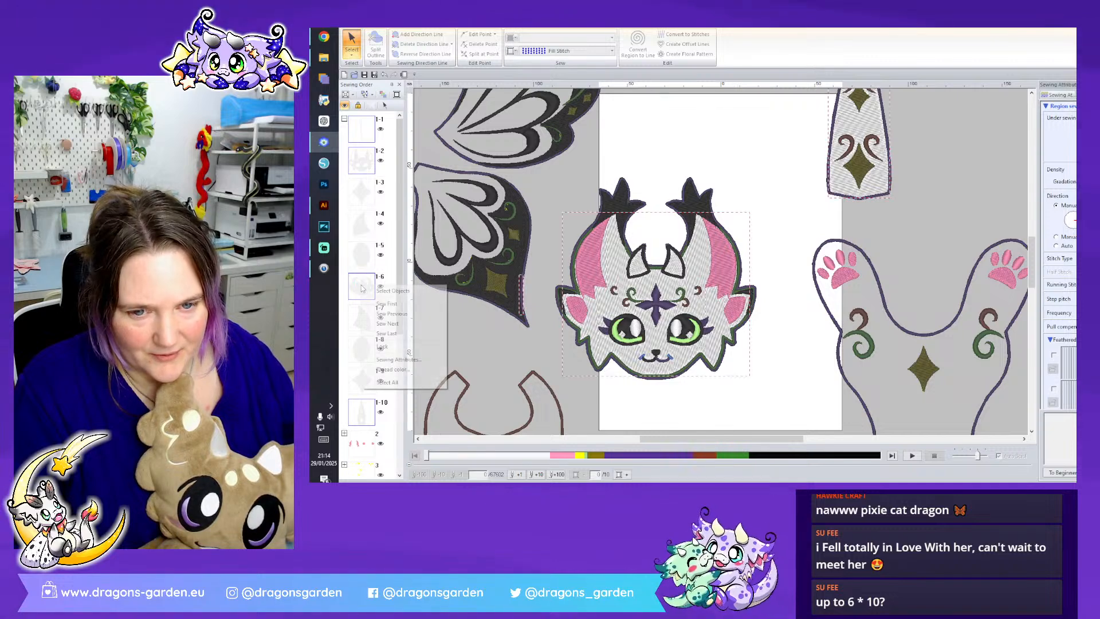
click(370, 287)
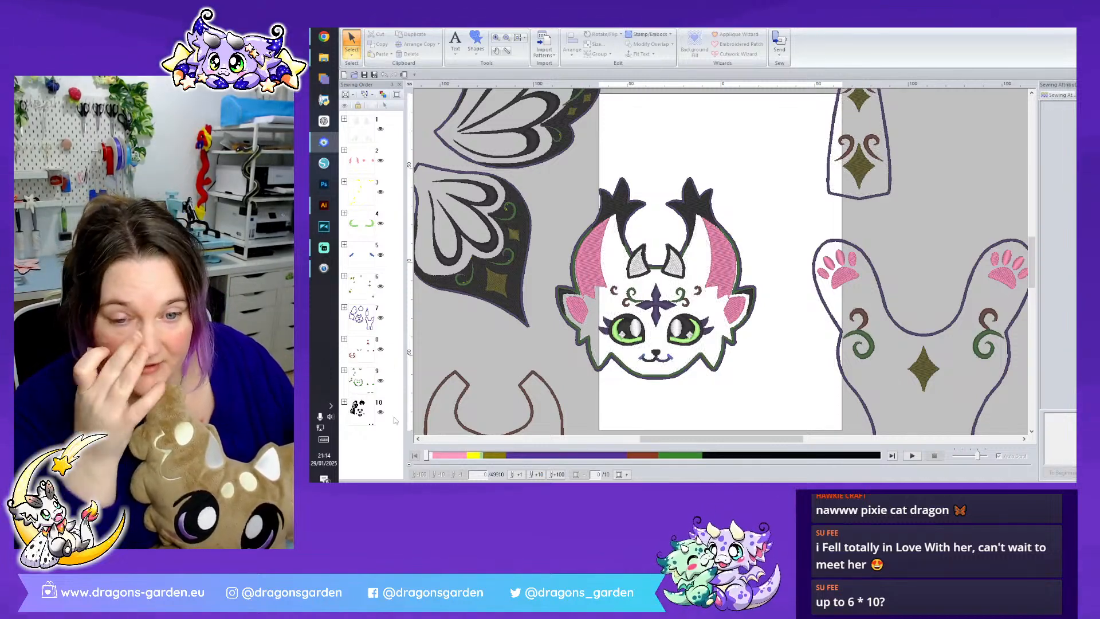
- Set the line sewing of the dark purple outlines 7-1, 7-2, 7-3, 7-7, 7-9, 7-12 and 7-13 to Running Stitch
click(345, 307)
click(362, 318)
ctrl+click(363, 349)
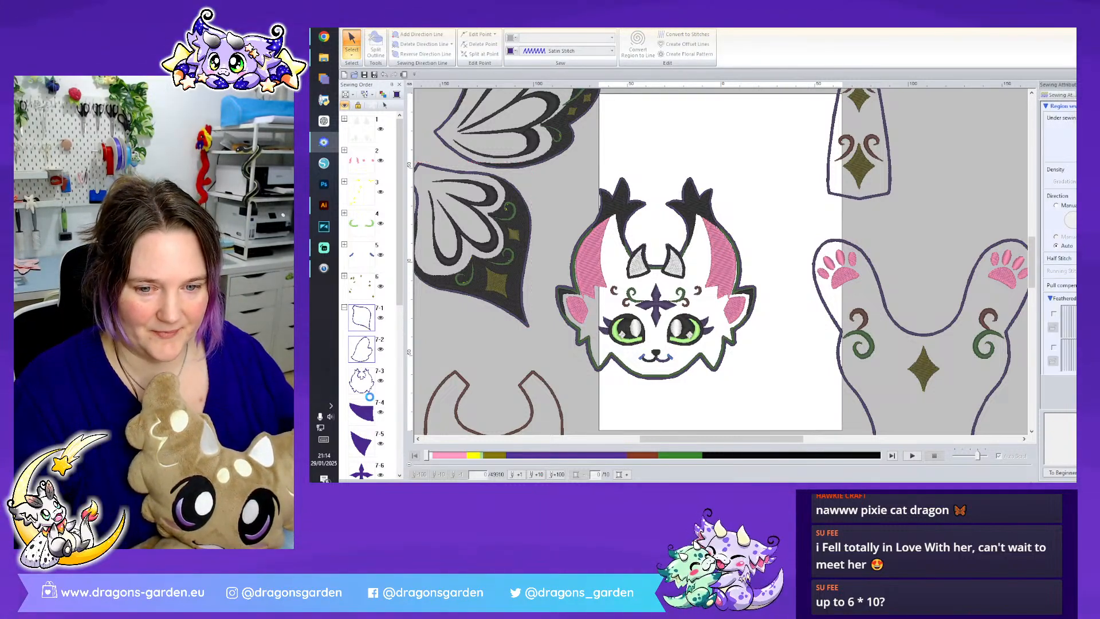
ctrl+click(369, 391)
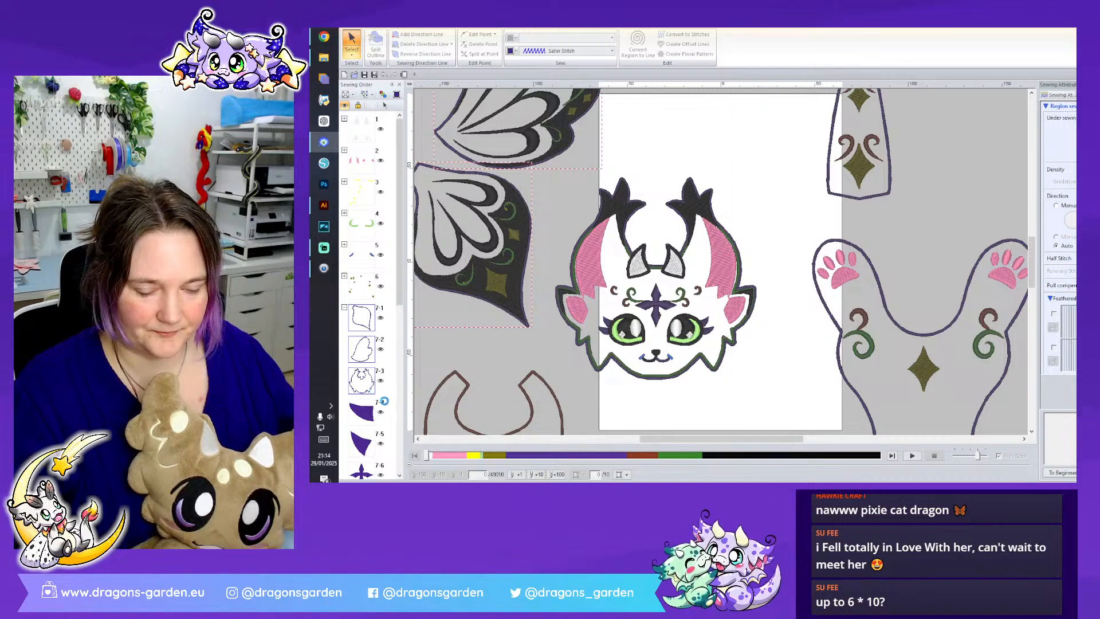
scroll(389, 389, down, 5)
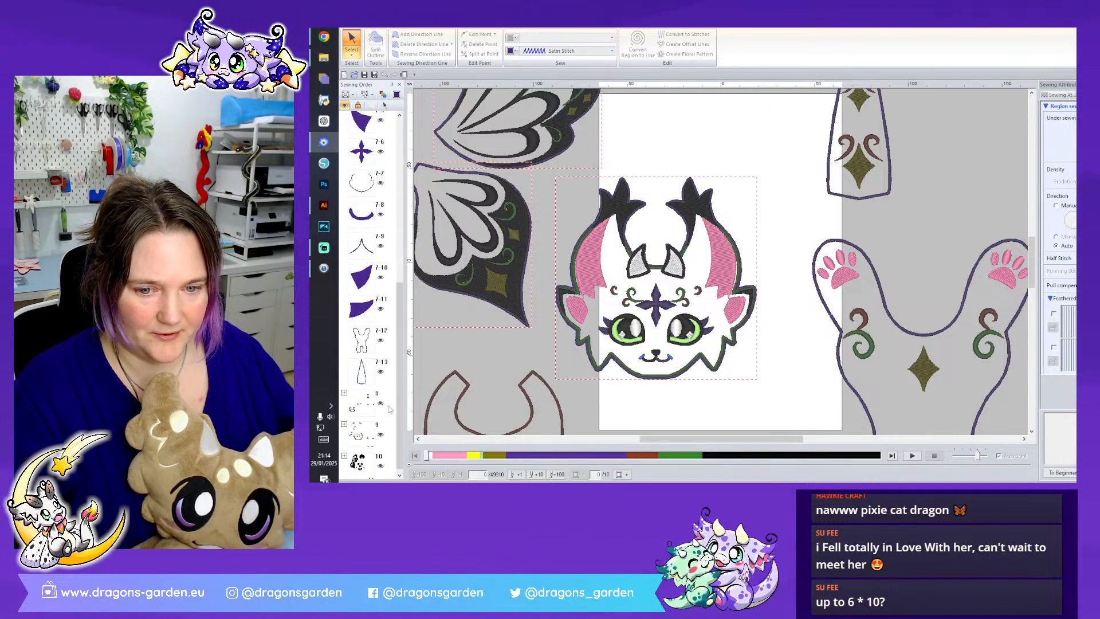
ctrl+click(361, 337)
ctrl+click(358, 369)
ctrl+click(362, 179)
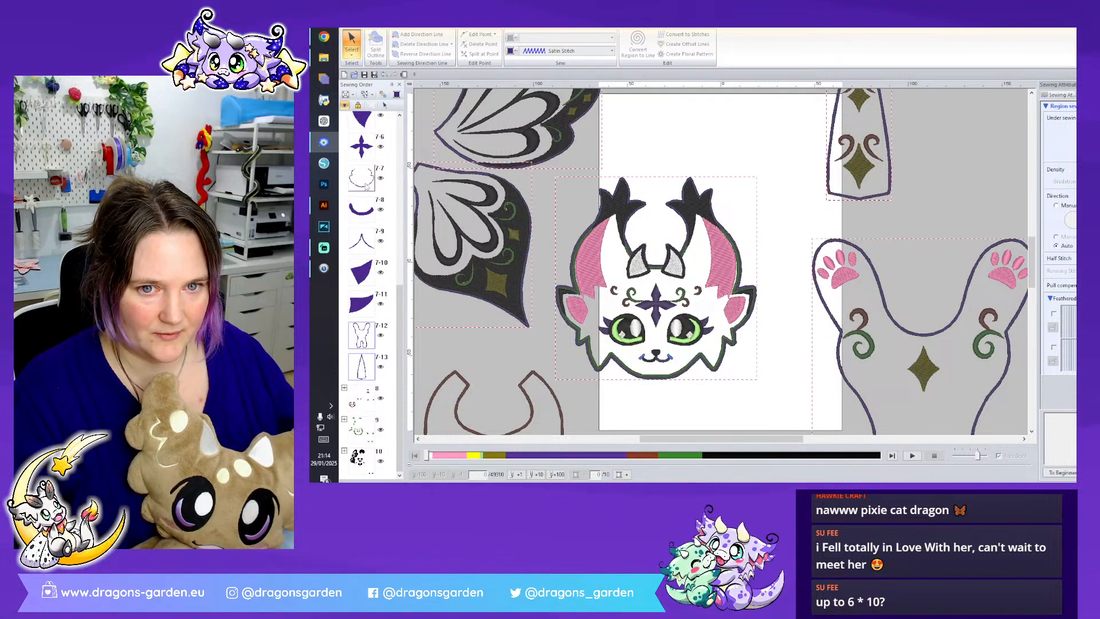
ctrl+click(367, 250)
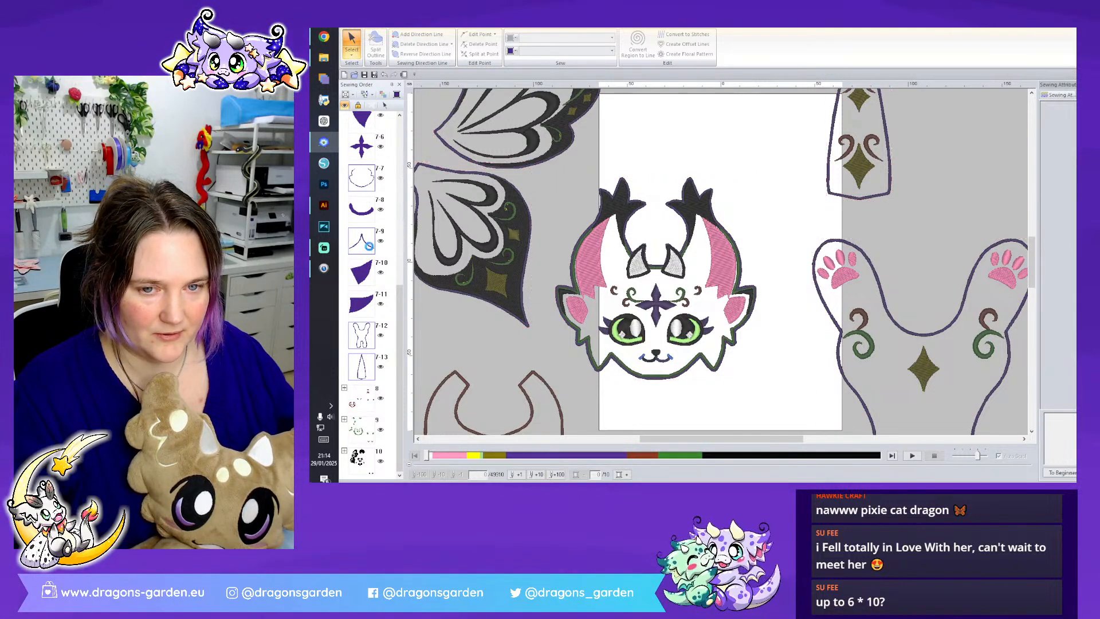
right_click(370, 243)
click(388, 249)
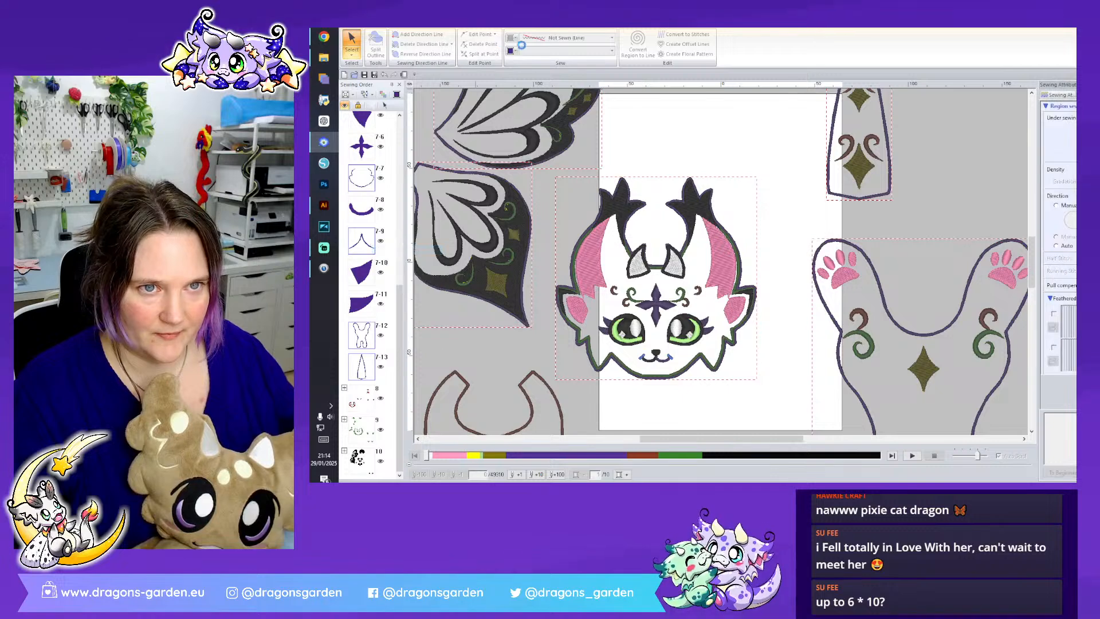
click(540, 52)
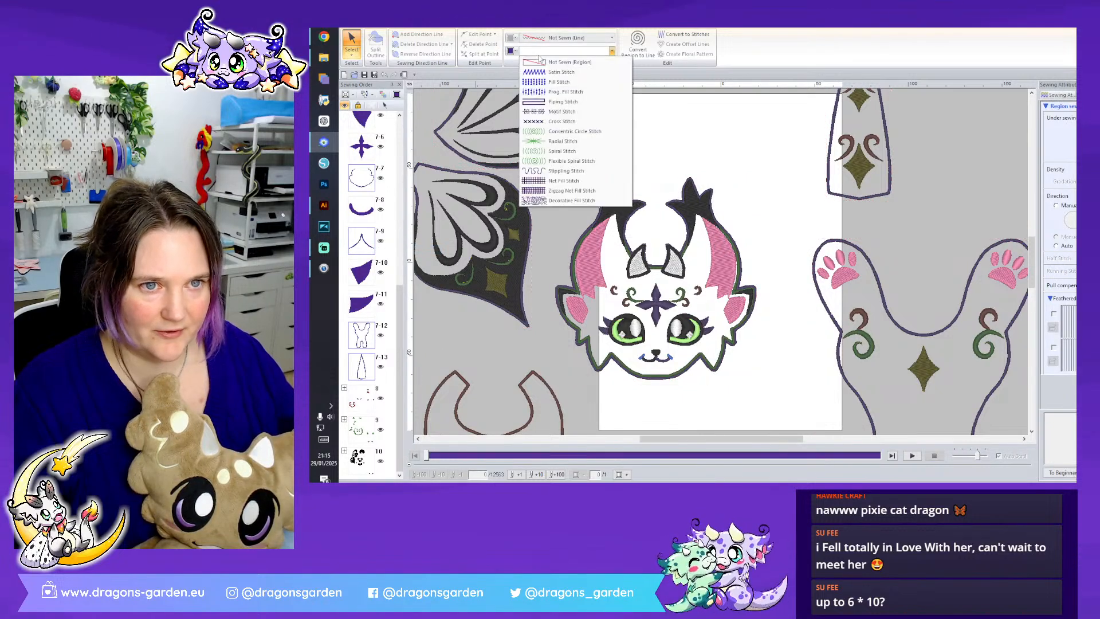
click(539, 54)
click(567, 38)
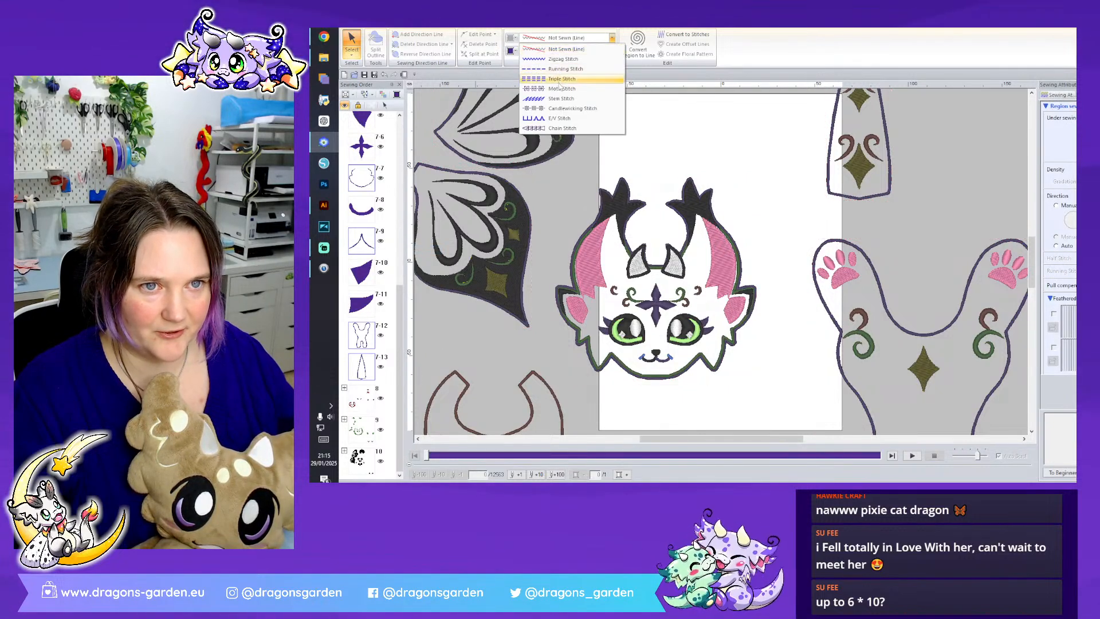
click(555, 73)
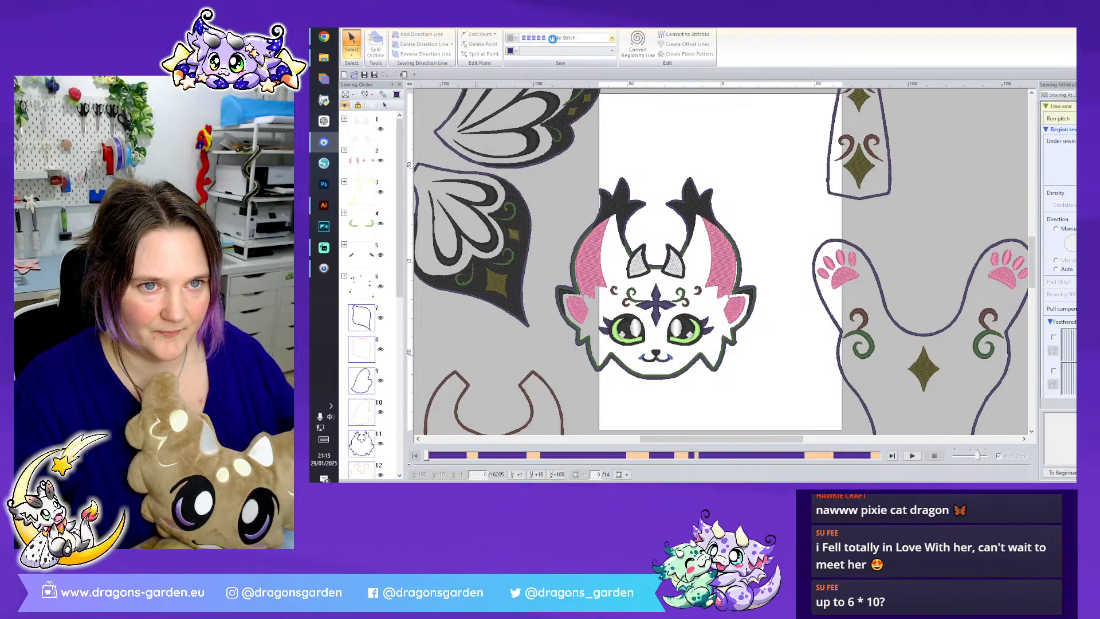
click(552, 38)
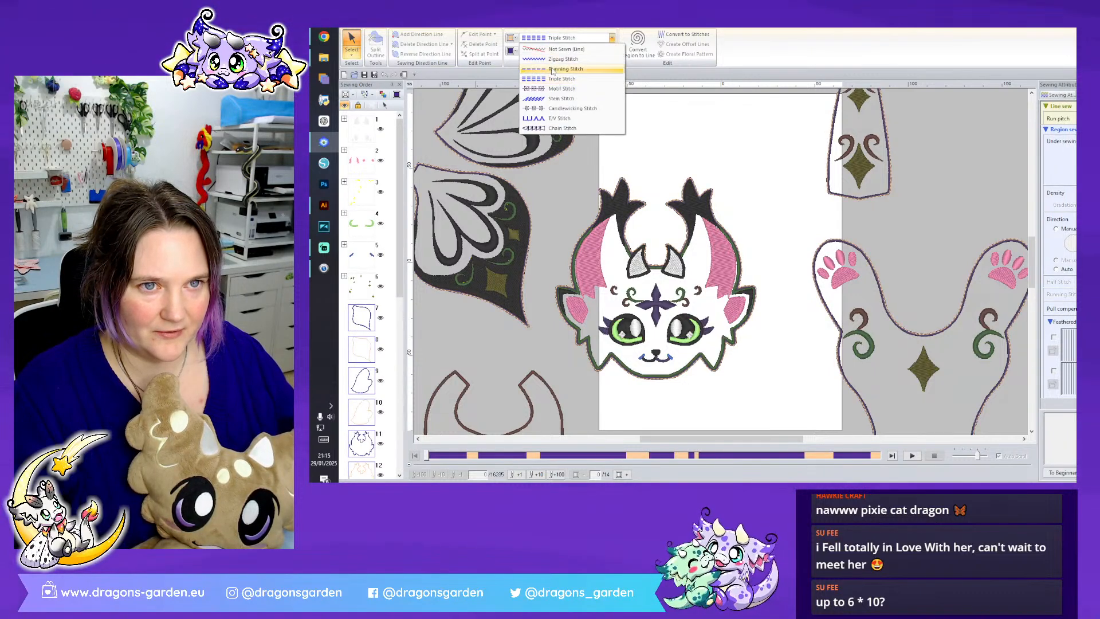
click(553, 70)
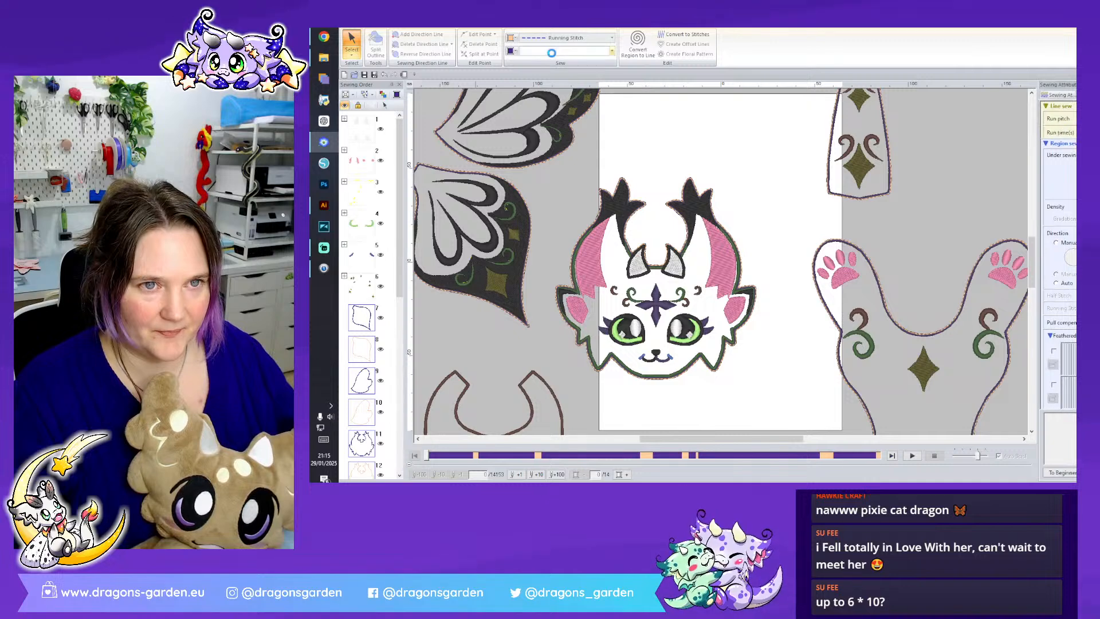
- Set the region sewing of the selected outlines to Not Sewn, then deselect them
click(551, 53)
click(558, 64)
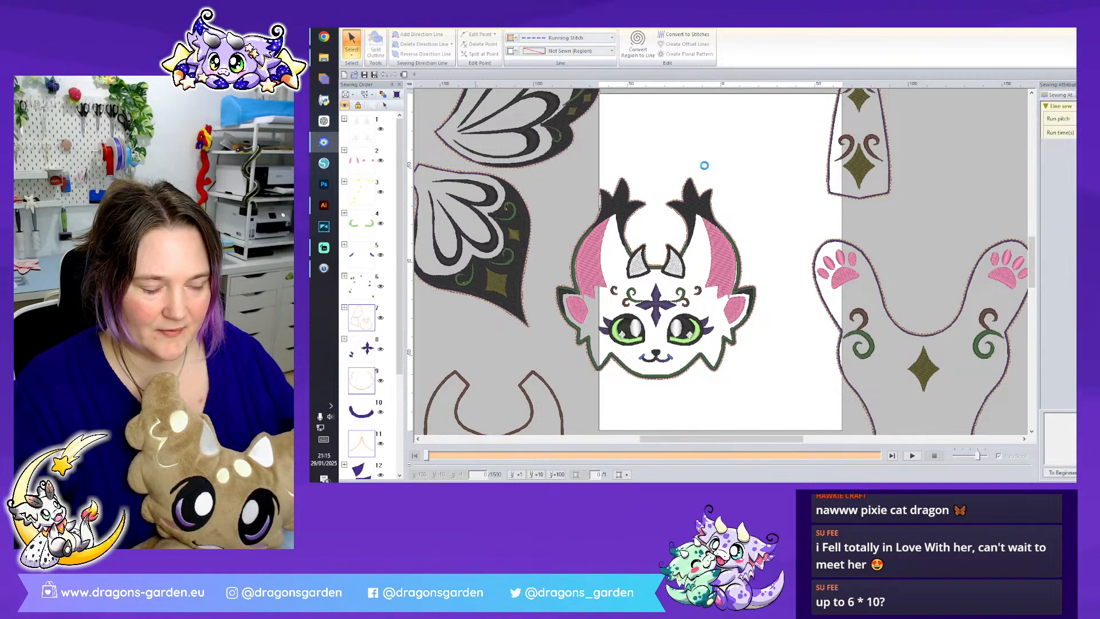
click(789, 284)
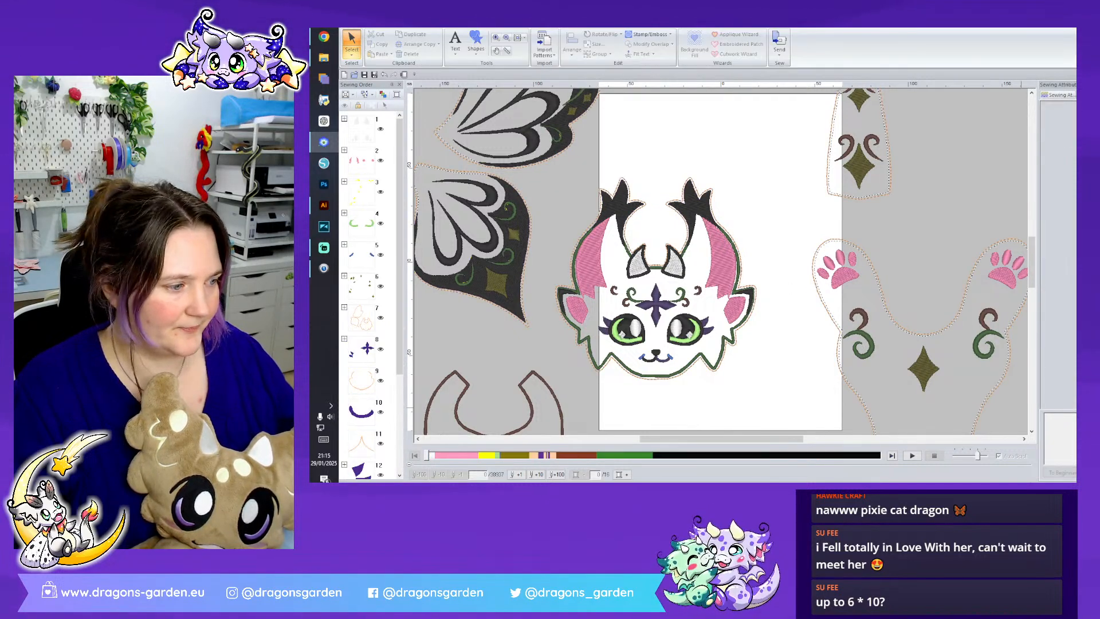
- Save the design as Pixie Cat D in the Exclusive Dragon Butterfly Lynx folder, accepting pieces outside the design page
scroll(998, 392, down, 2)
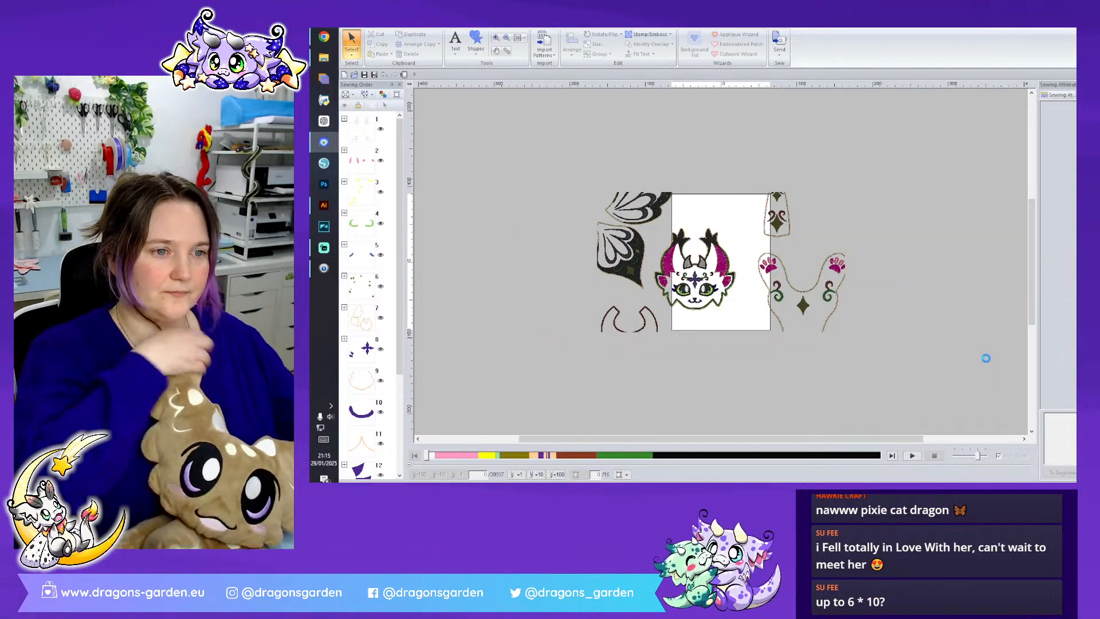
click(373, 74)
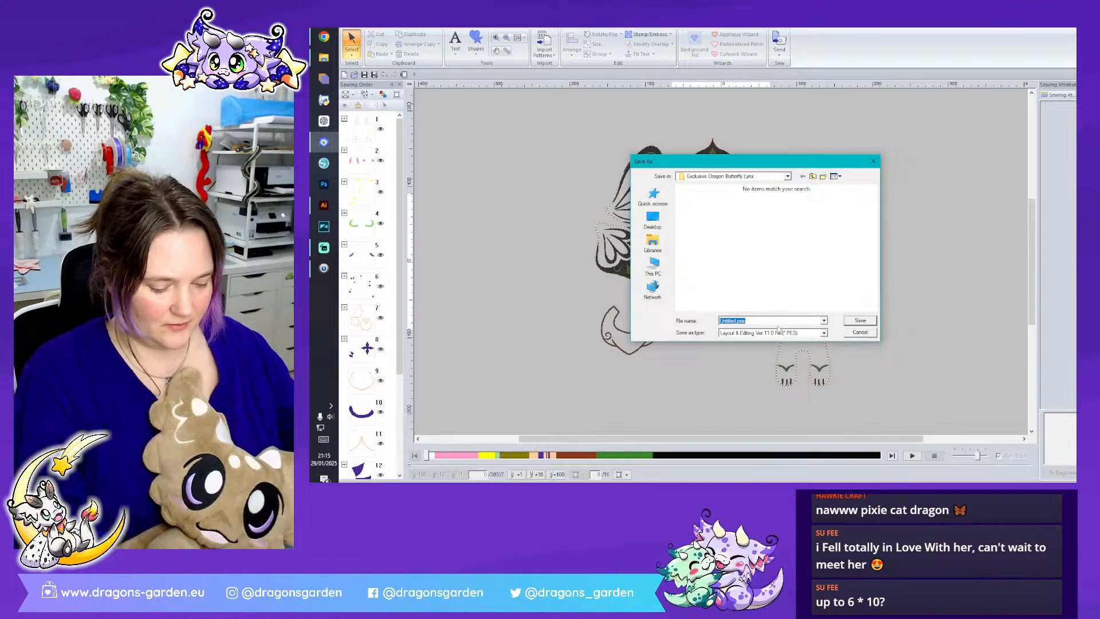
text(Pixie L)
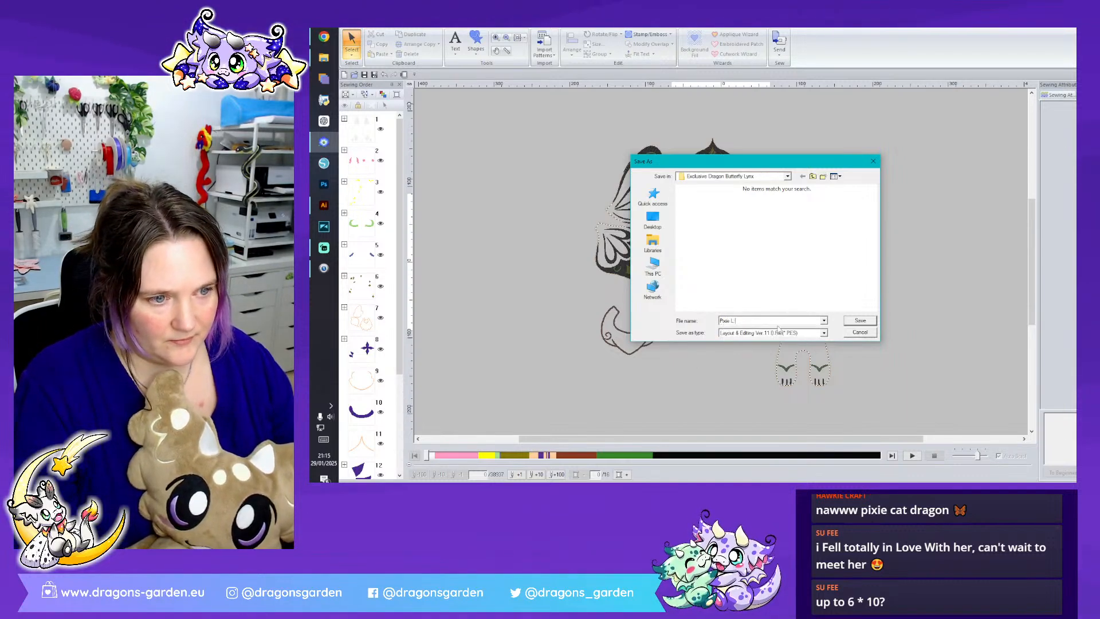
key(BackSpace)
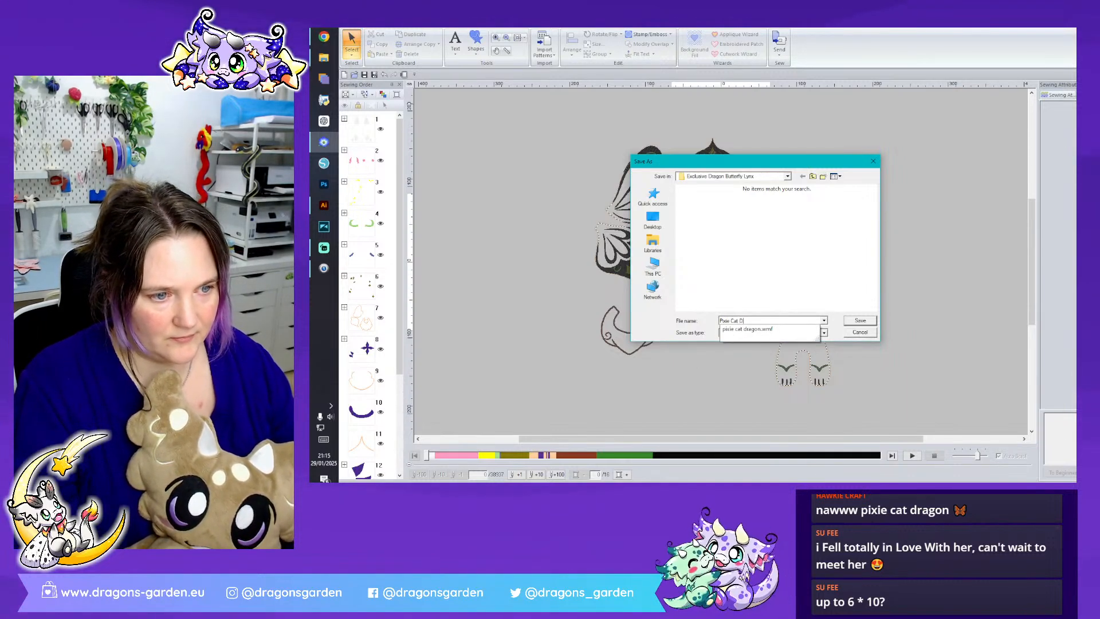
text(Cat D)
key(Return)
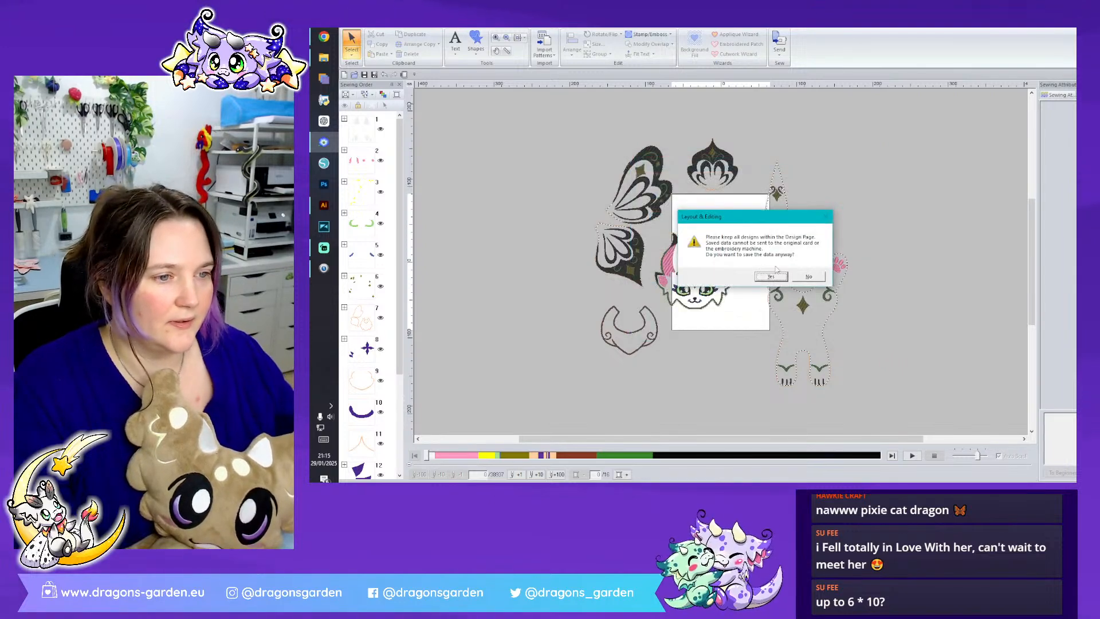
click(771, 277)
- Open a second Layout & Editing window and copy the complete head embroidery onto its empty design page
key(super)
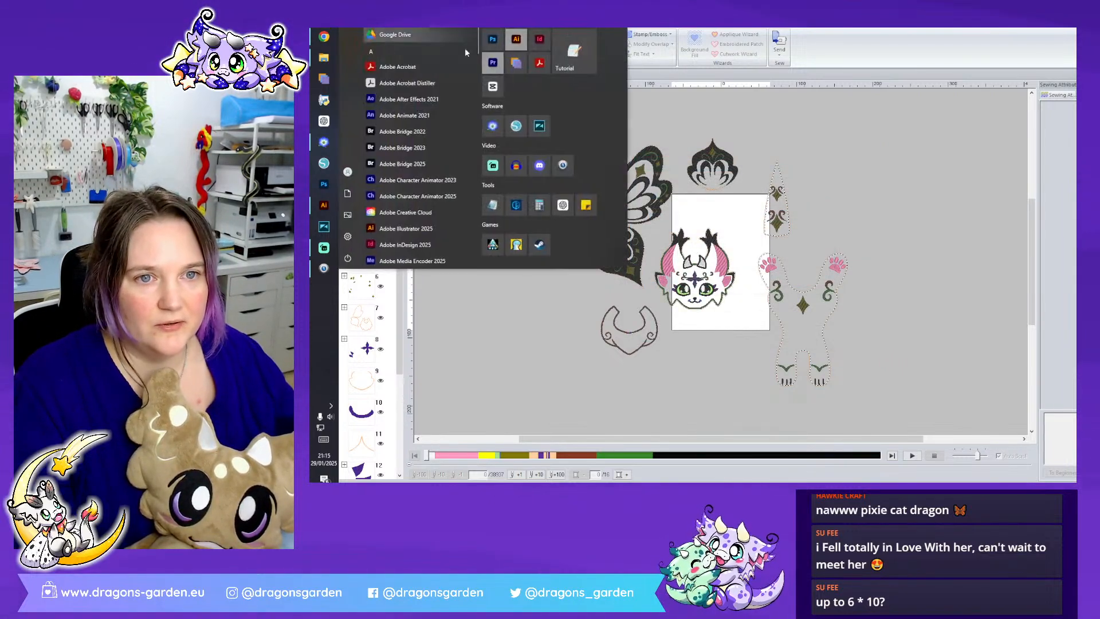
click(495, 125)
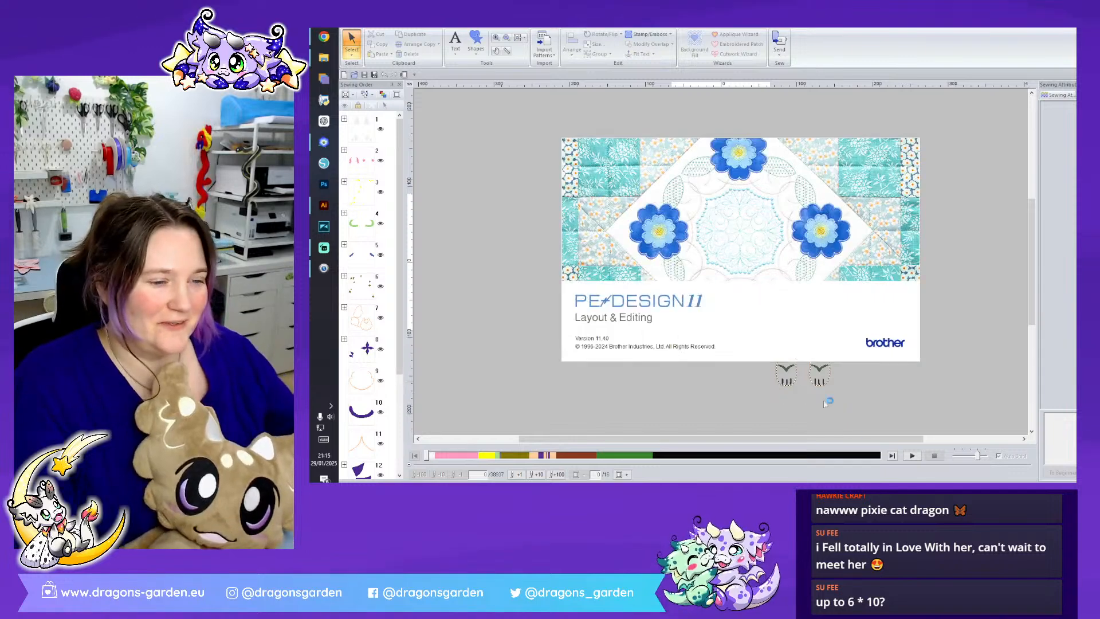
drag(658, 228, 745, 319)
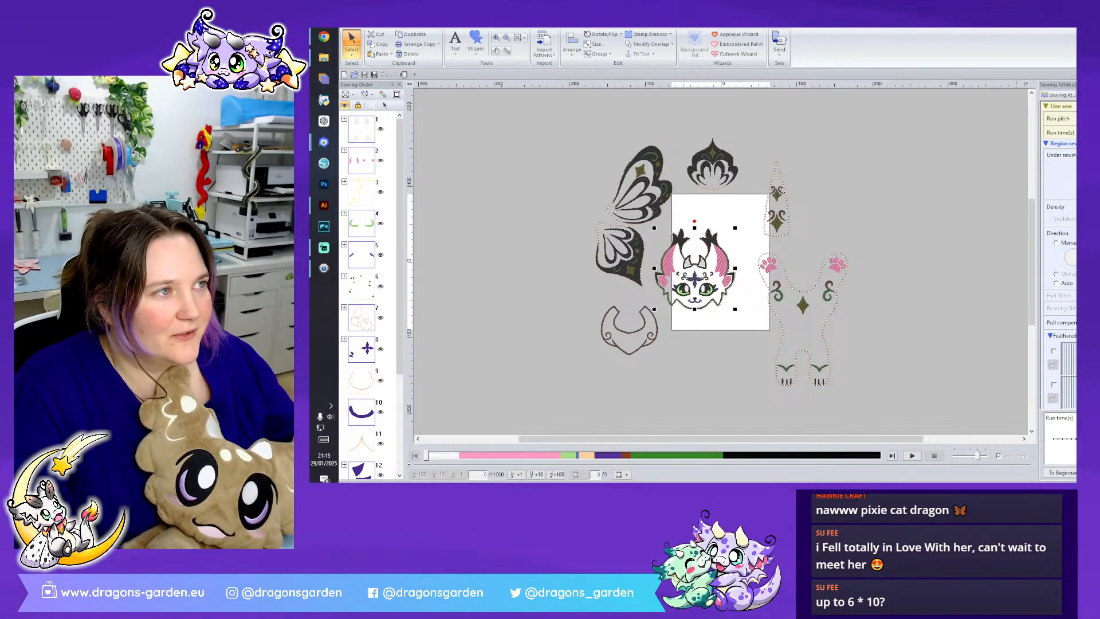
click(766, 348)
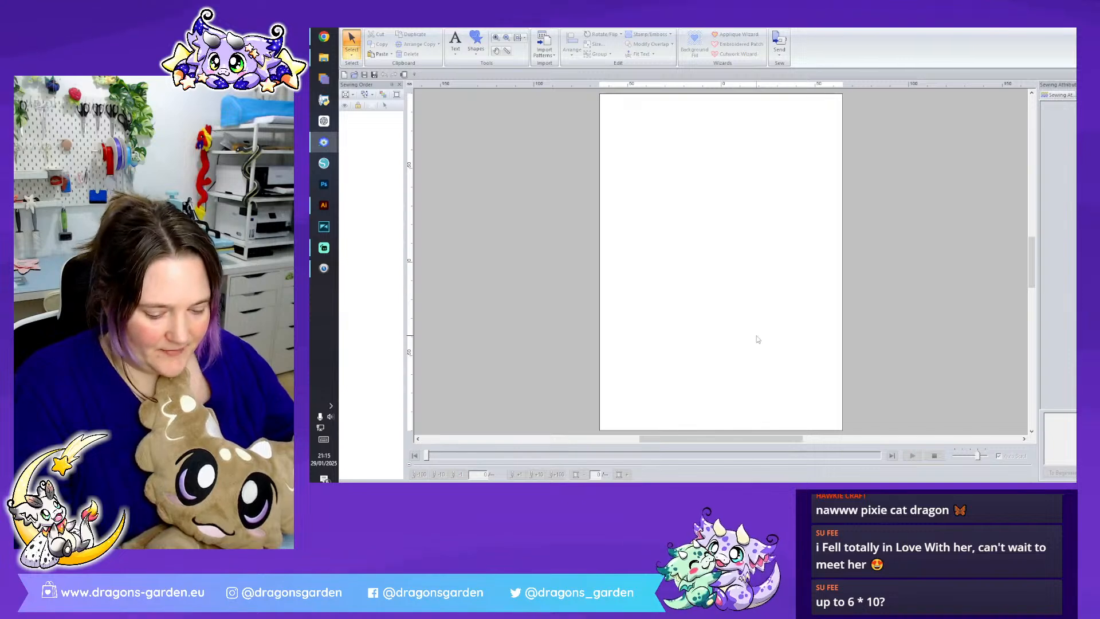
key(ctrl+v)
- Move the pasted head to the center of the design page and deselect it
click(572, 48)
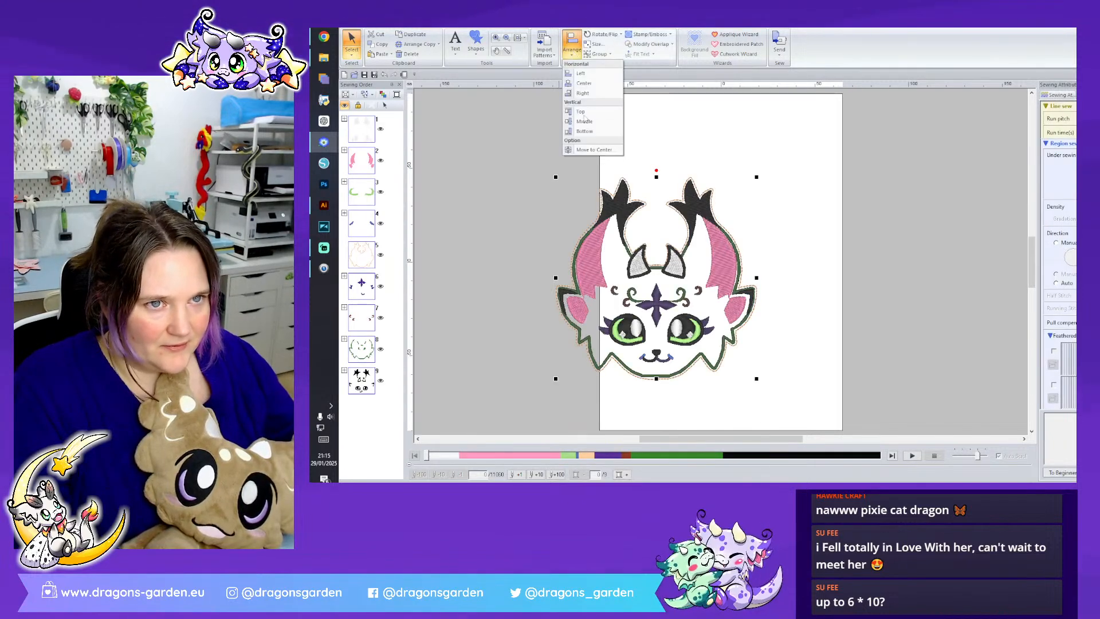
click(593, 149)
click(923, 284)
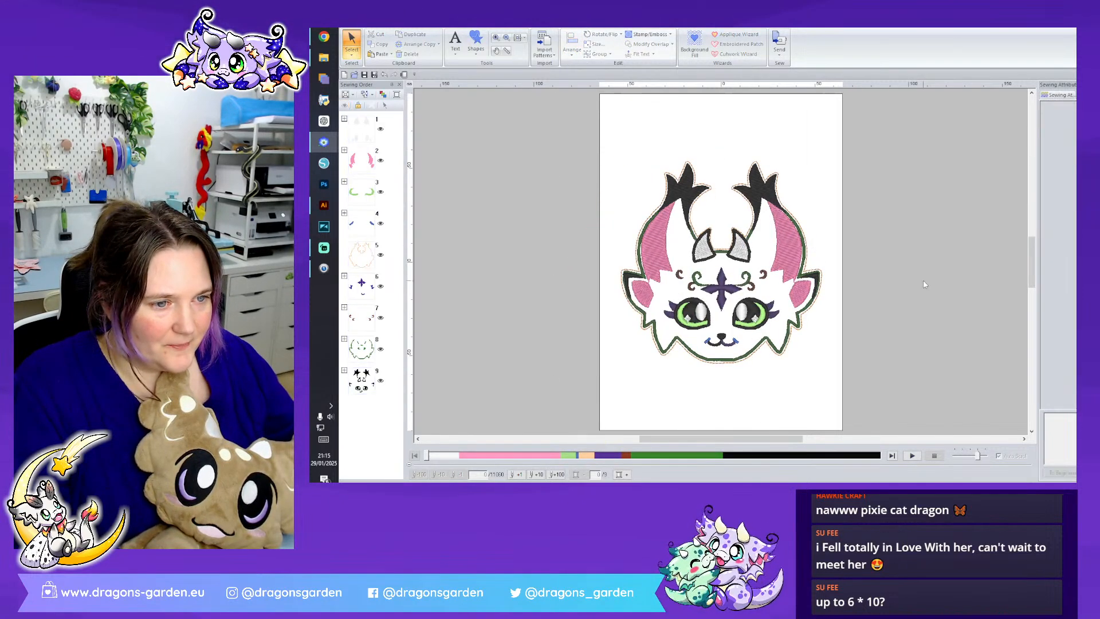
- Expand the dark green color group and move the orange running-stitch head outline to the end of the sewing order
scroll(909, 282, up, 4)
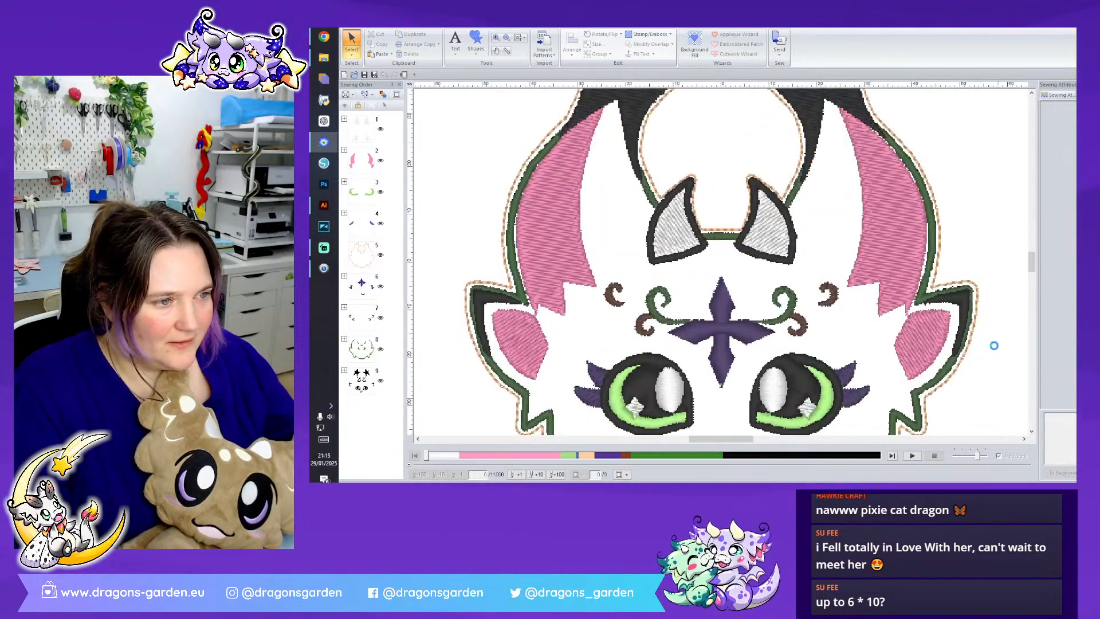
click(344, 339)
drag(399, 300, 399, 356)
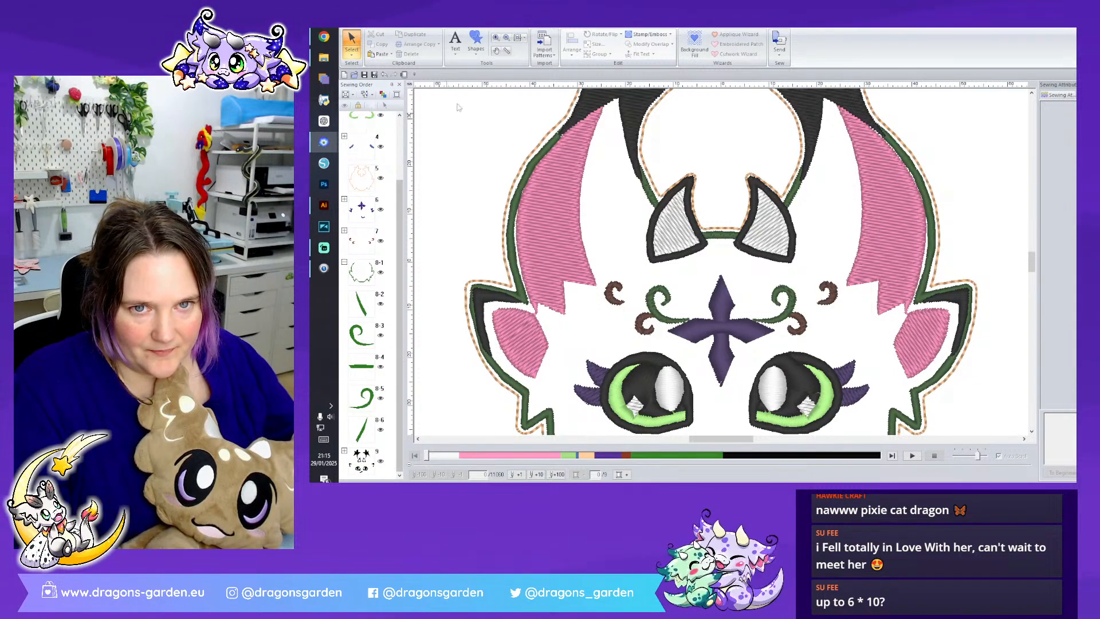
drag(676, 29, 632, 28)
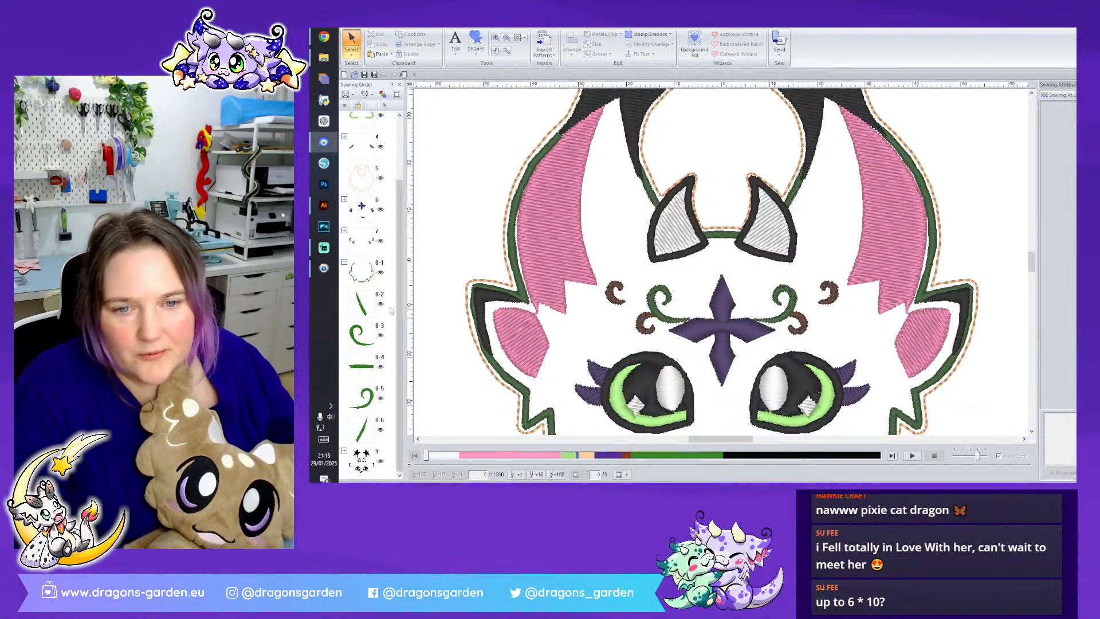
scroll(387, 239, up, 3)
drag(369, 261, 370, 474)
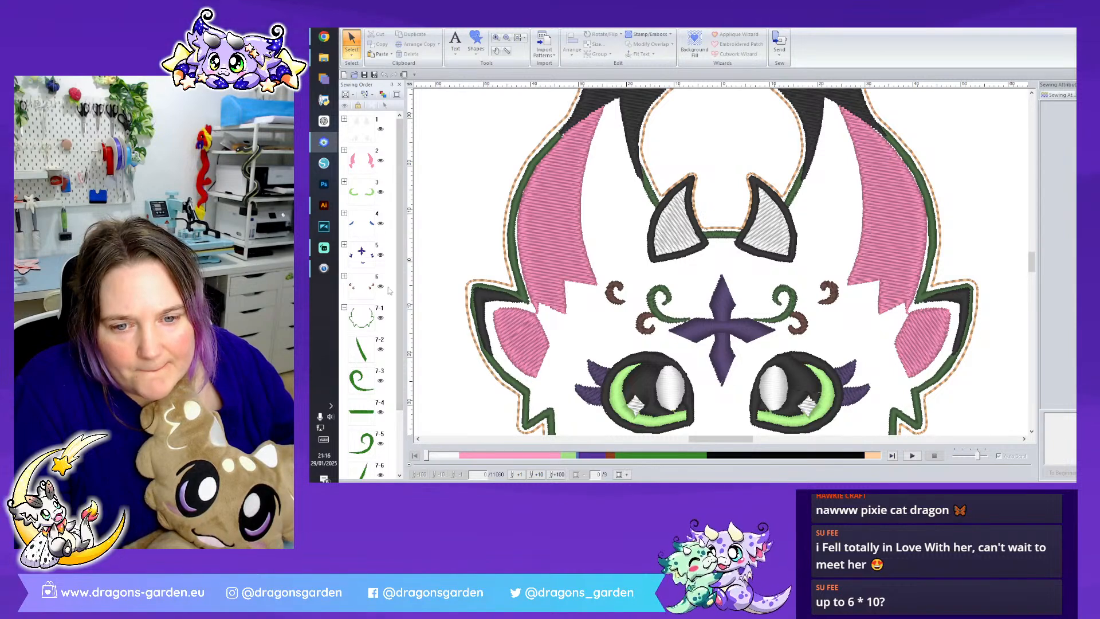
- Delete the black horn outlines 8-7 and 8-8 from the black color group
scroll(389, 292, down, 3)
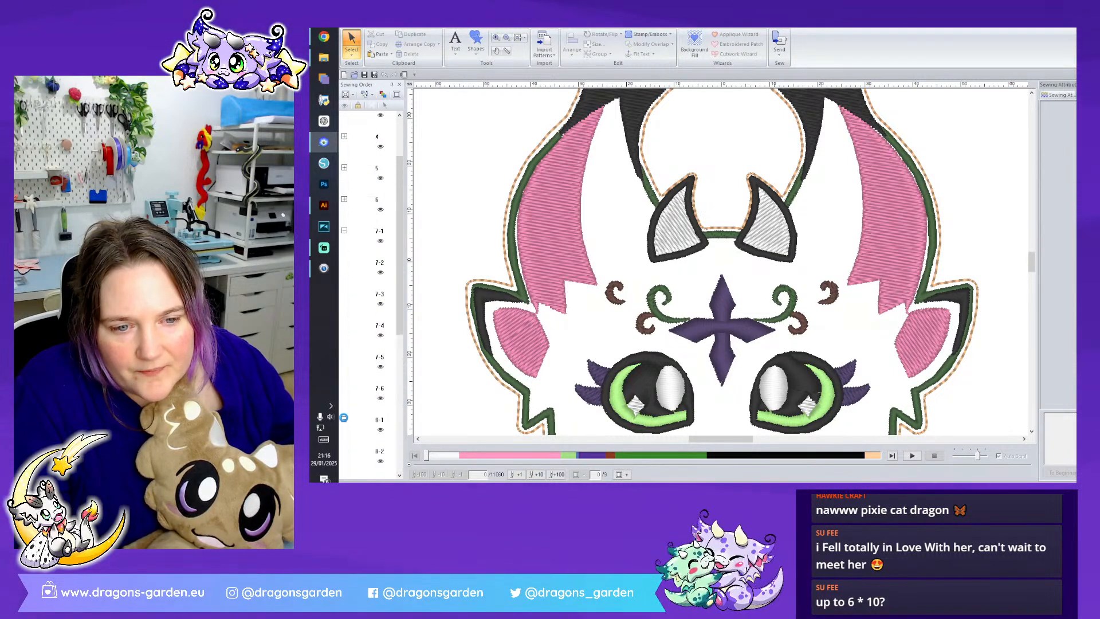
scroll(373, 395, down, 3)
click(368, 375)
ctrl+click(362, 404)
right_click(362, 404)
click(416, 309)
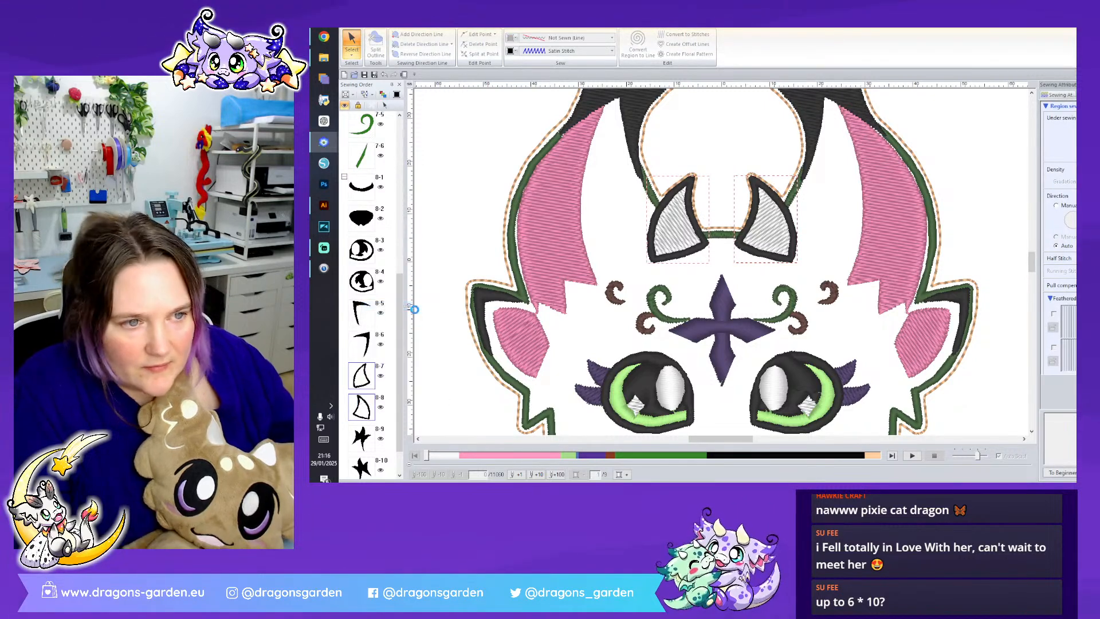
key(Delete)
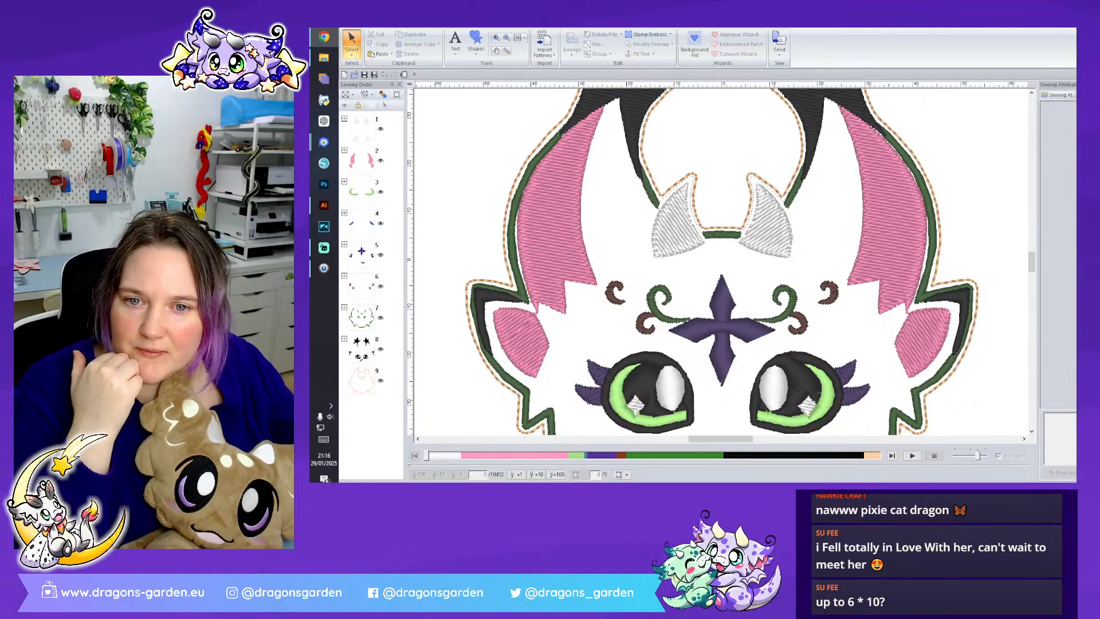
- Delete the dark green satin outline that runs around the lower face, cheeks and ears
click(324, 205)
click(324, 205)
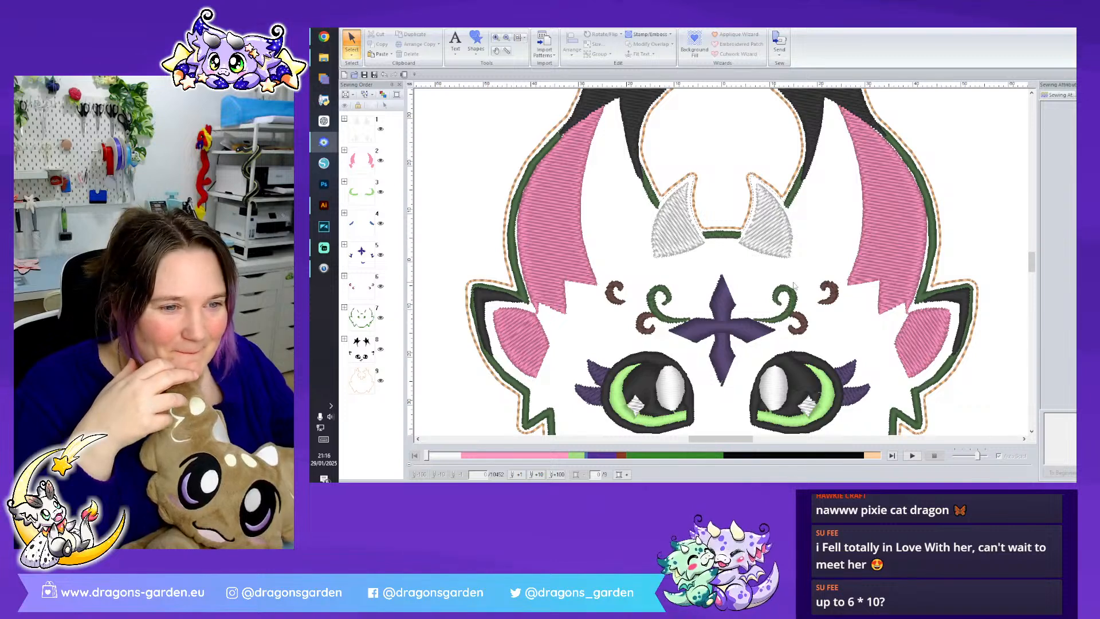
scroll(793, 283, down, 2)
scroll(789, 300, up, 1)
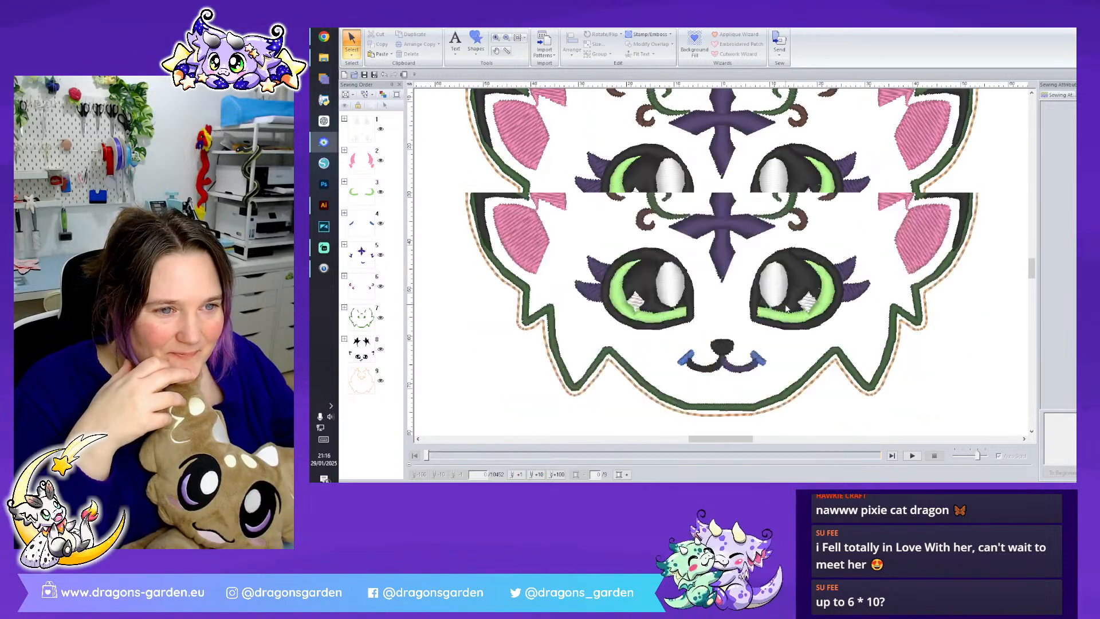
click(769, 397)
key(Delete)
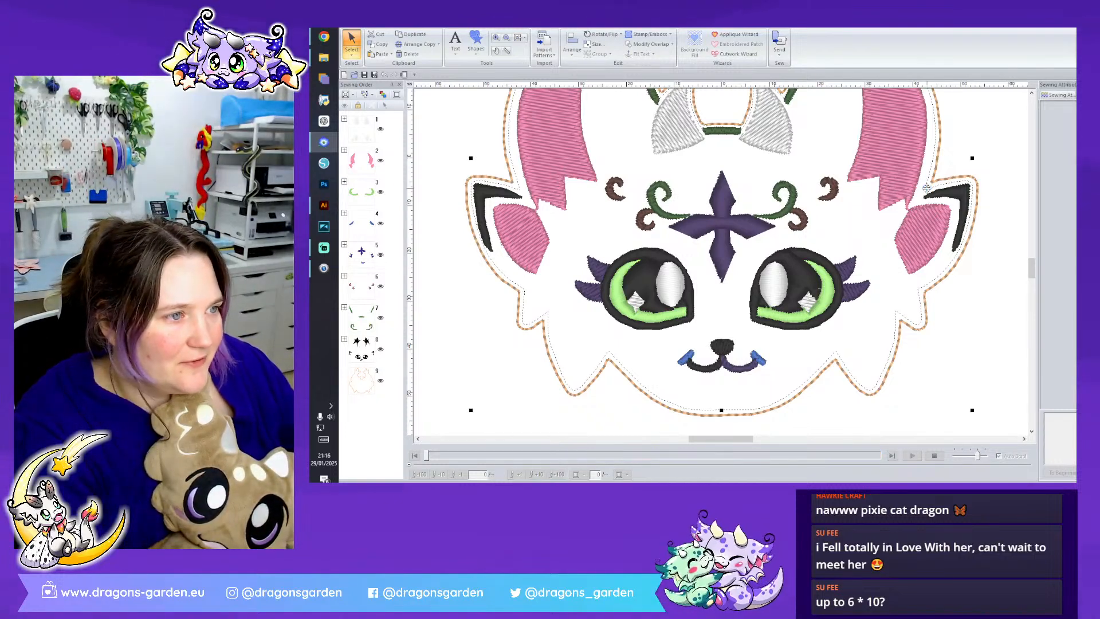
scroll(810, 386, up, 2)
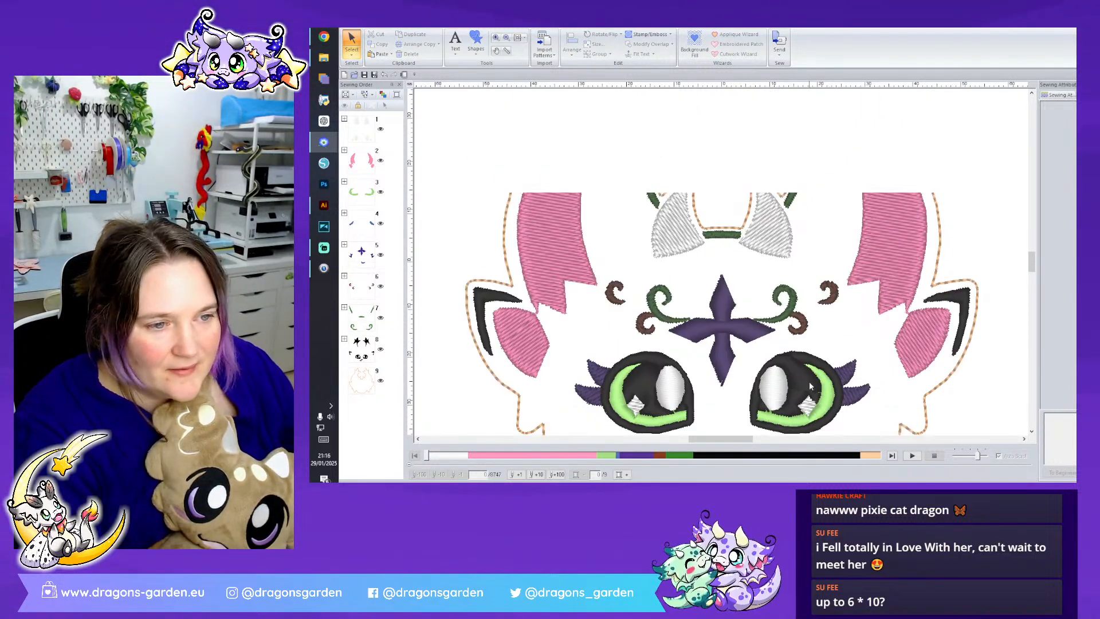
- Delete the white fill of the right horn and move the left horn's fill into the empty space beside the right ear
scroll(808, 382, up, 2)
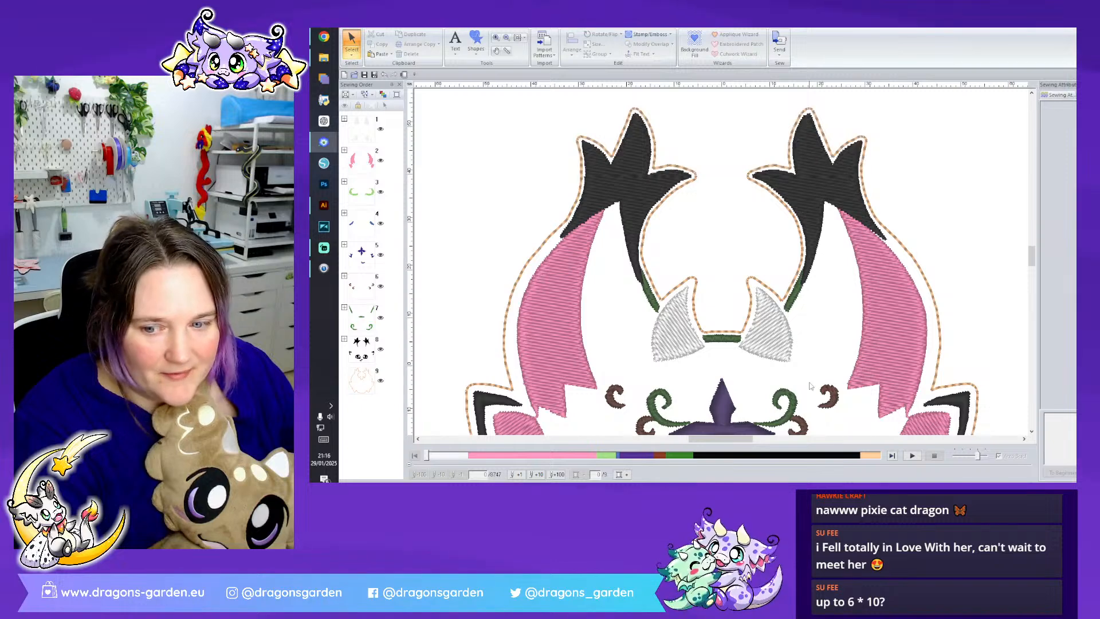
click(766, 343)
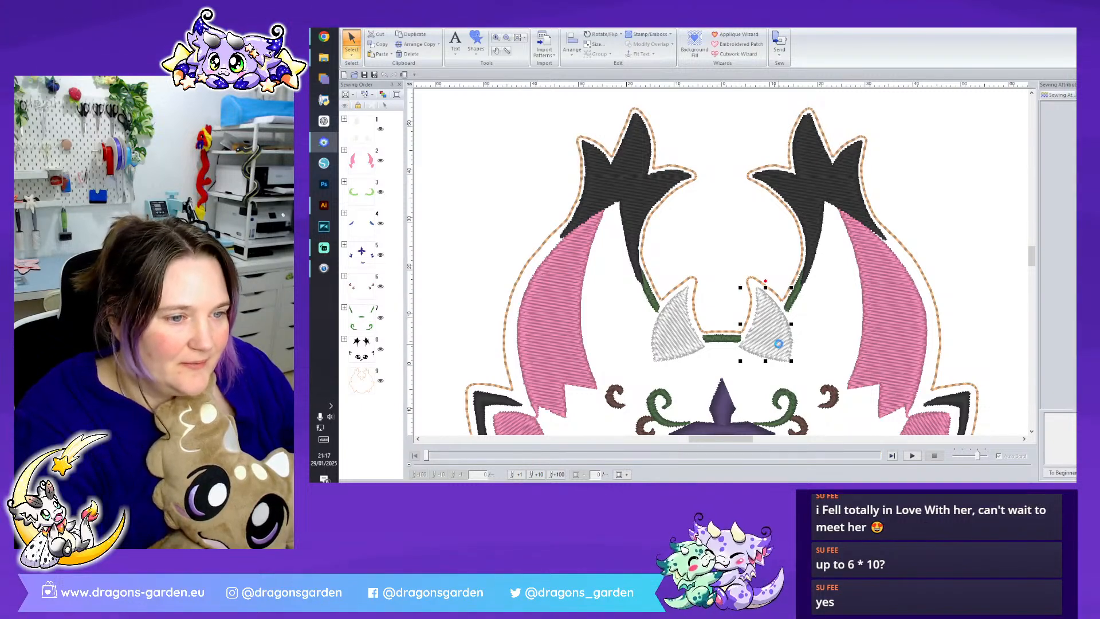
key(Delete)
drag(686, 341, 955, 197)
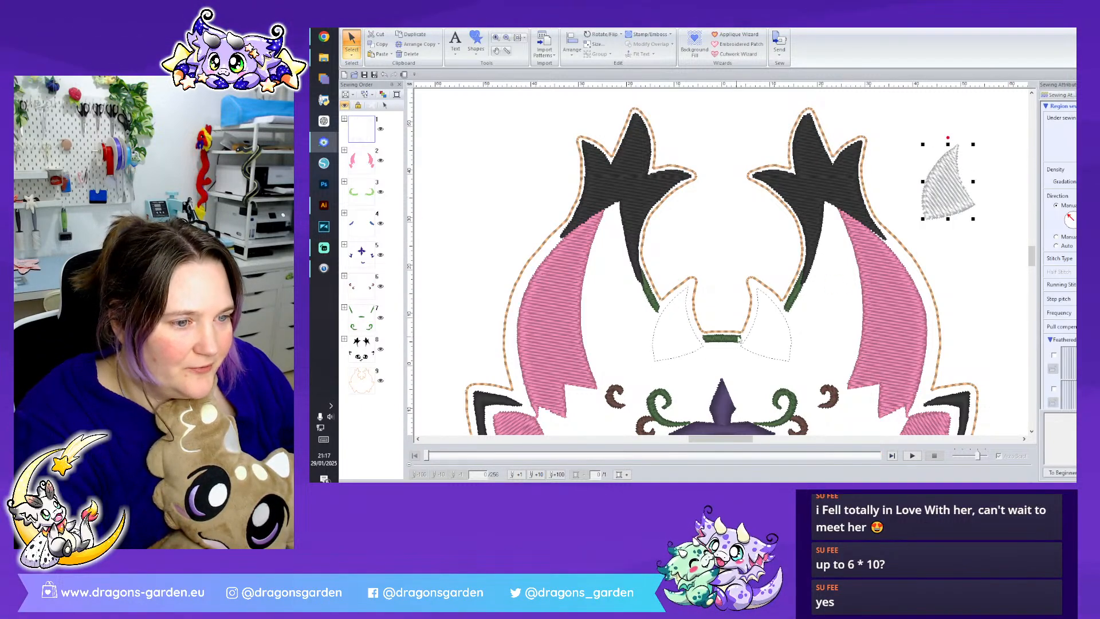
- Delete the leftover dotted horn outlines and the dark green satin pieces around the horn bases
click(752, 338)
key(Delete)
click(699, 346)
key(Delete)
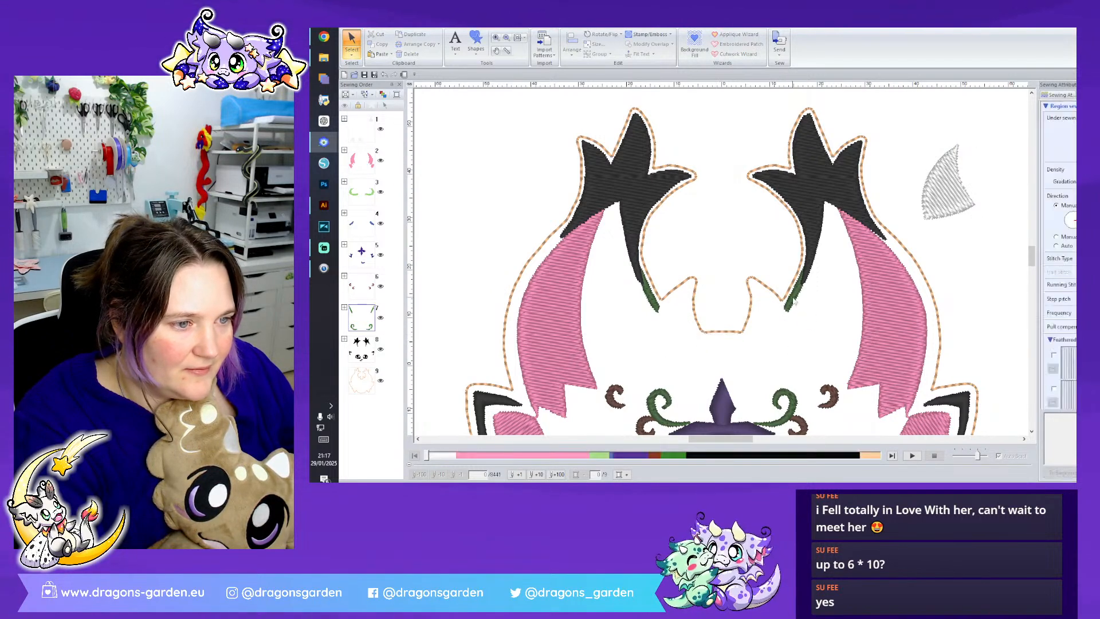
click(652, 298)
key(Delete)
- Remove the points of the orange running-stitch head outline that trace the two horns
click(654, 291)
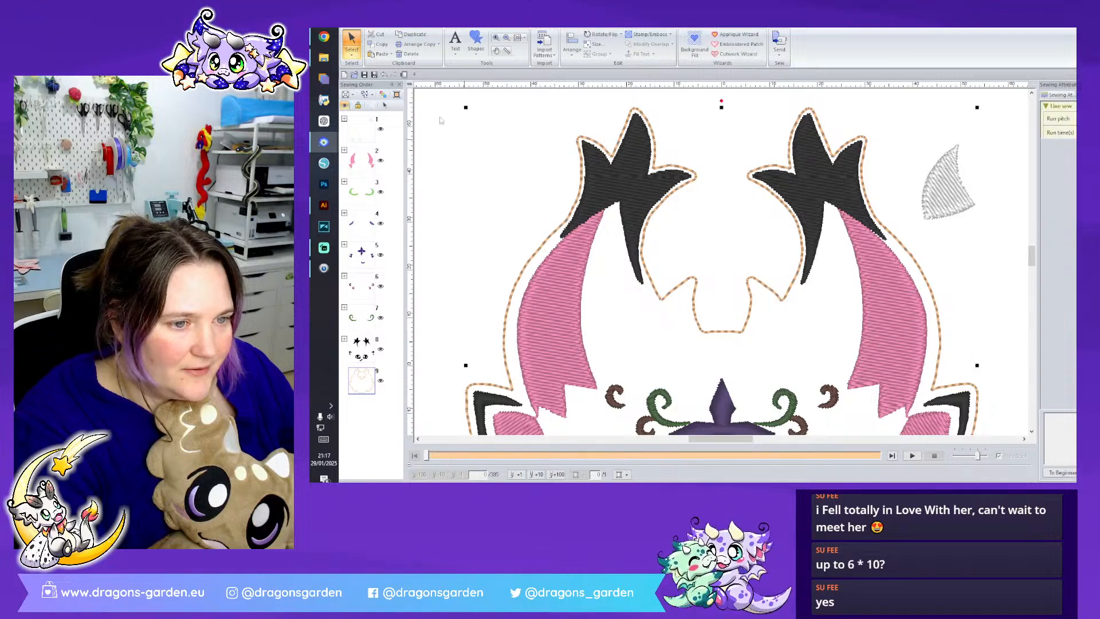
click(352, 55)
click(366, 80)
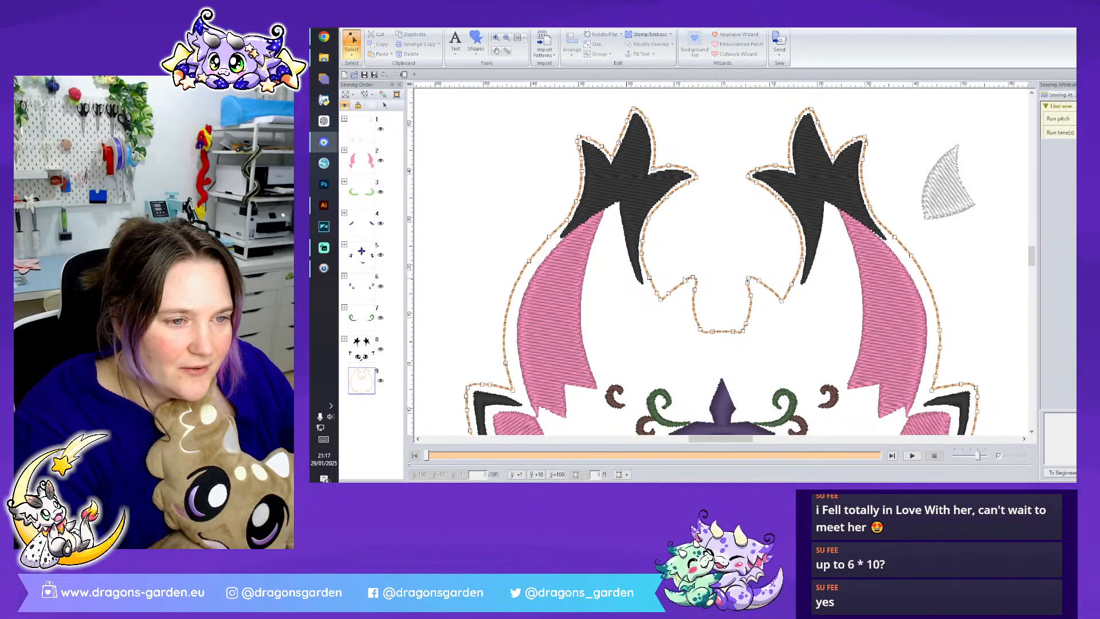
drag(692, 288, 710, 308)
key(Delete)
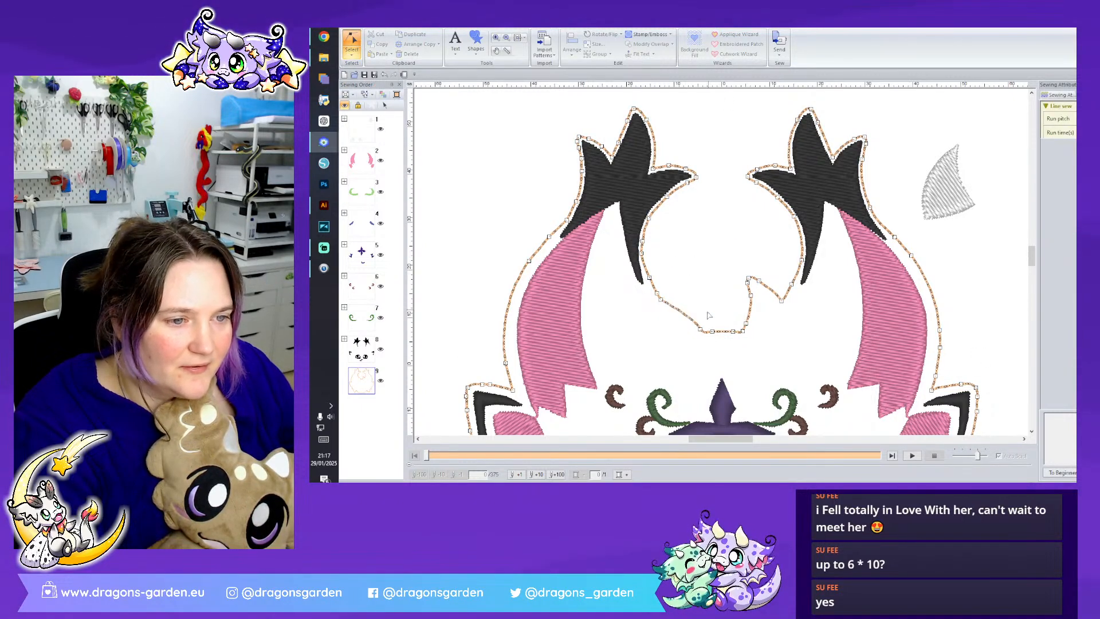
drag(735, 264, 770, 299)
key(Delete)
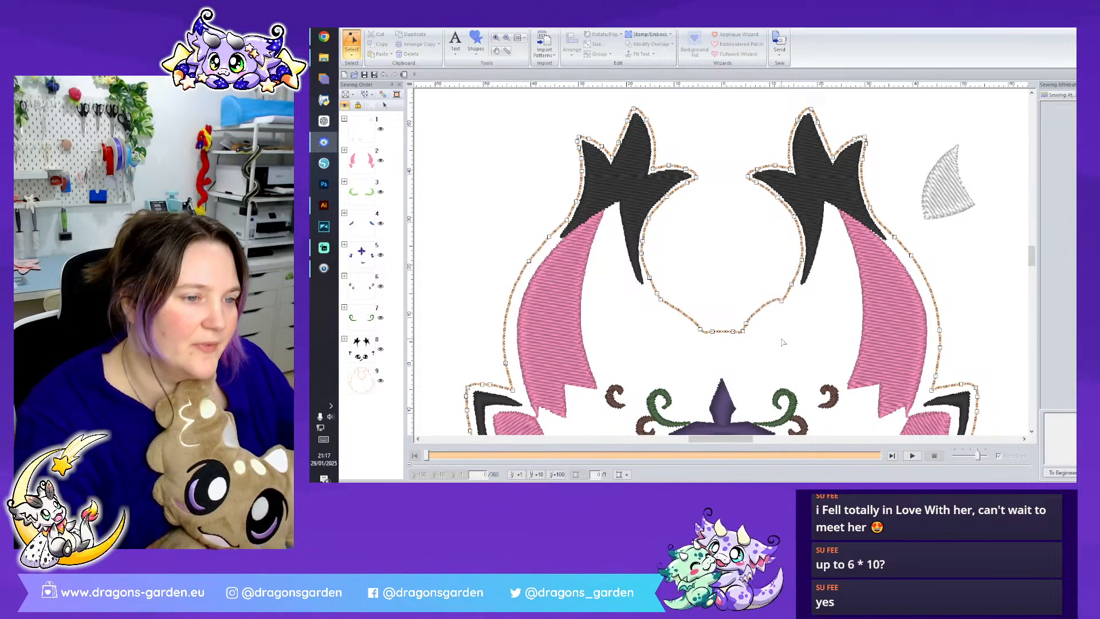
- Reshape the orange outline where the horns were, adjusting the curves so both sides slope evenly down to the flat forehead edge
click(782, 342)
scroll(880, 359, up, 2)
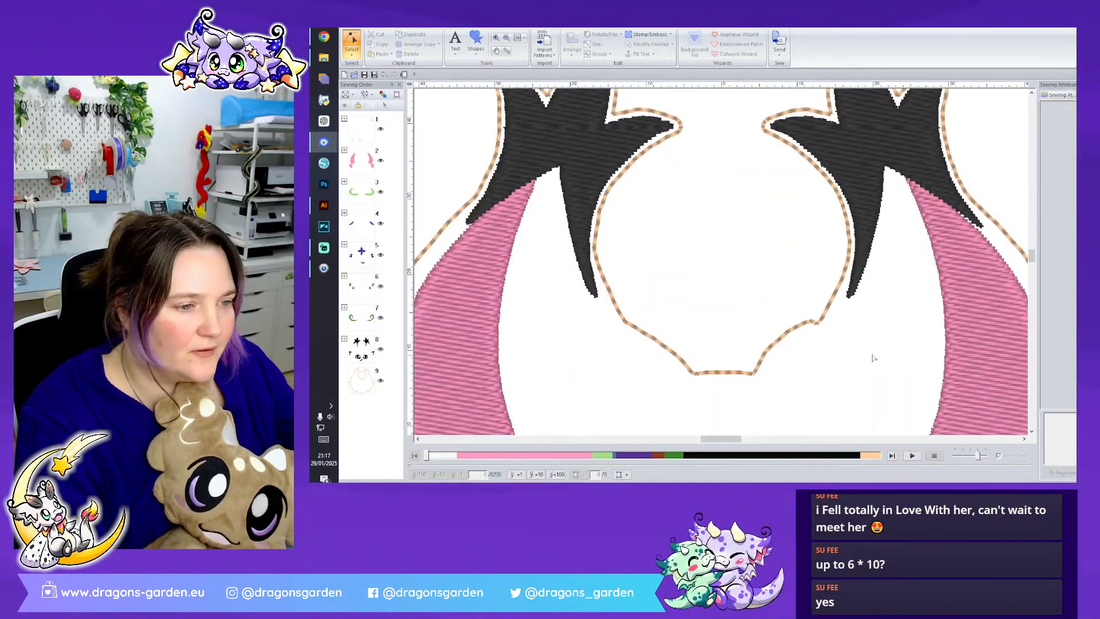
click(810, 321)
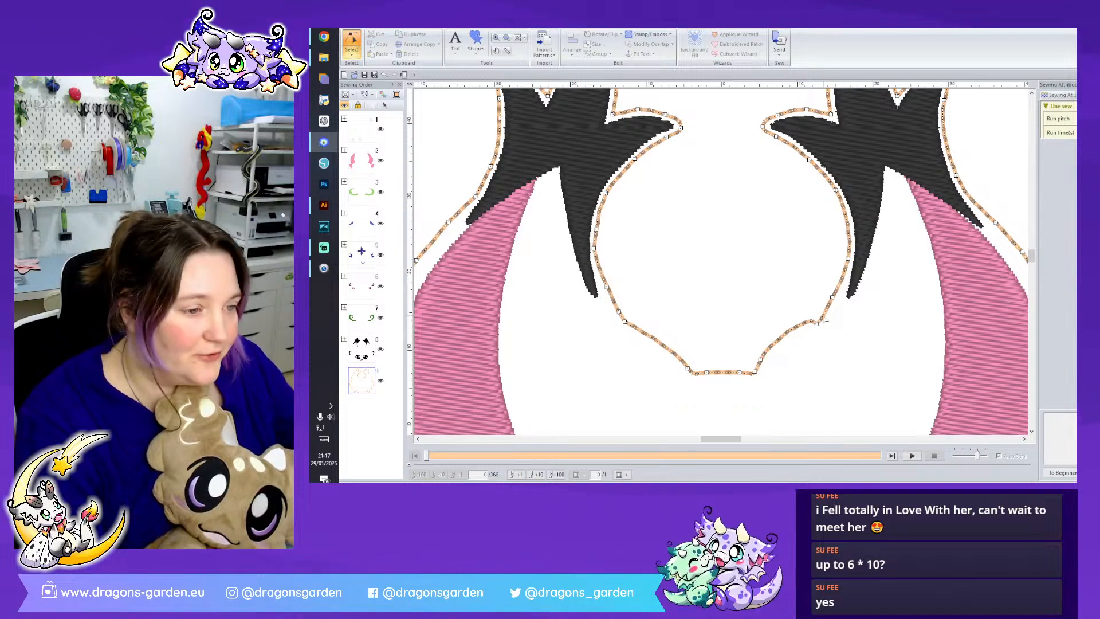
click(817, 325)
drag(807, 312, 787, 339)
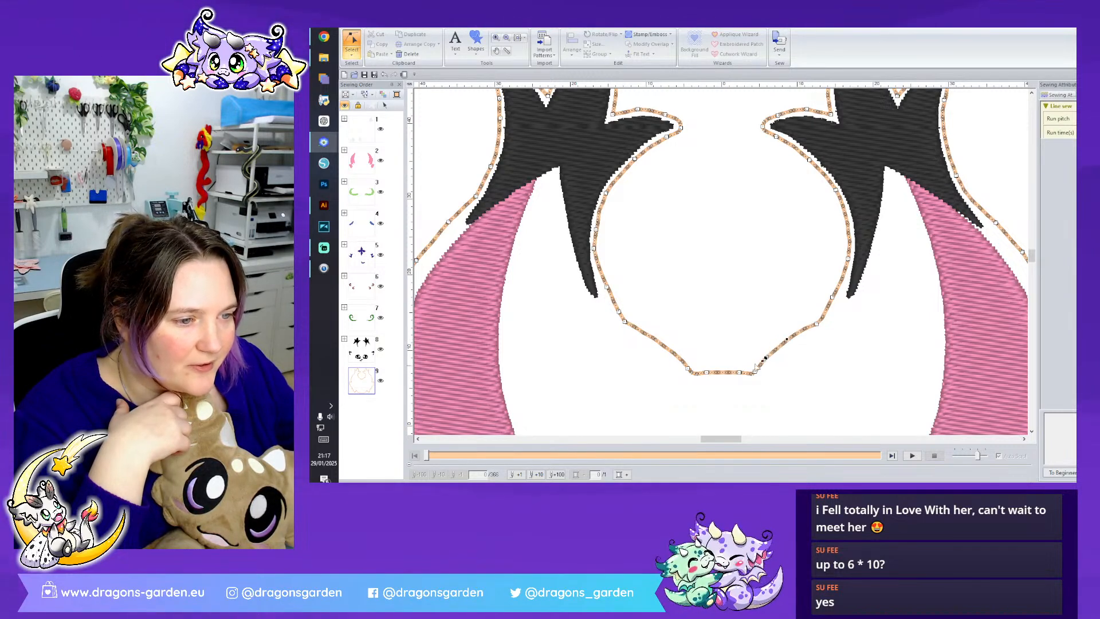
click(687, 371)
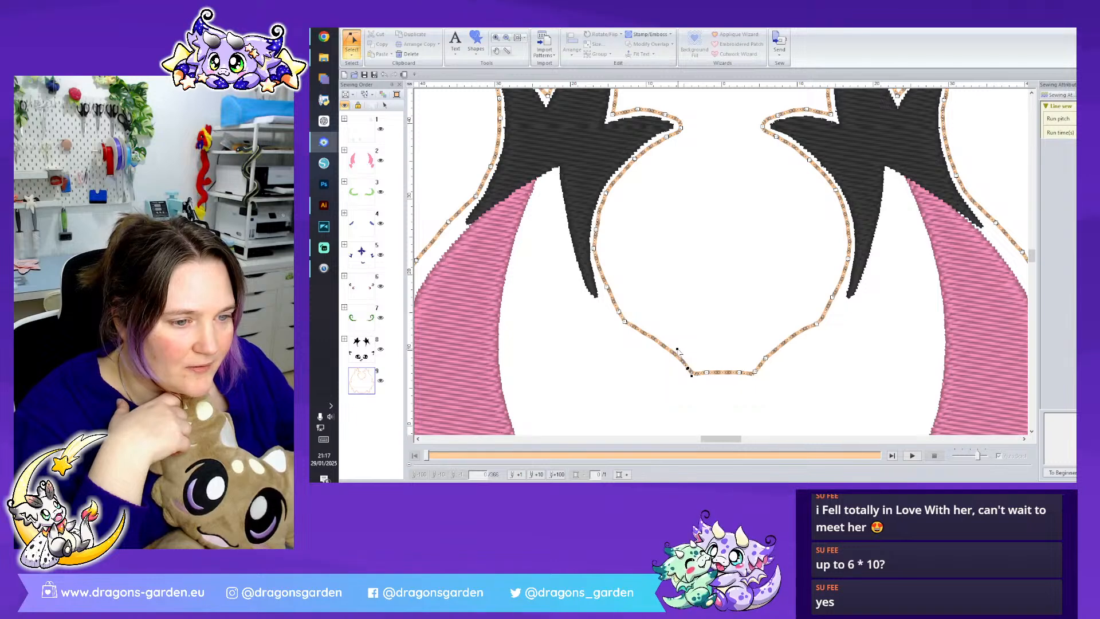
drag(663, 344, 627, 322)
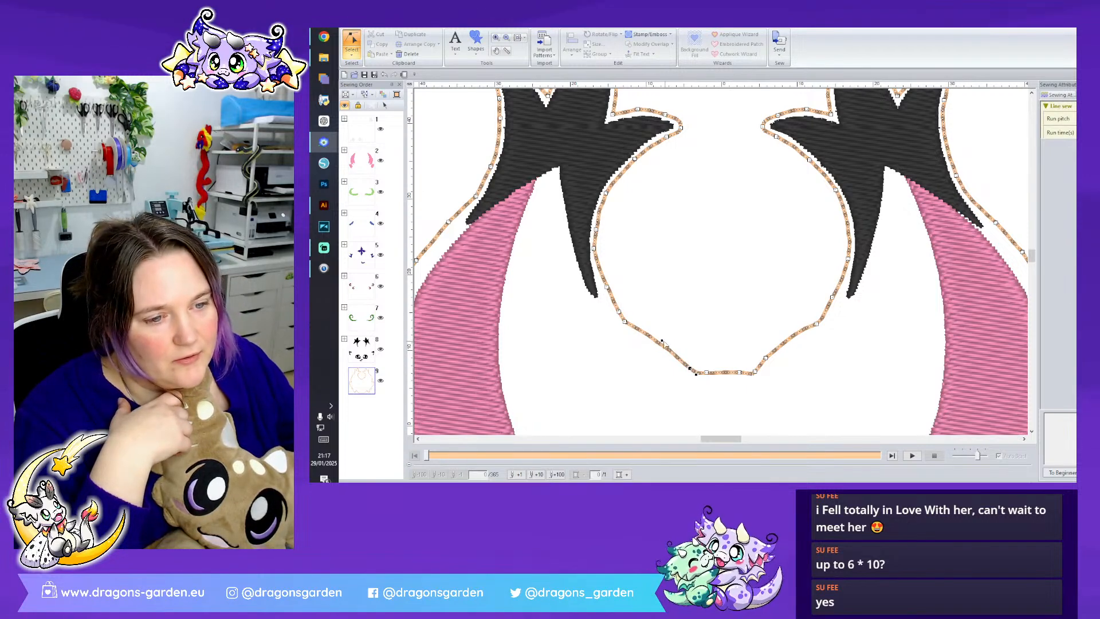
click(670, 338)
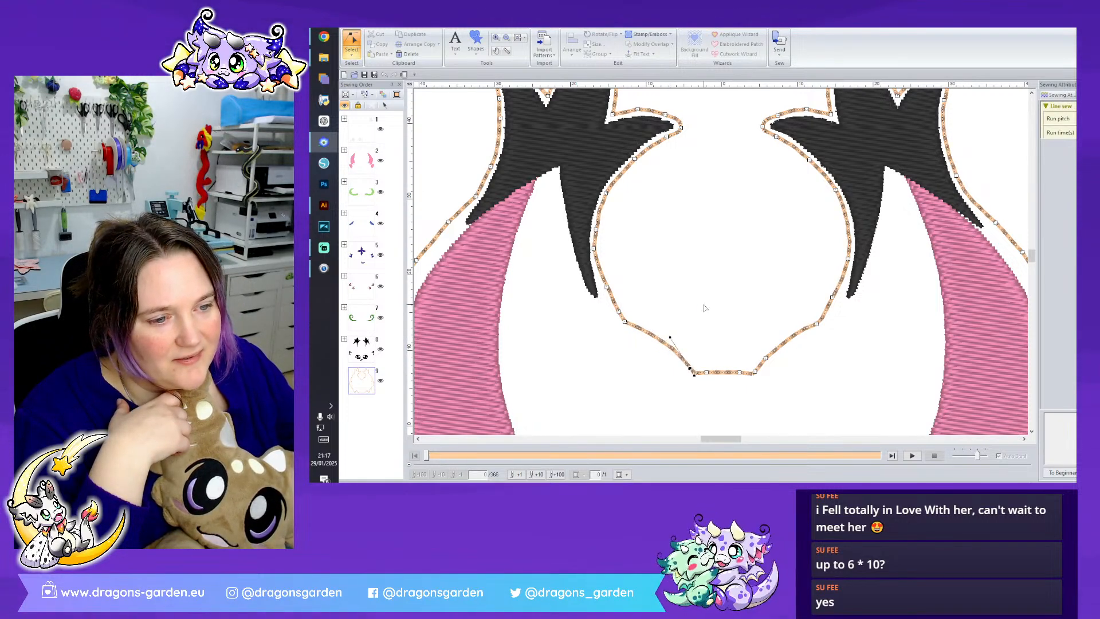
scroll(879, 355, down, 3)
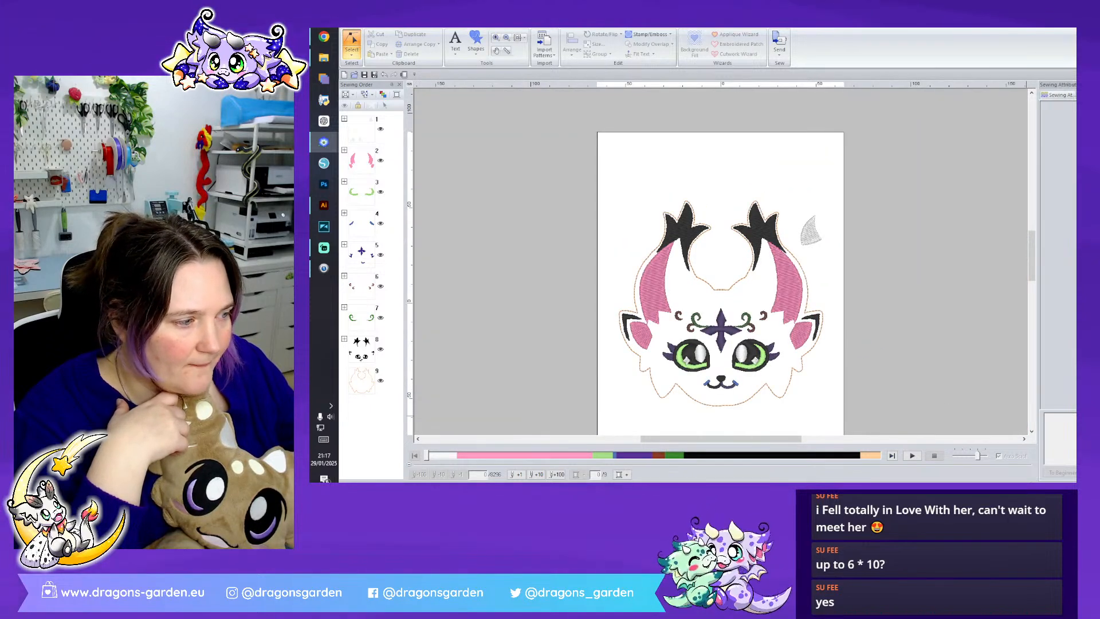
- Duplicate the white star sparkle of the left eye and place the copy between the brown and green swirls on the forehead's left side
scroll(879, 305, up, 2)
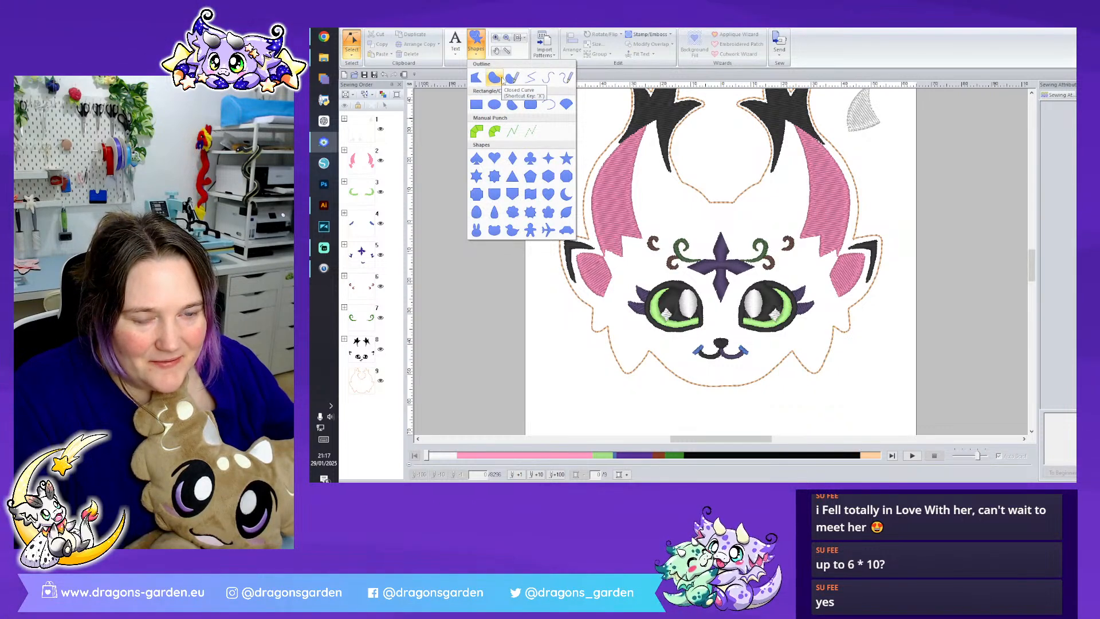
click(344, 120)
click(345, 118)
click(362, 135)
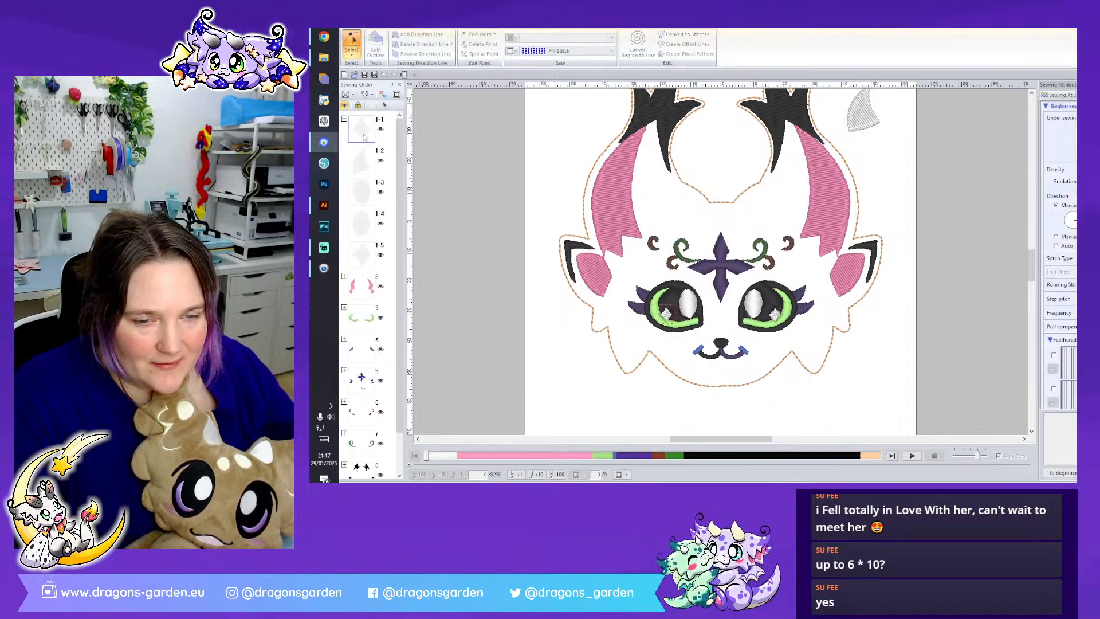
right_click(363, 135)
click(382, 141)
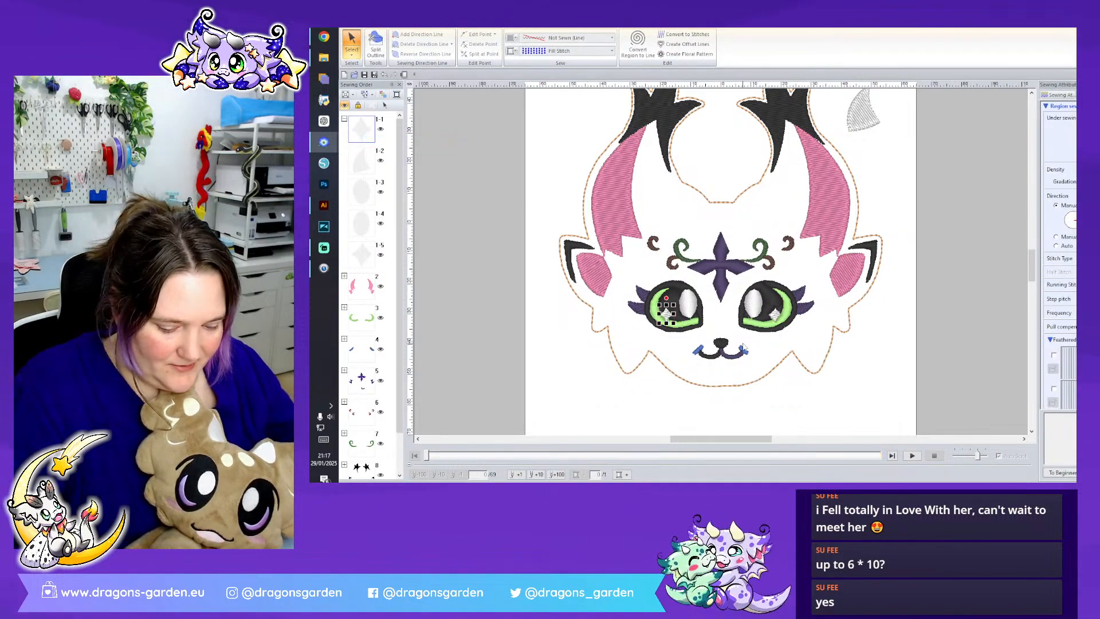
click(664, 248)
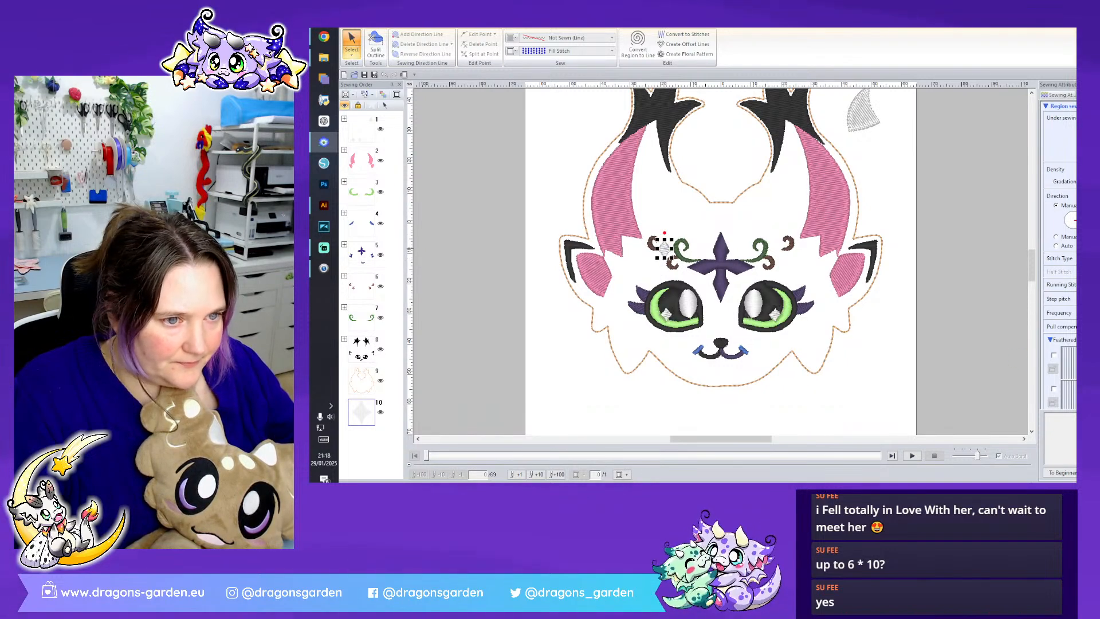
scroll(666, 247, up, 3)
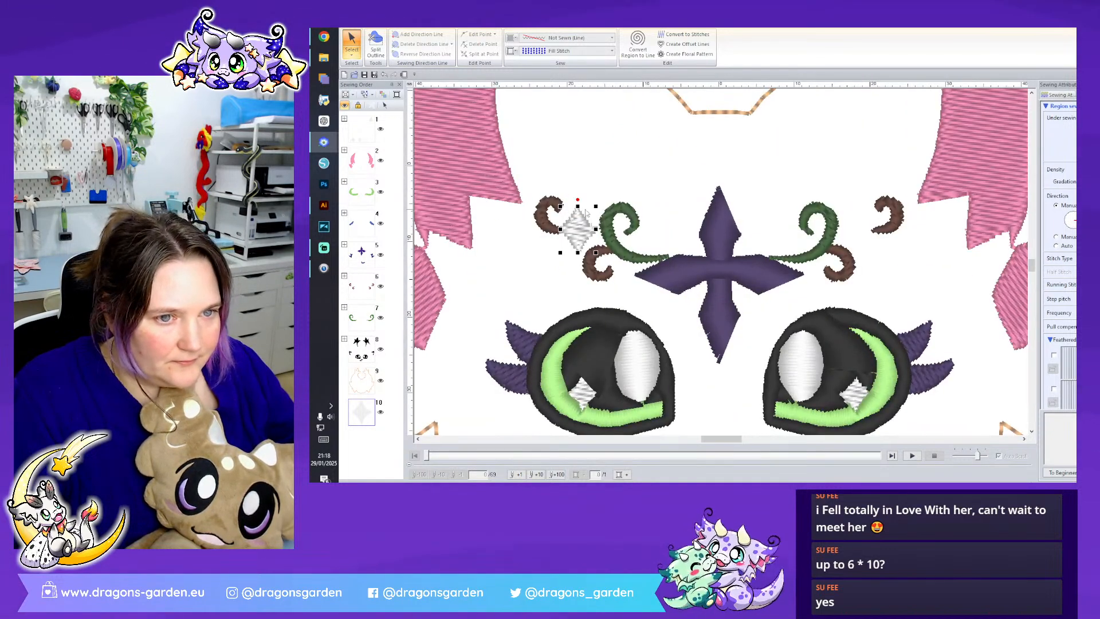
click(587, 226)
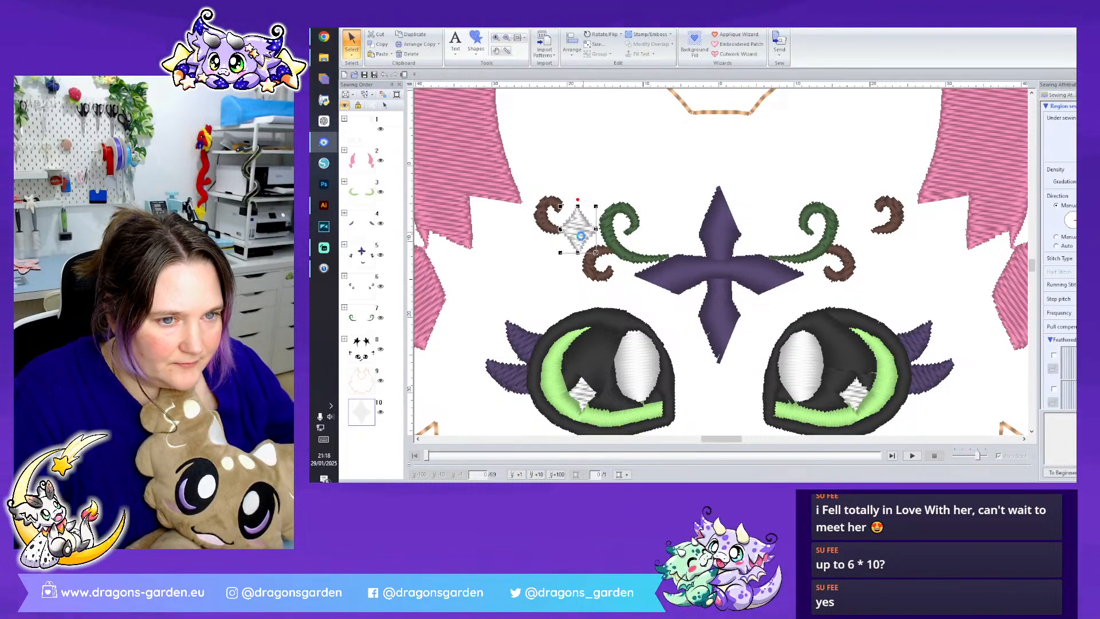
drag(579, 231, 601, 192)
- Delete the purple cross from the center of the forehead
click(724, 258)
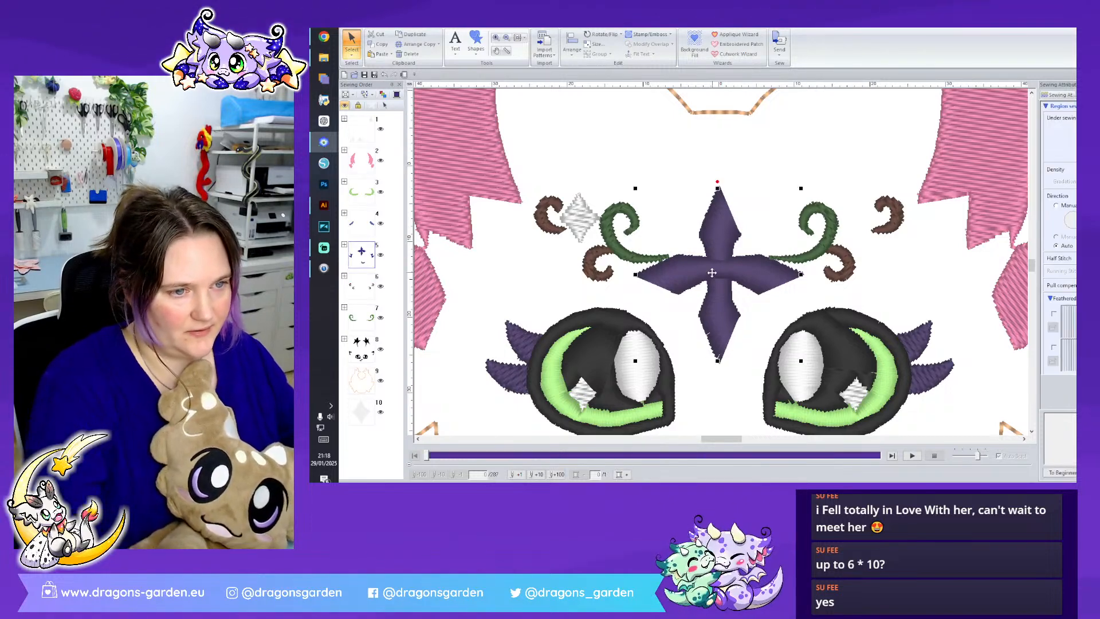
key(Delete)
click(580, 218)
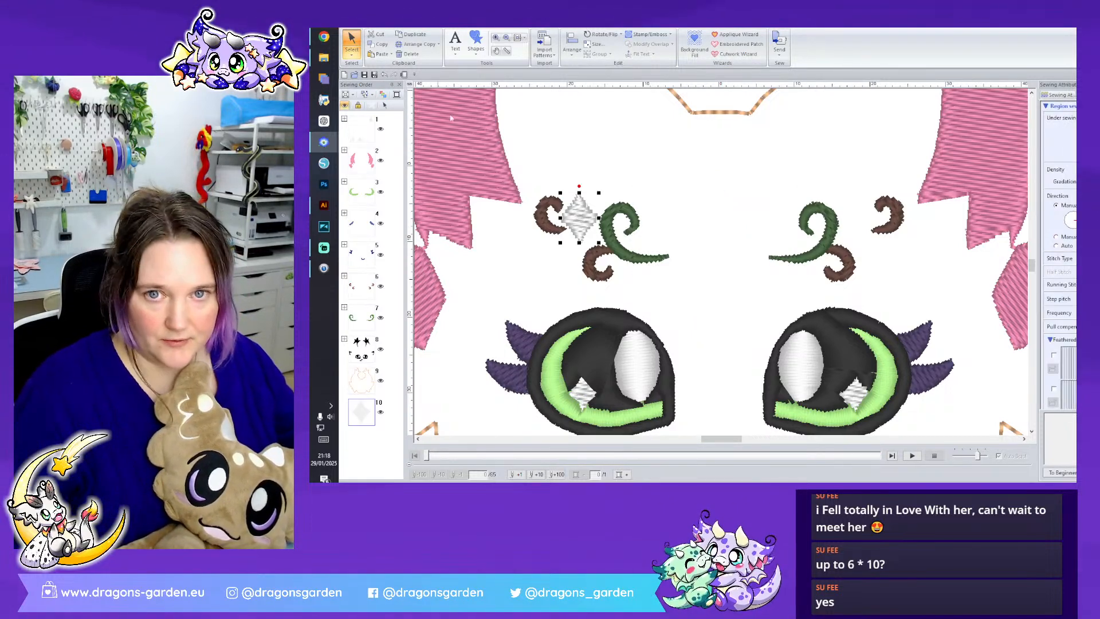
- Switch to Illustrator and copy the blue forehead cross, its four yellow petals and the left yellow star from the head artwork
click(403, 24)
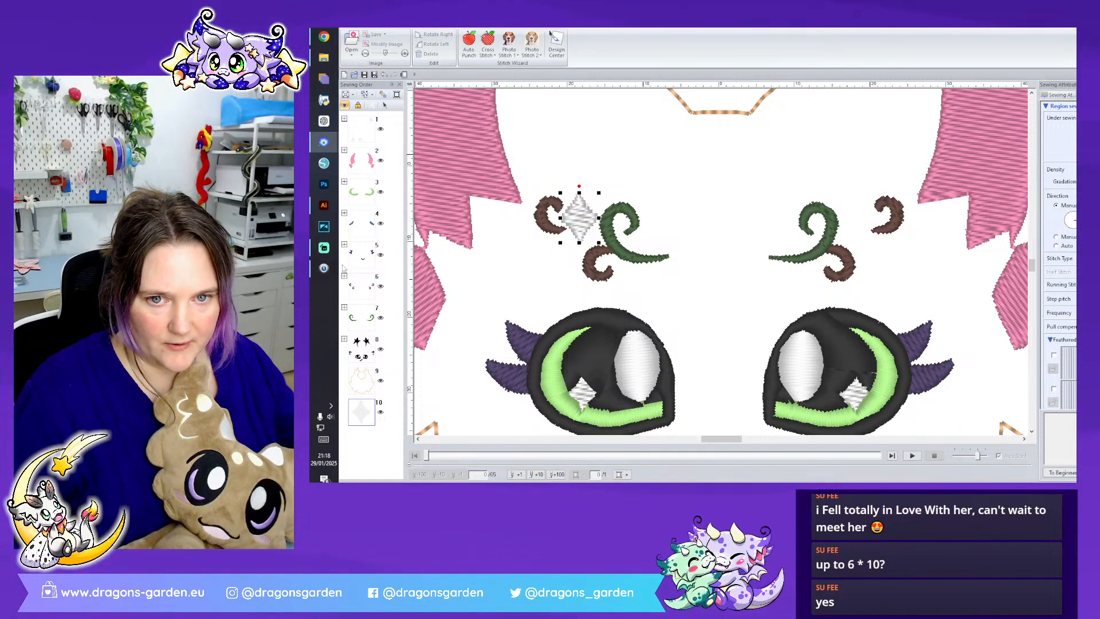
click(324, 205)
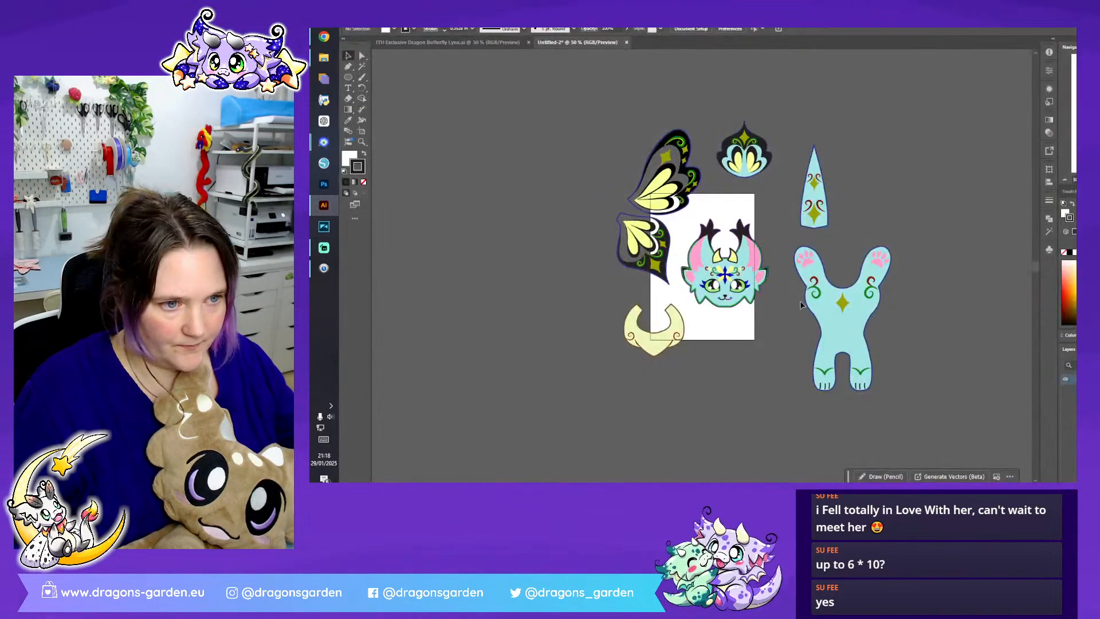
key(ctrl+plus)
key(ctrl+plus)
key(ctrl+plus)
key(ctrl+plus)
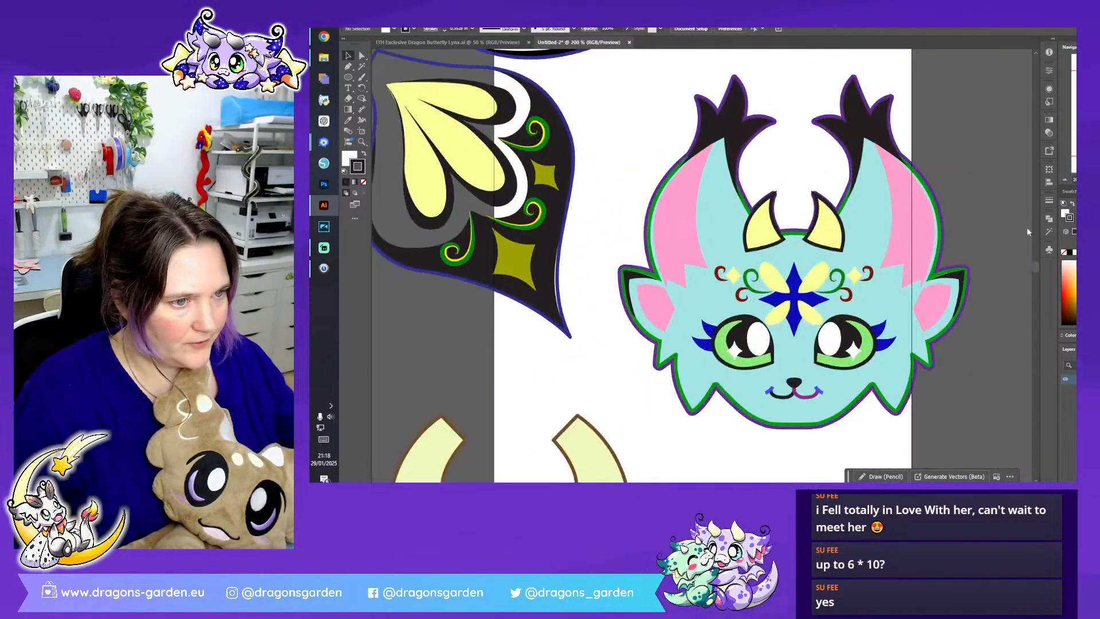
click(811, 284)
double_click(811, 284)
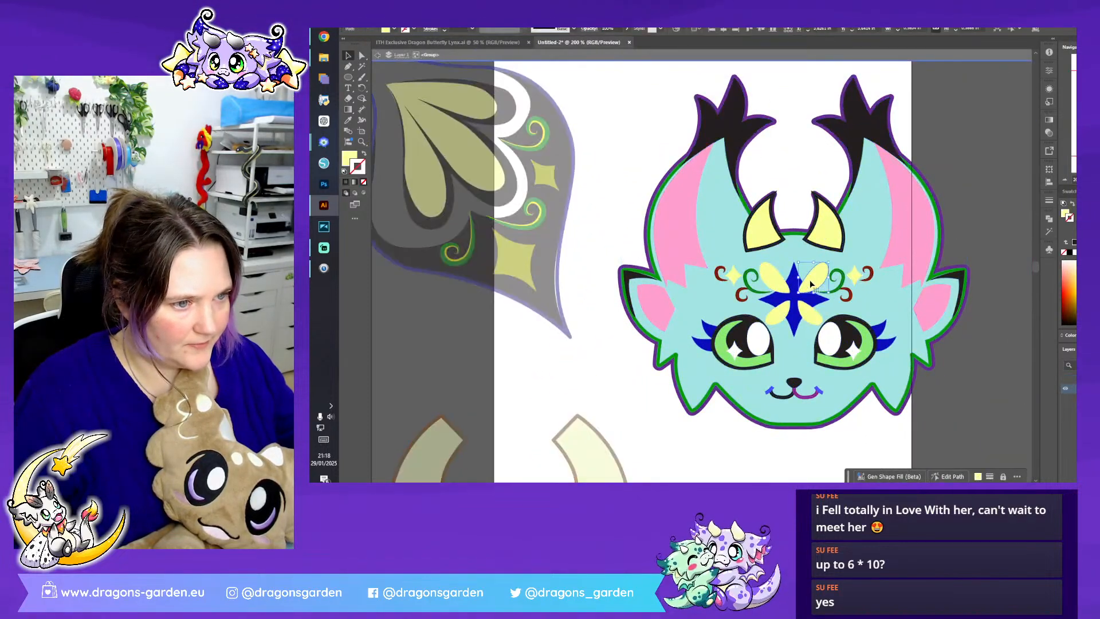
shift+click(779, 285)
shift+click(804, 315)
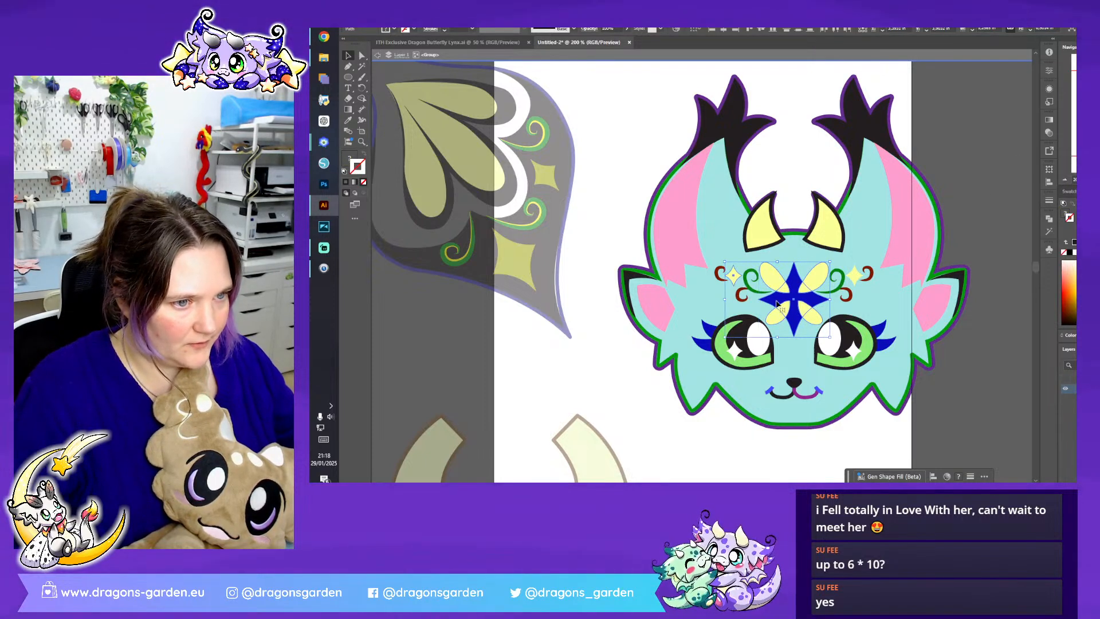
key(ctrl+c)
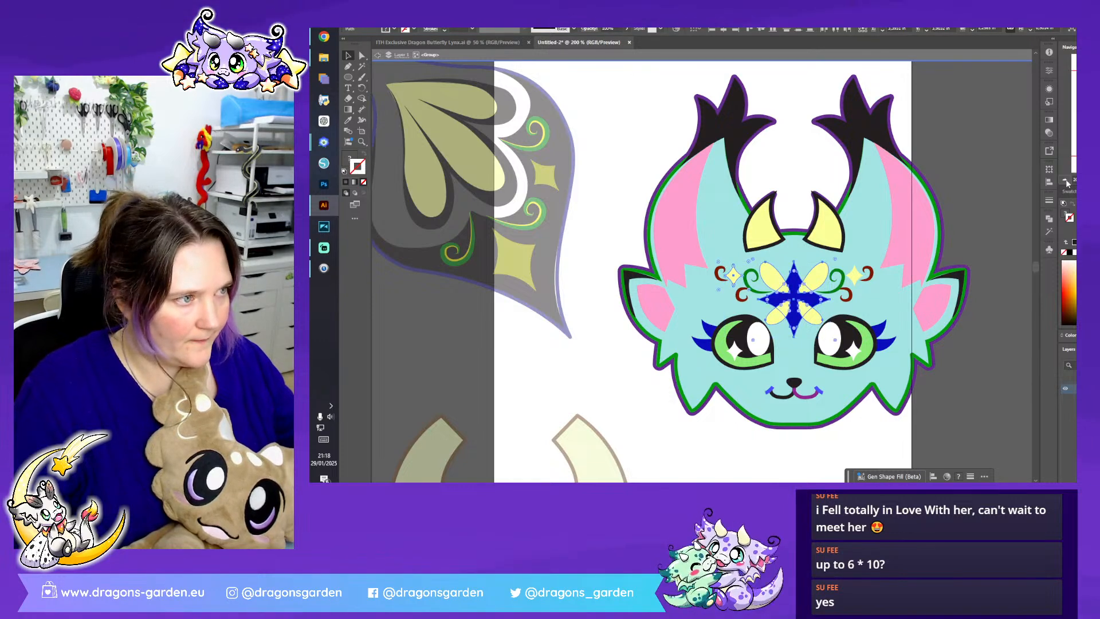
- Replace all artwork in the document with the copied forehead motif, pasted onto the empty artboard
click(1066, 182)
click(1066, 182)
click(1066, 182)
click(1066, 181)
double_click(711, 405)
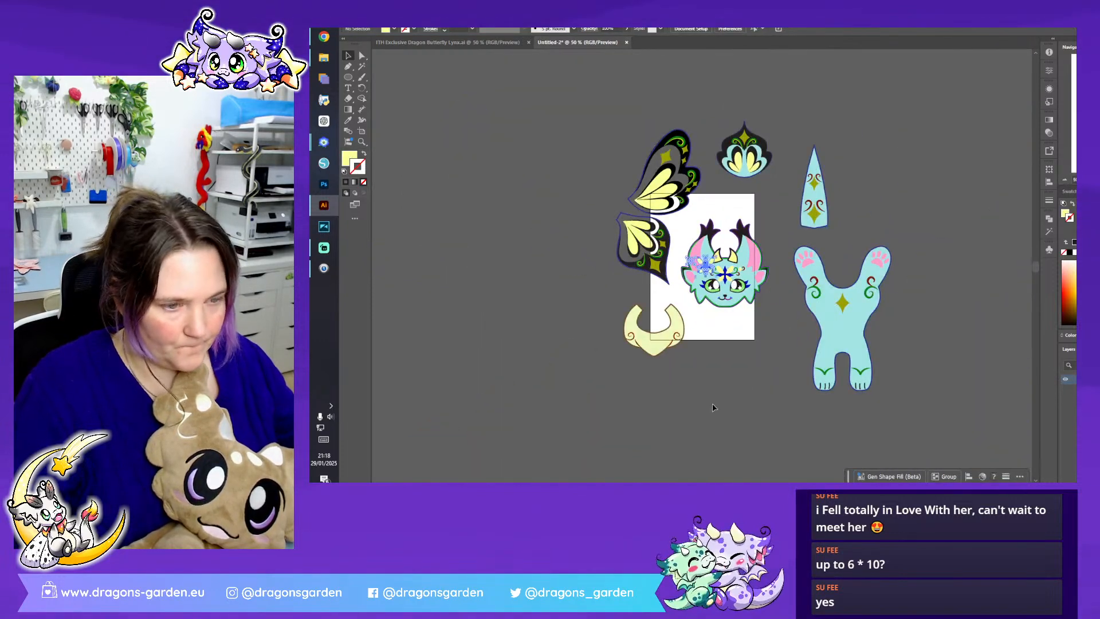
key(ctrl+v)
drag(705, 268, 540, 299)
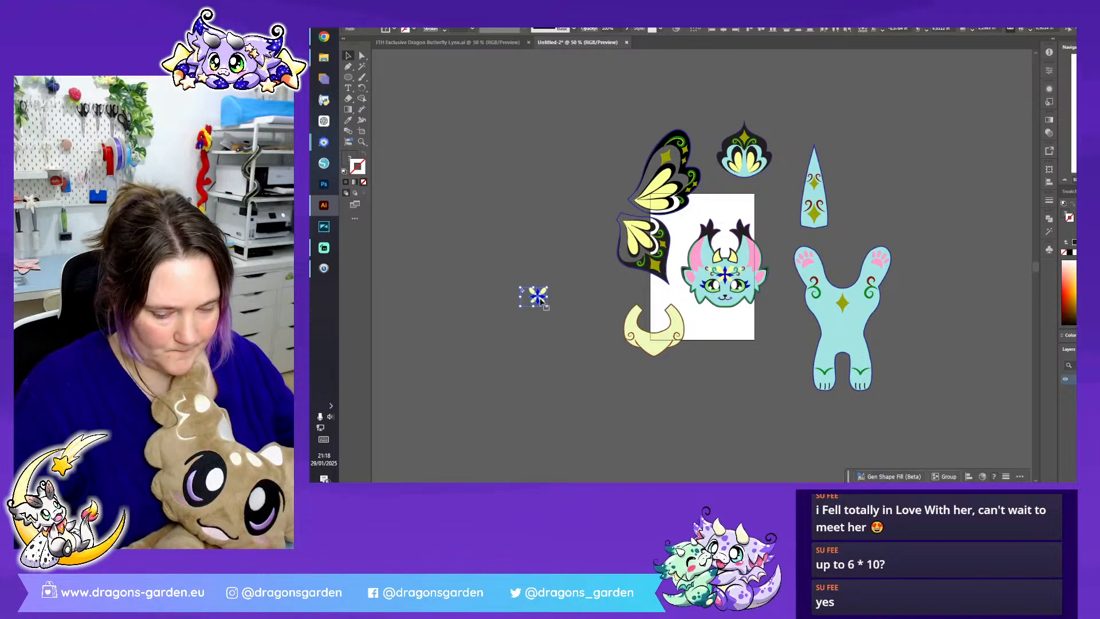
drag(500, 93, 1016, 432)
key(Delete)
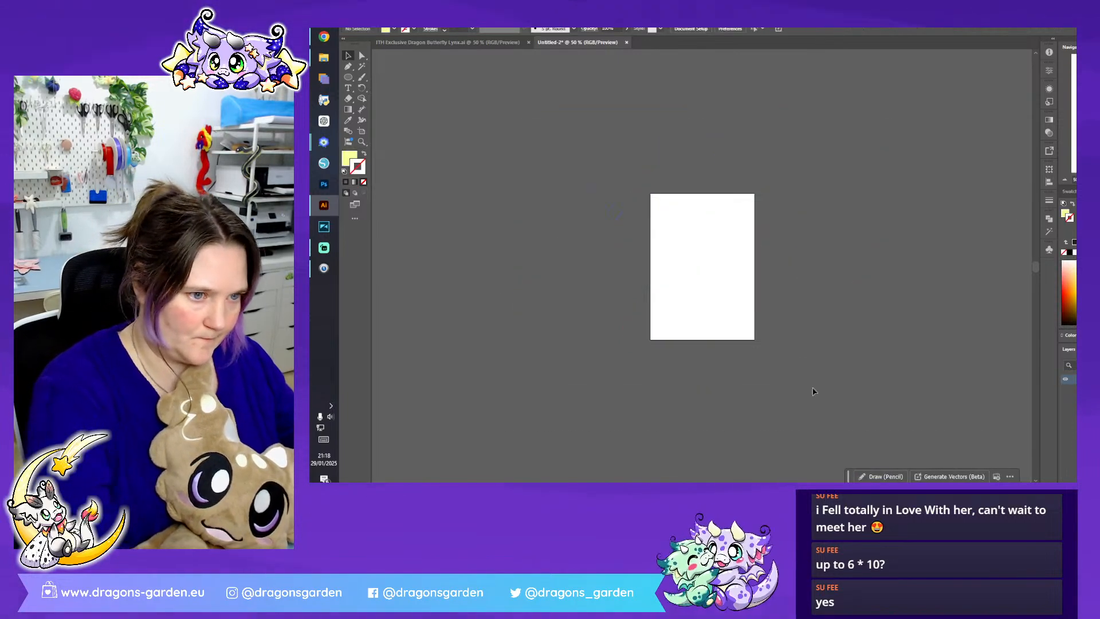
key(ctrl+v)
click(799, 270)
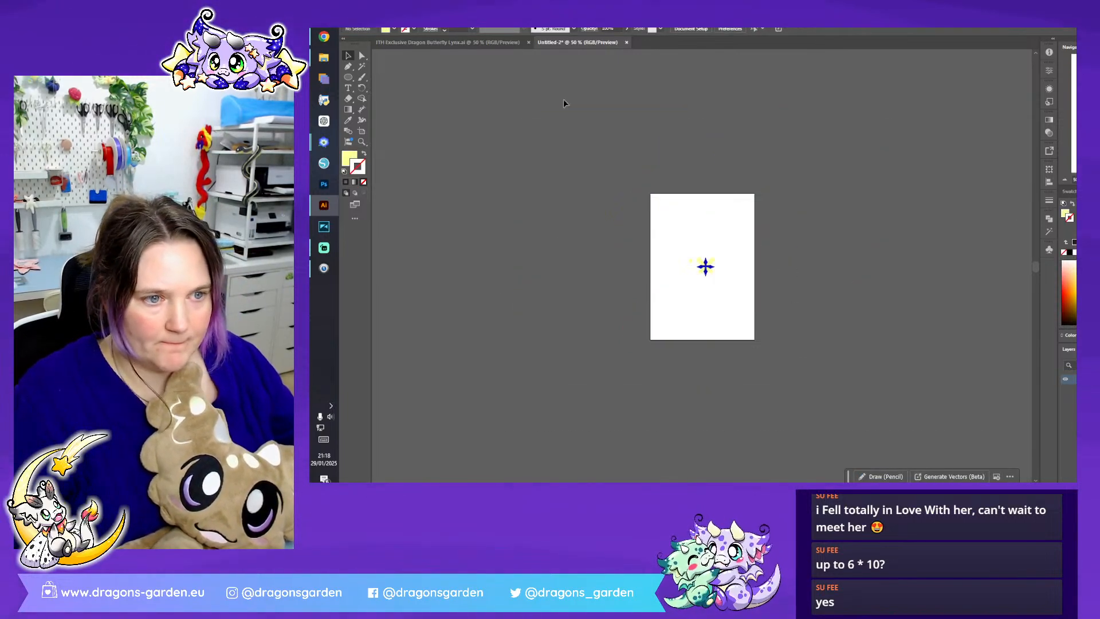
- Export the artboard with the blue cross, yellow petals and star as an image file
key(ctrl+plus)
key(ctrl+plus)
key(ctrl+plus)
key(ctrl+plus)
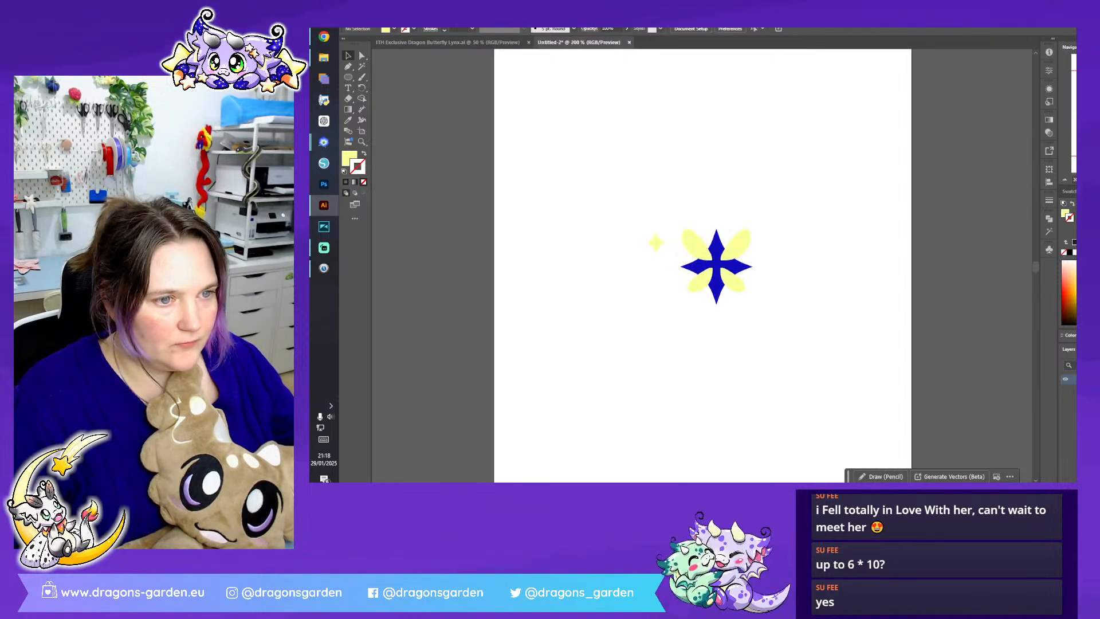
click(383, 17)
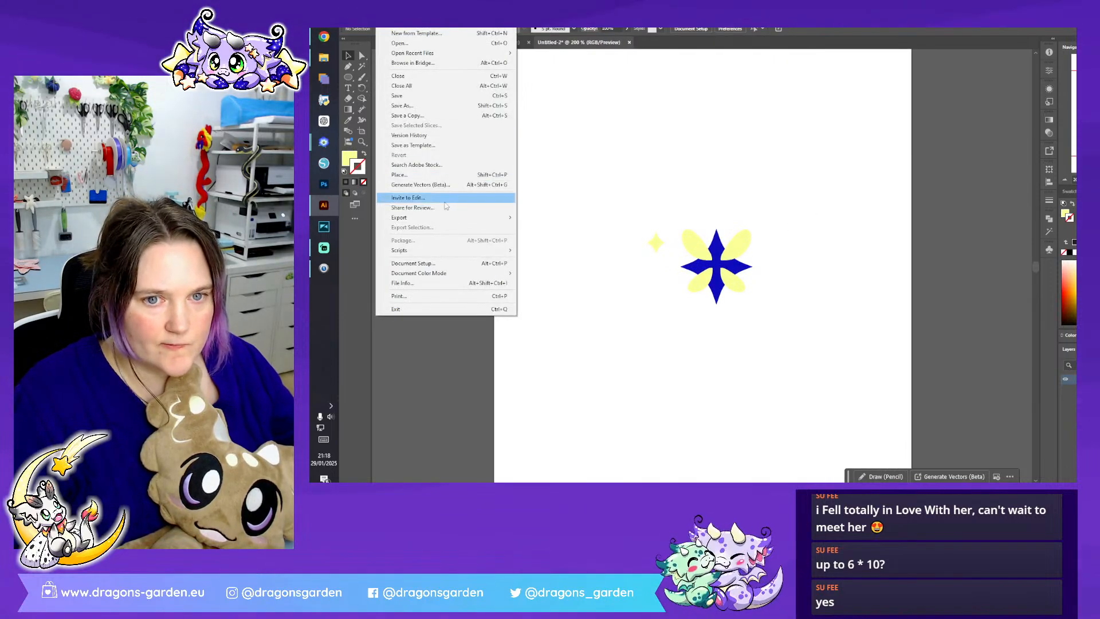
mouse_move(442, 218)
click(543, 227)
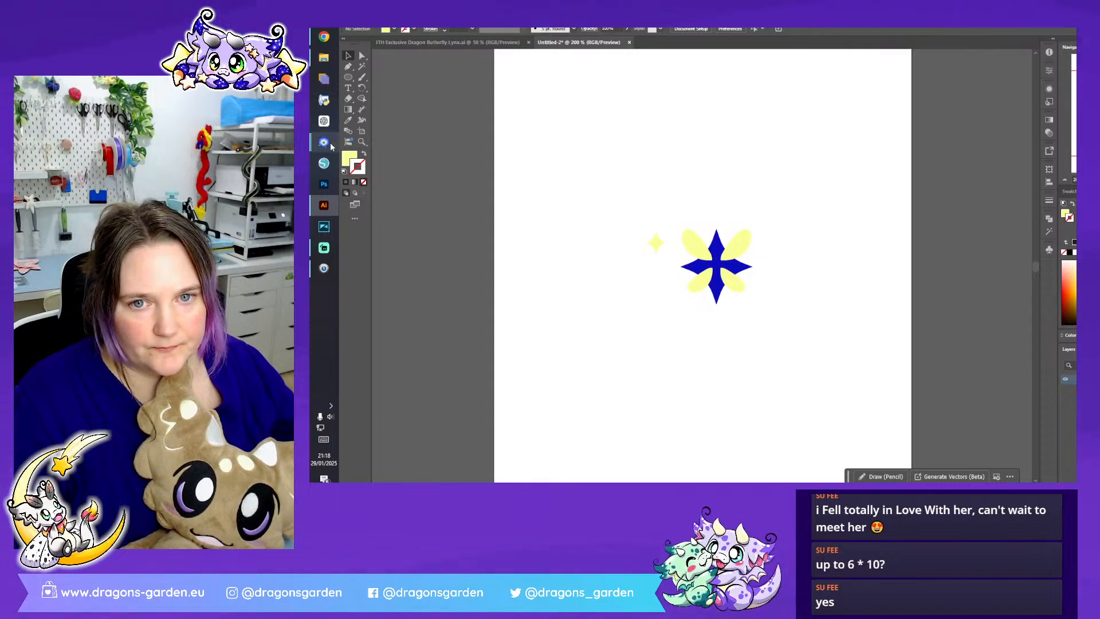
- Switch to PE-Design and open the exported forehead motif image from the desktop folders for Auto Punch
mouse_move(332, 145)
click(434, 192)
click(657, 215)
click(468, 45)
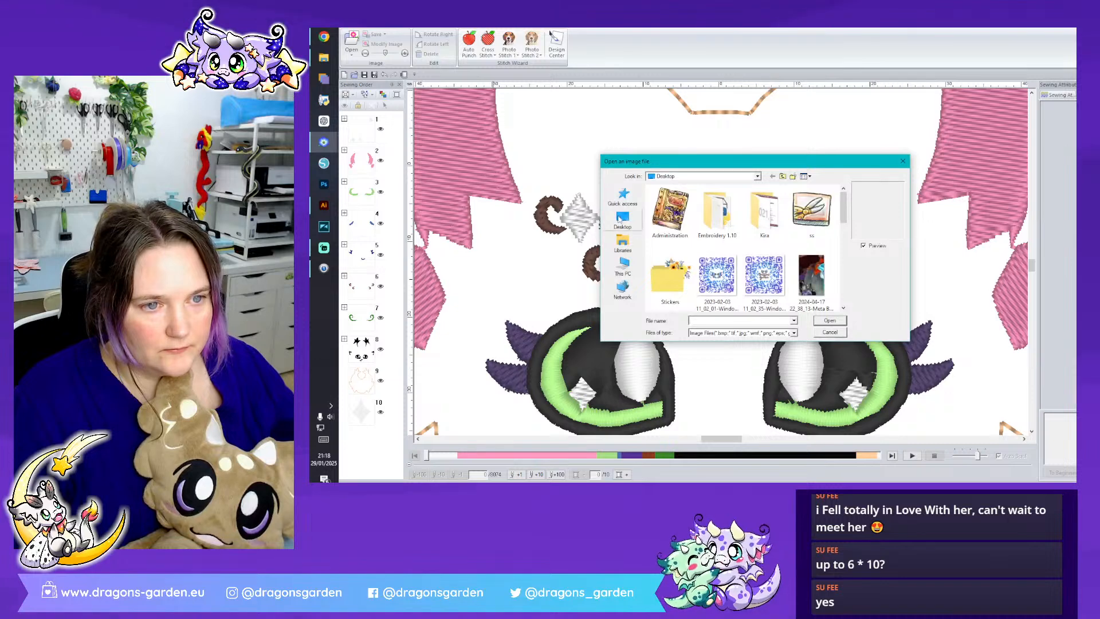
click(623, 196)
scroll(737, 252, down, 2)
double_click(737, 252)
double_click(736, 245)
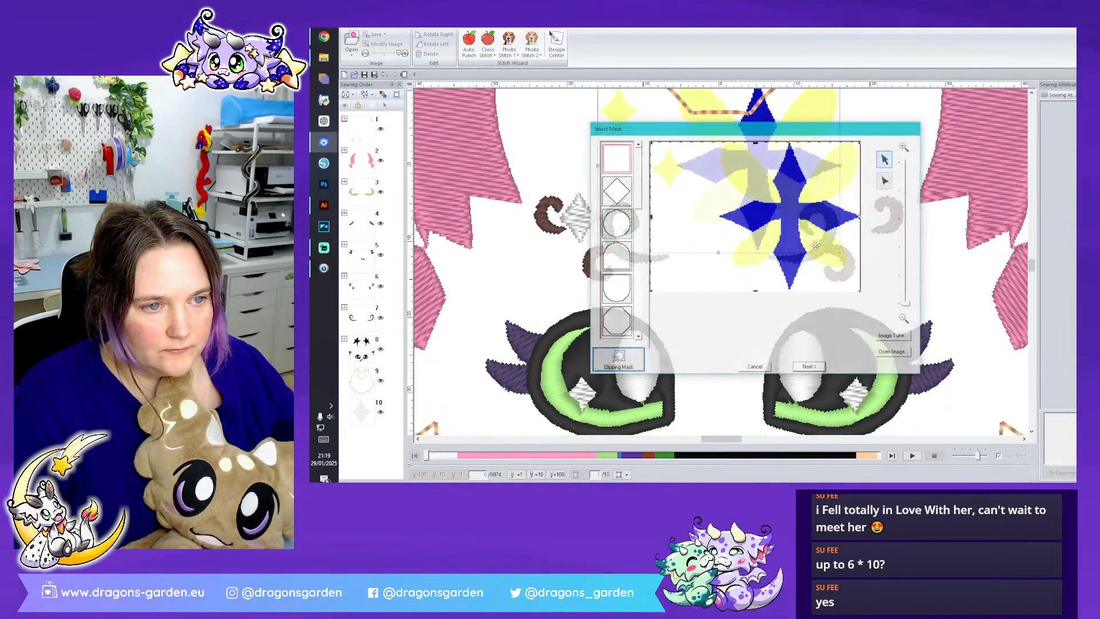
- Convert the motif to stitches with Auto Punch using the offered settings and place it on the forehead between the swirls
click(815, 366)
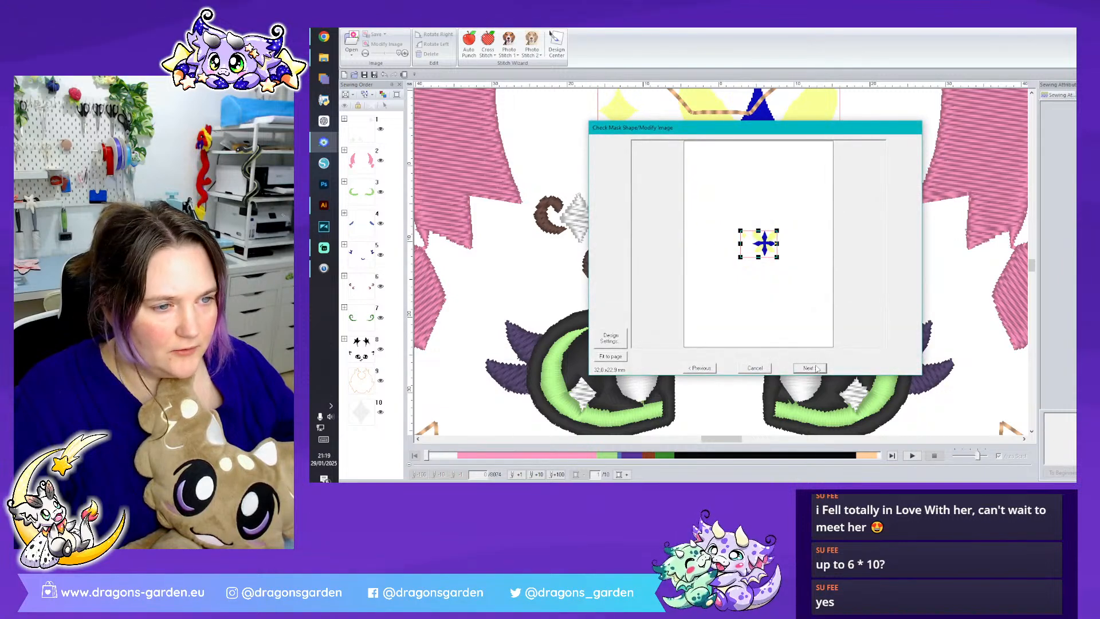
click(816, 368)
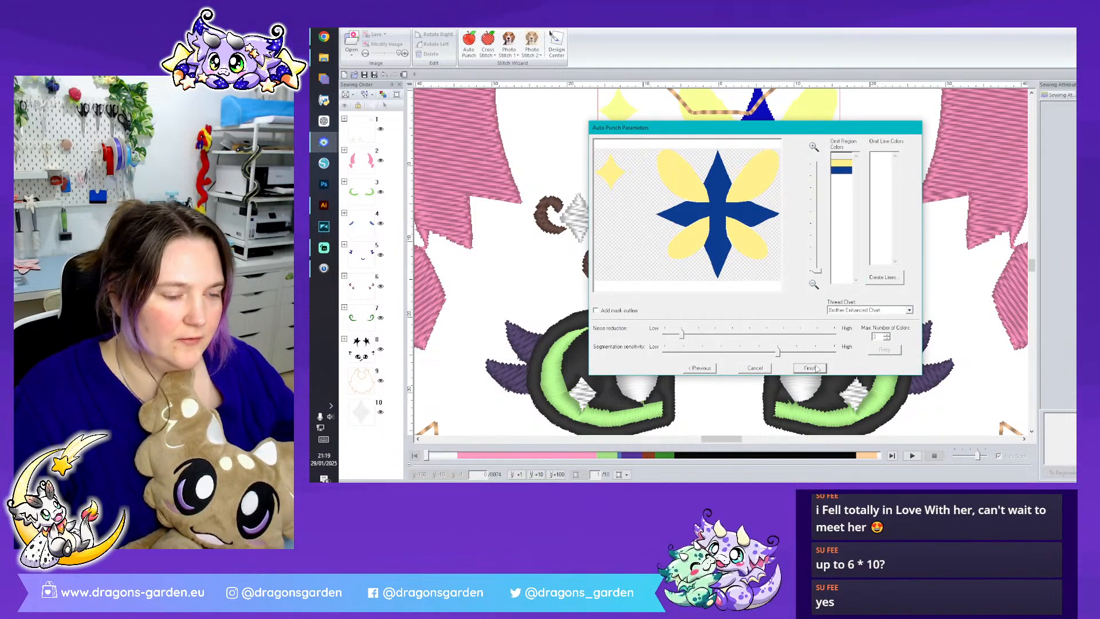
click(816, 368)
drag(760, 161, 724, 238)
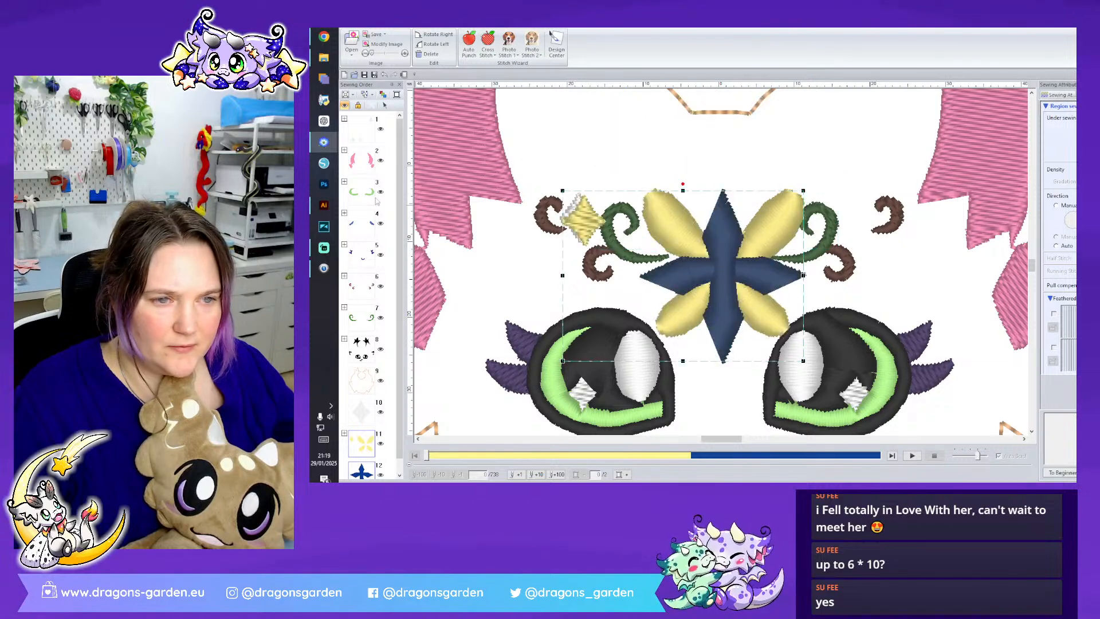
- Switch to Illustrator, undo the artwork replacement to restore the full head design, and return to PE-Design
click(323, 205)
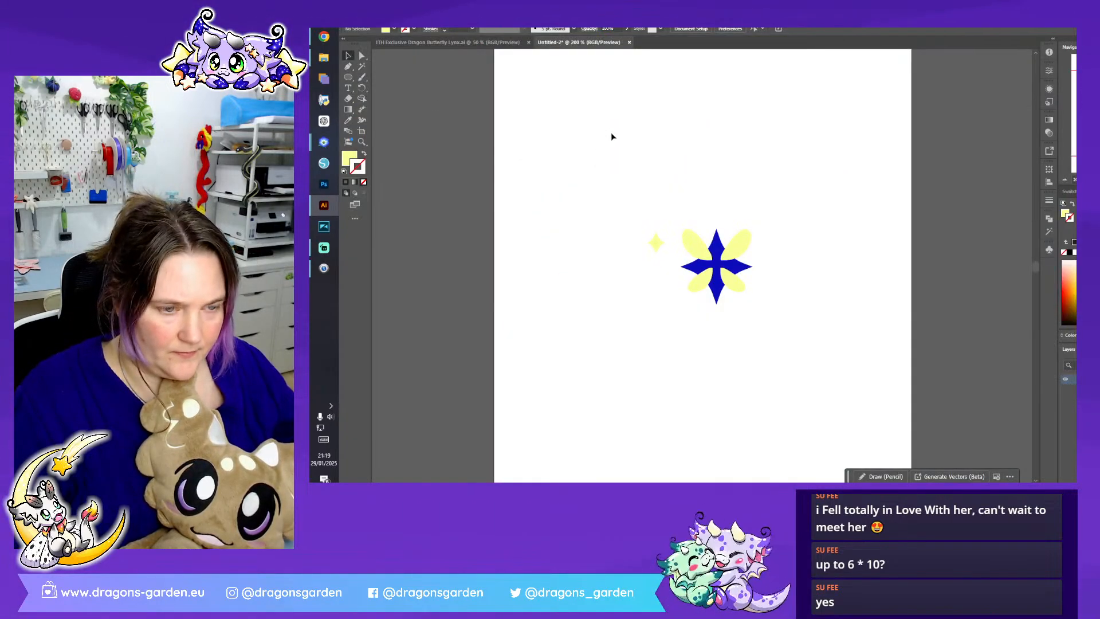
key(ctrl+z)
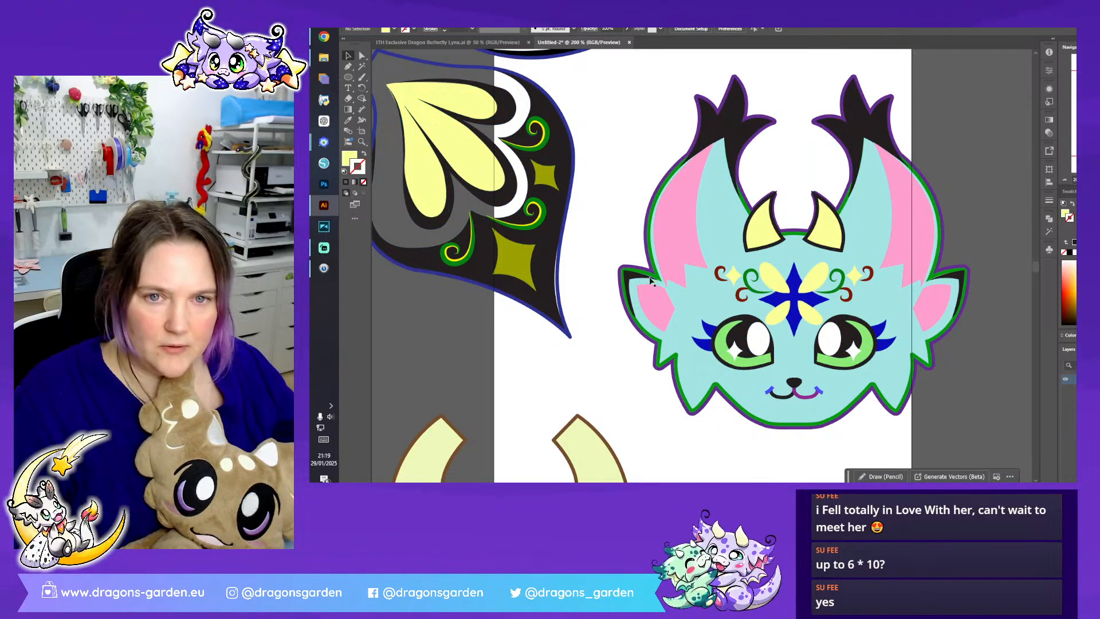
click(324, 142)
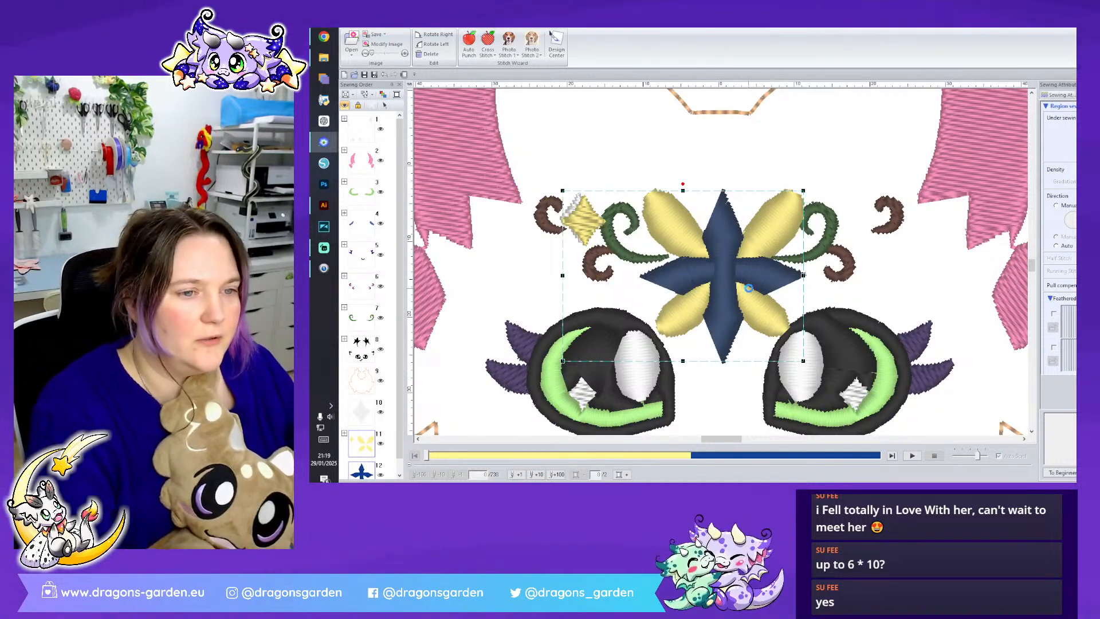
- Nudge the forehead motif slightly left and delete the white star underneath its yellow star
key(Left)
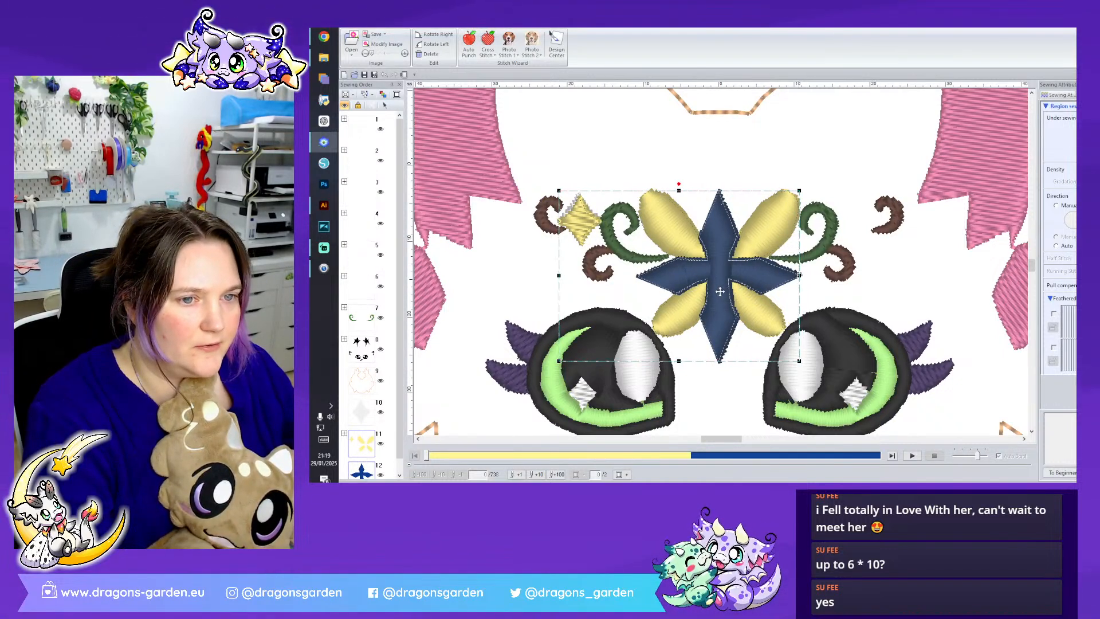
key(Left)
click(629, 173)
scroll(388, 338, down, 2)
click(370, 406)
right_click(370, 406)
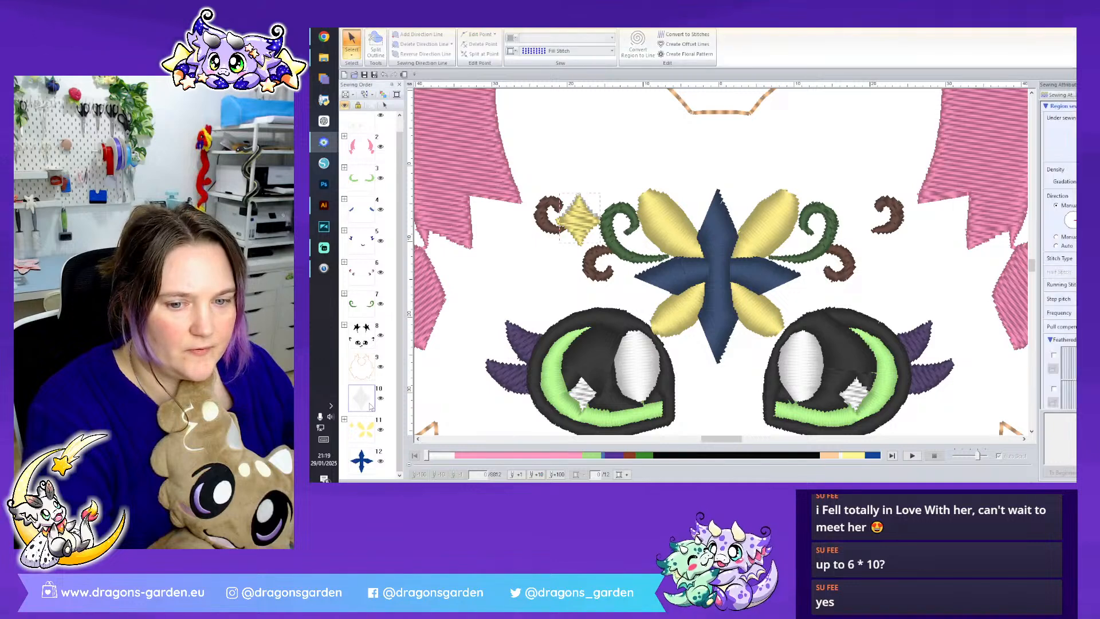
click(395, 306)
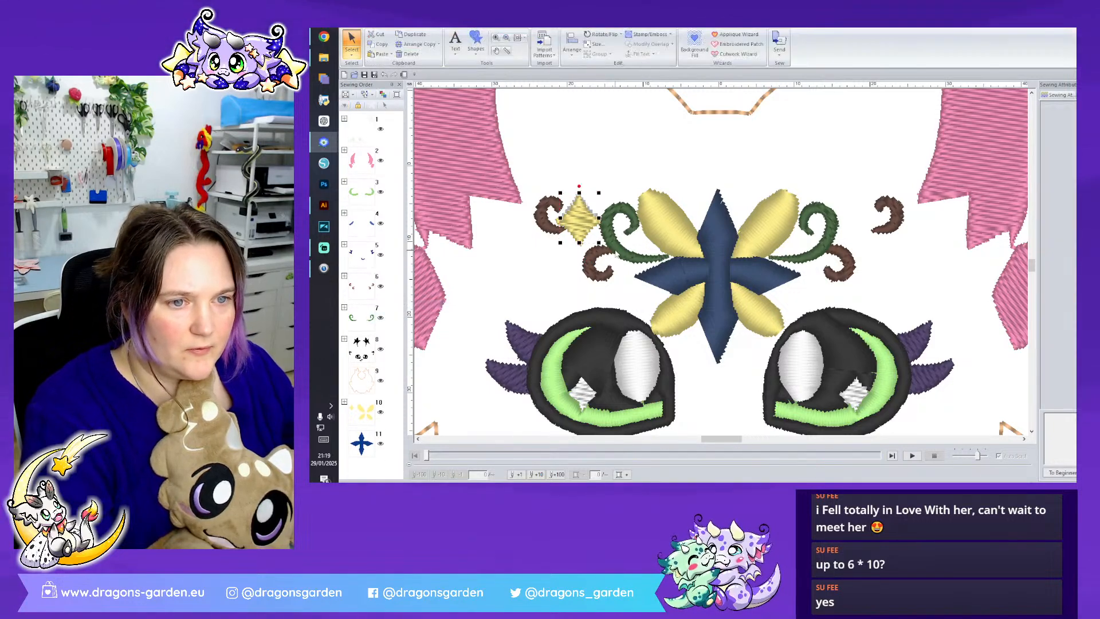
- Ungroup the forehead motif so that the blue cross and the yellow shapes can be selected separately
click(740, 274)
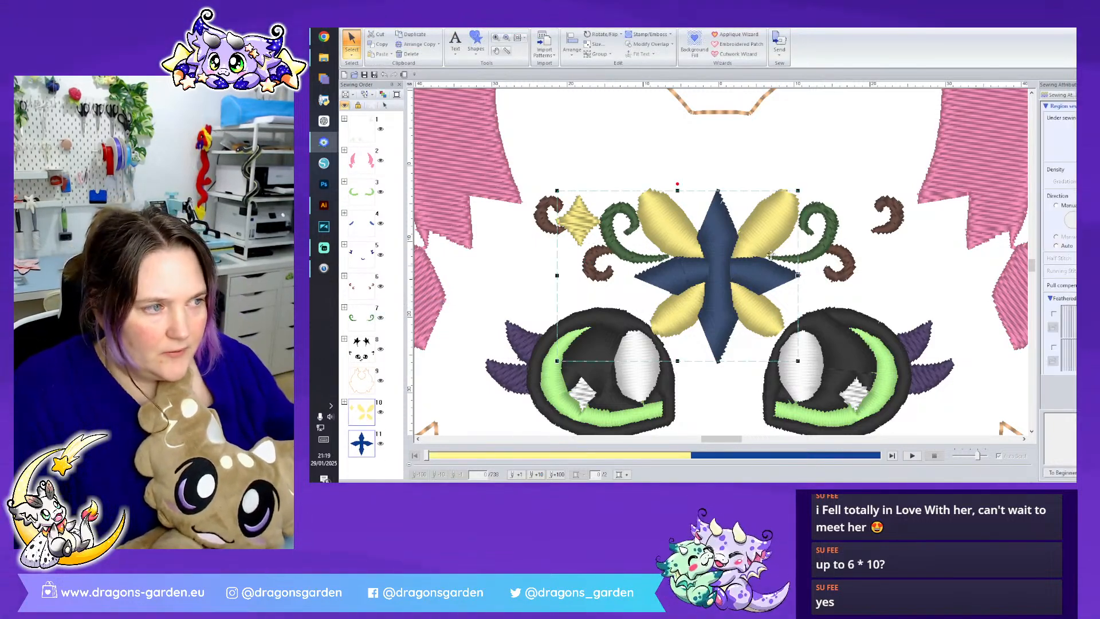
right_click(747, 272)
click(771, 289)
click(790, 166)
click(723, 260)
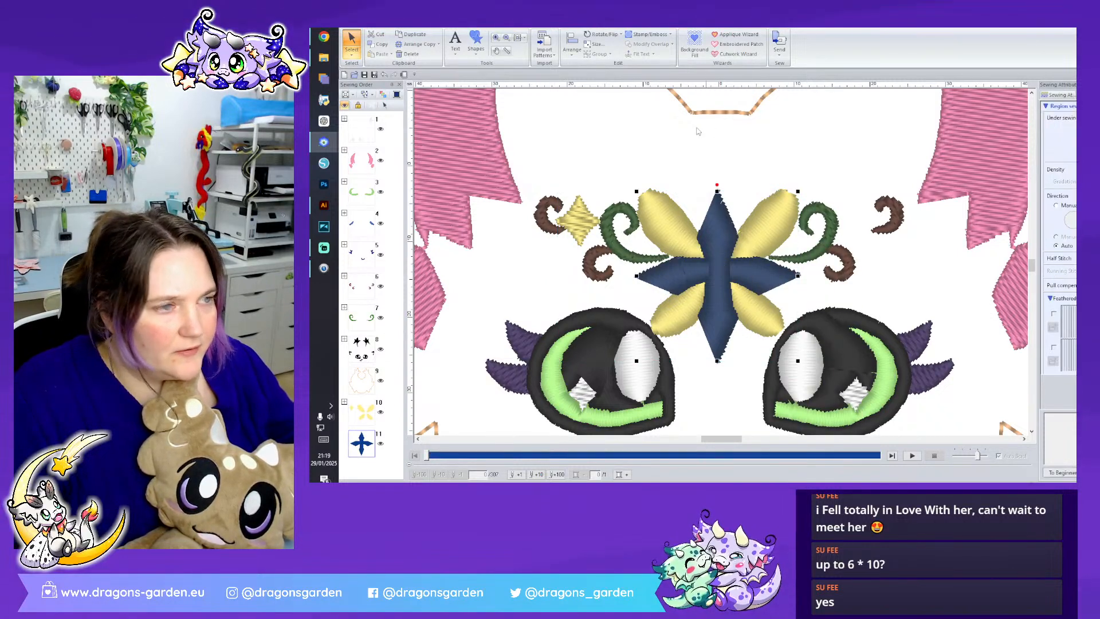
click(608, 153)
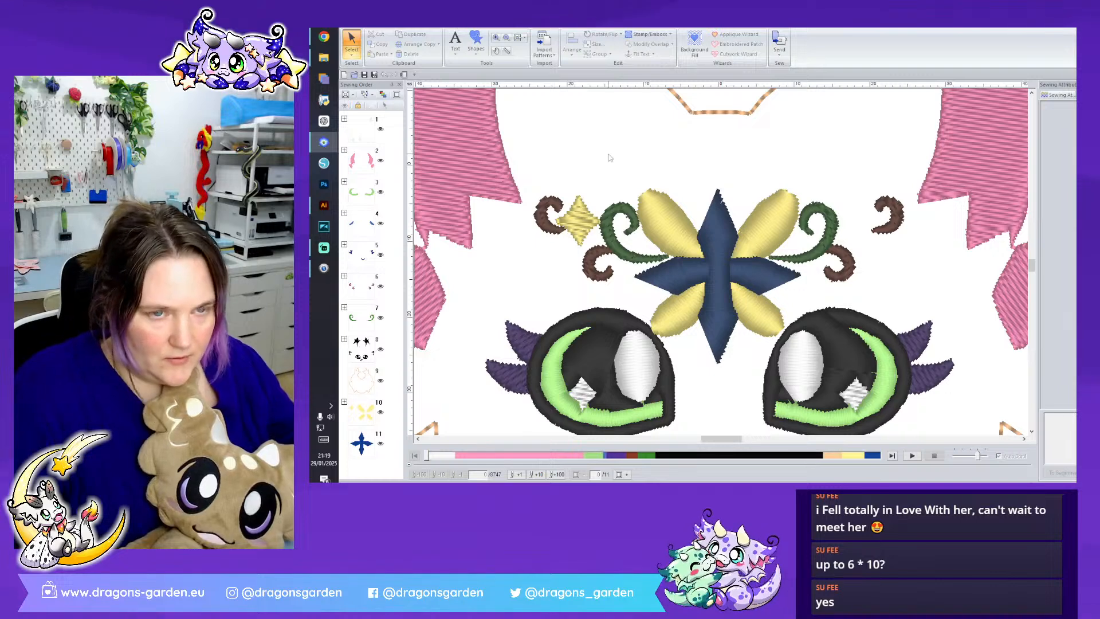
click(613, 139)
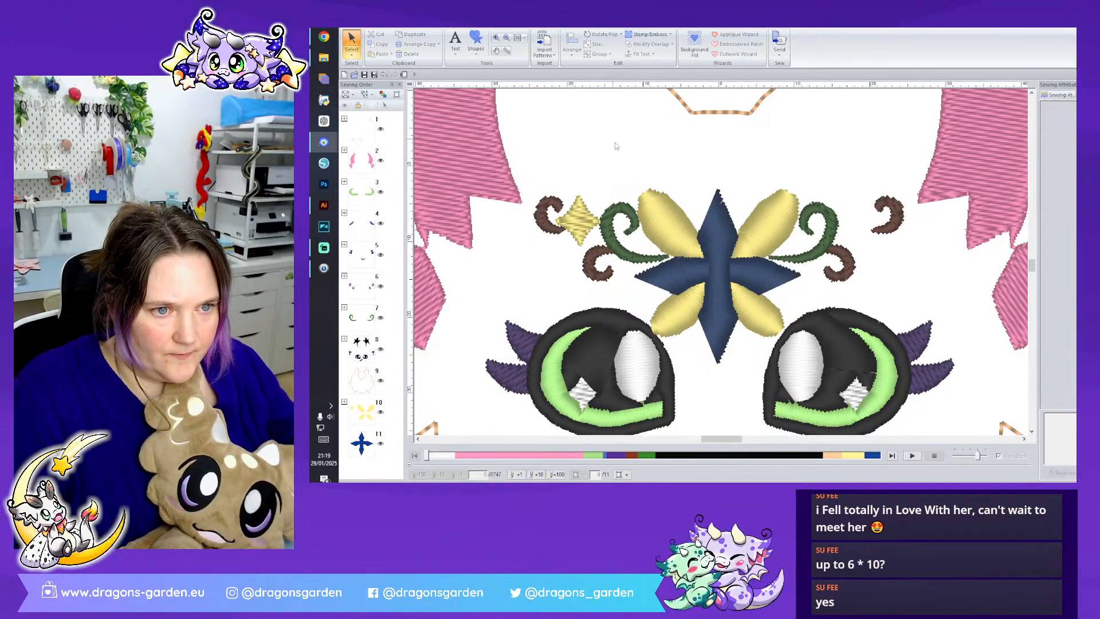
- Change the region stitch type of the blue forehead cross to Fill Stitch
click(394, 24)
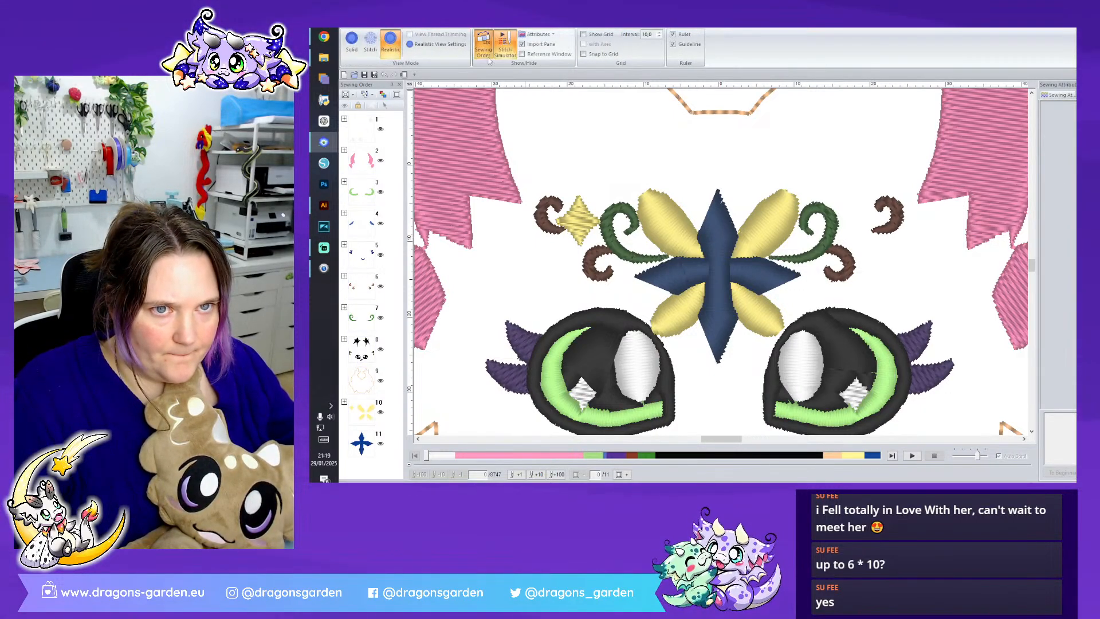
click(370, 25)
click(724, 243)
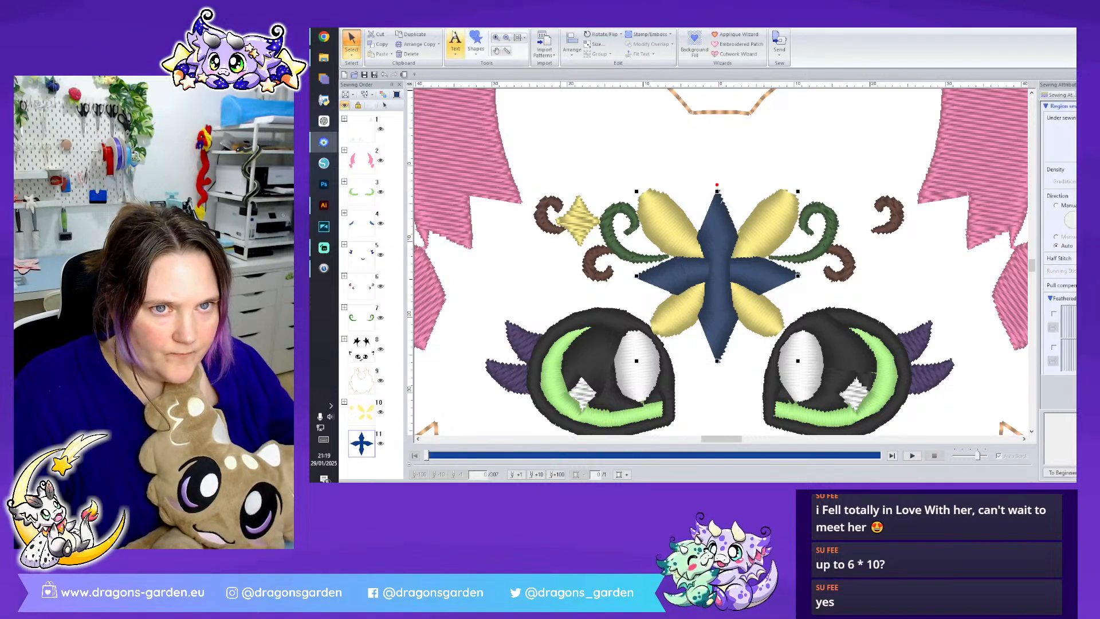
click(454, 25)
click(573, 51)
click(558, 76)
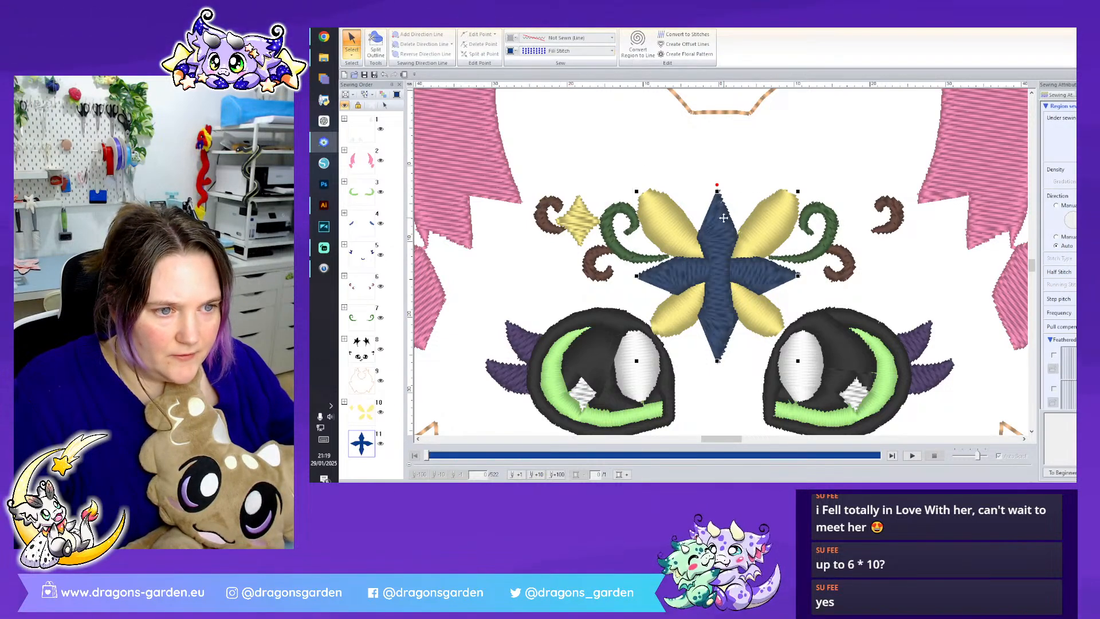
- Change the region stitch type of the four yellow forehead petals to Fill Stitch
click(780, 225)
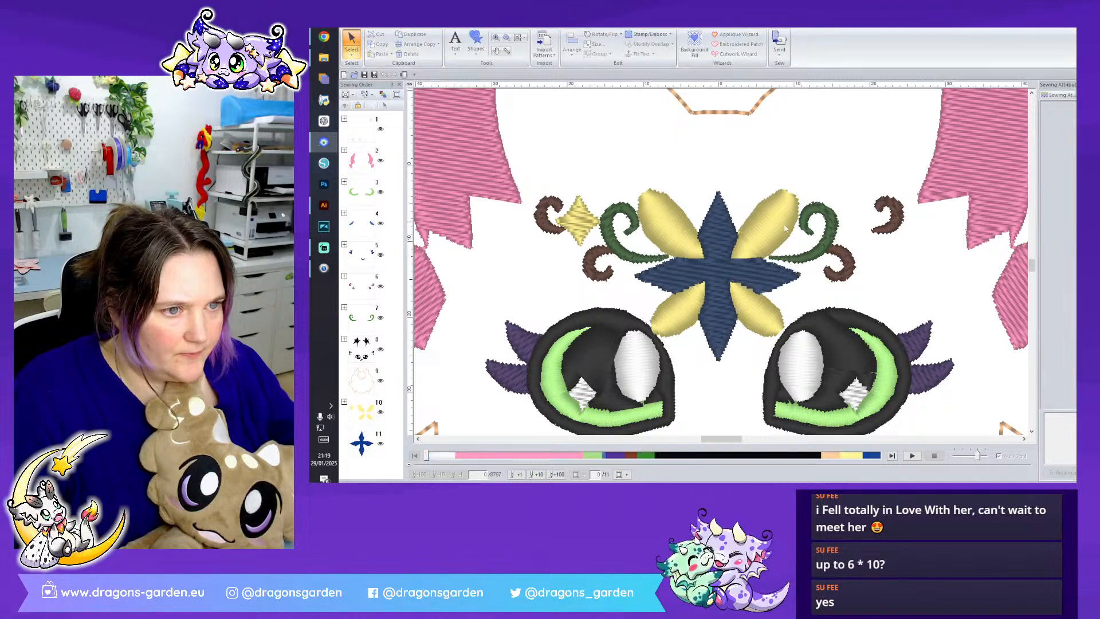
click(660, 235)
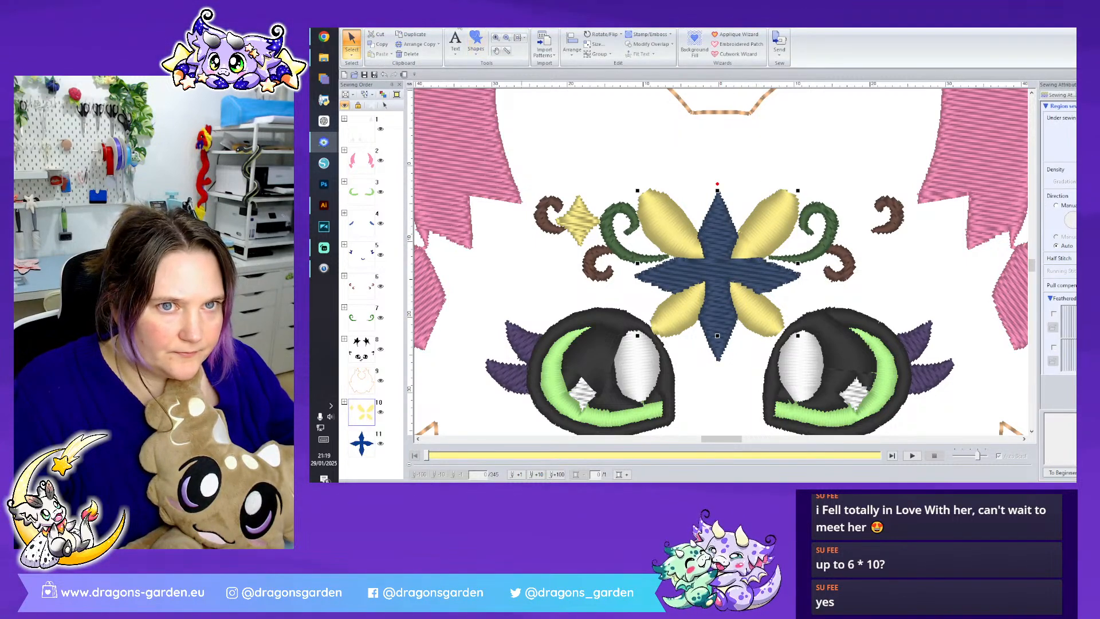
click(578, 51)
click(584, 84)
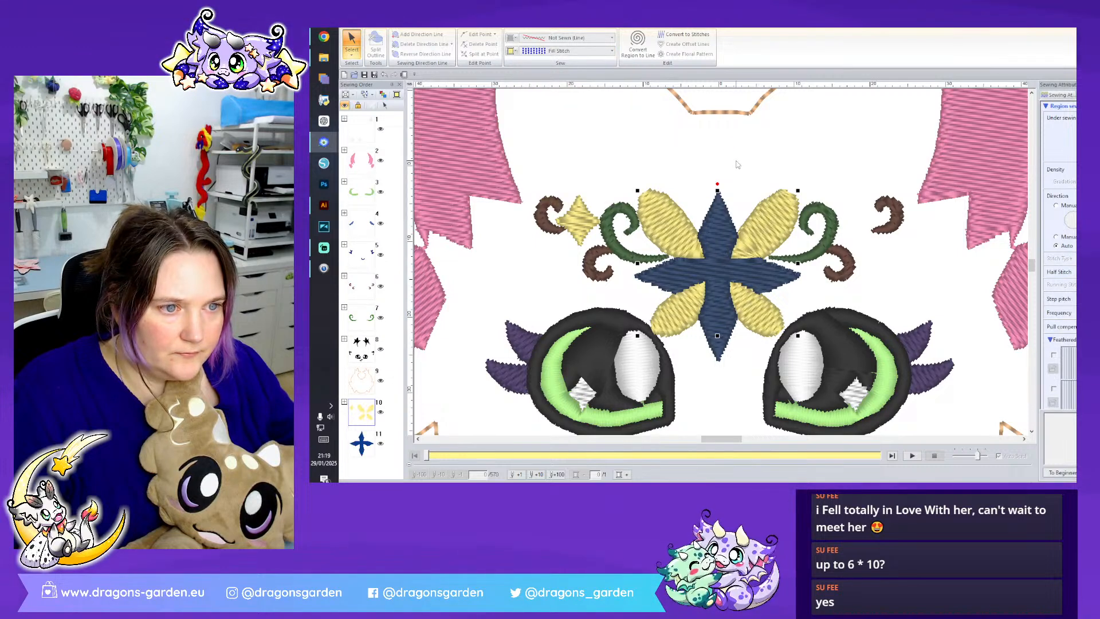
click(750, 158)
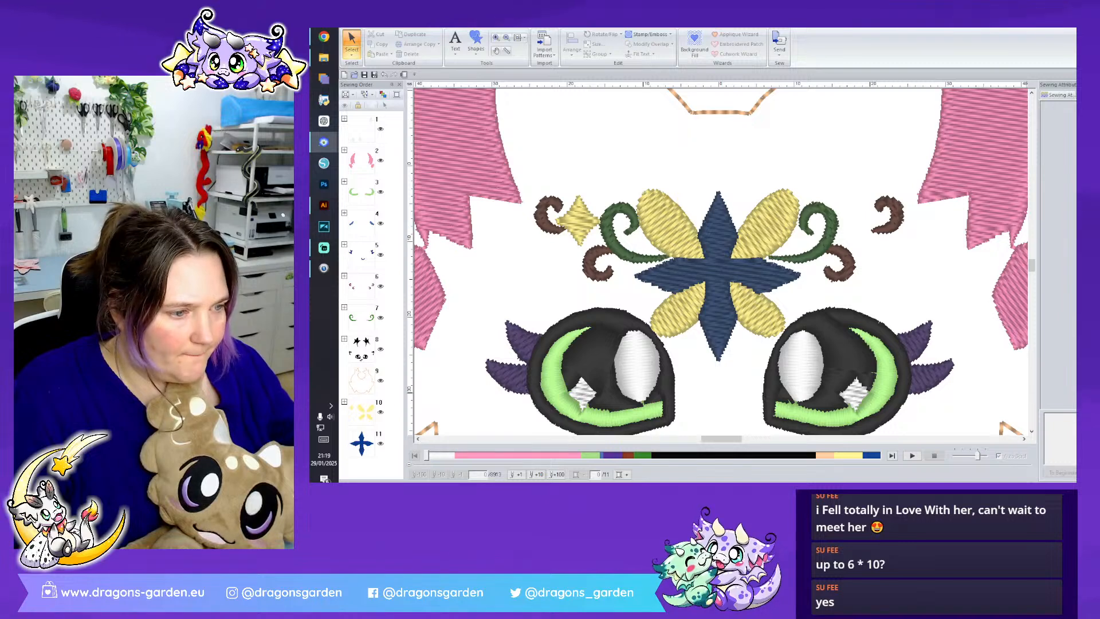
- Move the orange head outline to the end of the sewing order and recolor the forehead cross light blue
scroll(450, 393, down, 2)
drag(368, 386, 376, 429)
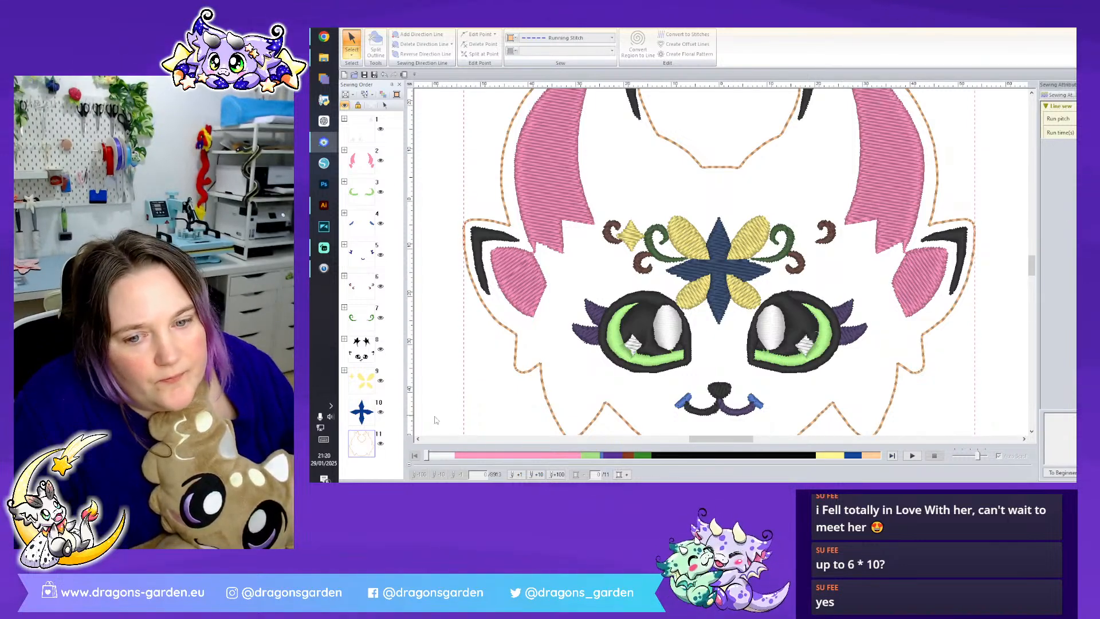
click(366, 412)
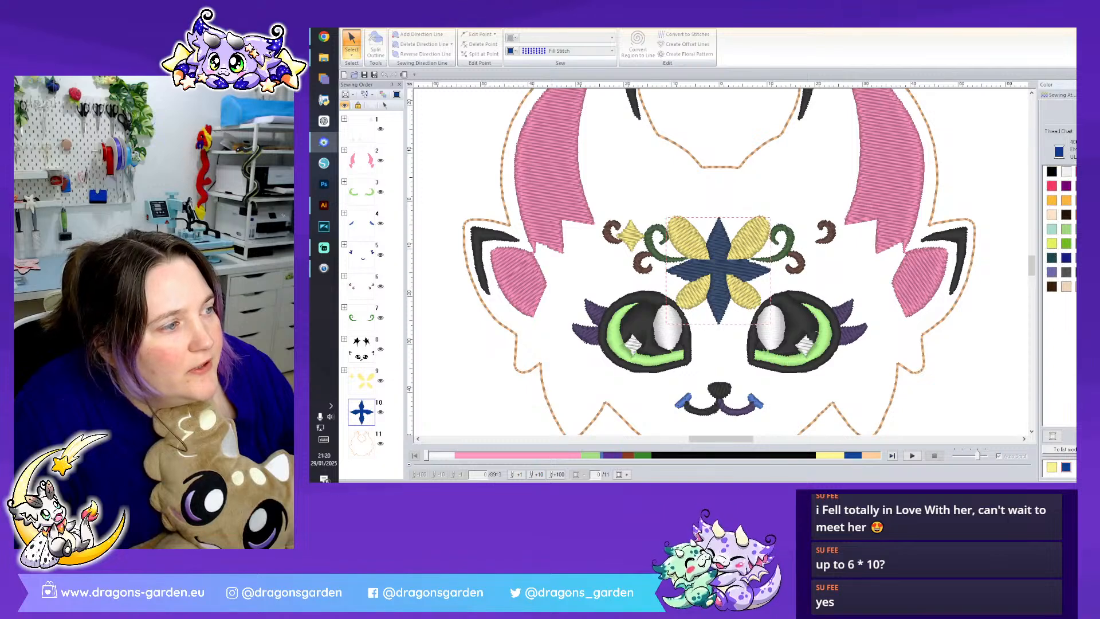
click(1080, 258)
key(Escape)
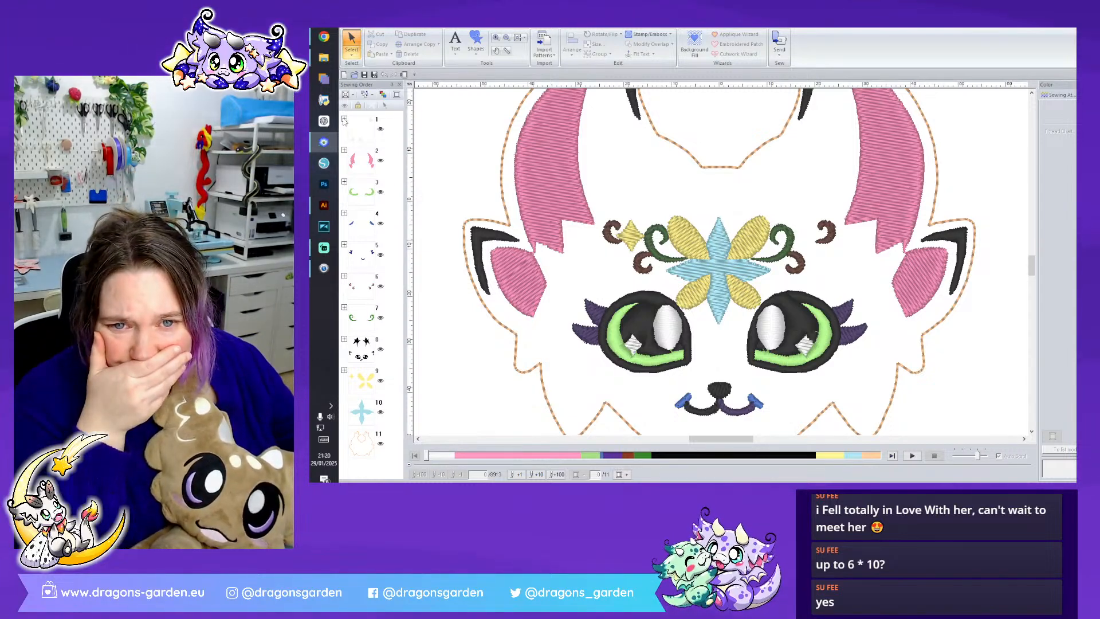
- Move the white eye highlights directly after the black parts in the sewing order and select the dark green swirls
drag(359, 129, 382, 355)
click(345, 339)
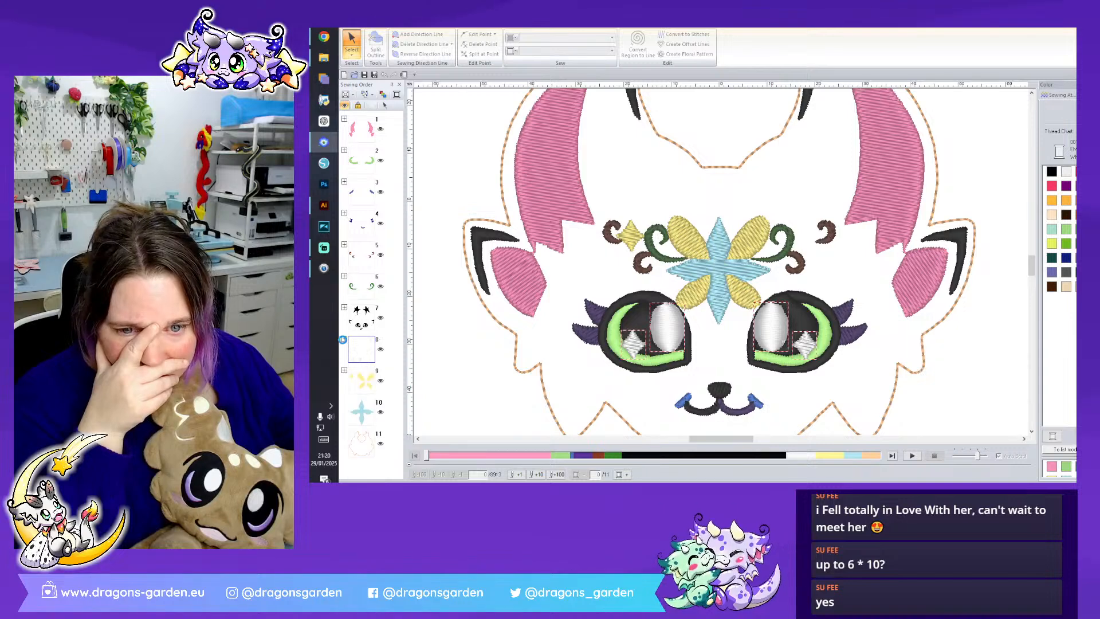
click(376, 294)
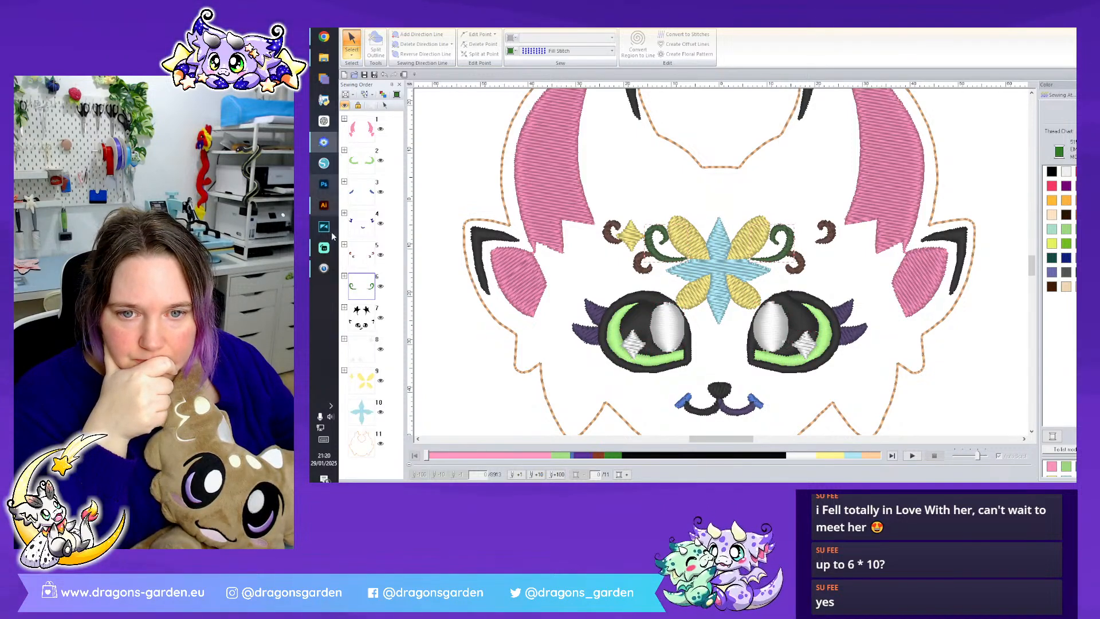
- Switch to Illustrator, examine the markings on the faded lynx reference drawing, and return to PE-Design
click(324, 204)
click(447, 42)
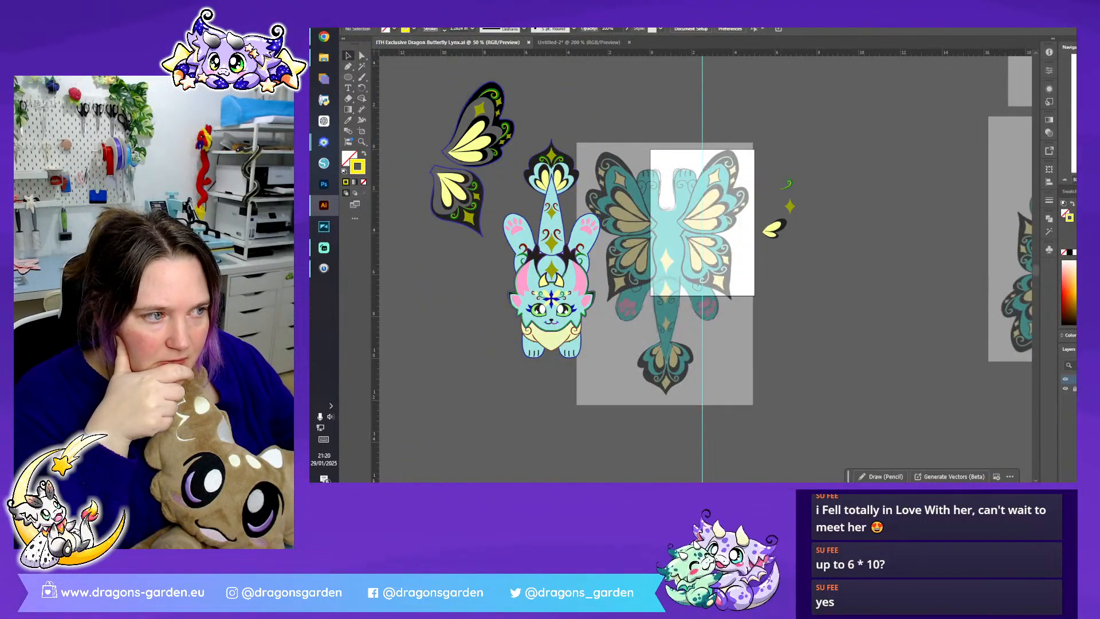
scroll(859, 469, right, 8)
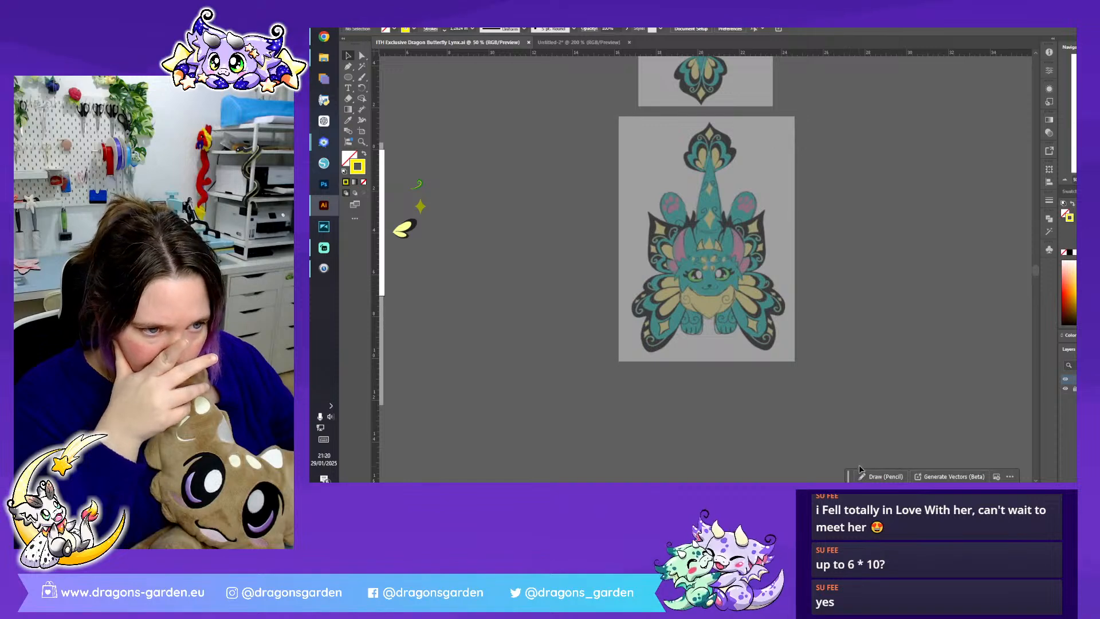
key(ctrl+plus)
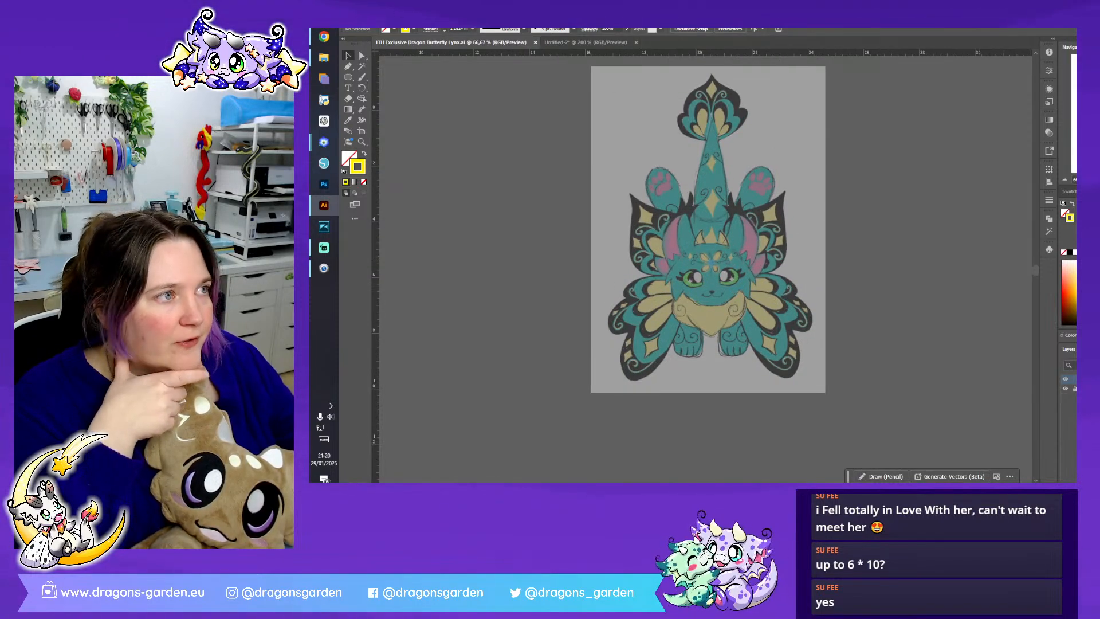
key(alt+Tab)
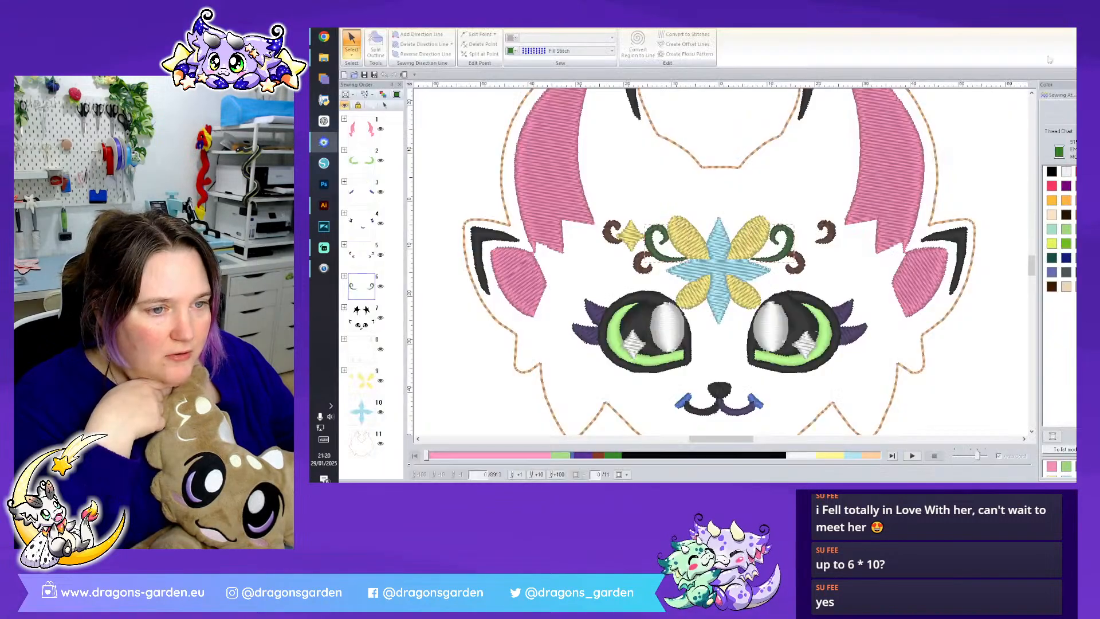
- Merge the purple eyelashes and the blue mouth ends into the black face parts in the sewing order
click(344, 307)
scroll(383, 349, down, 5)
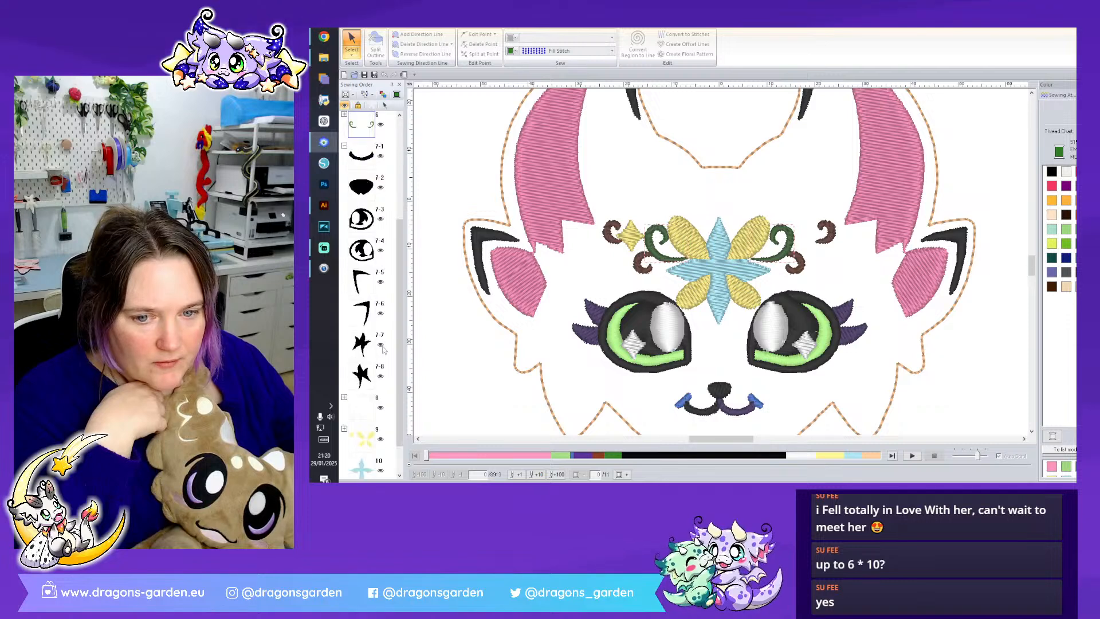
scroll(384, 350, up, 5)
drag(366, 224, 373, 306)
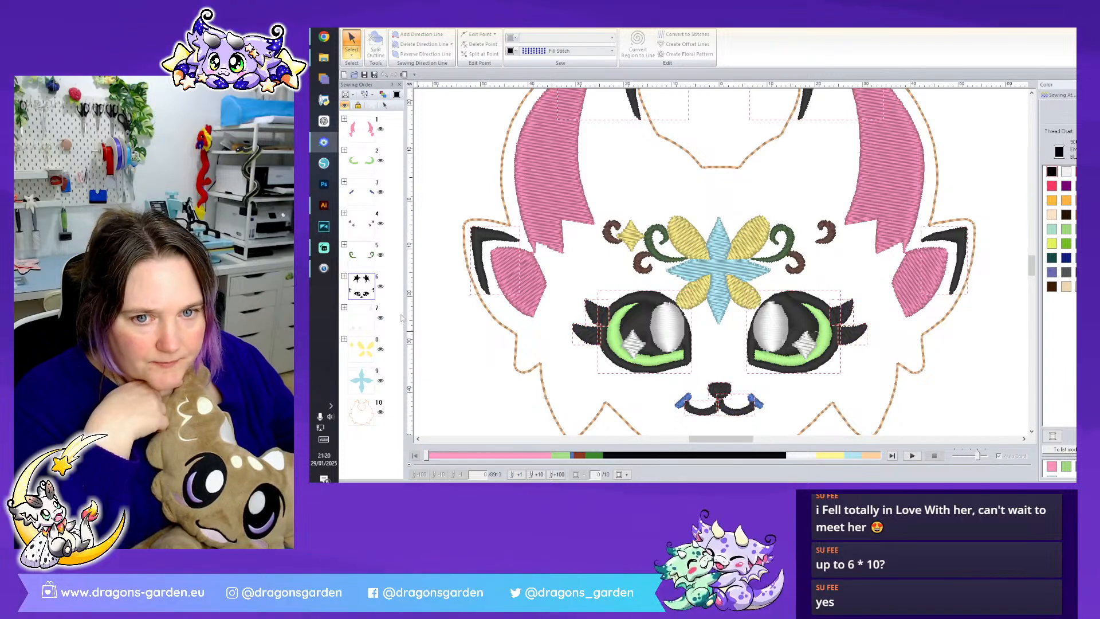
drag(361, 192, 366, 274)
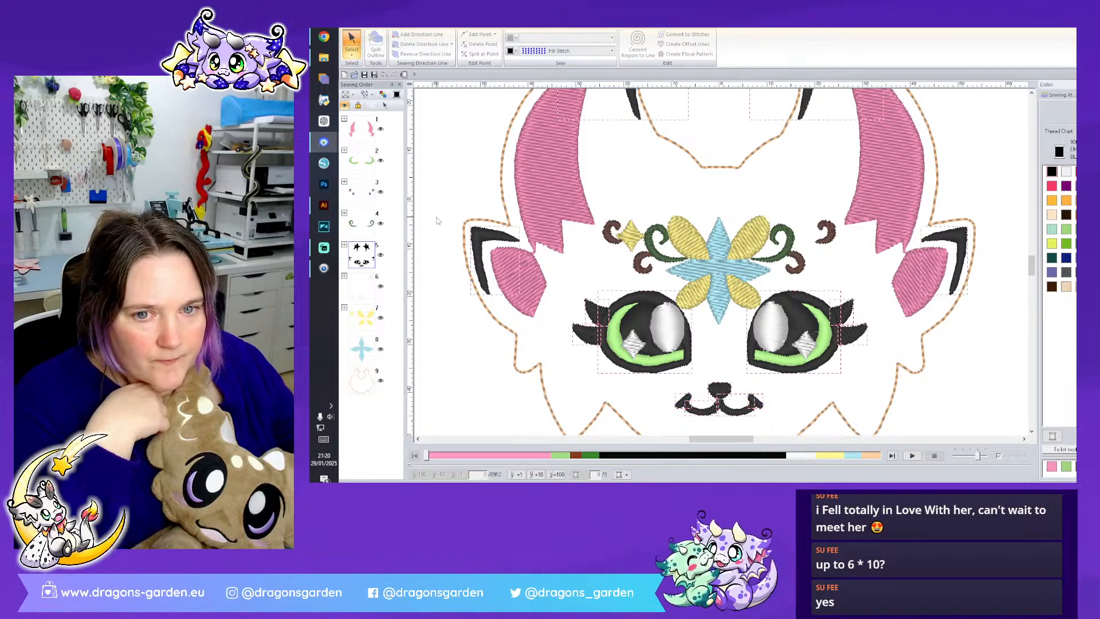
- Combine the brown and dark green forehead swirls into one color group and recolor them grey
click(367, 227)
ctrl+click(369, 194)
click(1066, 272)
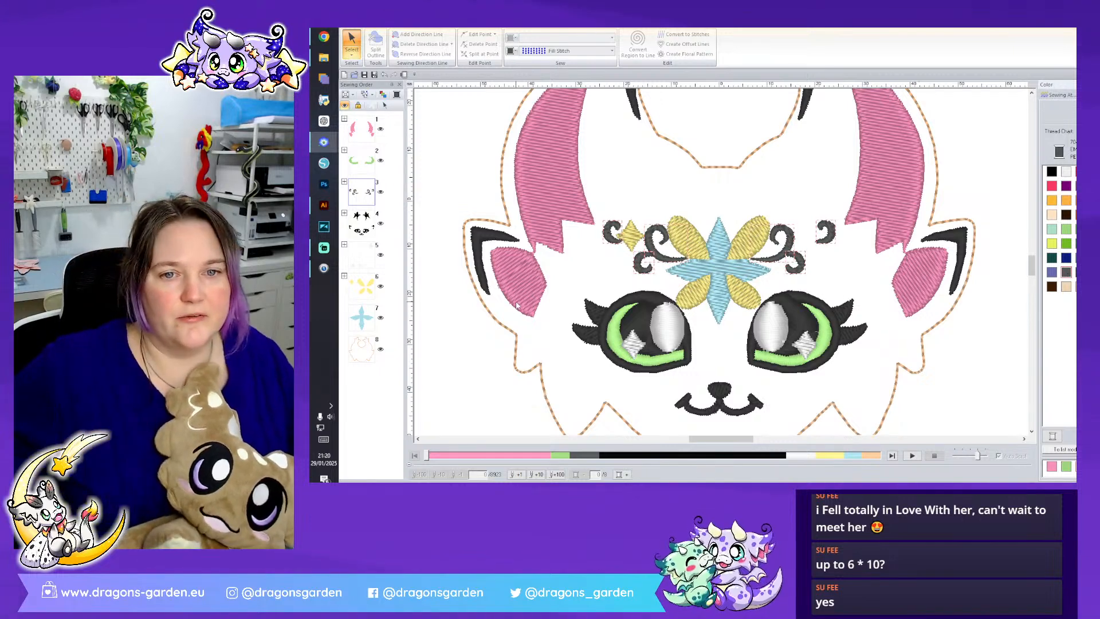
click(344, 213)
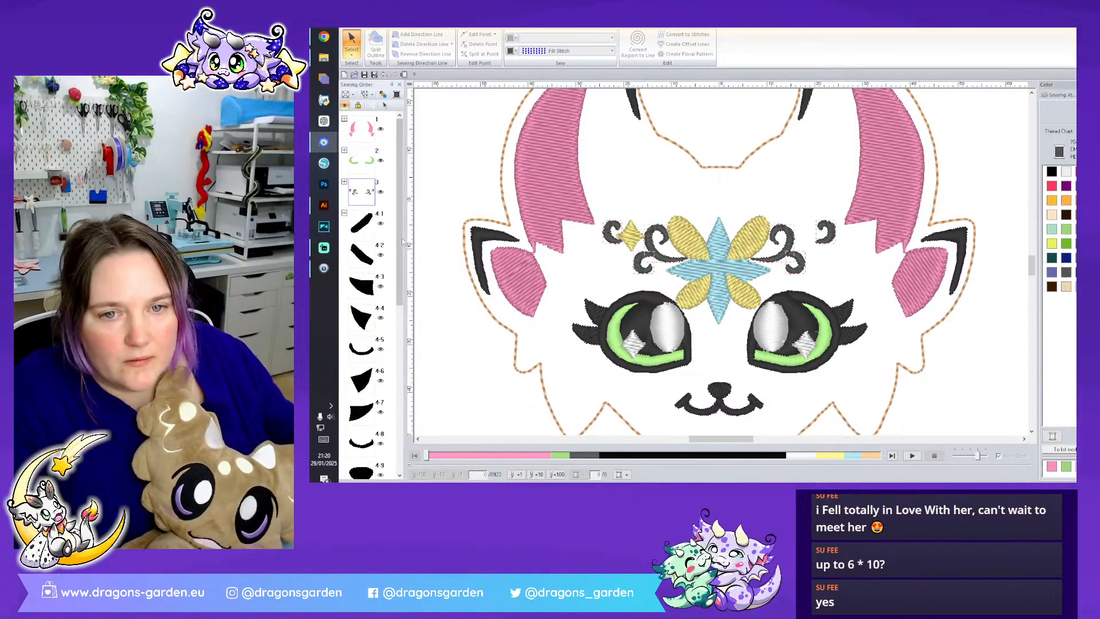
click(344, 213)
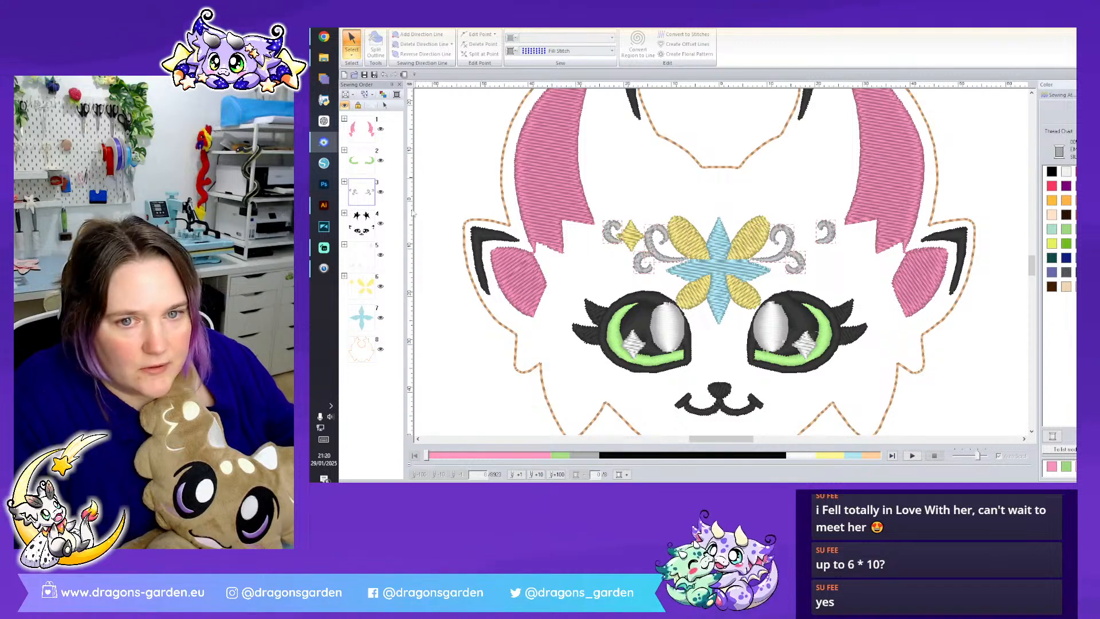
- Separate the horn tips and ear markings from the black face parts by recoloring them dark grey
click(344, 212)
scroll(382, 279, down, 5)
drag(392, 244, 384, 343)
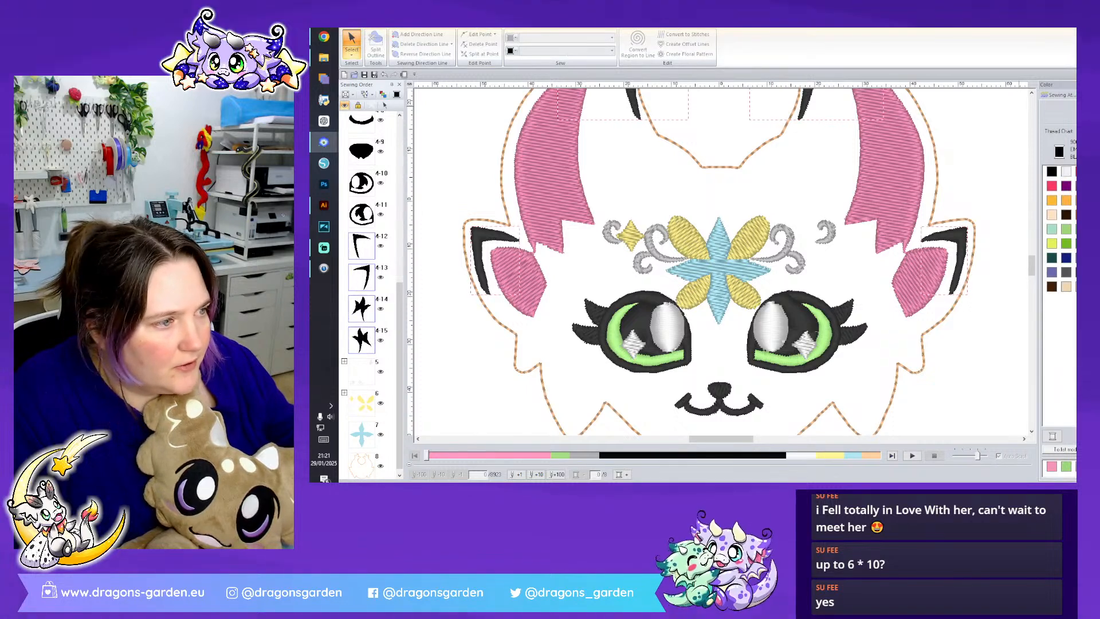
click(1080, 272)
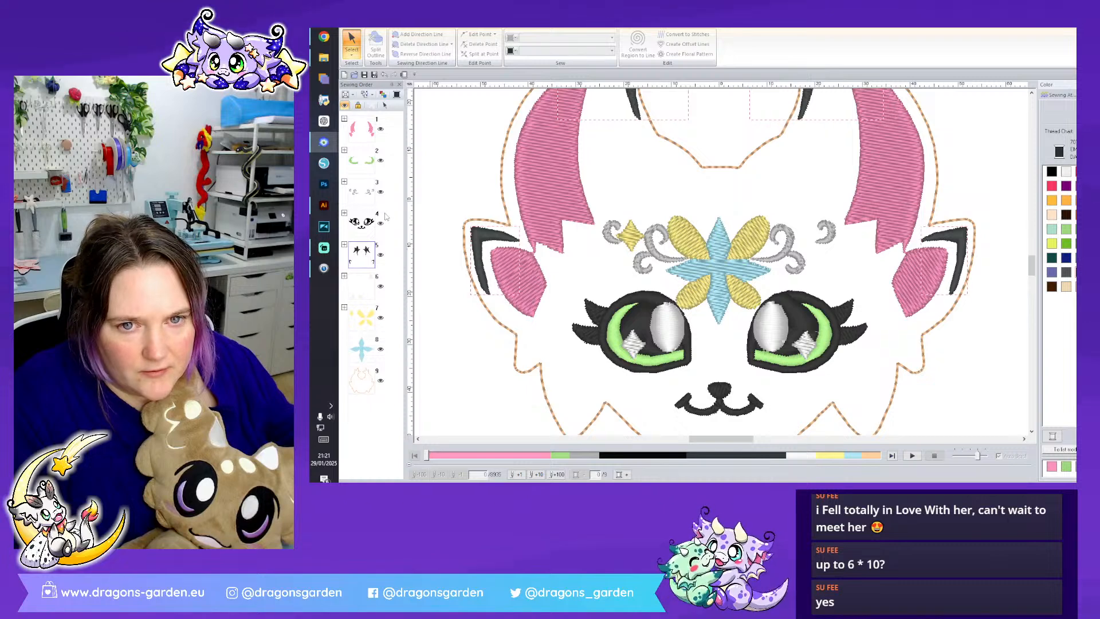
- Move the black eyes, lashes, nose and mouth group to the start of the sewing order
click(373, 169)
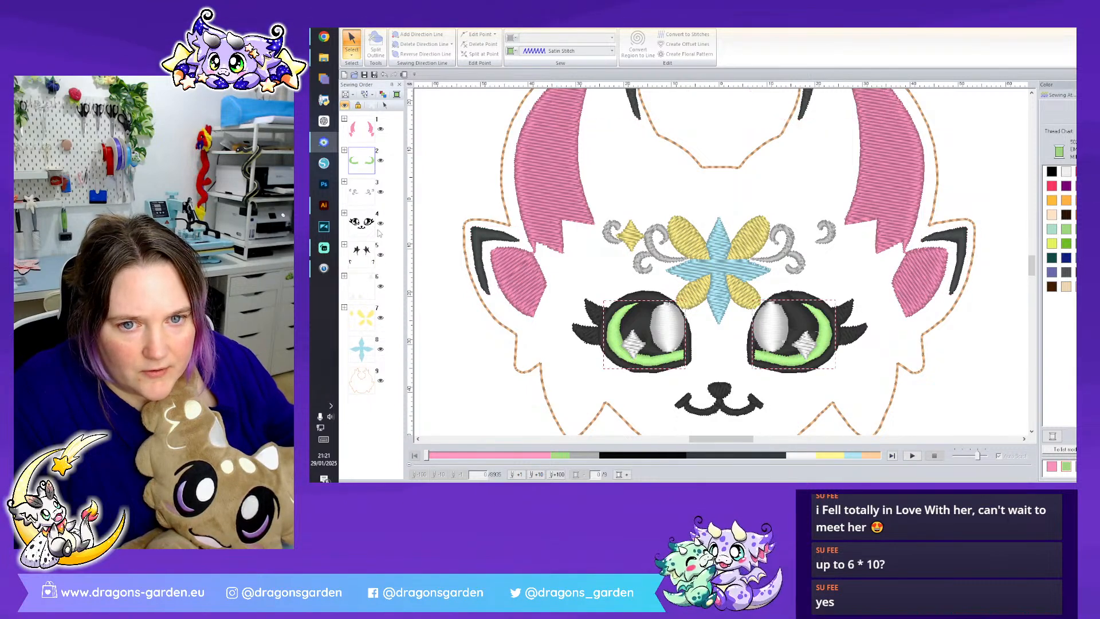
drag(367, 235, 362, 121)
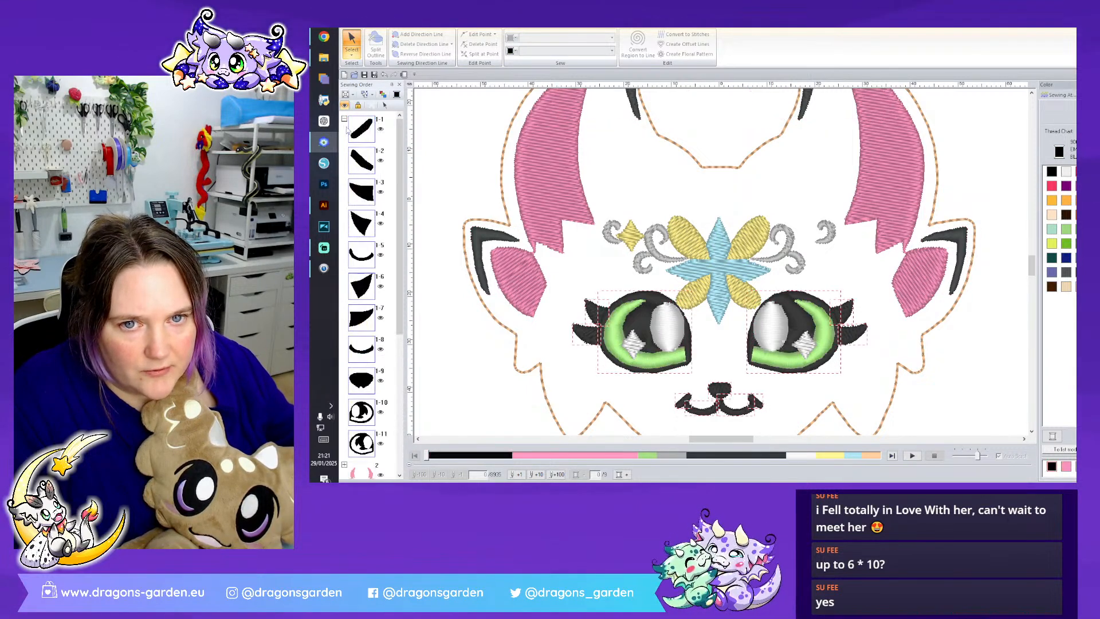
click(344, 118)
click(610, 282)
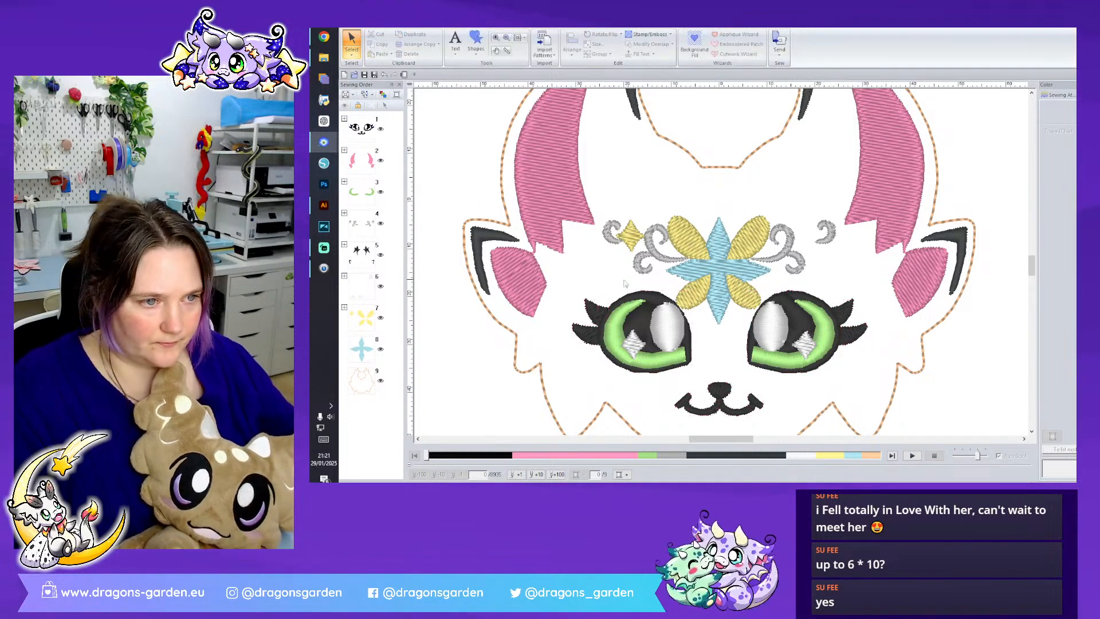
- Smooth the lower left curve of the orange head outline between the horns
scroll(864, 342, down, 2)
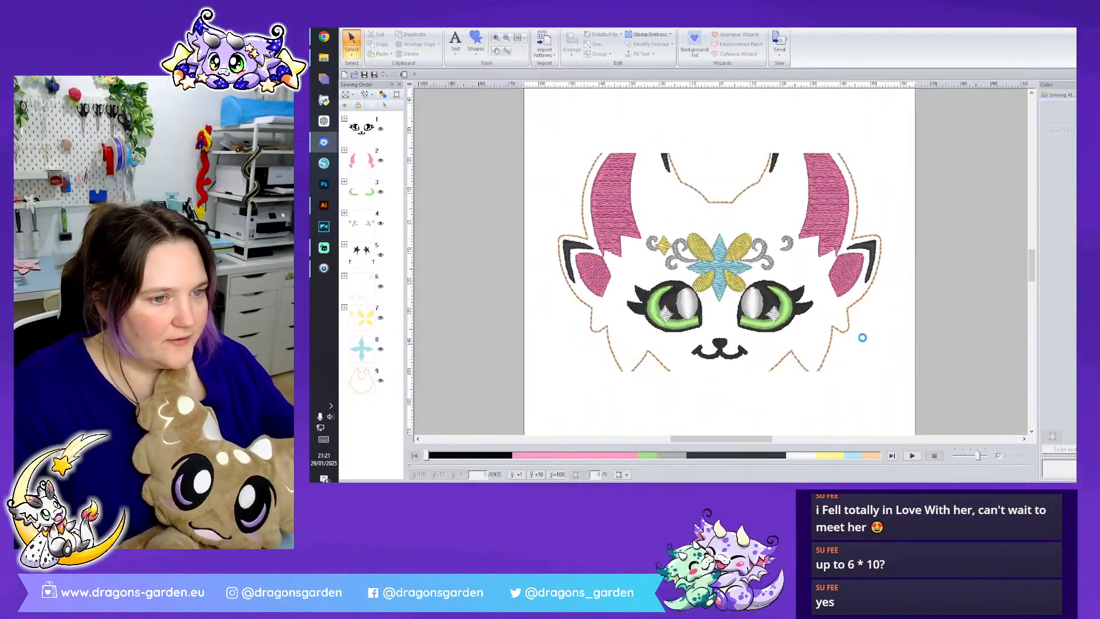
scroll(864, 341, up, 2)
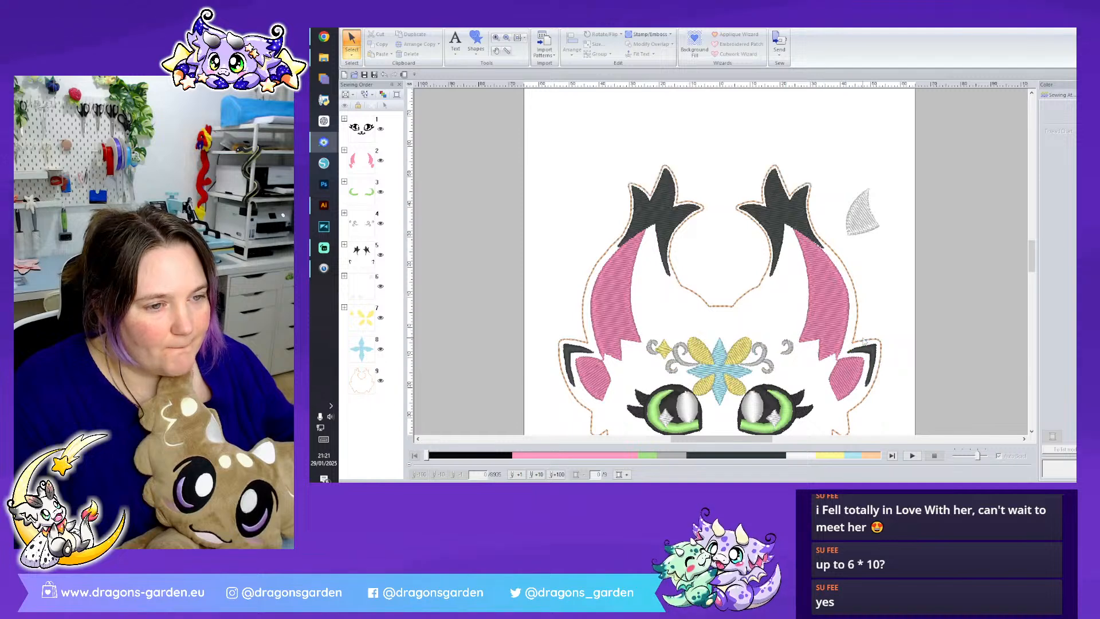
scroll(720, 261, up, 3)
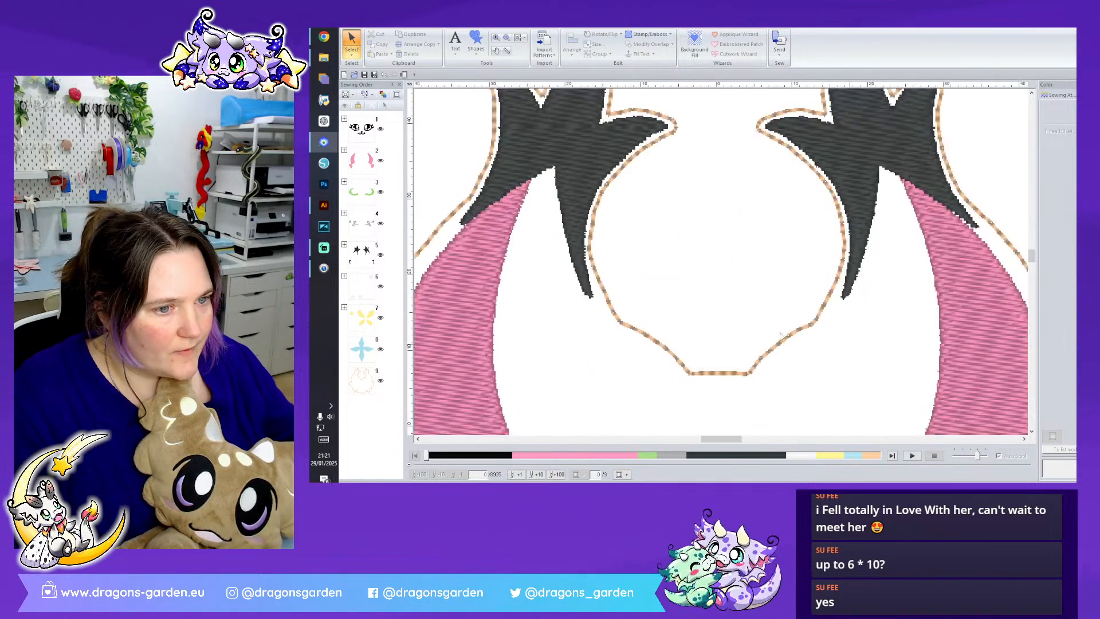
click(657, 341)
click(349, 54)
click(365, 75)
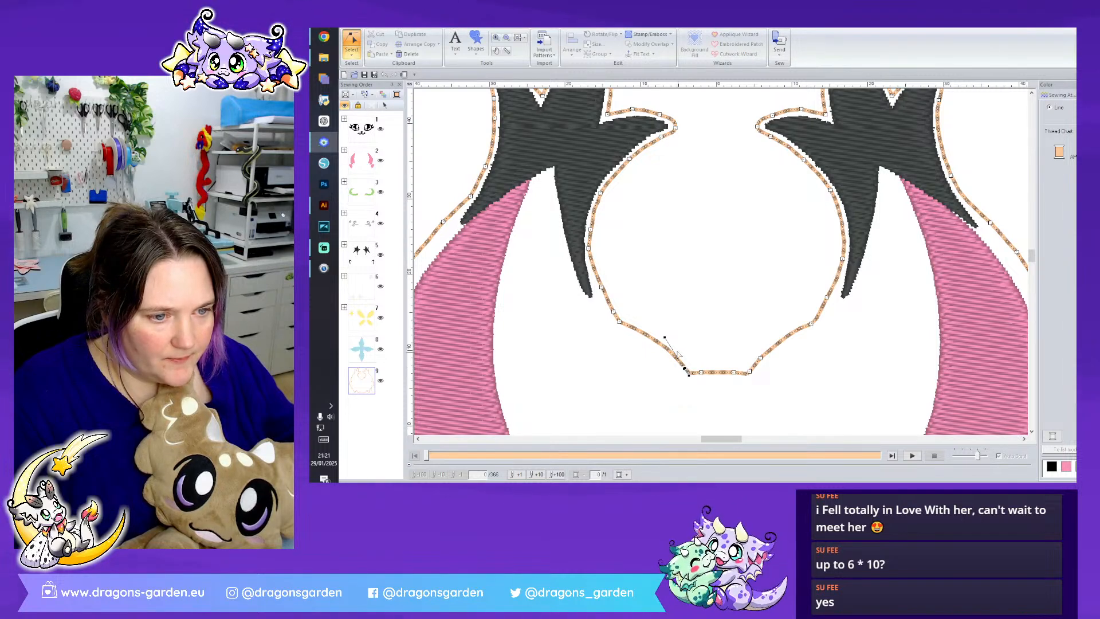
drag(665, 339, 648, 356)
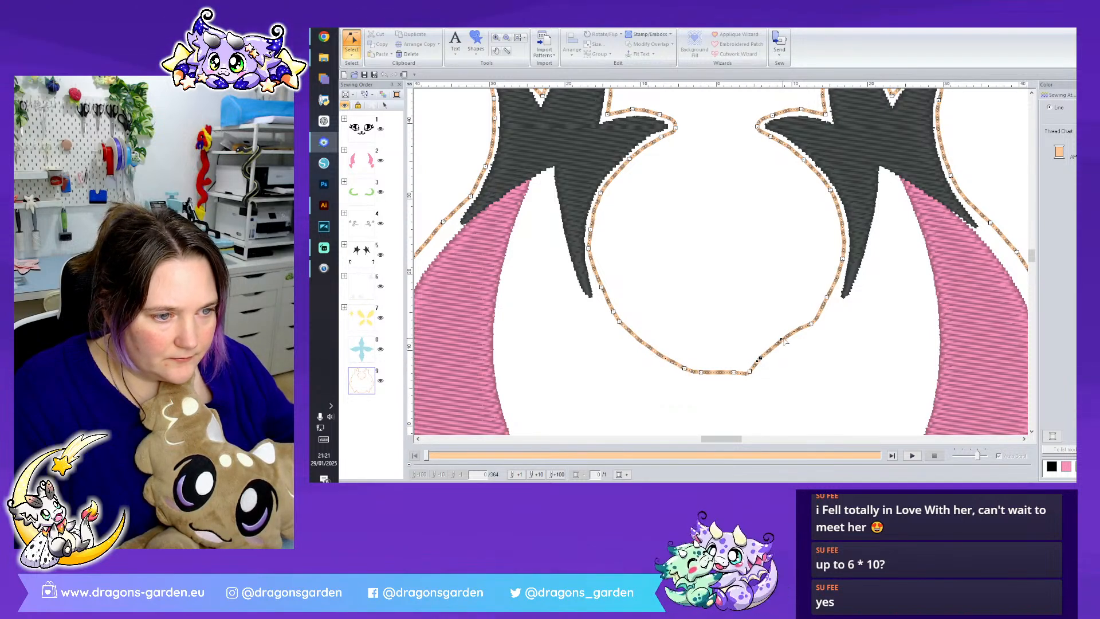
- Remove the extra point on the lower right of the outline between the horns and smooth that curve to match
drag(810, 346, 810, 346)
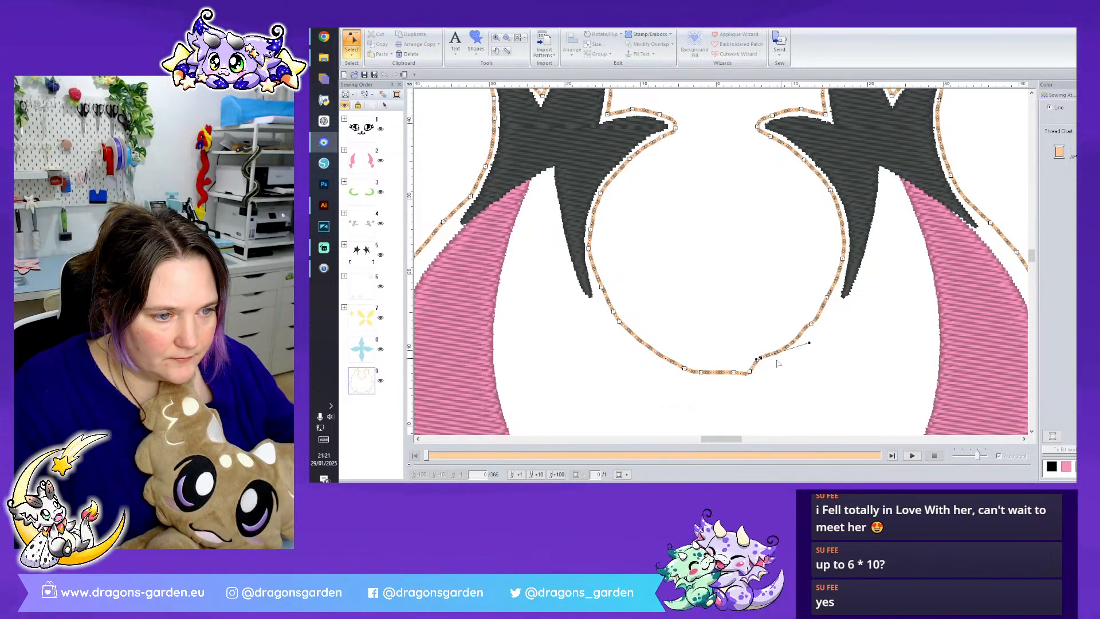
right_click(759, 361)
click(793, 433)
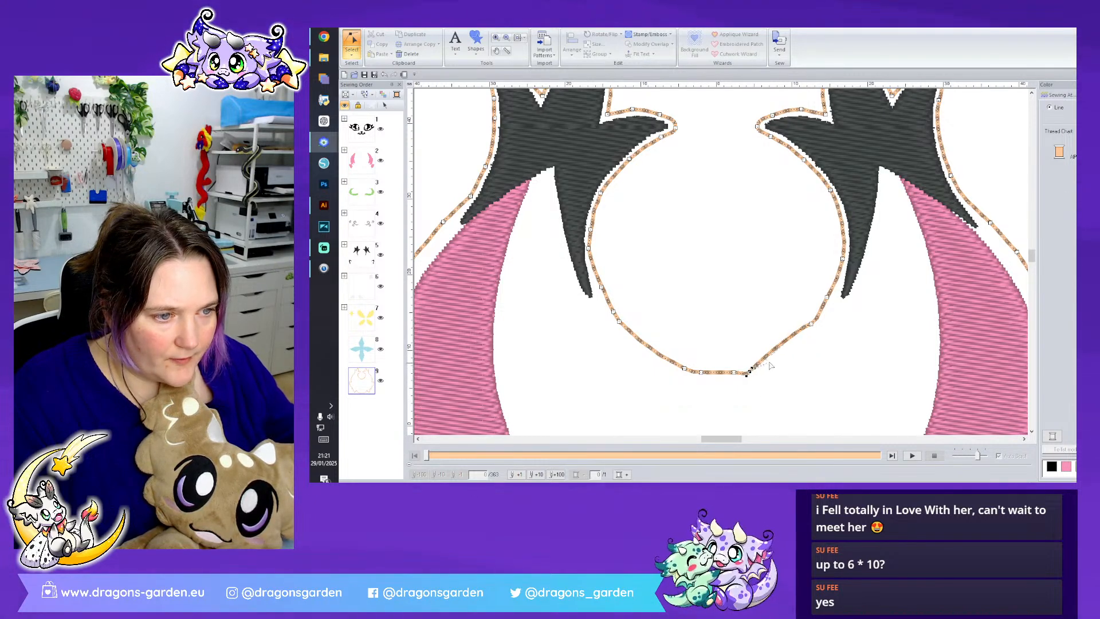
click(811, 324)
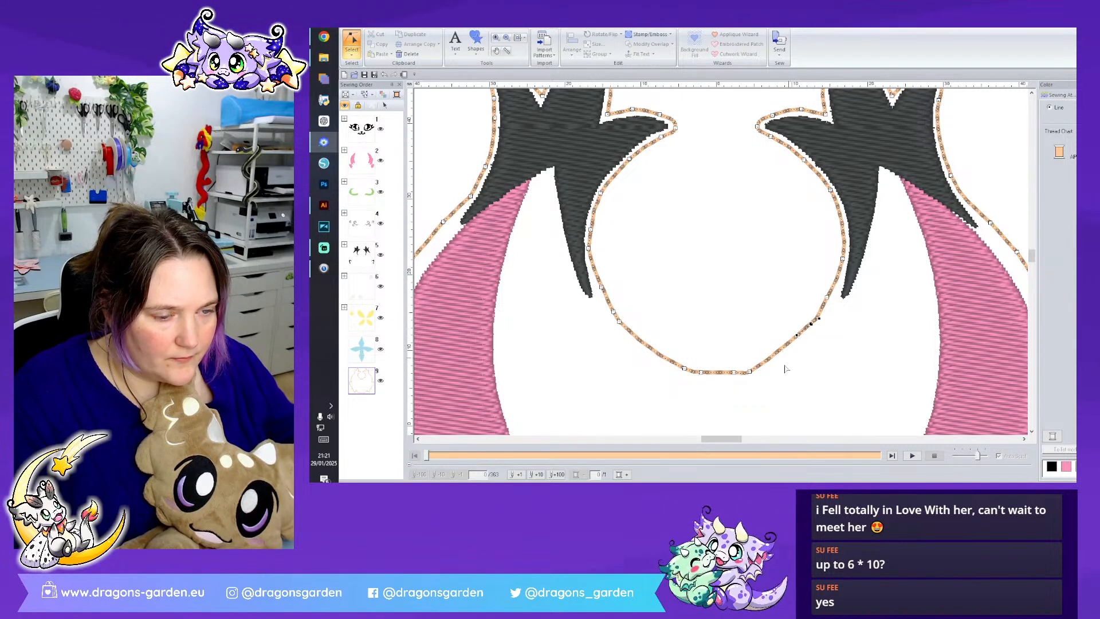
key(Escape)
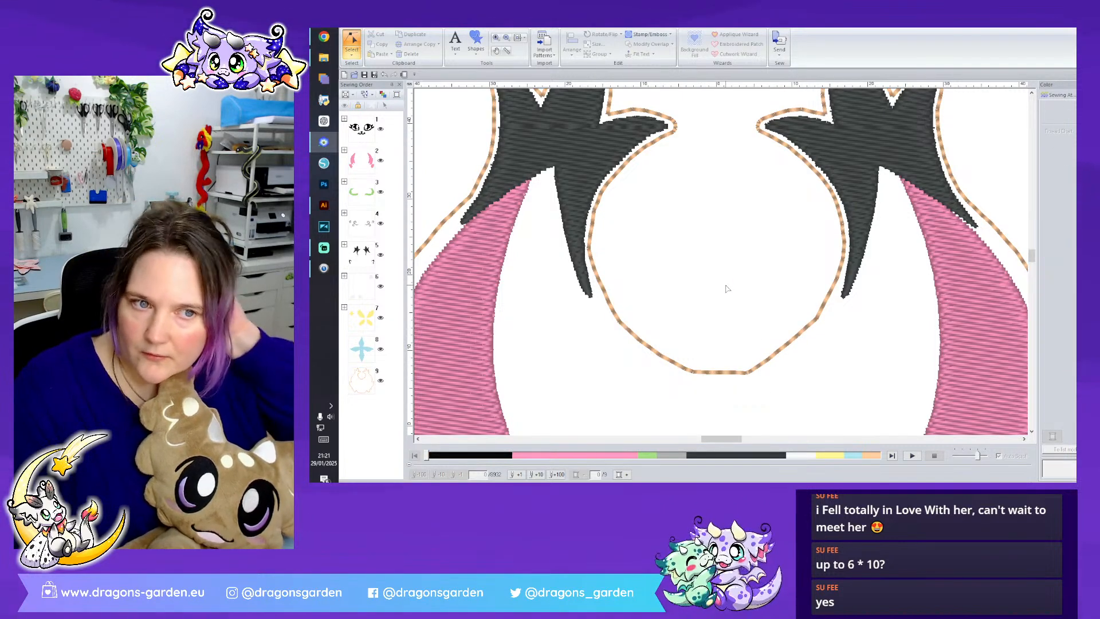
- Extend the lower outer point of the left dark horn tip so it reaches past the pink horn edge
click(575, 163)
scroll(621, 244, up, 3)
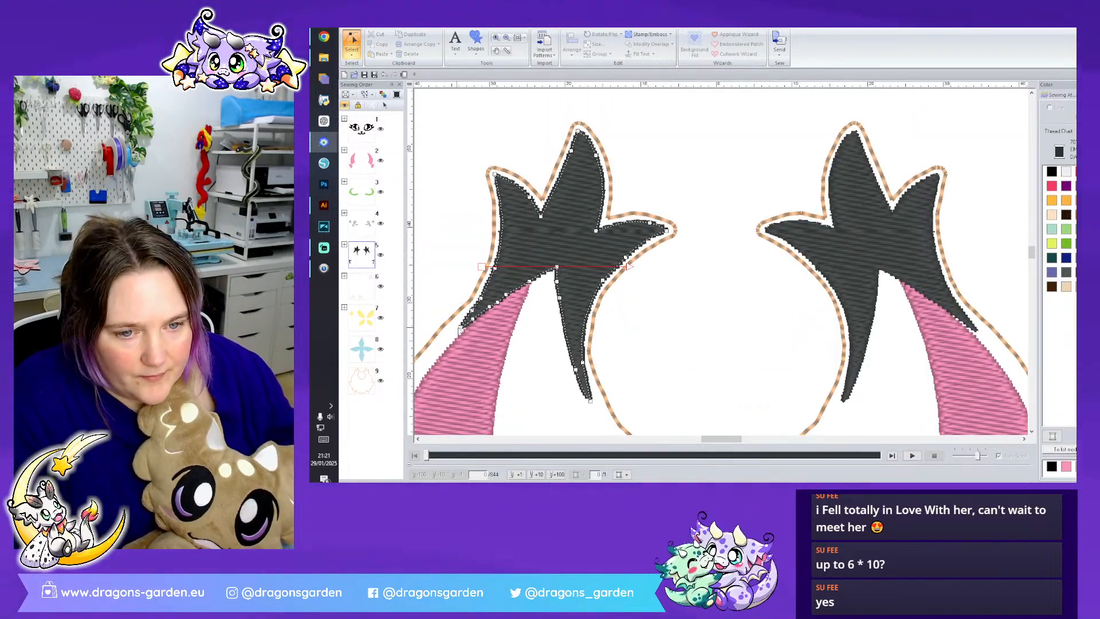
drag(453, 326, 482, 297)
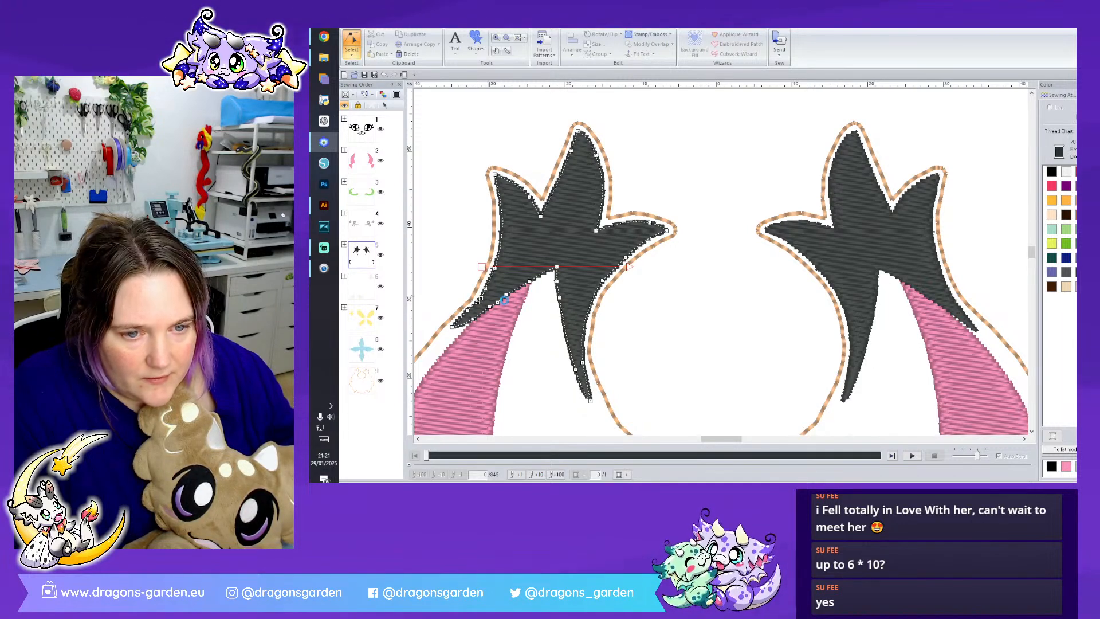
- Move the dark grey horn tips and ear markings before the pink parts in the sewing order
click(512, 320)
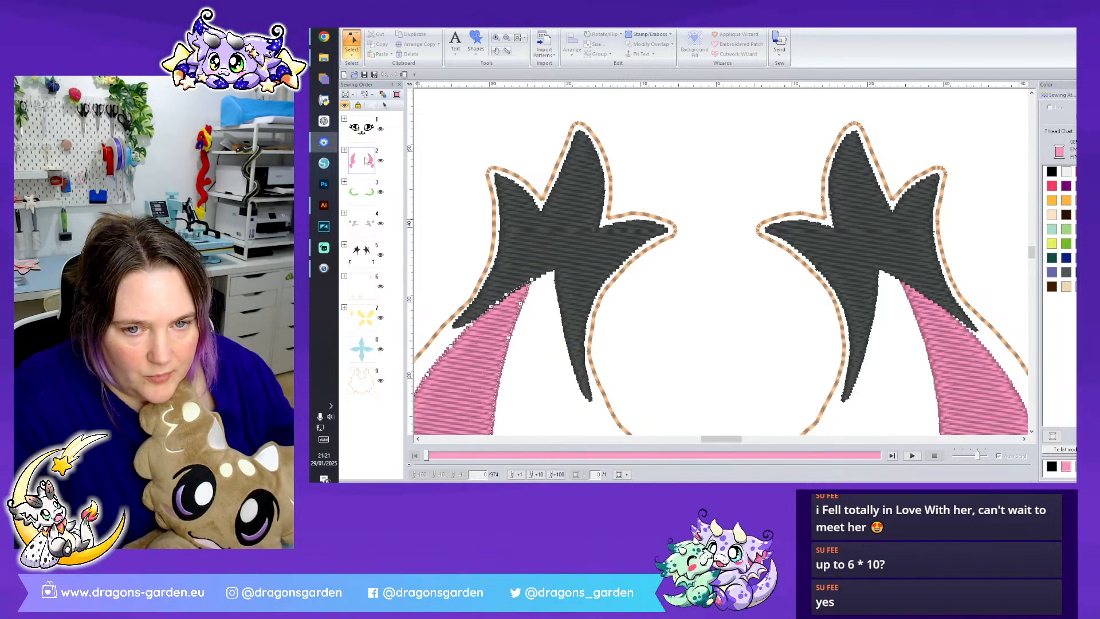
drag(361, 258, 366, 149)
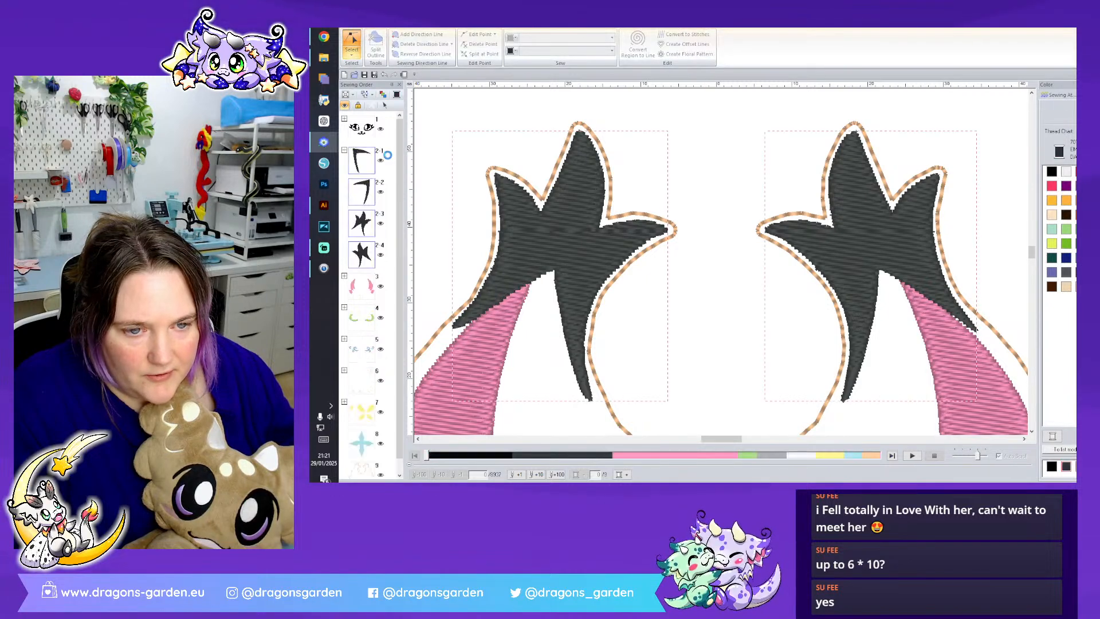
click(698, 264)
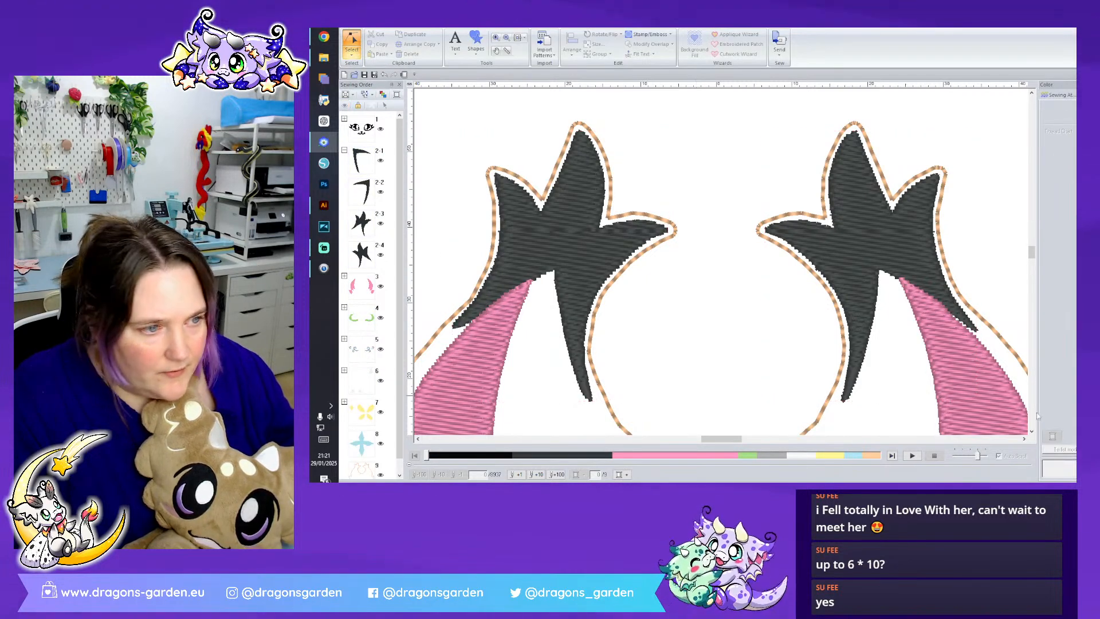
- Shift the pink inner area of the left ear slightly outward toward its dark marking
scroll(721, 342, down, 4)
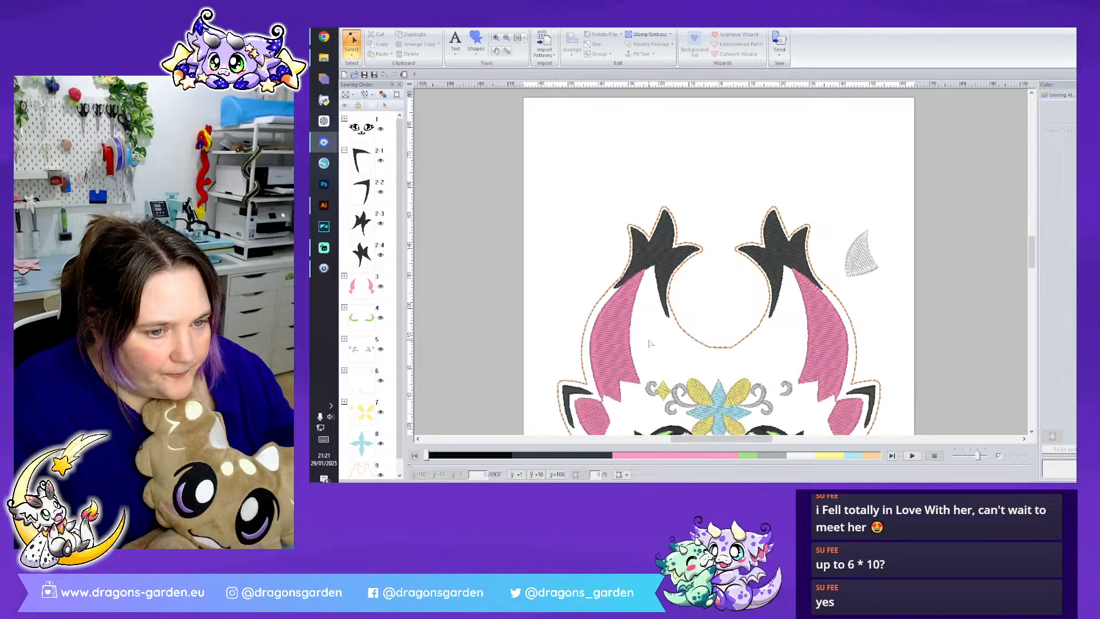
scroll(649, 342, down, 3)
scroll(679, 322, up, 2)
scroll(679, 322, up, 1)
scroll(678, 323, down, 3)
click(609, 265)
click(353, 52)
click(602, 283)
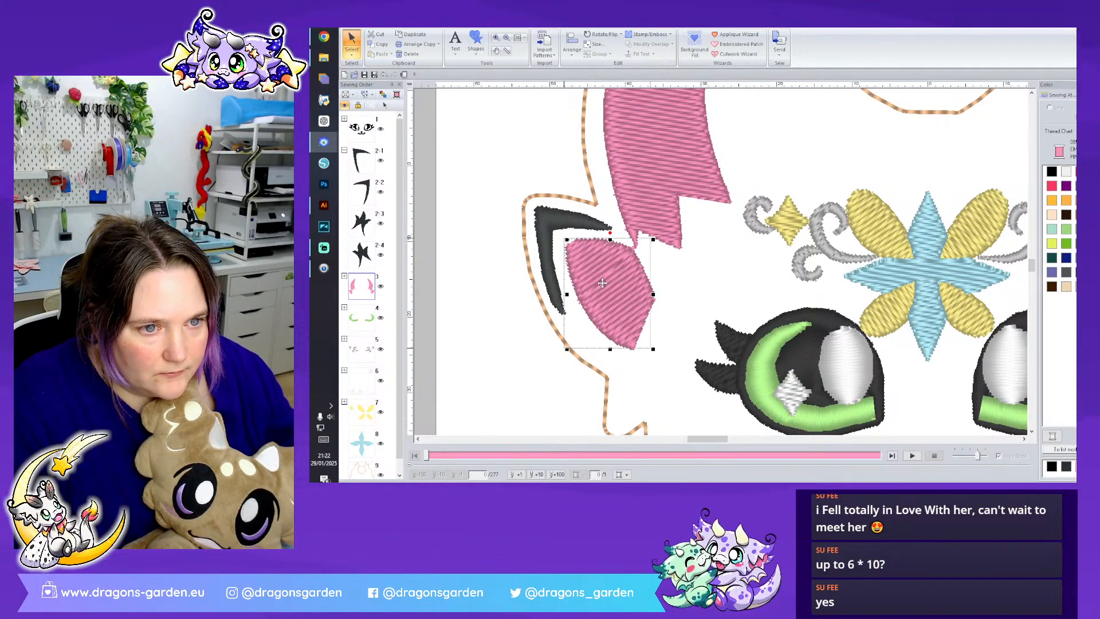
drag(602, 283, 599, 281)
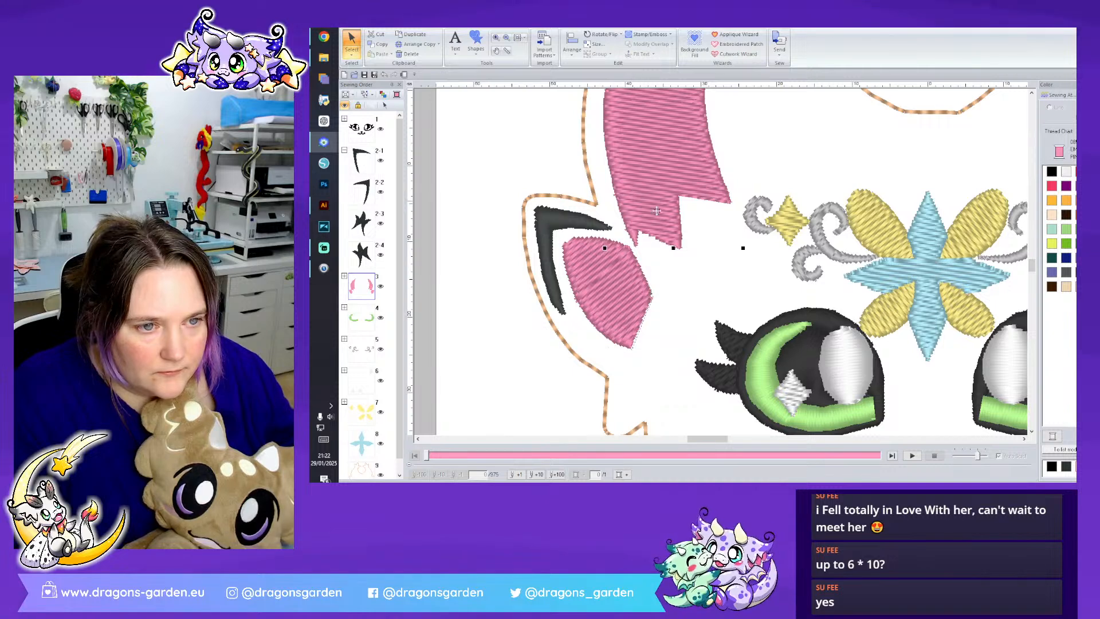
- Pull the head outline's corner between the left horn and ear inward and bring the line above it closer
scroll(710, 229, up, 3)
click(779, 250)
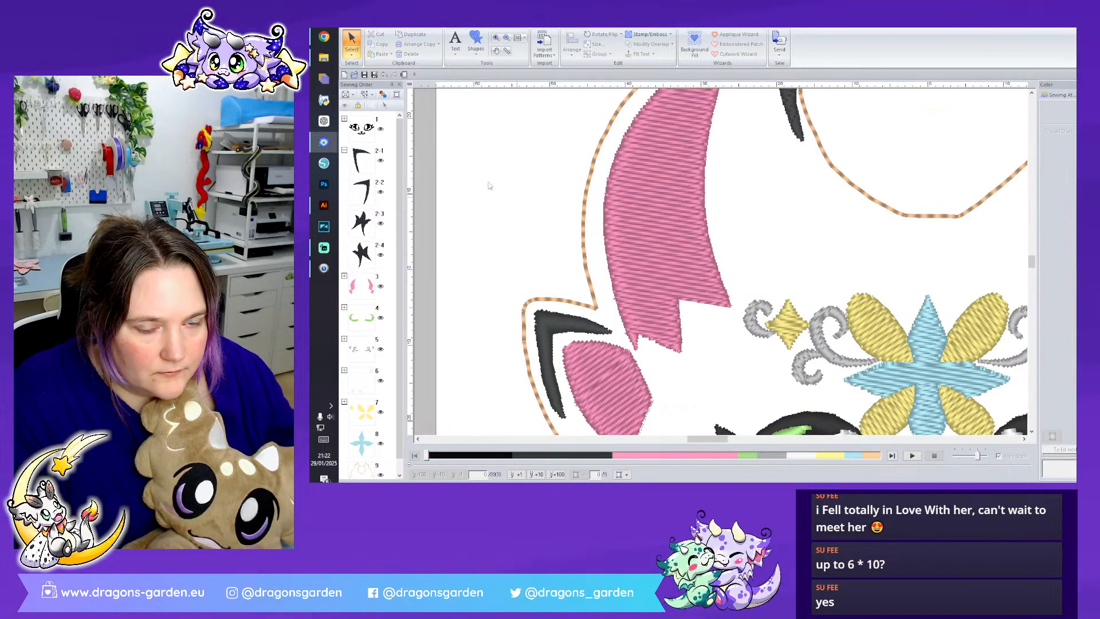
click(597, 311)
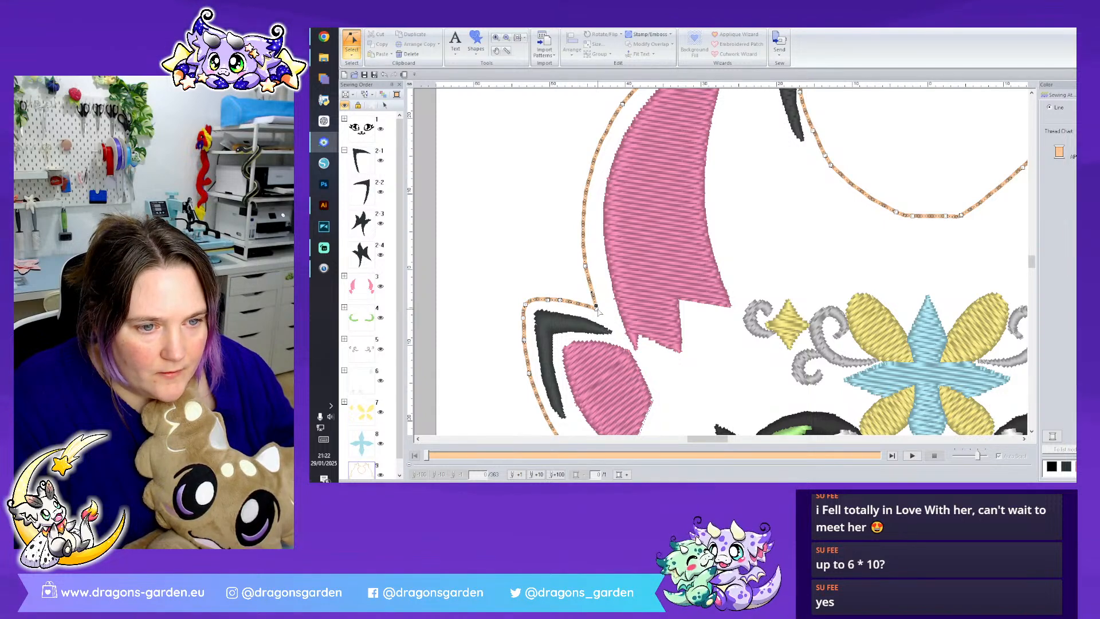
click(610, 317)
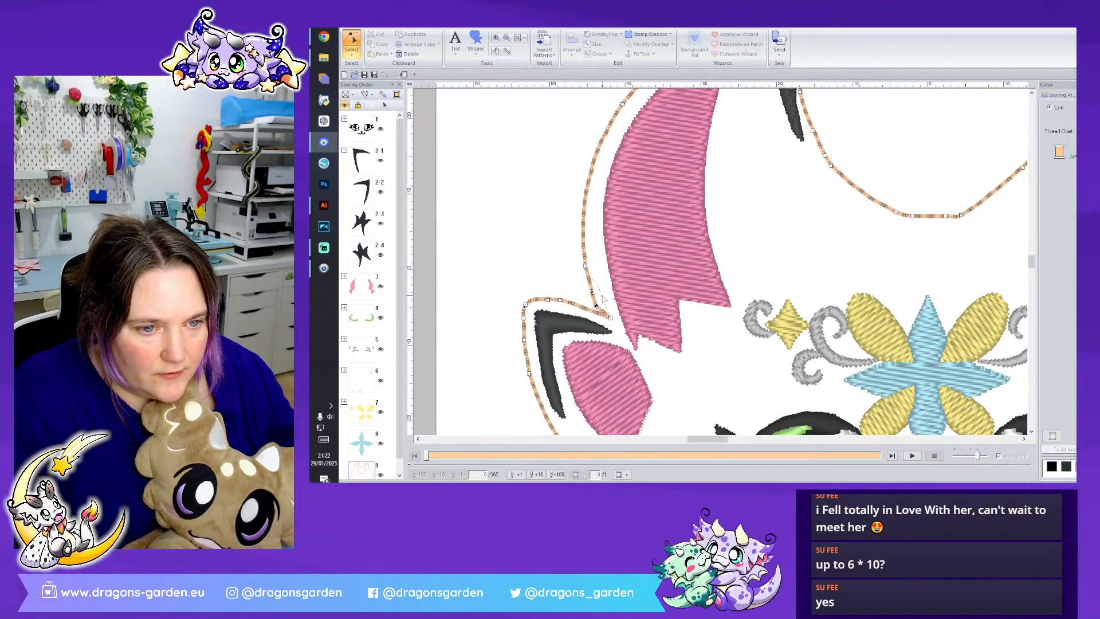
drag(593, 267, 600, 295)
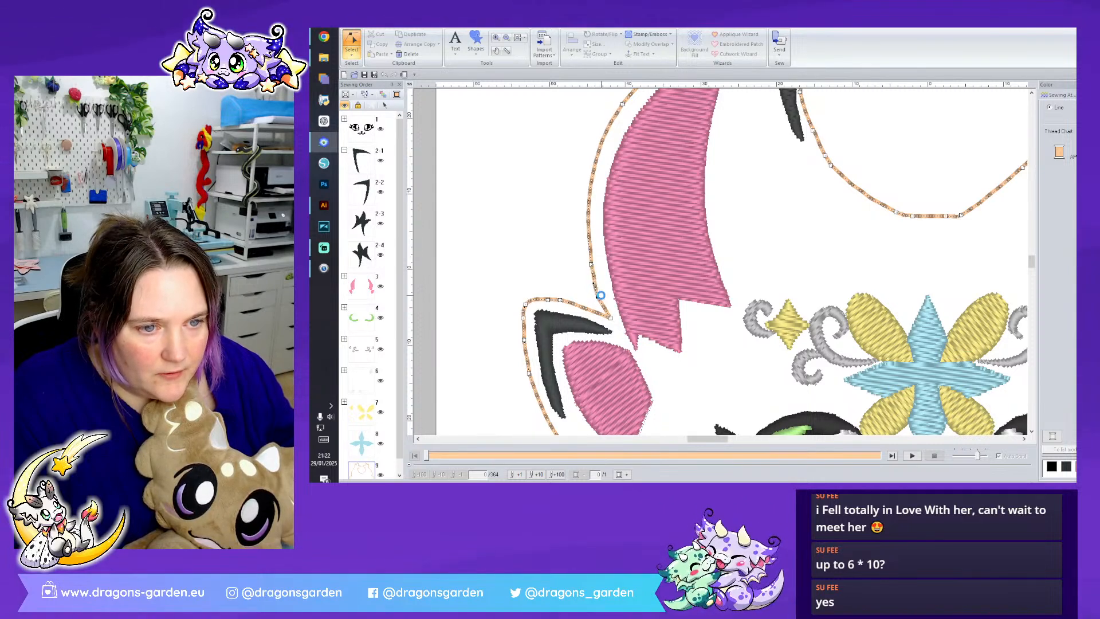
- Adjust the outline point on the outer upper side of the left pink horn to sit closer to it
scroll(666, 301, up, 2)
scroll(656, 316, down, 1)
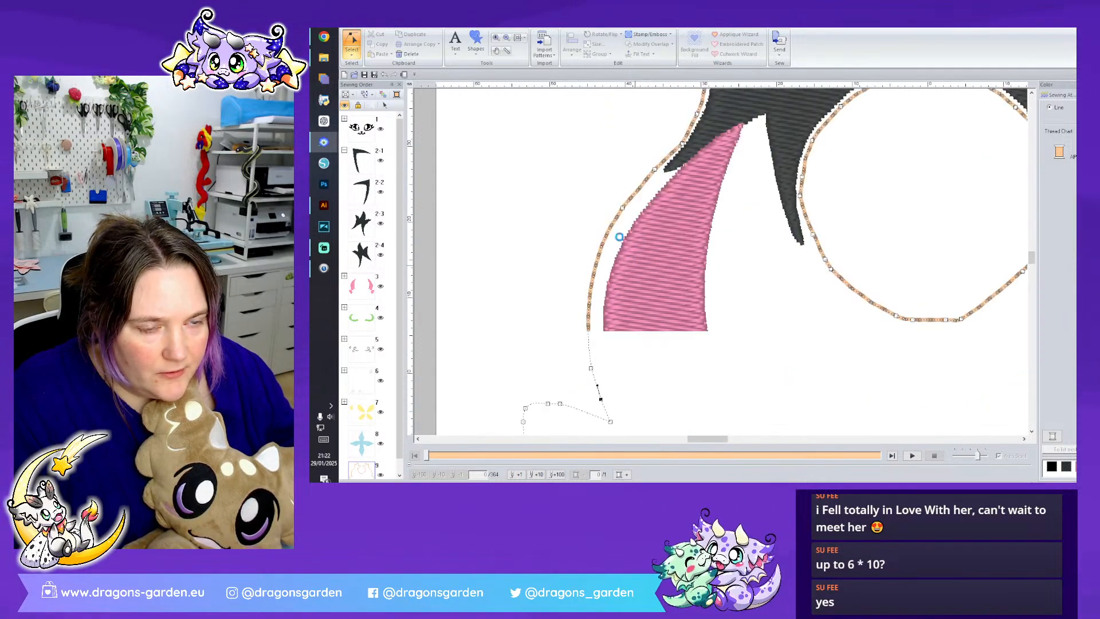
drag(555, 145, 644, 335)
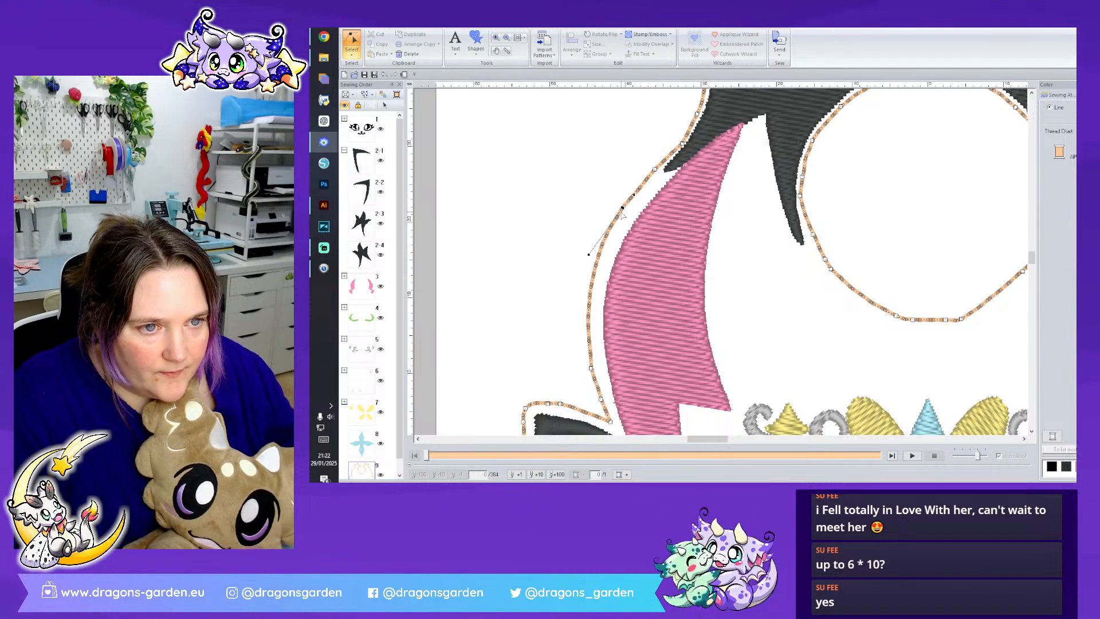
drag(625, 208, 627, 208)
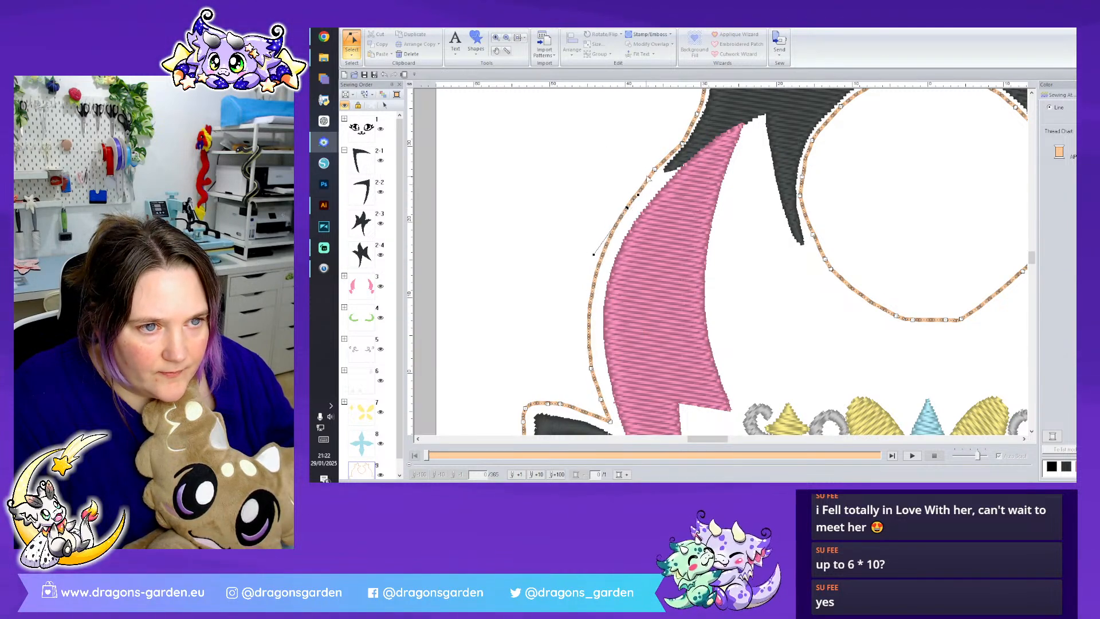
- Reshape the lower outer edge of the left horn's dark grey tip, pulling its points slightly inward from the head outline
click(667, 163)
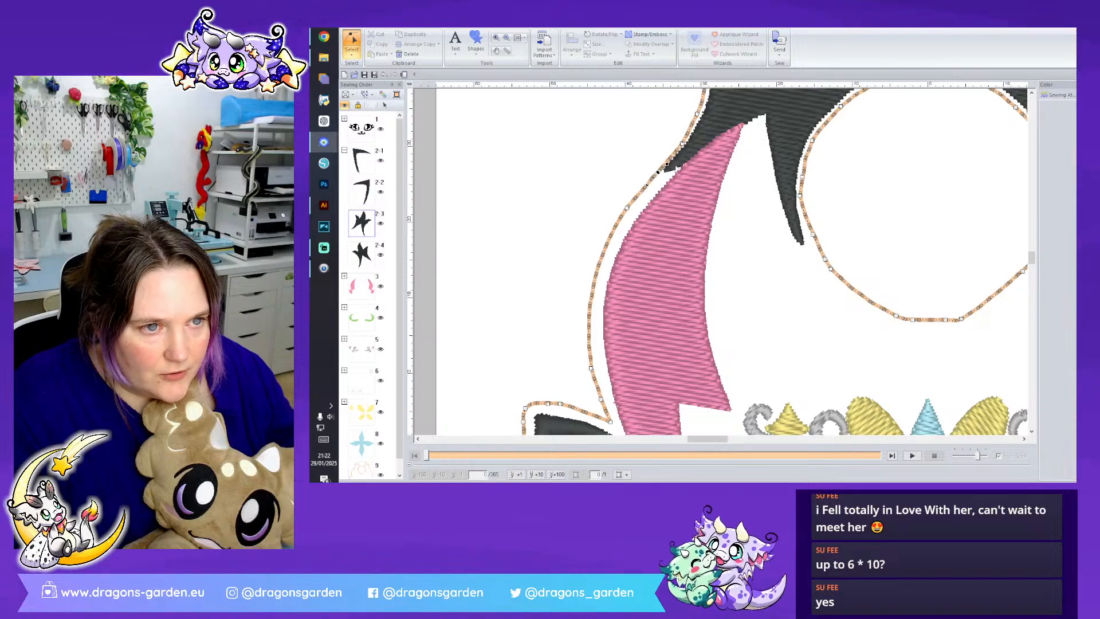
drag(667, 167, 681, 158)
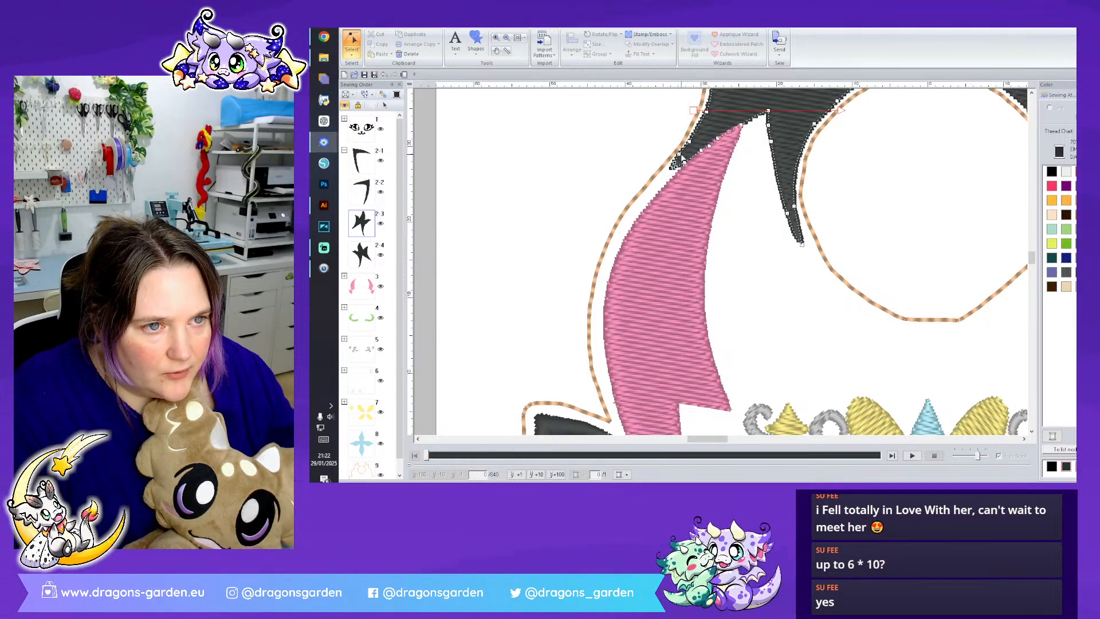
click(689, 142)
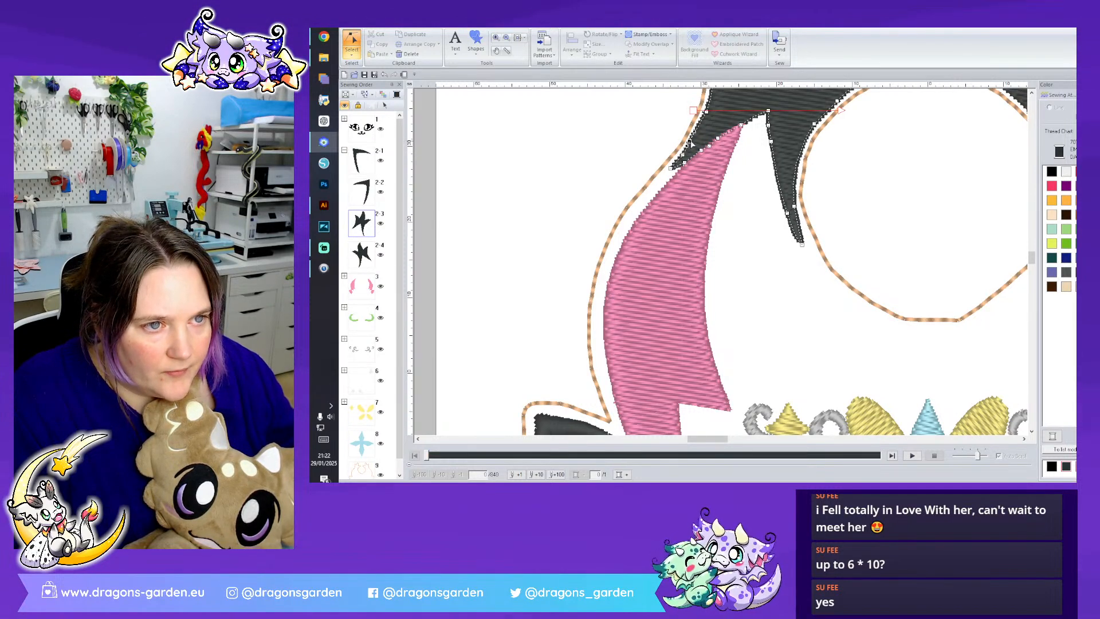
scroll(692, 139, up, 3)
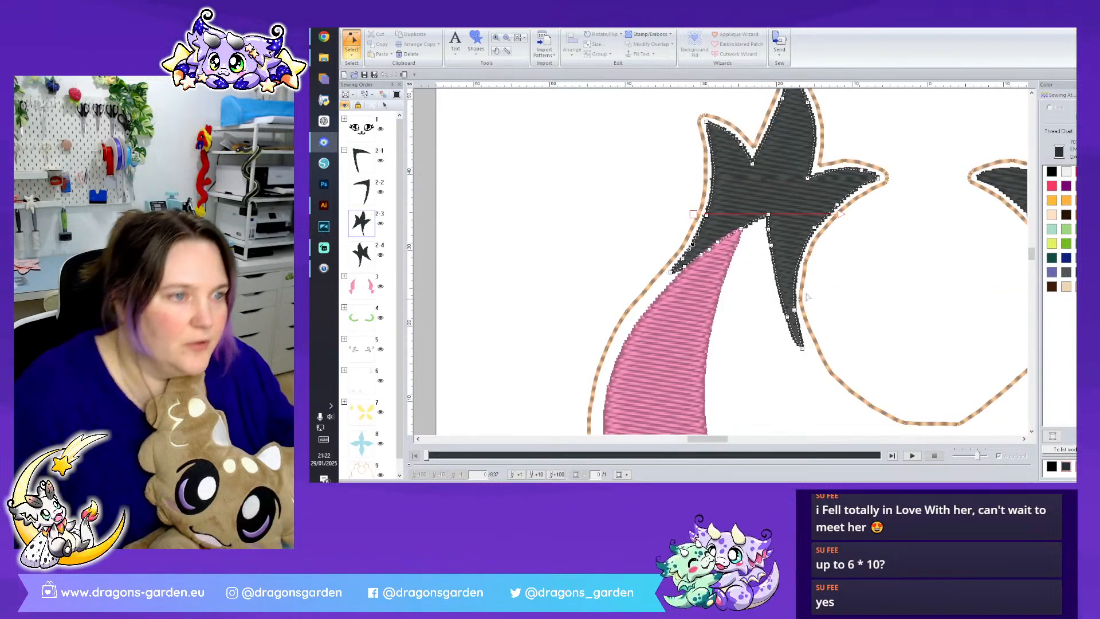
click(843, 275)
scroll(835, 278, down, 6)
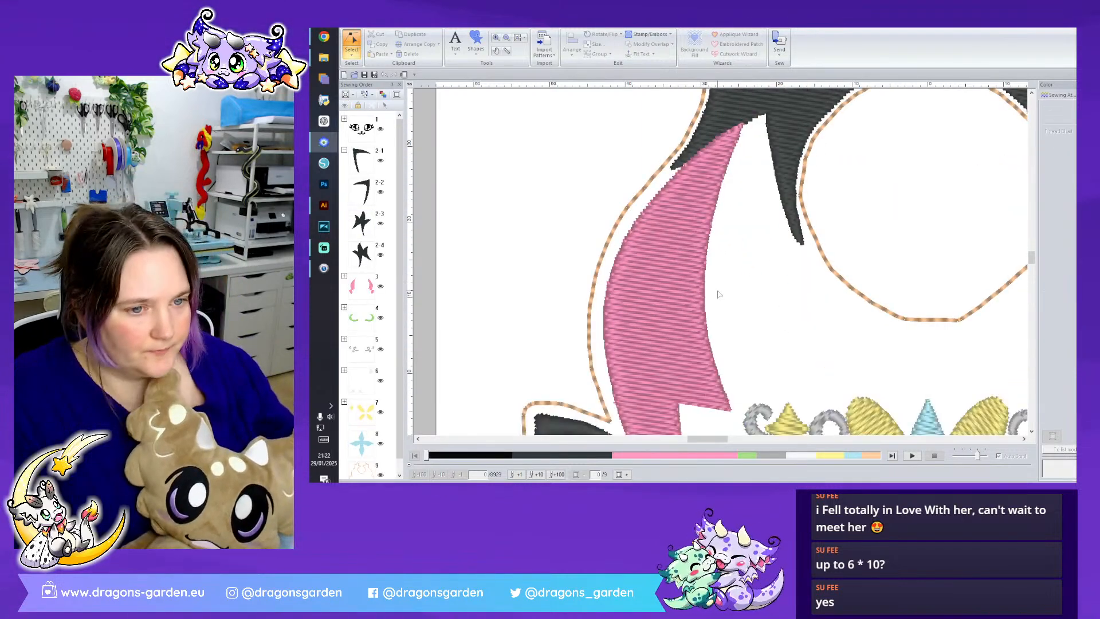
- Lower the head outline's points along the left ear's upper edge to sit closer to the dark ear marking
scroll(633, 291, down, 3)
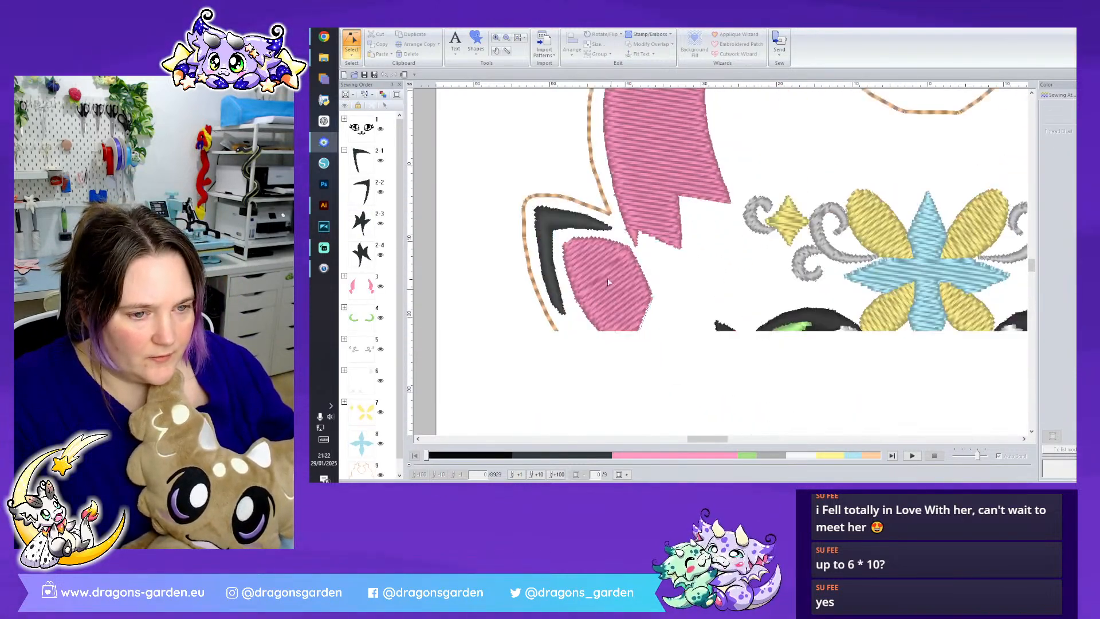
click(603, 217)
click(603, 213)
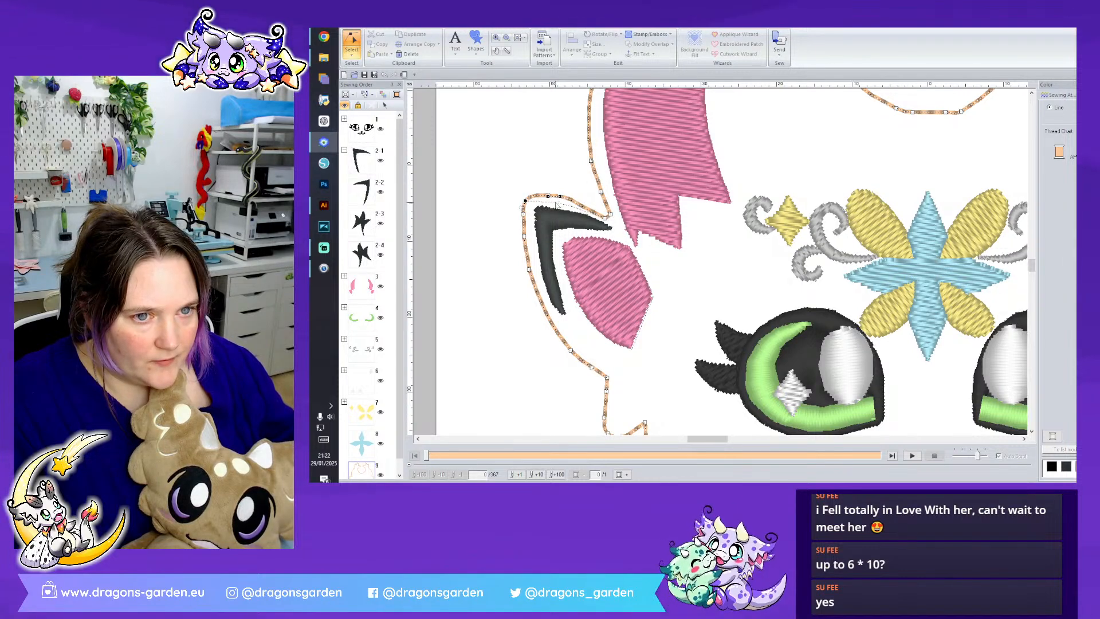
drag(557, 202, 556, 201)
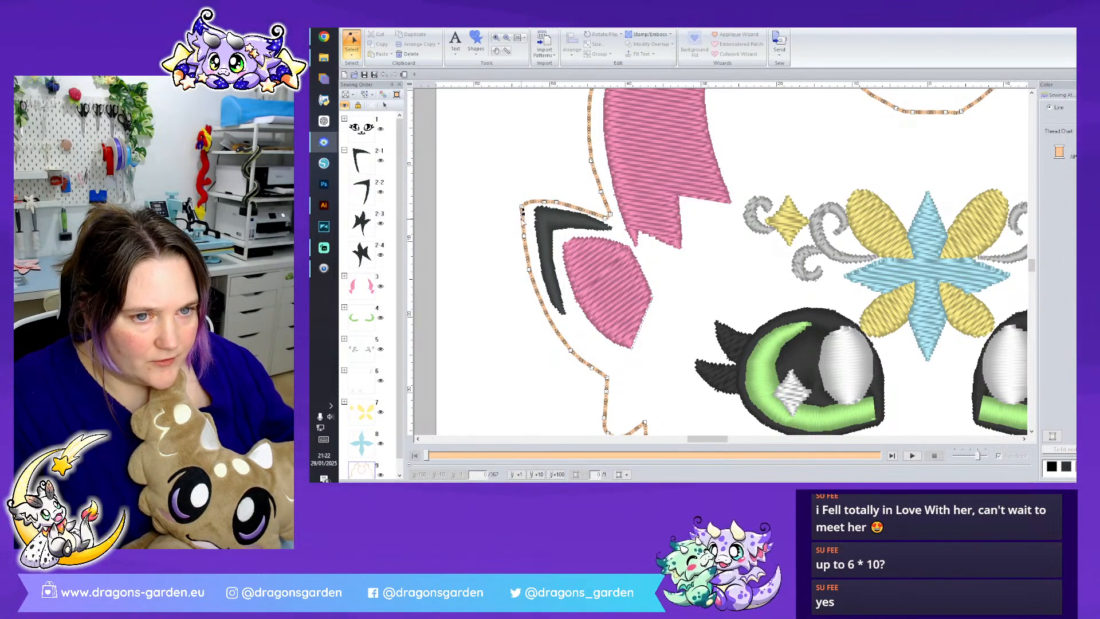
- Rotate the left ear's dark marking slightly counterclockwise and lower the point at its inner tip
click(564, 232)
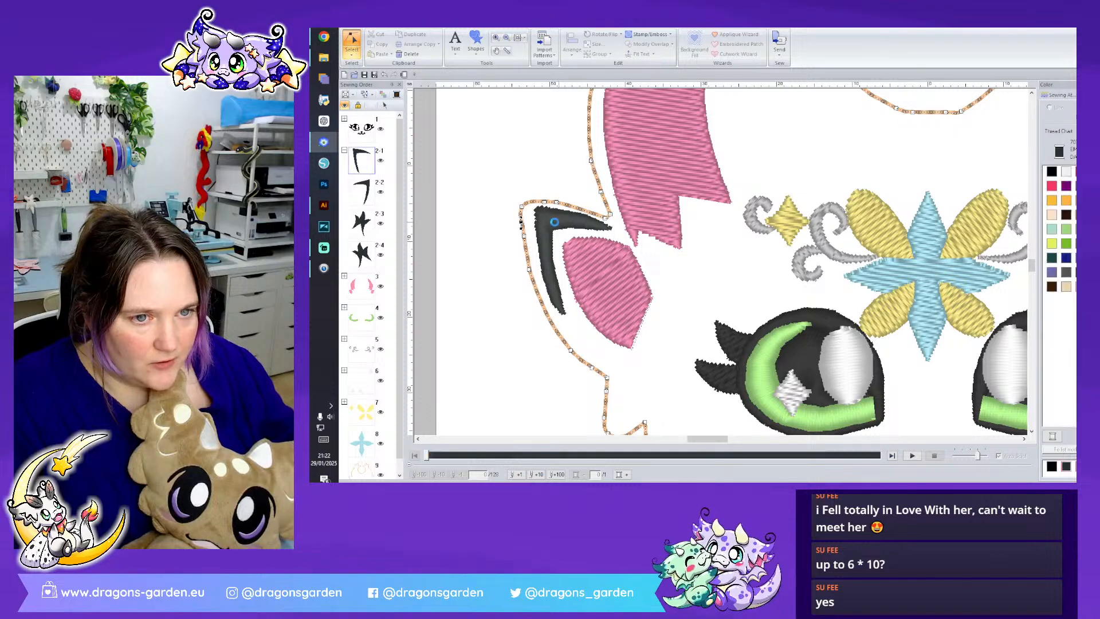
click(552, 224)
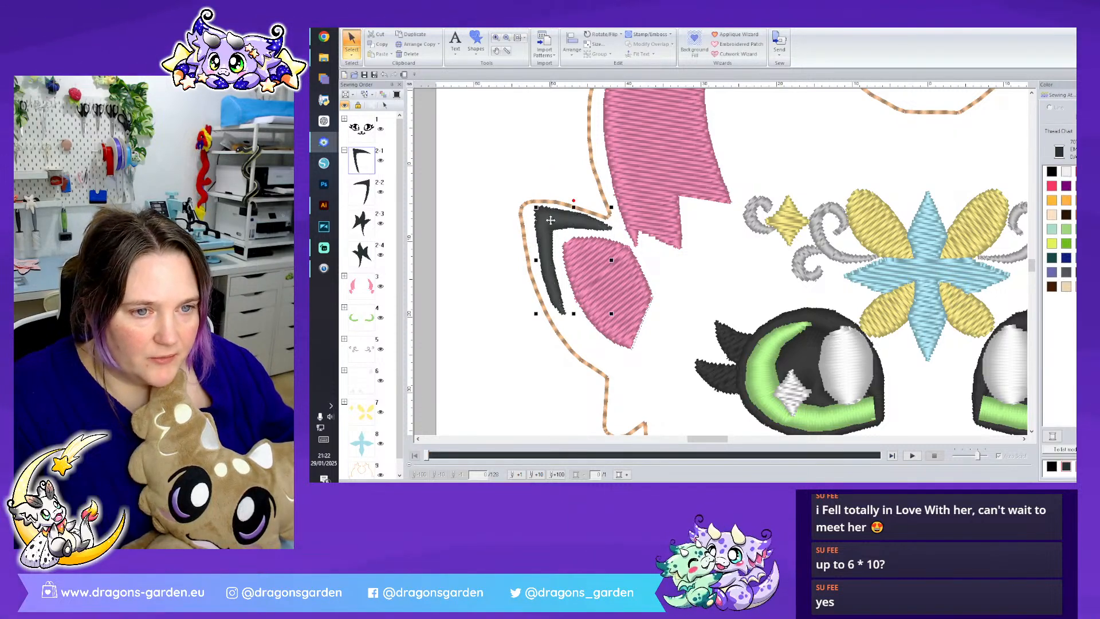
drag(573, 201, 569, 203)
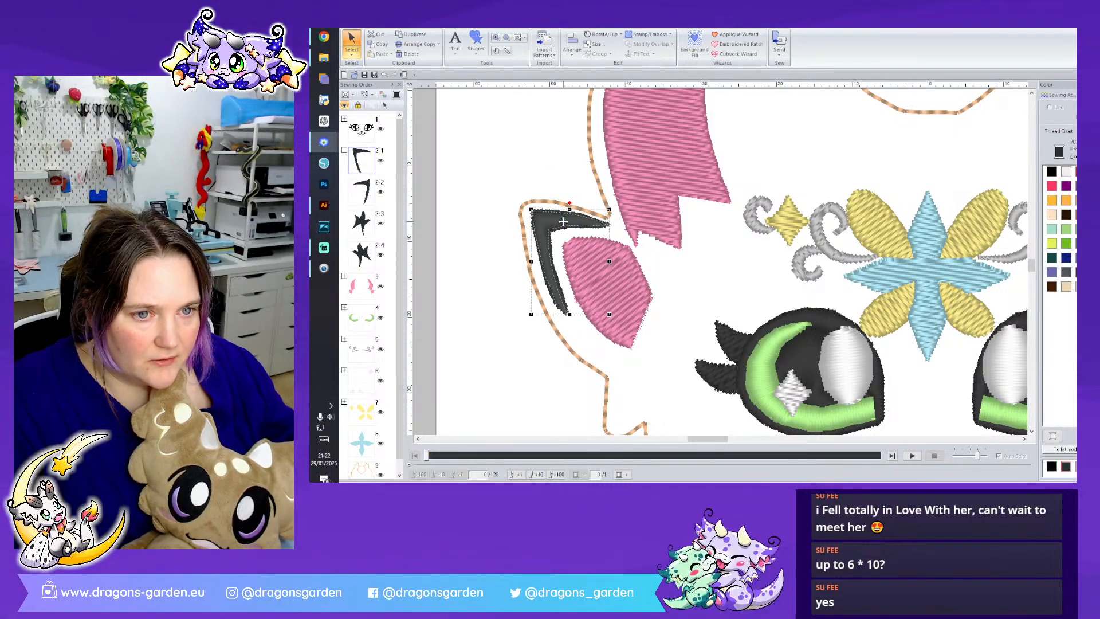
click(562, 222)
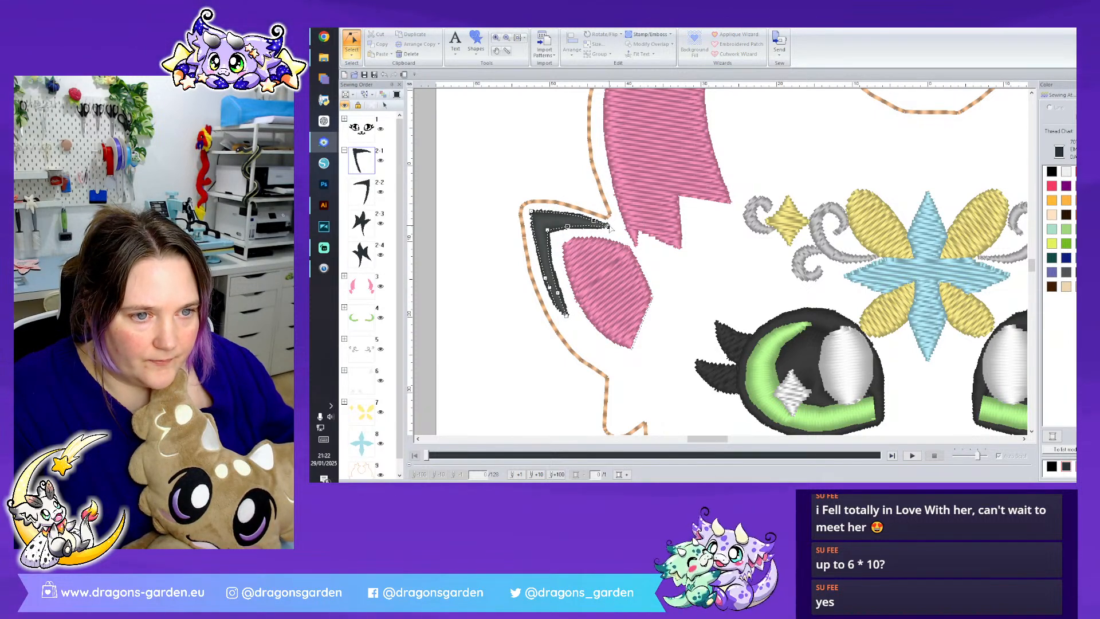
drag(608, 227, 607, 231)
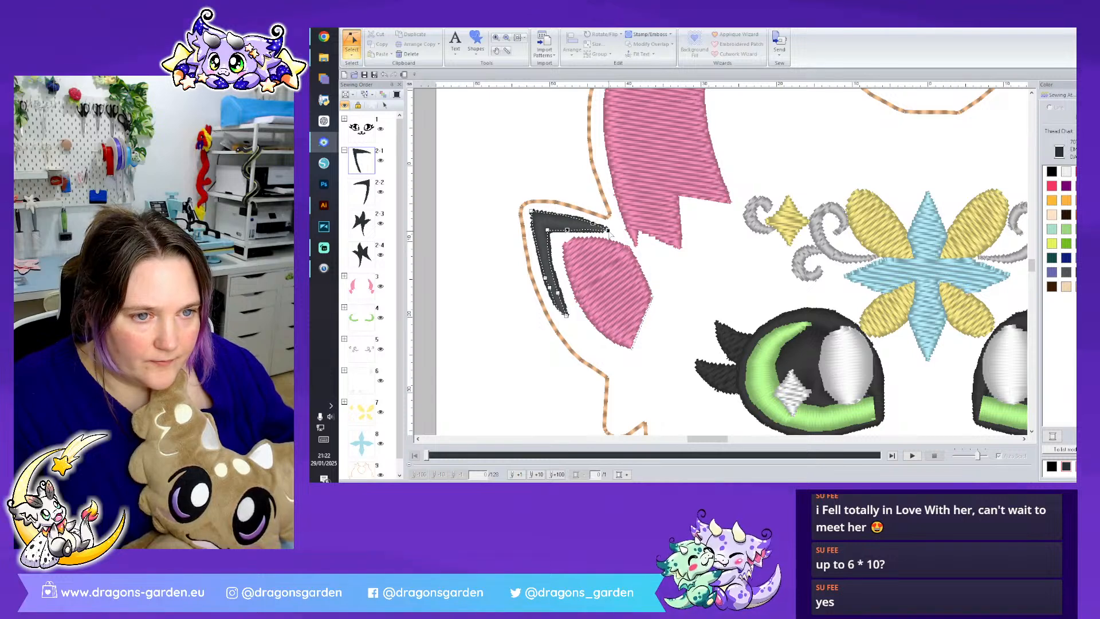
click(612, 51)
click(567, 83)
key(Escape)
- Adjust the upper outer corner of the left ear's pink inner area and shift the whole shape slightly outward
click(600, 278)
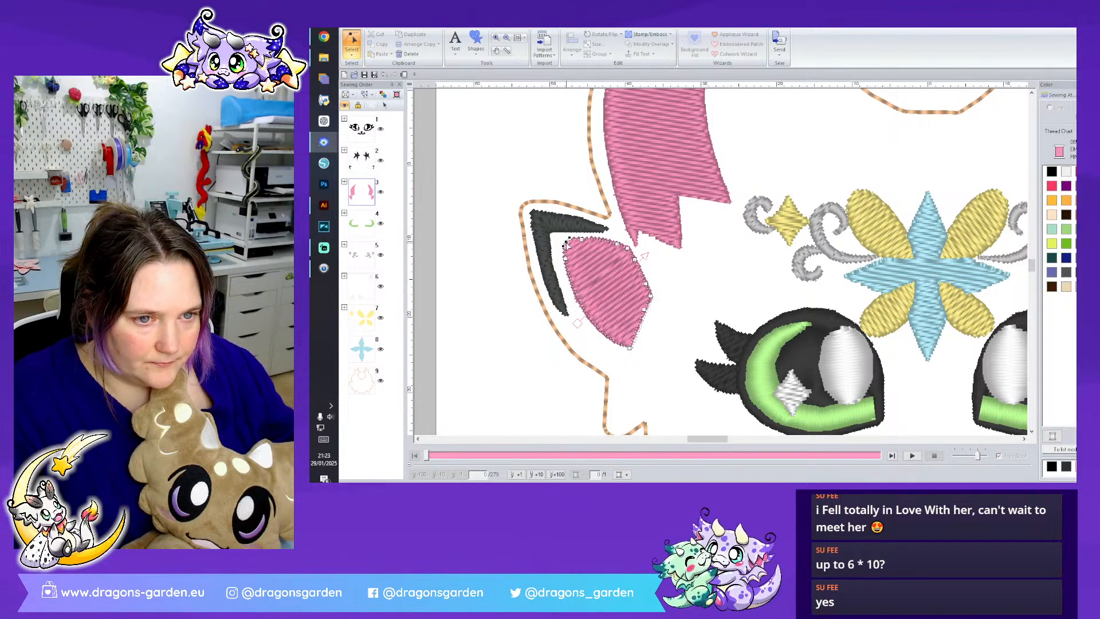
right_click(566, 242)
click(567, 245)
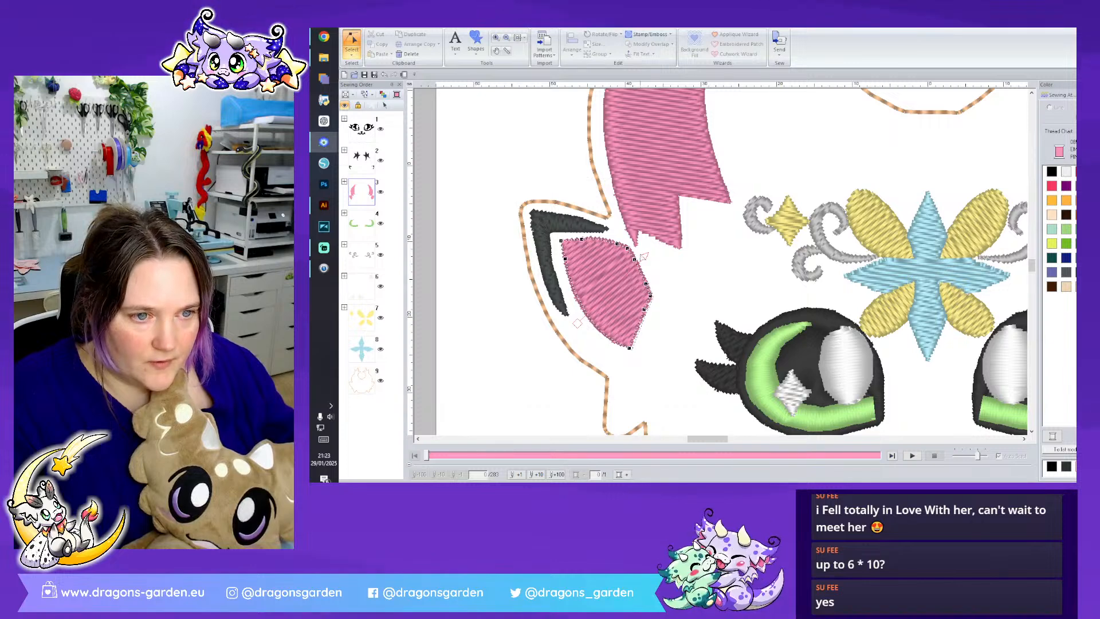
click(696, 289)
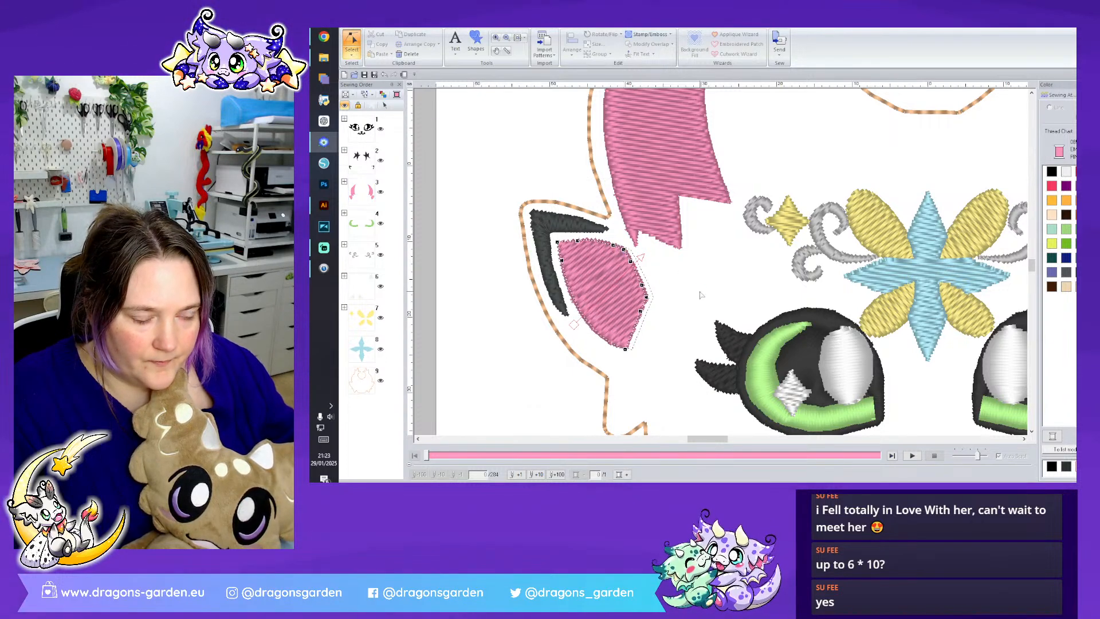
click(652, 298)
click(351, 55)
click(353, 79)
key(Escape)
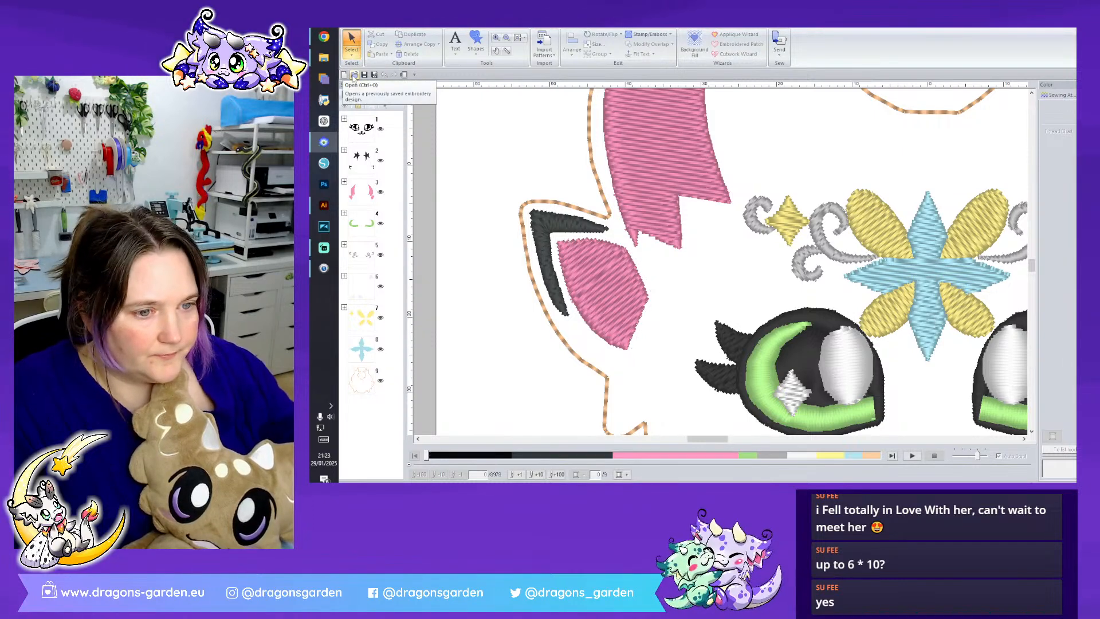
- Change the black base of the left eye from satin to Fill Stitch
scroll(800, 250, down, 3)
click(800, 249)
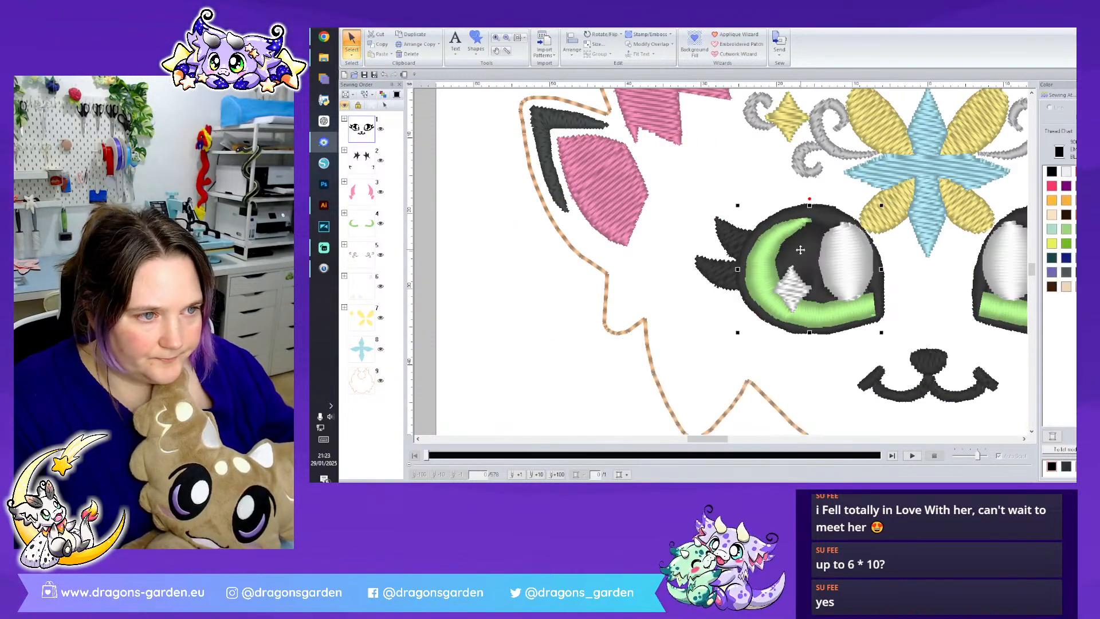
click(463, 26)
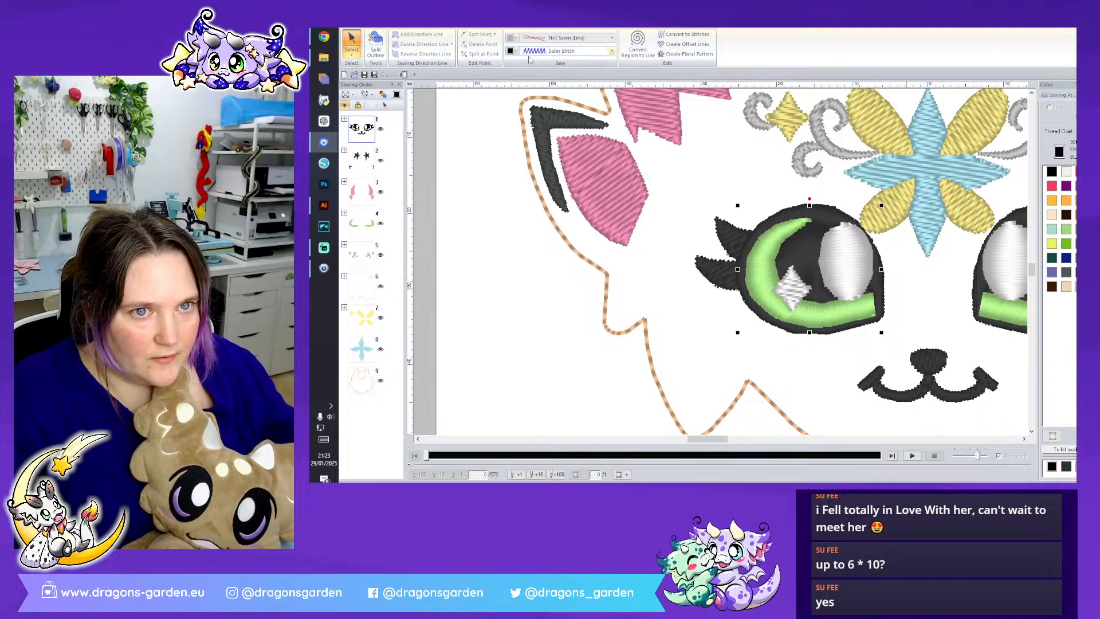
click(559, 51)
click(561, 83)
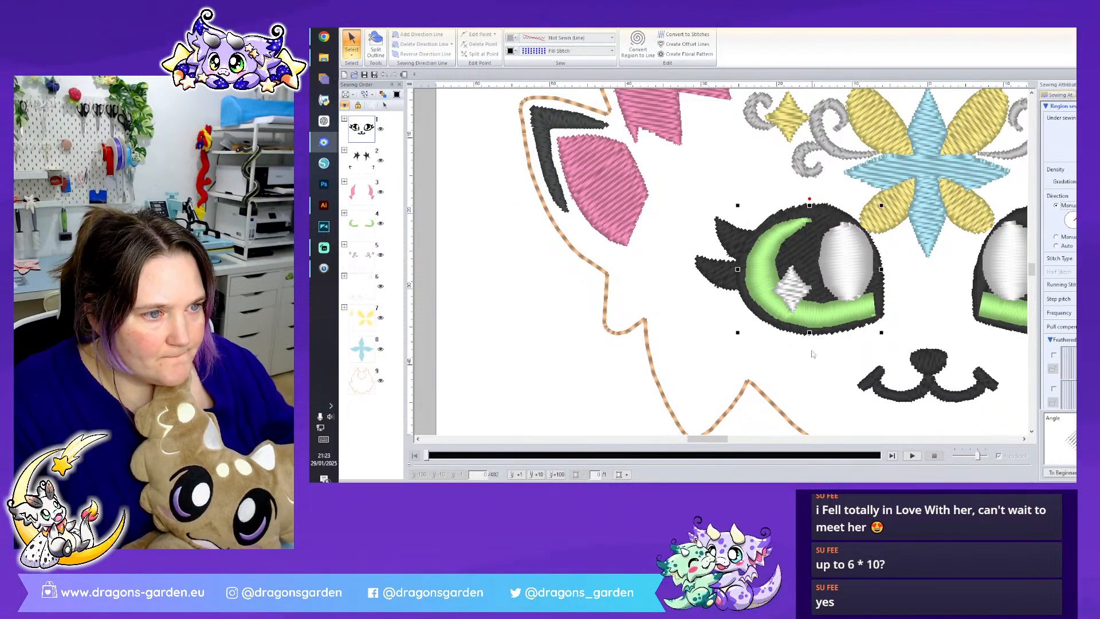
click(797, 373)
drag(690, 441, 701, 442)
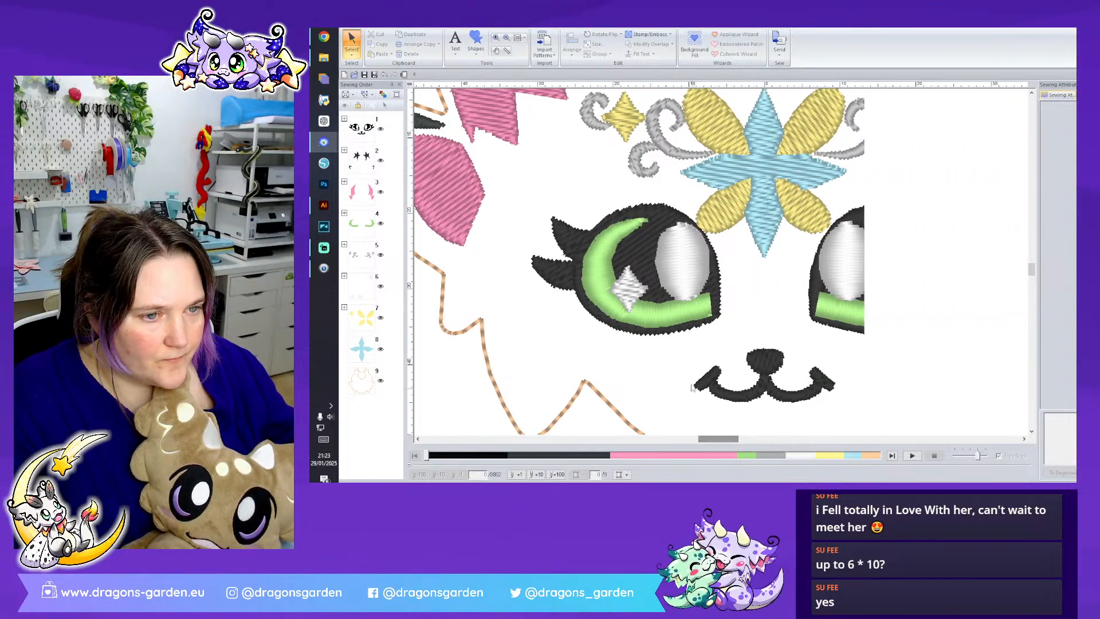
- Set the left eye's large white highlight and its green iris to Fill Stitch
click(682, 259)
click(1068, 207)
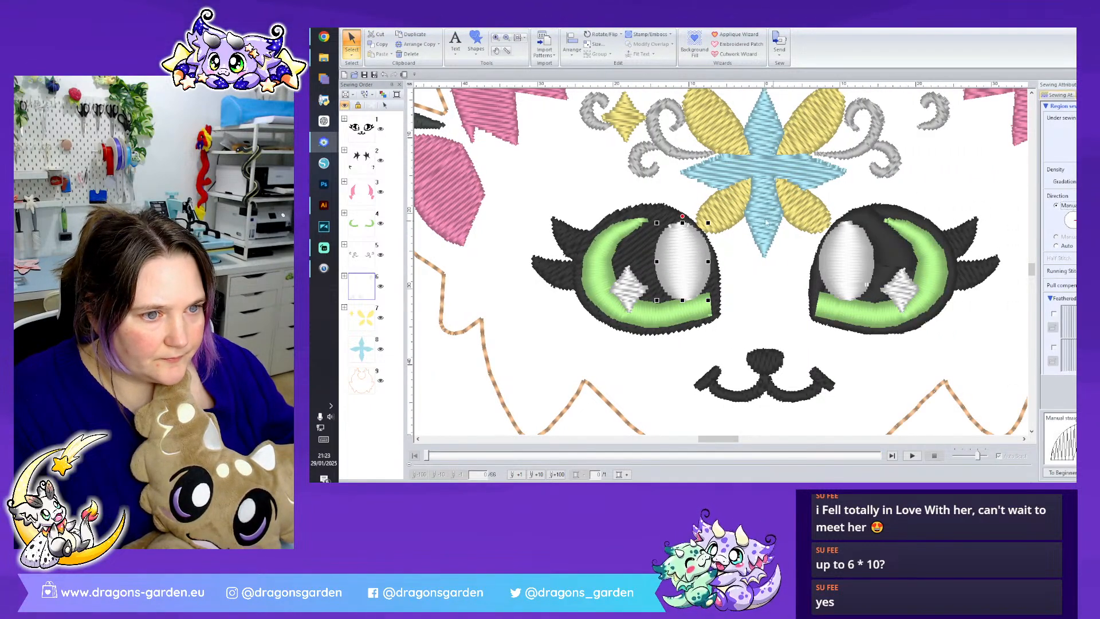
click(567, 52)
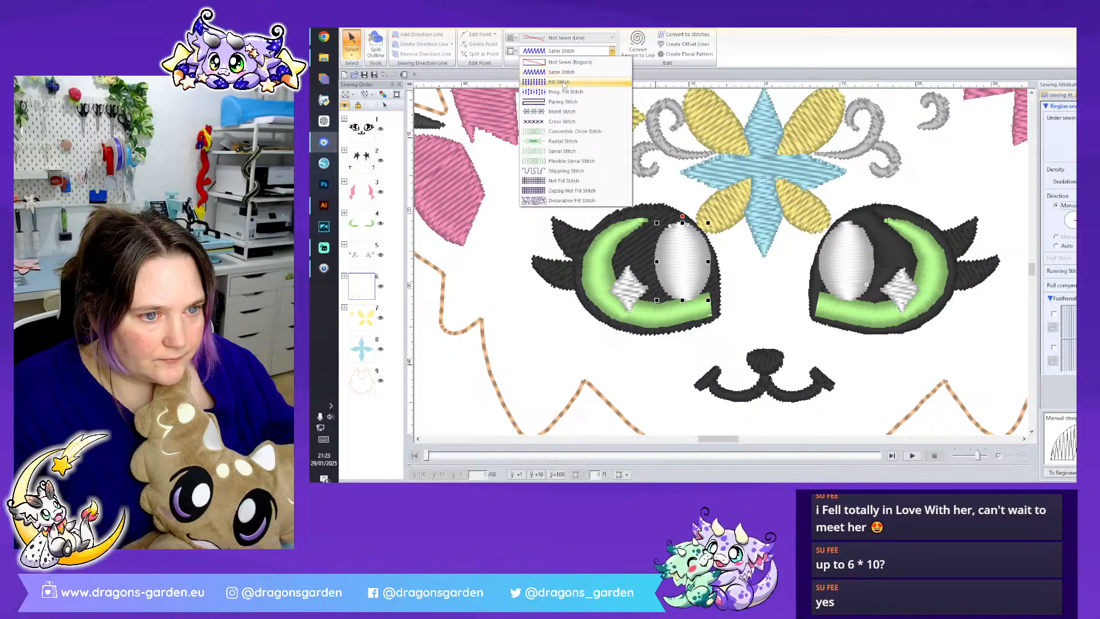
click(564, 83)
click(746, 310)
click(702, 310)
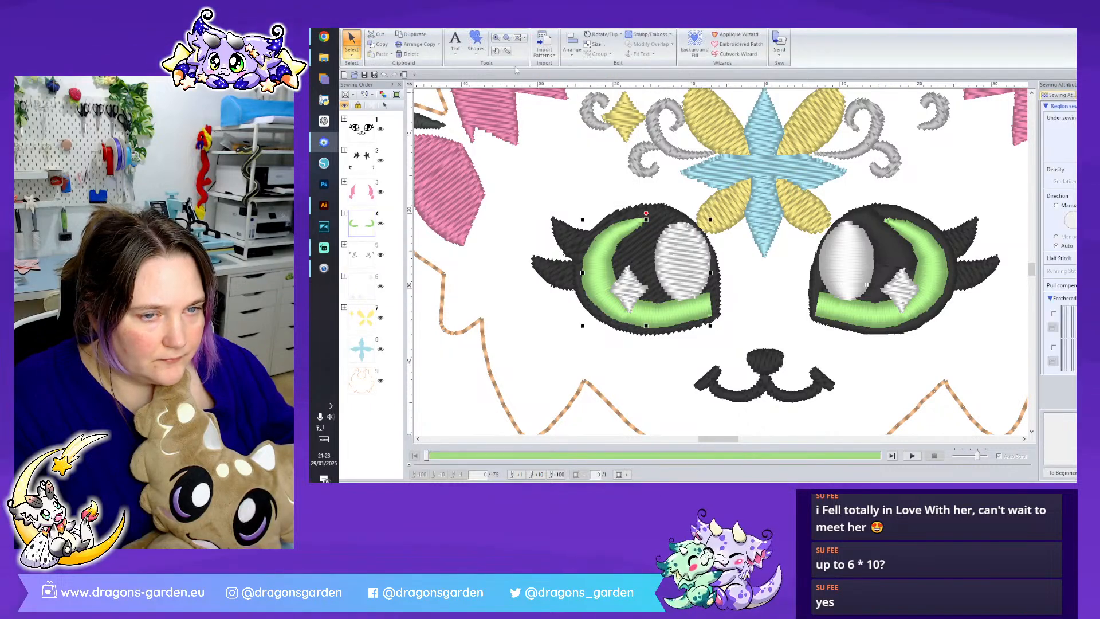
click(567, 50)
click(558, 82)
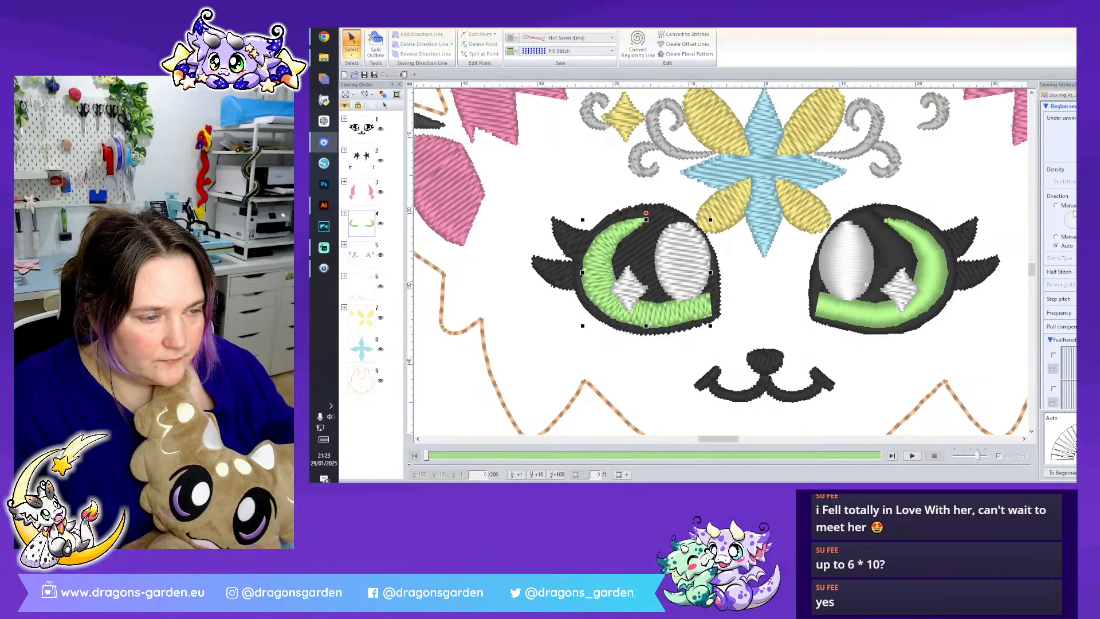
click(774, 326)
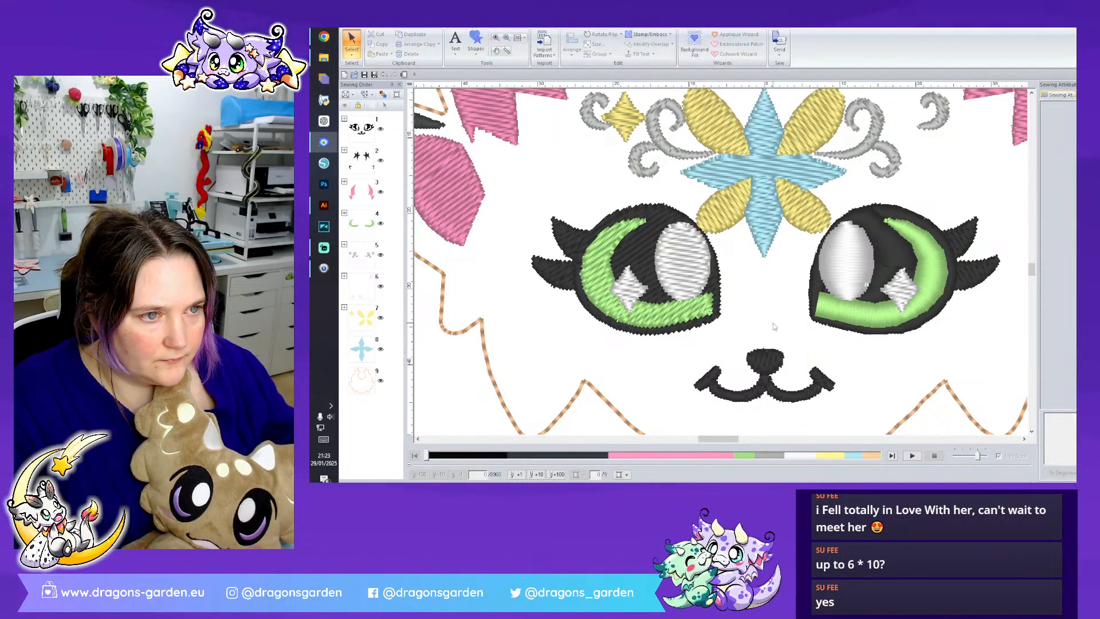
scroll(774, 326, up, 2)
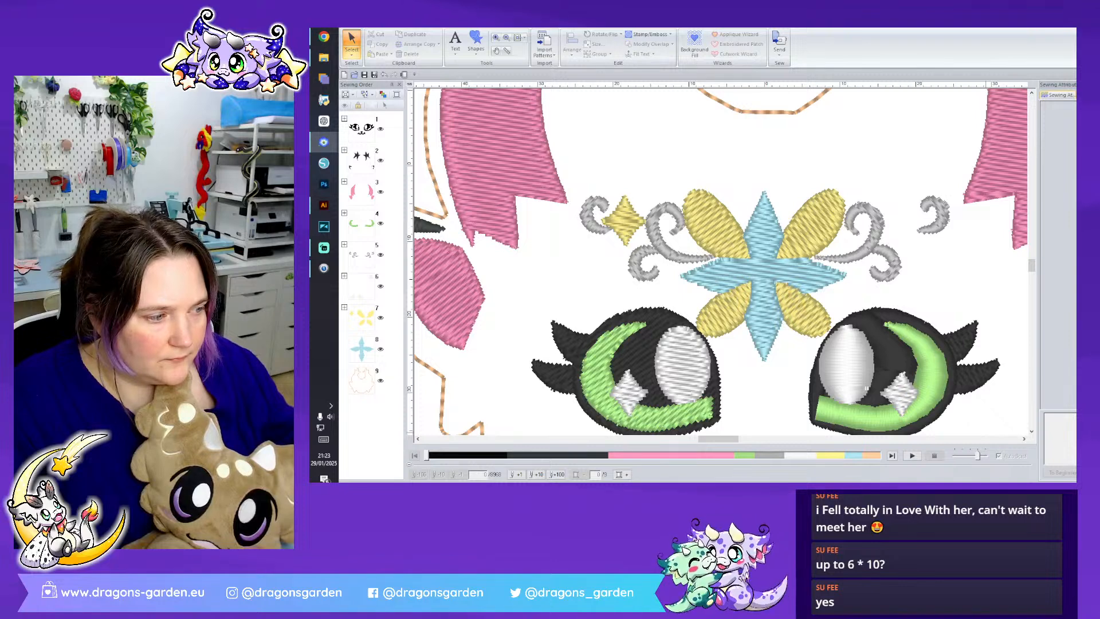
- Delete the grey swirls and the pink horn on the right half of the head
scroll(866, 387, down, 3)
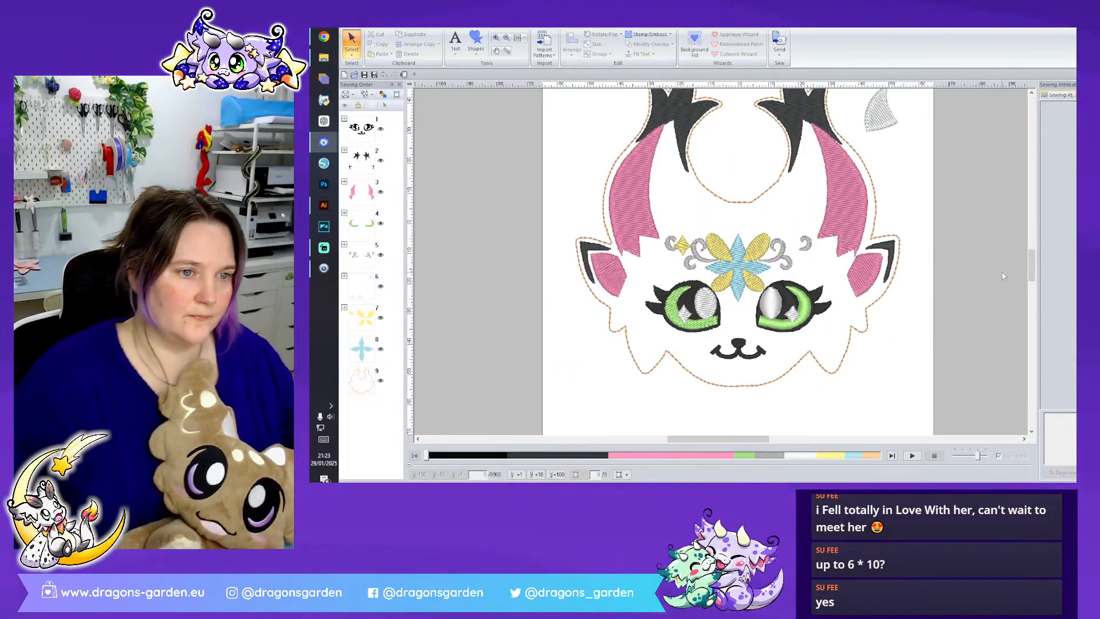
click(784, 256)
click(784, 255)
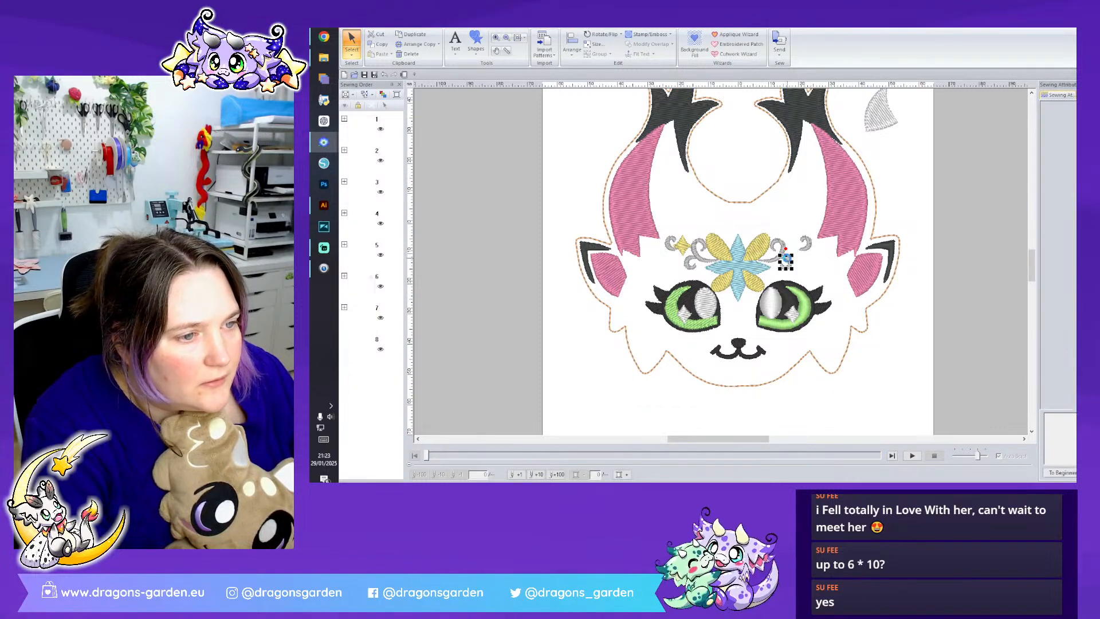
key(Delete)
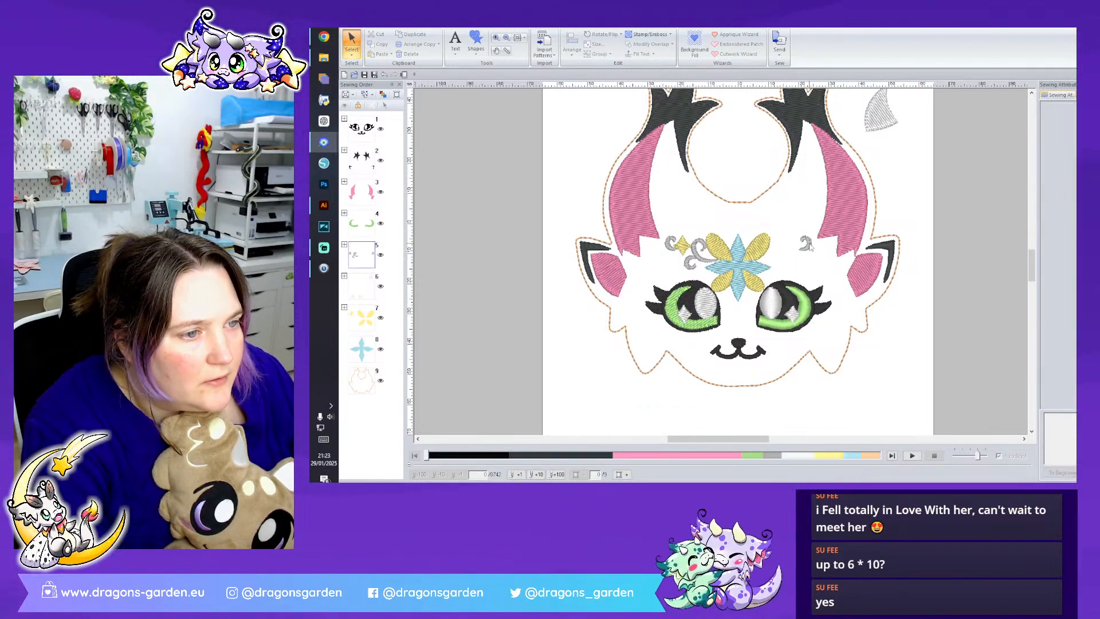
click(845, 225)
key(Delete)
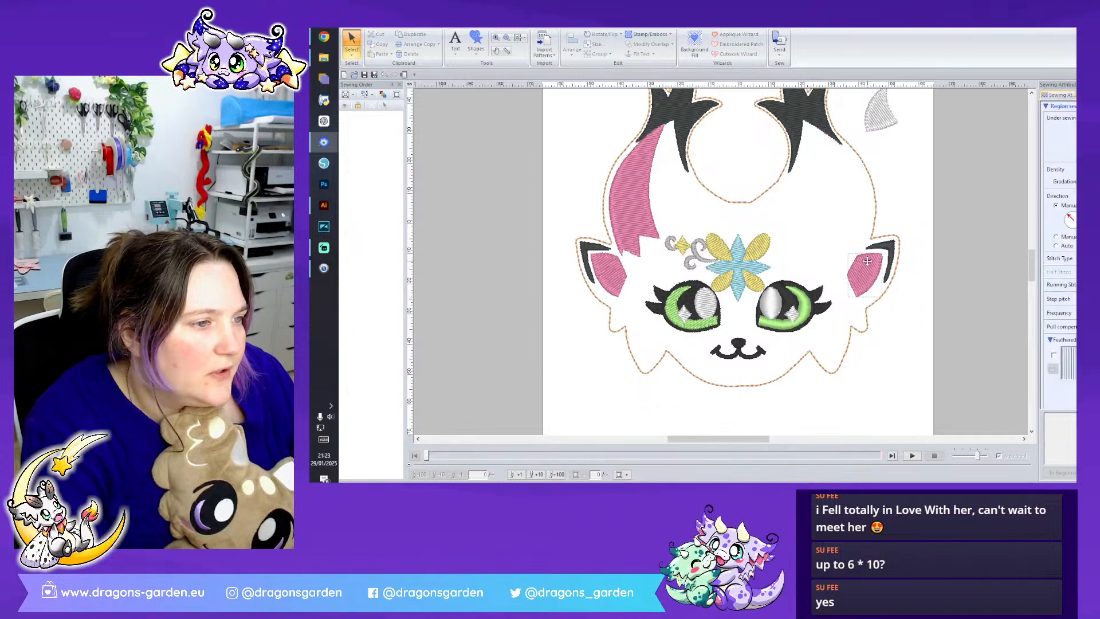
- Delete the right ear's pink inner area and dark marking, along with the right horn's dark grey tip
click(885, 253)
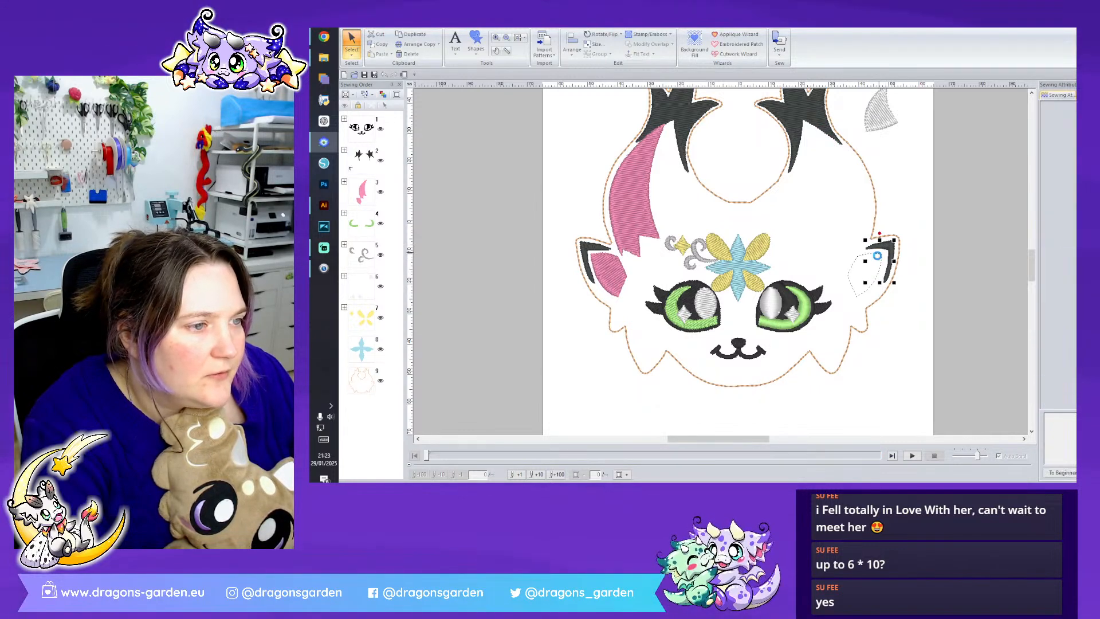
key(Delete)
click(882, 254)
key(Delete)
click(833, 140)
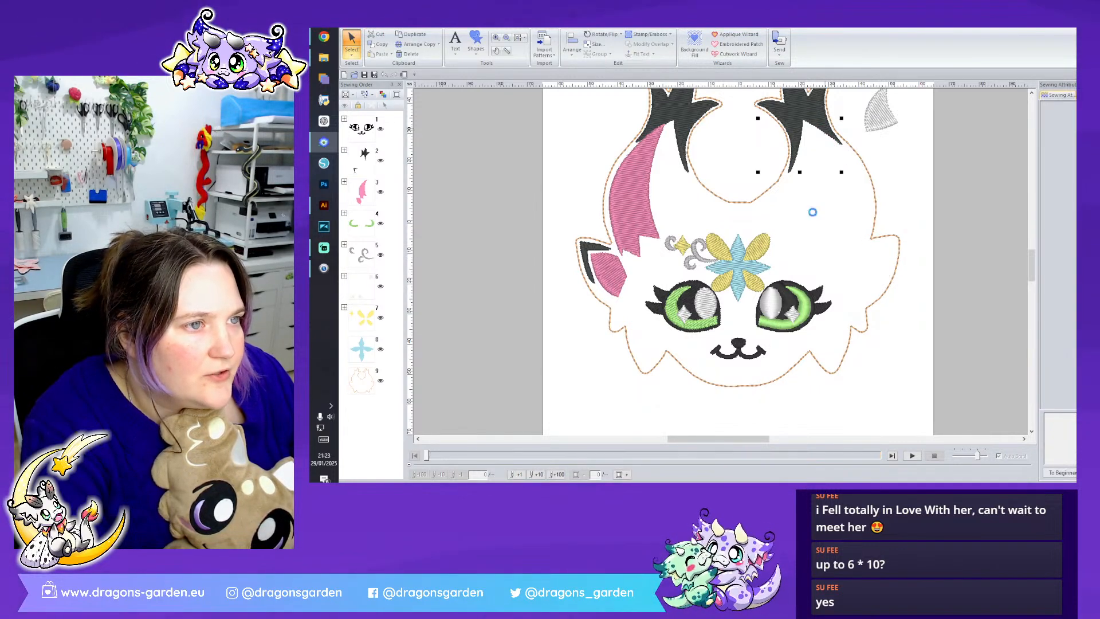
key(Delete)
- Delete all parts of the right eye: the white highlights, green iris, black base and lashes
click(795, 322)
key(Delete)
click(792, 317)
key(Delete)
click(790, 316)
key(Delete)
click(778, 312)
key(Delete)
click(787, 316)
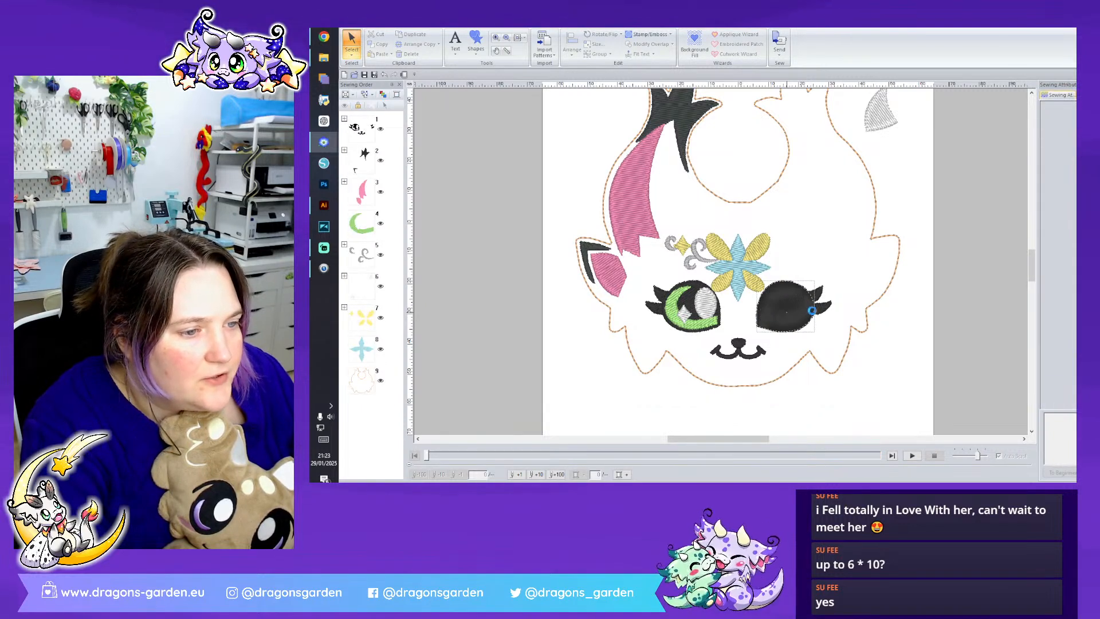
key(Delete)
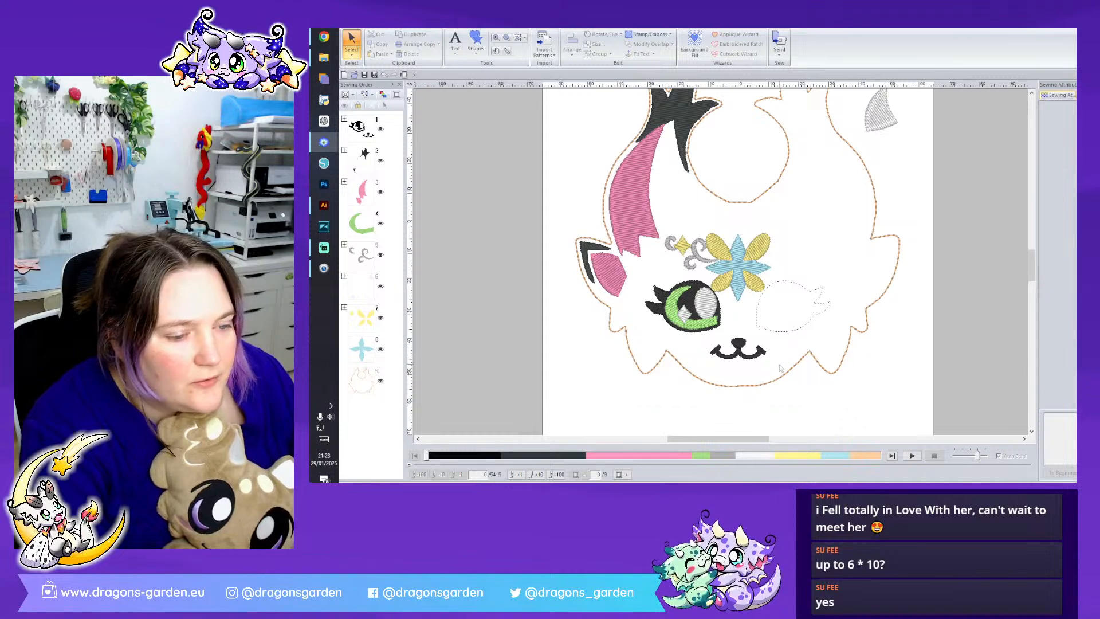
- Delete surplus points from the head outline along the lower-left curve of the rounded gap between the horns
scroll(780, 368, up, 3)
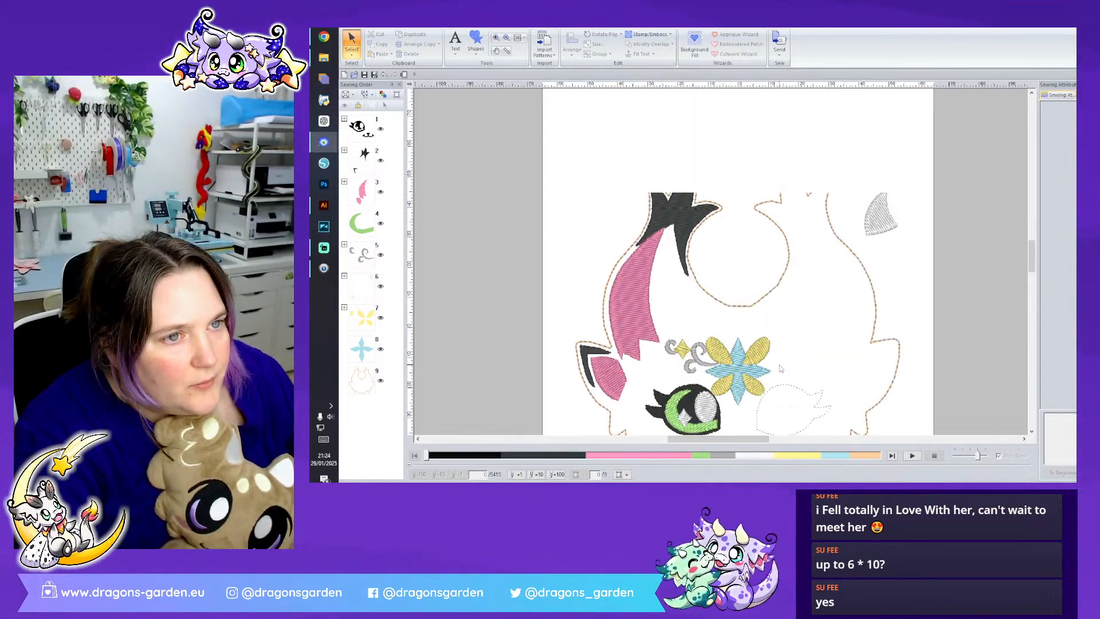
scroll(780, 368, down, 3)
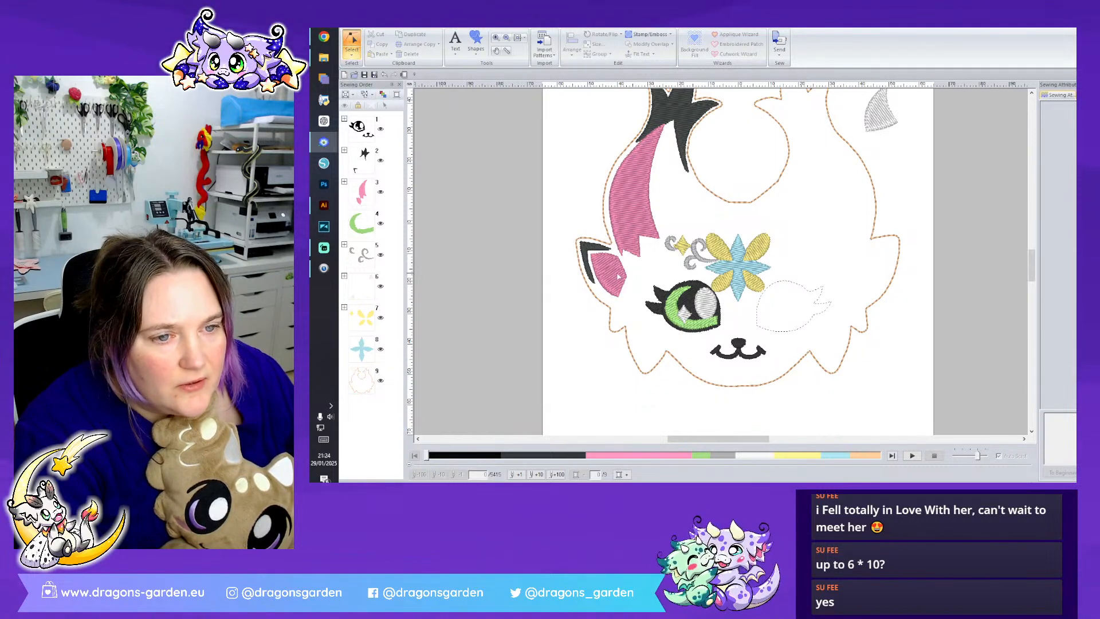
click(727, 204)
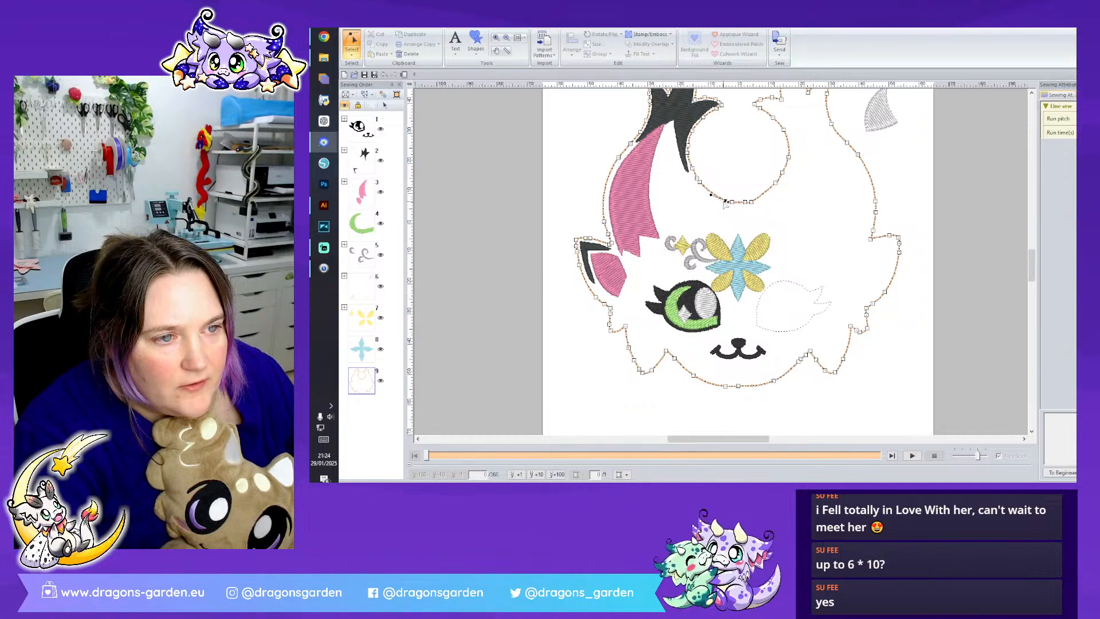
drag(716, 201, 716, 201)
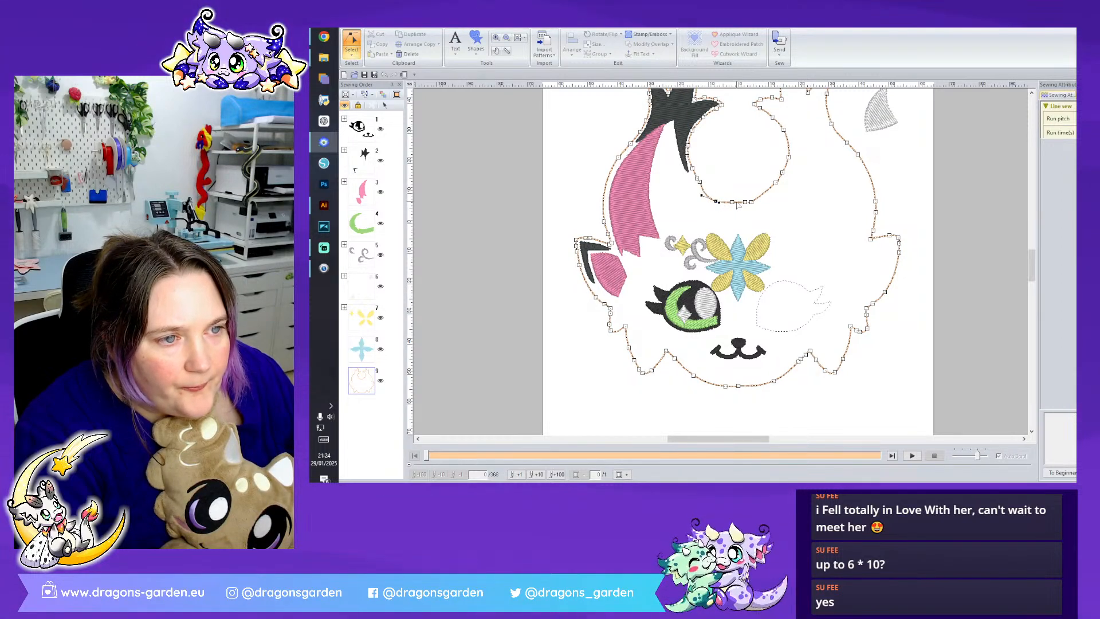
right_click(700, 183)
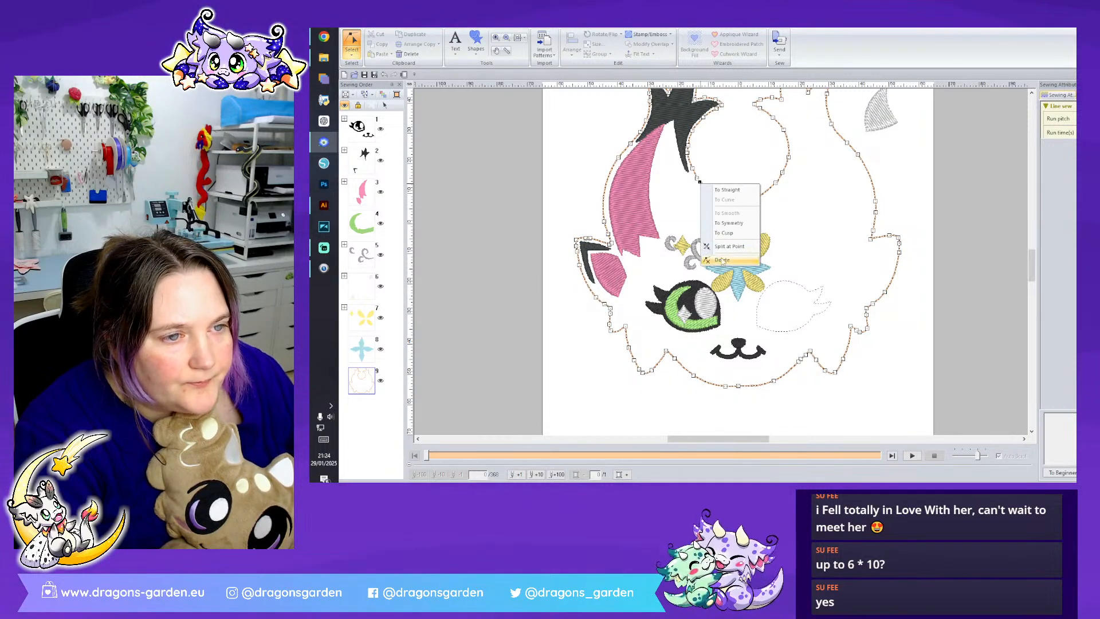
click(723, 261)
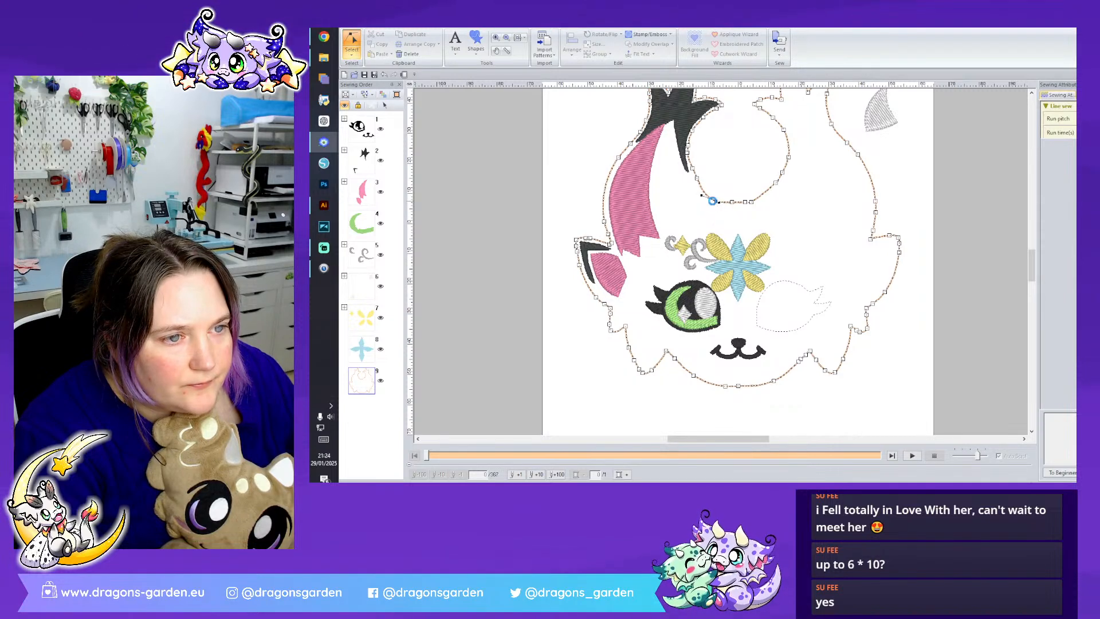
right_click(697, 195)
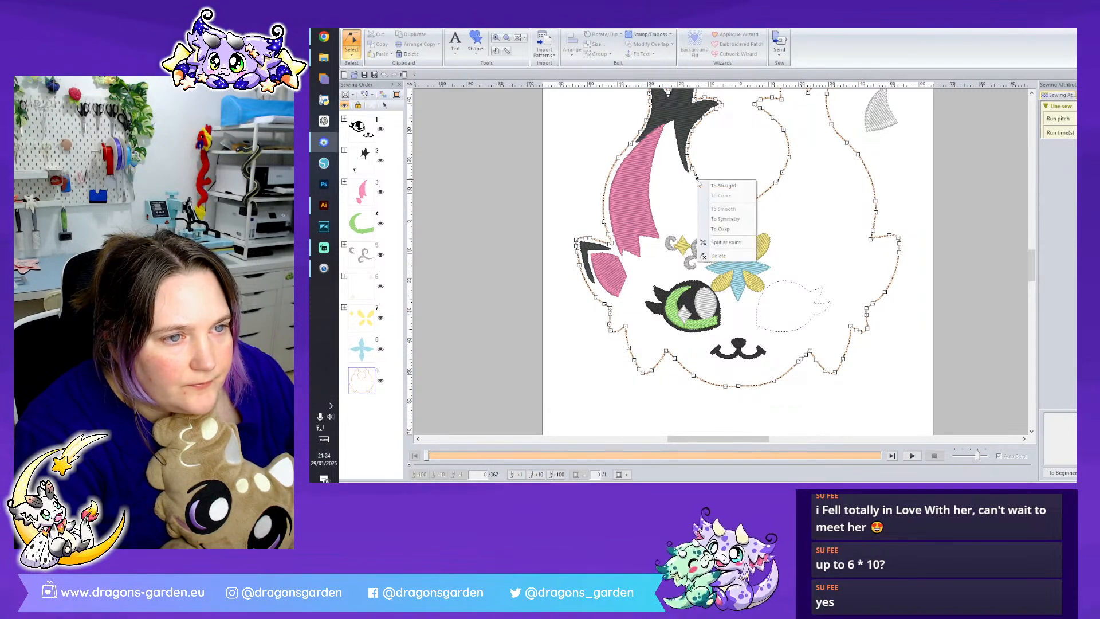
click(738, 258)
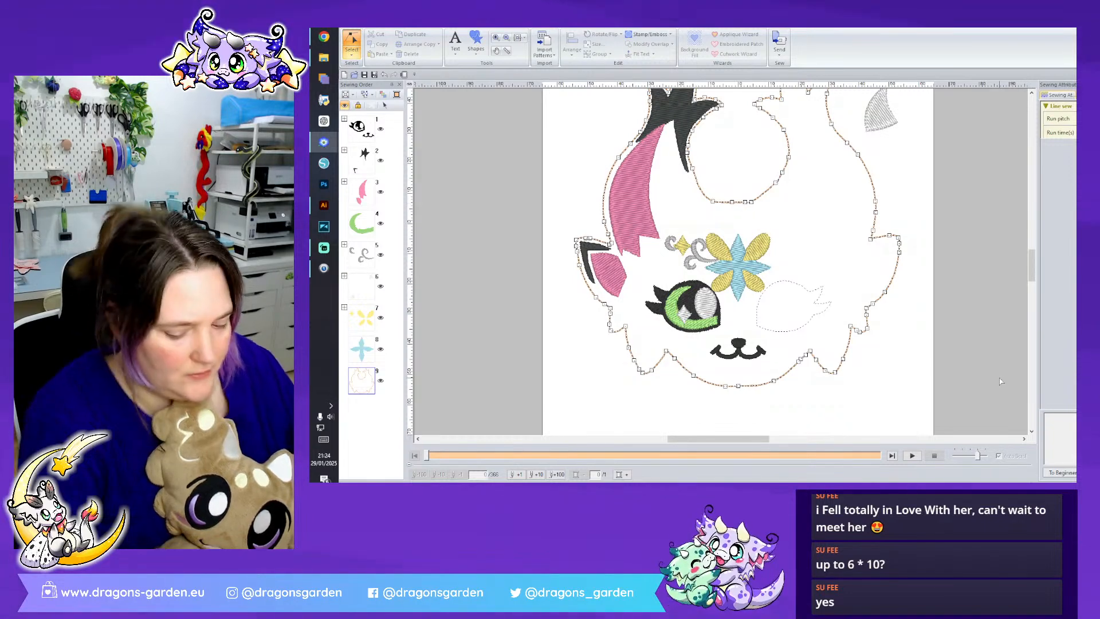
- Move the whole design to the centre of the page and place a vertical guide line at 0
click(913, 211)
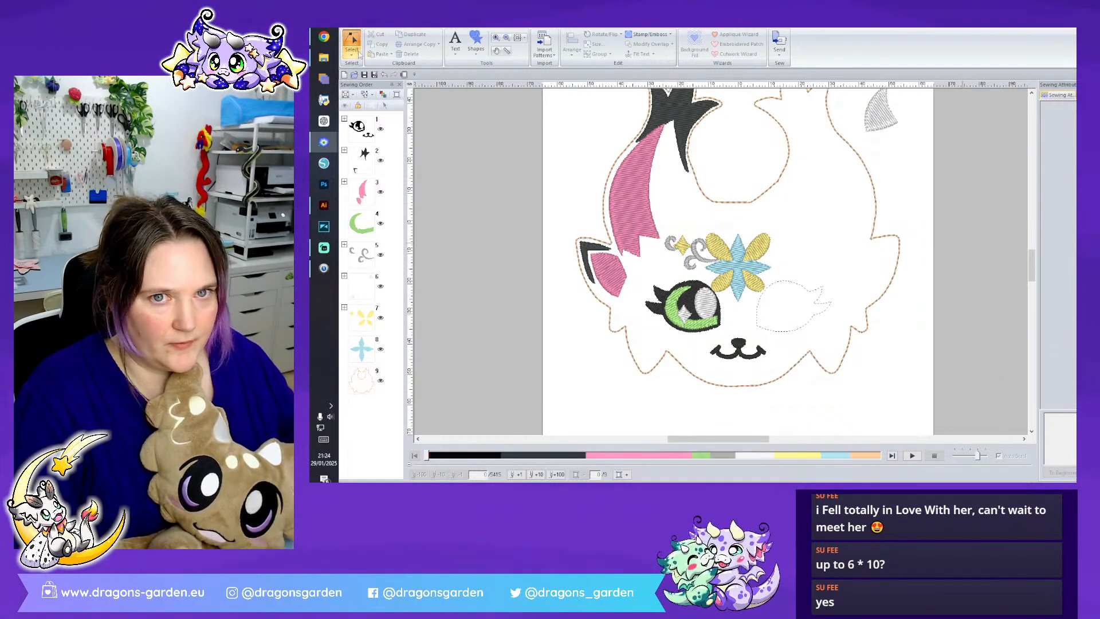
drag(916, 414, 541, 142)
click(573, 48)
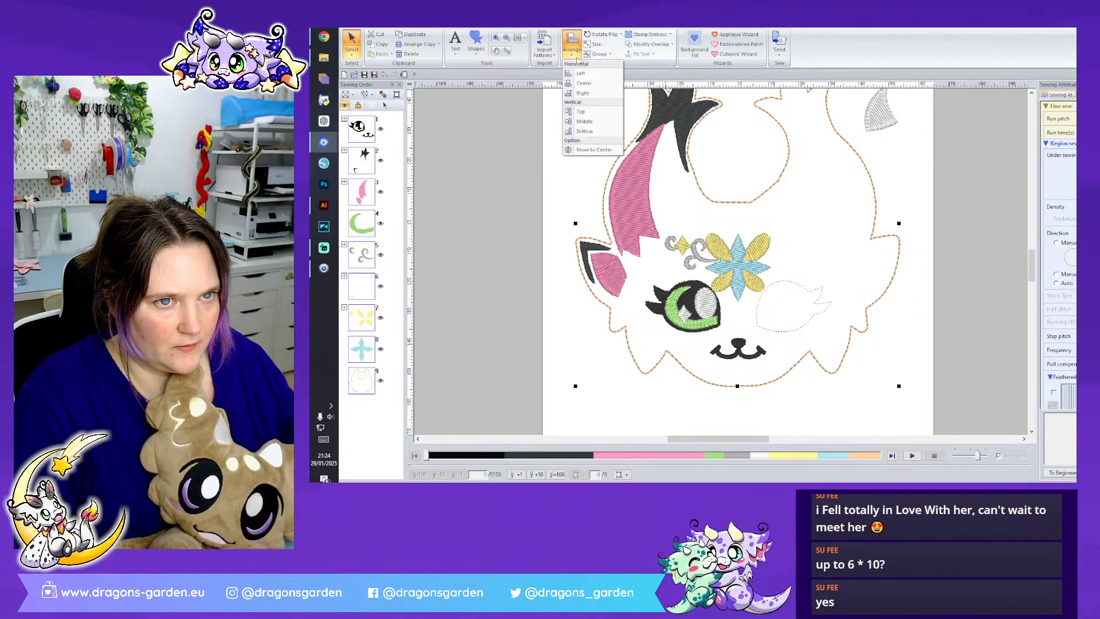
click(597, 150)
click(738, 85)
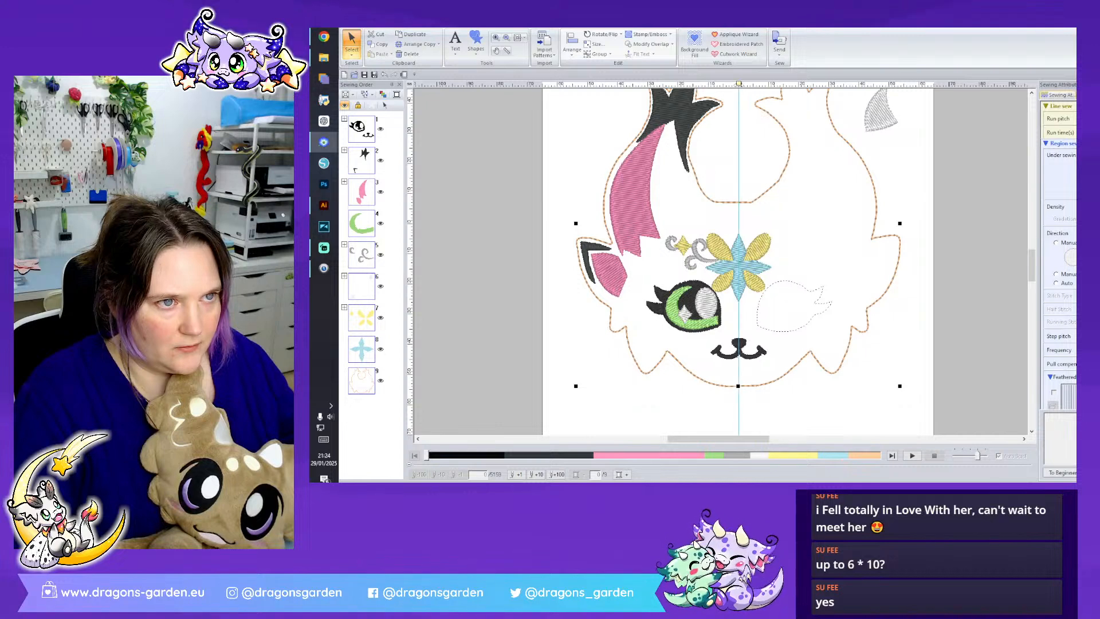
click(961, 271)
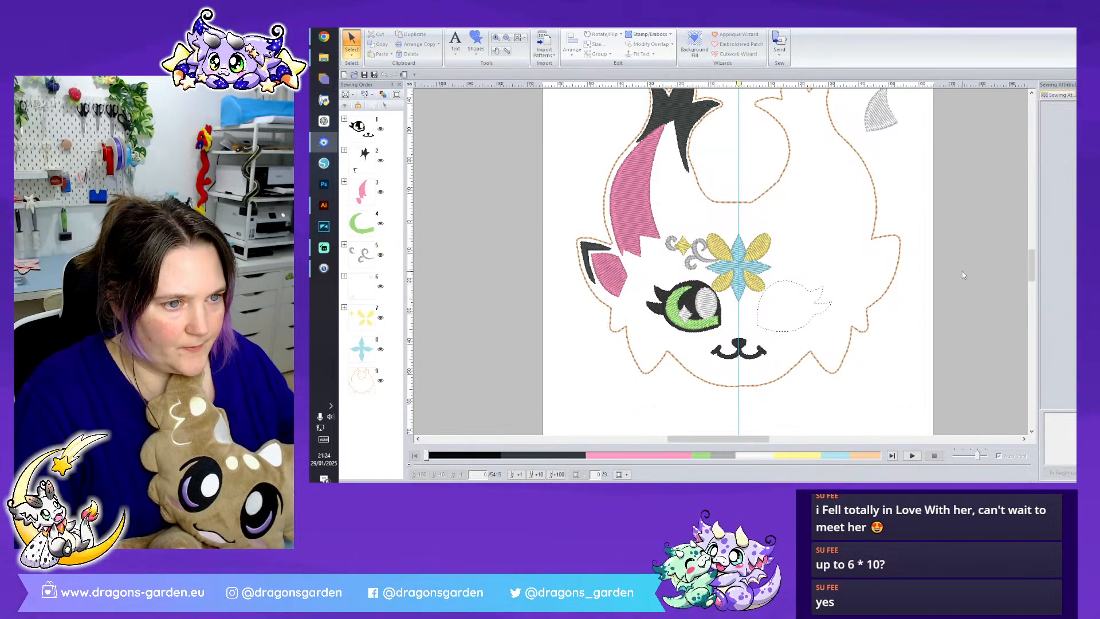
- Split the head outline at the vertical guide, at the chin and between the horns, and delete its right half
scroll(813, 128, up, 3)
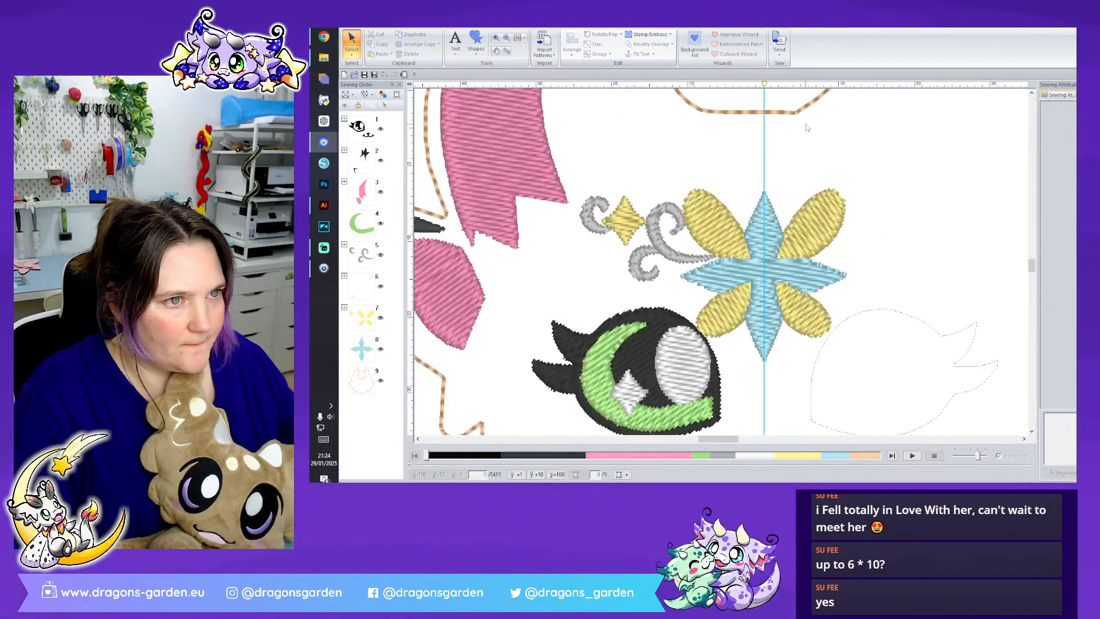
click(771, 116)
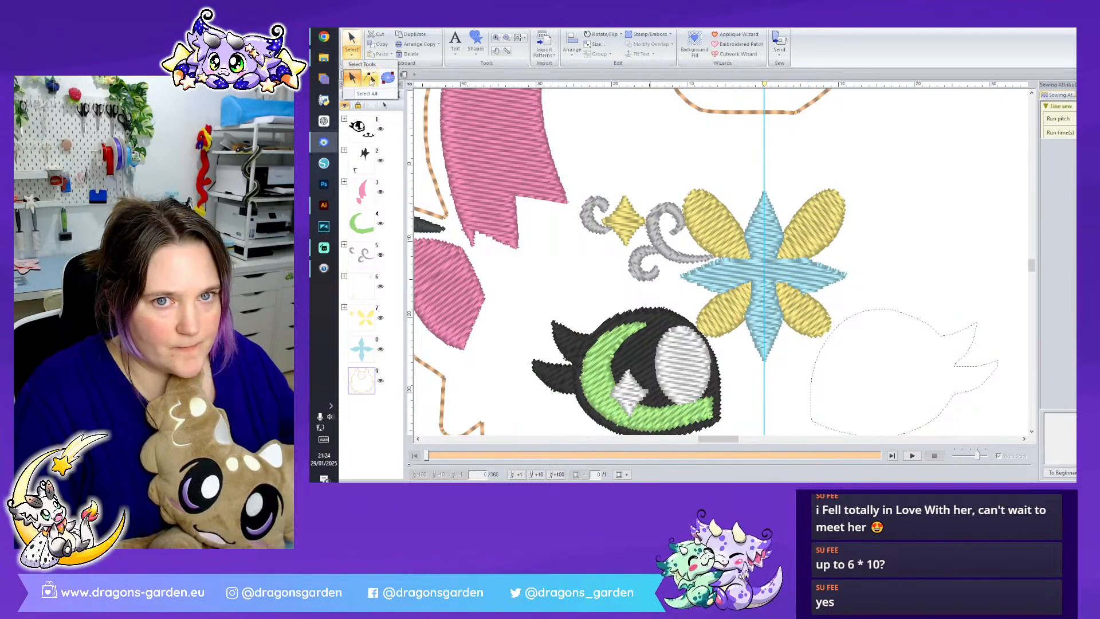
scroll(766, 114, down, 5)
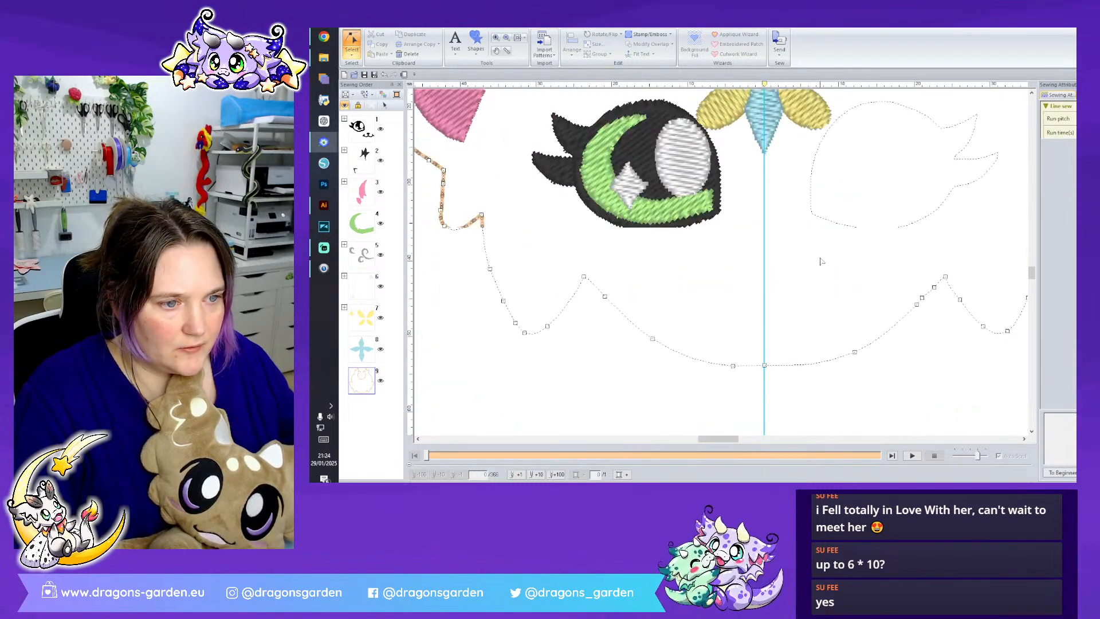
right_click(766, 265)
click(793, 338)
scroll(810, 326, up, 5)
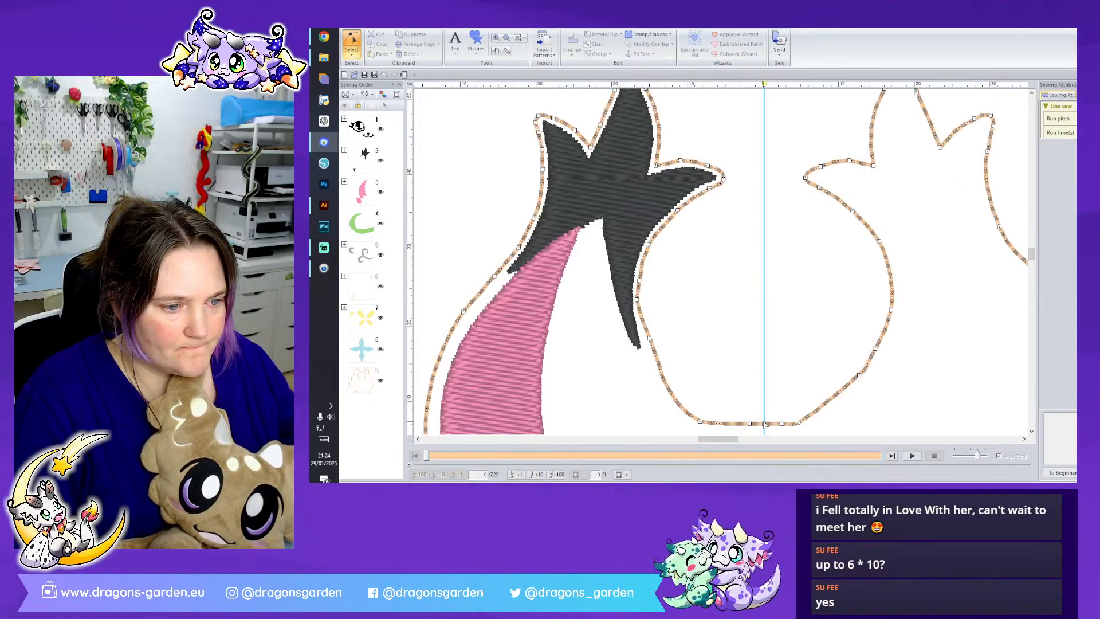
right_click(765, 424)
click(793, 400)
click(352, 42)
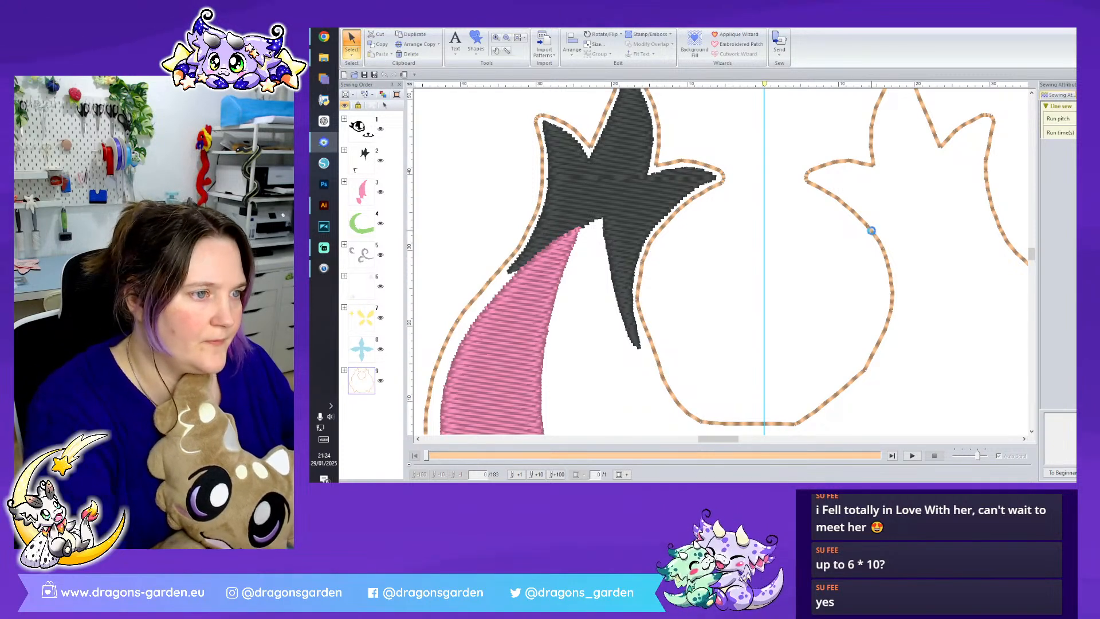
click(871, 231)
scroll(888, 309, down, 5)
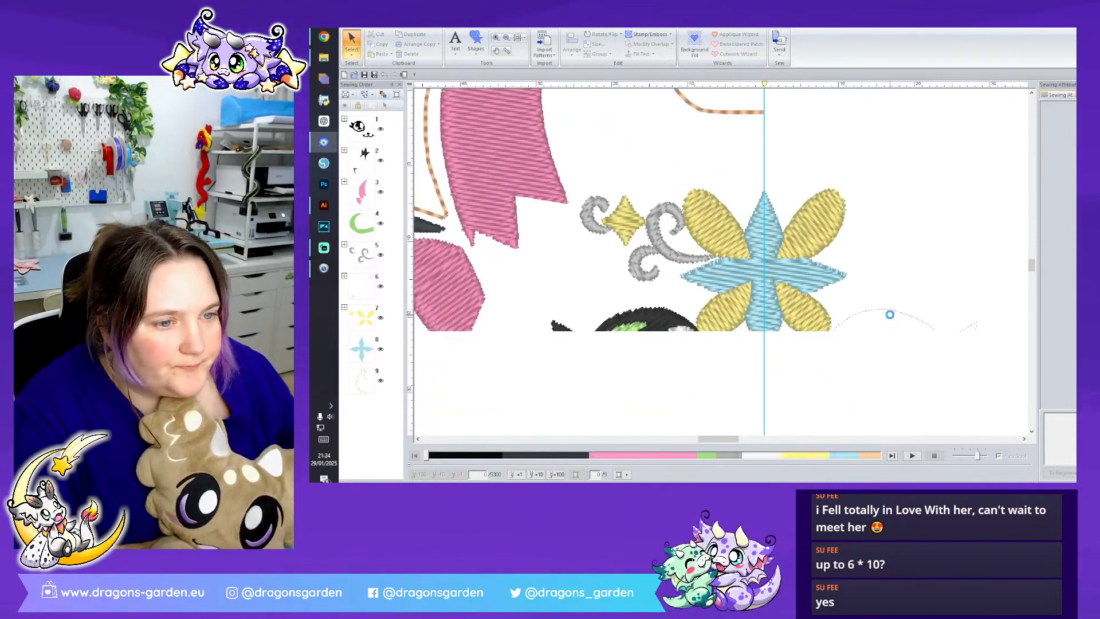
- Set the blue flower's start and end points at its lower tip and move its colour ahead of yellow in the sewing order
click(749, 233)
click(352, 54)
click(387, 78)
mouse_move(715, 264)
mouse_down()
mouse_move(689, 335)
mouse_move(762, 352)
mouse_up()
mouse_move(723, 258)
mouse_down()
mouse_move(679, 334)
mouse_move(641, 321)
mouse_move(763, 360)
mouse_up()
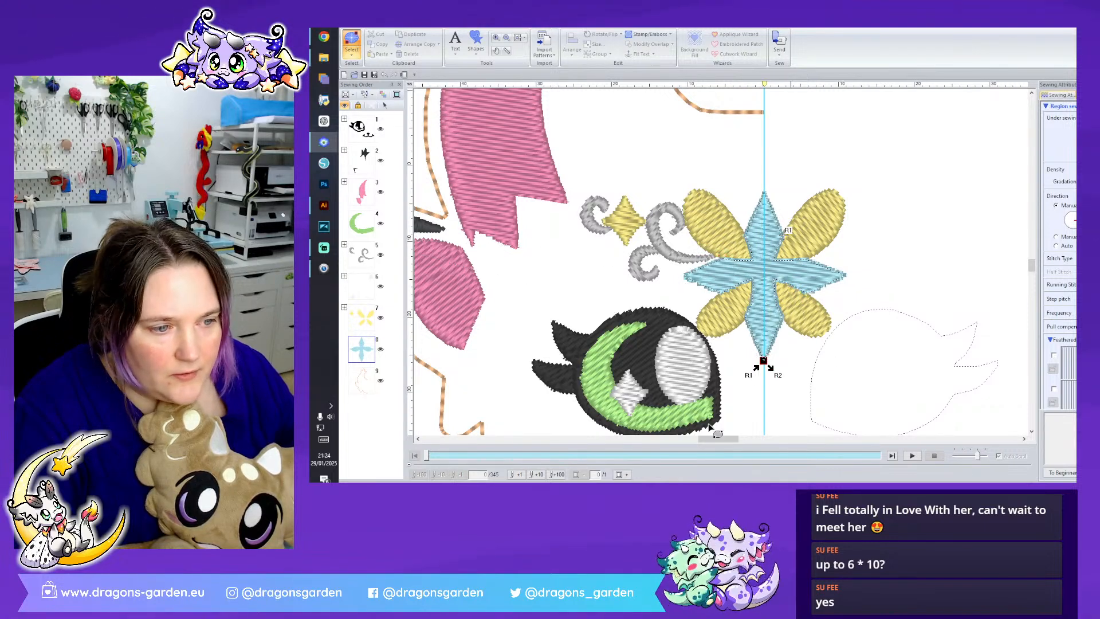
drag(361, 355, 376, 309)
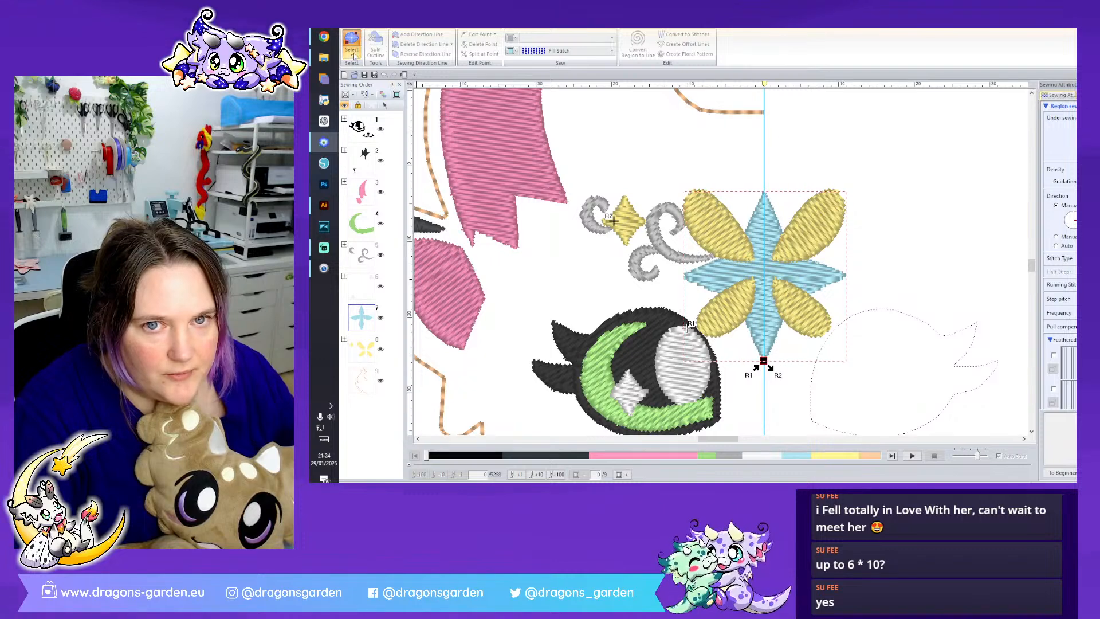
click(881, 249)
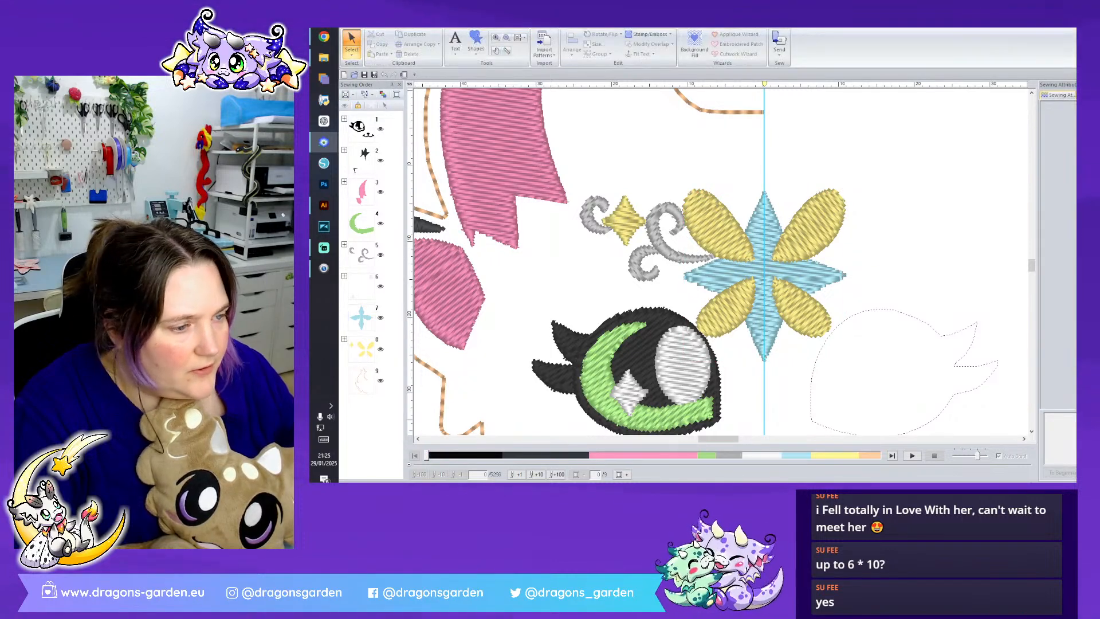
- Select the blue flower, yellow petals and diamond, and grey swirls together and shift them slightly upward
scroll(721, 261, down, 2)
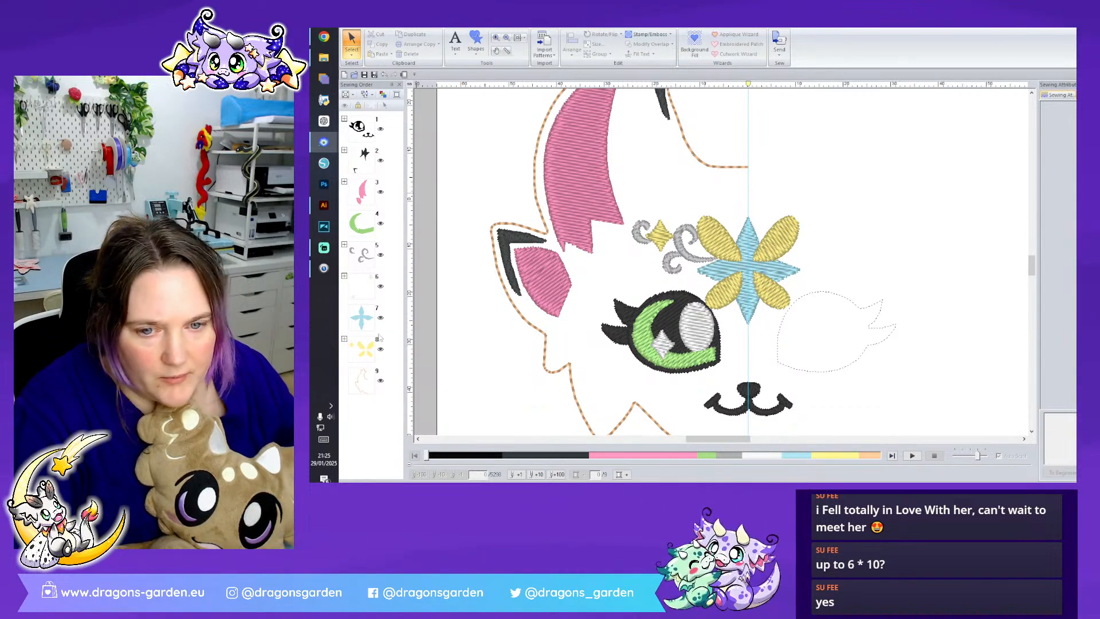
click(360, 325)
ctrl+click(360, 348)
ctrl+click(356, 253)
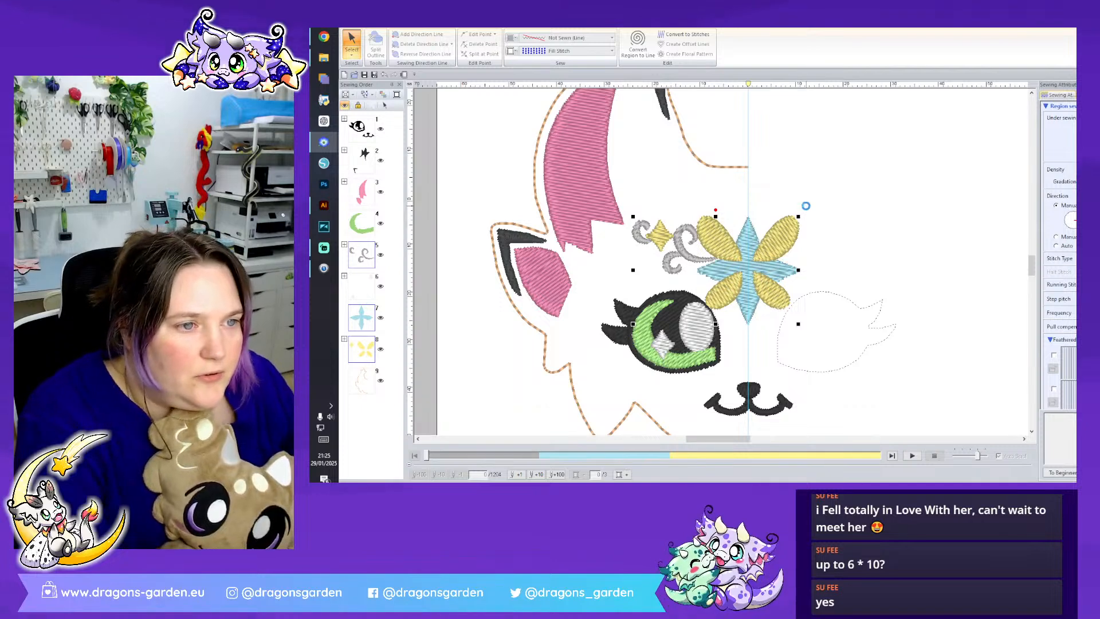
click(684, 275)
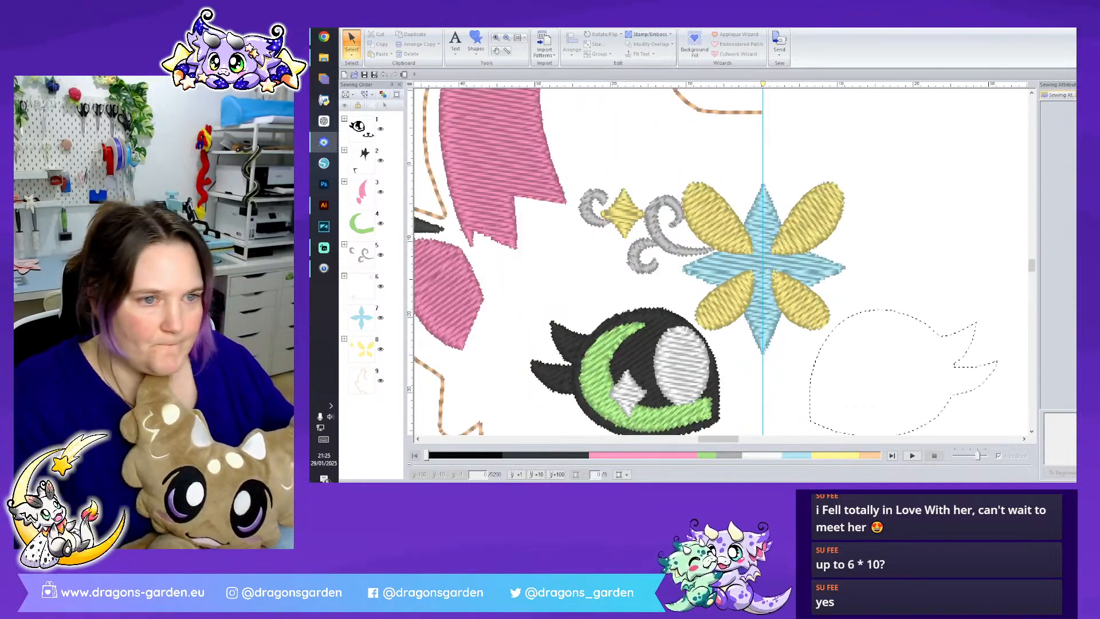
- Set the small yellow diamond's start and end points at its lower tip
scroll(722, 261, up, 3)
click(569, 174)
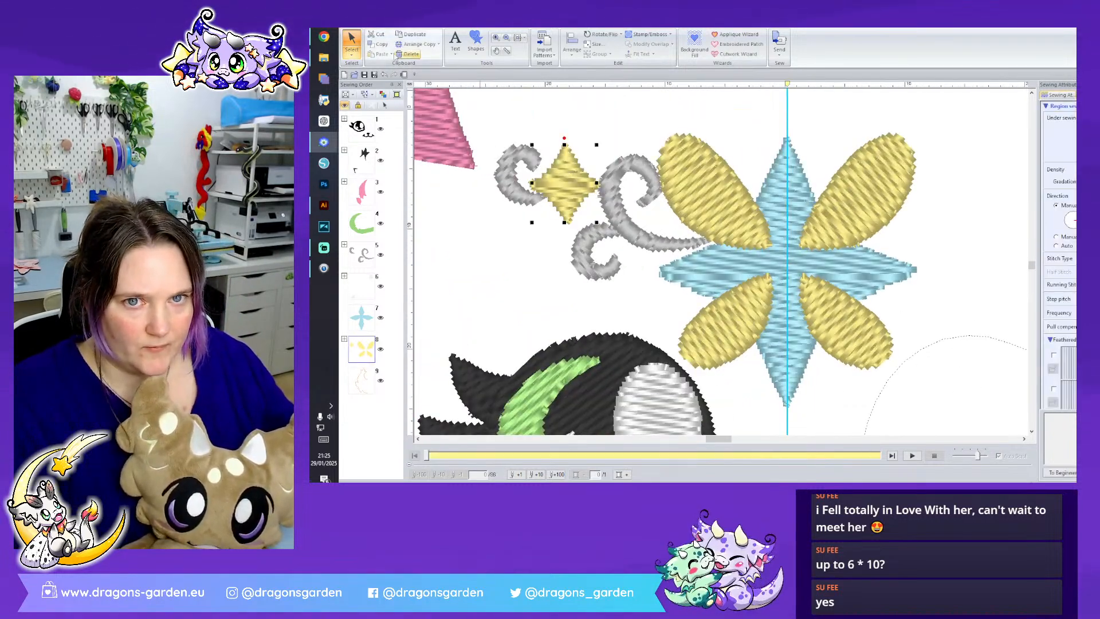
drag(596, 184, 567, 222)
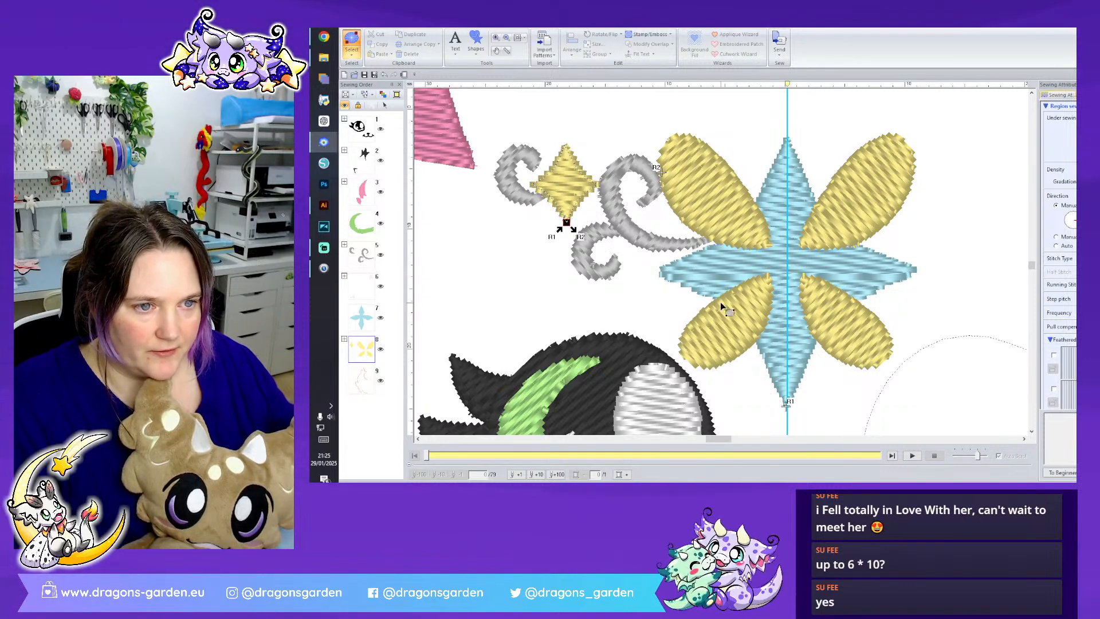
- Set the large grey swirl attached to the flower to Satin Stitch with Auto stitch direction
click(666, 251)
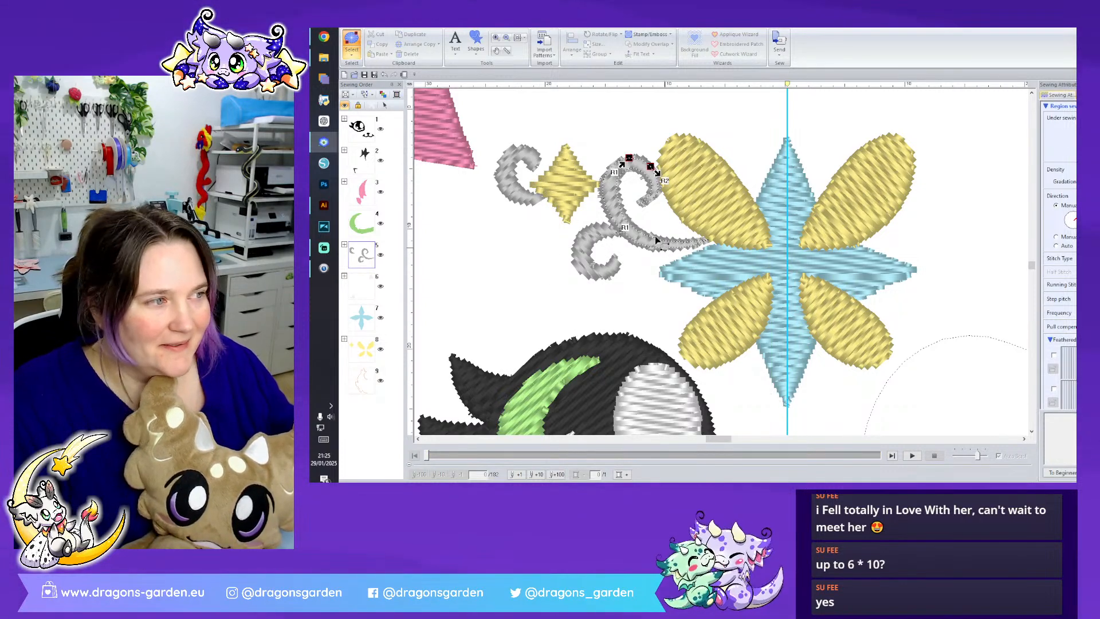
click(459, 24)
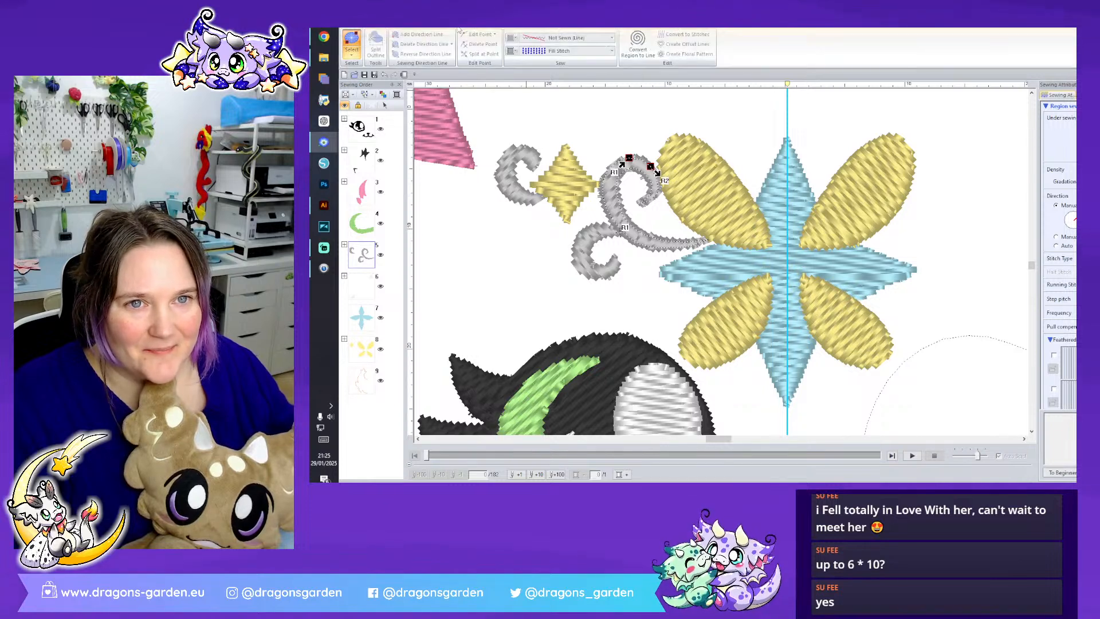
click(569, 51)
click(567, 72)
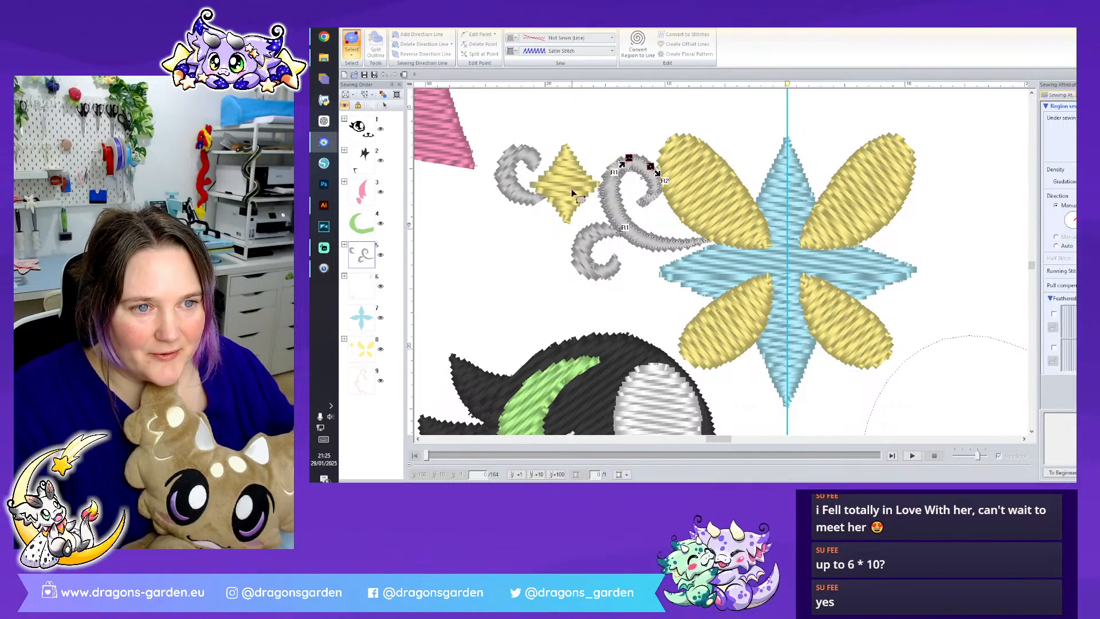
click(352, 55)
click(352, 78)
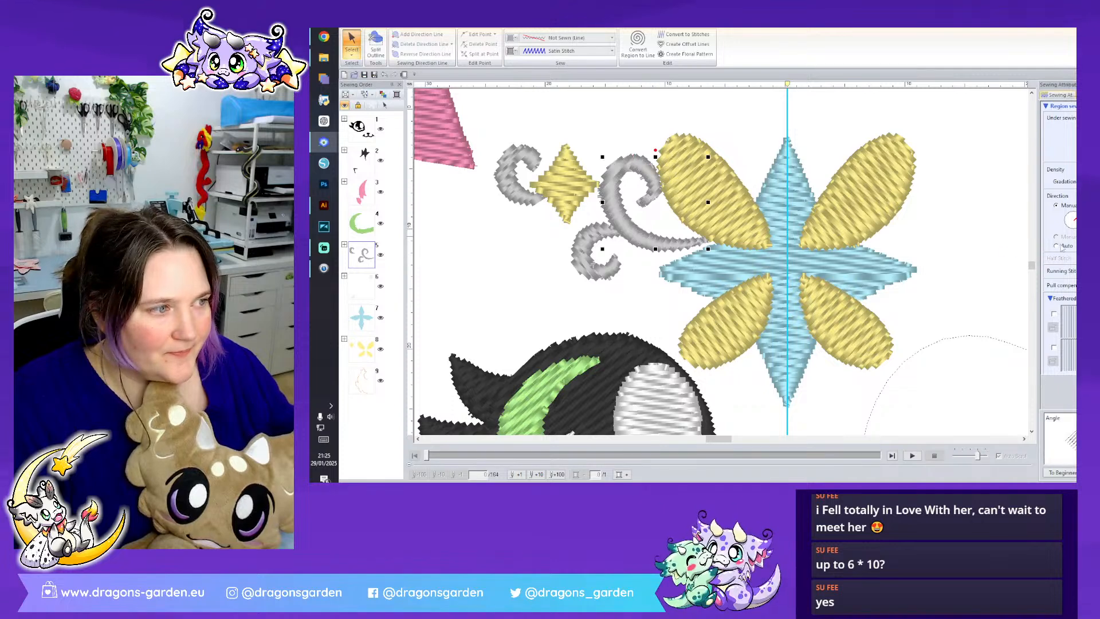
click(1056, 245)
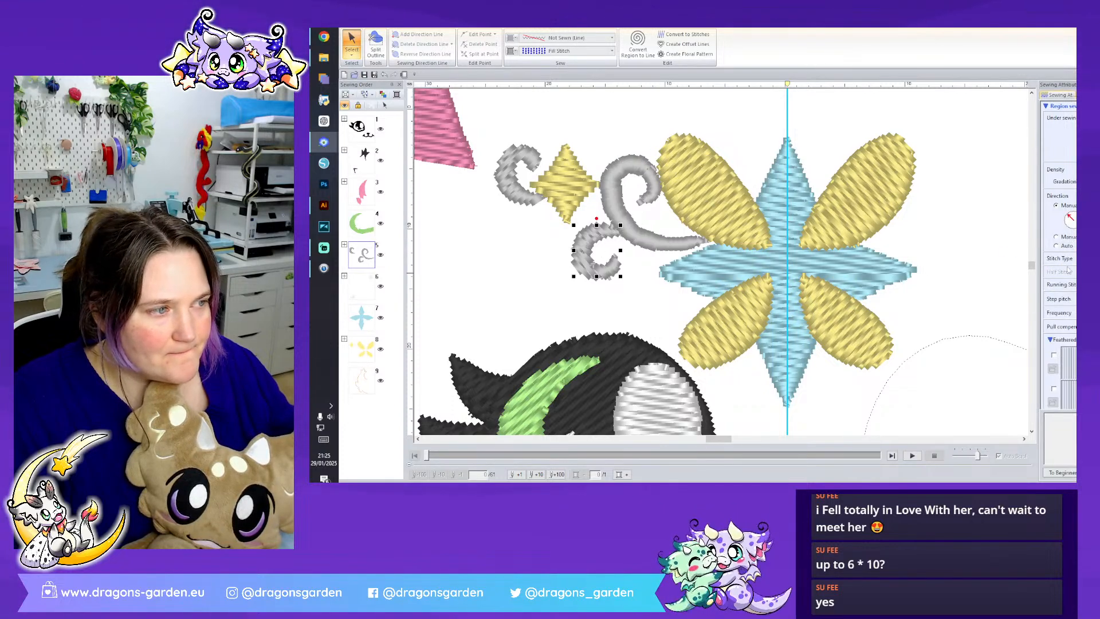
- Set the small grey curl below the large swirl to Satin Stitch with Auto direction, leaving its line not sewn
click(599, 253)
click(533, 40)
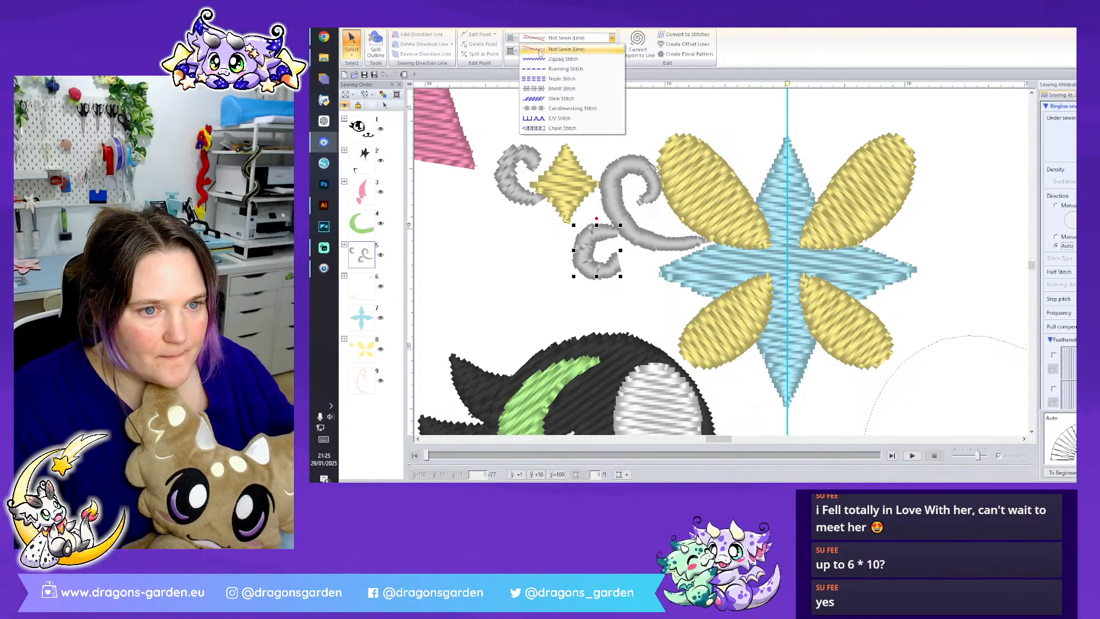
click(567, 58)
click(567, 38)
click(567, 53)
click(567, 51)
click(559, 63)
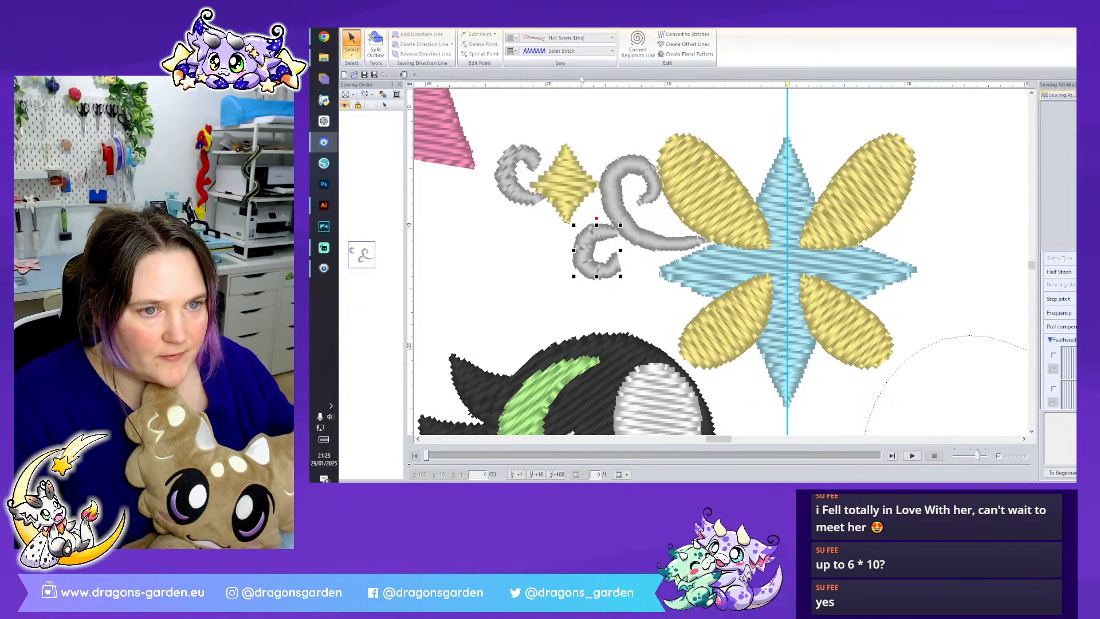
- Set the small grey curl on the outer side of the yellow diamond to Satin Stitch with Auto stitch direction
click(516, 199)
click(567, 51)
click(582, 69)
click(567, 51)
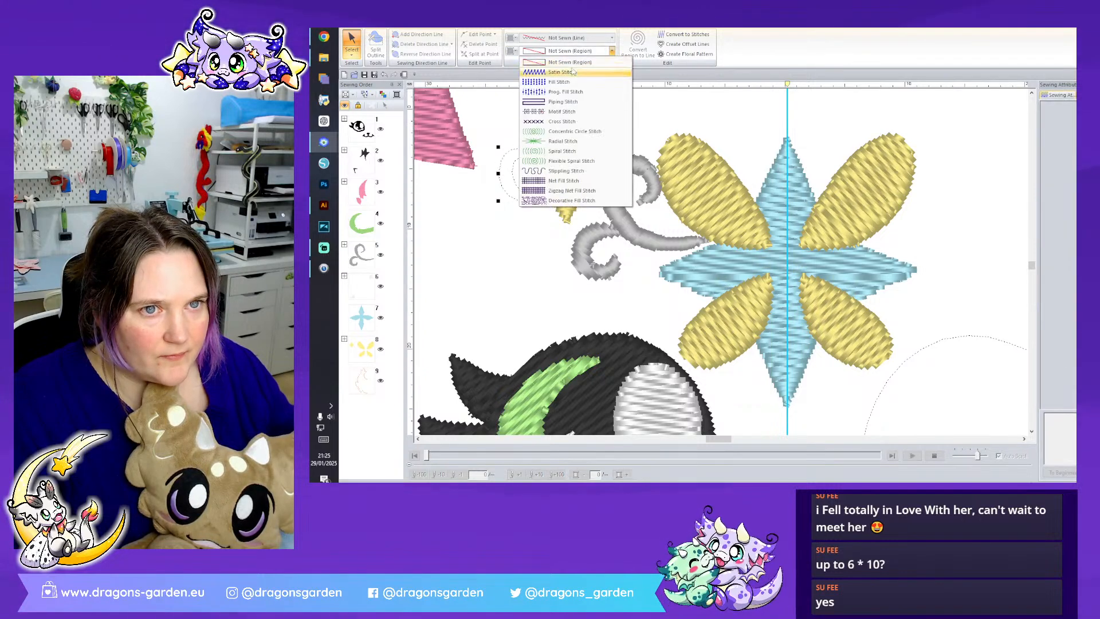
click(558, 65)
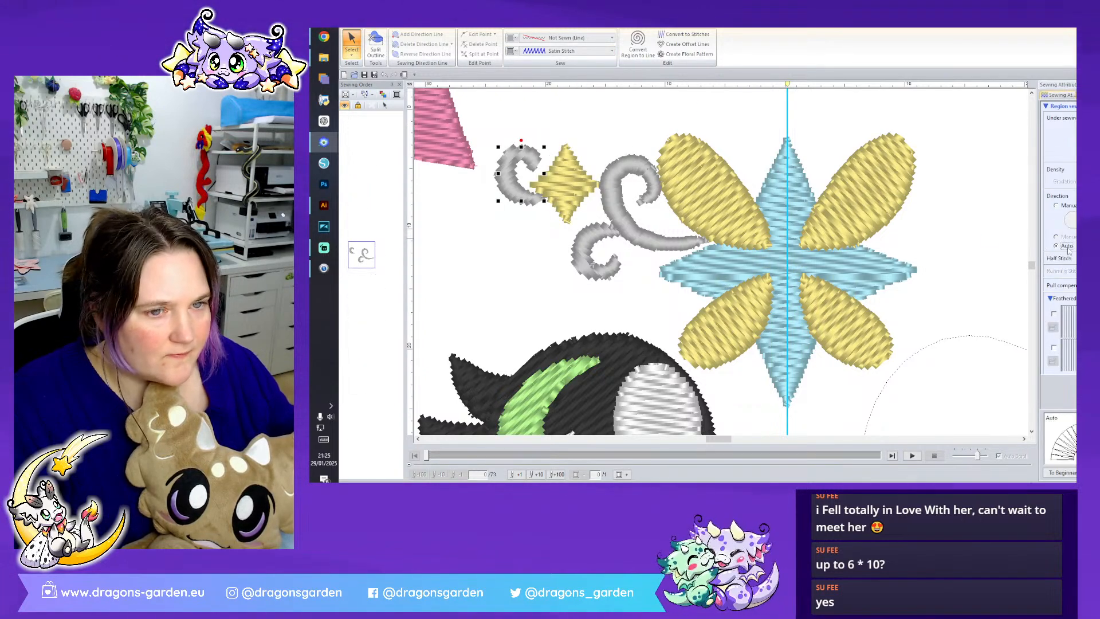
- Set the small lower grey curl's stitch direction to Auto and increase the pull compensation of all three grey curls
click(601, 250)
click(601, 250)
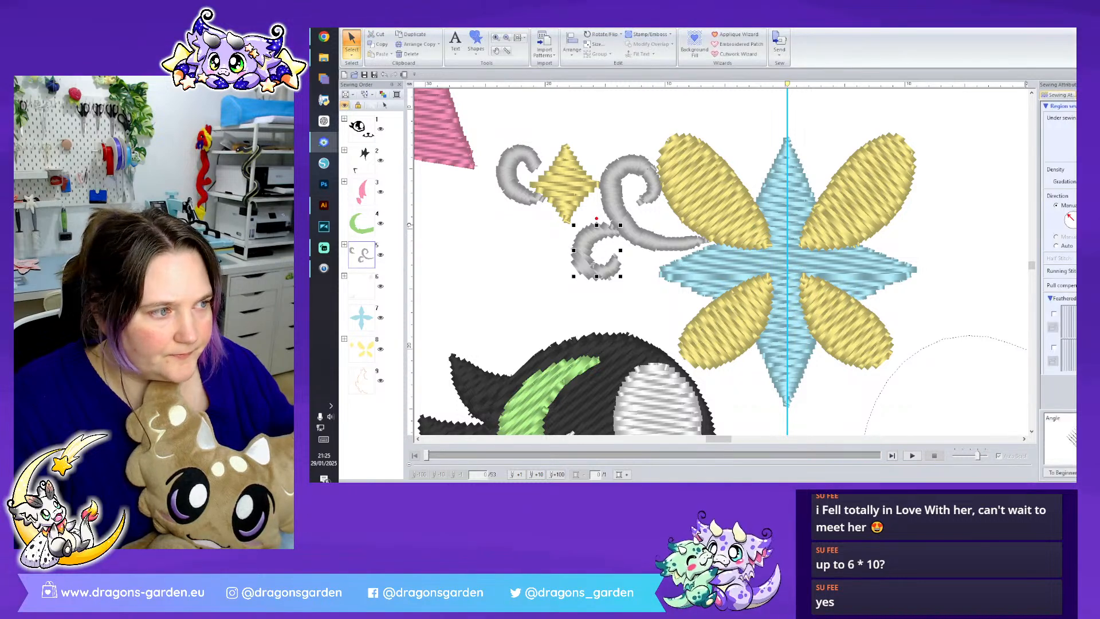
click(641, 233)
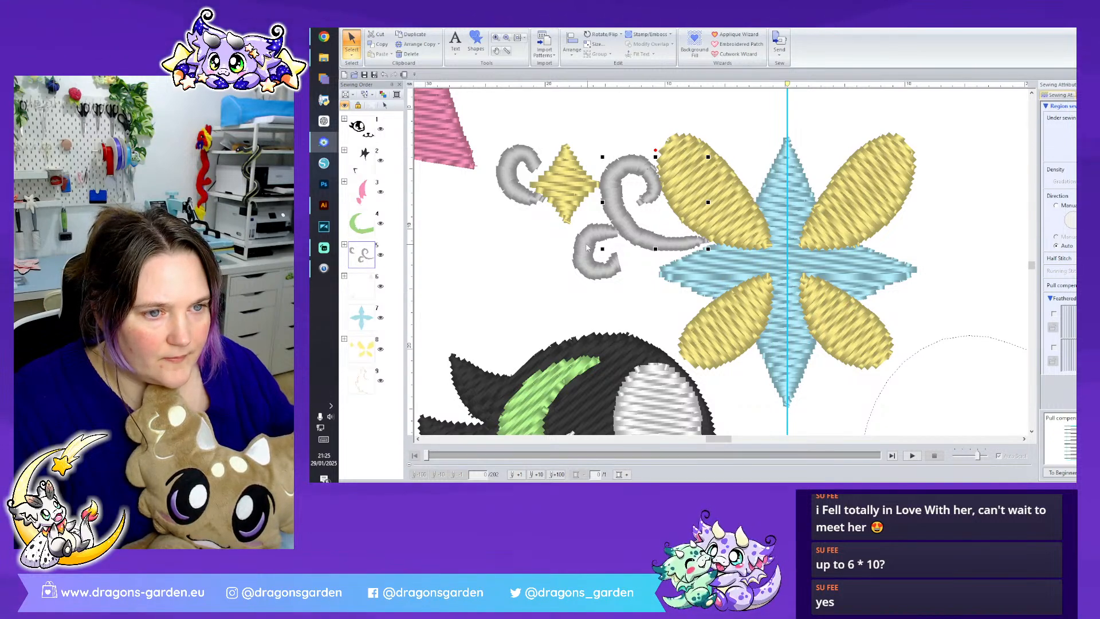
click(586, 243)
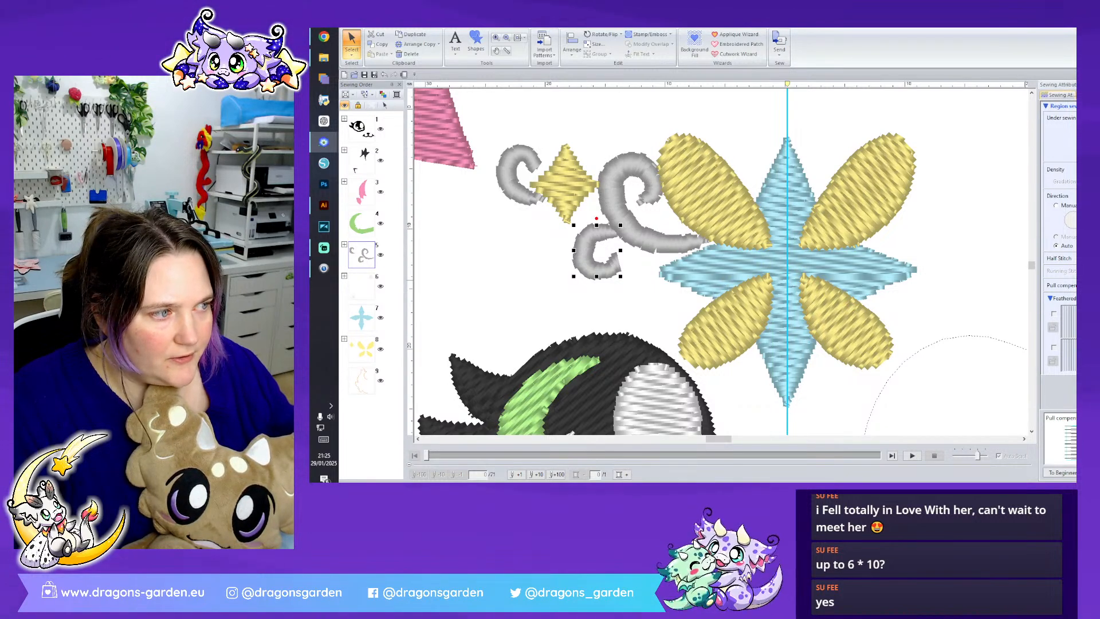
click(519, 189)
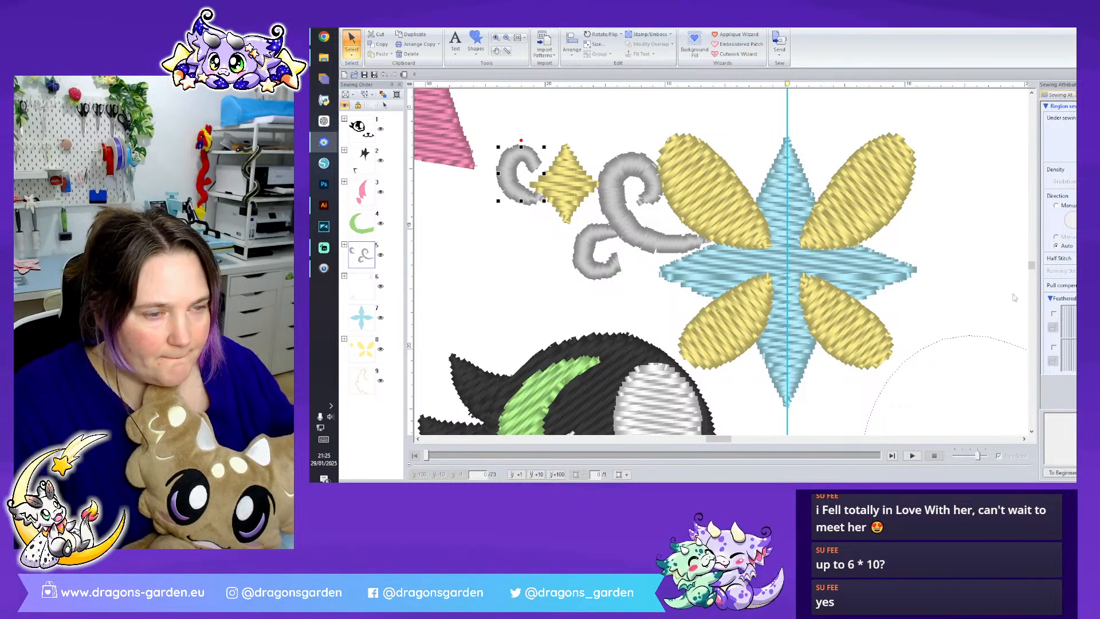
click(543, 244)
click(505, 180)
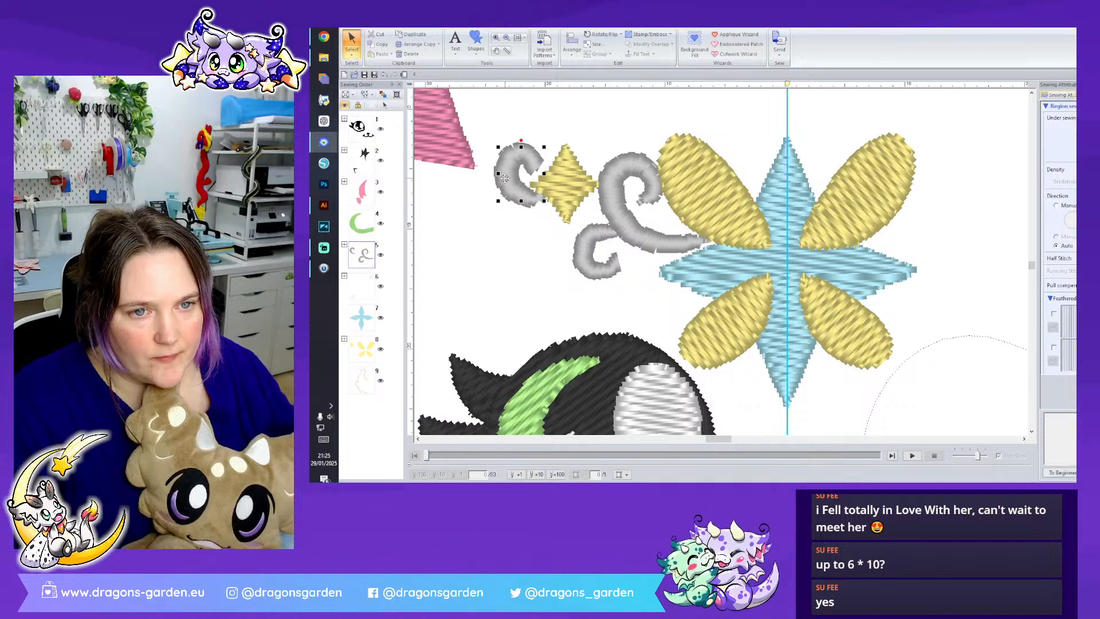
- Select the three grey curls together and shift them slightly outward, away from the flower
click(593, 238)
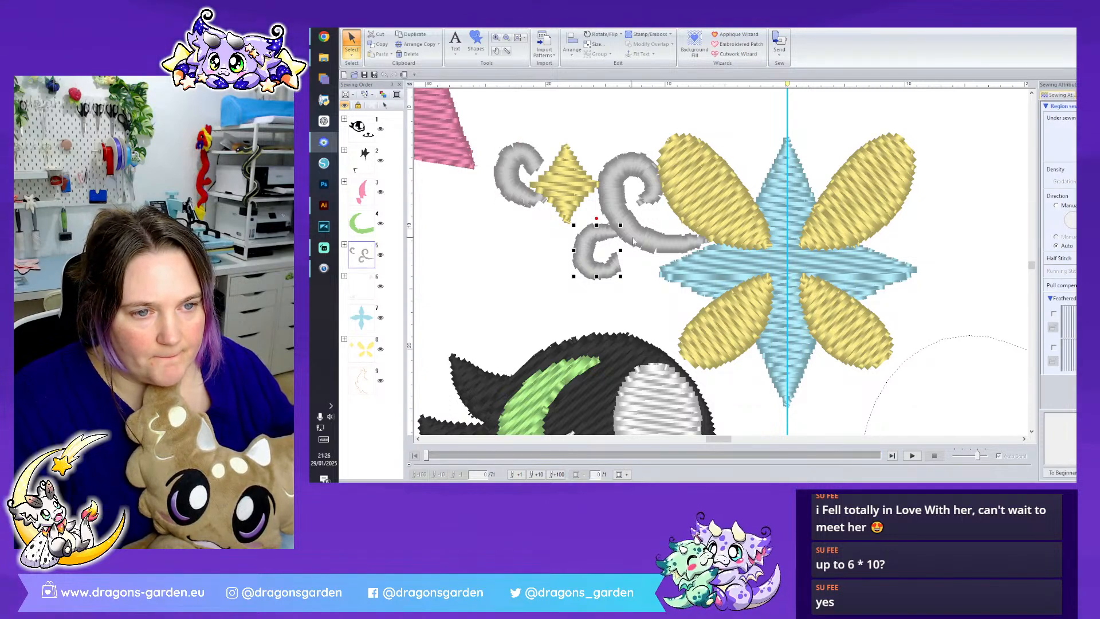
ctrl+click(642, 236)
ctrl+click(503, 185)
key(ctrl+d)
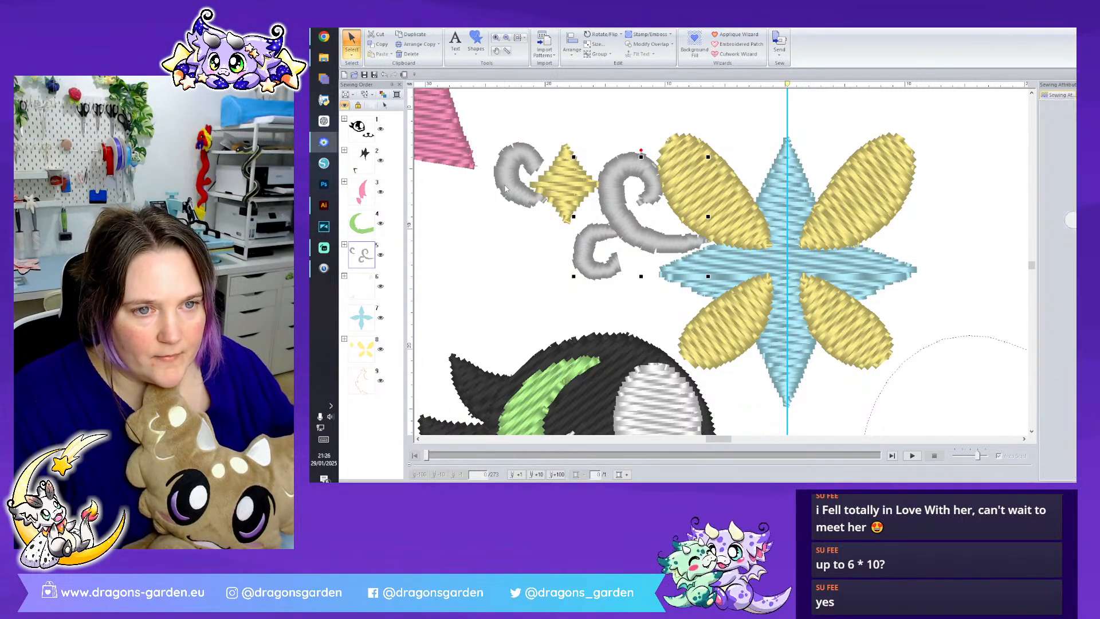
key(ctrl+z)
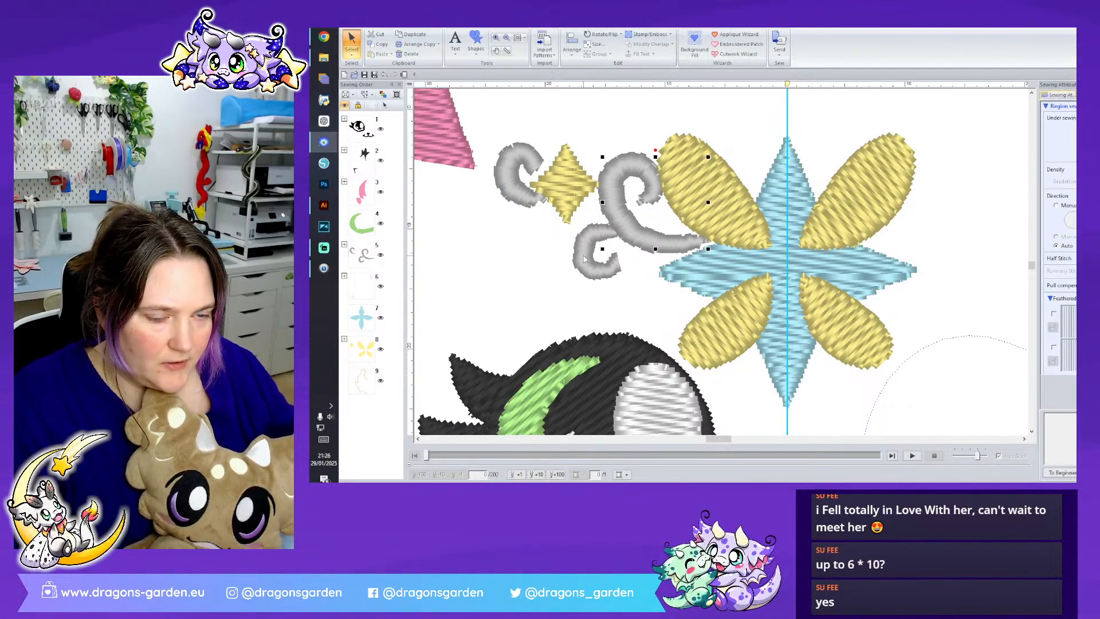
ctrl+click(521, 189)
key(ctrl+d)
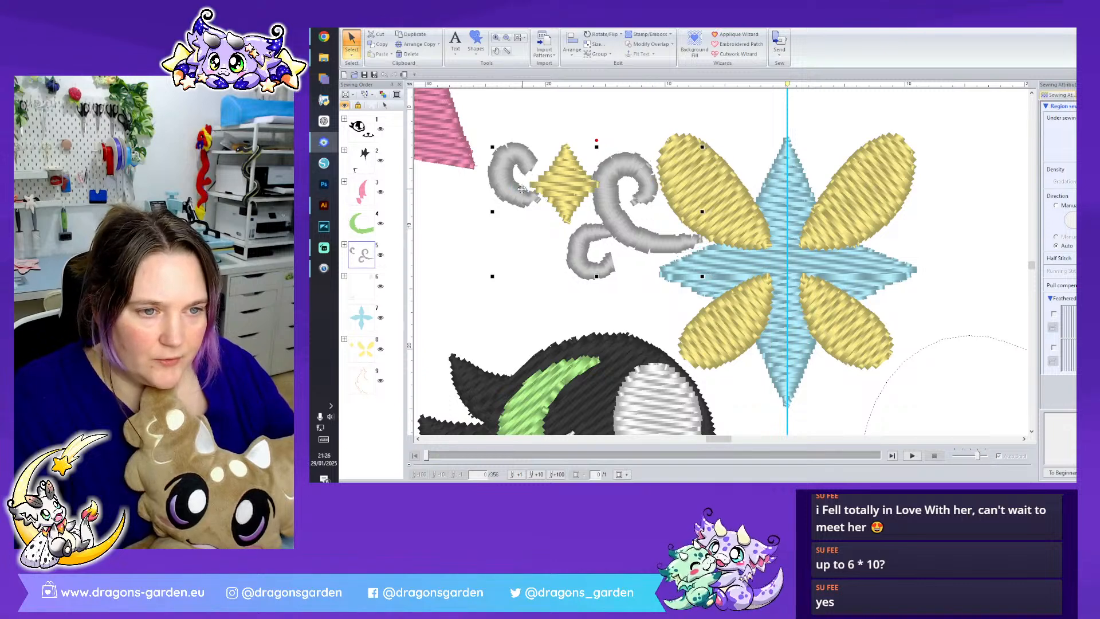
- Move the small yellow diamond and the outermost grey curl slightly outward to space the ornaments apart
click(562, 192)
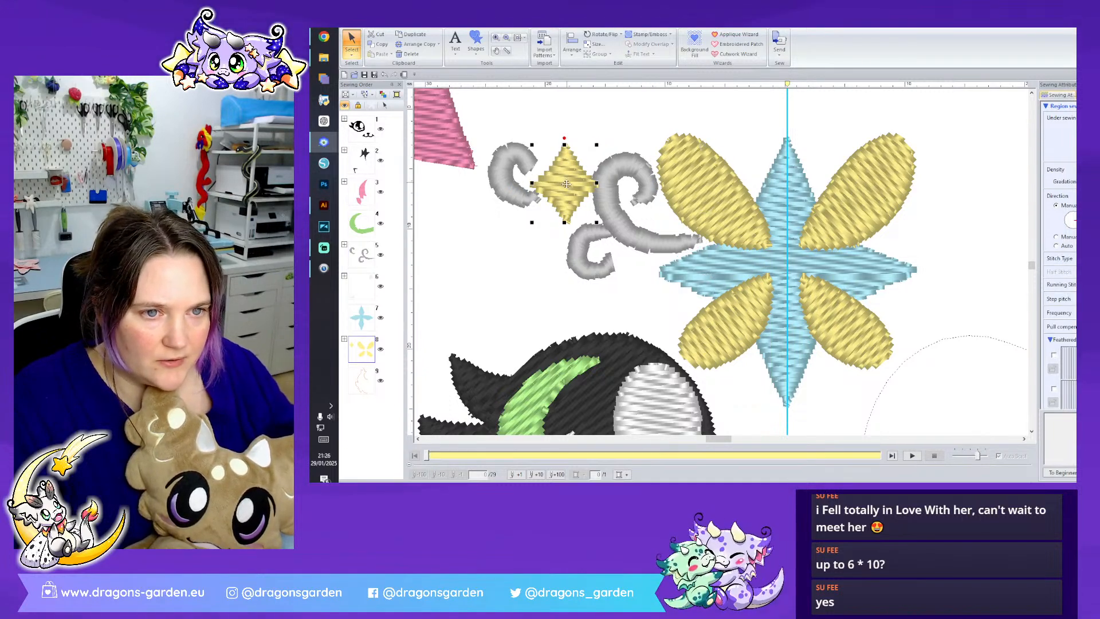
drag(563, 192, 554, 186)
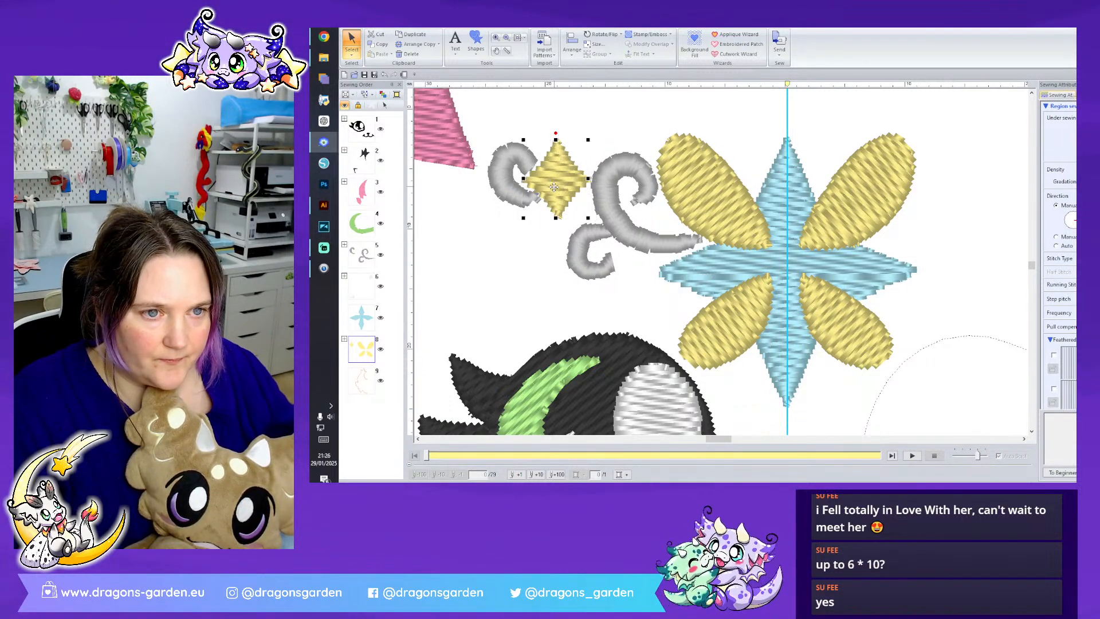
click(517, 155)
drag(518, 155, 503, 141)
- Edit the outline points at the lower end of the outermost grey curl beside the yellow diamond
click(351, 55)
click(370, 79)
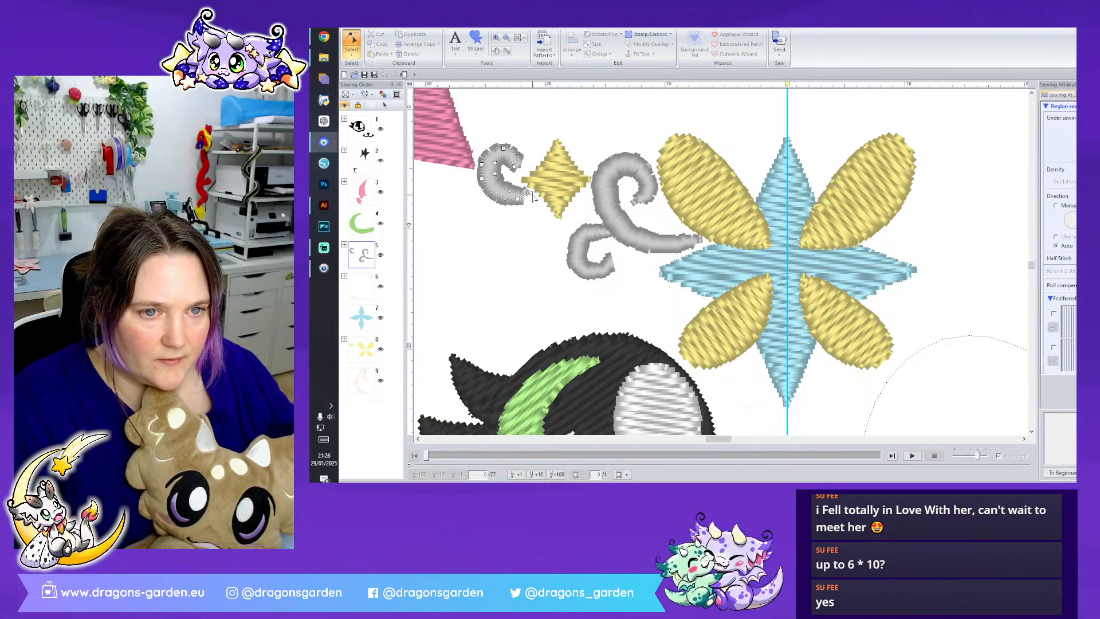
right_click(532, 197)
click(540, 202)
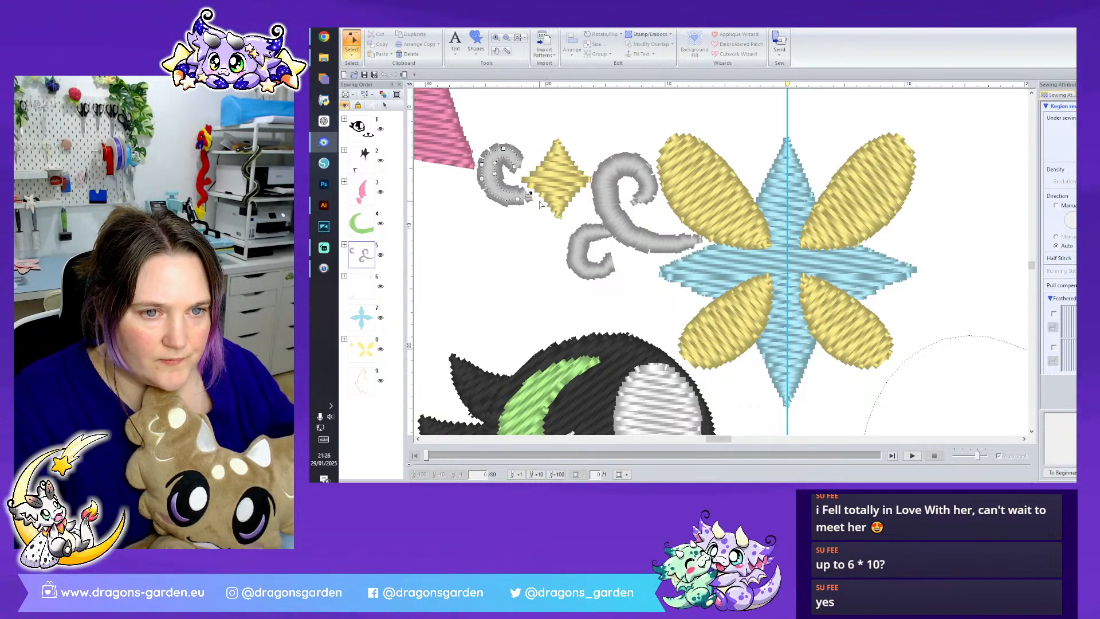
click(542, 120)
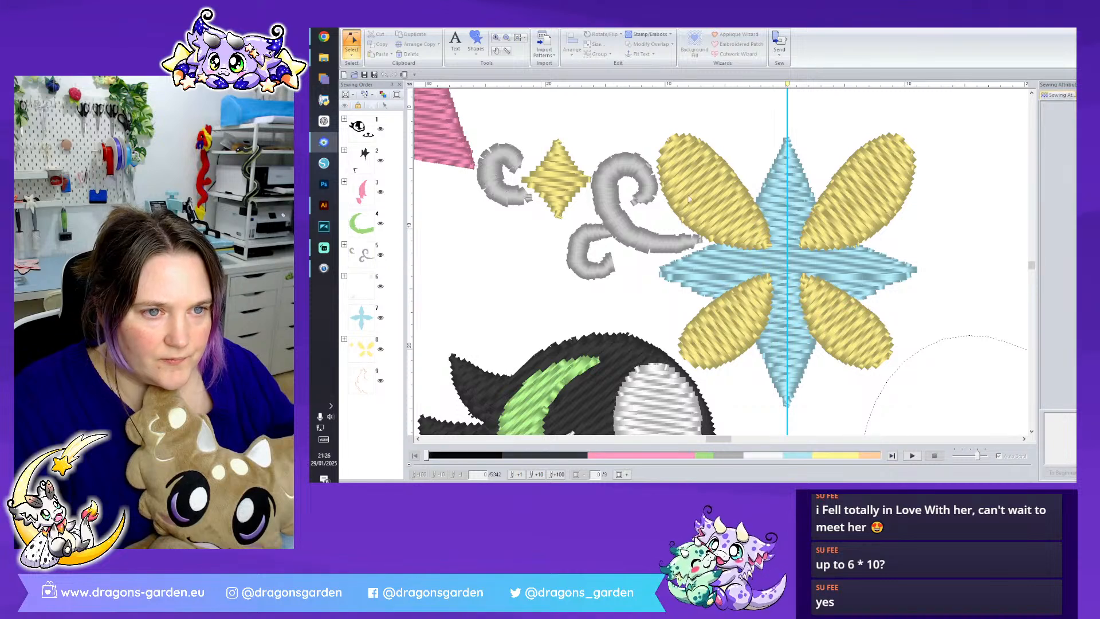
- Tidy the inner end of the small lower grey curl by editing its outline points
click(609, 270)
right_click(607, 258)
click(624, 265)
key(ctrl+z)
click(610, 269)
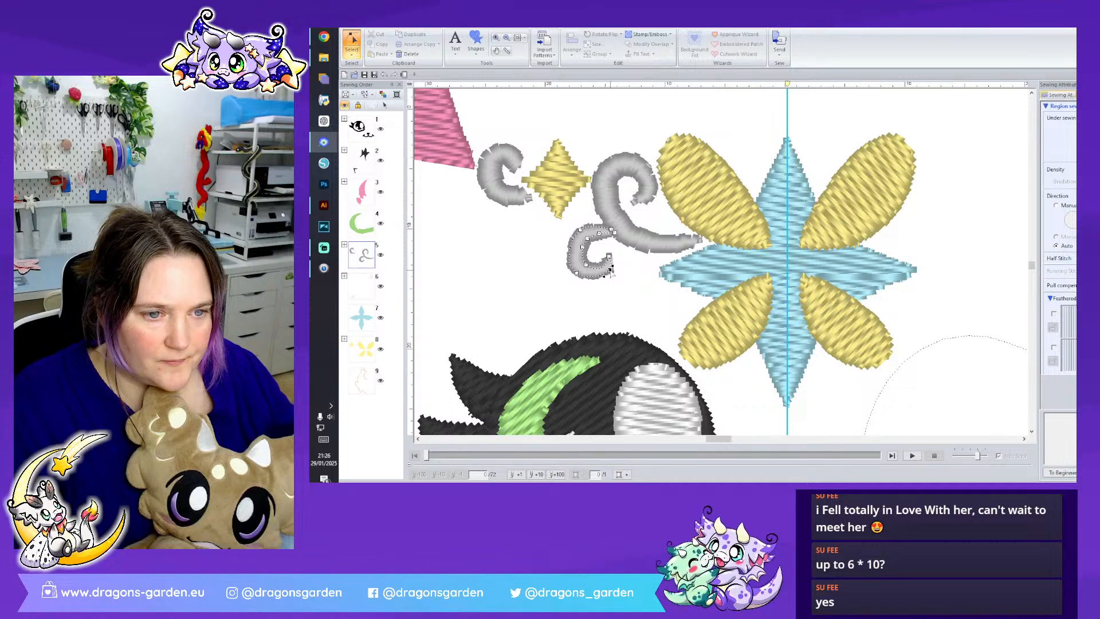
- Tidy the spiral's inner end on the large grey swirl by editing its outline points
click(643, 208)
right_click(633, 205)
click(639, 213)
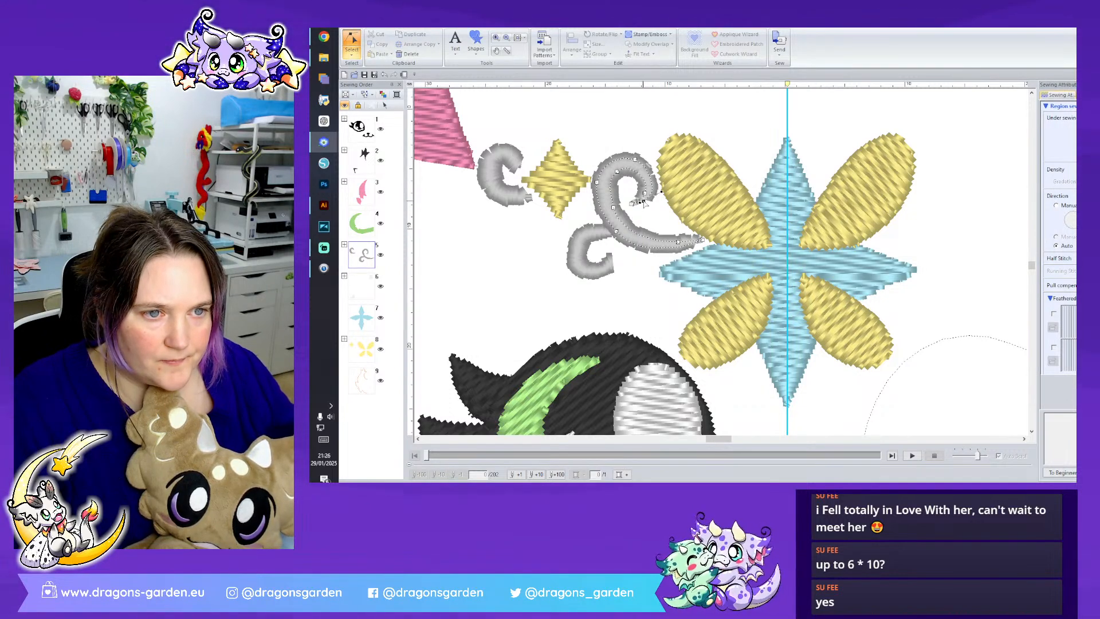
click(646, 205)
key(Escape)
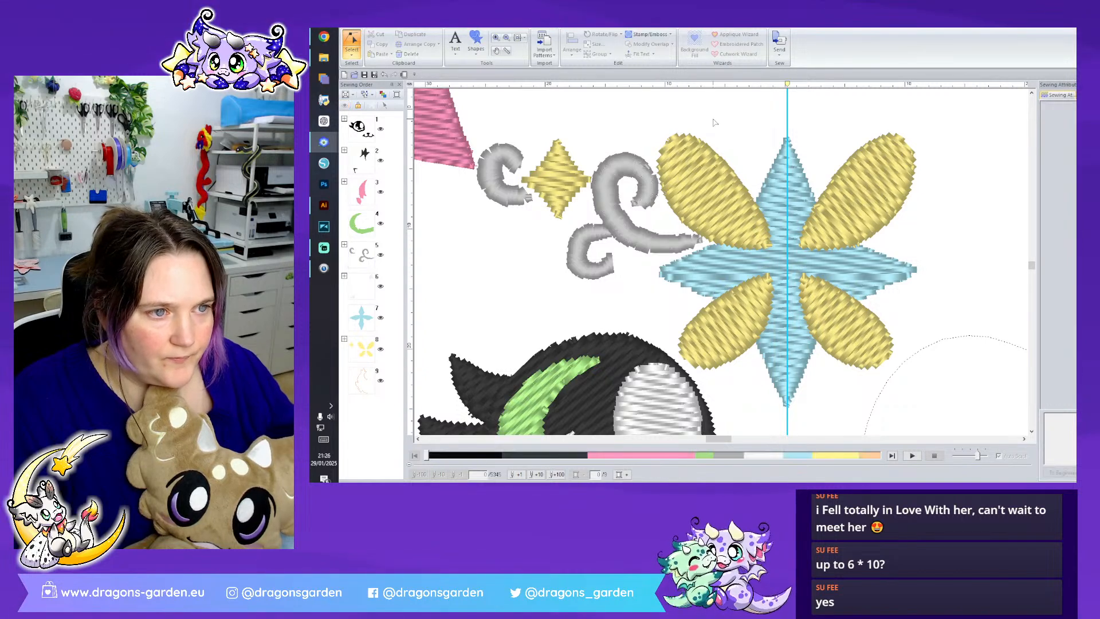
- Set the black eye shape's start and end points at its lower inner corner, facing the nose
click(352, 52)
click(351, 75)
scroll(830, 344, down, 2)
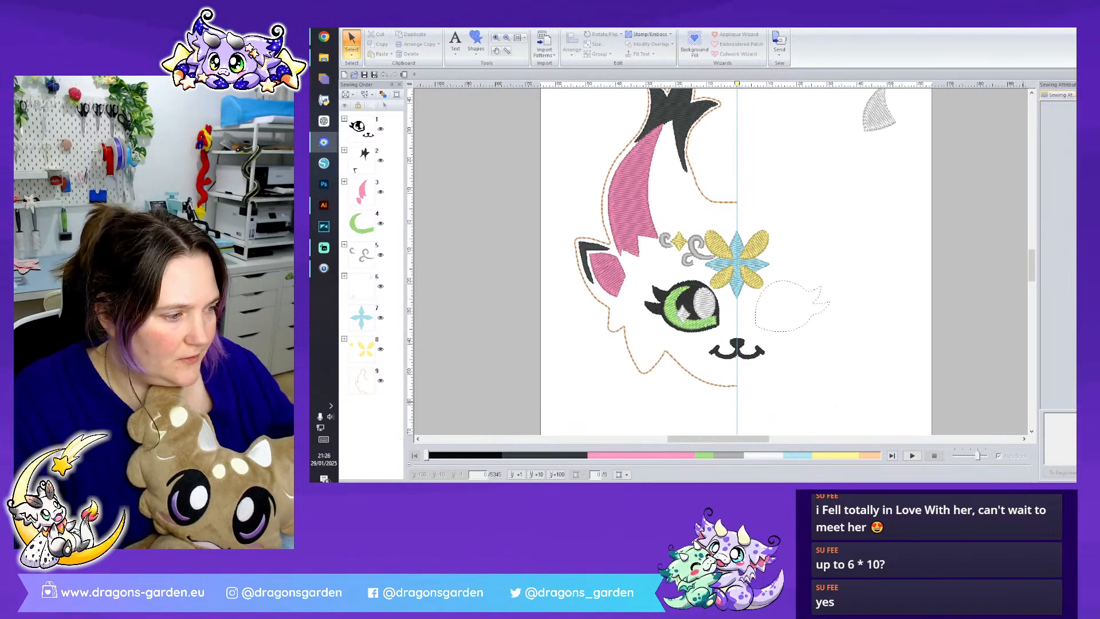
scroll(583, 201, up, 2)
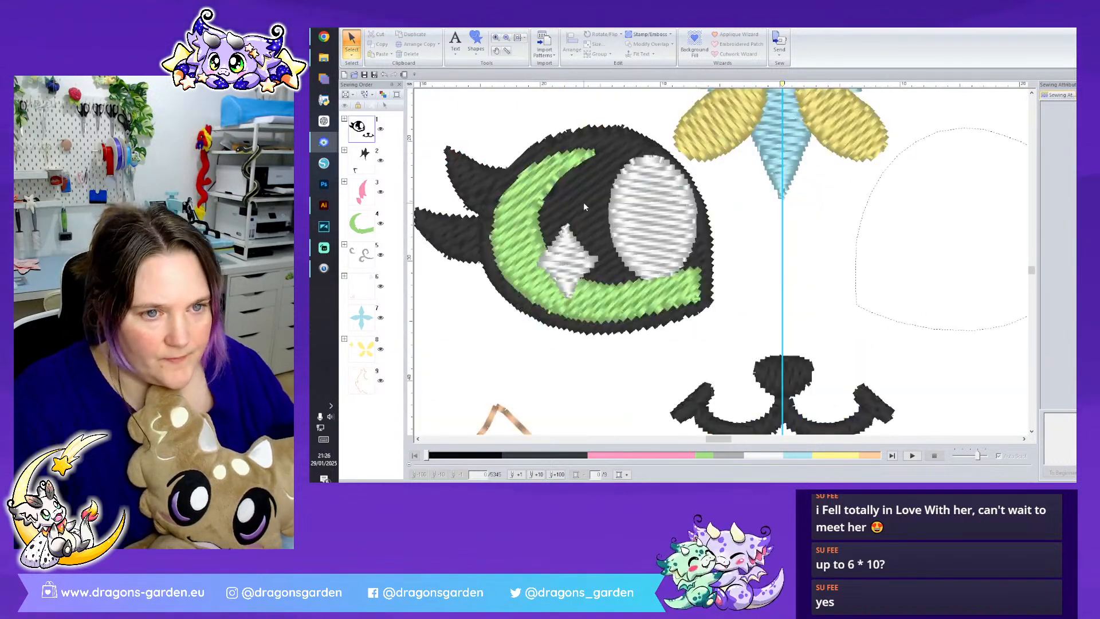
click(583, 201)
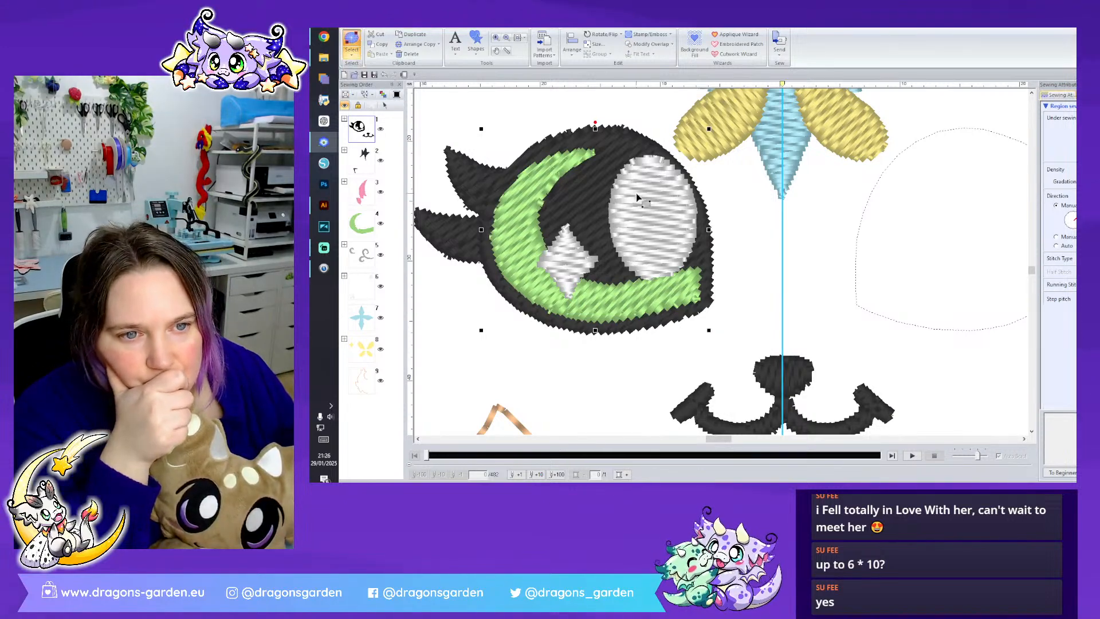
drag(709, 268, 726, 312)
drag(732, 365, 731, 365)
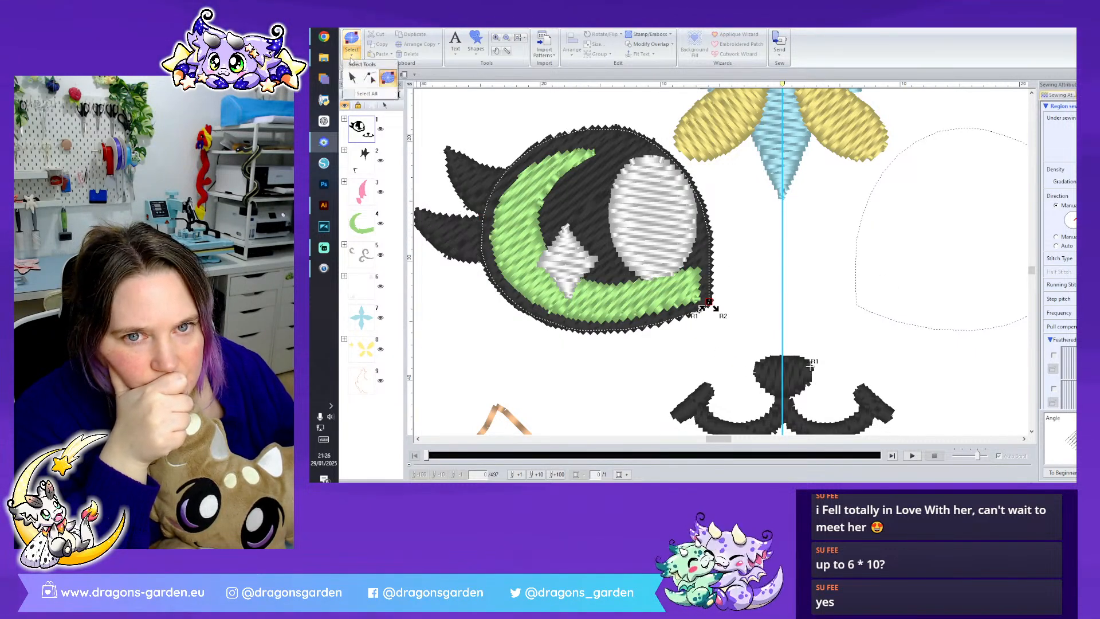
- Open the black eye shape for point editing and adjust its diagonal sewing direction line
click(656, 243)
right_click(509, 313)
click(533, 338)
click(635, 358)
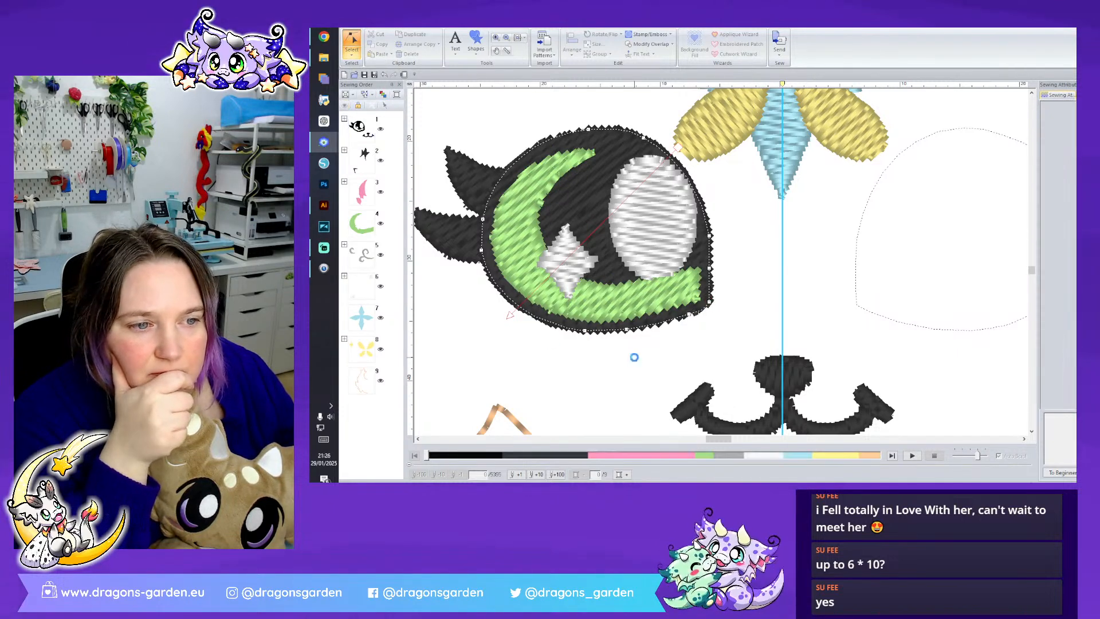
- Lower the green iris crescent's inner edge beneath the white oval highlight by moving its outline points
click(537, 242)
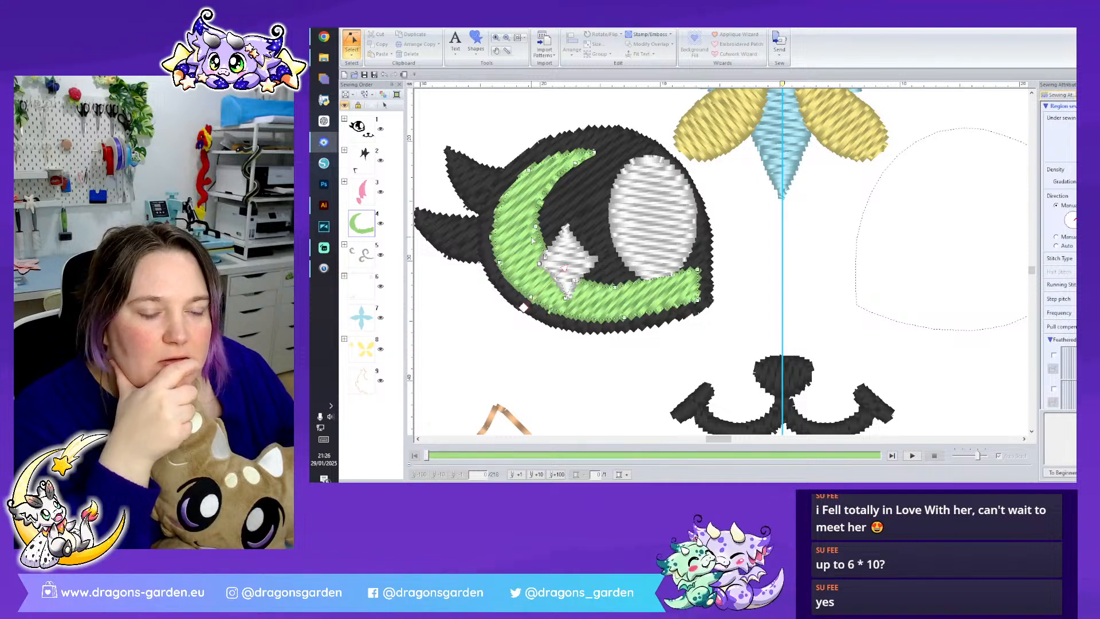
click(662, 278)
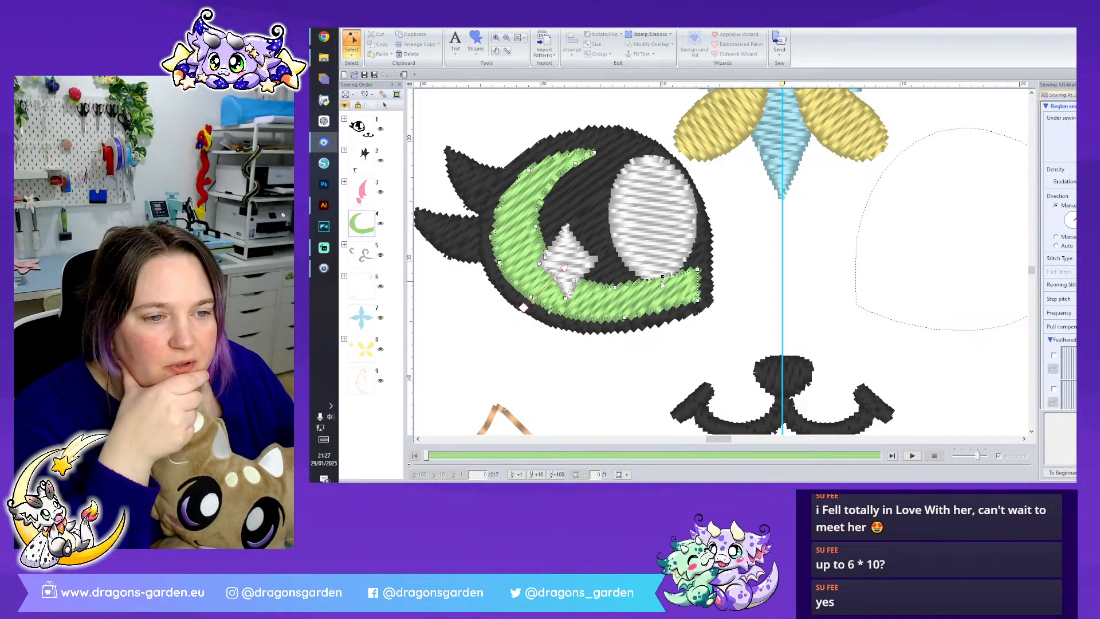
drag(663, 277, 611, 291)
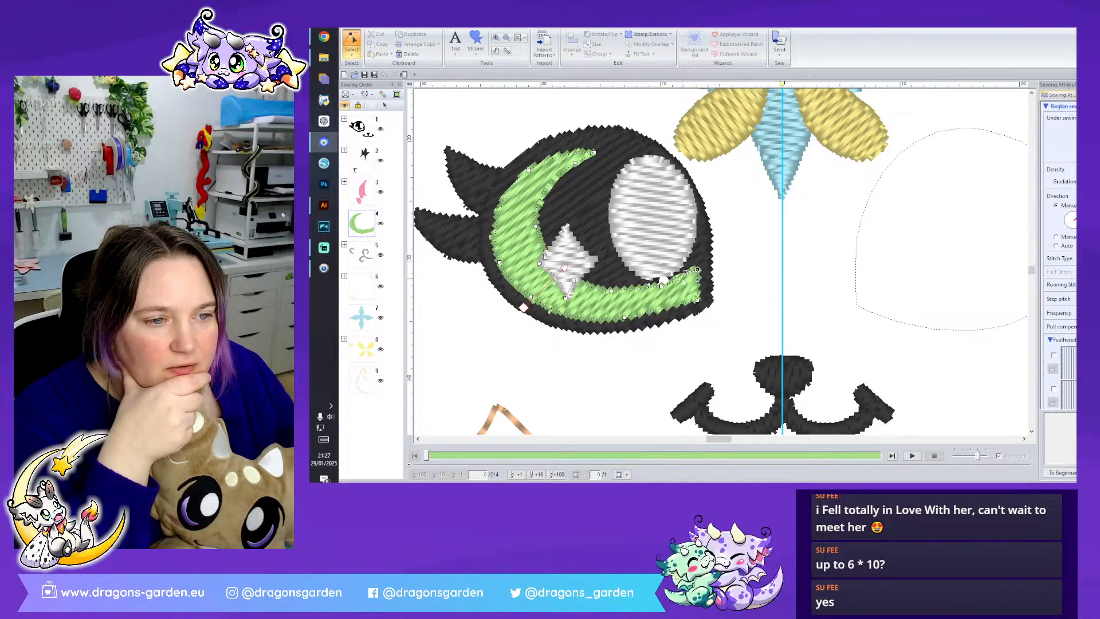
drag(683, 283, 665, 290)
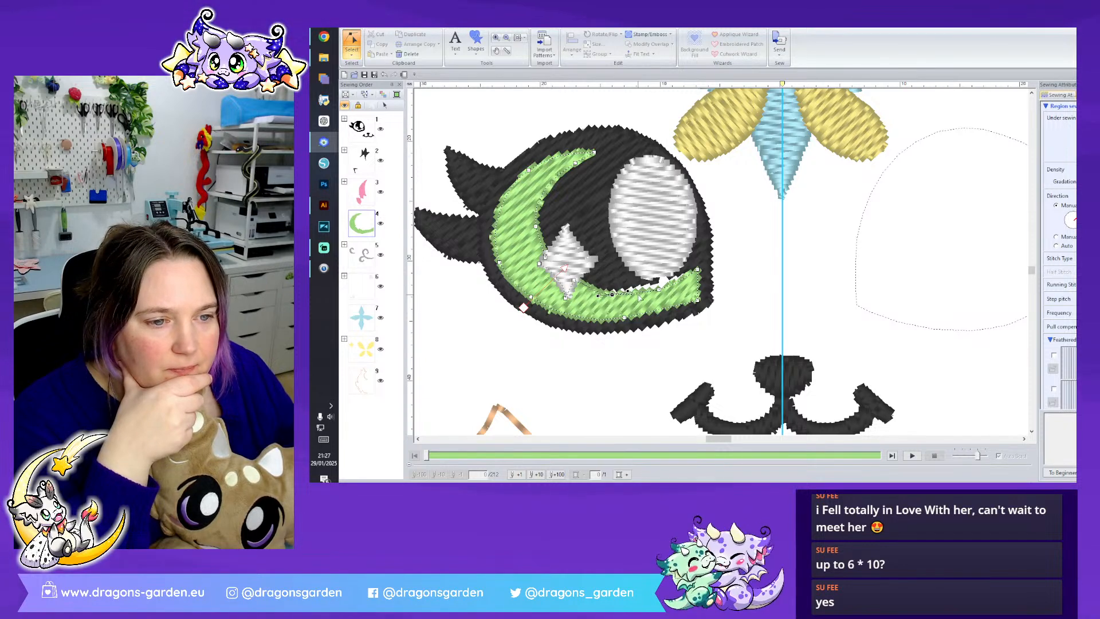
drag(573, 281, 572, 283)
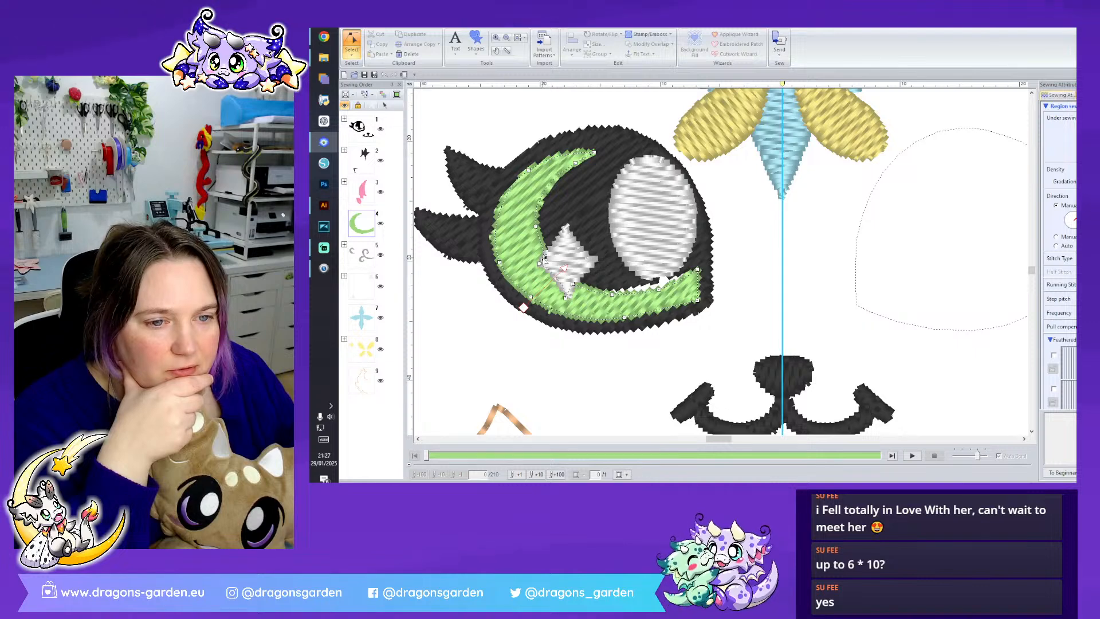
- Slim the outer side and upper tip of the green iris crescent by adjusting its outline points
right_click(544, 259)
click(567, 324)
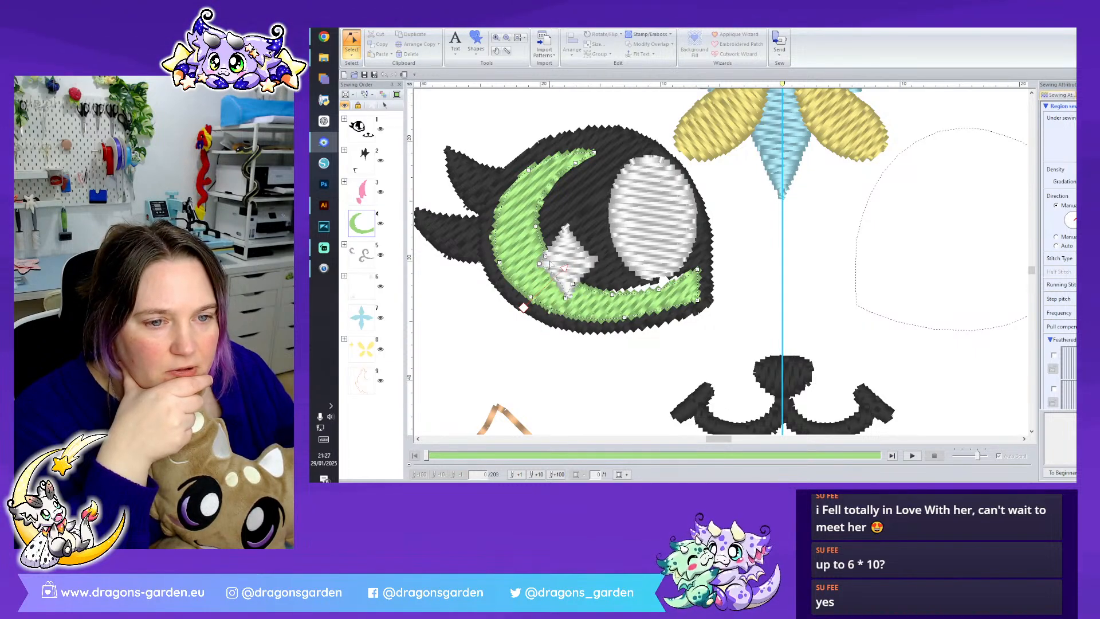
drag(545, 256, 526, 192)
click(535, 226)
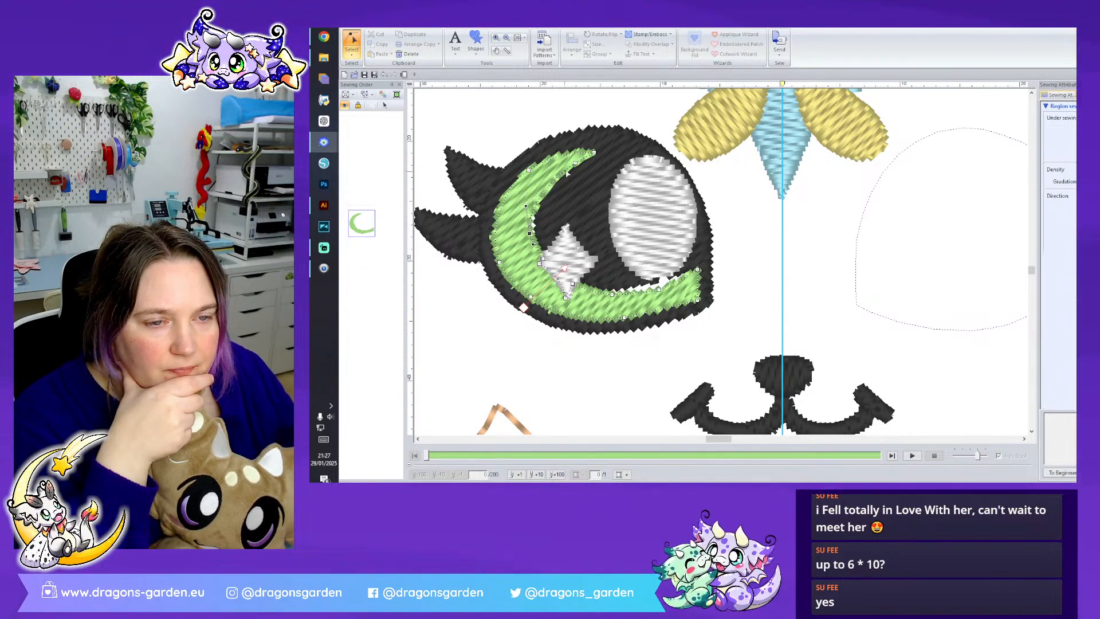
click(575, 164)
drag(575, 163, 568, 160)
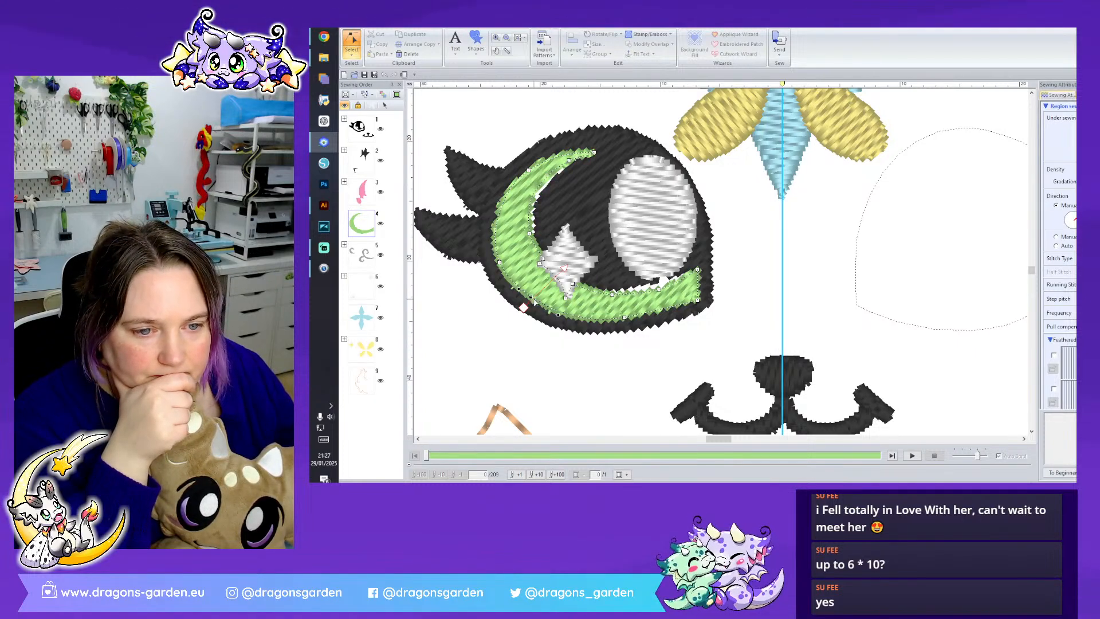
drag(523, 307, 528, 310)
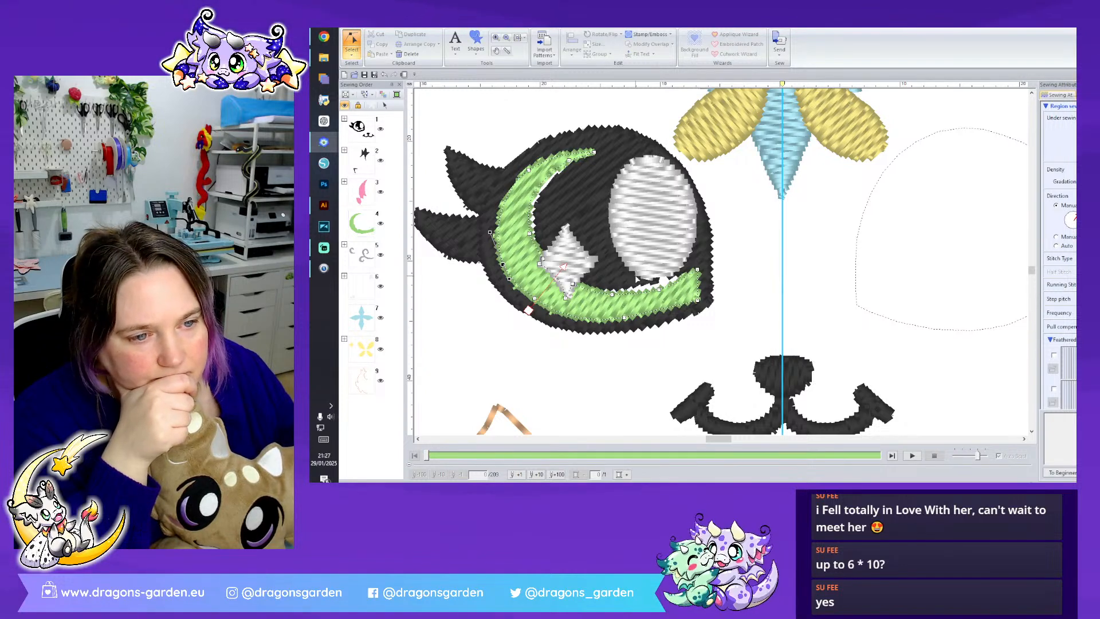
- Show the unsewn objects in the sewing order and open the unsewn crescent cutout of the black eye shape for point editing
click(628, 279)
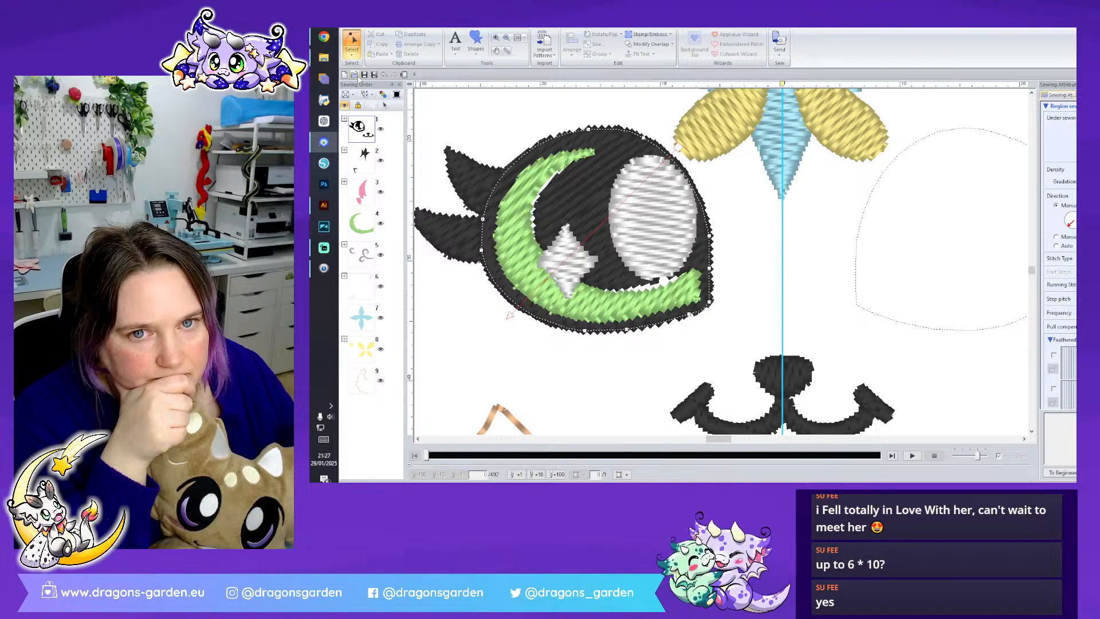
click(353, 96)
click(376, 125)
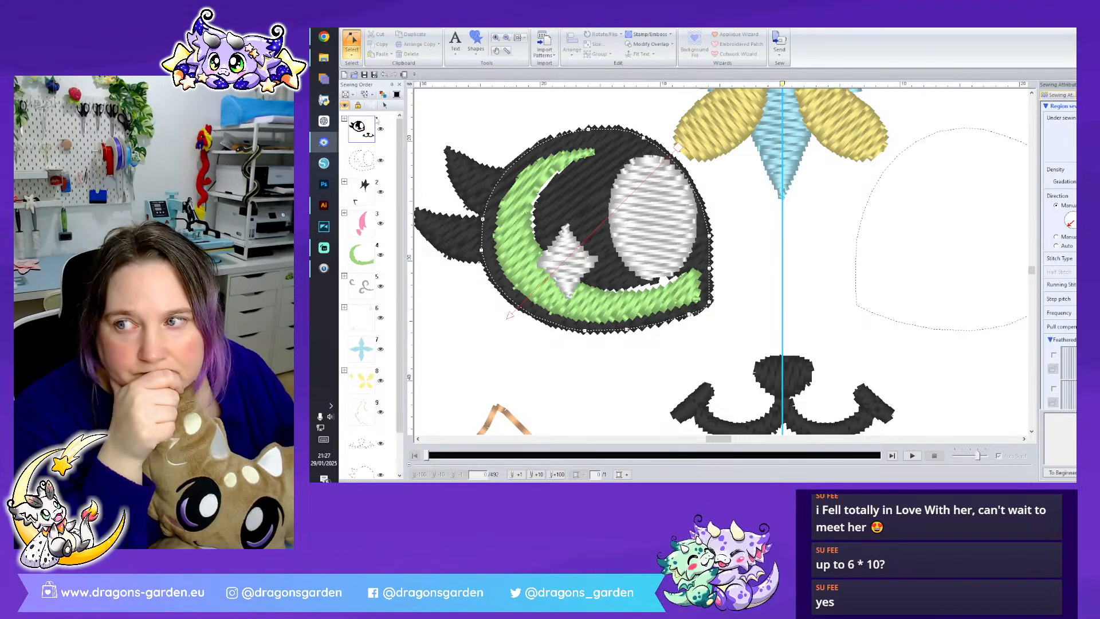
right_click(361, 170)
click(379, 174)
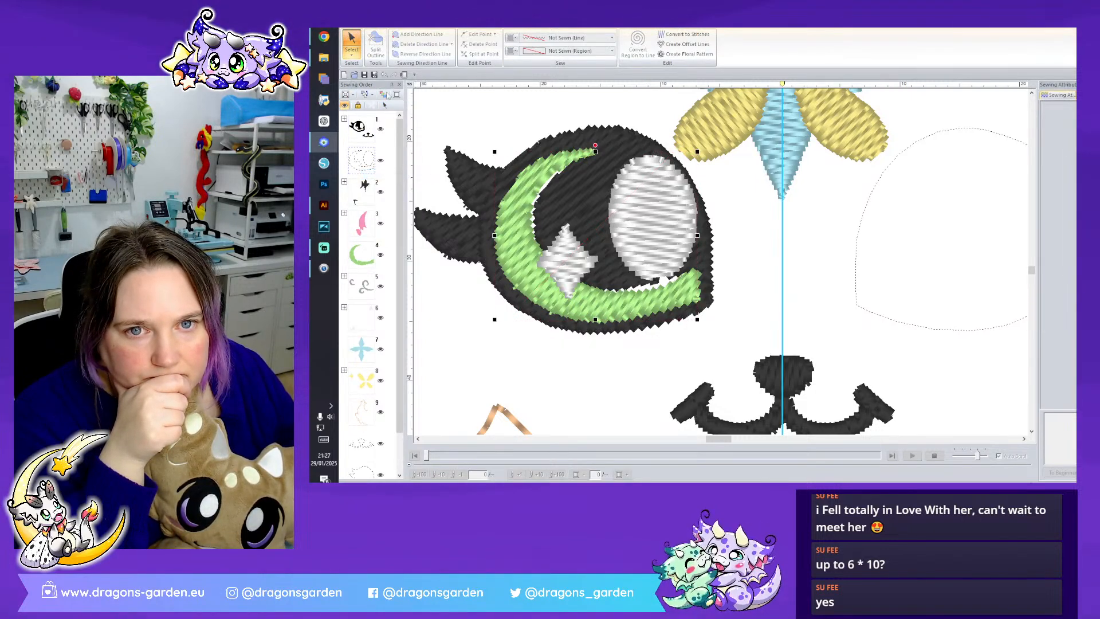
click(351, 52)
click(368, 78)
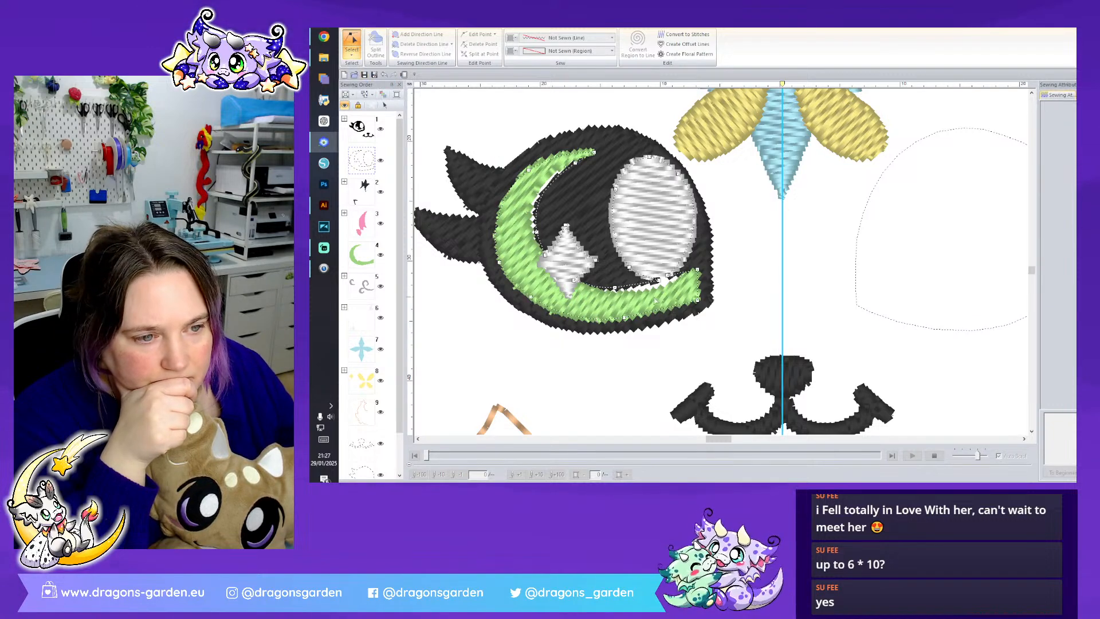
- Lower the cutout's inner edge beneath the white oval highlight so the black overlaps the green, and hide the unsewn objects from the sewing order
drag(670, 281, 672, 280)
drag(614, 288, 615, 297)
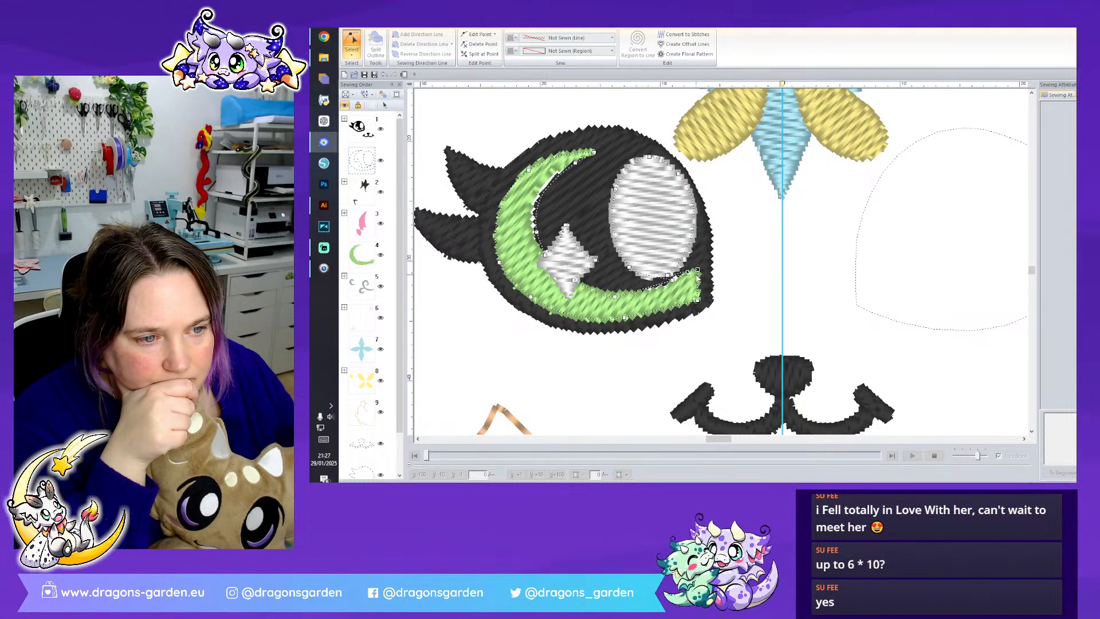
mouse_move(667, 276)
mouse_down()
mouse_move(673, 287)
mouse_move(683, 275)
mouse_move(664, 283)
mouse_up()
click(672, 280)
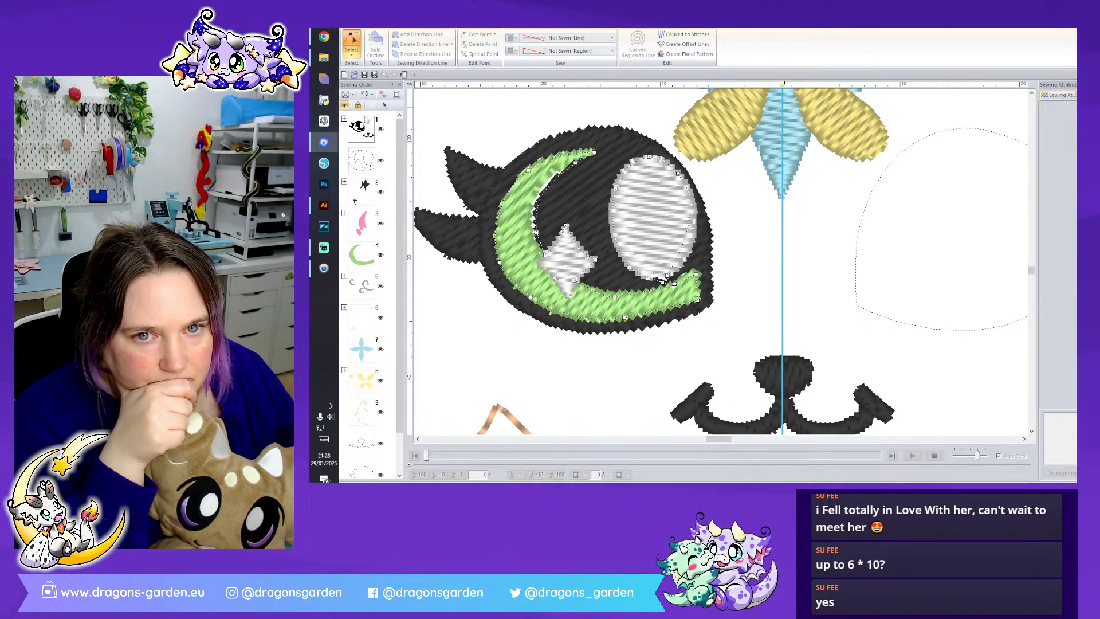
click(353, 95)
click(367, 125)
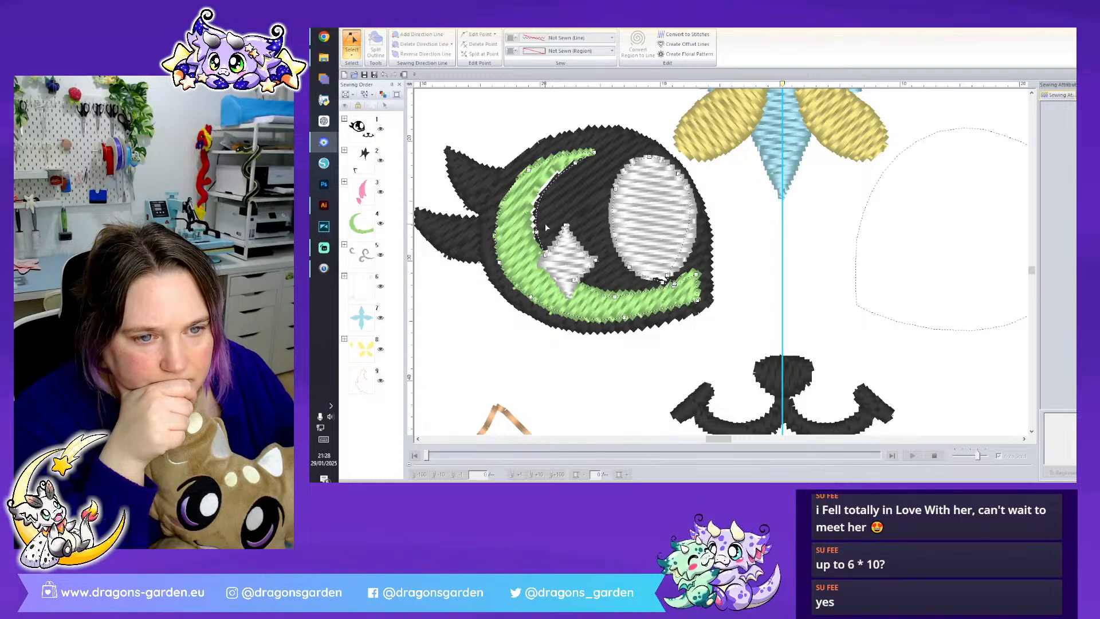
- Pull the cutout's side, upper tip, outer edge and nose-side corner points inward so its outline lies within the green iris crescent
drag(536, 232, 528, 231)
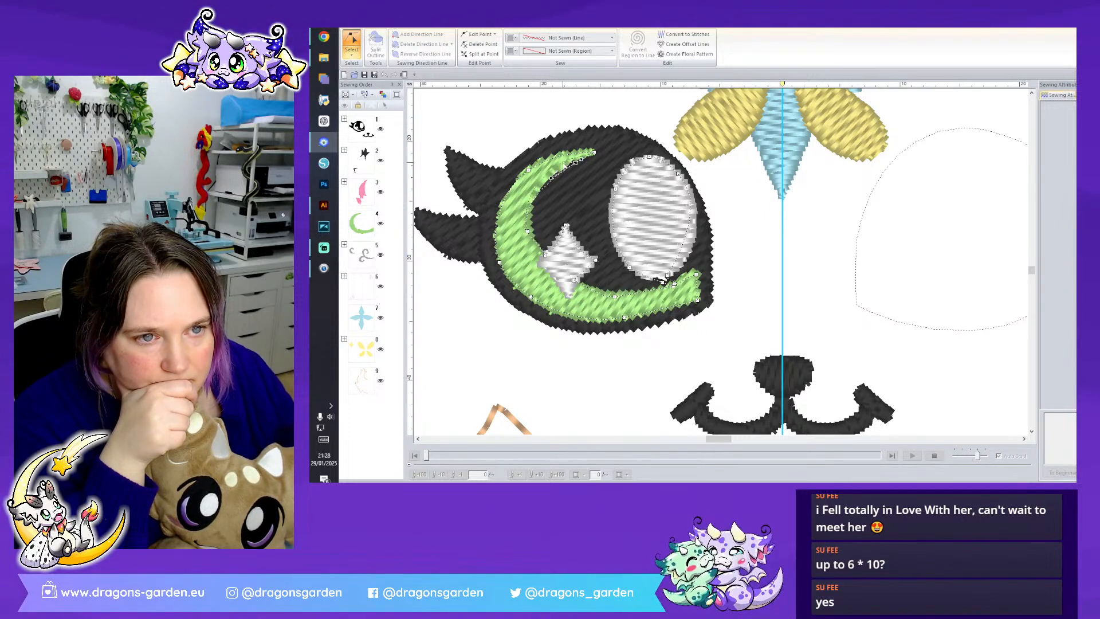
drag(594, 152, 572, 156)
click(499, 261)
click(532, 297)
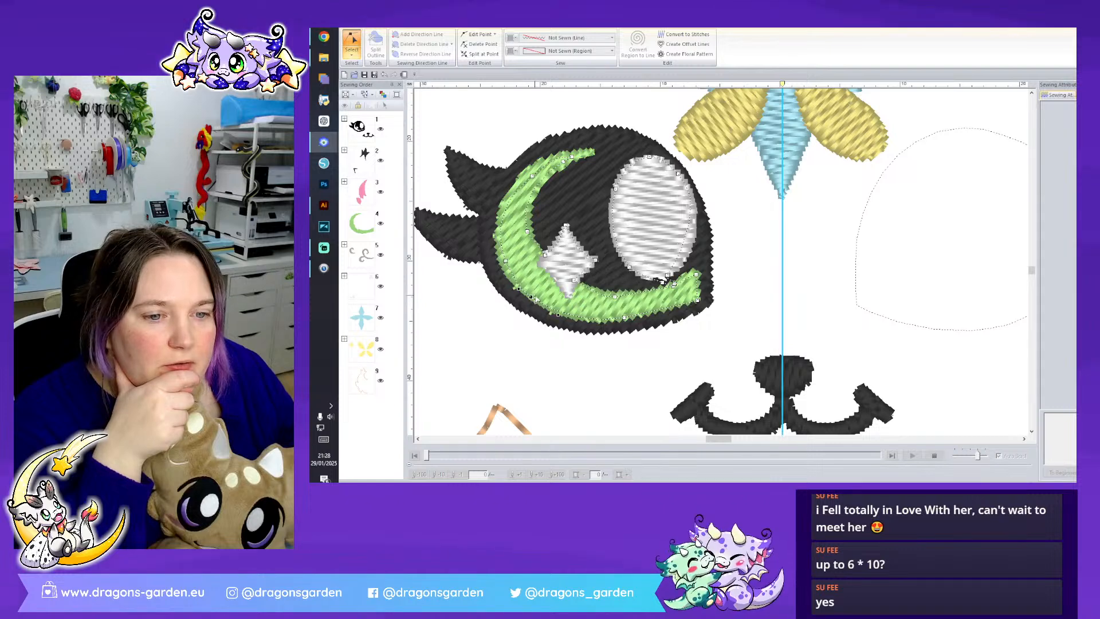
drag(623, 317, 620, 313)
click(696, 300)
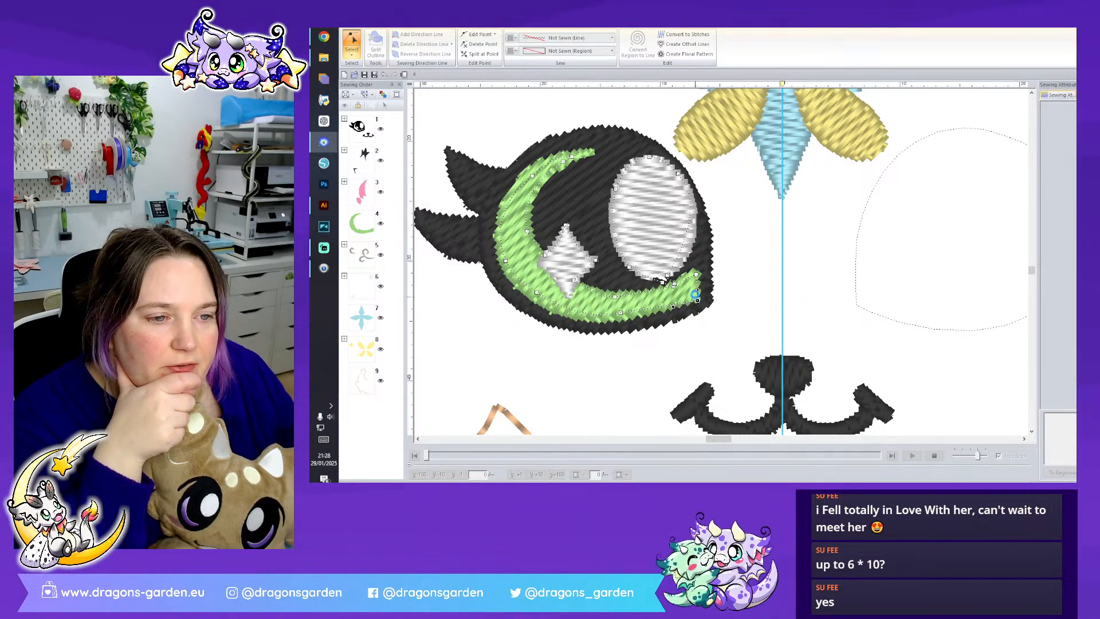
drag(695, 274, 692, 281)
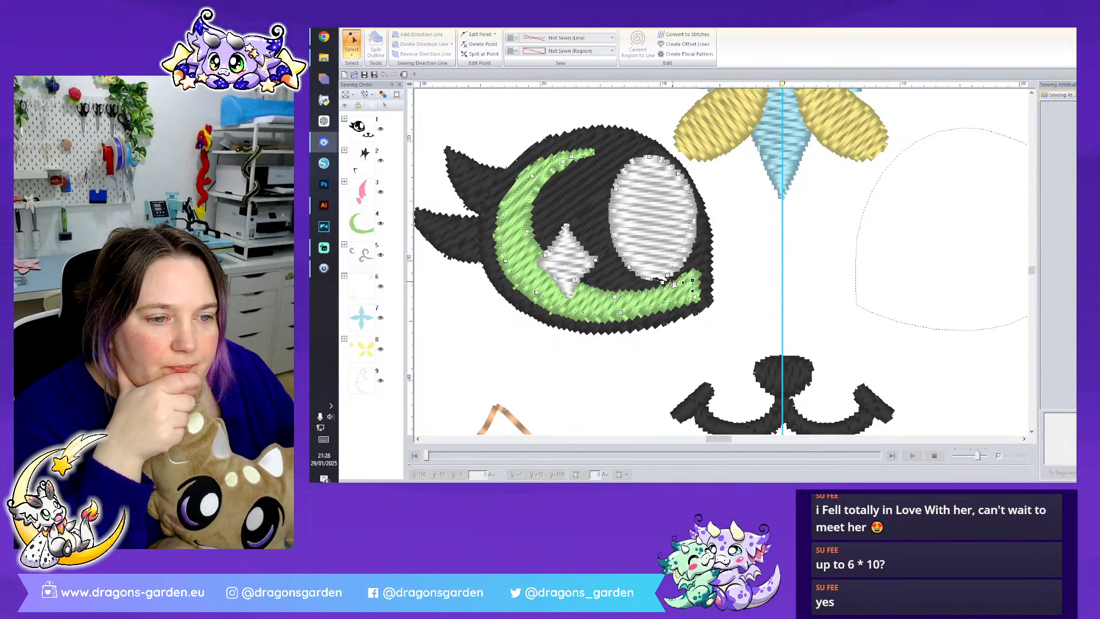
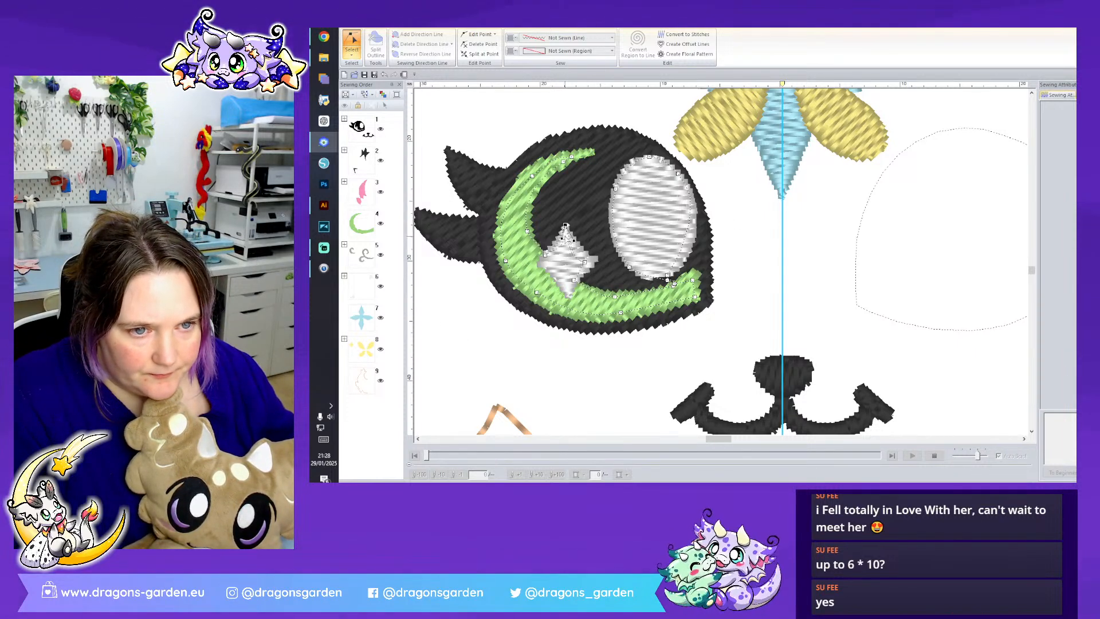
- Shift the cutout's inner edge slightly outward, fine-tune its upper tip and nose-side corner points, and deselect it
click(527, 232)
drag(527, 232, 522, 236)
click(562, 162)
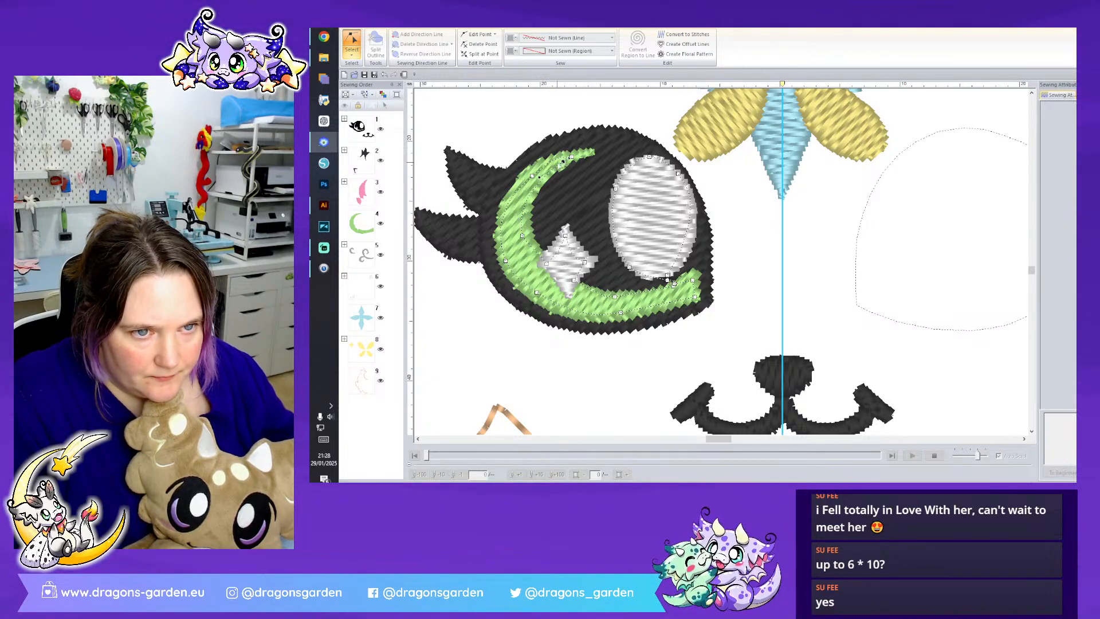
click(676, 286)
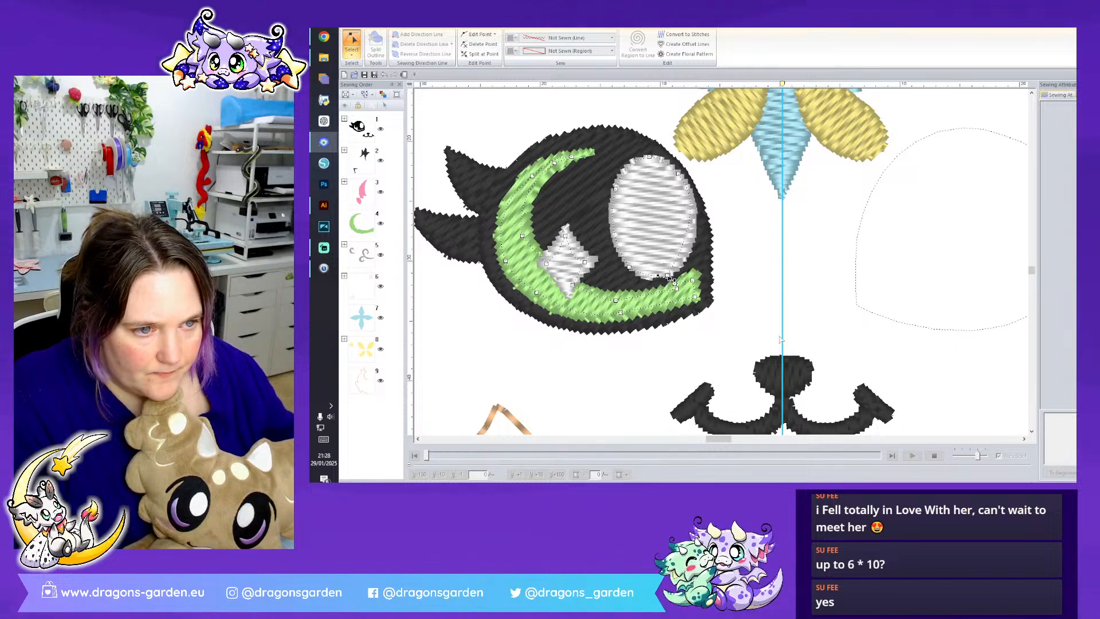
click(752, 314)
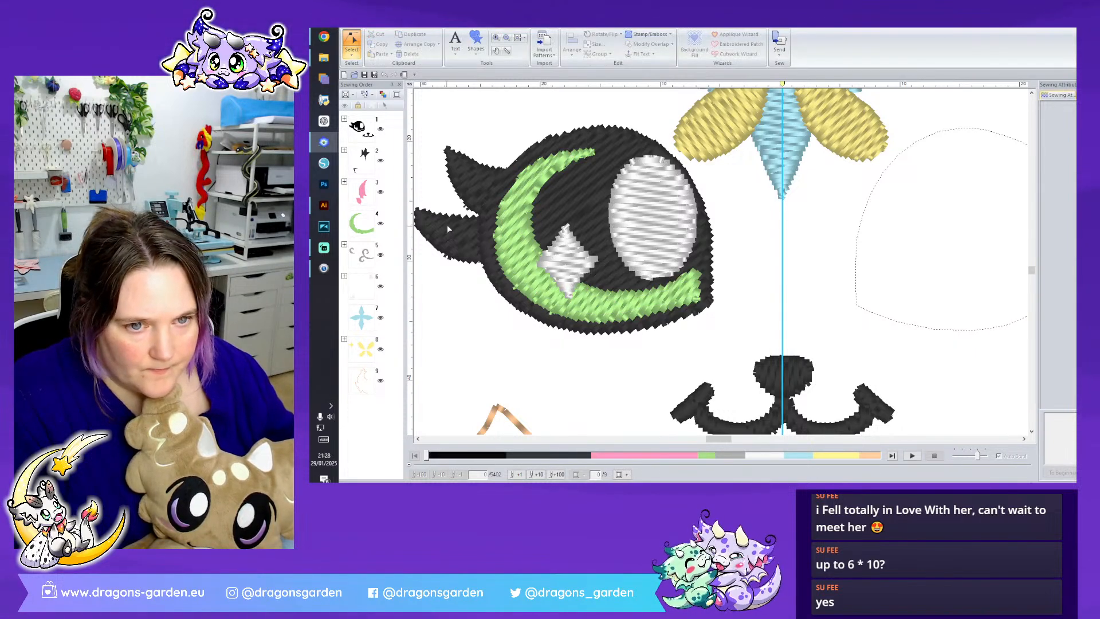
- Inspect the black eyelash shapes and expand the black group in the sewing order to see its separate parts
click(476, 241)
click(476, 176)
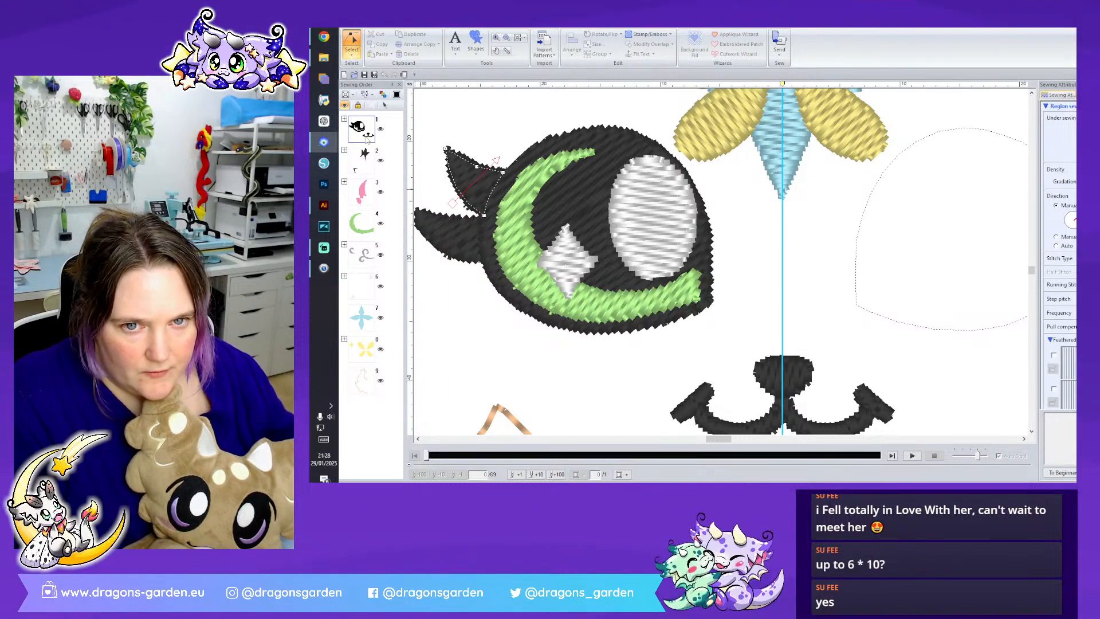
click(344, 119)
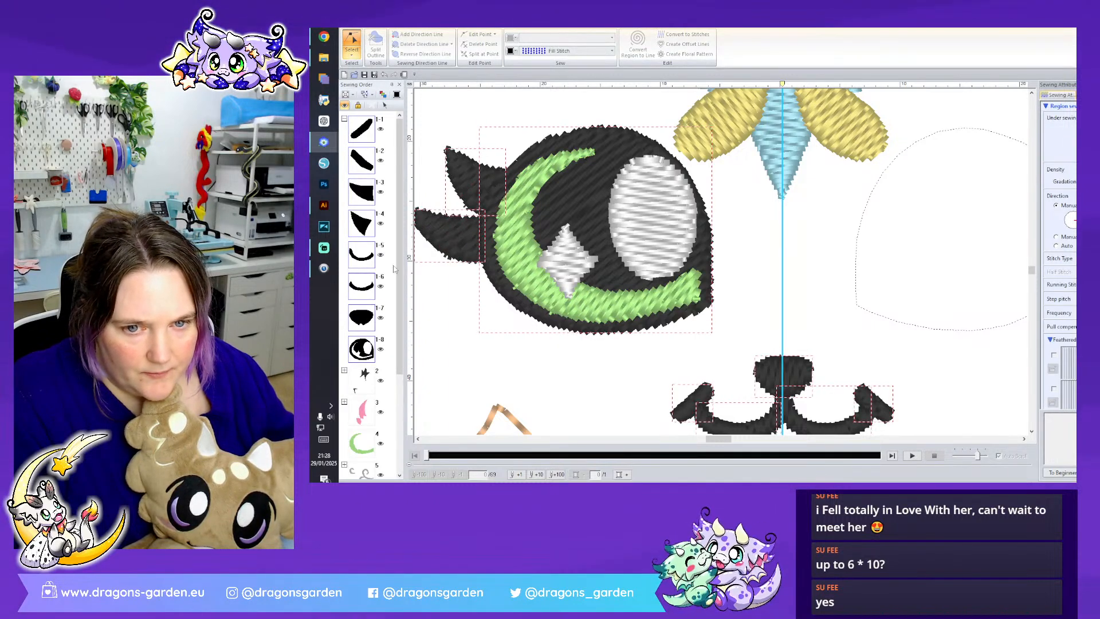
click(430, 328)
- Turn the black nose shape's stitch direction from vertical to horizontal
scroll(895, 359, down, 3)
click(804, 178)
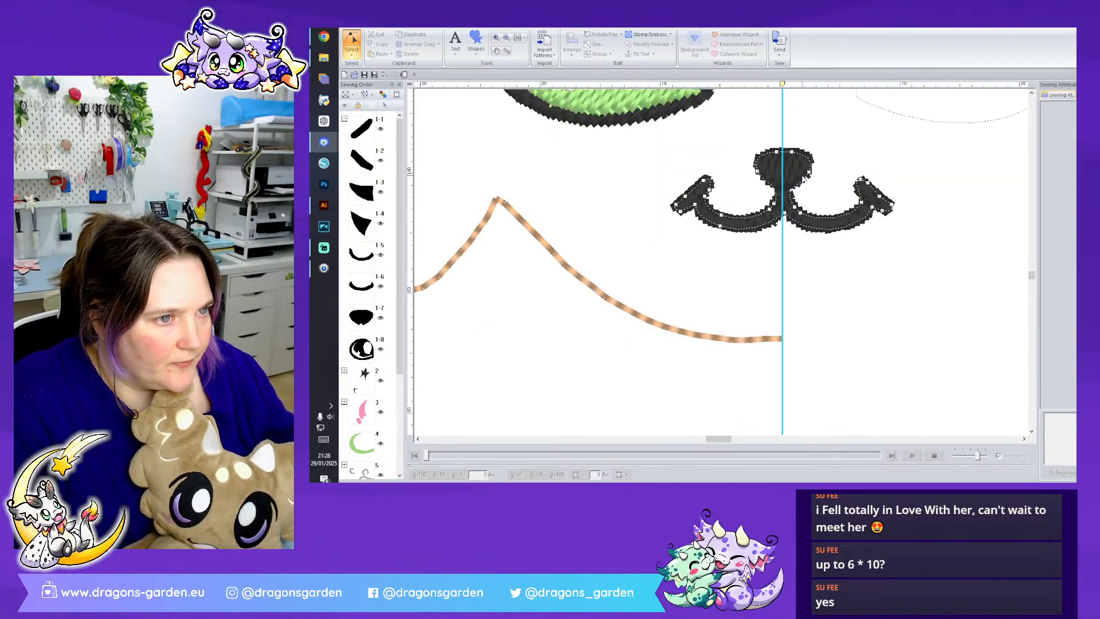
click(788, 167)
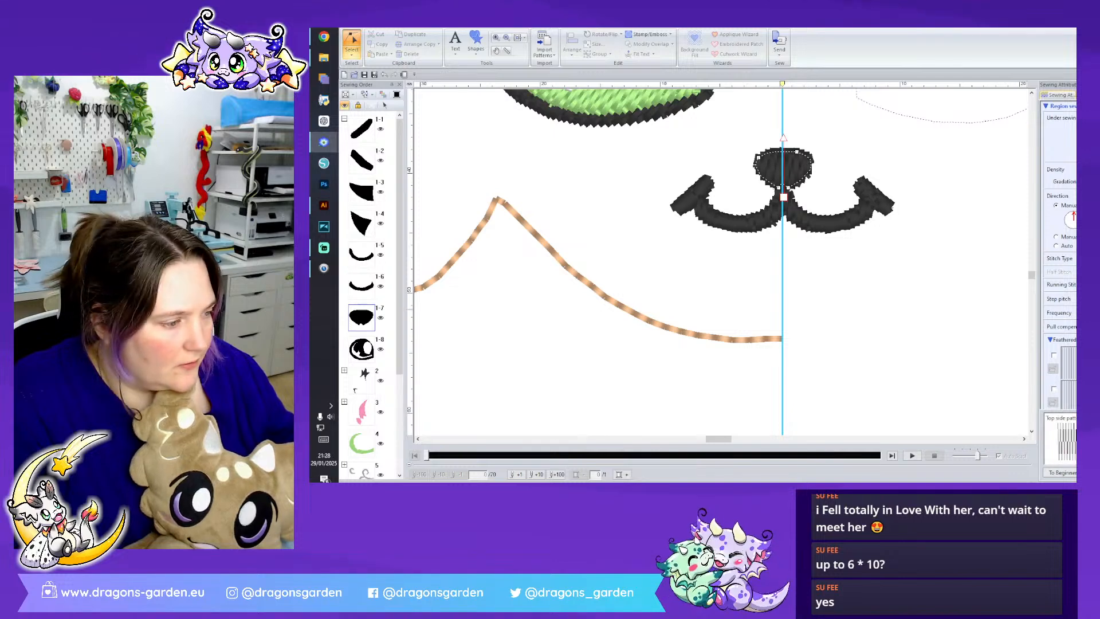
scroll(796, 178, up, 1)
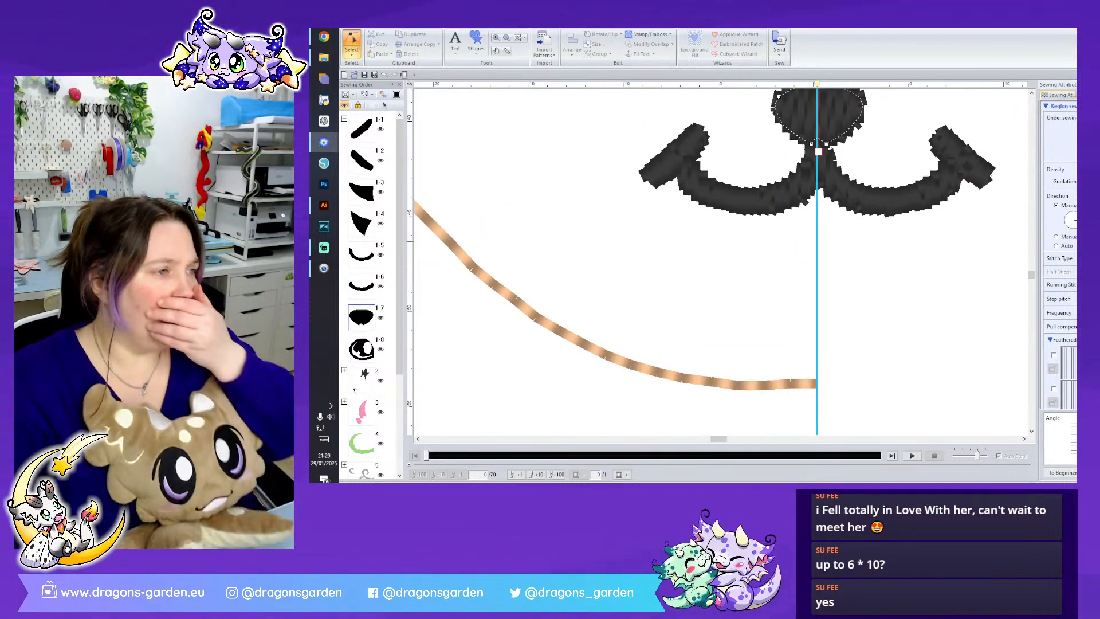
drag(1073, 213, 1076, 220)
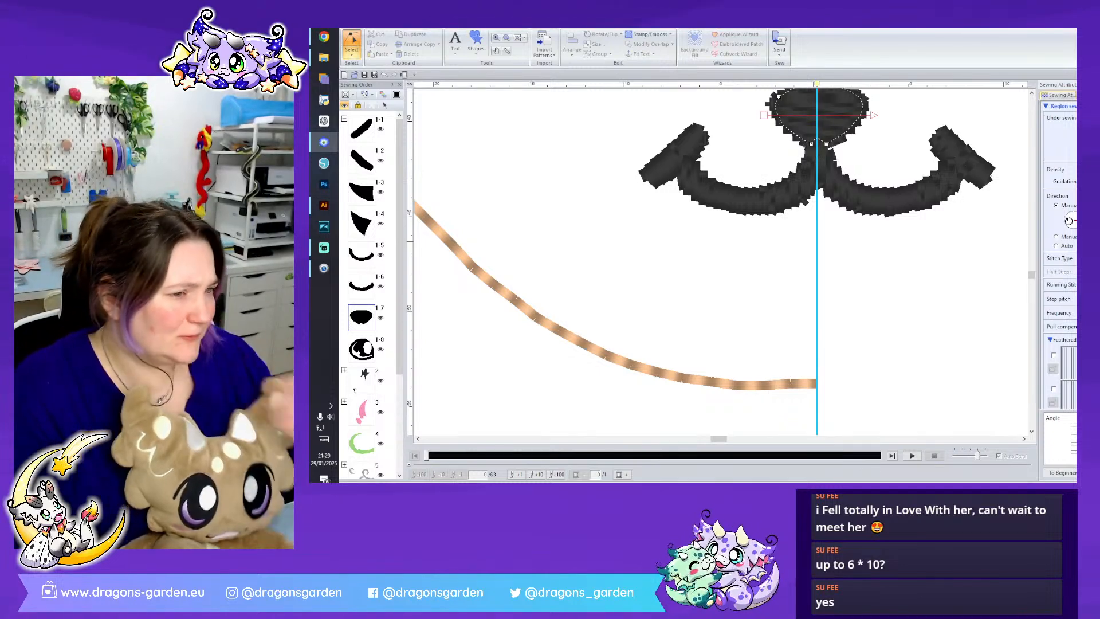
scroll(922, 269, up, 3)
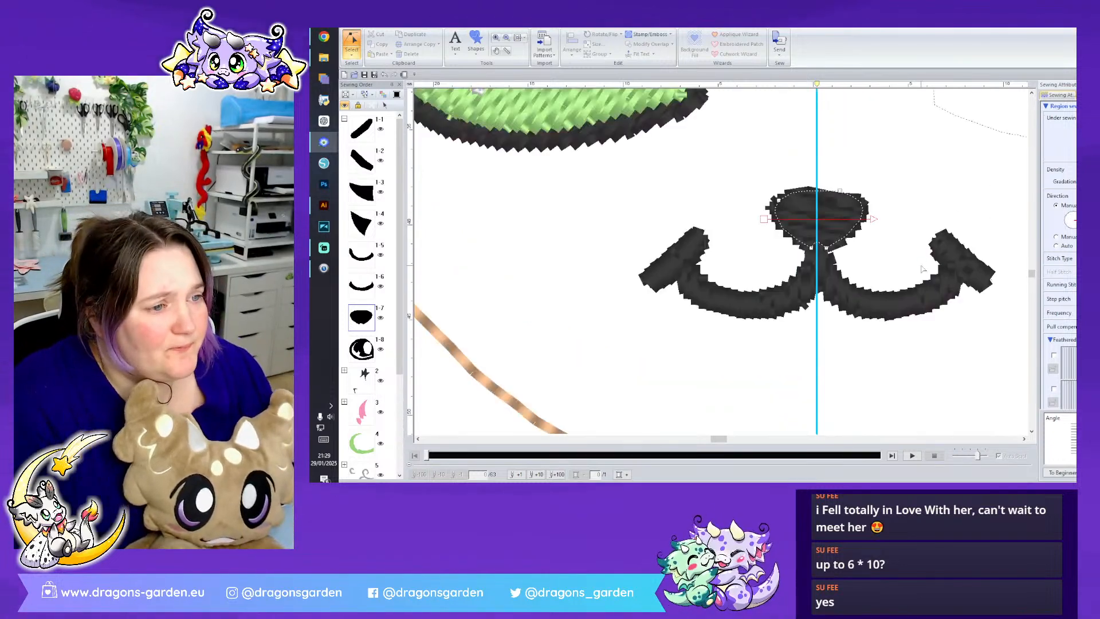
- Delete the extra point at the nose's lower tip and convert the neighbouring lower points to straight
click(814, 249)
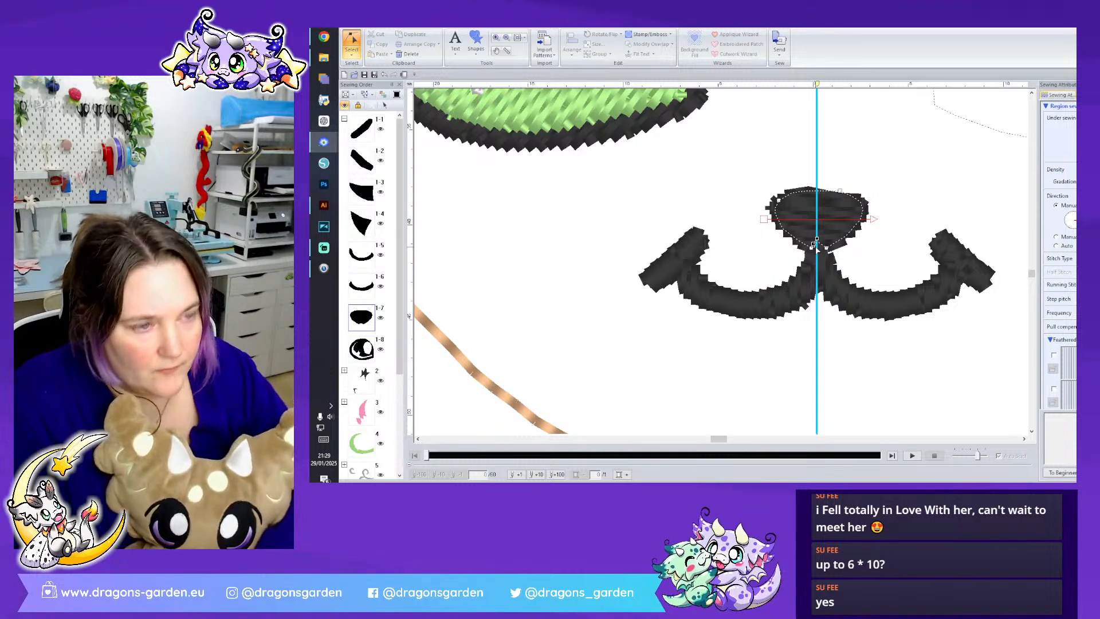
key(ctrl+z)
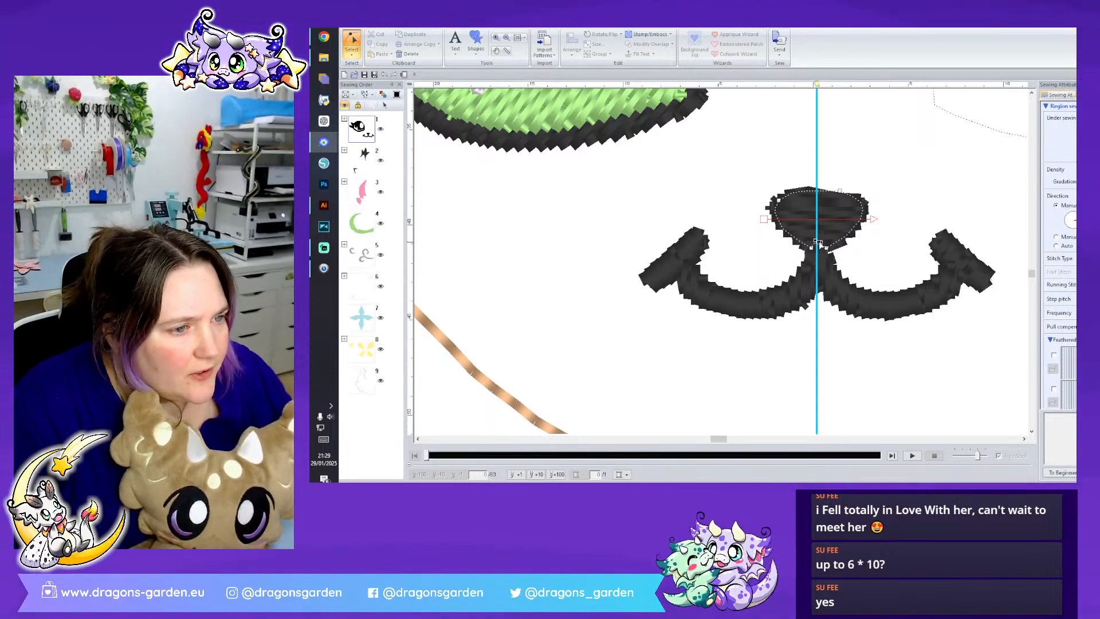
drag(819, 259, 820, 257)
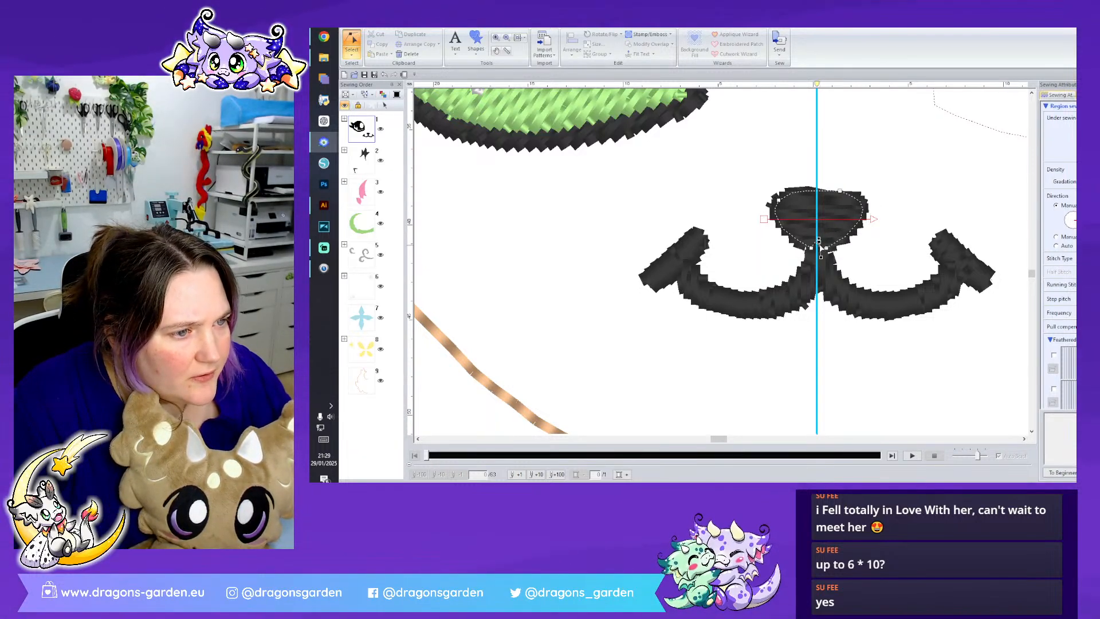
right_click(819, 252)
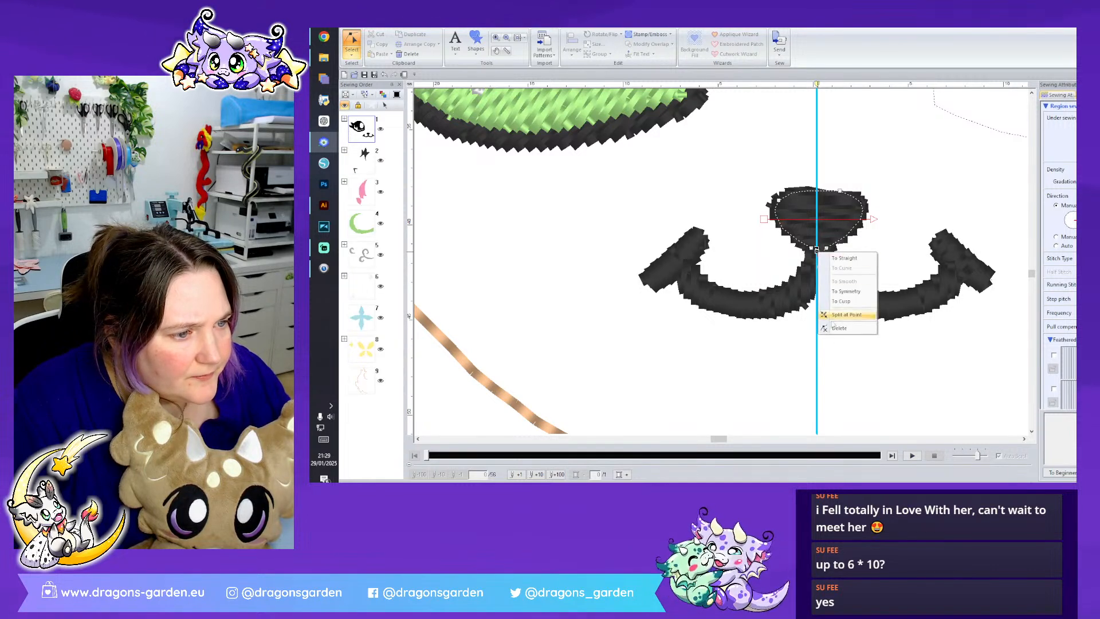
click(839, 324)
right_click(813, 252)
click(835, 259)
right_click(825, 247)
click(846, 255)
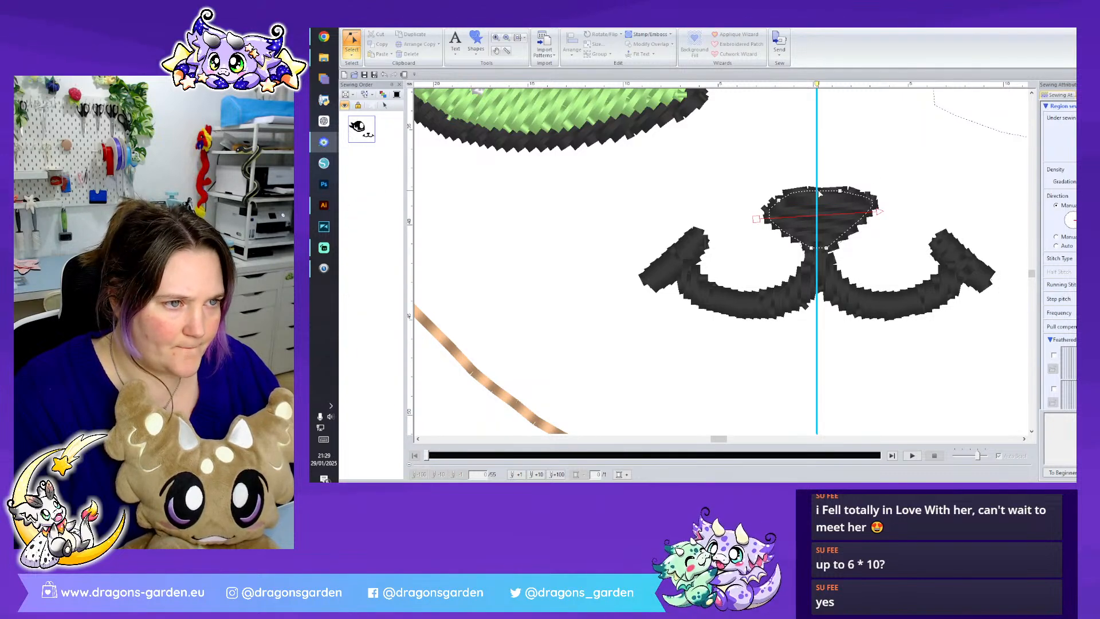
- Split the nose outline at its top and bottom points on the centre guide
right_click(817, 195)
click(828, 252)
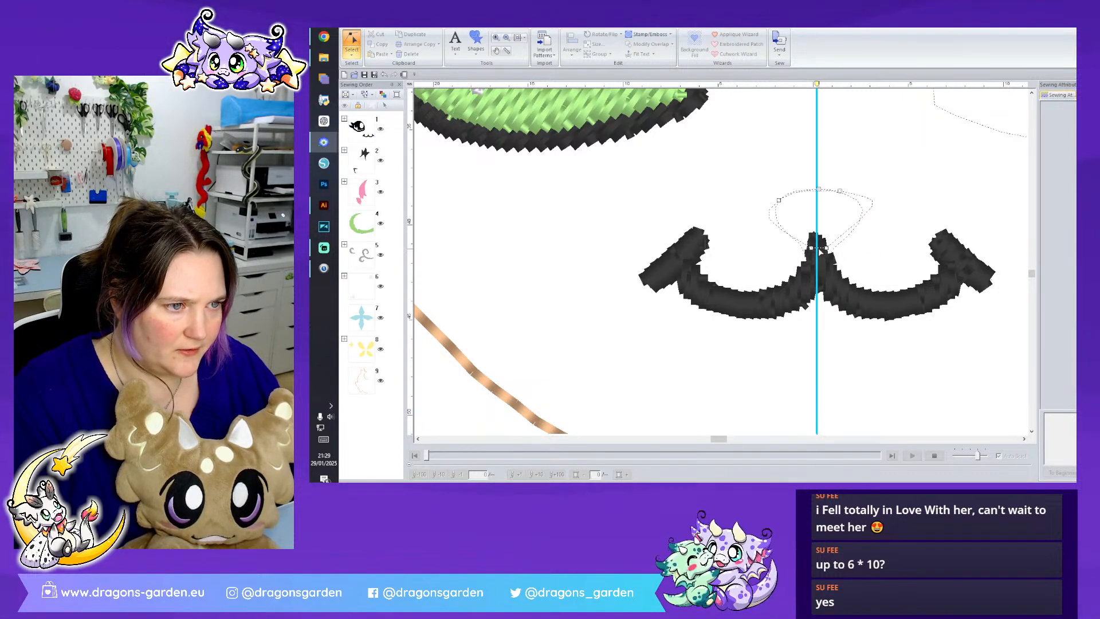
right_click(819, 248)
click(842, 312)
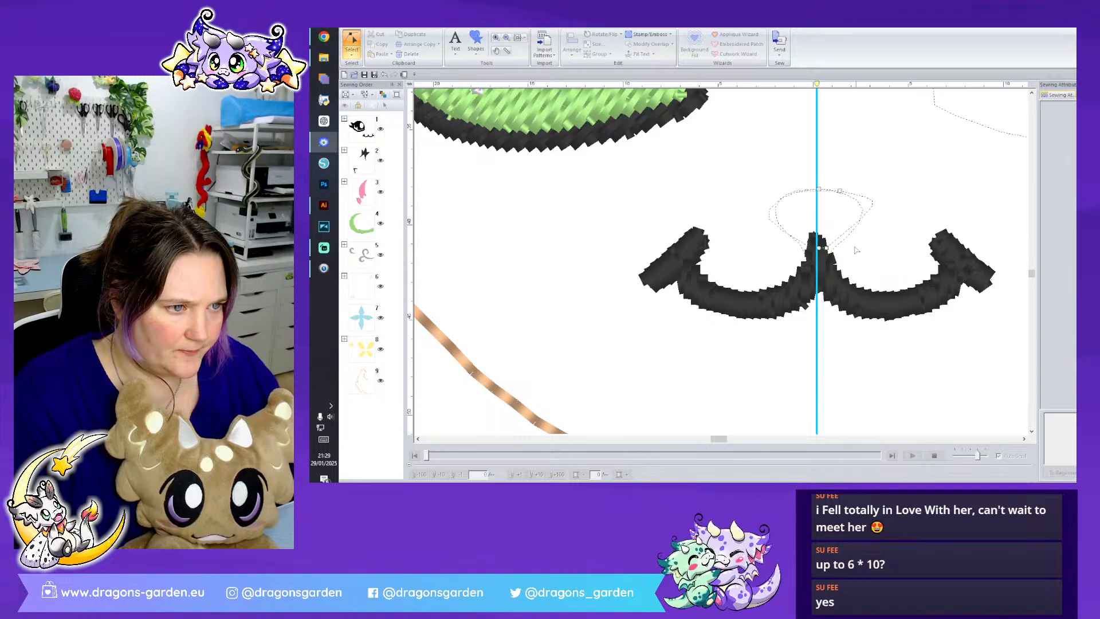
- Delete the split nose's right half and the leftover unsewn outline lying beneath it
click(351, 52)
click(352, 80)
key(Delete)
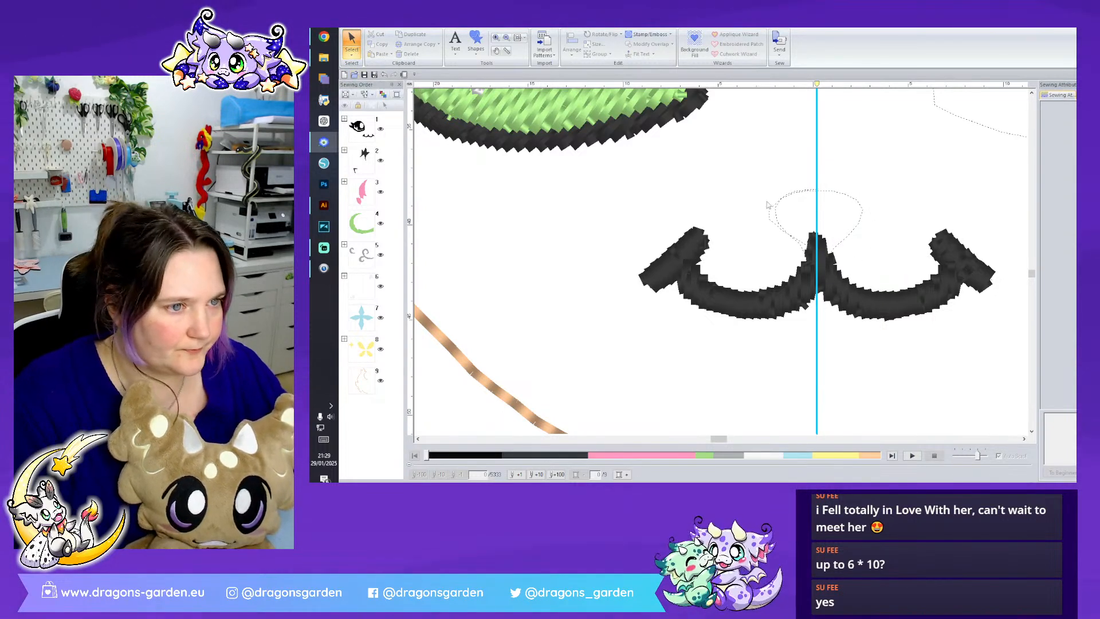
click(775, 217)
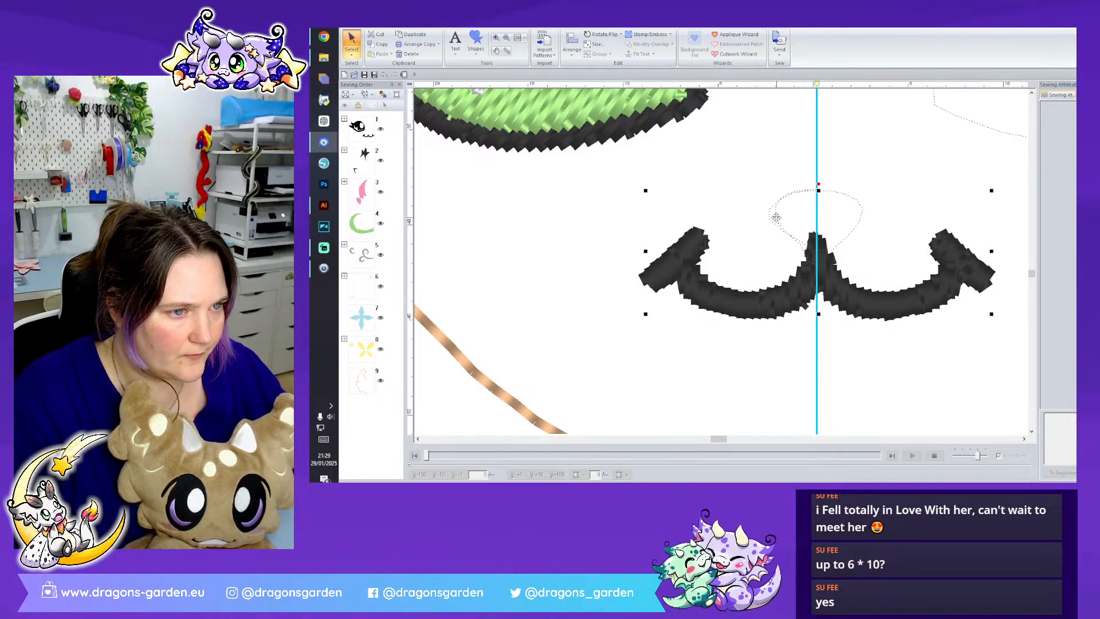
key(Delete)
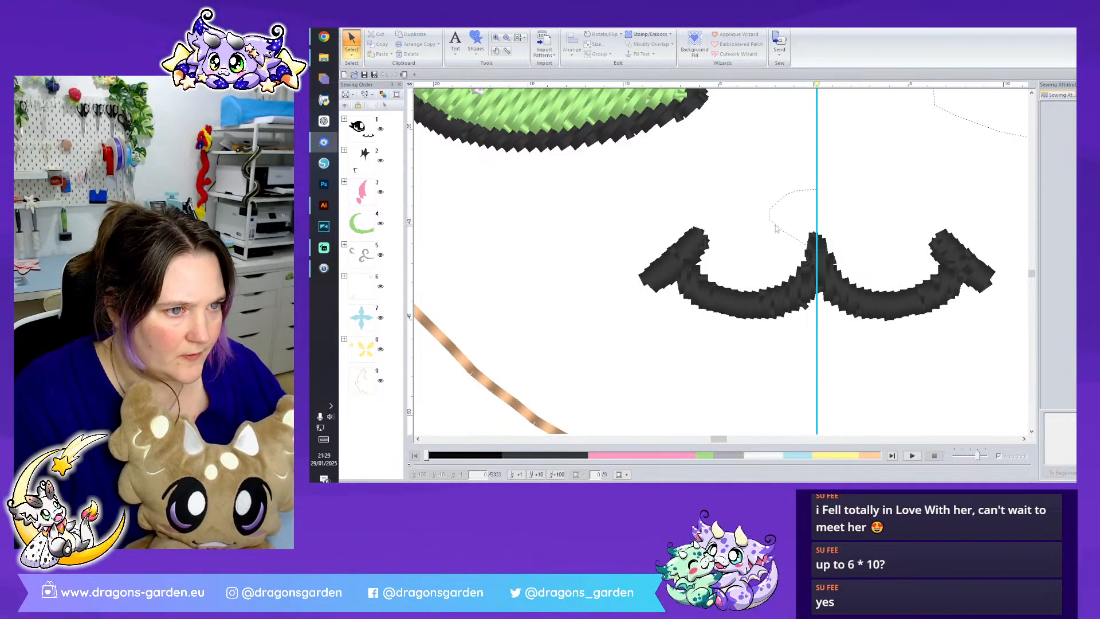
- Flip a copy of the nose's left half horizontally and place it against the centre guide as the right half
click(776, 226)
click(355, 55)
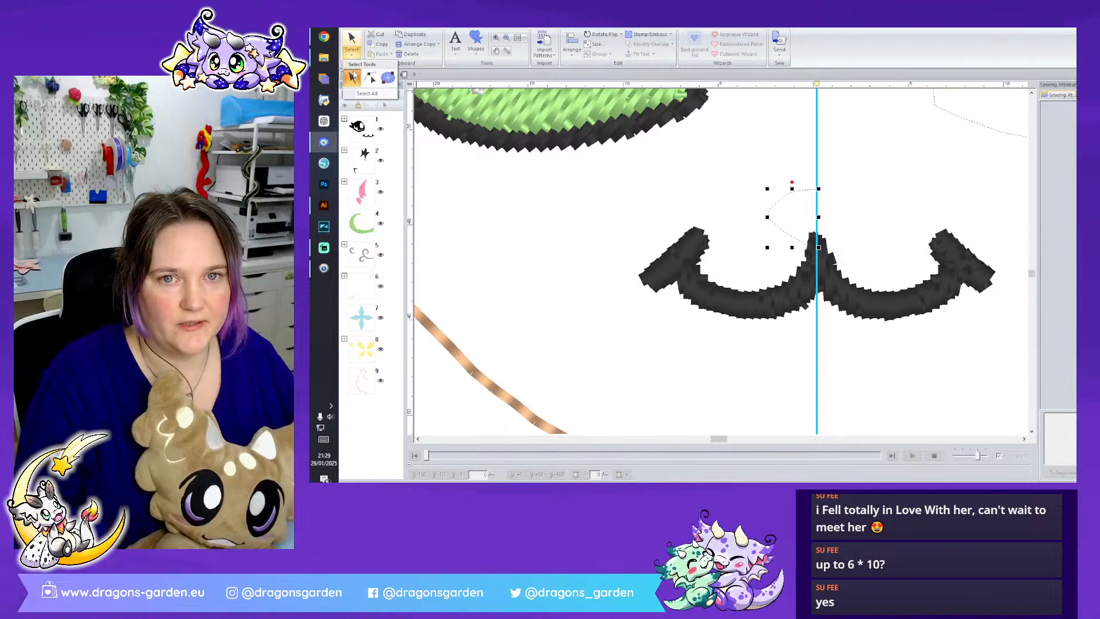
click(352, 77)
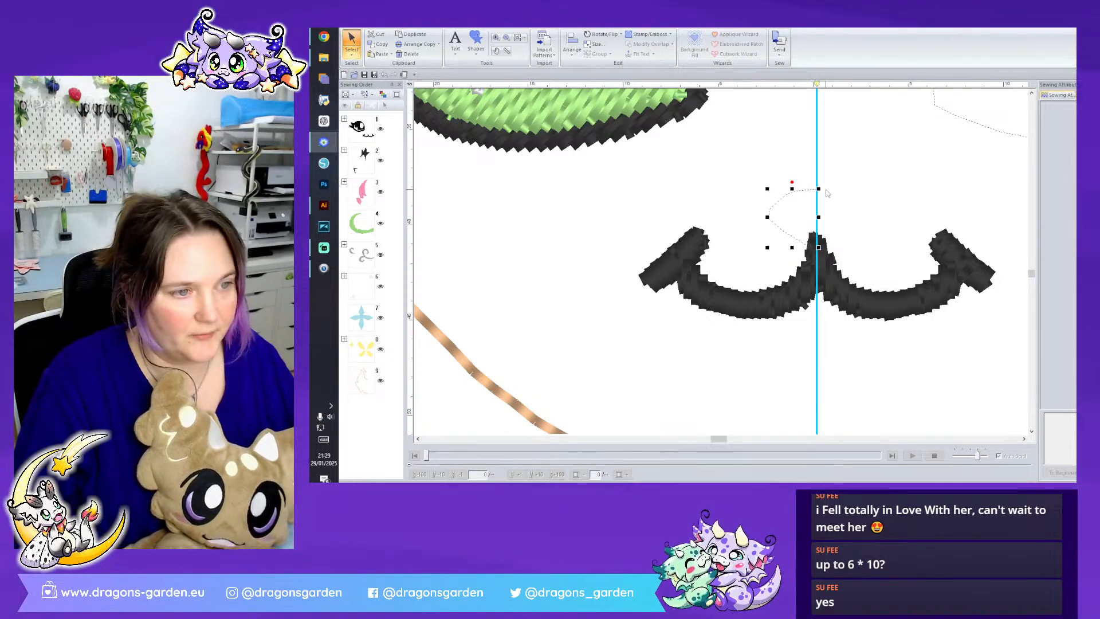
right_click(794, 191)
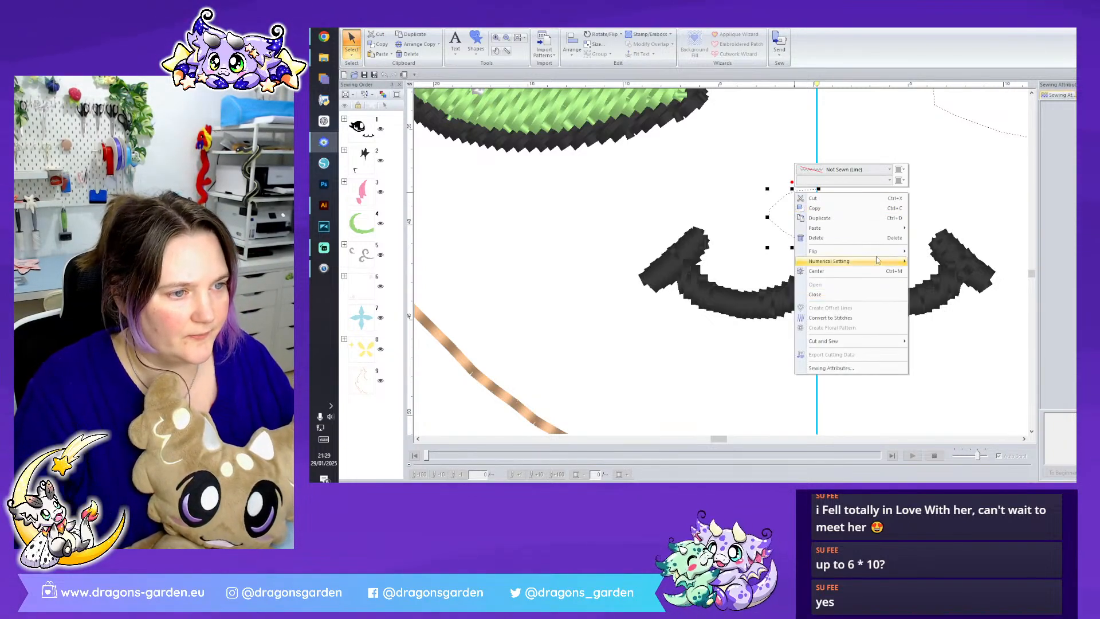
mouse_move(878, 253)
click(922, 265)
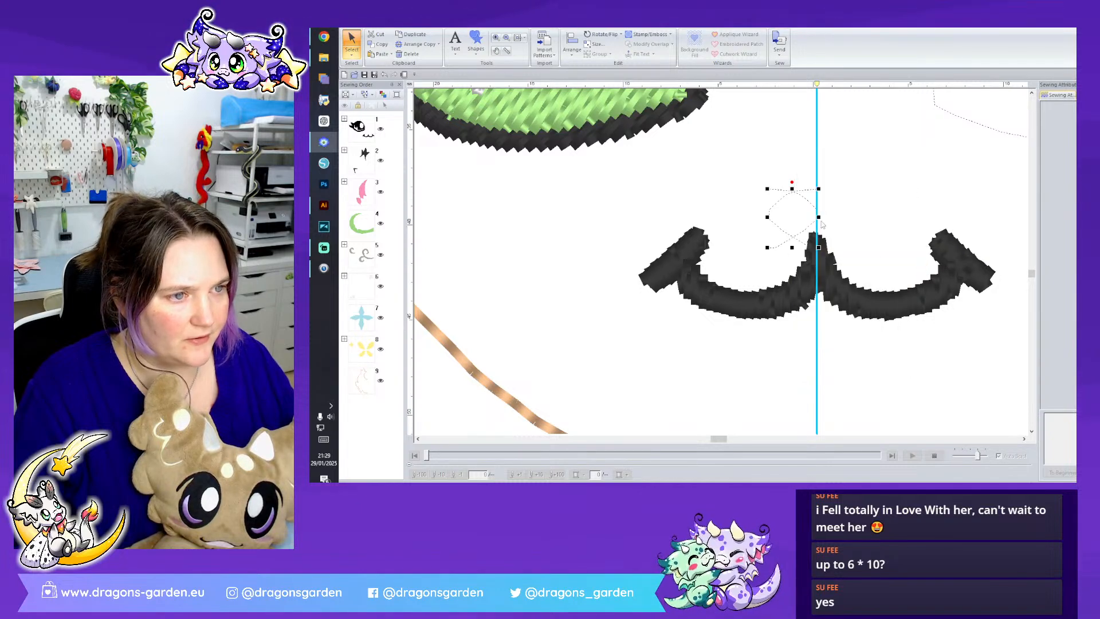
drag(811, 206, 859, 214)
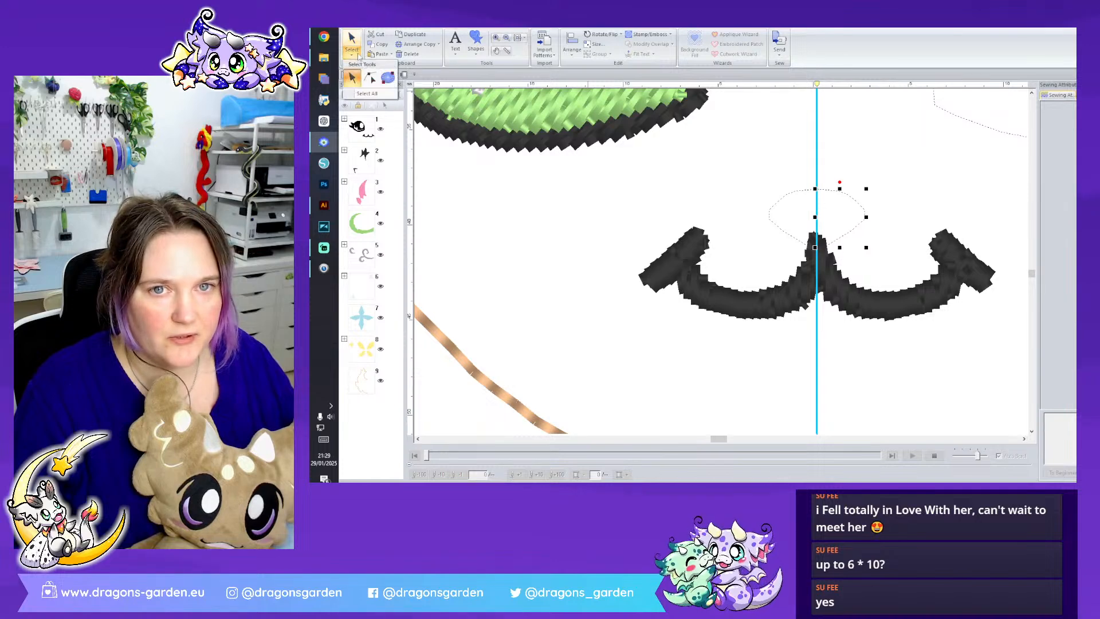
- Join the two nose halves at top and bottom into one closed black region and level its stitch direction horizontally
click(815, 190)
key(alt)
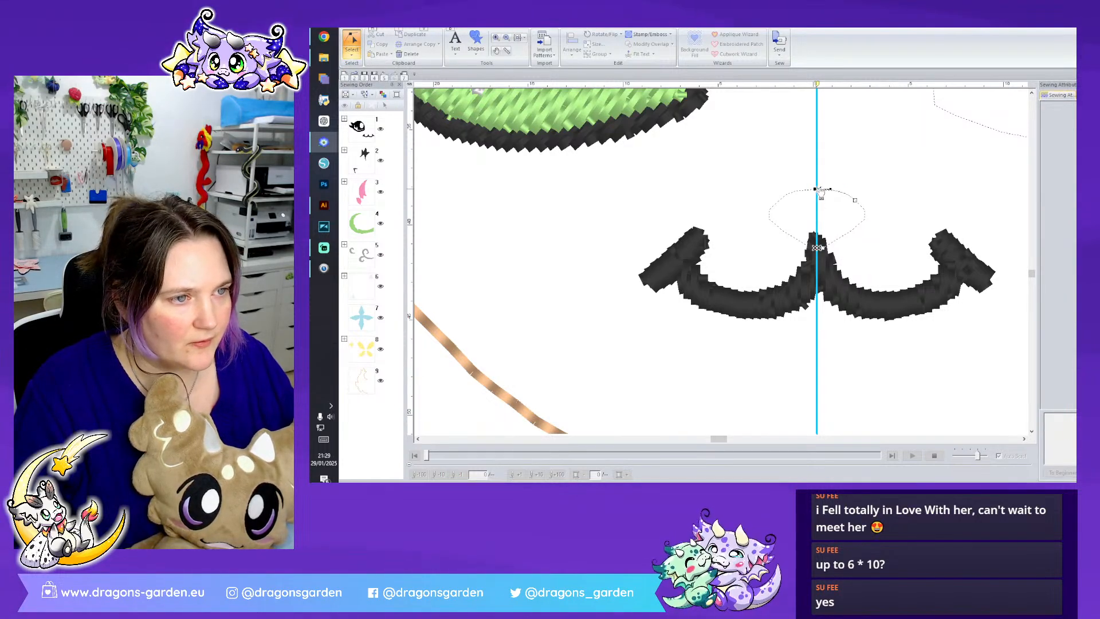
click(820, 203)
click(818, 248)
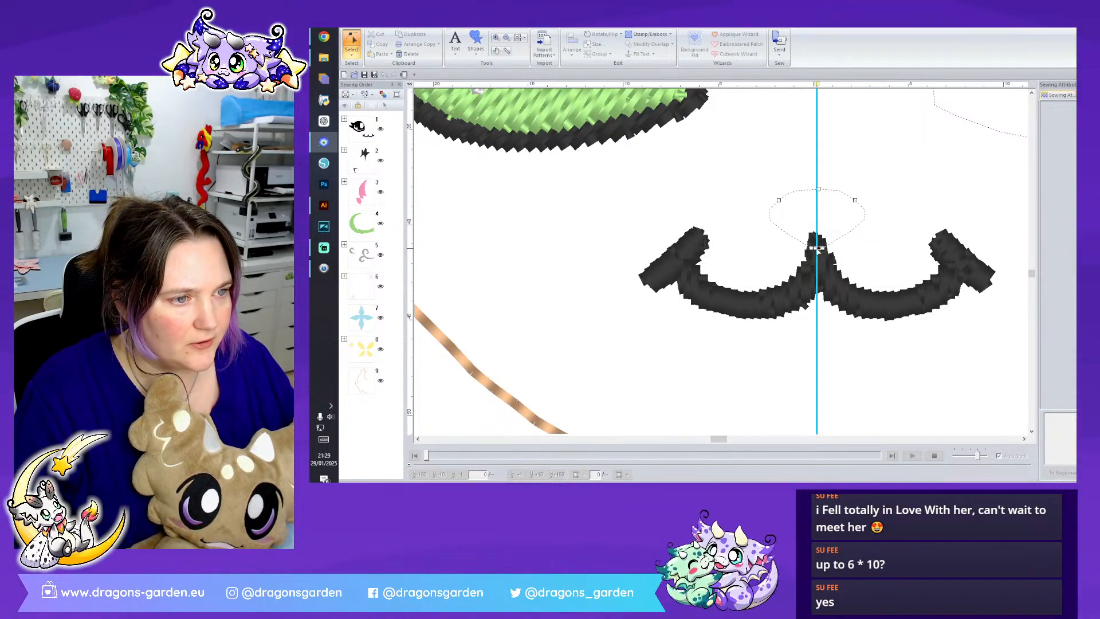
click(816, 247)
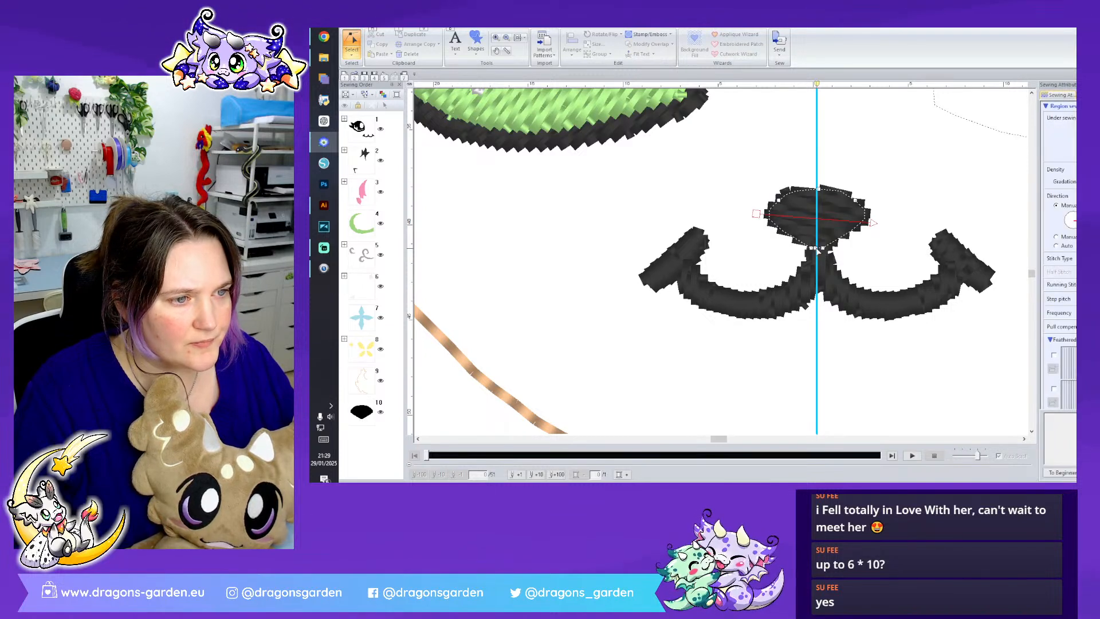
drag(873, 223, 876, 215)
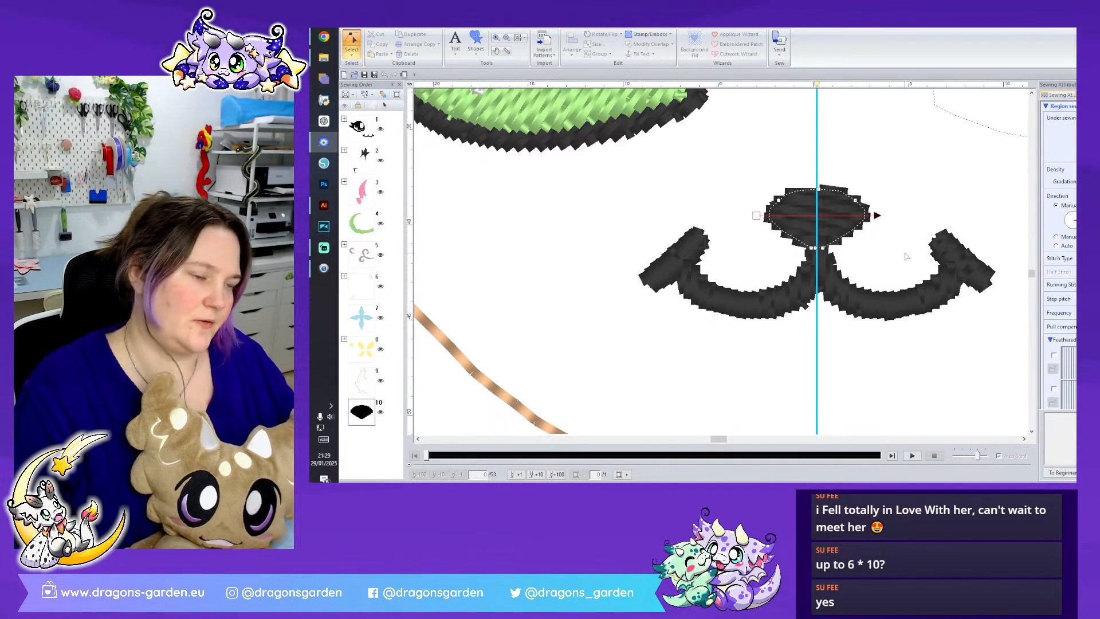
- Select both mouth curves in the black group and move them to the start of the sewing order
click(609, 221)
click(710, 307)
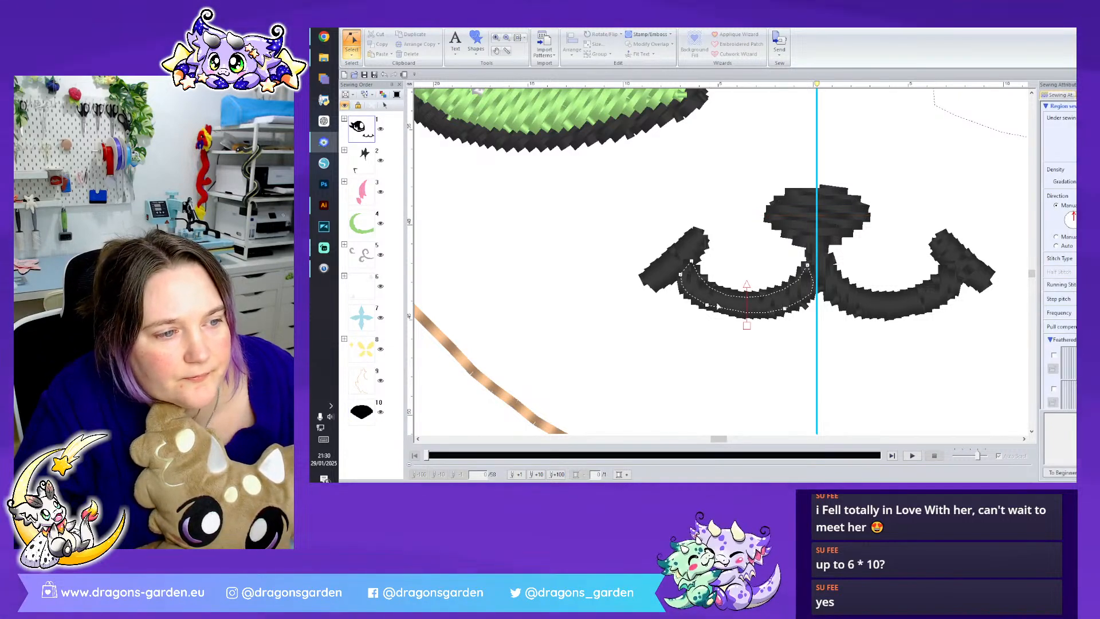
click(862, 298)
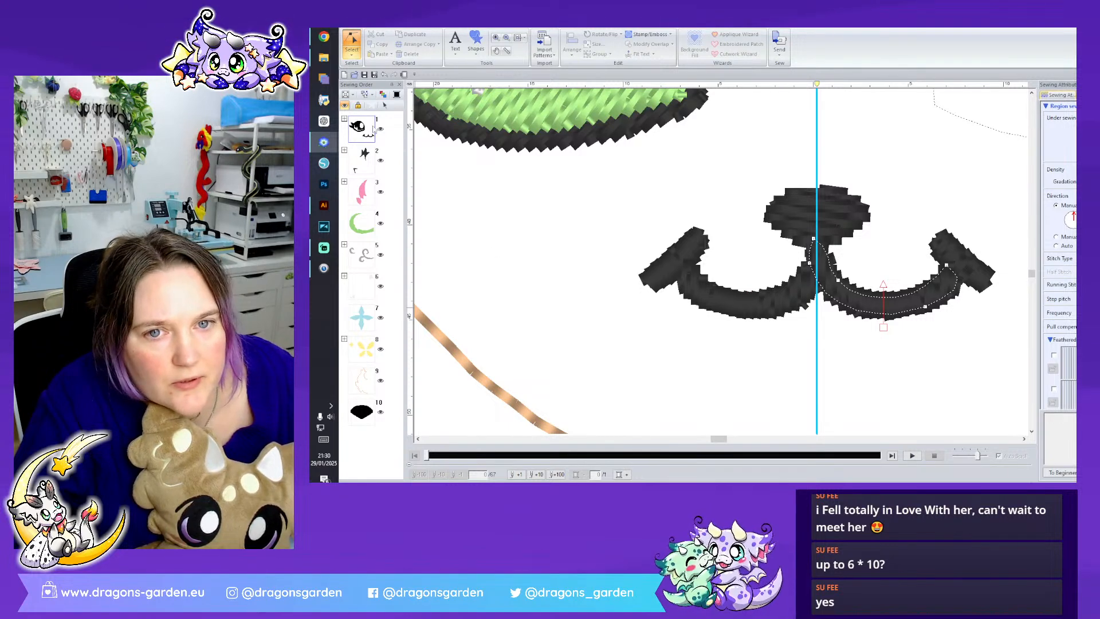
click(344, 120)
click(362, 286)
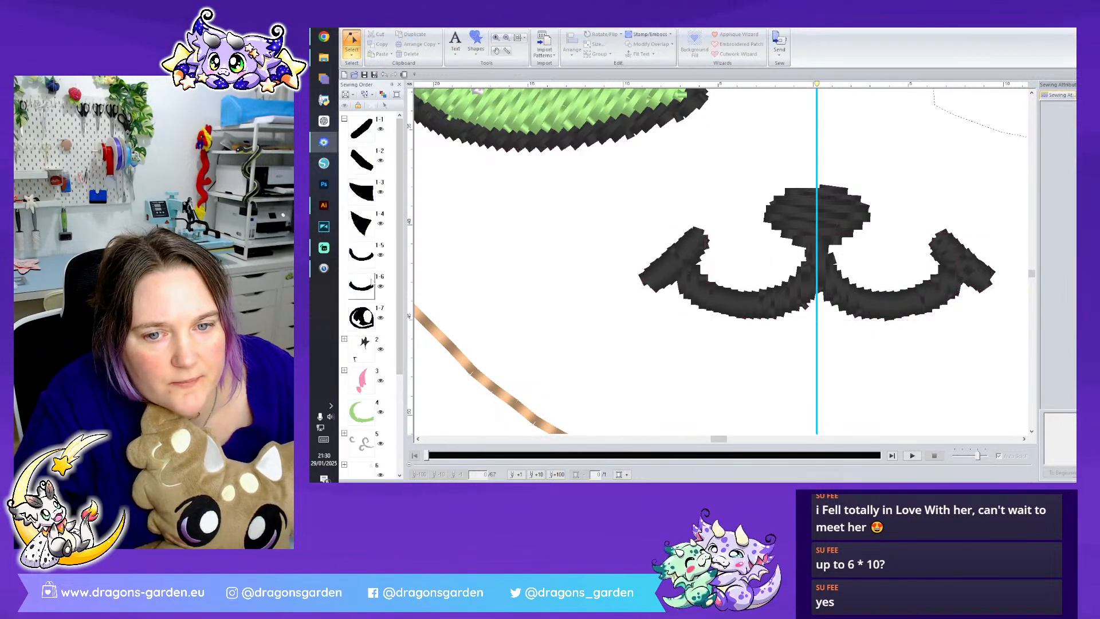
ctrl+click(364, 256)
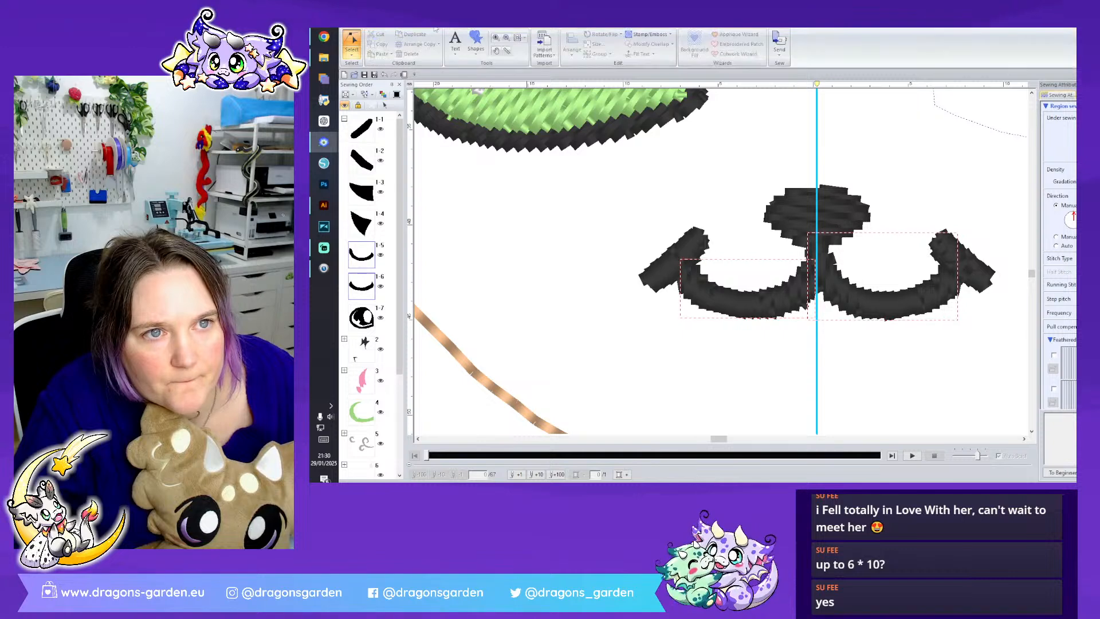
right_click(370, 245)
click(396, 265)
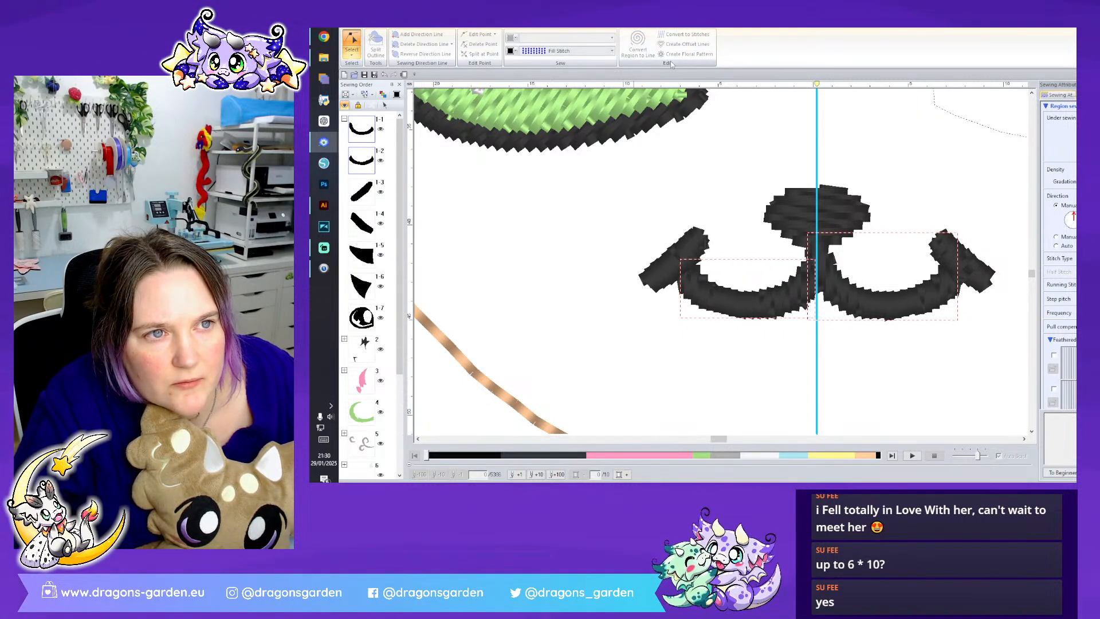
click(375, 26)
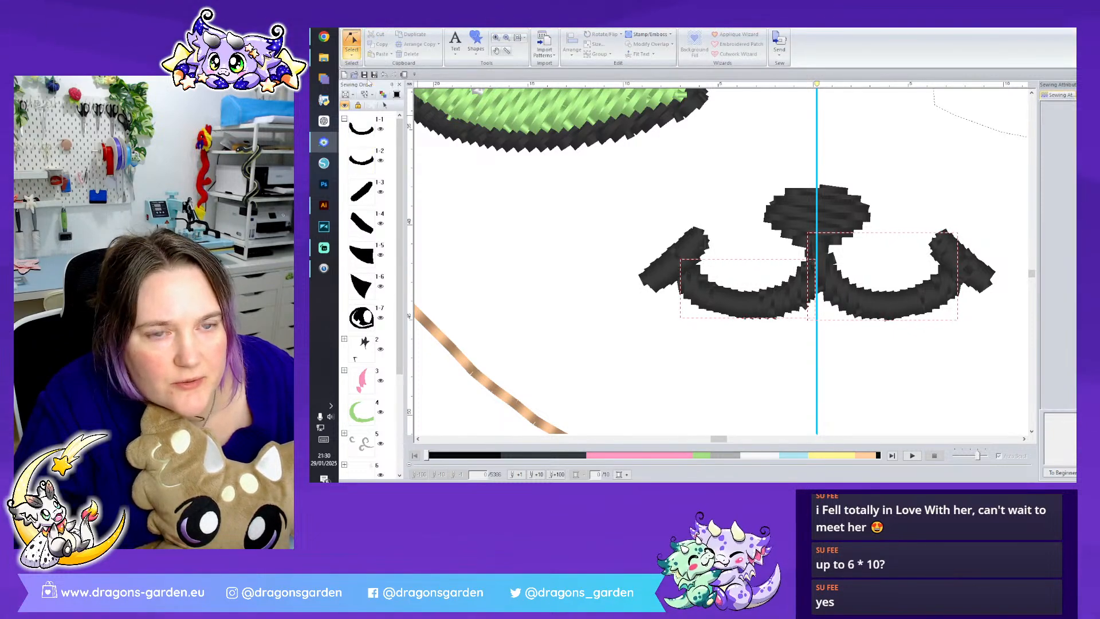
- Reshape the inner end of the left mouth curve at the centre guide and straighten its stitch direction towards vertical
click(851, 274)
click(843, 288)
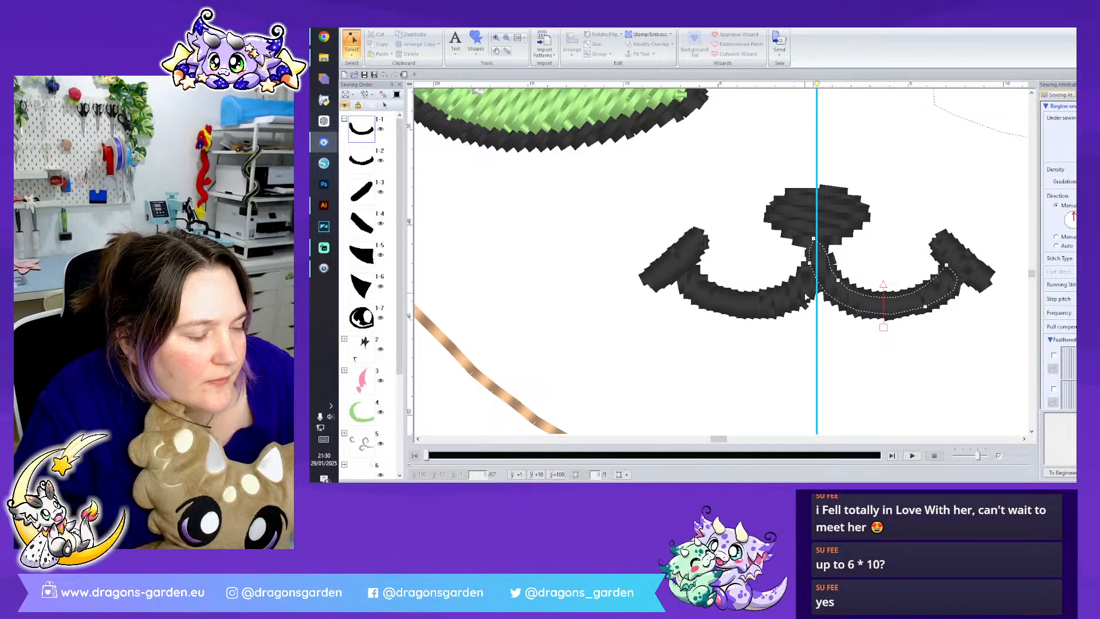
click(807, 296)
mouse_move(823, 287)
mouse_down()
mouse_move(813, 262)
mouse_move(830, 282)
mouse_up()
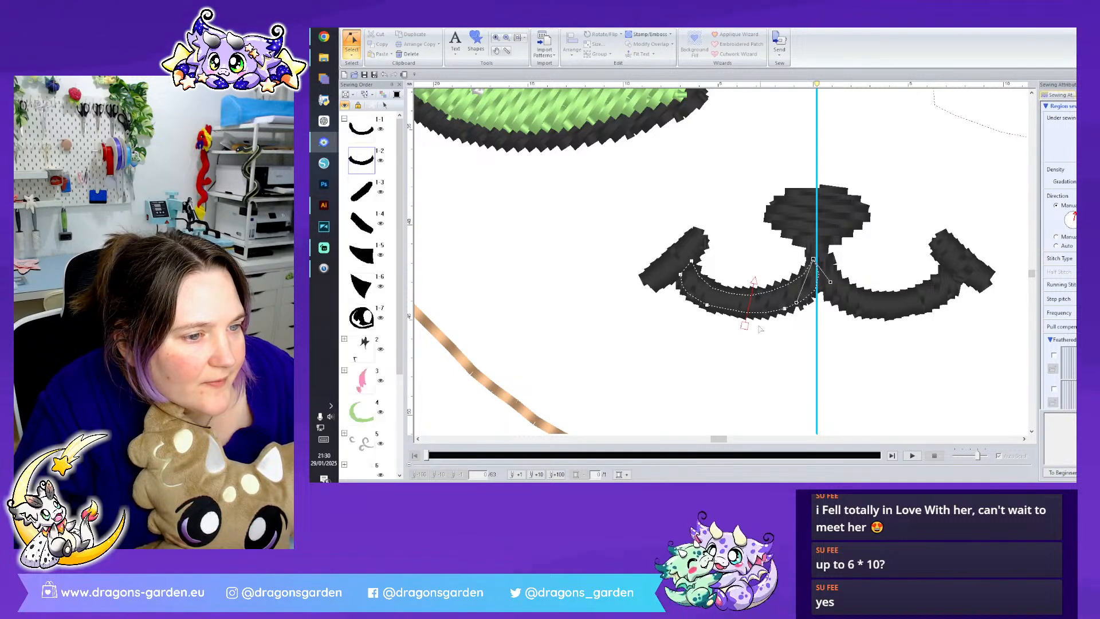
drag(744, 325, 748, 325)
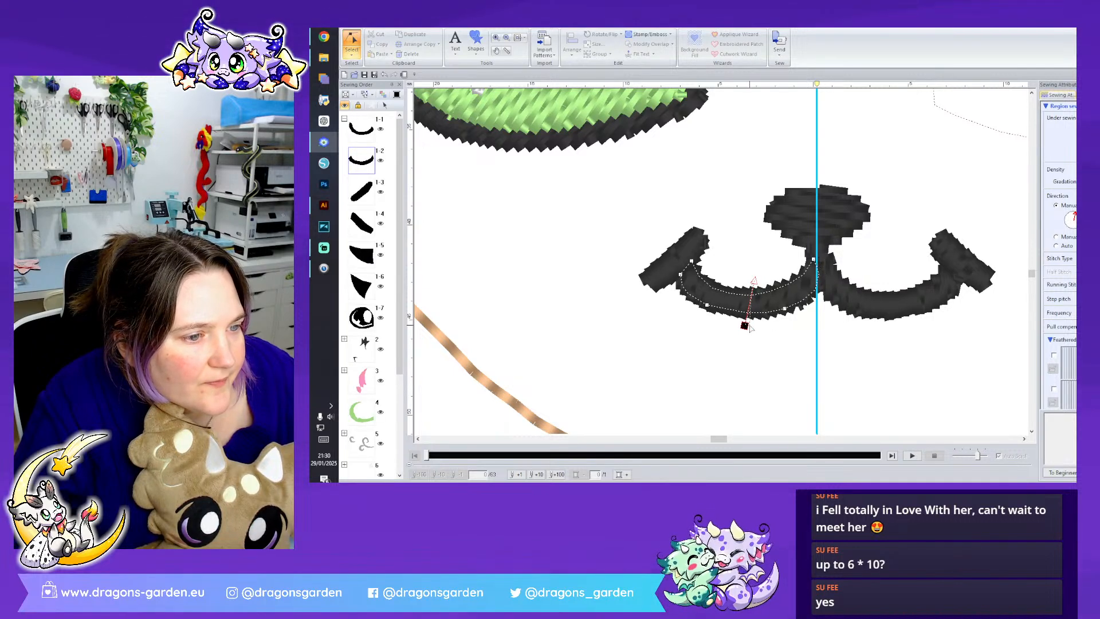
click(881, 357)
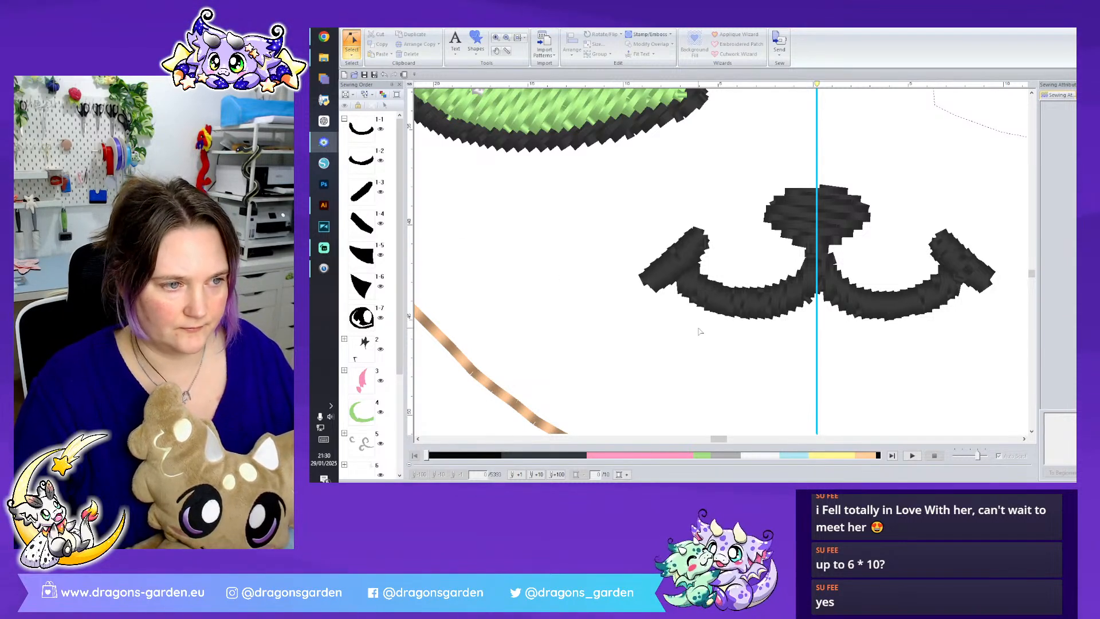
- Pull the left prong and outer edge points of the black horn tip inward, away from the surrounding outline
scroll(919, 352, down, 5)
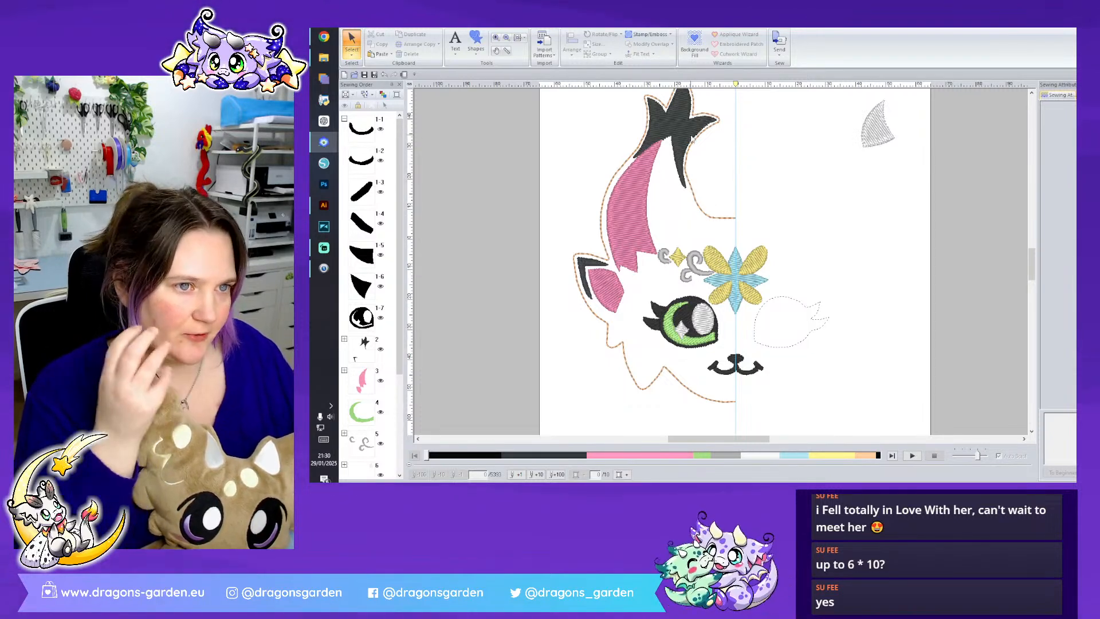
click(691, 162)
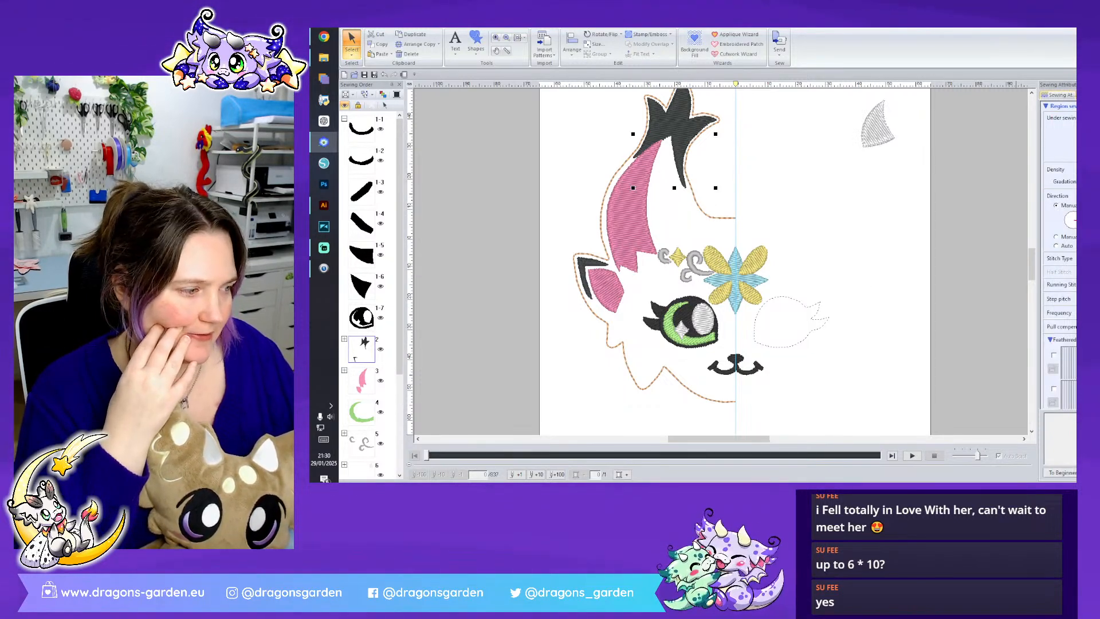
scroll(612, 270, up, 5)
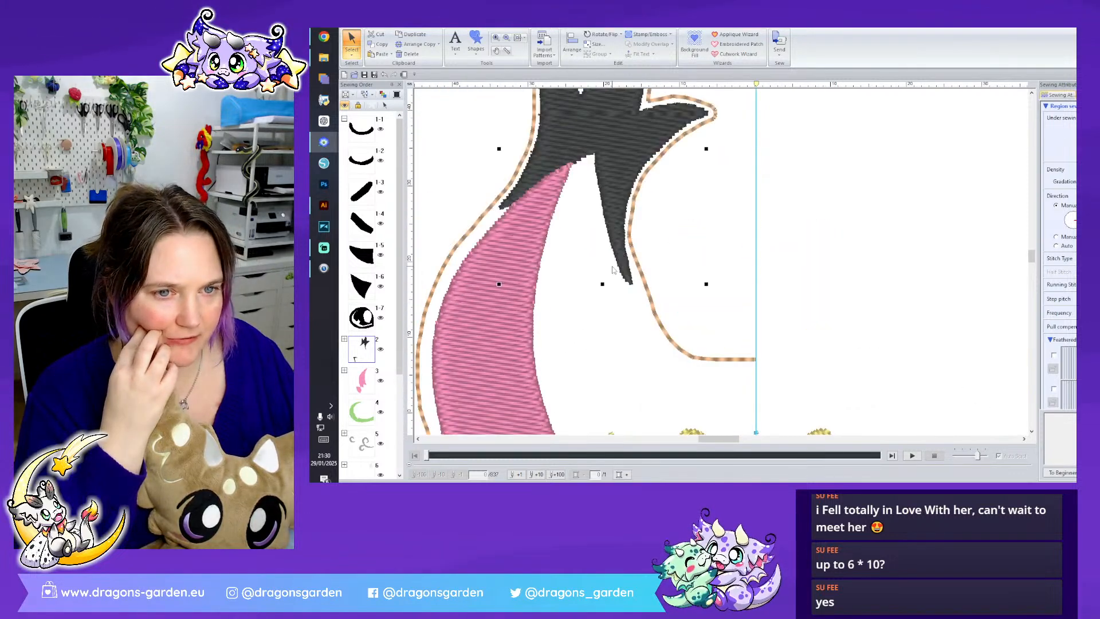
scroll(612, 277, up, 3)
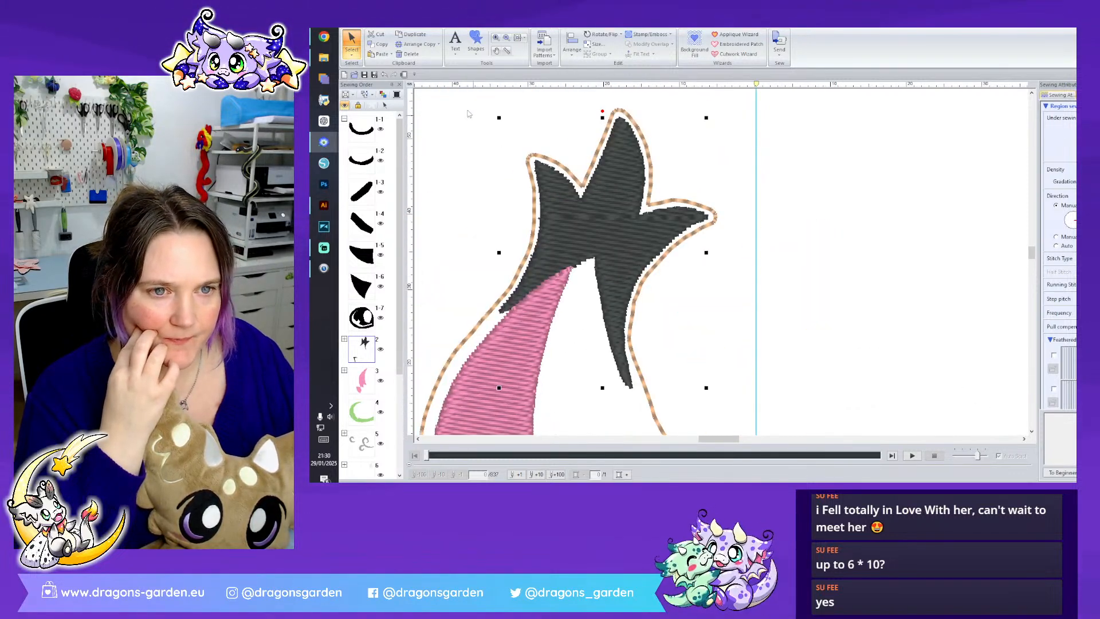
click(355, 62)
click(369, 81)
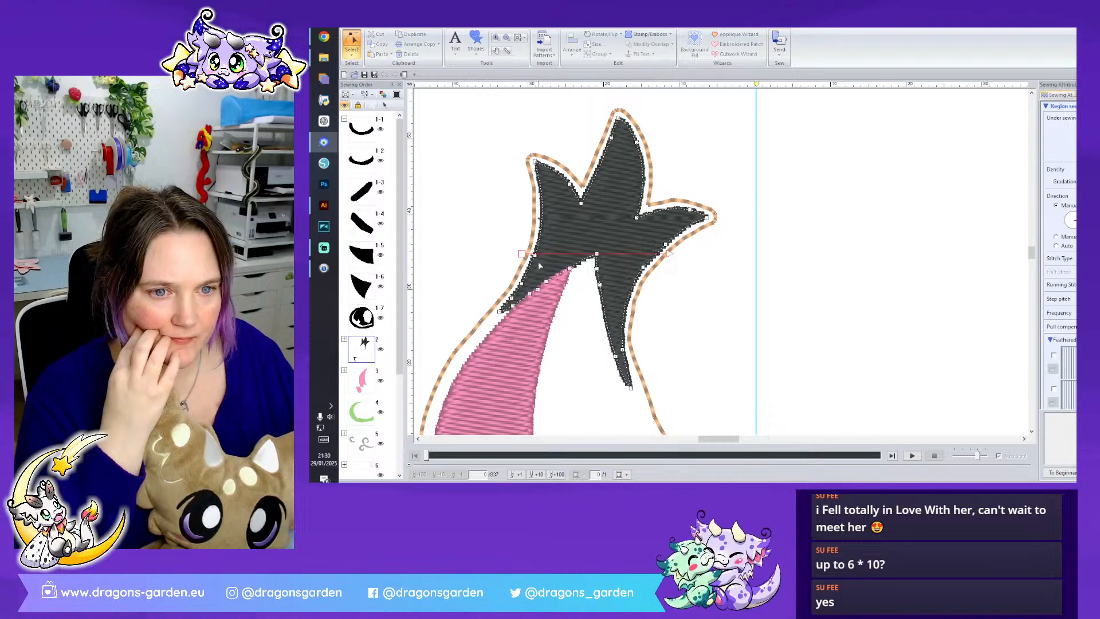
drag(535, 256, 523, 283)
drag(535, 161, 569, 188)
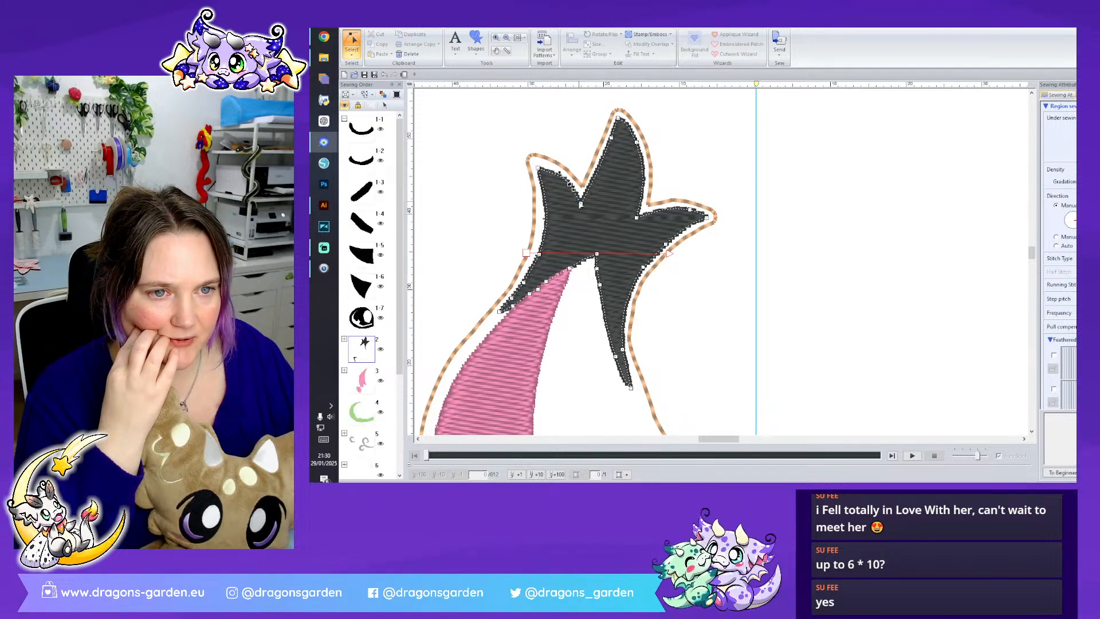
click(611, 139)
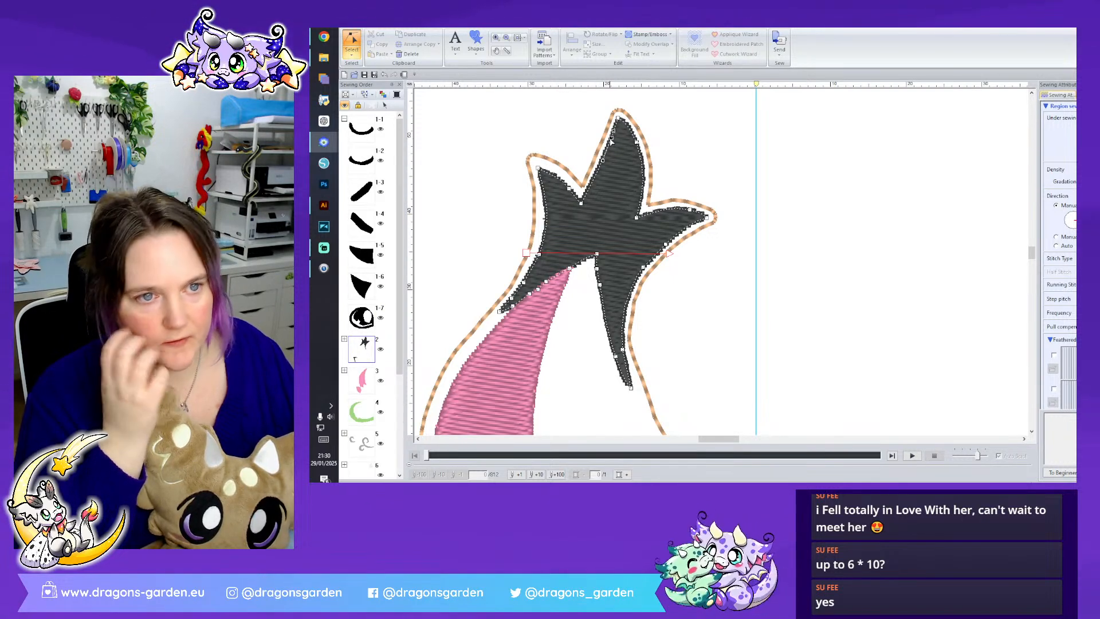
drag(612, 148, 610, 149)
drag(582, 203, 583, 205)
- Pull the middle prong, right prong and lower spike points of the black horn tip inward from the outline
drag(618, 118, 632, 145)
click(637, 218)
drag(637, 217, 686, 218)
click(689, 216)
drag(705, 217, 658, 246)
drag(625, 290, 619, 290)
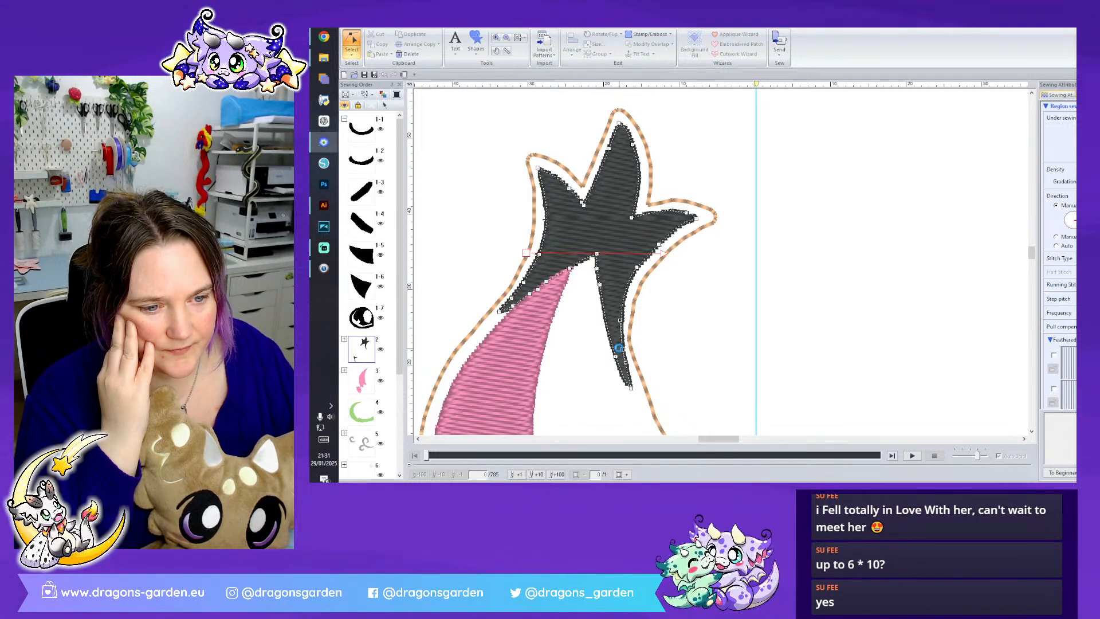
drag(622, 349, 619, 349)
click(717, 269)
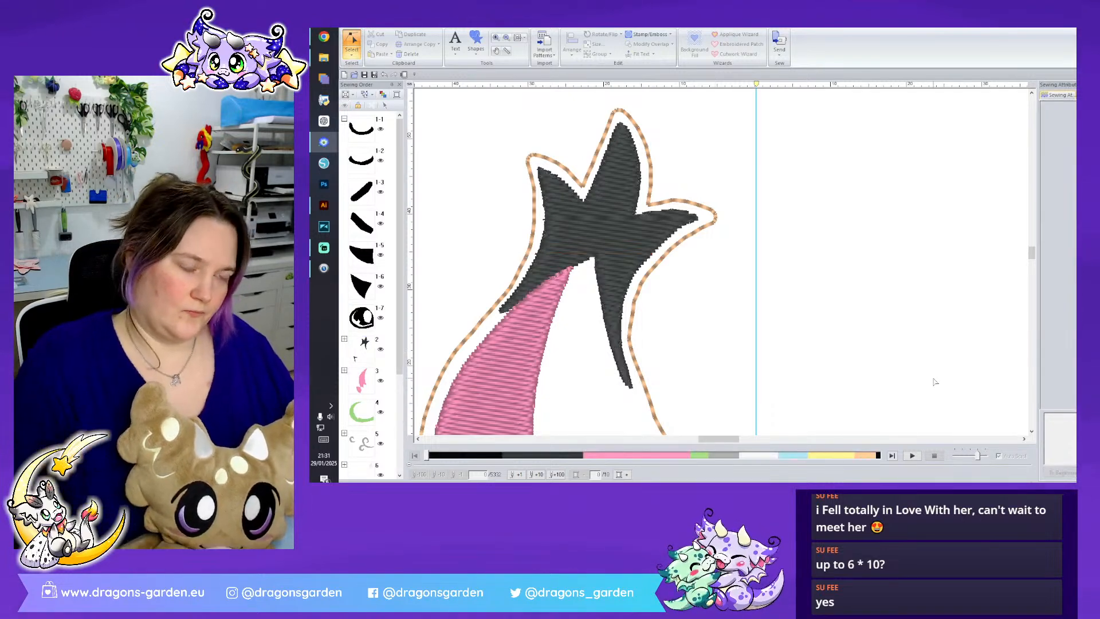
- Adjust the pink horn's inner edge points just below the black horn tip
scroll(695, 262, down, 3)
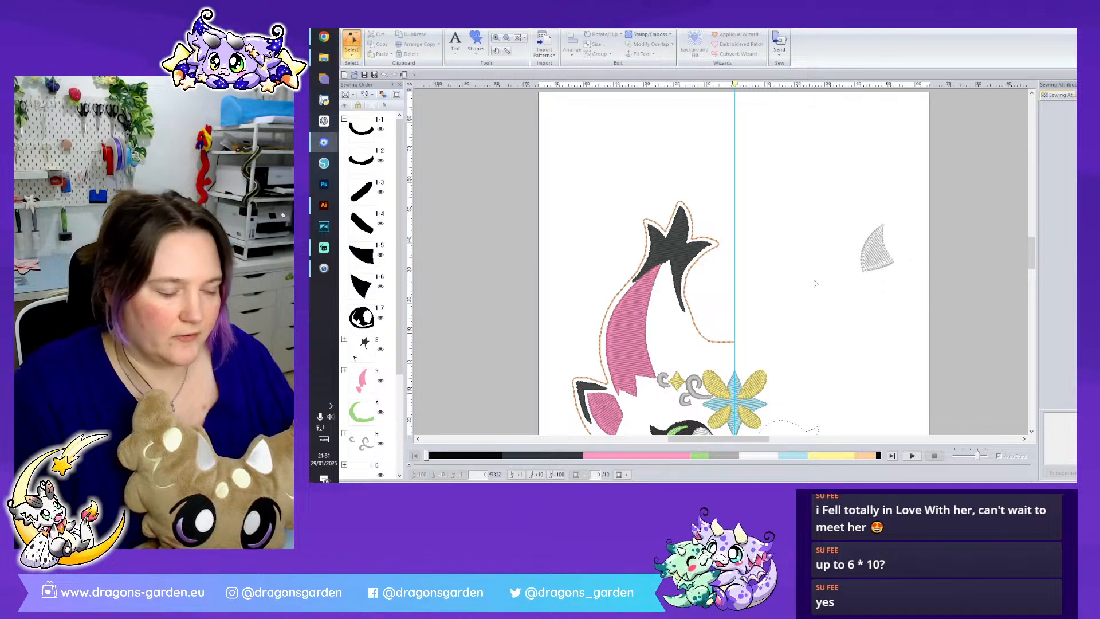
scroll(815, 283, down, 3)
click(639, 200)
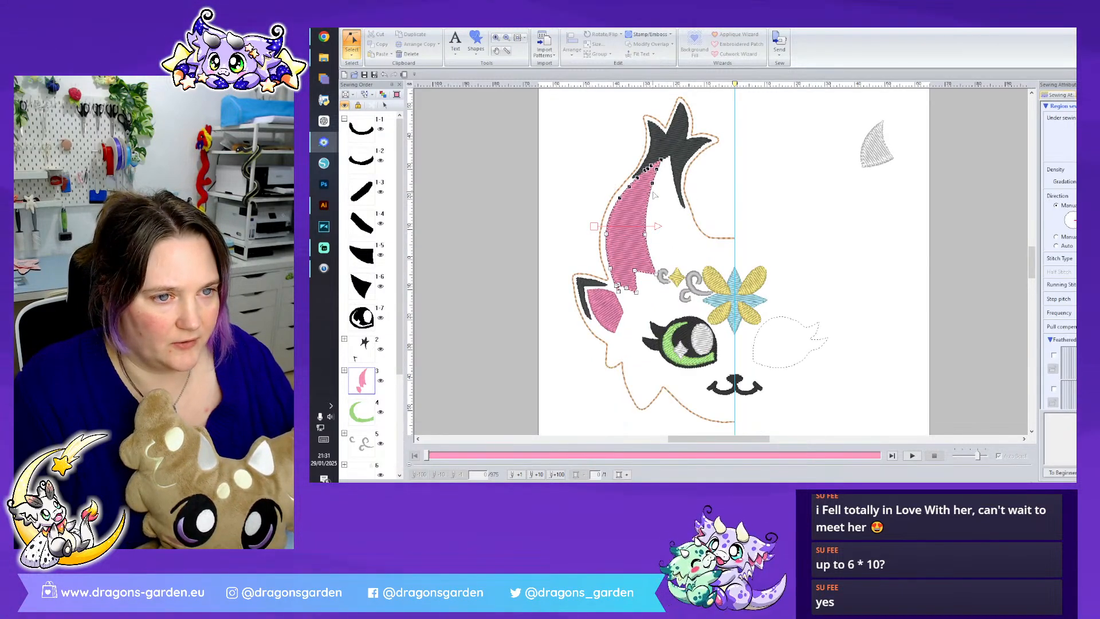
drag(651, 188, 649, 189)
click(699, 237)
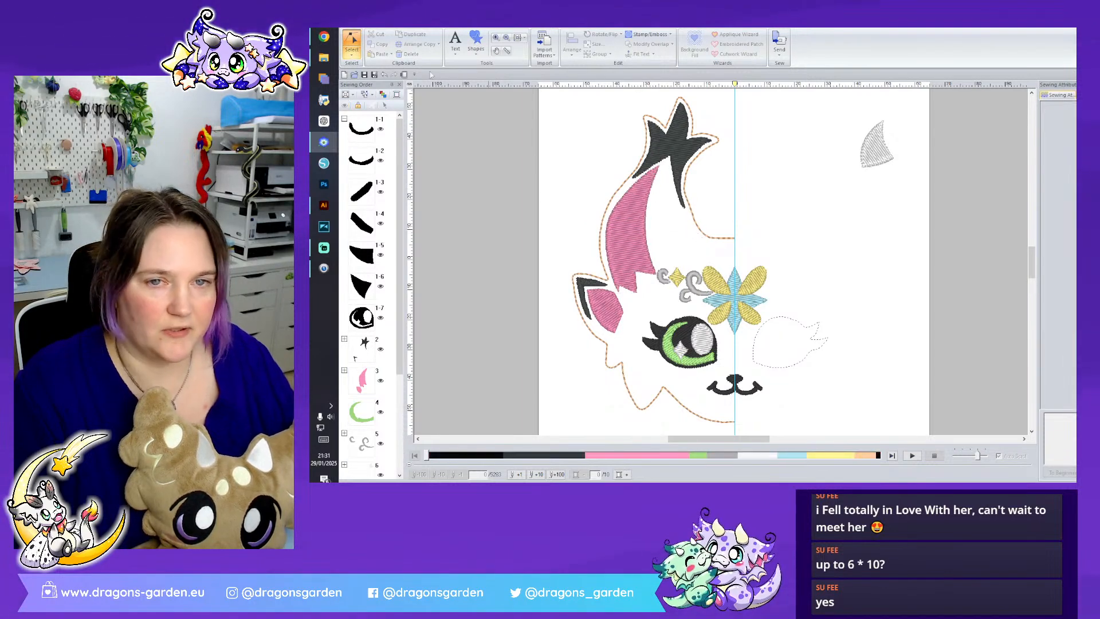
- Duplicate the left half of the head, flip the copy horizontally and place it against the centre guide as the right half
click(352, 50)
click(363, 81)
click(348, 54)
click(352, 78)
drag(562, 129, 699, 417)
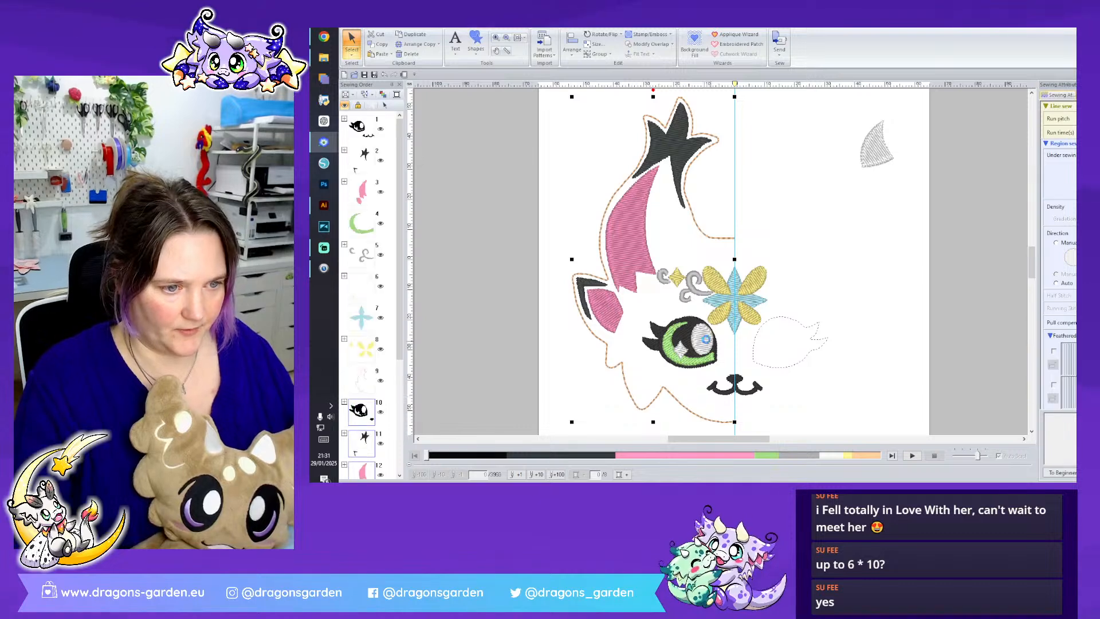
right_click(704, 341)
mouse_move(790, 202)
click(841, 217)
drag(616, 342, 777, 356)
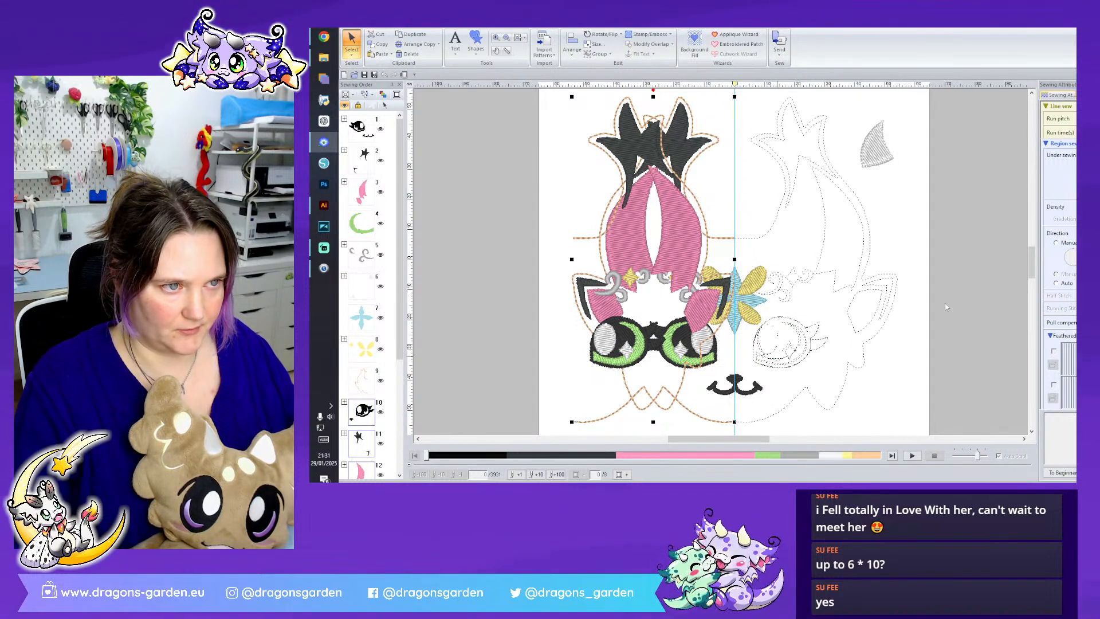
- Join the two halves of the head outline at the forehead and the chin into one closed line
click(352, 53)
click(370, 78)
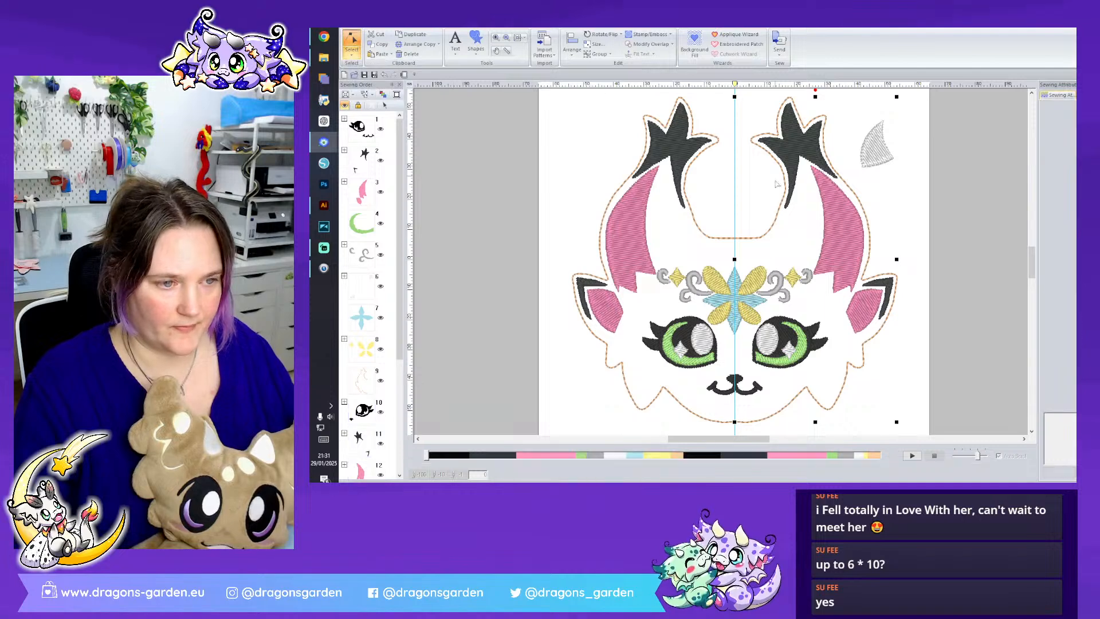
click(737, 240)
alt+click(735, 240)
click(735, 423)
alt+click(735, 423)
click(734, 422)
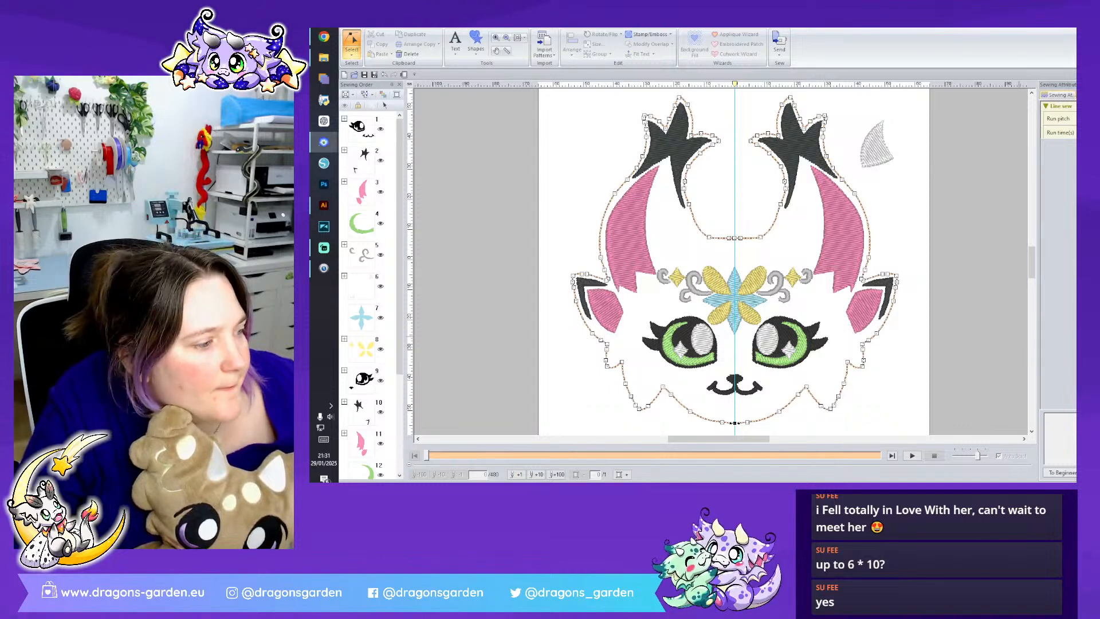
- Clean up the head outline's points at the chin's centre joint and at the curve points on both sides of it
scroll(905, 390, up, 3)
scroll(905, 390, down, 3)
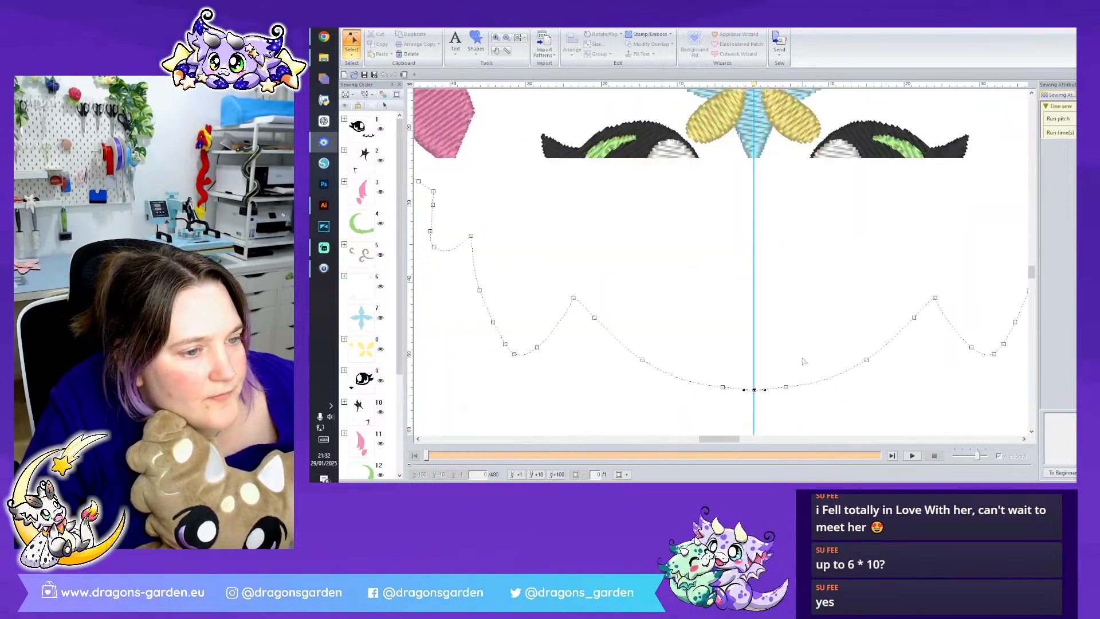
right_click(753, 389)
click(792, 469)
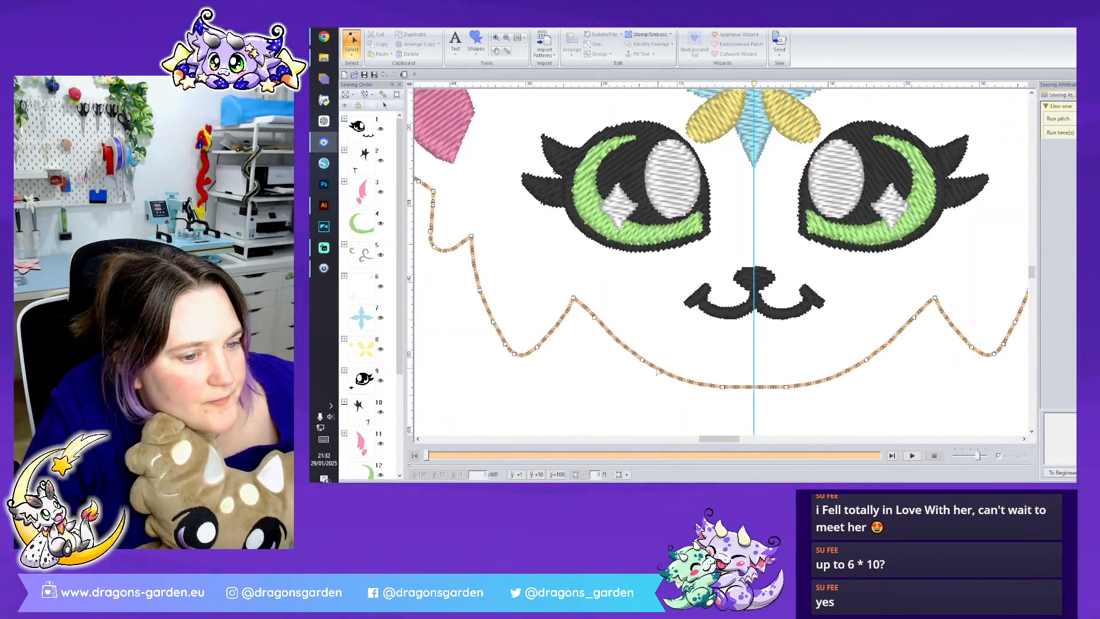
right_click(642, 360)
click(681, 440)
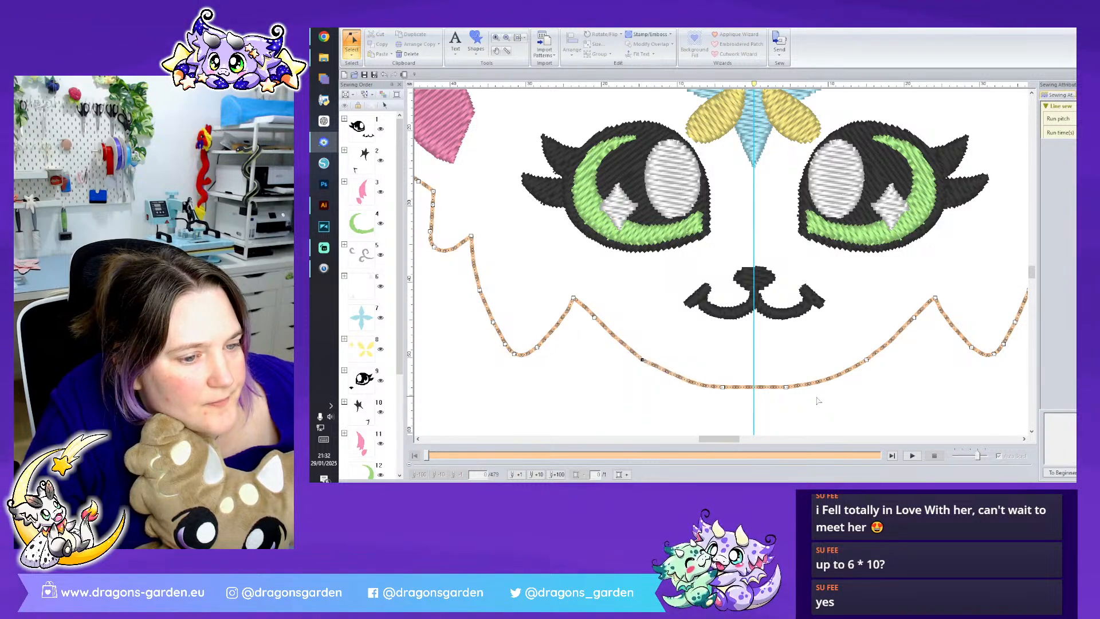
right_click(866, 362)
click(905, 441)
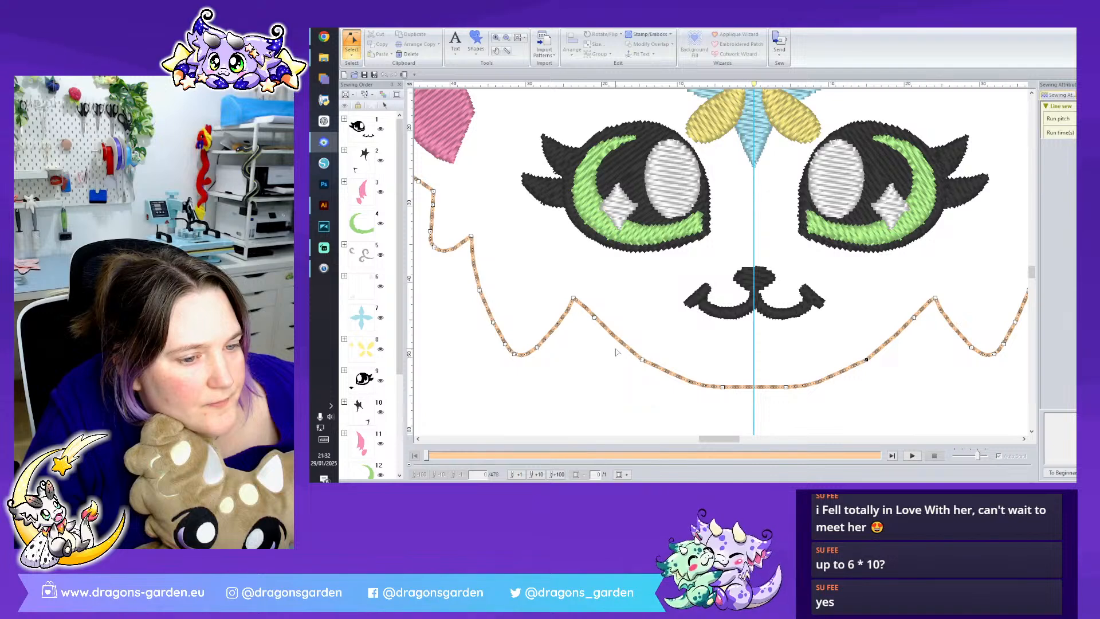
- Nudge the chin outline's left and right side points outward to widen the chin evenly
click(642, 356)
key(Left)
key(Left)
key(Left)
click(866, 359)
key(Right)
key(Right)
key(Up)
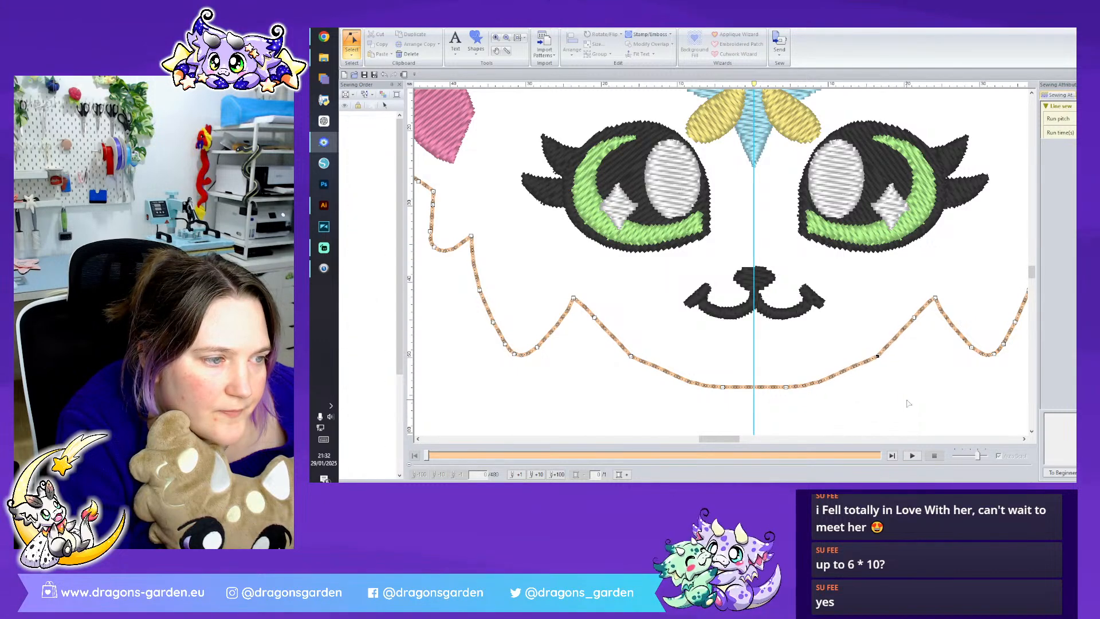
click(980, 417)
- Move the stray triangular ear piece from the right side of the design to the empty area left of the page
scroll(979, 416, down, 5)
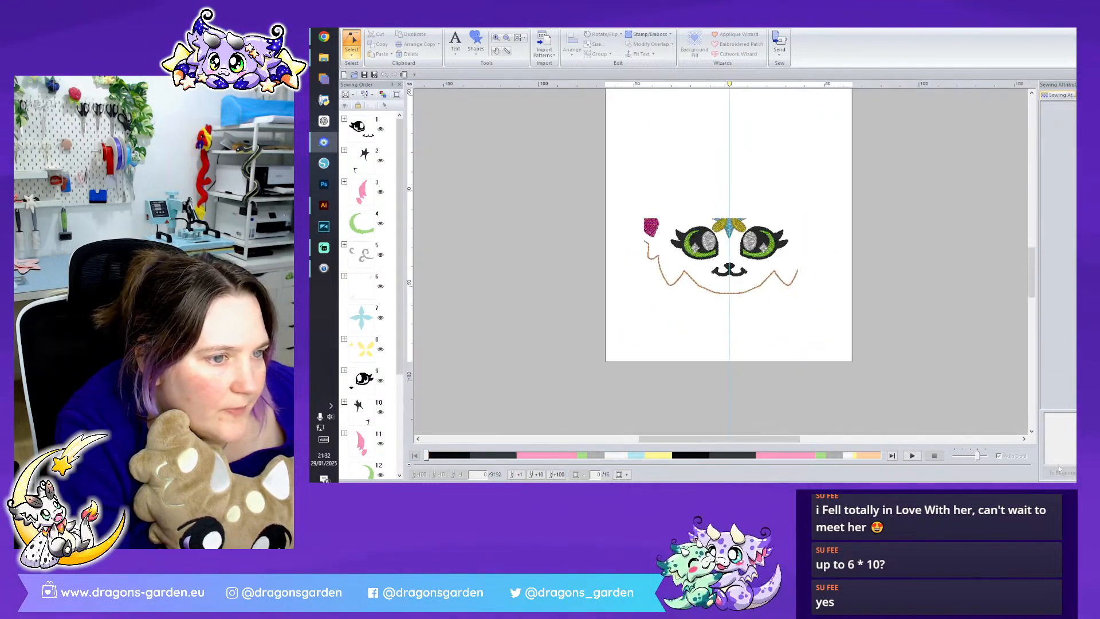
scroll(804, 349, up, 3)
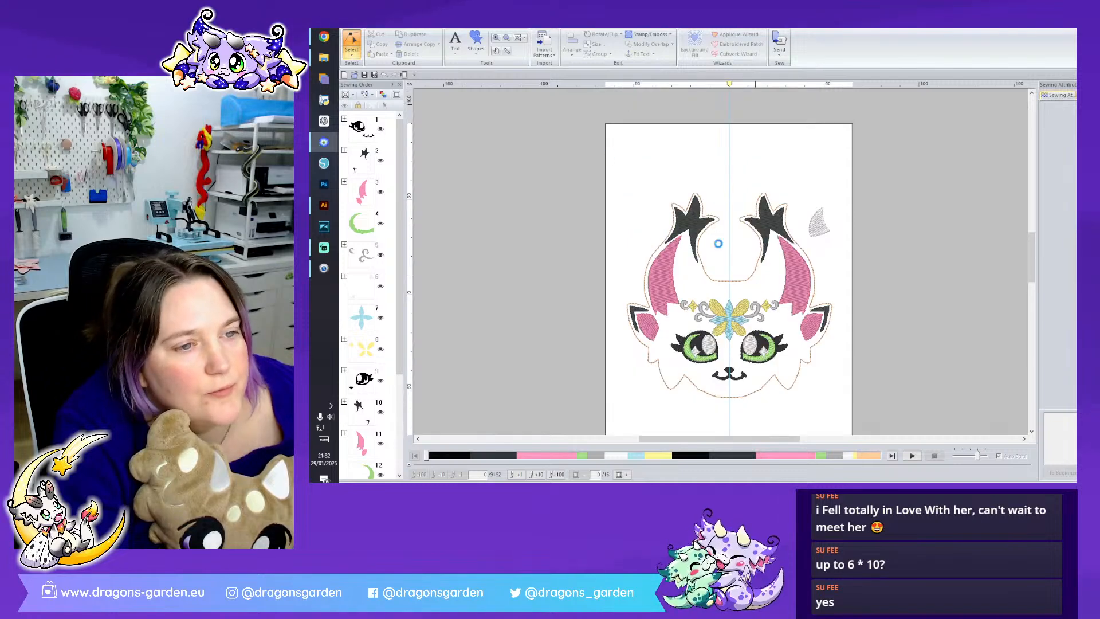
click(352, 52)
click(353, 77)
drag(820, 231, 581, 257)
drag(653, 259, 560, 257)
- Set the triangular piece's region to Not Sewn so only its running stitch outline is used
click(476, 42)
click(471, 24)
click(471, 24)
click(550, 38)
click(551, 57)
click(550, 51)
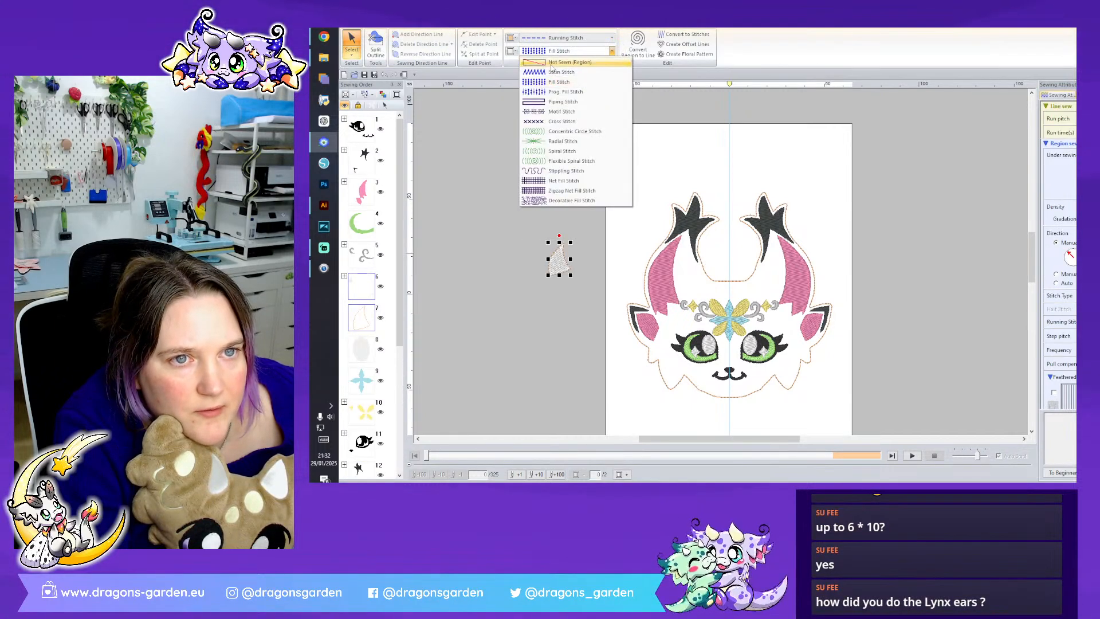
click(551, 63)
click(567, 186)
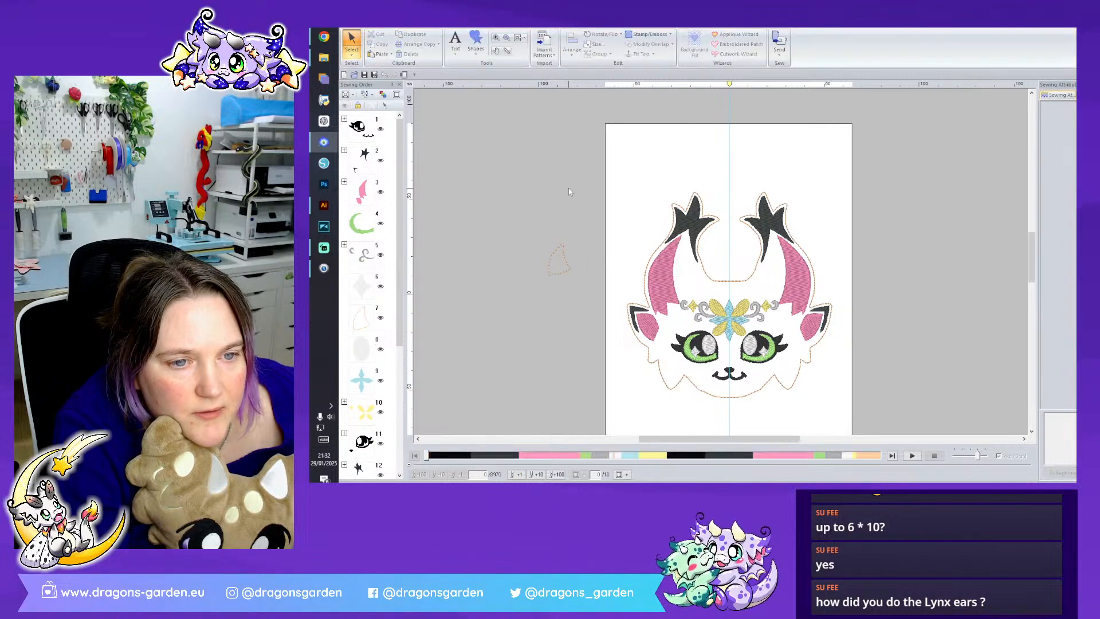
- Place the triangular outline back on the page beside the black tip of the left horn
click(567, 266)
drag(567, 266, 641, 218)
scroll(722, 262, up, 3)
scroll(596, 333, up, 4)
drag(718, 440, 702, 443)
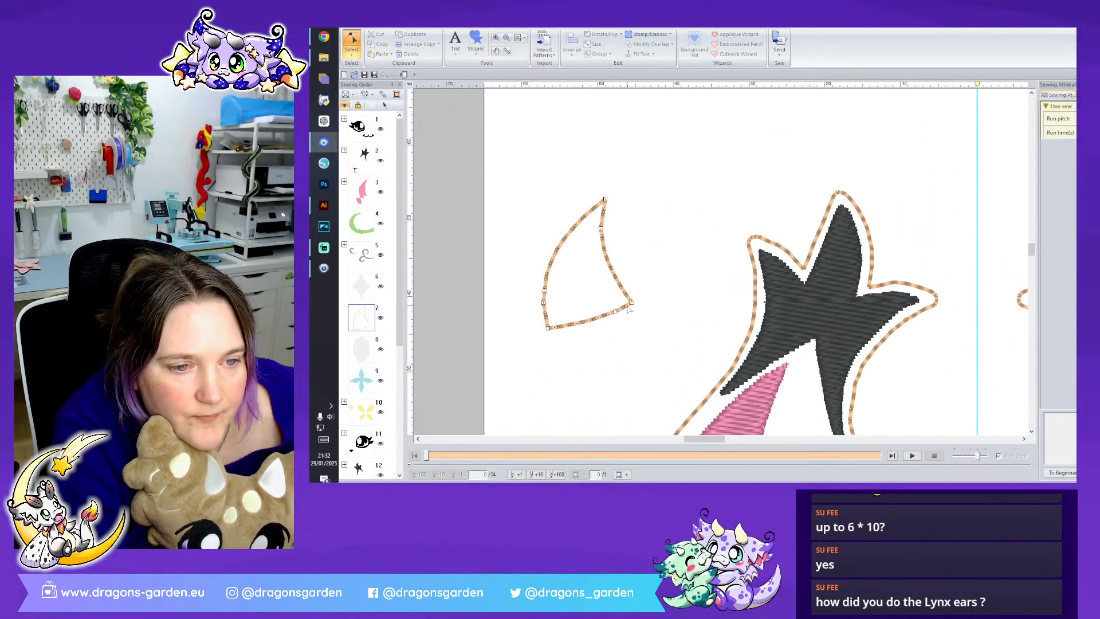
- Split the triangular outline at its two lower corners and cut out the bottom edge
right_click(633, 307)
click(664, 366)
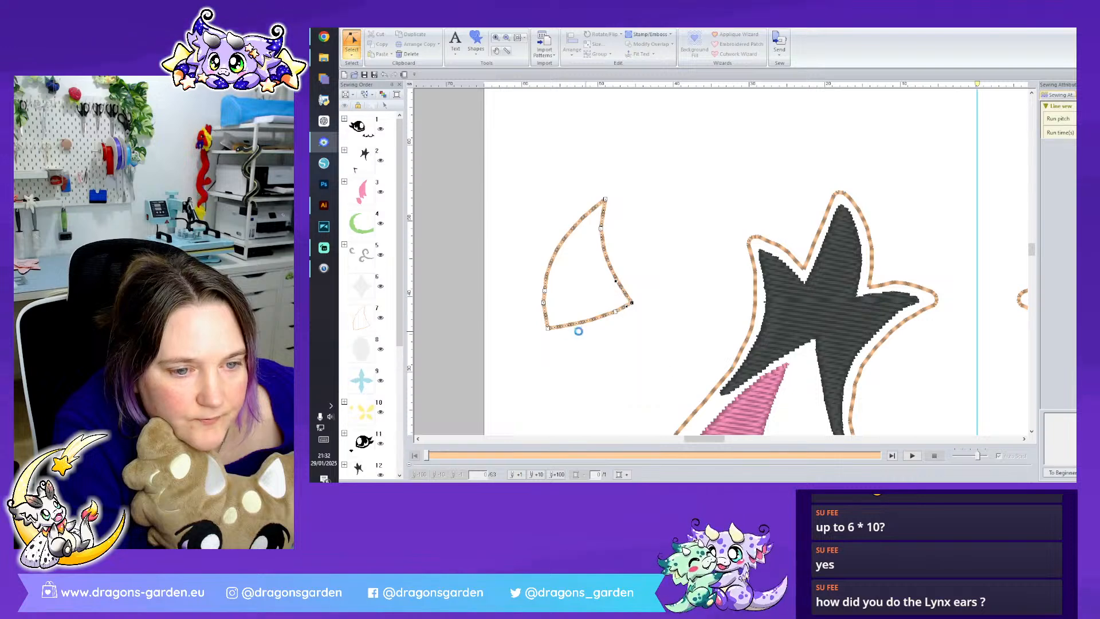
right_click(548, 330)
click(596, 334)
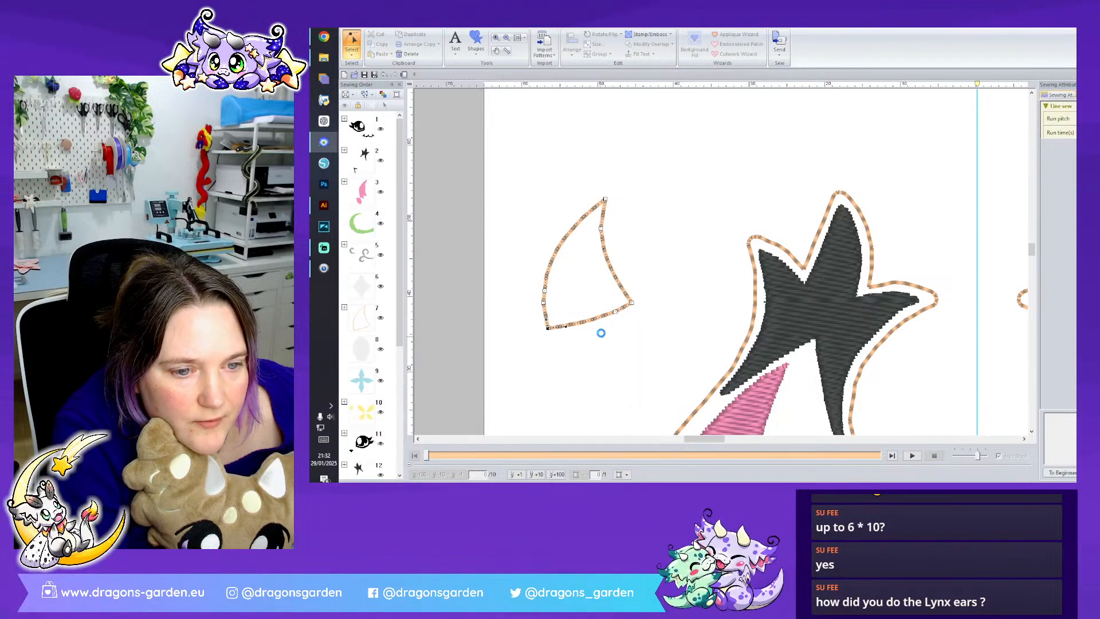
click(352, 50)
click(366, 69)
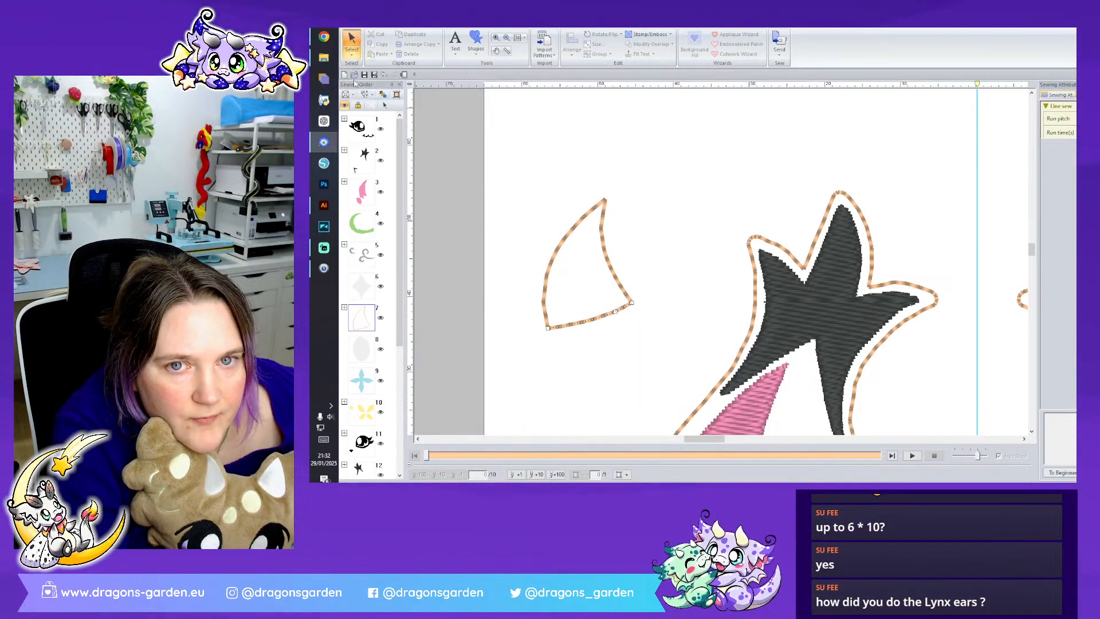
click(378, 35)
- Add an edit point midway along the outer curve of the open triangular outline
click(352, 52)
click(370, 77)
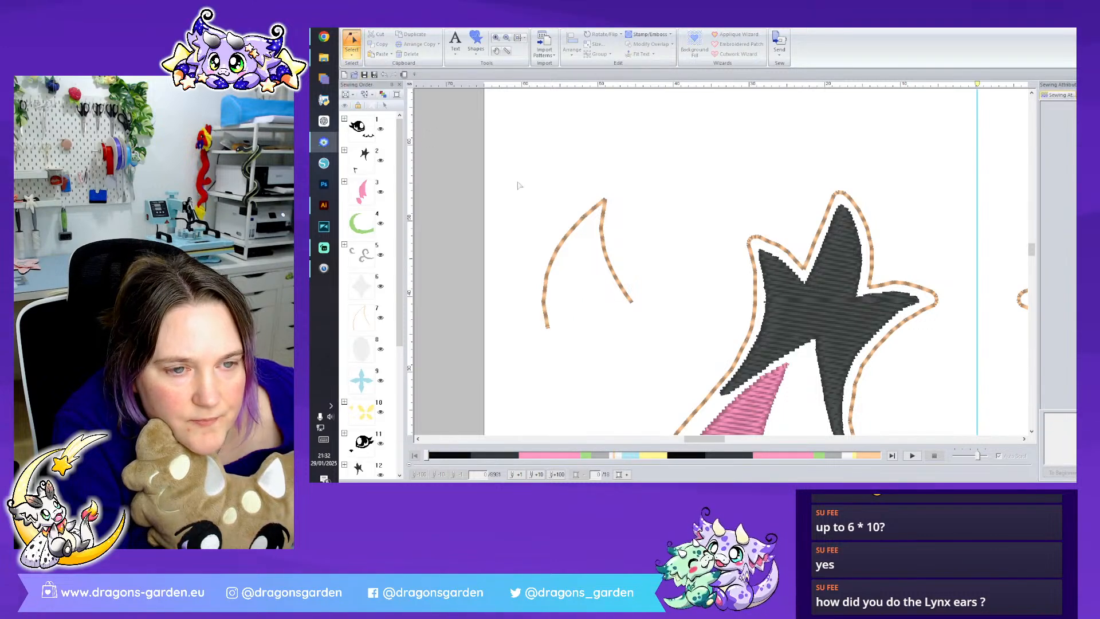
click(574, 230)
click(573, 228)
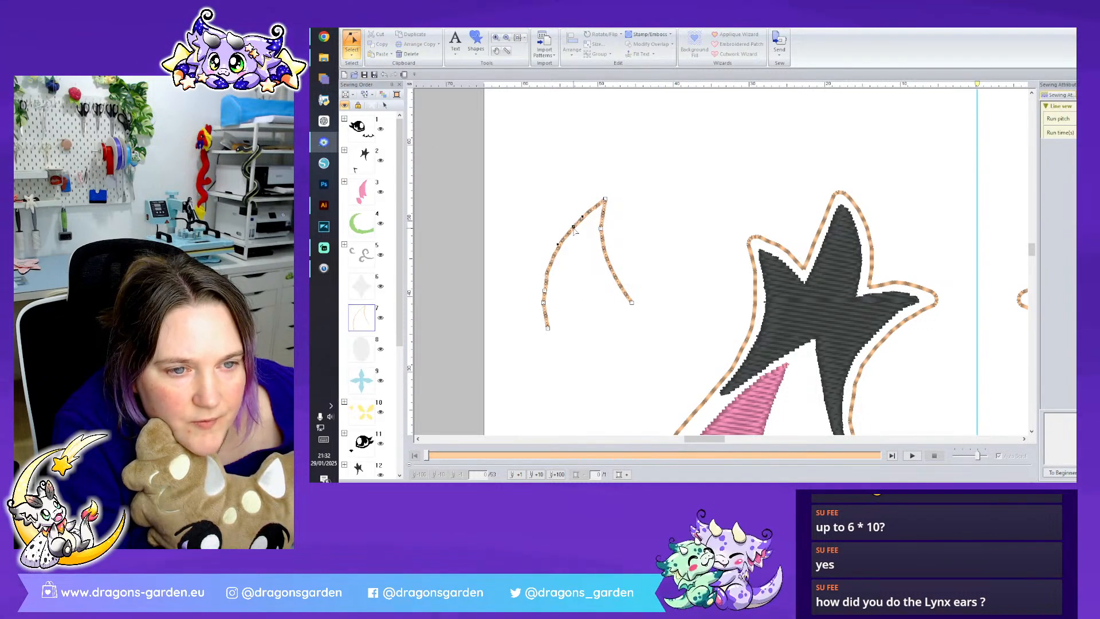
- Reshape the open triangular outline into a curved horn by bulging its outer edge, bending its inner edge and nudging the tip upward
drag(570, 223, 567, 221)
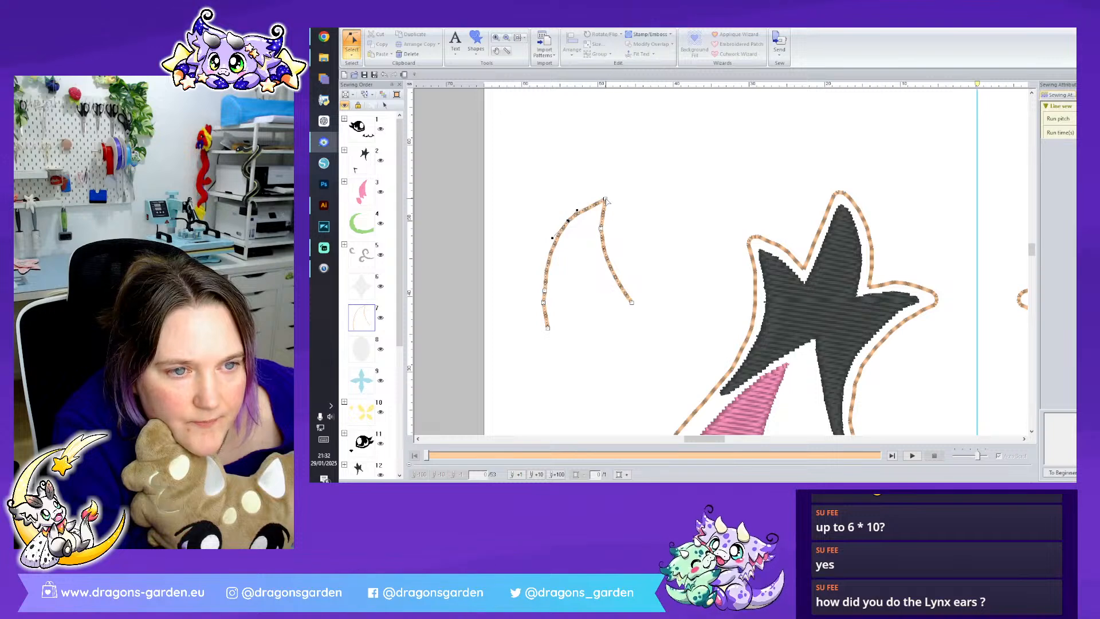
drag(618, 213, 606, 238)
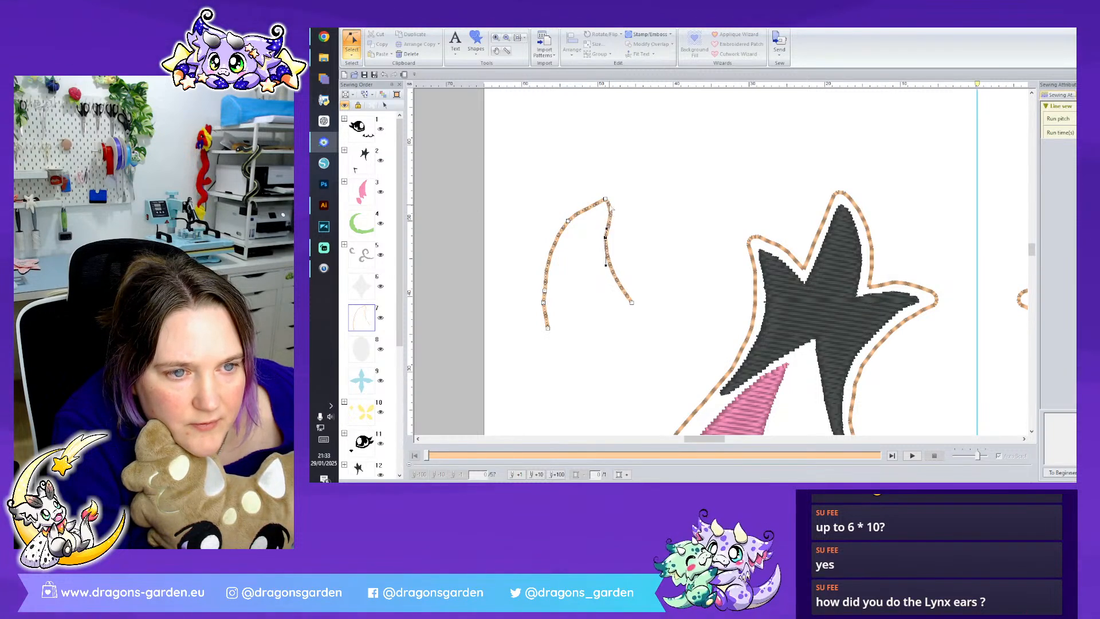
drag(605, 197, 604, 194)
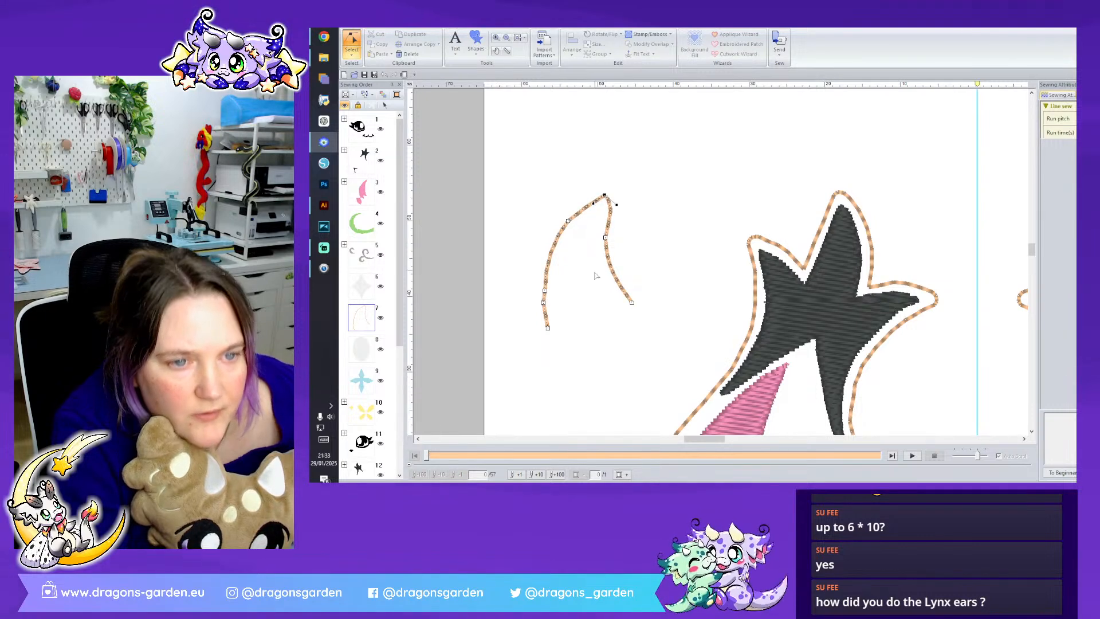
click(545, 290)
drag(546, 291, 540, 289)
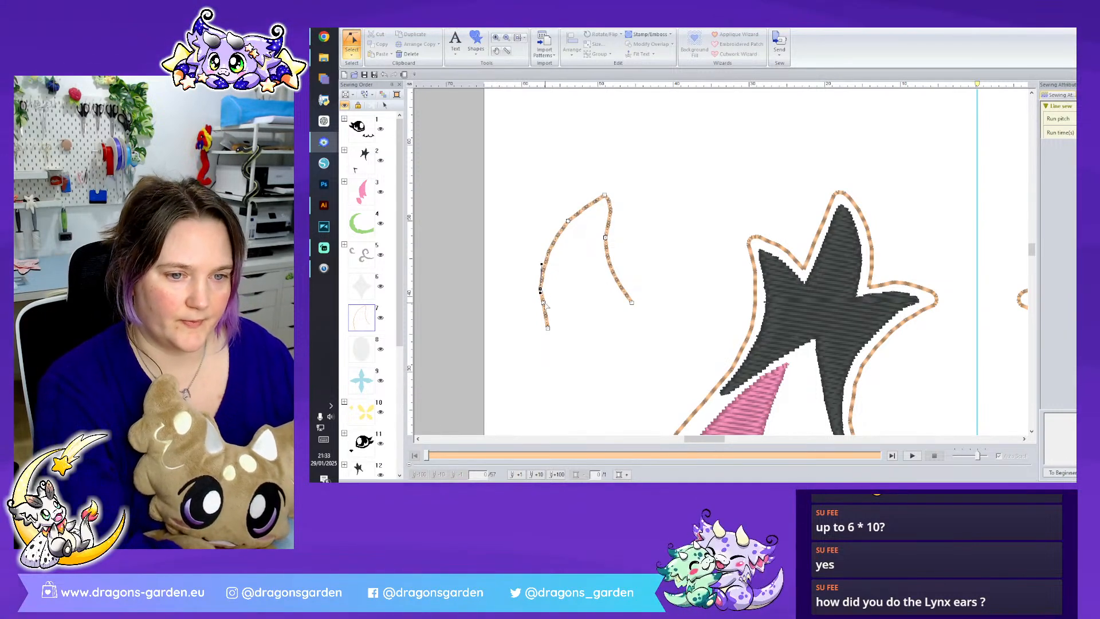
click(574, 314)
click(352, 52)
click(355, 76)
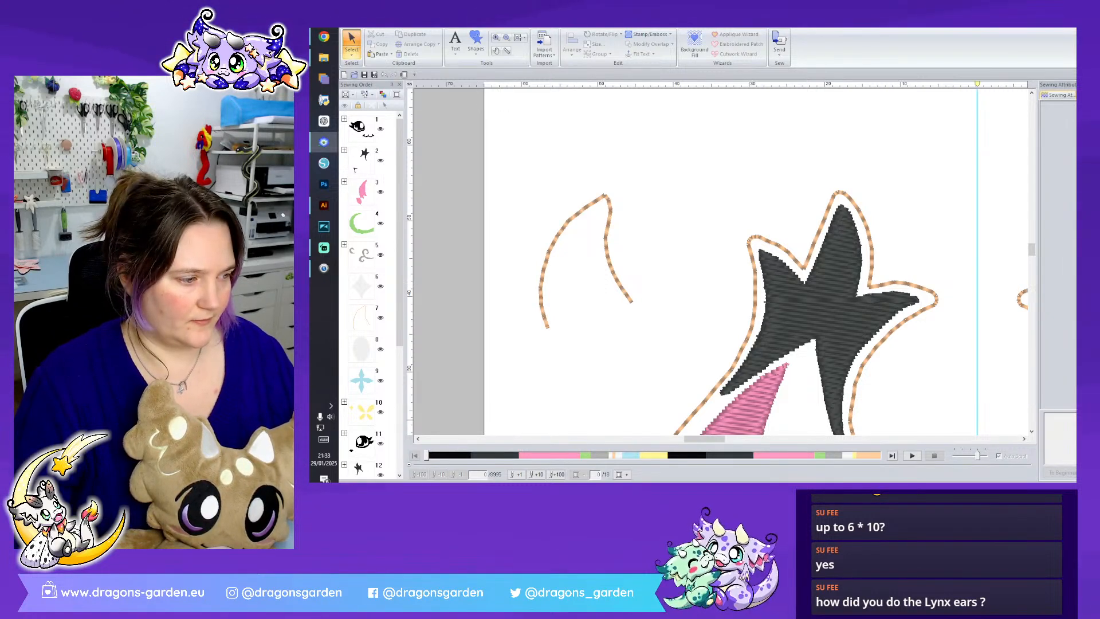
scroll(720, 262, down, 2)
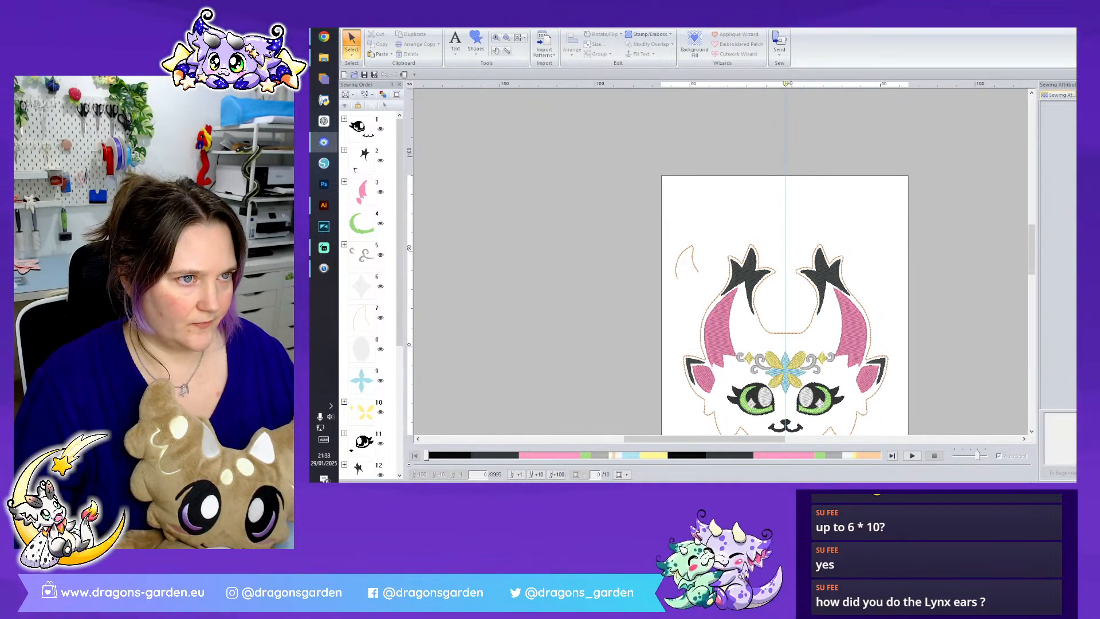
scroll(926, 221, down, 2)
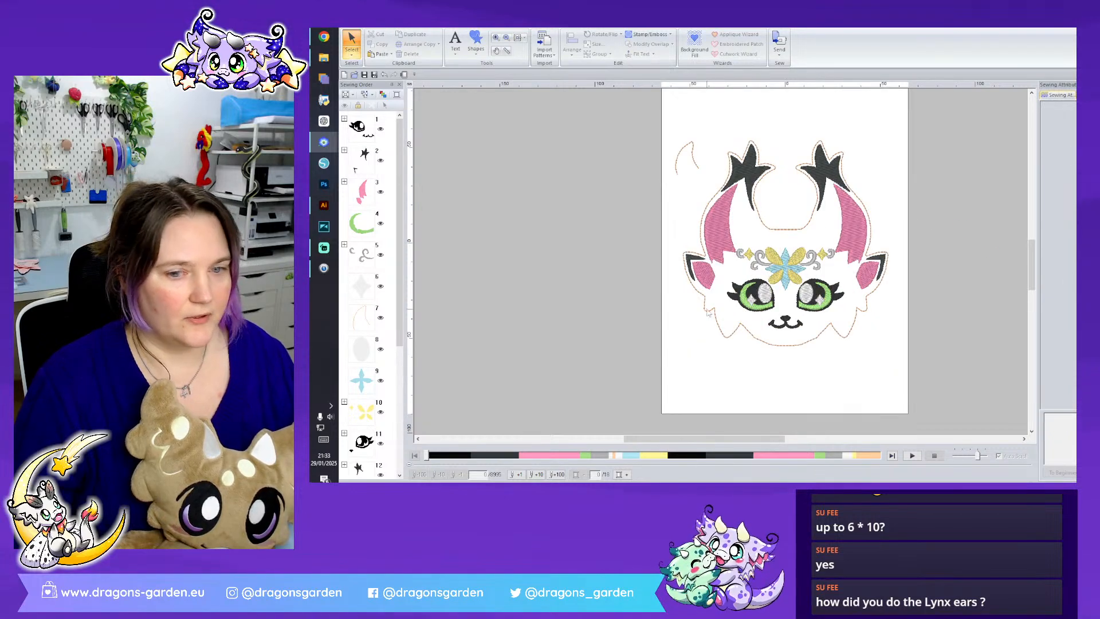
drag(775, 439, 782, 440)
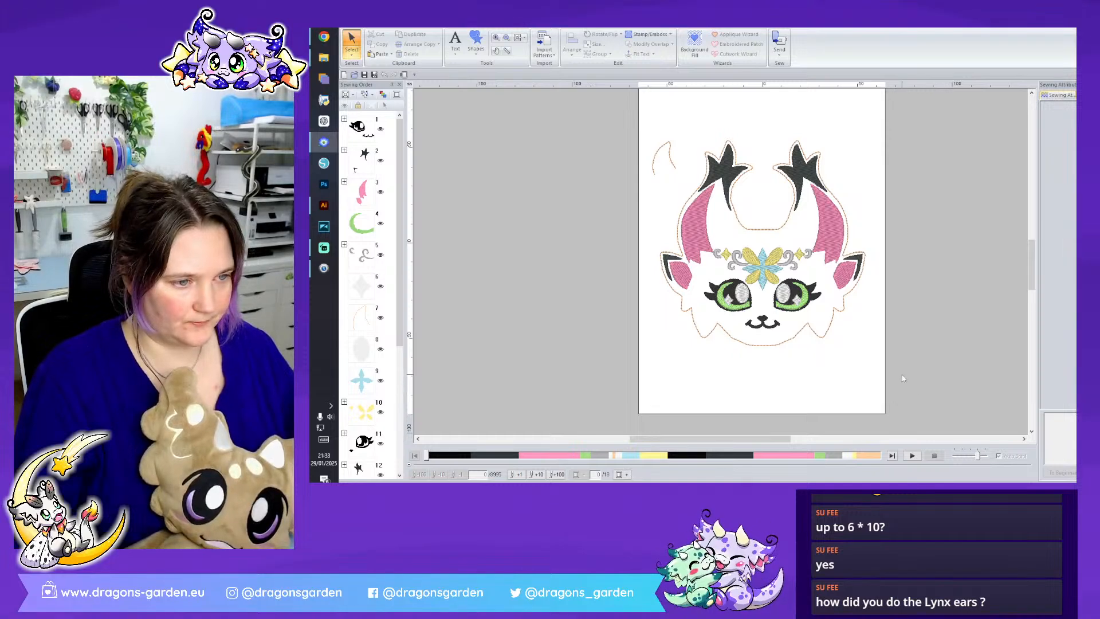
scroll(954, 395, up, 4)
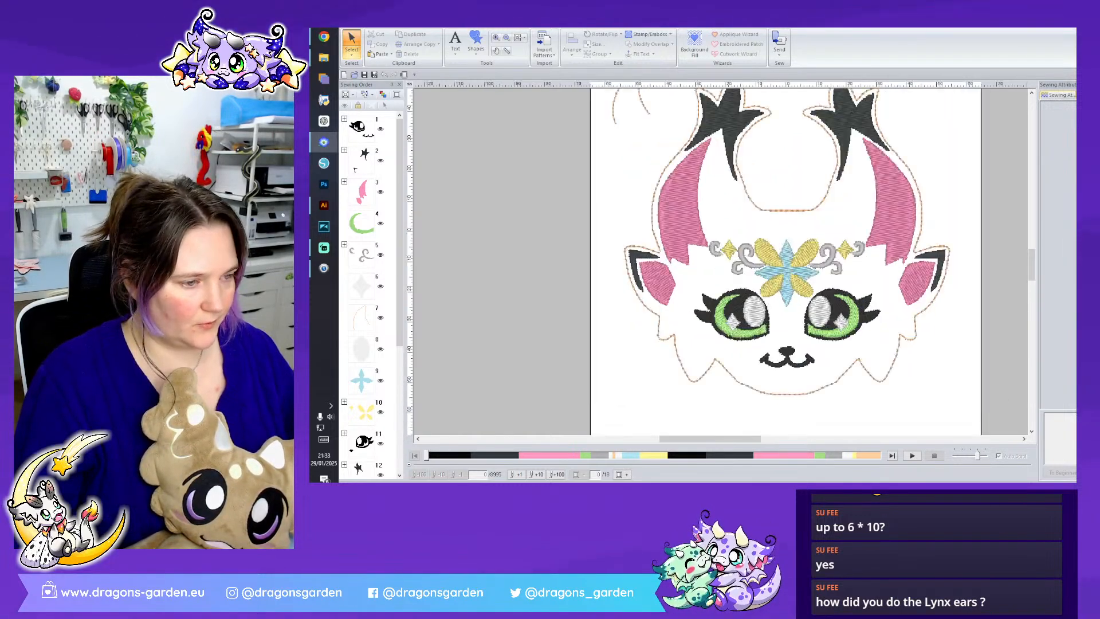
drag(979, 398, 680, 227)
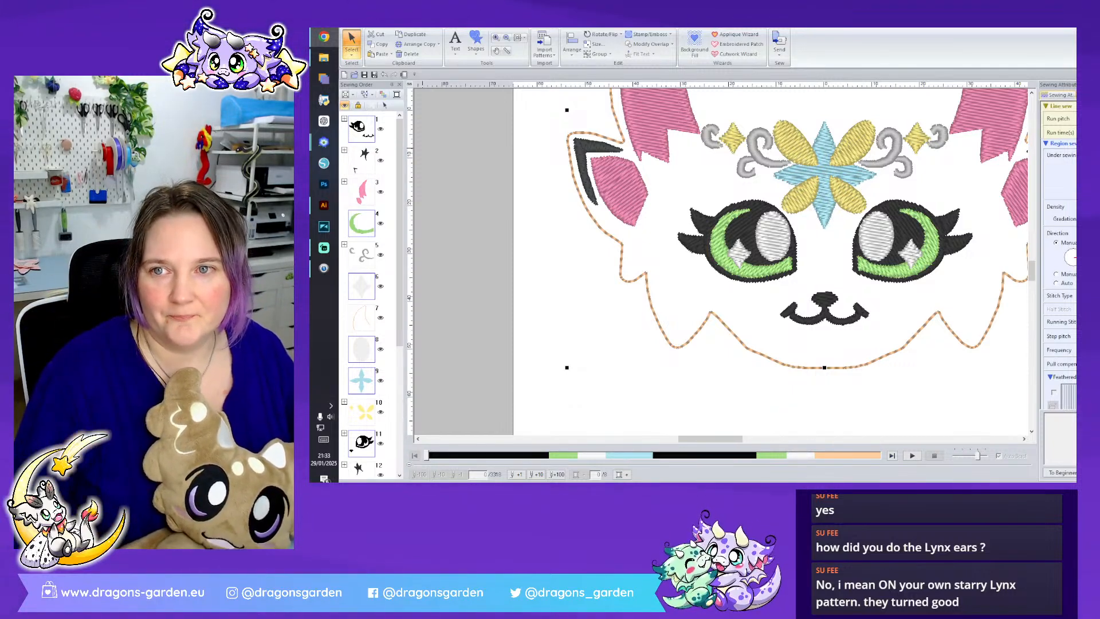
scroll(763, 272, up, 3)
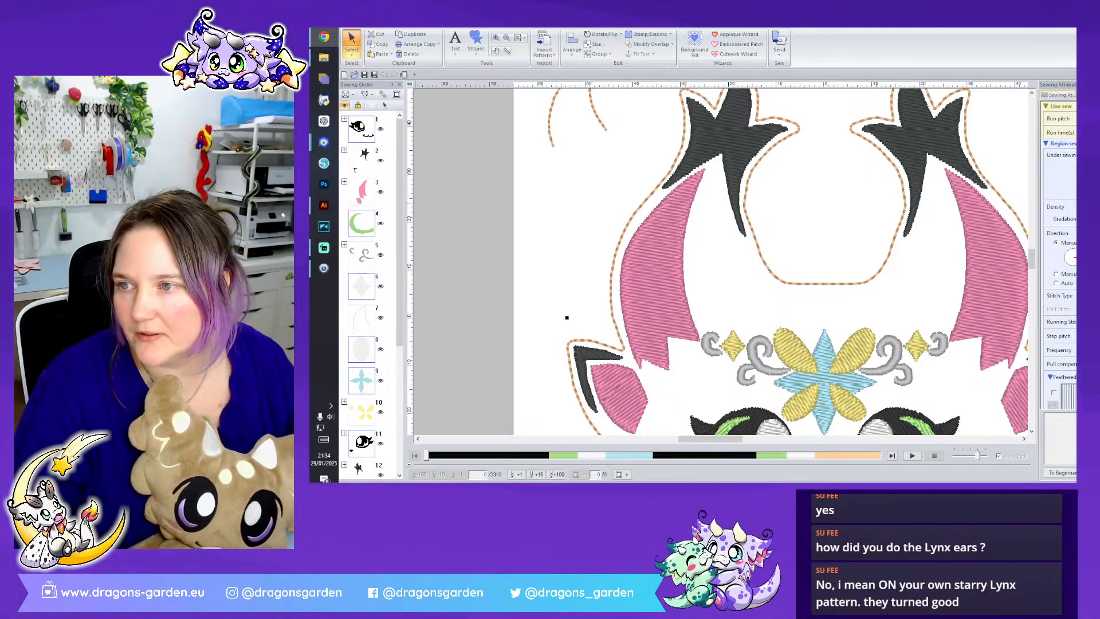
- Switch to Chrome and examine the ear shapes in the ITH Lynx Plushie and ITH Starry Lynx Charm pattern photos in the Dragons' Garden shop
drag(801, 480, 762, 45)
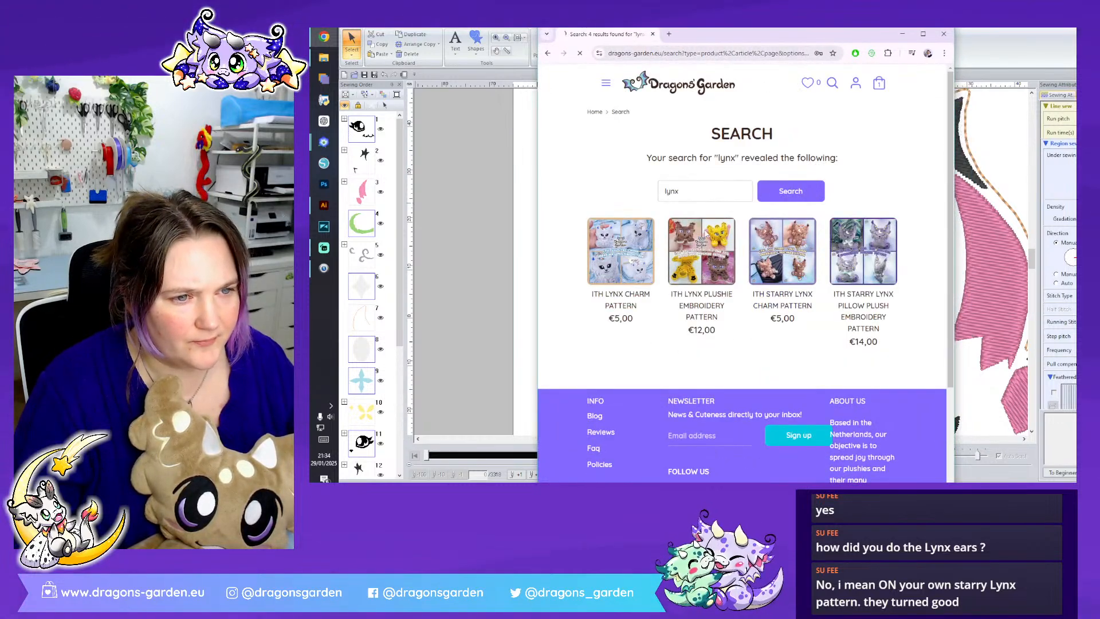
click(689, 292)
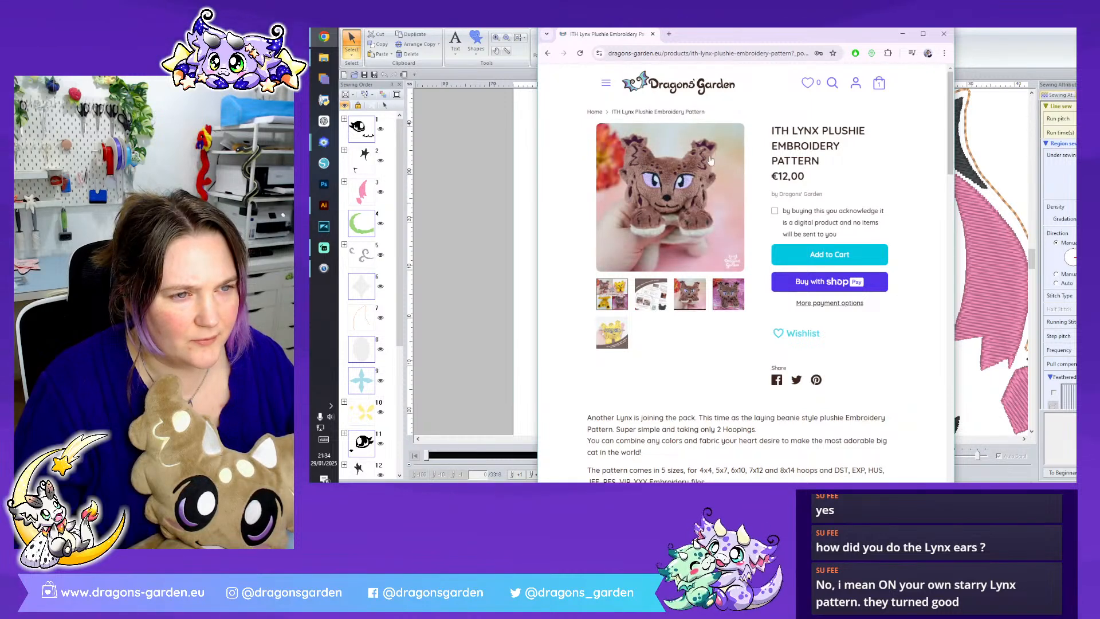
click(722, 284)
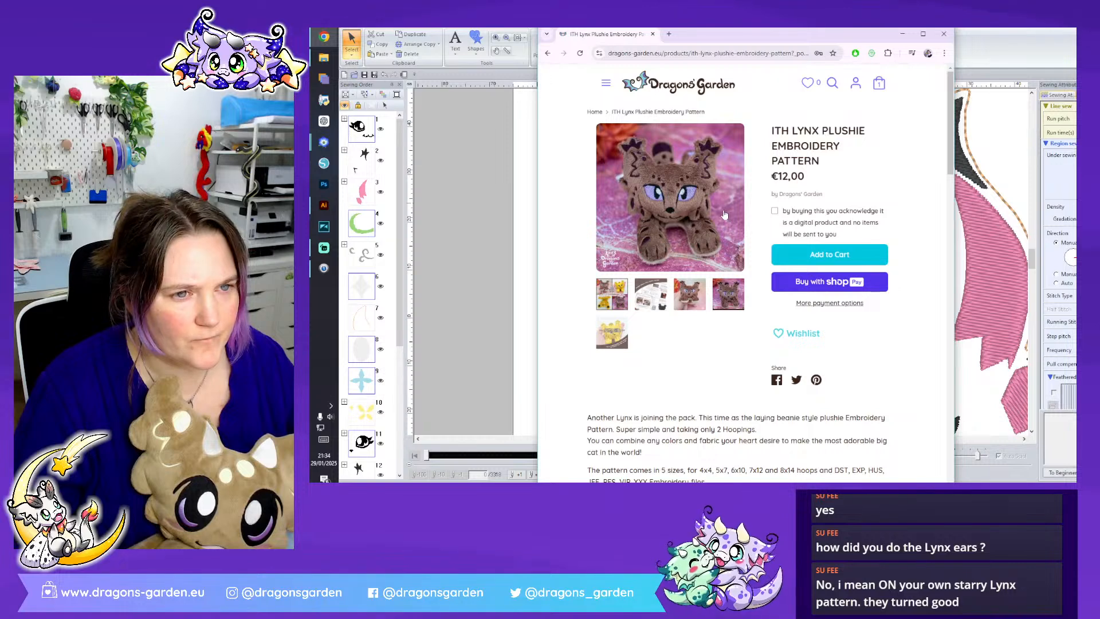
click(549, 54)
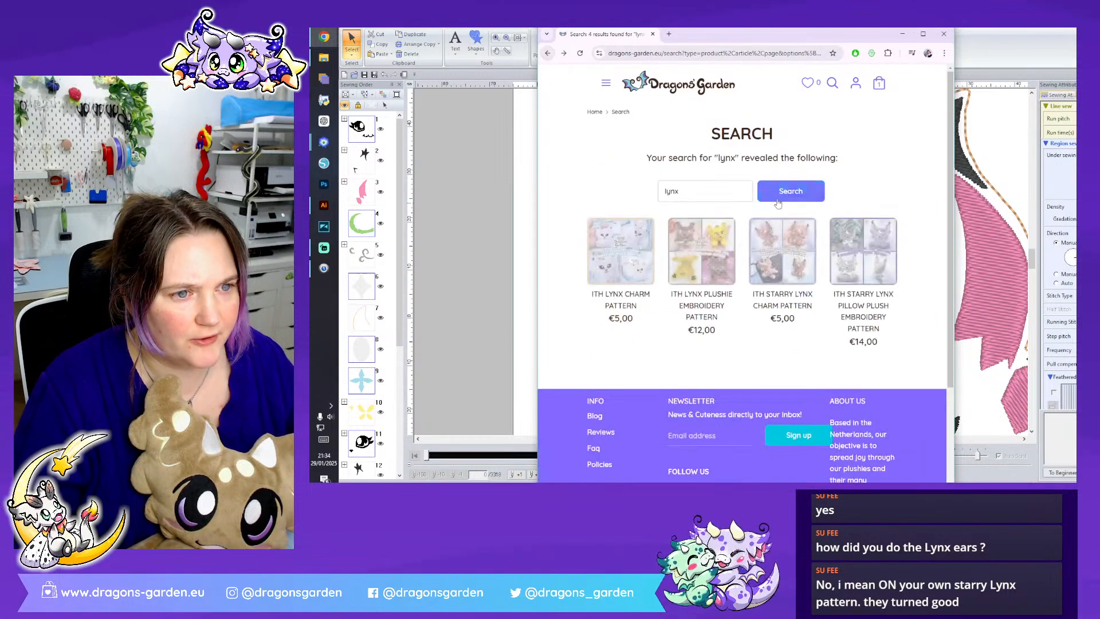
click(780, 248)
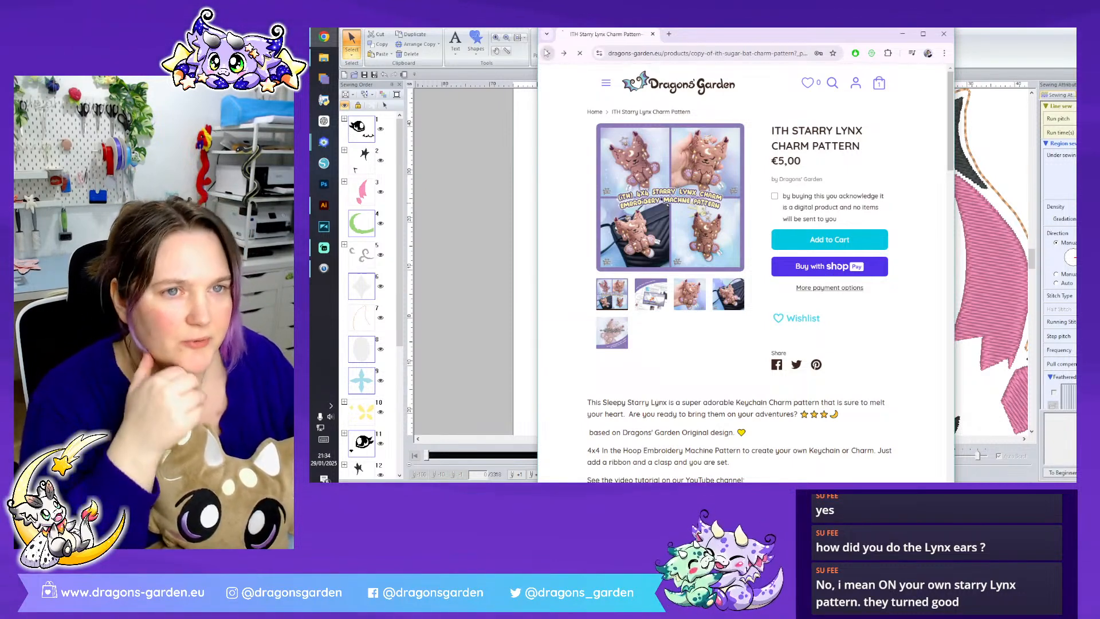
key(alt+Left)
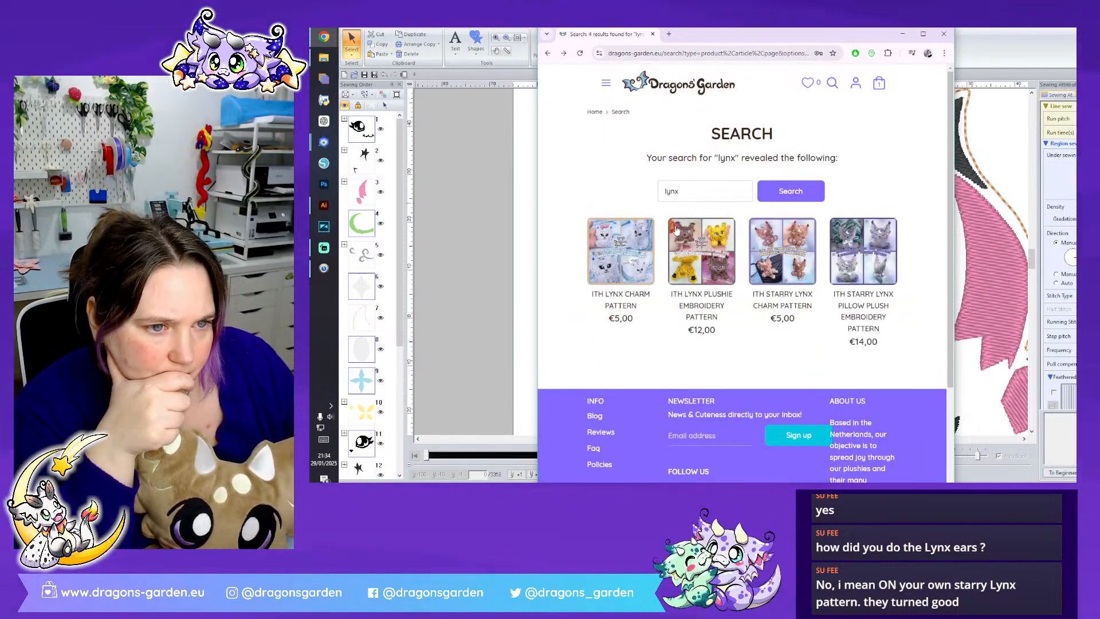
click(698, 256)
click(689, 298)
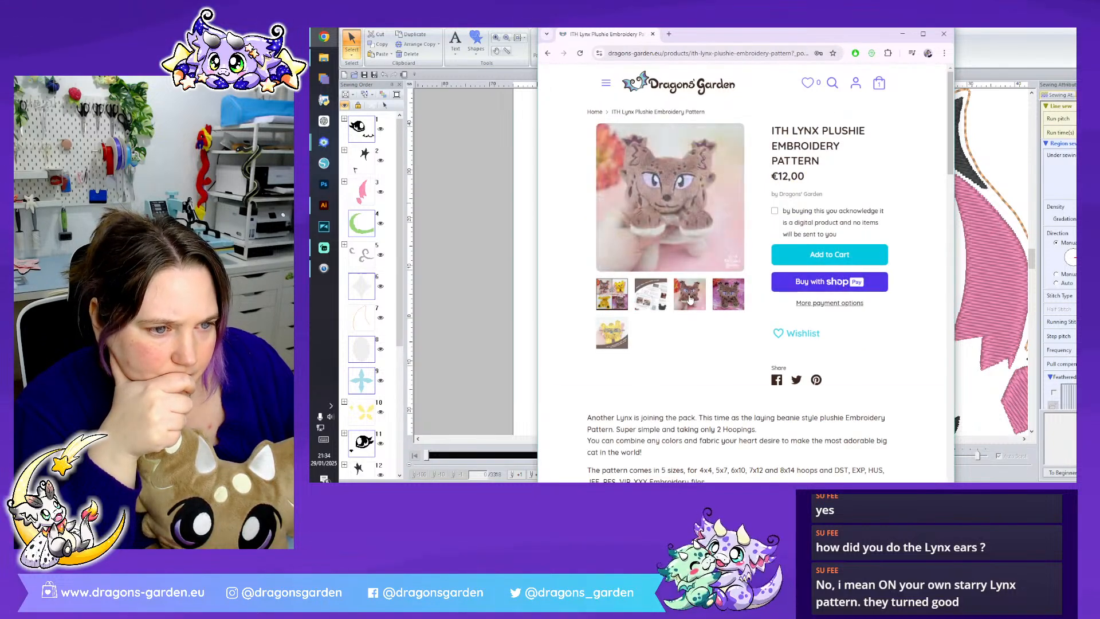
click(677, 188)
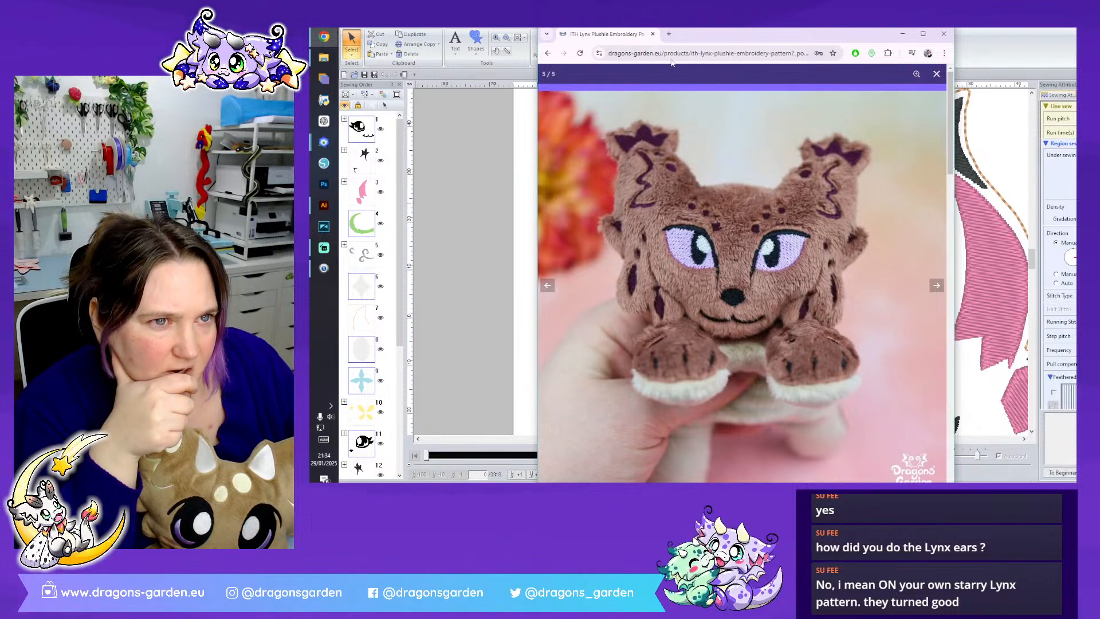
click(652, 34)
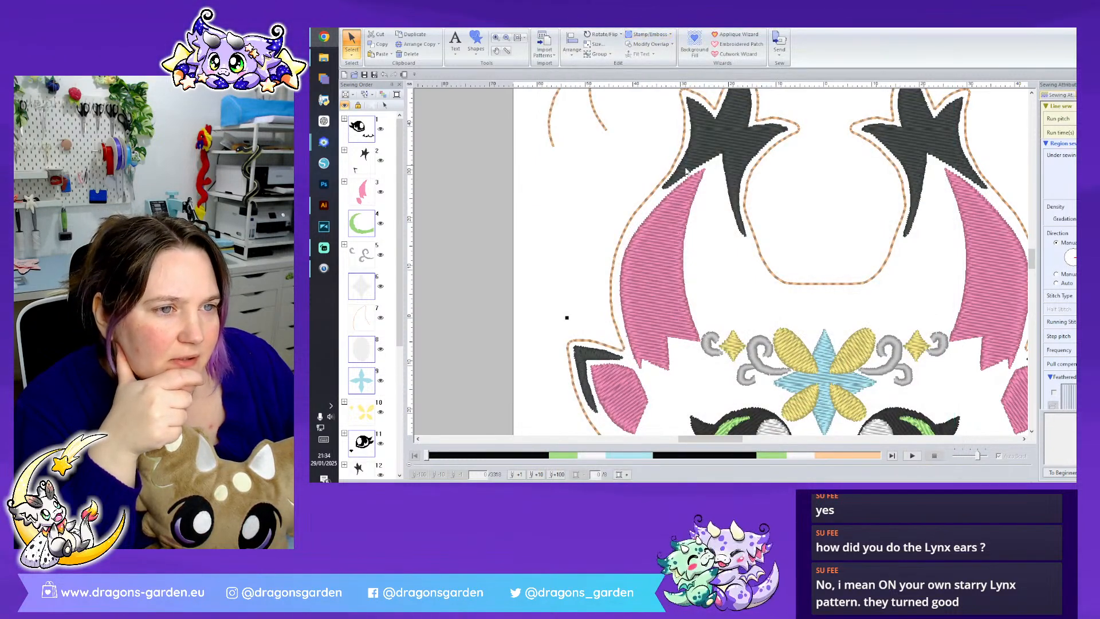
- Compare the black horn tips in the design with the ear tufts in the enlarged lynx plushie photo
click(763, 228)
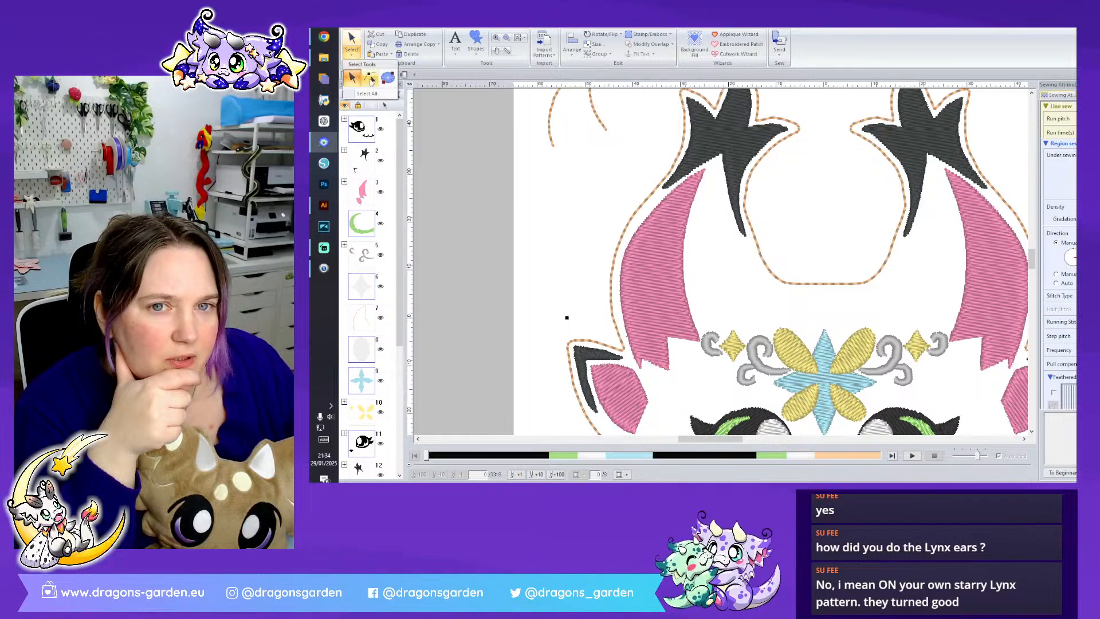
scroll(703, 240, up, 3)
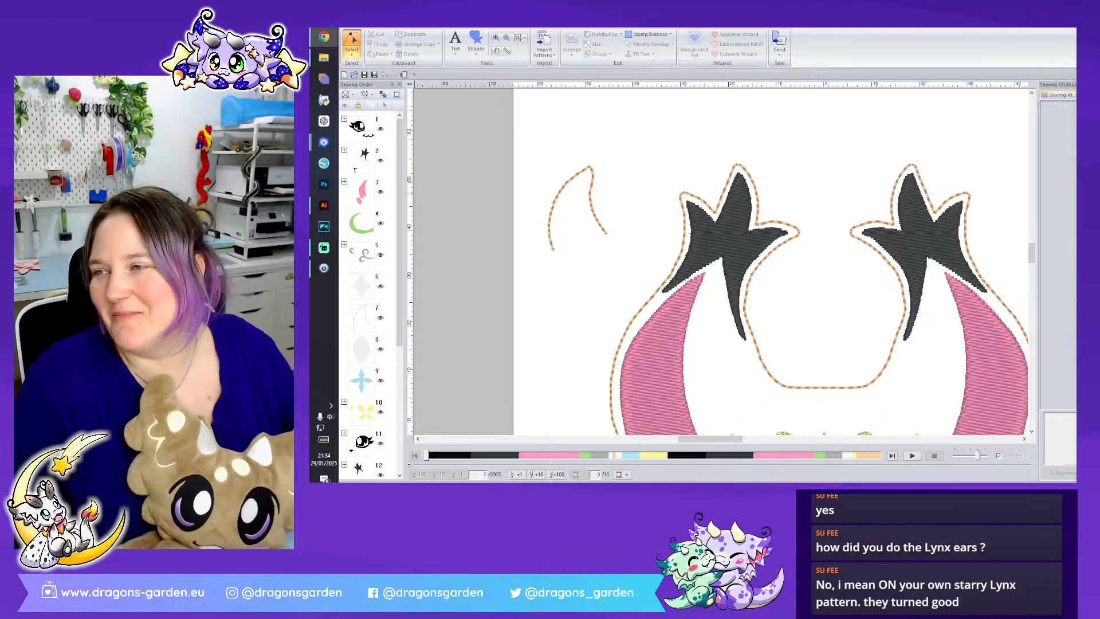
drag(310, 70, 476, 76)
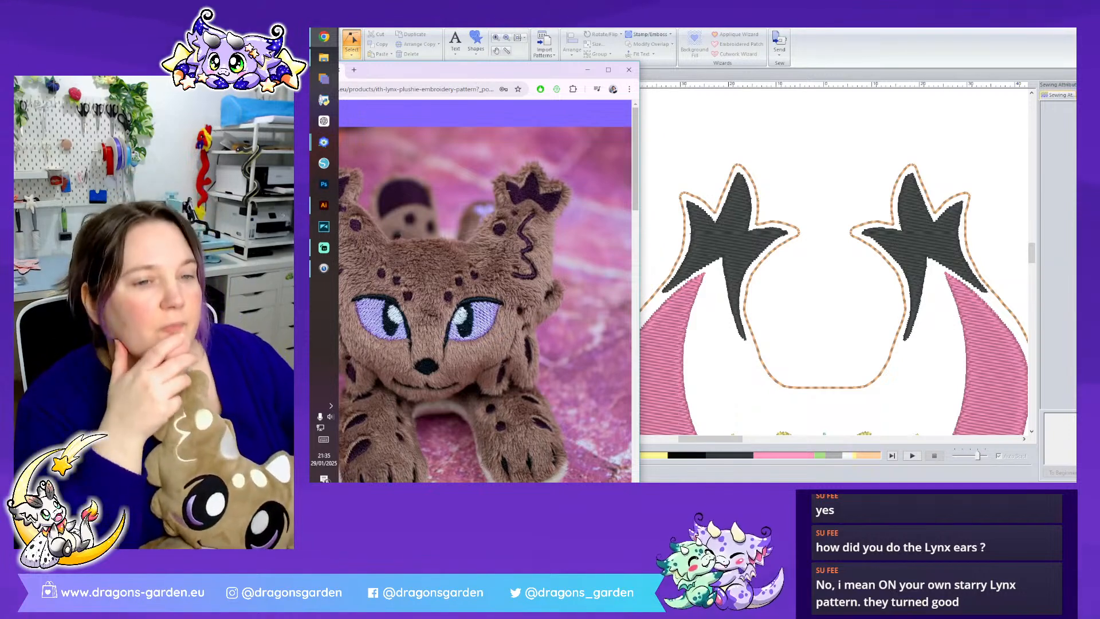
key(alt+Tab)
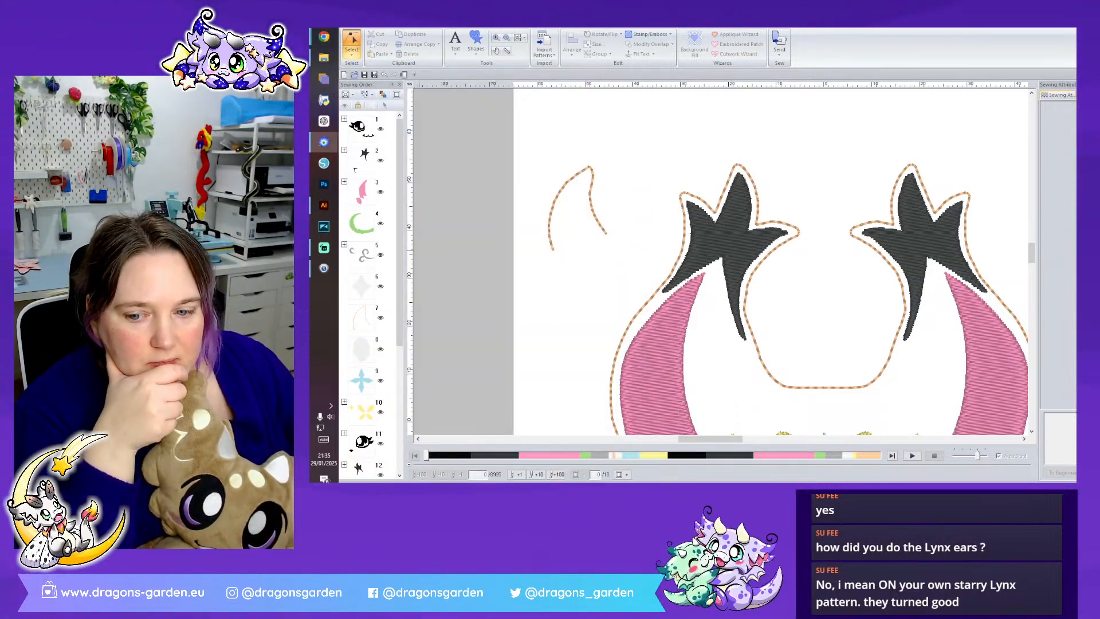
key(alt+Tab)
key(super+shift+Left)
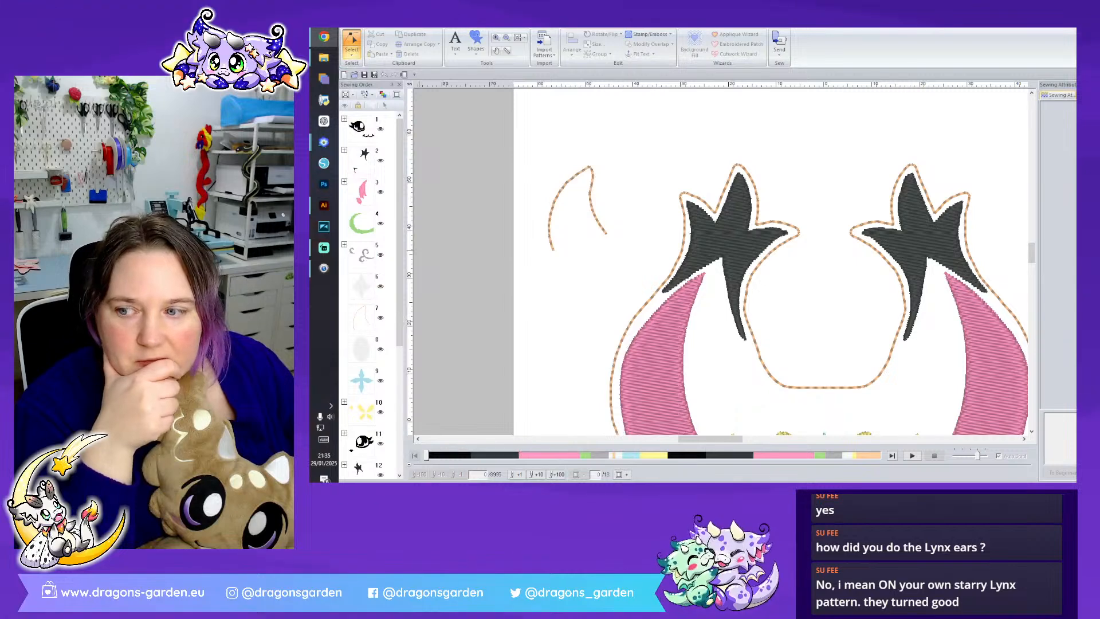
- Shorten the long inner spike under the left horn's black tip by deleting its end point and reshaping the new end into a point
click(711, 248)
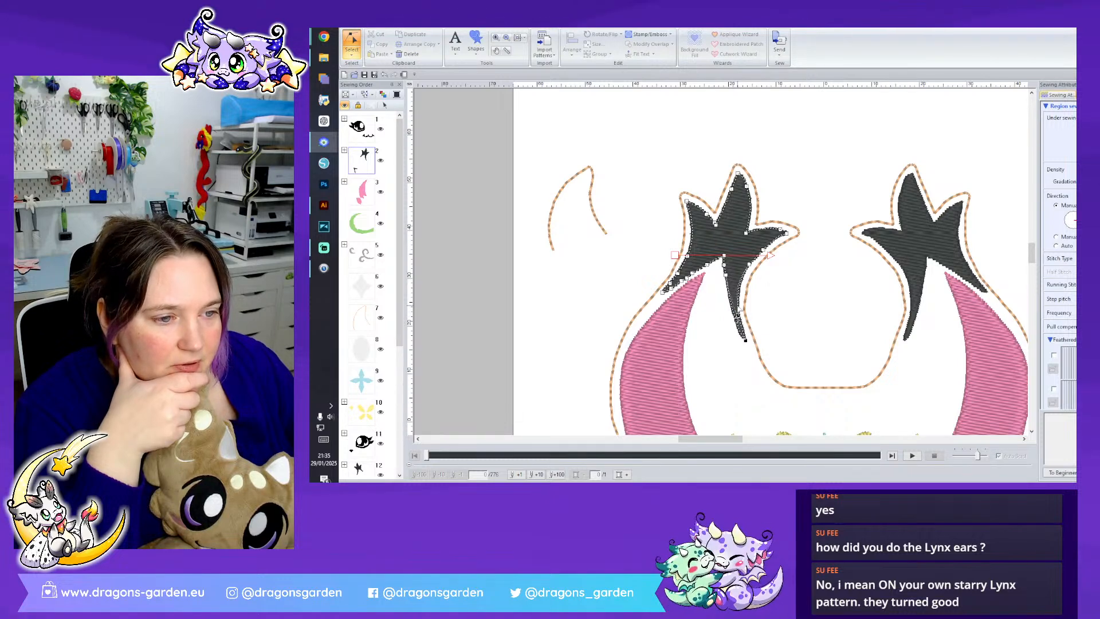
drag(738, 315, 737, 304)
scroll(812, 404, up, 2)
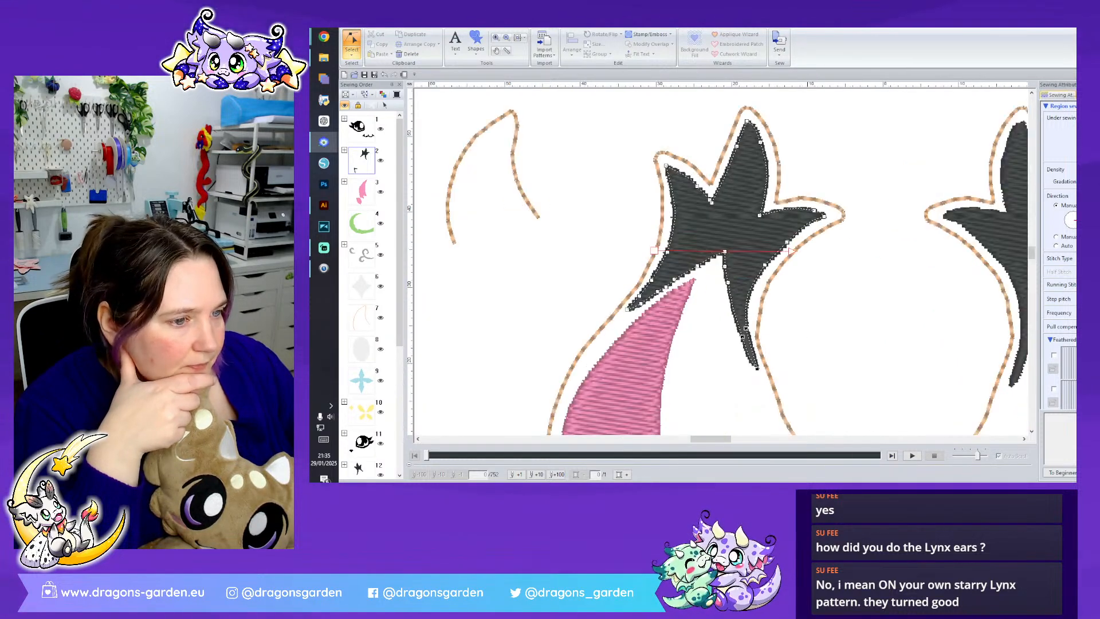
right_click(762, 376)
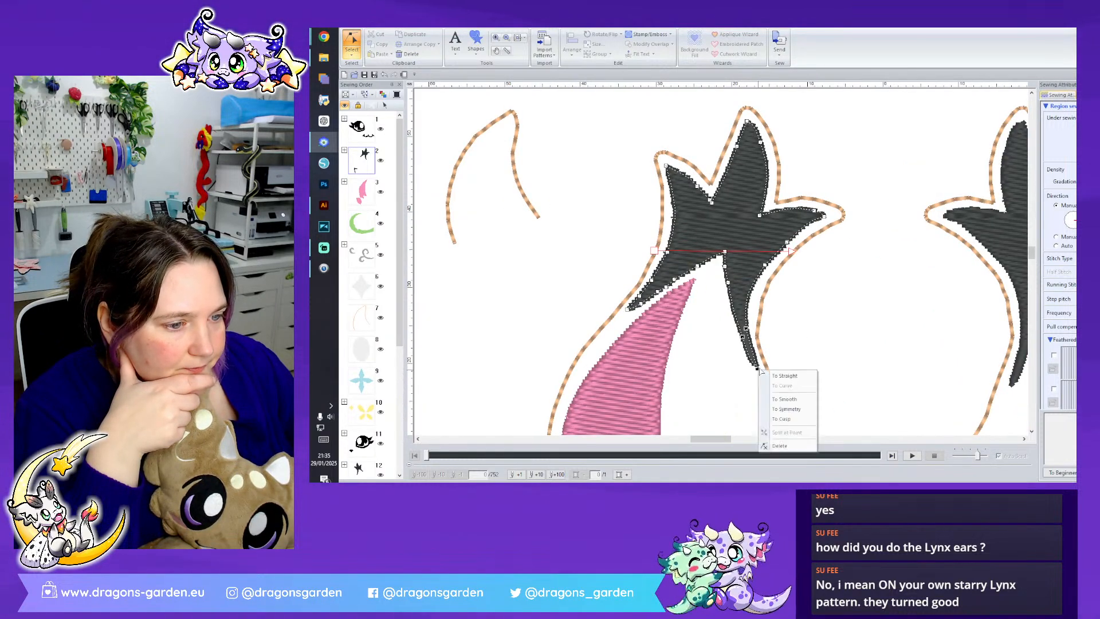
click(801, 445)
click(741, 293)
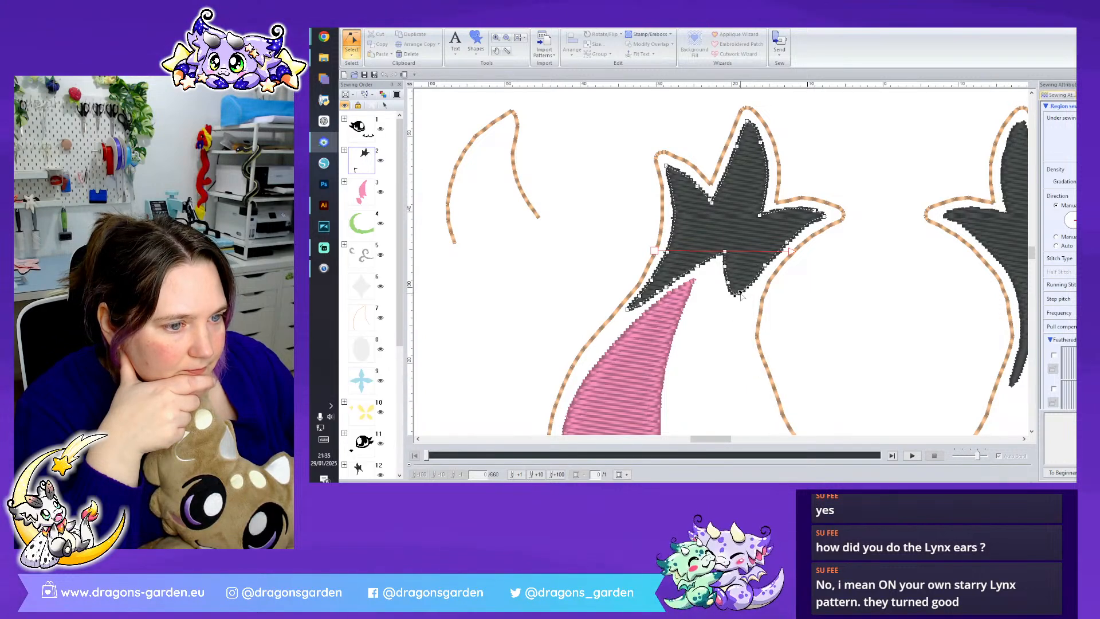
drag(746, 312, 742, 317)
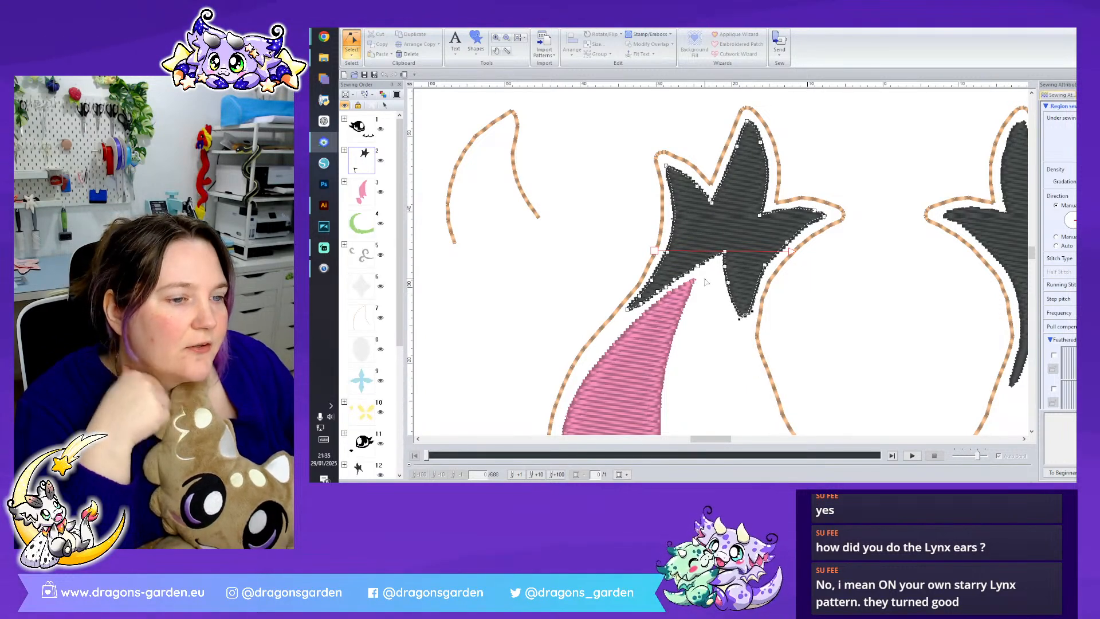
- Shorten the lower outer spike of the left black tip by deleting its end points and pulling the remaining corner into a point
right_click(629, 307)
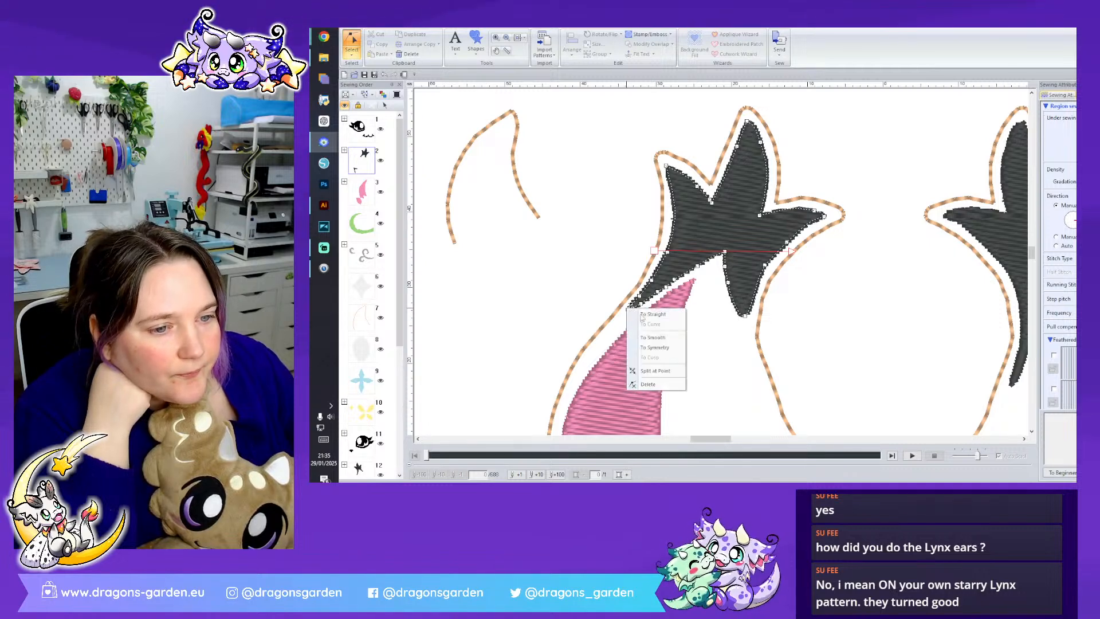
click(647, 379)
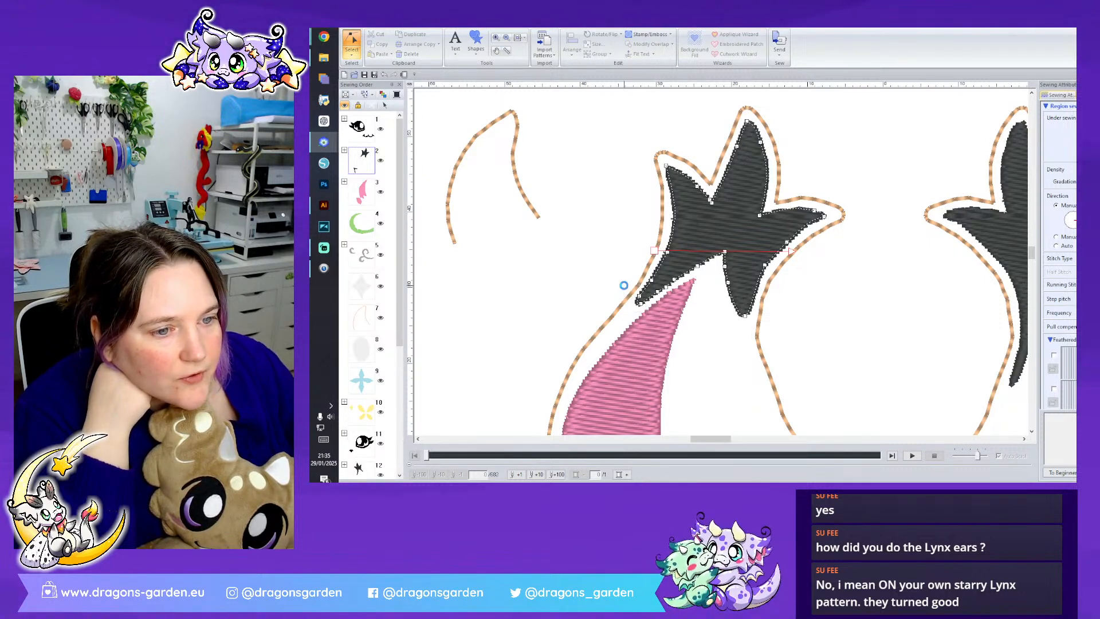
right_click(637, 296)
click(660, 371)
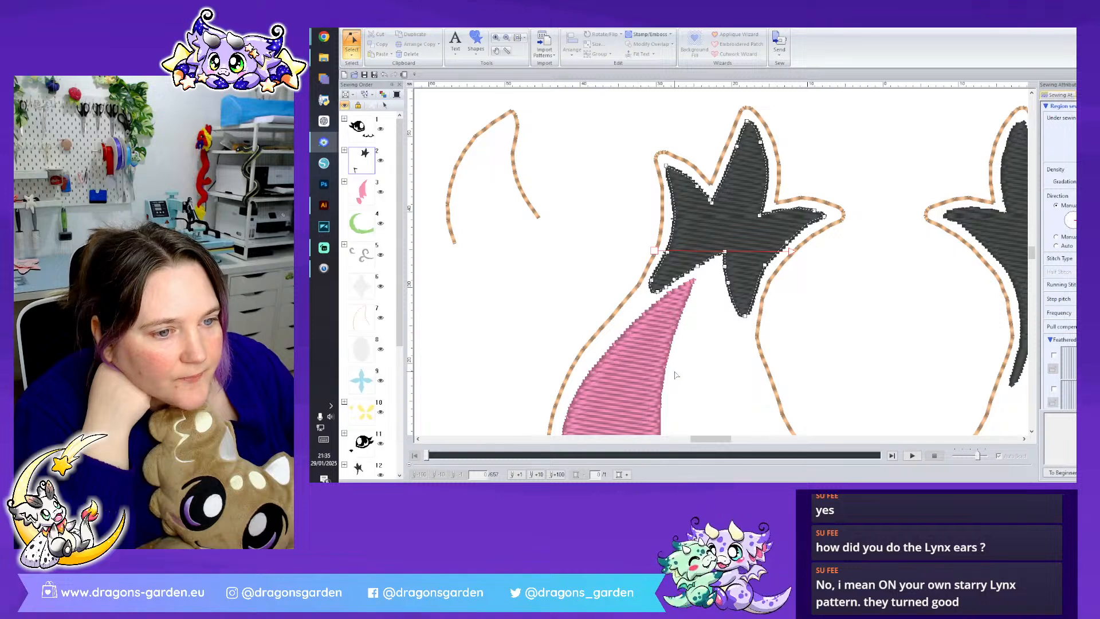
drag(657, 292, 653, 293)
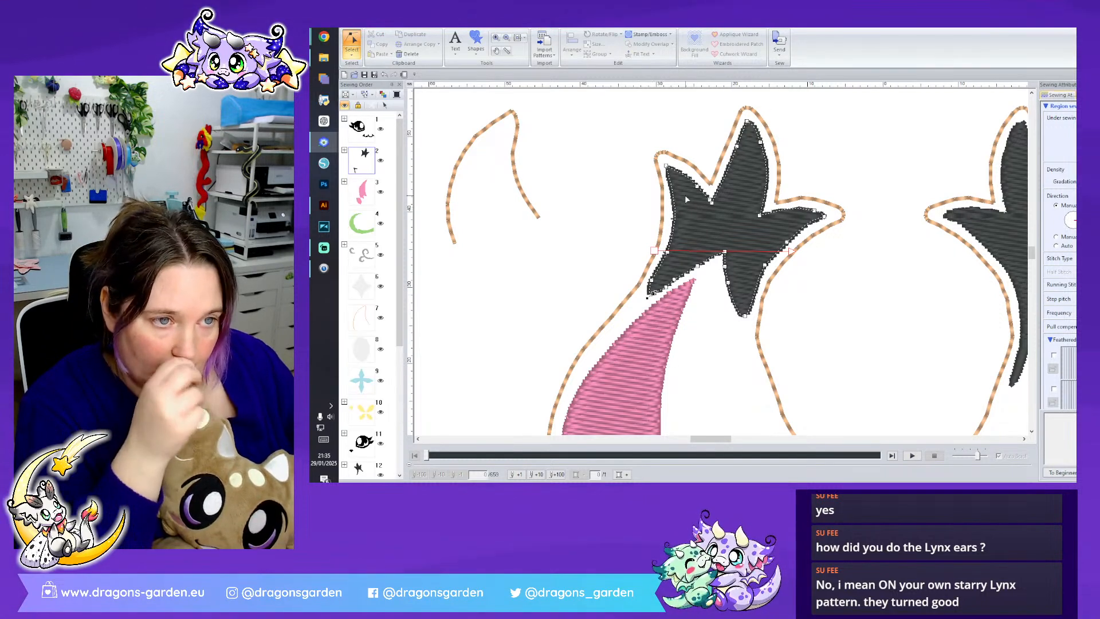
- Curve the outer edge of the left black tip inward between its upper and lower outer spikes
click(674, 224)
mouse_move(673, 224)
mouse_down()
mouse_move(686, 225)
mouse_move(676, 253)
mouse_move(689, 228)
mouse_up()
drag(651, 280, 655, 279)
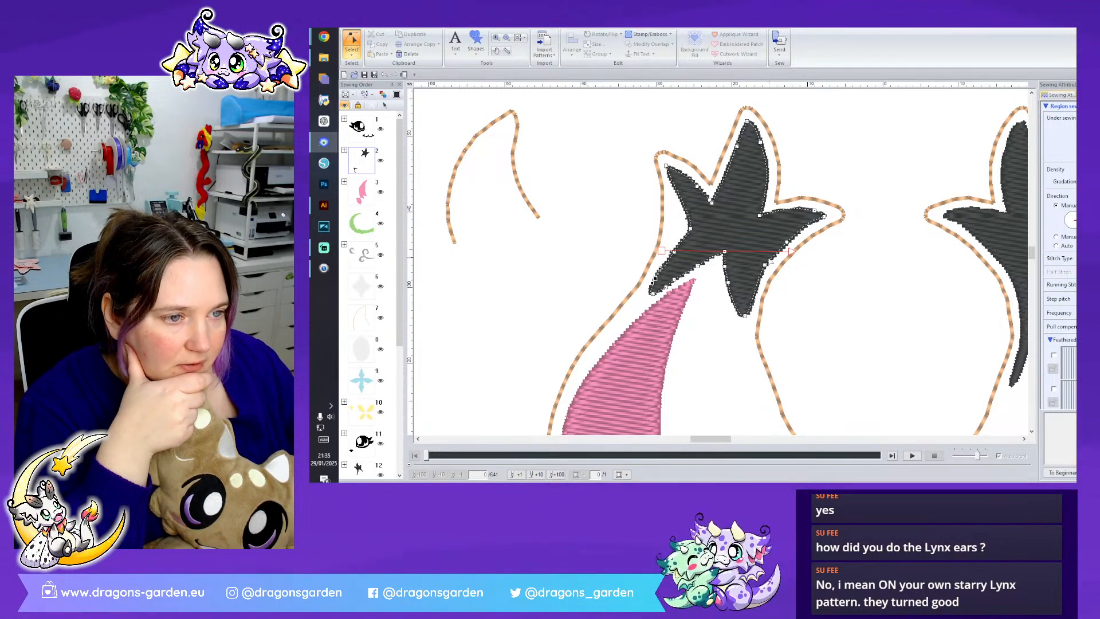
- Shorten the left black tip's side spike facing the other horn by deleting an edge point and pulling its end inward
drag(765, 265, 768, 241)
click(797, 231)
key(Delete)
click(814, 210)
drag(819, 215, 804, 218)
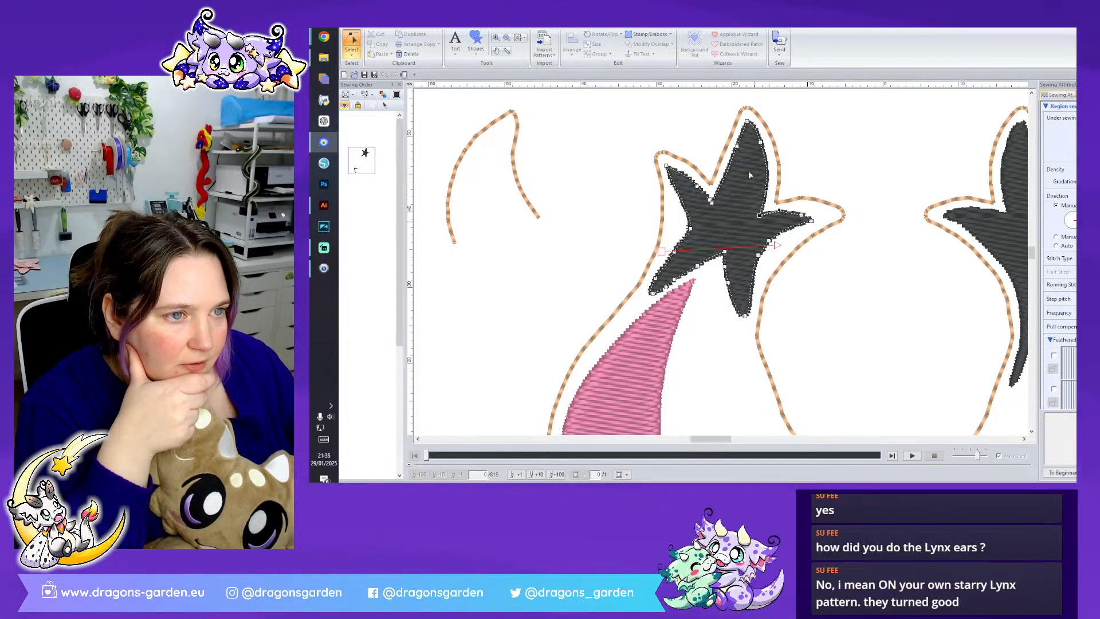
- Shorten the top and upper outer spikes of the left black tip and deepen the notch between them
click(737, 145)
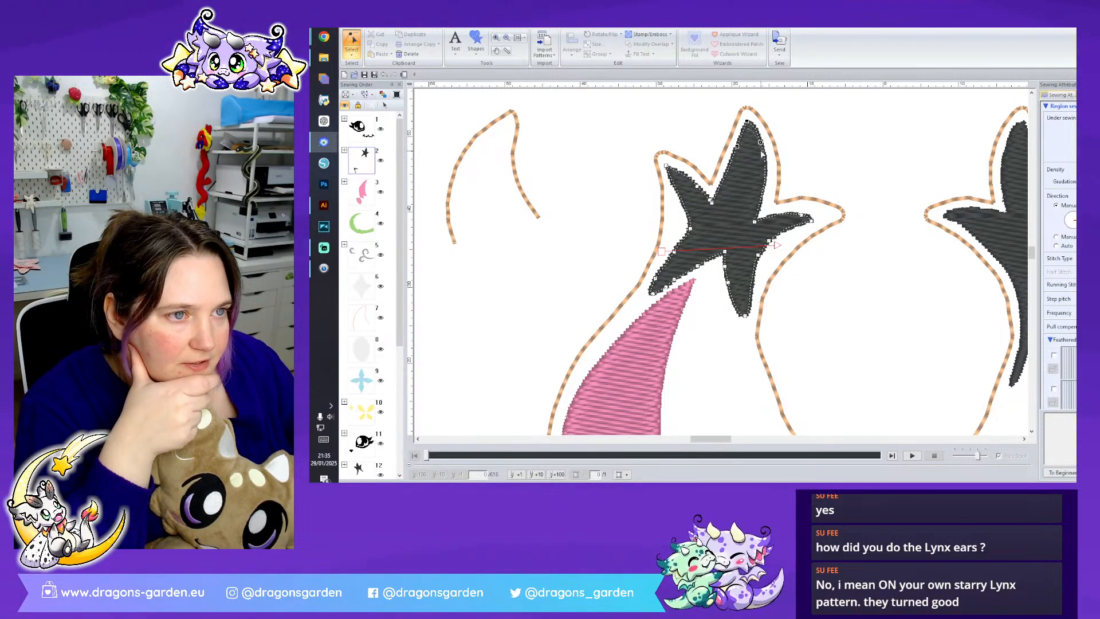
drag(759, 152, 739, 161)
drag(712, 201, 715, 208)
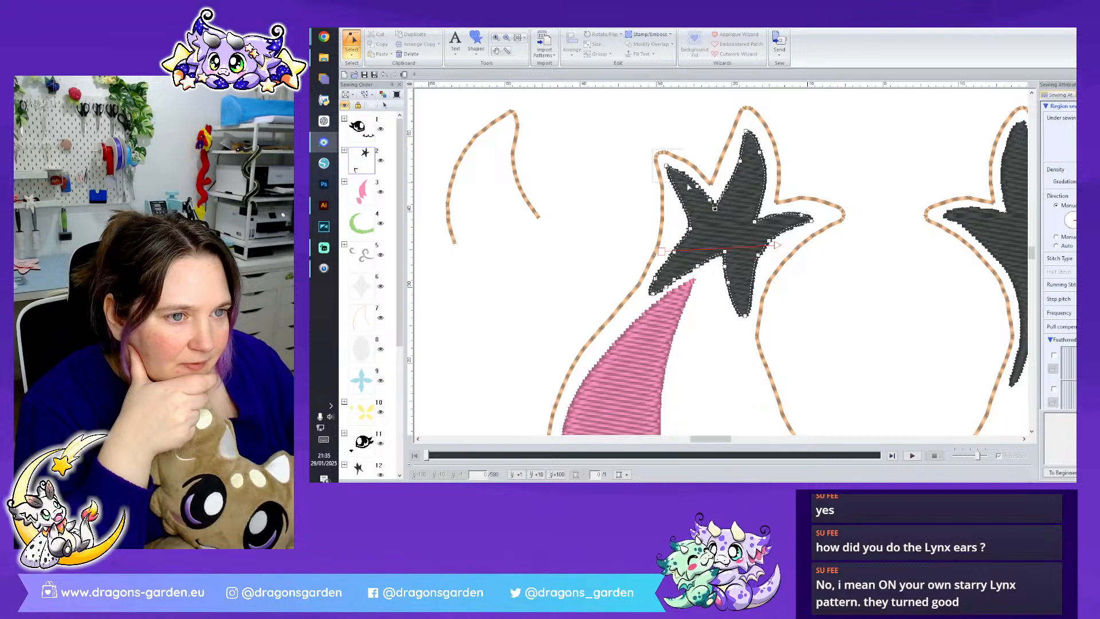
drag(674, 172, 676, 174)
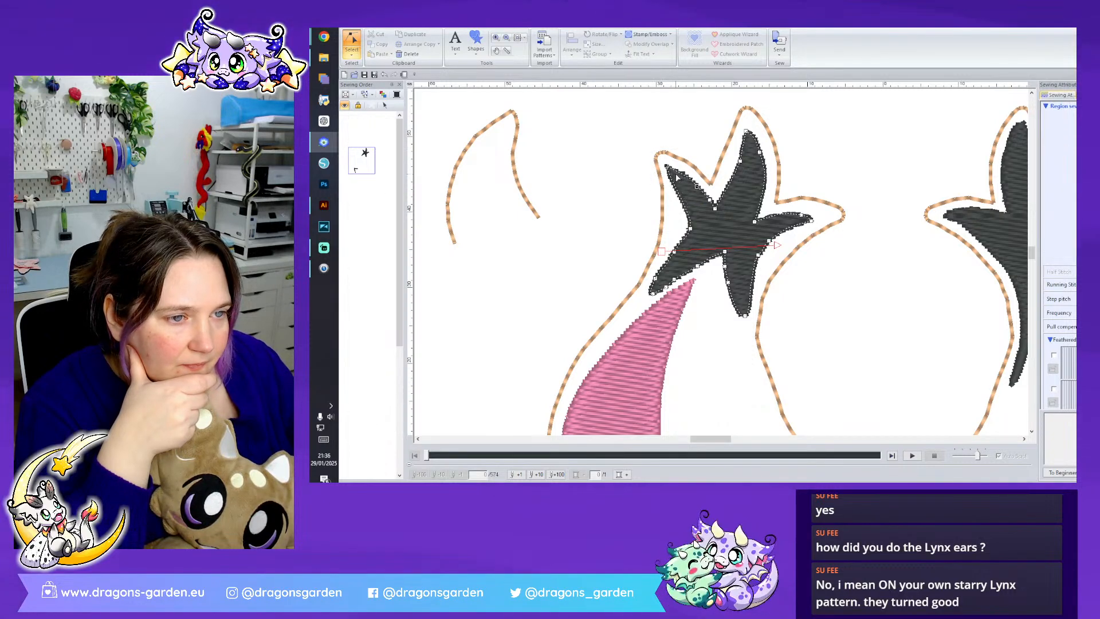
click(838, 304)
scroll(976, 354, down, 3)
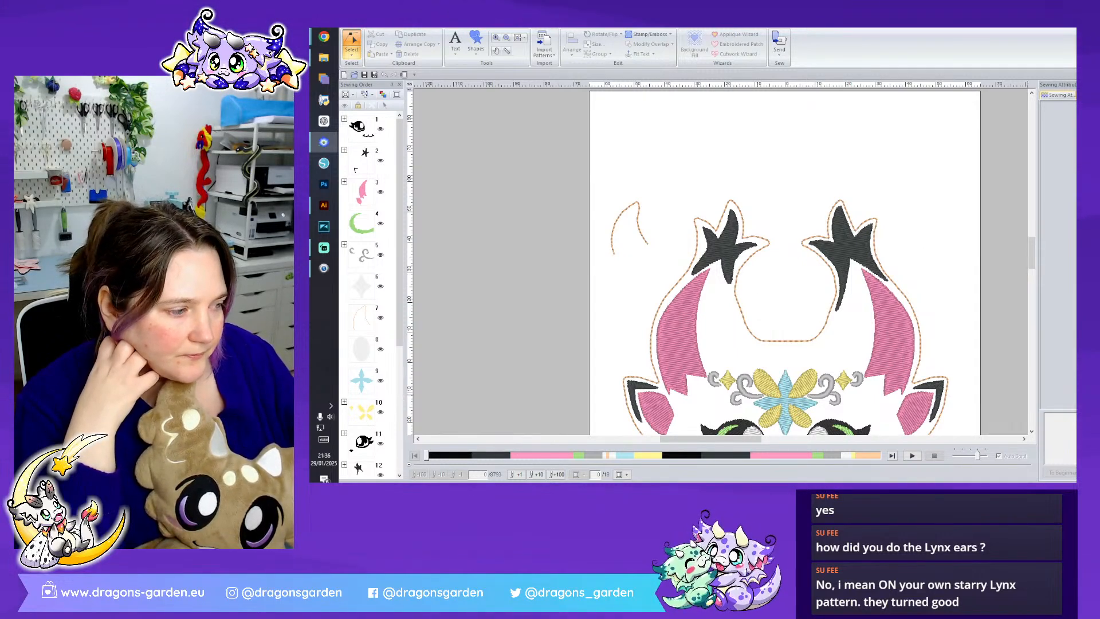
- Refine the notch beside the left black tip's upper outer spike and lower the top spike's point slightly
scroll(747, 276, up, 3)
click(712, 215)
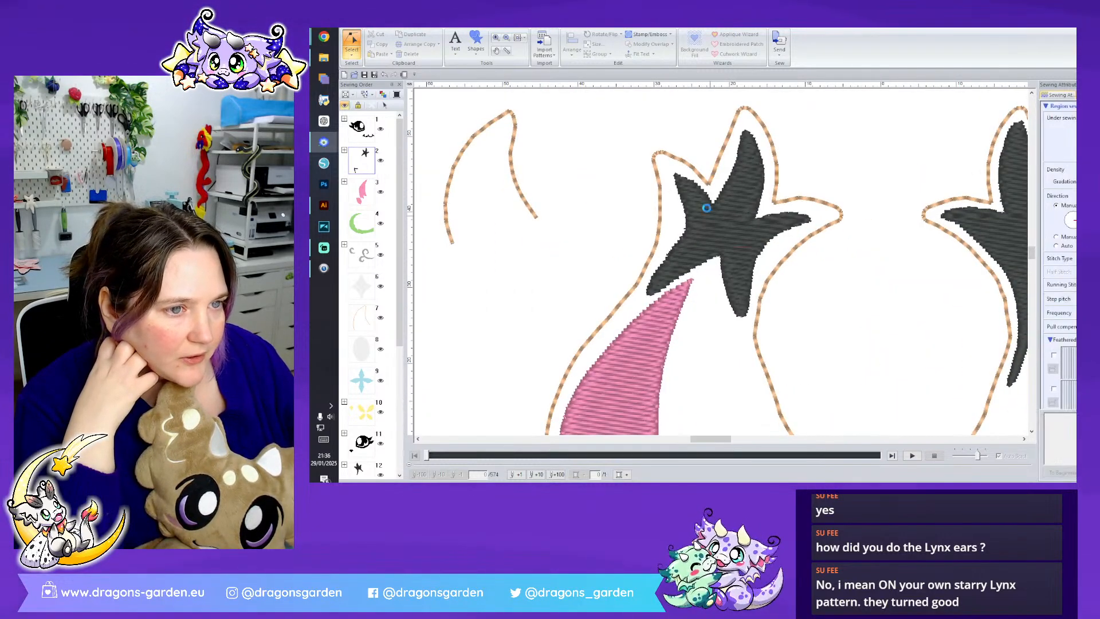
drag(685, 168, 709, 214)
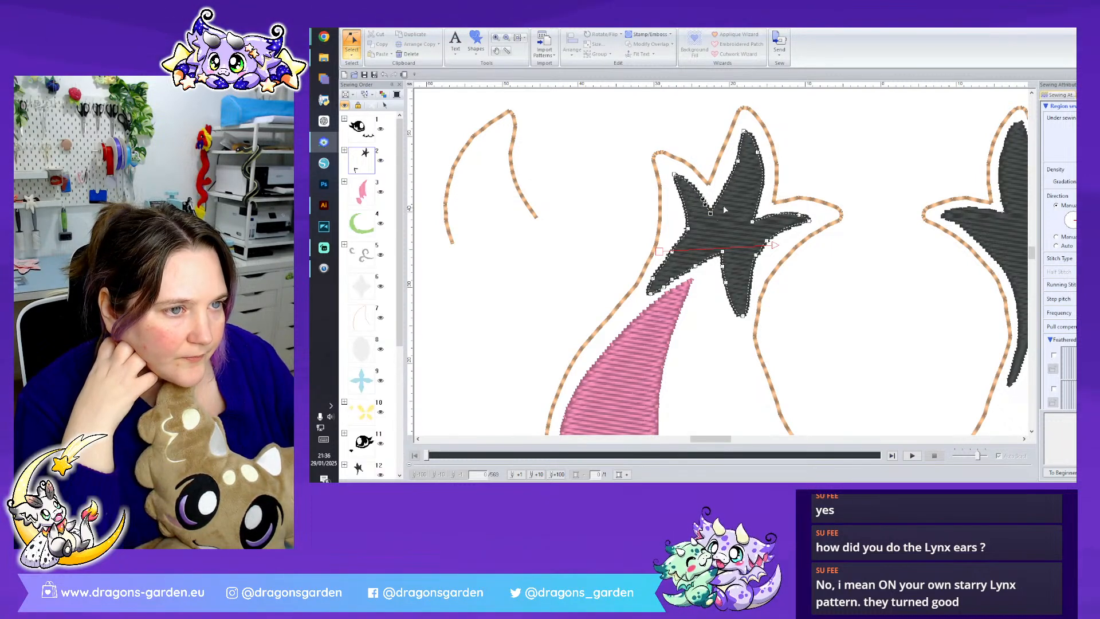
drag(757, 153, 757, 156)
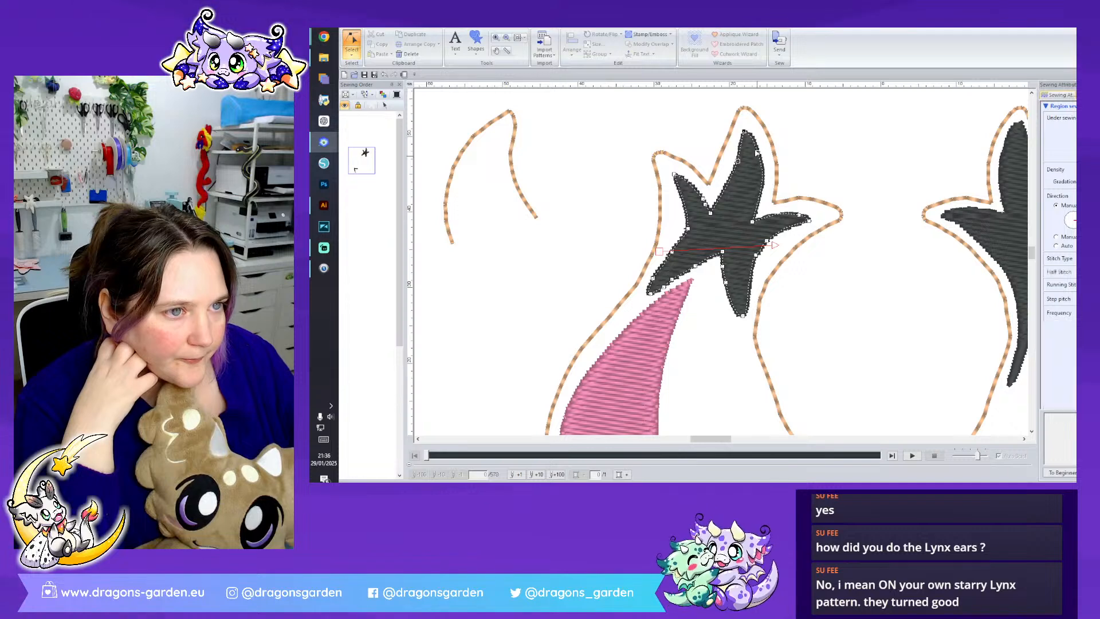
right_click(751, 139)
click(767, 144)
drag(744, 135, 745, 139)
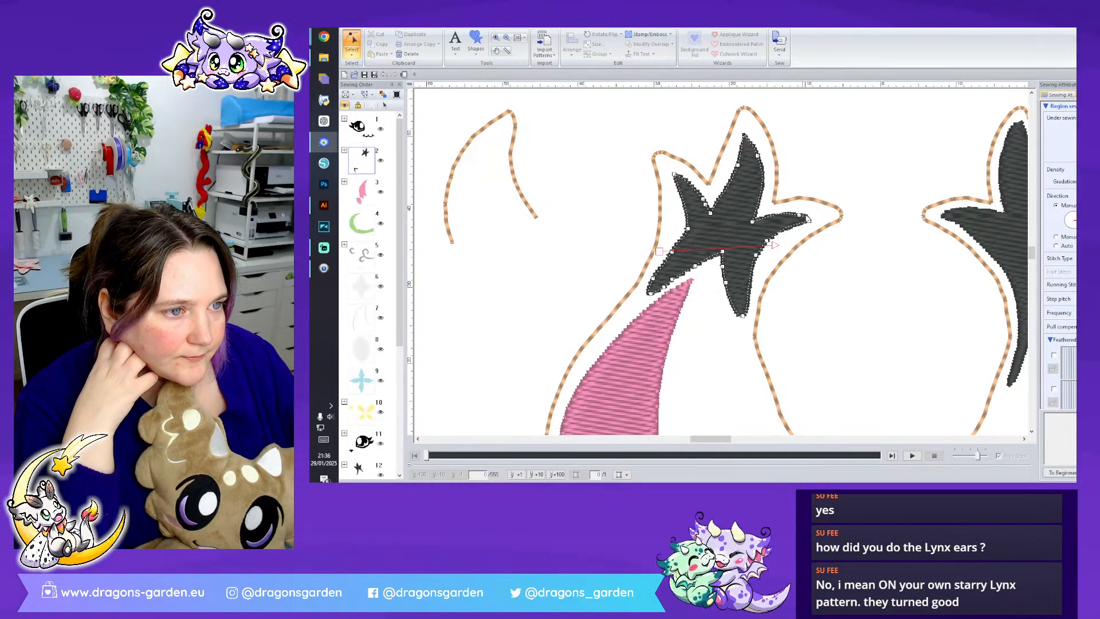
- Reshape the inner edge between the left black tip's side spike and lower inner spike by deleting a point and adjusting its neighbours
click(804, 218)
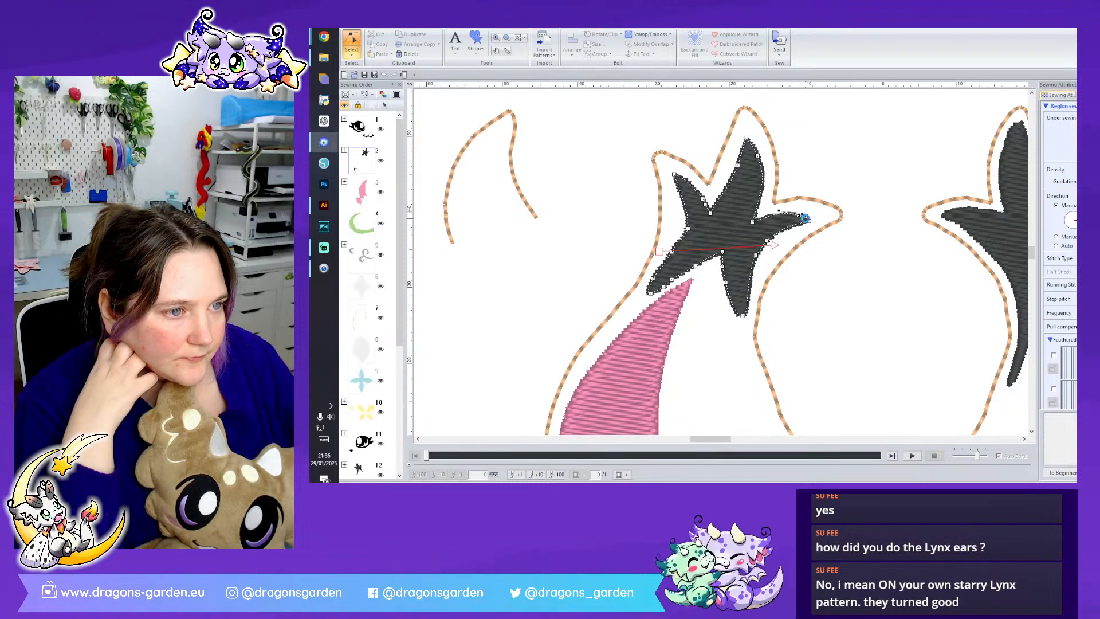
click(756, 255)
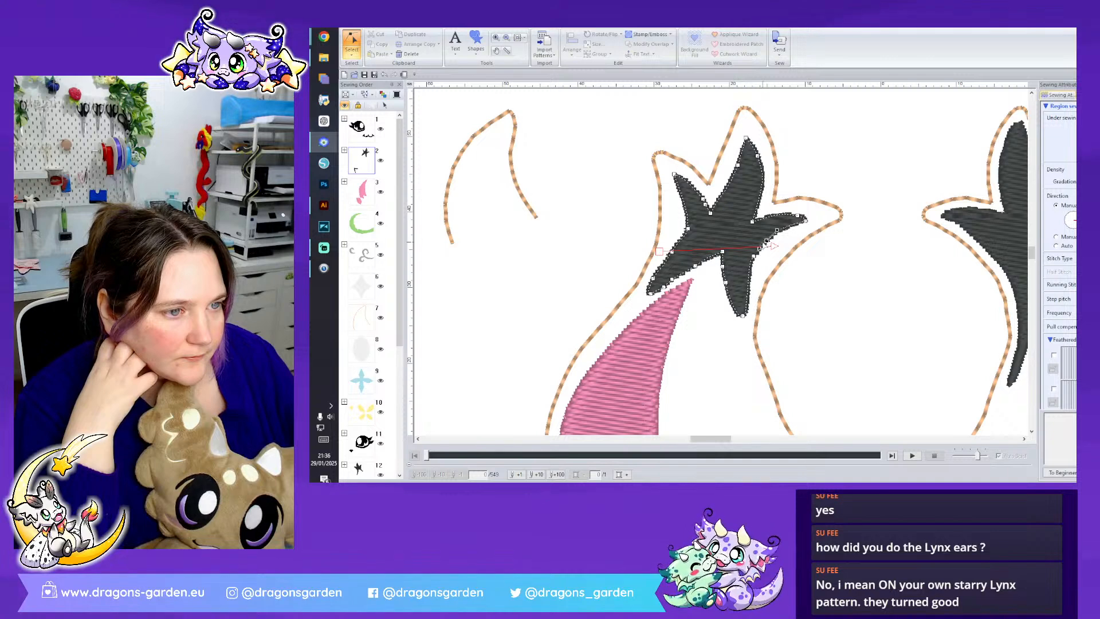
key(Delete)
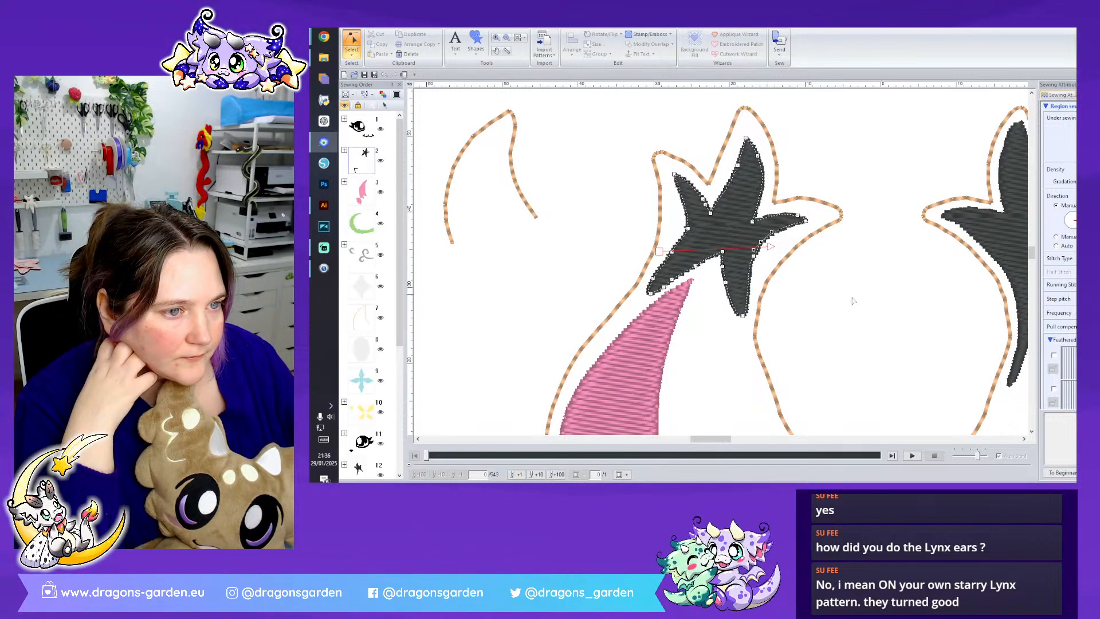
right_click(754, 256)
click(774, 248)
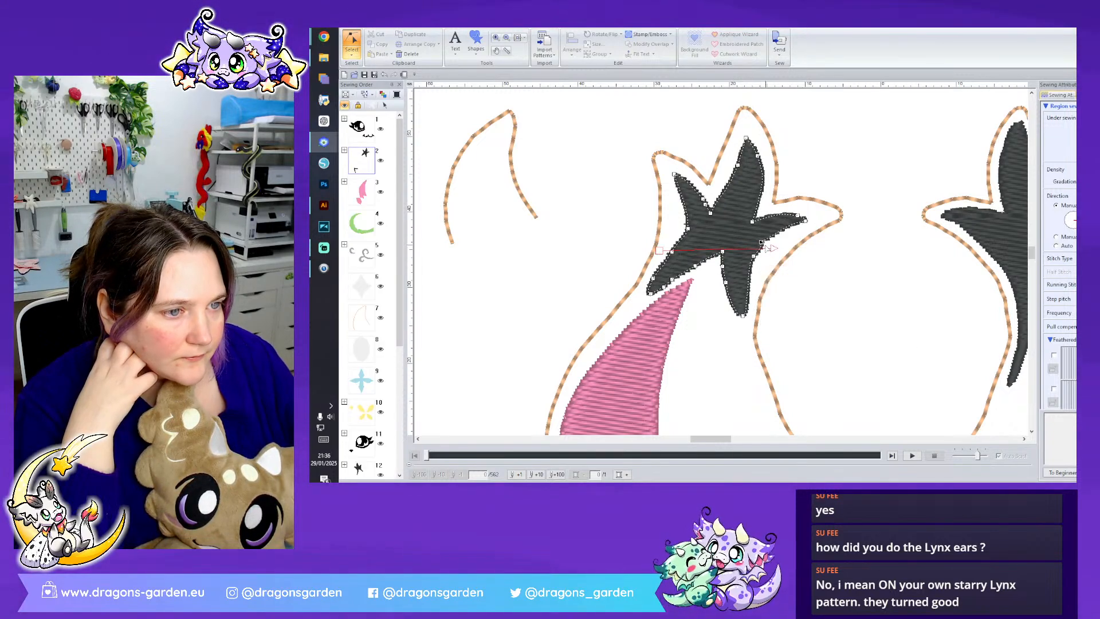
drag(760, 243, 757, 243)
right_click(753, 257)
click(780, 335)
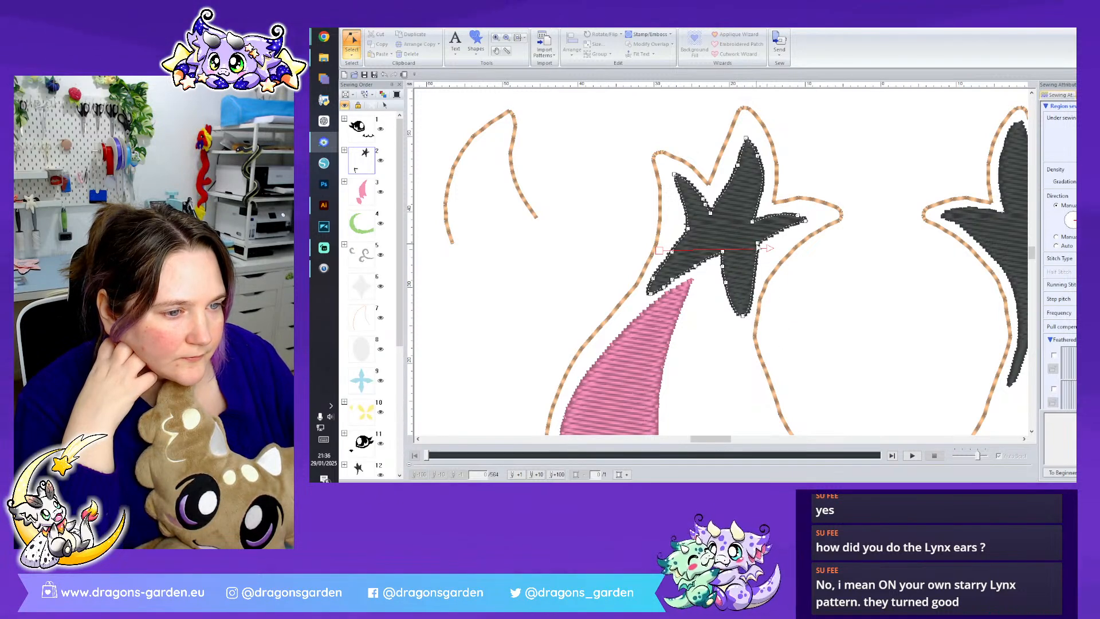
key(ctrl+z)
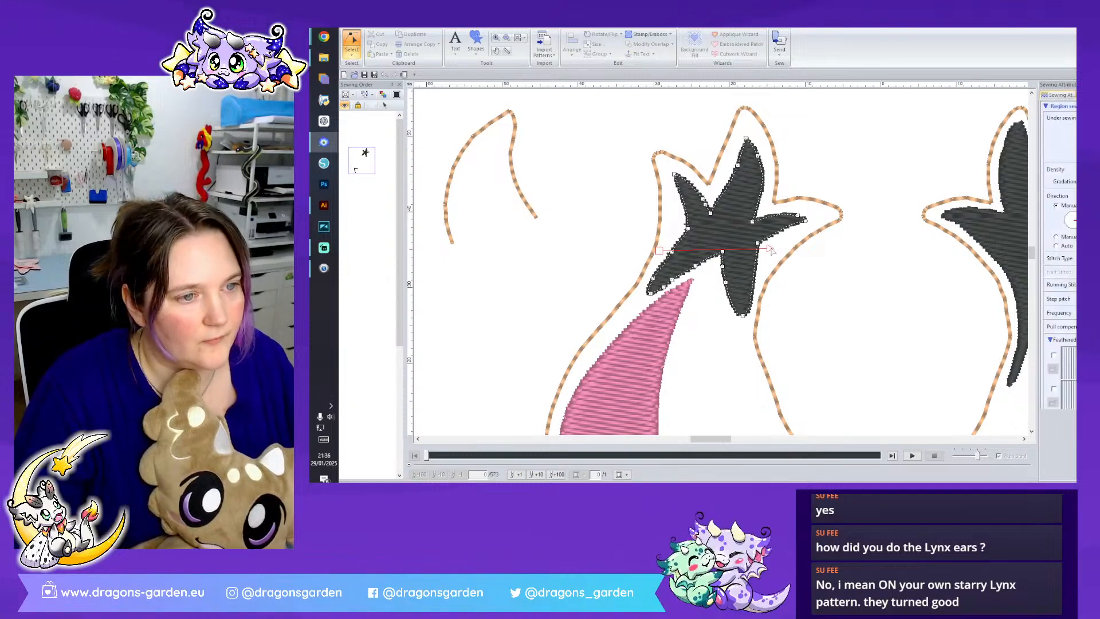
- Change the type of the point below the left black tip's inner notch and move it inward to narrow the lower inner spike
right_click(753, 257)
click(778, 314)
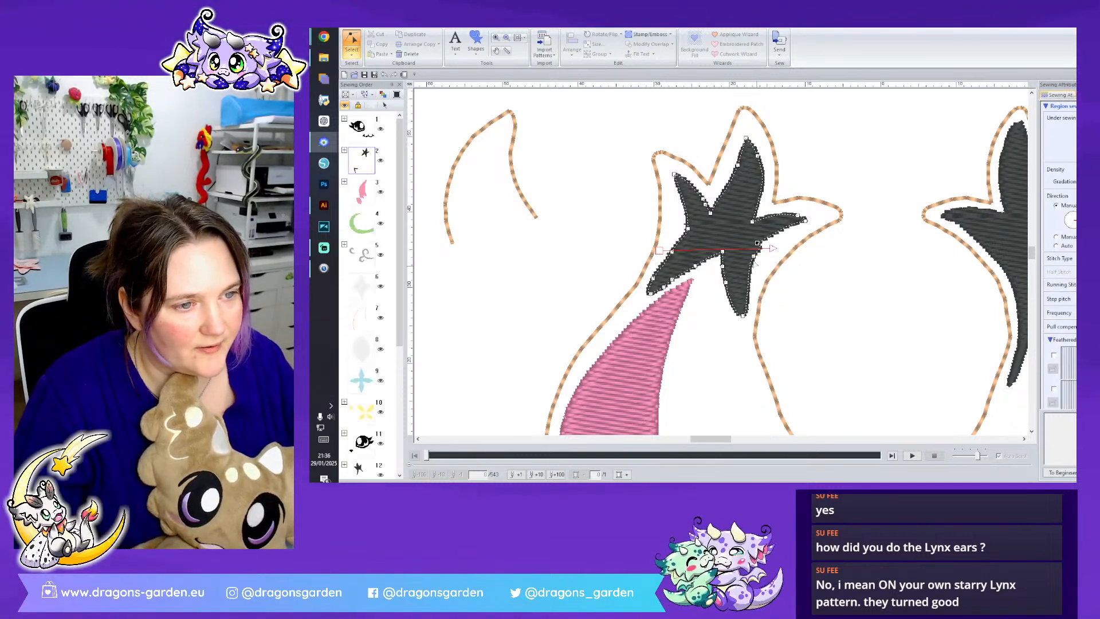
drag(754, 257, 752, 252)
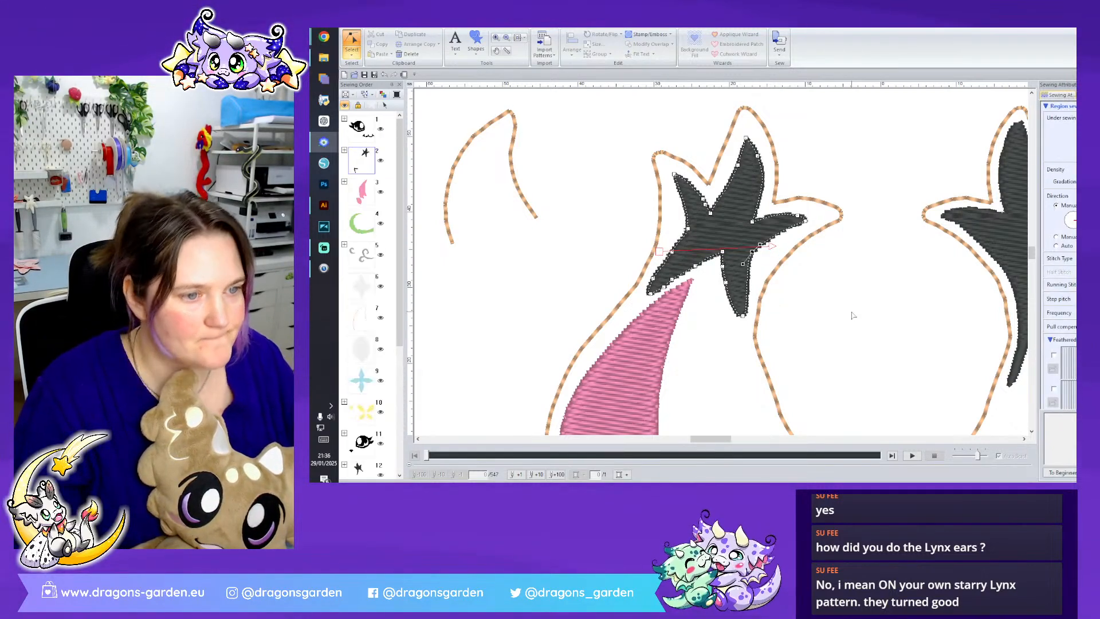
click(851, 313)
scroll(937, 328, down, 3)
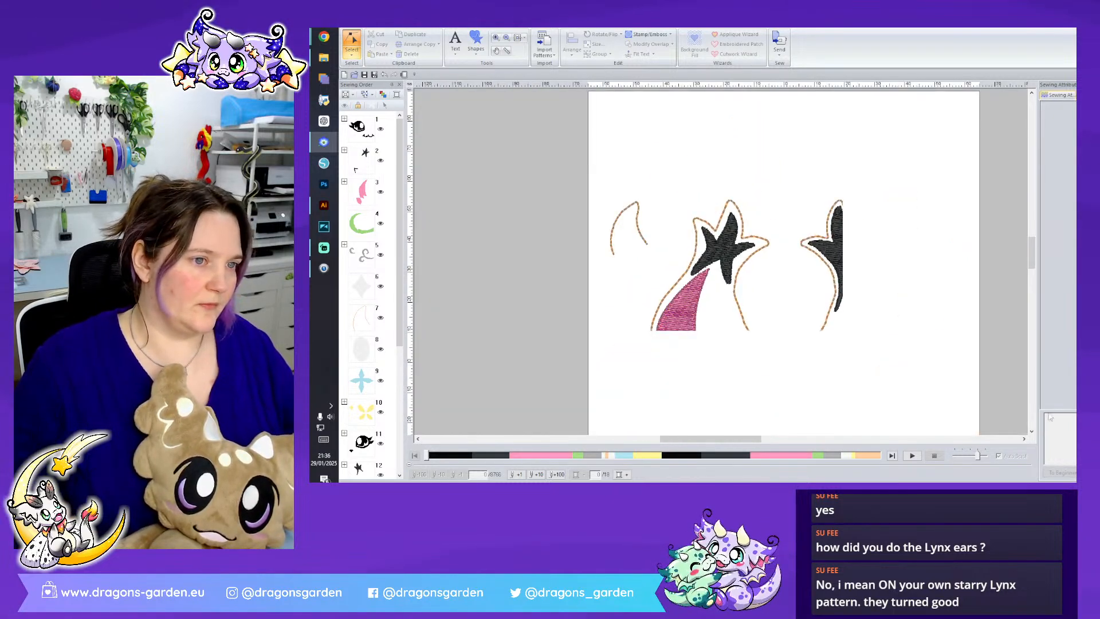
scroll(945, 342, down, 2)
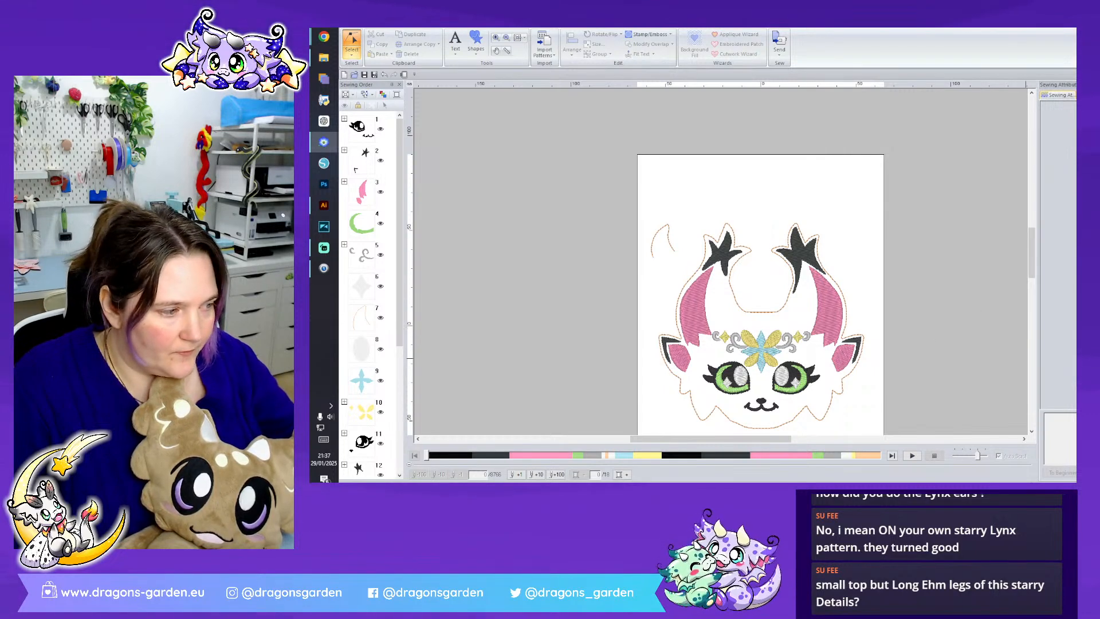
- Lengthen the lower inner spike of the left black tip to match the right tip's and curve both its edges into a point
scroll(726, 265, up, 3)
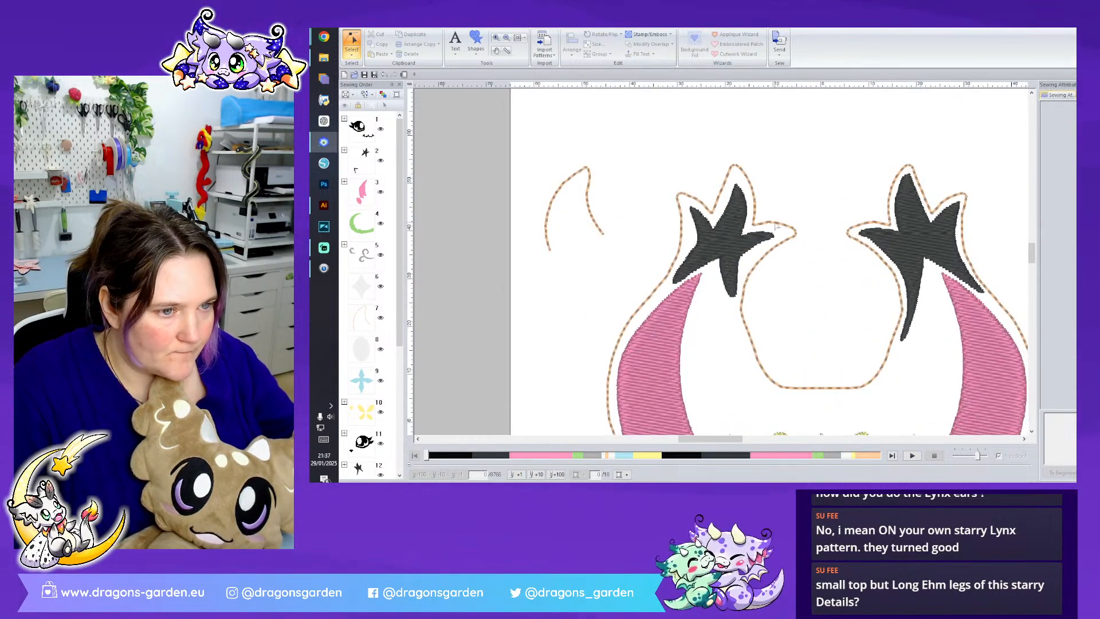
click(742, 302)
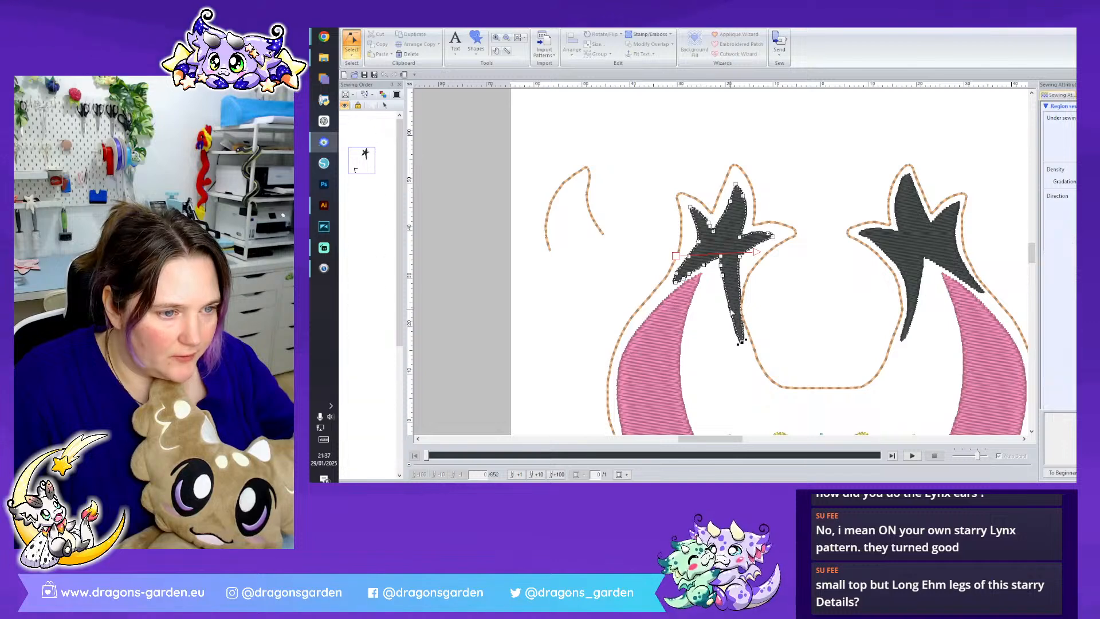
drag(730, 309, 736, 310)
click(739, 310)
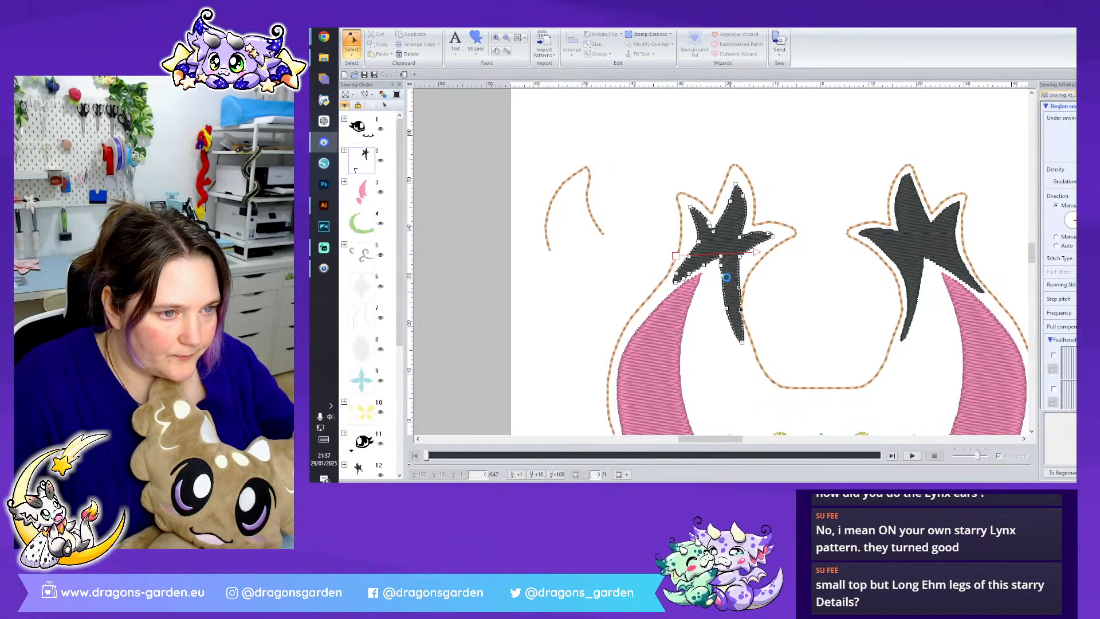
click(722, 276)
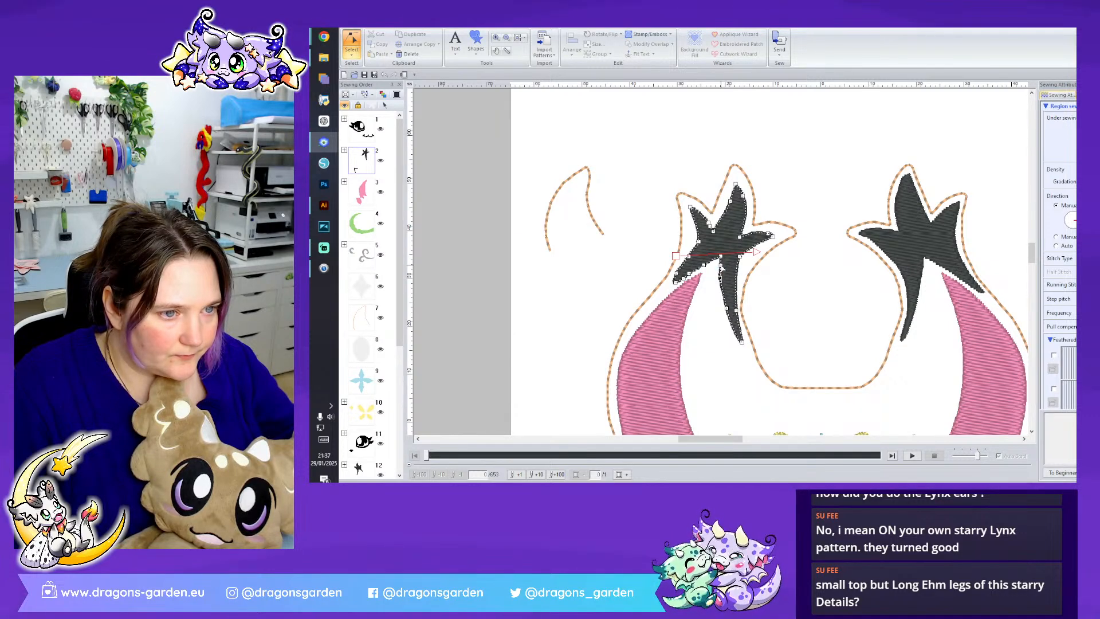
drag(720, 264, 718, 267)
drag(727, 309, 728, 308)
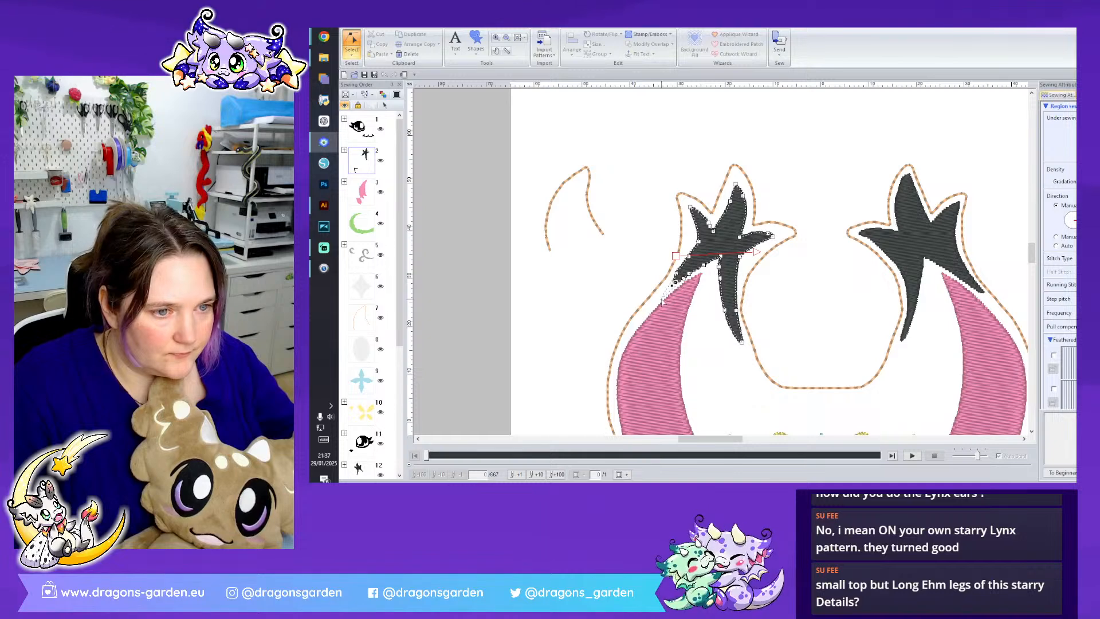
- Extend the left black tip's lower outer spike down along the pink horn's outer edge and reshape the notch beside it
drag(656, 307, 676, 274)
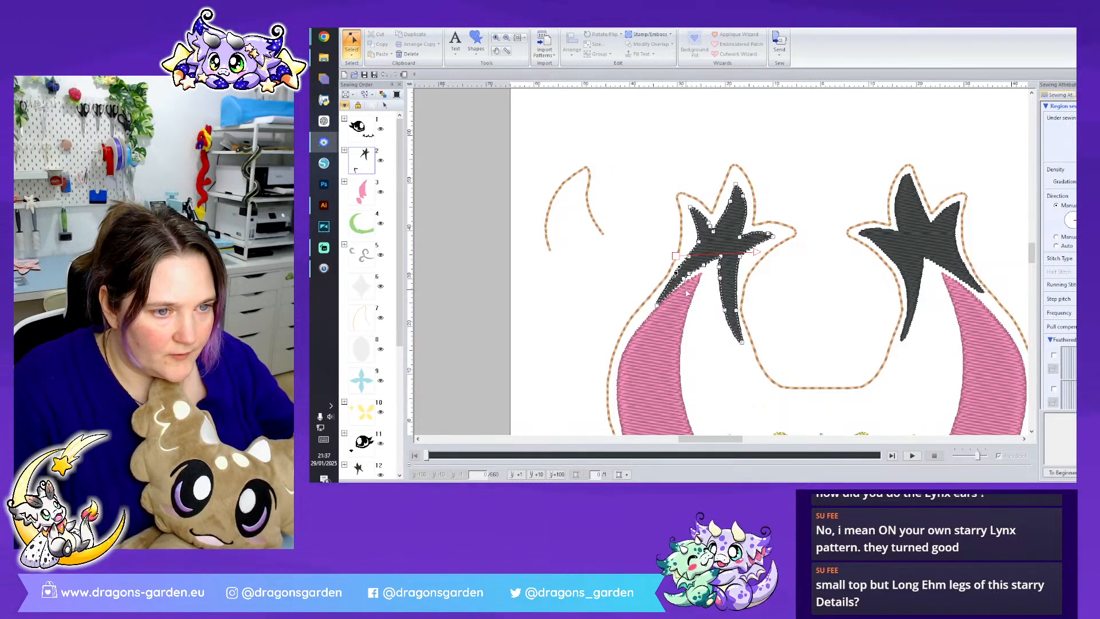
drag(689, 282, 716, 262)
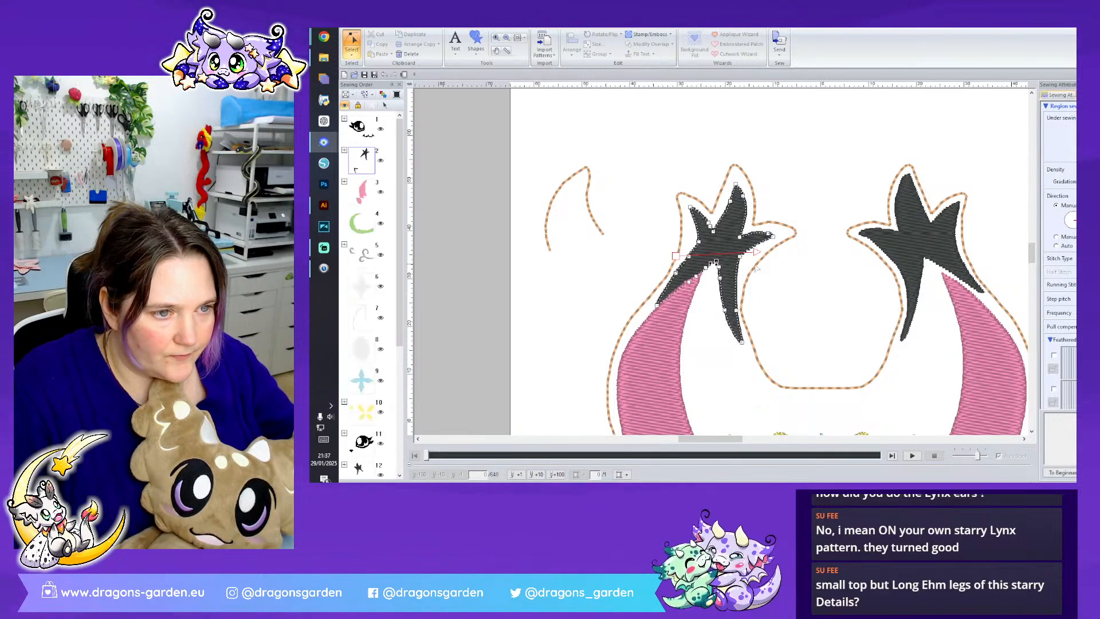
scroll(711, 203, down, 3)
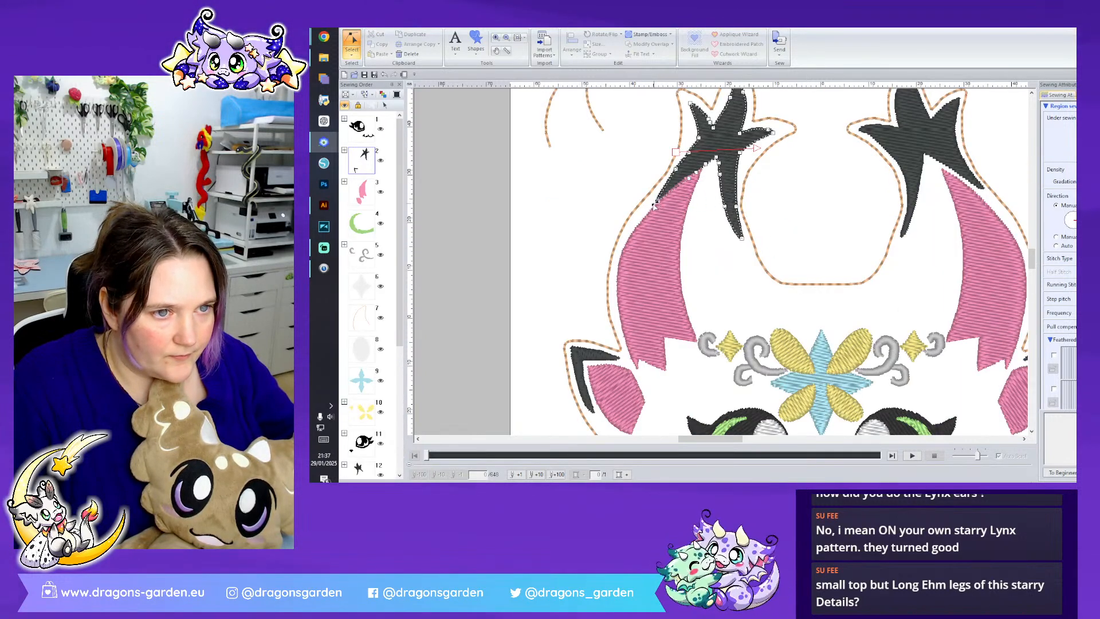
drag(649, 208, 647, 210)
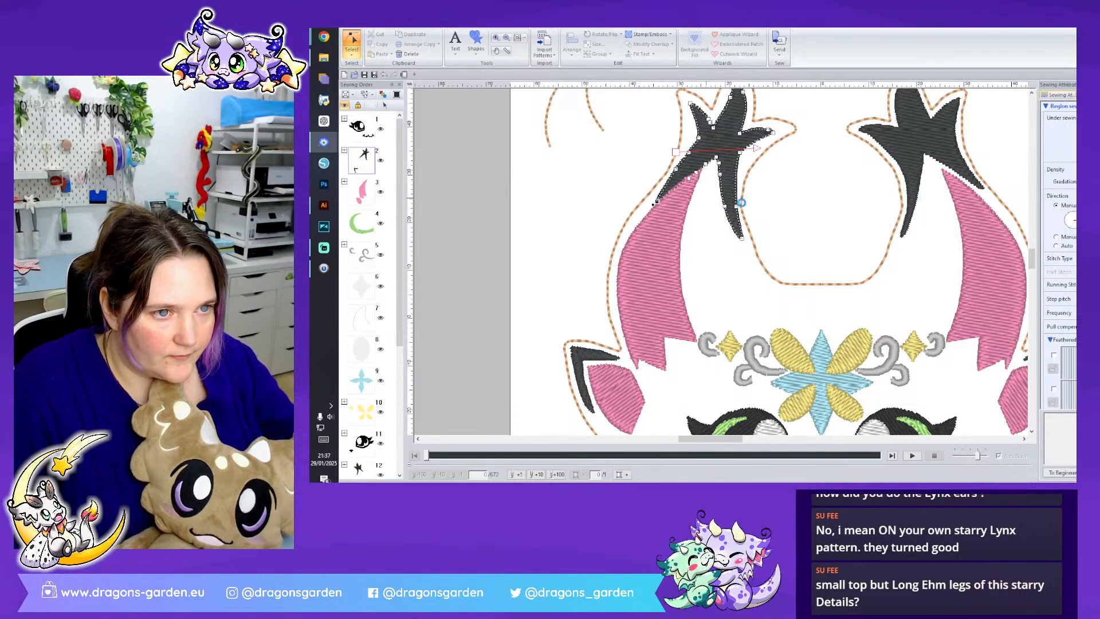
click(804, 238)
scroll(975, 376, up, 3)
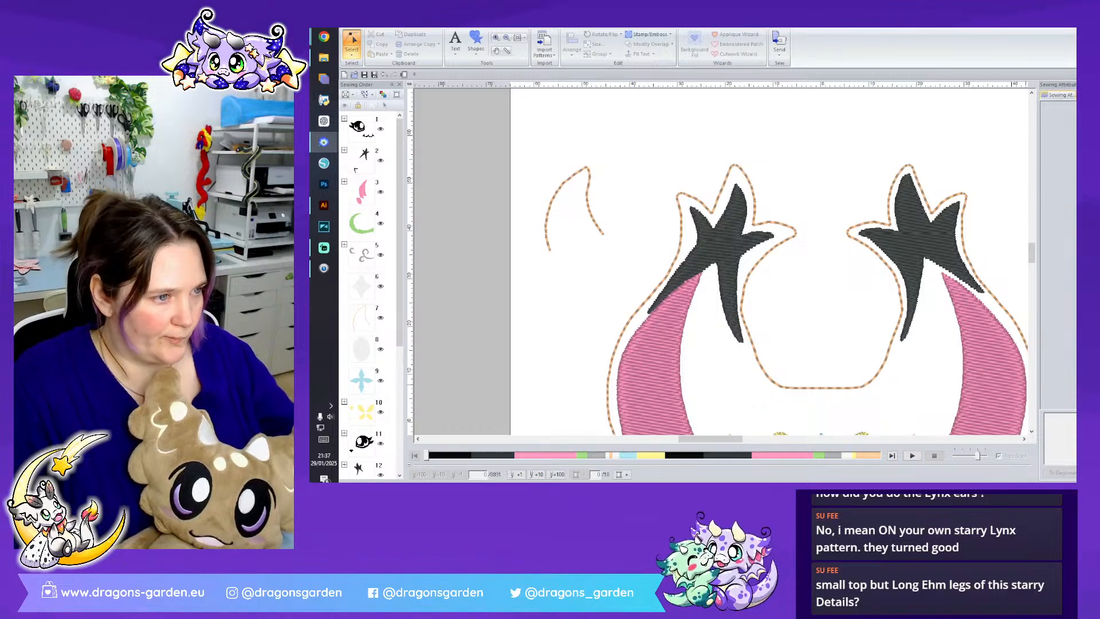
scroll(978, 374, down, 2)
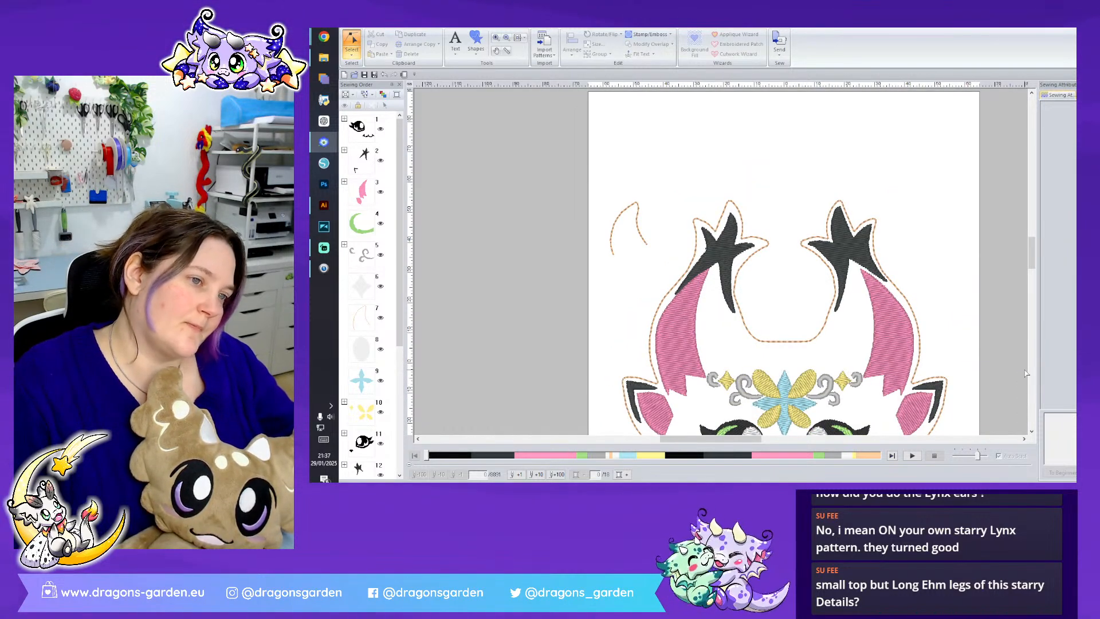
- Adjust the left black tip's side spike facing the other horn and raise its point slightly
click(746, 246)
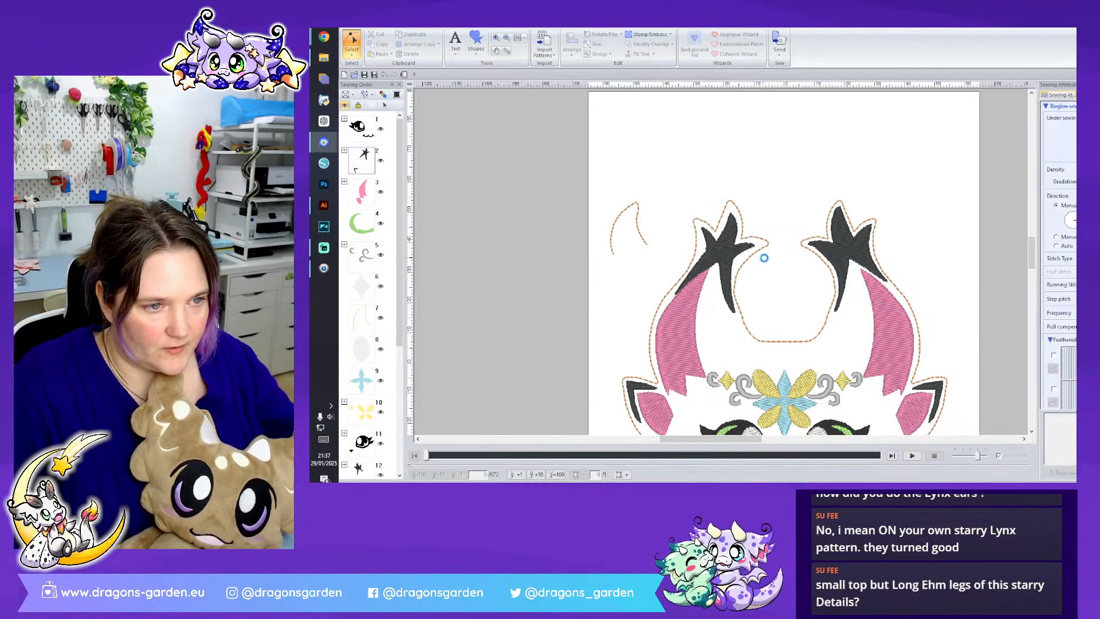
drag(736, 236, 757, 249)
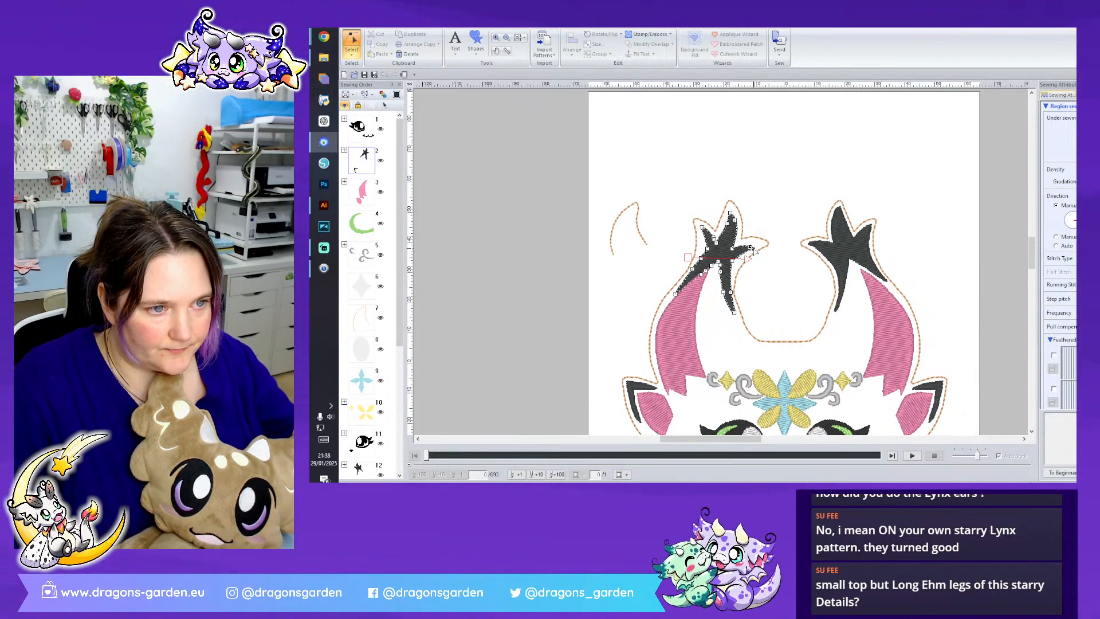
drag(753, 248, 753, 245)
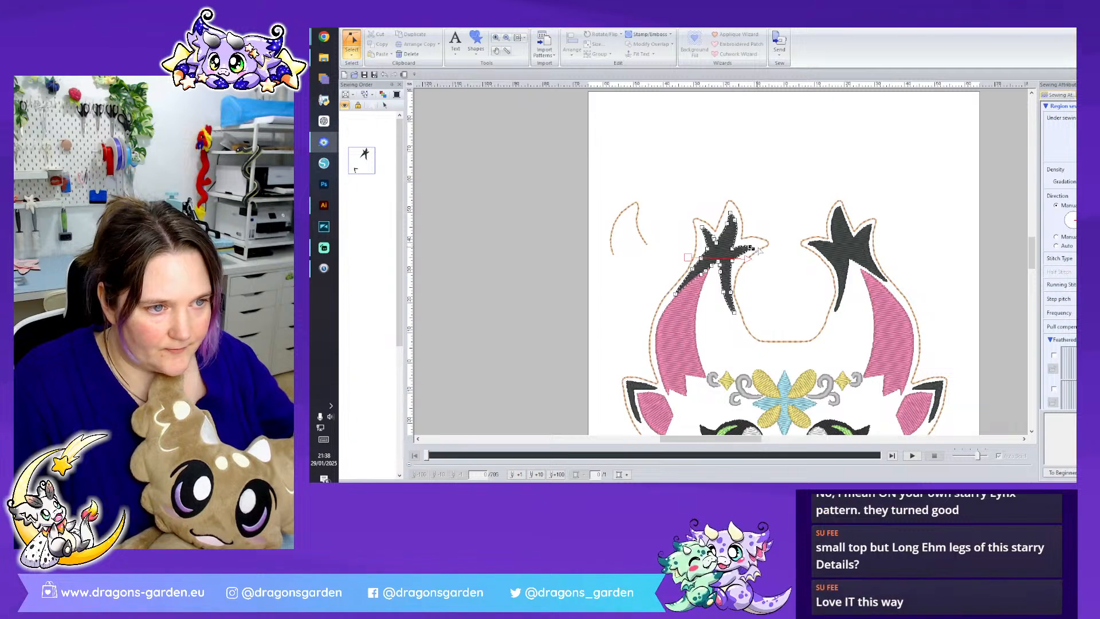
click(782, 197)
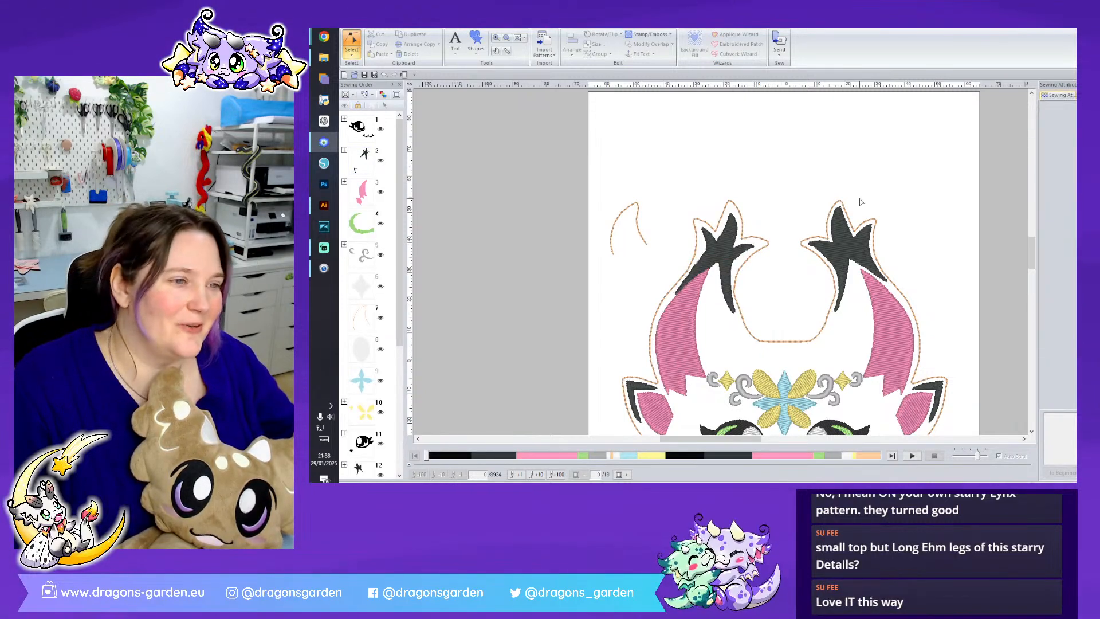
- Delete the right horn's black tip
click(853, 248)
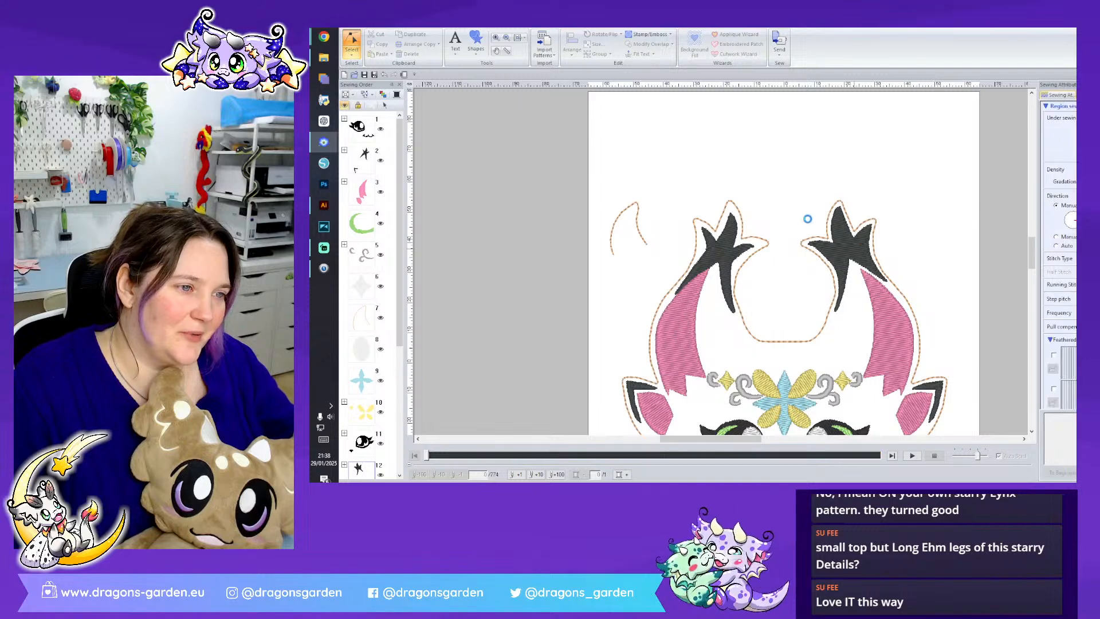
click(351, 45)
click(353, 78)
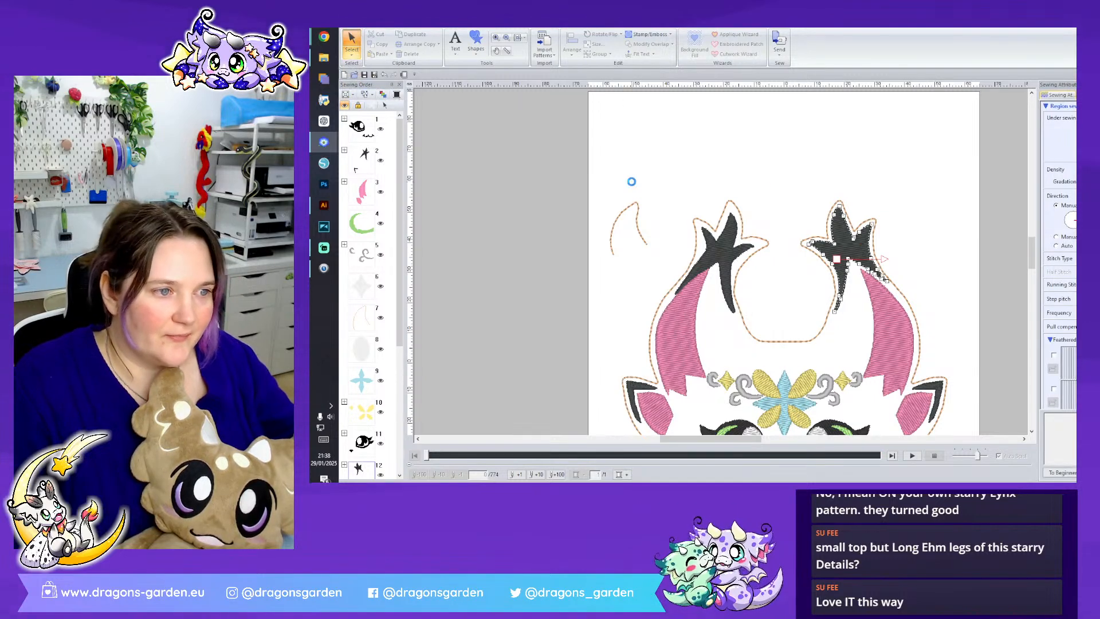
key(Delete)
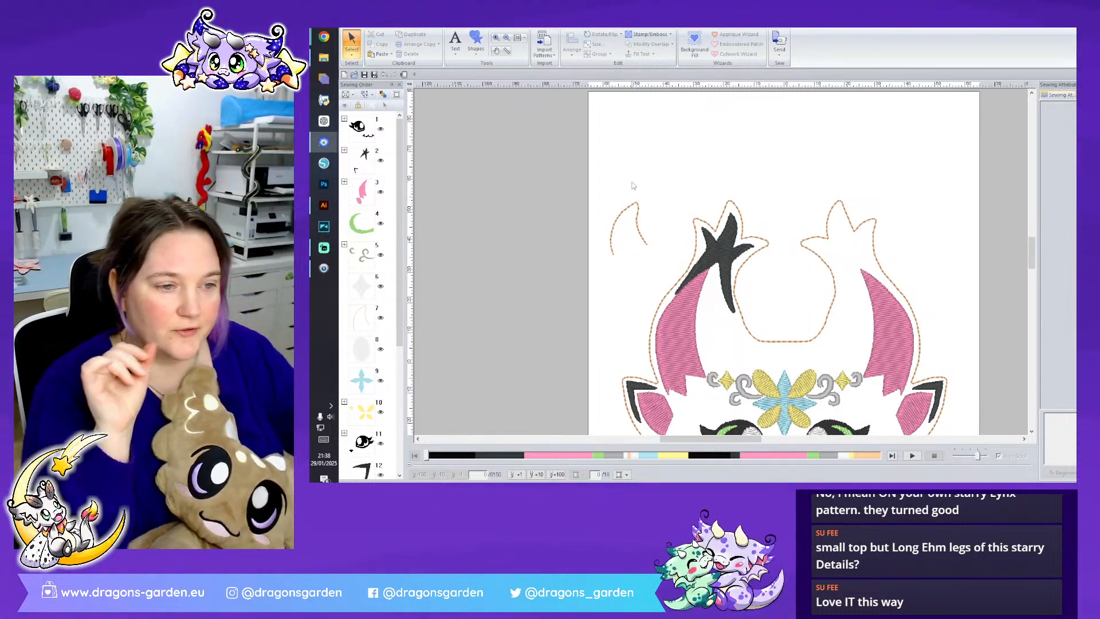
scroll(696, 212, down, 3)
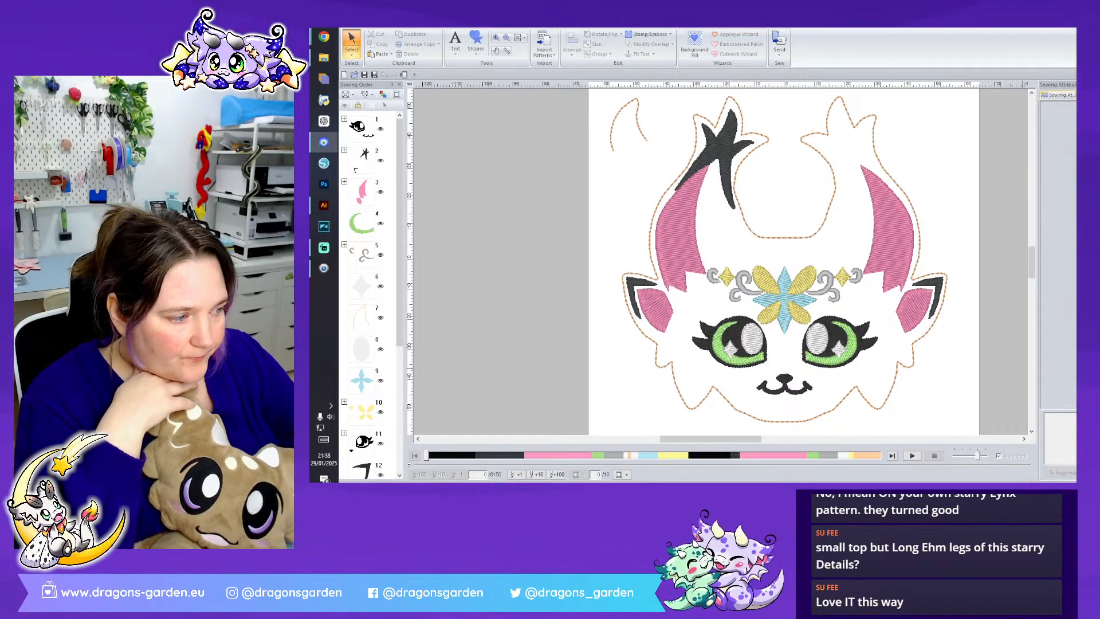
scroll(814, 238, up, 3)
scroll(704, 248, down, 3)
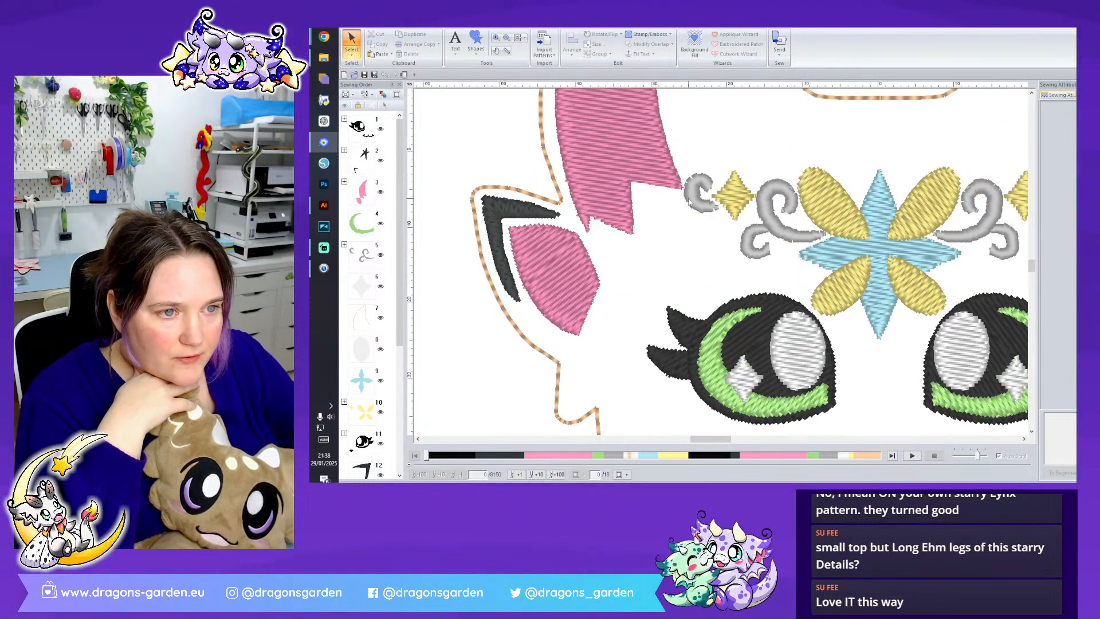
click(689, 199)
key(Right)
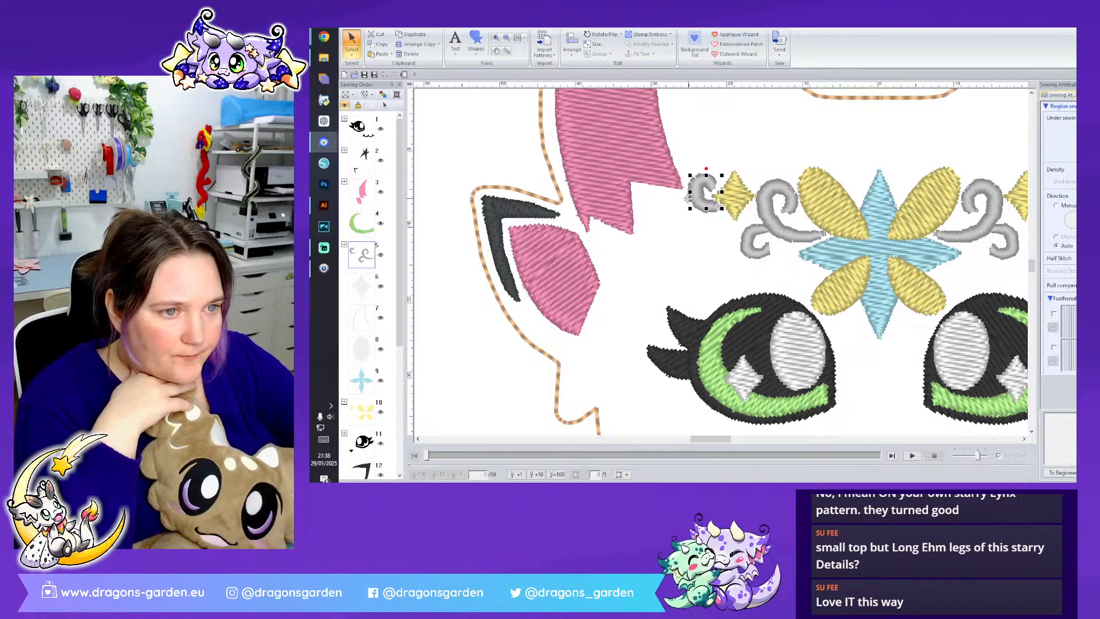
key(Left)
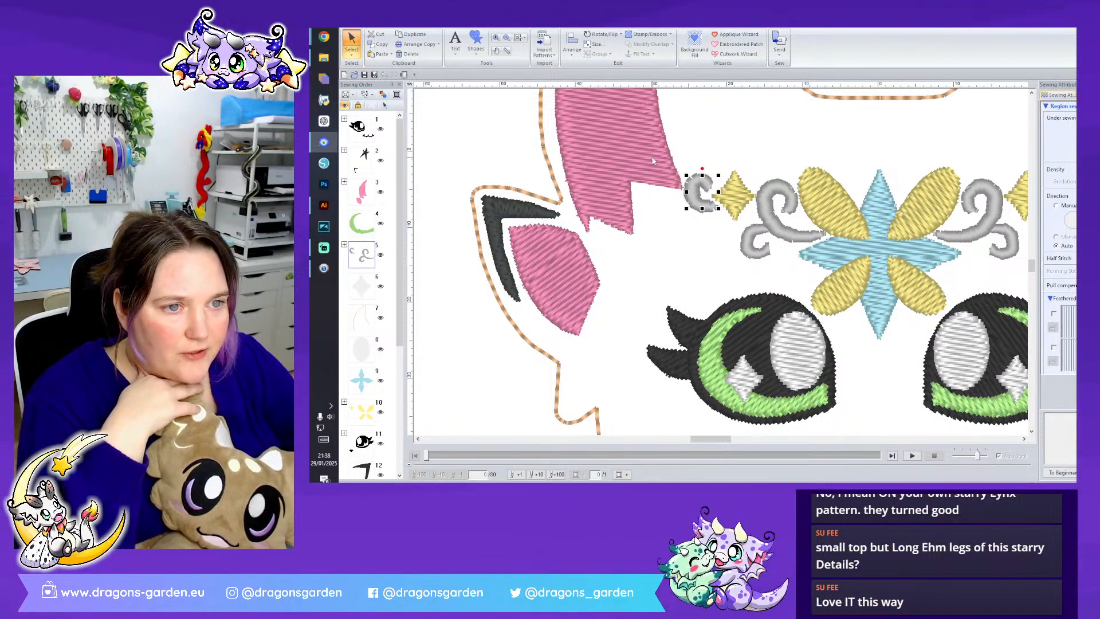
- Pull in the lower inner corner of the left pink horn to widen its gap to the grey curl
click(637, 153)
click(351, 52)
click(366, 79)
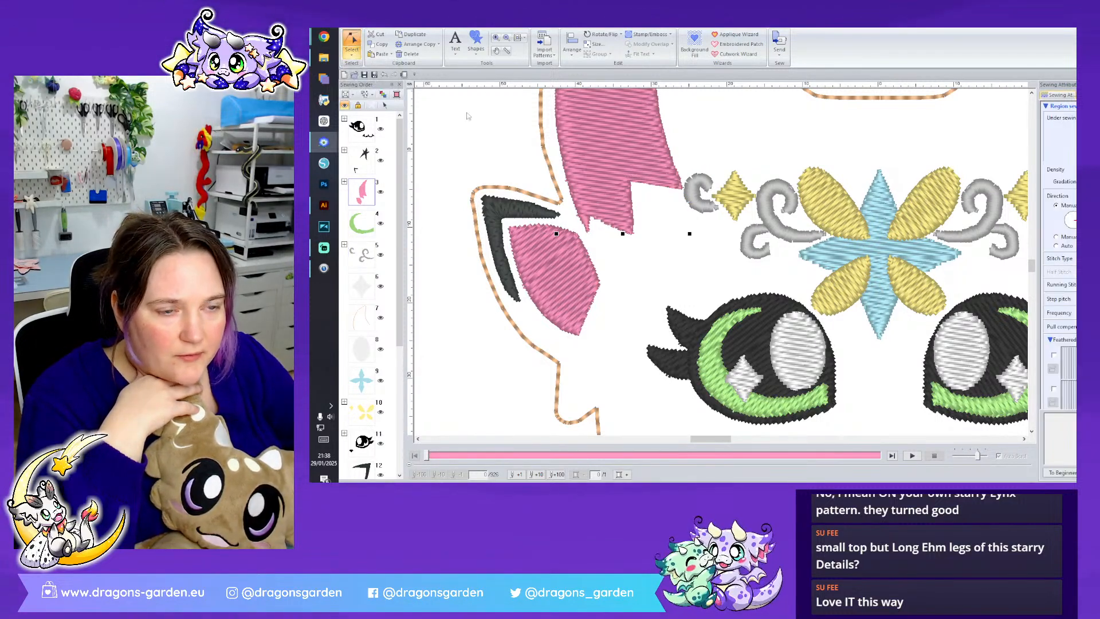
drag(650, 152, 649, 151)
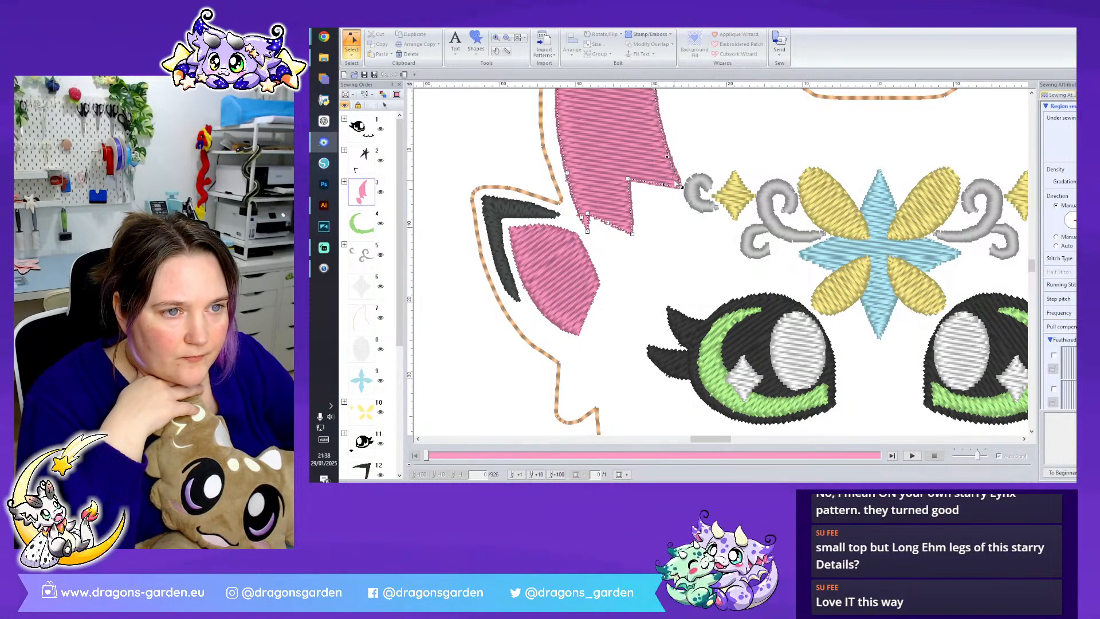
key(Delete)
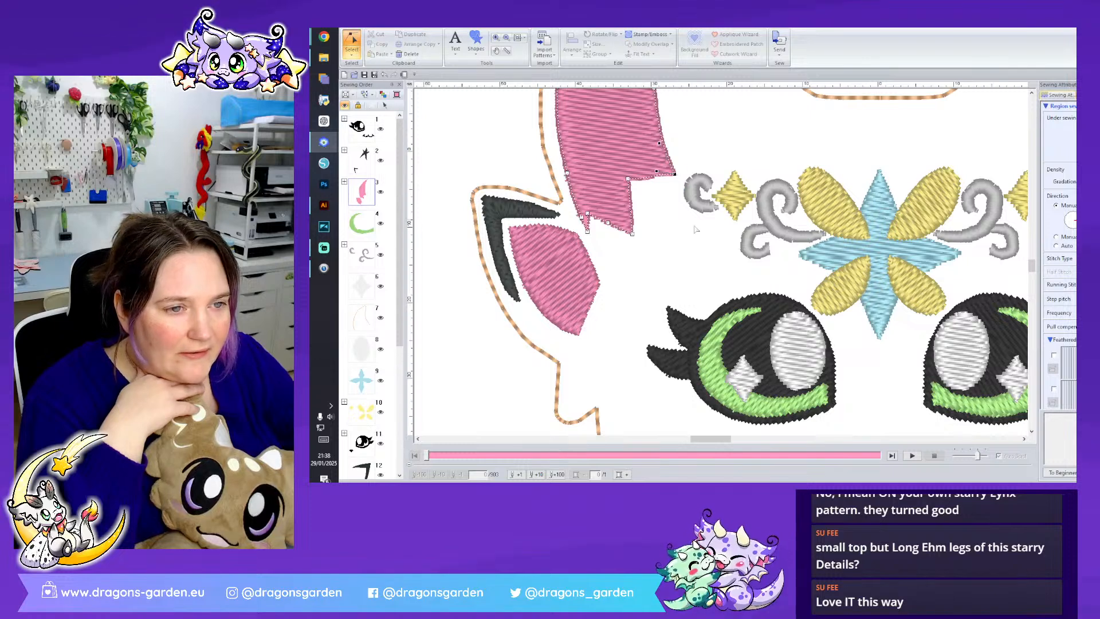
- Raise the large notch in the left pink horn's lower edge and deepen the small notch beside its outer point
scroll(681, 176, up, 3)
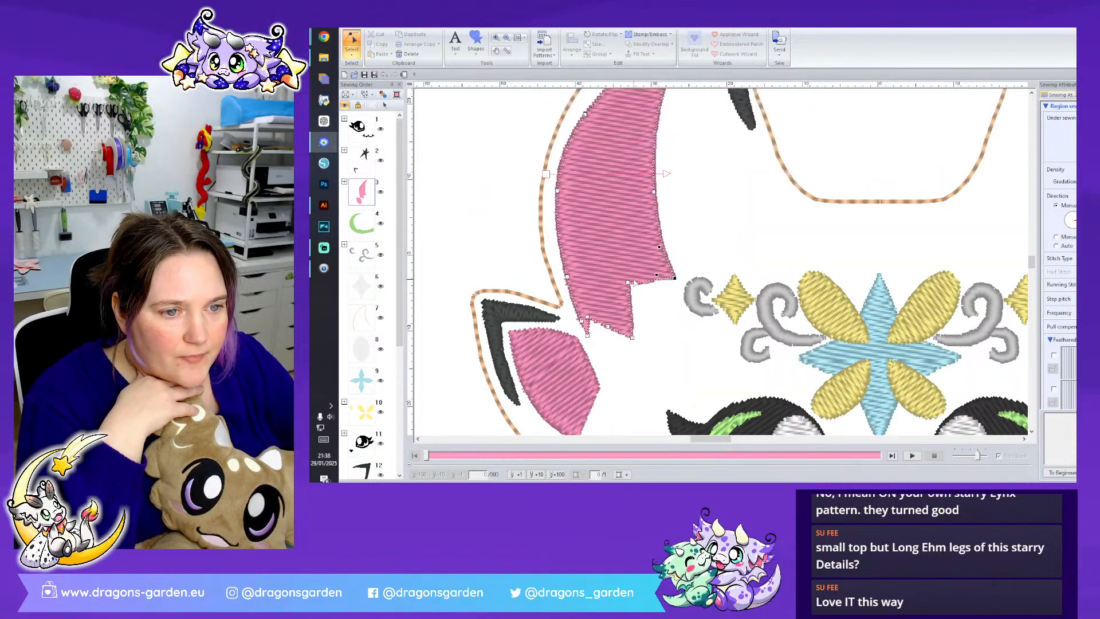
drag(627, 281, 625, 270)
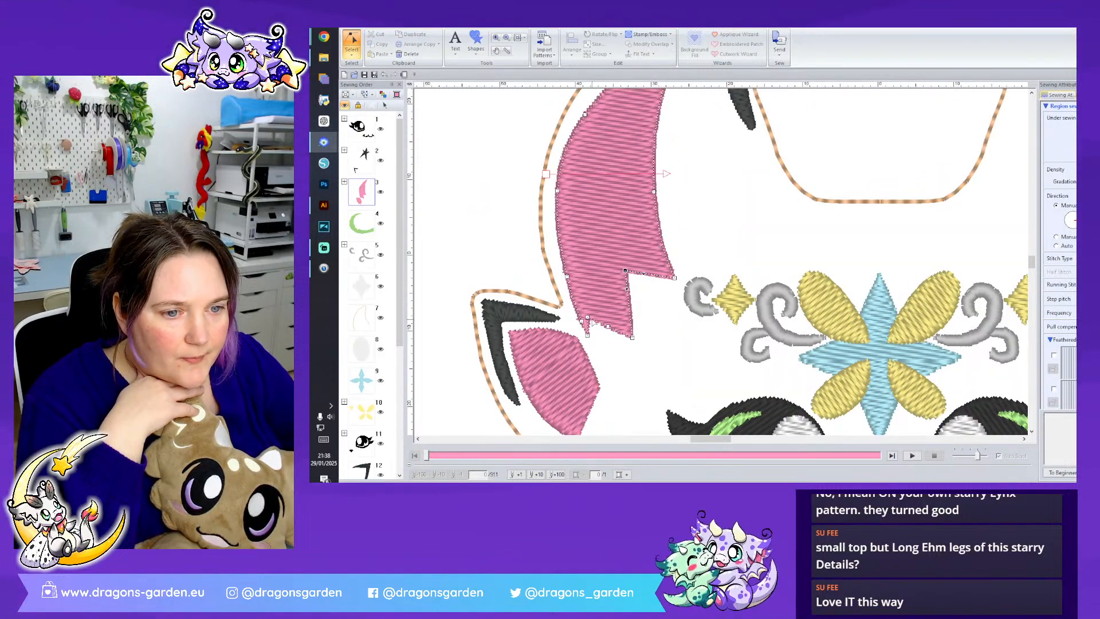
drag(587, 317, 592, 314)
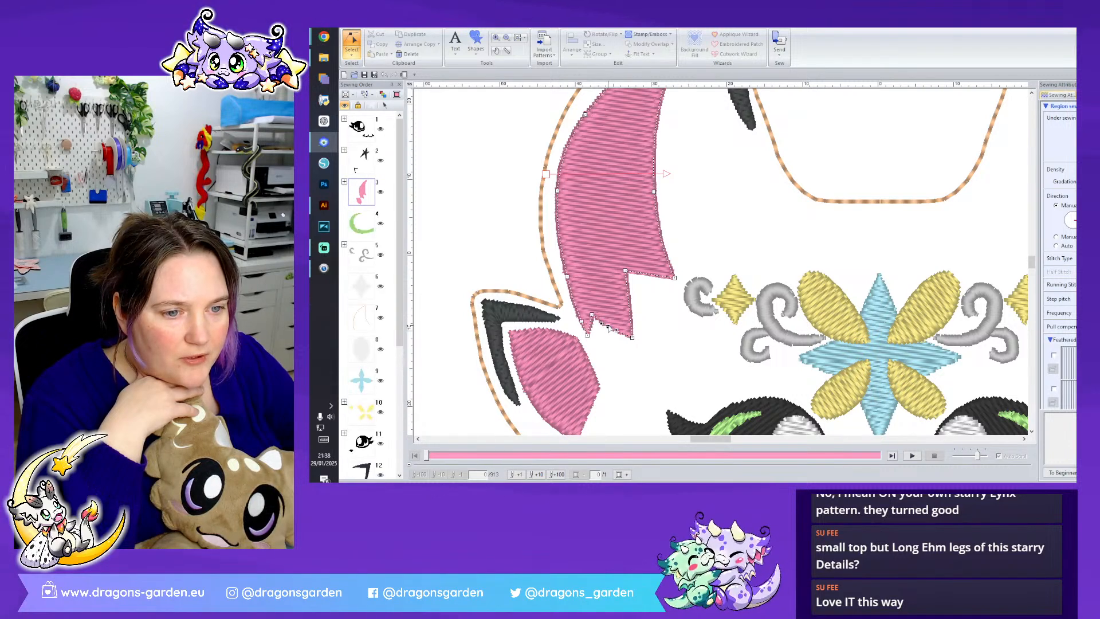
click(651, 329)
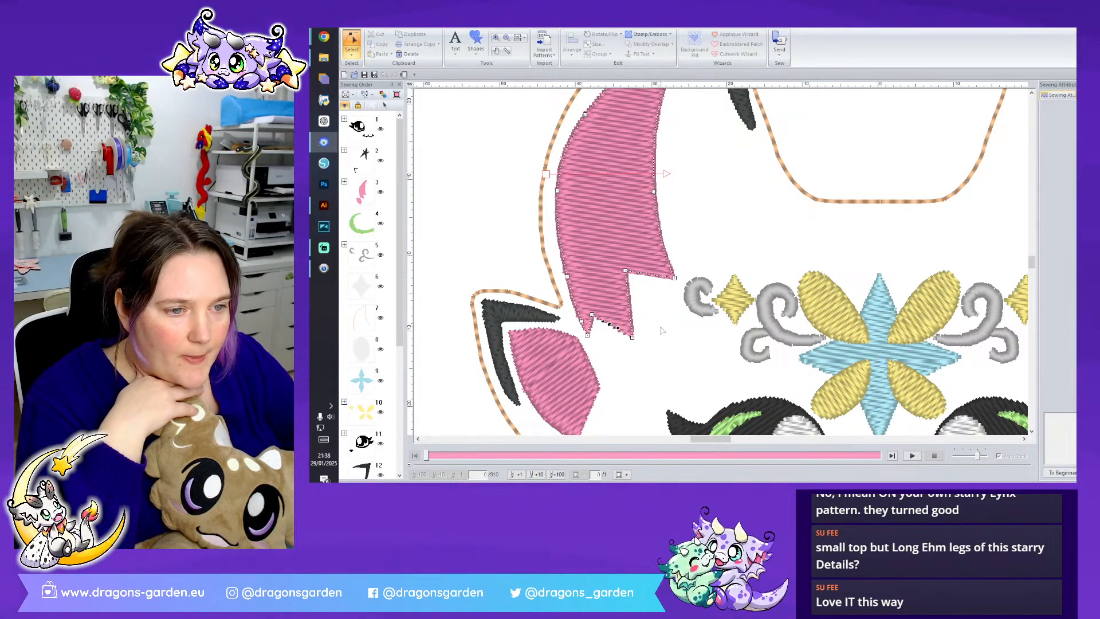
- Delete the right pink horn piece
scroll(938, 213, down, 4)
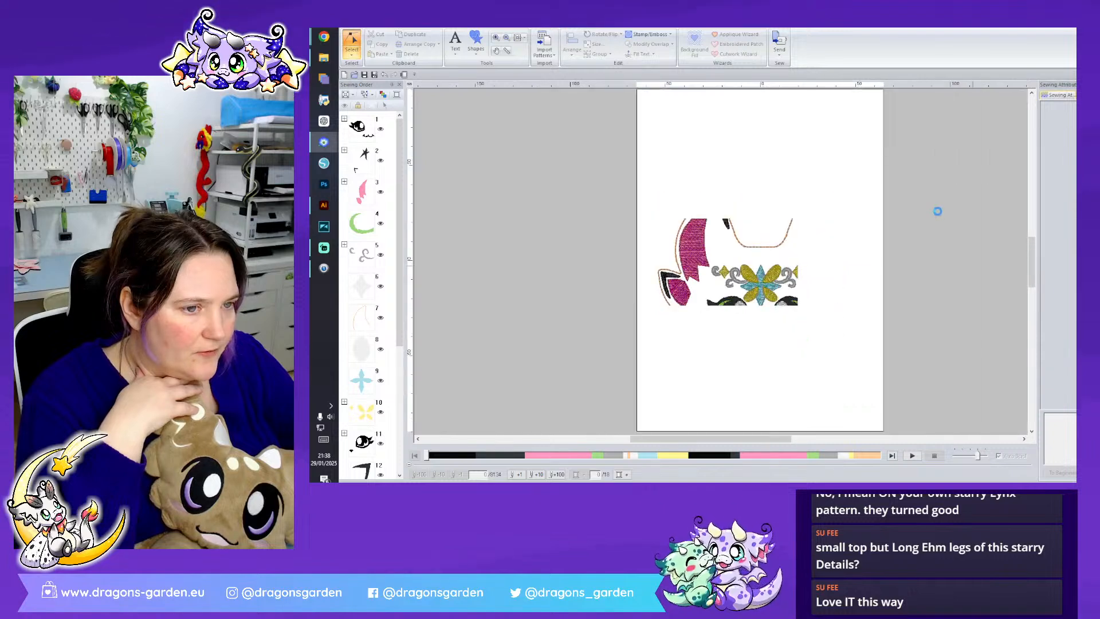
click(353, 52)
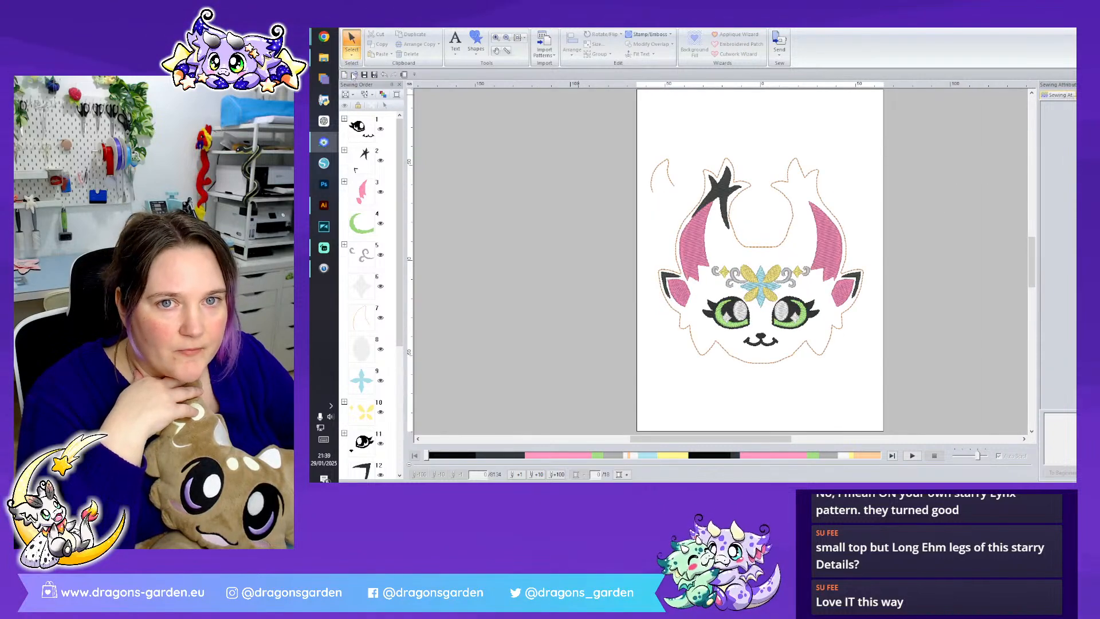
click(832, 242)
key(Delete)
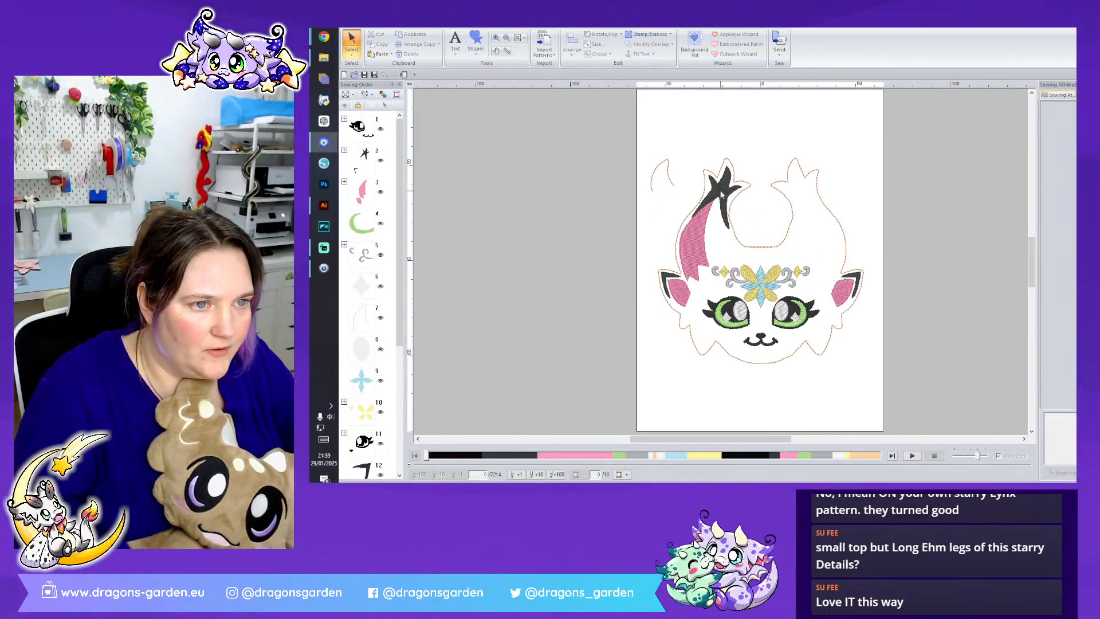
- Make a horizontally mirrored copy of the left black tip and pink horn and place it inside the right horn's outline
click(723, 192)
ctrl+click(695, 242)
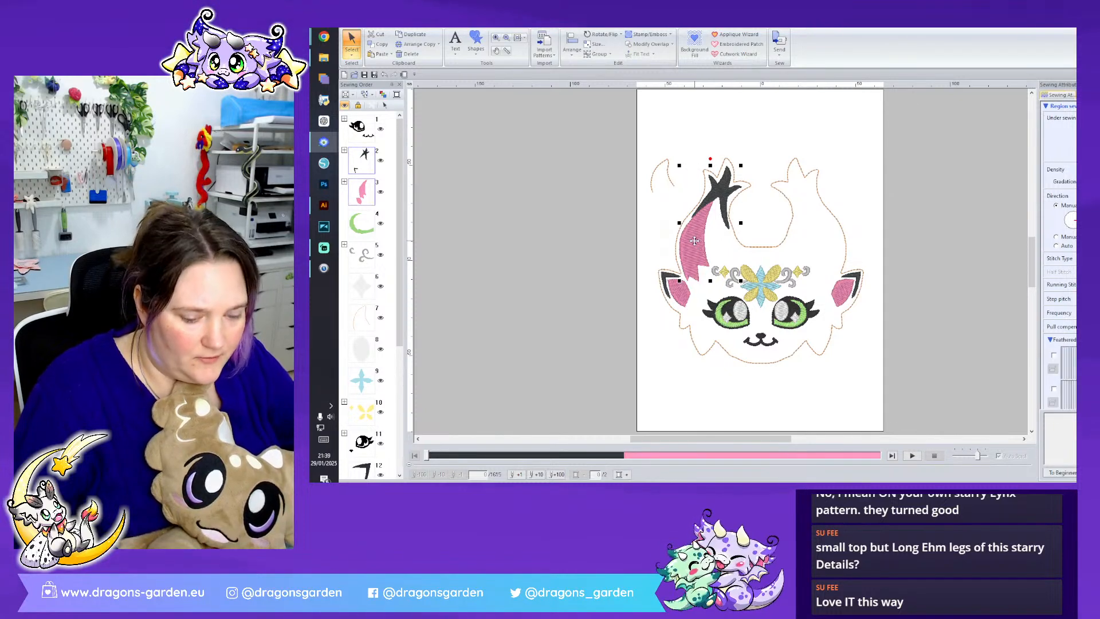
right_click(695, 243)
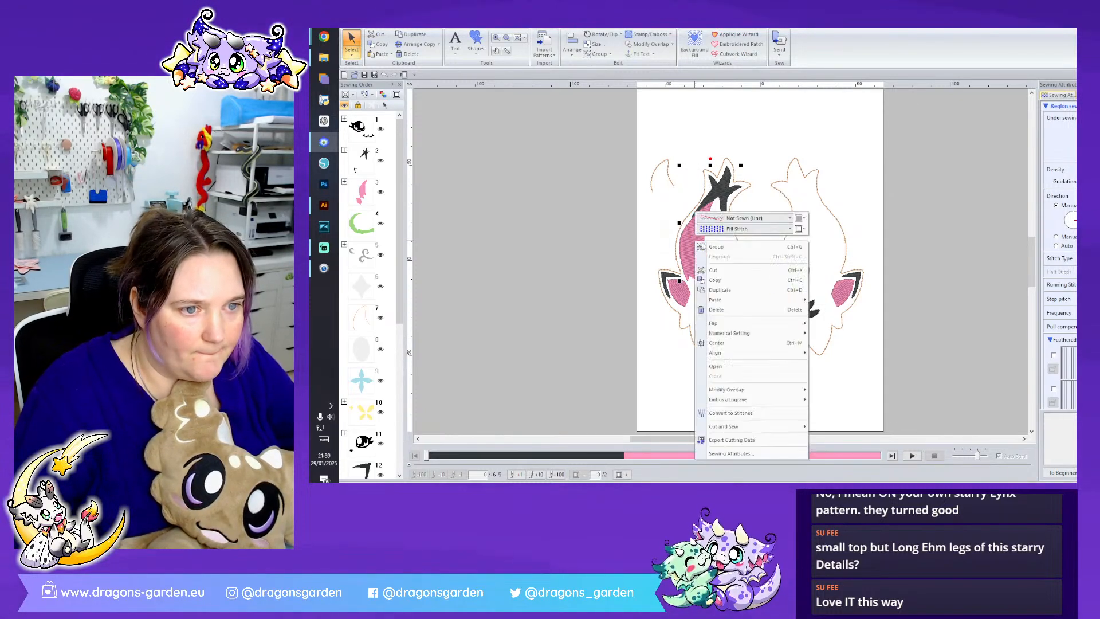
click(709, 248)
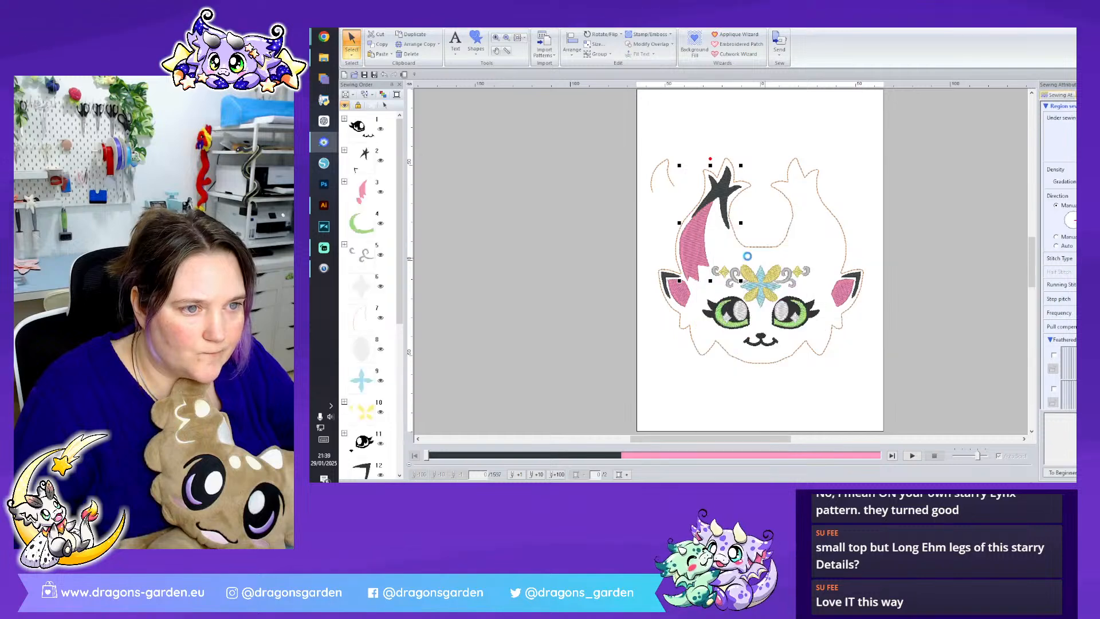
drag(709, 249, 829, 250)
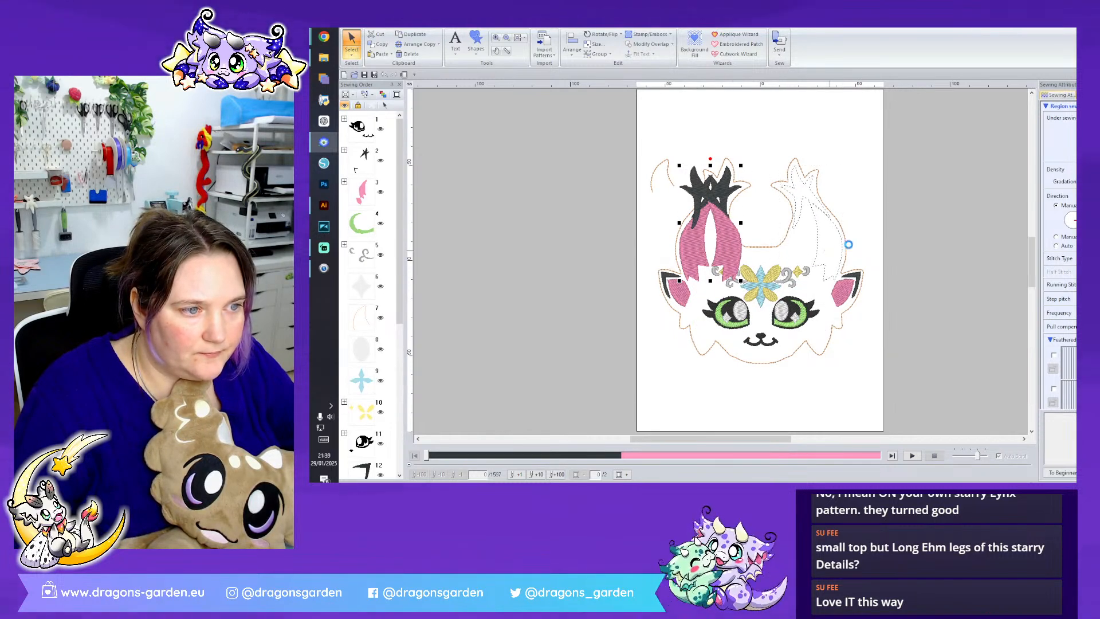
click(927, 219)
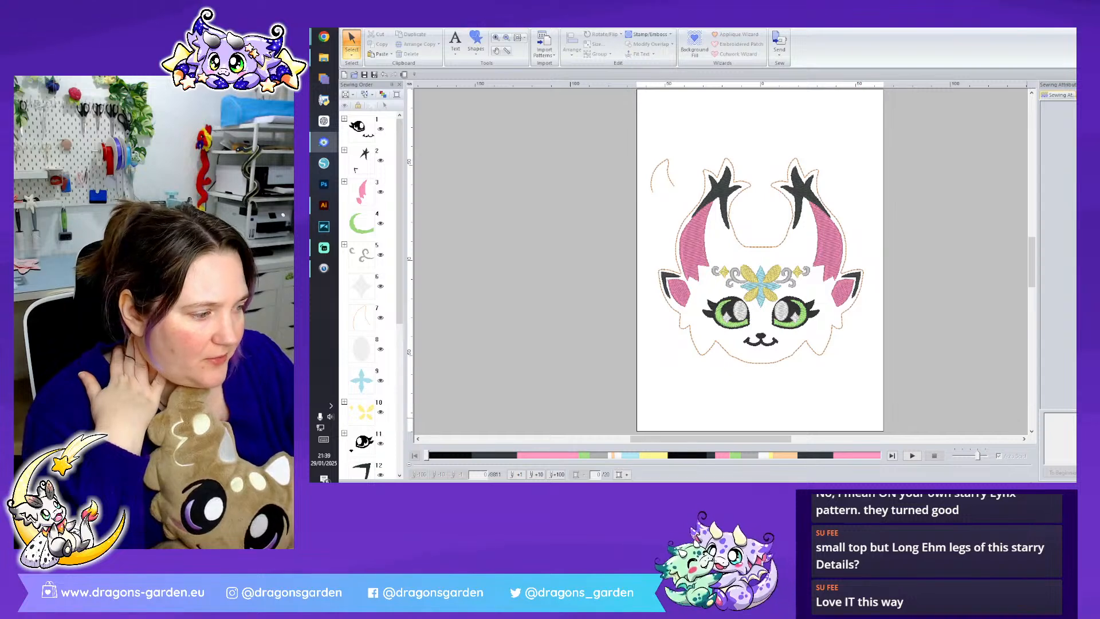
- Reshape the inner corner of the left ear's black edge and extend the pink inner ear's upper outer corner to meet it
scroll(695, 257, up, 2)
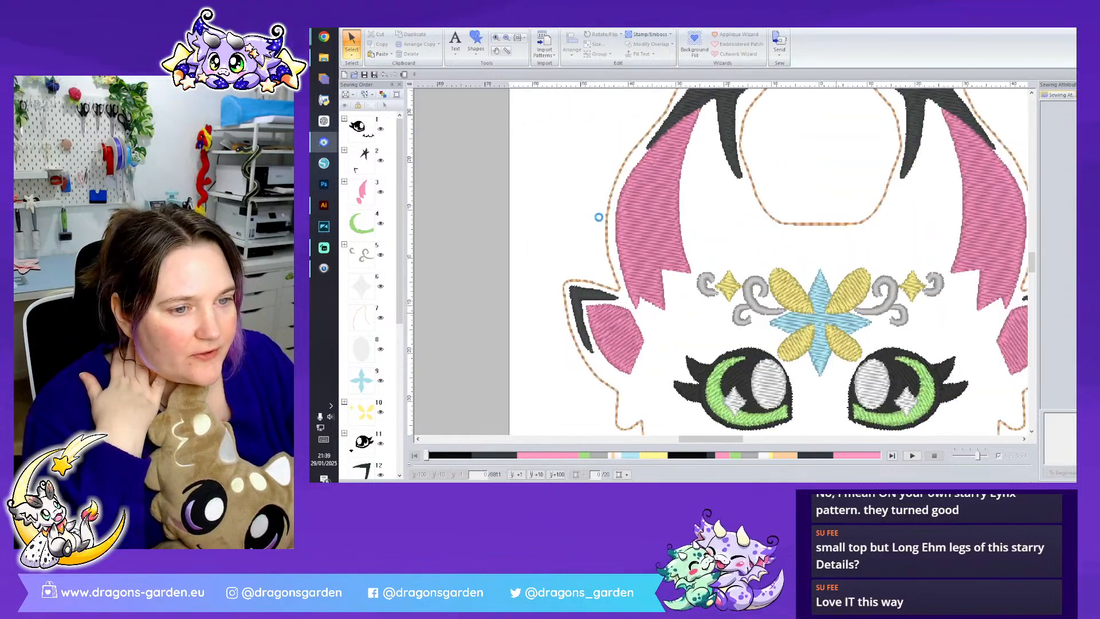
click(598, 294)
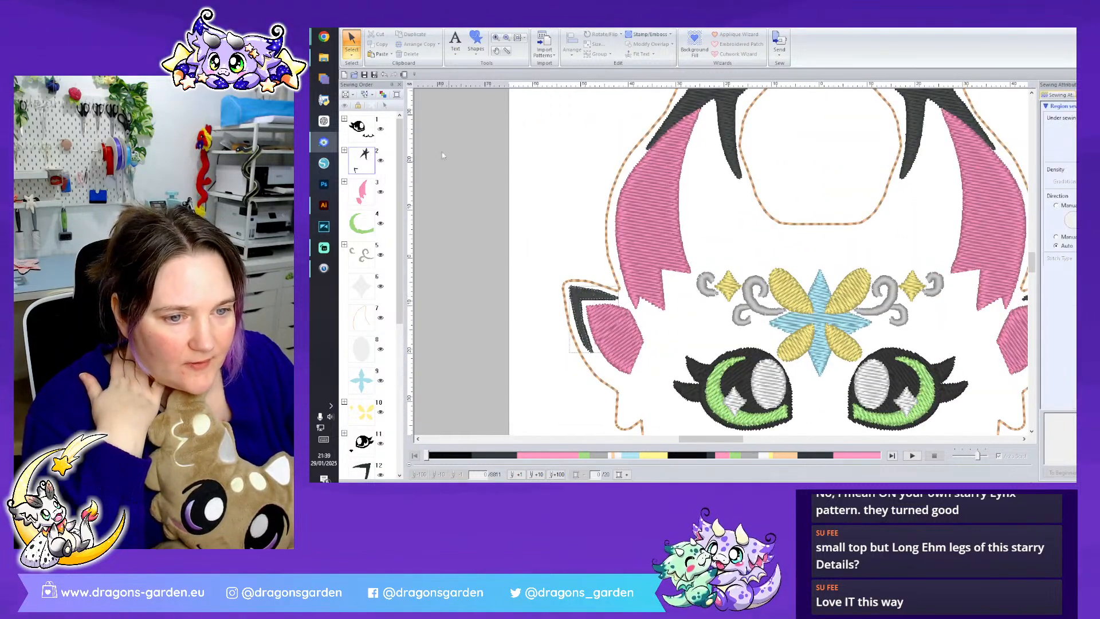
click(352, 52)
click(370, 78)
click(594, 354)
key(ctrl+z)
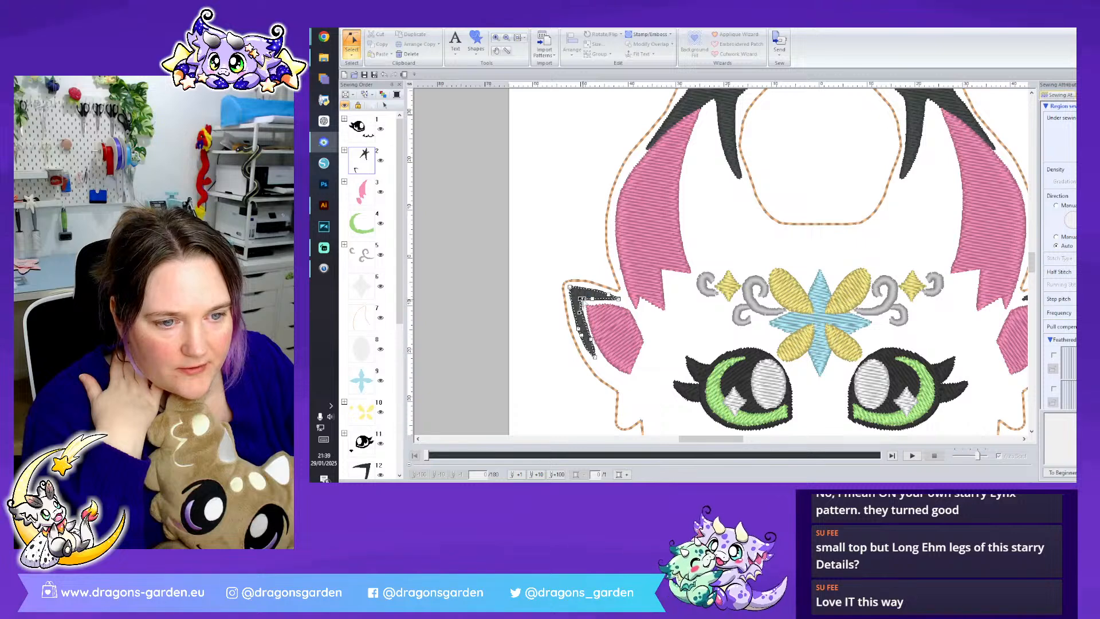
drag(591, 300, 590, 303)
right_click(591, 302)
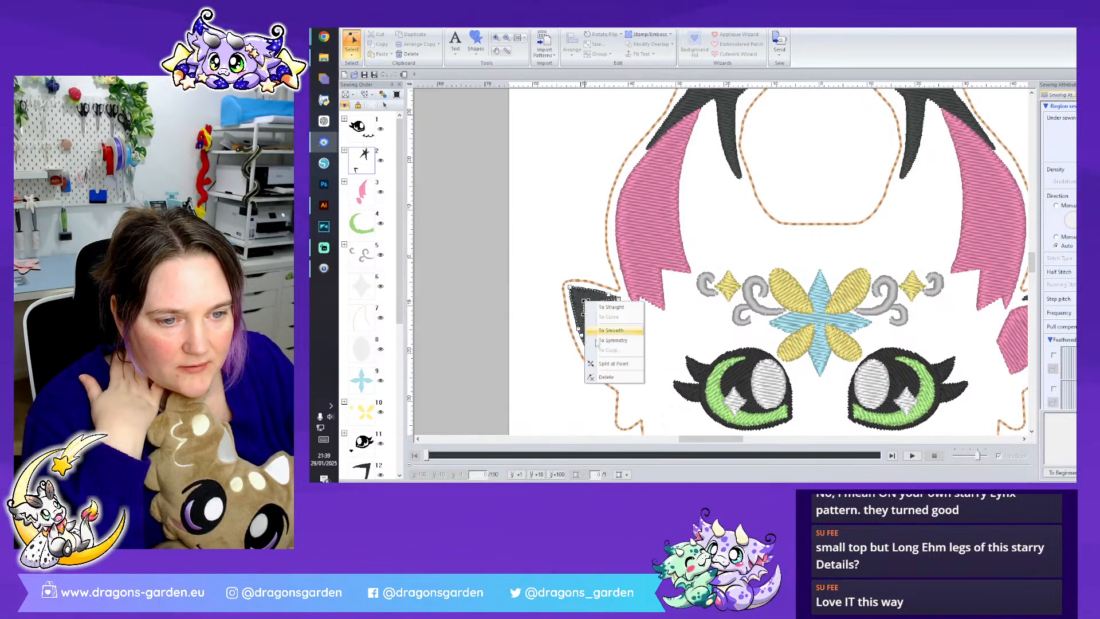
click(594, 308)
drag(588, 303, 583, 304)
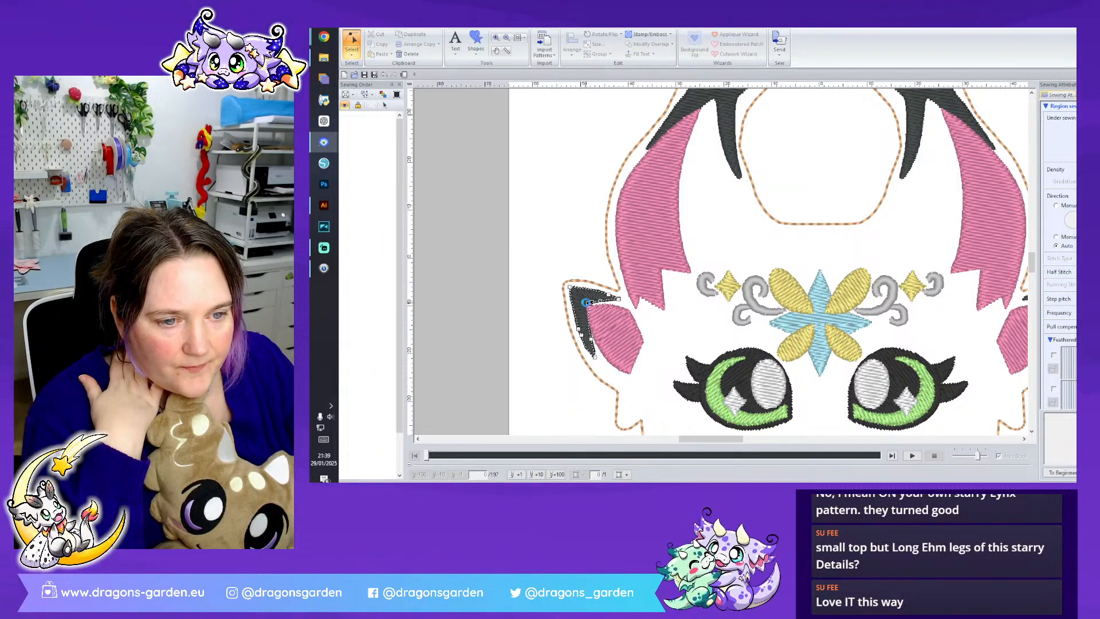
click(633, 358)
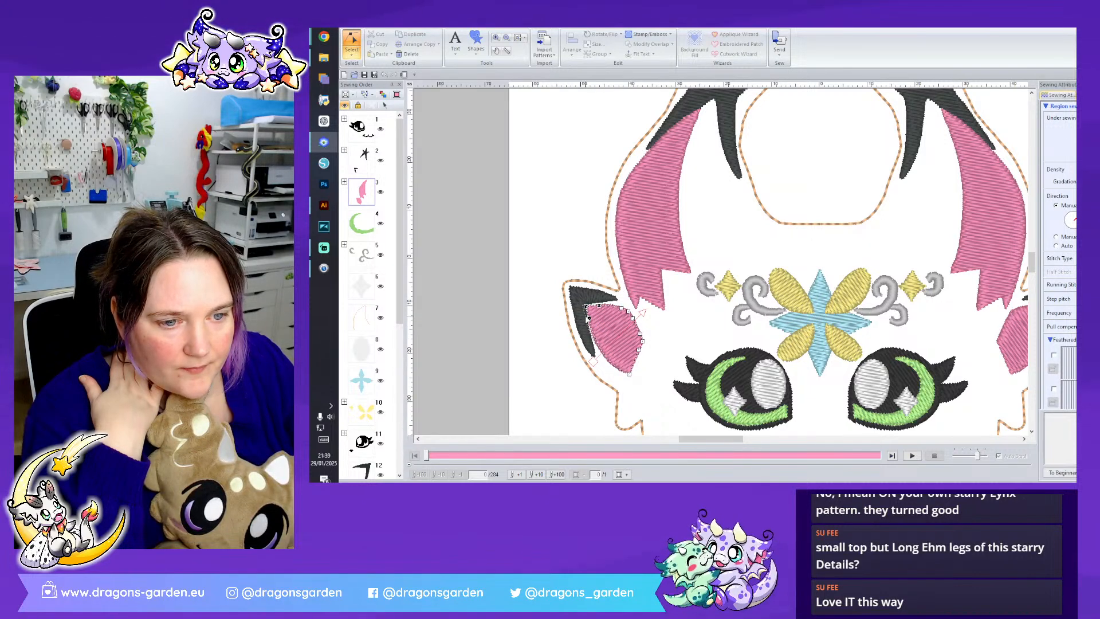
drag(589, 318, 585, 315)
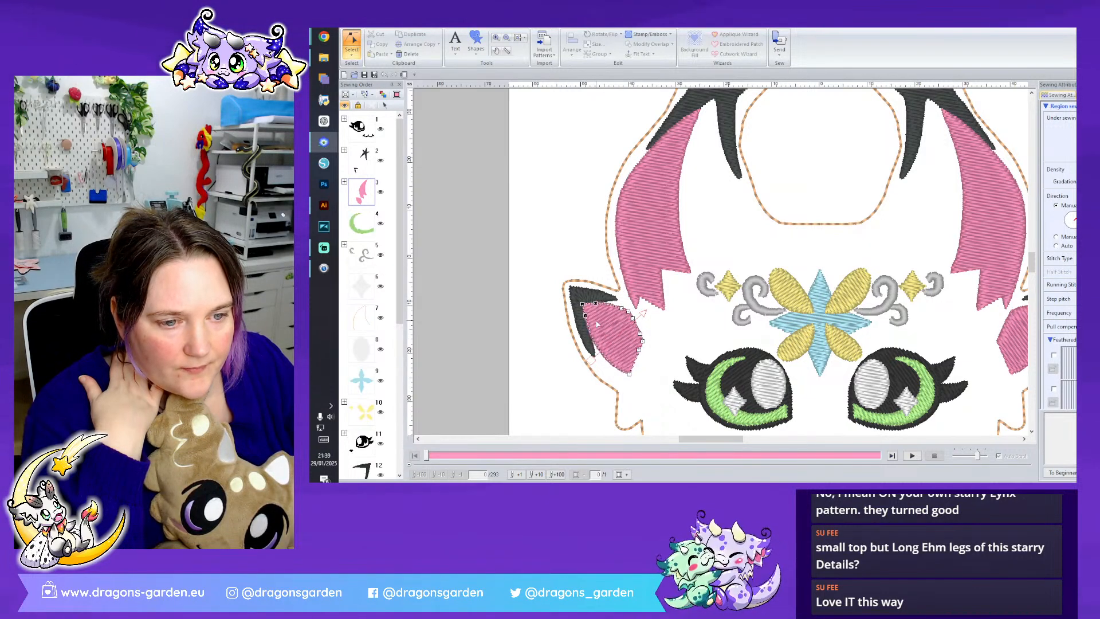
- Delete the right ear's pink fill and its black edge piece
scroll(630, 355, right, 3)
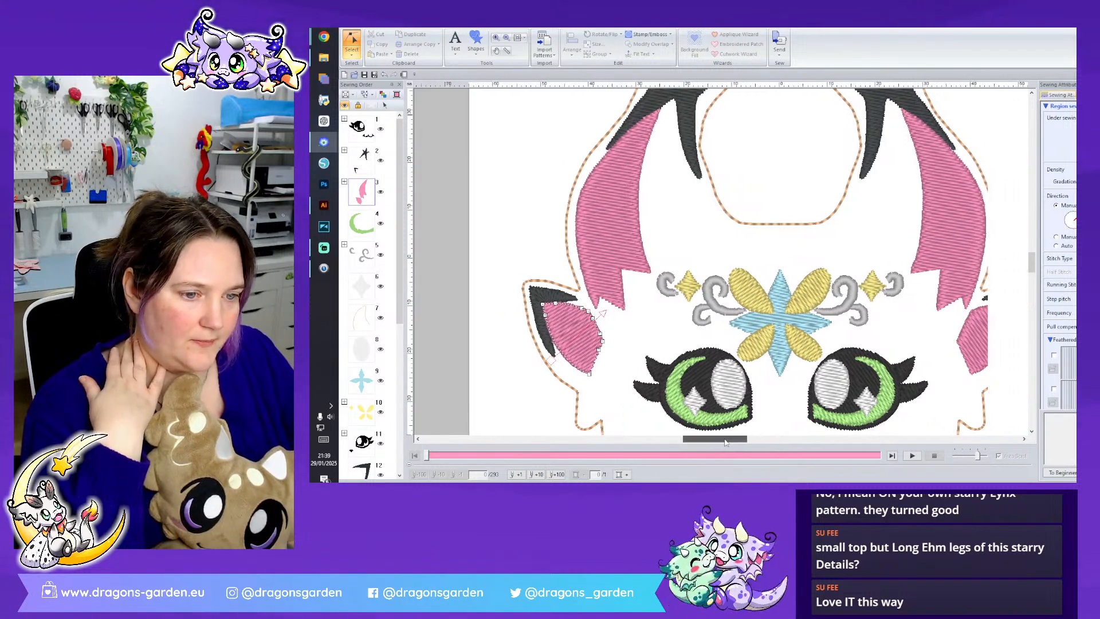
click(352, 51)
click(352, 77)
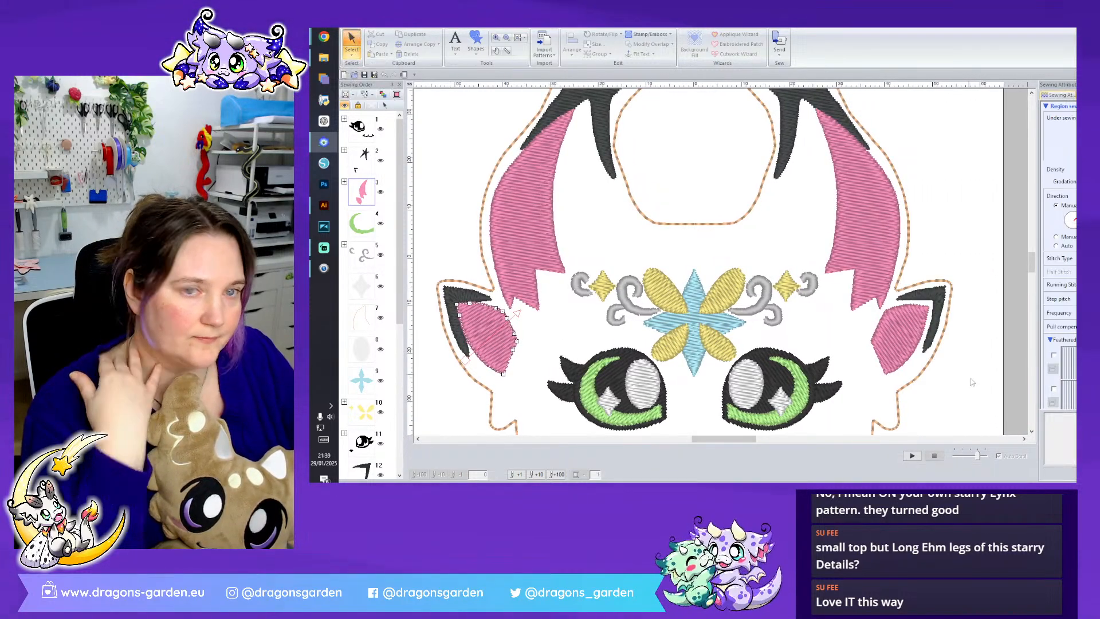
click(910, 334)
key(Delete)
click(935, 293)
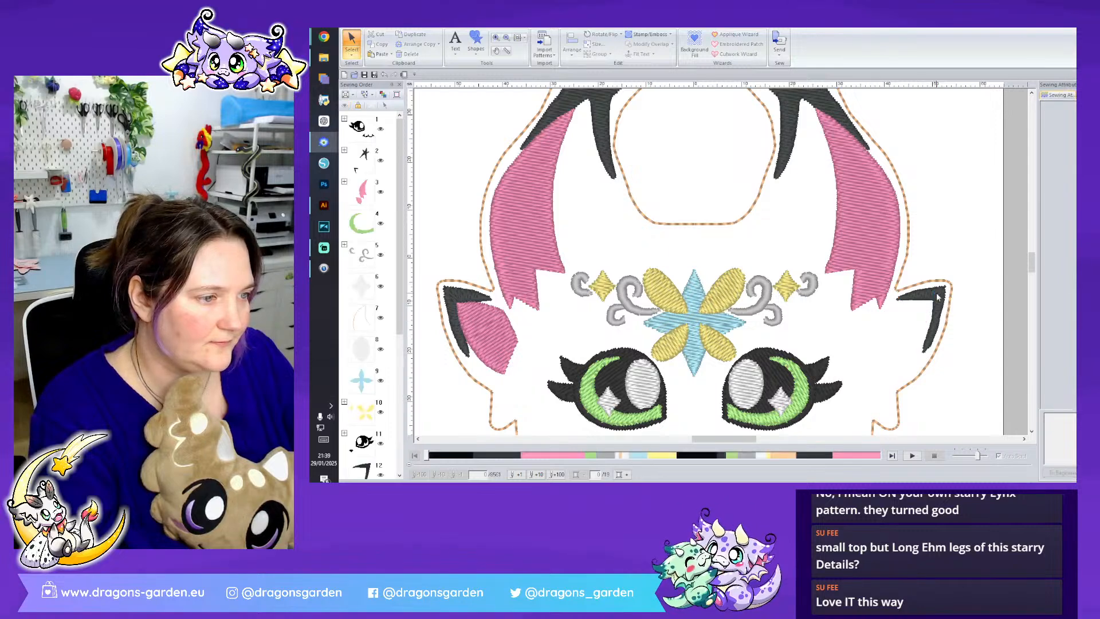
key(Delete)
- Make a horizontally mirrored copy of the left ear's black edge and pink inner ear and place it inside the right ear's outline
click(499, 324)
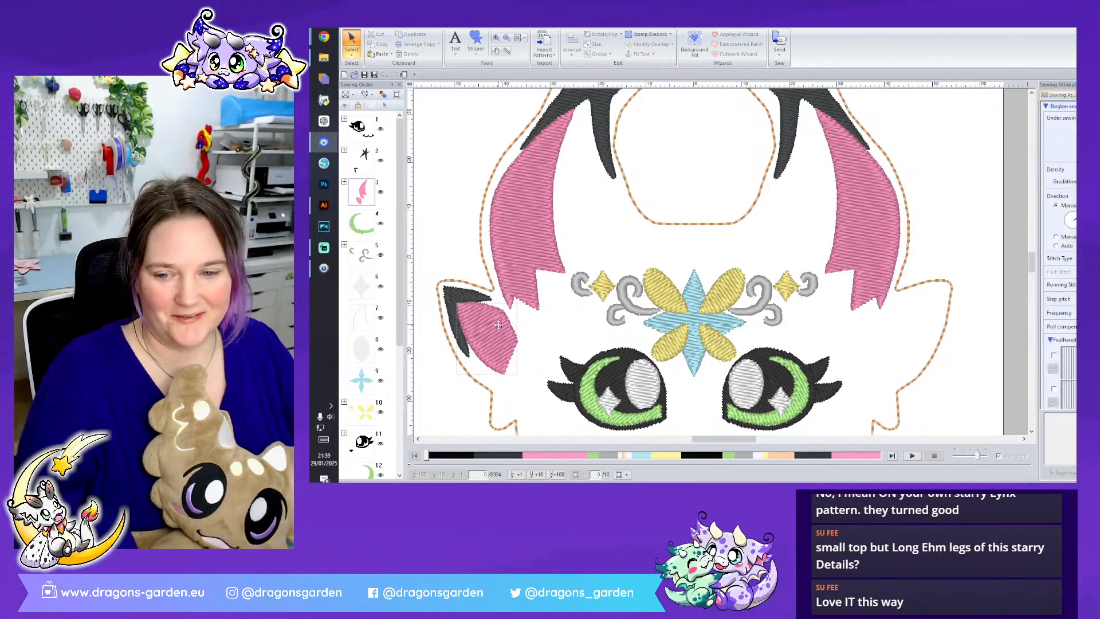
shift+click(468, 298)
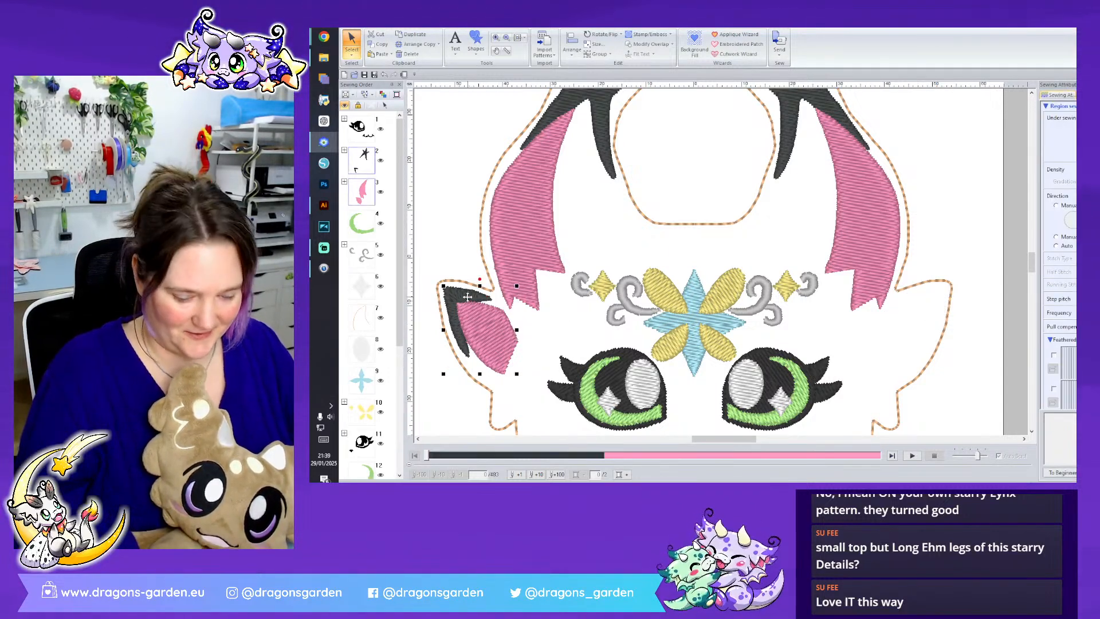
right_click(468, 298)
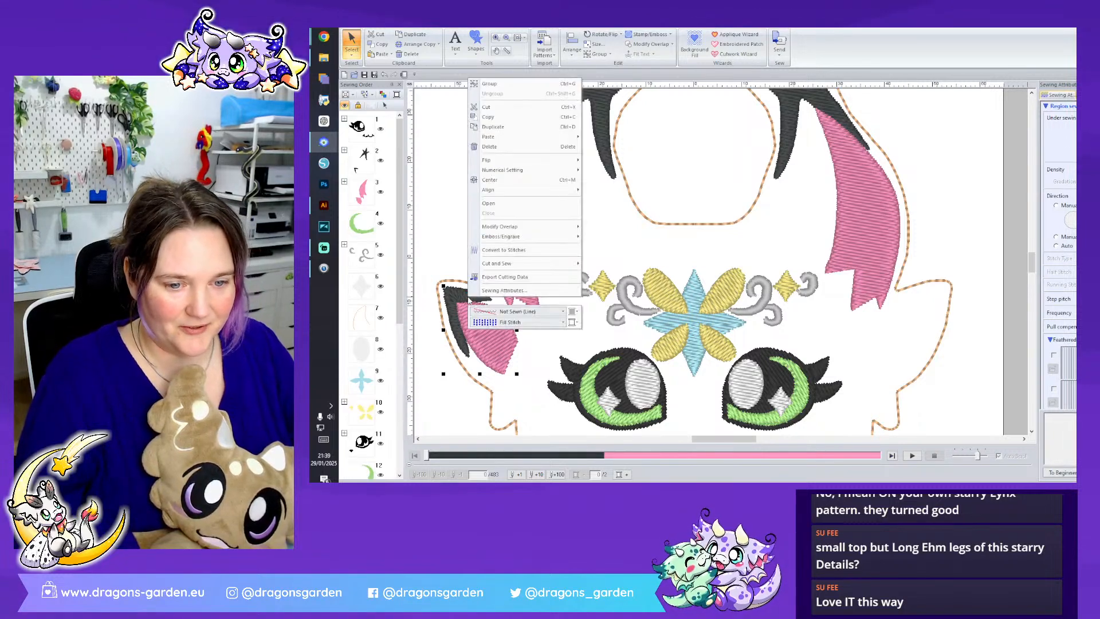
mouse_move(561, 162)
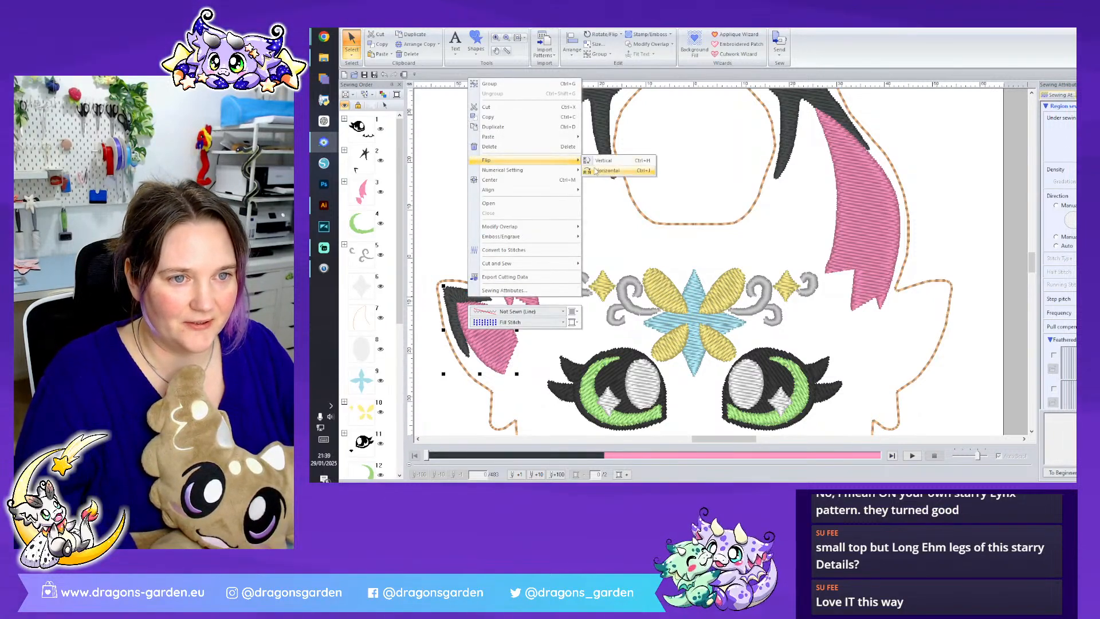
click(613, 170)
drag(495, 319, 919, 360)
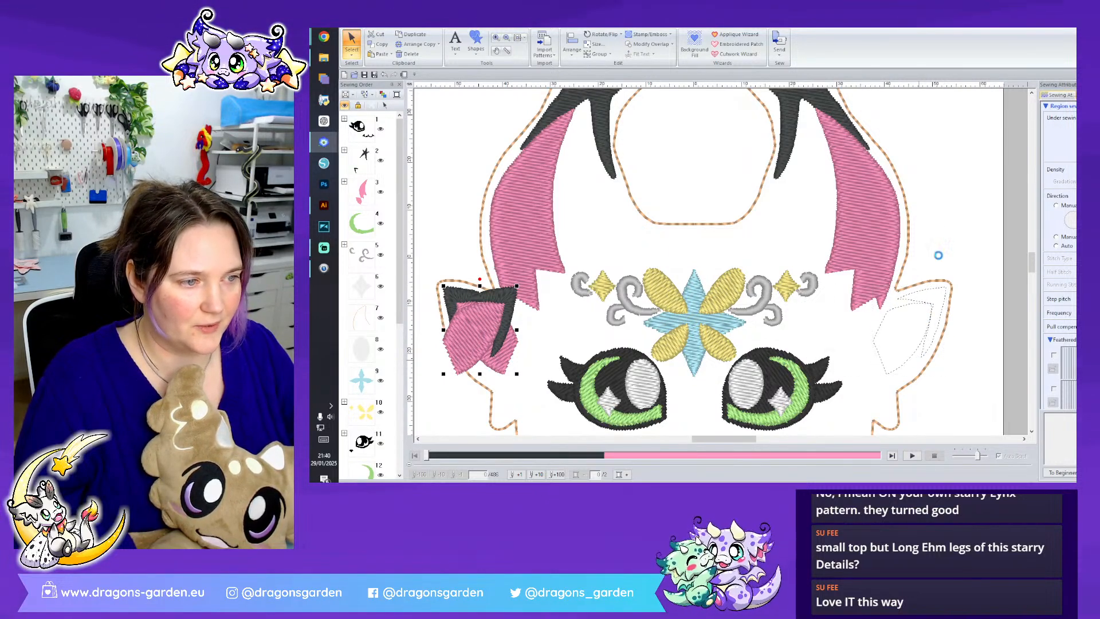
click(945, 226)
- Move both eyes, the nose and the mouth slightly down, leaving the blue forehead flower out of the selection
scroll(1032, 410, down, 4)
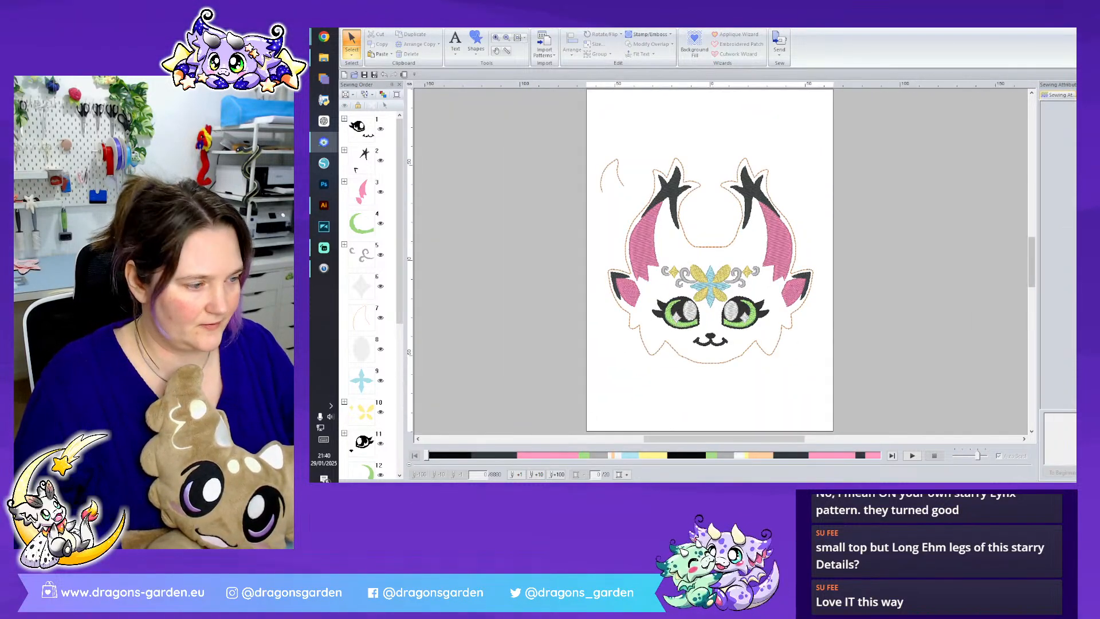
scroll(792, 419, up, 2)
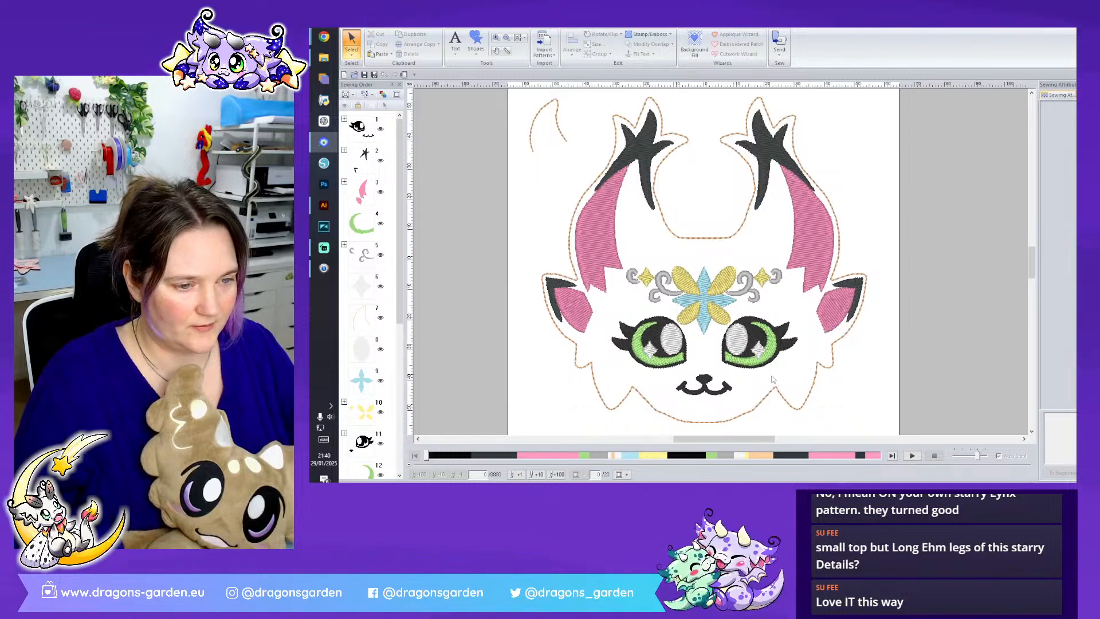
drag(792, 420, 607, 331)
ctrl+click(782, 395)
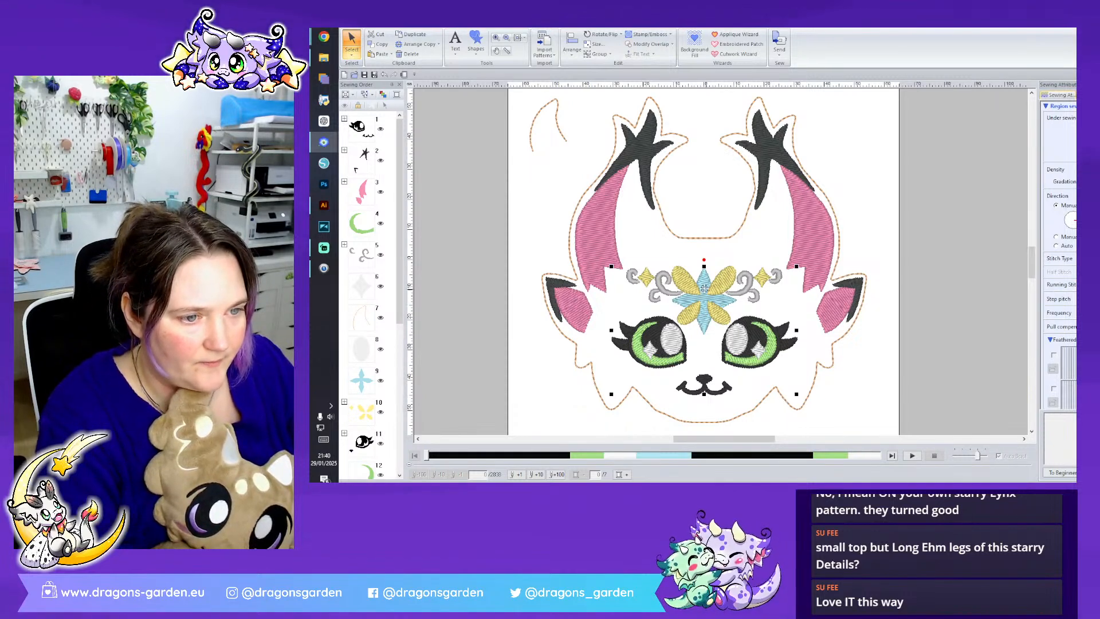
ctrl+click(714, 311)
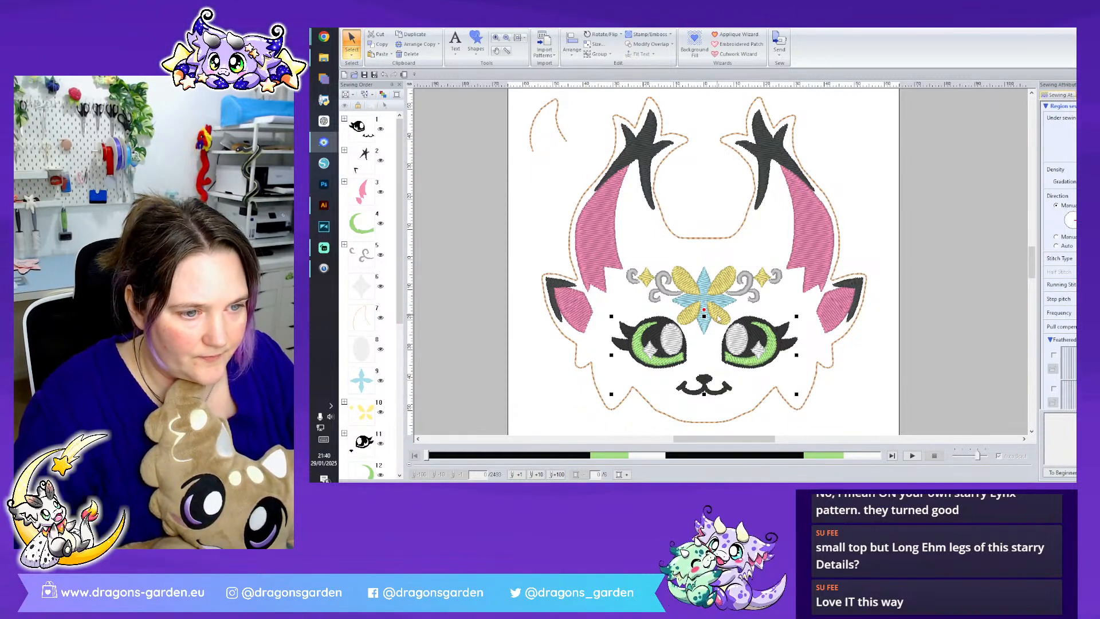
key(Down)
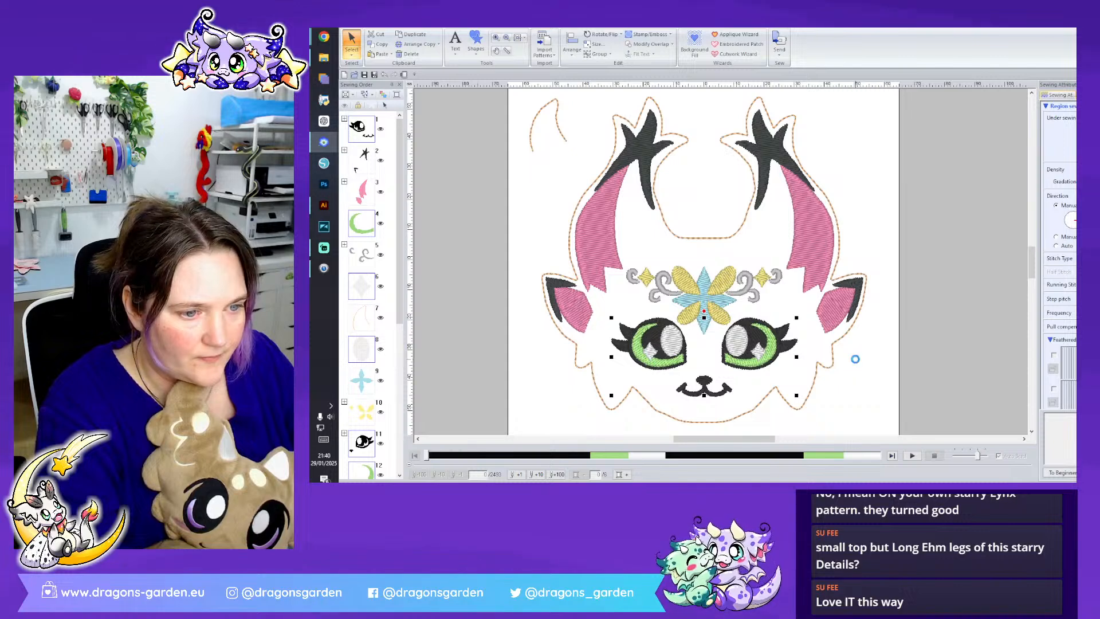
click(855, 359)
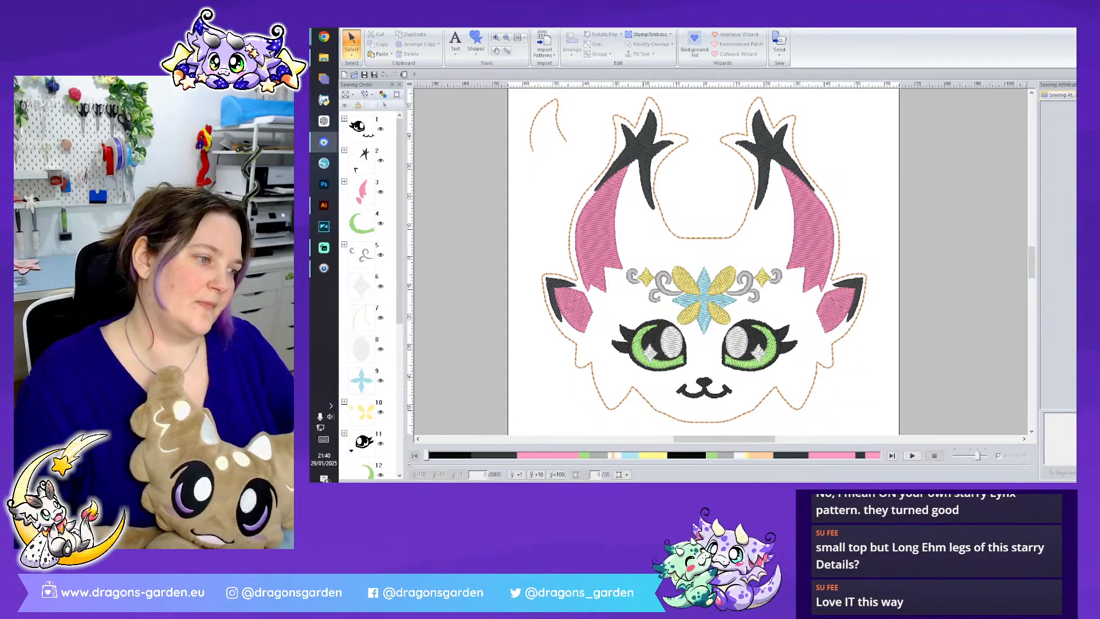
- Set the thread colour of the loose curved line beside the left horn to yellow and set it aside beyond the page's left edge
scroll(797, 244, down, 2)
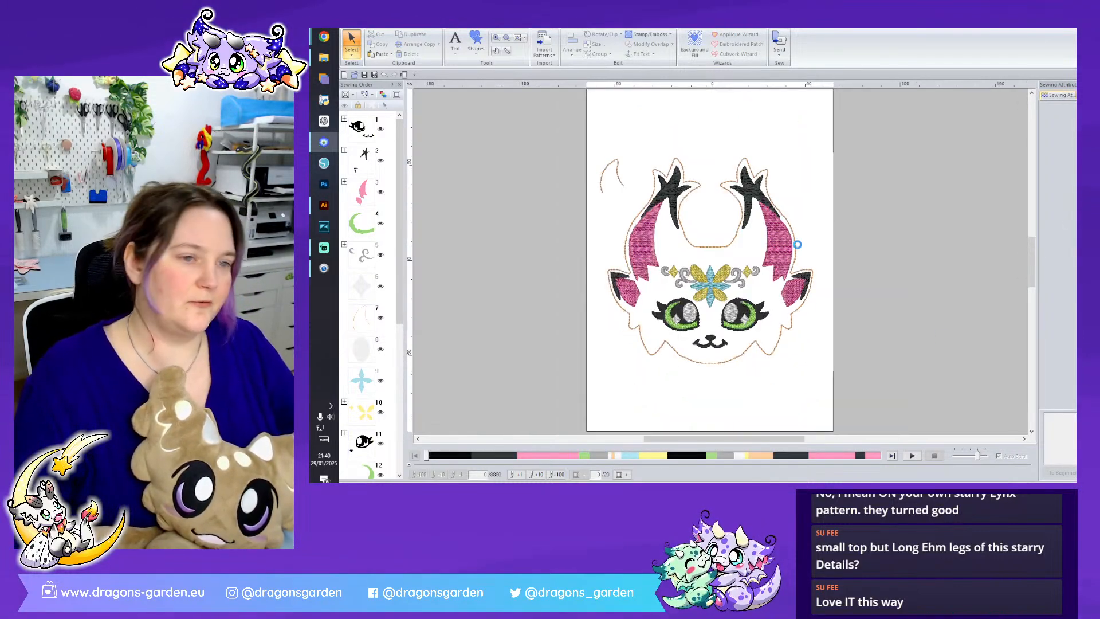
click(619, 181)
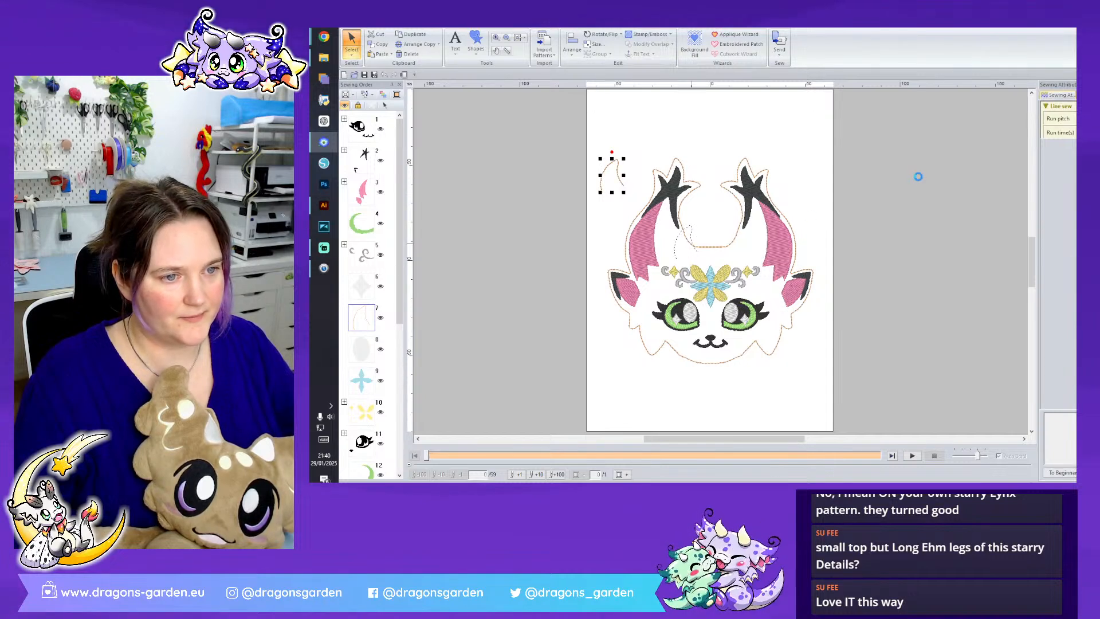
click(1087, 95)
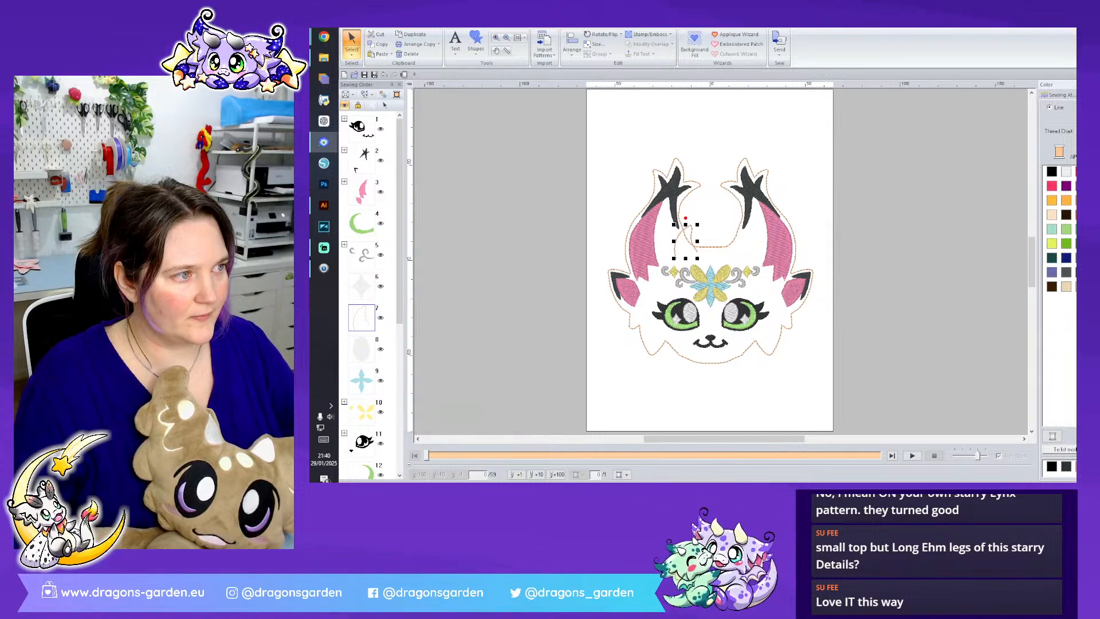
click(1087, 200)
drag(695, 251, 594, 206)
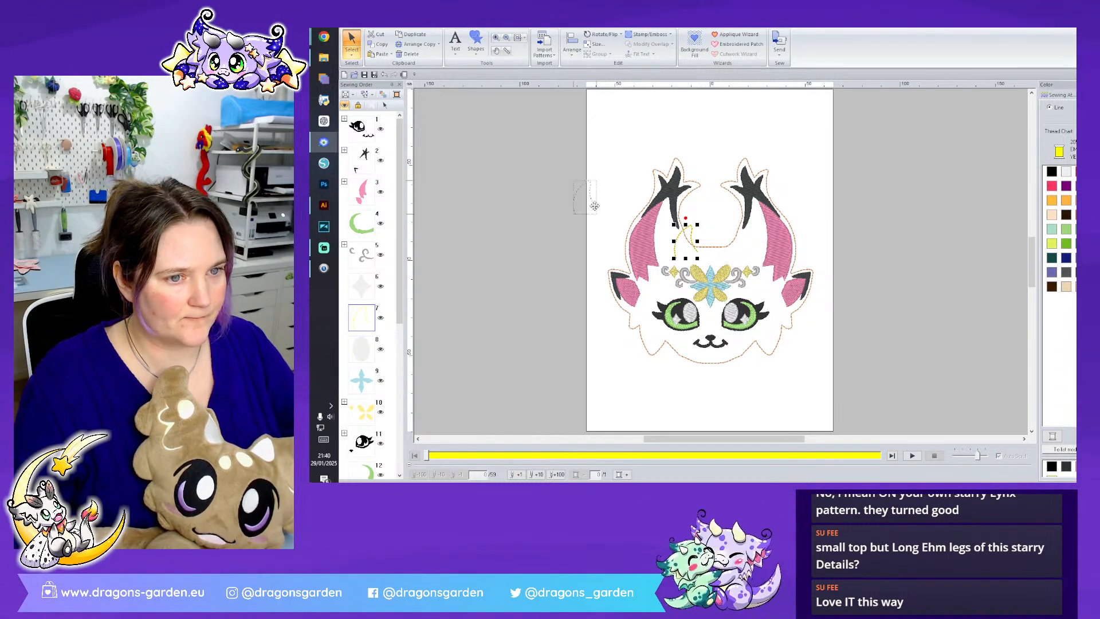
- Set the thread colour of the head's outer outline to mint green
click(630, 225)
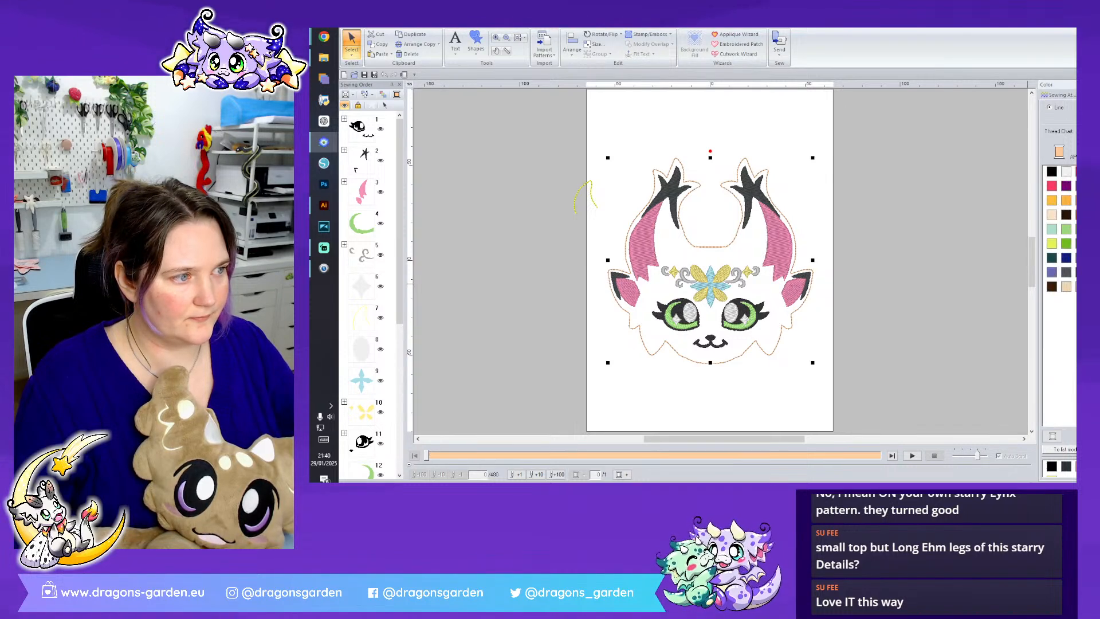
click(1052, 230)
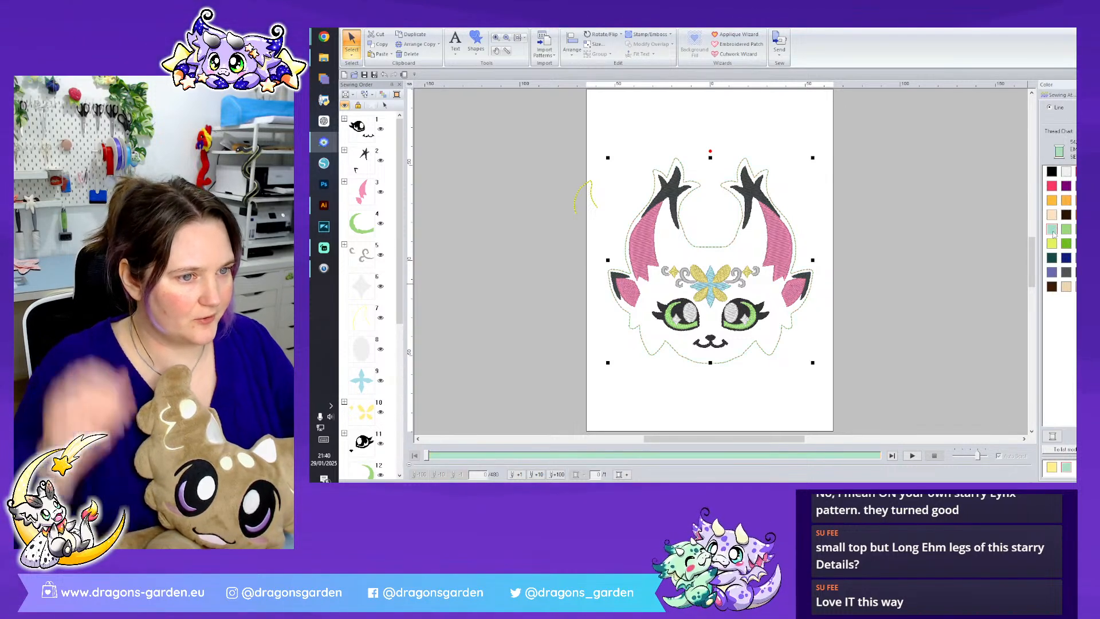
click(897, 313)
- Move the yellow curved line onto the head, above the forehead ornament and just inside the left horn
drag(820, 376, 610, 144)
right_click(671, 188)
click(683, 194)
click(577, 202)
click(582, 203)
drag(582, 207, 680, 247)
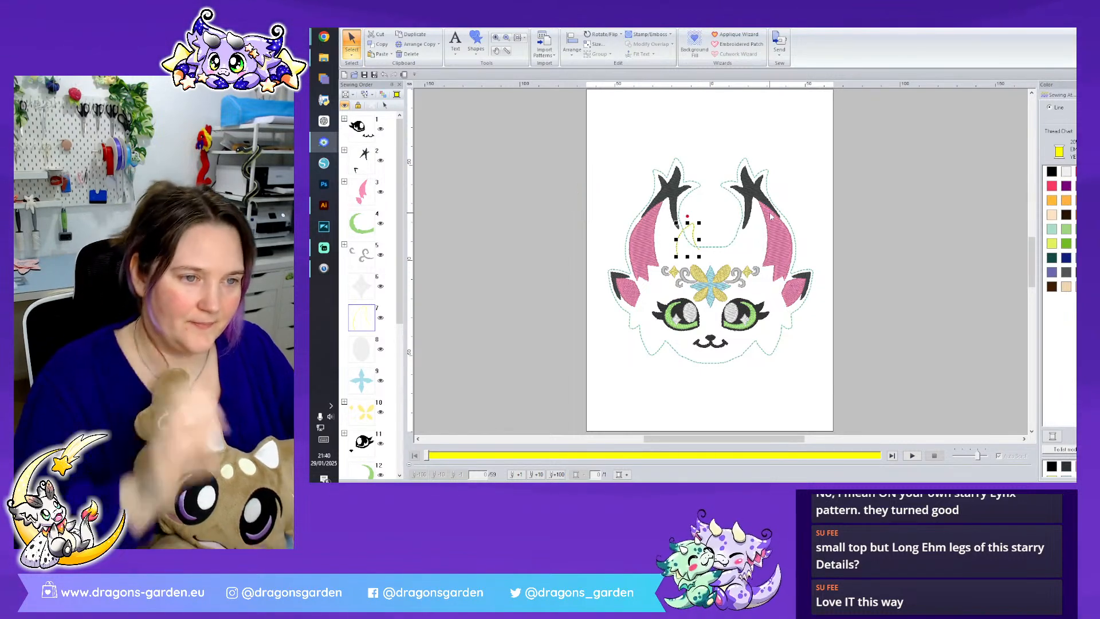
- Make a horizontally mirrored copy of the yellow curved line and place it symmetrically just inside the right horn
right_click(694, 238)
mouse_move(780, 300)
click(835, 309)
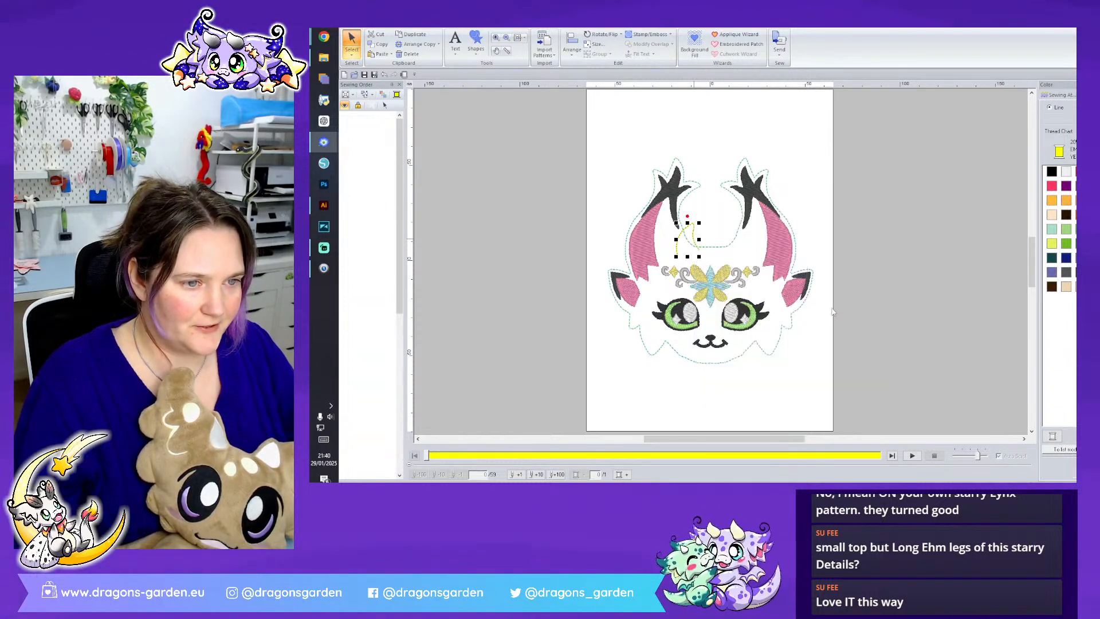
drag(724, 238, 773, 238)
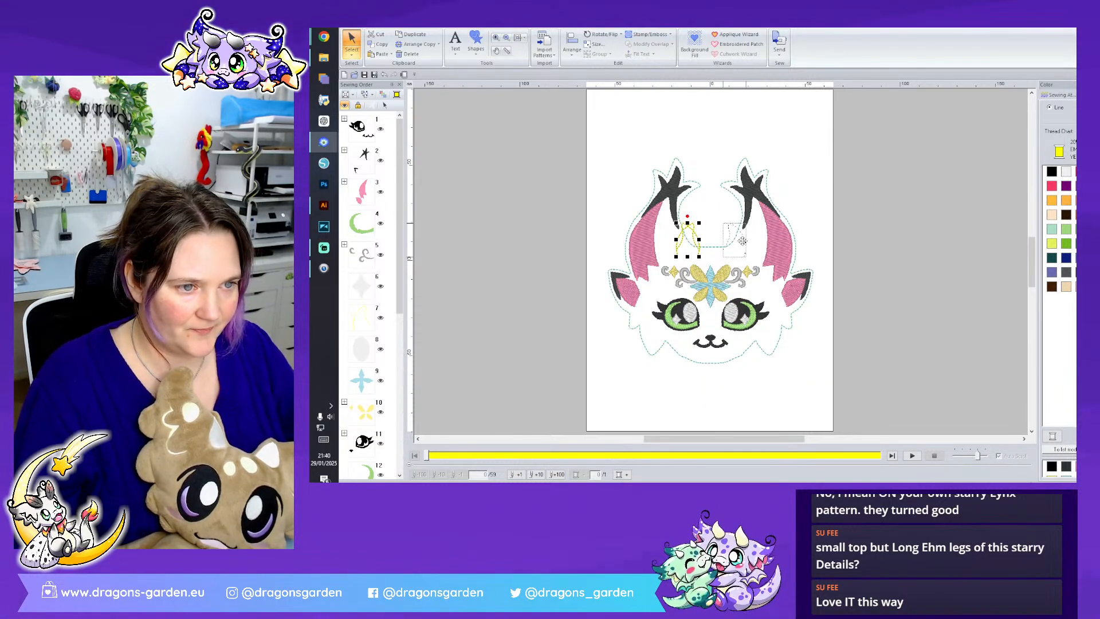
click(877, 221)
click(693, 241)
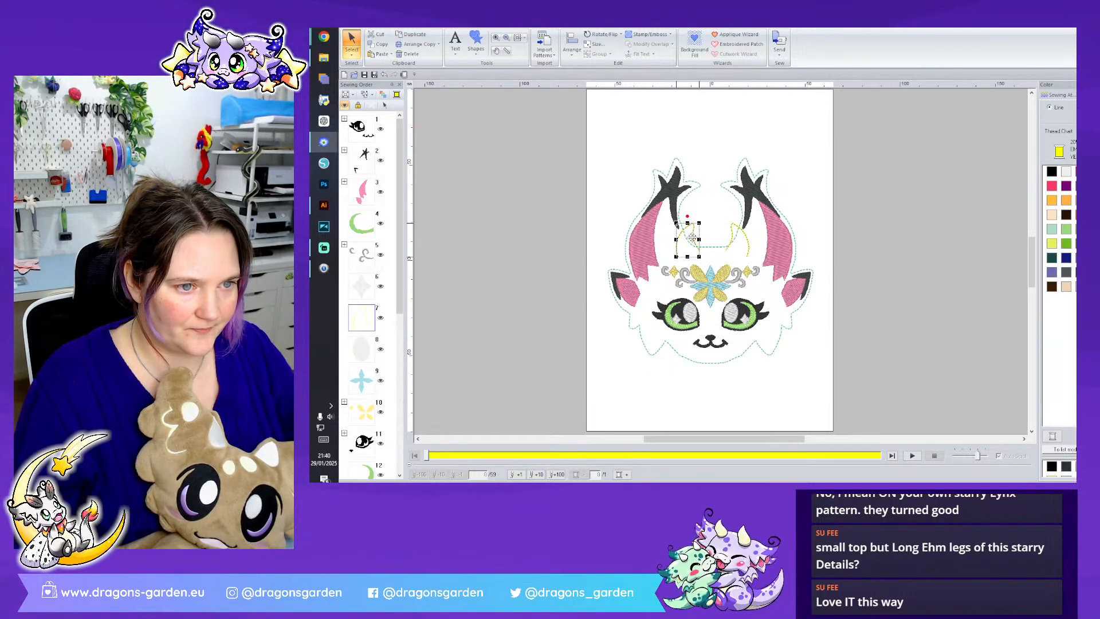
click(859, 208)
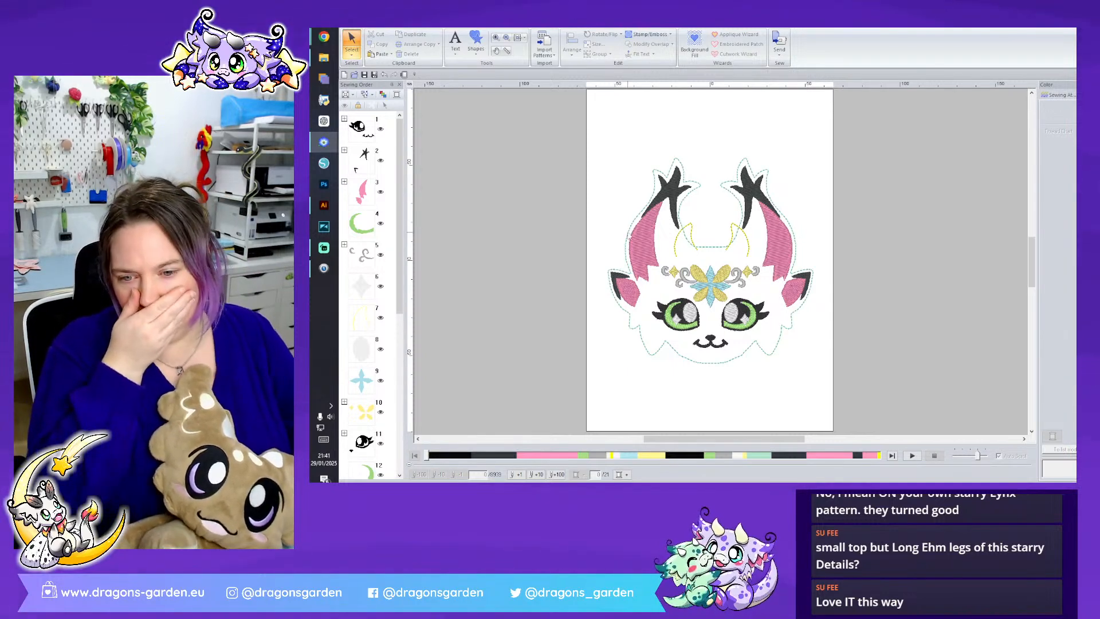
- Group the two yellow curved lines and move the complete lynx head off the page to its right
drag(589, 147, 847, 369)
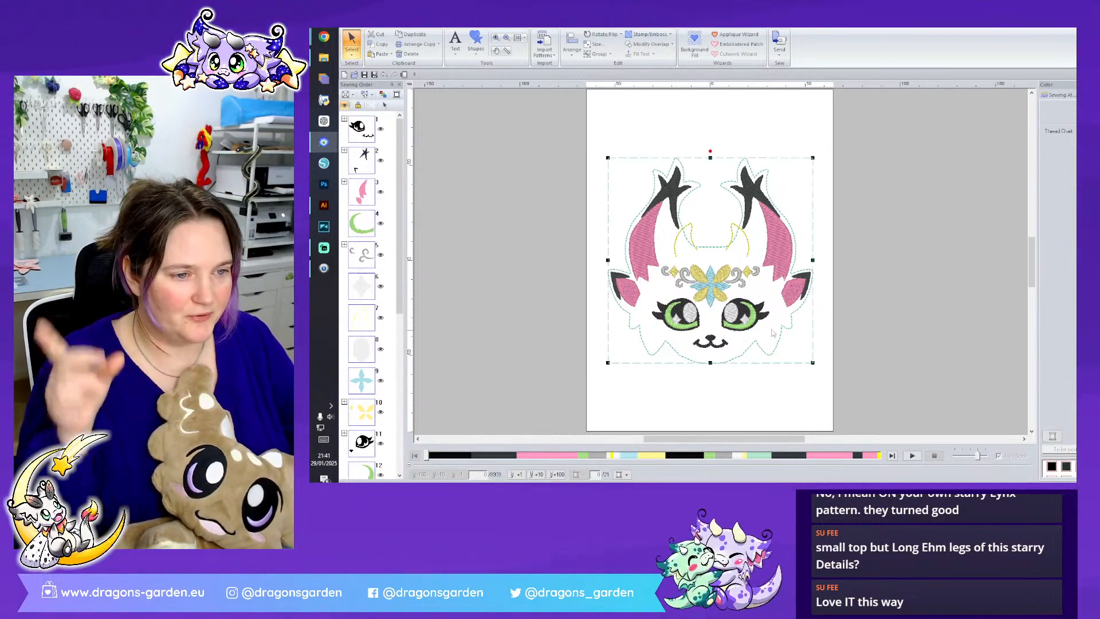
right_click(741, 346)
click(777, 102)
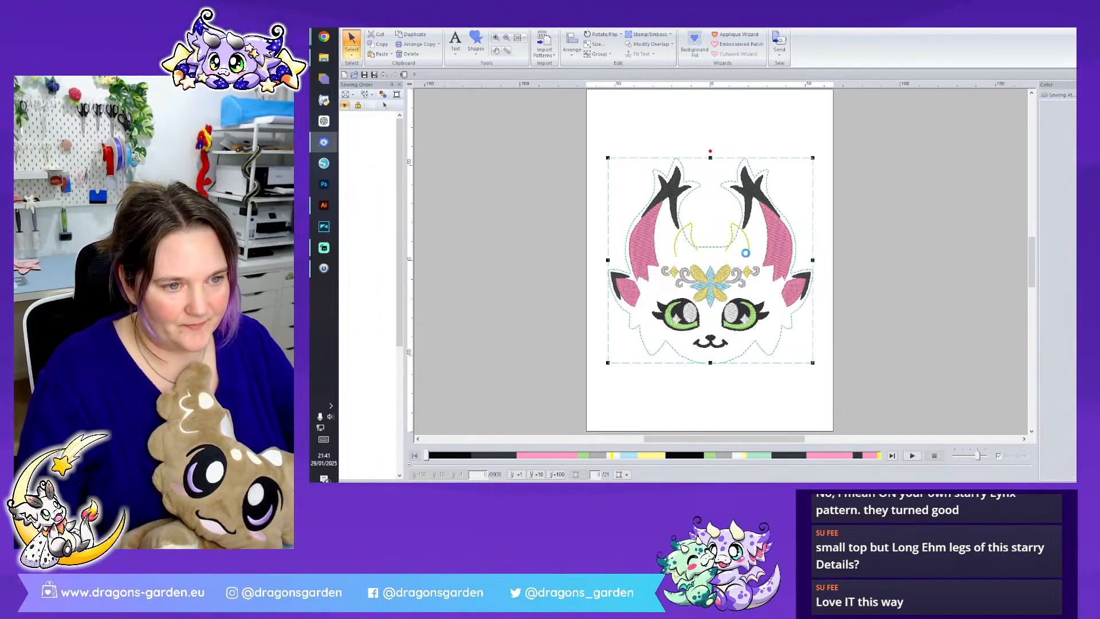
click(765, 264)
click(581, 153)
click(719, 294)
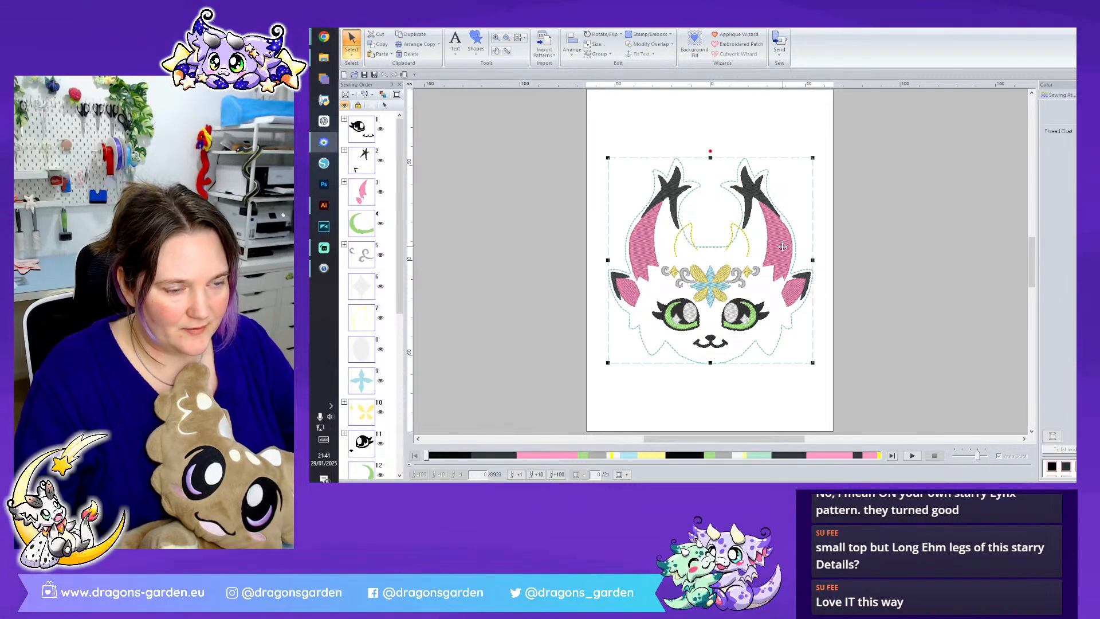
key(ctrl+u)
right_click(747, 246)
click(767, 254)
drag(569, 163, 850, 404)
drag(783, 251, 1030, 179)
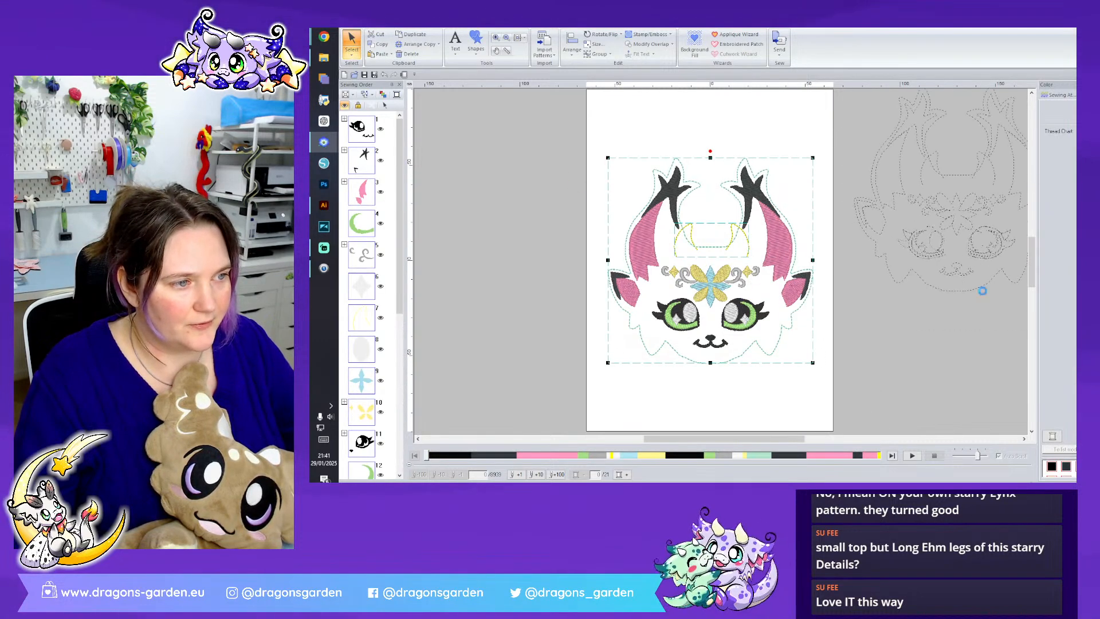
click(931, 385)
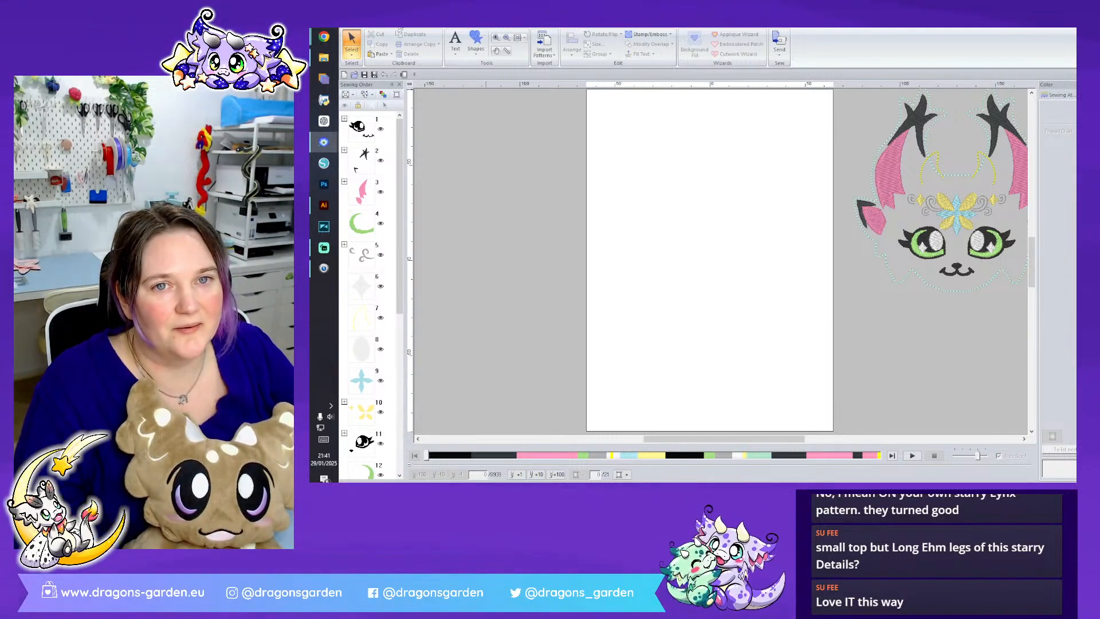
- Copy the tail and body pieces from Pixie Cat Dragon.pes into the untitled layout and position them over the page's left side
mouse_move(325, 143)
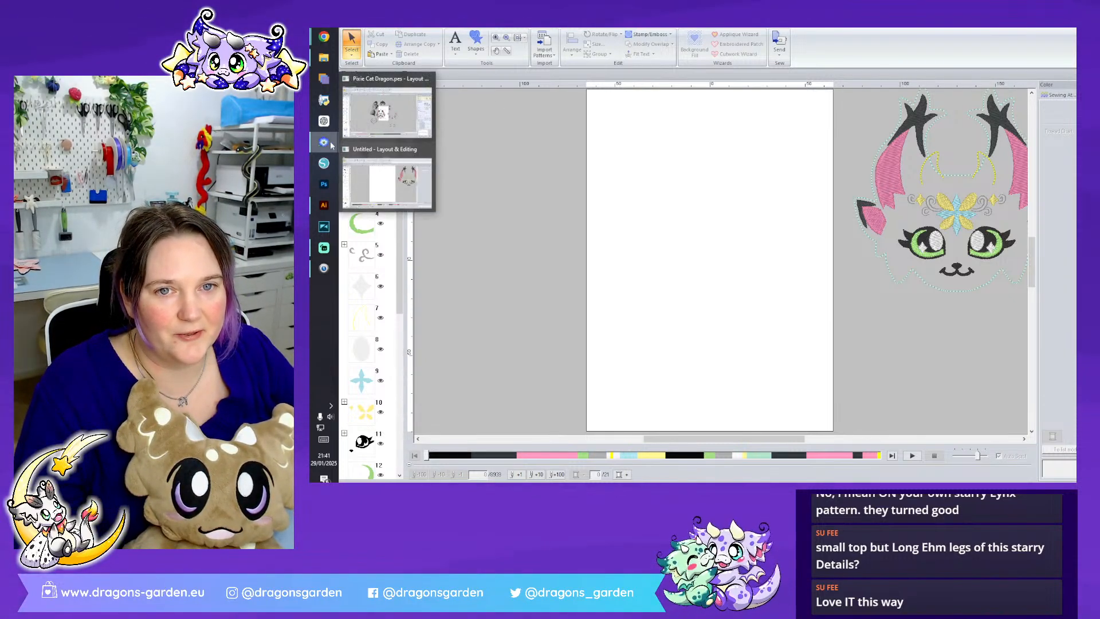
click(386, 110)
click(712, 375)
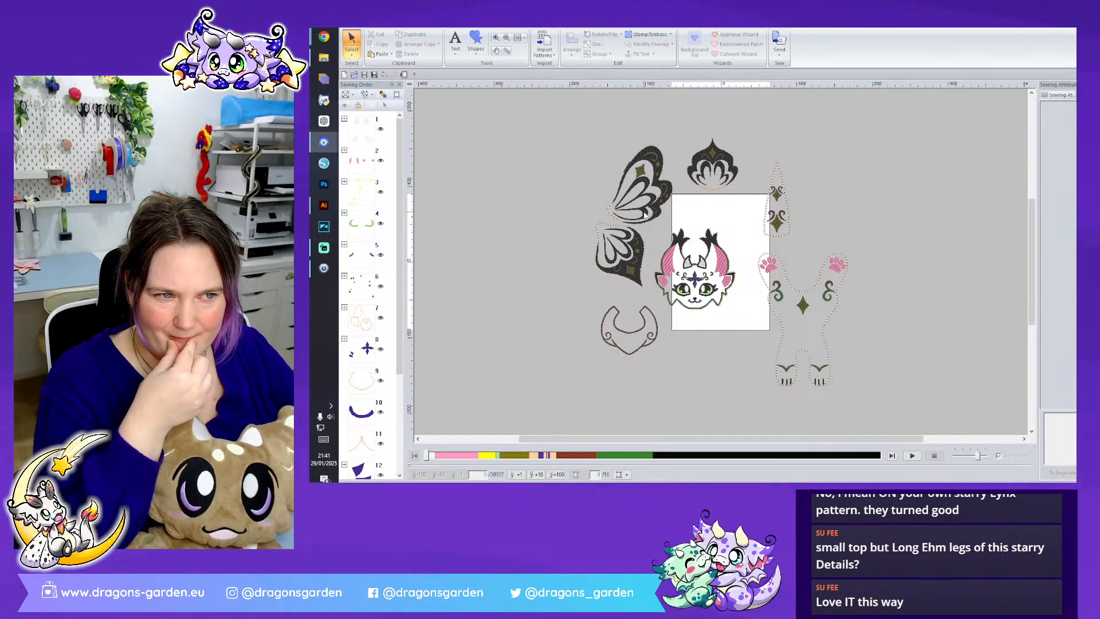
drag(848, 376, 756, 250)
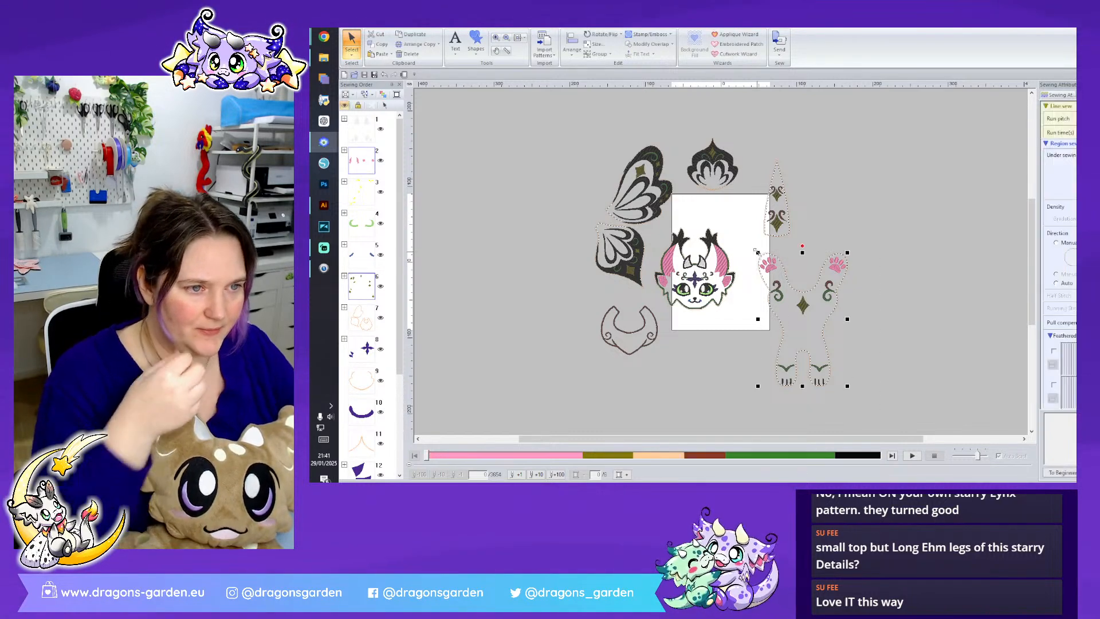
drag(895, 404, 757, 141)
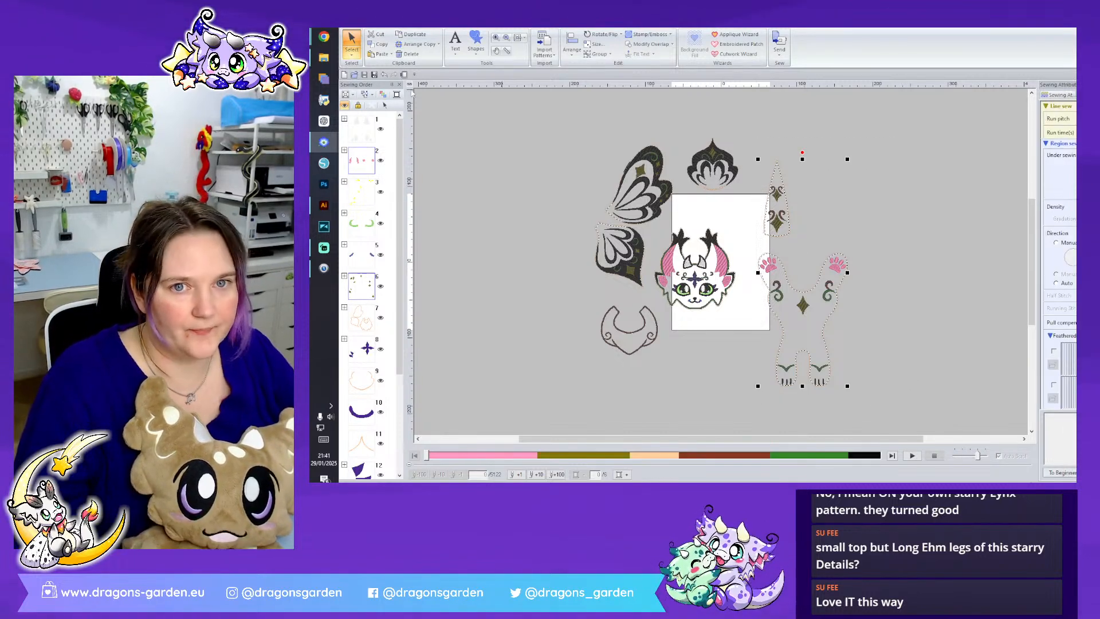
key(alt+Tab)
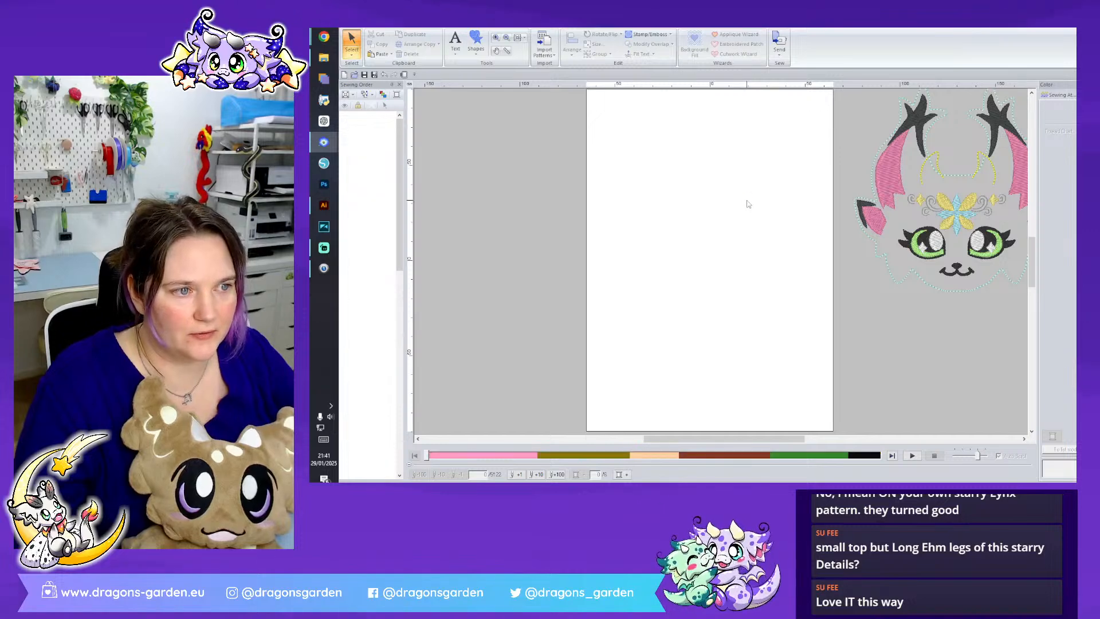
key(ctrl+v)
drag(852, 168, 586, 228)
- Save the layout as Pixie Cat Dragon Final in the Exclusive Dragon Butterfly Lynx folder
click(373, 75)
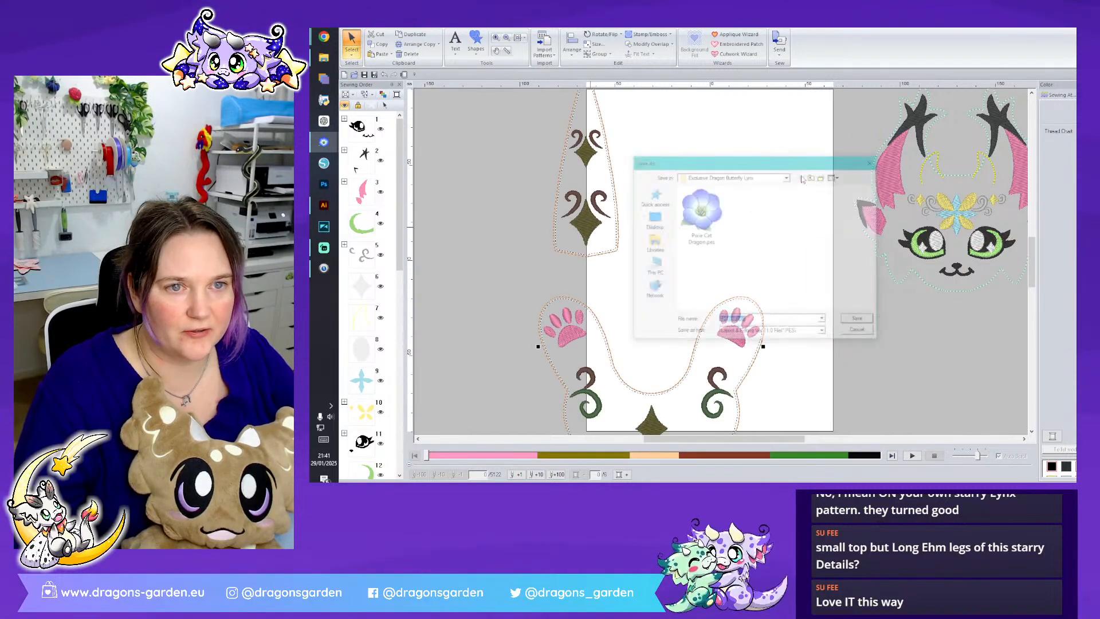
click(700, 213)
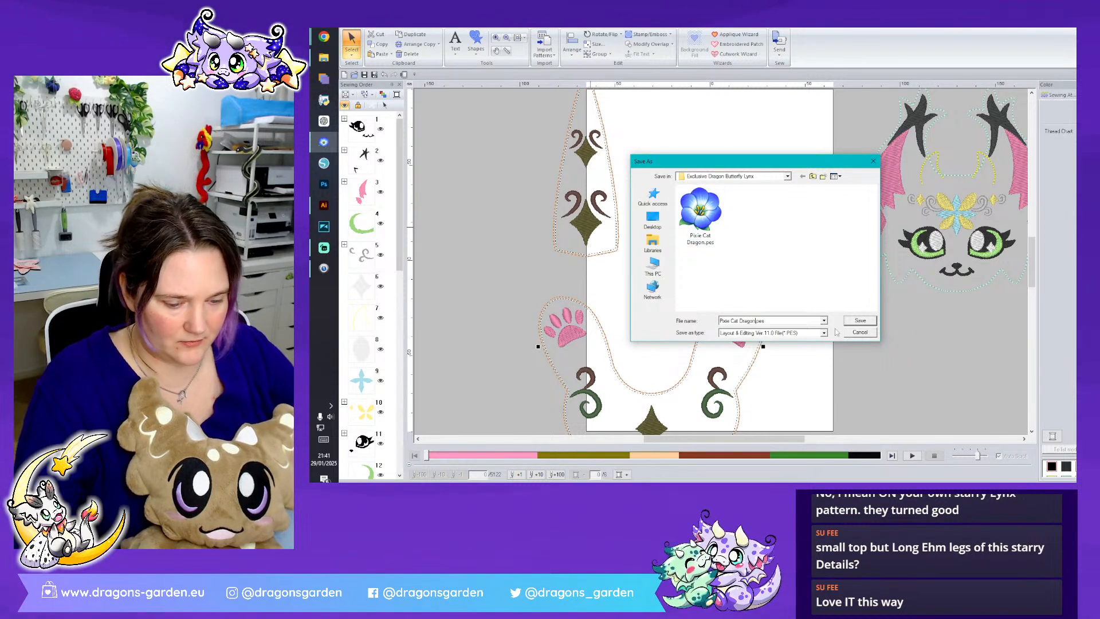
text(Final)
click(859, 320)
click(771, 277)
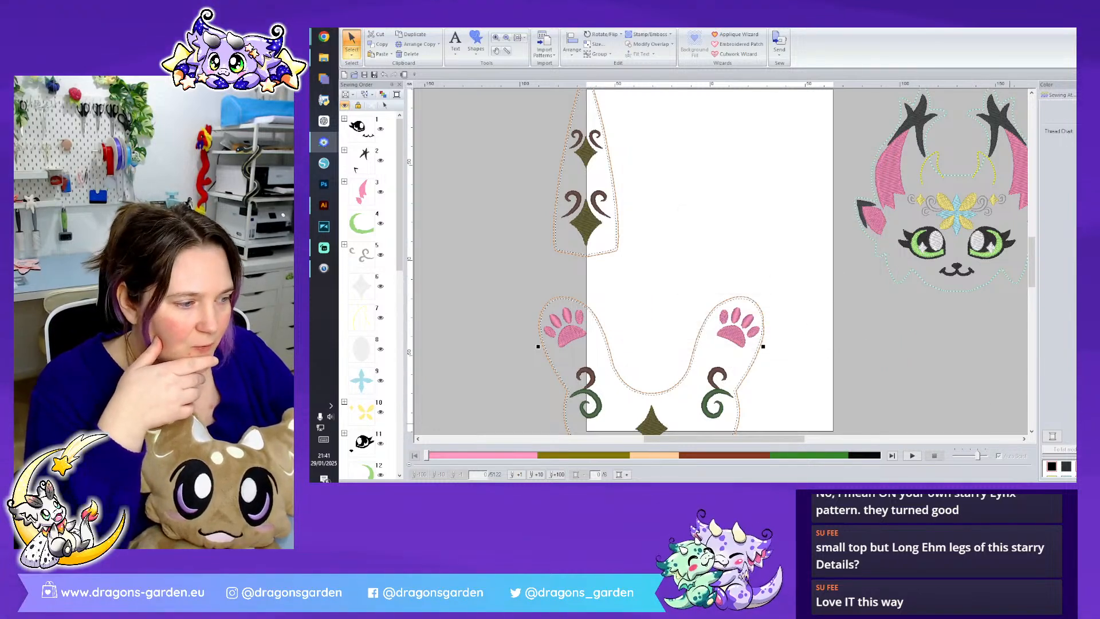
- Rotate the body and tail pieces 180 degrees, centre the body on the page and move the tail off the page, below the head
scroll(721, 262, down, 3)
drag(631, 164, 710, 266)
drag(667, 176, 667, 259)
drag(666, 220, 864, 334)
drag(617, 240, 747, 430)
mouse_move(730, 288)
mouse_down()
mouse_move(746, 324)
mouse_move(718, 371)
mouse_move(741, 290)
mouse_up()
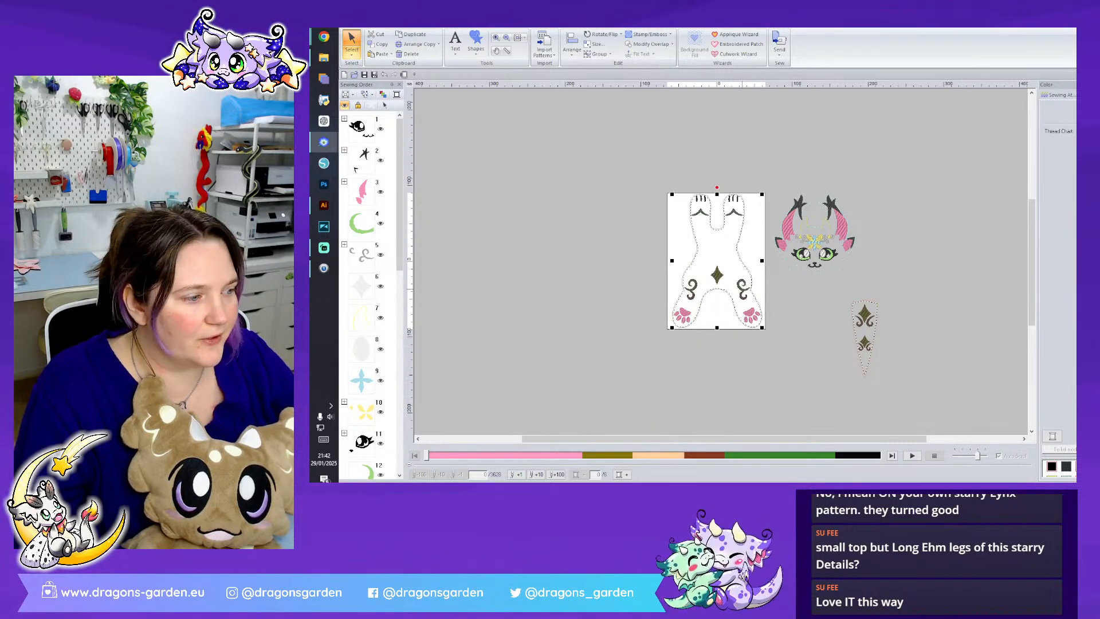
scroll(716, 270, up, 2)
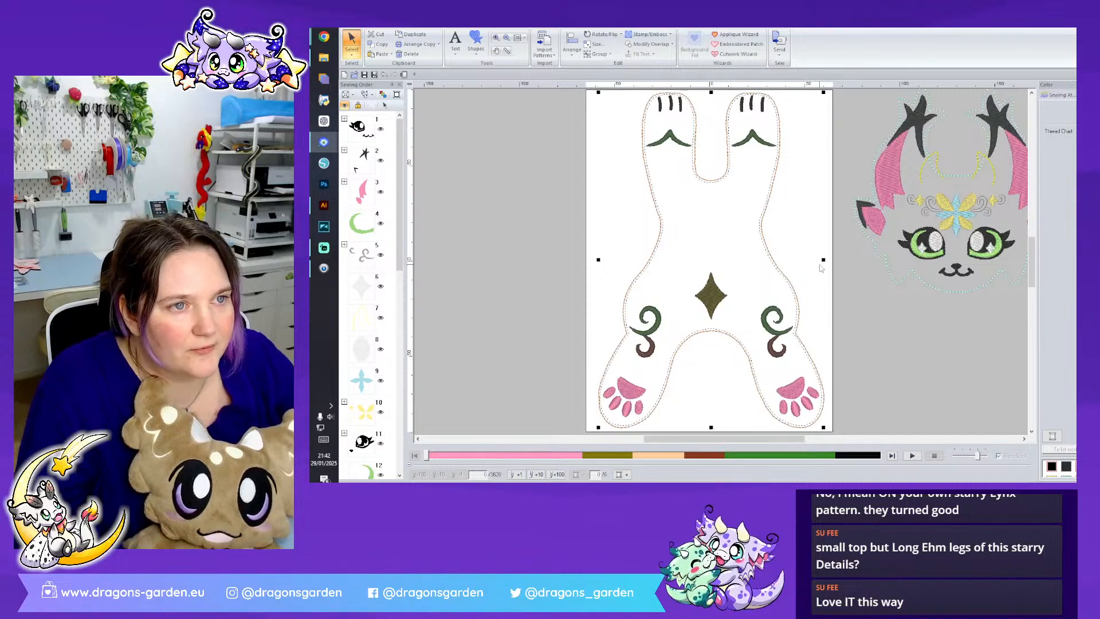
click(822, 268)
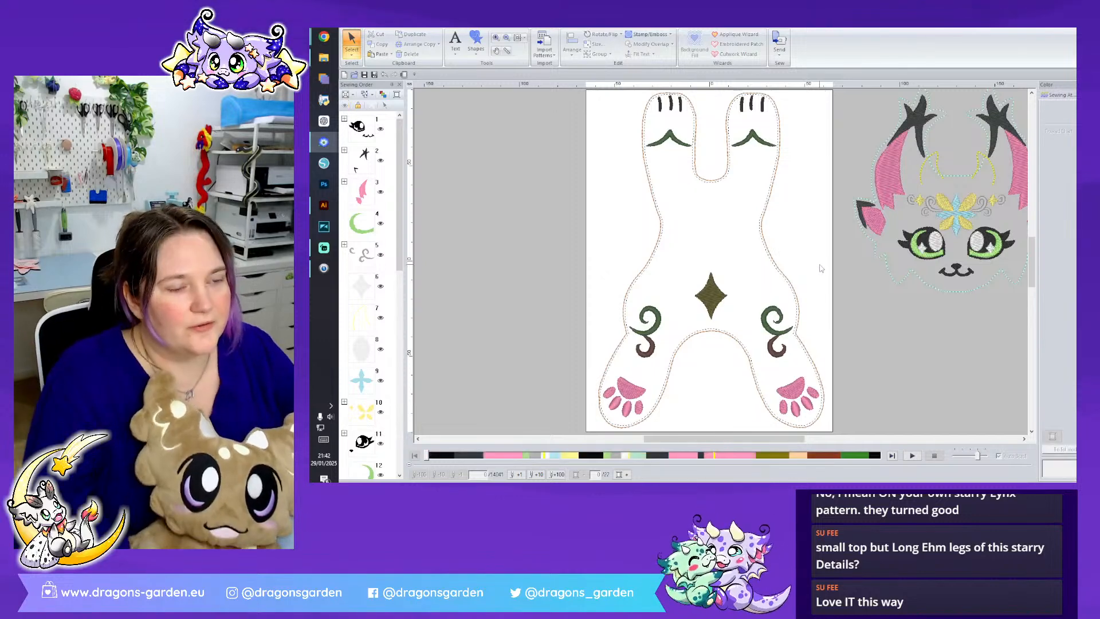
- Recolour the curls on both hind legs with the gray already used in the design
click(780, 337)
ctrl+click(773, 352)
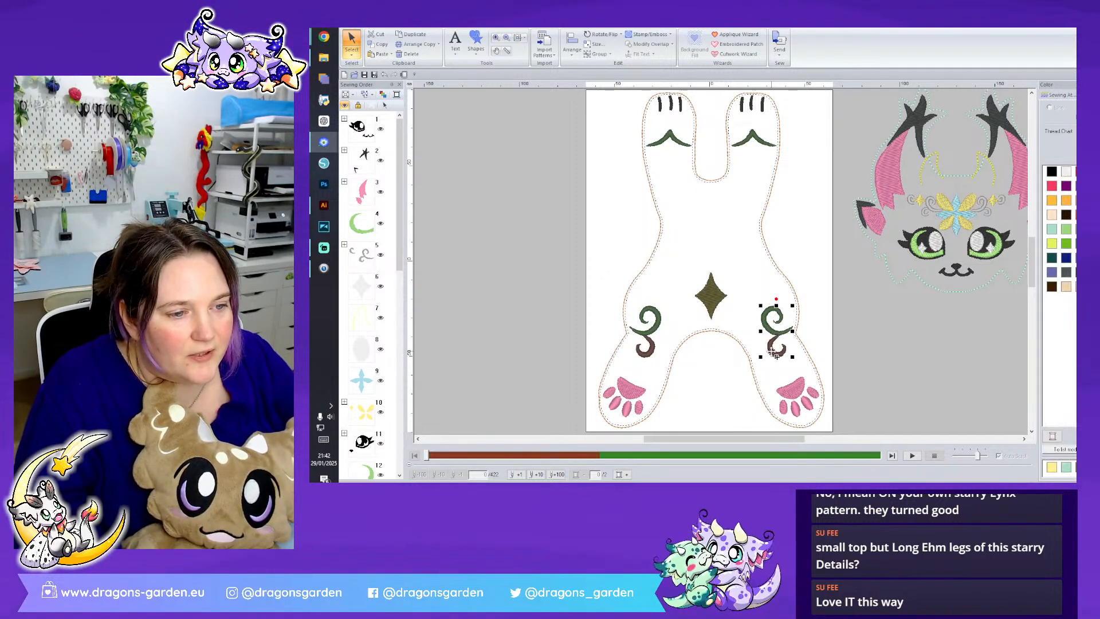
ctrl+click(653, 349)
ctrl+click(657, 331)
click(1057, 94)
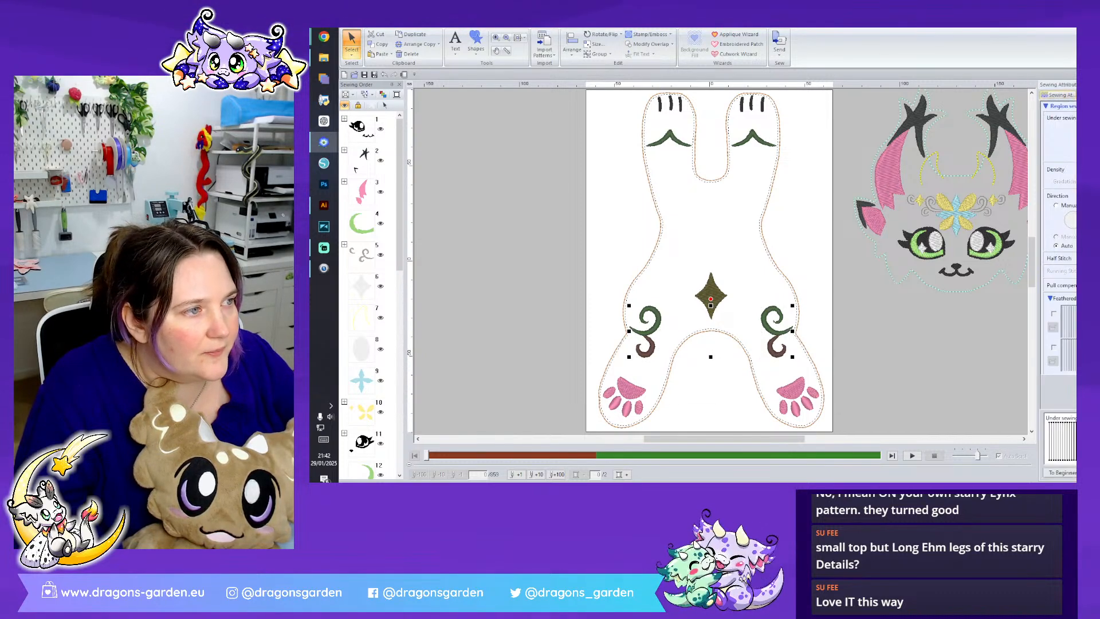
click(444, 24)
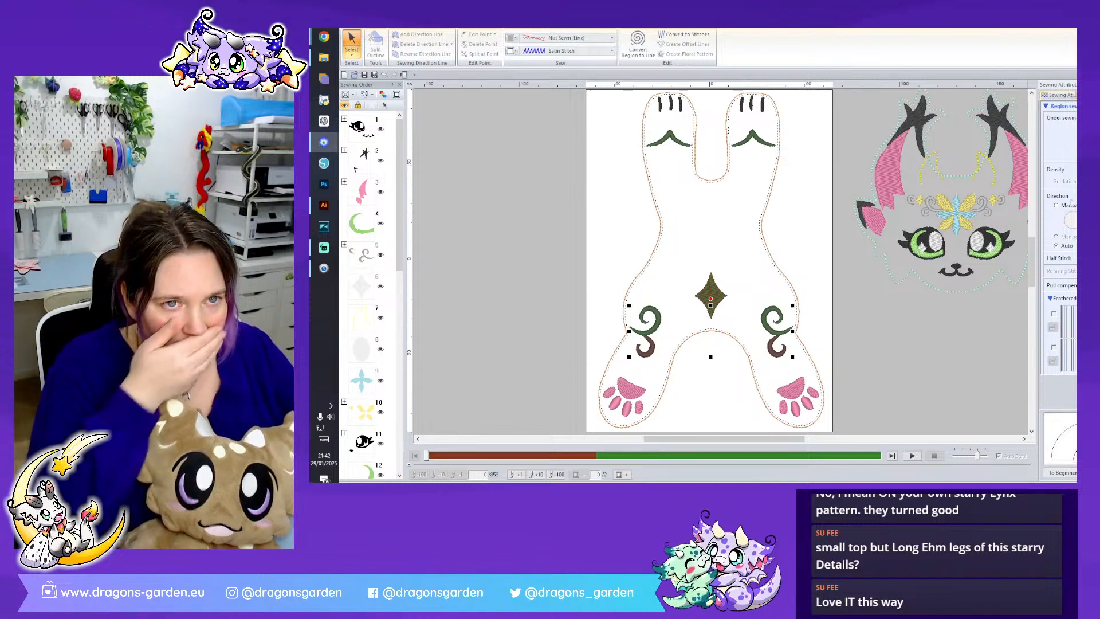
click(512, 52)
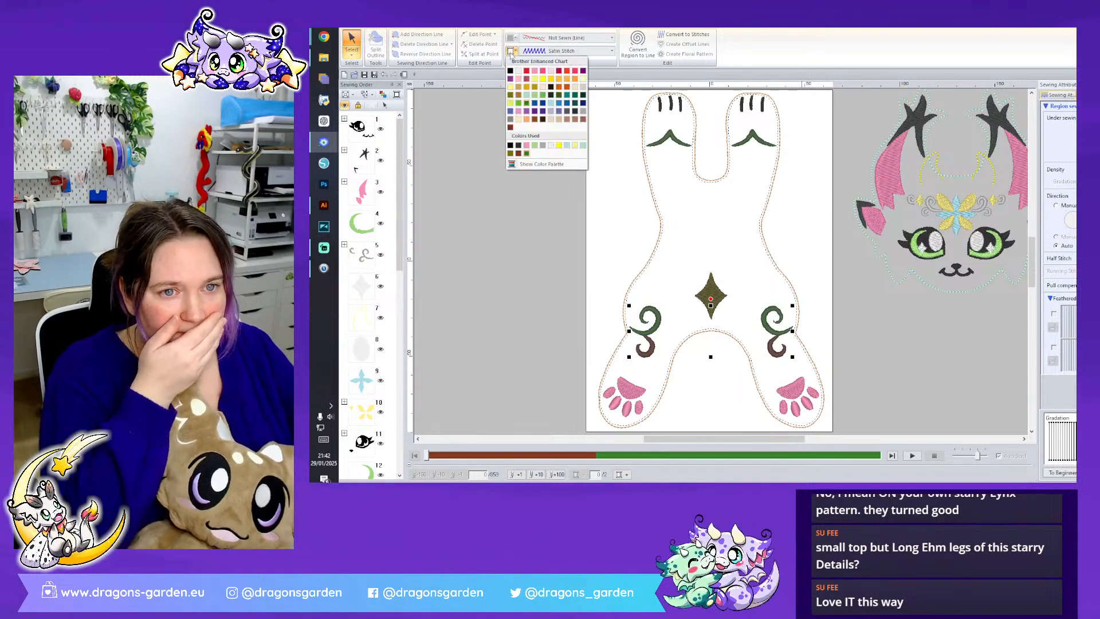
click(544, 146)
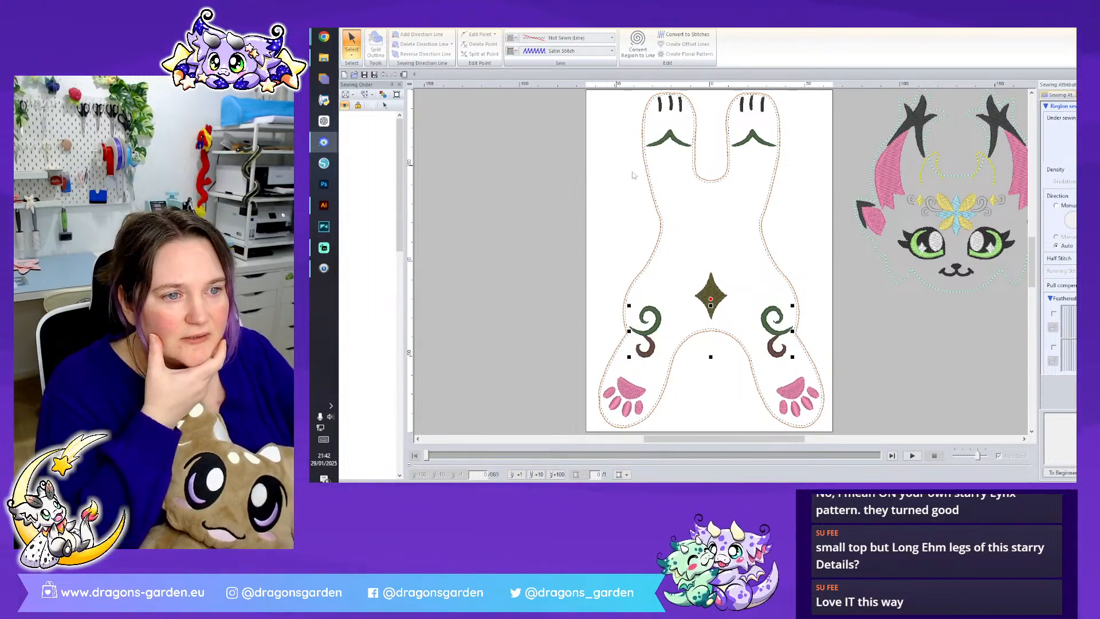
- Recolour the pointed markings on both front legs with the same gray
click(792, 151)
click(763, 143)
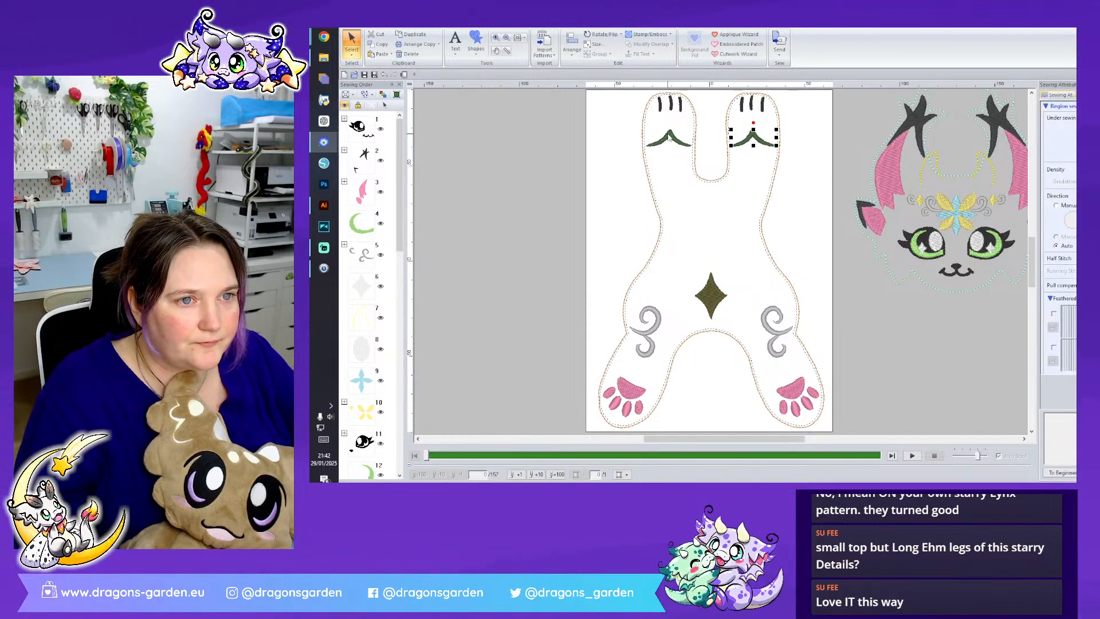
ctrl+click(669, 138)
click(510, 51)
click(543, 144)
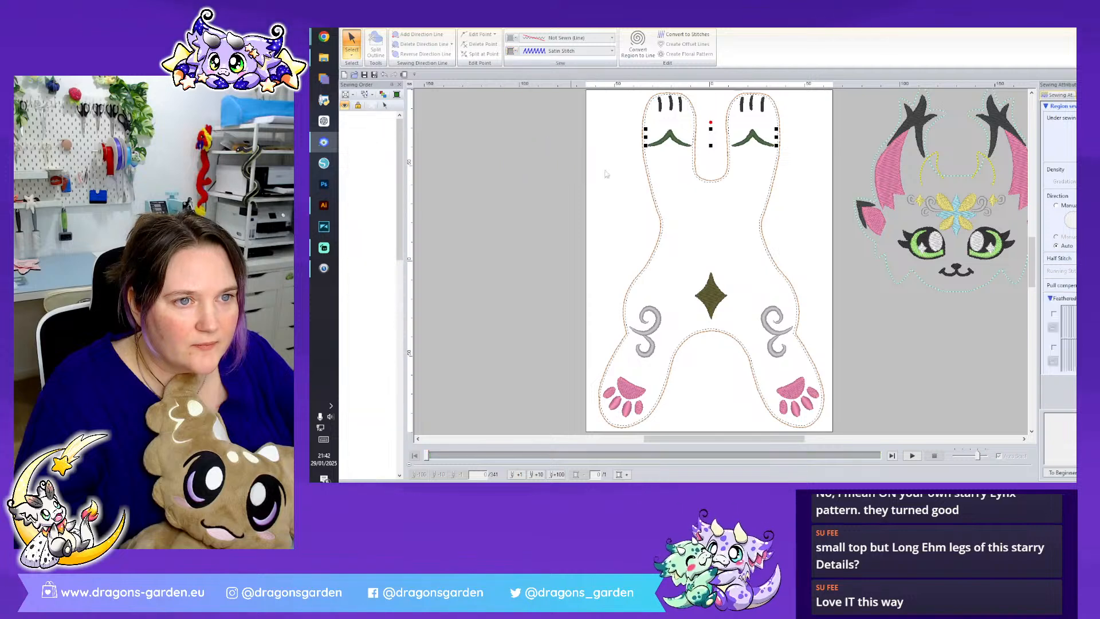
click(613, 224)
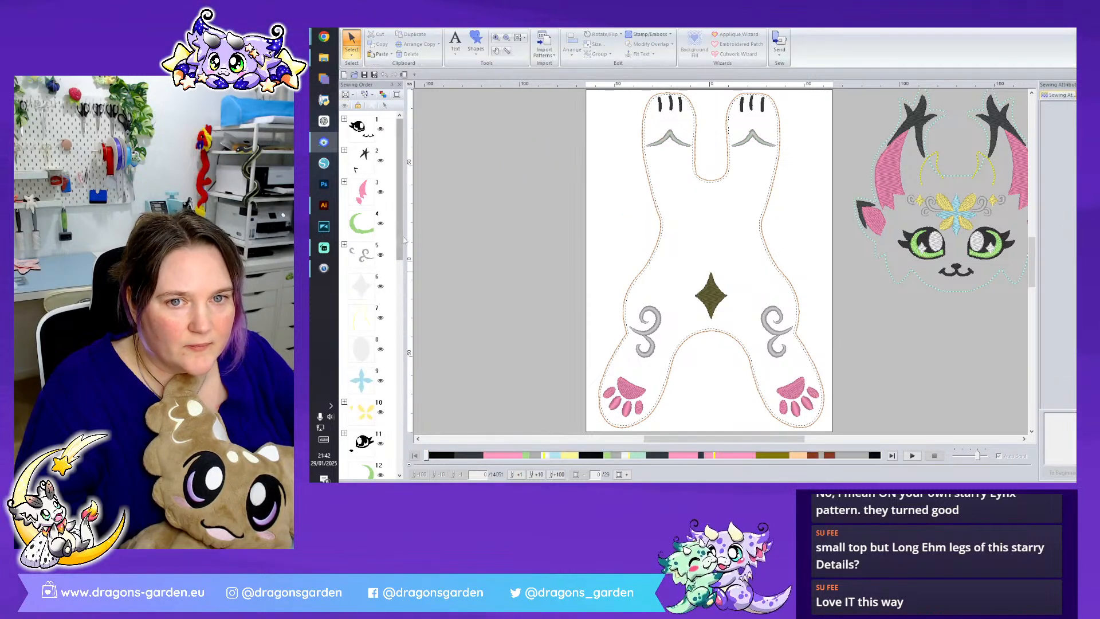
- Move the second set of gray head swirls and white details up the sewing order beside the matching gray and white groups
scroll(391, 255, down, 2)
scroll(387, 229, down, 5)
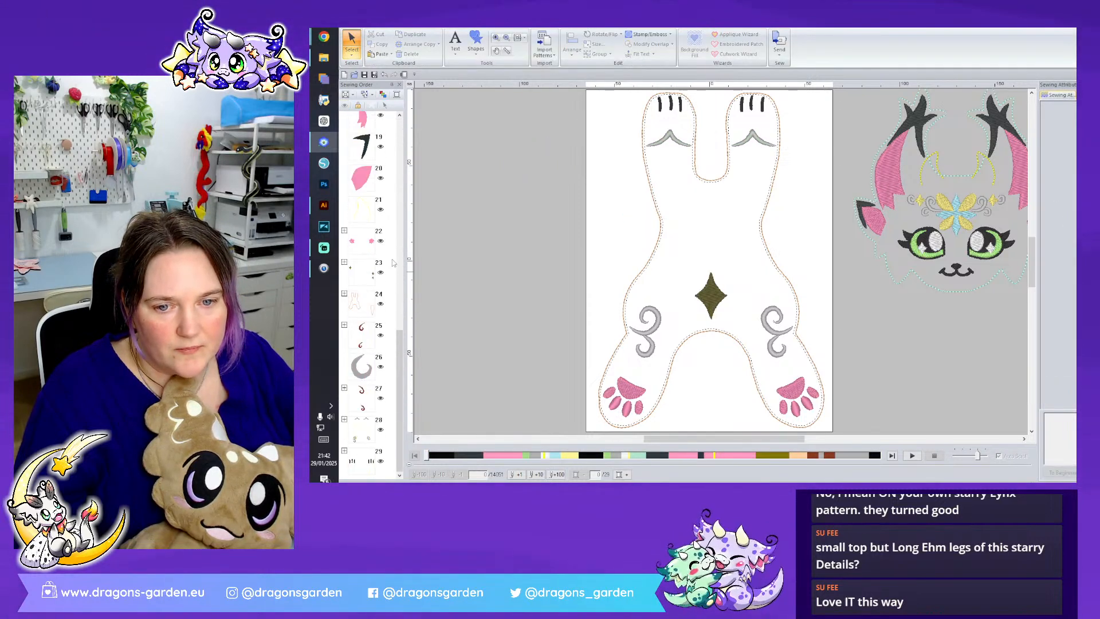
scroll(393, 262, up, 3)
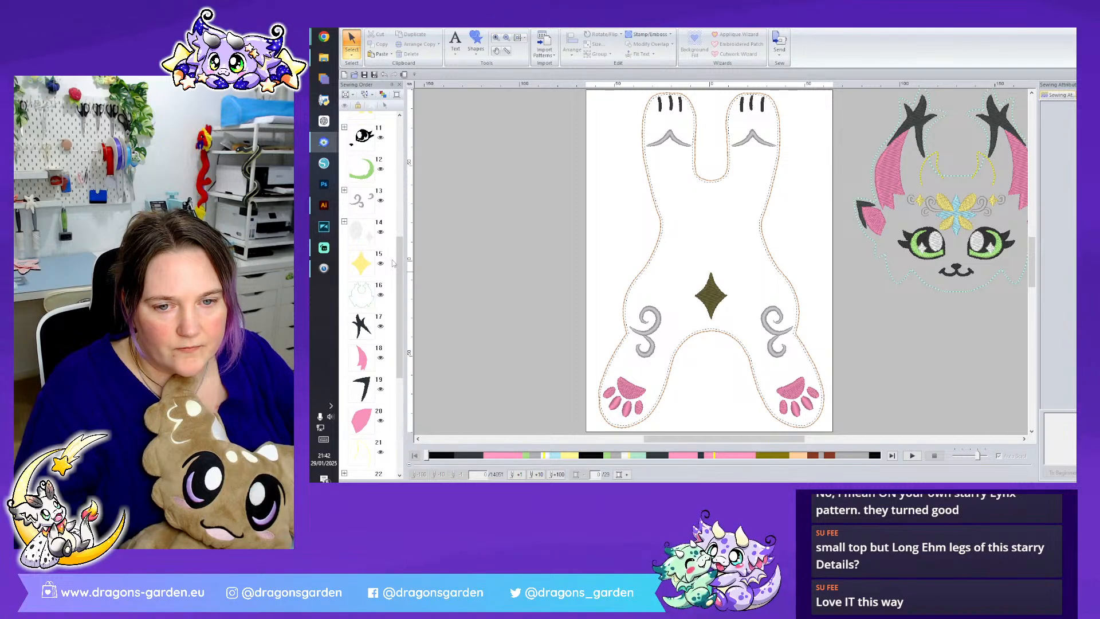
scroll(393, 263, up, 2)
click(361, 281)
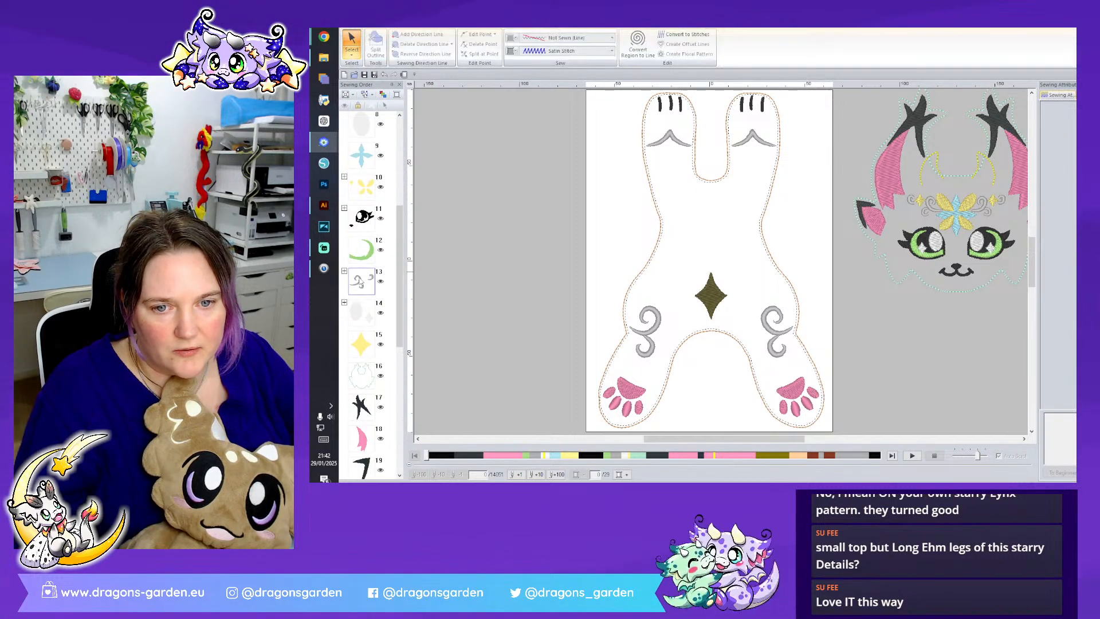
ctrl+click(370, 314)
drag(364, 283, 386, 127)
scroll(370, 275, up, 2)
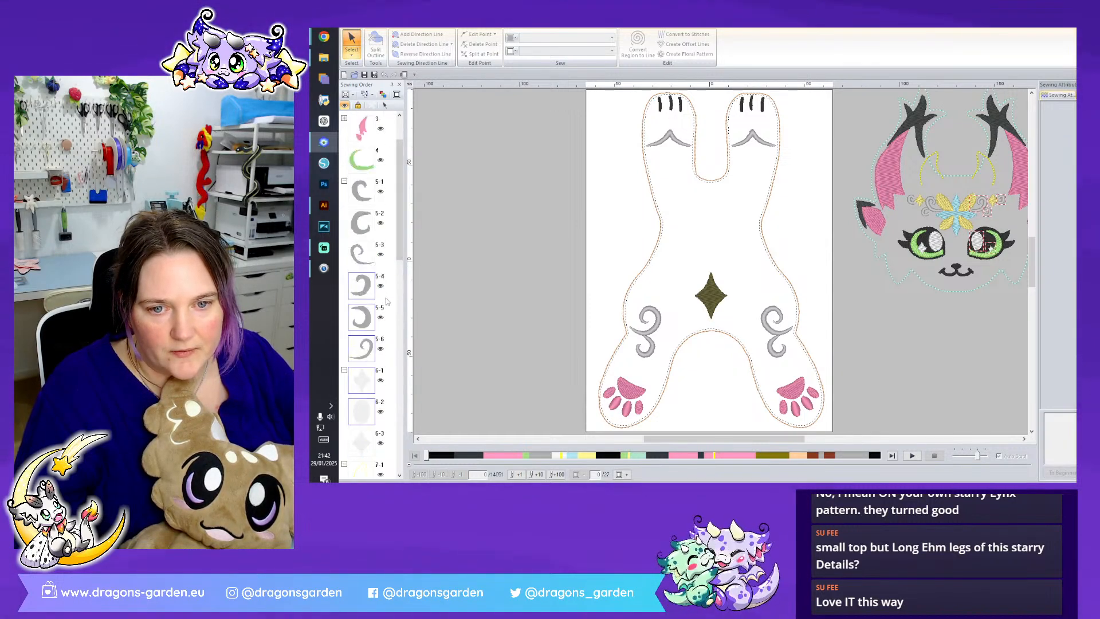
click(344, 244)
click(344, 276)
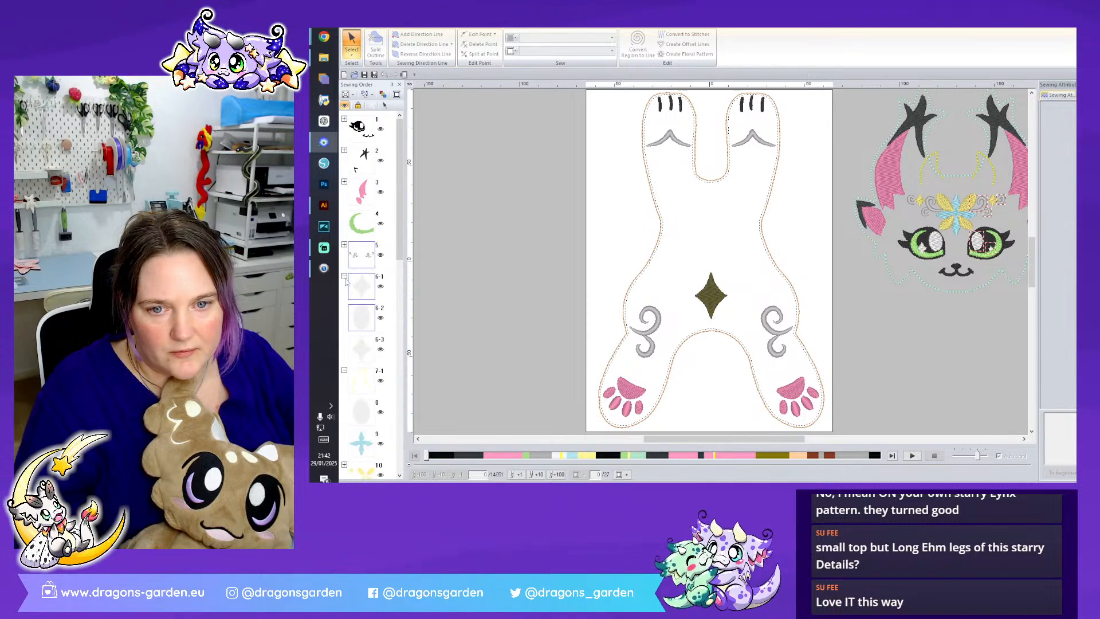
- Reorder the yellow curved line after the head outline and move the yellow diamond into the yellow petal group
drag(372, 327, 386, 411)
click(362, 331)
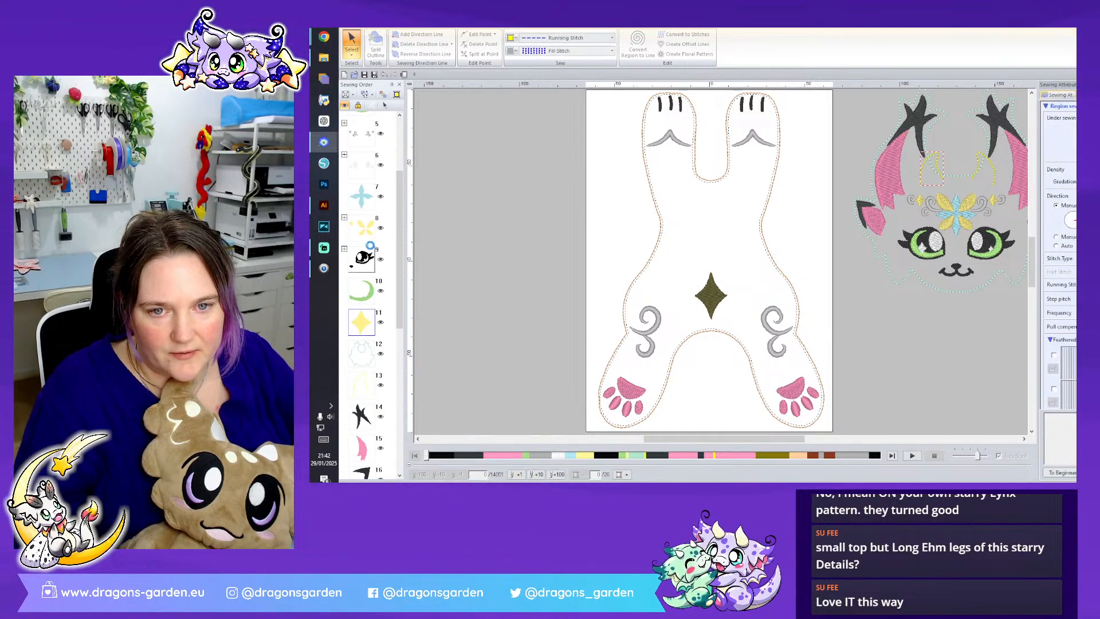
scroll(376, 267, up, 3)
mouse_move(364, 350)
mouse_down()
mouse_move(395, 176)
mouse_move(380, 345)
mouse_up()
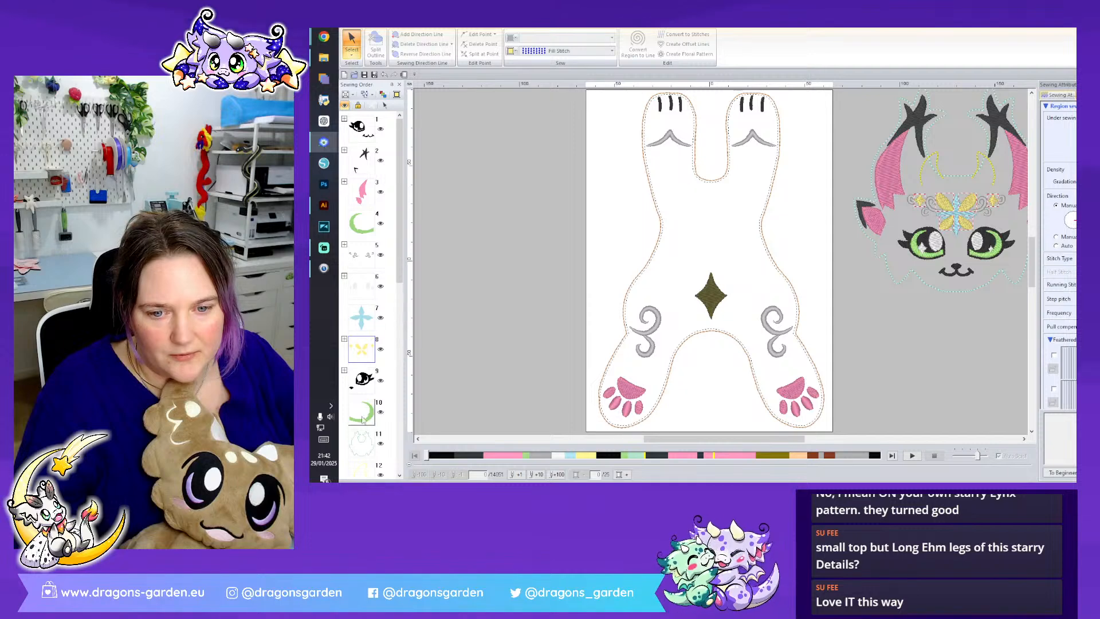
- Move the second green eye crescent and the second pair of pink head pieces up the sewing order beside their matching colours
drag(363, 420, 364, 246)
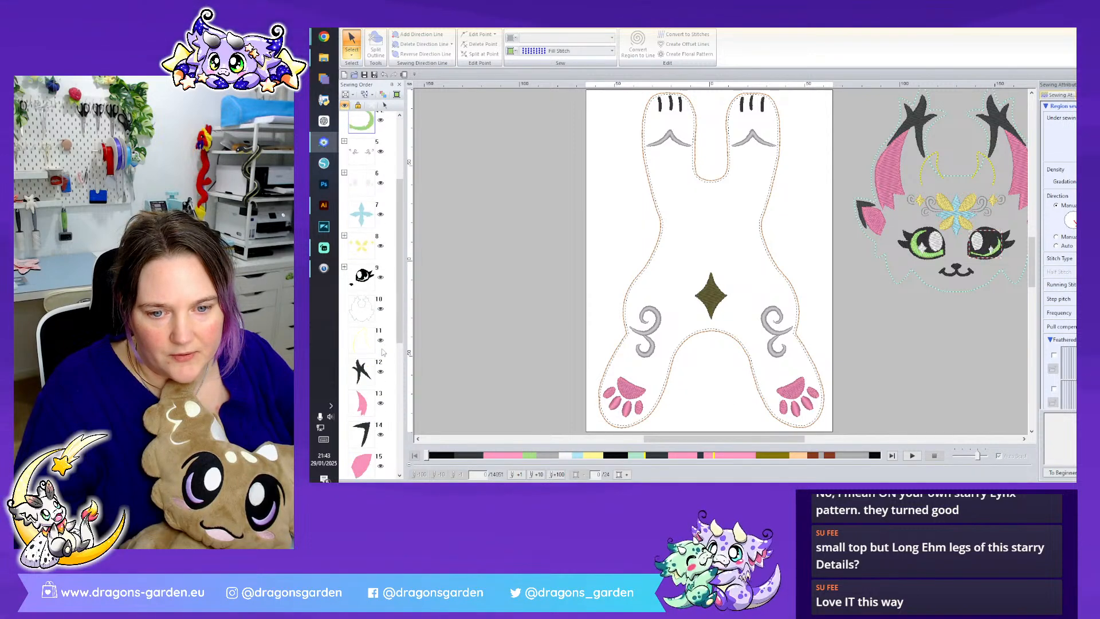
click(363, 408)
scroll(381, 438, down, 2)
drag(361, 355, 349, 192)
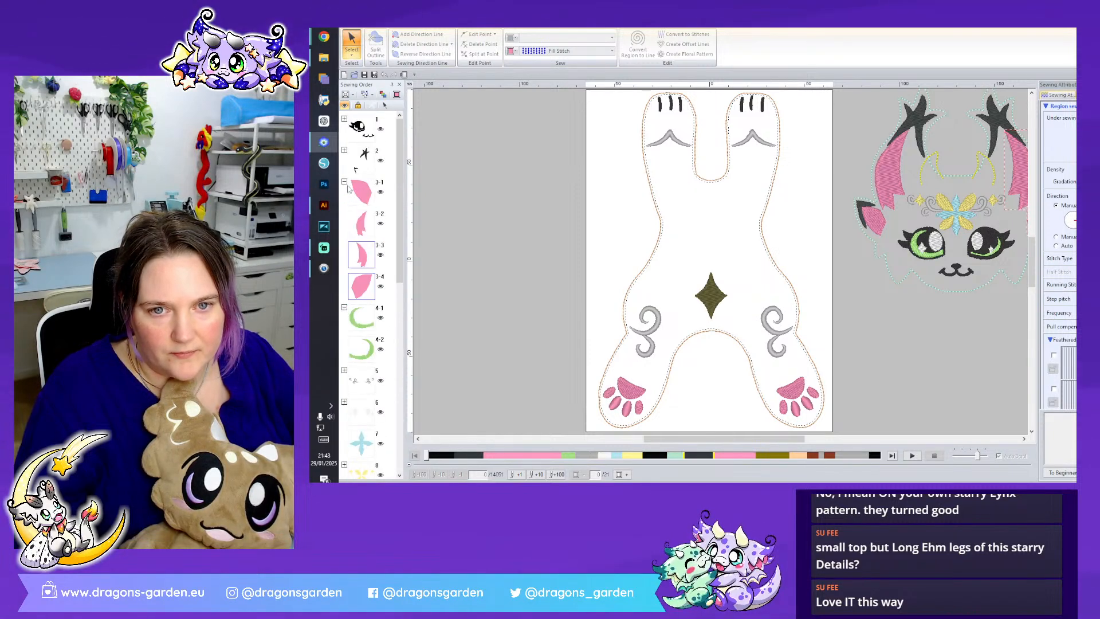
- Bring the two yellow curved lines together in the sewing order and move the second black horn and ear pieces beside the first set
scroll(382, 373, down, 5)
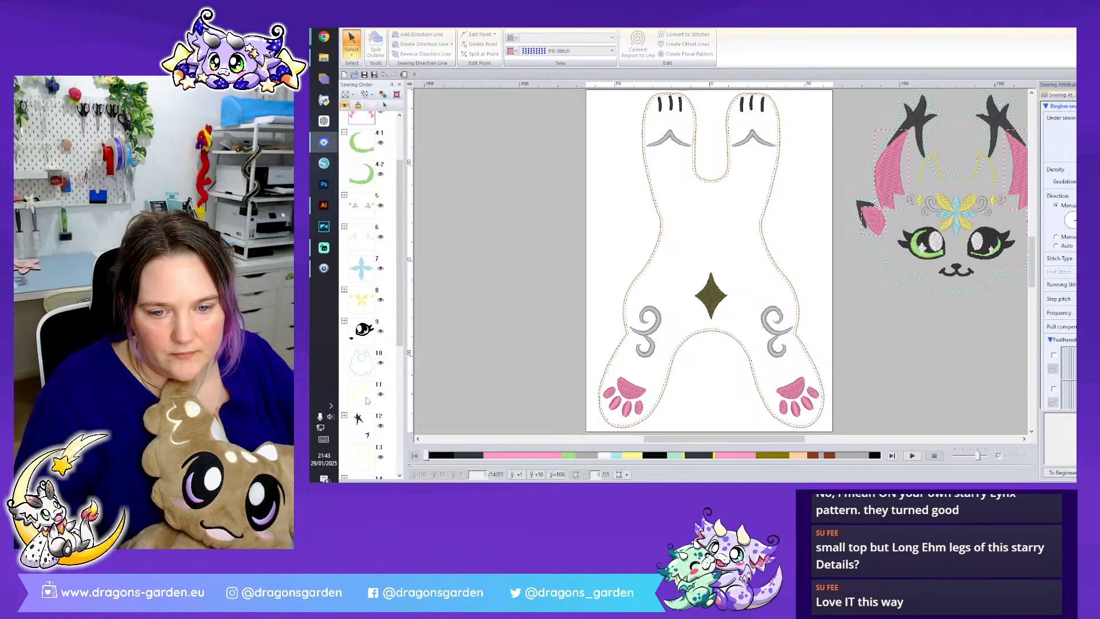
click(376, 406)
drag(364, 441, 372, 427)
scroll(378, 435, down, 2)
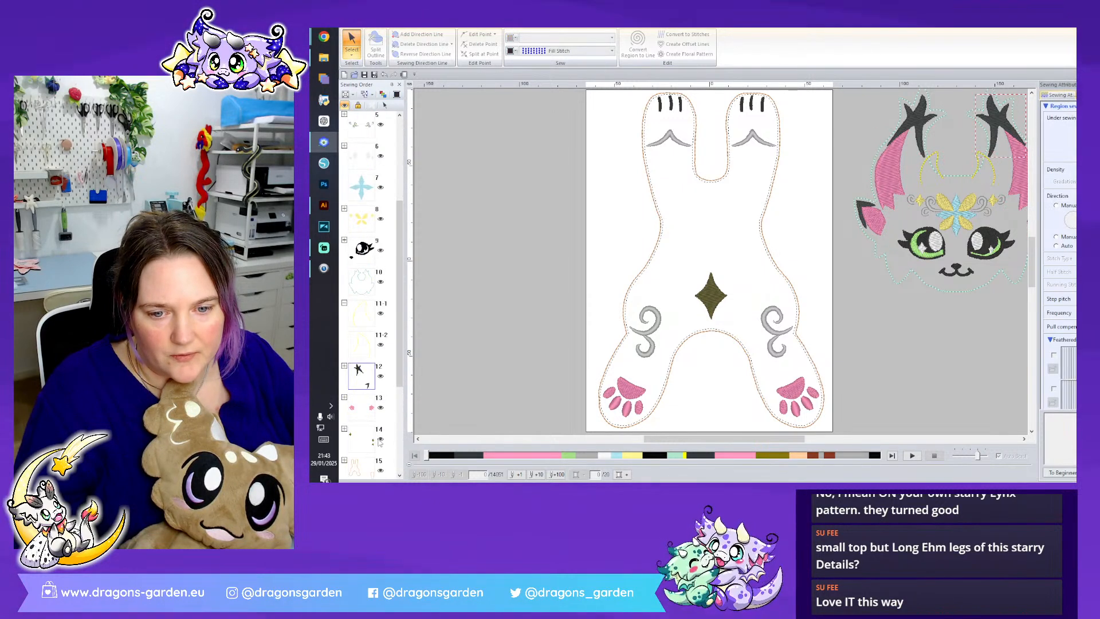
drag(368, 378, 346, 151)
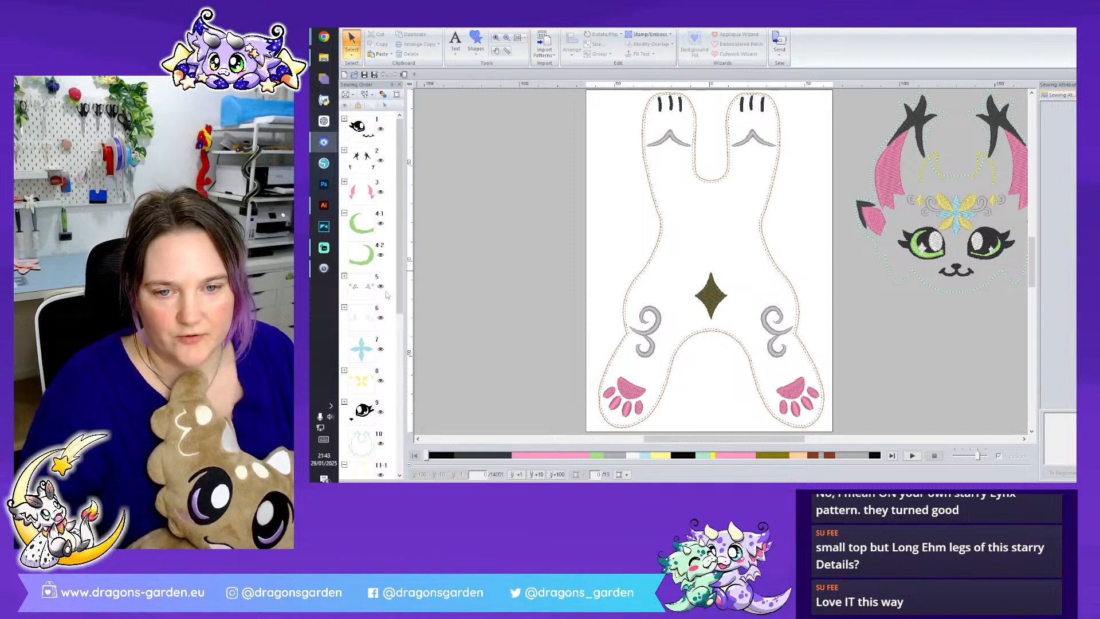
click(345, 213)
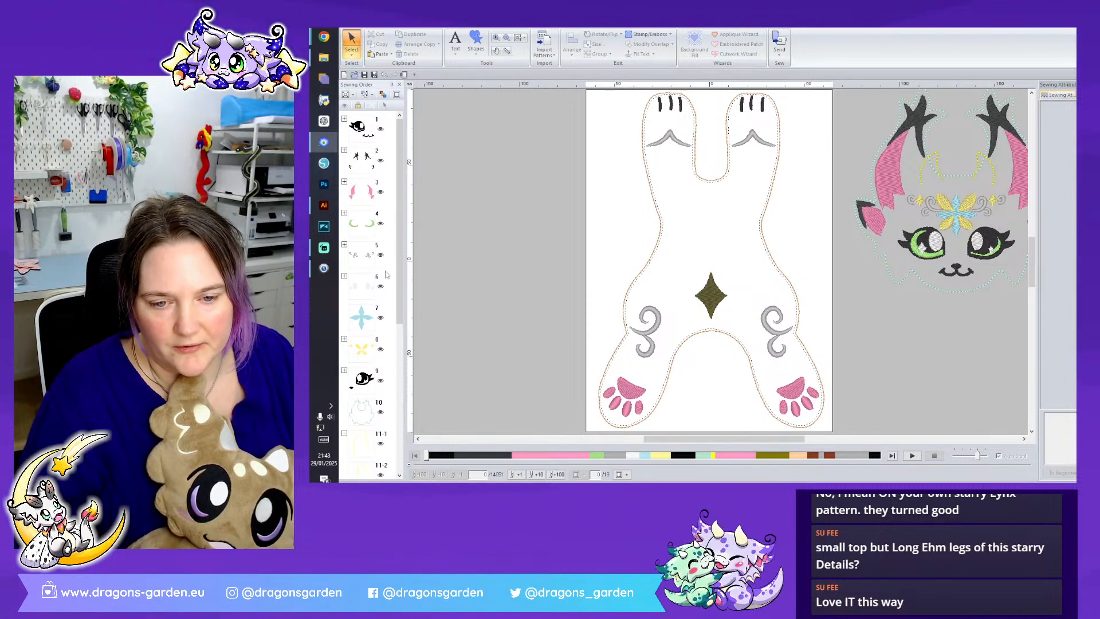
- Move the second black eye's pieces up the sewing order into the first black face group
drag(368, 379, 368, 144)
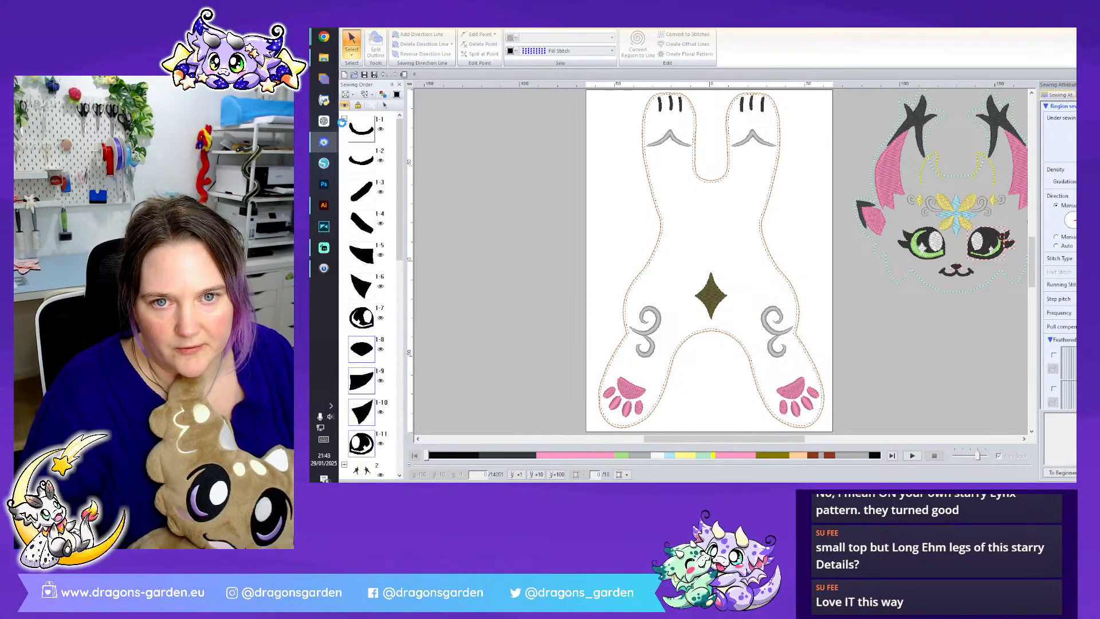
click(344, 119)
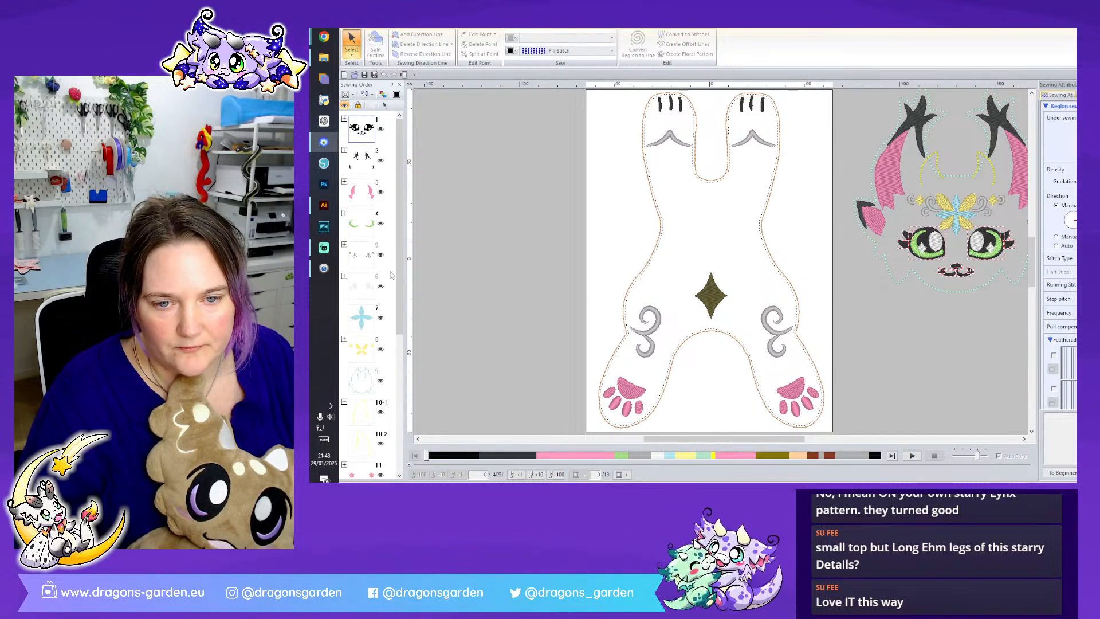
click(390, 275)
- Lock all the lynx head pieces in the sewing order, down to the two yellow curved lines
scroll(395, 304, down, 3)
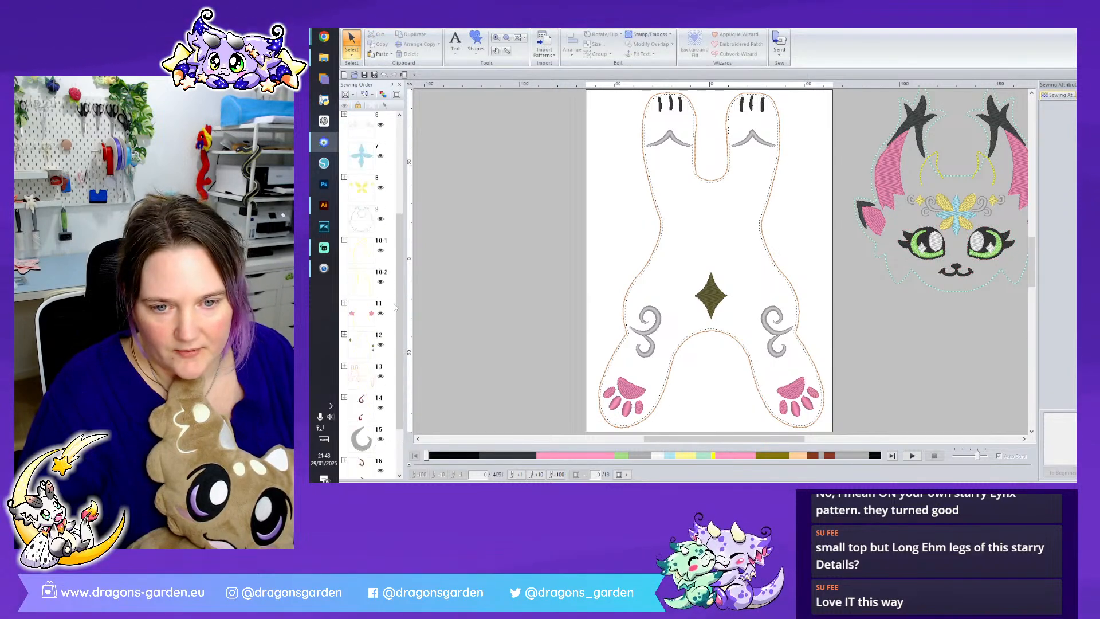
click(376, 285)
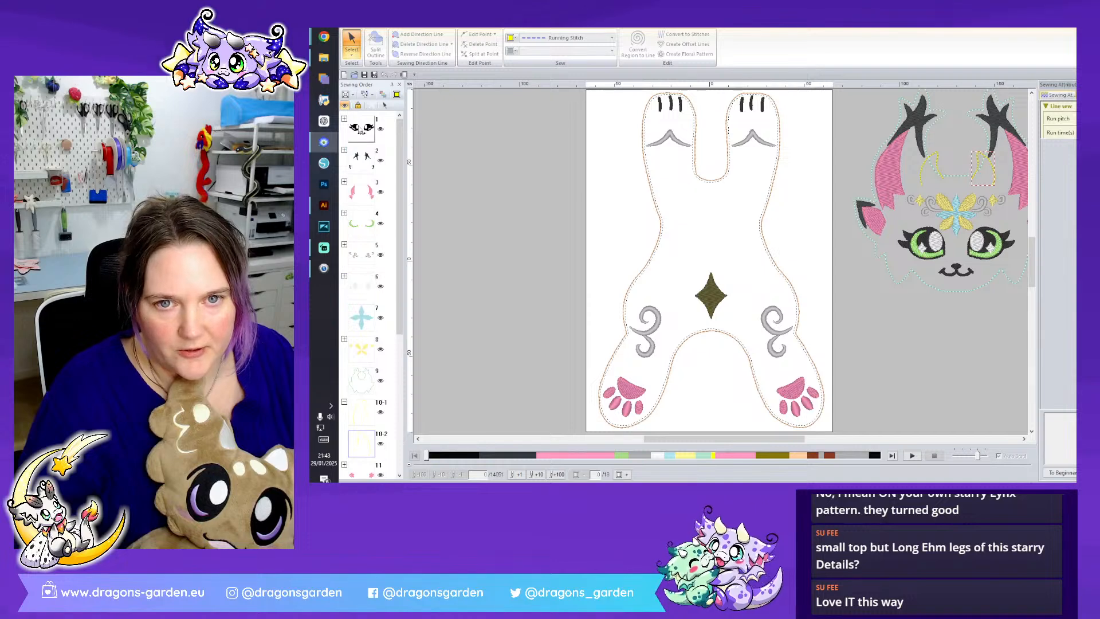
key(ctrl+a)
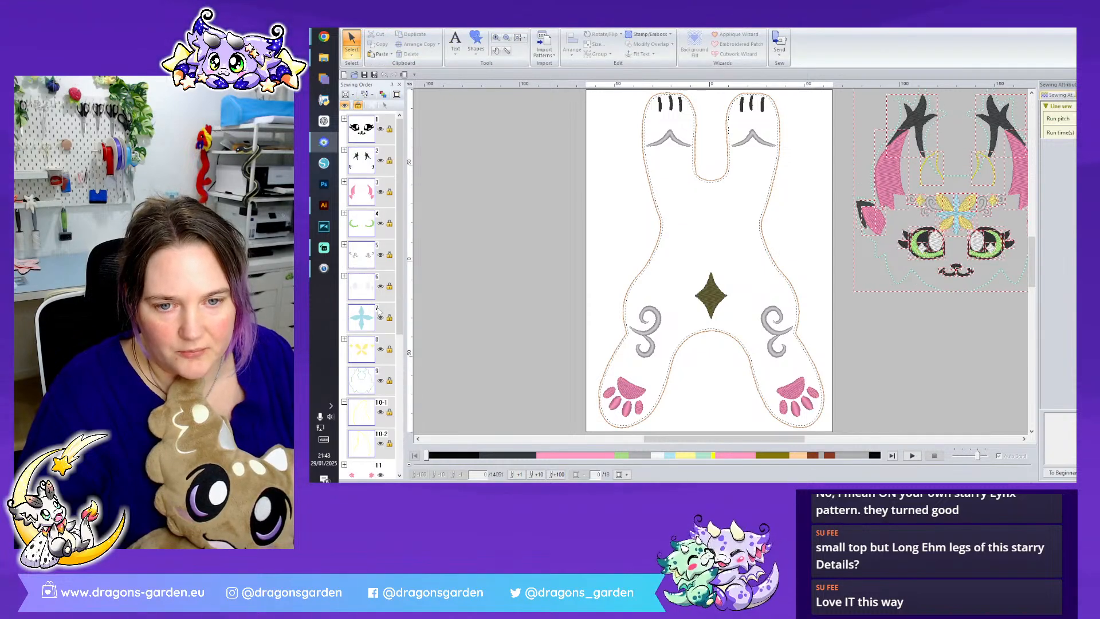
scroll(394, 320, down, 5)
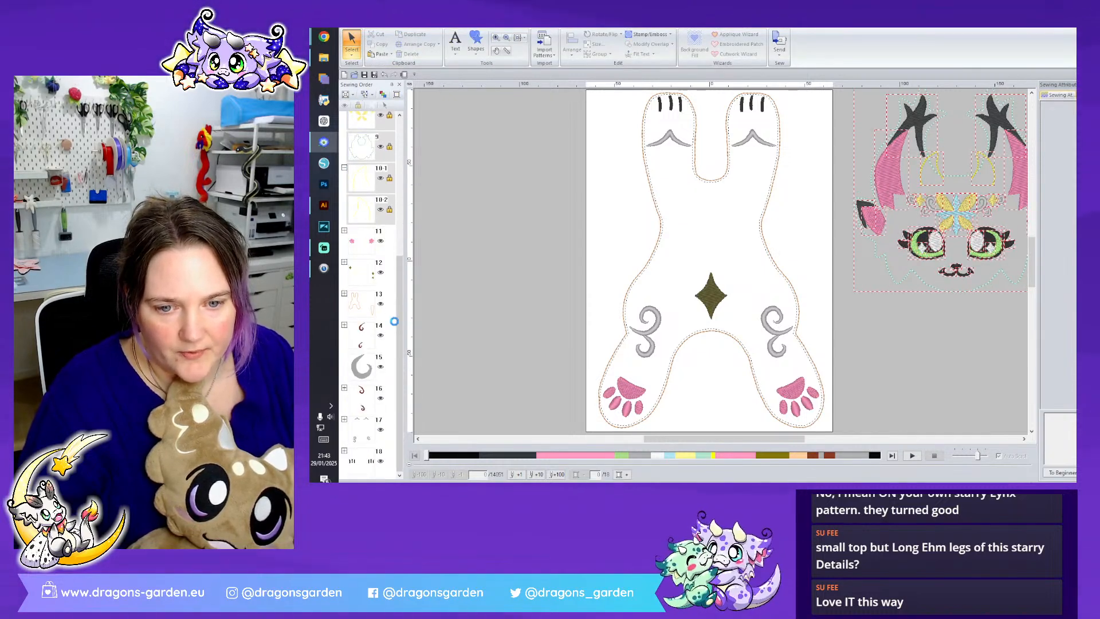
- Move the gray curl below the dark red curls in the sewing order to join the other gray body details
click(726, 324)
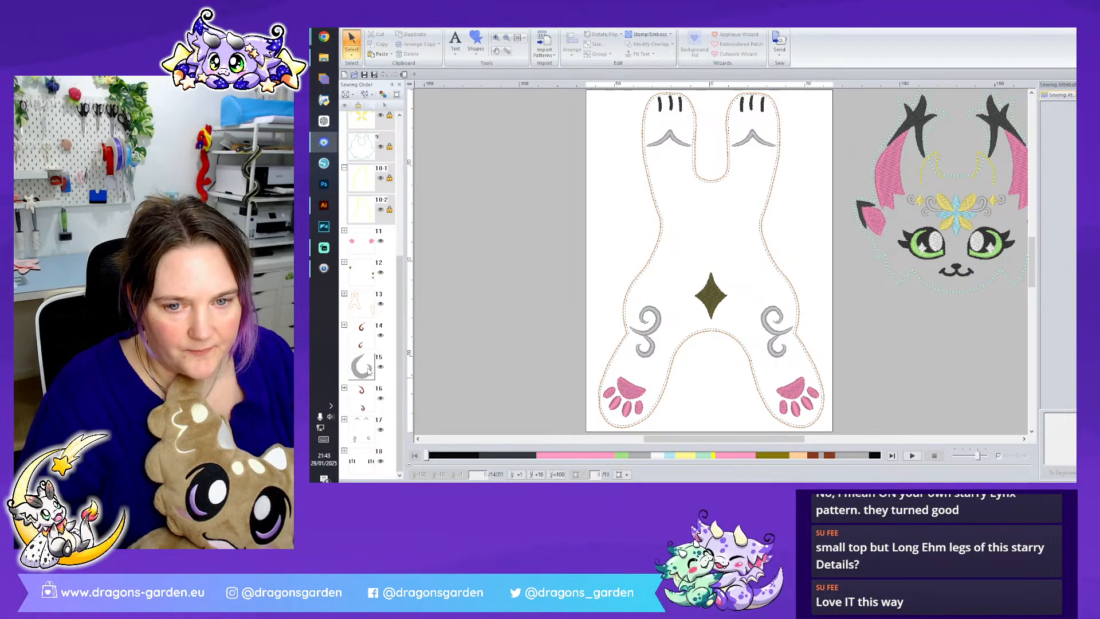
click(380, 406)
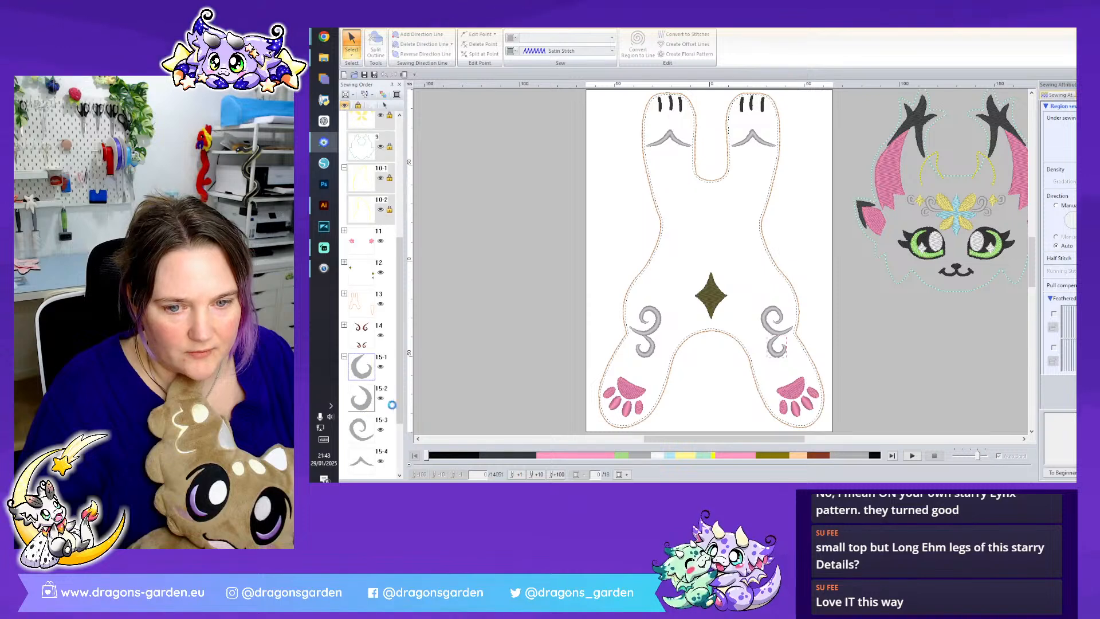
click(345, 356)
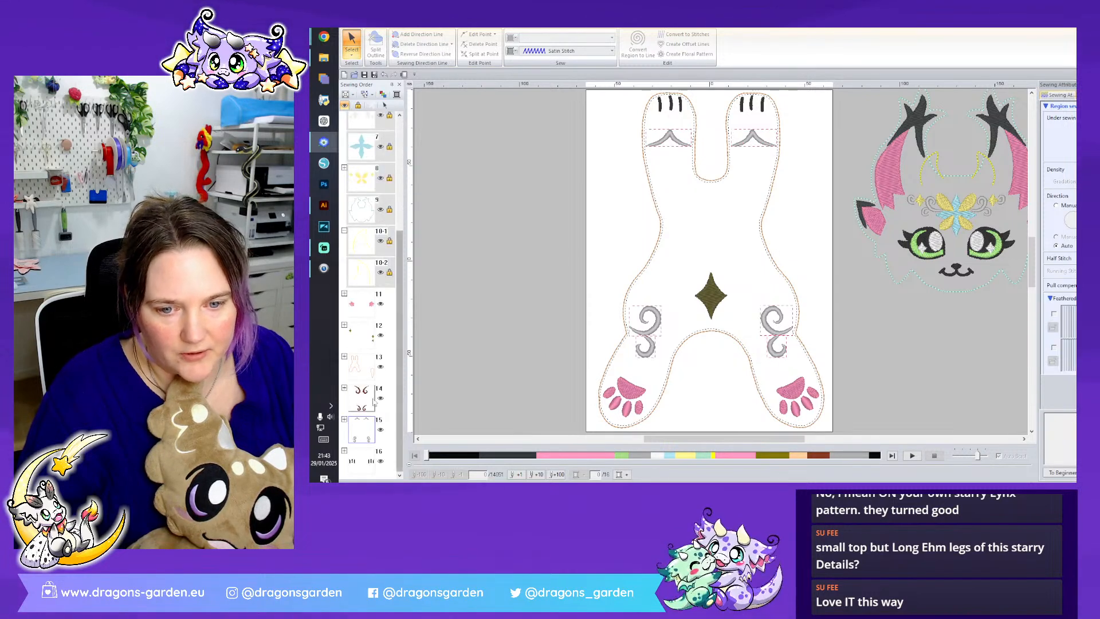
- Recolour the dark red curls group gray to match the other body markings, and clear the selection
click(370, 399)
click(718, 259)
click(1085, 95)
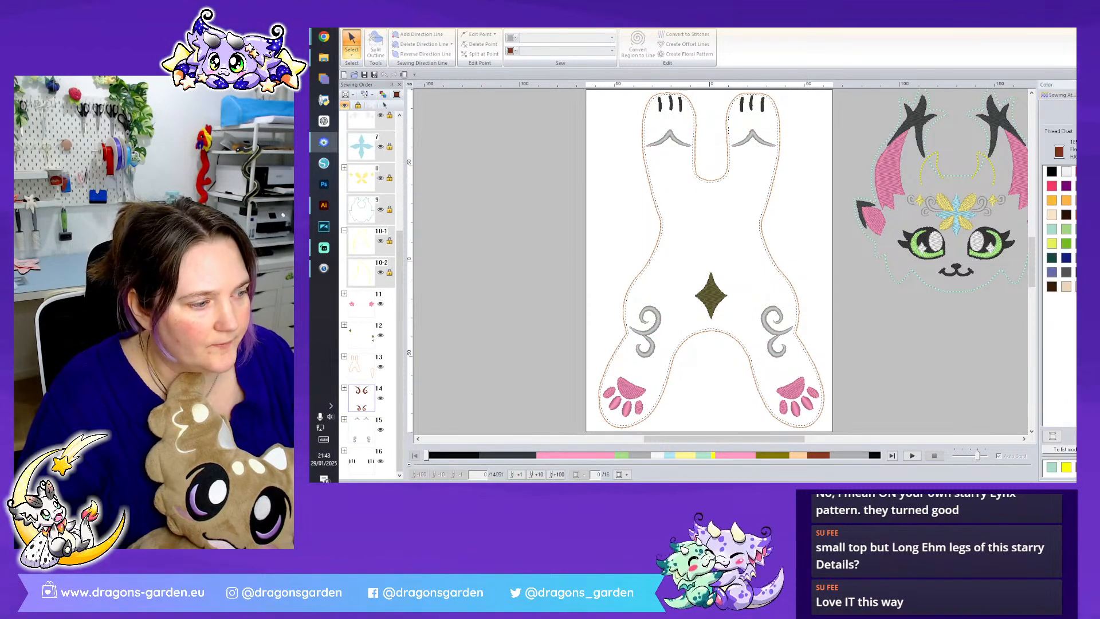
click(1088, 467)
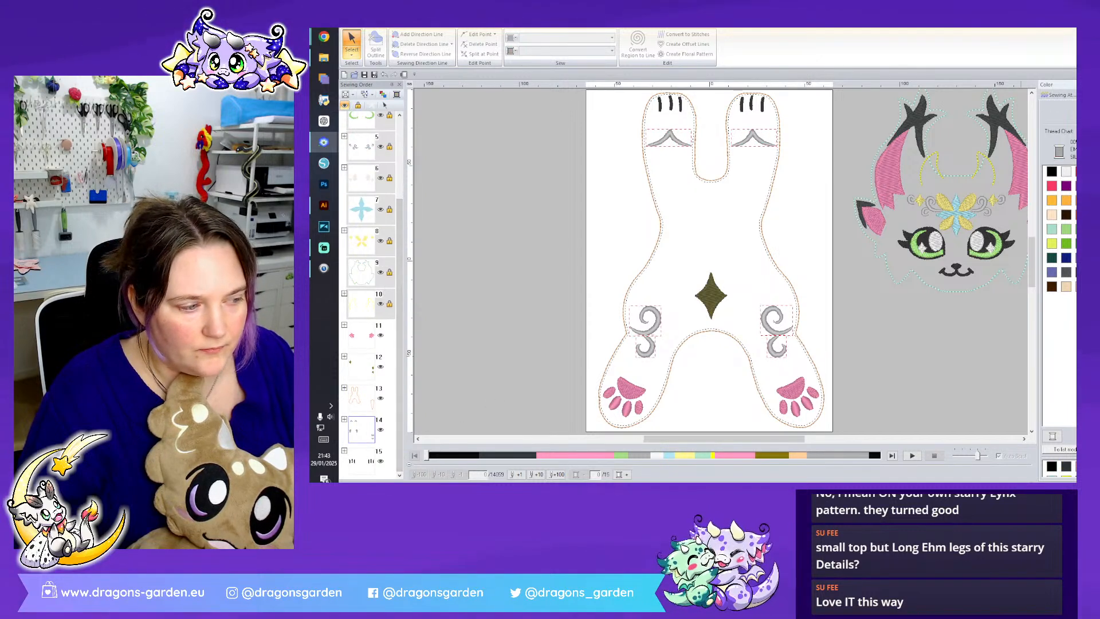
scroll(905, 385, down, 2)
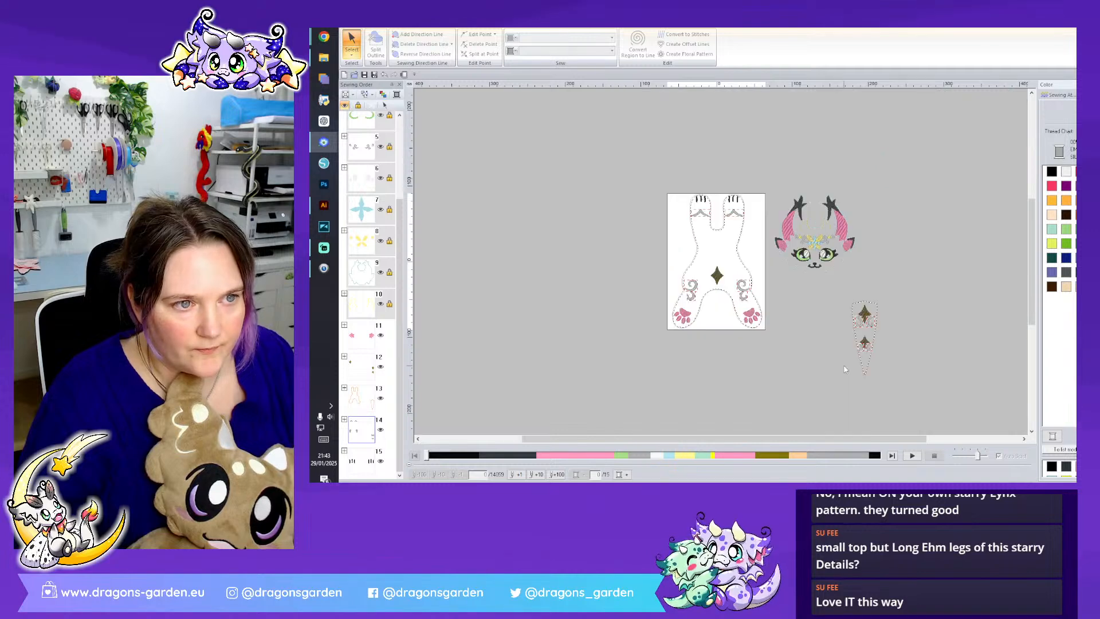
click(843, 366)
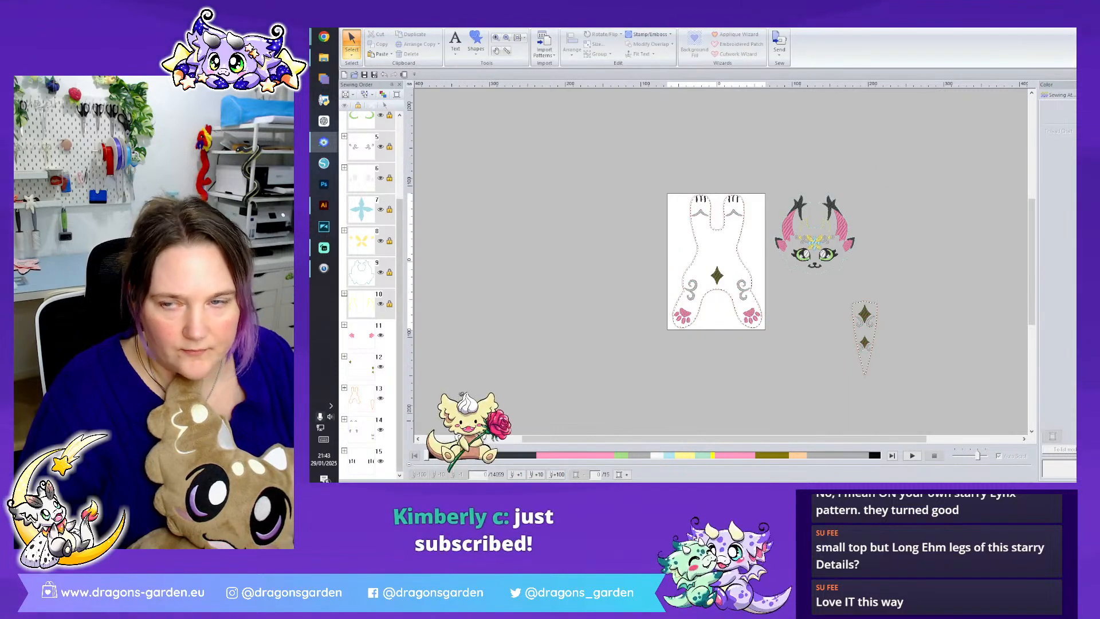
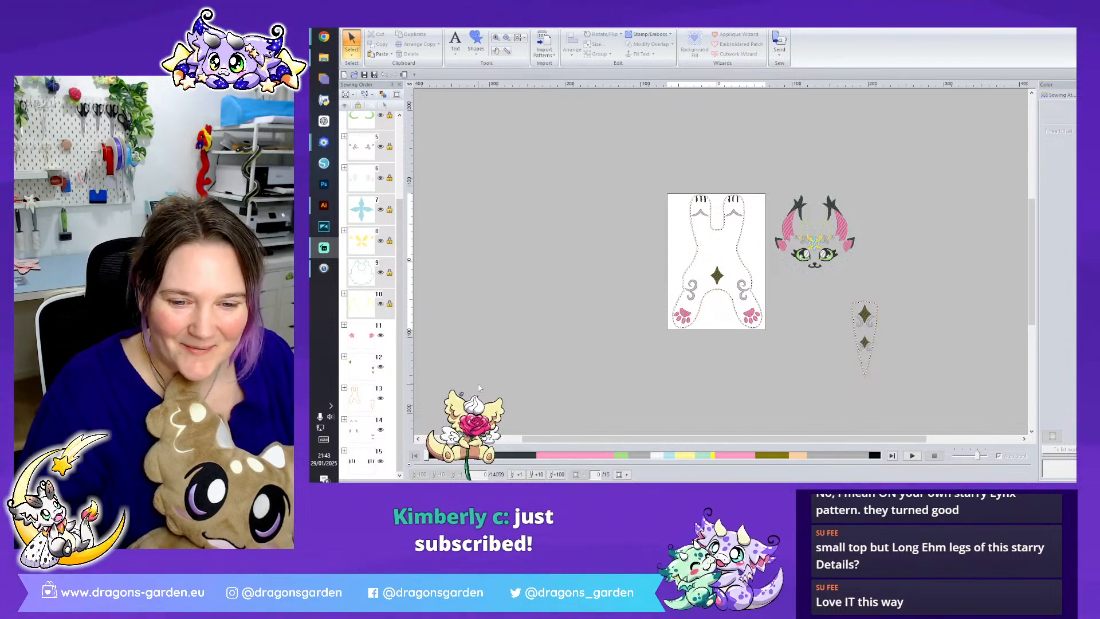
- Recolour the star shapes on the body and tail to the yellow thread used in the head ornament
click(362, 367)
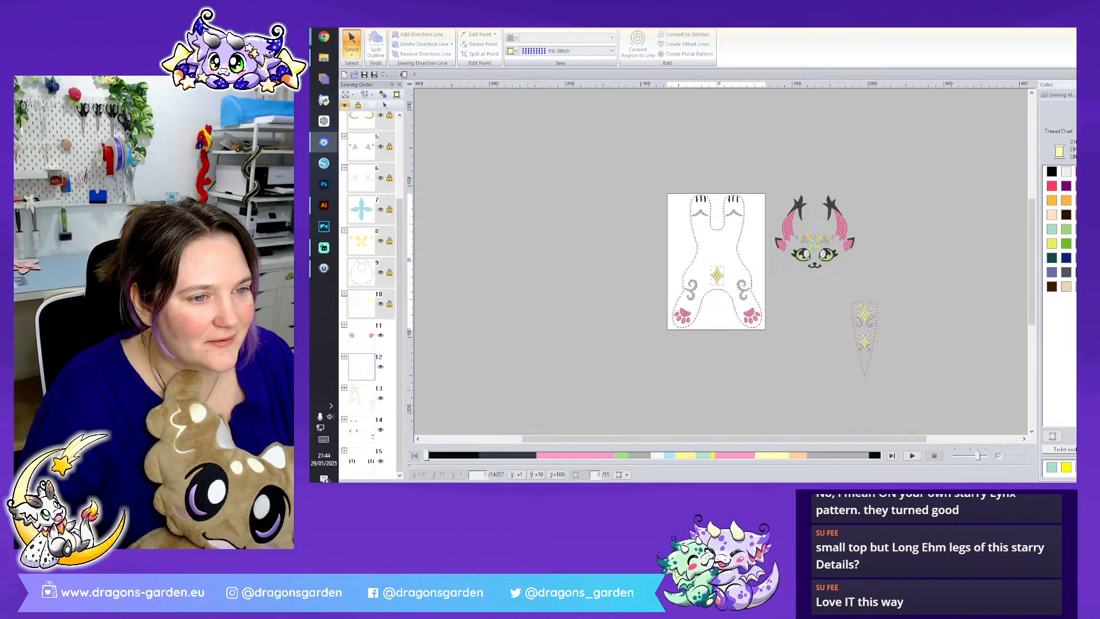
click(363, 242)
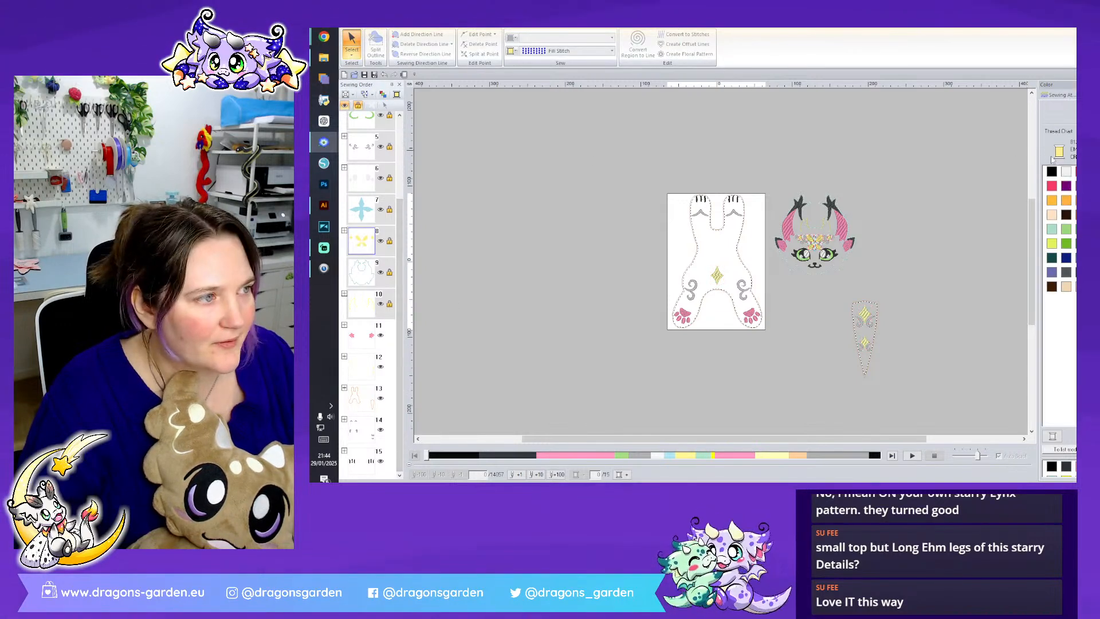
click(364, 370)
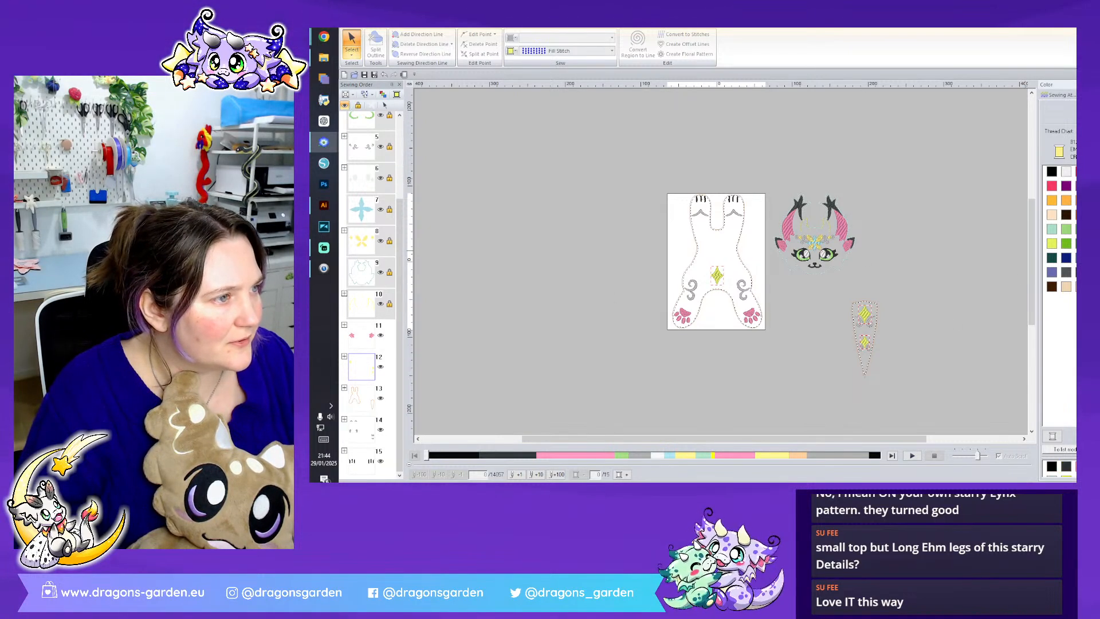
click(936, 262)
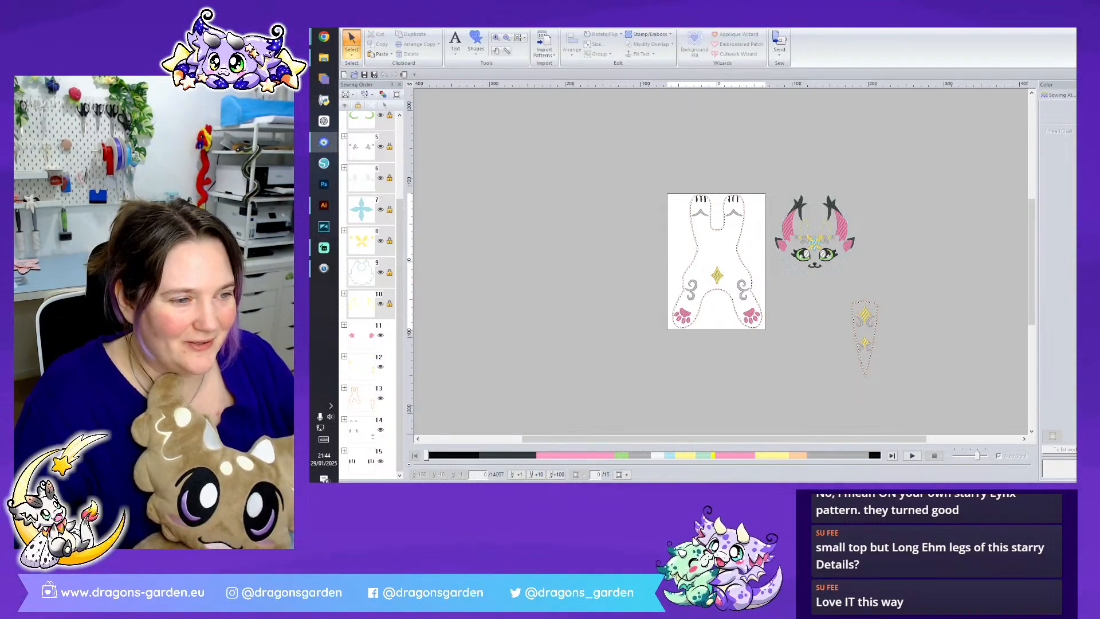
- Give the pink paw pads a manual stitch direction, trying Satin Stitch and returning them to Fill Stitch
scroll(720, 261, up, 3)
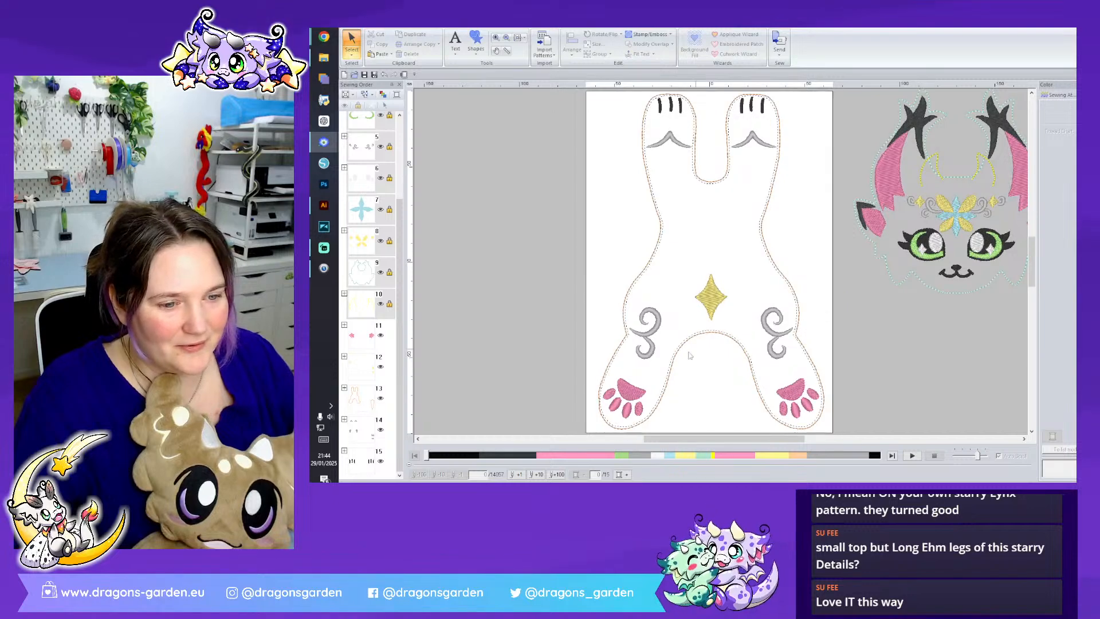
click(367, 340)
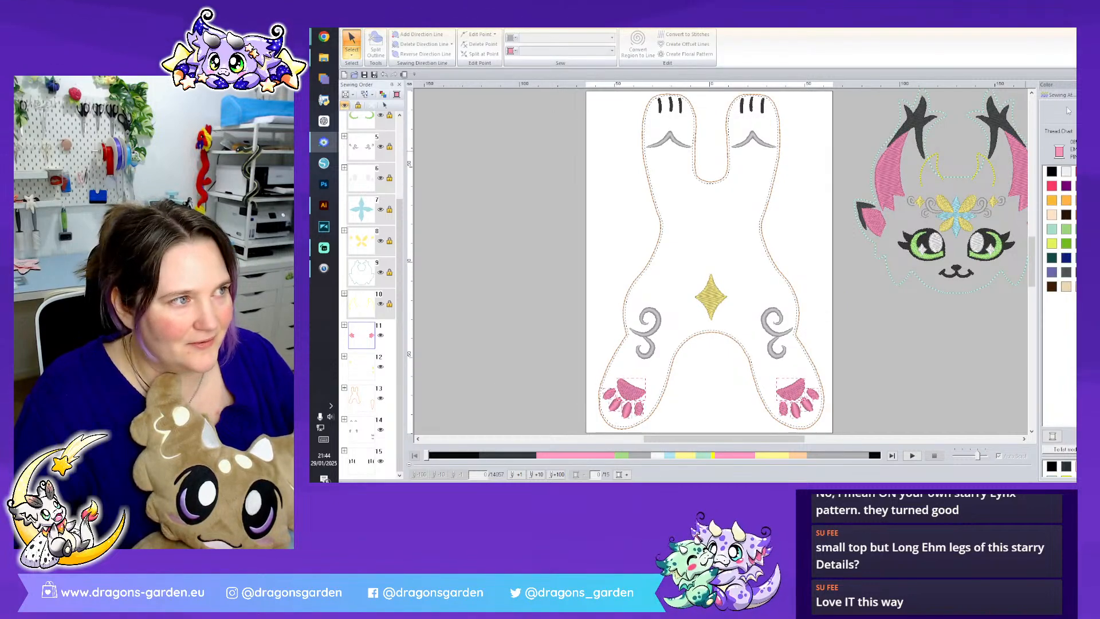
click(1058, 95)
click(564, 51)
click(549, 73)
click(1069, 206)
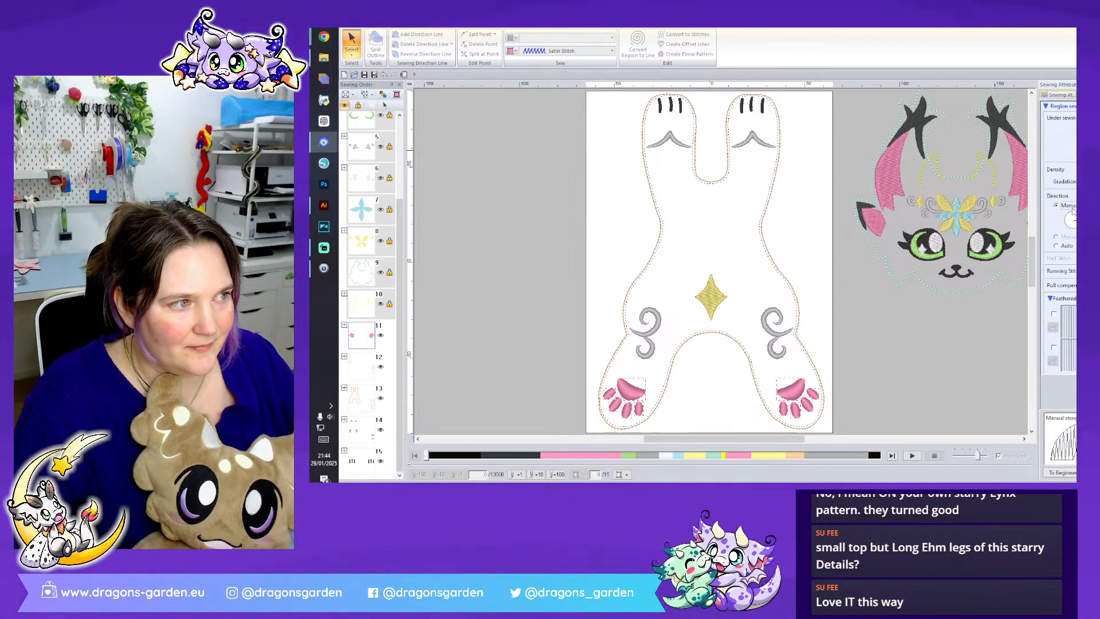
click(567, 51)
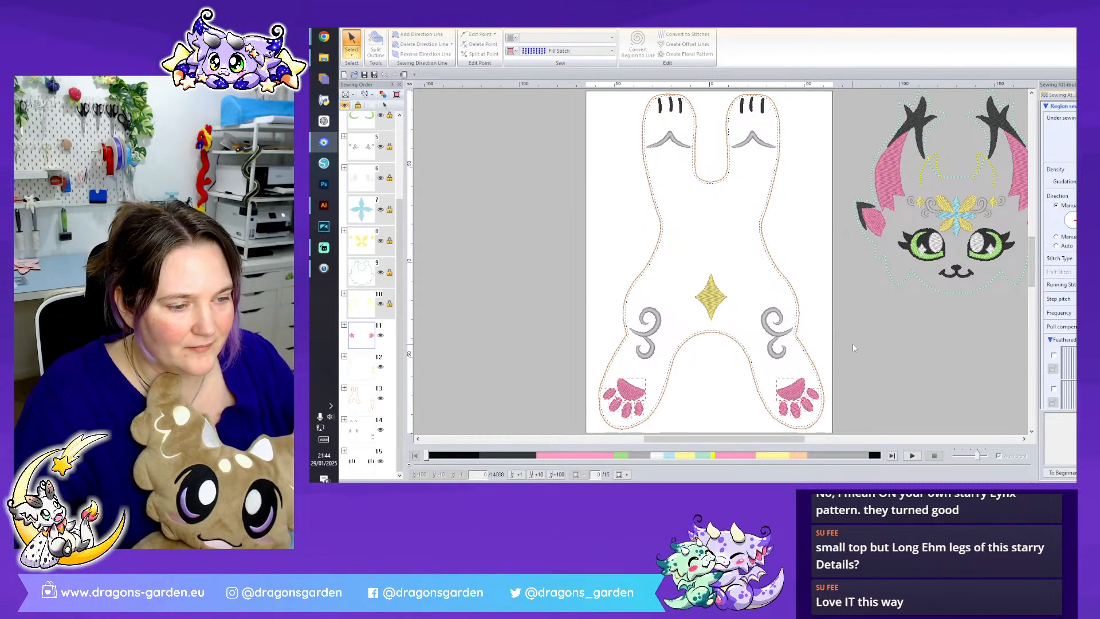
- Examine the stitching of the large pink pad on each foot
scroll(859, 341, down, 2)
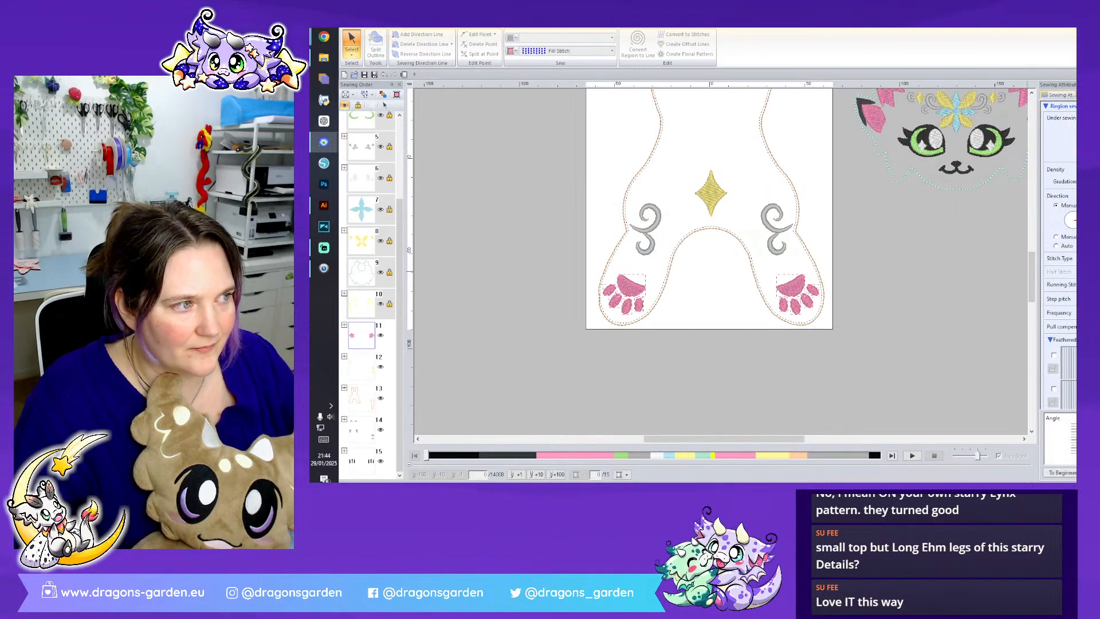
click(882, 341)
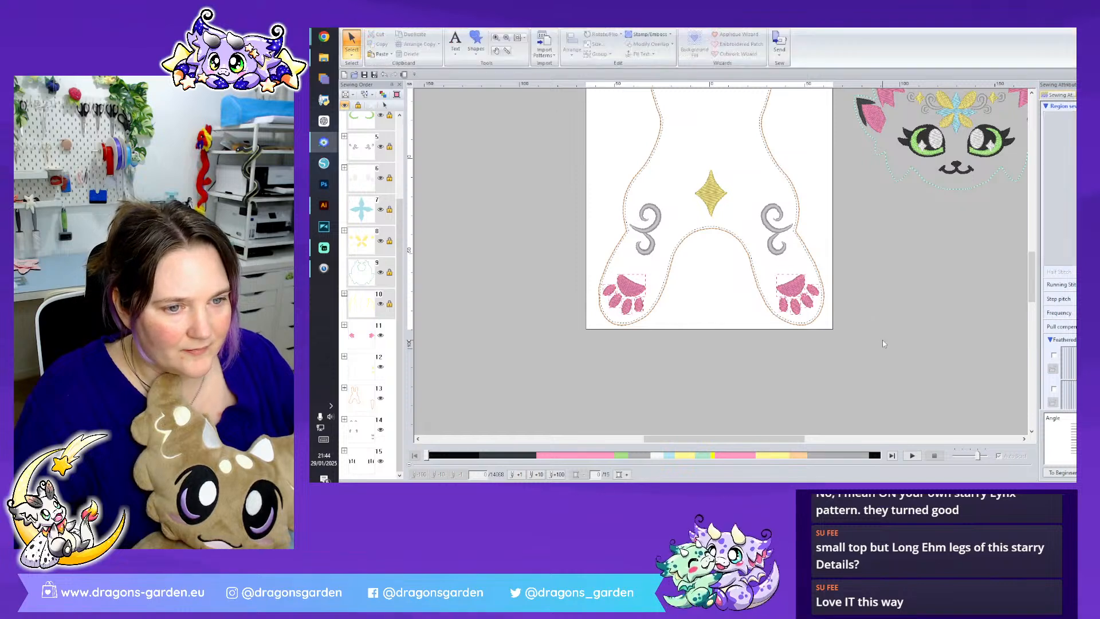
click(630, 287)
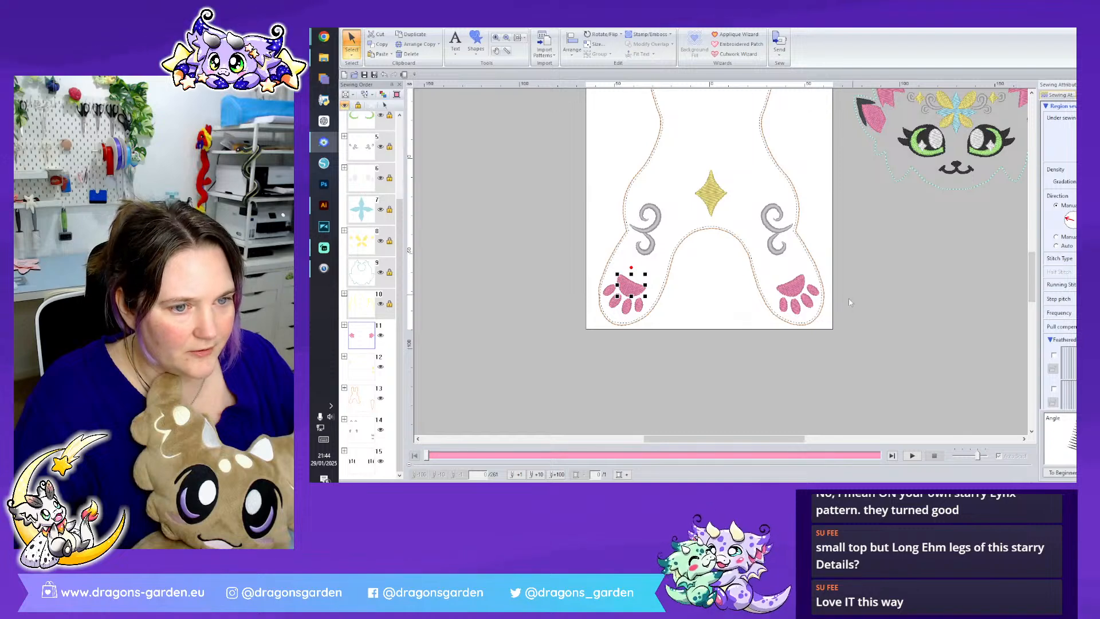
click(792, 294)
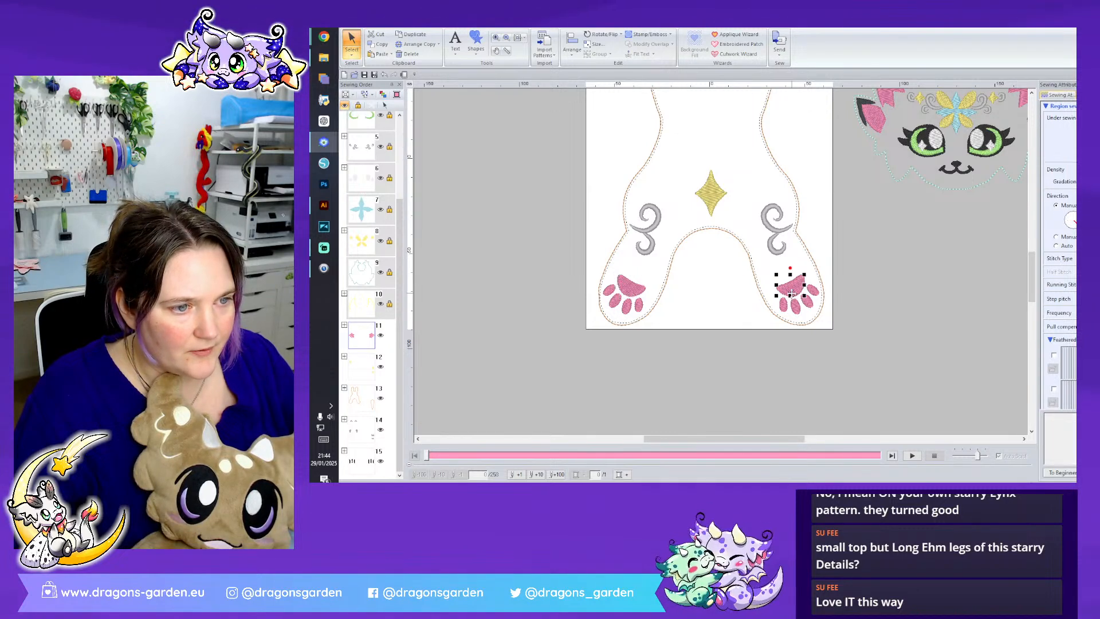
click(950, 308)
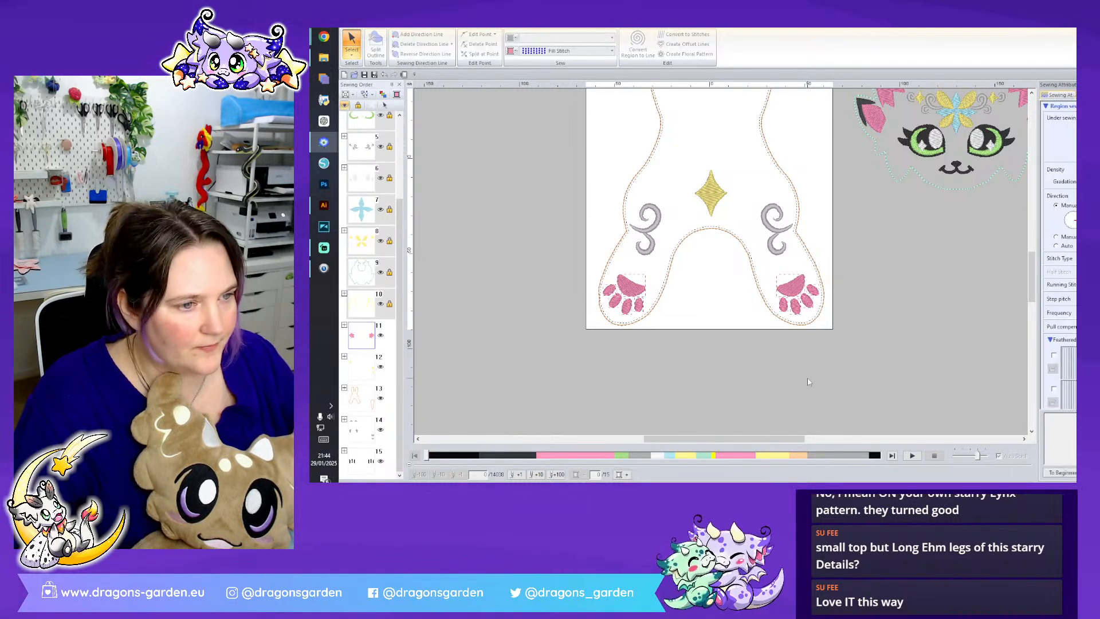
- Recolour the running-stitch outline of the body and tail to mint green thread
scroll(842, 282, down, 2)
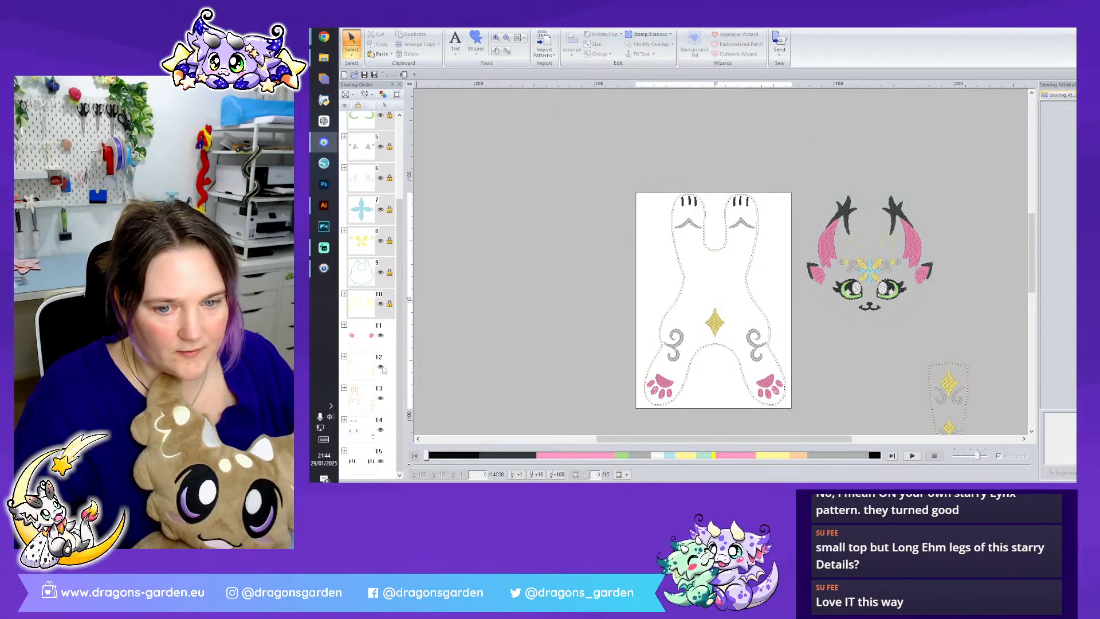
click(358, 395)
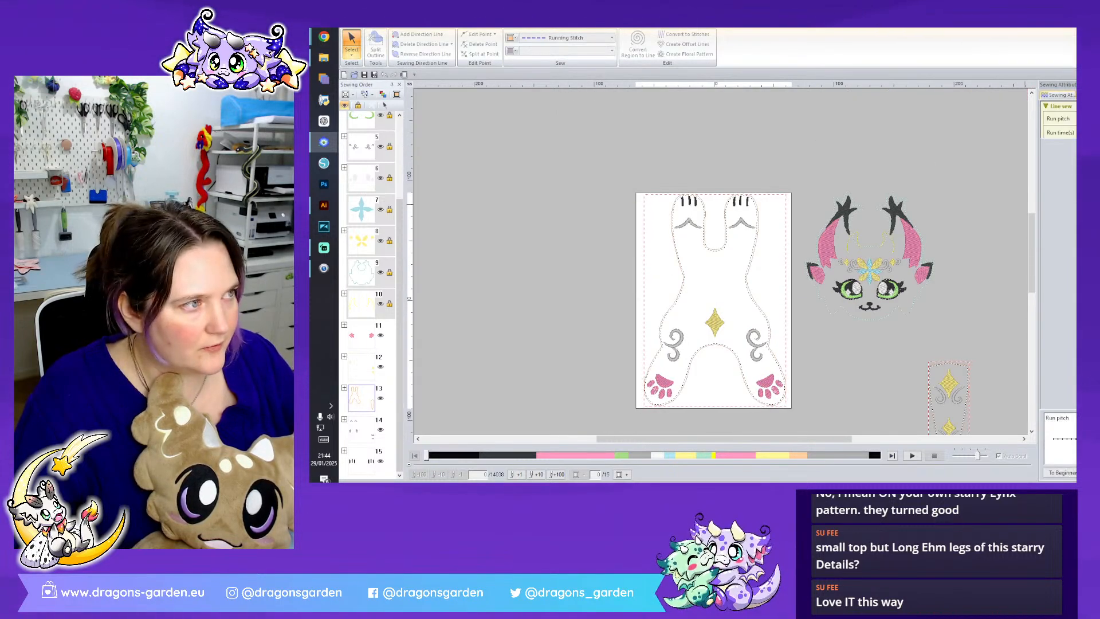
click(1075, 95)
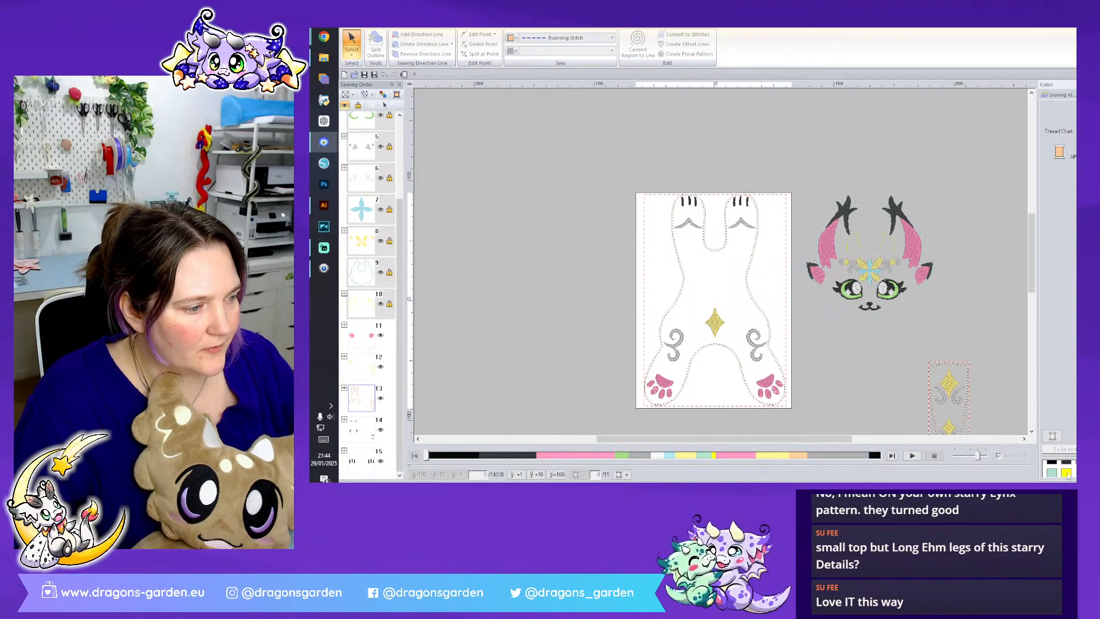
click(513, 341)
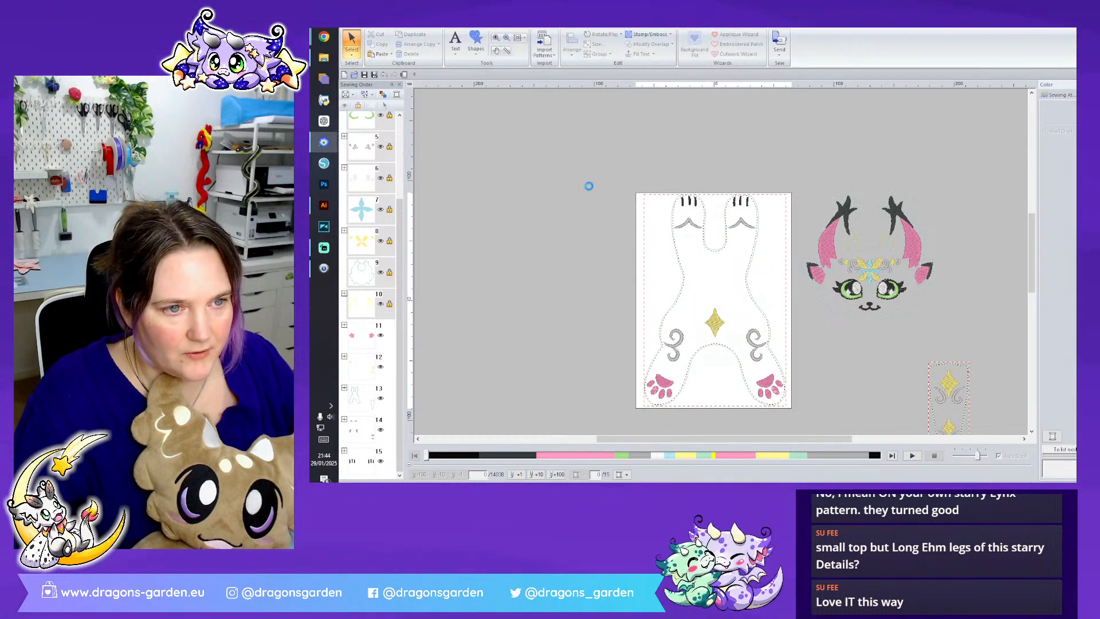
- Try green, light green and dark green thread colours on the black toe lines
click(370, 459)
scroll(721, 262, up, 4)
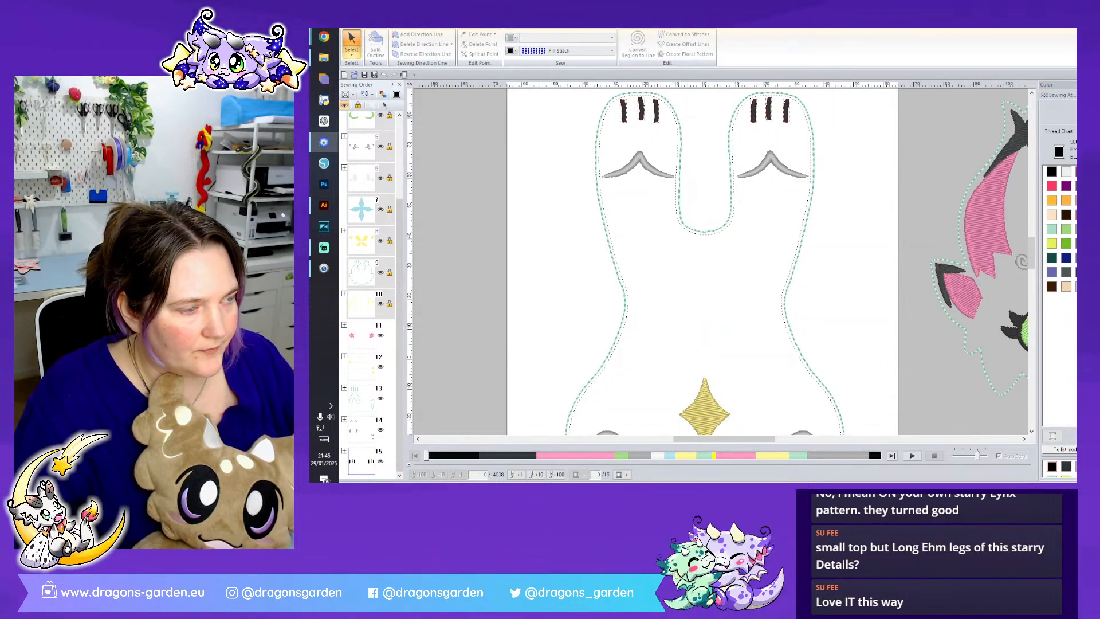
click(1079, 229)
scroll(949, 238, up, 3)
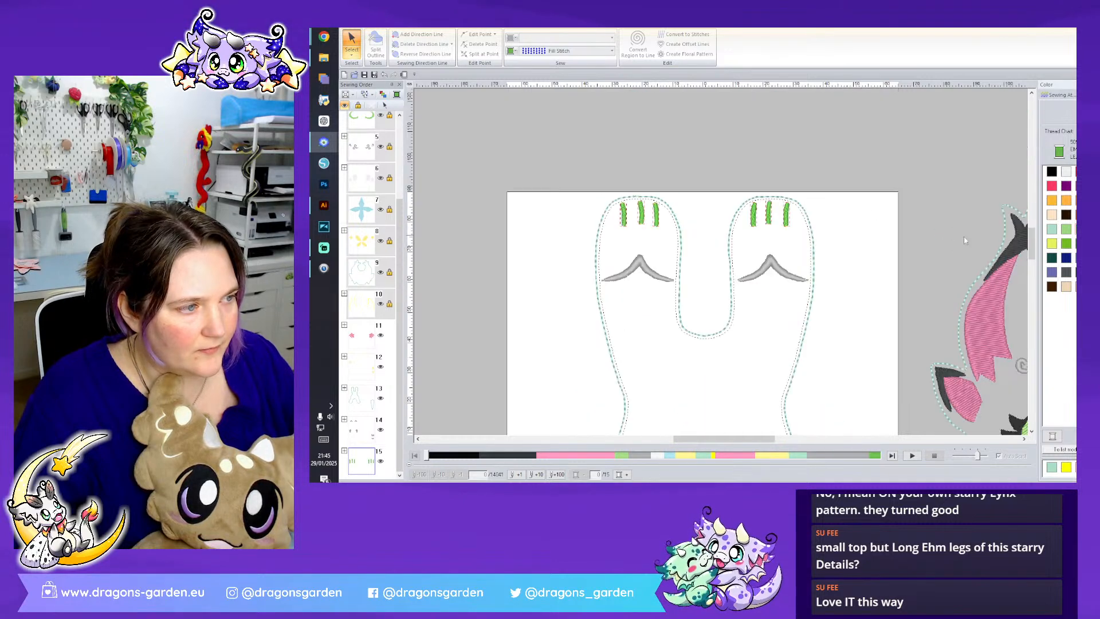
click(1065, 246)
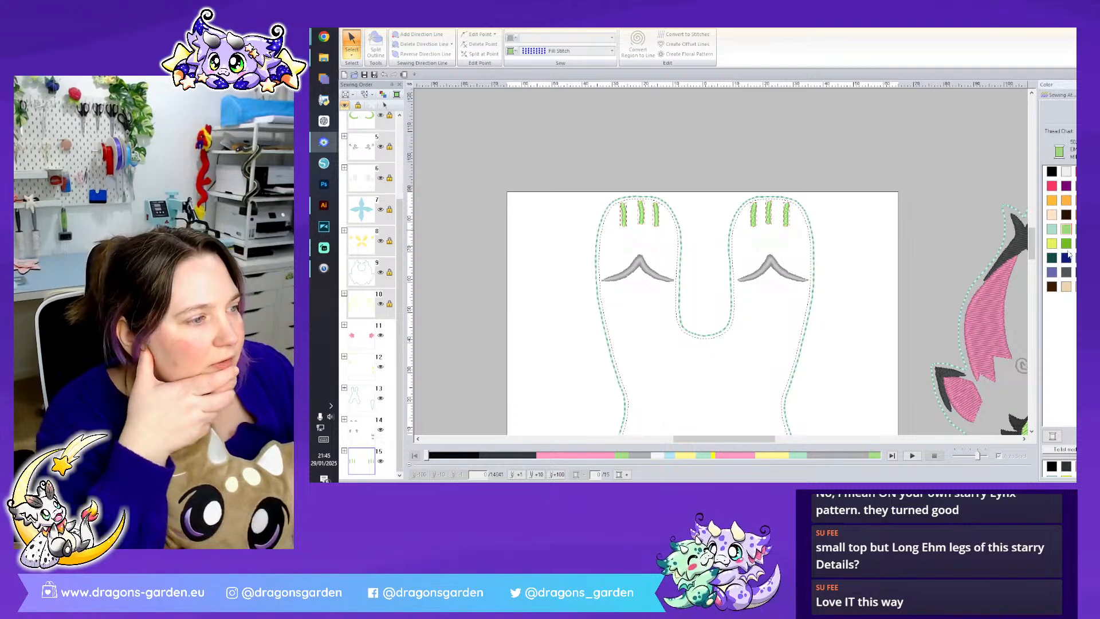
click(1076, 255)
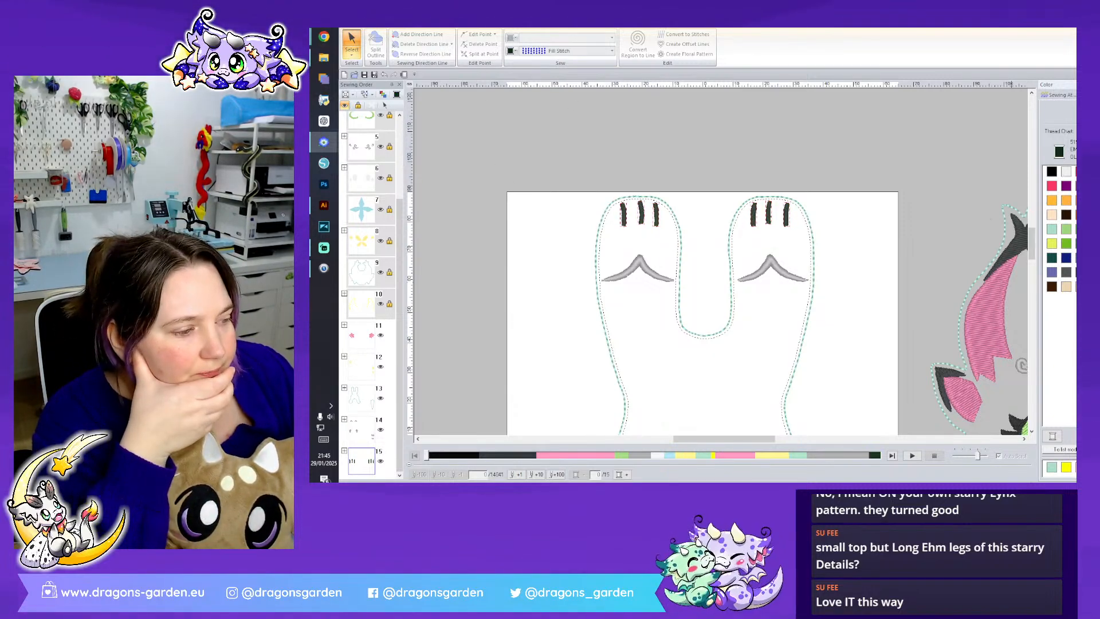
- Convert the six toe lines to Triple Stitch outlines with their regions set to Not Sewn
scroll(722, 261, up, 2)
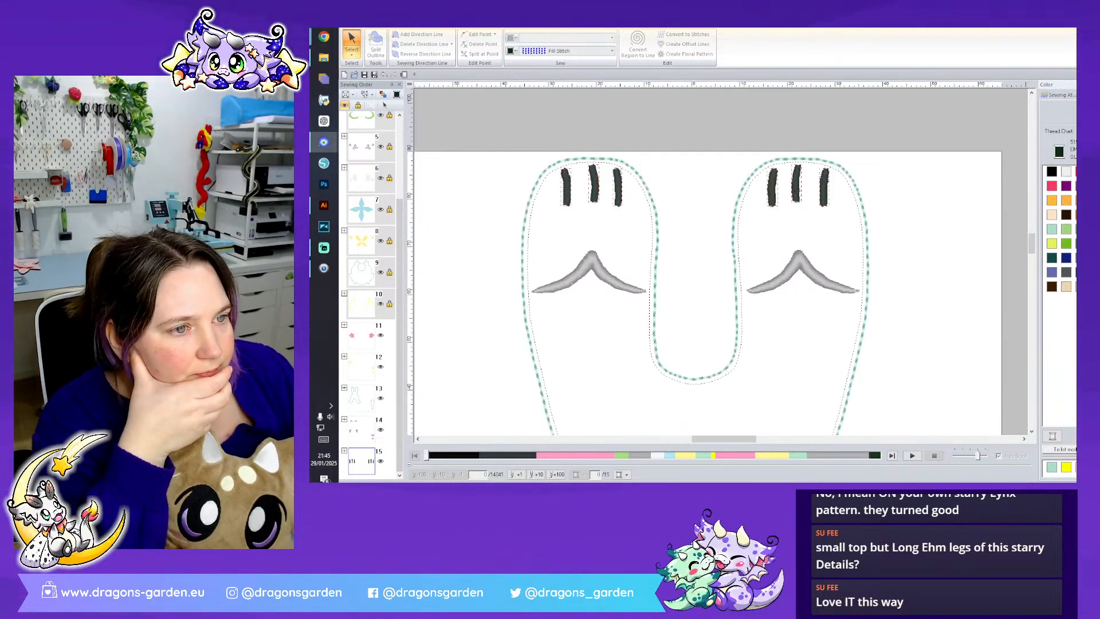
click(557, 51)
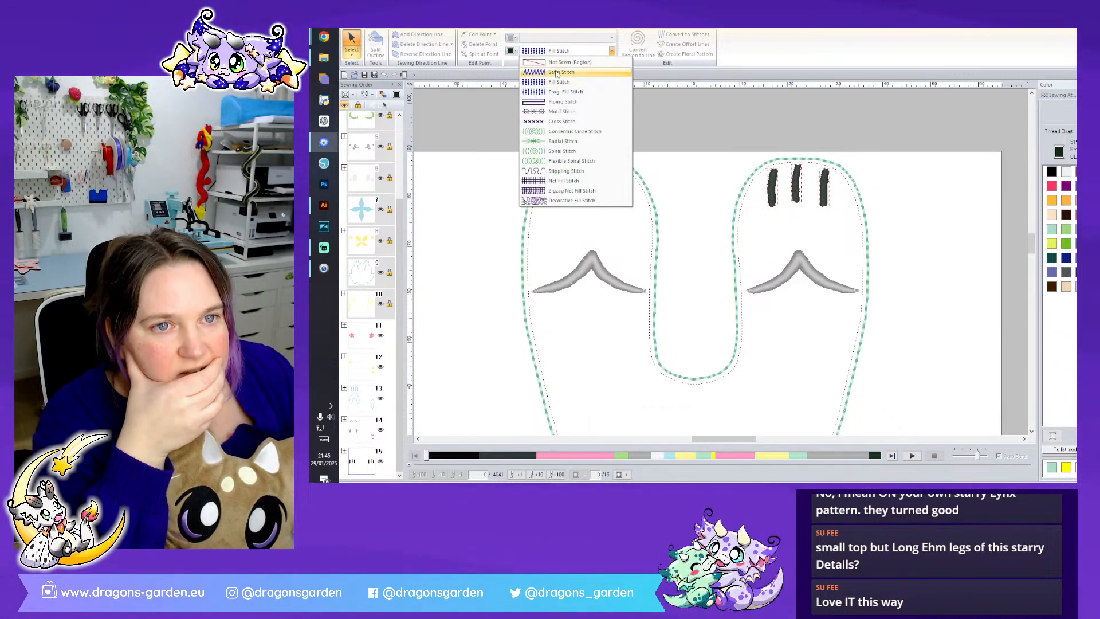
click(557, 41)
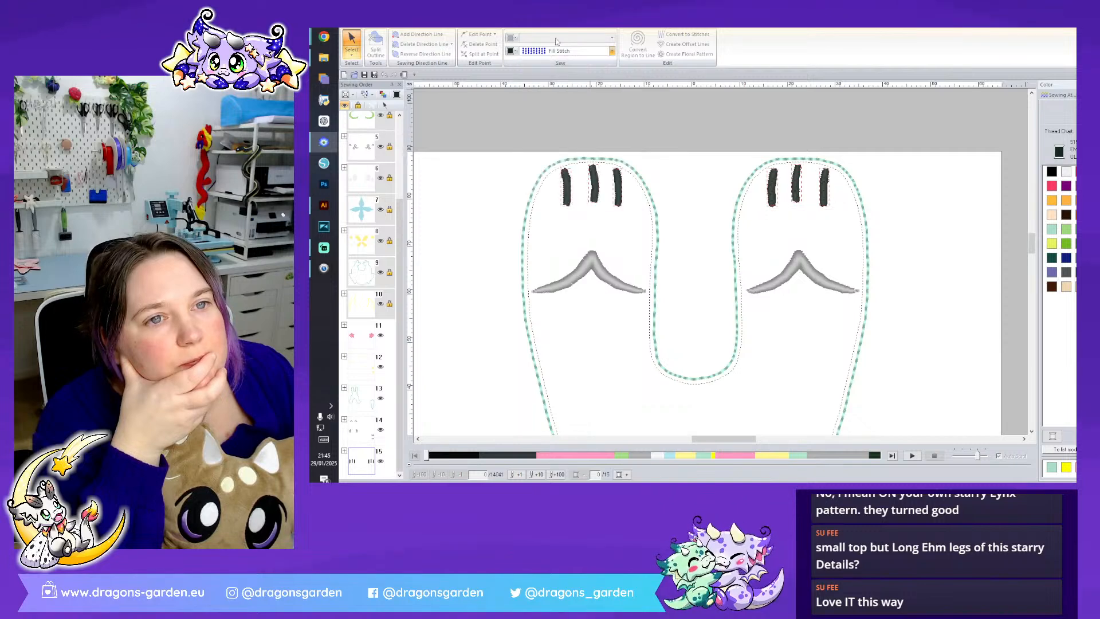
right_click(368, 463)
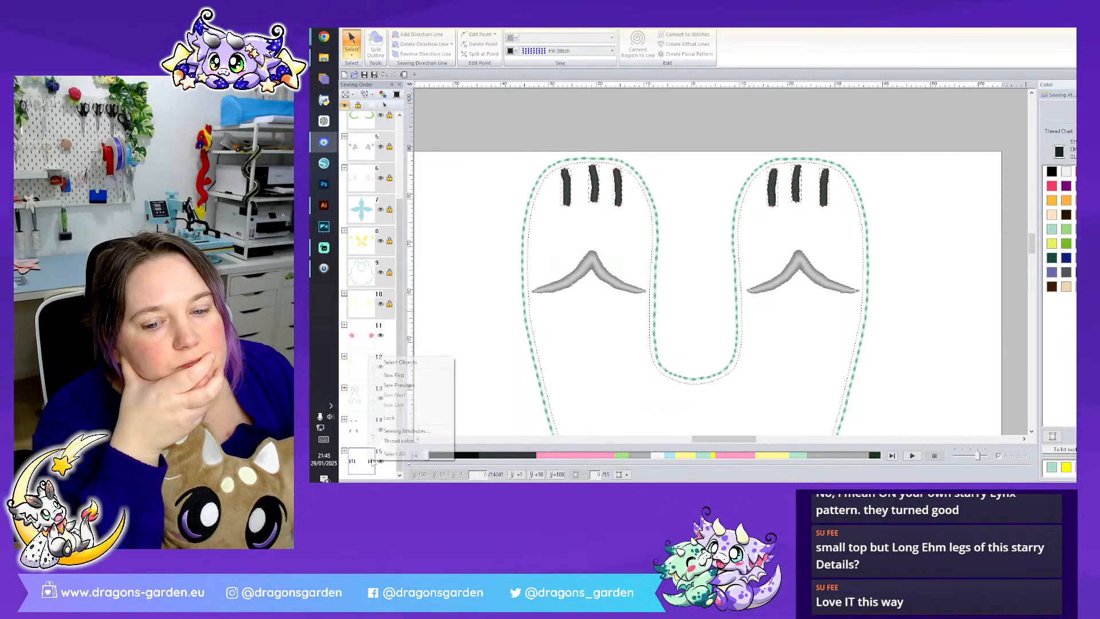
click(394, 362)
click(551, 38)
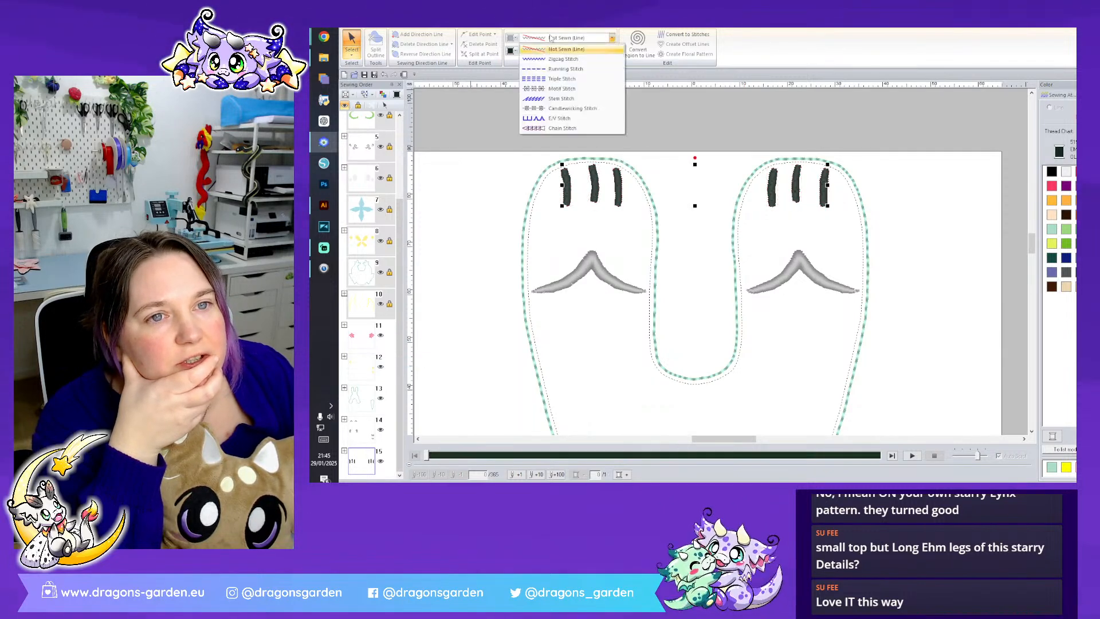
click(579, 79)
click(567, 52)
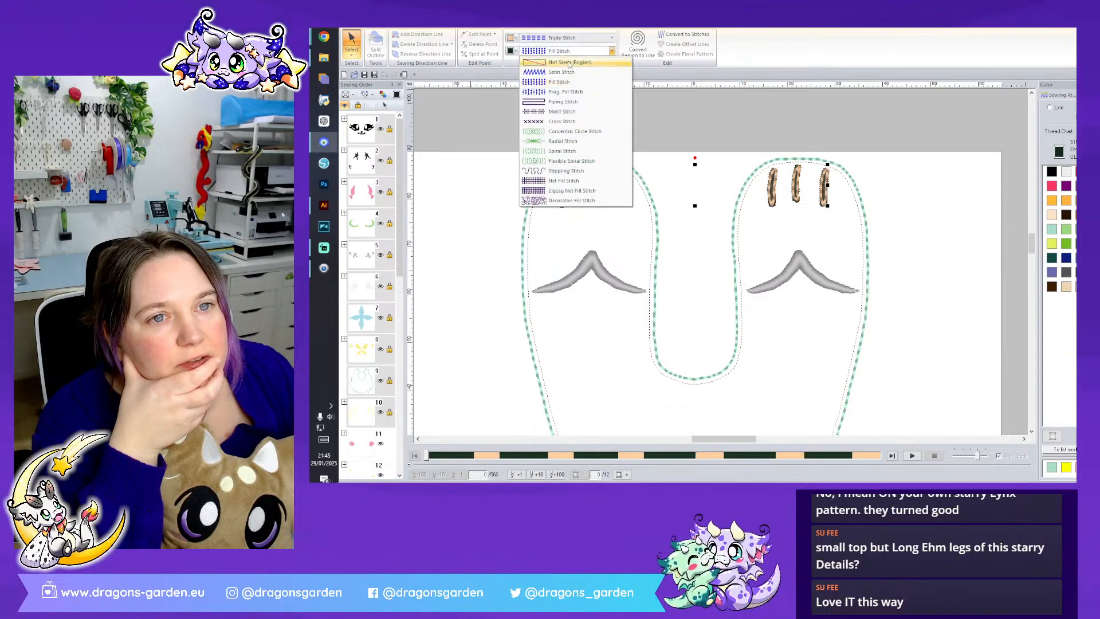
click(565, 62)
click(913, 173)
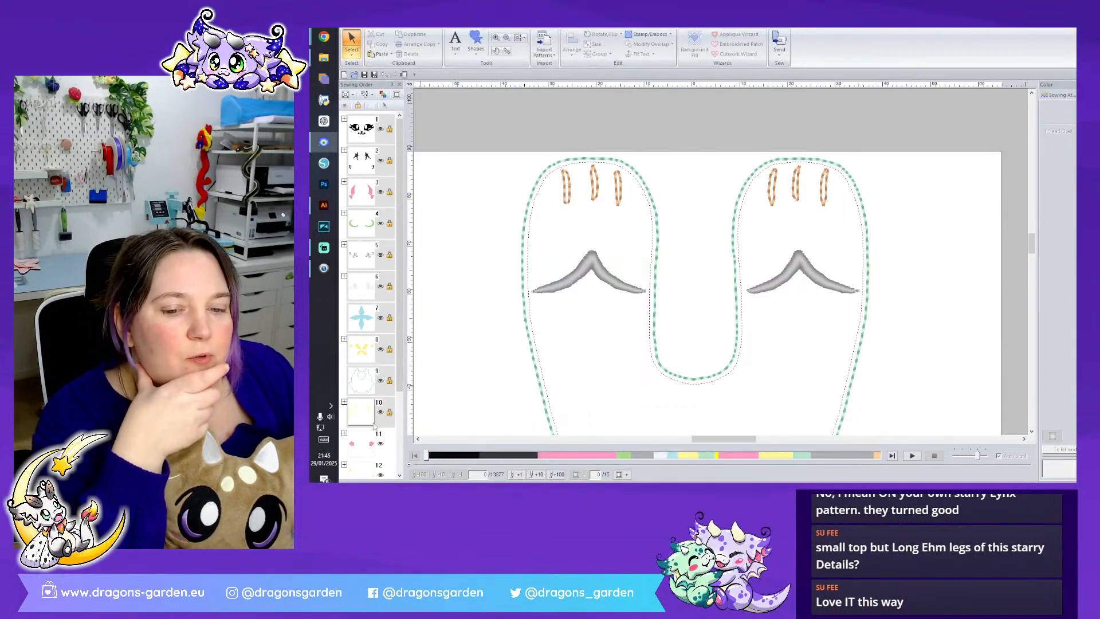
- Reorder the sewing sequence so the toe lines are sewn before the mint body outline
scroll(374, 425, down, 3)
click(370, 469)
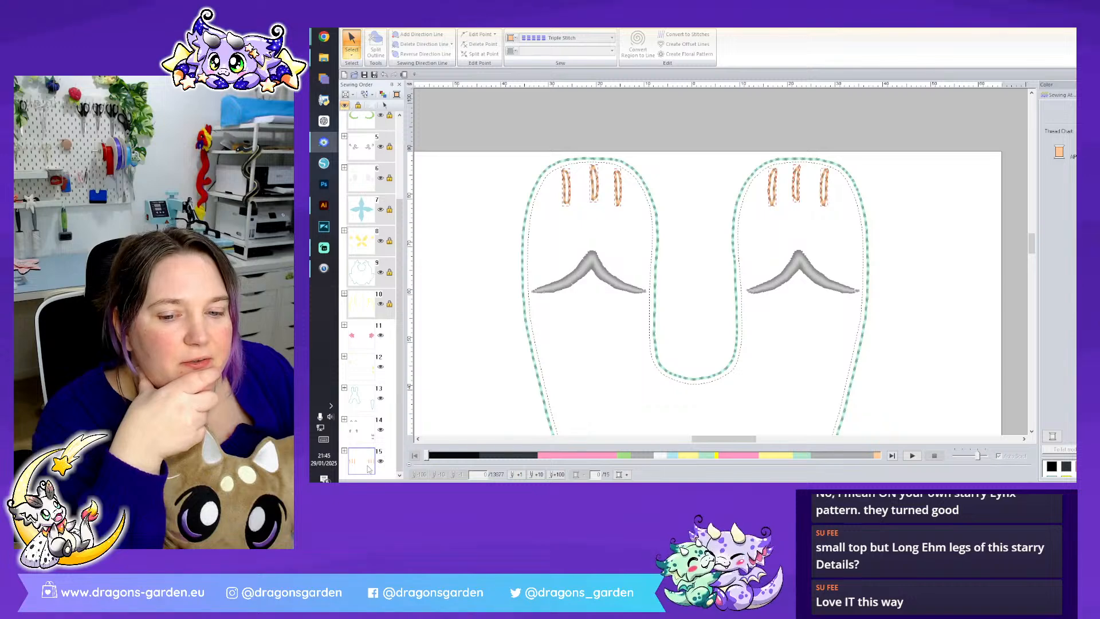
drag(369, 469, 363, 425)
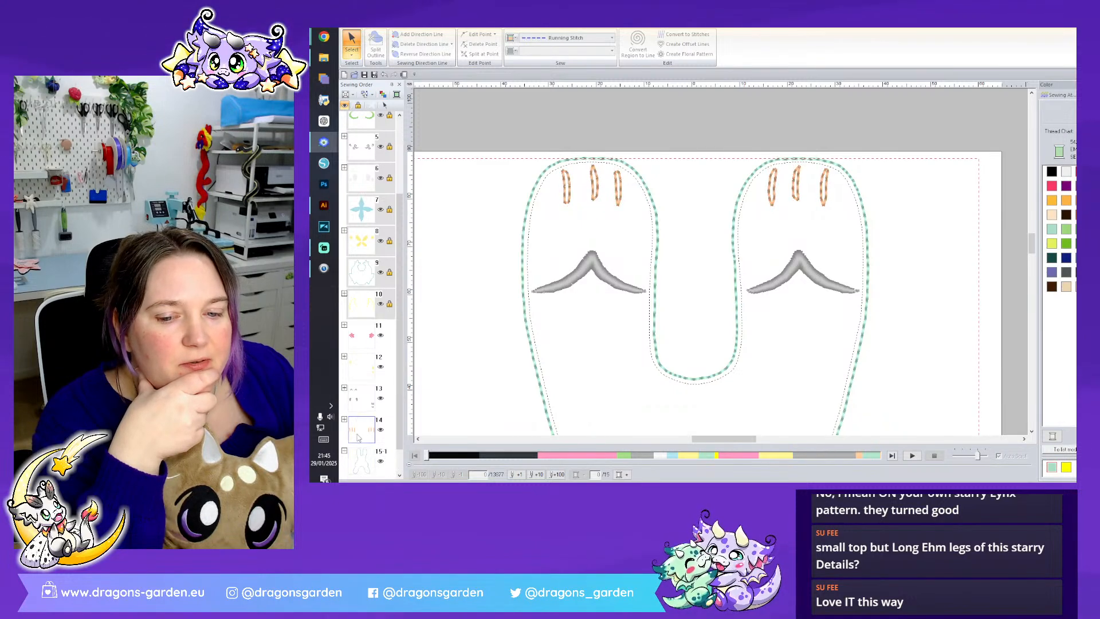
- Split the leftmost toe line's outline at its bottom and top points
click(357, 54)
click(370, 88)
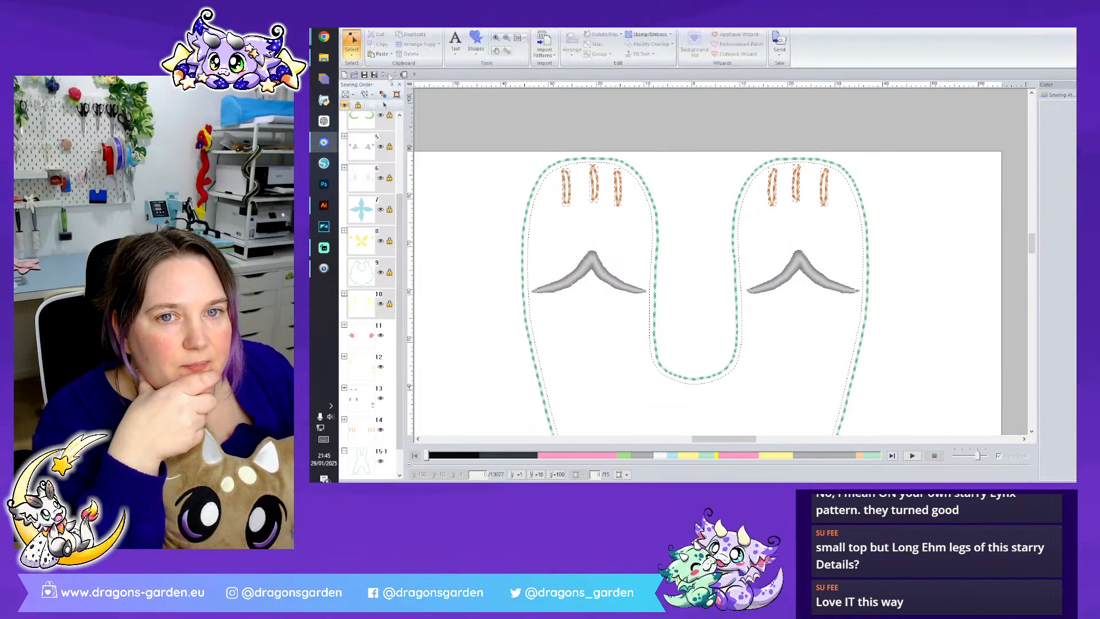
click(567, 198)
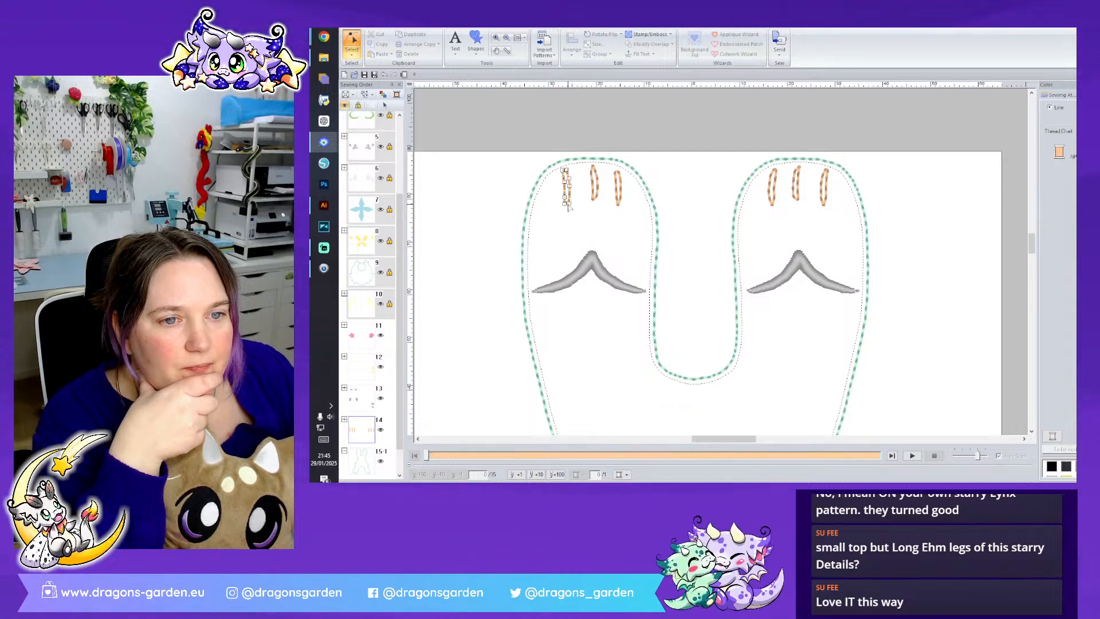
right_click(568, 203)
click(600, 266)
click(566, 170)
right_click(566, 170)
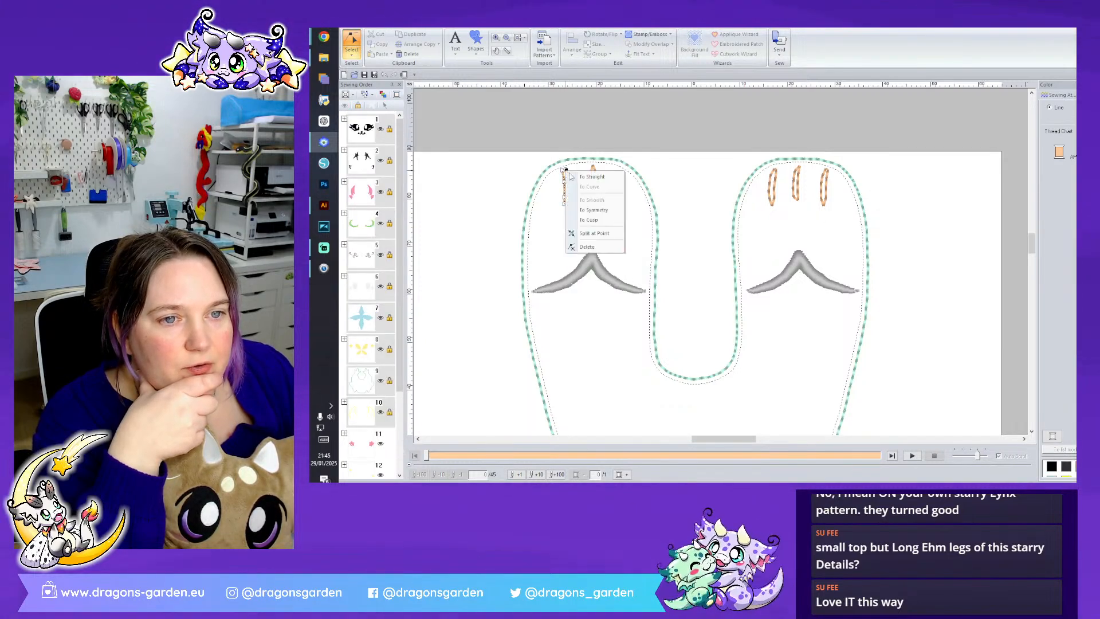
click(594, 233)
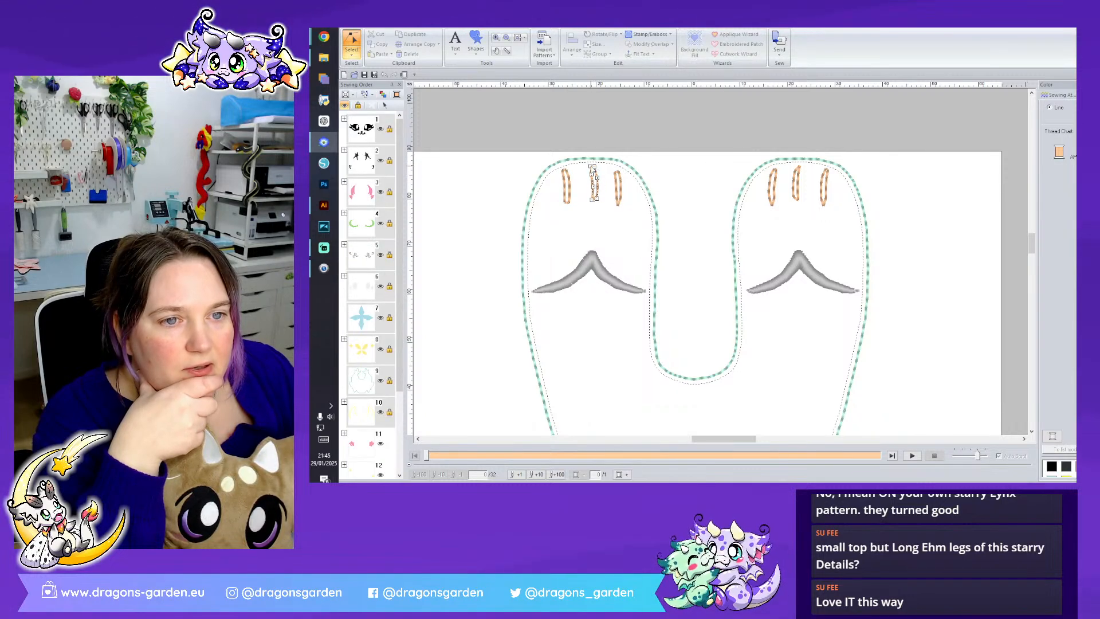
- Split the middle and right toe lines' outlines on the left paw at their top and bottom points
right_click(594, 168)
click(629, 233)
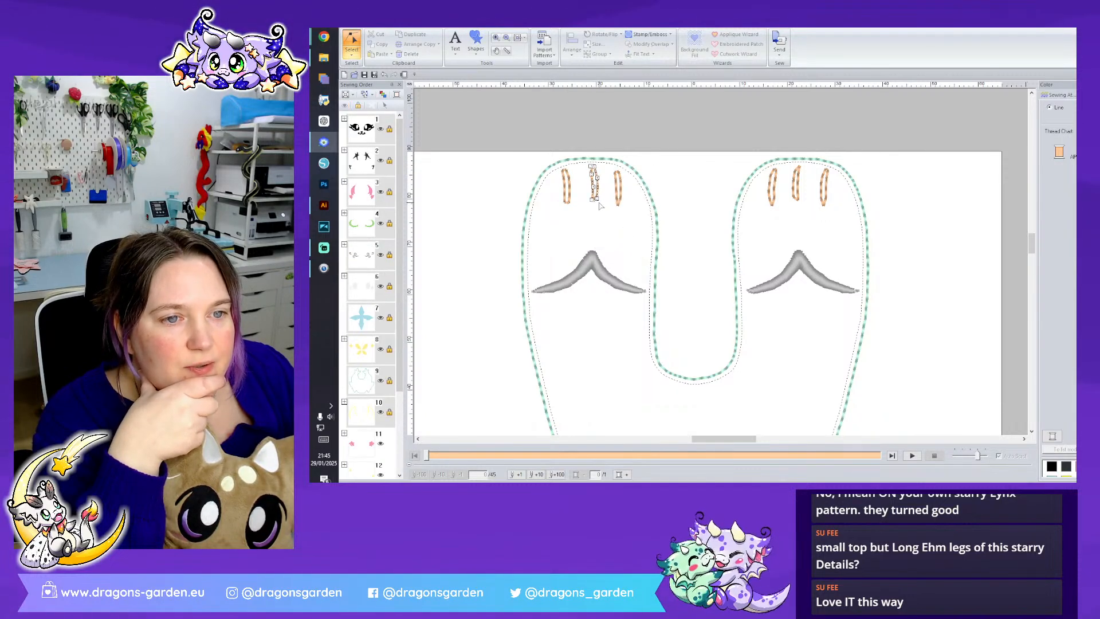
right_click(597, 202)
click(629, 263)
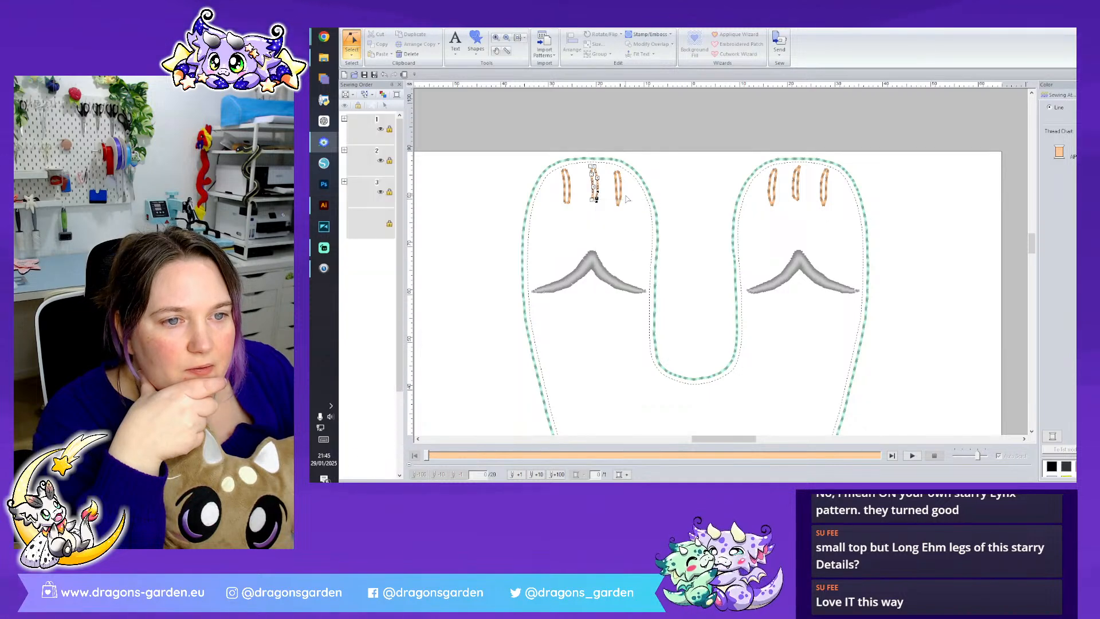
click(617, 172)
right_click(617, 171)
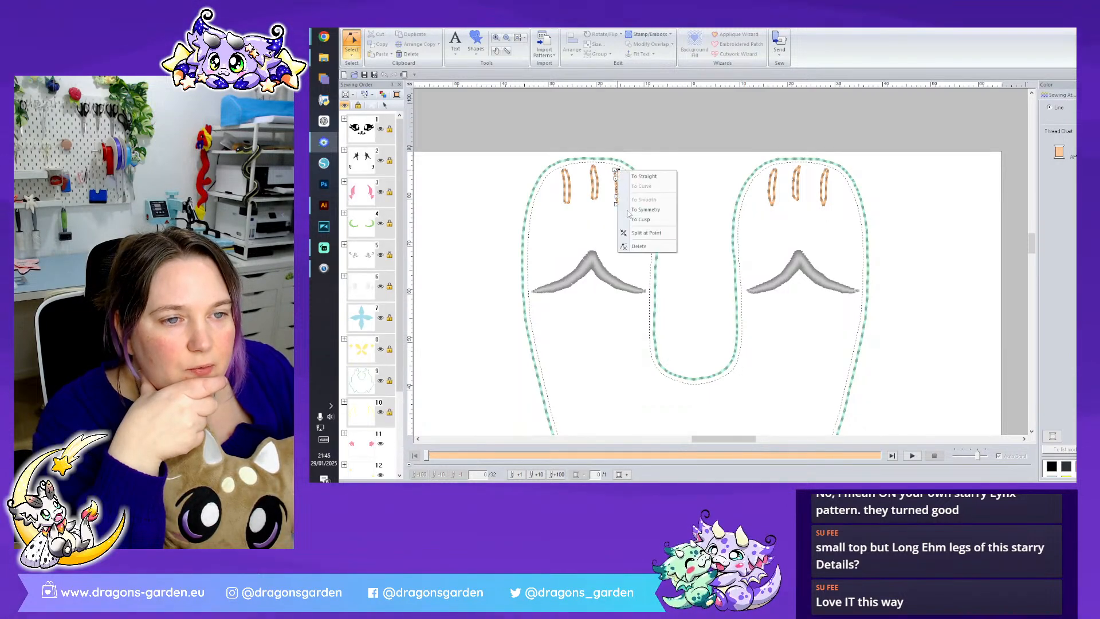
click(630, 235)
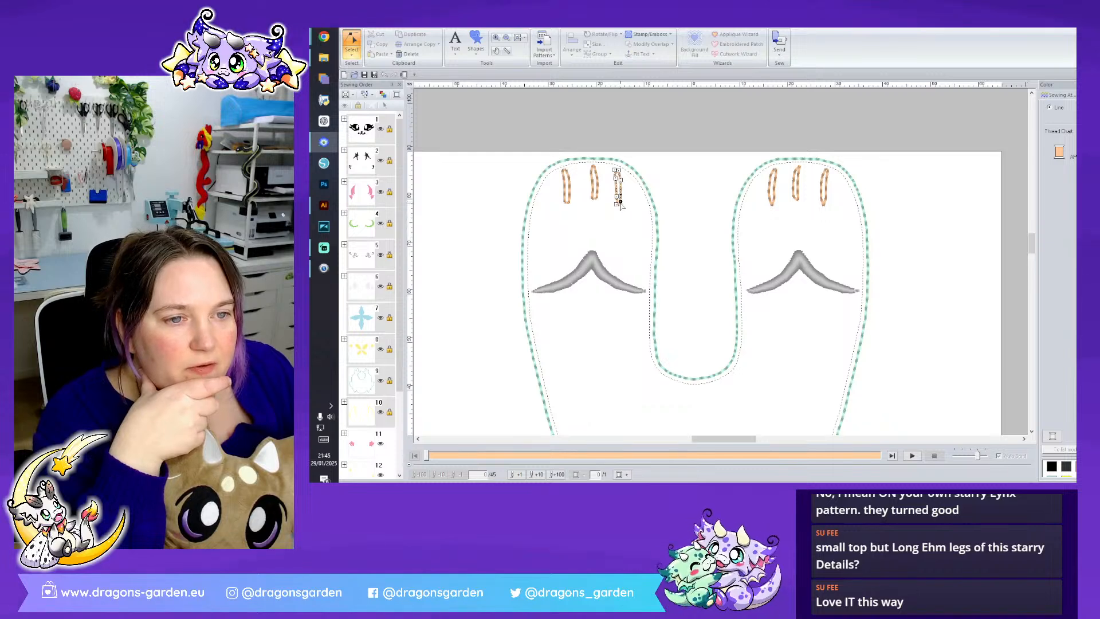
right_click(620, 202)
click(630, 265)
- Delete the left-hand half of each of the three split toe outlines on the left paw
click(616, 190)
click(352, 52)
click(354, 79)
key(Delete)
click(591, 187)
key(Delete)
click(562, 195)
key(Delete)
- Delete the three original toe lines on the right paw
click(773, 195)
key(Delete)
click(796, 195)
key(Delete)
click(823, 195)
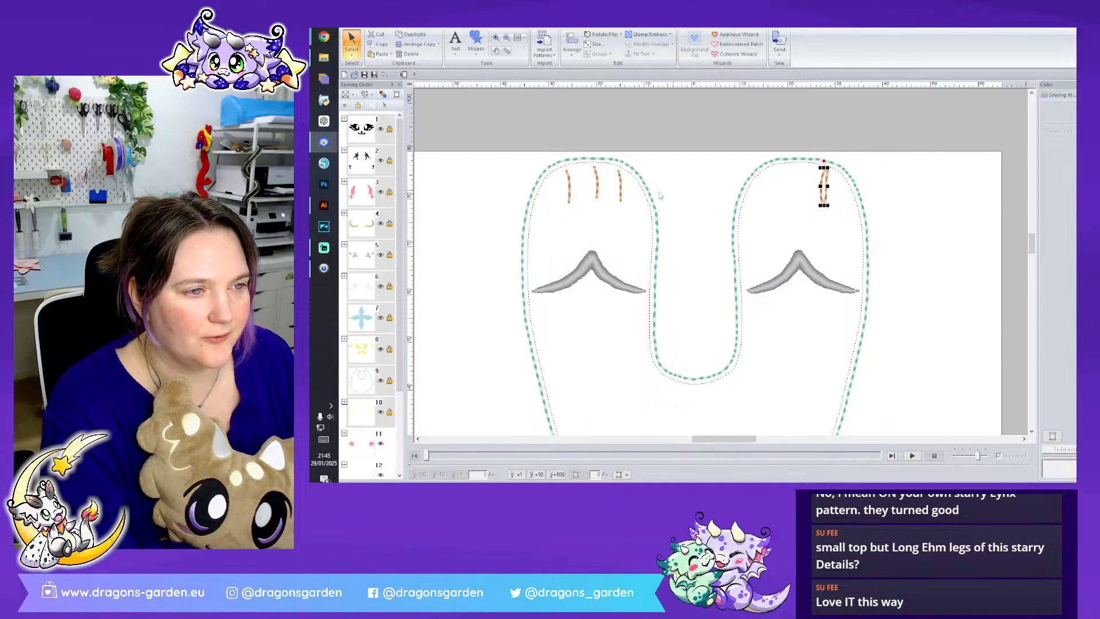
key(Delete)
- Assign the dark green thread colour to the three remaining single toe lines on the left paw
click(620, 189)
ctrl+click(596, 186)
ctrl+click(568, 194)
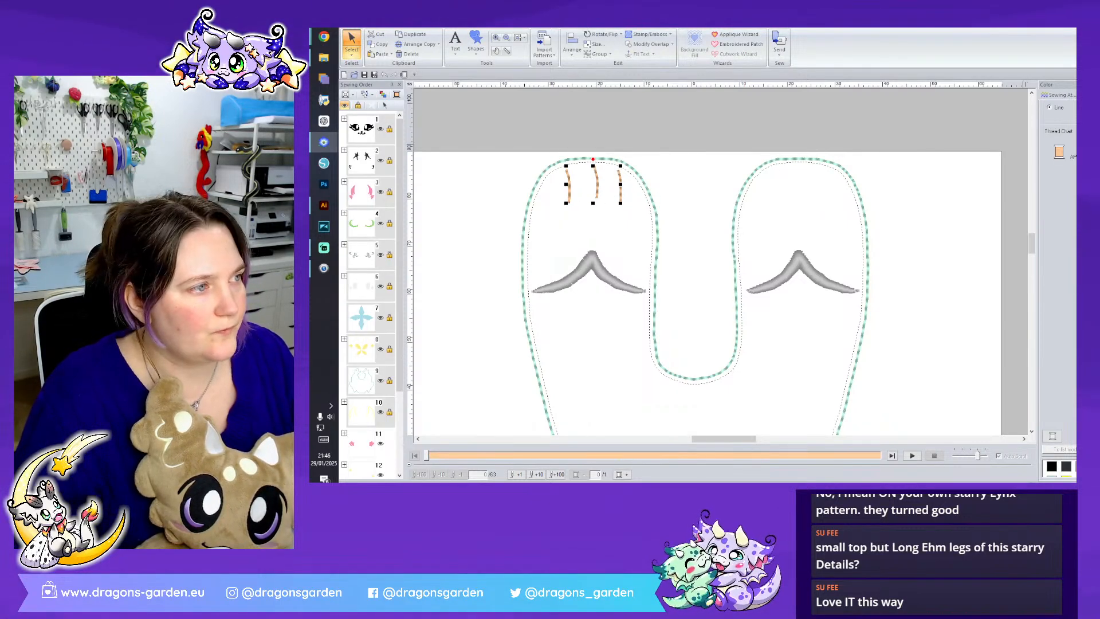
click(1076, 244)
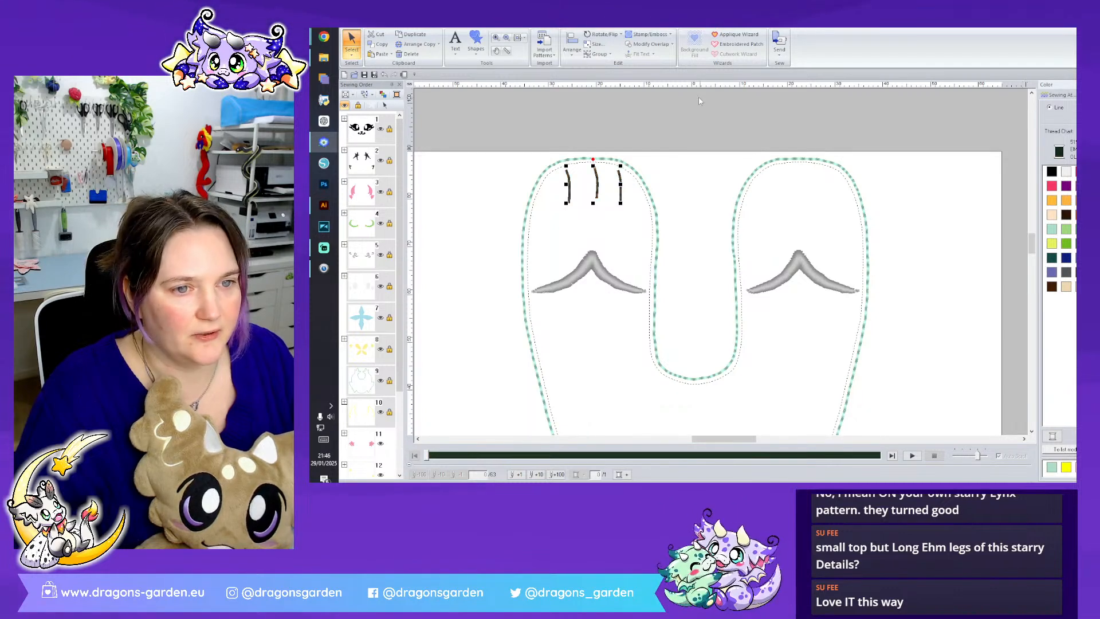
- Place a left-right mirrored copy of the three toe lines at the matching position on the right paw
click(596, 198)
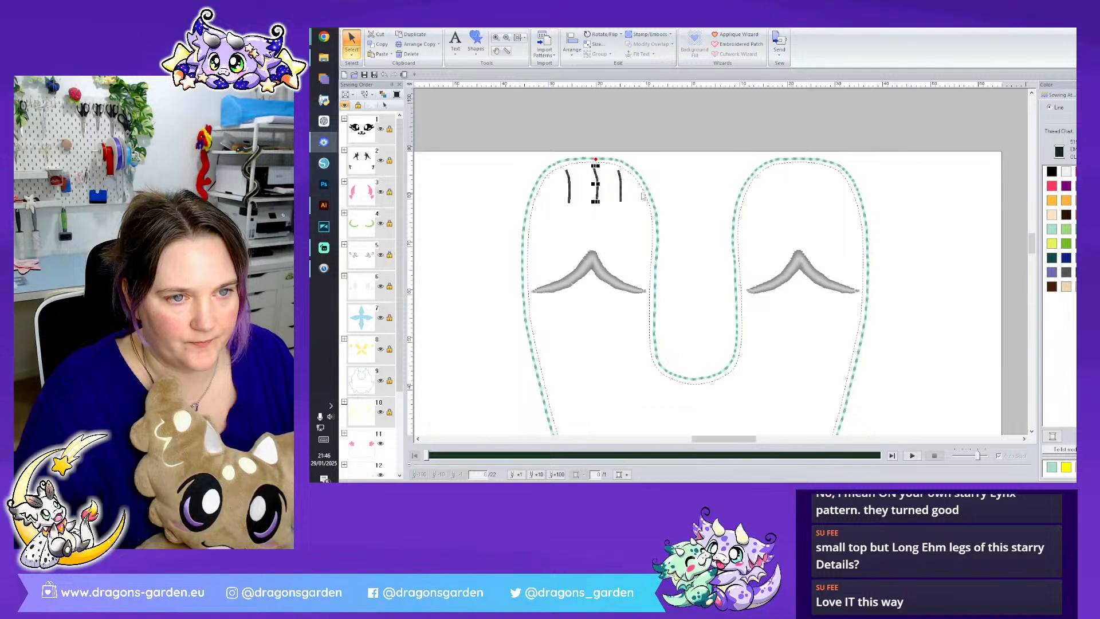
click(620, 195)
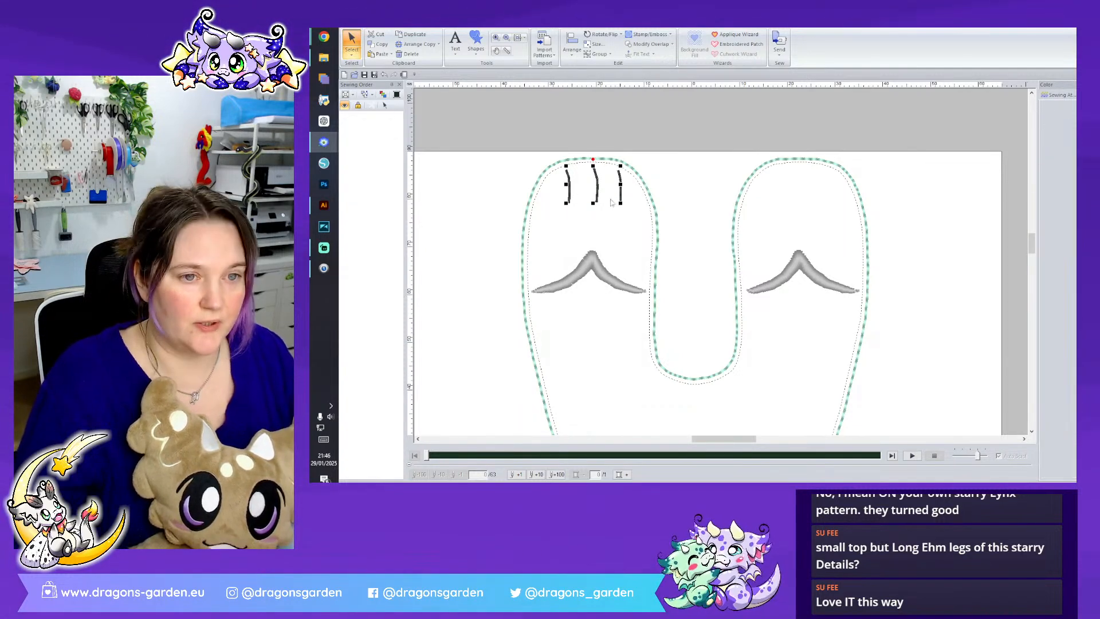
right_click(598, 187)
mouse_move(654, 267)
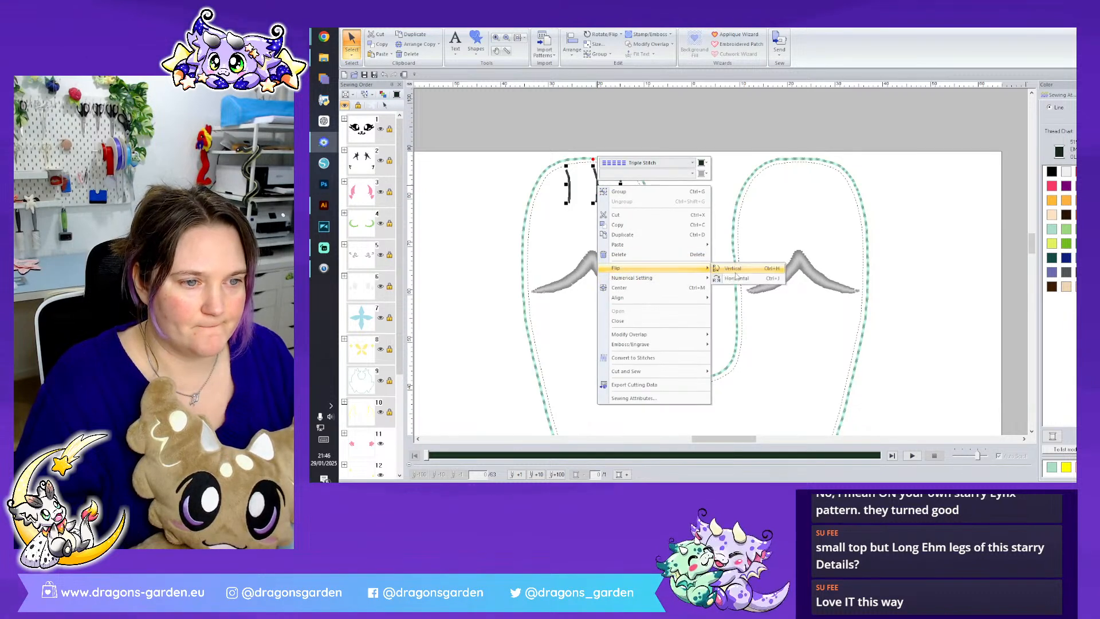
click(736, 277)
drag(617, 194, 828, 209)
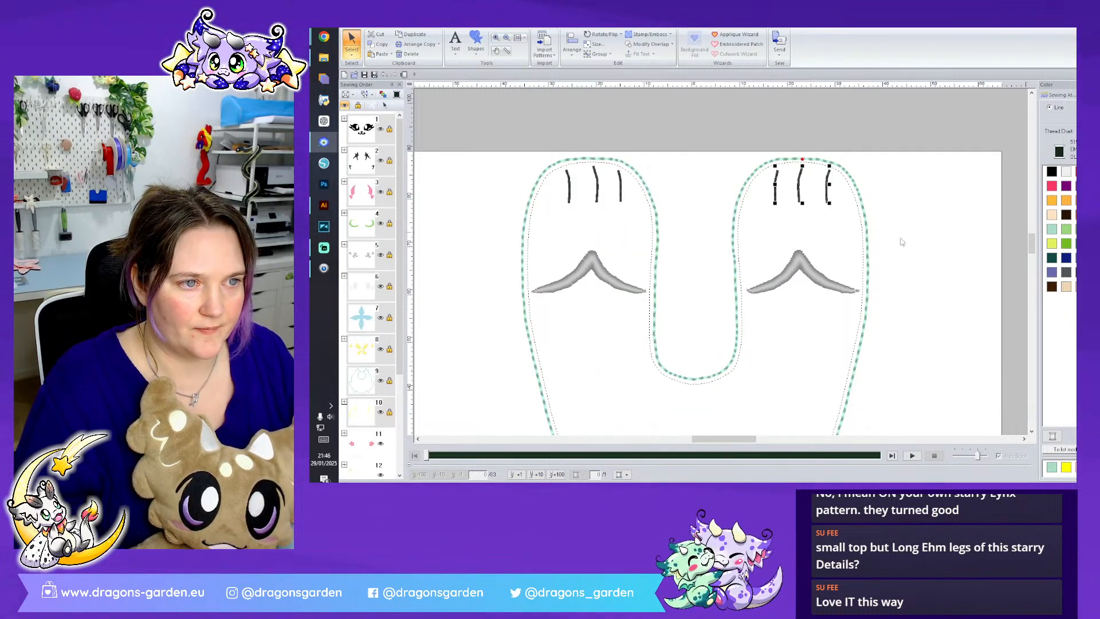
key(Left)
click(927, 261)
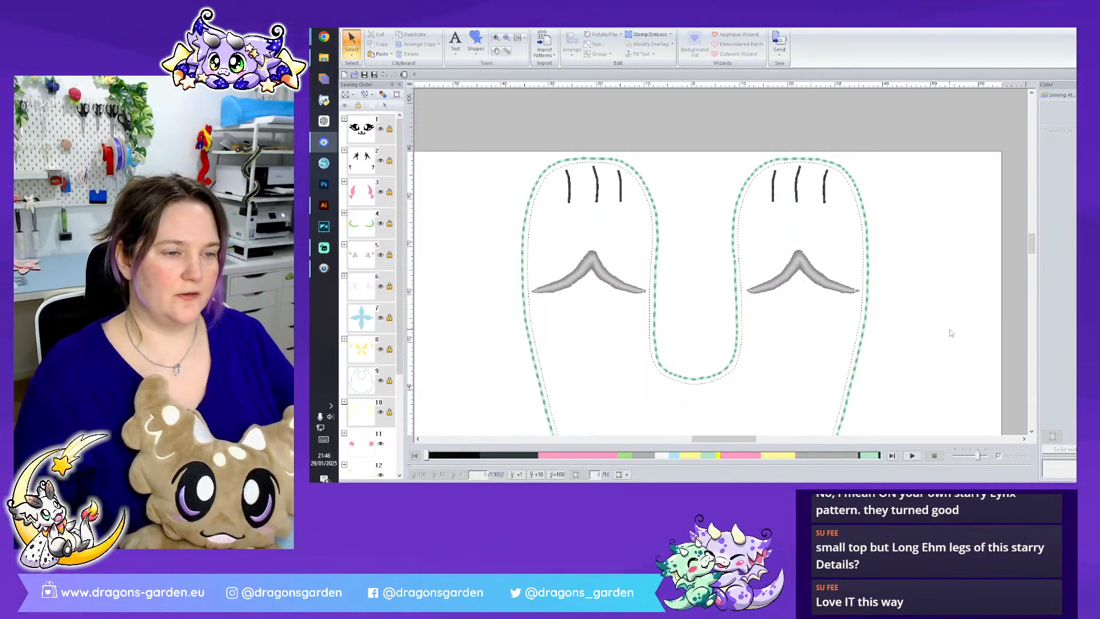
- Move the copied toe lines in the sewing order so they sew with the other toe lines before the mint outline
scroll(911, 359, down, 5)
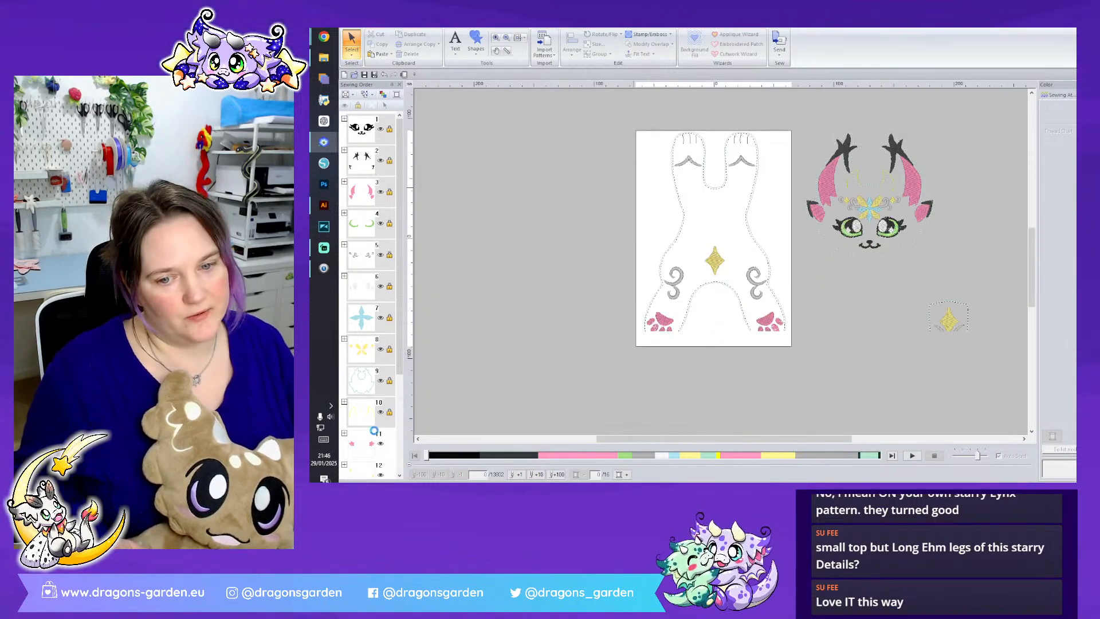
scroll(383, 429, down, 3)
drag(361, 459, 368, 405)
- Group all parts of the body design and move the group off the page to its left
drag(627, 121, 797, 357)
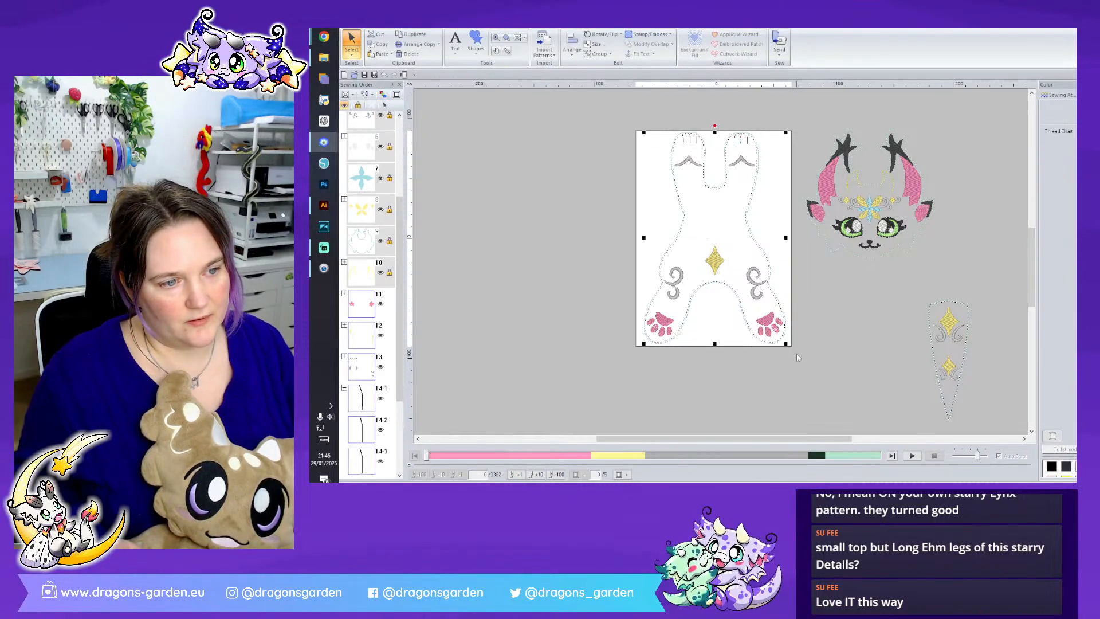
right_click(770, 319)
click(802, 107)
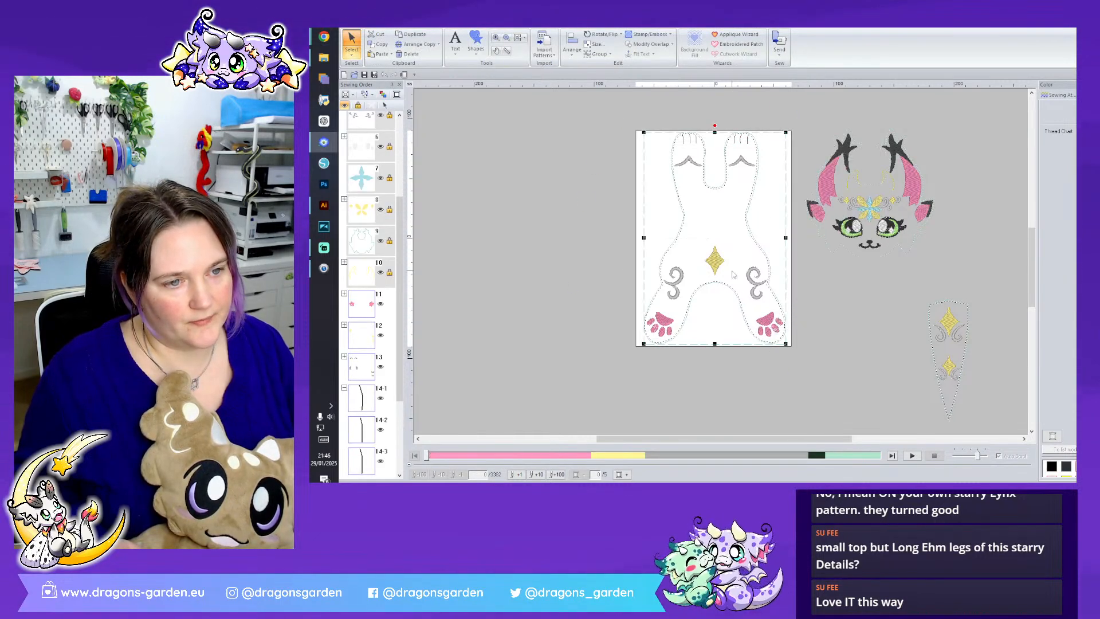
drag(714, 256, 515, 247)
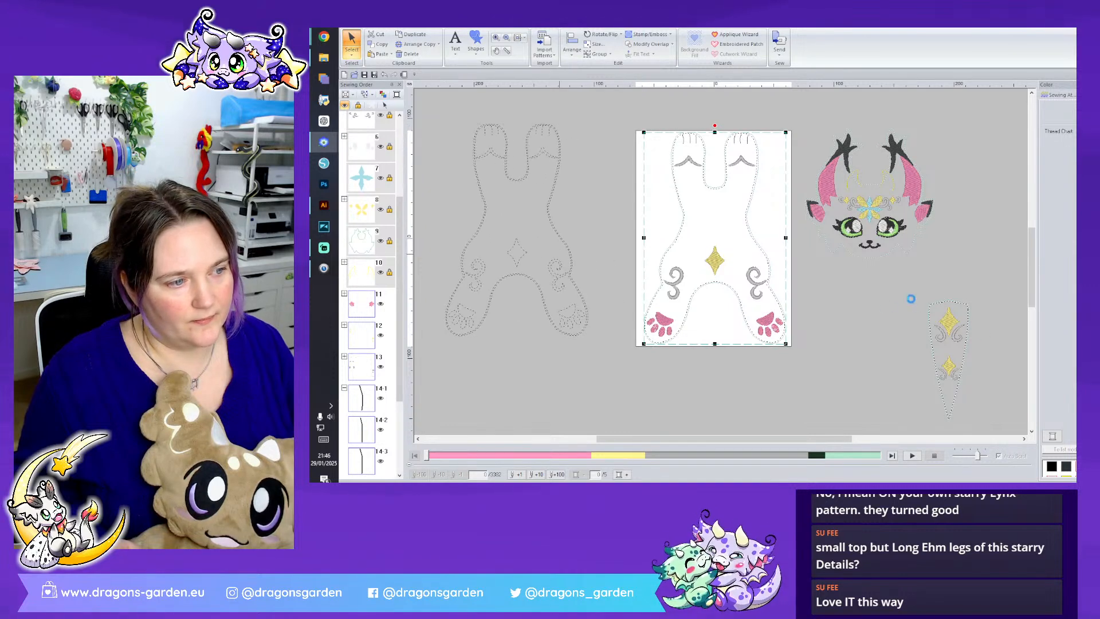
- Move the tail design onto the page and delete its dotted inner outline
drag(948, 313, 716, 205)
click(835, 327)
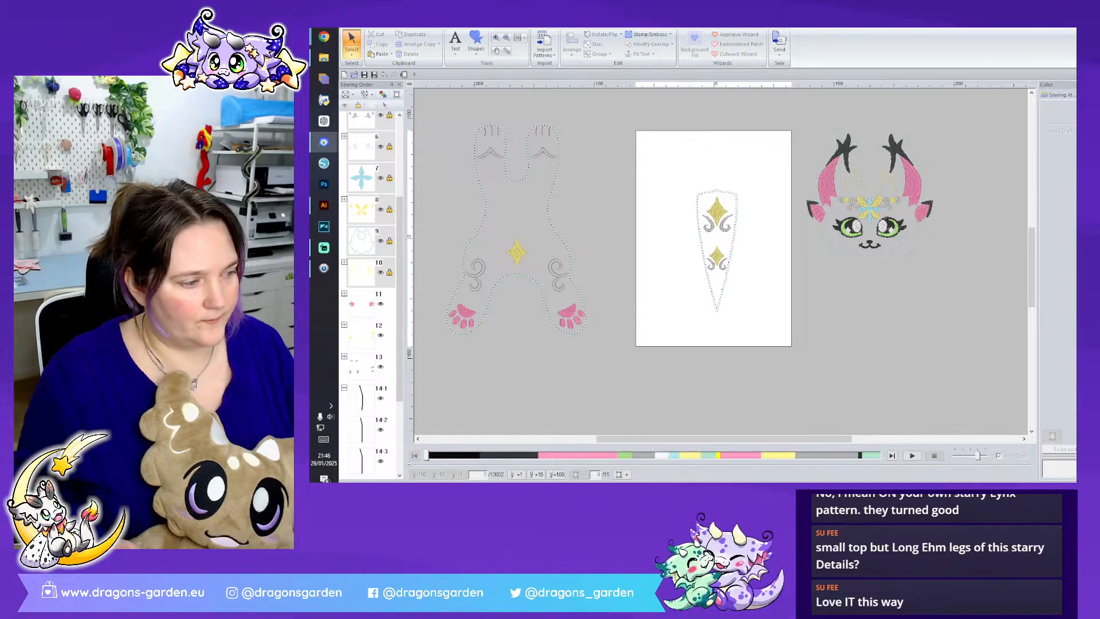
scroll(839, 259, up, 2)
scroll(839, 260, up, 1)
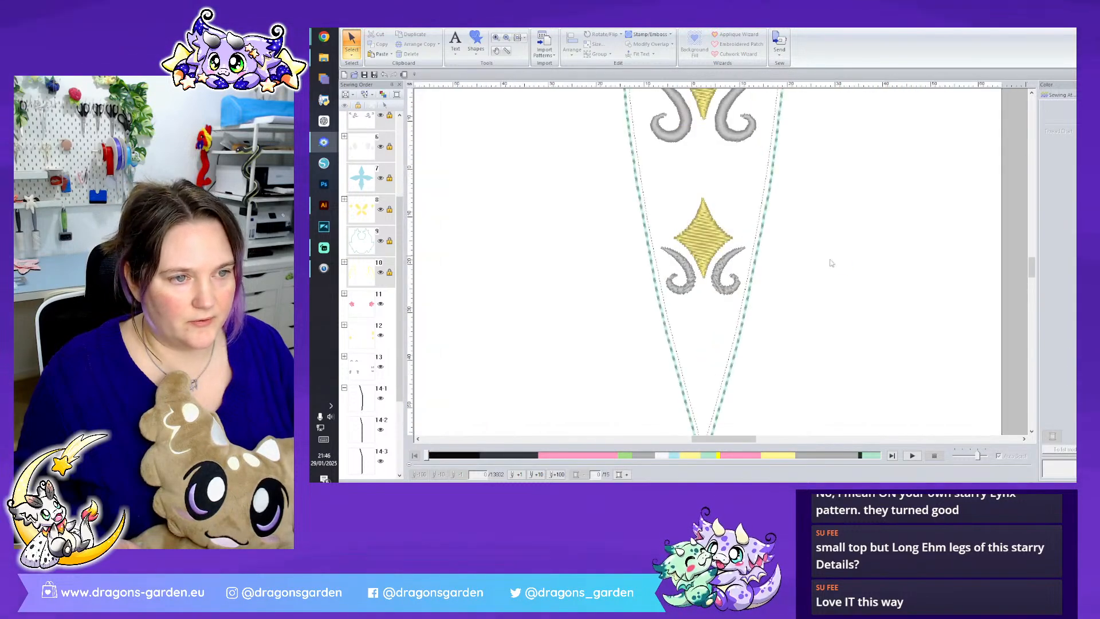
scroll(839, 260, up, 3)
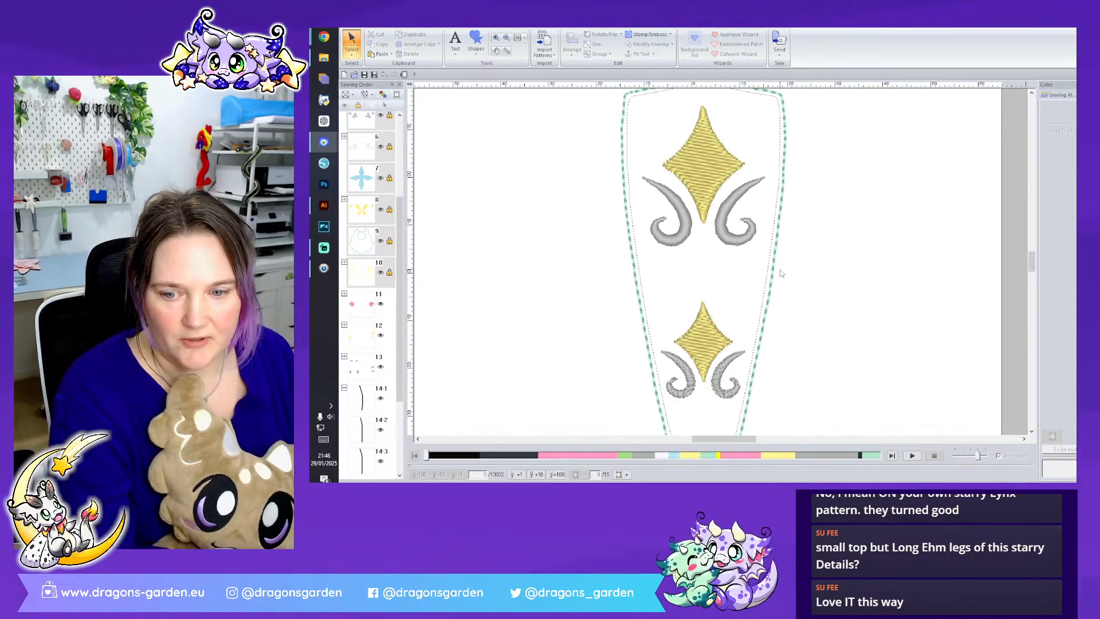
click(765, 295)
key(Delete)
- Split the mint tail outline at its two upper corners and delete the top edge between them
scroll(727, 135, up, 3)
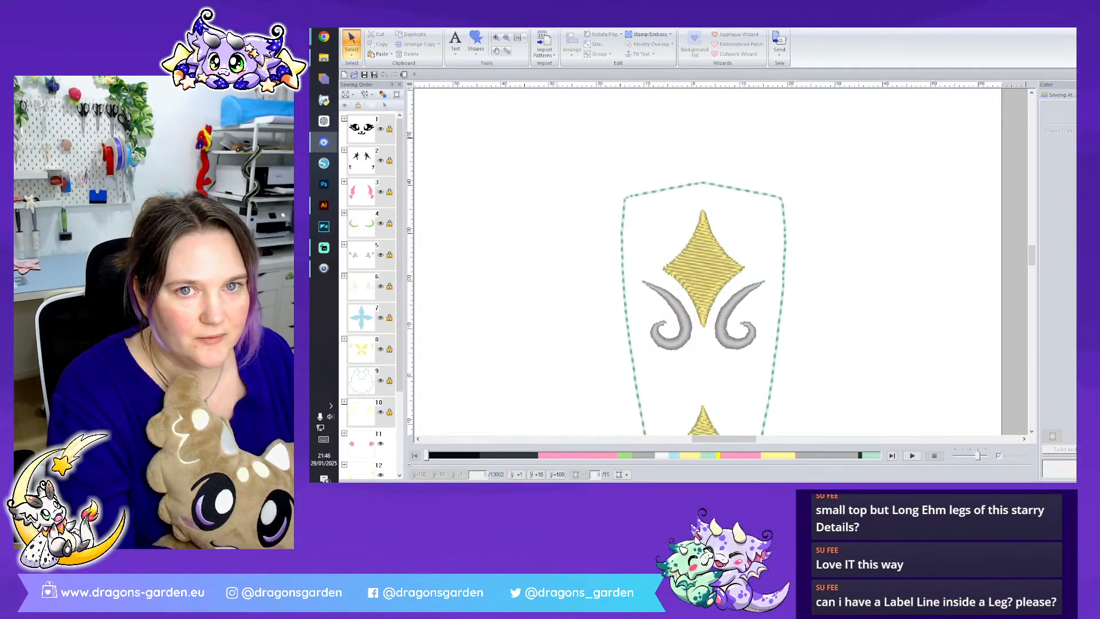
click(648, 193)
click(625, 198)
right_click(625, 198)
click(652, 263)
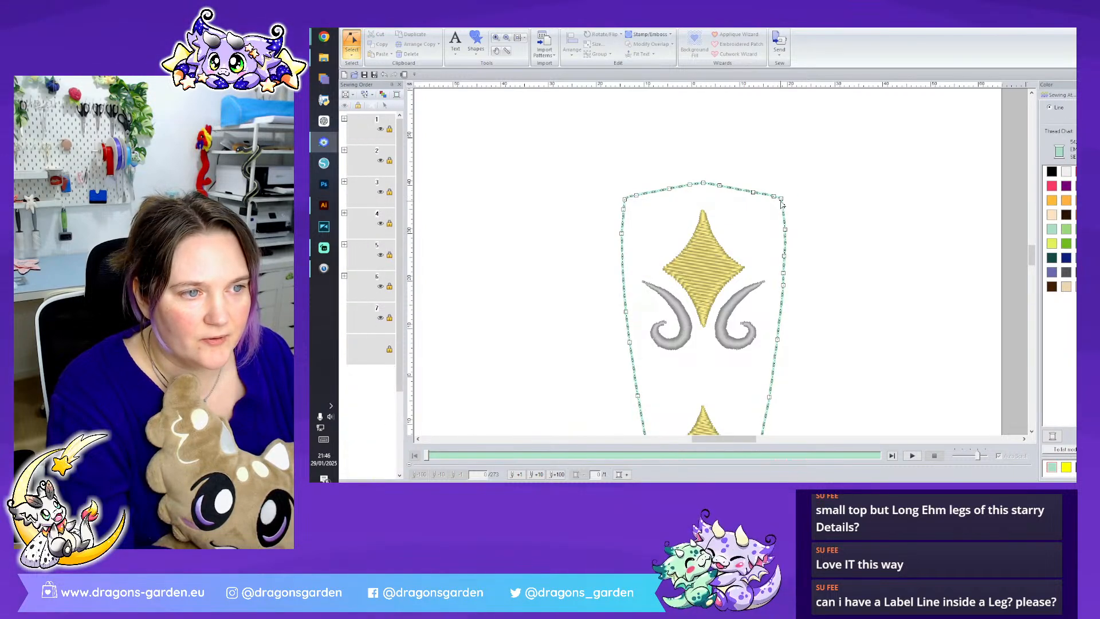
right_click(782, 201)
click(808, 265)
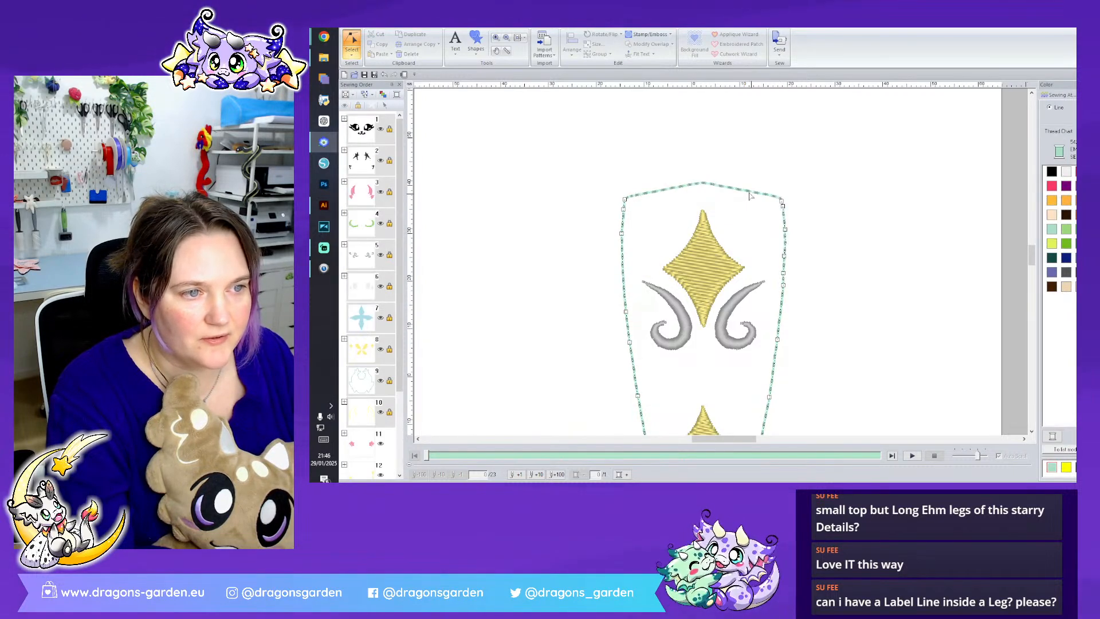
click(746, 192)
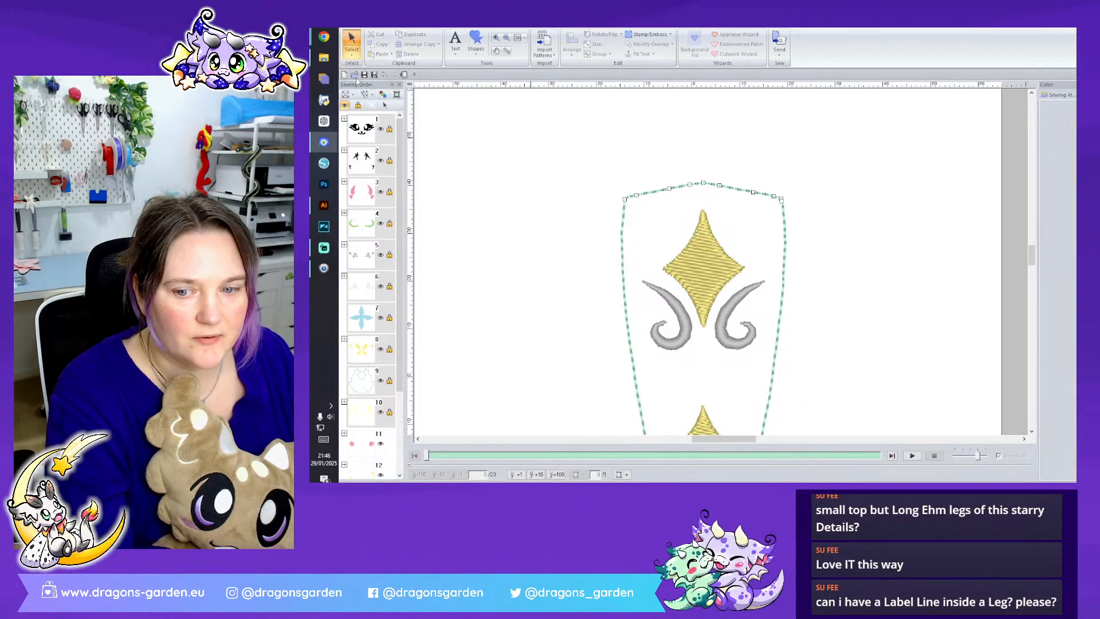
key(Delete)
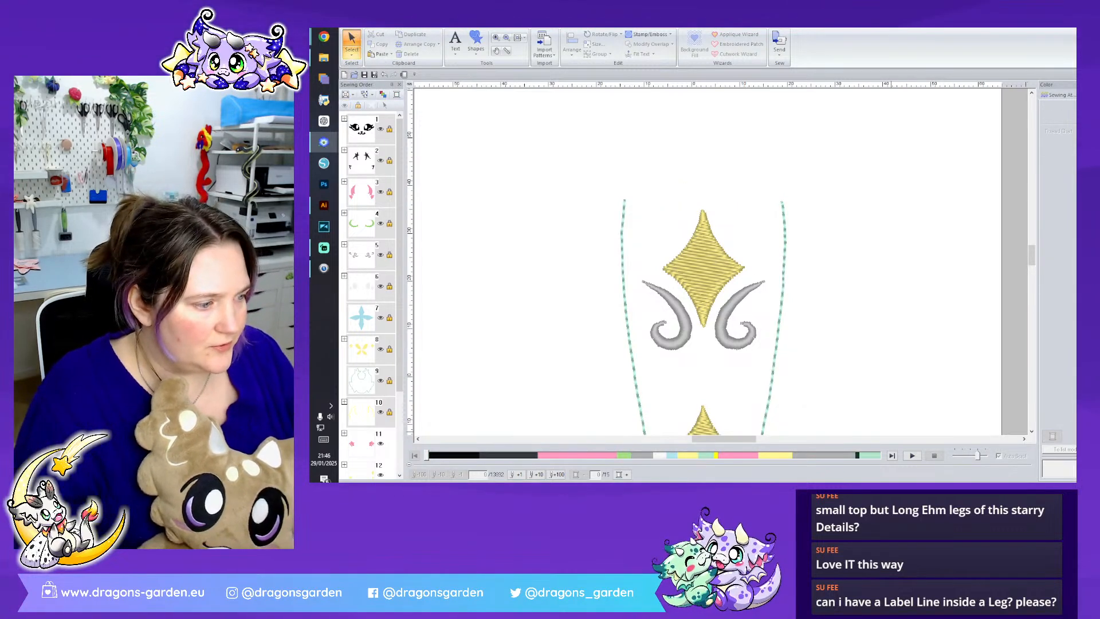
- Group the tail parts and swap them with the body, putting the tail off the page and the body back on it
scroll(771, 295, down, 3)
scroll(716, 306, down, 2)
click(716, 306)
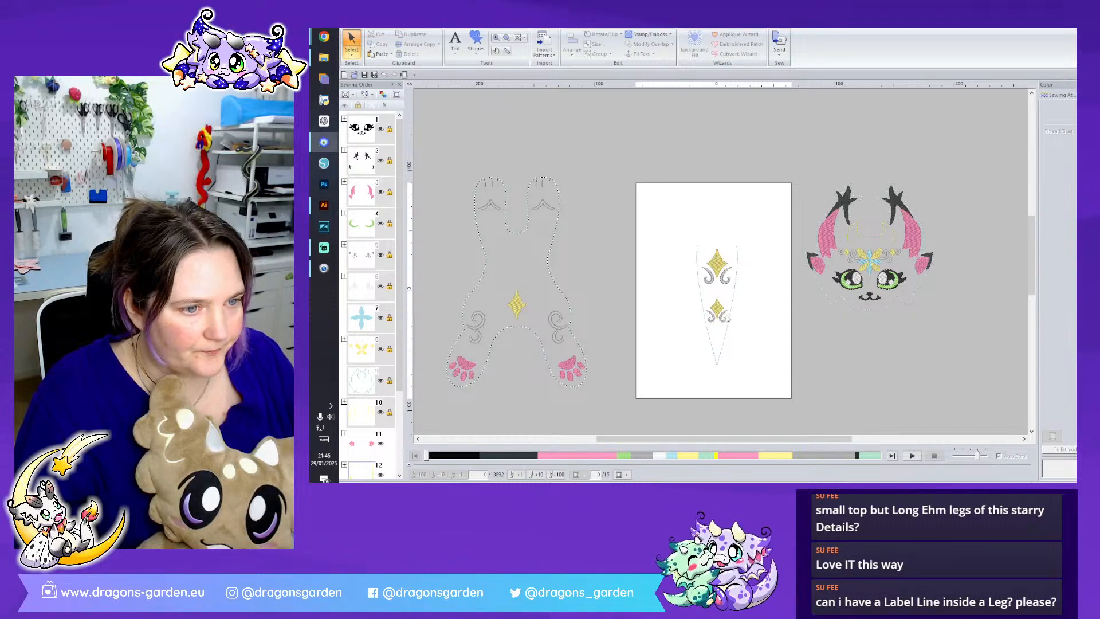
right_click(716, 307)
click(748, 93)
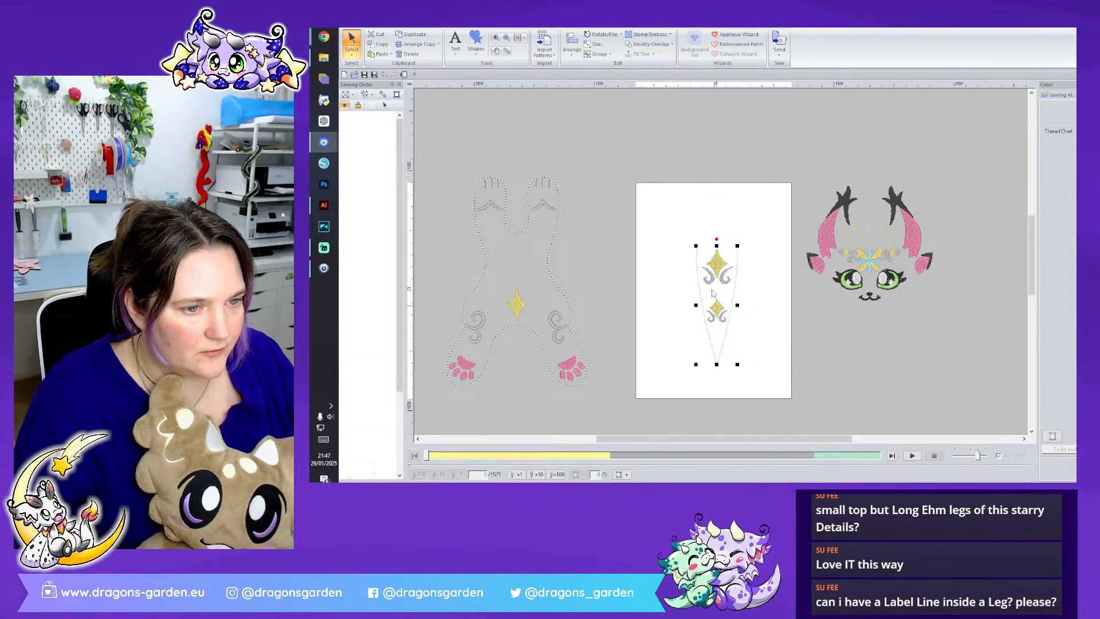
drag(916, 340, 979, 373)
drag(710, 318, 713, 313)
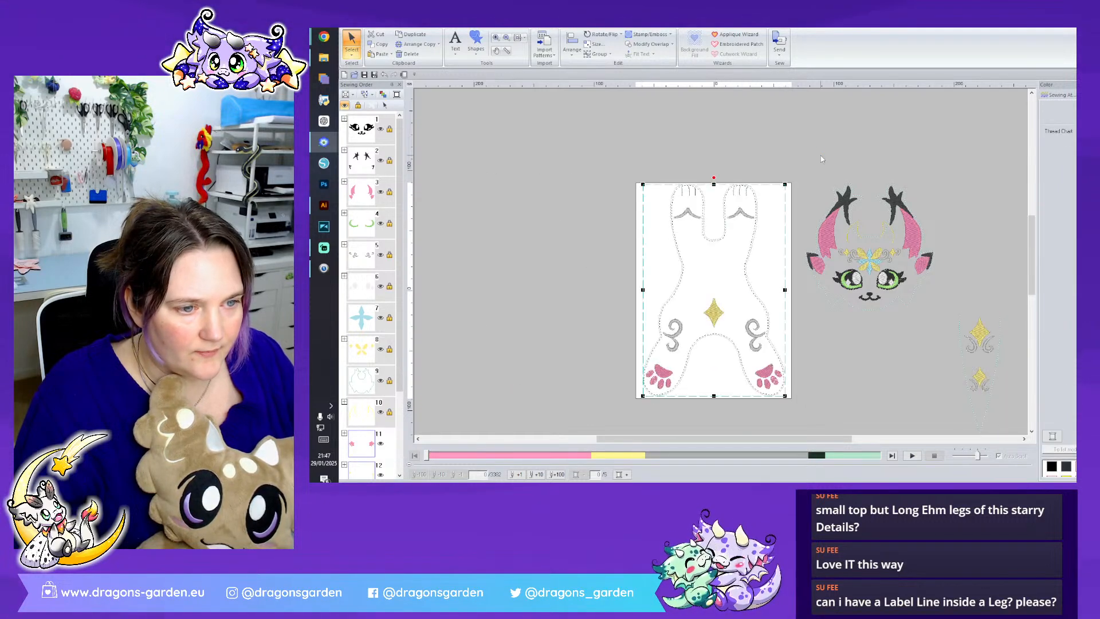
- Draw a rounded rectangle with a Triple Stitch outline across the inner edge of the lower left leg
scroll(762, 289, up, 4)
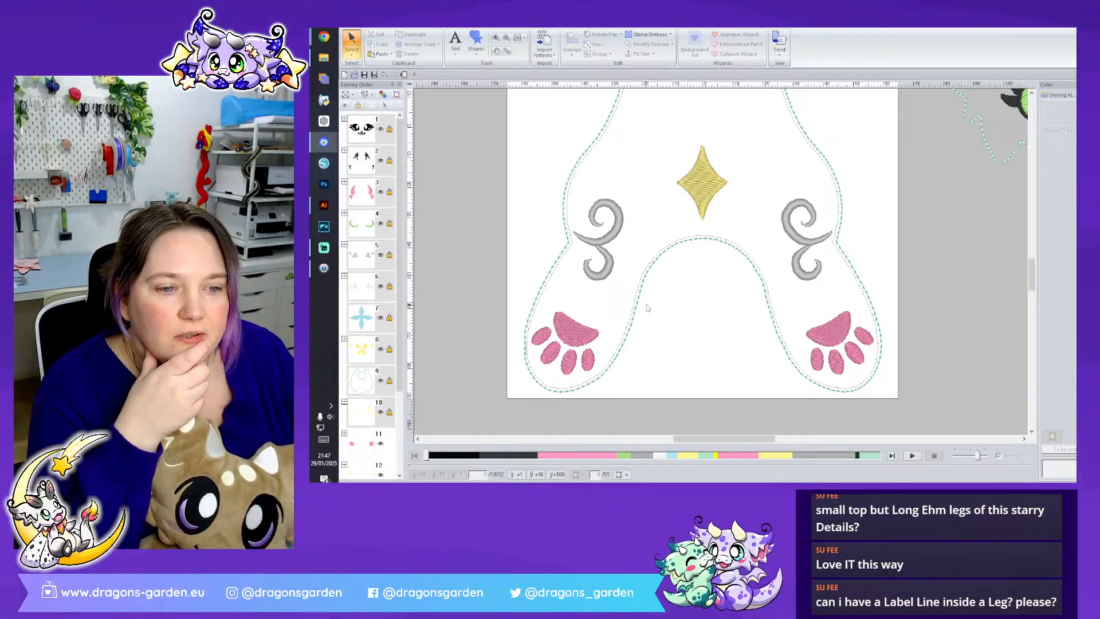
drag(643, 298, 624, 363)
click(572, 92)
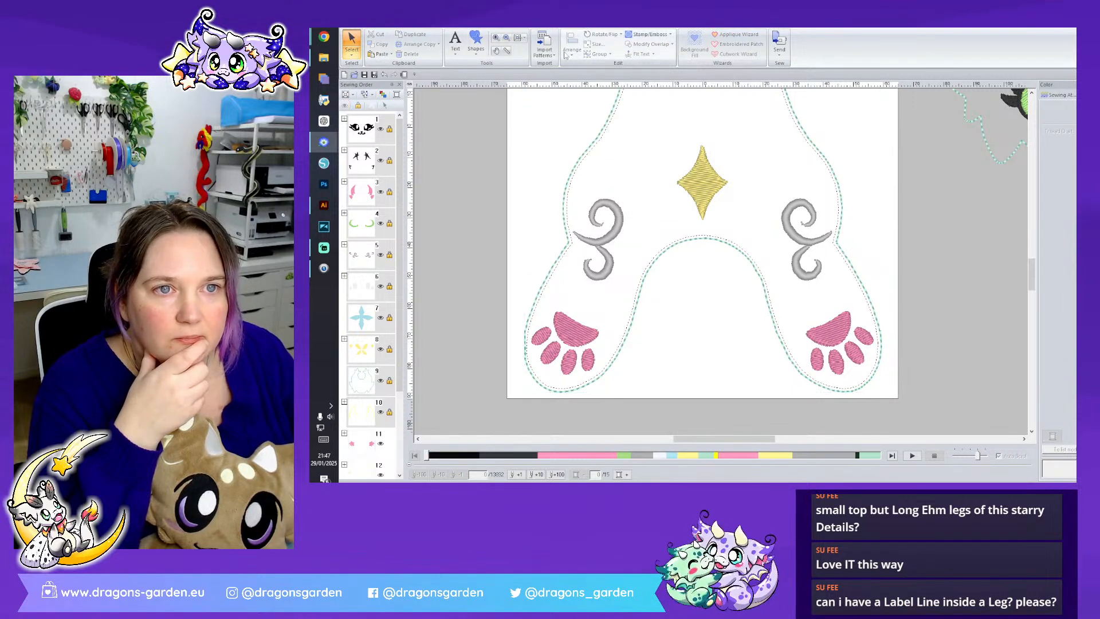
click(479, 49)
click(529, 104)
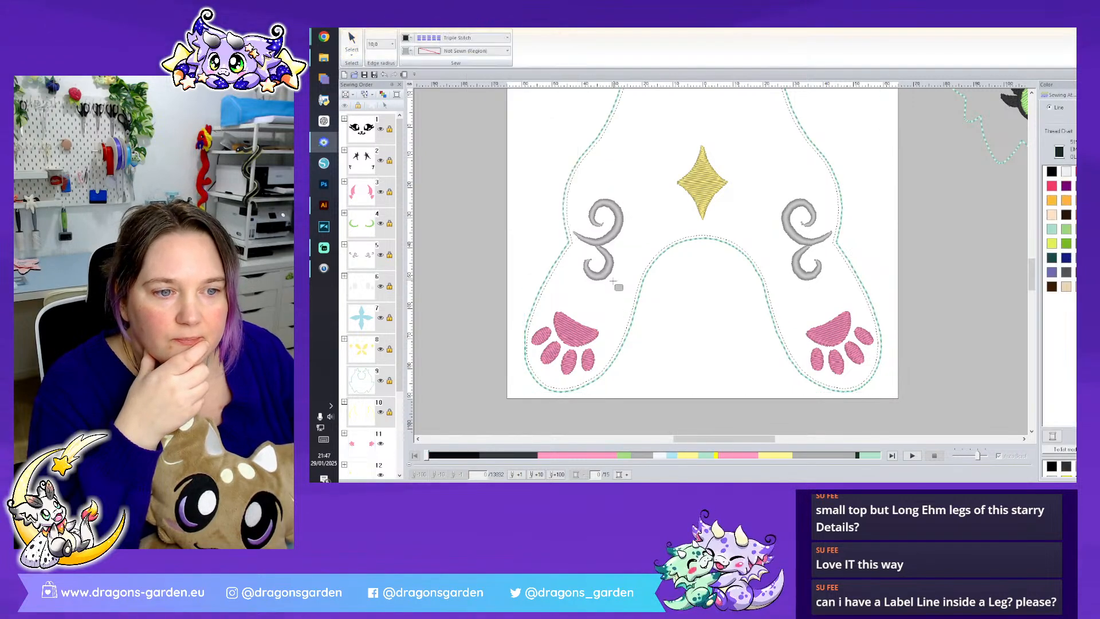
drag(596, 298, 675, 332)
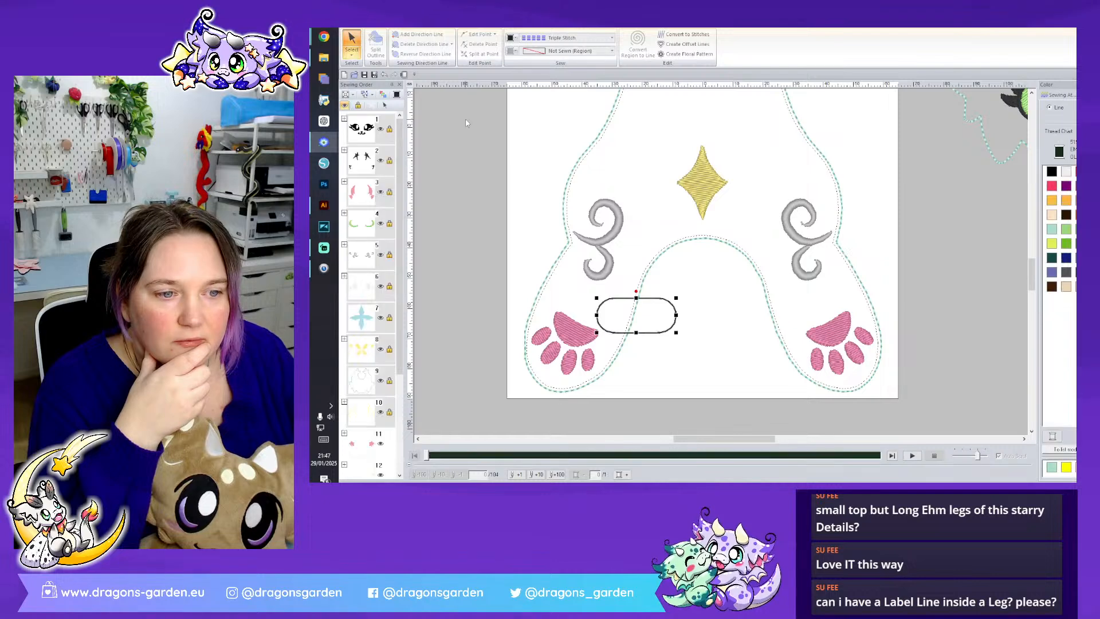
- Give the rounded rectangle a Fill Stitch region, then tilt and shrink it to sit on the leg's inner edge
click(579, 50)
click(567, 80)
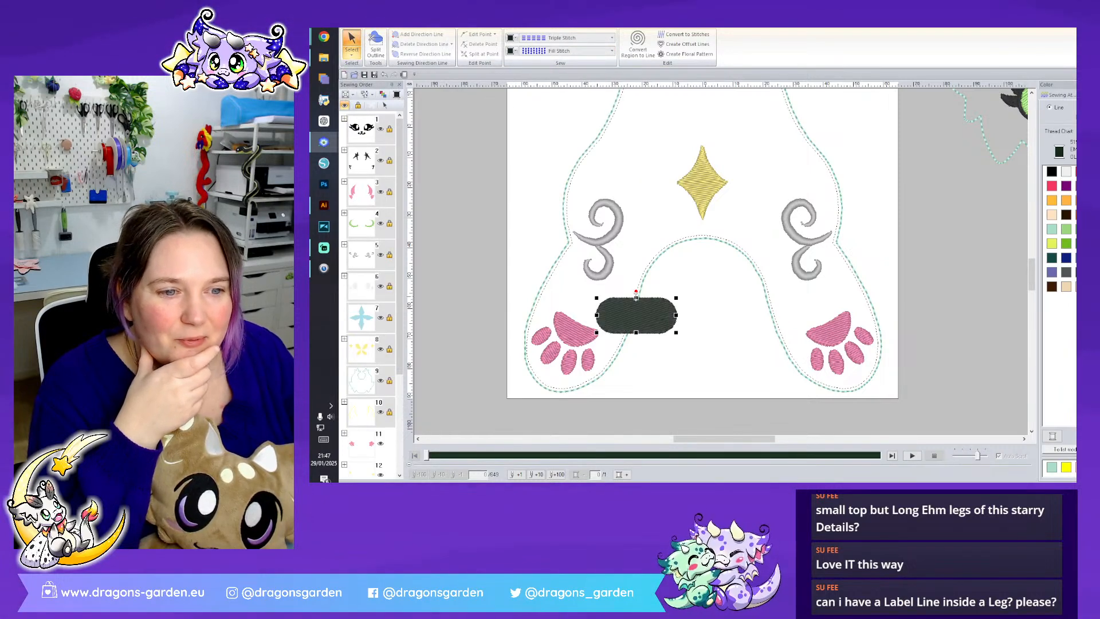
drag(637, 290, 627, 315)
click(713, 350)
- Move the tail group between the body's two lower legs, beneath the yellow belly star
scroll(960, 242, down, 3)
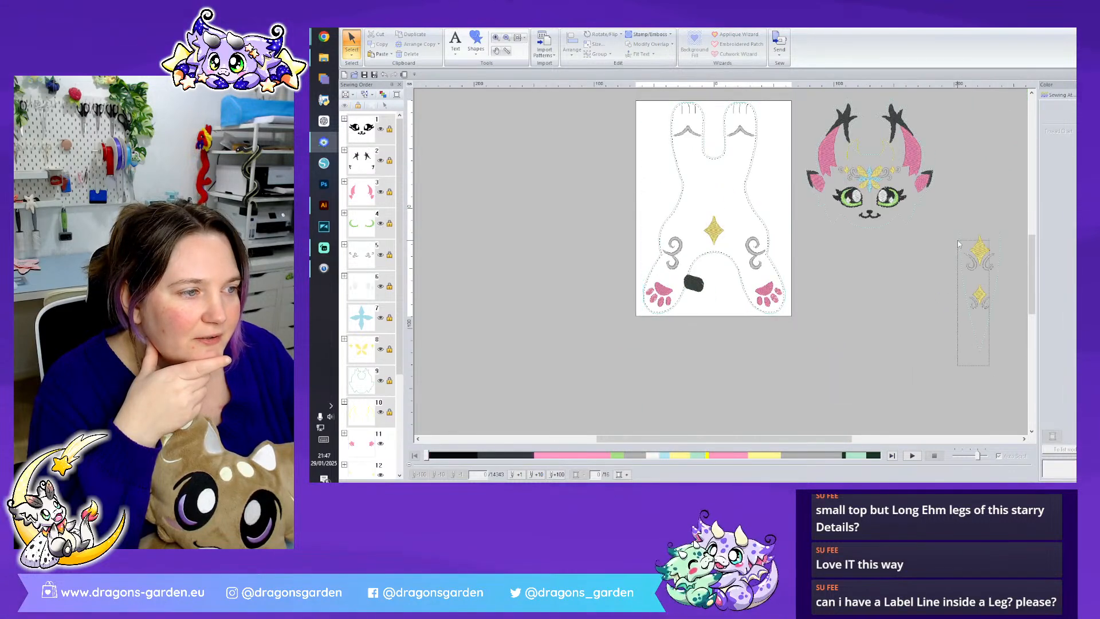
click(979, 252)
drag(742, 272, 713, 277)
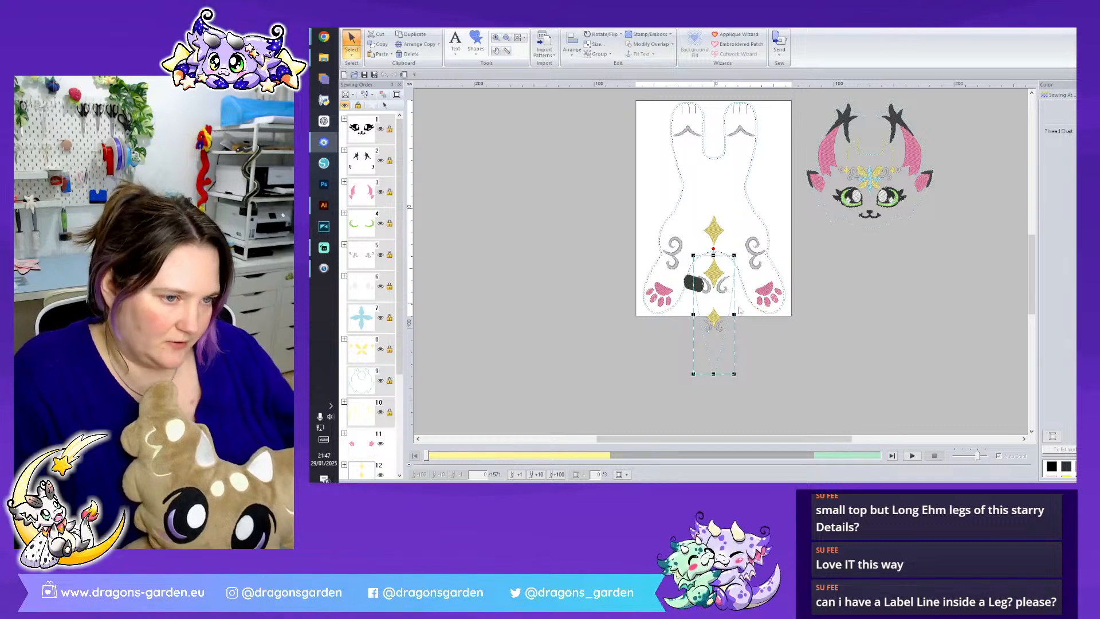
scroll(720, 261, up, 2)
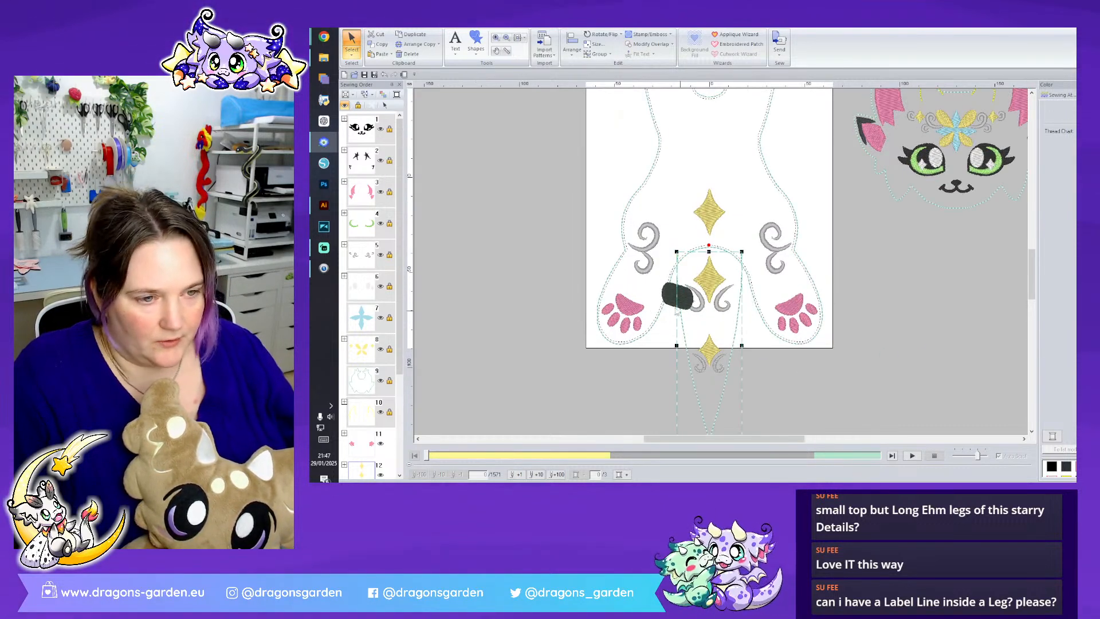
- Delete the dark rounded rectangle on the left leg and move the tail group off the page, below the face
click(668, 294)
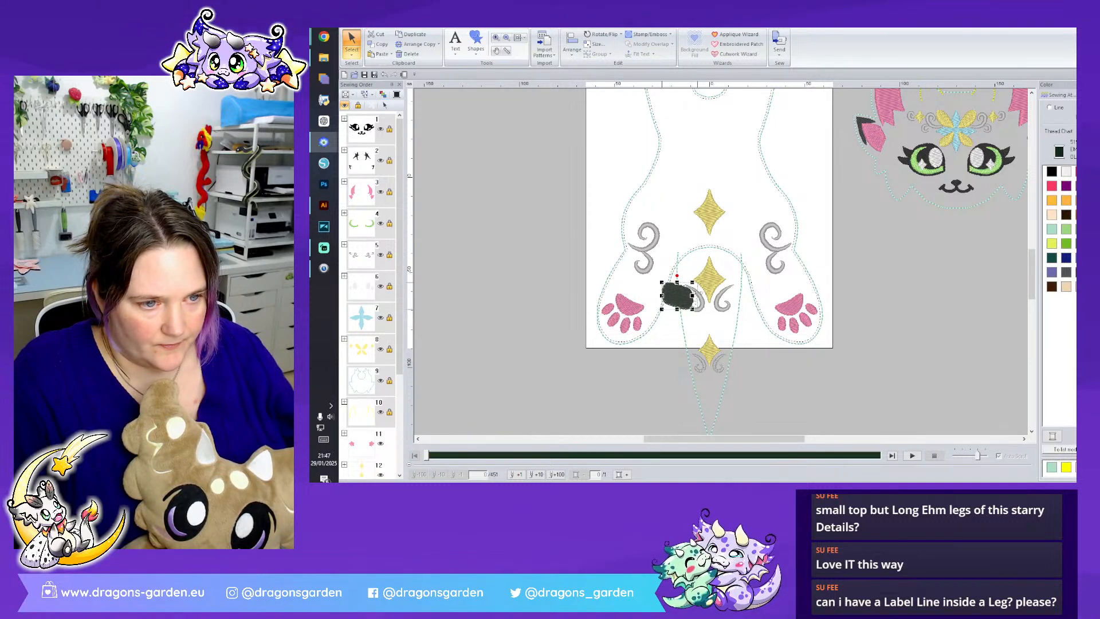
drag(693, 295, 702, 296)
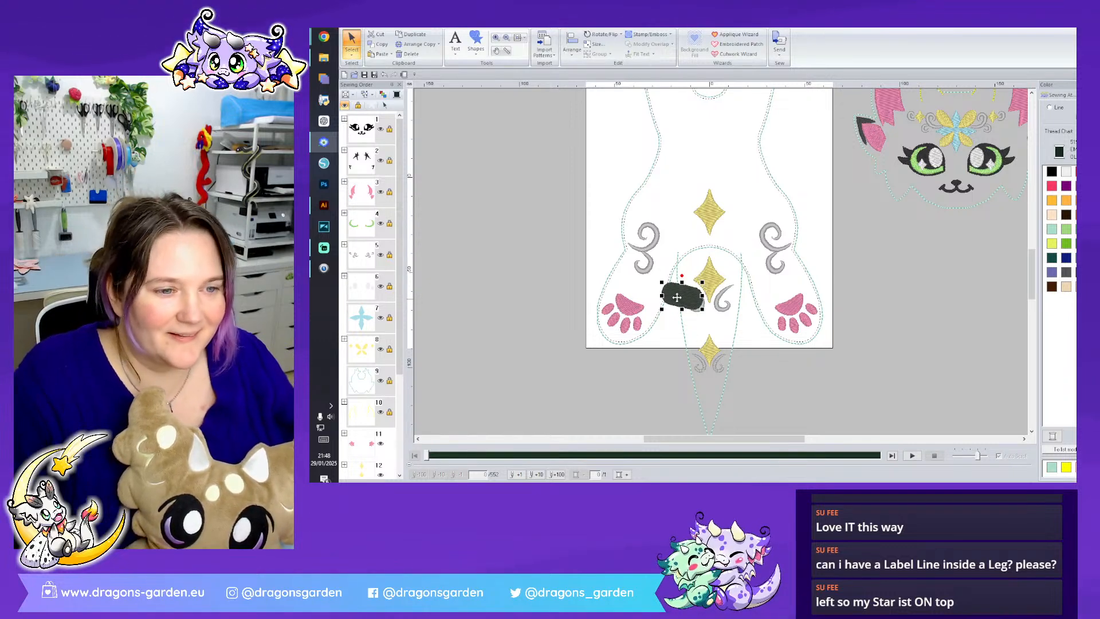
drag(674, 294, 674, 296)
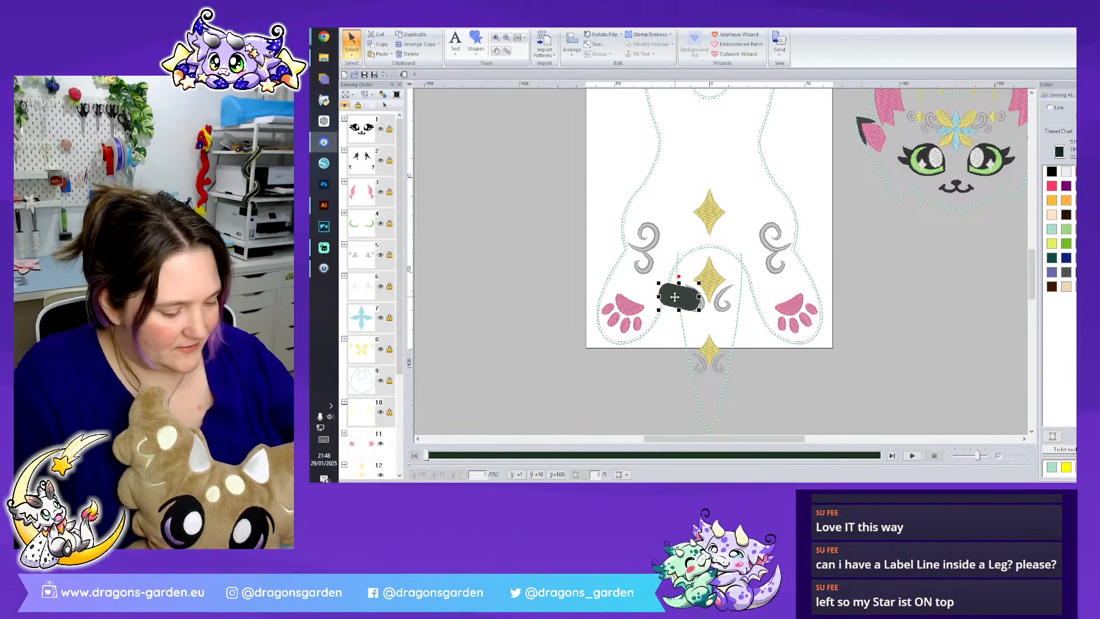
key(Delete)
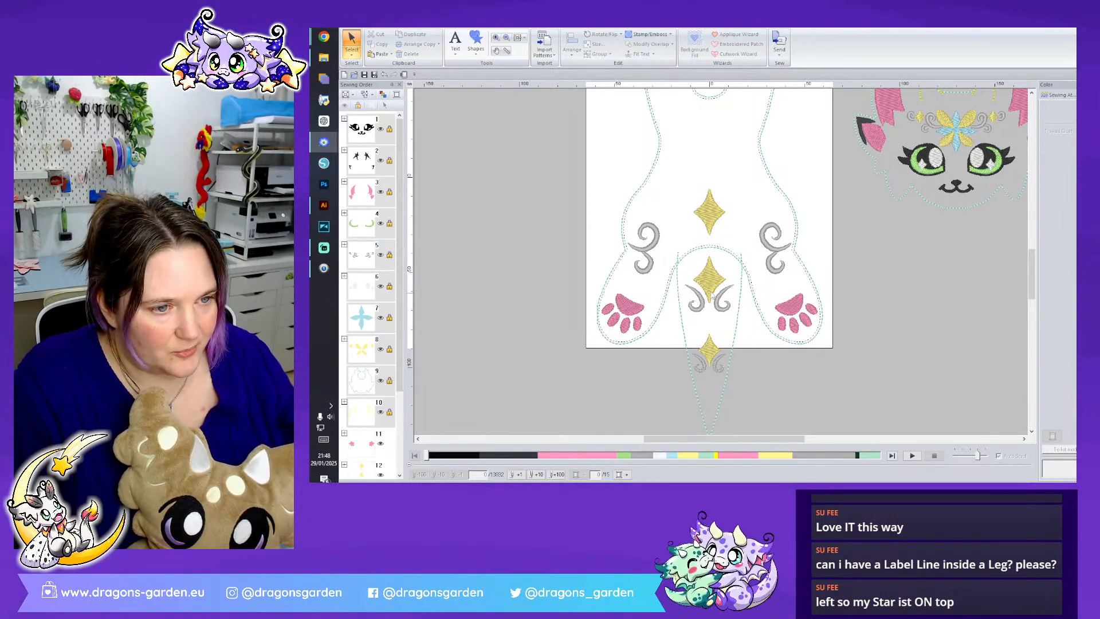
drag(714, 288, 950, 302)
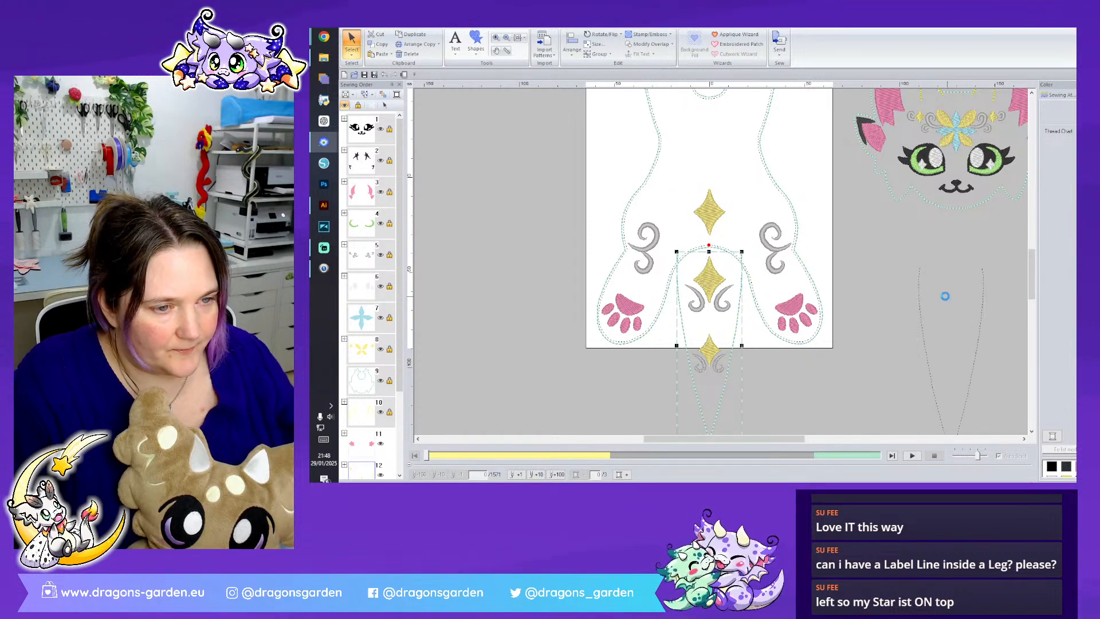
- Draw a short straight Triple Stitch line just inside the dotted outline along the lower left leg's inner edge
scroll(724, 272, up, 4)
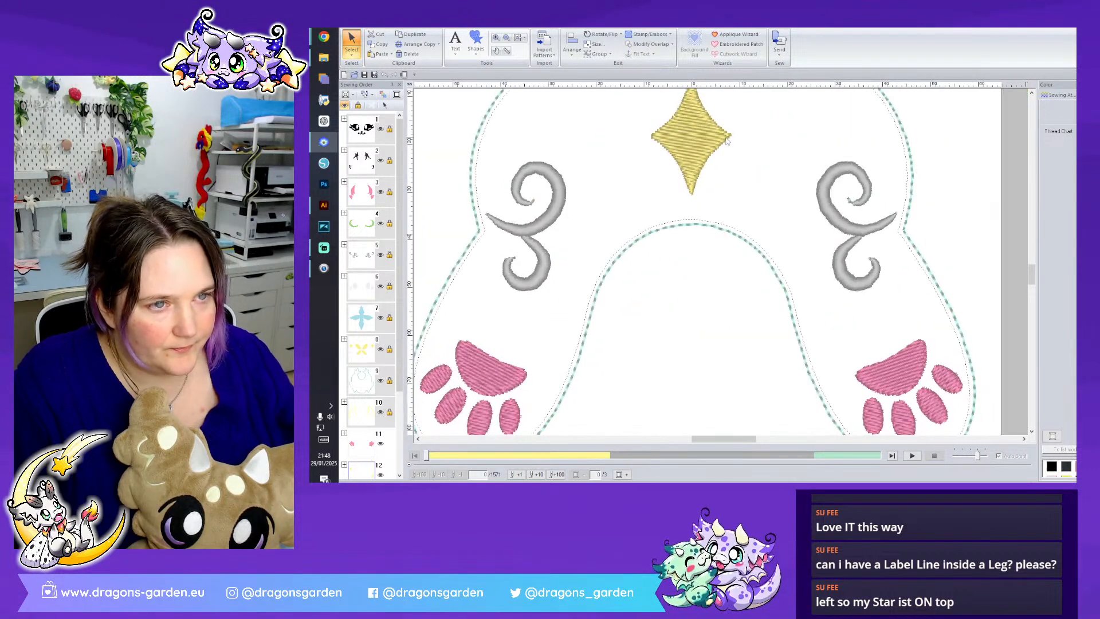
click(445, 27)
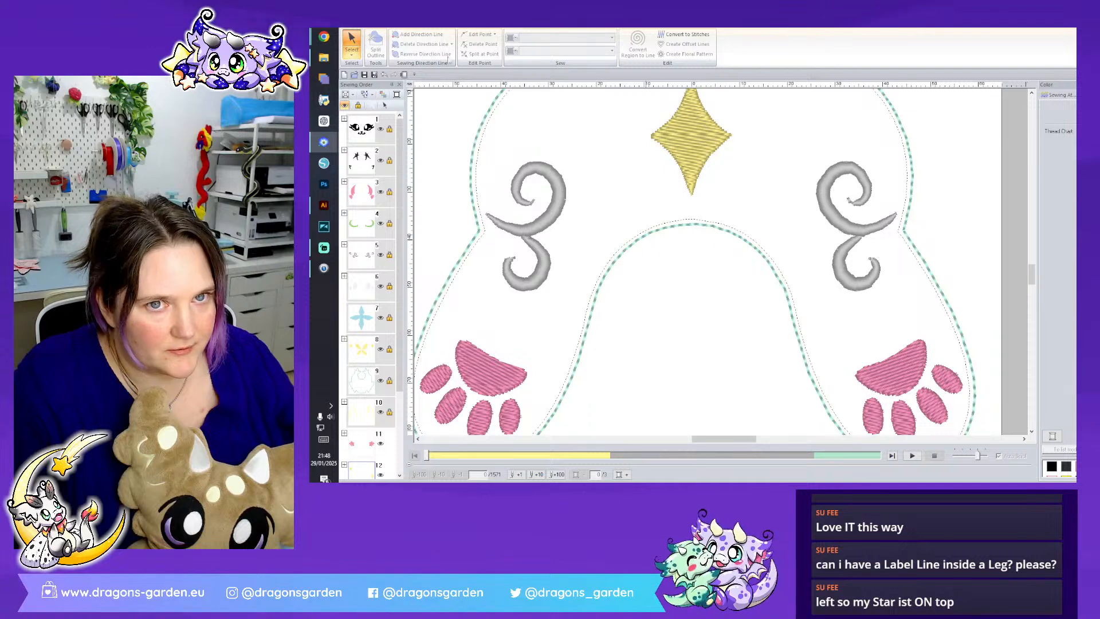
click(587, 171)
click(479, 47)
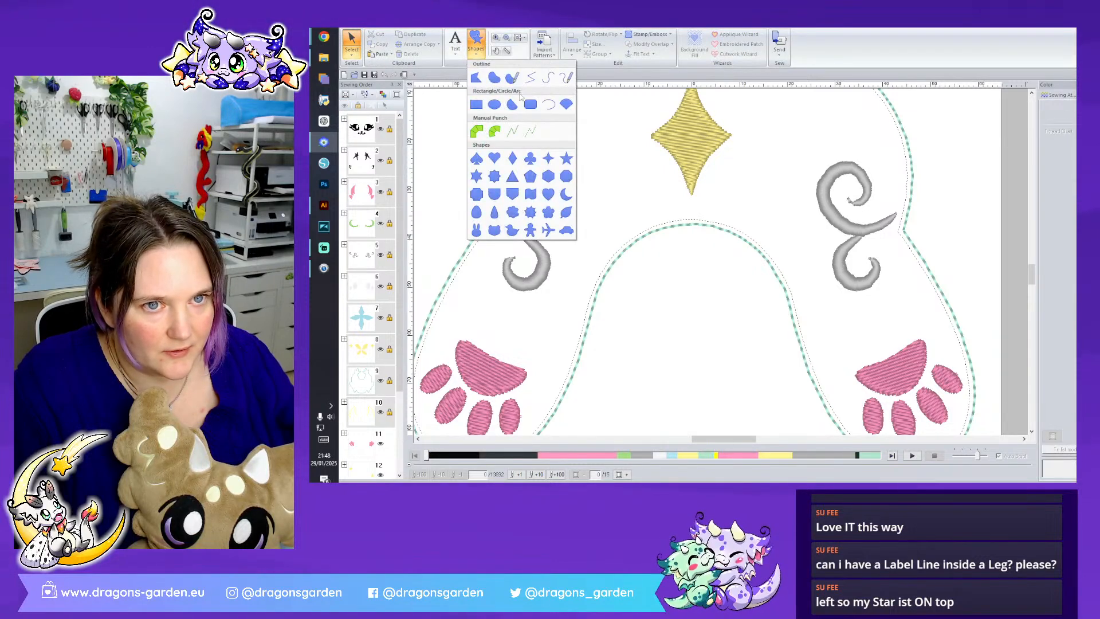
click(531, 78)
click(603, 297)
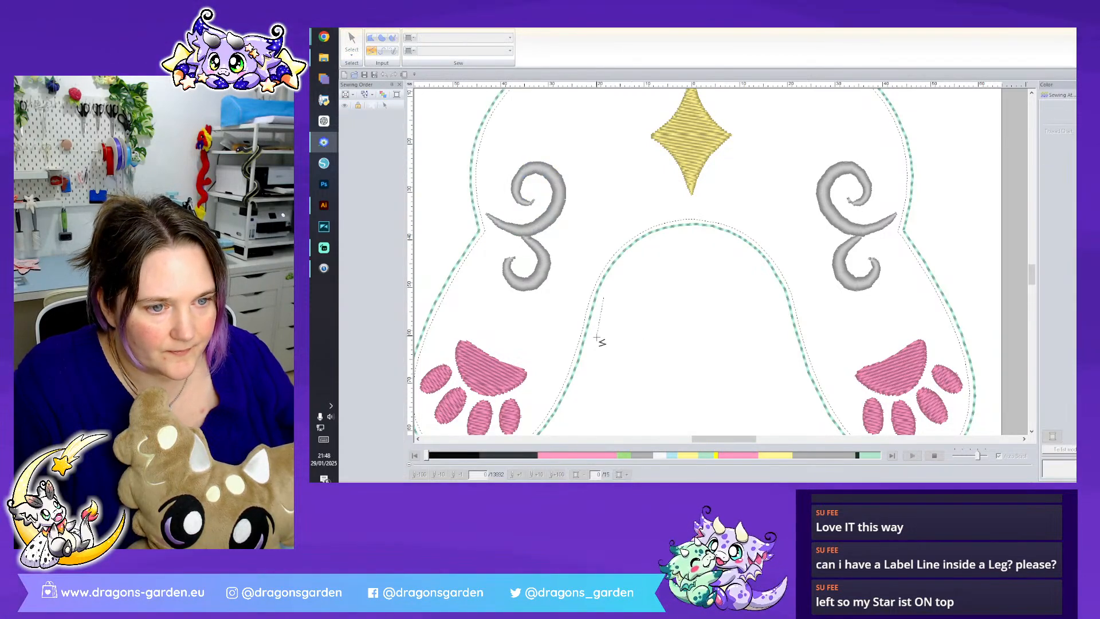
double_click(588, 359)
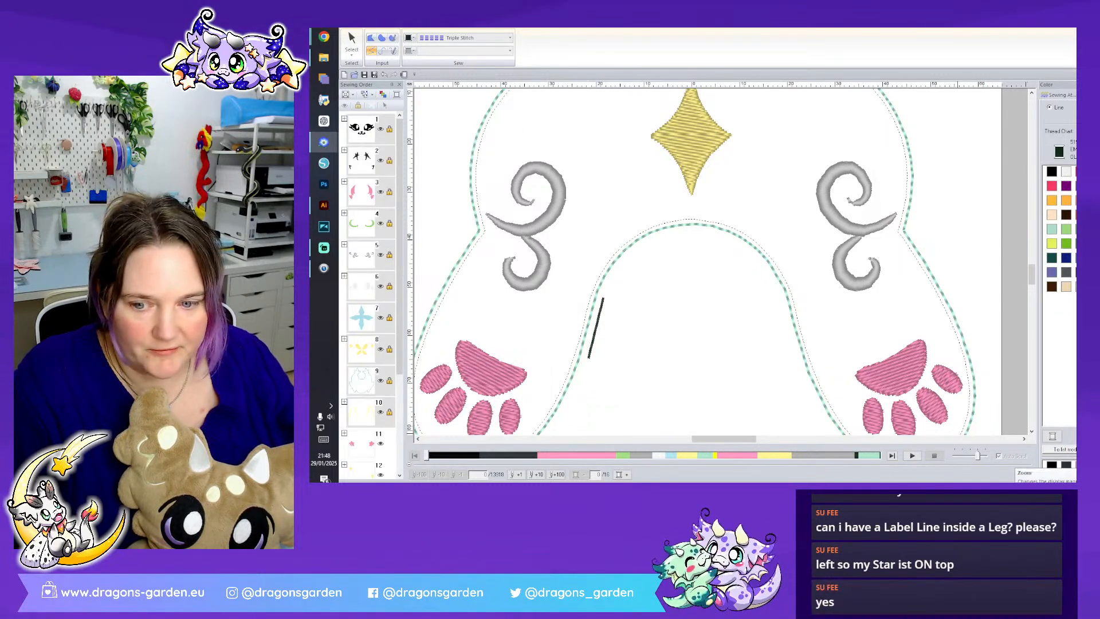
- Place the short leg line directly before the body outline in the sewing order and recolour it peach
click(1026, 487)
click(1026, 487)
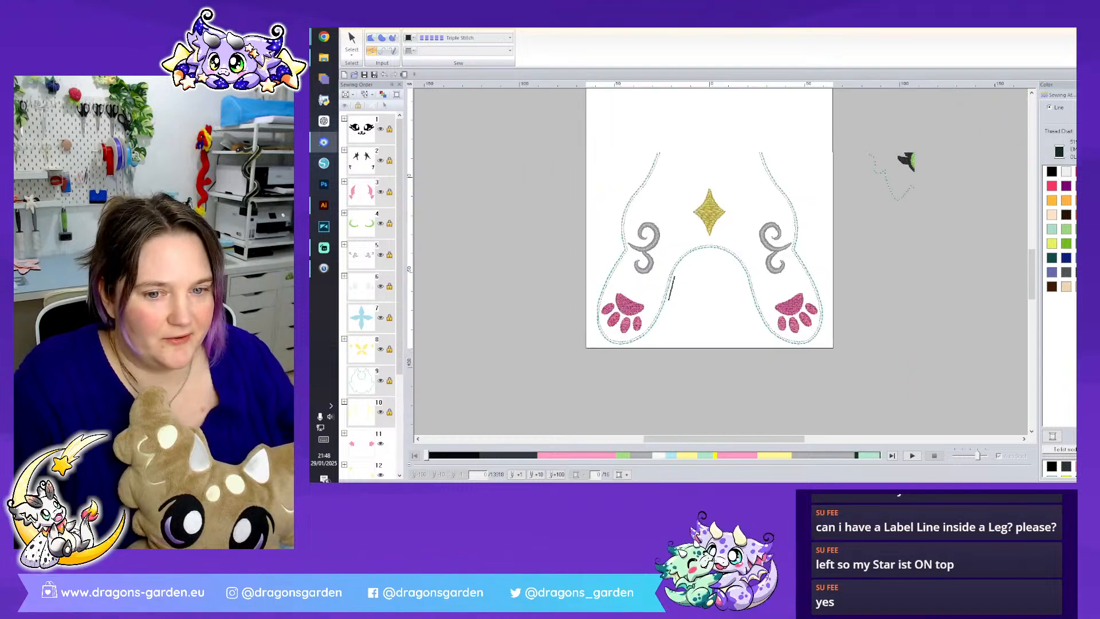
scroll(378, 258, down, 5)
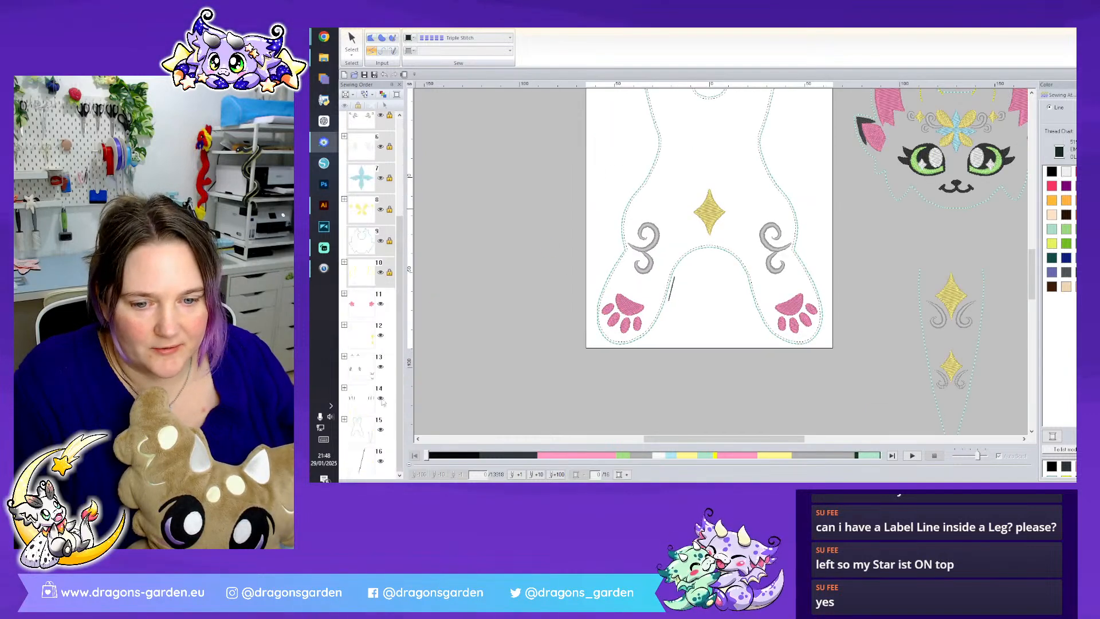
click(373, 429)
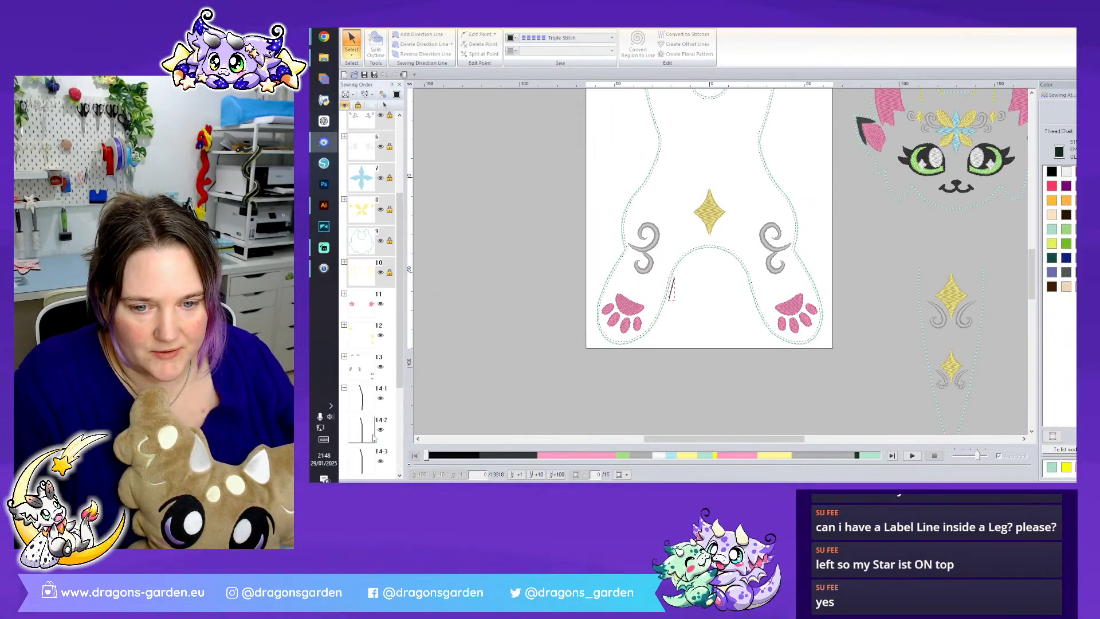
scroll(371, 435, down, 5)
click(1075, 286)
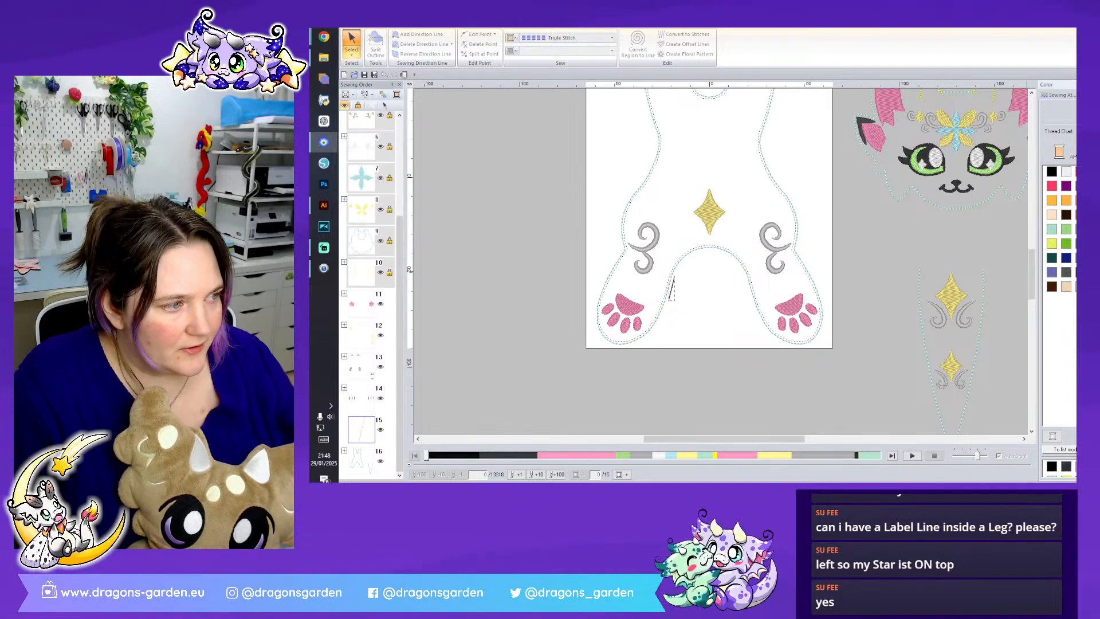
click(352, 43)
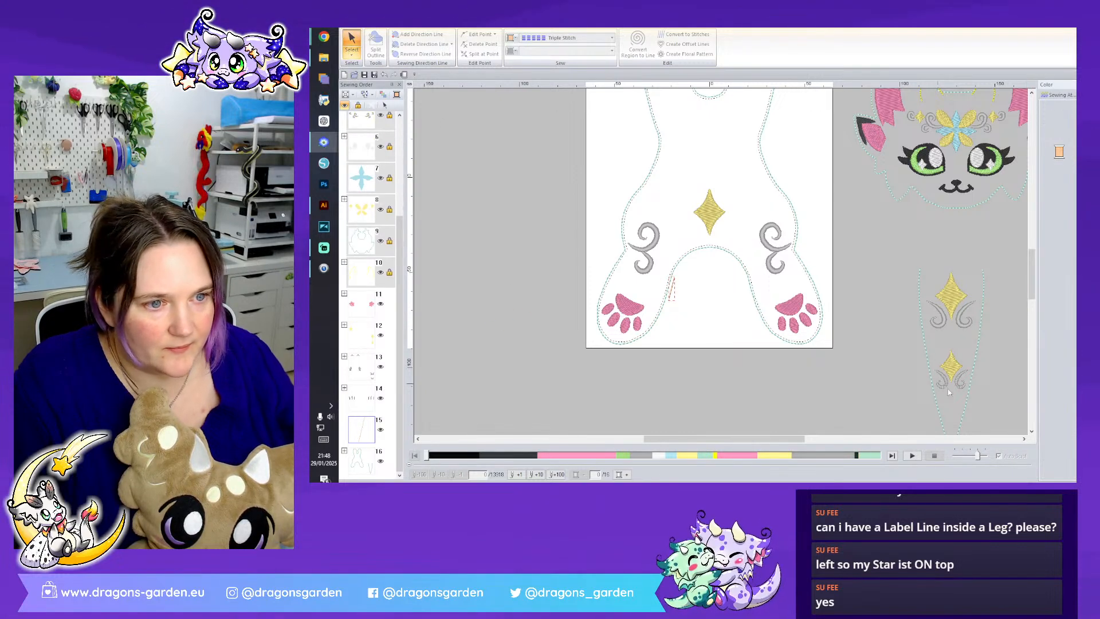
click(878, 381)
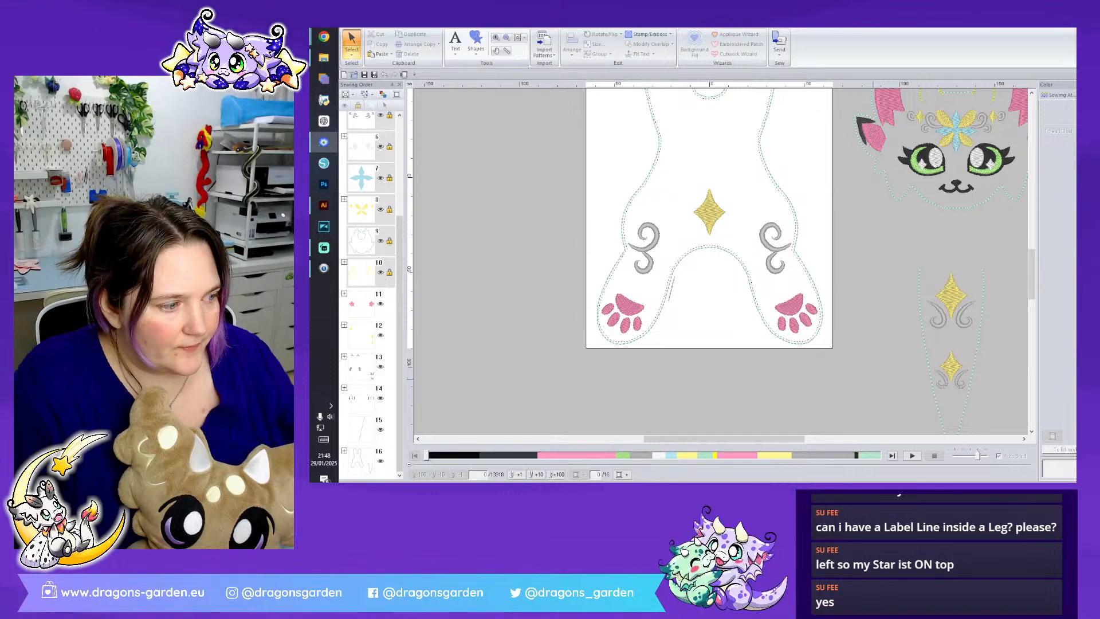
- Group all the body parts and move them off the page, below and beside the face, leaving the page empty
scroll(872, 378, down, 2)
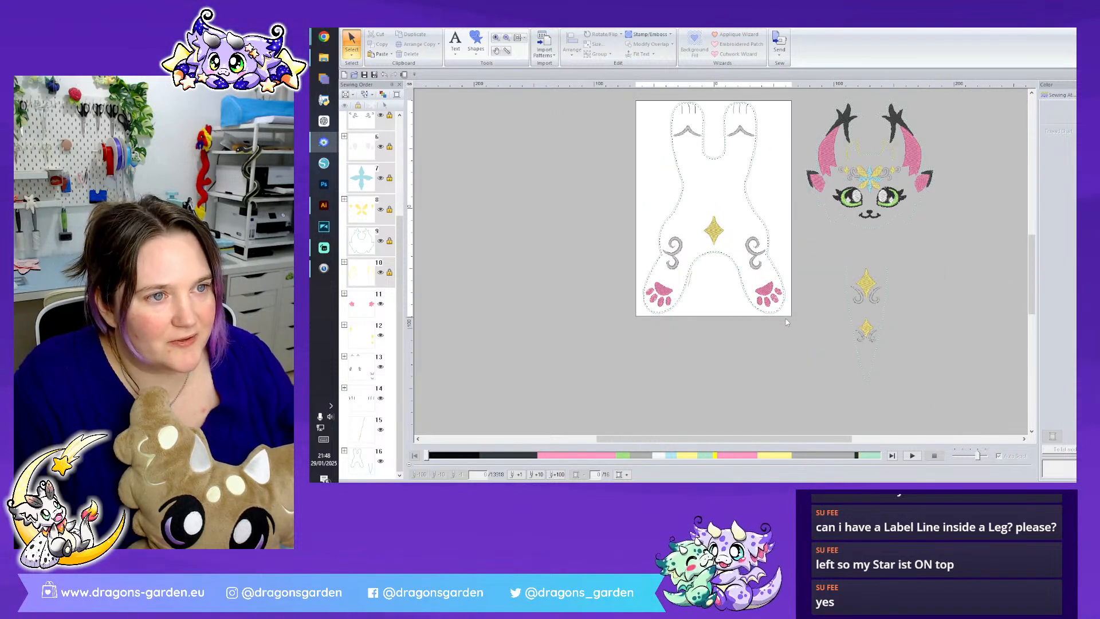
drag(647, 123, 621, 92)
right_click(746, 132)
click(757, 142)
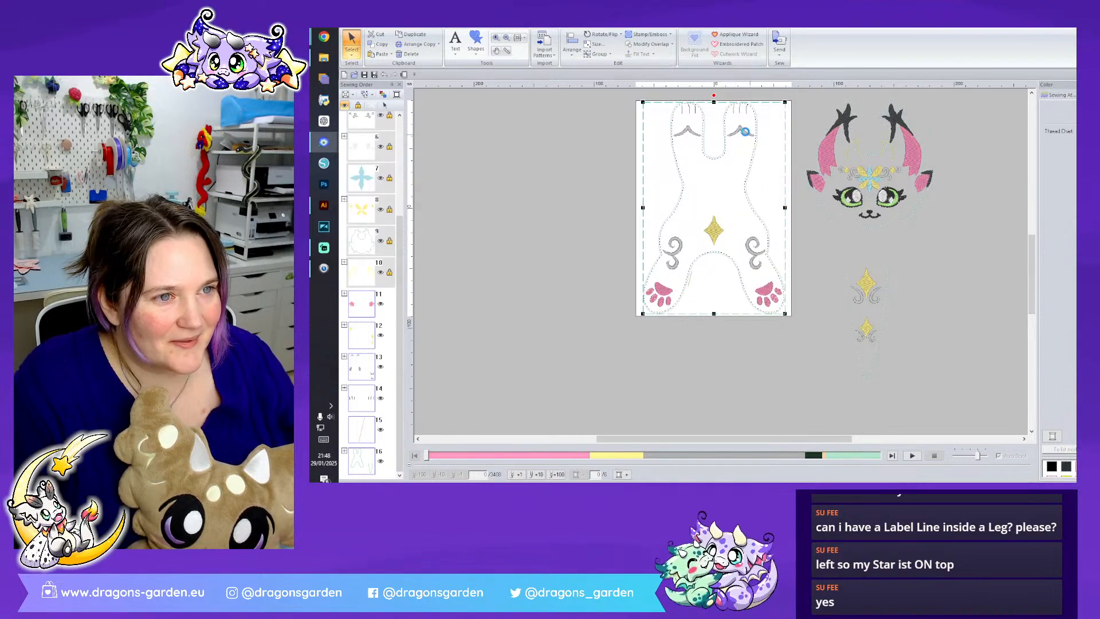
drag(744, 126, 1005, 256)
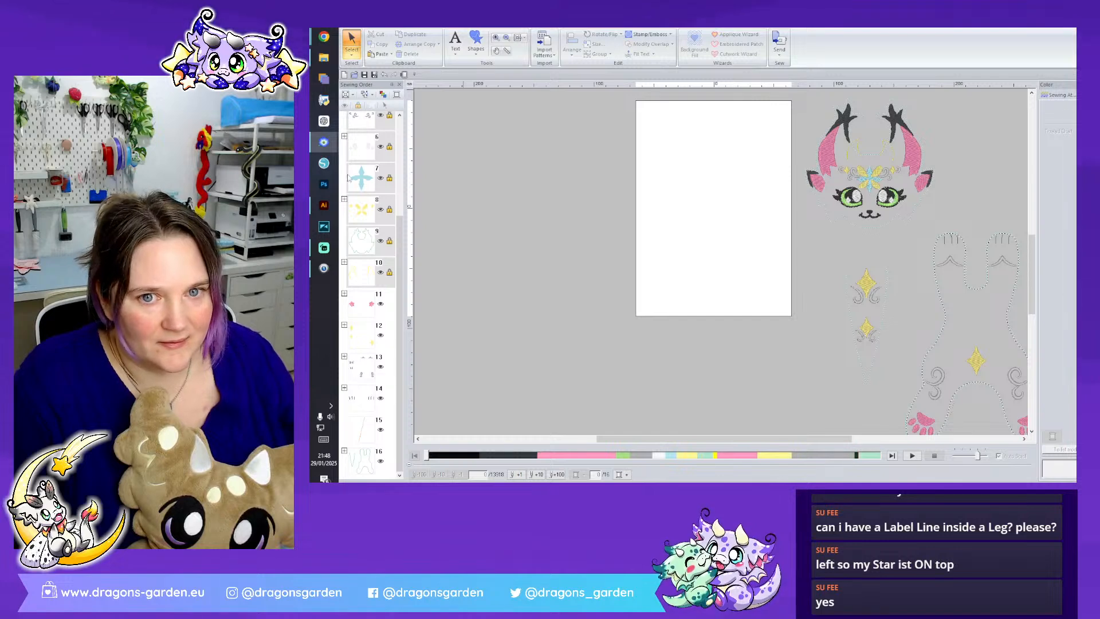
- Copy the black crest from the other open design, paste it onto the empty page and turn it upside down
mouse_move(323, 150)
click(386, 111)
click(714, 343)
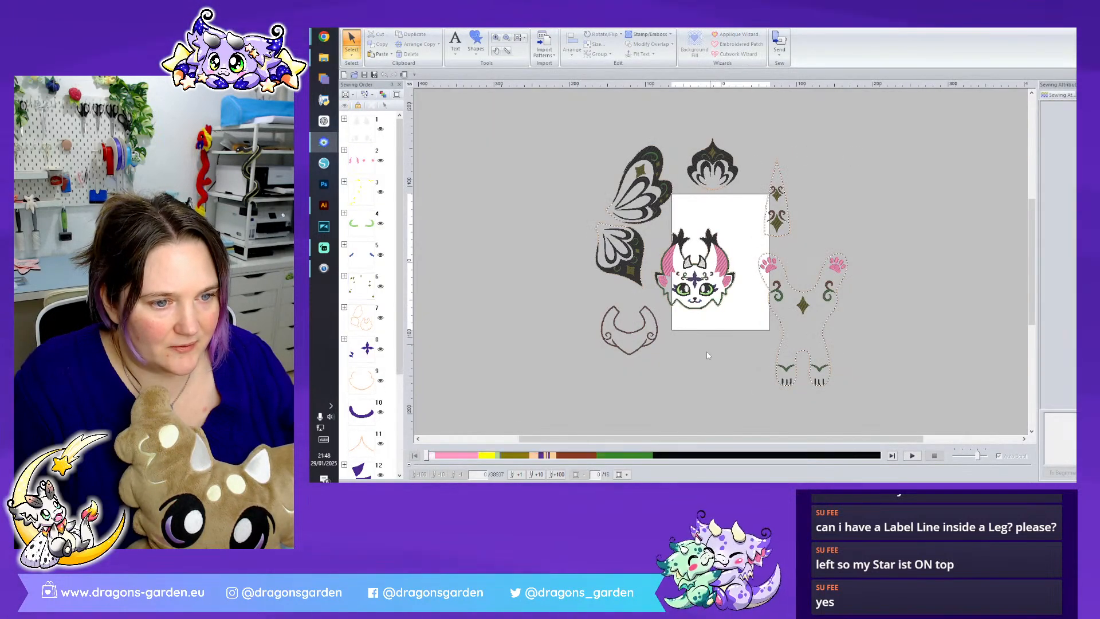
click(588, 317)
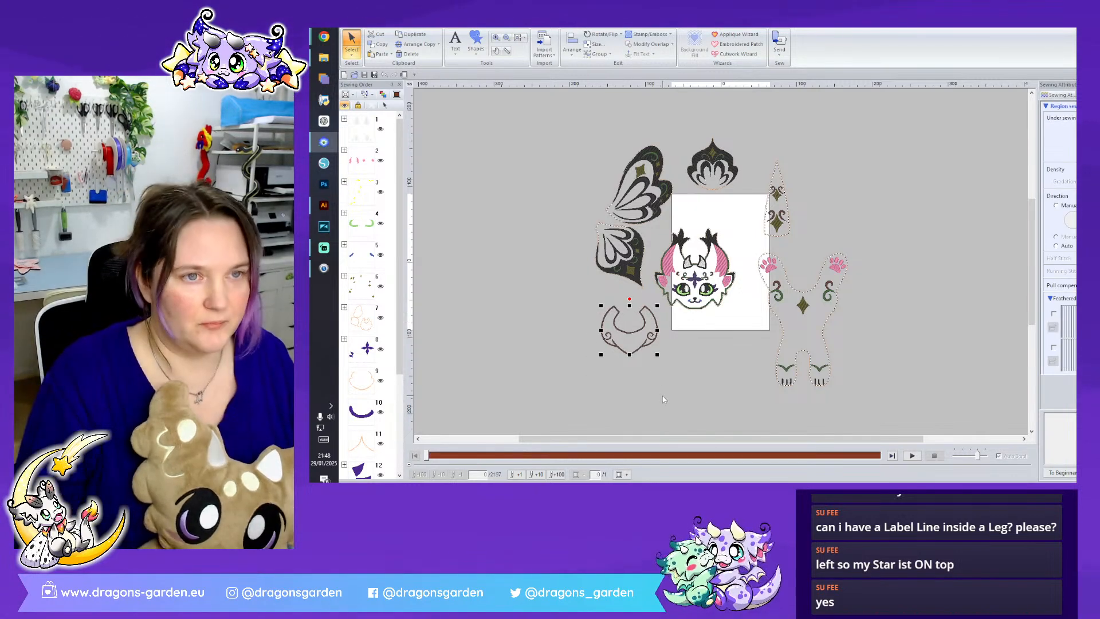
click(710, 175)
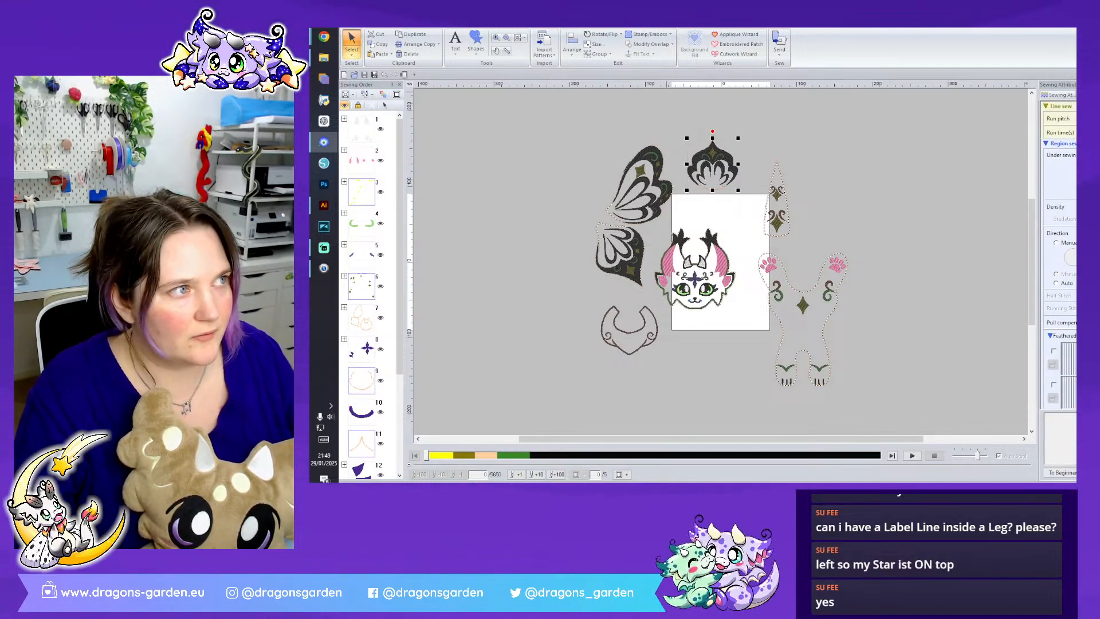
key(alt+Tab)
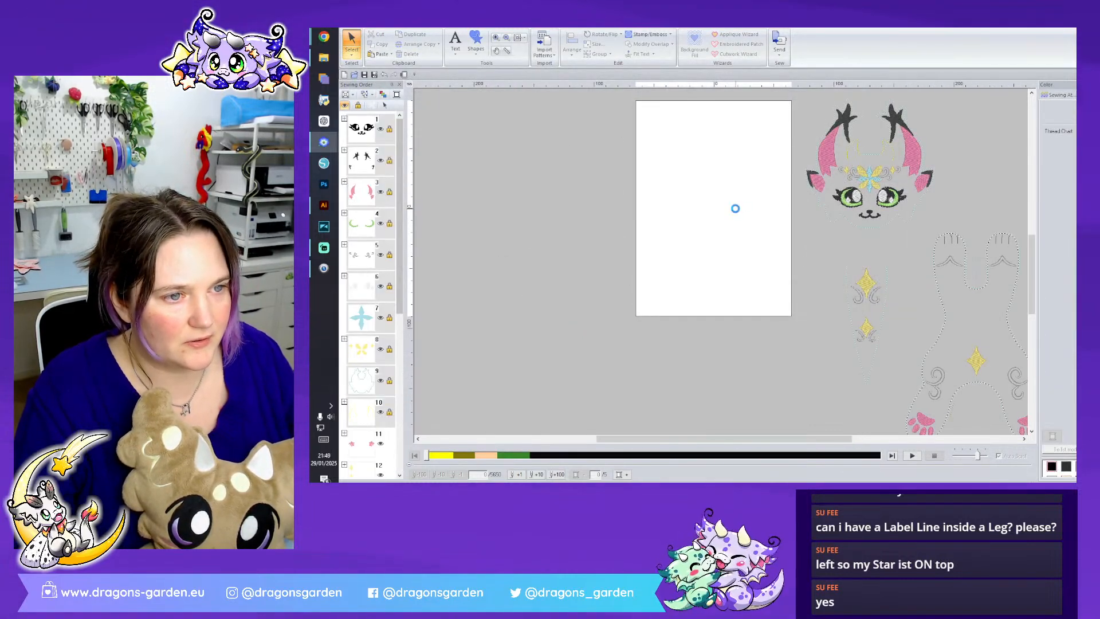
drag(712, 97, 722, 188)
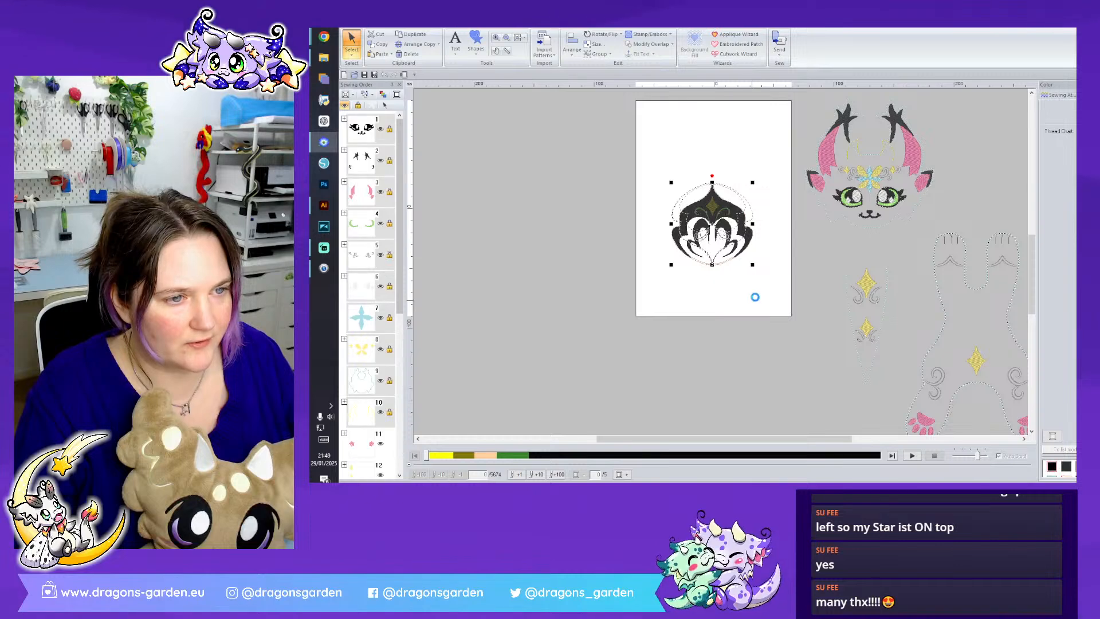
- Inspect the pasted crest up close and delete it from the page
click(756, 299)
scroll(756, 299, up, 3)
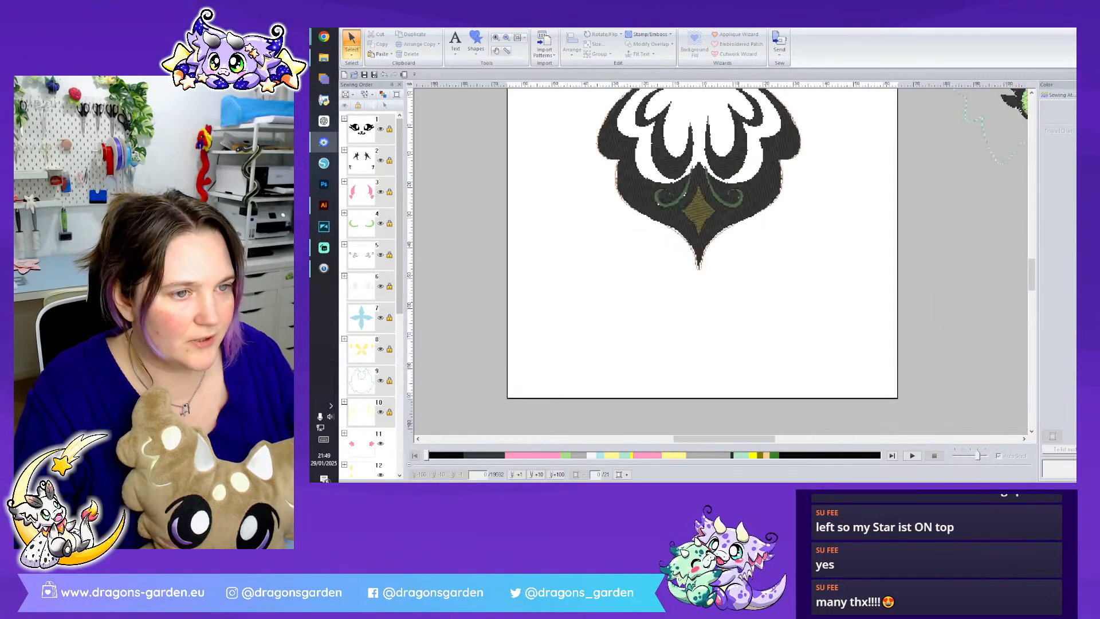
scroll(783, 270, up, 3)
drag(798, 385, 586, 145)
key(Delete)
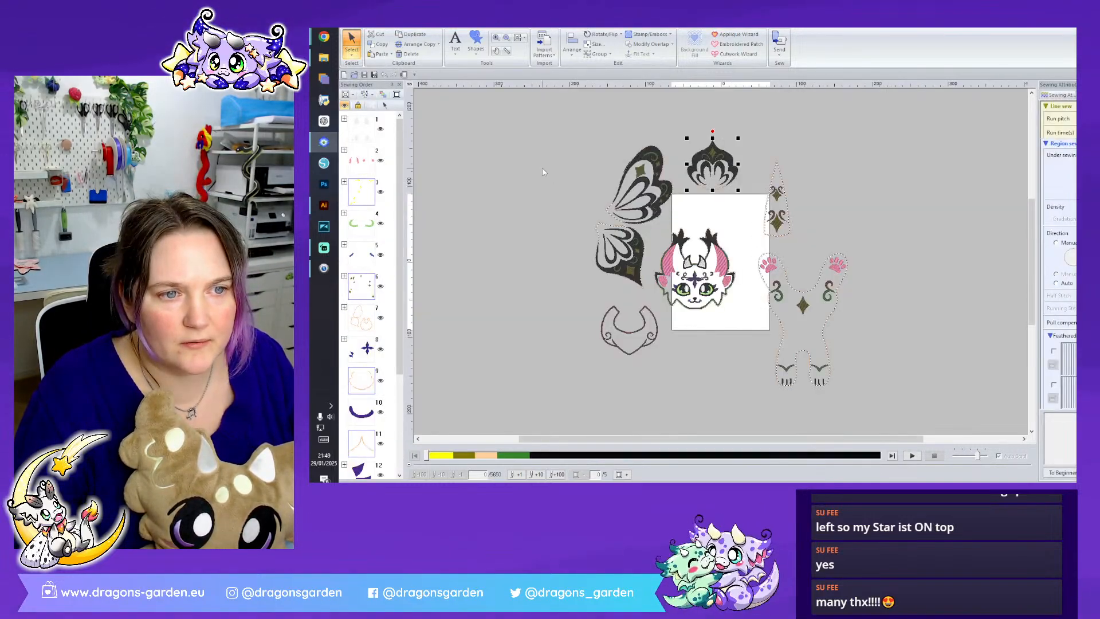
click(543, 172)
key(alt+Tab)
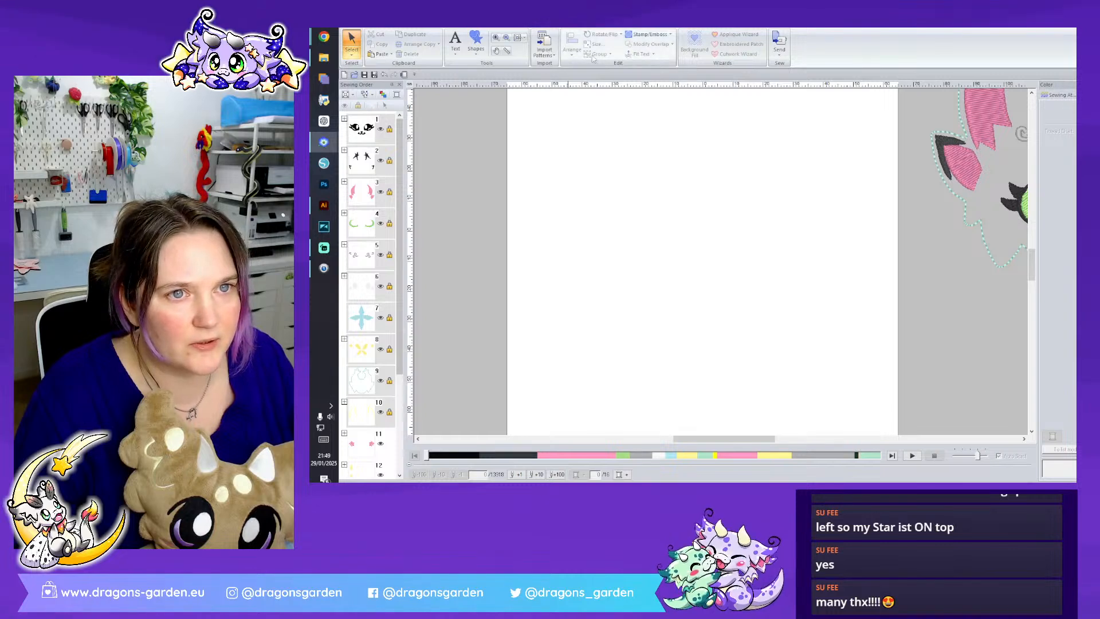
- Start a Stitch Wizard and load the image pixie cat dragon.wmf as its source
click(400, 23)
click(525, 41)
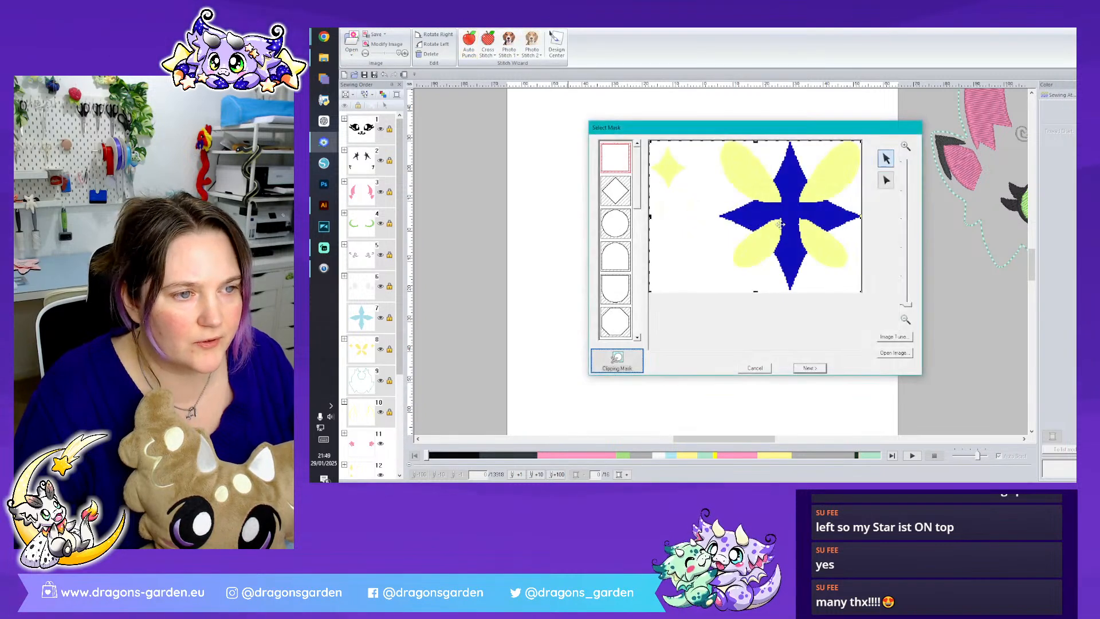
click(895, 352)
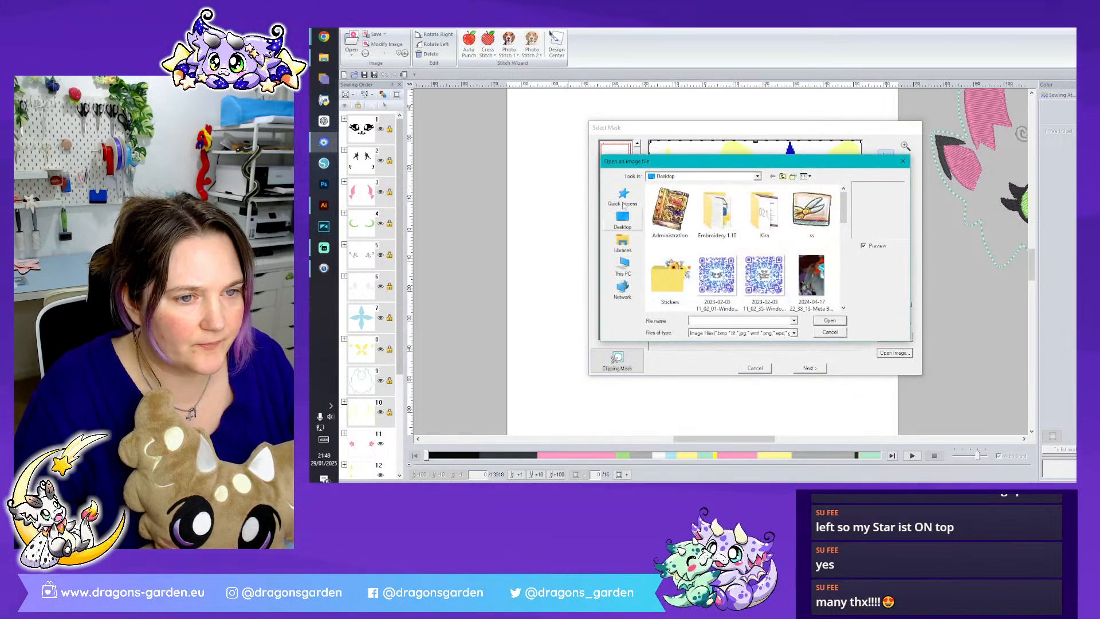
click(623, 198)
scroll(747, 252, down, 3)
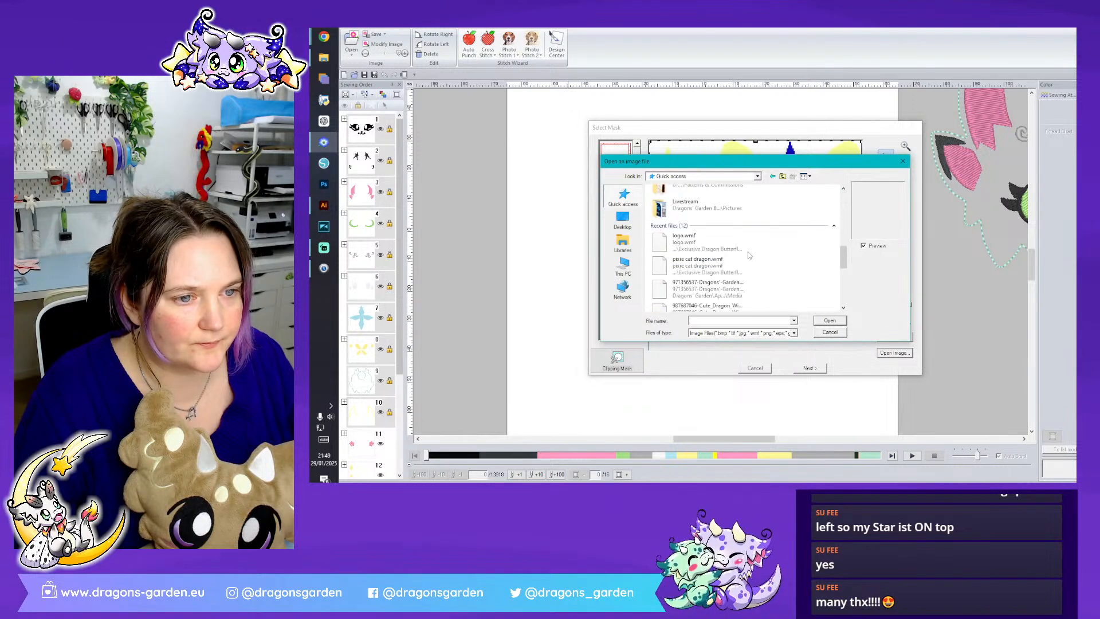
click(731, 258)
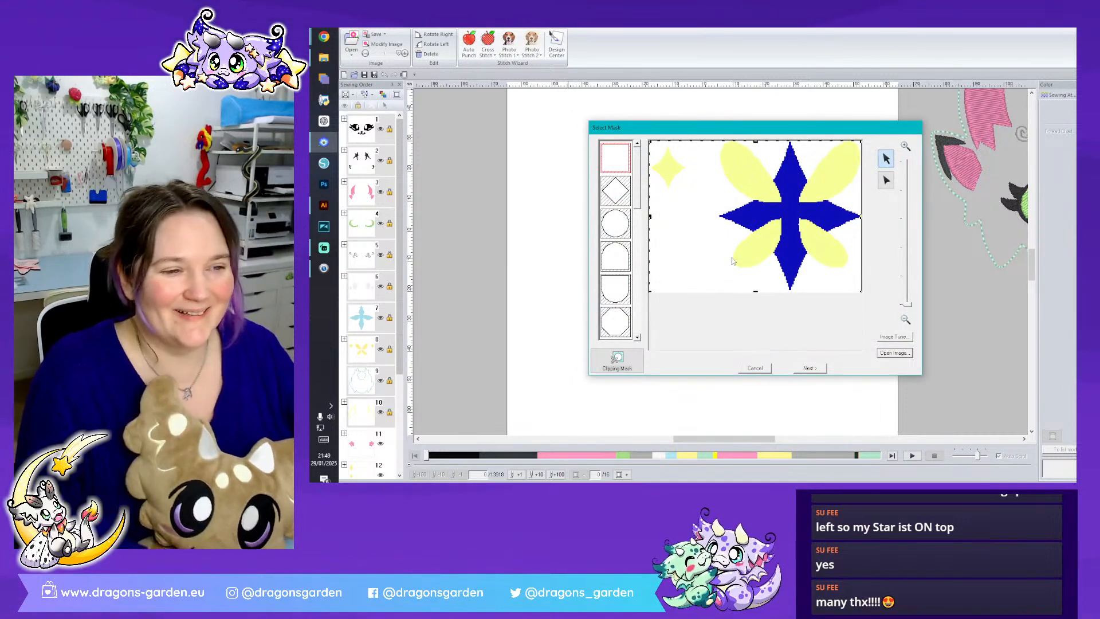
click(899, 352)
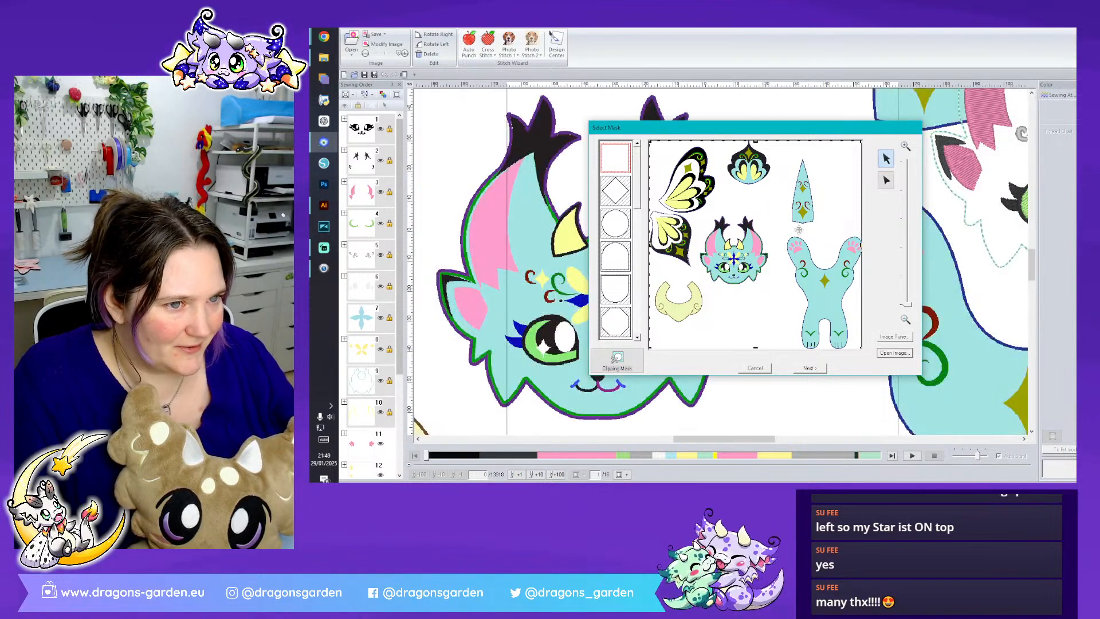
- Shrink the rectangular mask so it frames only the black, teal and yellow crest beside the wing
drag(861, 247, 776, 238)
drag(713, 346, 716, 272)
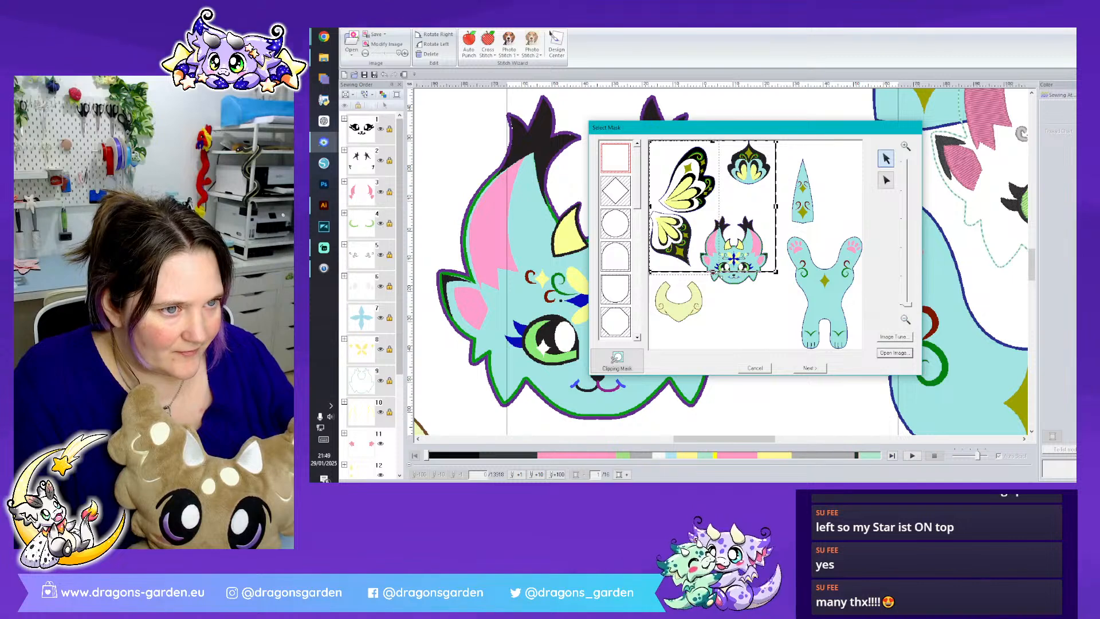
drag(719, 274, 782, 207)
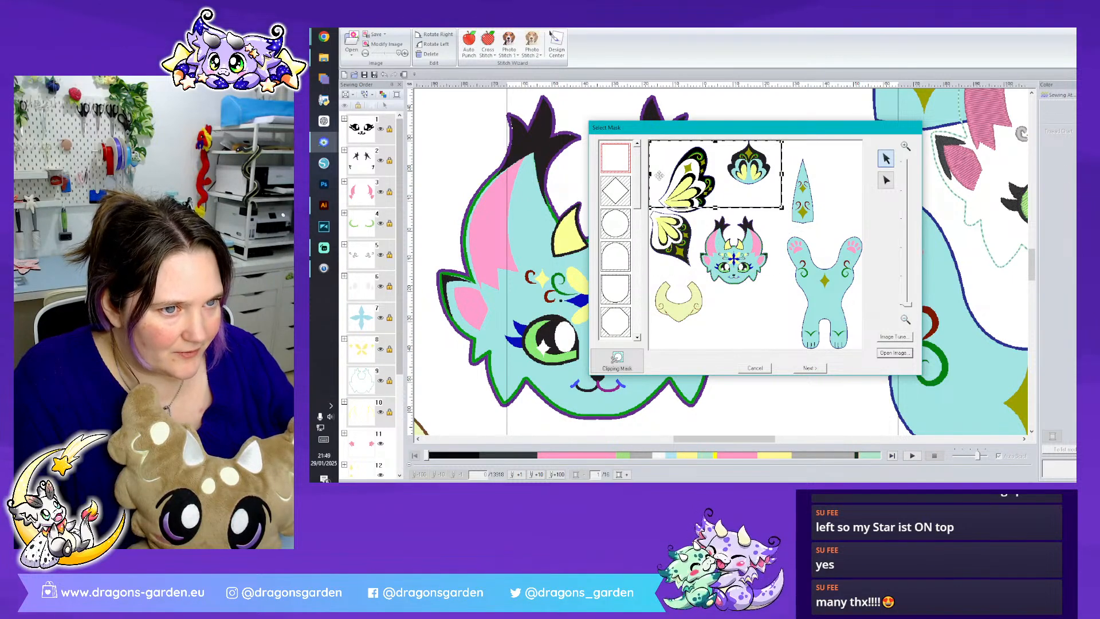
drag(650, 173, 719, 173)
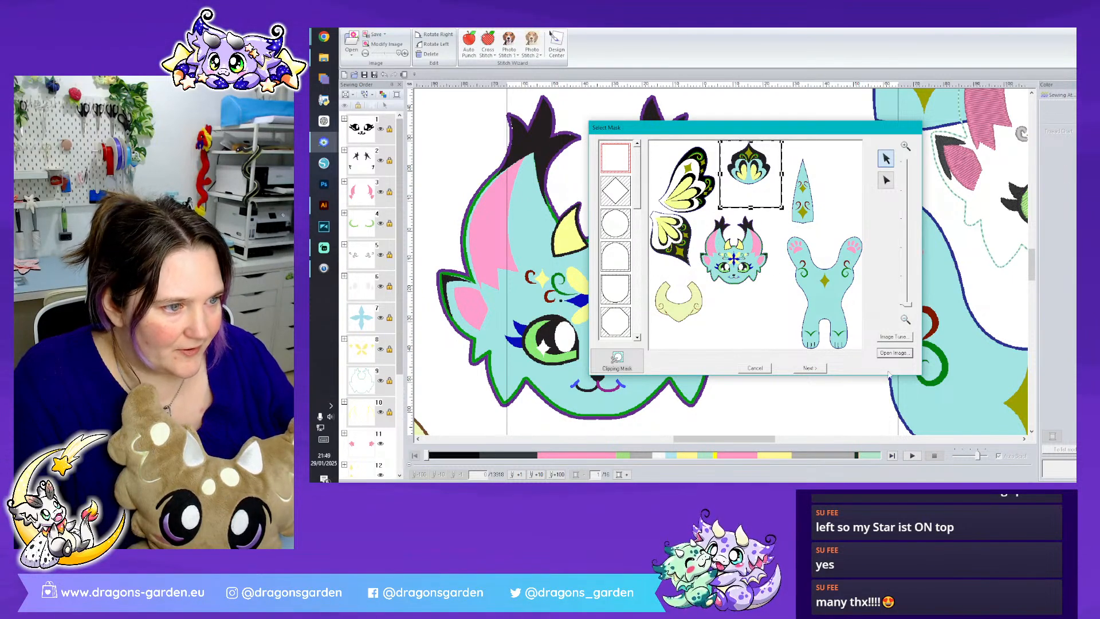
- Finish the Stitch Wizard conversion of the masked crest and move the resulting stitches to the page centre
click(809, 368)
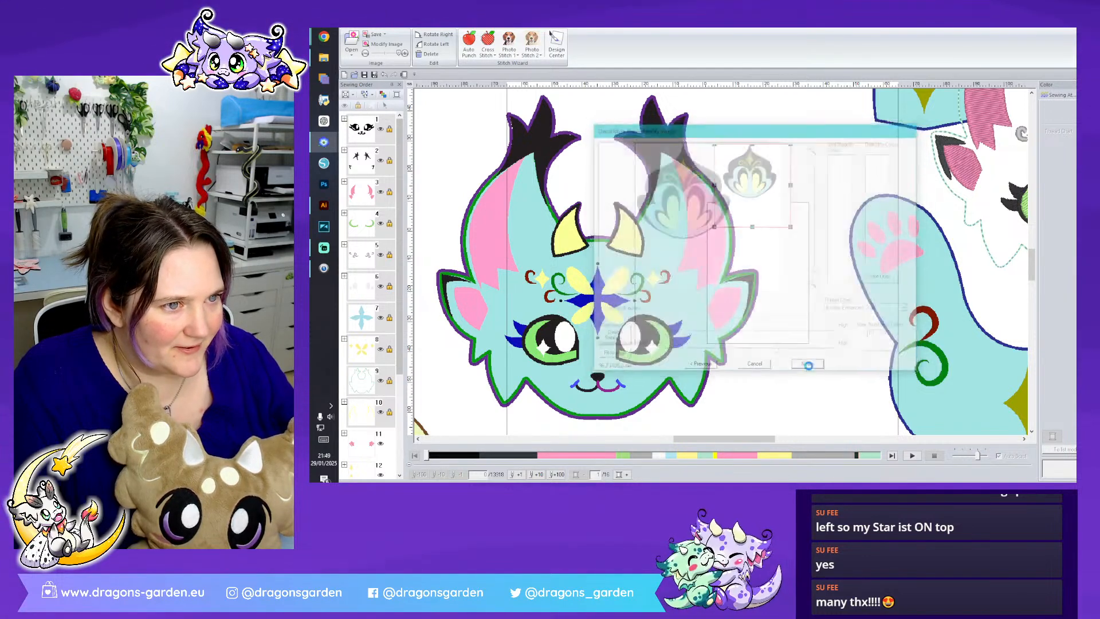
click(809, 368)
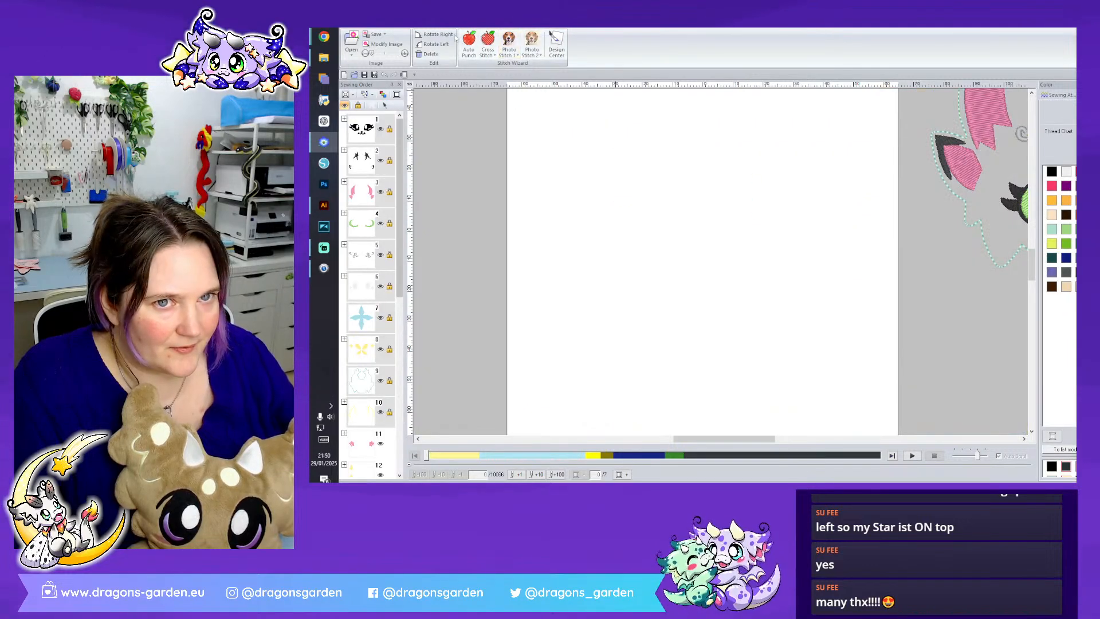
click(371, 25)
click(580, 52)
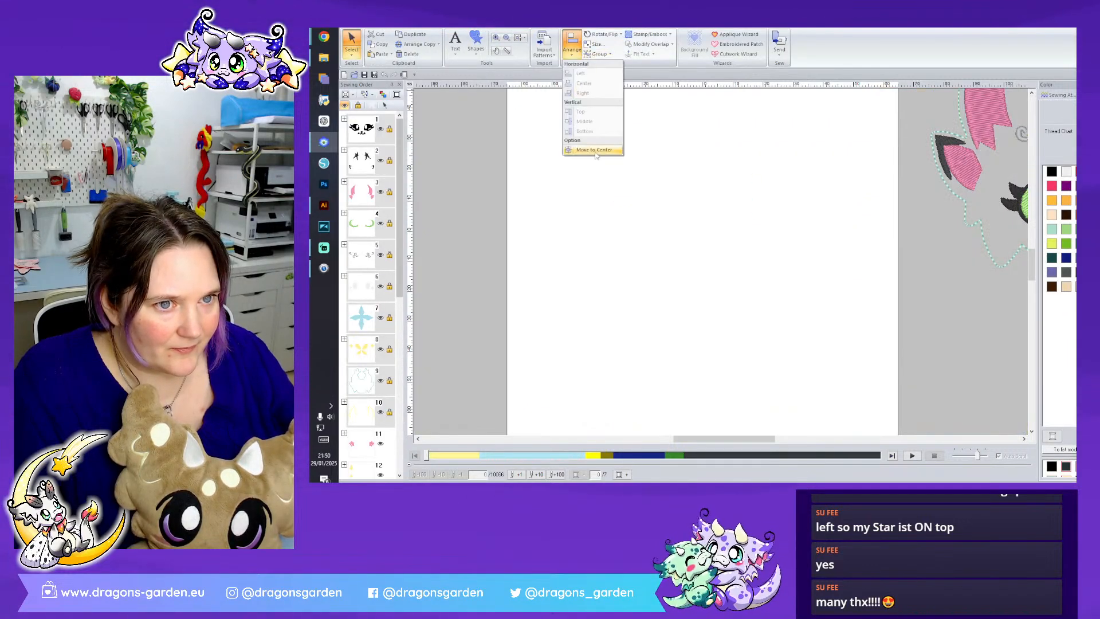
click(596, 147)
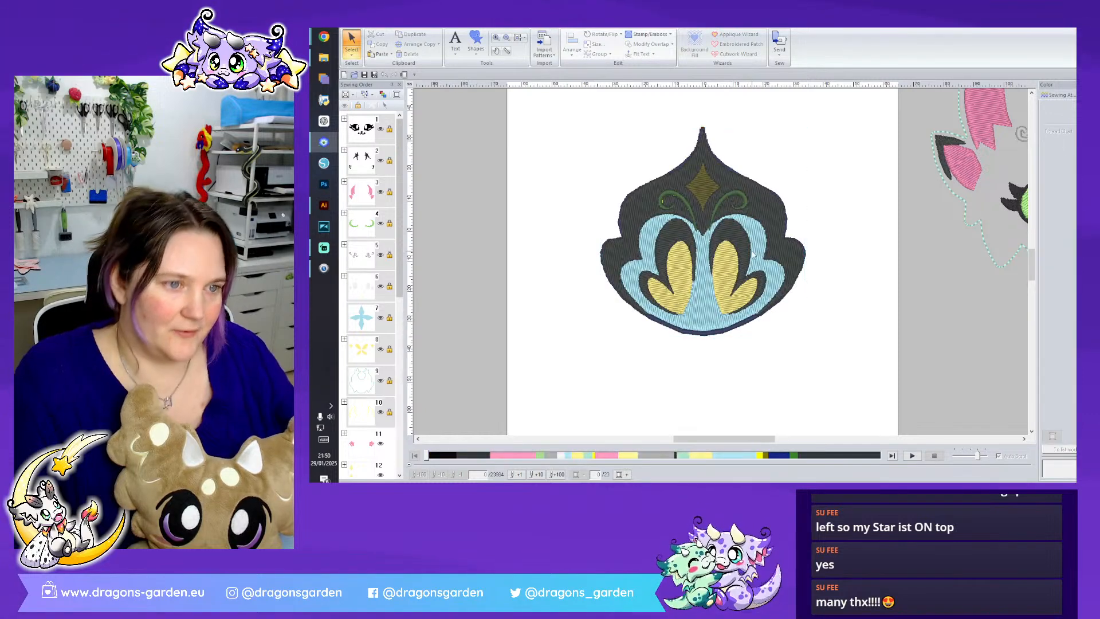
- Ungroup the converted crest into its separate colour regions
right_click(754, 252)
click(777, 267)
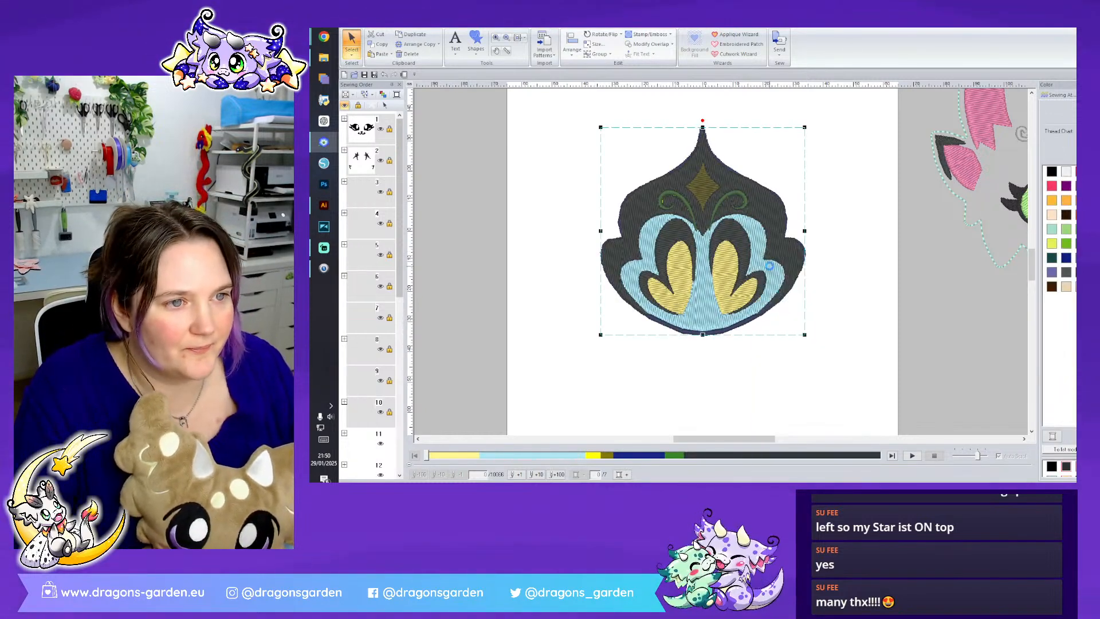
click(727, 345)
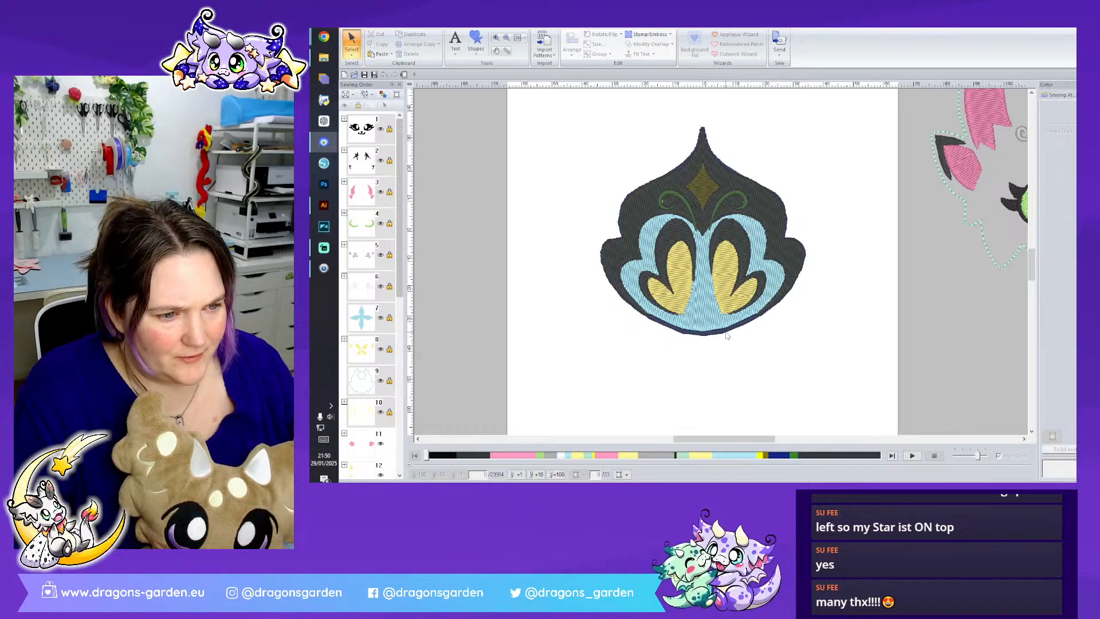
- Try moving the navy outline down away from the crest, undoing each move
click(728, 336)
drag(727, 335, 729, 372)
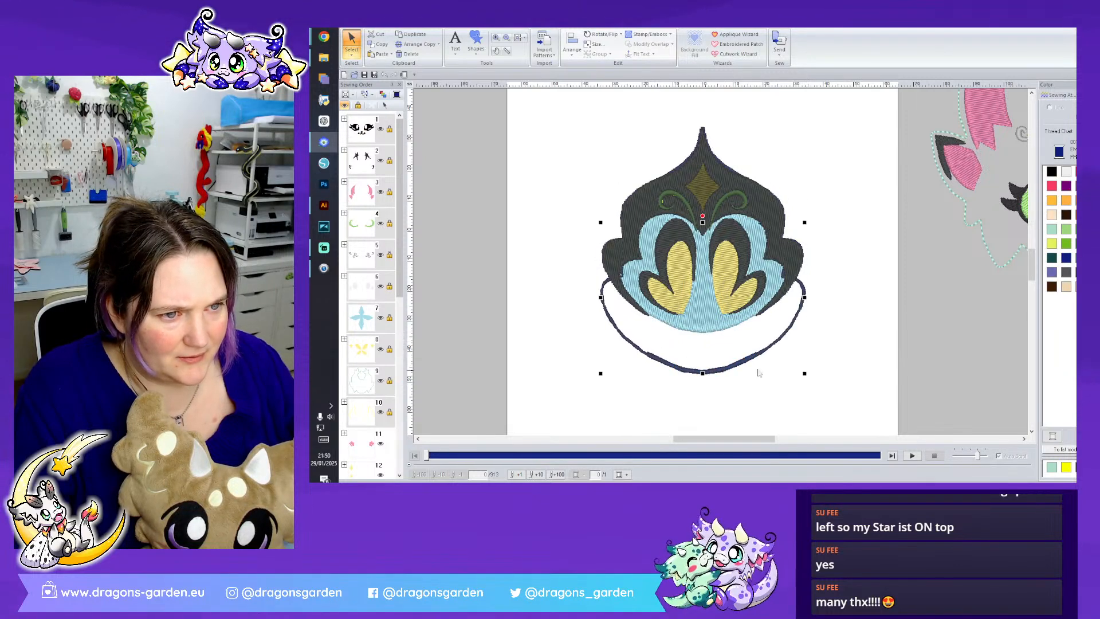
key(ctrl+z)
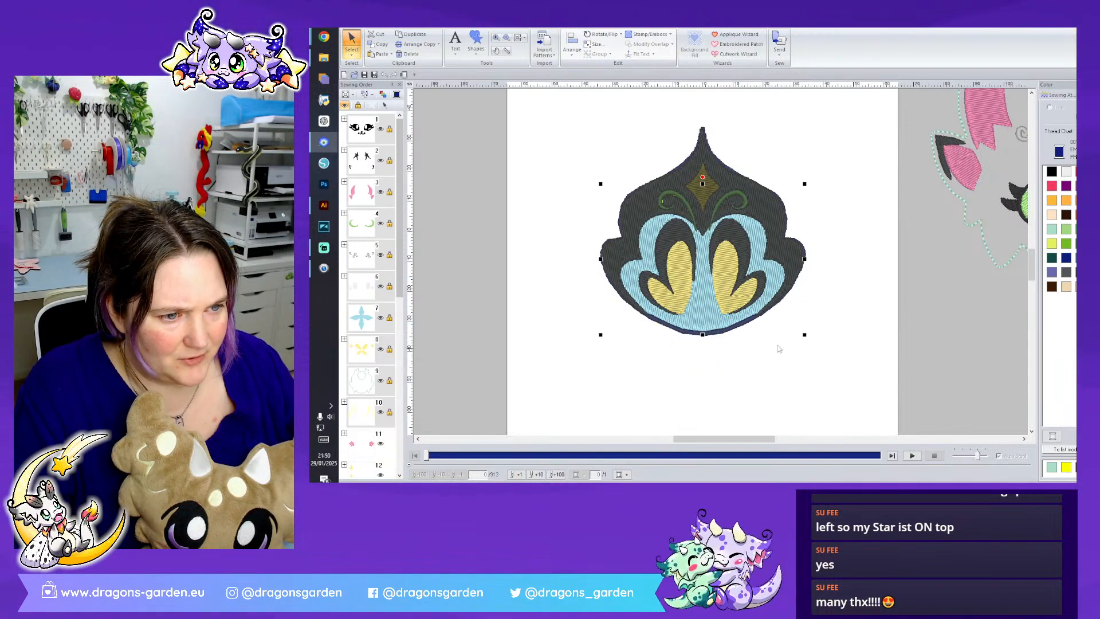
drag(740, 333, 737, 378)
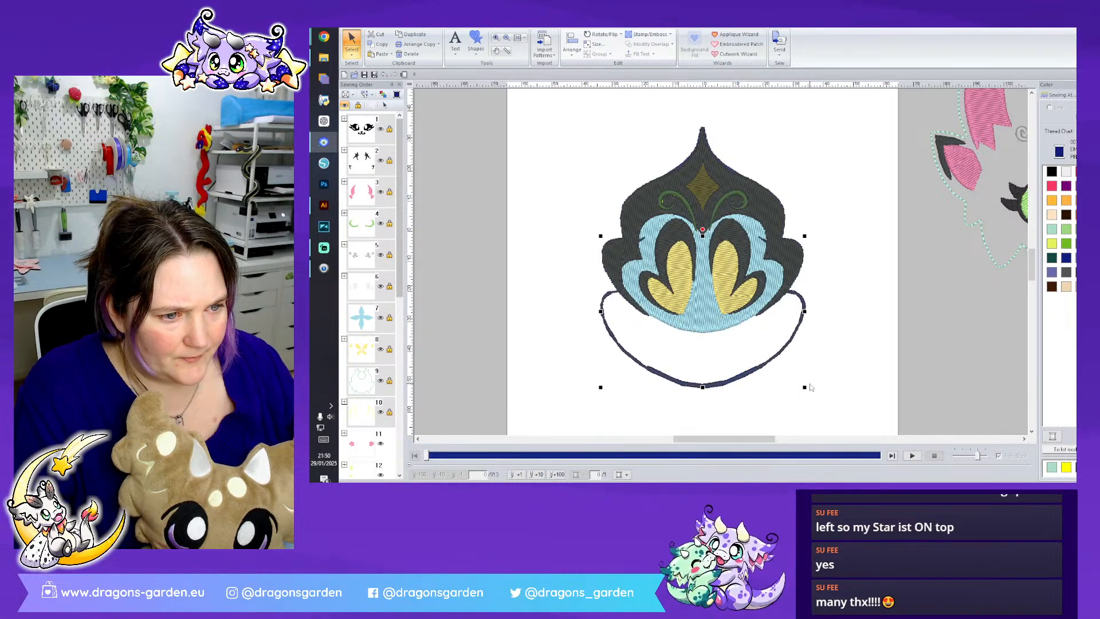
key(ctrl+z)
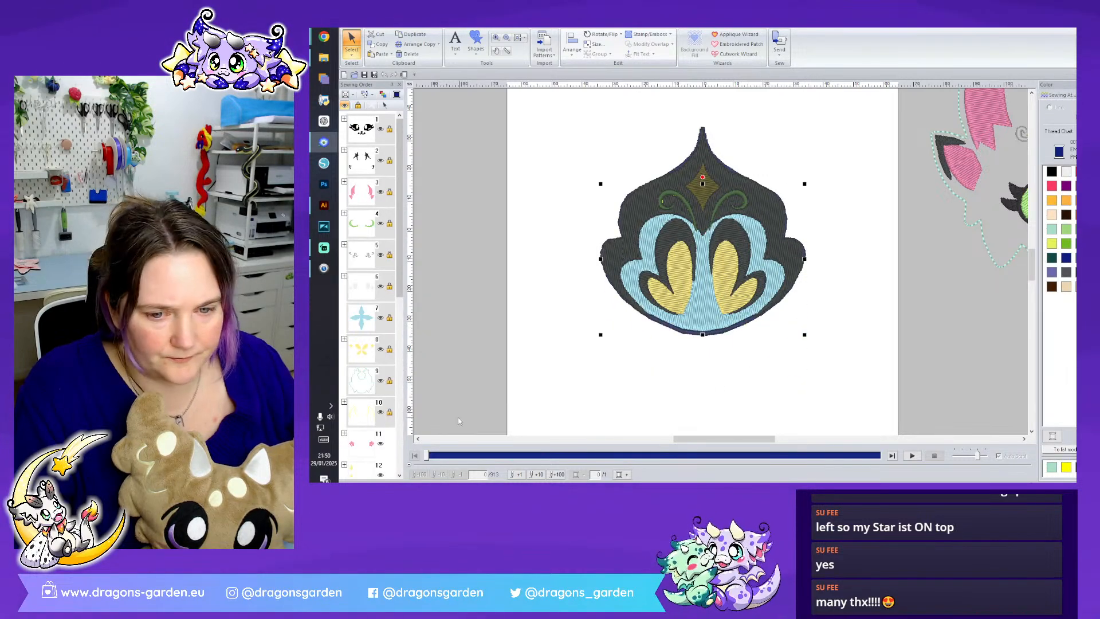
- Delete both navy outline pieces, the lower contour and the pointed tip, from the crest
scroll(374, 436, down, 5)
drag(361, 398, 376, 455)
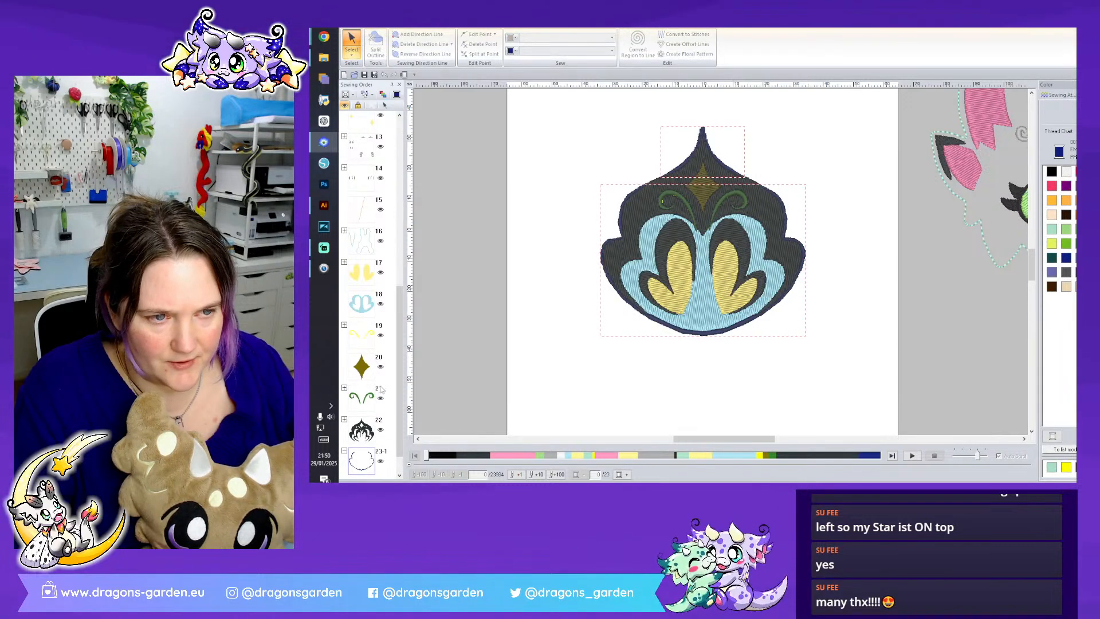
click(524, 311)
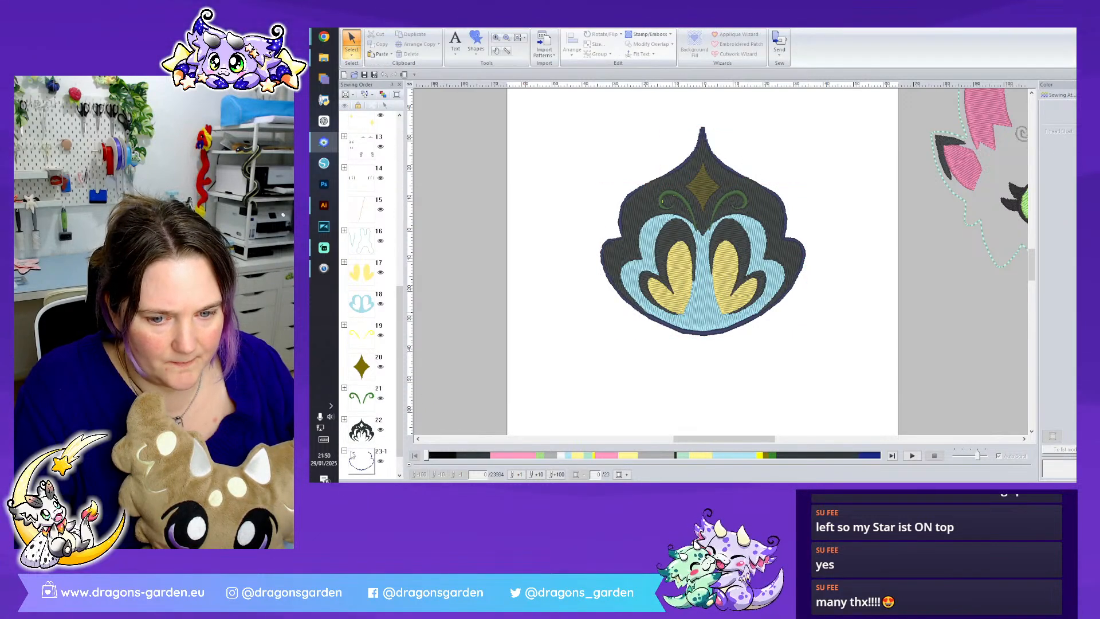
click(364, 462)
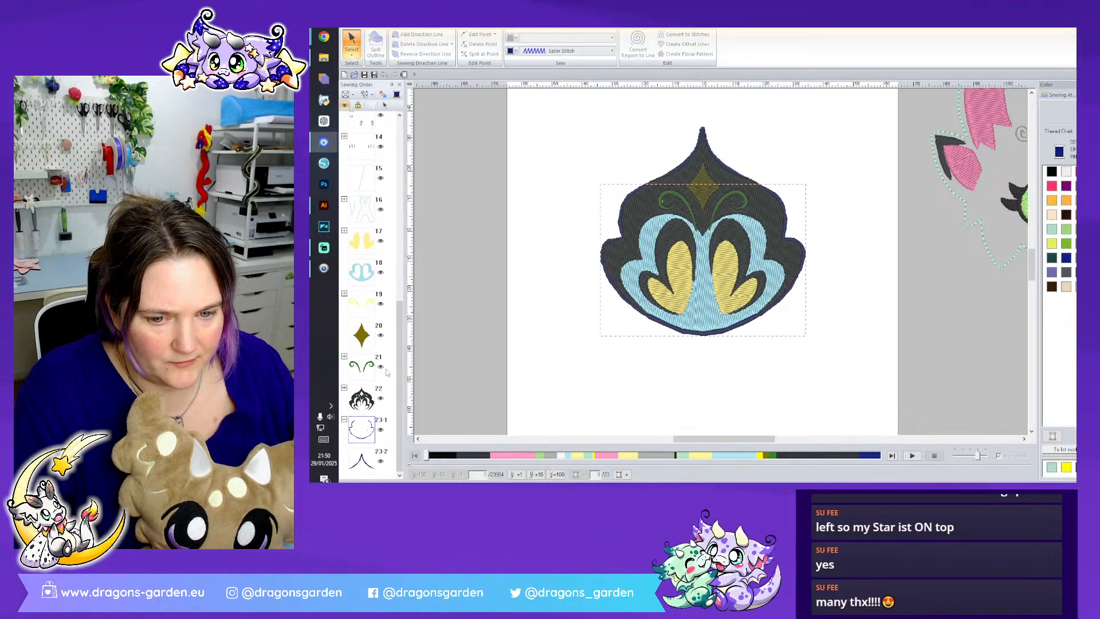
ctrl+click(359, 471)
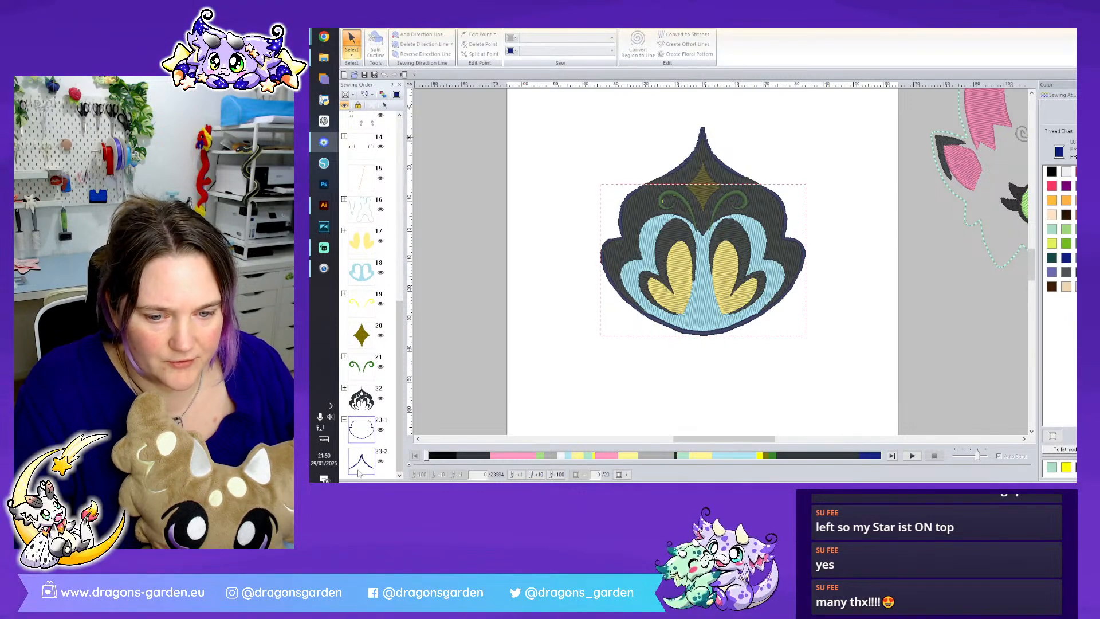
right_click(417, 413)
click(437, 405)
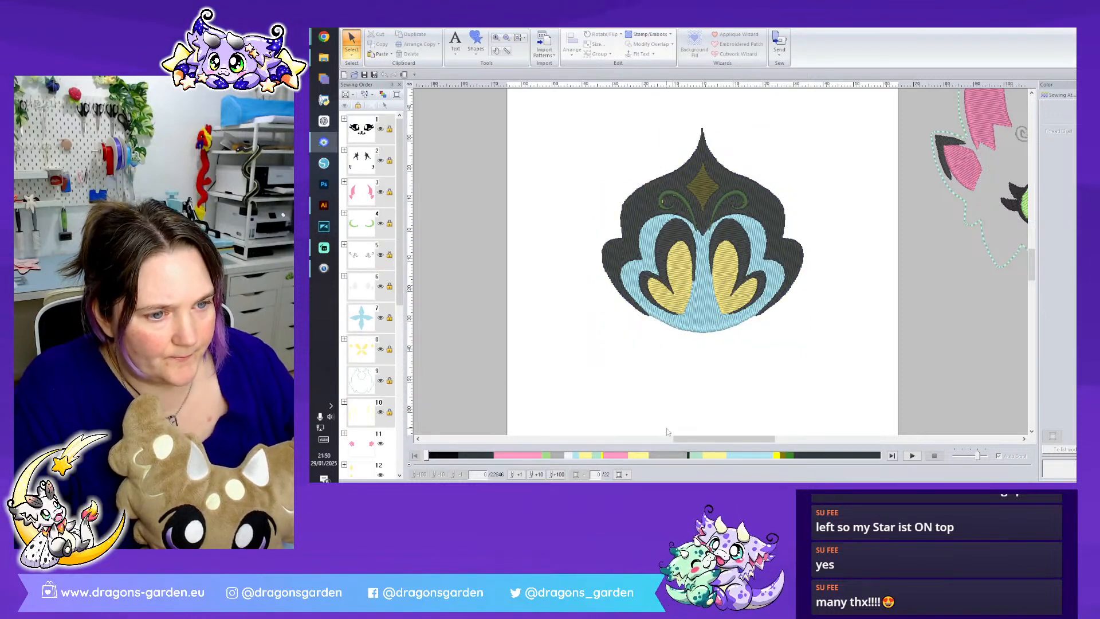
- Cut the large black outer shape from the crest and restore it in its original place
drag(399, 263, 409, 474)
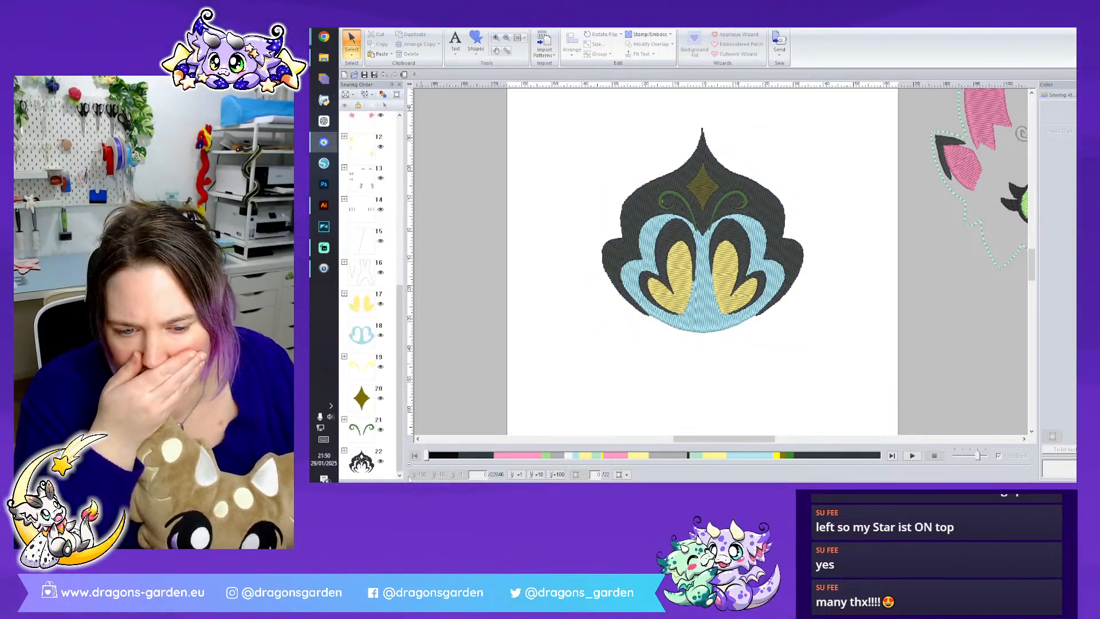
click(344, 451)
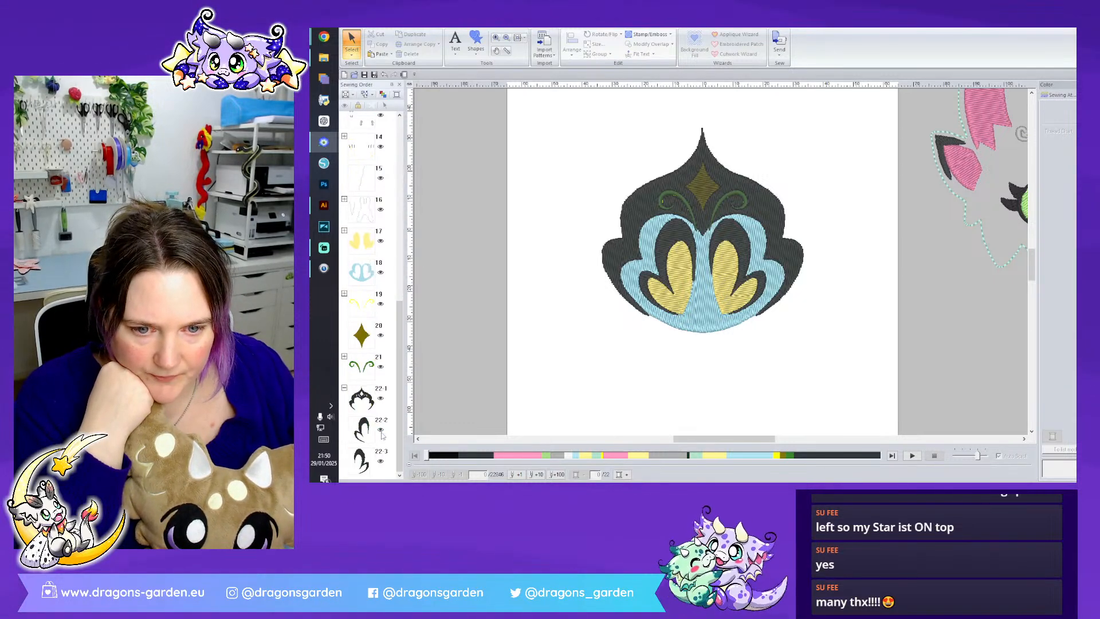
click(362, 272)
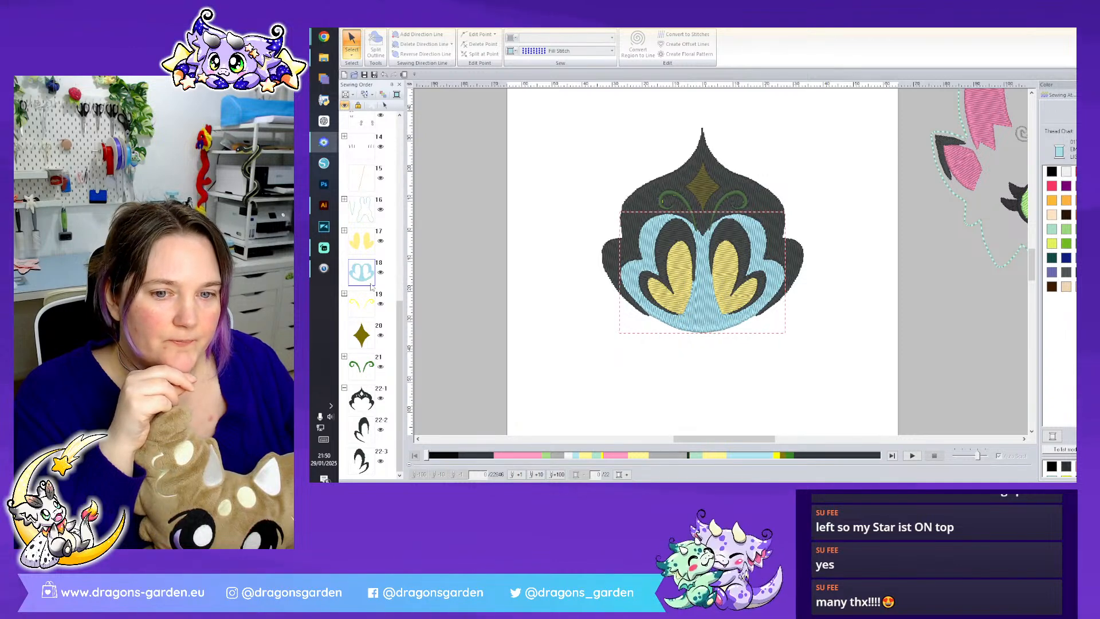
click(365, 400)
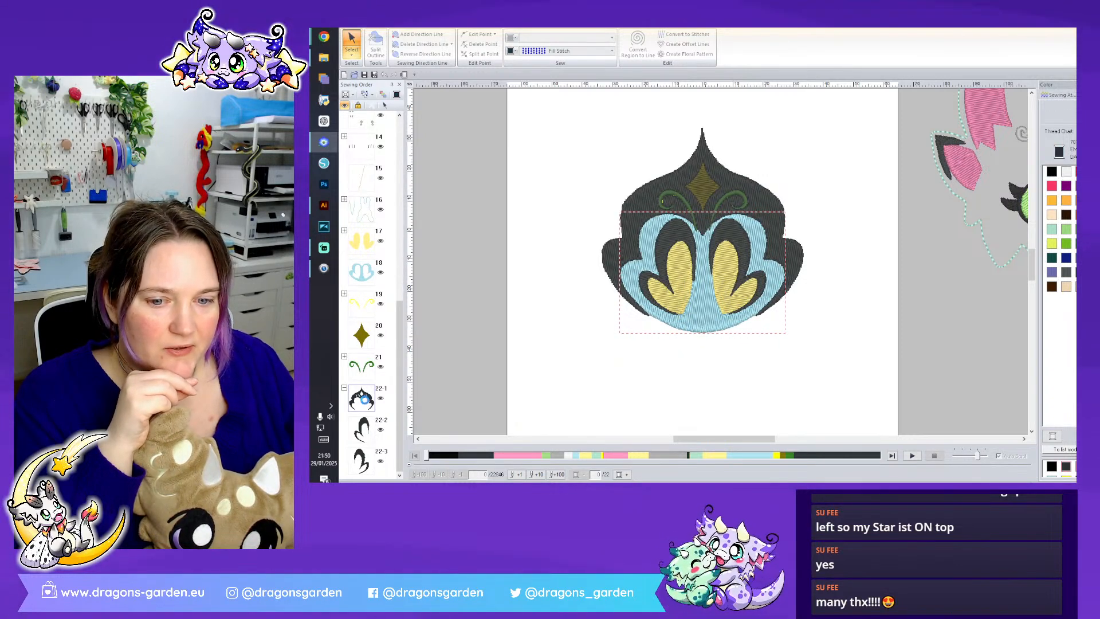
right_click(365, 399)
click(408, 300)
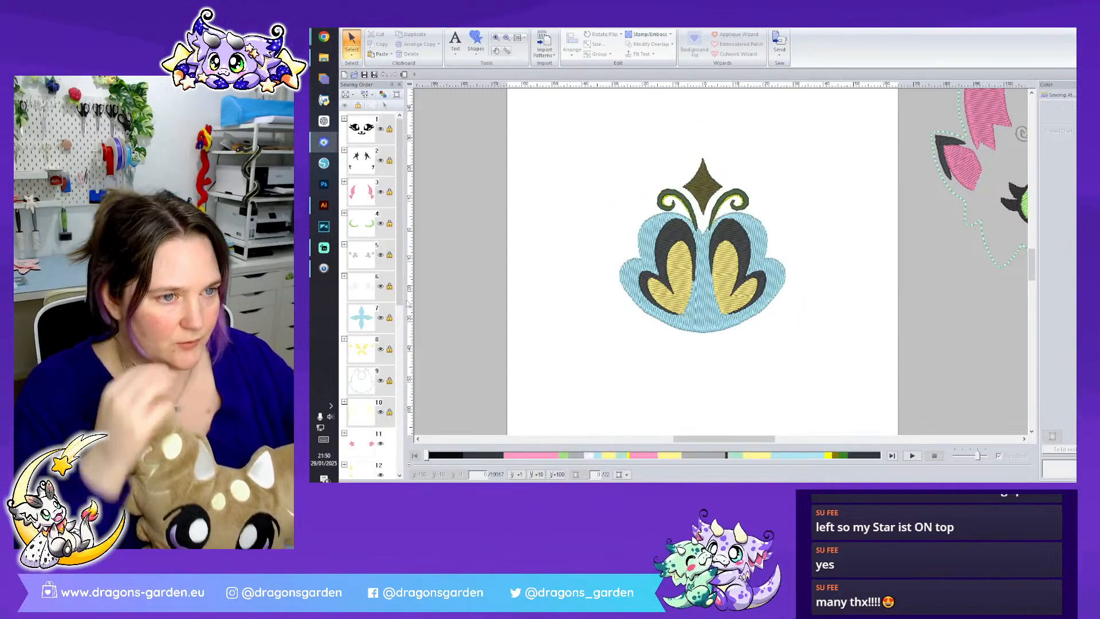
key(ctrl+v)
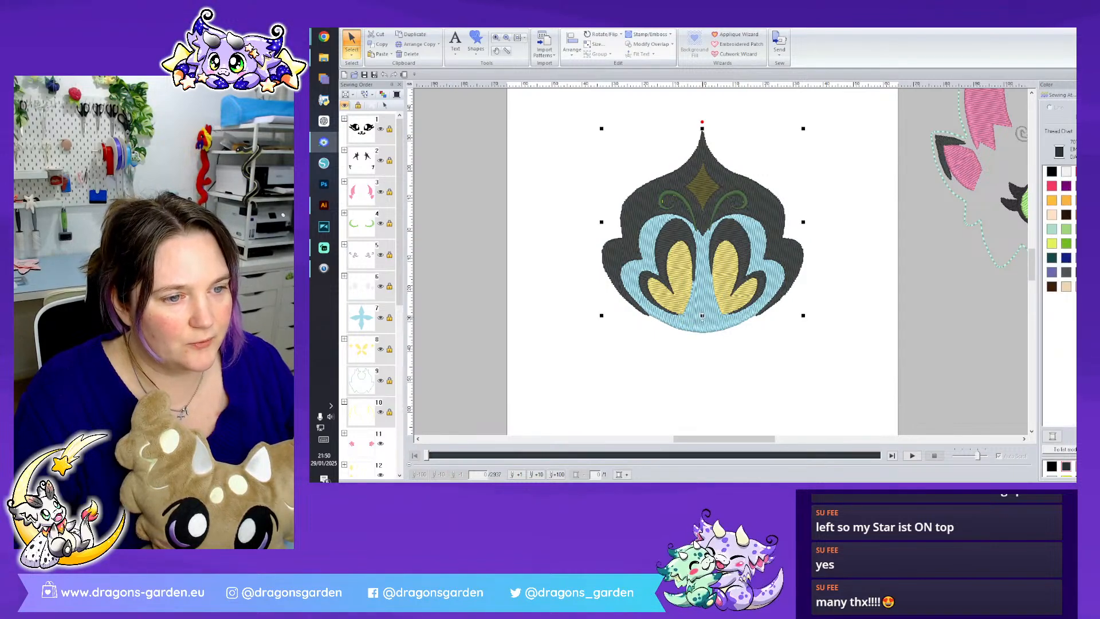
- Select the teal shape together with the black outer shape and paste copies of both over the crest
ctrl+click(713, 319)
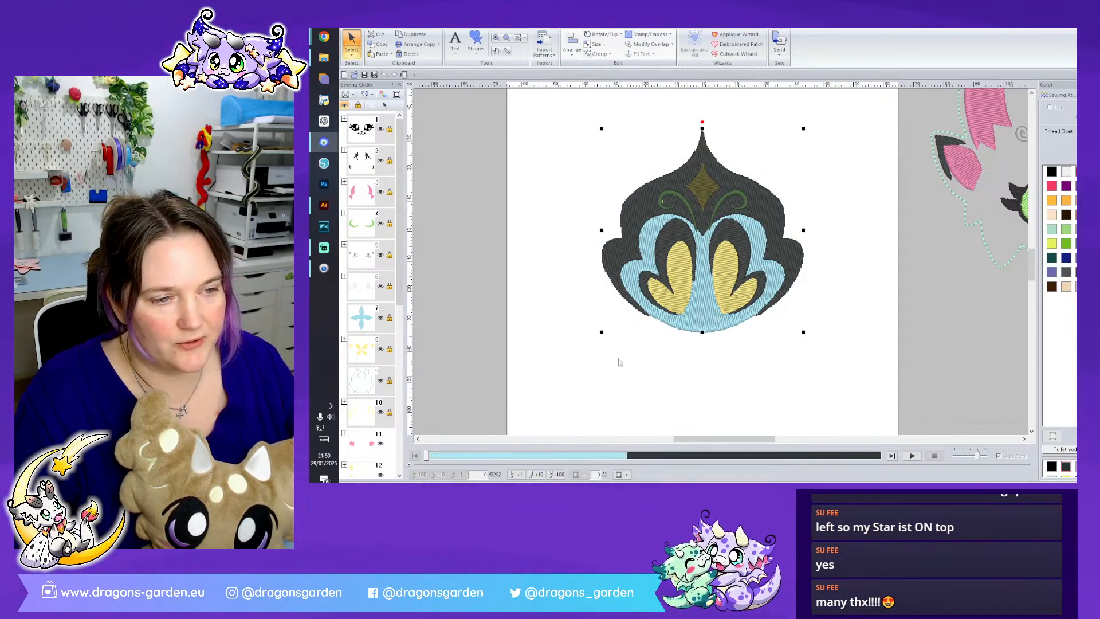
key(ctrl+v)
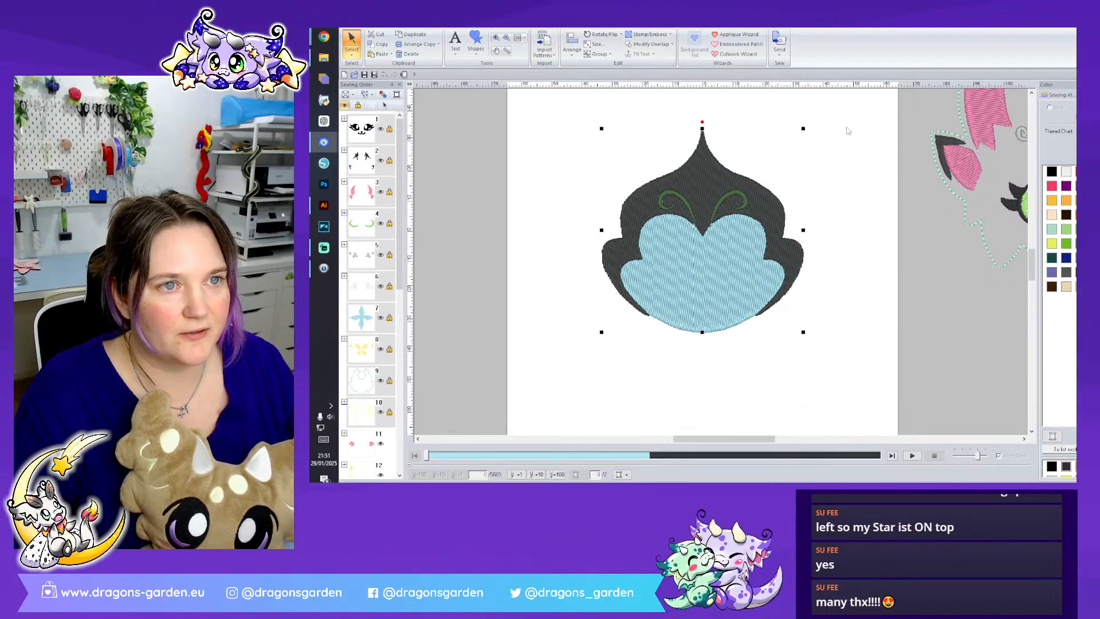
- Try to modify the overlap between the pasted teal and black shapes
click(1064, 96)
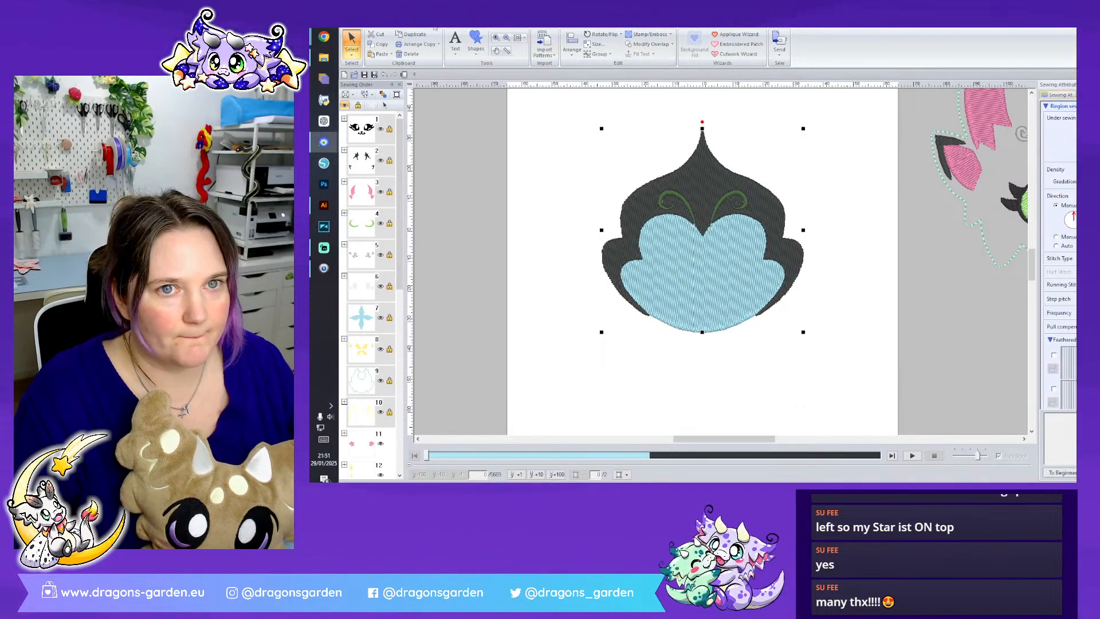
click(672, 46)
click(669, 73)
click(782, 273)
- Move the pasted teal and black shapes down to the empty area below the page
scroll(383, 431, down, 5)
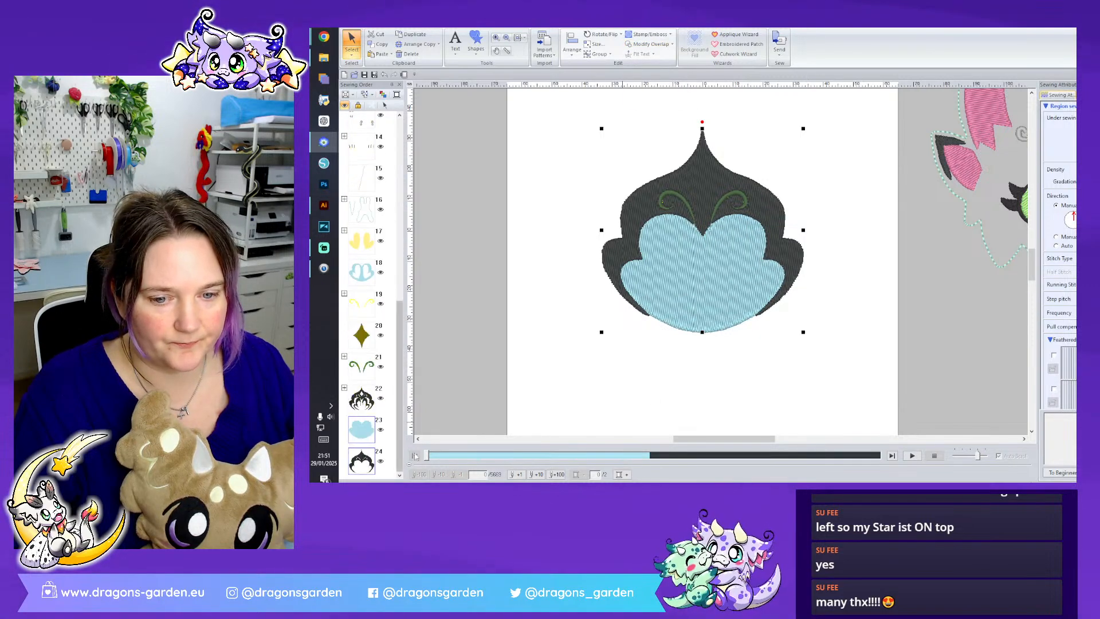
drag(674, 375, 675, 375)
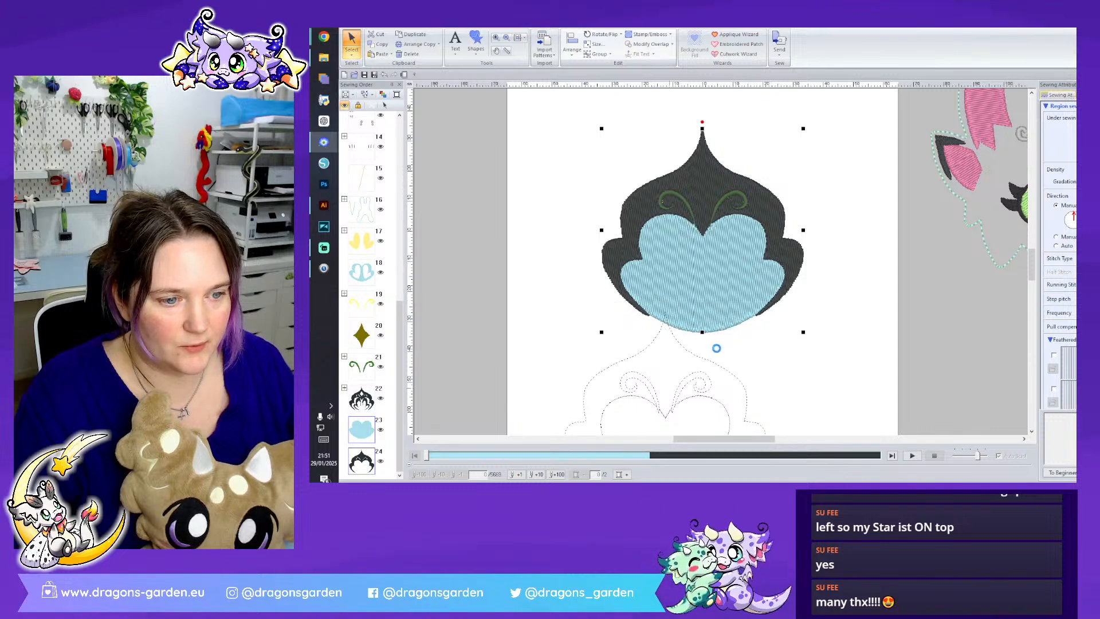
scroll(707, 337, down, 3)
drag(668, 133, 676, 299)
- Move the teal shape's upper-left and upper-right outline points outward so they extend under the black shape
click(352, 52)
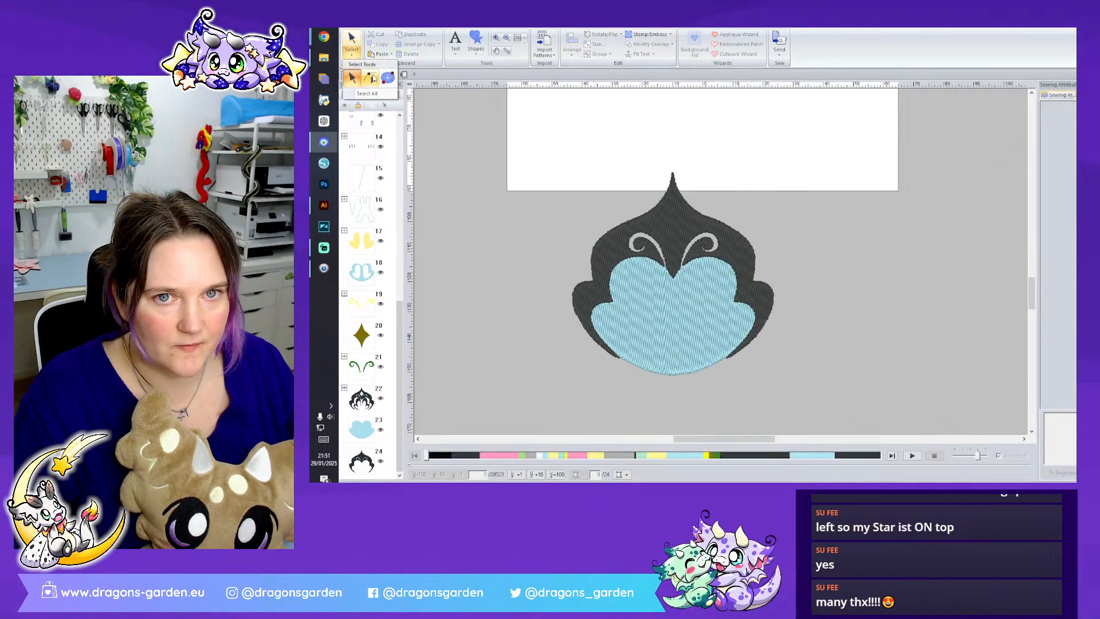
click(640, 270)
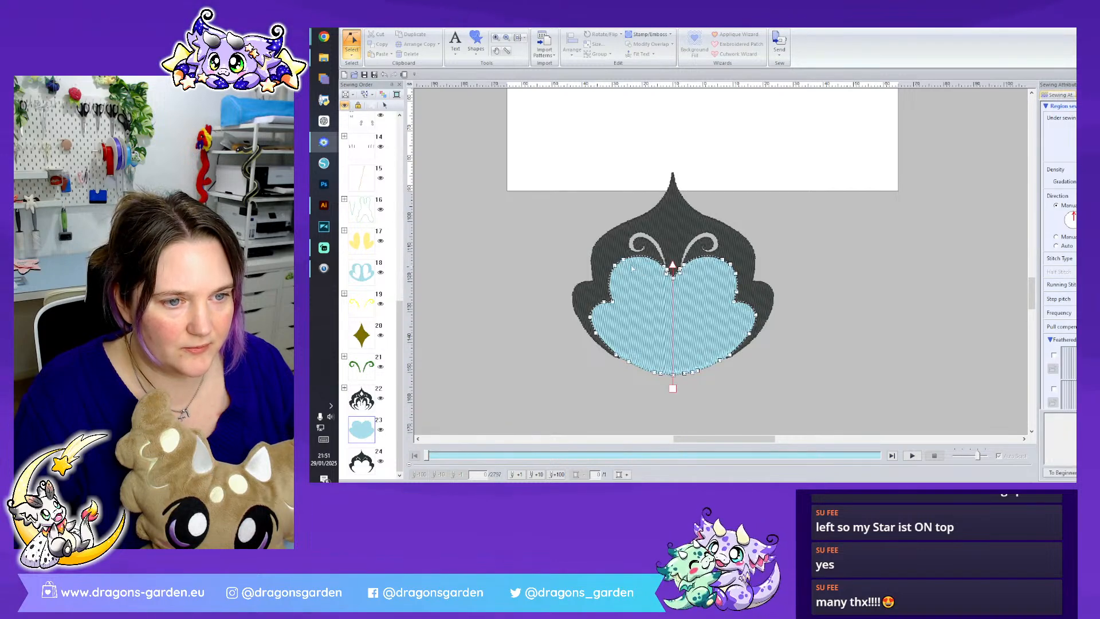
drag(609, 260, 607, 260)
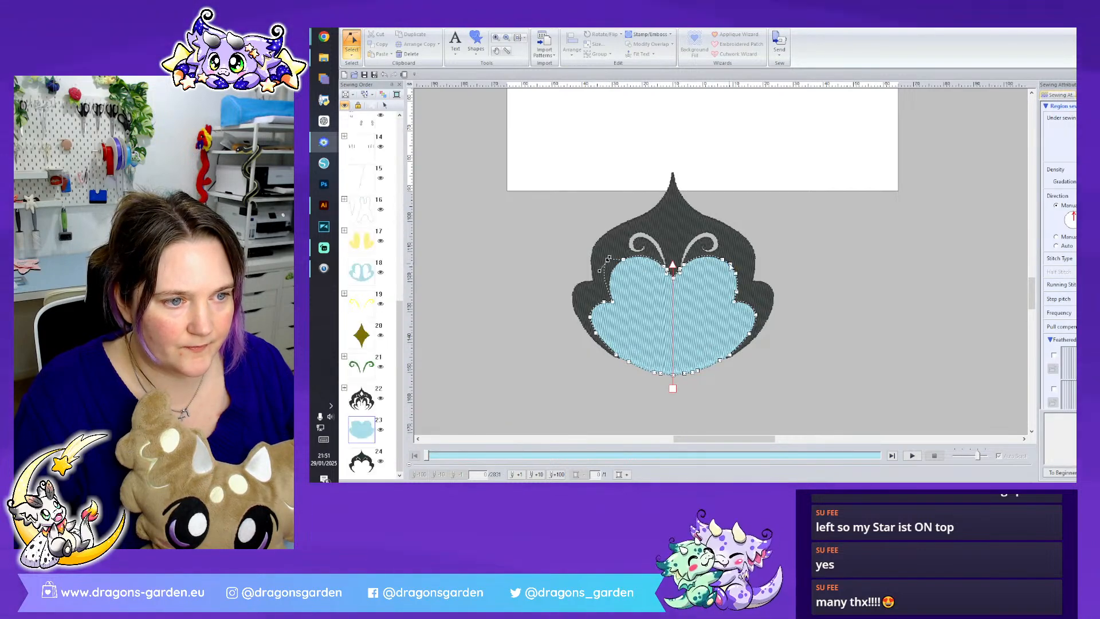
drag(737, 261, 737, 259)
- Select the teal and black copies as whole objects and try the overlap modification on them again
click(351, 52)
click(364, 69)
click(737, 352)
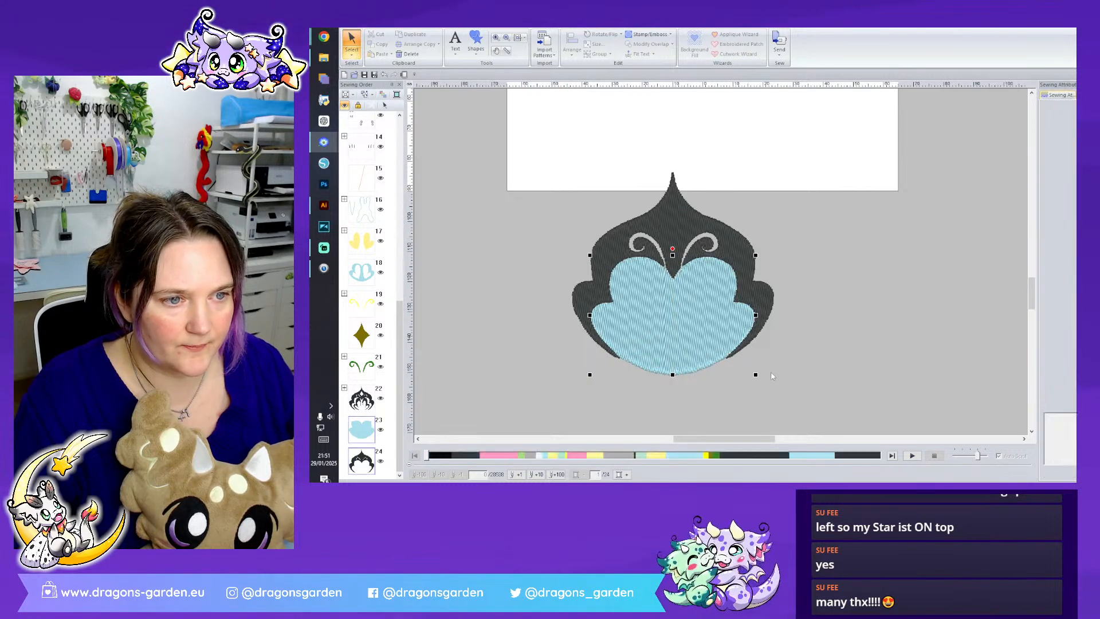
ctrl+click(589, 233)
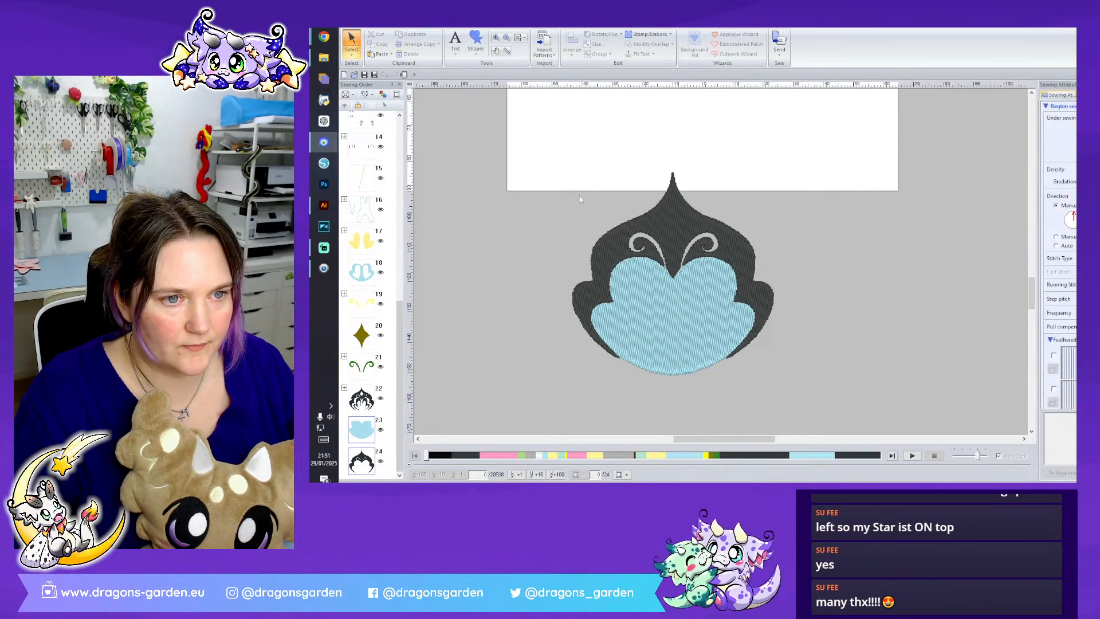
click(650, 44)
click(659, 102)
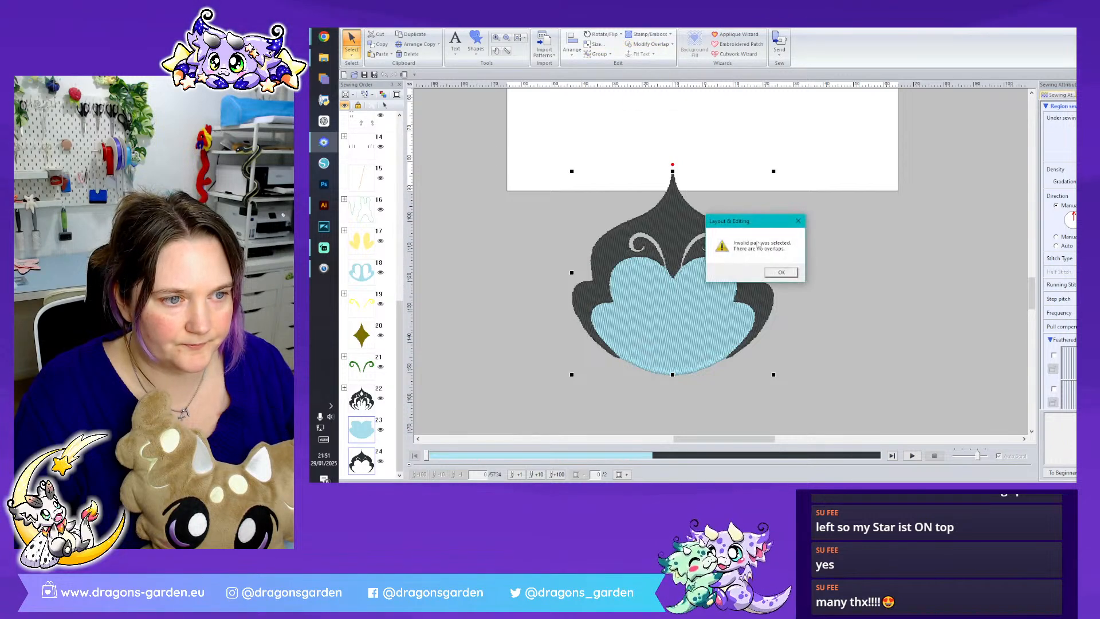
click(780, 272)
key(Escape)
- Delete the black copy's swirl cut-out points and notch points so that its inner edge overlaps the teal copy
click(352, 56)
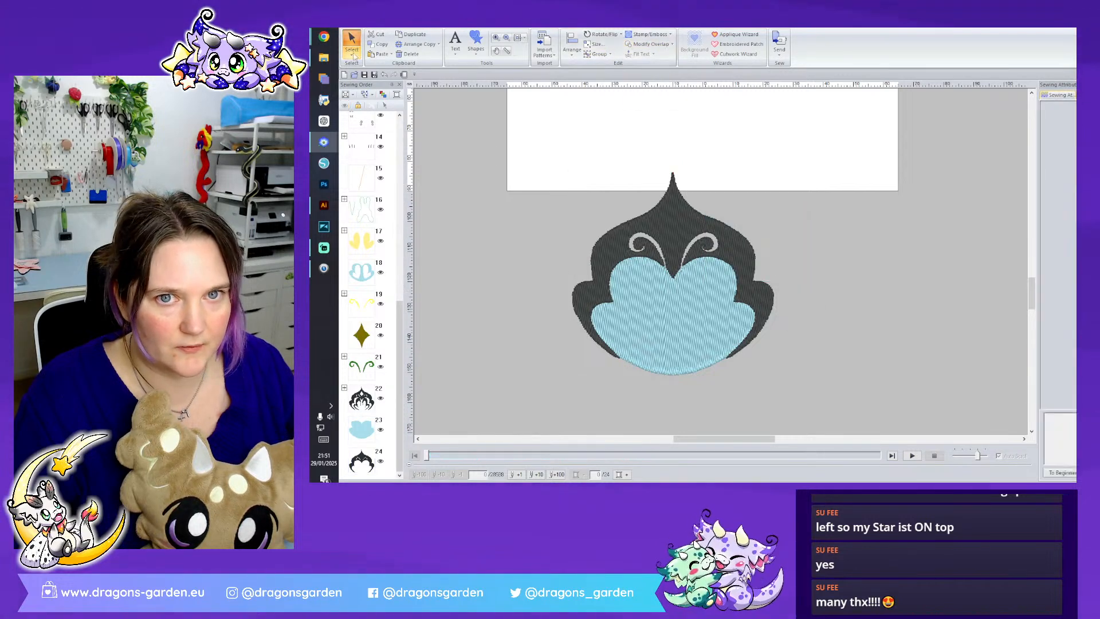
click(370, 77)
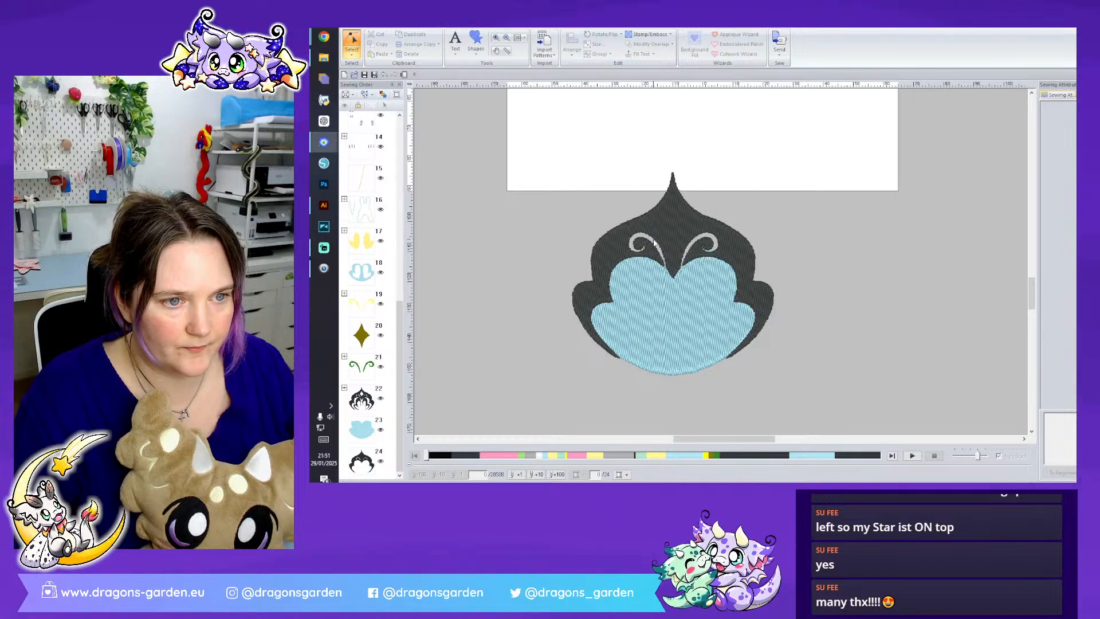
click(654, 243)
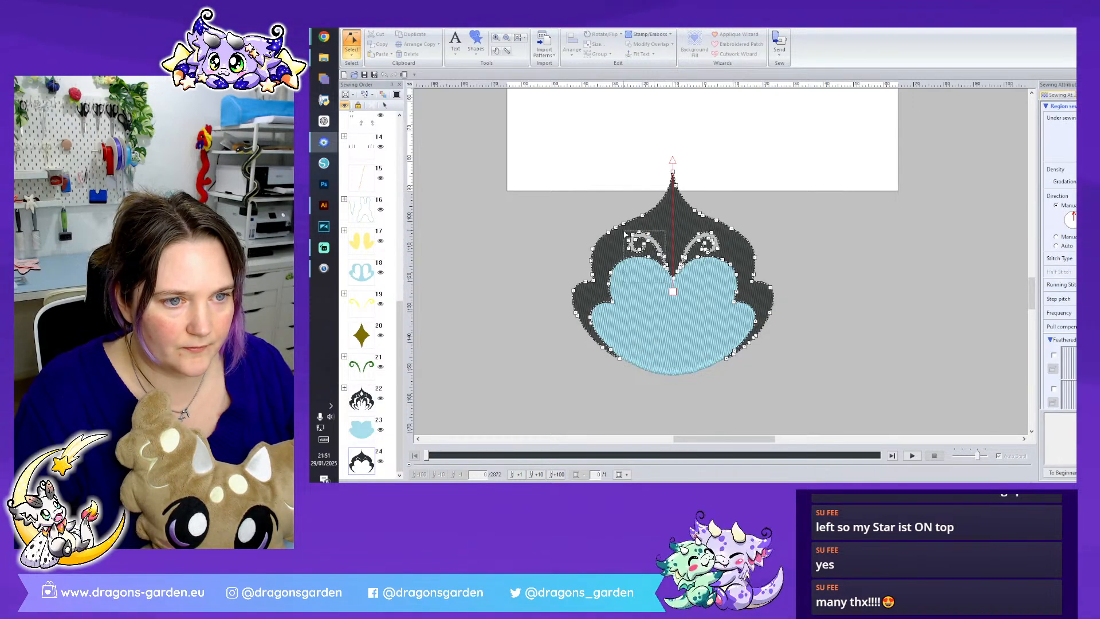
key(Delete)
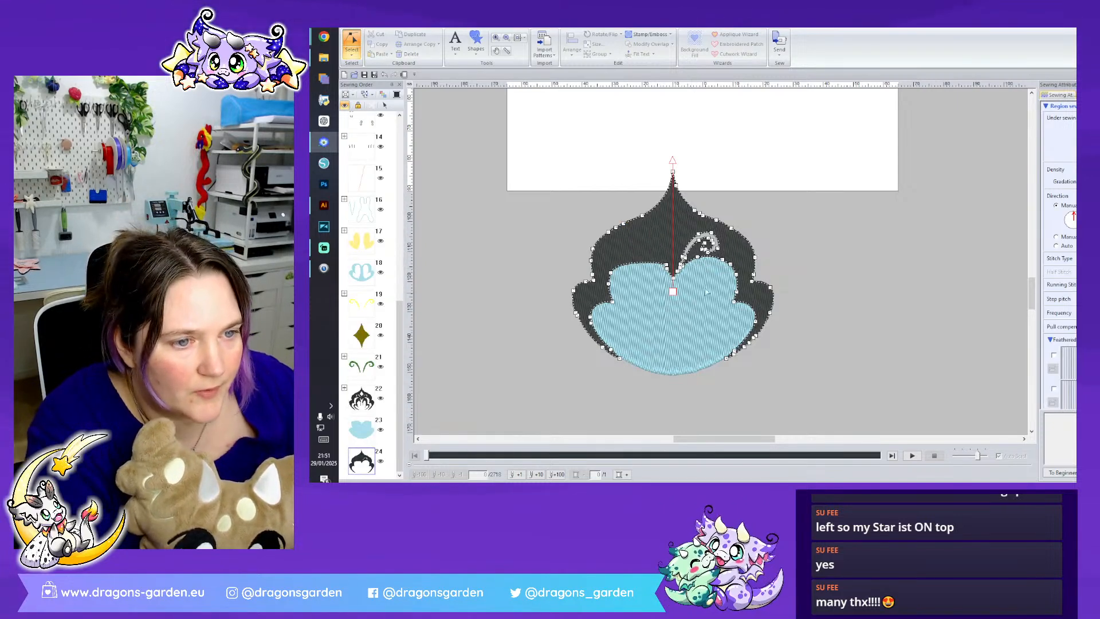
click(701, 263)
key(Delete)
click(673, 259)
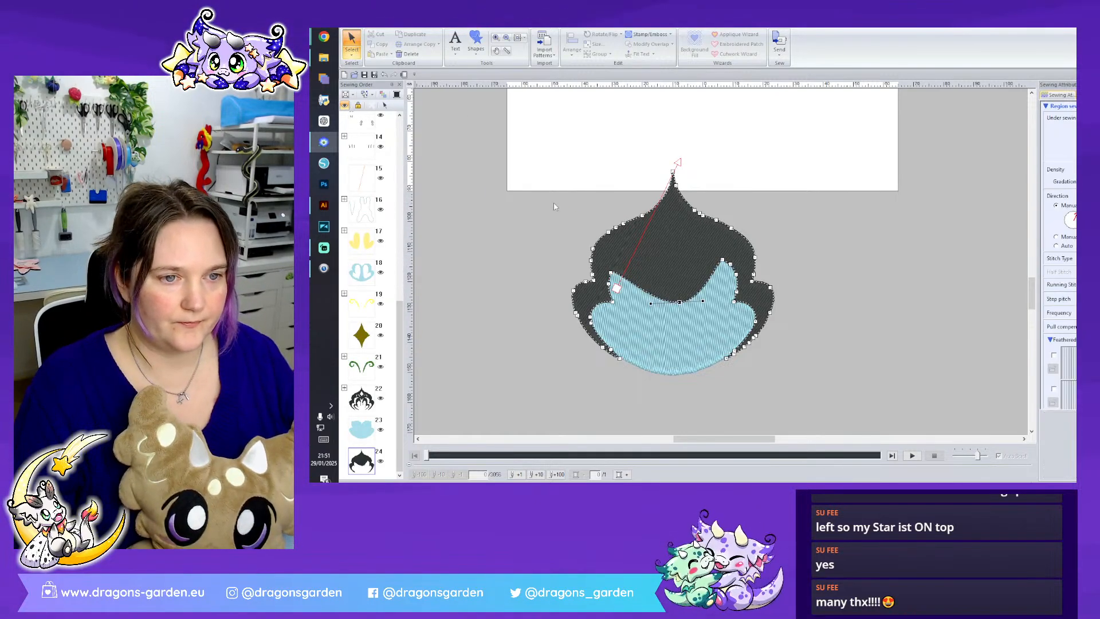
- Select the overlapping black and teal copies and merge them into a single shape
click(649, 261)
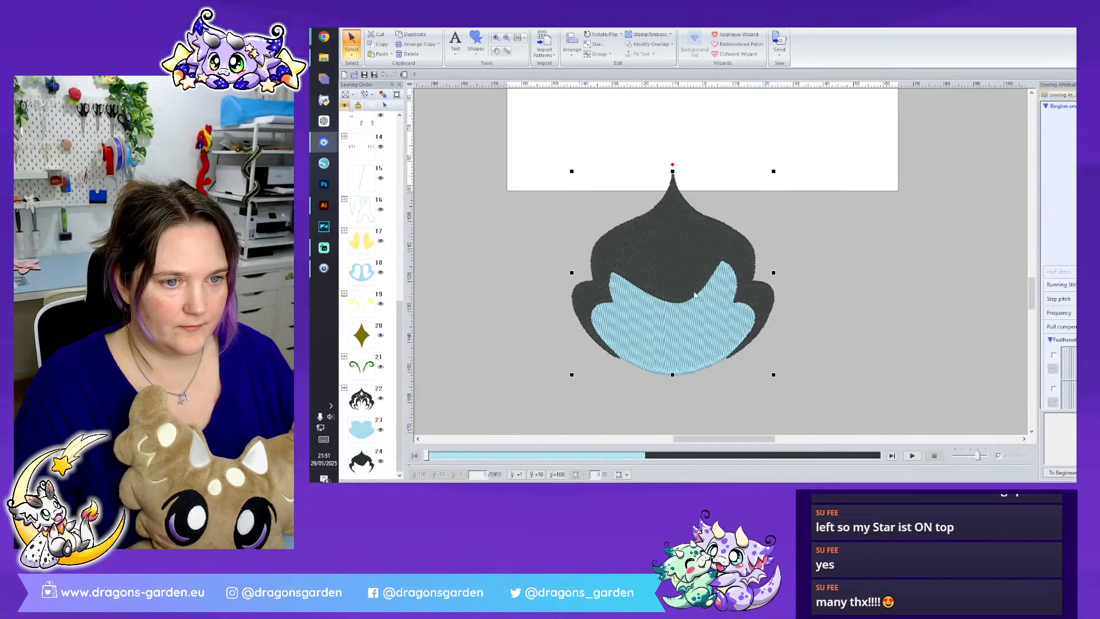
click(651, 46)
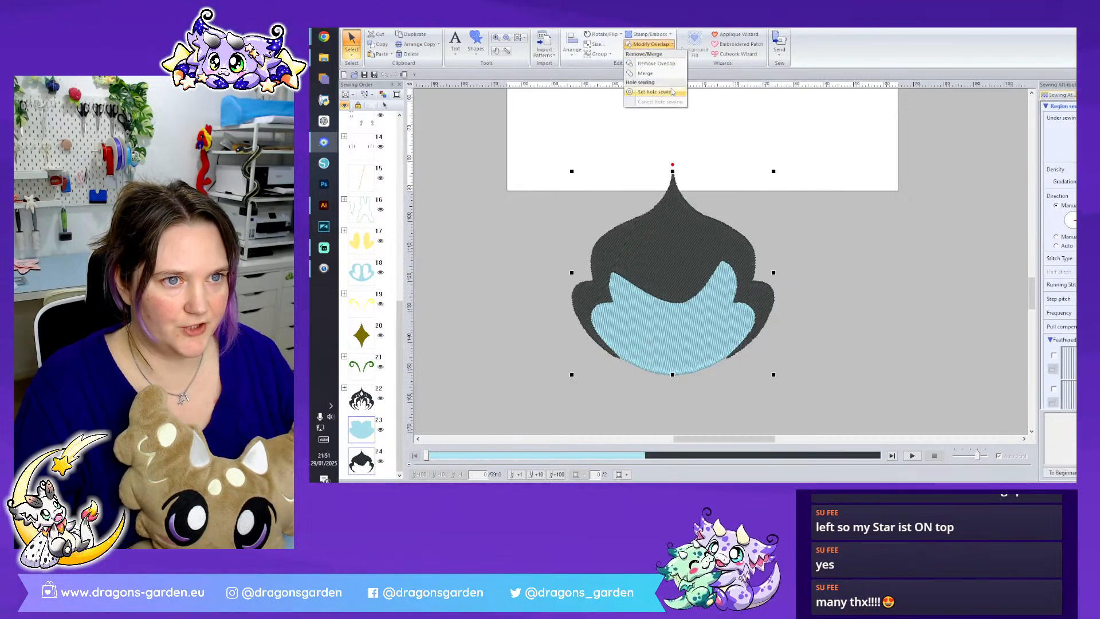
click(653, 91)
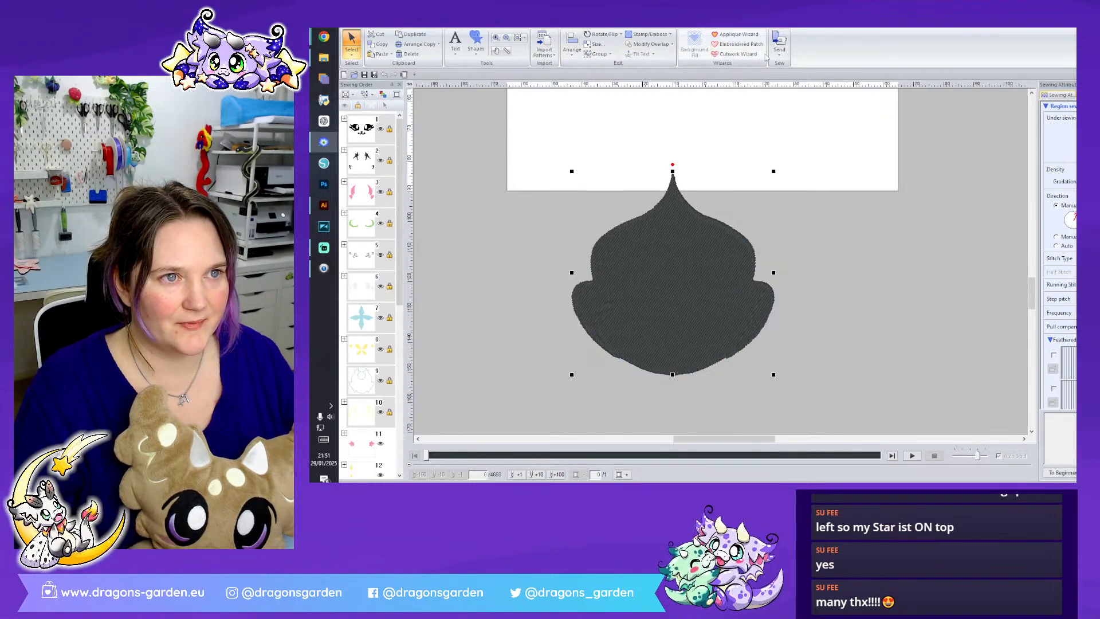
- Give the merged shape a Running Stitch outline and set its region to Not Sewn
click(476, 39)
click(451, 24)
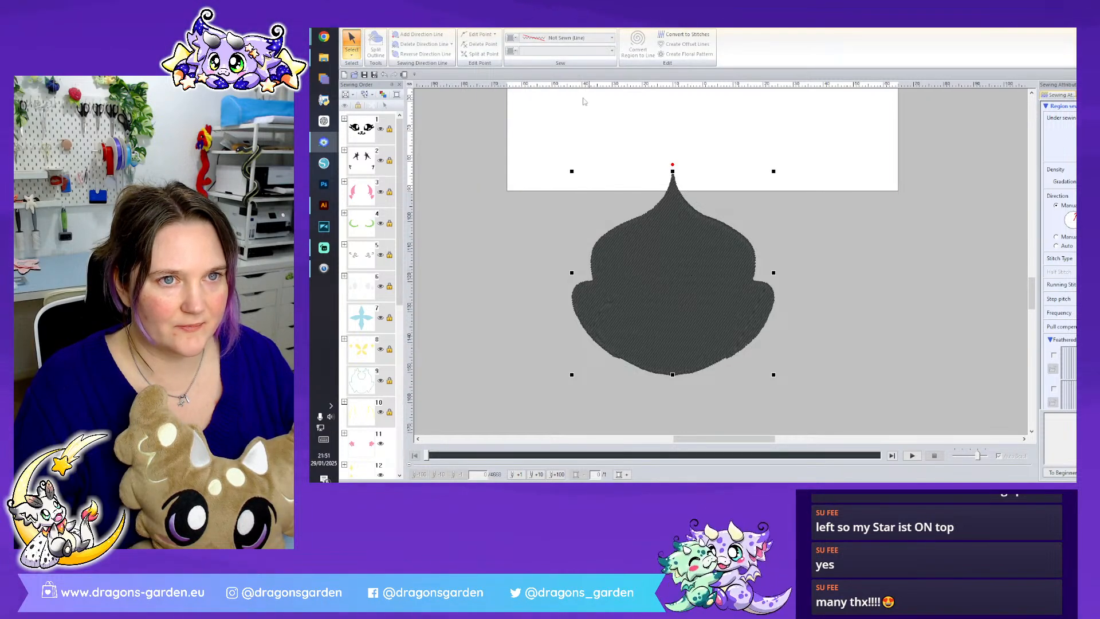
click(578, 37)
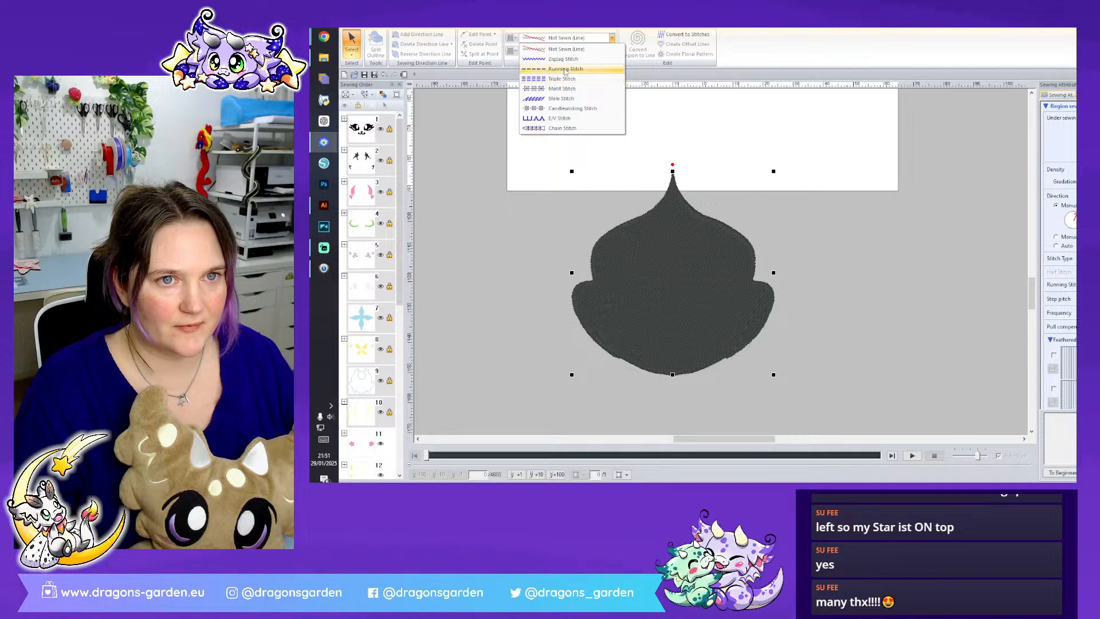
click(565, 69)
click(593, 52)
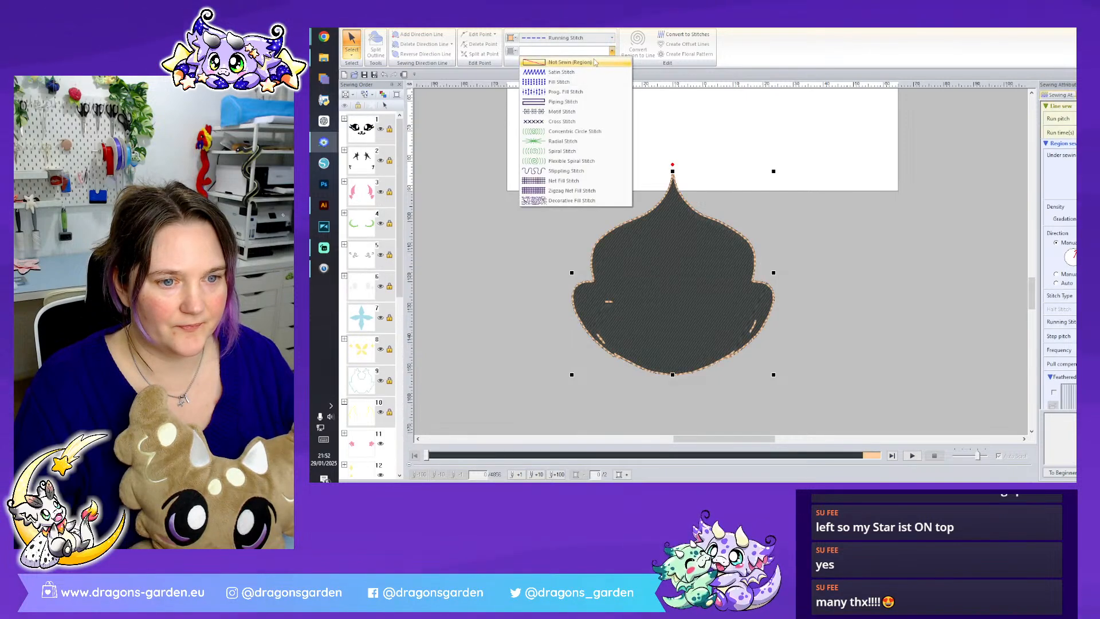
click(593, 60)
click(827, 317)
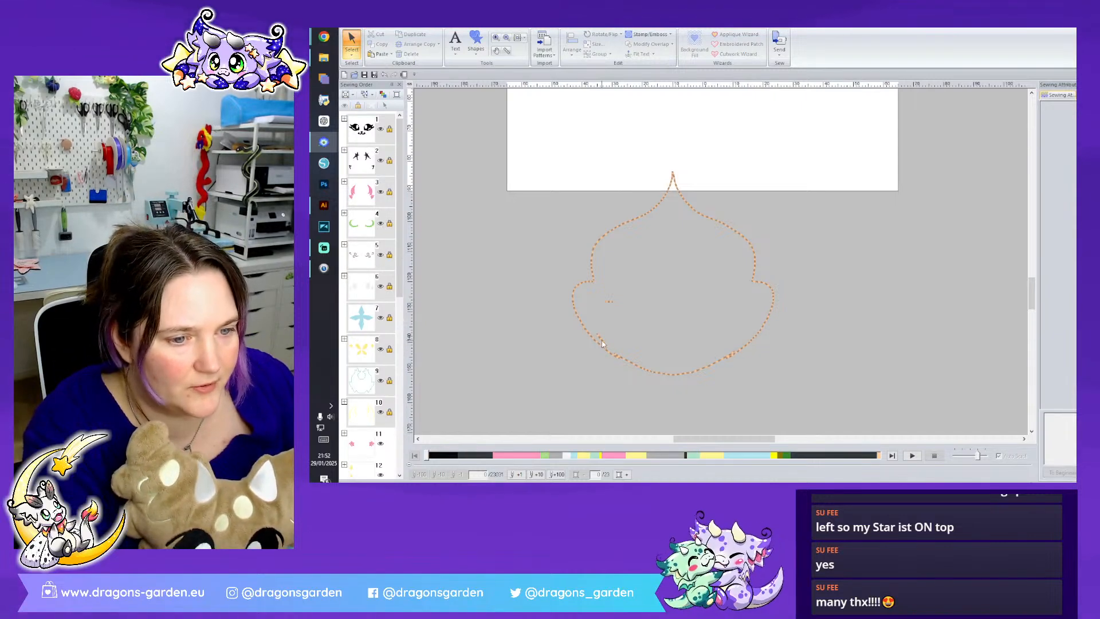
- Delete the stray running-stitch fragments left inside and along the lower edge of the merged outline
click(608, 302)
click(591, 312)
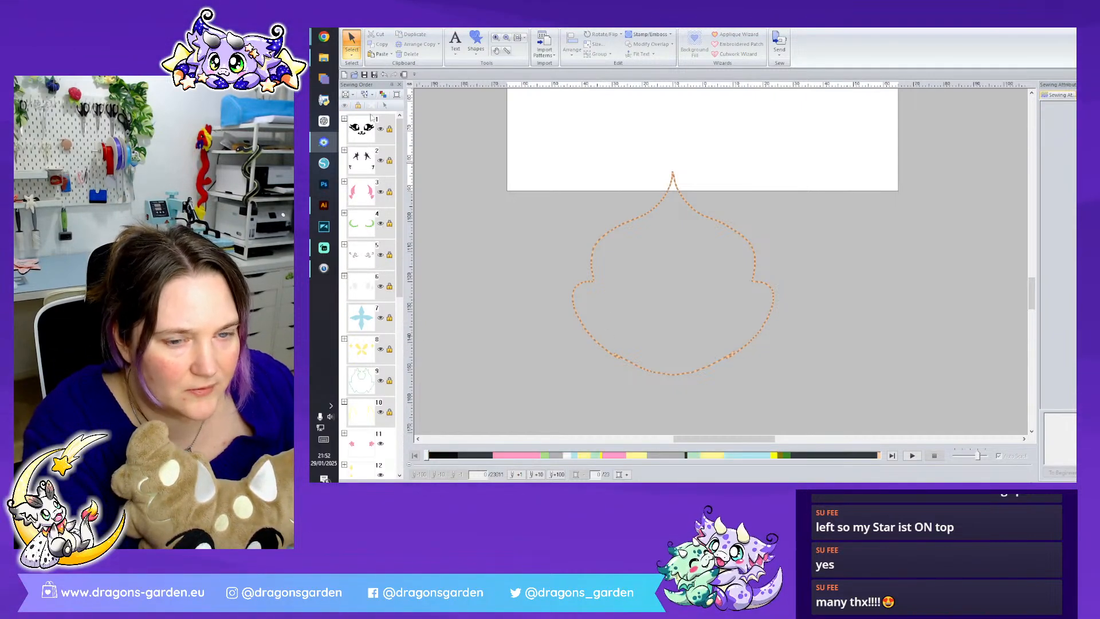
click(619, 359)
click(619, 358)
key(Delete)
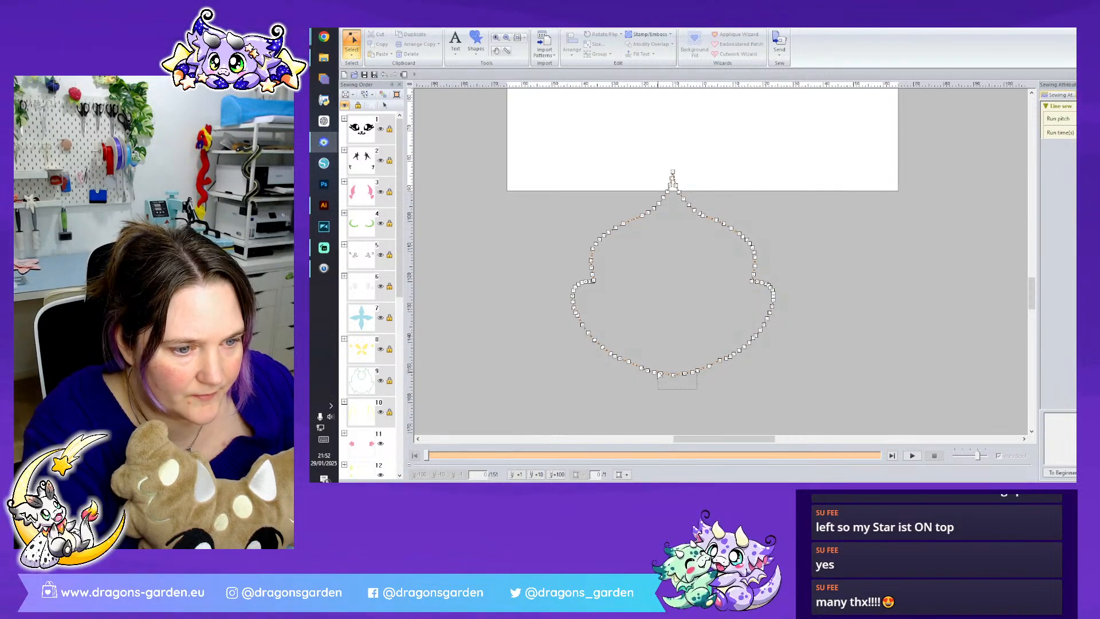
- Split the running-stitch outline at one point on each side of its bottom centre
drag(642, 365, 641, 367)
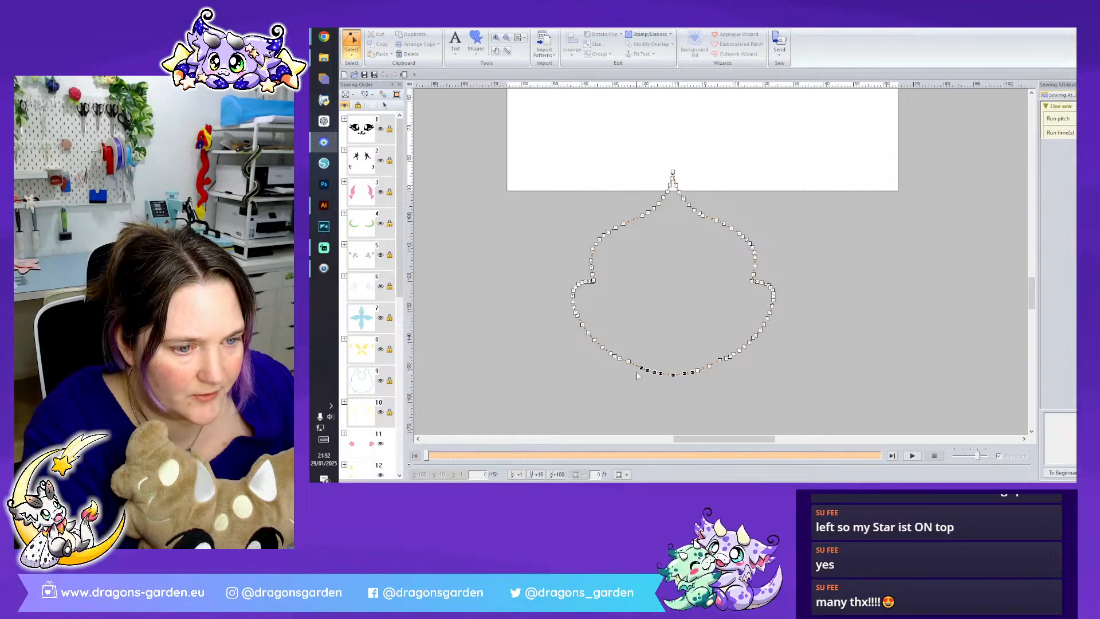
right_click(641, 368)
click(709, 366)
right_click(709, 366)
click(738, 428)
right_click(643, 370)
click(690, 382)
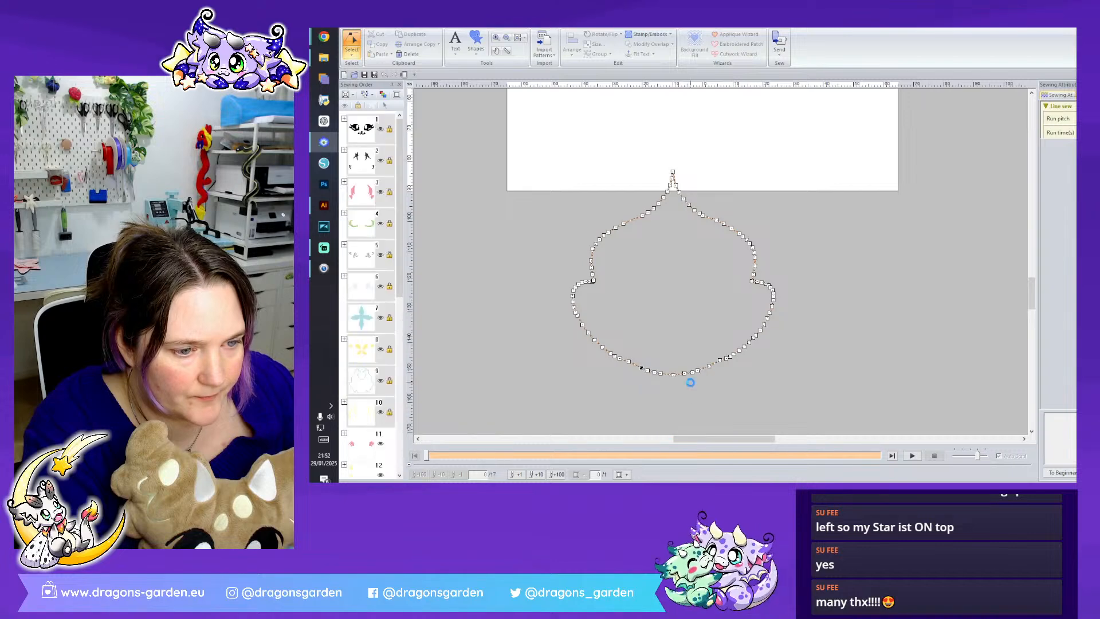
- Select the separated bottom segment of the outline as an object and delete it
click(575, 280)
click(671, 376)
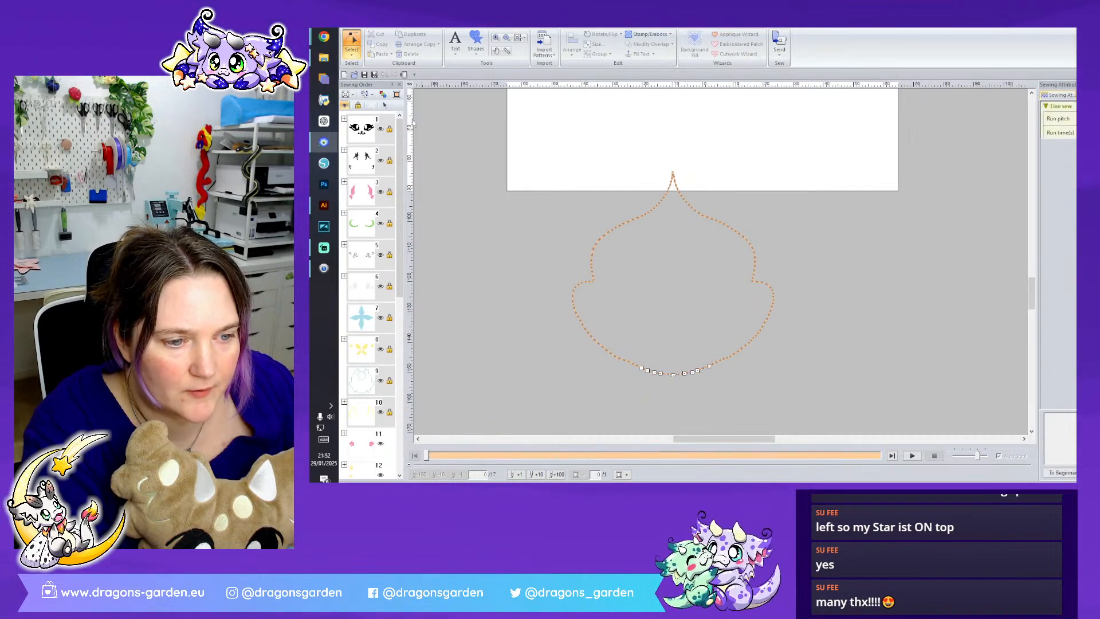
click(352, 55)
click(352, 77)
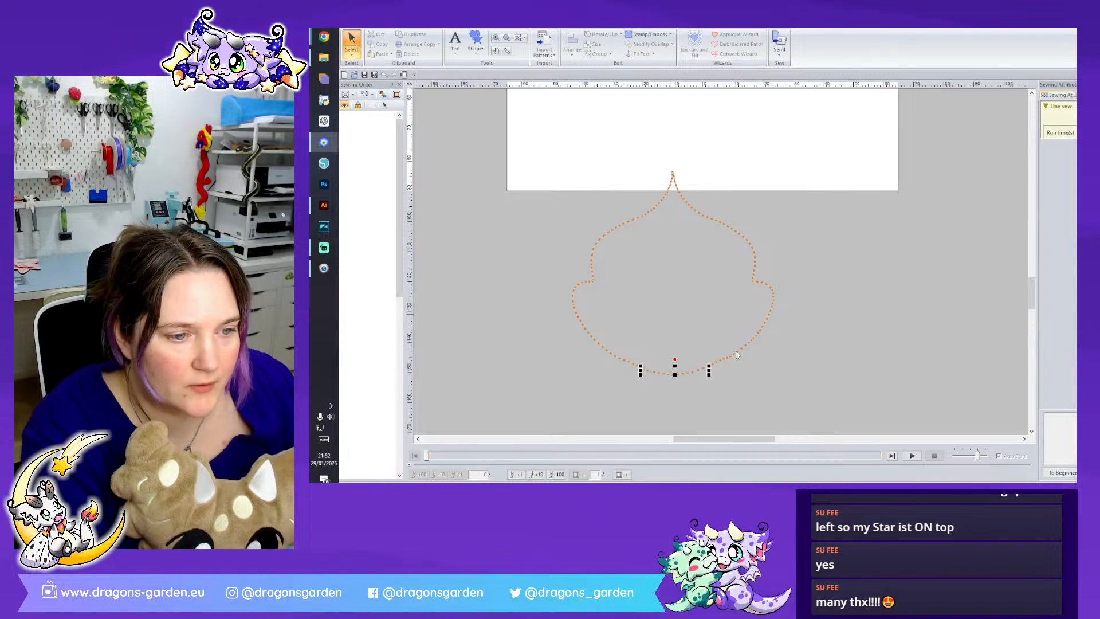
key(Delete)
- Move the running-stitch outline up onto the page, aligned with the outer edge of the original crest
scroll(803, 386, up, 3)
scroll(675, 318, down, 2)
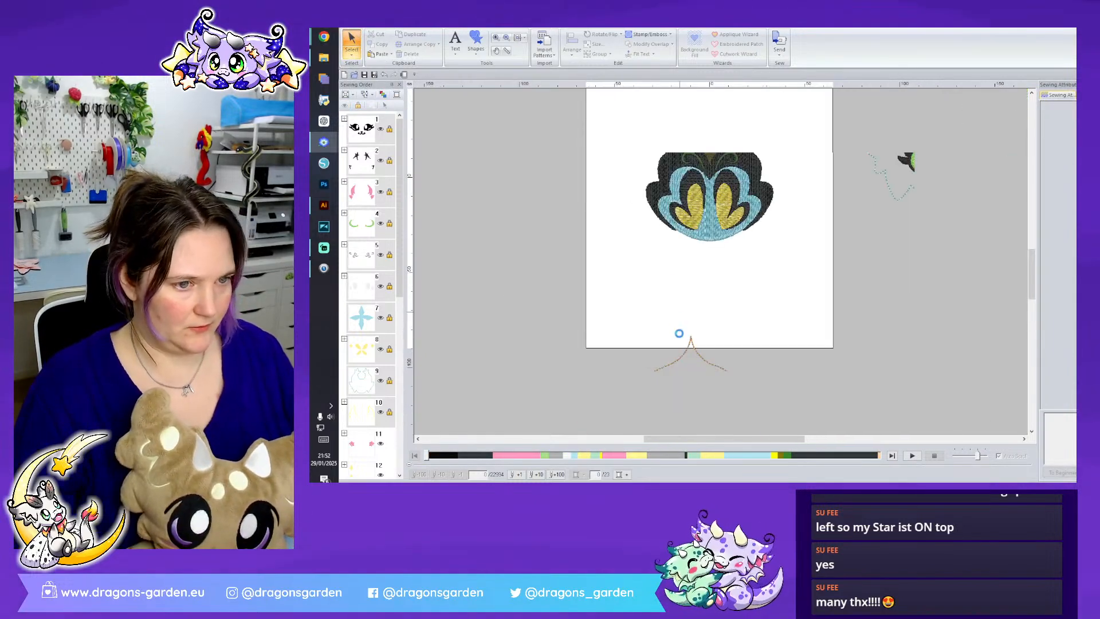
click(704, 363)
drag(721, 138, 722, 137)
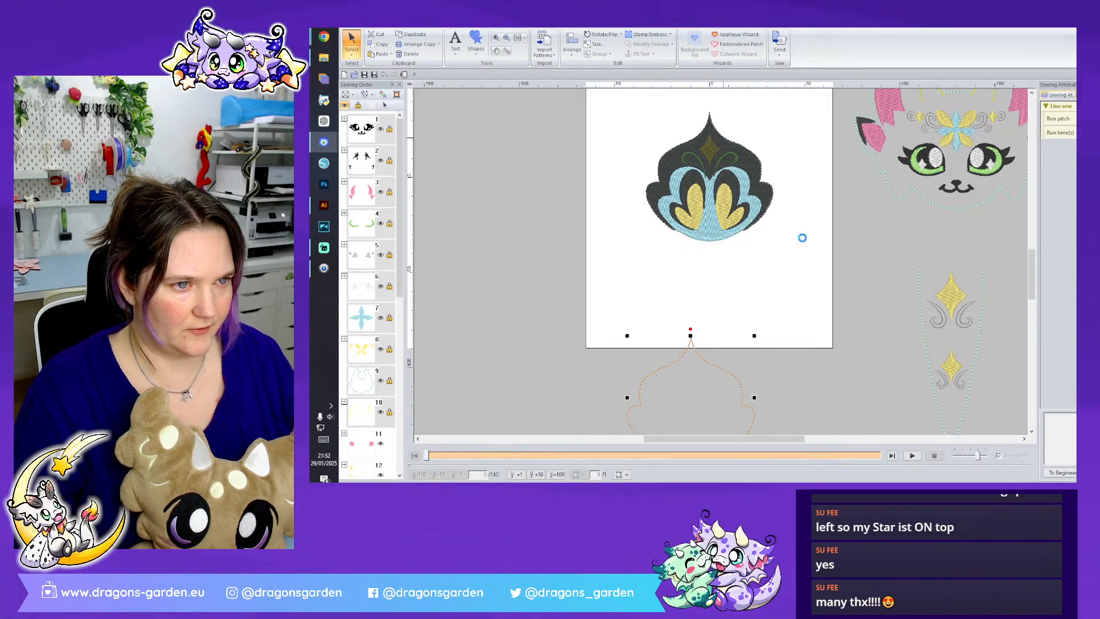
click(811, 278)
scroll(809, 310, up, 3)
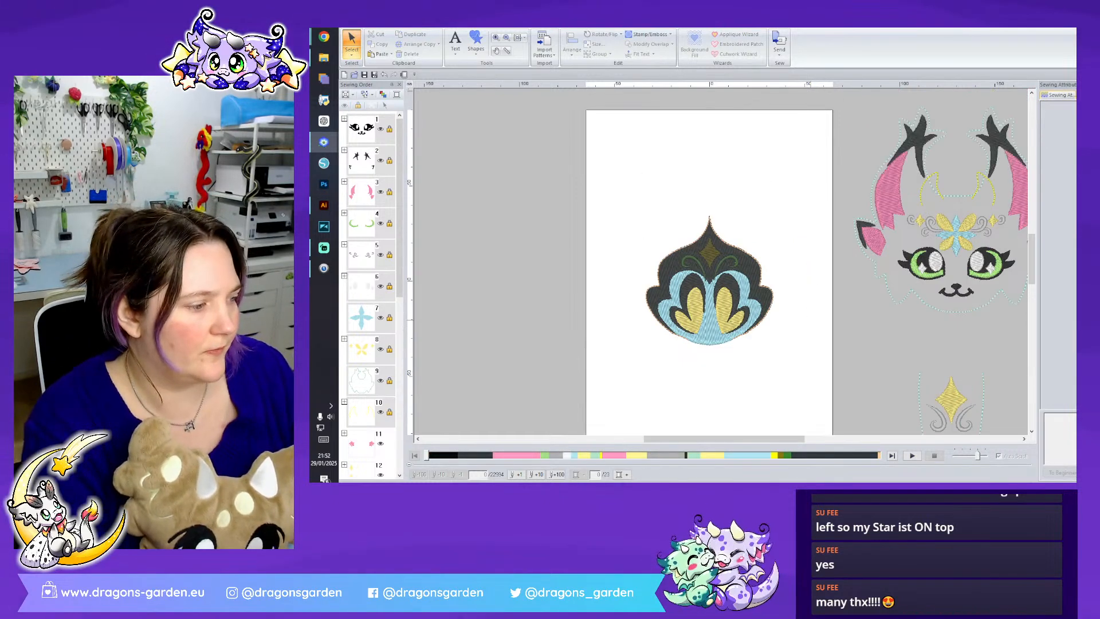
- Delete the large black background fill of the original crest, keeping the inner black wing shapes
scroll(830, 272, up, 2)
click(761, 273)
key(Delete)
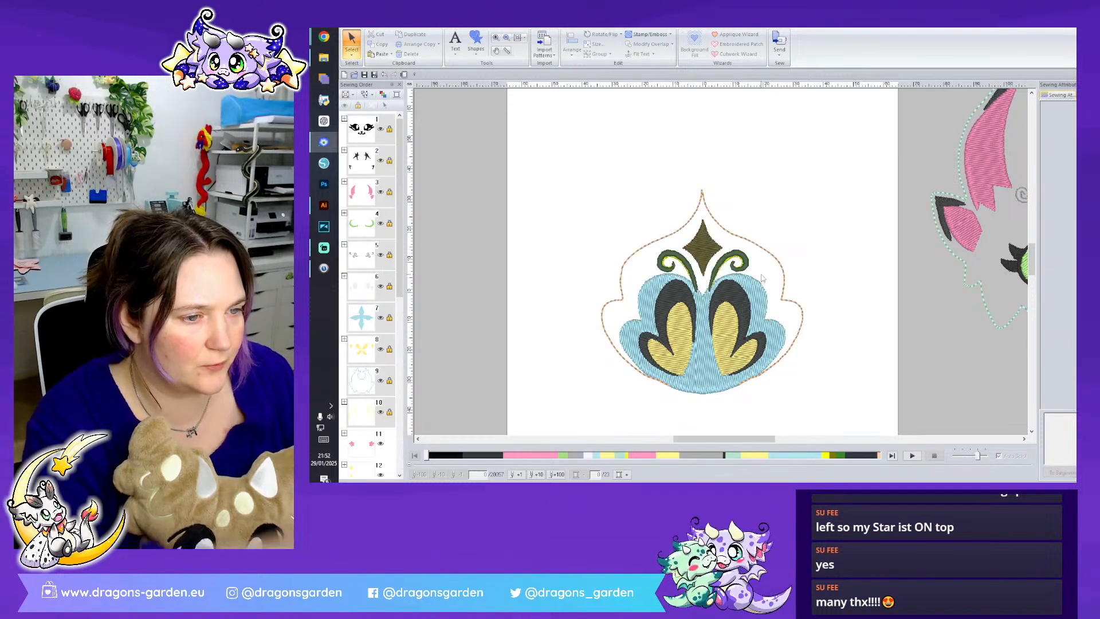
- Convert the teal fill to an applique with a Zigzag Stitch covering and Replace output, and ungroup the resulting lines
click(764, 296)
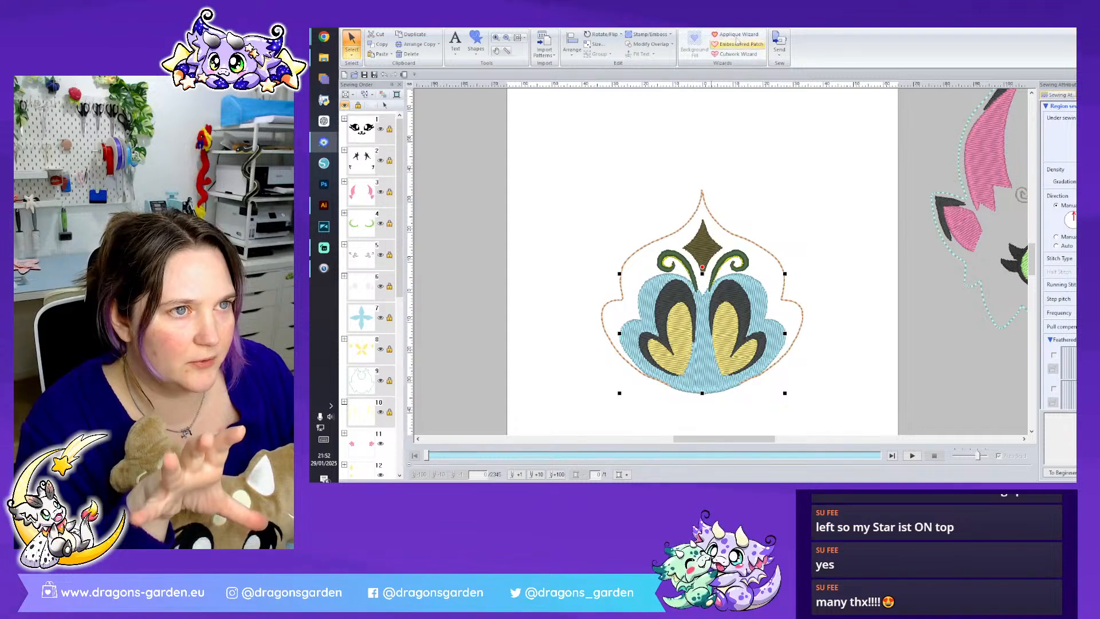
click(738, 34)
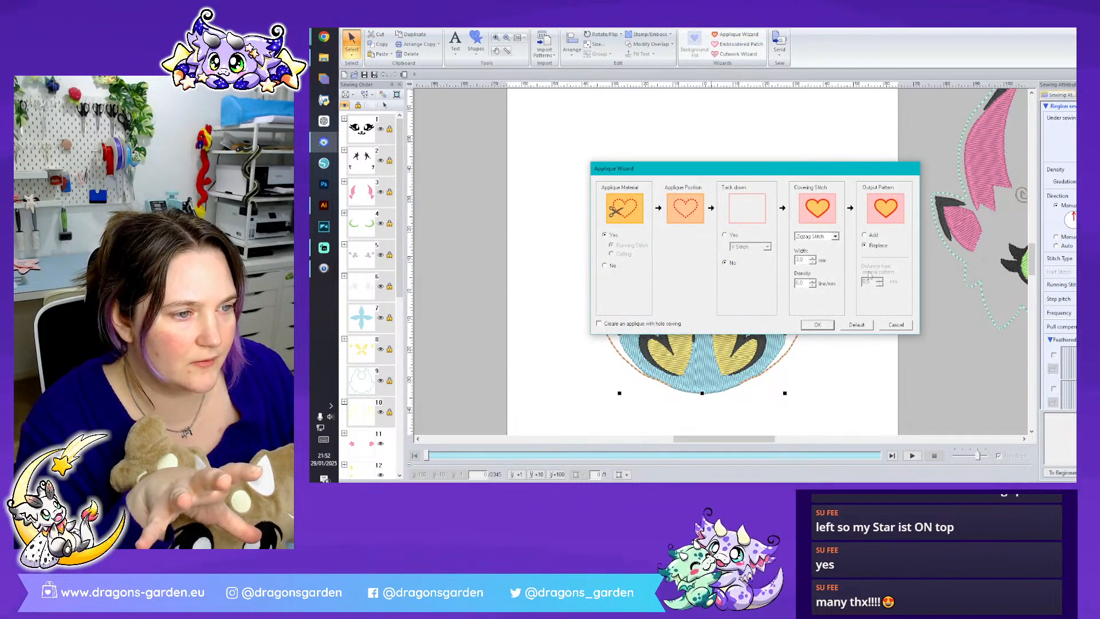
click(831, 325)
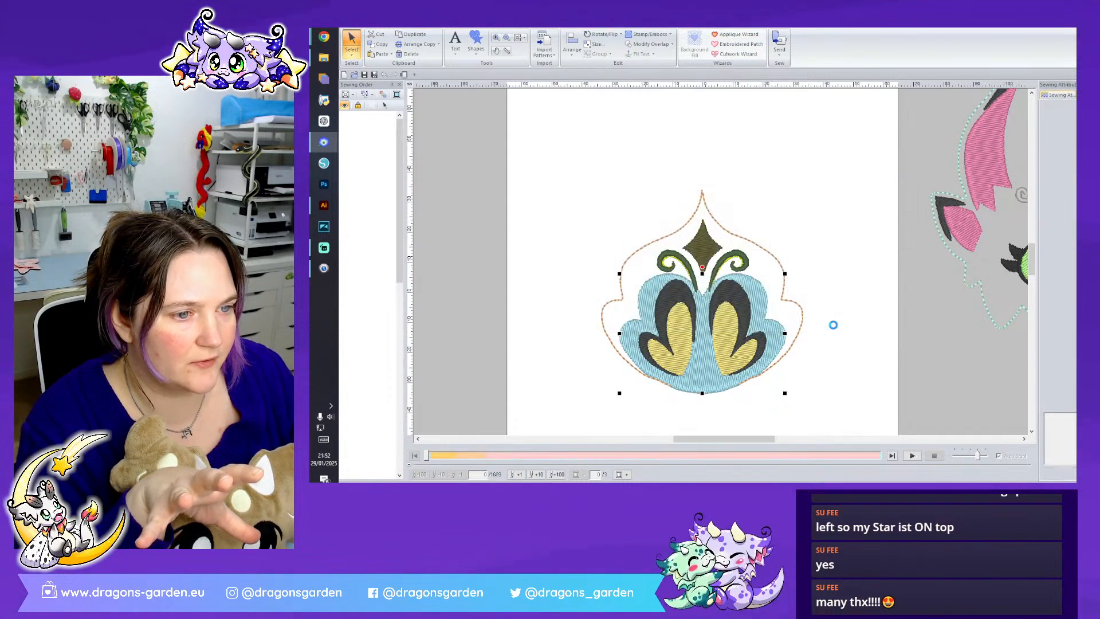
right_click(748, 276)
click(793, 73)
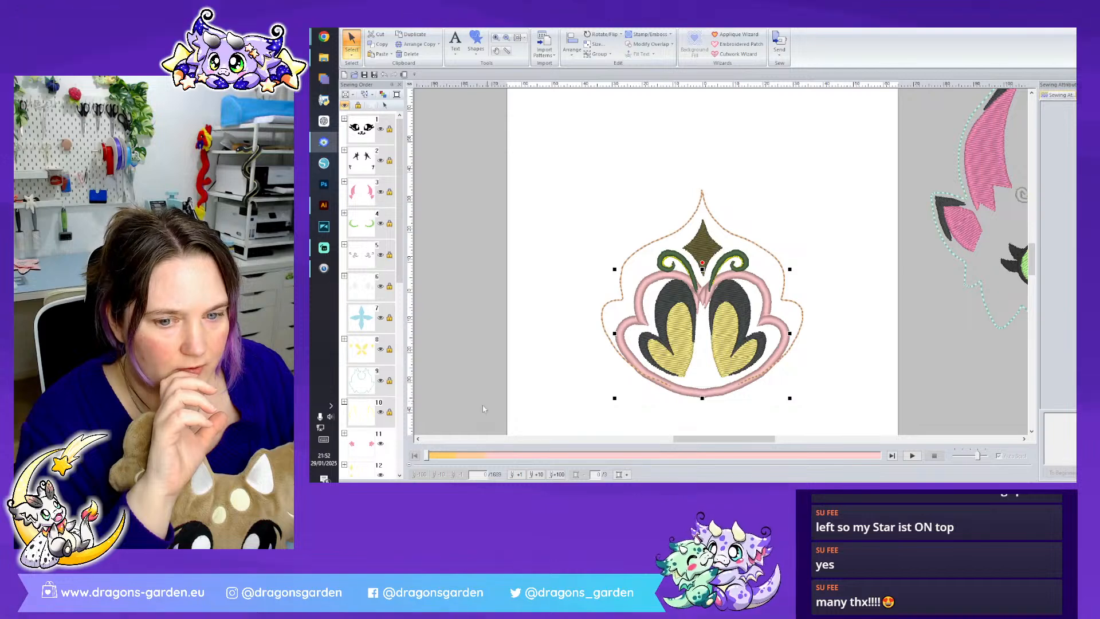
- Delete one of the two applique guide lines and move the yellow shapes after the pink zigzag line in the sewing order
scroll(391, 468, down, 6)
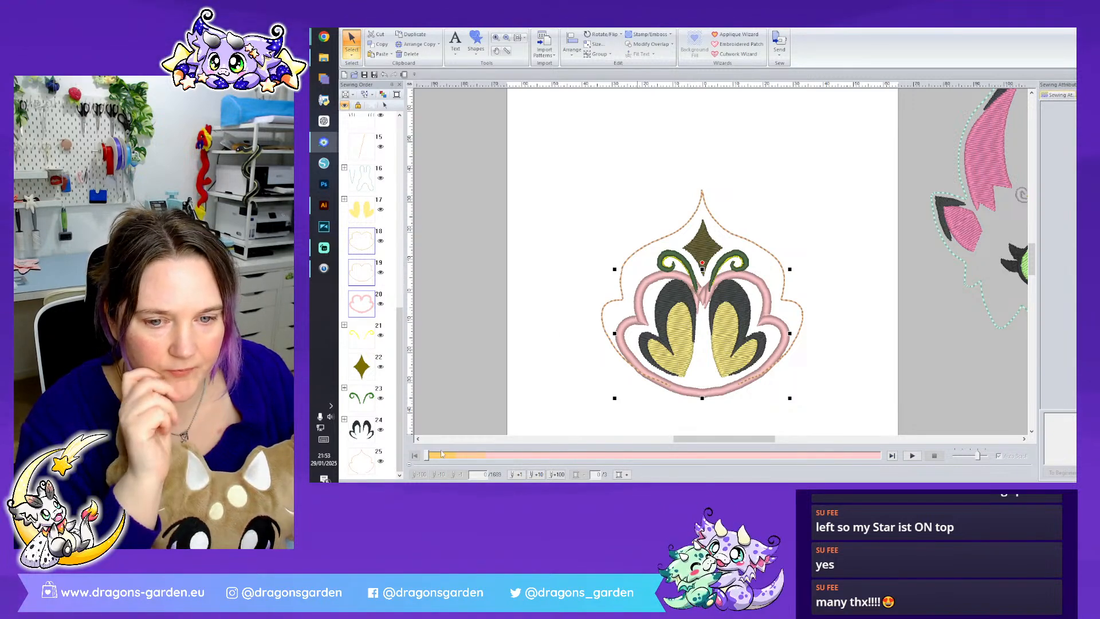
click(392, 277)
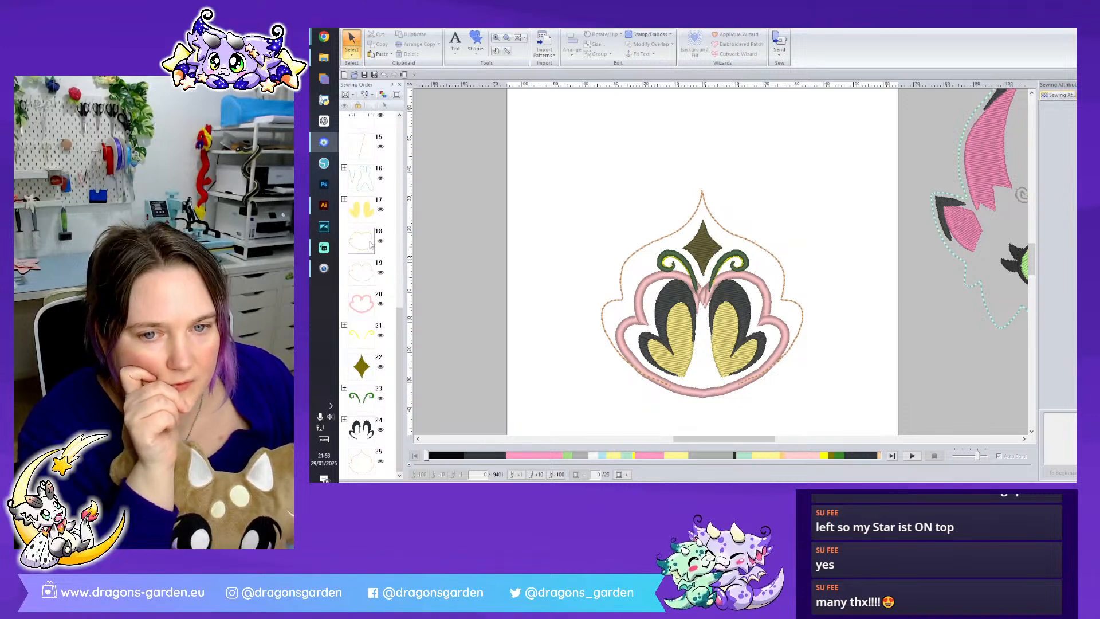
click(372, 270)
right_click(373, 270)
click(383, 277)
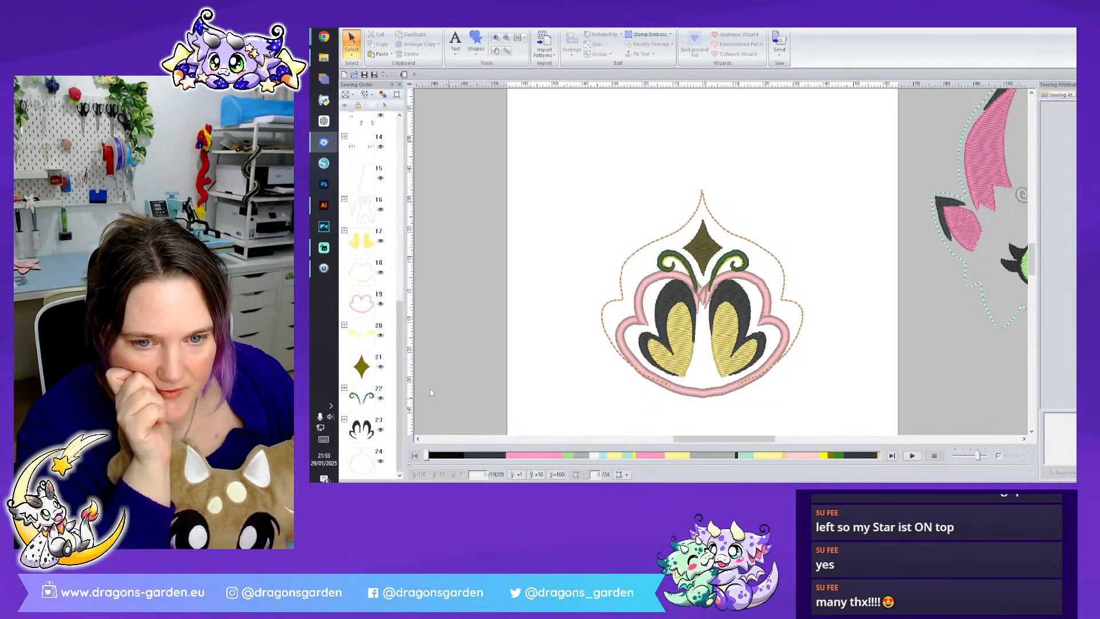
drag(368, 242, 373, 324)
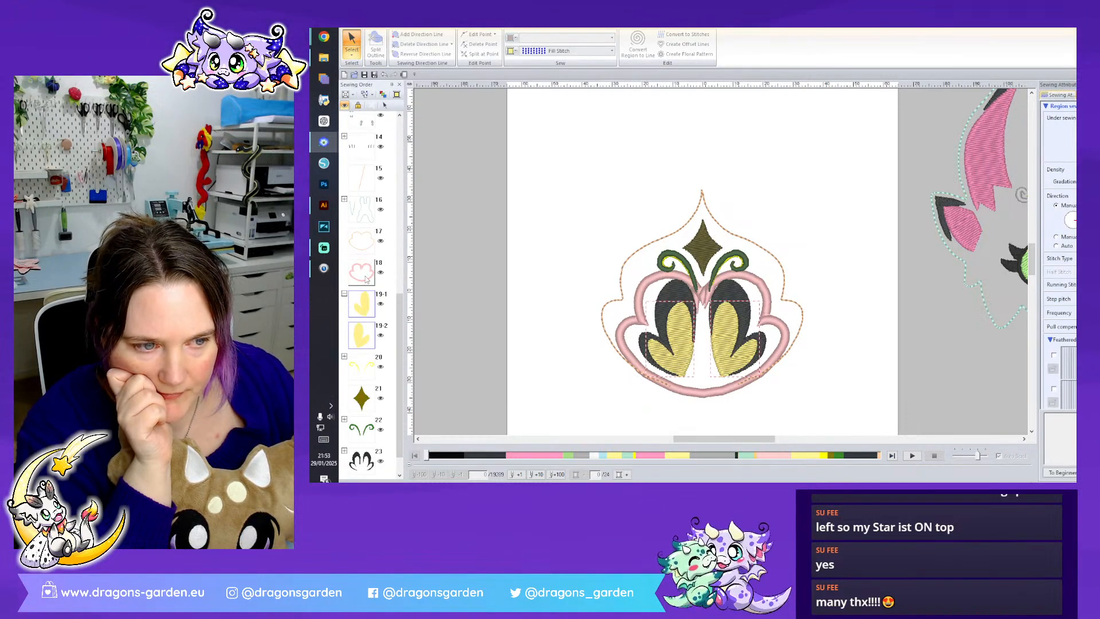
- Edit the two points flanking the pink zigzag line's centre notch so that its stitches form a clean V
click(367, 279)
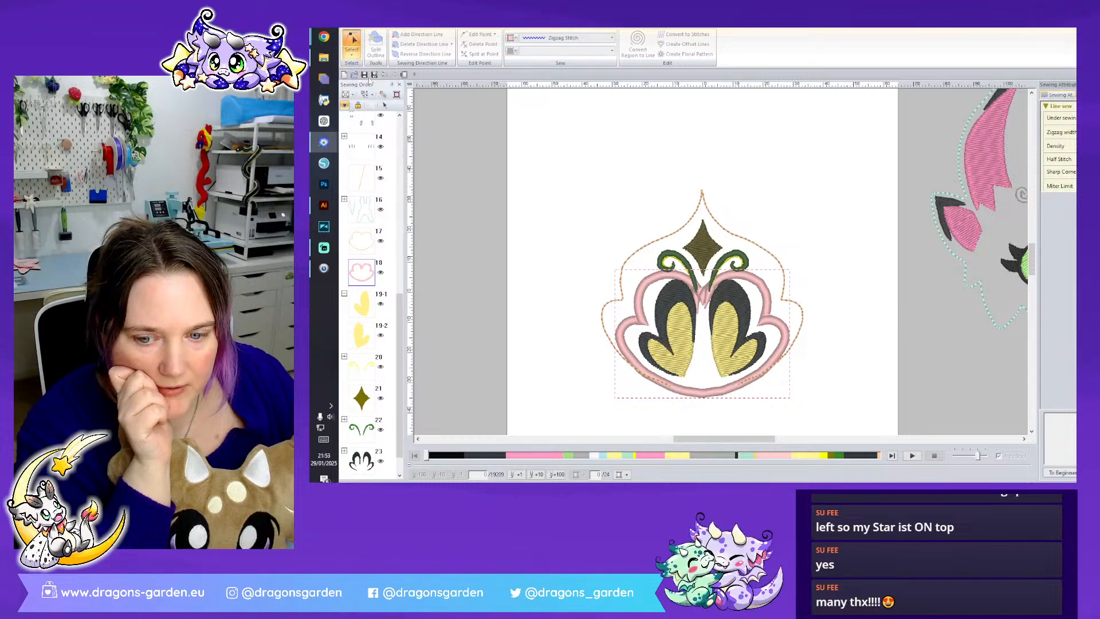
scroll(701, 275, up, 3)
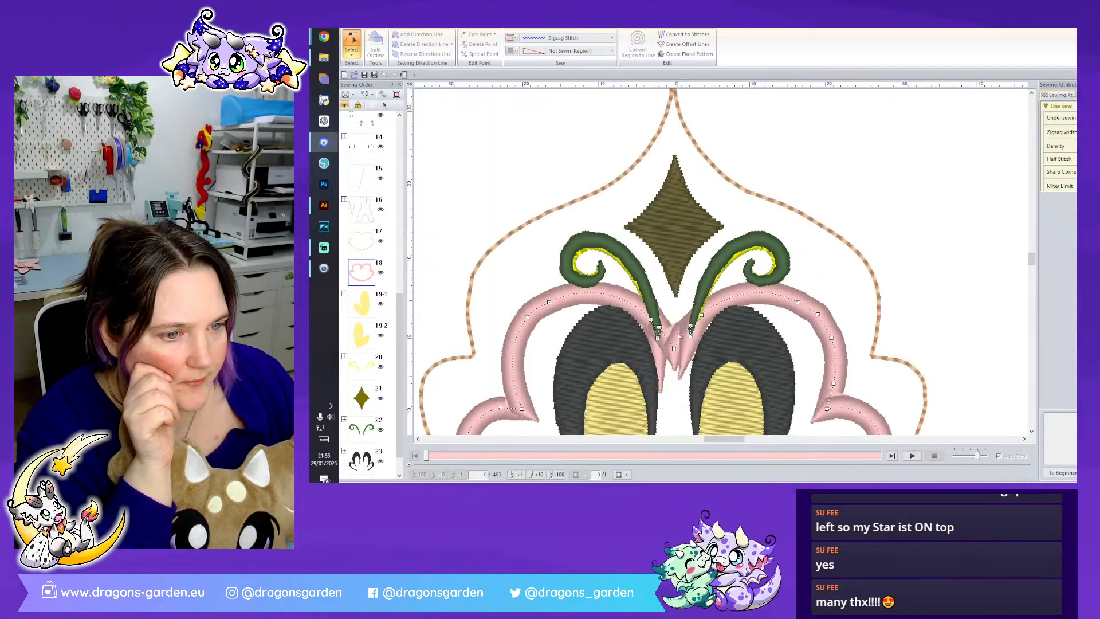
right_click(693, 339)
click(725, 414)
right_click(659, 336)
click(691, 414)
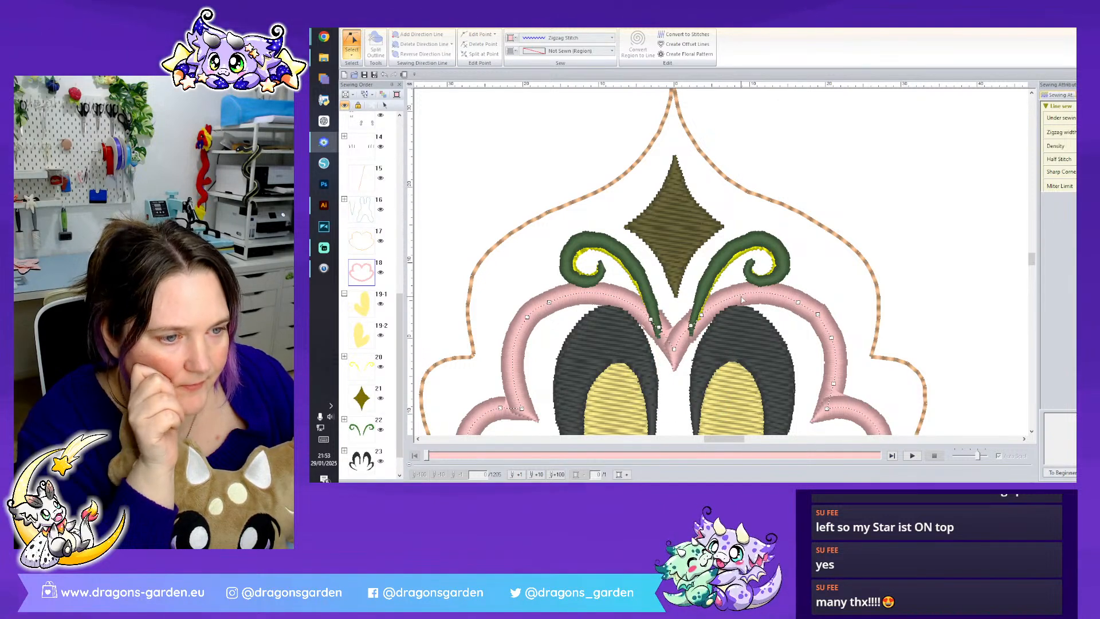
- Edit points along the lower pink zigzag line and remove its bottom arc so that the outline is open at the base
scroll(744, 304, down, 3)
scroll(752, 304, down, 3)
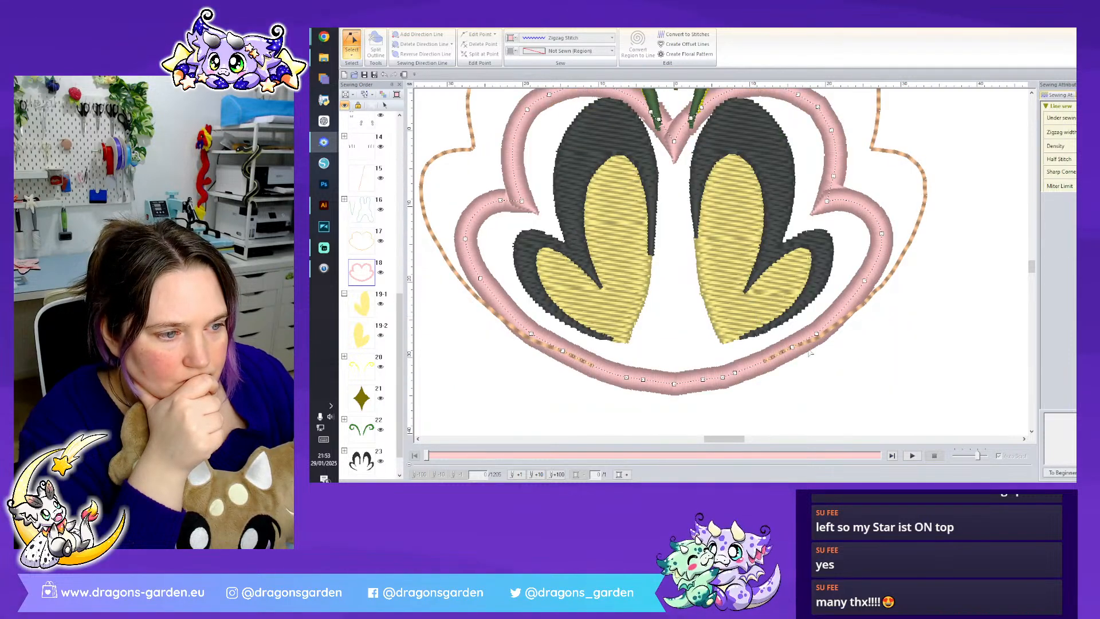
click(820, 336)
right_click(820, 337)
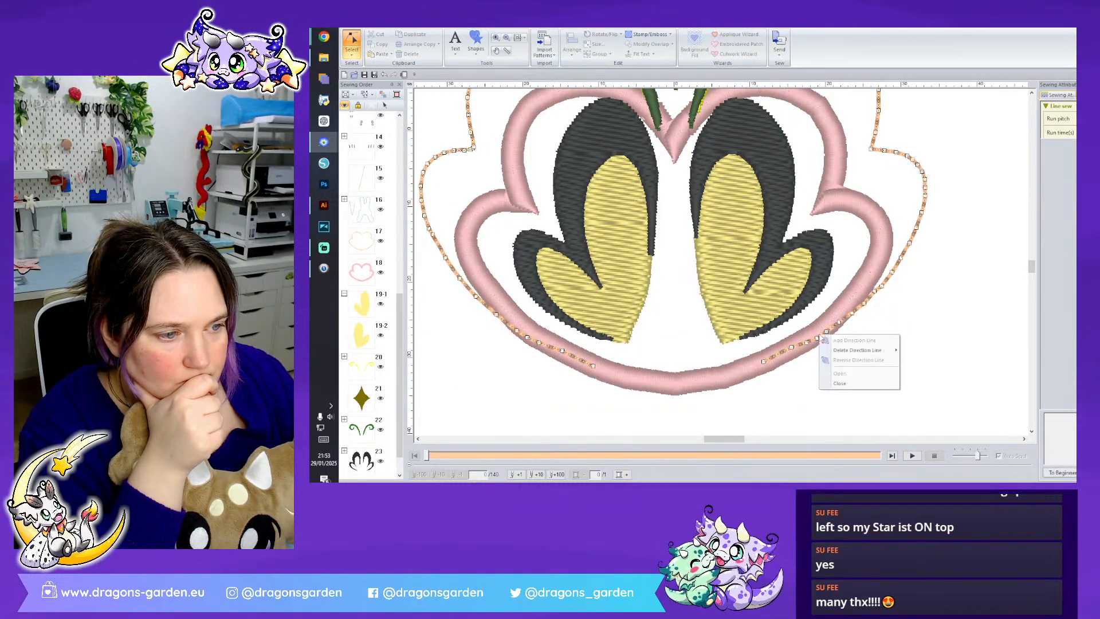
click(813, 338)
right_click(820, 336)
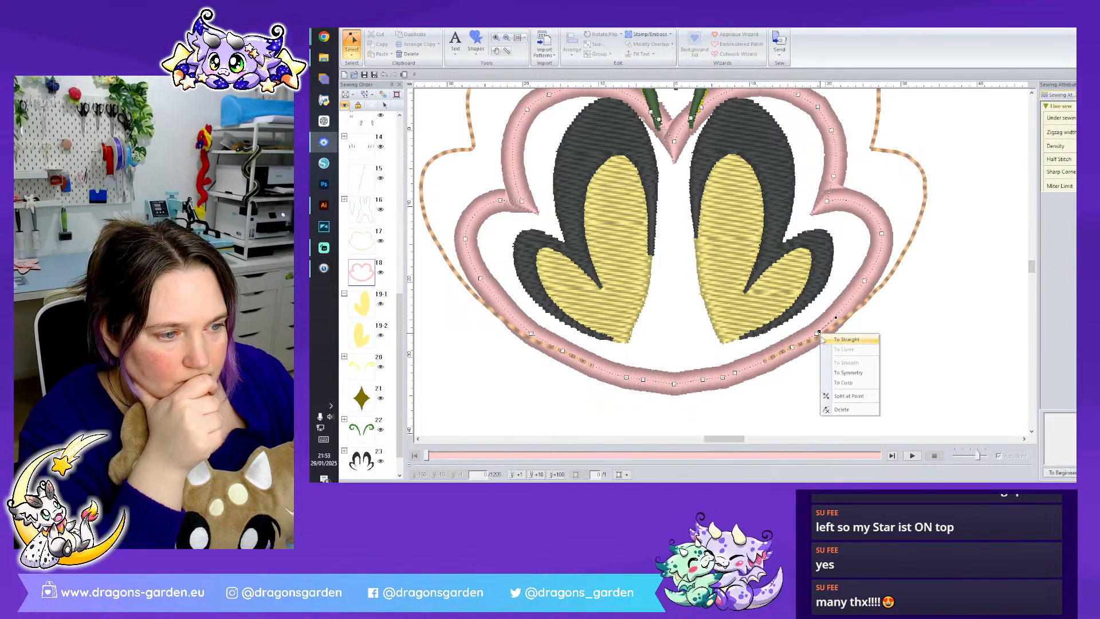
click(841, 409)
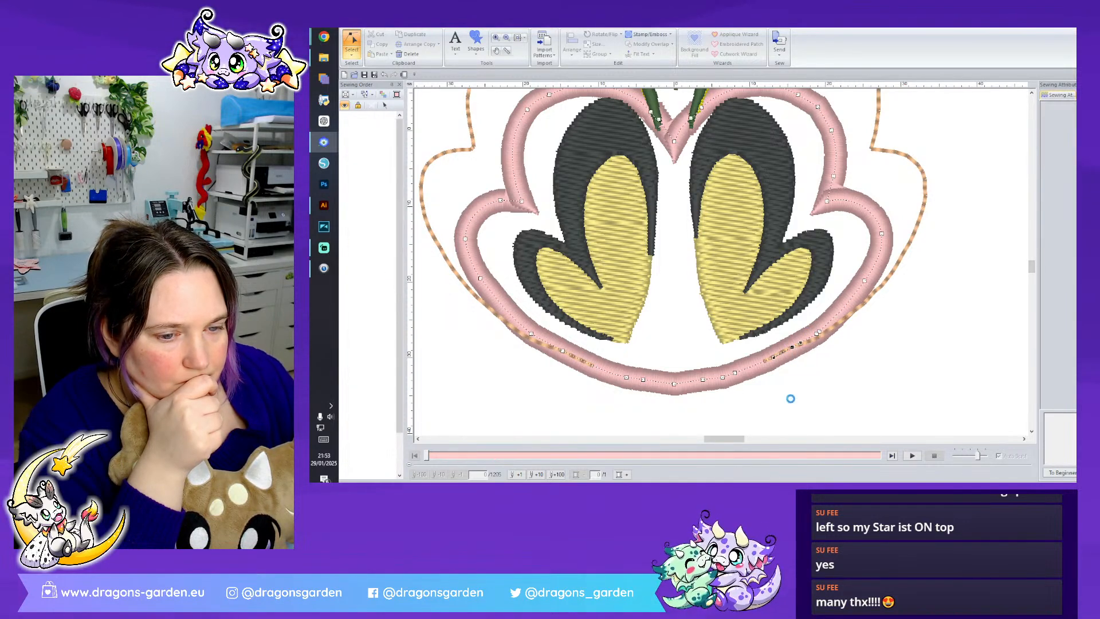
right_click(531, 336)
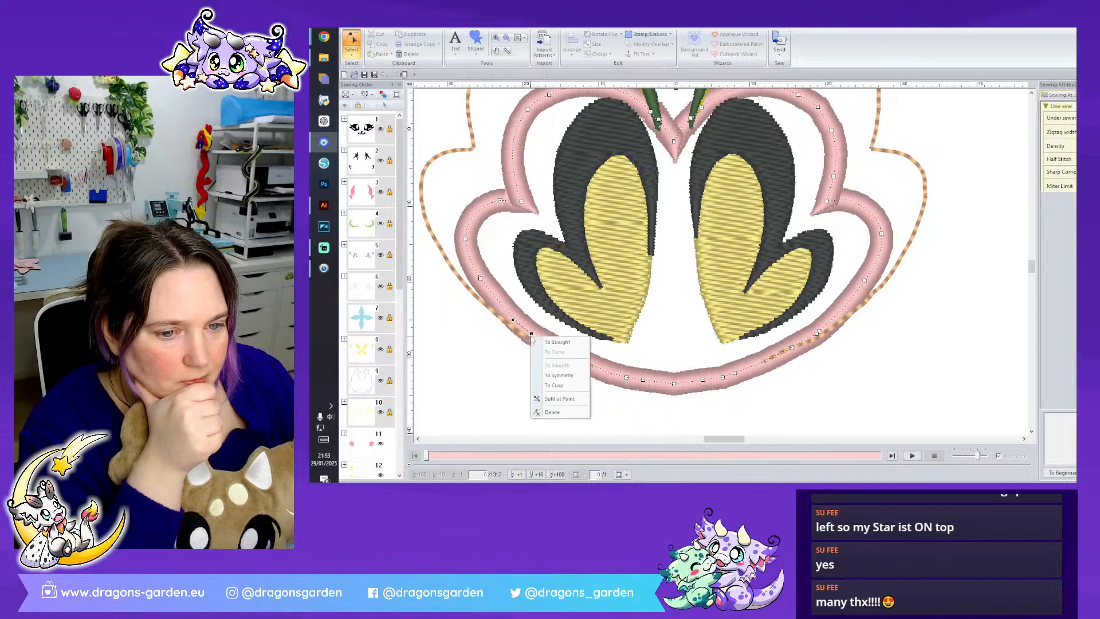
click(563, 392)
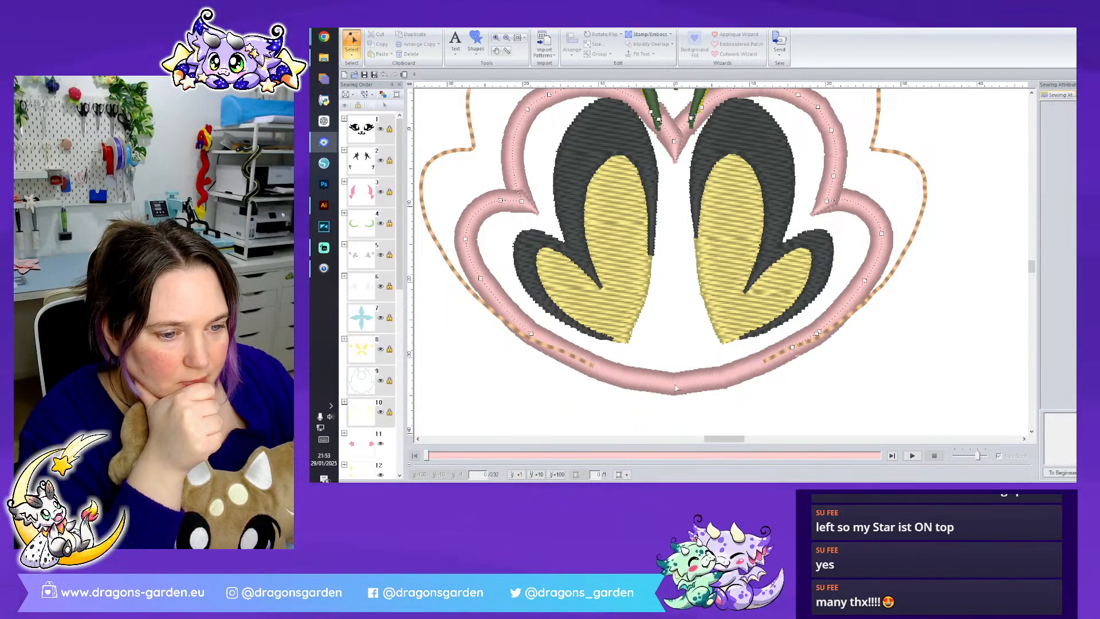
click(526, 327)
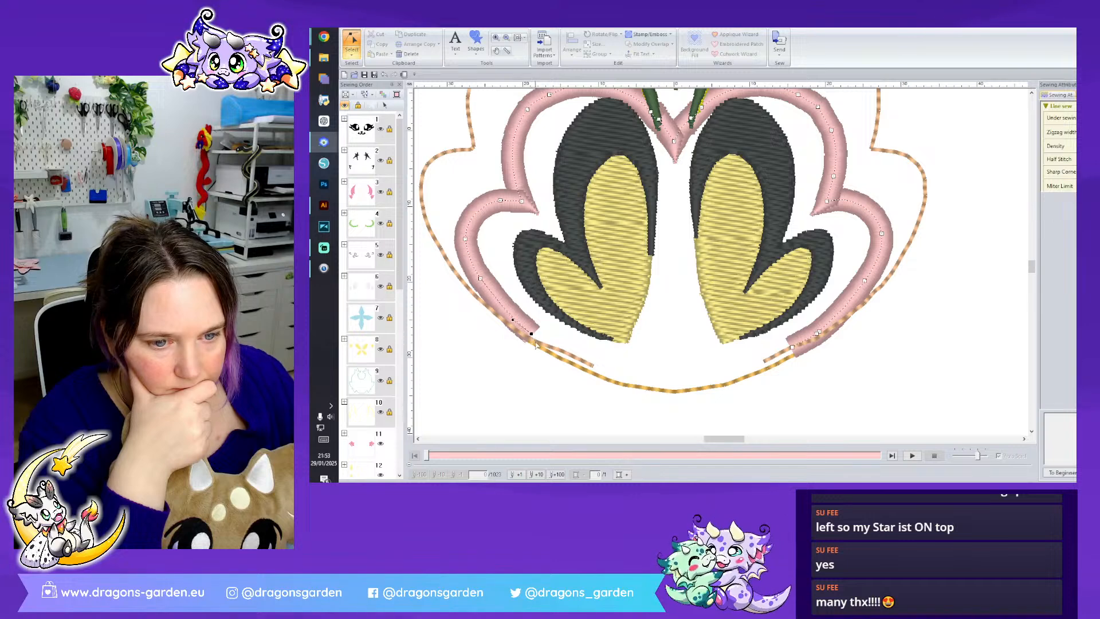
- Reposition the two open lower ends of the pink zigzag line just beyond the running-stitch outline and adjust the nearby side point
drag(540, 359, 540, 357)
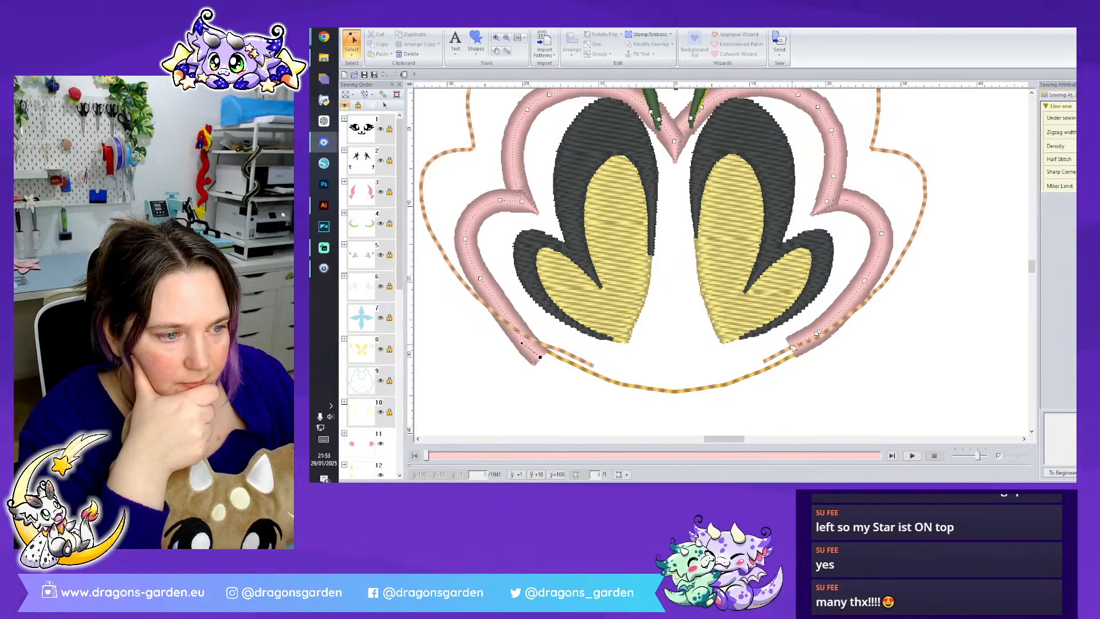
right_click(817, 334)
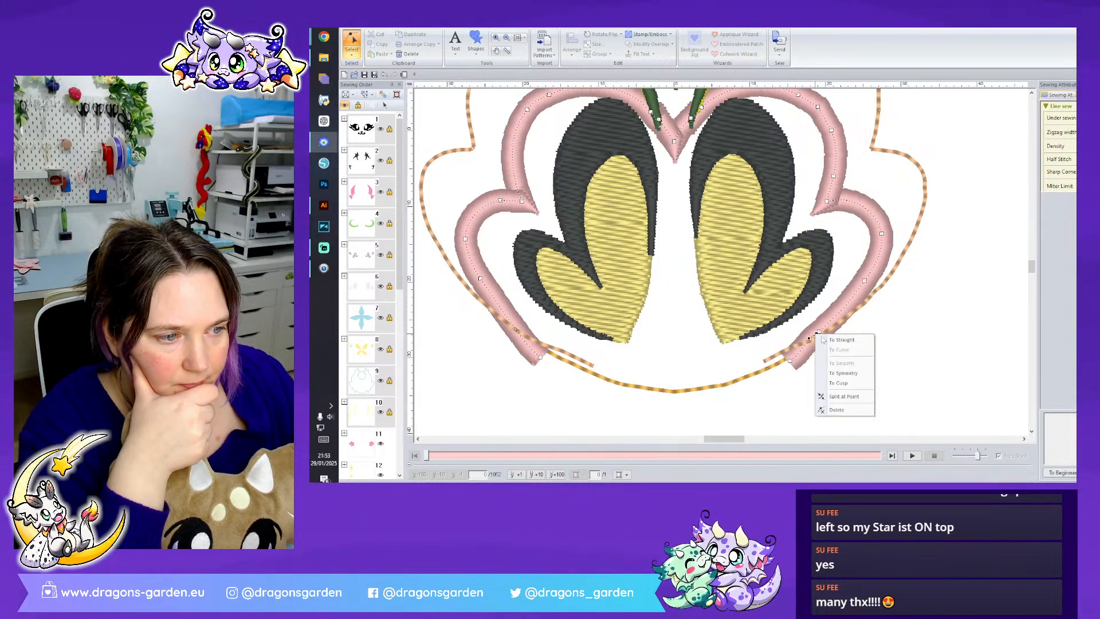
click(839, 410)
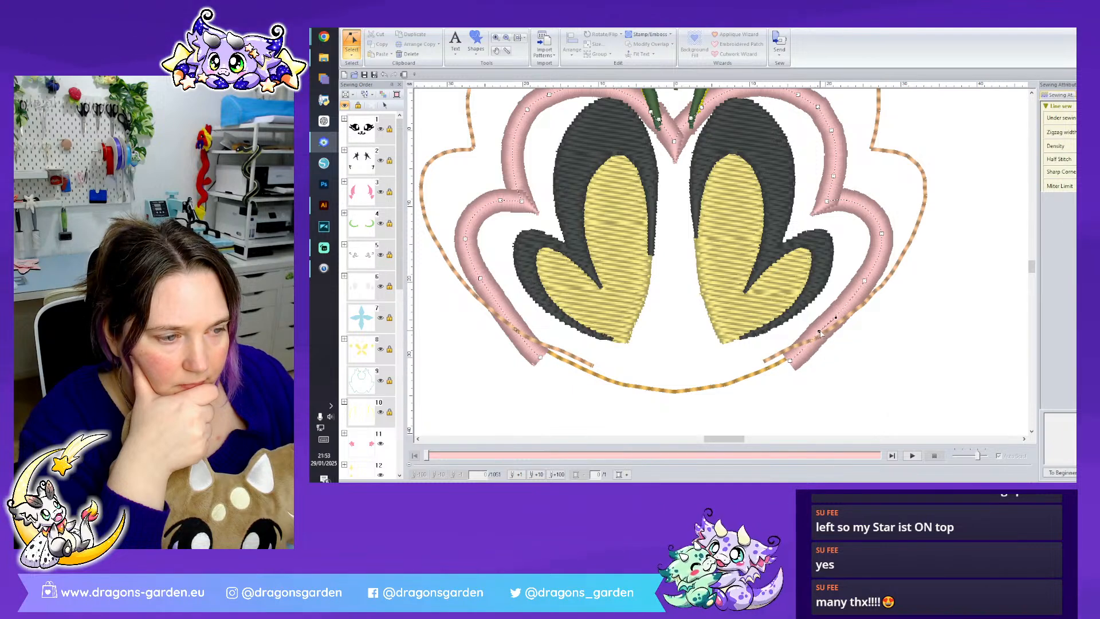
drag(819, 331, 825, 331)
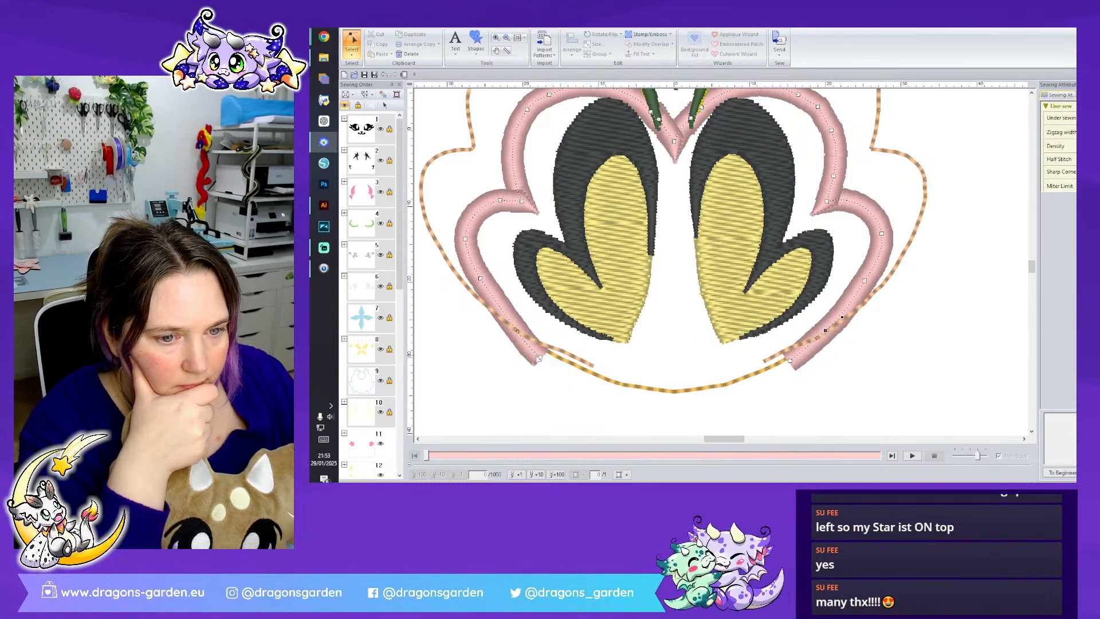
drag(539, 357, 531, 348)
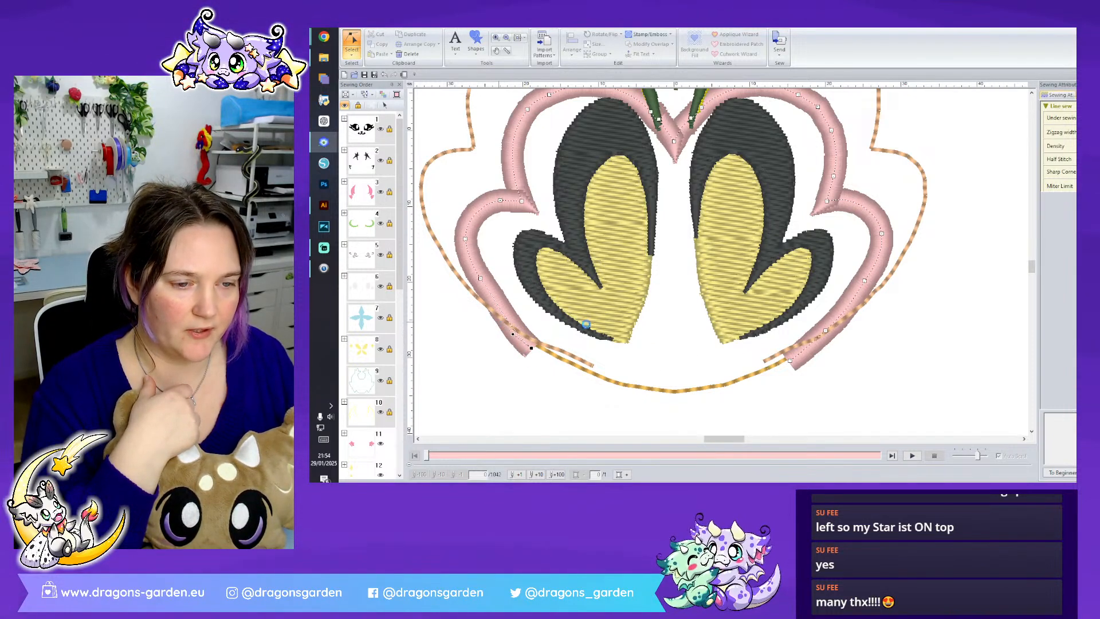
click(687, 343)
- Move the two green curl shapes ahead of the pink zigzag line in the sewing order
scroll(678, 291, up, 3)
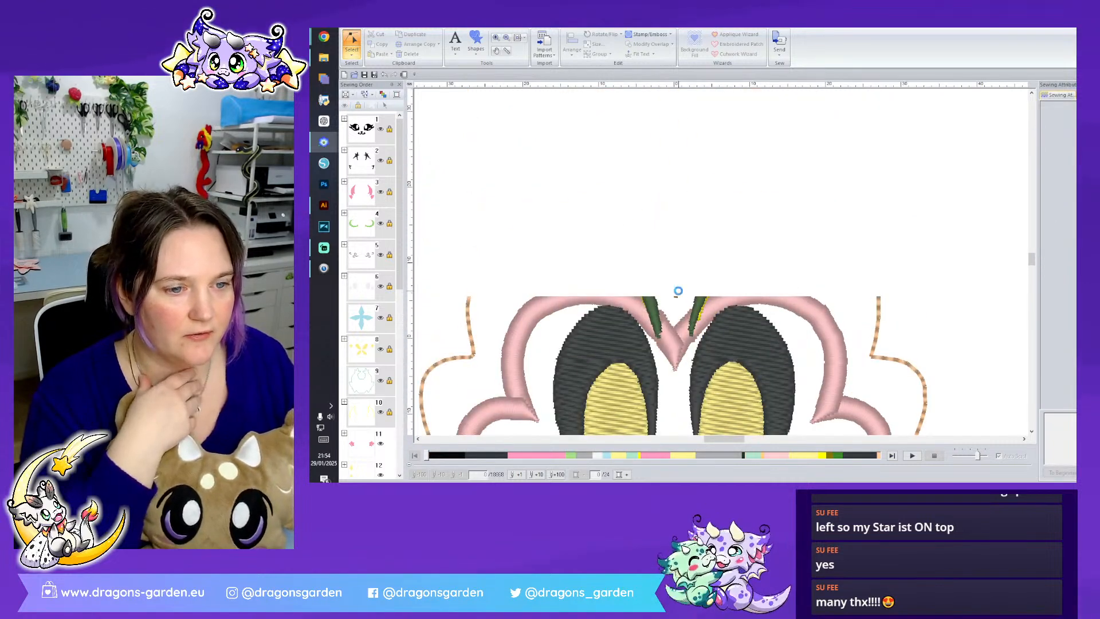
scroll(383, 366, down, 6)
drag(366, 399, 370, 257)
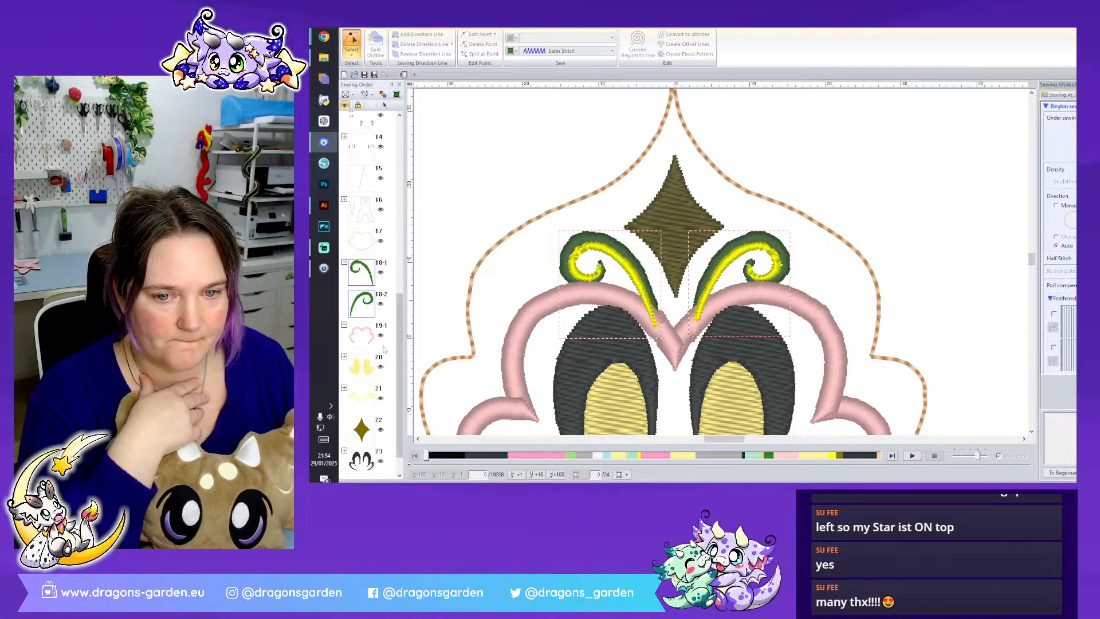
- Recolour the pink zigzag line and the two green curls to the same light blue thread
click(388, 348)
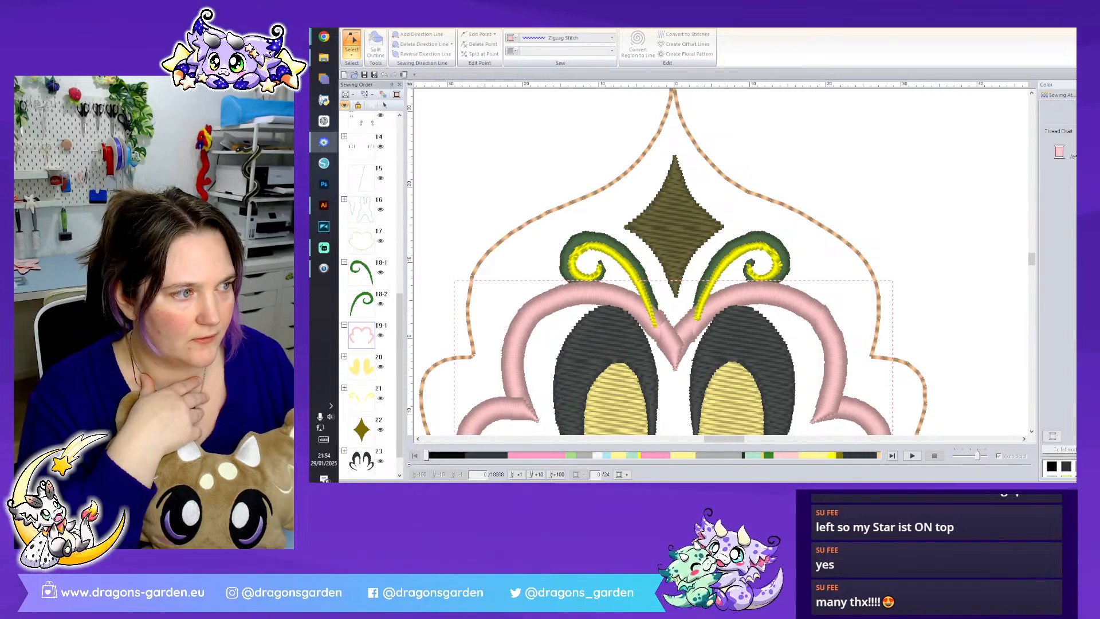
click(1075, 466)
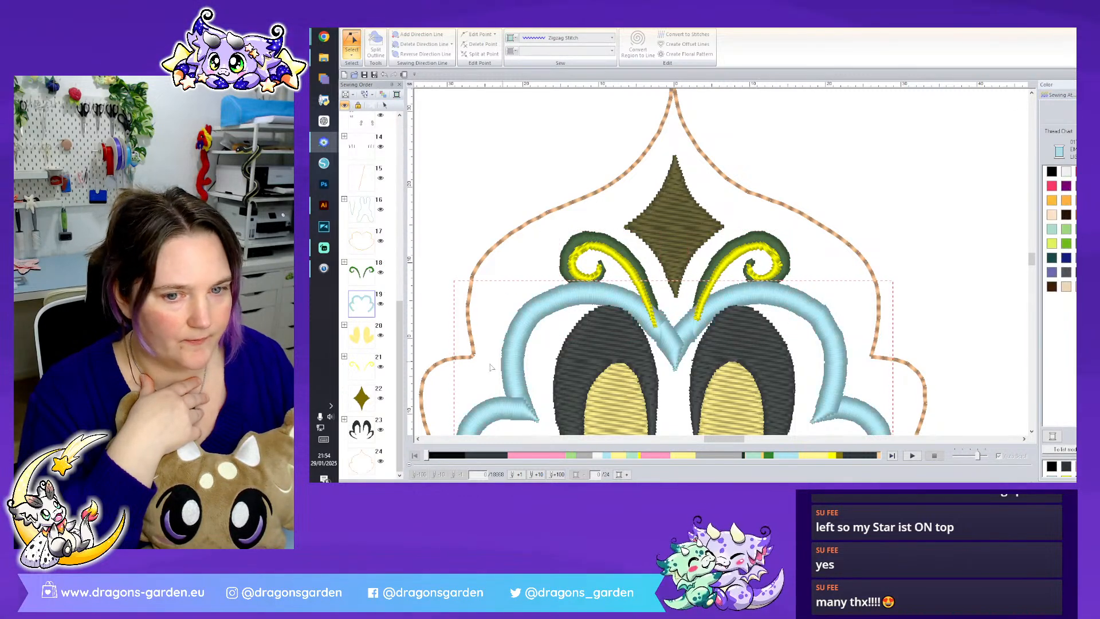
click(367, 274)
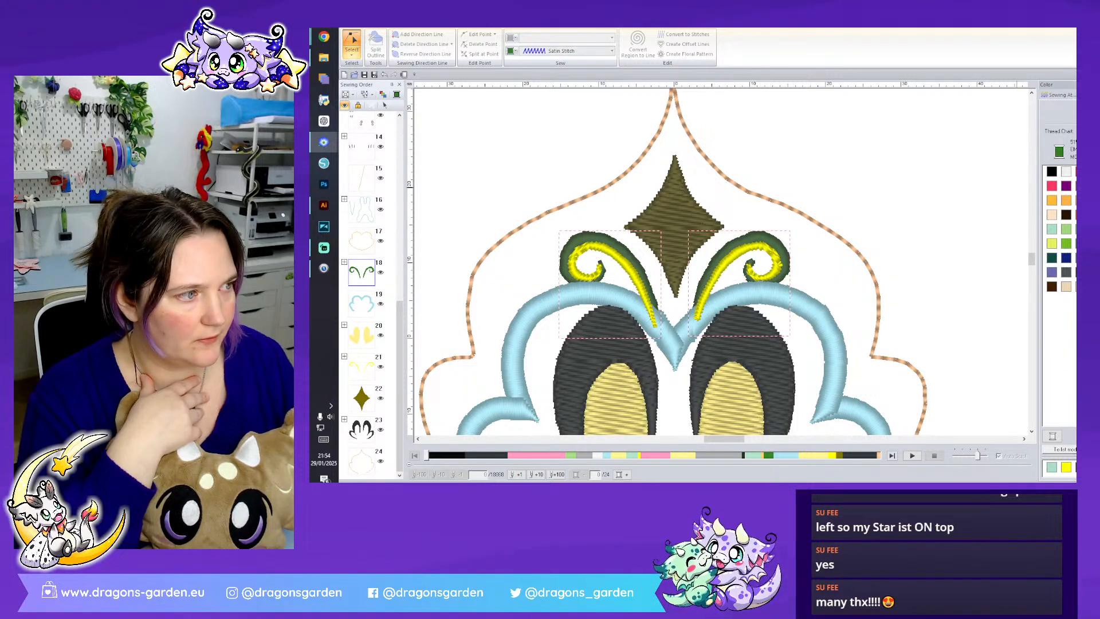
click(1075, 467)
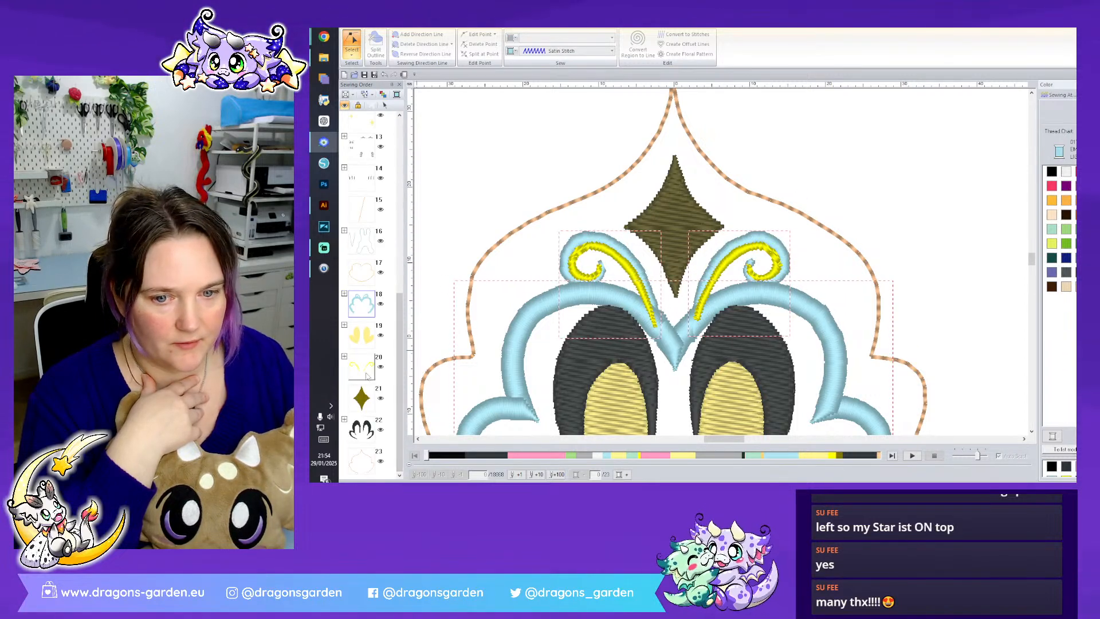
- Give the bright yellow inner curls and the yellow wing shapes the same pale yellow thread colour
click(388, 330)
ctrl+click(362, 367)
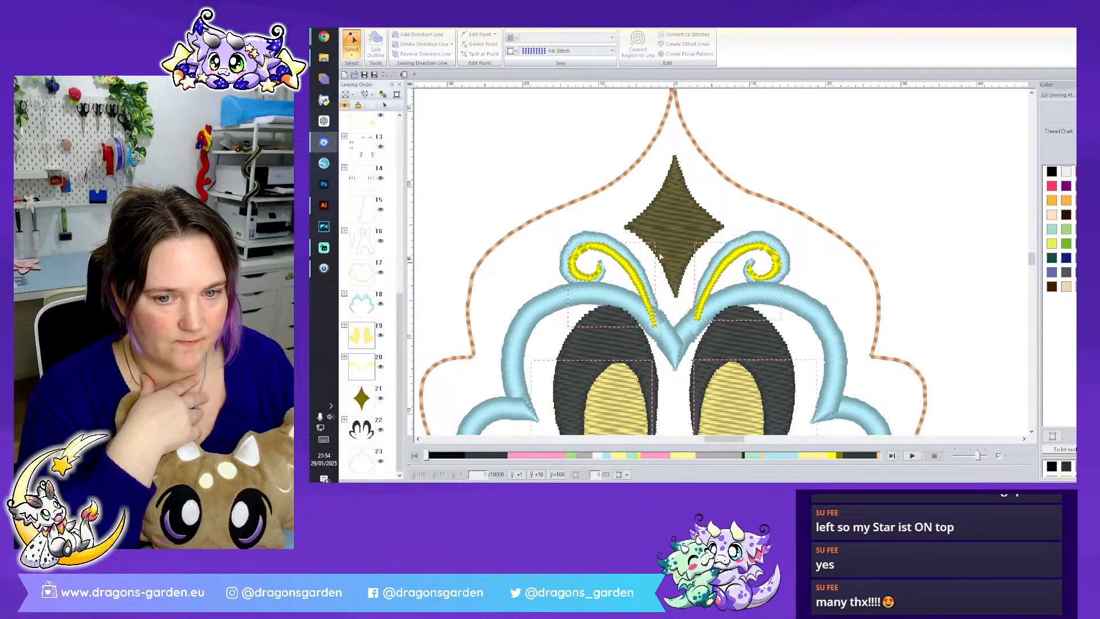
click(1066, 477)
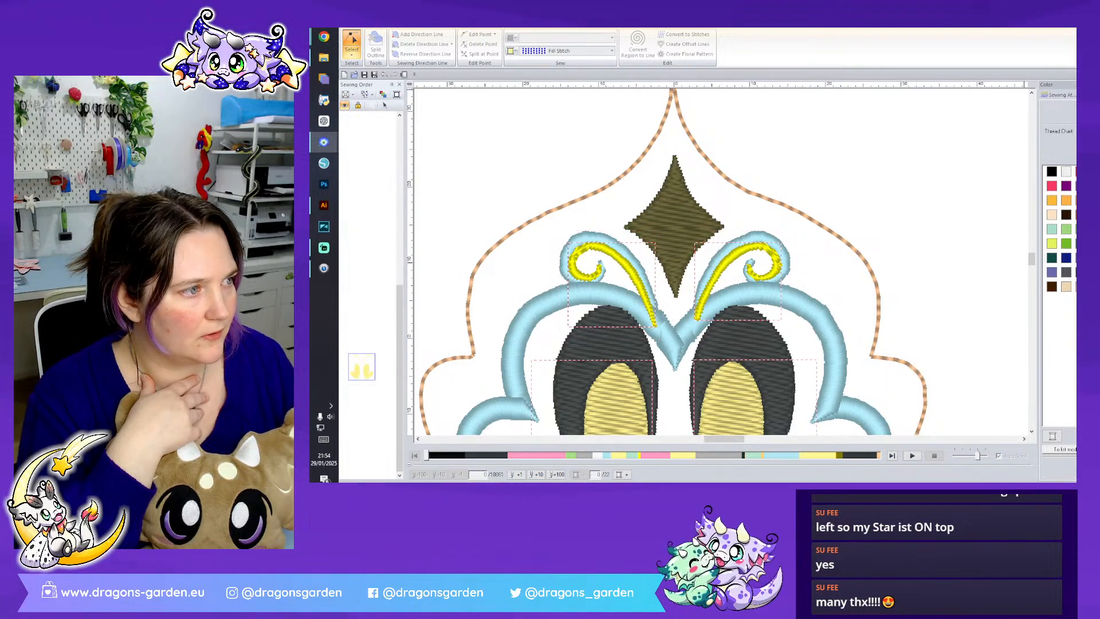
click(901, 208)
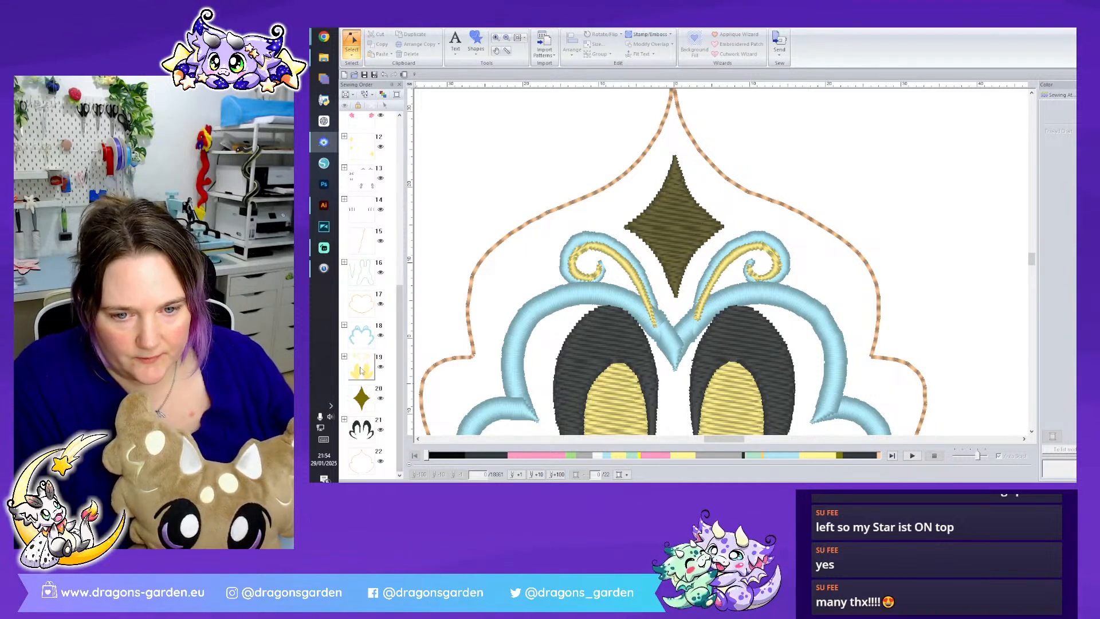
- Move the two yellow inner curls ahead of the light blue shapes in the sewing order
click(345, 358)
drag(370, 421, 358, 303)
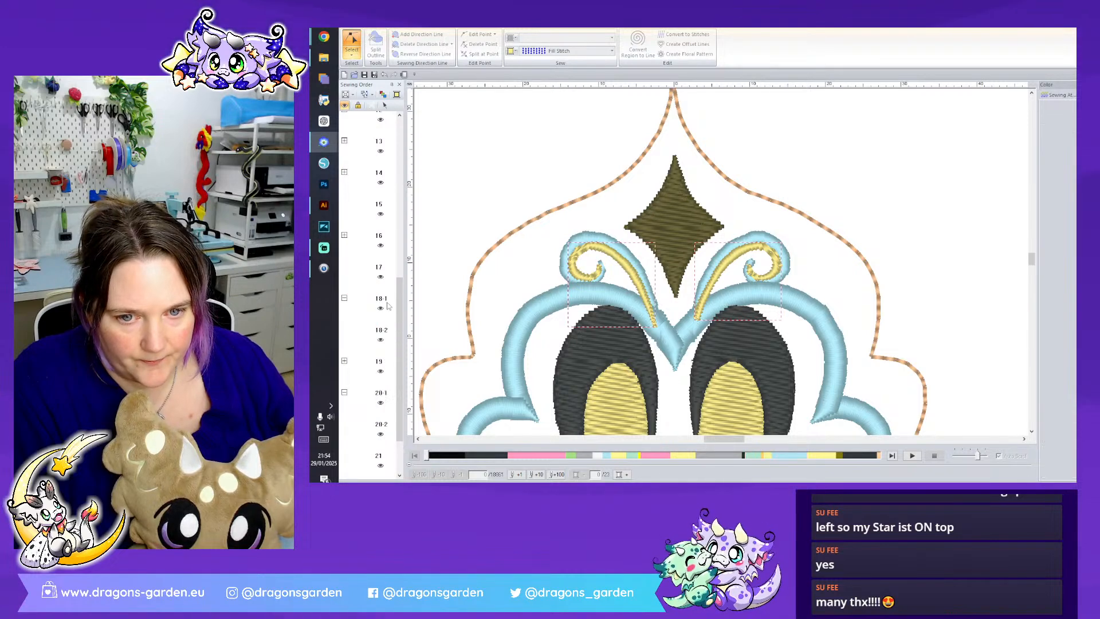
click(345, 298)
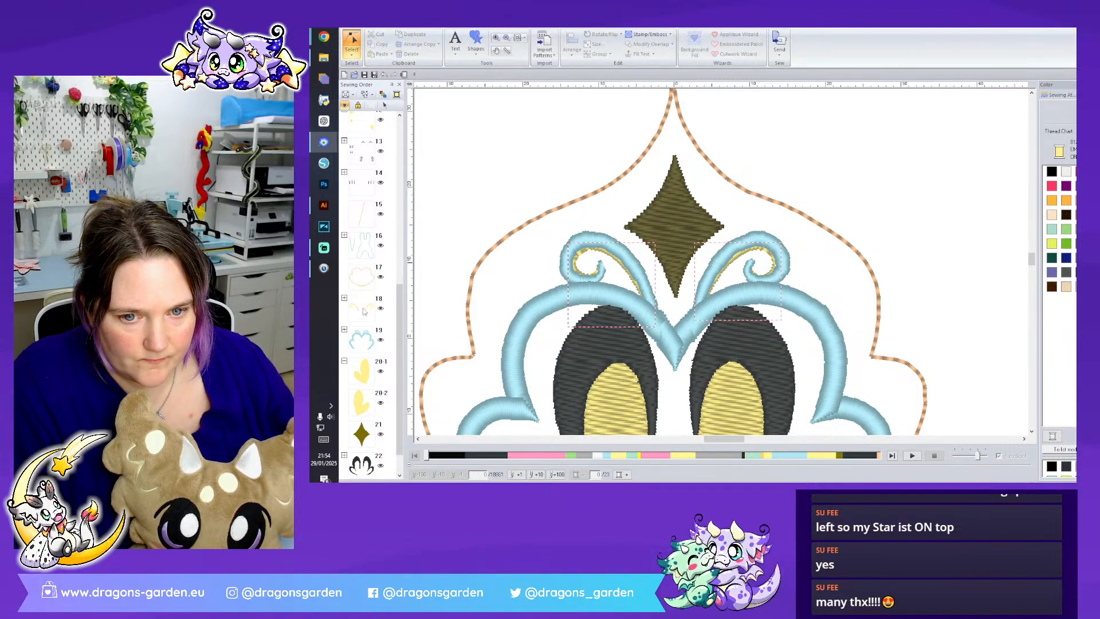
- Change the yellow inner curls from Fill Stitch to Satin Stitch
click(1071, 96)
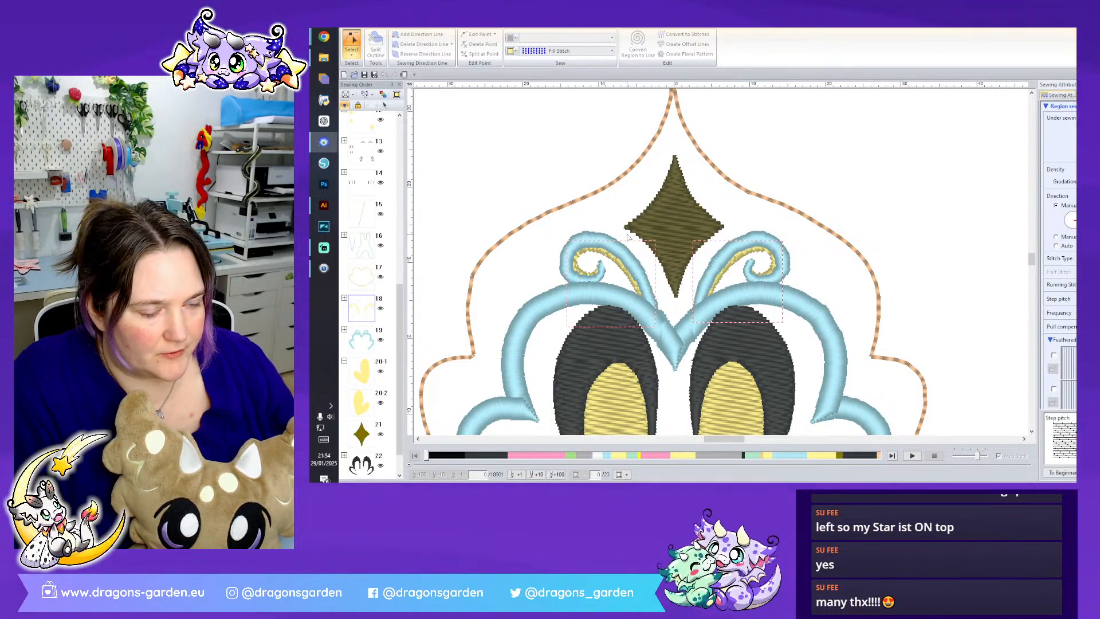
scroll(798, 248, up, 2)
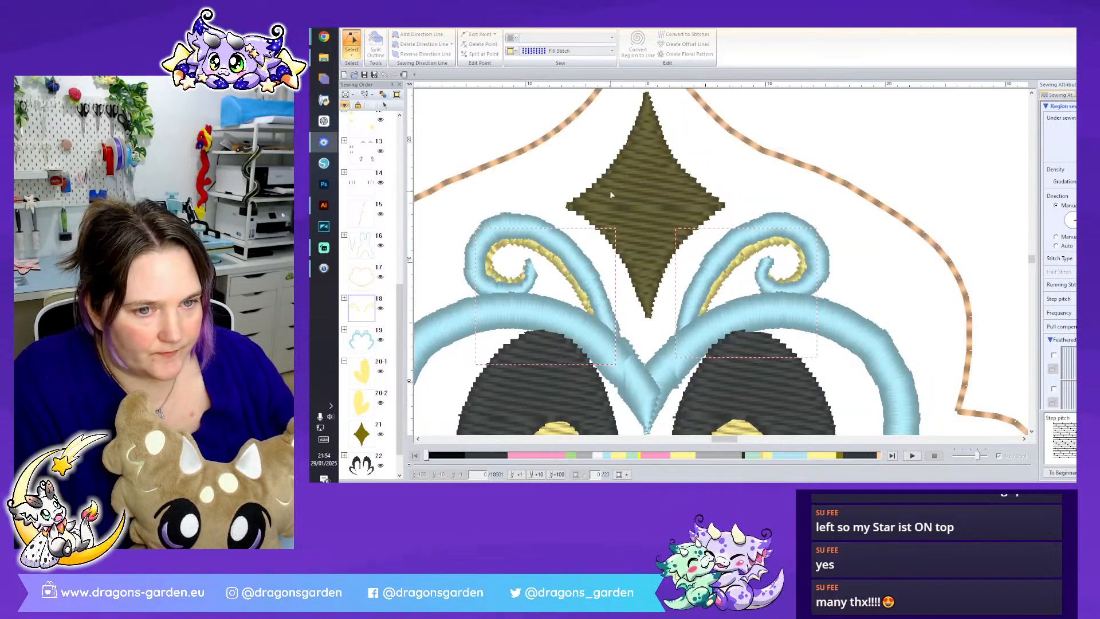
click(549, 49)
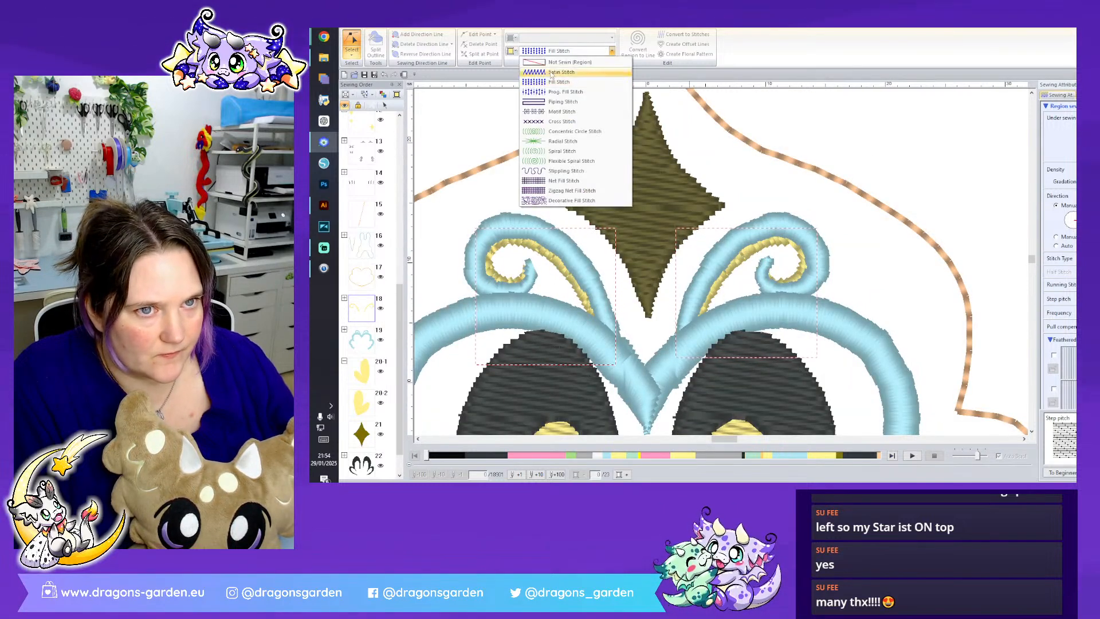
click(564, 60)
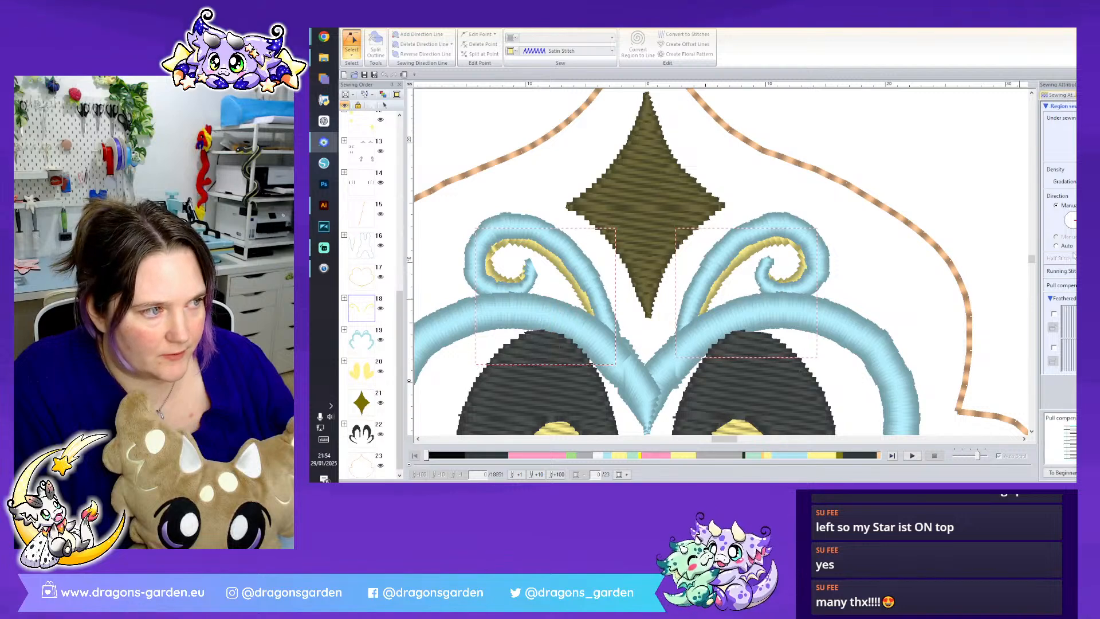
click(884, 275)
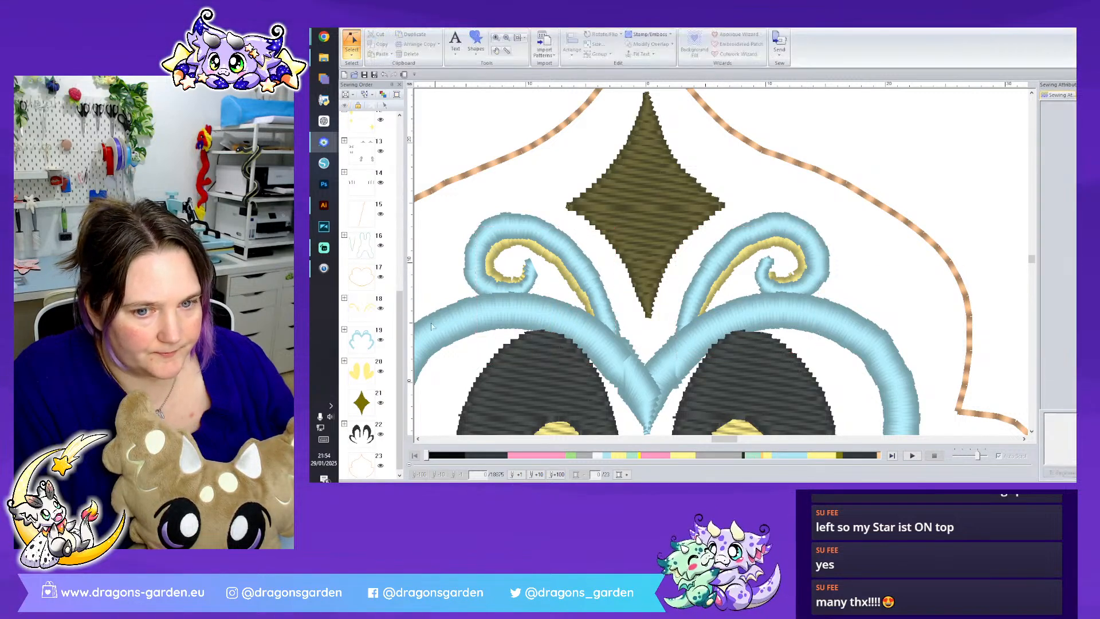
- Select both light blue curls within their colour group and reduce their pull compensation to make the satin stitching slimmer
click(344, 330)
drag(389, 340, 363, 378)
right_click(361, 353)
click(375, 358)
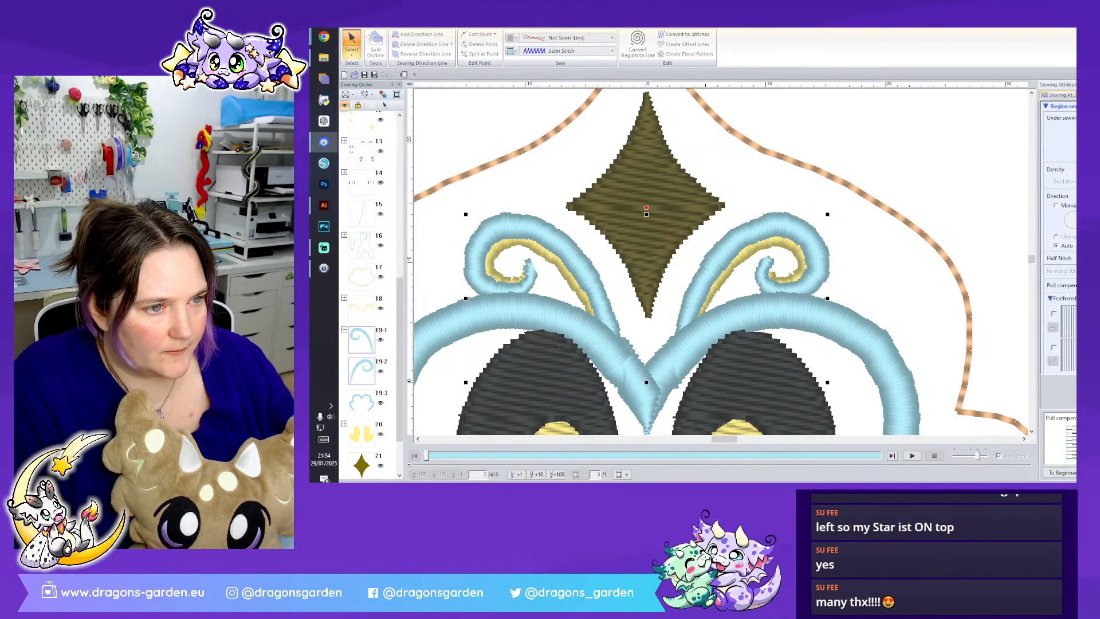
key(Return)
click(906, 278)
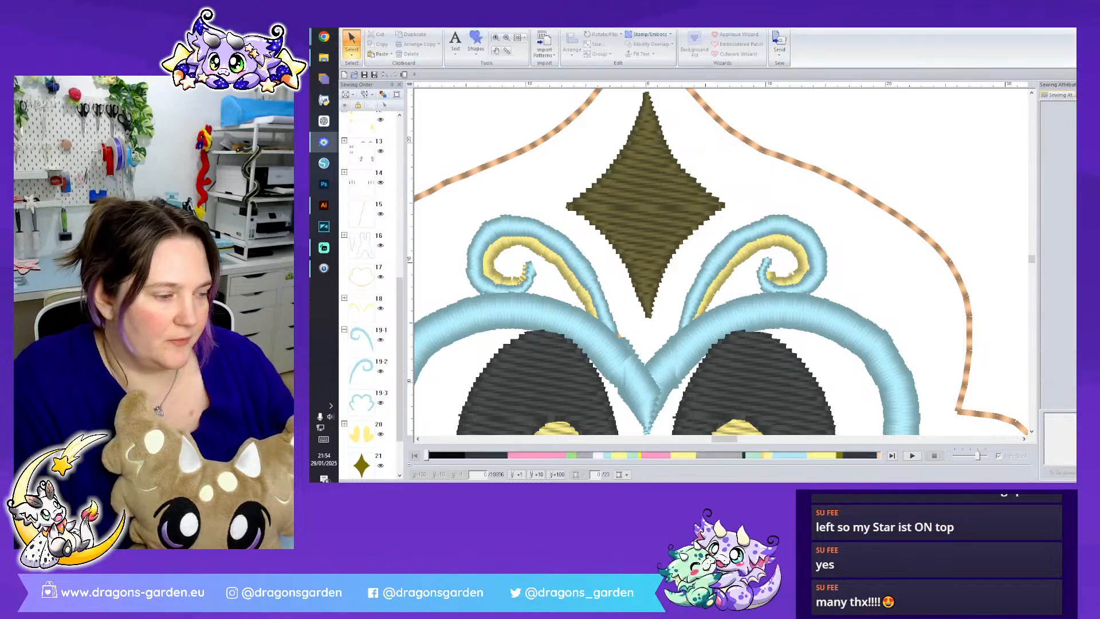
- Select the yellow and light blue curls together and shift them slightly upward above the zigzag outline
scroll(884, 313, down, 1)
scroll(796, 268, down, 3)
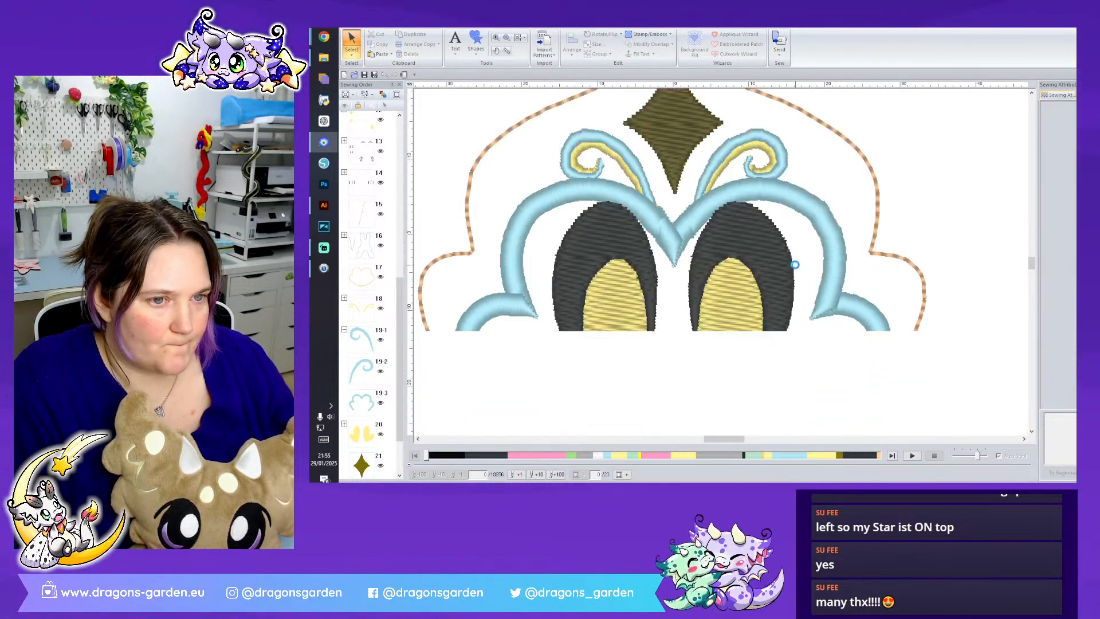
click(368, 313)
shift+click(365, 371)
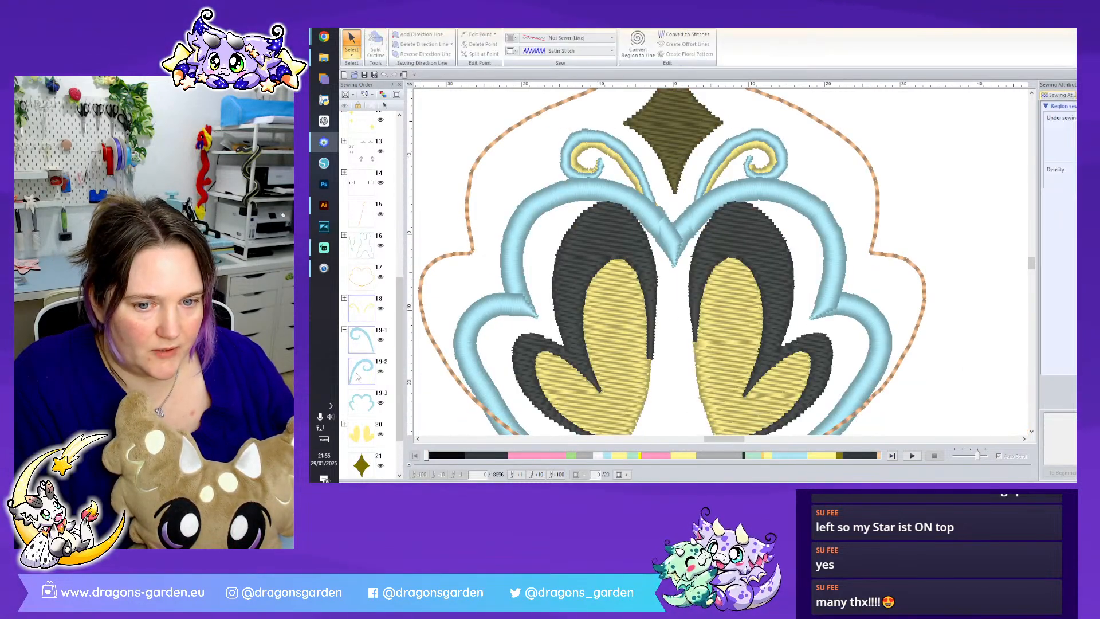
right_click(357, 371)
click(371, 379)
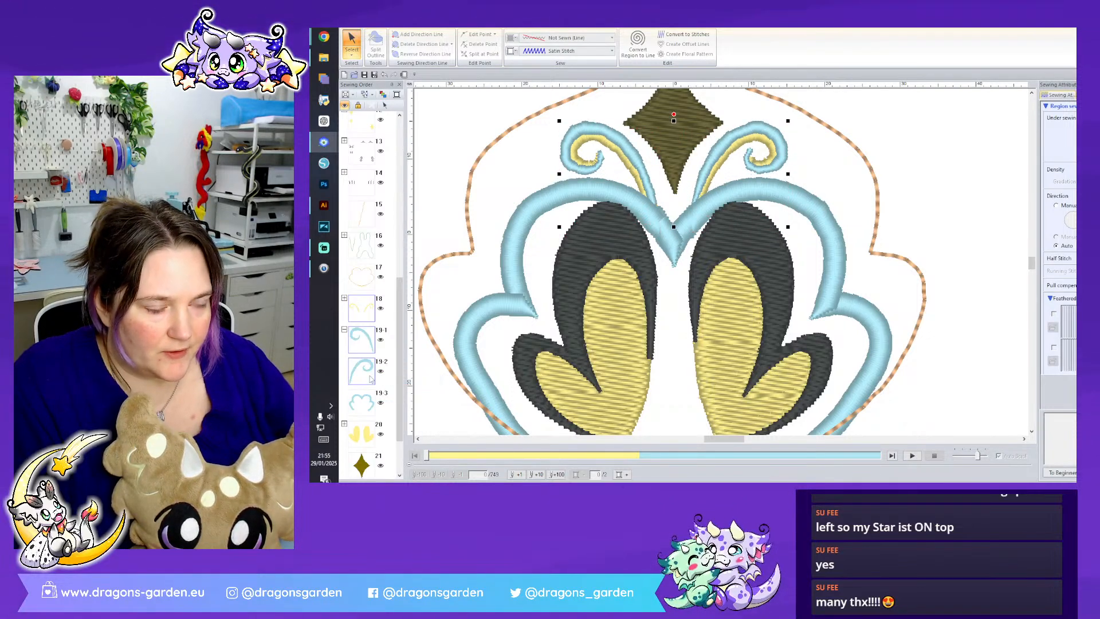
click(850, 193)
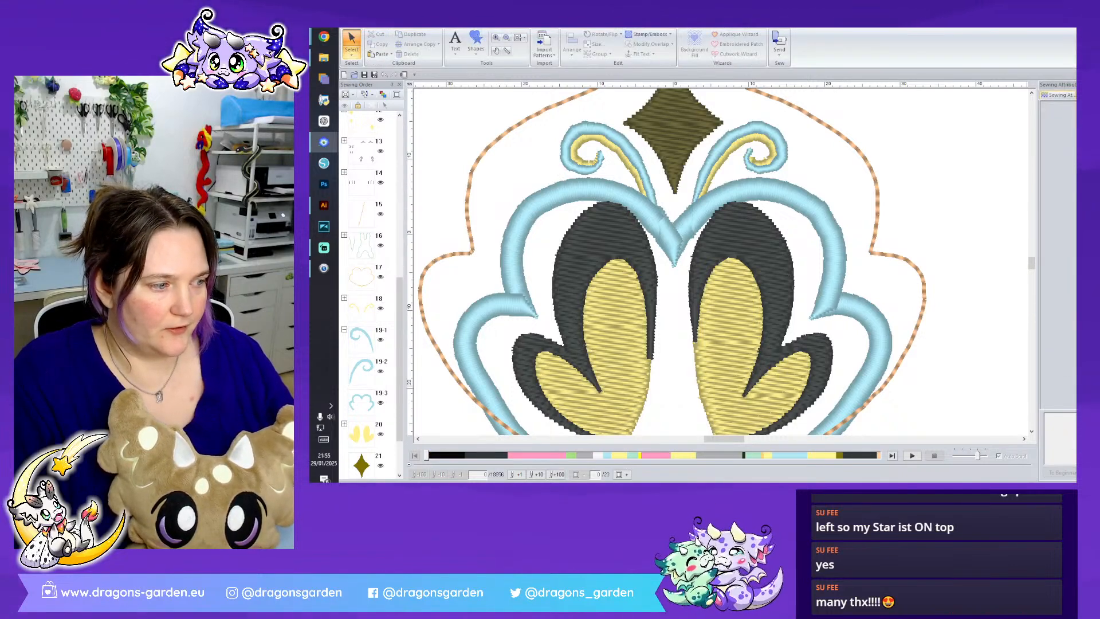
scroll(974, 312, down, 2)
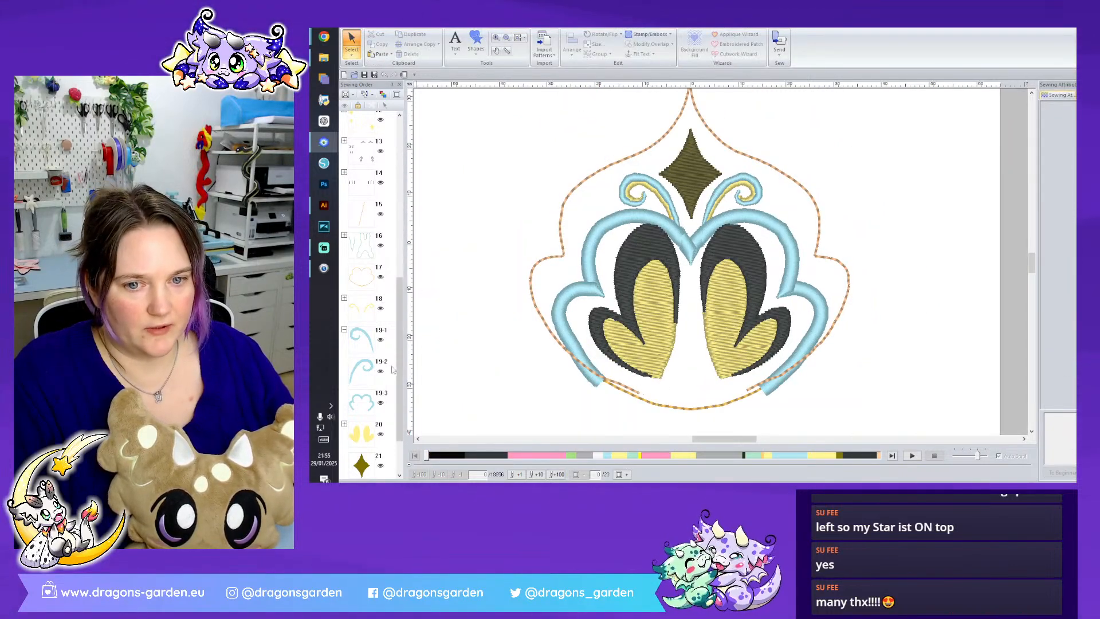
- Recolour the crest's orange running-stitch outline to black
scroll(395, 367, down, 2)
click(361, 453)
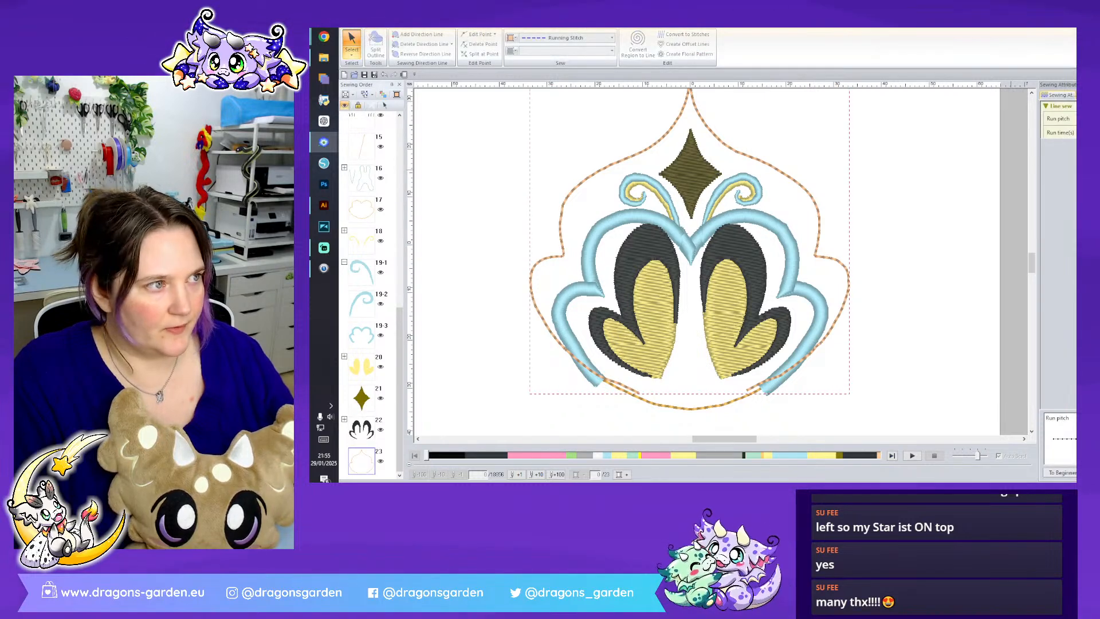
click(1090, 95)
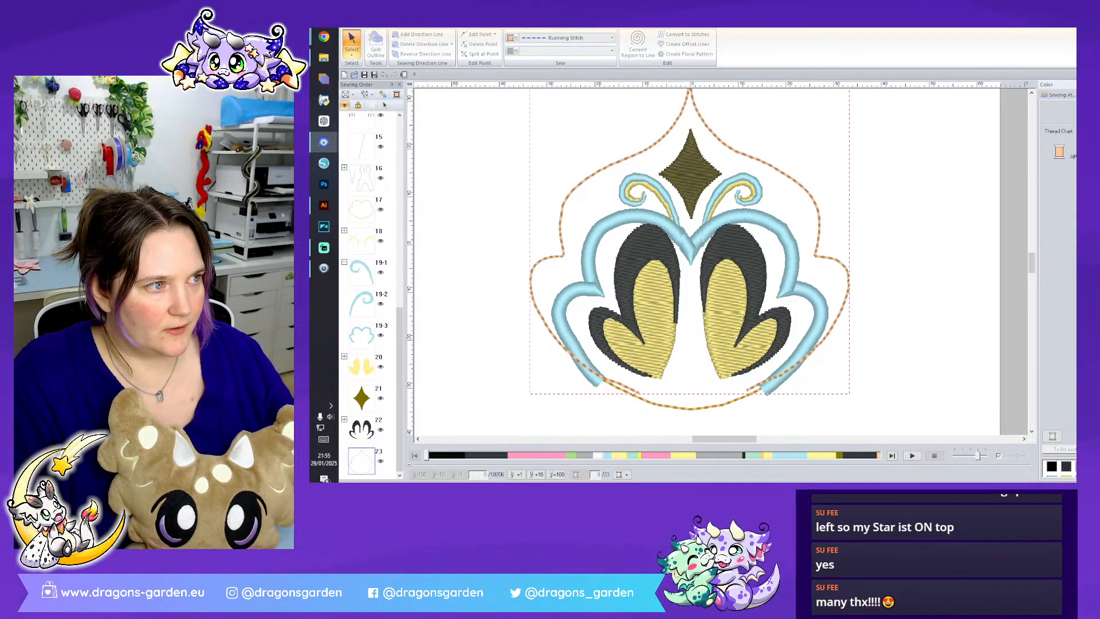
click(1052, 466)
click(950, 351)
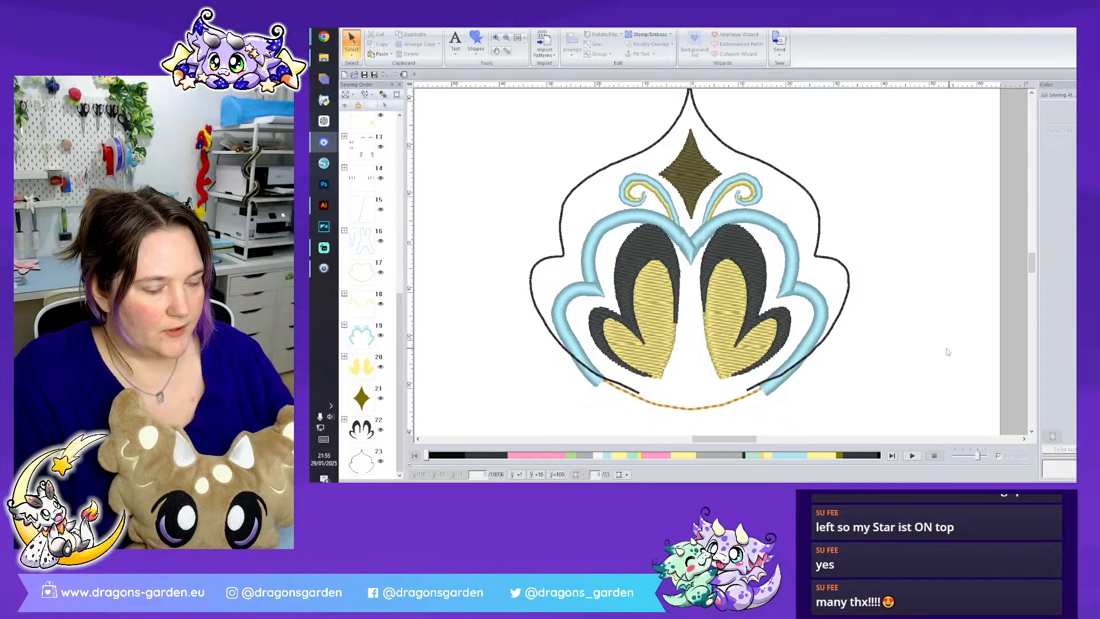
- Select the crest's yellow and black petals together and shift them slightly downward inside the light blue border
click(361, 366)
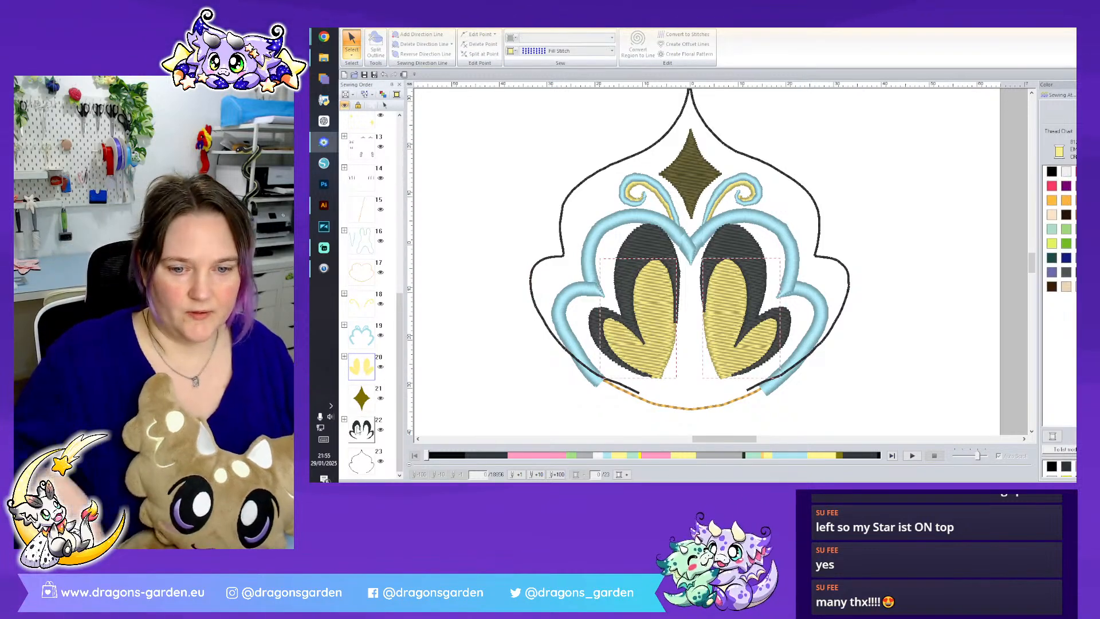
right_click(367, 369)
click(401, 377)
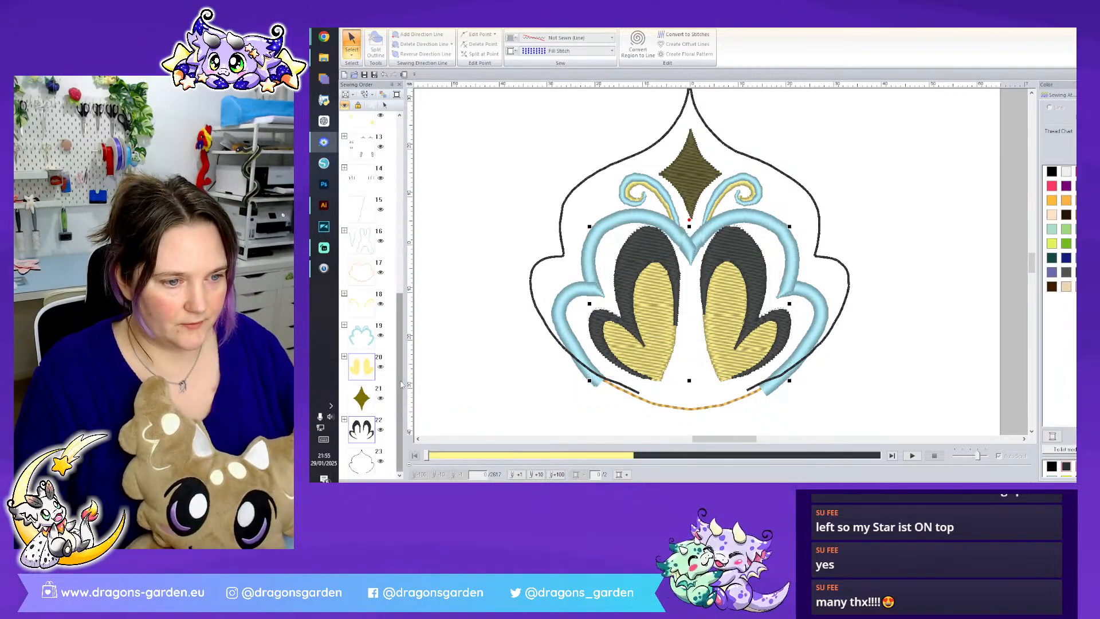
click(839, 133)
click(747, 232)
click(653, 236)
click(633, 231)
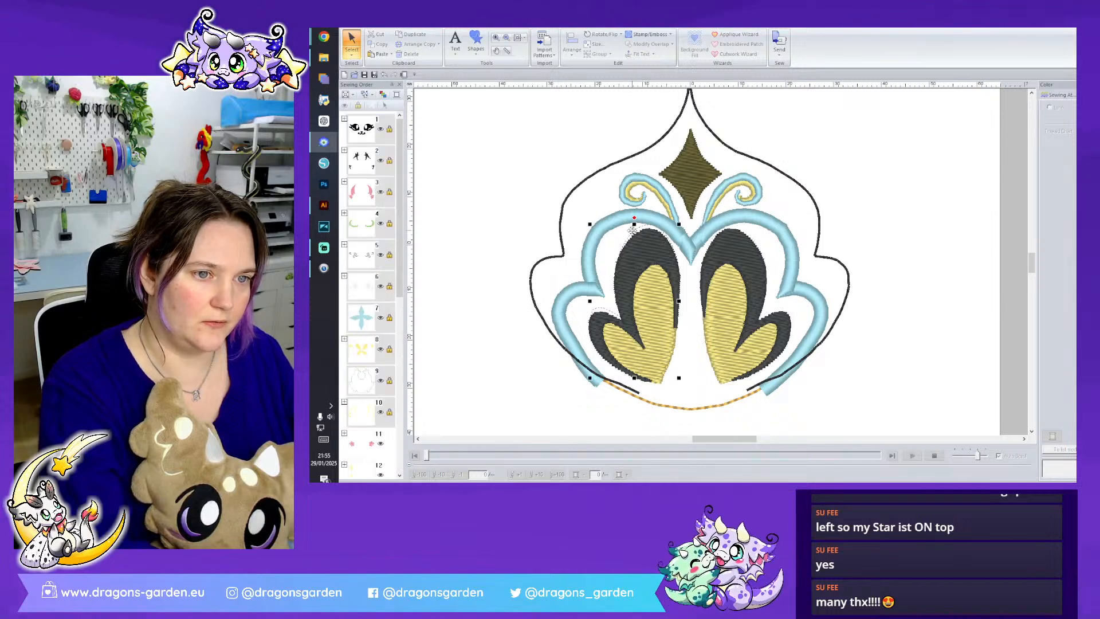
- Recolour the olive star at the centre of the crest to light yellow
click(692, 189)
click(1074, 467)
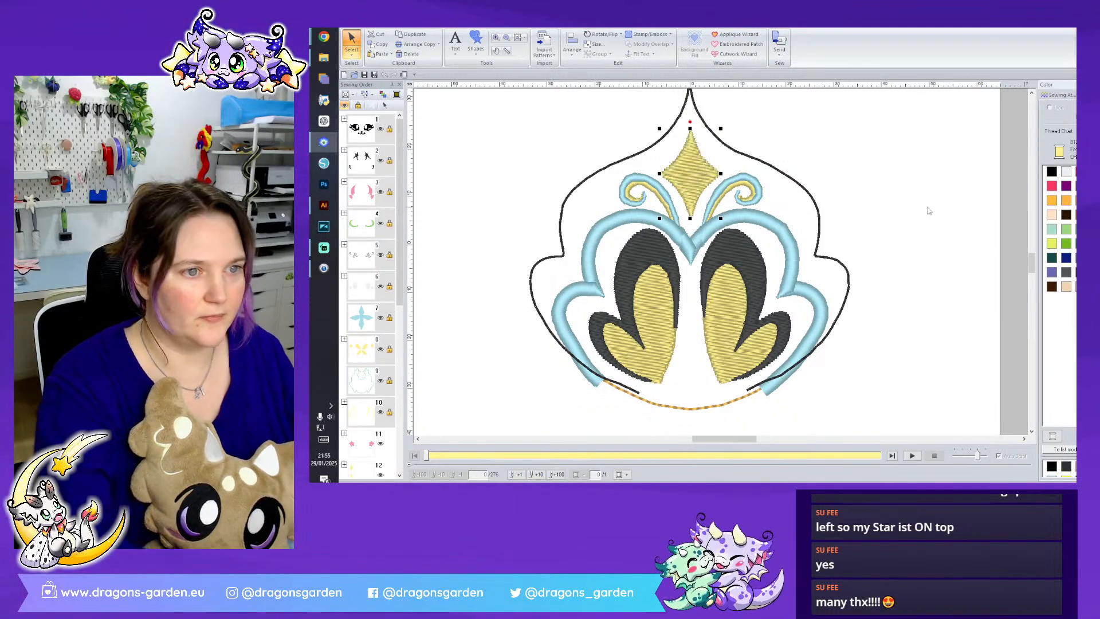
click(930, 209)
- Group all the crest pieces and move the group off the page, beside the face design
scroll(721, 262, down, 2)
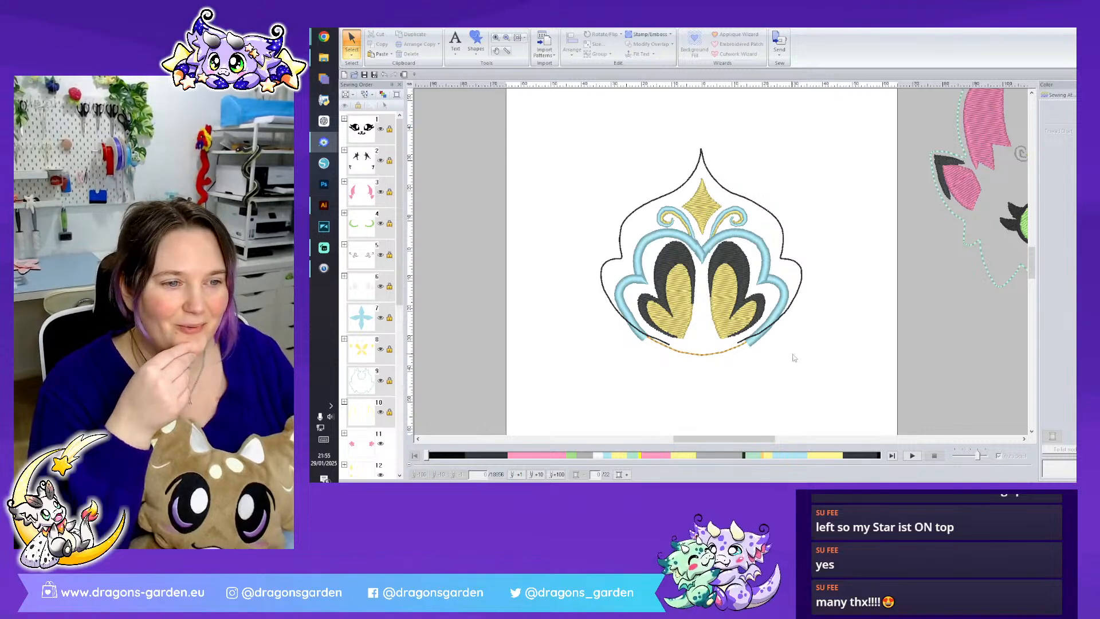
drag(815, 363, 553, 147)
right_click(732, 271)
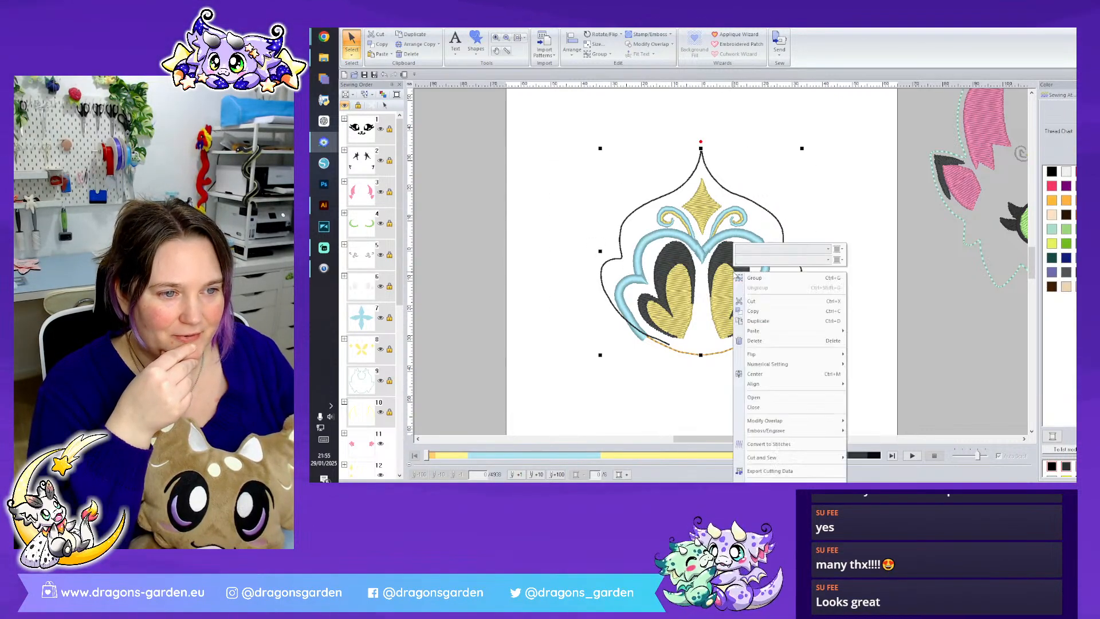
click(773, 279)
scroll(817, 282, down, 3)
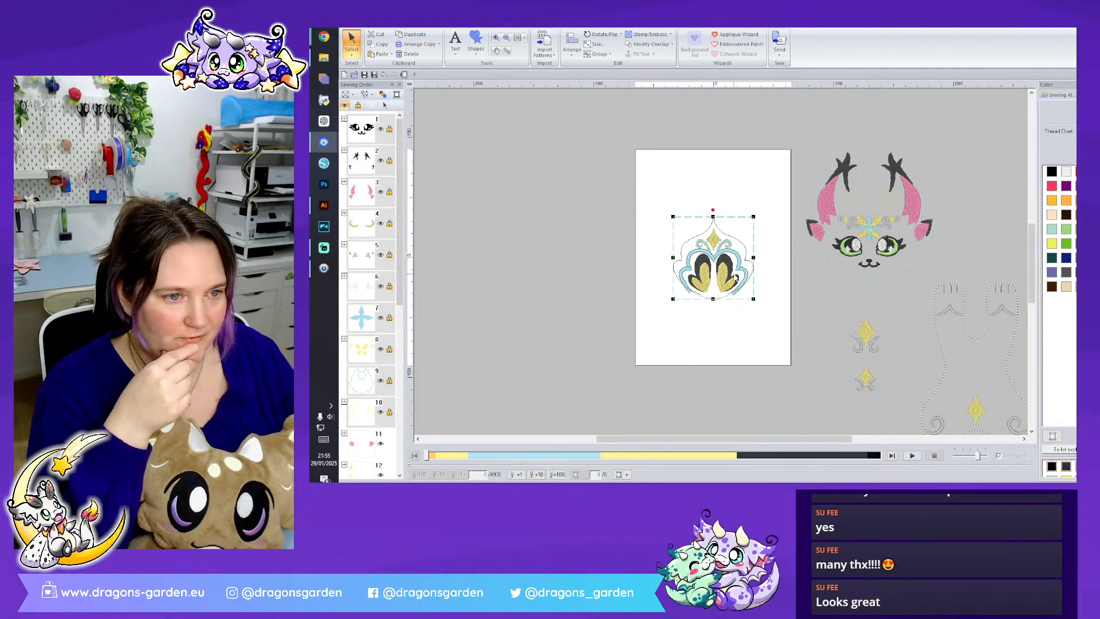
drag(736, 270, 1010, 213)
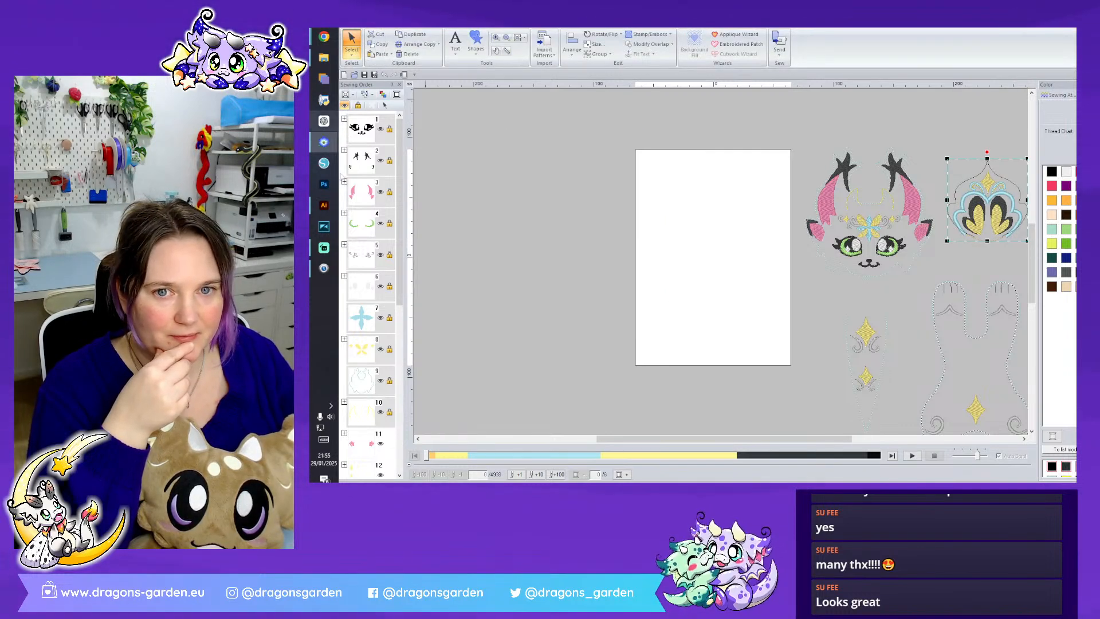
- Copy the brown collar outline from Pixie Cat Dragon.pes and paste it into the Pixie Cat Dragon Final file
mouse_move(322, 142)
click(387, 111)
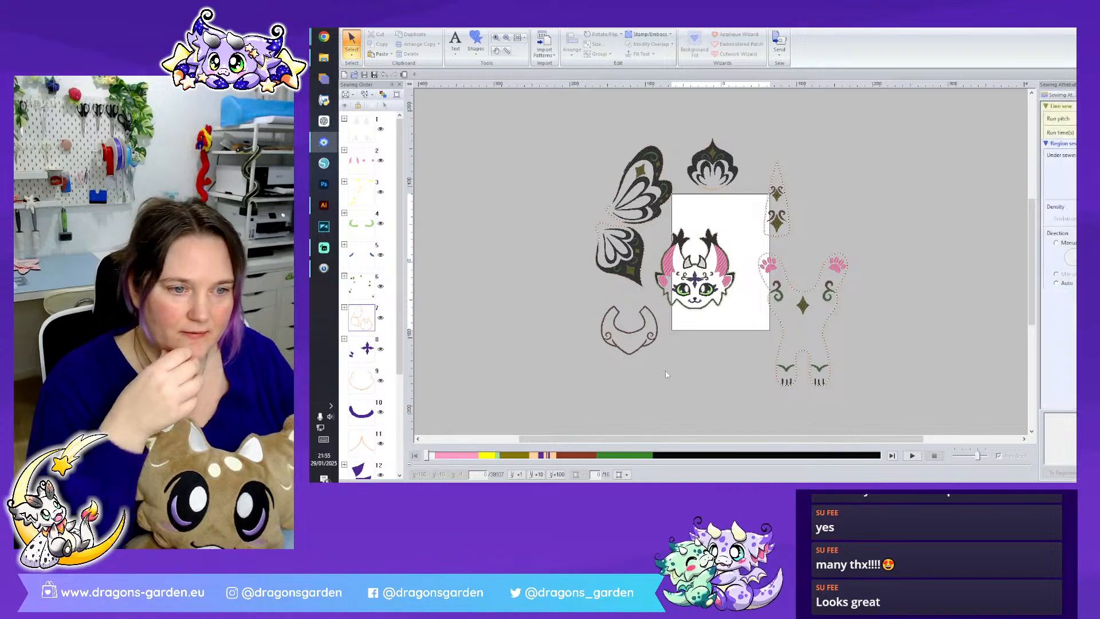
drag(665, 370, 578, 316)
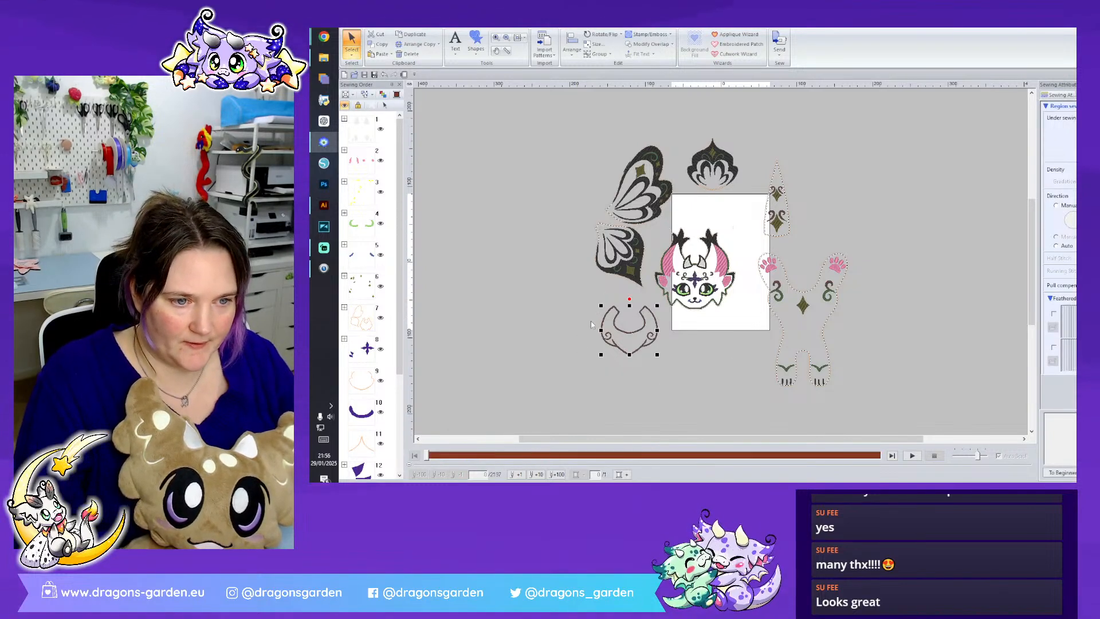
mouse_move(323, 142)
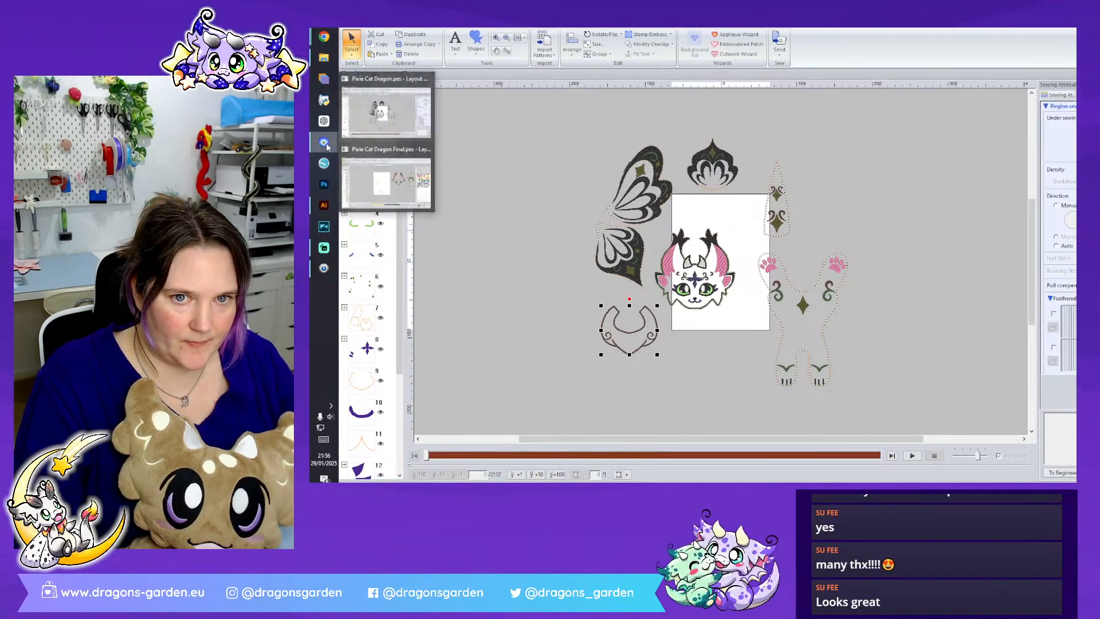
click(386, 175)
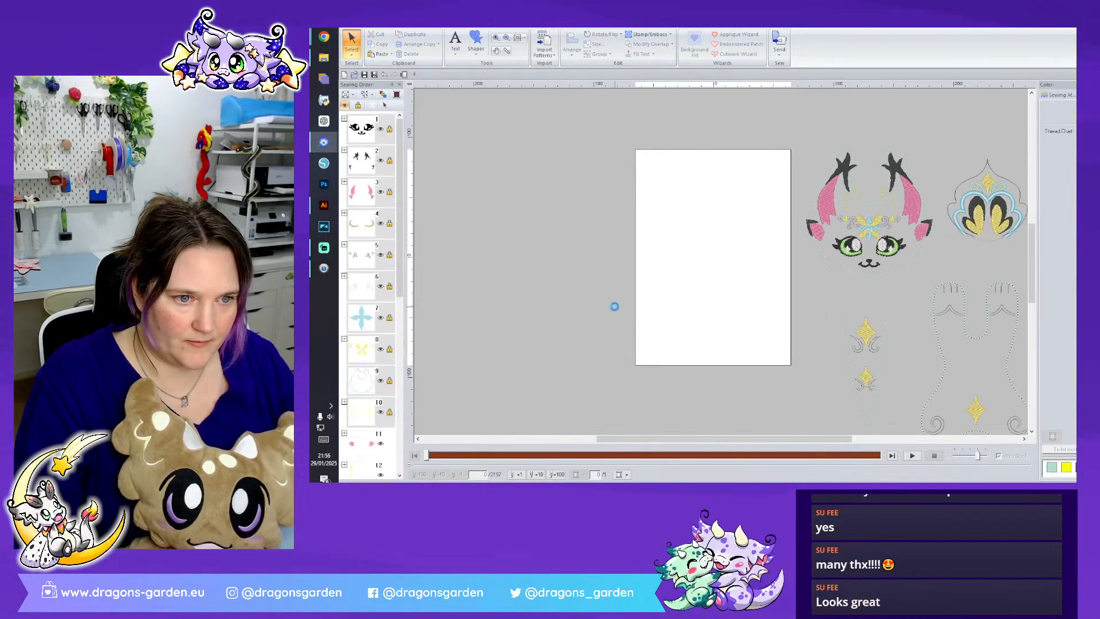
key(ctrl+v)
click(599, 231)
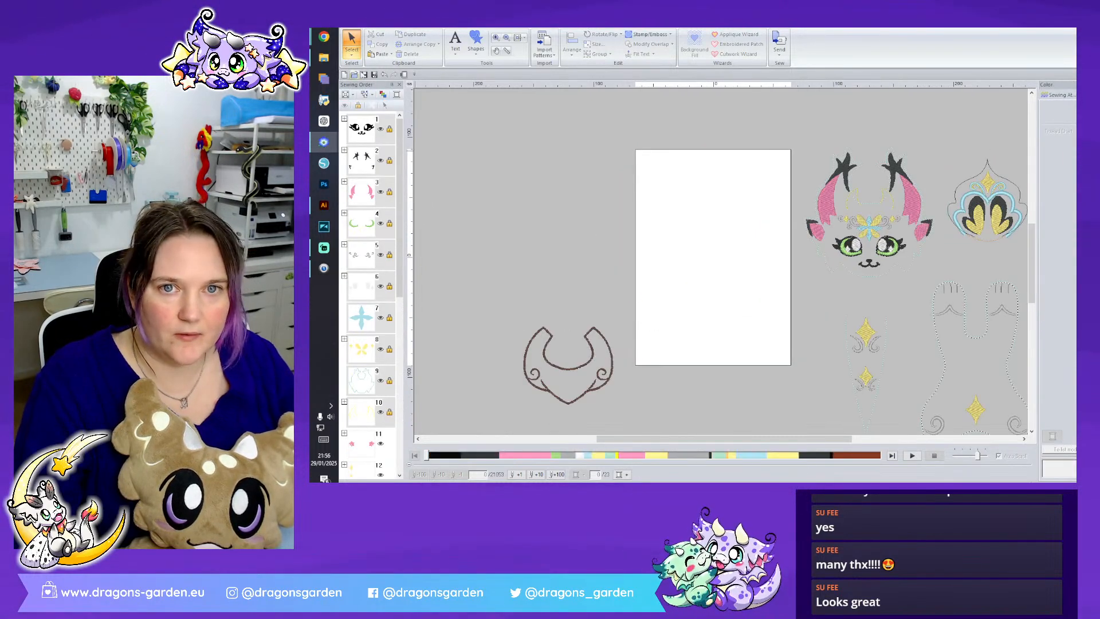
- Run Auto Punch on the reference image with the mask fitted around the upper butterfly wing
click(423, 23)
click(399, 23)
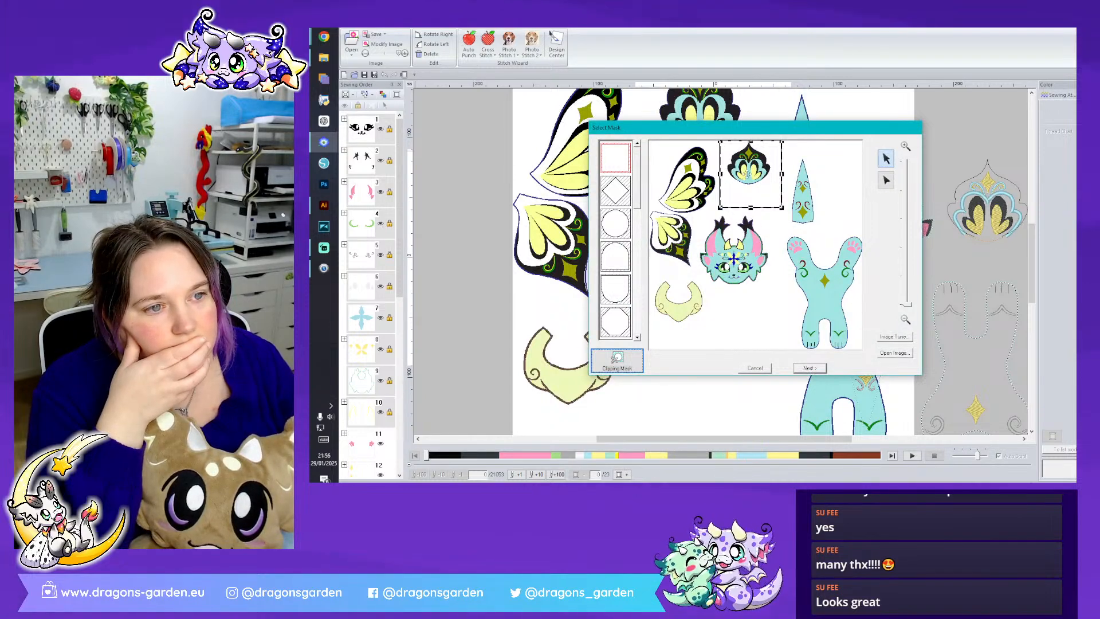
click(676, 175)
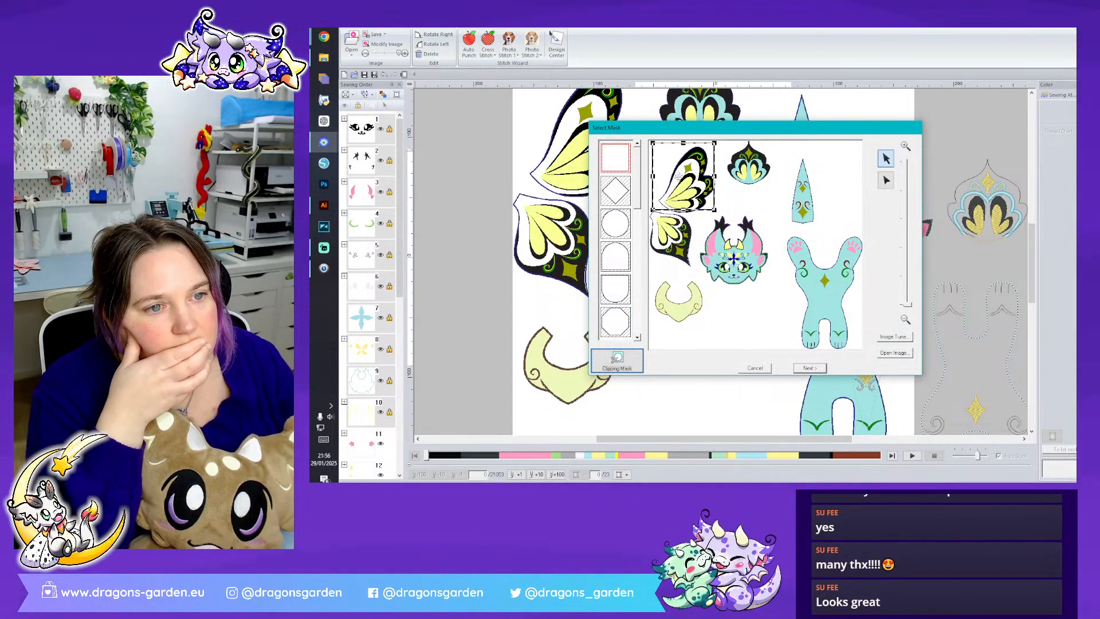
drag(714, 211, 719, 216)
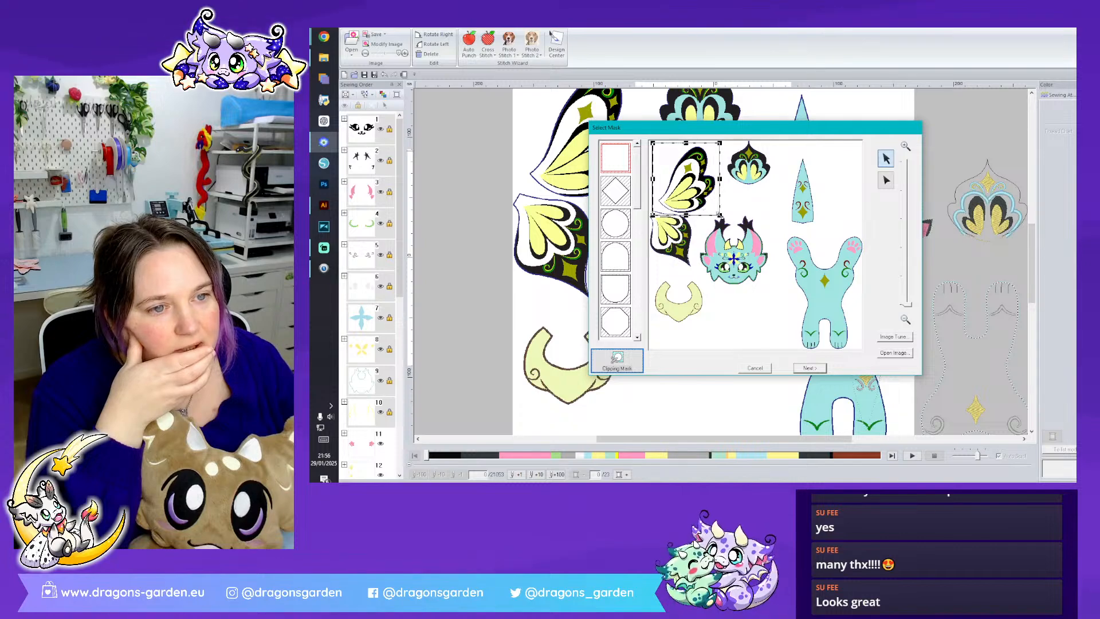
click(812, 368)
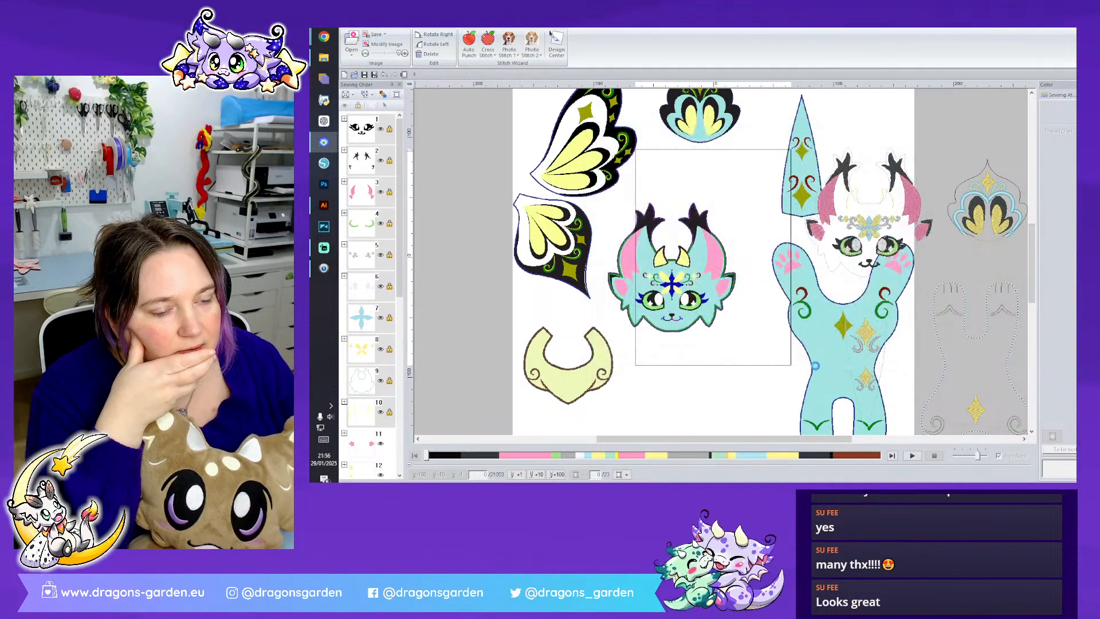
click(816, 368)
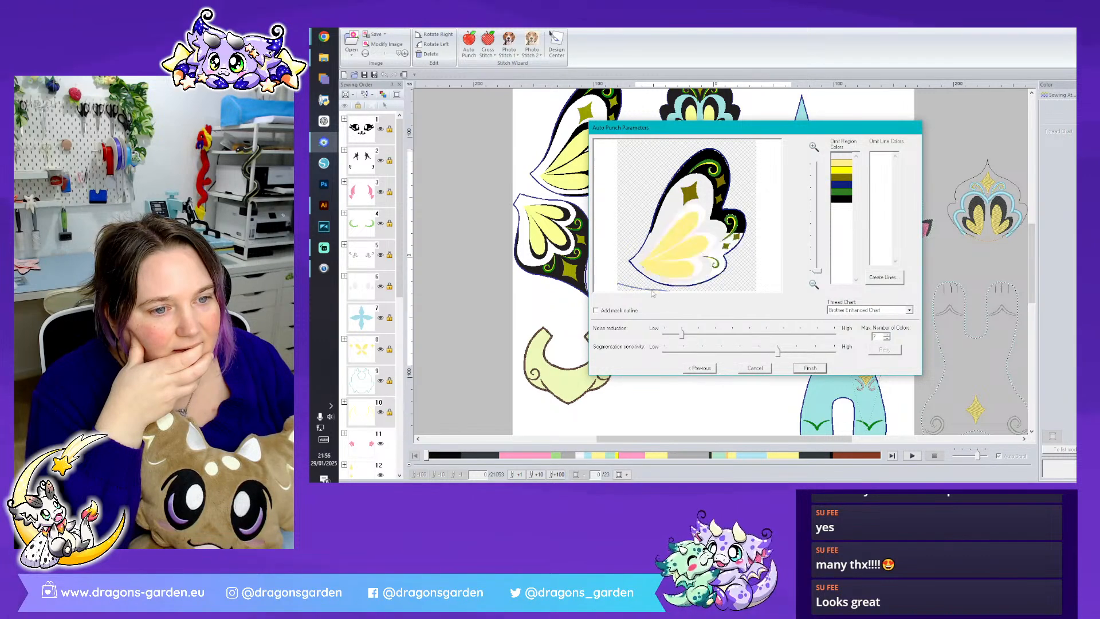
click(800, 368)
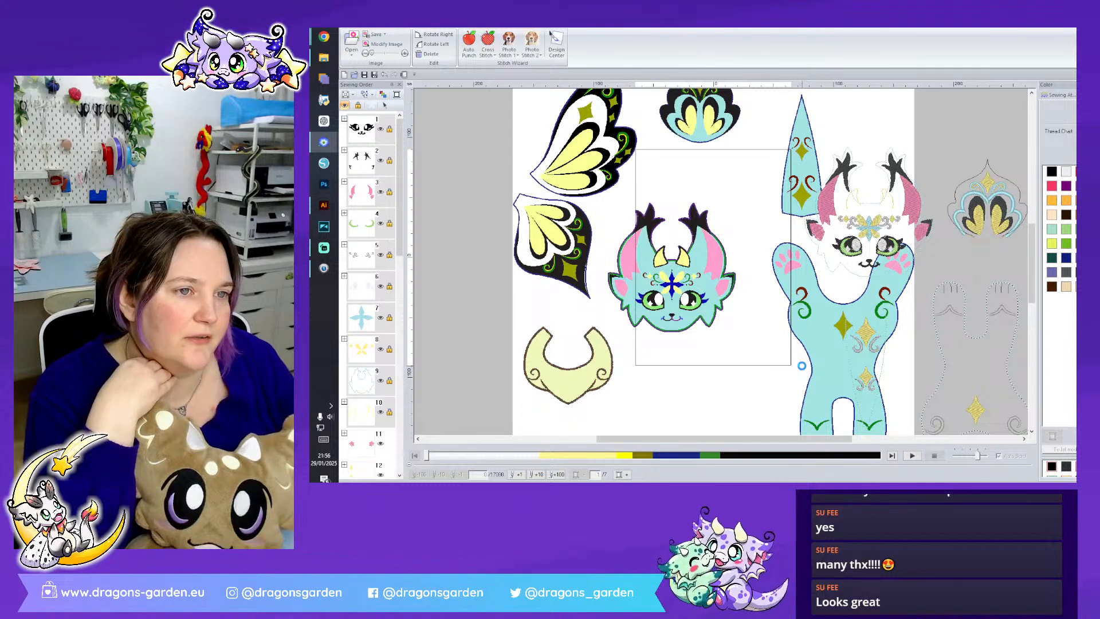
- Move the converted wing onto the white page and ungroup it
drag(595, 155, 710, 267)
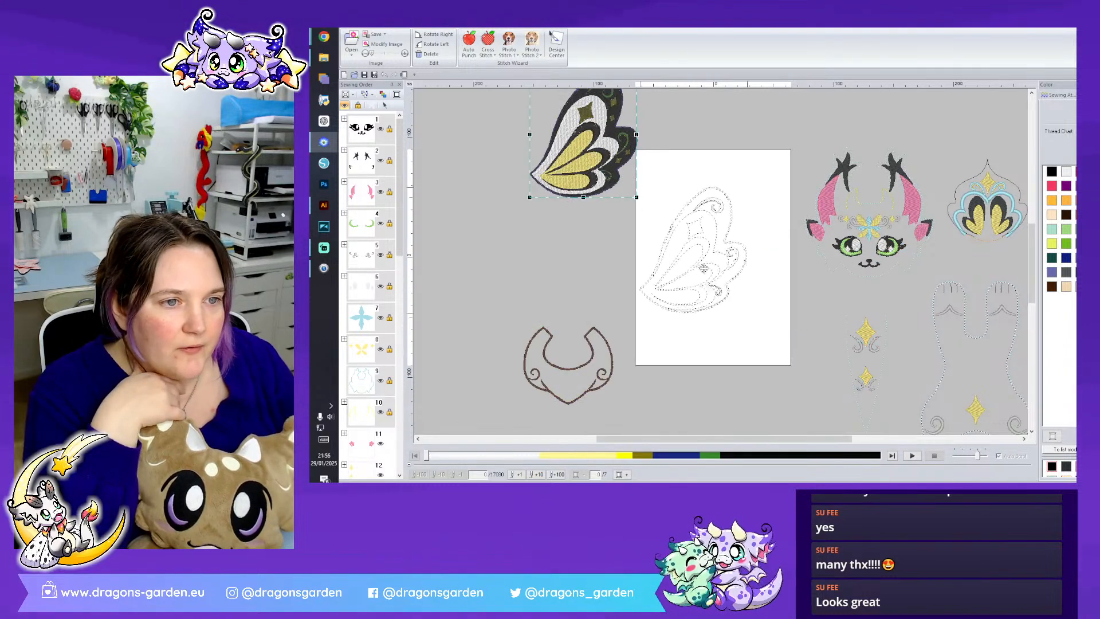
right_click(710, 268)
click(737, 280)
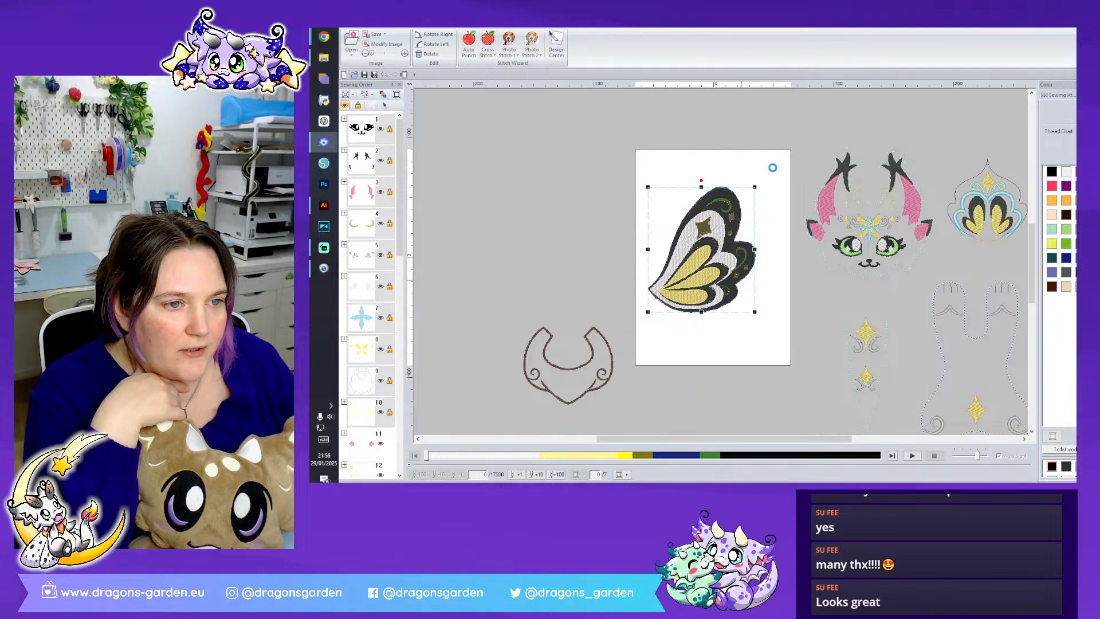
- Delete the wing's large black background fill
click(774, 172)
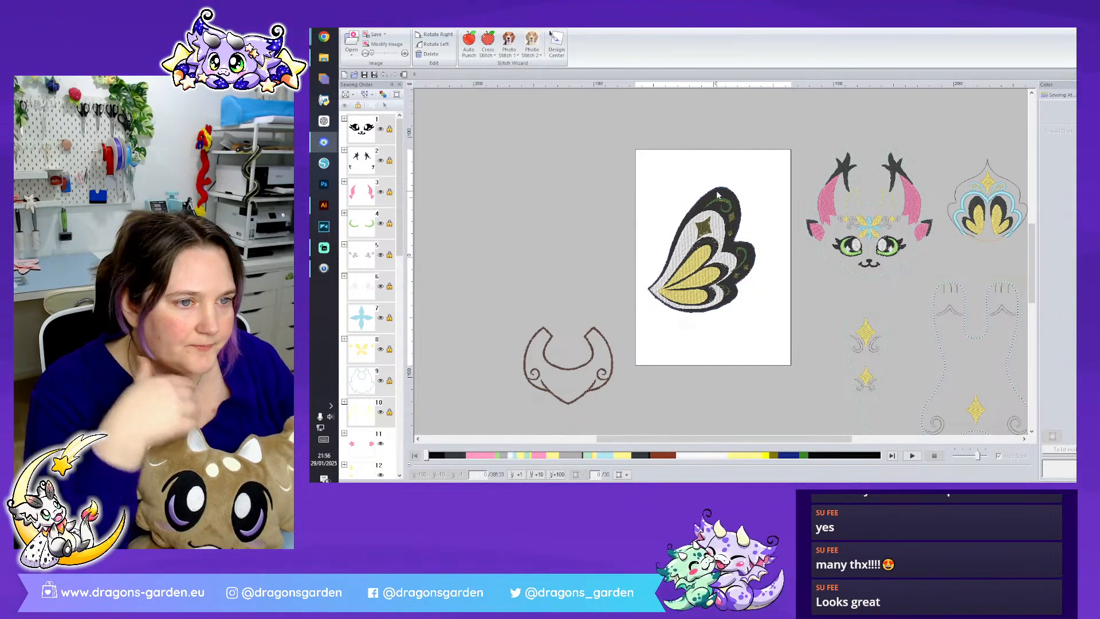
click(717, 194)
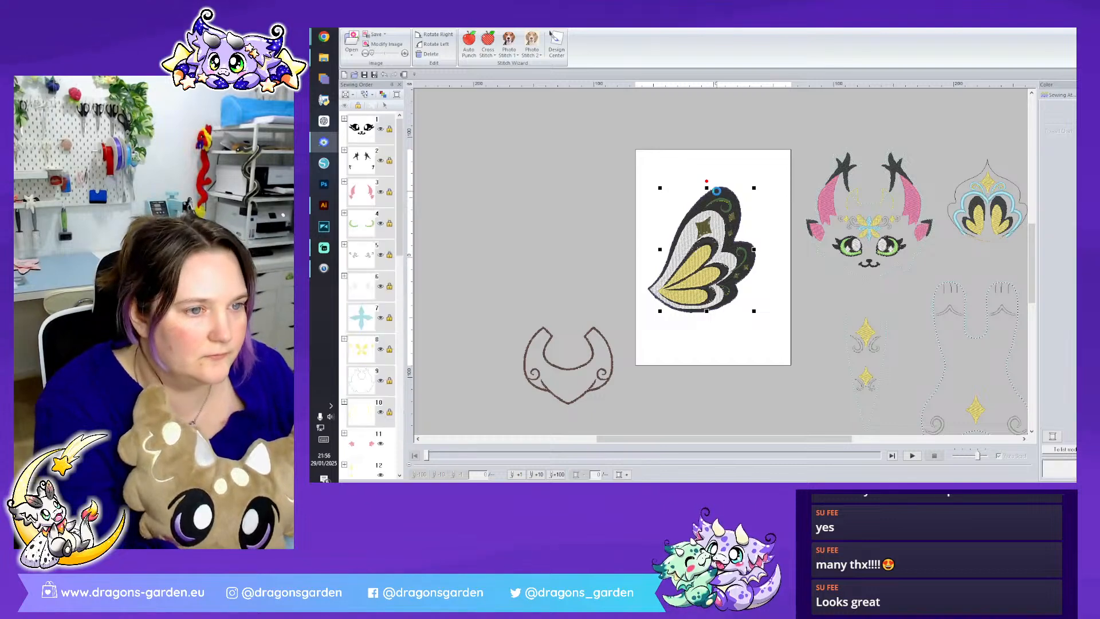
- Convert the wing's white inner region with the Applique Wizard, using a Zigzag Stitch covering and replacing the original pattern
click(685, 244)
click(1069, 96)
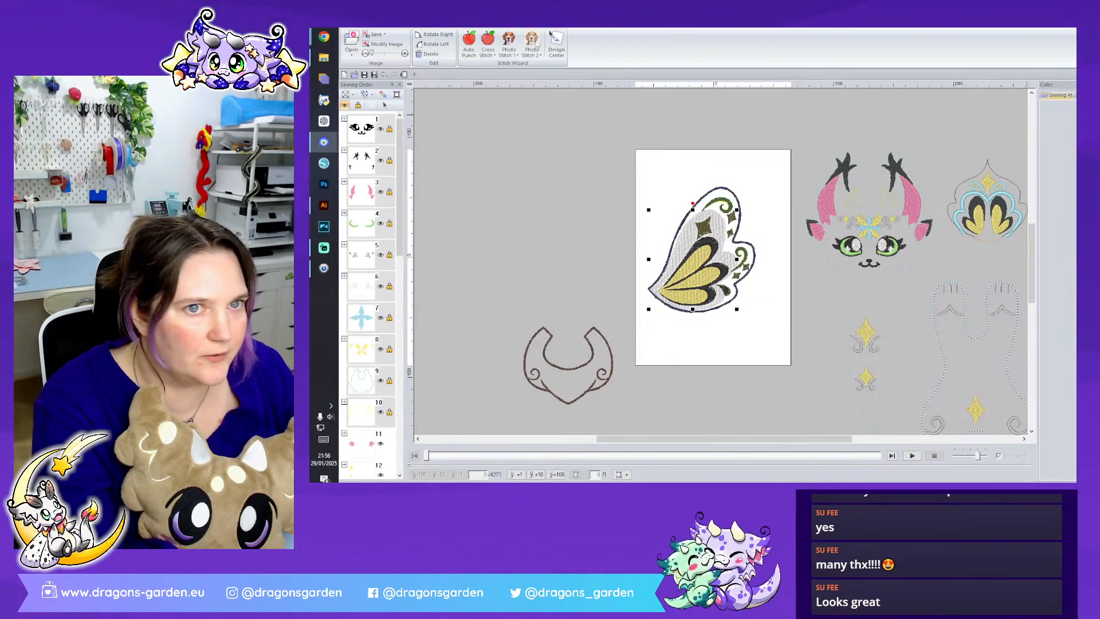
click(375, 24)
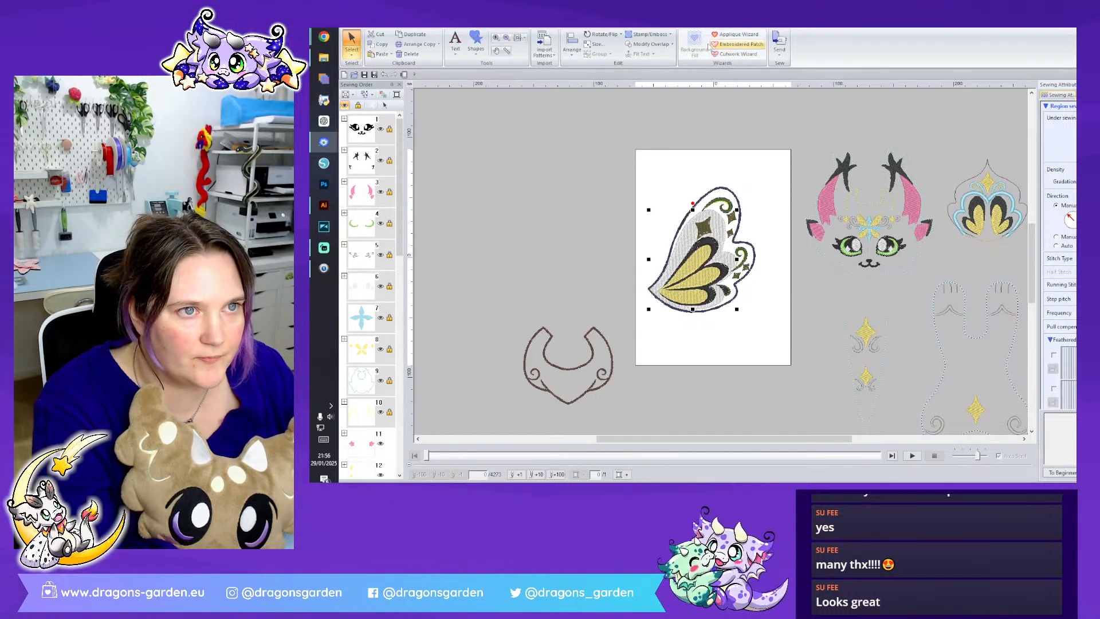
click(443, 23)
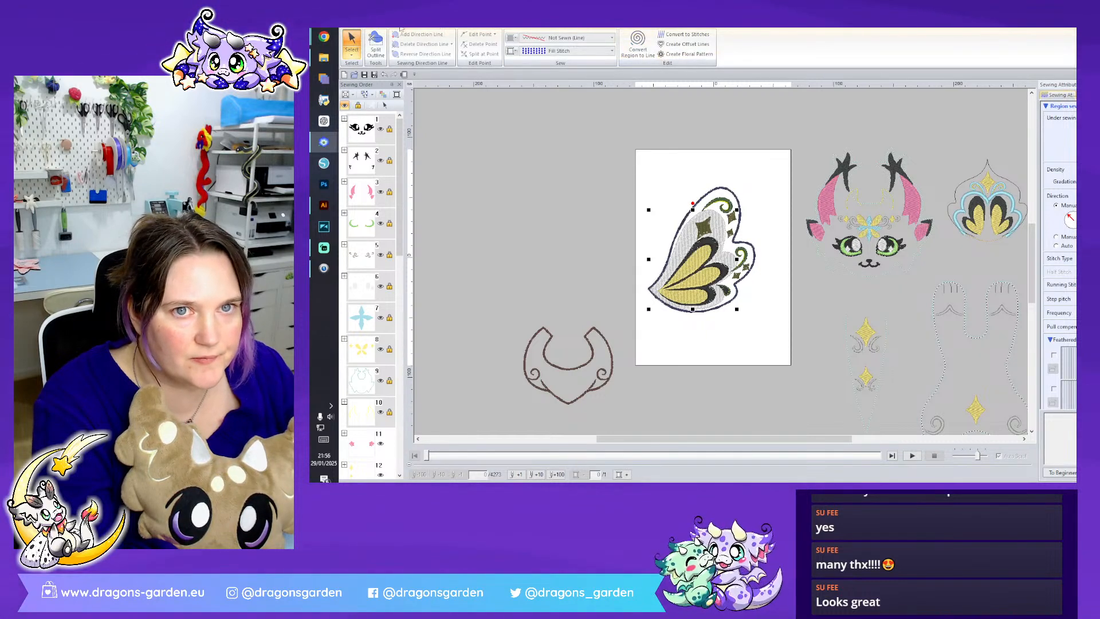
click(418, 26)
click(375, 26)
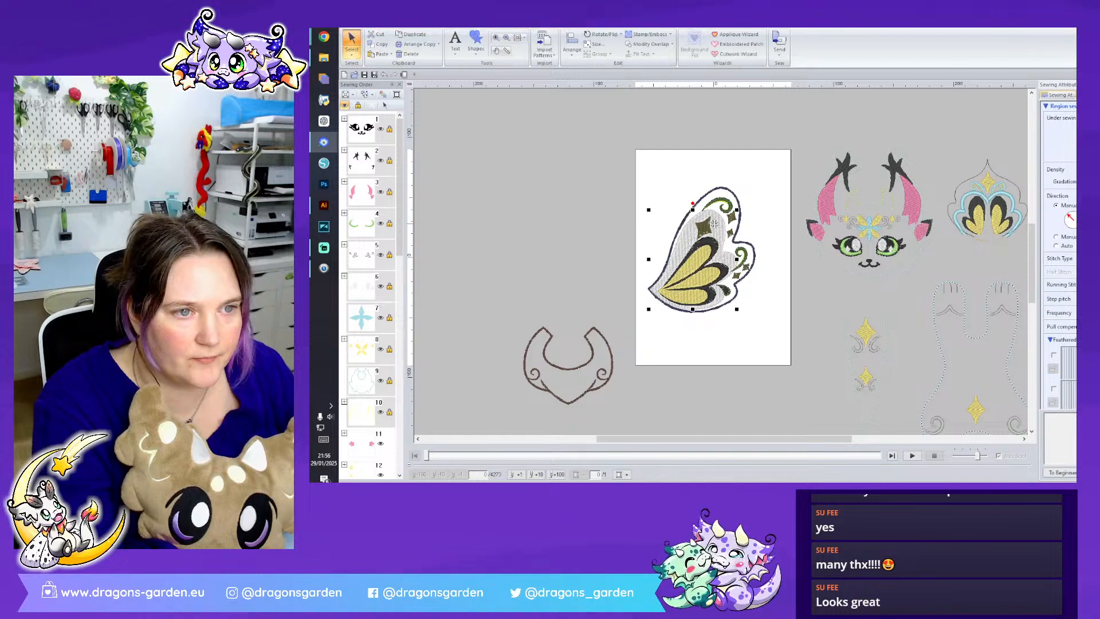
click(735, 34)
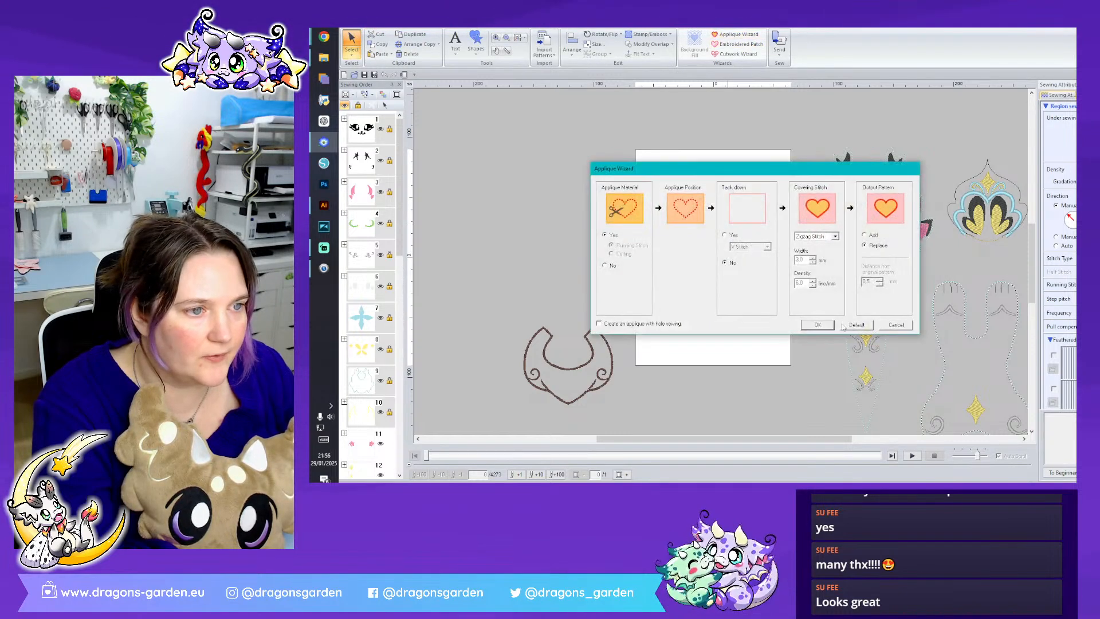
click(818, 325)
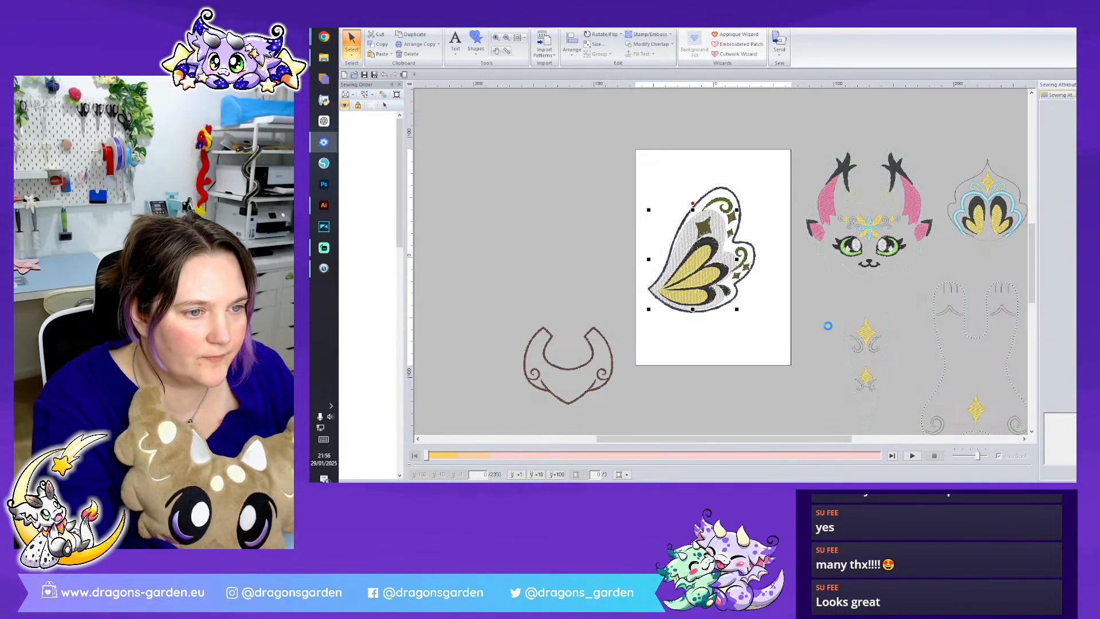
- Change the wing's outer outline to a Running Stitch with the region not sewn, and place it last in the sewing order
scroll(721, 261, up, 4)
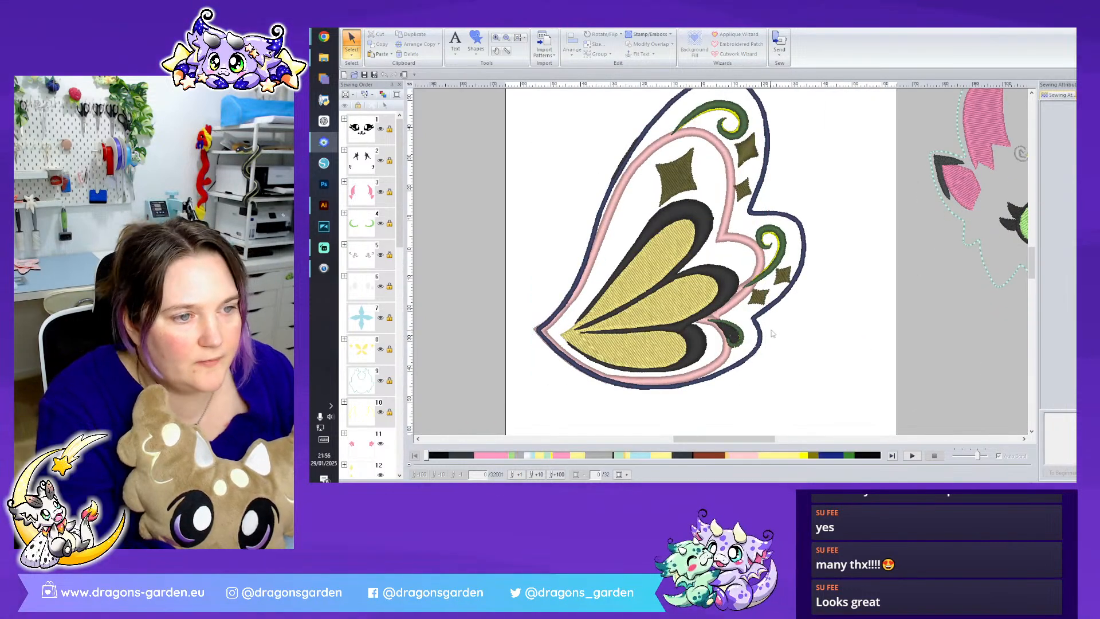
scroll(361, 378, down, 5)
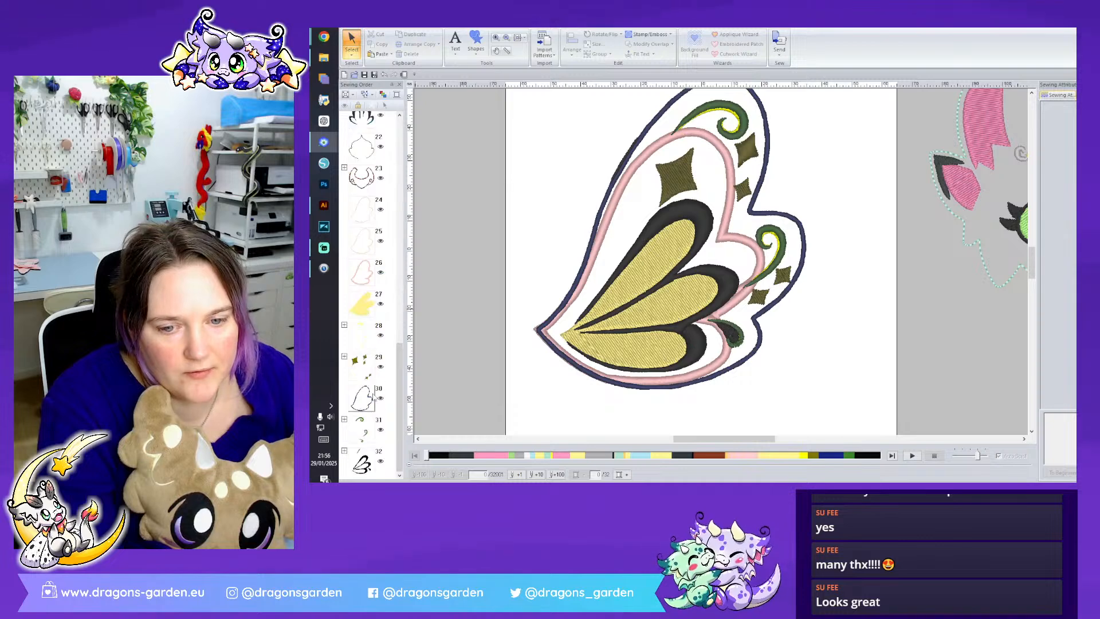
click(362, 402)
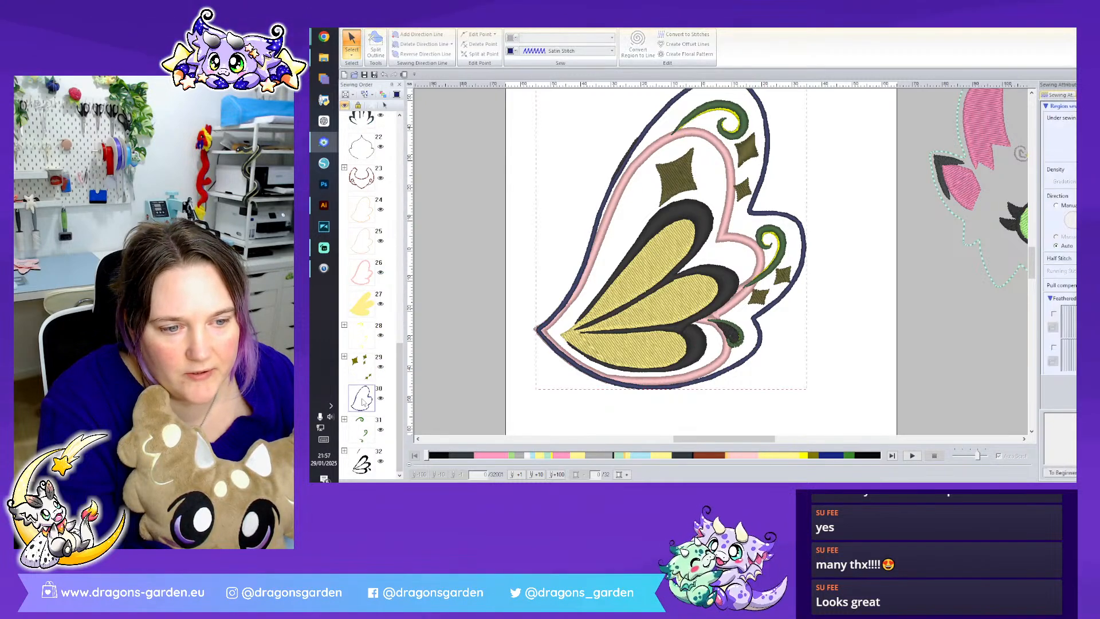
right_click(362, 402)
click(394, 300)
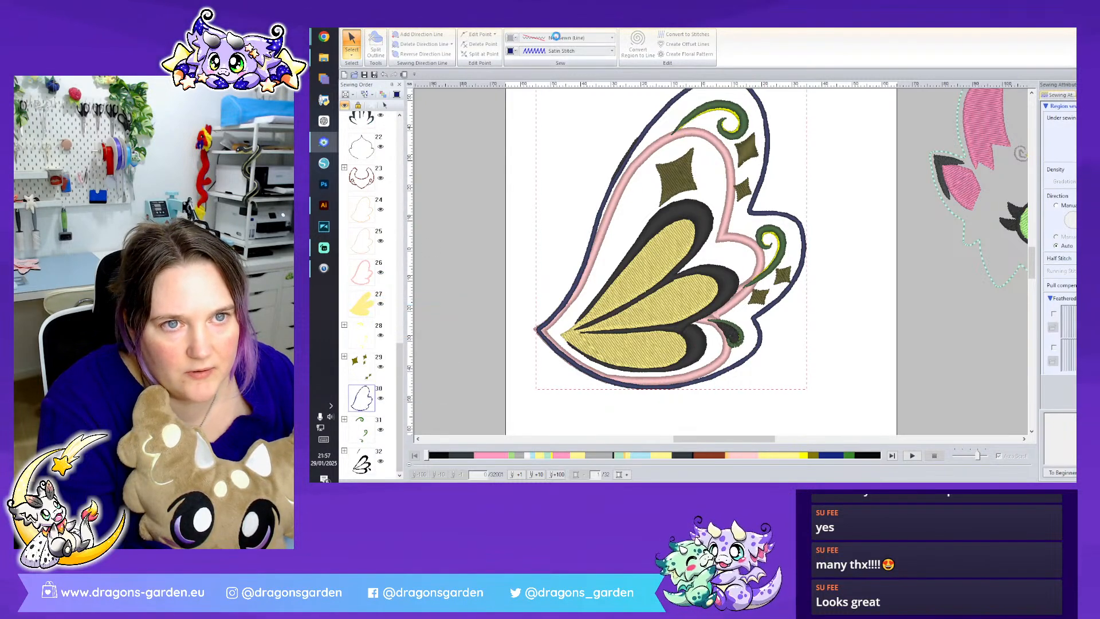
click(562, 37)
click(561, 59)
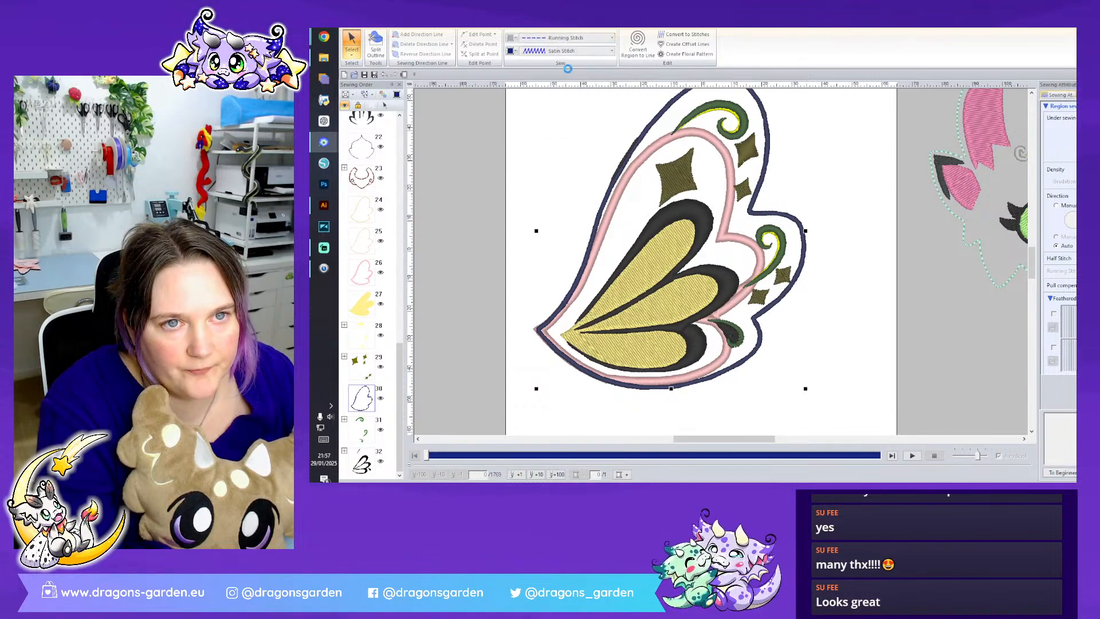
click(564, 51)
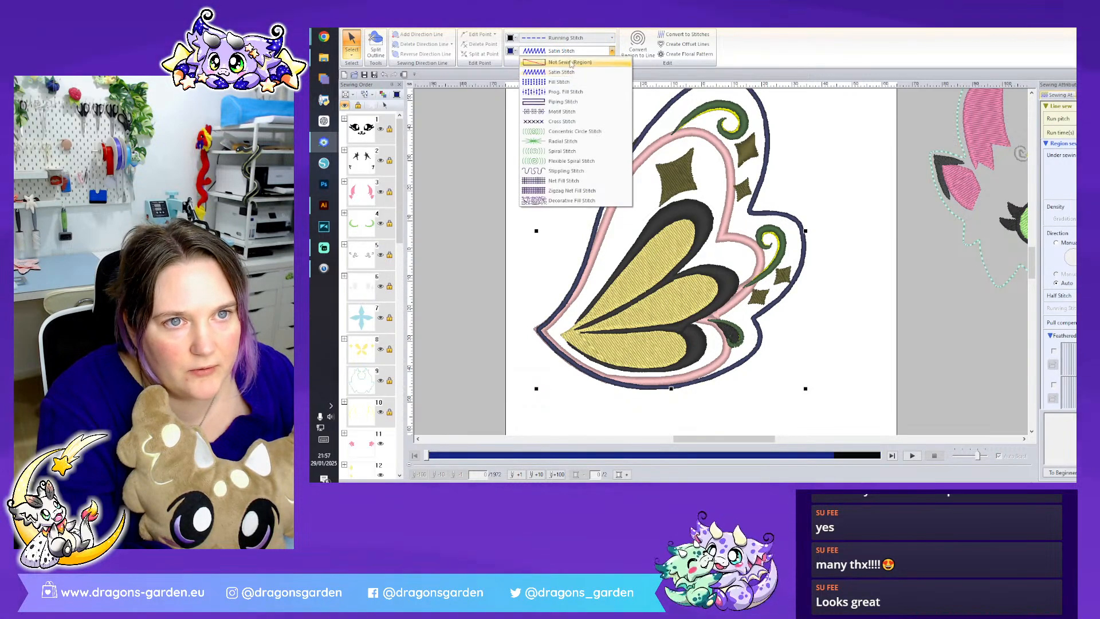
click(561, 64)
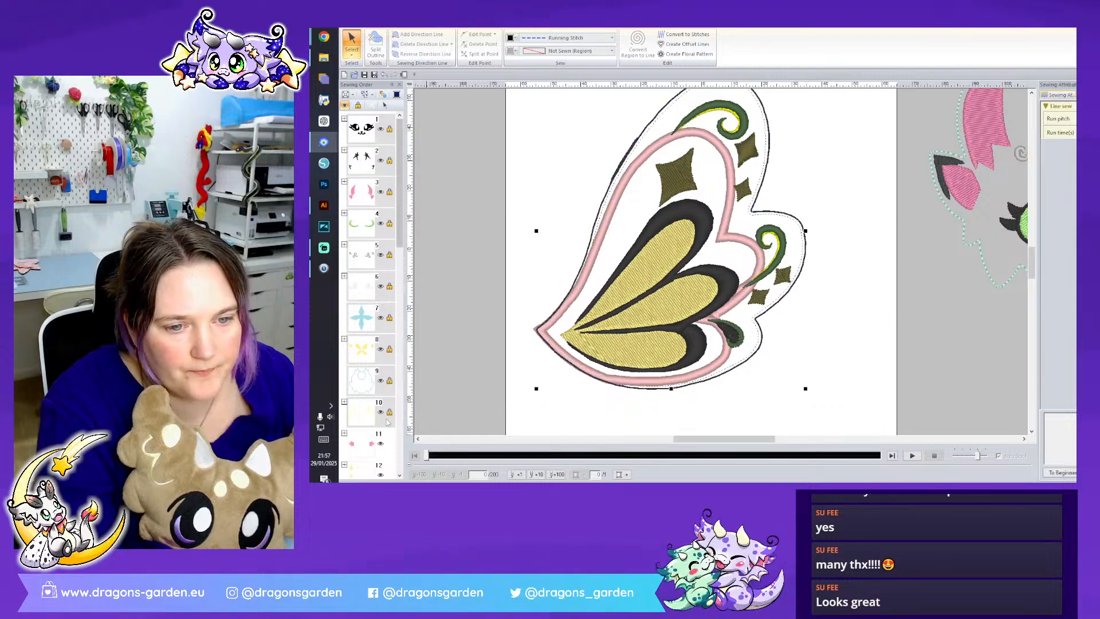
drag(400, 410, 400, 434)
drag(364, 402, 373, 462)
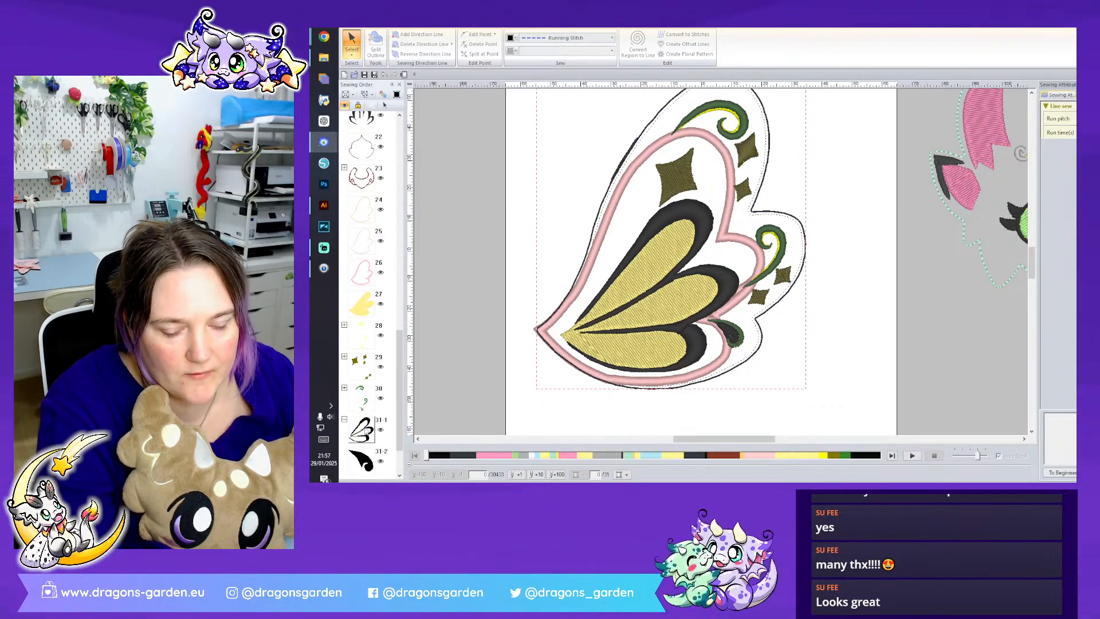
- Delete the black fill inside the wing's lowest small curl
scroll(370, 460, down, 2)
click(375, 401)
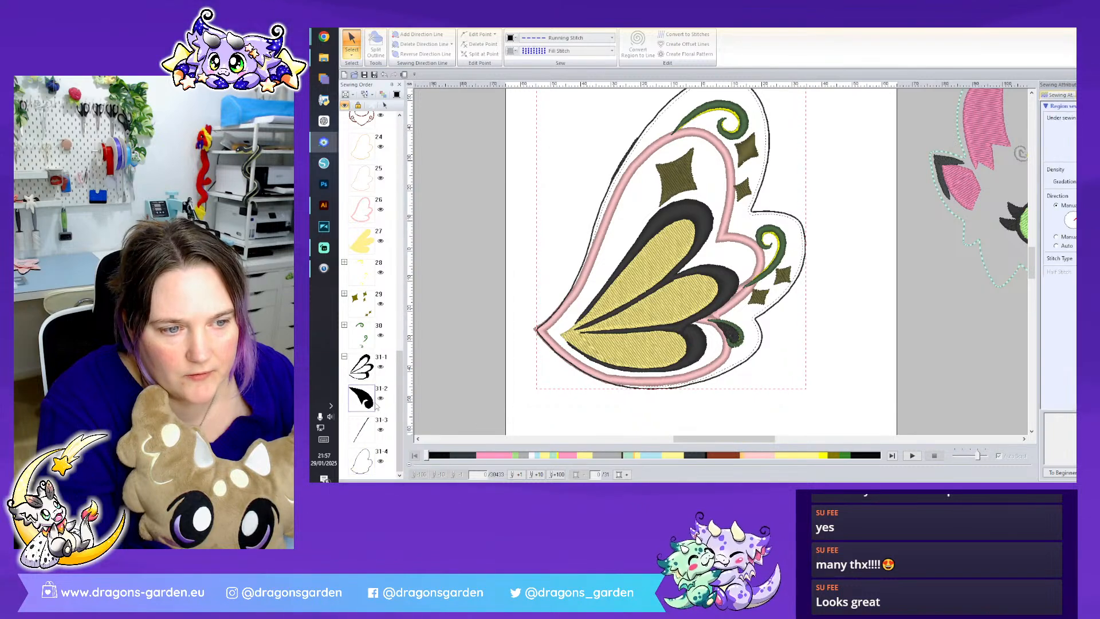
right_click(376, 401)
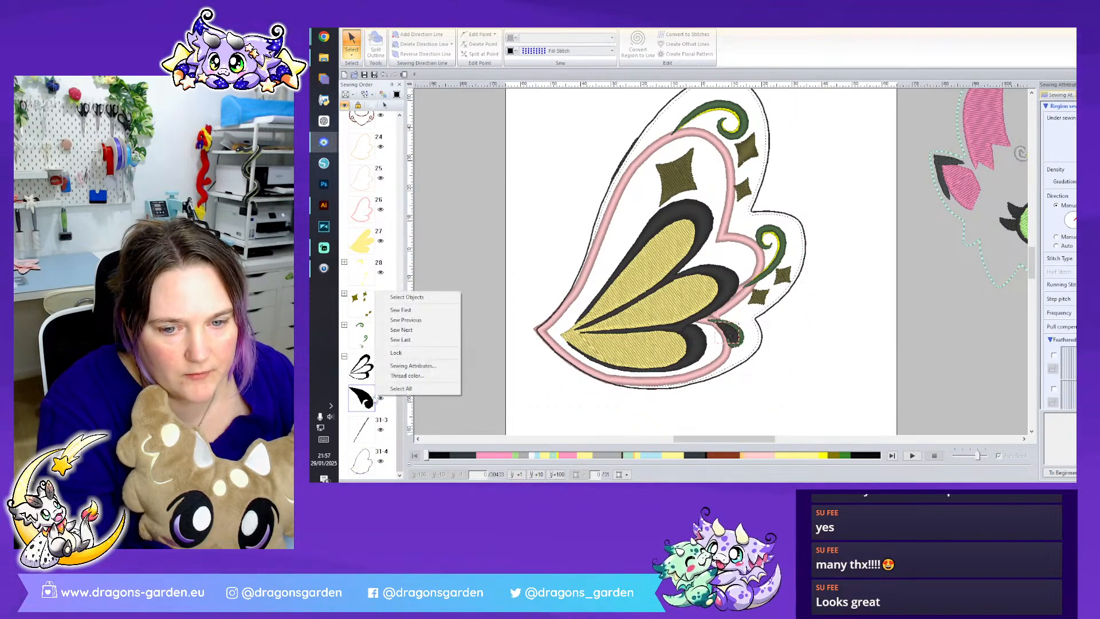
click(406, 295)
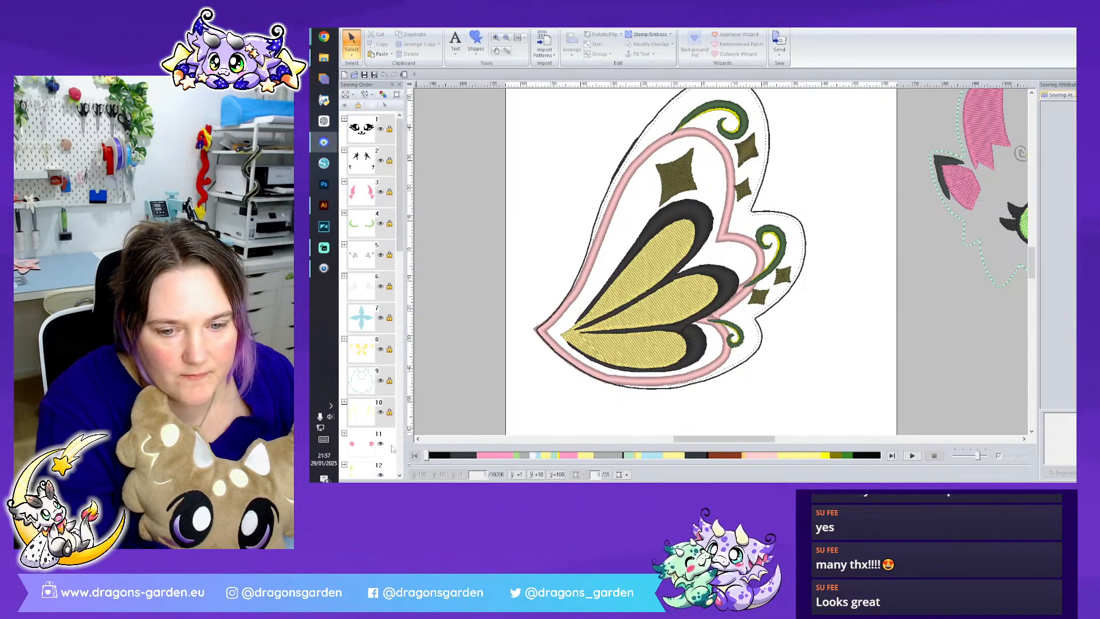
- Delete the small black sliver along the wing's upper outer edge
scroll(393, 448, down, 10)
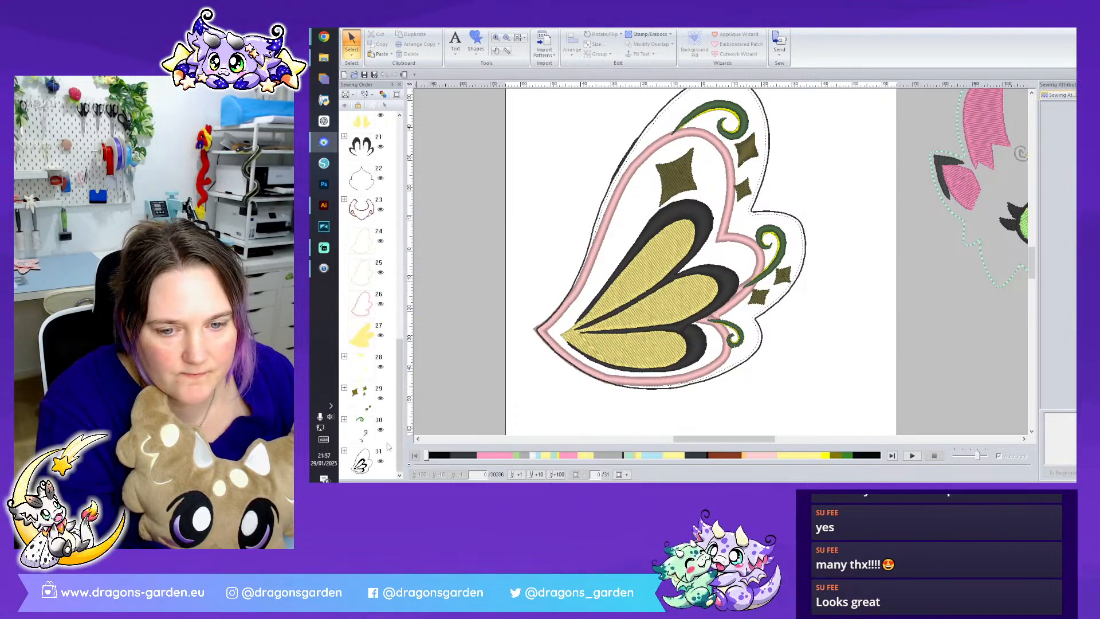
click(344, 451)
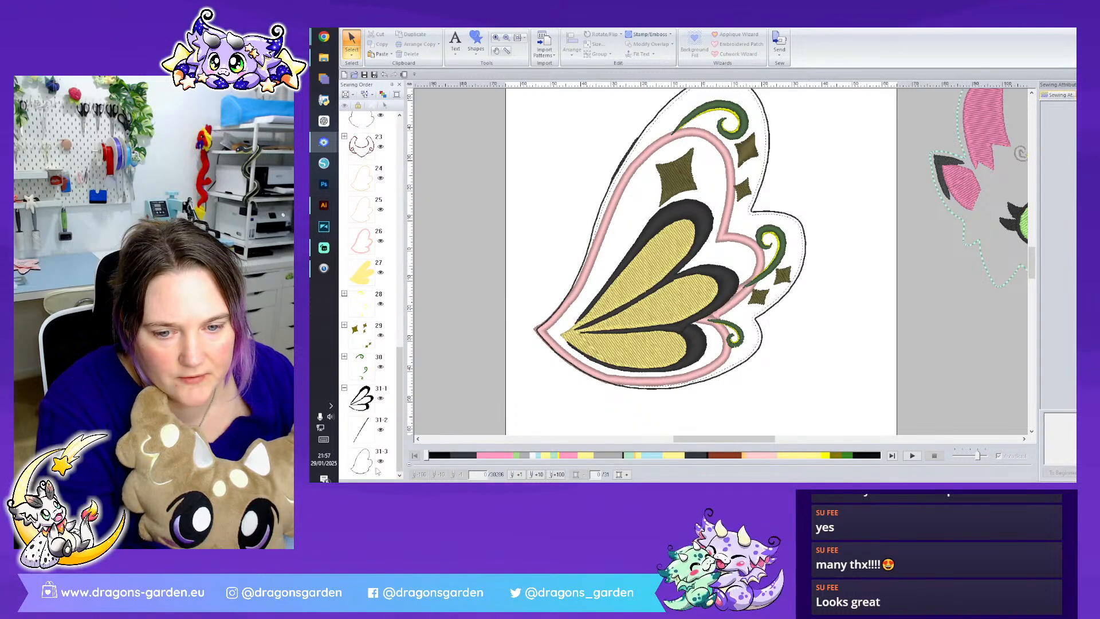
click(362, 430)
right_click(361, 429)
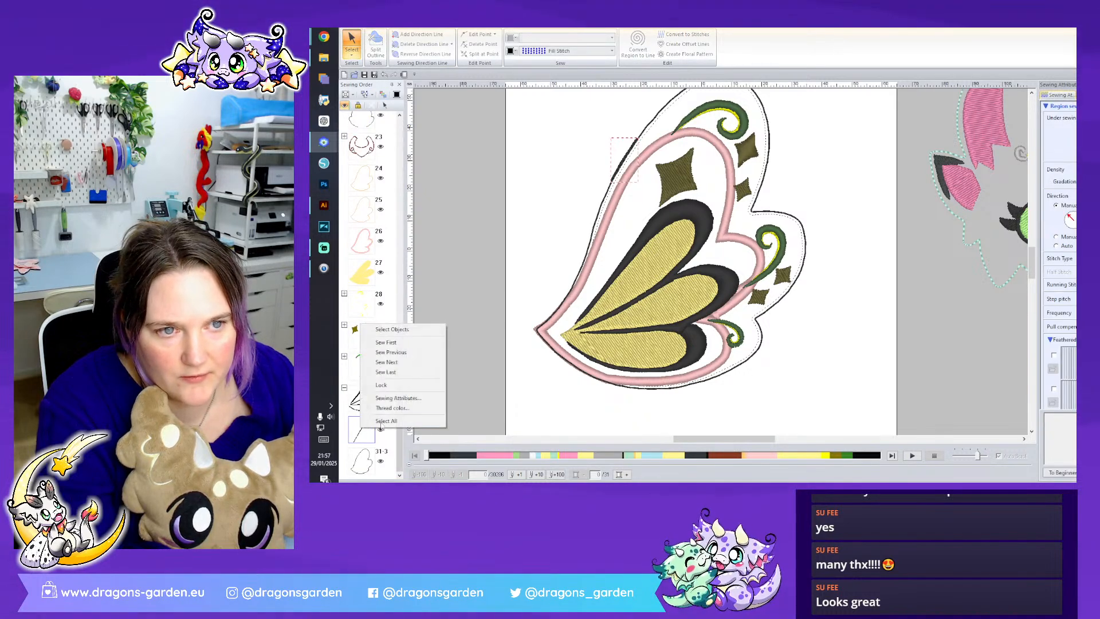
click(391, 329)
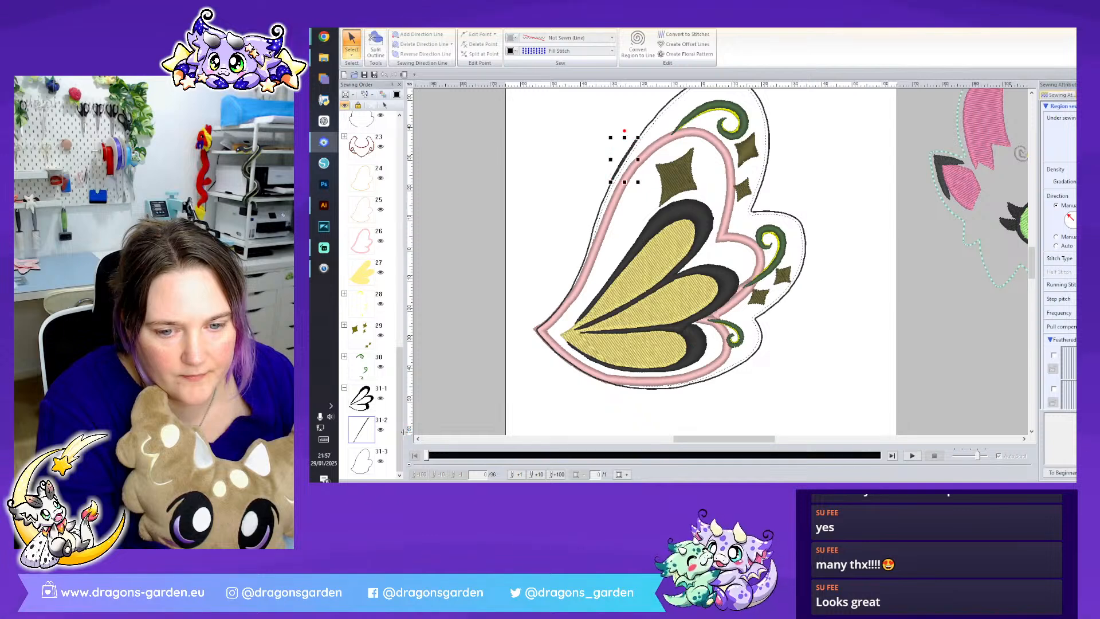
key(Delete)
- Recolour the wing's running-stitch outline with a dark grey thread and the green curls with a light blue thread
scroll(383, 457, down, 10)
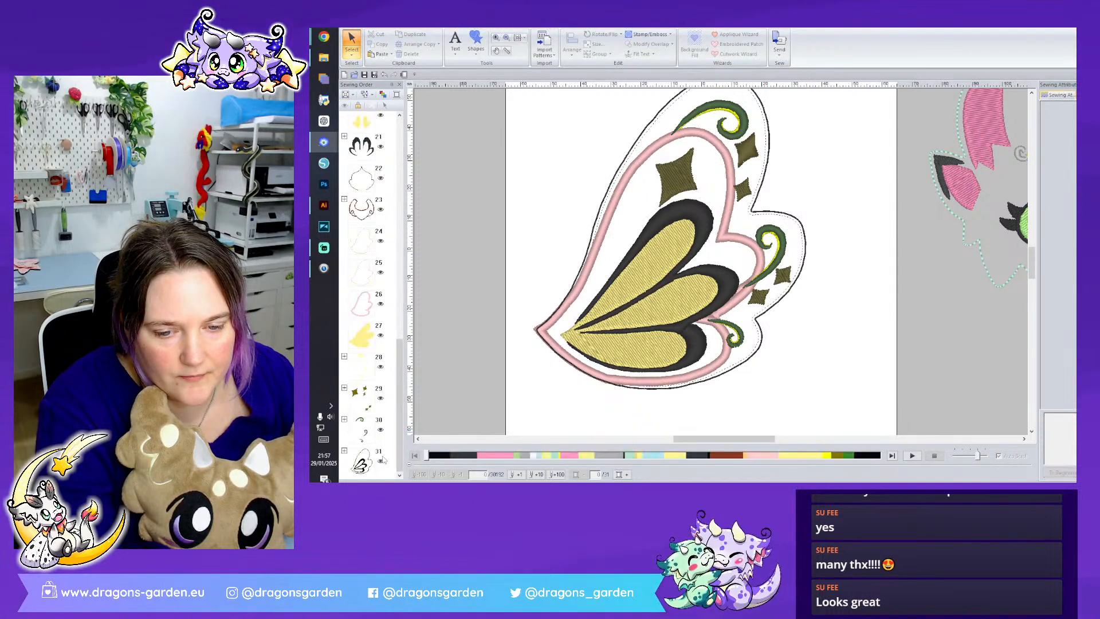
click(344, 452)
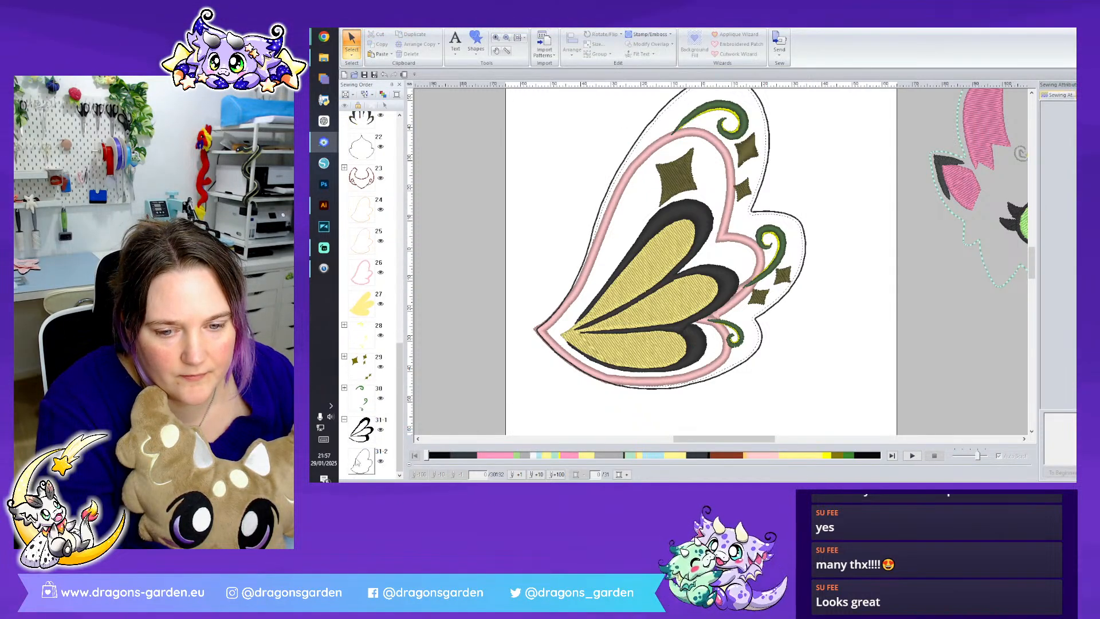
click(358, 462)
click(1088, 95)
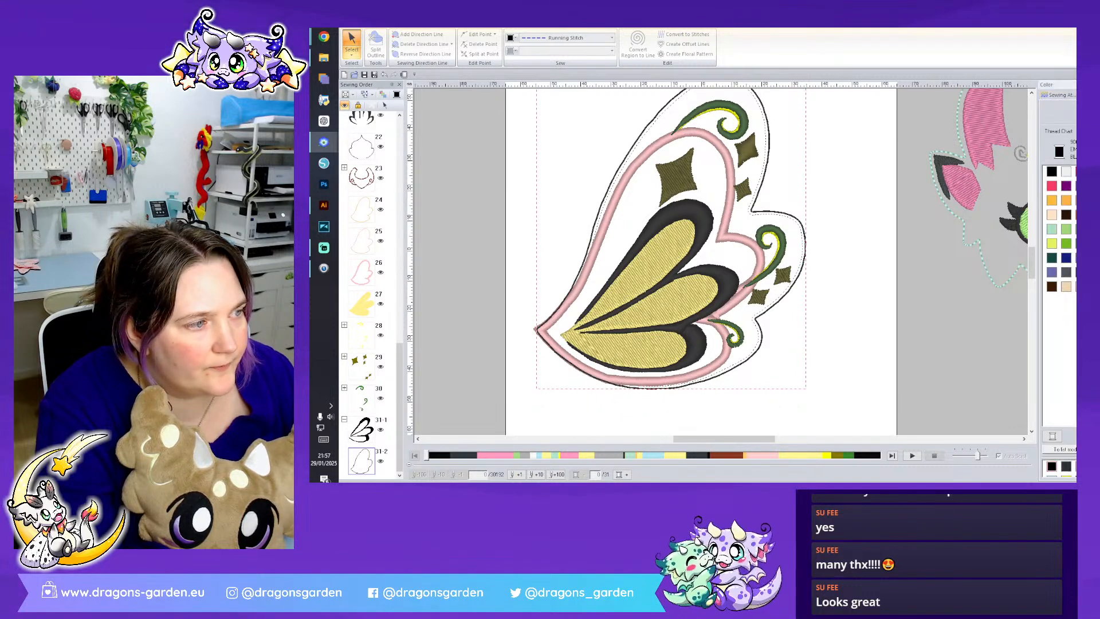
click(1081, 272)
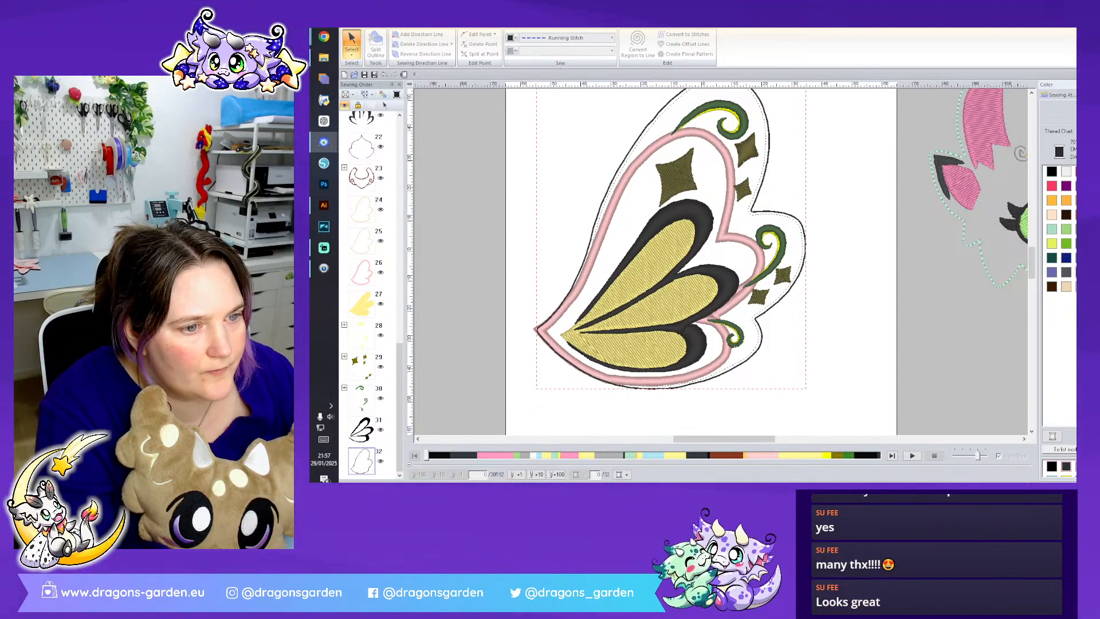
click(362, 396)
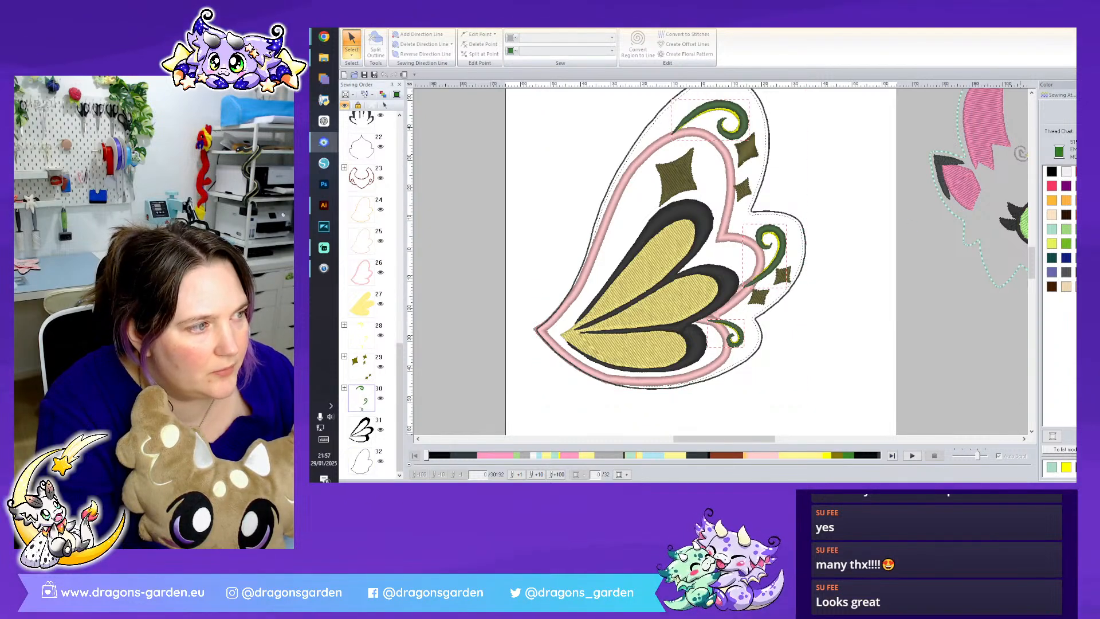
click(1080, 258)
- Reassign the thread colours of the wing's large yellow panels and the yellow accents inside the curls
click(359, 336)
click(362, 304)
click(1080, 215)
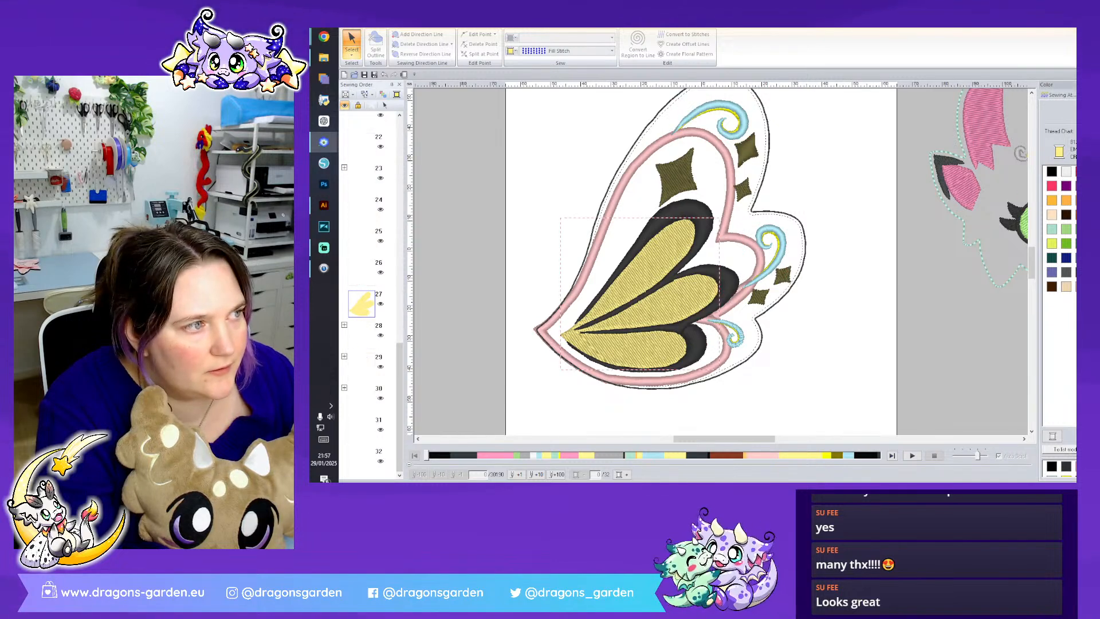
click(362, 335)
click(1080, 212)
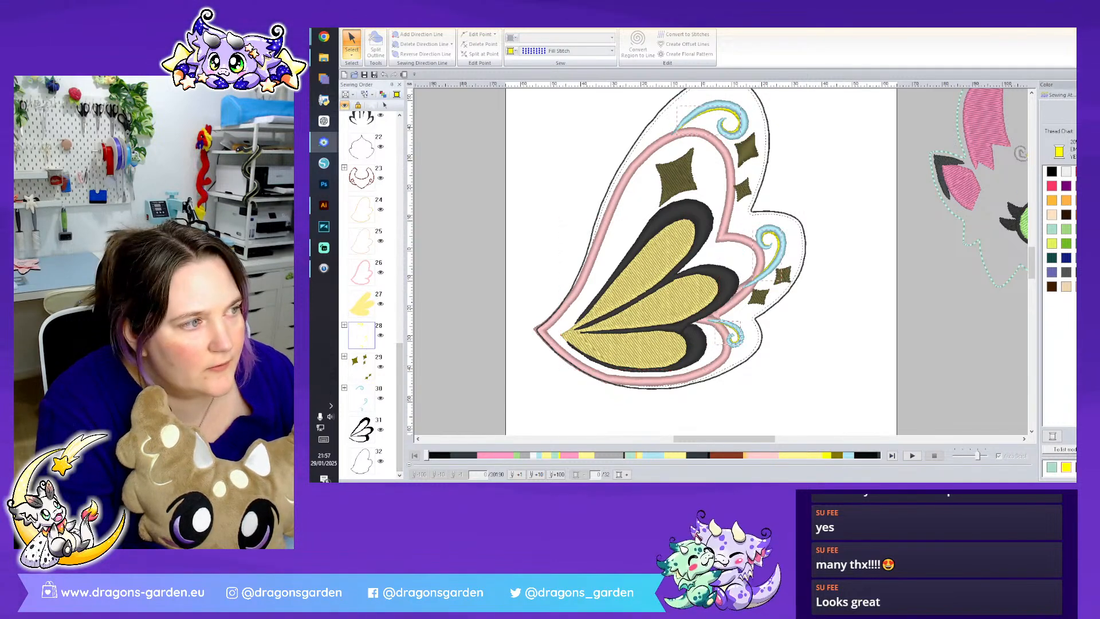
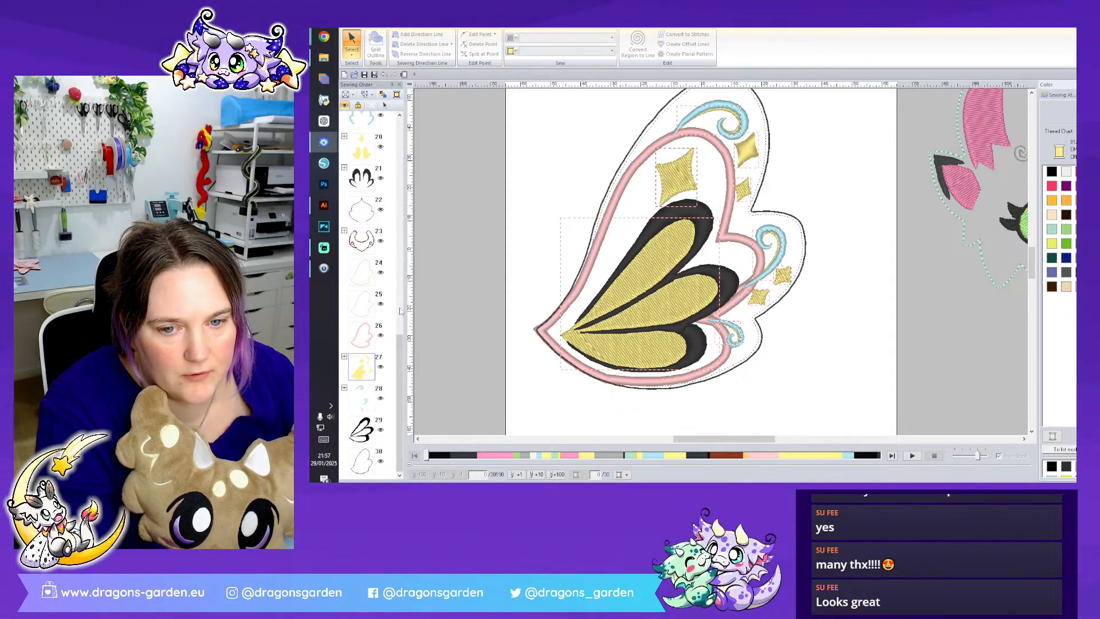
- Delete the extra running-stitch outline that lies along the wing's pink border
click(365, 304)
right_click(374, 304)
click(383, 312)
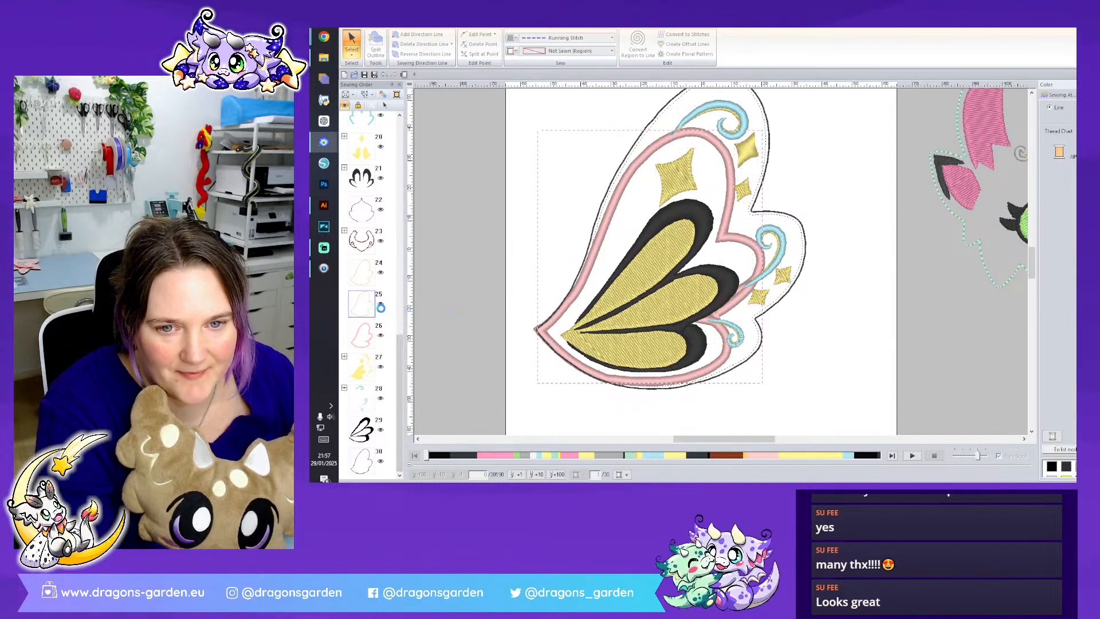
key(Delete)
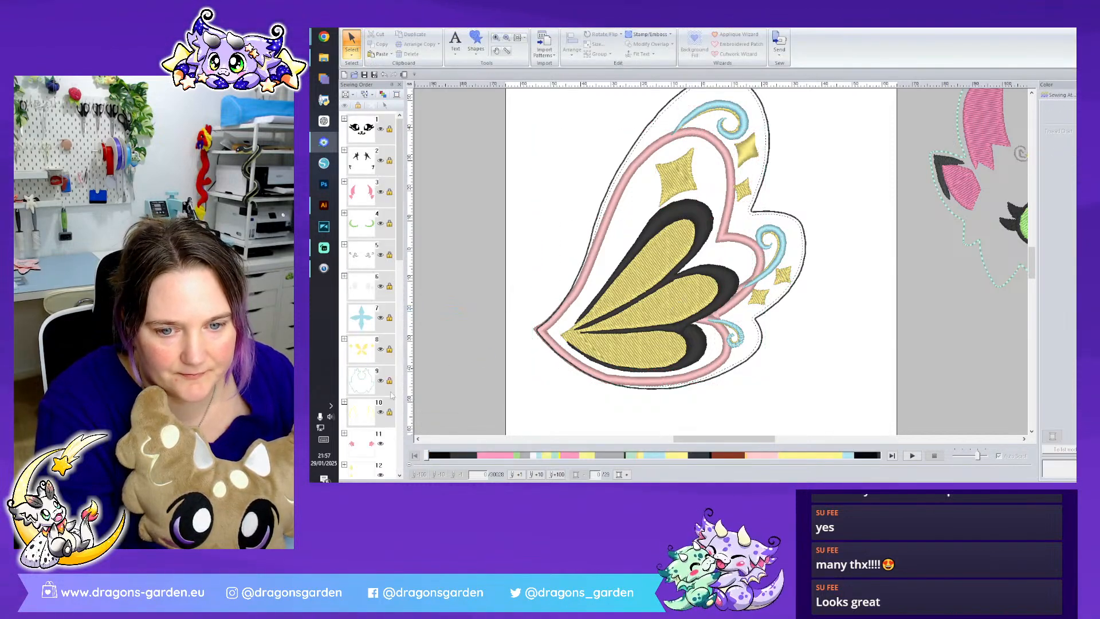
- Change the region stitch of the wing's light blue curls to Satin Stitch
click(361, 398)
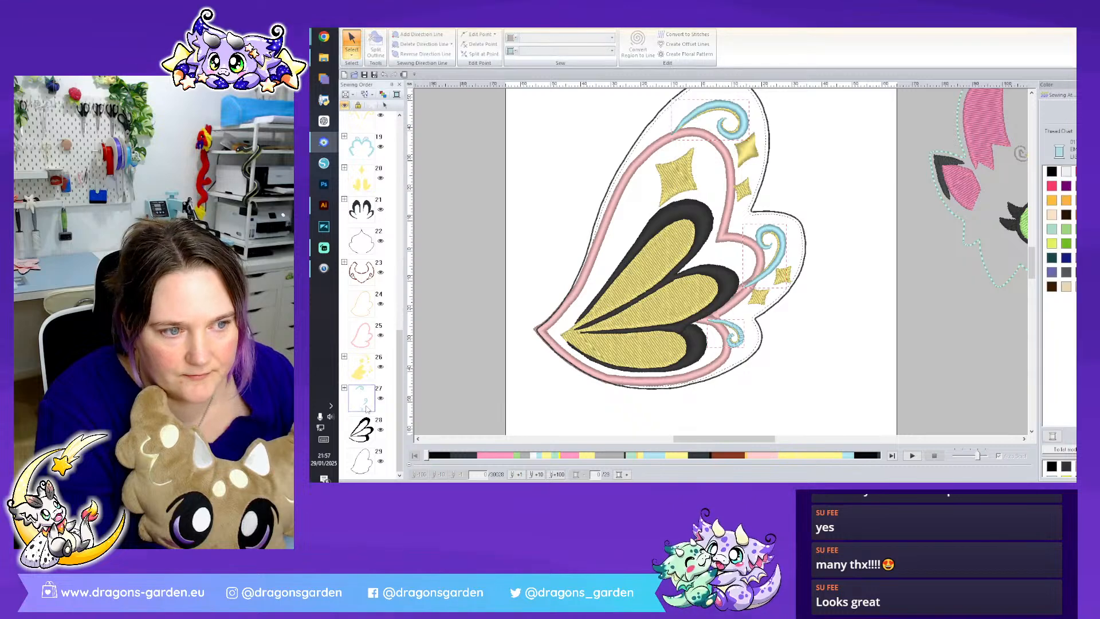
click(1060, 95)
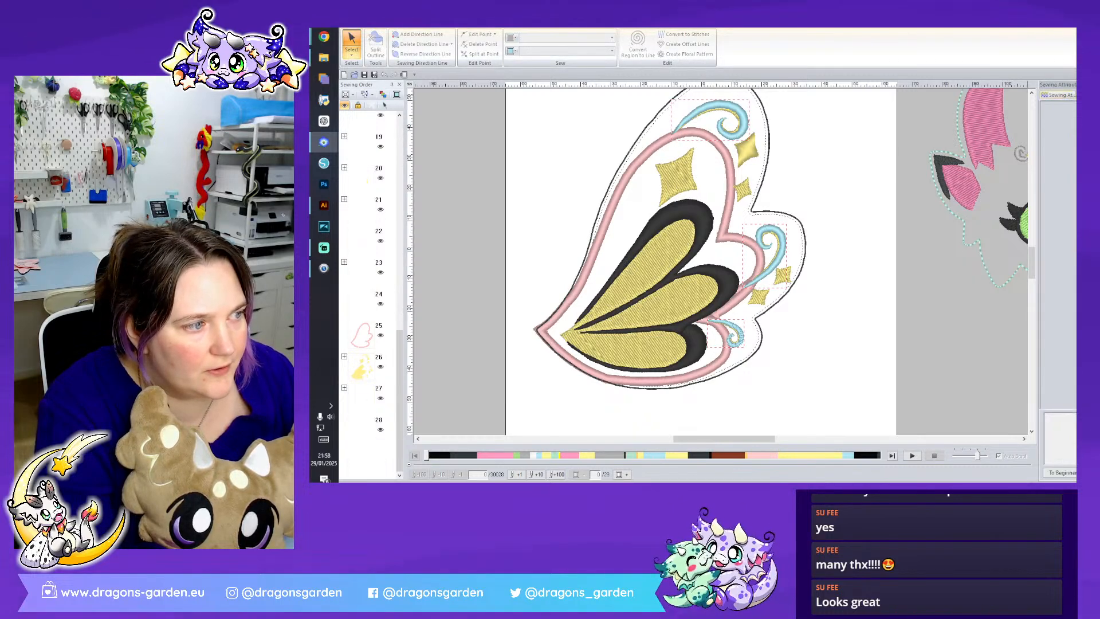
right_click(365, 403)
click(412, 311)
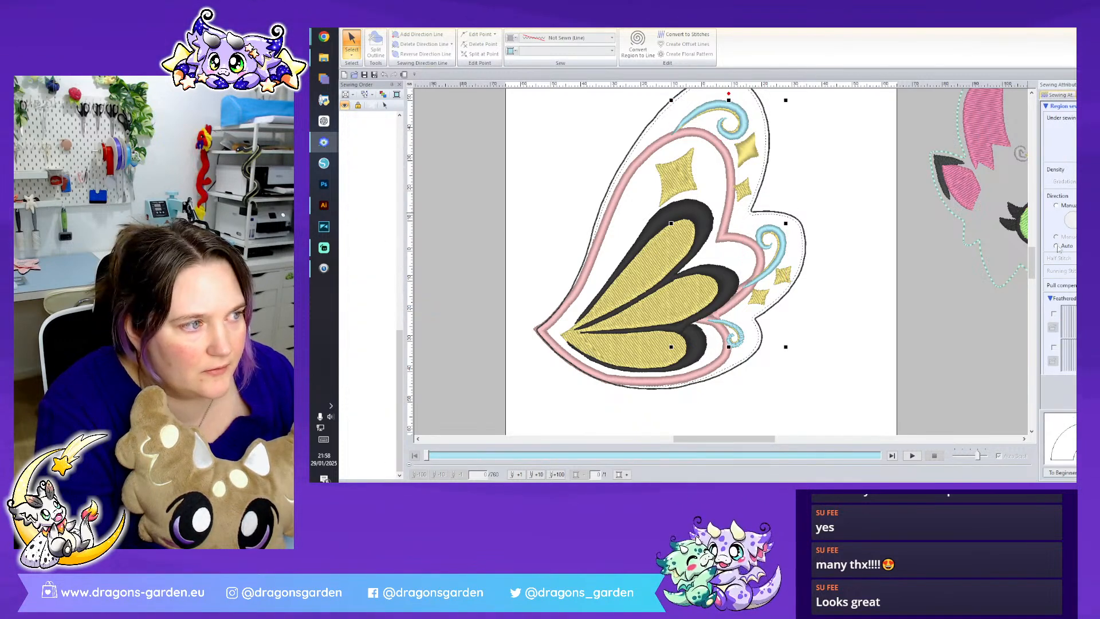
click(559, 51)
click(562, 73)
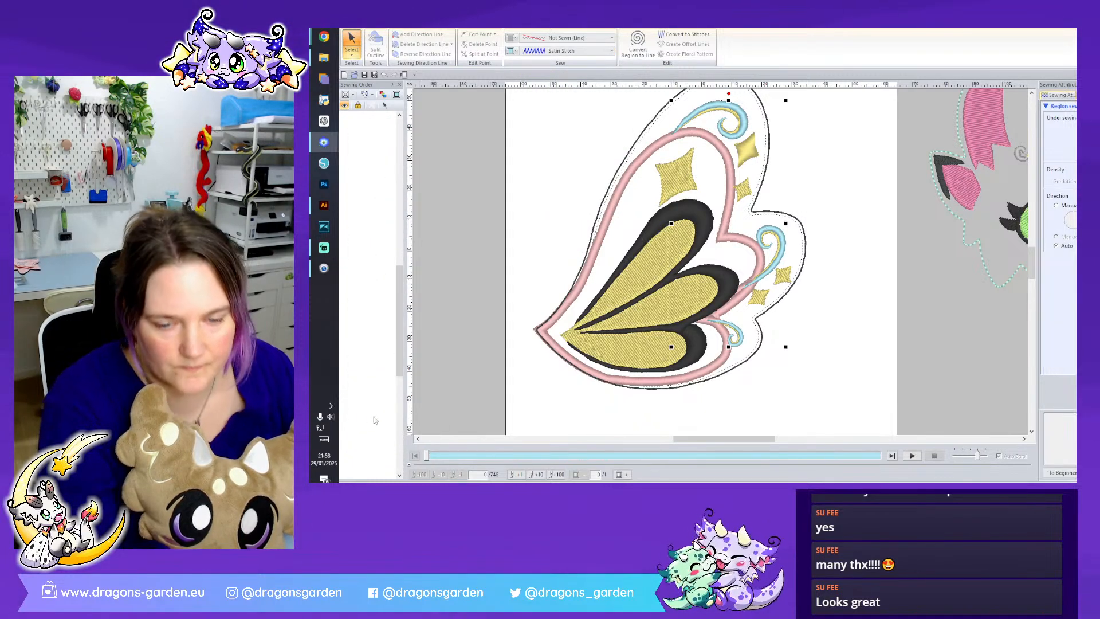
- Select the three yellow accents inside the curls and change their region stitch to Satin Stitch
scroll(376, 420, down, 5)
click(366, 400)
click(364, 208)
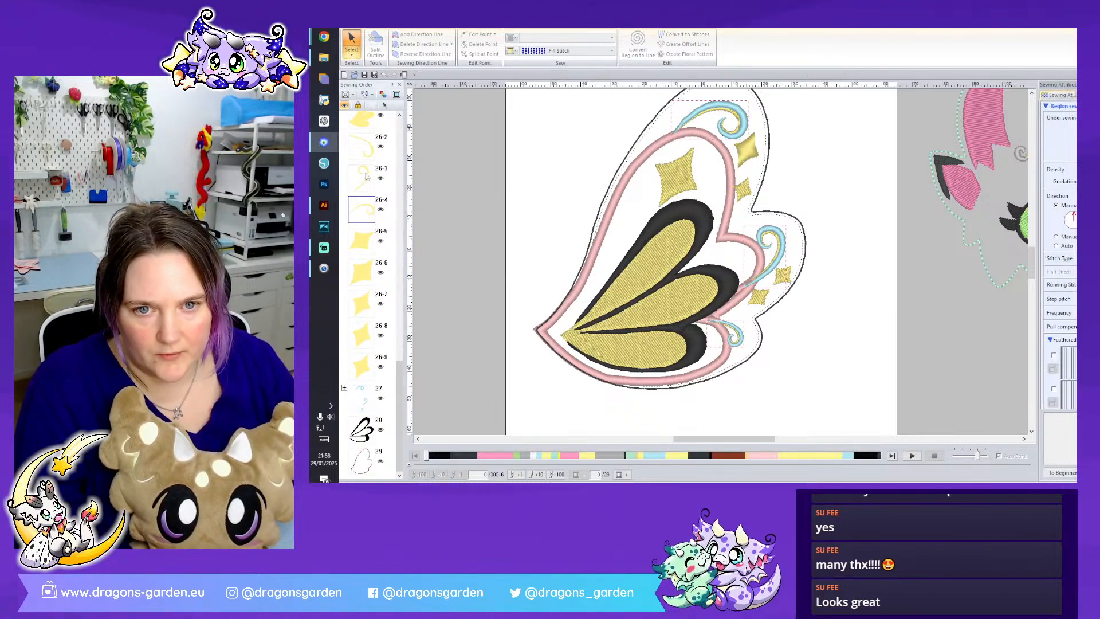
right_click(365, 148)
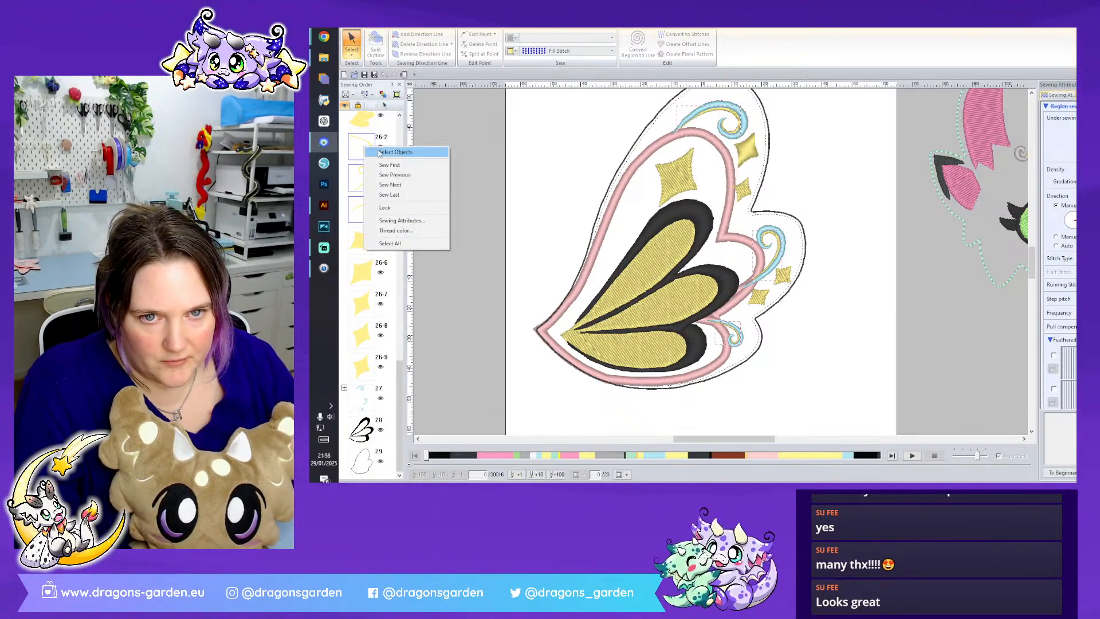
click(395, 152)
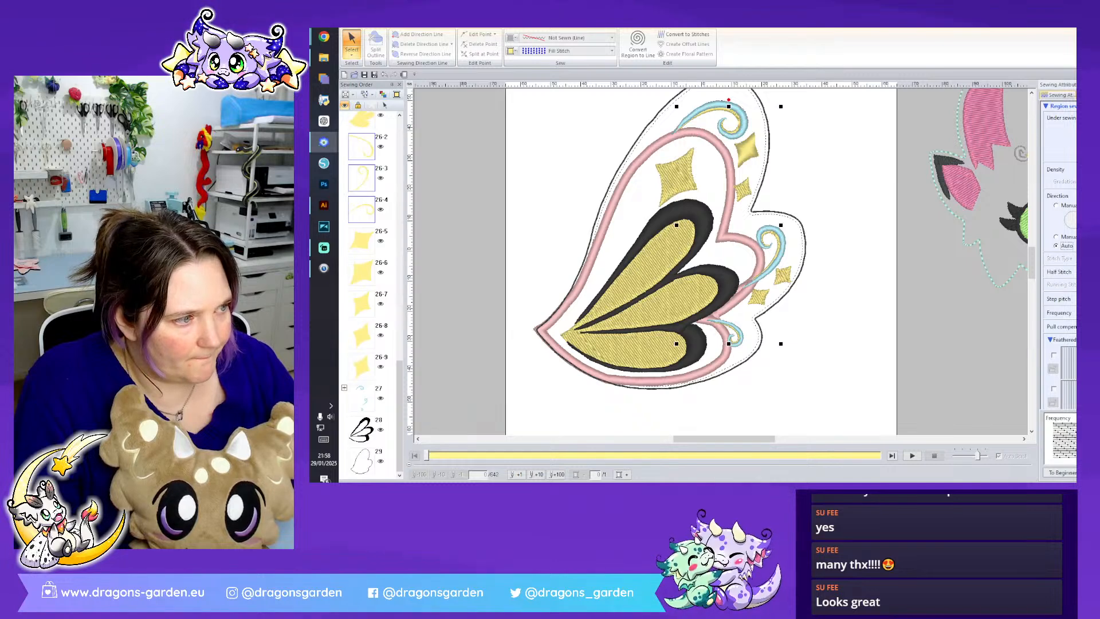
click(1074, 326)
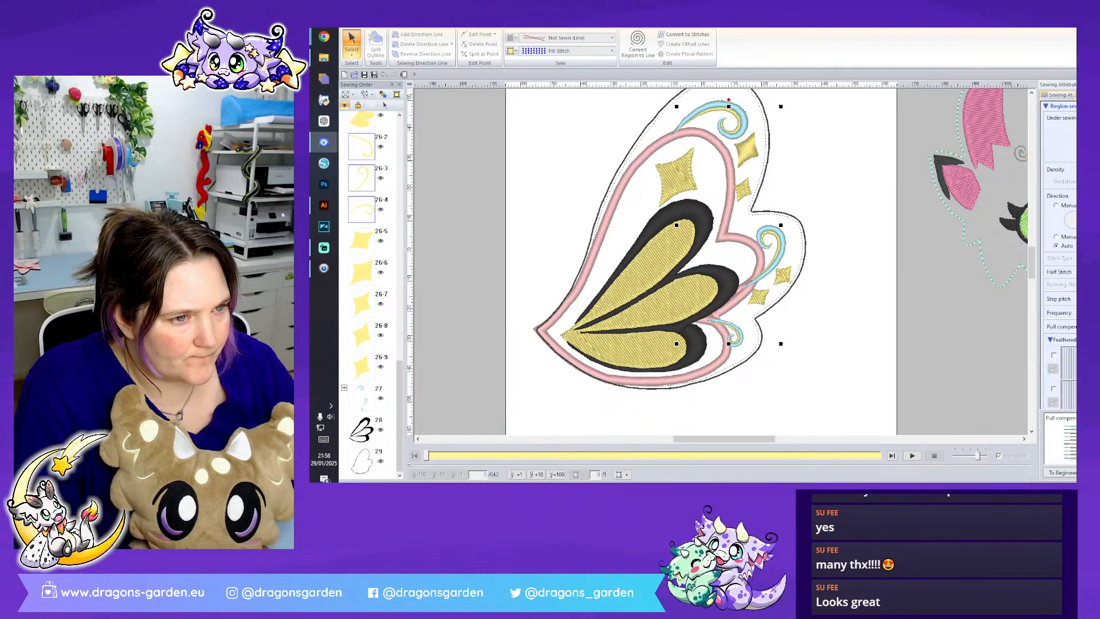
key(Return)
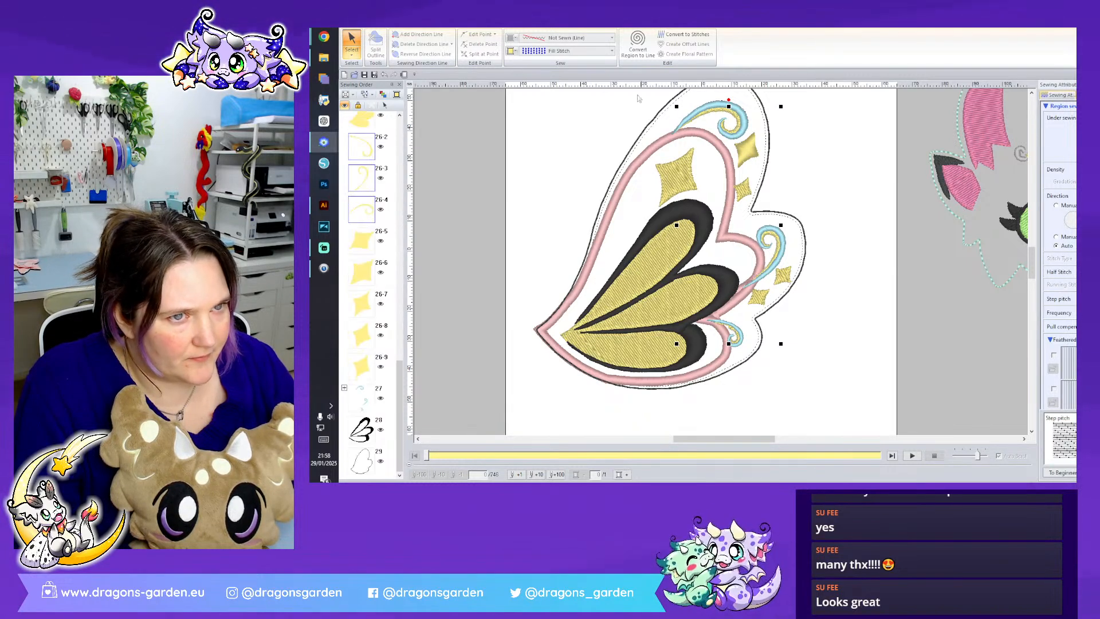
click(594, 51)
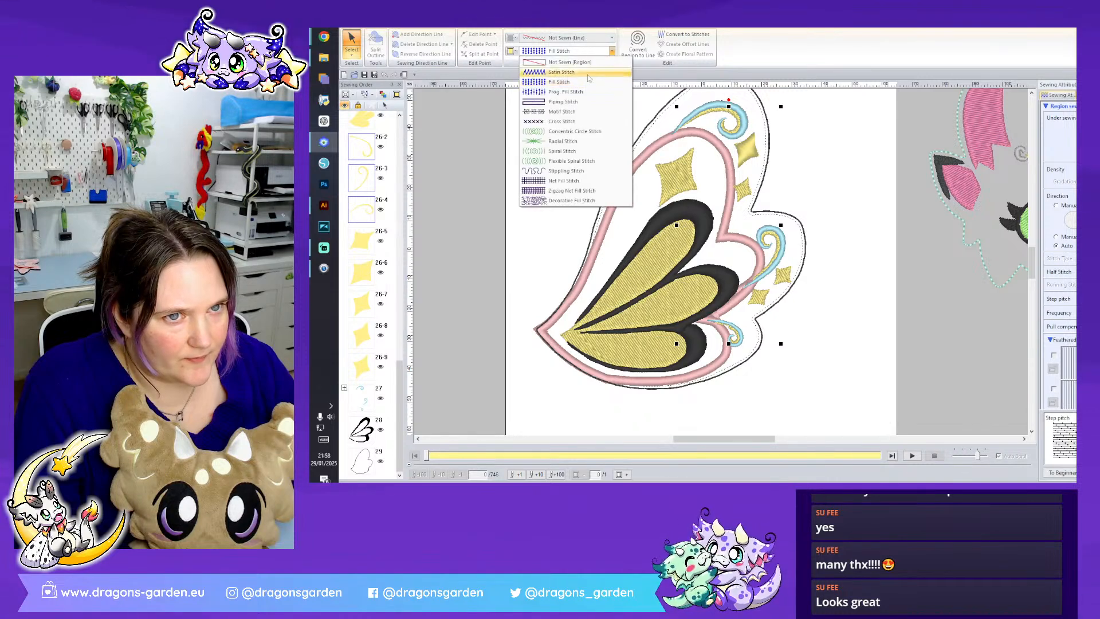
click(591, 82)
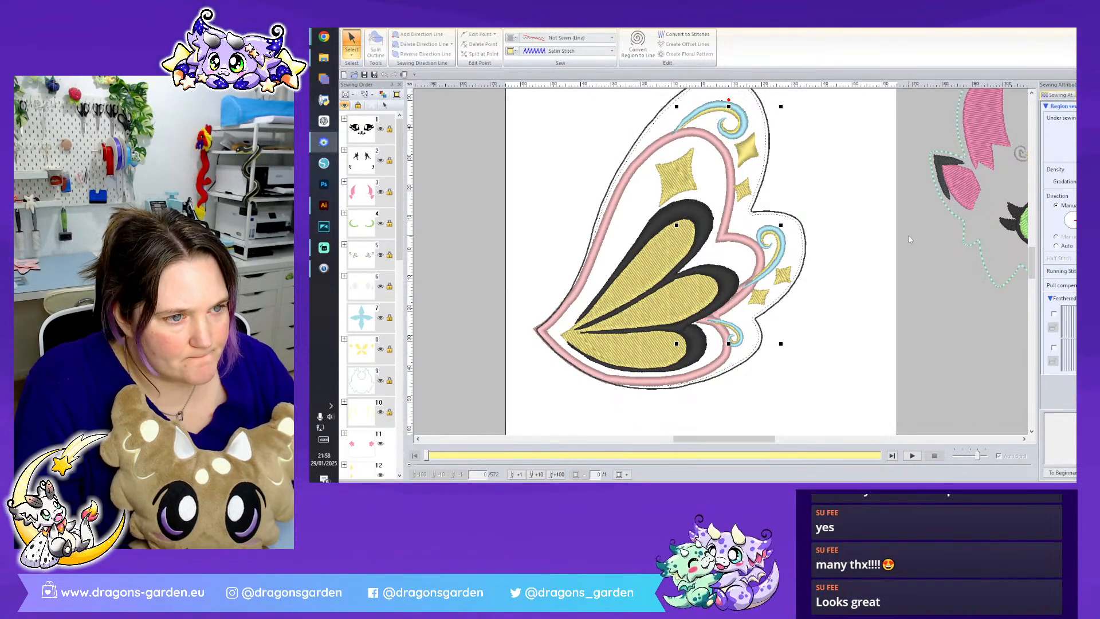
click(862, 285)
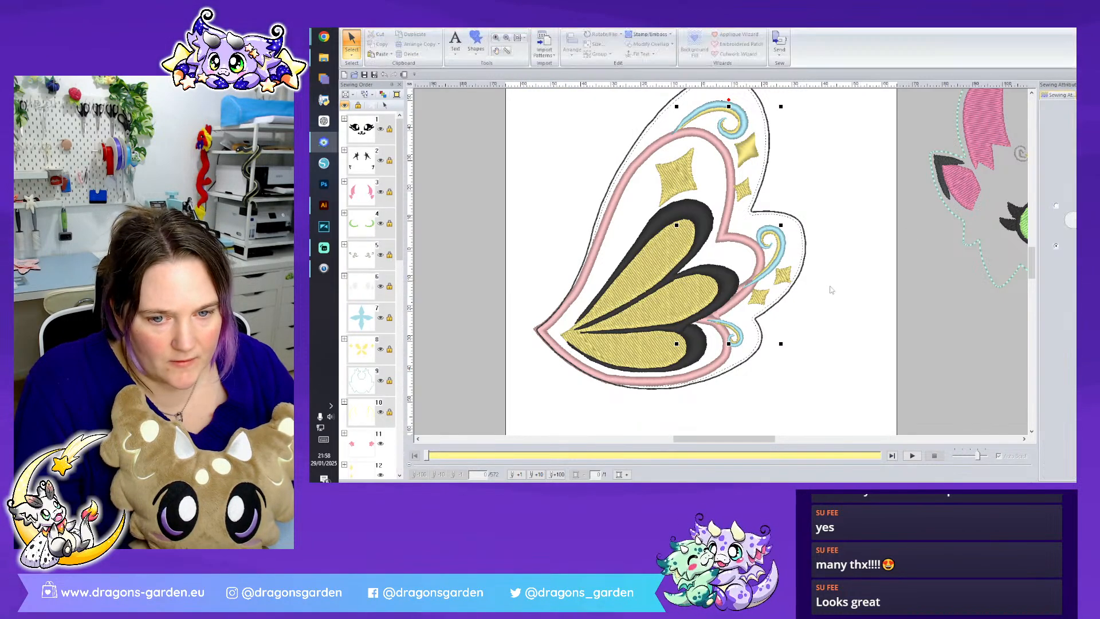
- Move the wing's middle curl together with its yellow accent slightly outwards
click(783, 244)
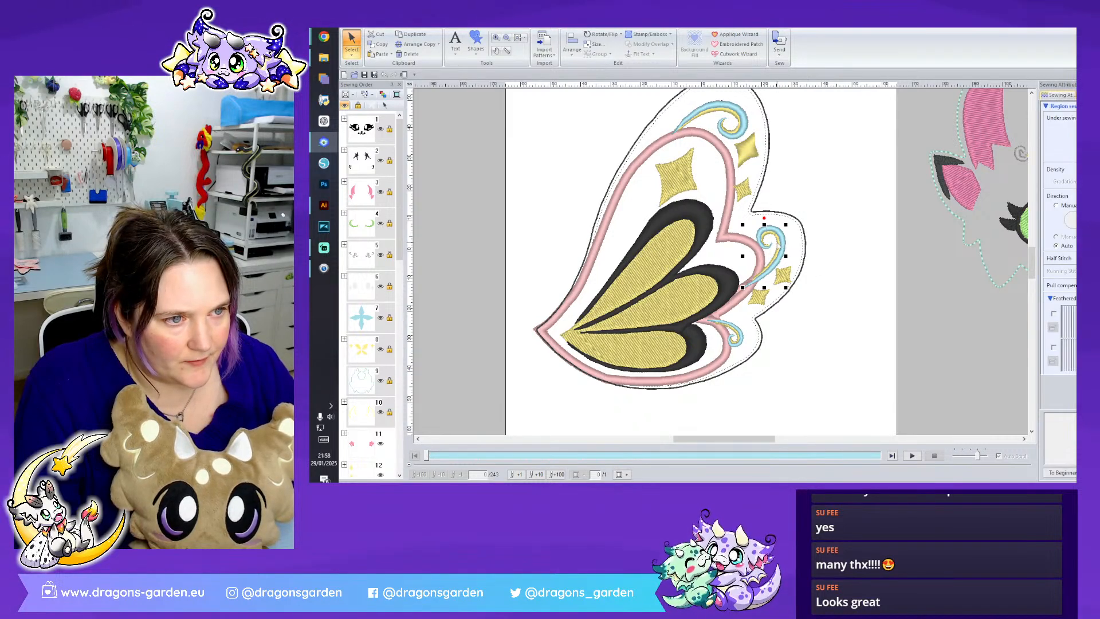
ctrl+click(778, 242)
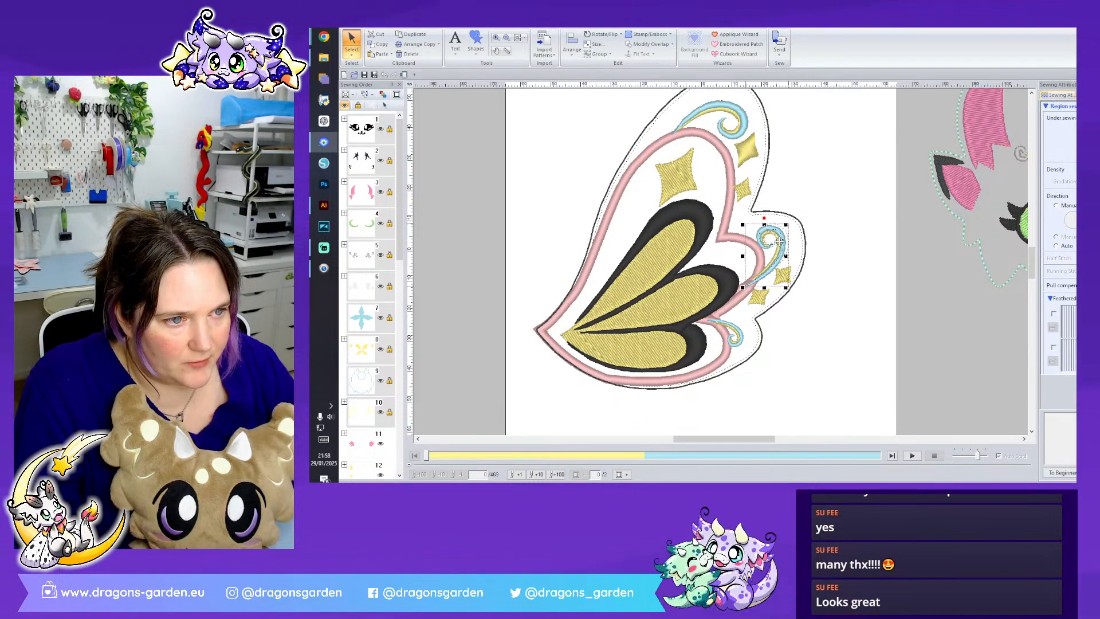
drag(779, 243, 762, 213)
drag(785, 249, 786, 250)
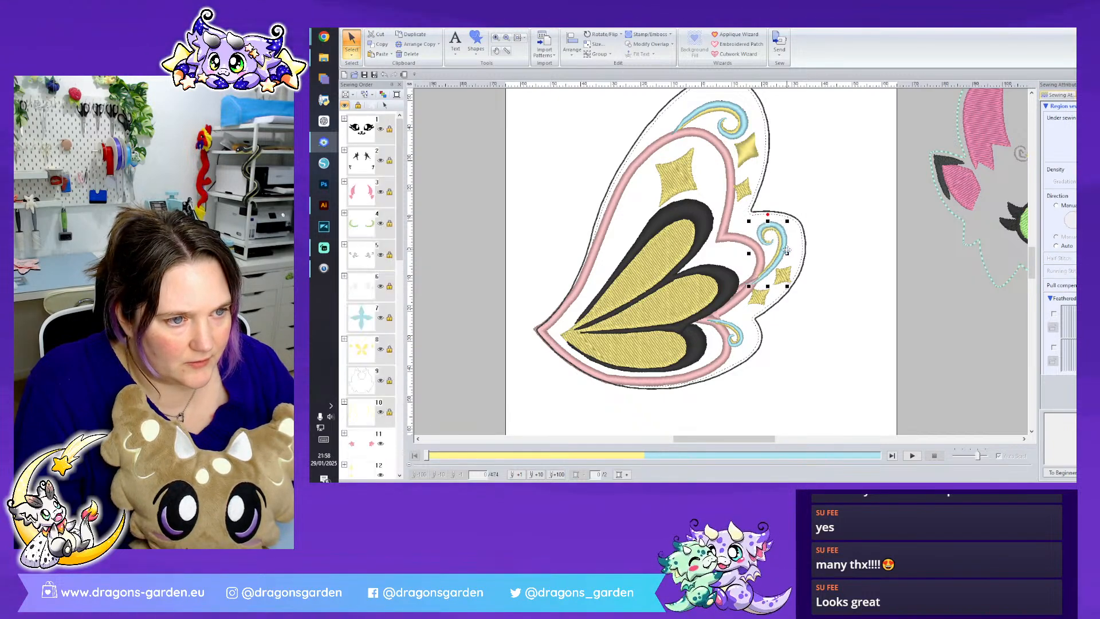
click(824, 280)
- Move the lowest small curl and its yellow accent slightly outwards from the wing border
click(737, 339)
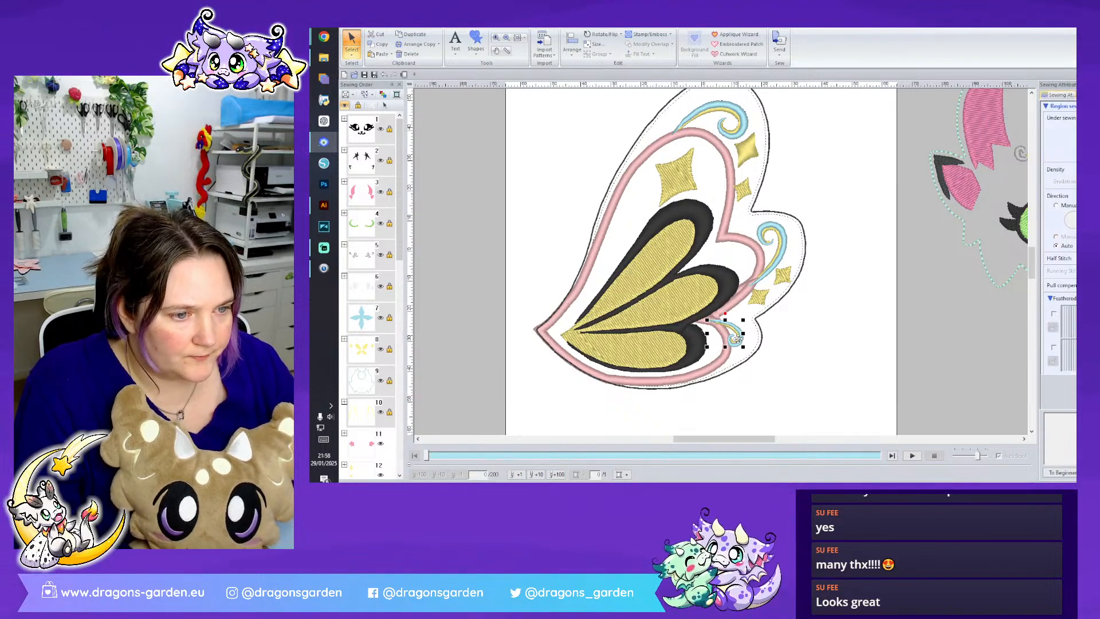
ctrl+click(736, 335)
drag(735, 334, 741, 336)
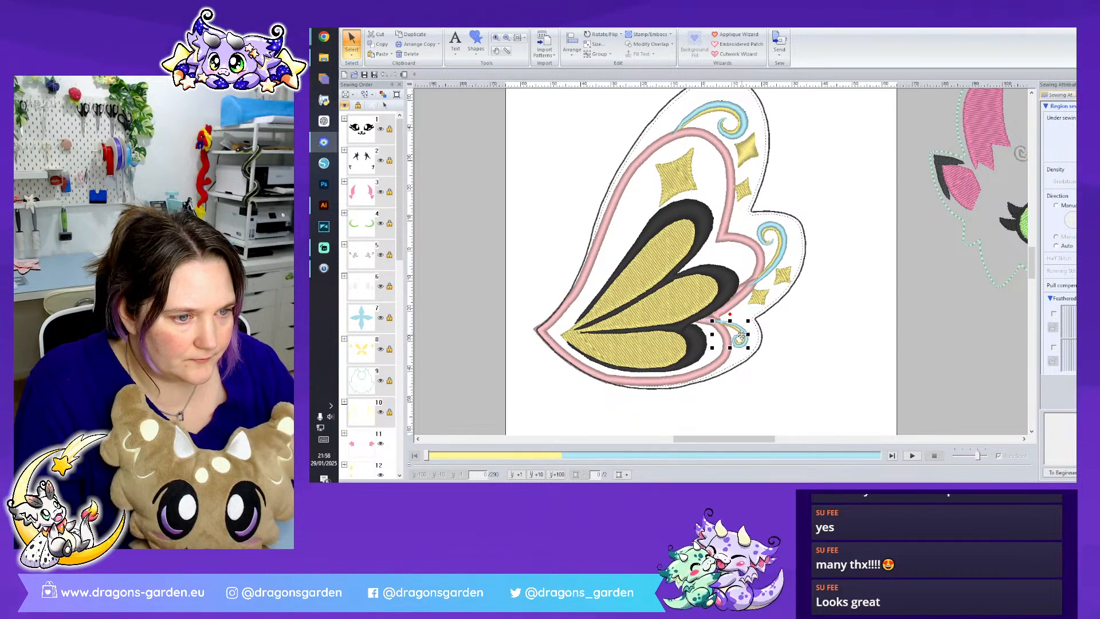
click(825, 334)
- Change the yellow star beneath the uppermost curl to Fill Stitch
click(746, 150)
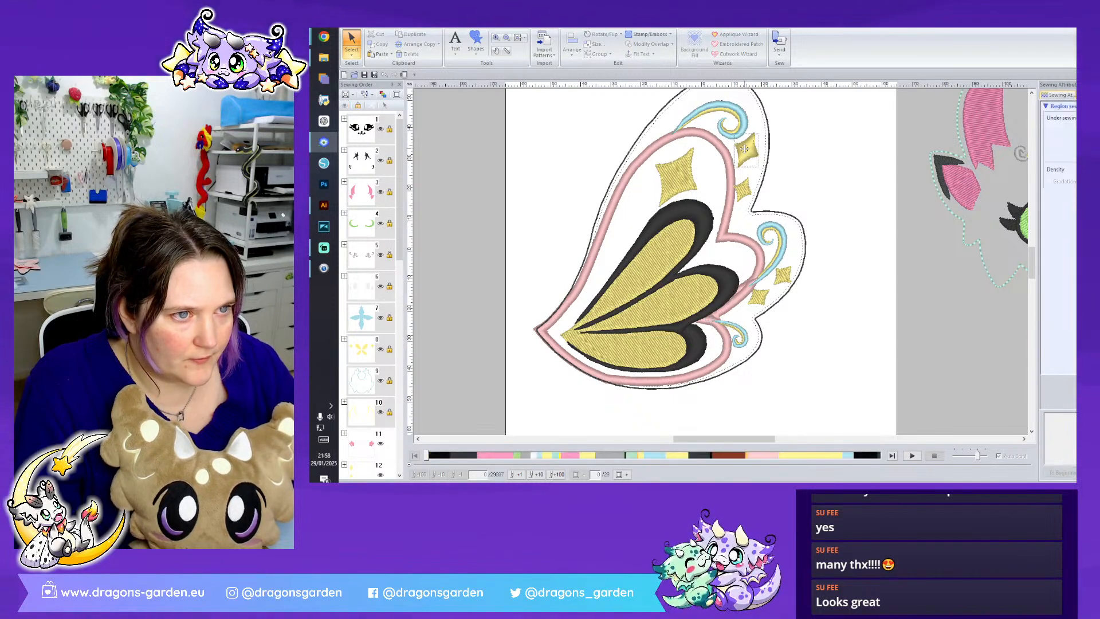
click(452, 29)
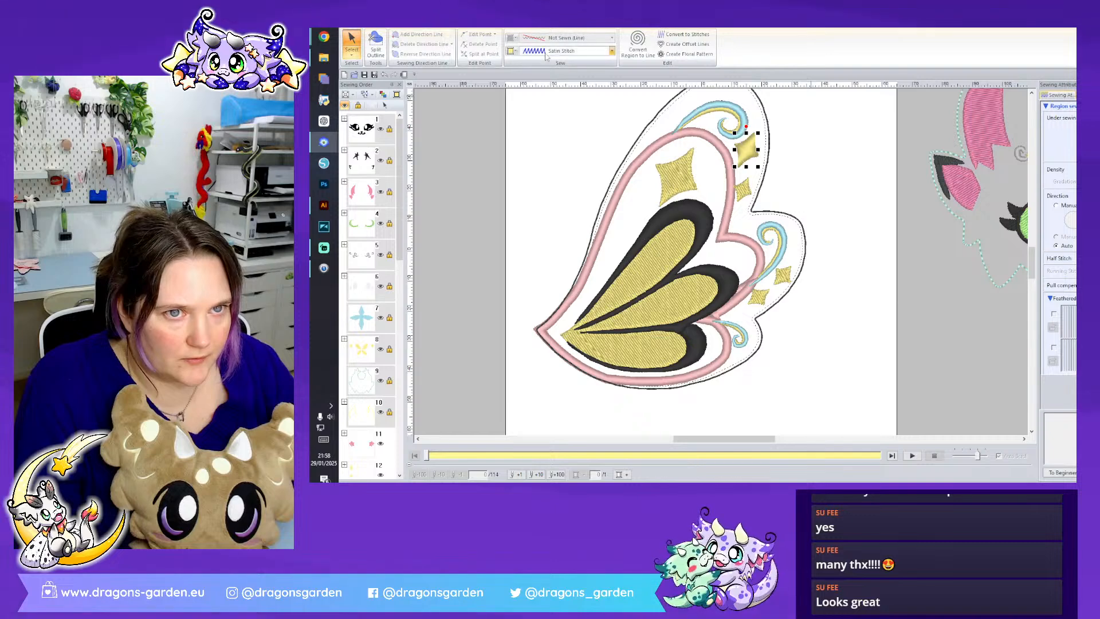
click(567, 50)
click(550, 73)
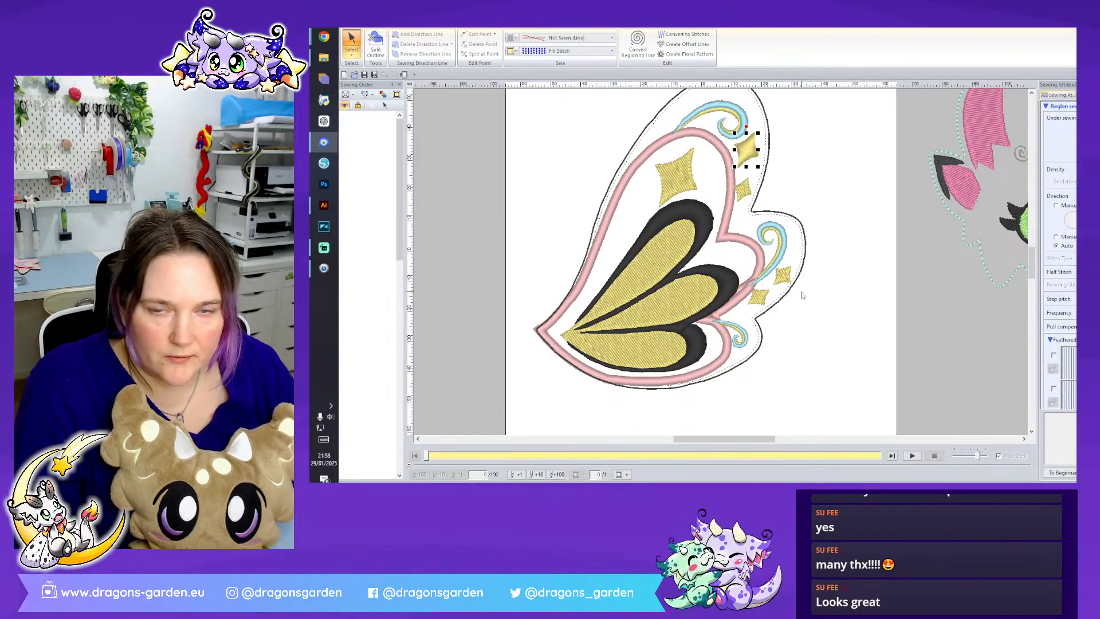
click(818, 286)
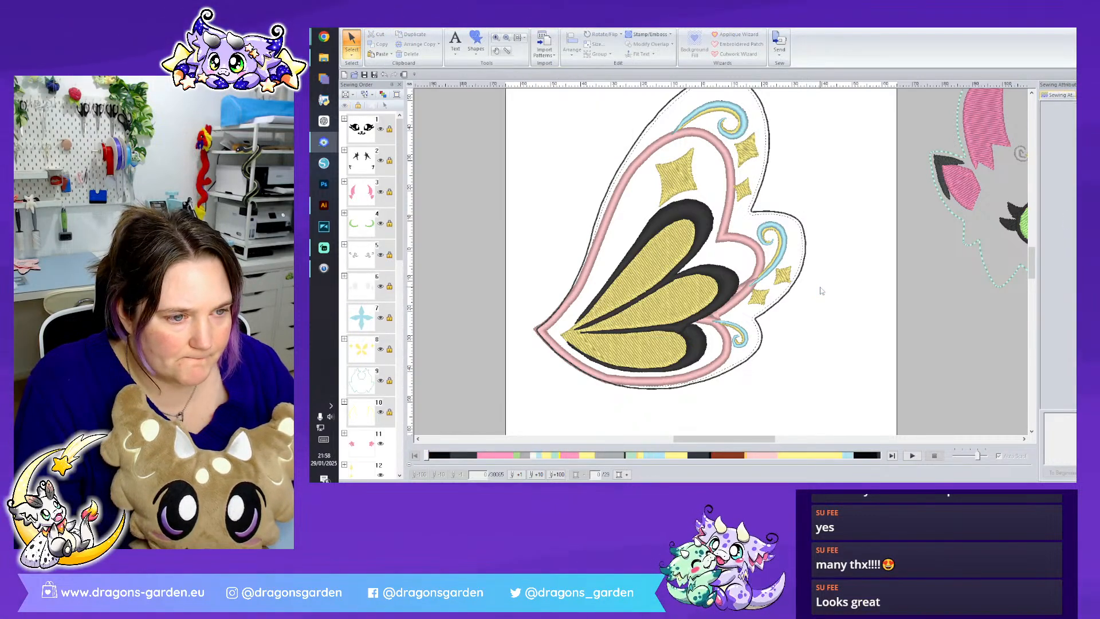
- Nudge the small yellow star below the upper outer star slightly away from the pink border
click(747, 155)
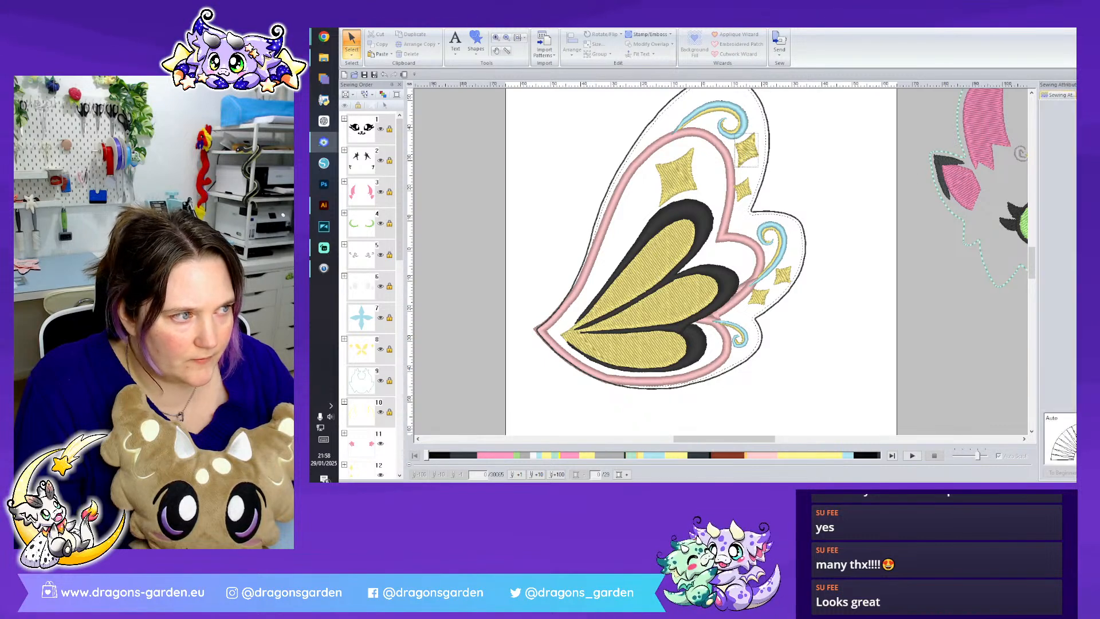
click(856, 237)
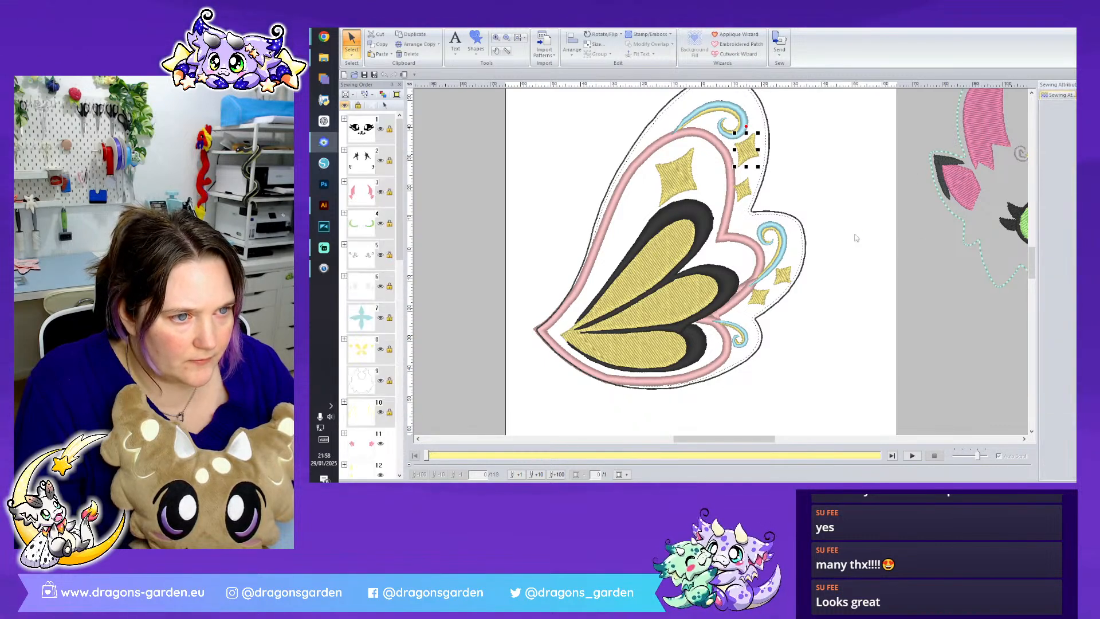
click(743, 187)
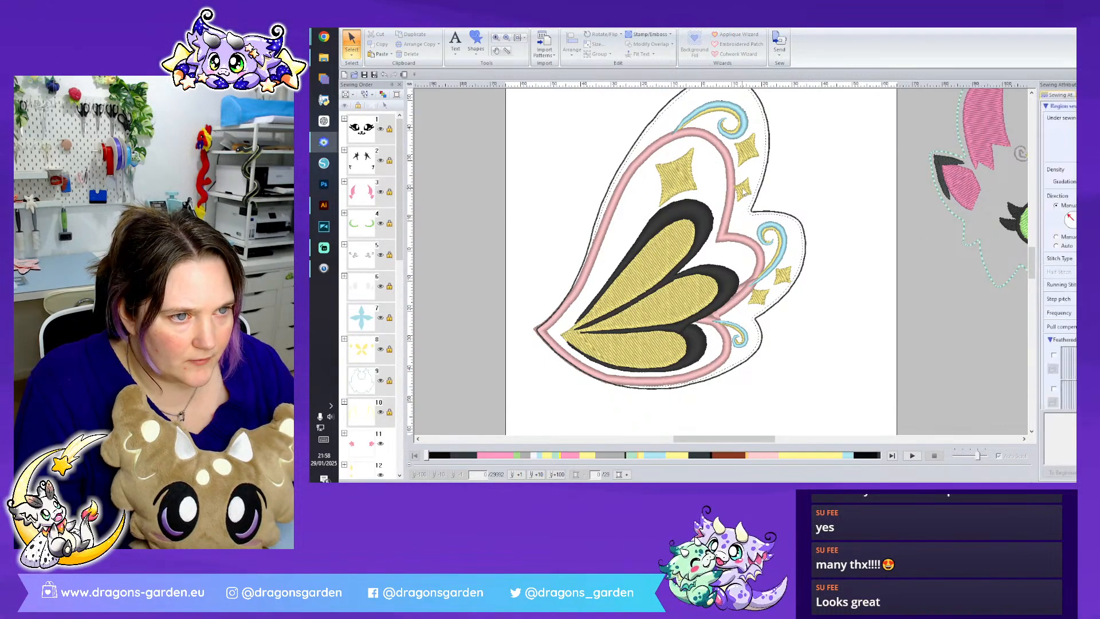
click(806, 184)
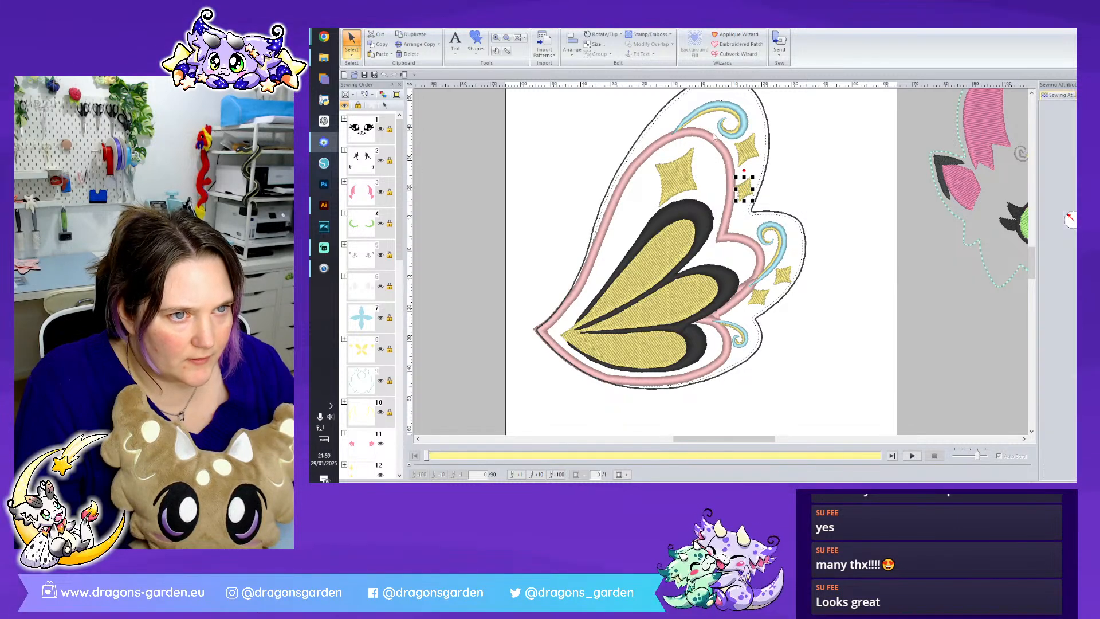
- Change the black wing shape around the yellow panels to Fill Stitch
click(728, 294)
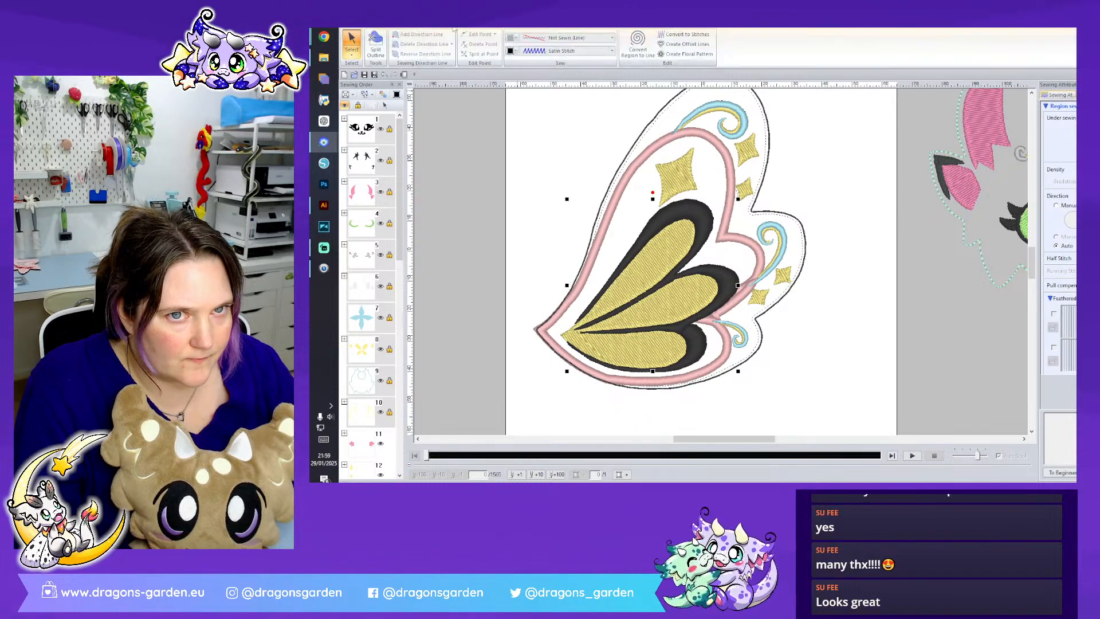
click(611, 51)
click(569, 82)
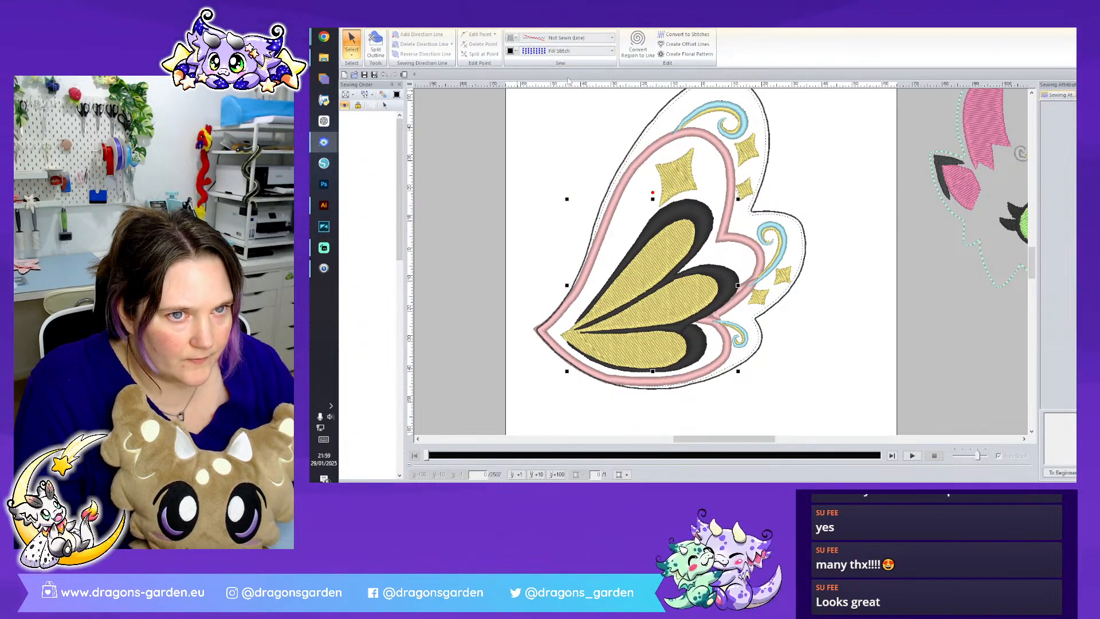
- Scale down the black wing shape and the yellow panels together slightly and recentre them inside the pink border
ctrl+click(691, 296)
drag(737, 200, 732, 201)
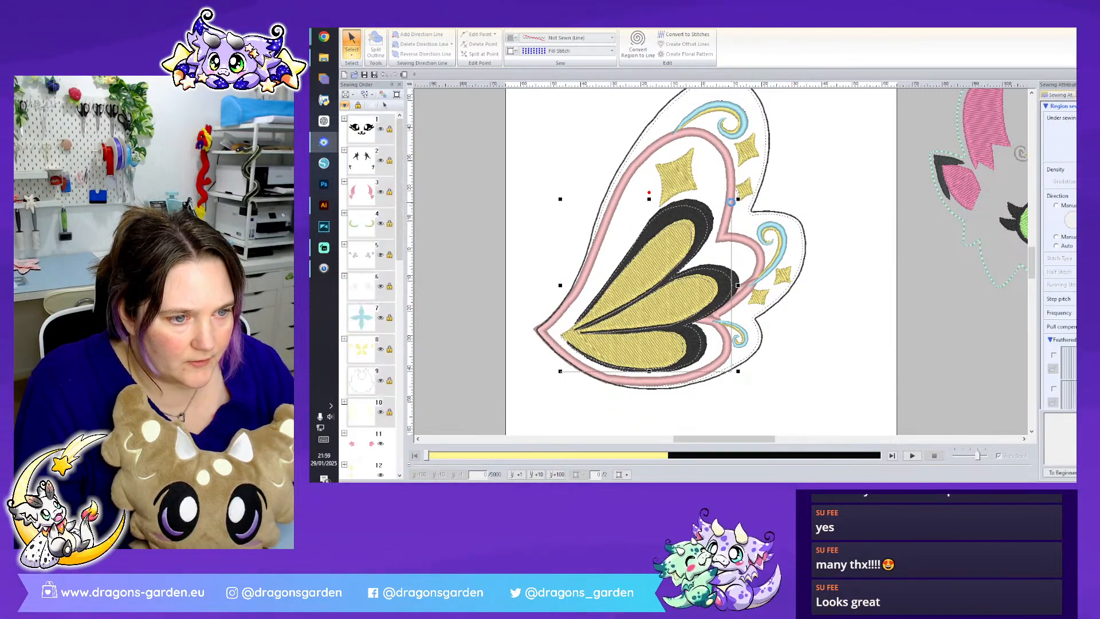
drag(646, 199, 643, 199)
drag(690, 244, 694, 236)
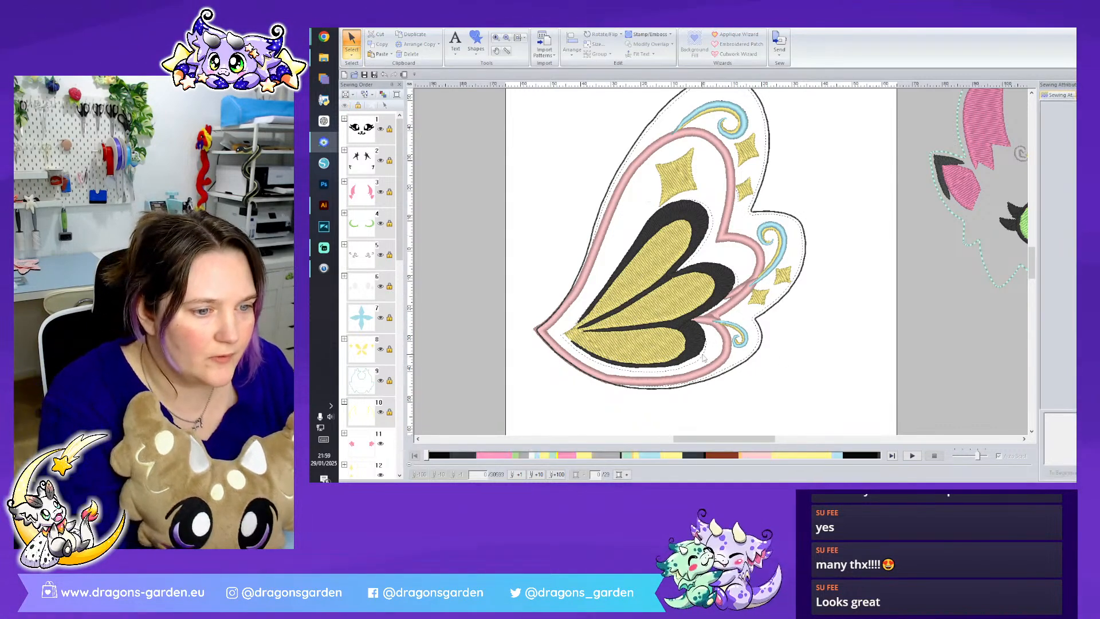
- Shift the large yellow star slightly inwards, above the black wing shape
click(679, 180)
drag(673, 180, 666, 183)
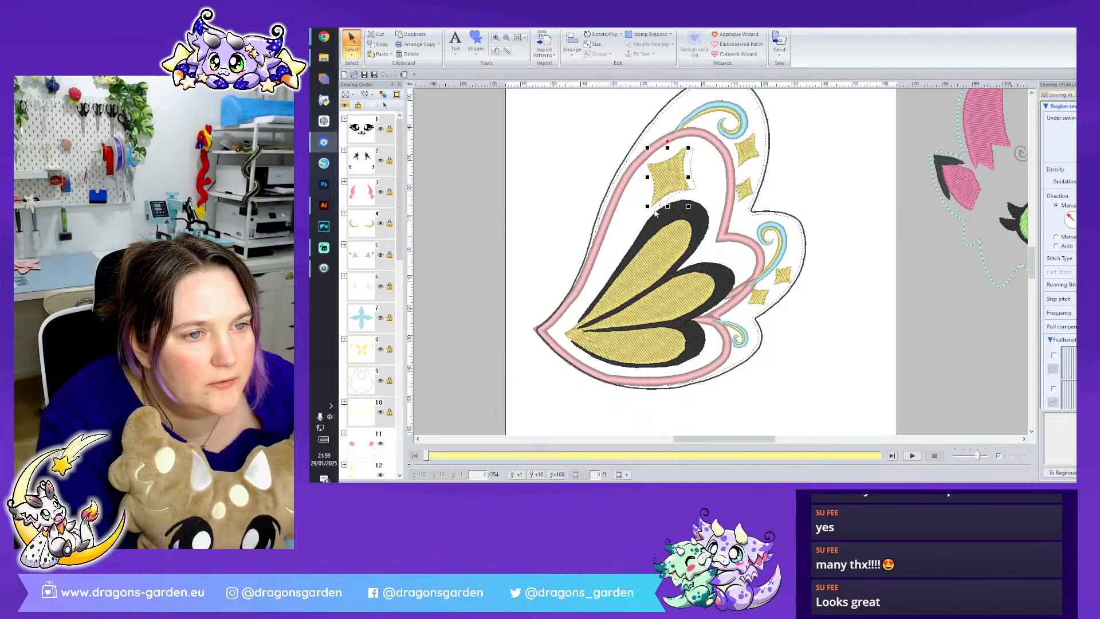
click(667, 204)
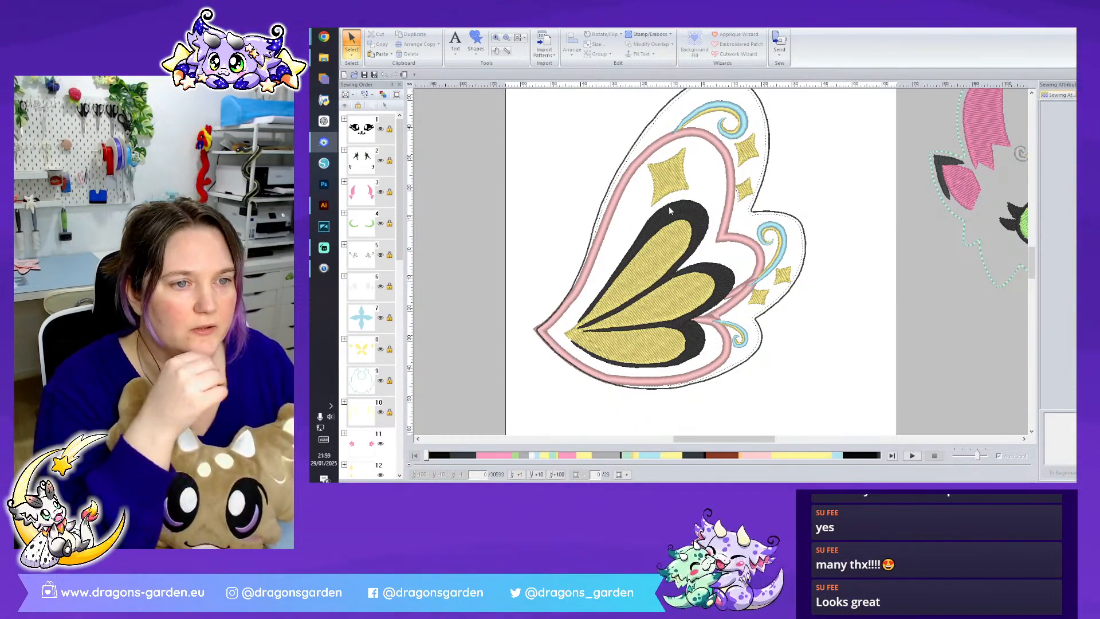
scroll(798, 254, up, 2)
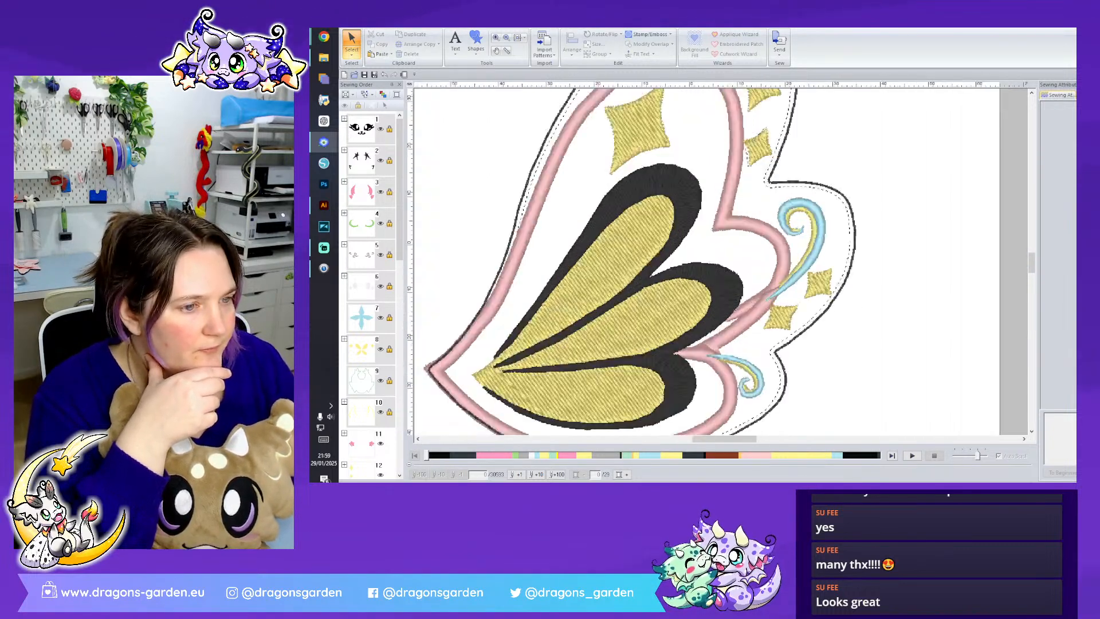
click(823, 274)
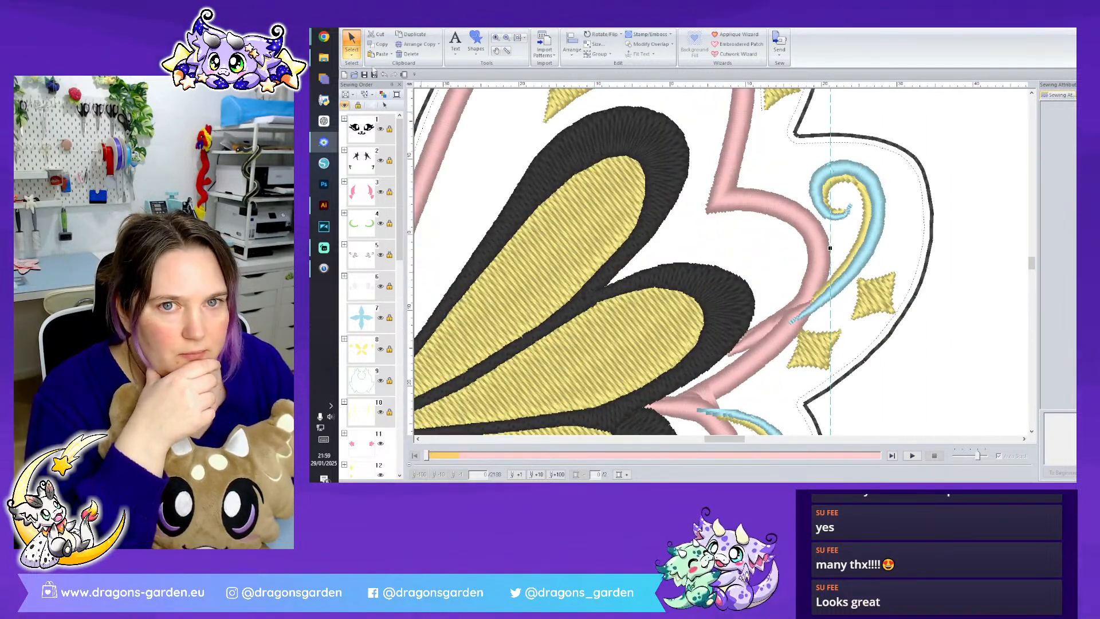
click(441, 109)
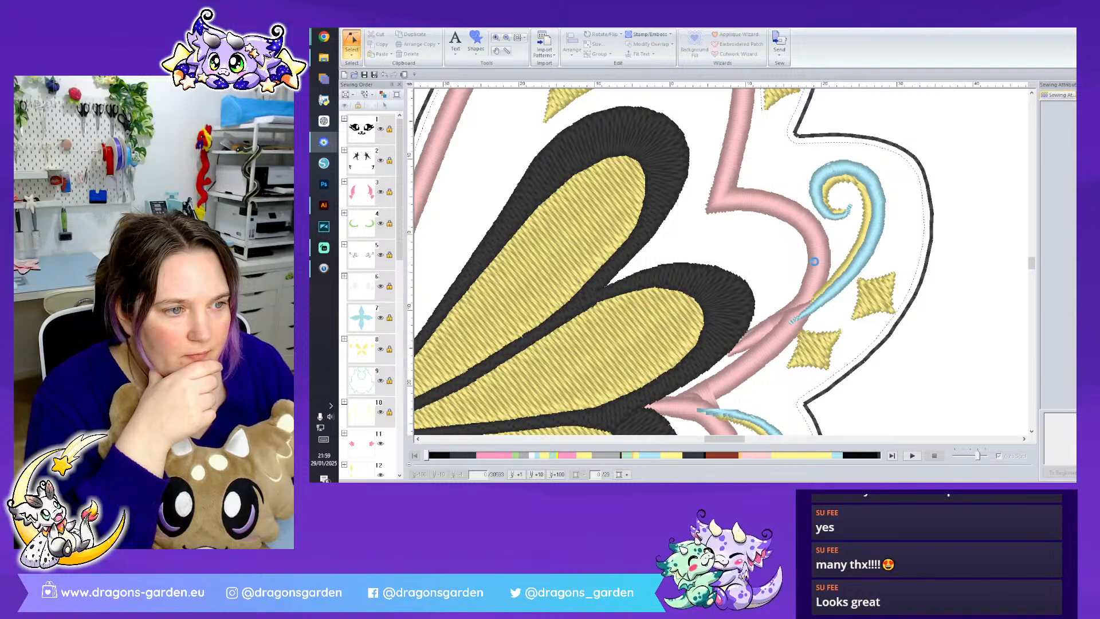
click(813, 262)
right_click(815, 263)
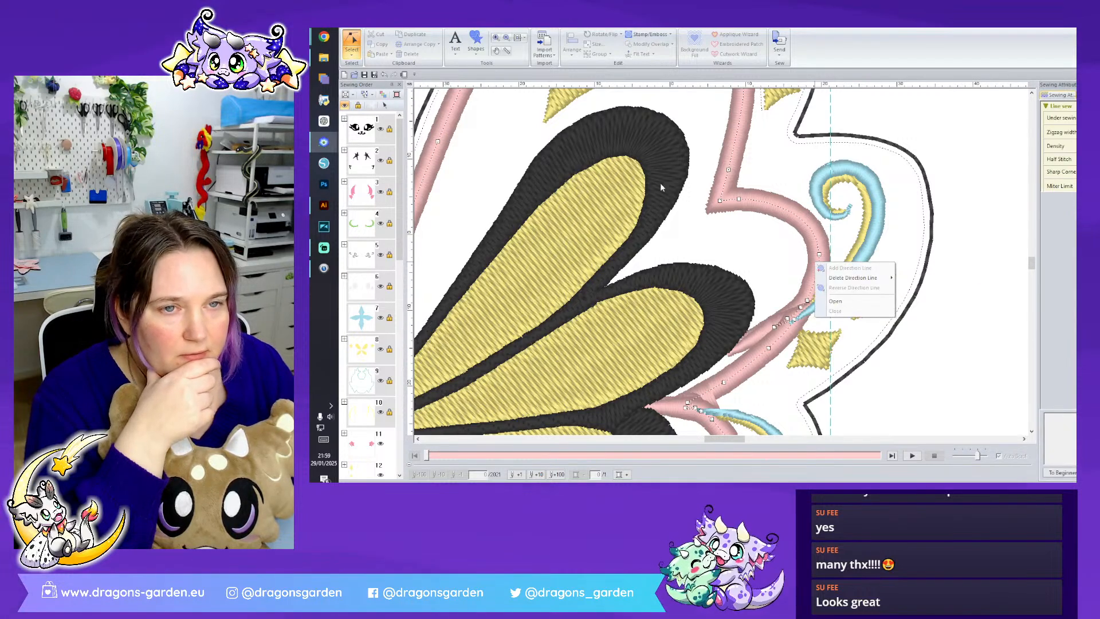
click(352, 53)
click(351, 77)
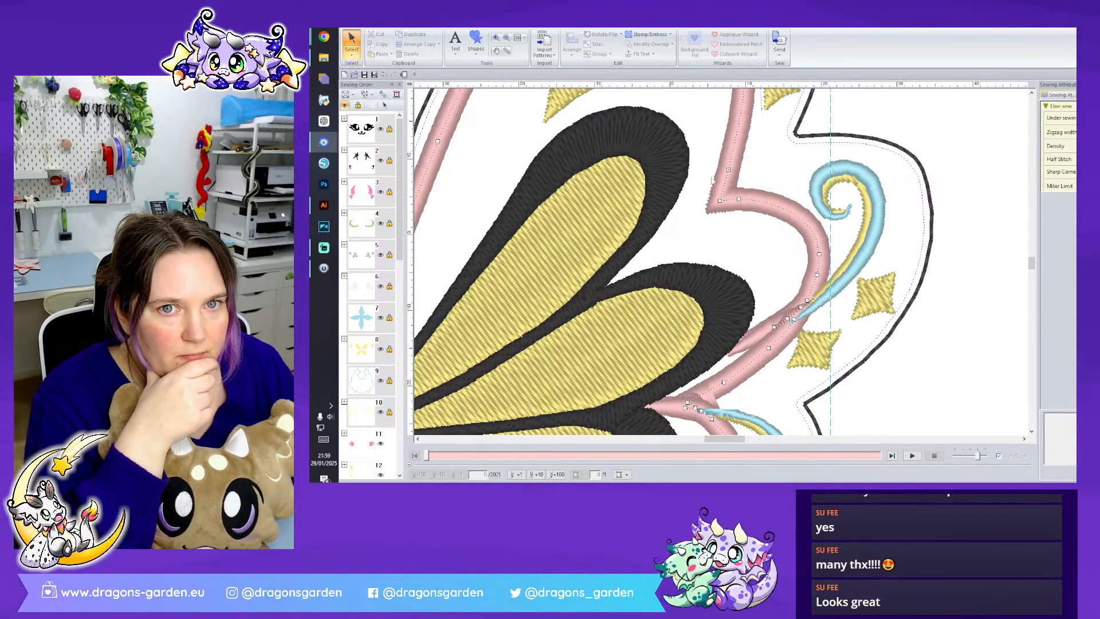
click(768, 226)
click(781, 214)
right_click(782, 214)
click(790, 225)
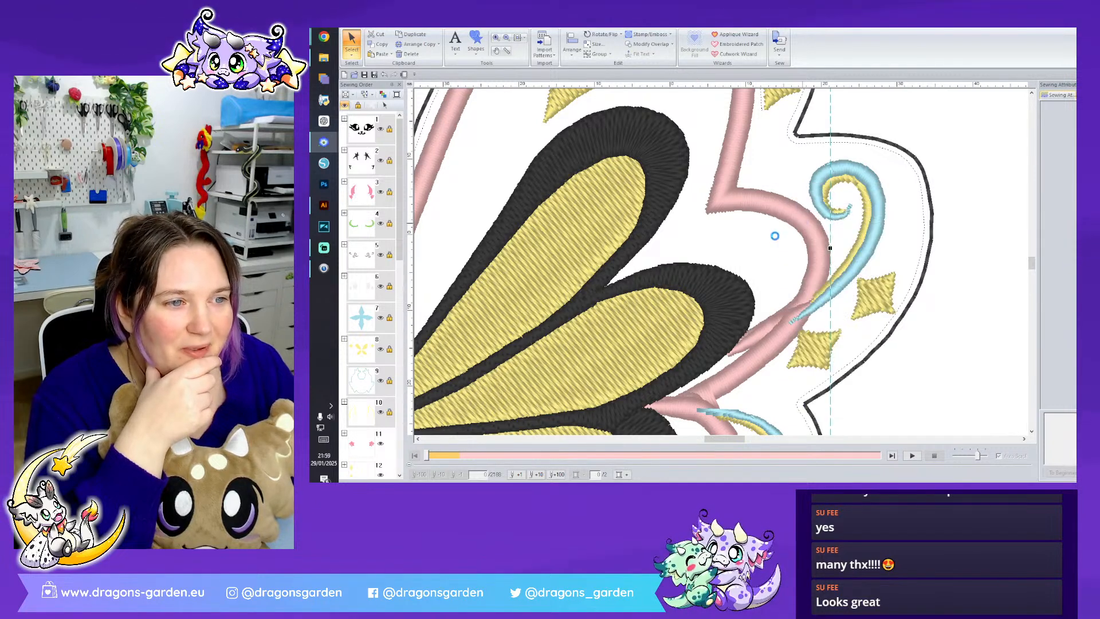
- Delete the surplus points where the pink border overlaps itself at the tail of the middle outer swirl
click(776, 240)
click(352, 52)
click(370, 77)
click(754, 200)
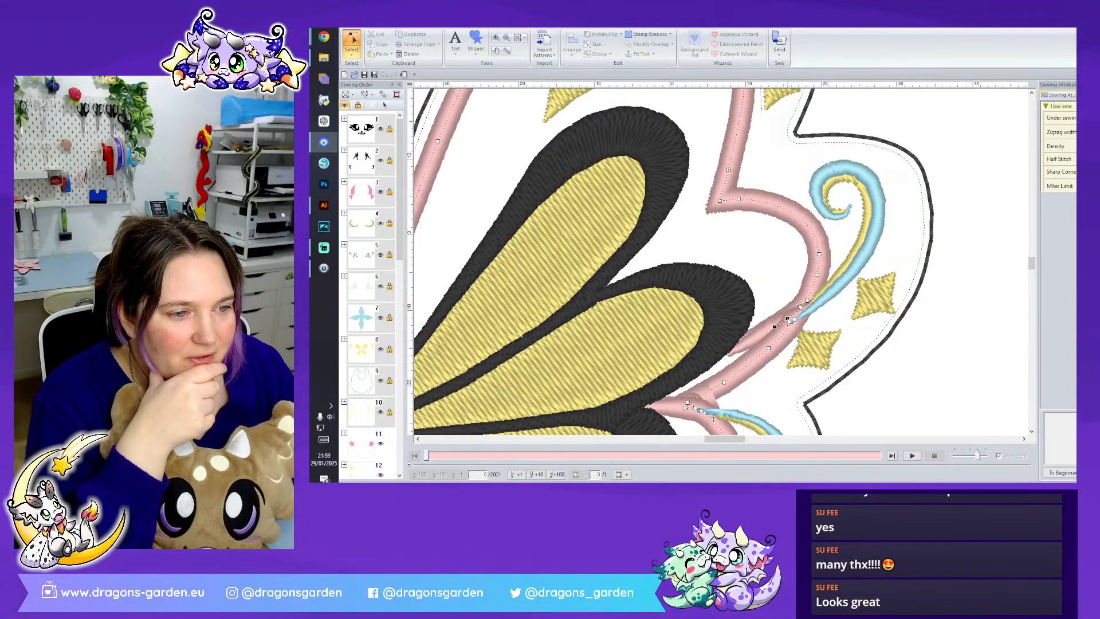
right_click(789, 321)
click(814, 337)
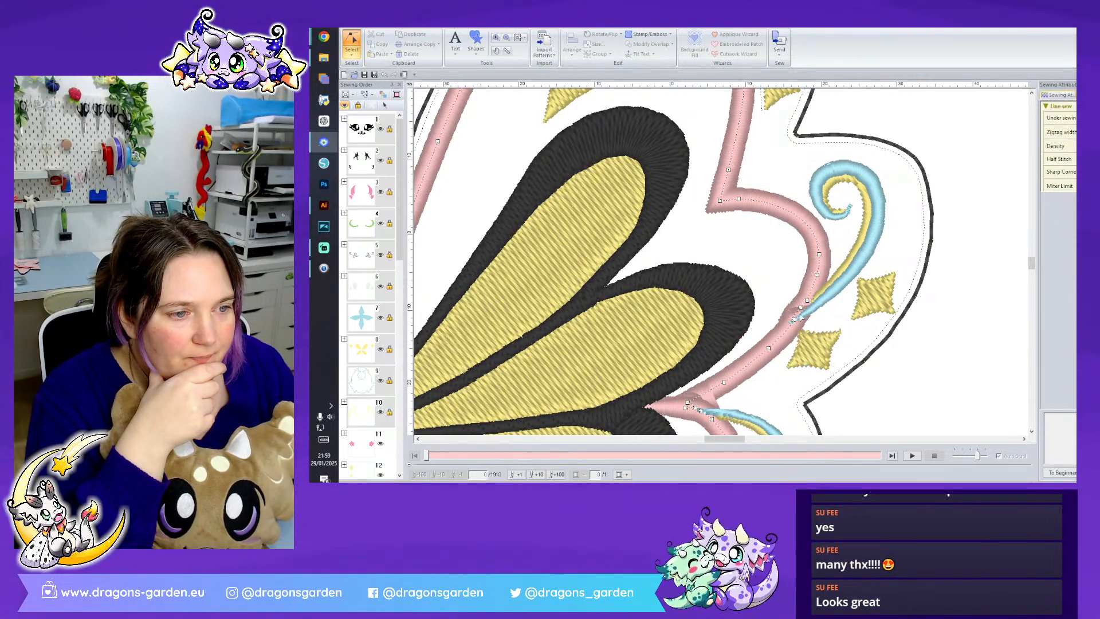
right_click(792, 322)
click(819, 388)
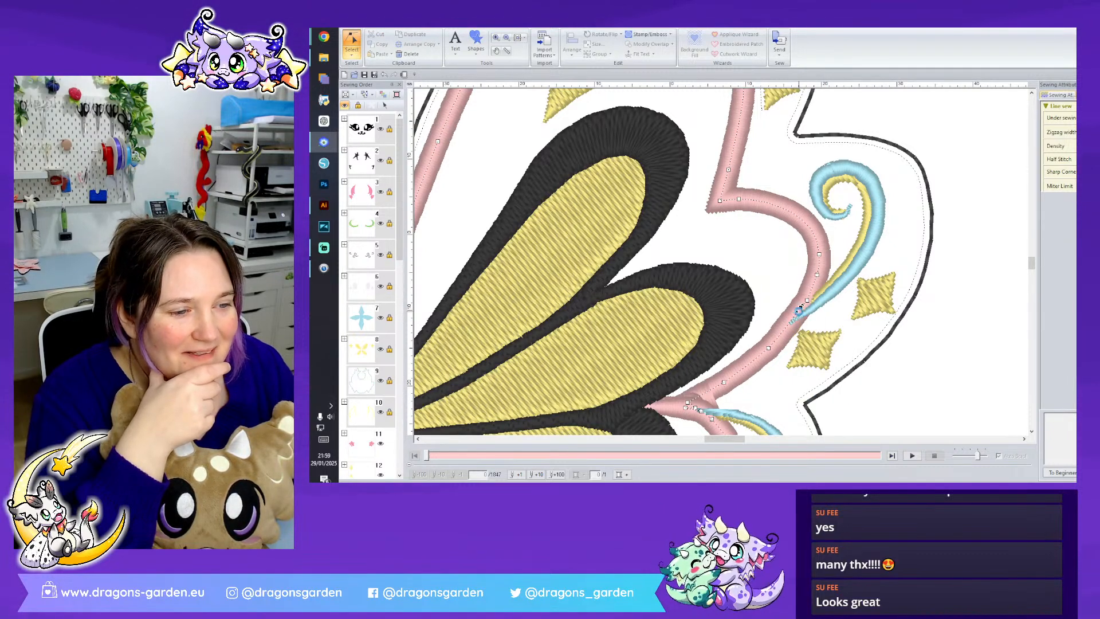
- Remove the extra points at the pink border's lower notch and nudge the remaining corner point slightly inwards
scroll(799, 321, down, 3)
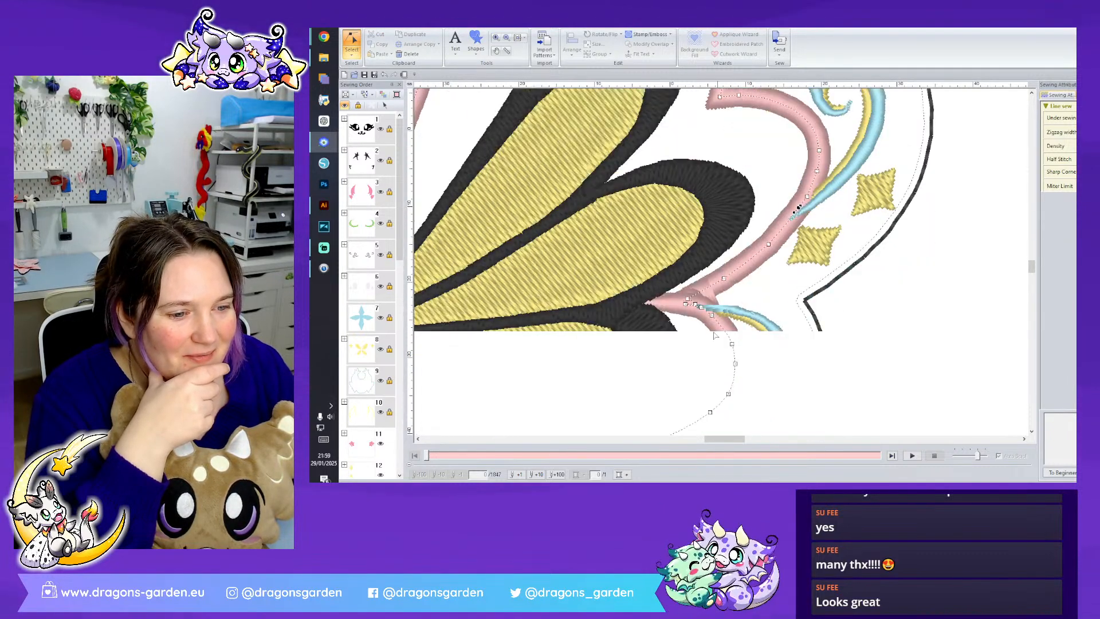
right_click(687, 304)
click(713, 378)
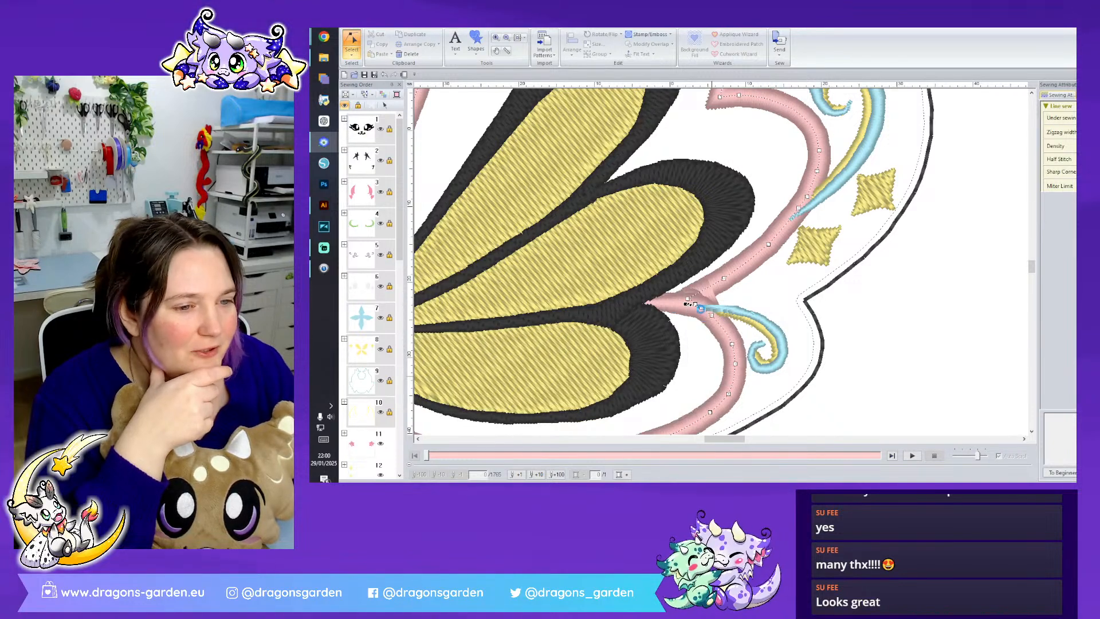
right_click(689, 300)
click(713, 378)
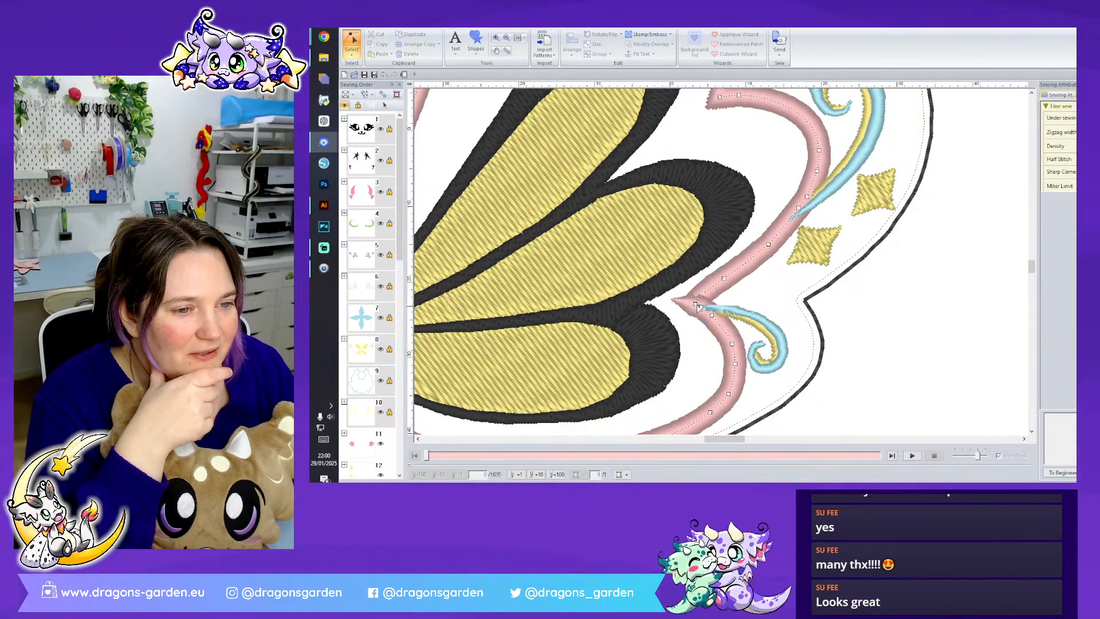
drag(694, 304, 691, 300)
- Shift a point on the pink border's lower edge outwards past the black outline and split the border there
scroll(710, 372, down, 3)
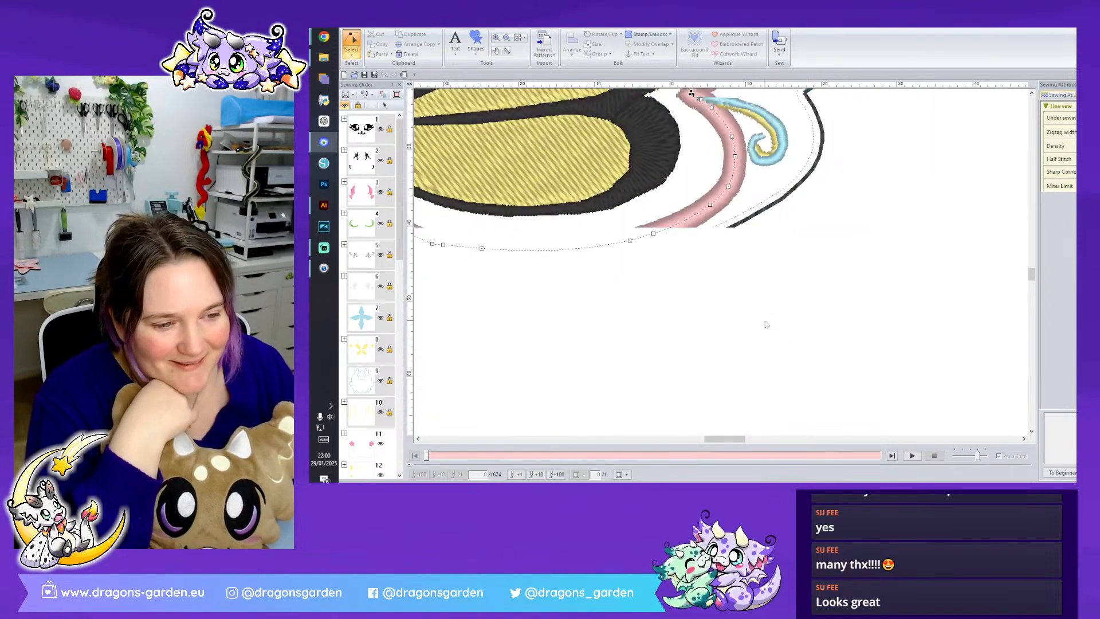
drag(727, 442, 712, 442)
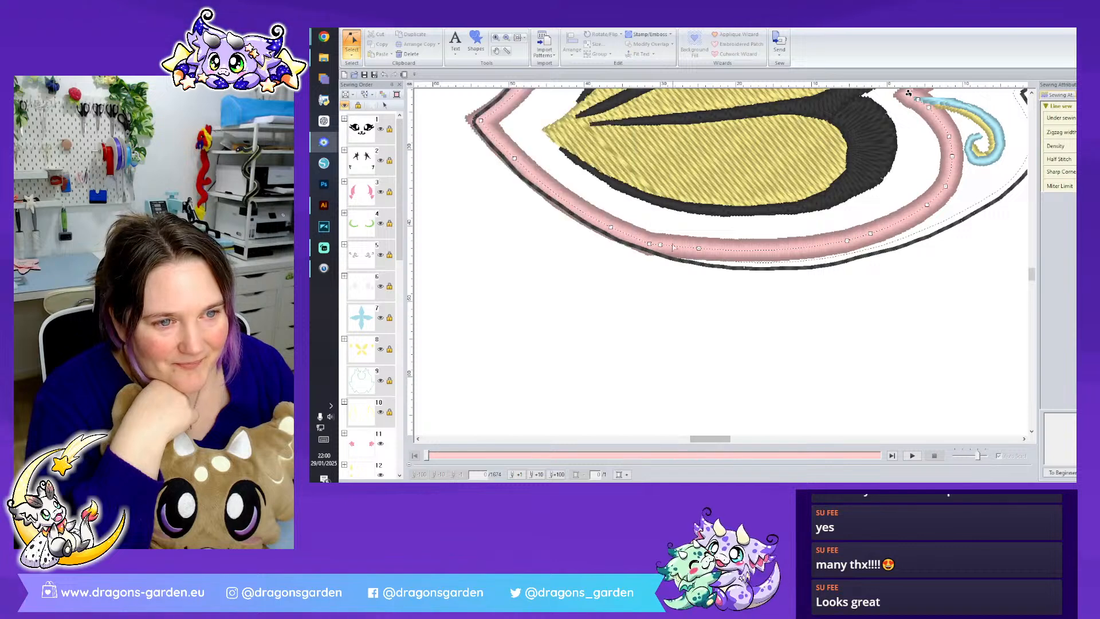
scroll(663, 270, up, 2)
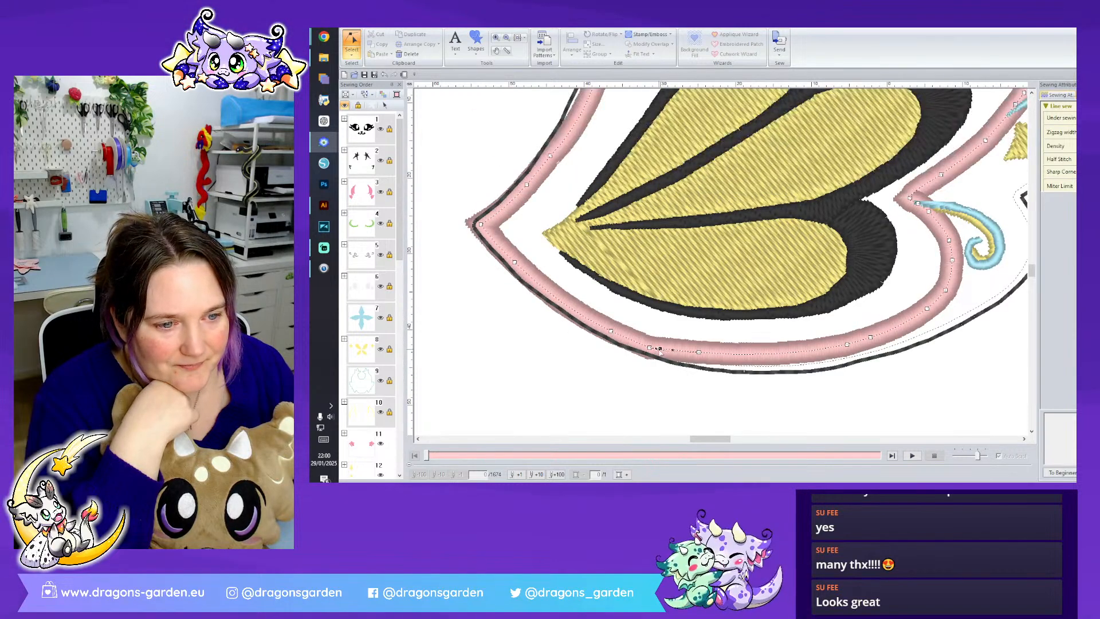
drag(609, 352, 608, 350)
right_click(608, 349)
click(634, 411)
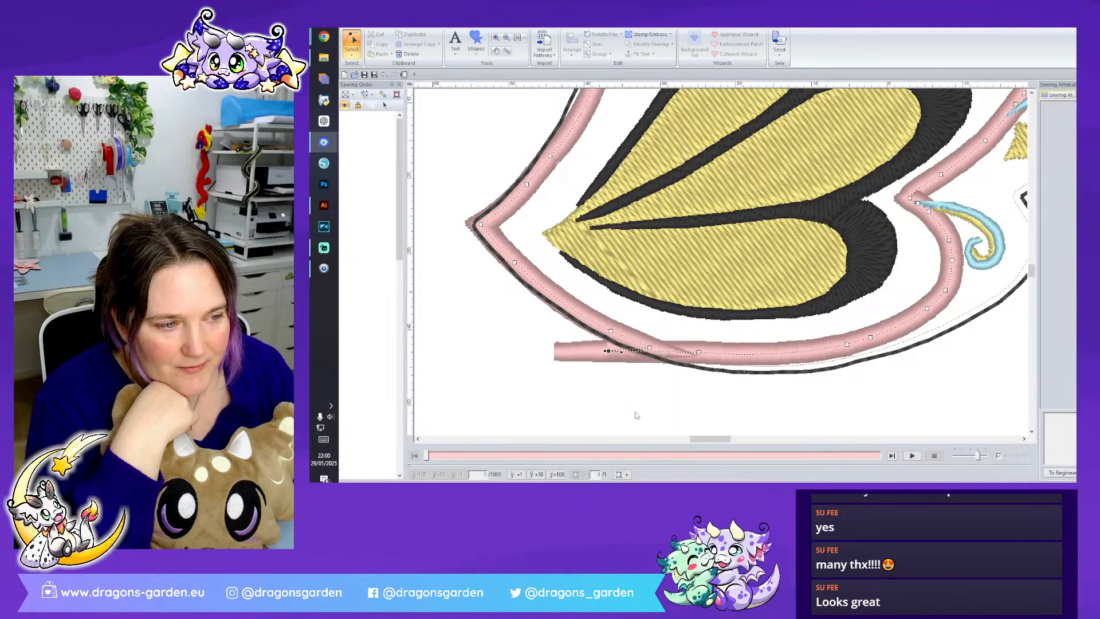
right_click(649, 350)
click(674, 411)
- Pull a point above the wing's pointed tip out past the black outline and split the pink border at it
scroll(594, 313, up, 3)
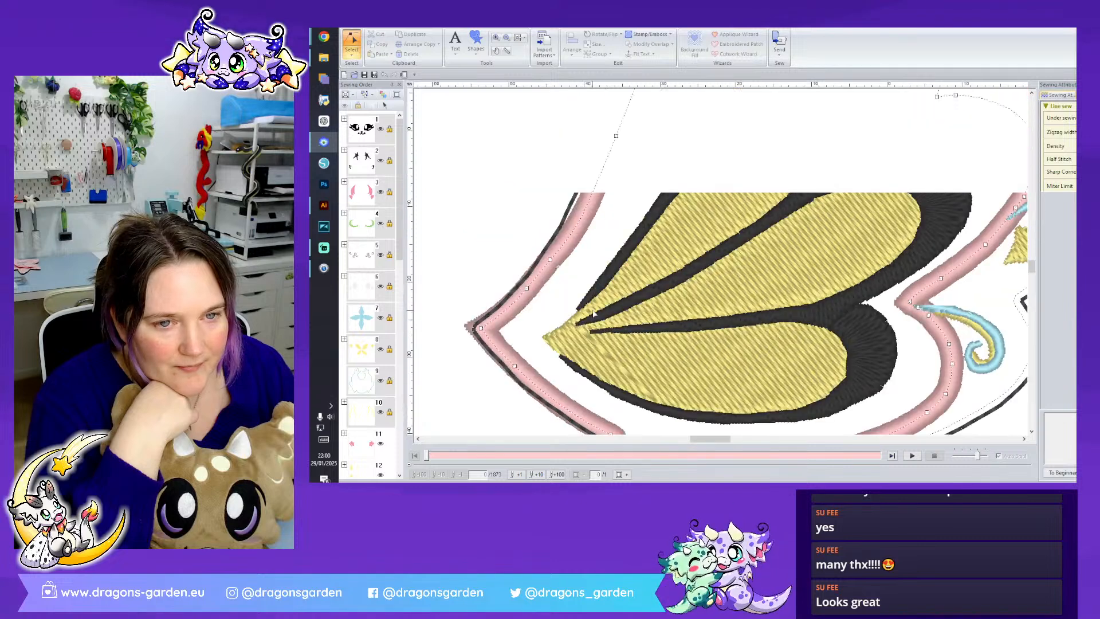
scroll(617, 222, up, 3)
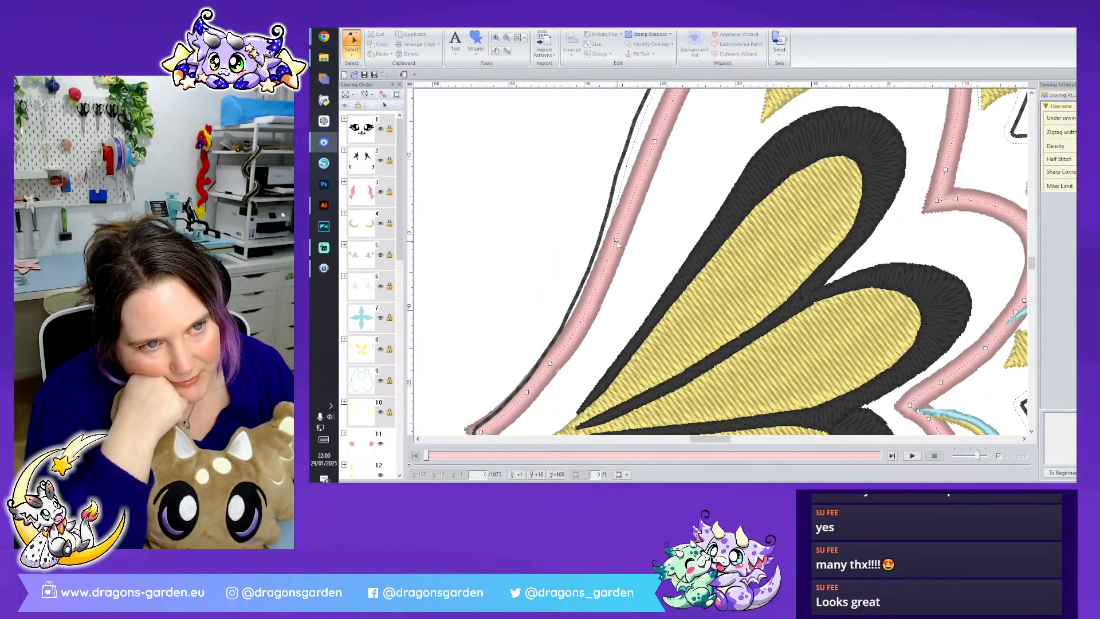
right_click(533, 353)
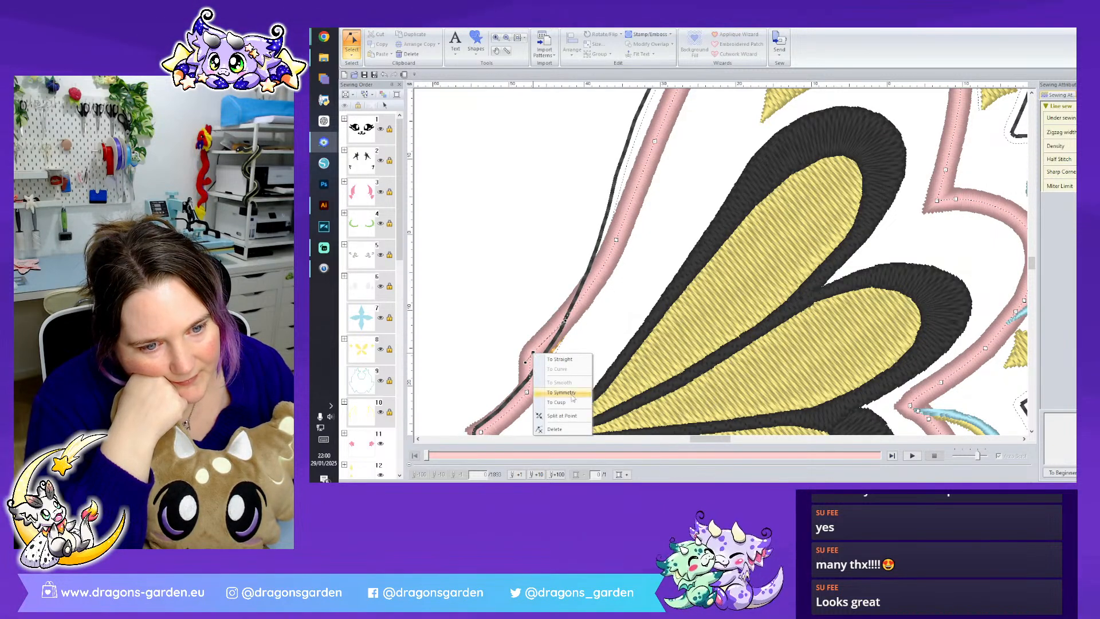
click(573, 416)
- Delete the separated piece of pink border around the wing's pointed tip
scroll(544, 371, down, 3)
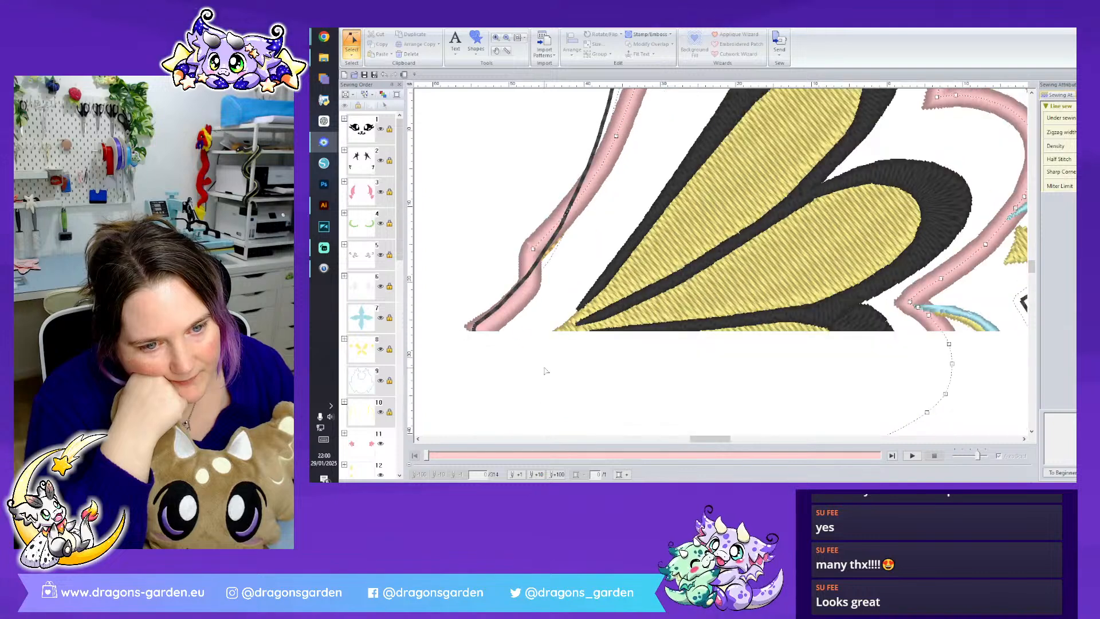
click(509, 314)
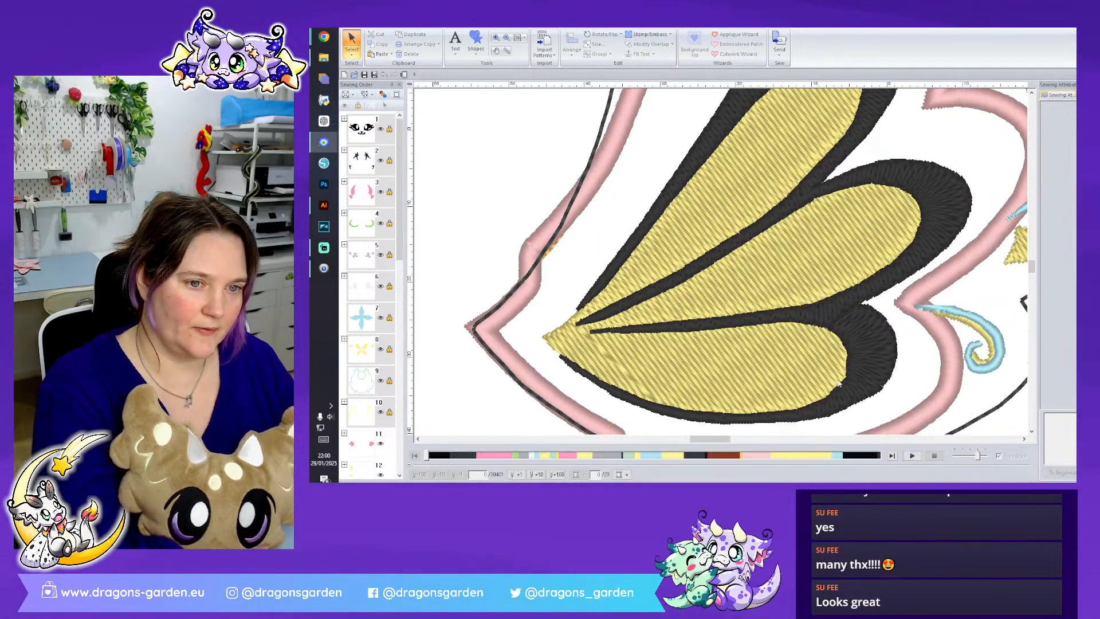
click(535, 295)
key(Delete)
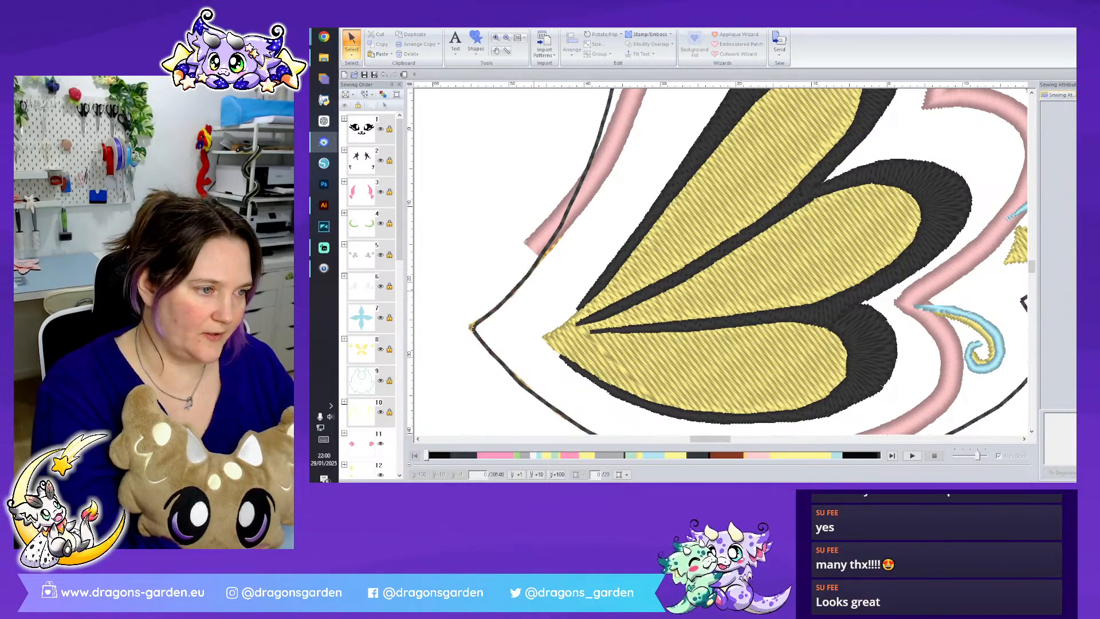
- Move the wing's light blue swirls ahead of its yellow shapes in the sewing order
scroll(720, 261, down, 2)
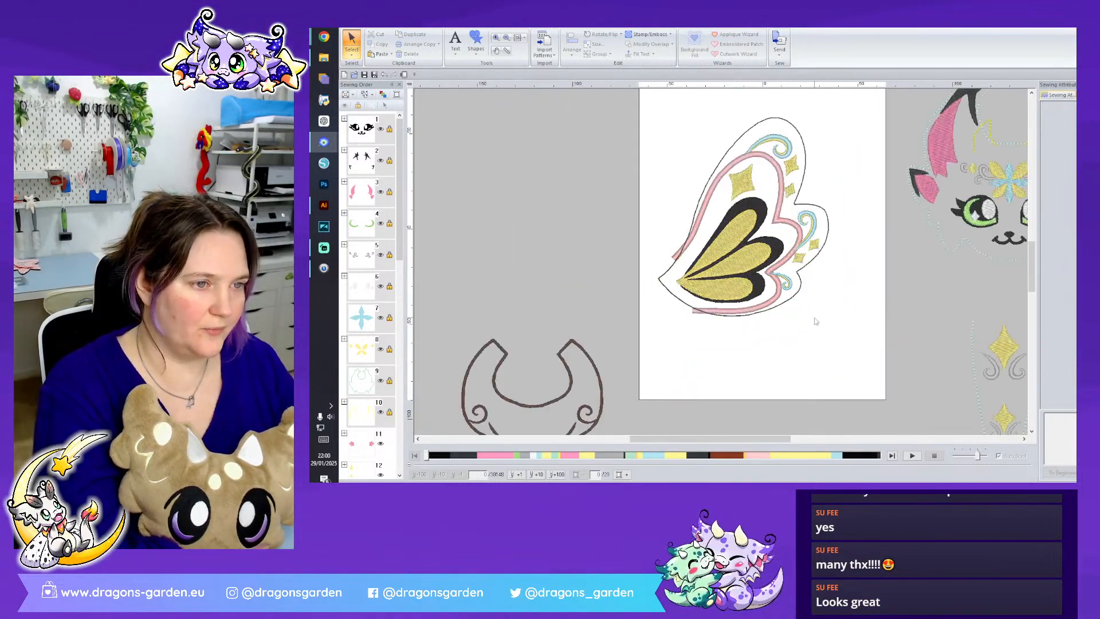
scroll(390, 389, down, 6)
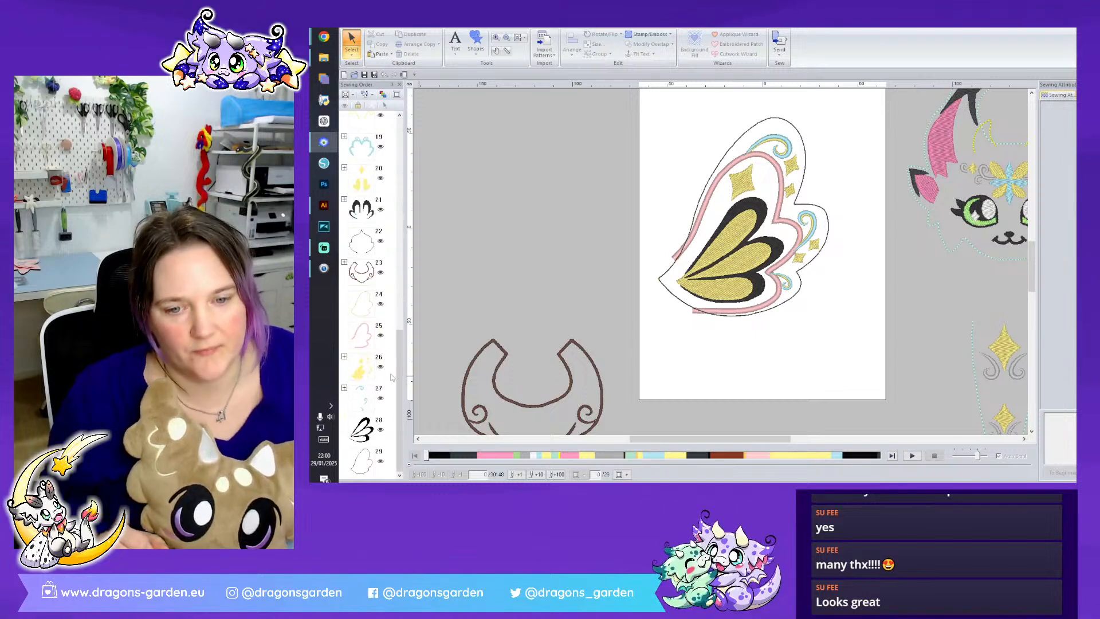
drag(362, 400, 376, 354)
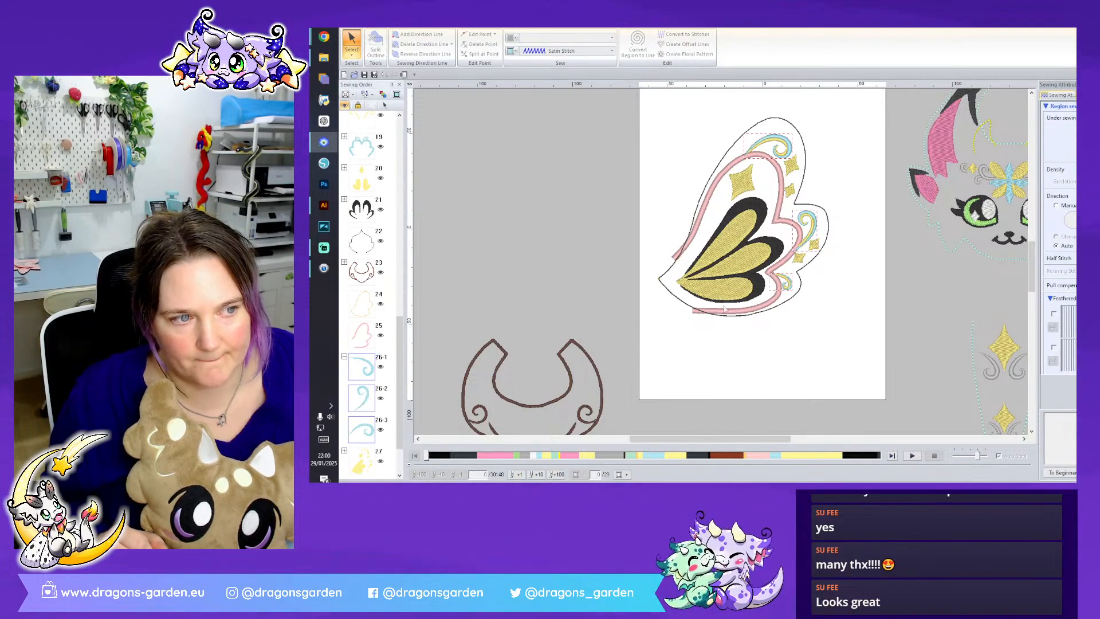
- Move the wing's yellow shapes ahead of the light blue swirls in the sewing order
scroll(775, 409, down, 3)
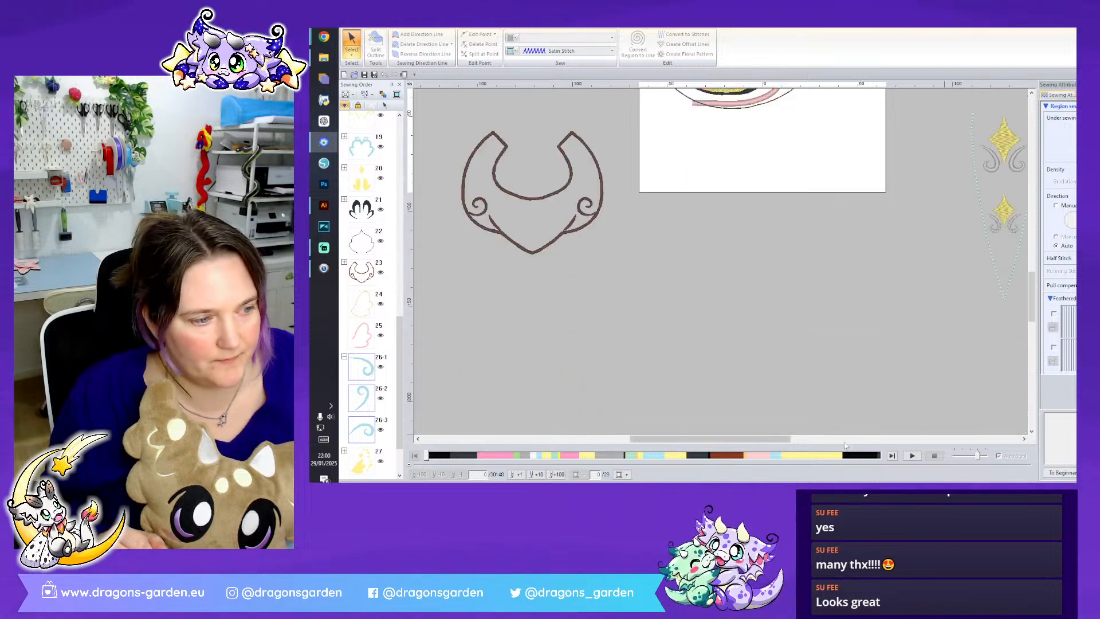
drag(775, 438, 835, 438)
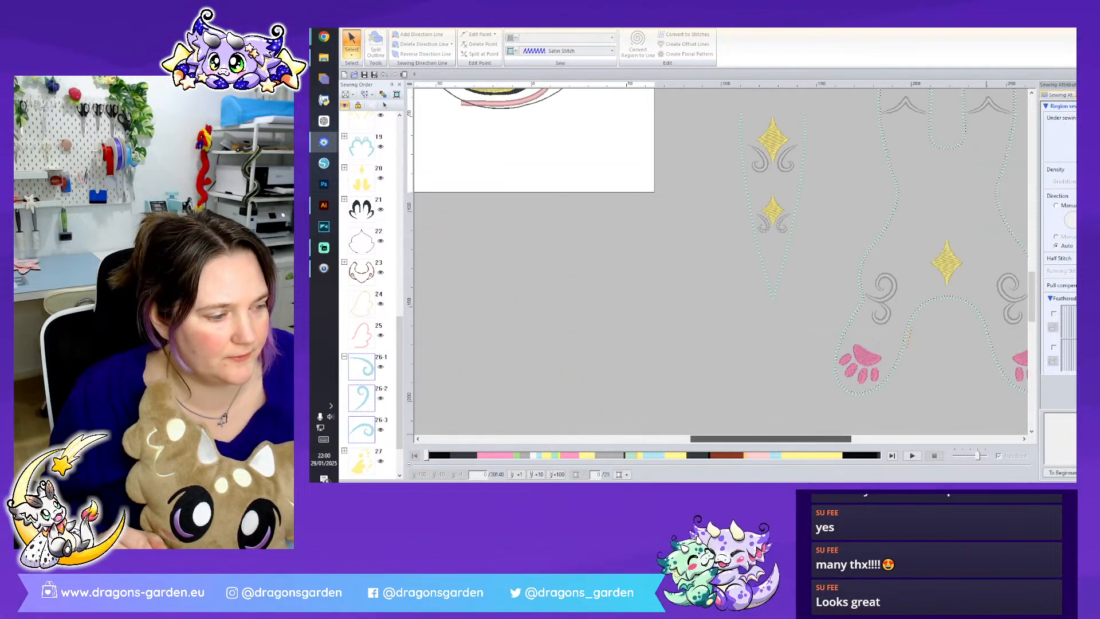
scroll(901, 330, down, 1)
scroll(902, 330, up, 1)
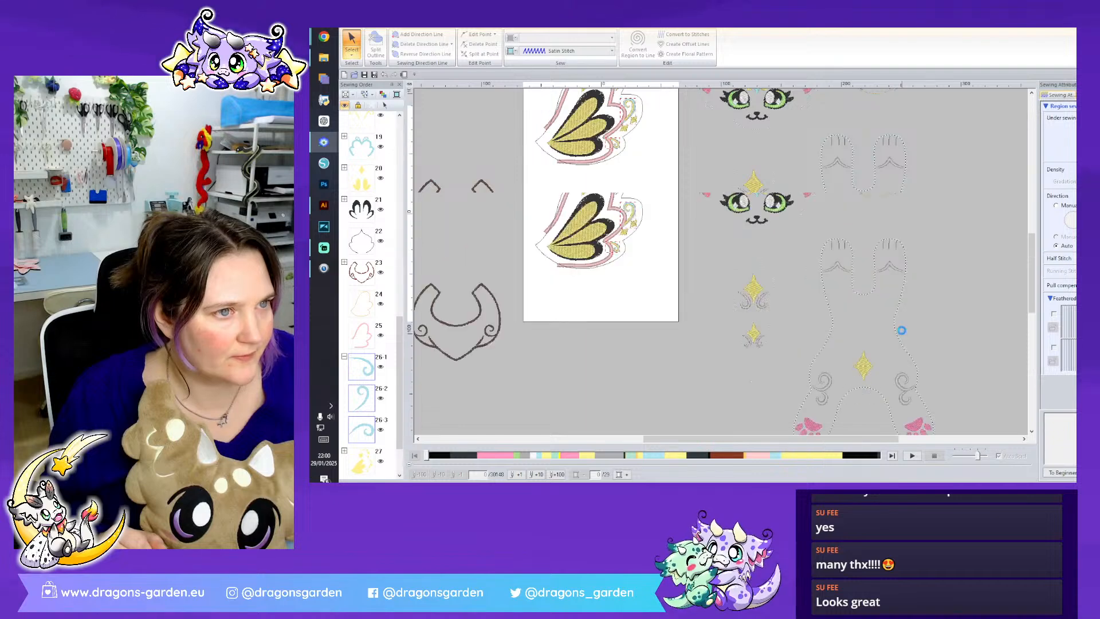
scroll(902, 331, up, 1)
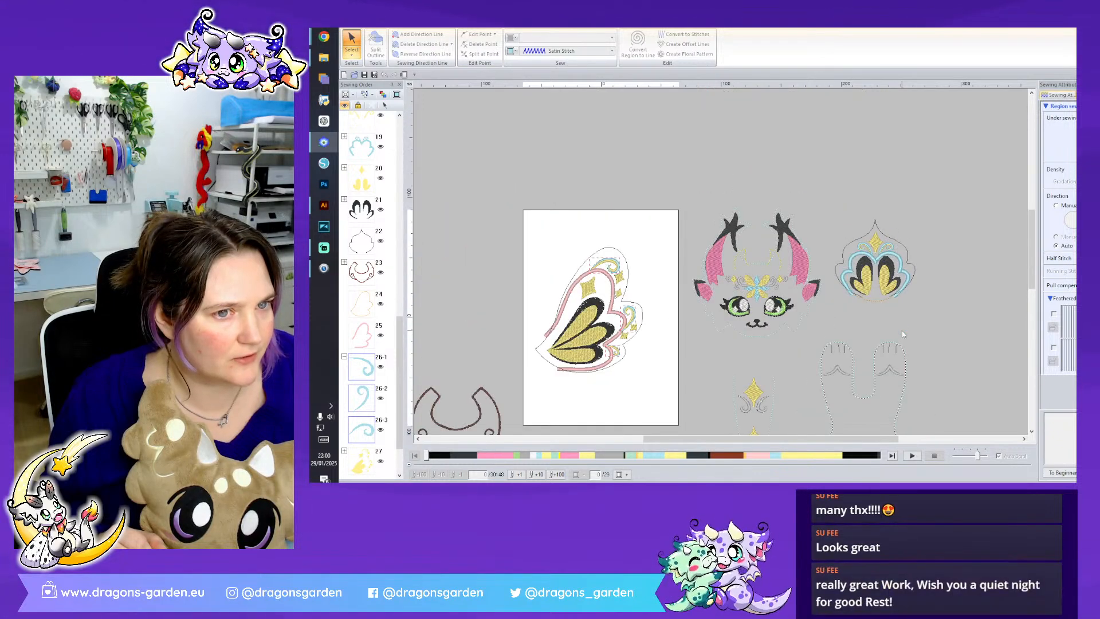
scroll(374, 408, down, 2)
click(362, 404)
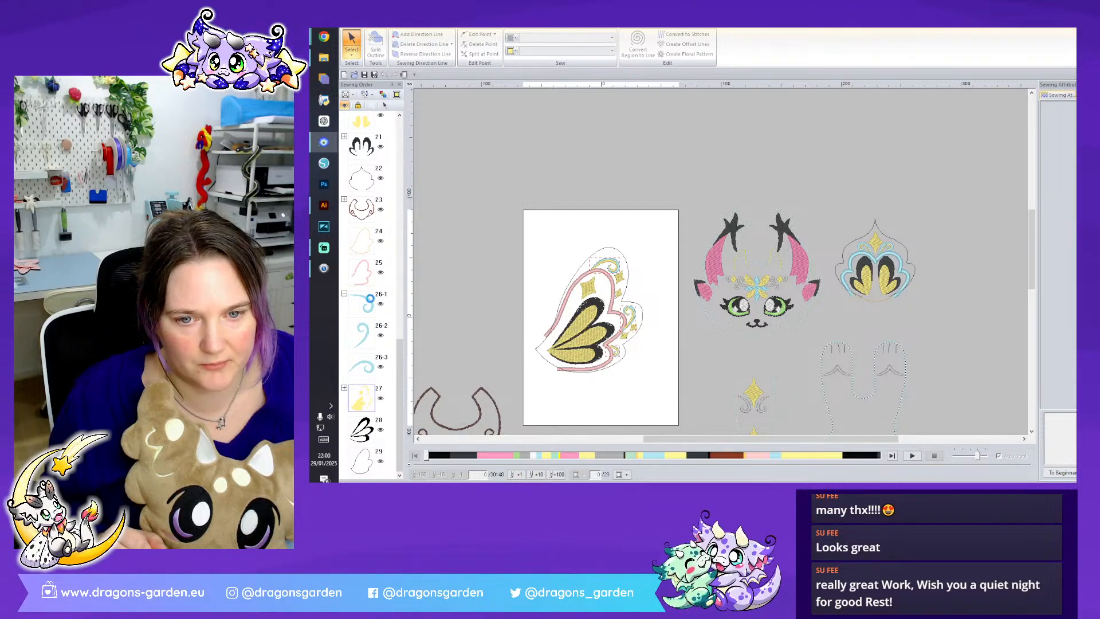
click(361, 275)
- Place the pink wing border after the light blue swirls in the sewing order and recolour it to the same light blue
drag(373, 436, 367, 412)
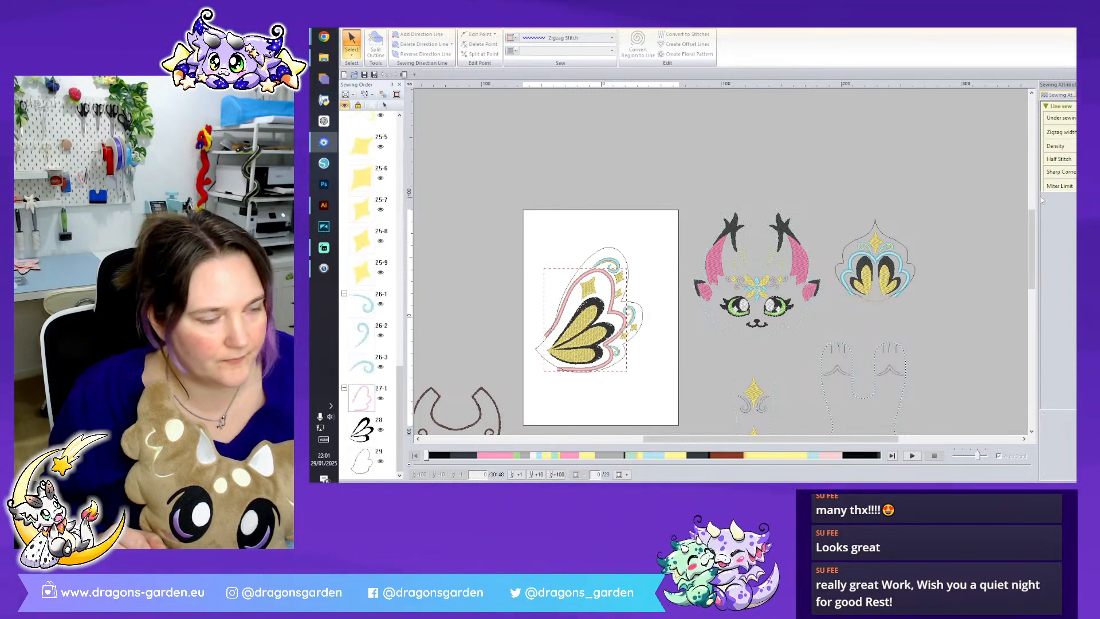
click(1091, 96)
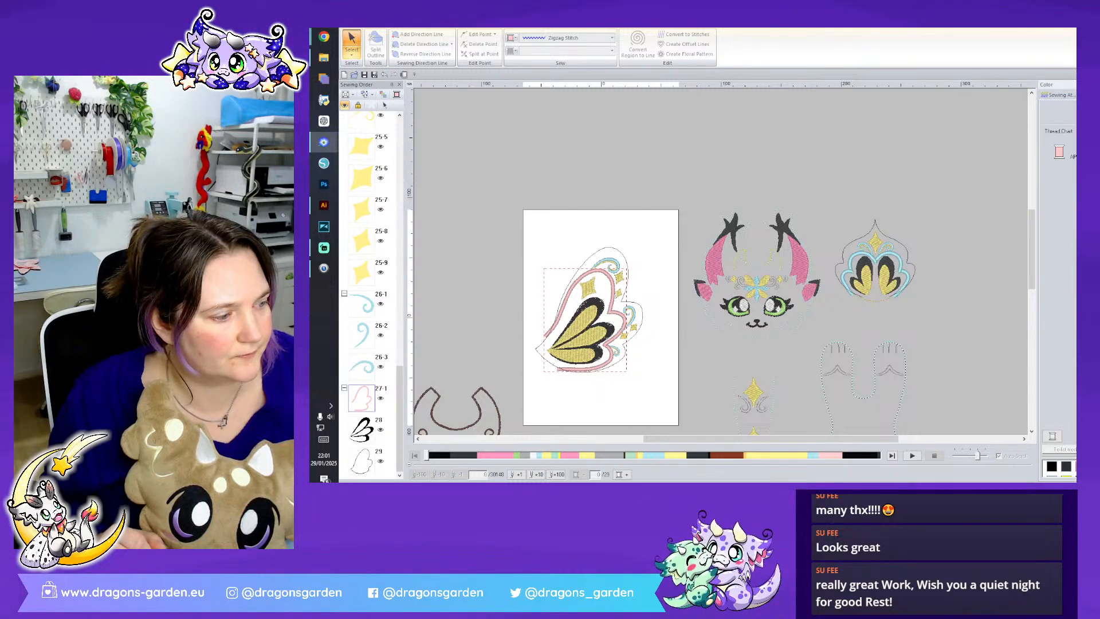
click(1091, 469)
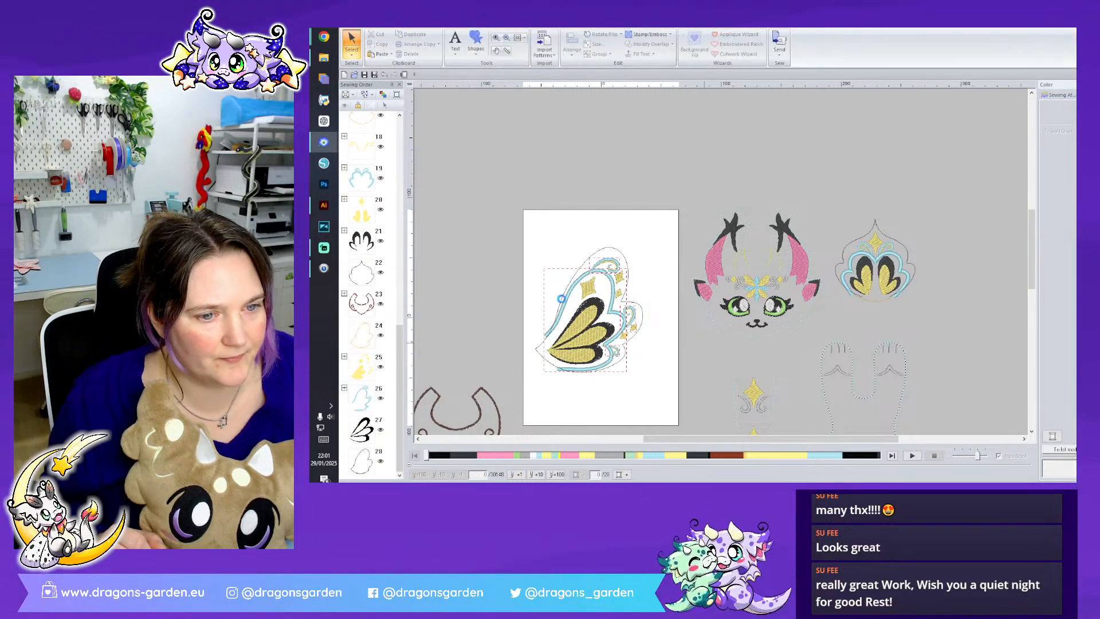
- Select the complete wing applique and move it off the white page to the free area beside the crest
drag(587, 318, 647, 388)
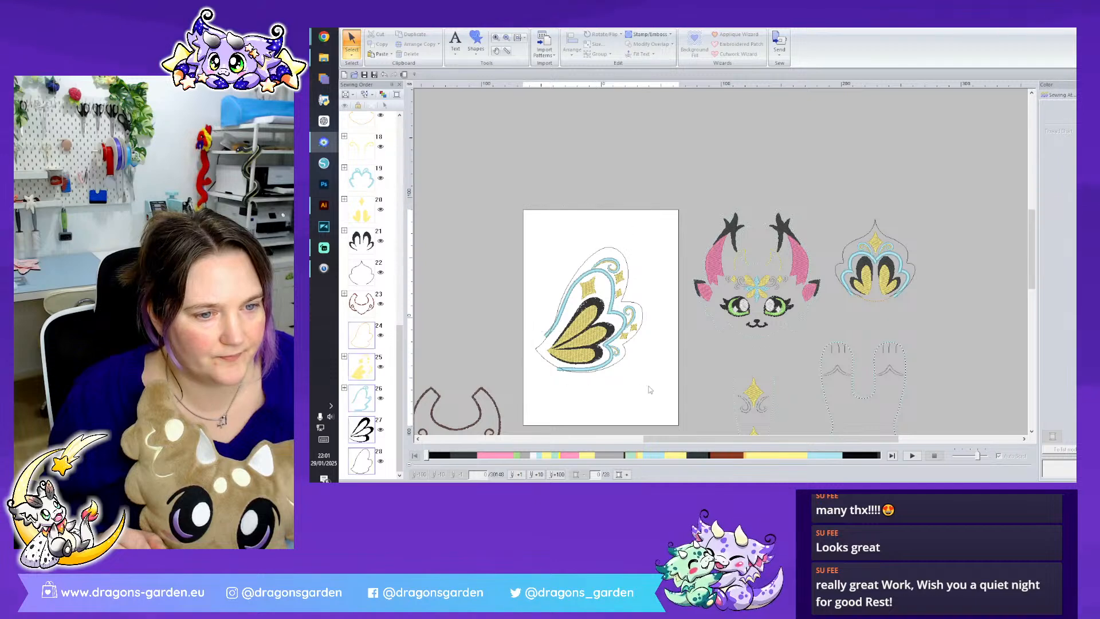
right_click(599, 331)
click(647, 117)
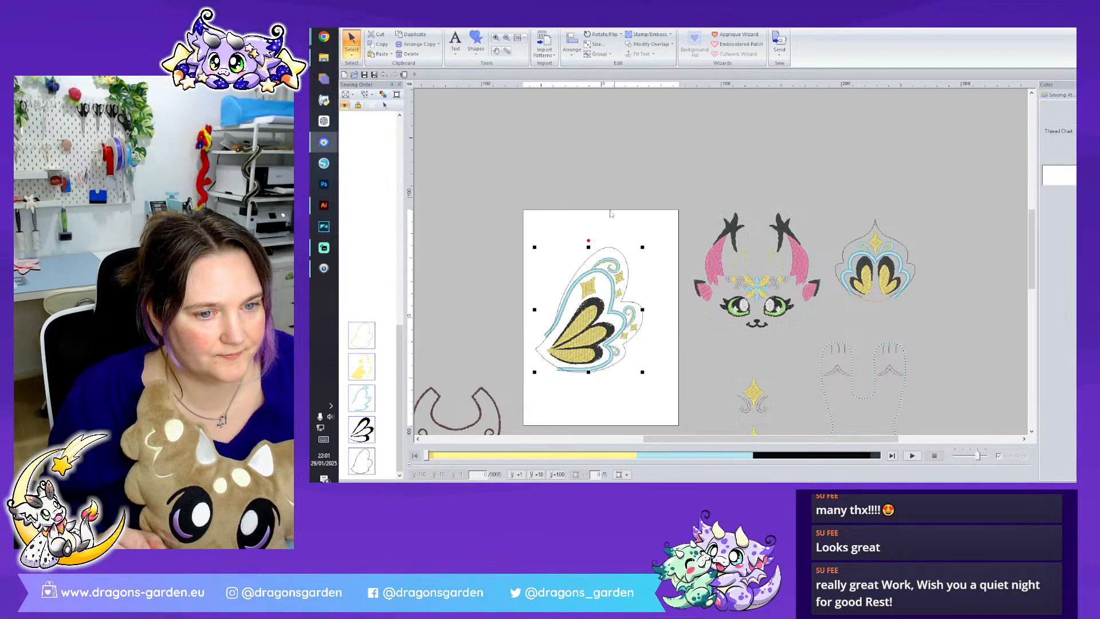
drag(588, 318, 970, 208)
click(859, 204)
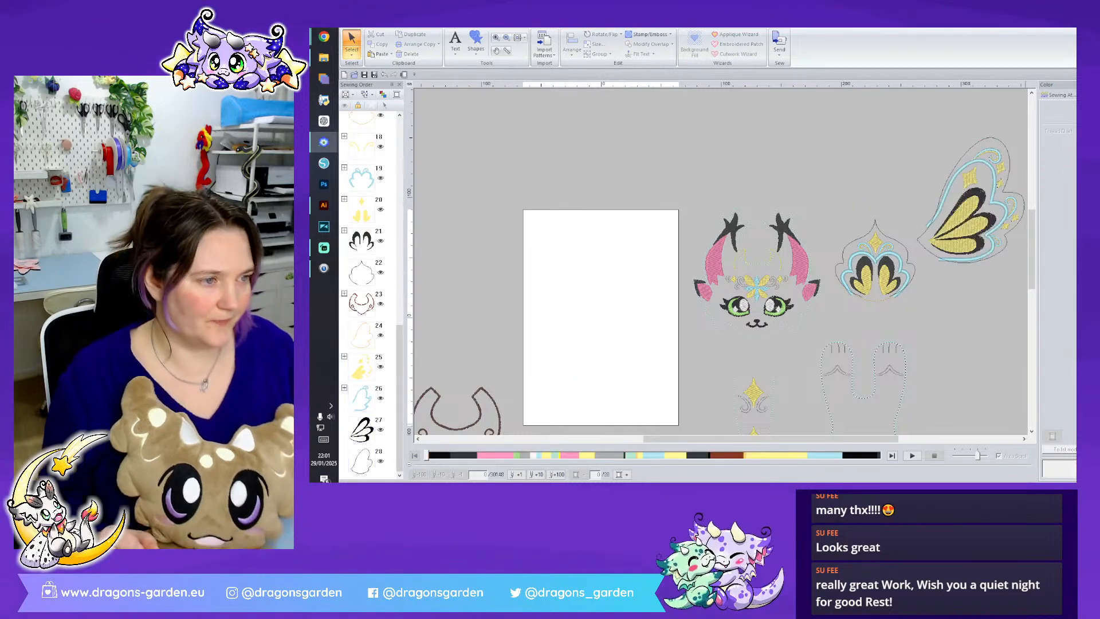
- Save the embroidery file with the wing placed among the other finished pieces
scroll(994, 379, down, 2)
click(364, 74)
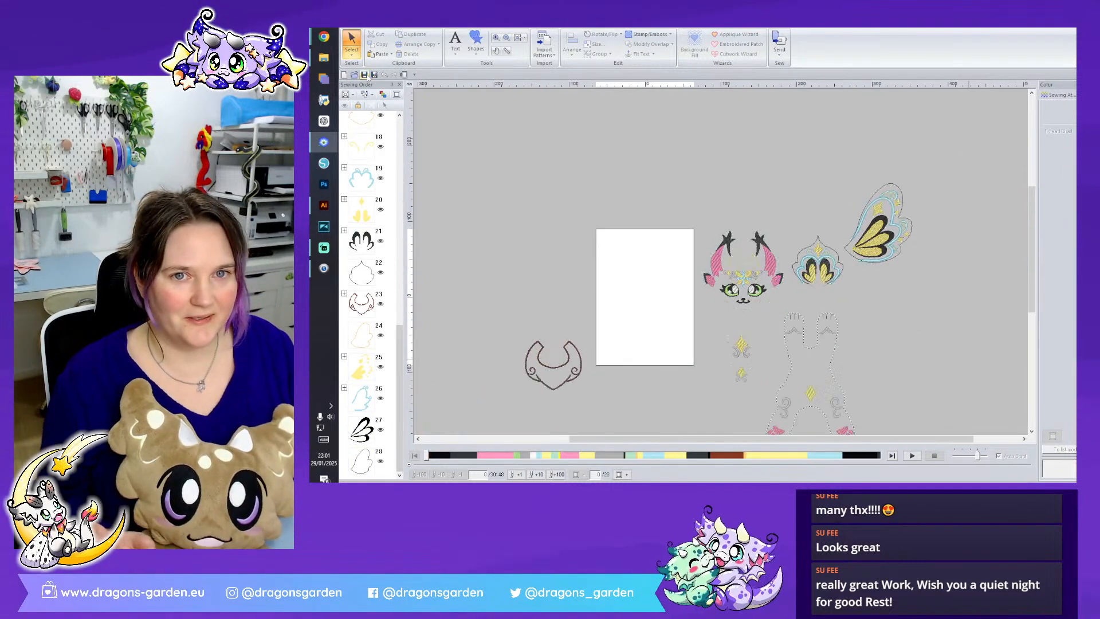
click(770, 276)
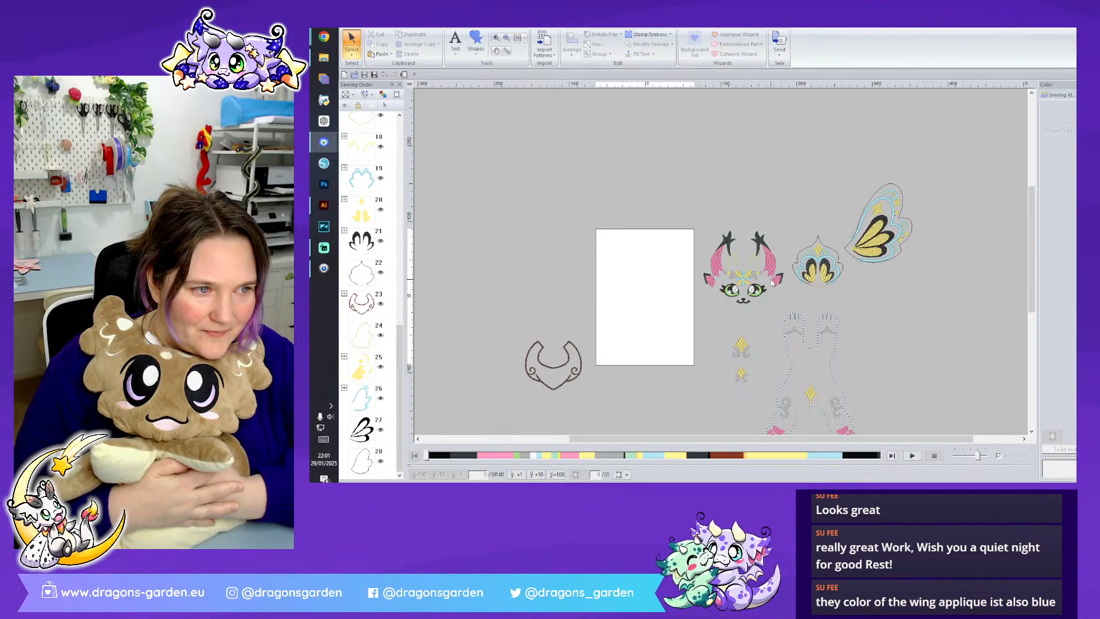
- Switch to Illustrator to compare the wing colours with the butterfly lynx artwork, and return to the embroidery layout
click(324, 204)
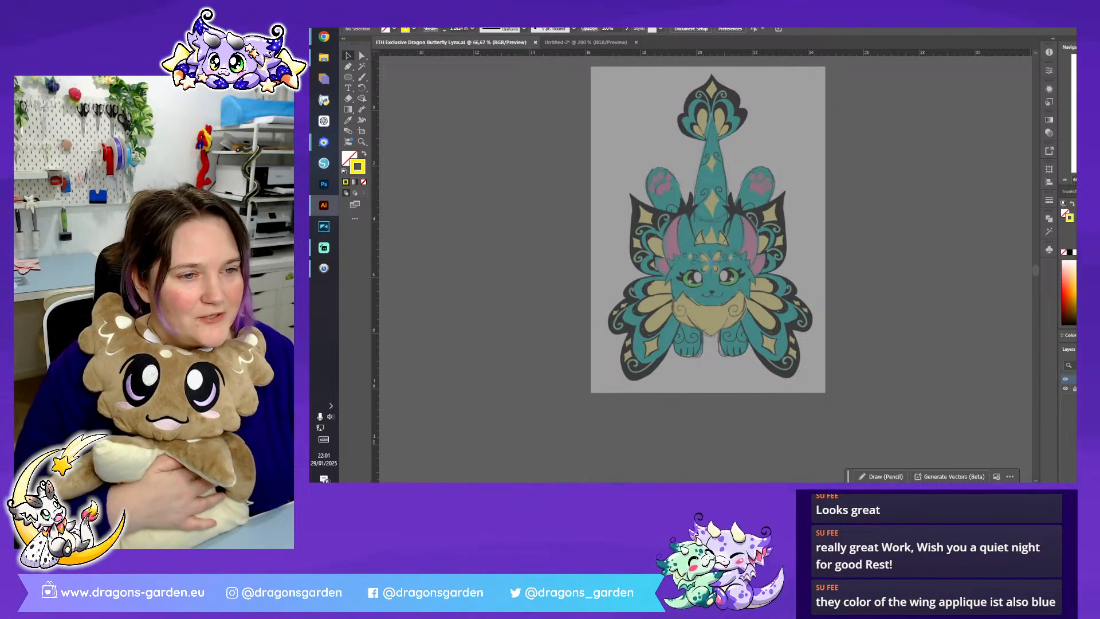
key(alt+Tab)
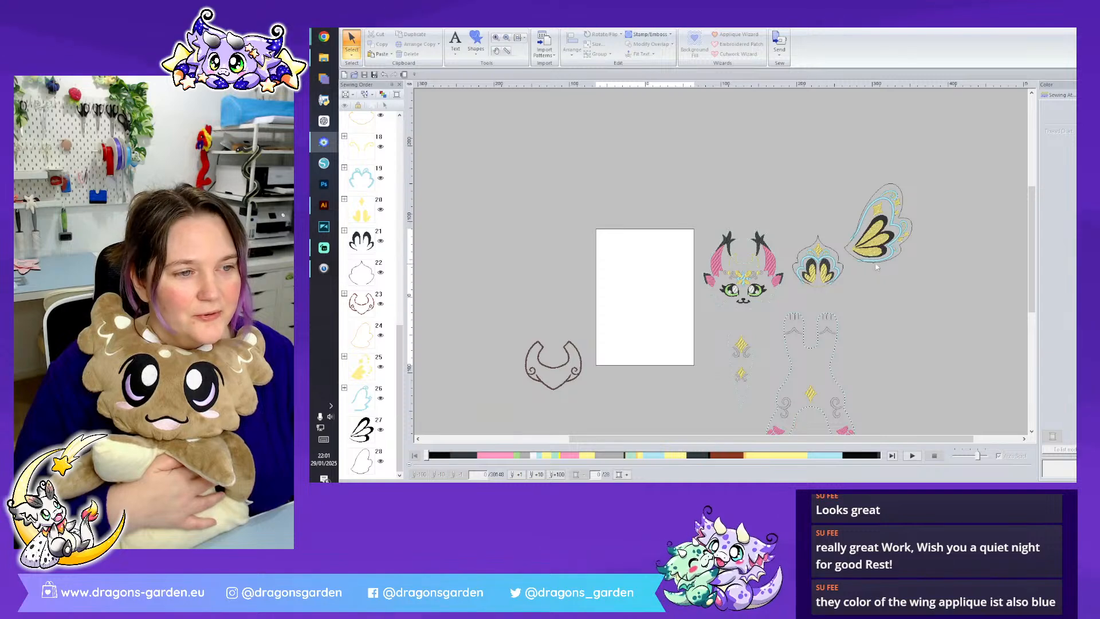